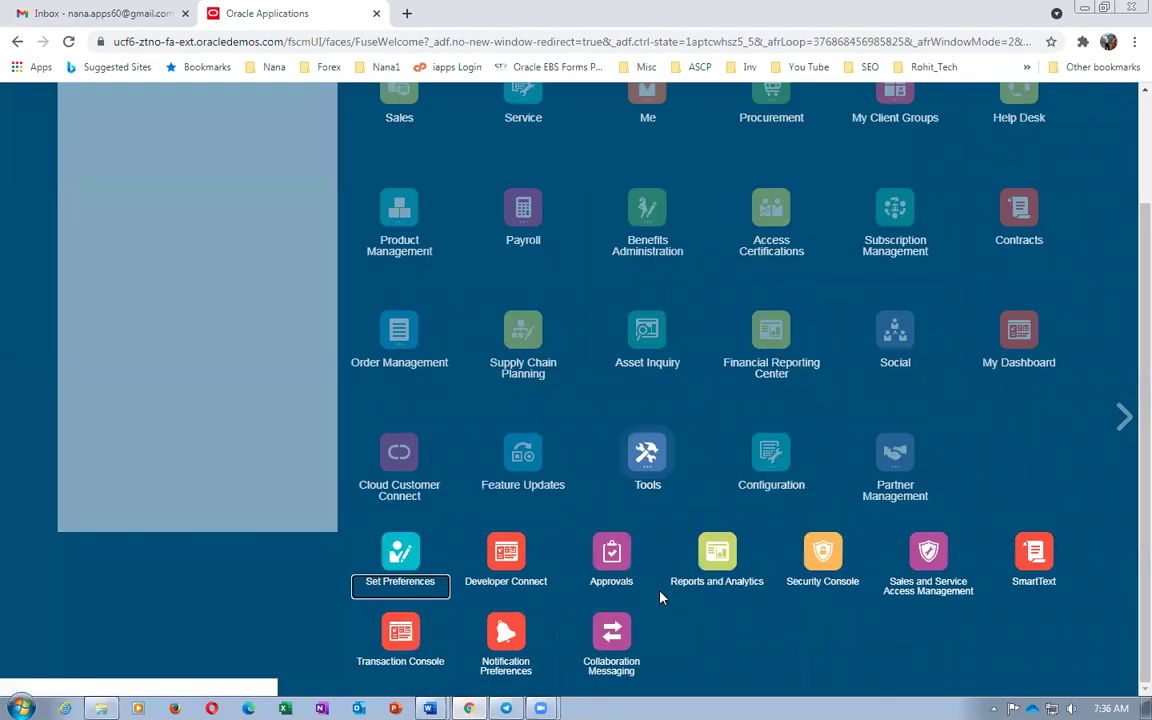
In the Security Console Users list, search 'prc00' and open the instructor user's account
click(822, 555)
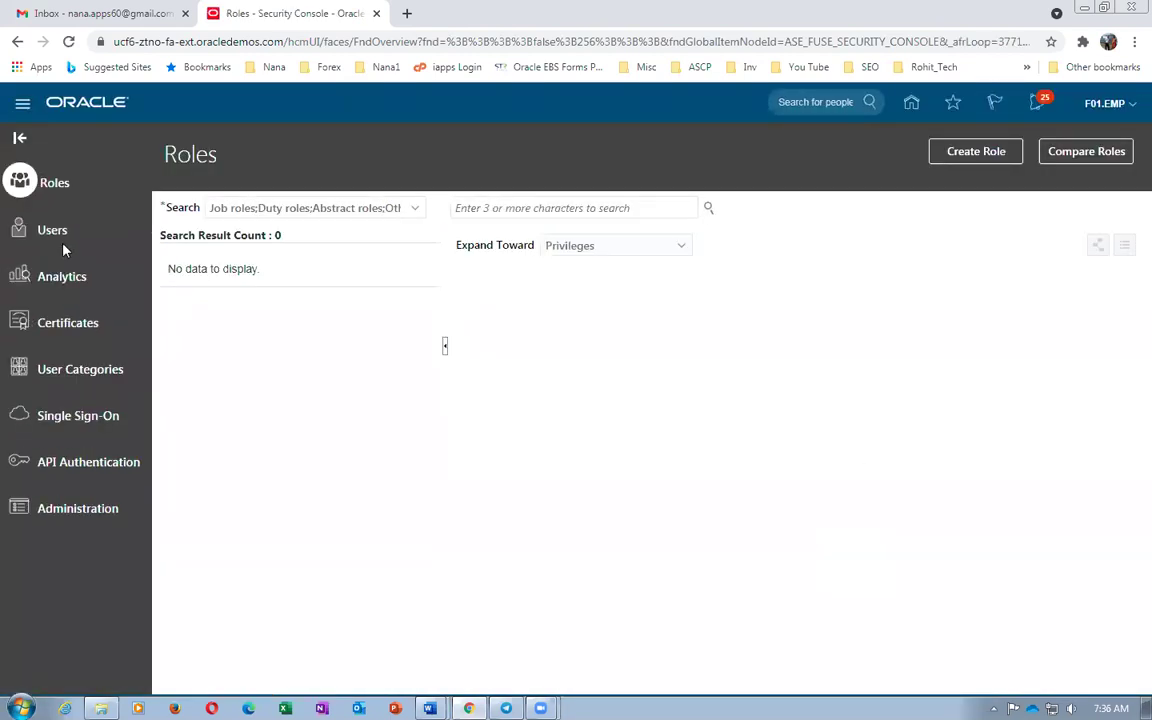
click(60, 234)
click(484, 206)
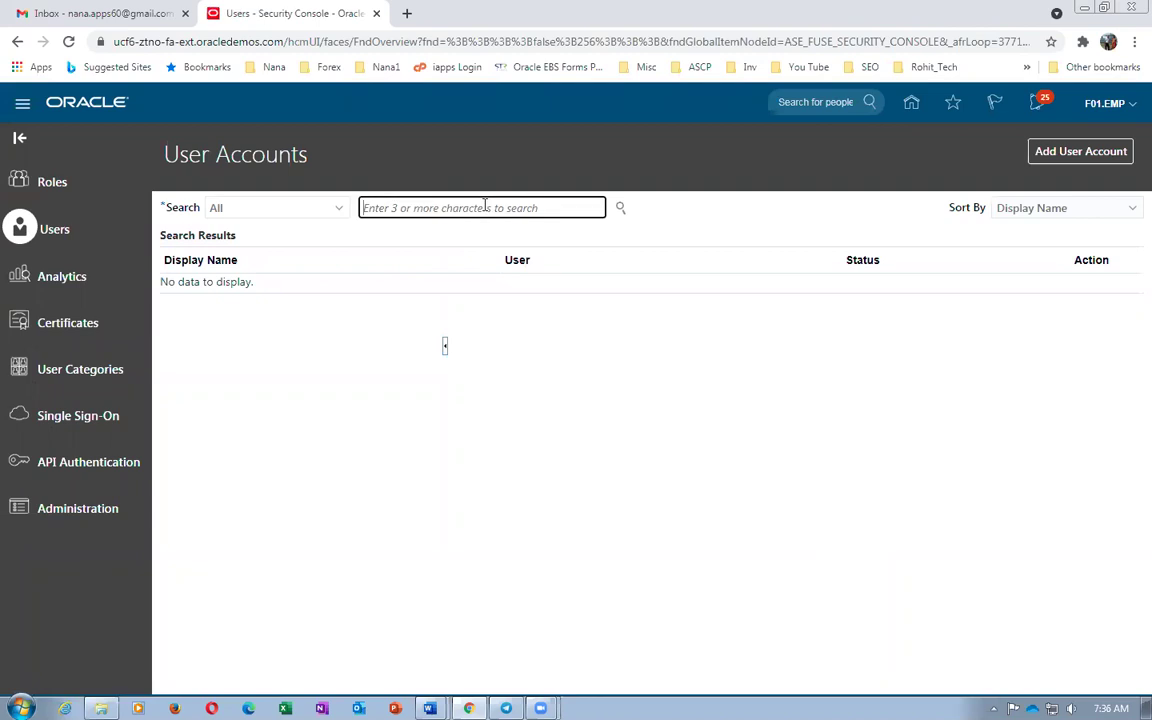
text(prc00)
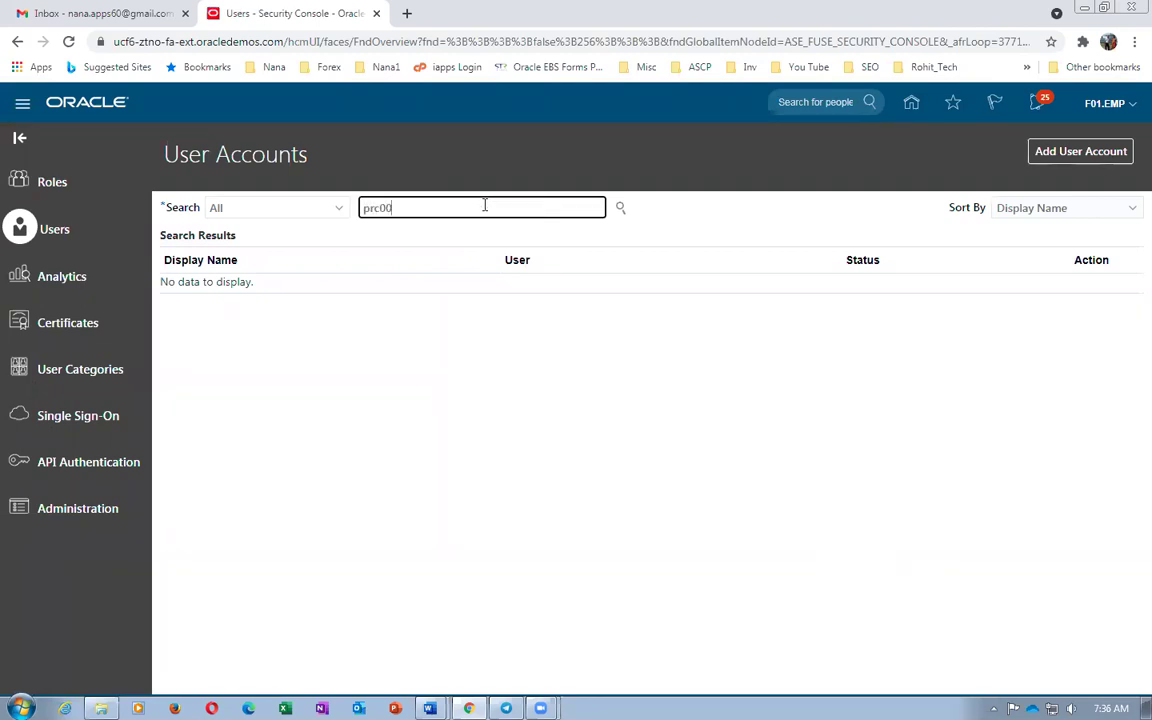
key(Return)
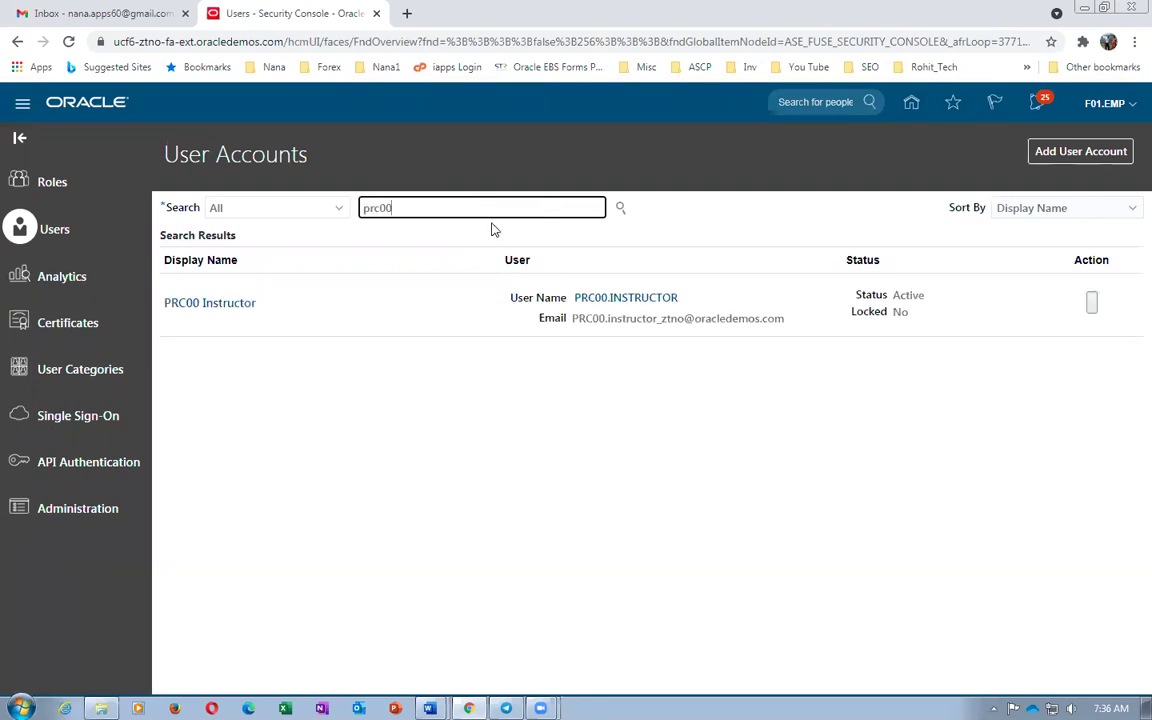
click(214, 306)
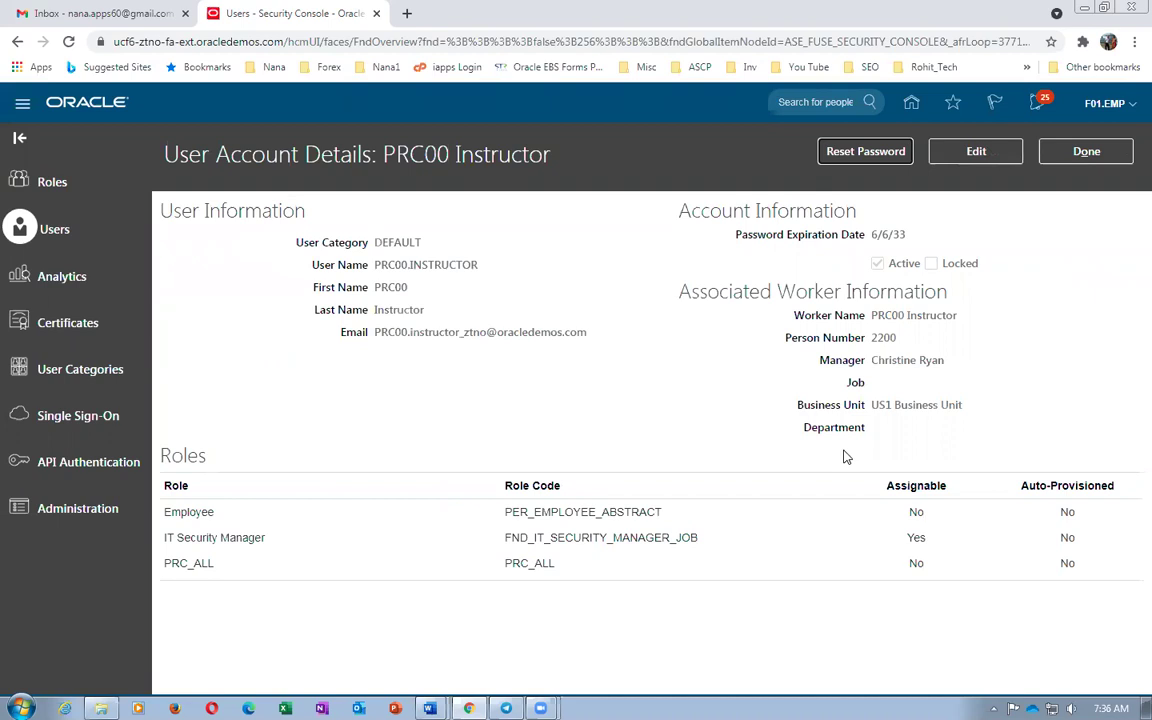
click(866, 152)
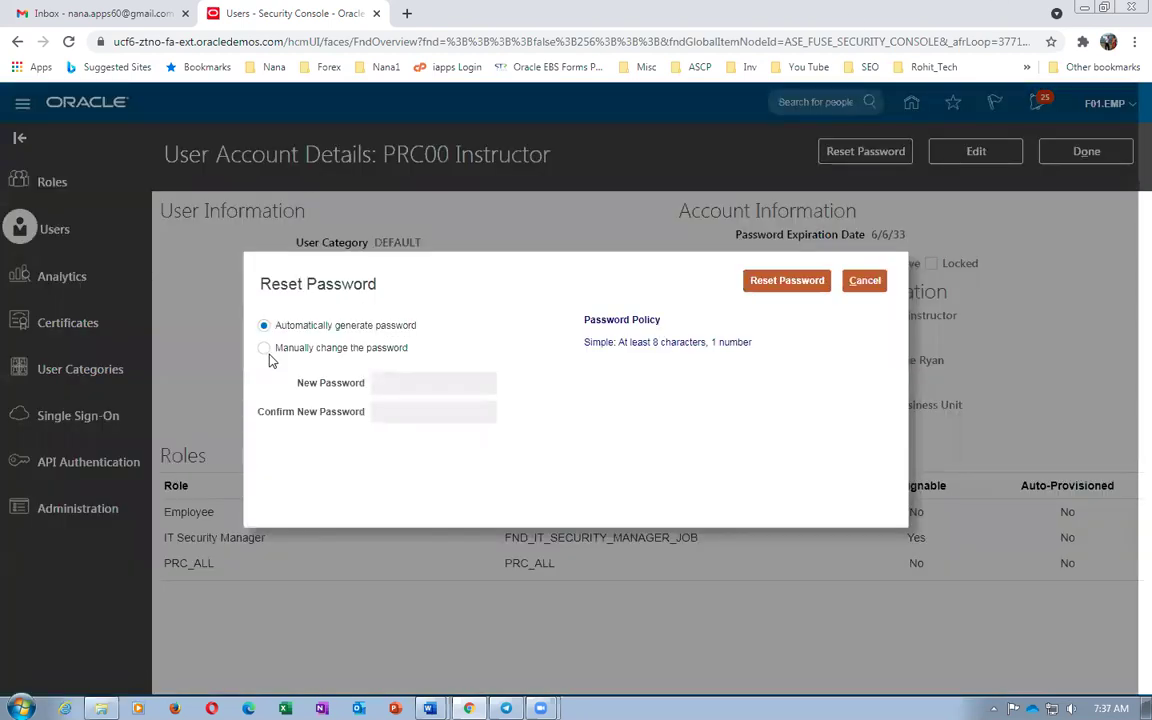
Manually reset the instructor's password by entering and confirming a new password
click(265, 349)
click(391, 384)
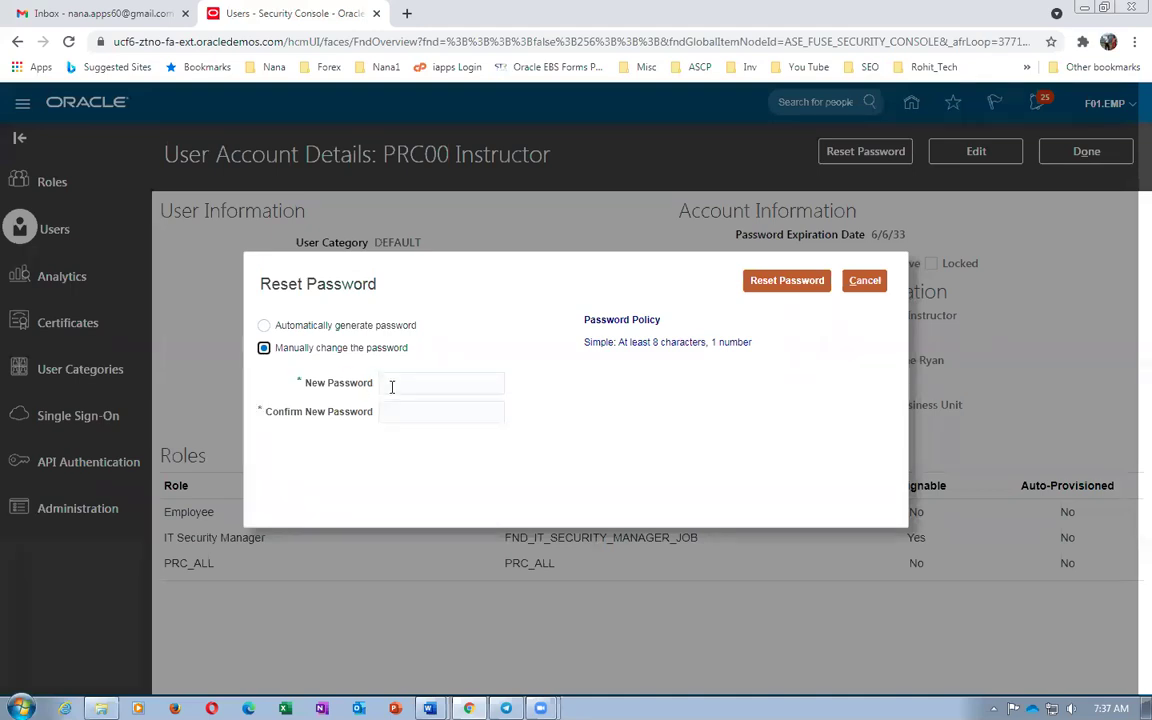
text(**)
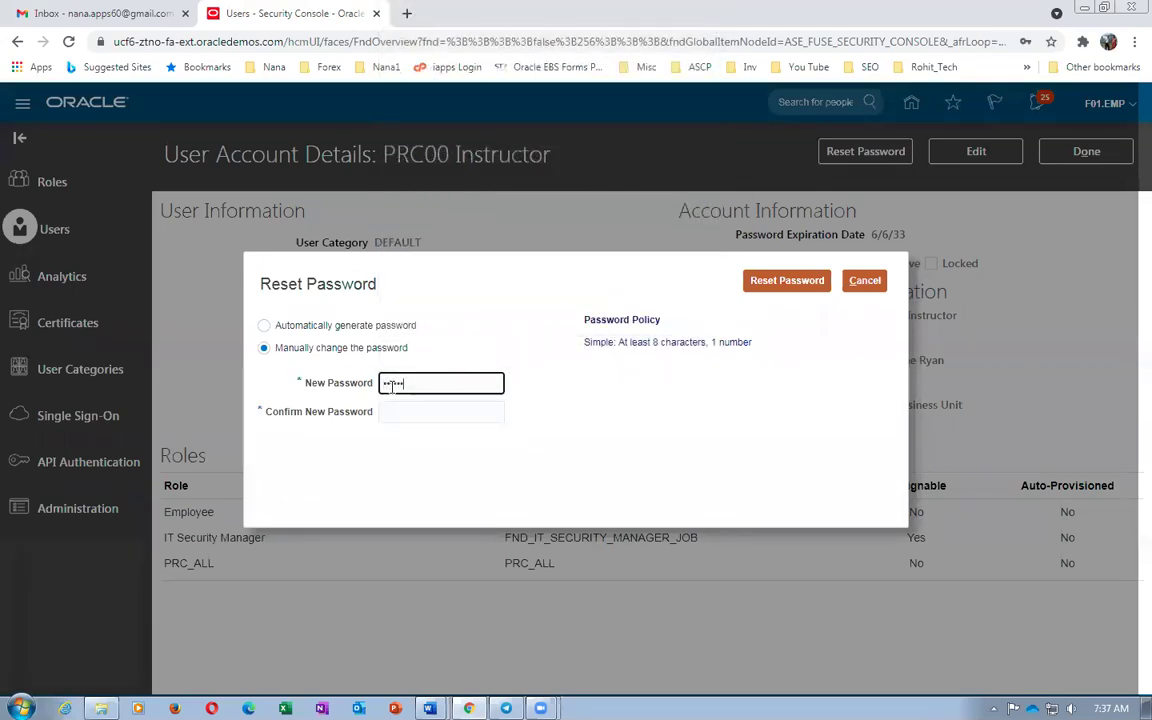
click(420, 415)
text(*****)
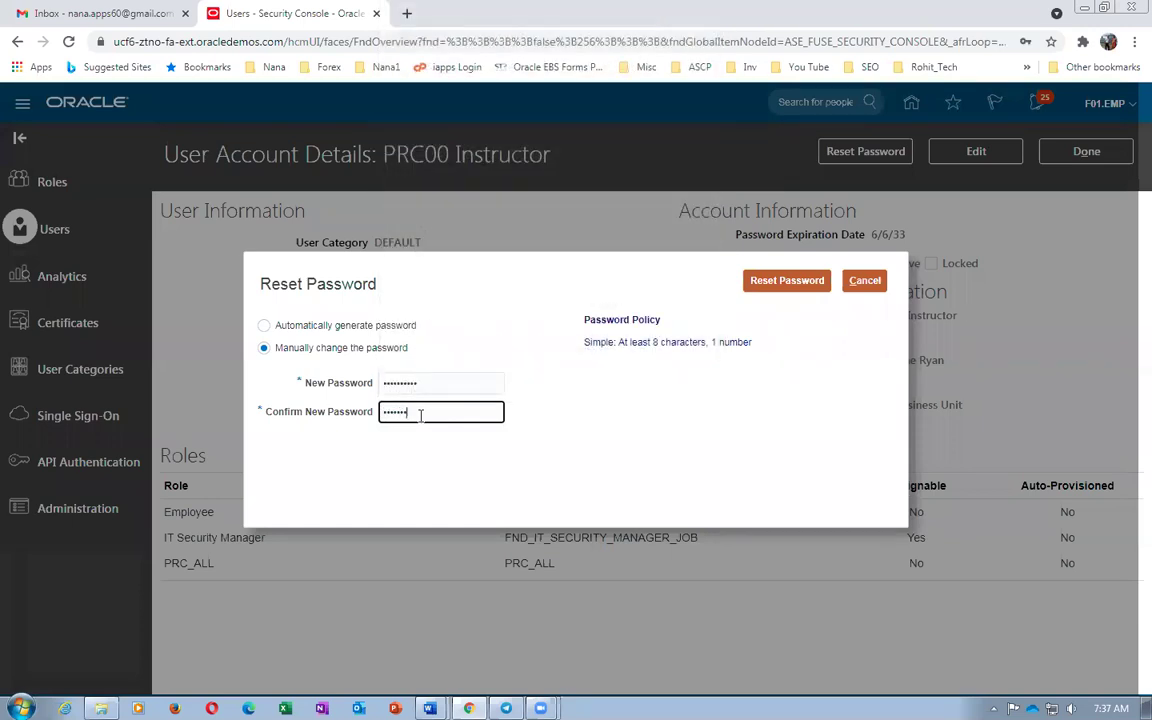
click(789, 281)
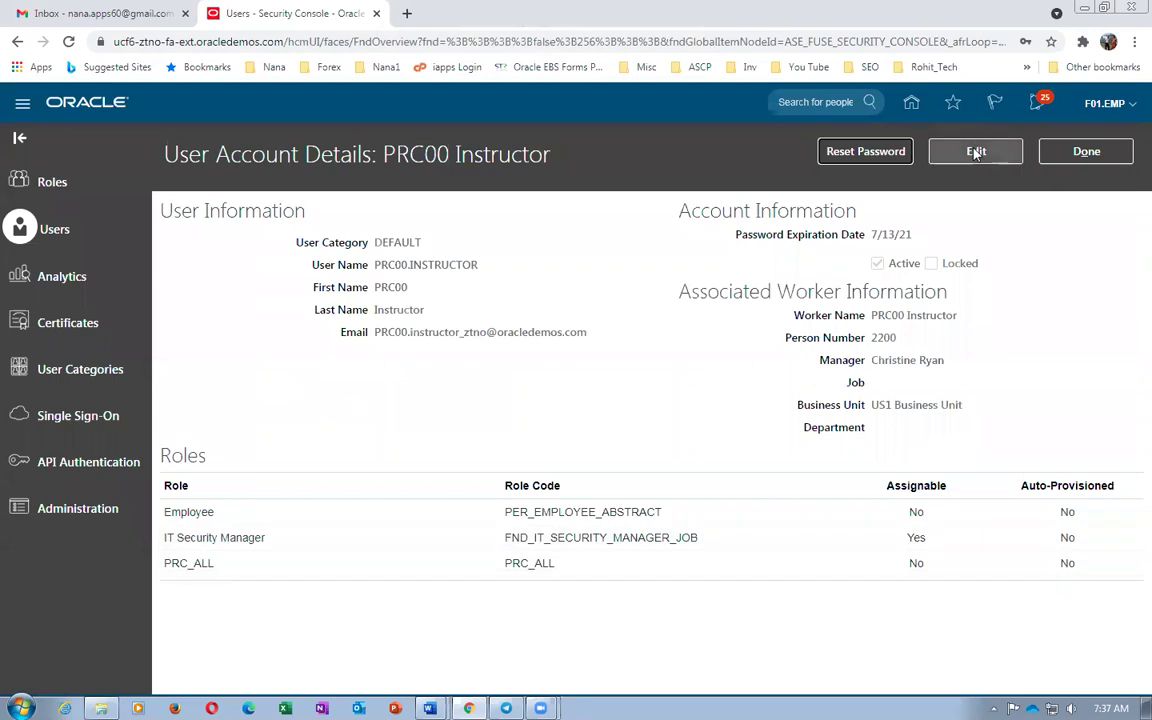
click(976, 152)
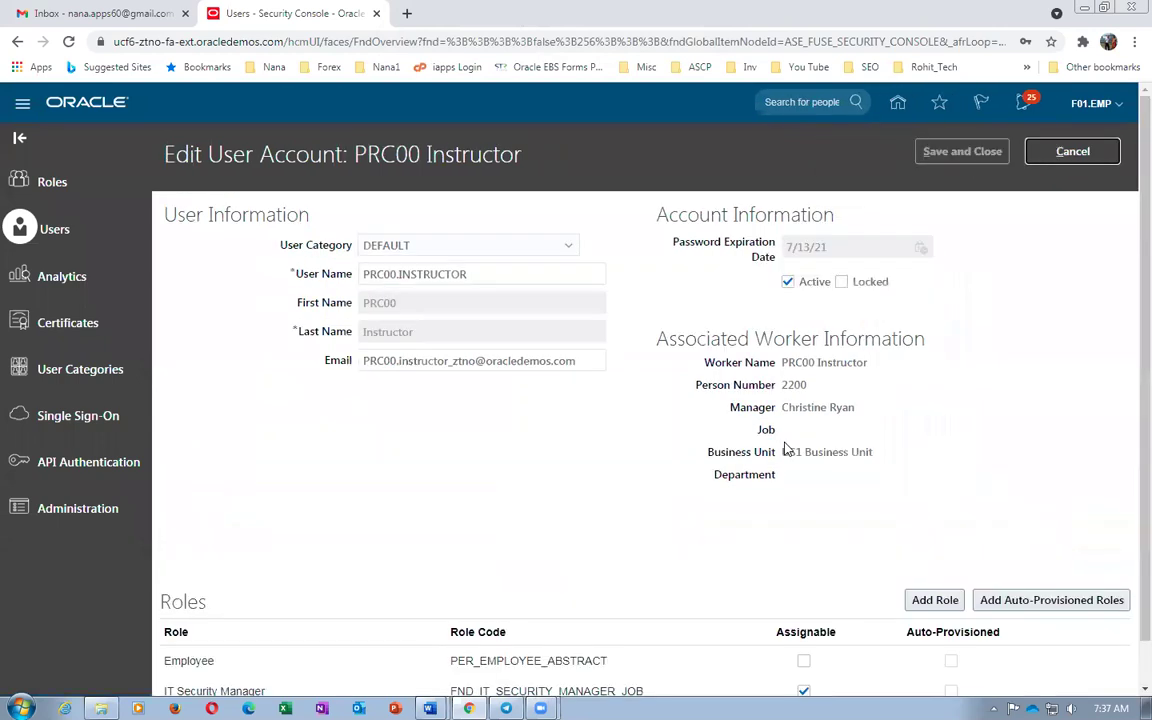
Add the Application Implementation Consultant role, copied from the Word work sheet
click(930, 600)
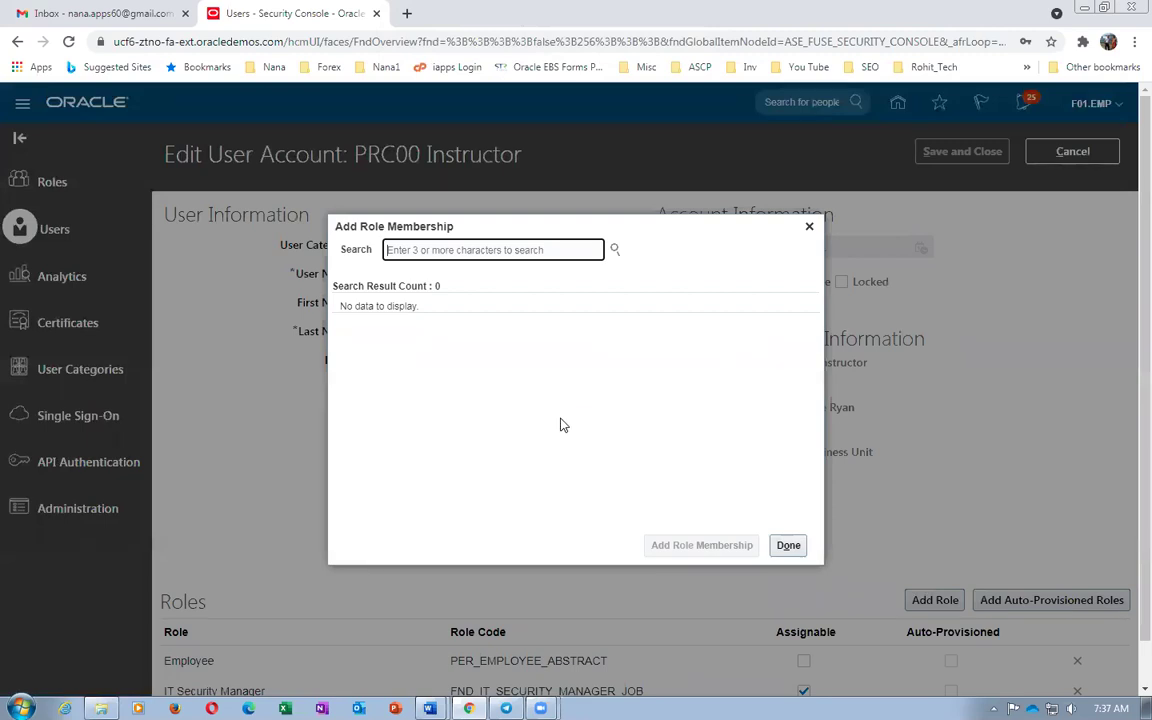
key(alt+Tab)
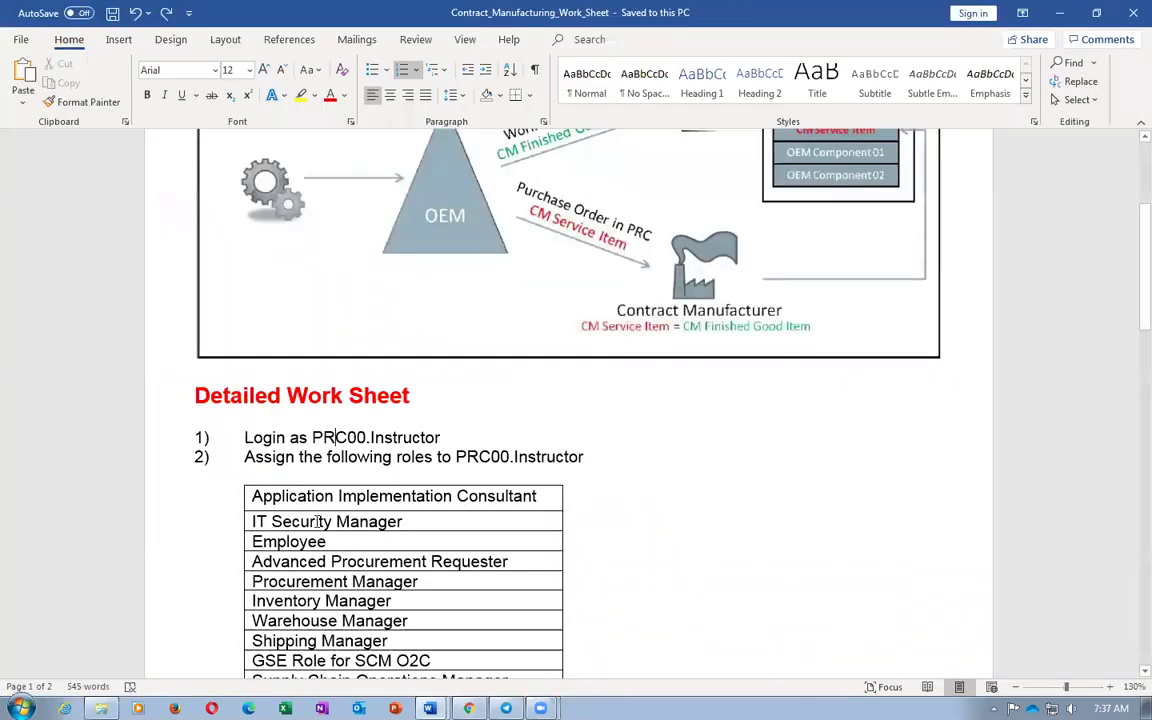
click(317, 521)
key(shift+Tab)
key(ctrl+c)
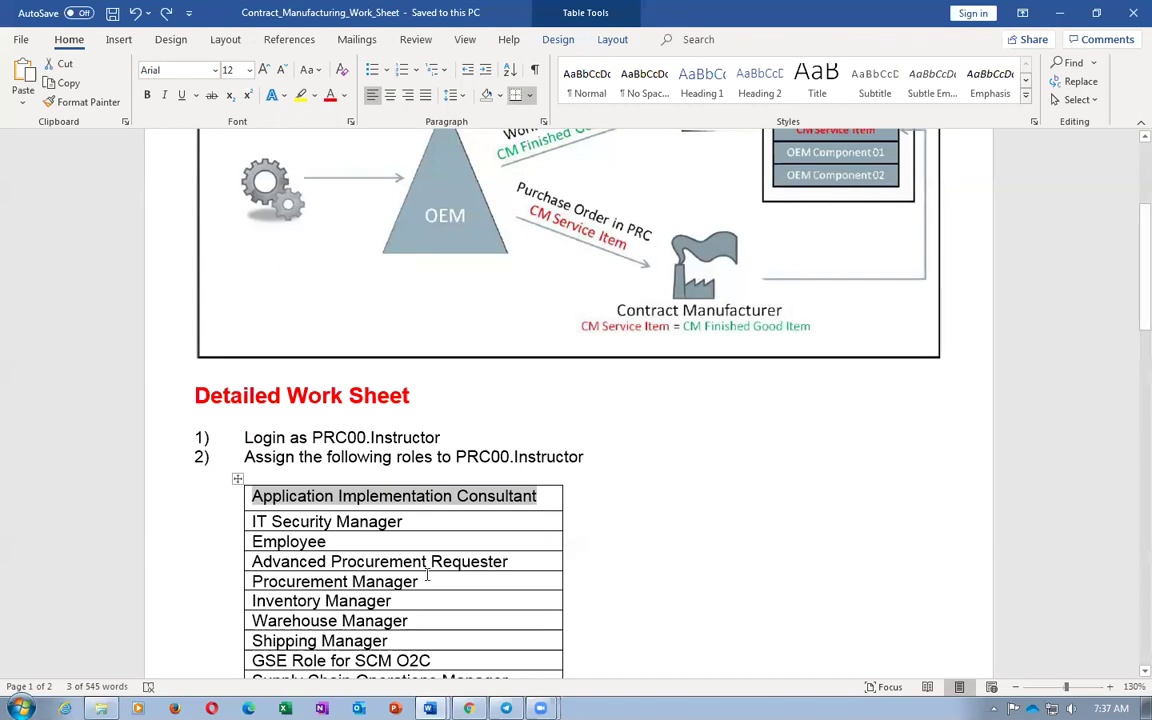
key(alt+Tab)
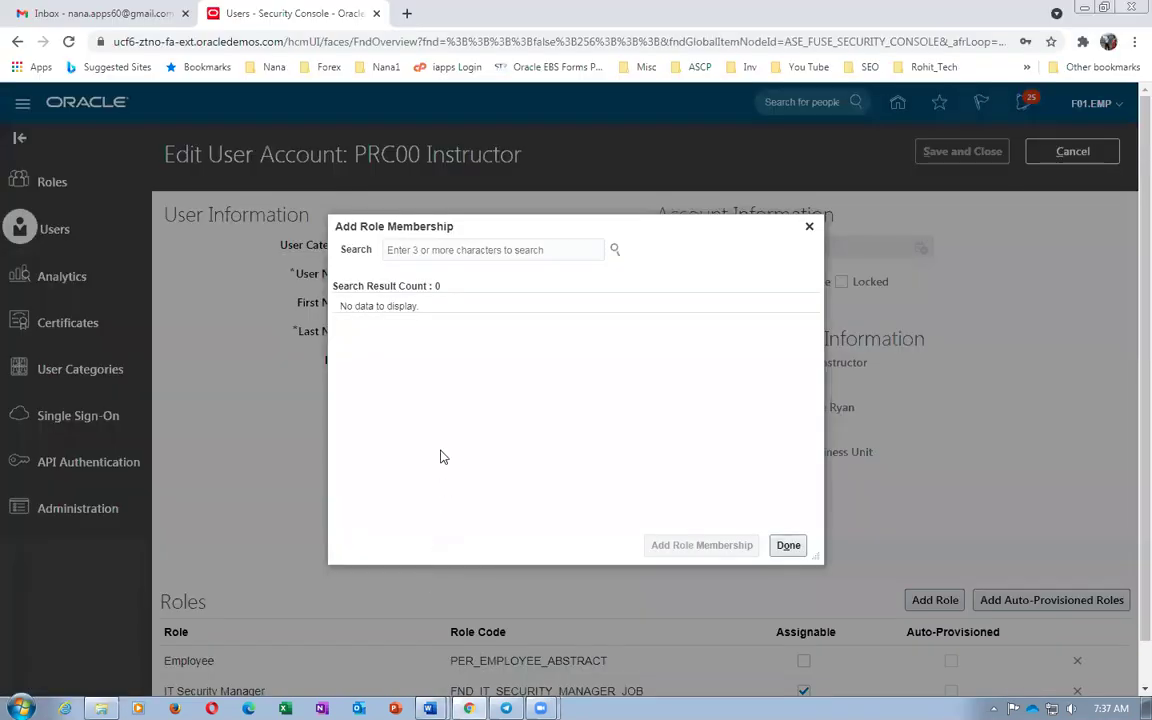
key(ctrl+v)
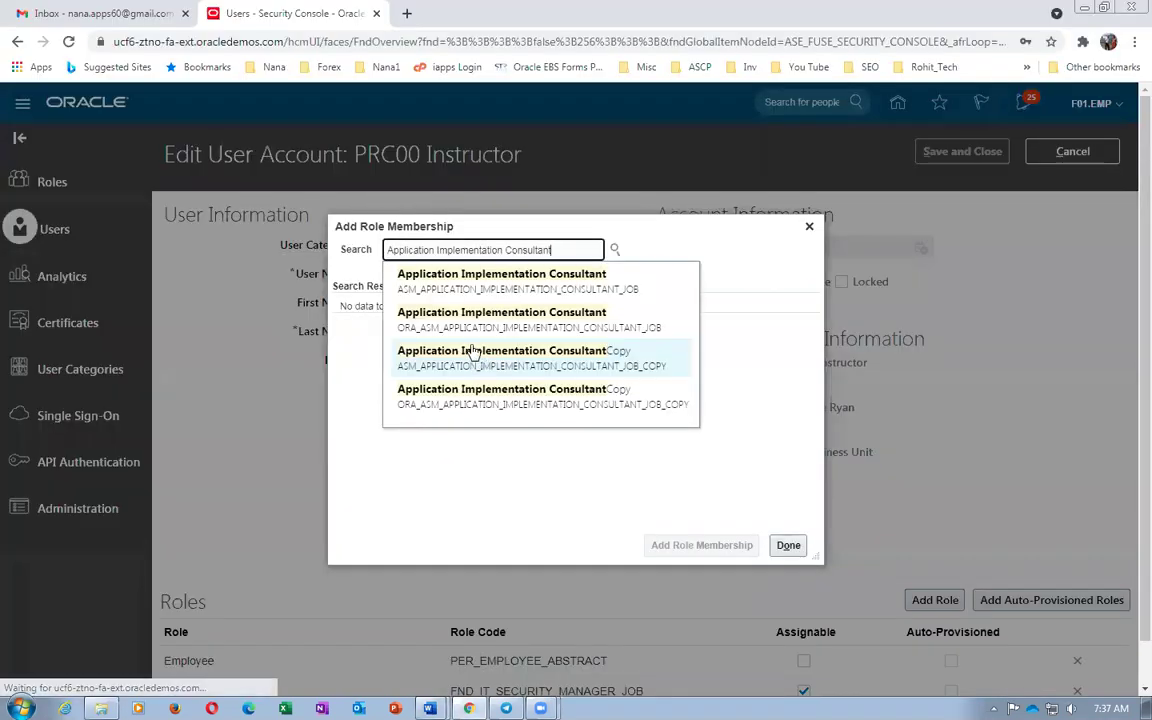
click(478, 330)
click(504, 305)
click(695, 550)
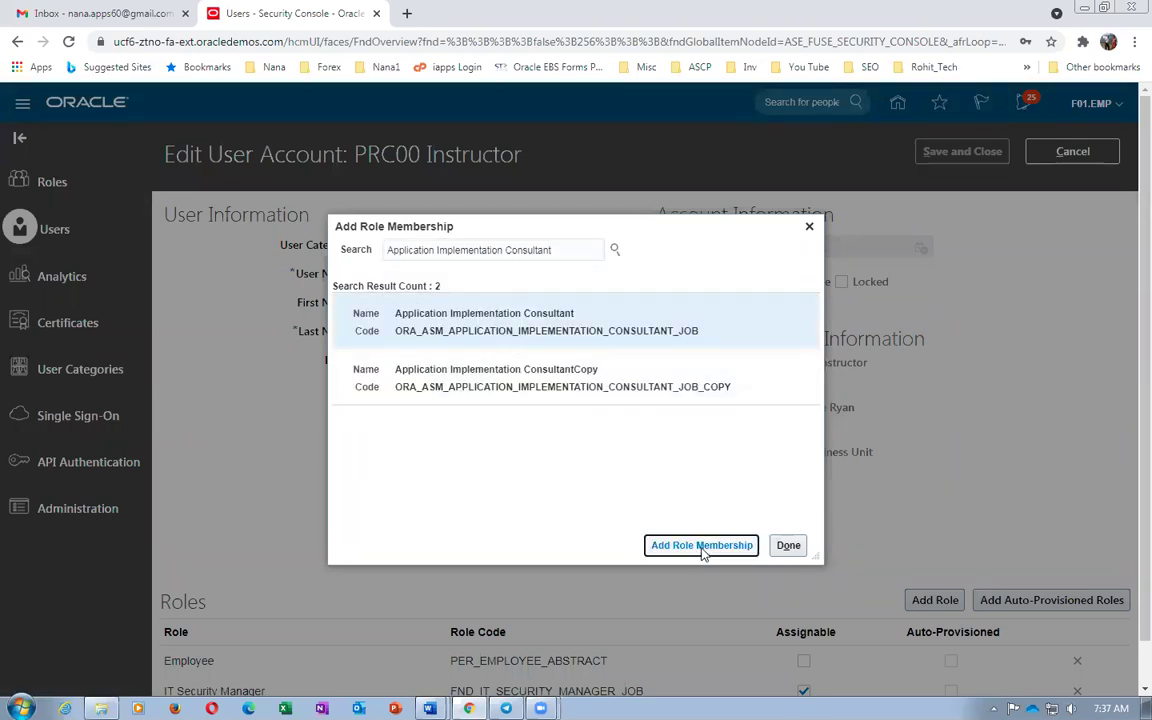
Add the IT Security Manager role, copied from the Word work sheet
key(alt+Tab)
key(Tab)
key(ctrl+c)
key(alt+Tab)
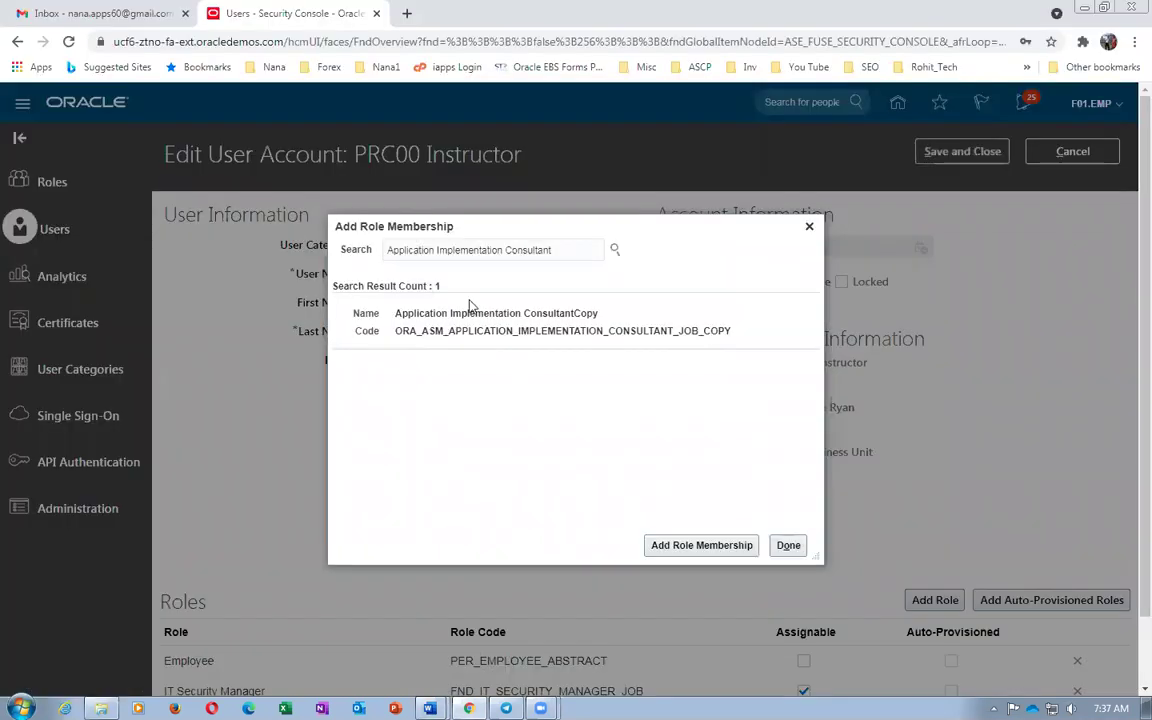
triple_click(553, 249)
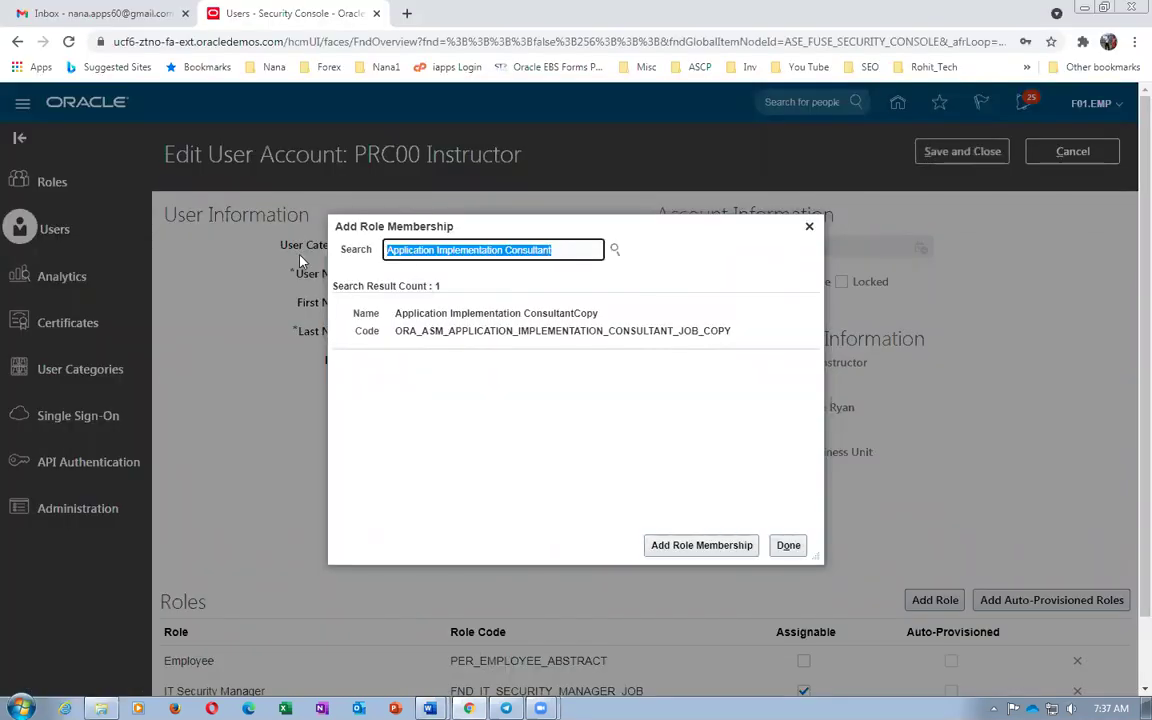
key(ctrl+v)
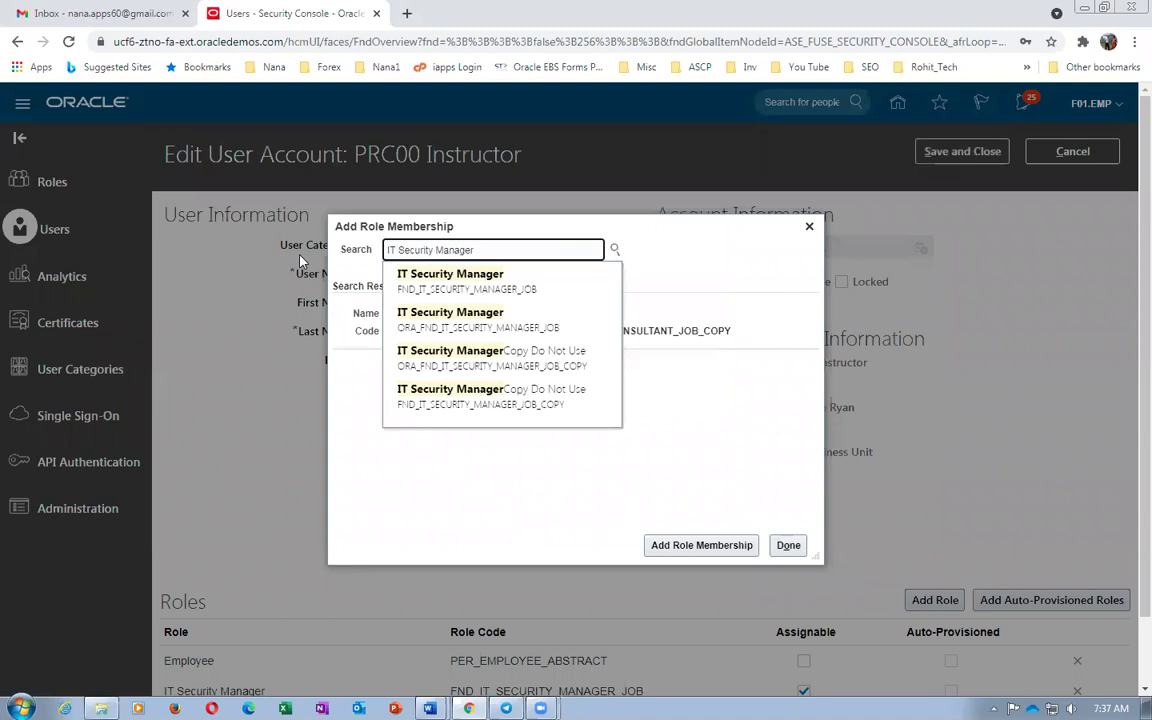
click(503, 320)
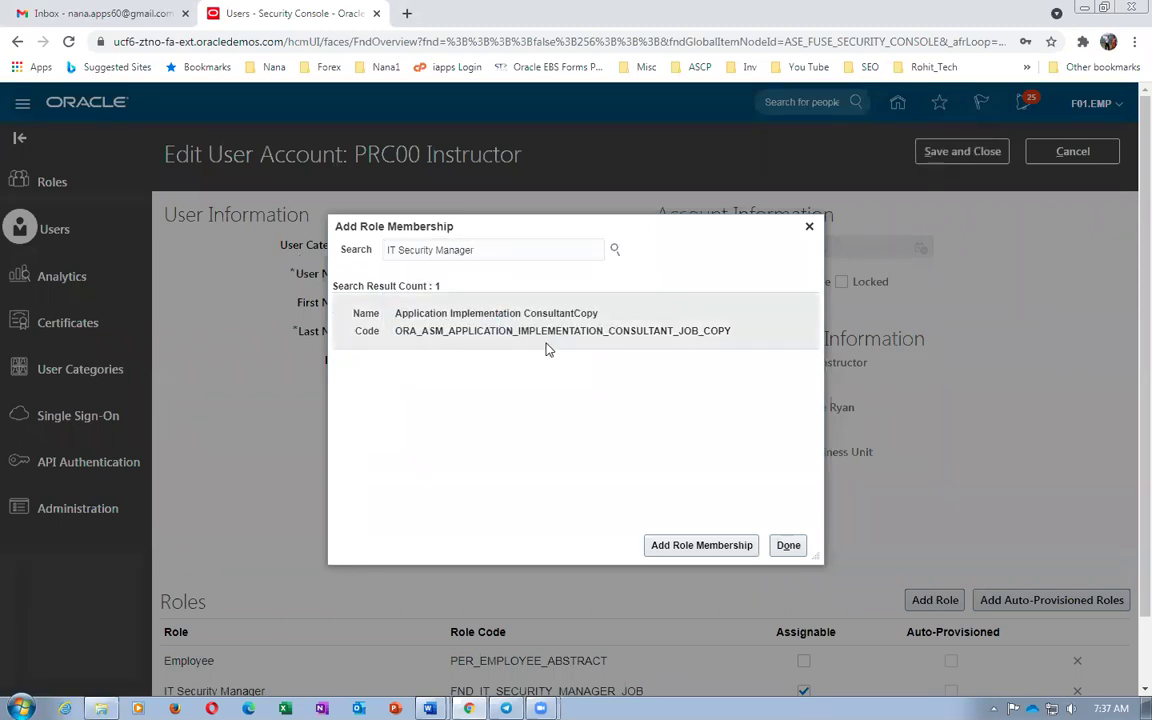
click(704, 547)
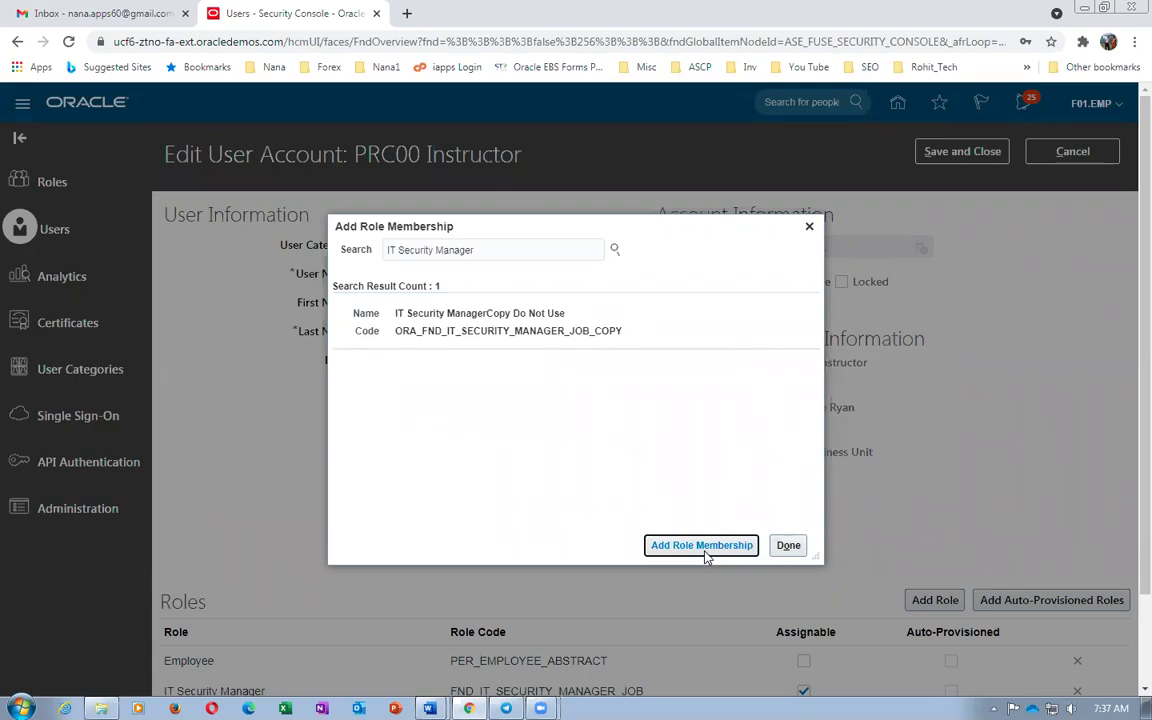
key(alt+Tab)
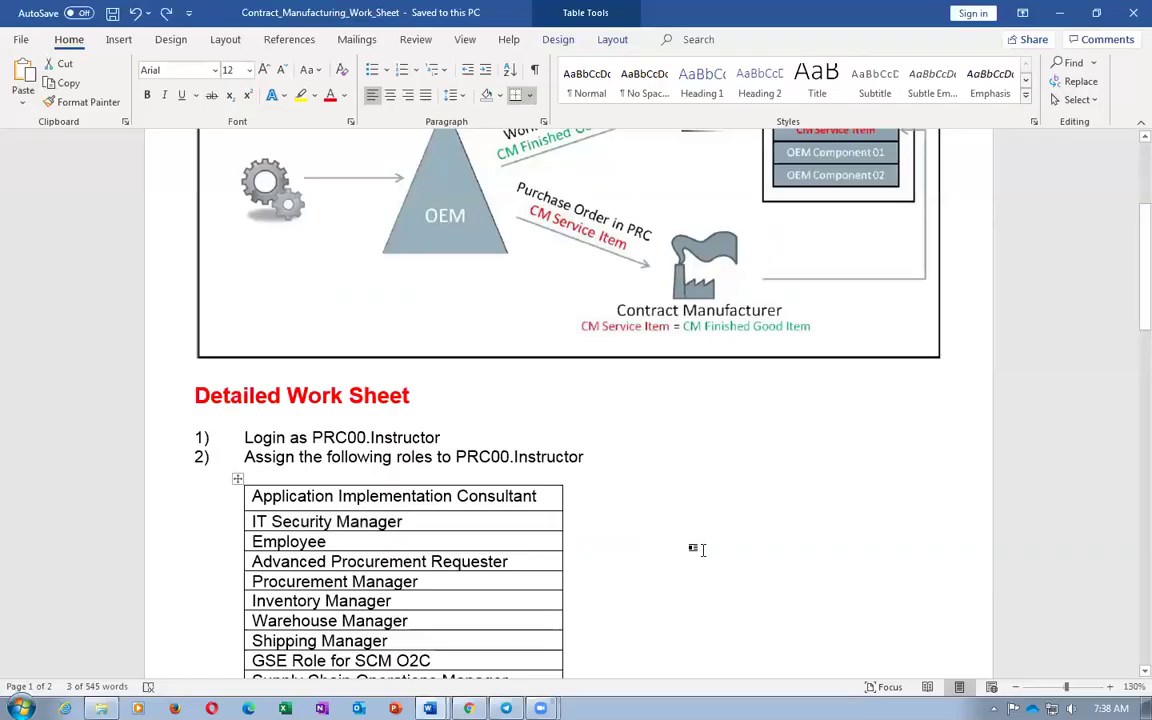
Search for 'Employee' and add the Employee role to the instructor
key(alt+Tab)
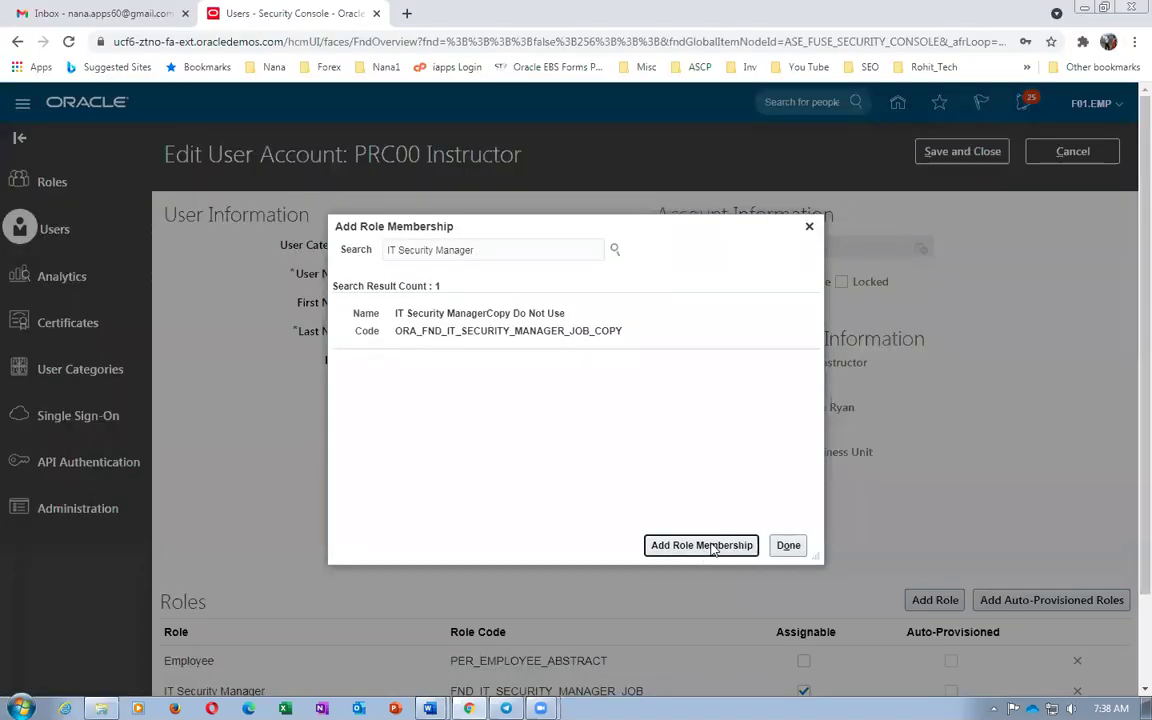
click(499, 257)
key(ctrl+a)
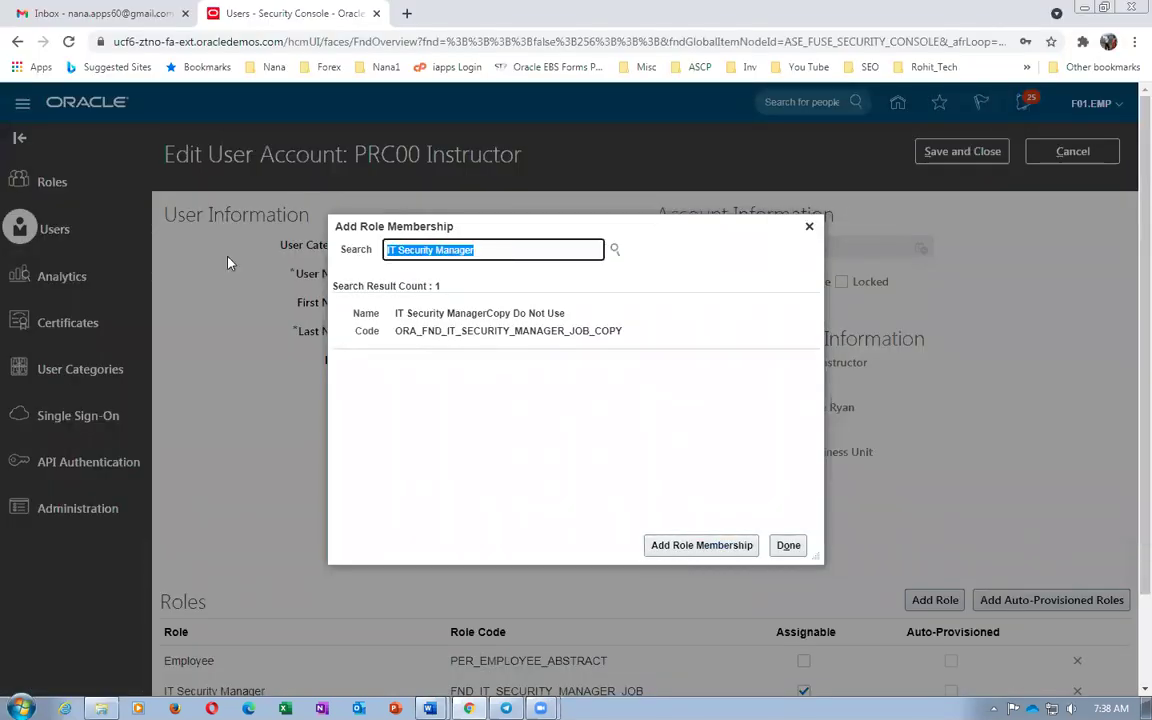
text(Employee)
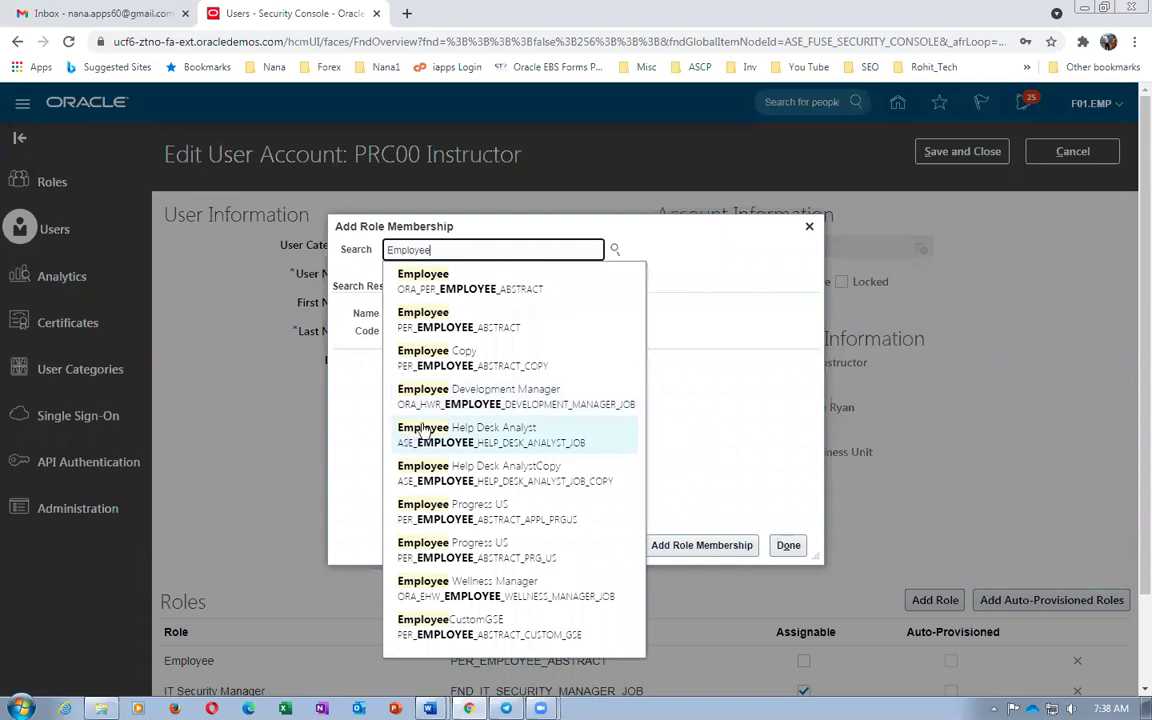
click(420, 281)
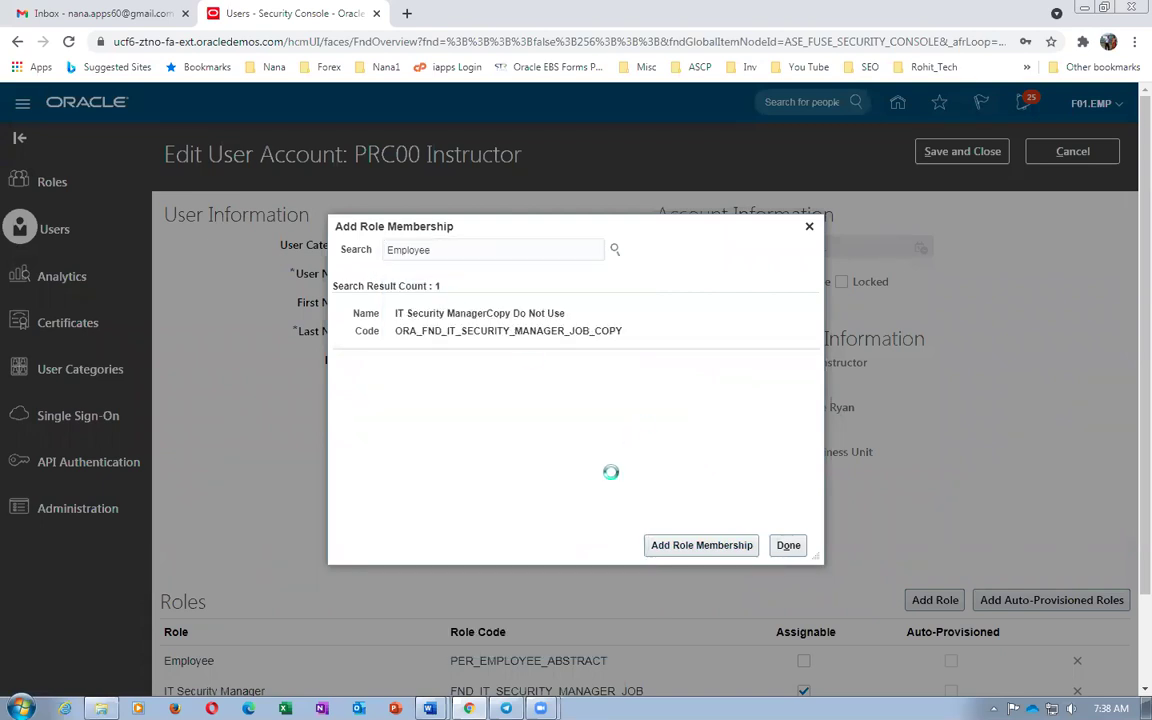
click(690, 547)
Copy Inventory Manager from the worksheet and add that role to the instructor
key(alt+Tab)
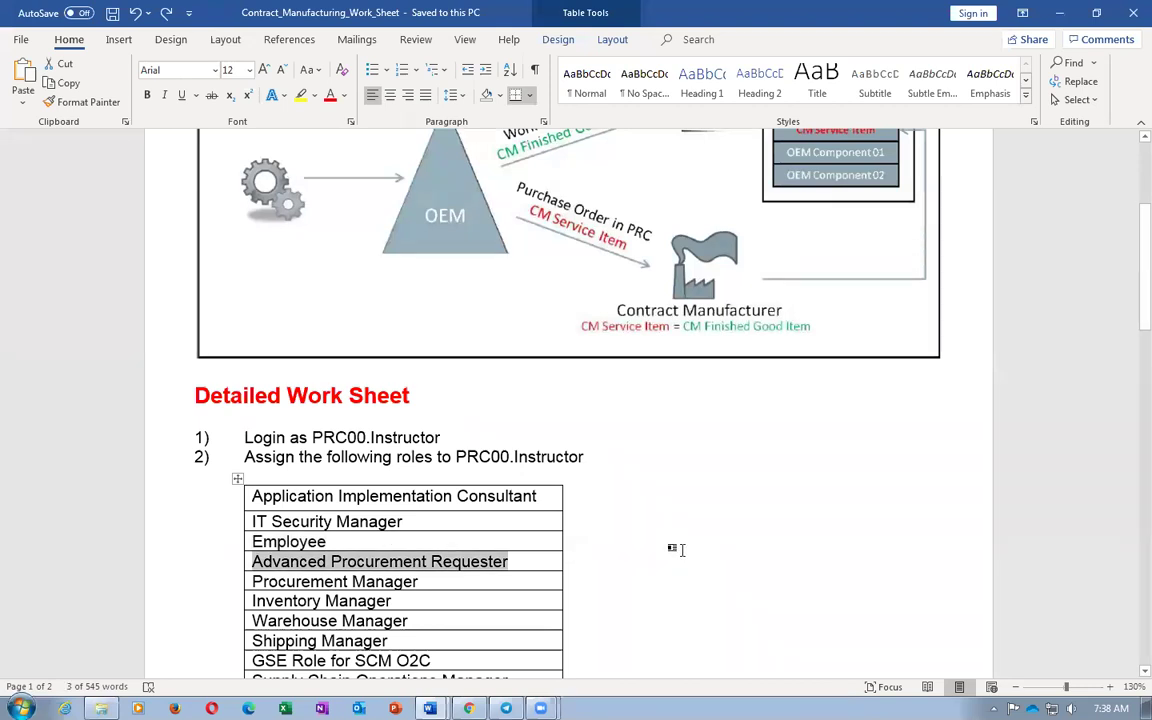
triple_click(499, 586)
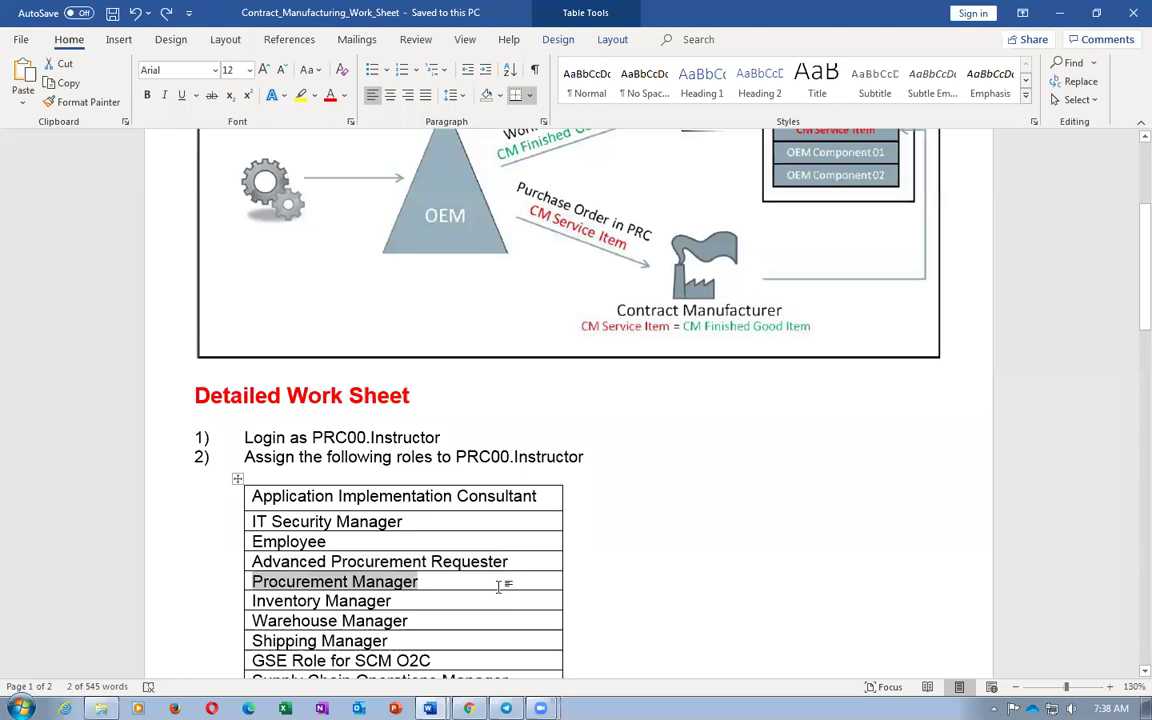
triple_click(462, 598)
key(ctrl+c)
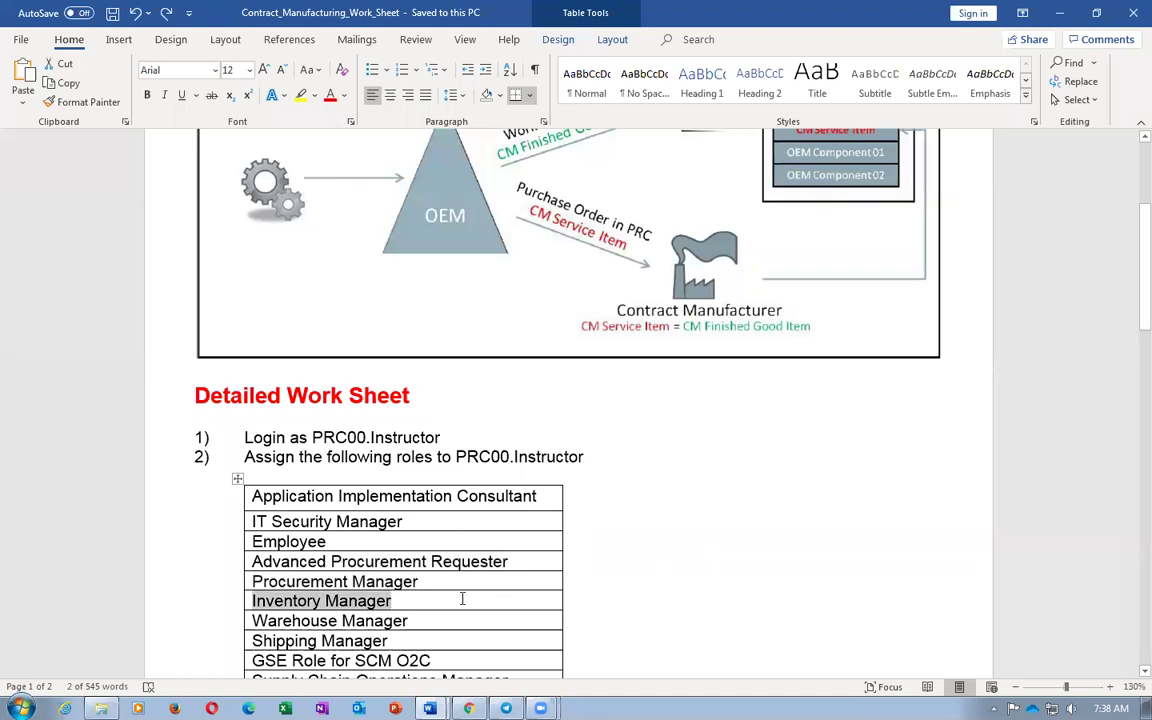
key(alt+Tab)
triple_click(447, 250)
key(ctrl+v)
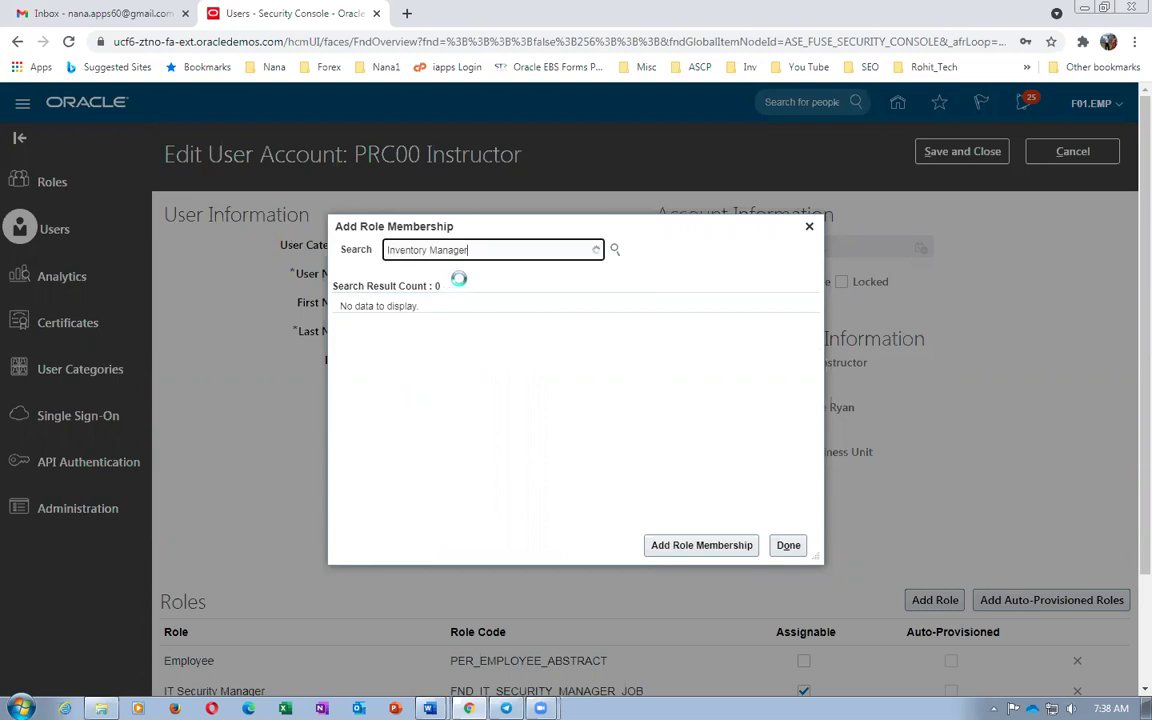
click(462, 298)
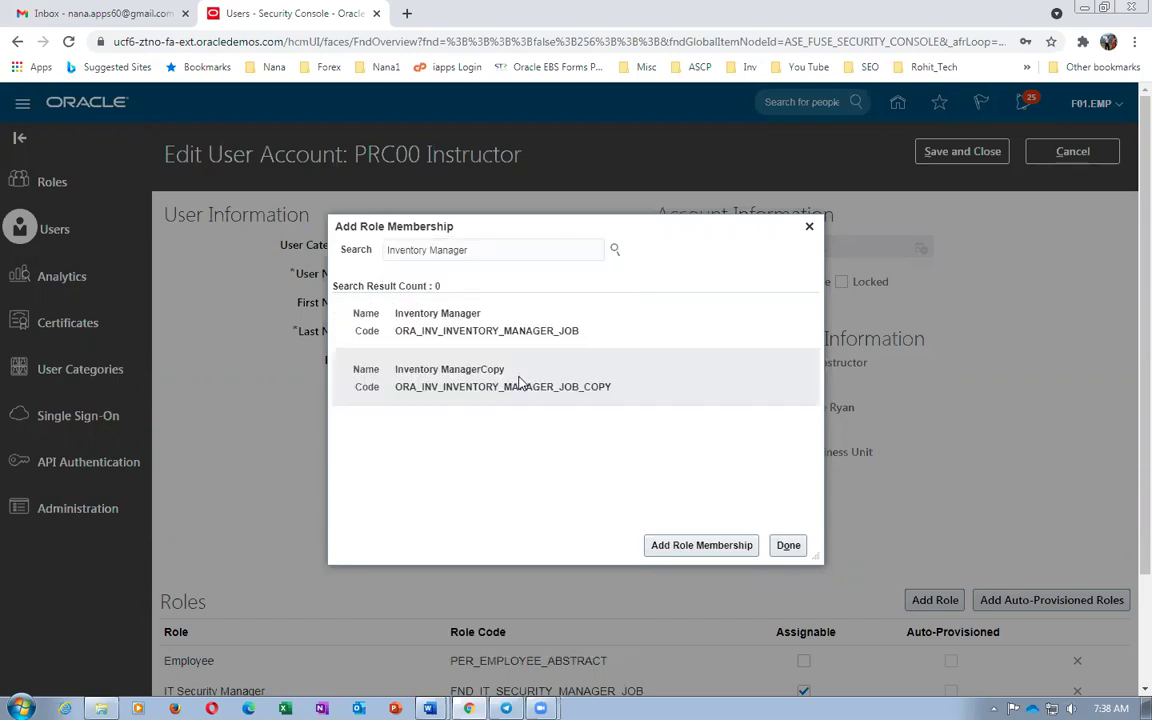
click(430, 310)
click(676, 545)
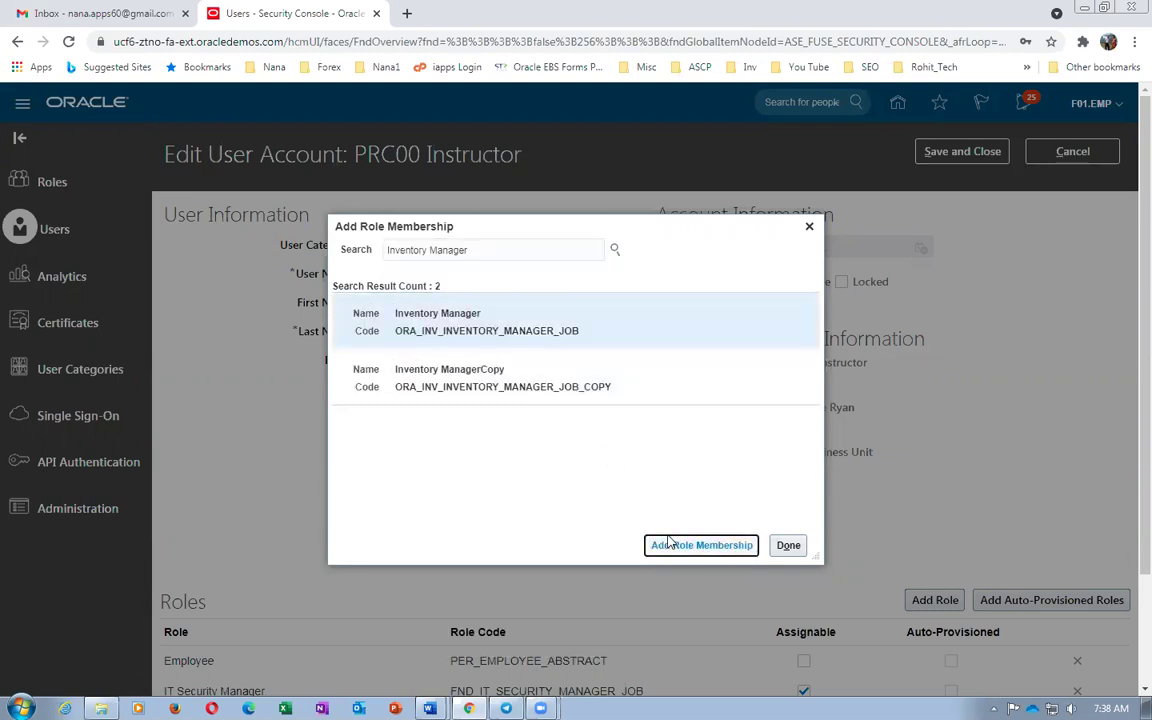
Copy Warehouse Manager from the worksheet into the role search
key(alt+Tab)
key(Tab)
key(ctrl+c)
key(alt+Tab)
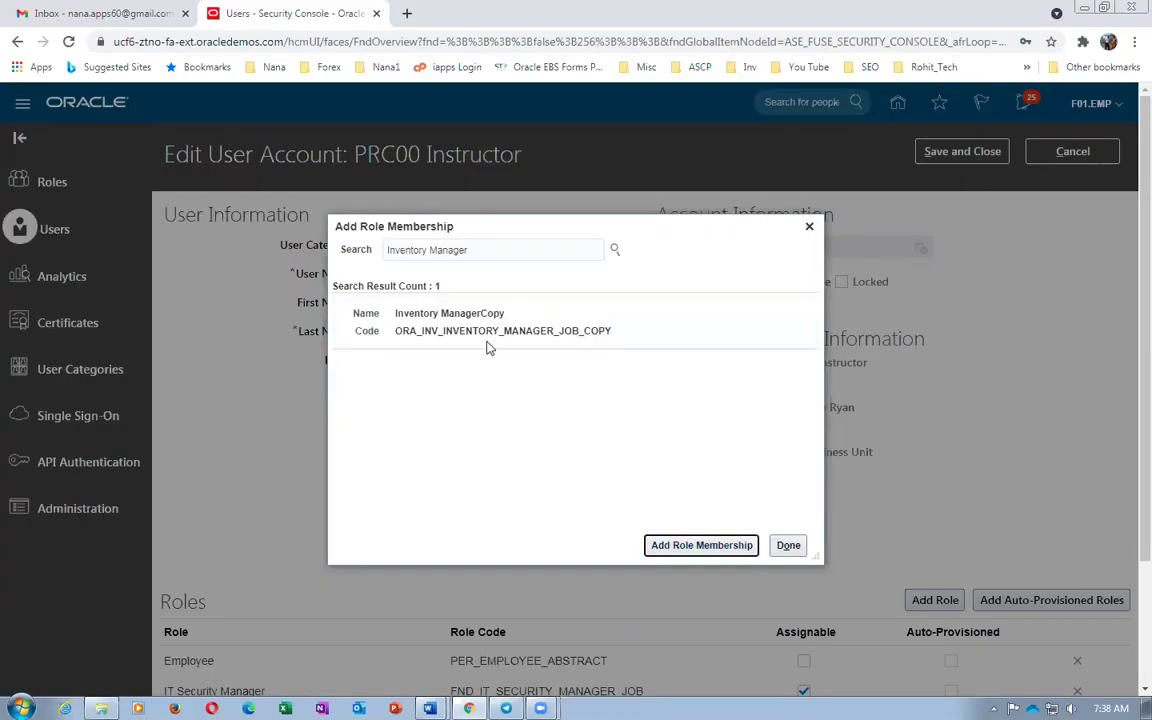
triple_click(488, 251)
key(ctrl+v)
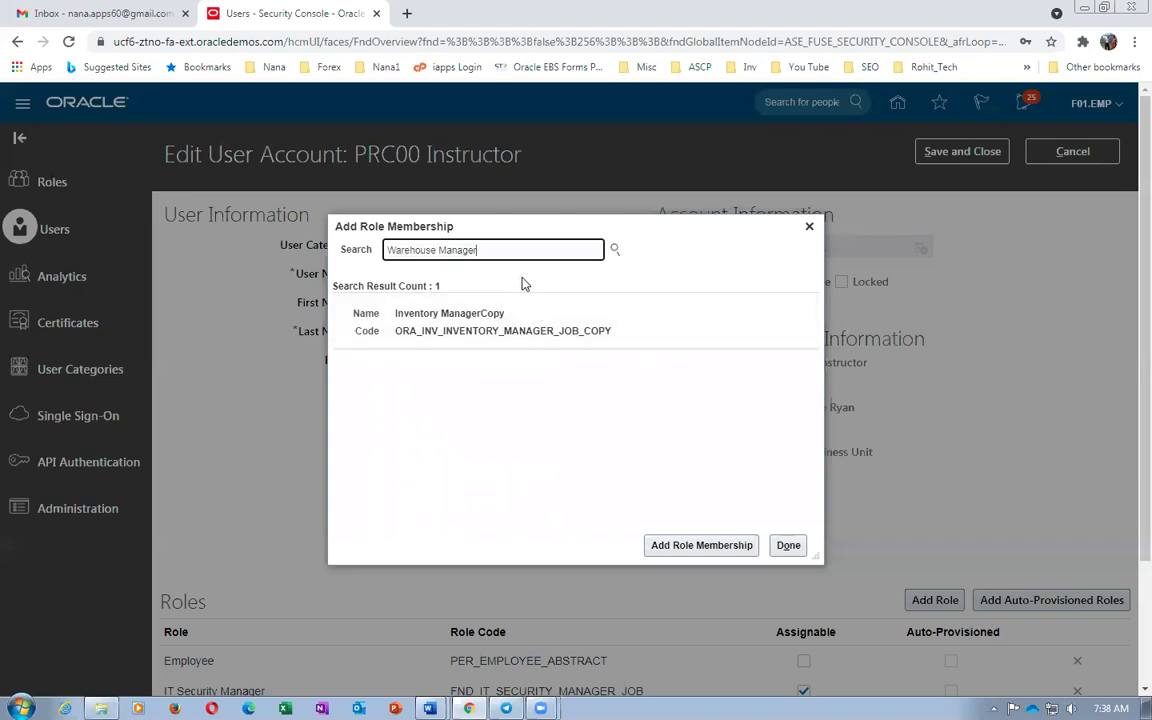
Add the Warehouse Manager role (ORA_INV_WAREHOUSE_MANAGER_JOB)
key(BackSpace)
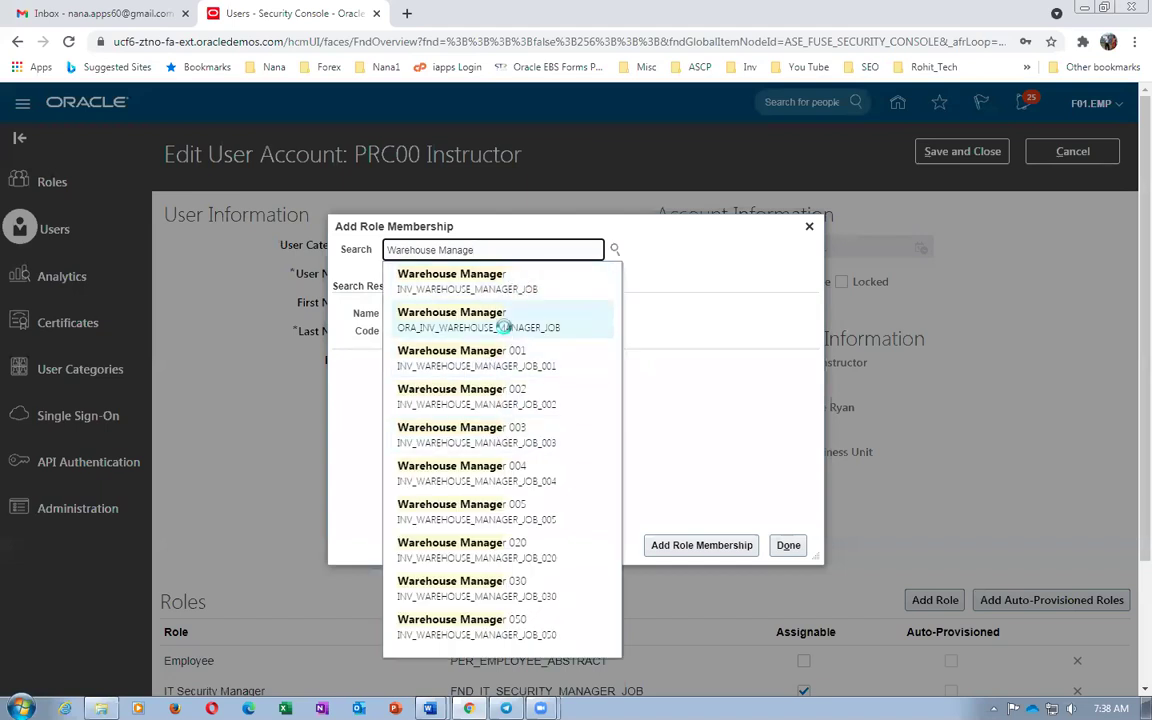
click(505, 320)
click(507, 337)
click(662, 545)
Add the Shipping Manager role (ORA_WSH_SHIPPING_MANAGER_JOB)
key(alt+Tab)
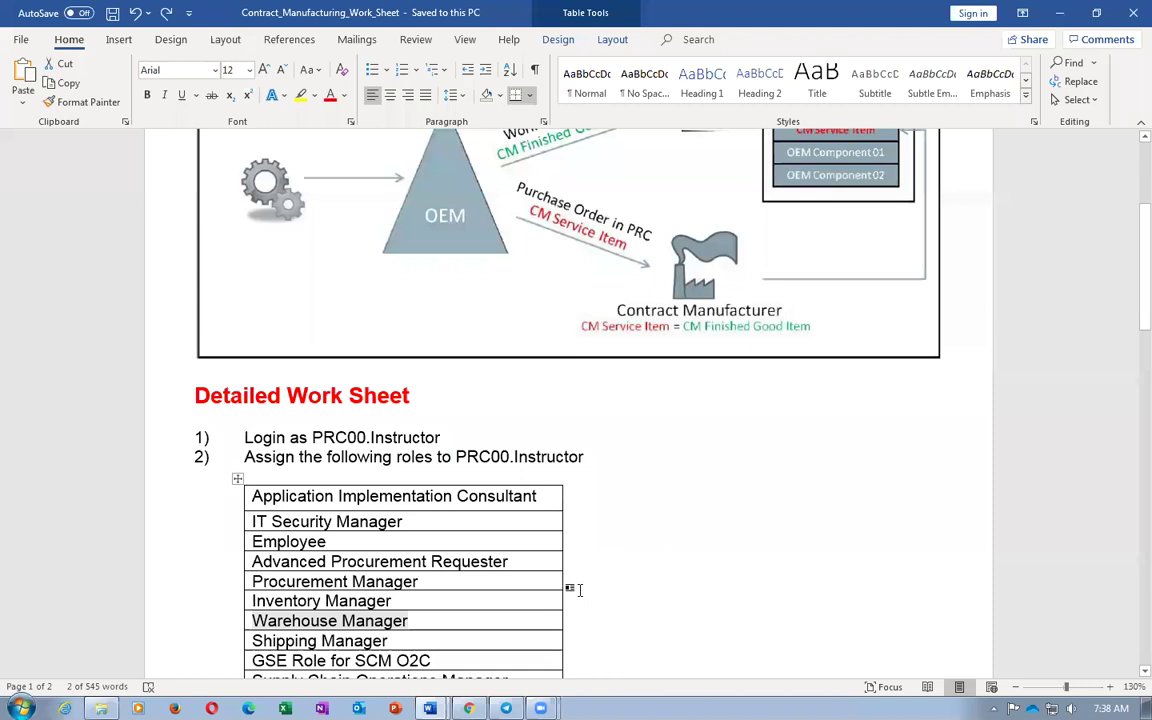
key(Tab)
key(alt+Tab)
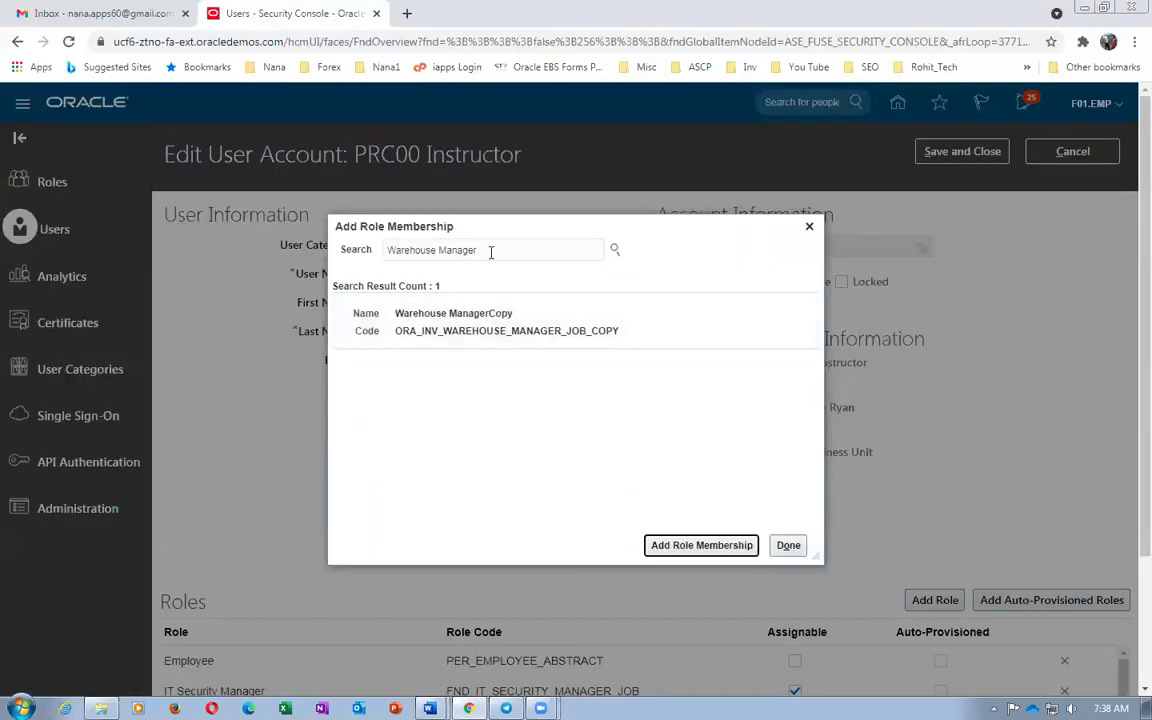
drag(491, 249, 224, 247)
key(ctrl+v)
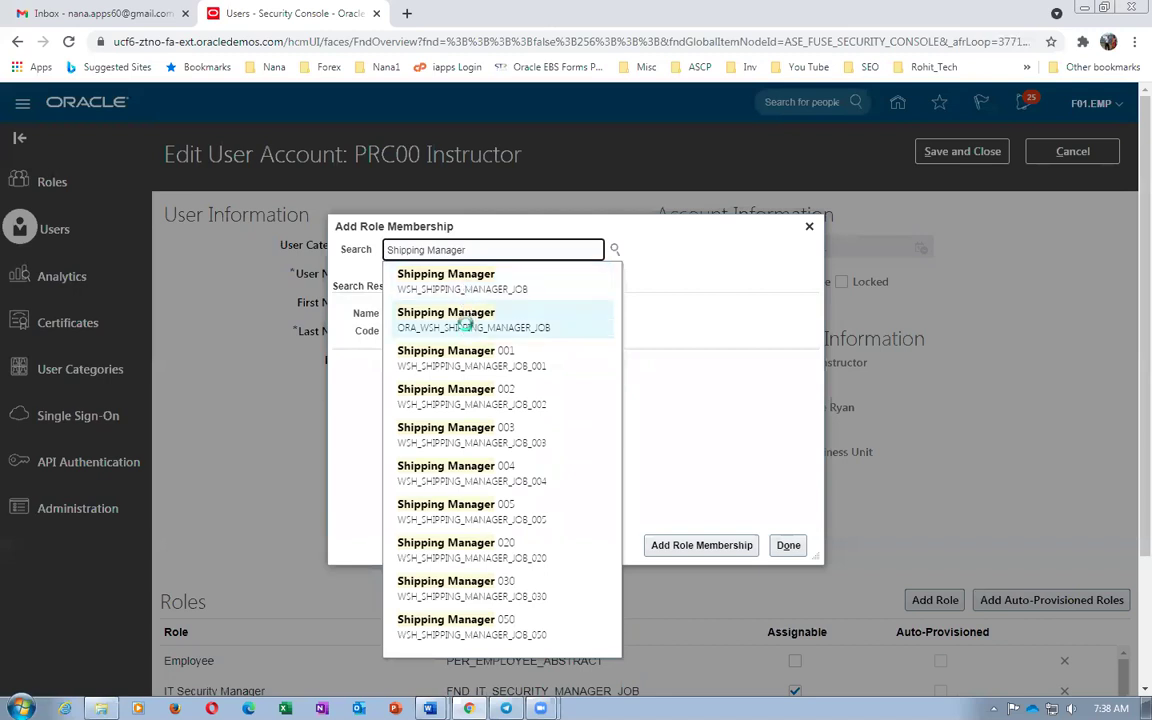
click(445, 320)
click(503, 327)
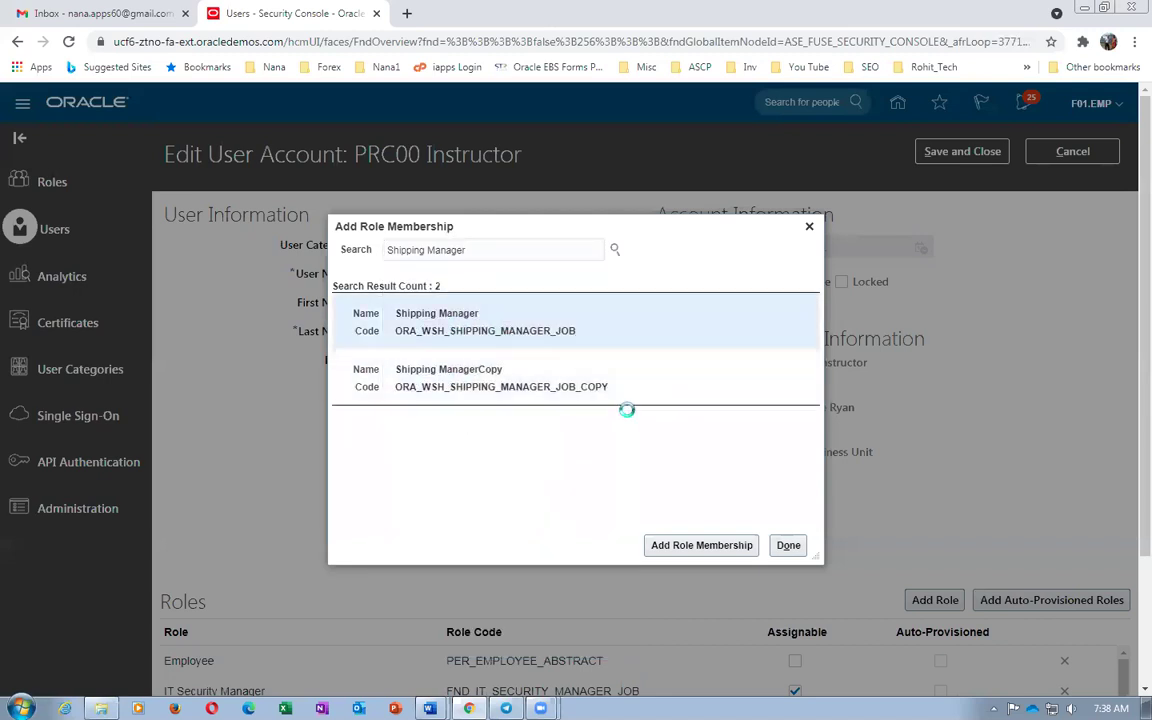
click(683, 547)
Add the GSE Role for SCM O2C
key(alt+Tab)
scroll(657, 547, down, 3)
scroll(657, 547, down, 2)
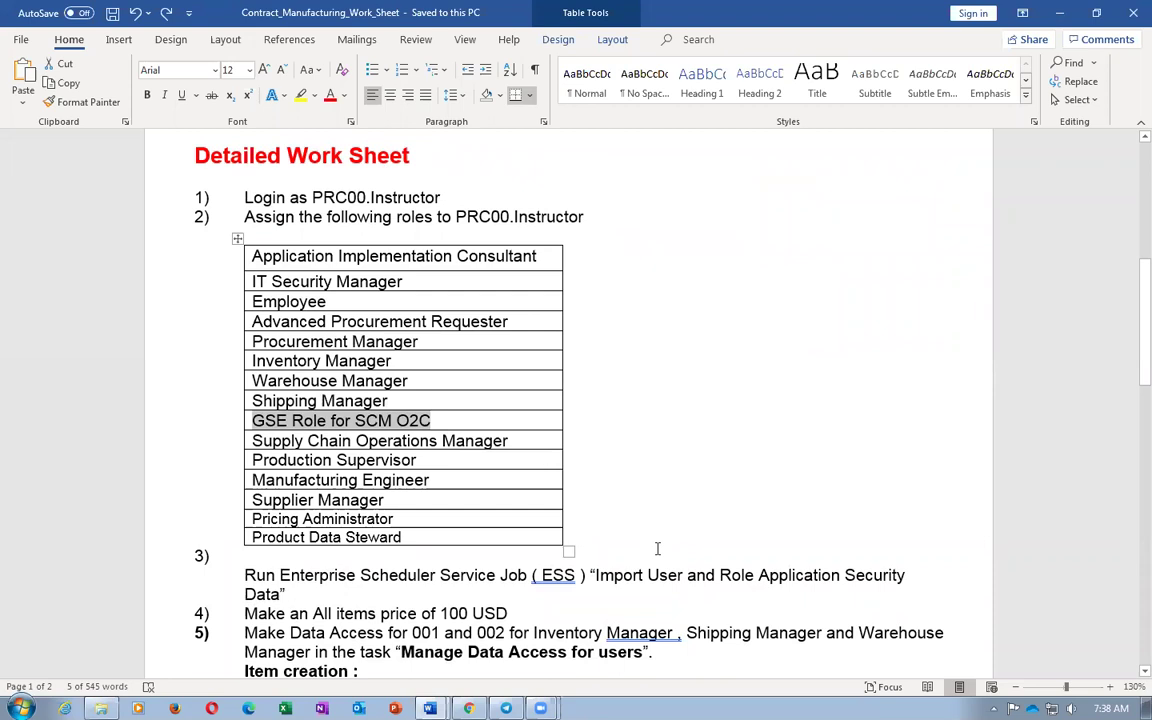
key(alt+Tab)
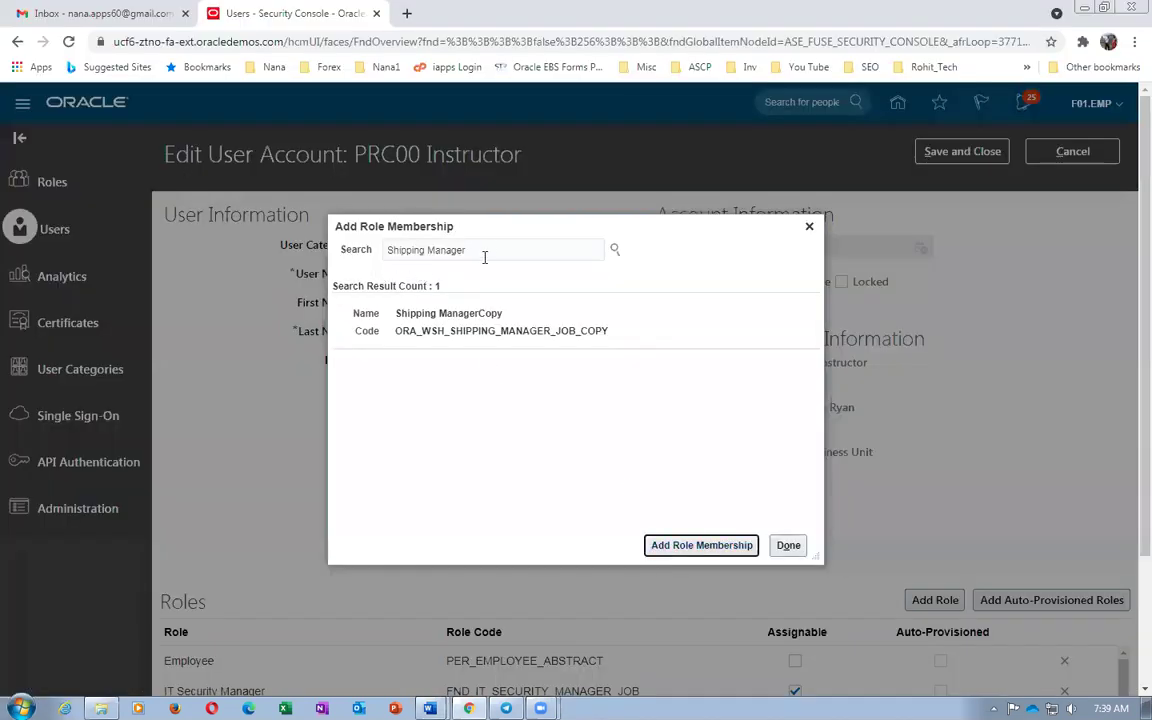
drag(483, 252, 211, 264)
key(ctrl+v)
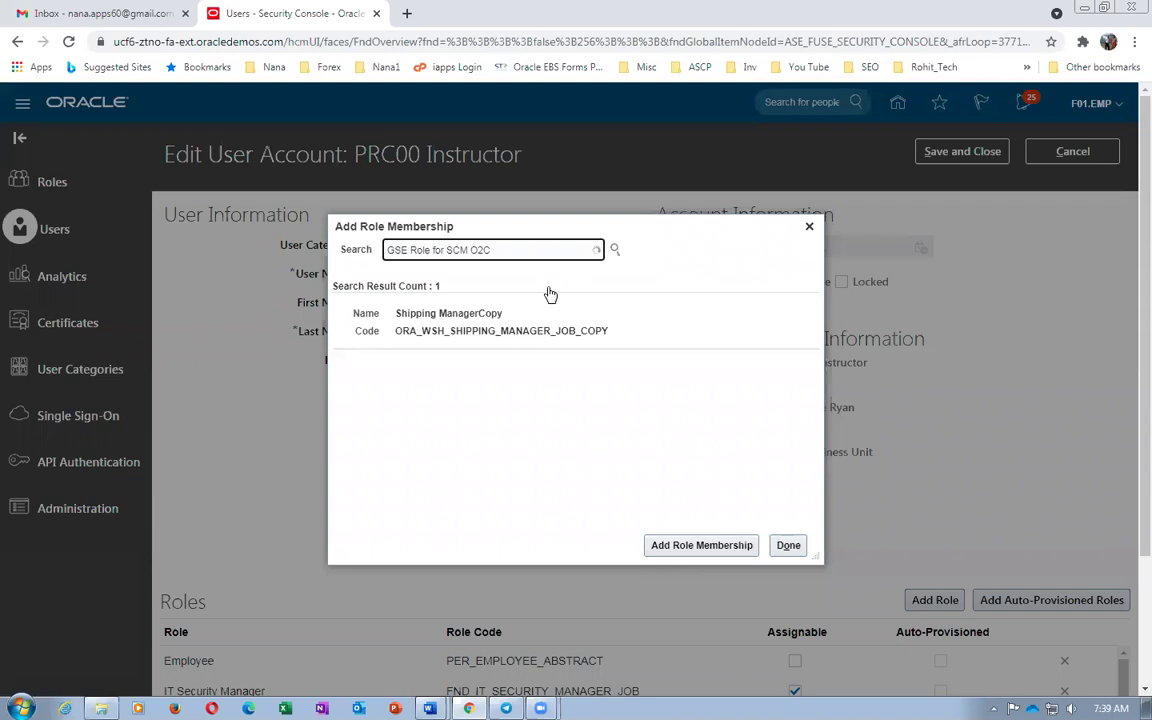
click(538, 293)
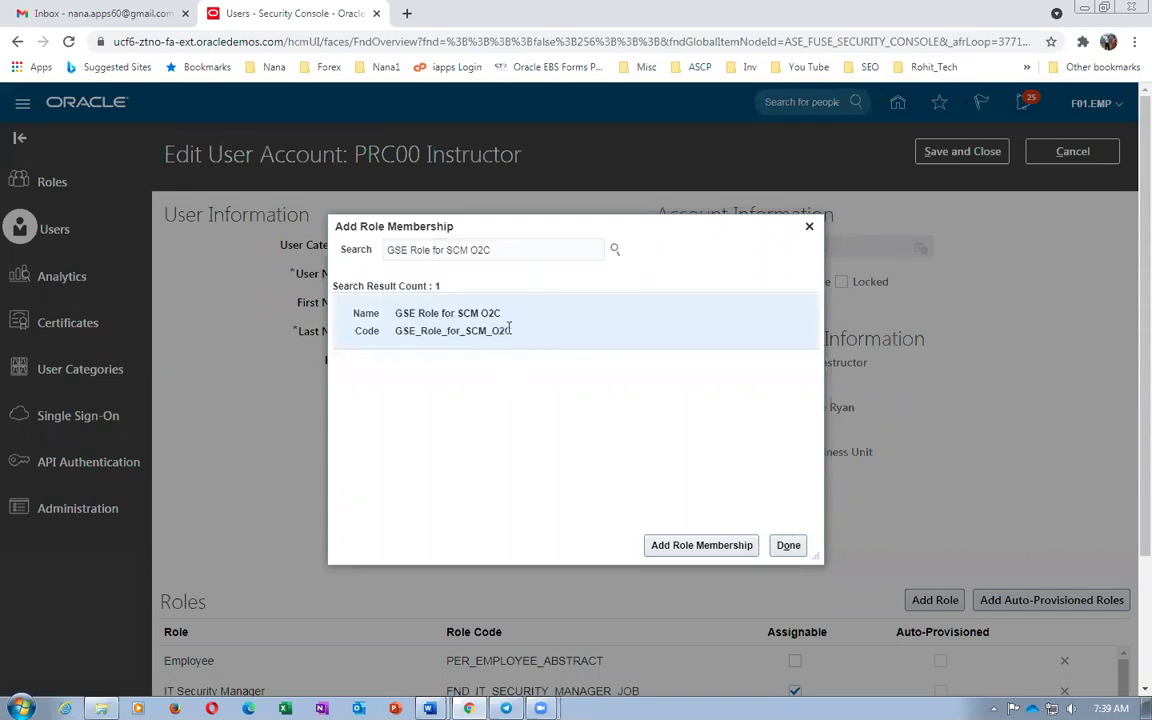
click(668, 546)
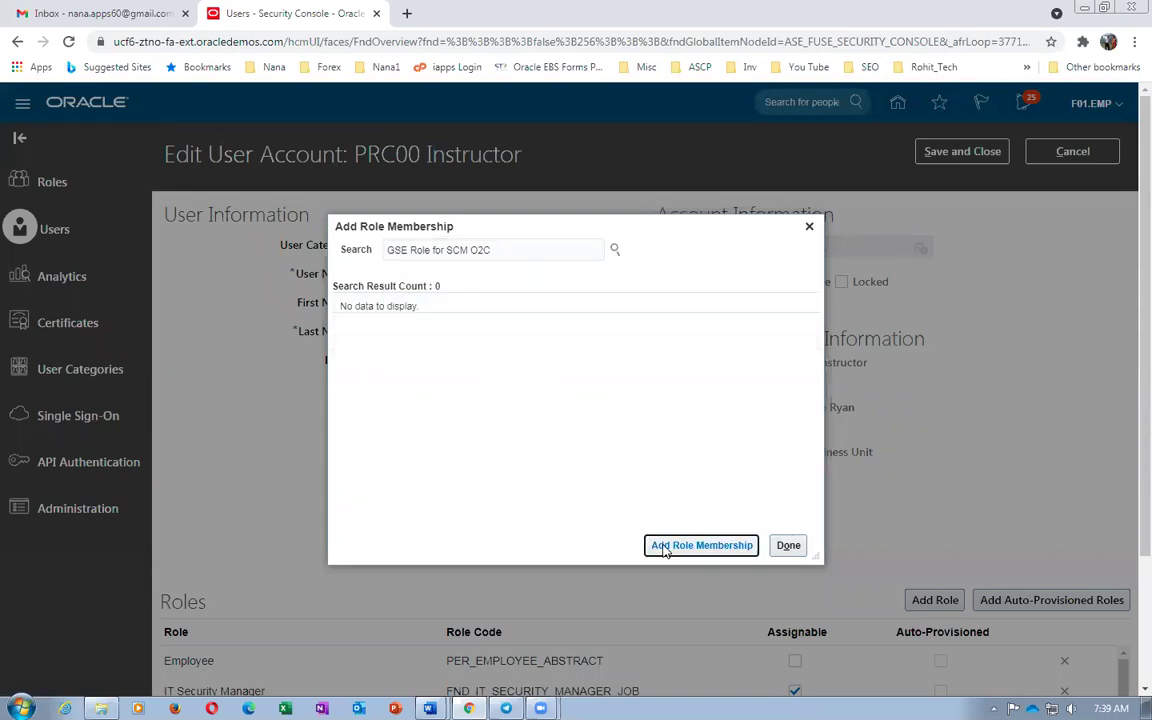
Add the Supply Chain Operations Manager role
key(alt+Tab)
key(Tab)
key(ctrl+c)
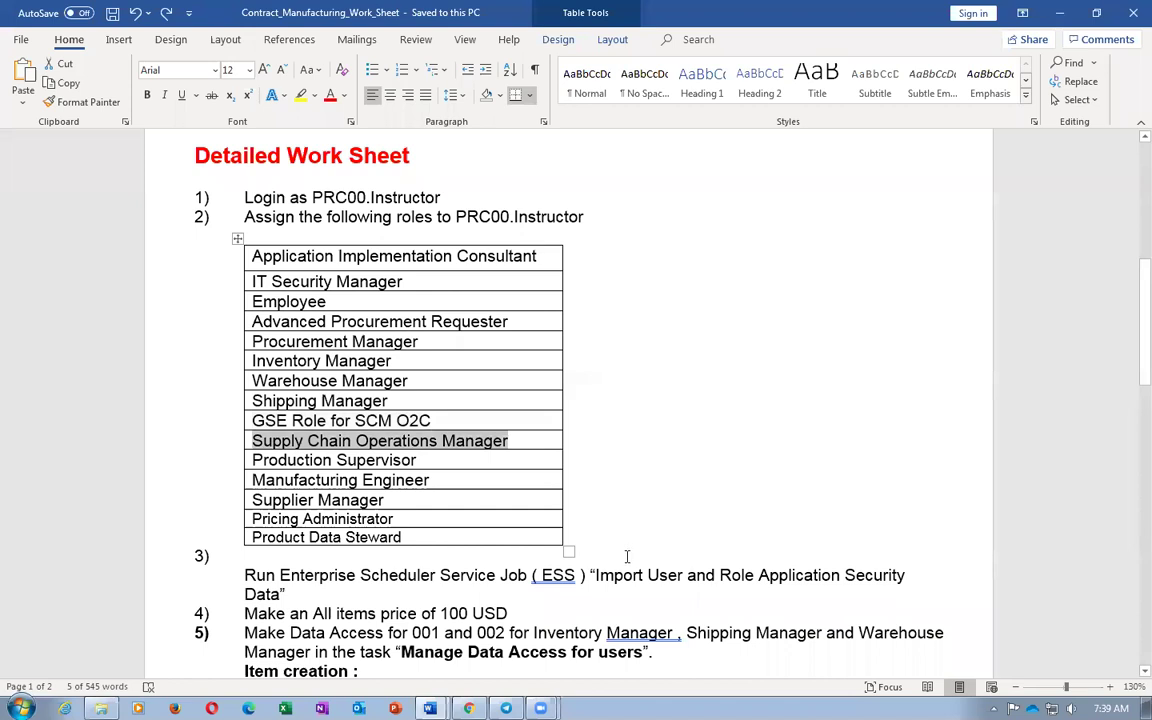
key(alt+Tab)
triple_click(522, 249)
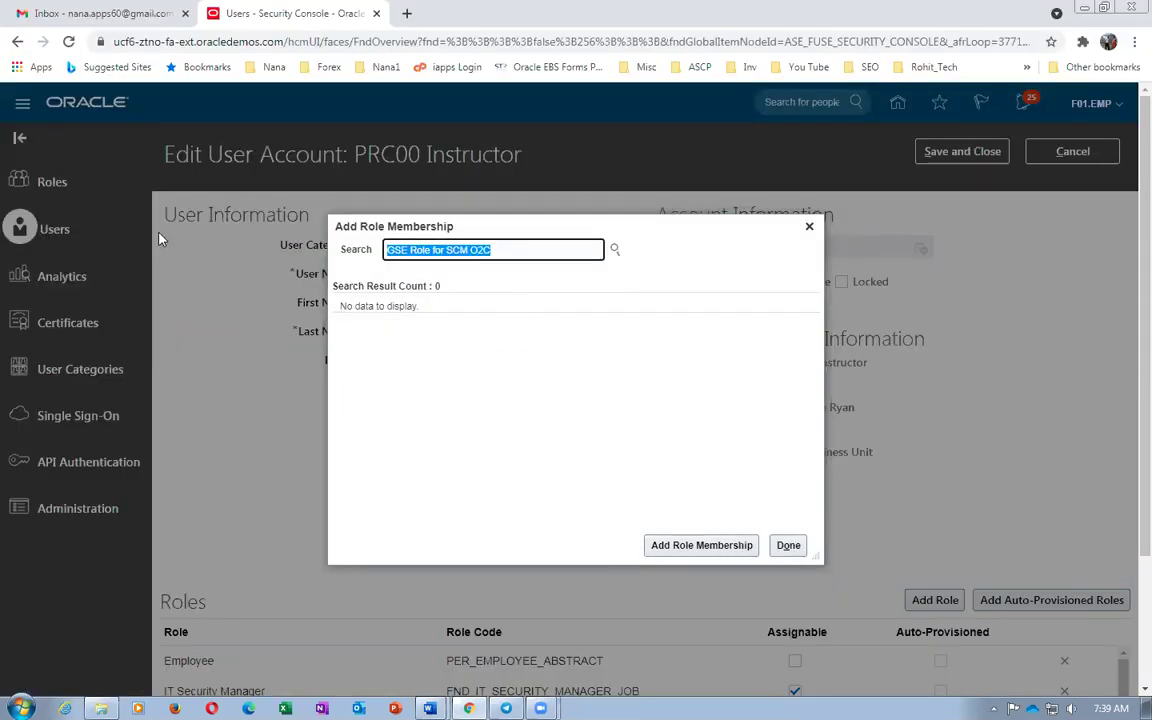
key(ctrl+v)
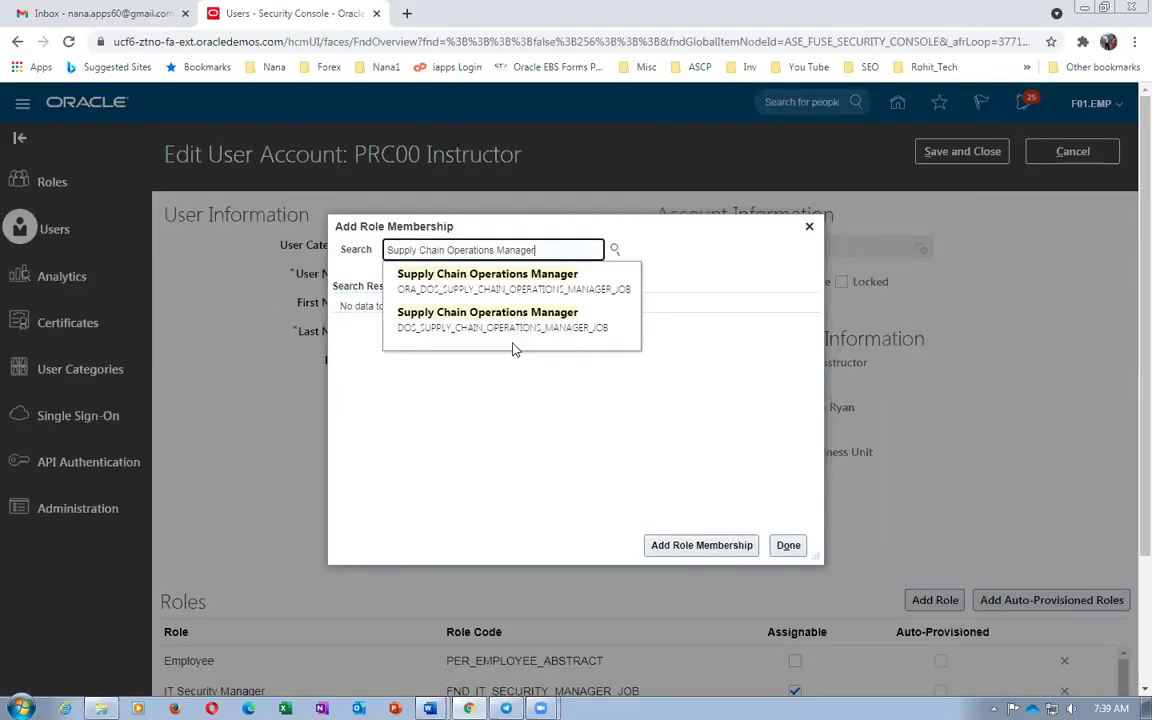
click(470, 284)
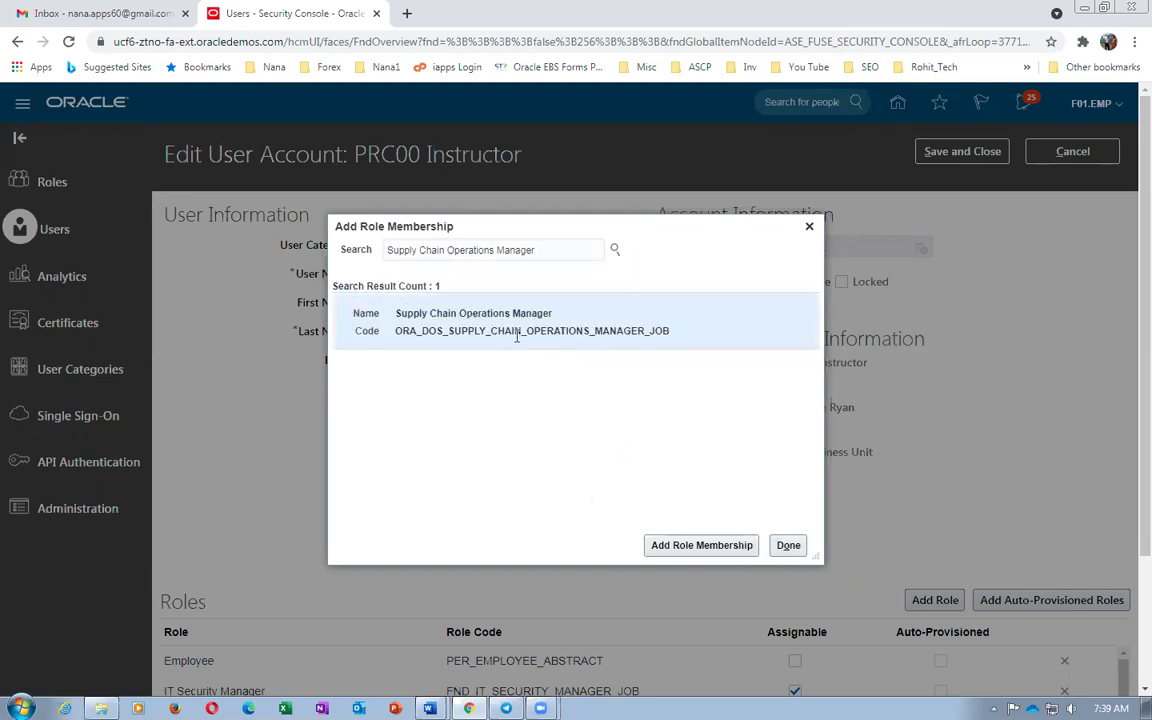
click(435, 300)
click(712, 548)
Add the Production Supervisor role
key(alt+Tab)
key(Tab)
key(ctrl+c)
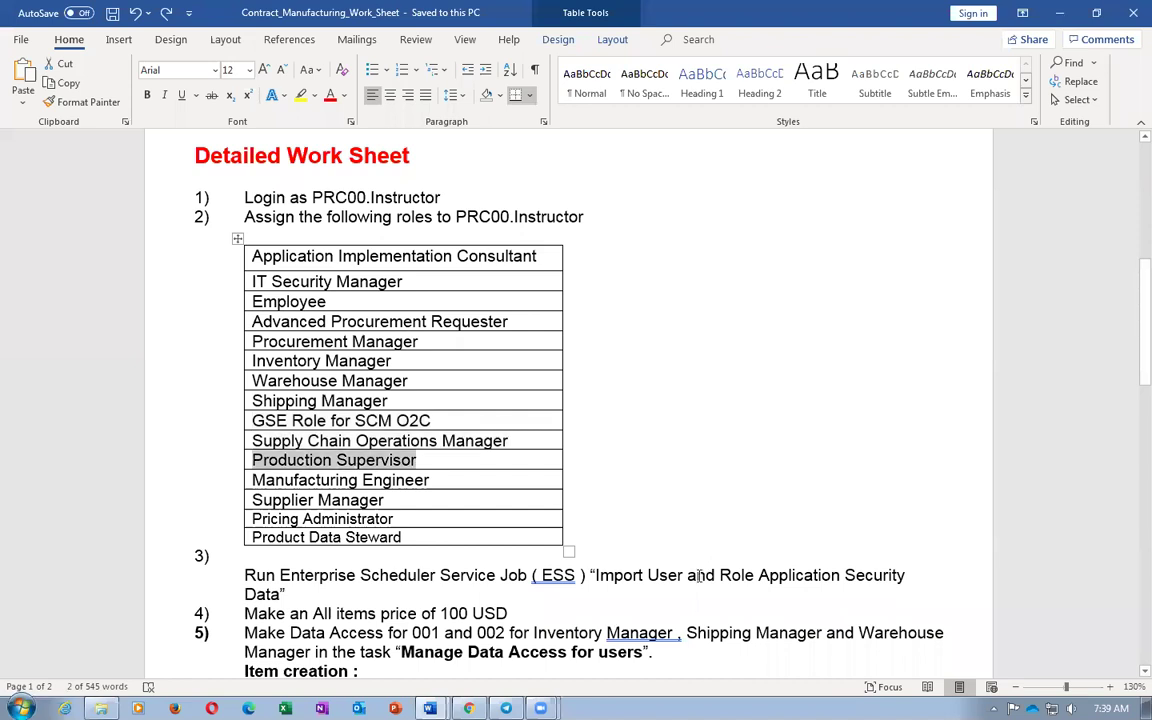
key(alt+Tab)
click(540, 250)
key(ctrl+a)
key(ctrl+v)
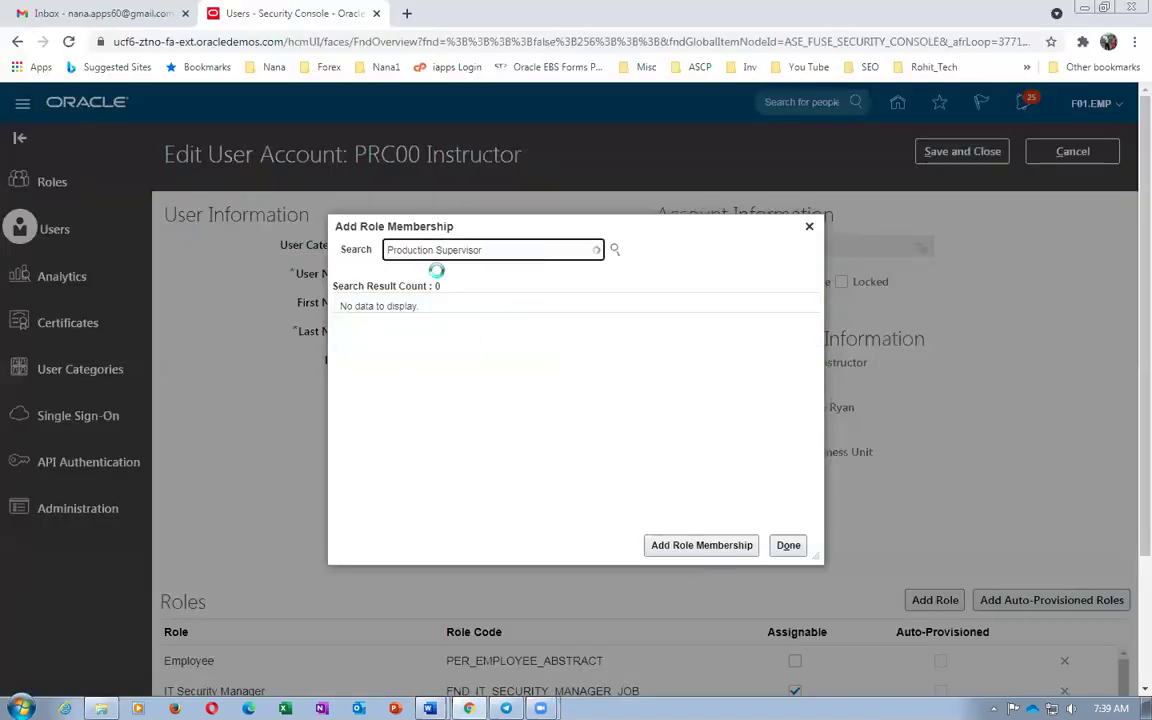
click(415, 281)
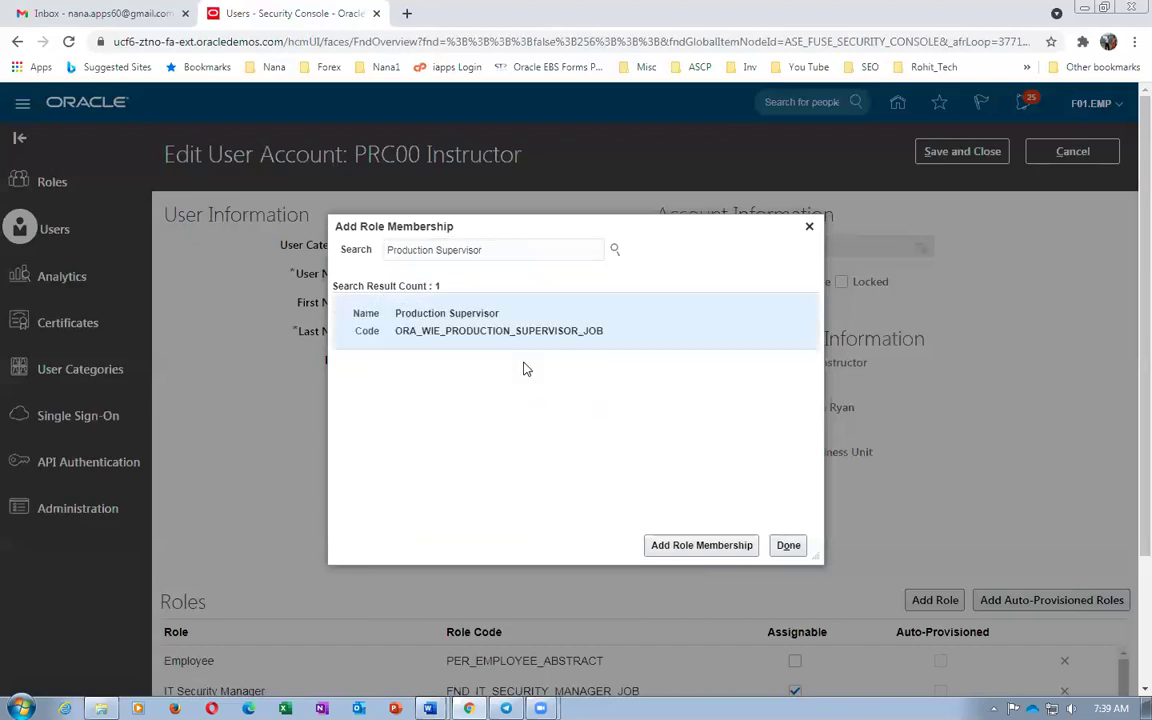
click(519, 345)
click(660, 546)
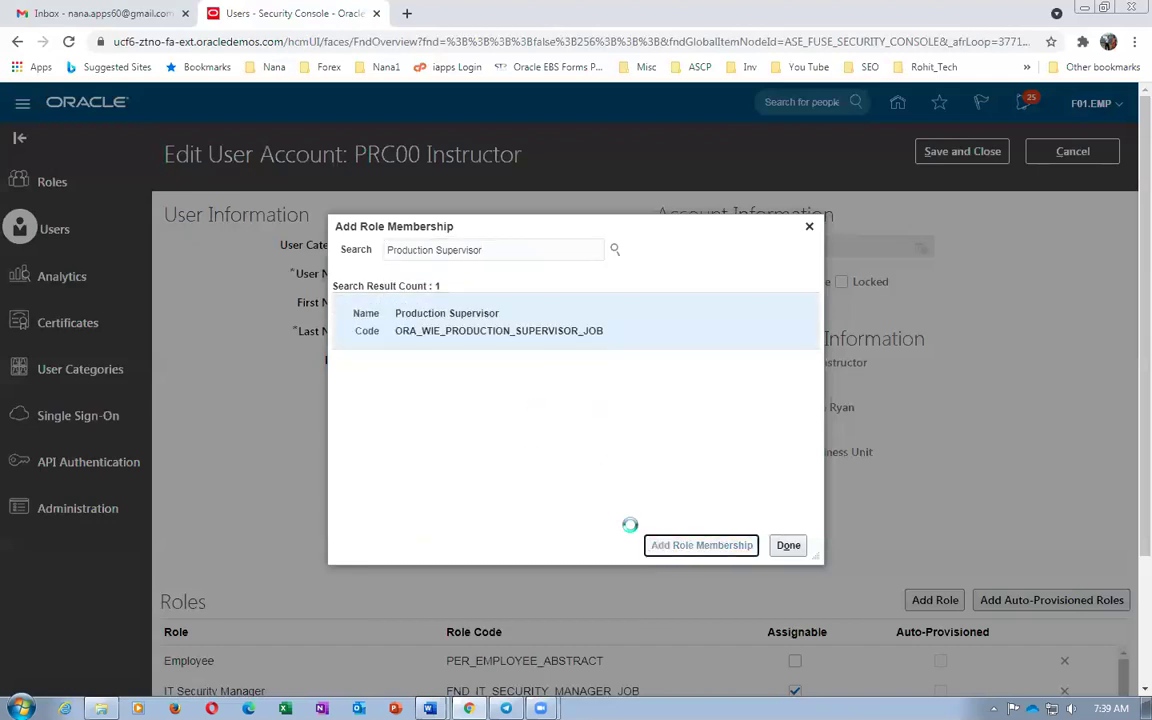
Add the Manufacturing Engineer role (ORA_WIS_MANUFACTURING_ENGINEER_JOB)
key(alt+Tab)
key(Tab)
key(ctrl+c)
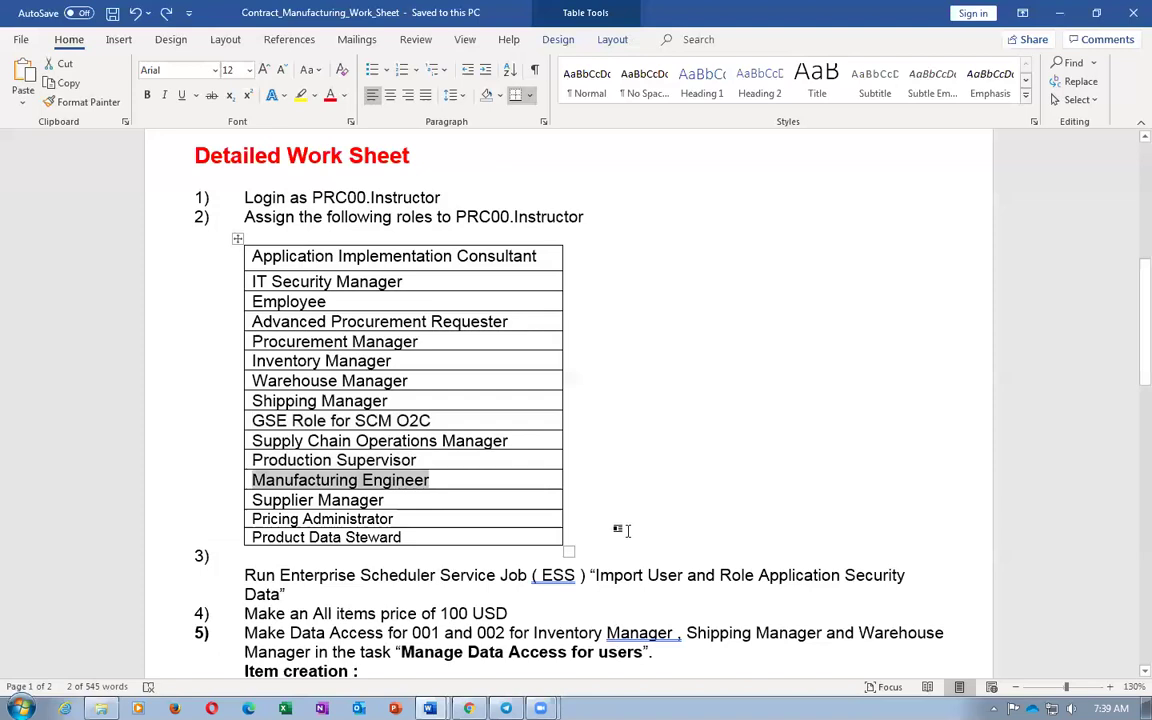
key(alt+Tab)
click(490, 250)
key(ctrl+a)
key(ctrl+v)
key(Return)
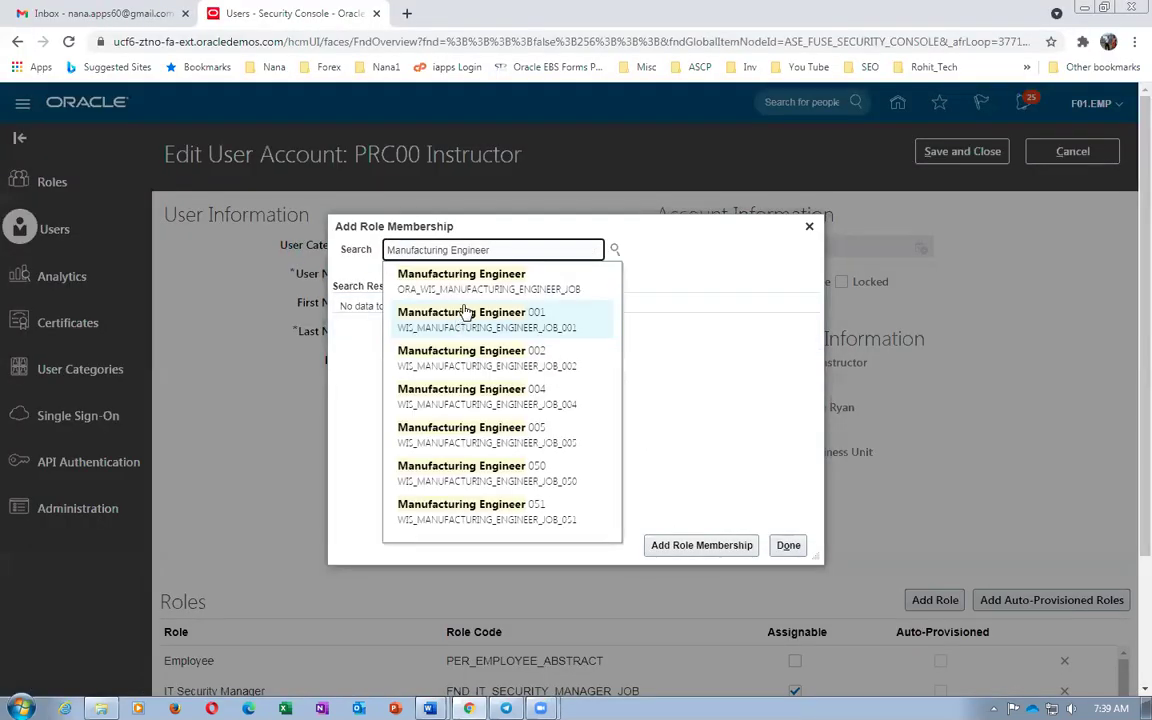
click(478, 287)
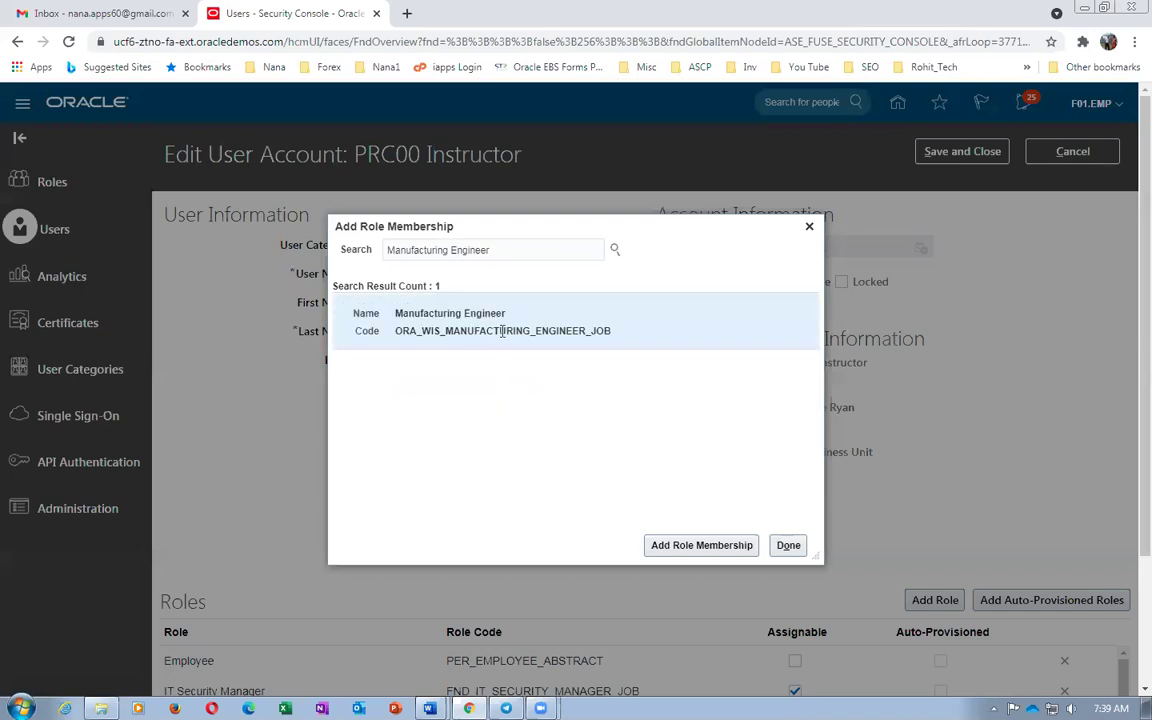
click(699, 553)
Add the Supplier Manager role, stopping at Pricing Administrator in the worksheet
key(alt+Tab)
key(Tab)
key(ctrl+c)
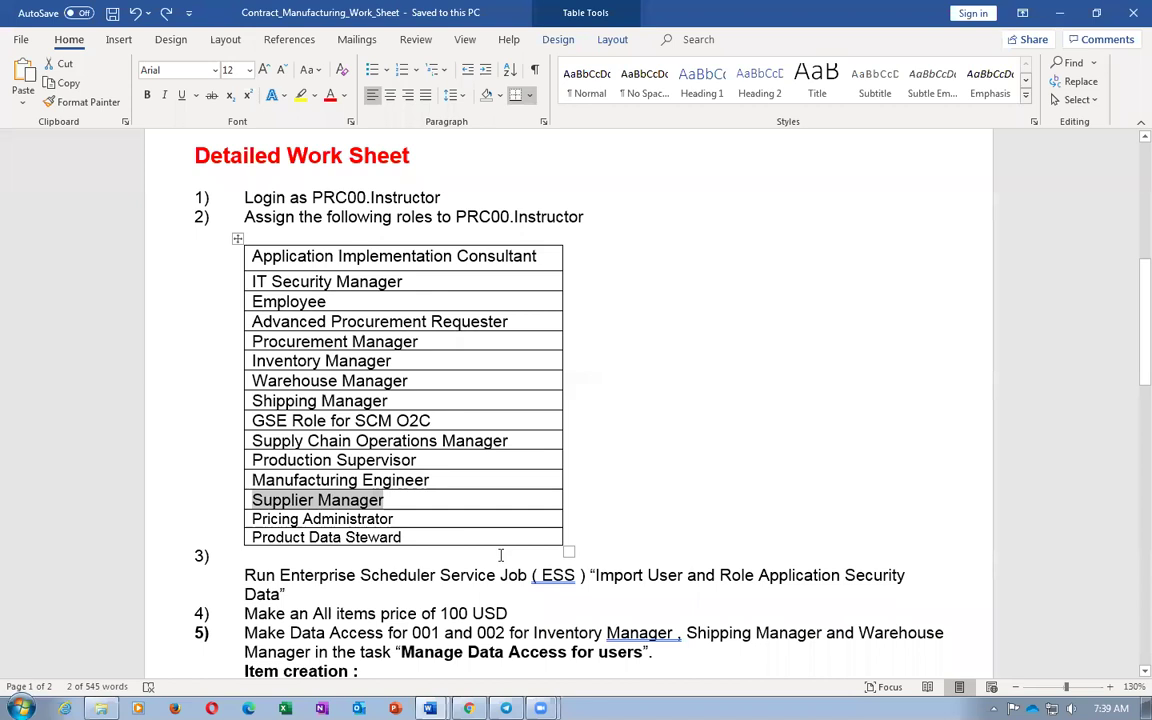
key(alt+Tab)
double_click(470, 250)
key(ctrl+a)
key(ctrl+v)
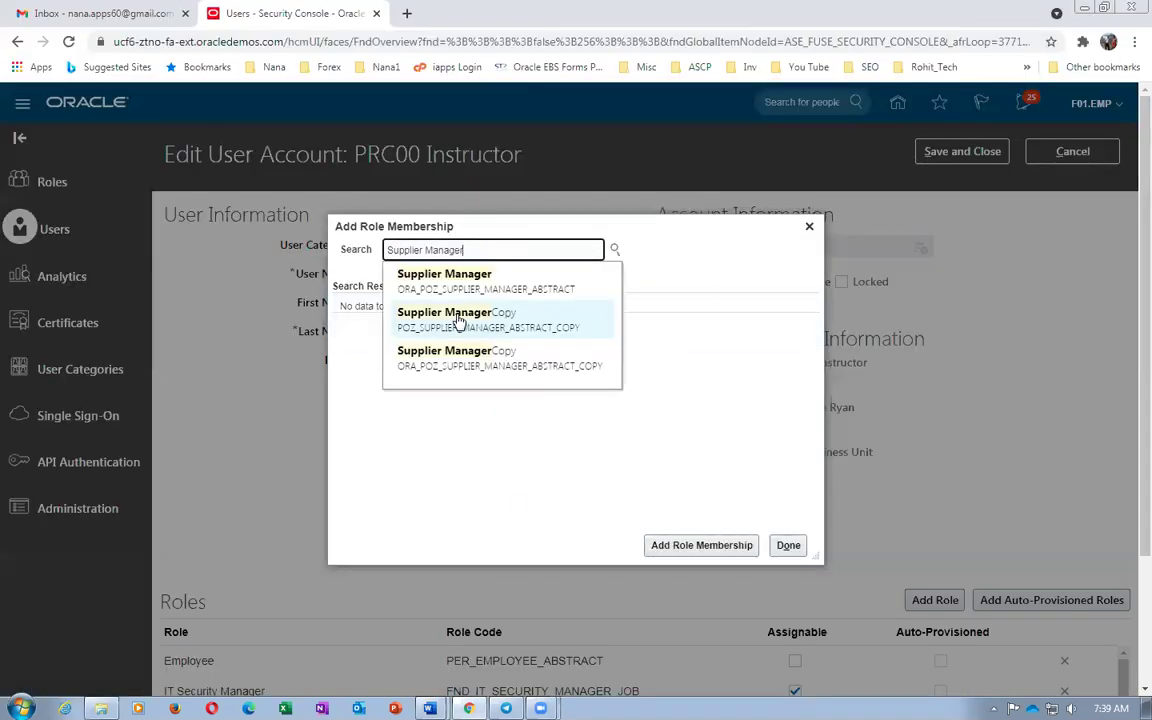
click(440, 281)
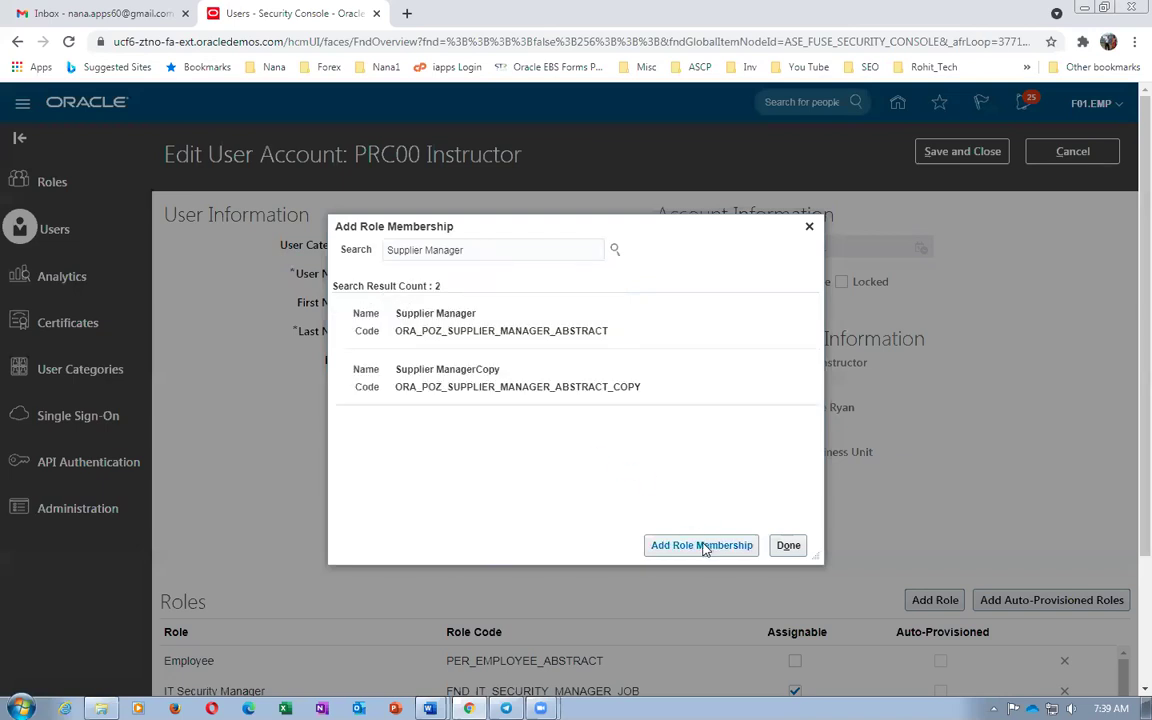
click(514, 313)
click(679, 546)
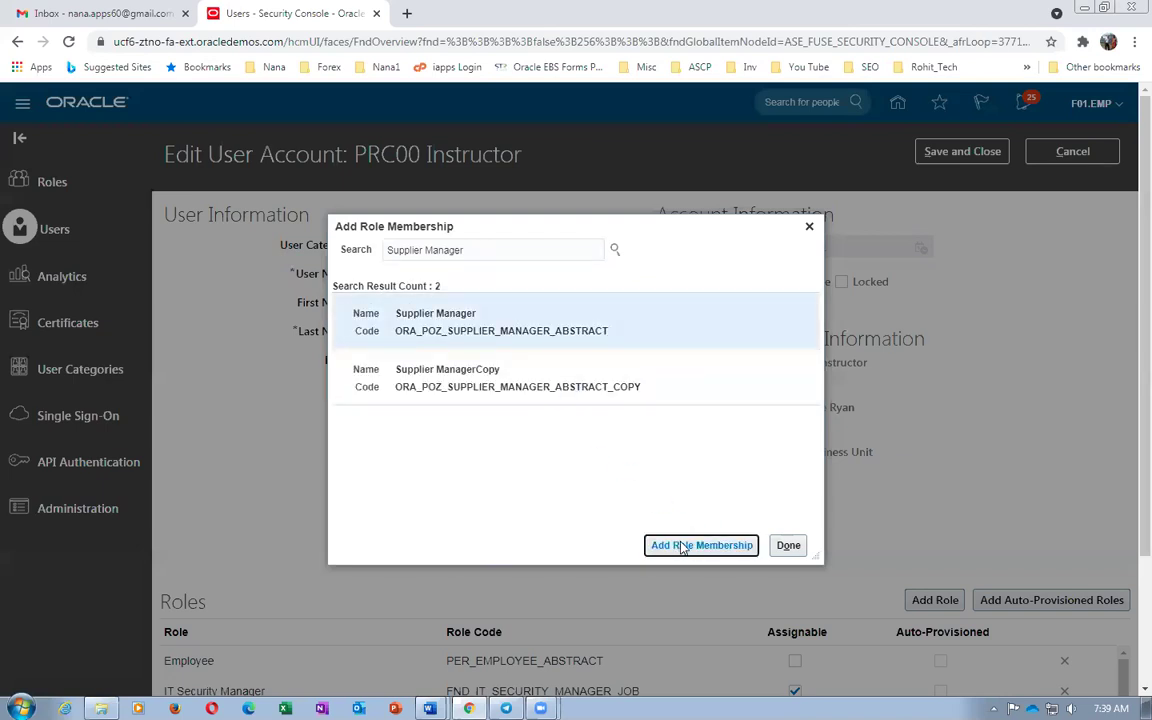
key(alt+Tab)
key(Tab)
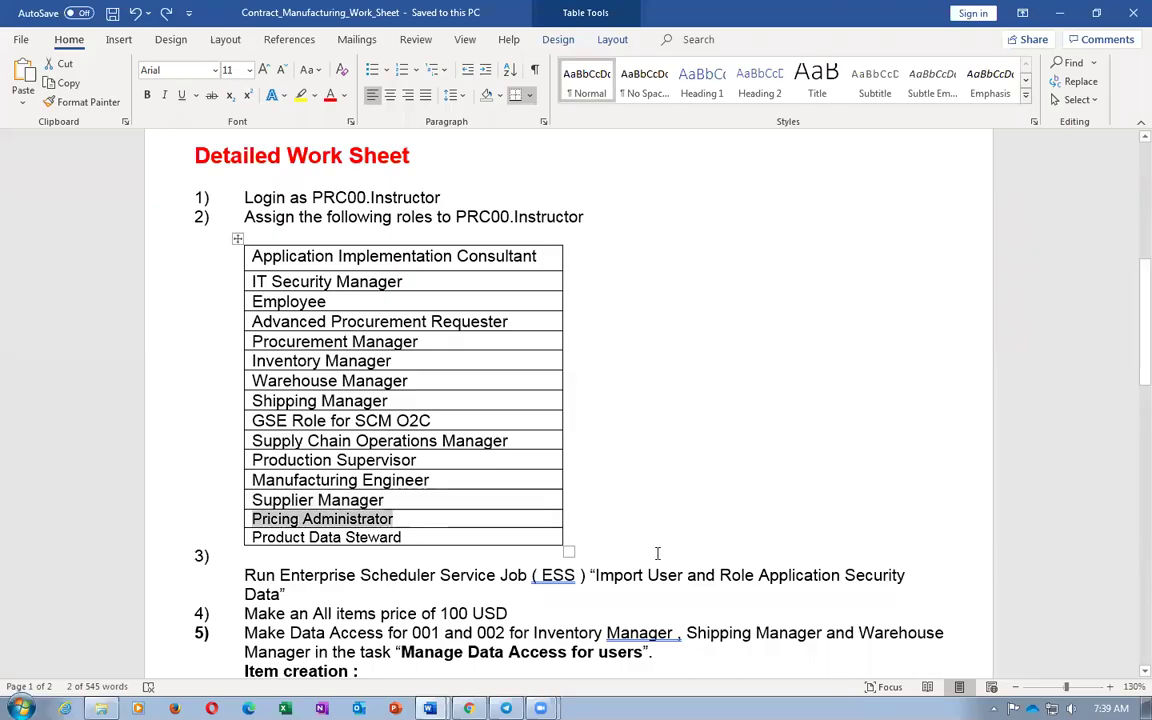
click(373, 534)
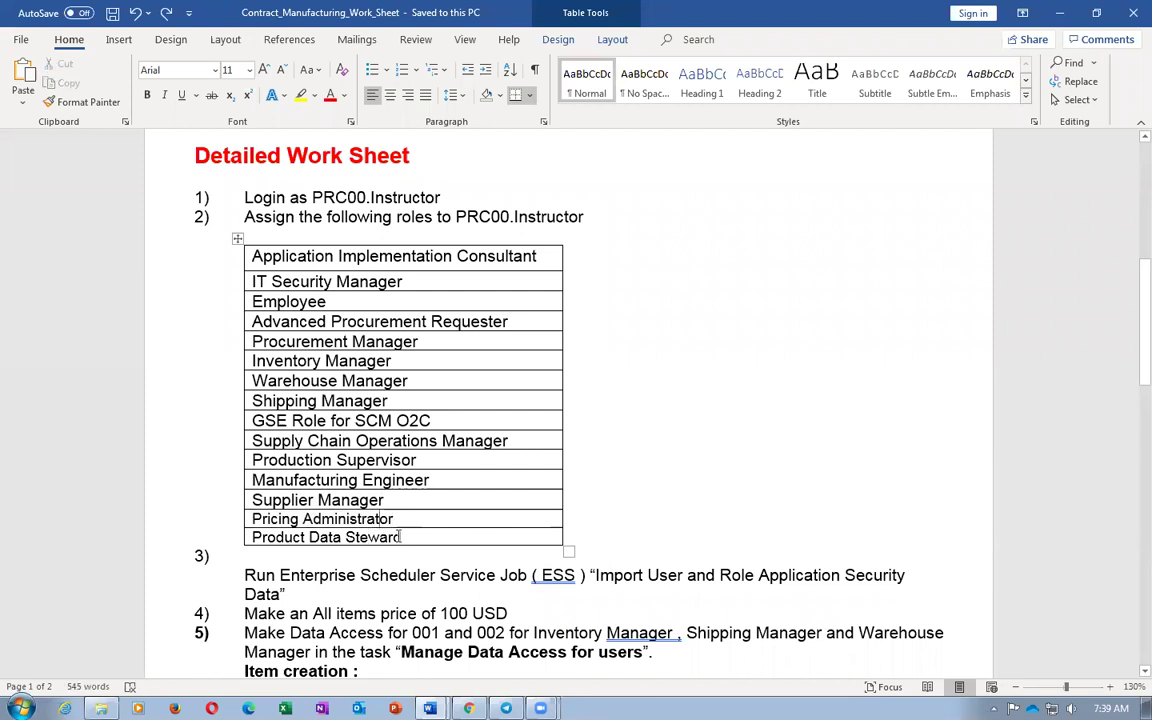
Note the 'Import User and Role Application Security Data' job in the worksheet, then close the role dialog
click(407, 538)
click(398, 517)
click(496, 521)
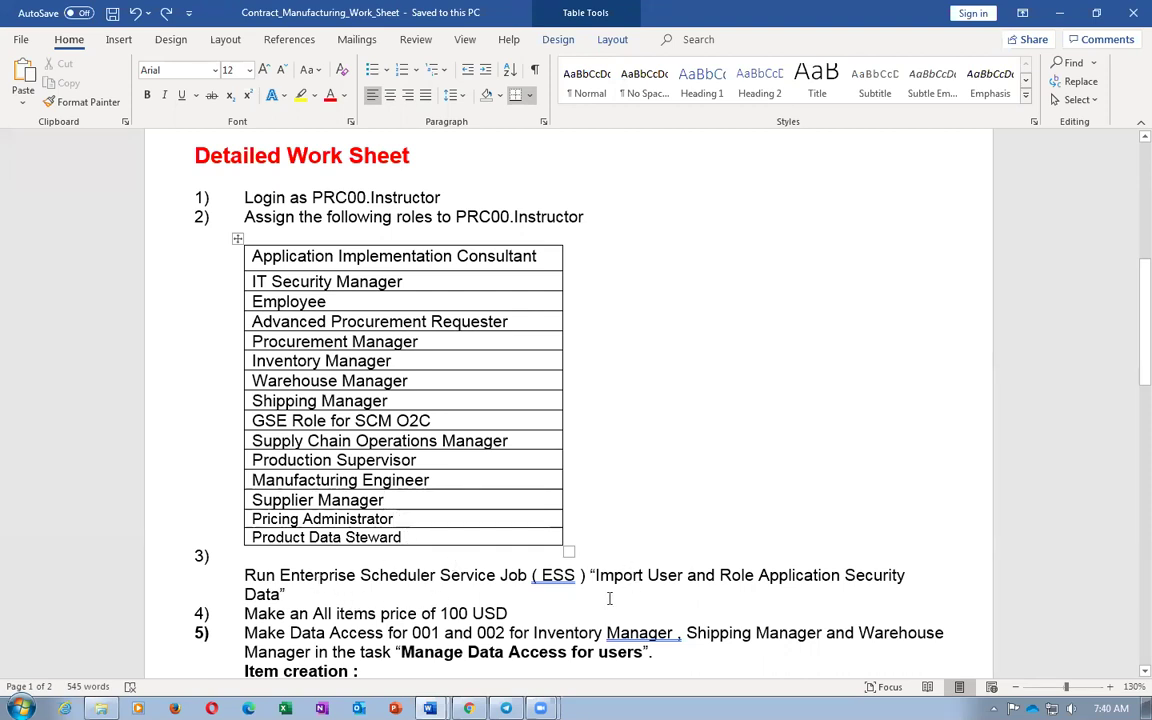
drag(596, 575, 280, 594)
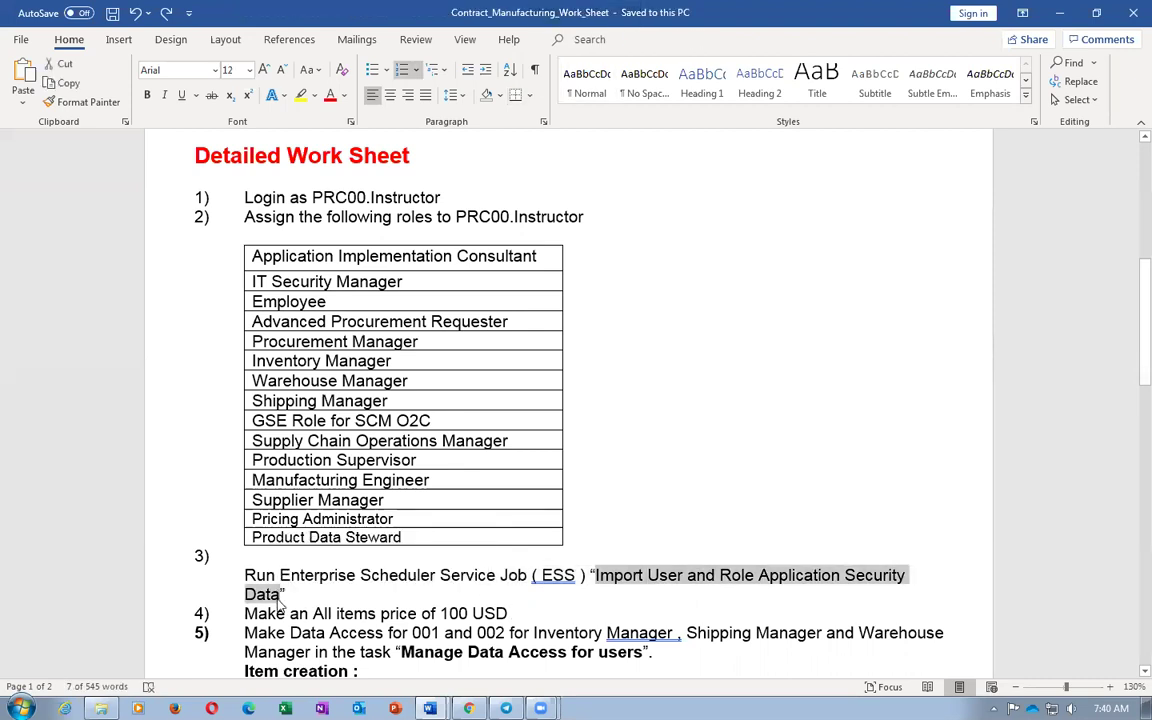
key(alt+Tab)
click(786, 547)
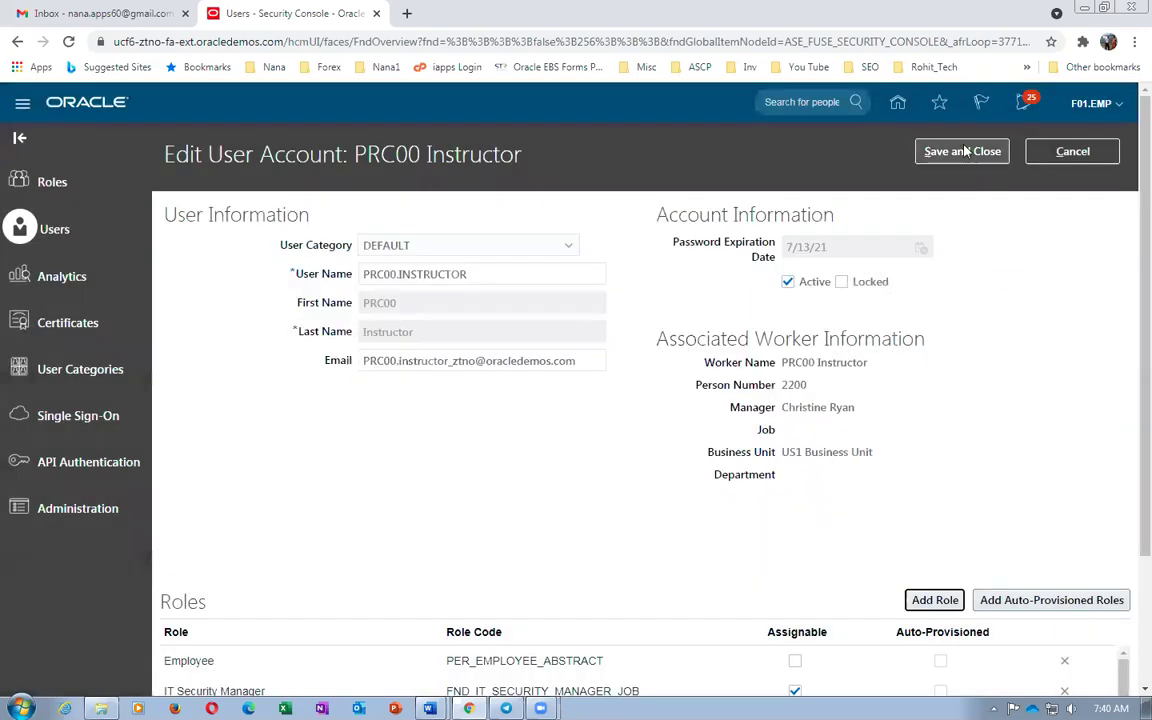
Save the instructor's account and return to the 'prc00' User Accounts results
click(964, 152)
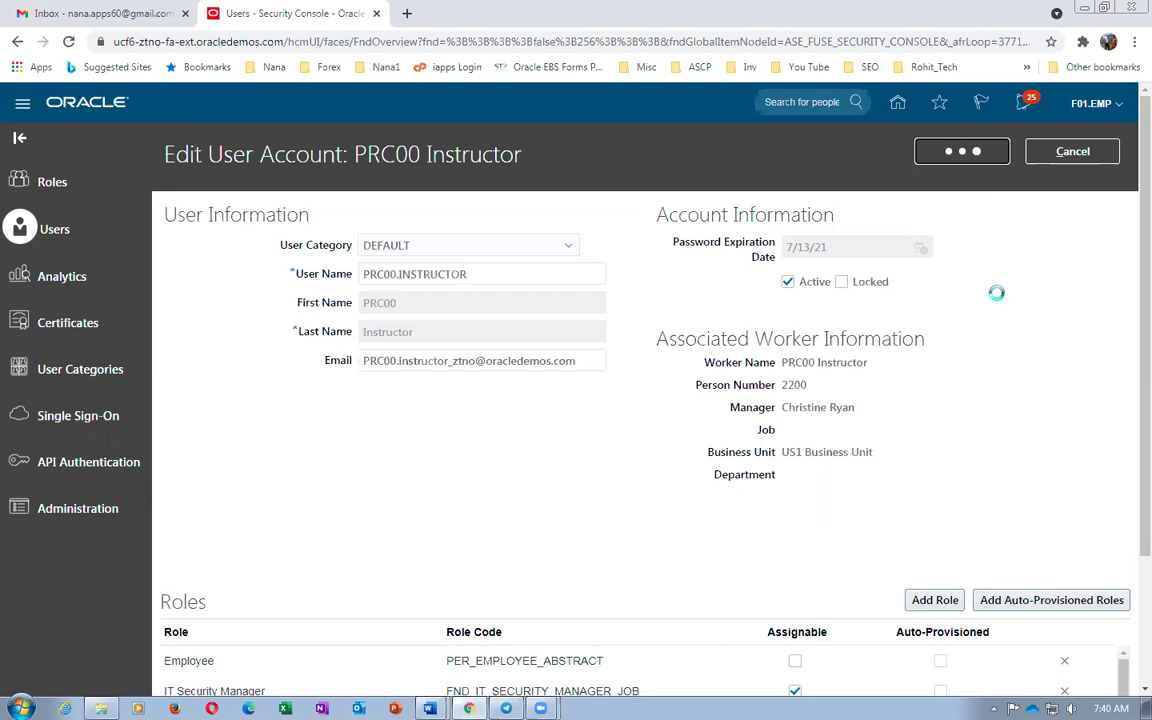
click(1086, 151)
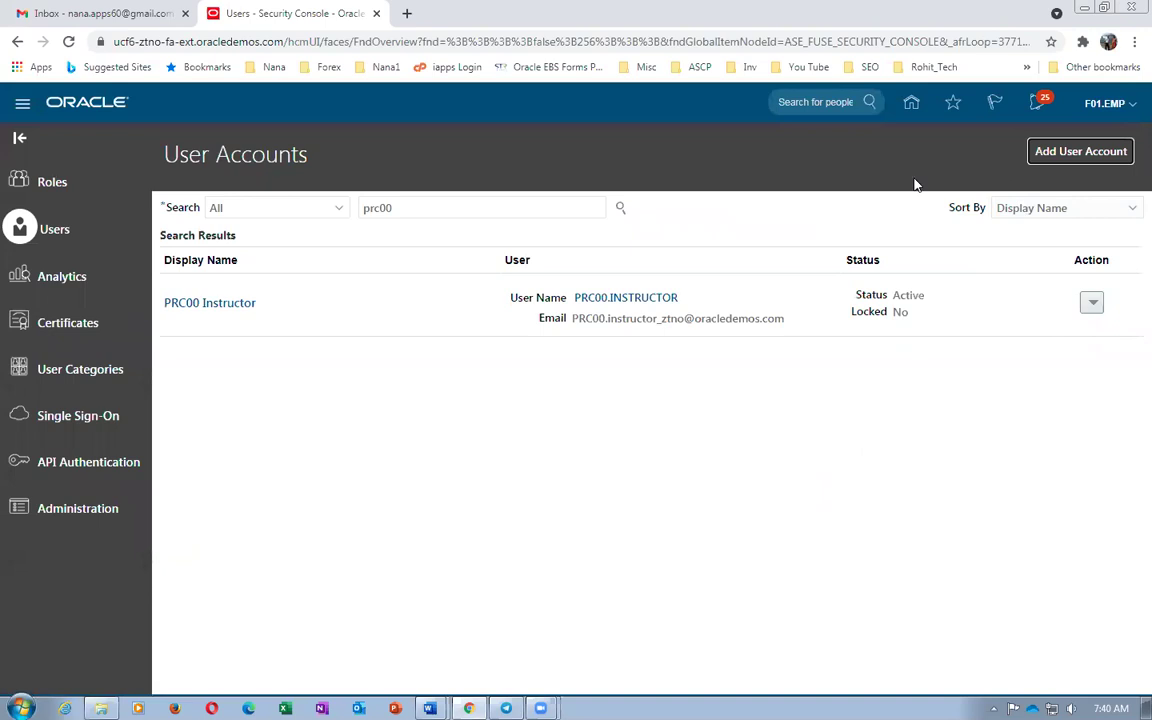
click(1108, 105)
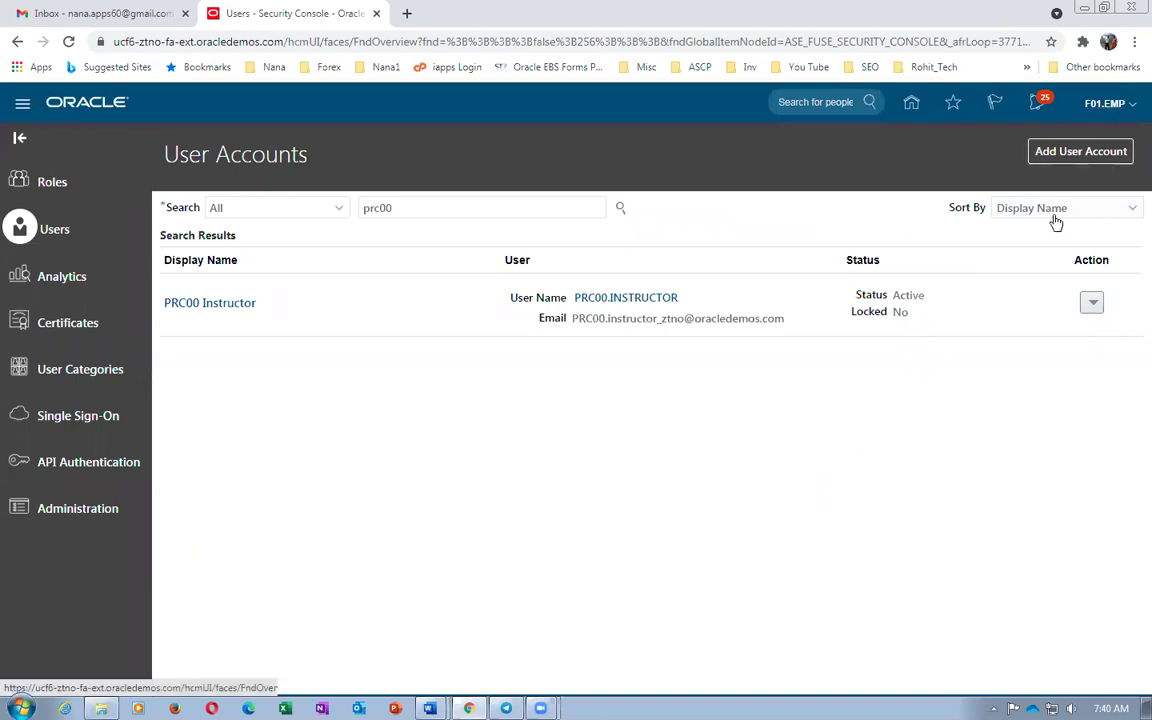
Visit Setup and Maintenance and its task search, then return to the home page
click(847, 339)
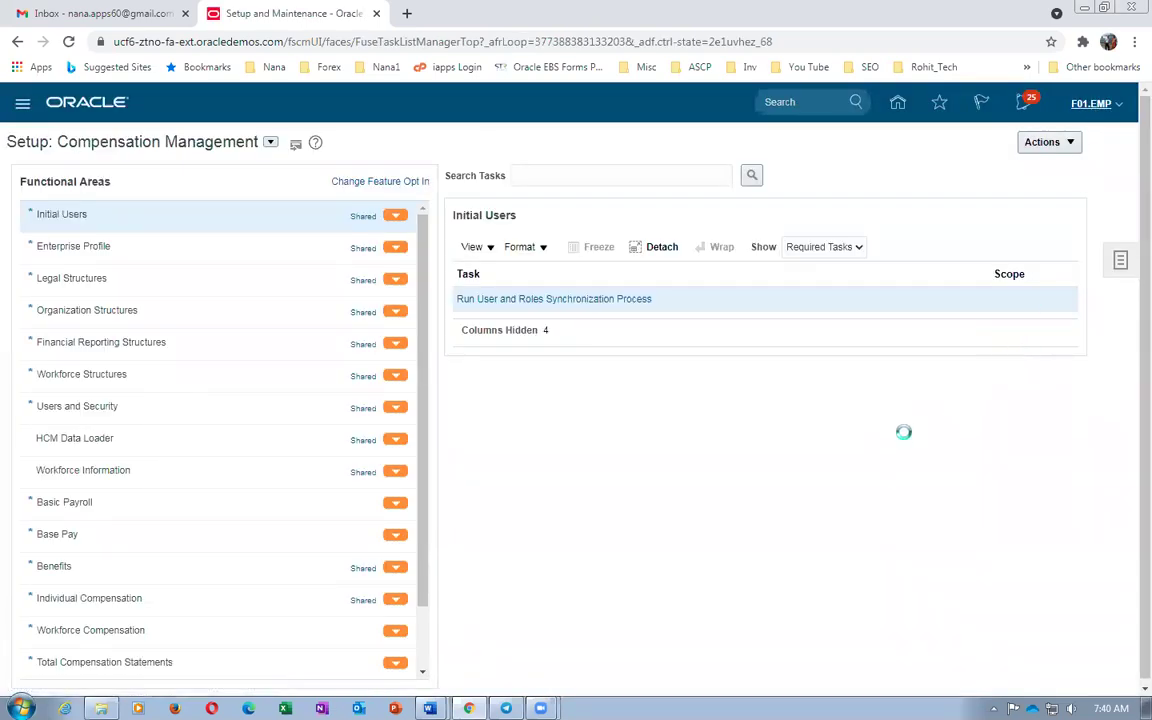
click(1120, 260)
click(996, 290)
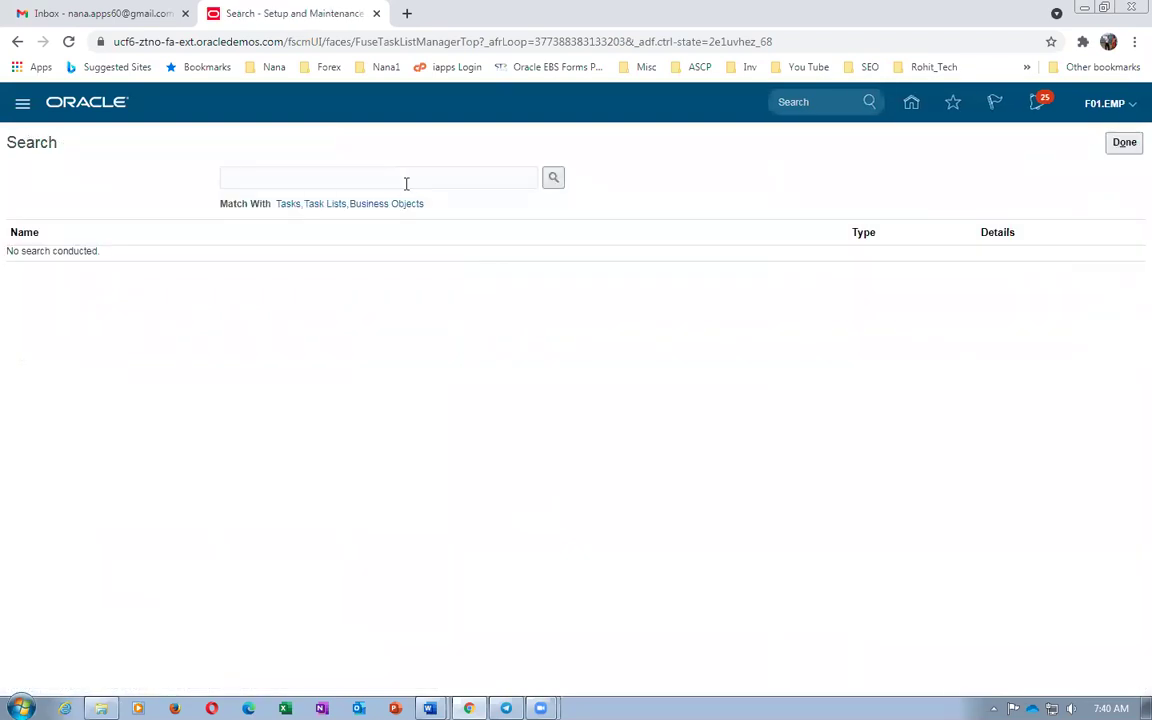
click(1120, 144)
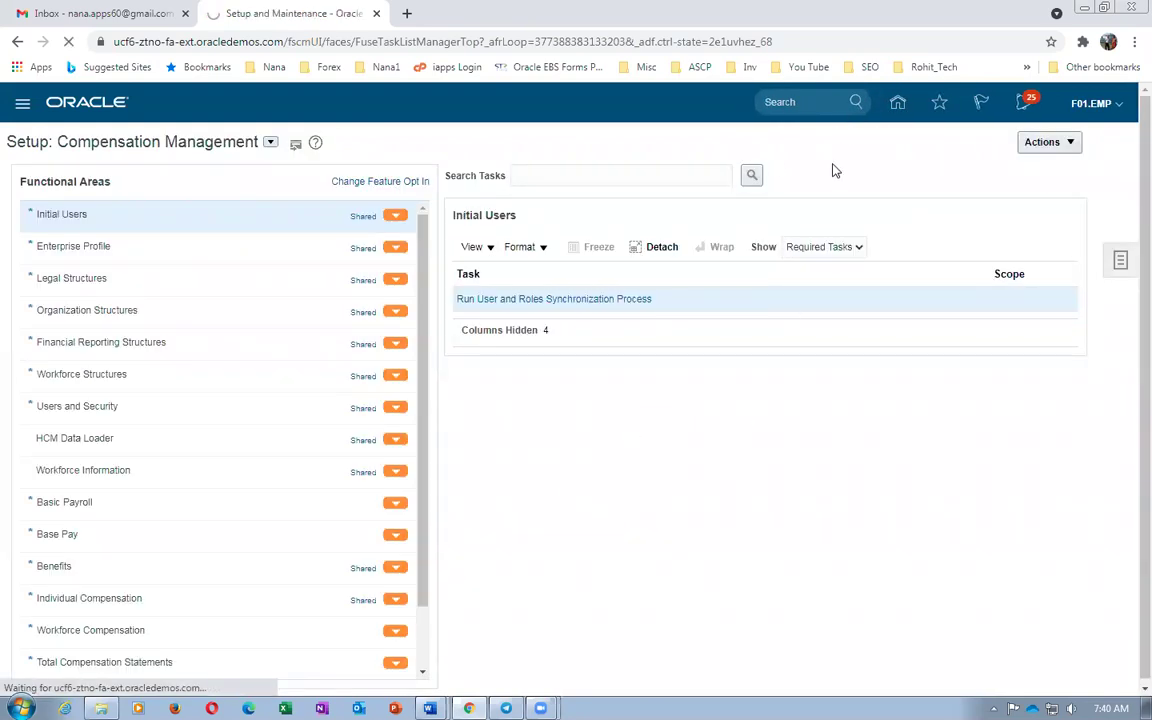
click(898, 103)
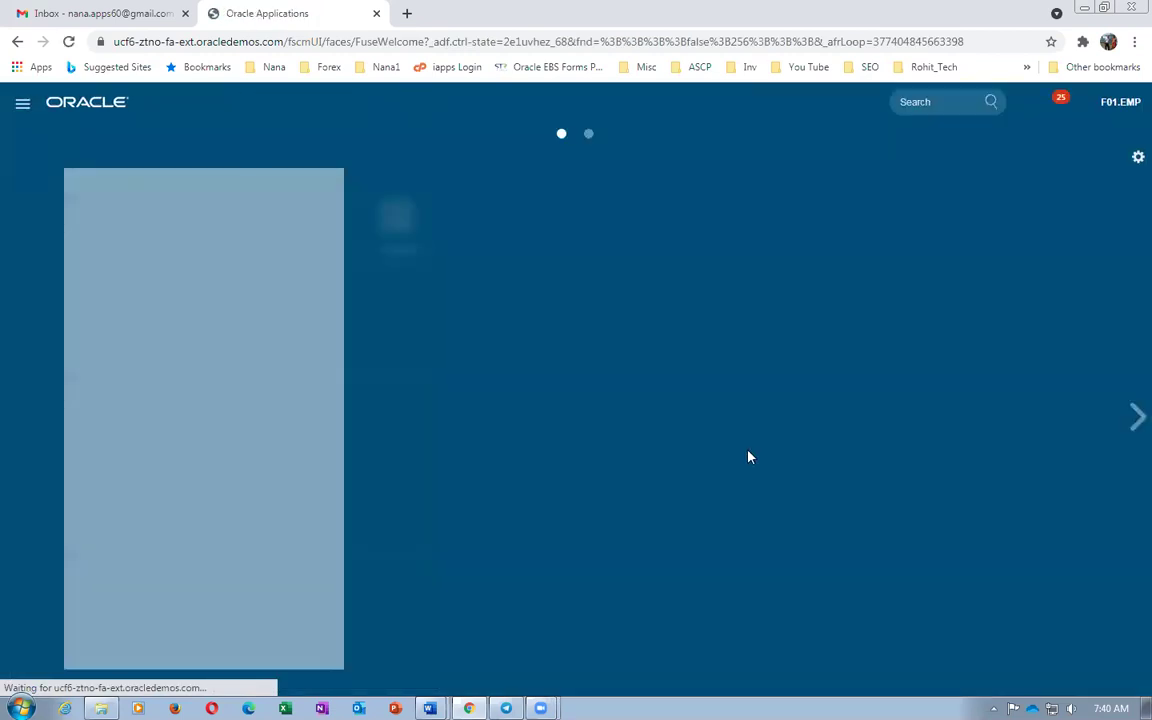
Tick Scheduled Processes under Tools in Personalize Springboard and save
scroll(661, 532, down, 3)
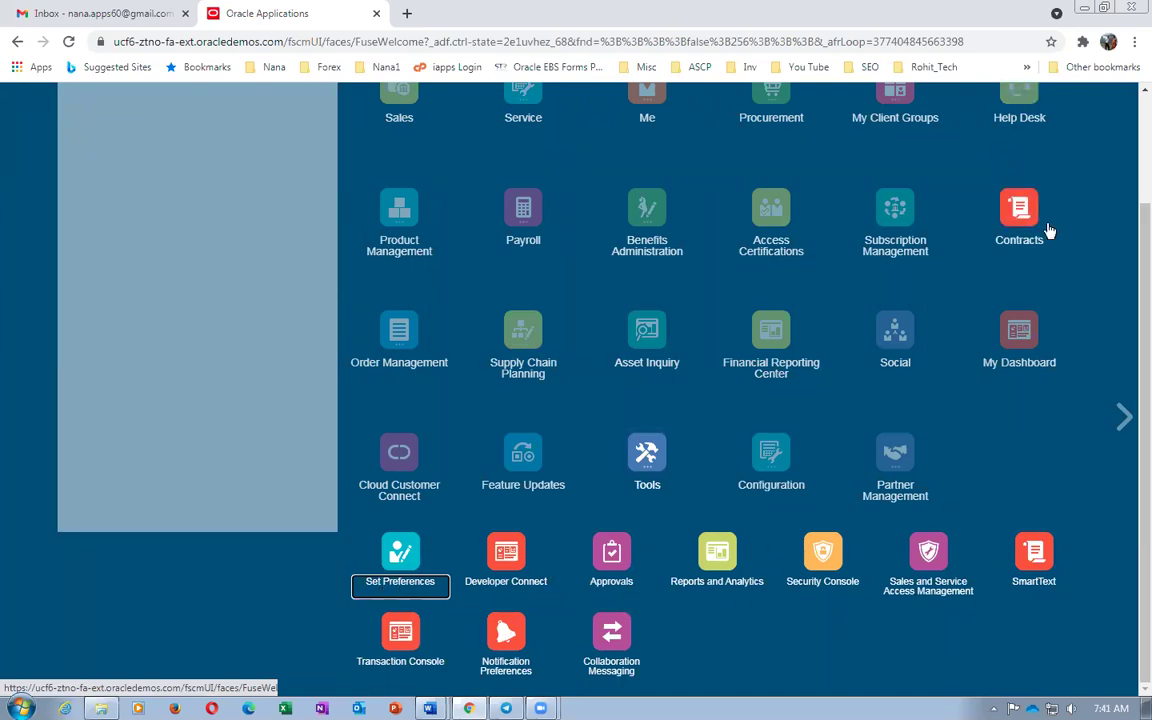
scroll(1072, 275, up, 3)
click(1124, 160)
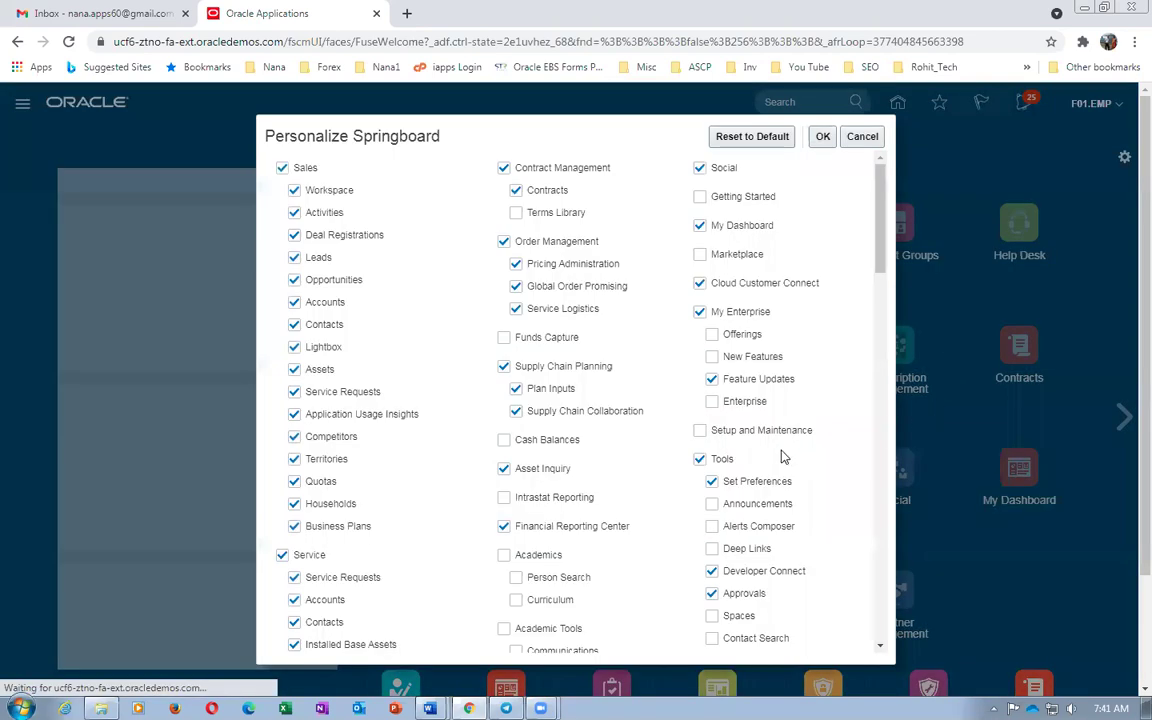
scroll(783, 456, down, 5)
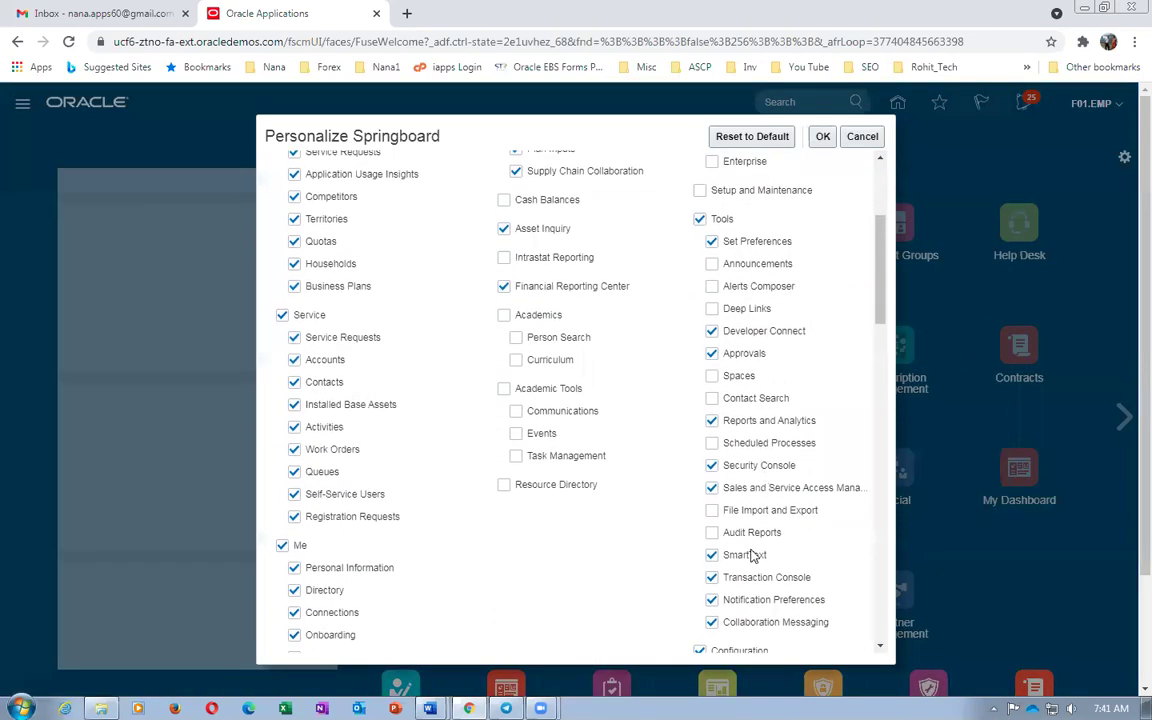
click(711, 443)
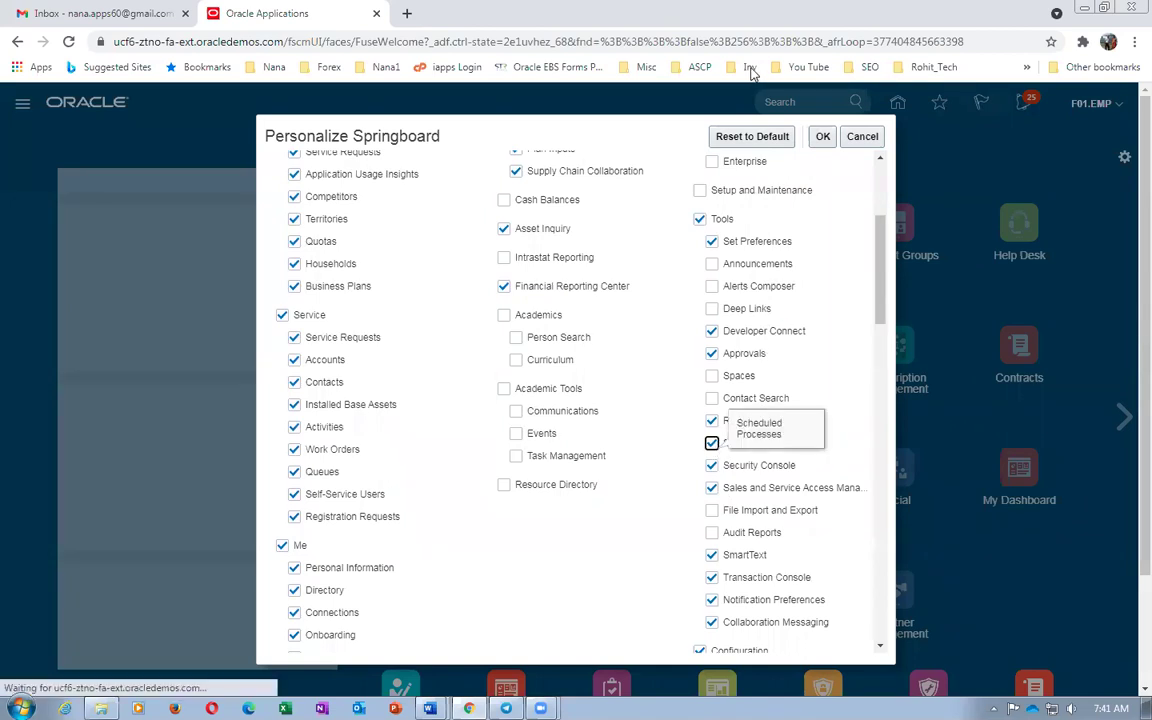
click(820, 136)
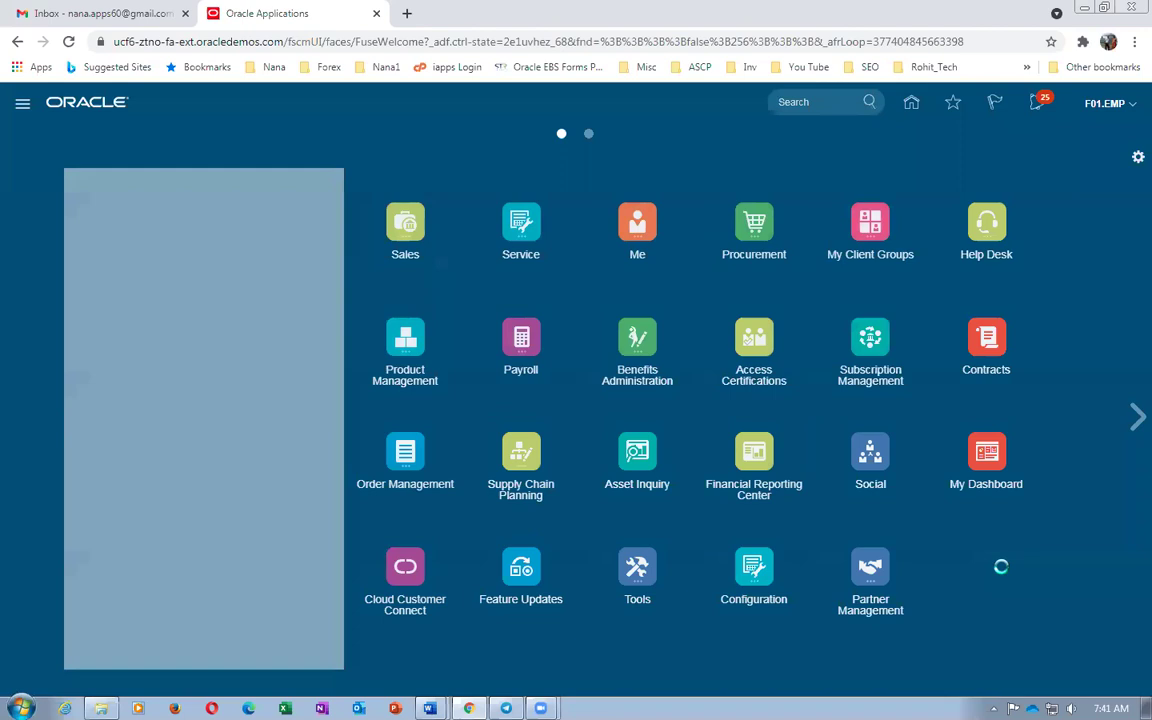
scroll(663, 610, down, 2)
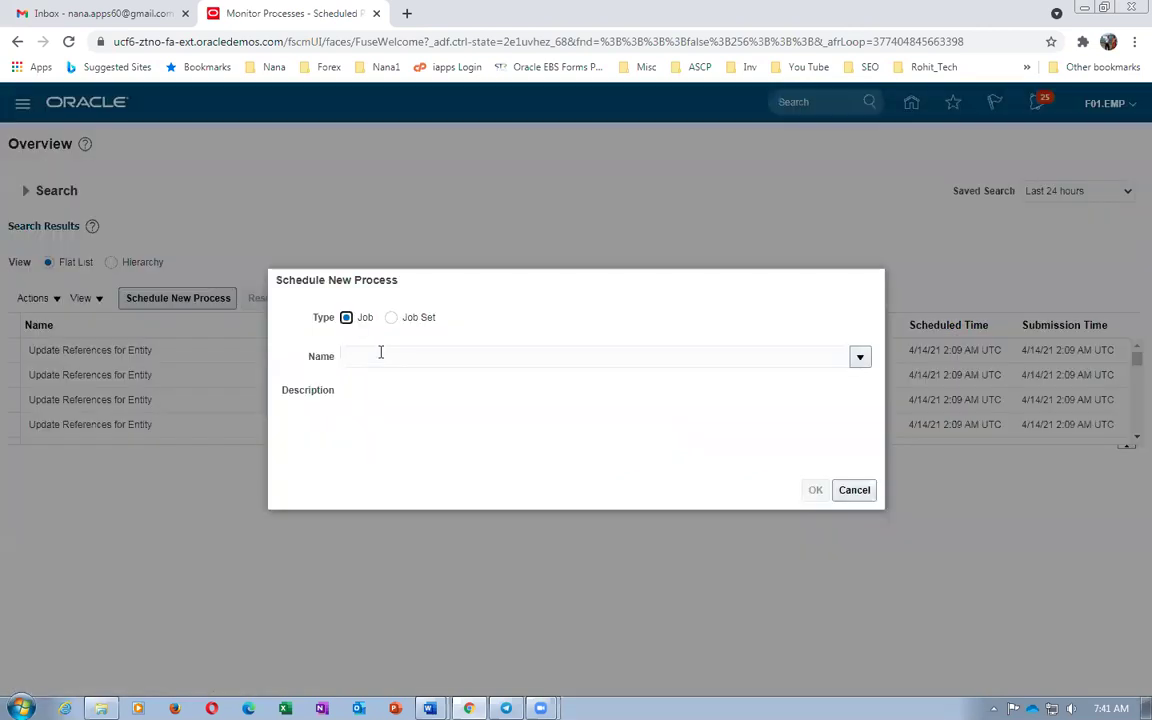
Submit the Import User and Role Application Security Data job, creating process 2733020
click(380, 356)
click(380, 390)
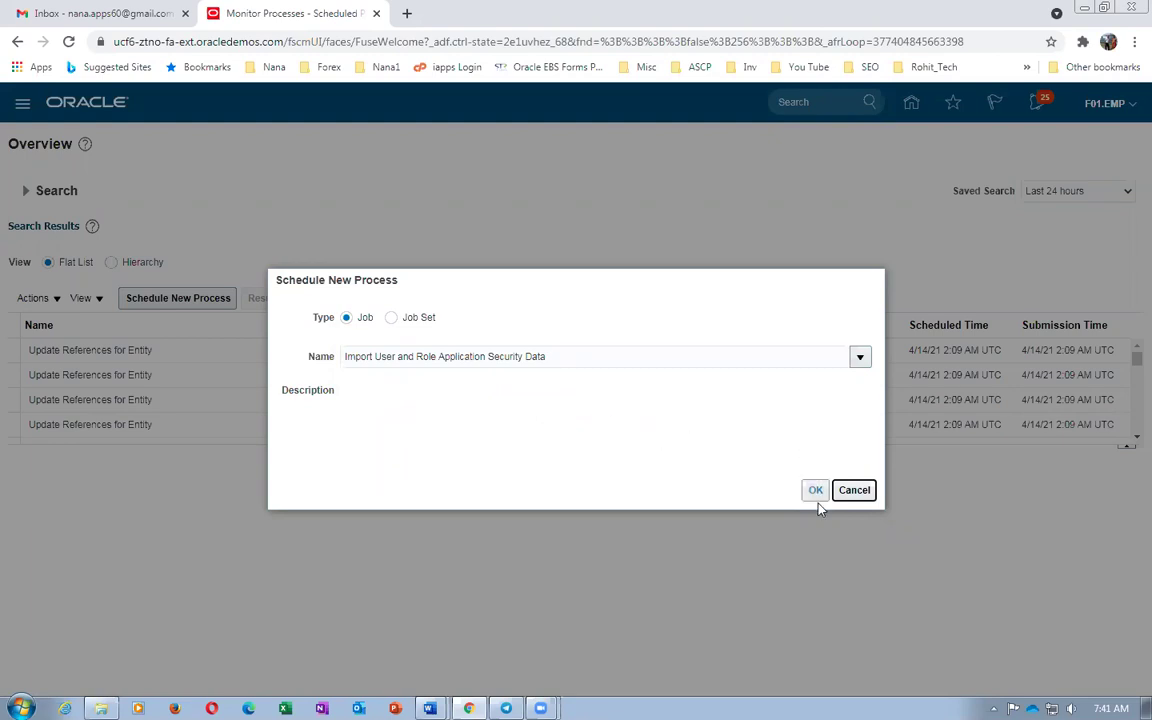
click(816, 491)
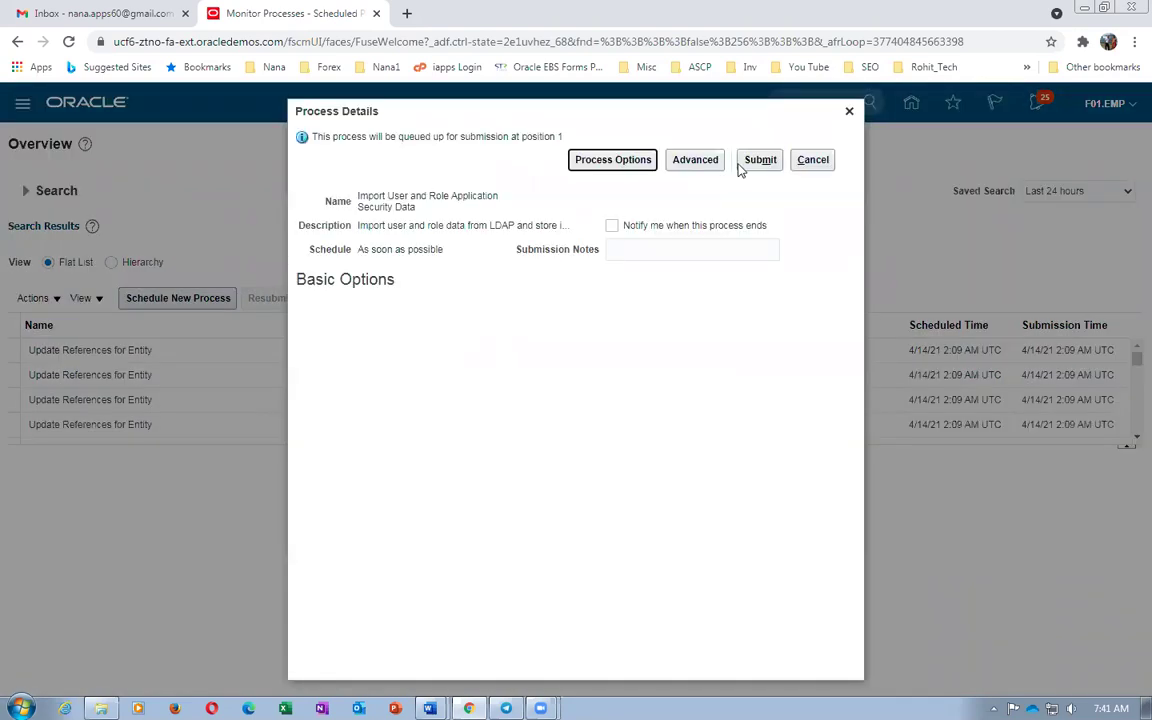
click(748, 162)
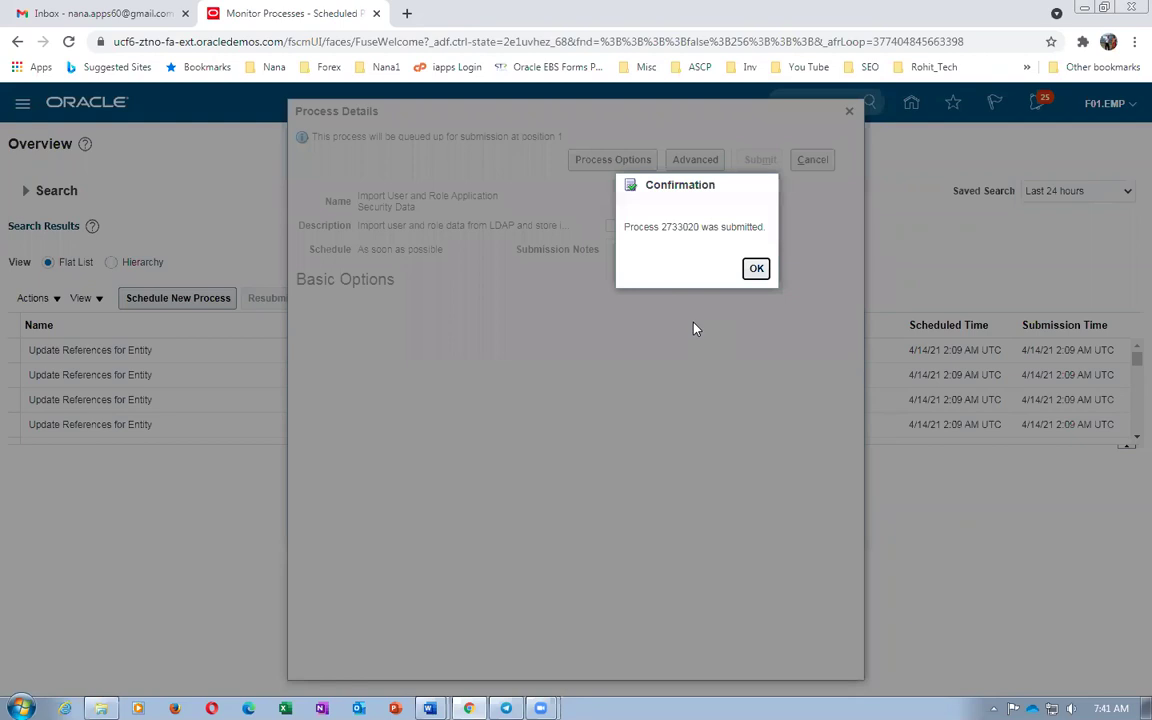
click(755, 268)
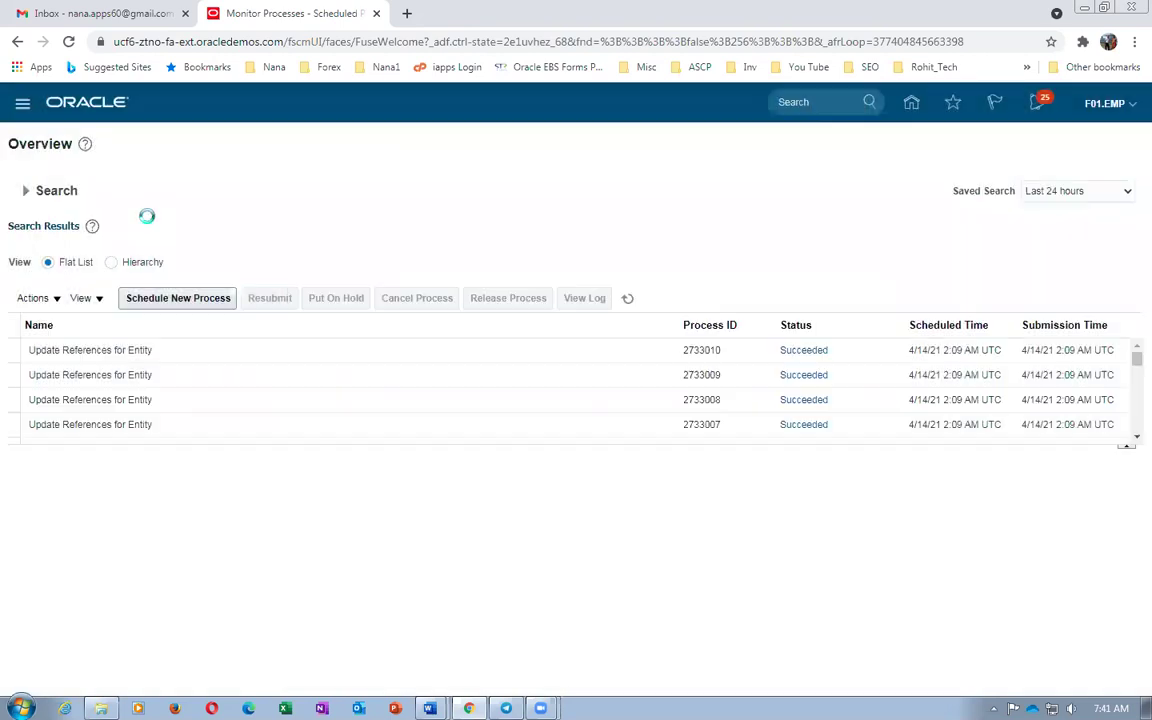
Refresh the scheduled processes, load oraclenana.com in a new Chrome tab, then switch to Telegram
click(627, 298)
click(403, 12)
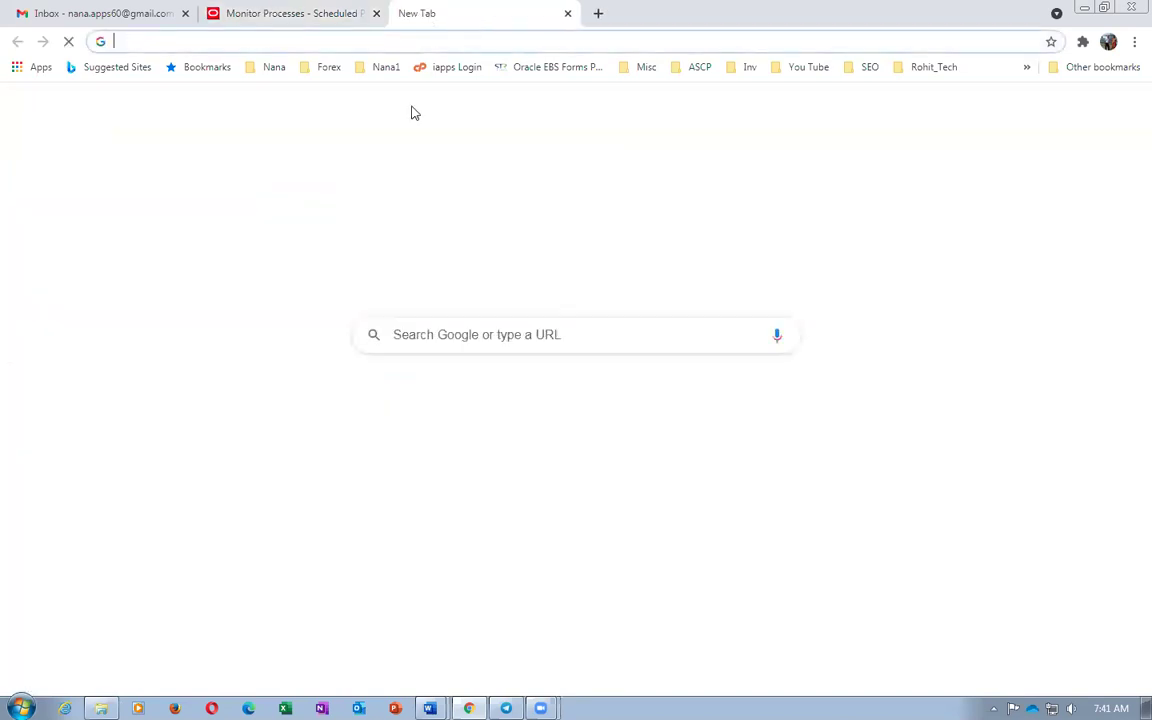
text(O)
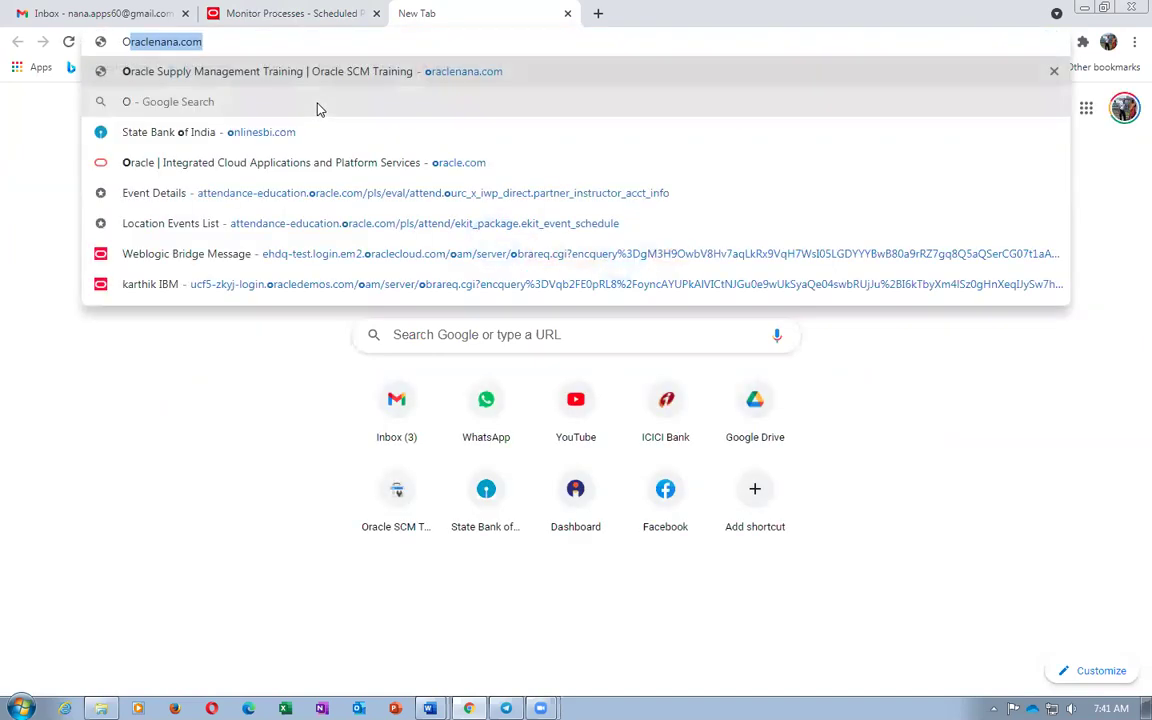
key(Return)
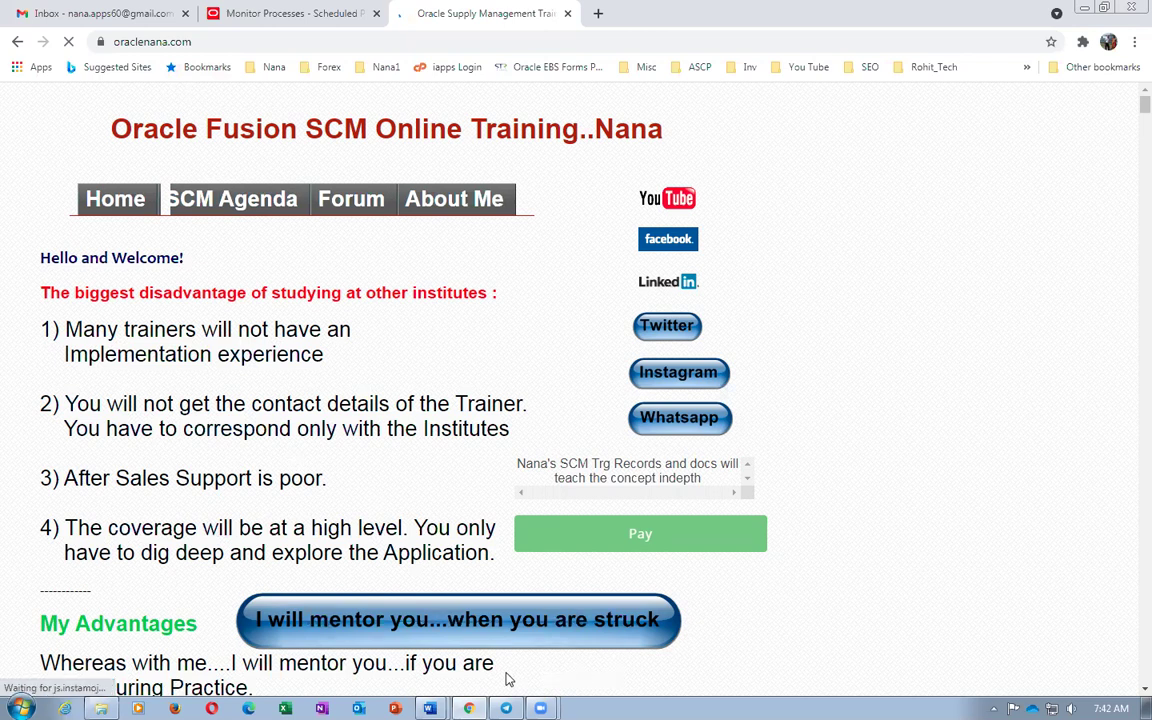
click(506, 708)
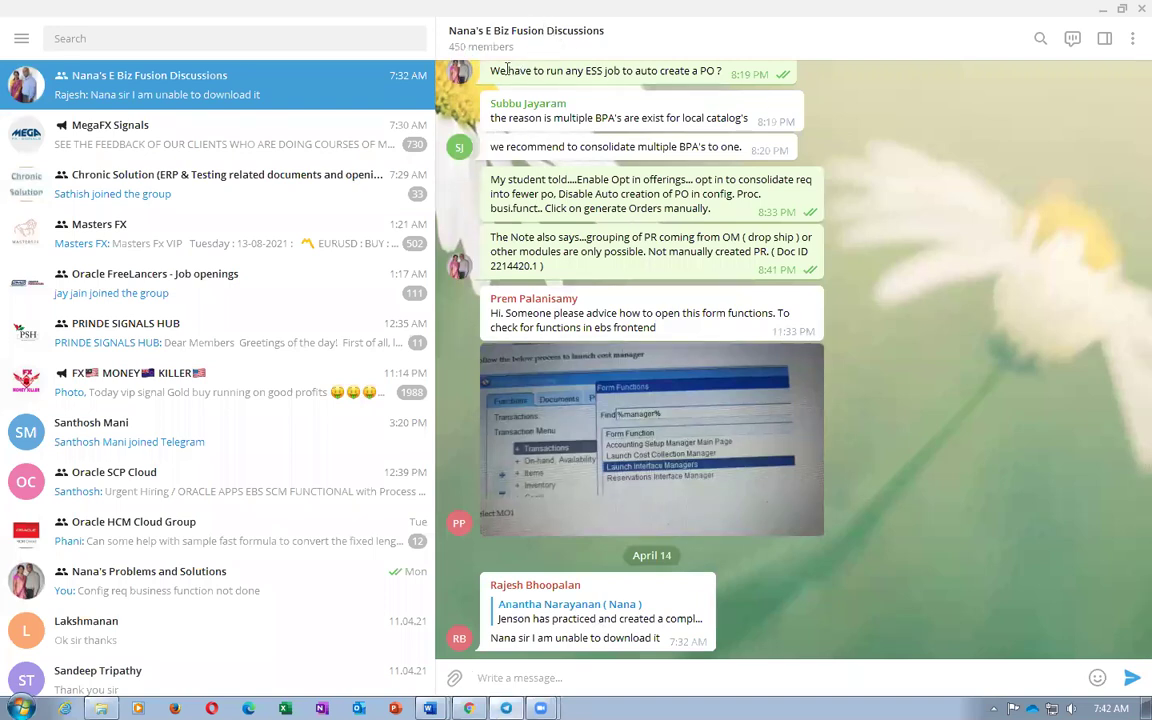
Scroll through the Telegram group chat's earlier messages, then go back to Chrome's oraclenana.com page
scroll(870, 462, up, 5)
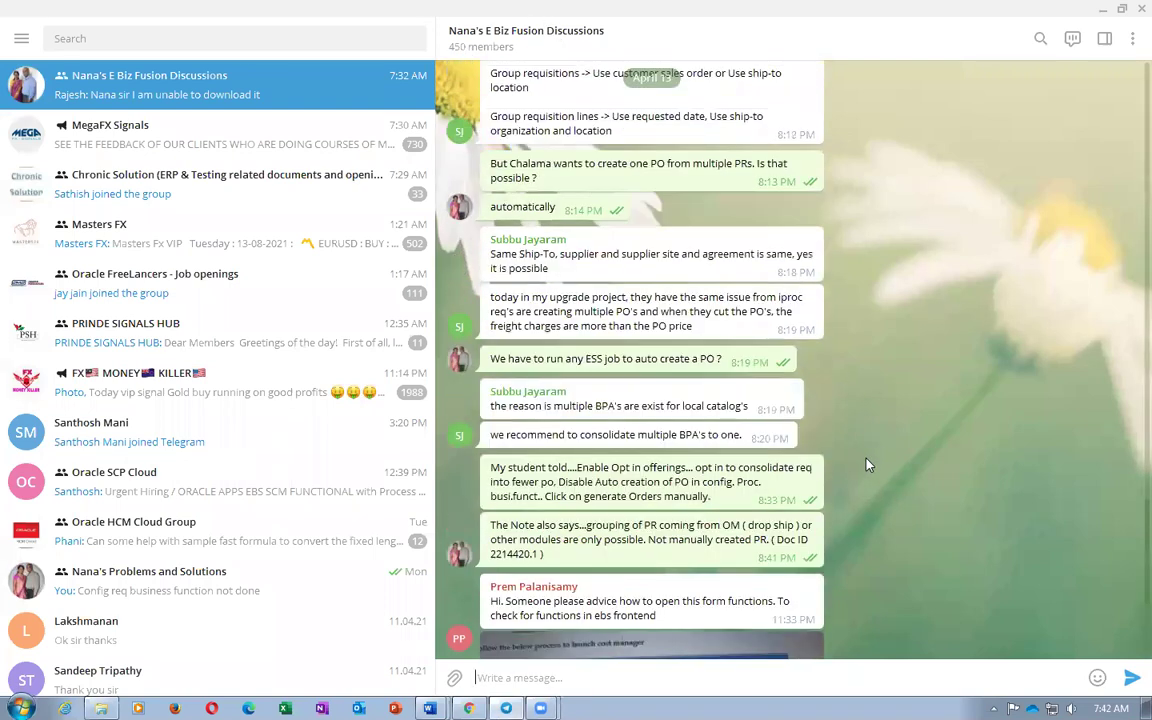
scroll(870, 466, up, 2)
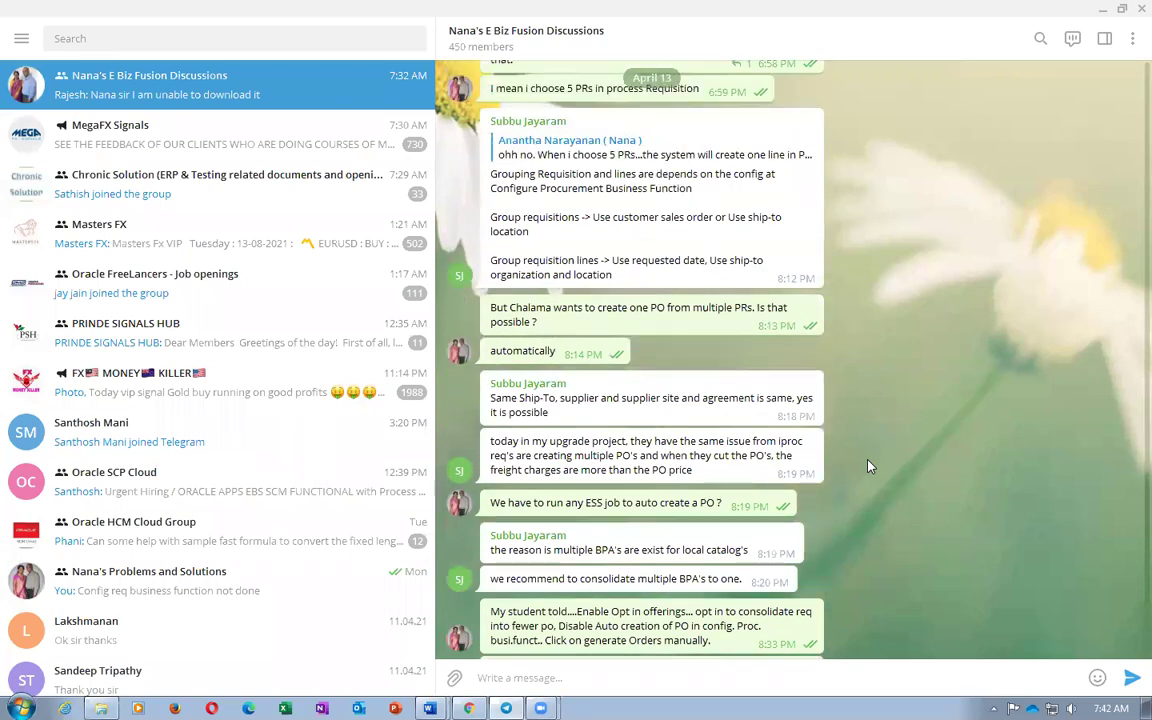
scroll(868, 466, down, 3)
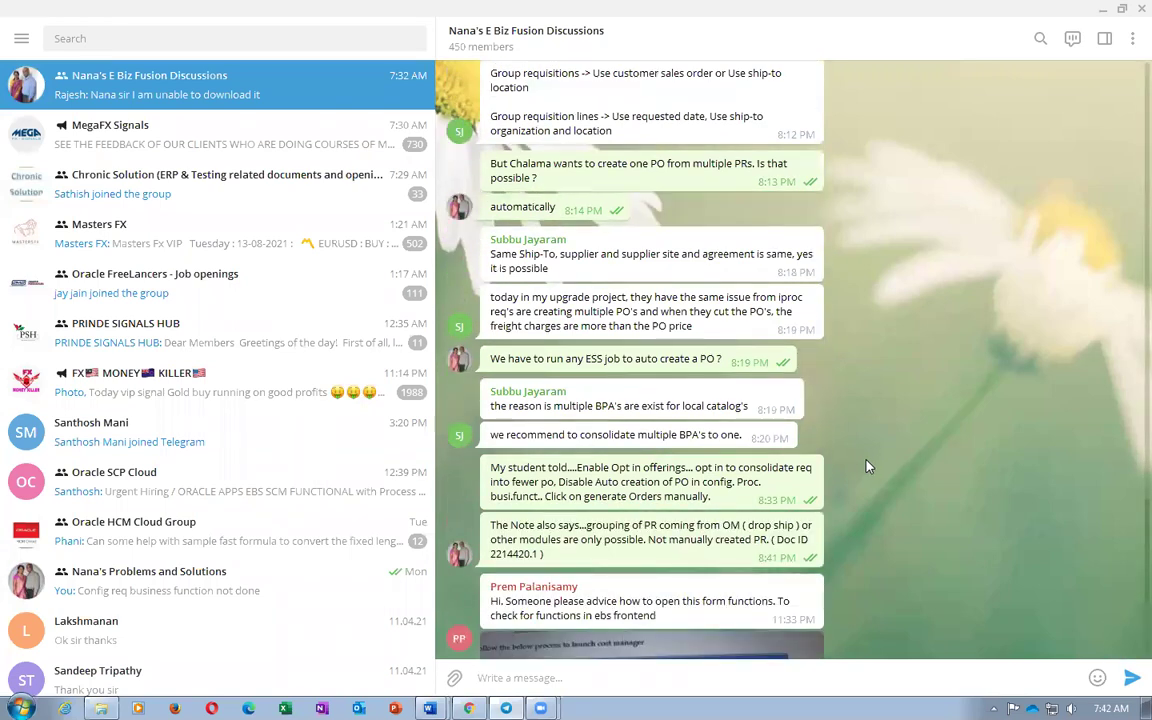
scroll(868, 466, down, 6)
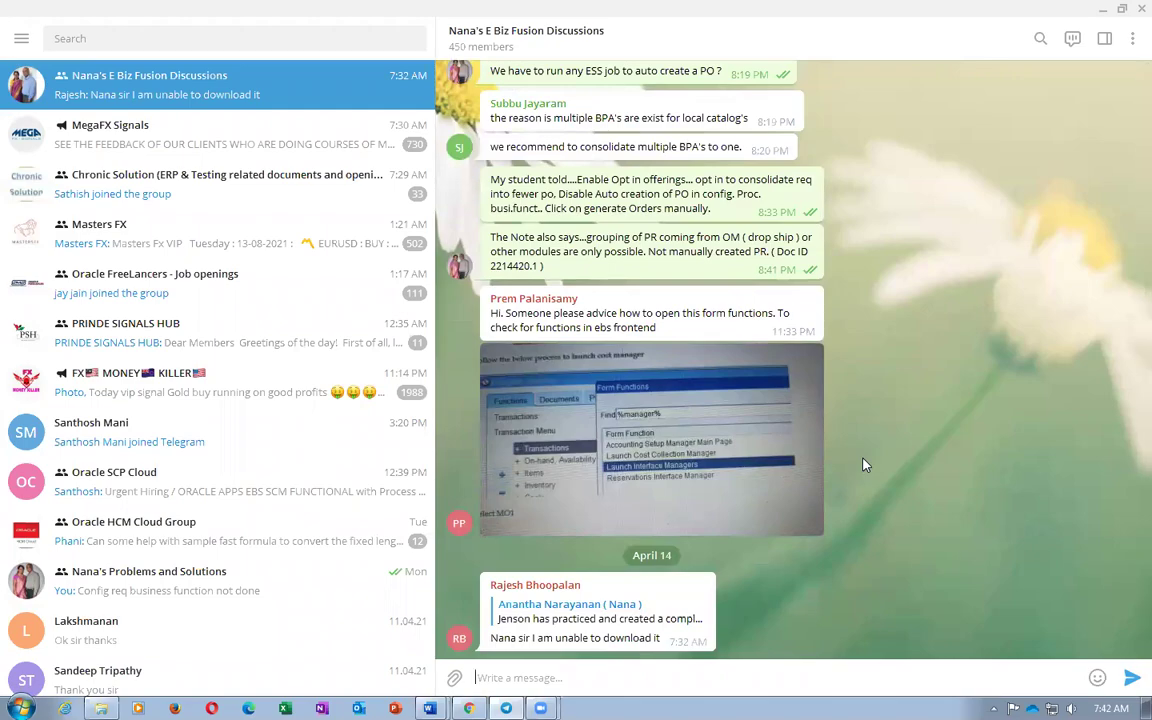
key(alt+Tab)
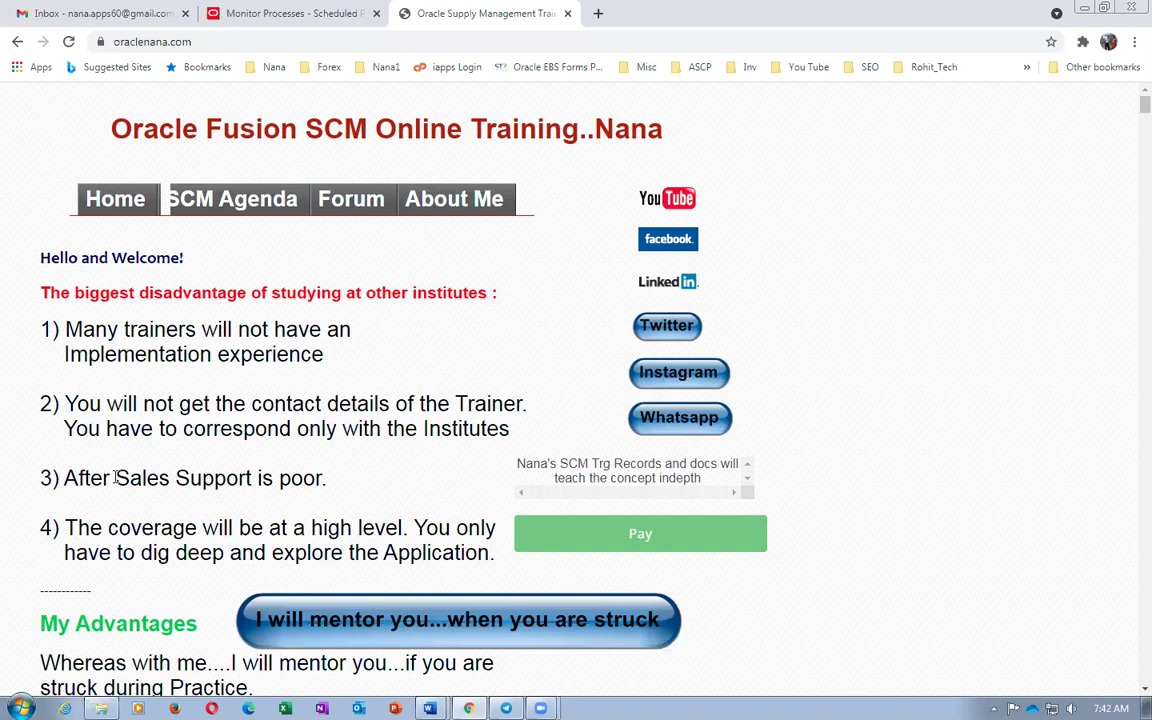
Highlight passages on the oraclenana.com page: points 3 and 4 and the 100 GB docs sentence
drag(116, 478, 237, 481)
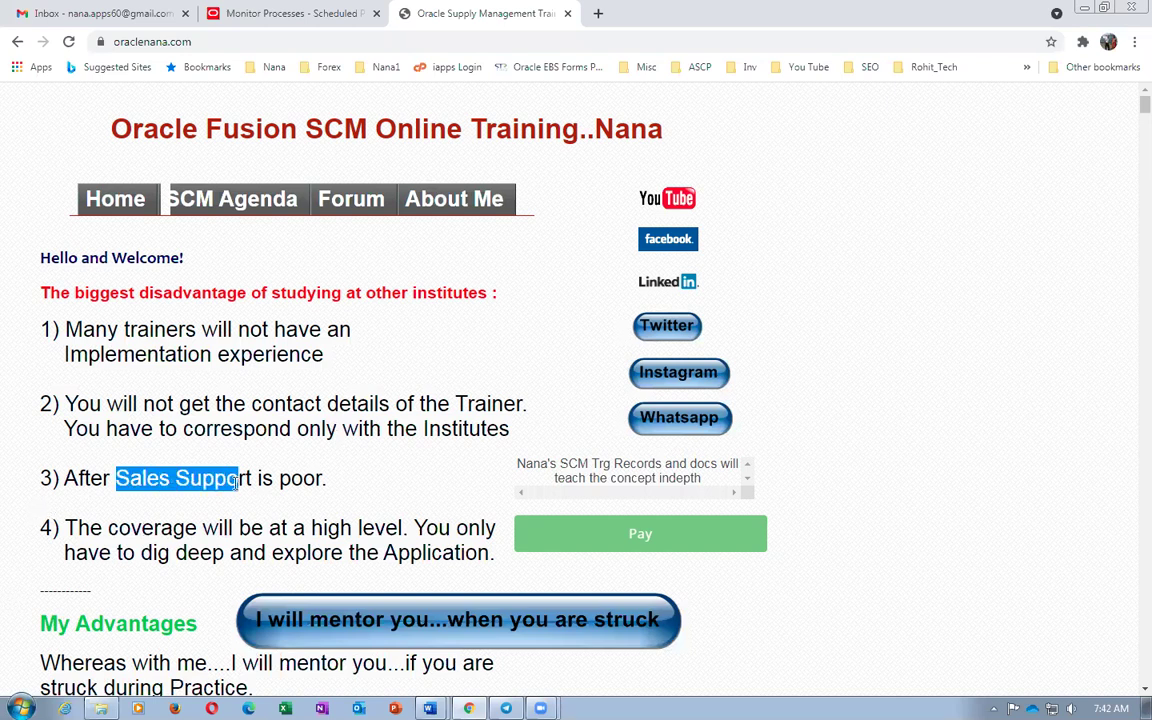
click(153, 531)
drag(151, 531, 362, 528)
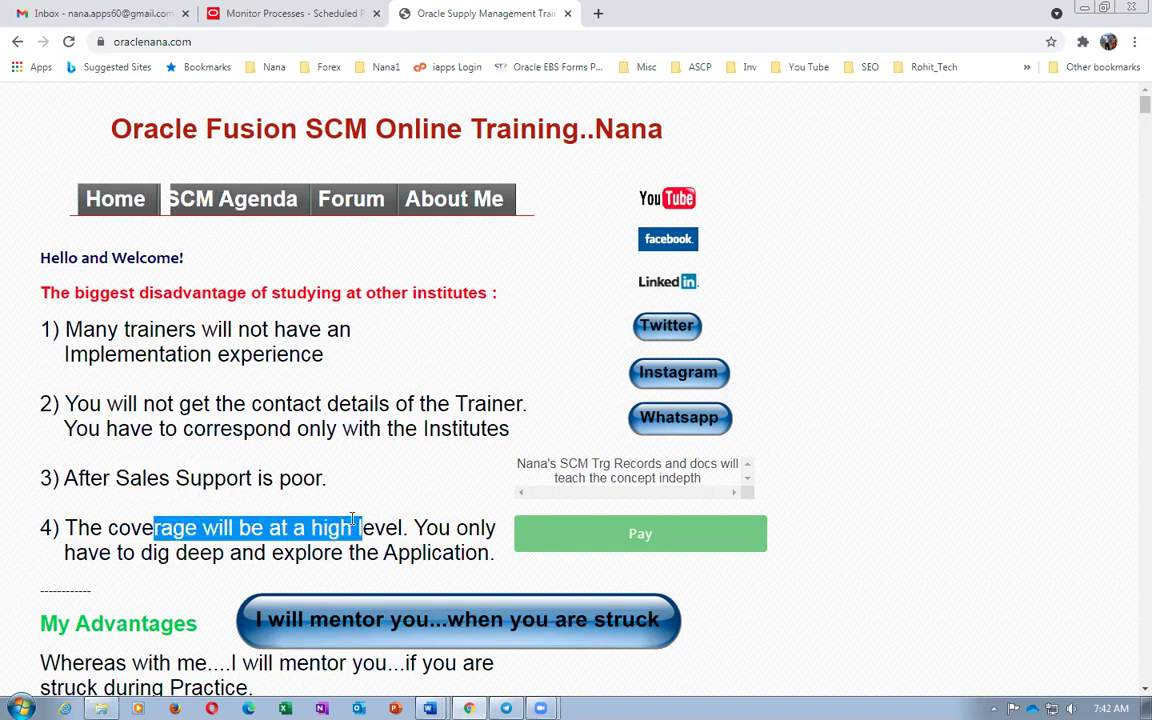
scroll(305, 534, down, 1)
scroll(305, 534, down, 4)
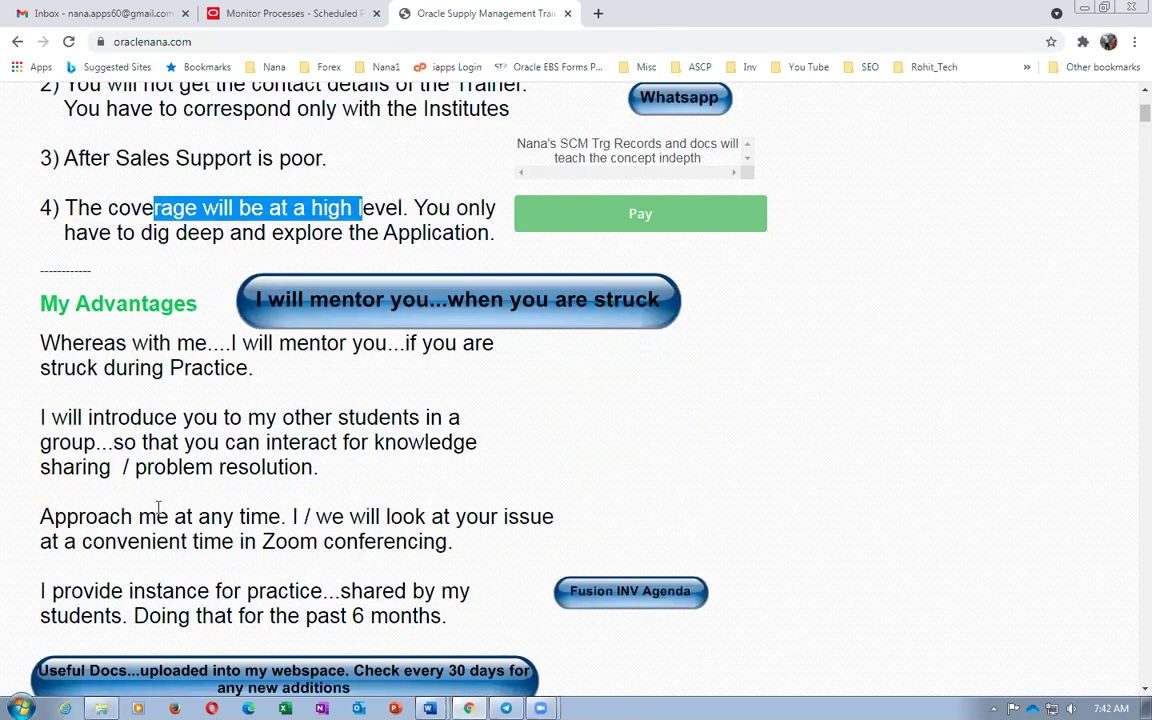
scroll(158, 510, down, 3)
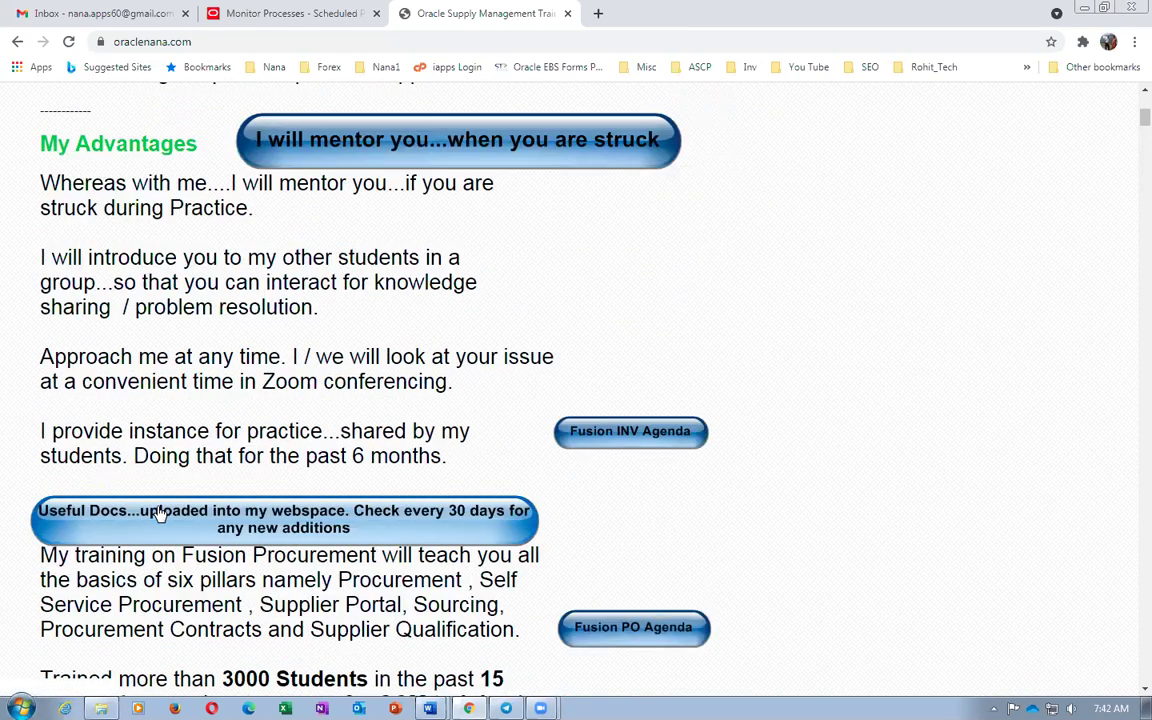
scroll(158, 507, down, 5)
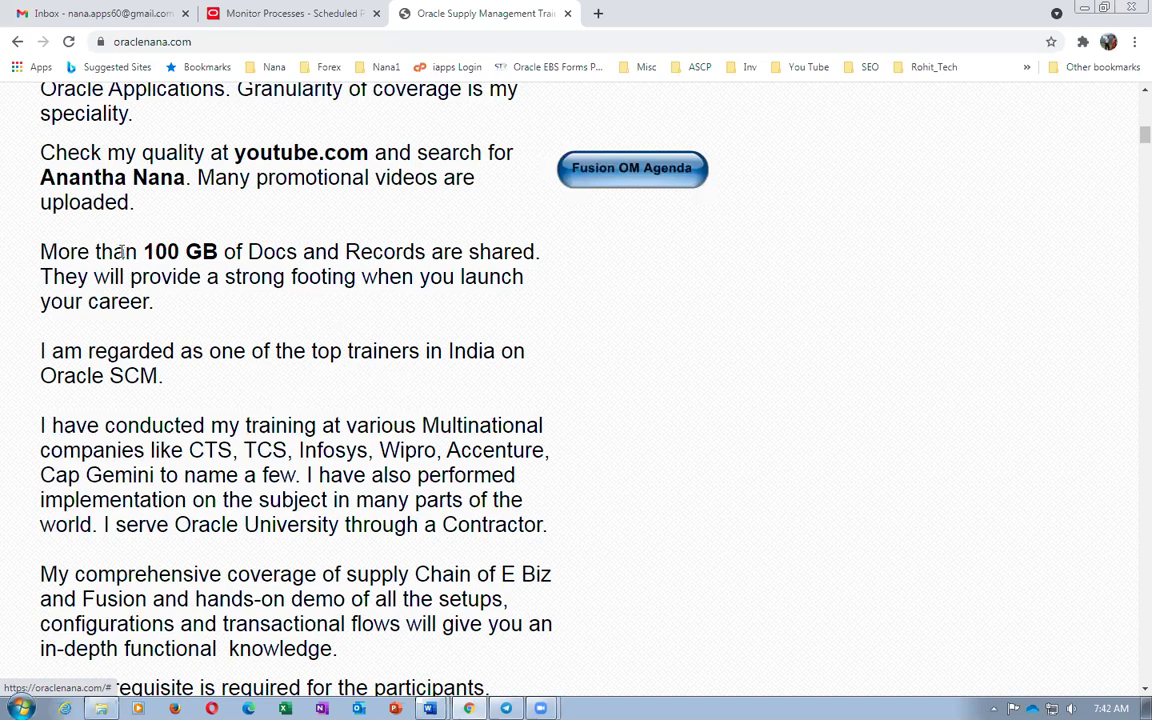
drag(125, 251, 270, 246)
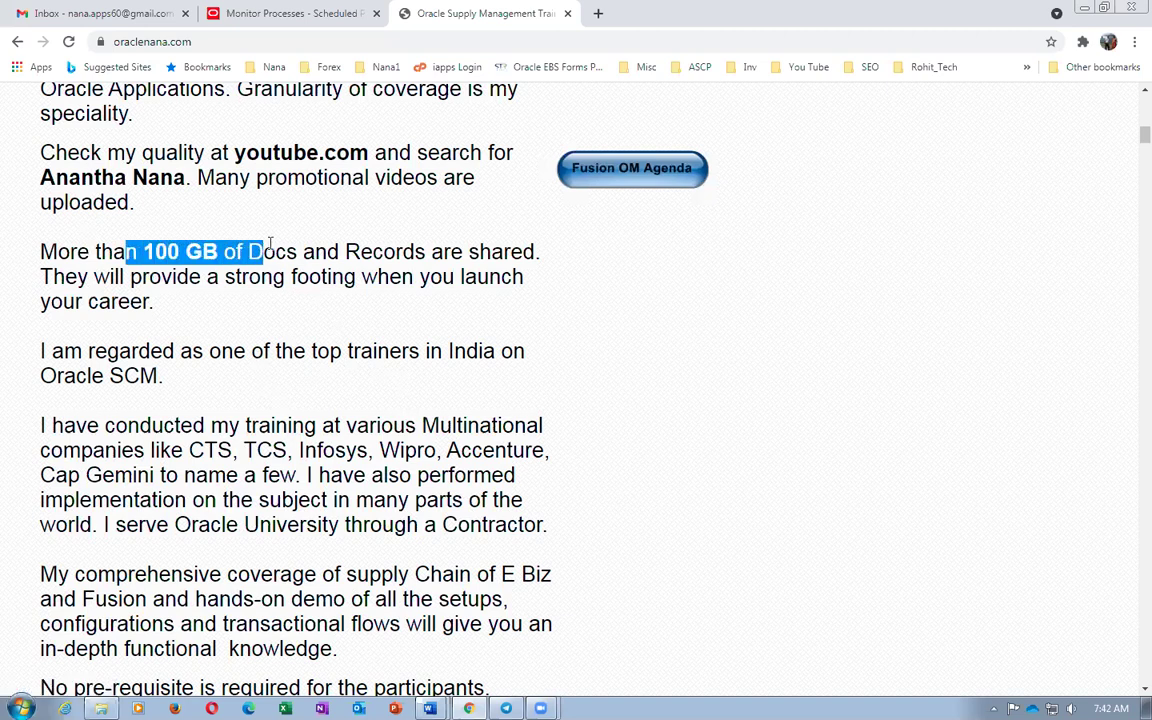
scroll(268, 311, up, 10)
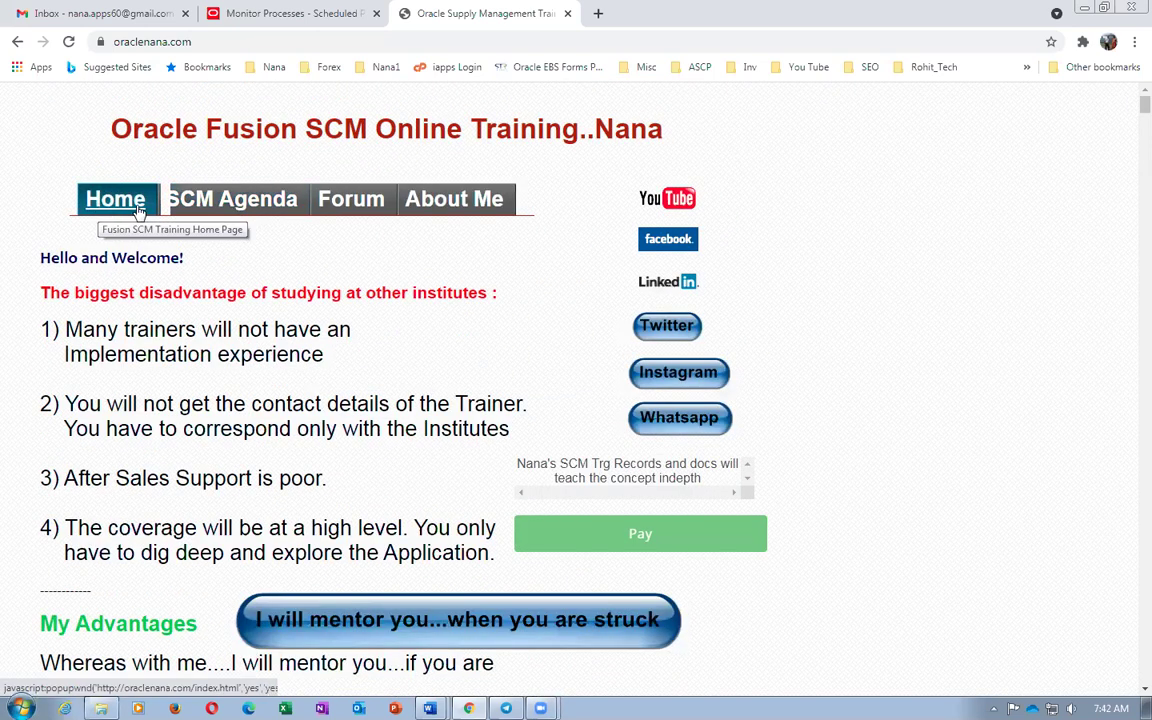
Open the SCM Agenda page and scroll through its list of recorded training modules
click(226, 203)
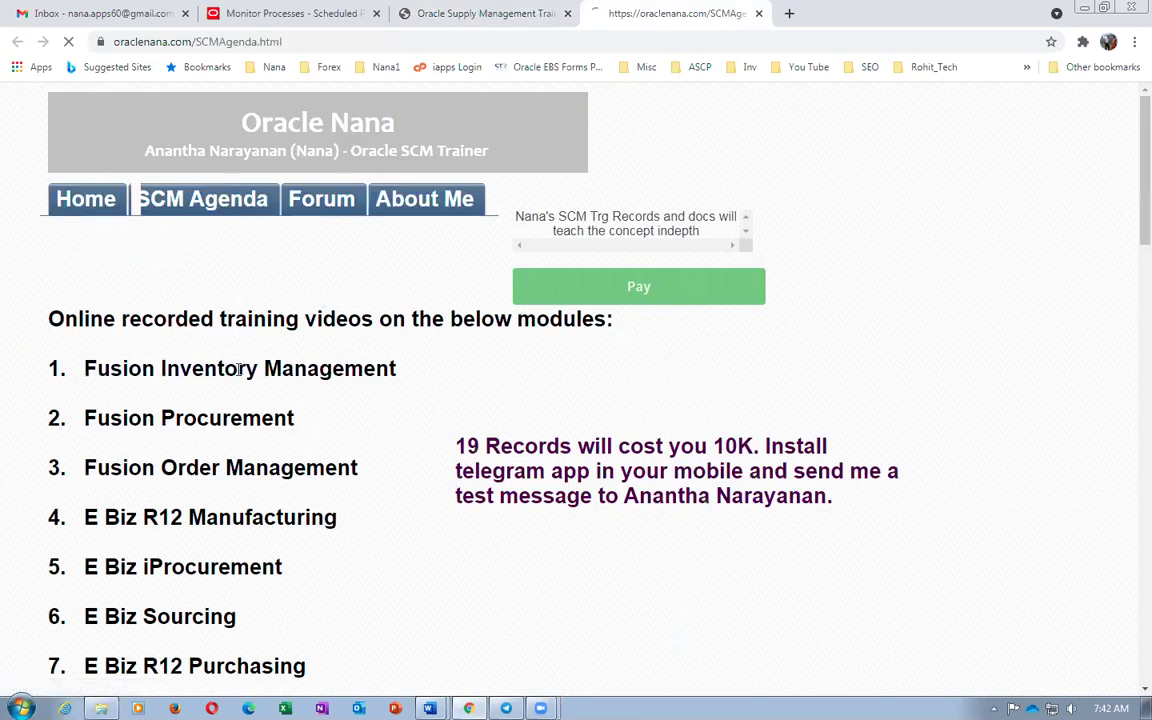
scroll(256, 401, down, 3)
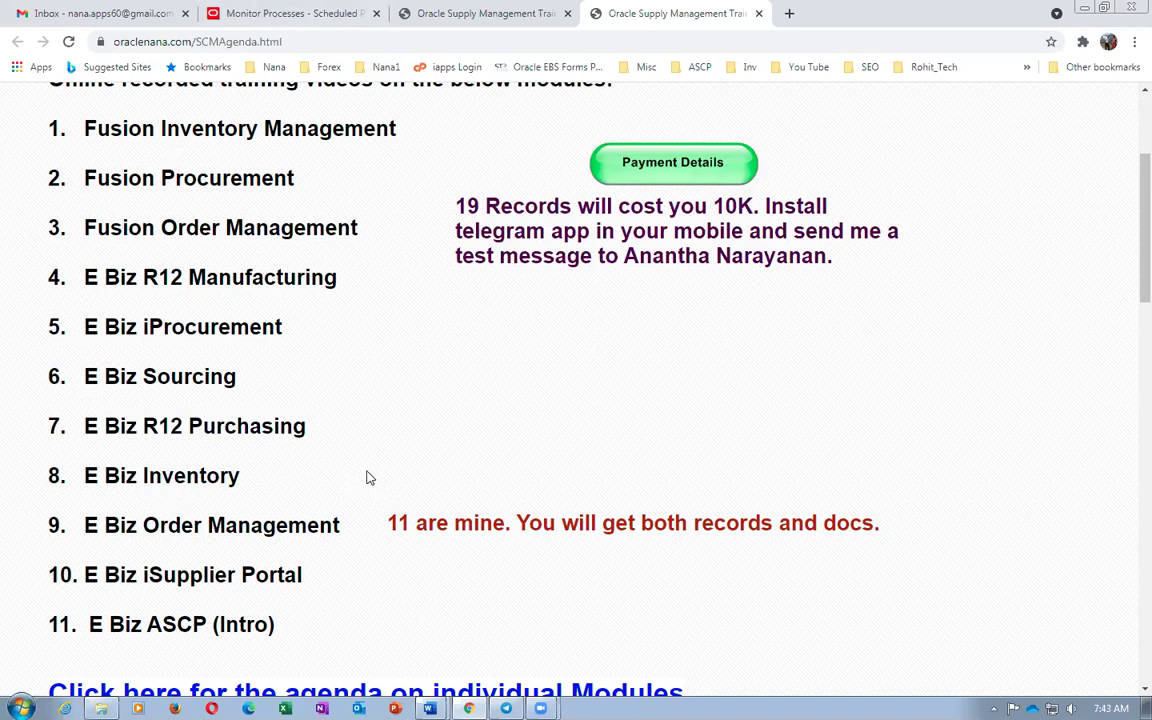
scroll(367, 478, down, 6)
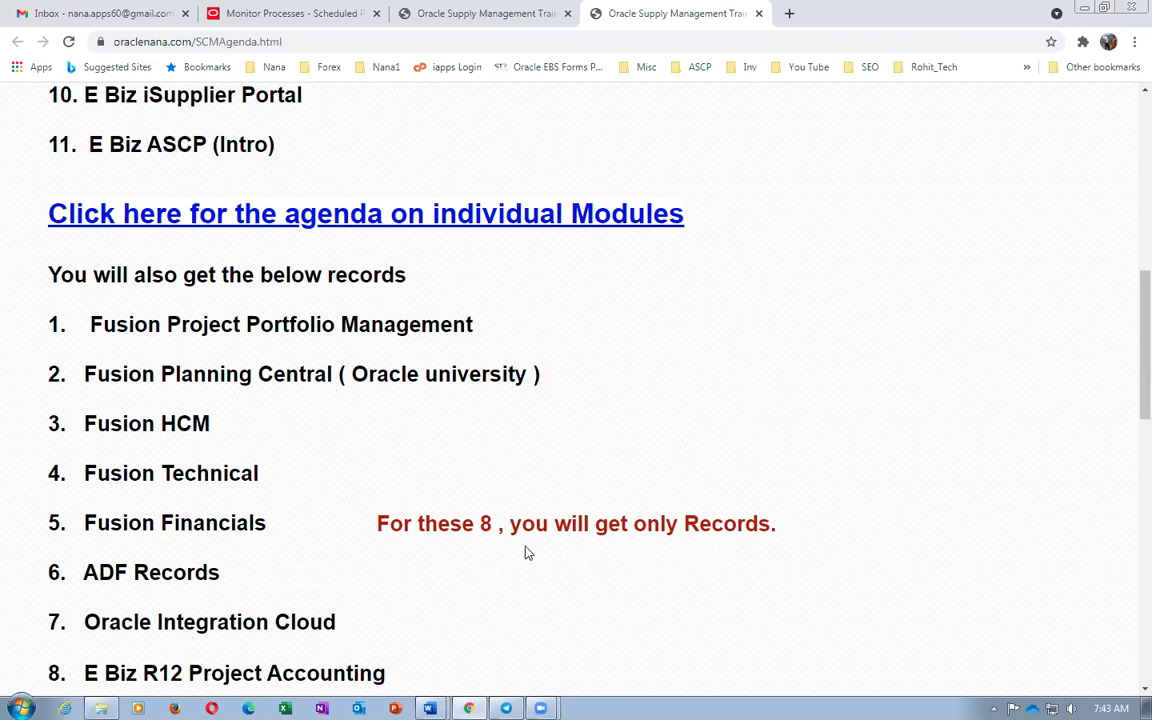
scroll(332, 427, up, 3)
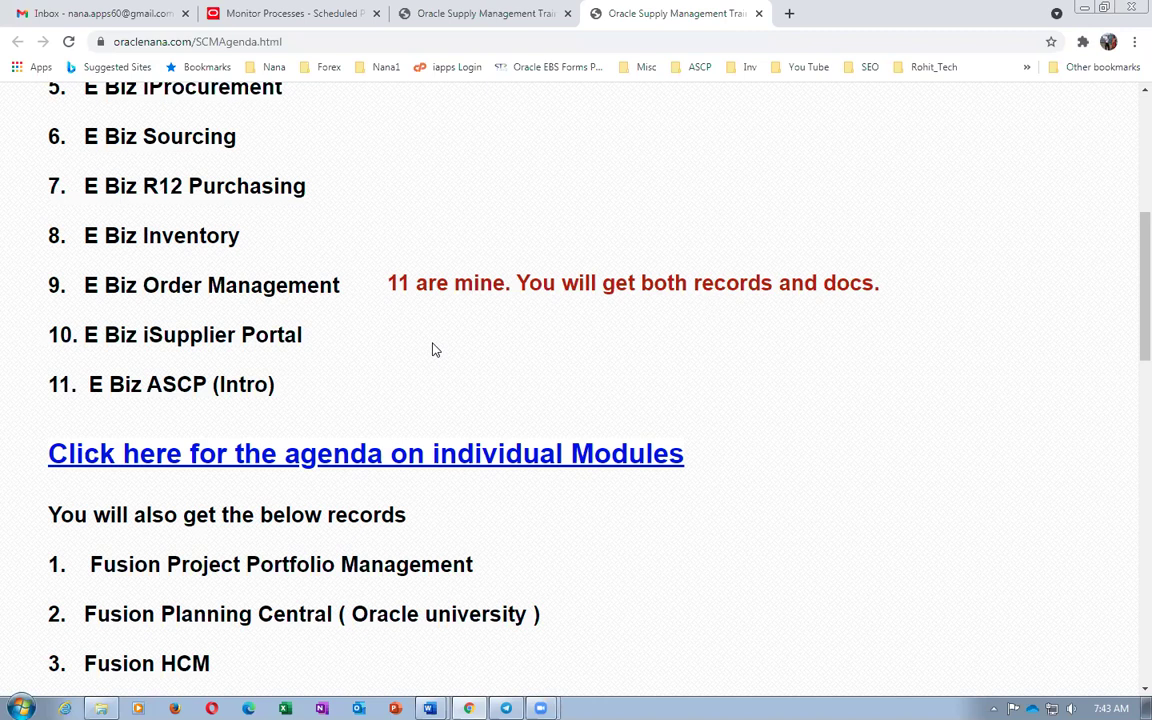
scroll(435, 350, up, 2)
scroll(386, 365, down, 3)
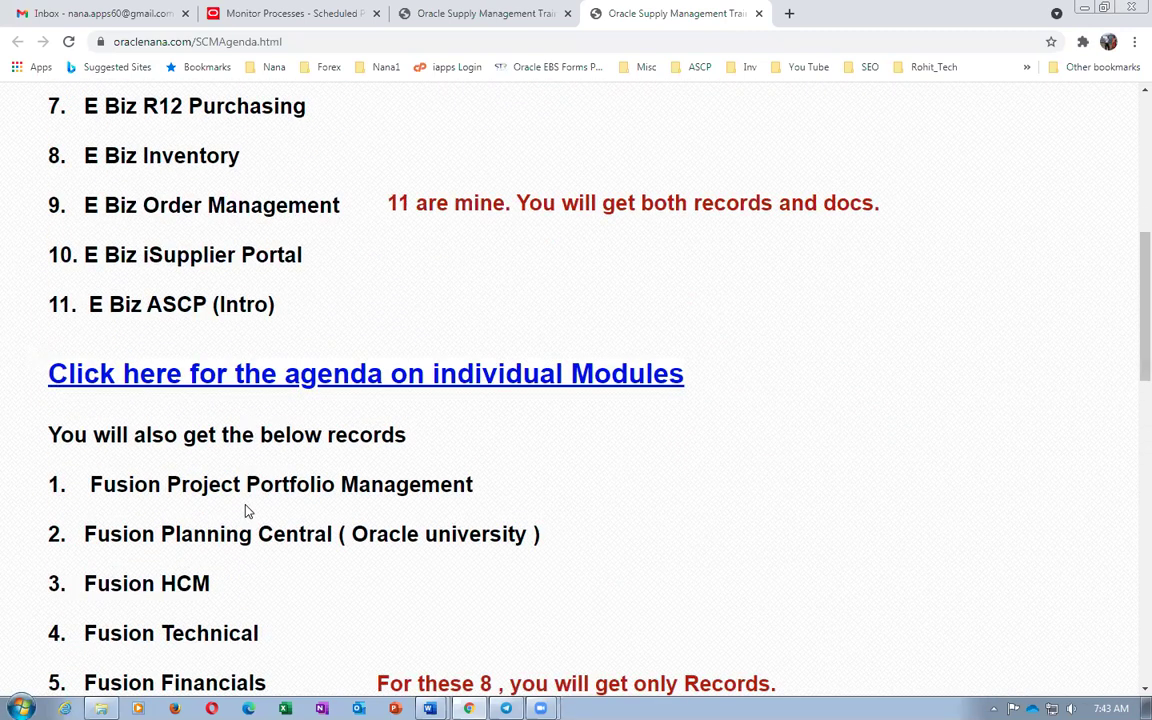
click(309, 377)
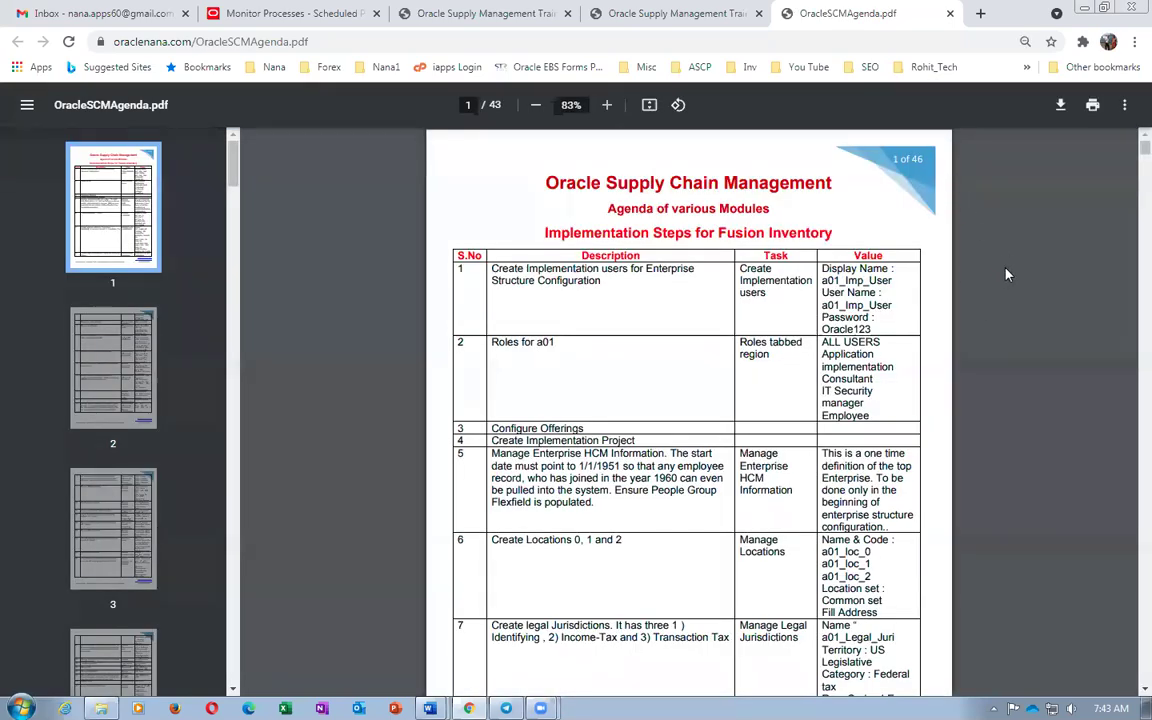
scroll(1006, 274, down, 10)
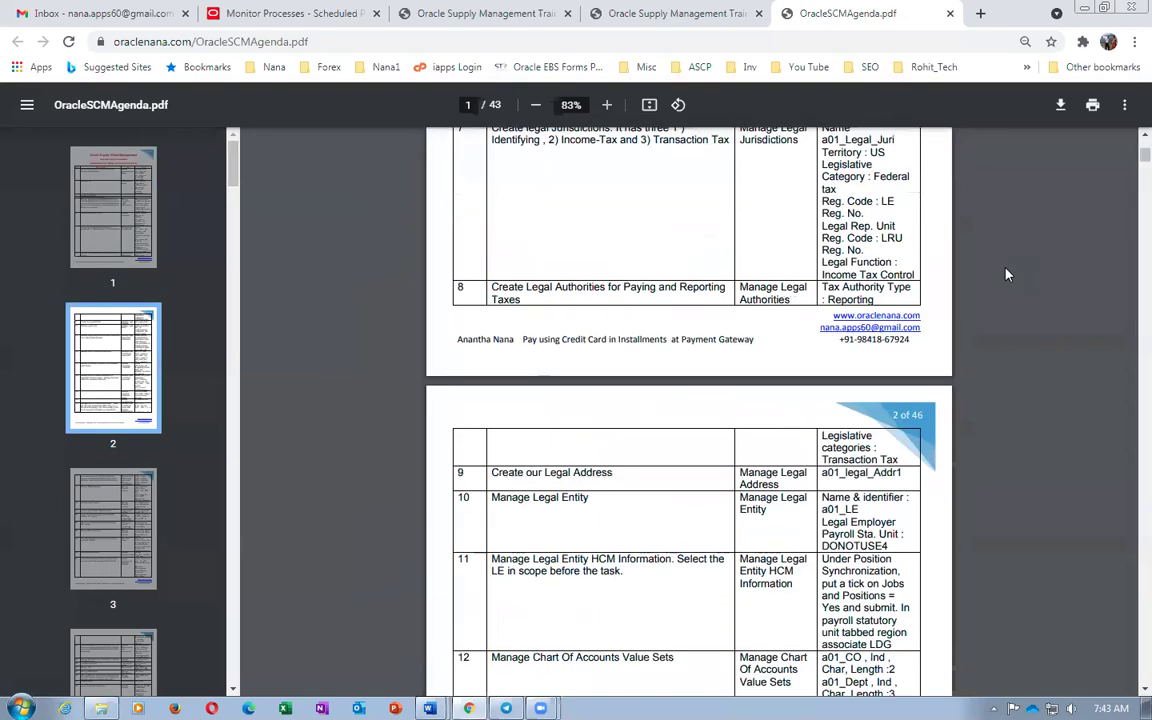
scroll(1006, 274, down, 10)
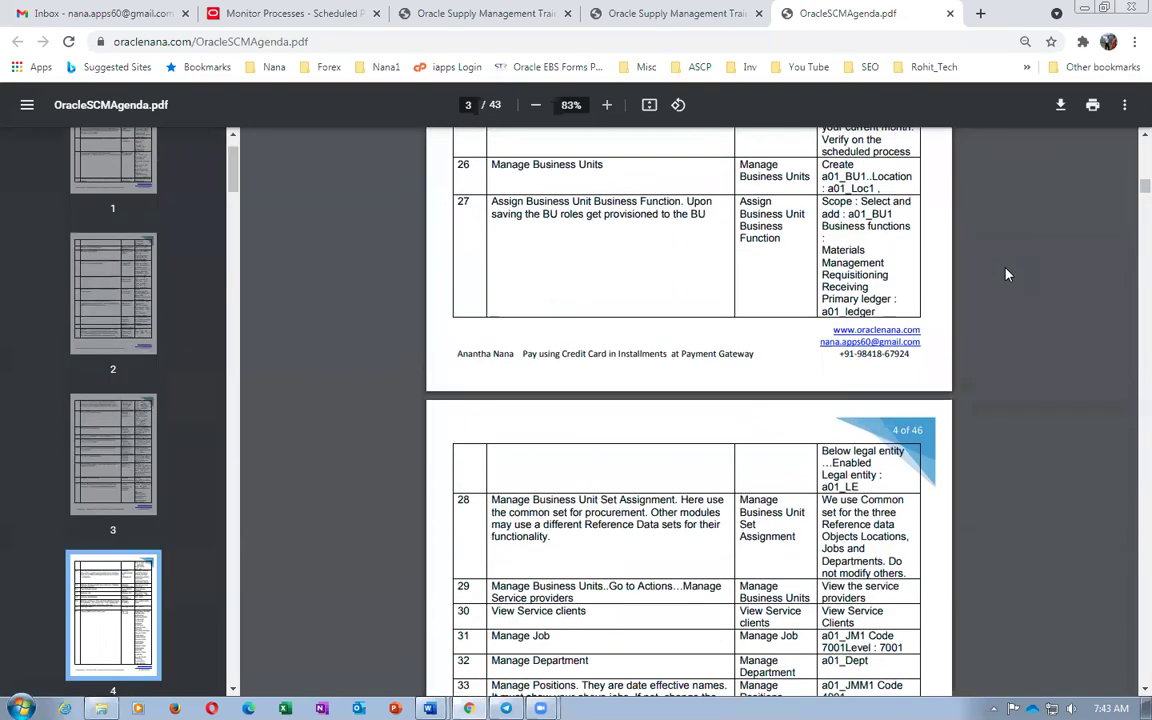
scroll(1006, 274, down, 20)
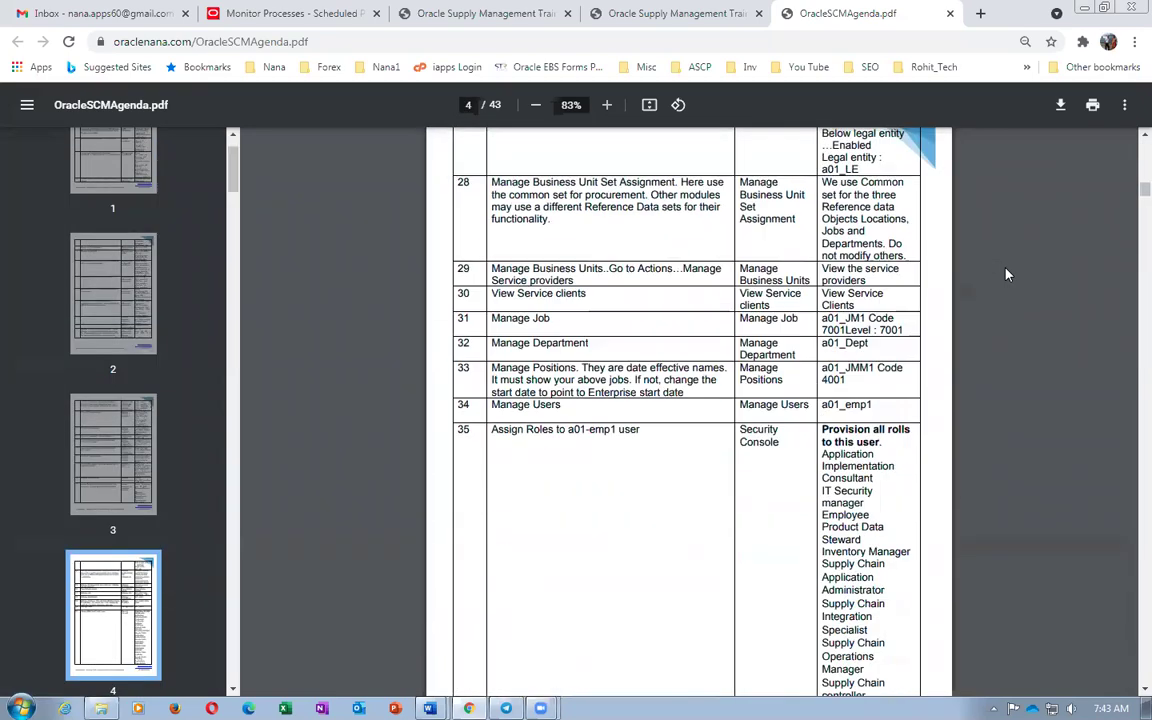
click(949, 13)
Bring up the ₹10,000 'Nana SCM Trg Records and Docs' payment form, then close its tab
scroll(312, 401, up, 1)
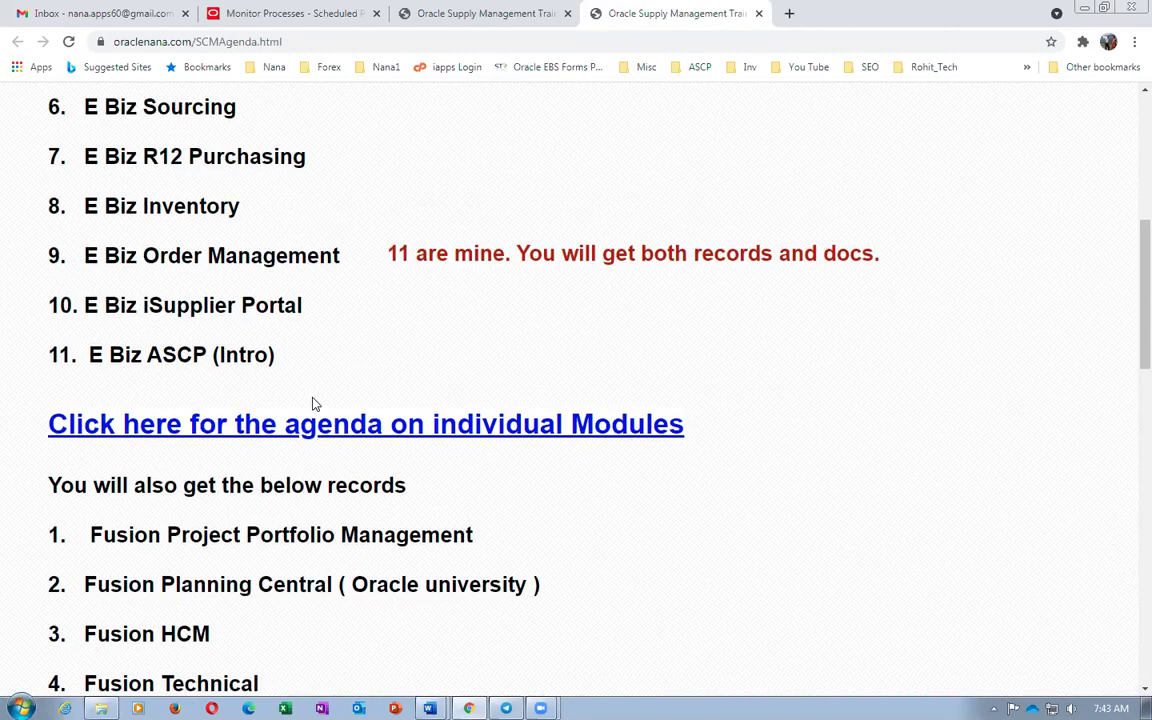
scroll(251, 322, up, 5)
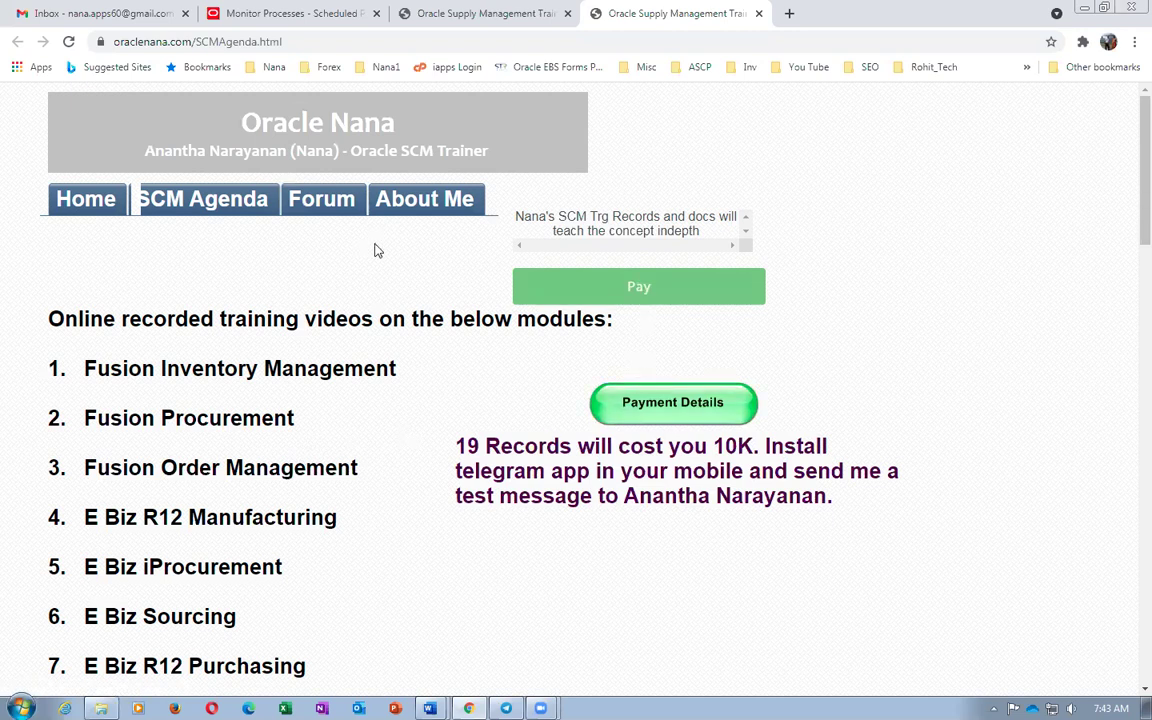
click(636, 290)
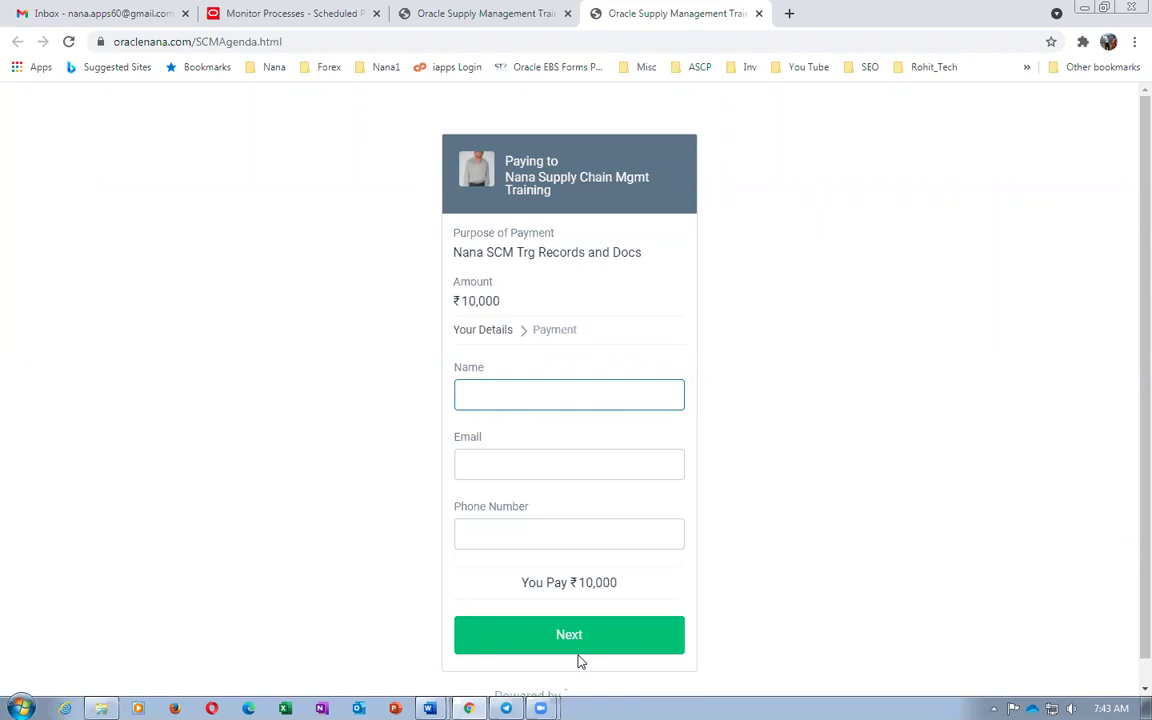
click(759, 14)
Open Payment_Details.pdf from the SCM Agenda page, read through both pages, and close it
click(232, 200)
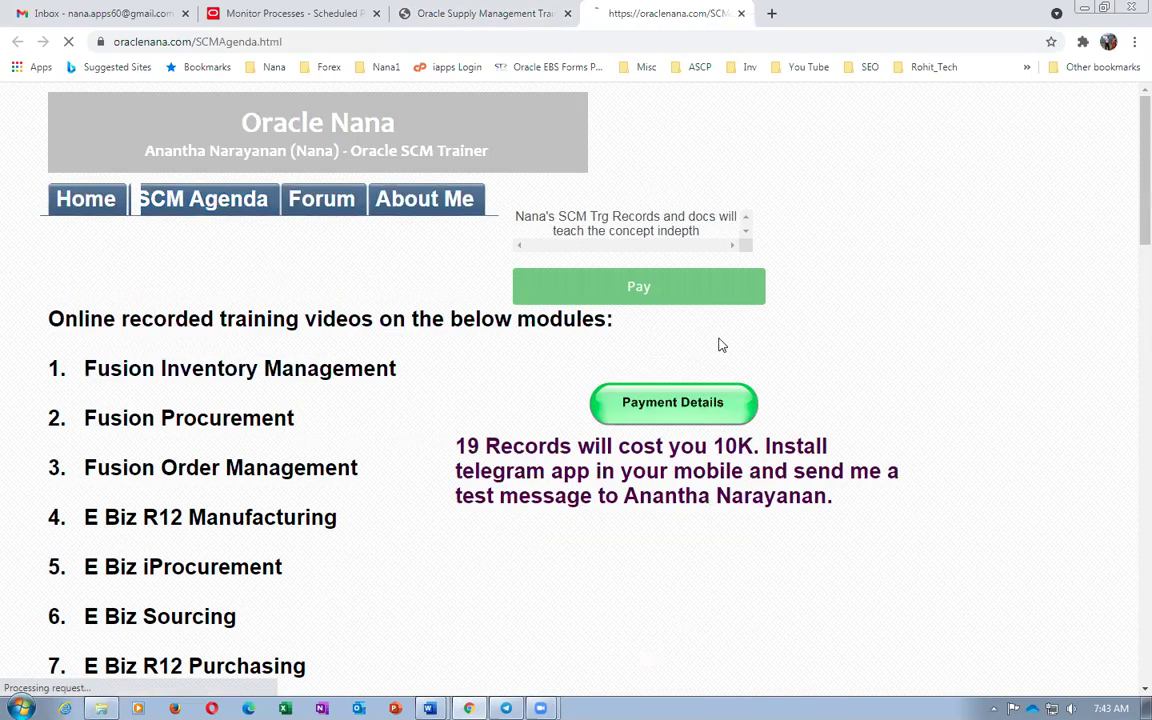
click(670, 408)
scroll(811, 398, down, 2)
scroll(811, 398, up, 2)
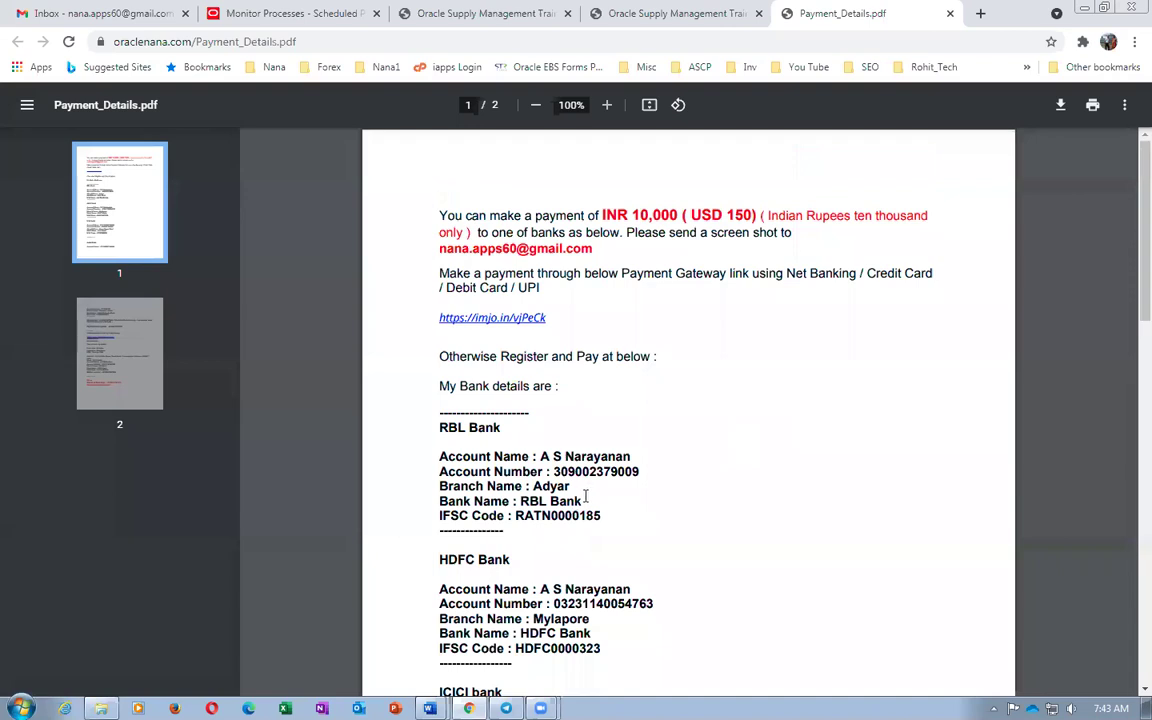
scroll(586, 497, down, 3)
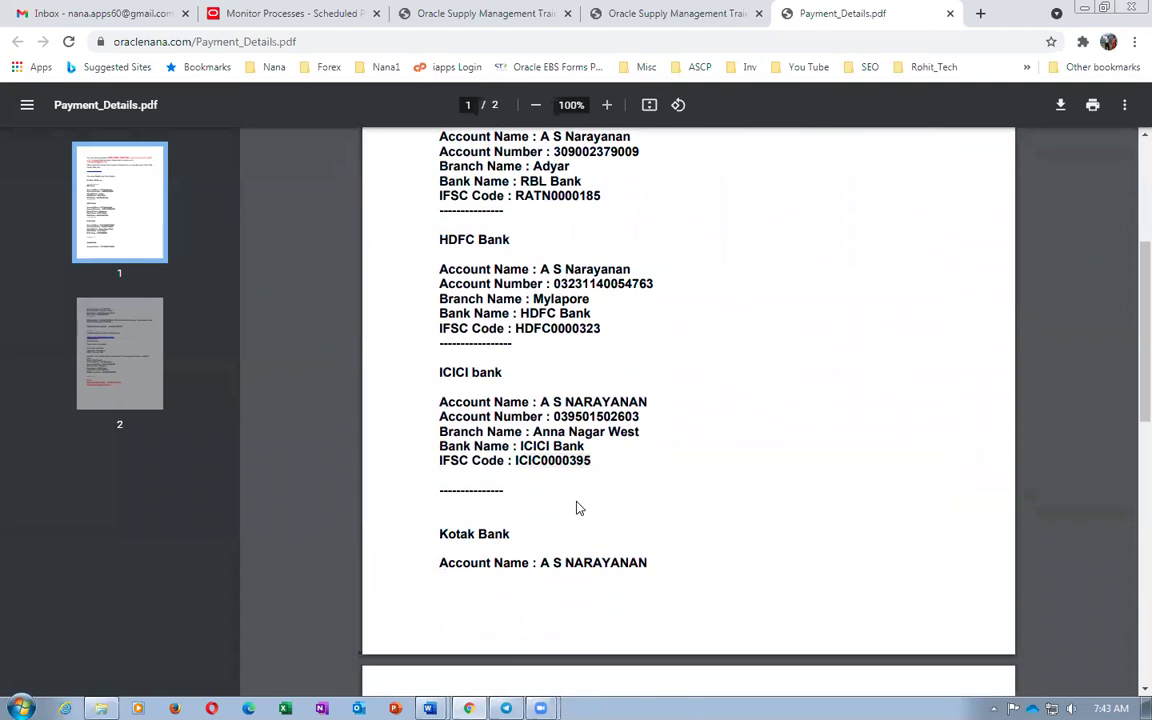
scroll(576, 508, down, 5)
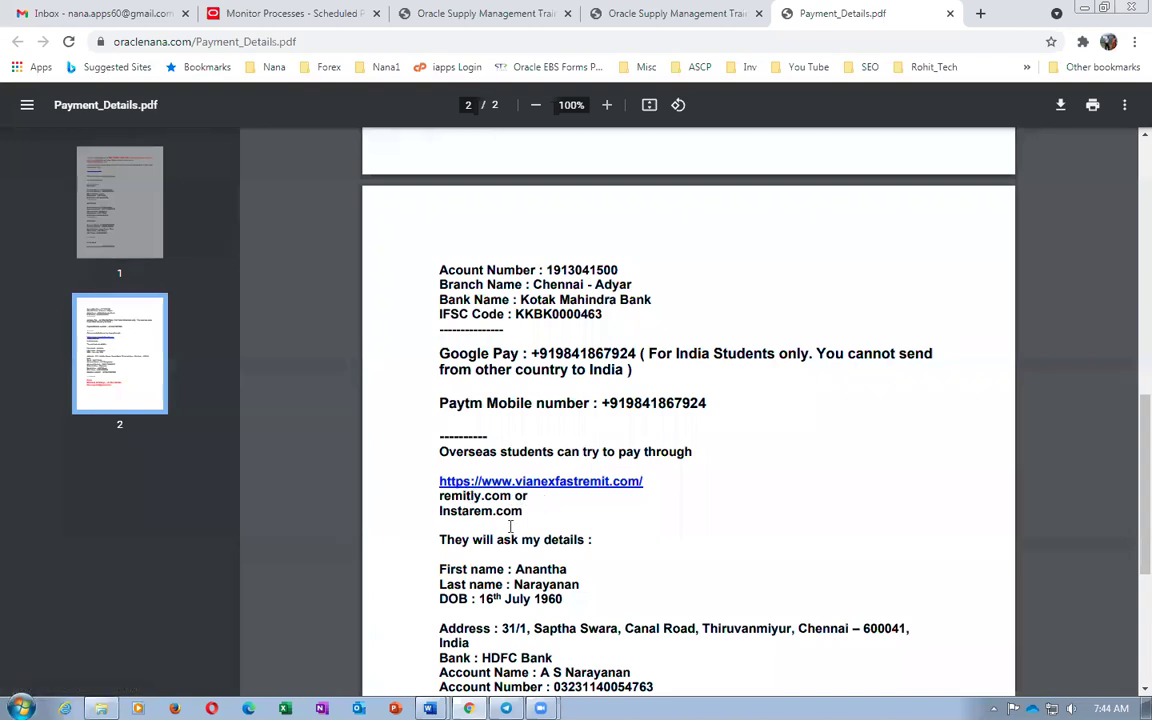
scroll(512, 526, down, 3)
scroll(512, 526, down, 2)
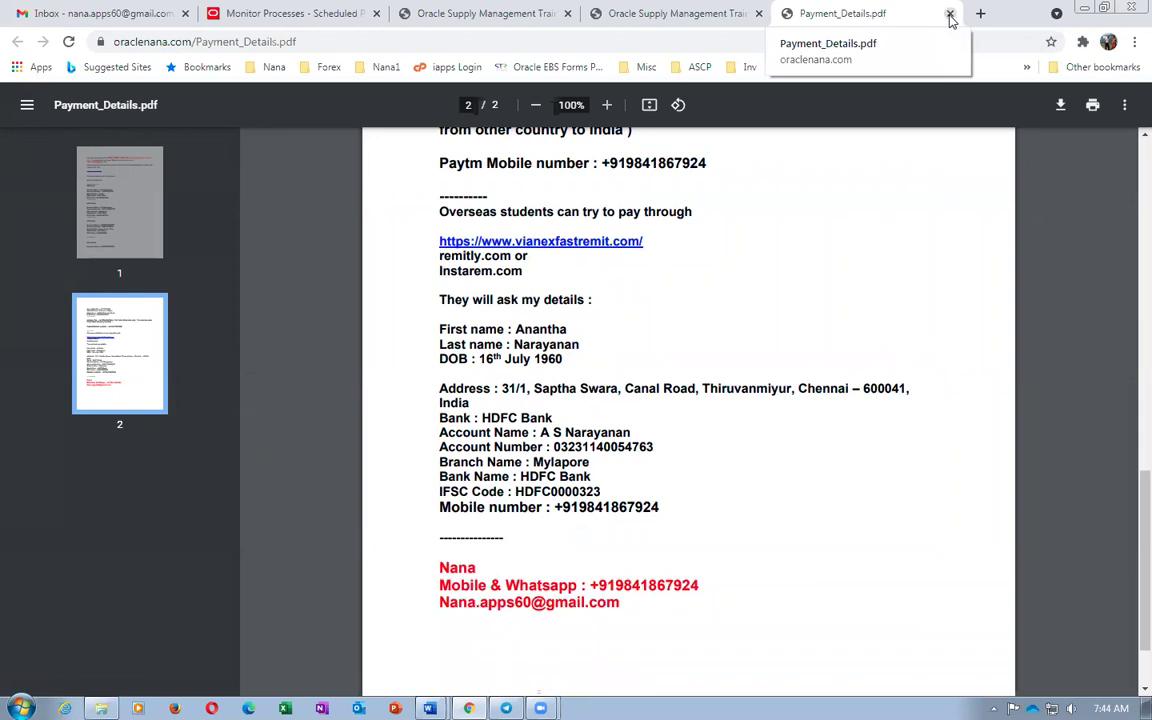
click(950, 14)
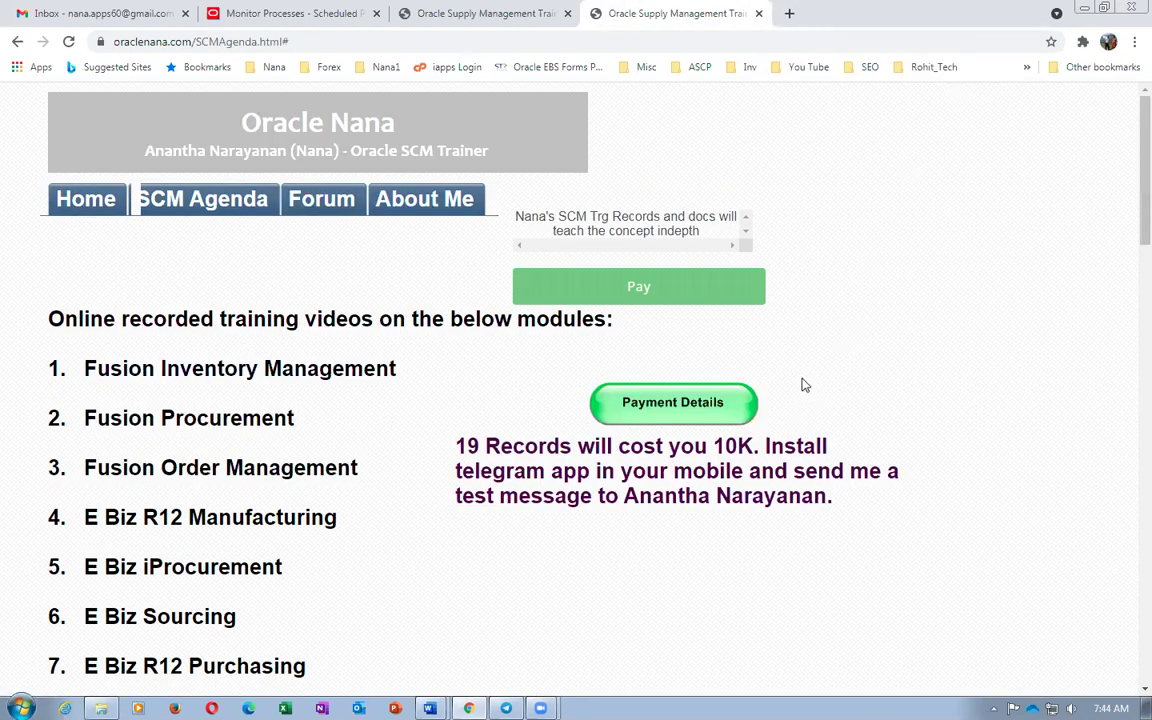
Select the page address and look between the oraclenana.com and Monitor Processes tabs
click(143, 48)
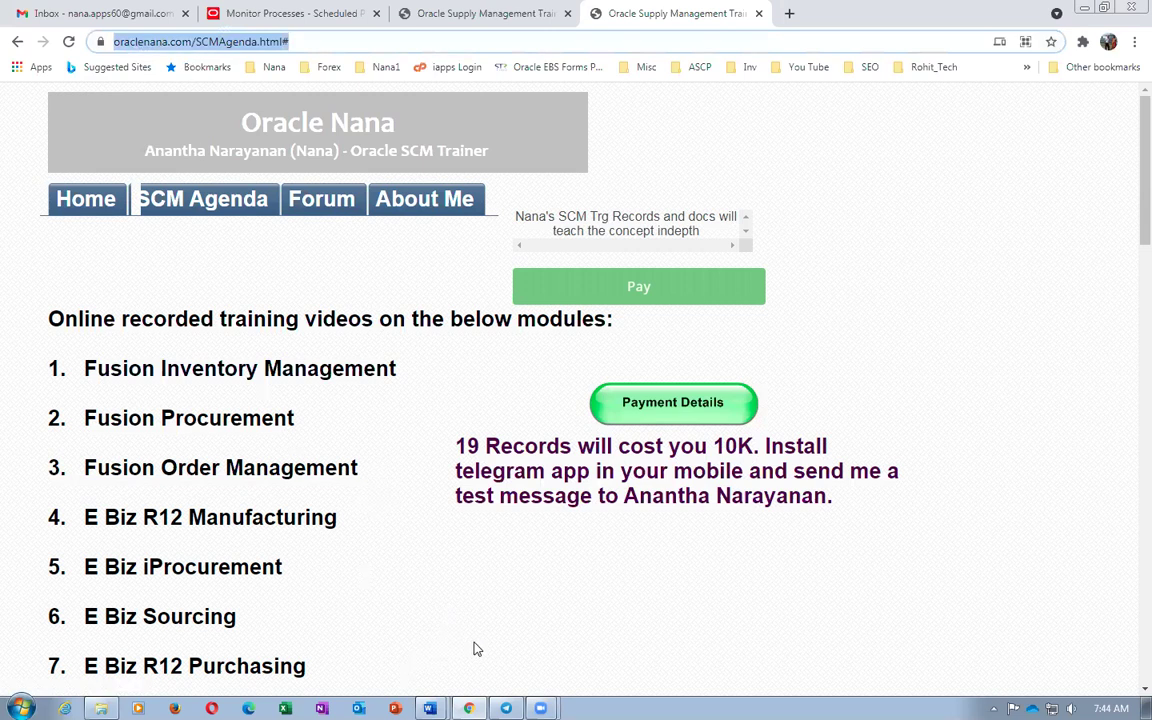
mouse_move(469, 706)
click(440, 12)
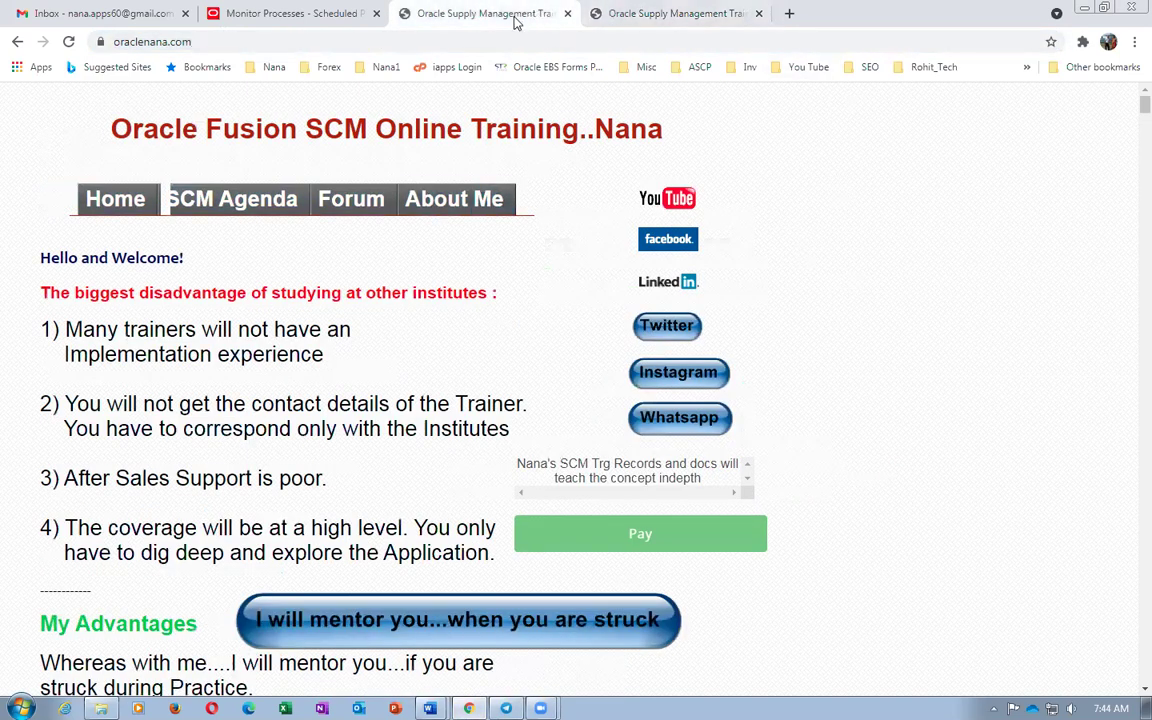
click(238, 13)
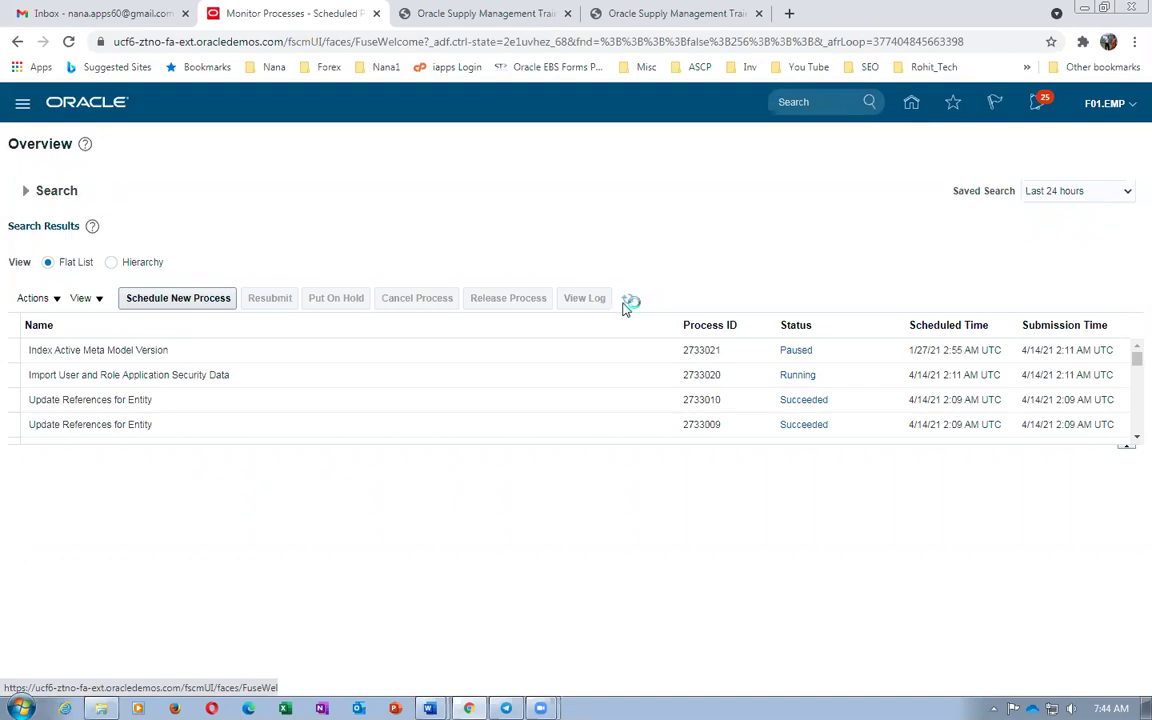
Reopen Payment_Details.pdf via SCM Agenda, close it, and return to Monitor Processes
click(463, 16)
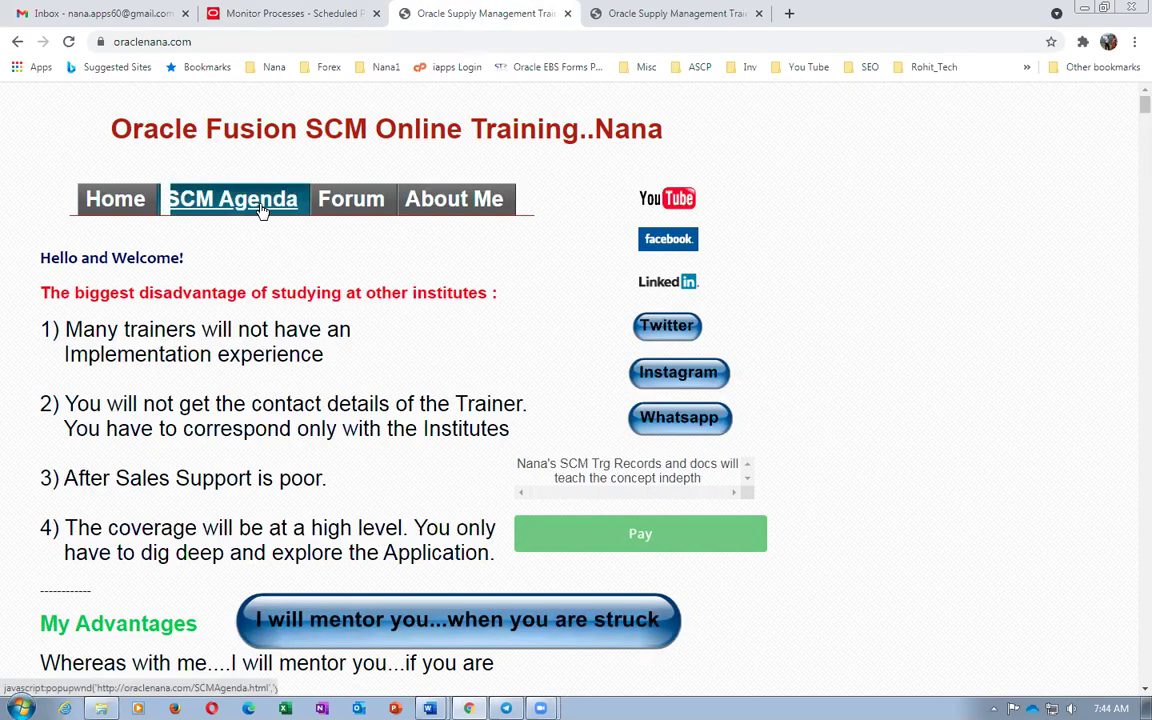
click(260, 208)
click(674, 404)
scroll(799, 409, down, 15)
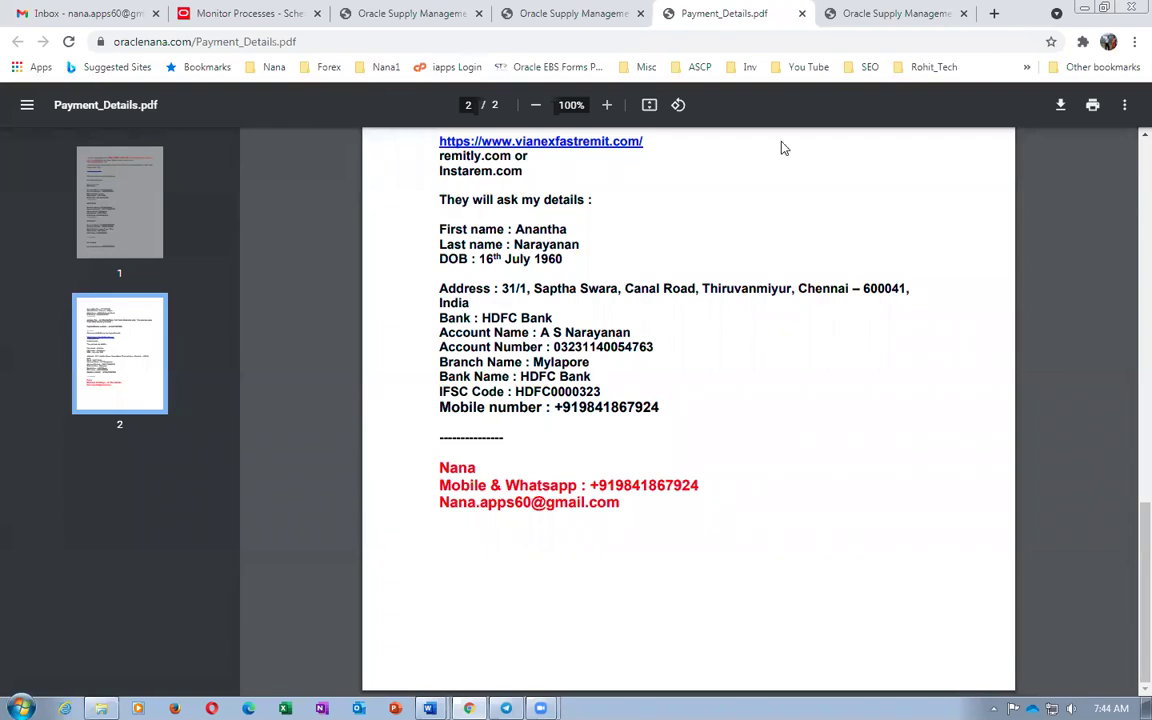
click(802, 14)
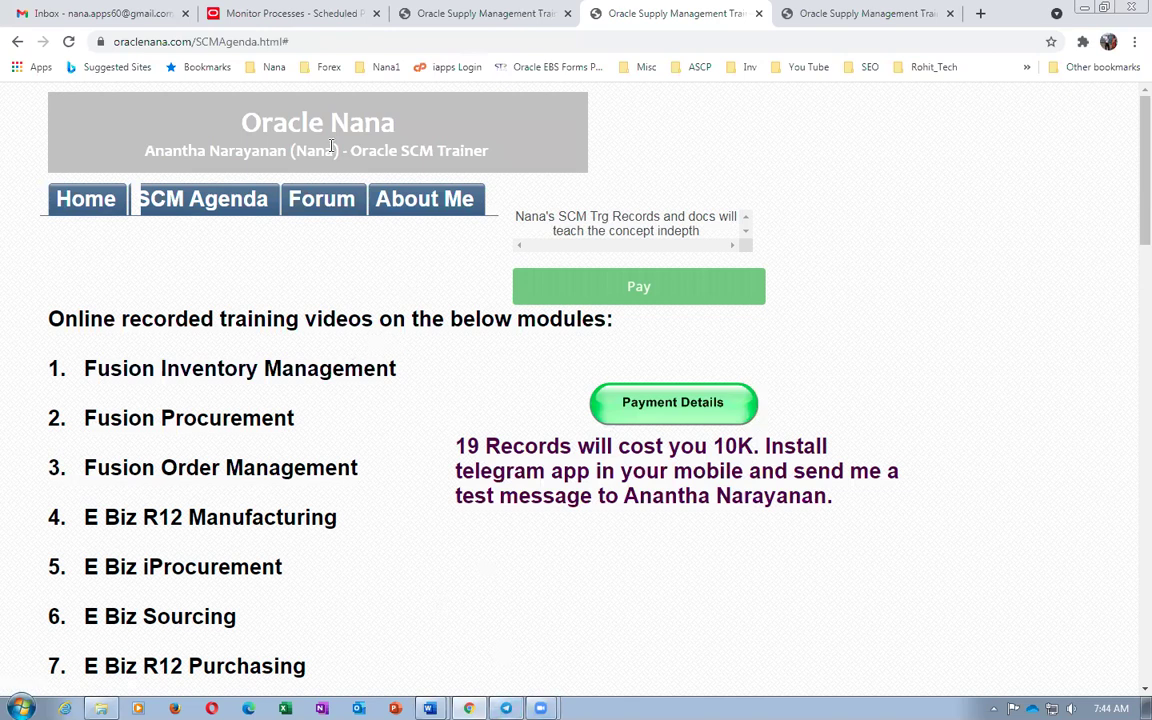
click(292, 15)
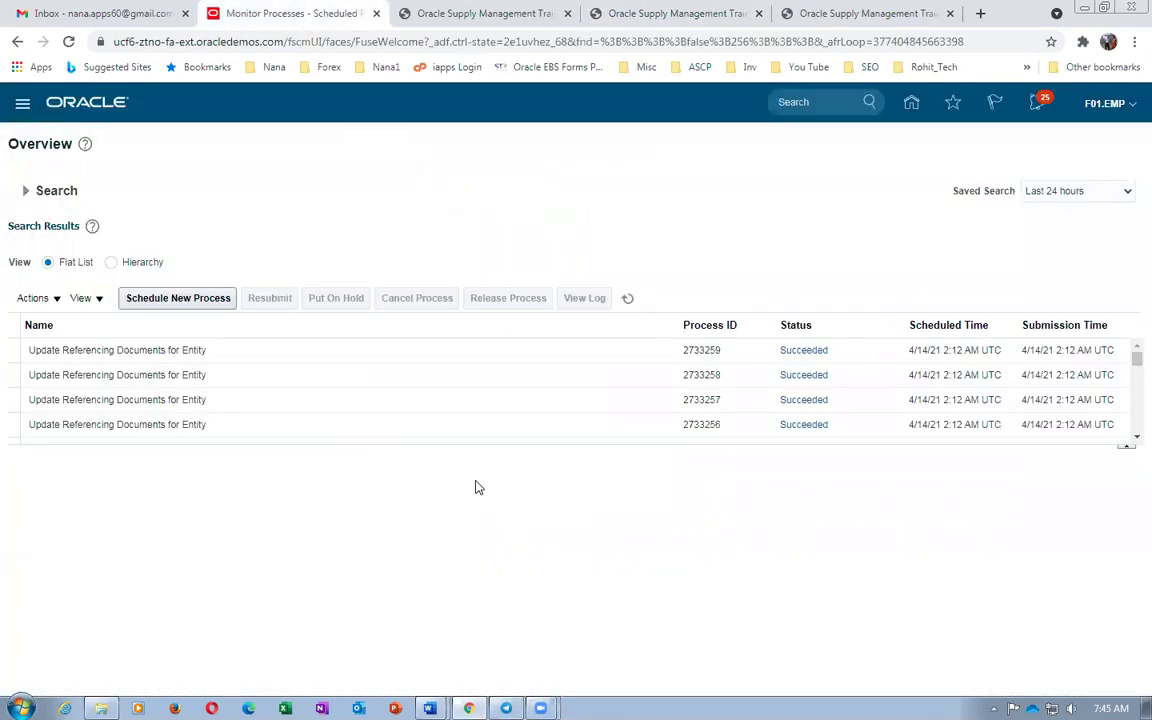
Sign out of Oracle Cloud and sign back in using the saved instructor login
click(1116, 114)
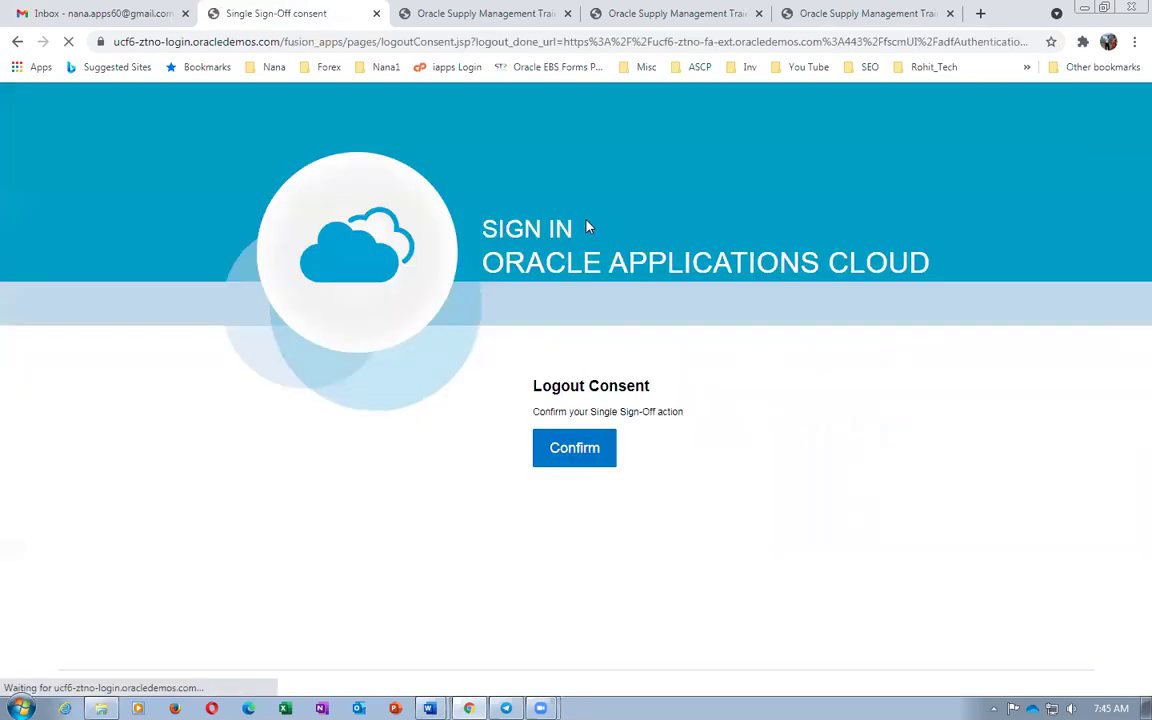
click(574, 450)
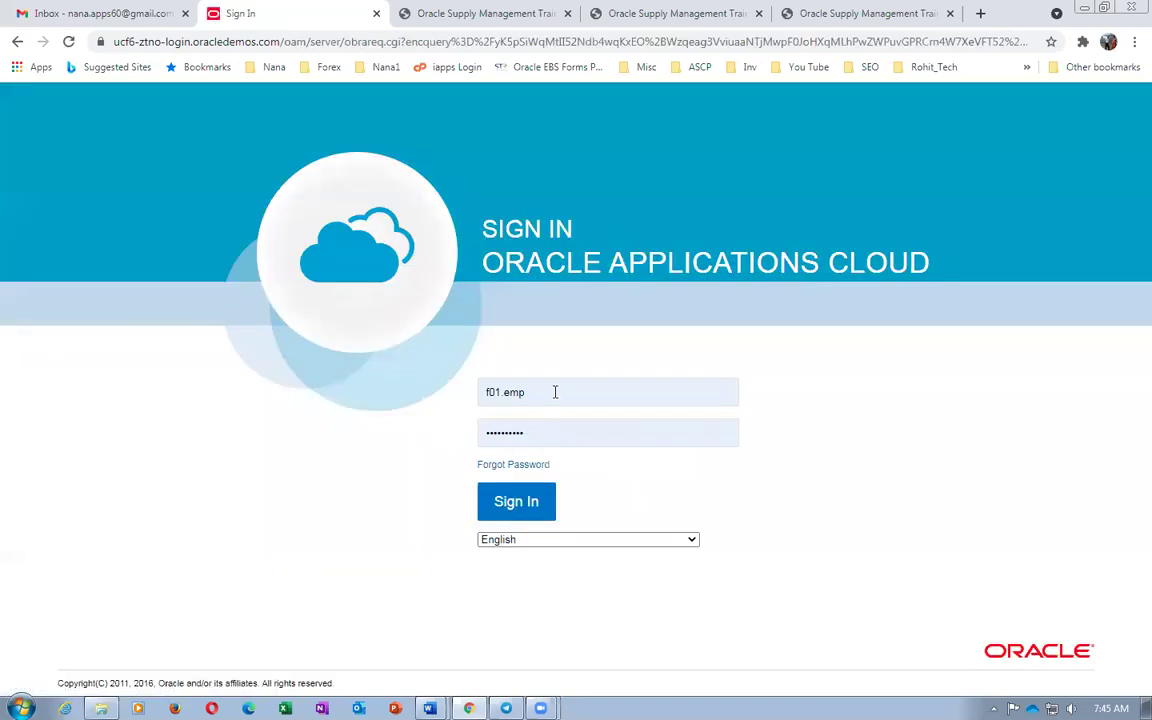
click(555, 392)
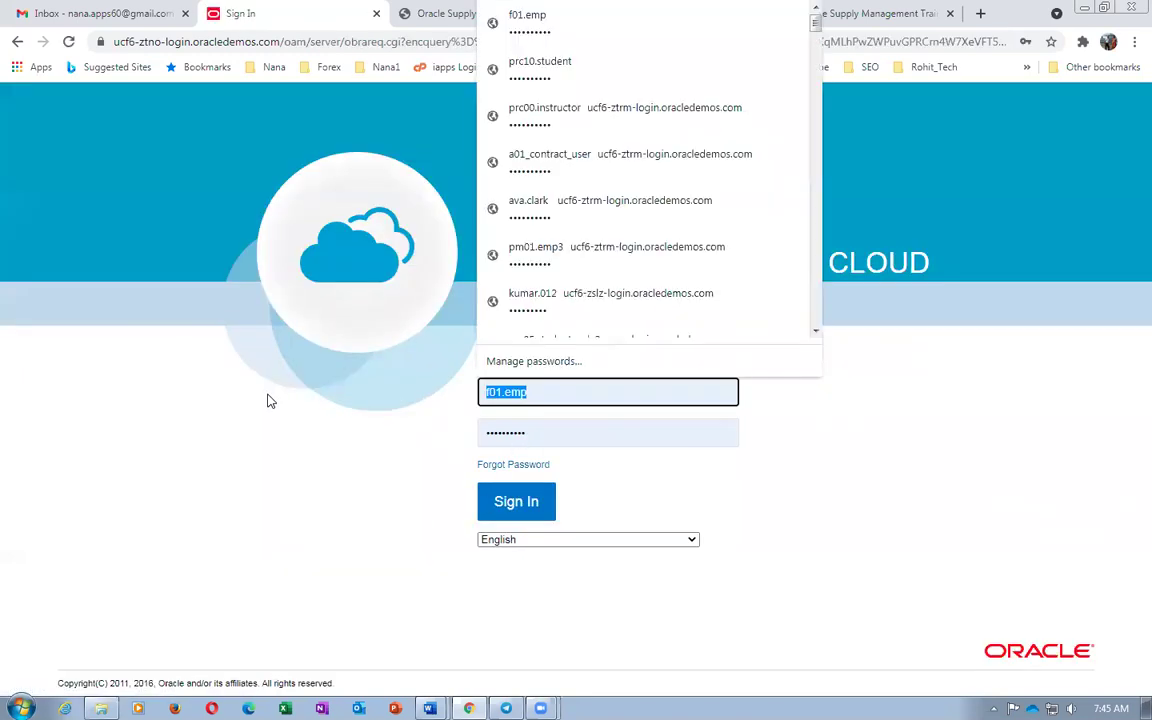
text(prc)
key(Down)
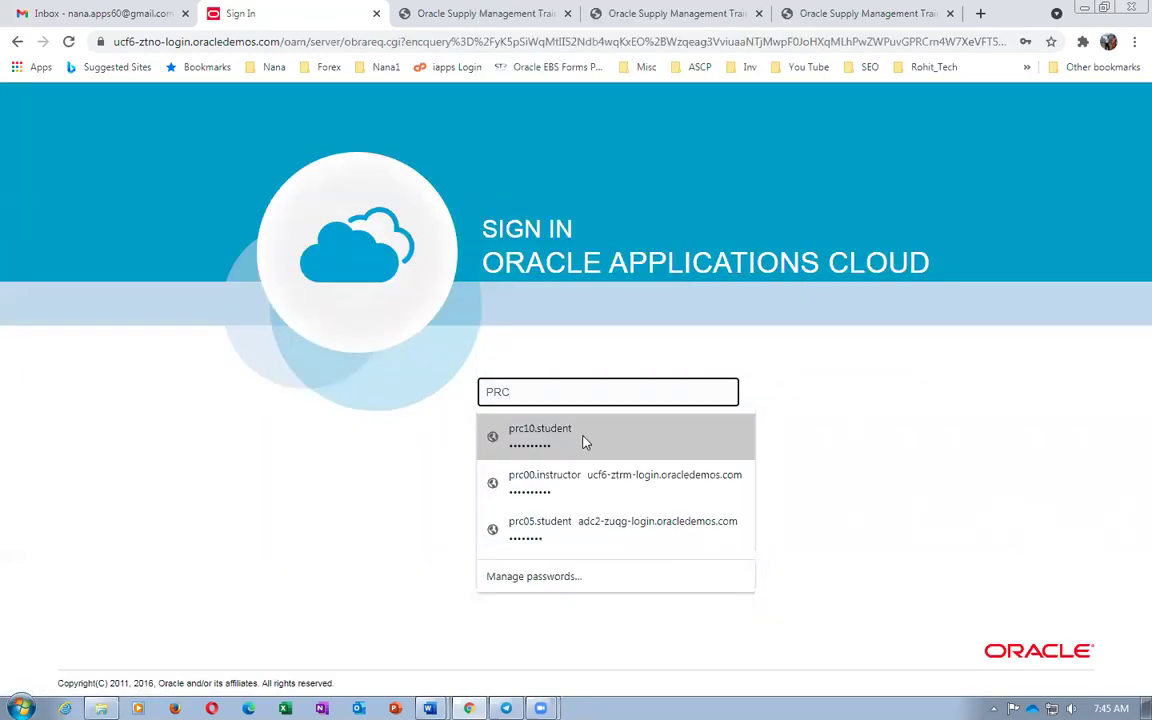
click(588, 497)
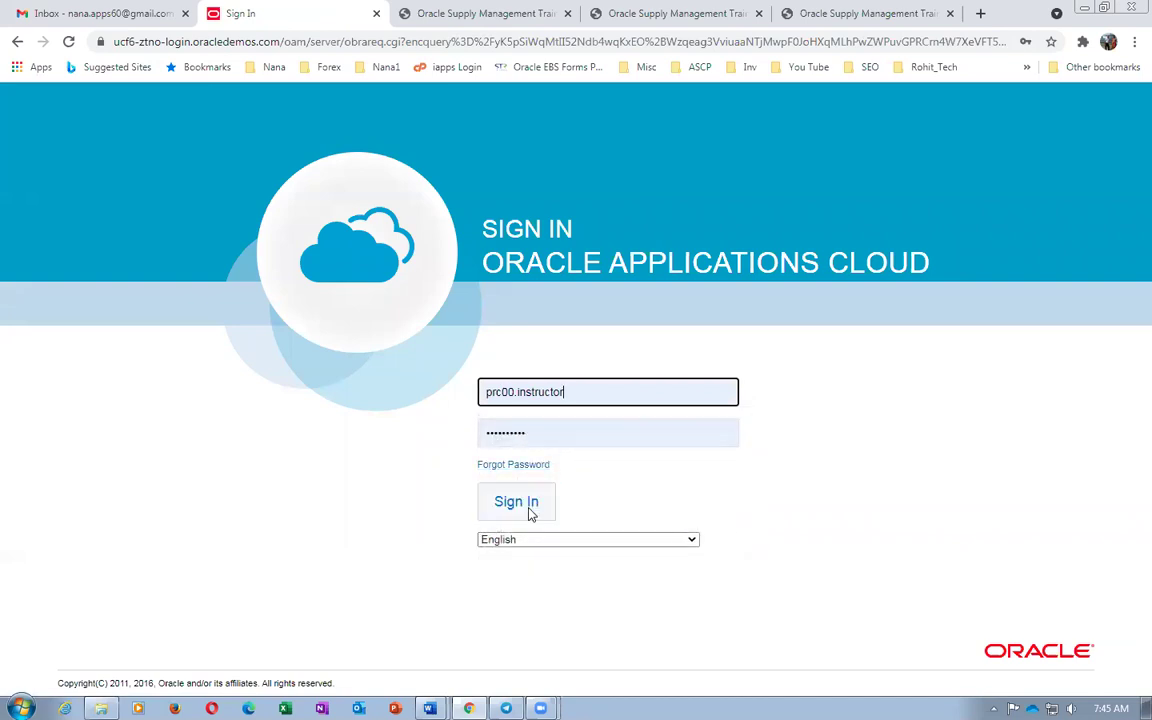
click(530, 506)
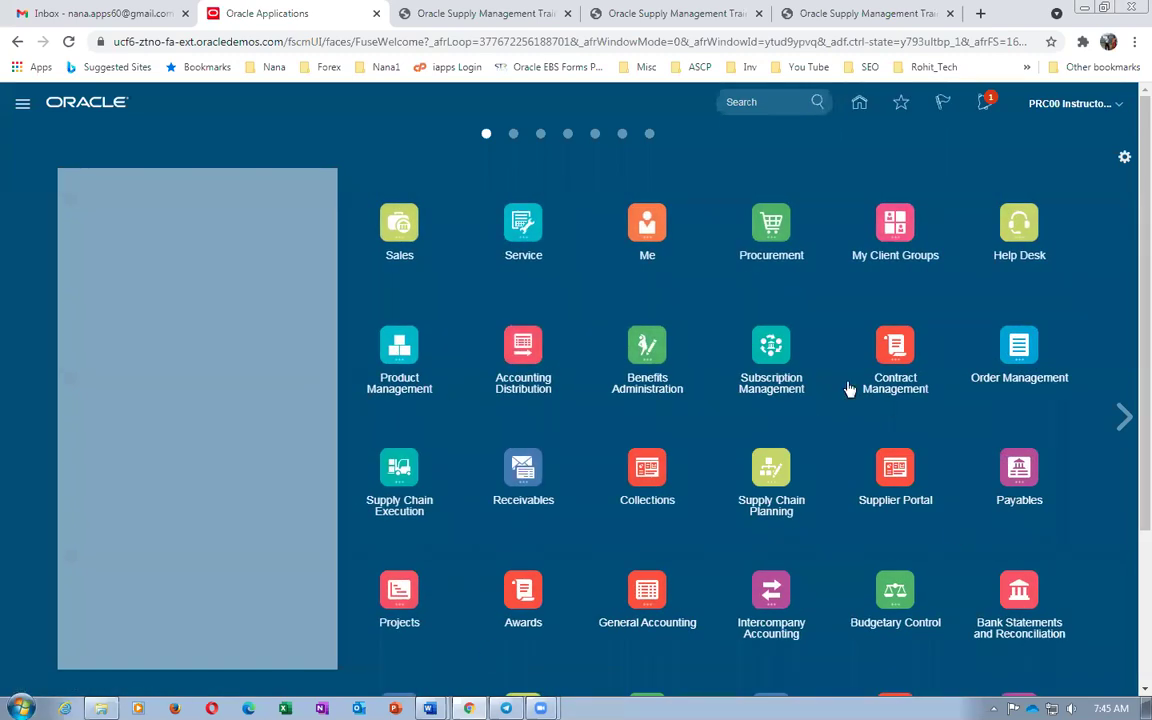
Uncheck Sales, Supplier Portal, Payables, Projects, Expenses, Social, My Dashboard, Cloud Customer Connect, Tools and Service
click(1124, 157)
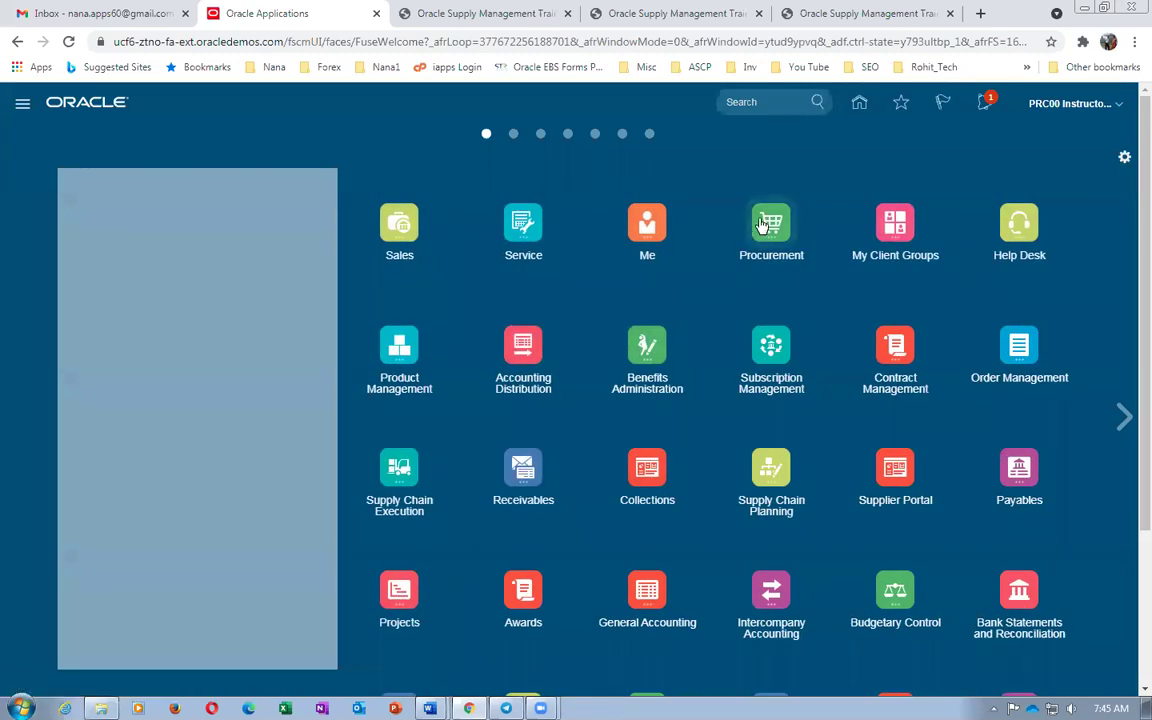
click(270, 167)
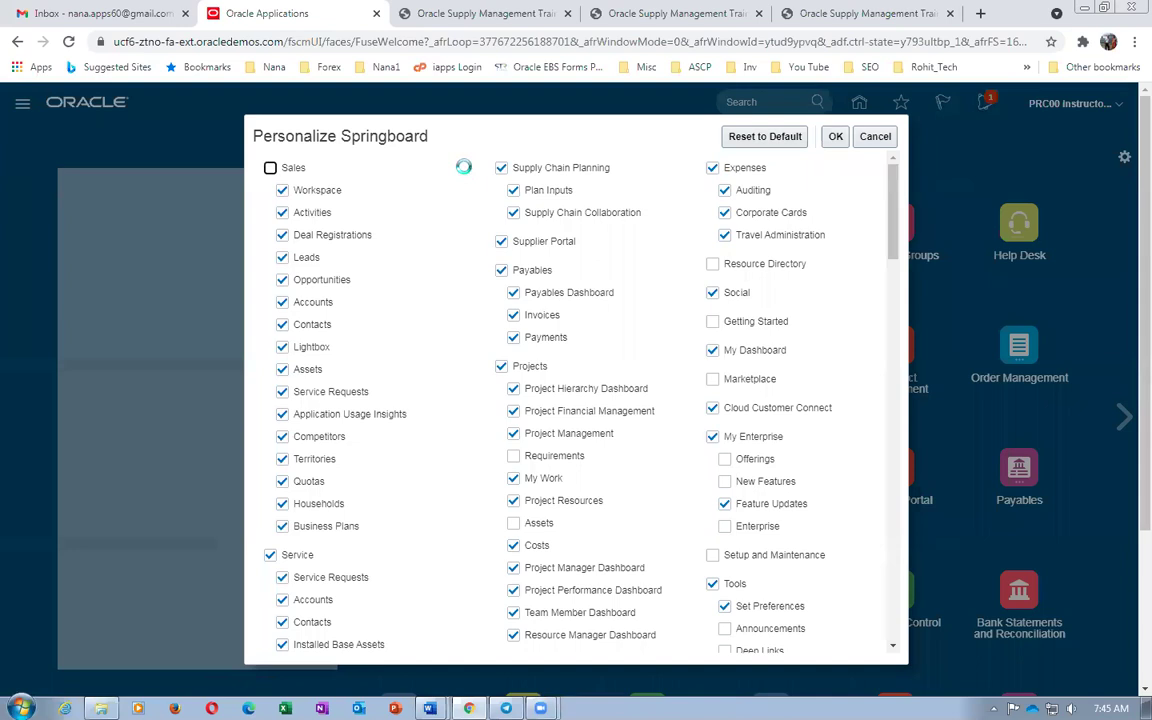
click(501, 242)
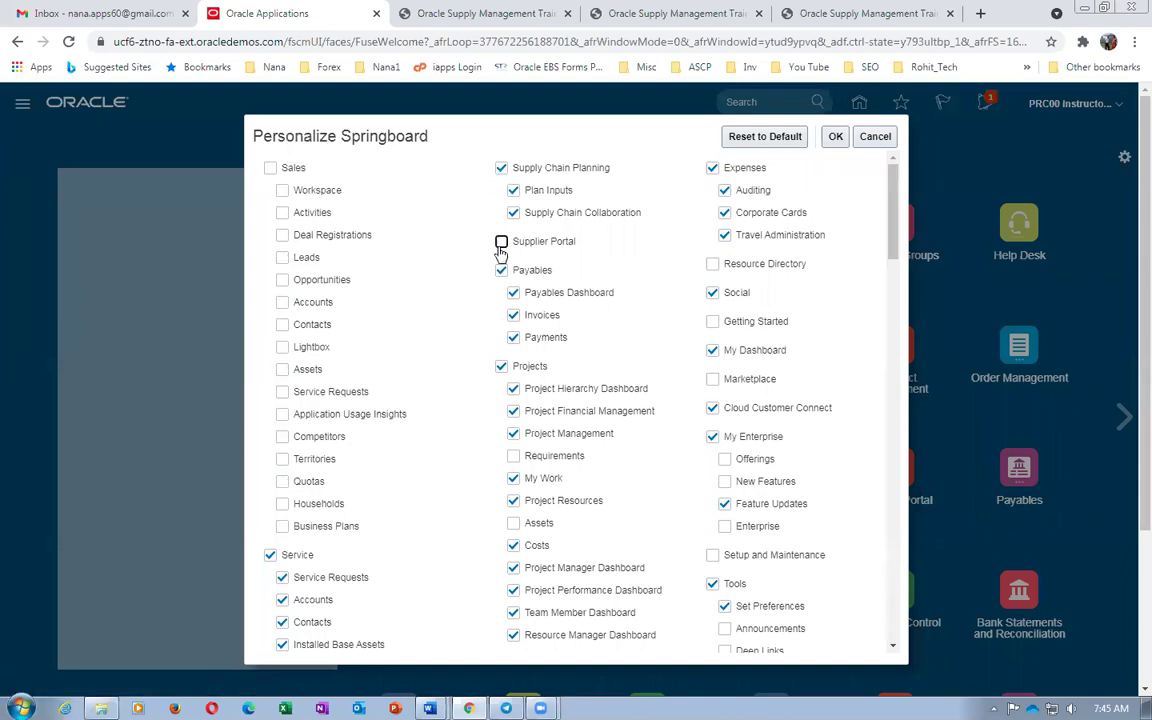
click(501, 270)
click(501, 366)
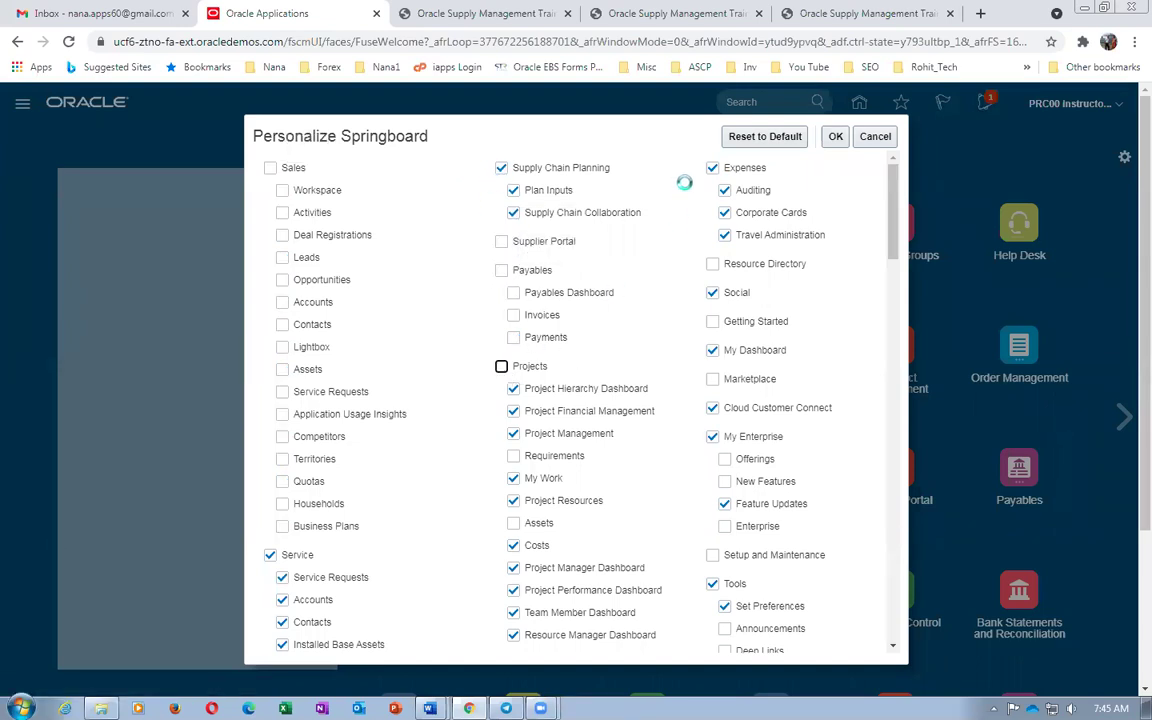
click(712, 167)
click(712, 292)
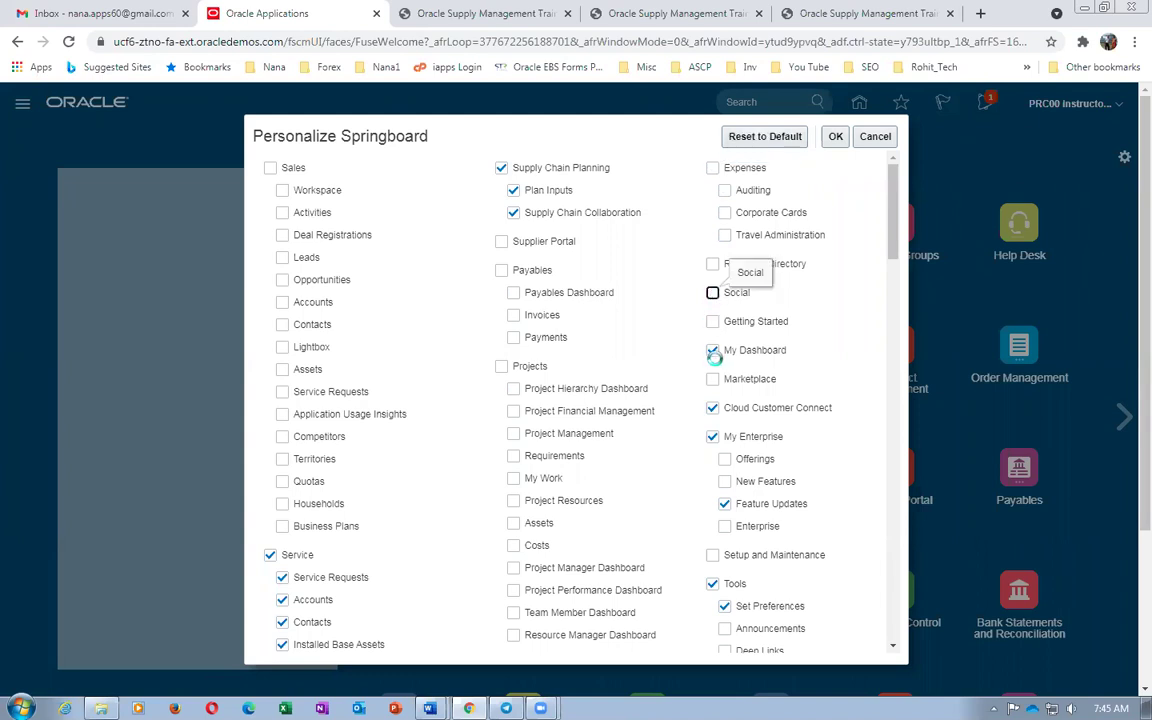
click(712, 350)
click(712, 408)
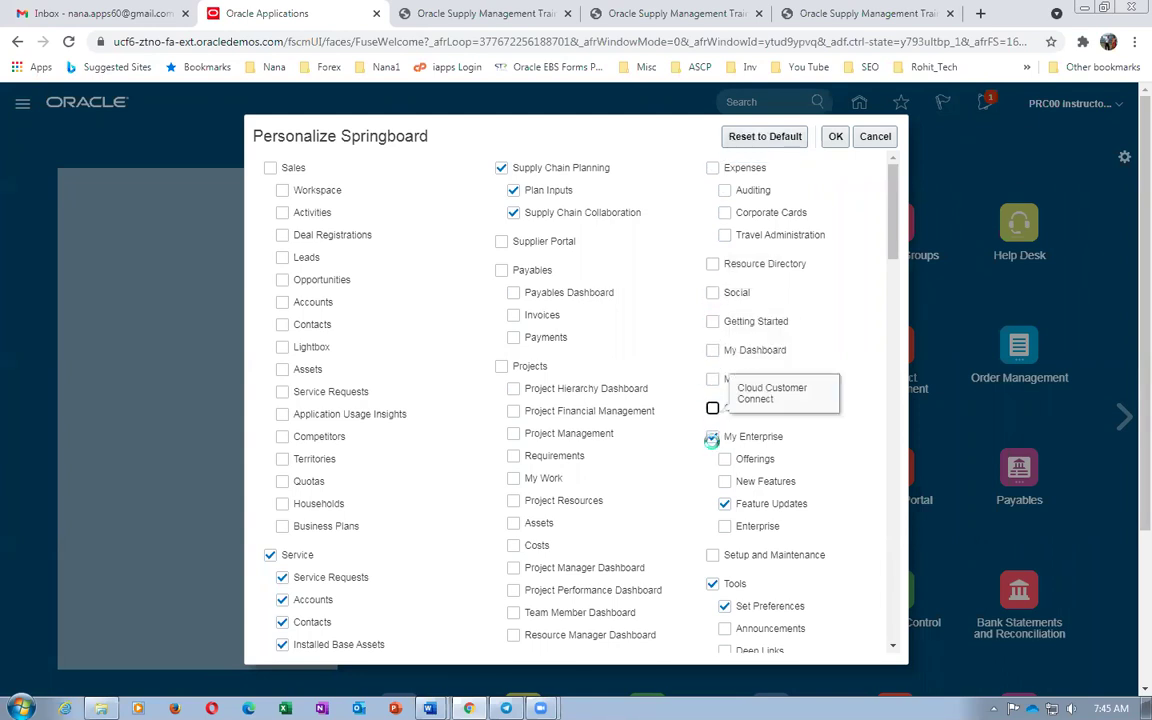
click(712, 584)
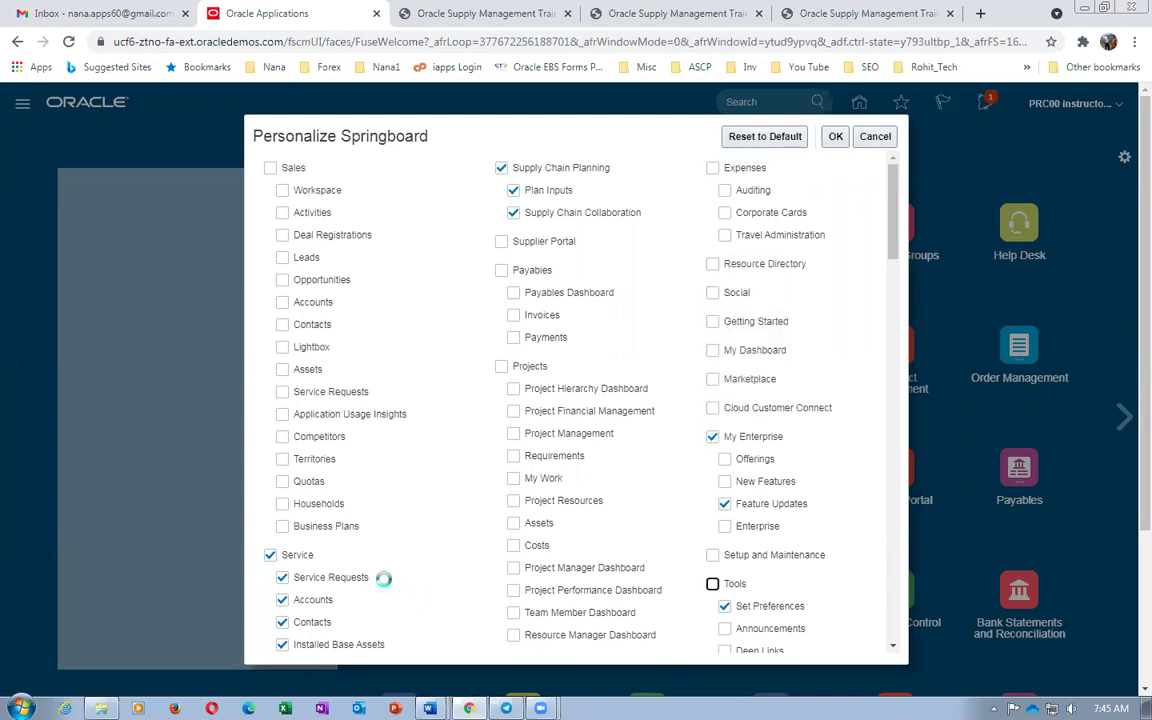
click(270, 555)
Hide Awards, General and Intercompany Accounting, Me, Configuration, Budgetary Control, Fixed Assets, Cash Management, Financial Reporting Center, Service SPM, Partner Management
scroll(525, 488, down, 4)
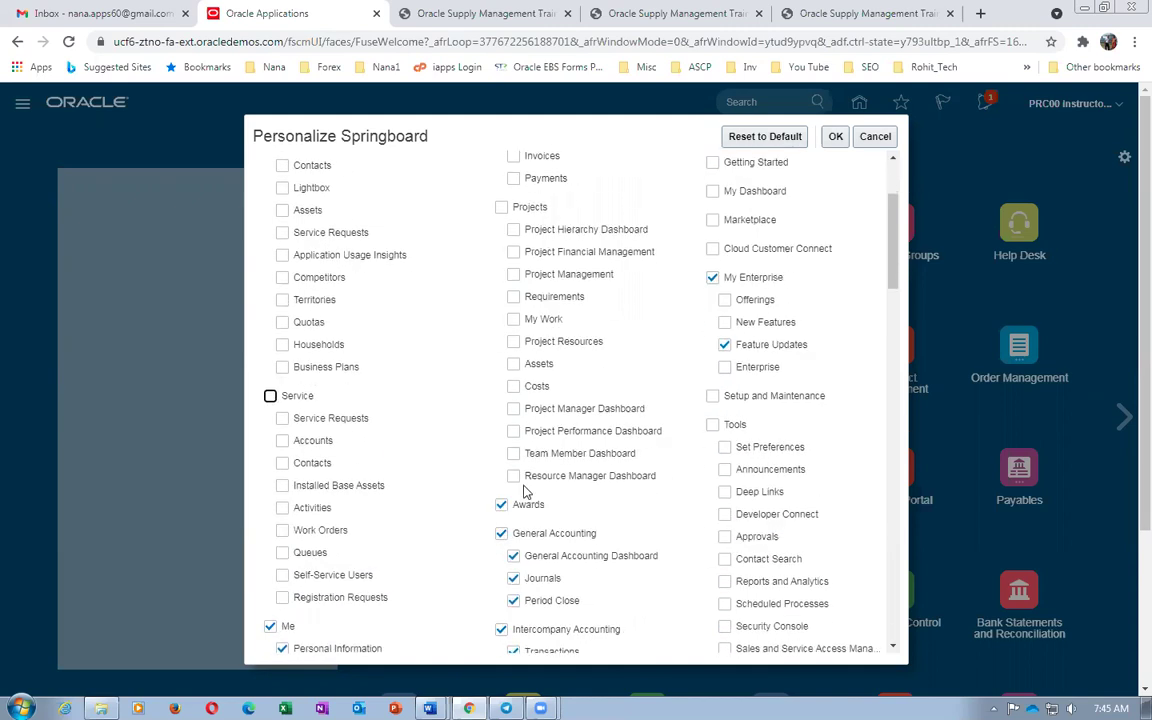
click(502, 266)
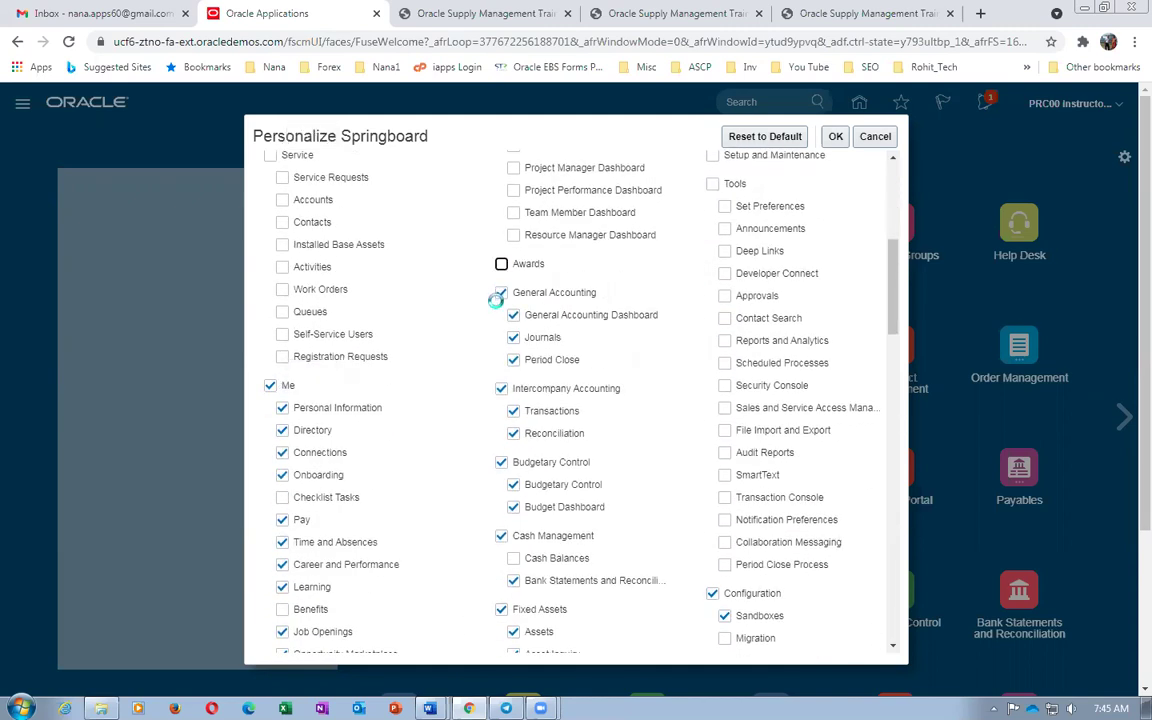
click(501, 293)
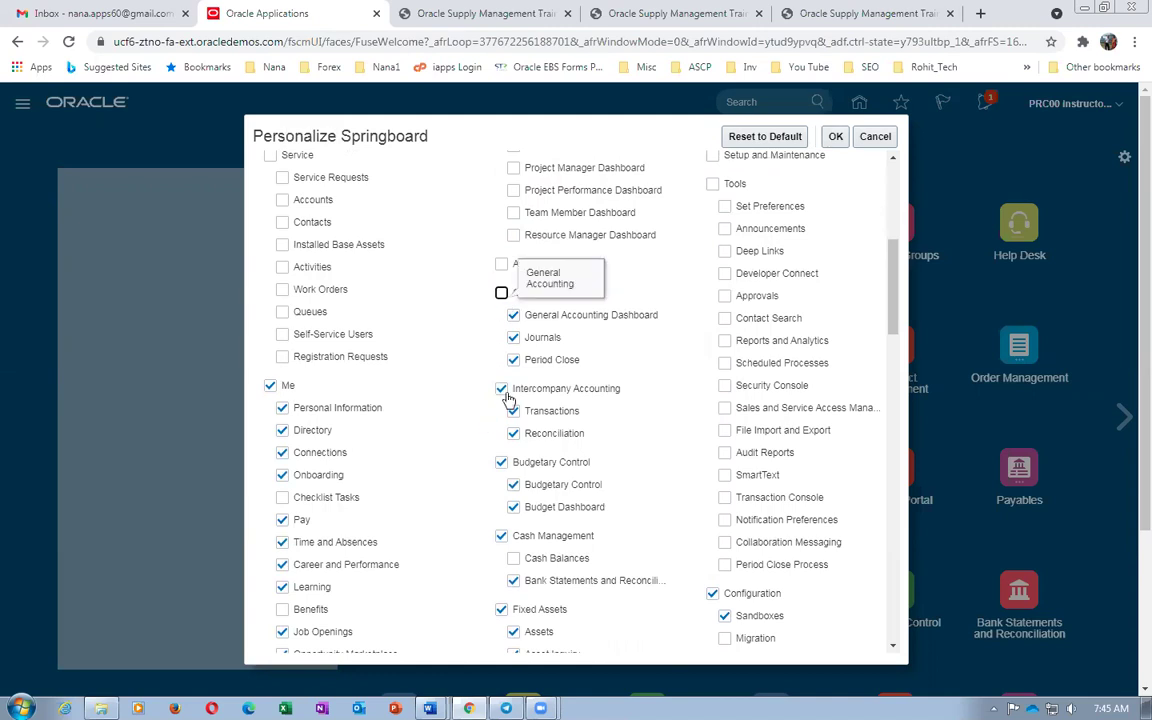
click(501, 388)
click(271, 387)
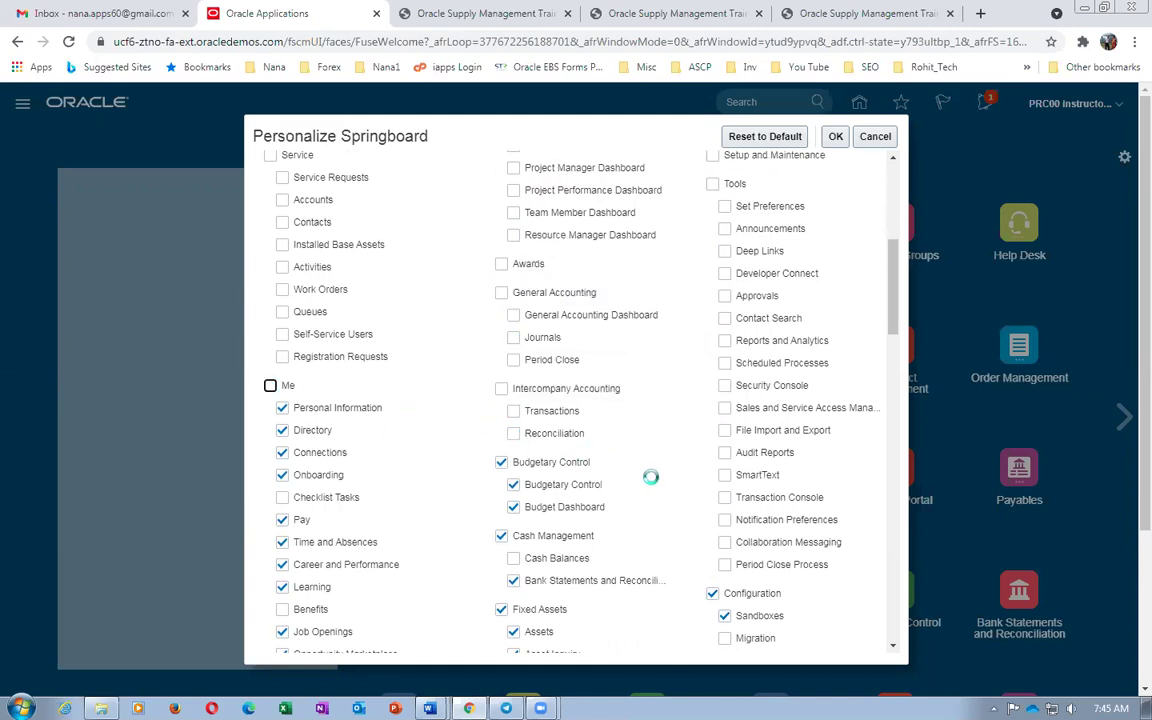
click(712, 594)
click(501, 463)
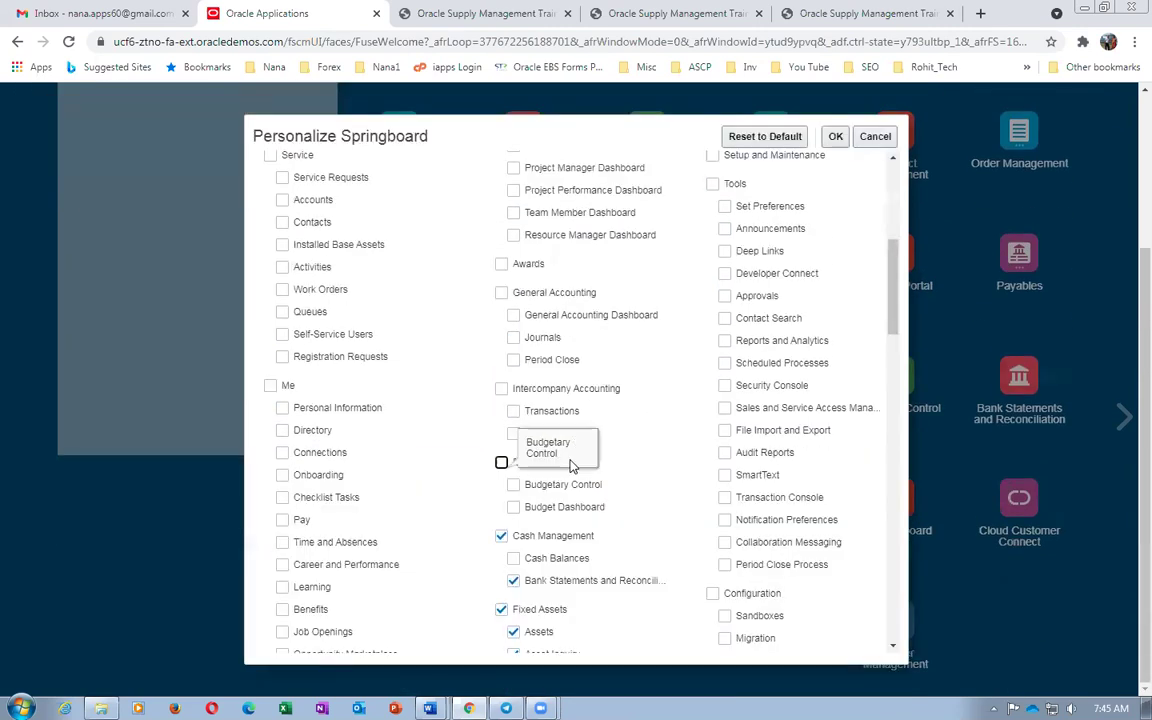
scroll(572, 467, down, 3)
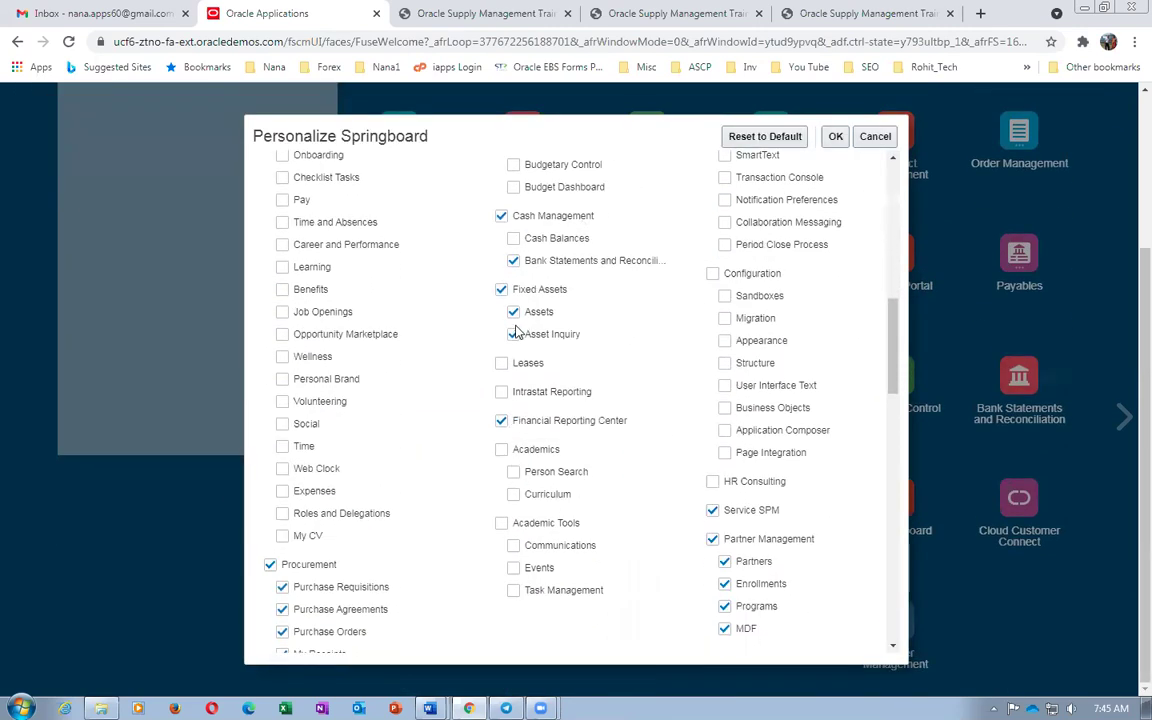
click(501, 289)
click(501, 216)
click(501, 420)
click(713, 511)
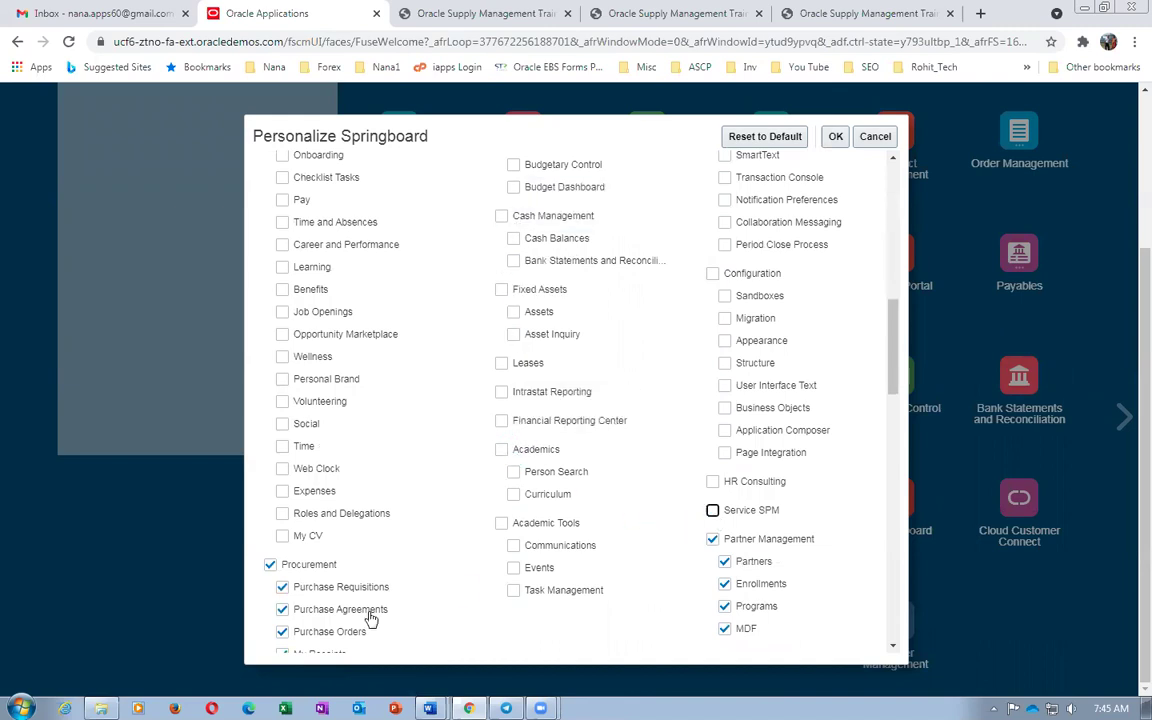
click(713, 540)
Hide My Client Groups, Help Desk, Accounting Distribution, Benefits Administration, Subscription and Contract Management, then save
scroll(625, 519, down, 3)
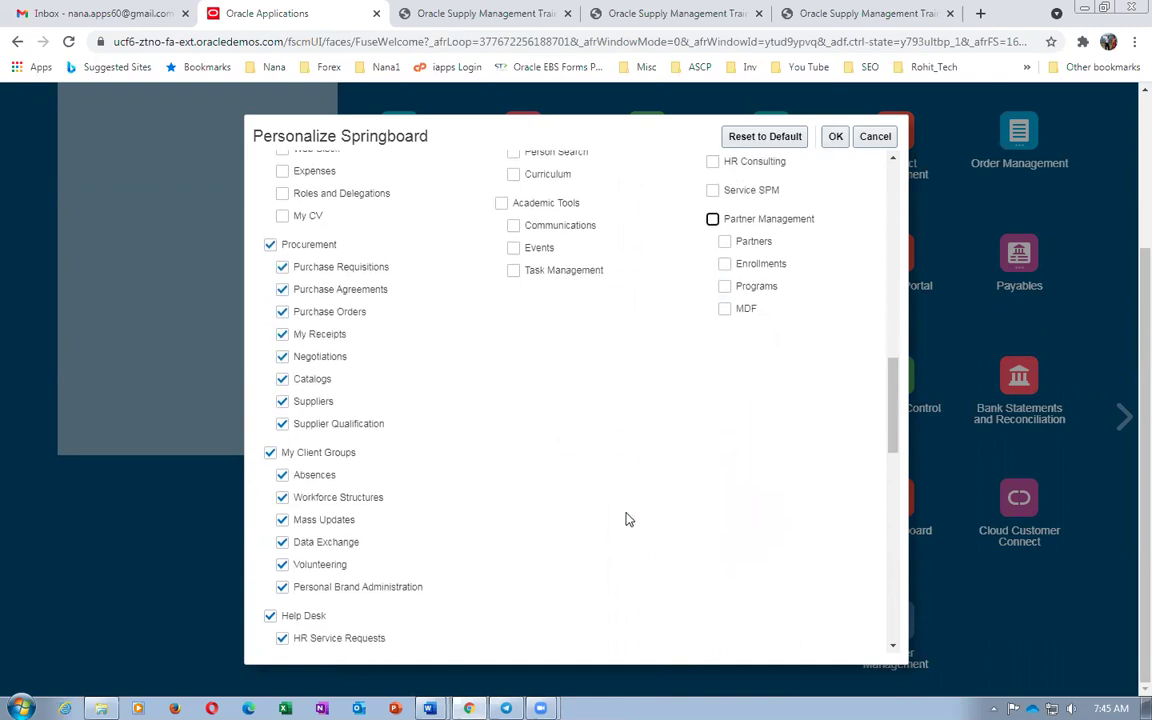
click(270, 452)
scroll(347, 532, down, 1)
scroll(347, 532, down, 3)
click(270, 453)
scroll(520, 575, down, 5)
scroll(520, 575, down, 1)
click(270, 497)
click(270, 526)
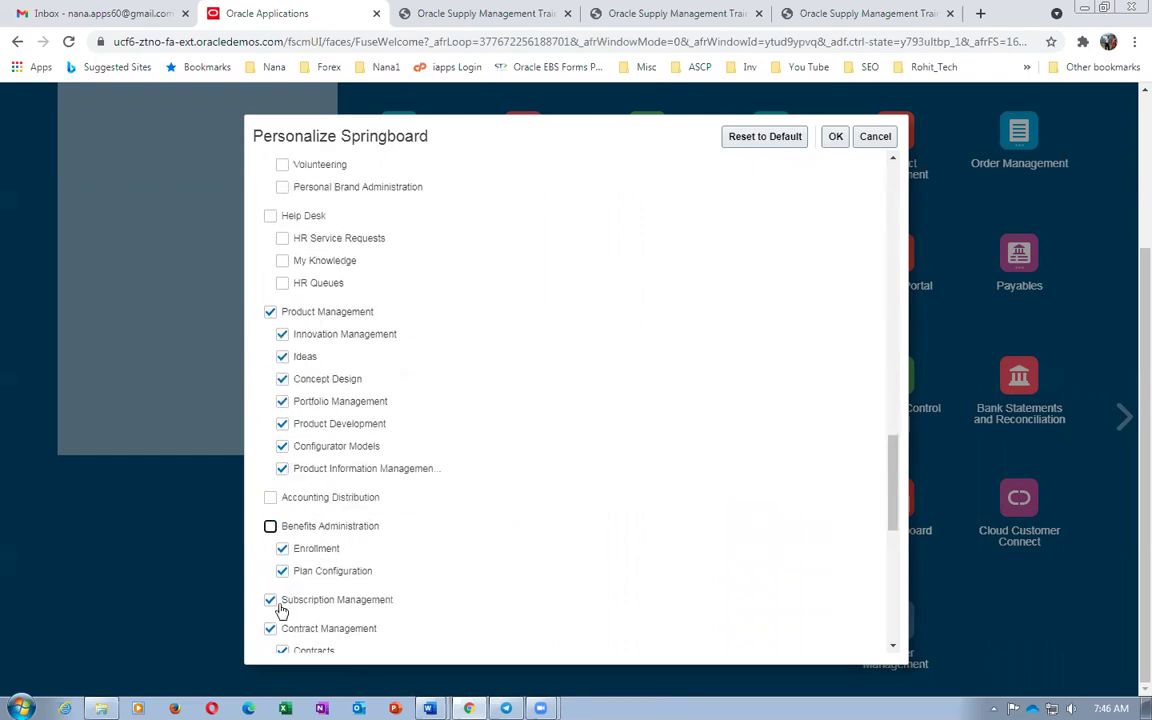
click(270, 599)
click(270, 628)
click(837, 138)
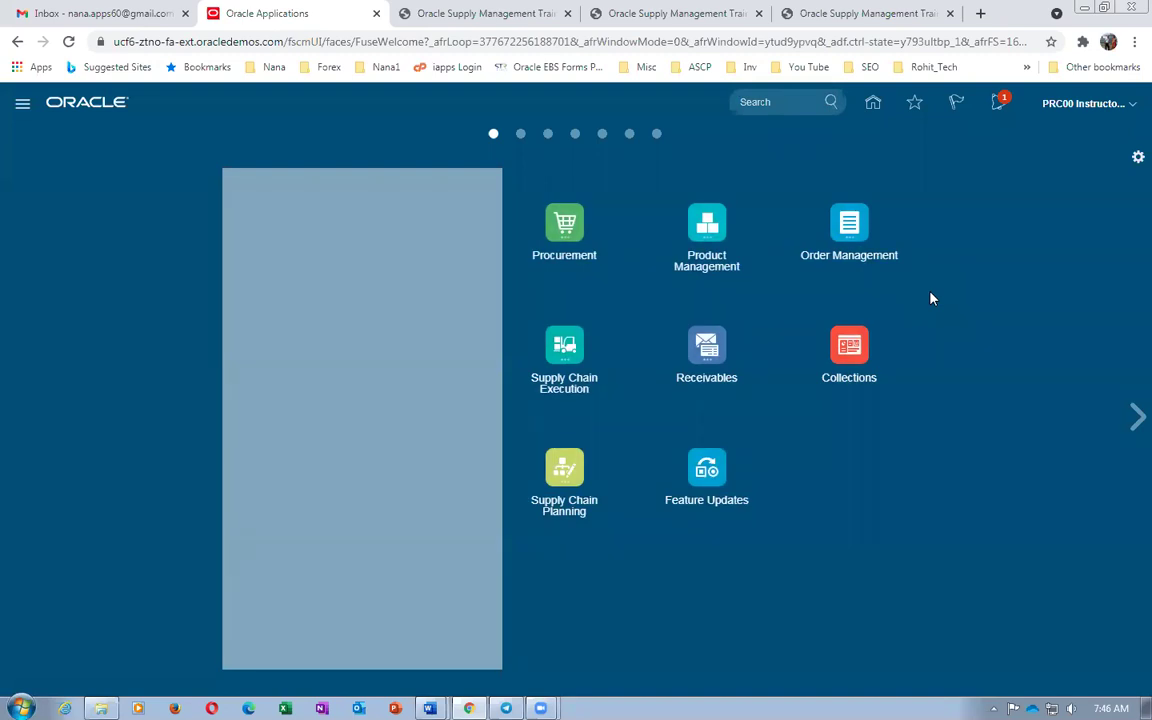
Restore Sales and Supplier Portal to the springboard and save the change
click(1137, 157)
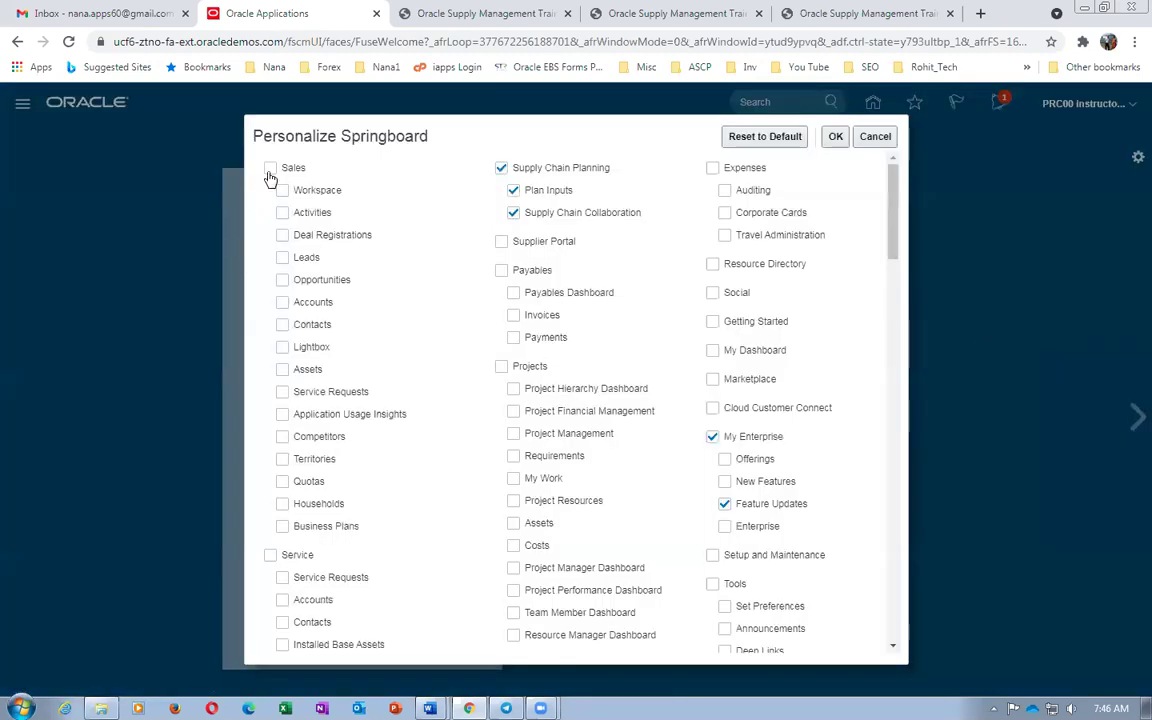
click(270, 168)
click(501, 241)
click(836, 136)
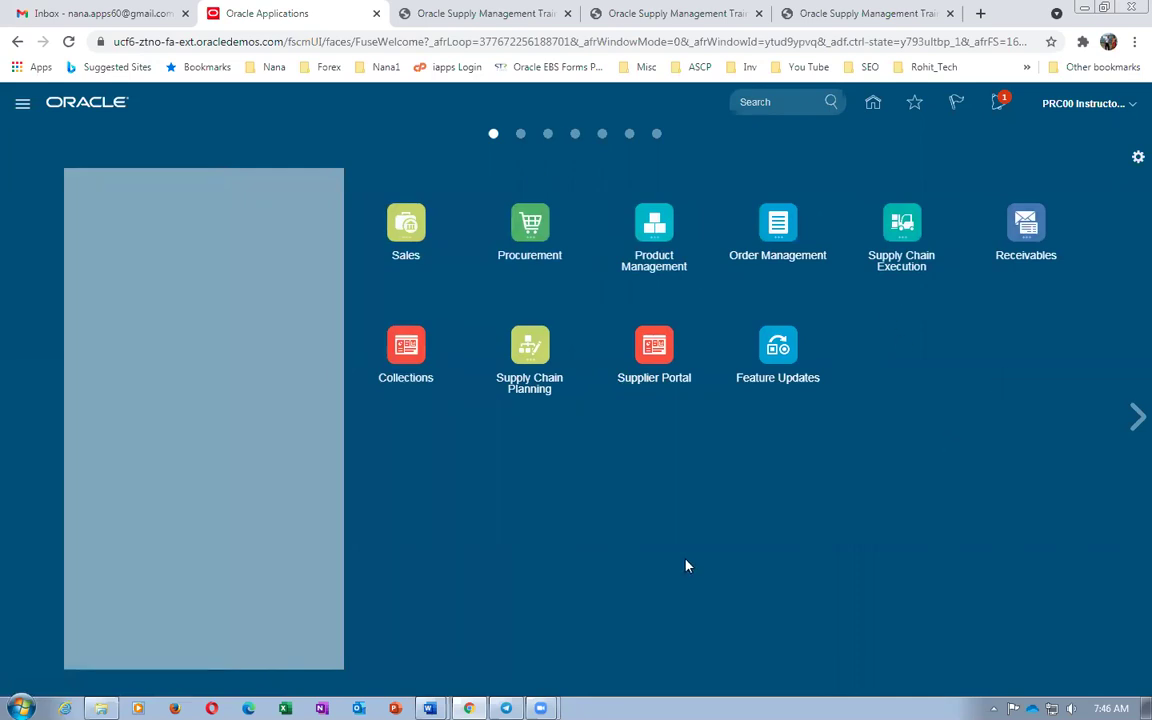
key(alt+Tab)
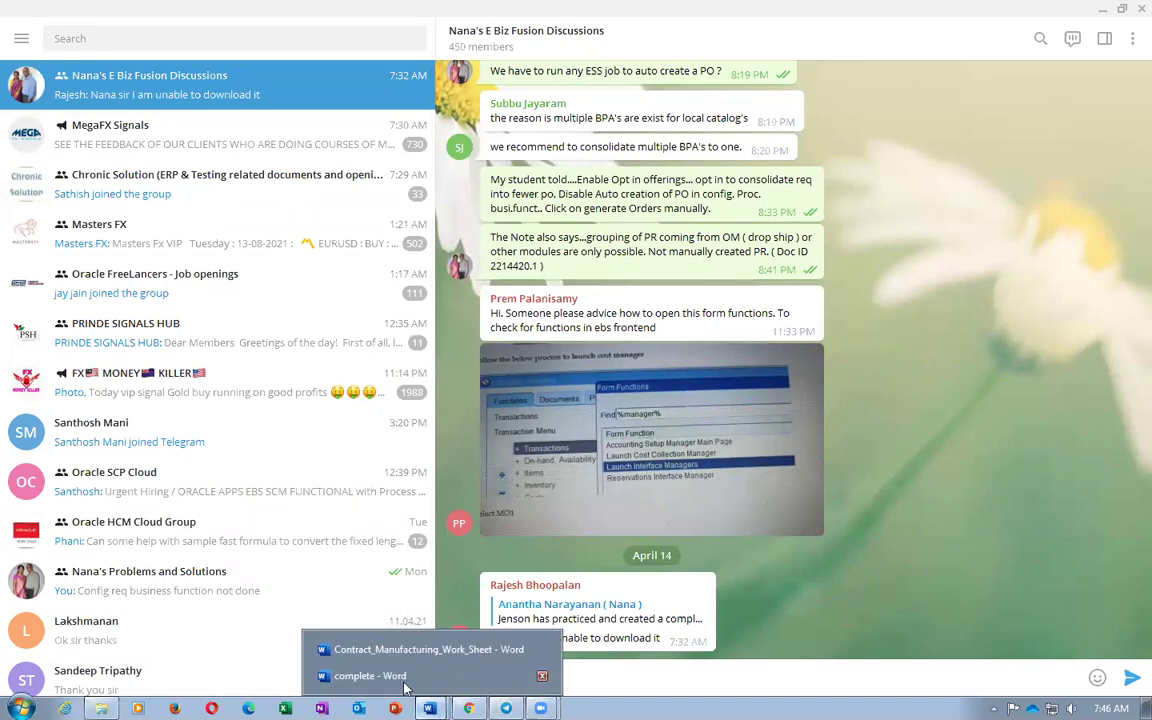
Mark the worksheet step calling for a 100 USD all-items price, then return to Oracle's home page
click(400, 652)
click(478, 575)
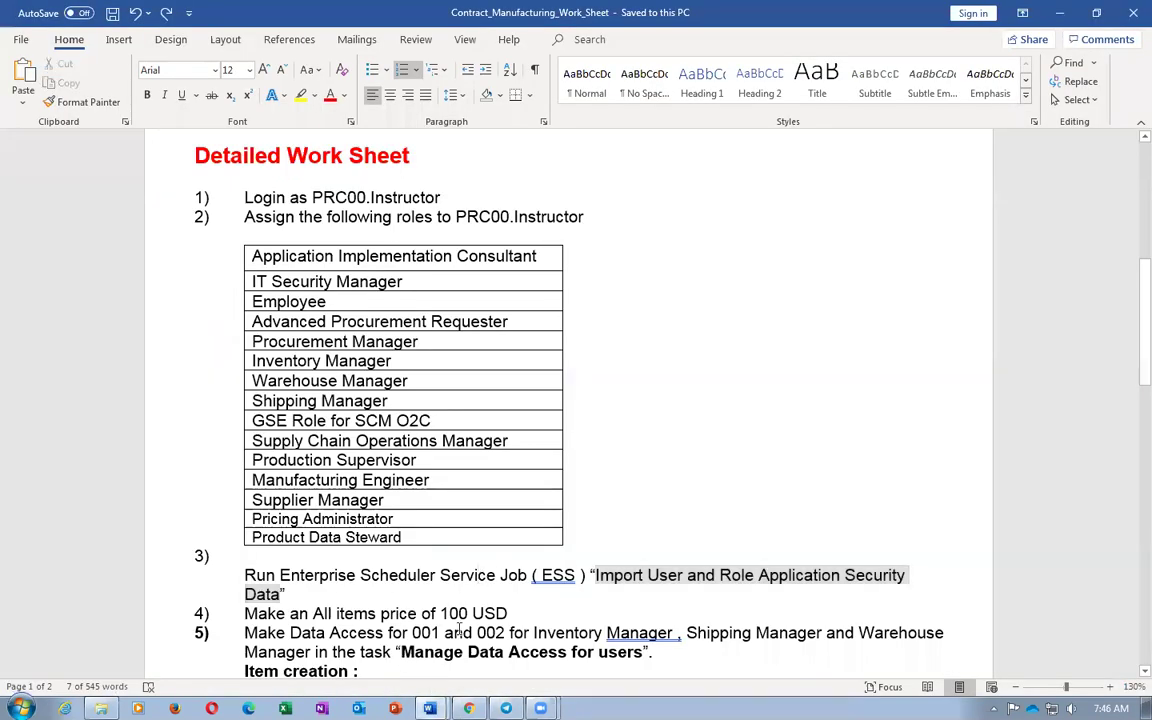
scroll(512, 540, down, 3)
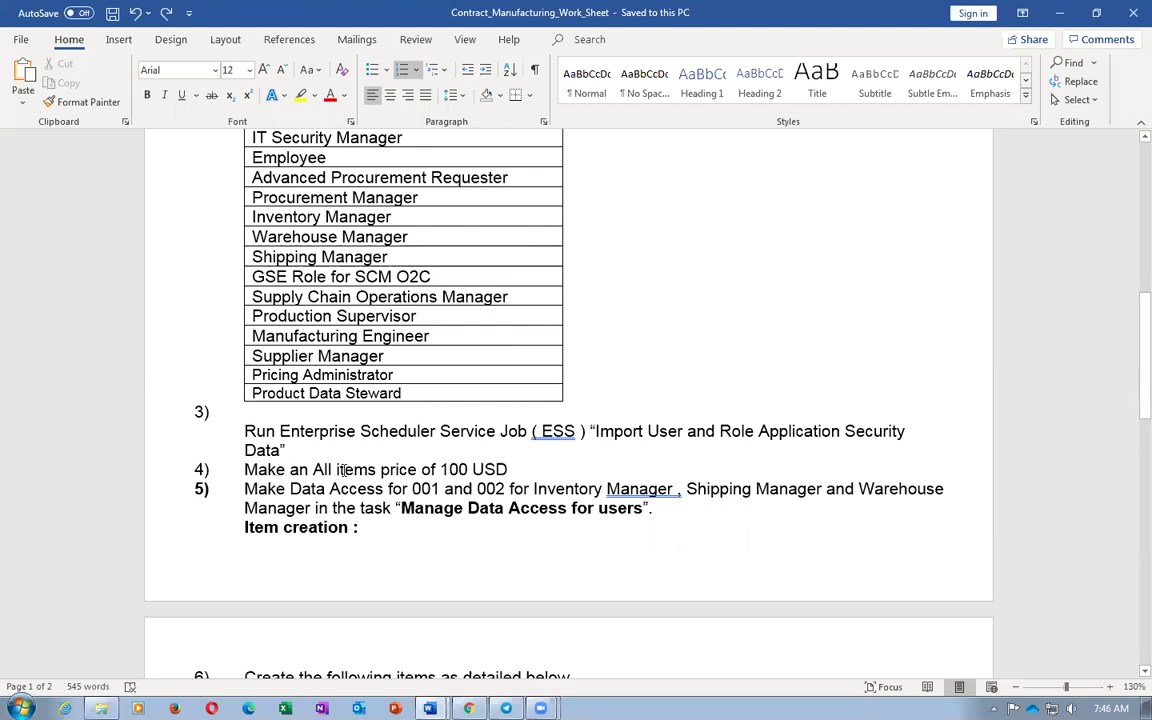
drag(284, 474, 503, 473)
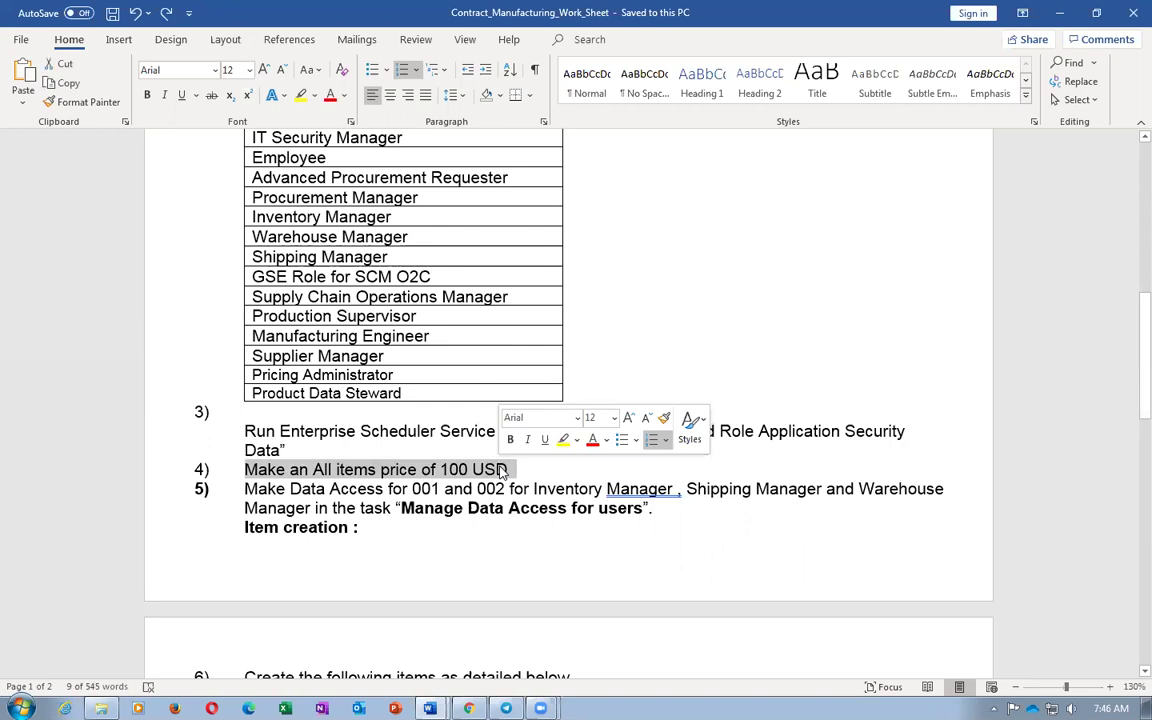
key(alt+Tab)
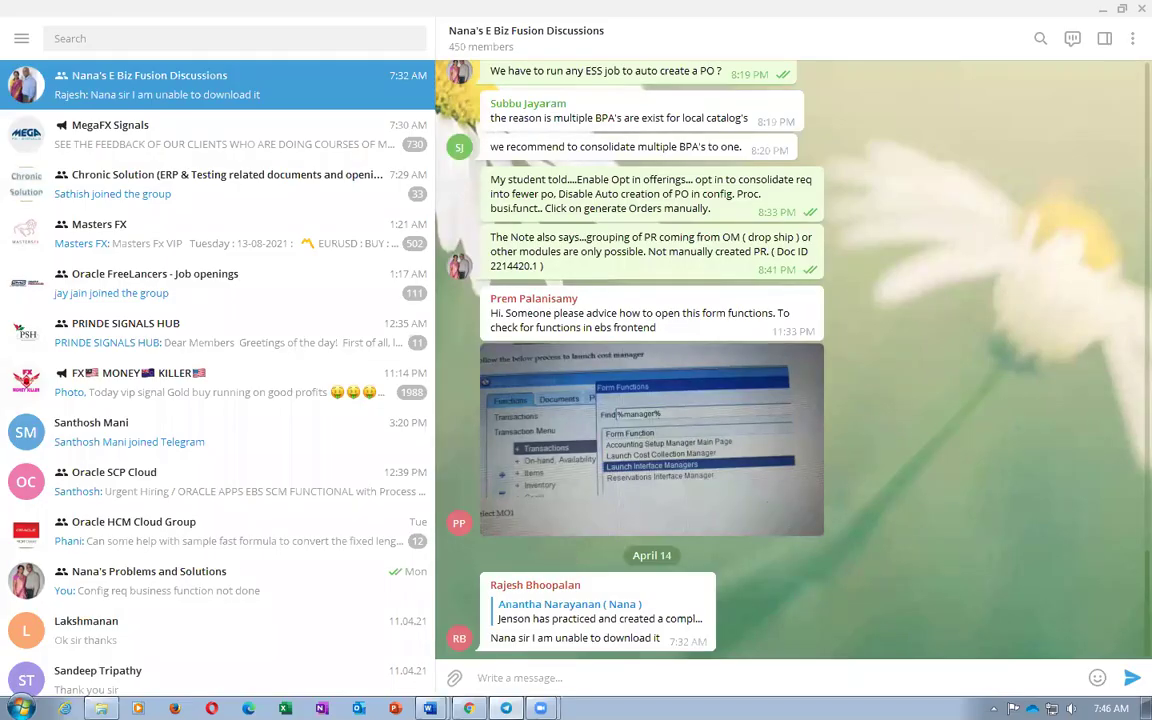
key(alt+Tab)
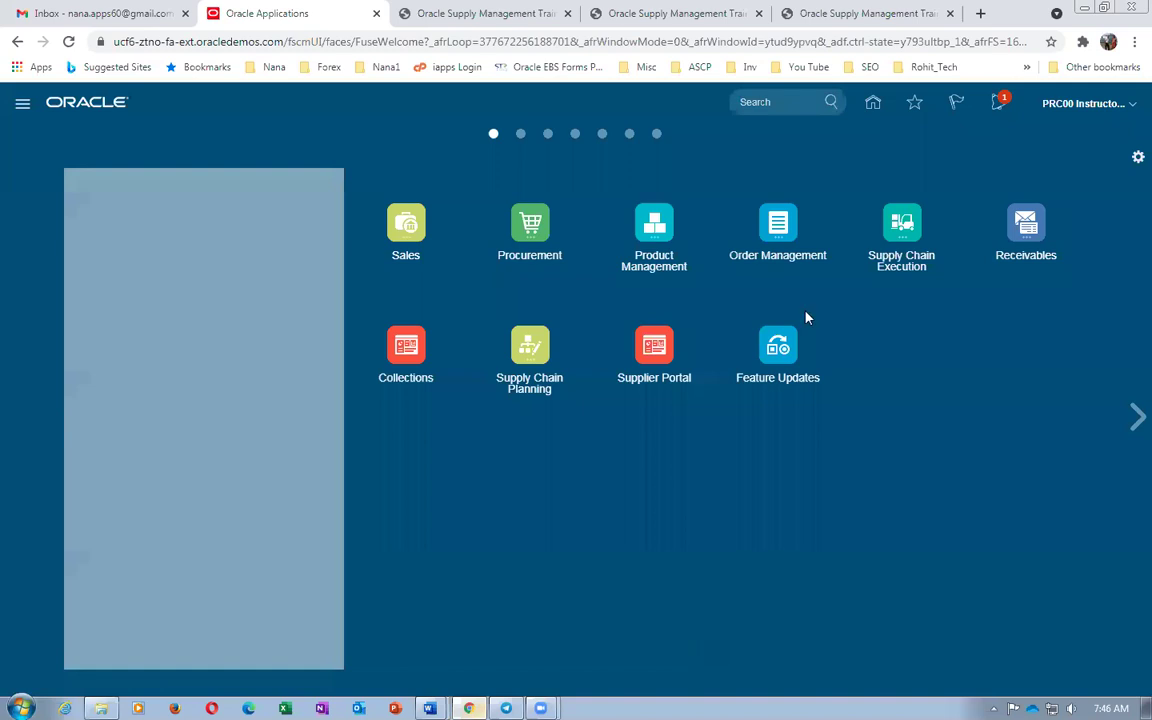
Open Pricing Administration under Order Management and toggle its Tasks panel
click(786, 229)
click(618, 326)
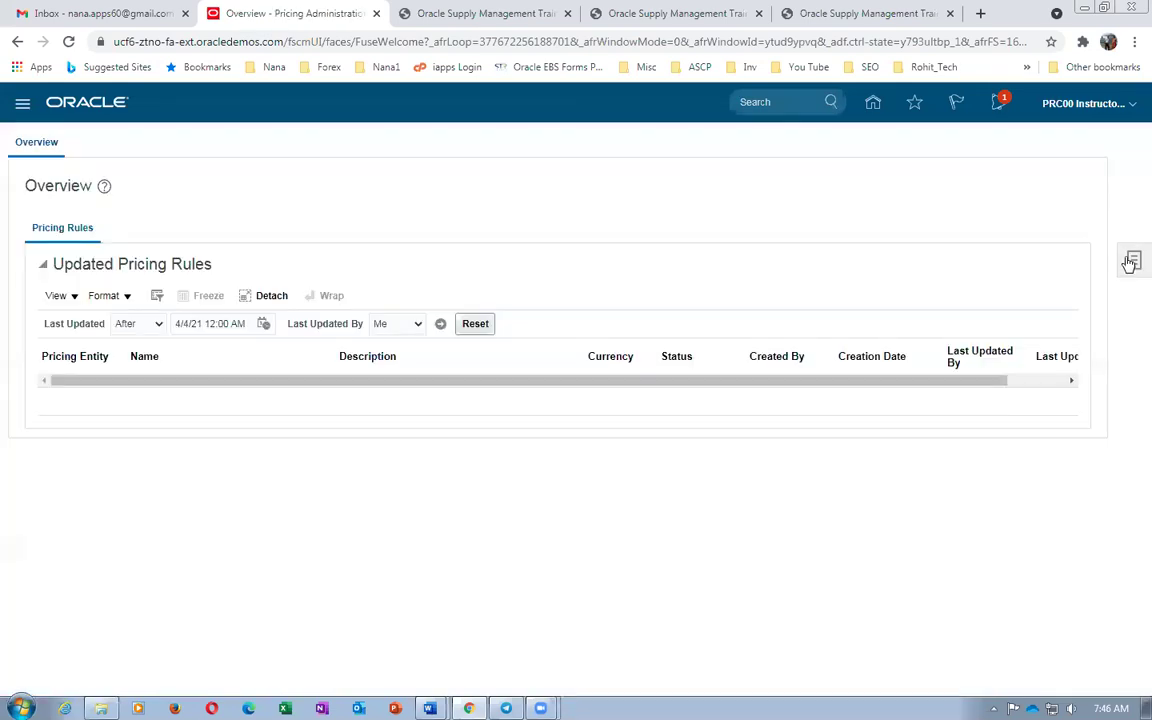
click(1131, 261)
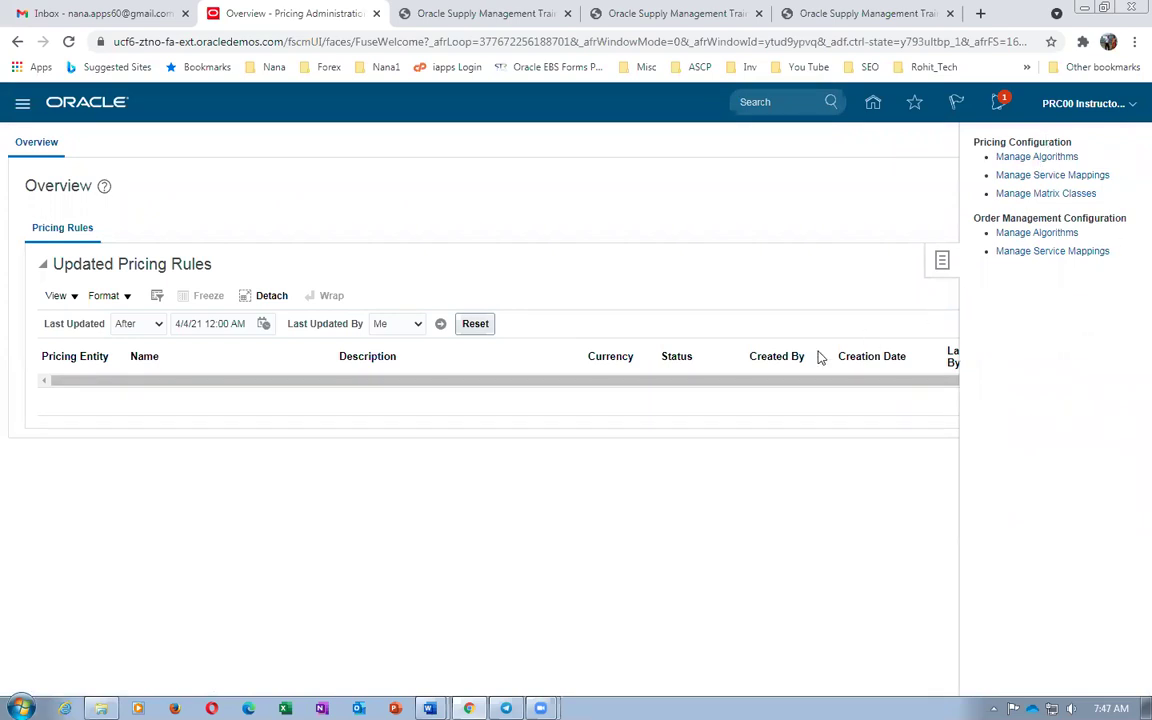
Select the Pricing Administrator role in the Word work sheet's role table, then return to Chrome
mouse_move(429, 706)
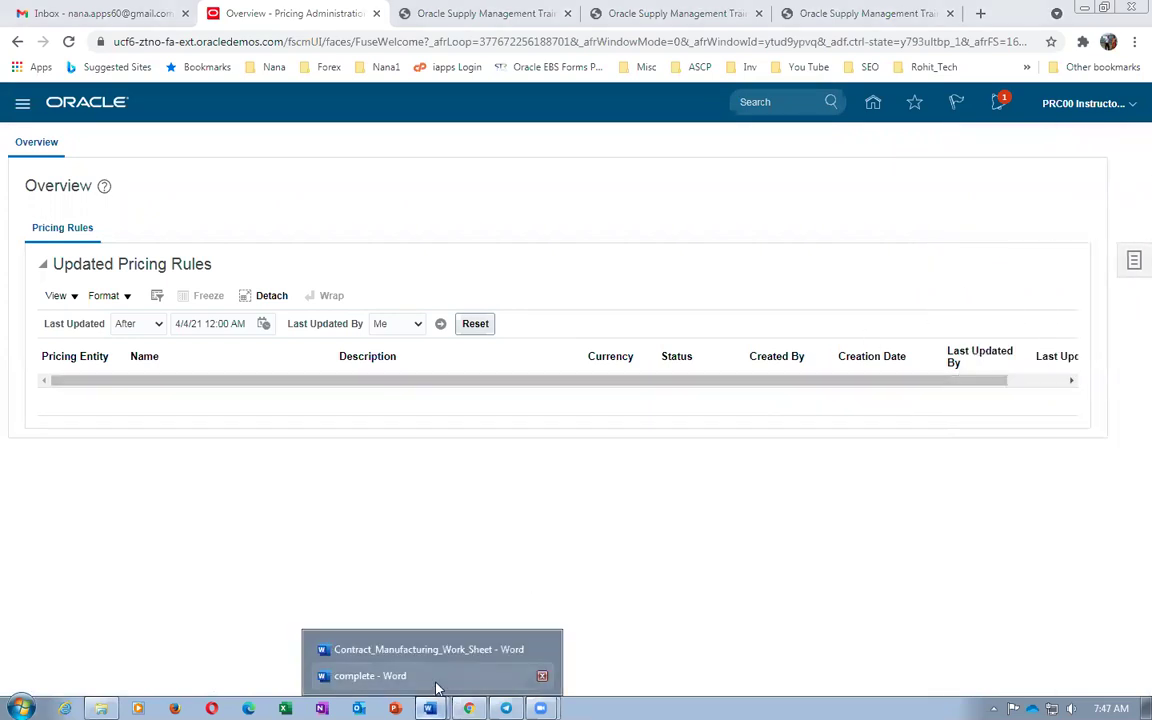
click(455, 650)
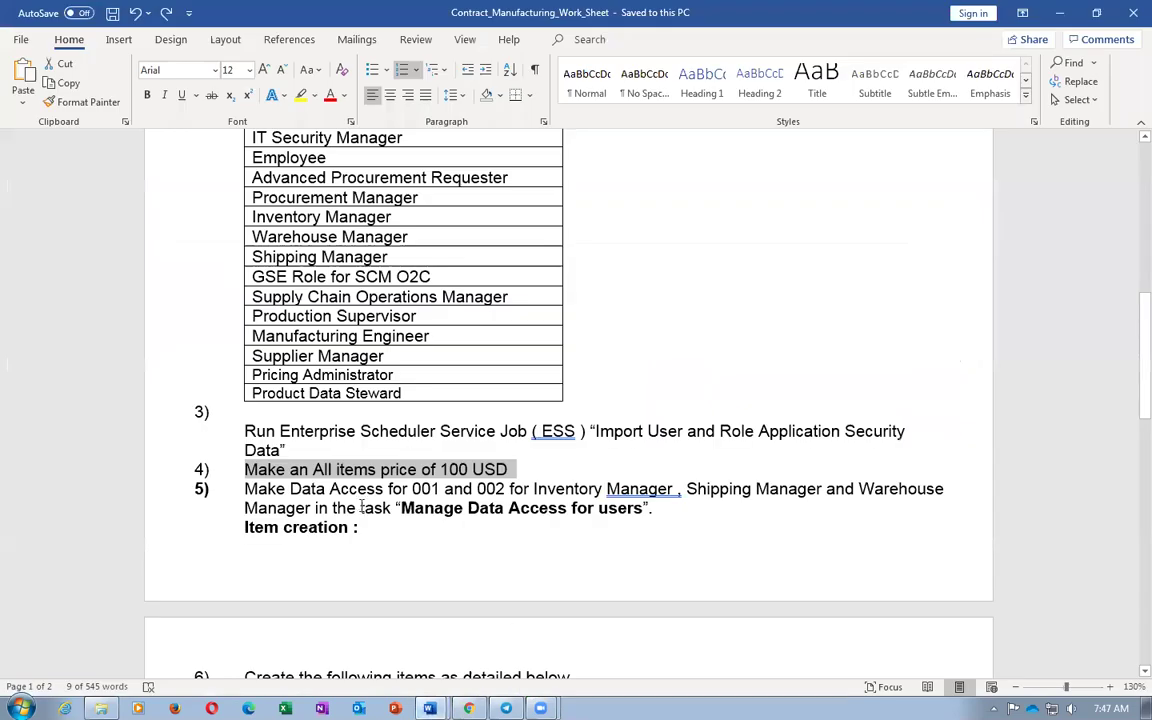
click(392, 356)
triple_click(409, 376)
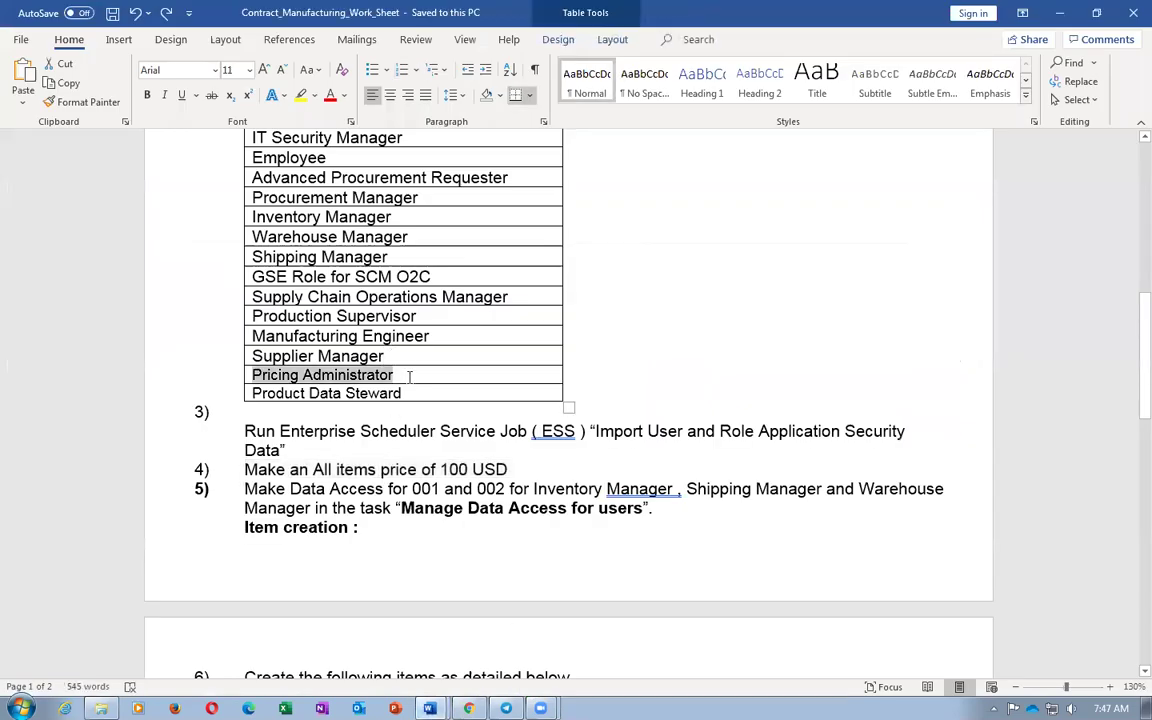
key(alt+Tab)
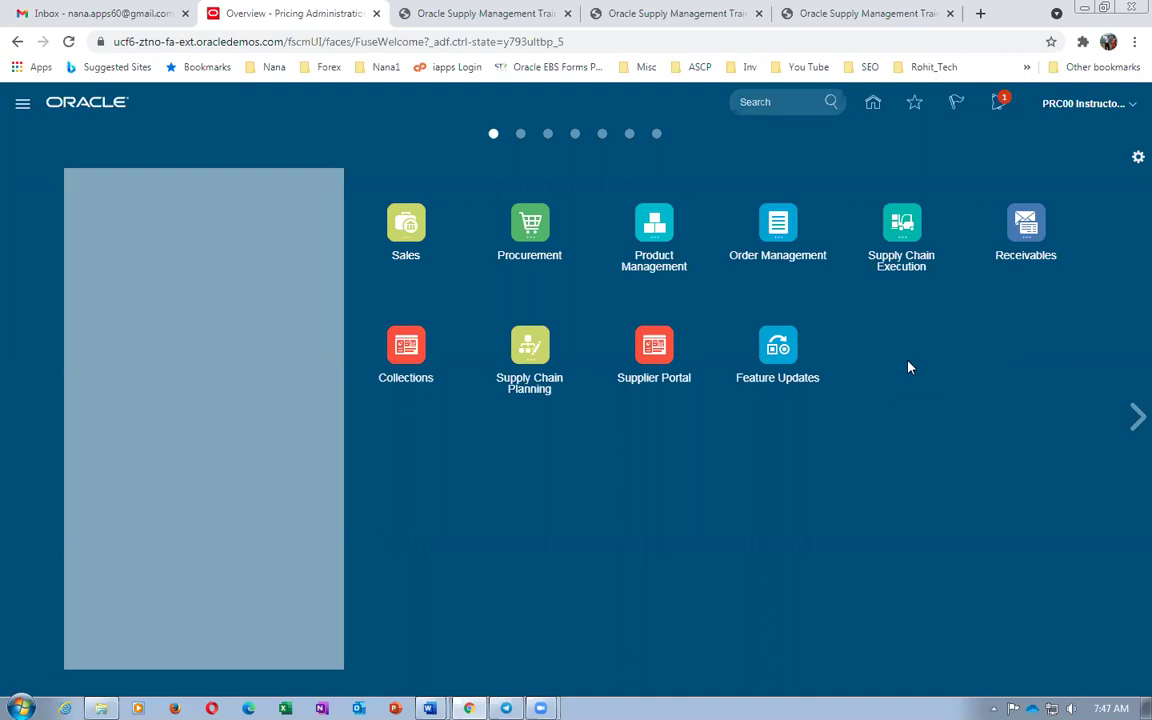
Add the Tools group in Personalize Springboard
click(810, 229)
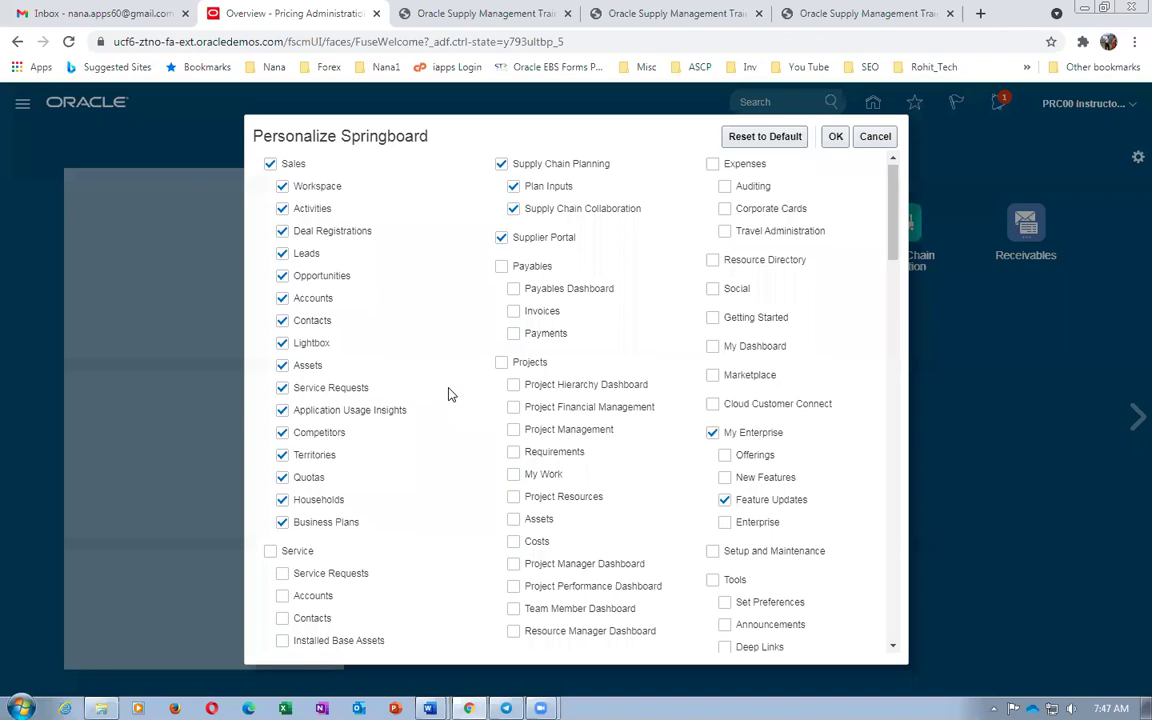
scroll(449, 396, down, 3)
click(712, 424)
Keep only Scheduled Processes, Security Console, Collaboration Messaging and Period Close Process in Tools
scroll(724, 480, down, 3)
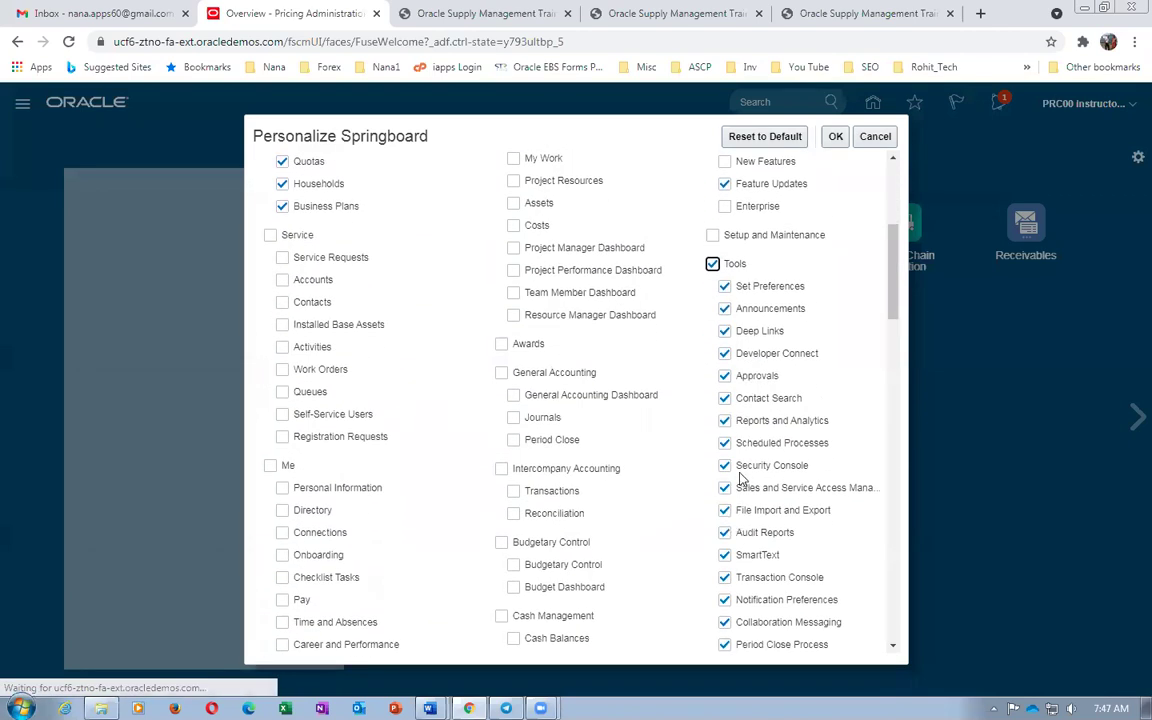
click(724, 286)
click(725, 309)
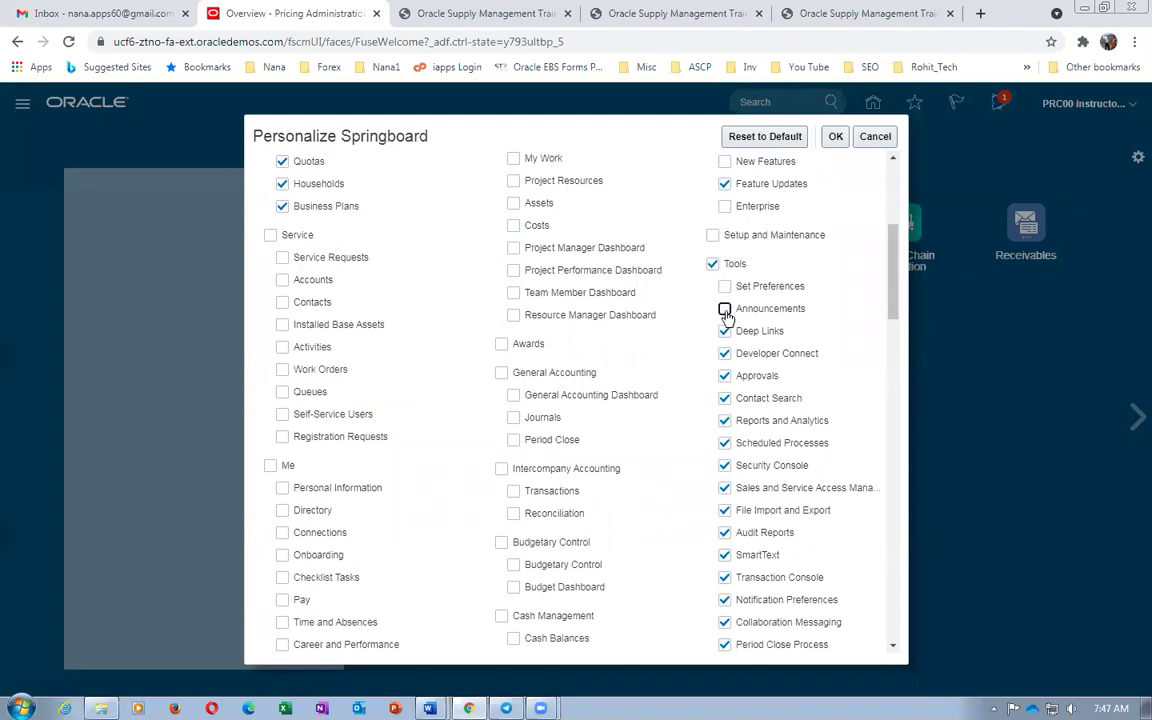
click(724, 331)
click(724, 353)
click(724, 377)
click(724, 399)
click(724, 421)
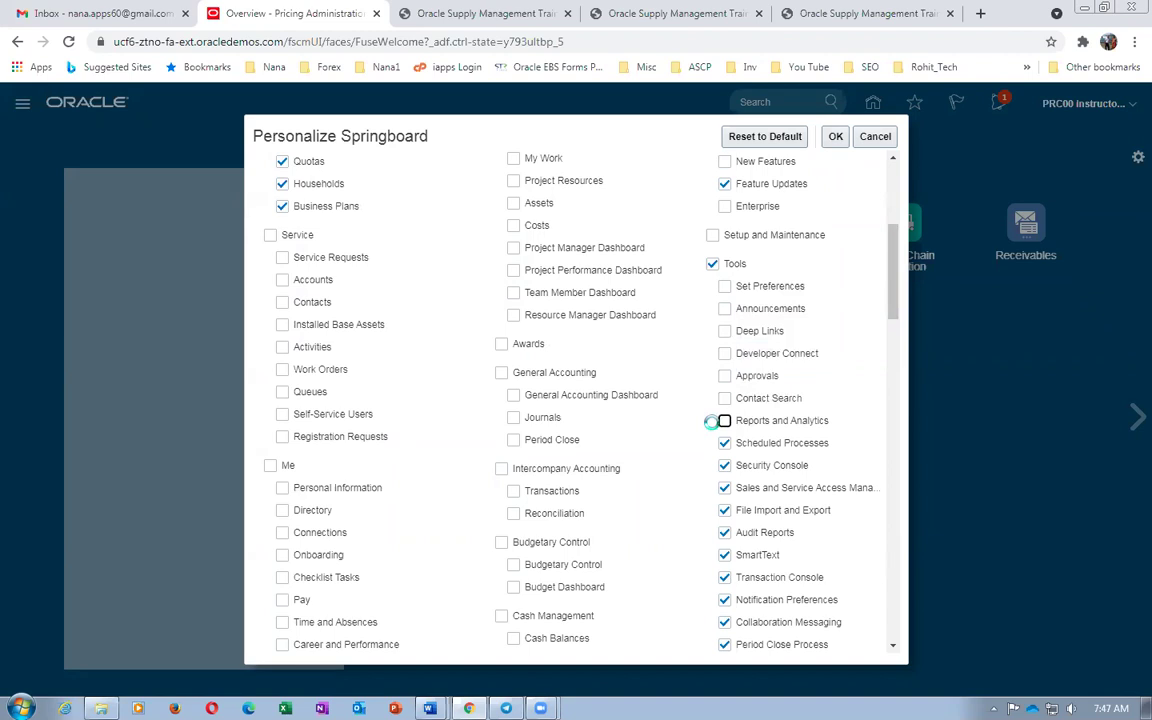
click(724, 488)
click(724, 510)
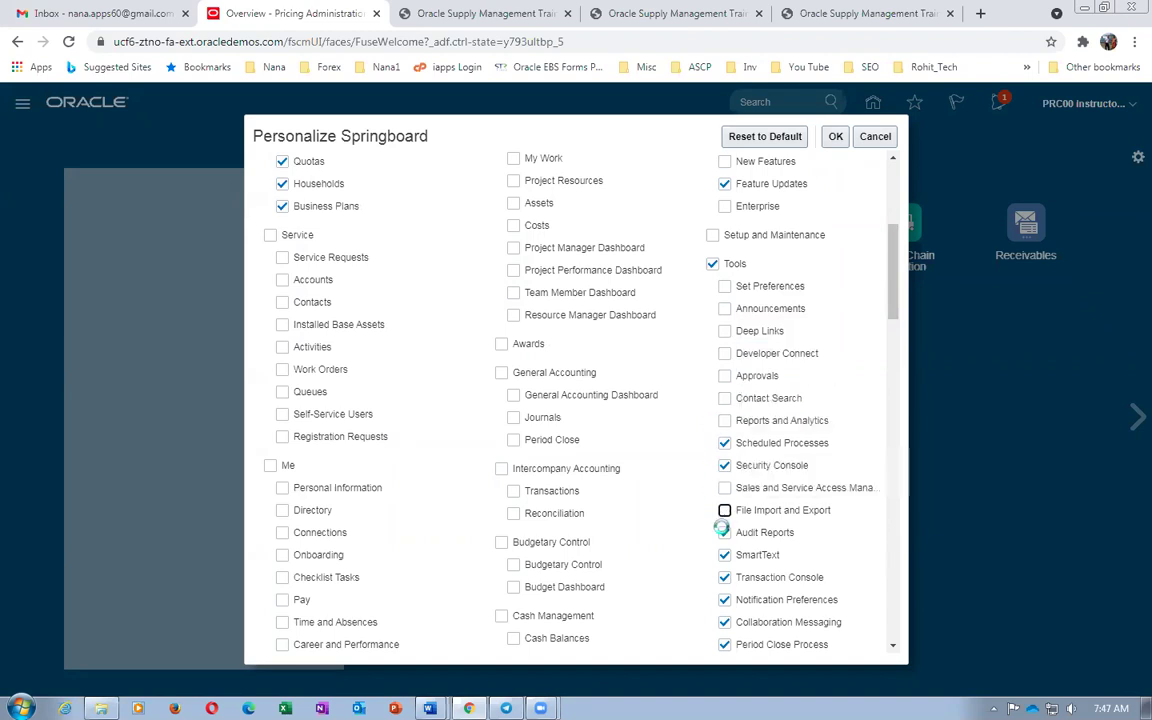
click(724, 532)
click(724, 555)
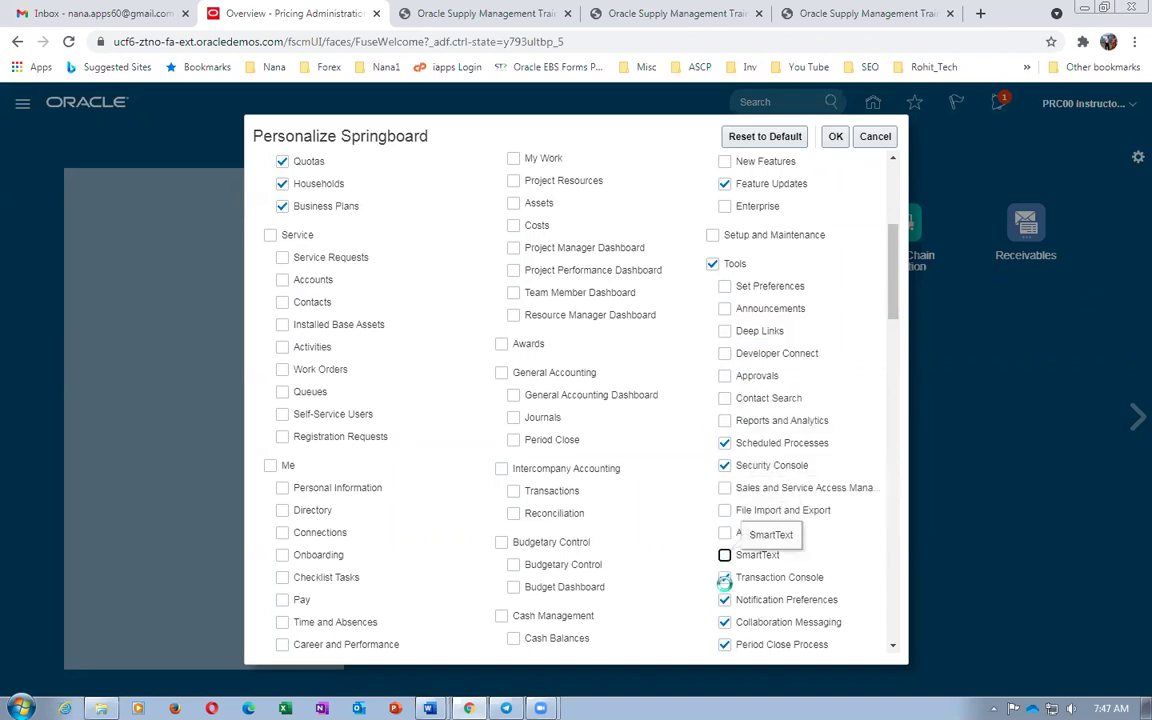
click(724, 600)
click(724, 577)
Save the springboard personalization and launch Security Console from the new Tools group
click(843, 140)
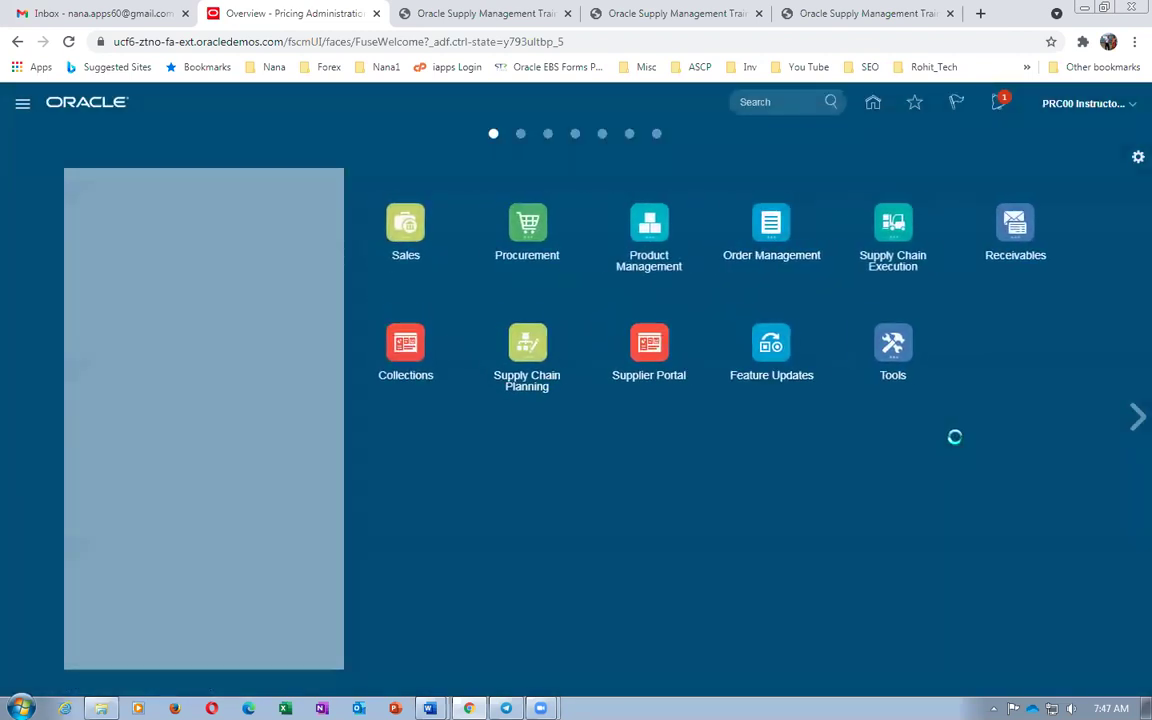
click(902, 345)
click(821, 448)
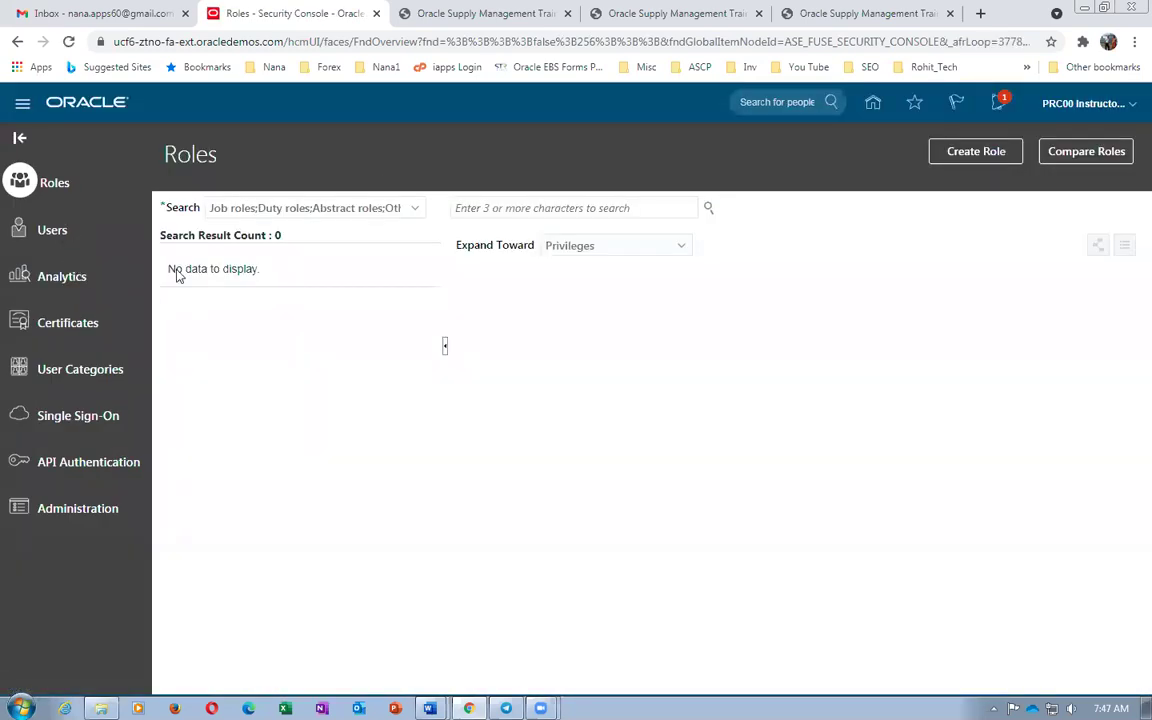
Find the instructor's user account by searching PRC and open it for editing
click(52, 229)
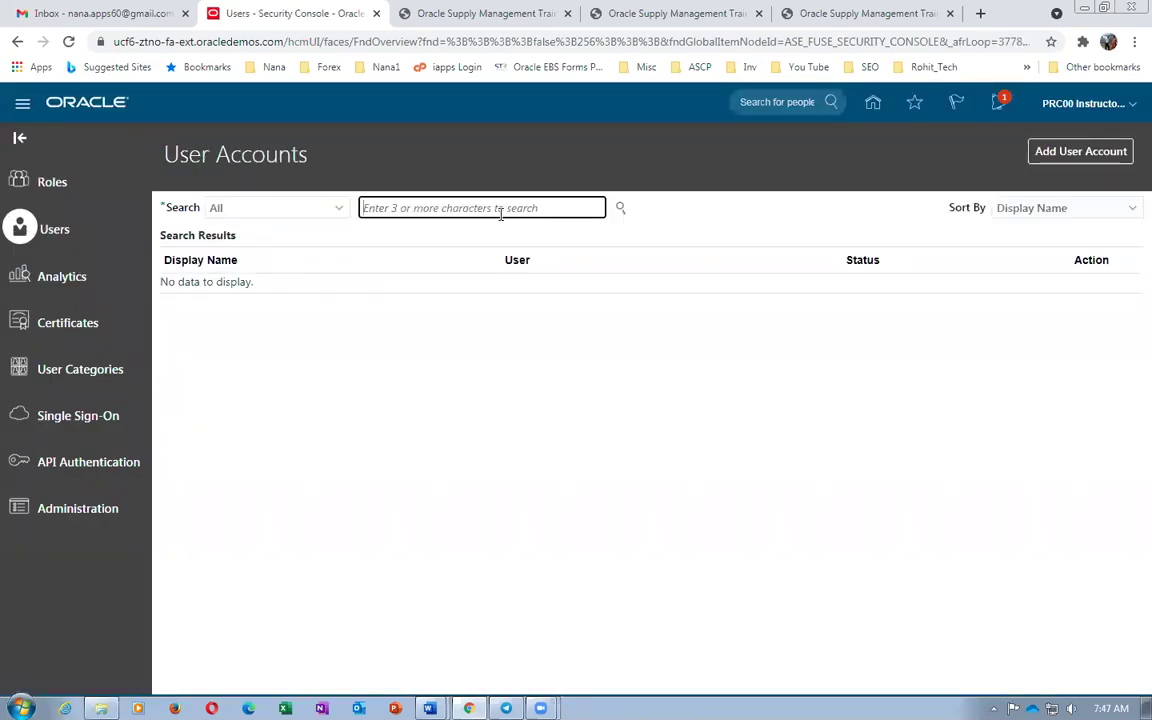
text(P)
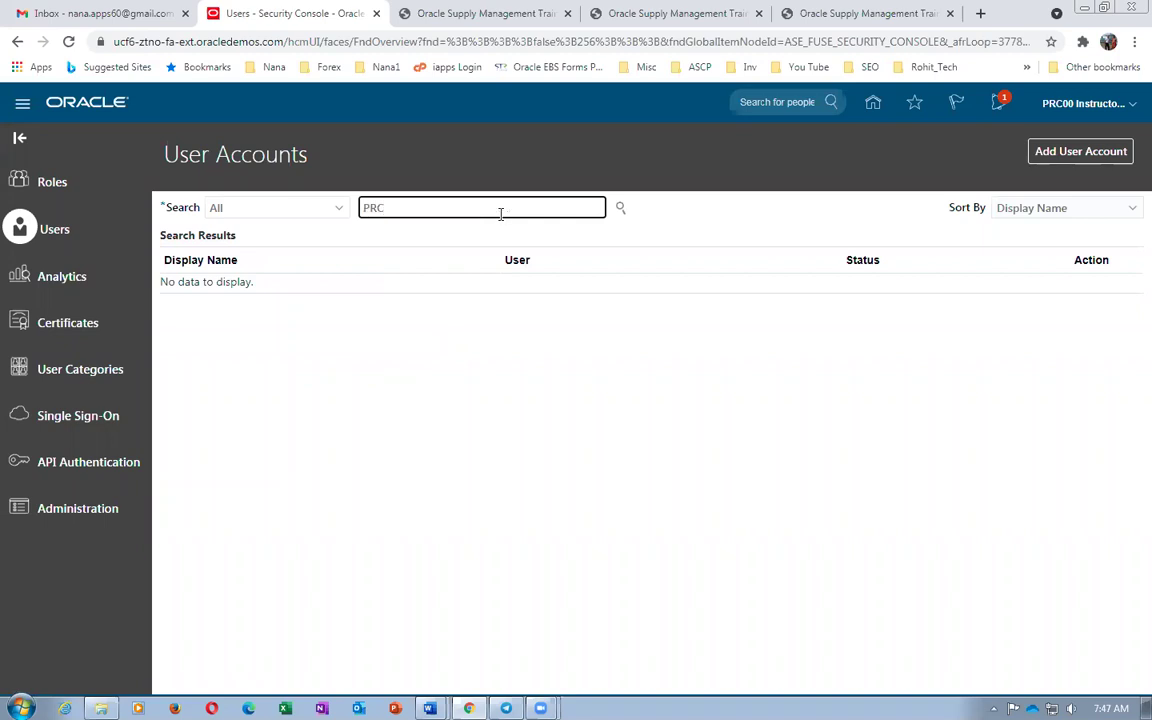
text(RC)
key(Return)
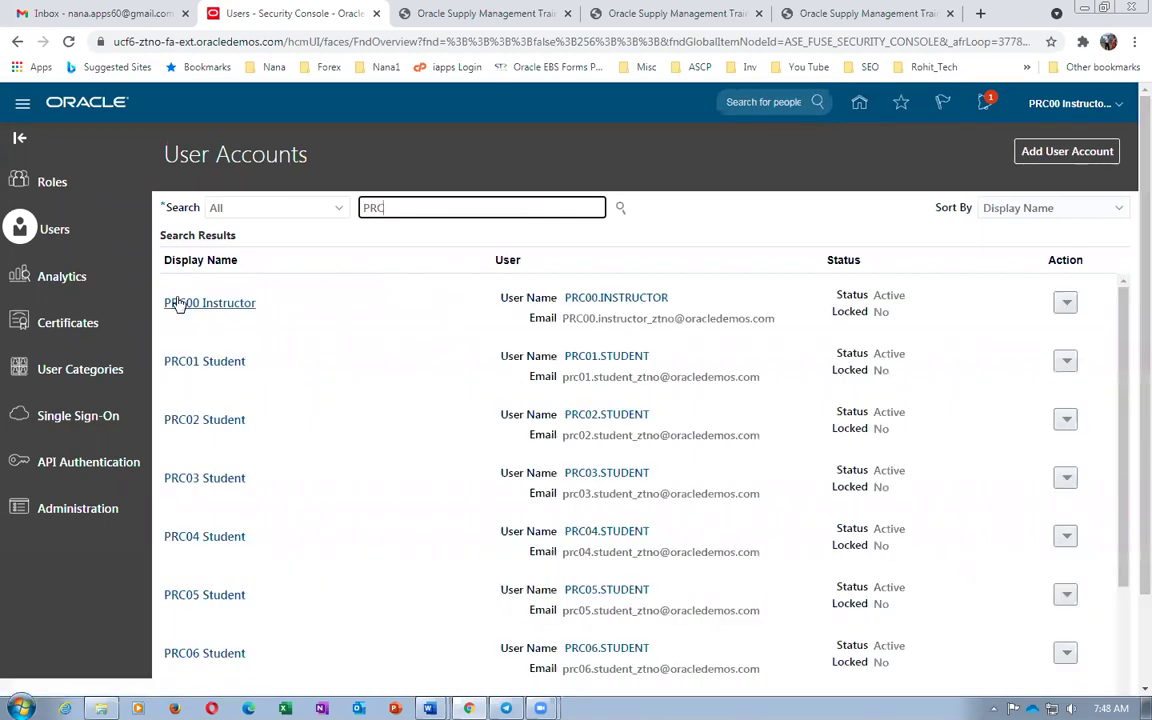
click(178, 305)
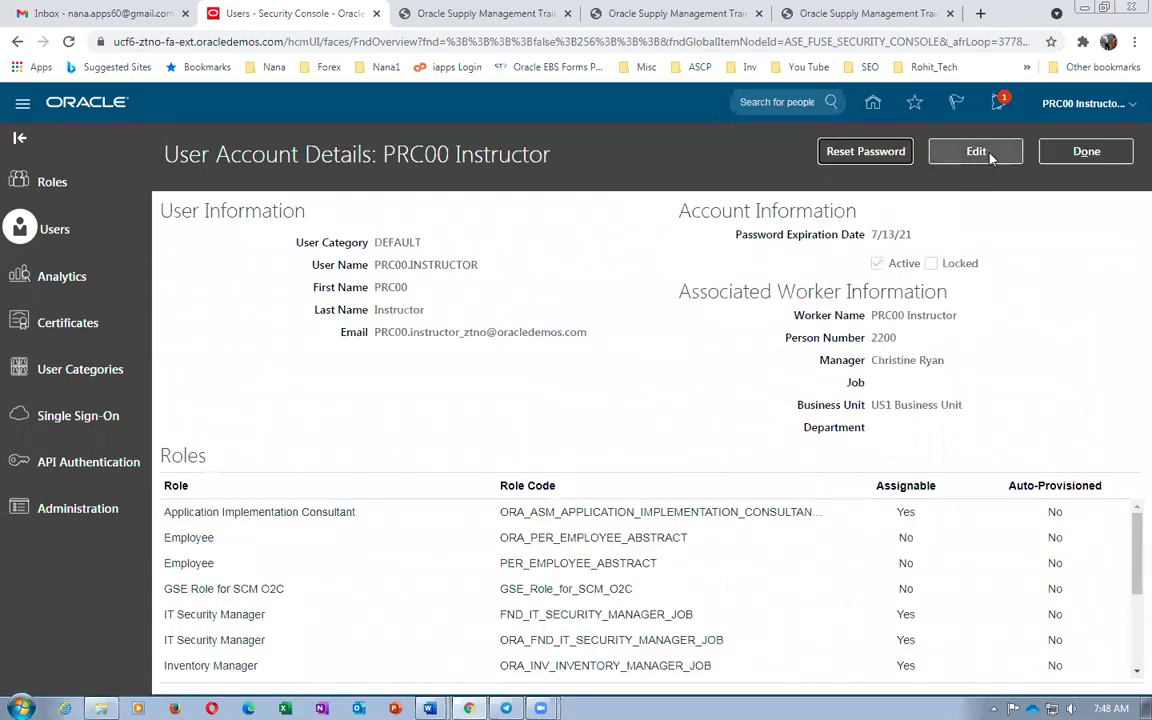
click(990, 158)
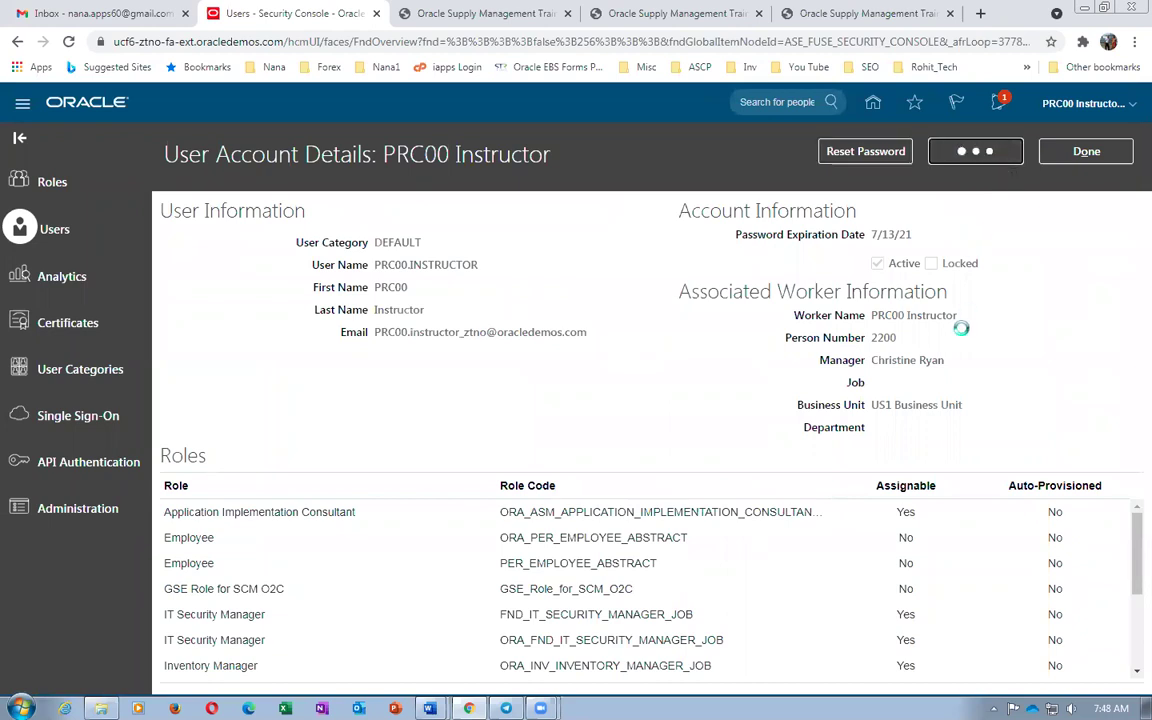
Add the Pricing Administrator role to the account, save it, and return Home
click(935, 600)
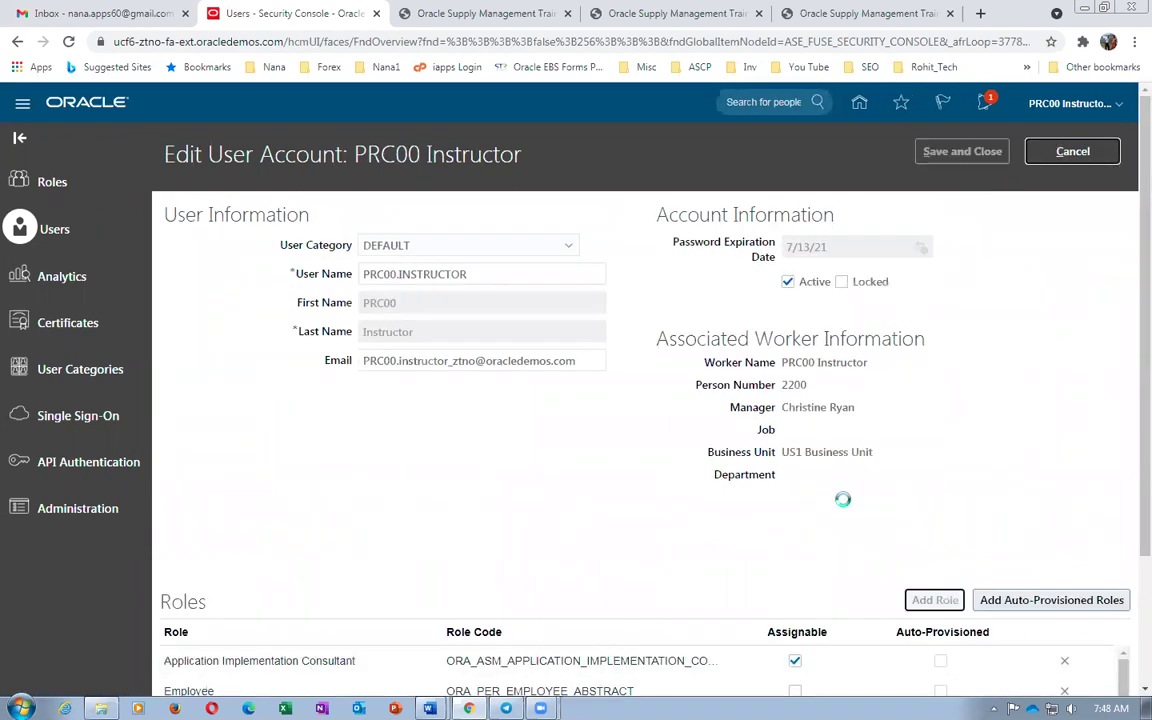
text(Pricing Administrator)
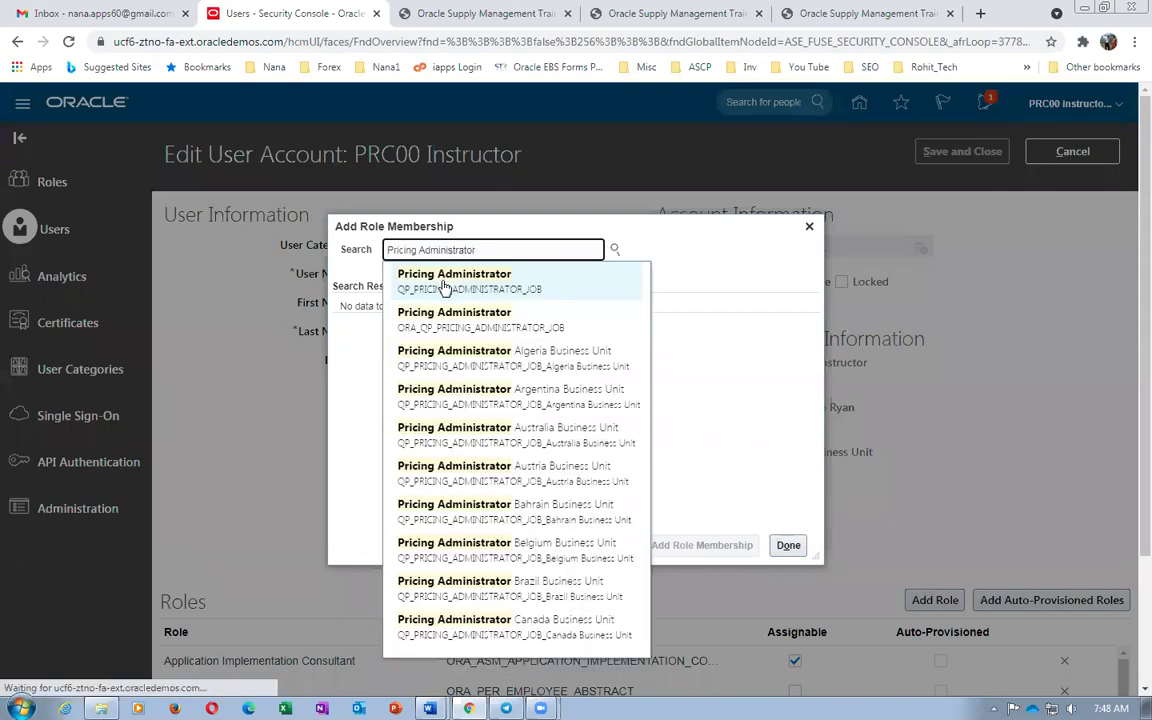
click(445, 287)
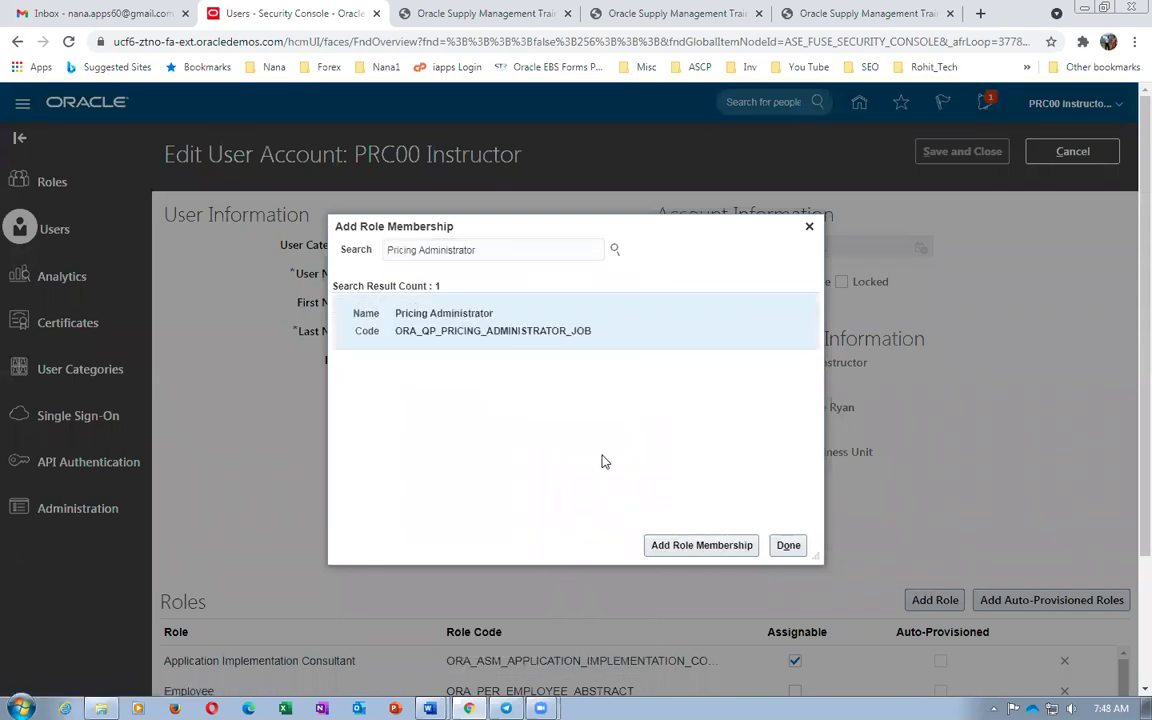
click(706, 545)
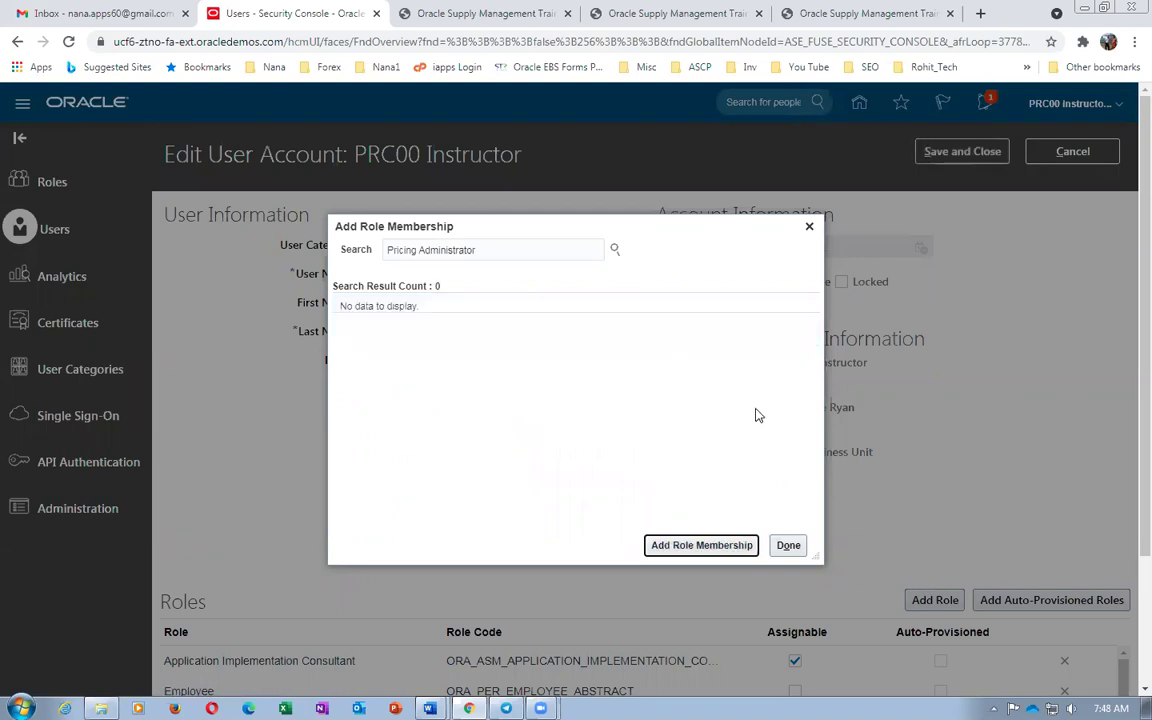
click(788, 546)
click(936, 160)
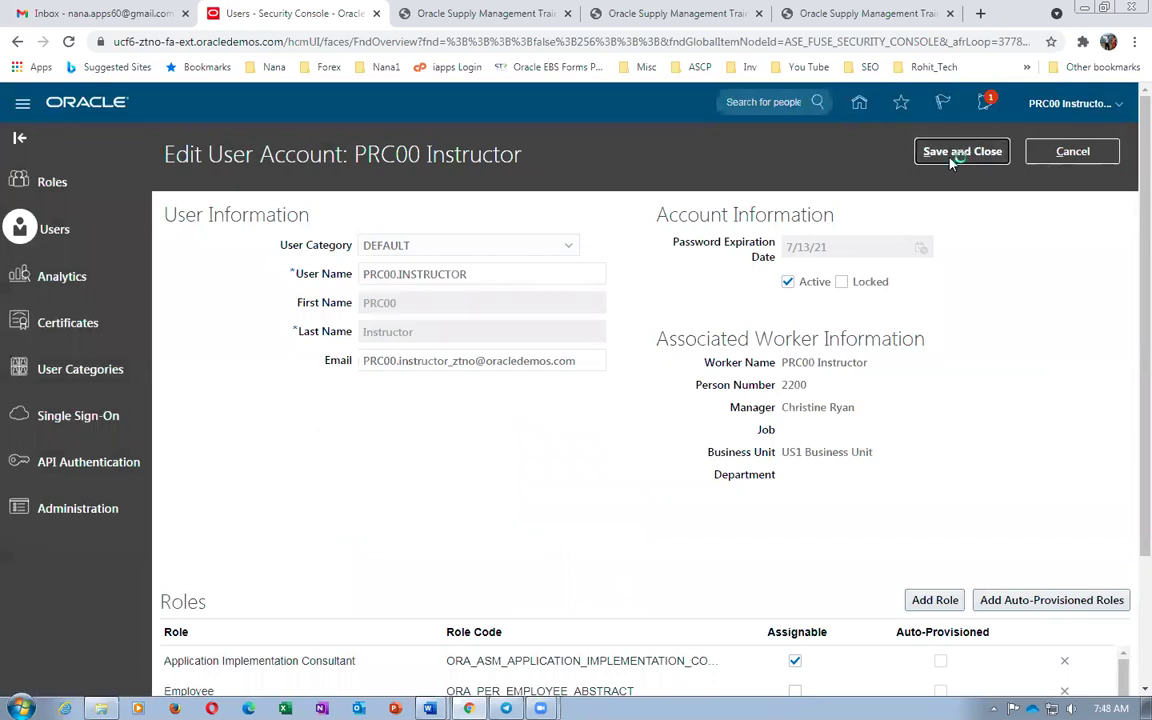
click(870, 106)
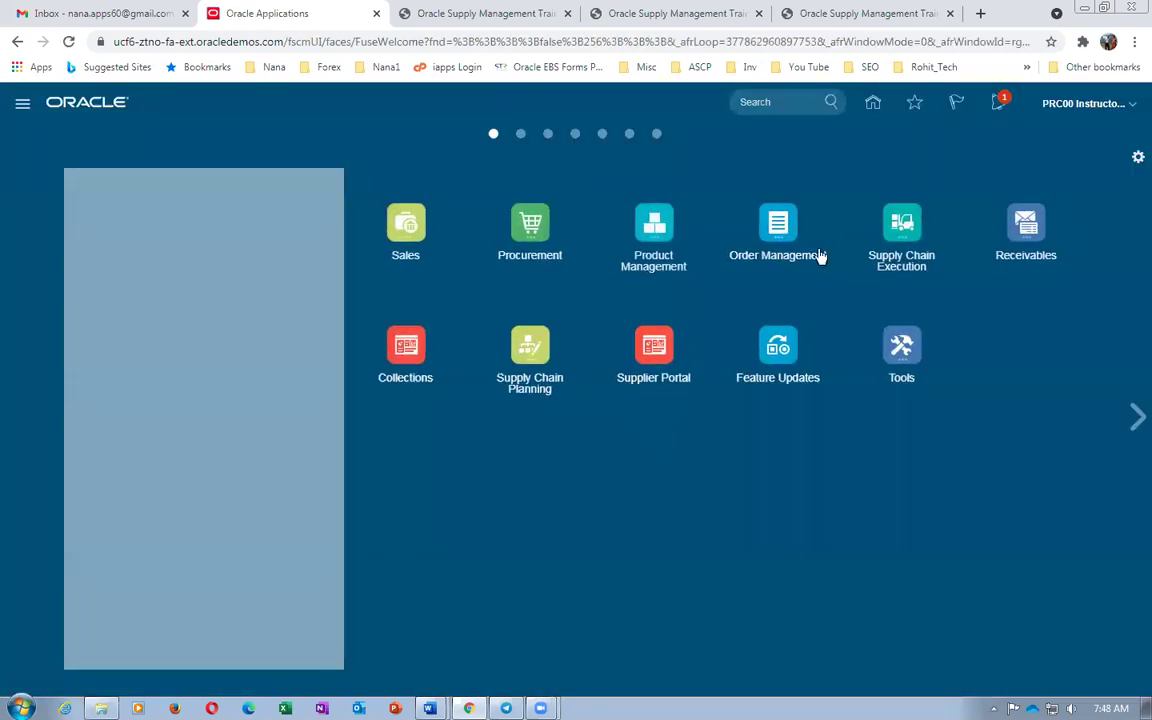
Open Manage Price Lists from Pricing Administration's Tasks panel
click(787, 236)
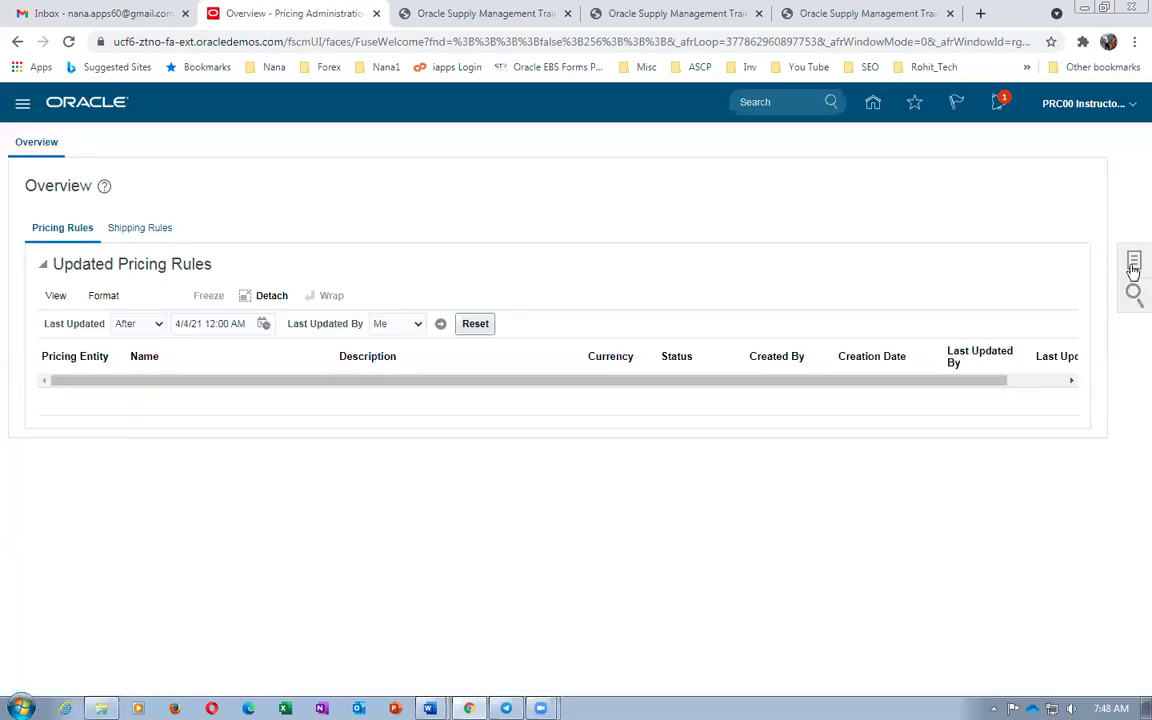
click(1133, 264)
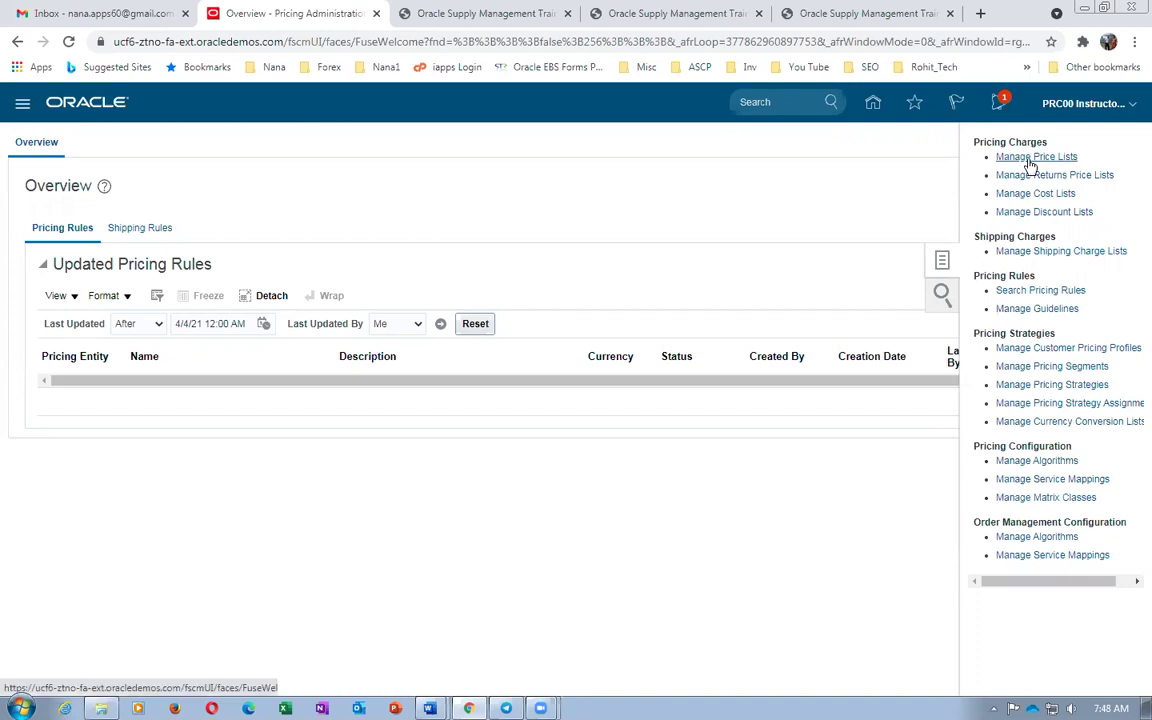
click(1030, 160)
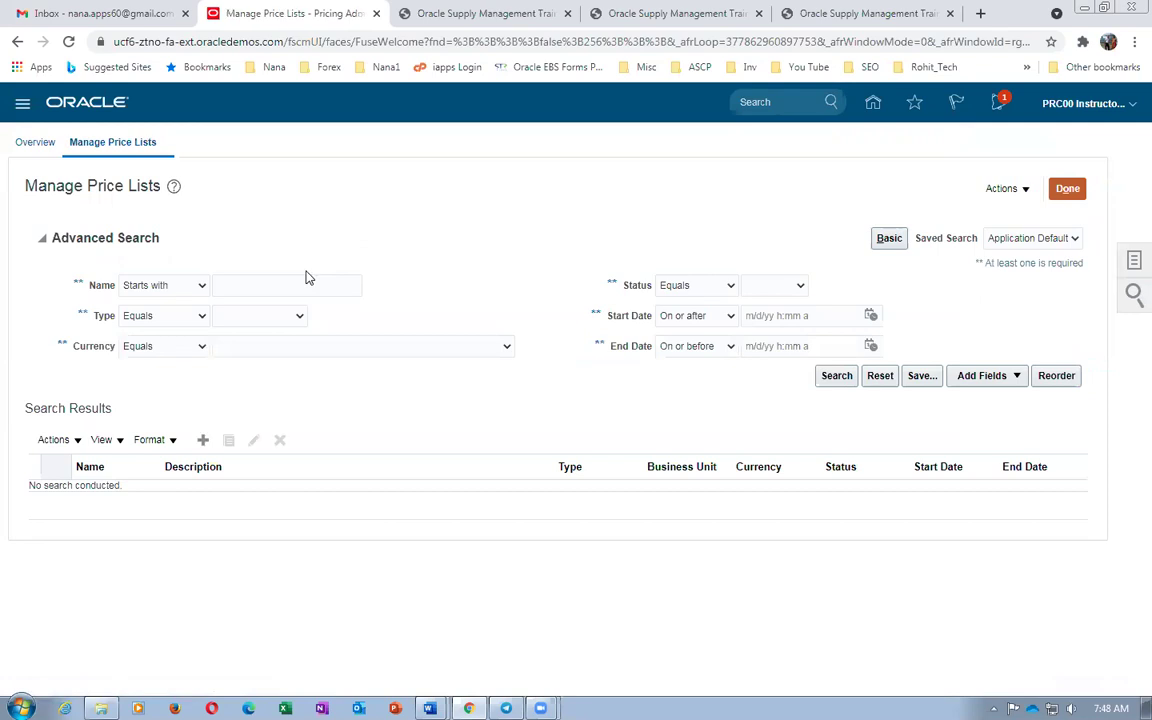
Search for price lists starting with cOR, rerun the search, then close the page
click(300, 286)
text(cORP)
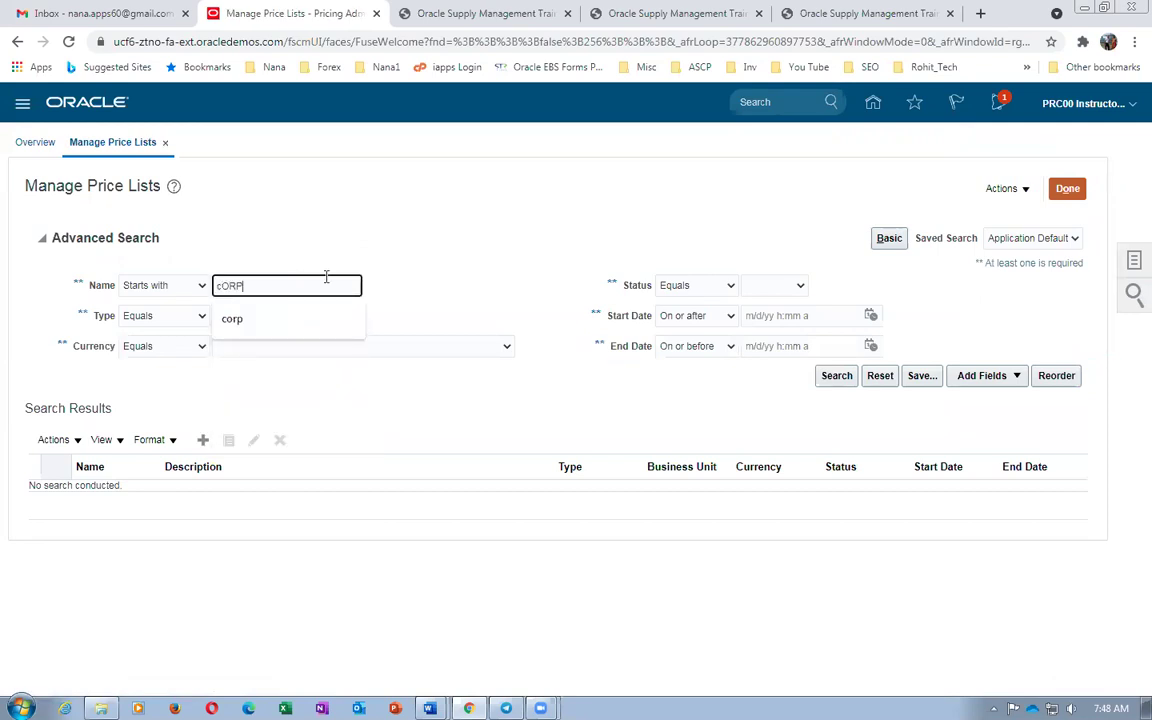
key(Return)
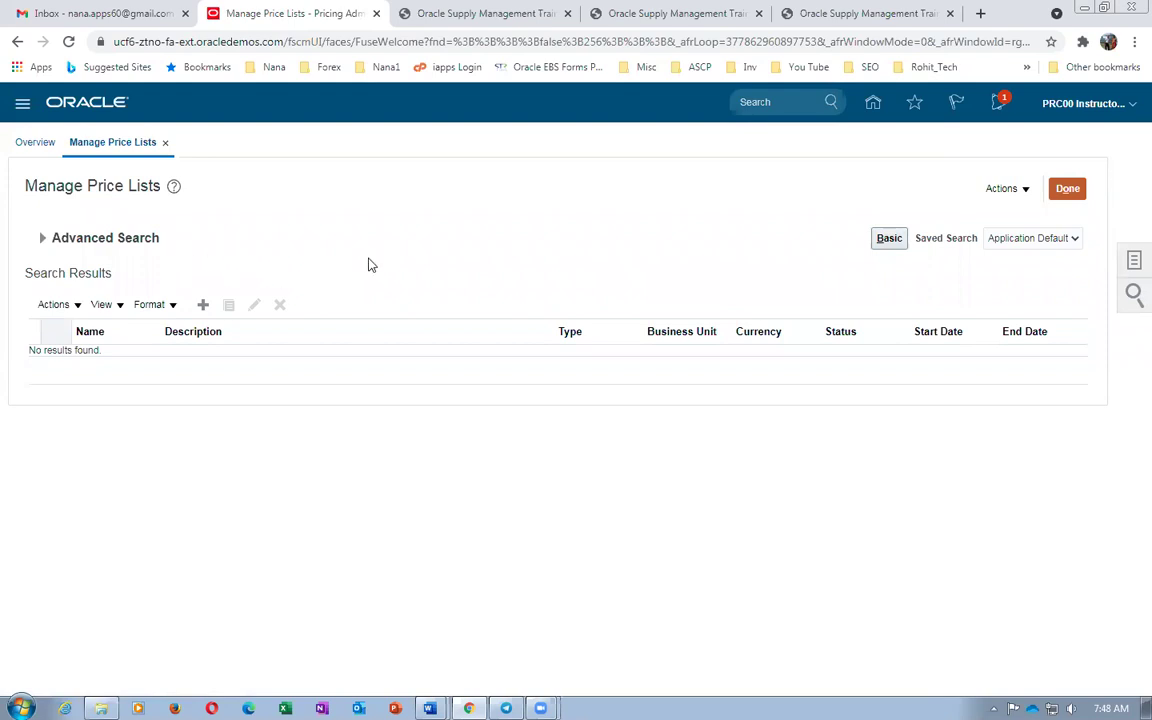
click(42, 238)
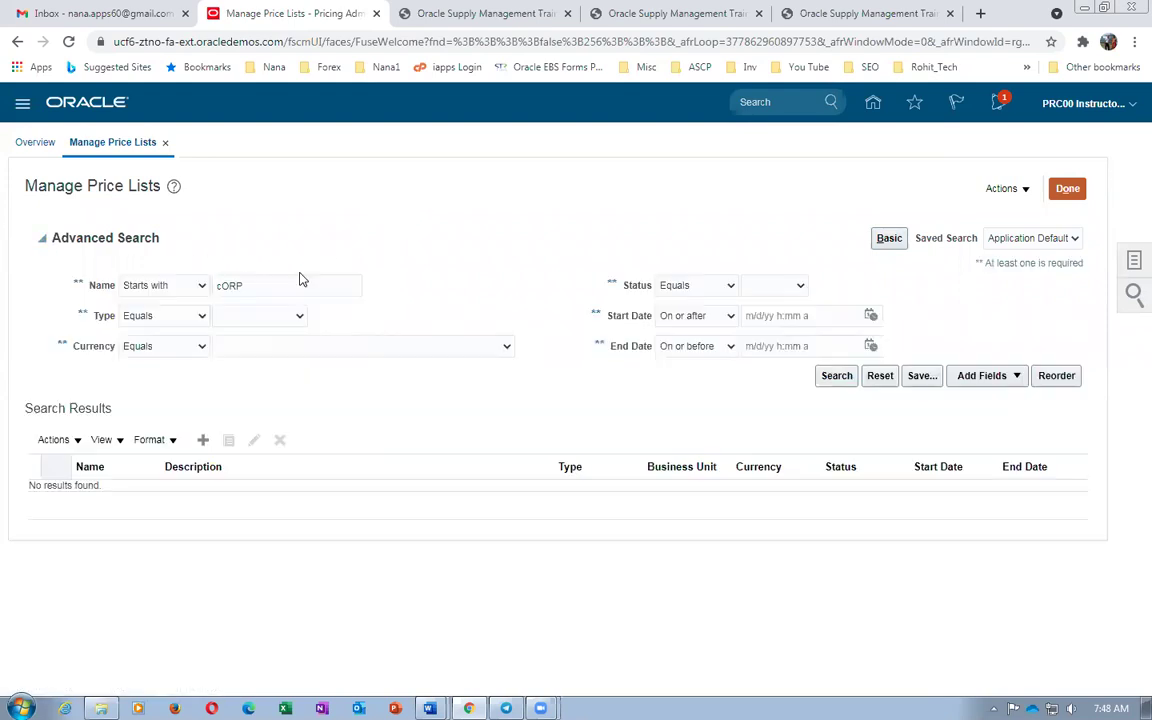
double_click(291, 285)
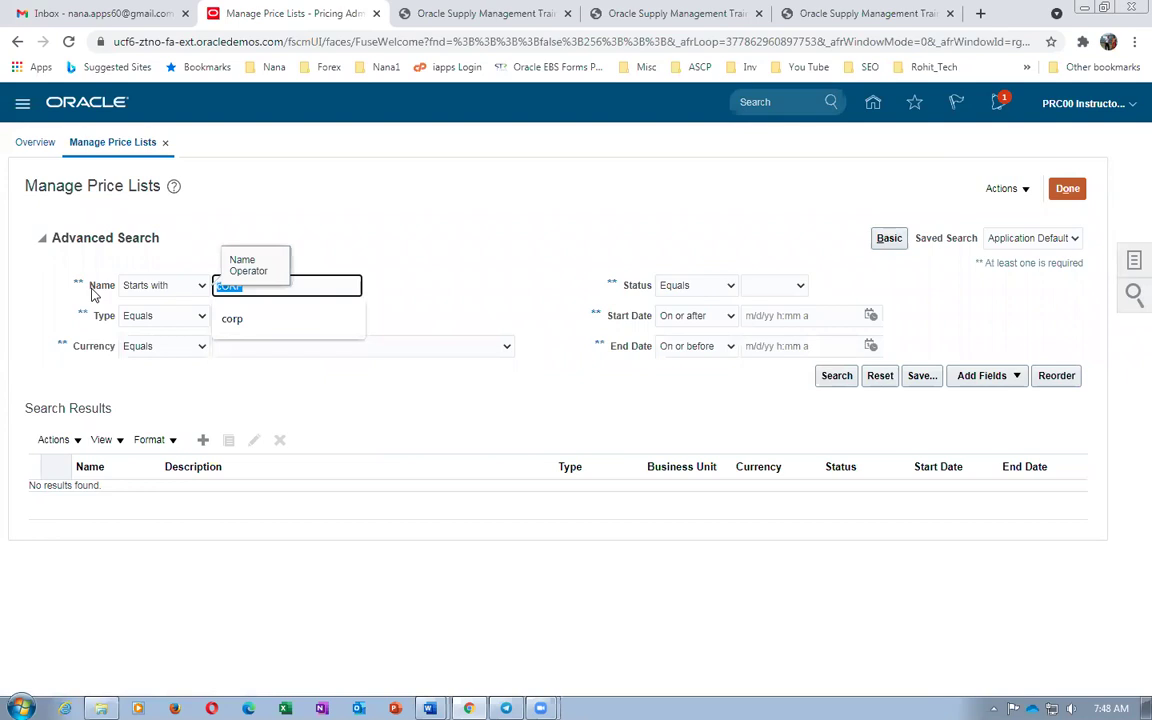
click(826, 380)
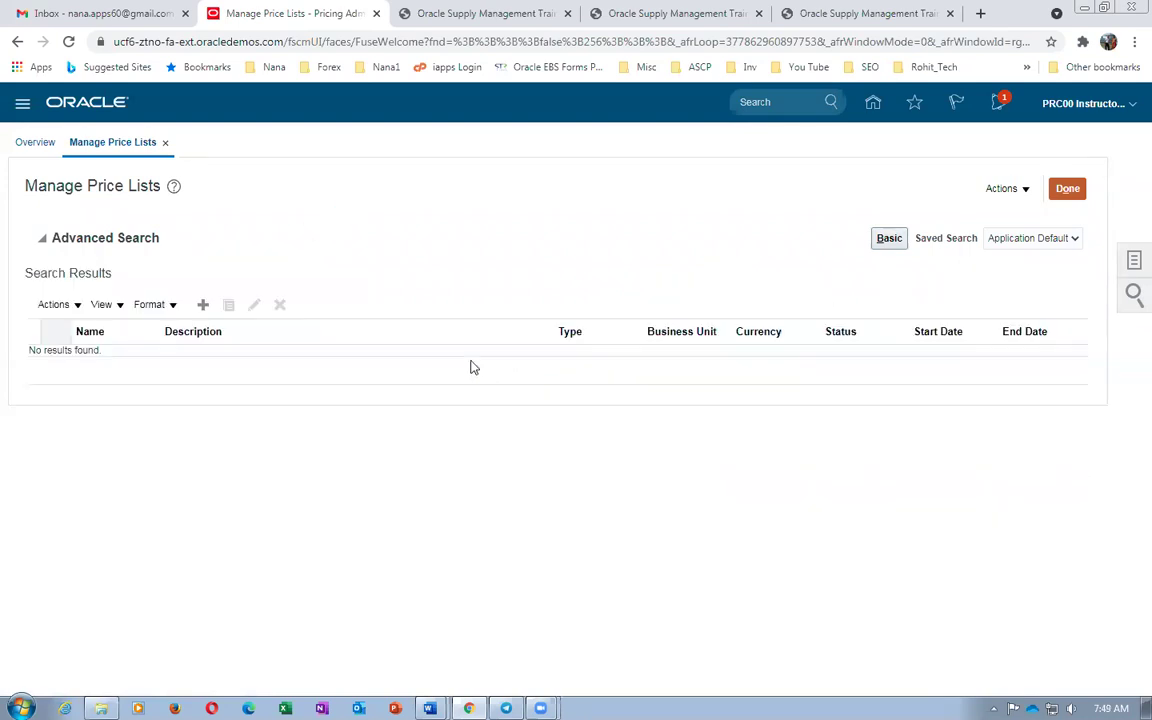
click(1065, 189)
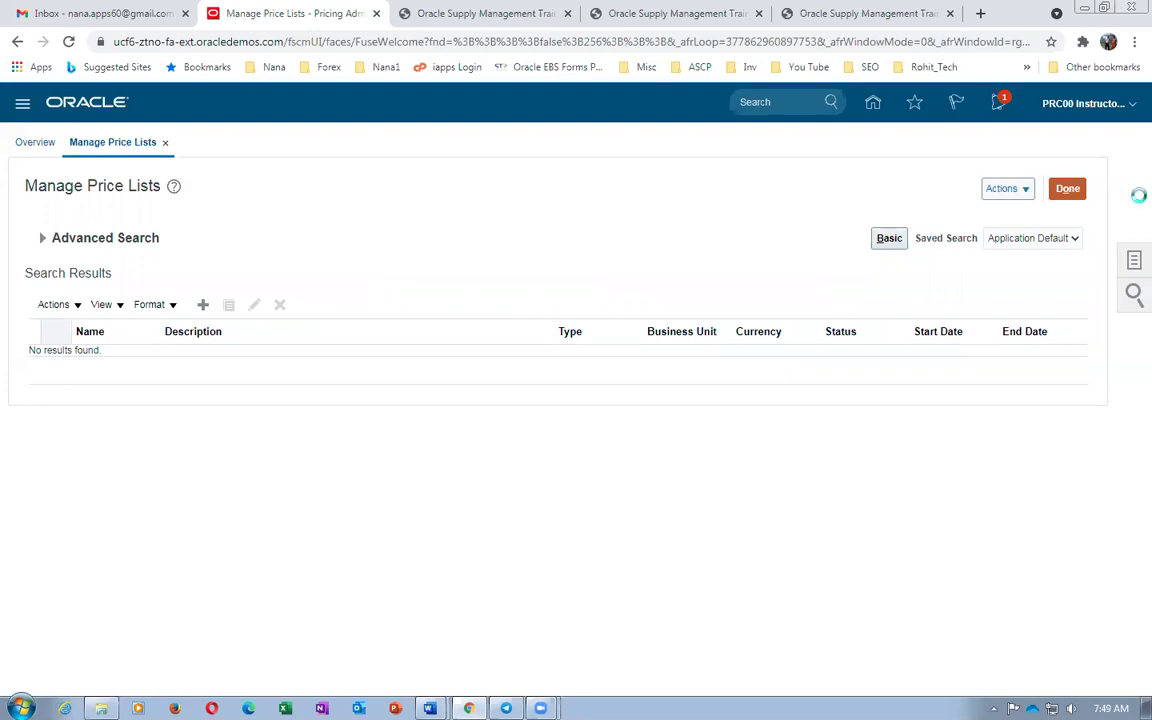
Open Setup and Maintenance, check the Contract Manufacturing Work Sheet in Word, and return to Chrome
click(1097, 113)
click(886, 340)
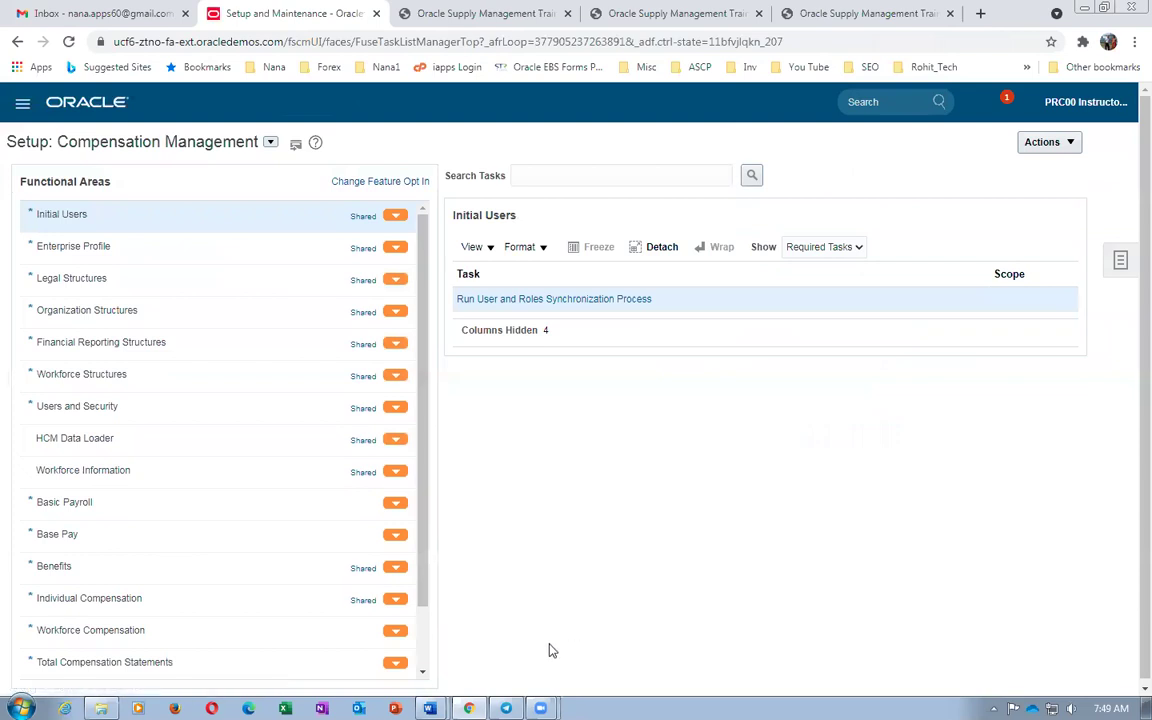
click(429, 708)
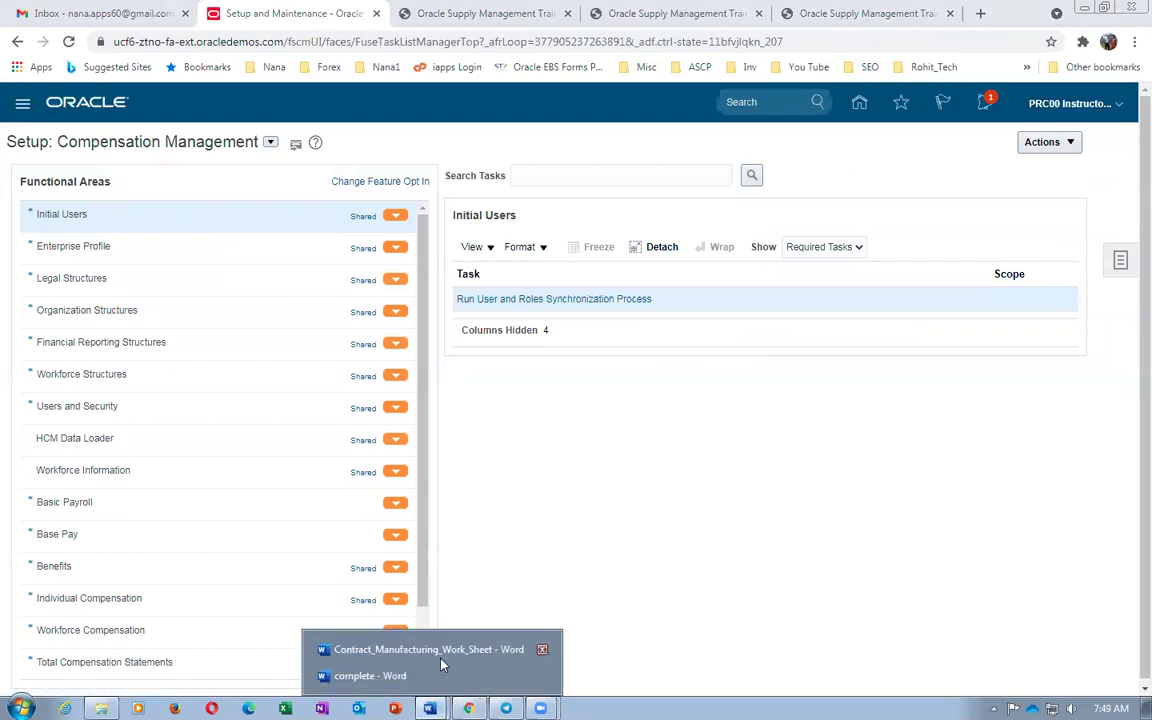
click(390, 645)
scroll(630, 489, up, 10)
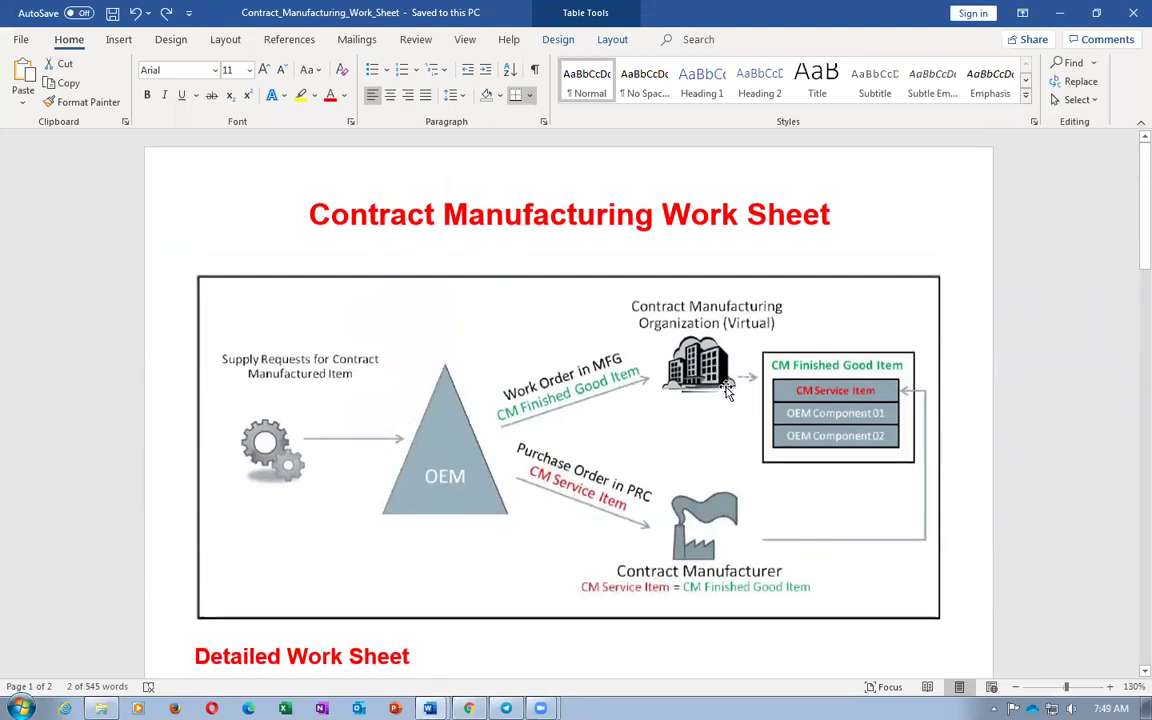
key(alt+Tab)
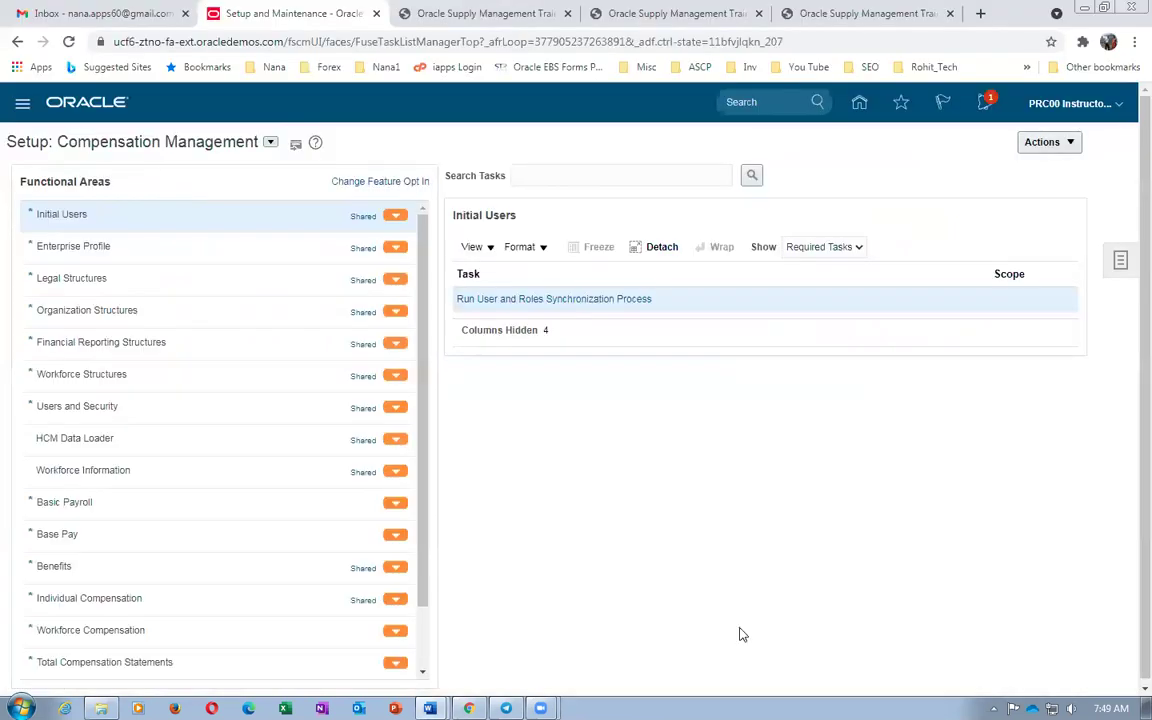
Search setup tasks for man%data and open Manage Data Access for Users
click(1121, 265)
click(994, 290)
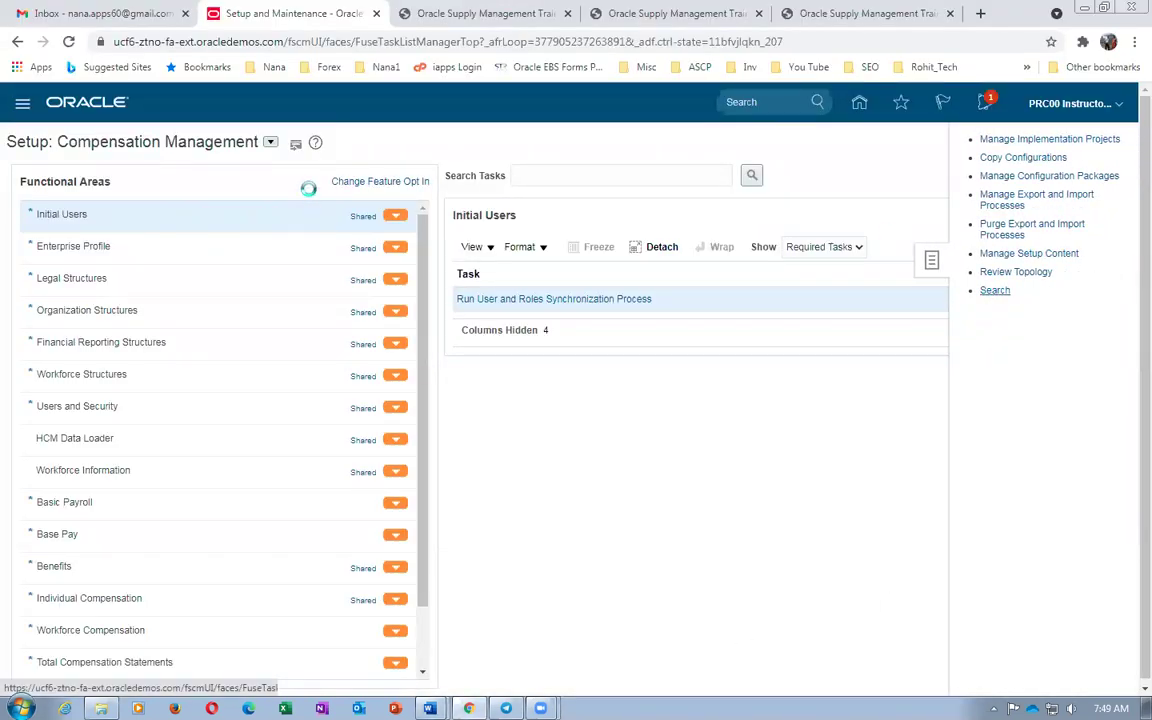
click(312, 178)
text(man%data%access%)
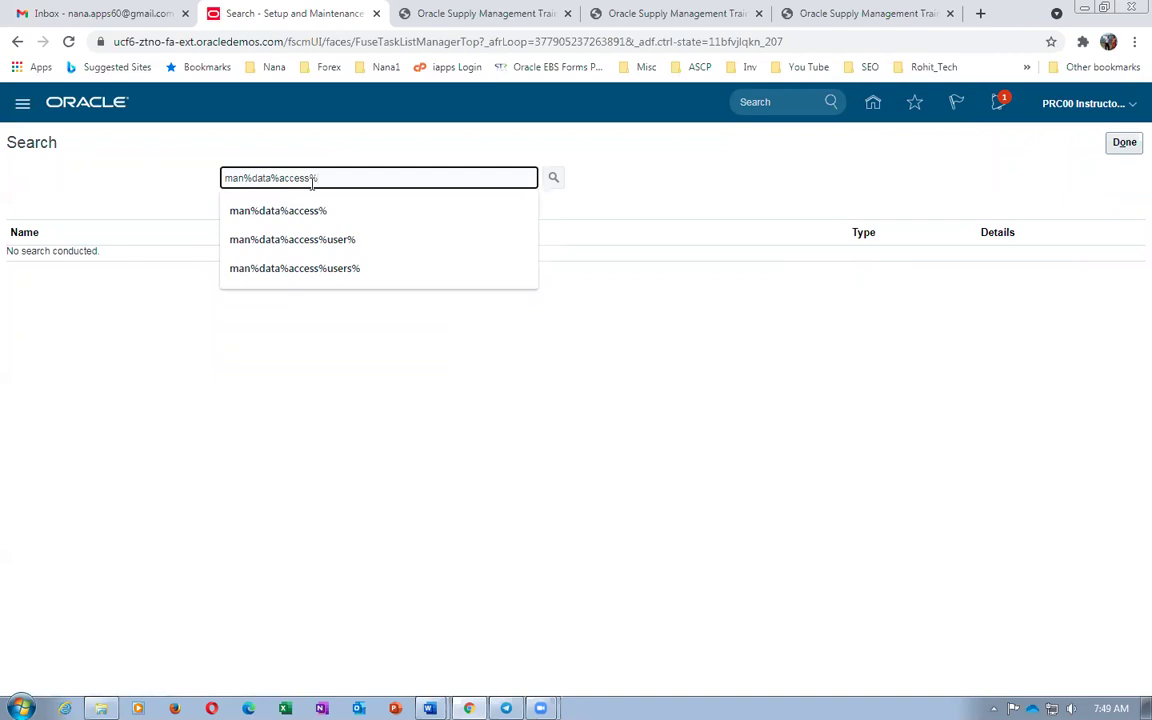
key(Return)
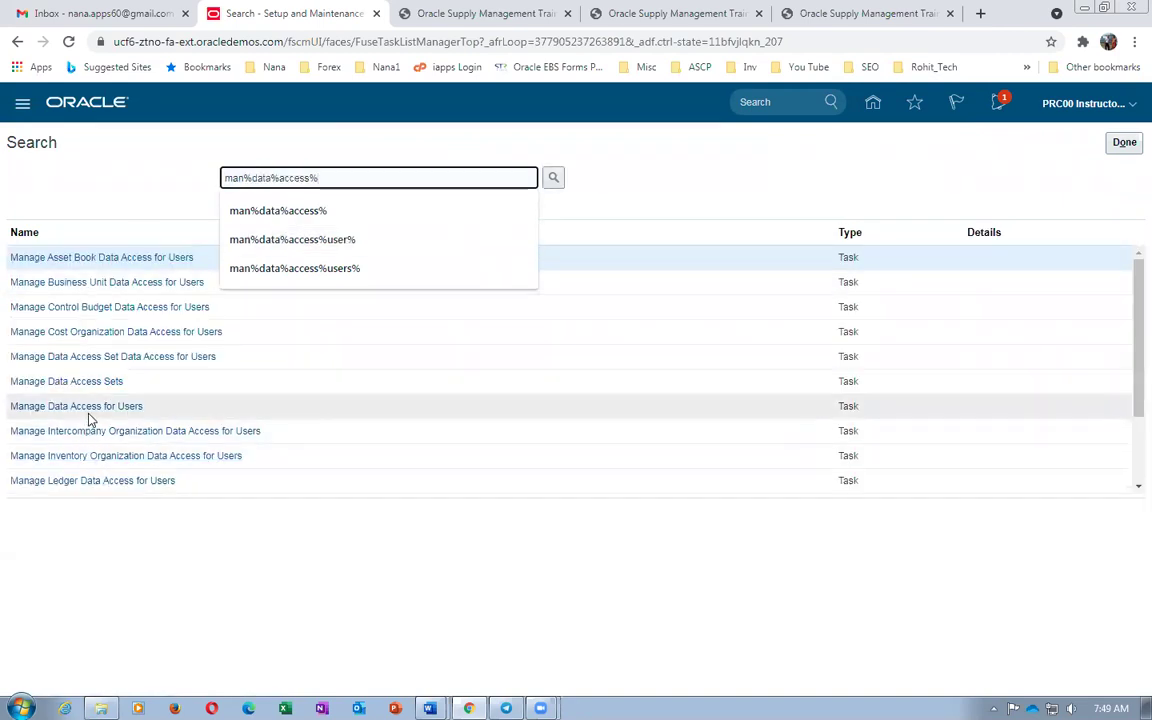
click(88, 407)
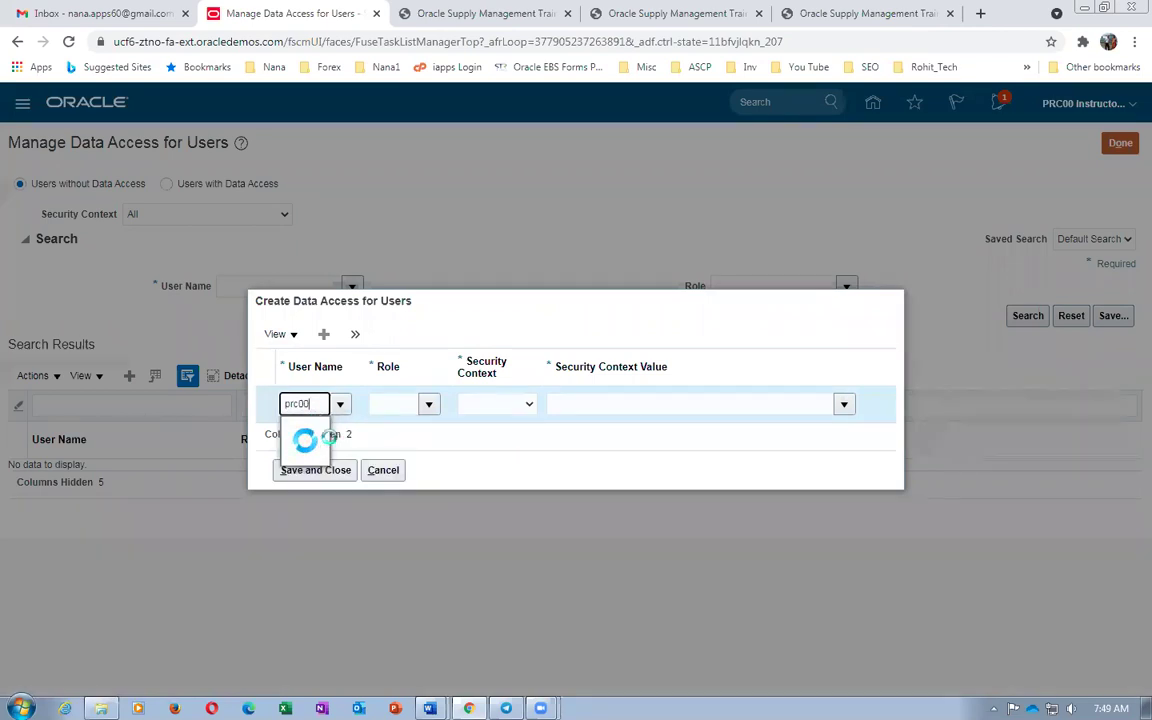
Grant the instructor Pricing Administrator access with Business unit context US1 Business Unit
click(370, 429)
click(386, 408)
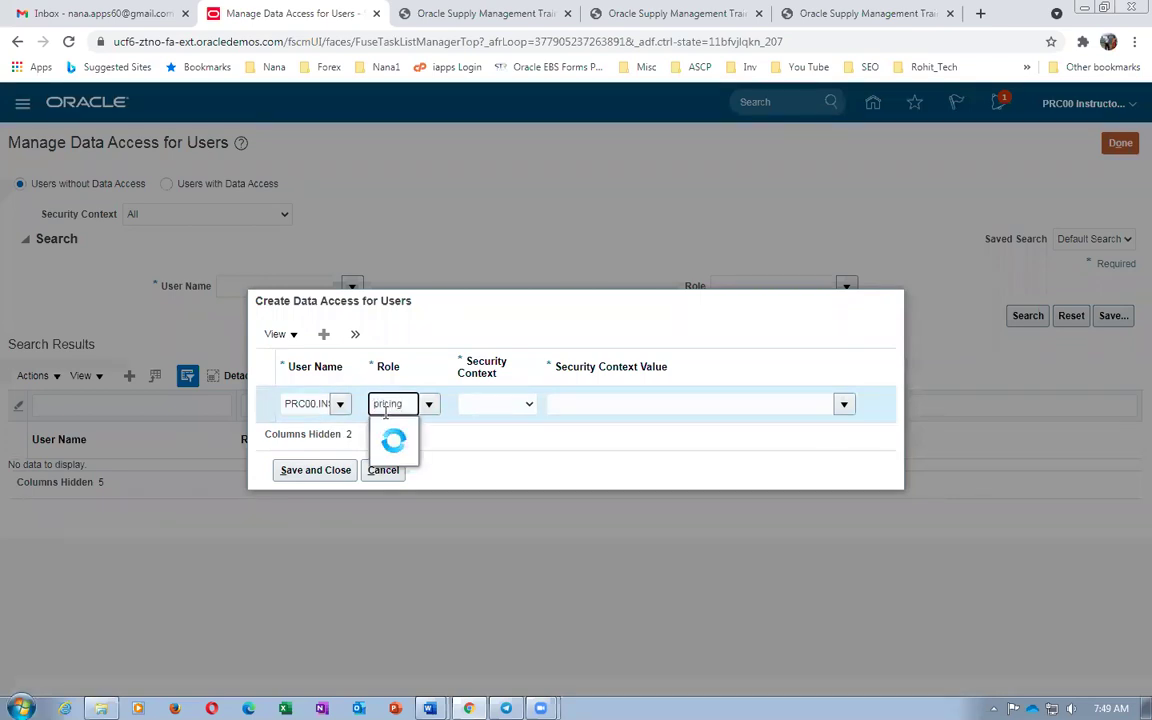
click(425, 429)
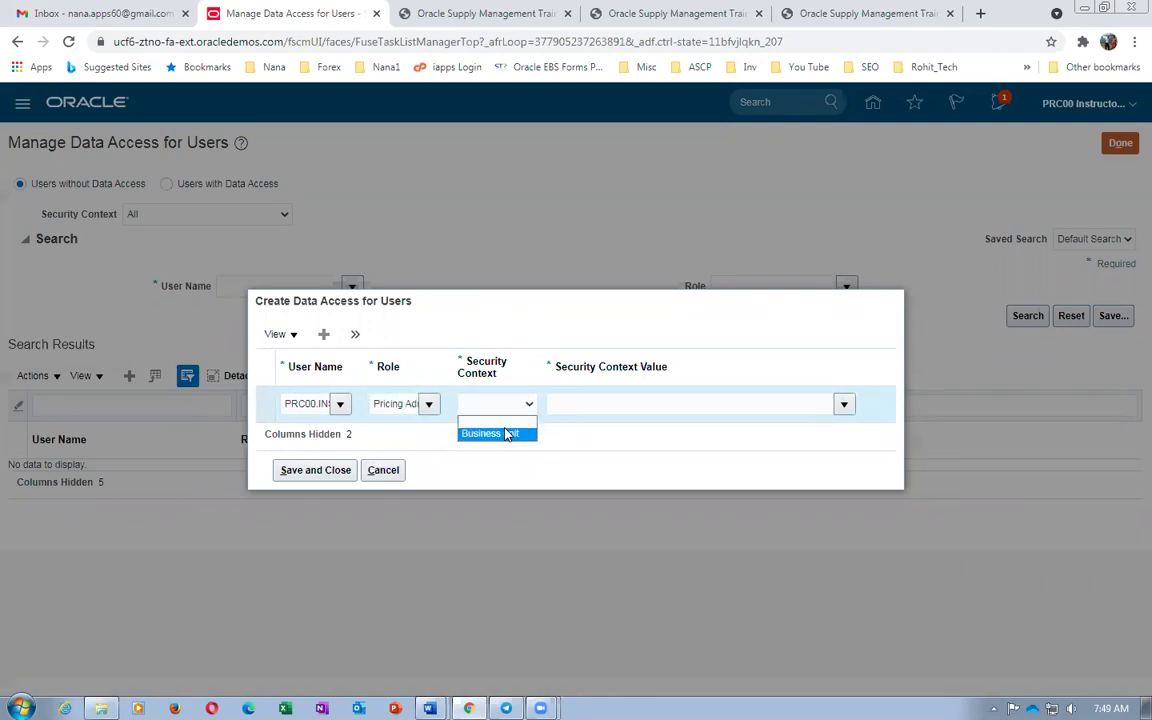
click(494, 433)
click(577, 405)
text(U)
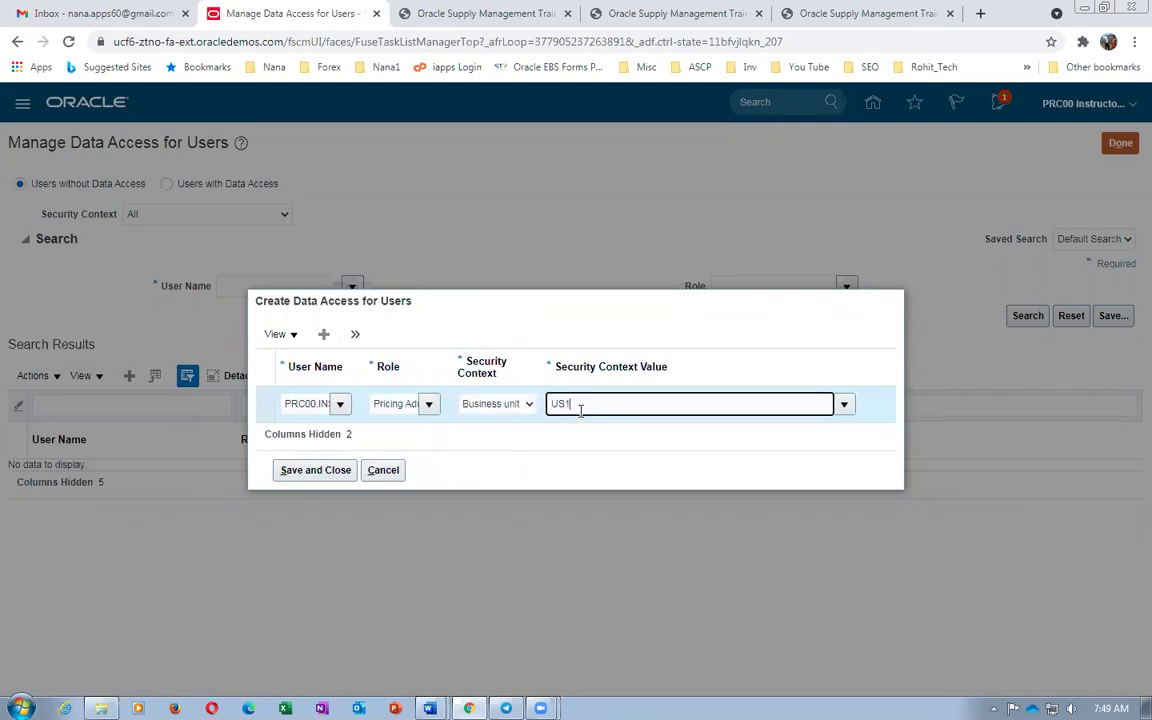
text(S1)
click(585, 431)
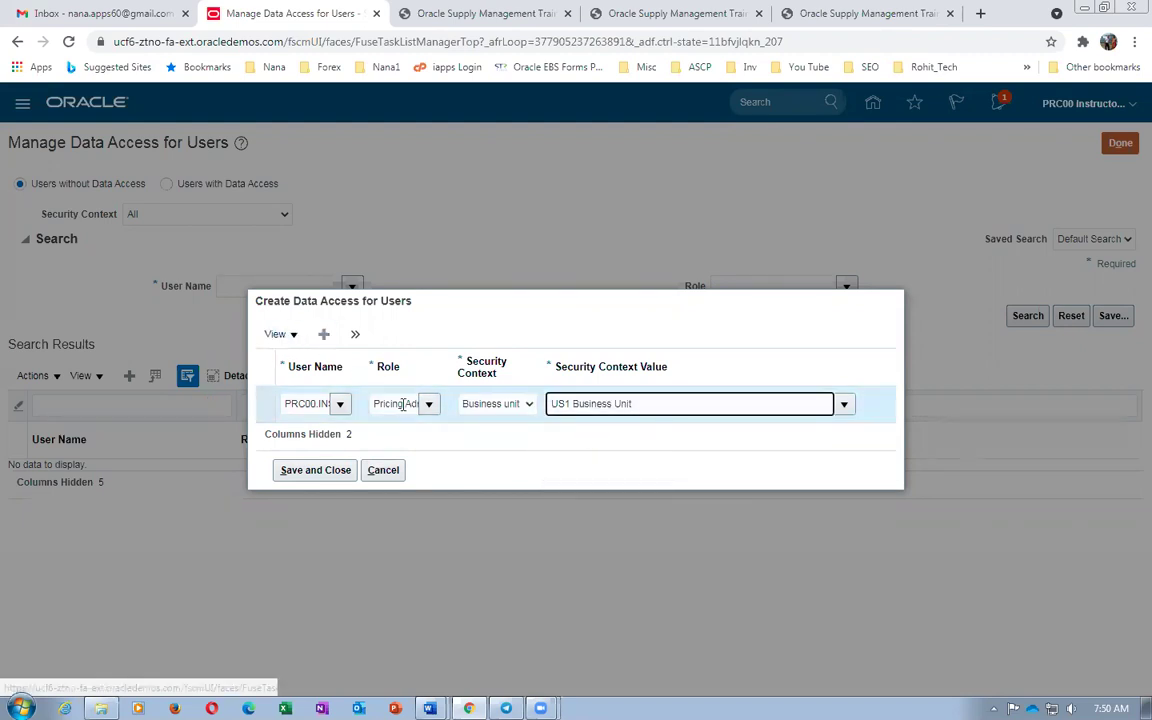
Add a second row giving Inventory Manager access with Inventory organization context
click(355, 334)
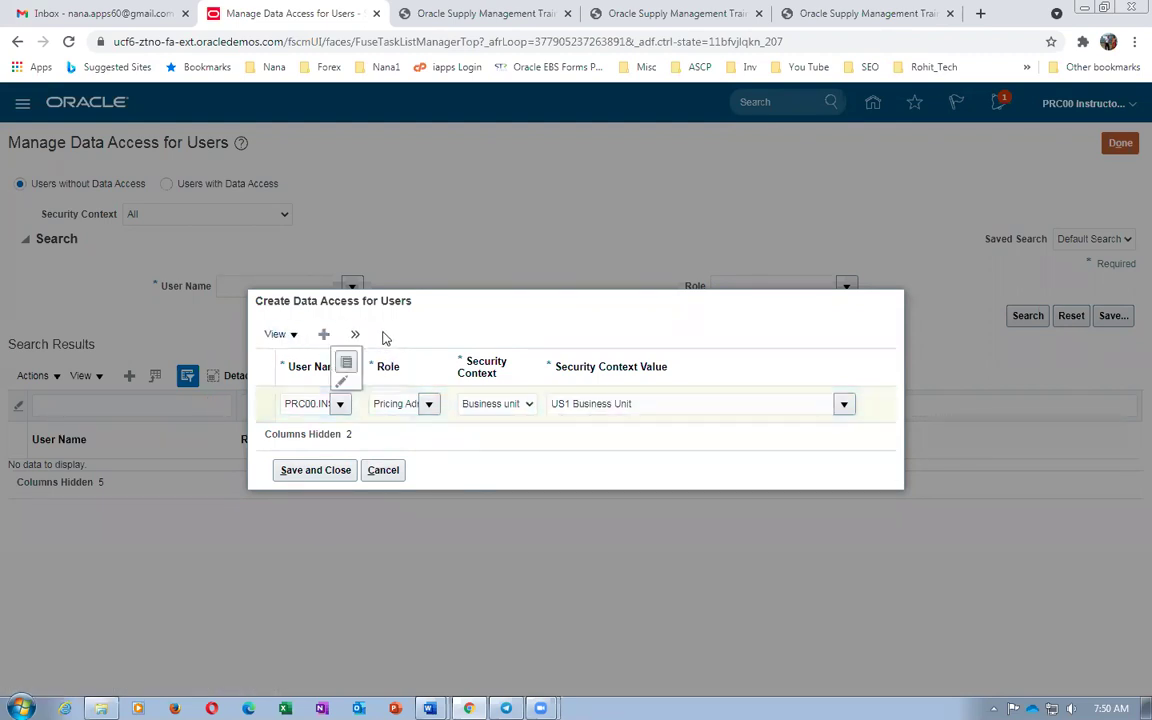
click(385, 469)
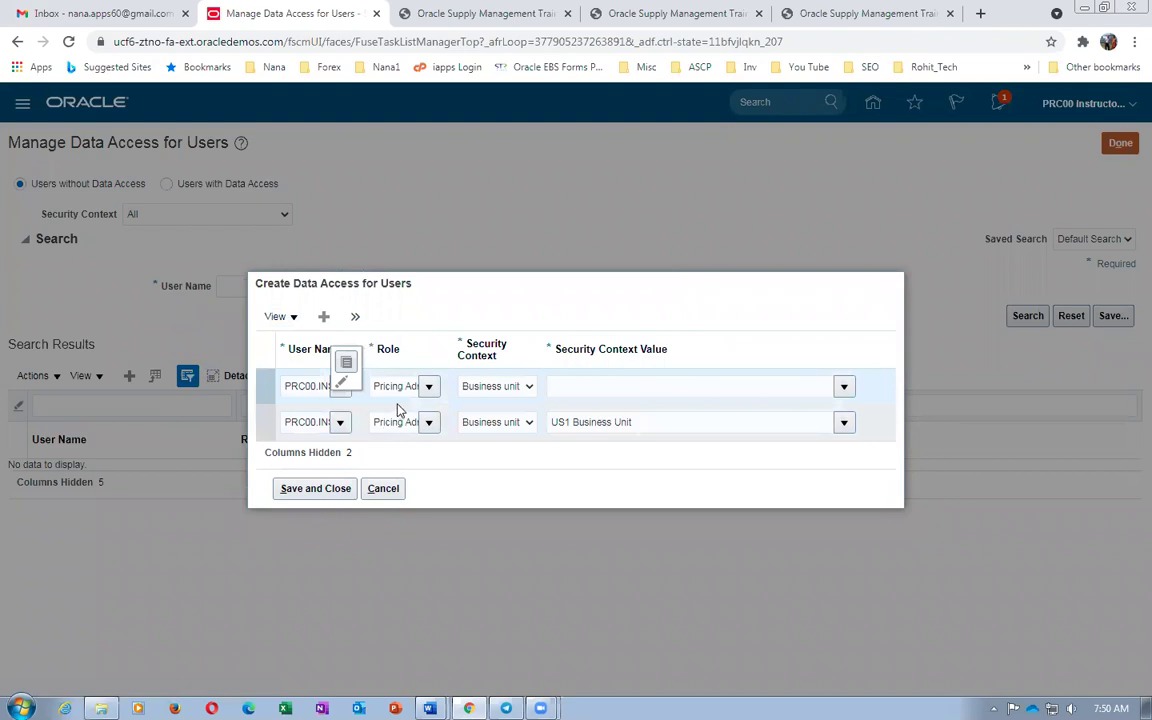
click(395, 386)
text(uin)
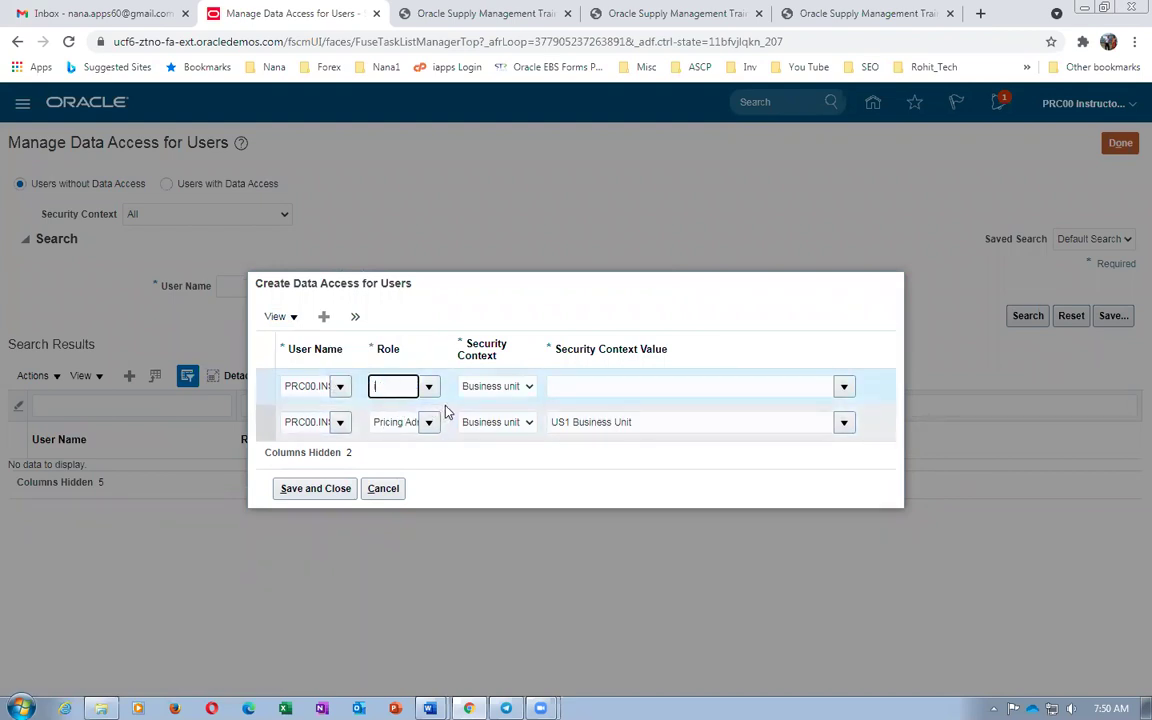
click(418, 411)
click(487, 388)
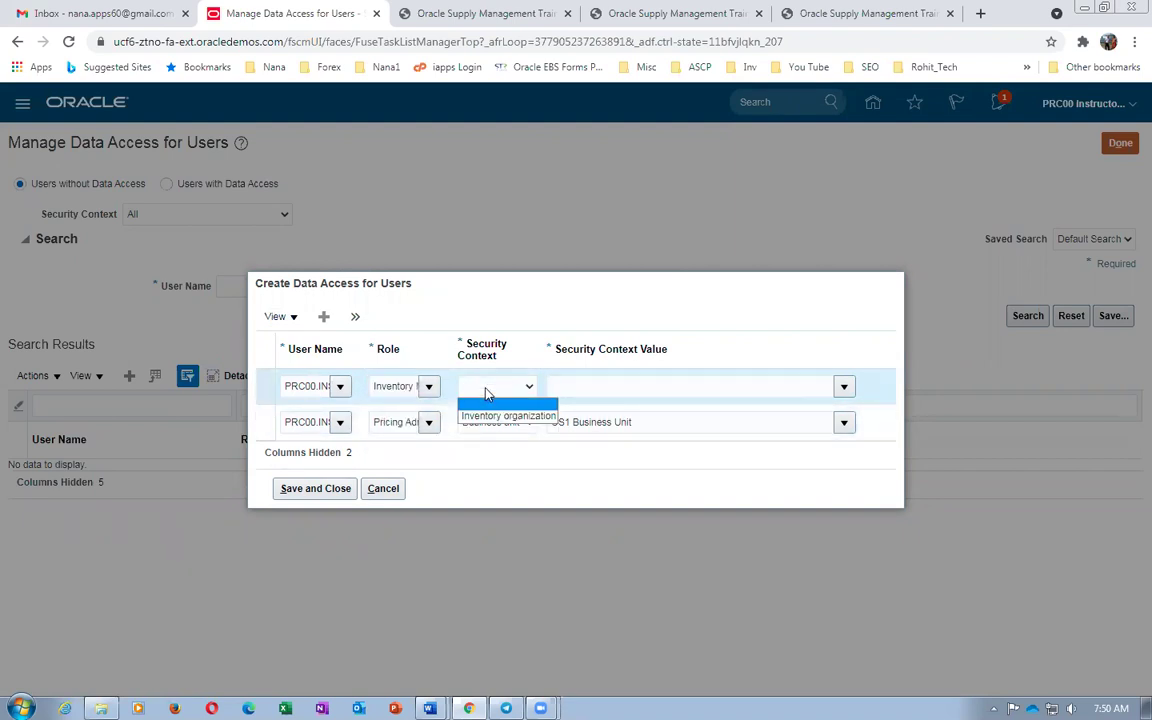
click(489, 418)
click(590, 389)
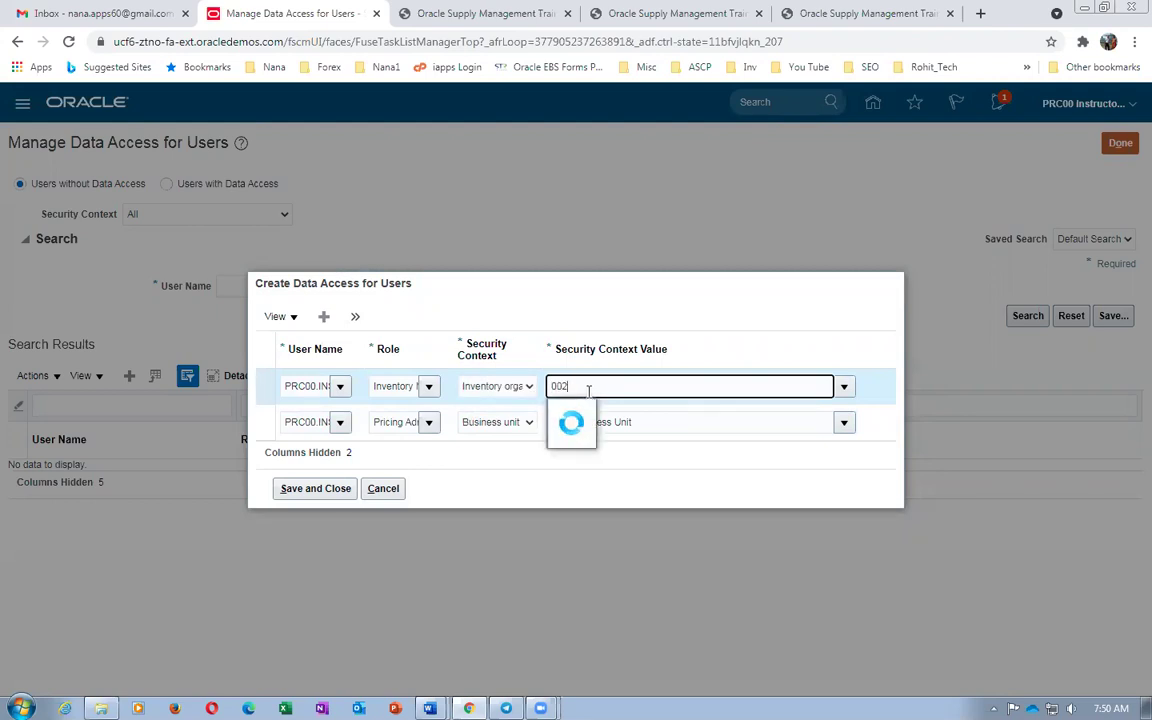
click(355, 317)
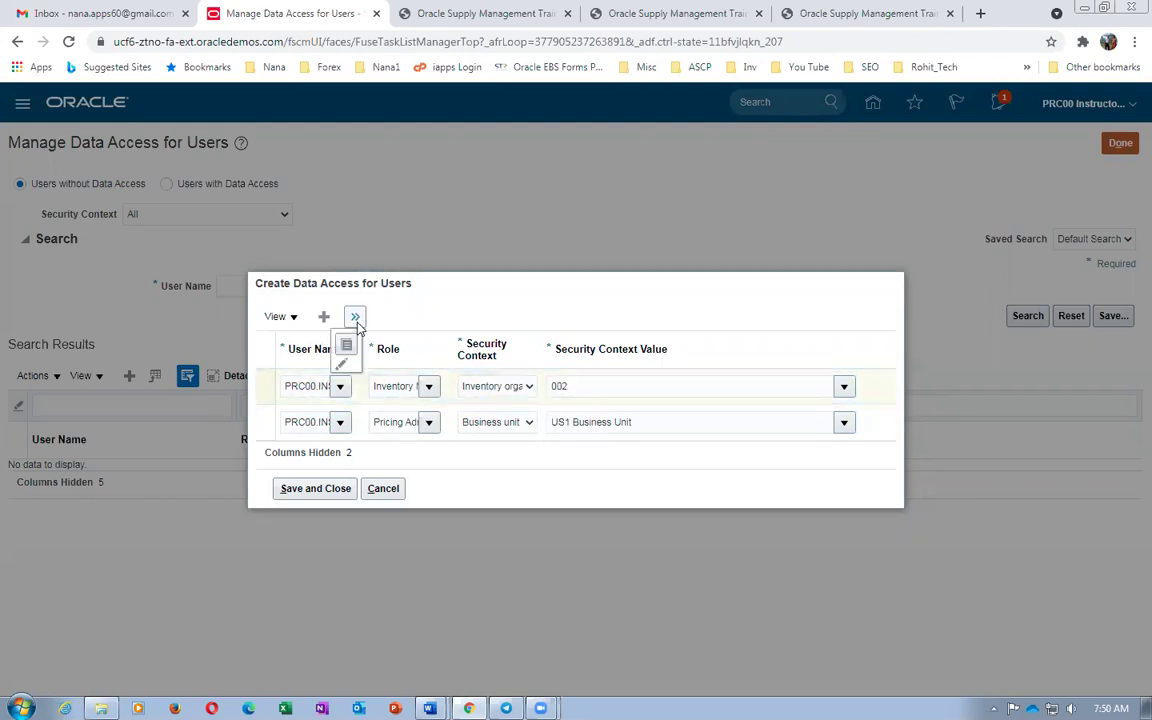
Add a Warehouse Manager row for inventory organization 002
click(346, 345)
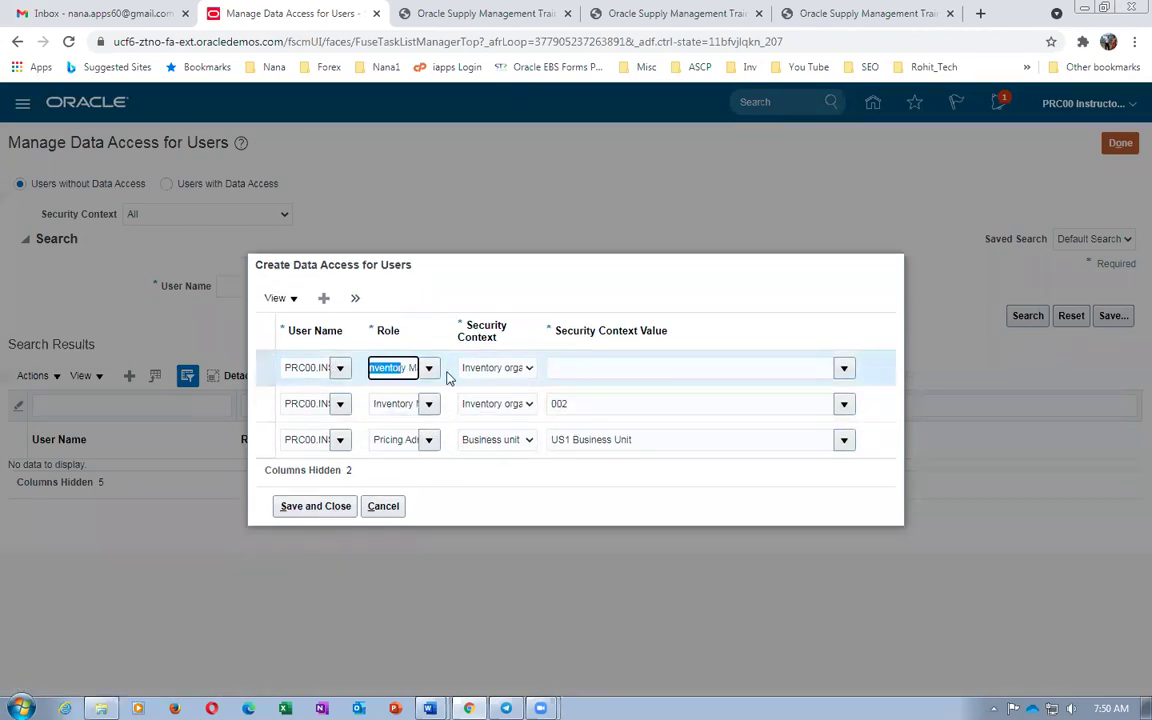
text(ware)
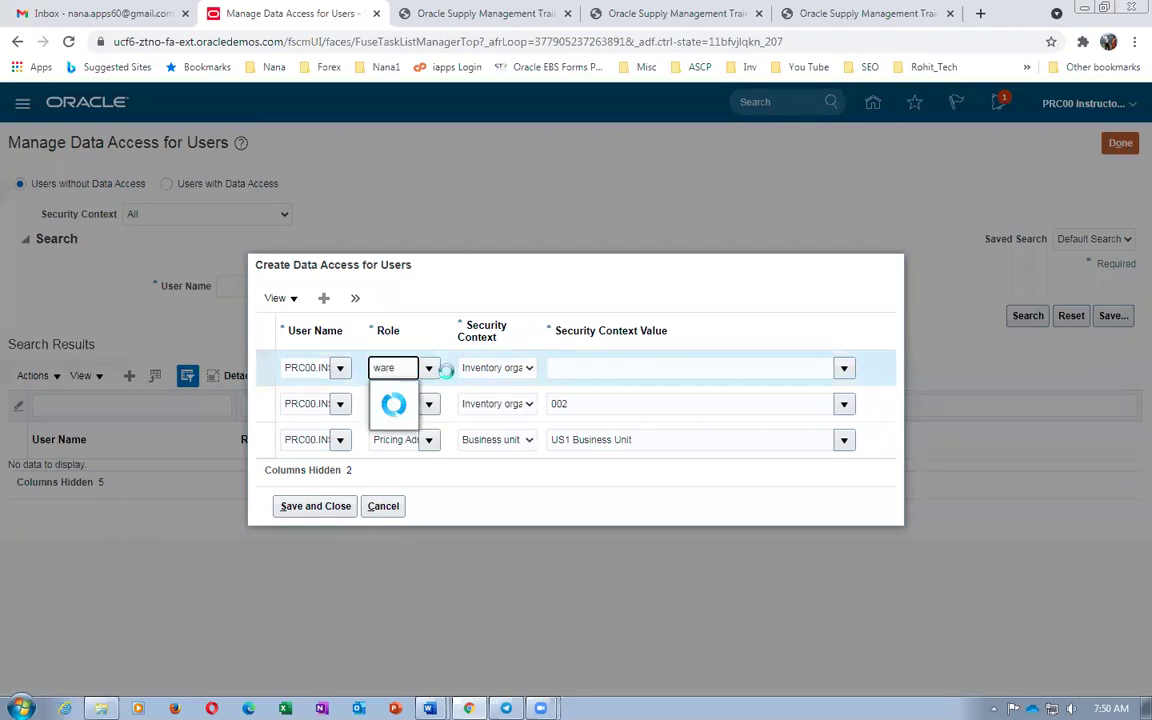
click(417, 394)
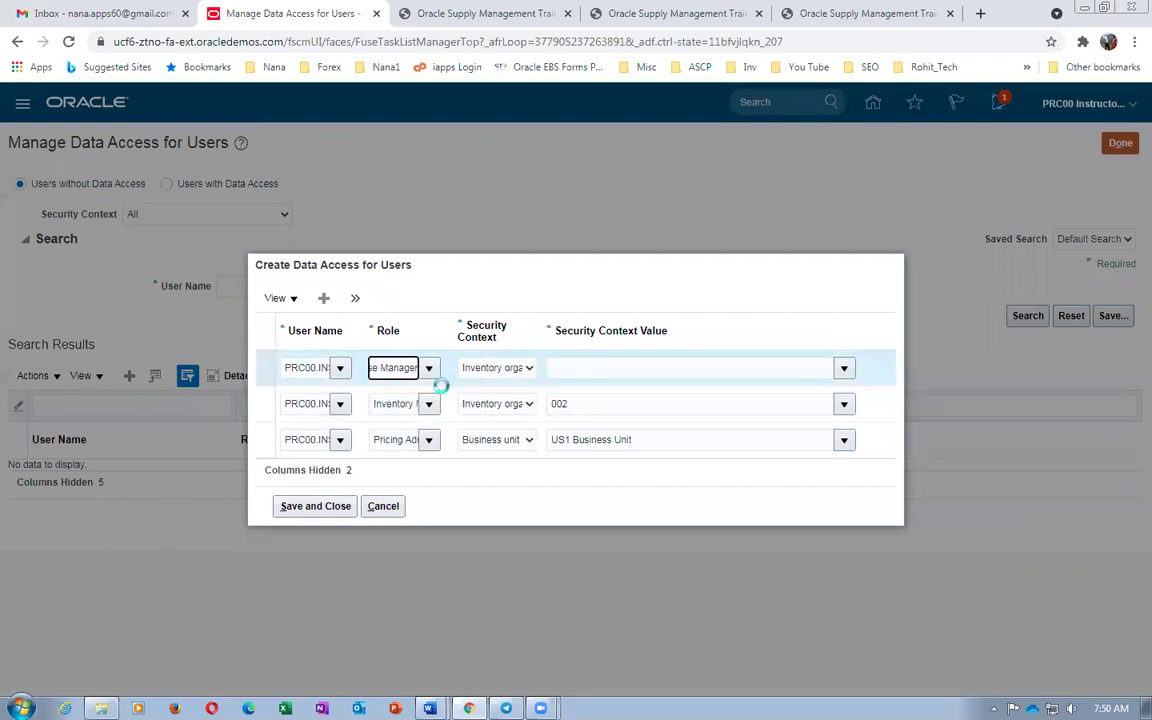
click(517, 370)
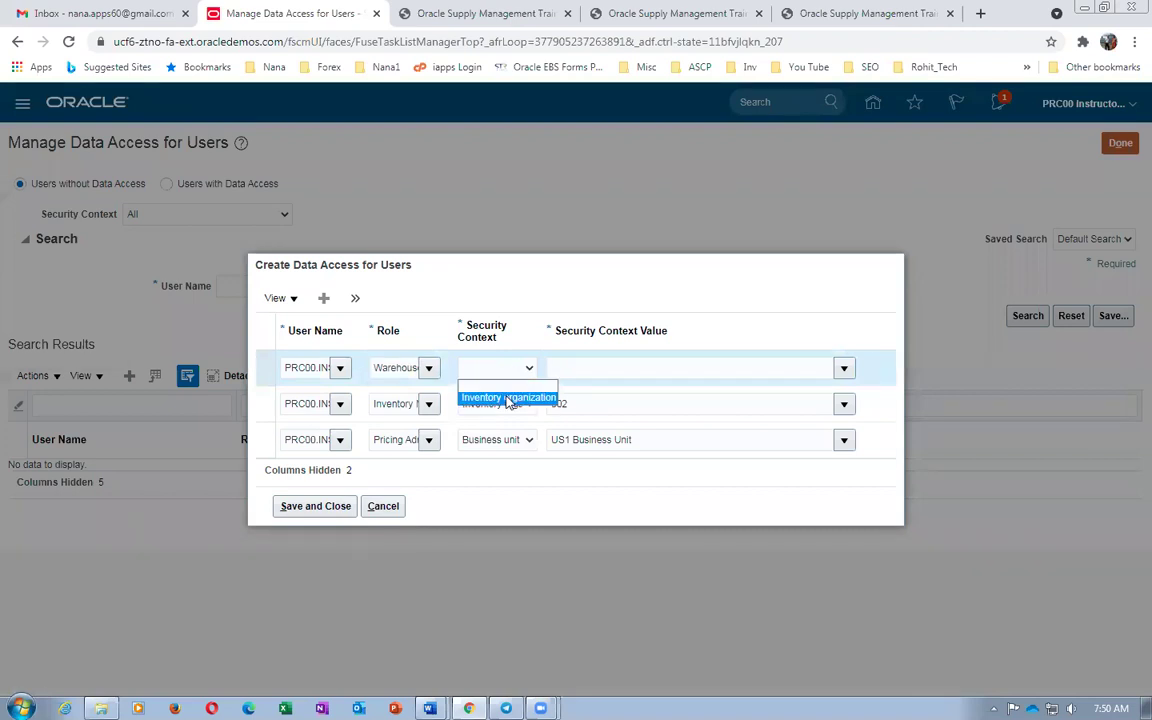
click(510, 398)
click(590, 369)
text(002)
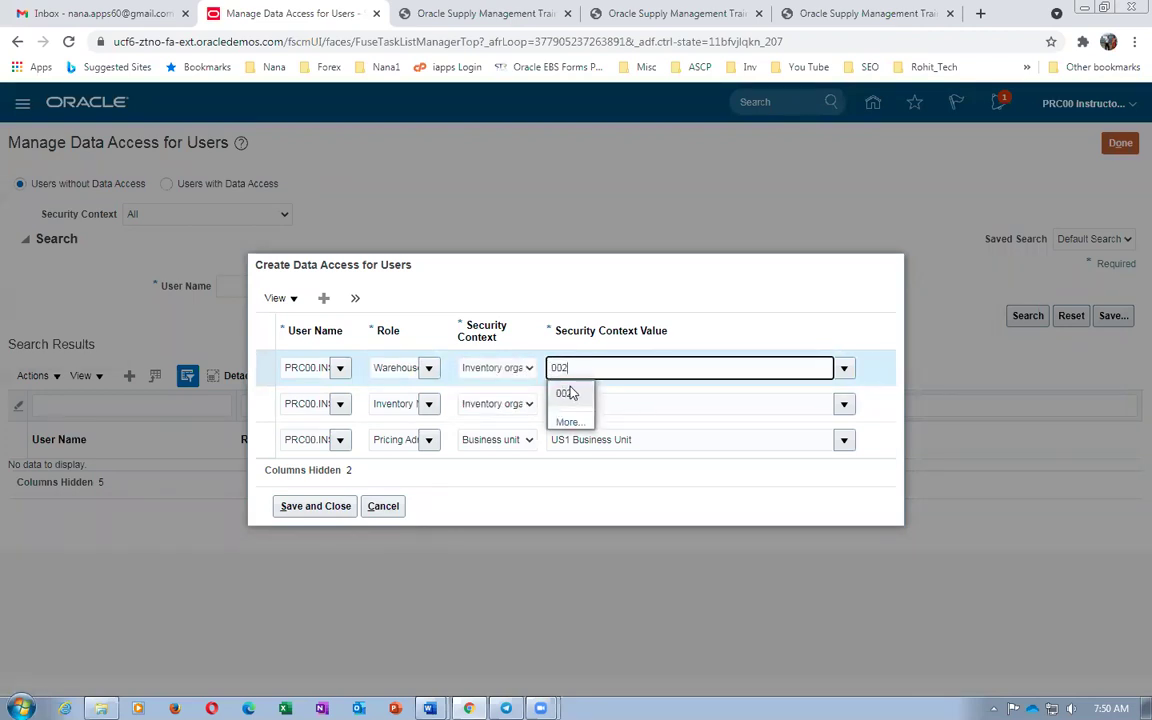
click(566, 393)
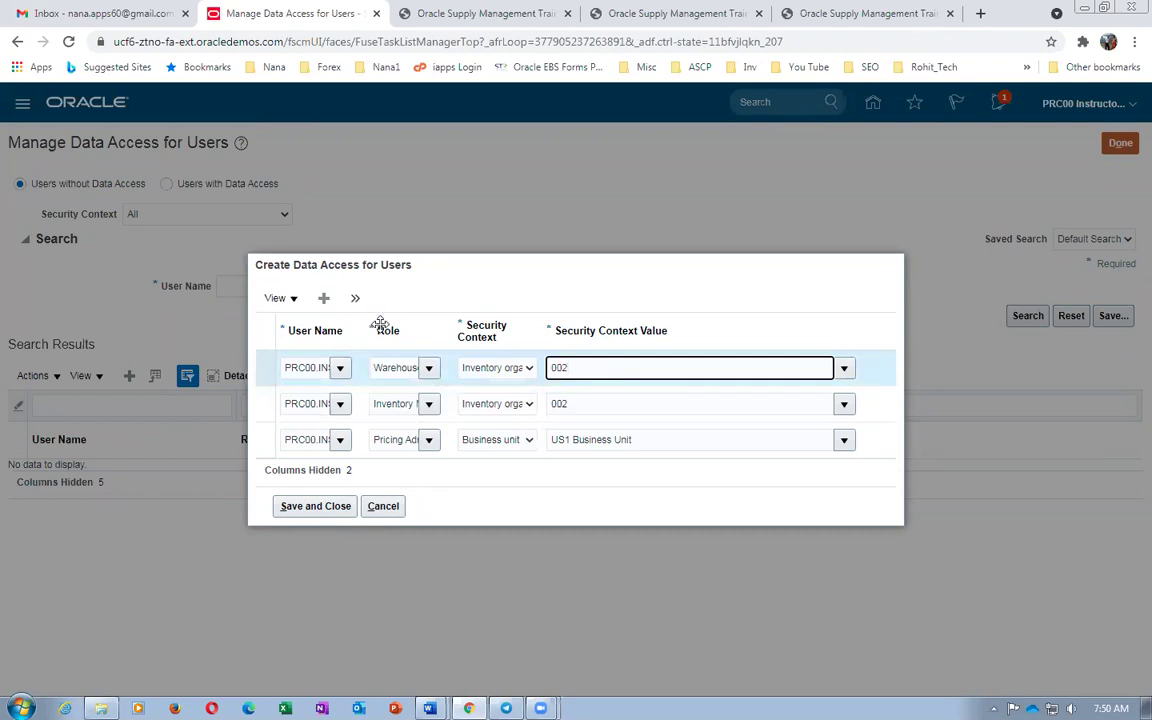
Add a Shipping Manager row for inventory organization 002 and save all data access entries
click(355, 298)
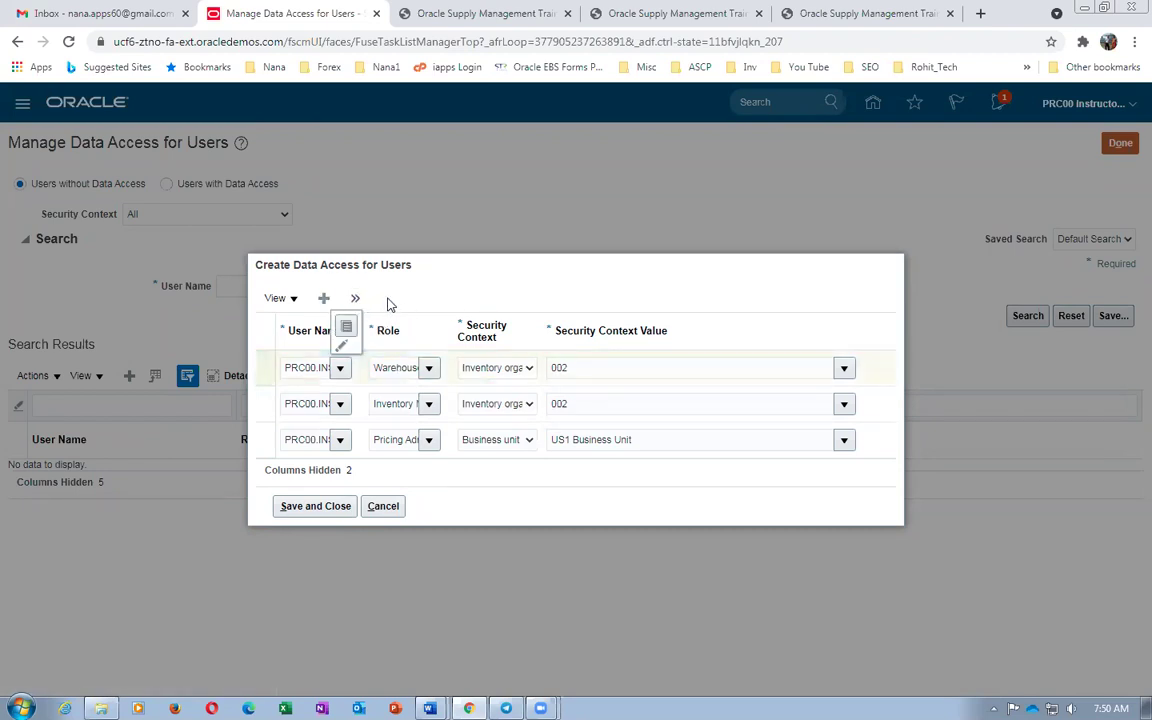
click(346, 326)
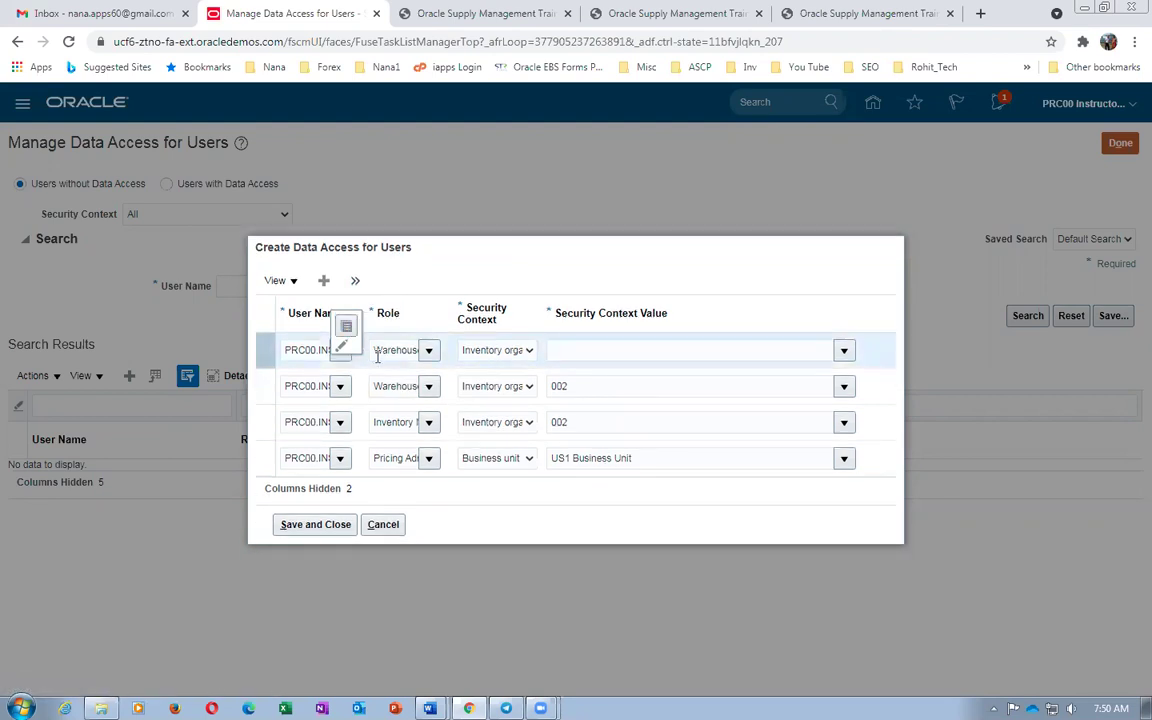
click(372, 350)
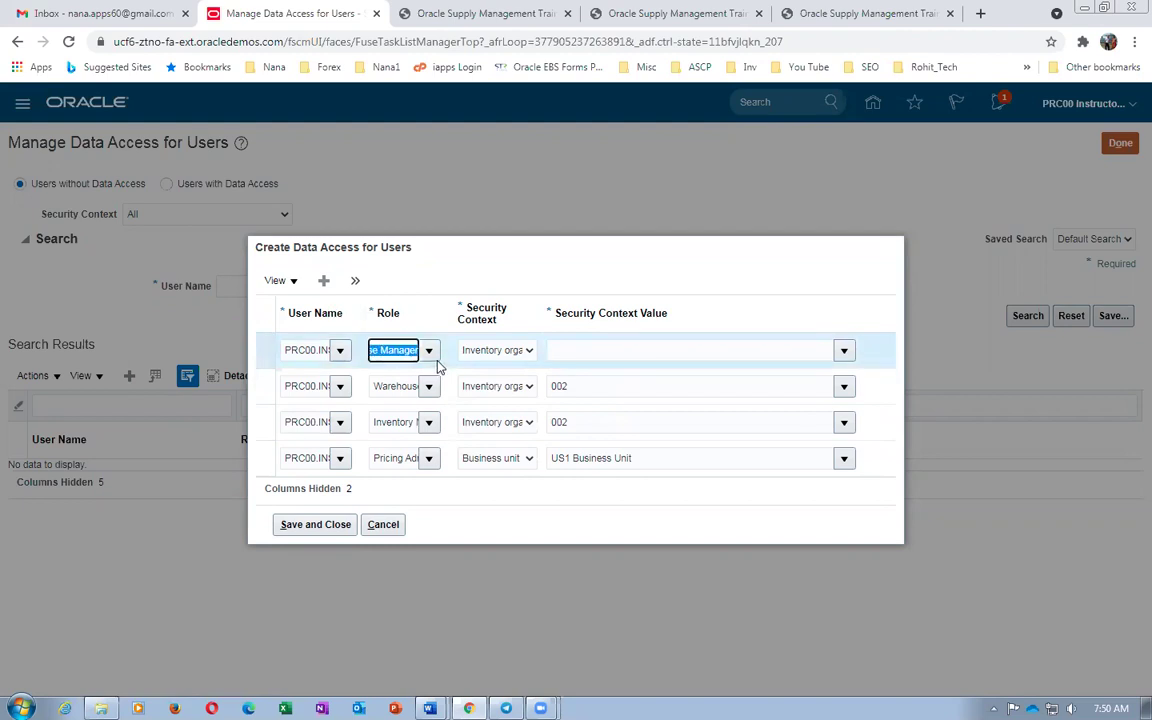
text(ship)
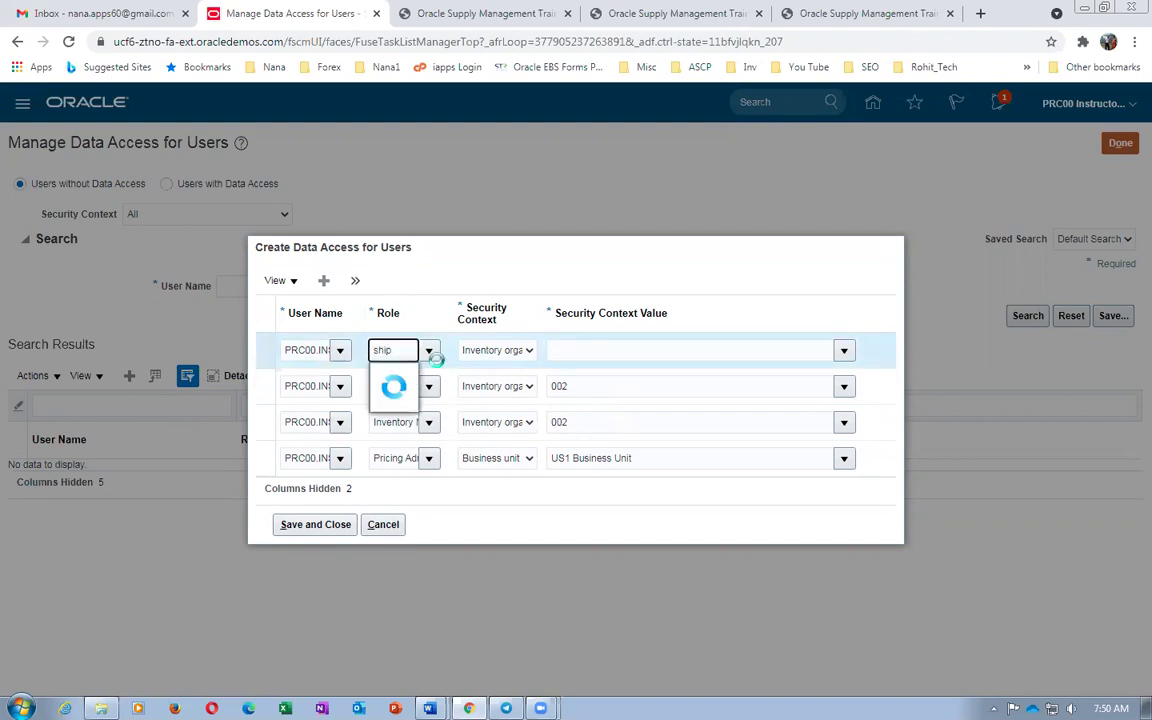
click(436, 372)
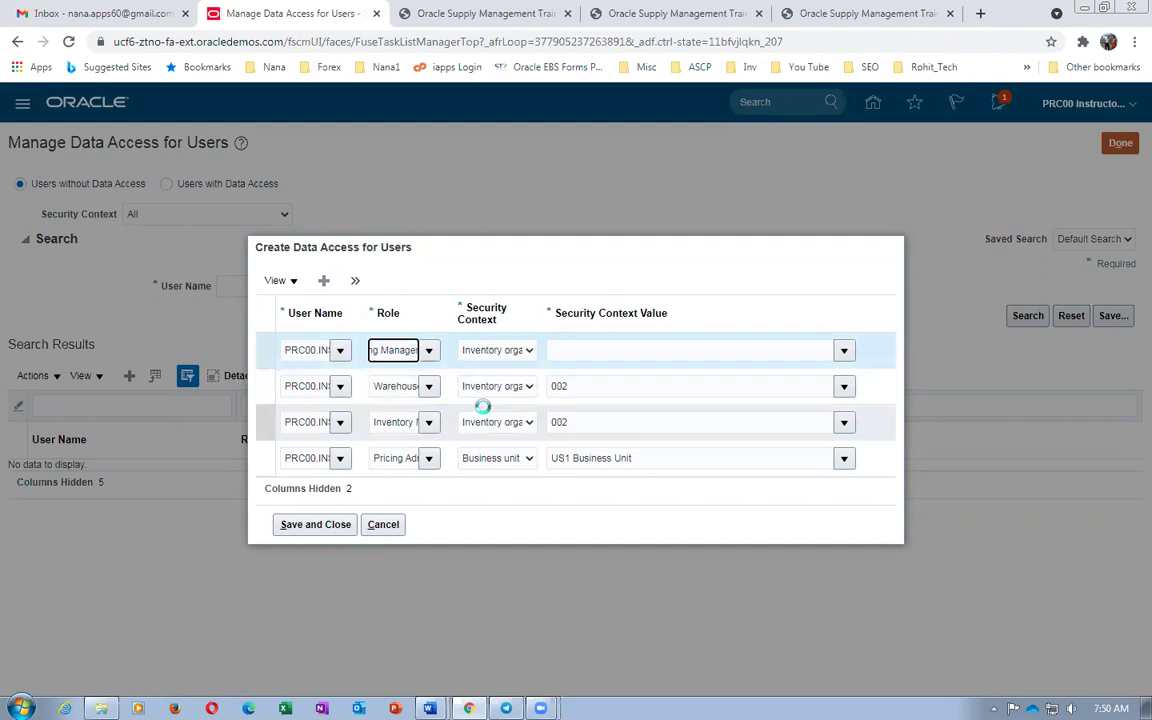
click(500, 352)
click(505, 380)
click(568, 350)
key(Tab)
click(316, 525)
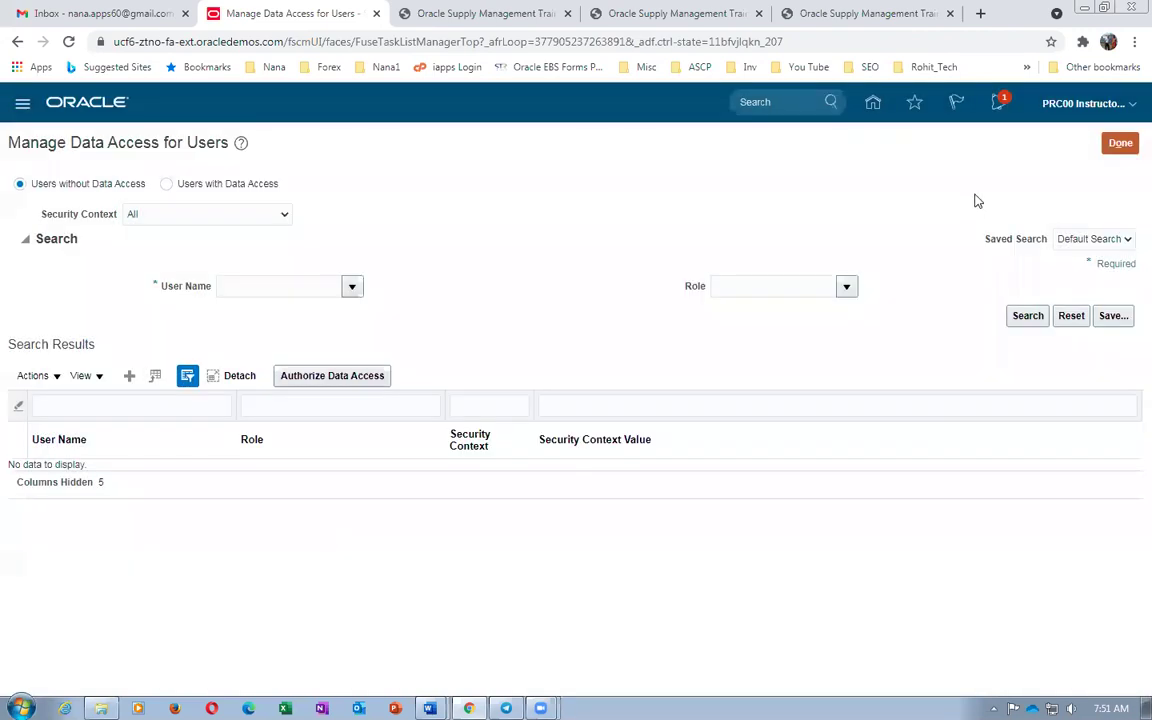
Finish the data access task and reopen Pricing Administration's task list
click(1118, 143)
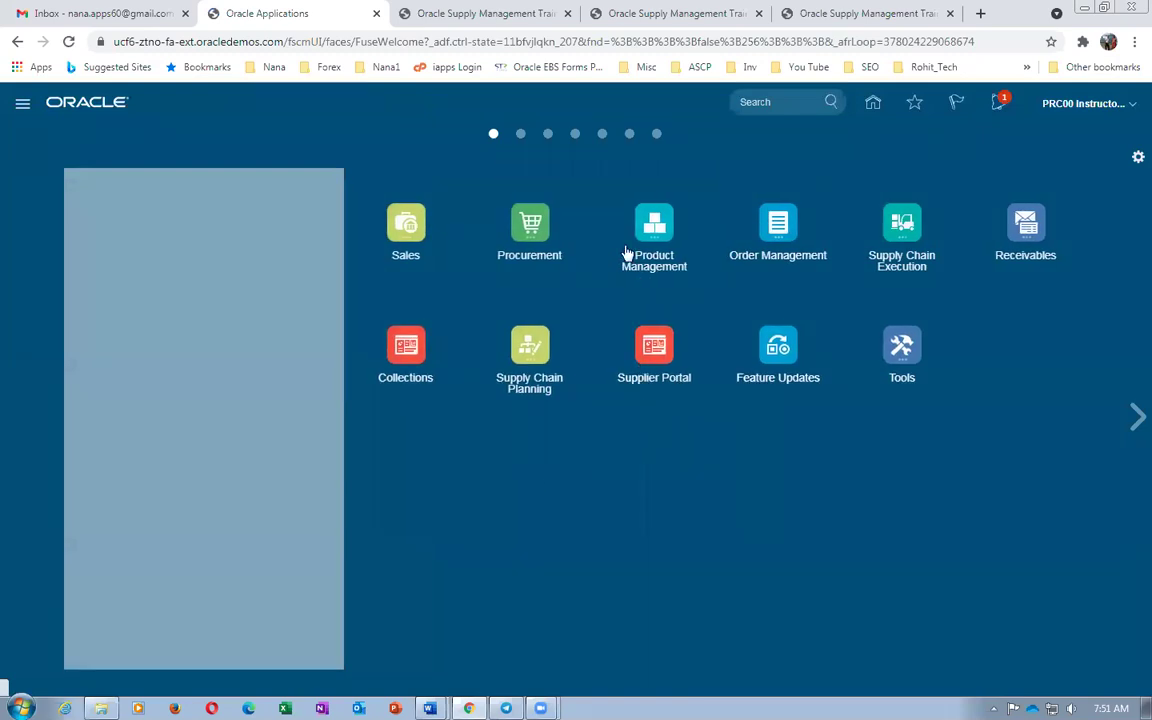
click(795, 240)
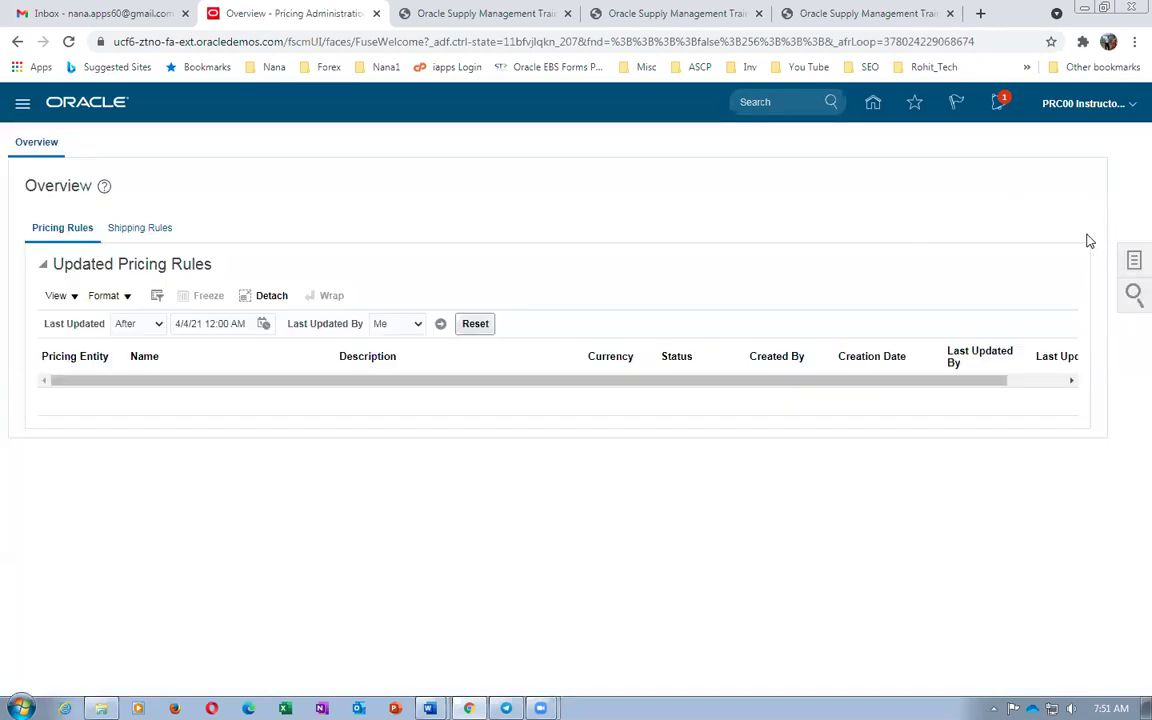
click(1131, 262)
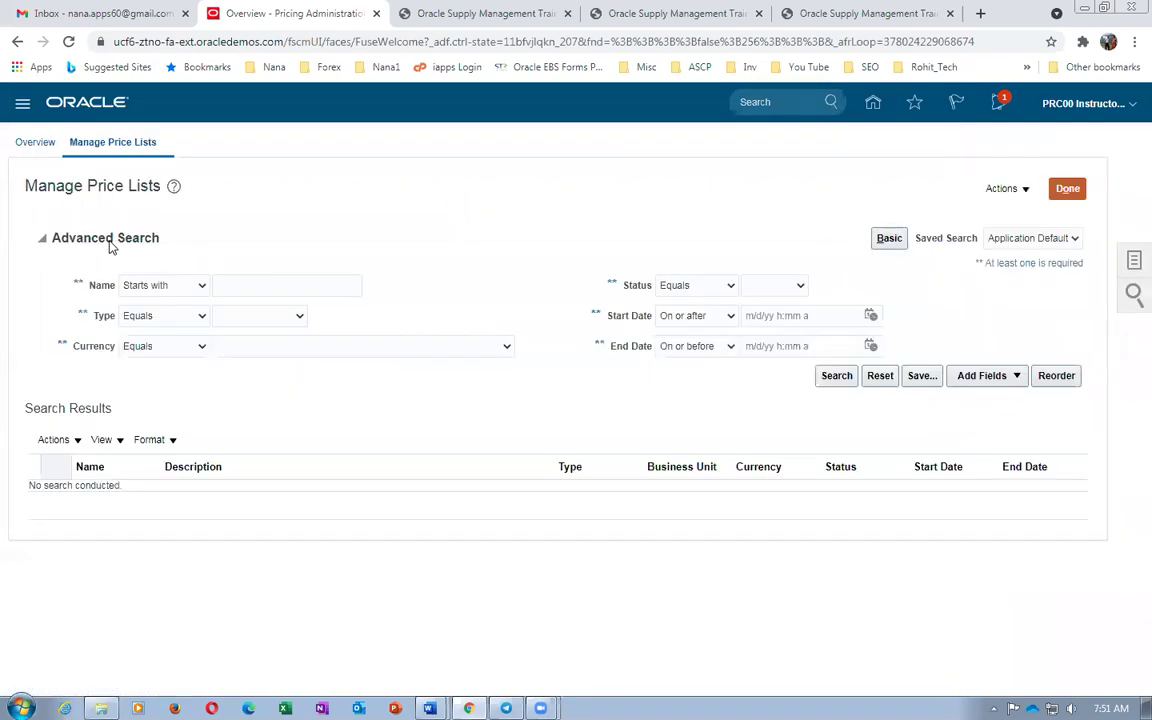
Search price lists with names starting with Corp, then return to the Overview
click(228, 287)
text(C)
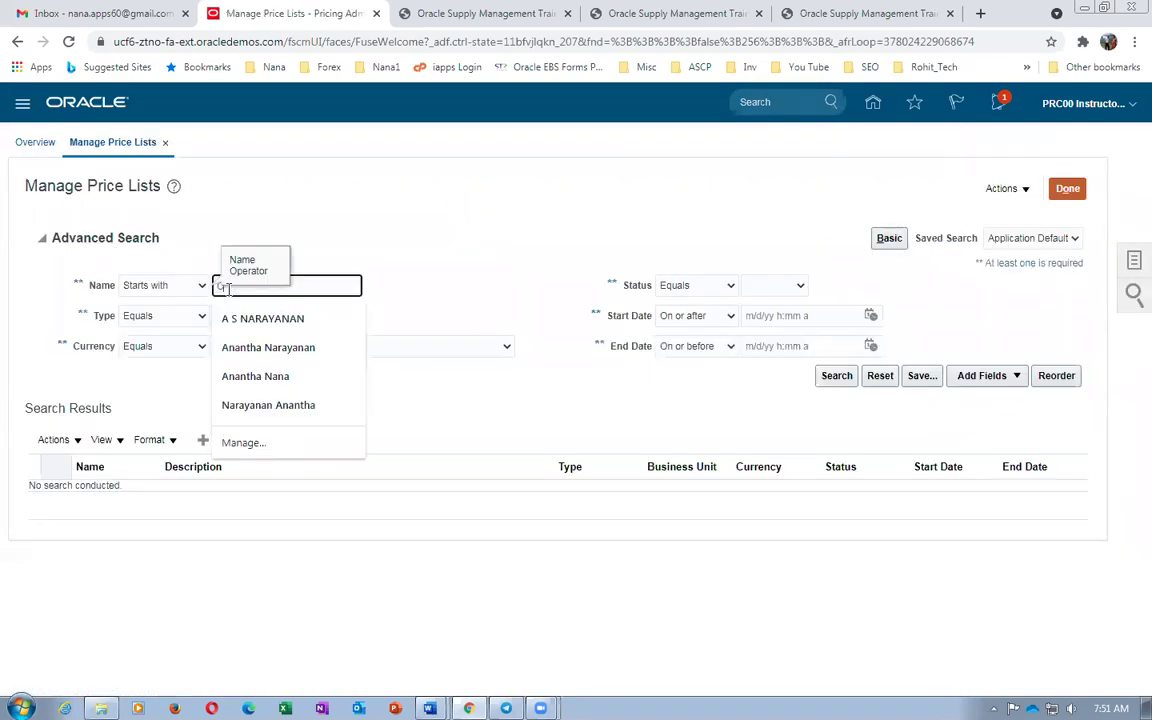
text(orp)
click(540, 288)
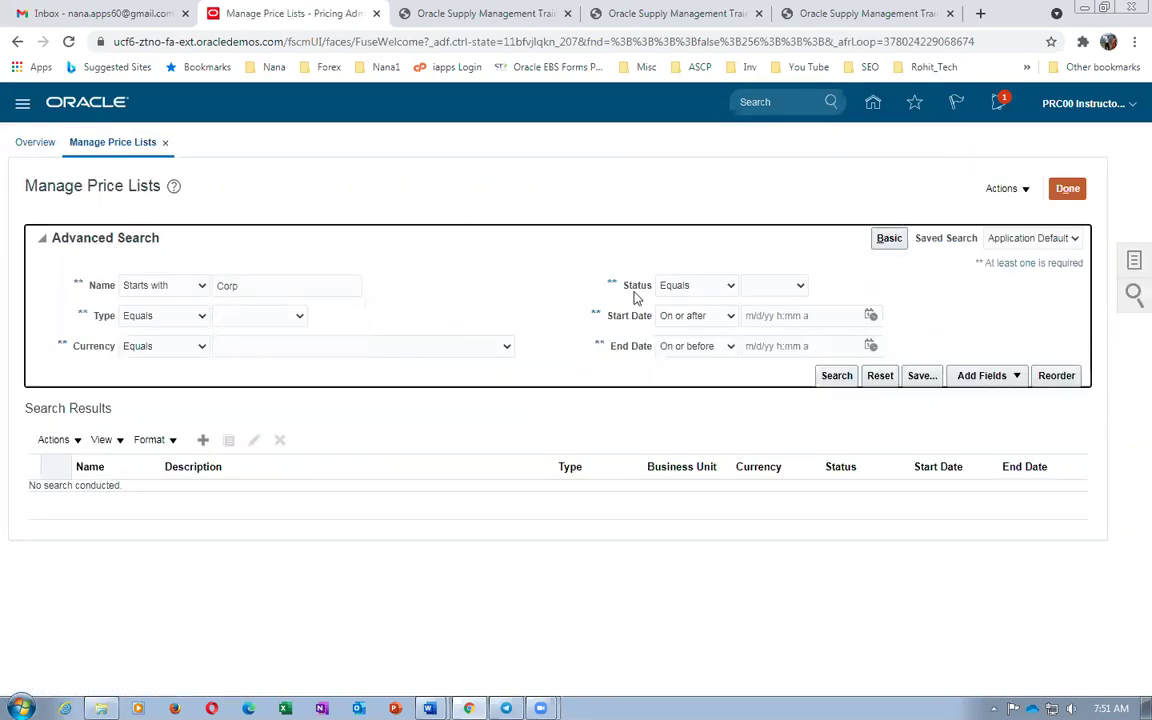
click(840, 377)
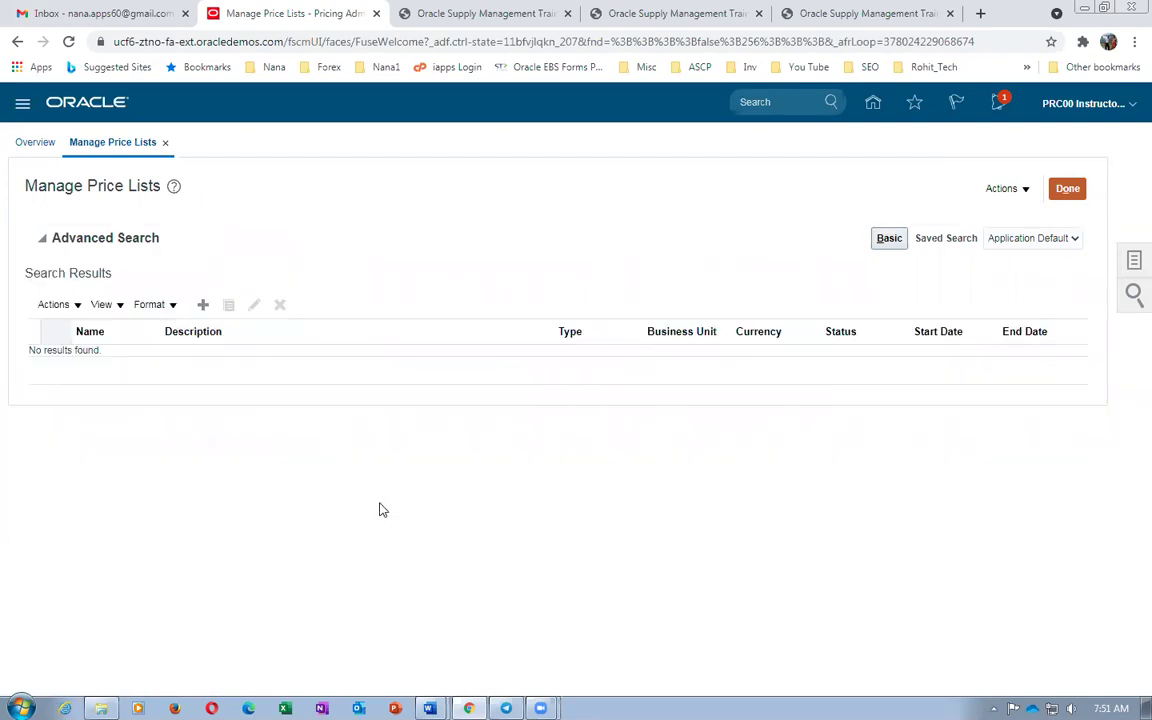
click(1067, 190)
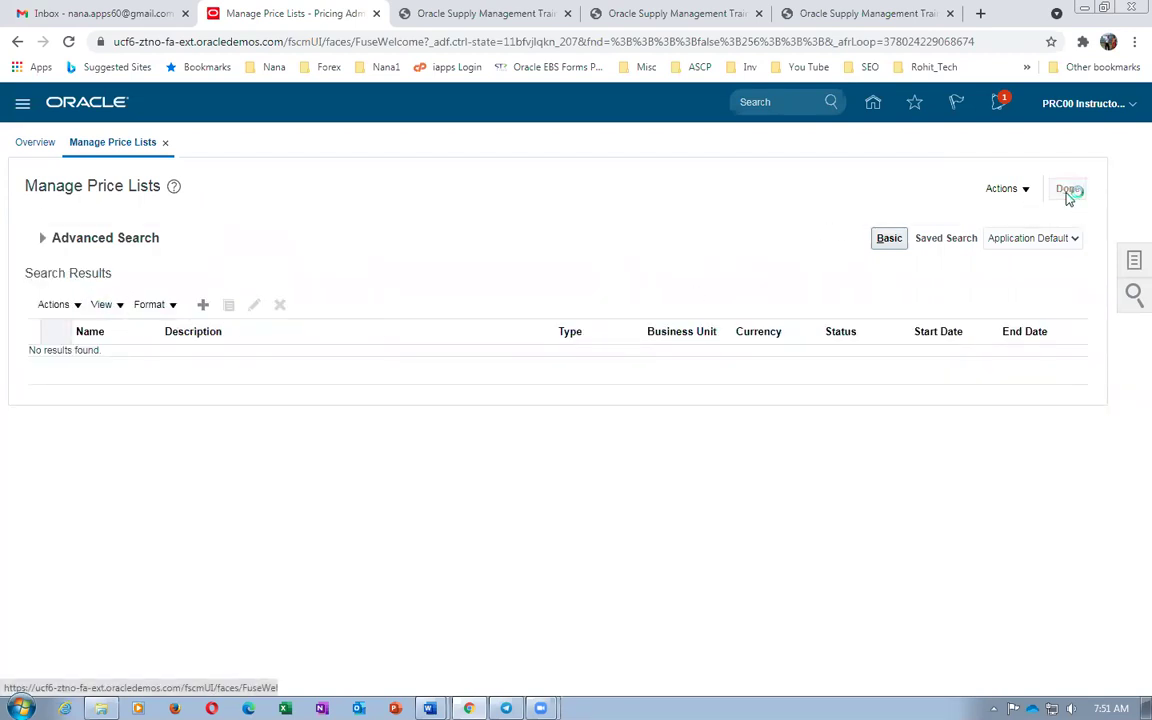
Sign out of Oracle Fusion and sign back in with the saved credentials
click(1093, 110)
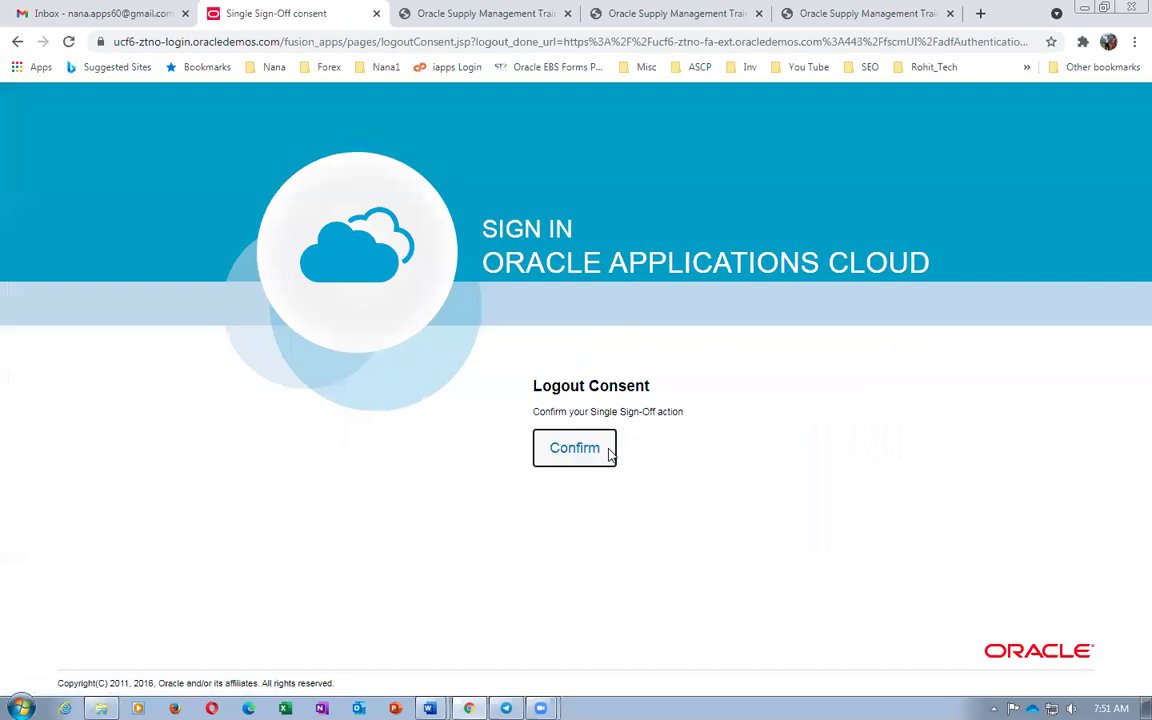
click(605, 450)
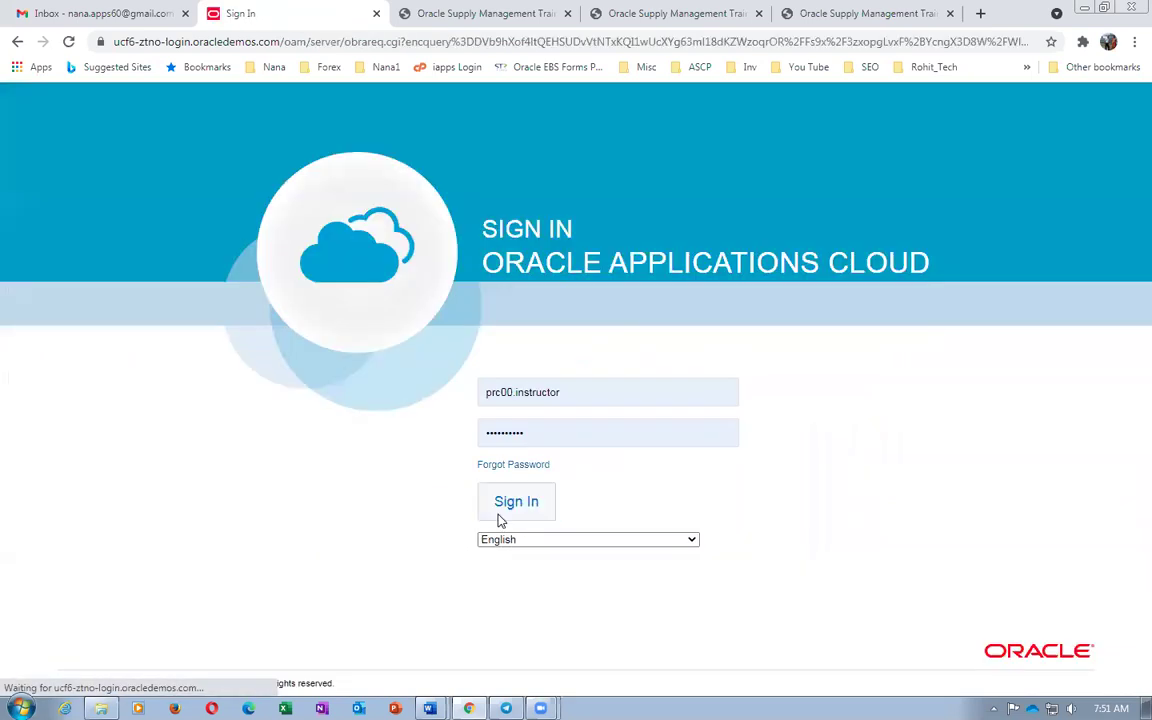
click(503, 516)
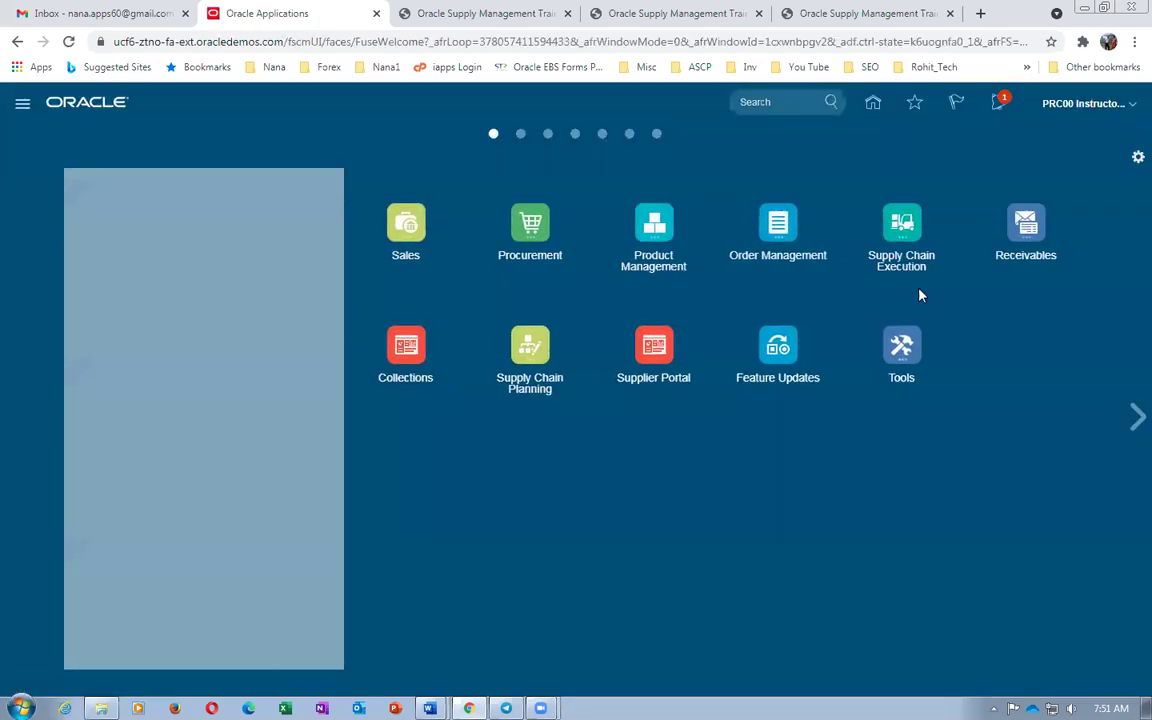
Open Manage Price Lists from Order Management's Pricing Administration tasks
click(771, 226)
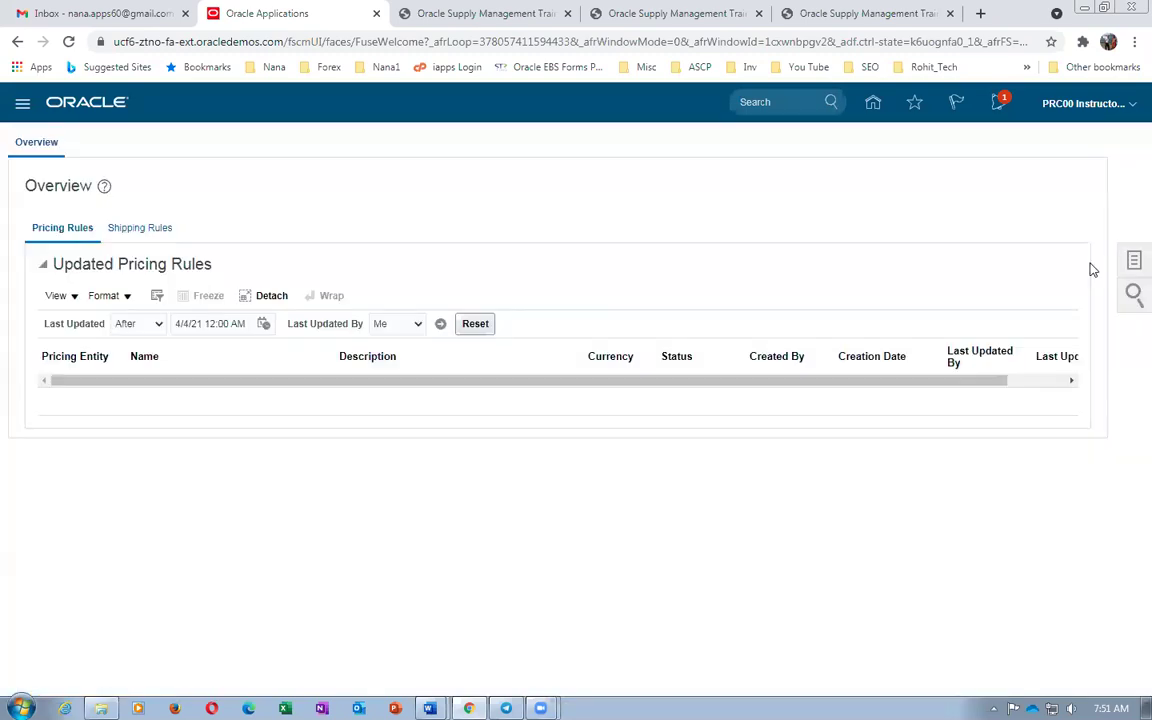
click(1133, 263)
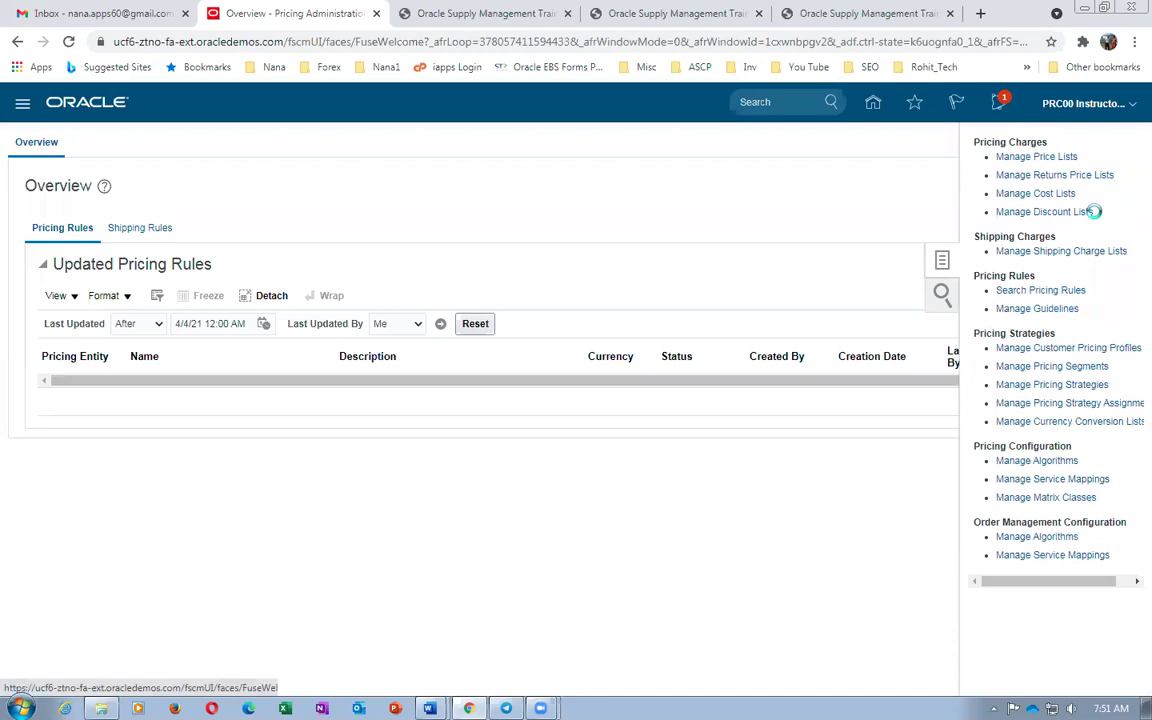
click(1040, 157)
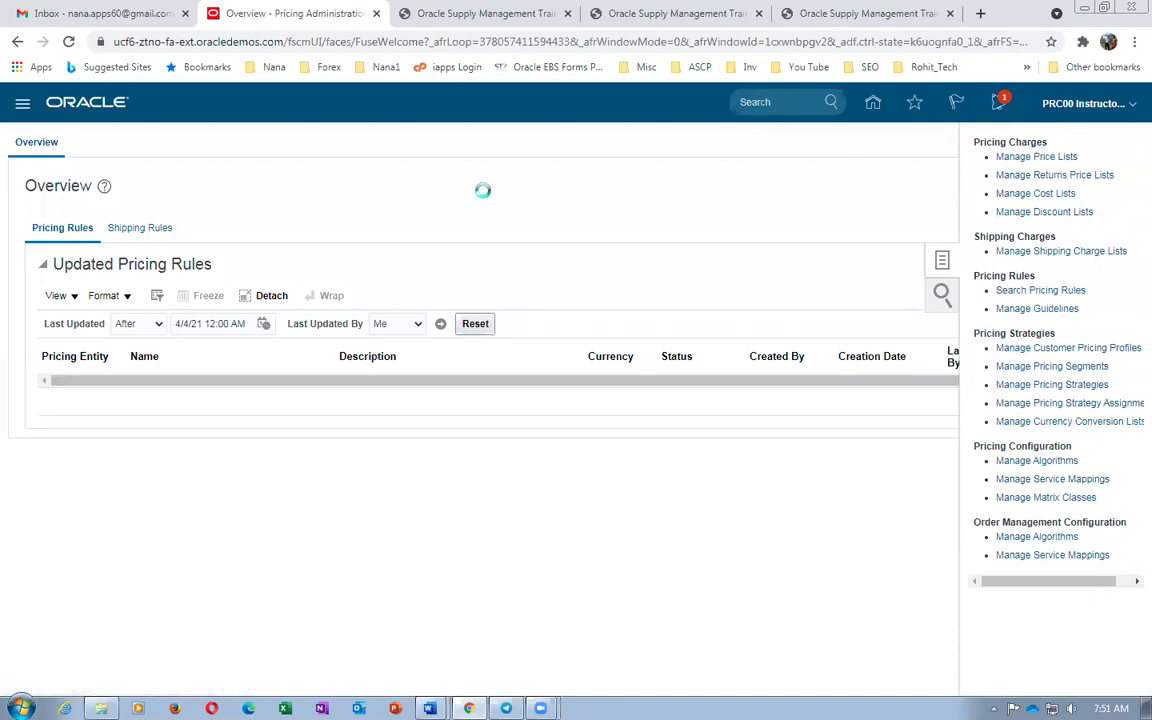
Search price lists named 'Cor' and open Corporate Segment Price List's All Items lines
click(241, 287)
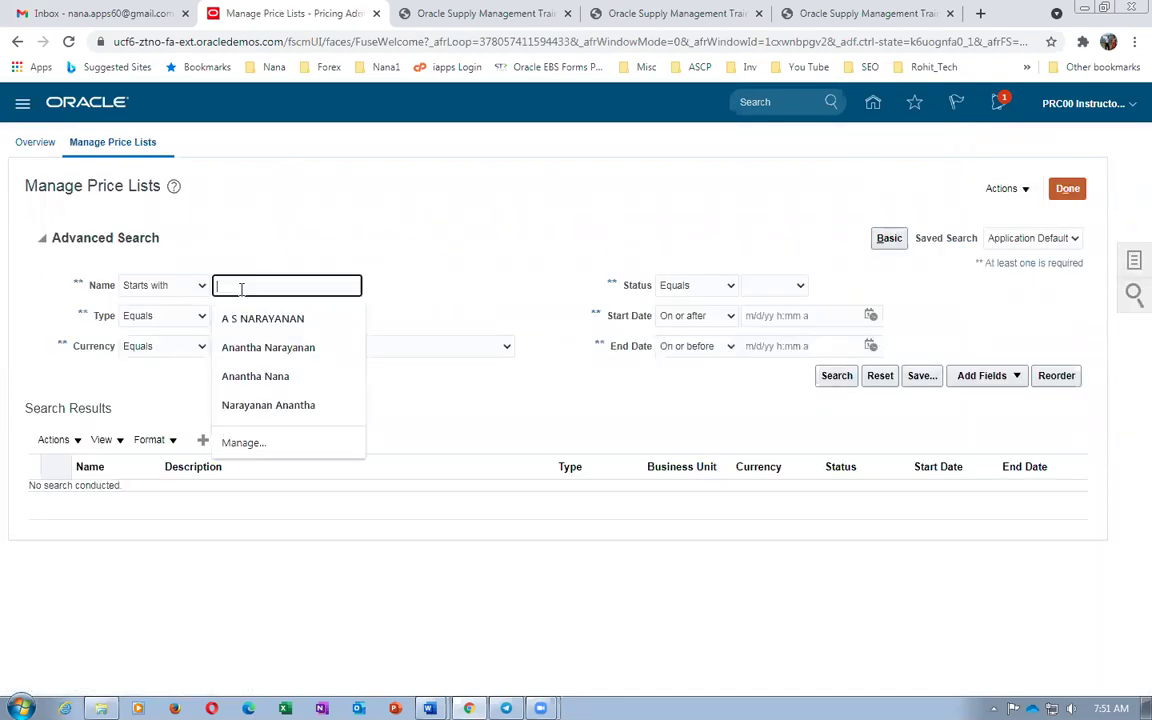
text(Corp)
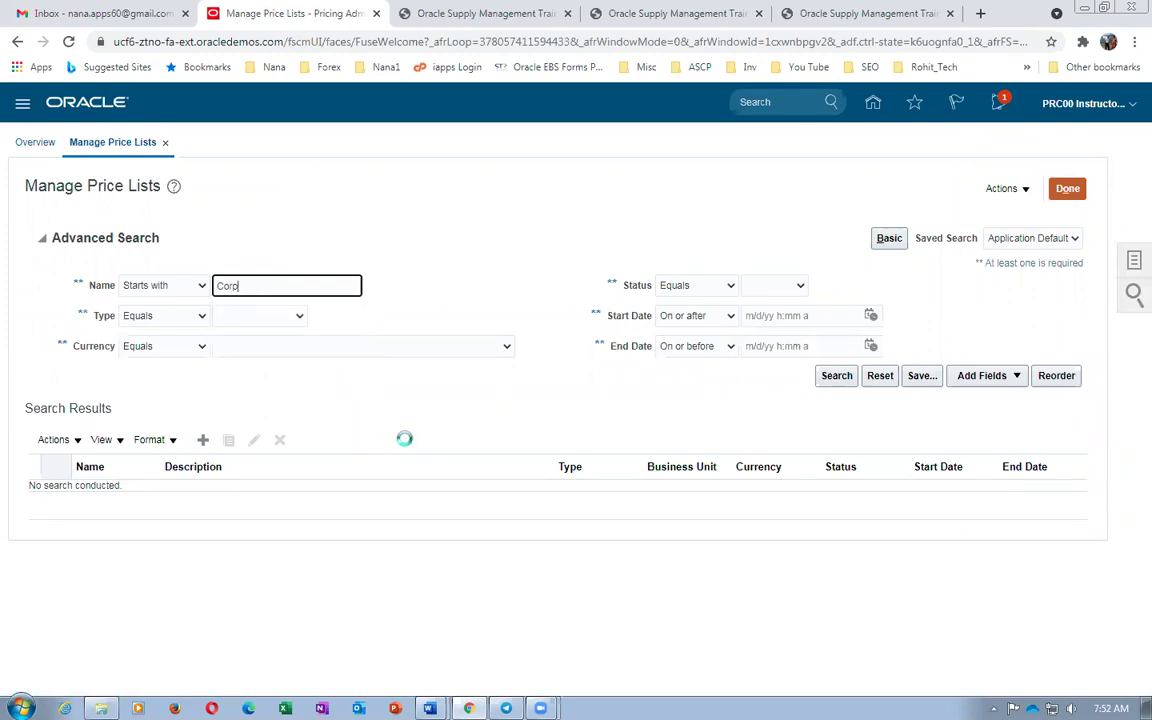
drag(160, 331, 215, 361)
click(143, 436)
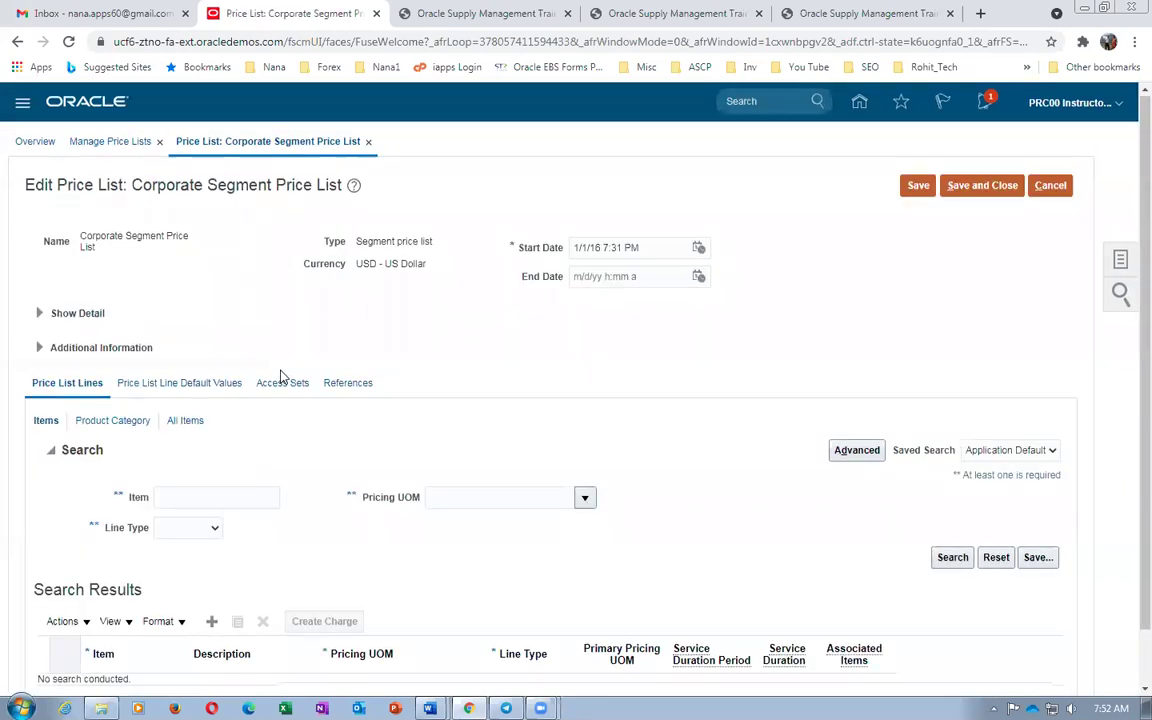
scroll(260, 340, down, 1)
click(186, 361)
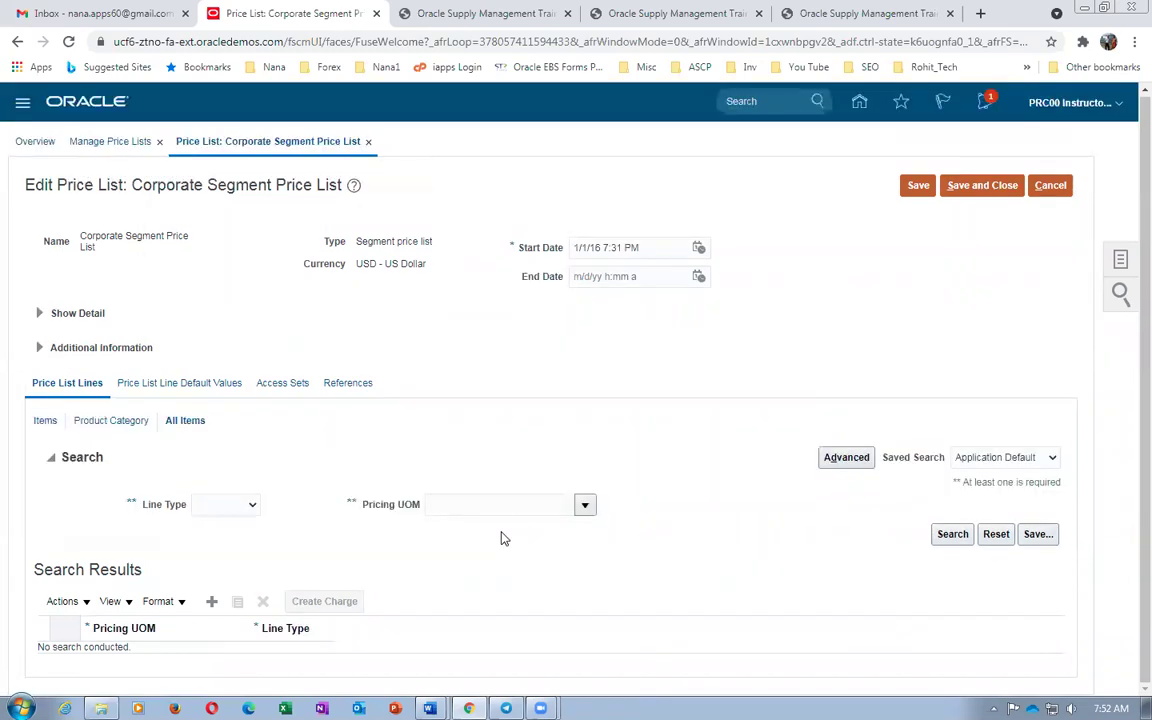
Add an All Items price line with pricing UOM Ea and line type Buy, then start its charge
click(499, 507)
text(Ea)
key(Return)
click(213, 606)
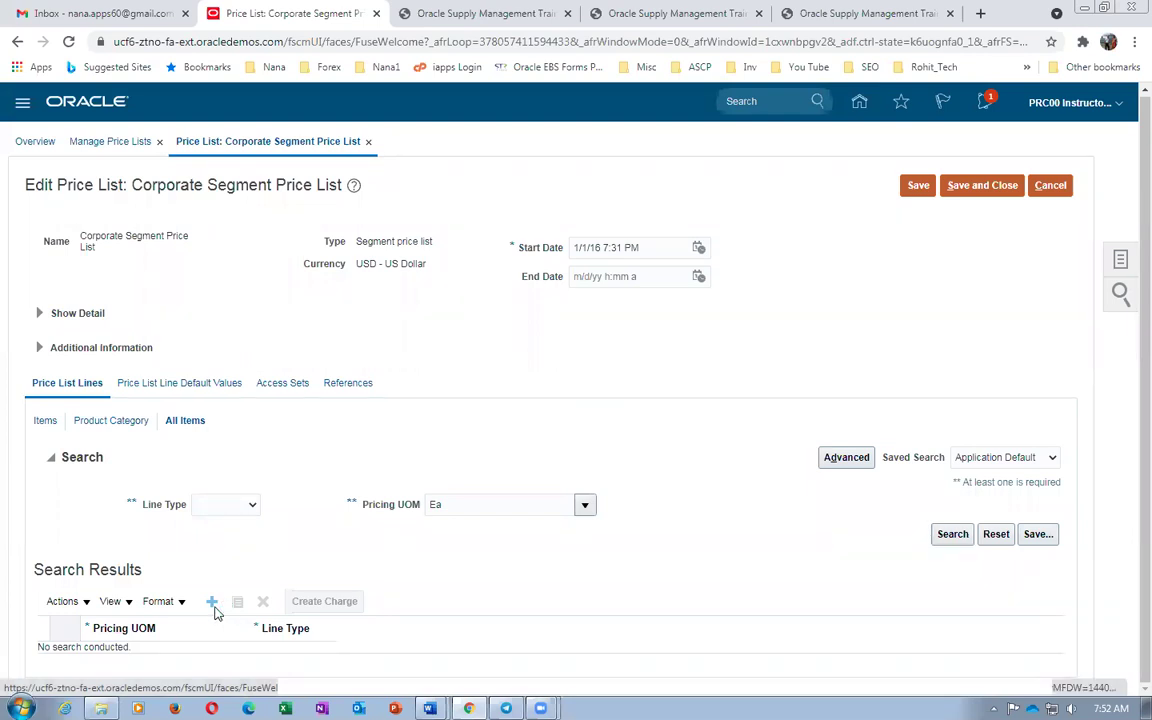
text(a)
key(Tab)
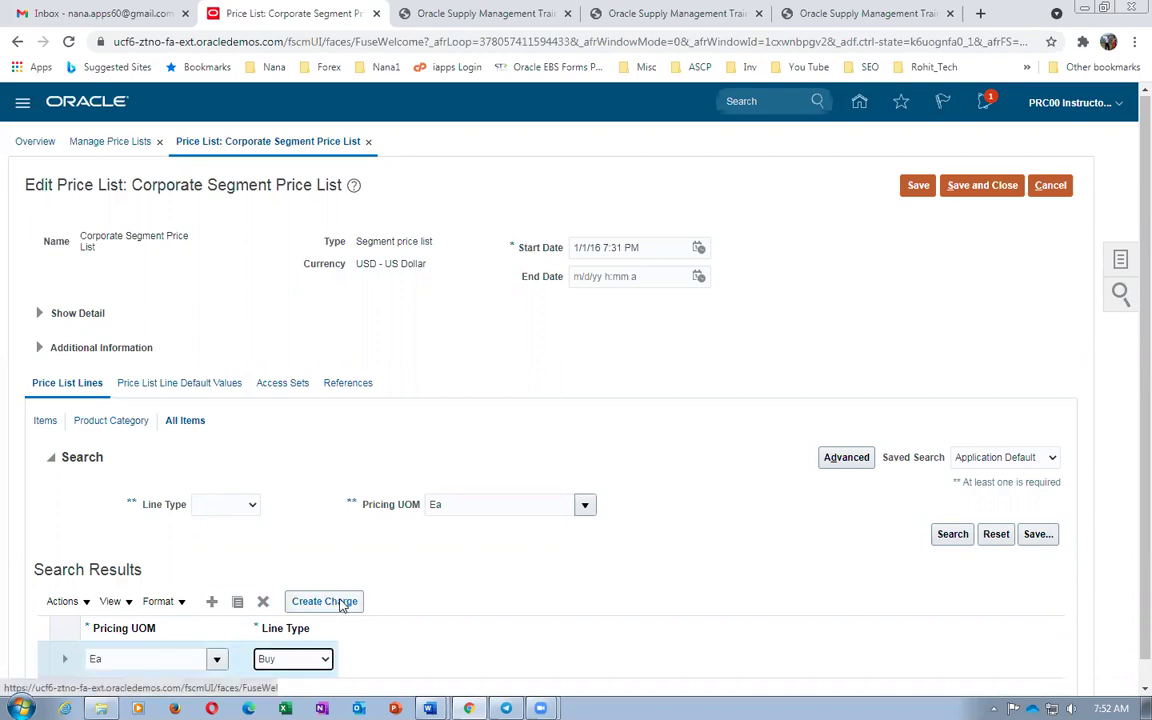
click(341, 603)
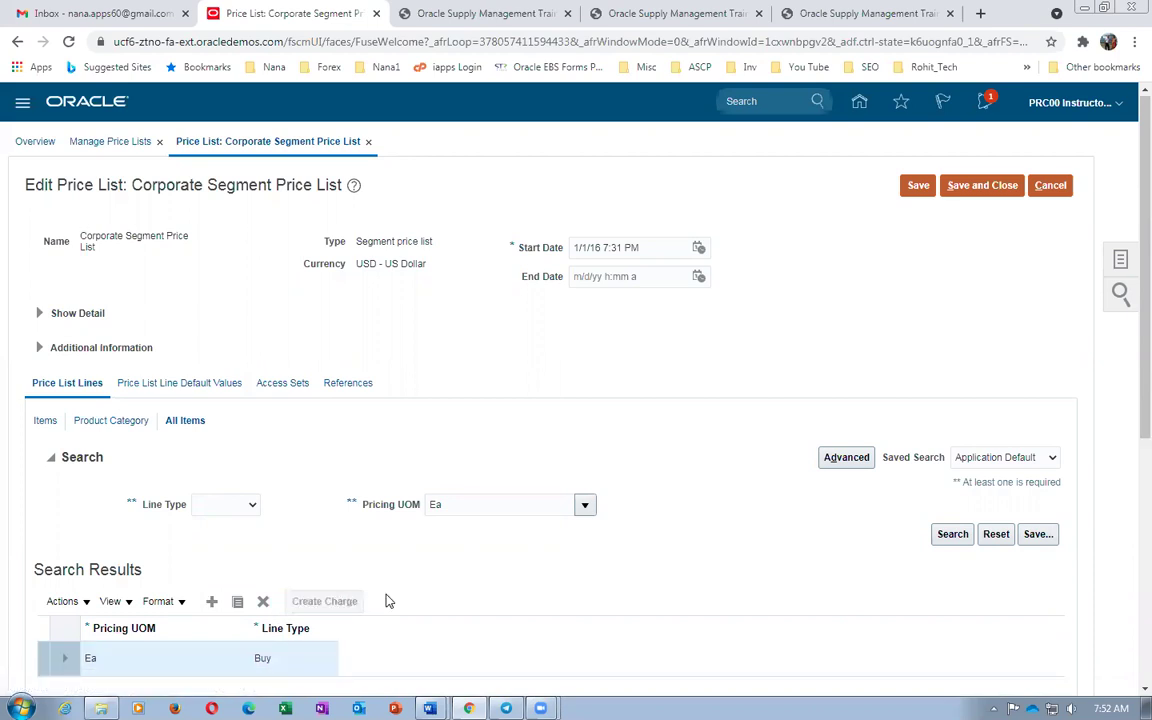
scroll(389, 601, down, 4)
Give the charge a 100 base price, allow manual adjustment, start 4/14/21 2:22 AM, and save
click(202, 521)
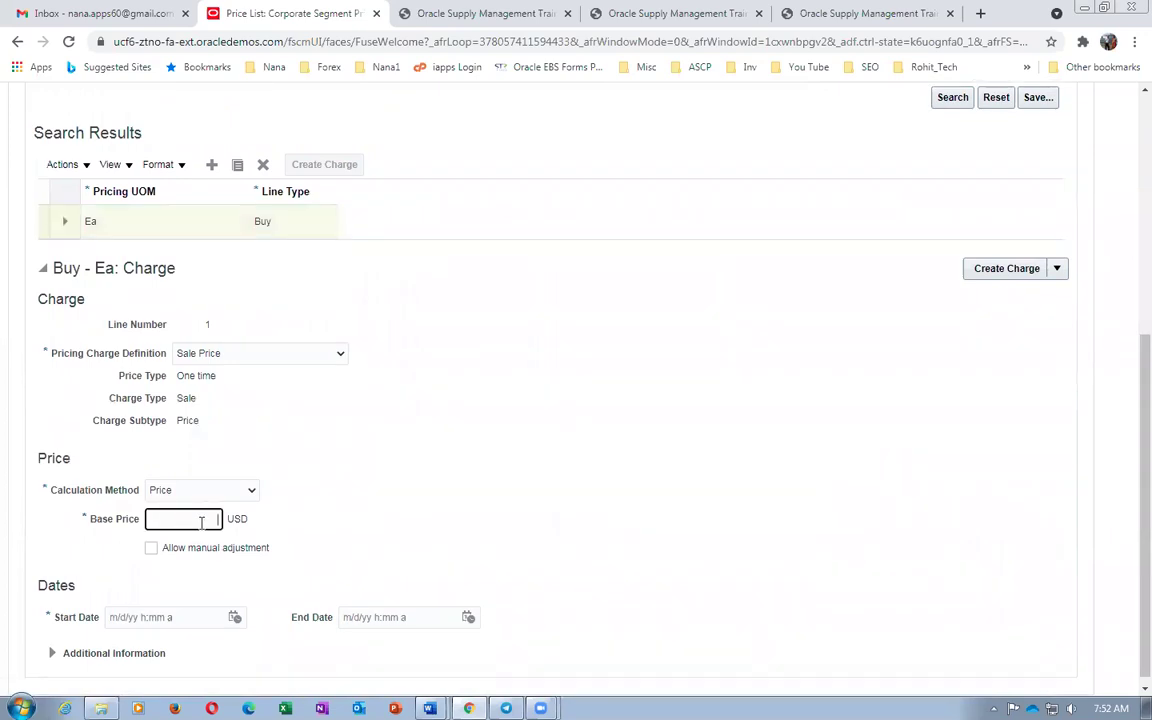
text(100)
click(151, 548)
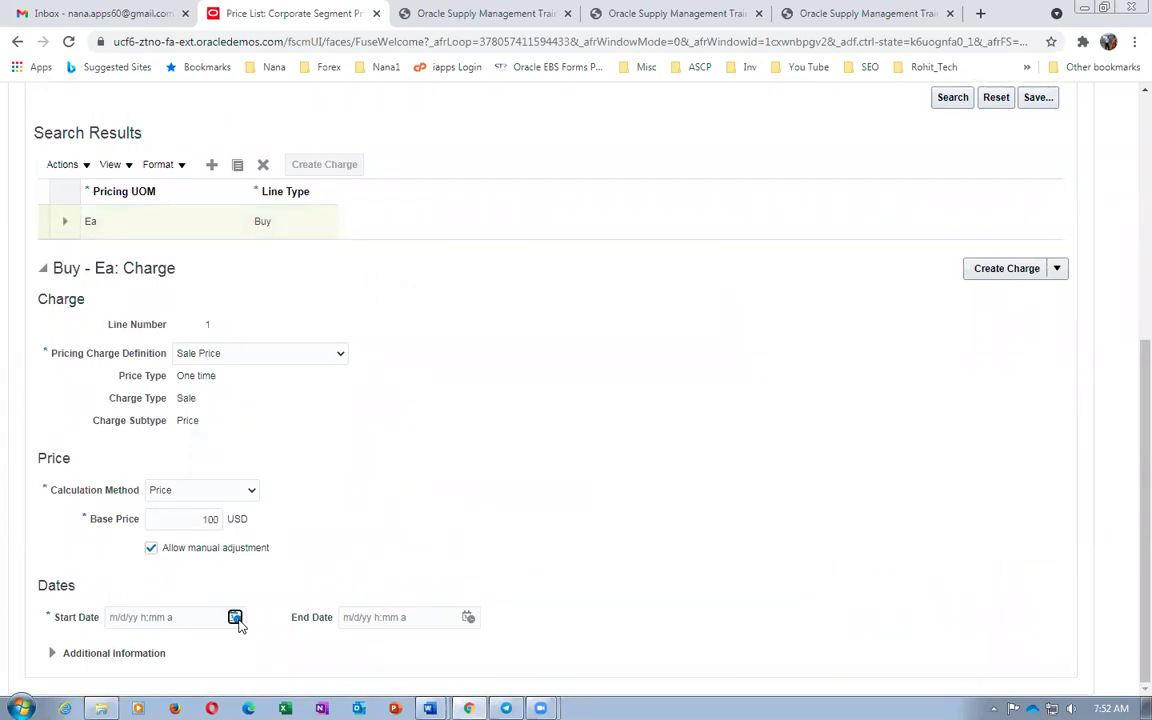
click(235, 618)
click(389, 586)
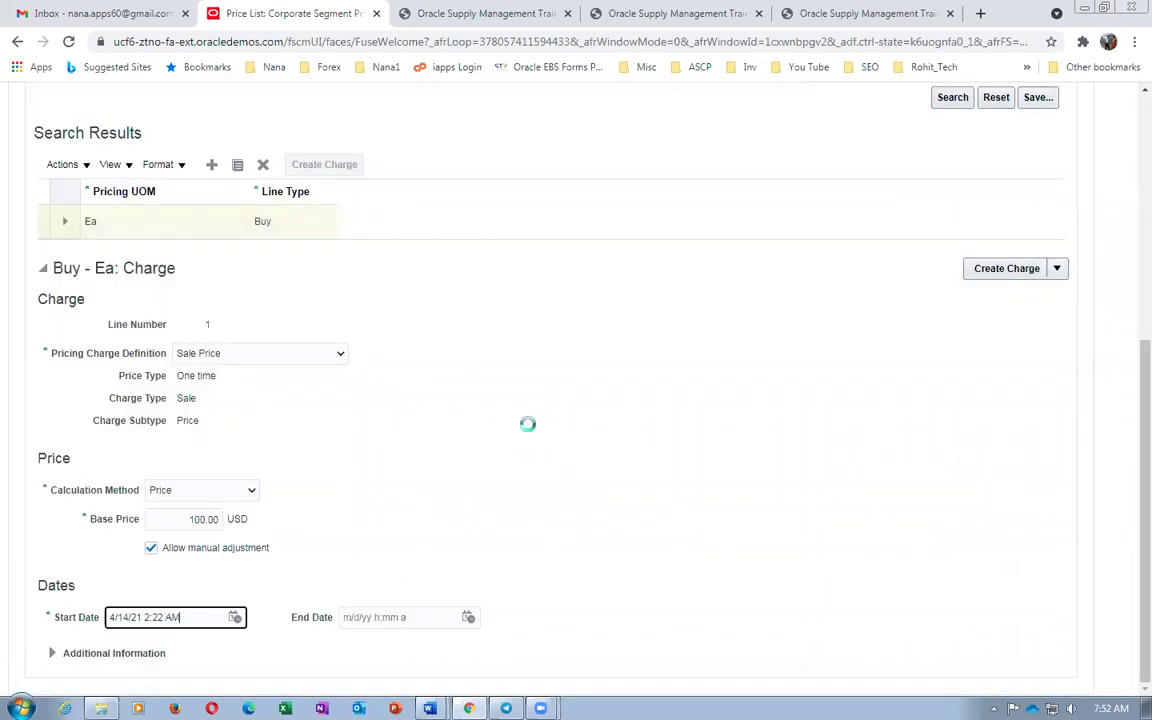
scroll(535, 449, up, 5)
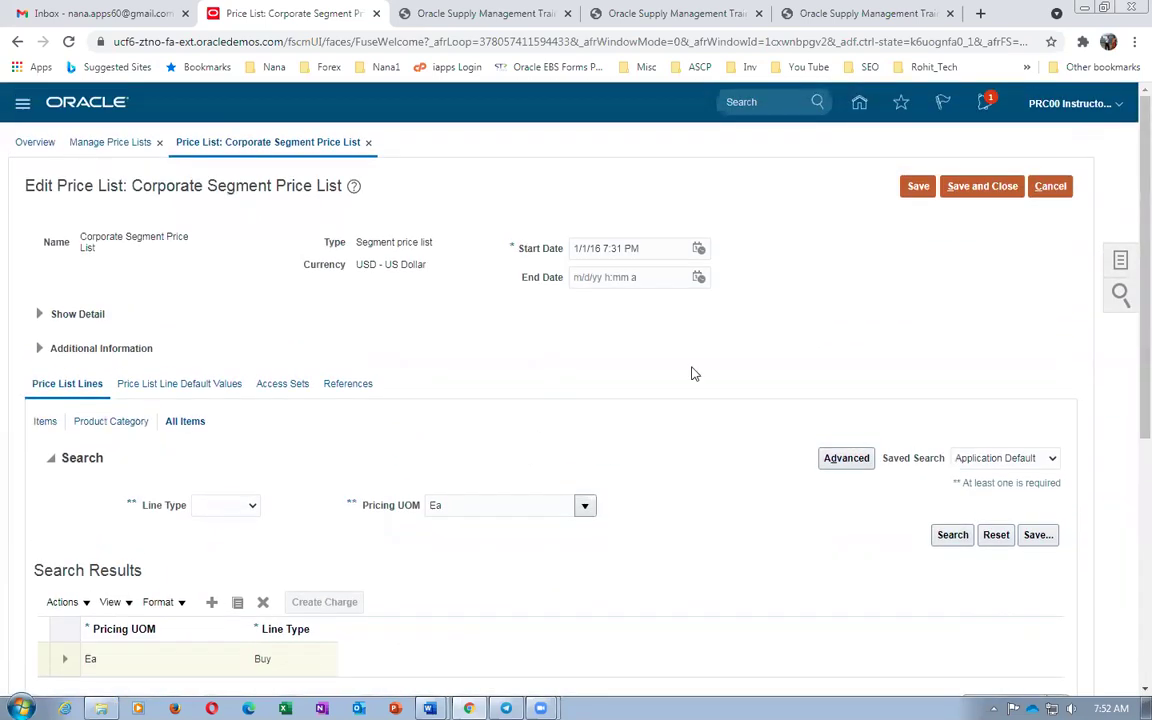
click(982, 186)
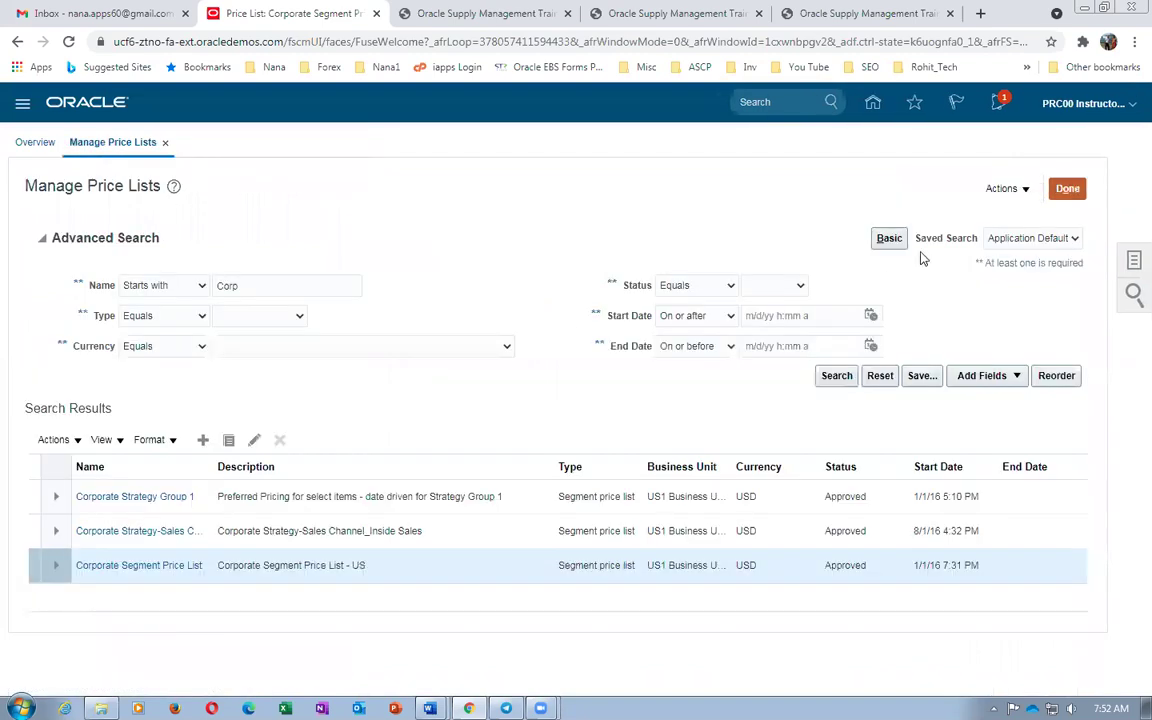
Review the Word work sheet's step 4 (price of 100) and step 5 (data access for 001 and 002)
key(alt+Tab)
scroll(556, 596, down, 10)
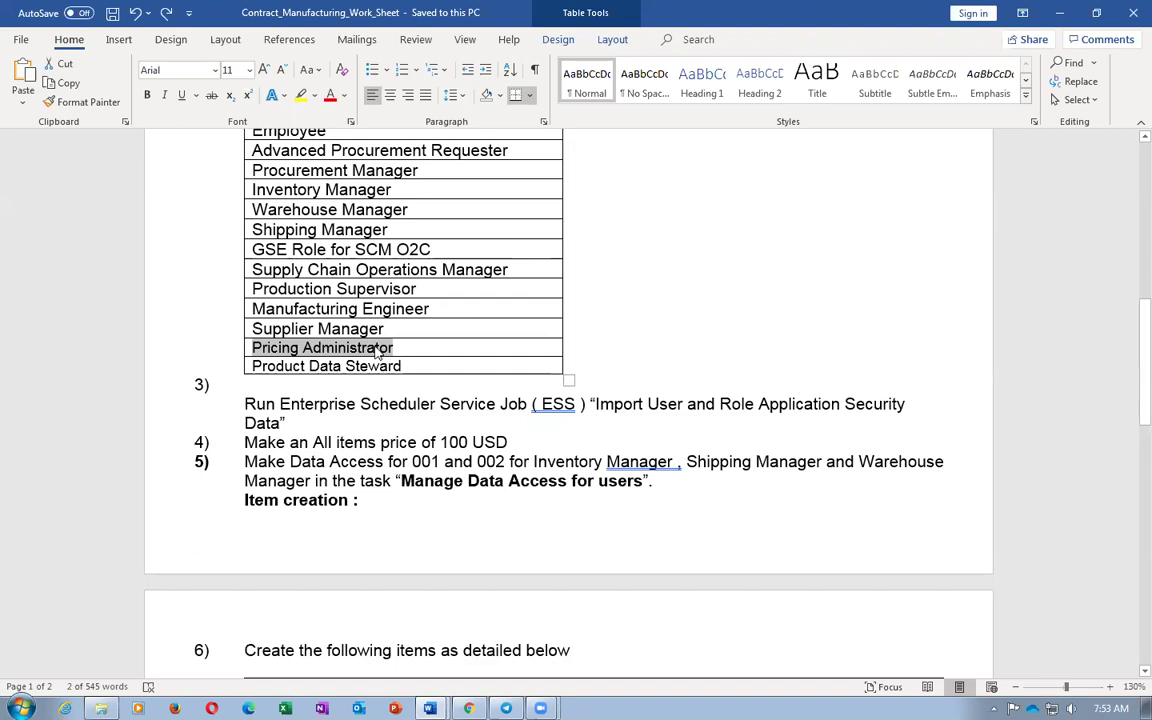
drag(384, 442, 468, 442)
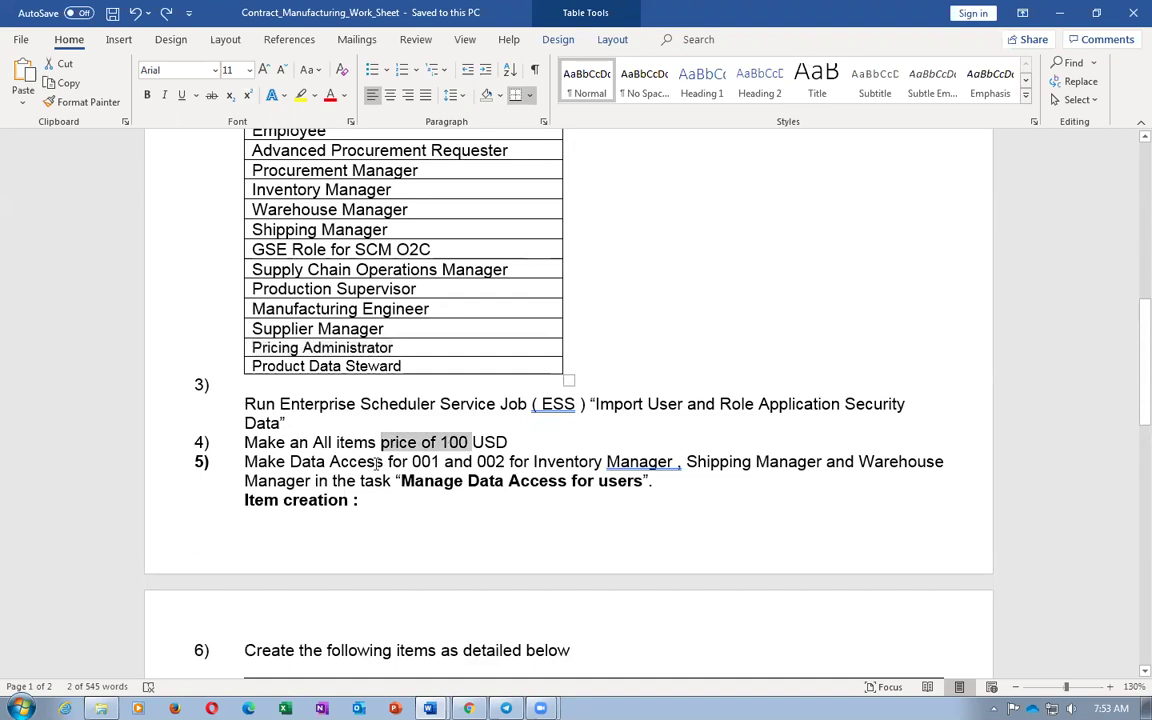
click(356, 461)
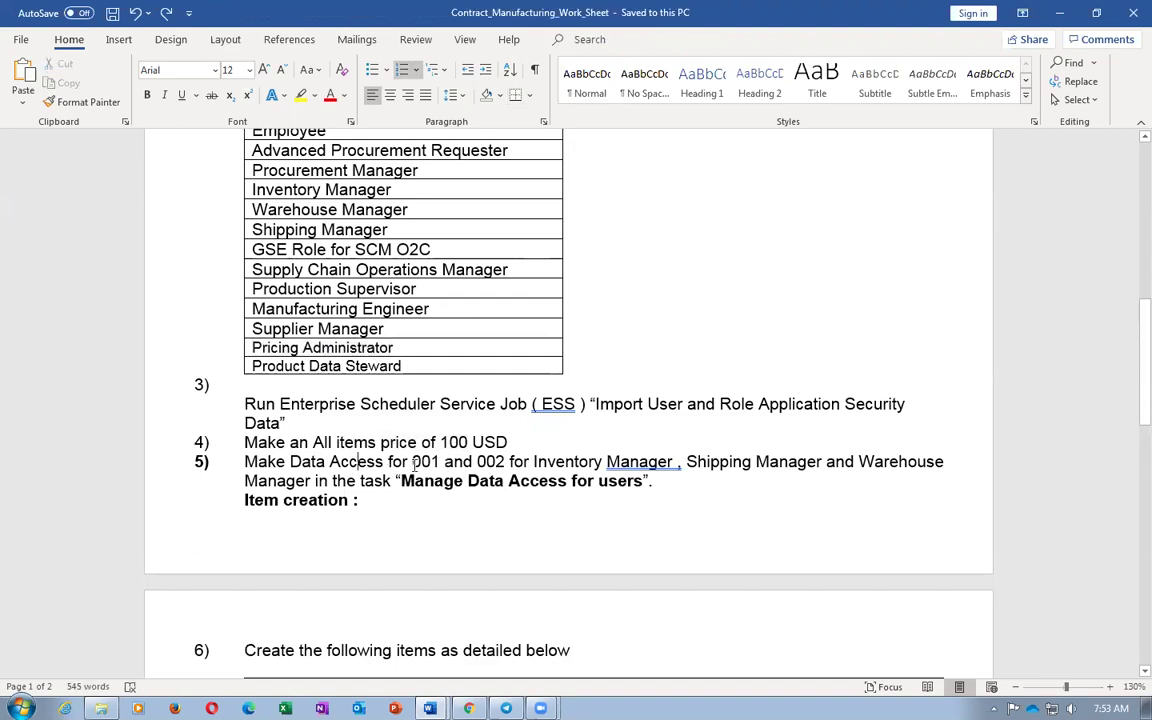
drag(405, 462, 447, 466)
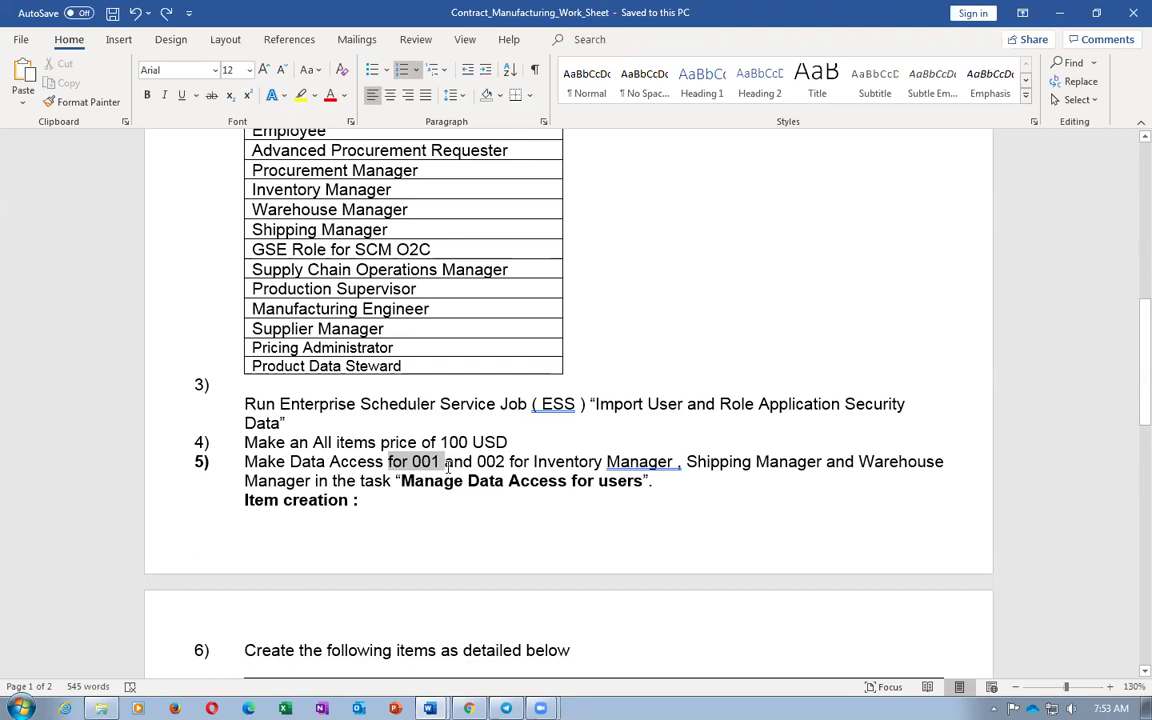
drag(447, 466, 447, 467)
drag(461, 463, 494, 464)
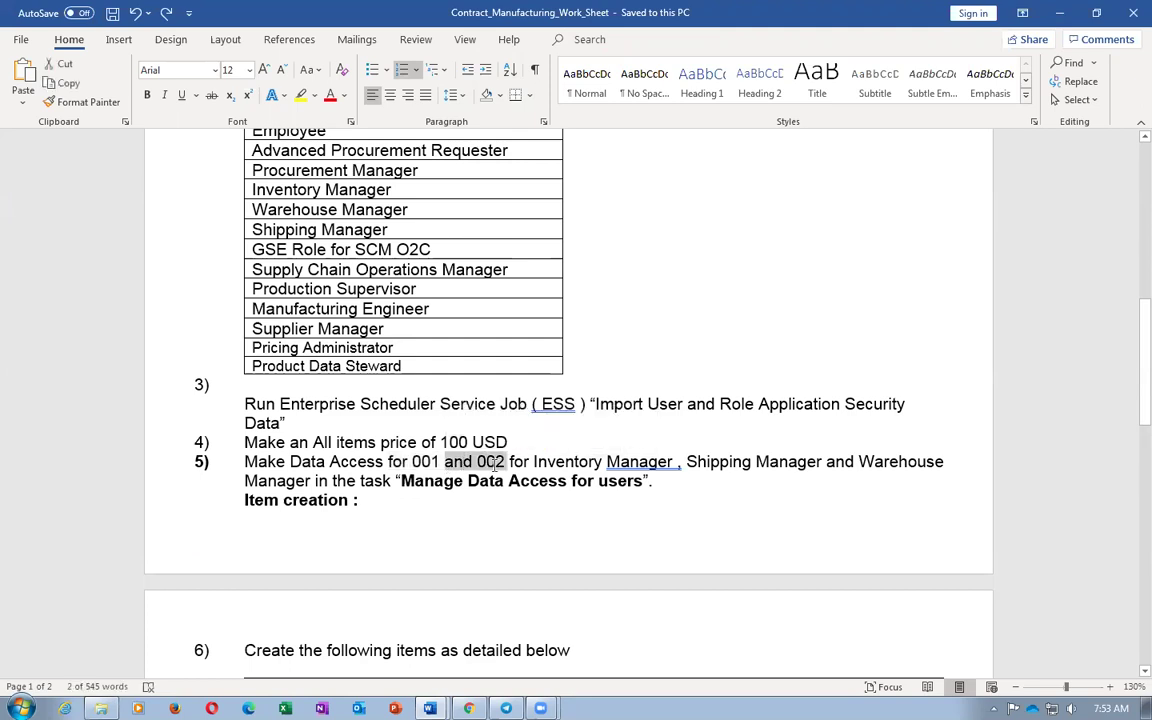
click(750, 462)
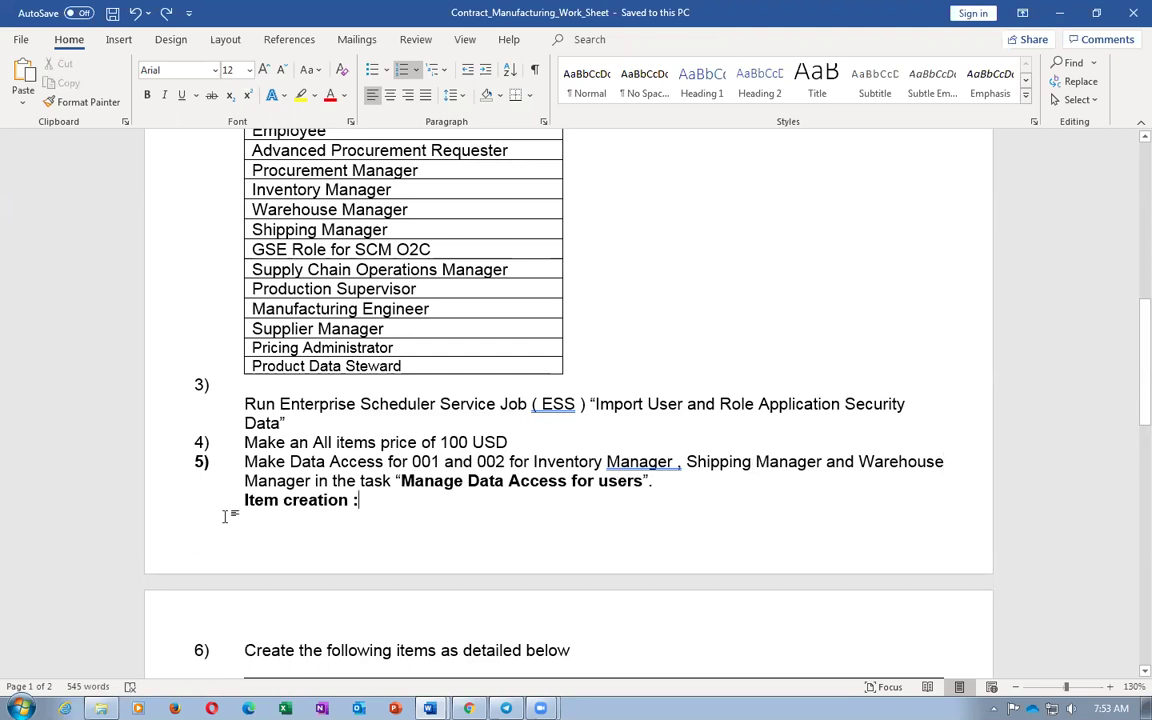
key(Down)
key(Down)
click(303, 481)
Scroll to step 6's items table and select the first item name, b01_DELL_Motherboard
scroll(328, 506, down, 3)
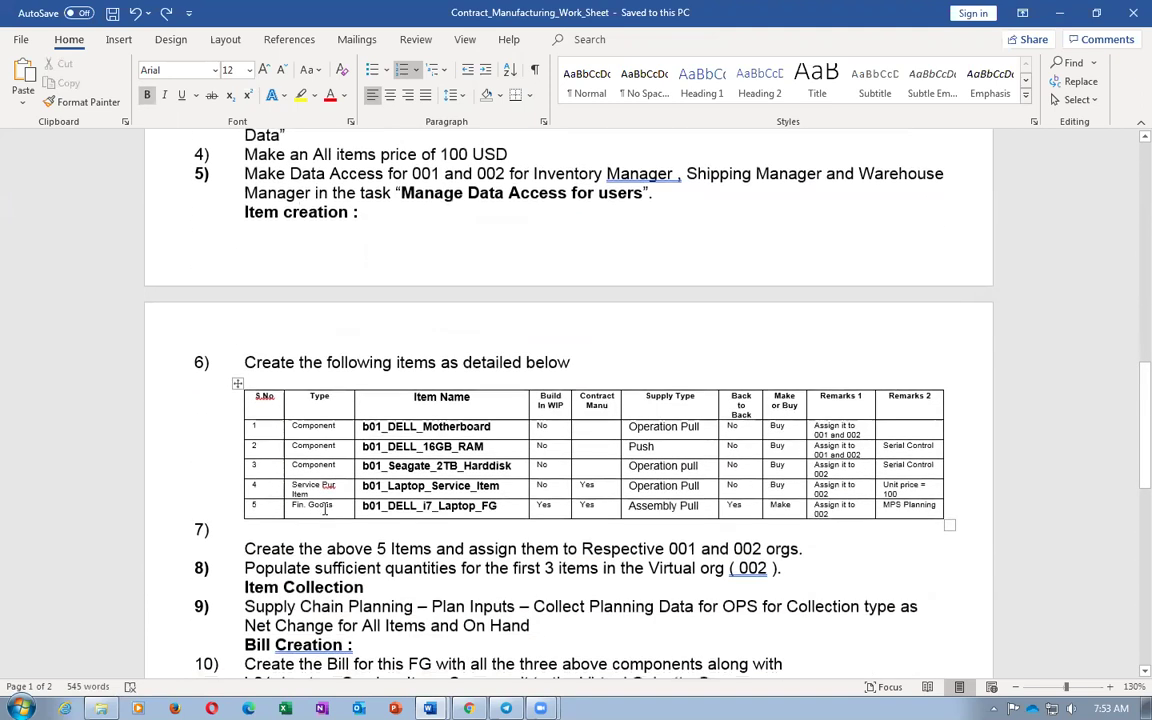
scroll(303, 496, down, 2)
ctrl+scroll(303, 496, up, 4)
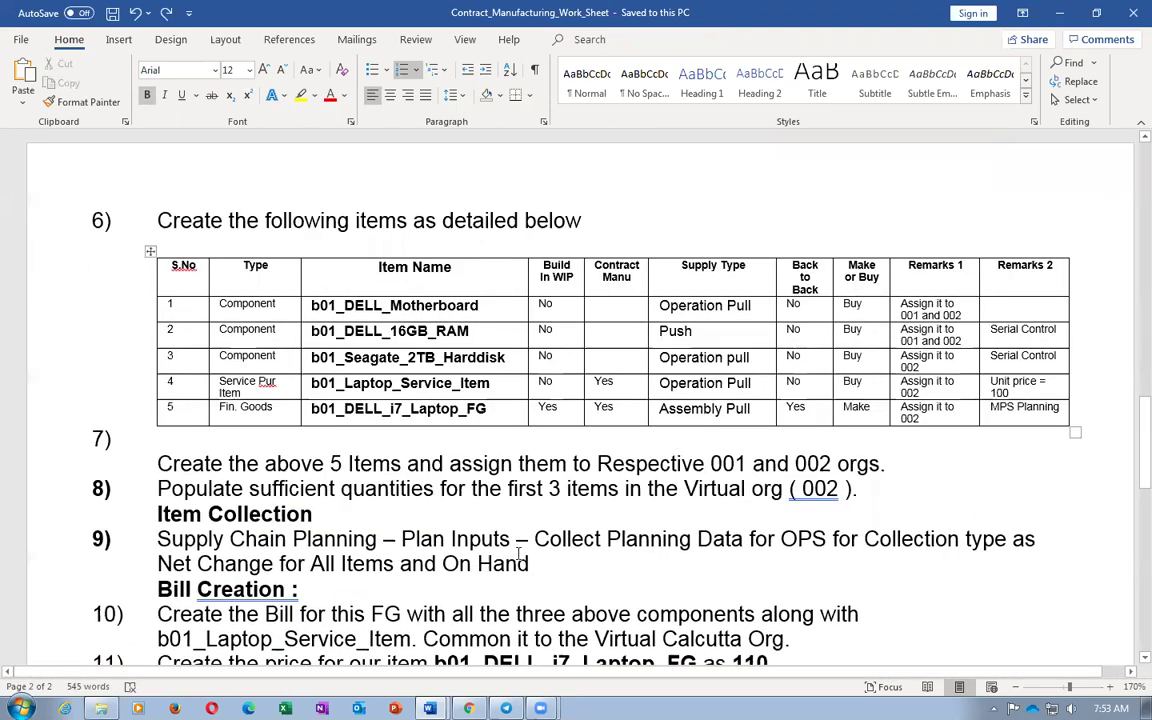
click(289, 304)
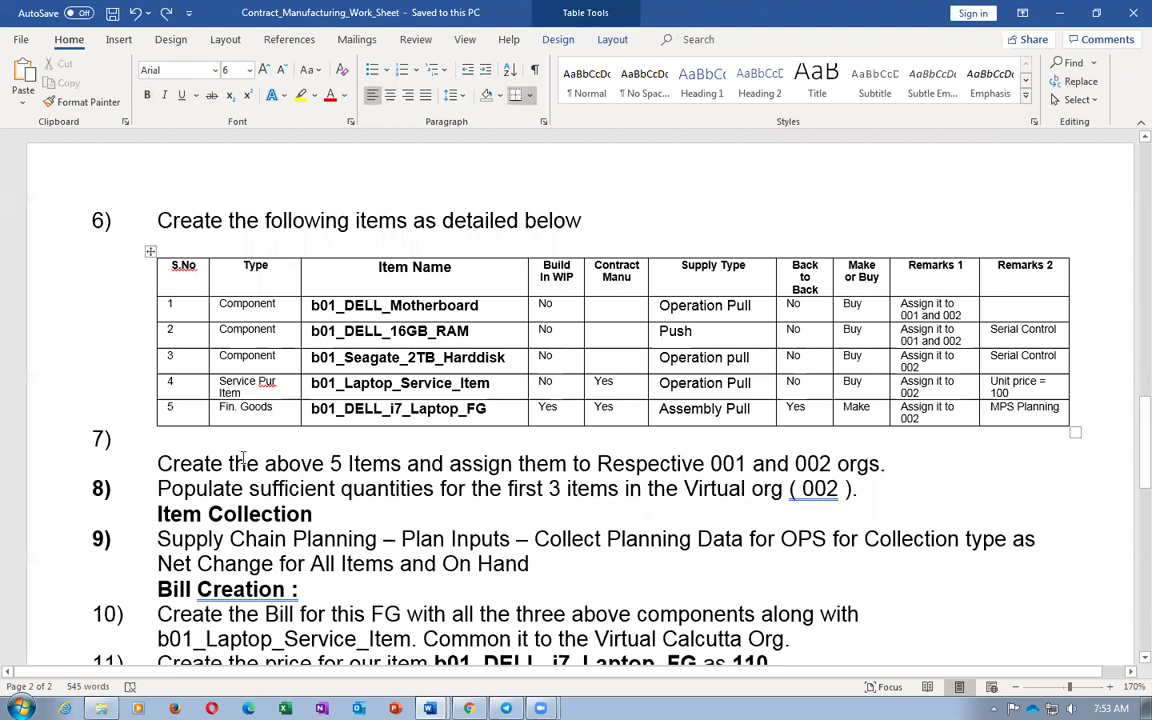
key(Tab)
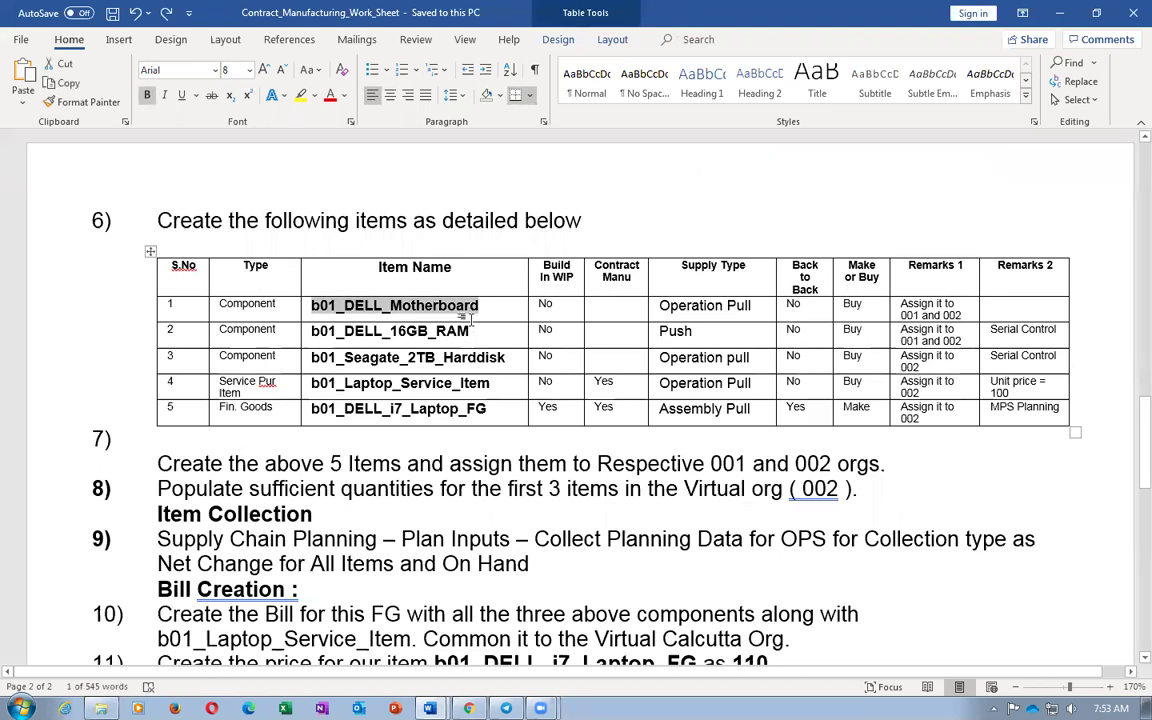
scroll(474, 341, up, 15)
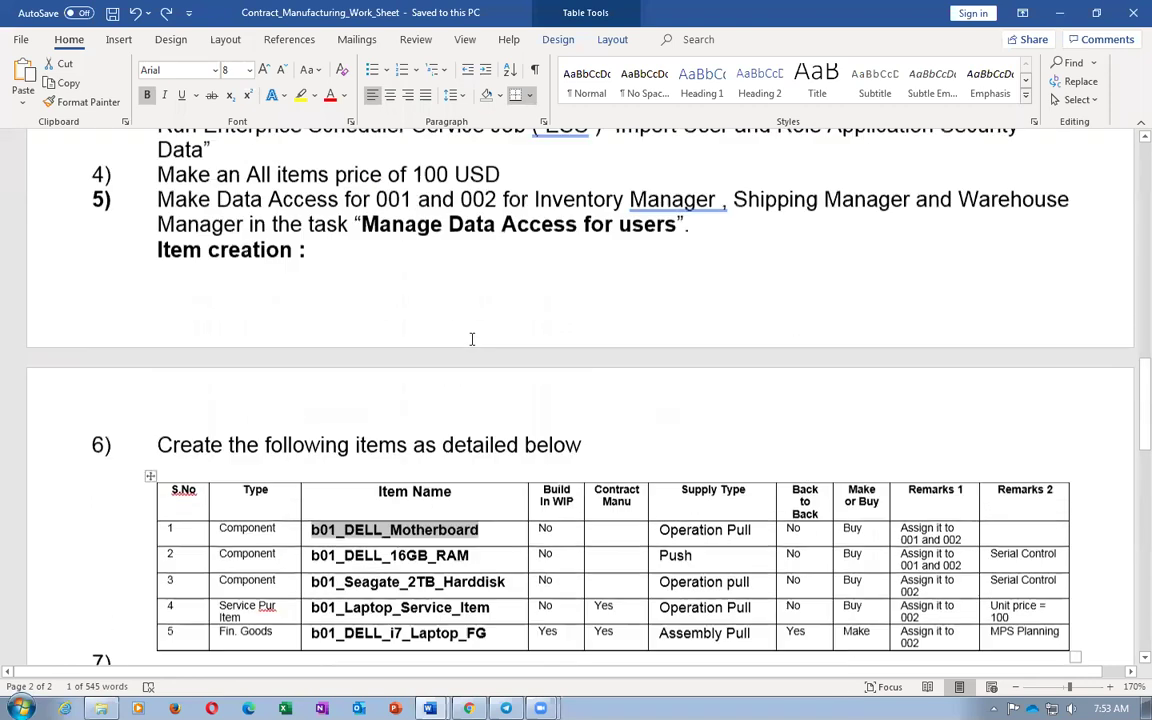
scroll(474, 341, up, 3)
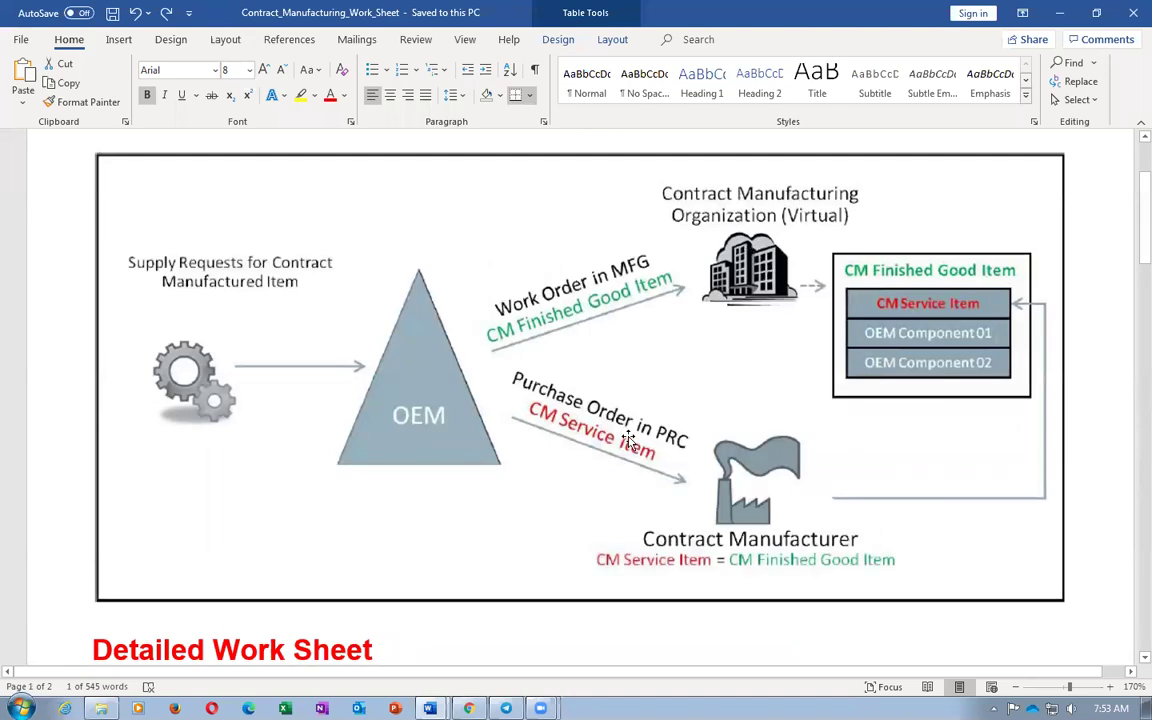
scroll(622, 437, down, 18)
scroll(630, 438, down, 1)
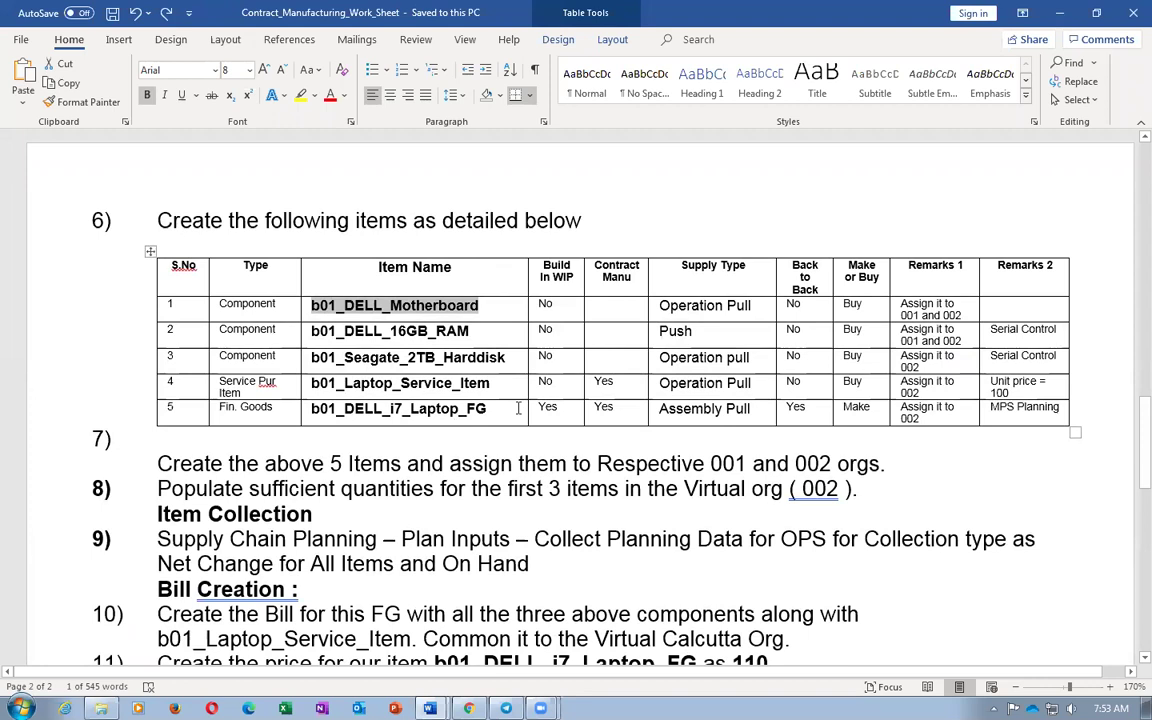
click(344, 411)
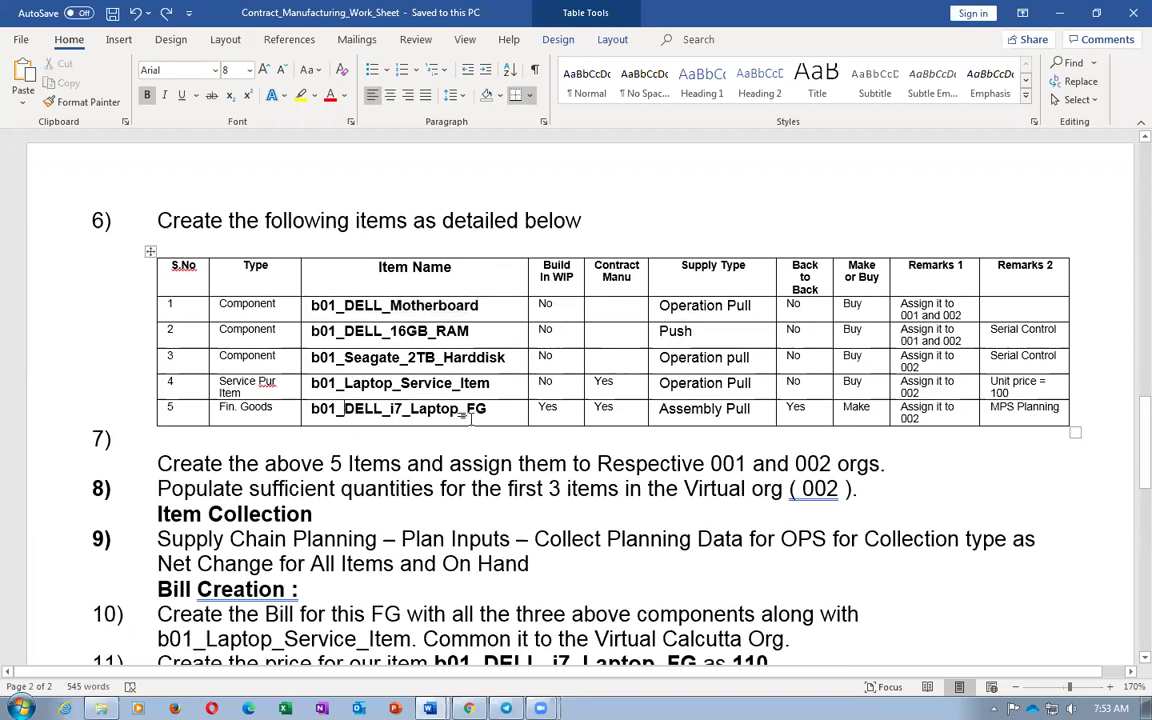
Review the b01_Seagate_2TB_Harddisk and b01_Laptop_Service names and their Serial Control remarks
drag(345, 358, 436, 358)
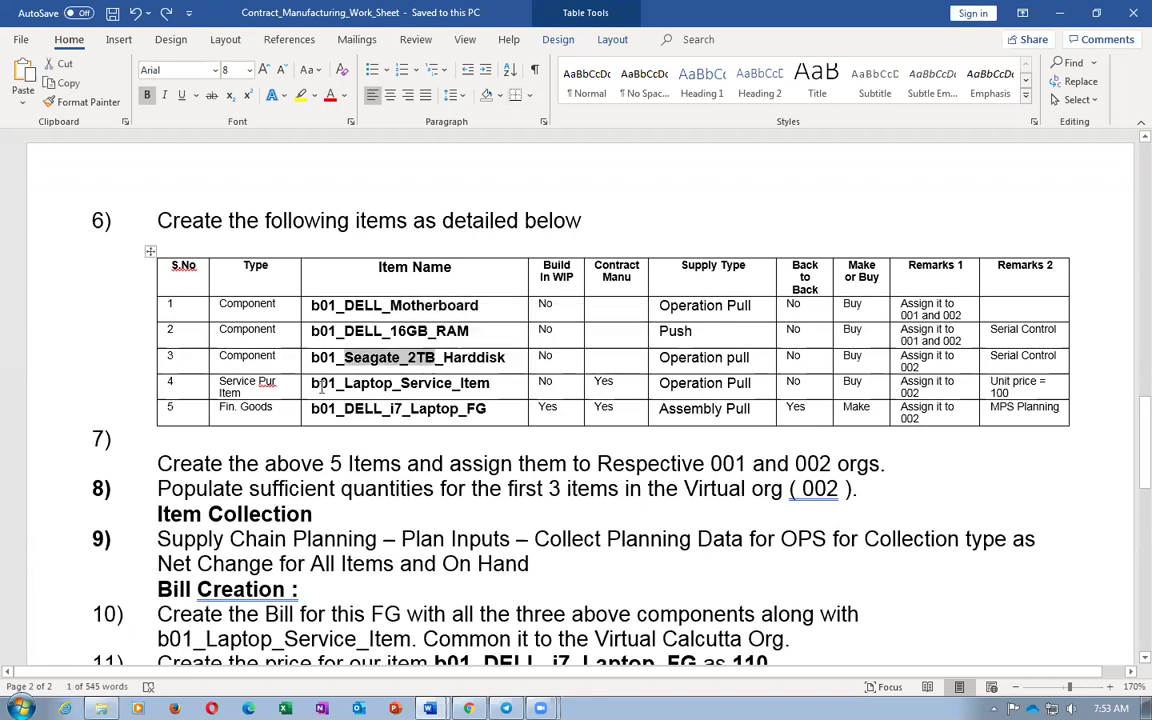
drag(311, 384, 450, 385)
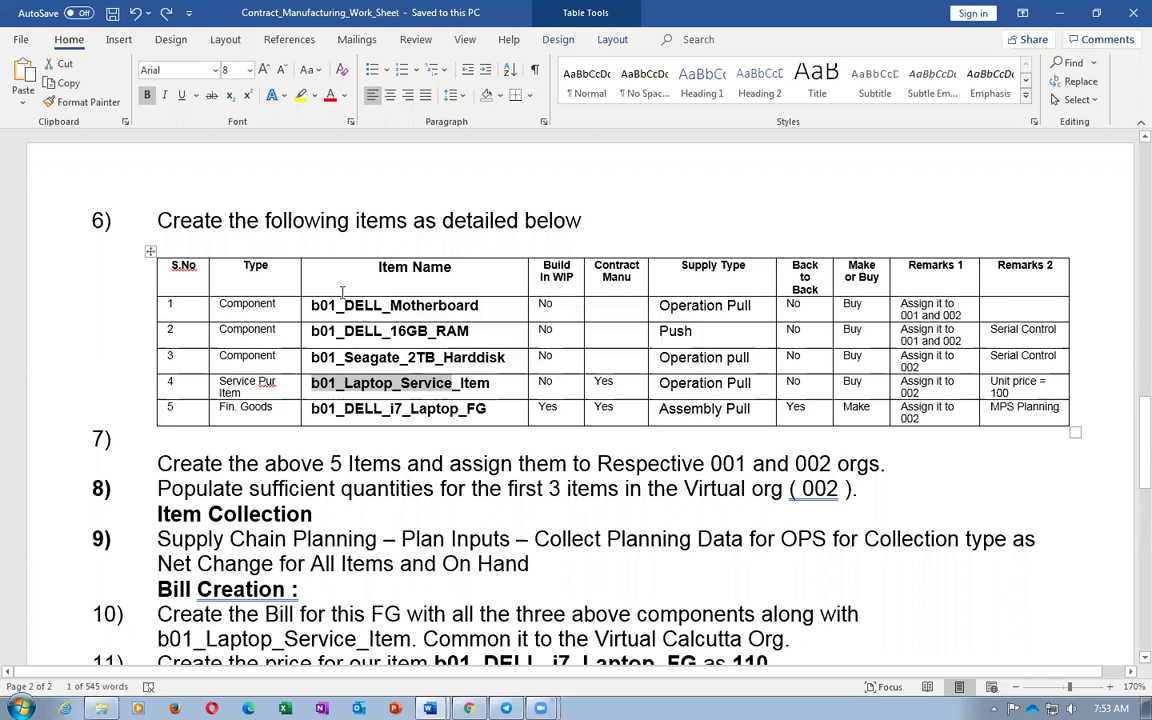
click(375, 331)
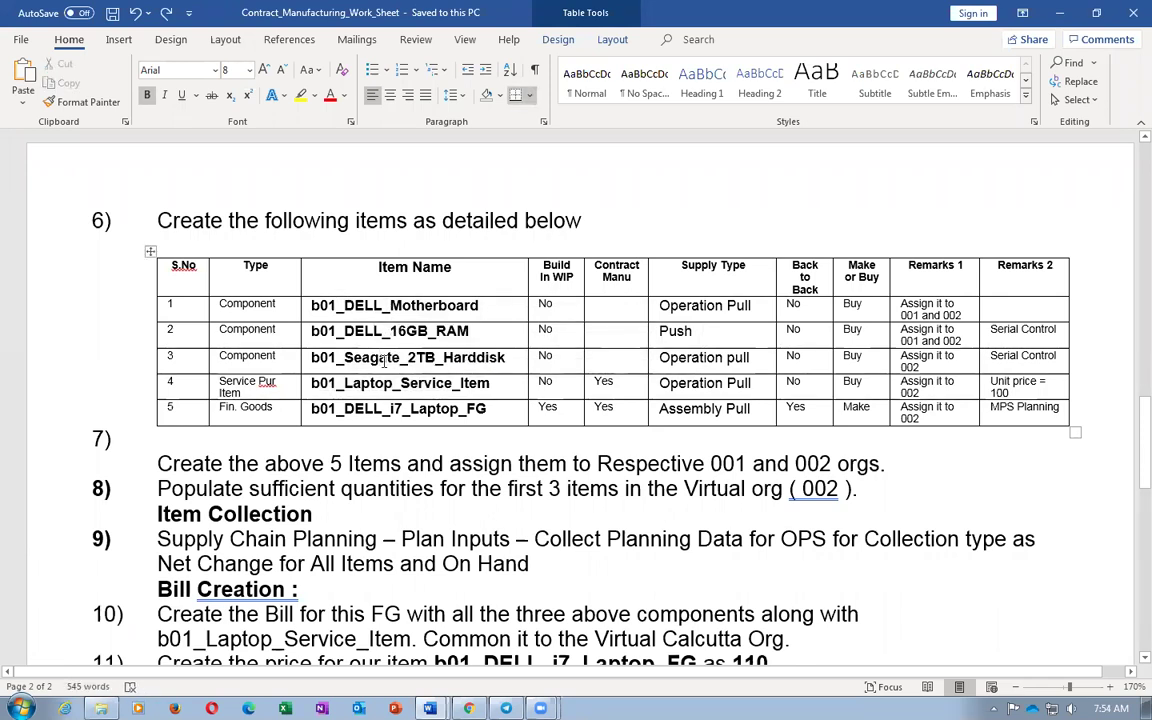
click(381, 359)
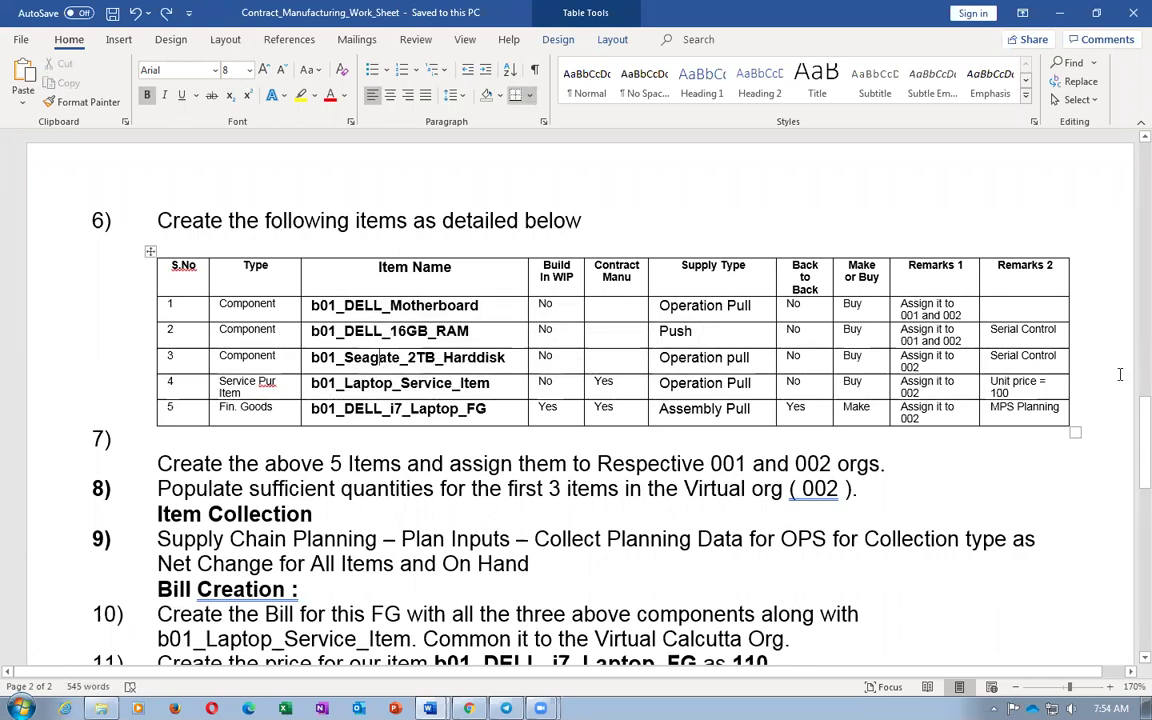
drag(990, 329, 1056, 330)
triple_click(1017, 356)
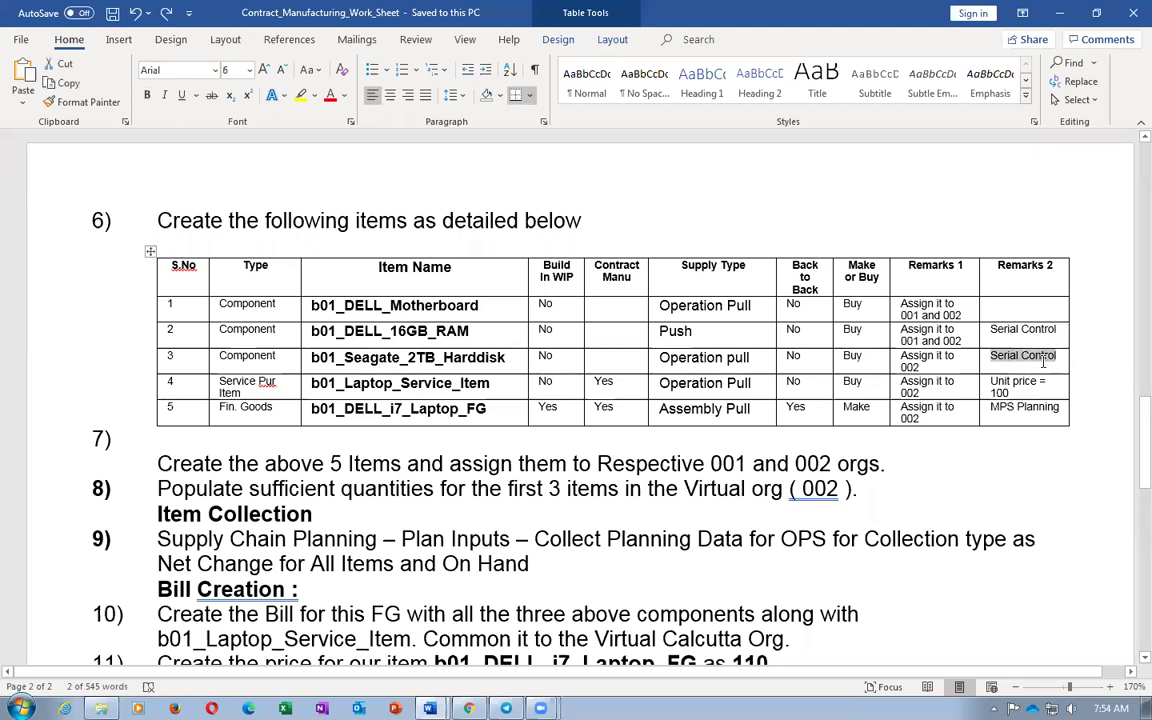
click(222, 303)
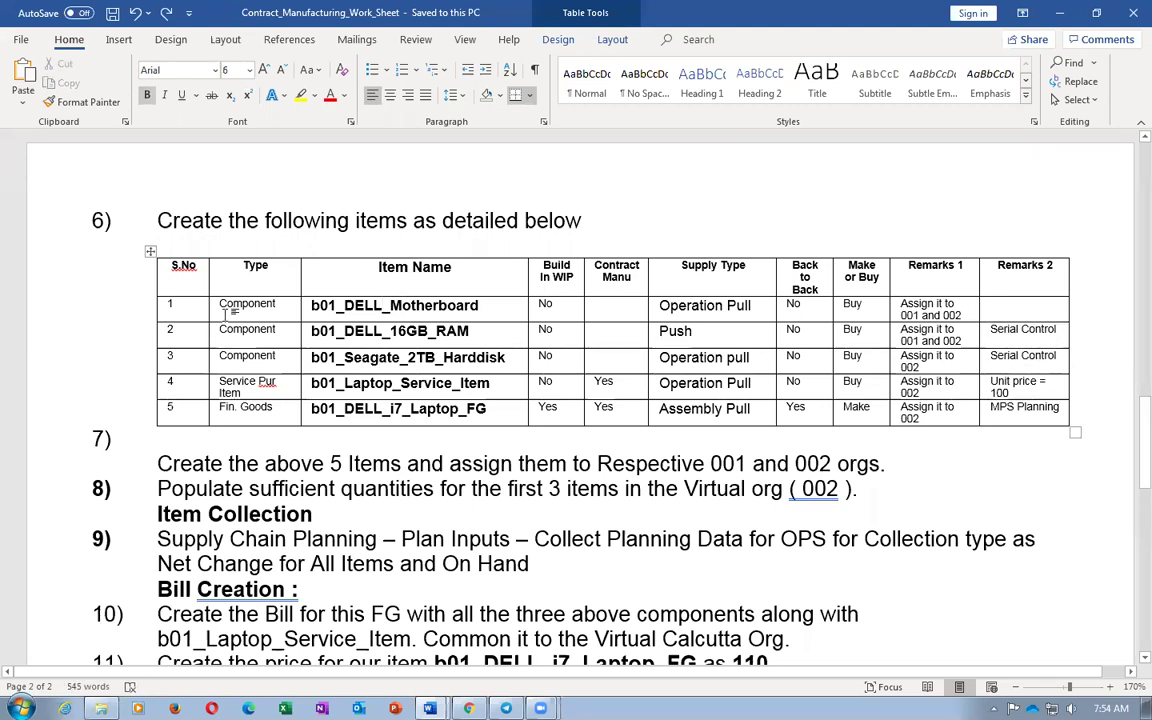
Copy the item name b01_DELL_Motherboard and return to Oracle's Manage Price Lists page
key(Tab)
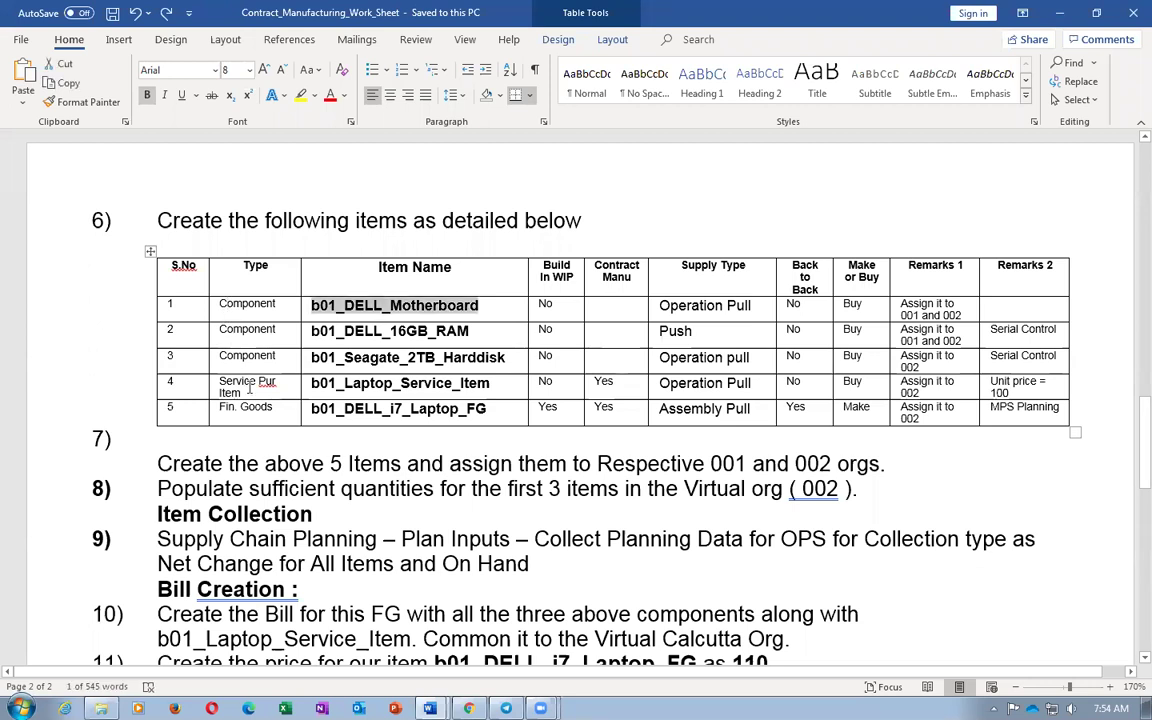
click(457, 487)
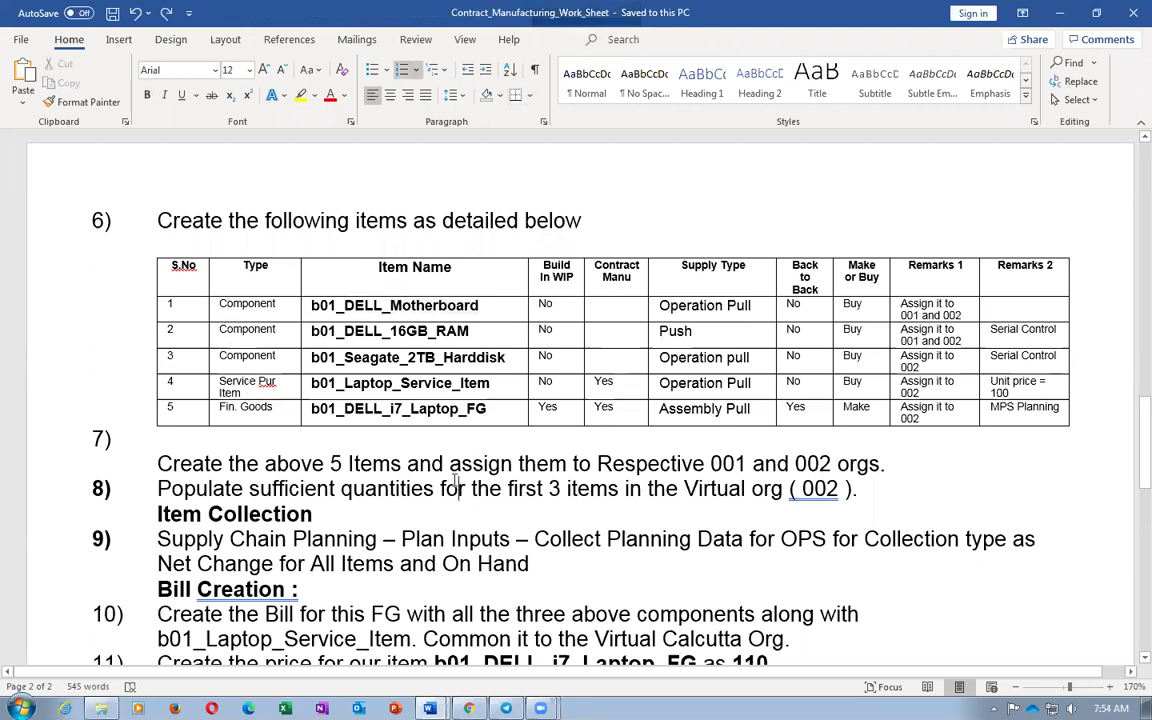
click(257, 313)
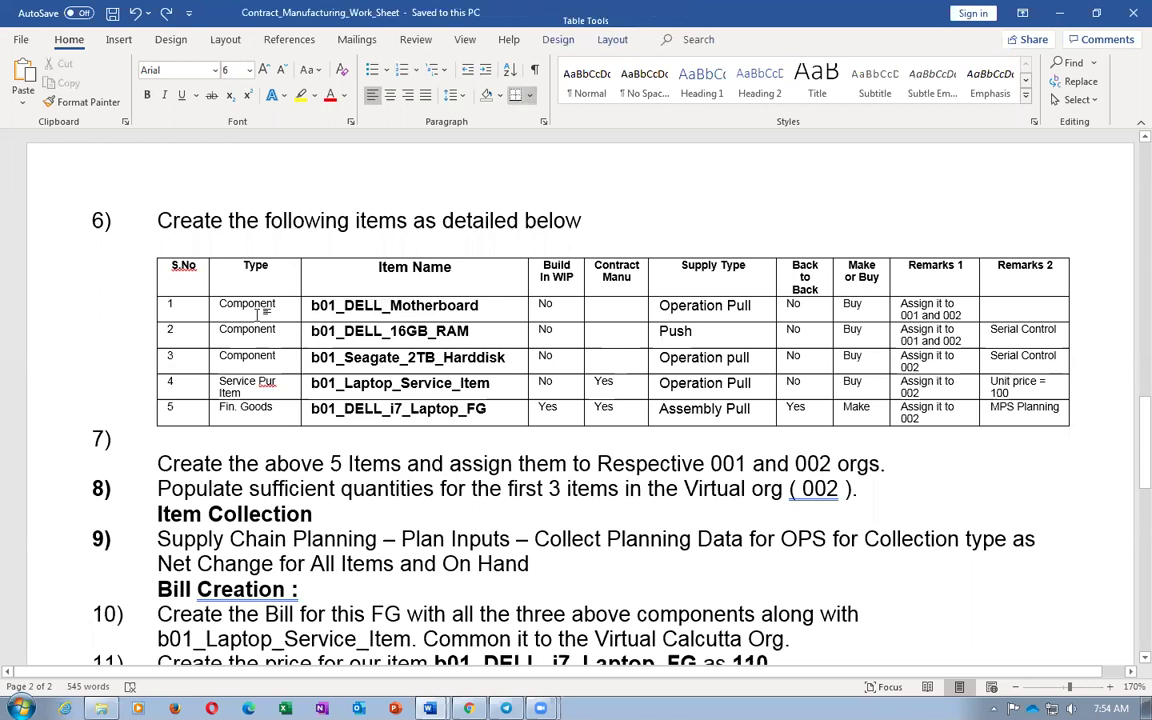
key(Tab)
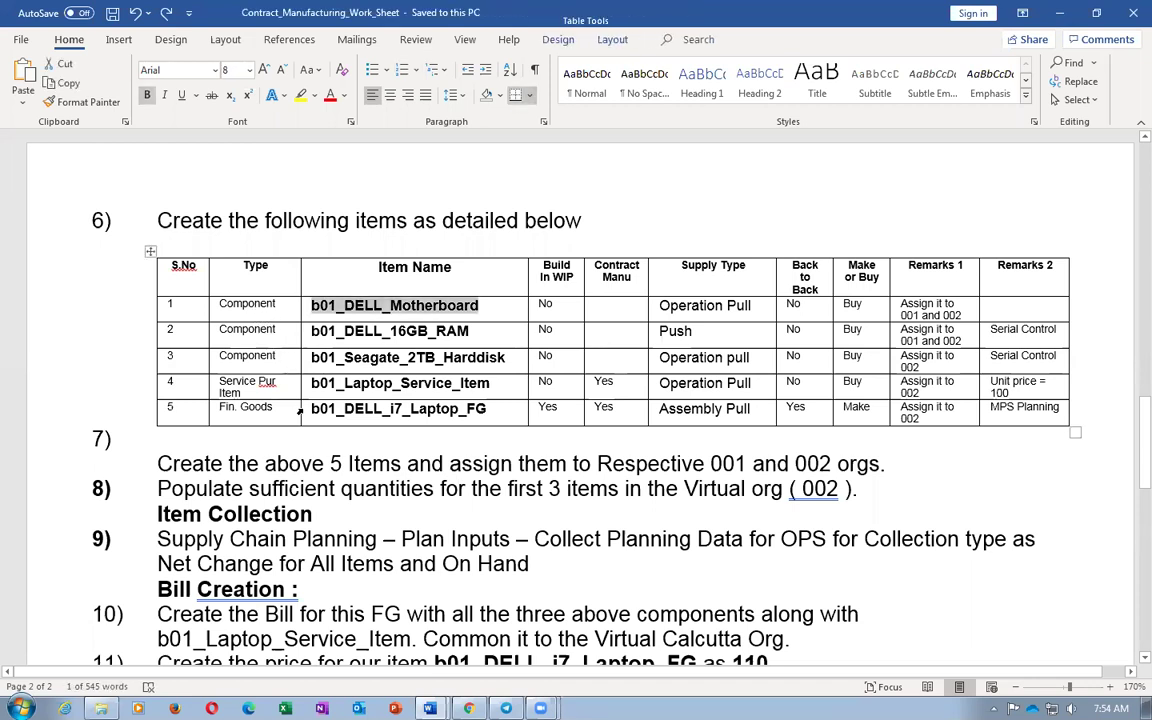
key(alt+Tab)
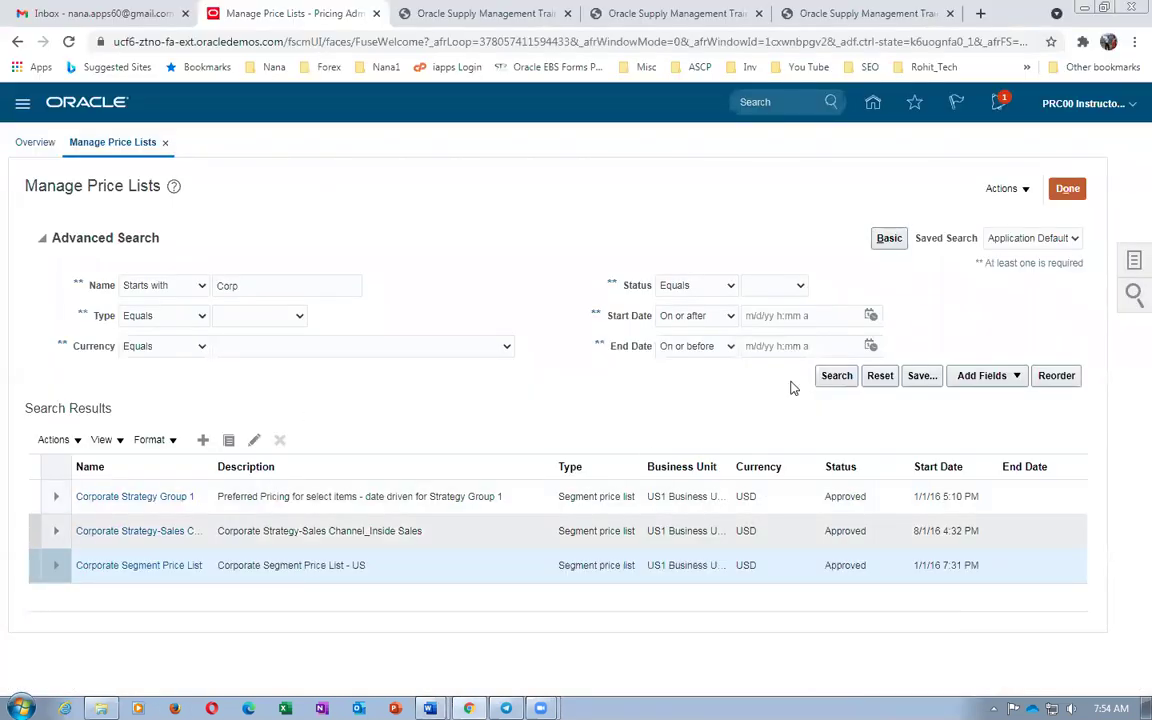
Leave Manage Price Lists, open Product Information Management from Home, and start Create Item
click(1066, 189)
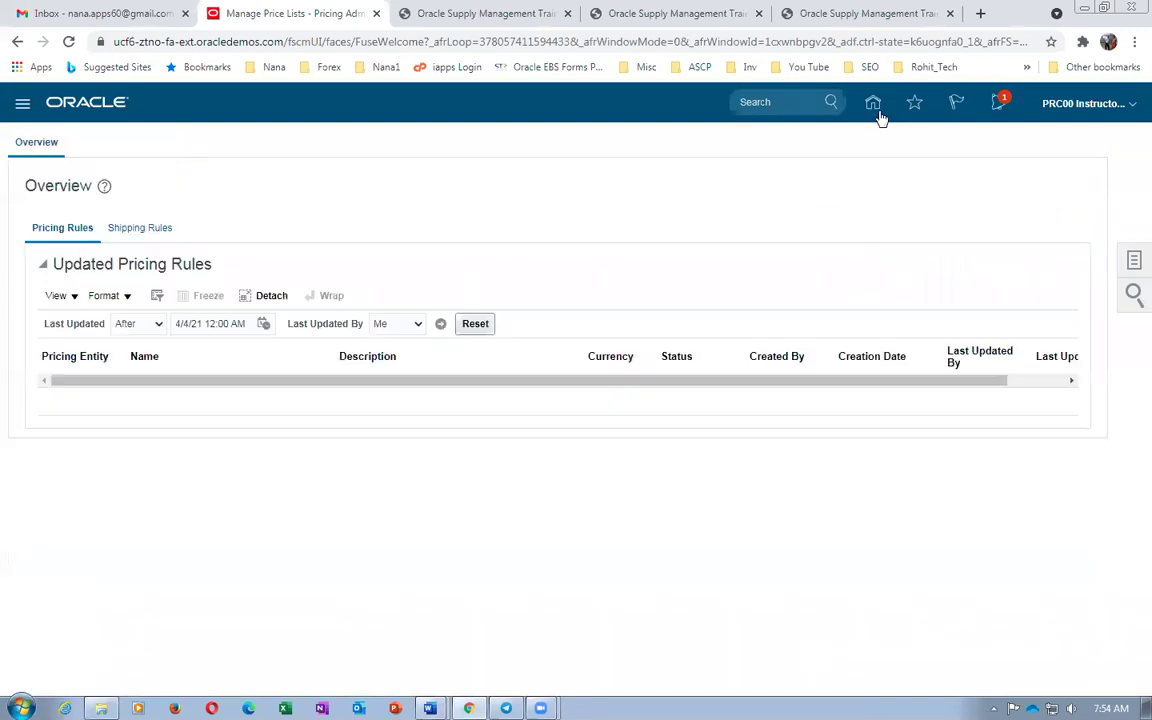
click(874, 106)
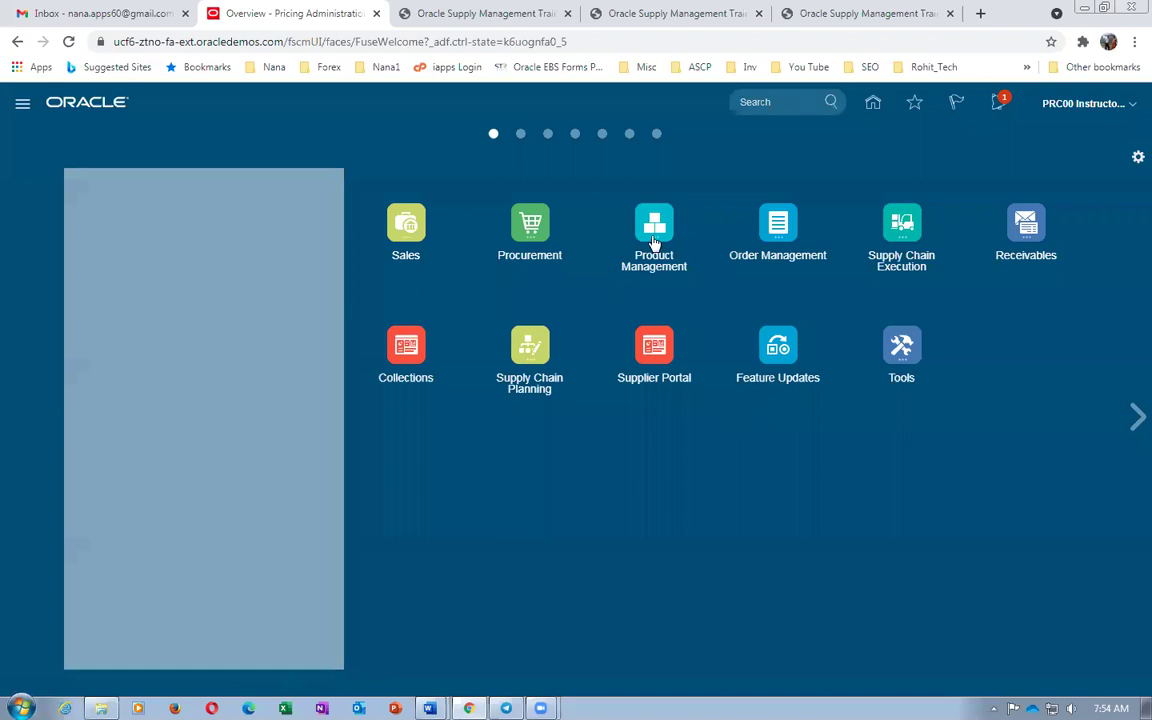
click(654, 240)
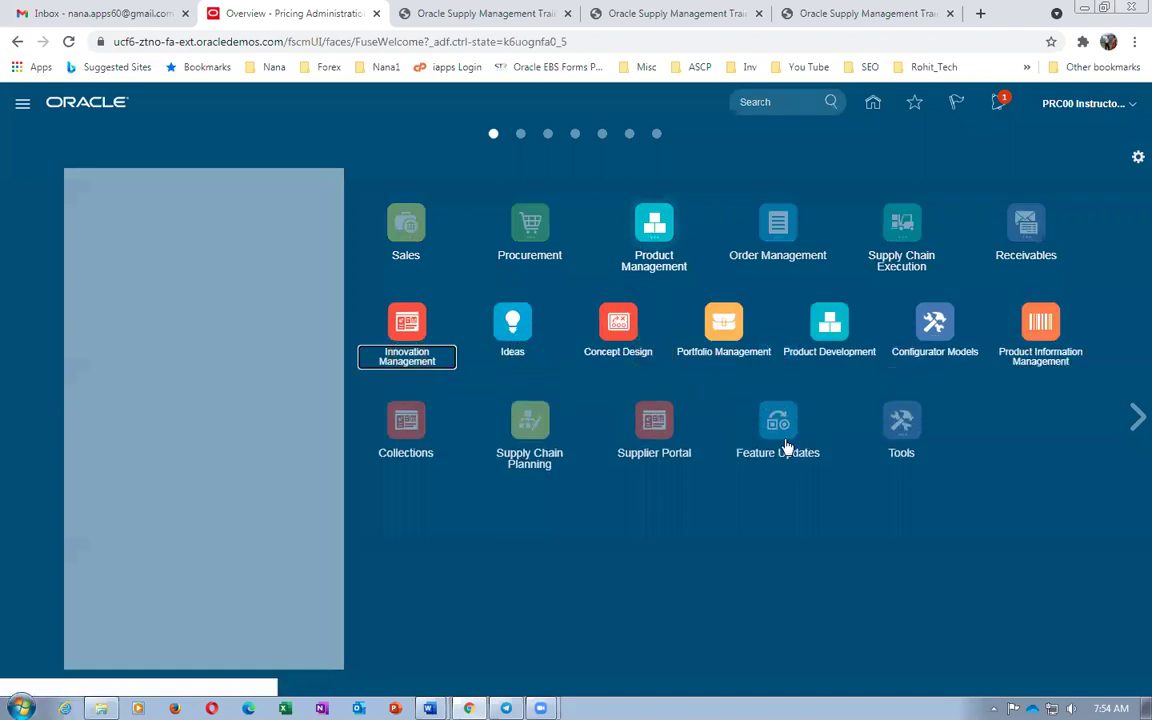
click(1041, 328)
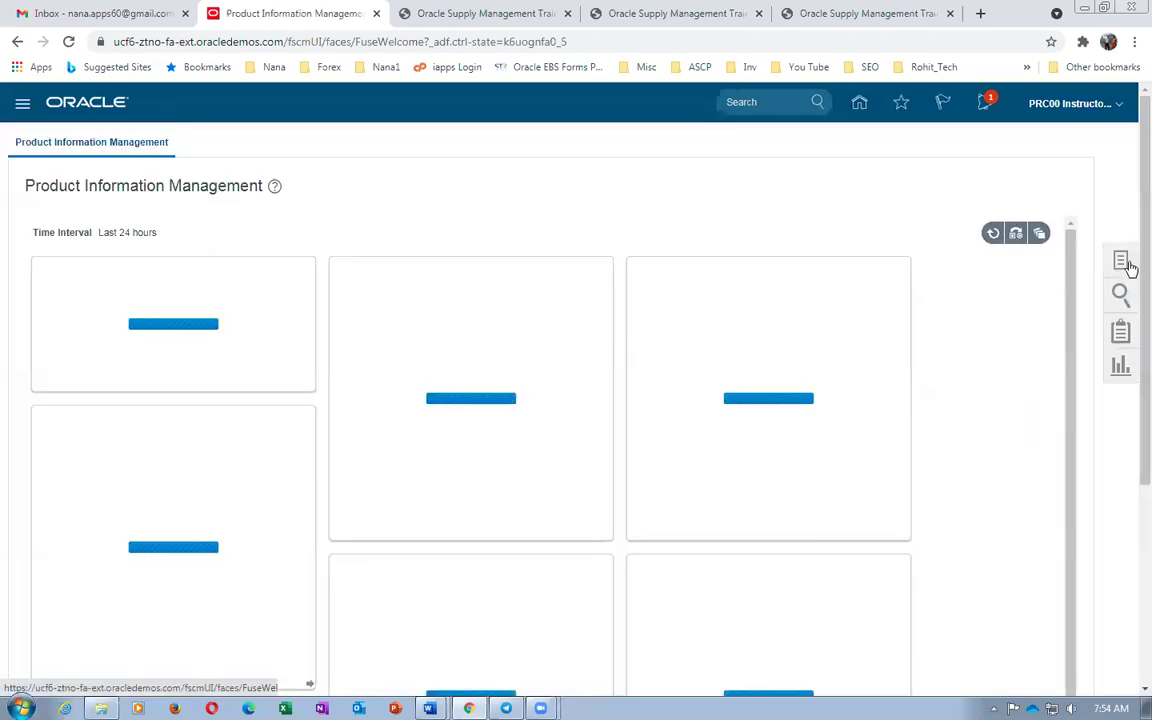
click(1121, 261)
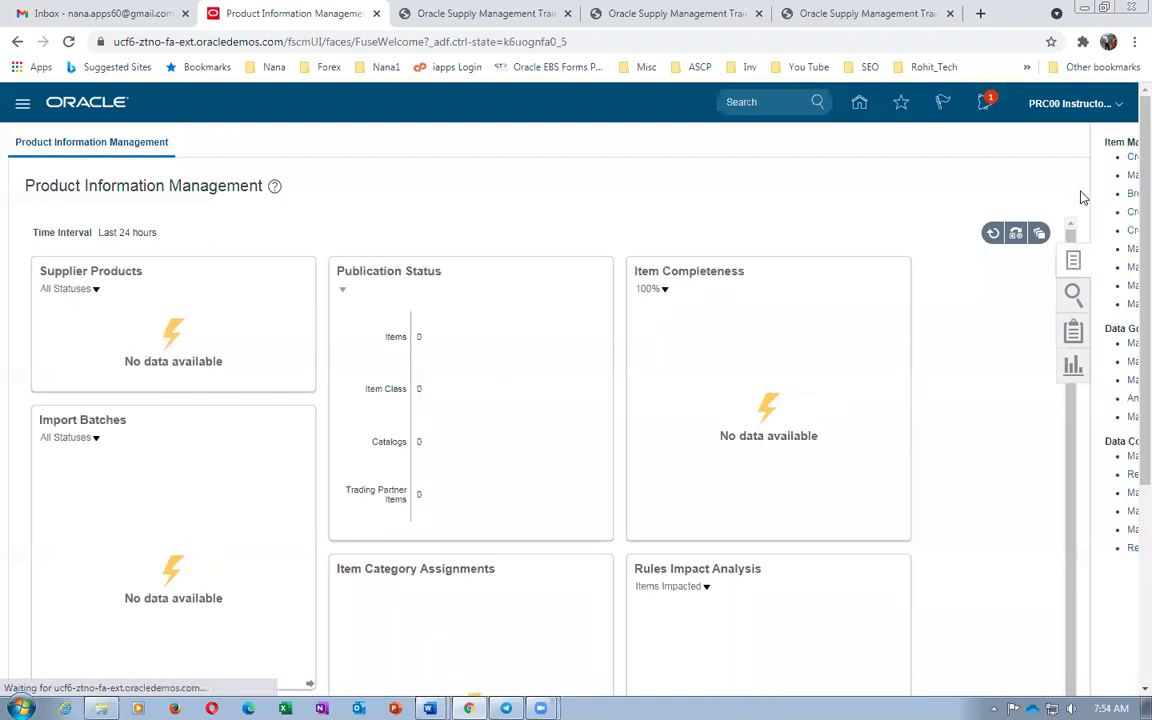
drag(985, 156, 1022, 172)
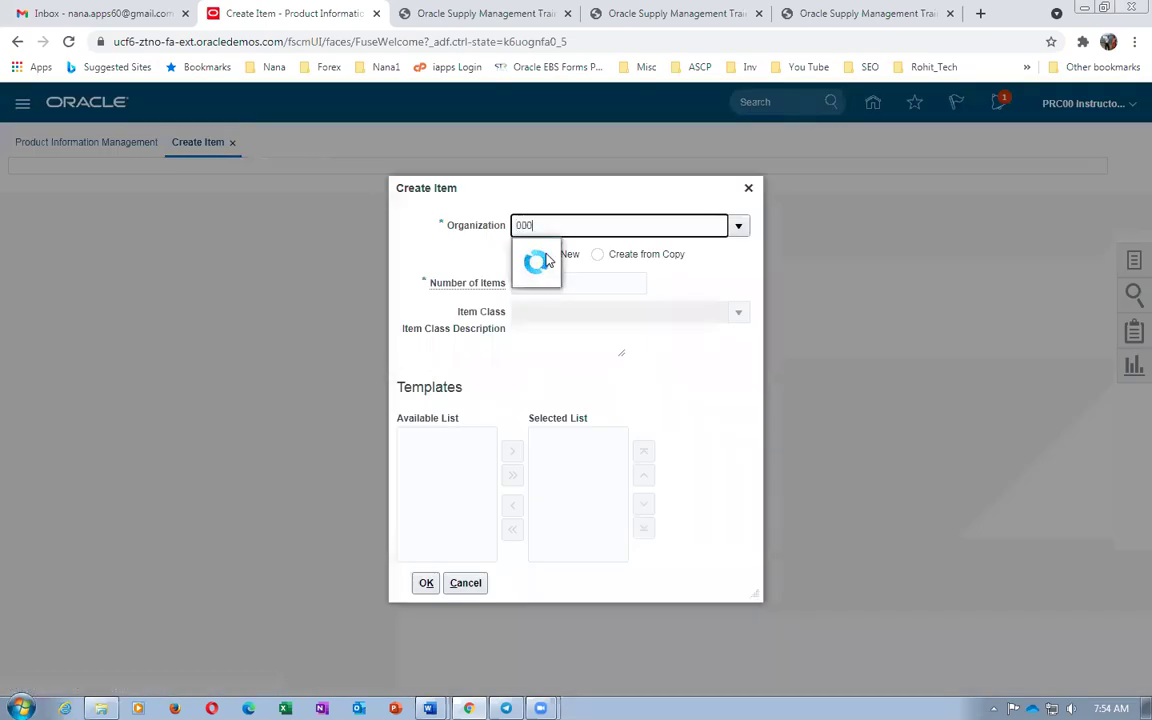
Create one item in organization 000 using the Purchased Item template and accept the warning
click(548, 252)
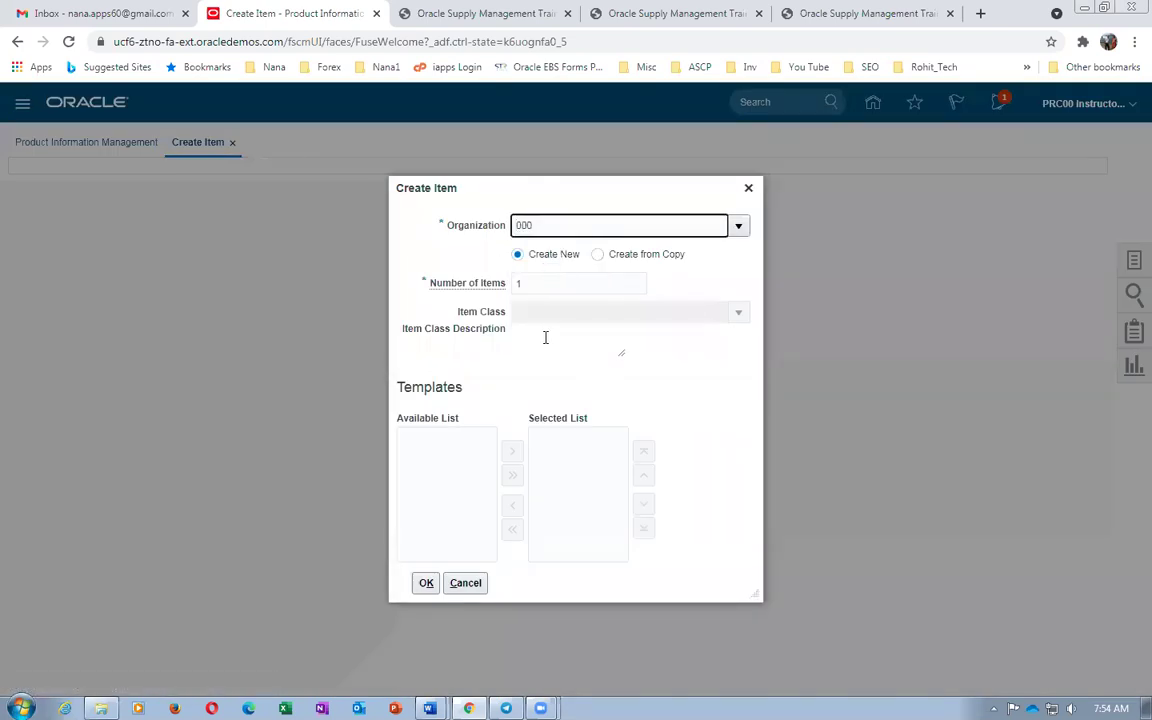
click(643, 437)
click(562, 508)
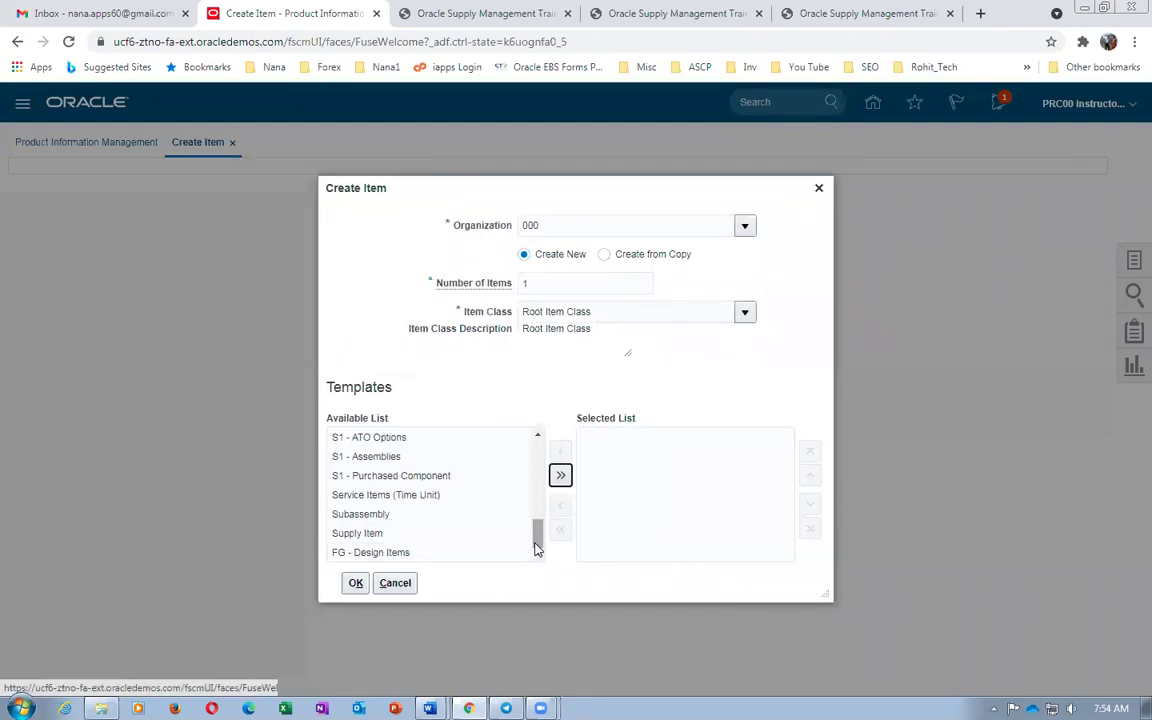
scroll(538, 540, up, 2)
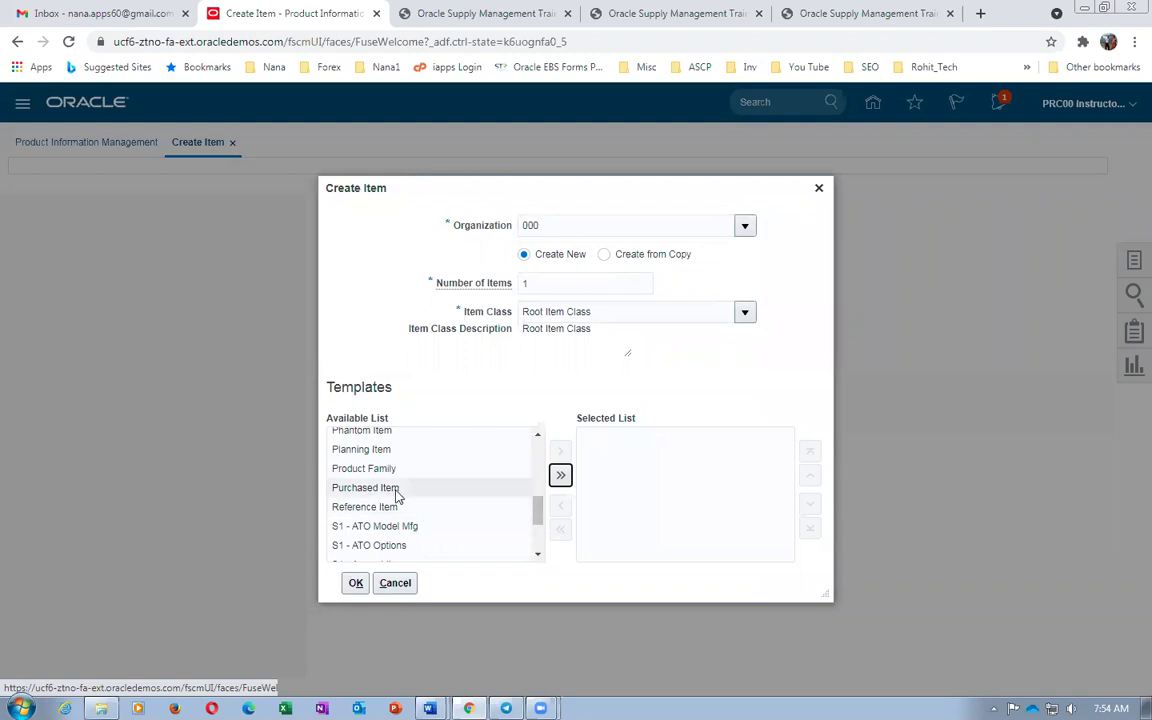
double_click(397, 497)
click(356, 583)
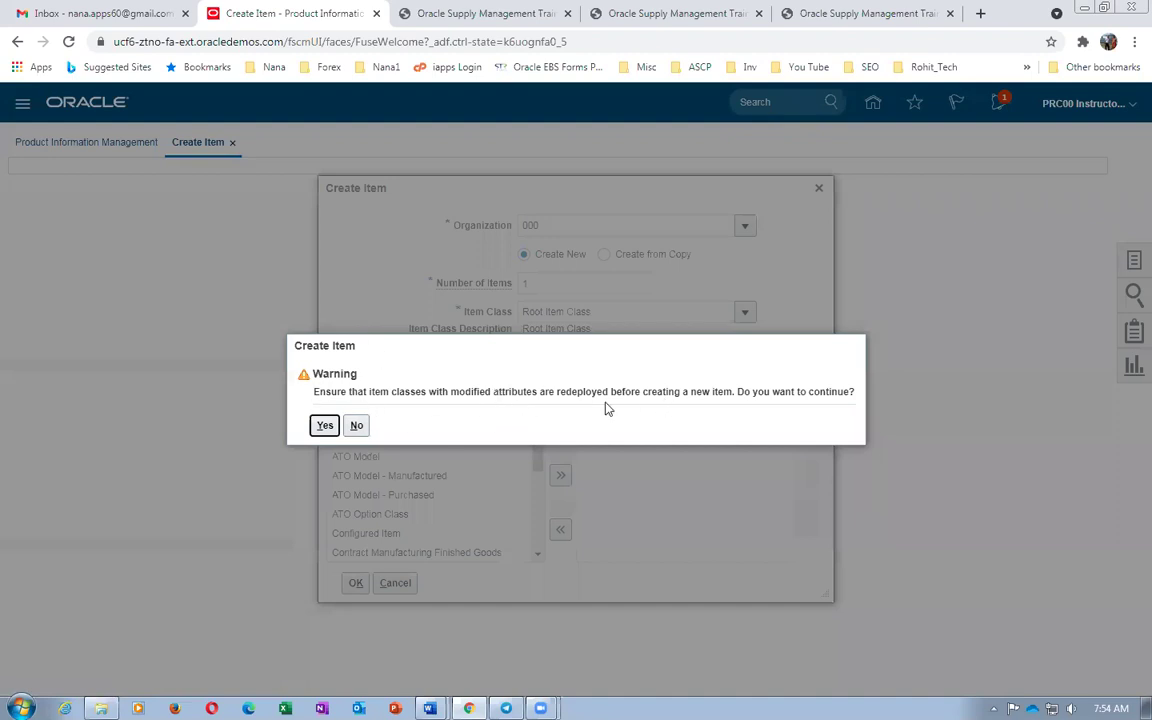
click(325, 426)
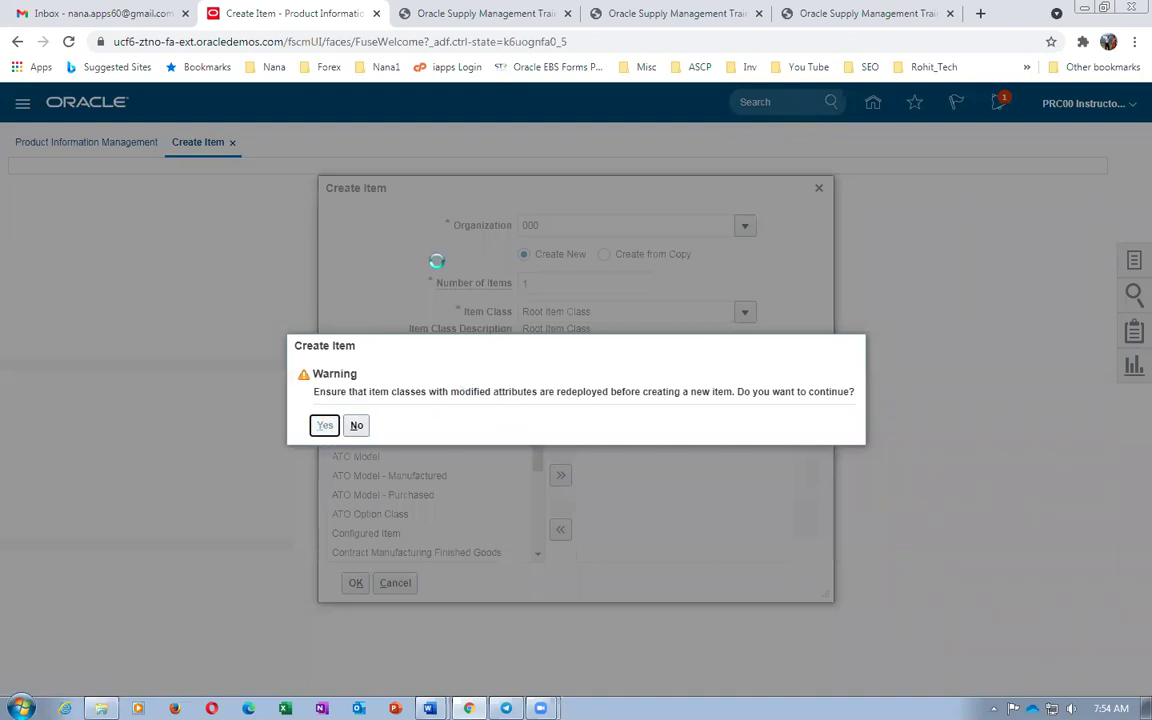
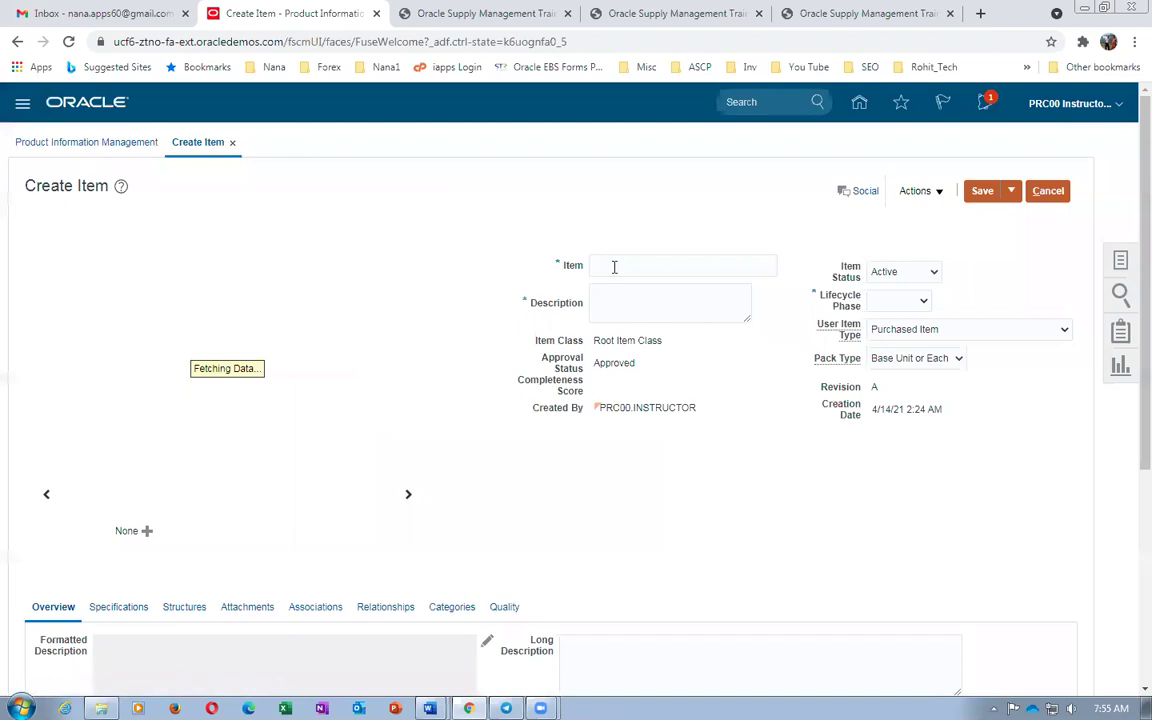
Enter item b01_DELL_Motherboard, description b01_DELL_Motherboard_Desc, and lifecycle phase Production
click(614, 266)
text(b01_DELL_Motherboard)
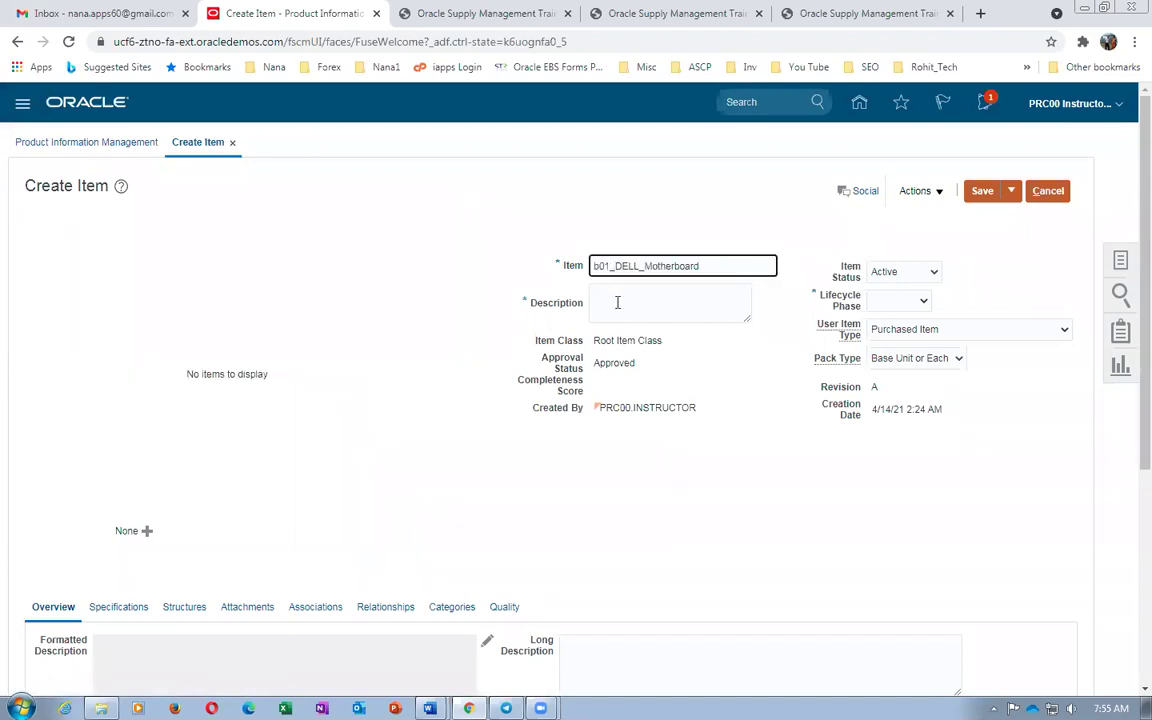
click(617, 302)
text(b01_DELL_Motherboard)
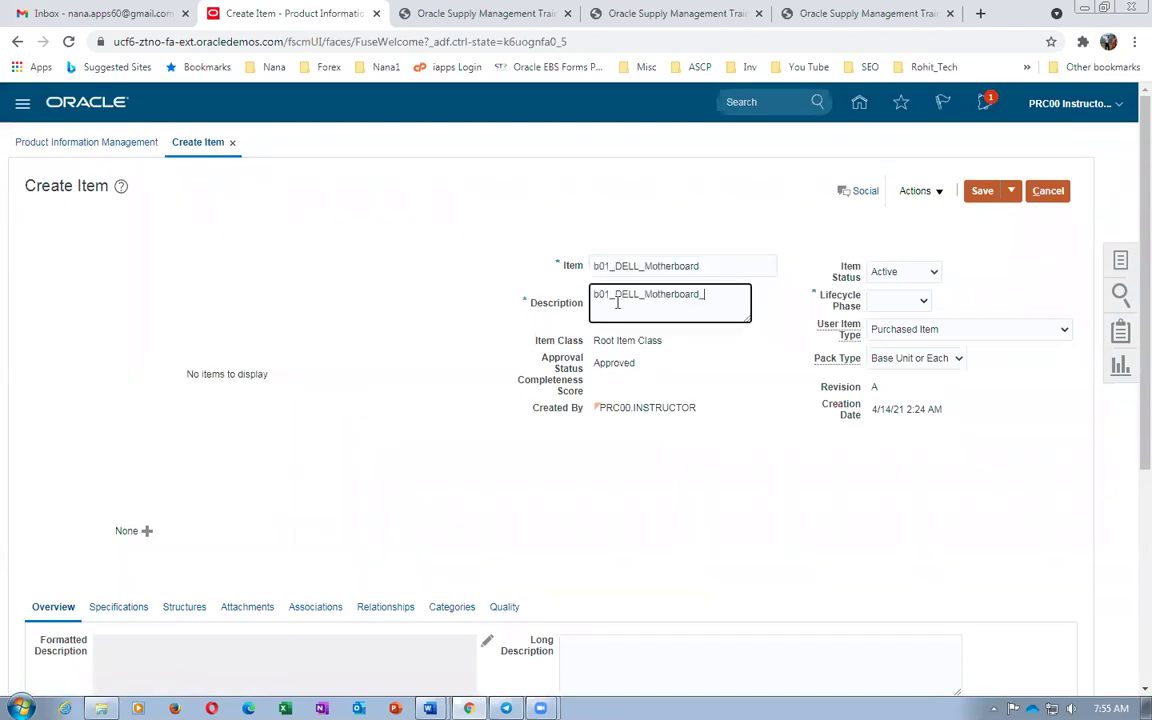
click(898, 300)
click(880, 343)
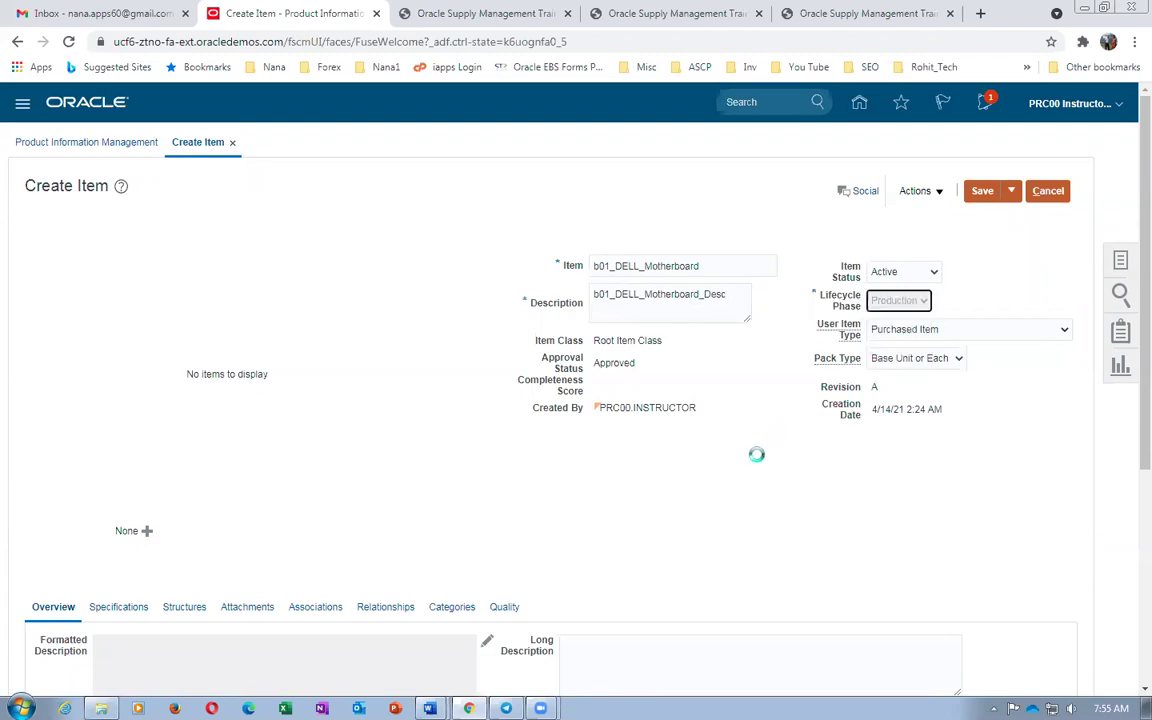
scroll(150, 475, down, 3)
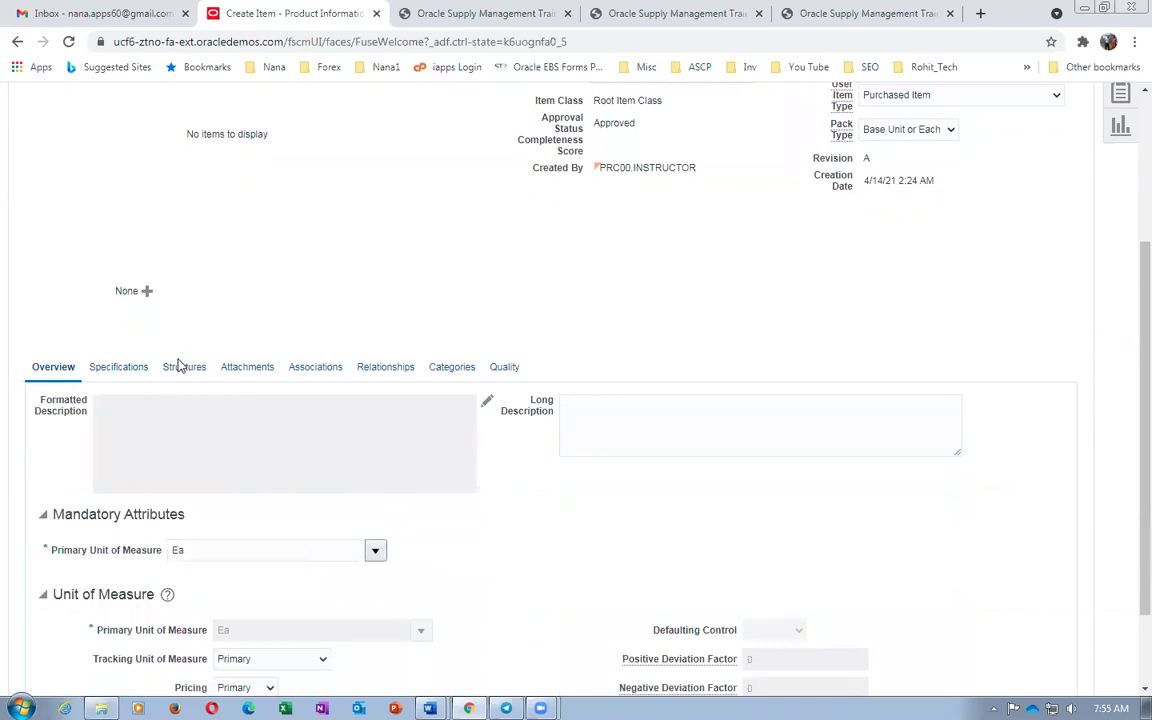
key(alt+Tab)
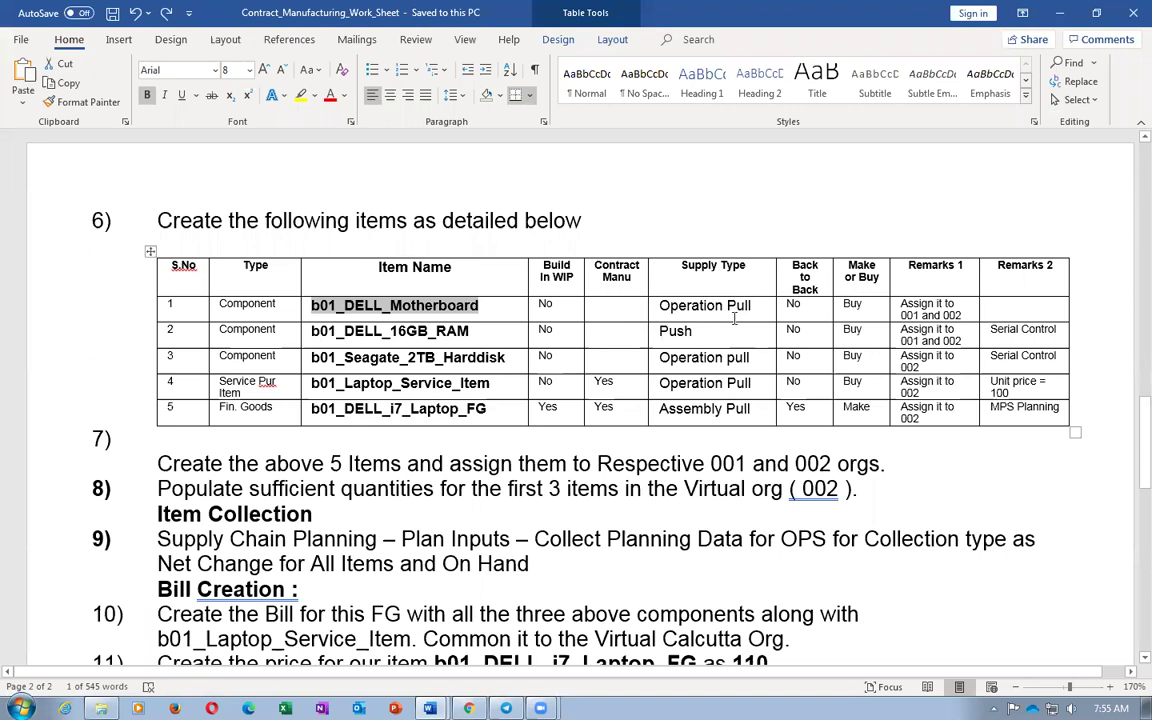
Set the motherboard's supply type to Operation pull, checking the worksheet for details
key(alt+Tab)
scroll(424, 501, down, 3)
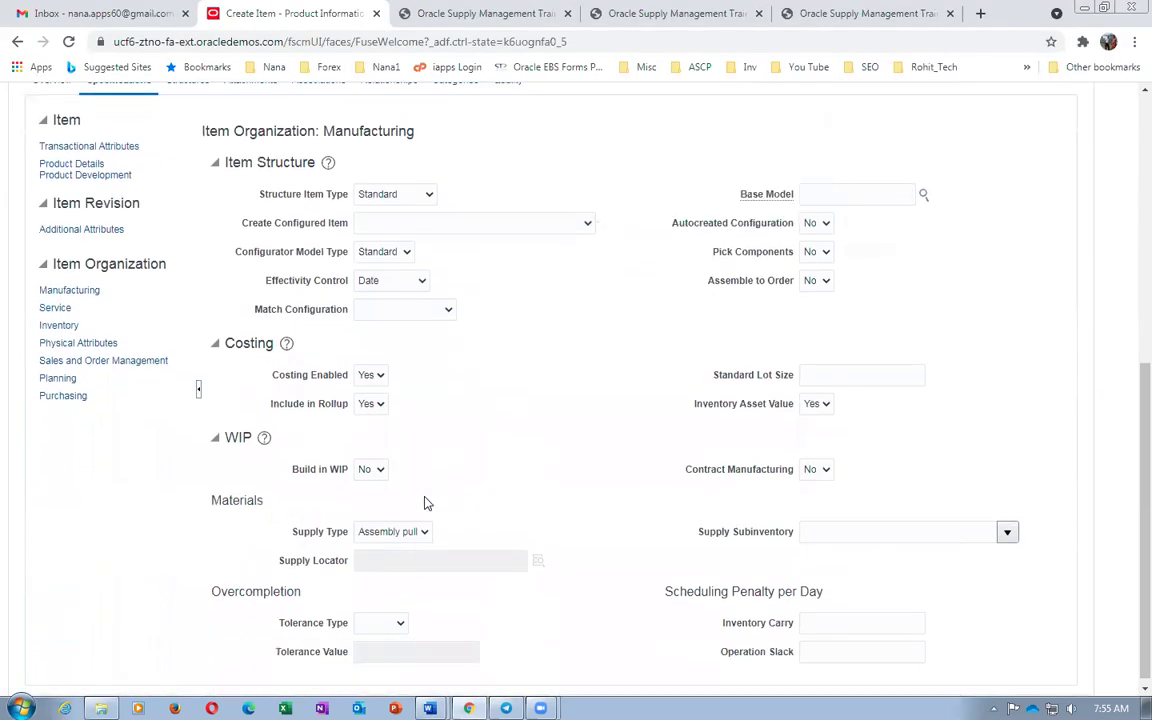
click(384, 532)
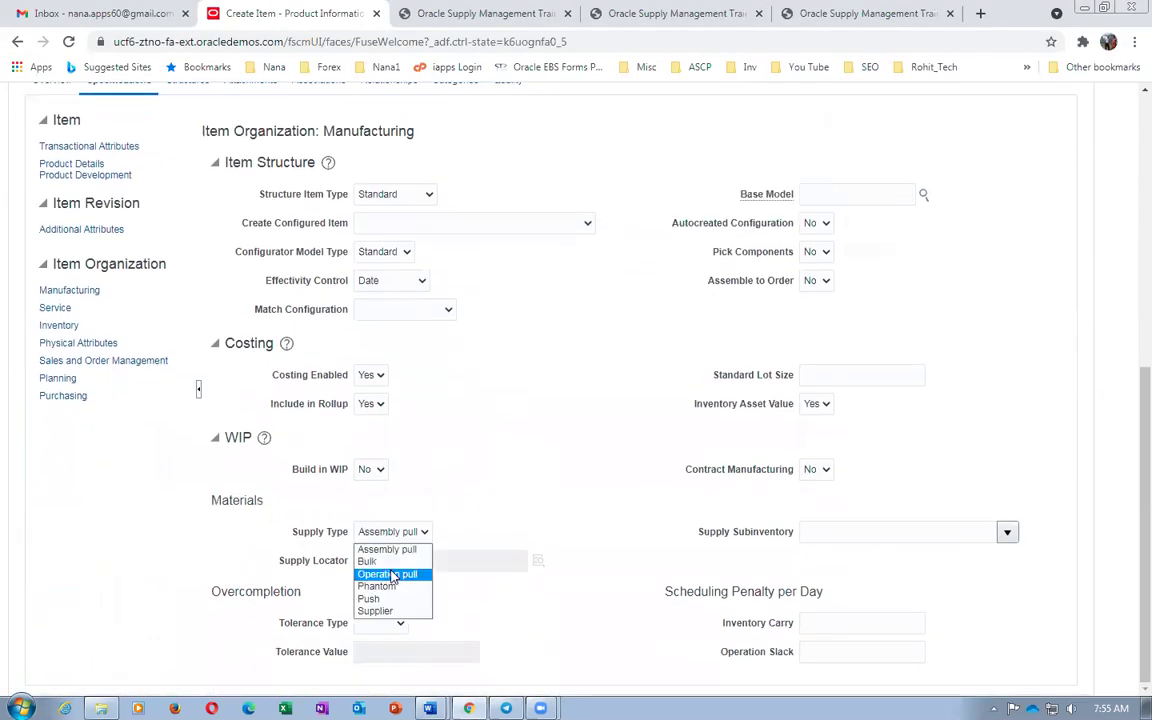
click(392, 575)
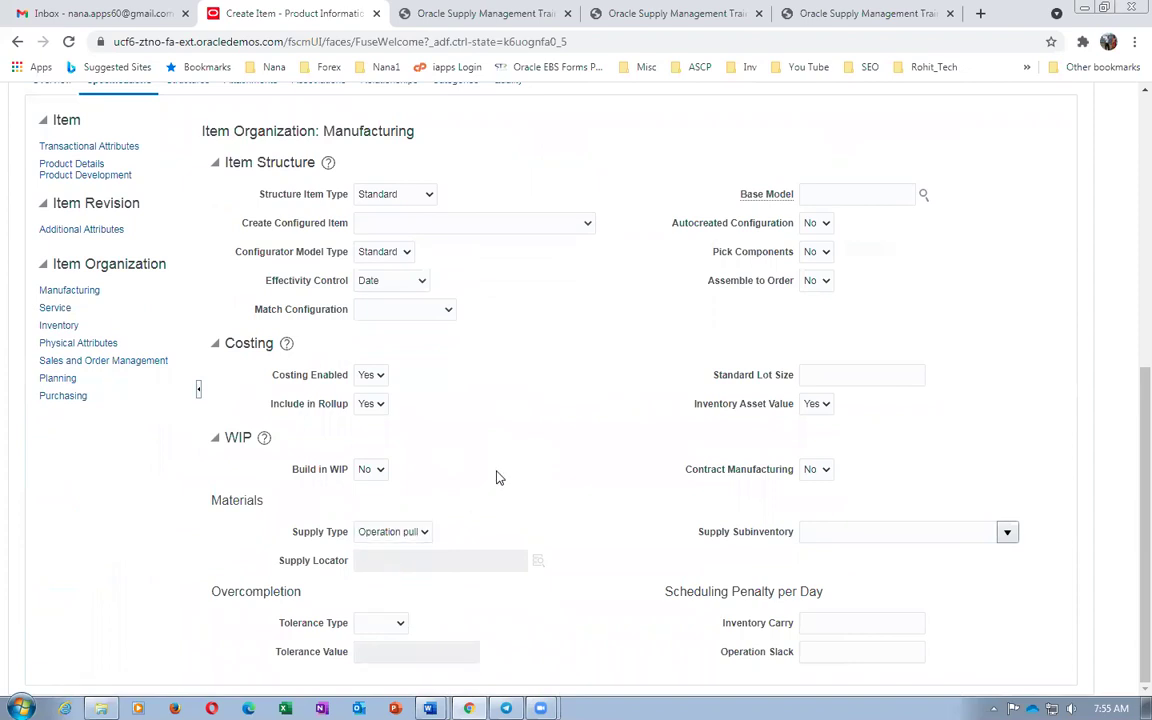
key(alt+Tab)
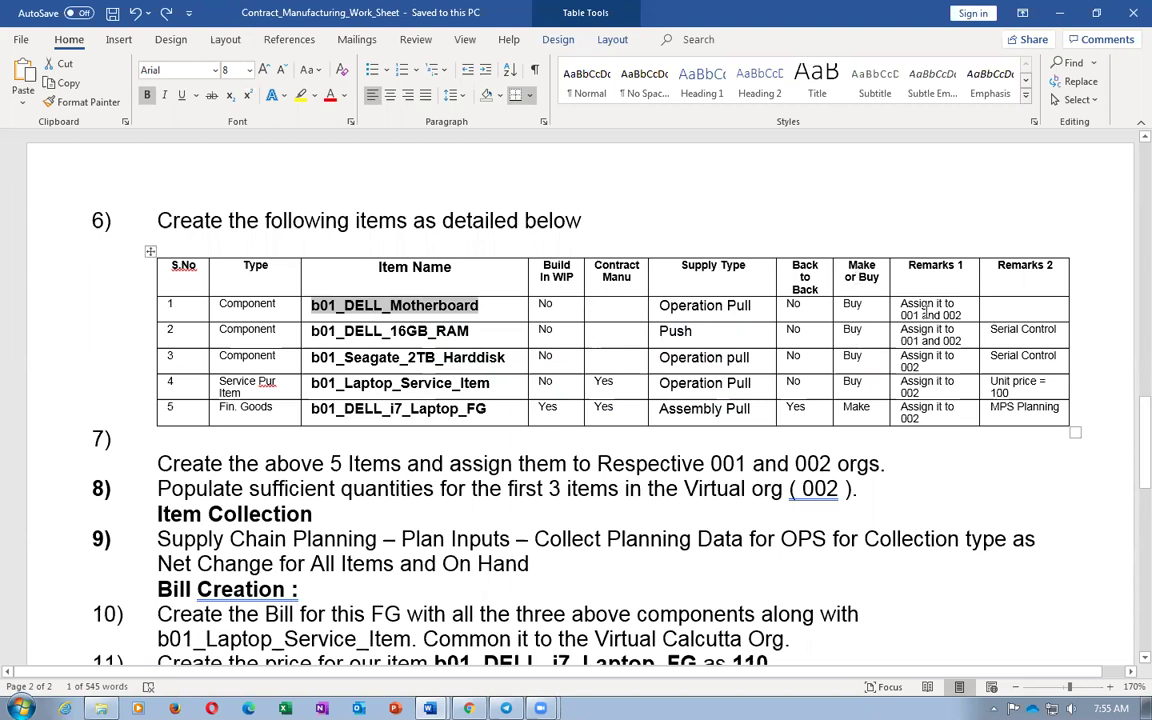
key(alt+Tab)
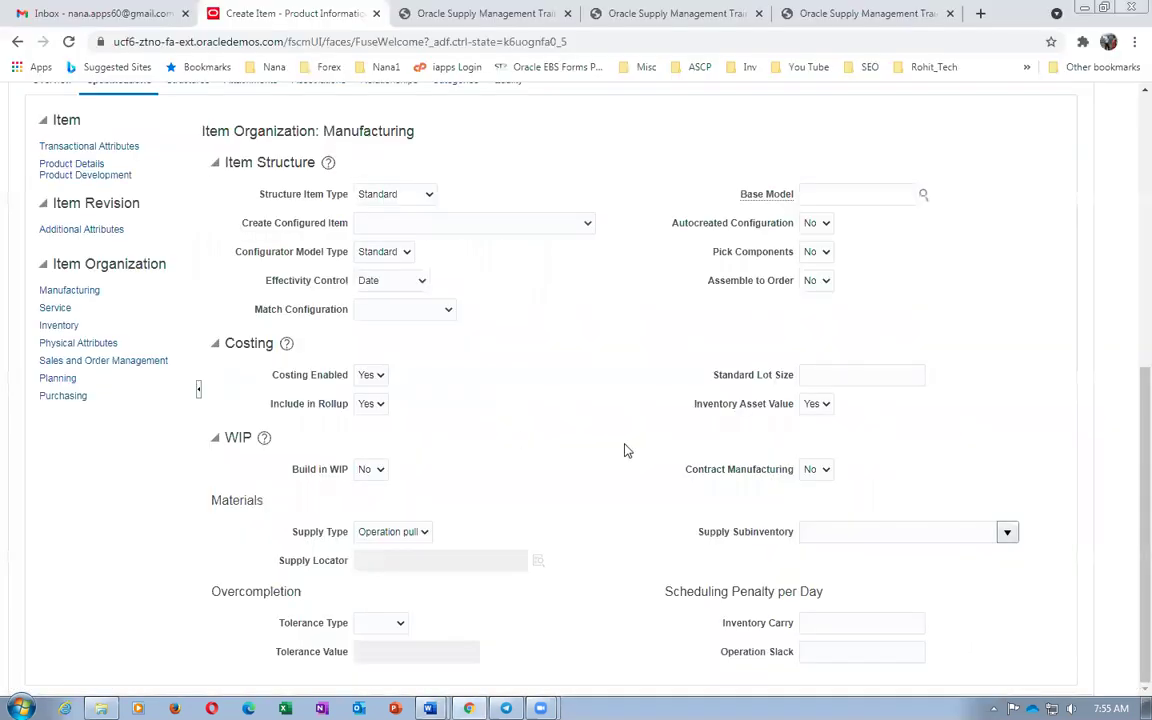
Enter a purchase price of 1 in Purchasing and return to Manufacturing attributes
click(62, 396)
click(441, 383)
text(1)
click(72, 496)
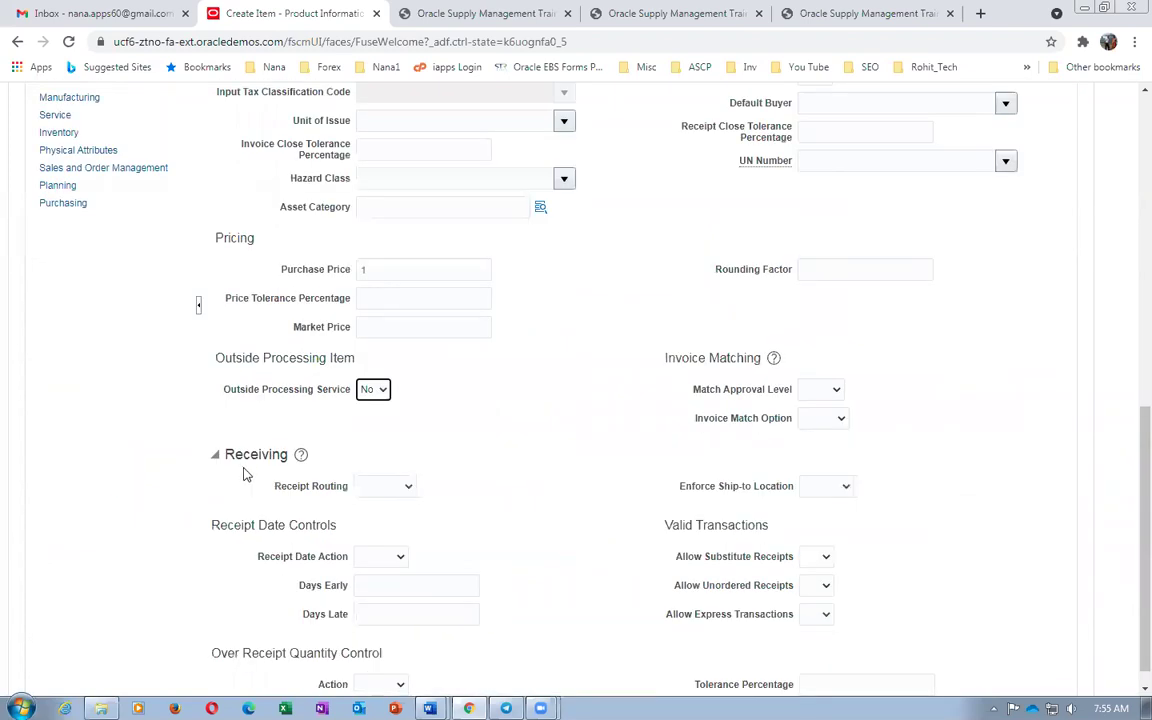
scroll(278, 458, up, 3)
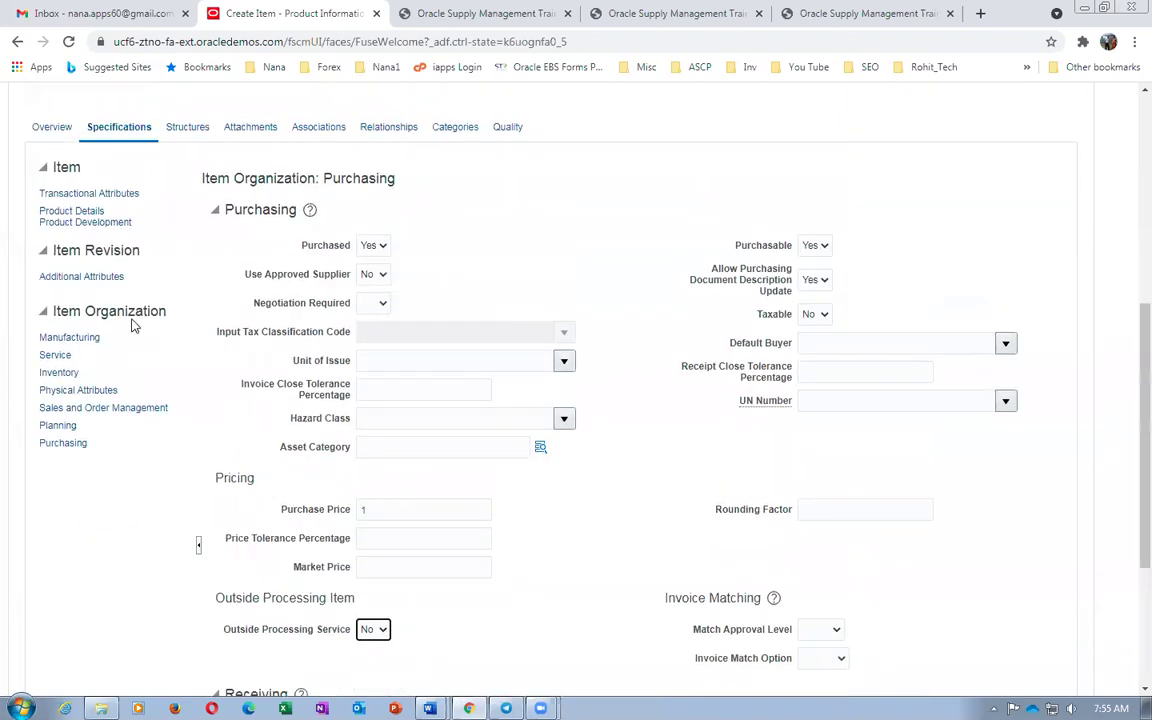
click(70, 338)
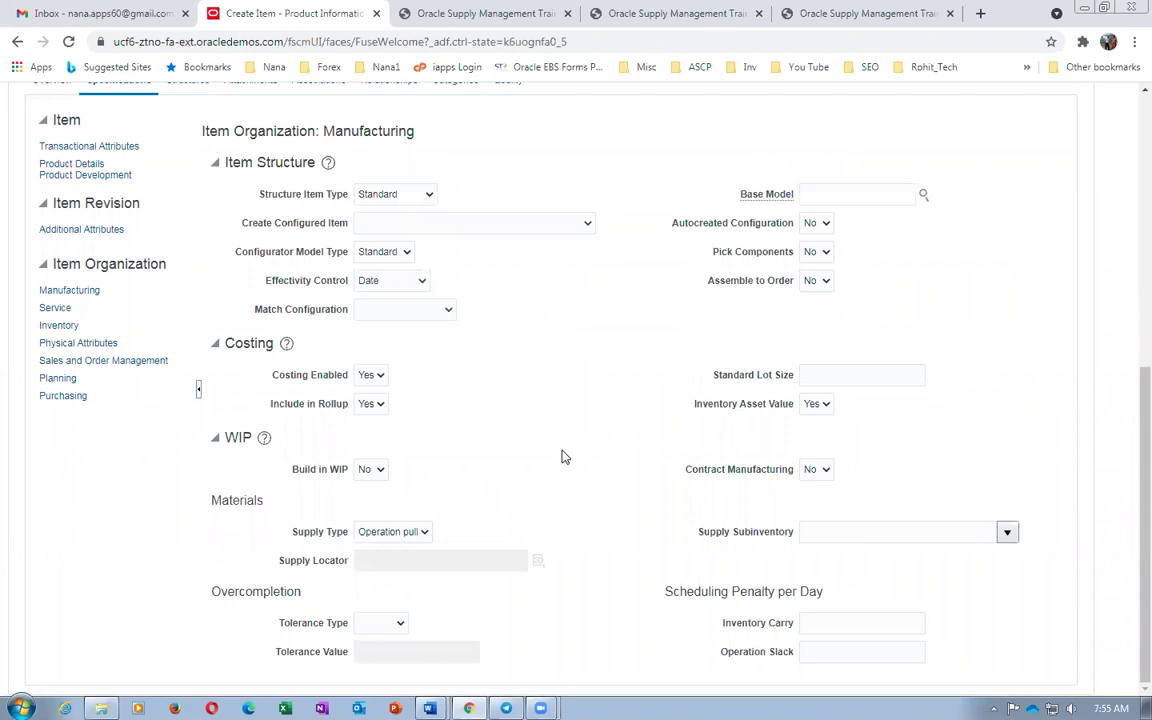
scroll(558, 458, up, 2)
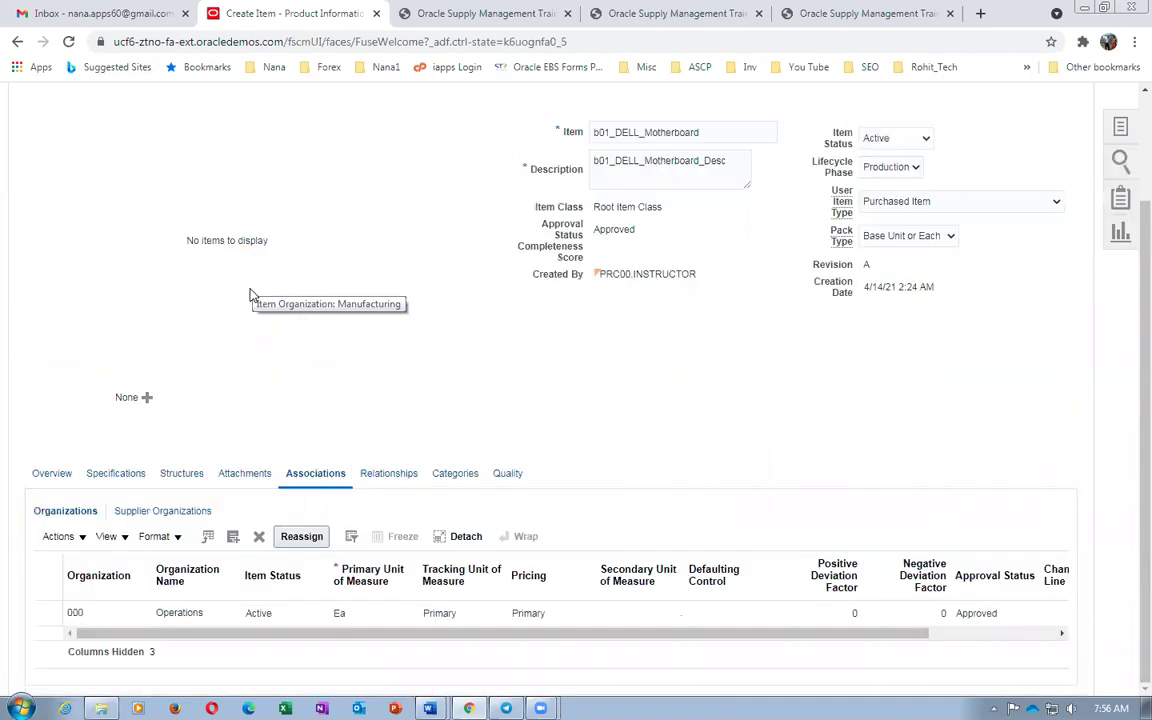
Add organizations 001 Seattle and 002 Atlanta to the motherboard via a '00' search
click(58, 536)
click(82, 589)
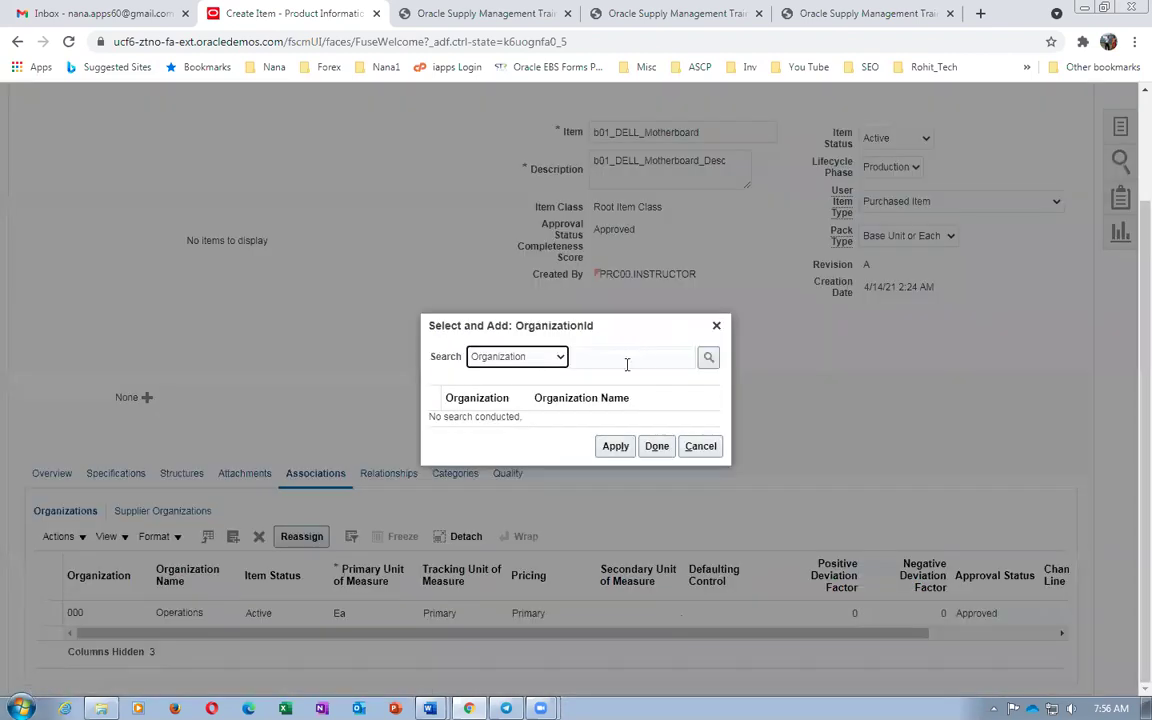
click(627, 360)
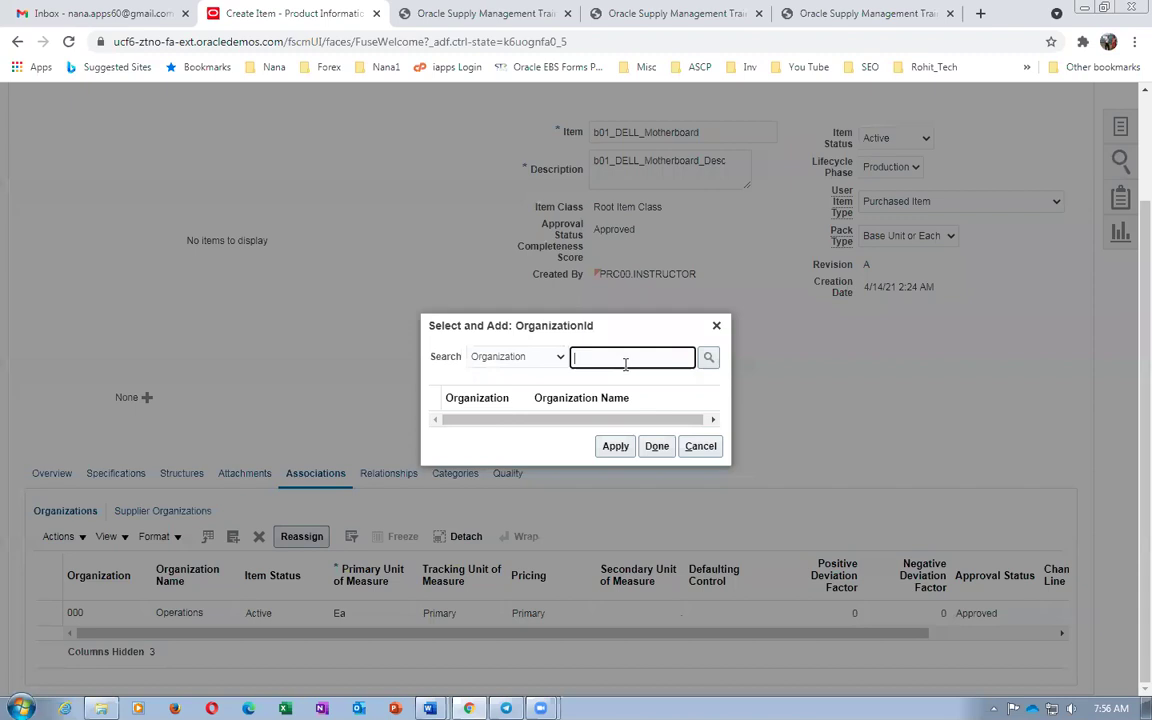
text(00)
key(Return)
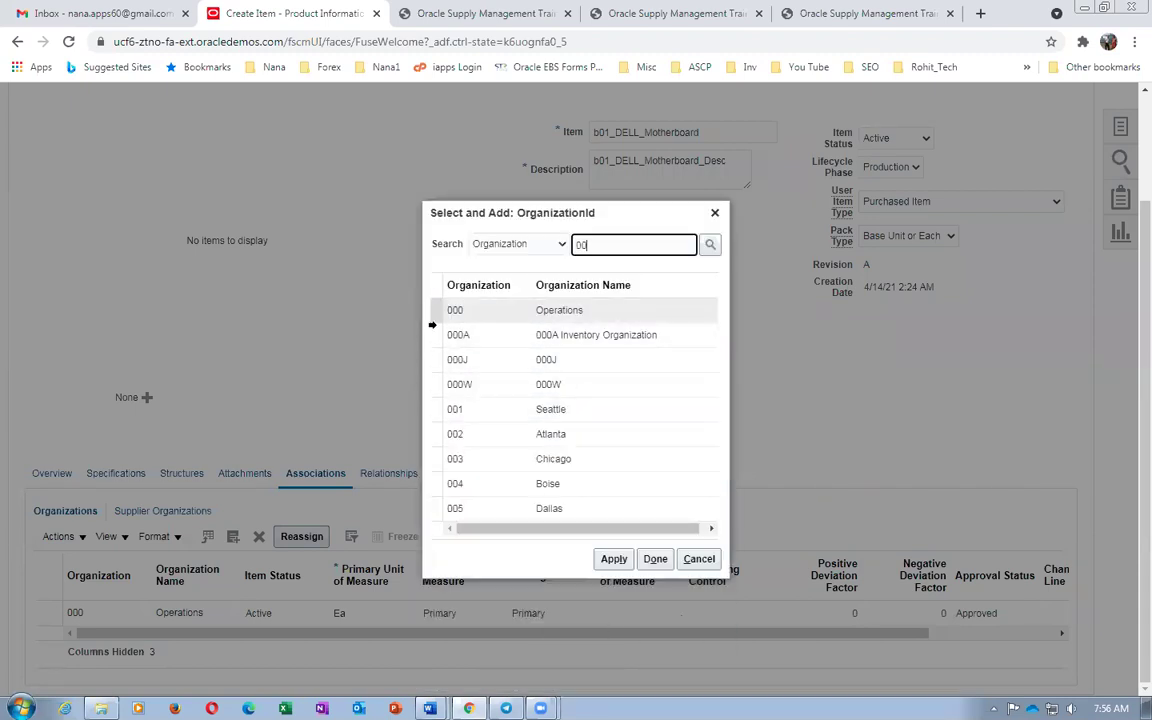
click(432, 410)
ctrl+click(437, 433)
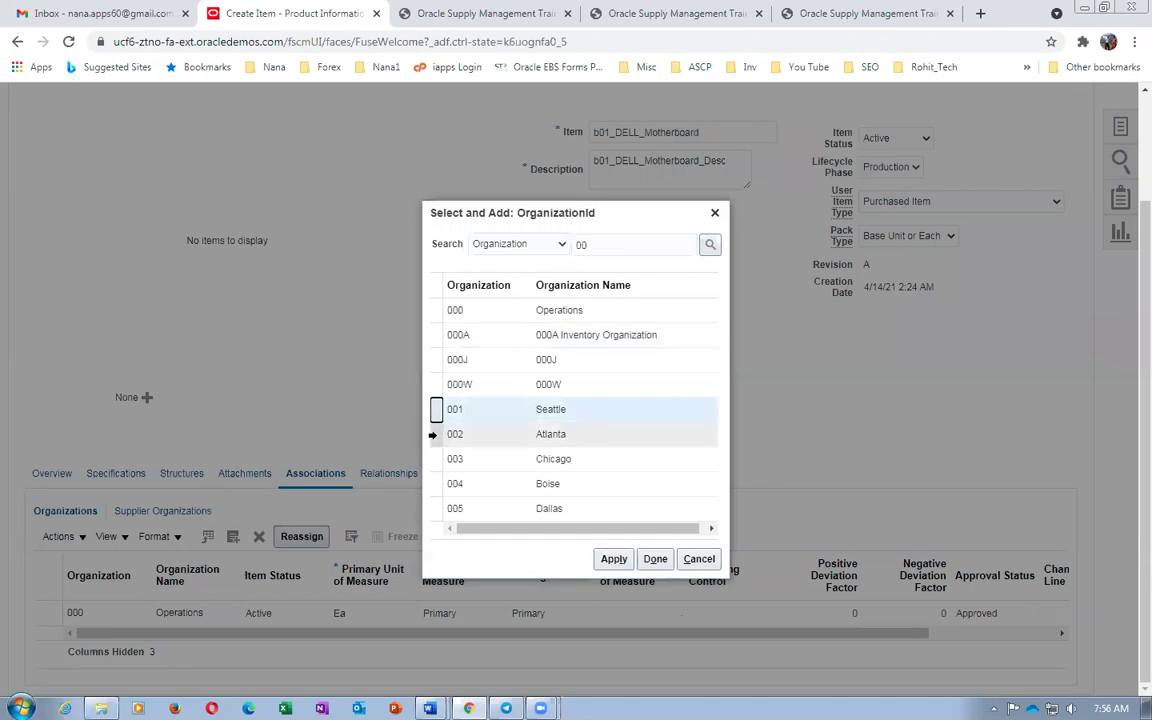
click(613, 559)
click(650, 559)
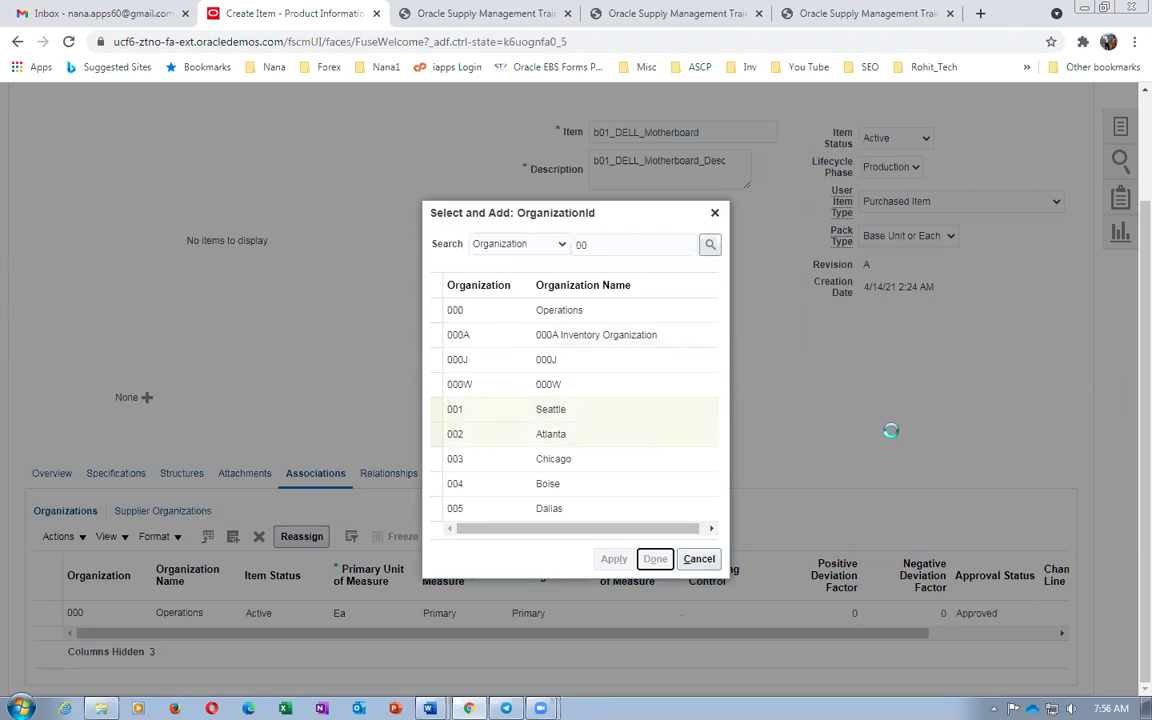
key(alt+Tab)
key(alt+Tab)
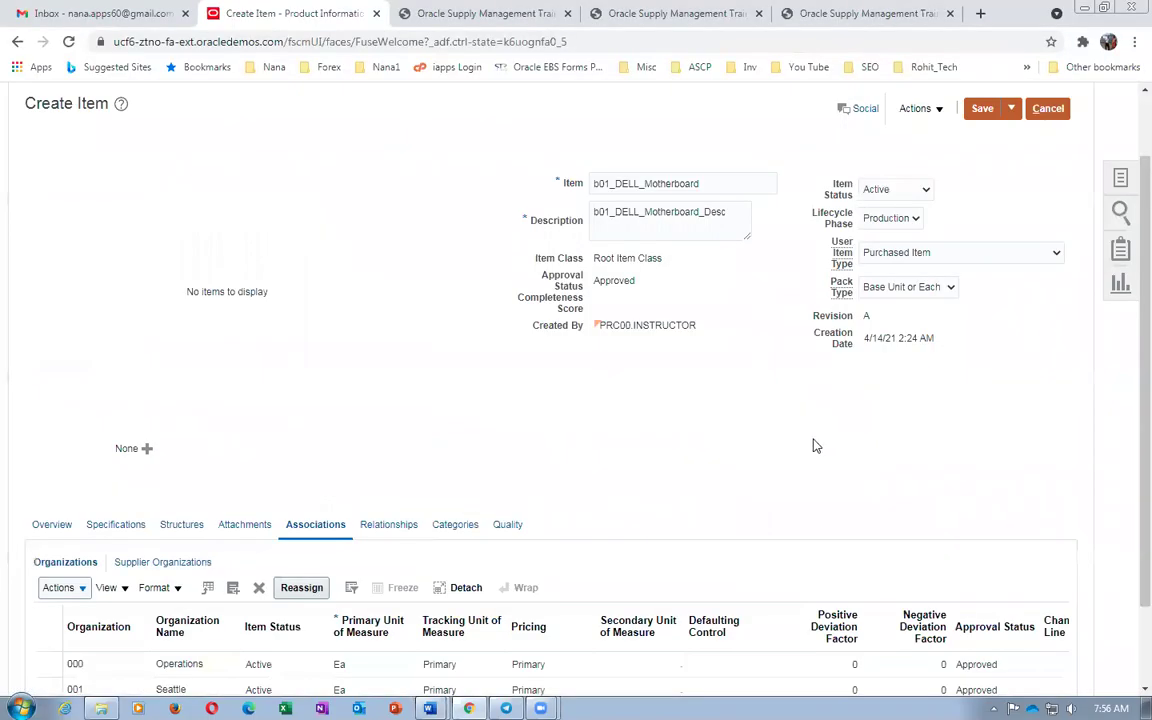
Save and close the b01_DELL_Motherboard item
click(117, 526)
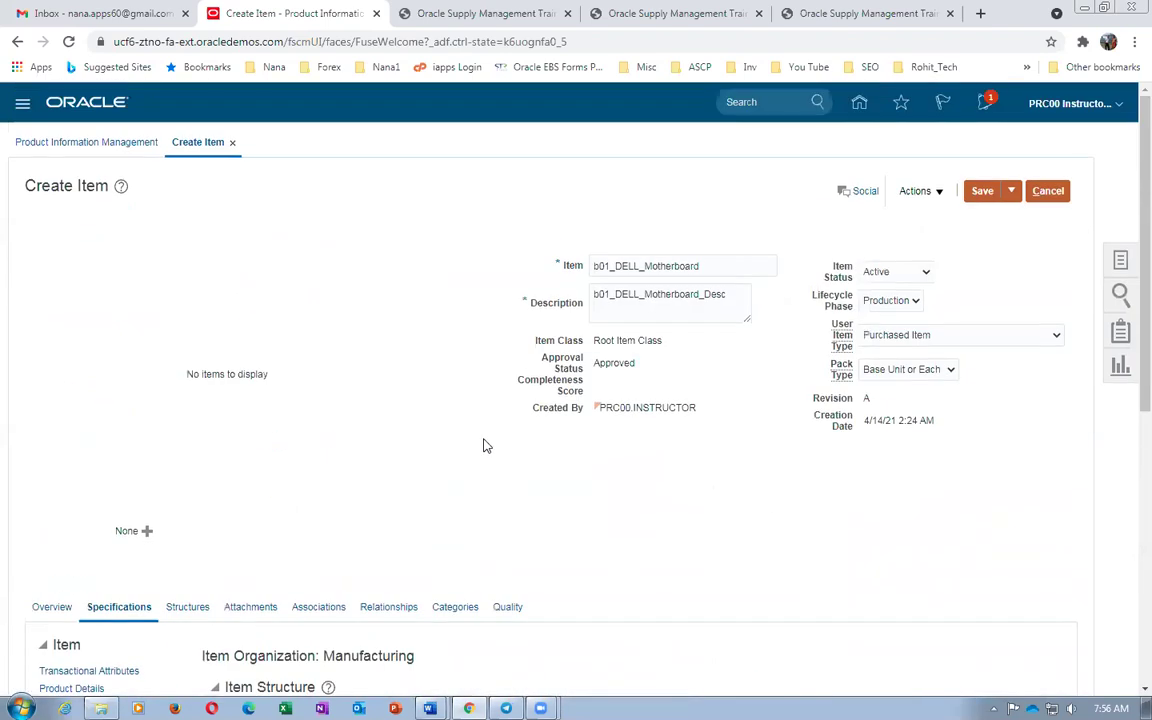
click(1011, 191)
click(1020, 218)
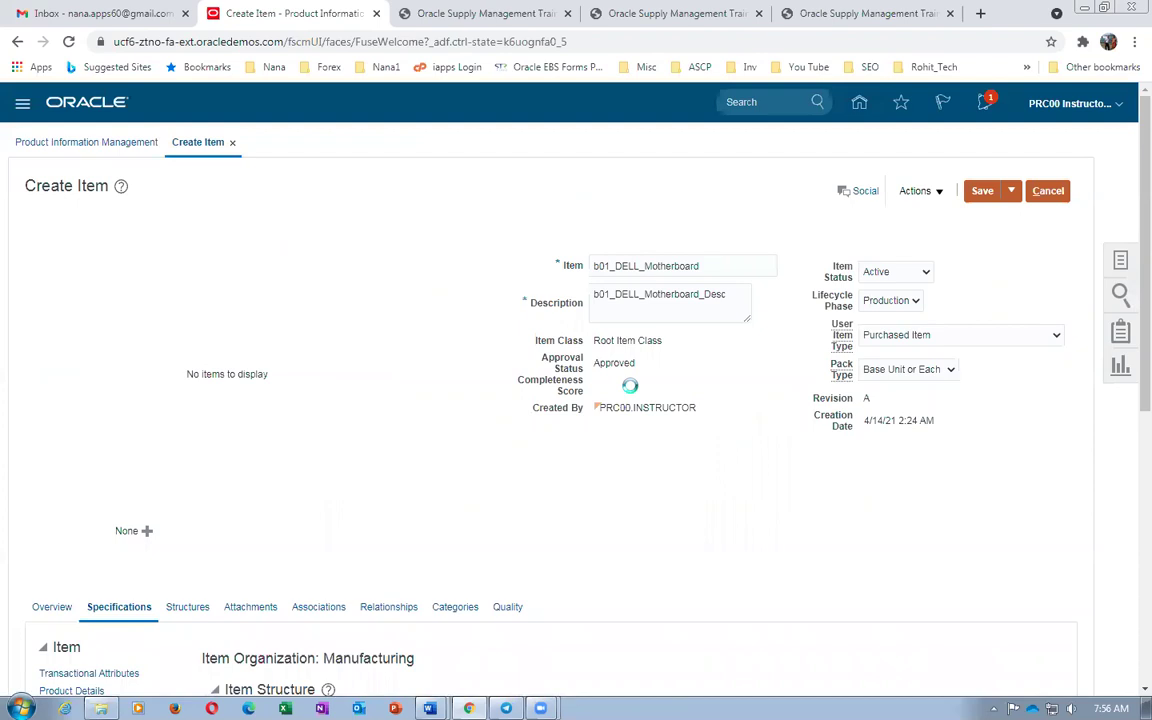
Pick out the next item name, b01_DELL_16GB_RAM, from the Word worksheet
key(alt+Tab)
double_click(330, 331)
key(ctrl+c)
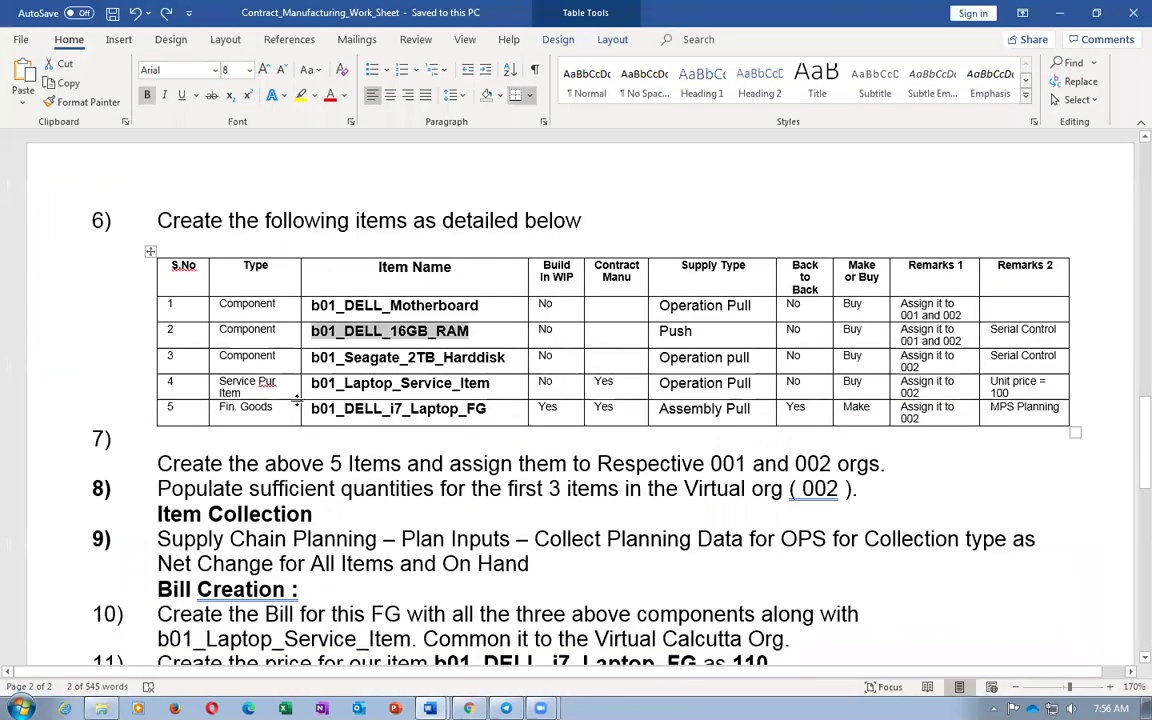
key(alt+Tab)
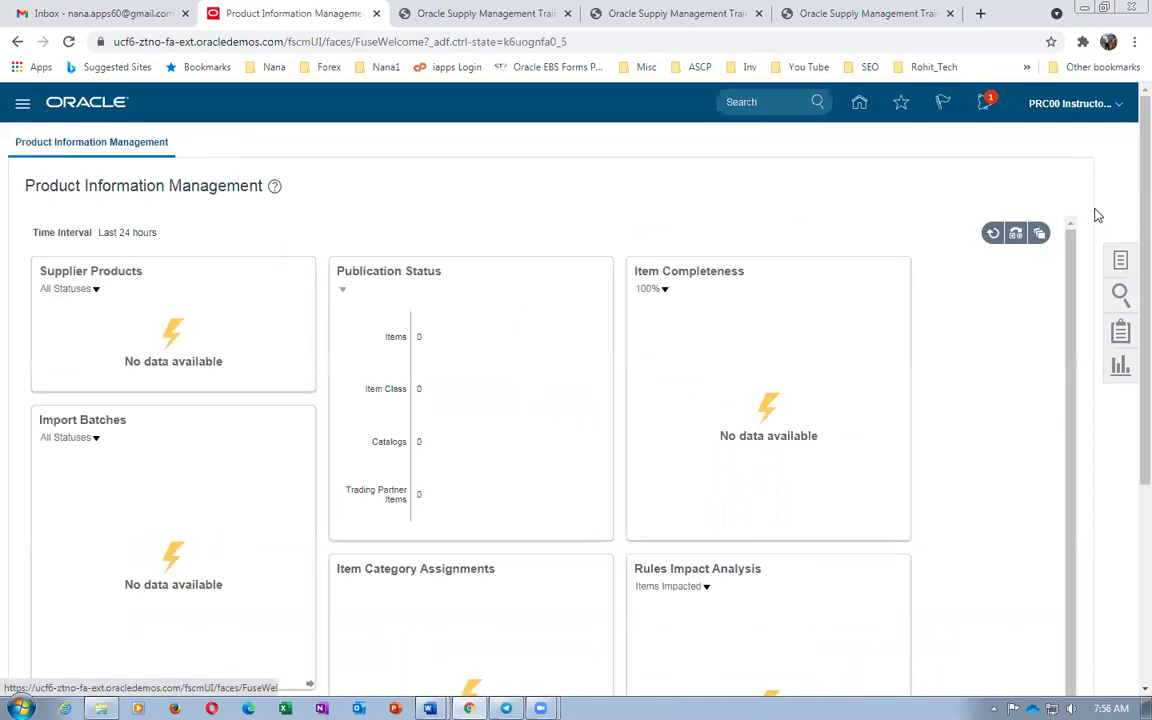
click(1120, 260)
Create one new item in organization 000 with Purchased Item replacing FG - Design Items, accepting the warning
click(1008, 157)
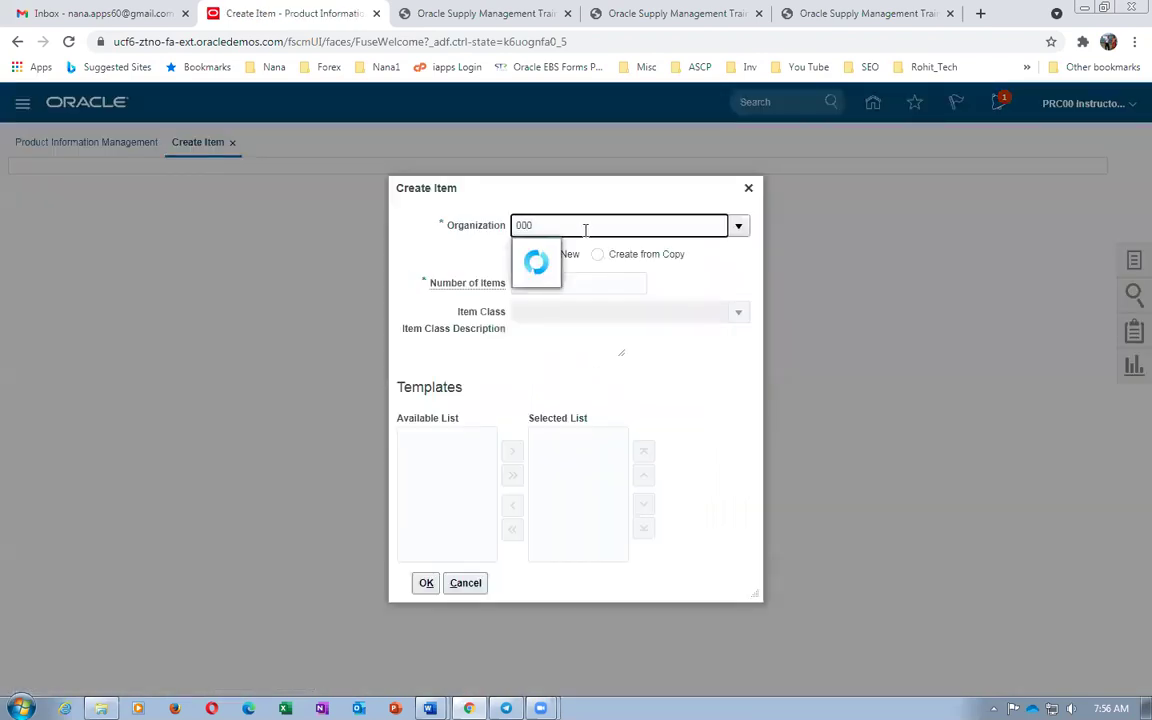
click(548, 256)
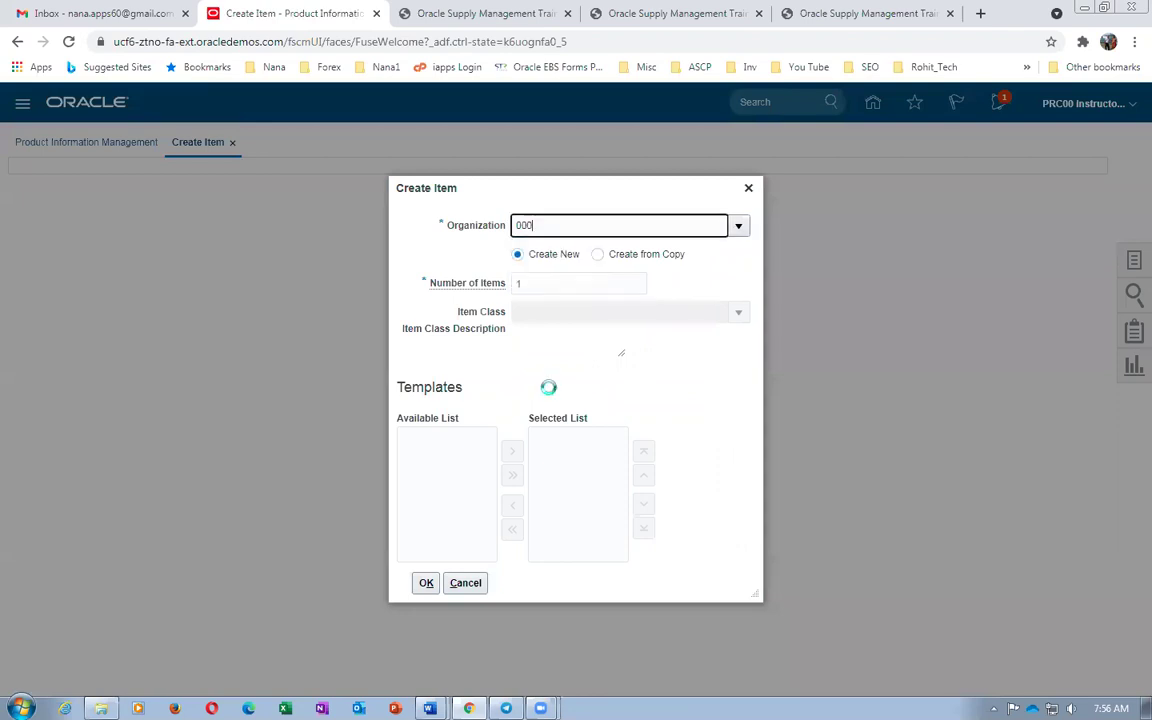
click(619, 437)
click(560, 505)
scroll(540, 540, up, 3)
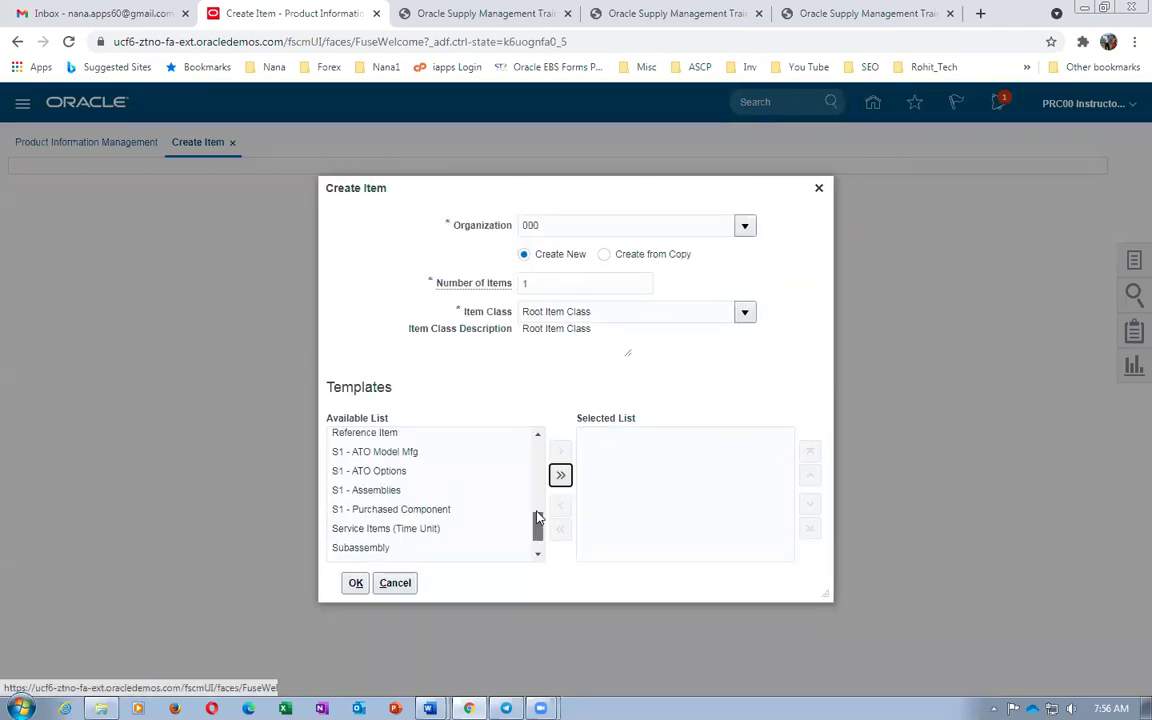
click(399, 510)
click(561, 453)
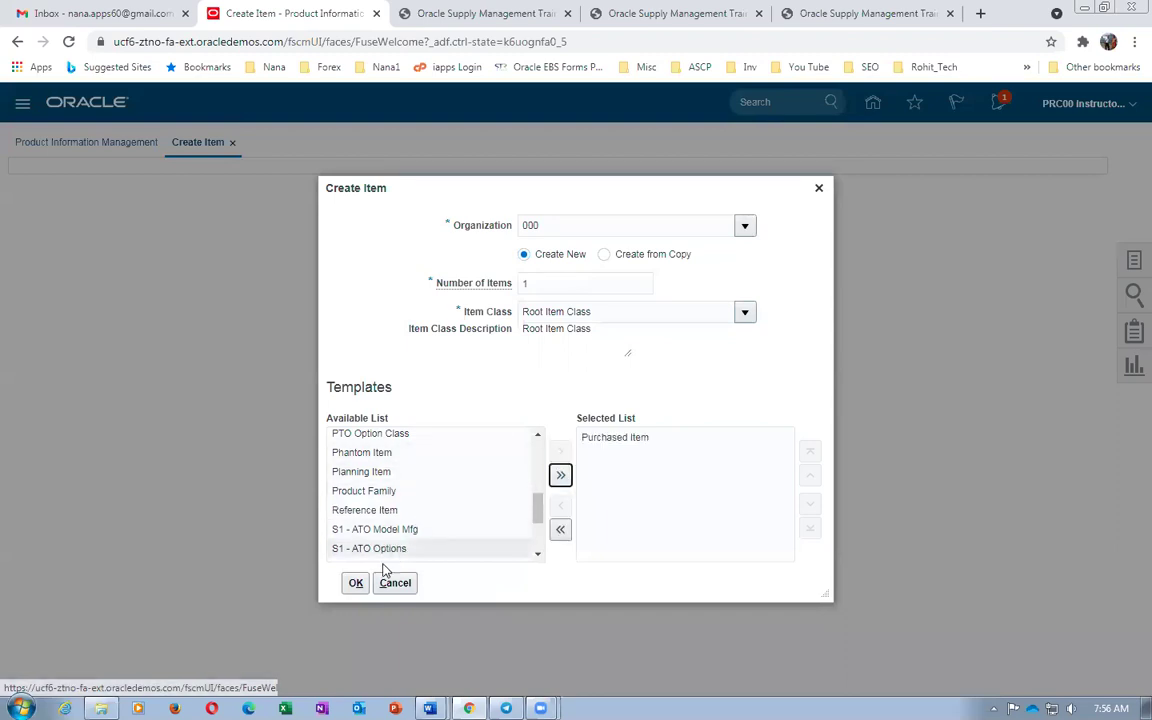
click(355, 582)
click(324, 425)
key(alt+Tab)
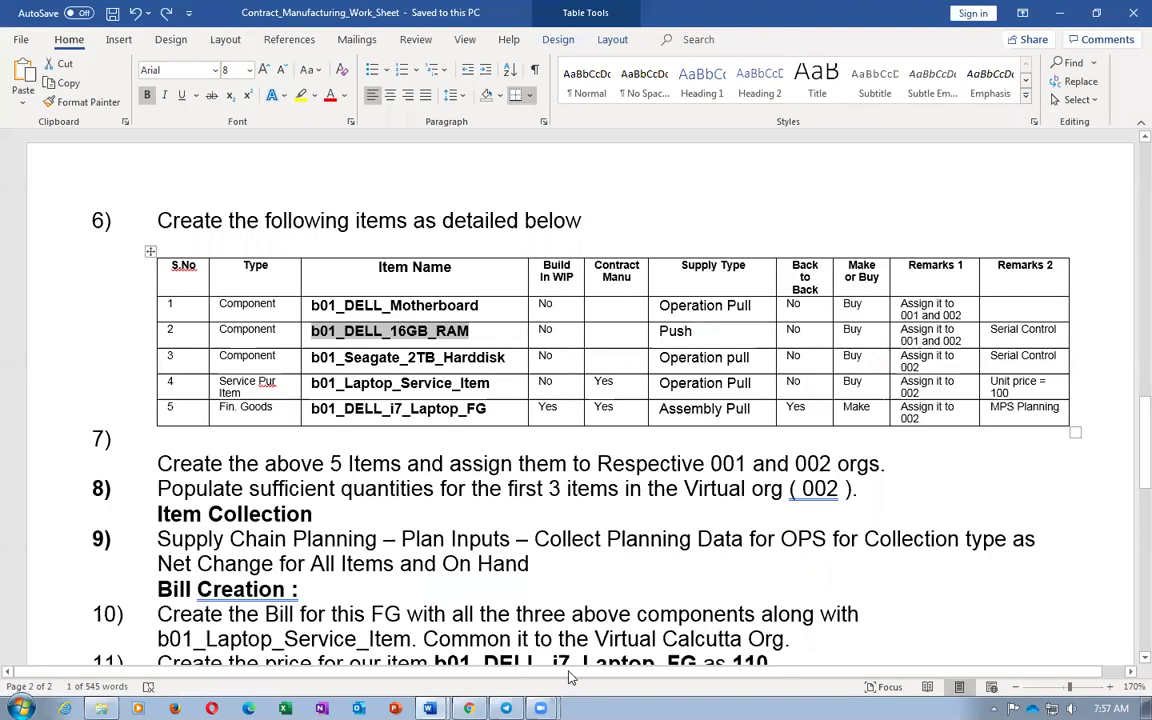
drag(660, 332, 686, 337)
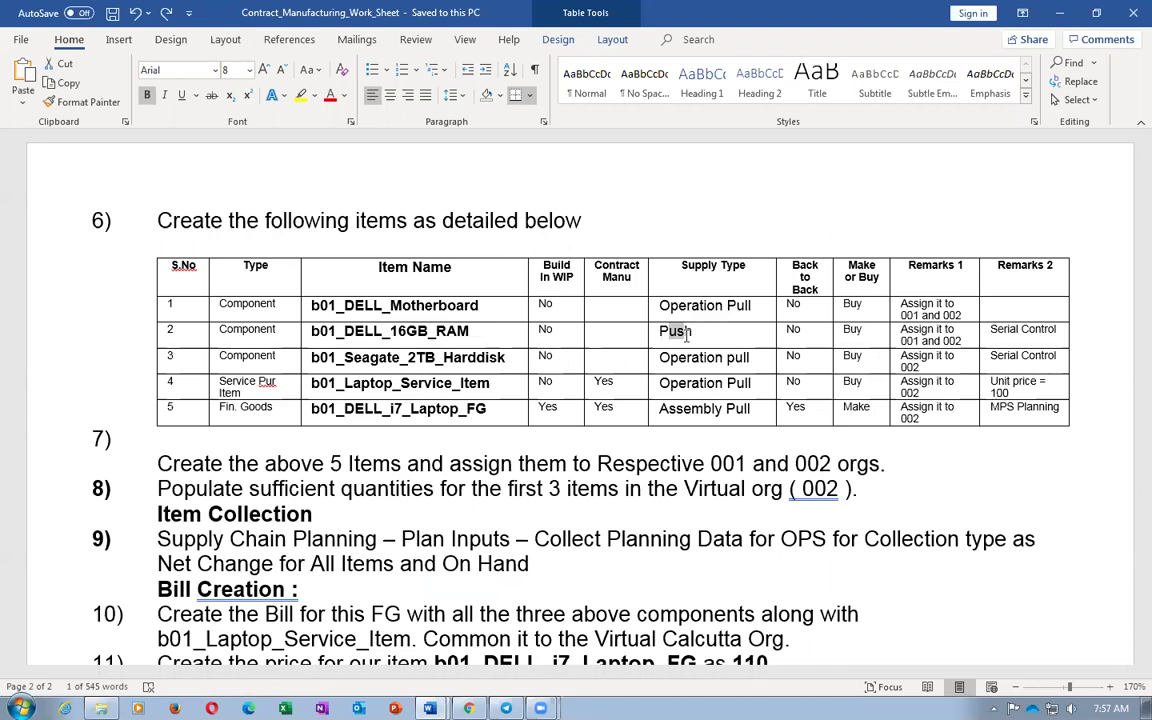
mouse_move(686, 336)
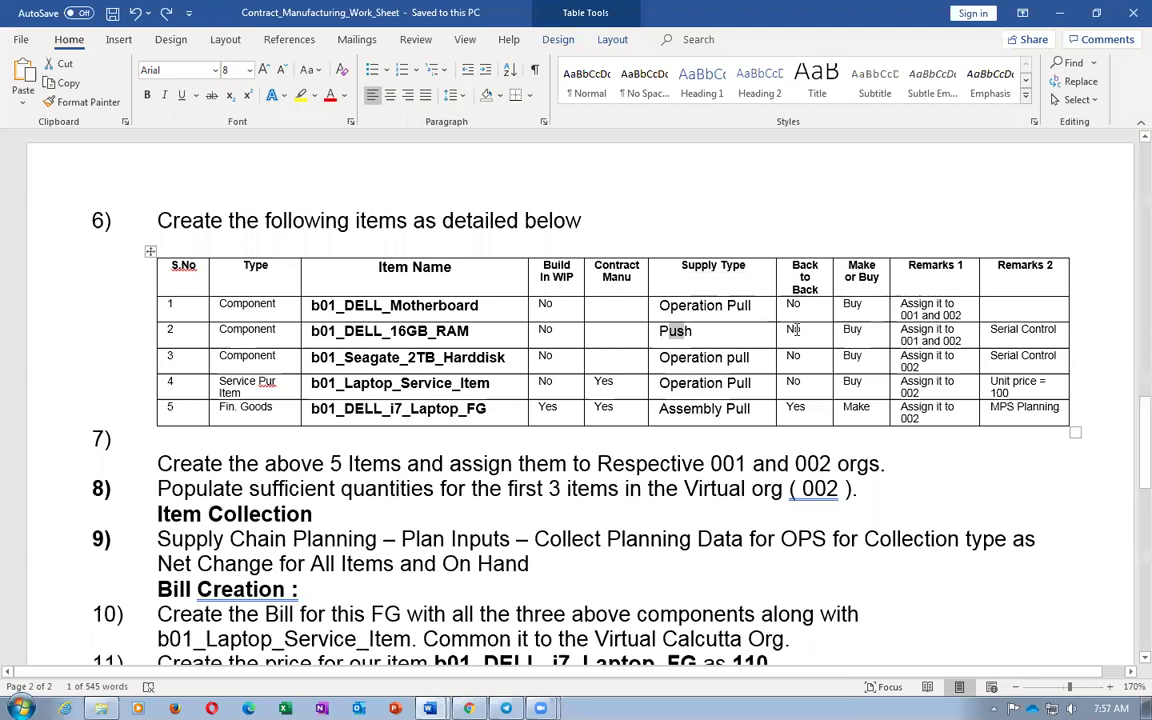
click(673, 335)
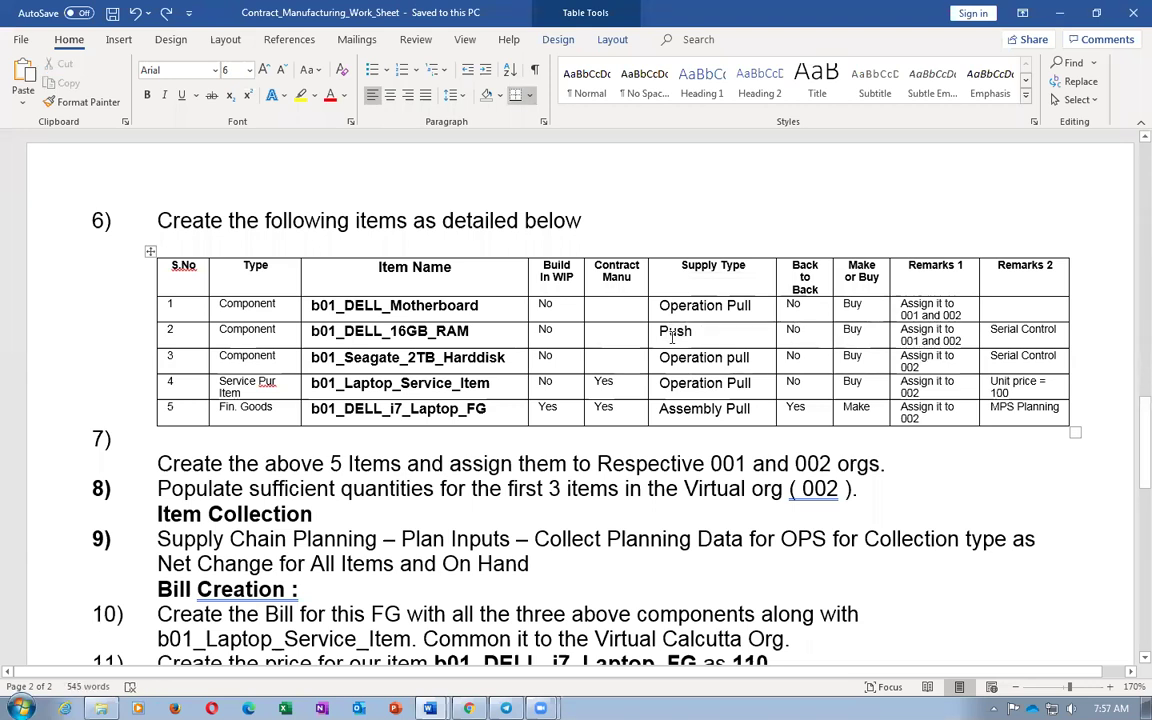
Enter item b01_DELL_16GB_RAM, description b01_DELL_16GB_RAM_Desc, and lifecycle phase Production
key(alt+Tab)
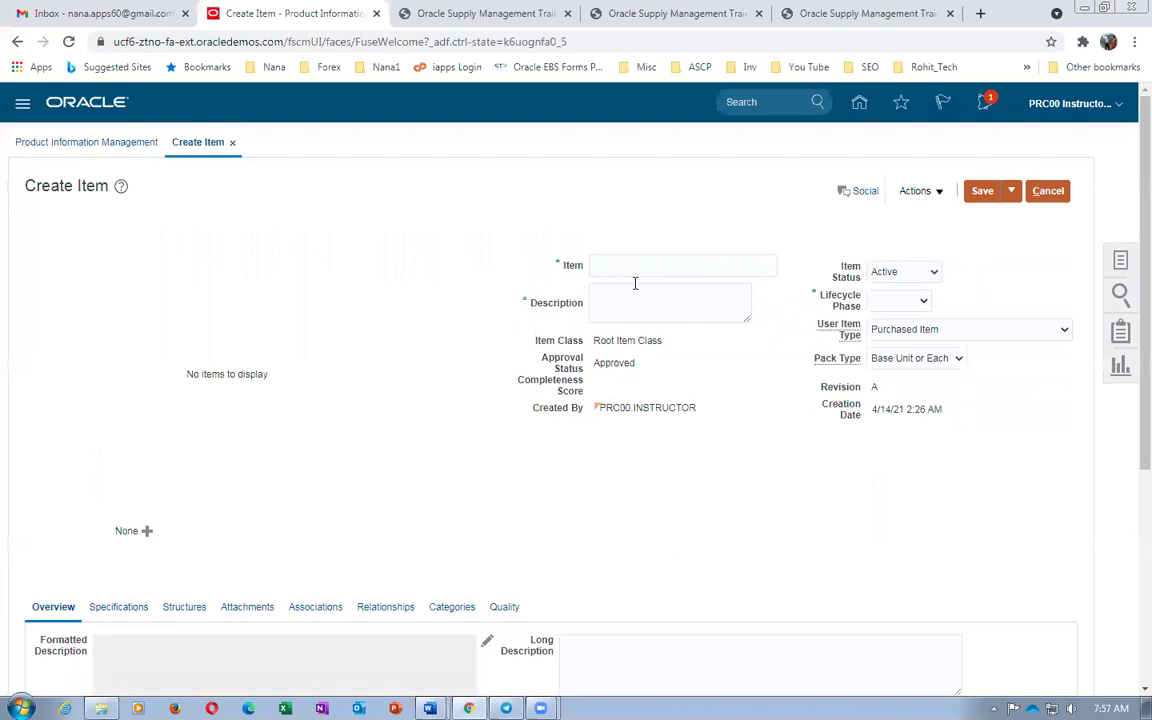
click(636, 268)
key(ctrl+v)
click(632, 299)
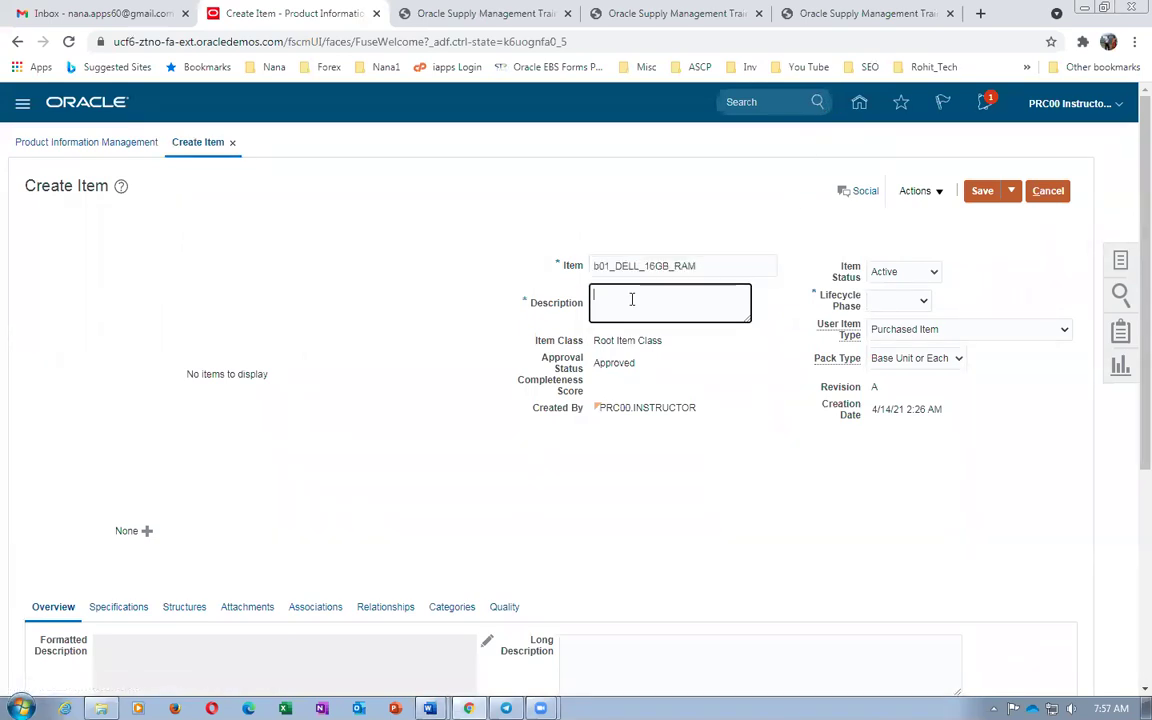
key(ctrl+v)
click(898, 300)
click(886, 344)
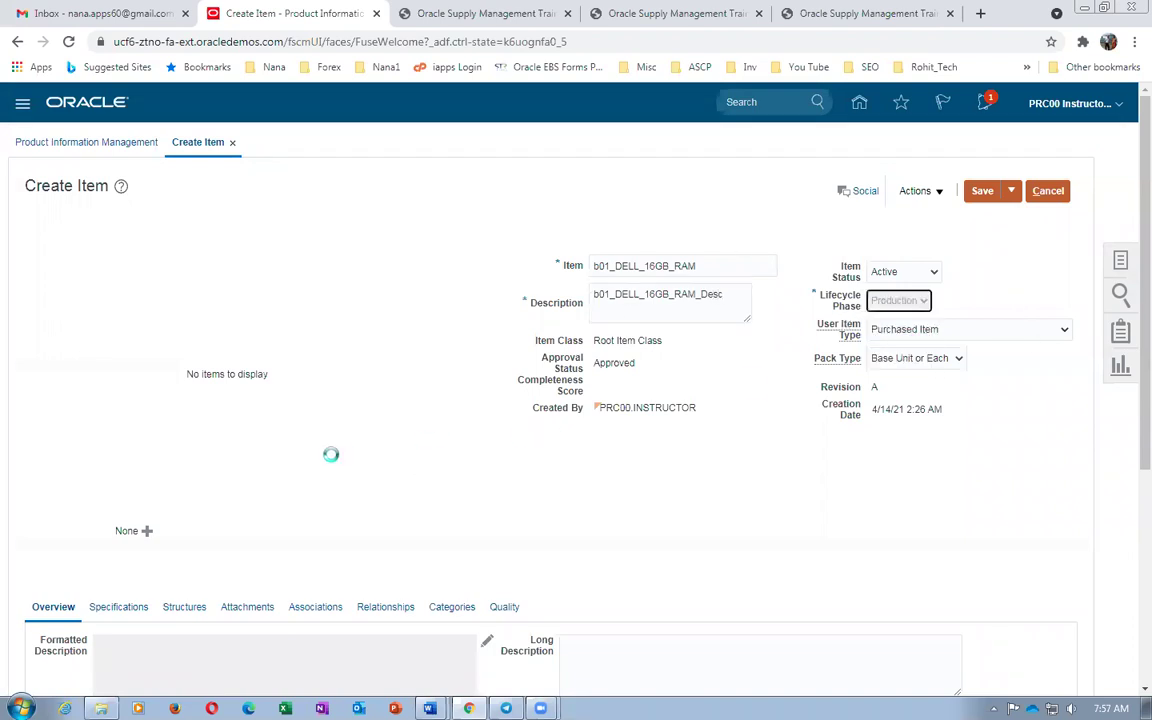
scroll(335, 445, down, 3)
click(110, 368)
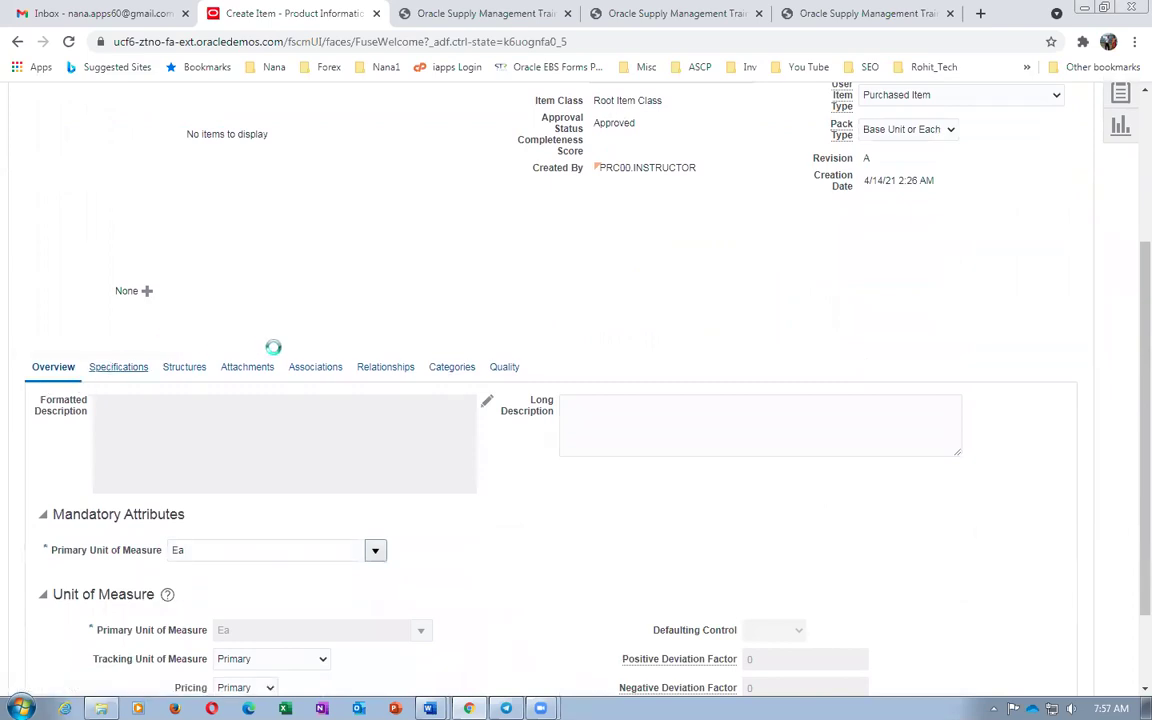
Set the RAM item's supply type to Push
scroll(340, 500, down, 3)
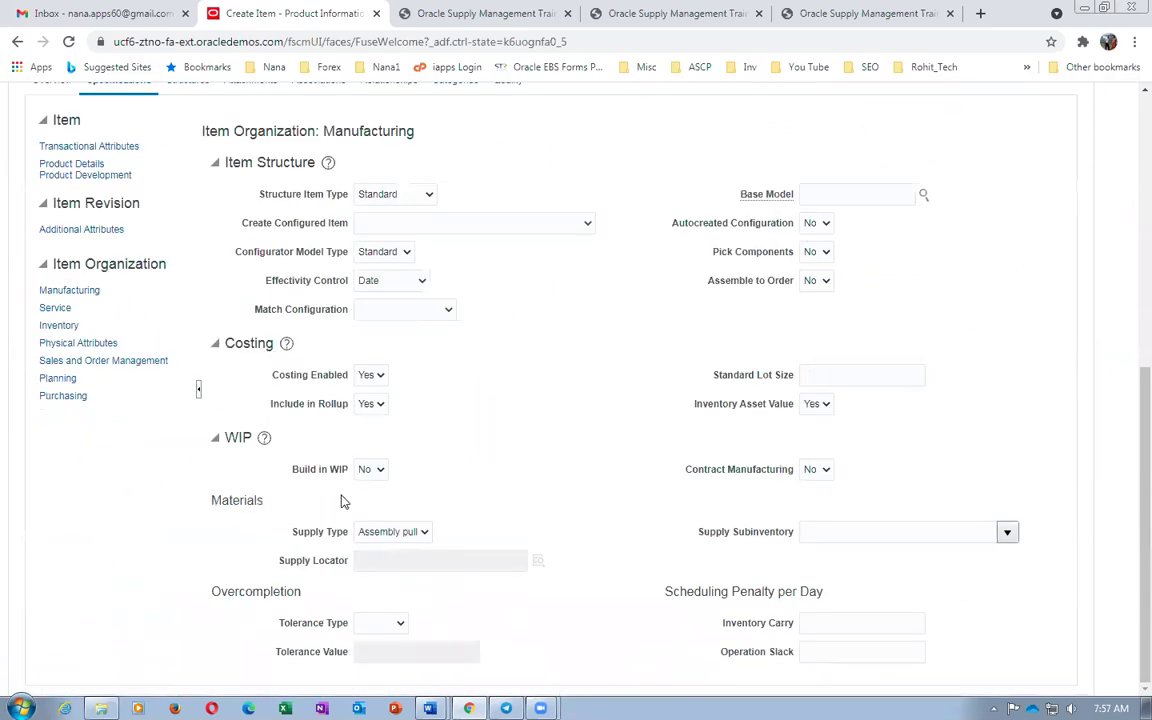
click(405, 537)
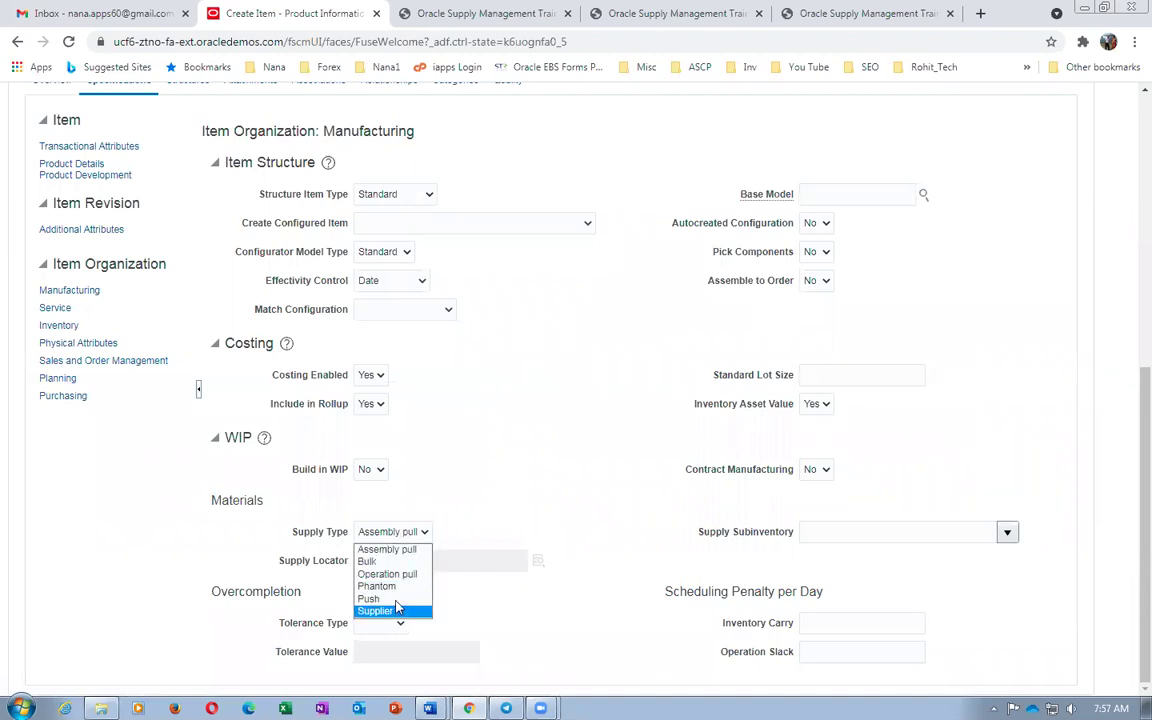
click(380, 596)
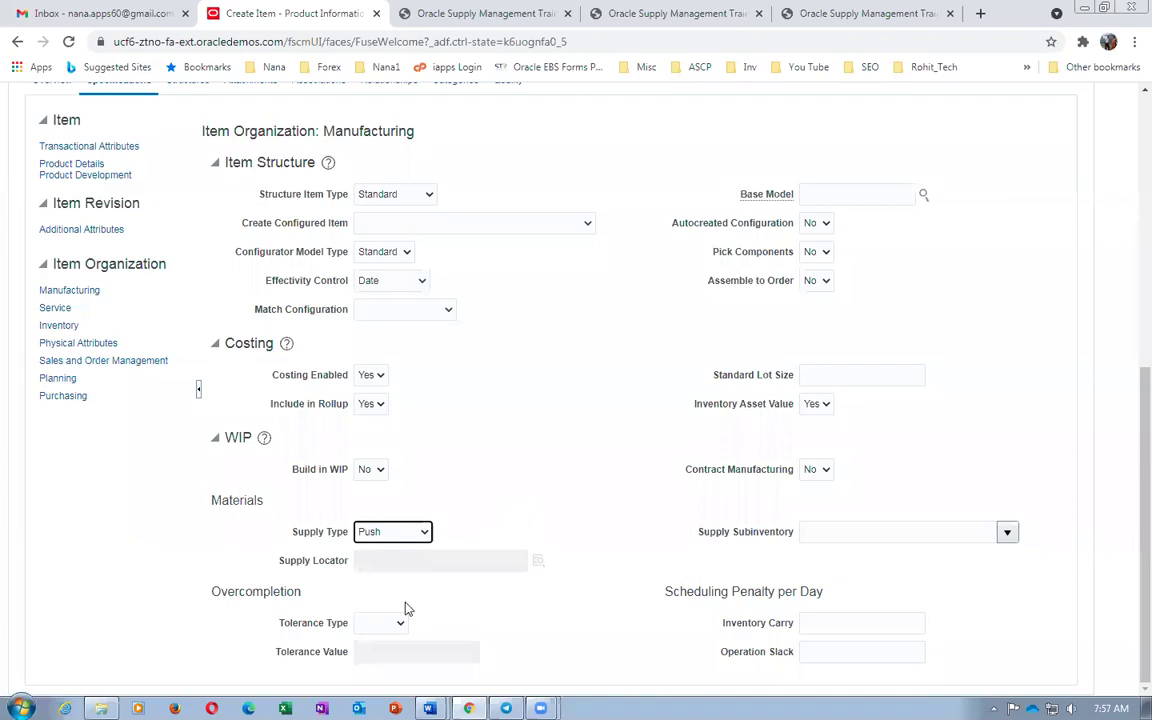
Enter a purchase price of 1 and check the worksheet remarks
click(60, 397)
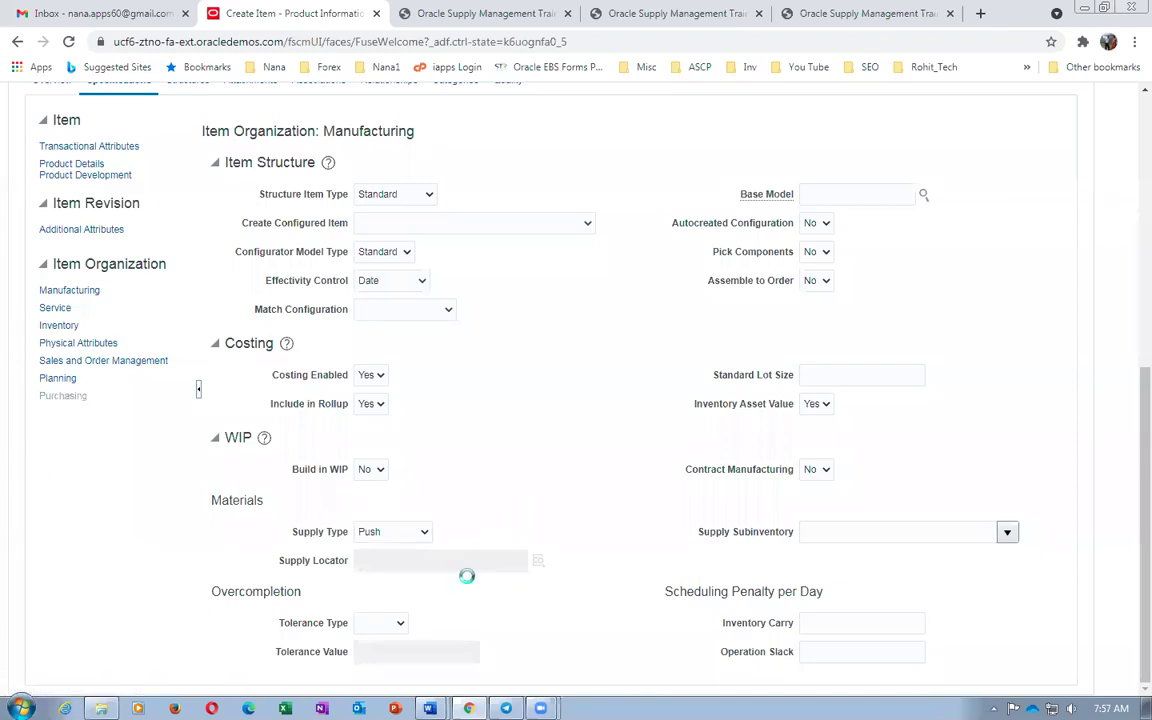
click(424, 465)
text(1)
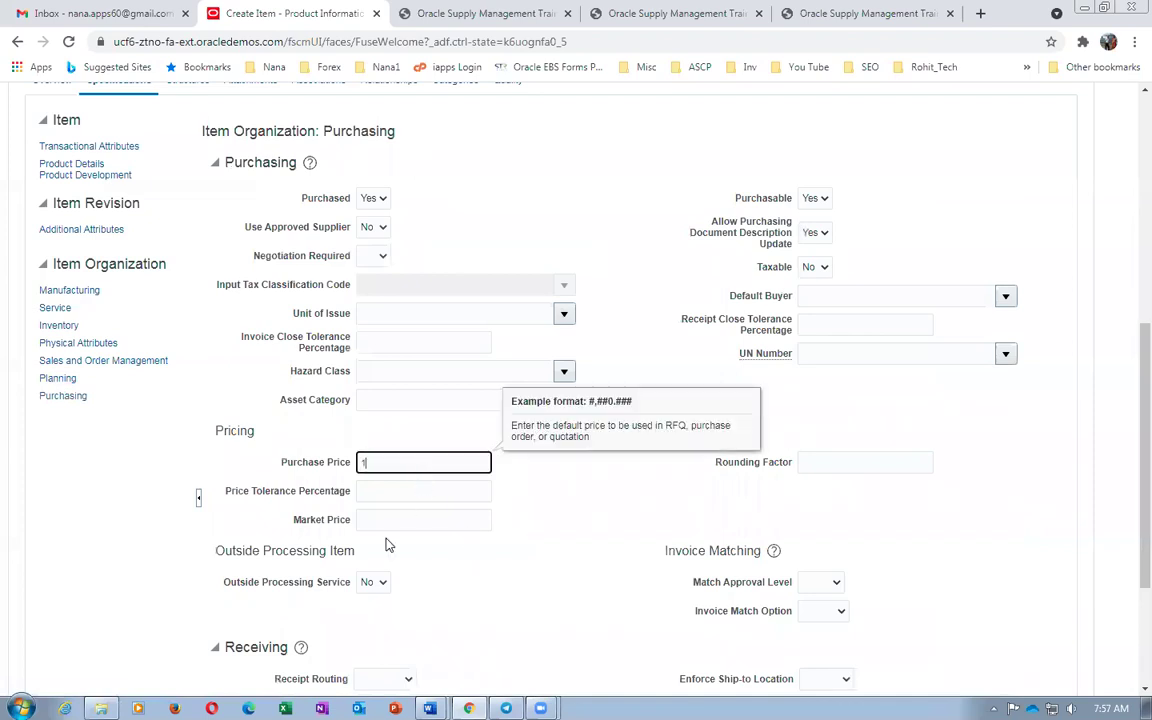
scroll(570, 541, up, 3)
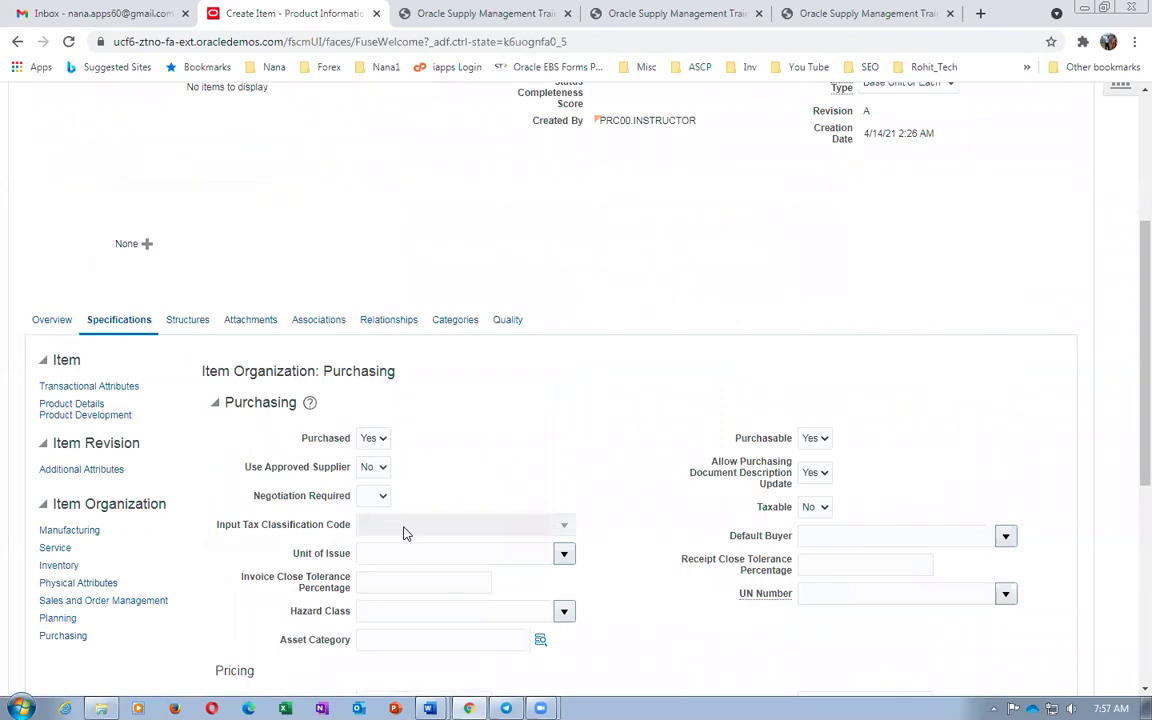
key(alt+Tab)
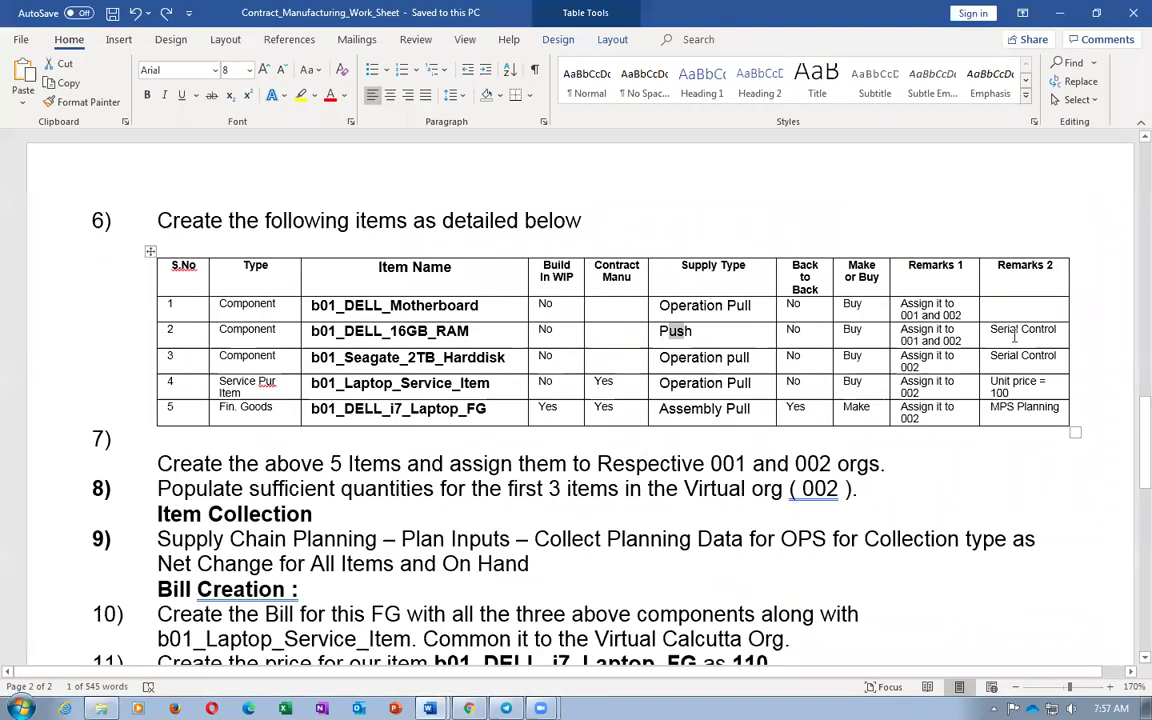
key(alt+Tab)
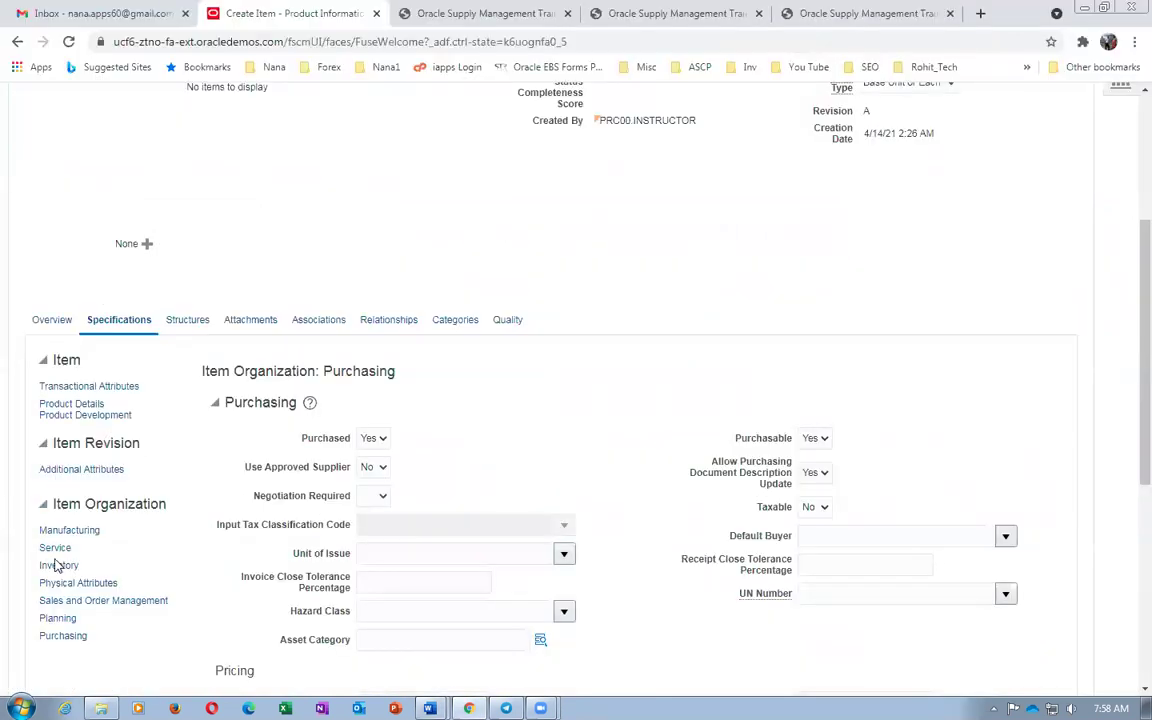
Review Inventory serial generation, leaving it at No serial number control
click(58, 565)
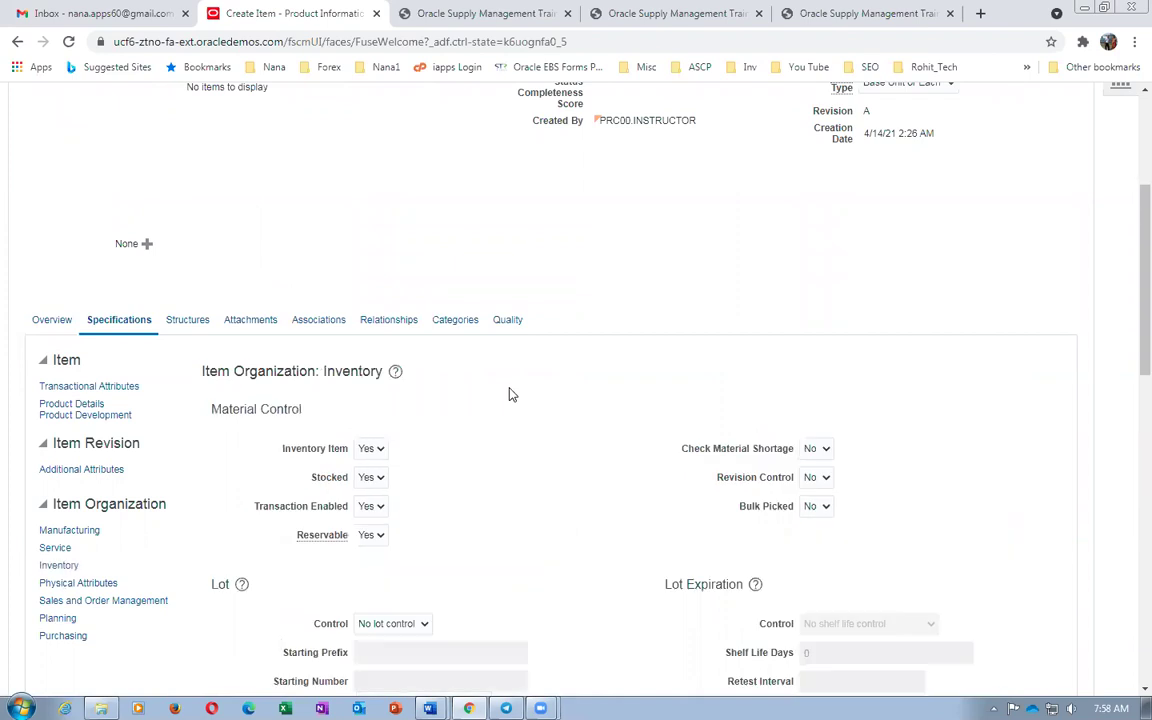
scroll(509, 395, down, 5)
scroll(463, 512, down, 3)
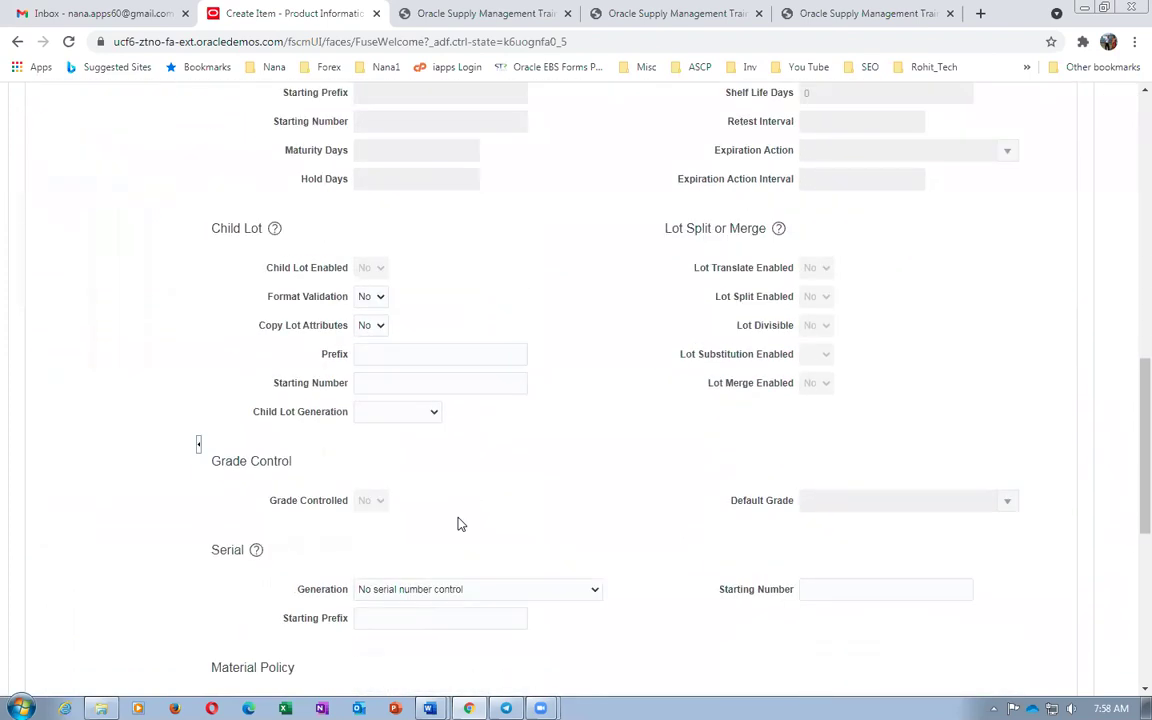
click(417, 433)
click(374, 409)
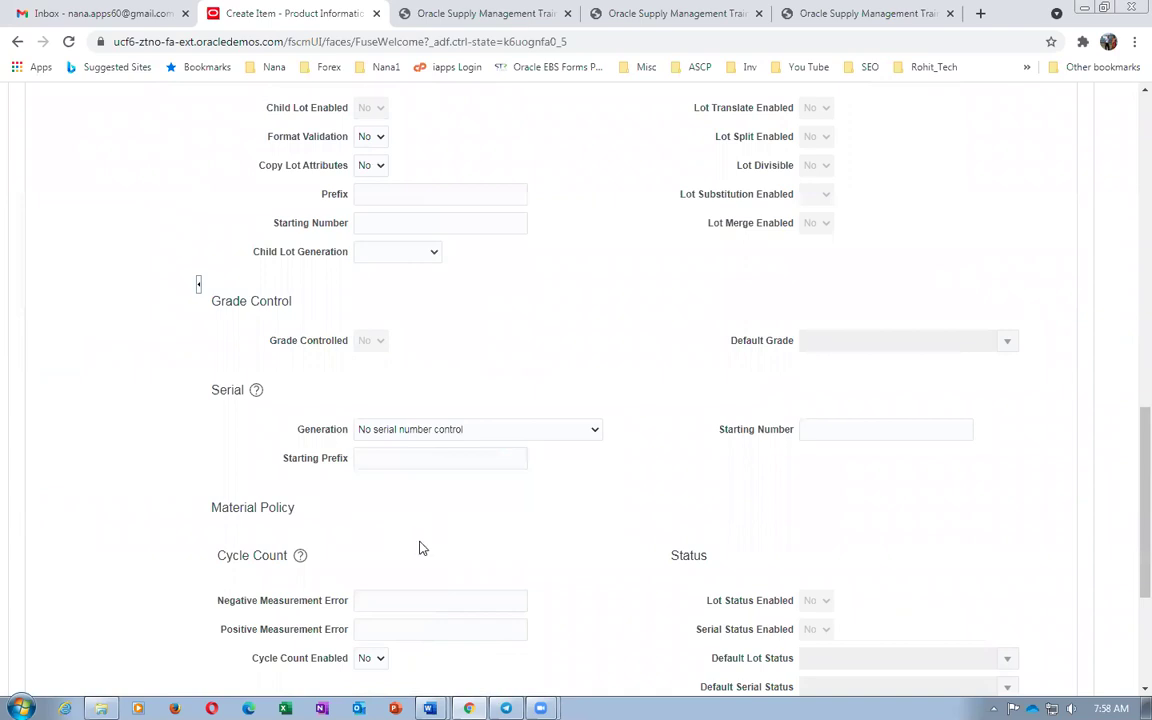
scroll(470, 378, up, 6)
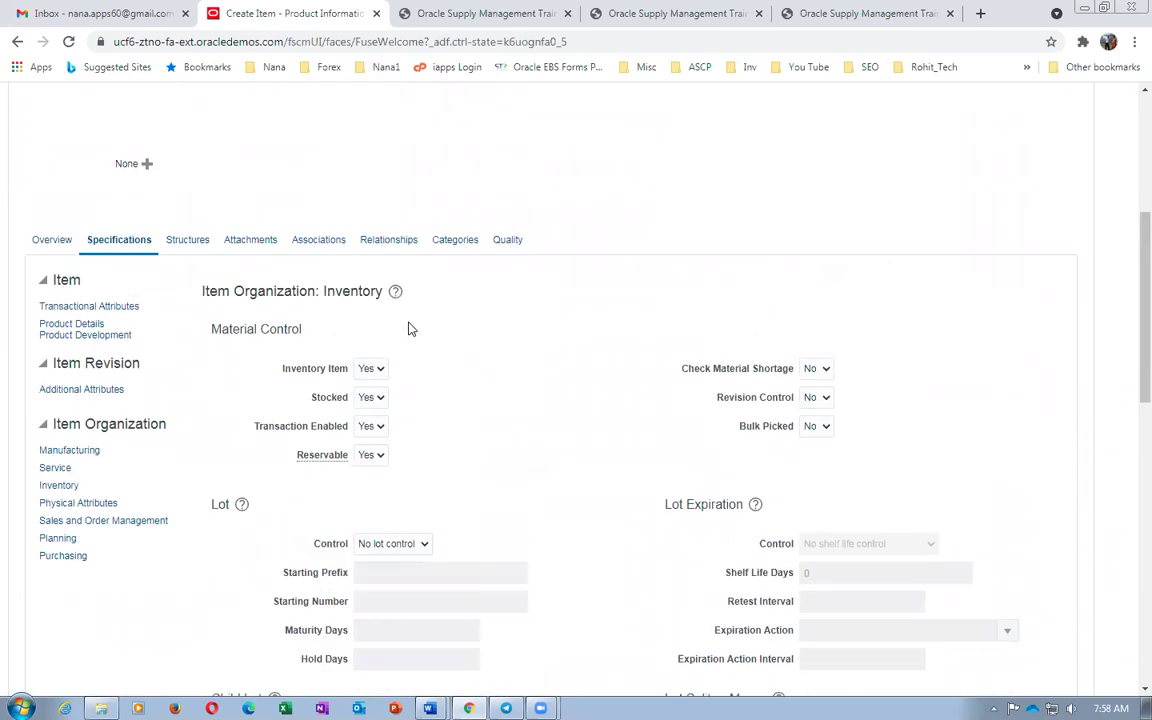
click(303, 239)
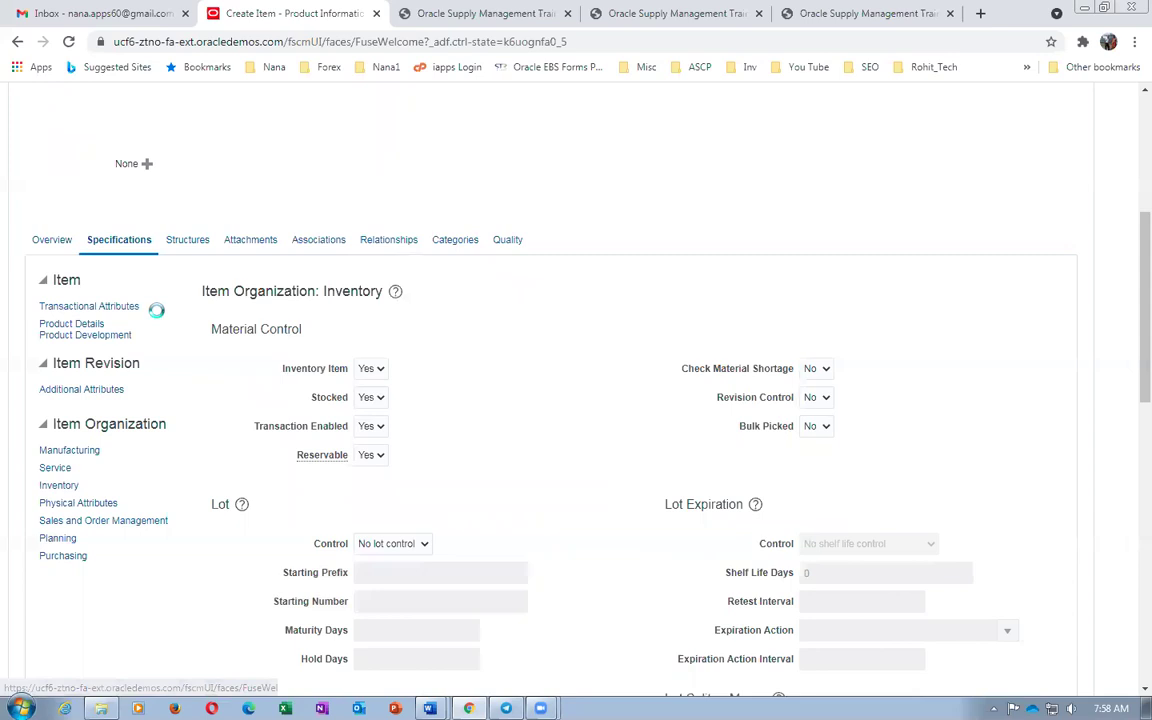
Add organizations 001 Seattle and 002 Atlanta to b01_DELL_16GB_RAM via a '00' search
click(55, 537)
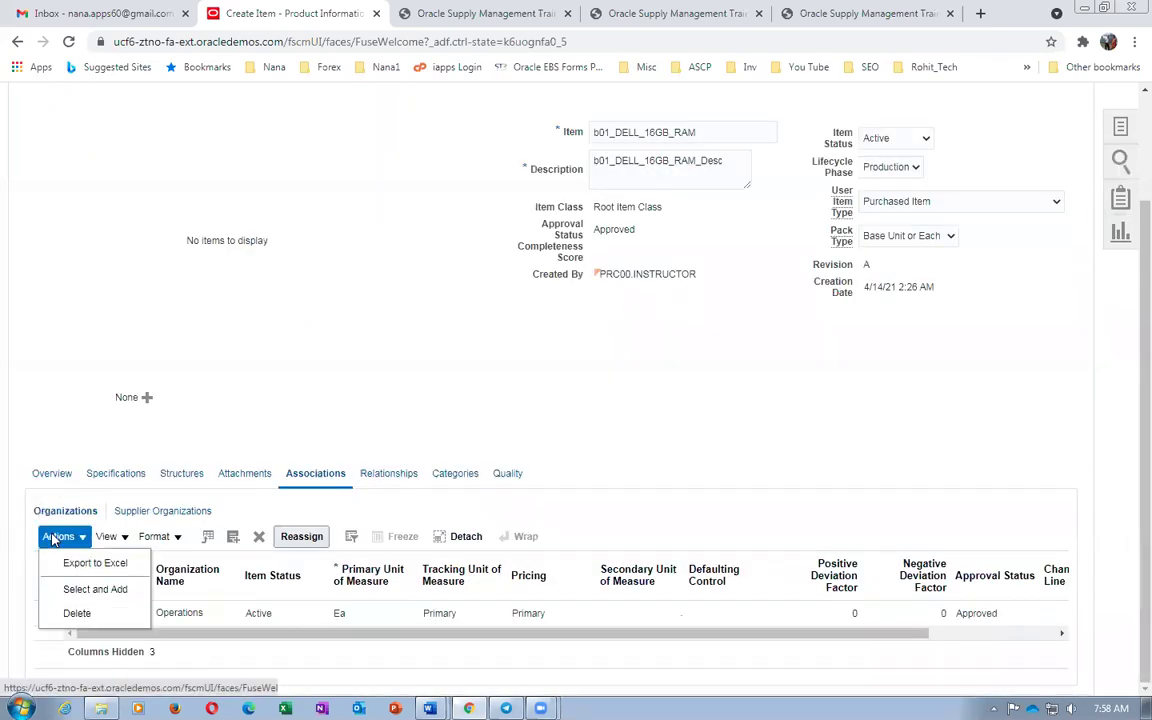
click(82, 589)
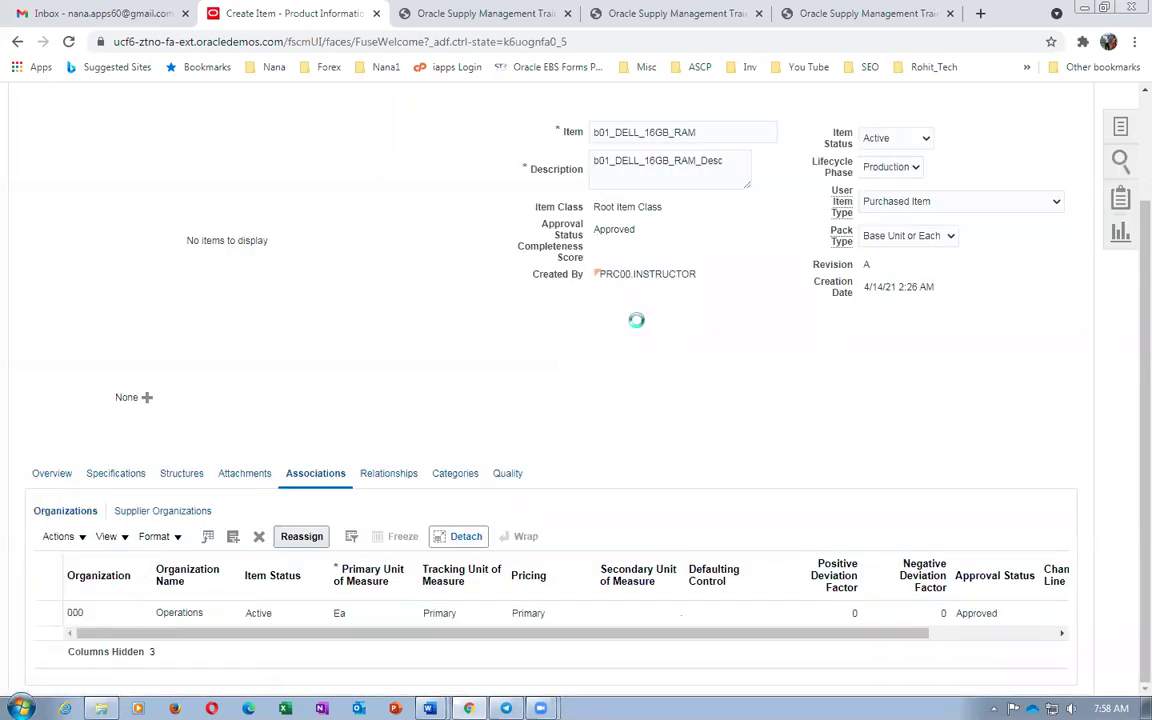
click(620, 358)
text(00)
key(Return)
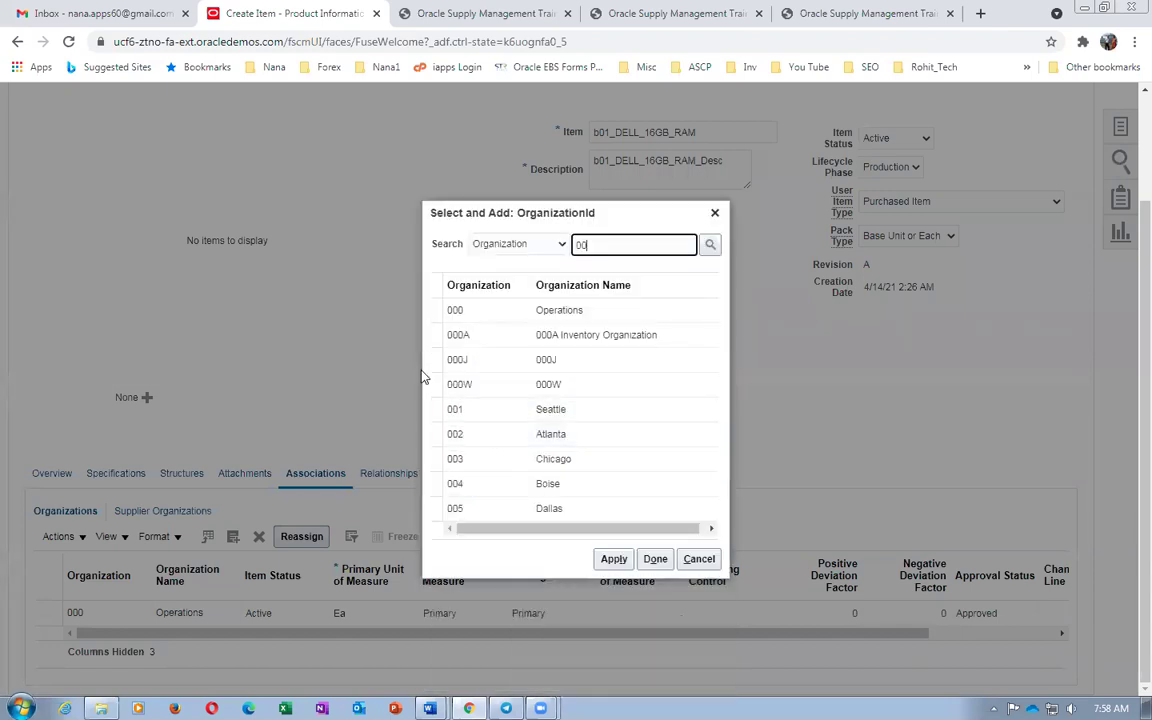
click(437, 409)
ctrl+click(436, 433)
click(614, 560)
click(655, 560)
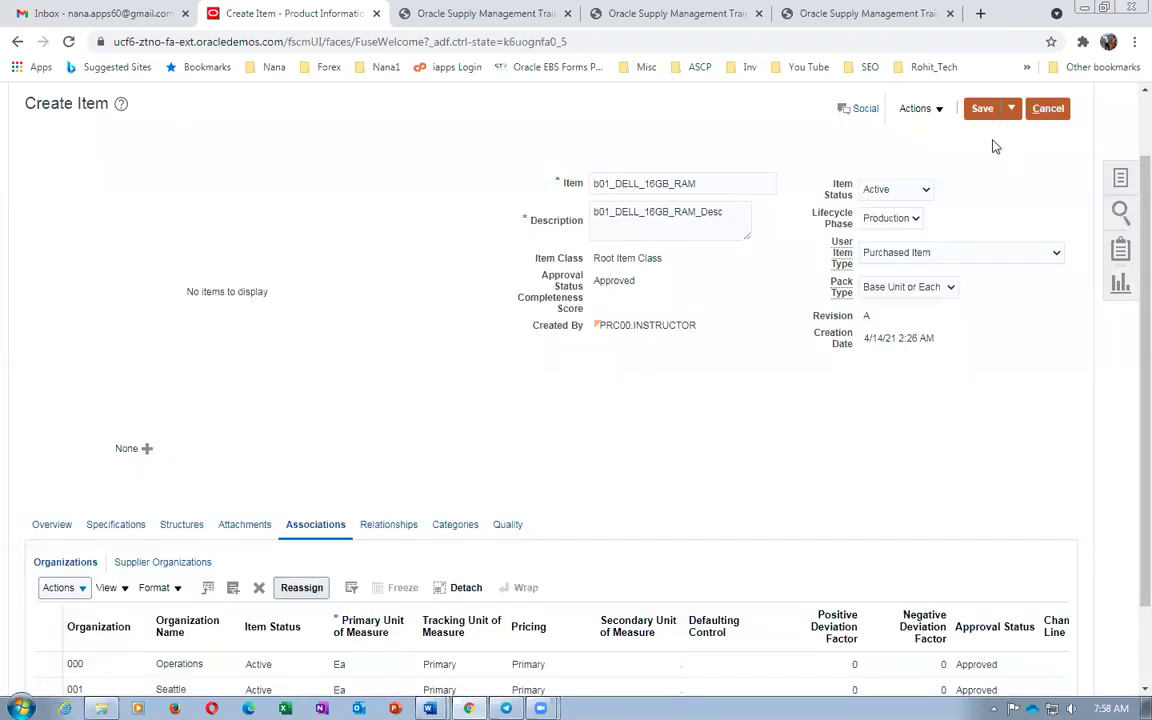
Save and close the b01_DELL_16GB_RAM item
click(1011, 108)
click(998, 141)
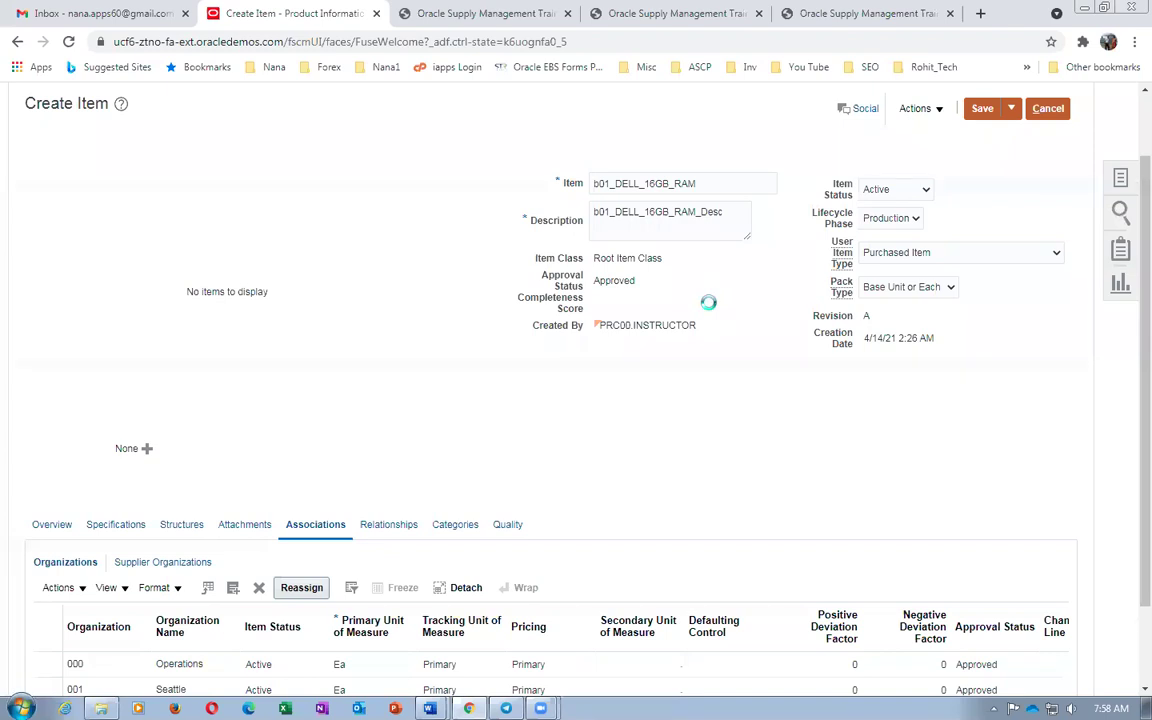
key(alt+Tab)
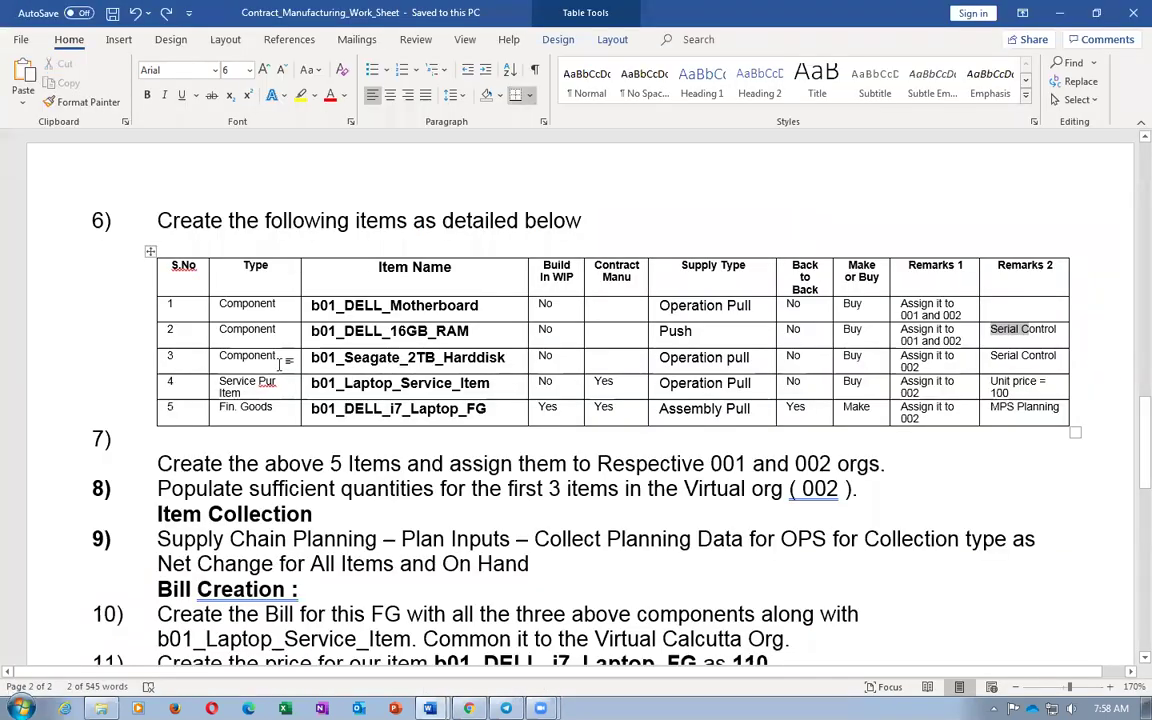
Review the component item names in the Word worksheet's items table
click(258, 367)
drag(413, 371, 398, 400)
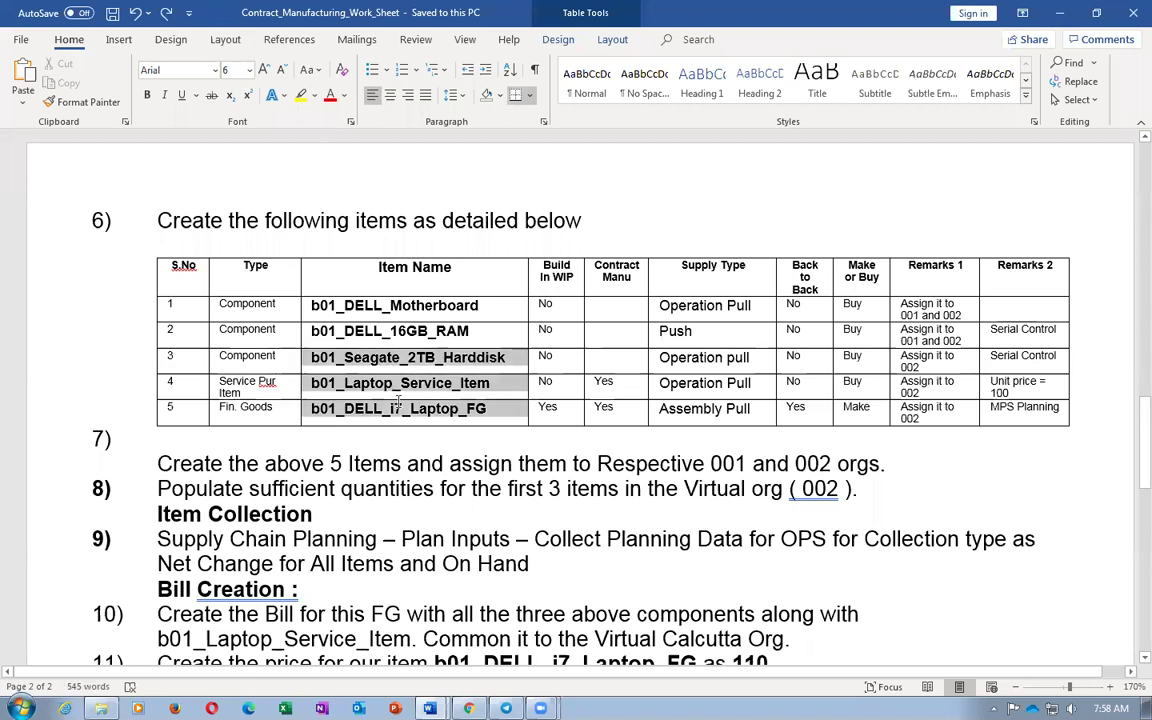
click(311, 372)
drag(311, 357, 484, 357)
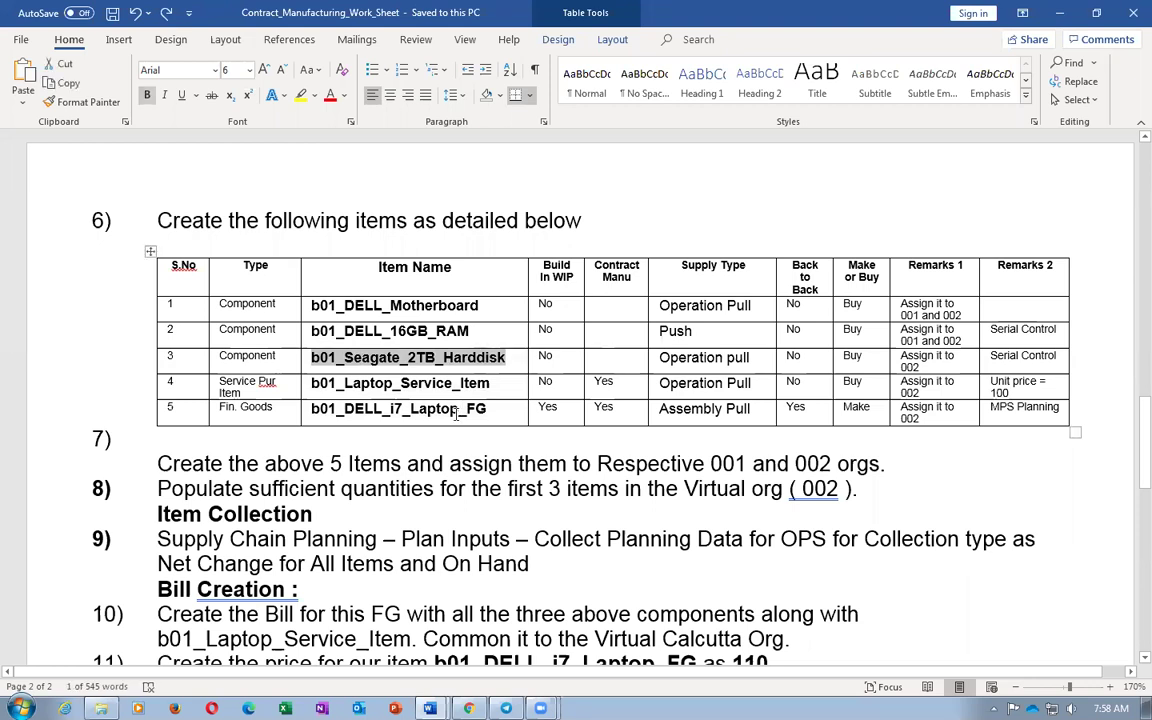
click(450, 357)
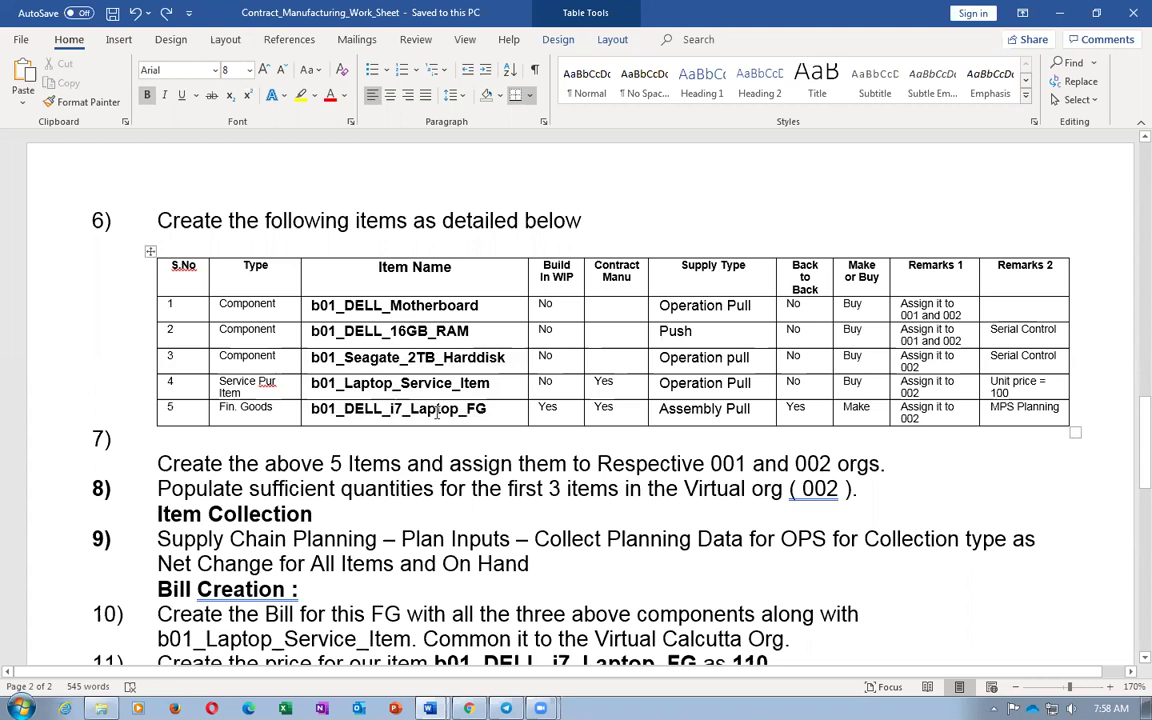
click(332, 306)
click(346, 331)
Select the full item name b01_Seagate_2TB_Harddisk in the table
drag(400, 306, 414, 331)
drag(345, 357, 472, 350)
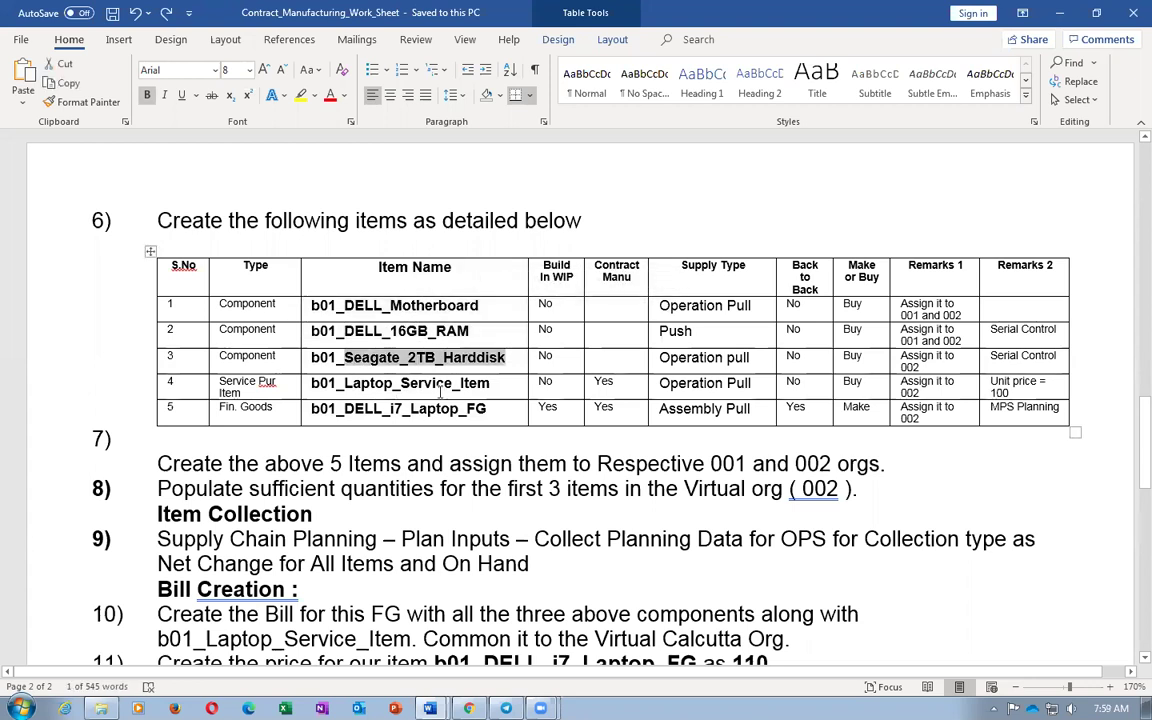
click(375, 348)
drag(341, 383, 444, 385)
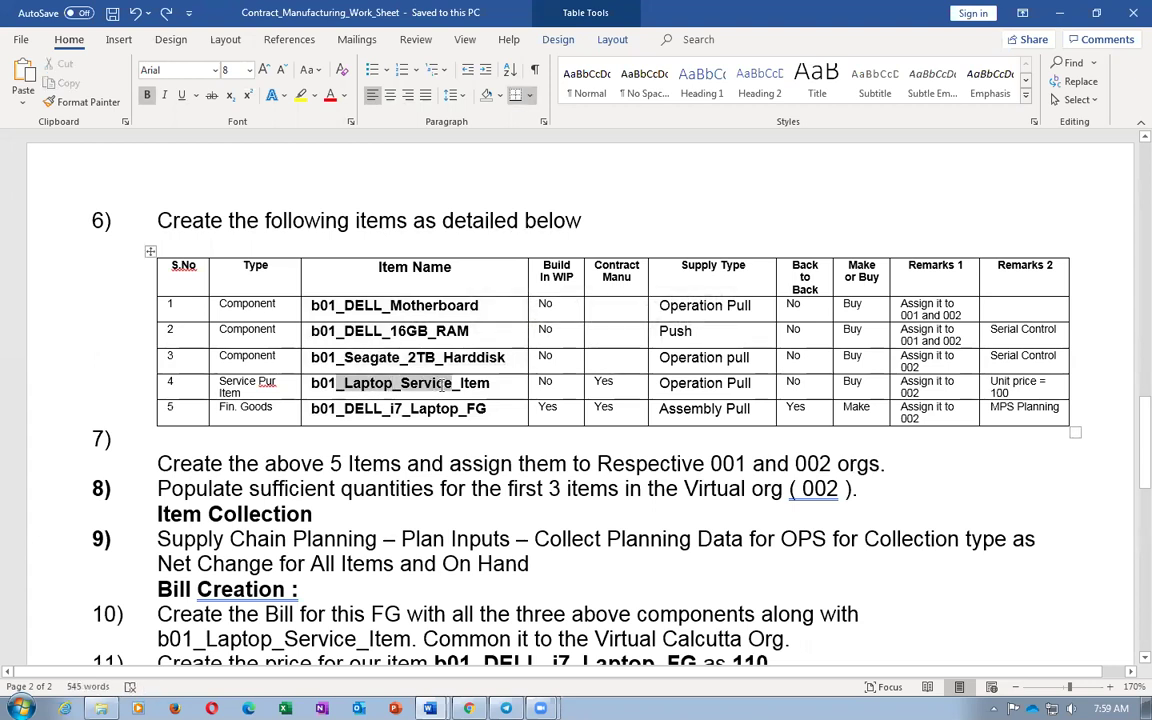
drag(343, 408, 465, 407)
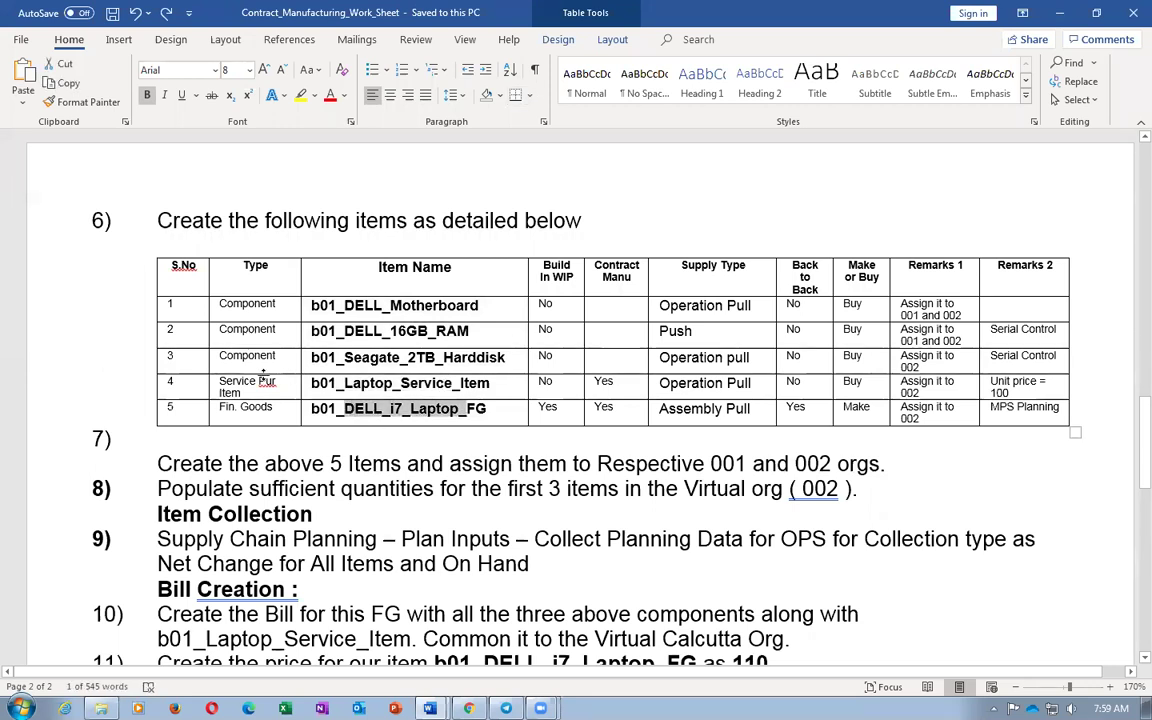
double_click(408, 357)
key(ctrl+c)
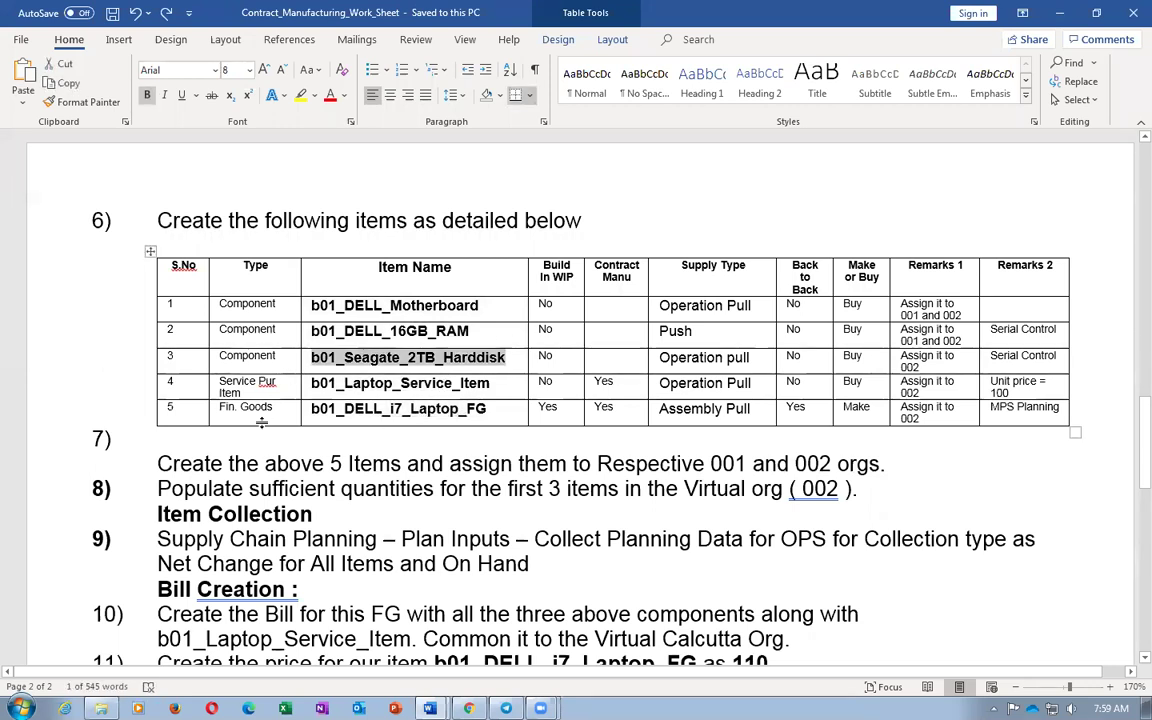
key(alt+Tab)
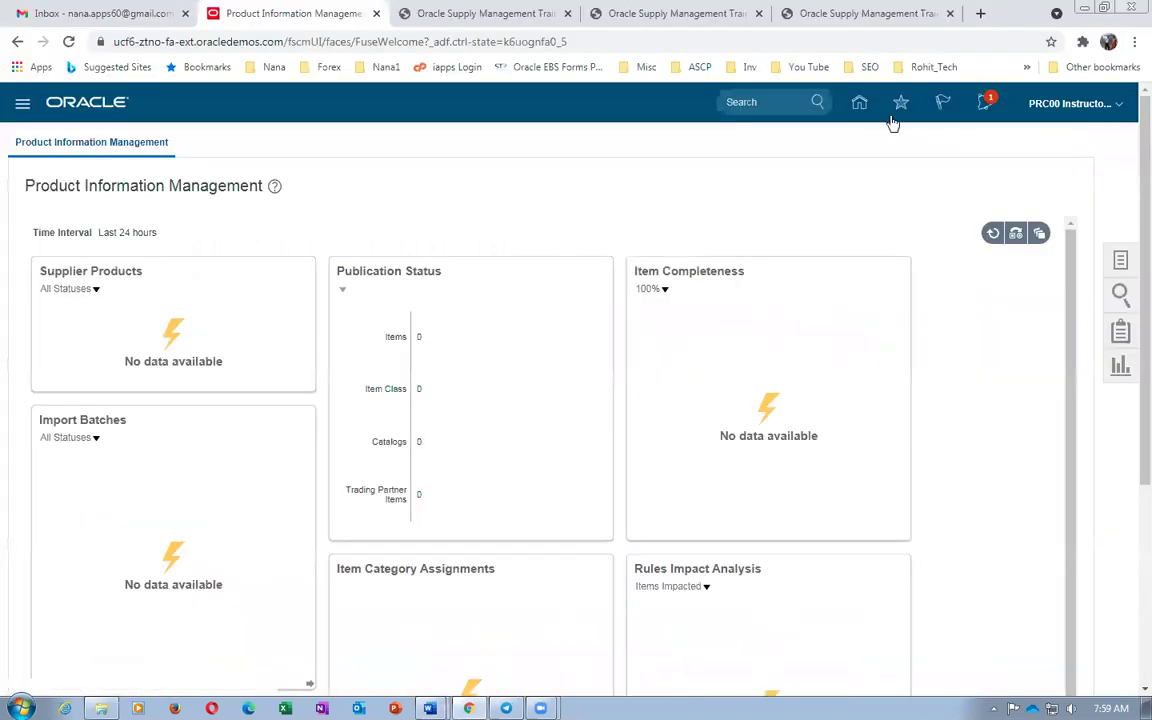
Create a new item in organization 000 using the Purchased Item template, accepting the warning
click(1120, 261)
click(1010, 157)
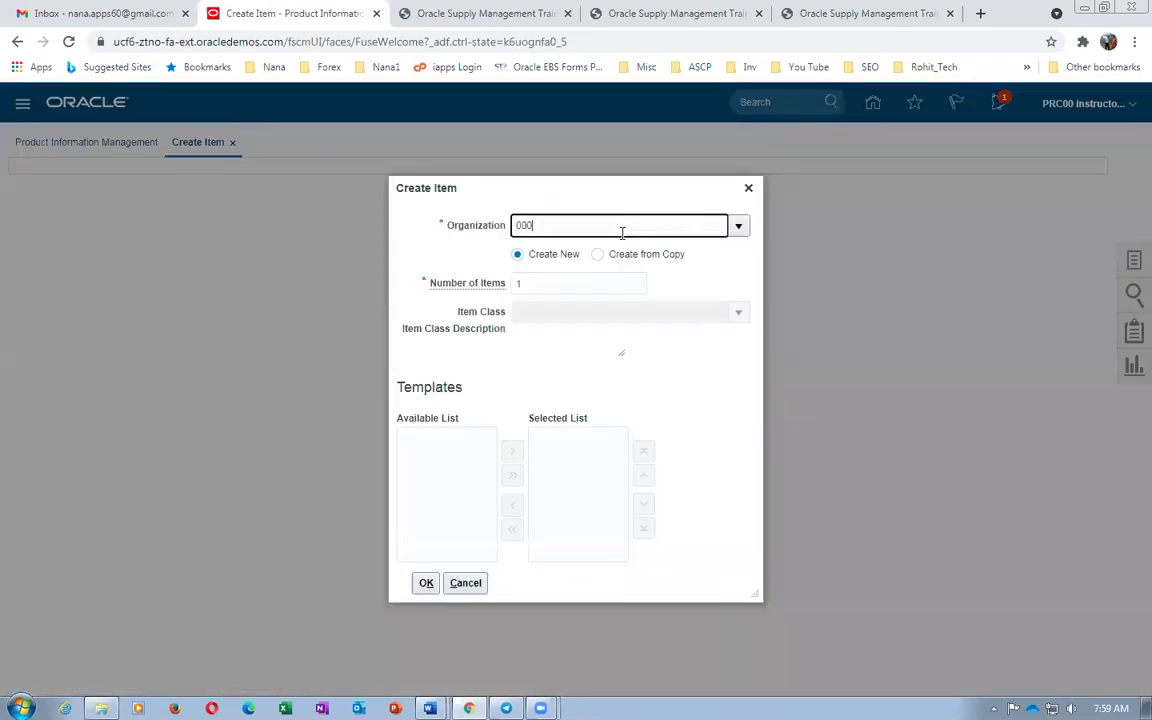
click(573, 254)
click(629, 440)
click(560, 504)
scroll(545, 527, up, 1)
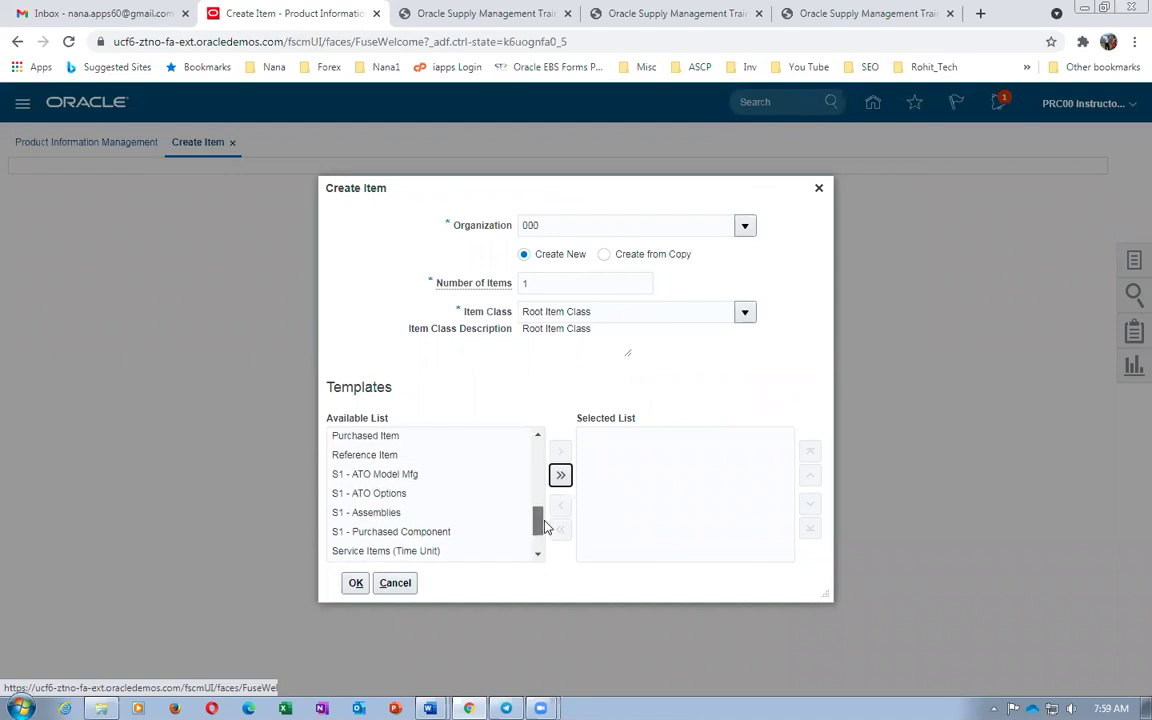
click(386, 437)
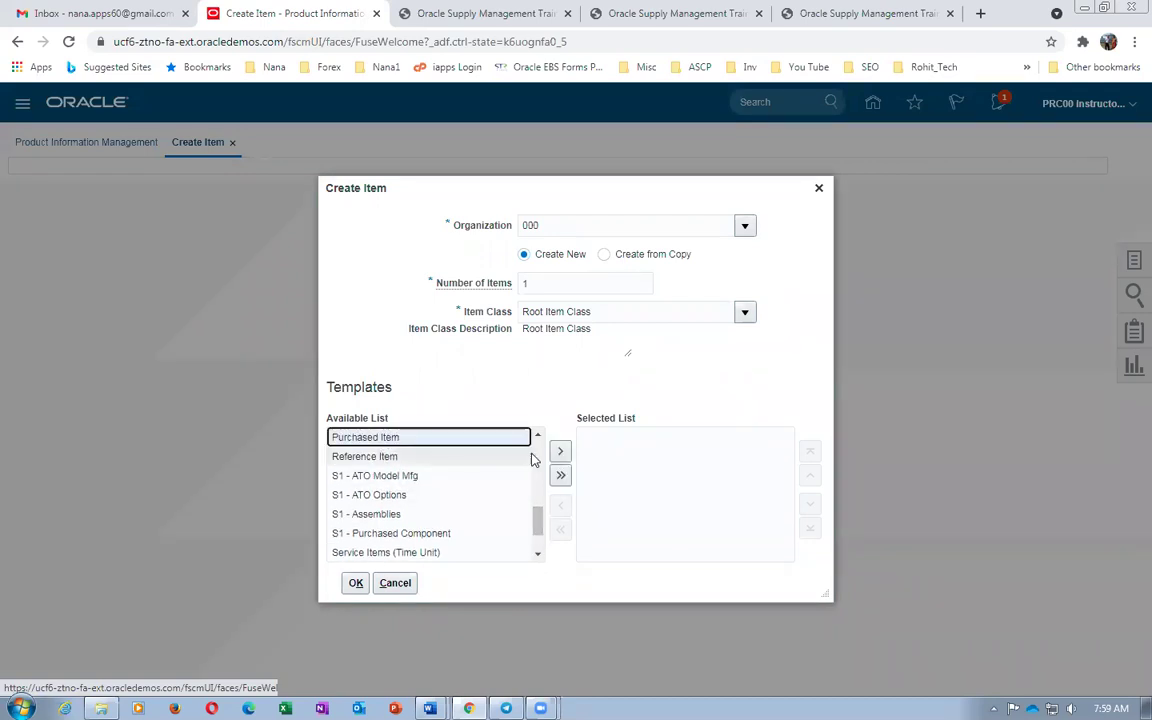
click(561, 452)
click(356, 582)
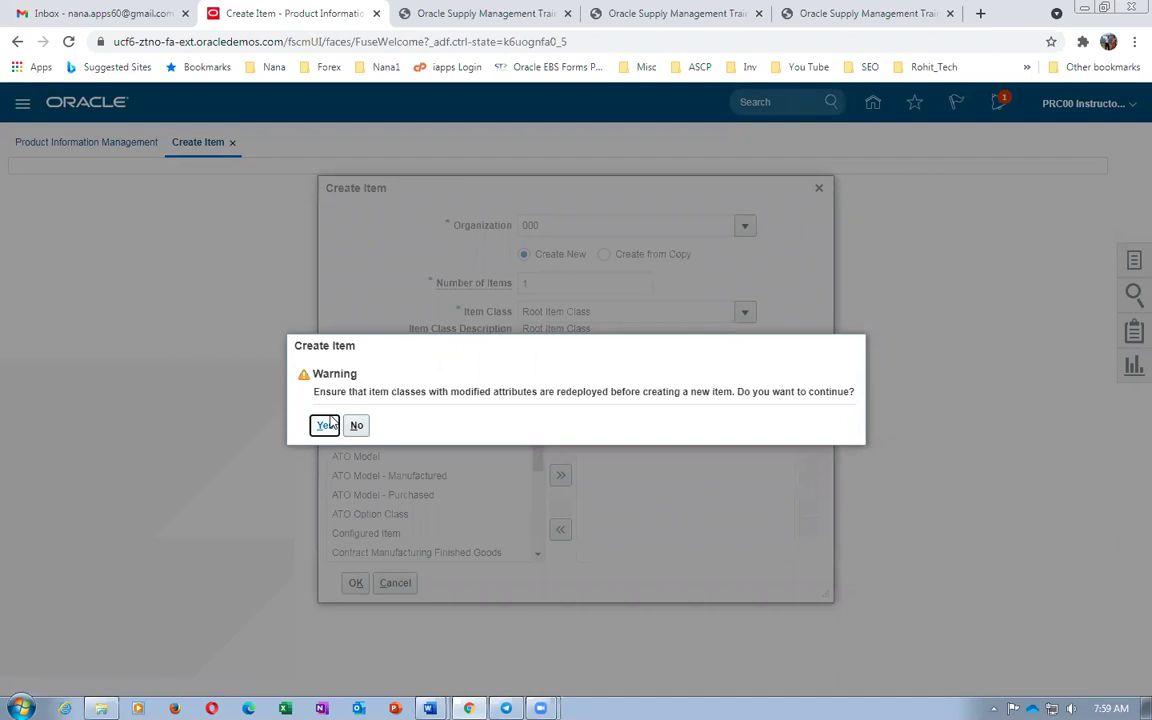
click(327, 424)
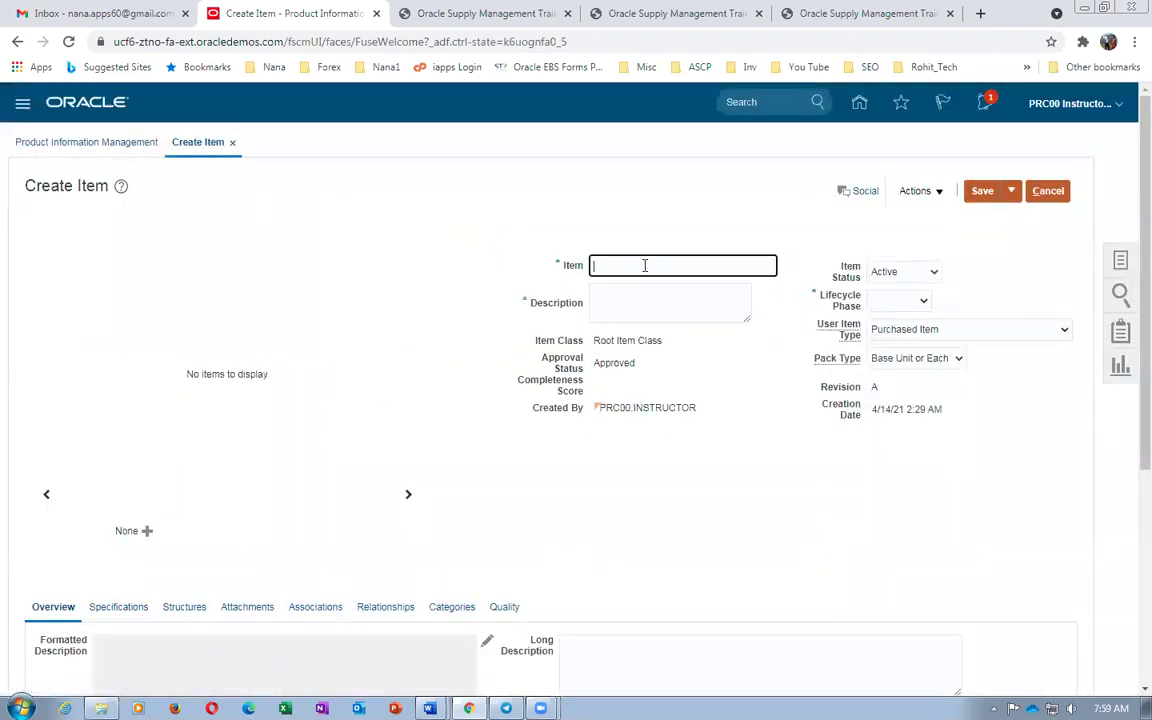
Enter item b01_Seagate_2TB_Harddisk, description b01_Seagate_2TB_Harddisk_Desc, and lifecycle phase Production
key(ctrl+v)
key(Tab)
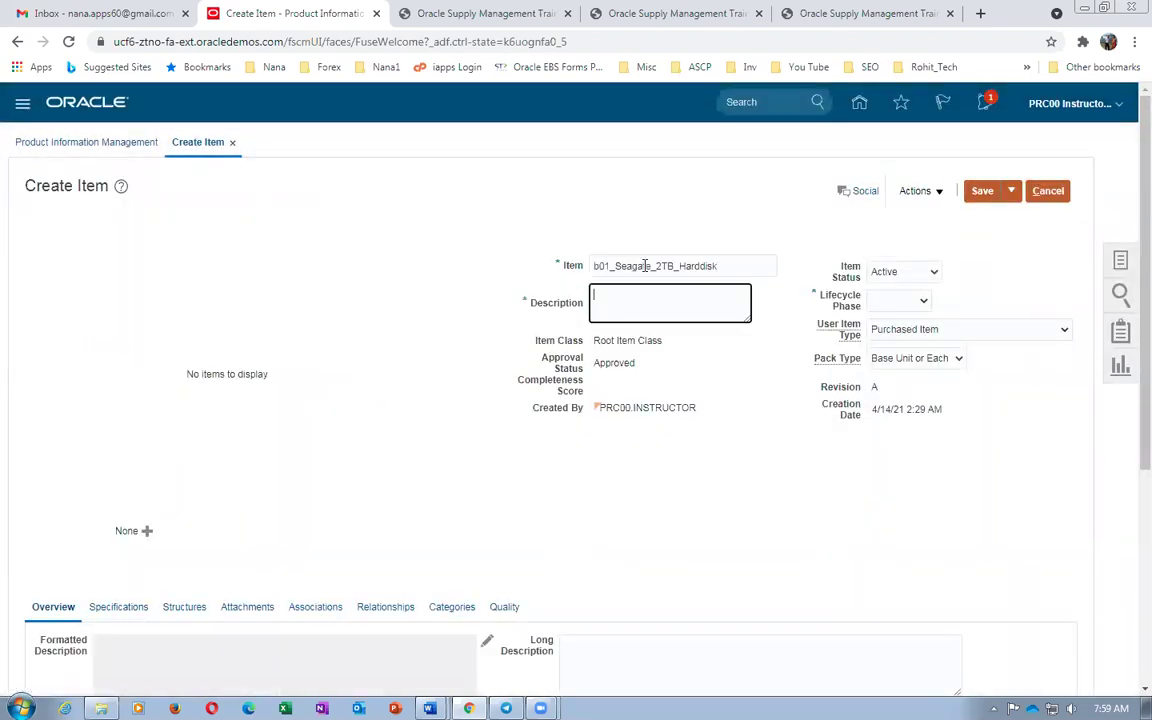
key(ctrl+v)
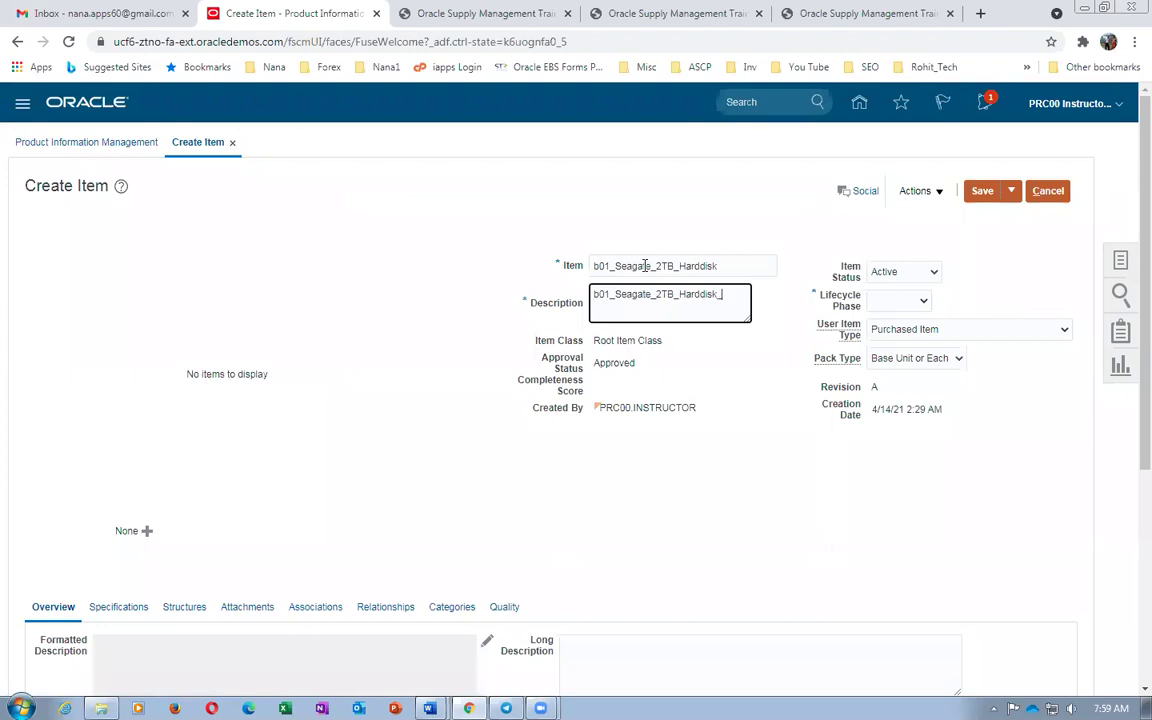
click(900, 301)
click(891, 343)
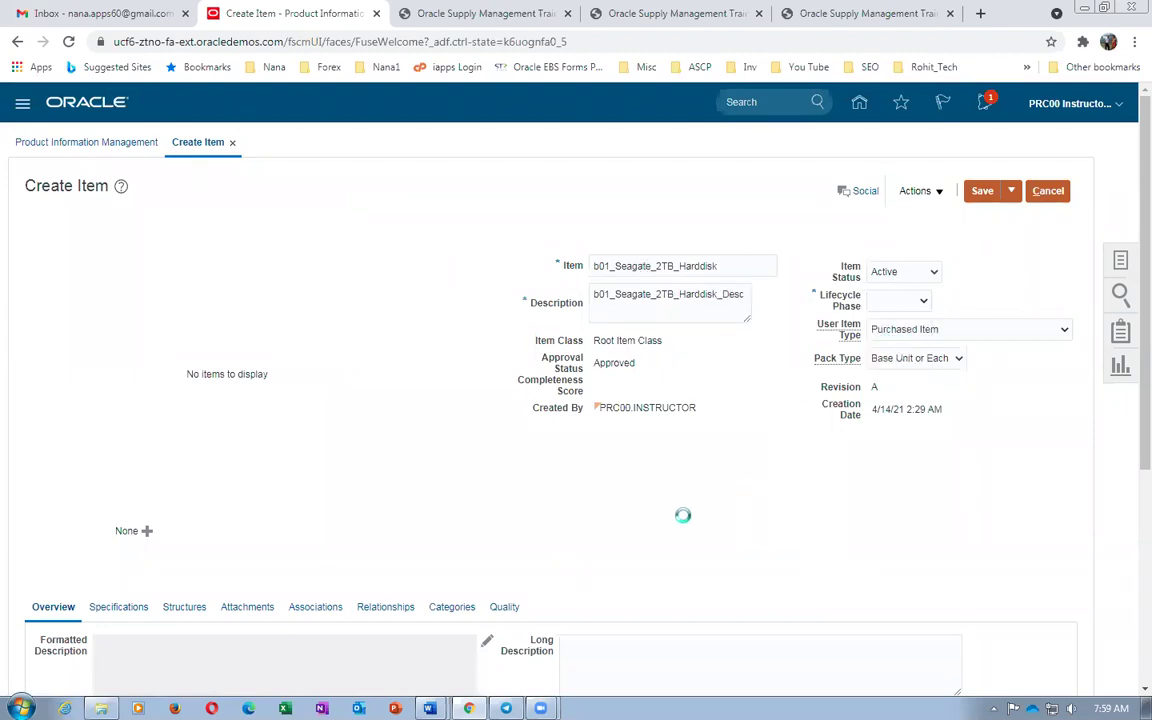
scroll(410, 492, down, 3)
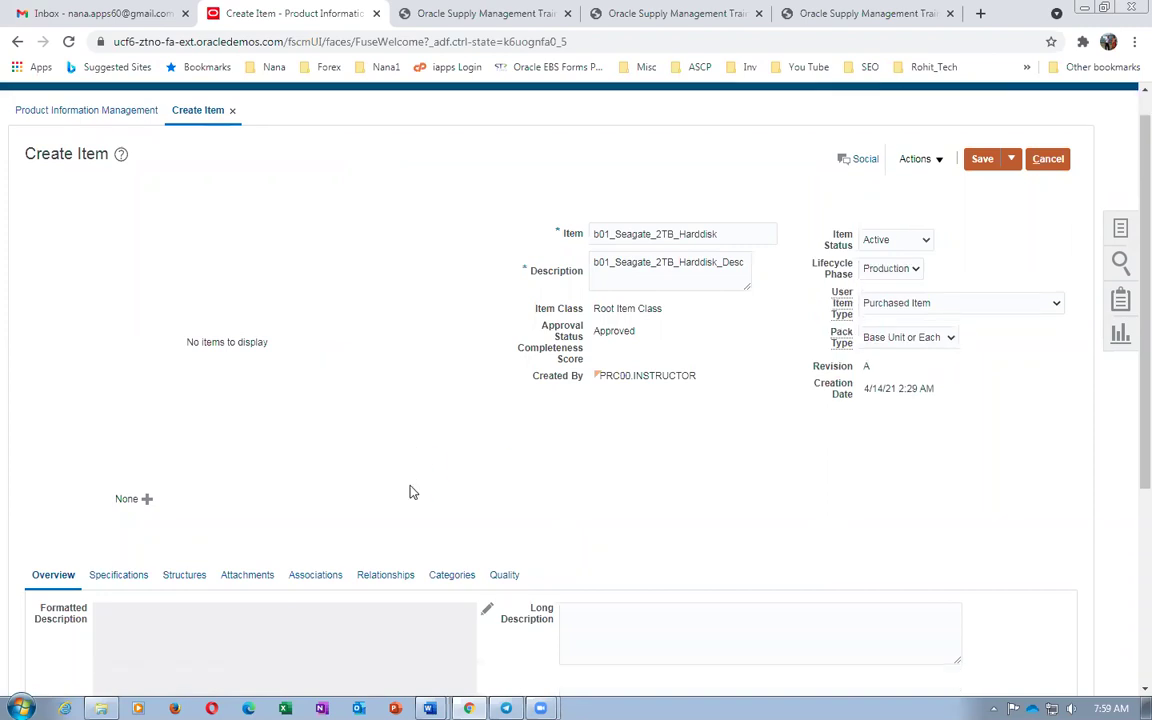
Set the hard disk's manufacturing supply type to Operation pull
click(134, 376)
key(alt+Tab)
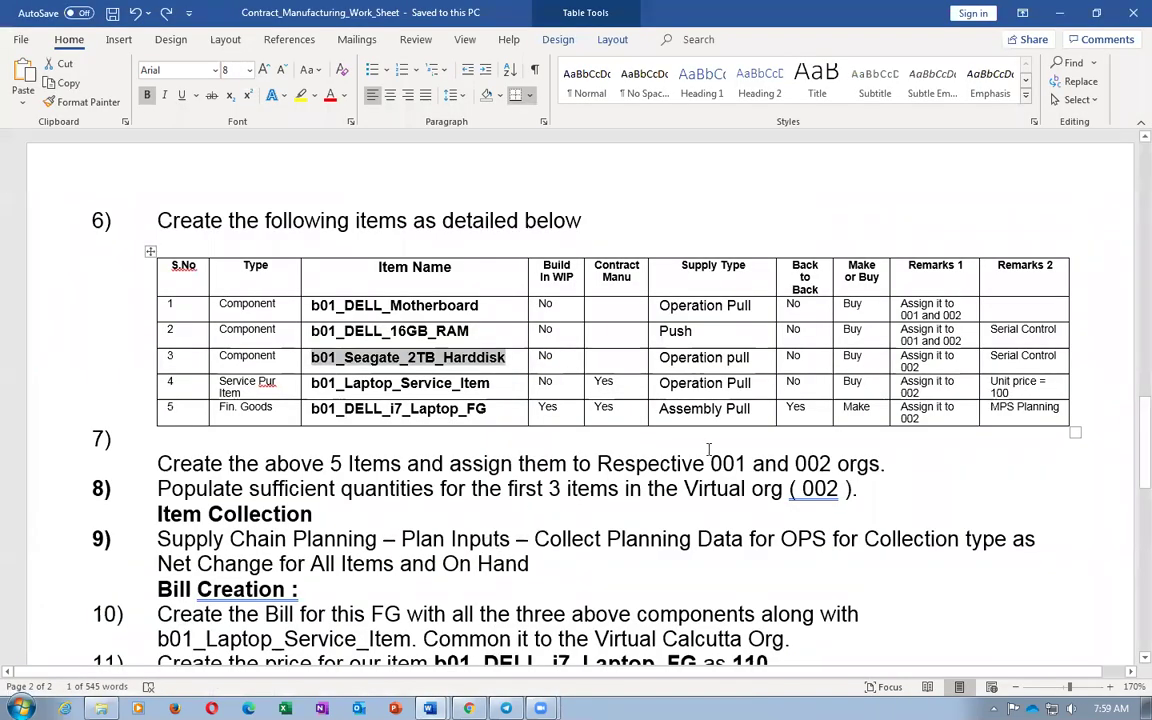
key(alt+Tab)
scroll(591, 553, down, 3)
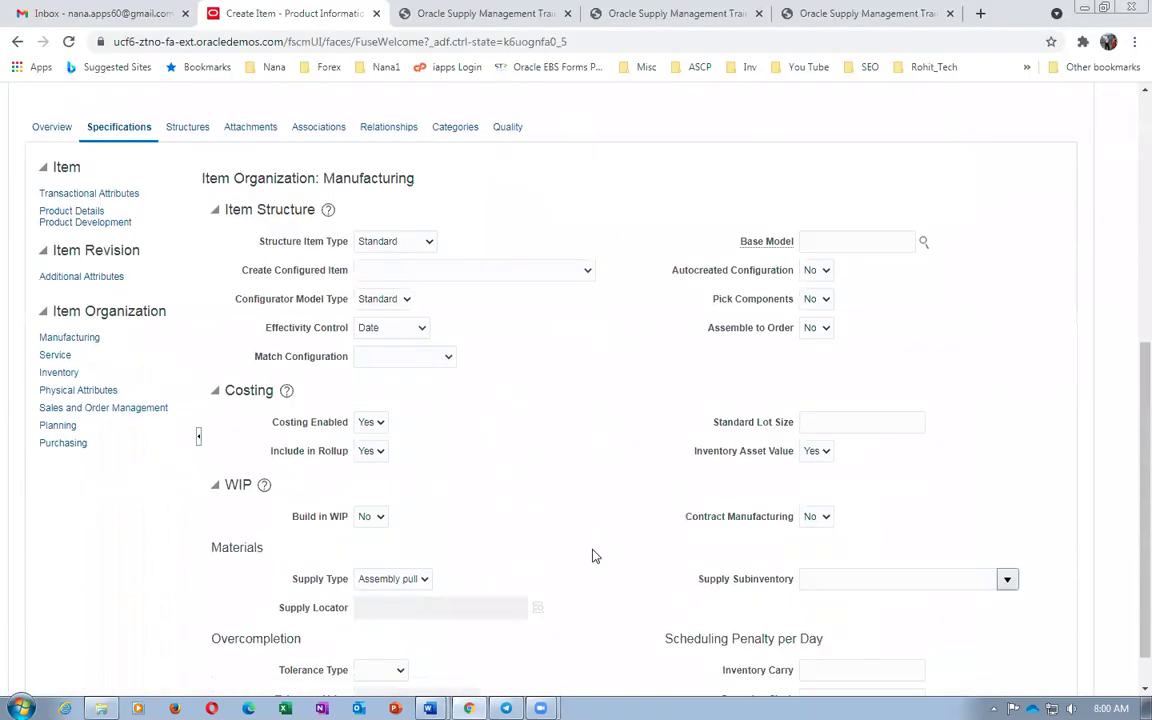
click(410, 579)
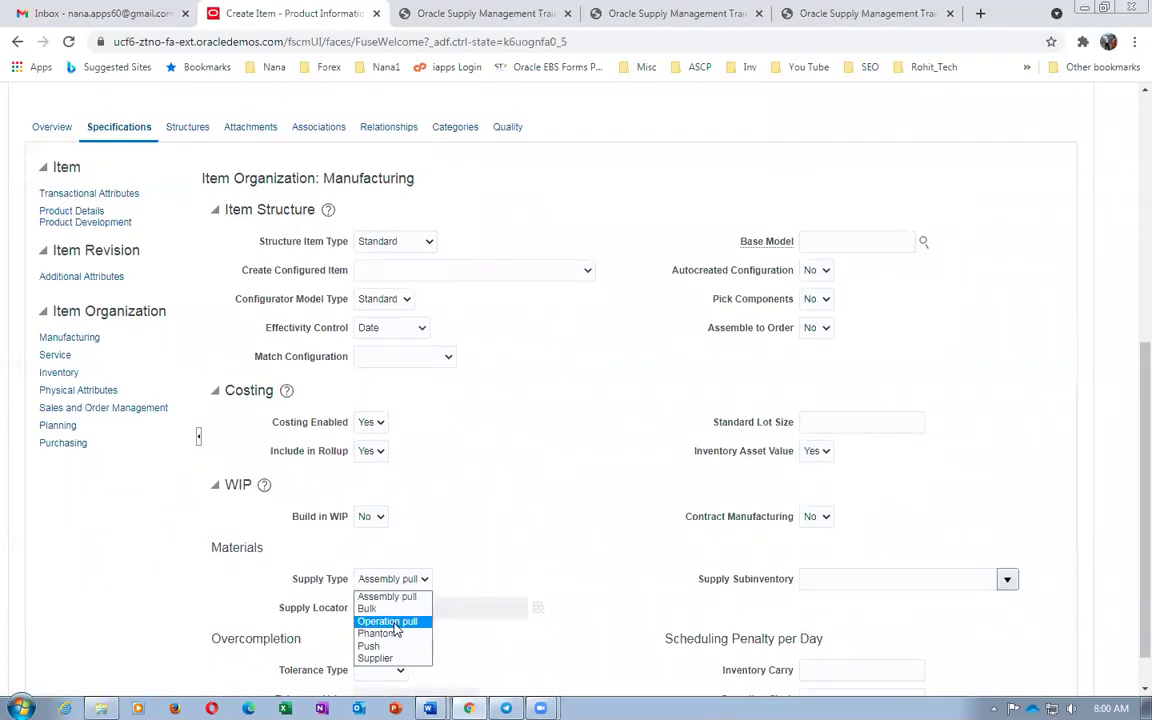
click(382, 619)
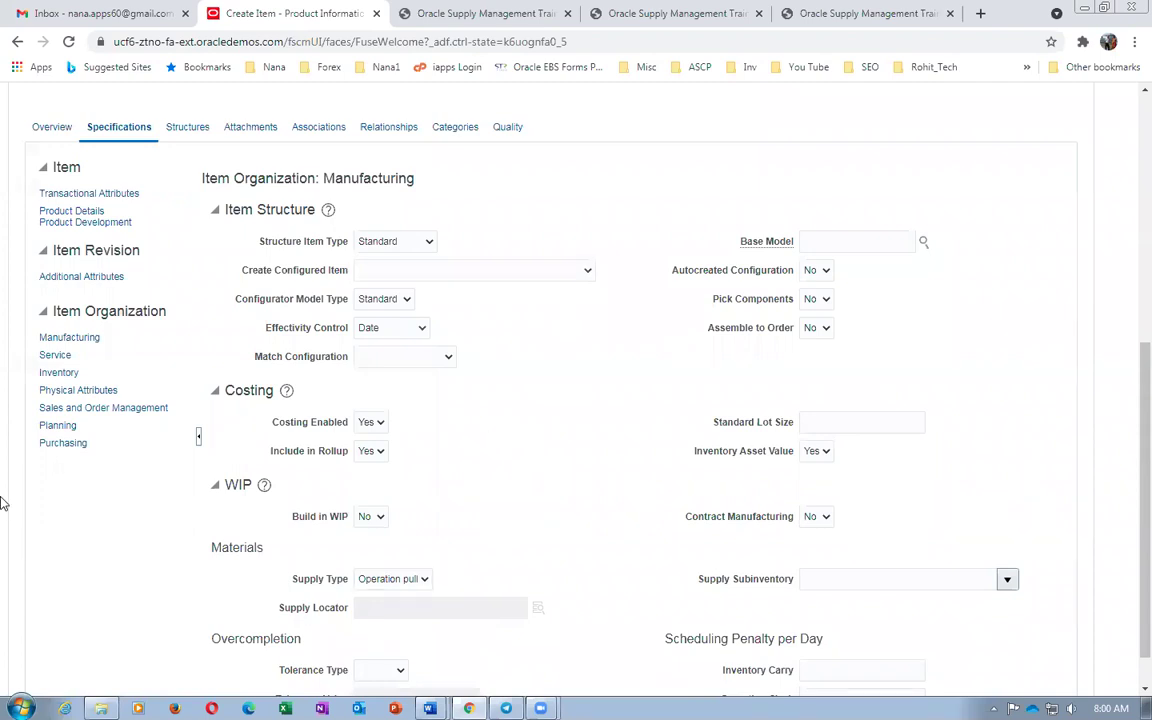
Set serial number generation to Dynamic entry at inventory receipt in the Inventory attributes
click(58, 372)
scroll(497, 455, down, 6)
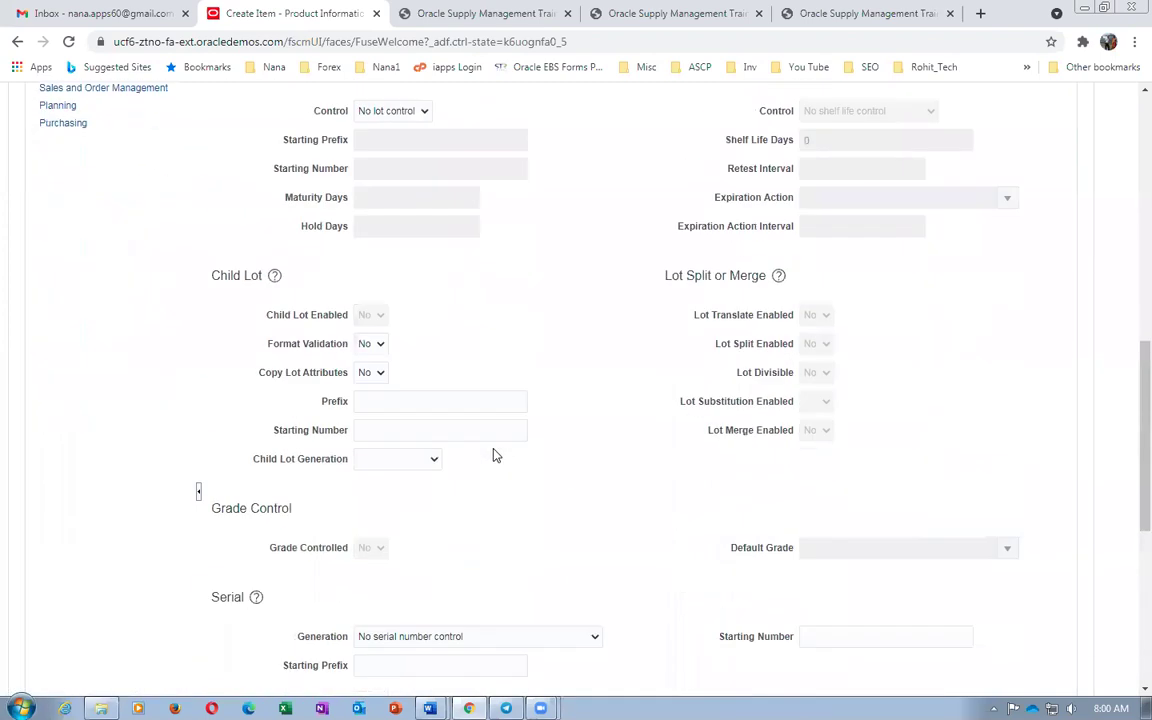
click(474, 404)
click(440, 412)
scroll(139, 386, up, 7)
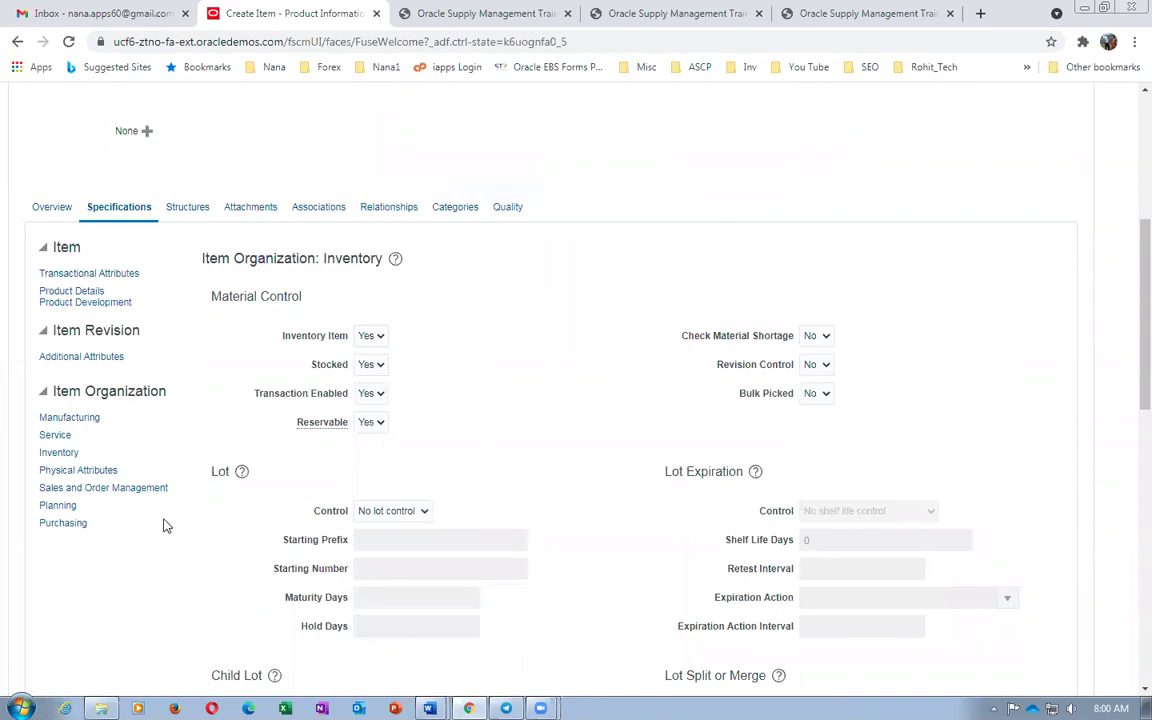
Add organizations 001 Seattle and 002 Atlanta to b01_Seagate_2TB_Harddisk's associations
click(319, 214)
click(45, 540)
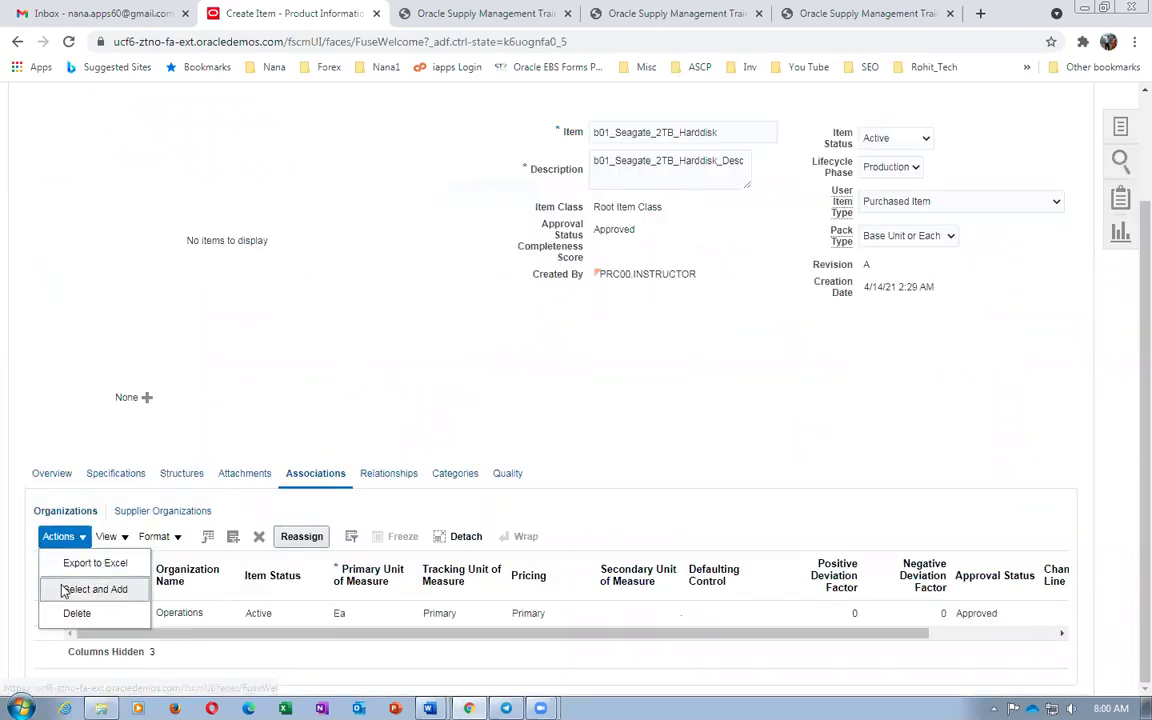
click(63, 590)
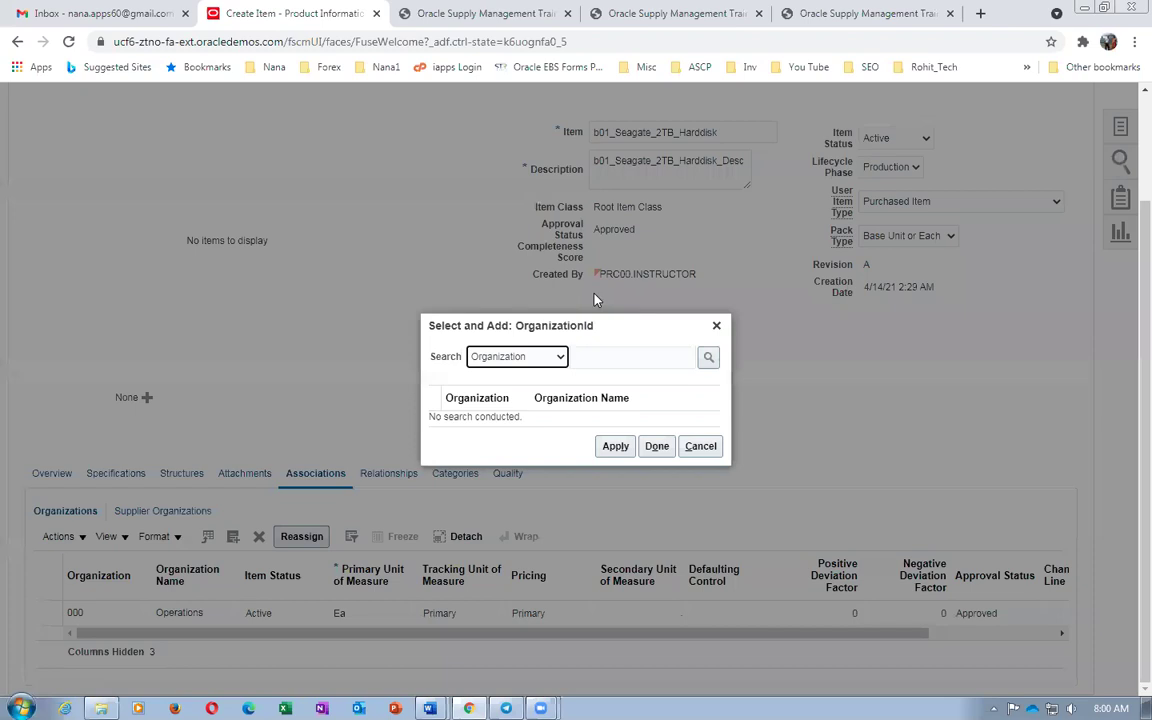
click(613, 356)
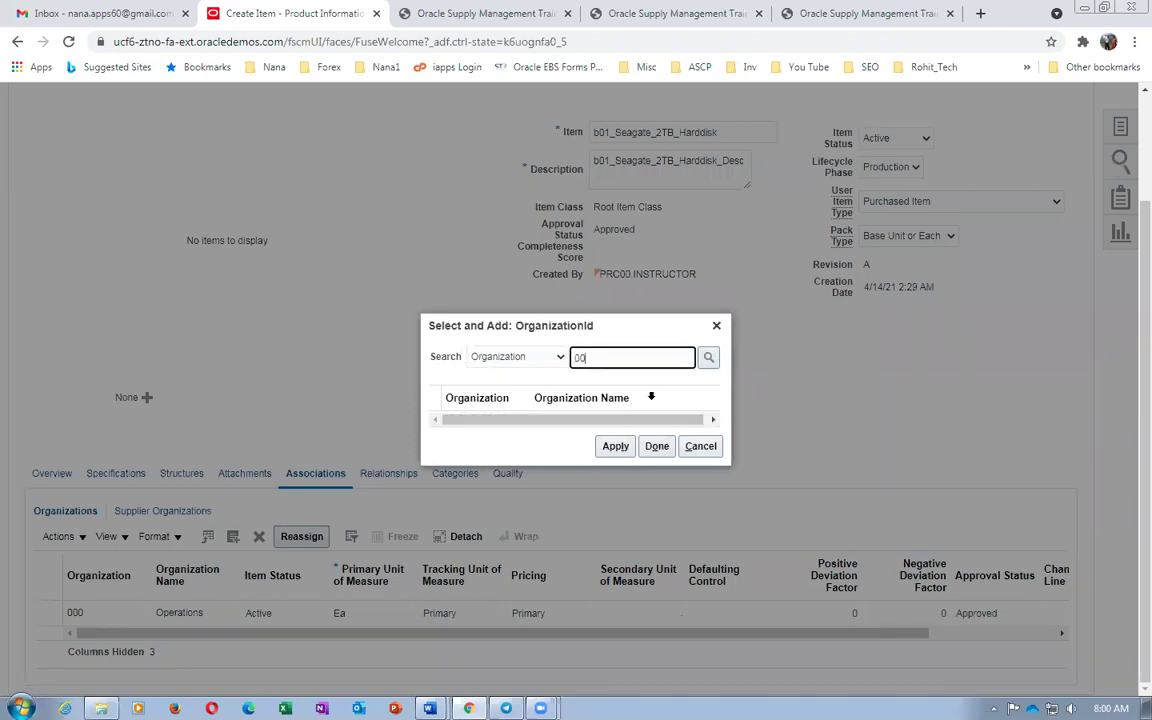
click(432, 410)
shift+click(432, 432)
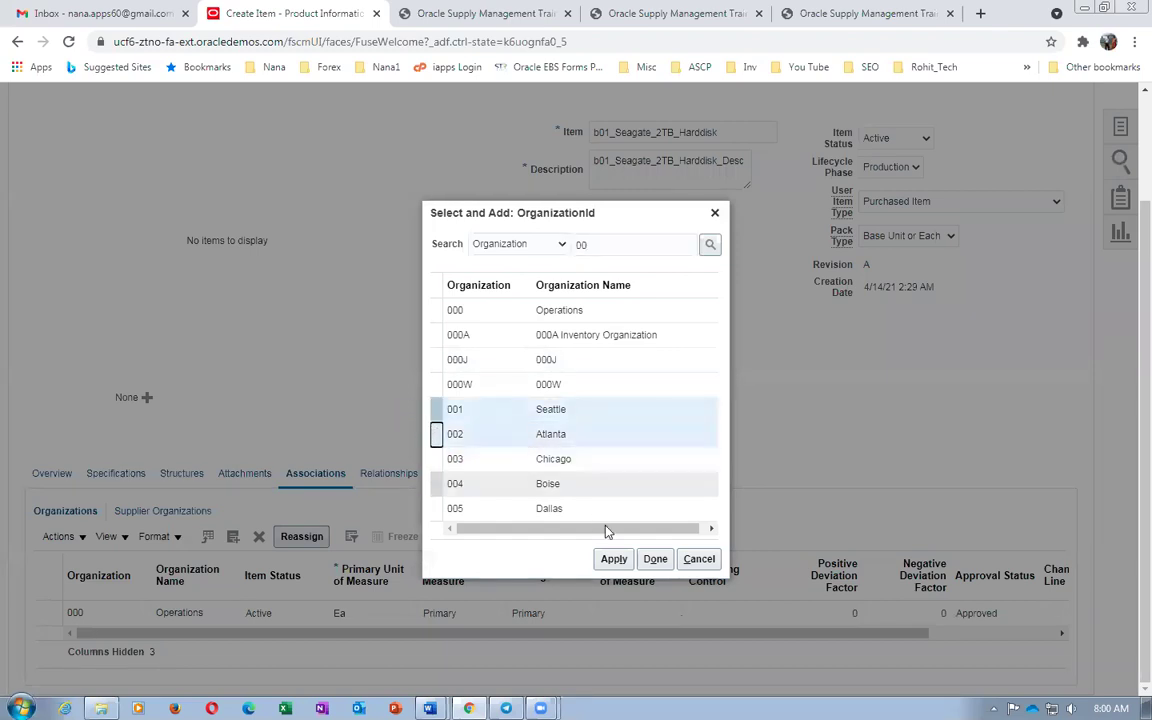
click(612, 559)
click(656, 560)
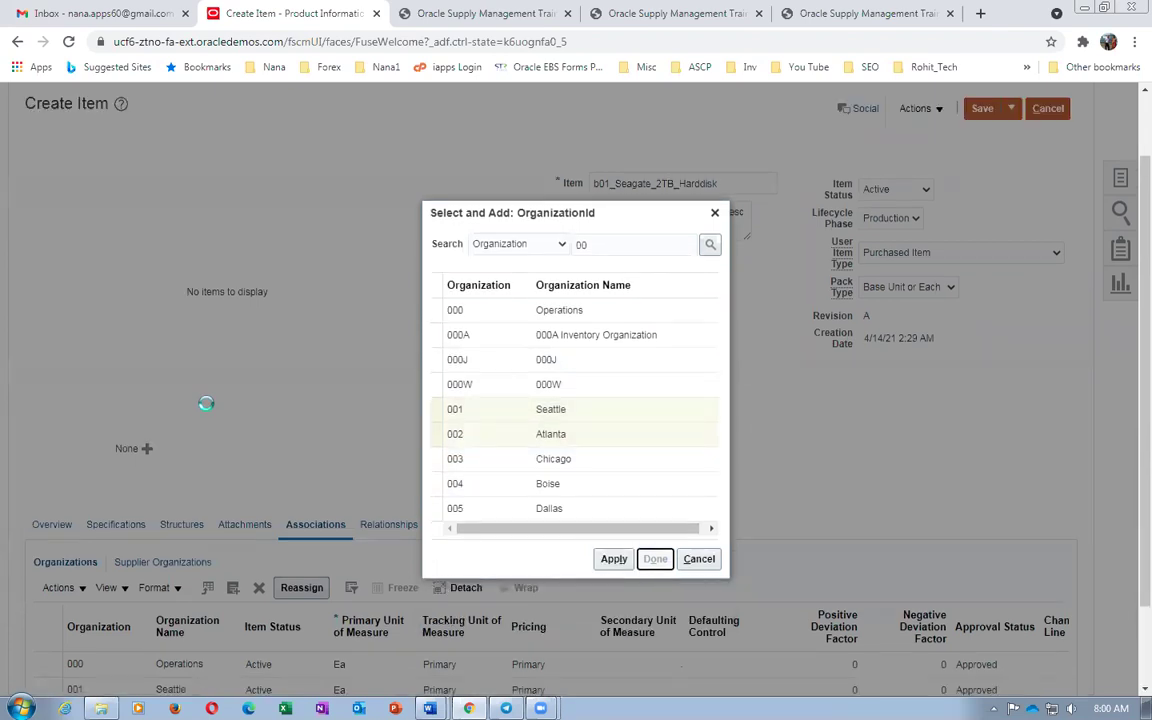
scroll(206, 406, down, 1)
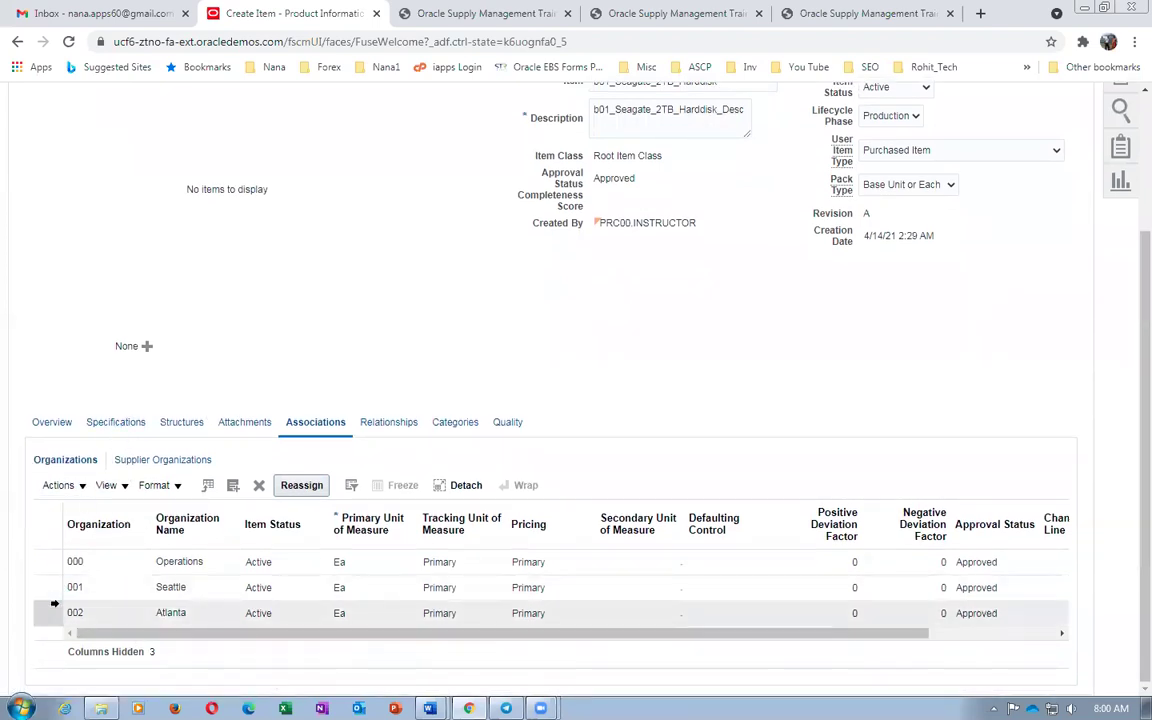
Enter a purchase price of 1 for the hard disk
click(68, 499)
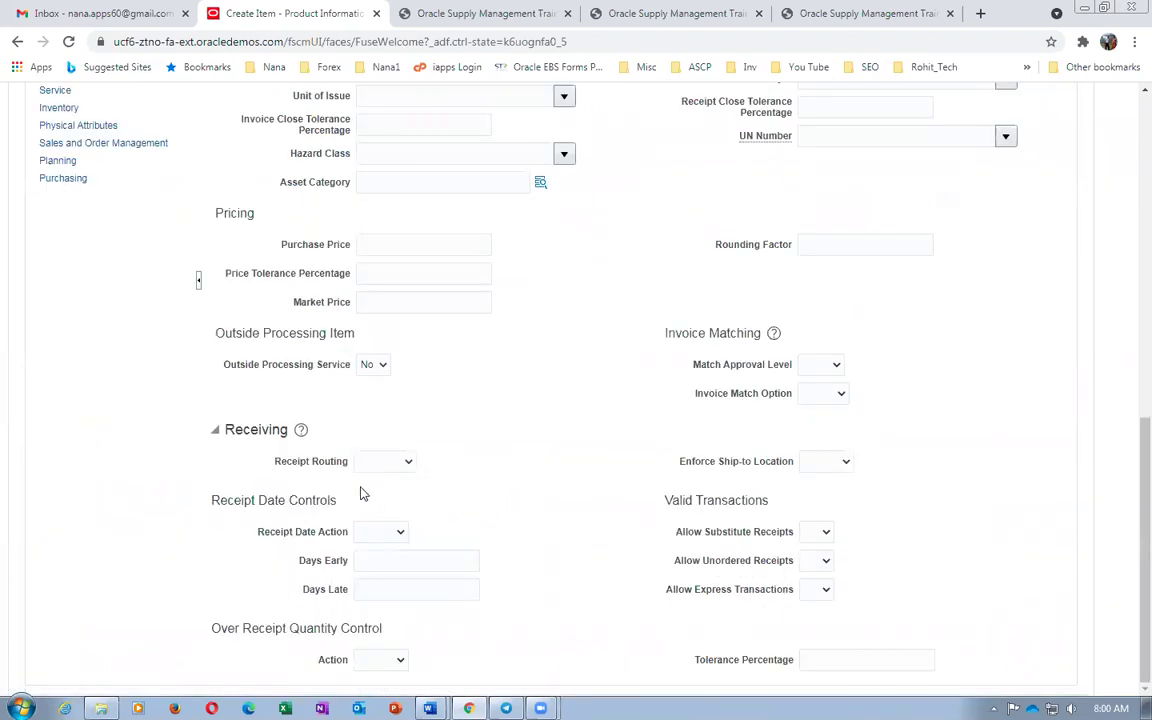
click(425, 243)
text(1)
click(100, 380)
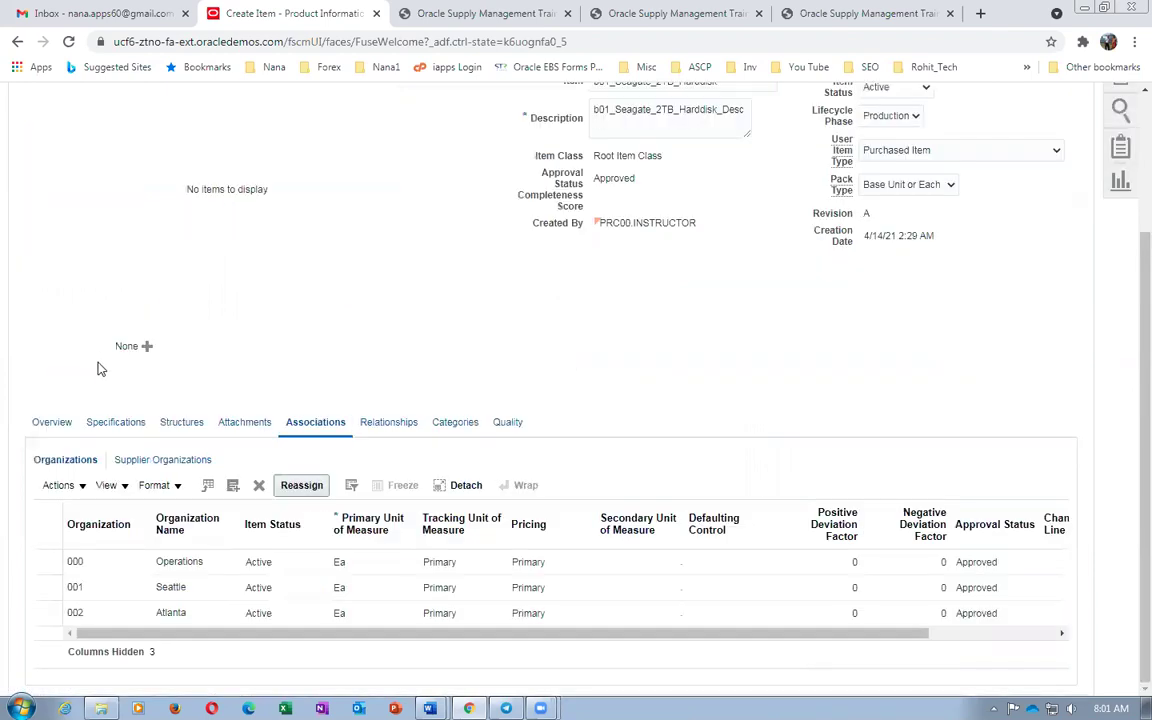
Add organizations 001 and 002 to the hard disk through Select and Add
click(58, 485)
click(88, 545)
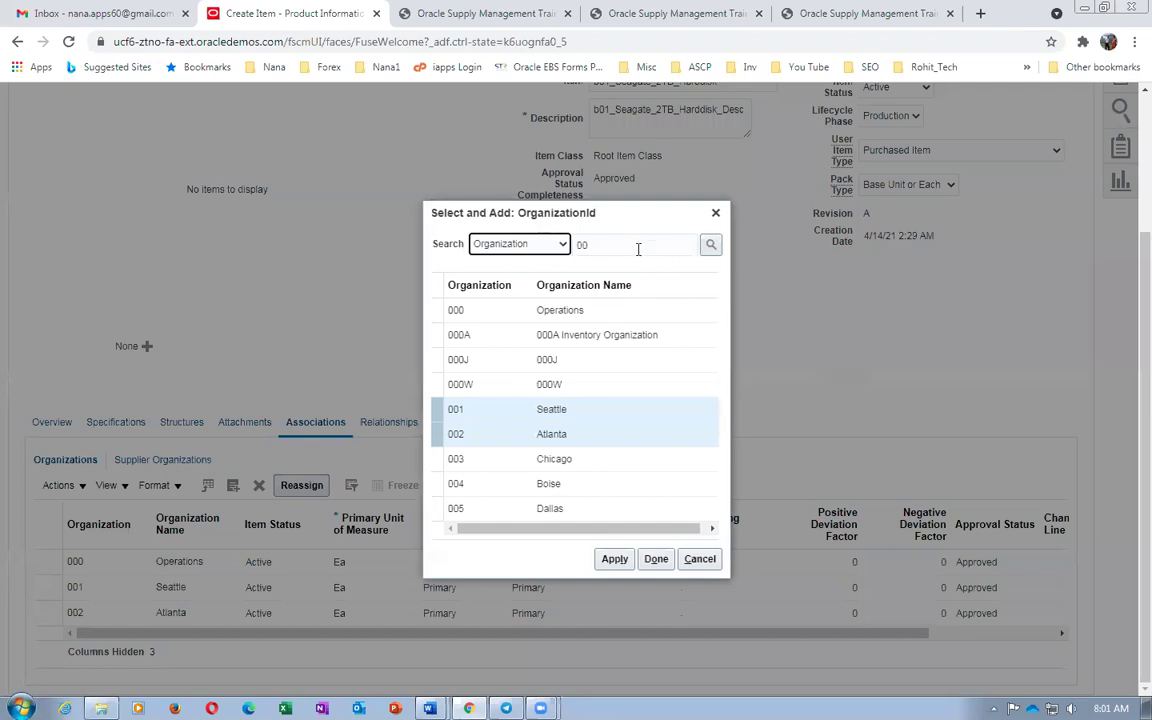
click(615, 560)
click(656, 560)
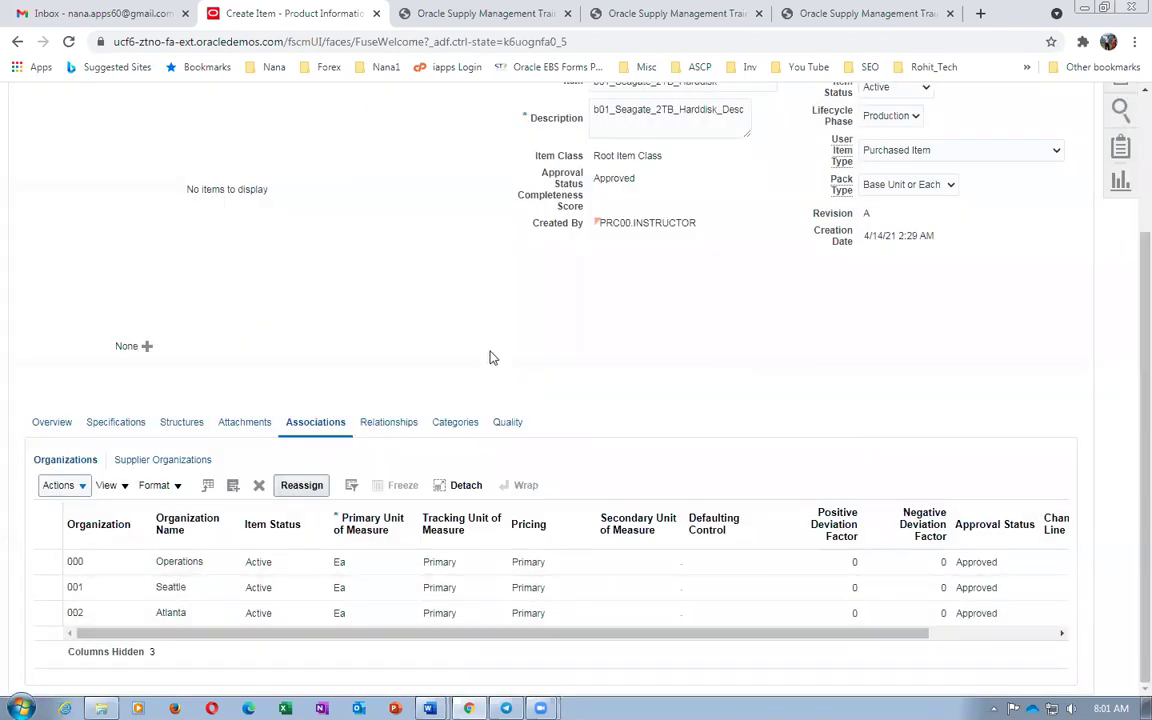
Review the manufacturing attributes, then save and close b01_Seagate_2TB_Harddisk
click(116, 424)
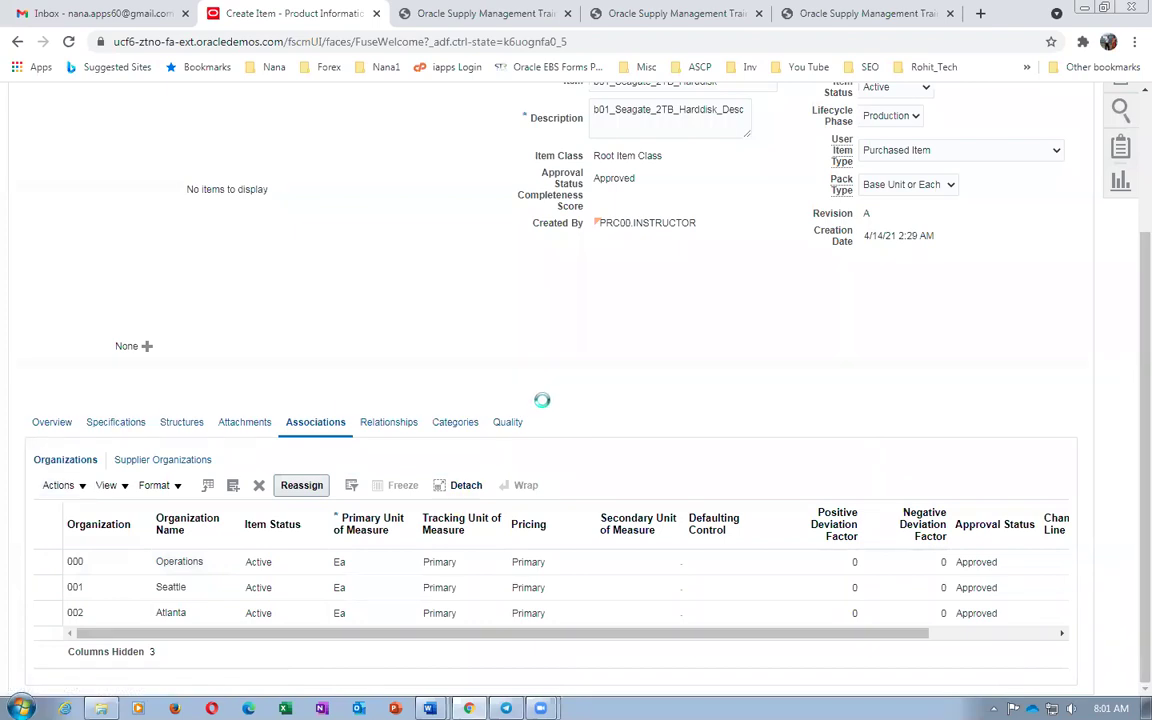
scroll(543, 410, down, 5)
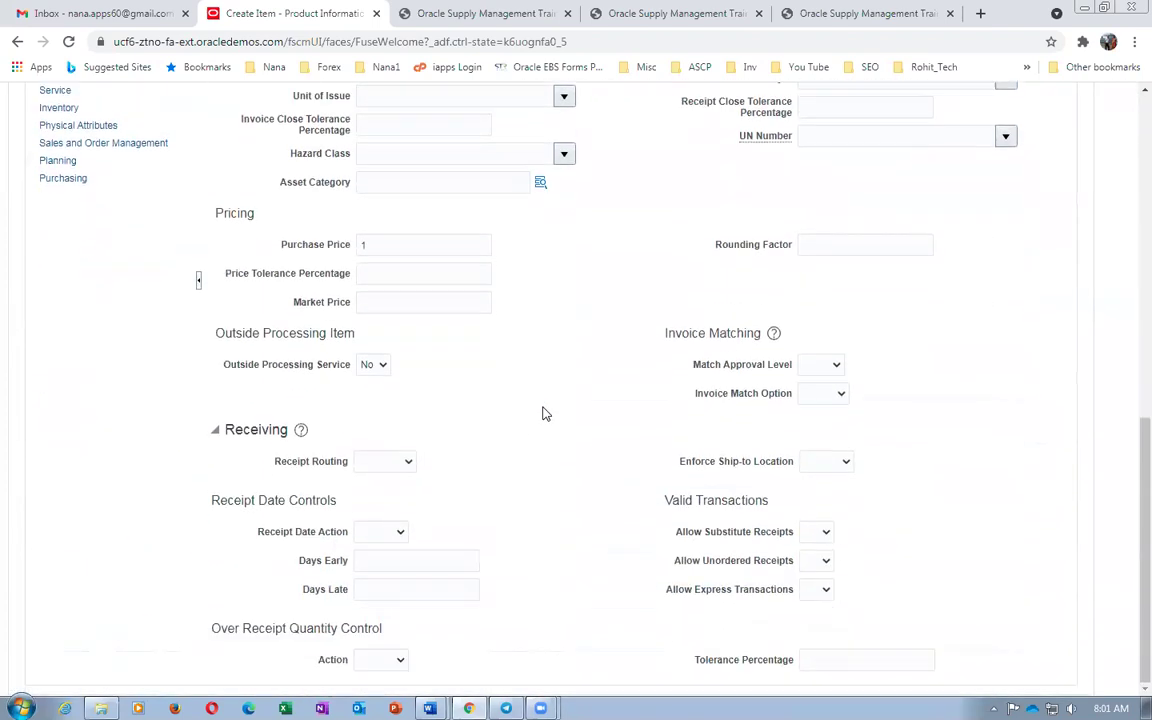
scroll(543, 413, up, 3)
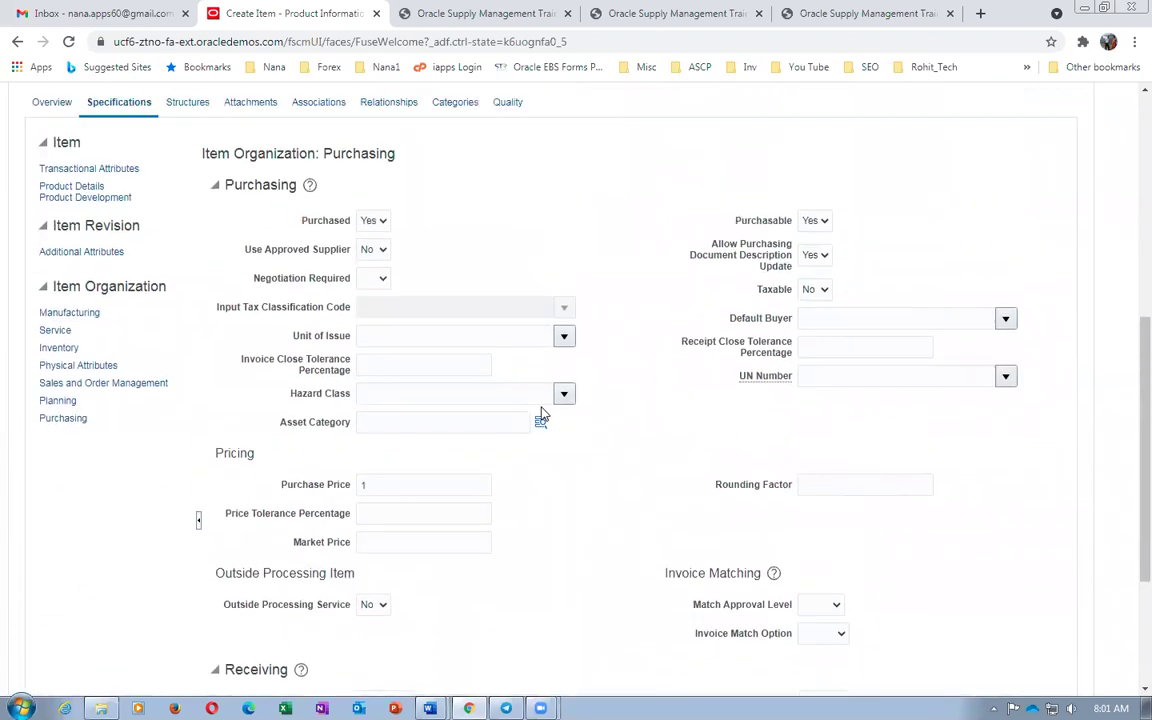
click(77, 313)
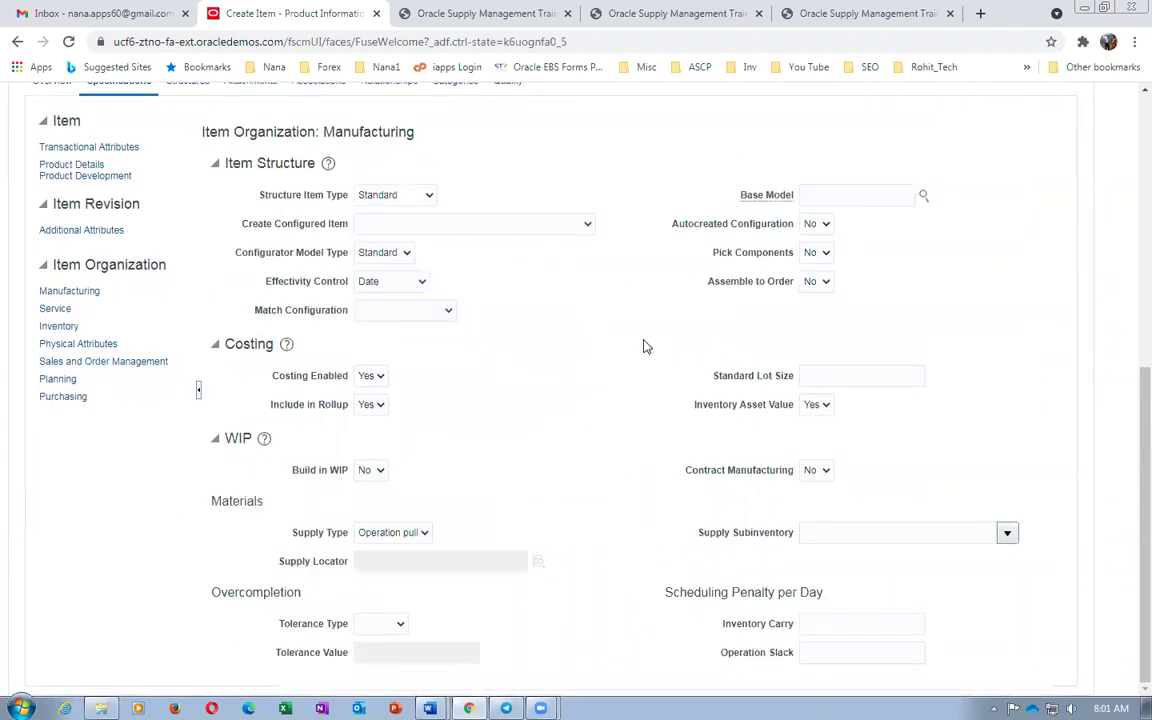
scroll(643, 346, up, 2)
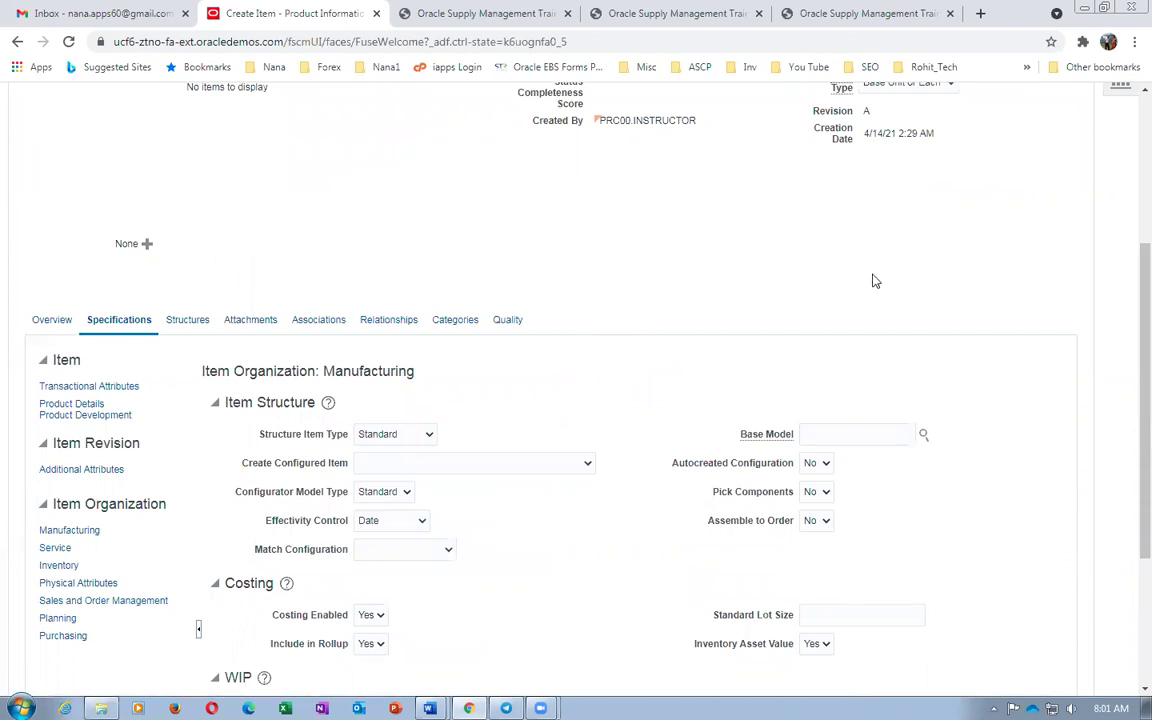
scroll(874, 280, up, 3)
click(1011, 144)
click(1022, 170)
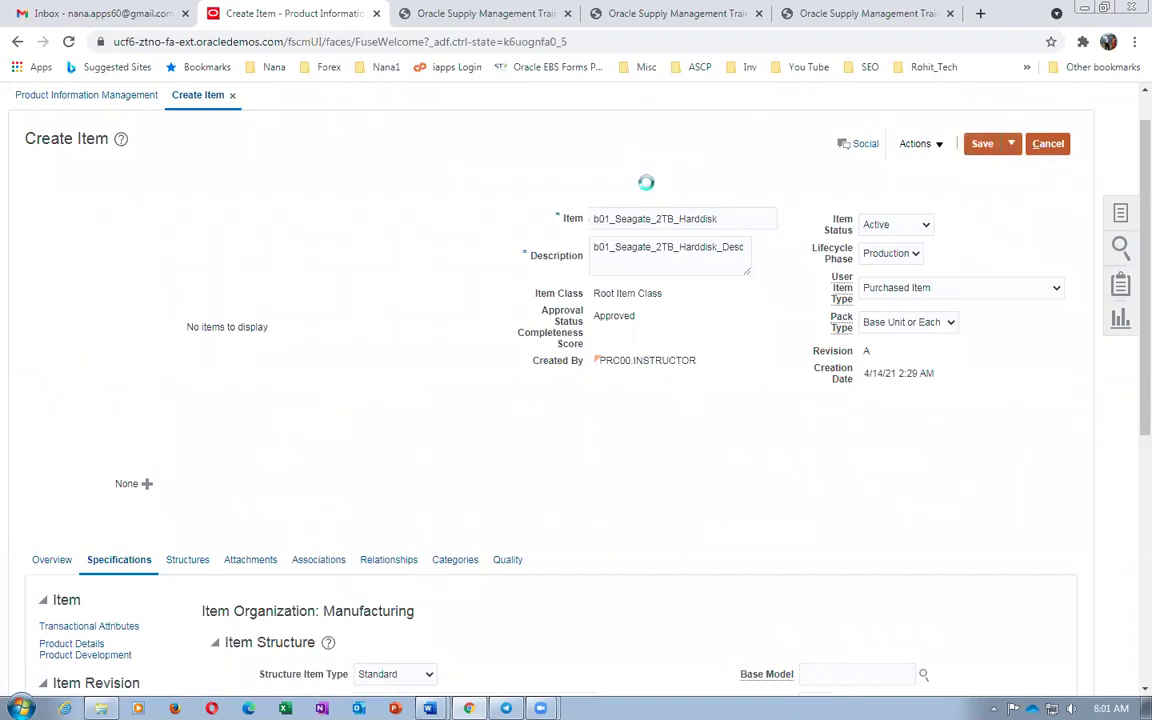
Bring up the Contract_Manufacturing_Work_Sheet document and move down to its items table
key(alt+Tab)
scroll(375, 405, up, 10)
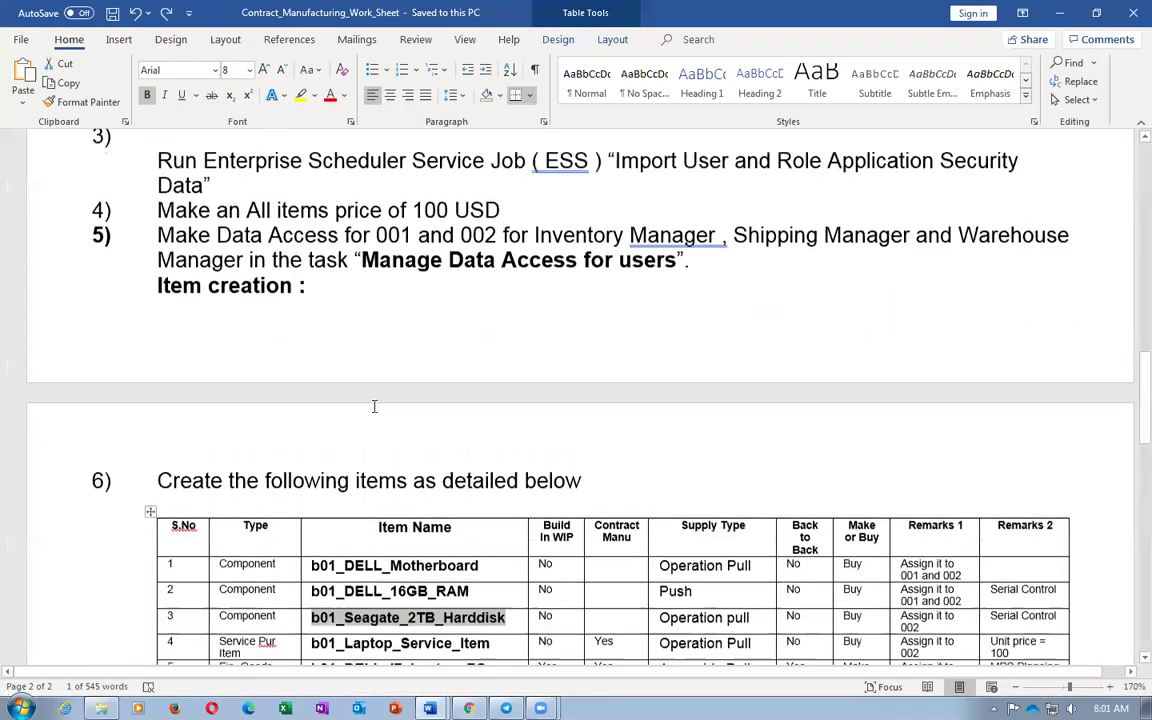
scroll(375, 405, up, 10)
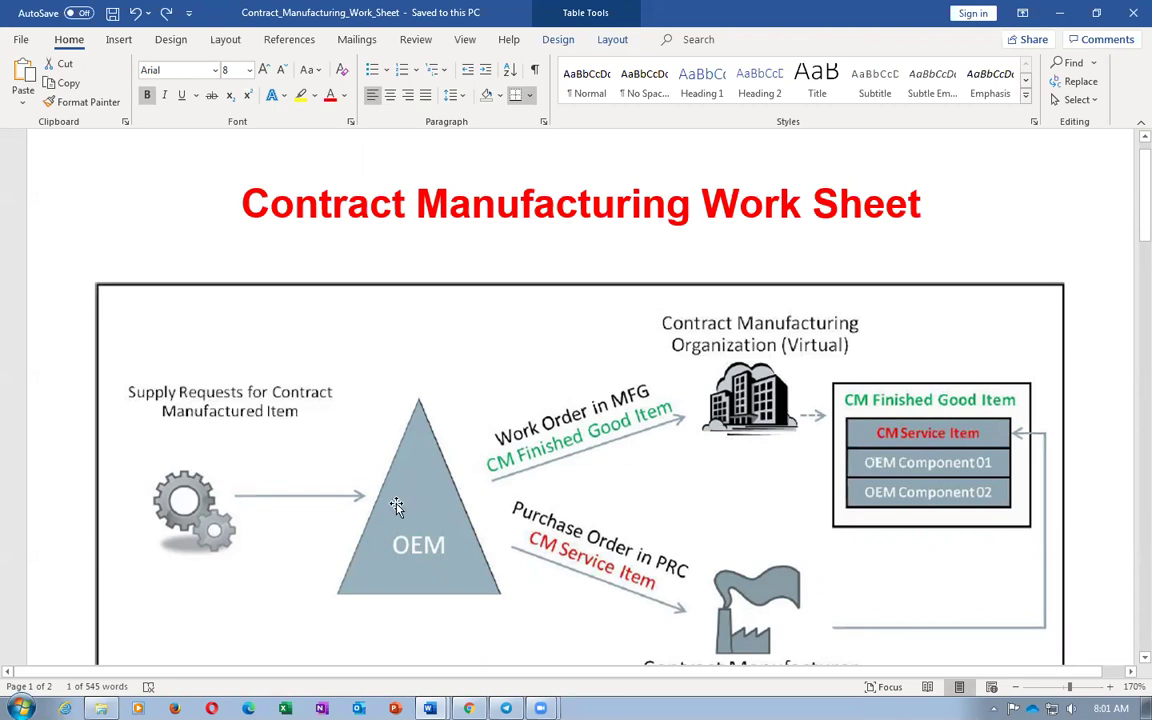
key(alt+Tab)
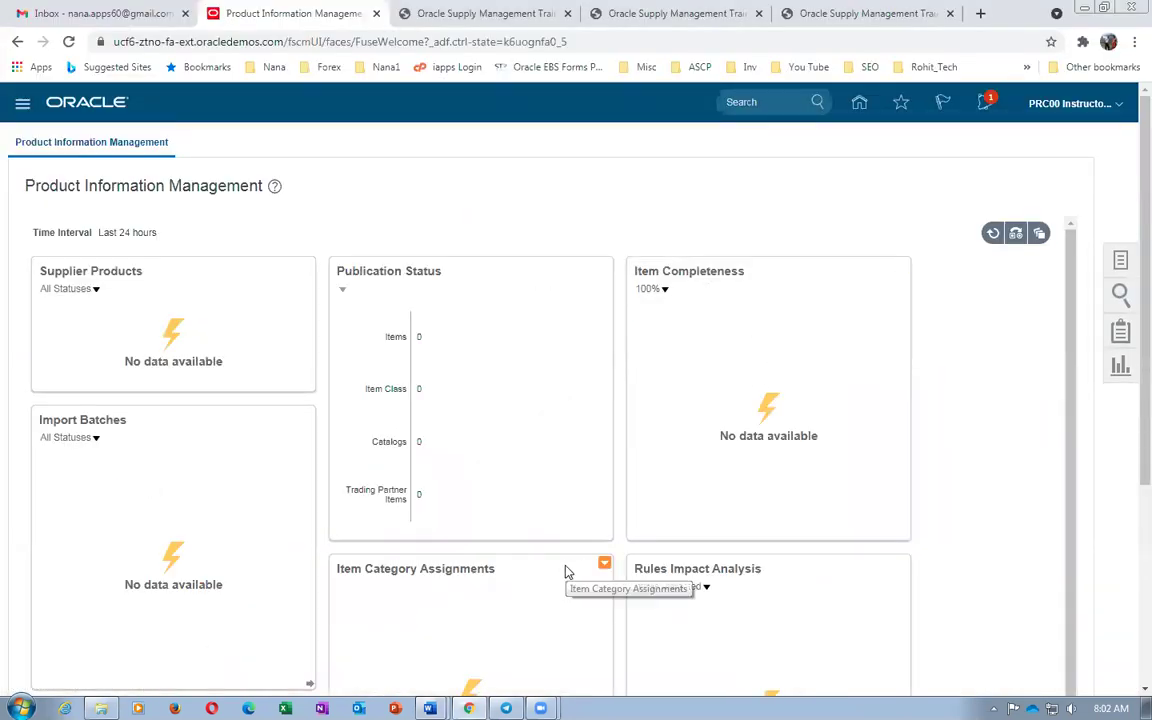
key(alt+Tab)
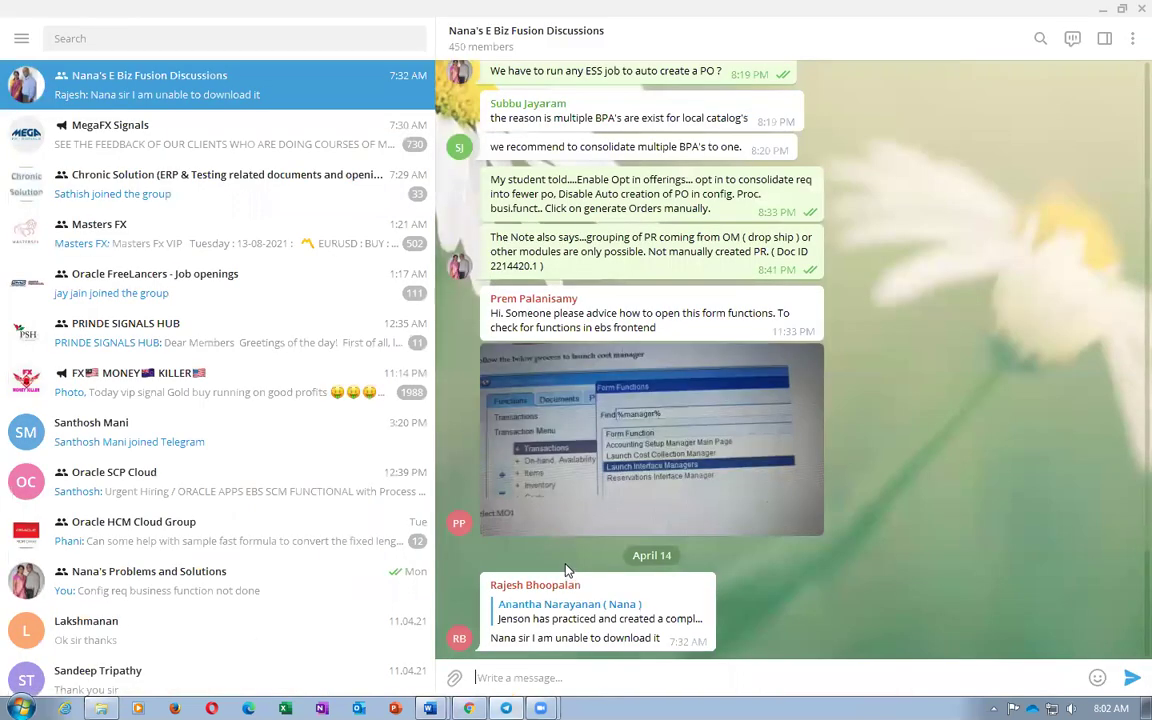
mouse_move(429, 708)
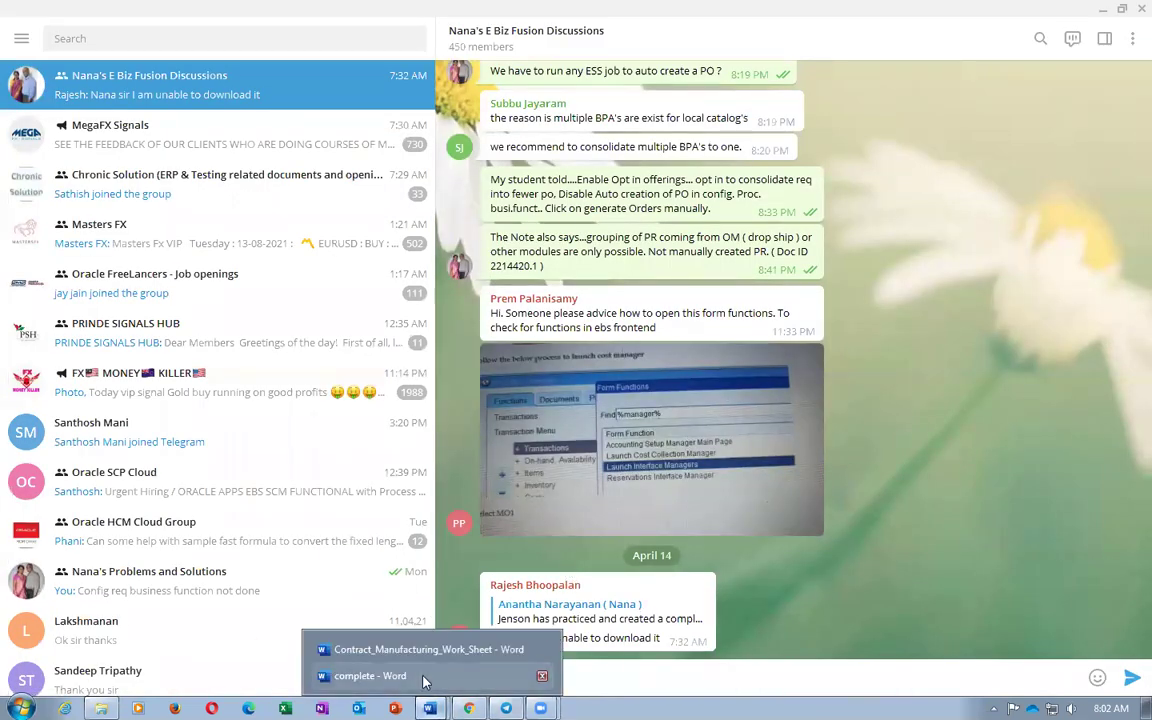
click(420, 650)
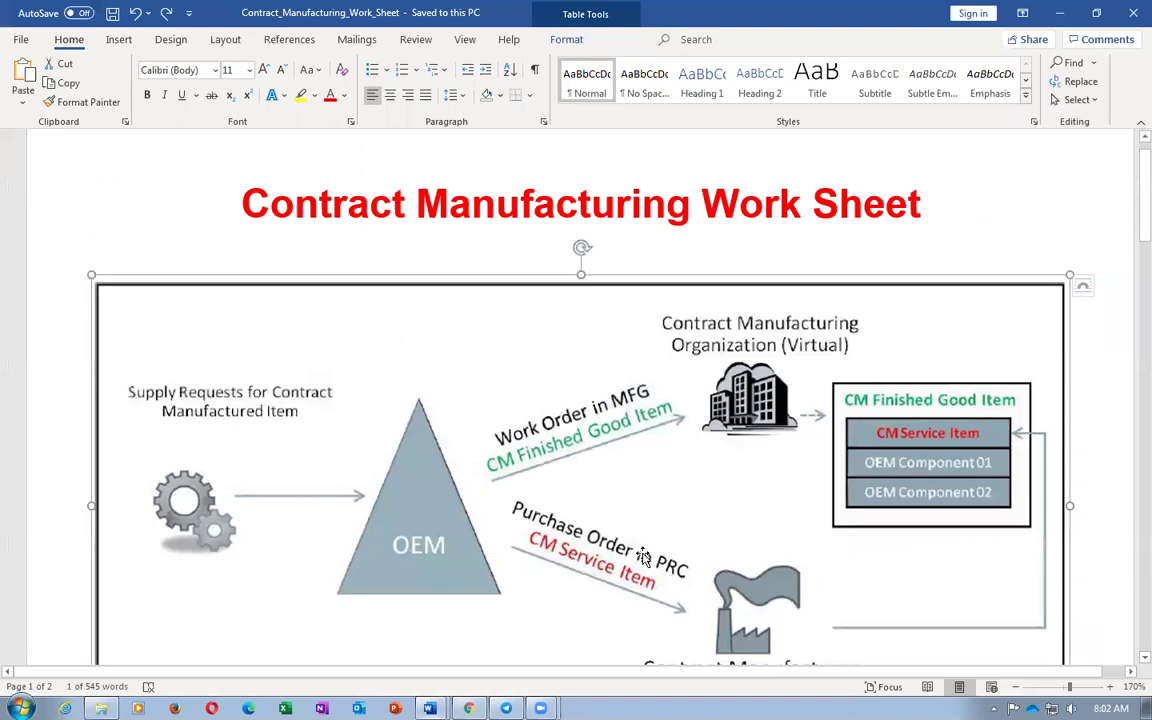
scroll(640, 552, down, 5)
key(Page_Down)
key(Page_Down)
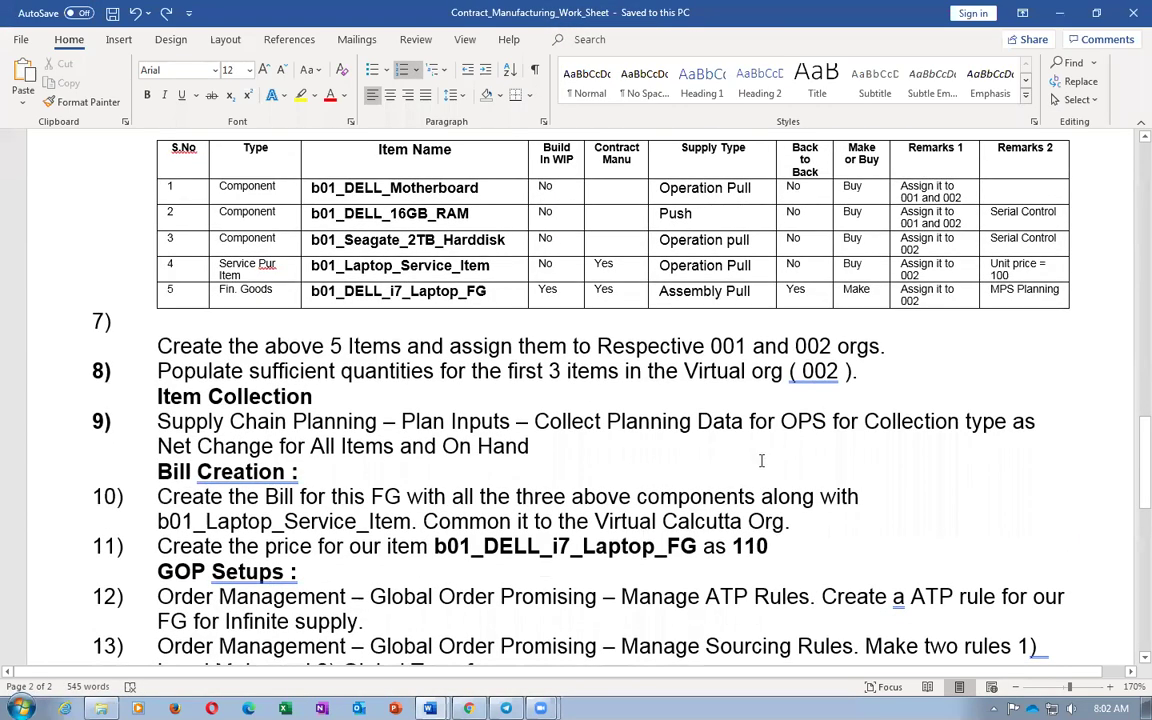
Copy the name b01_Laptop_Service_Item and return to Product Information Management
click(258, 270)
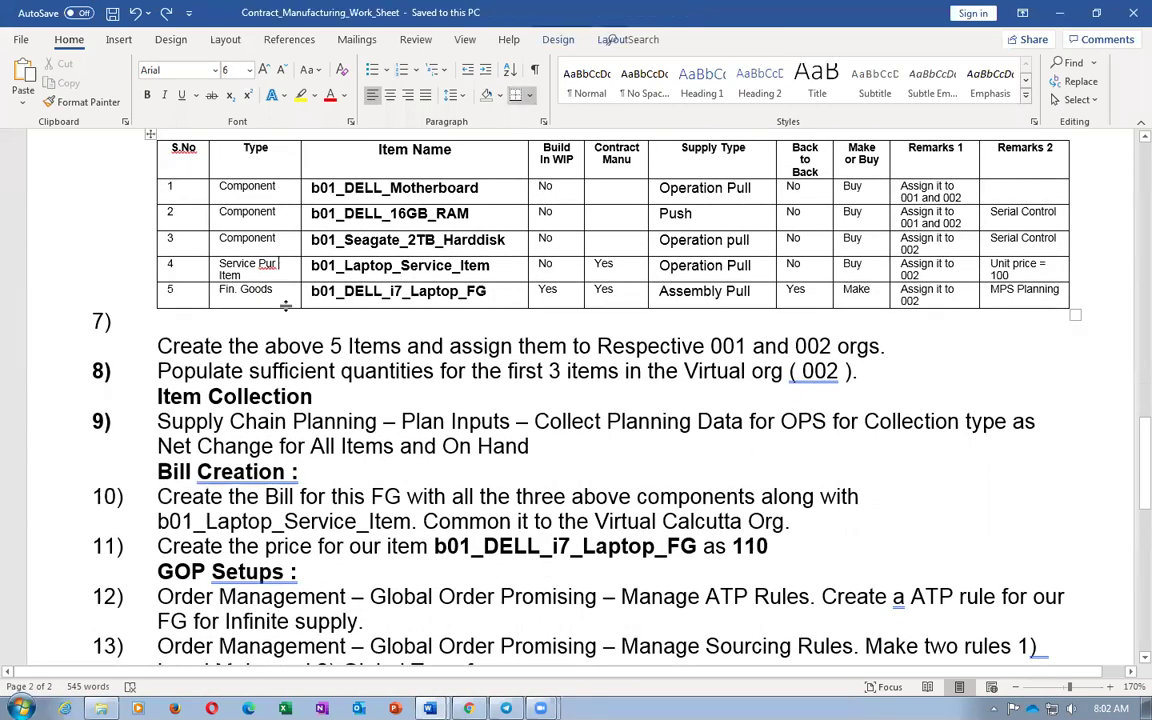
key(Tab)
key(ctrl+c)
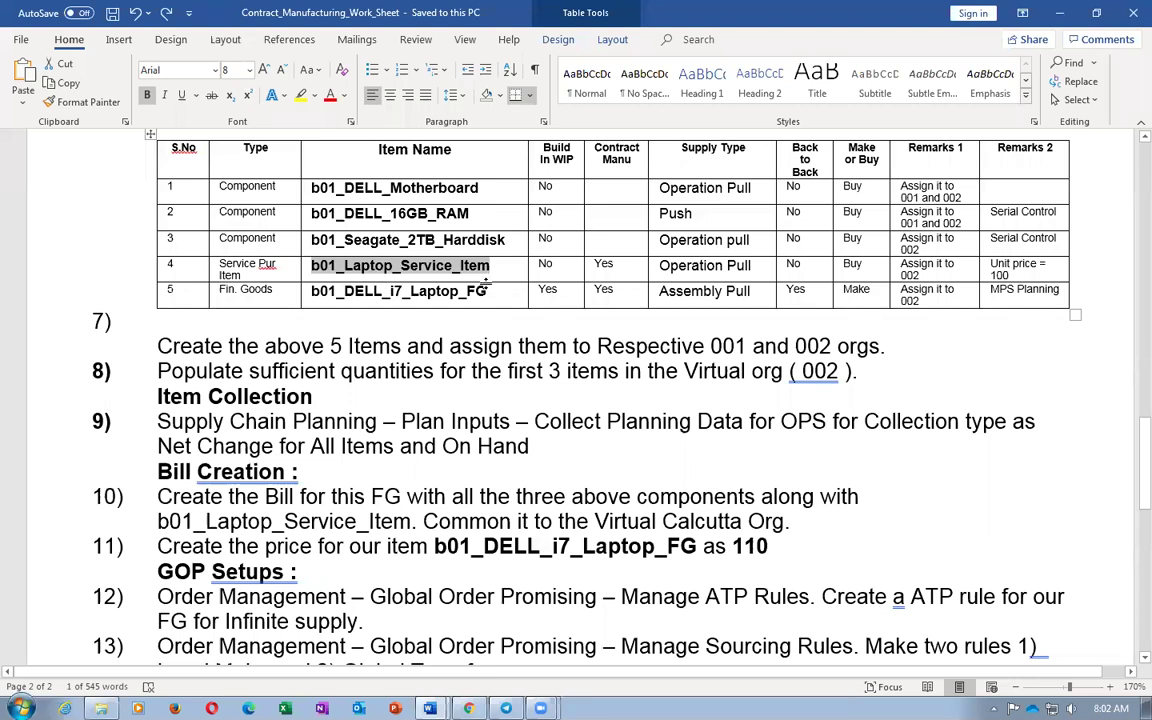
key(alt+Tab)
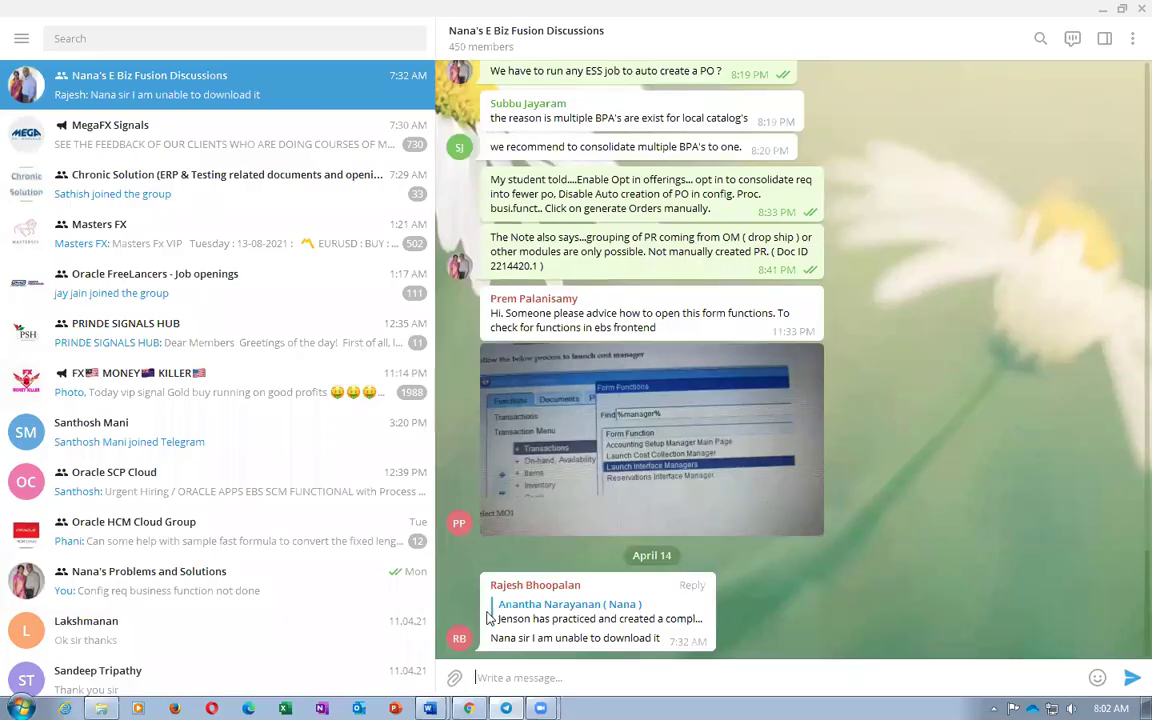
key(alt+Tab)
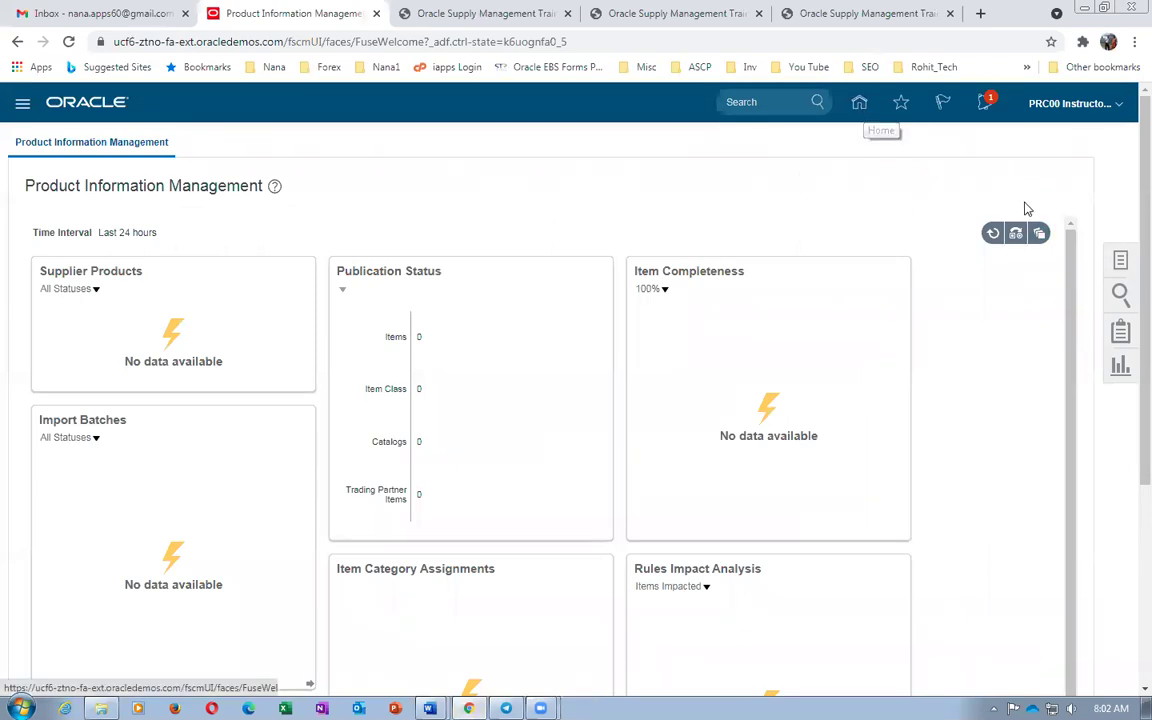
Start a new item using the Purchased Item template instead of FG - Design Items
click(1121, 263)
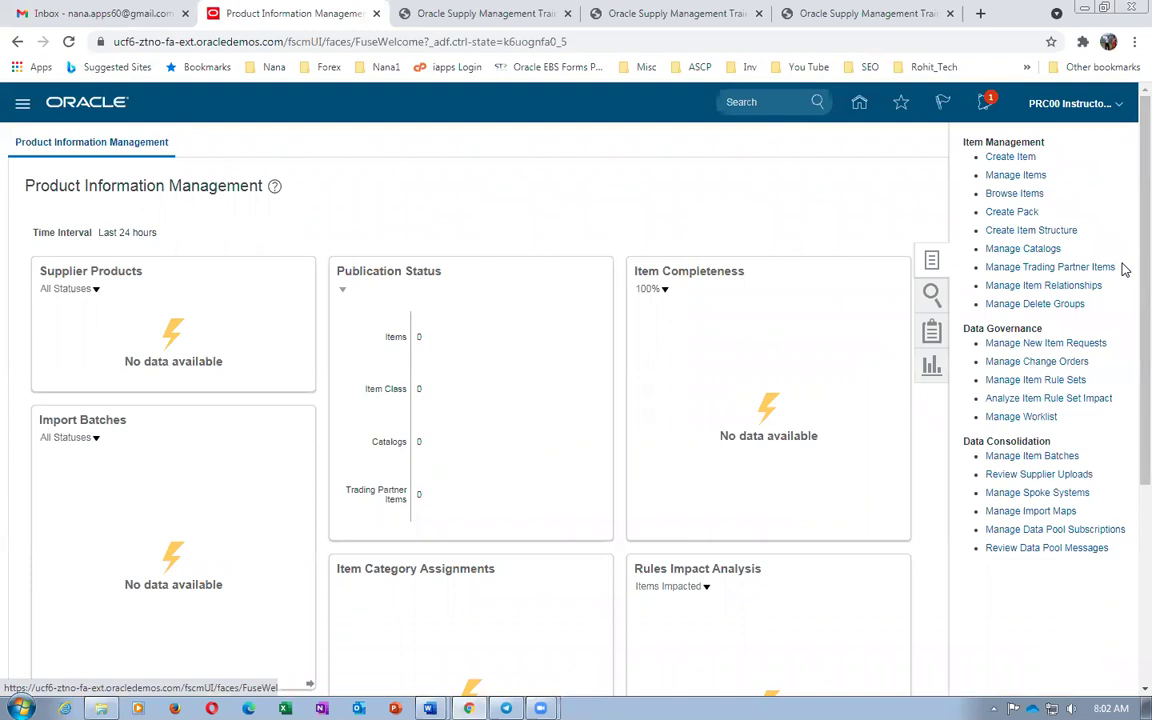
click(1008, 157)
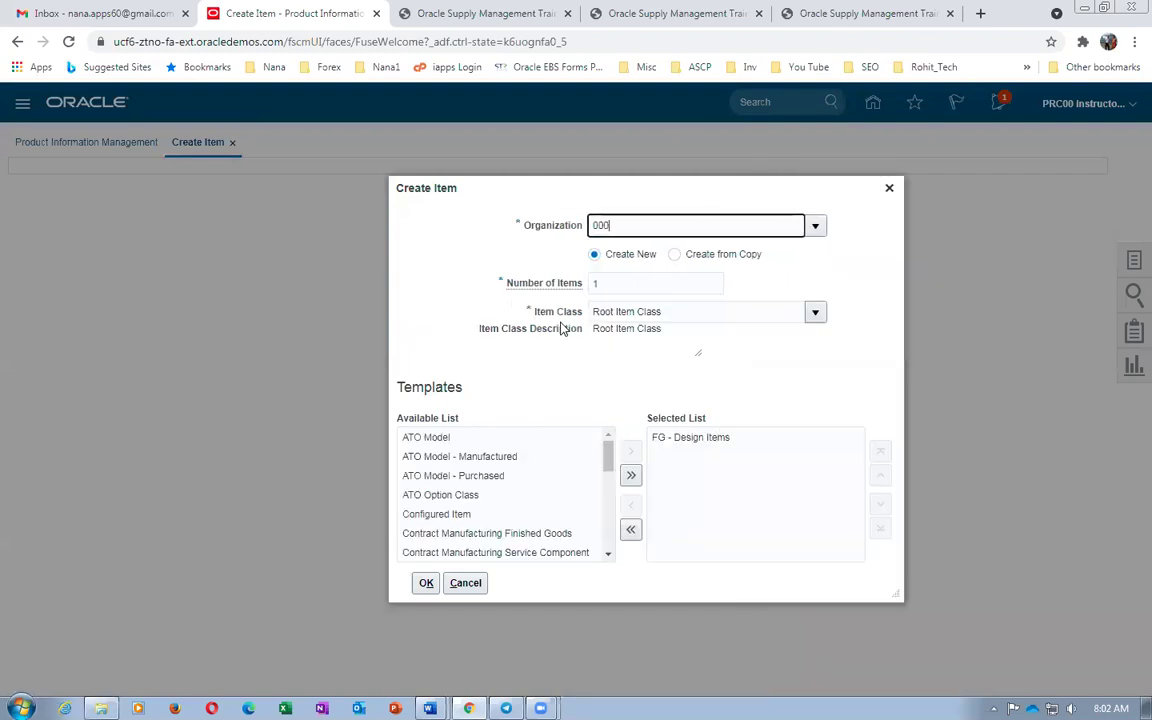
click(640, 445)
click(560, 510)
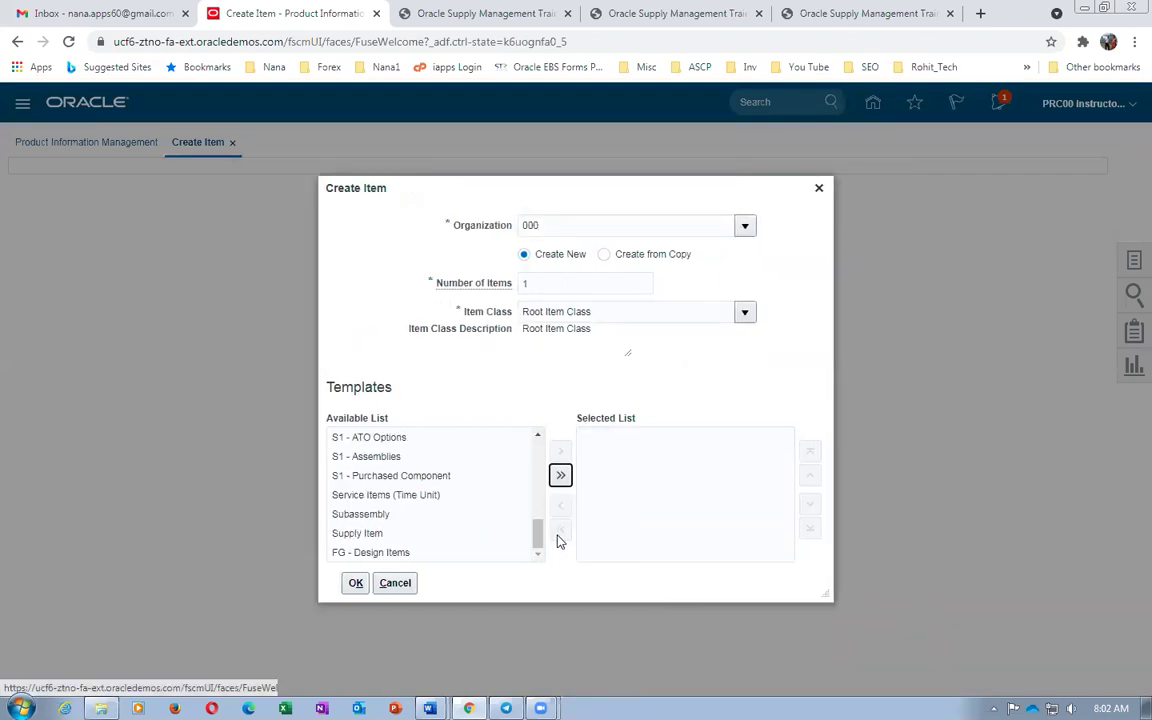
drag(537, 532, 540, 525)
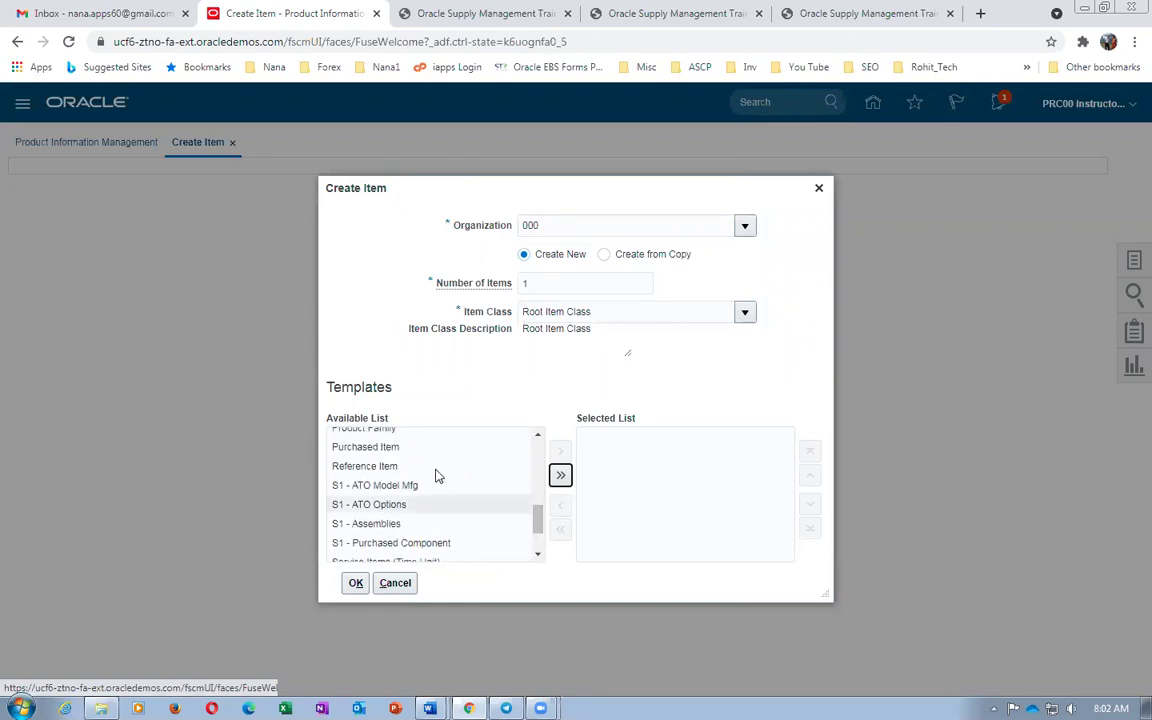
click(405, 445)
click(560, 452)
click(354, 584)
click(324, 425)
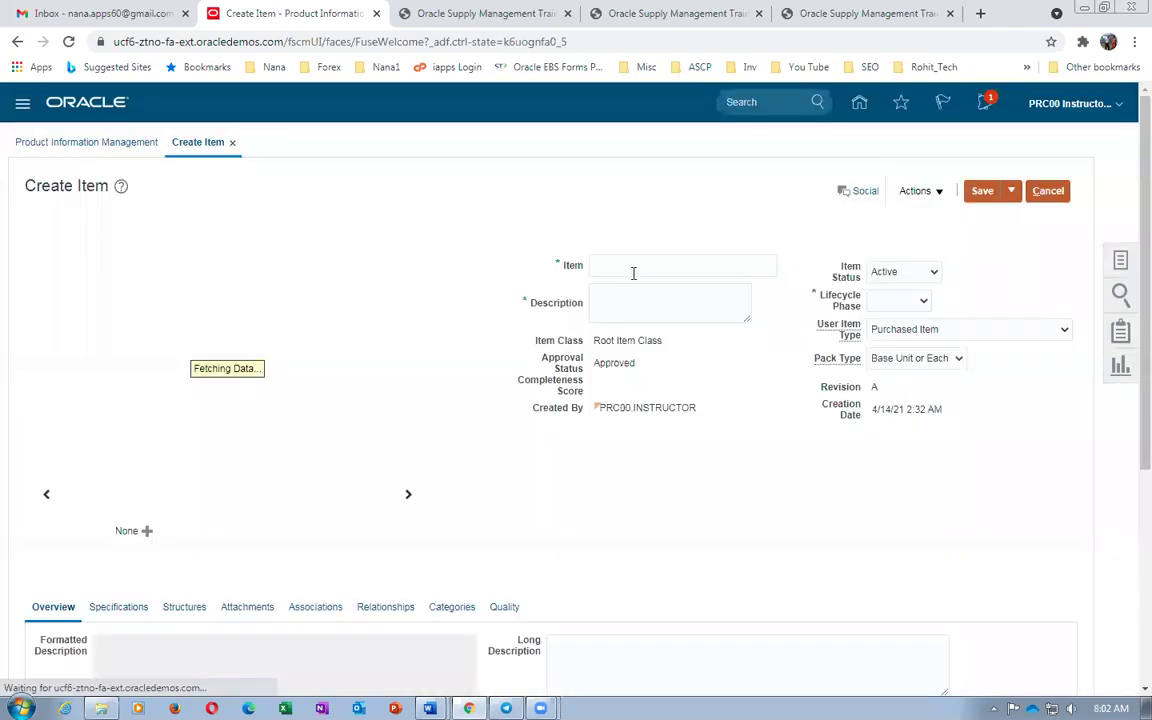
Enter item b01_Laptop_Service_Item, description b01_Laptop_Service_Item_Desc, and lifecycle phase Production
click(633, 268)
text(601_Laptop_Service_Item)
key(Tab)
key(ctrl+v)
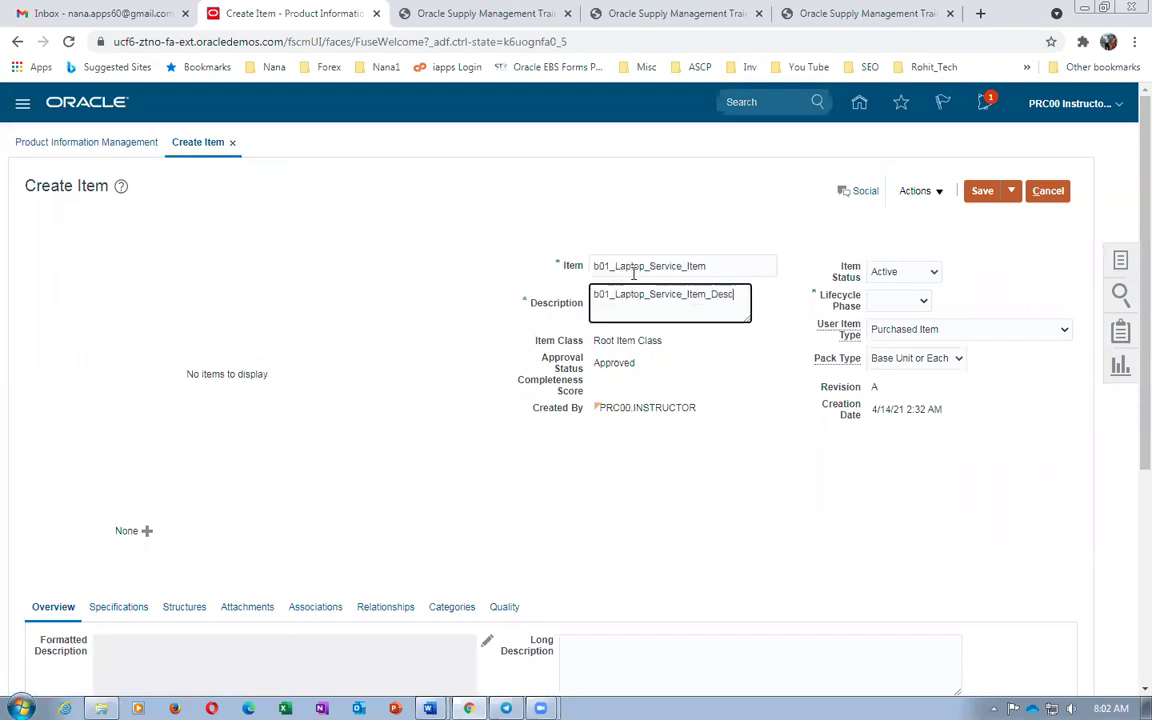
text(_Desc)
click(897, 301)
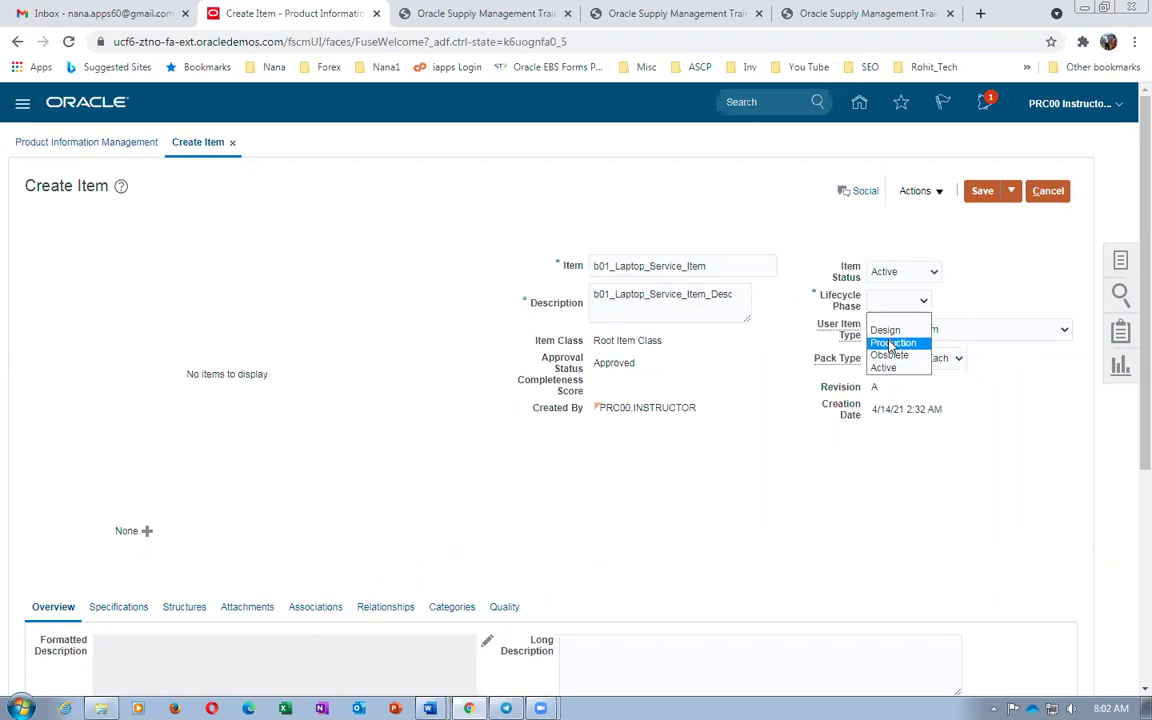
Look up row 4's Contract Manufacturing value in the Contract_Manufacturing_Work_Sheet
scroll(267, 553, down, 3)
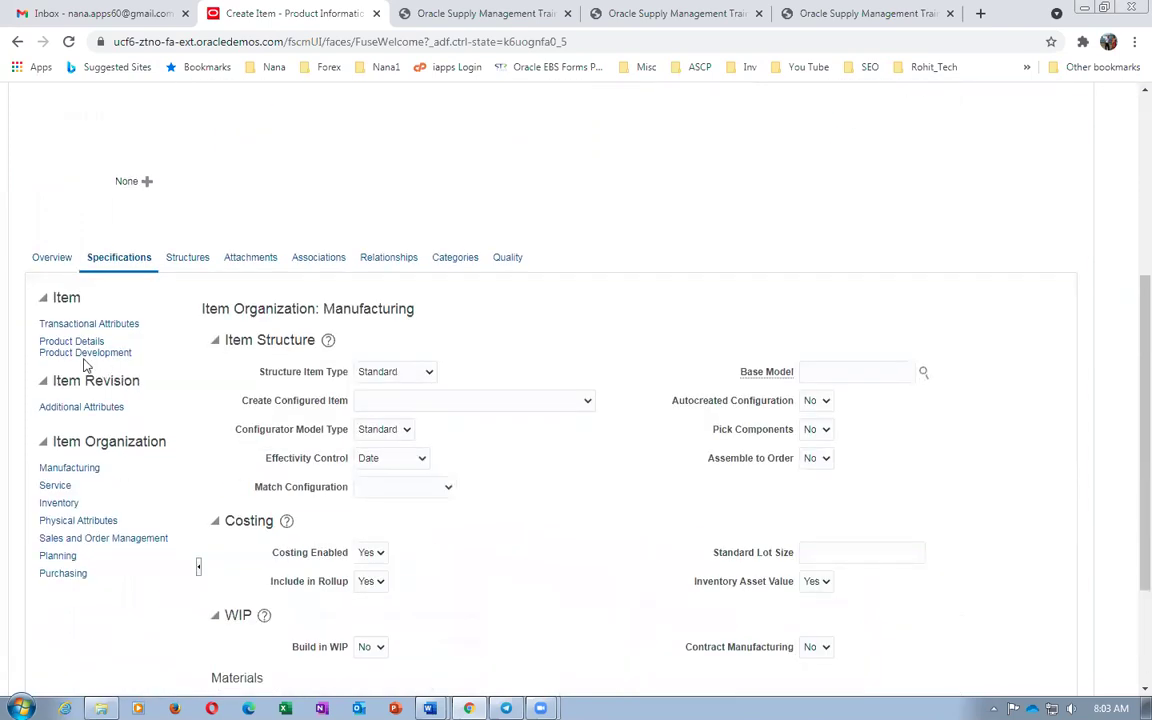
key(alt+Tab)
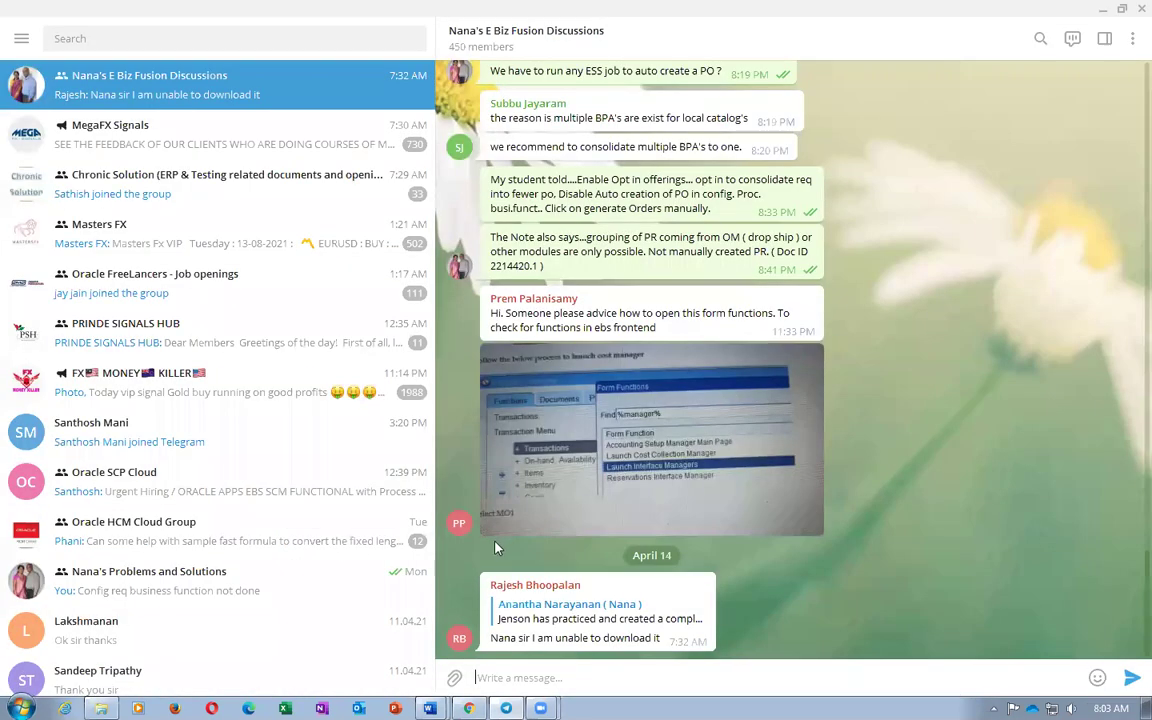
key(alt+Tab)
mouse_move(429, 708)
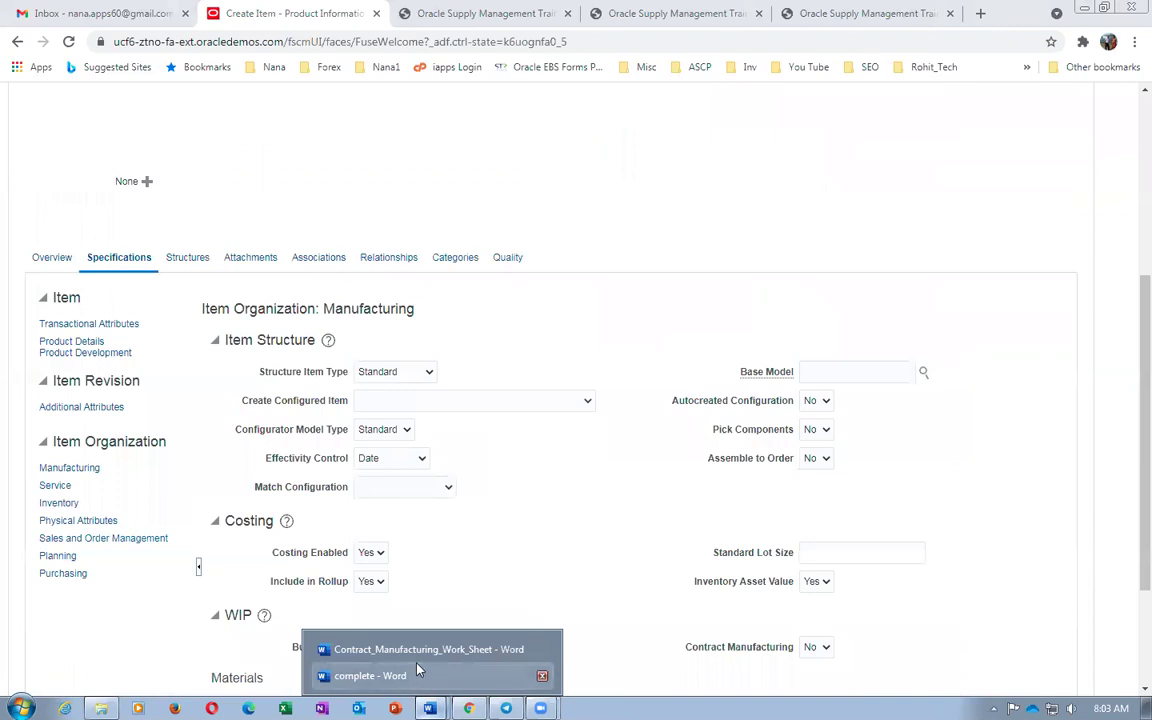
click(417, 650)
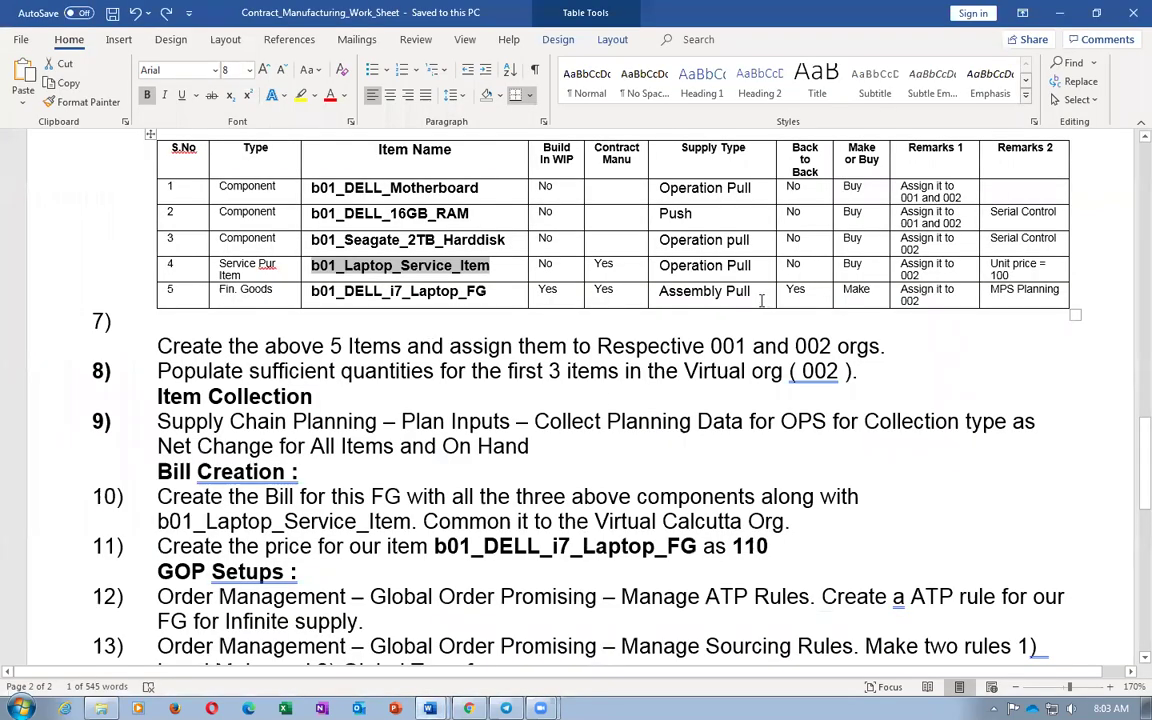
double_click(604, 263)
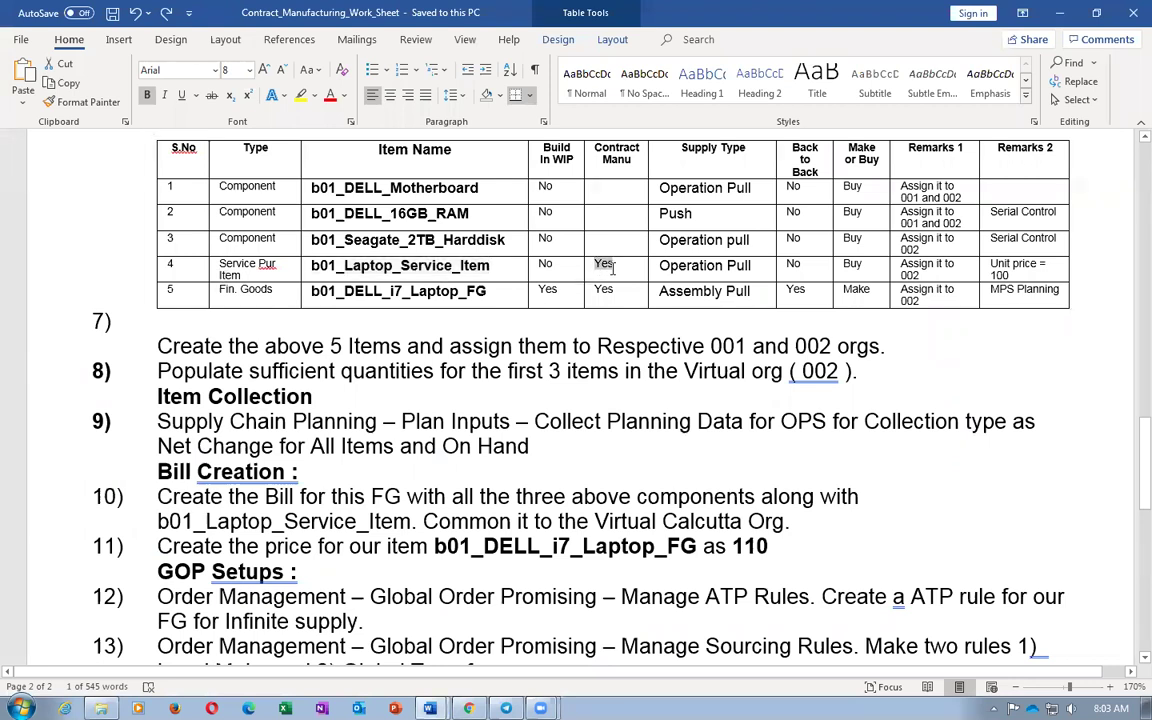
key(alt+Tab)
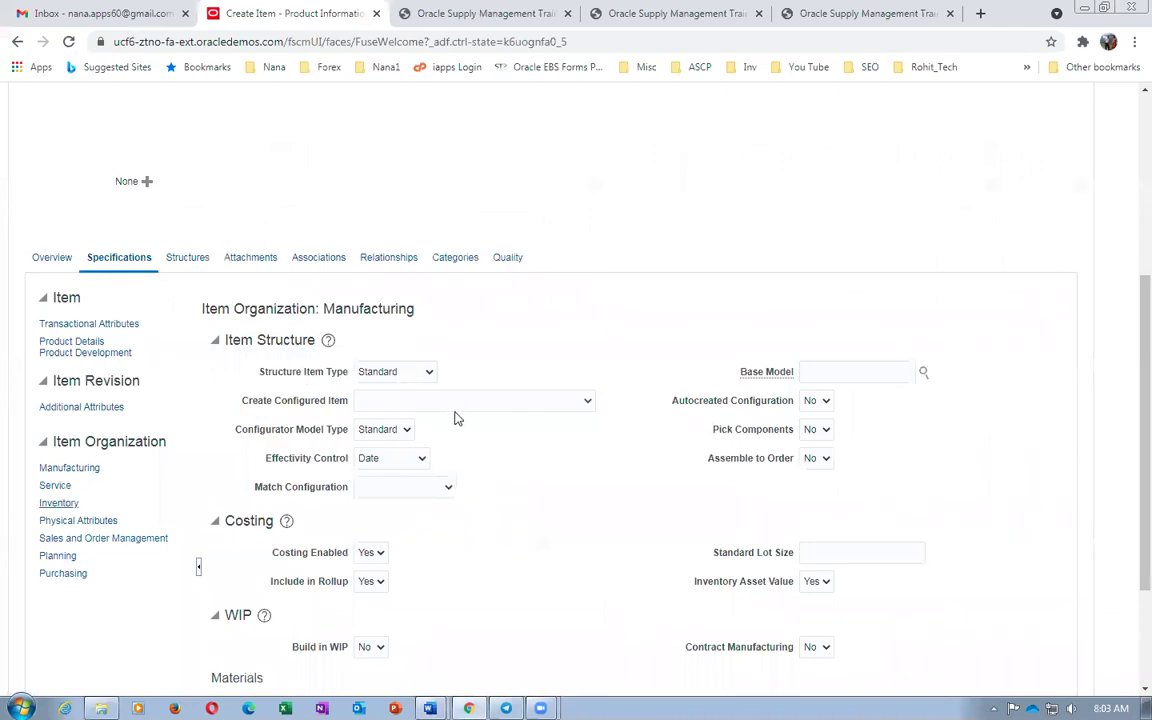
Set Supply Type to Operation pull and Contract Manufacturing to Yes
scroll(455, 418, down, 3)
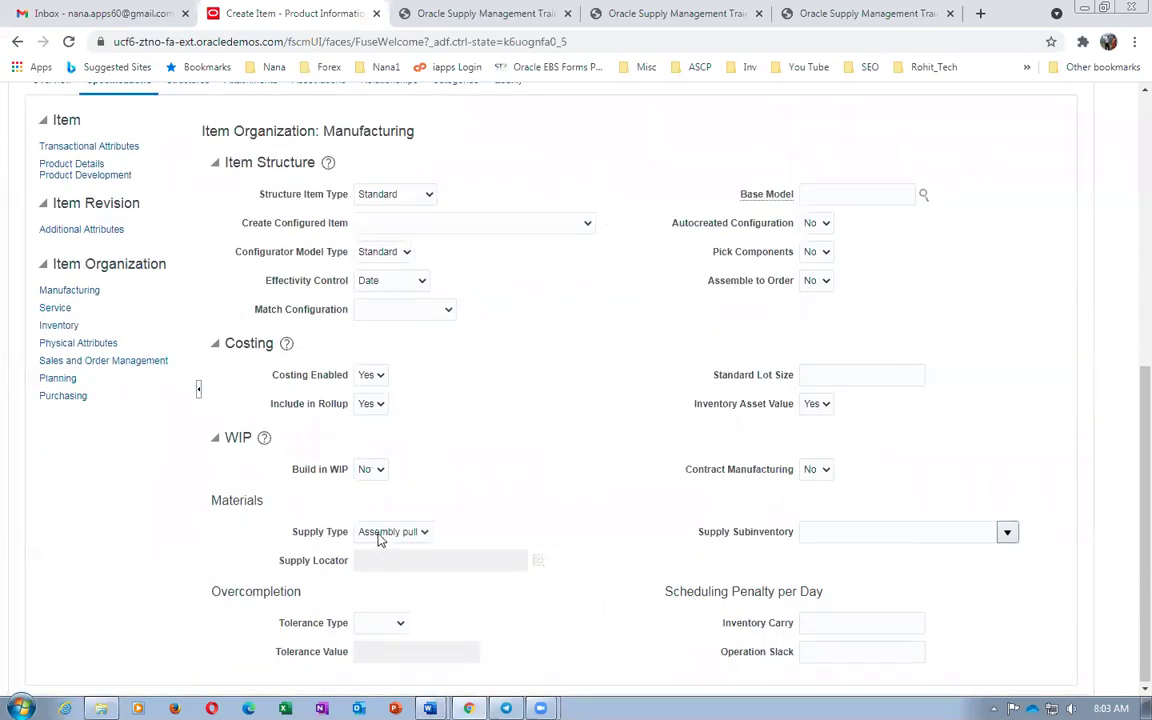
click(380, 540)
click(458, 579)
key(o)
click(815, 480)
click(815, 511)
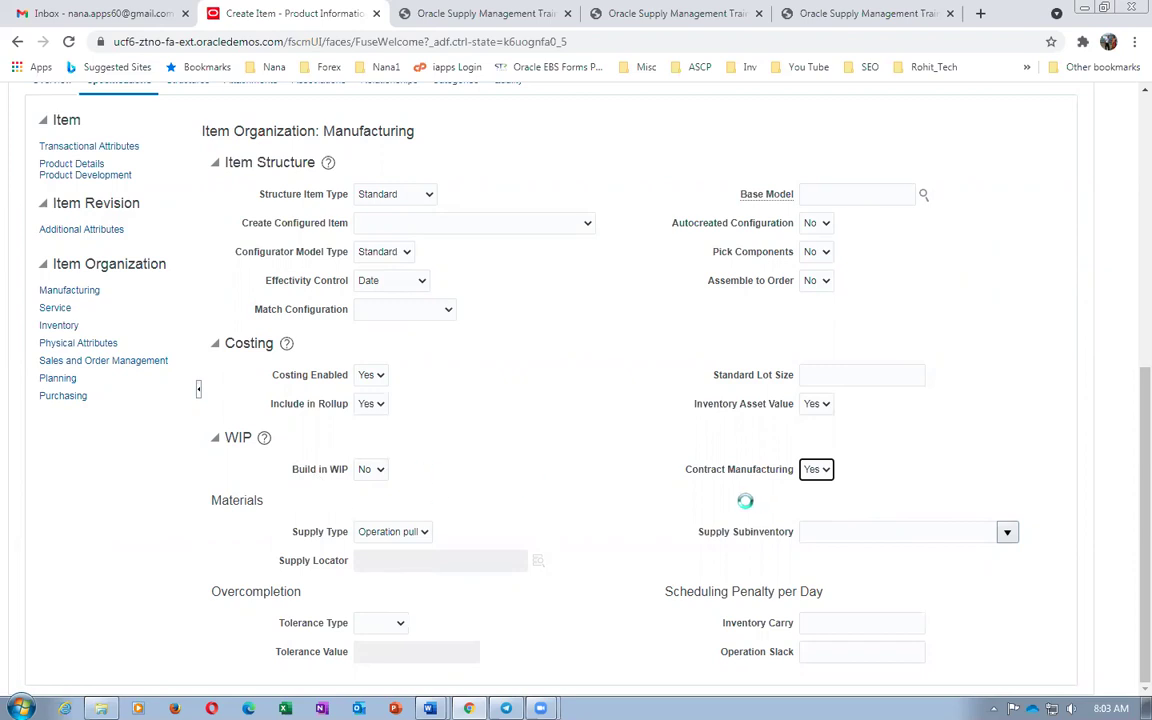
Enter a purchase price of 1 for the service item
click(80, 397)
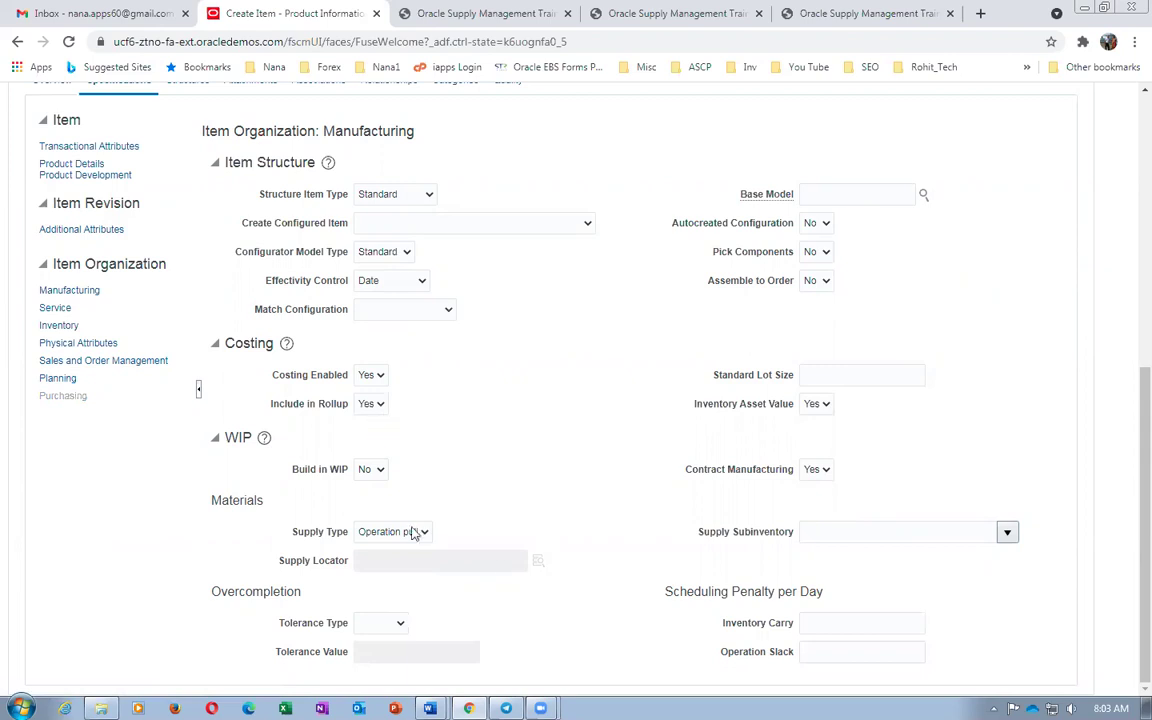
click(440, 463)
text(1)
click(134, 478)
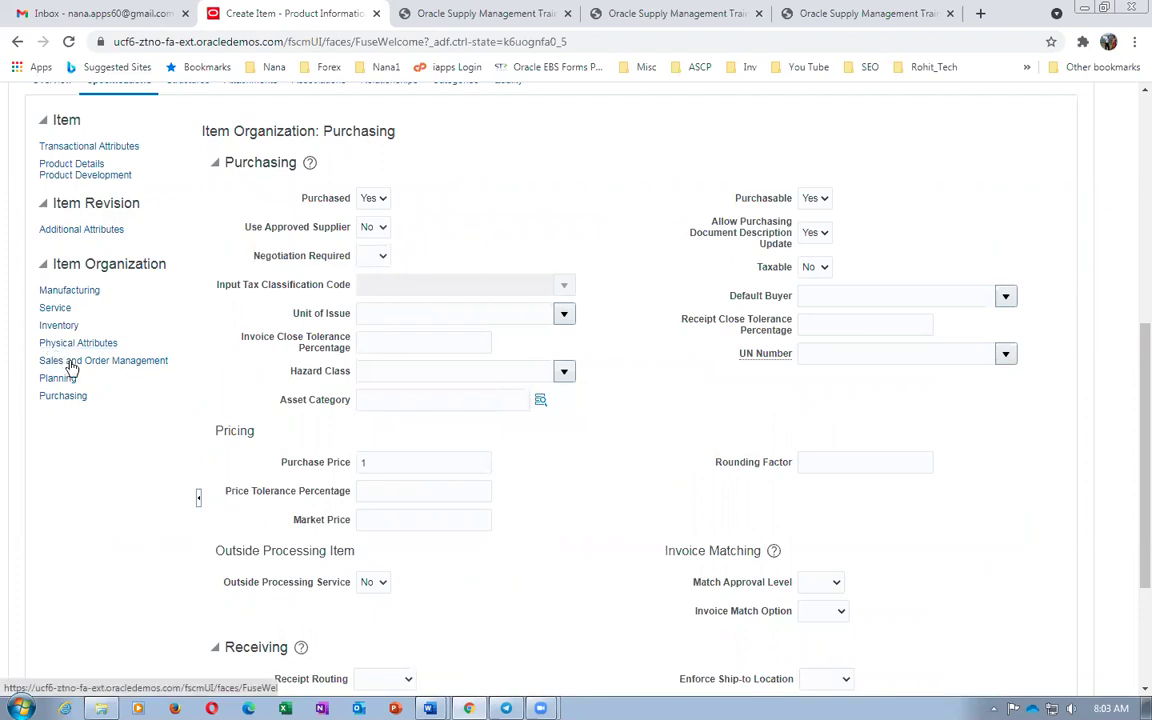
Check the item names in the worksheet, then review the manufacturing attributes
key(alt+Tab)
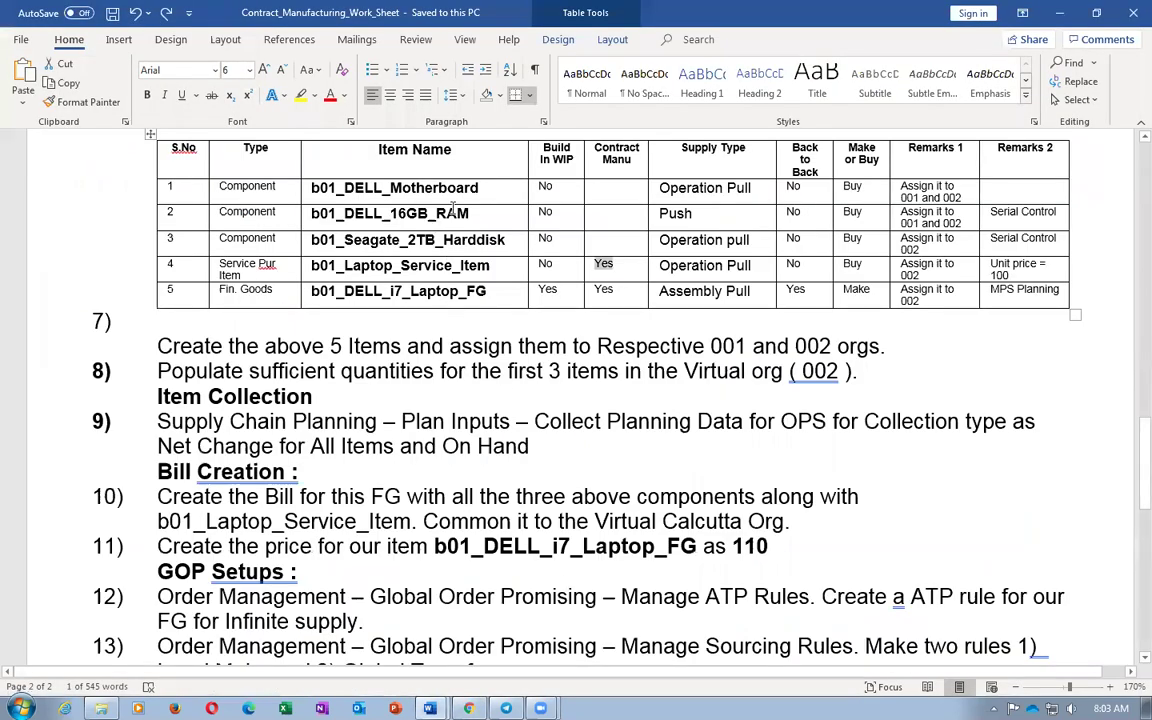
drag(410, 188, 470, 240)
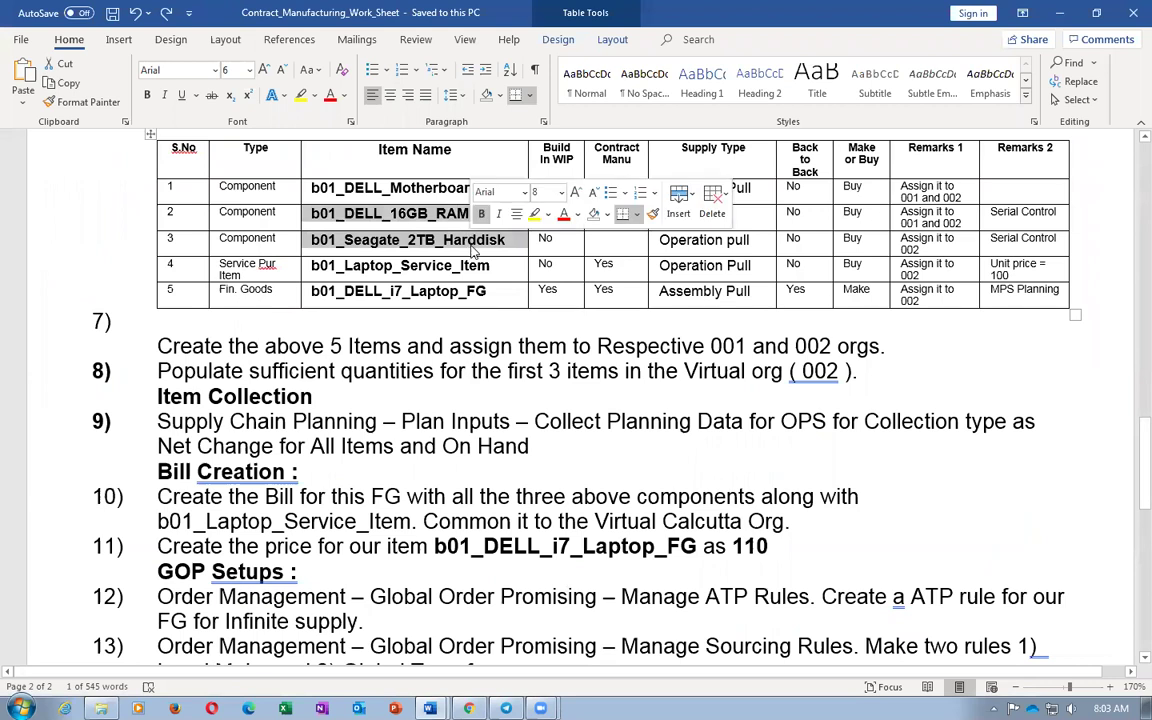
click(470, 265)
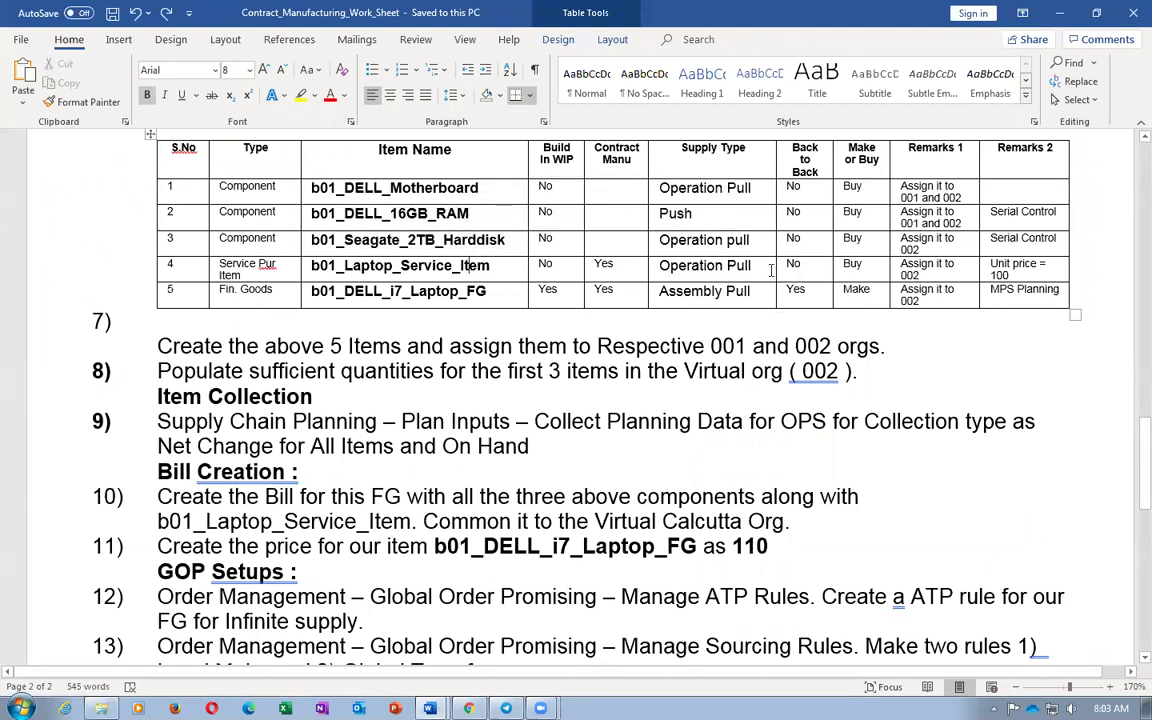
key(alt+Tab)
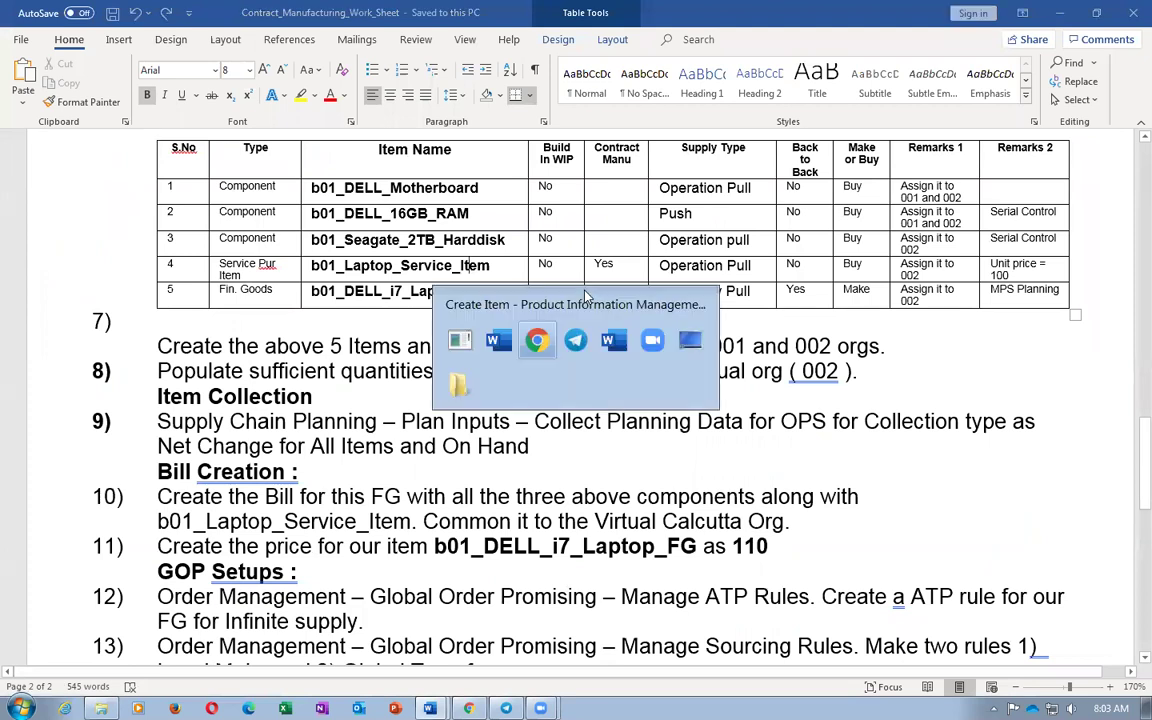
scroll(622, 464, down, 2)
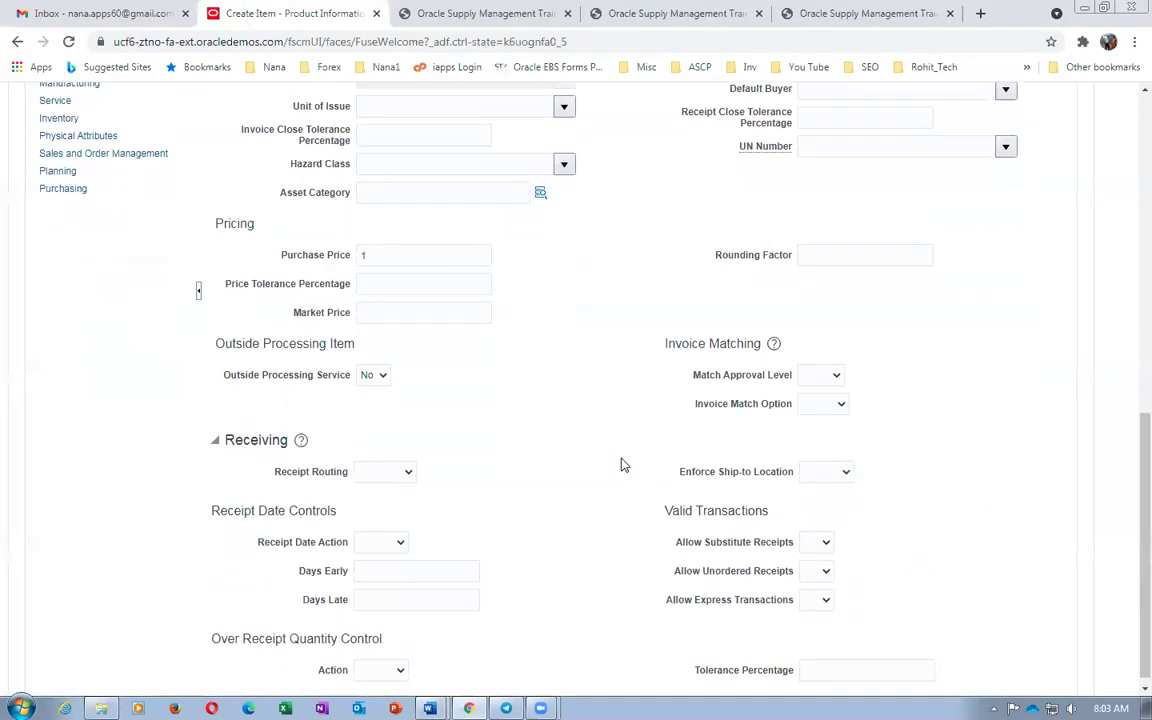
scroll(622, 464, up, 3)
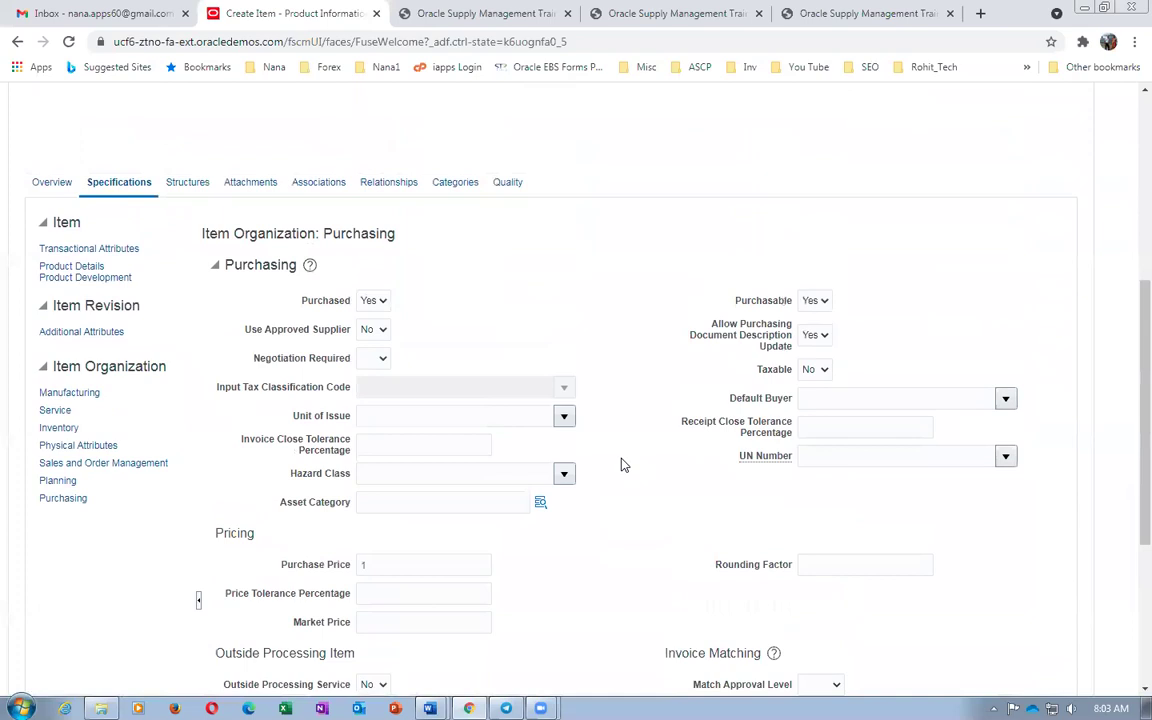
click(70, 394)
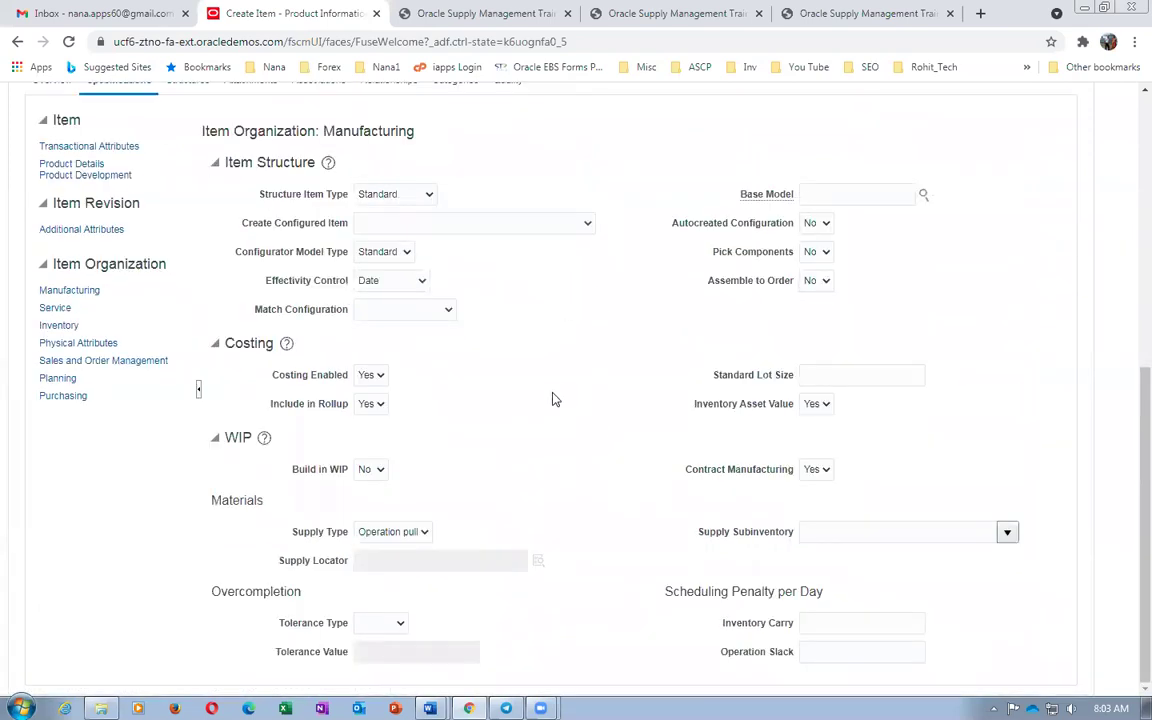
scroll(290, 340, up, 2)
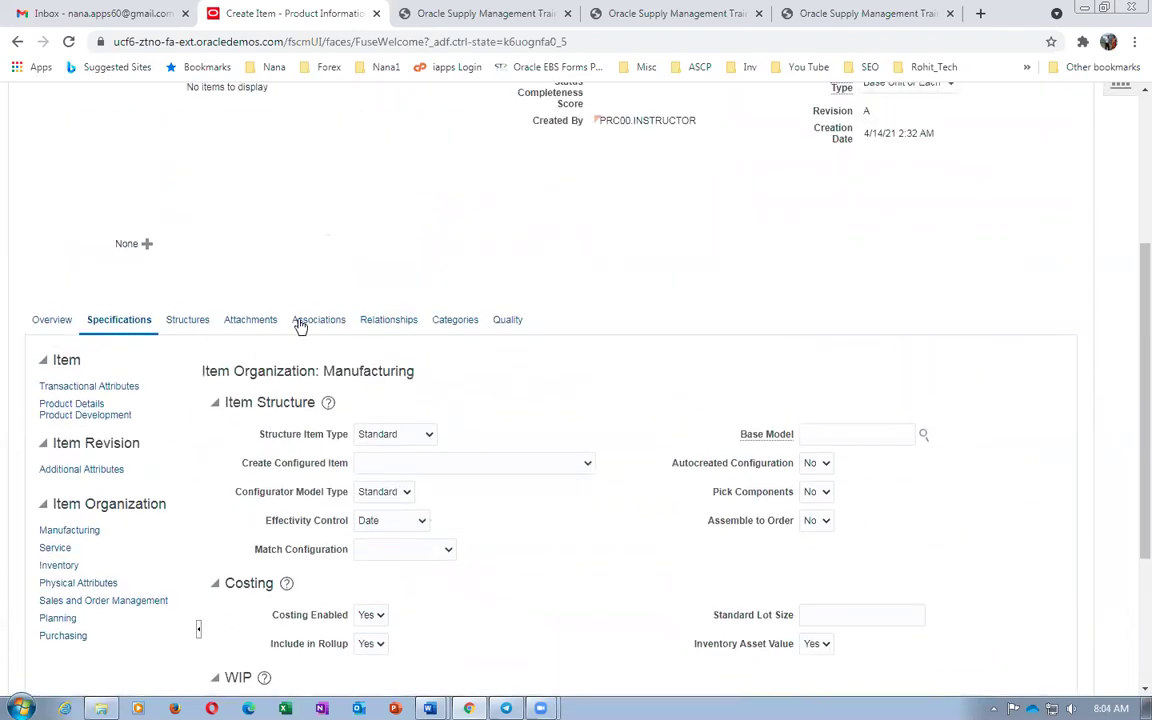
Search organizations for 00 and add 001 Seattle and 002 Atlanta to b01_Laptop_Service_Item
click(292, 322)
click(52, 537)
click(57, 590)
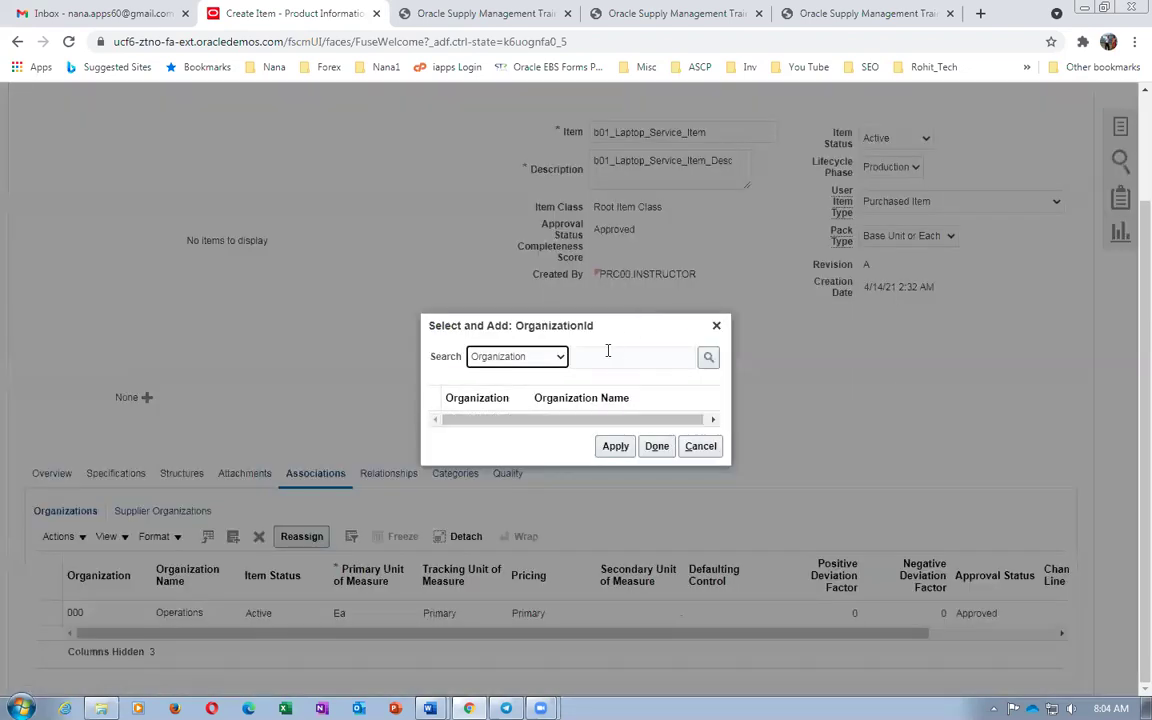
click(611, 356)
text(00)
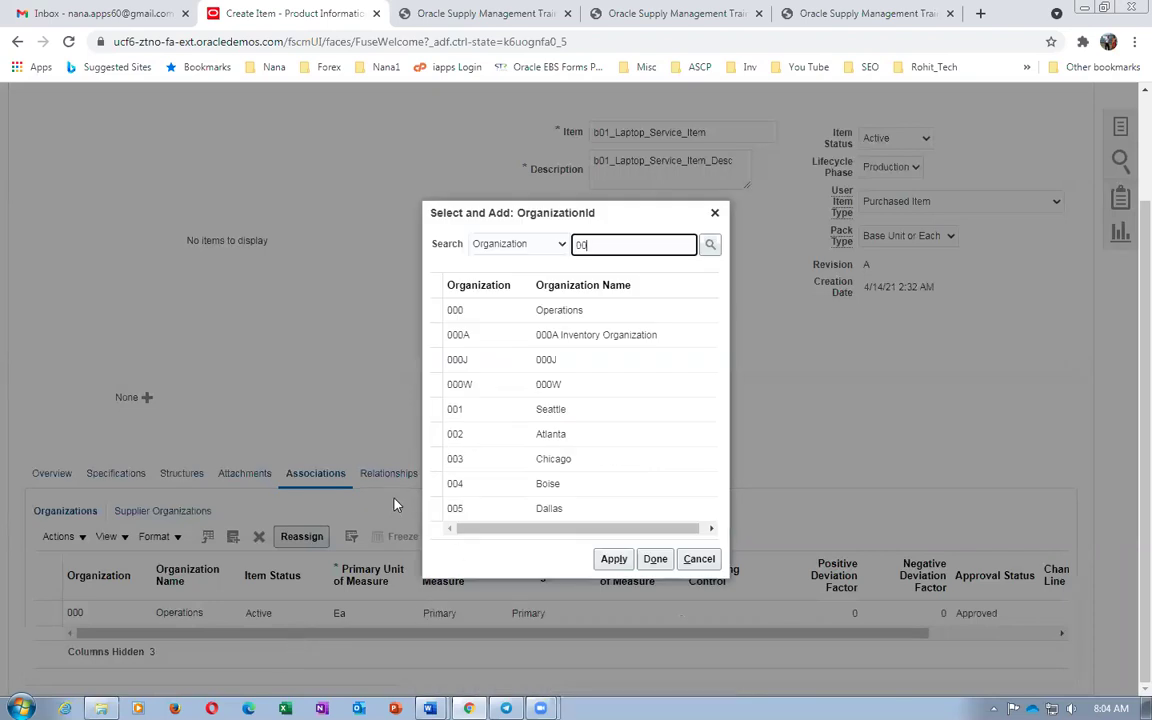
click(435, 409)
ctrl+click(433, 436)
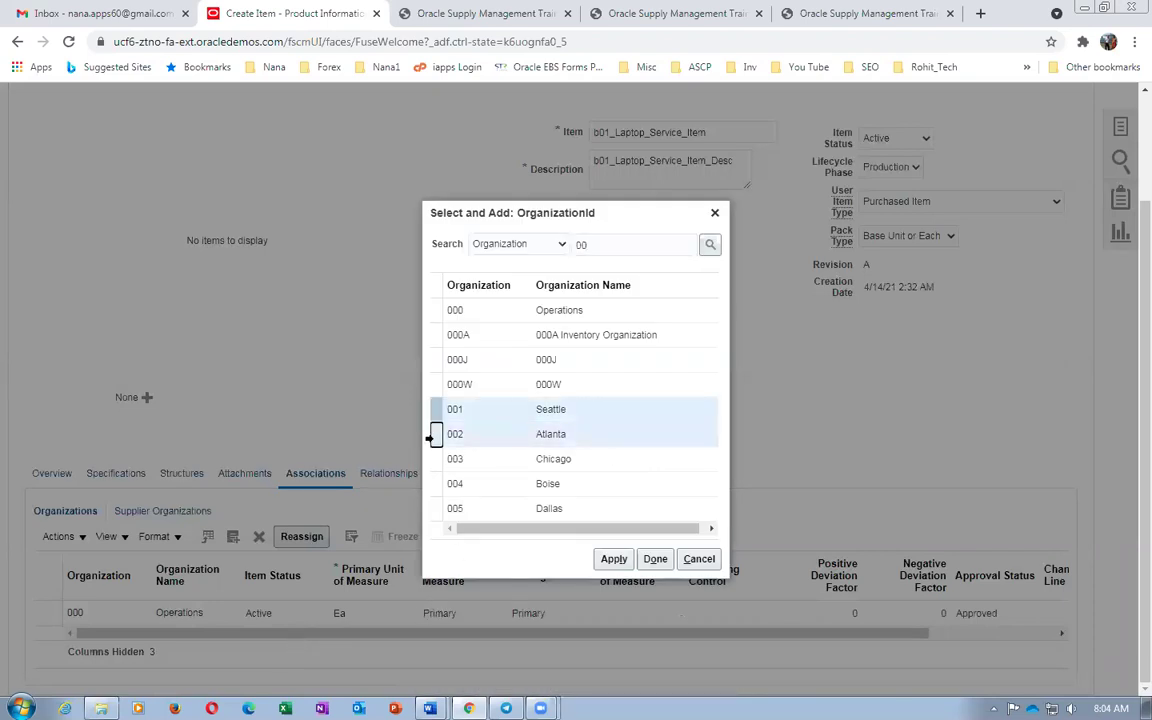
click(651, 561)
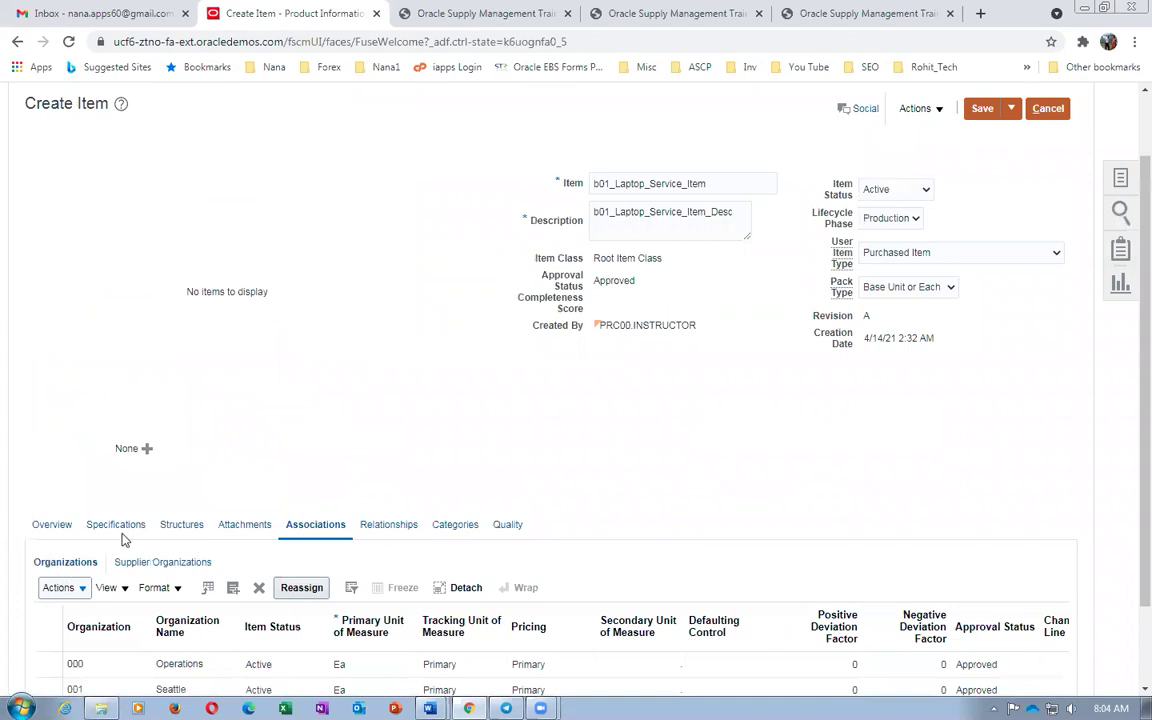
Change the service item's purchase price to 200
click(115, 524)
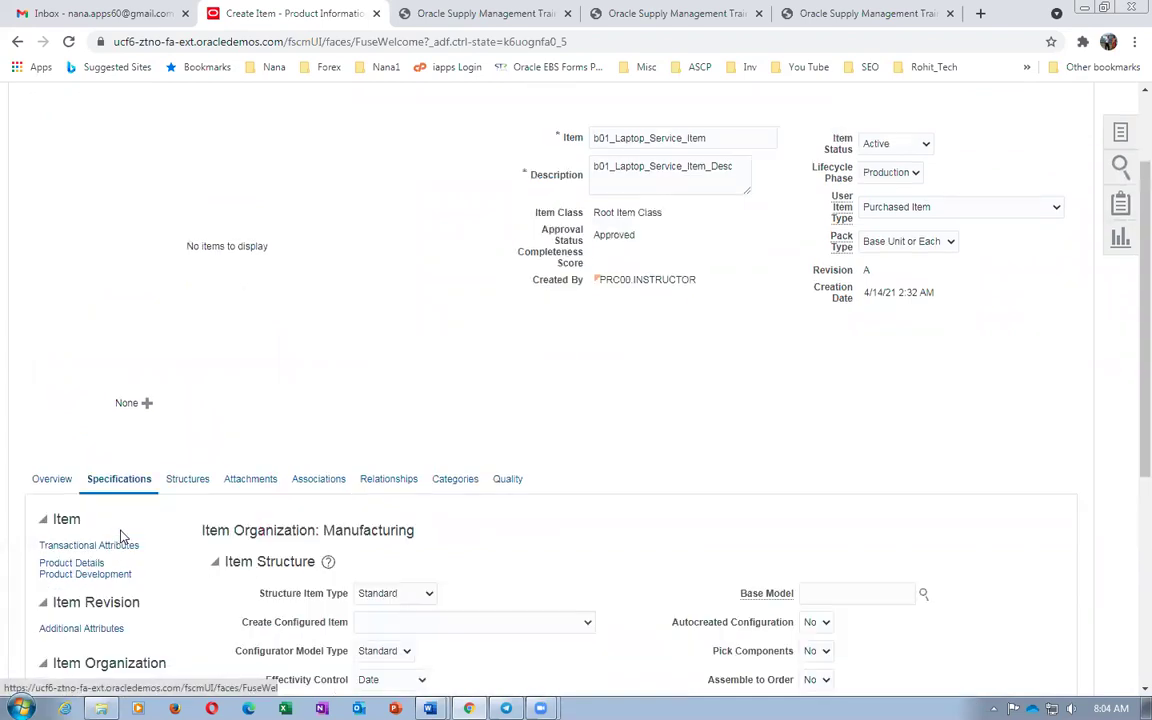
scroll(123, 538, down, 3)
click(63, 475)
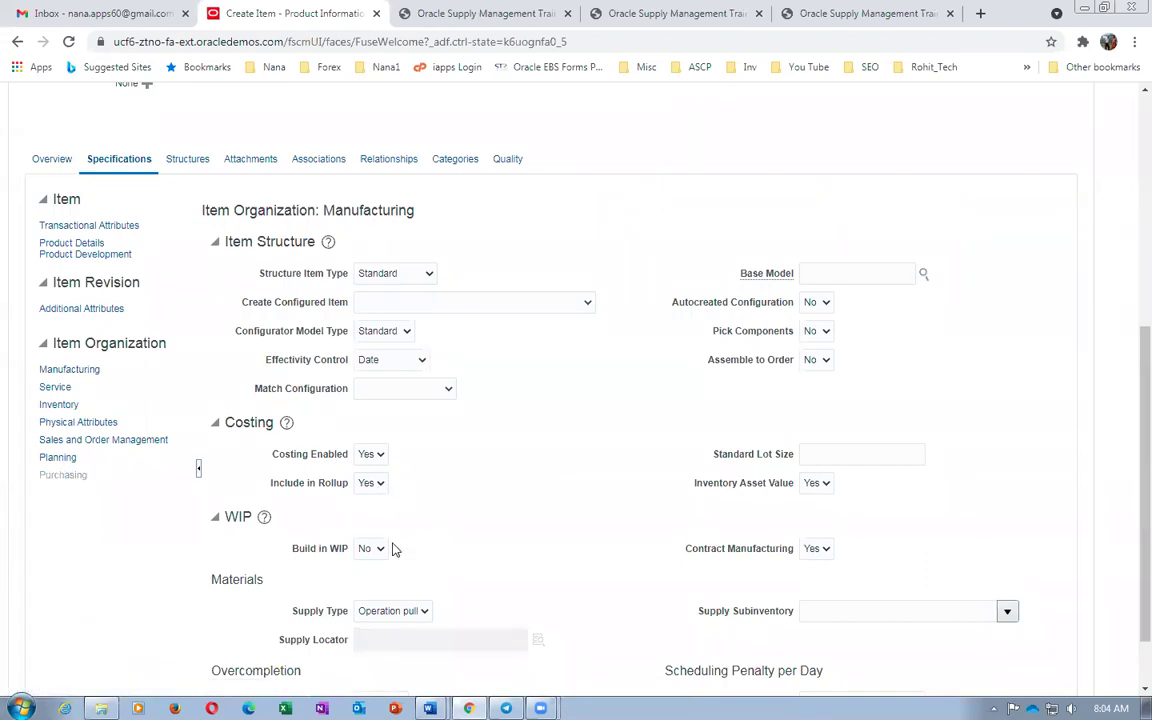
scroll(453, 615, down, 3)
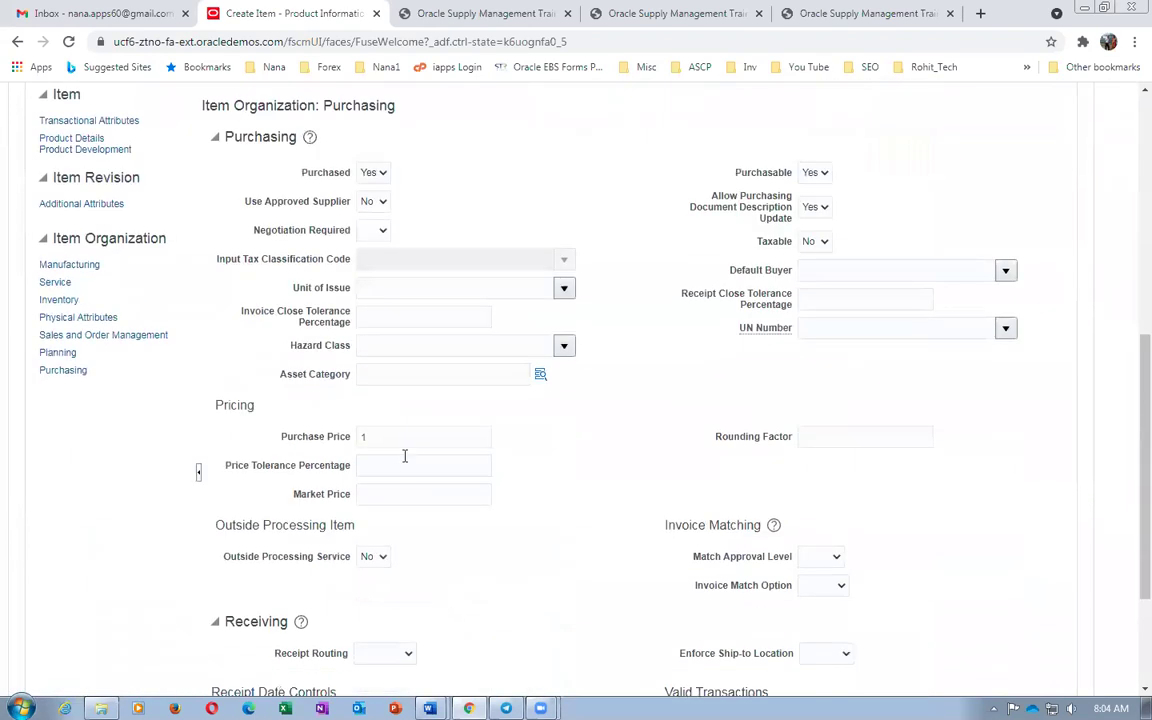
text(200)
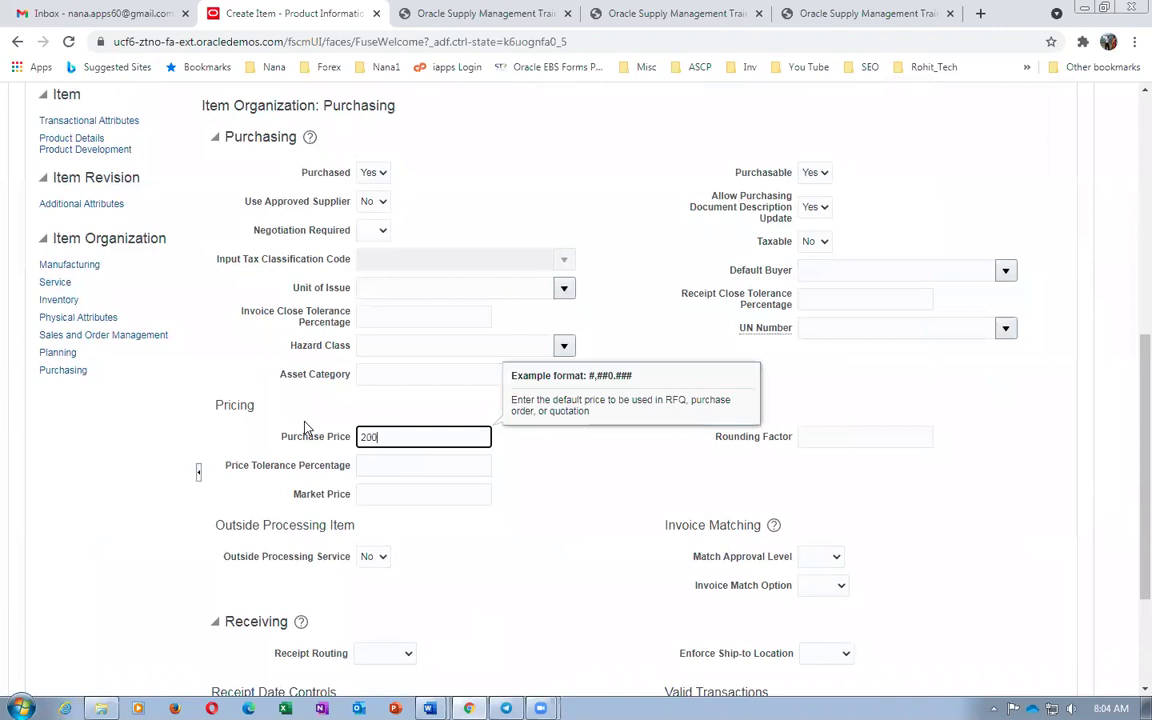
click(572, 521)
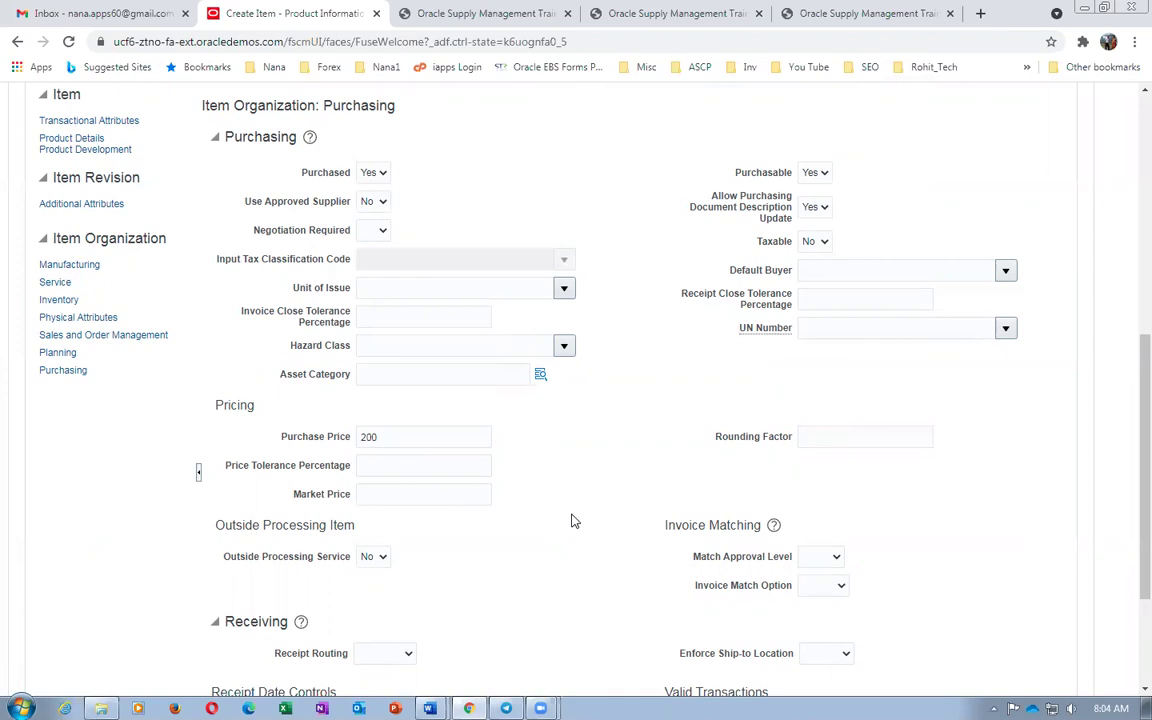
Bring up the contract manufacturing worksheet and select the service item's name in row 4
click(429, 708)
click(420, 650)
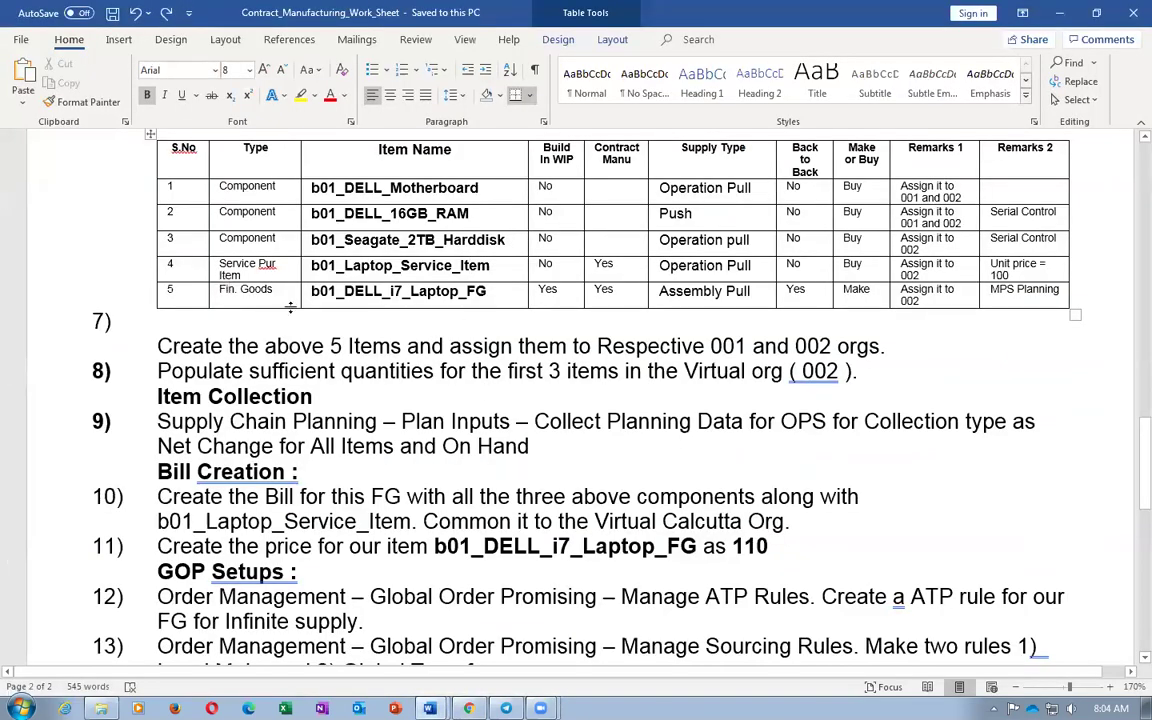
drag(344, 265, 474, 269)
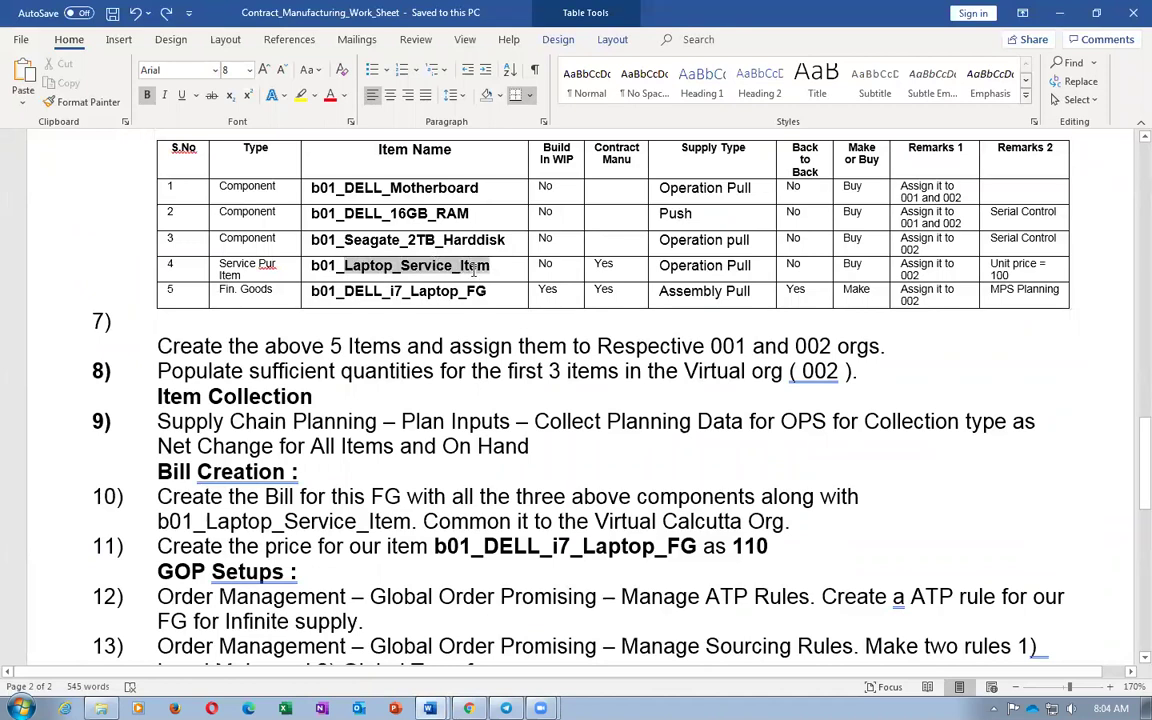
drag(474, 269, 474, 269)
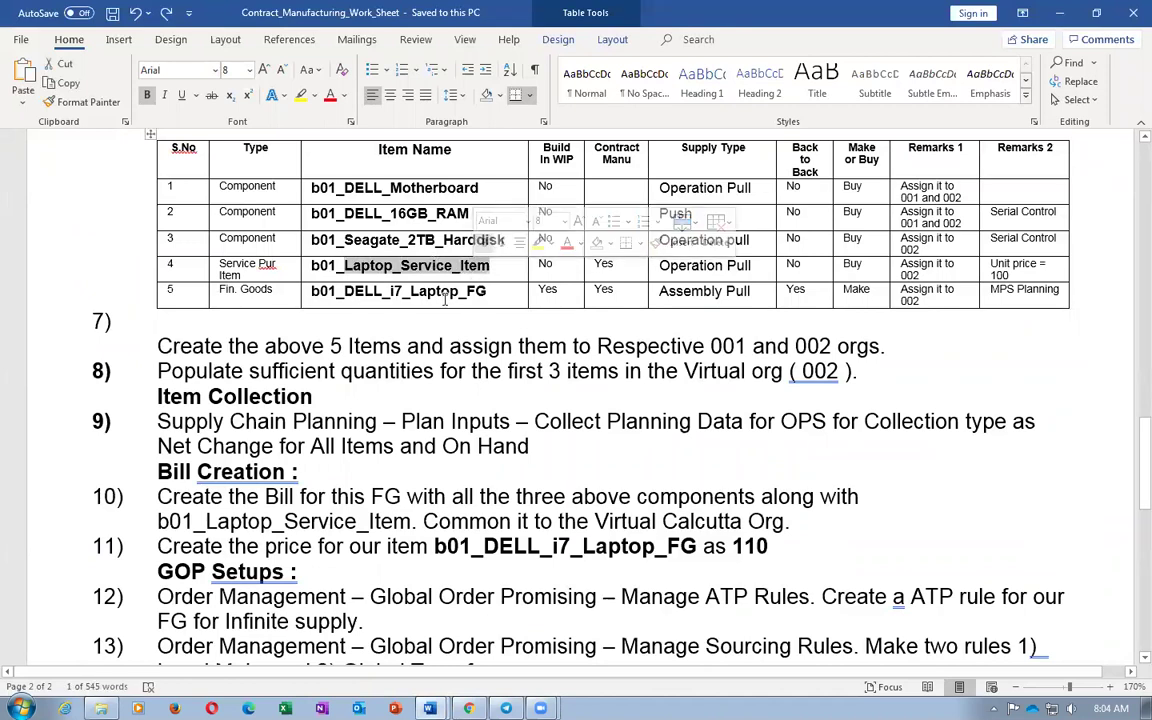
click(374, 257)
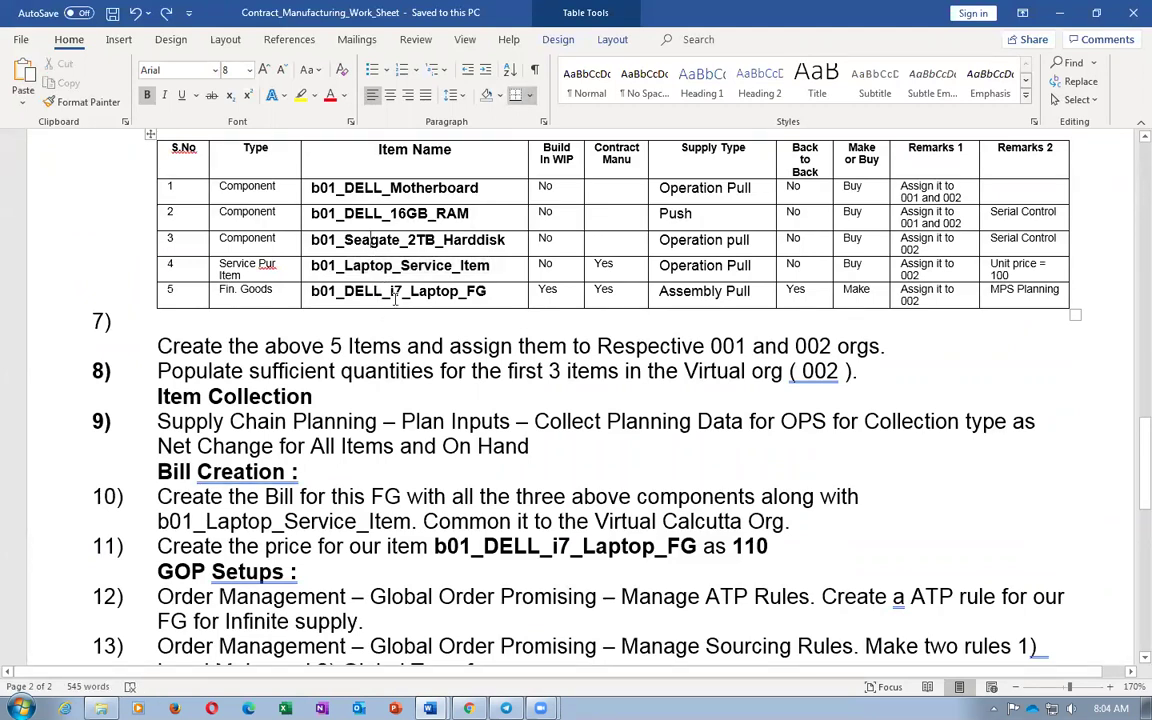
drag(319, 268, 390, 266)
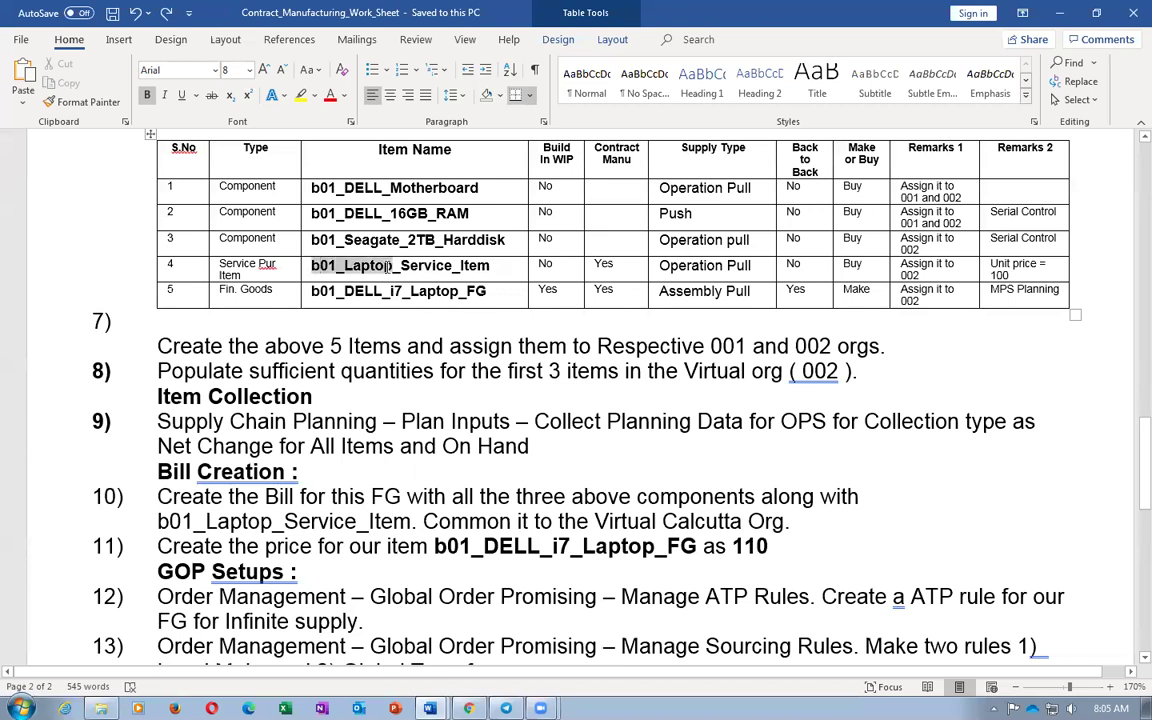
click(331, 240)
drag(331, 240, 483, 251)
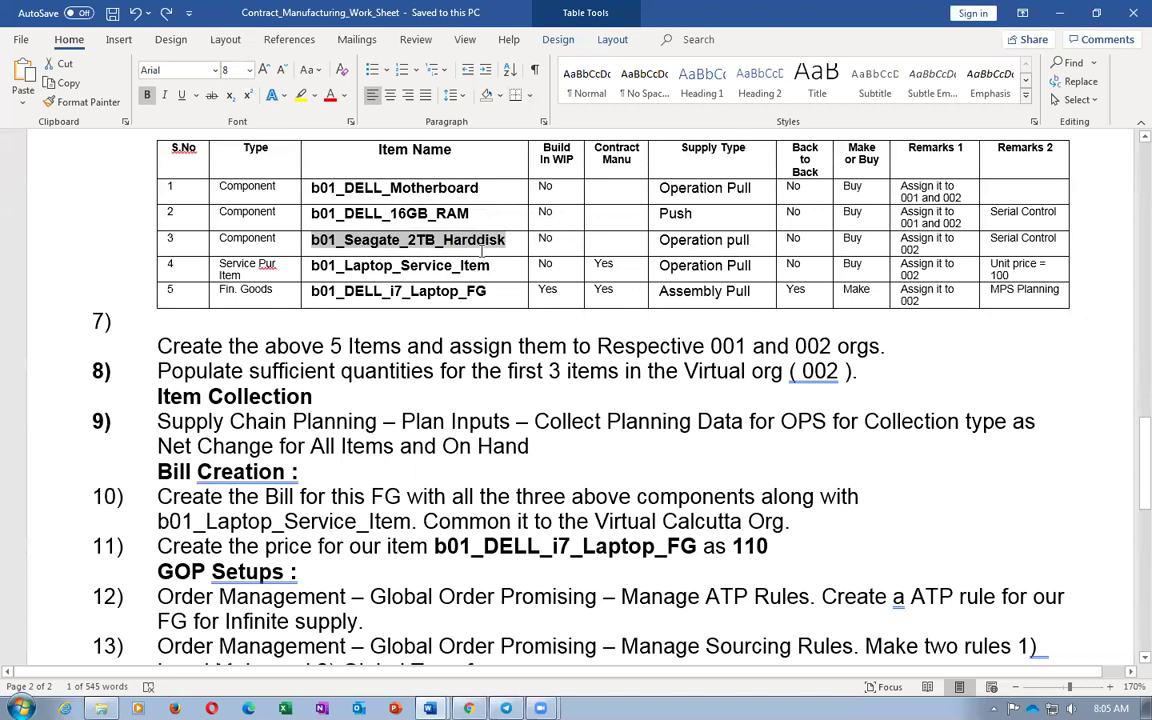
click(455, 268)
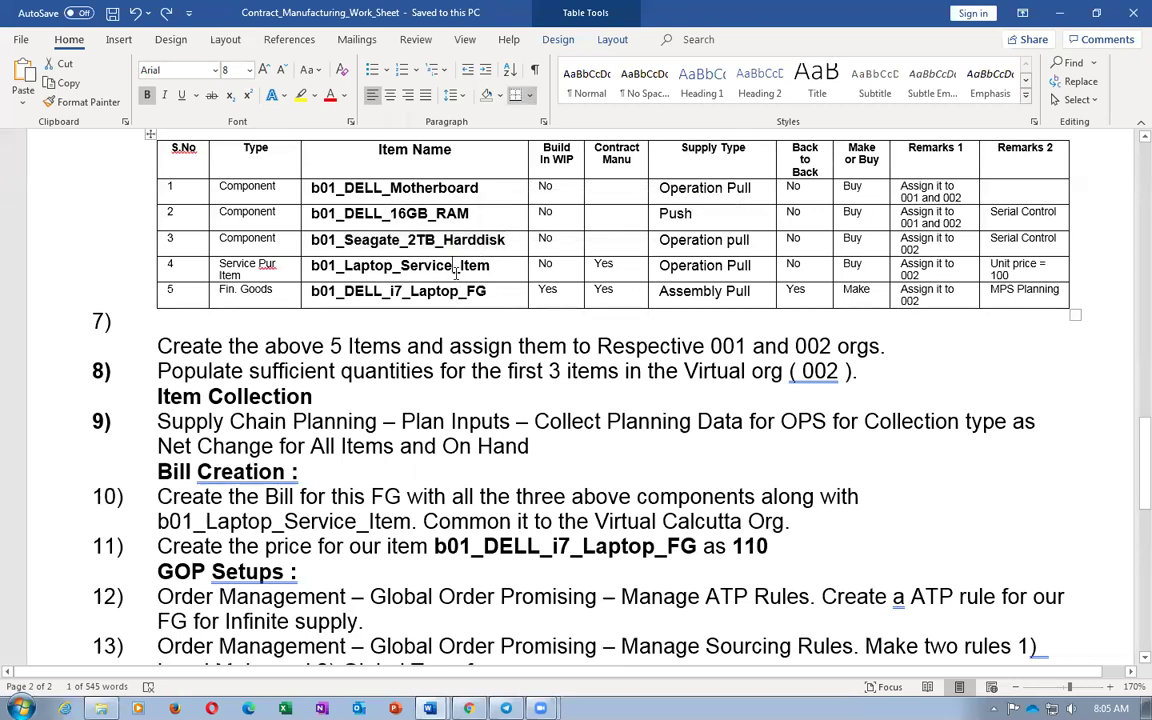
drag(300, 262, 481, 253)
click(337, 240)
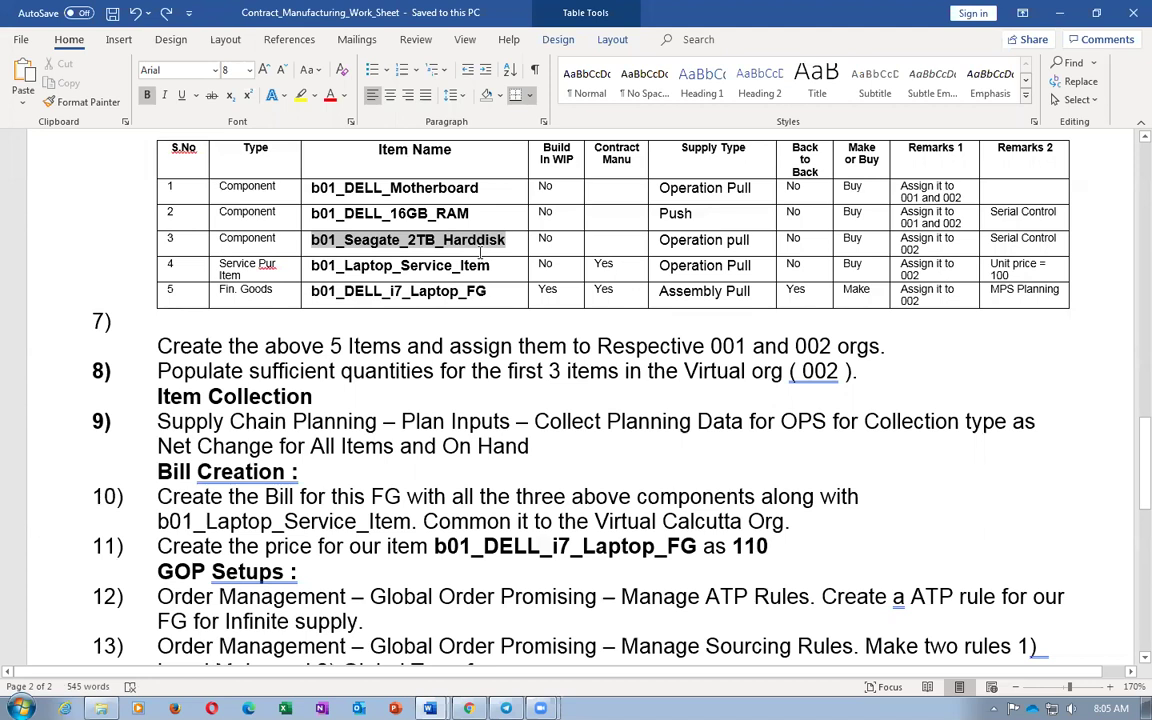
click(436, 241)
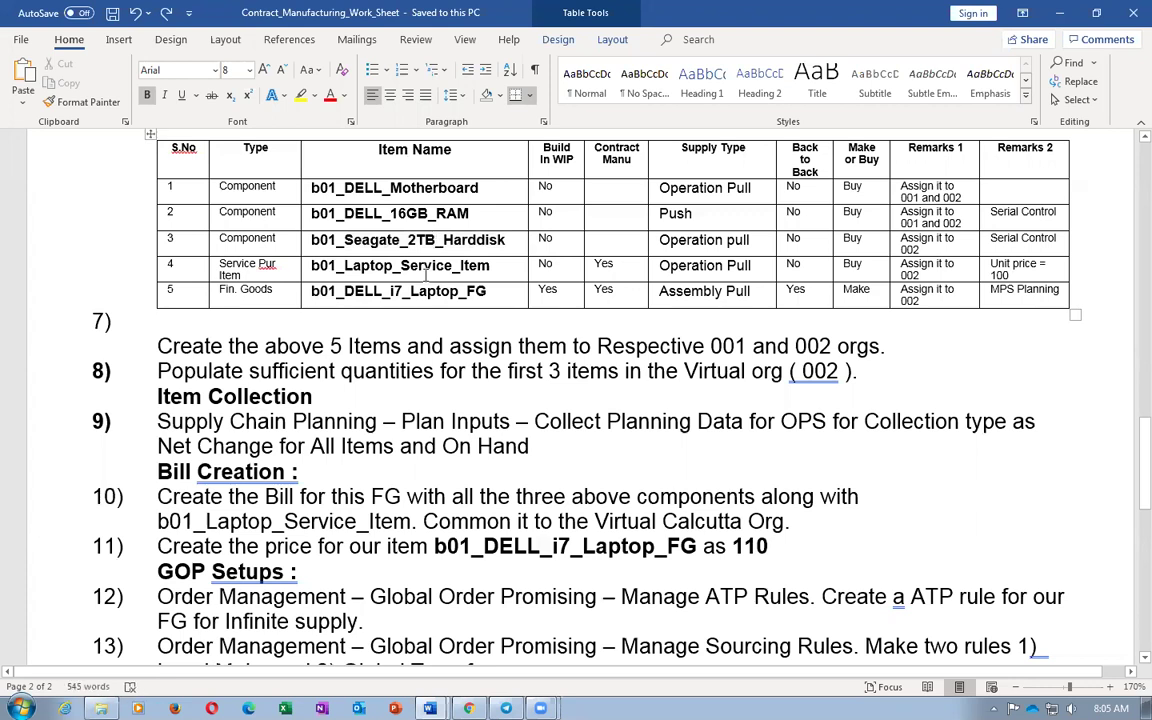
key(Left)
Delete organization 001 Seattle from the service item's associations
key(alt+Tab)
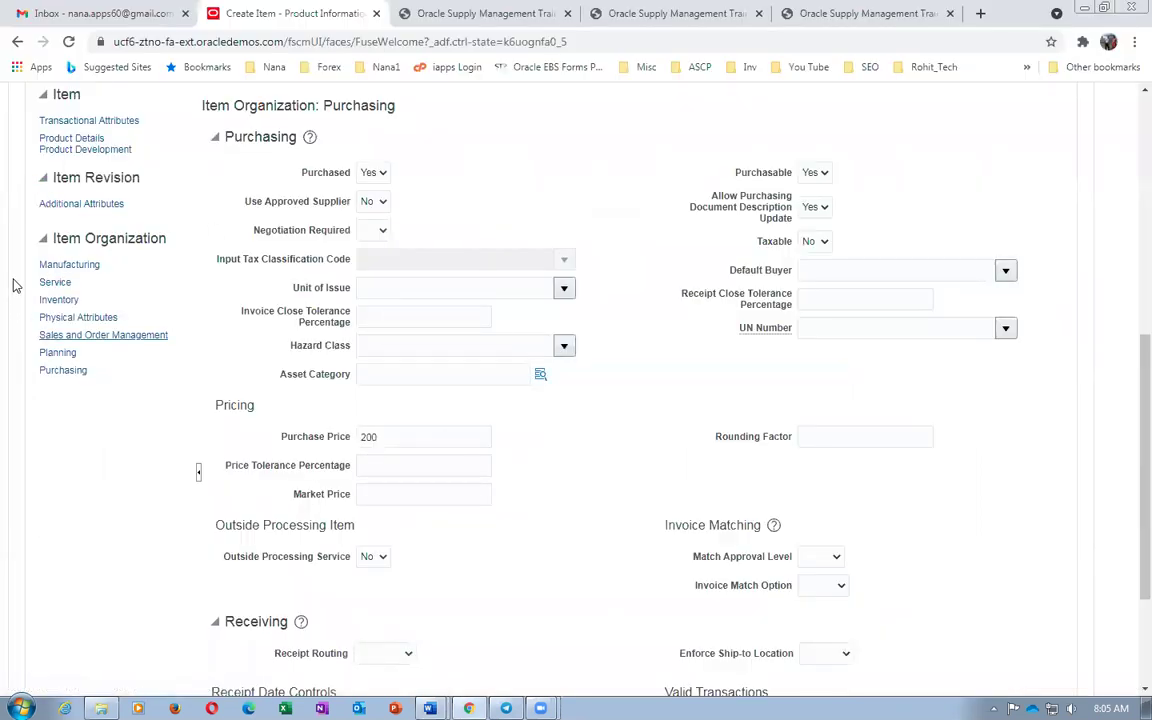
click(55, 265)
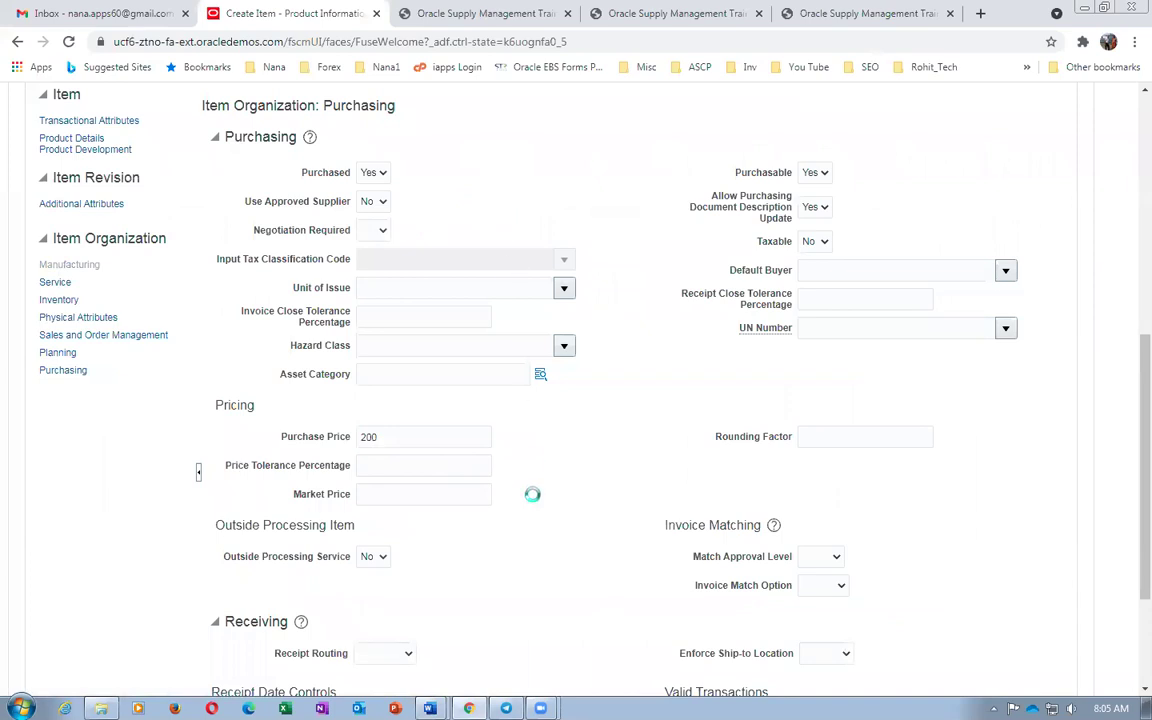
scroll(531, 501, up, 3)
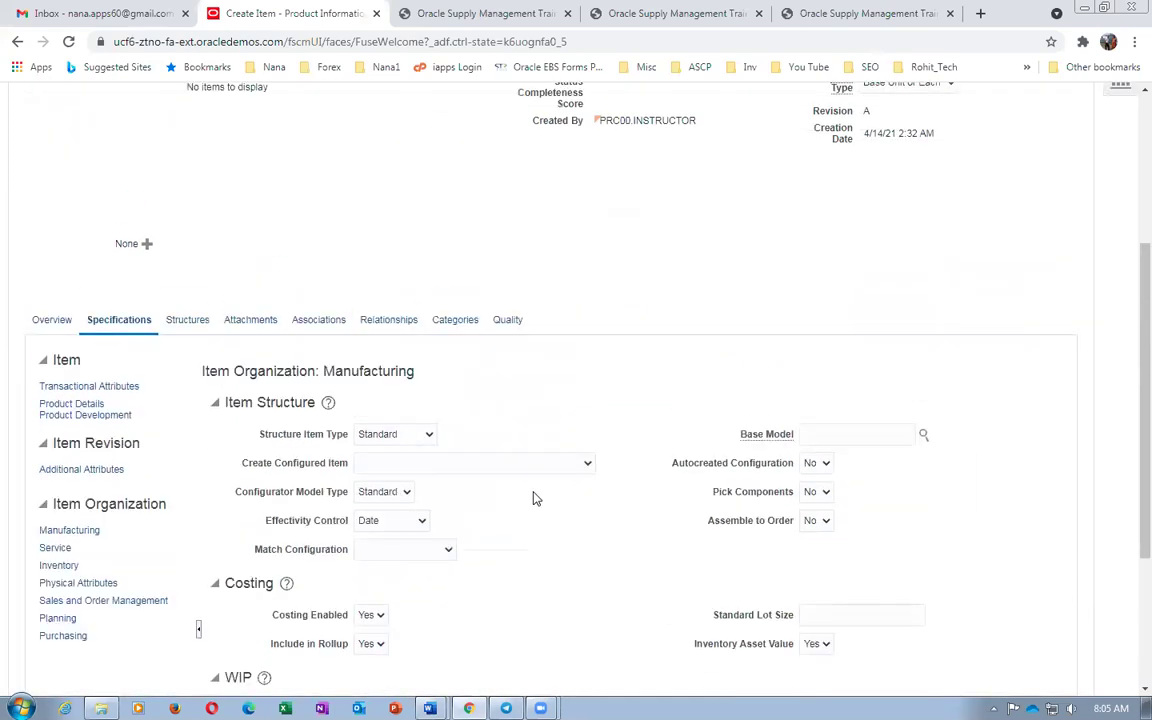
click(316, 321)
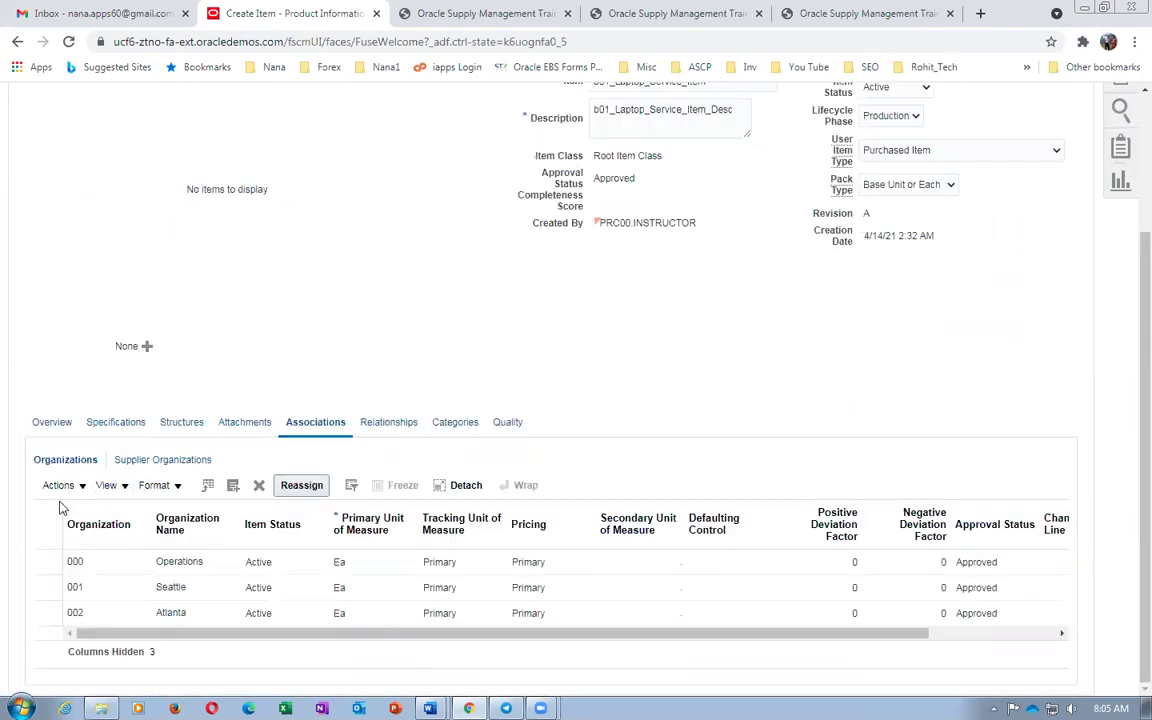
click(40, 589)
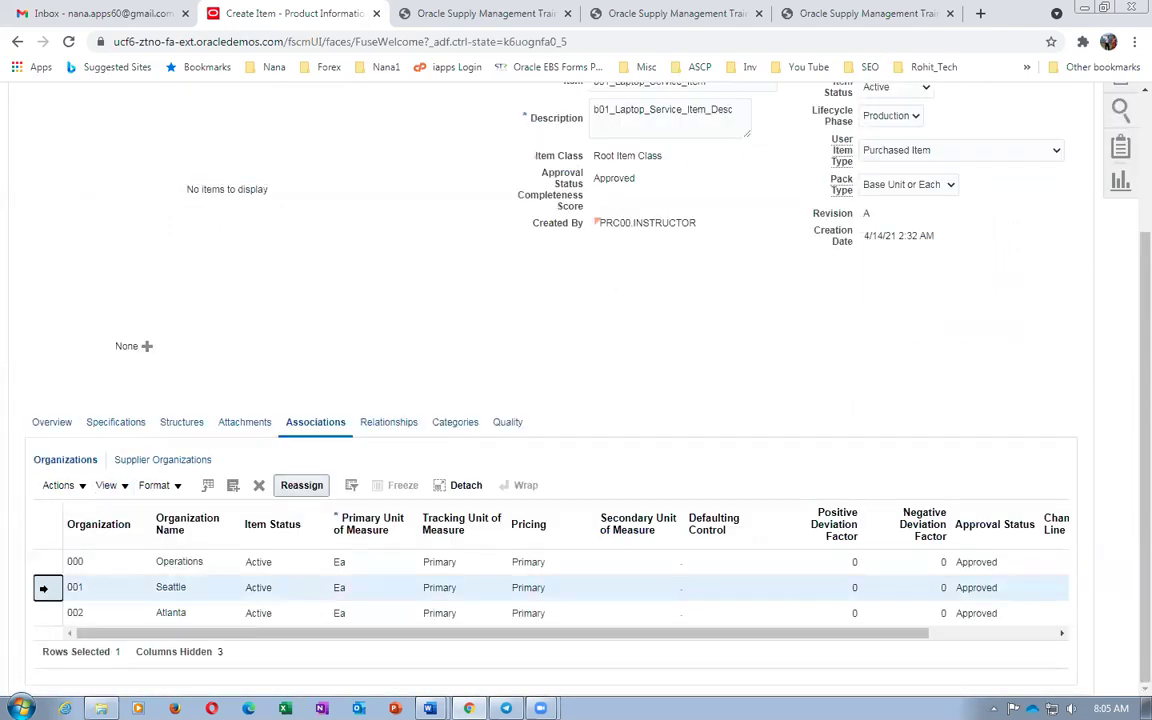
click(258, 495)
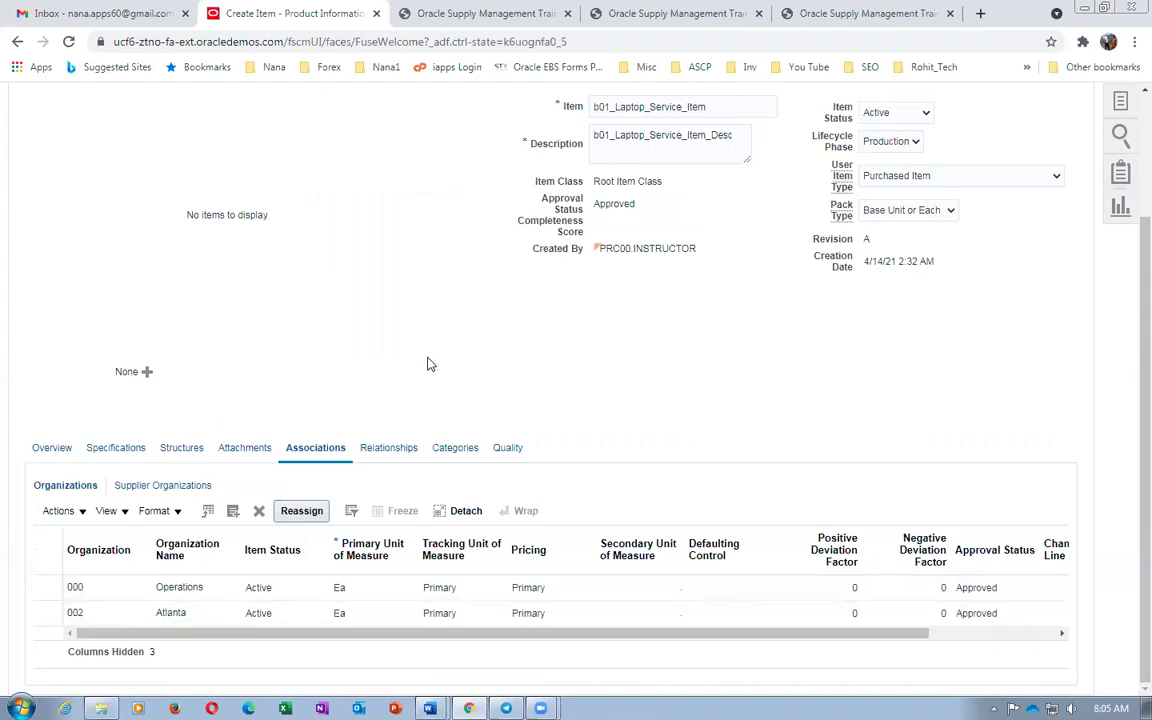
Save and close b01_Laptop_Service_Item
scroll(700, 375, up, 3)
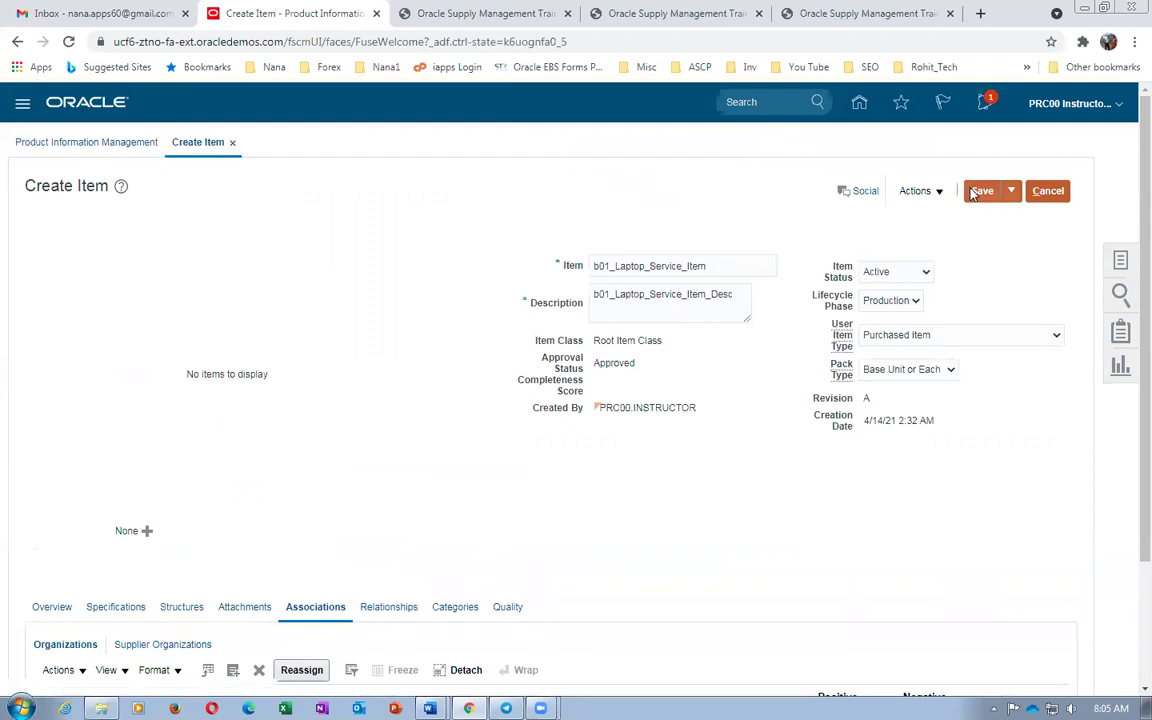
click(1011, 190)
click(1008, 219)
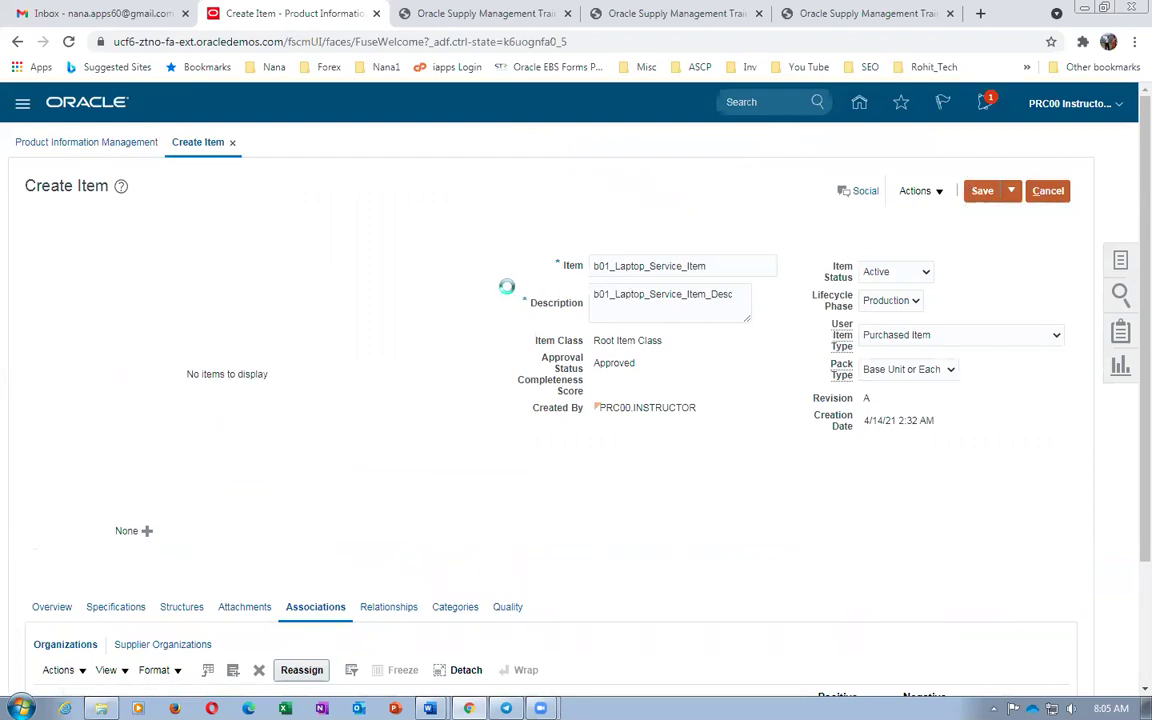
key(alt+Tab)
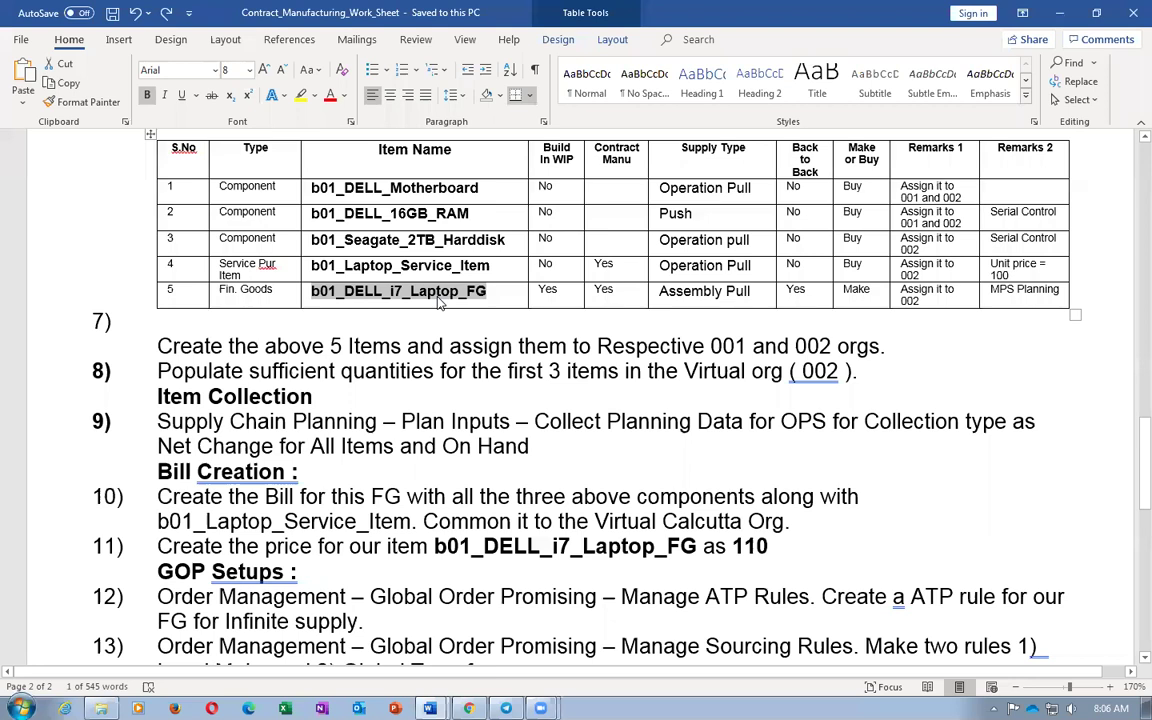
Start a new item in organization 000 Operations, accepting the warning
key(alt+Tab)
click(1119, 262)
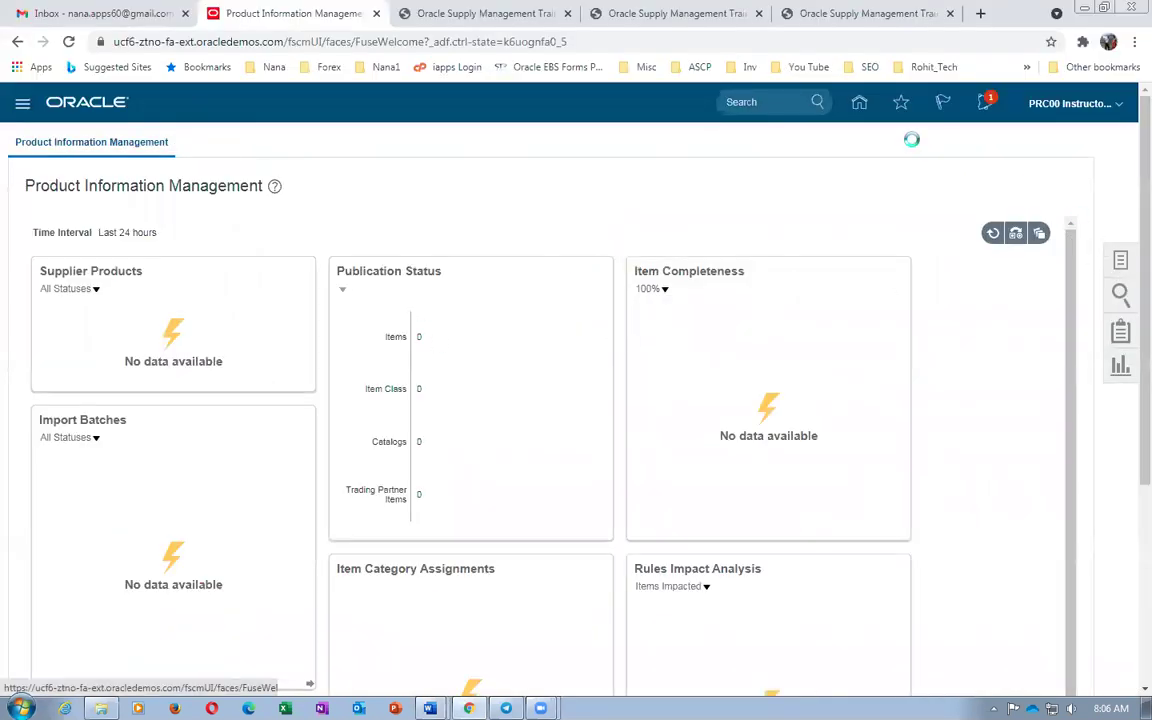
click(1000, 157)
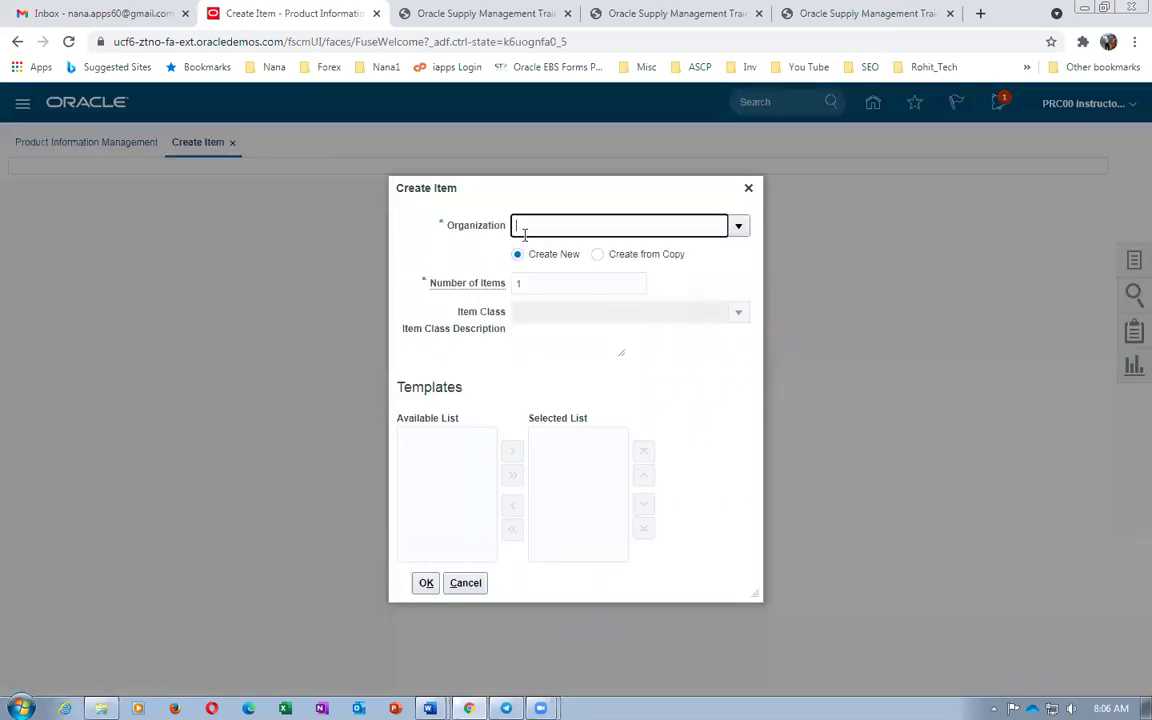
text(000)
click(542, 260)
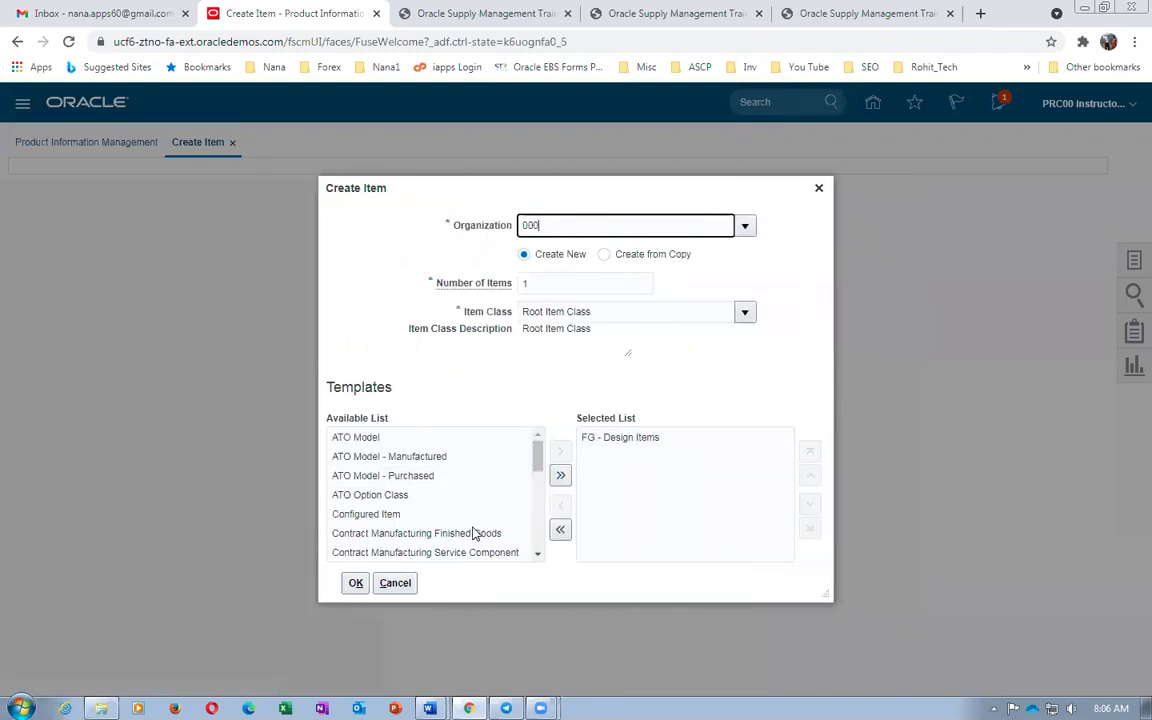
click(356, 583)
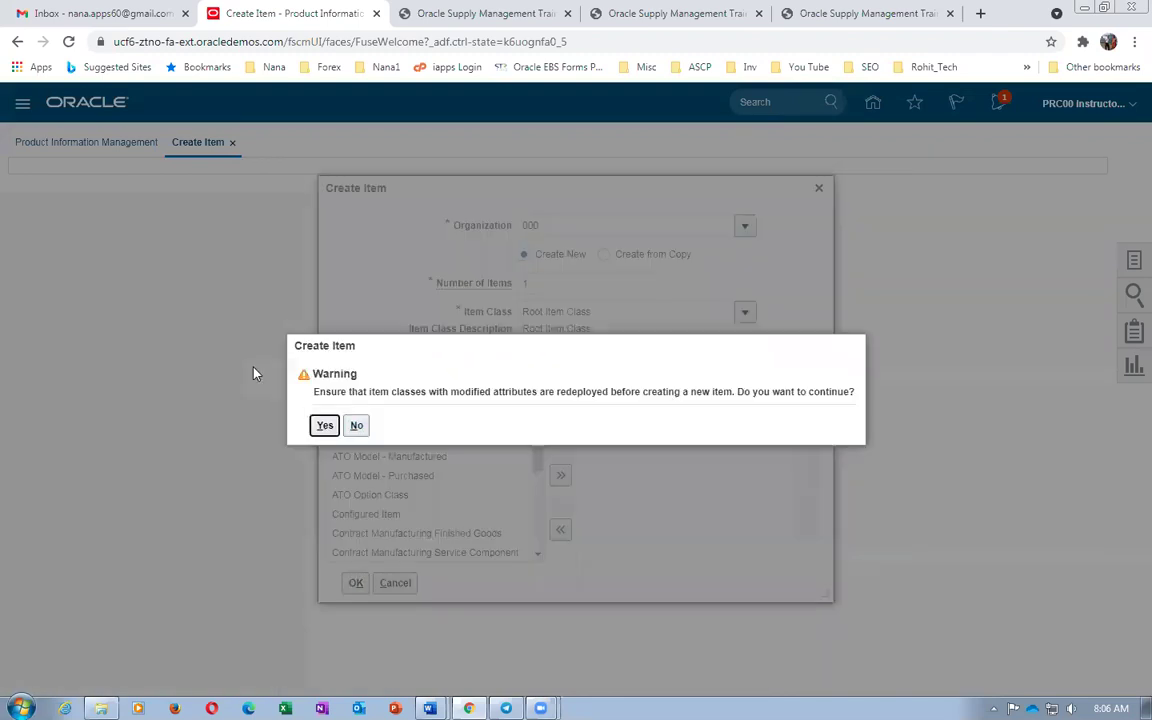
click(324, 425)
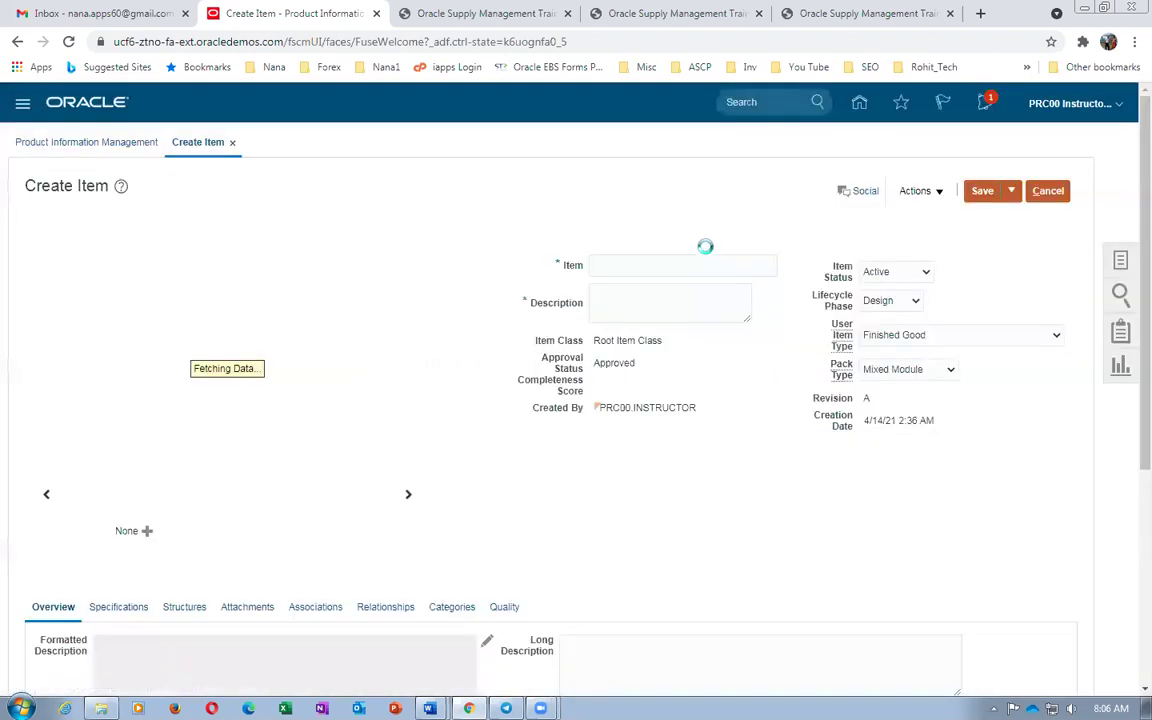
Enter item b01_DELL_i7_Laptop_FG with description b01_DELL_i7_Laptop_FG_Desc
text(b01_DELL_i7_Laptop_FG)
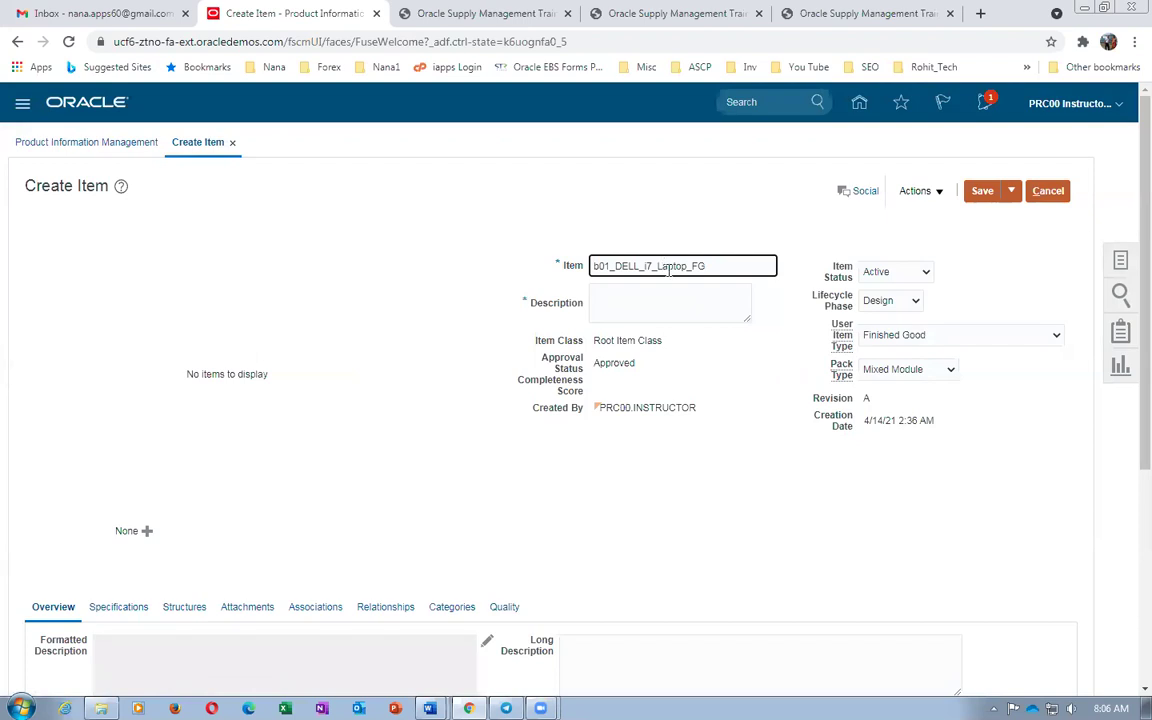
click(663, 291)
text(b01_DELL_i7_Laptop_FG)
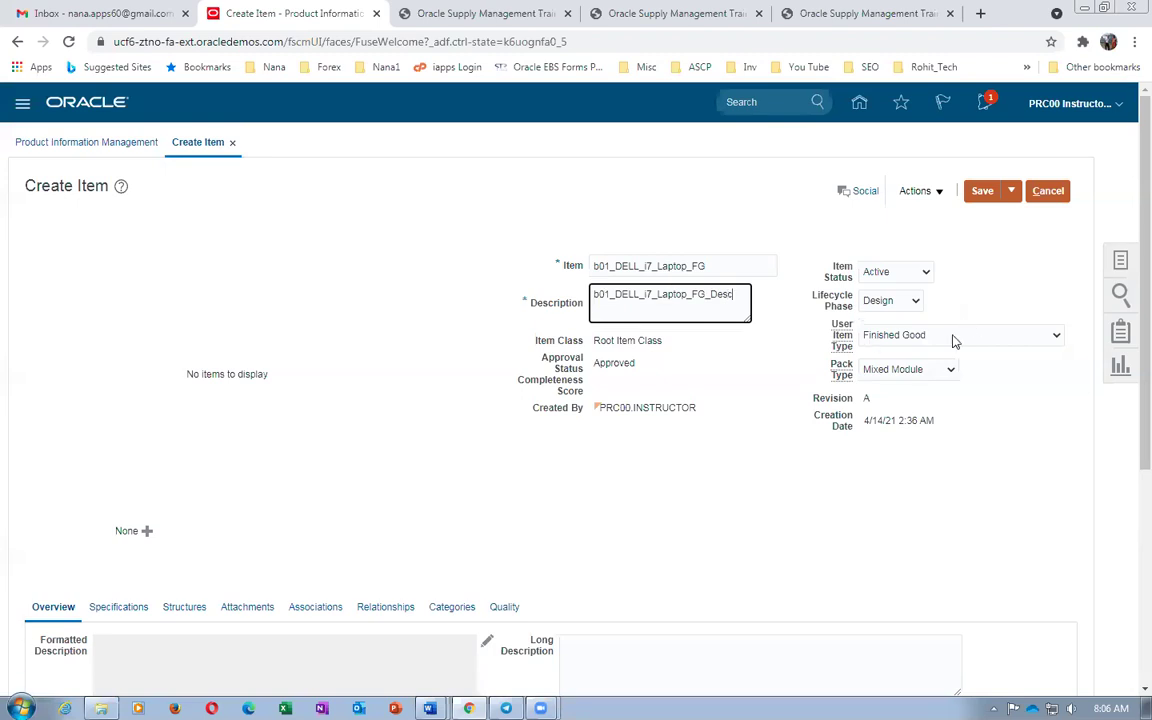
click(207, 463)
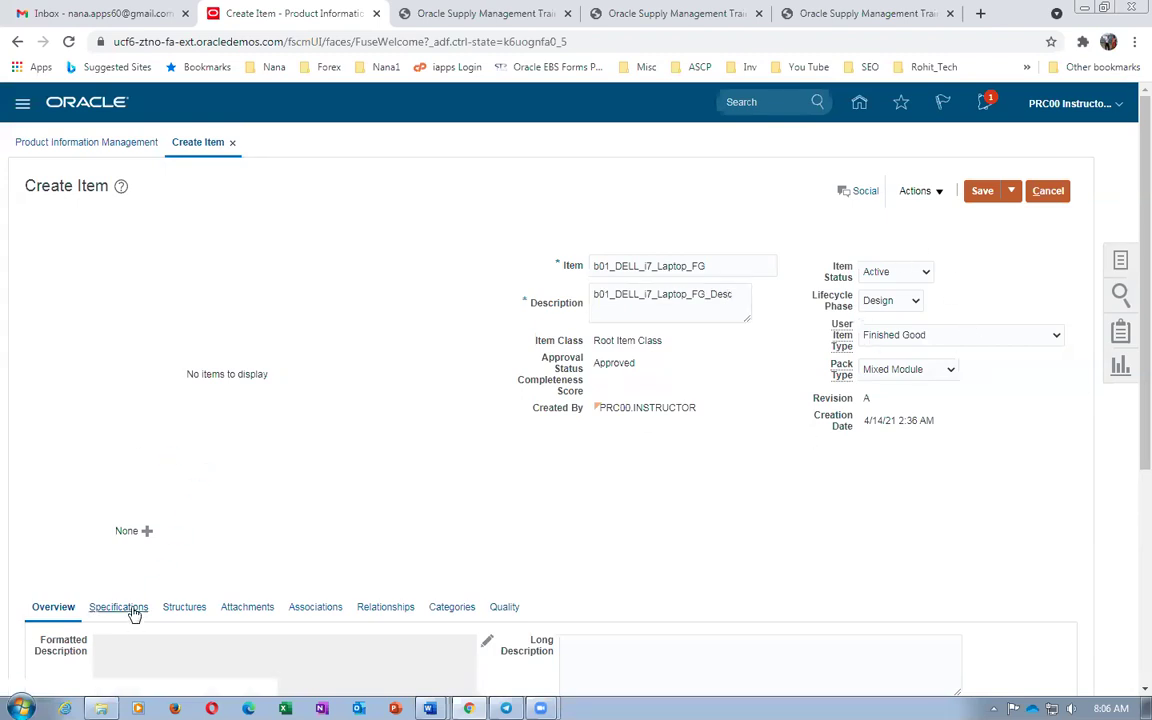
key(alt+Tab)
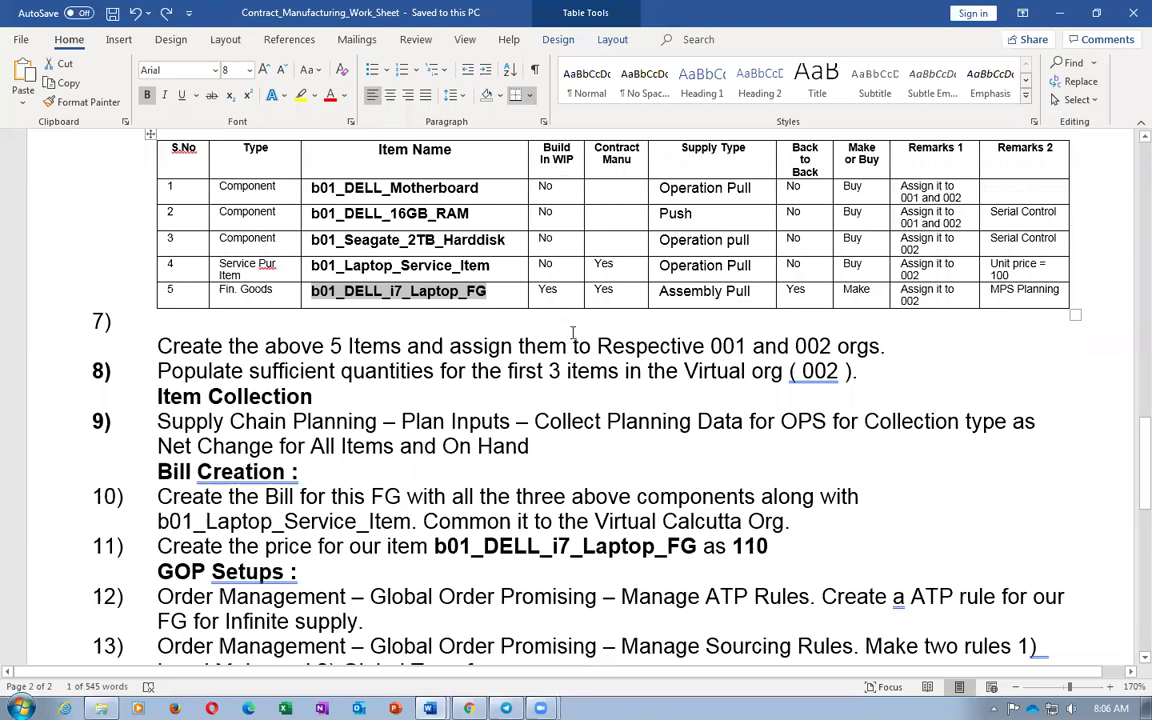
key(alt+Tab)
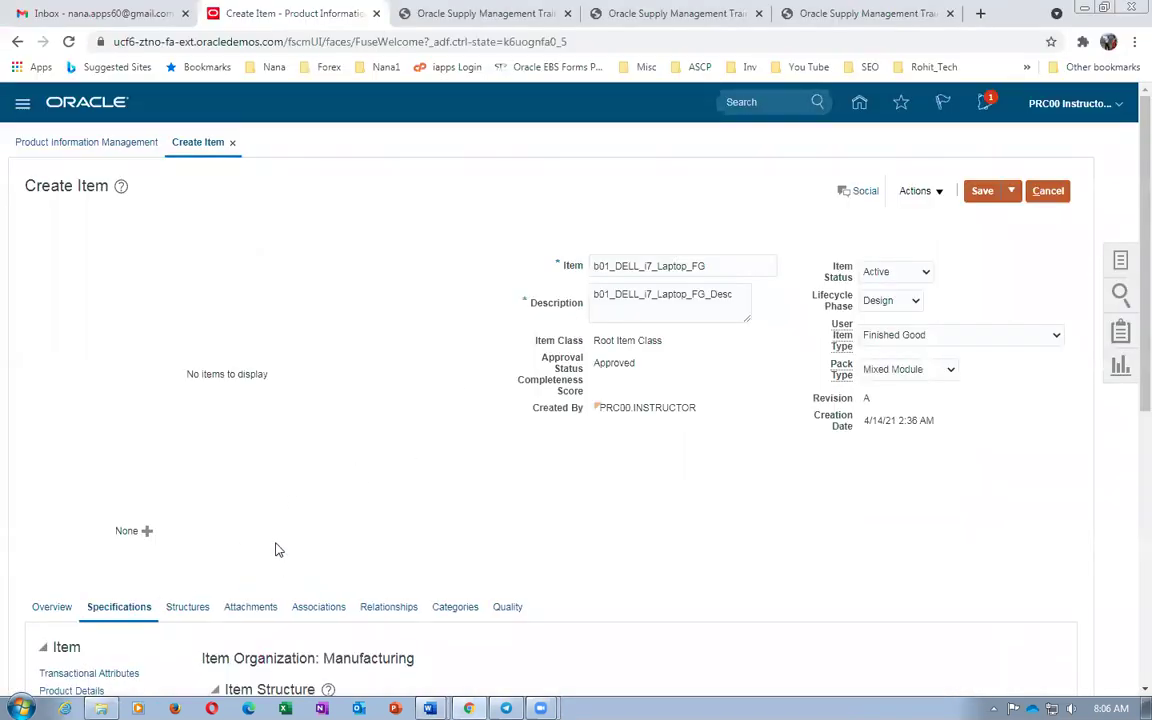
Set Contract Manufacturing to Yes and Supply Type to Assembly pull, per the Word worksheet
scroll(278, 549, down, 5)
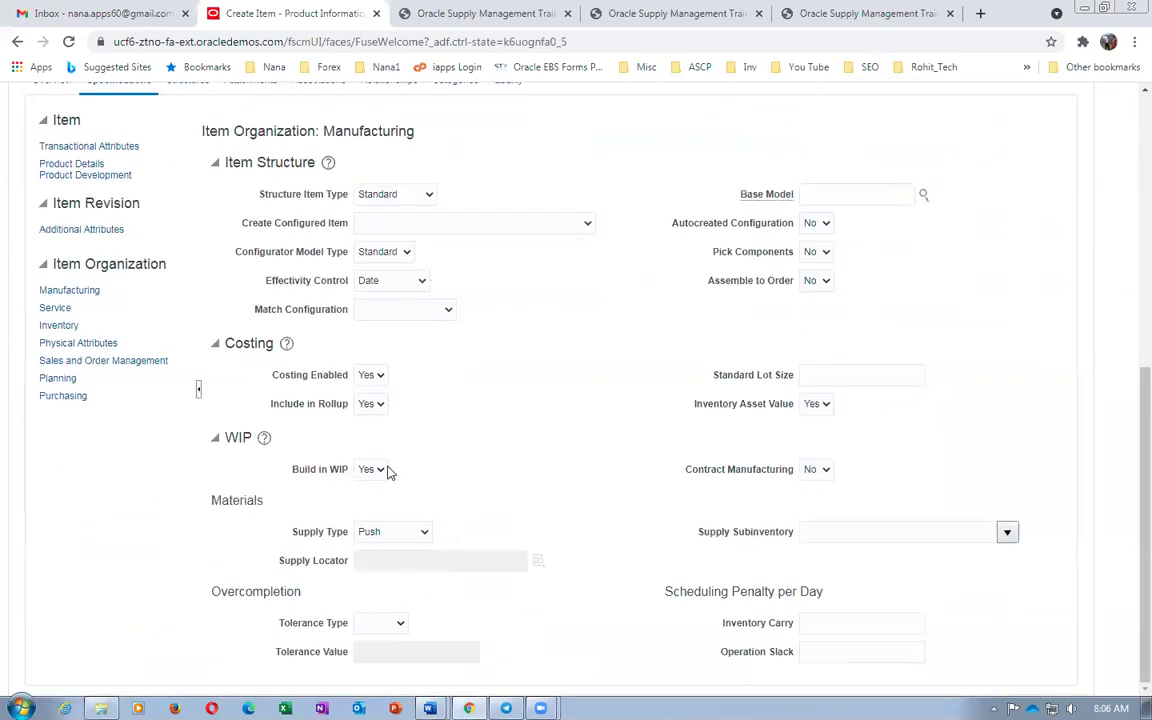
click(813, 479)
click(812, 511)
key(alt+Tab)
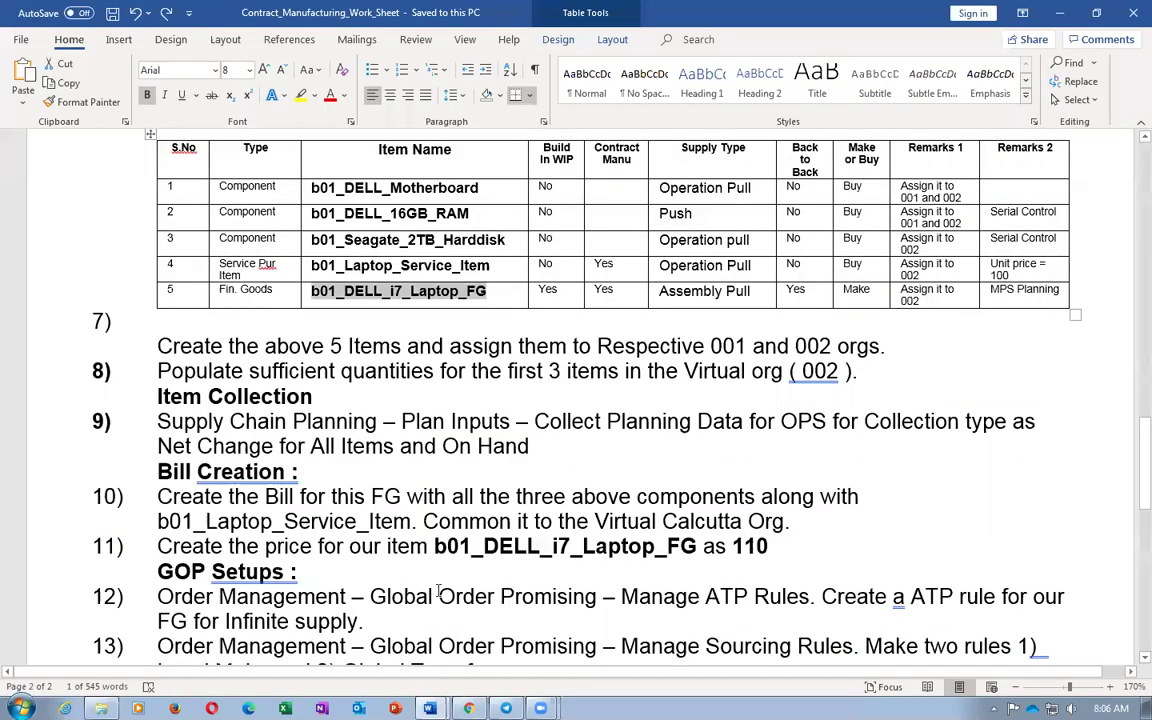
drag(661, 292, 741, 300)
key(alt+Tab)
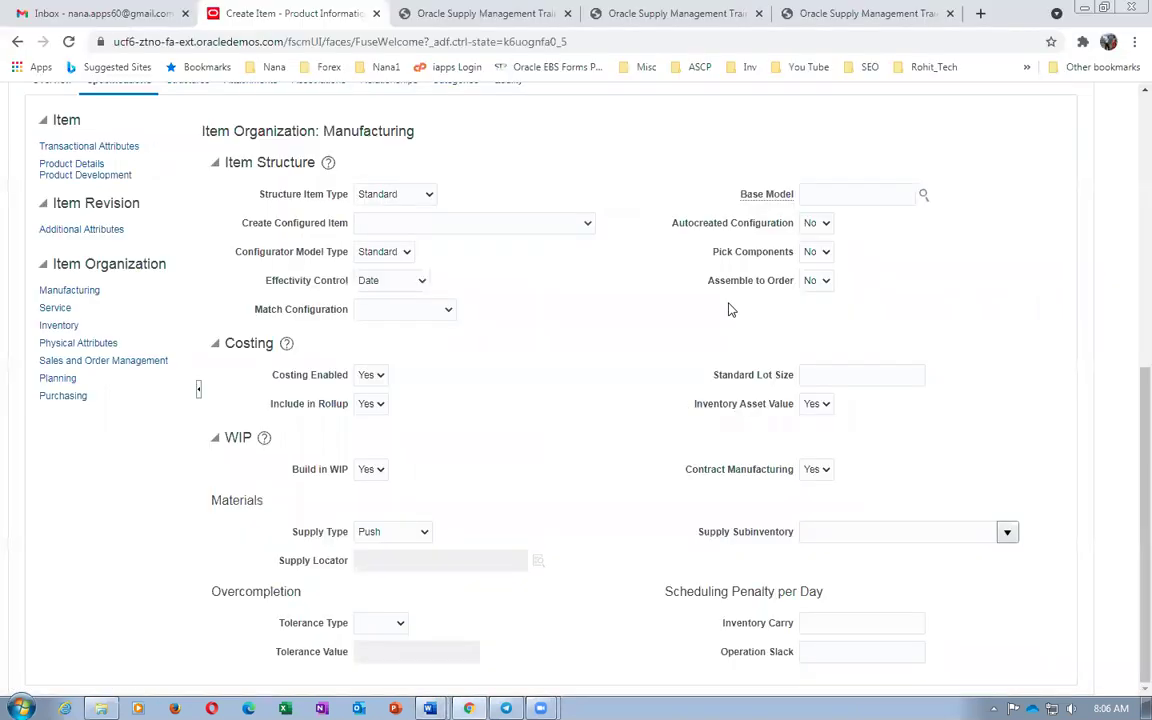
click(380, 532)
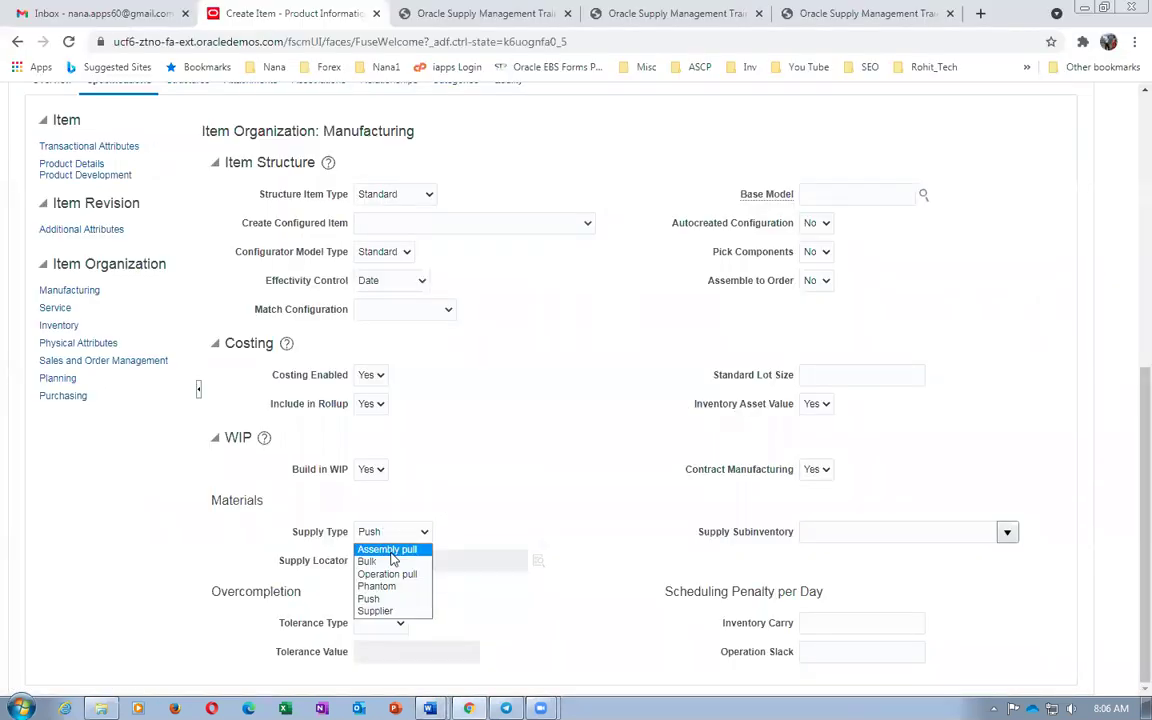
click(386, 549)
click(285, 586)
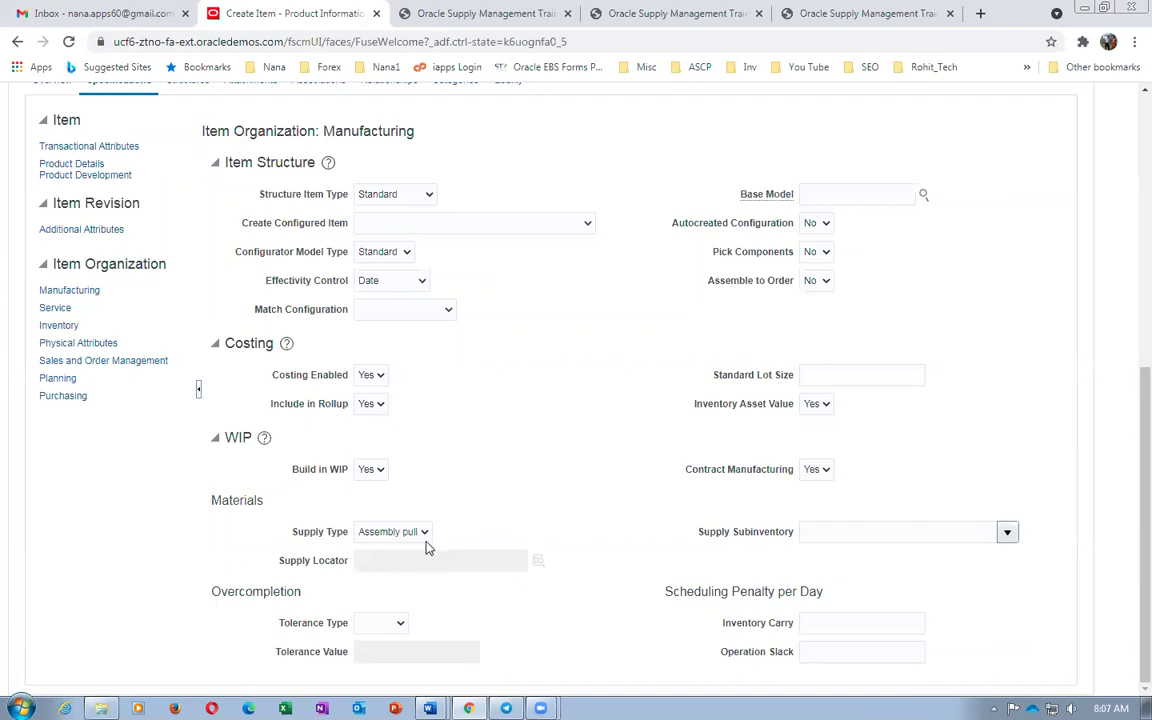
Recheck the worksheet, then show the item's Sales and Order Management attributes
key(alt+Tab)
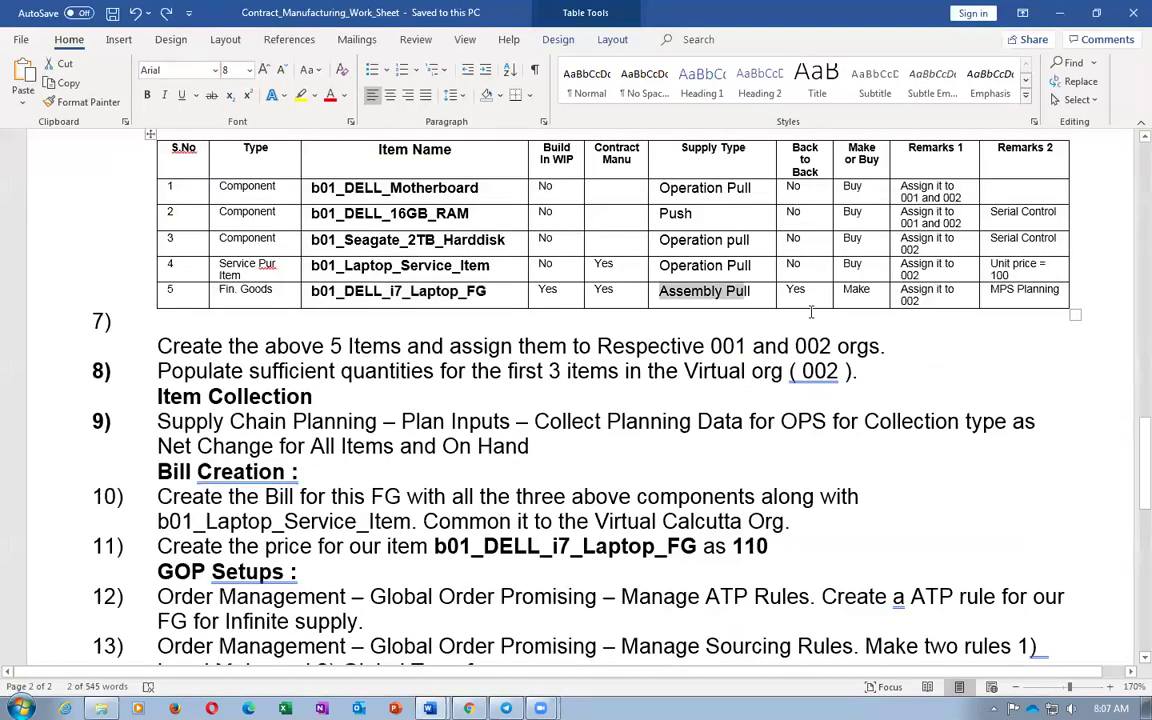
key(alt+Tab)
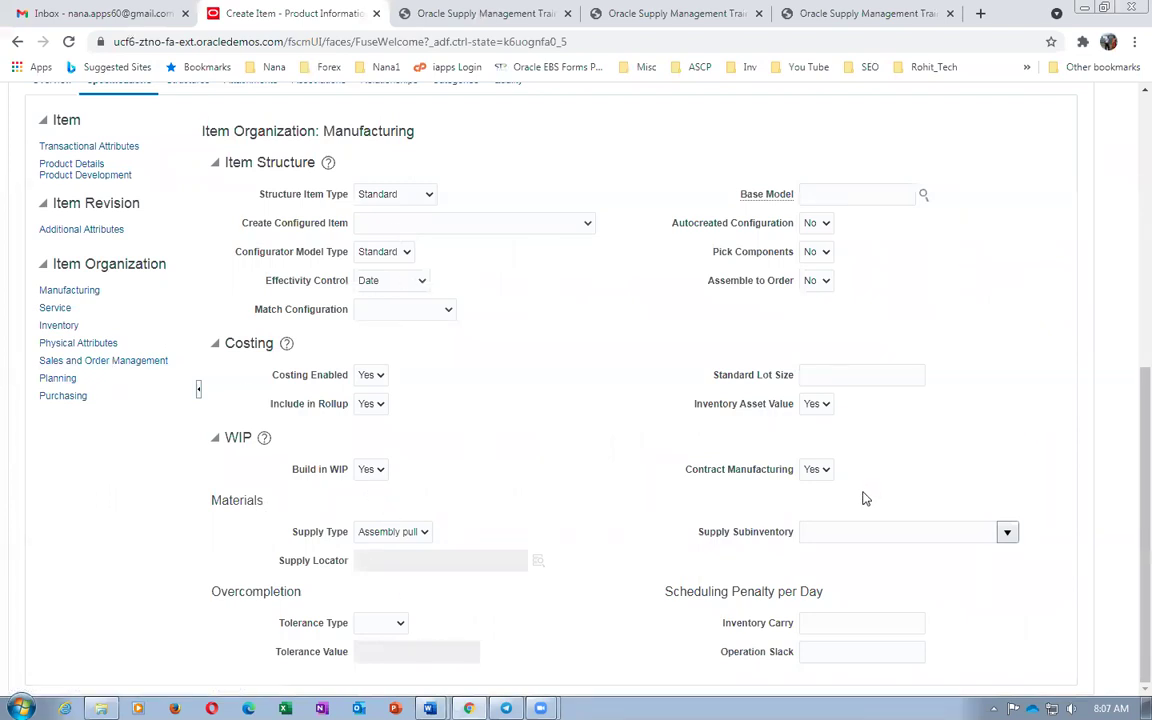
click(112, 361)
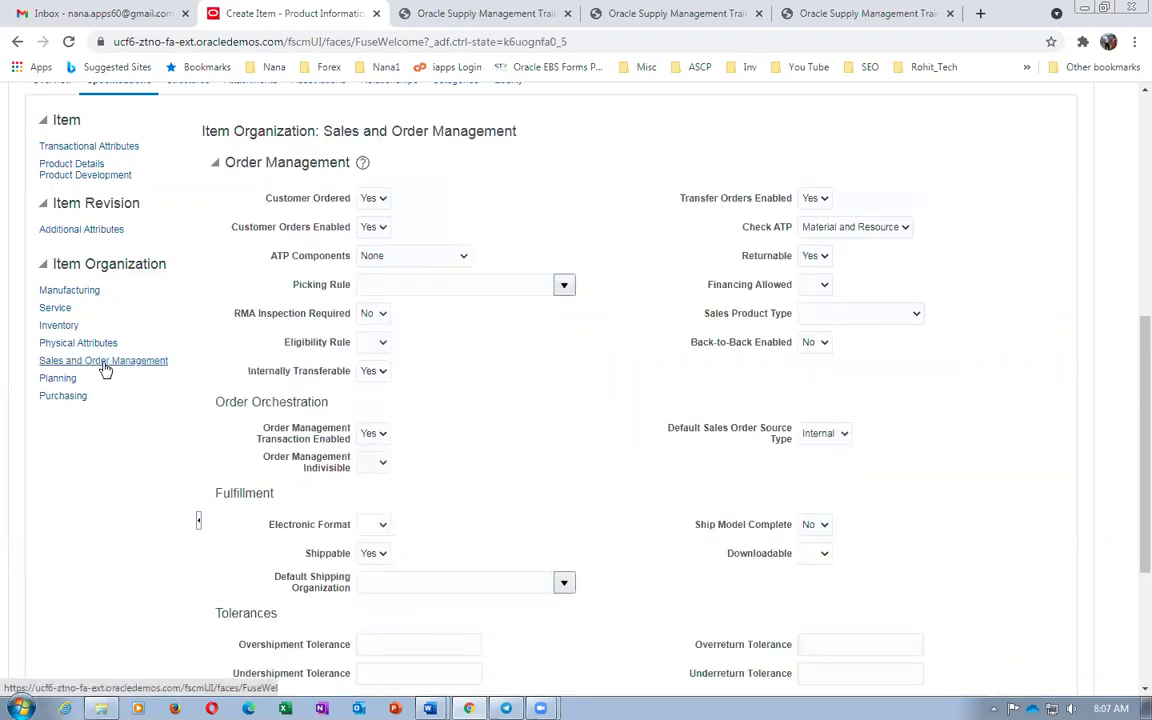
Set Back-to-Back Enabled to Yes, check the worksheet's Make value, and return to Manufacturing attributes
click(815, 342)
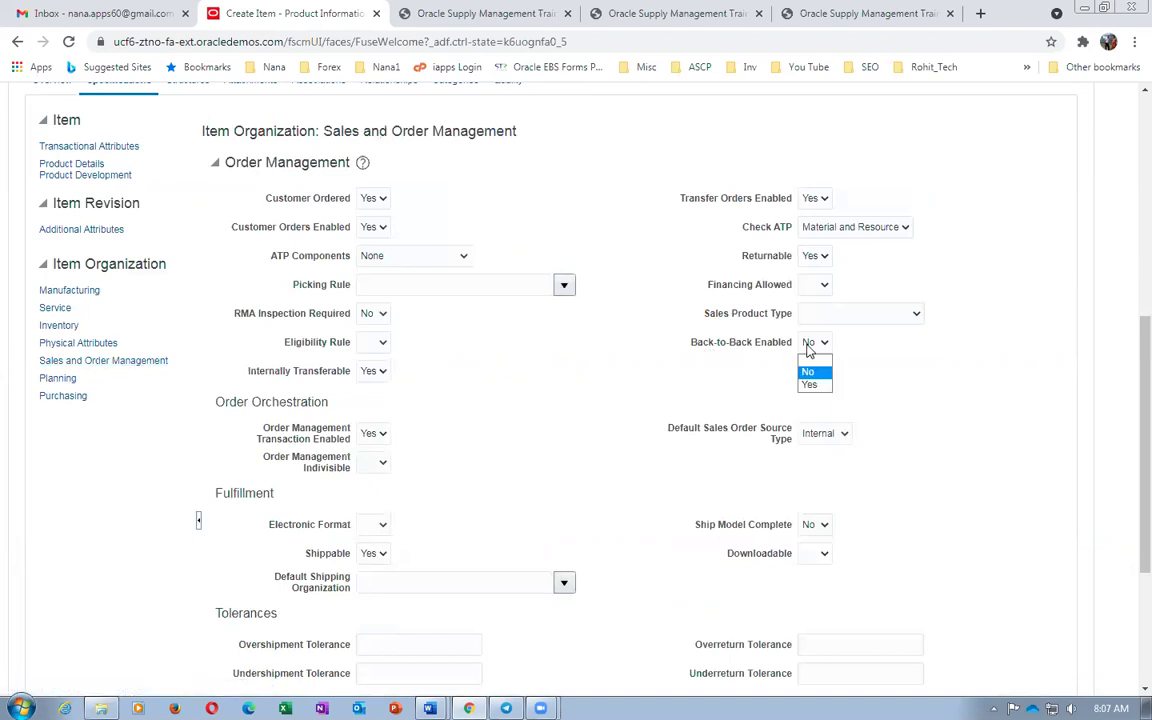
click(815, 388)
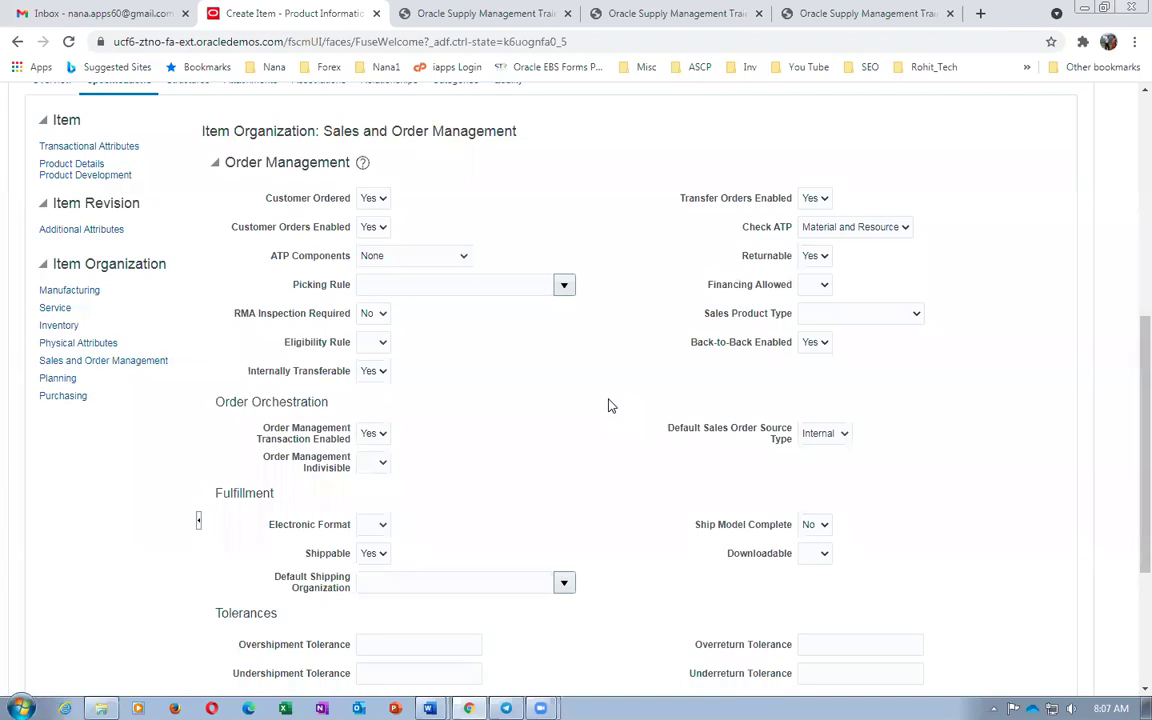
key(alt+Tab)
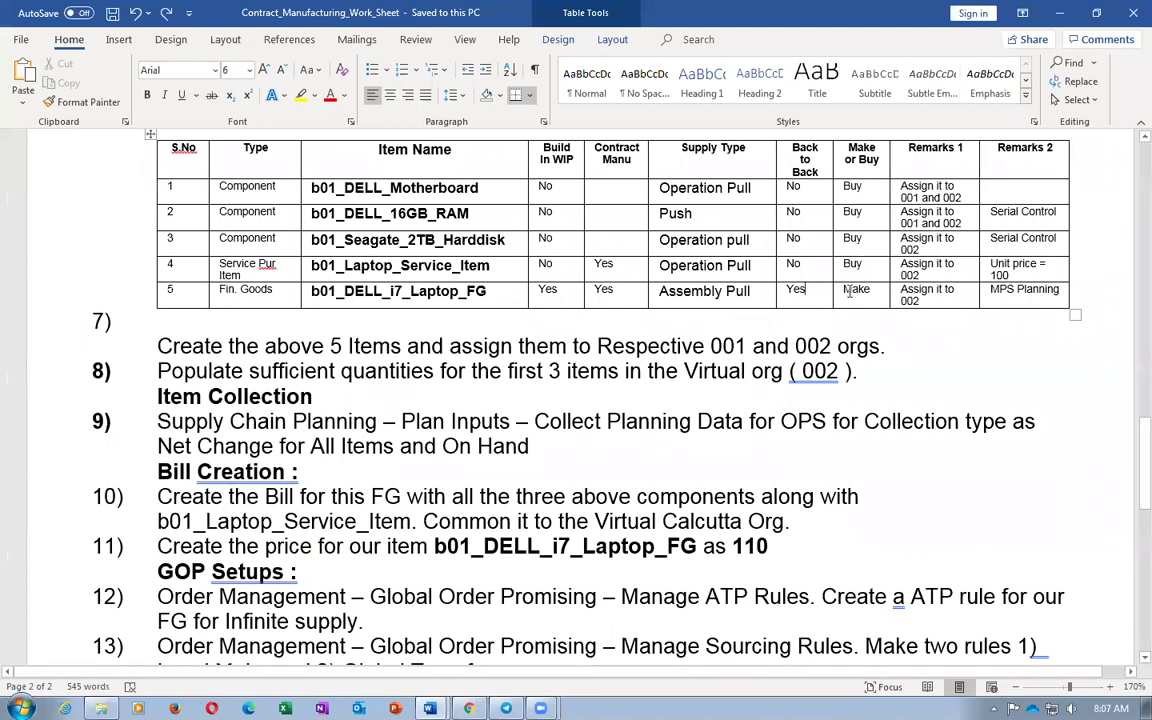
drag(847, 291, 867, 292)
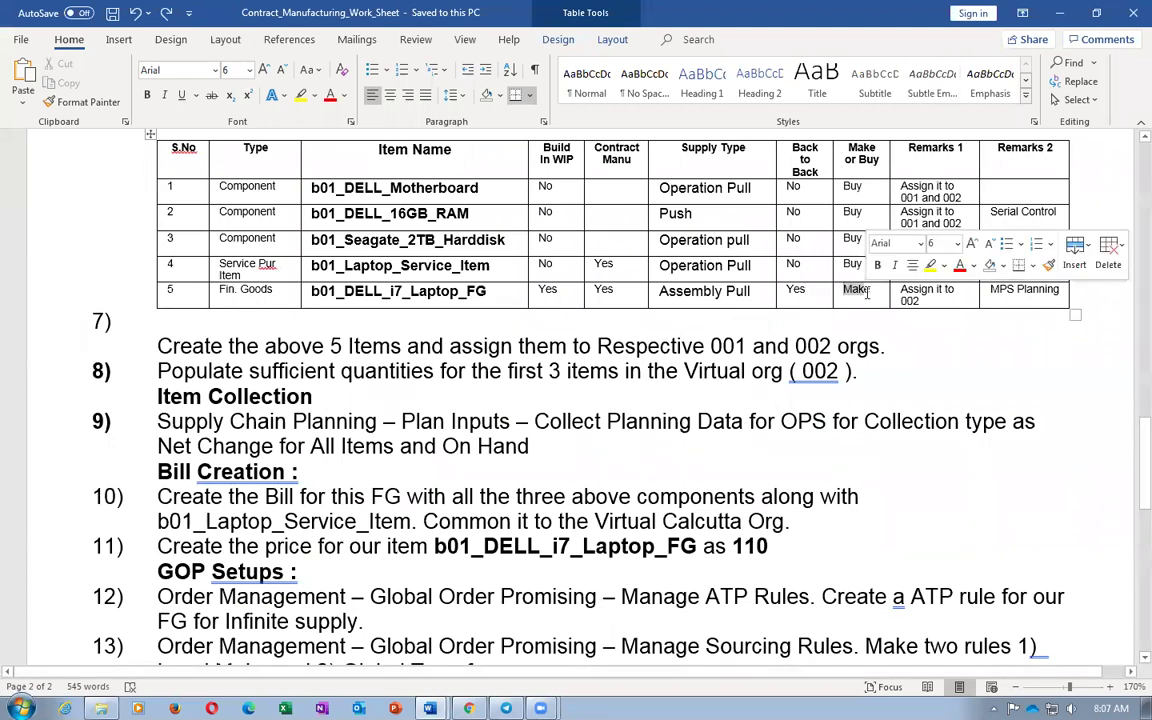
key(alt+Tab)
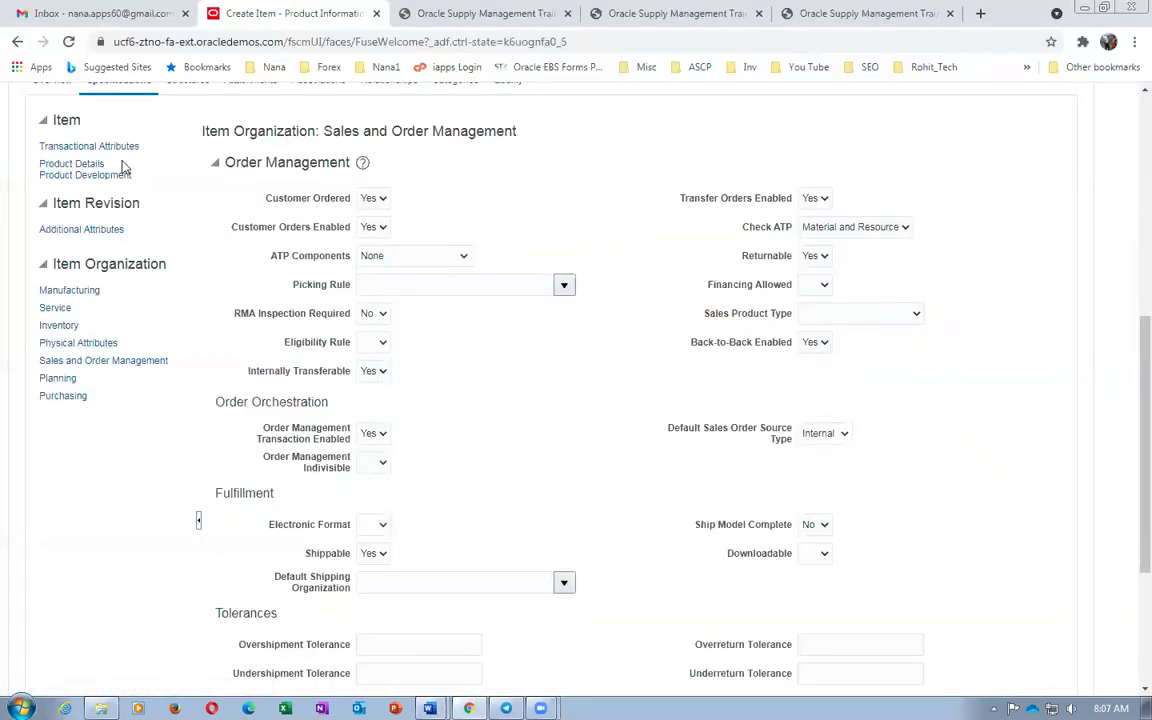
click(64, 290)
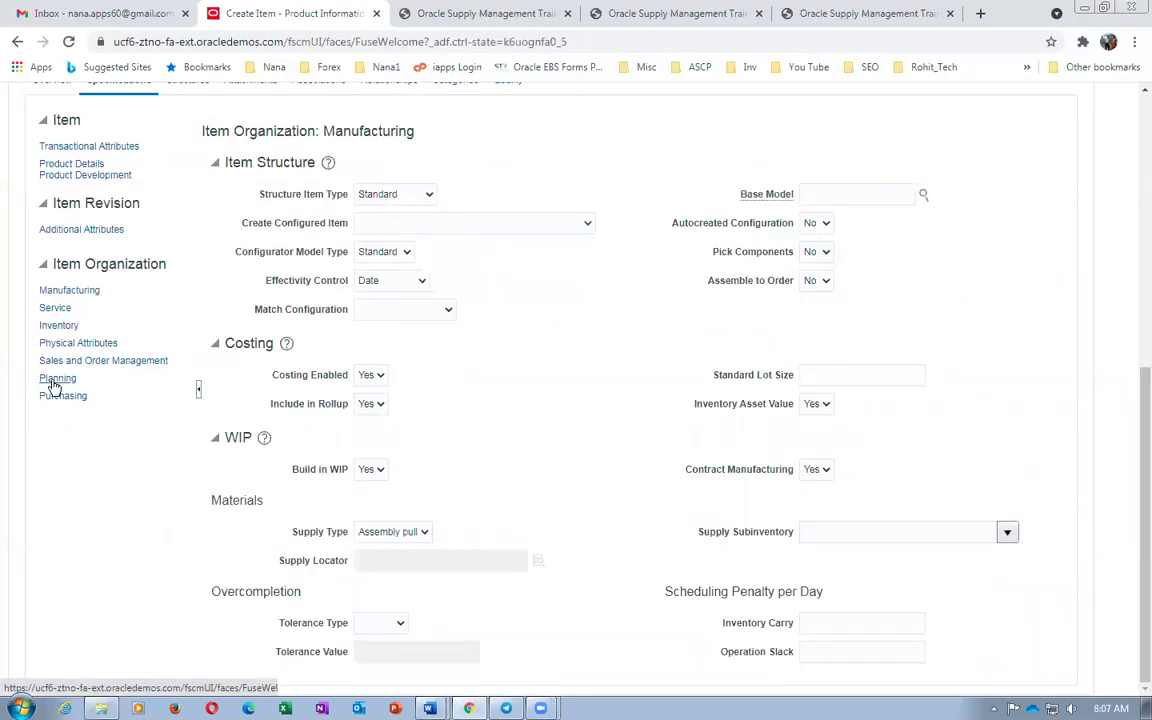
In the Planning attributes, set Make or Buy to Make
click(57, 379)
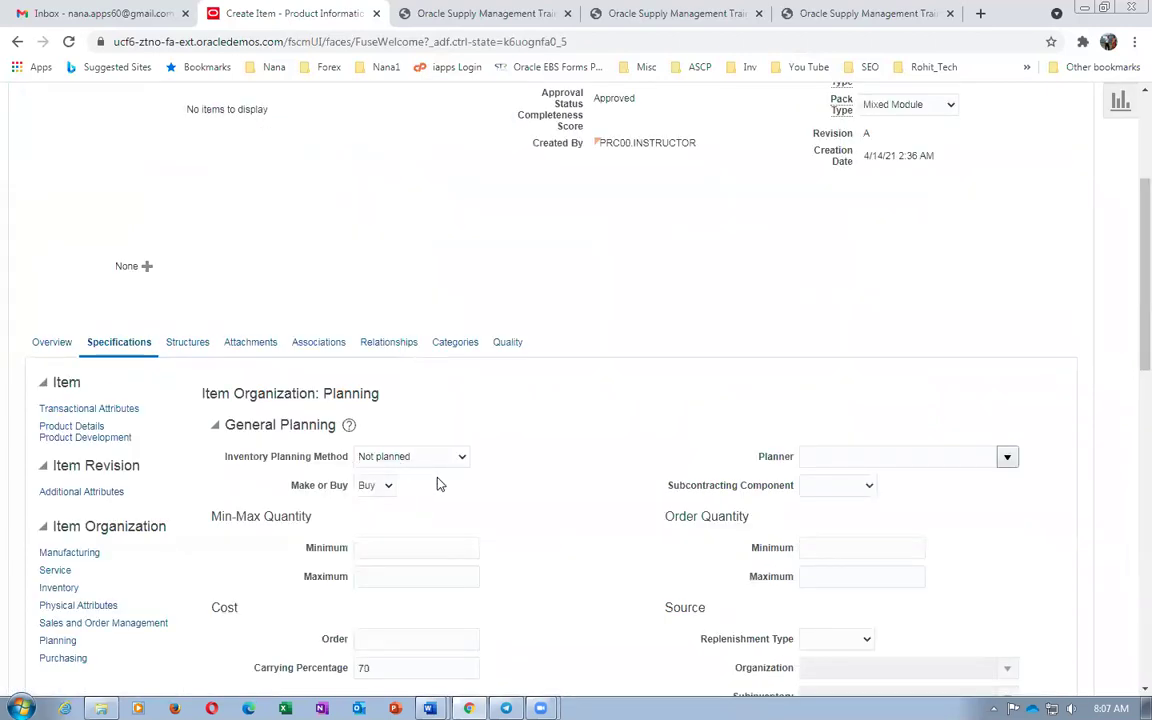
click(370, 486)
click(370, 514)
click(598, 484)
Cross-check the Word worksheet's remaining requirements against the item's planning attributes
key(alt+Tab)
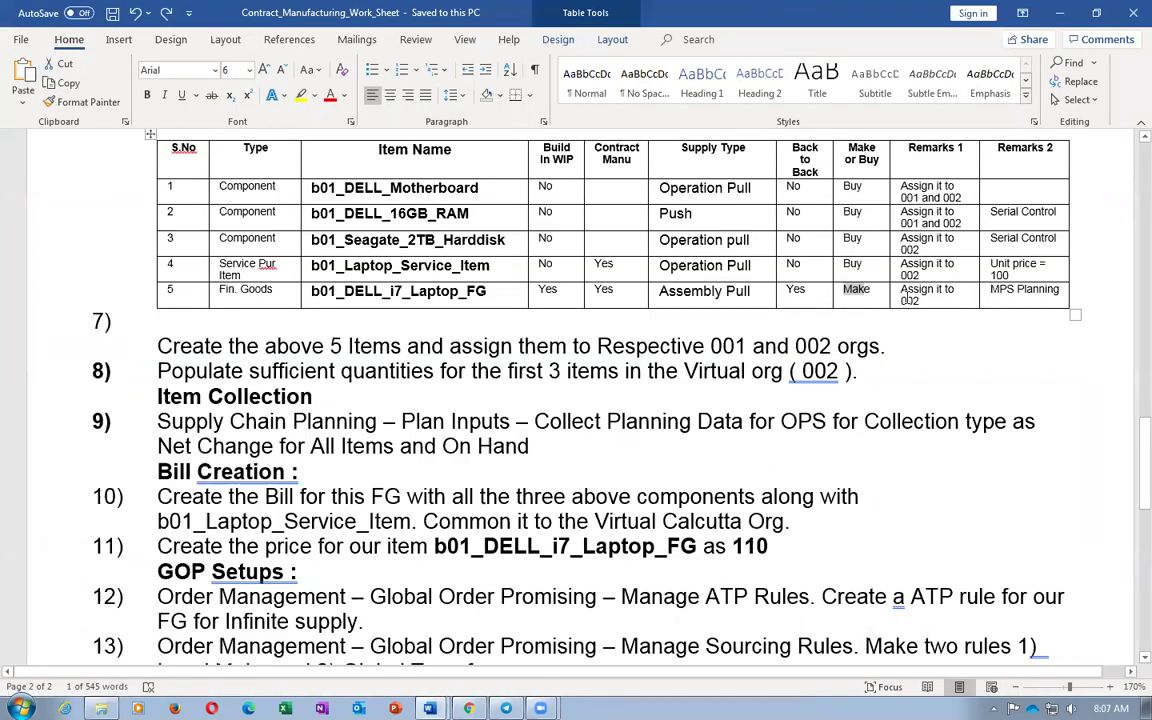
click(921, 302)
key(alt+Tab)
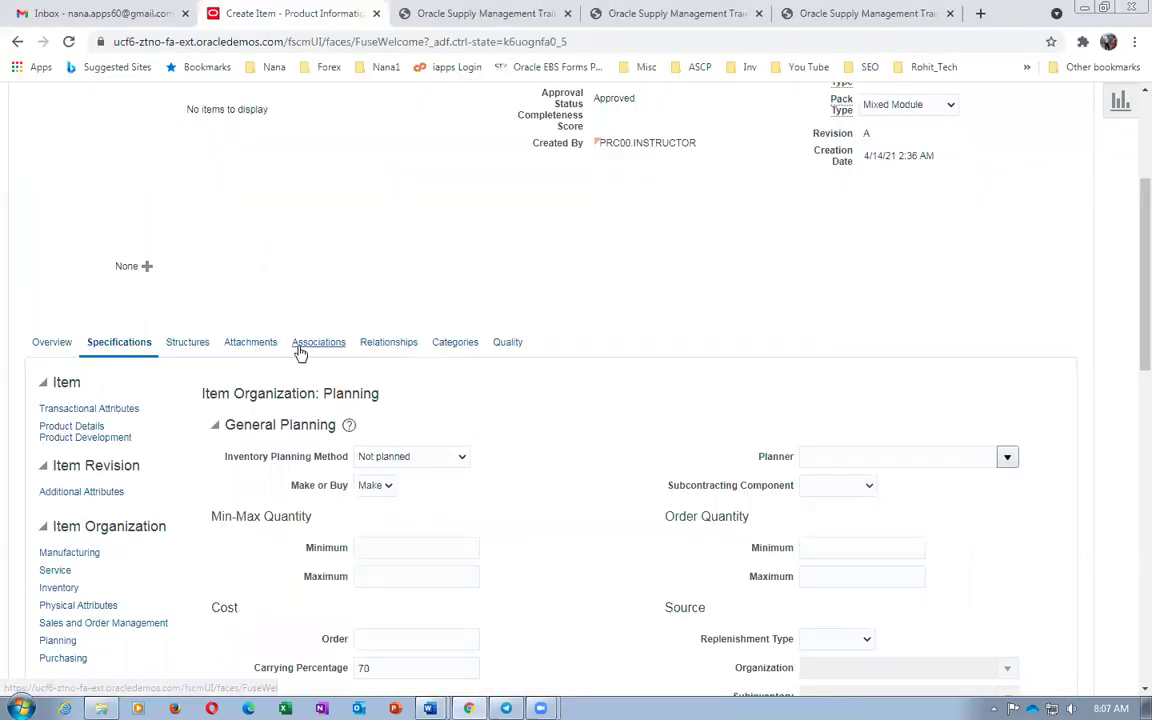
scroll(259, 513, down, 3)
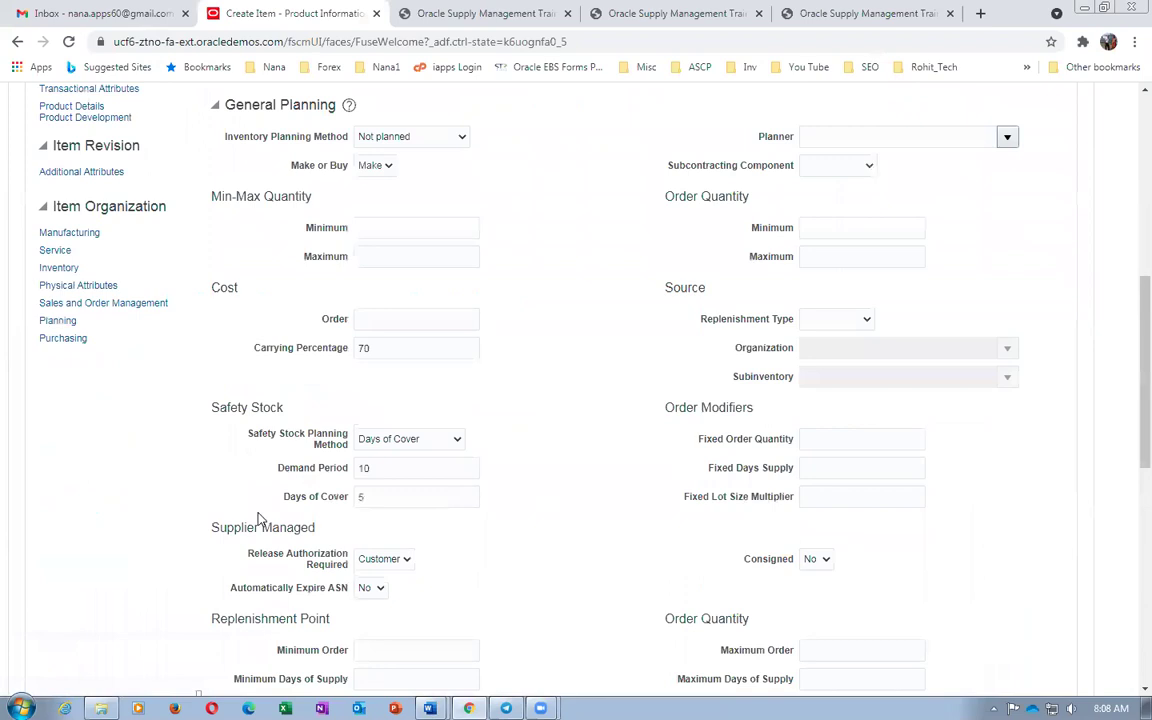
key(alt+Tab)
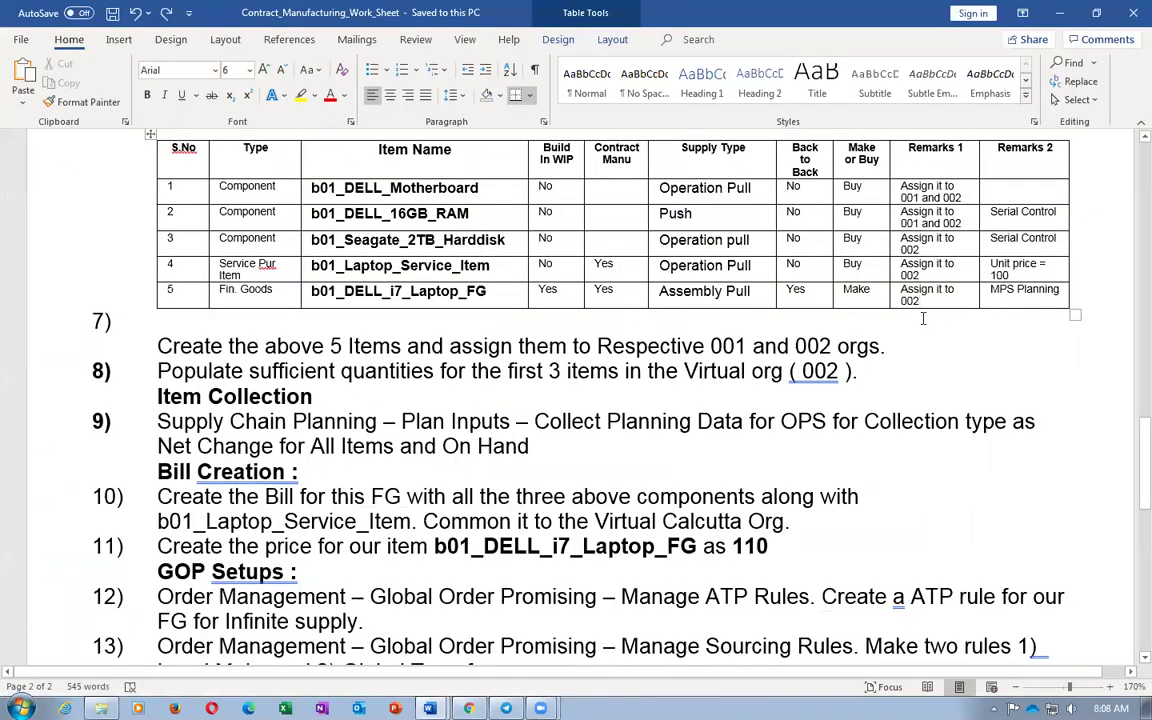
key(alt+Tab)
scroll(390, 220, up, 2)
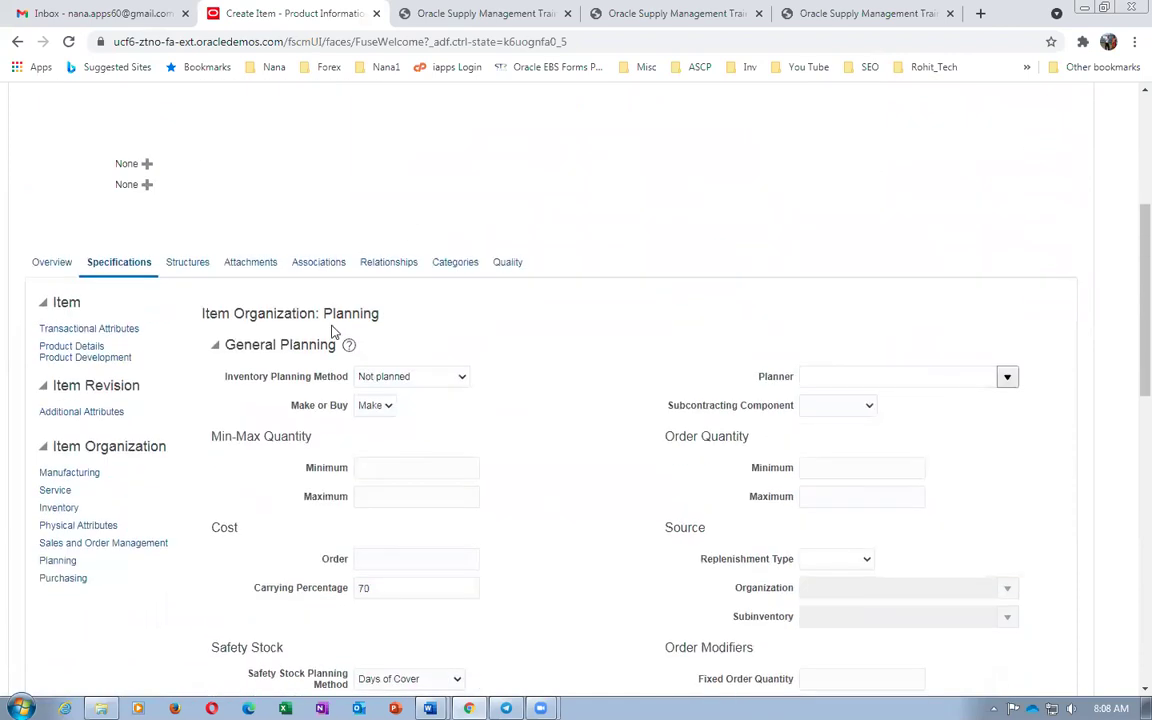
Add organization 002 Atlanta to the item's associations, then Save and Close
click(315, 262)
click(58, 536)
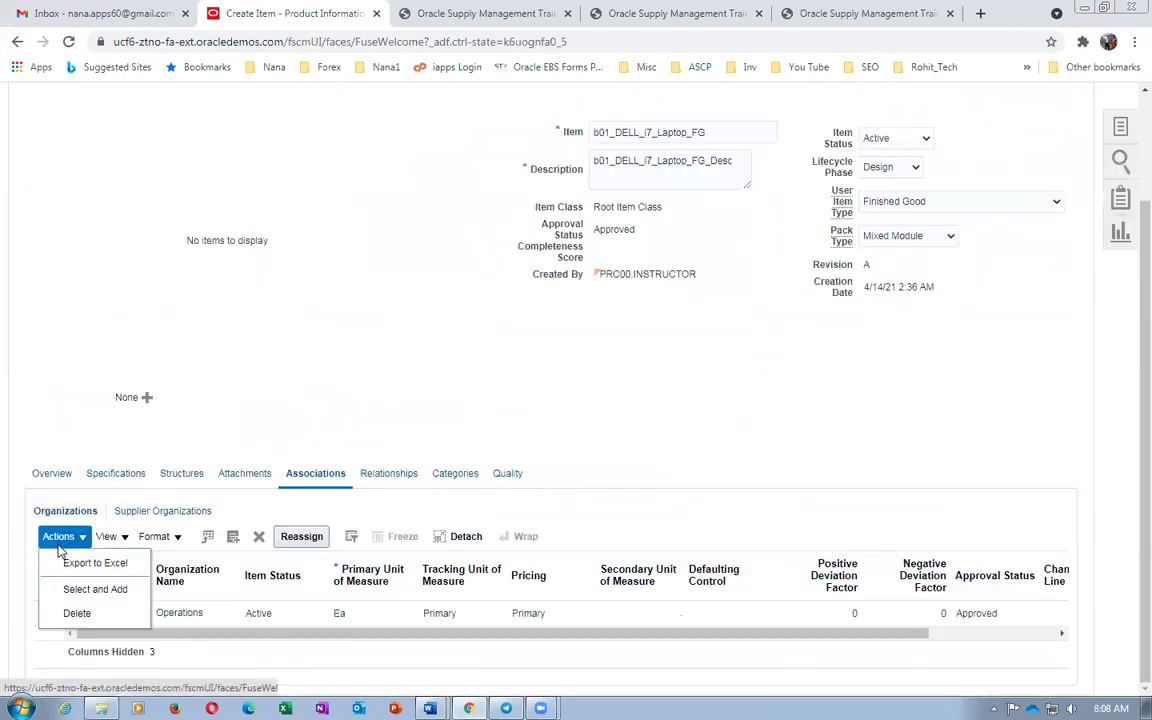
click(82, 592)
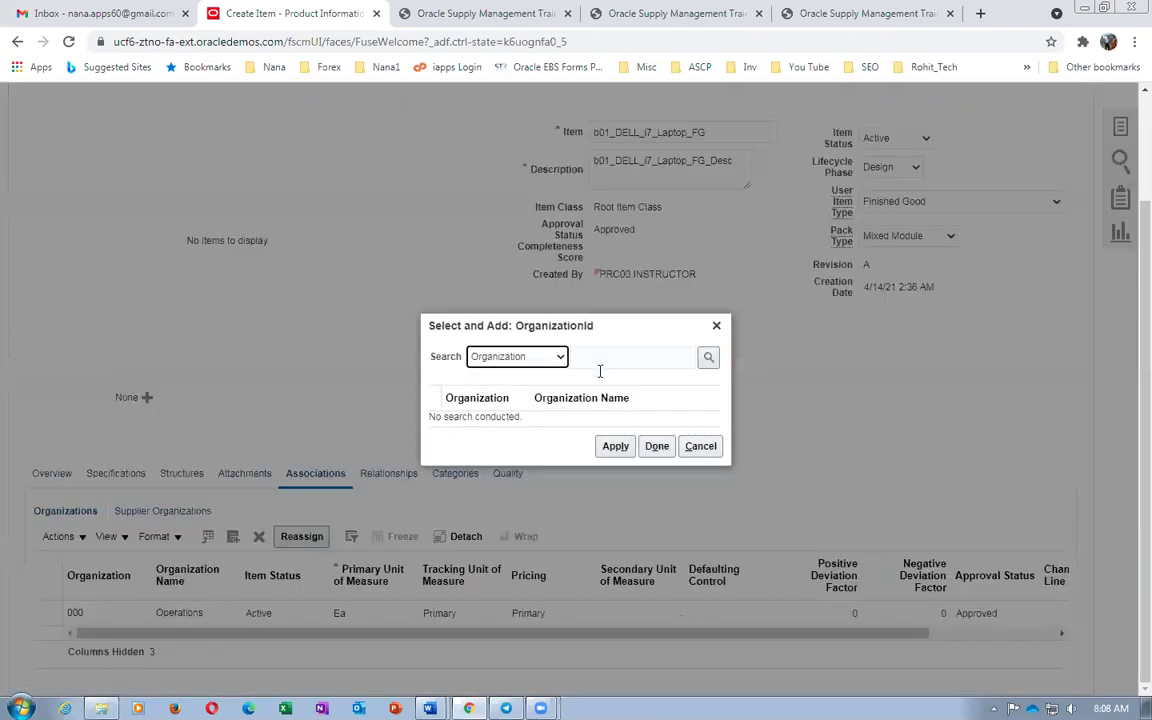
click(603, 357)
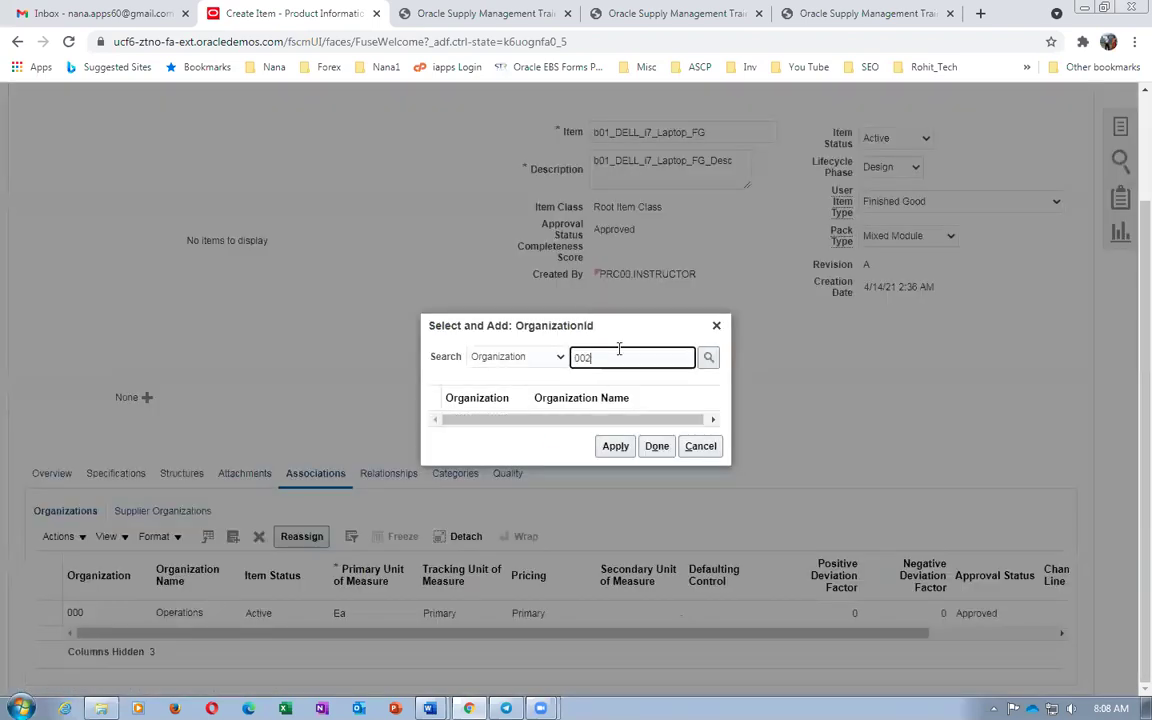
key(Return)
click(437, 409)
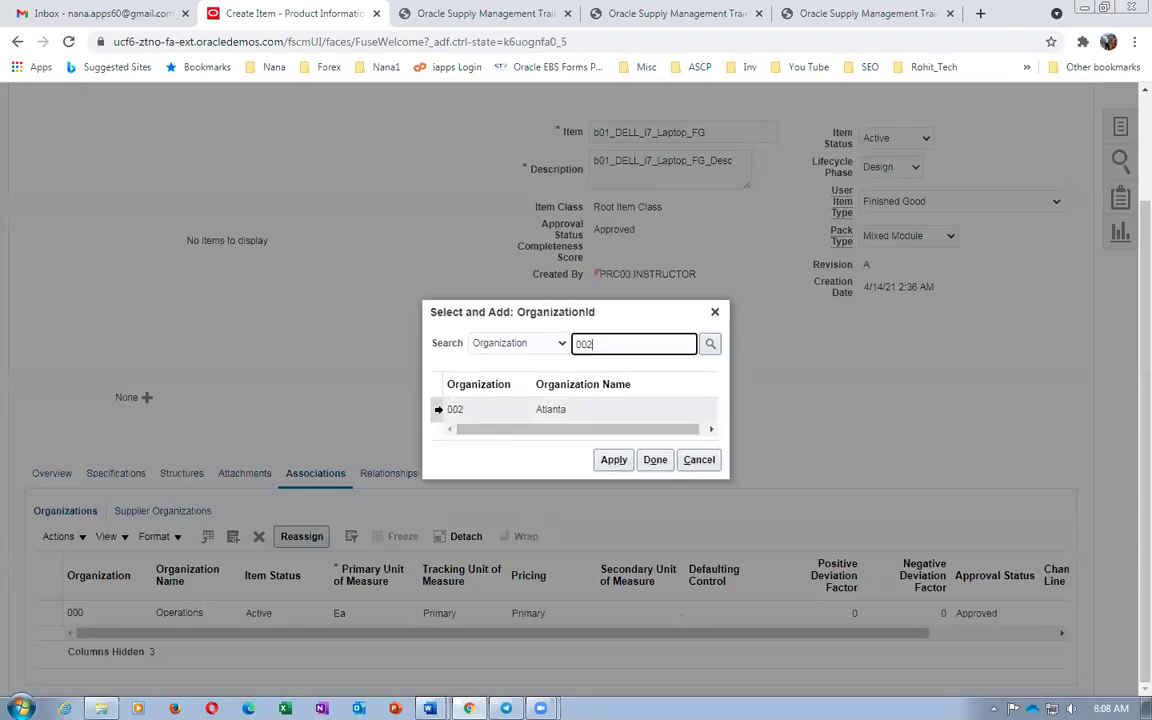
click(613, 461)
click(654, 463)
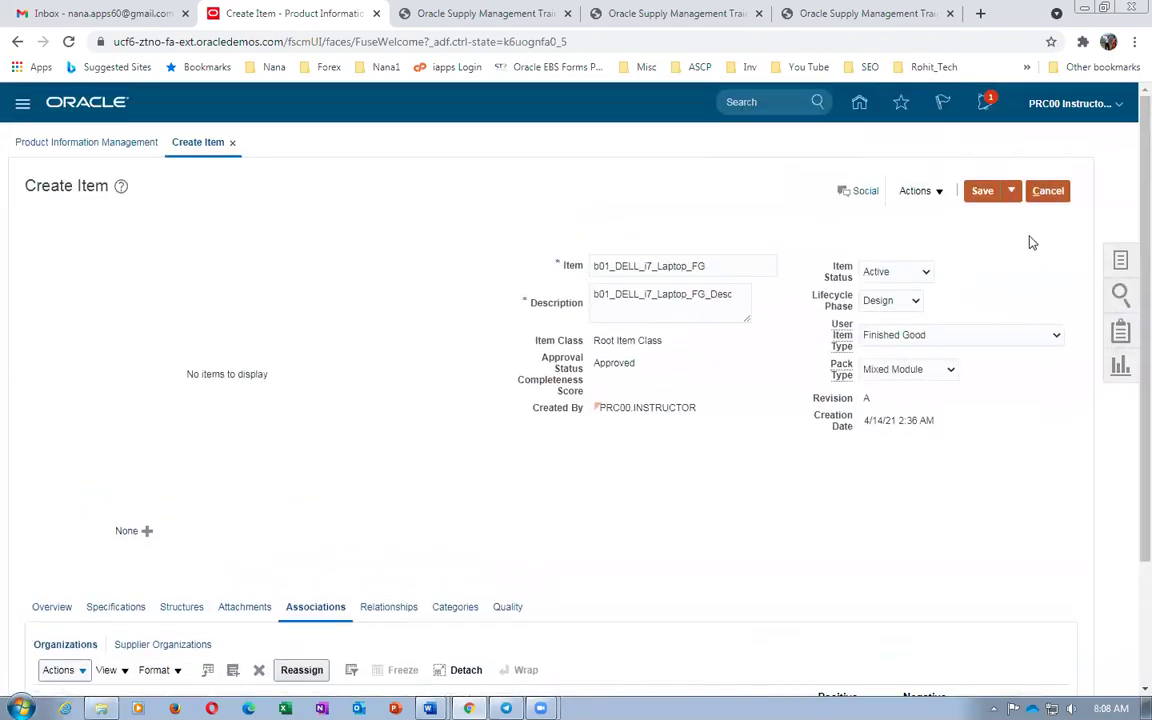
click(1014, 191)
click(1018, 216)
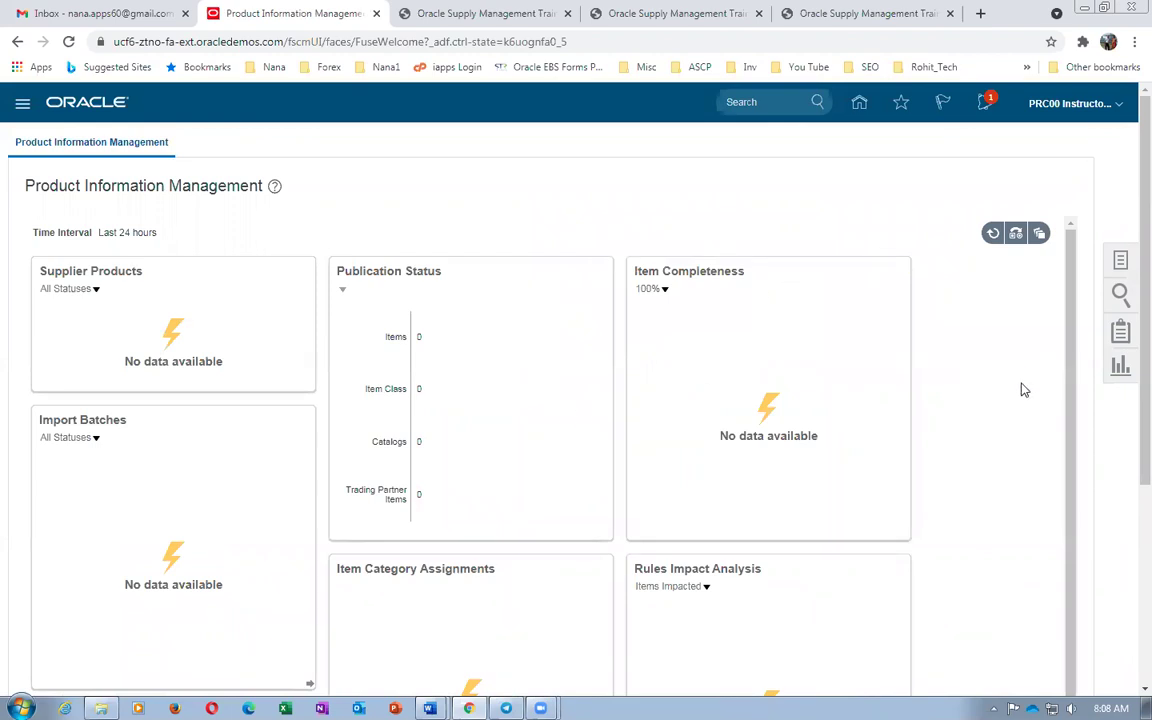
Open the Browse Items page from the Tasks panel
click(1122, 262)
click(1030, 267)
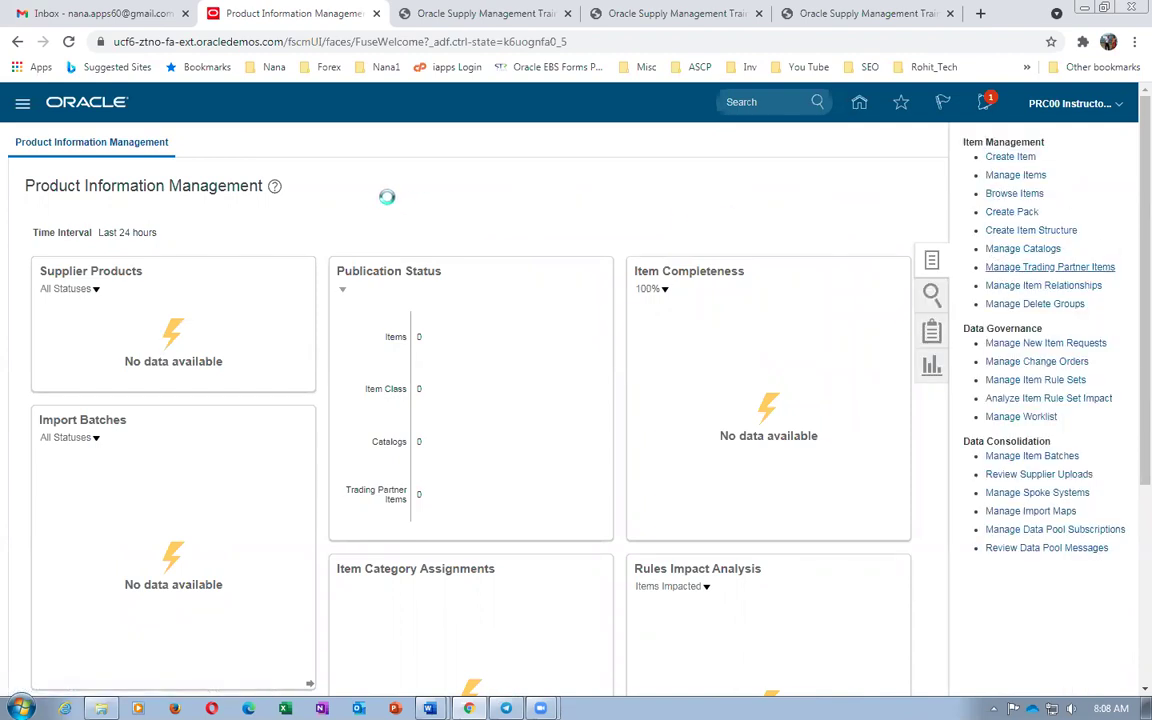
key(alt+Tab)
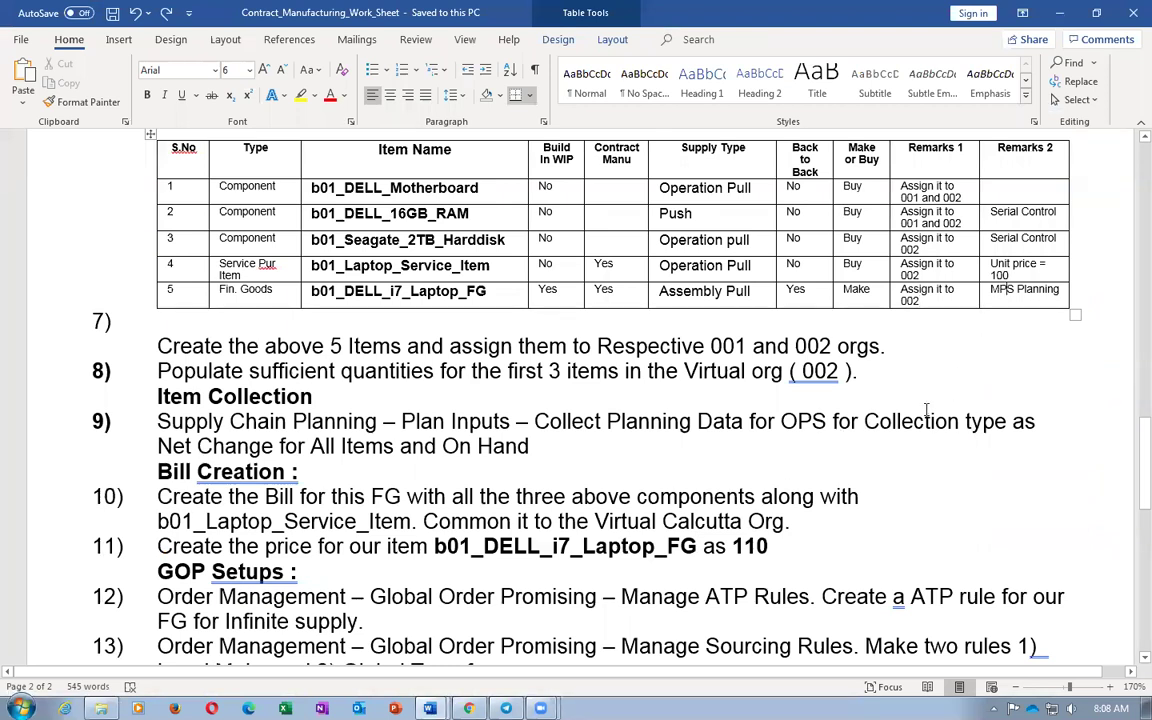
key(alt+Tab)
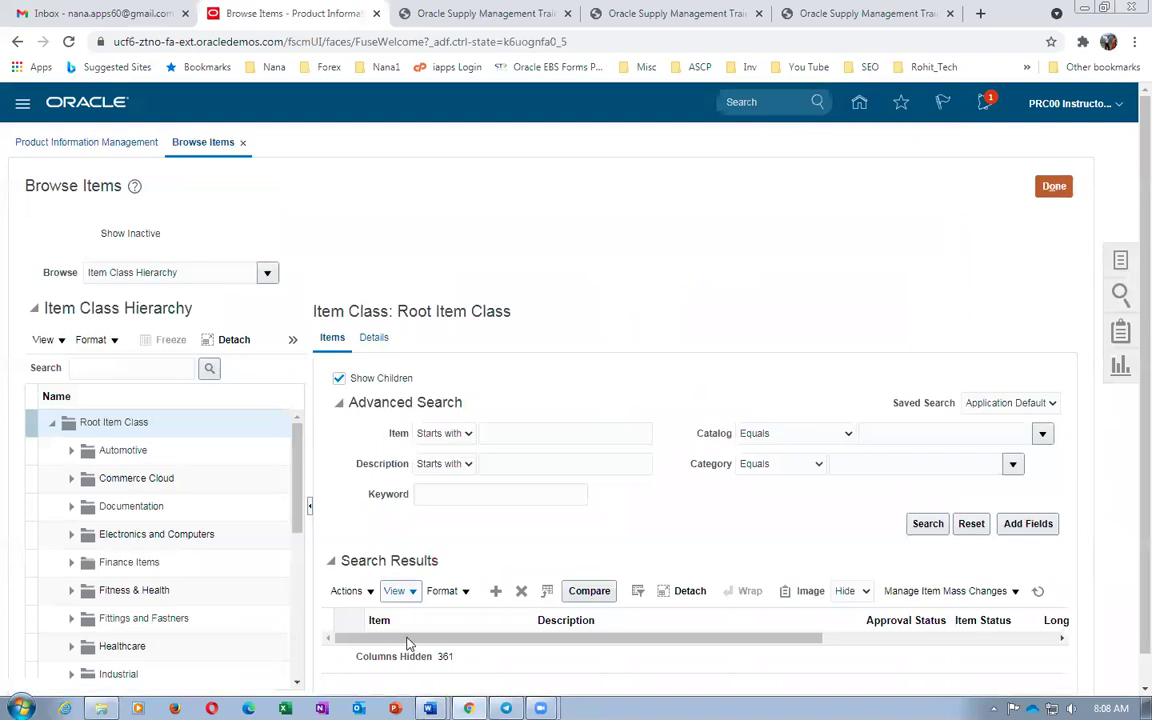
Search for b01_DELL_i7_Laptop_FG, review its 000 and 002 rows, and open the 000 record
click(575, 433)
text(b01_DELL_i7_Laptop_FG)
click(925, 523)
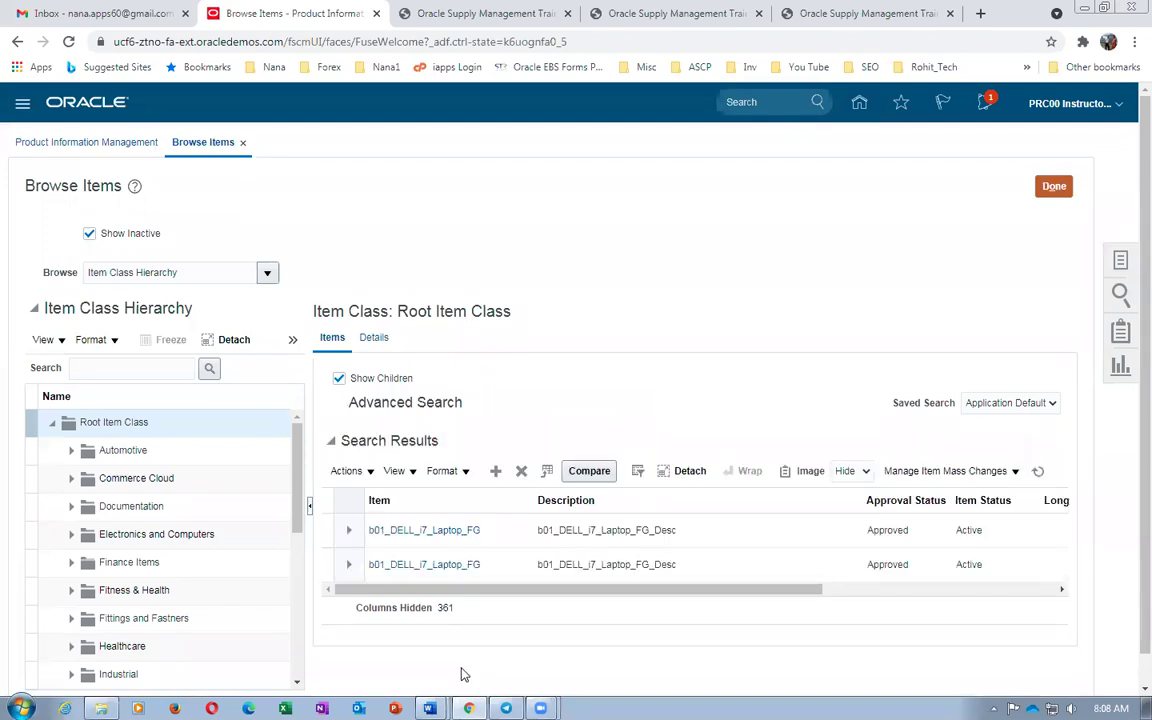
scroll(679, 607, right, 3)
scroll(900, 576, right, 4)
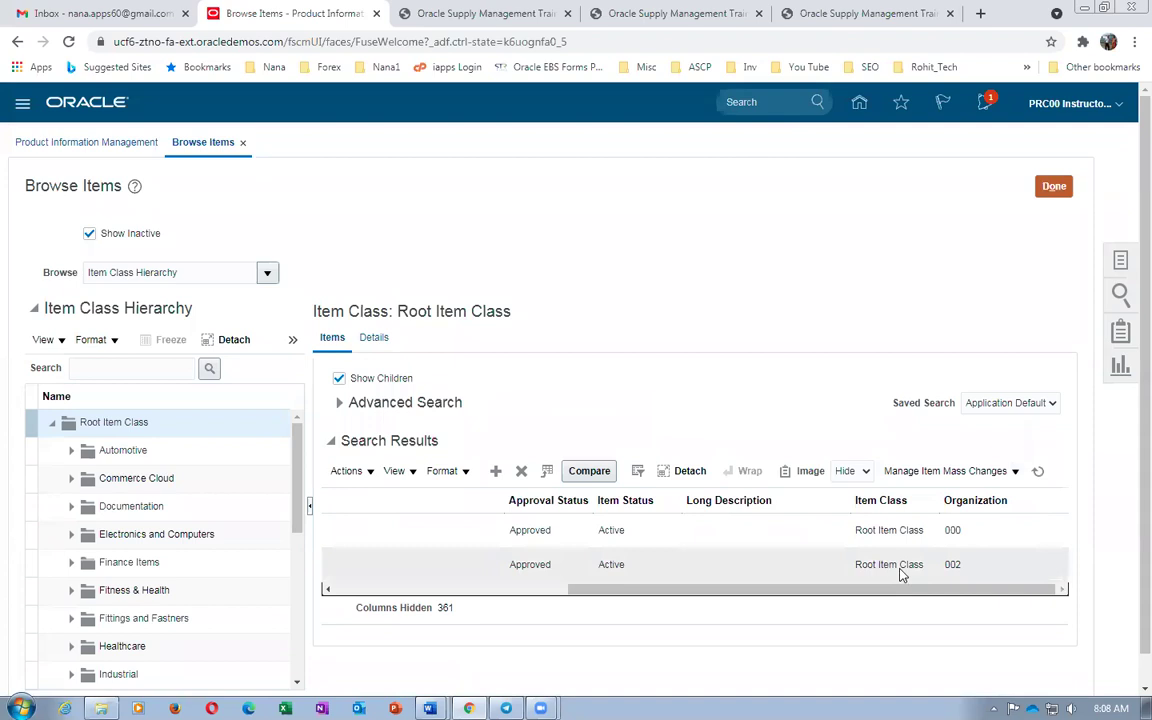
scroll(784, 597, left, 7)
click(458, 537)
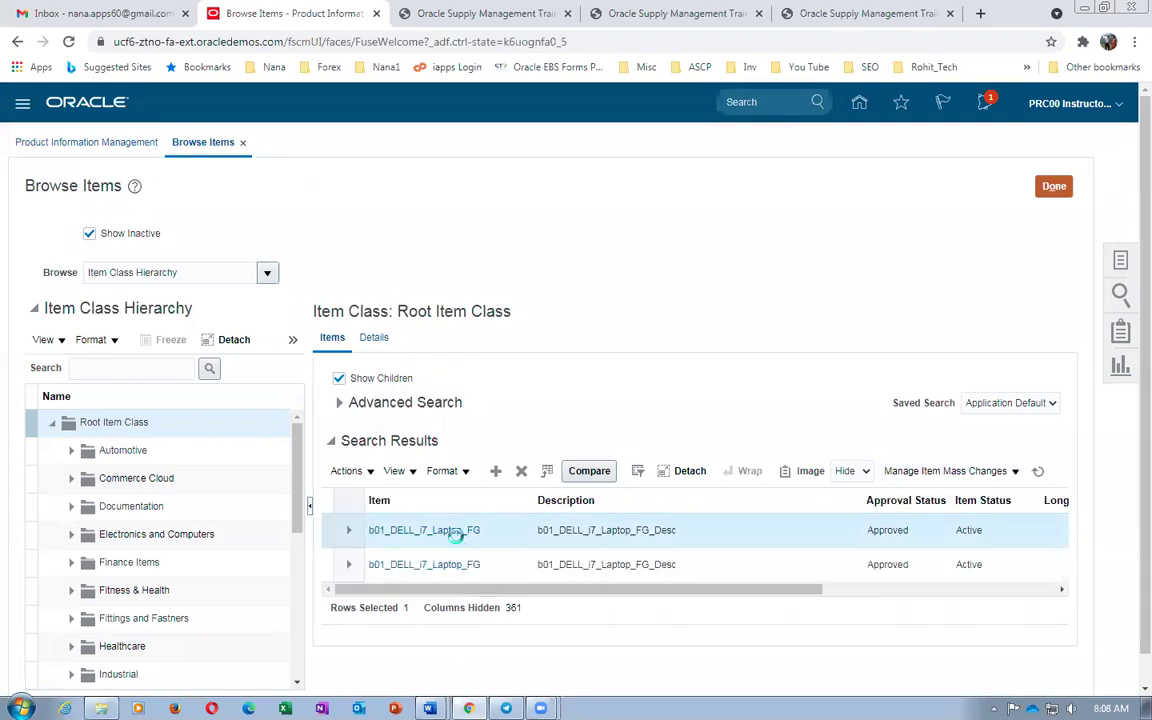
click(458, 531)
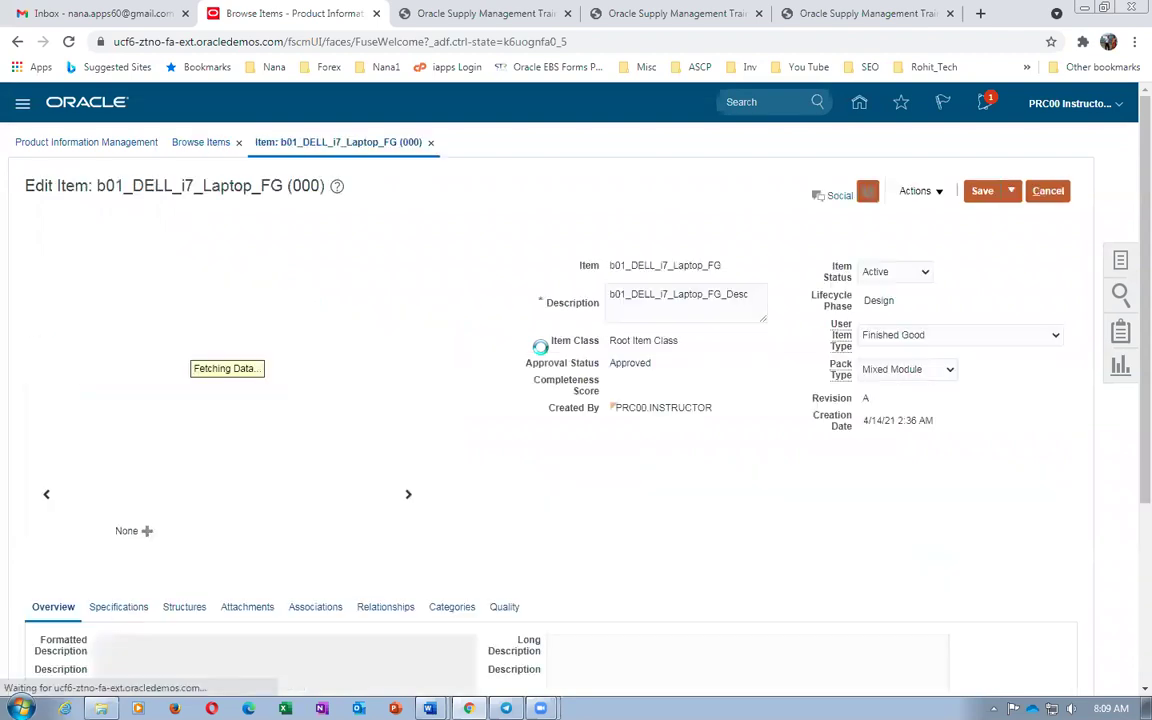
Show the Planning attributes under the org 000 item's Specifications
scroll(496, 404, down, 3)
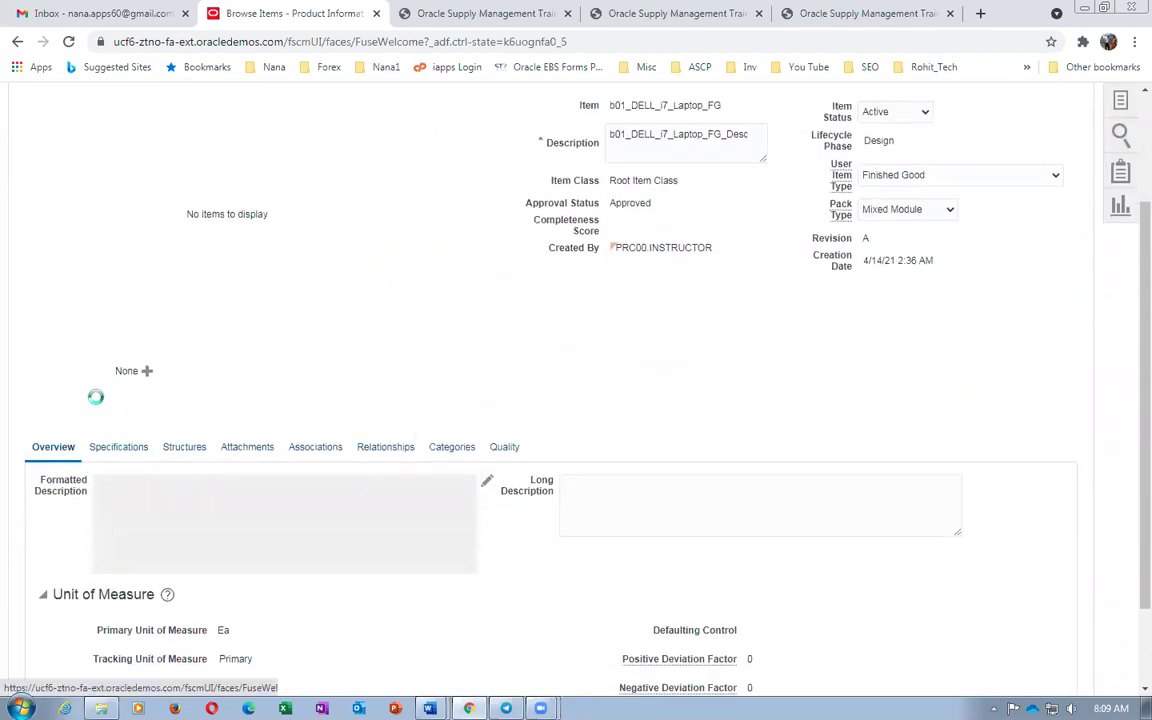
click(118, 447)
scroll(95, 401, down, 2)
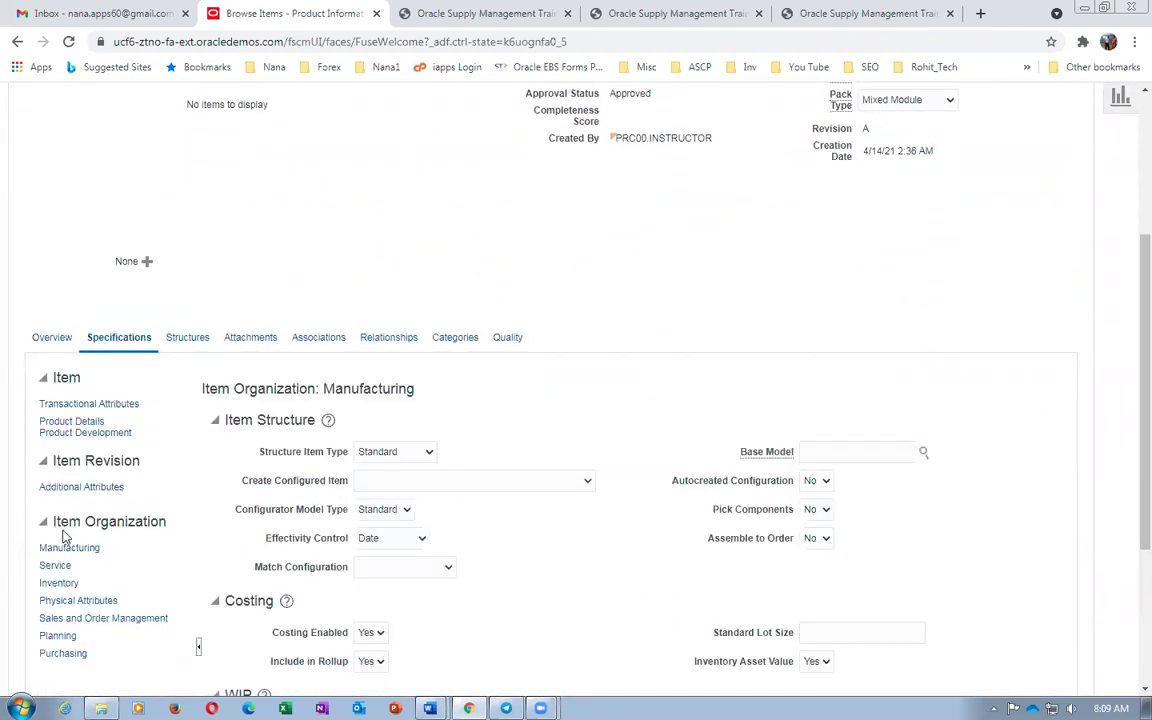
scroll(63, 537, down, 3)
click(62, 476)
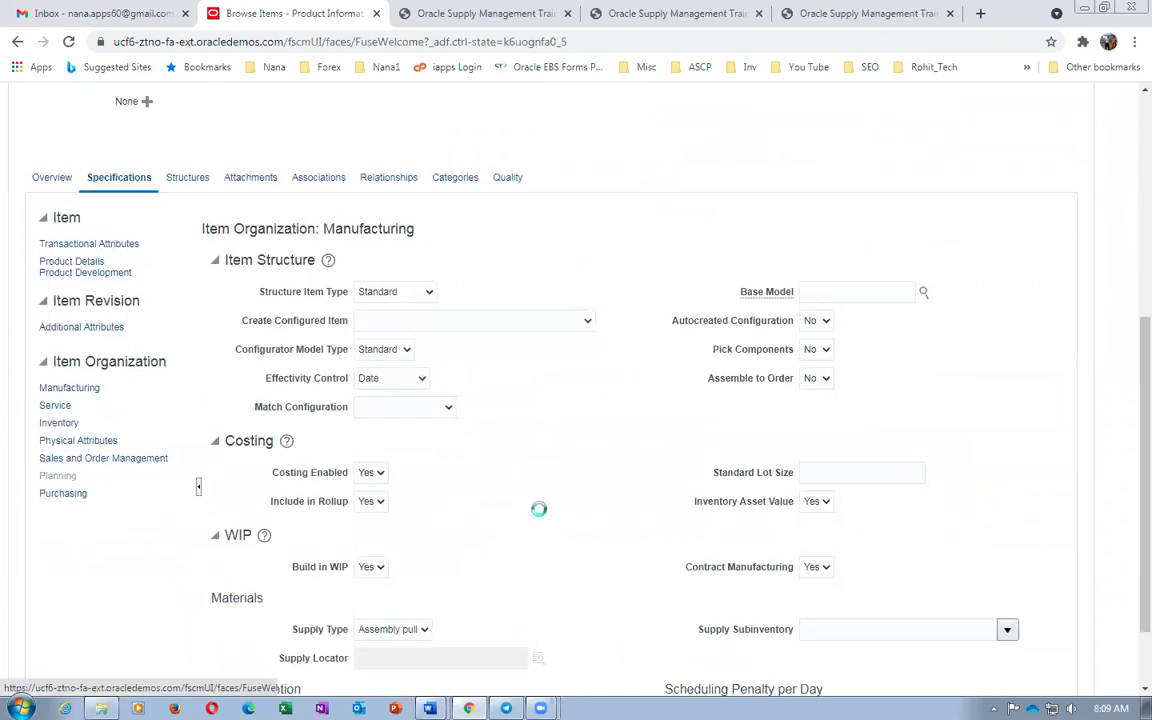
Set Planning Method to MPS Planning and Save and Close the item
scroll(540, 512, down, 2)
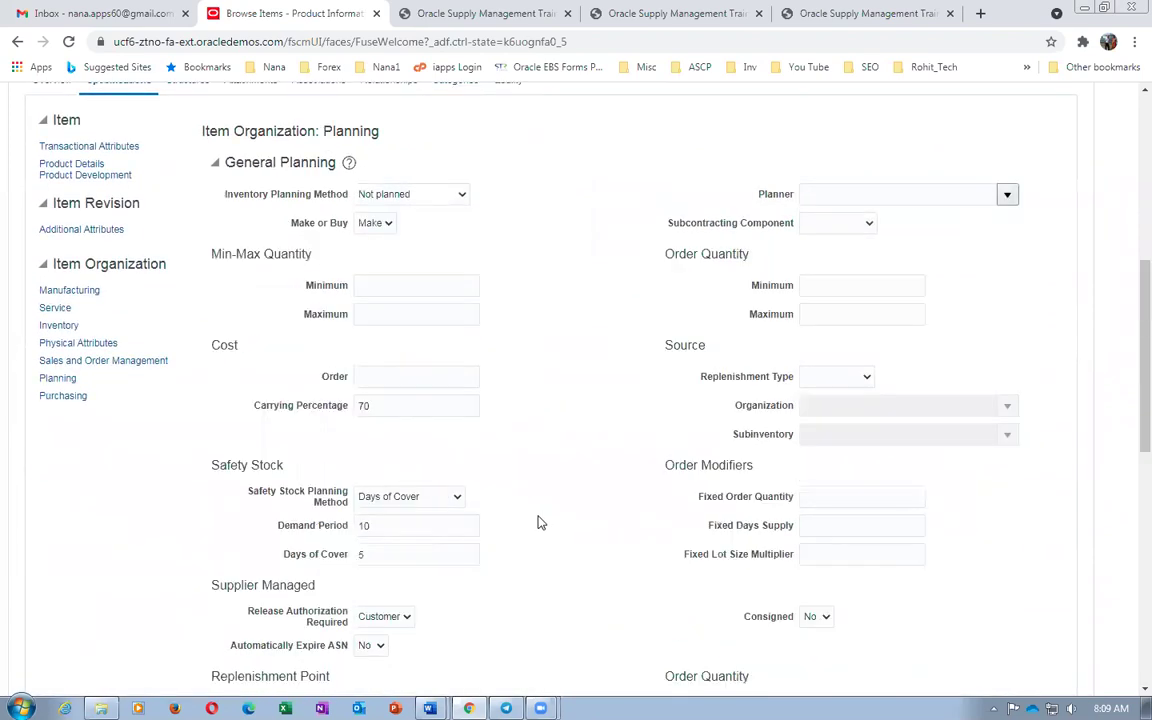
scroll(476, 553, down, 3)
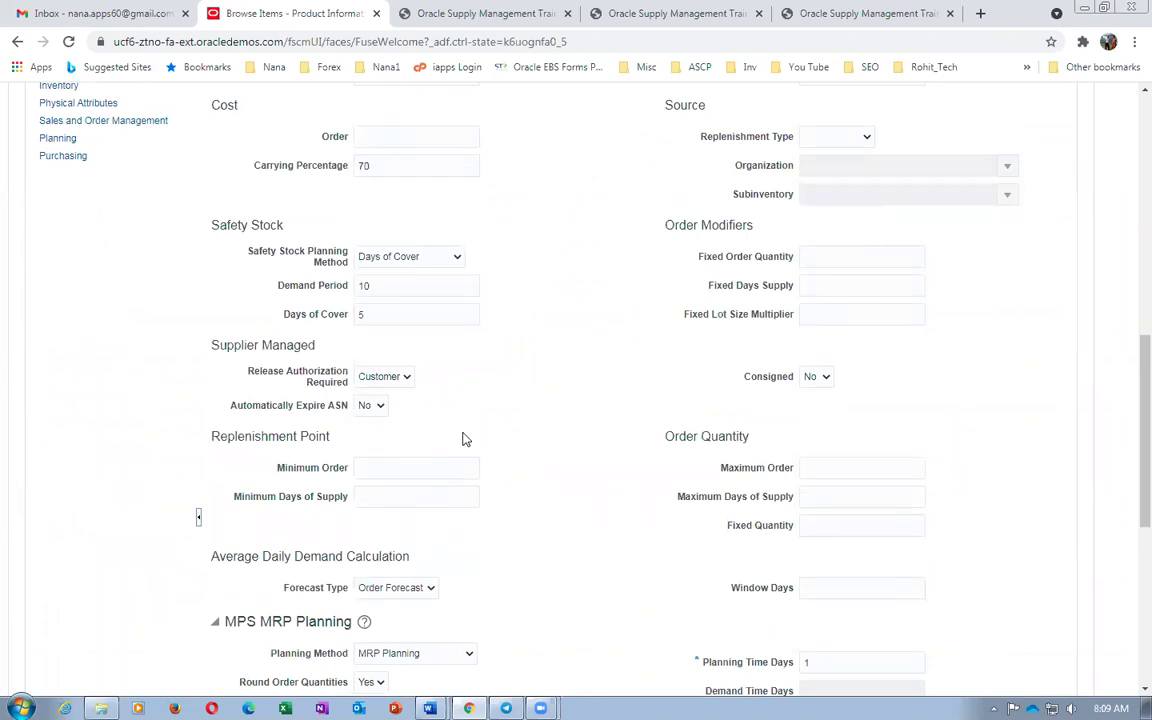
scroll(464, 445, down, 3)
click(399, 414)
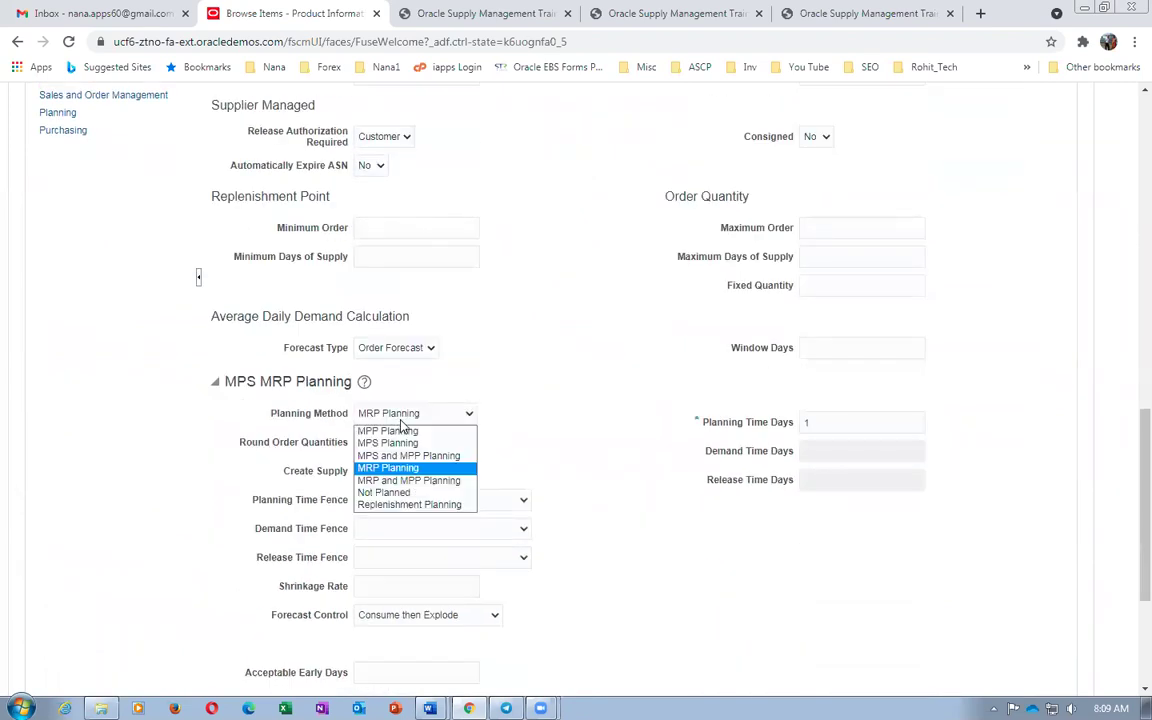
click(388, 443)
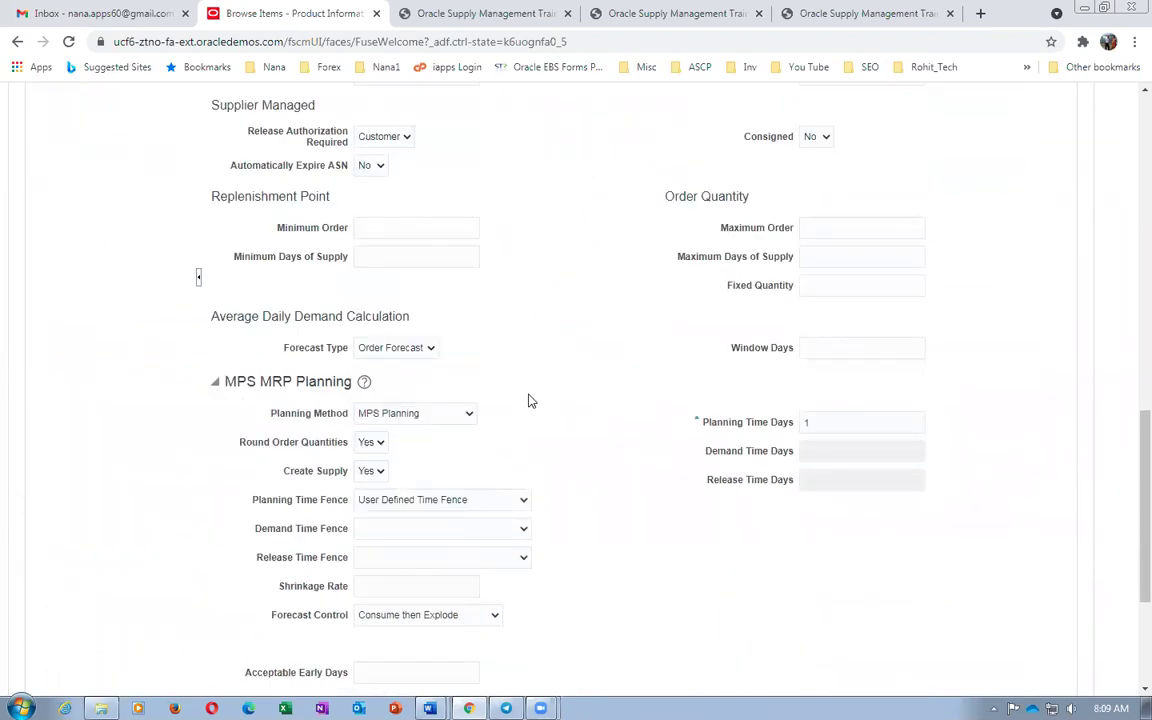
scroll(530, 400, up, 12)
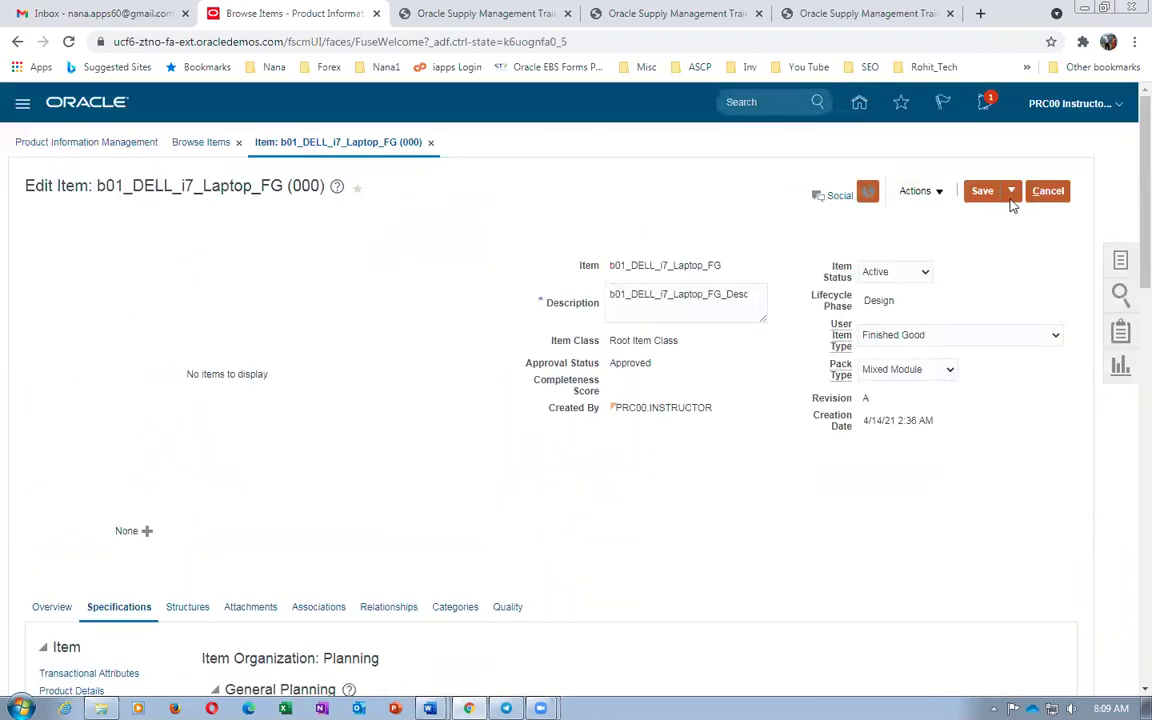
click(1011, 191)
click(1015, 218)
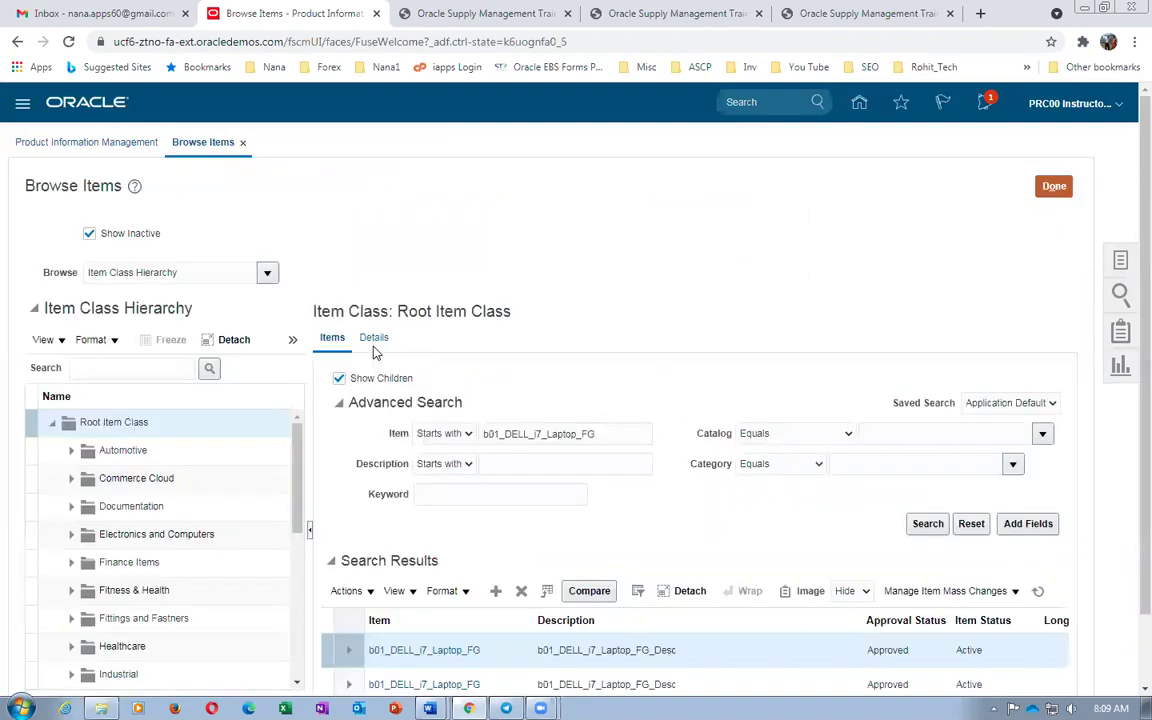
Open the org 002 laptop record and show its Planning attributes
scroll(420, 430, down, 2)
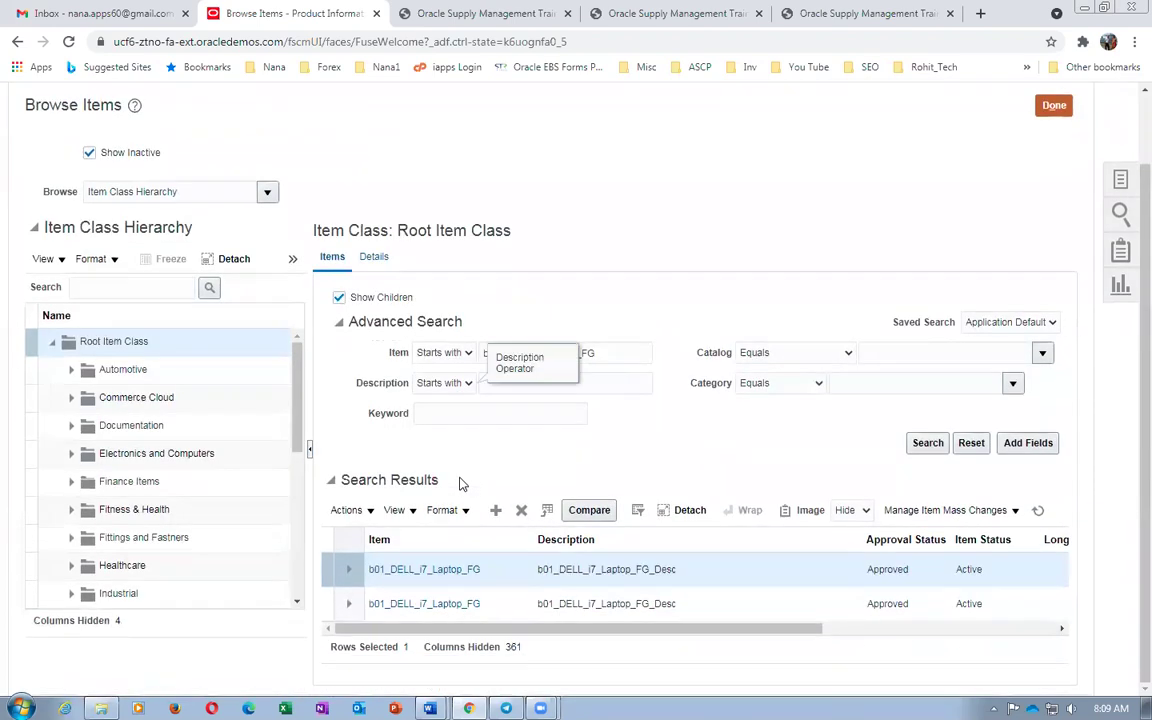
click(423, 608)
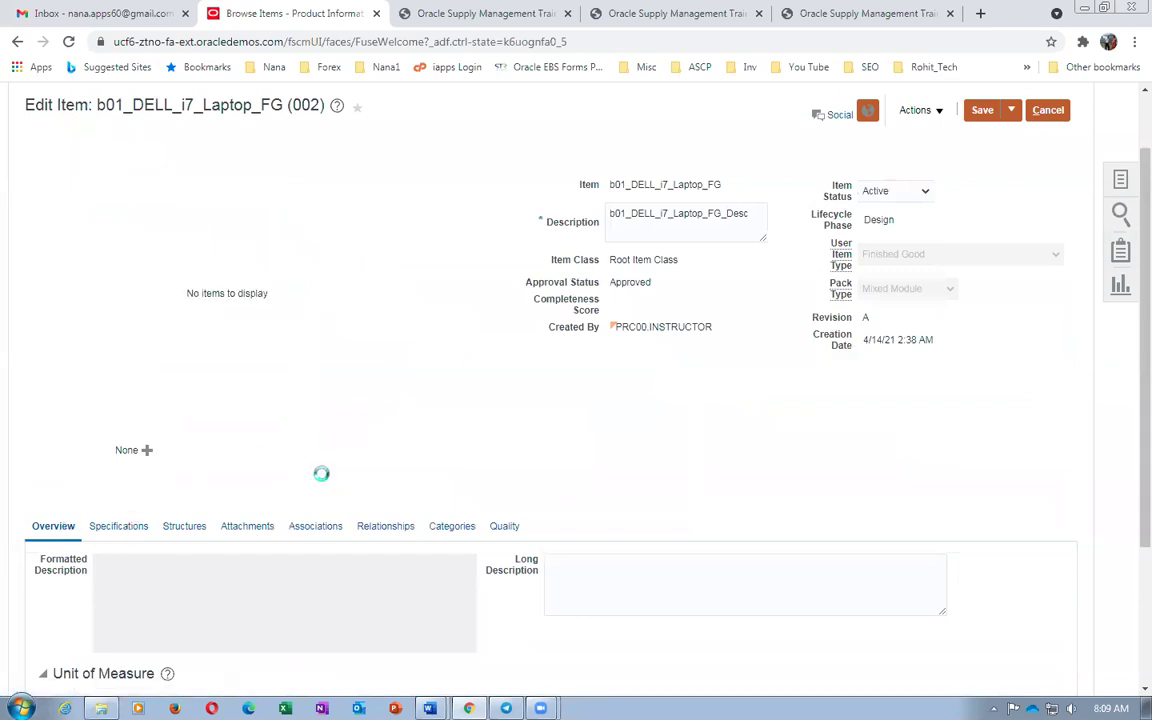
scroll(316, 478, down, 4)
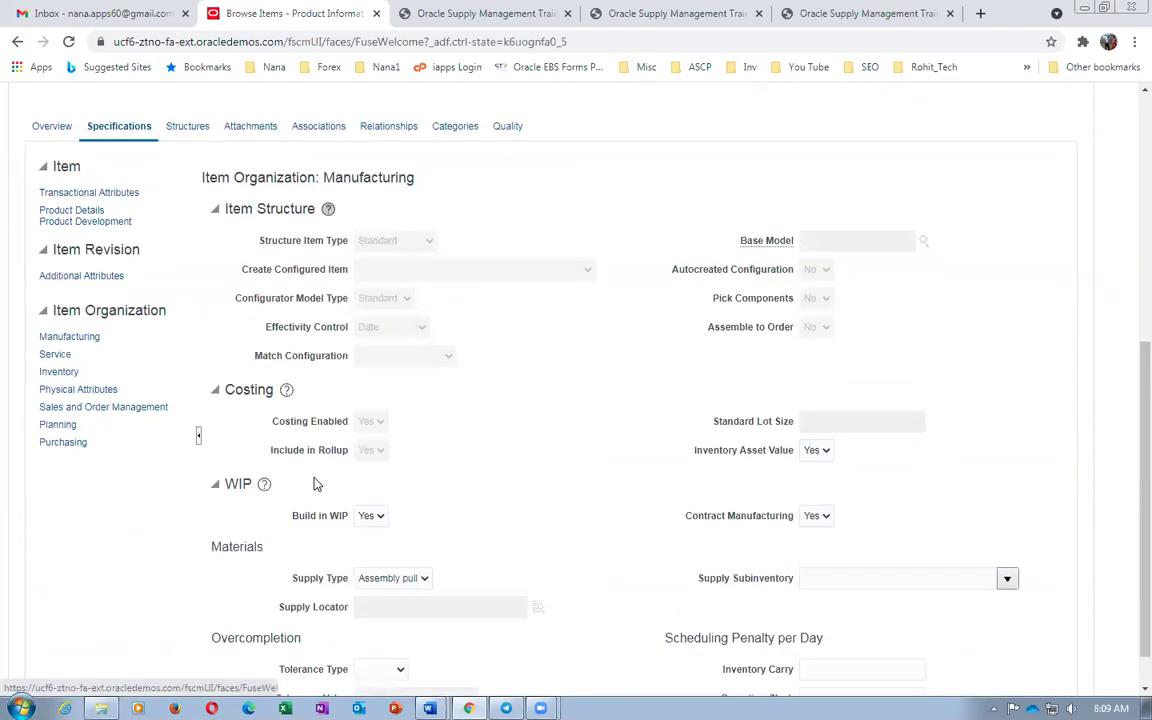
click(60, 425)
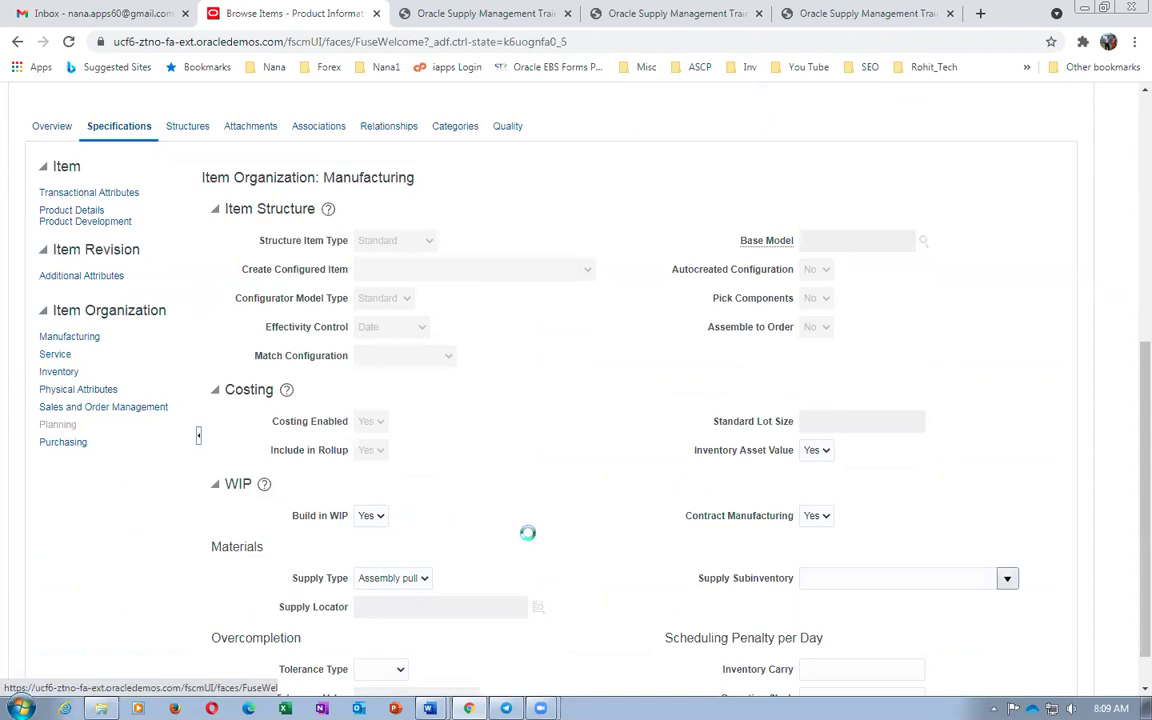
Set Planning Method to MPS Planning and Save and Close the 002 record
scroll(527, 540, down, 3)
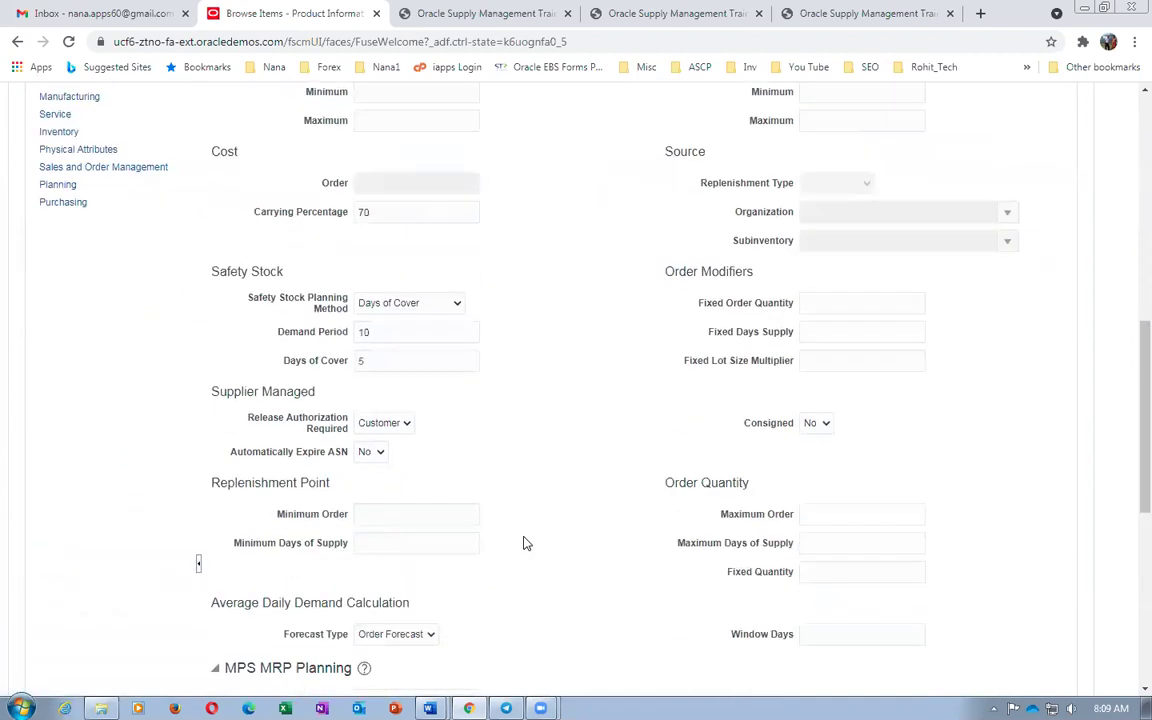
scroll(527, 543, down, 3)
click(398, 461)
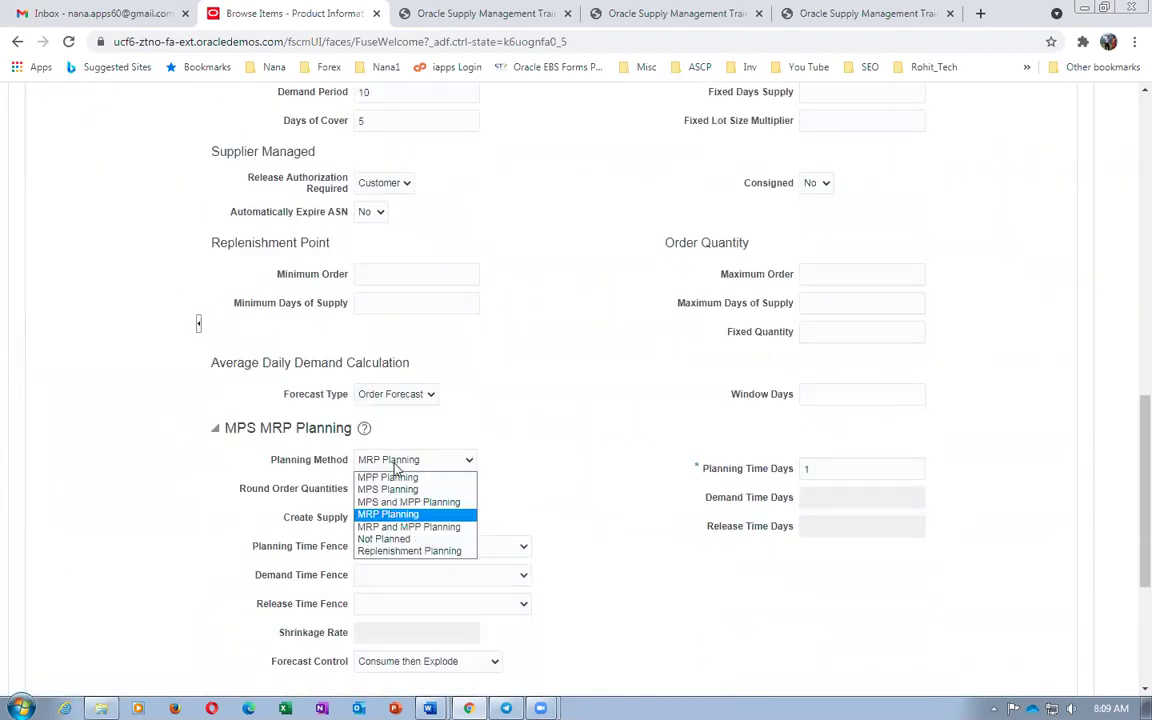
click(388, 489)
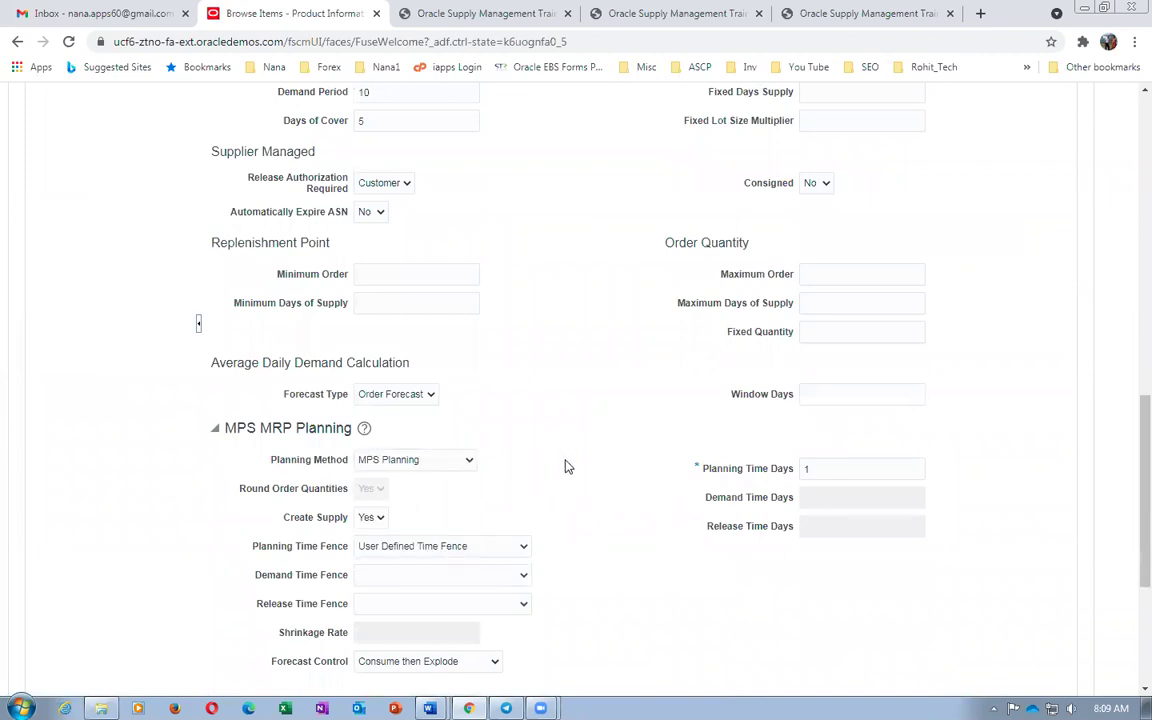
scroll(565, 467, up, 12)
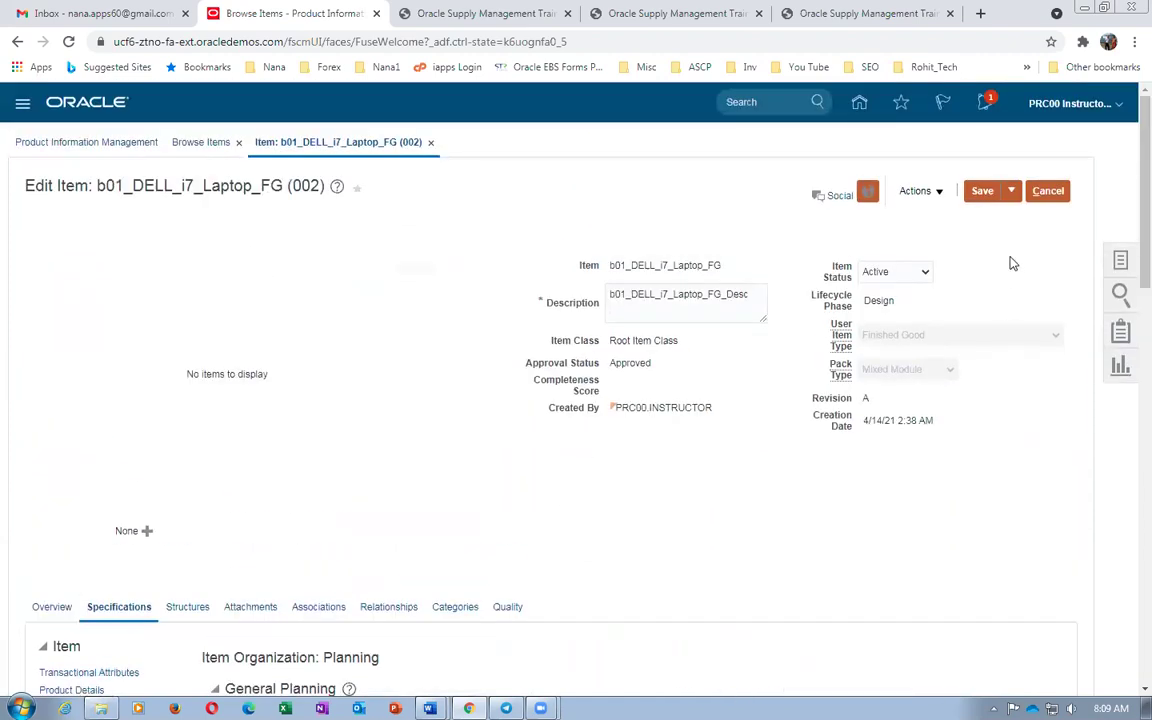
click(1012, 191)
click(1018, 217)
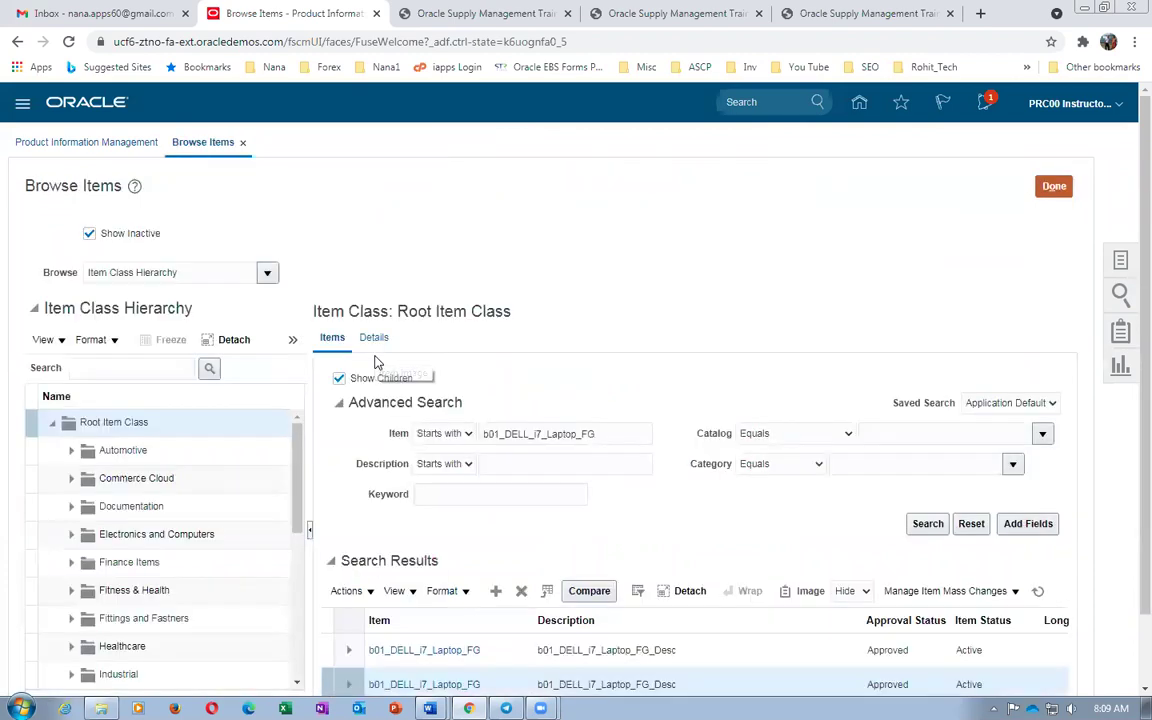
key(alt+Tab)
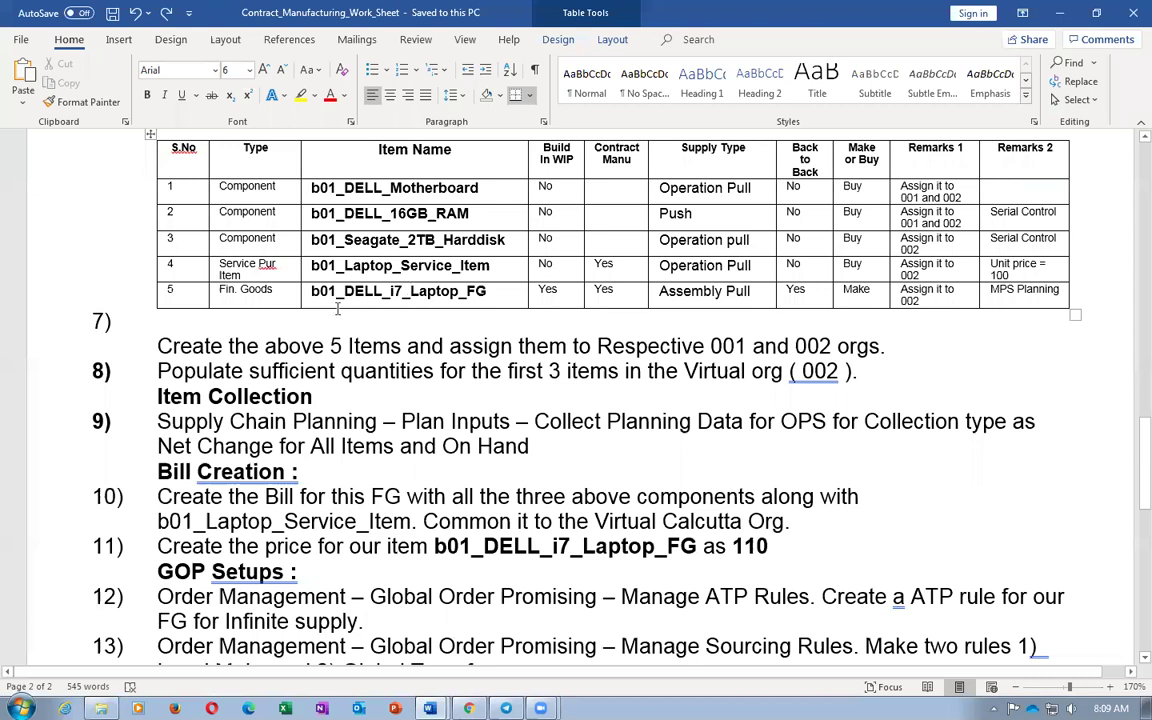
drag(310, 292, 497, 298)
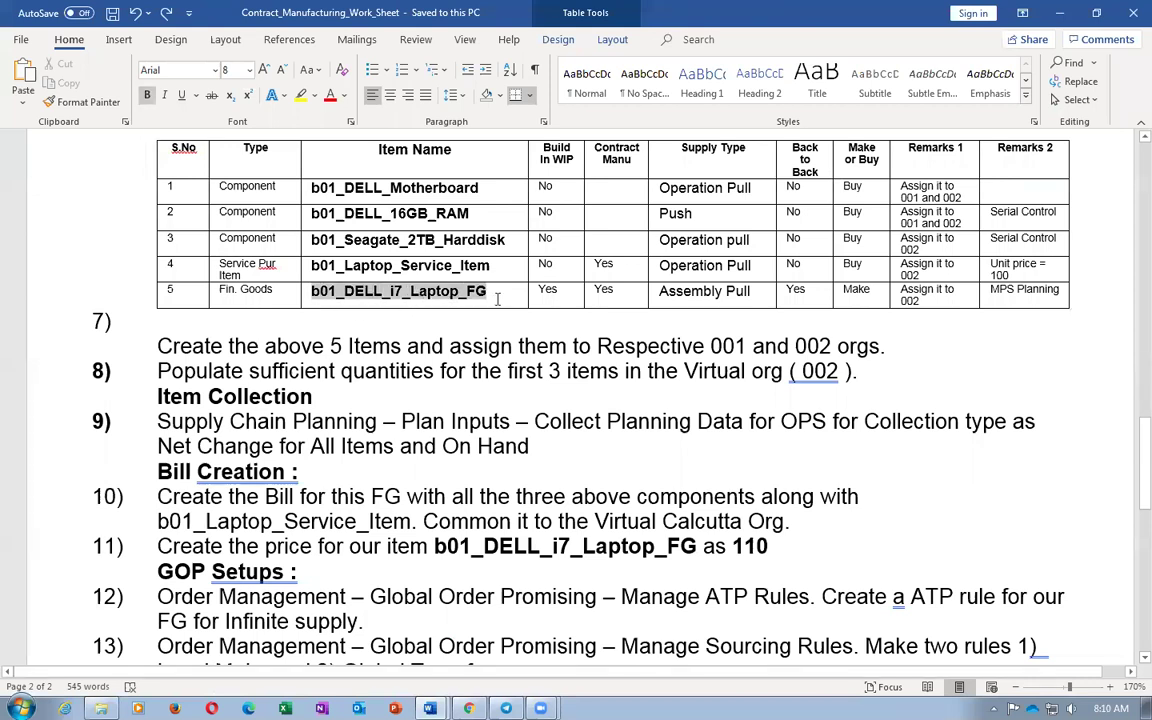
drag(497, 298, 497, 298)
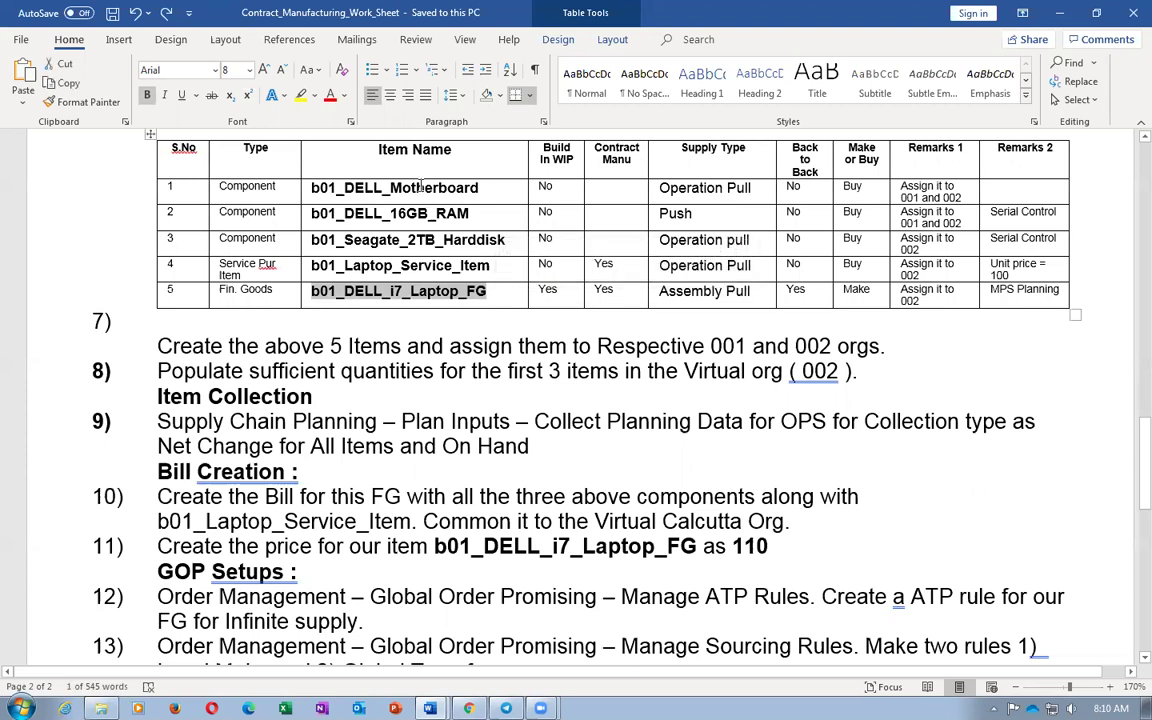
drag(418, 188, 436, 213)
drag(309, 240, 503, 240)
drag(325, 266, 497, 260)
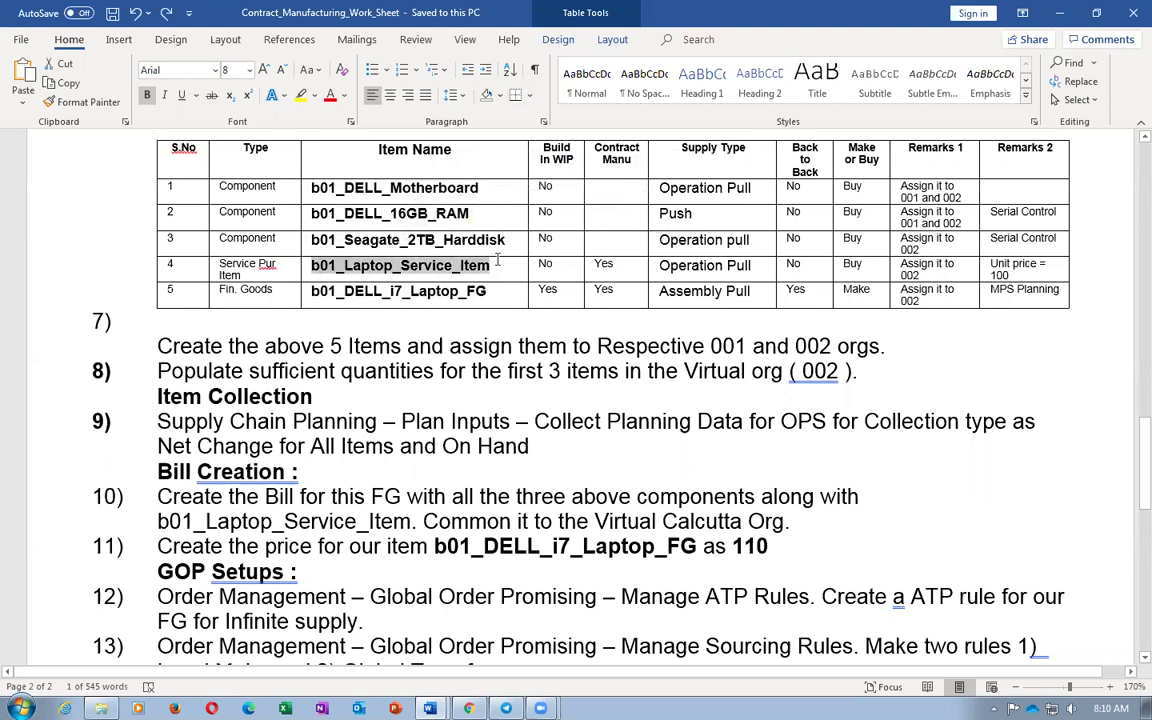
click(365, 268)
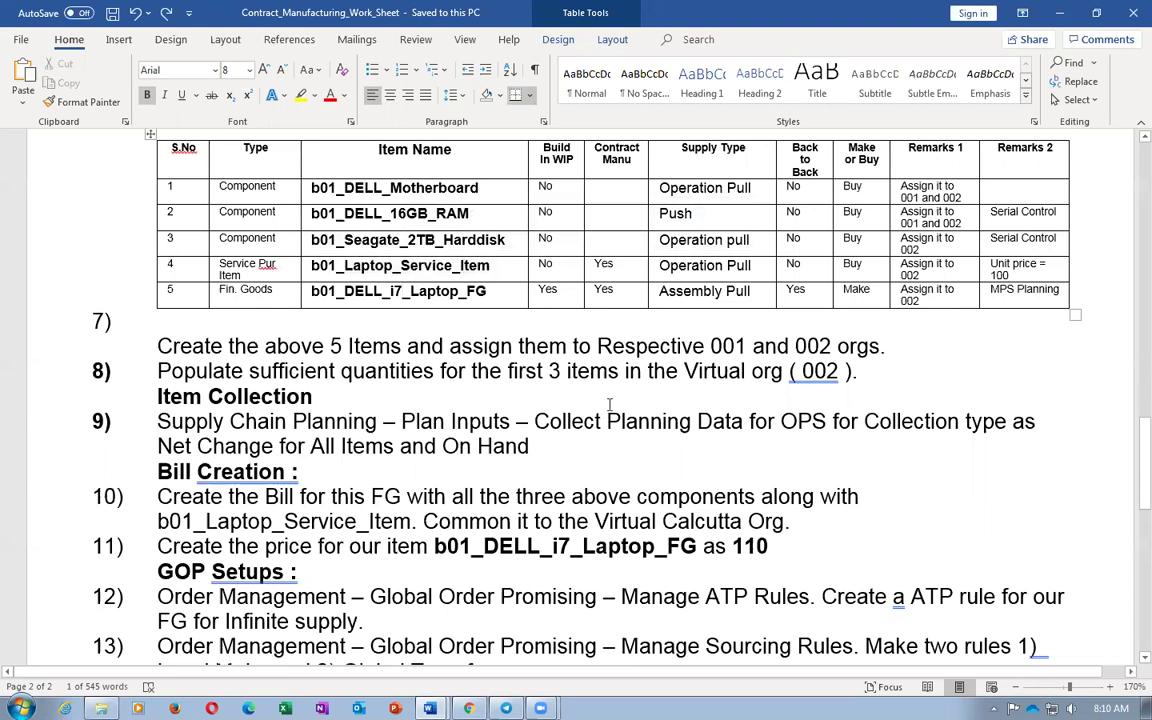
scroll(545, 365, up, 1)
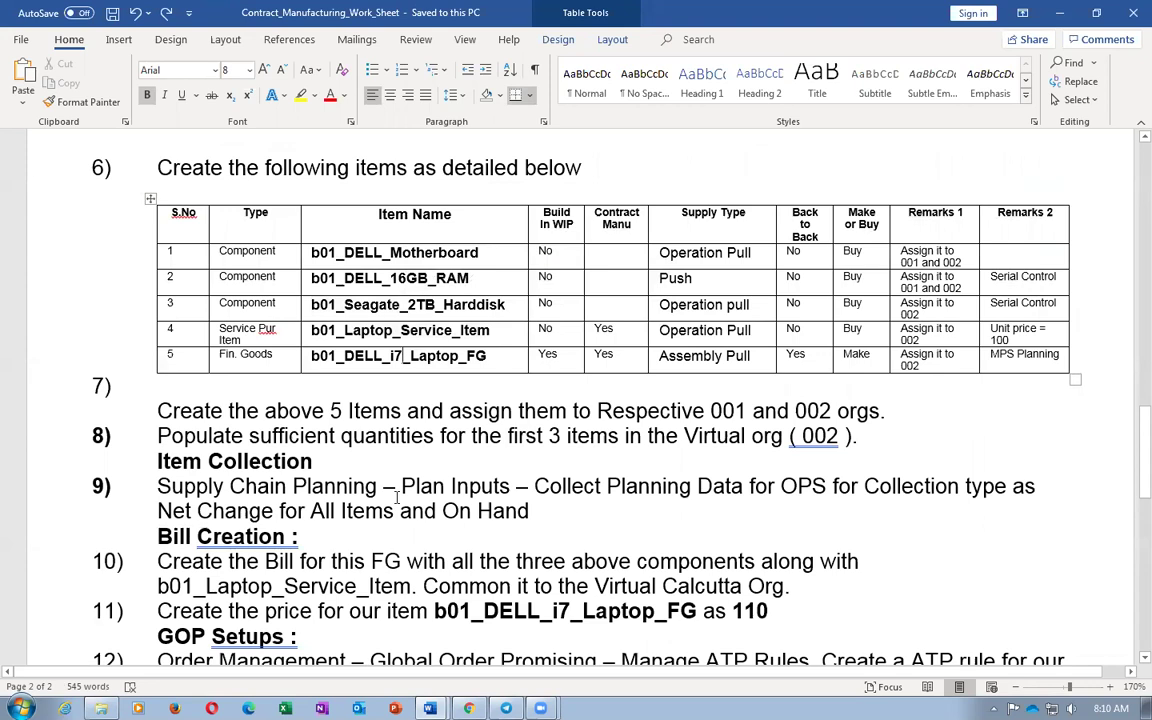
key(alt+Tab)
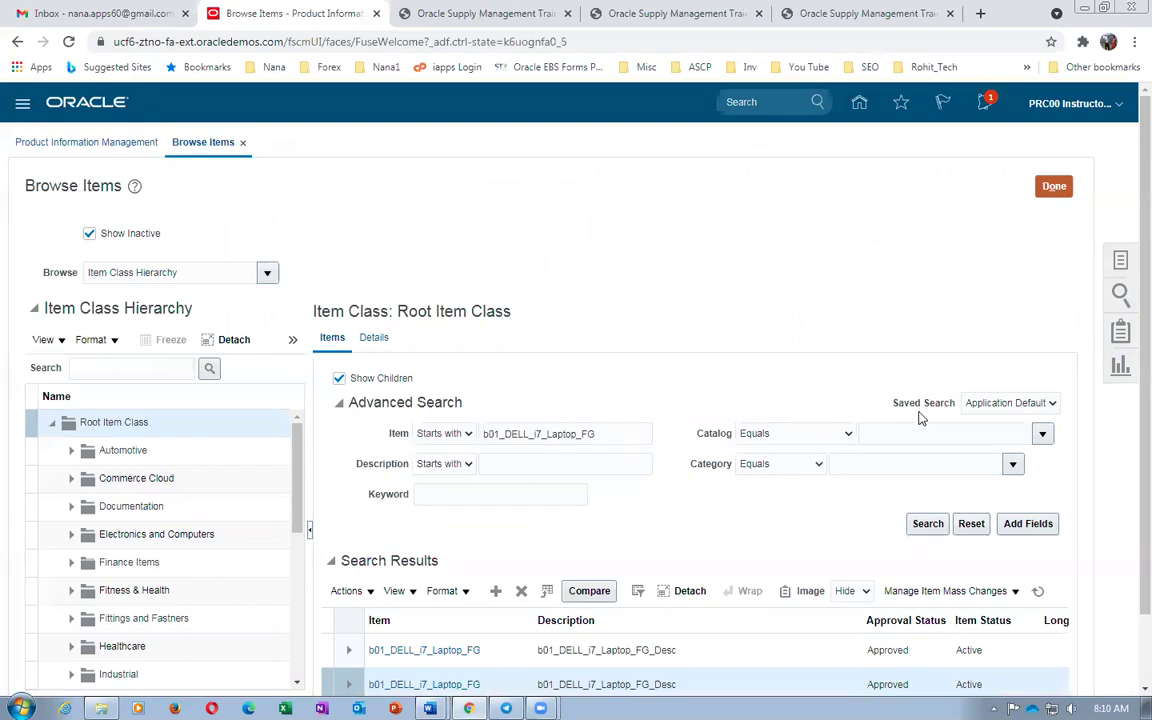
Collapse the Item Class Hierarchy pane and re-run the search listing orgs 000 and 002
scroll(500, 560, down, 2)
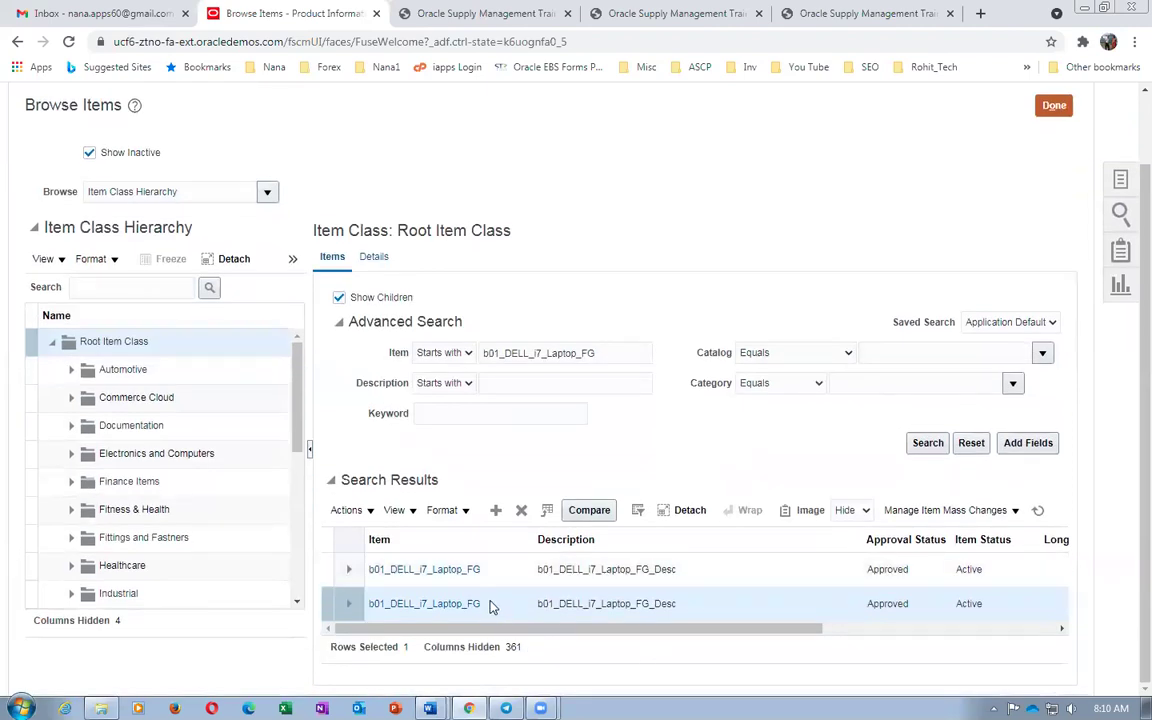
drag(482, 630, 779, 674)
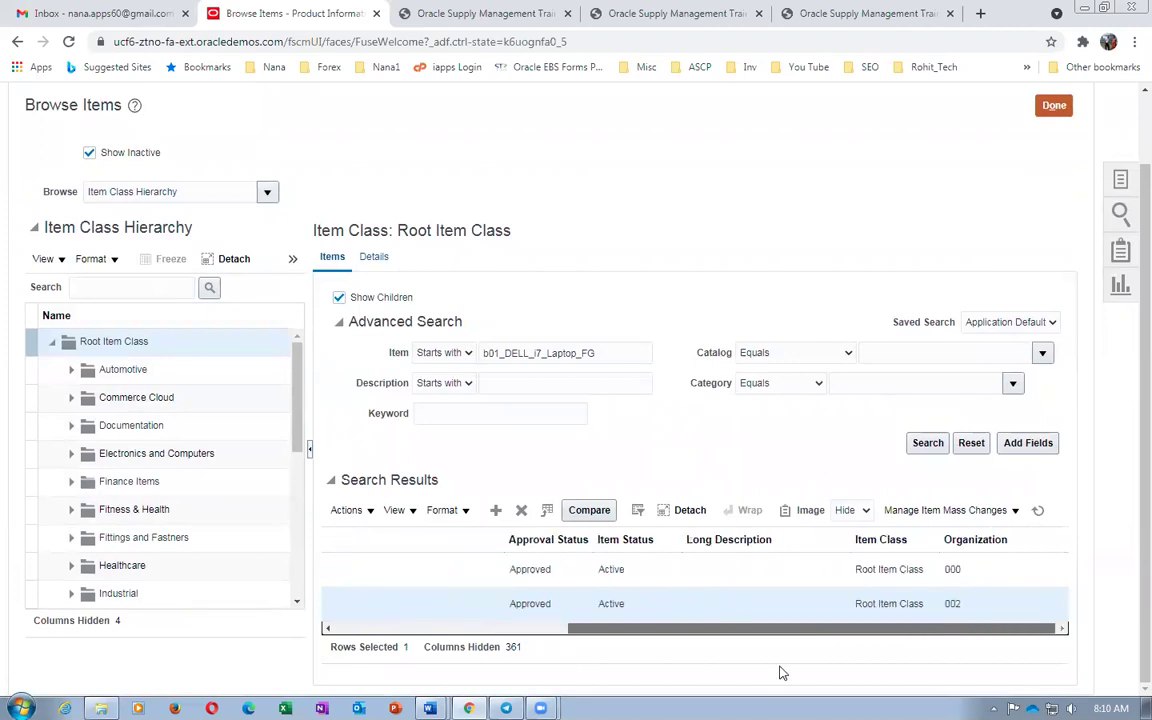
click(311, 453)
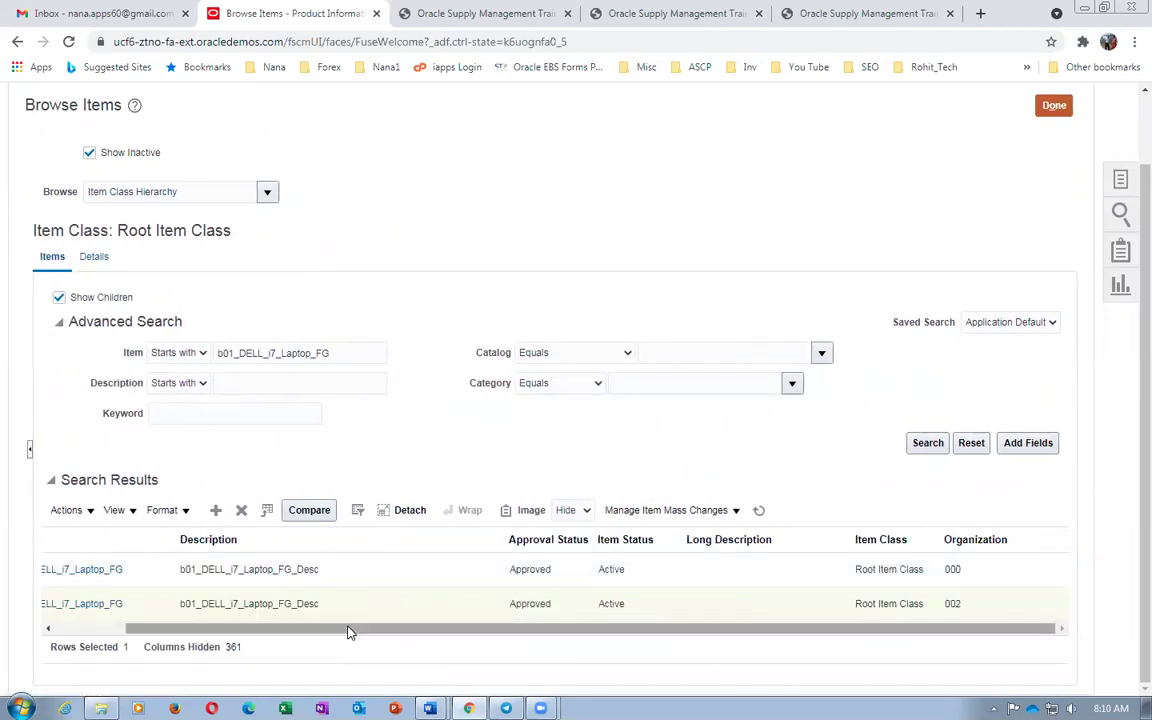
click(928, 444)
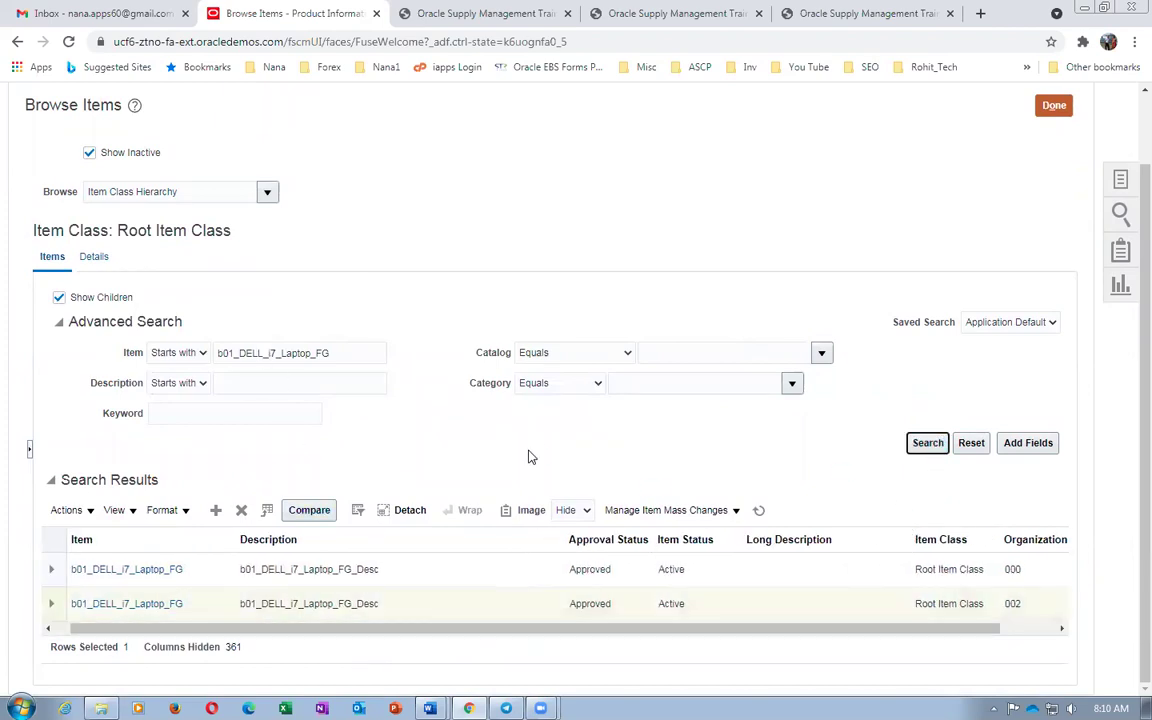
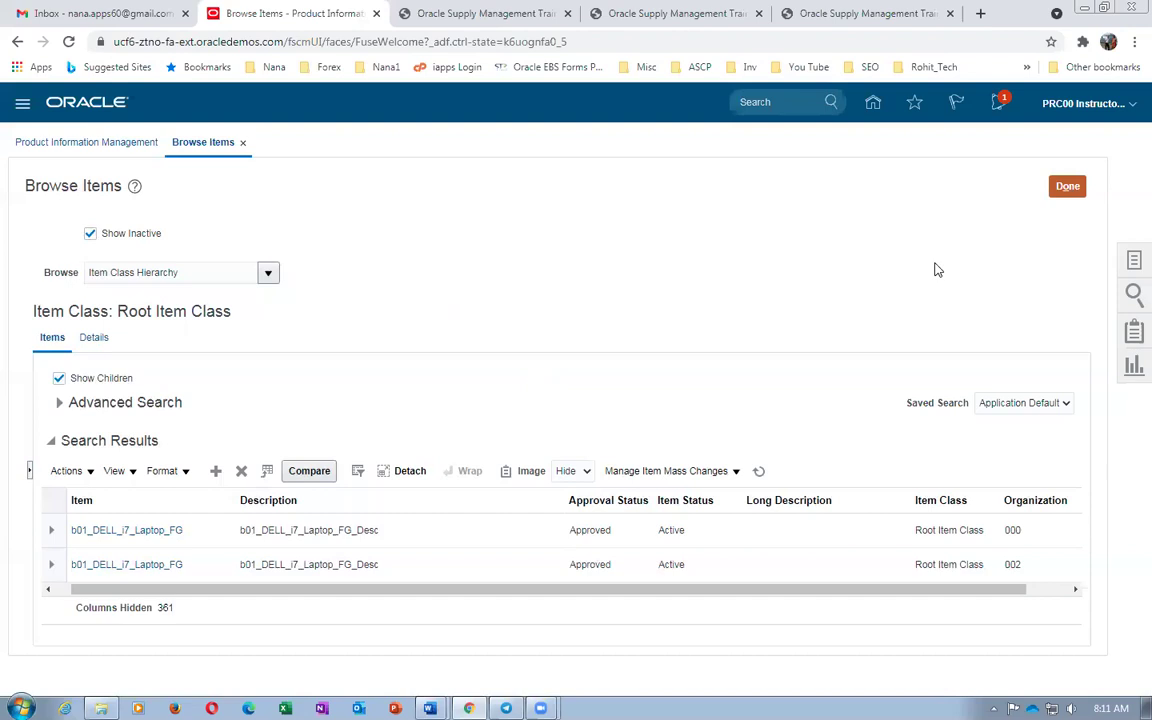
Bring the Contract_Manufacturing_Work_Sheet Word document to the front, leaving the Browse Items results behind
key(alt+Tab)
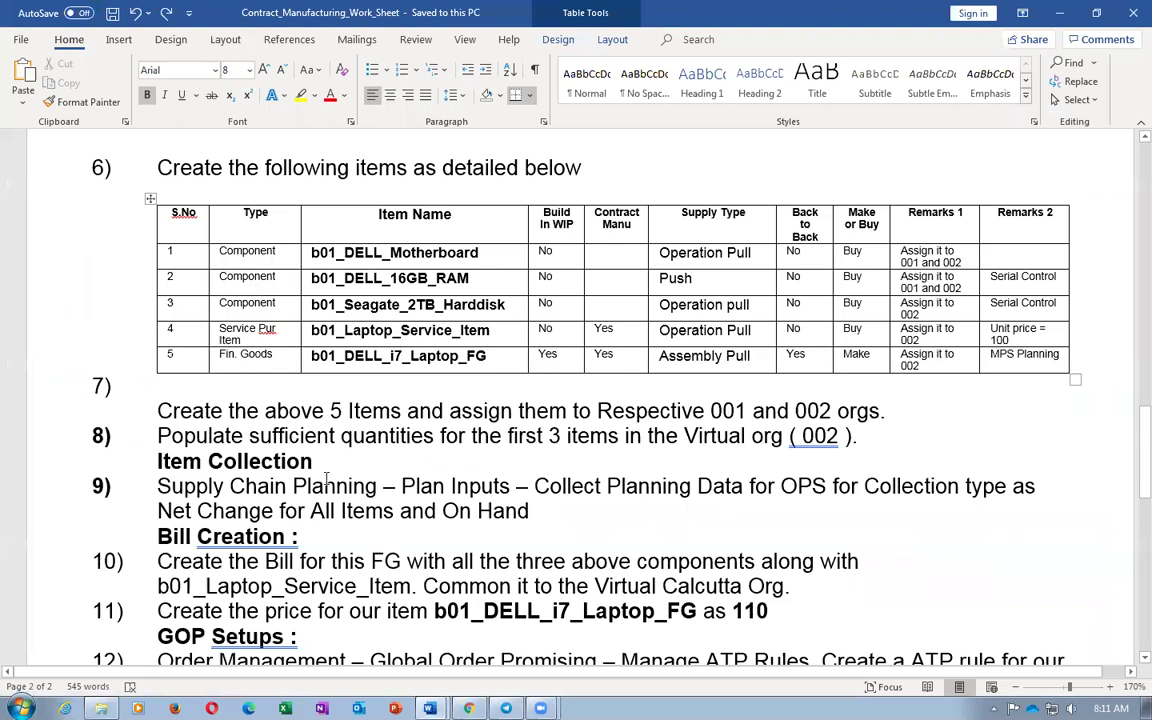
drag(300, 358, 398, 377)
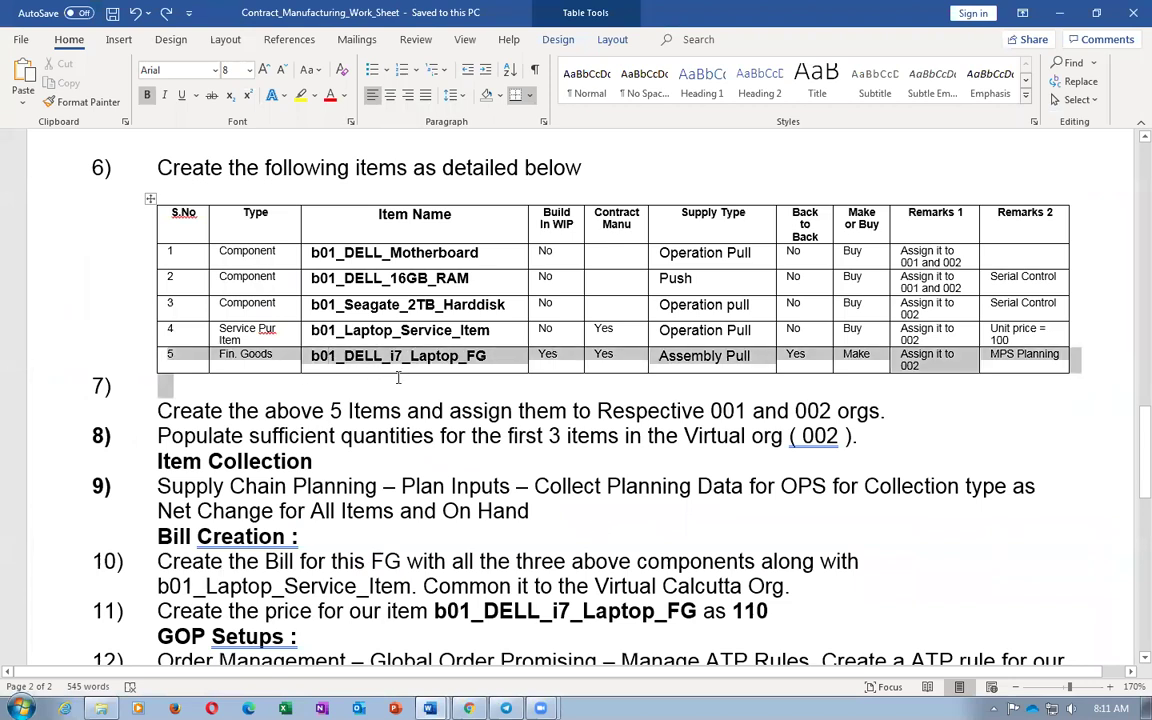
click(220, 410)
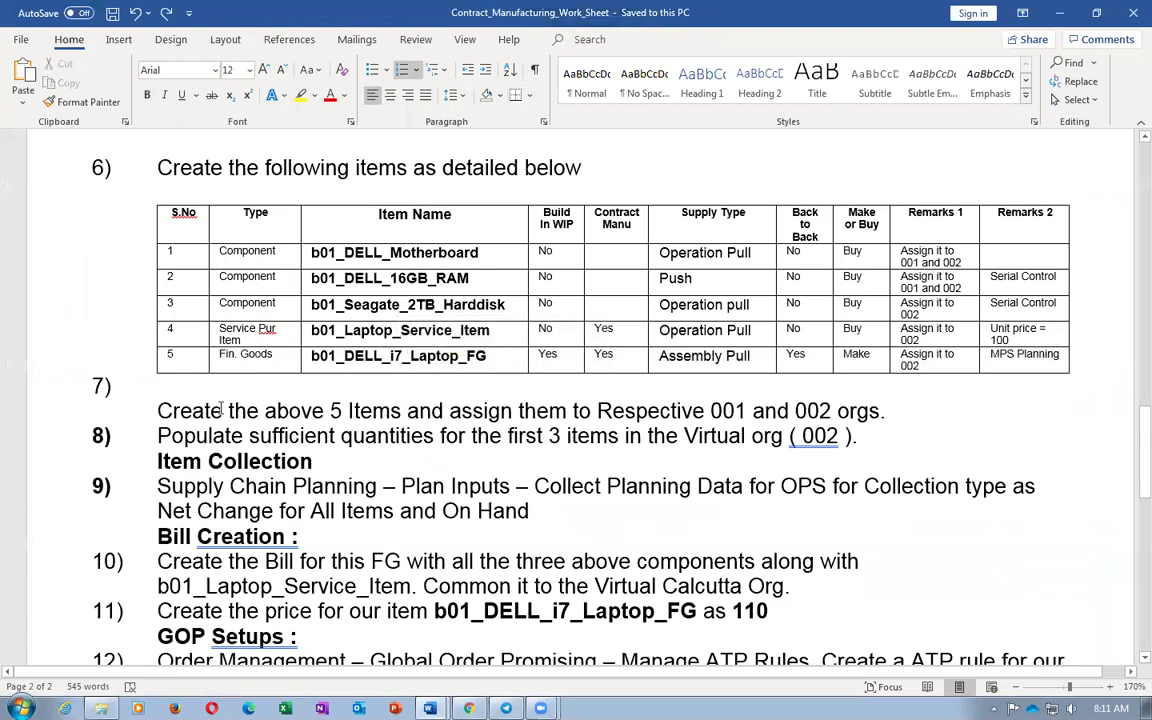
drag(220, 410, 385, 425)
click(683, 410)
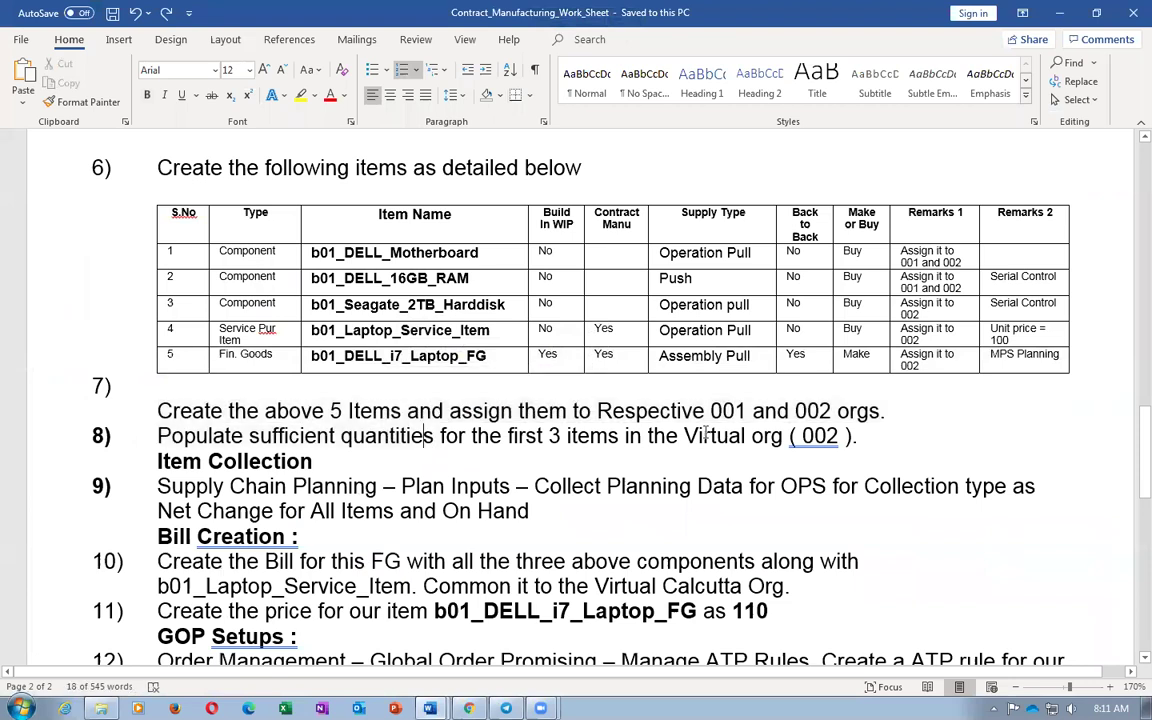
drag(250, 437, 373, 440)
click(340, 437)
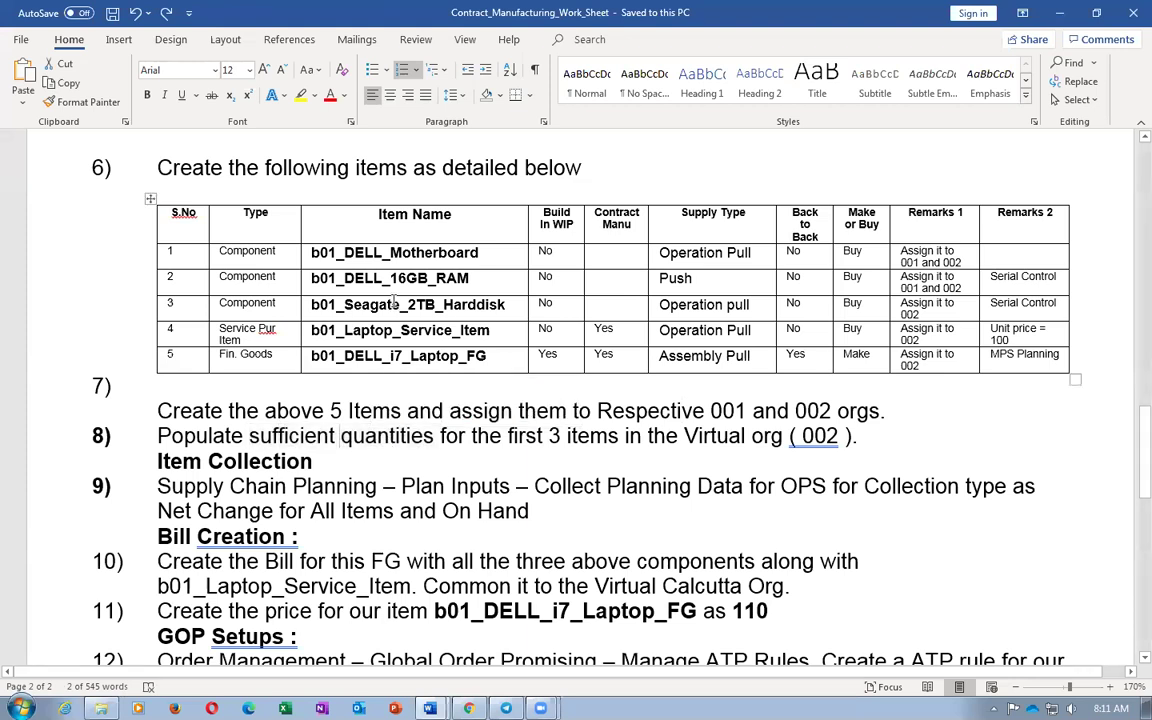
drag(370, 250, 419, 318)
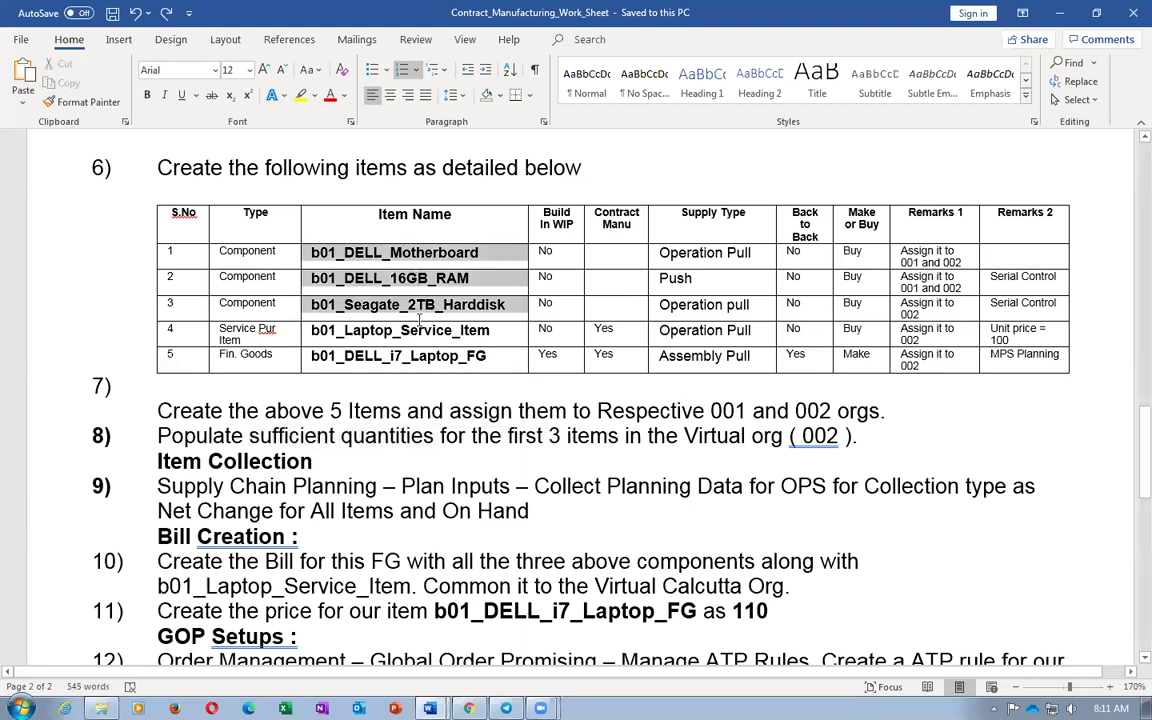
drag(419, 318, 420, 320)
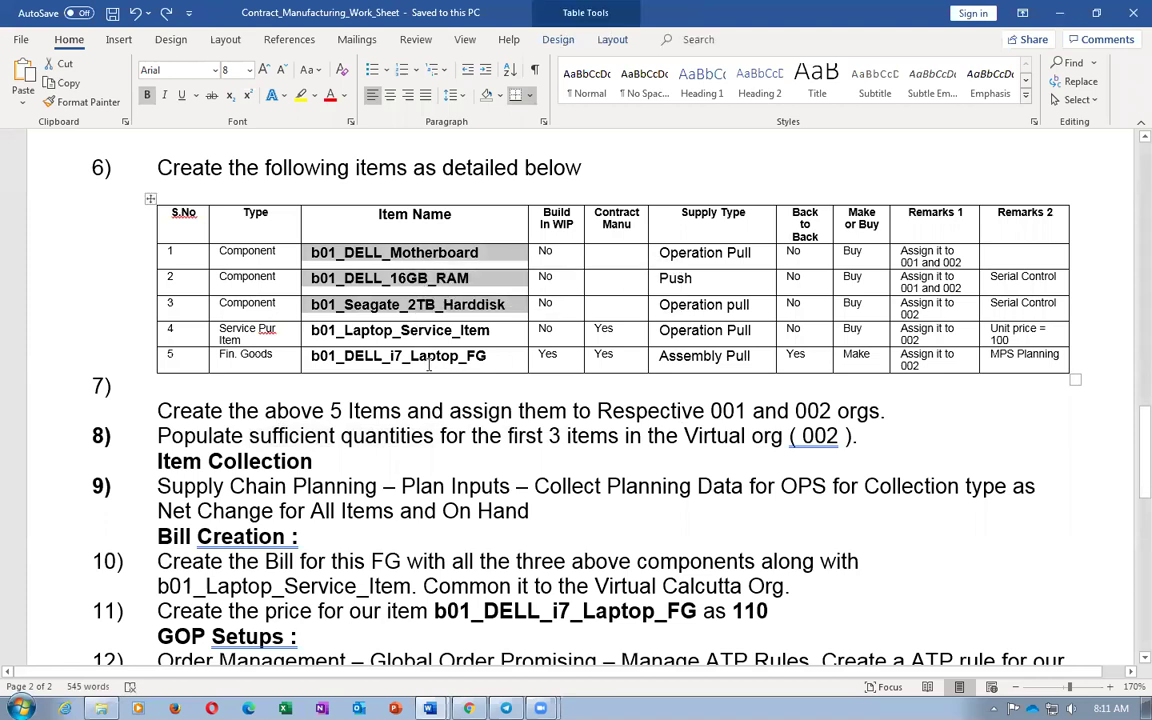
click(427, 368)
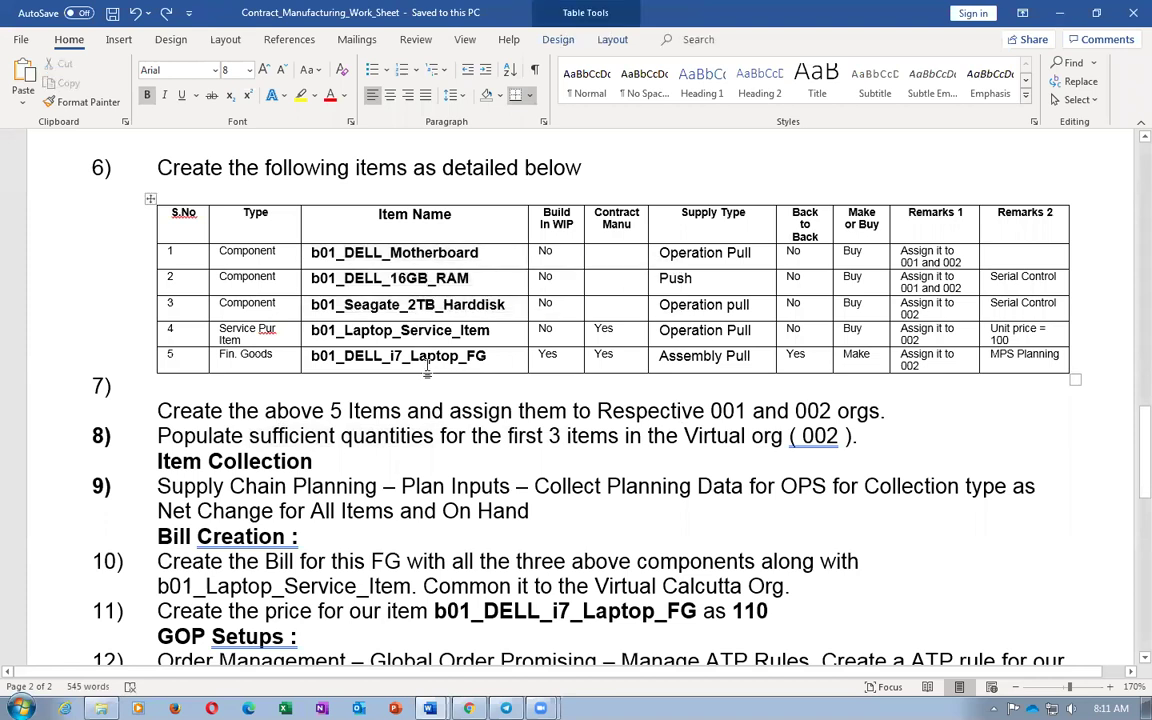
drag(311, 332, 479, 342)
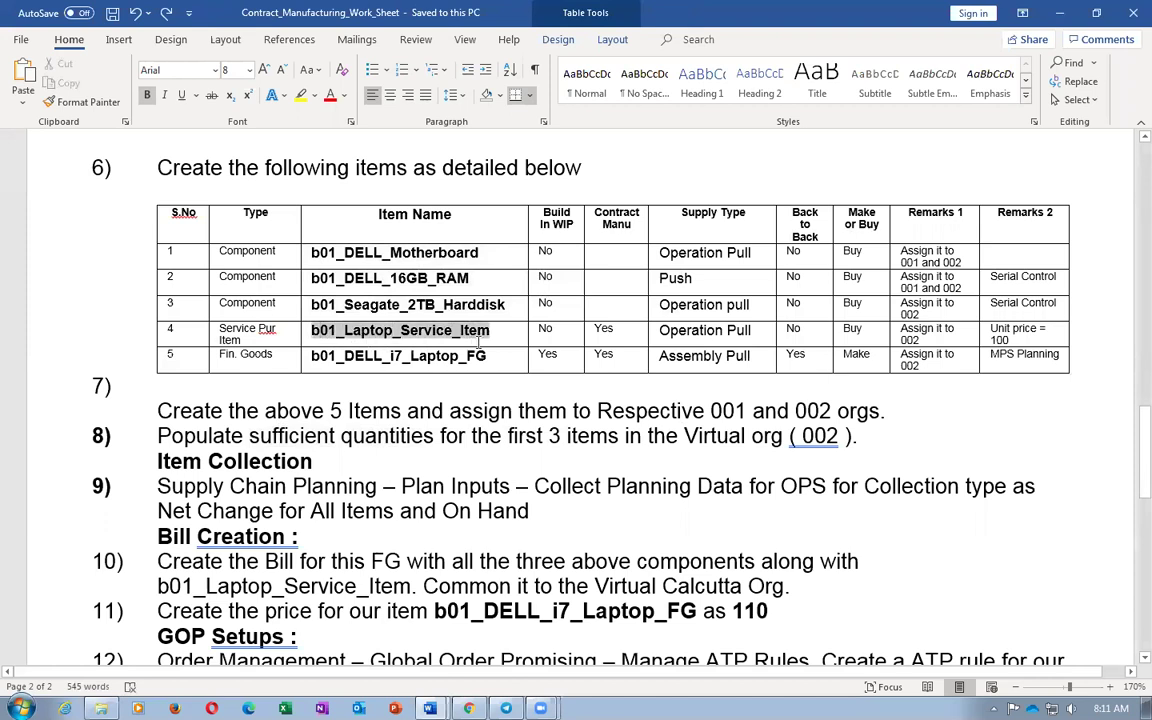
click(383, 325)
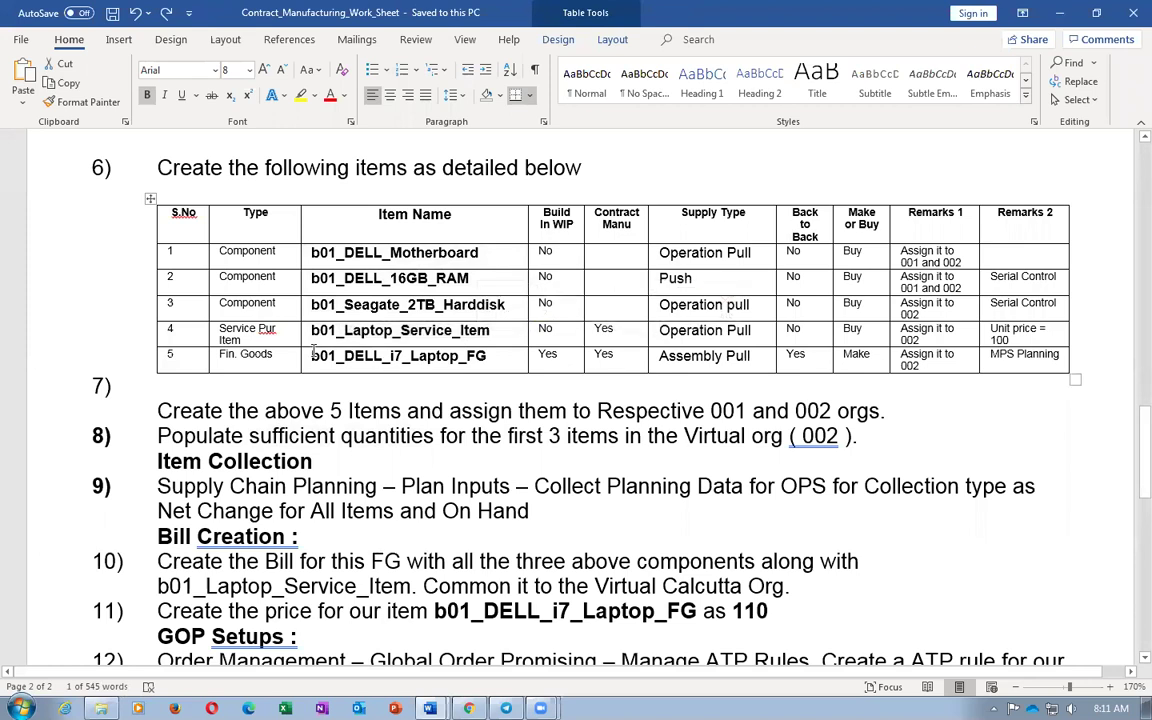
drag(313, 354, 487, 357)
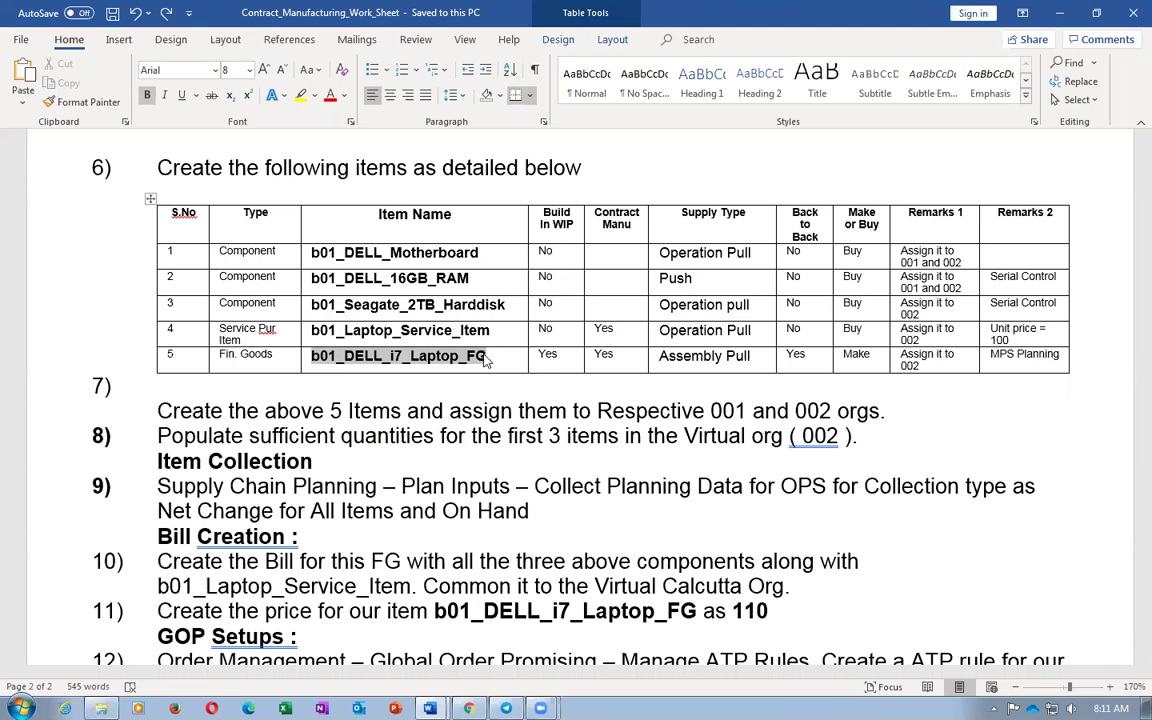
click(432, 460)
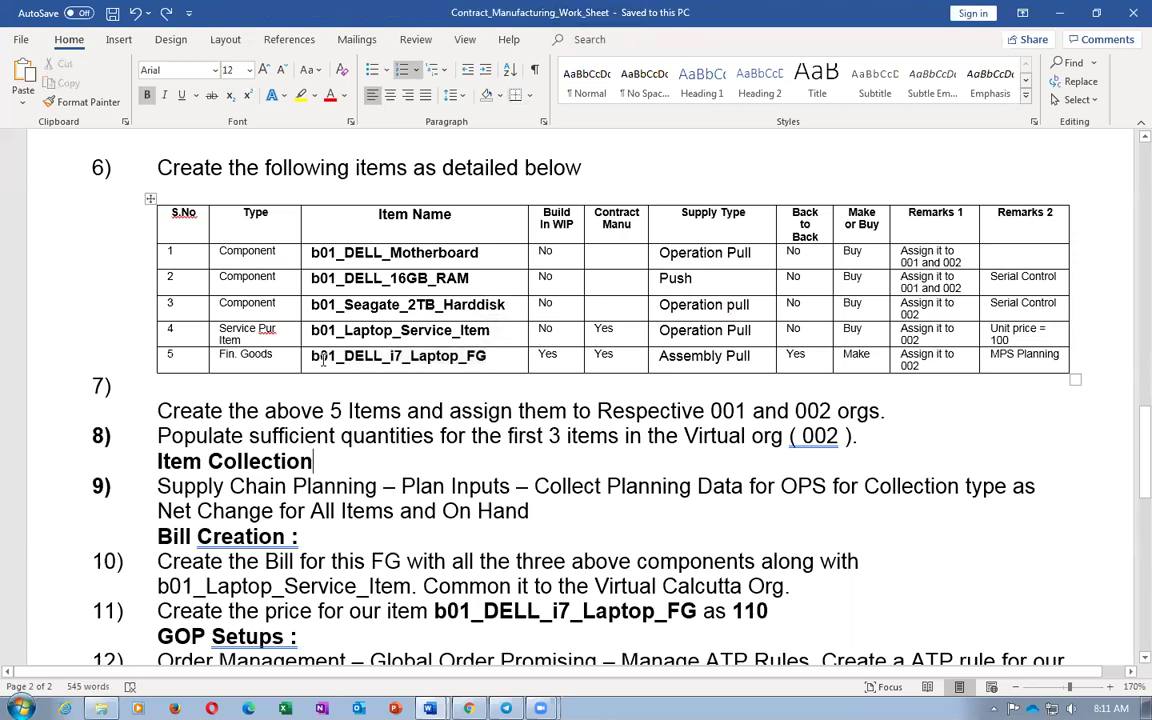
drag(311, 356, 477, 365)
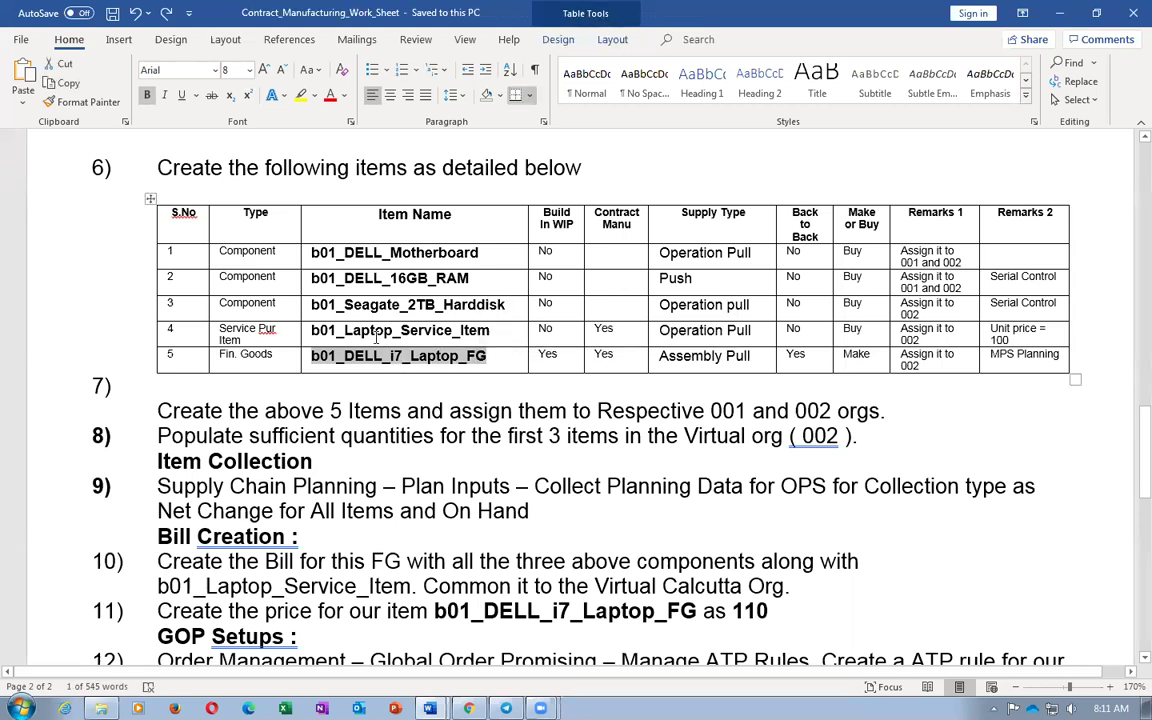
drag(311, 330, 510, 333)
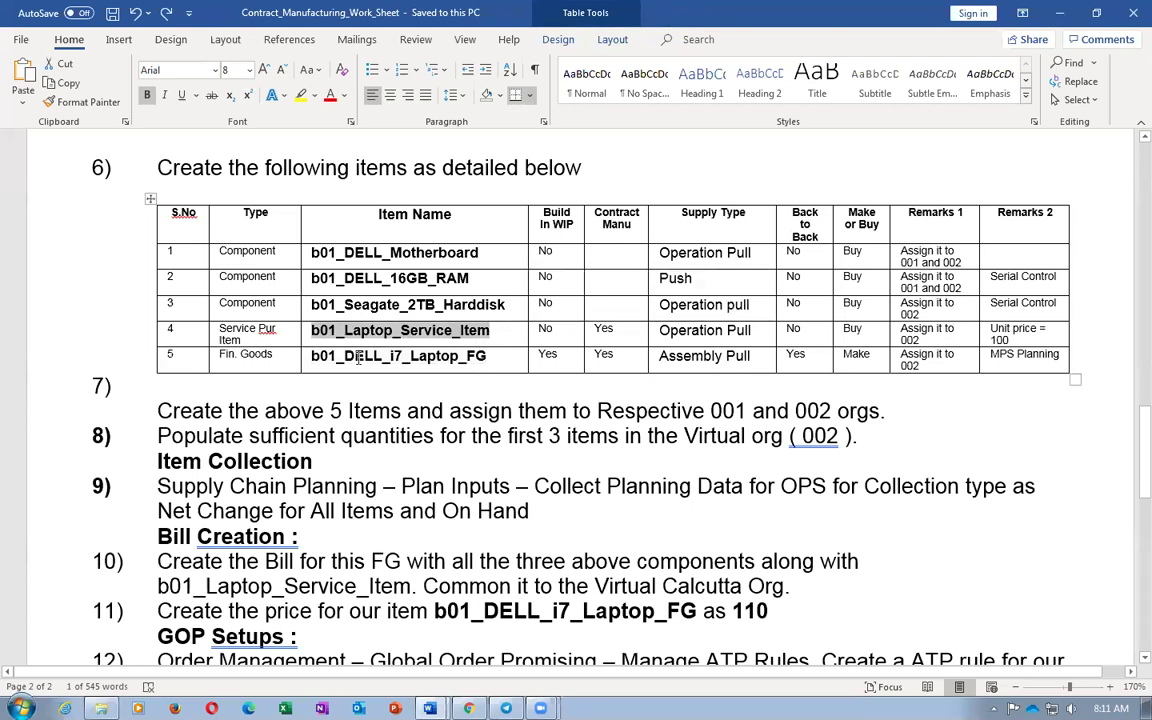
drag(346, 306, 465, 311)
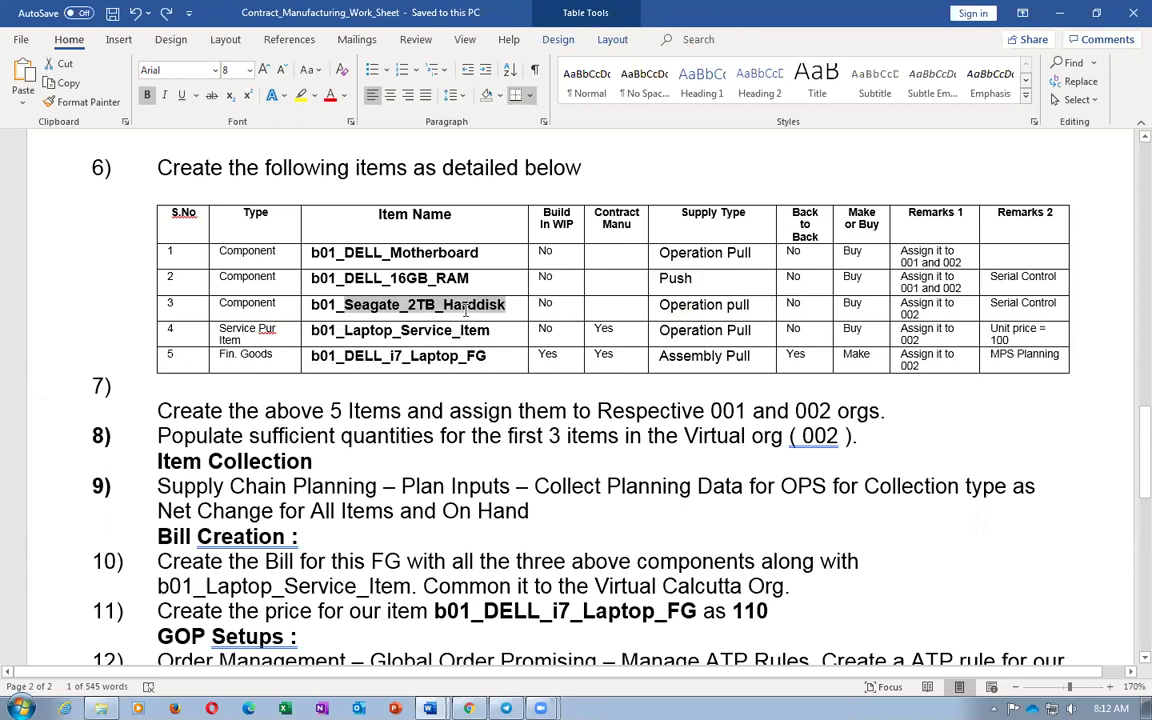
click(412, 436)
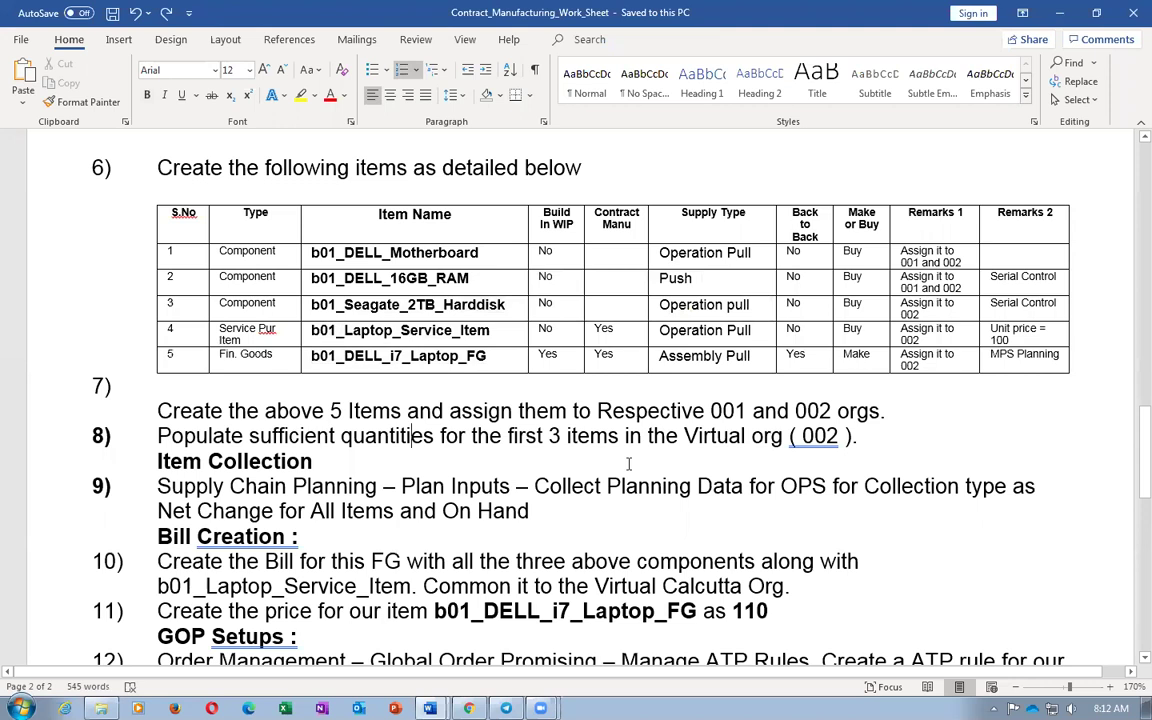
drag(404, 252, 418, 279)
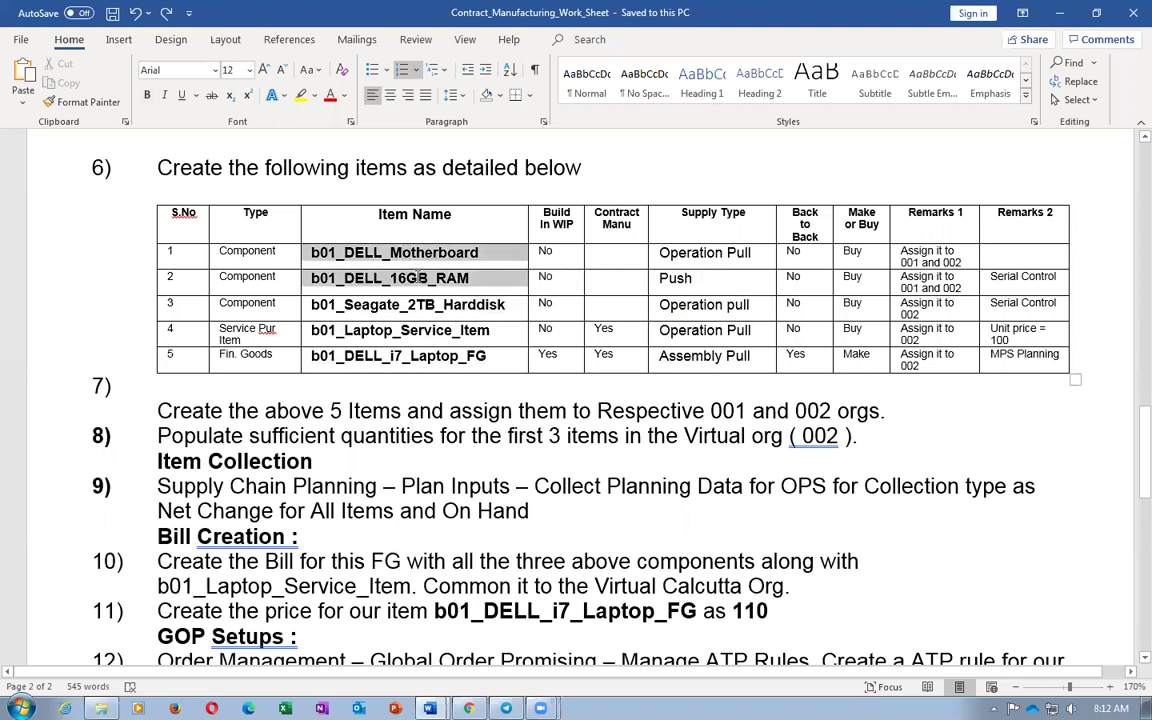
drag(344, 305, 477, 317)
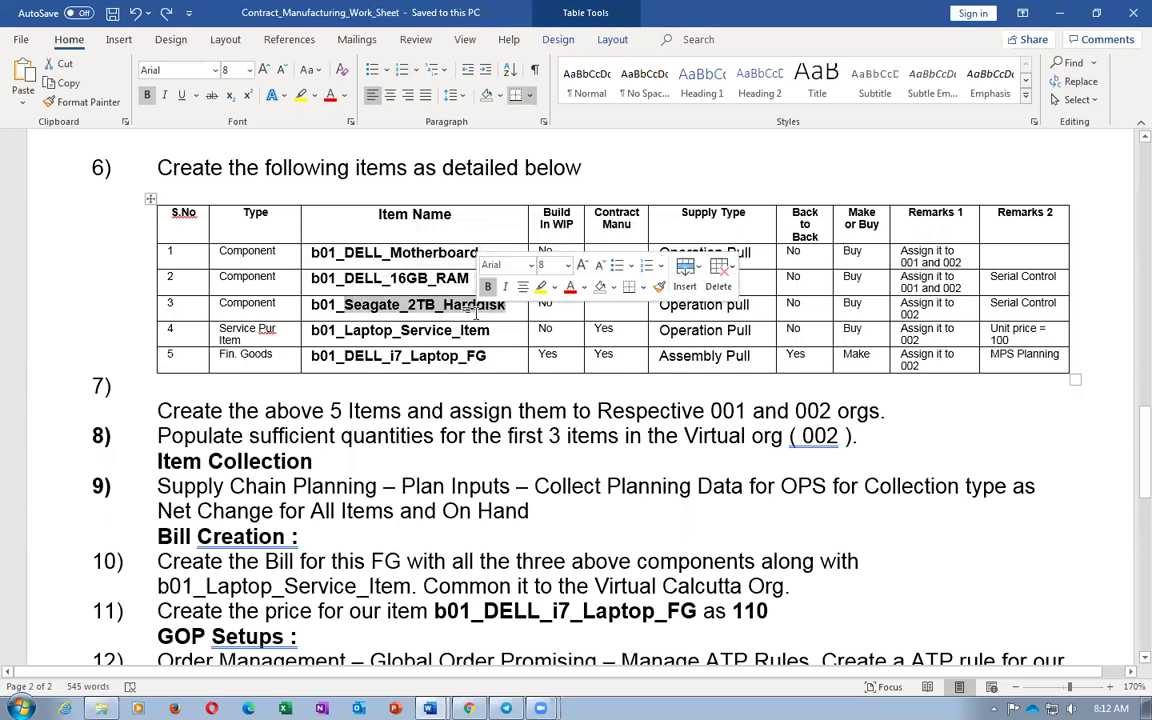
click(415, 300)
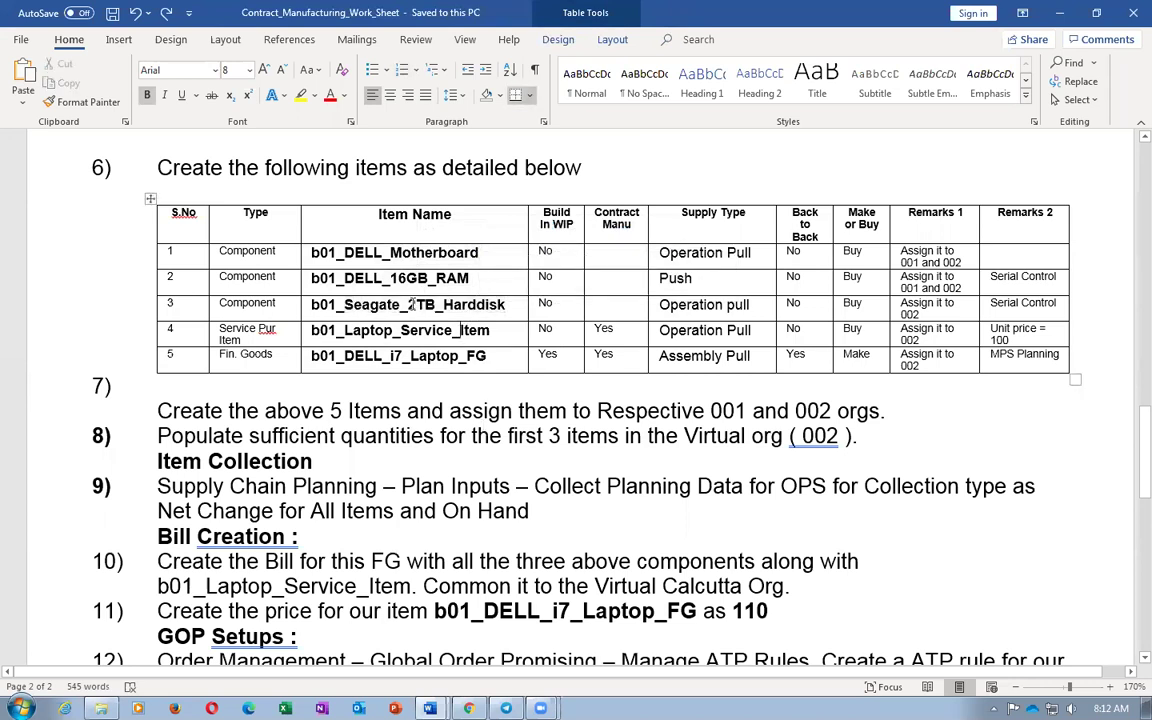
drag(380, 250, 434, 273)
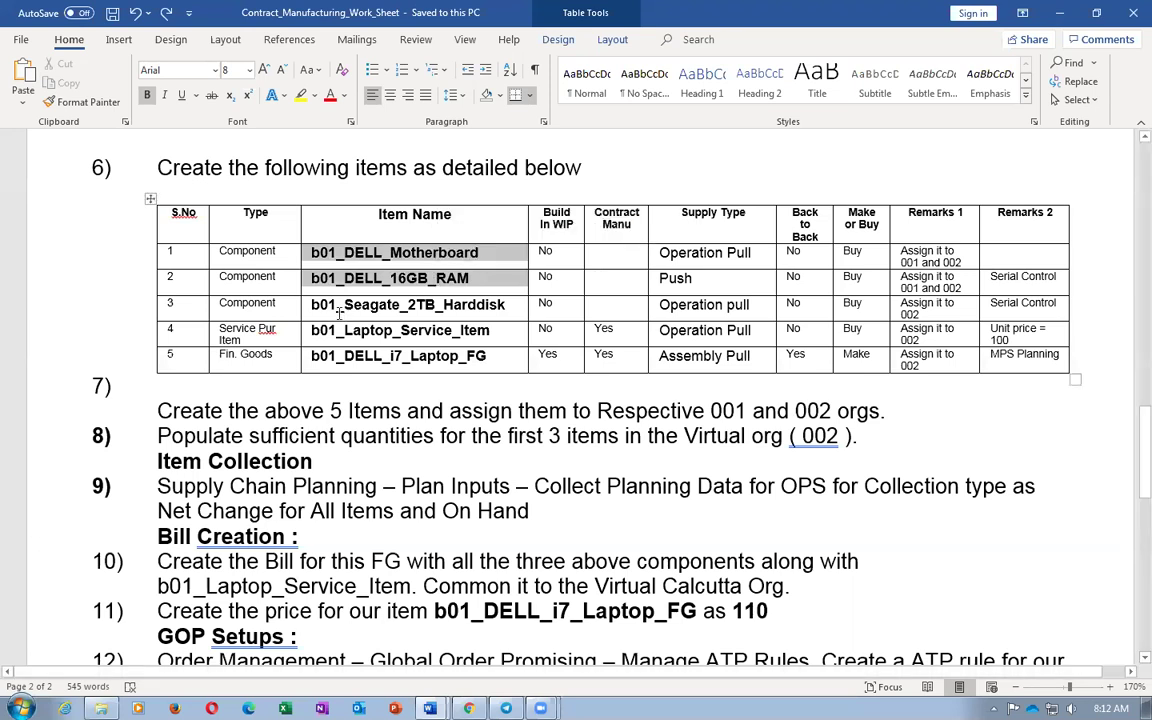
drag(329, 309, 474, 313)
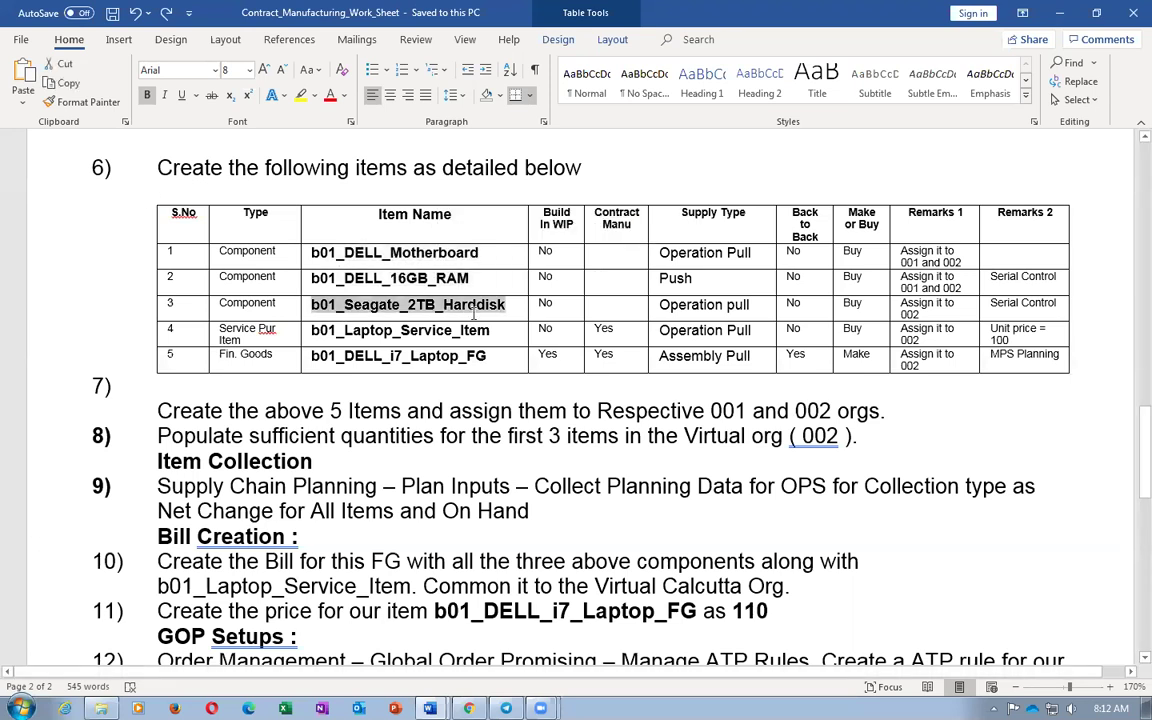
click(365, 333)
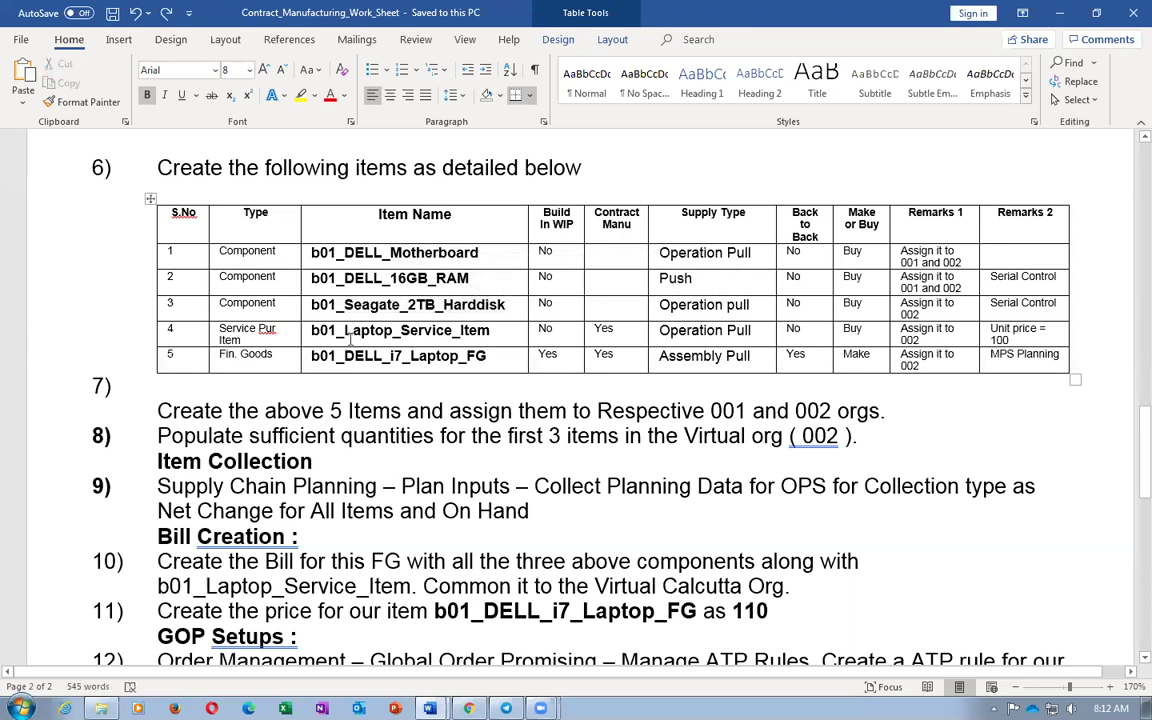
double_click(400, 336)
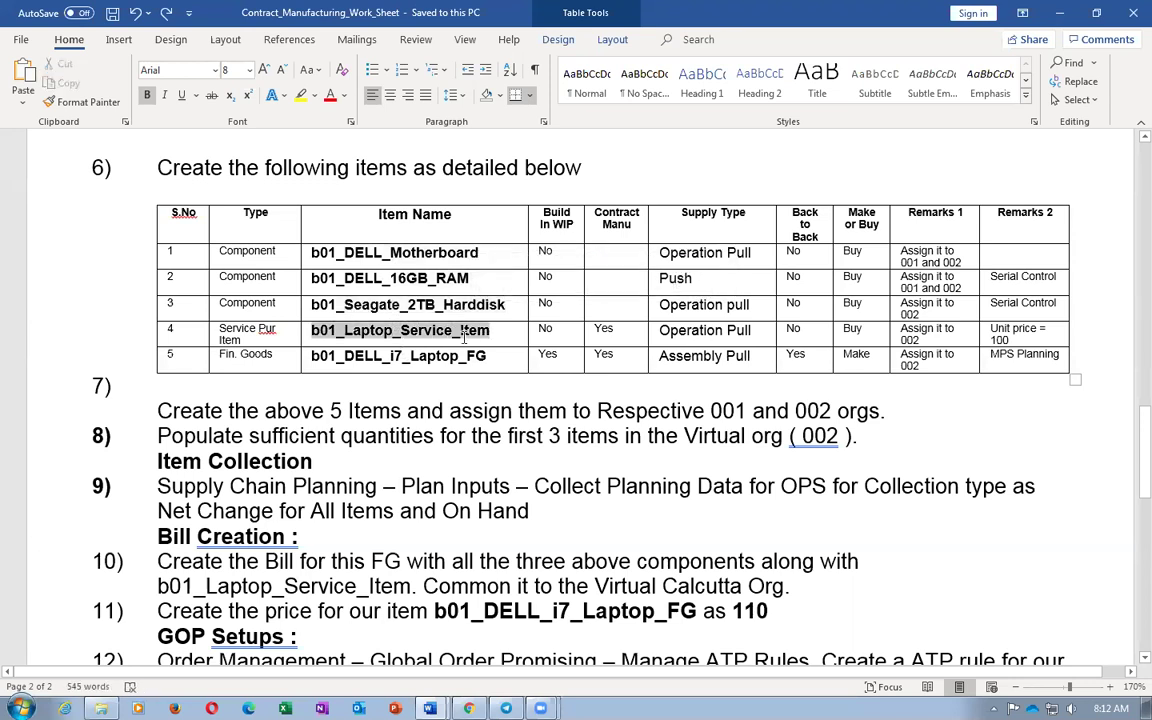
drag(310, 304, 464, 312)
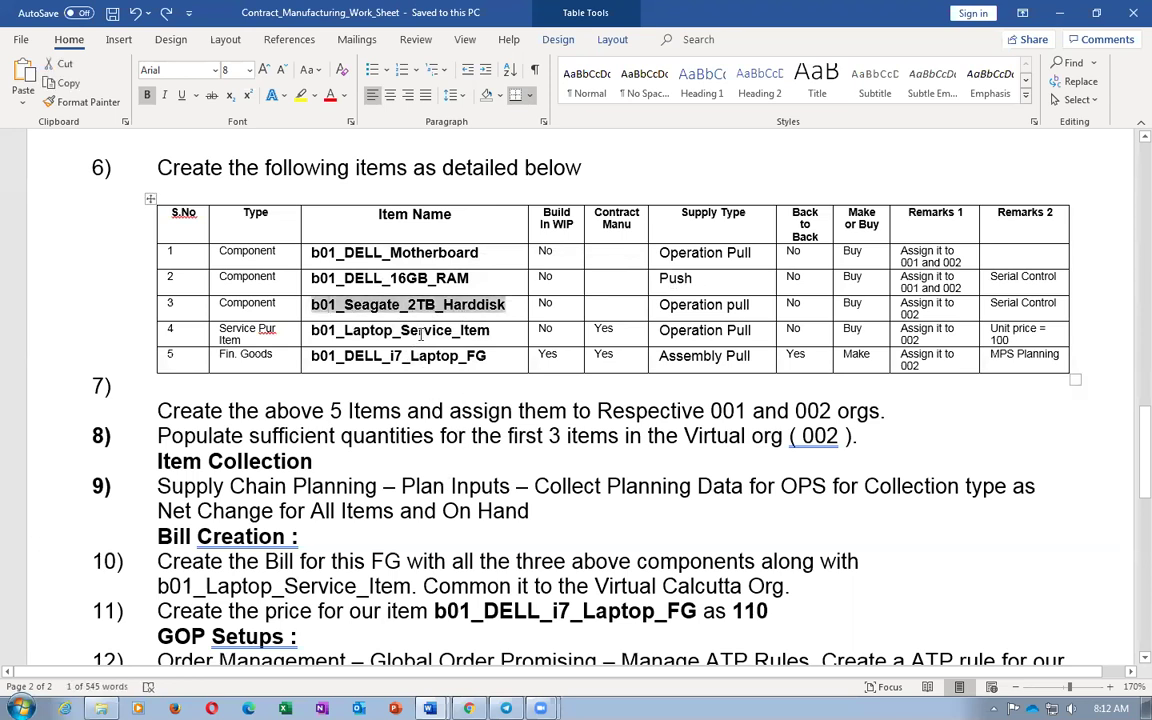
click(380, 302)
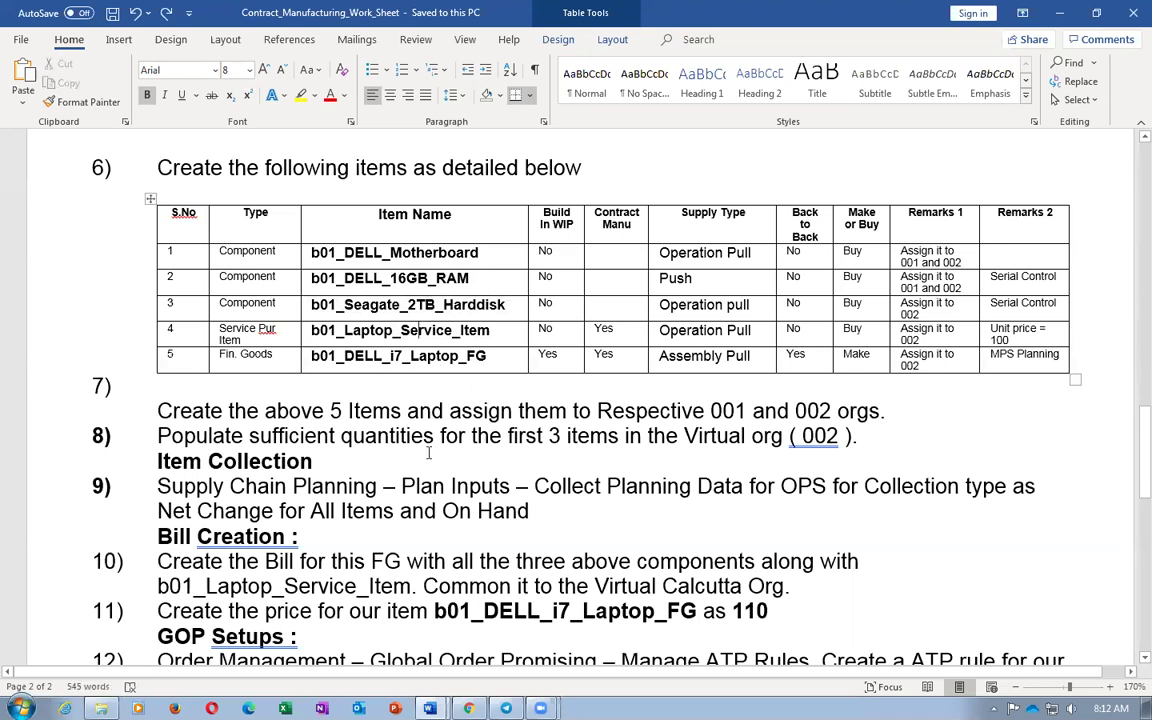
click(387, 330)
drag(452, 262, 426, 300)
Back in Chrome, finish with the Browse Items page with Done to reach the Product Information Management overview
key(alt+Tab)
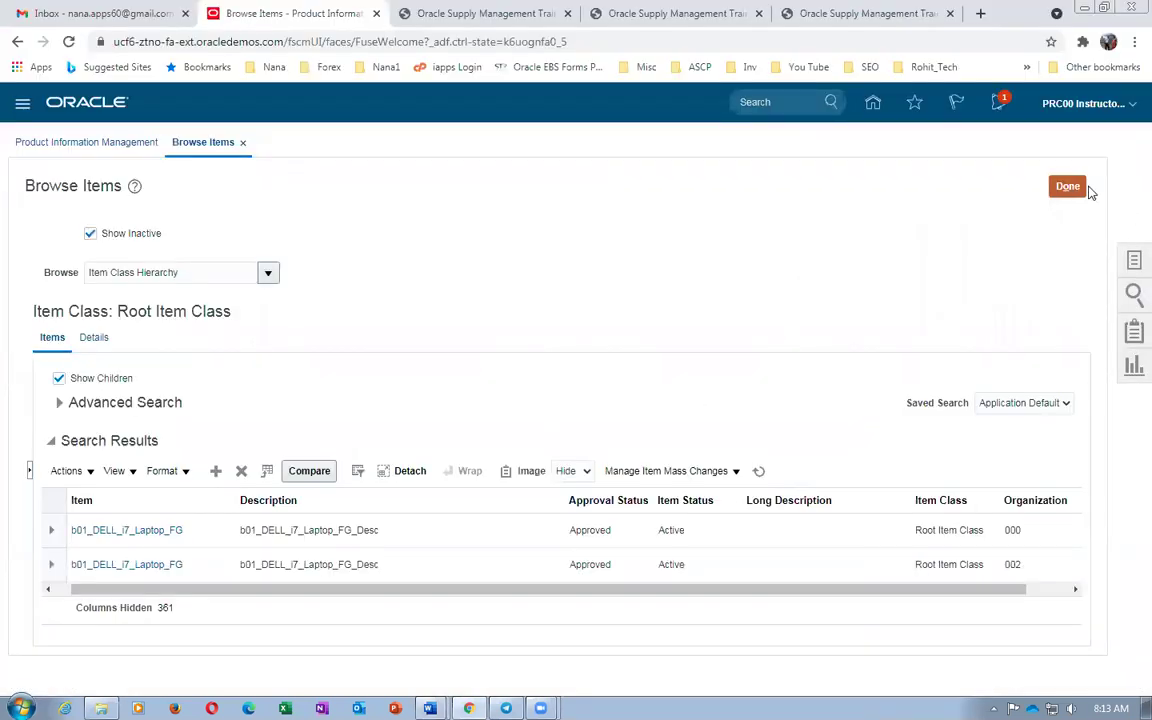
click(1065, 186)
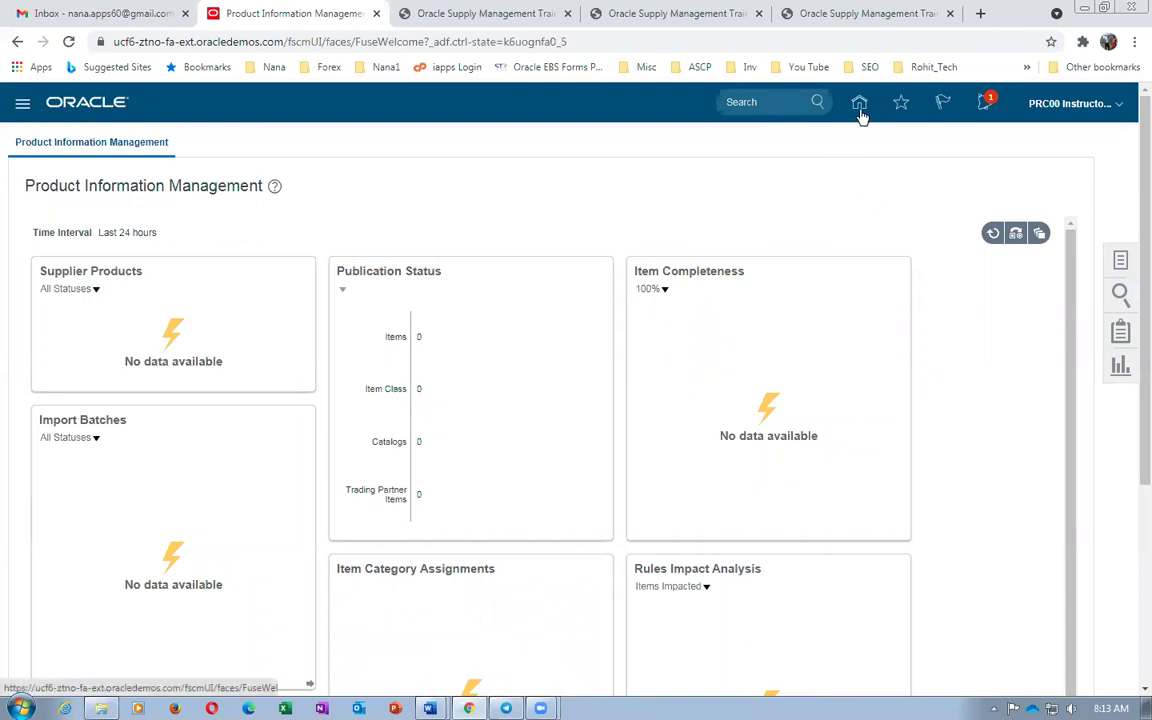
key(alt+Tab)
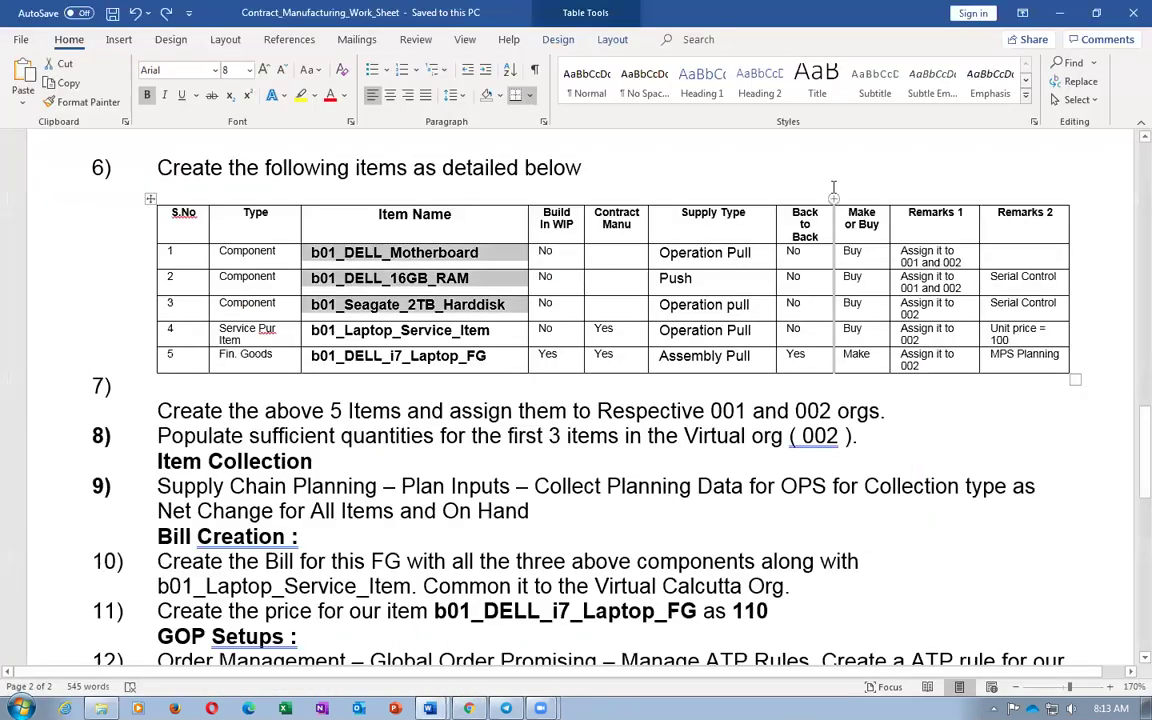
click(418, 330)
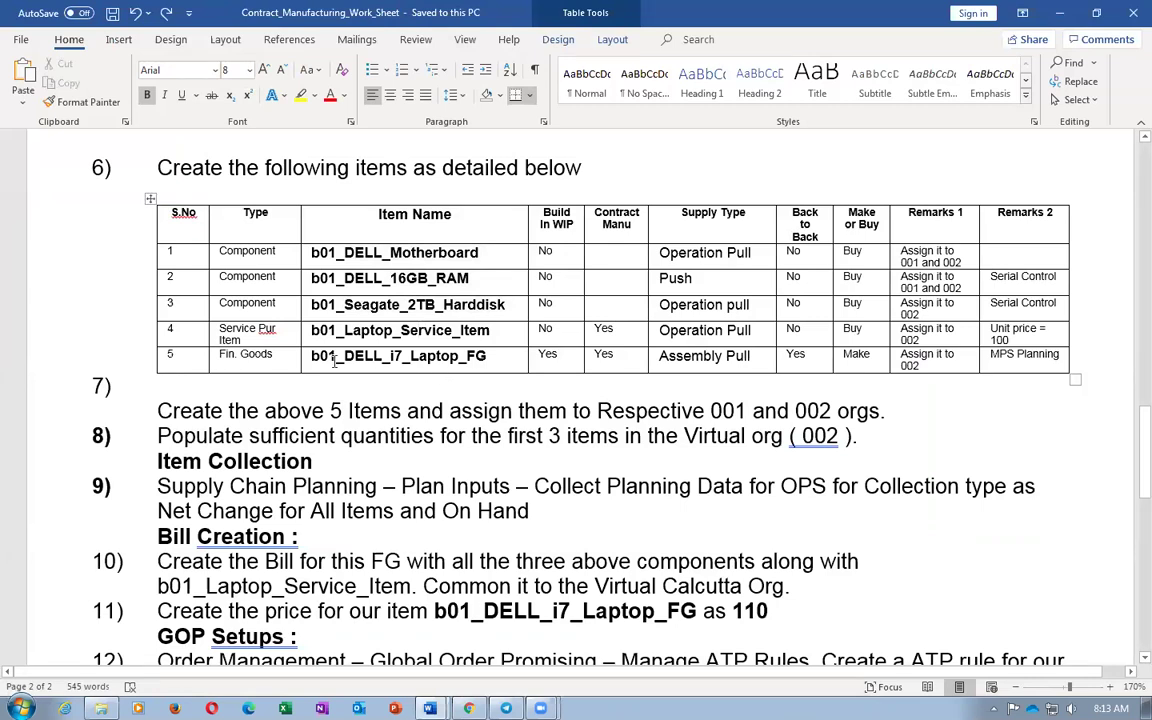
drag(311, 356, 479, 368)
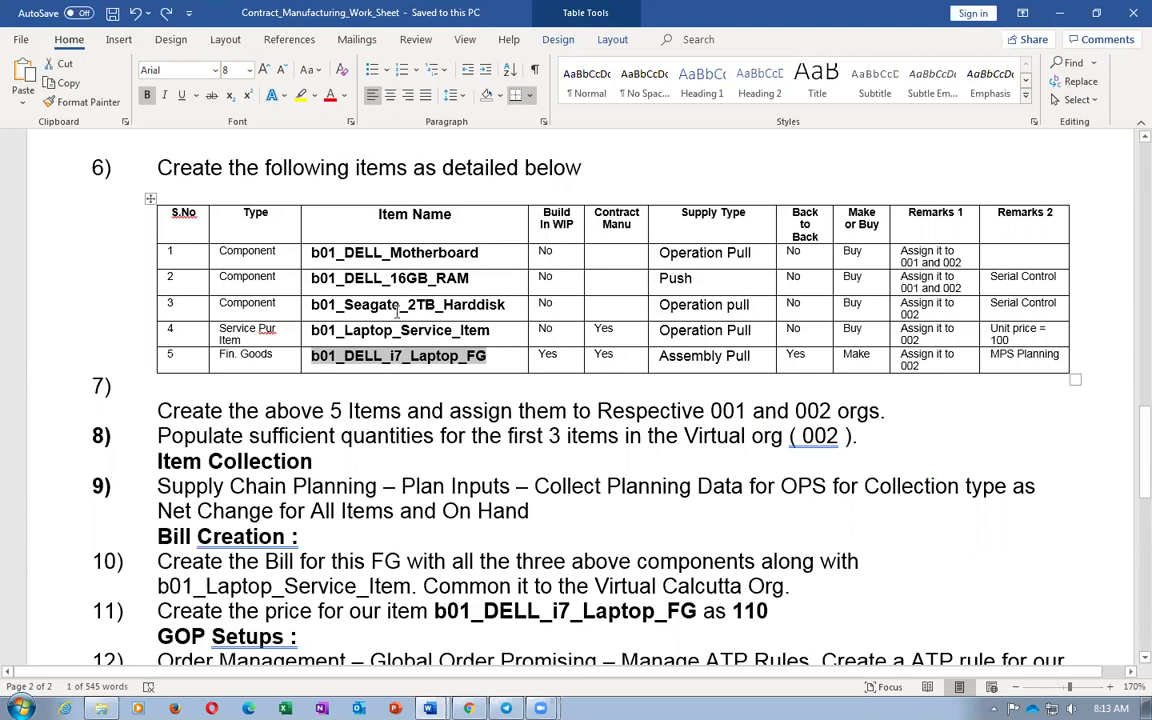
shift+click(321, 331)
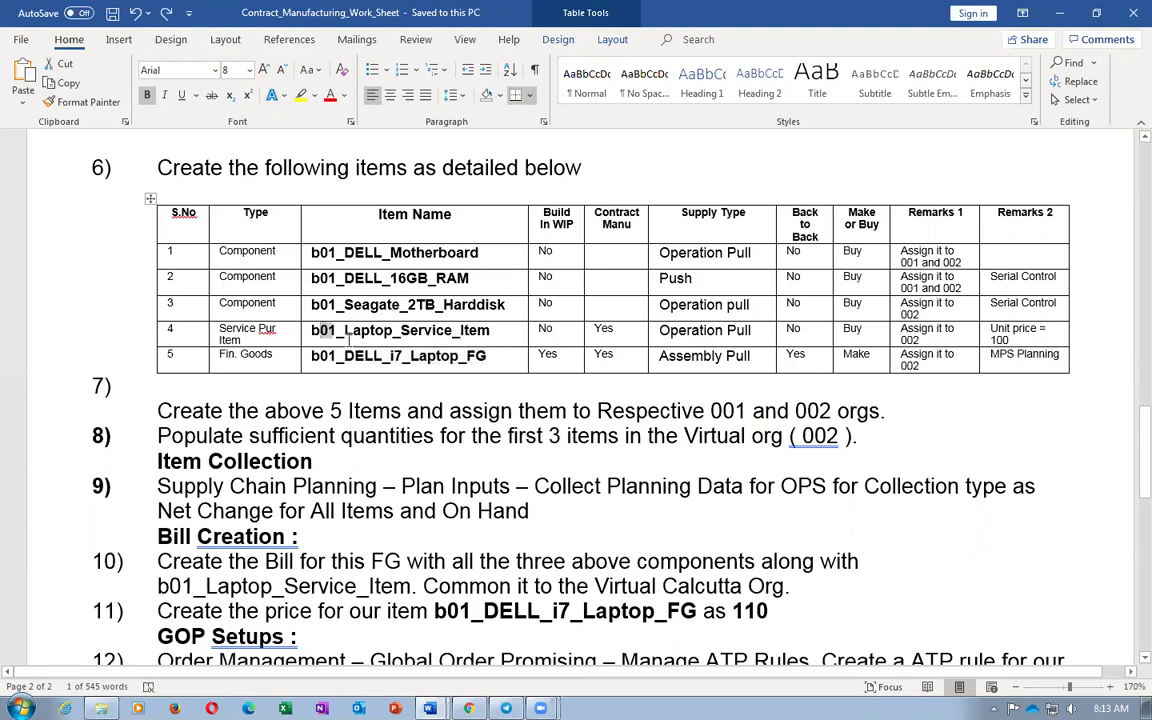
drag(343, 305, 463, 313)
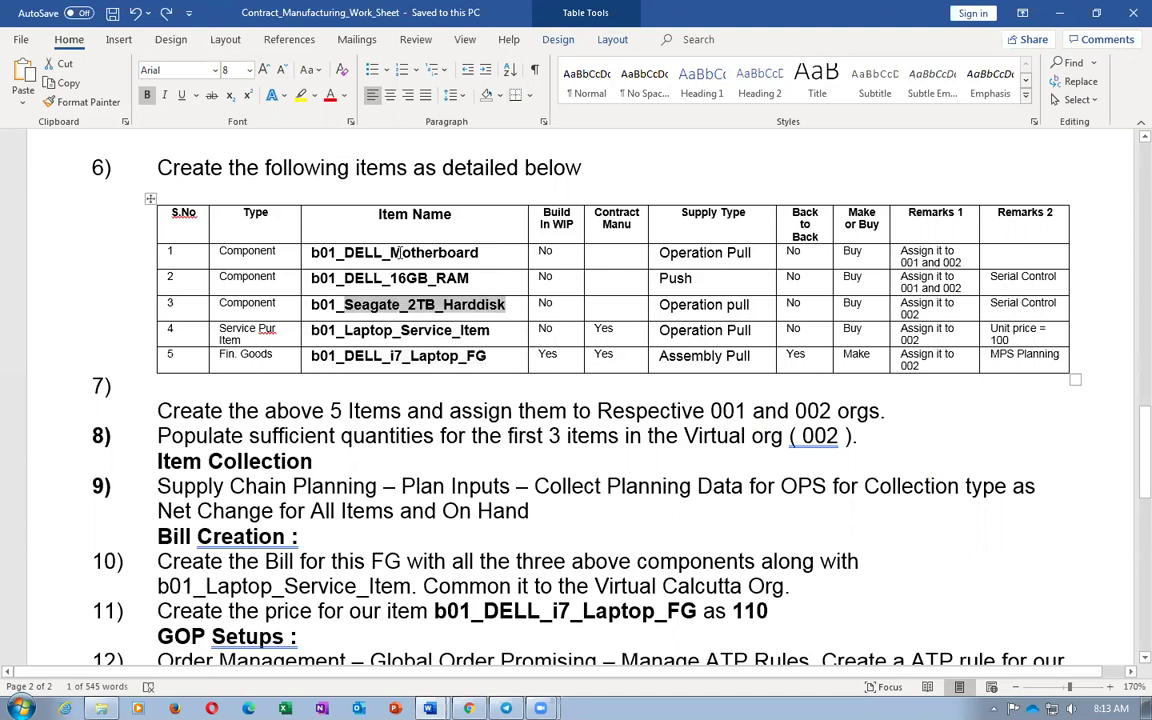
drag(360, 250, 408, 283)
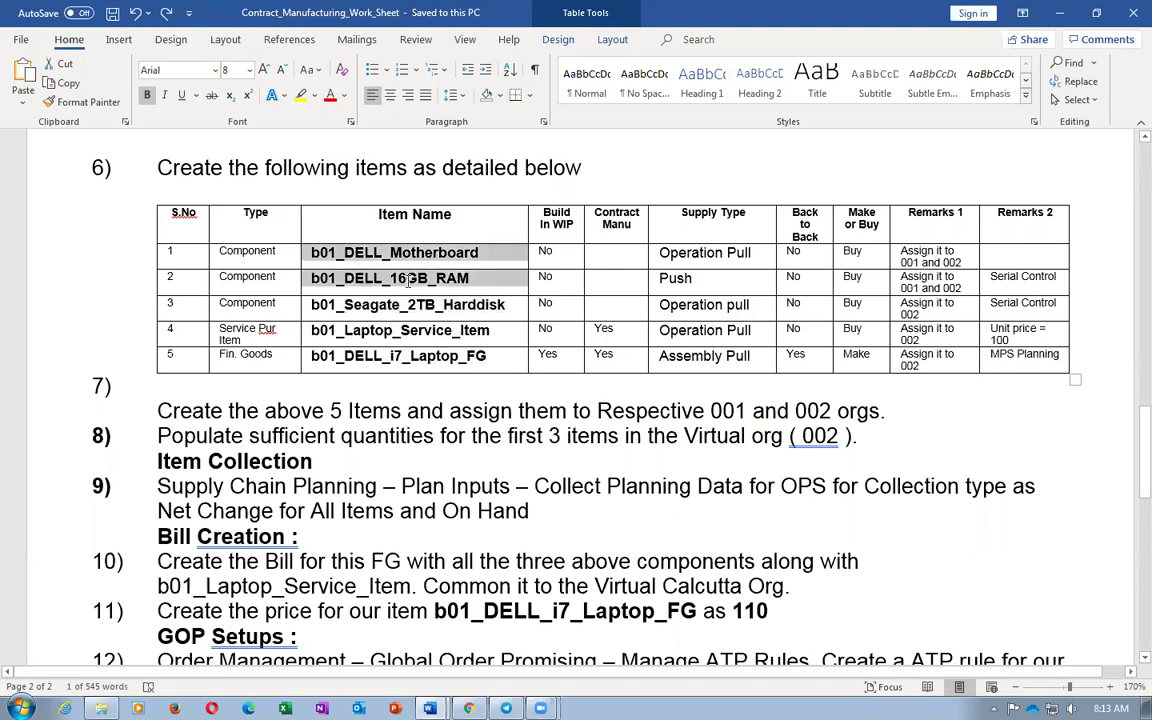
click(355, 362)
double_click(355, 358)
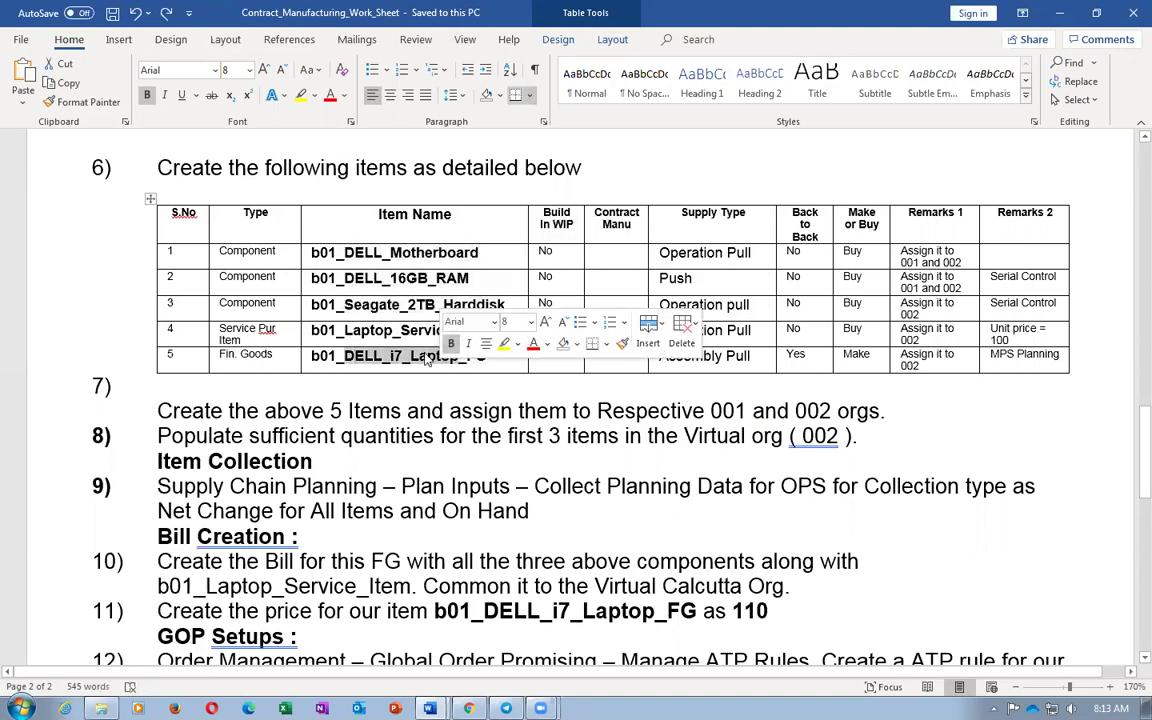
drag(400, 252, 413, 330)
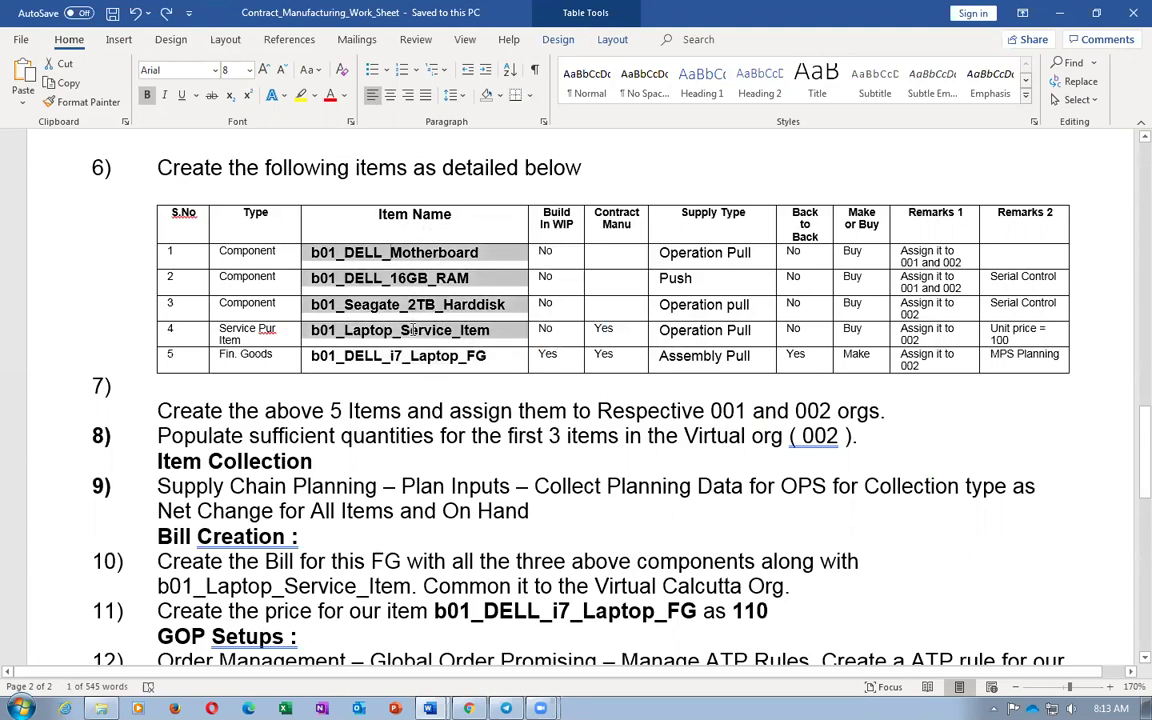
click(381, 407)
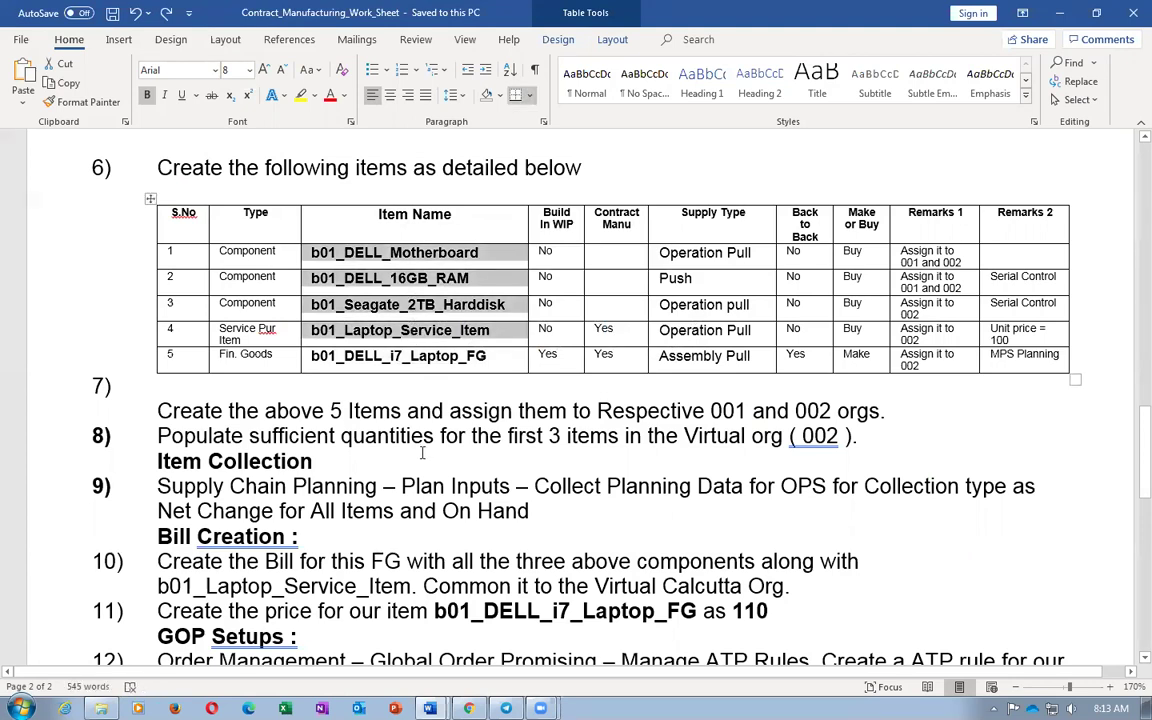
click(422, 453)
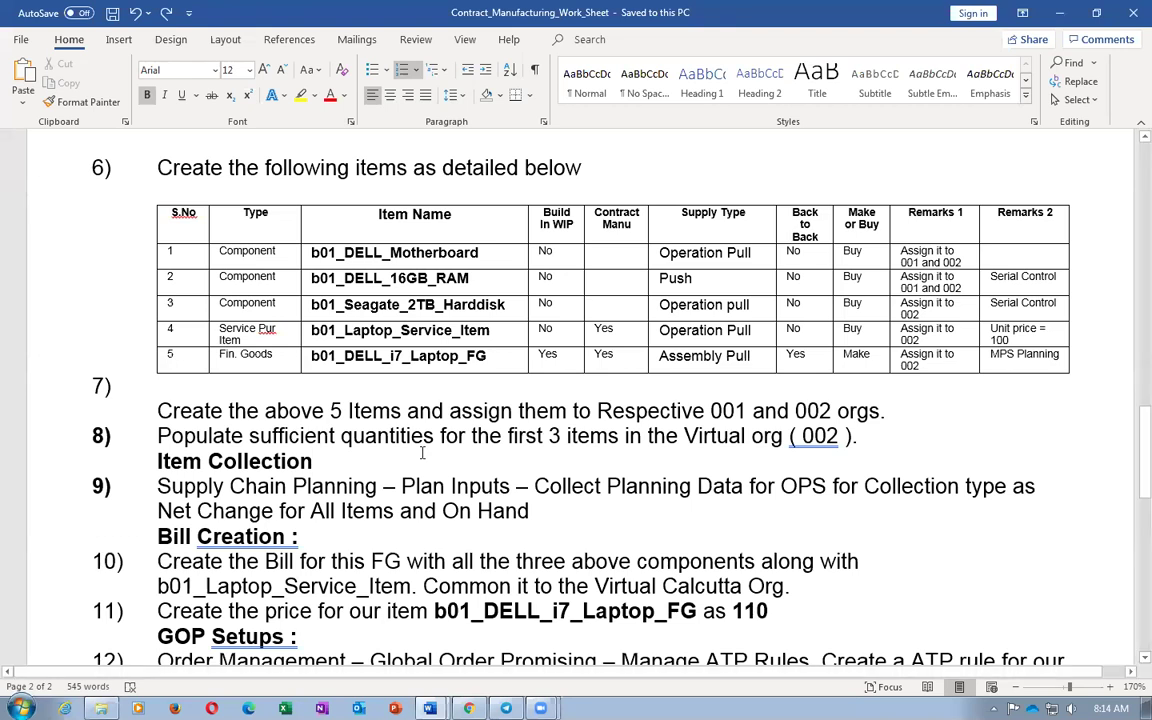
drag(316, 333, 494, 338)
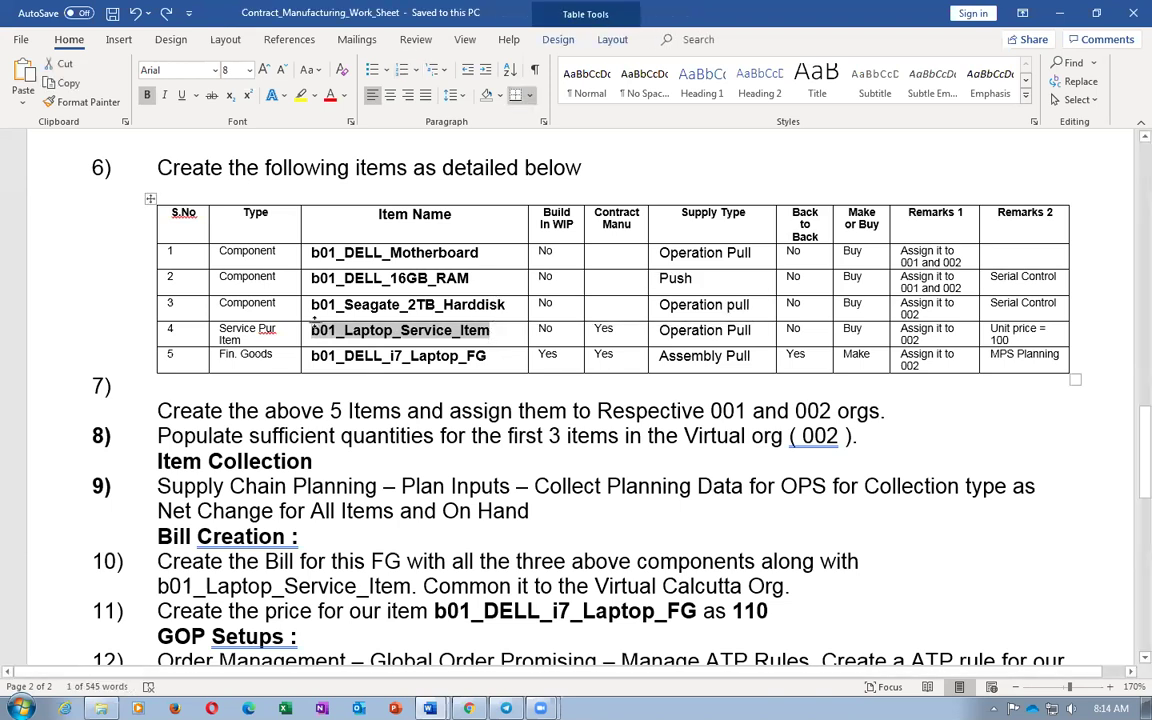
click(334, 306)
drag(310, 306, 526, 314)
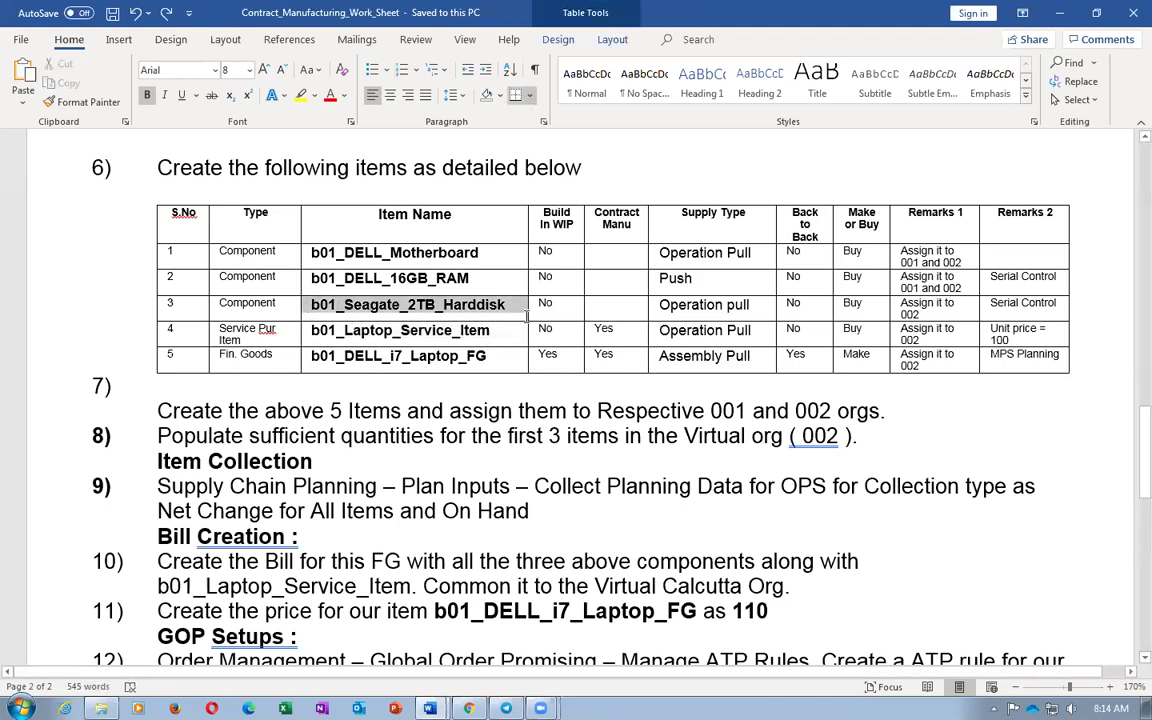
click(314, 330)
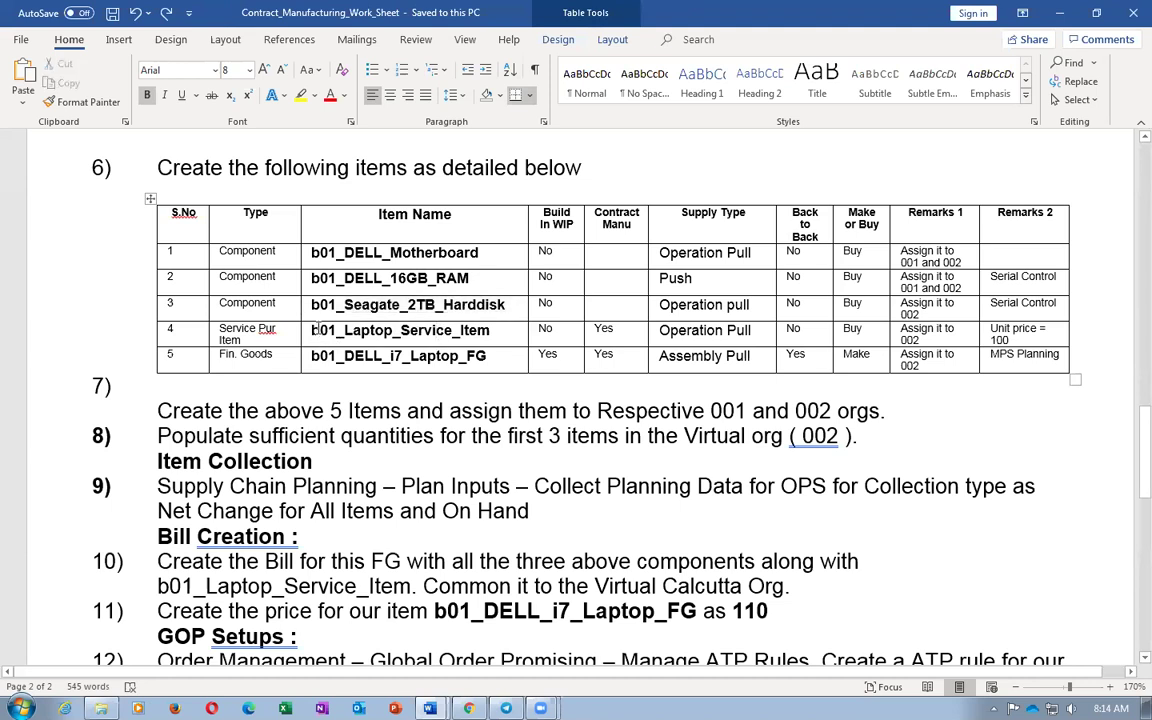
drag(314, 330, 476, 338)
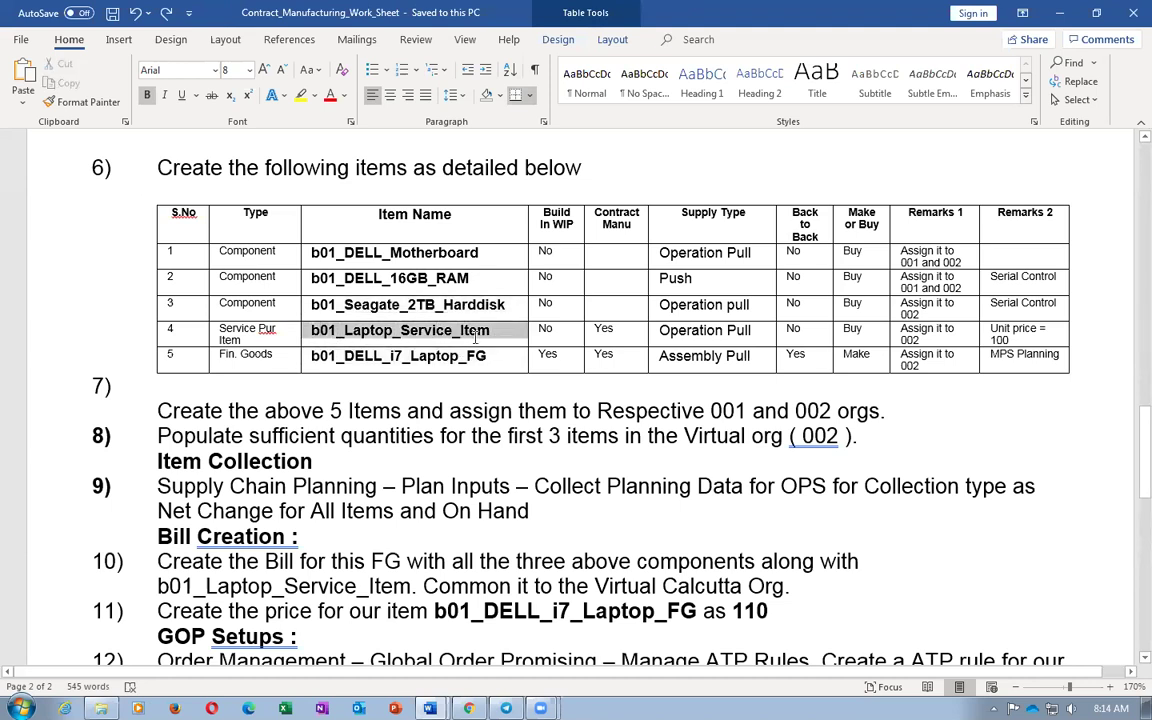
click(364, 307)
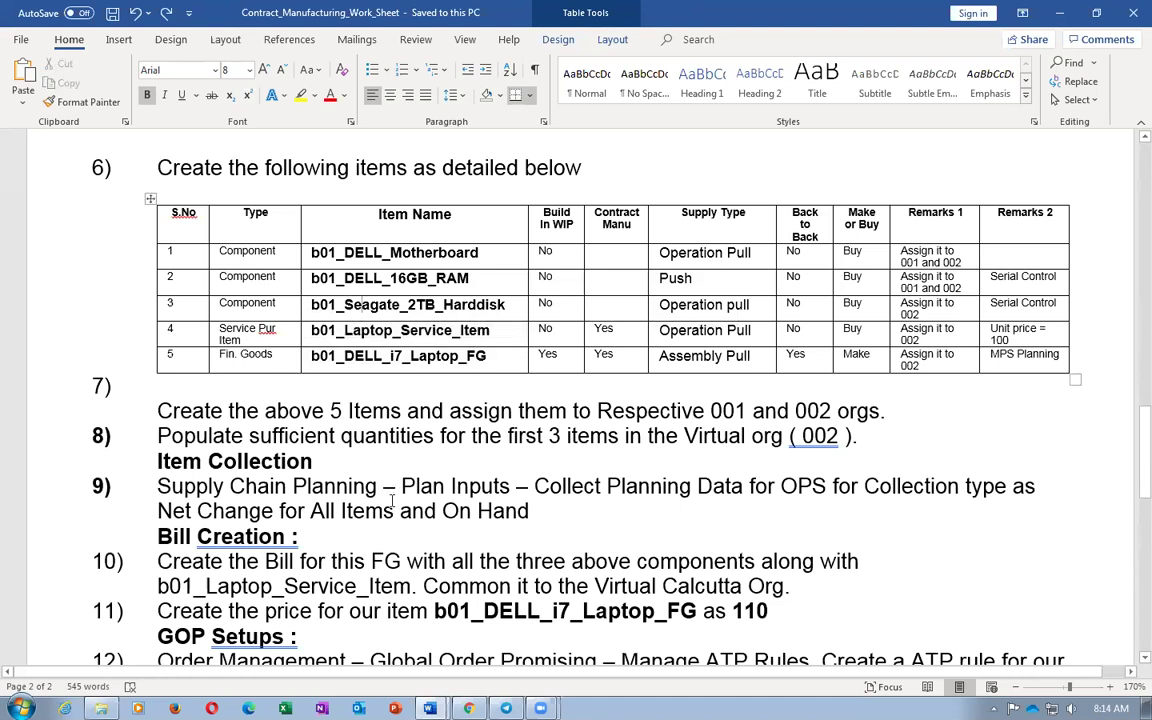
click(275, 303)
click(373, 306)
click(390, 305)
click(491, 305)
drag(313, 304, 368, 304)
drag(592, 304, 540, 304)
click(508, 304)
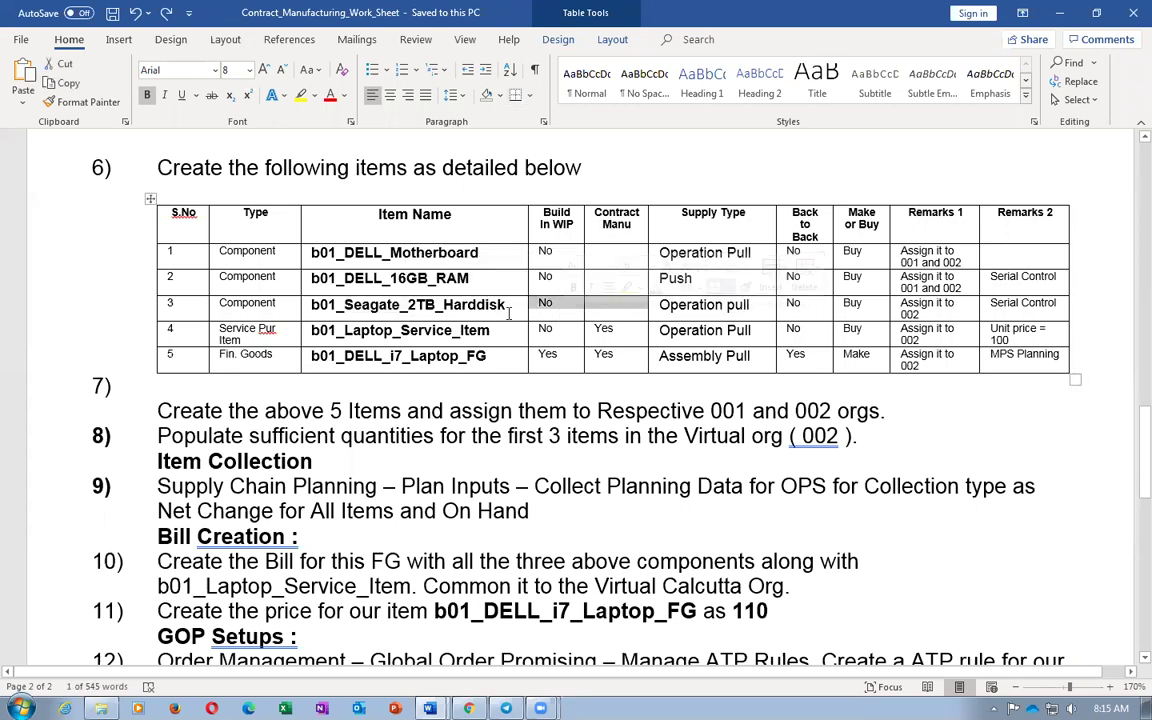
drag(338, 304, 479, 315)
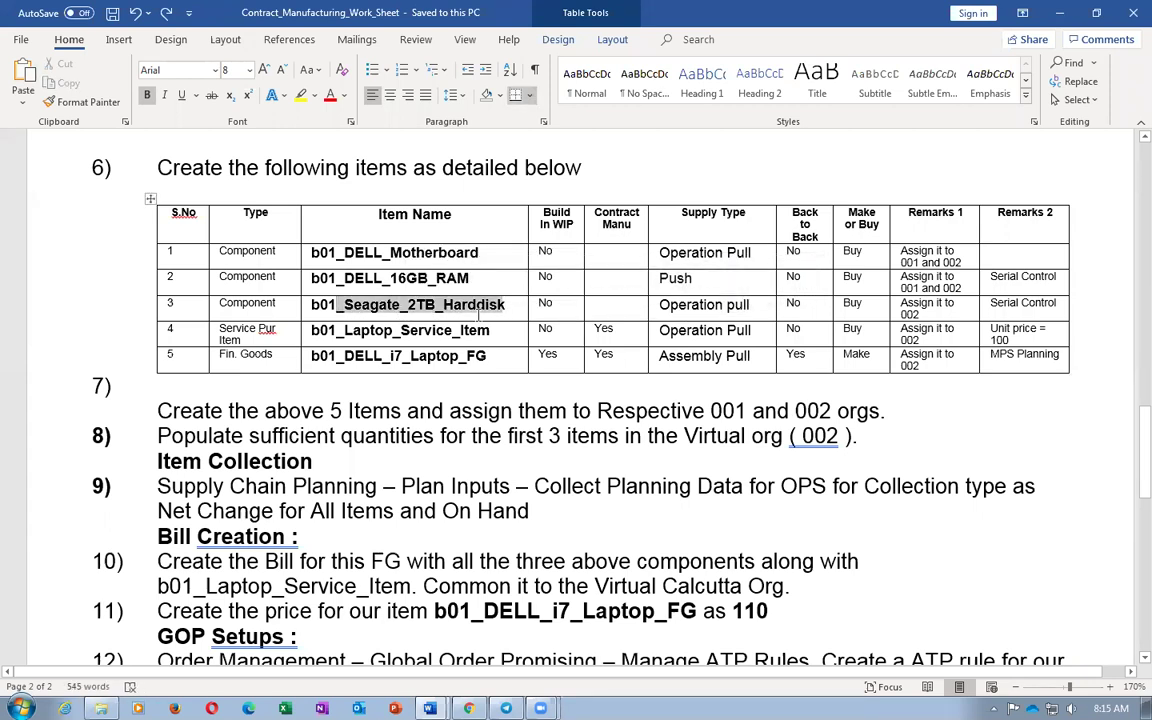
click(461, 437)
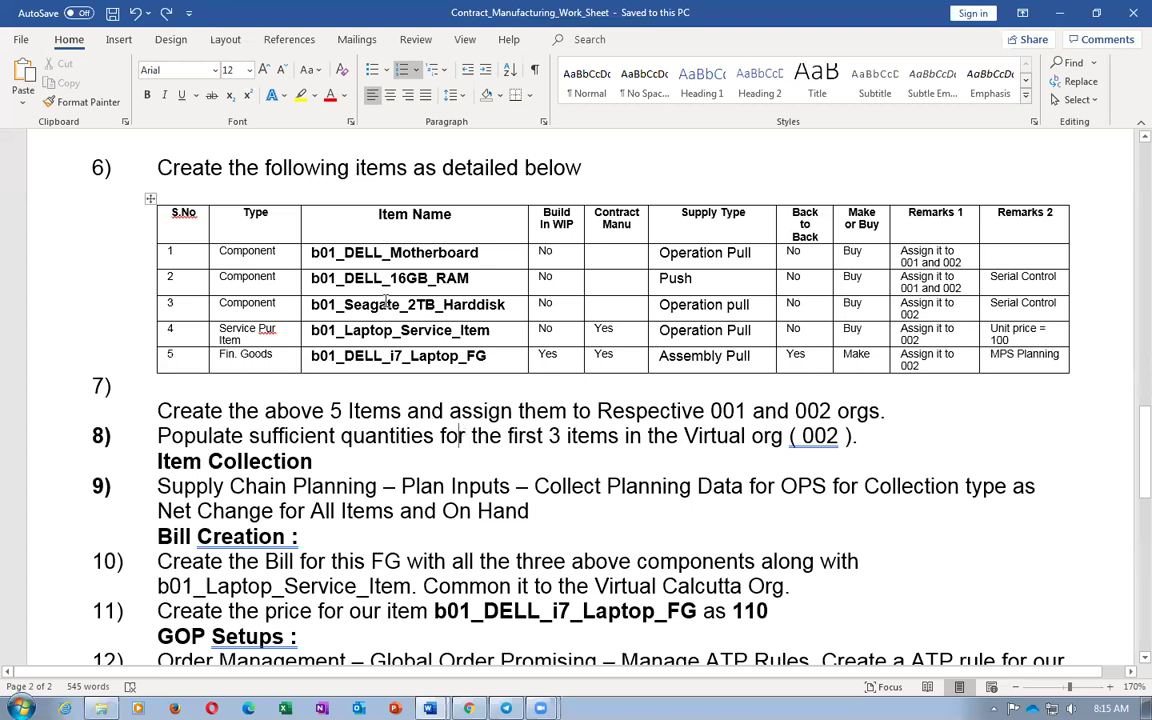
drag(309, 304, 372, 307)
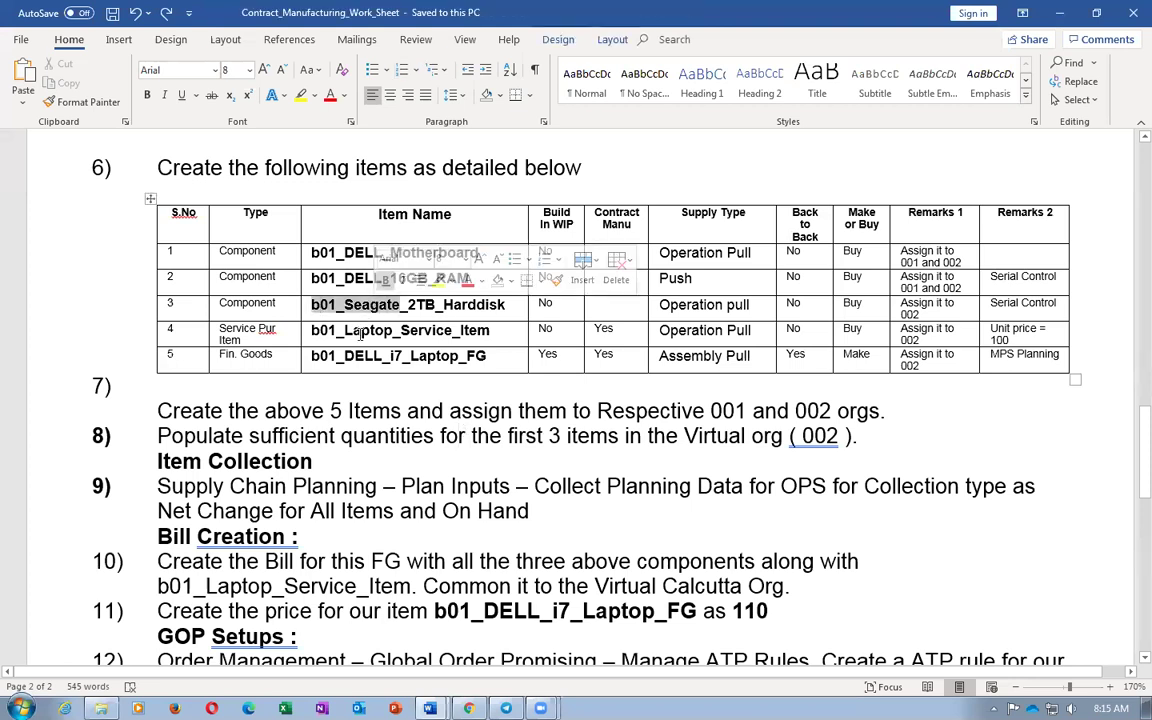
click(344, 305)
drag(314, 305, 484, 310)
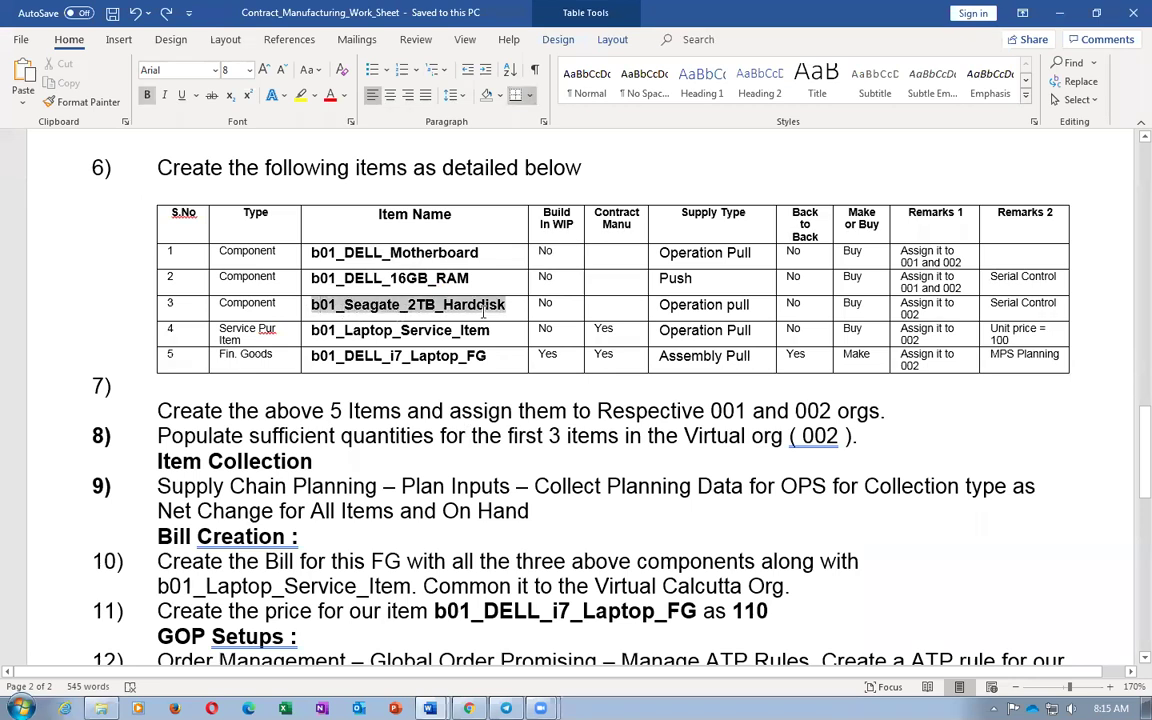
click(434, 331)
drag(327, 336, 466, 335)
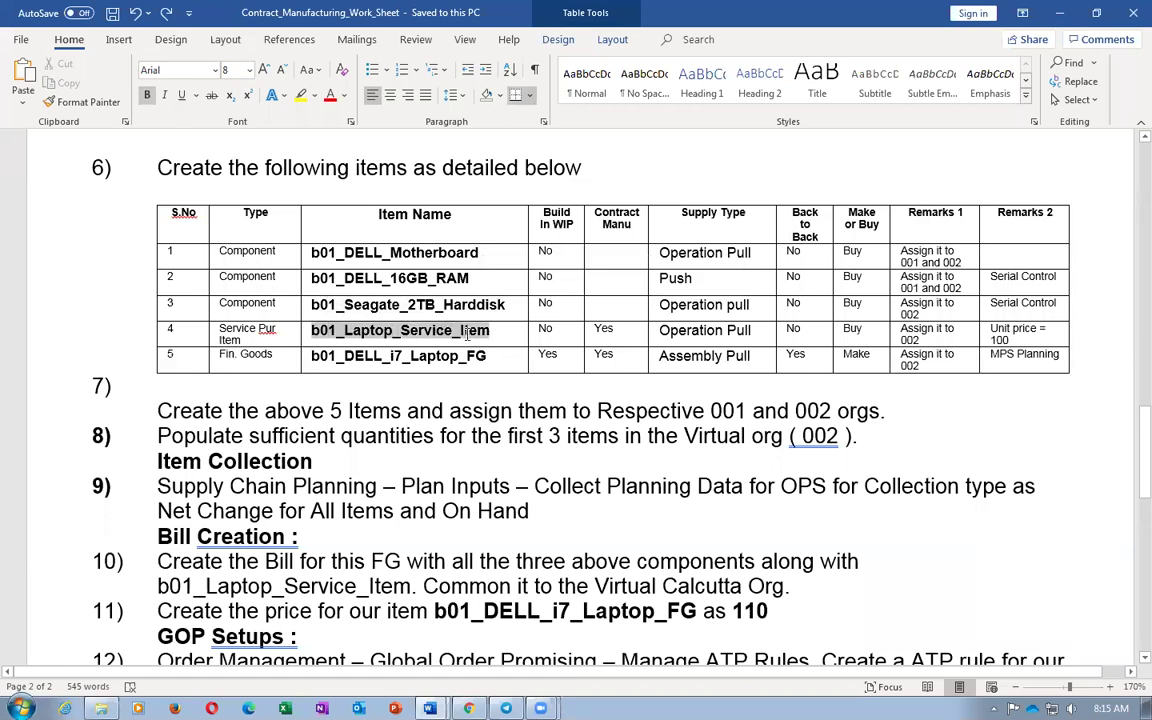
click(342, 276)
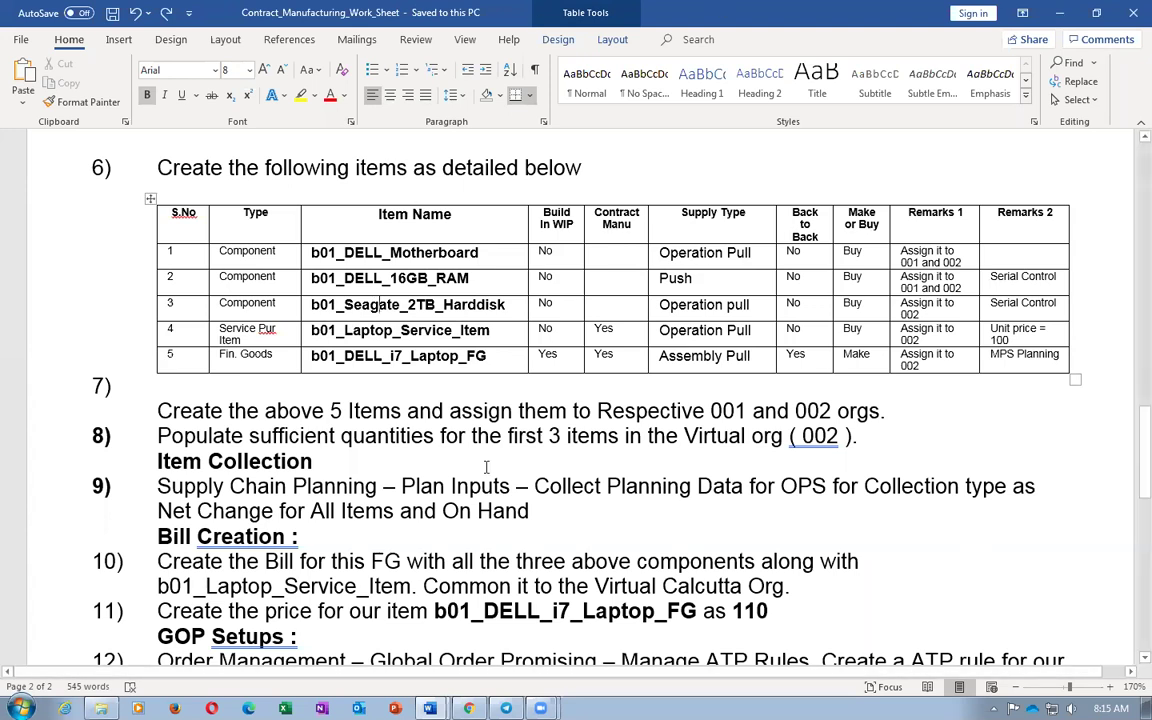
Highlight 'for the first 3 items' in step 8 of the worksheet
click(296, 392)
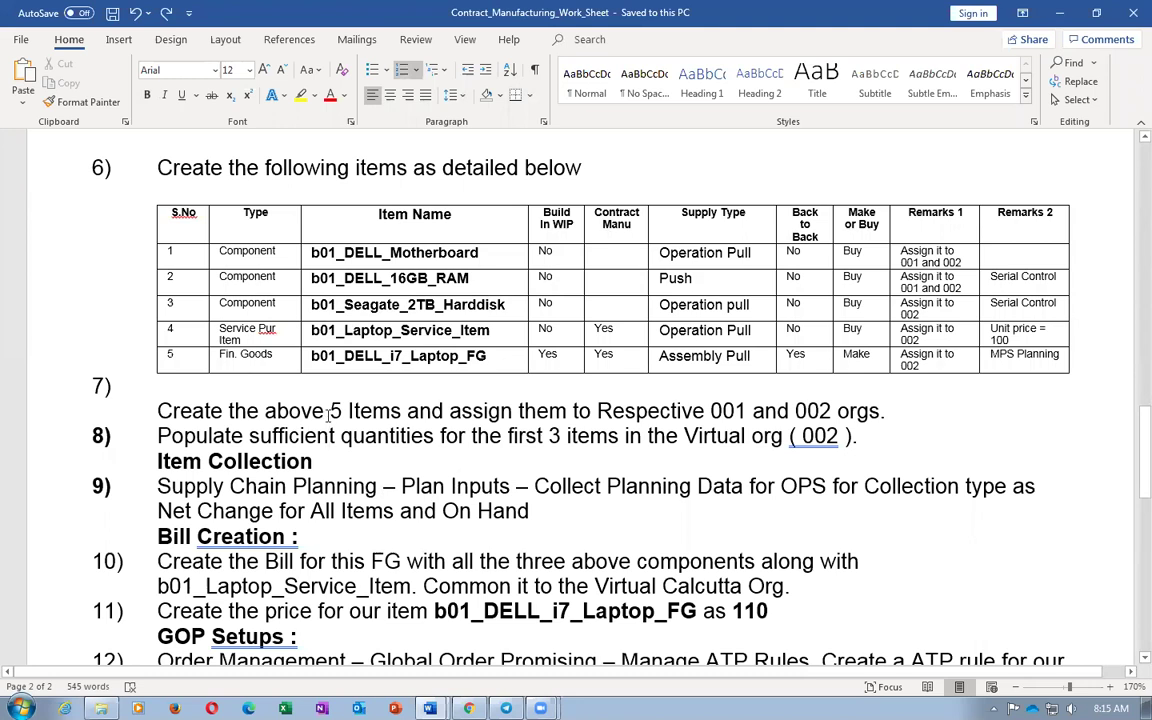
drag(472, 436, 641, 428)
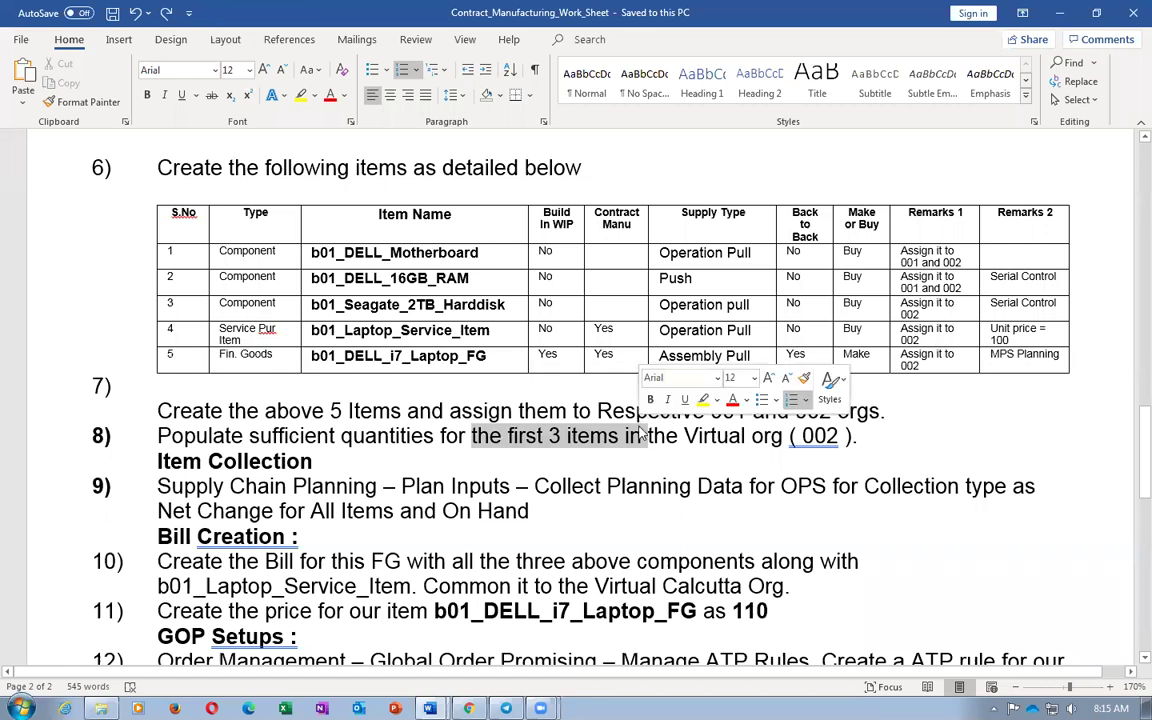
click(465, 436)
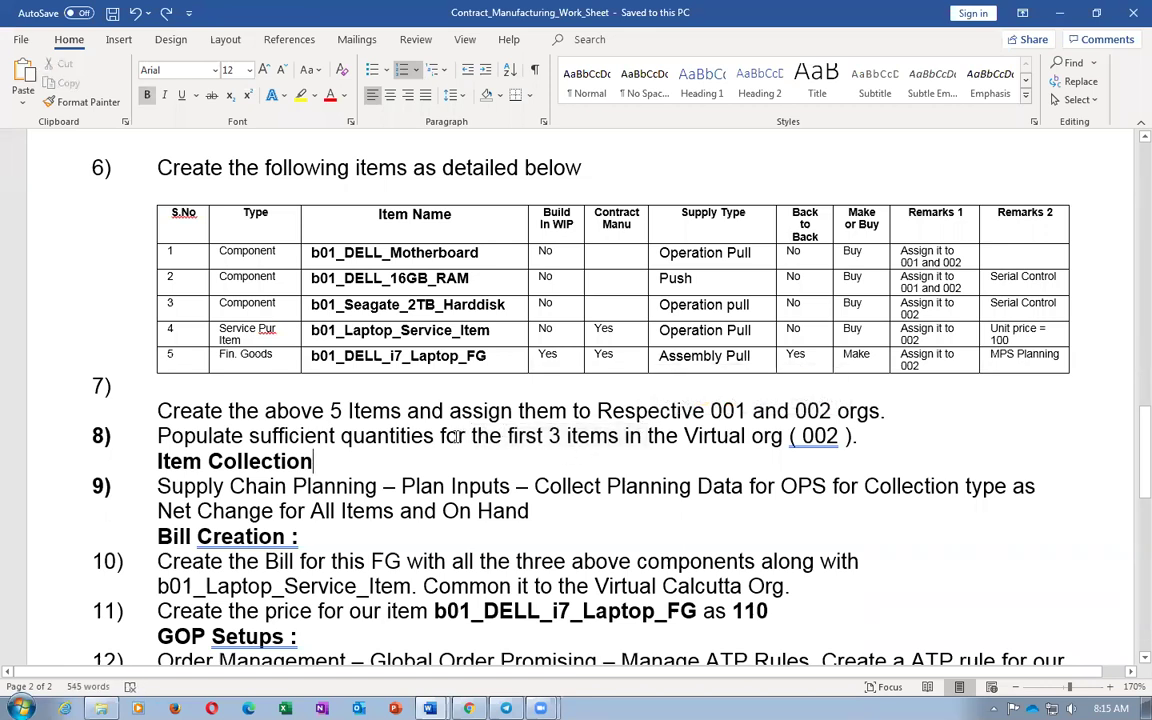
drag(462, 436, 649, 448)
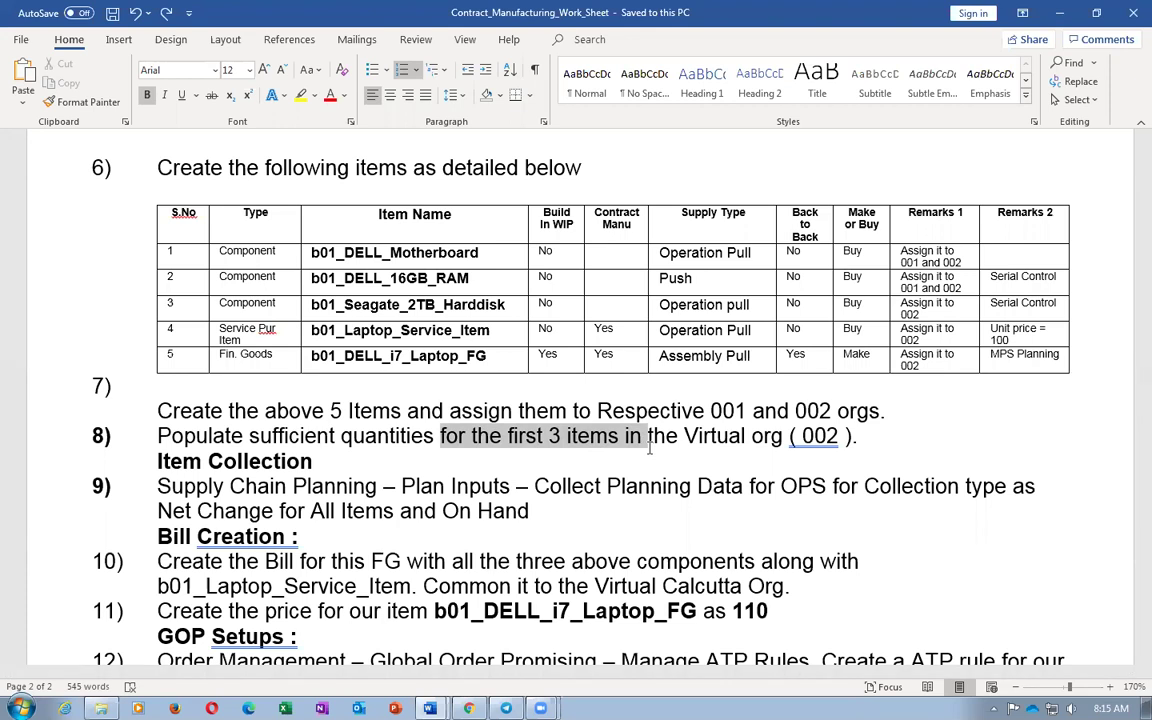
click(432, 463)
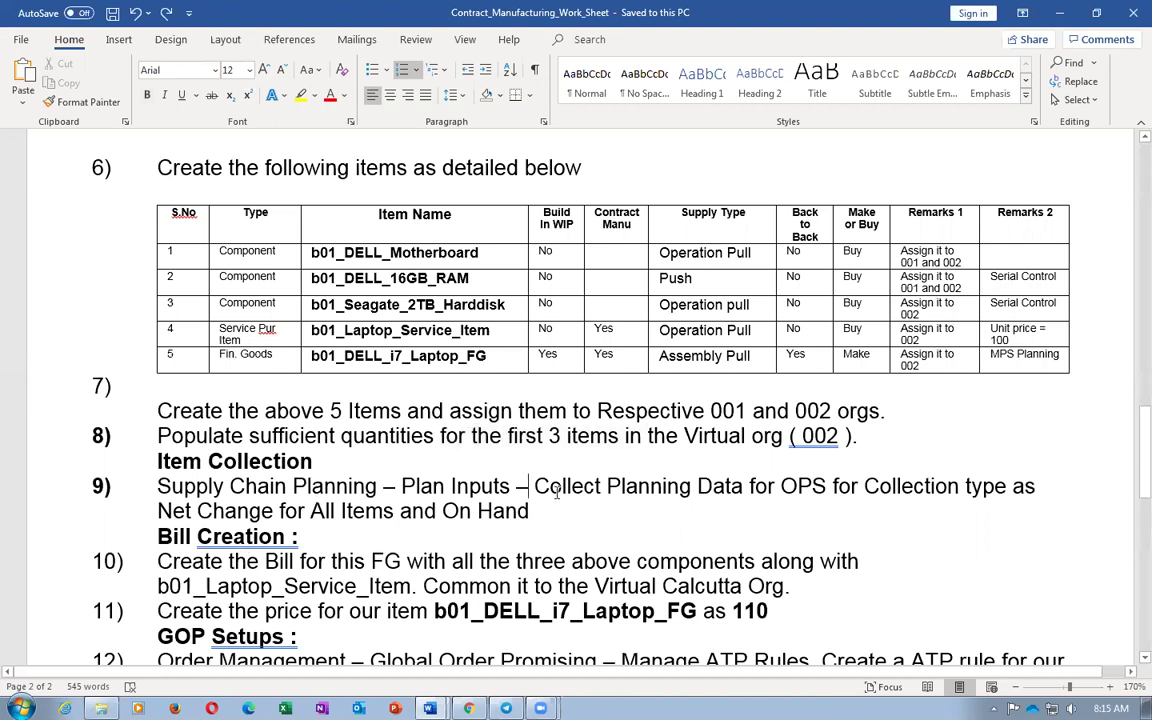
Return the caret to the item table, then switch to the Oracle Fusion home page
click(221, 252)
key(Tab)
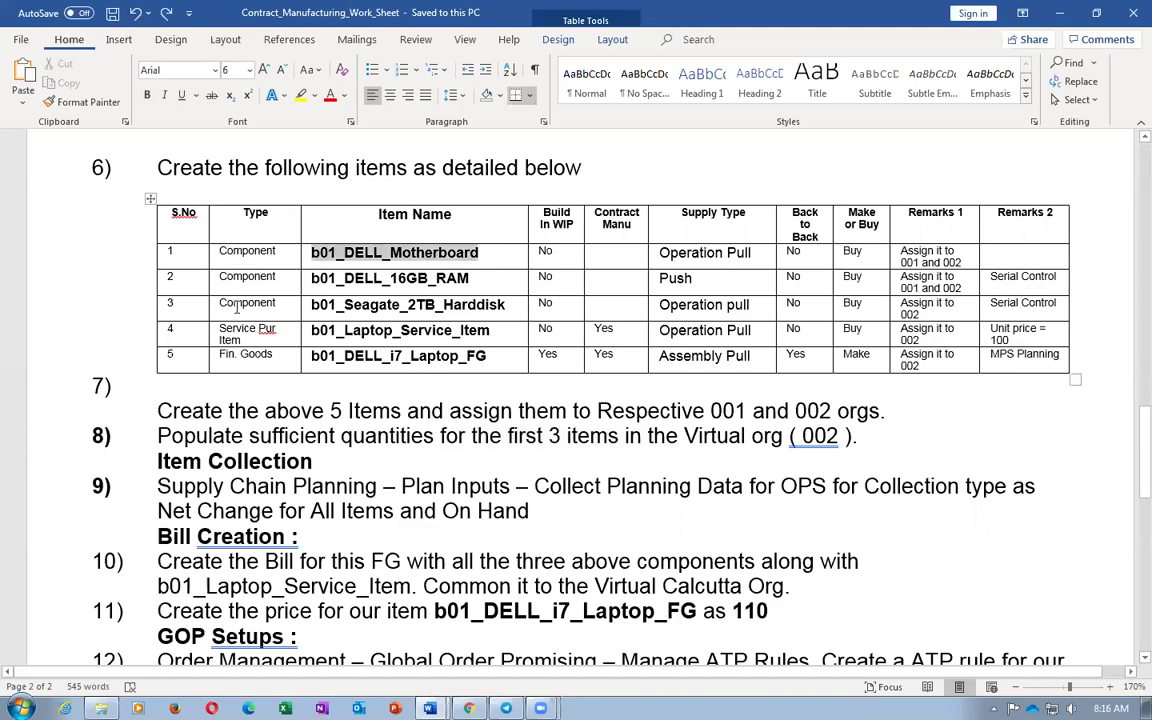
key(alt+Tab)
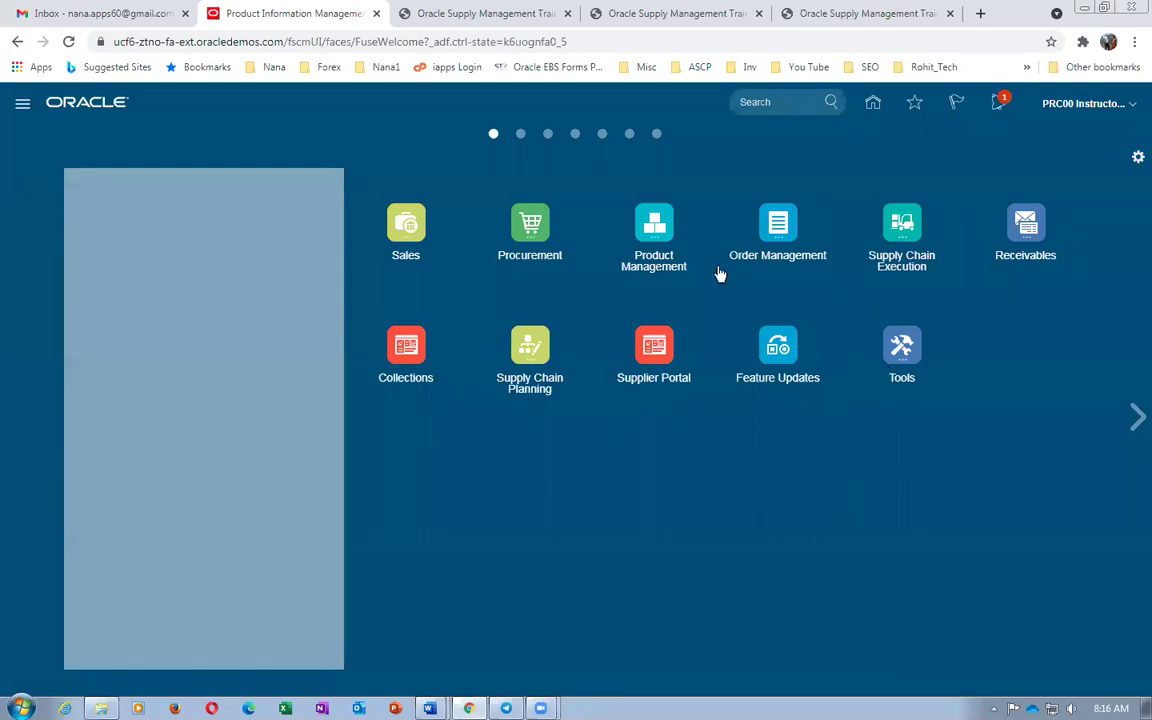
Go through Supply Chain Execution to Inventory Management for organization 002 and show its task list
click(901, 234)
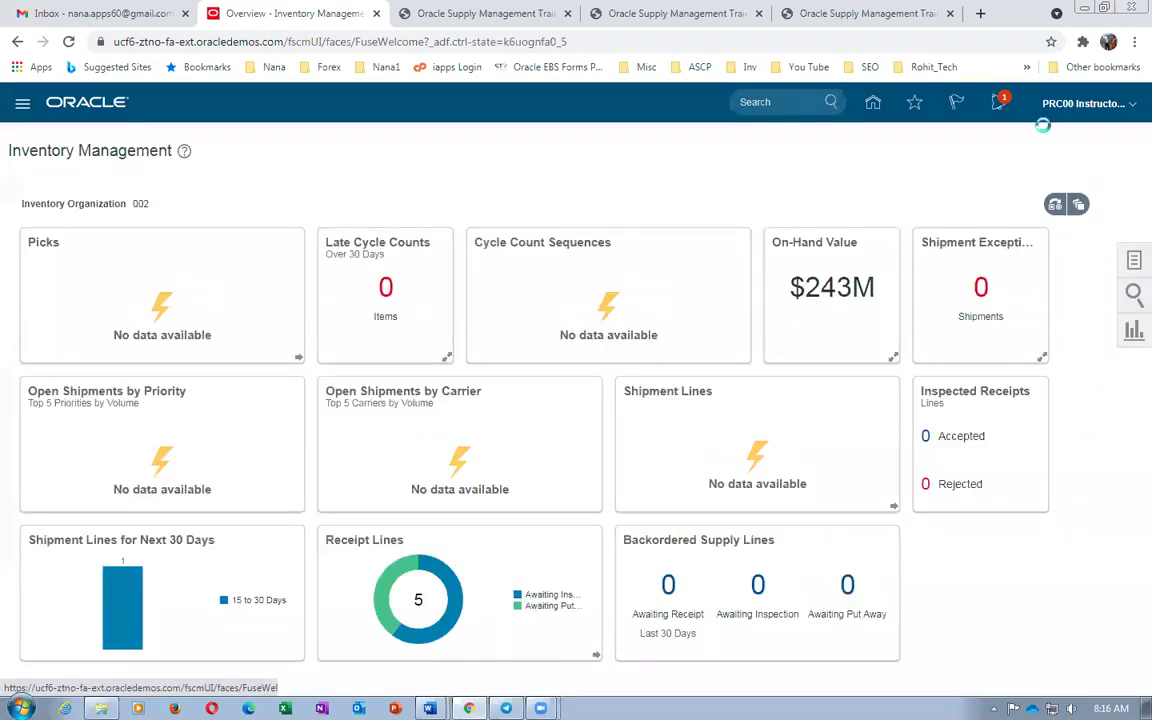
click(1027, 182)
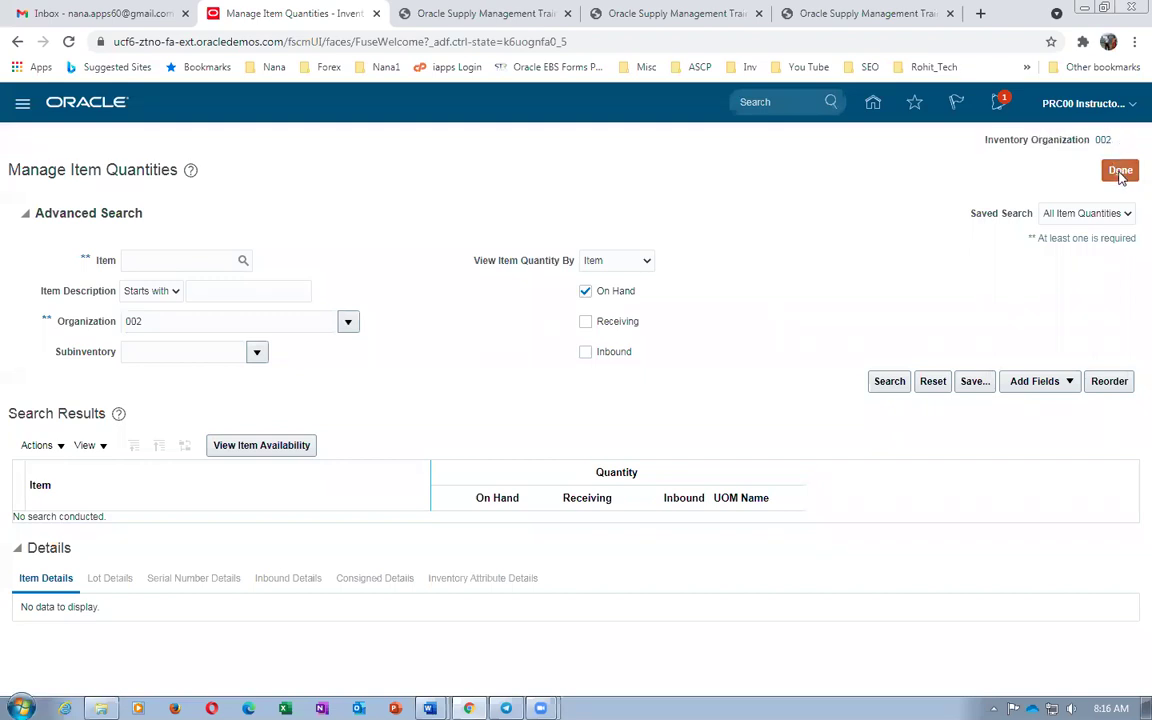
click(1120, 170)
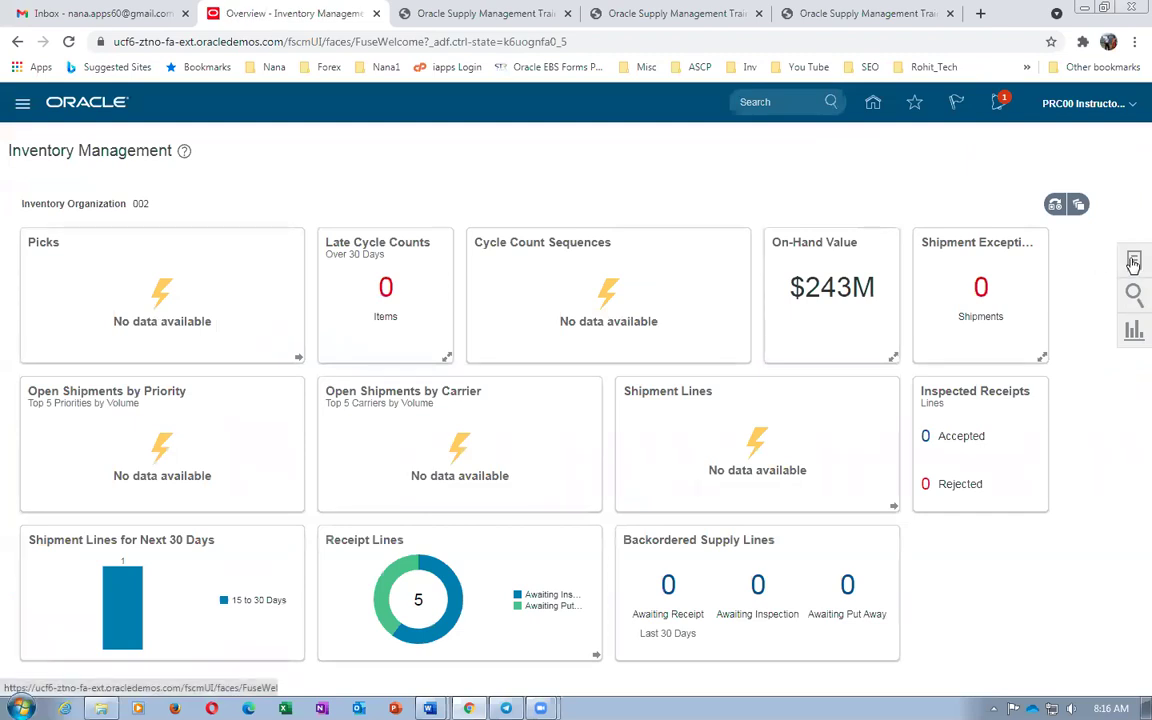
click(1133, 262)
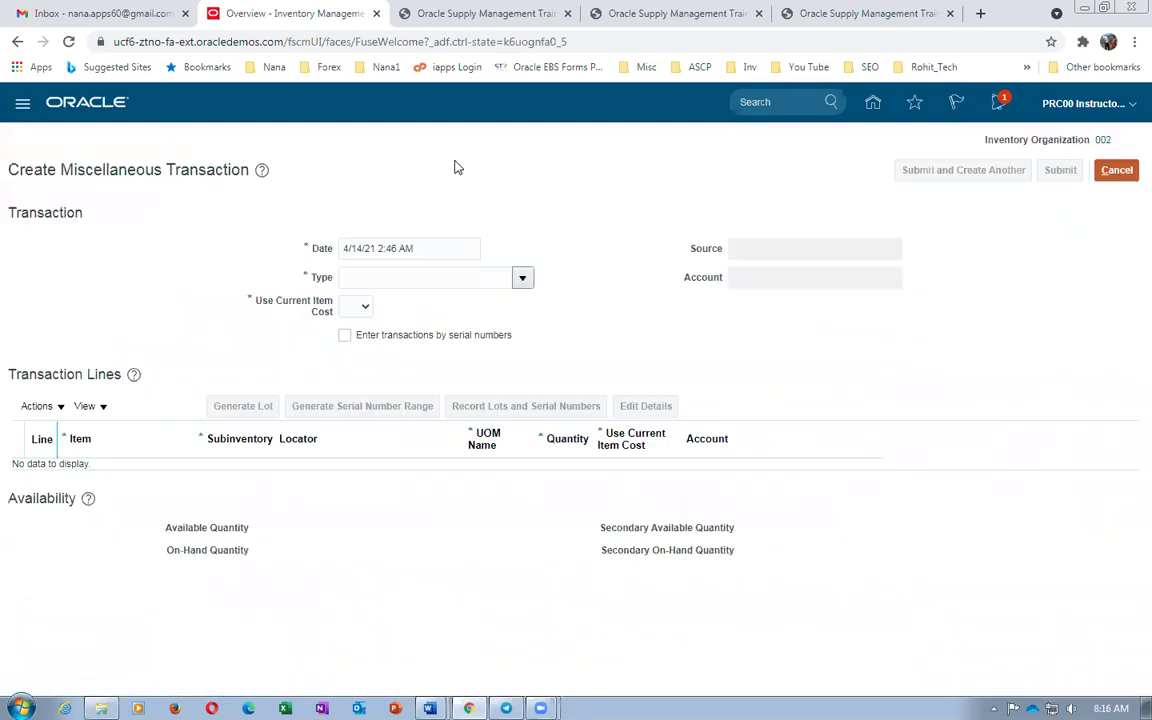
After checking the worksheet, set the transaction type to Miscellaneous Receipt
key(alt+Tab)
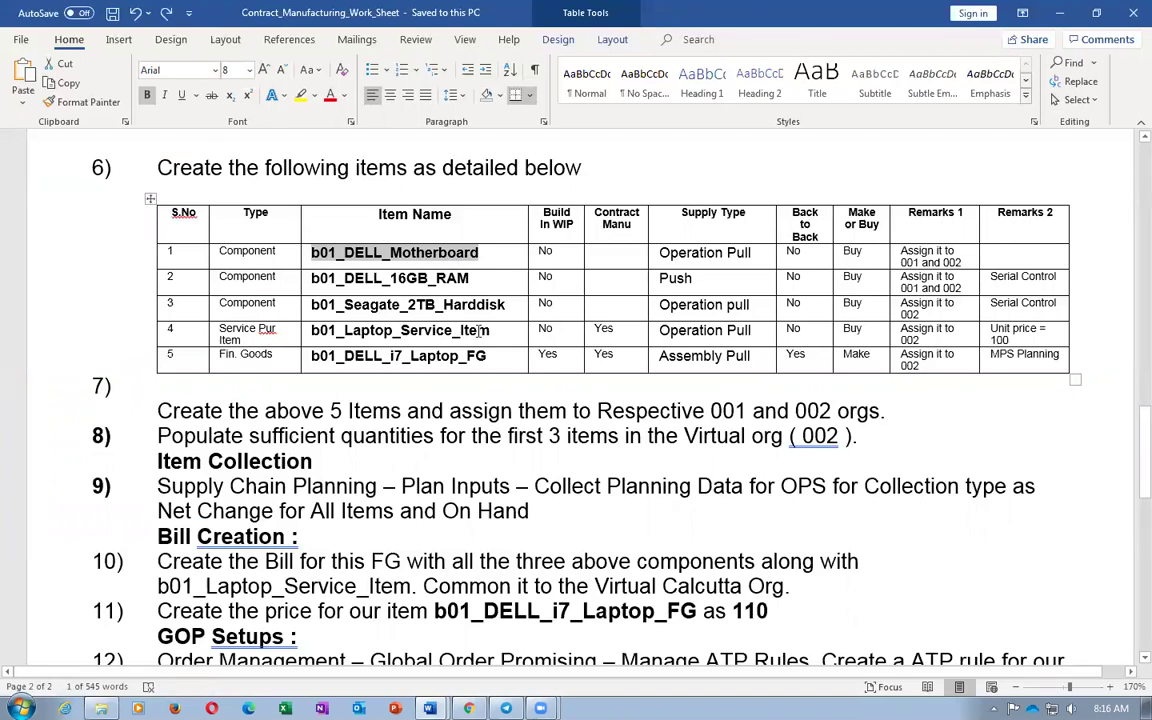
key(alt+Tab)
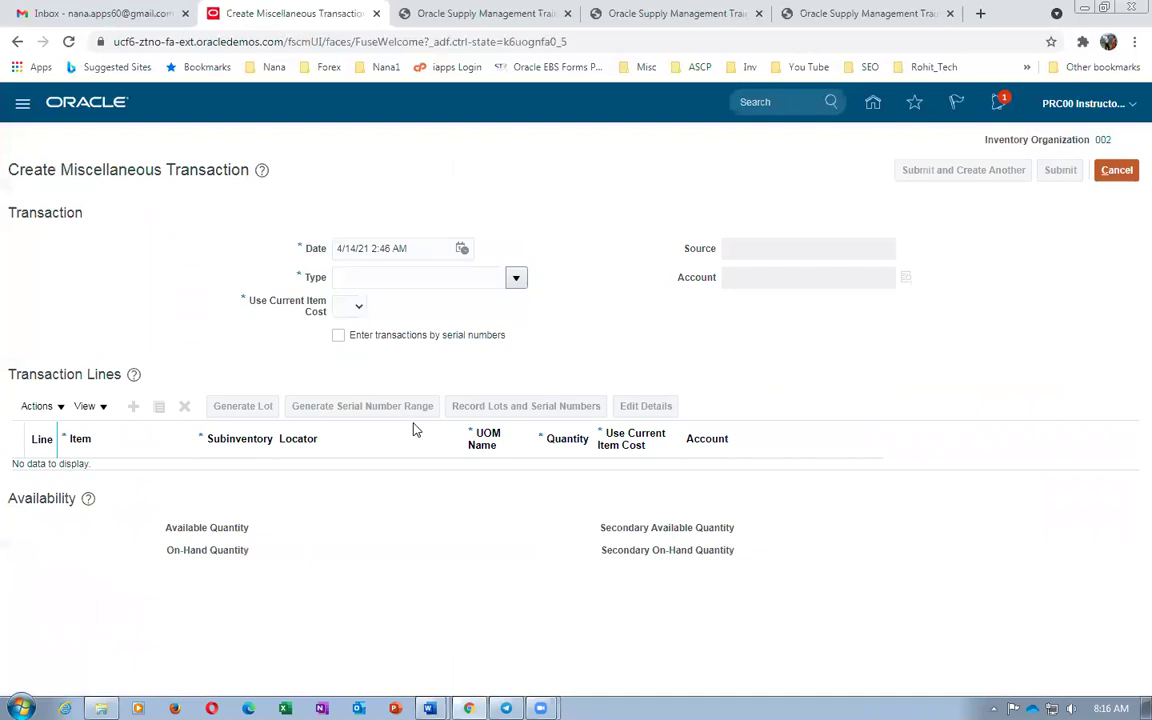
click(516, 277)
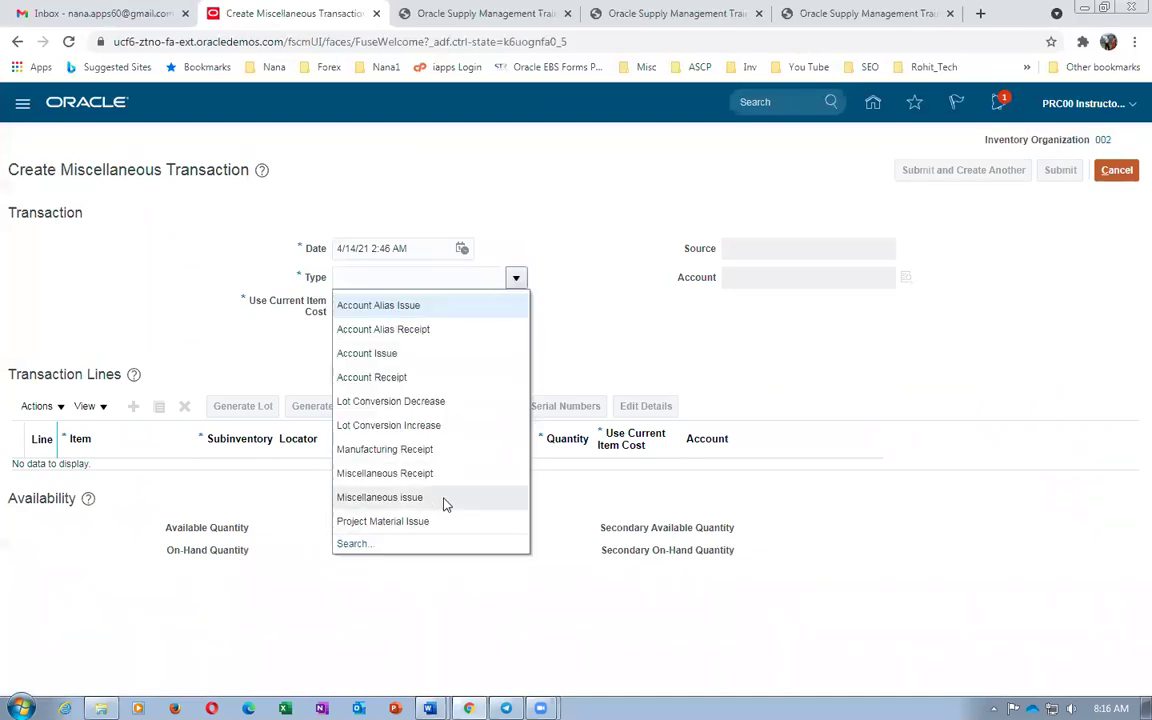
click(446, 475)
Select account 101.10.26225.000.000.000 through the account lookup search
click(787, 280)
click(906, 277)
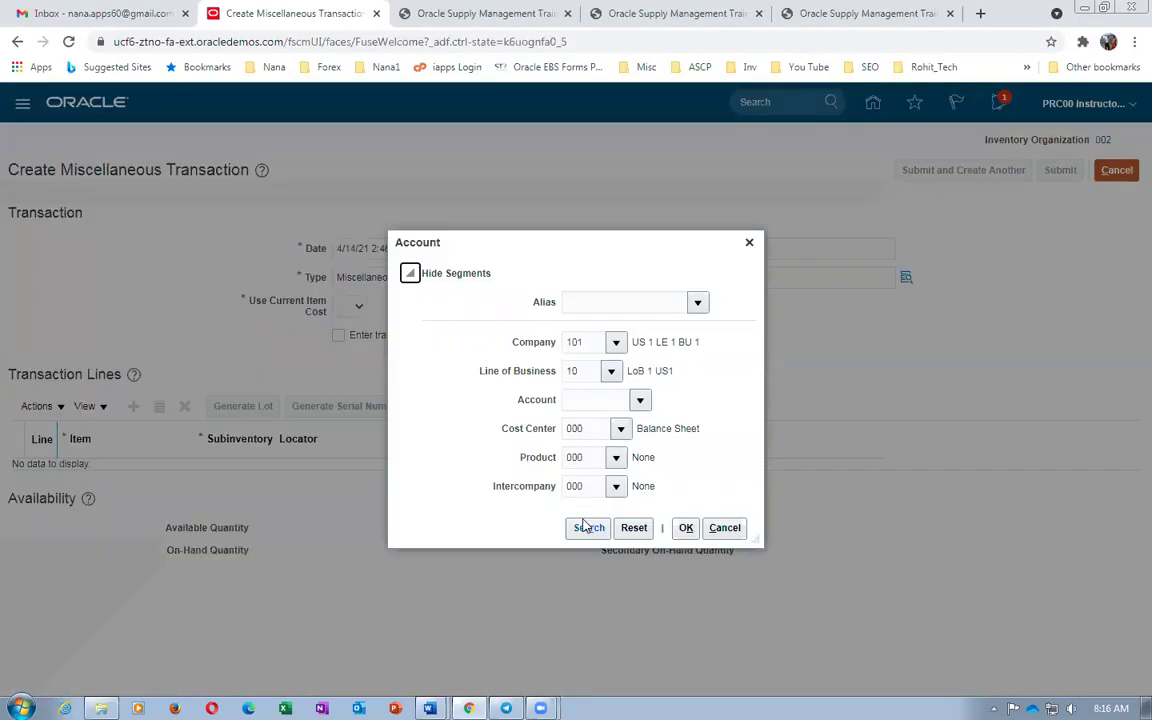
click(589, 527)
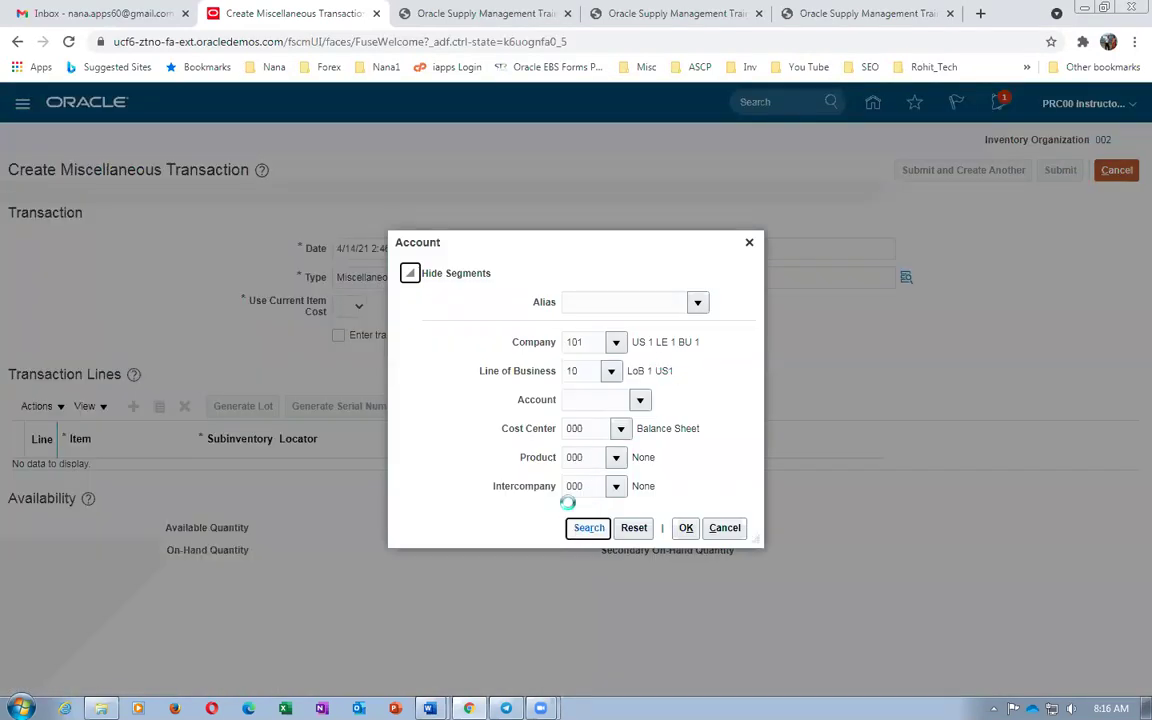
click(468, 342)
click(686, 646)
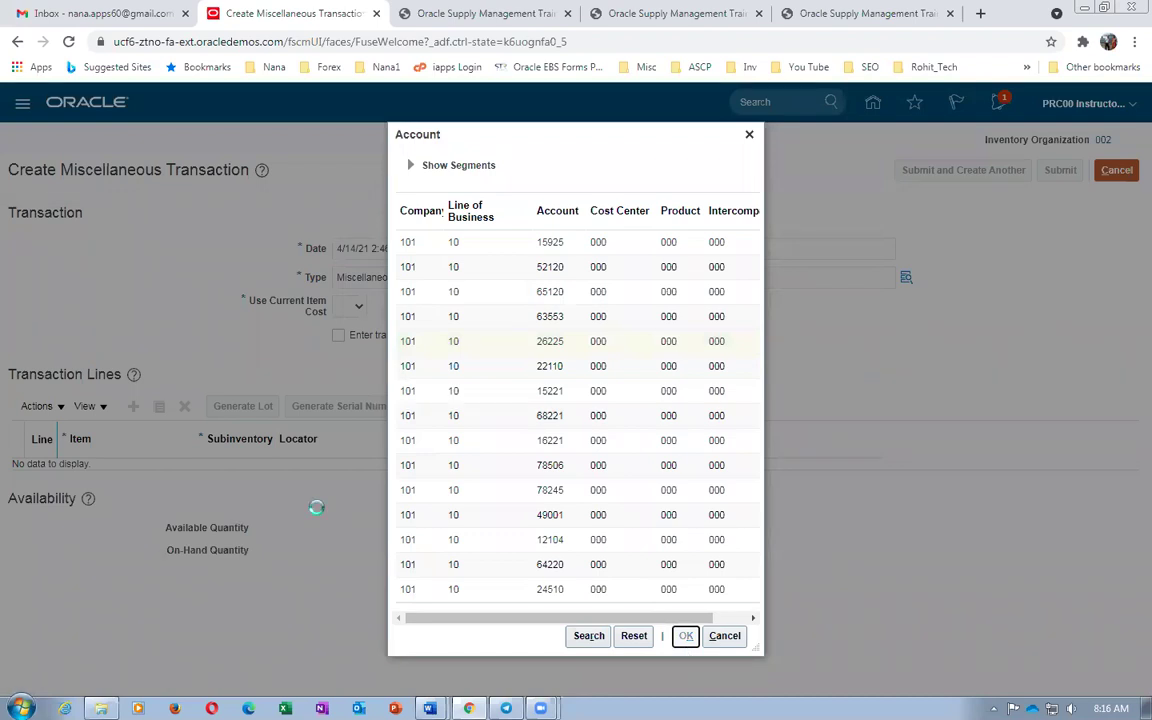
Set Use Current Item Cost to Yes and add a blank transaction line
click(349, 310)
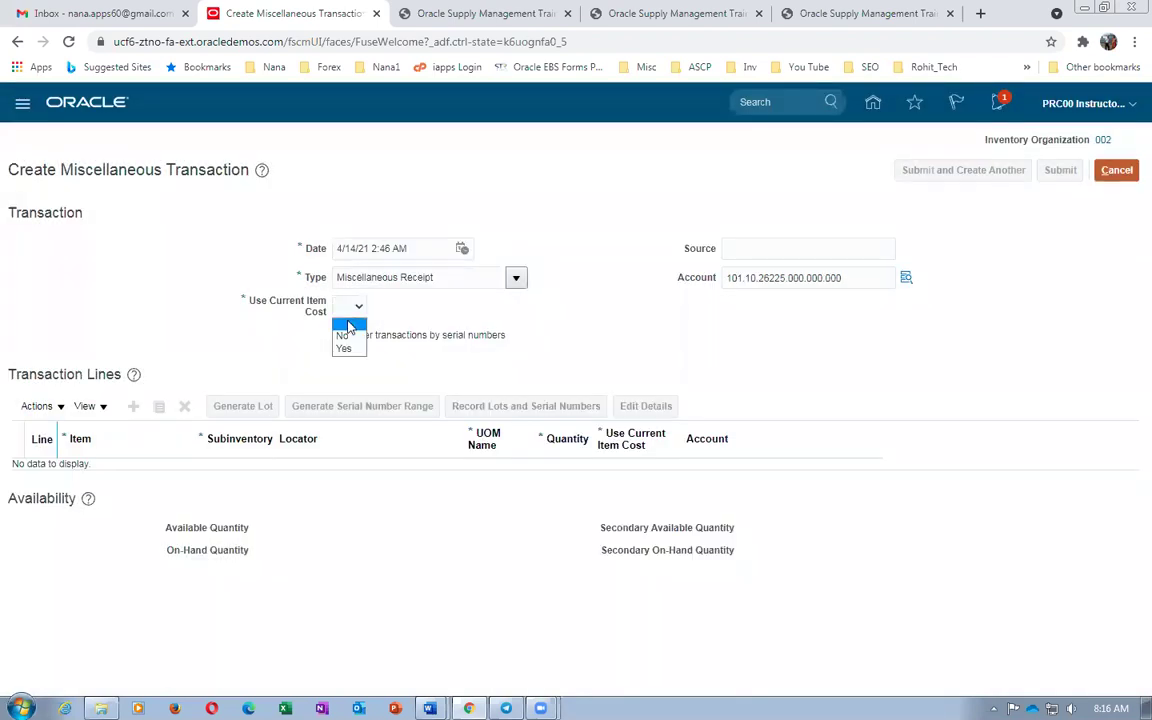
click(276, 367)
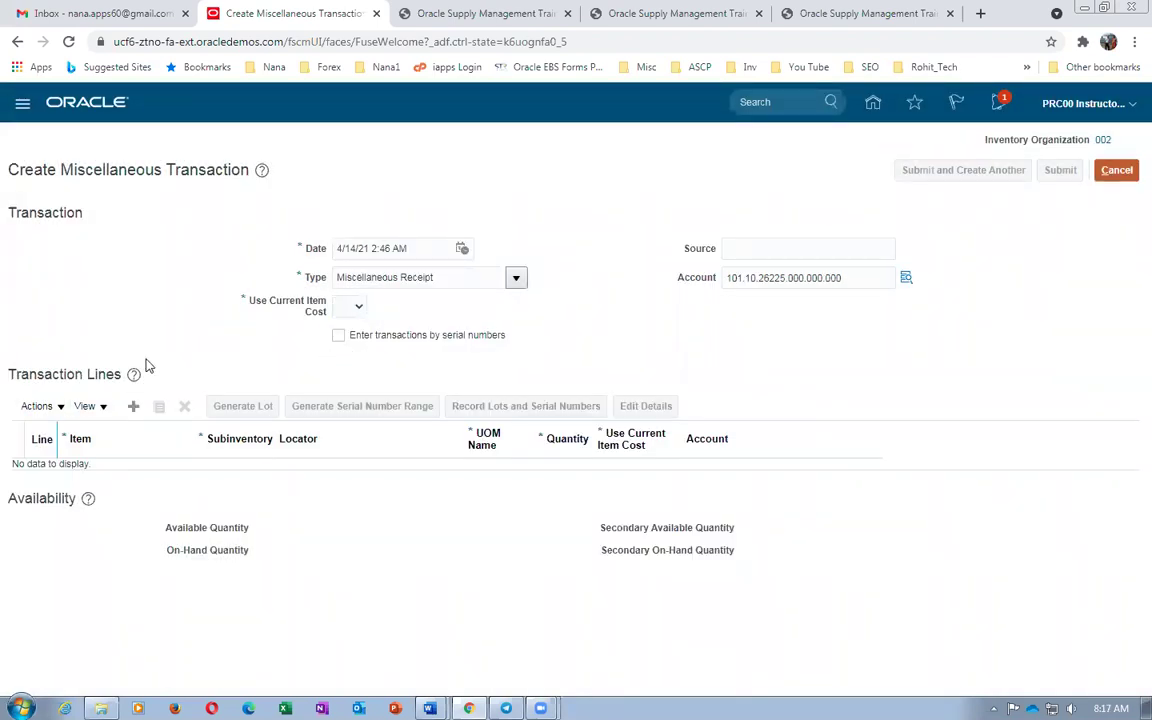
click(133, 406)
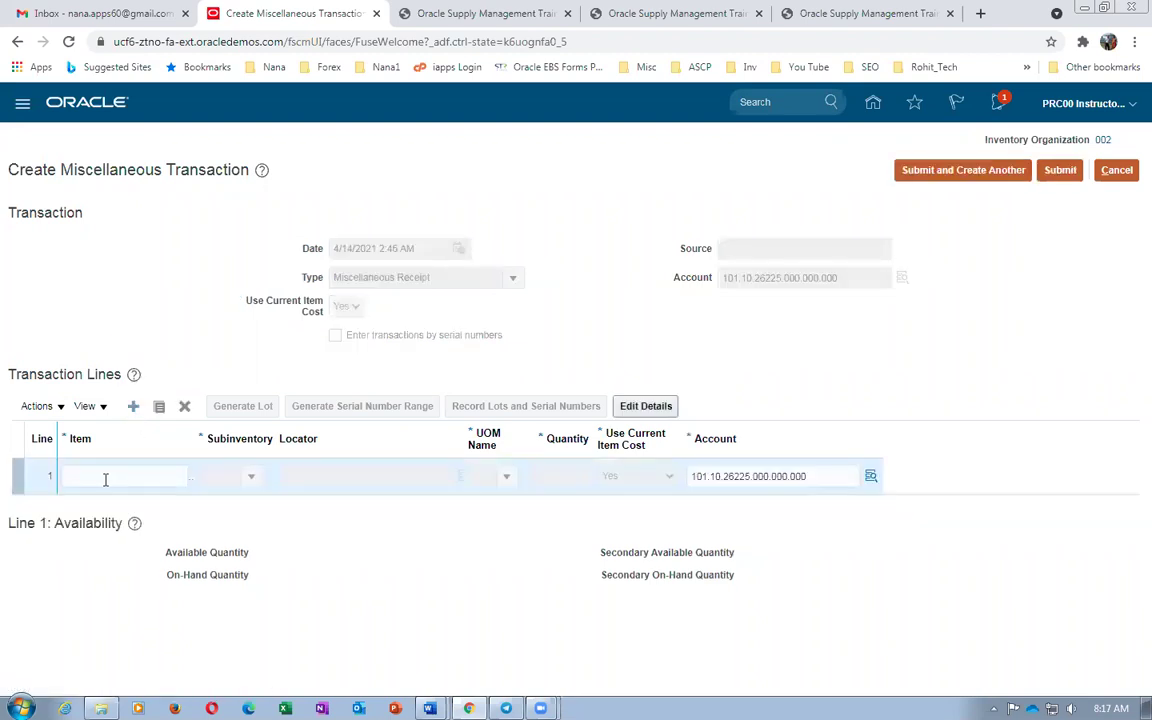
Fill line 1 with 1,000 Ea of b01_DELL_Motherboard in subinventory Stores
click(105, 477)
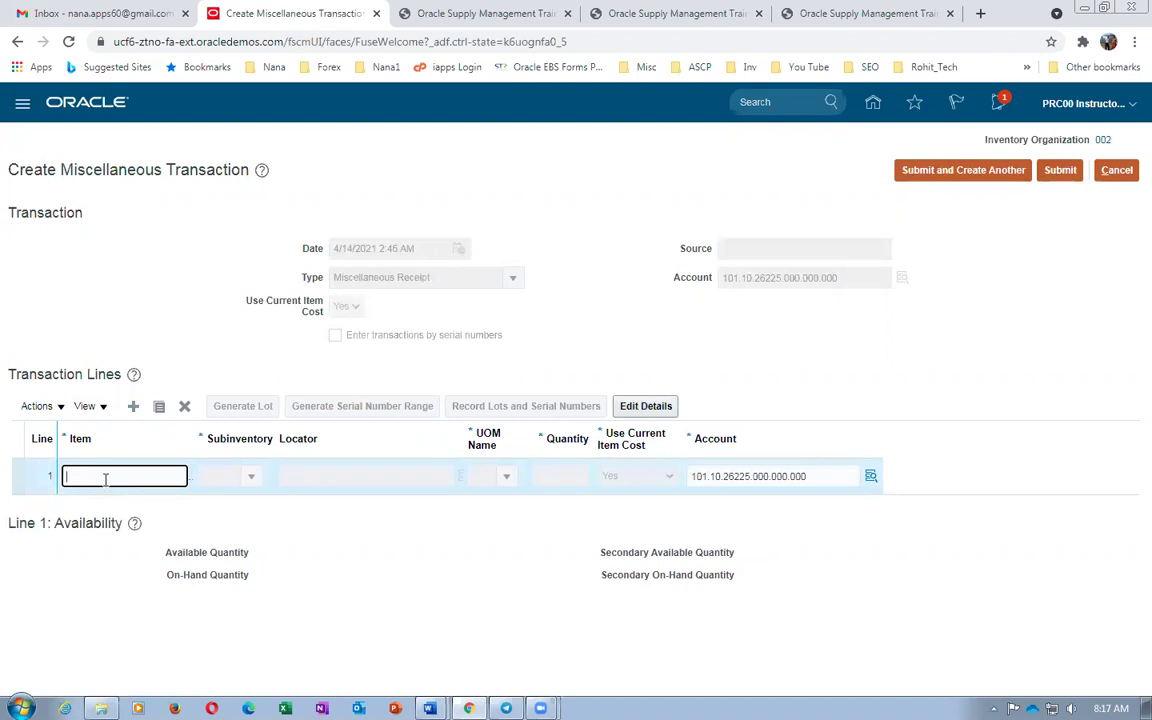
text(b01_DELL_Motherboard)
click(156, 540)
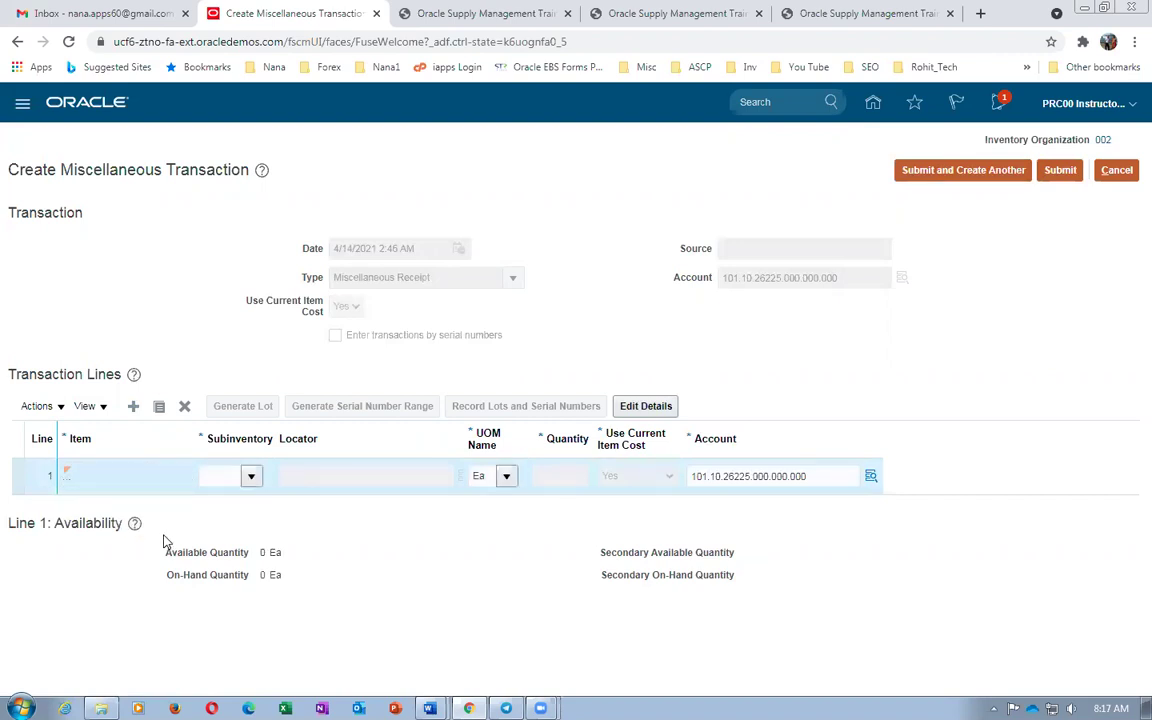
click(251, 476)
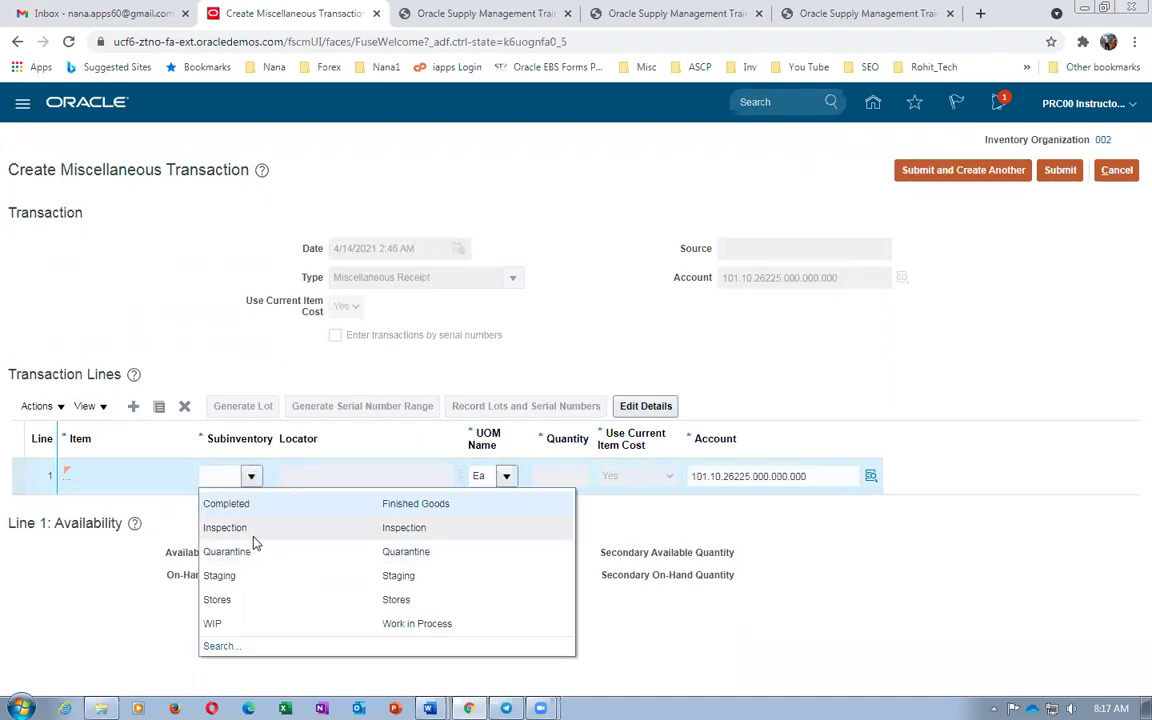
click(240, 602)
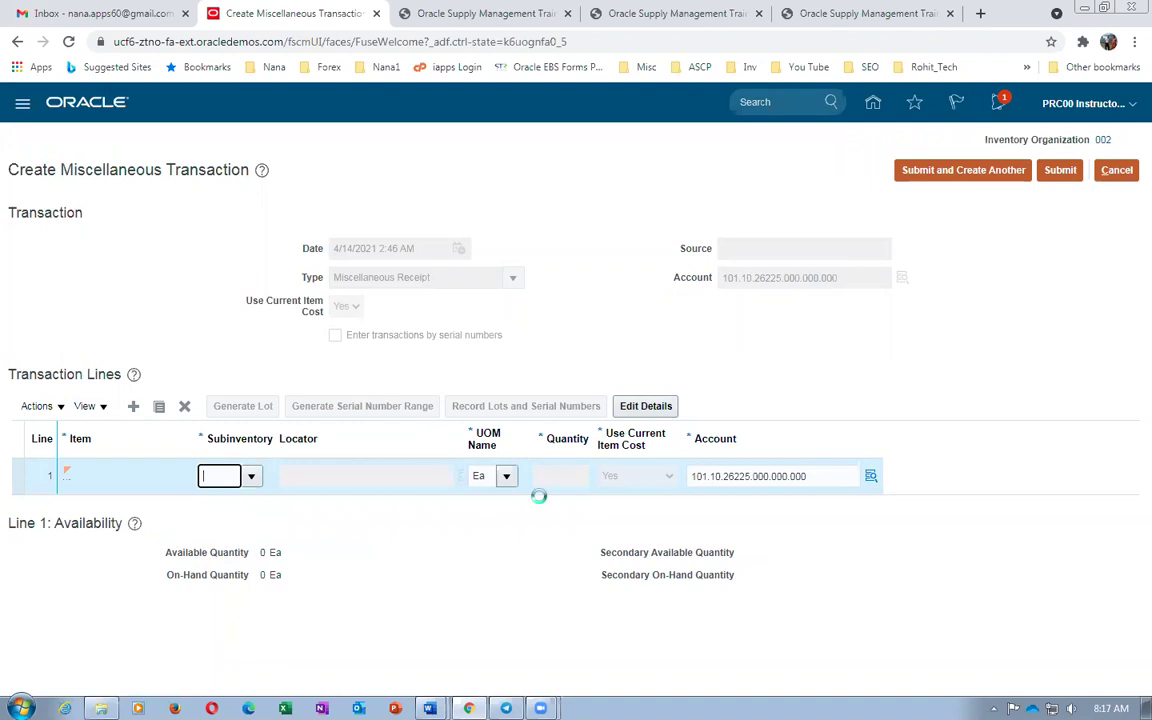
click(557, 476)
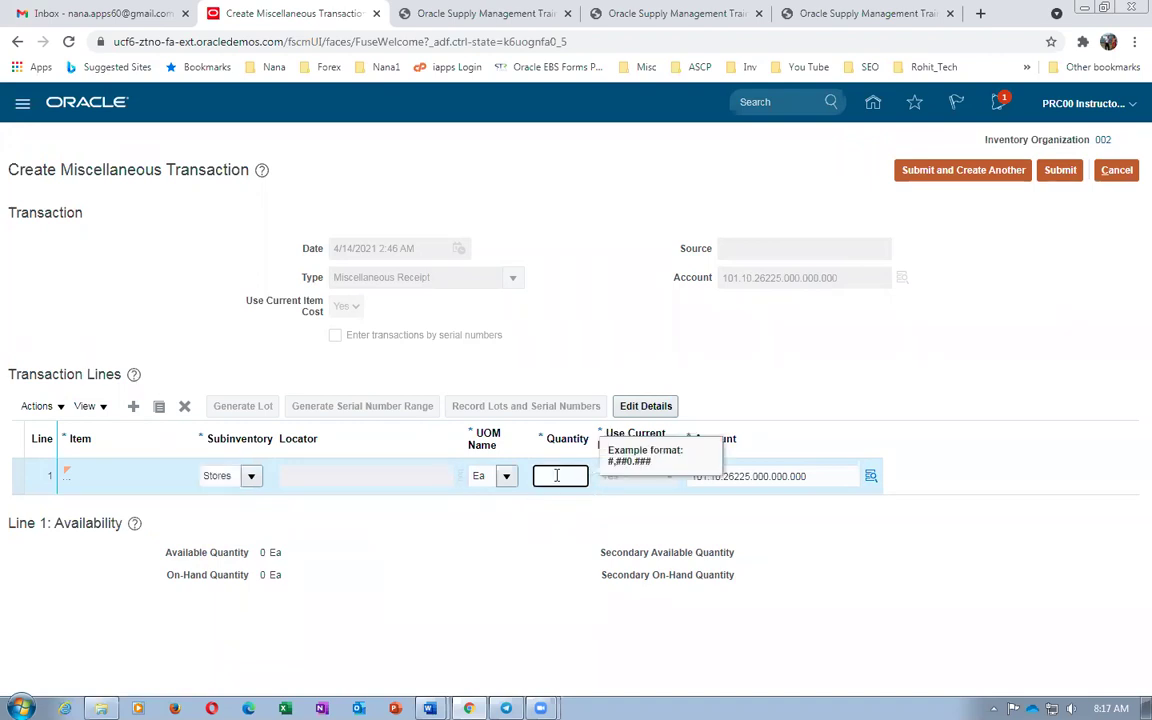
key(alt+Tab)
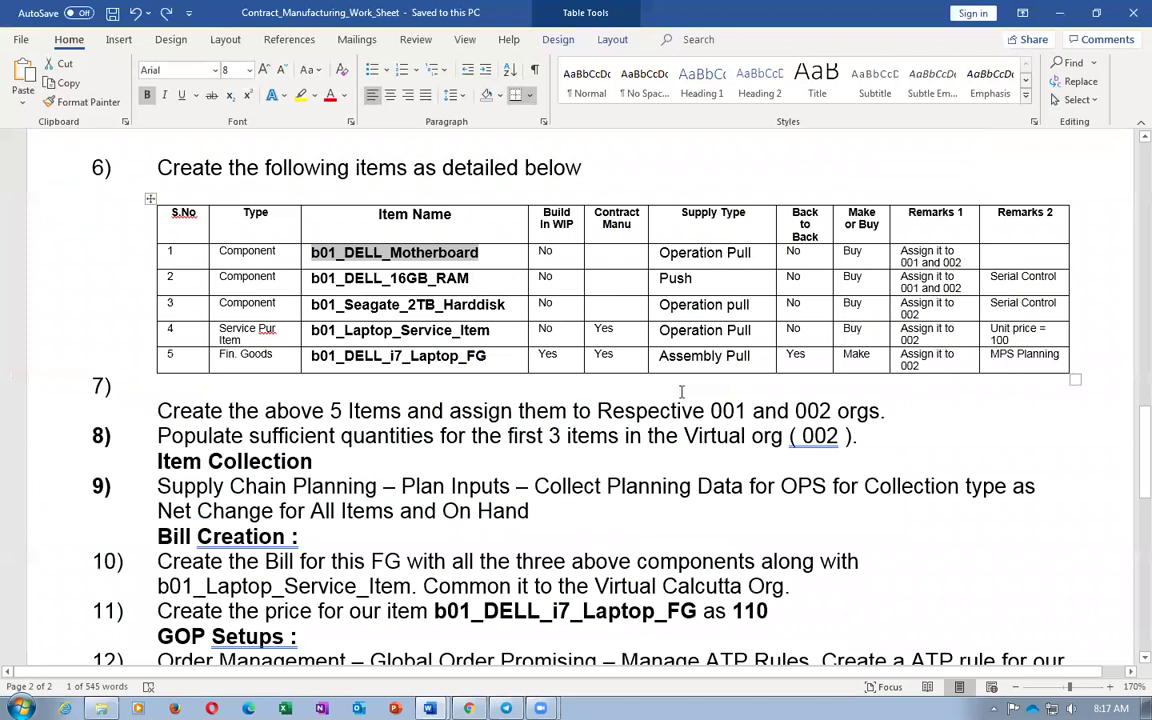
key(alt+Tab)
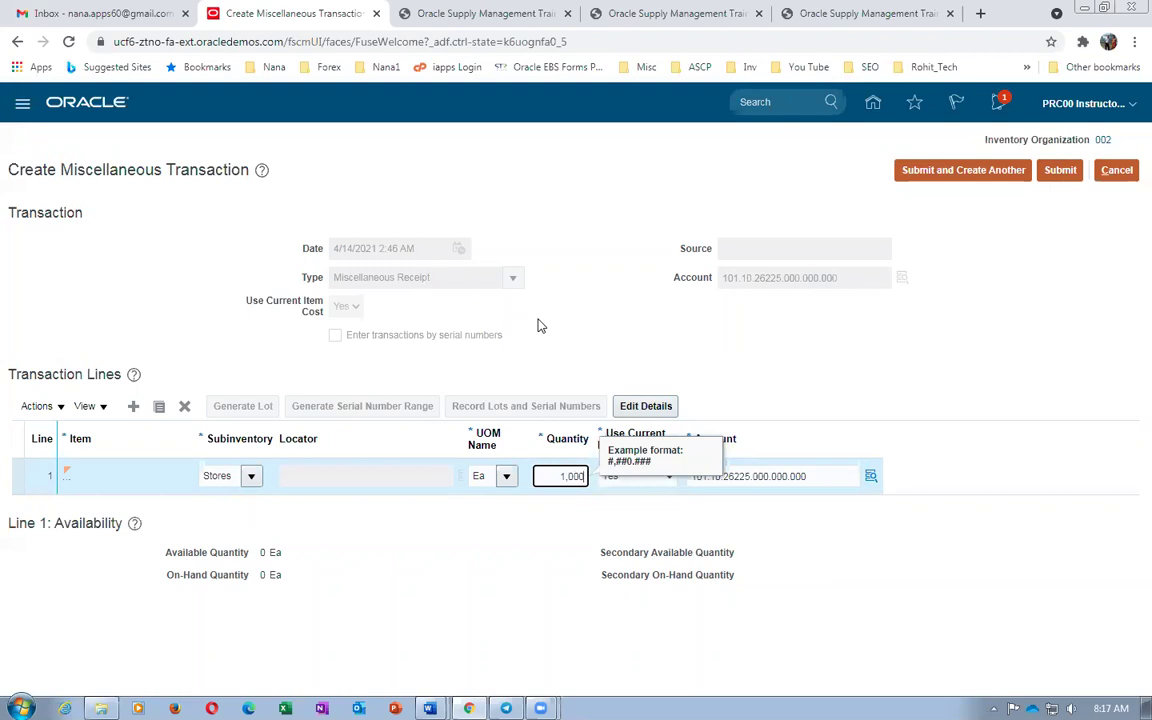
click(570, 330)
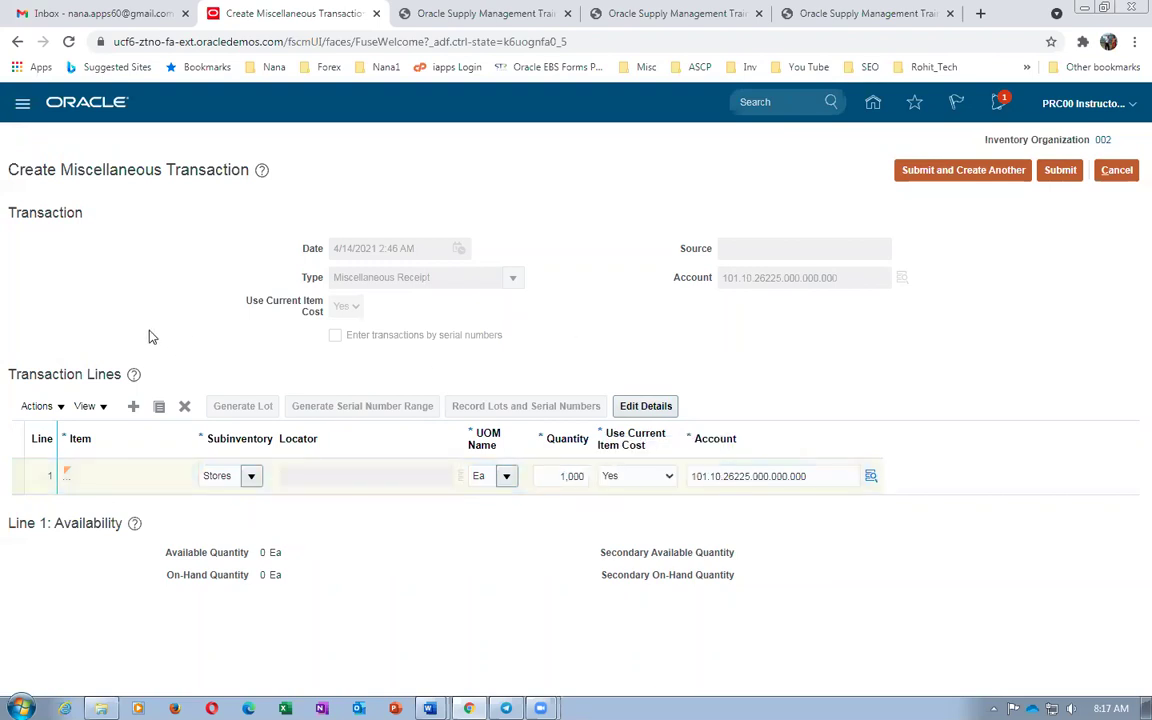
Add a second line for b01_DELL_16GB_RAM, copied from the worksheet, in Stores and open its details
click(133, 406)
click(148, 471)
key(alt+Tab)
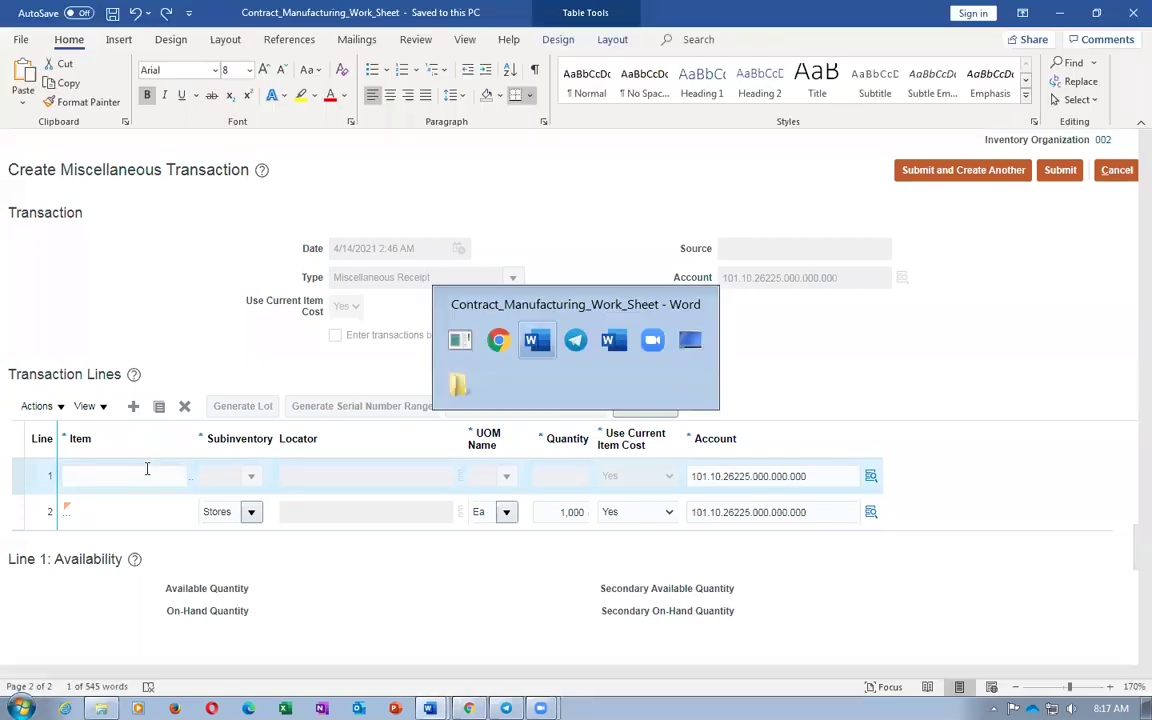
key(Down)
key(shift+Home)
key(ctrl+c)
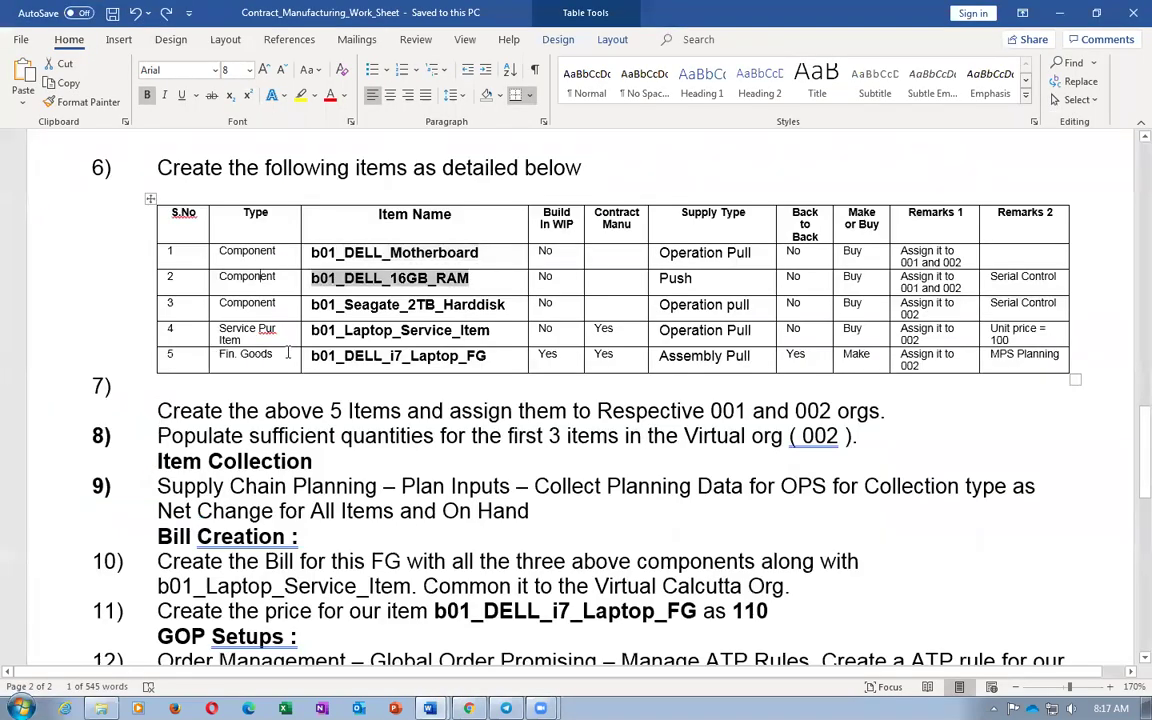
key(alt+Tab)
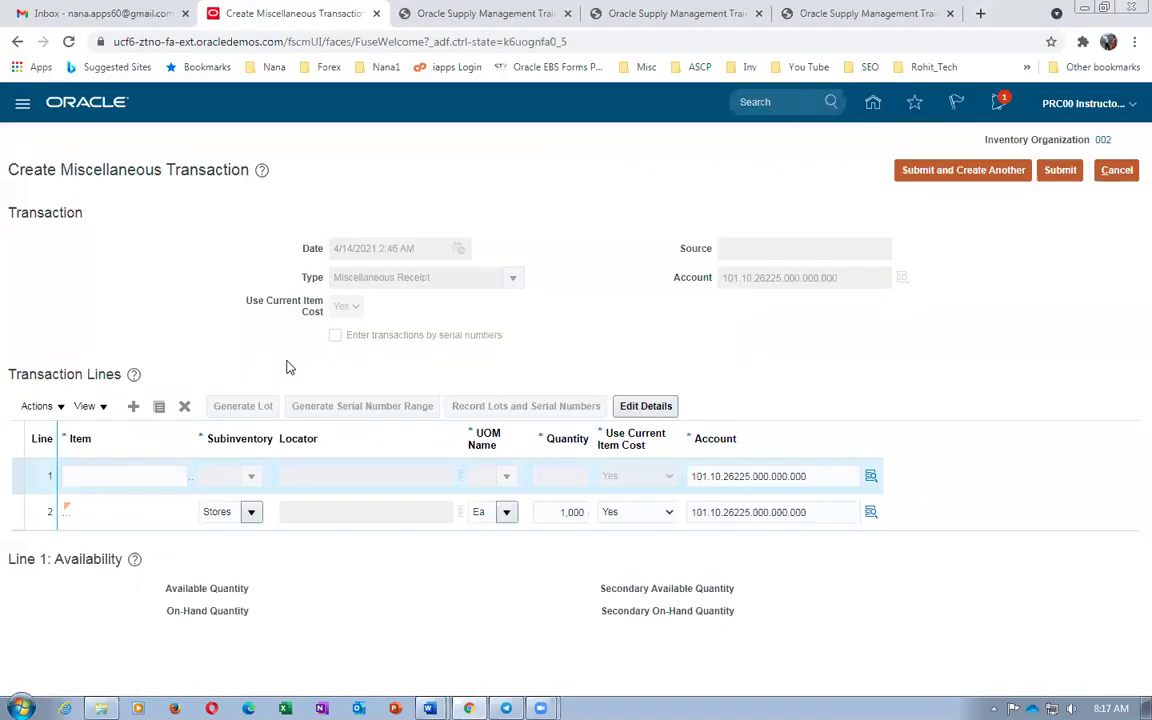
click(155, 477)
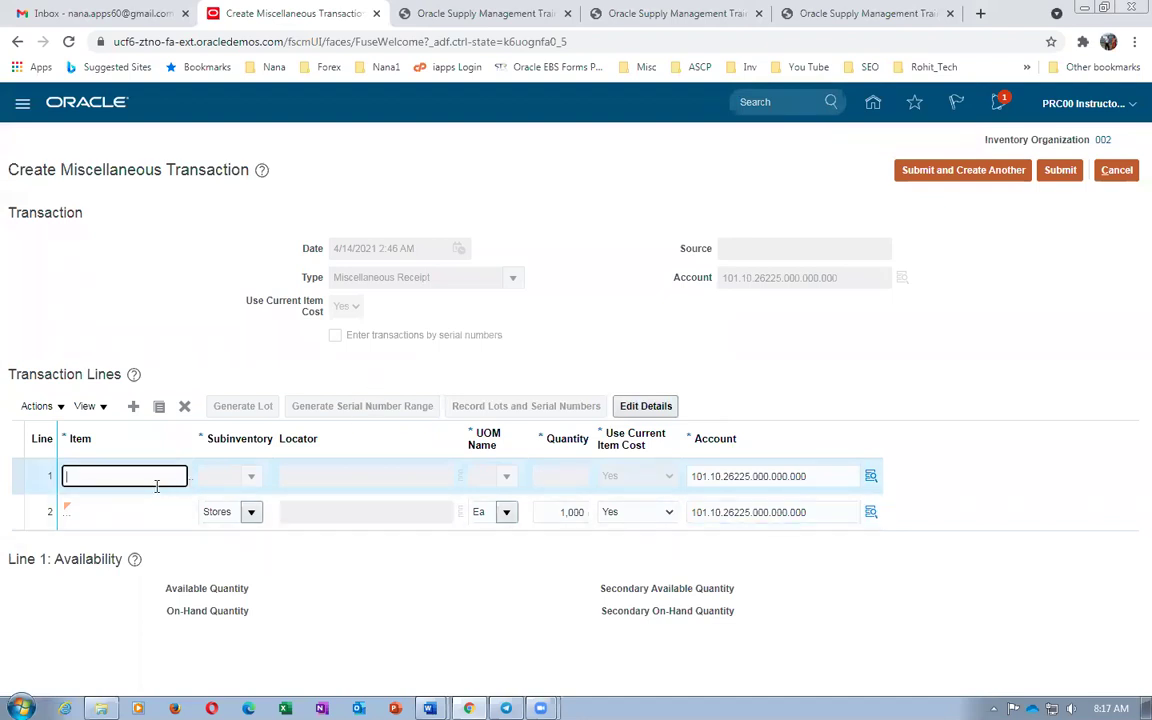
key(ctrl+v)
click(250, 476)
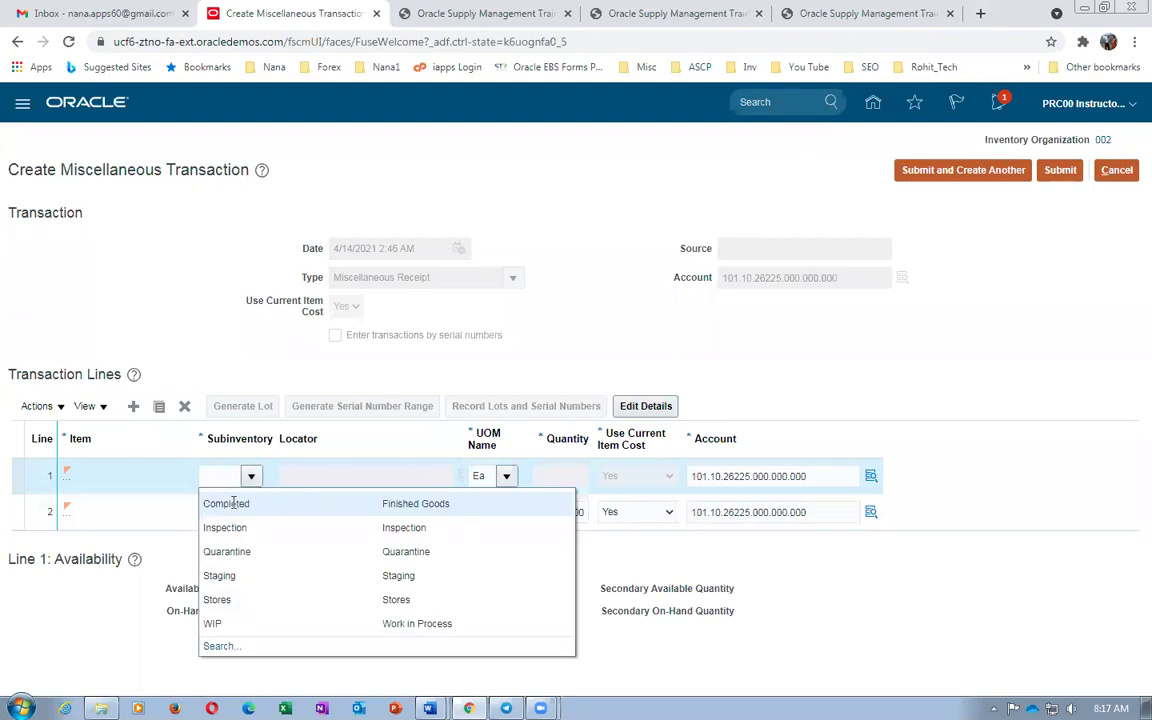
key(Escape)
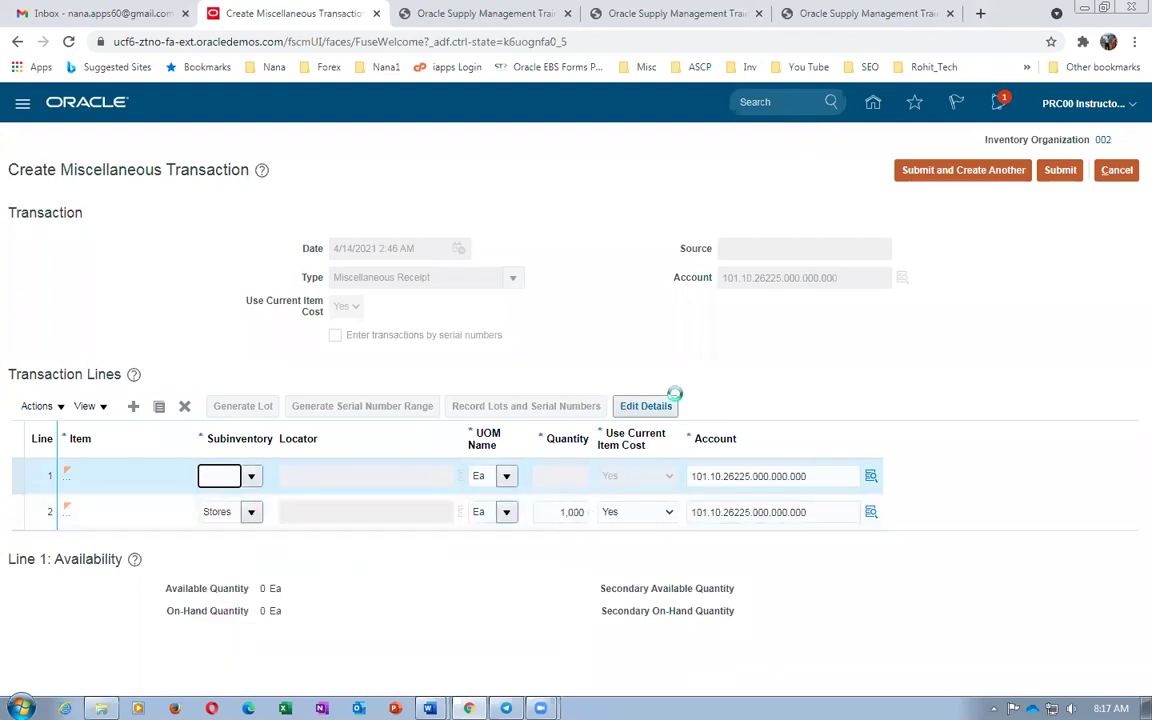
click(661, 412)
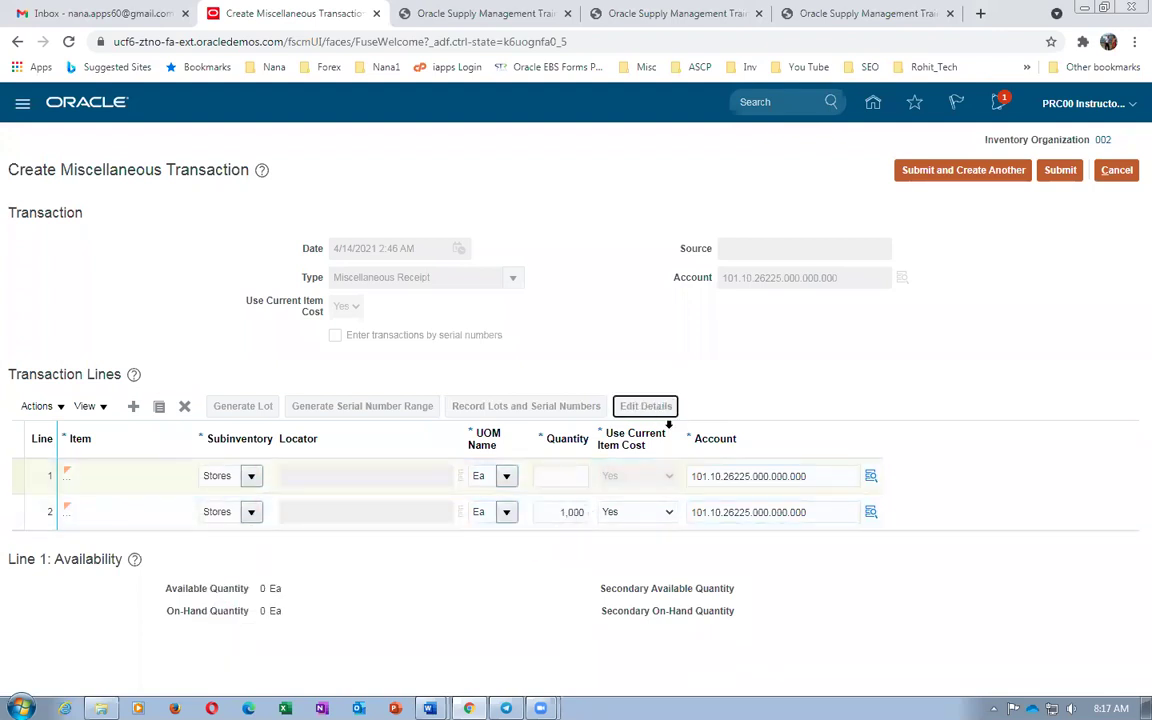
Give the RAM line quantity 10 with serials starting at 201, then add another line
scroll(501, 545, down, 3)
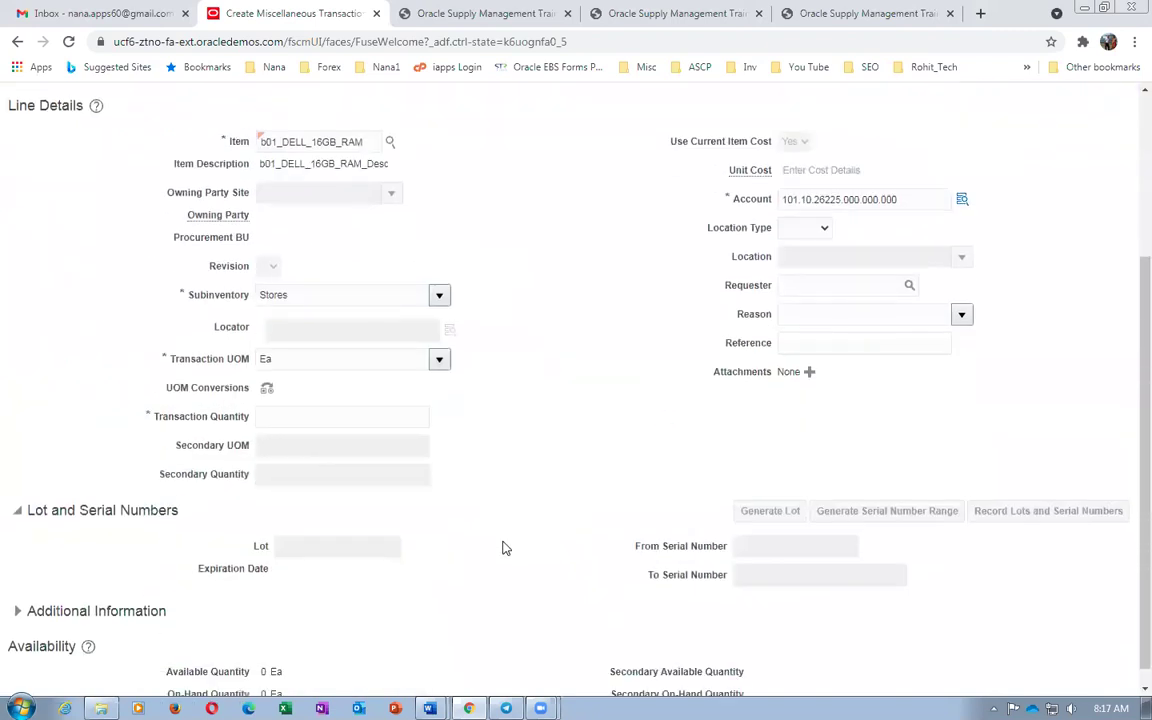
click(392, 398)
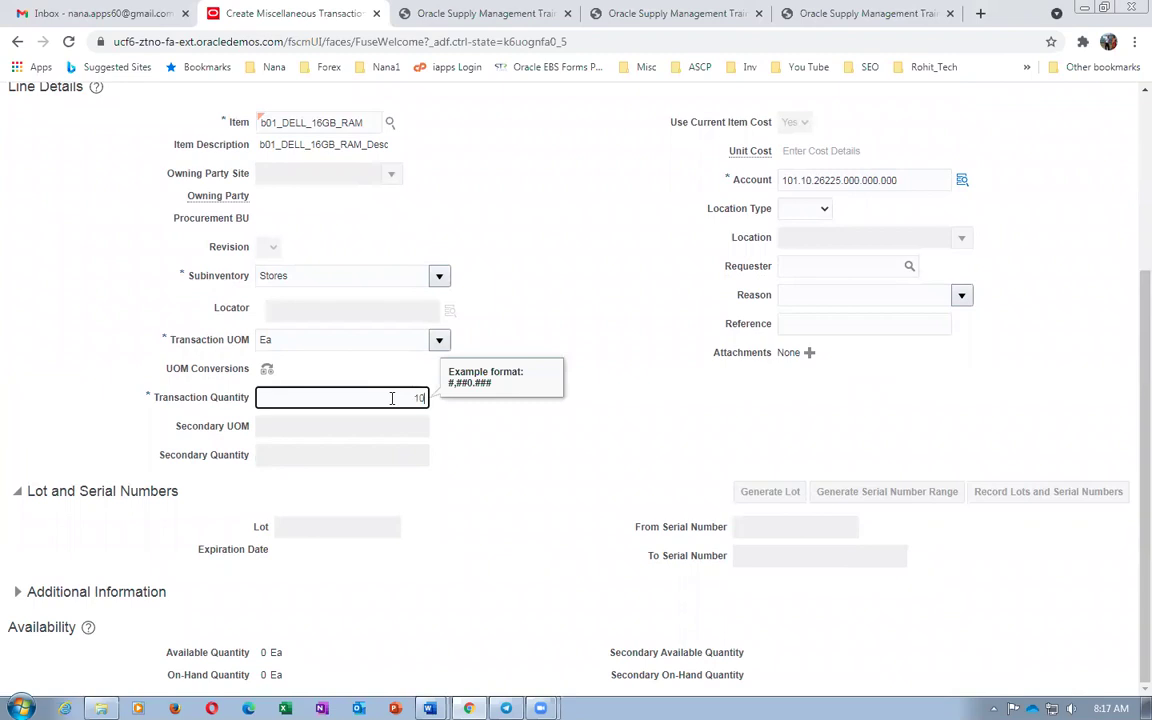
key(Tab)
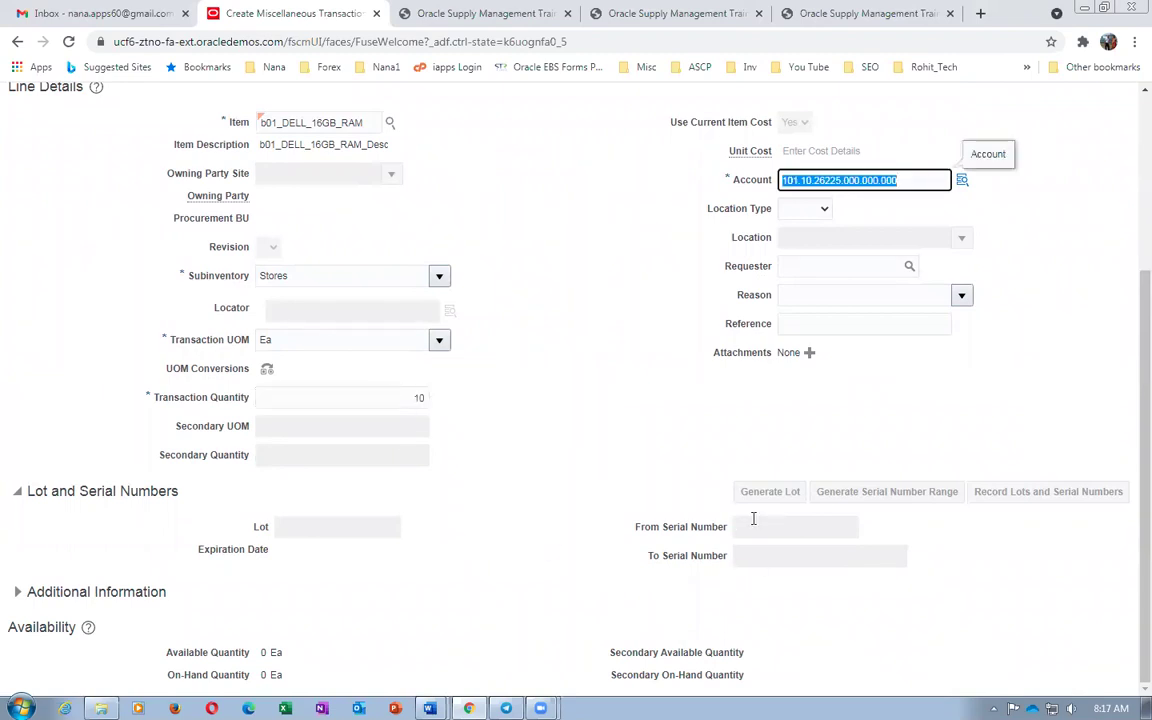
click(753, 527)
key(Tab)
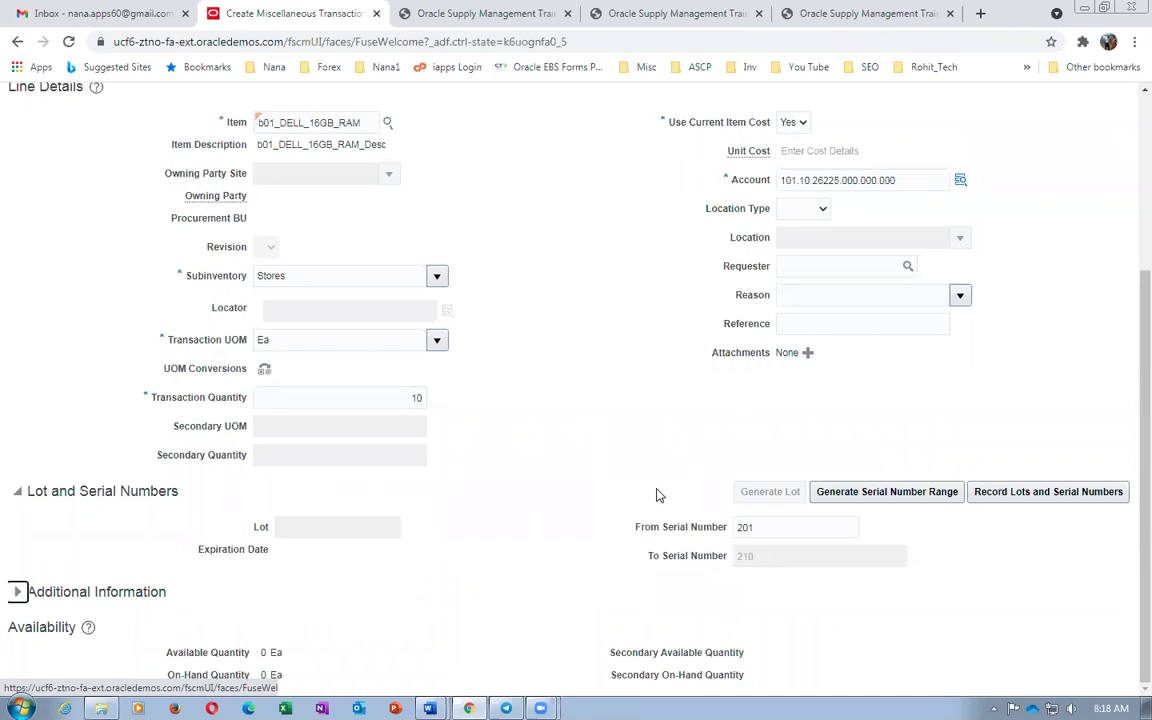
scroll(494, 420, up, 3)
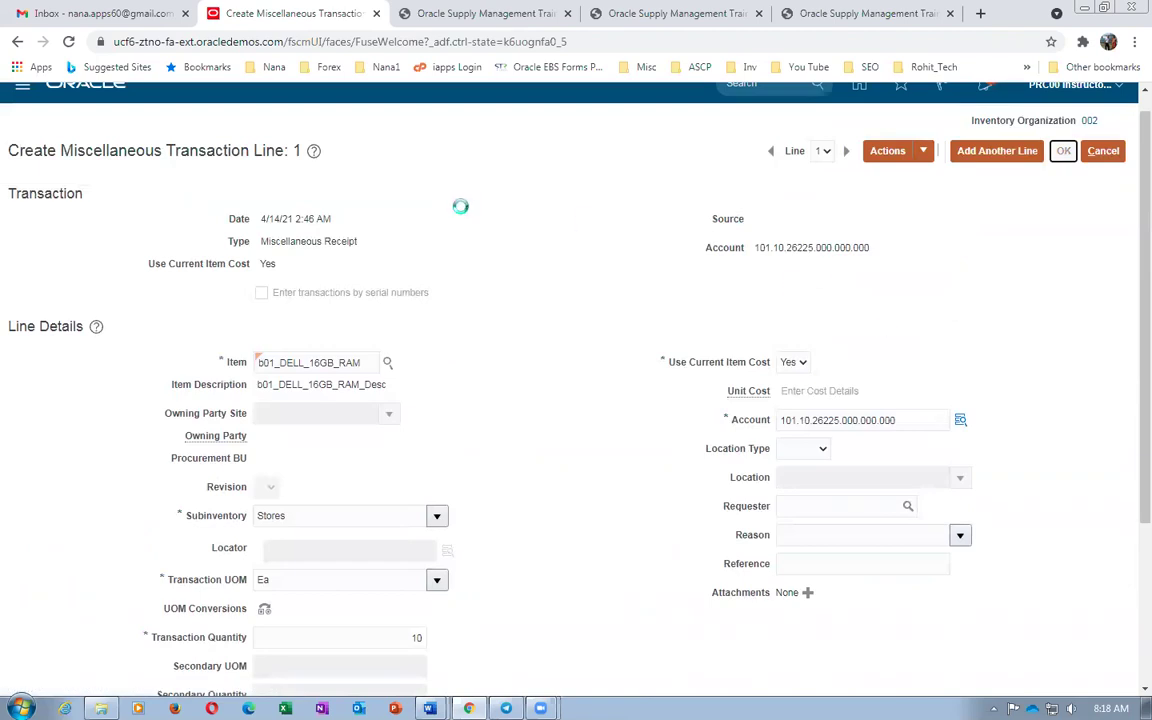
click(134, 406)
Copy the b01_Seagate_2TB_Harddisk item name from the Word worksheet
key(alt+Tab)
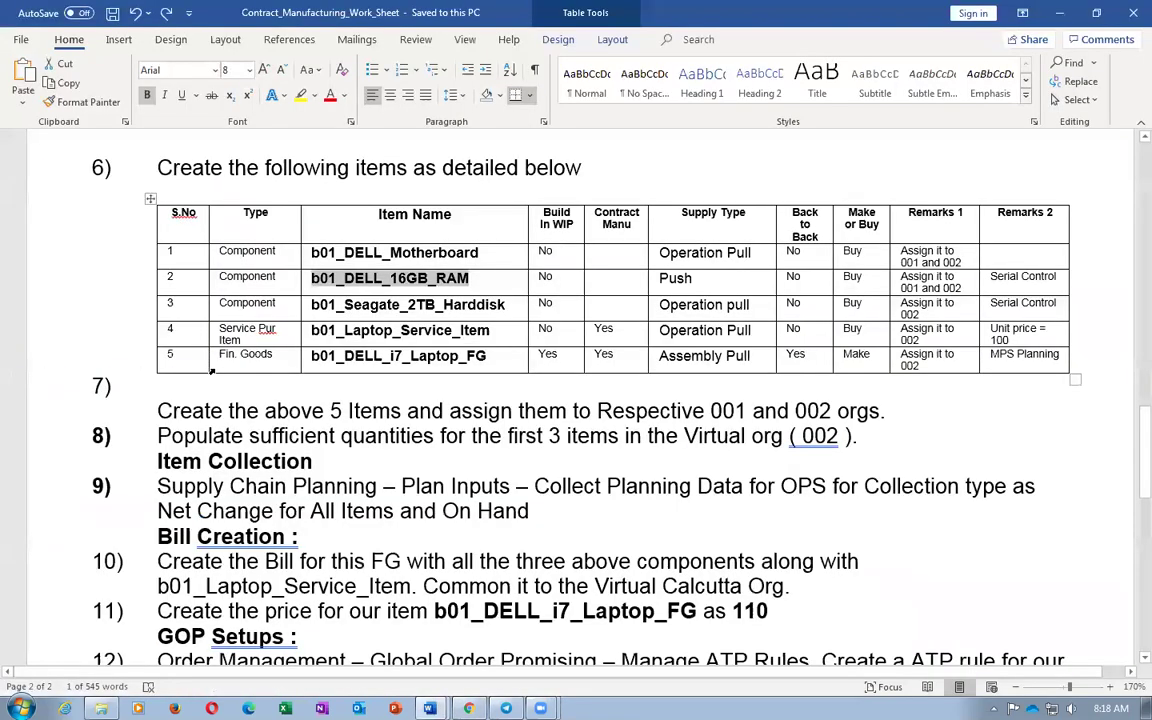
key(Down)
key(Home)
key(shift+End)
key(ctrl+c)
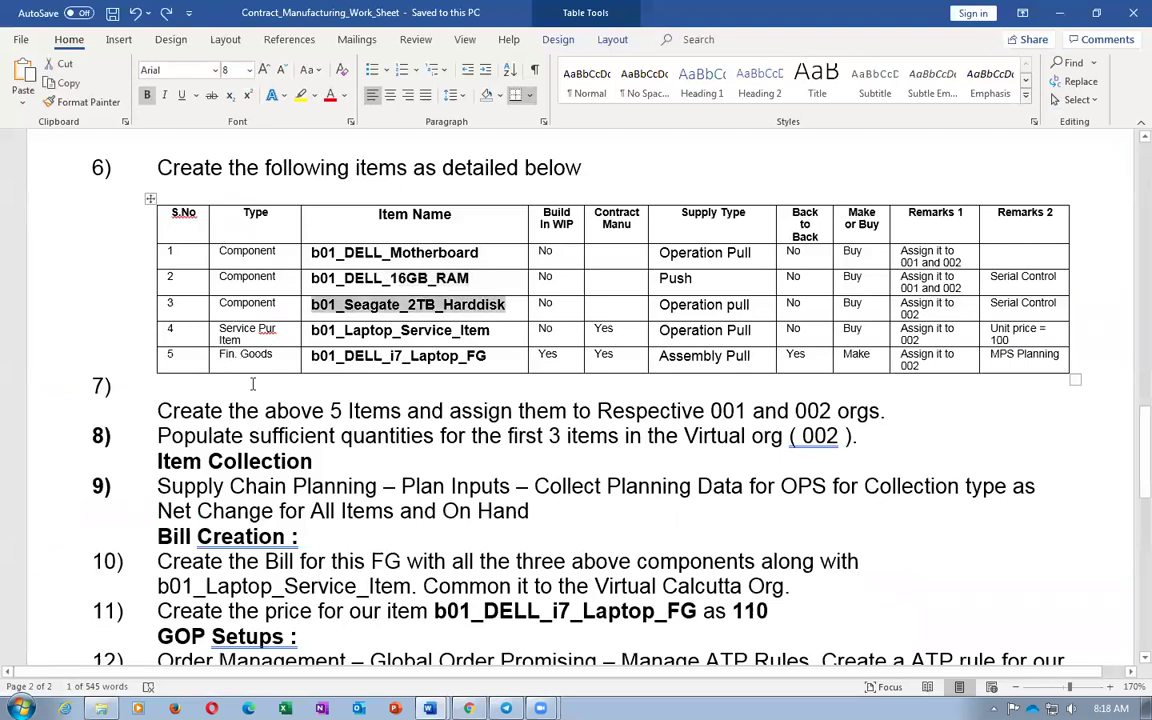
key(alt+Tab)
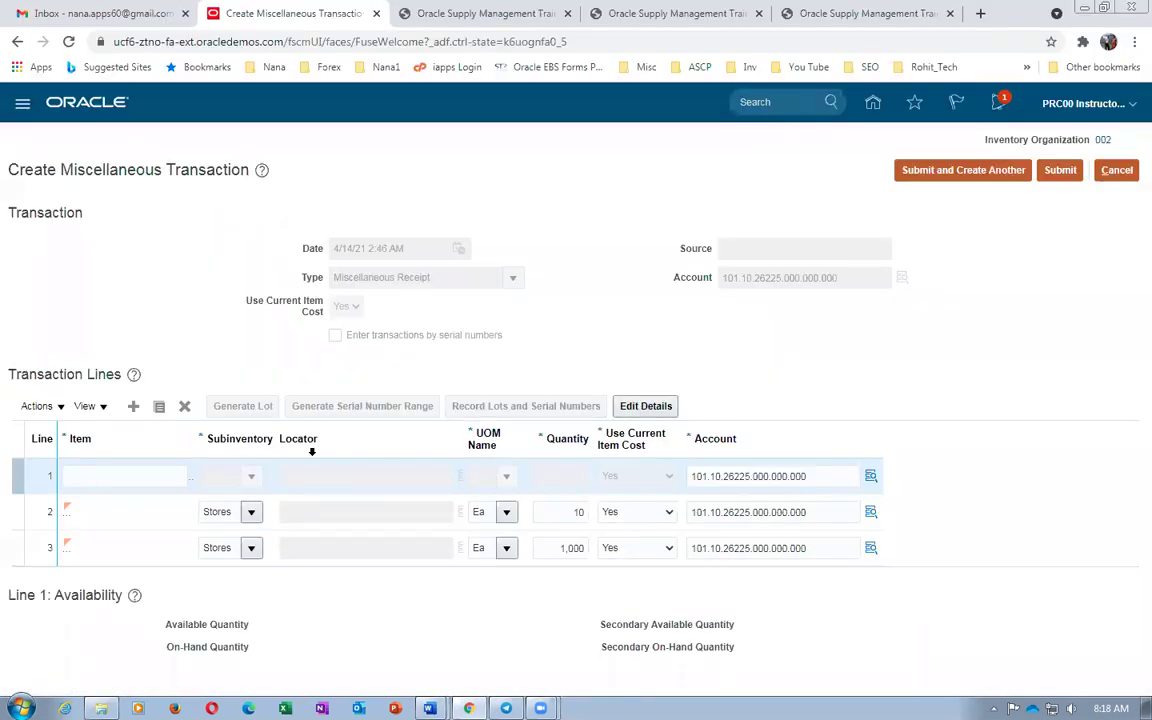
Fill the new line with b01_Seagate_2TB_Harddisk, subinventory Stores, quantity 10, and open its details
click(148, 475)
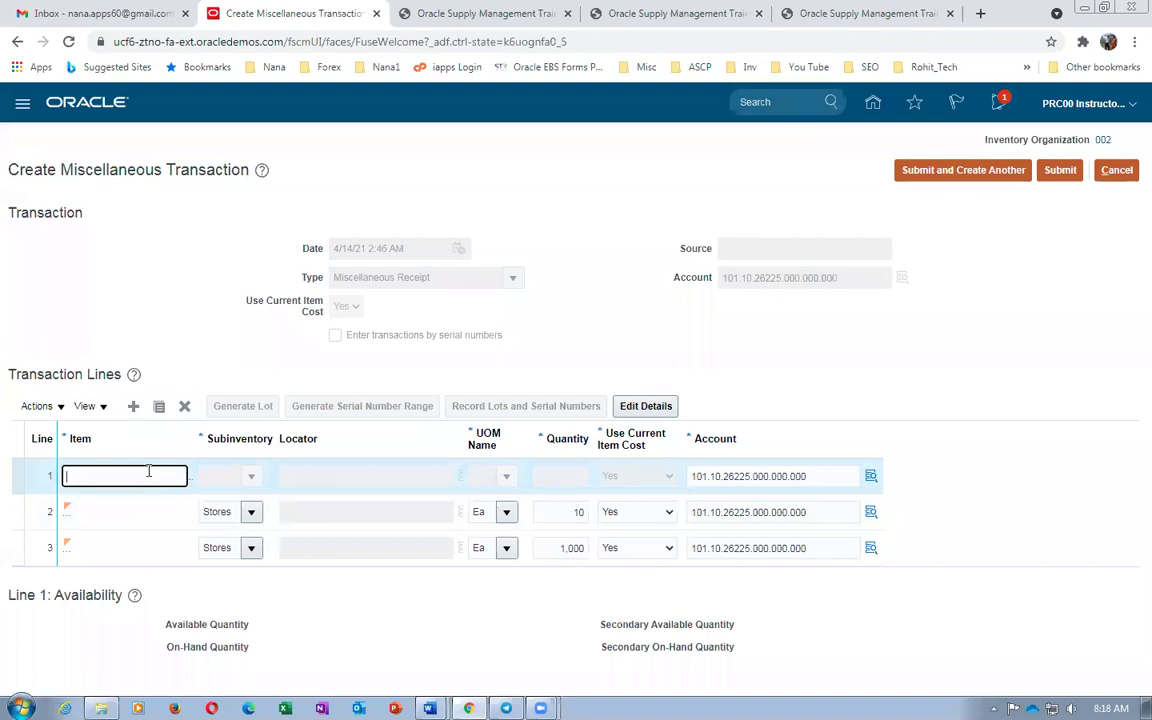
key(ctrl+v)
click(251, 478)
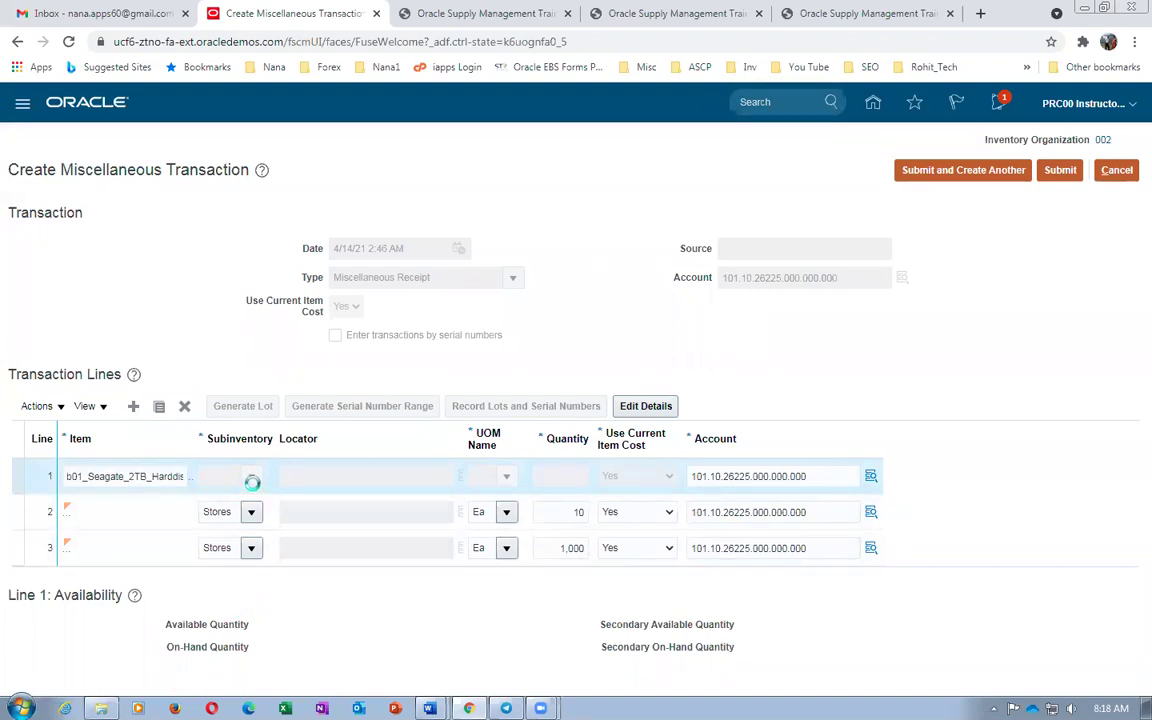
click(251, 479)
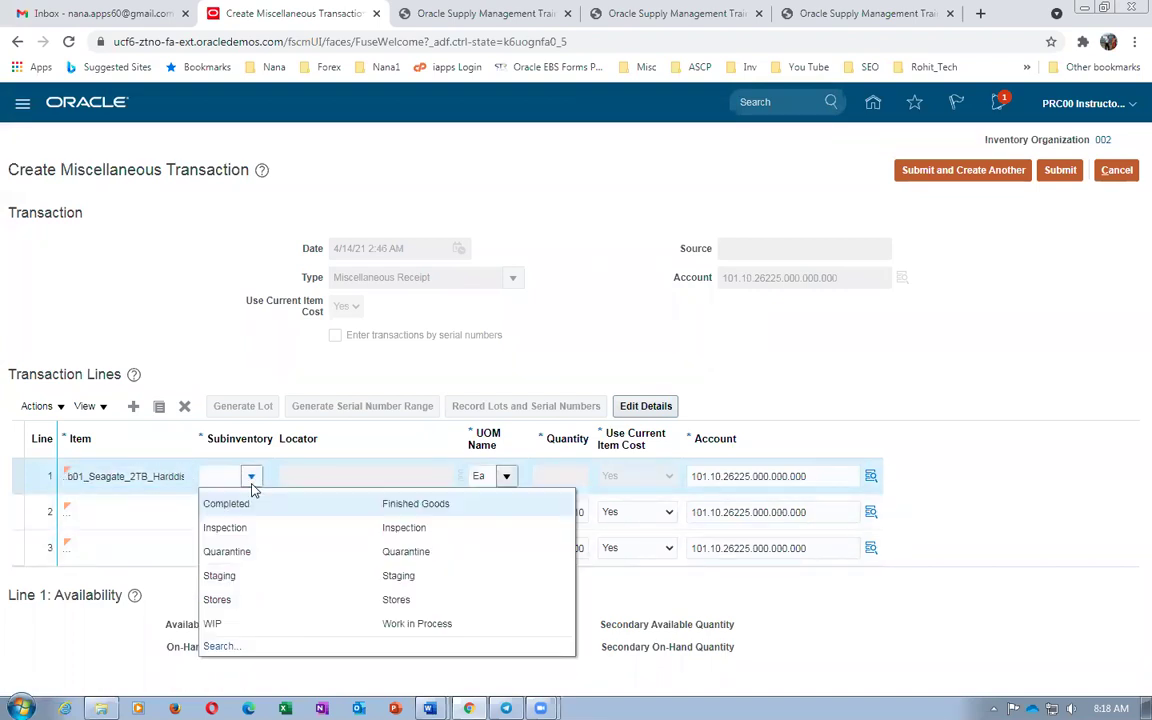
click(219, 596)
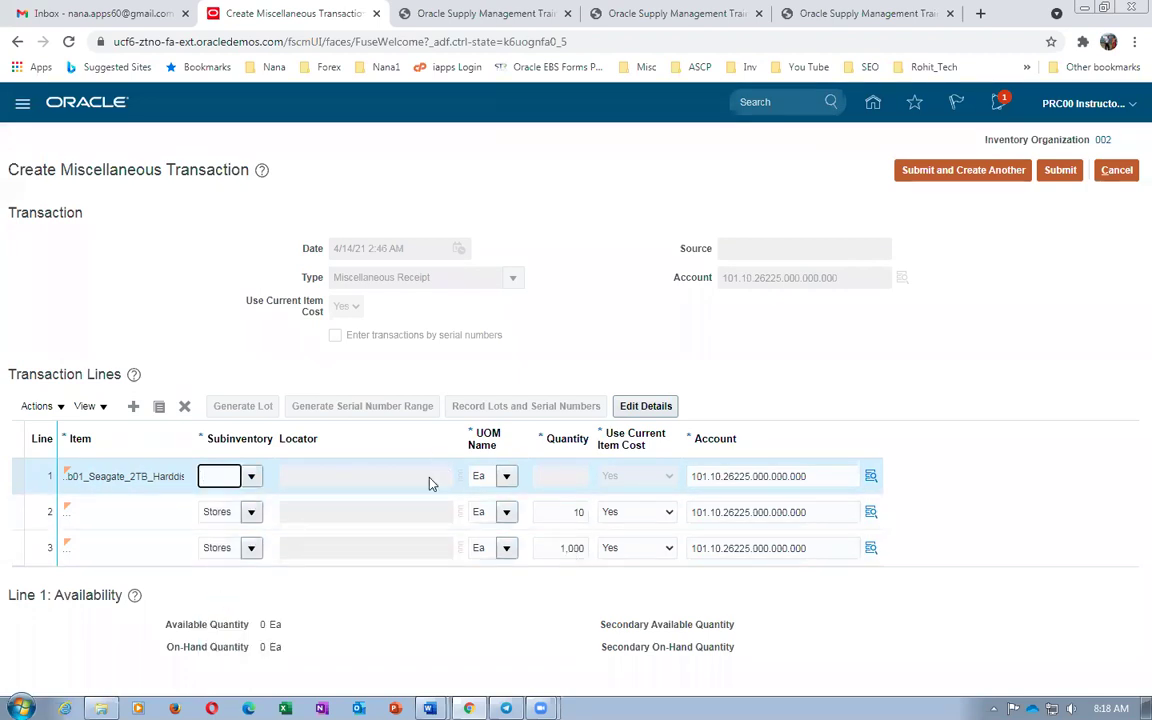
click(557, 478)
text(1)
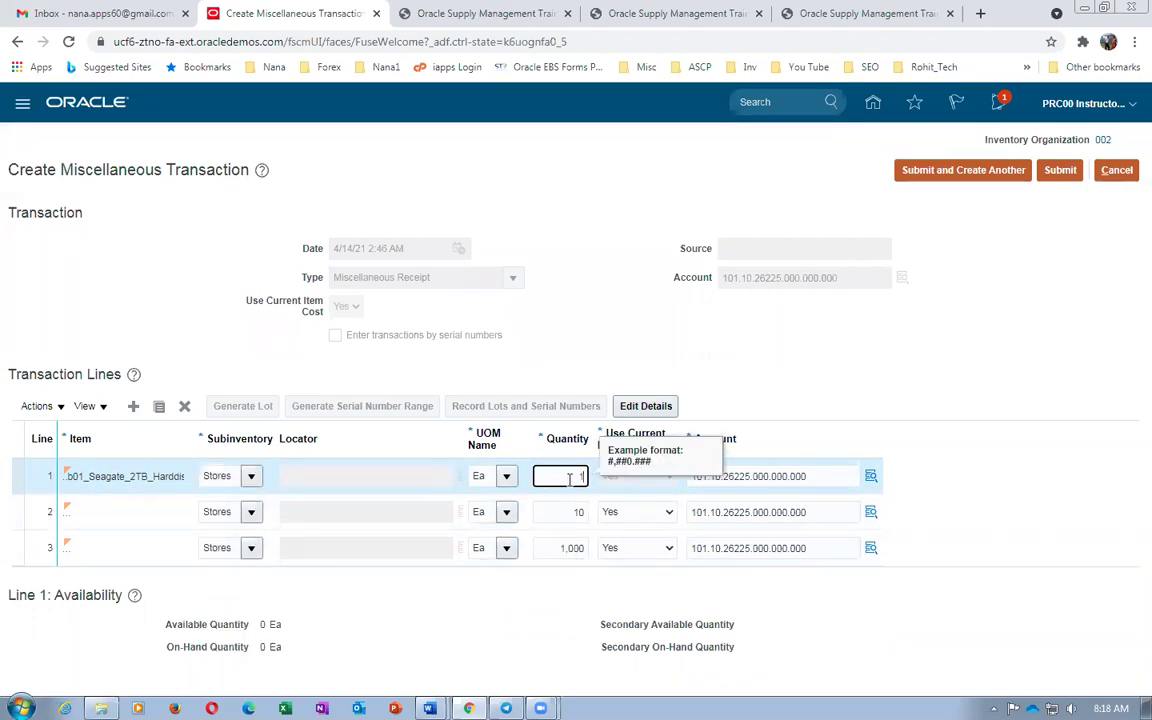
text(0)
click(643, 407)
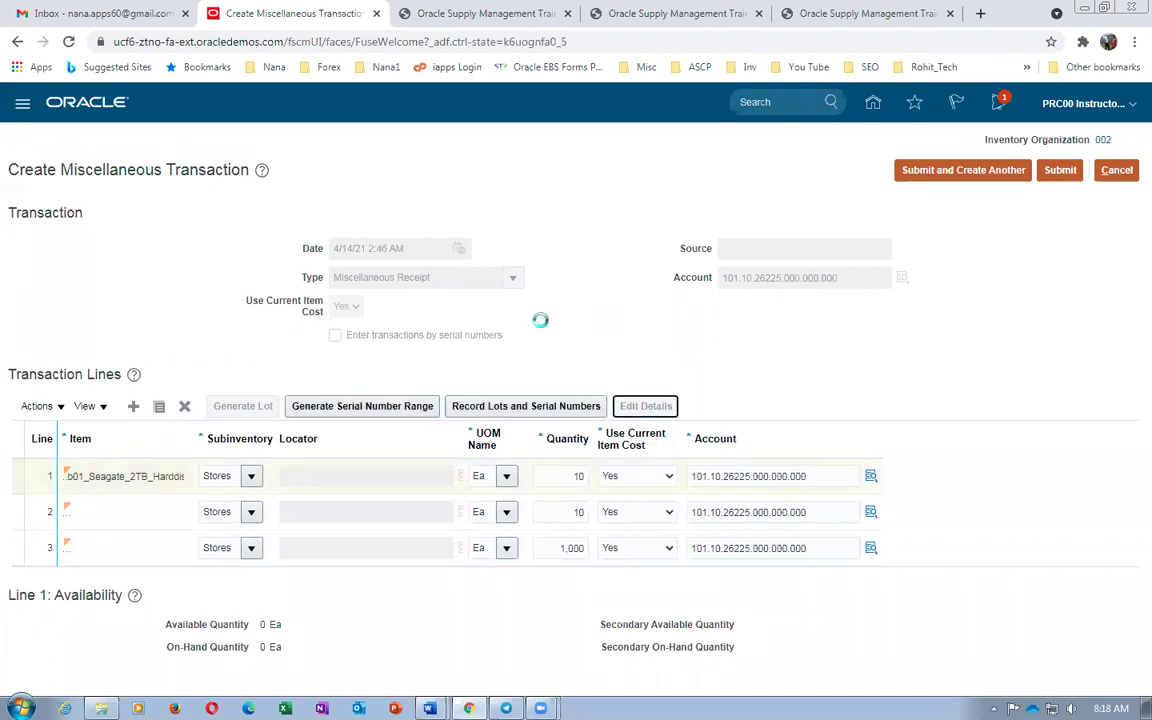
Set the hard disk's starting serial to 301, save the line details, and switch to Word
scroll(514, 478, down, 2)
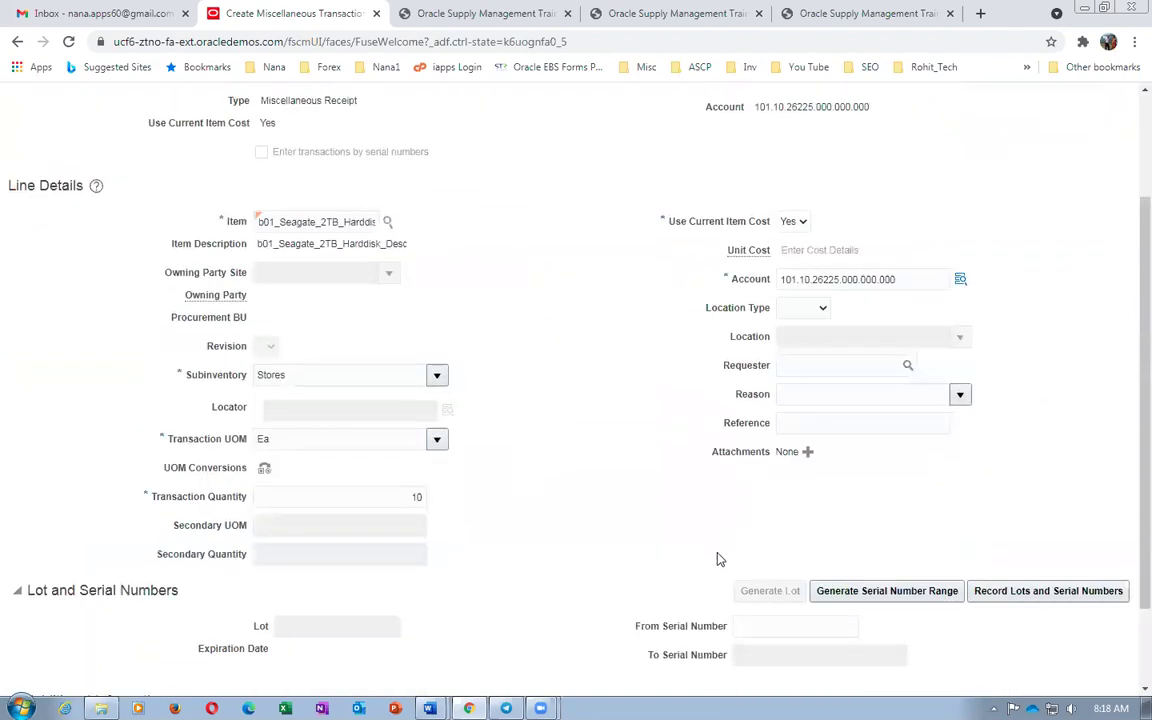
scroll(707, 535, down, 1)
click(737, 526)
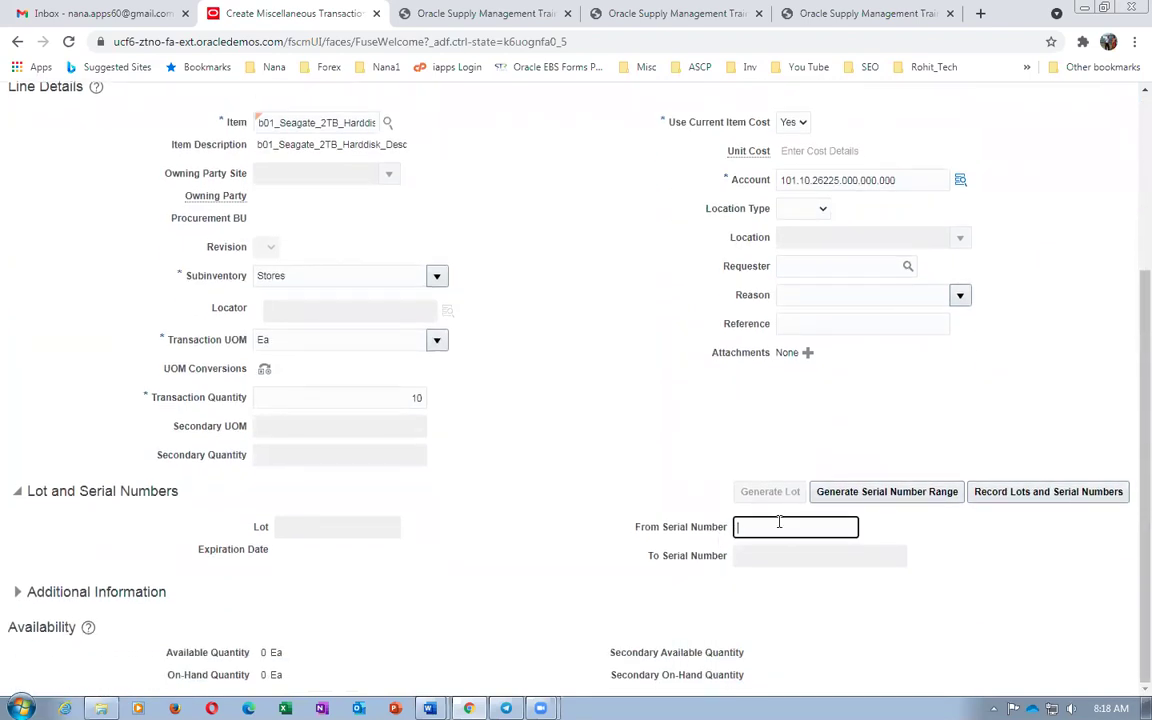
text(301)
key(Tab)
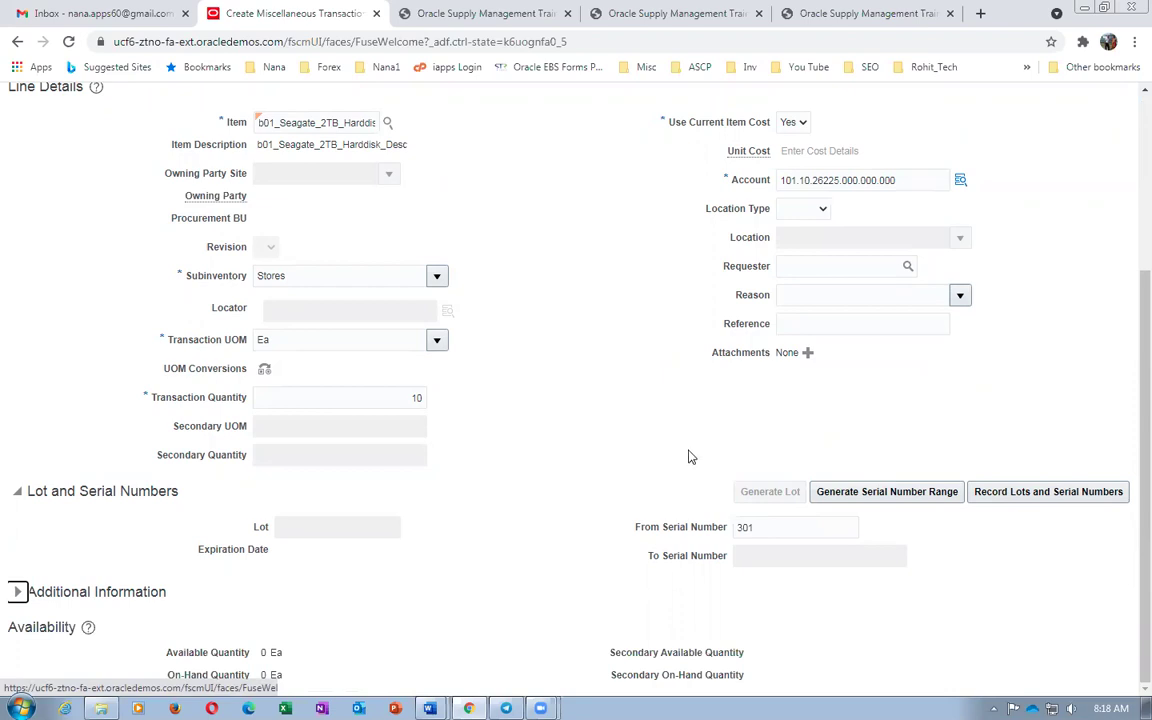
scroll(682, 476, up, 3)
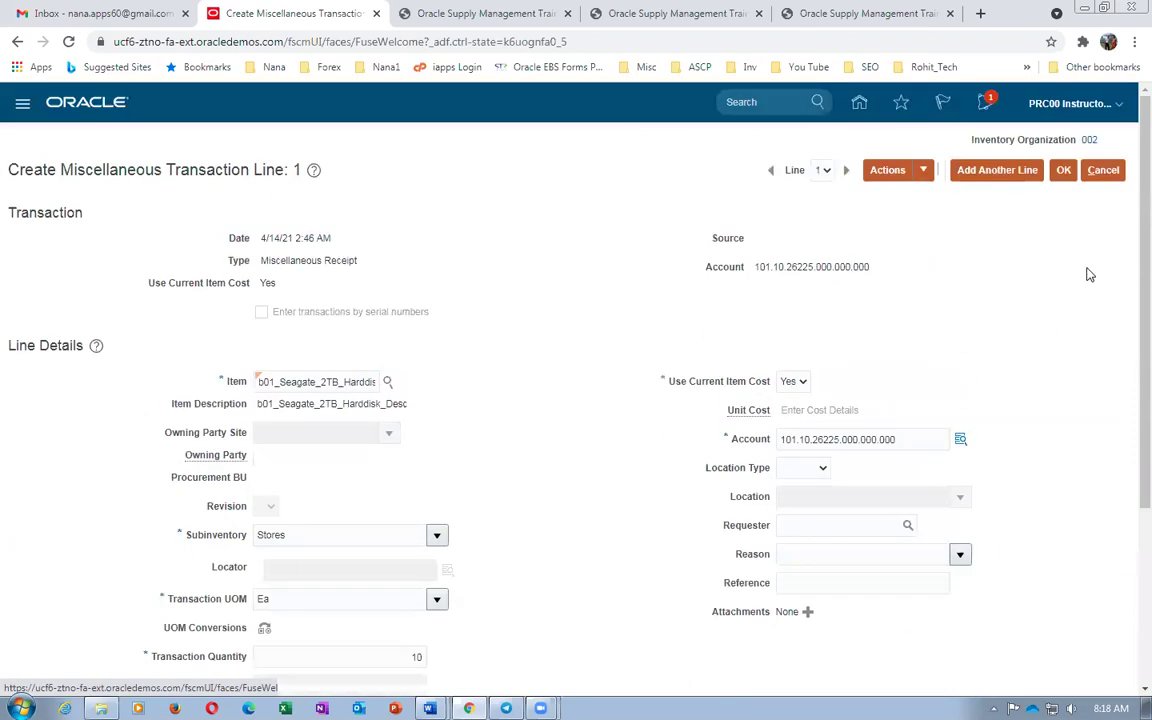
click(1063, 170)
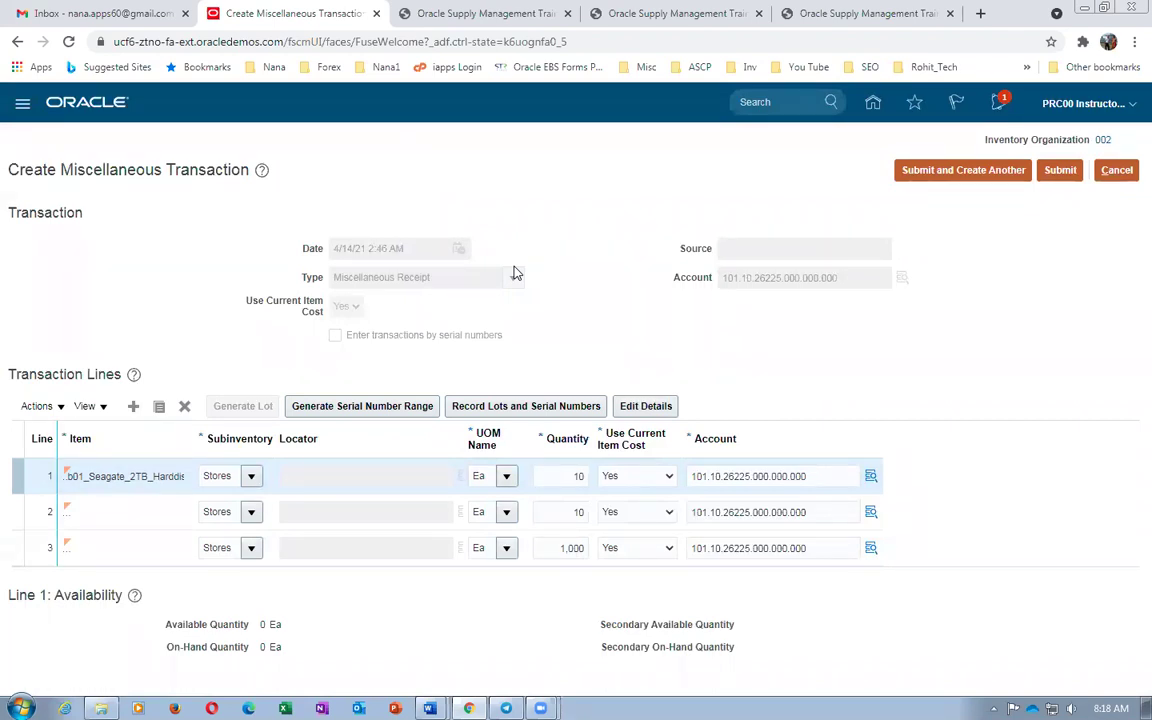
key(alt+Tab)
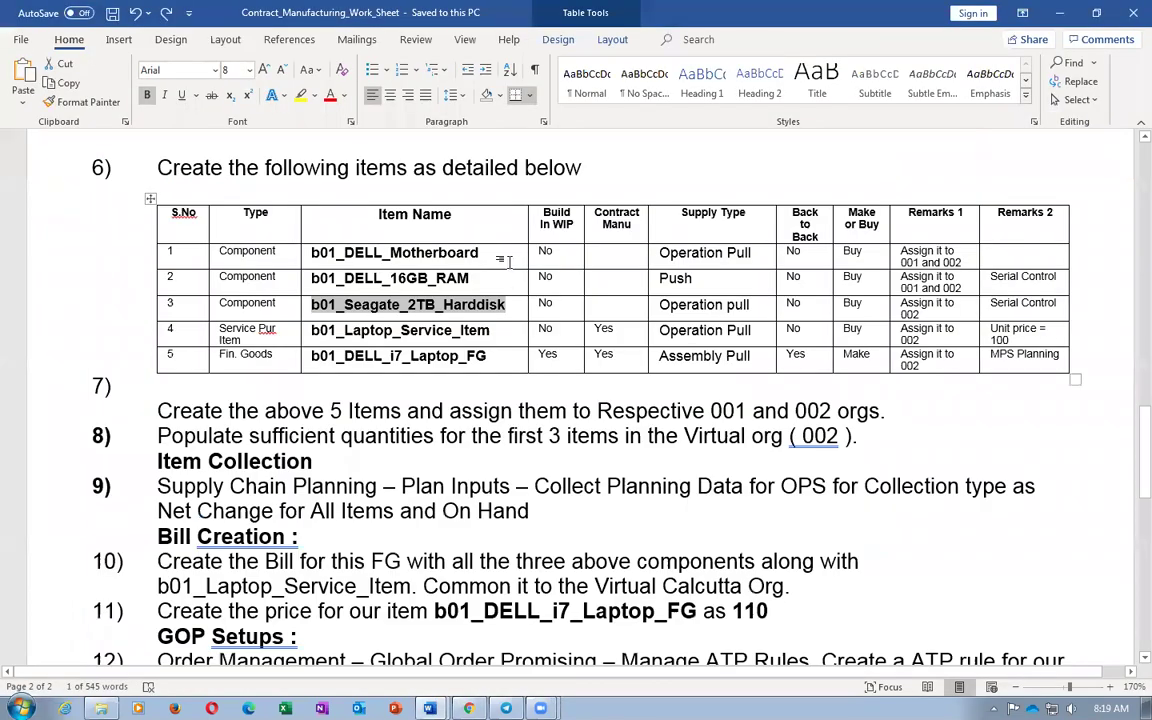
Look over the worksheet's title diagram, then go back to the Oracle receipt with three lines
scroll(557, 380, up, 15)
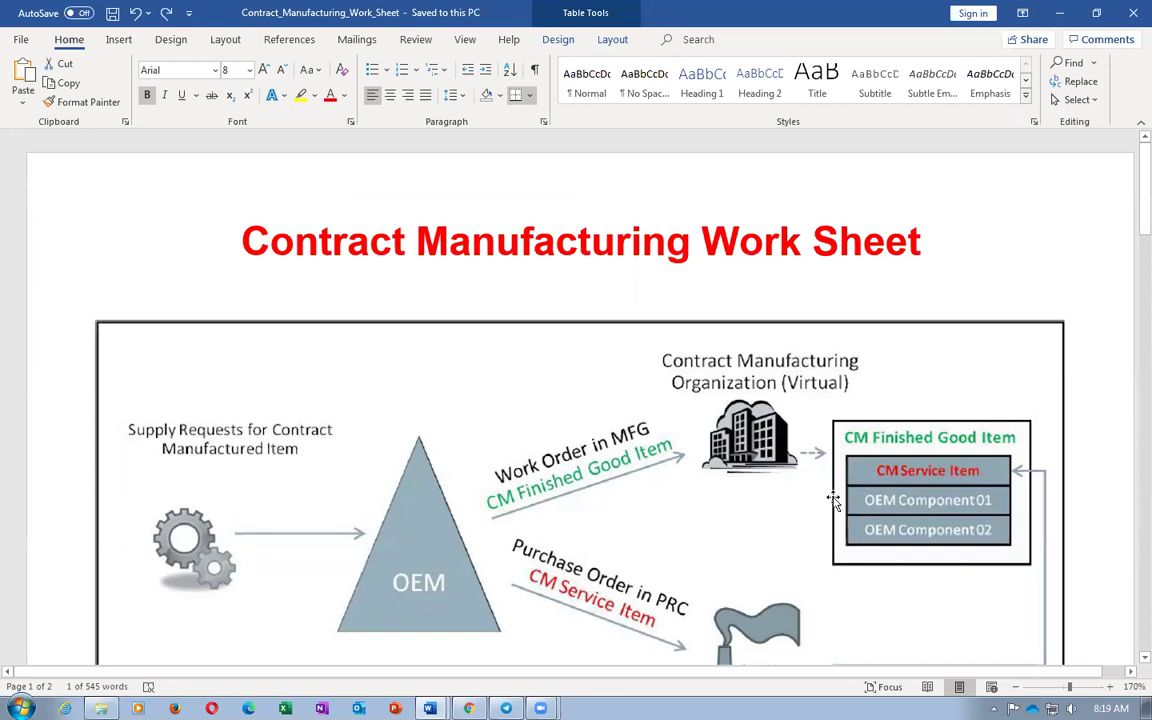
scroll(800, 437, down, 4)
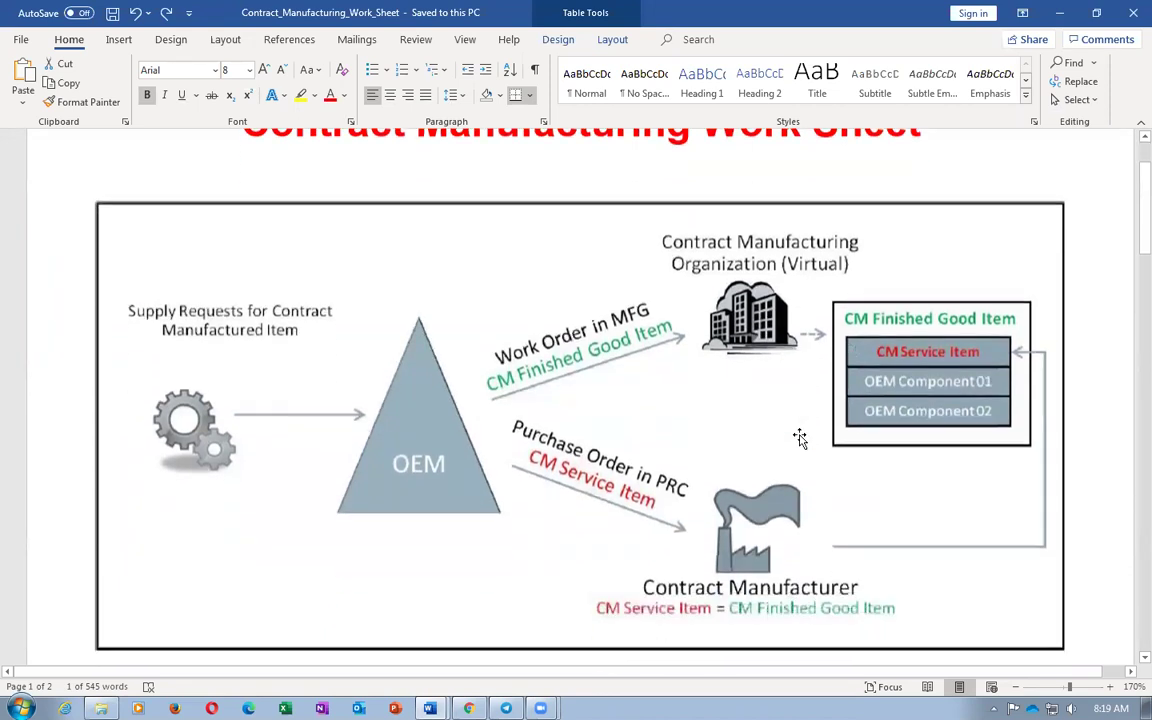
key(alt+Tab)
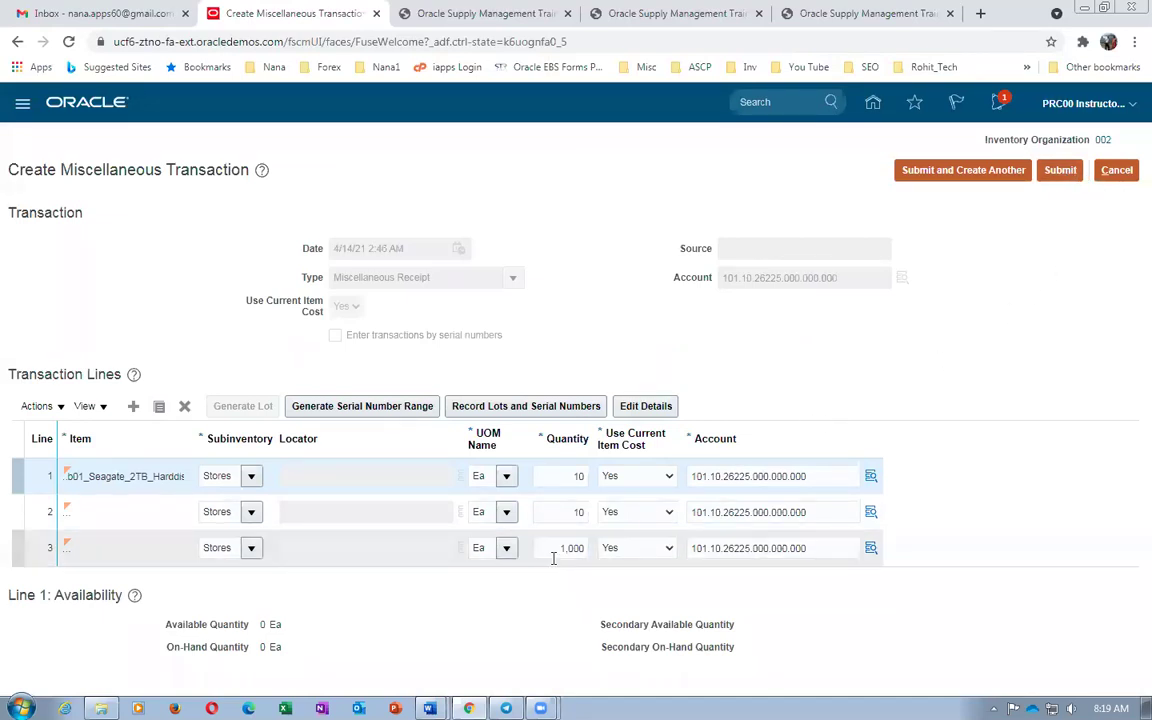
Submit the organization 002 miscellaneous receipt, dismiss the processed confirmation, and return to Word
click(1060, 172)
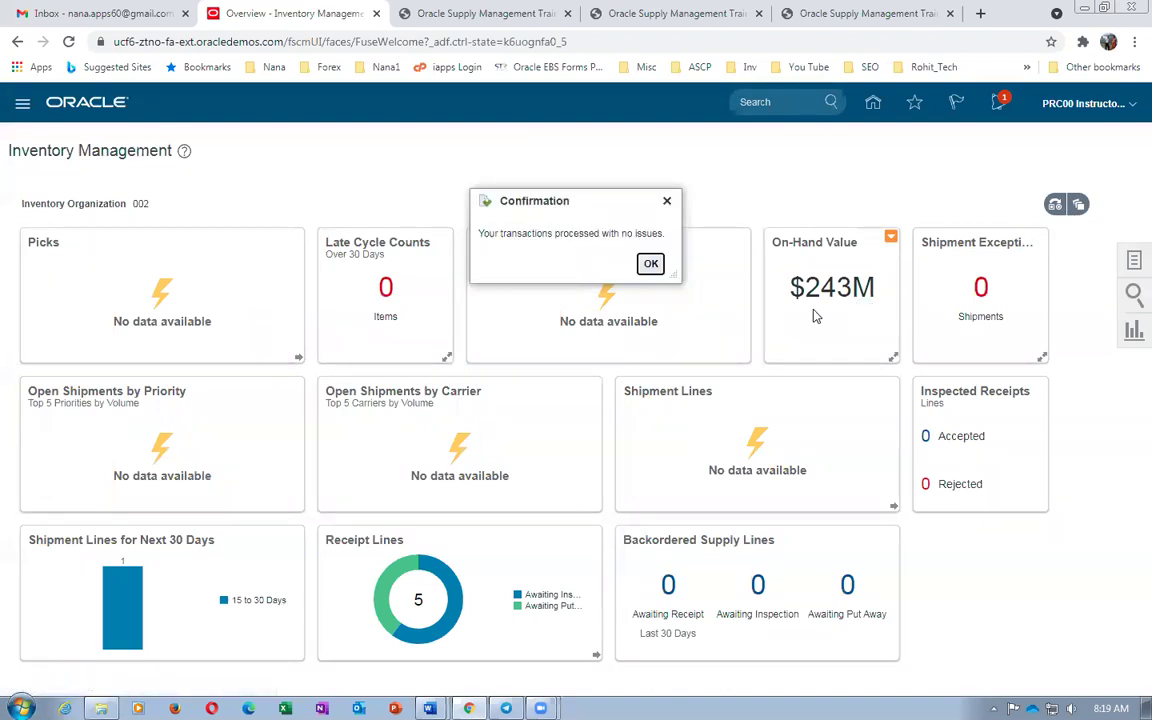
click(651, 264)
key(alt+Tab)
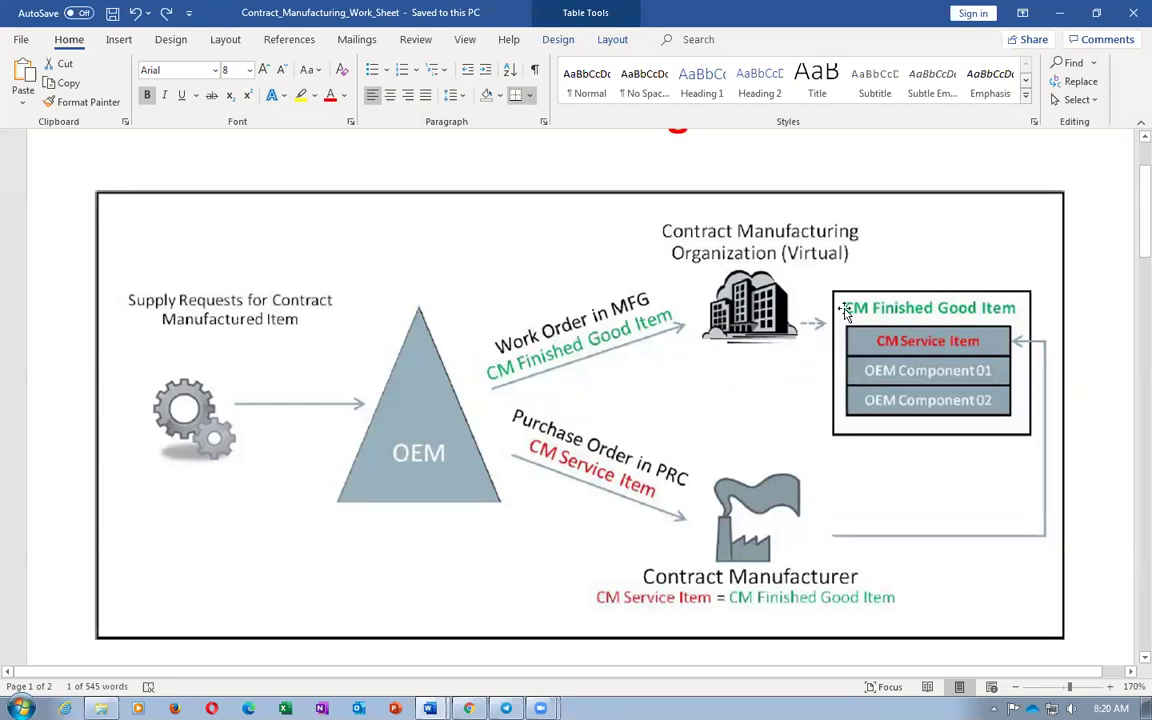
Bring up Contract_Manufacturing_Work_Sheet and highlight Motherboard and 16GB_RAM in step 6's items table
key(alt+Tab)
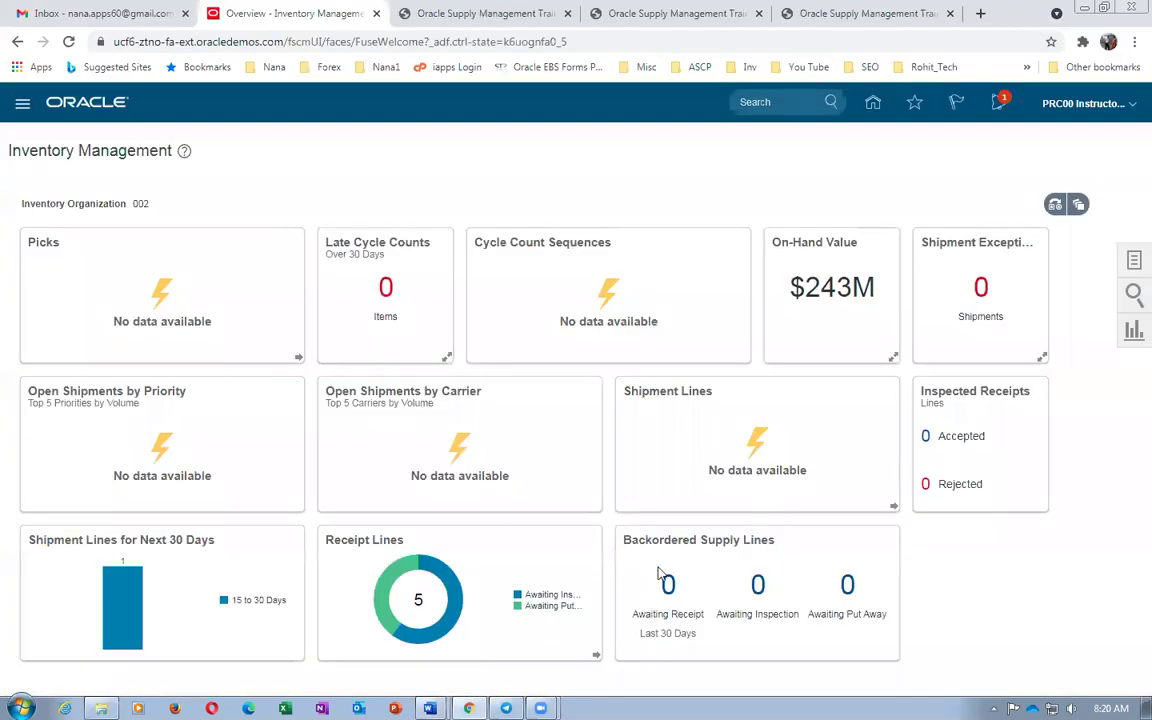
mouse_move(429, 708)
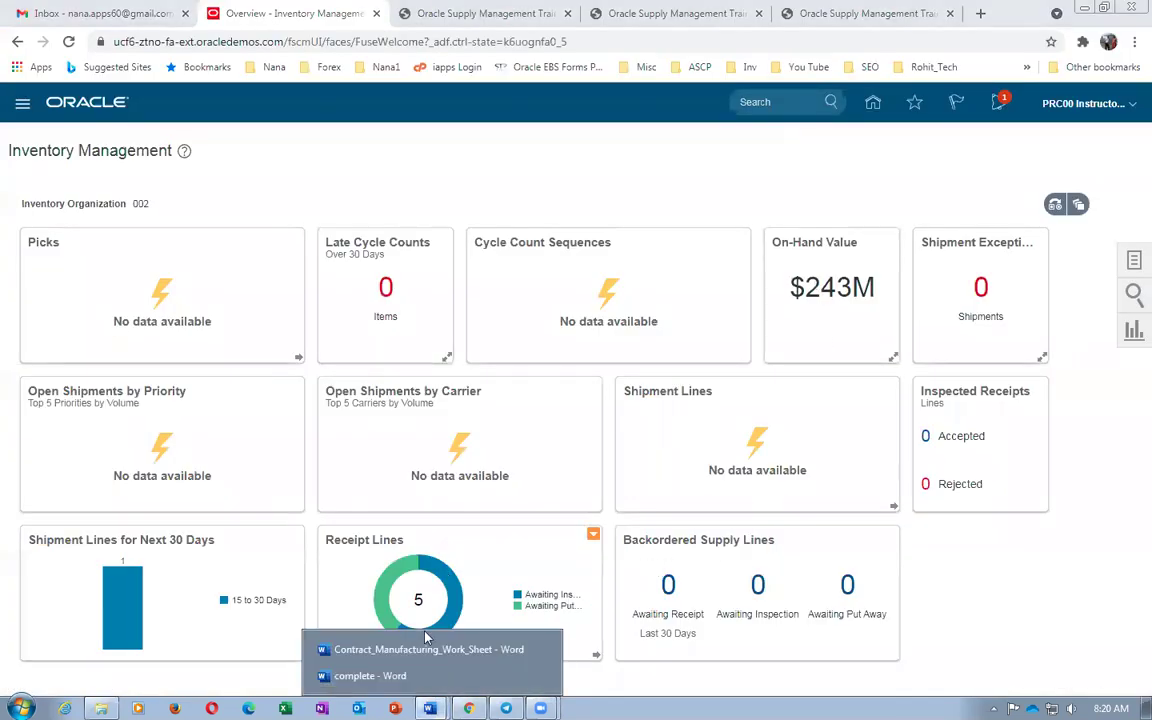
click(416, 659)
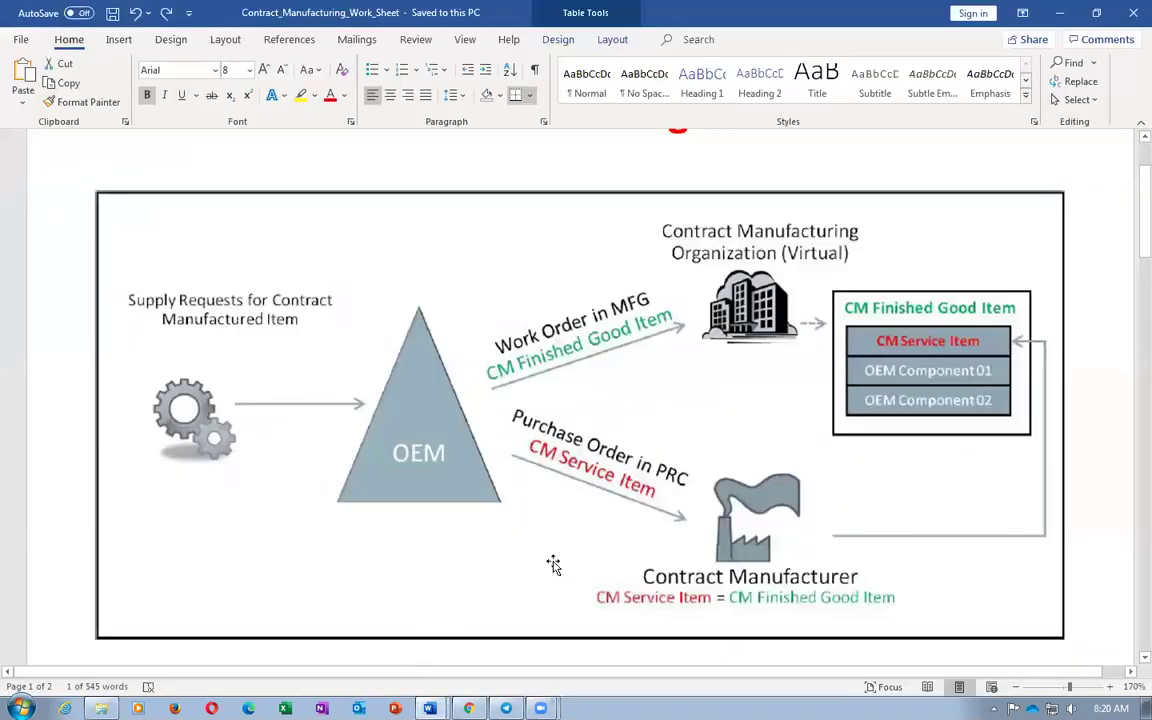
scroll(548, 560, down, 1)
scroll(553, 561, down, 15)
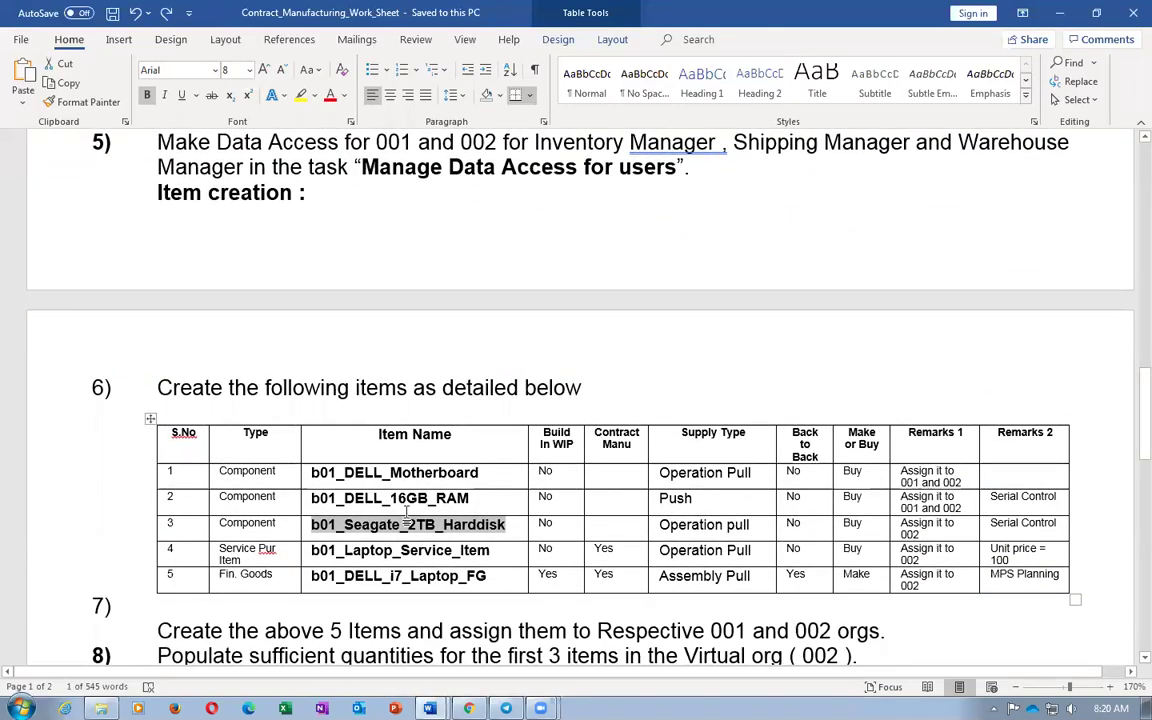
drag(380, 473, 408, 505)
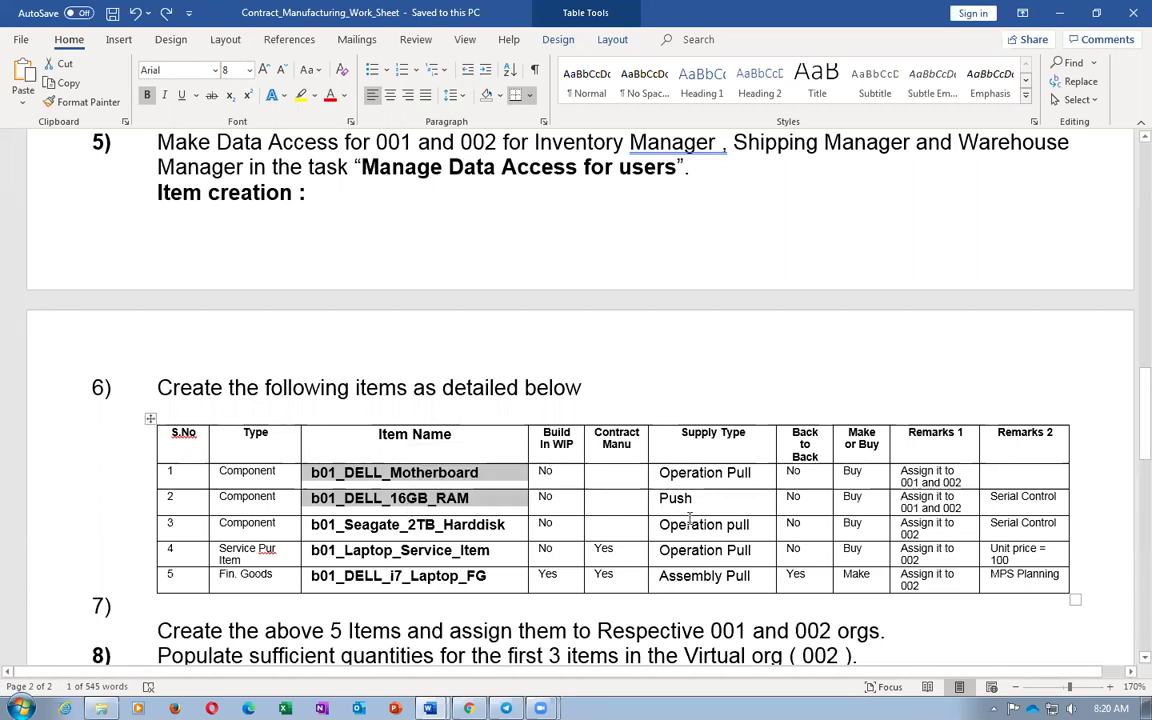
click(590, 389)
Highlight the Item Collection heading of step 9, then return to Oracle
scroll(604, 389, down, 3)
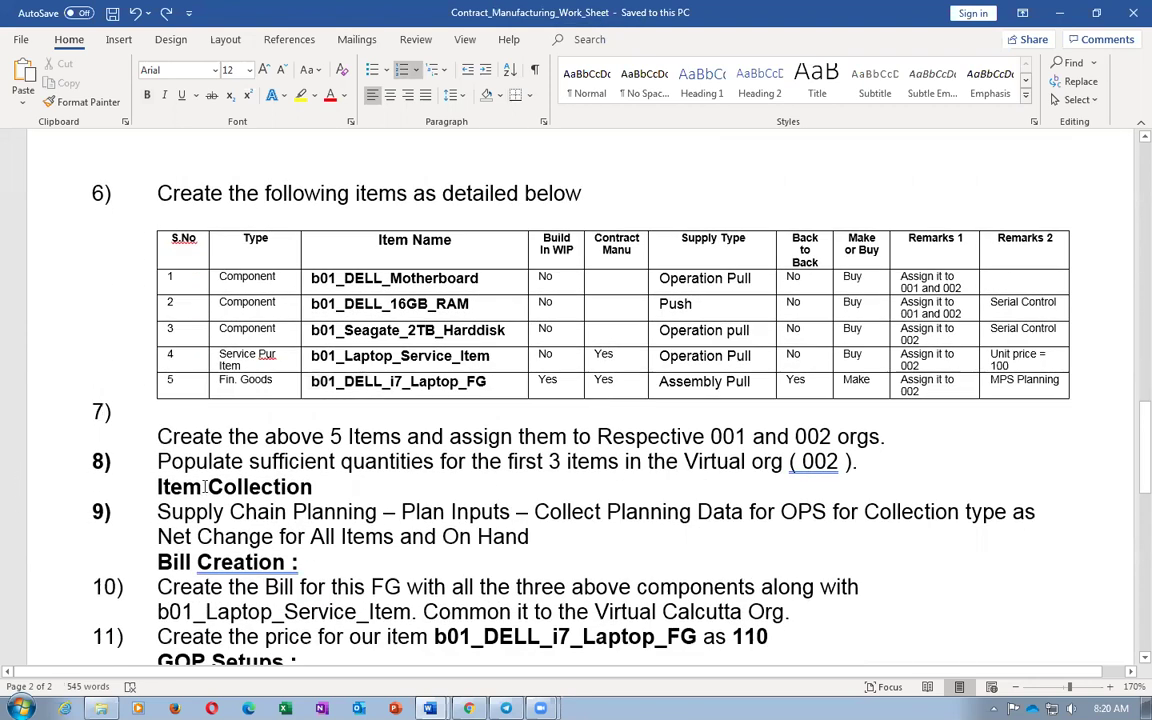
drag(159, 488, 312, 490)
key(alt+Tab)
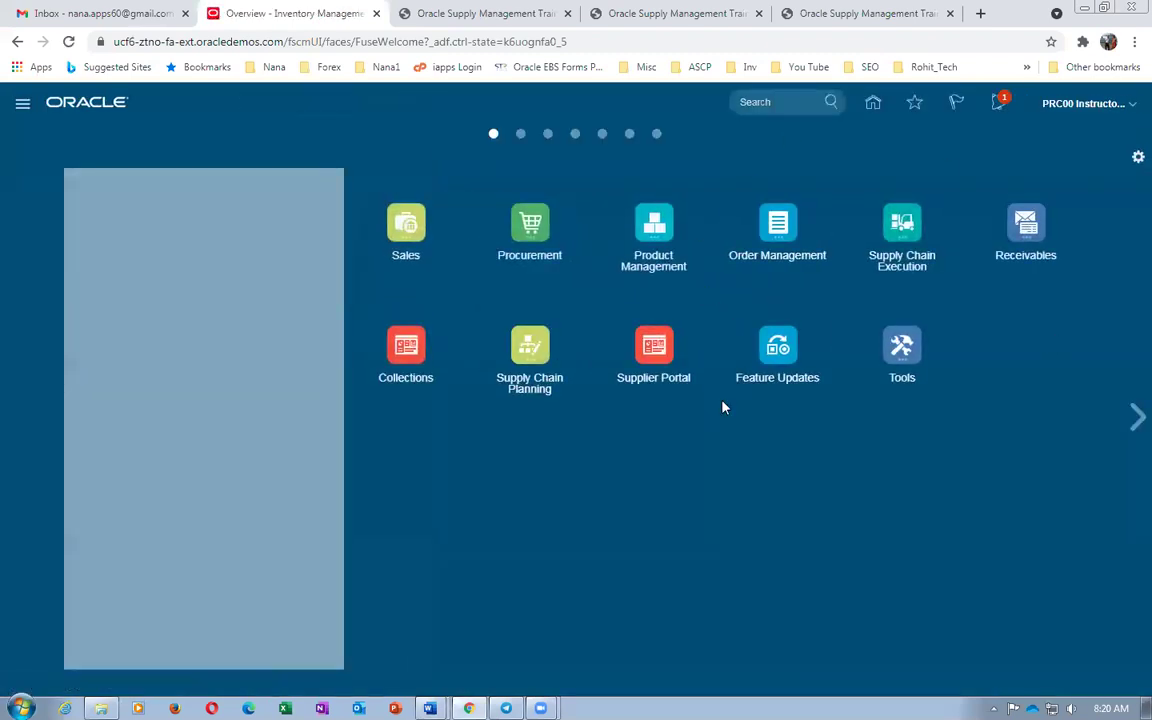
Start the Collect Planning Data task from Supply Chain Planning with OPS as source system
click(535, 347)
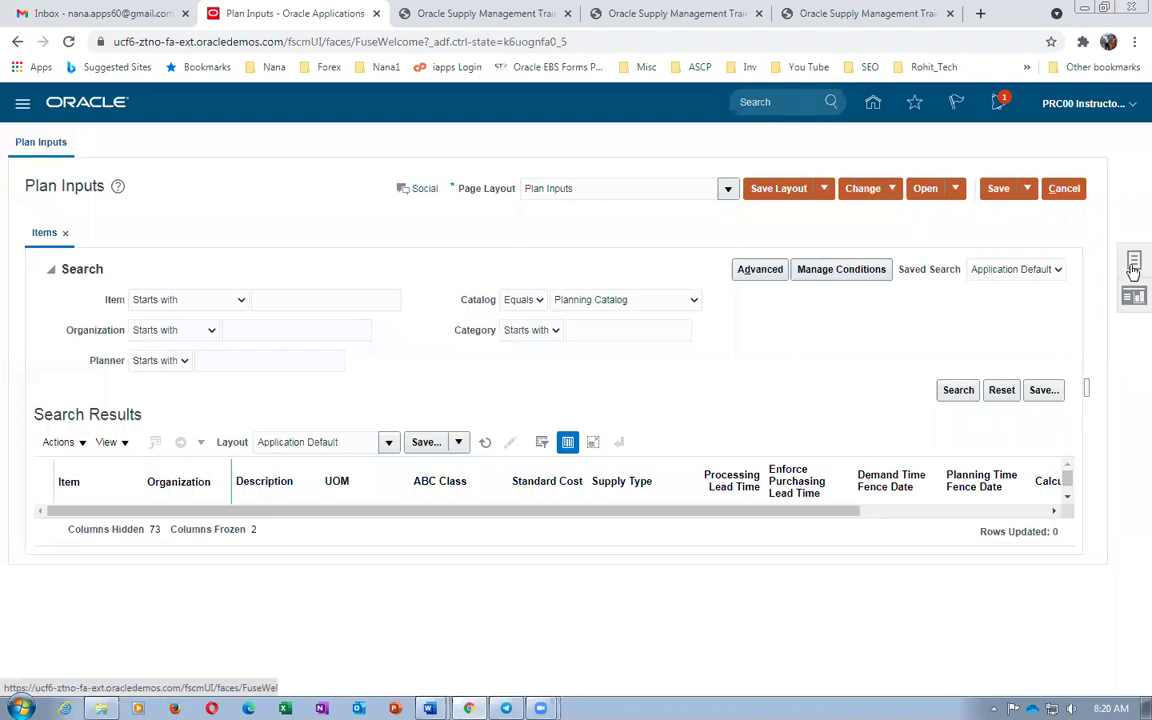
click(1133, 264)
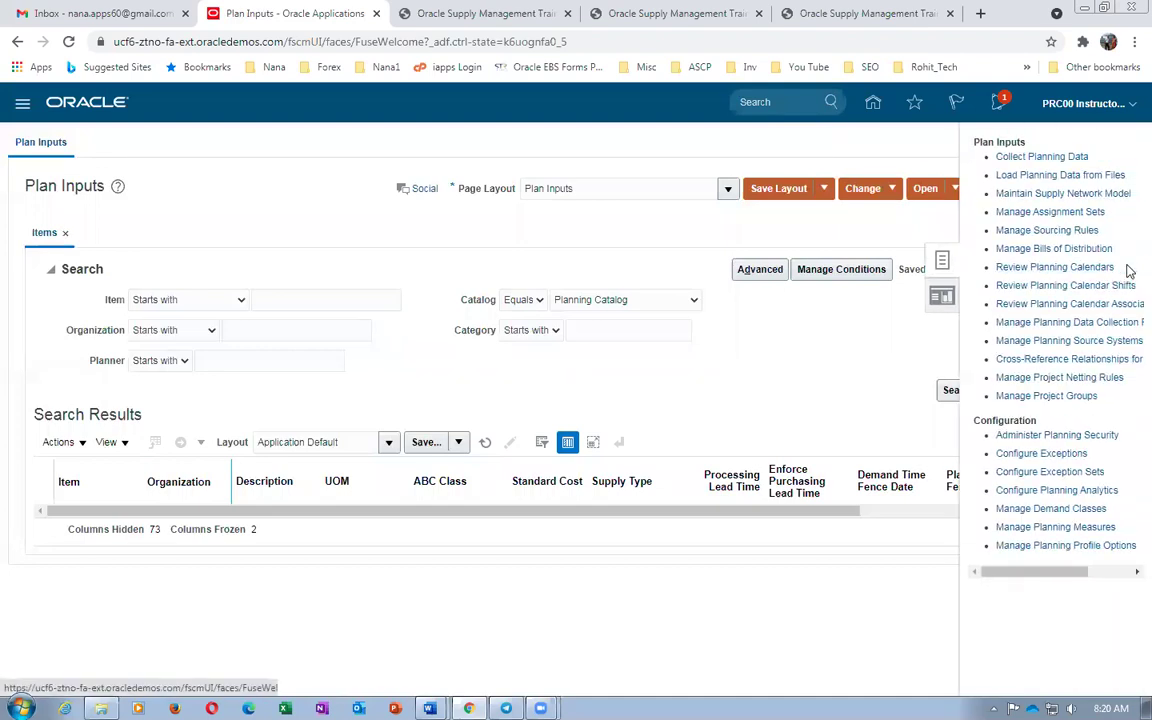
click(1055, 158)
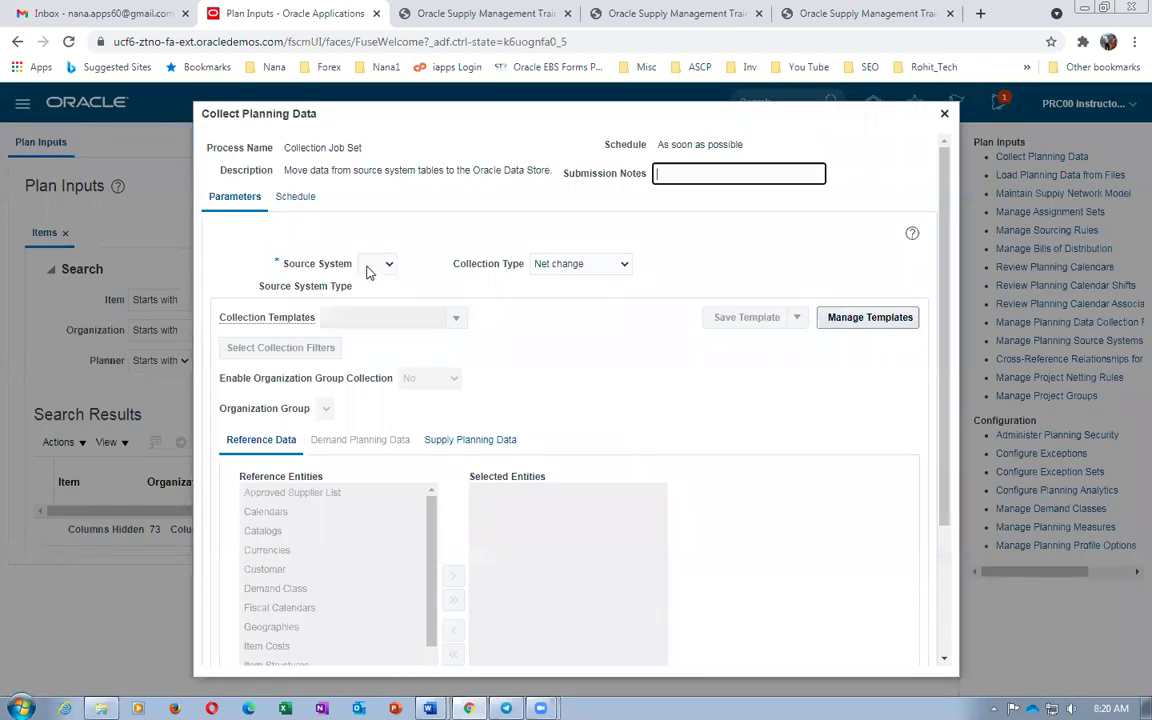
click(370, 264)
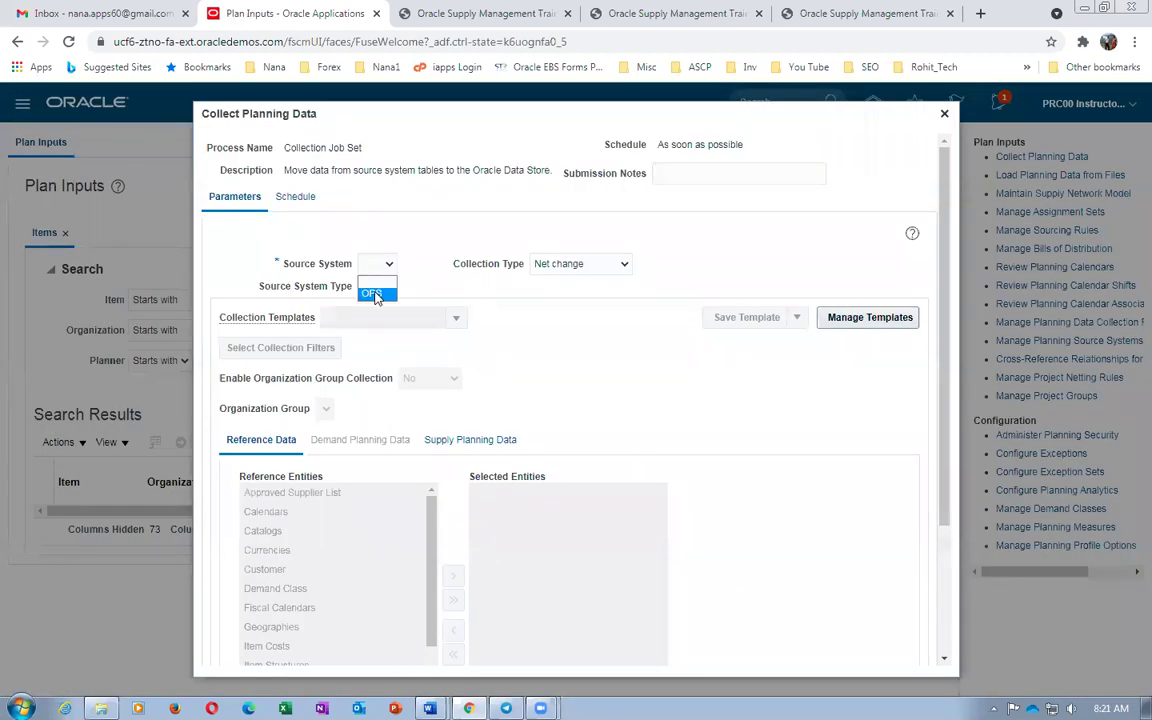
click(374, 294)
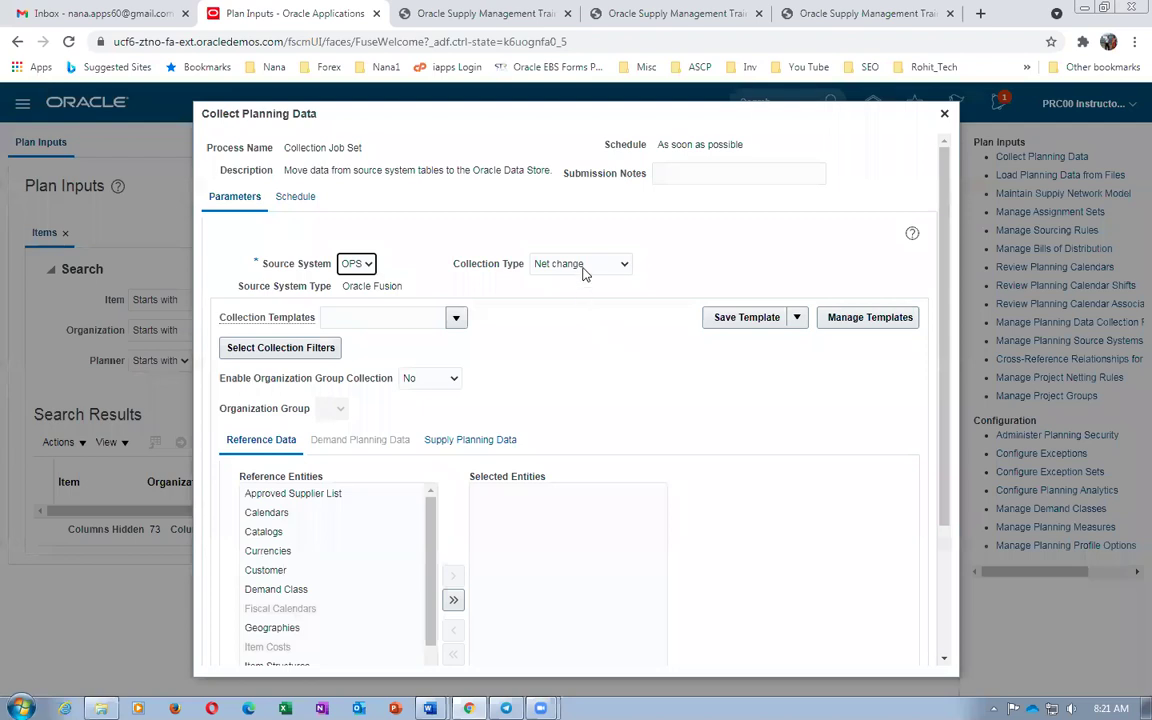
Add Items to the reference entities and On Hand to the supply planning entities
scroll(571, 373, down, 3)
scroll(443, 325, up, 3)
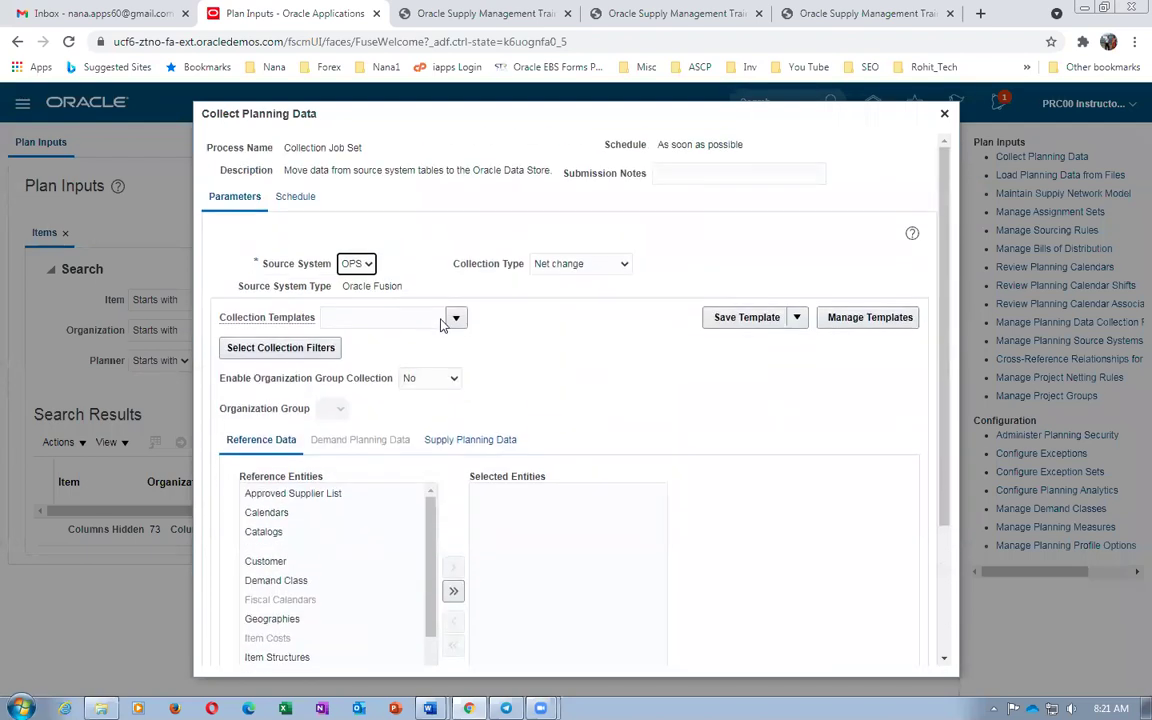
scroll(497, 297, down, 2)
scroll(390, 440, down, 1)
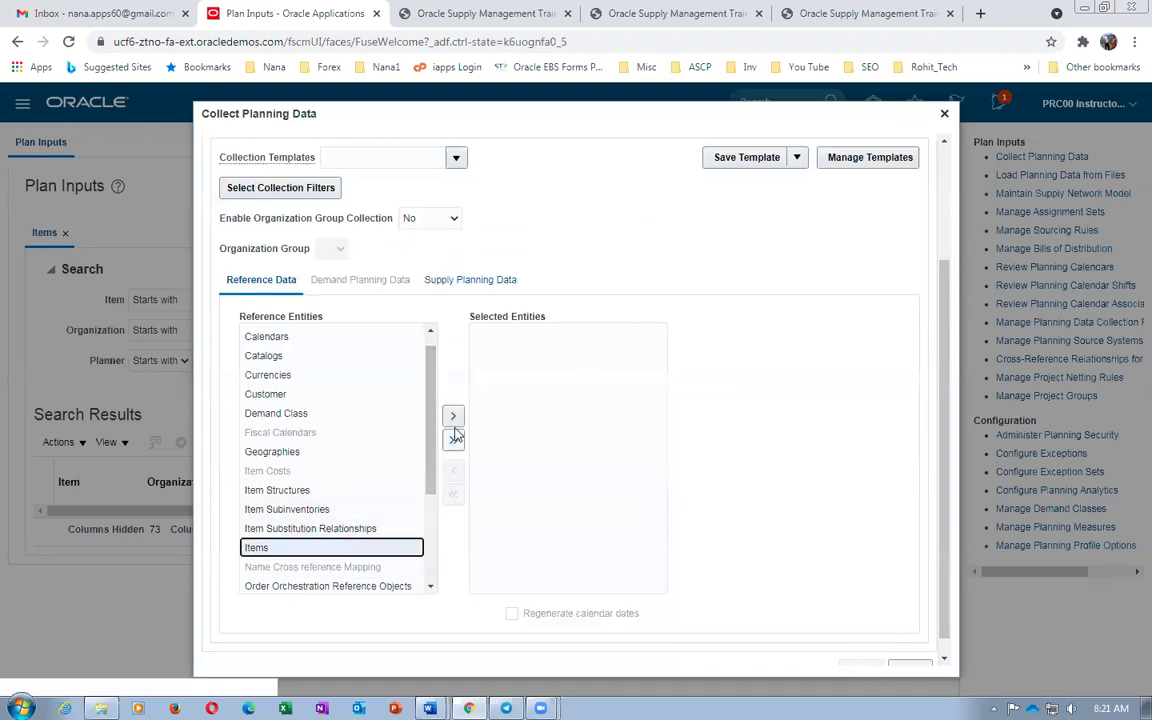
click(453, 417)
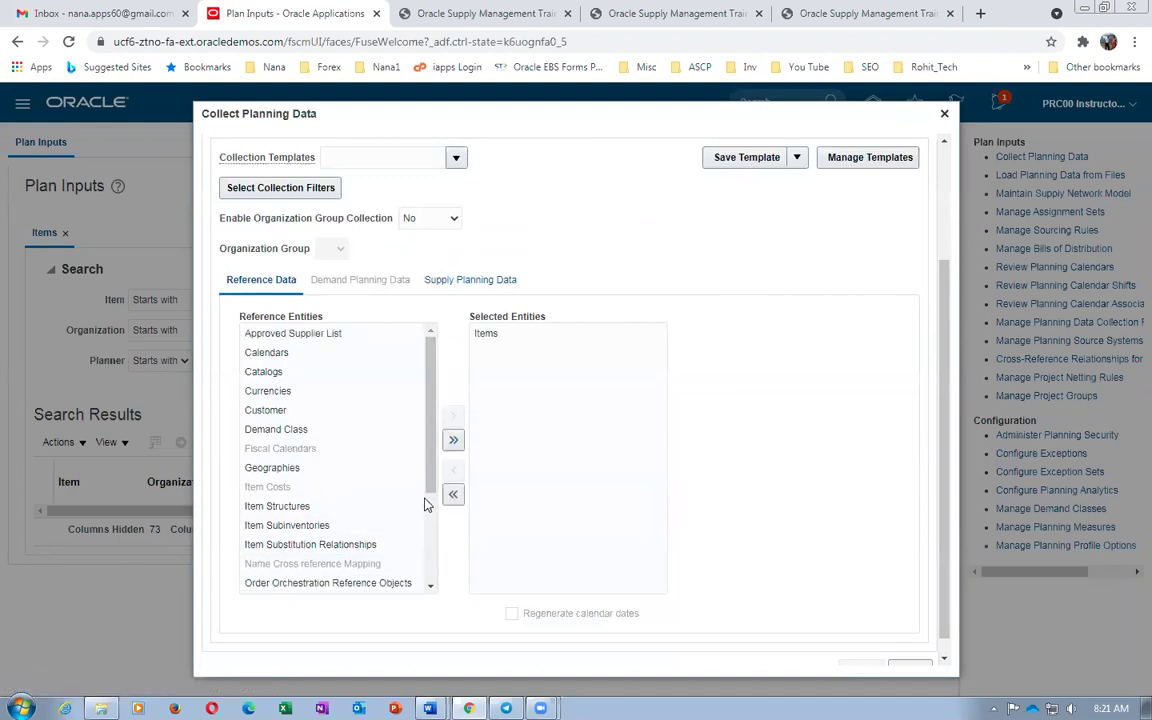
click(471, 287)
click(264, 352)
click(432, 384)
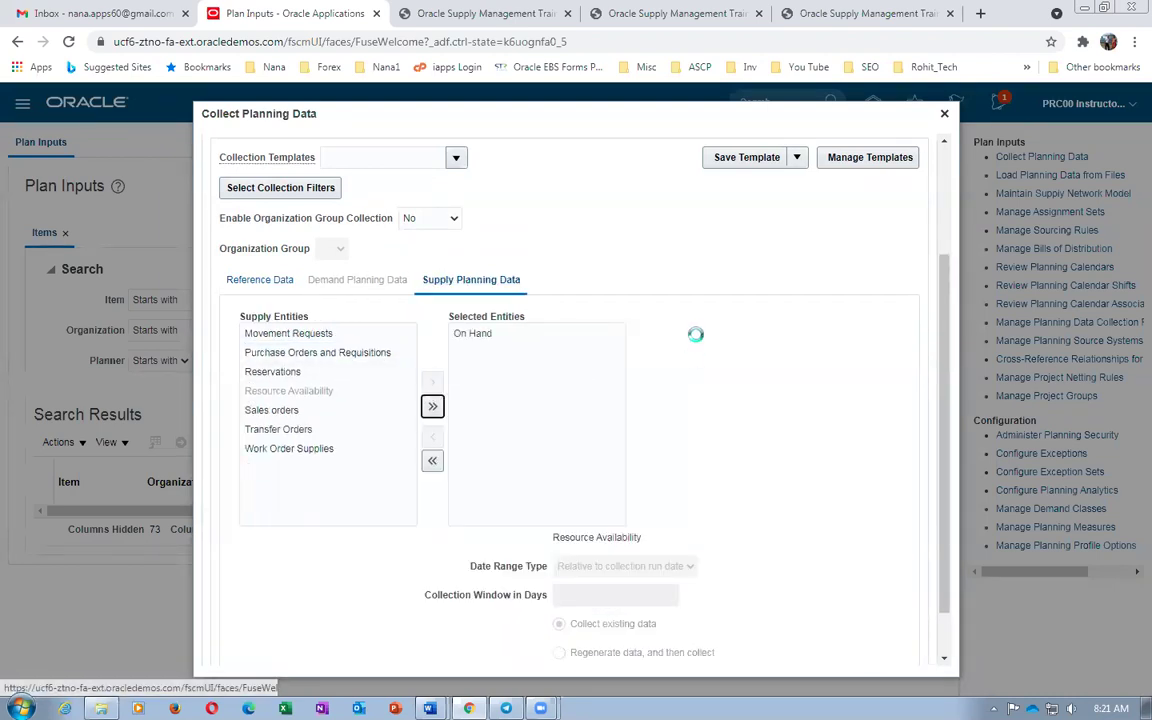
Recheck the reference and supply entity selections and submit the net change collection
click(256, 280)
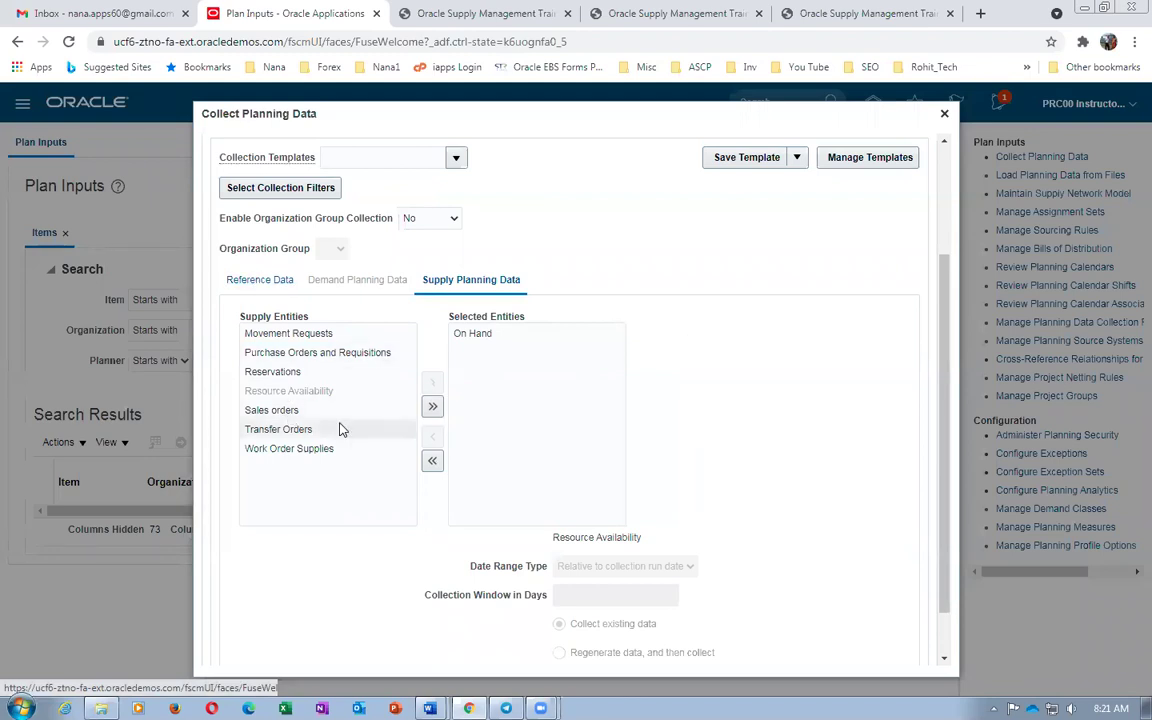
scroll(431, 240, up, 3)
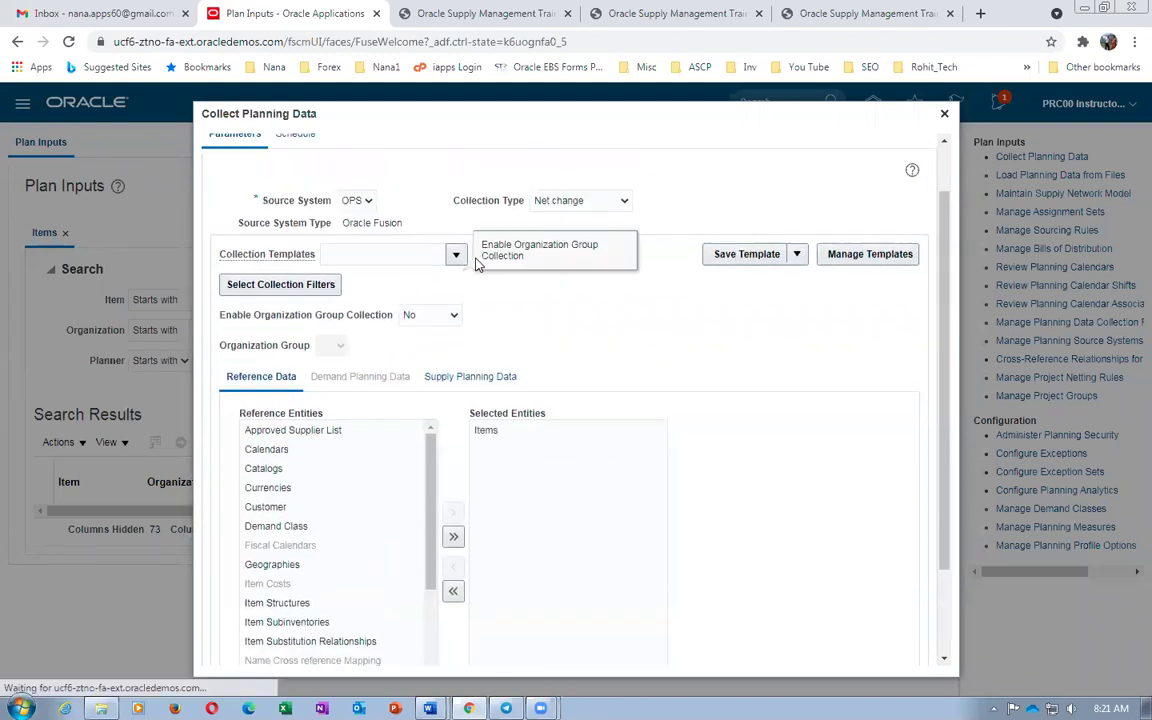
scroll(547, 375, down, 3)
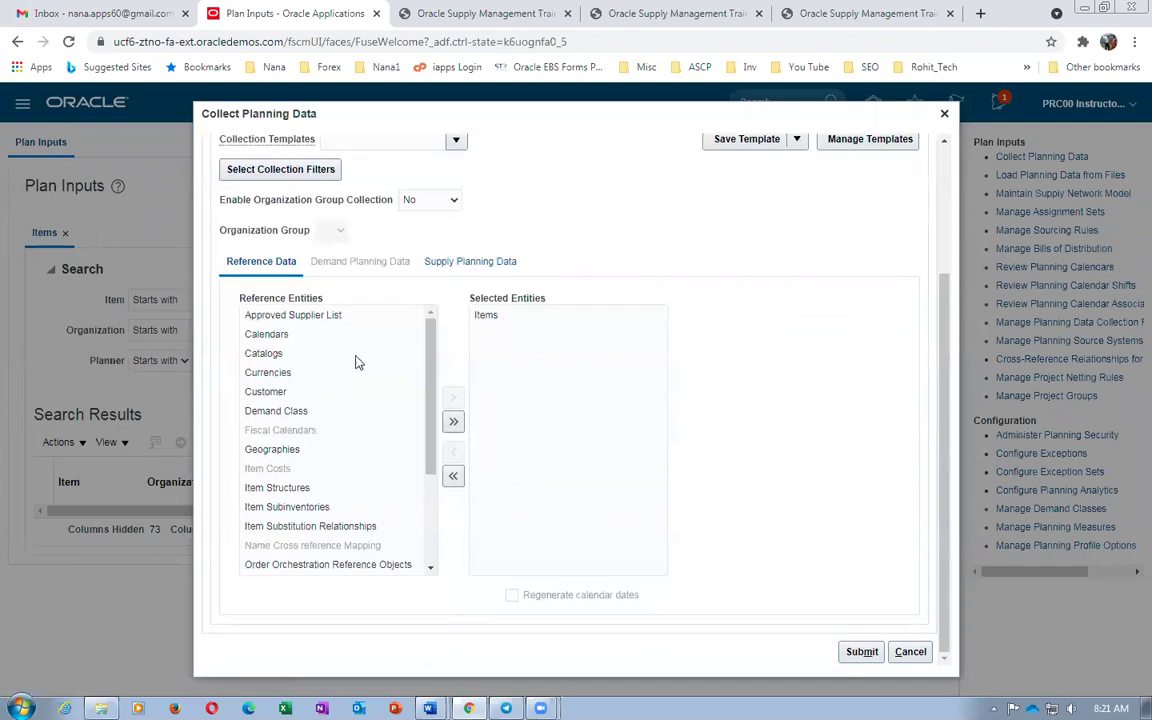
click(474, 268)
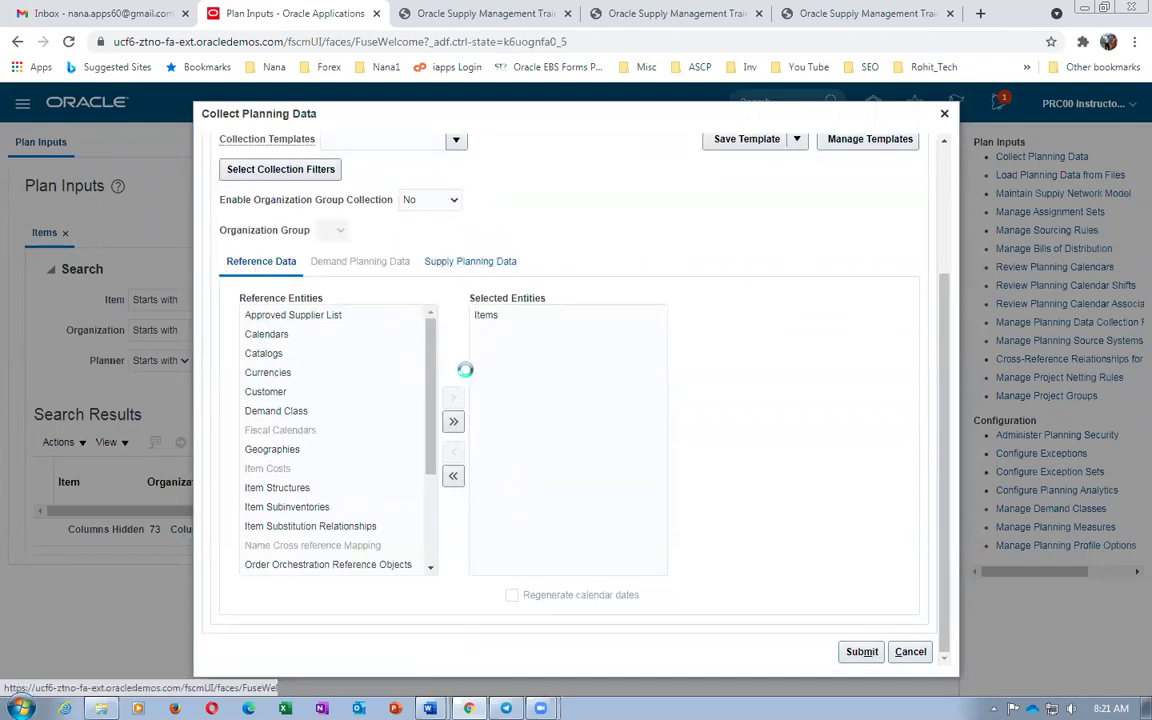
scroll(820, 540, down, 1)
click(865, 660)
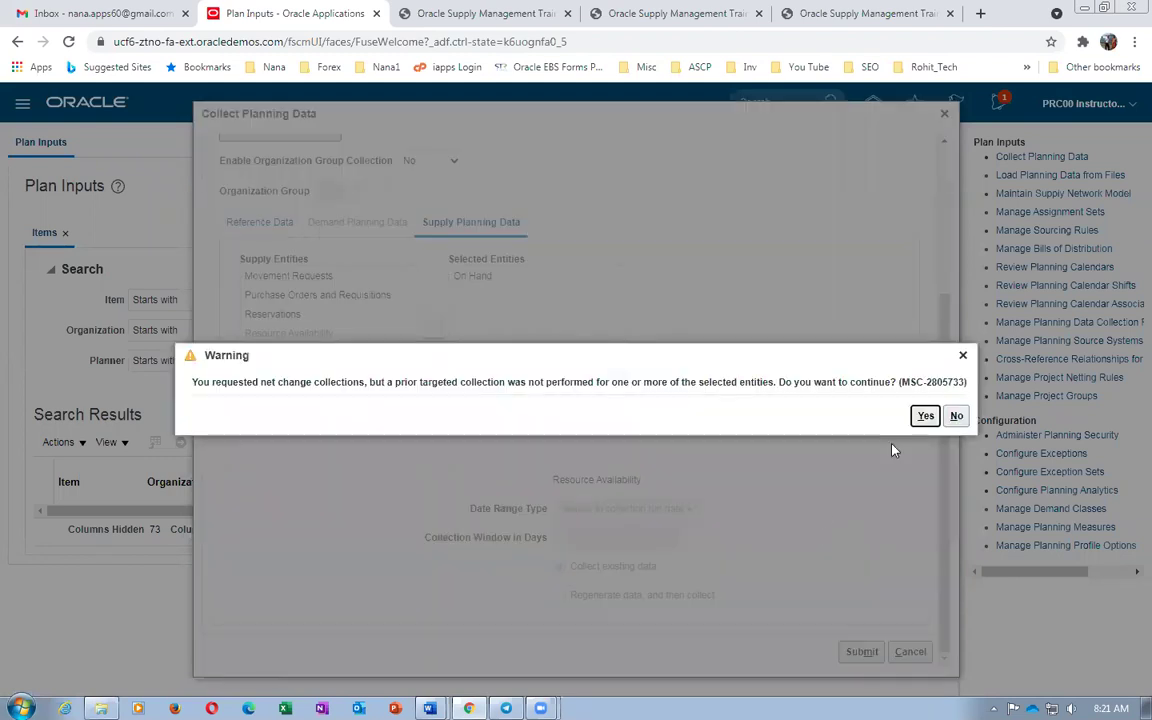
Confirm the collection warning and status message, search Plan Inputs for item b01, then return to Word
click(925, 415)
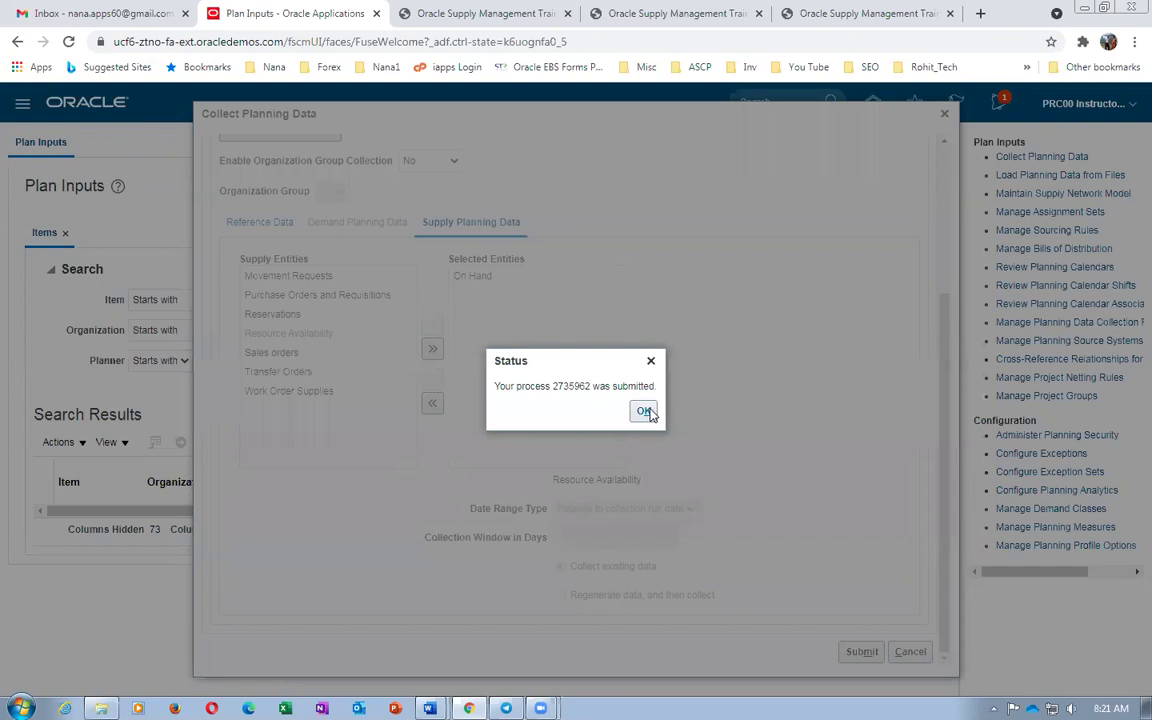
click(645, 412)
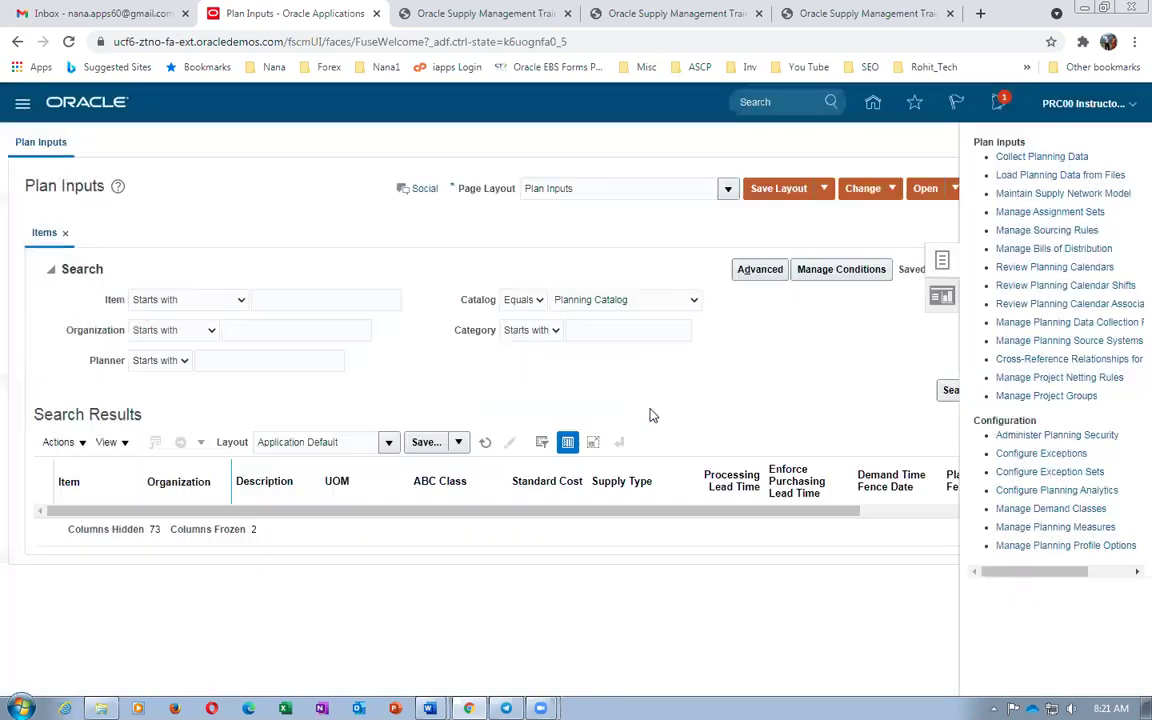
click(313, 300)
text(D01)
key(Tab)
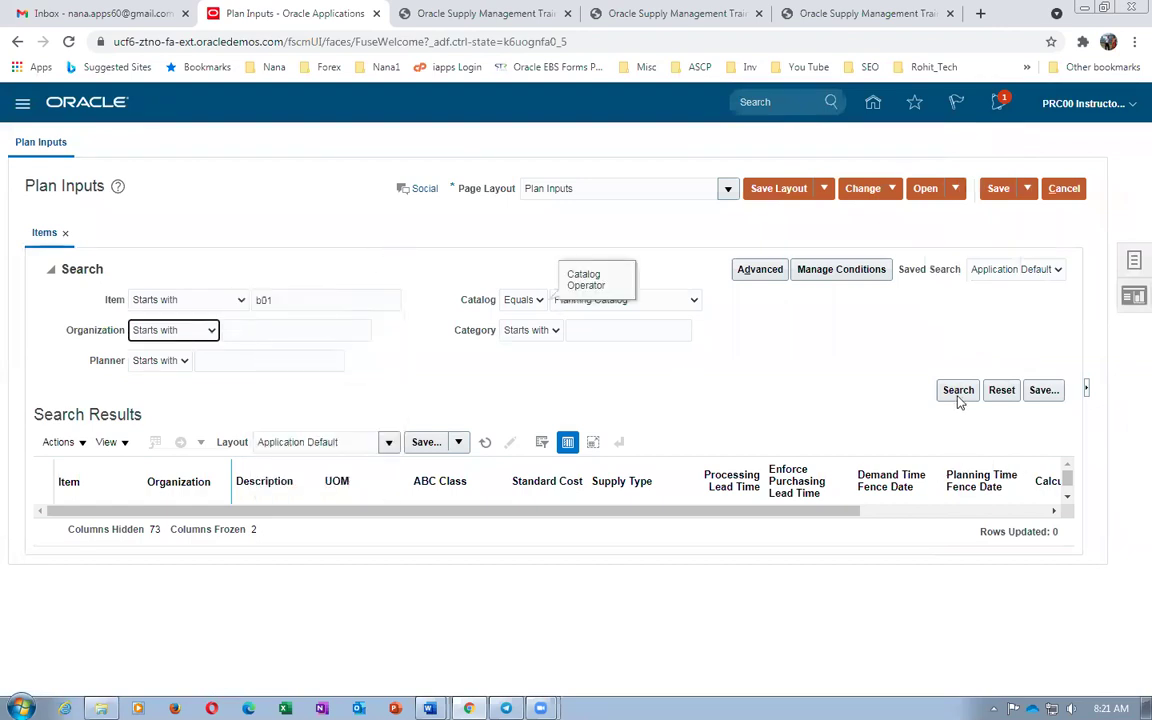
click(957, 393)
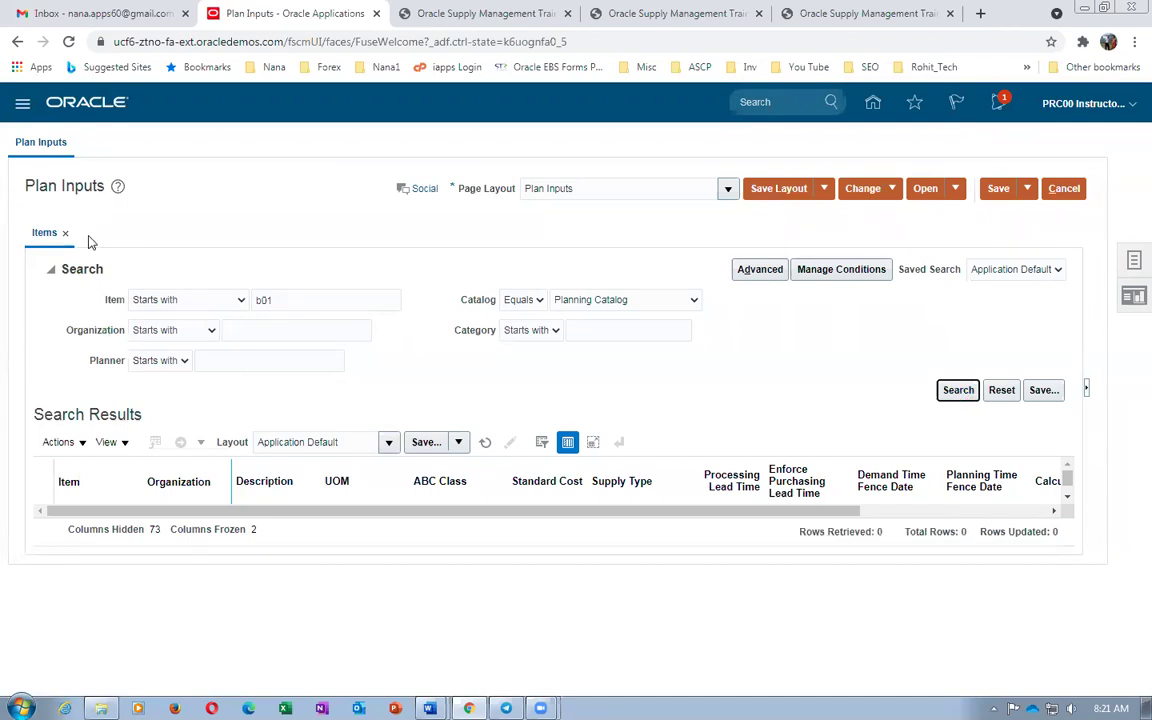
key(alt+Tab)
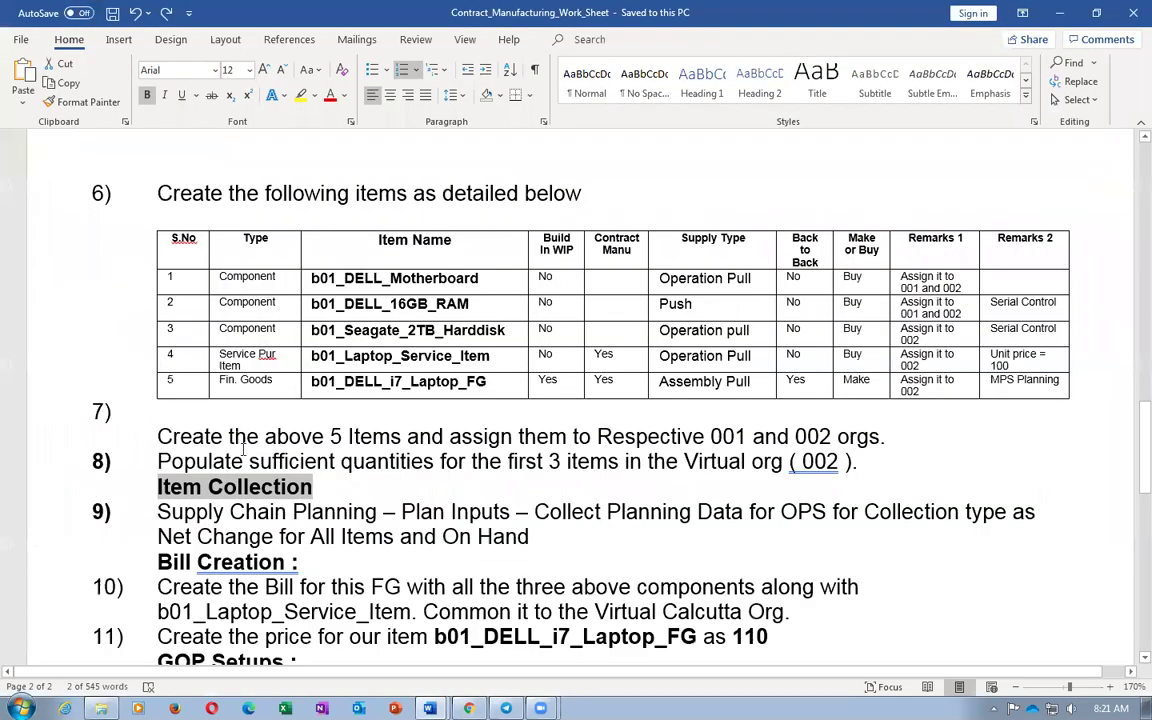
drag(230, 512, 337, 537)
scroll(337, 537, down, 3)
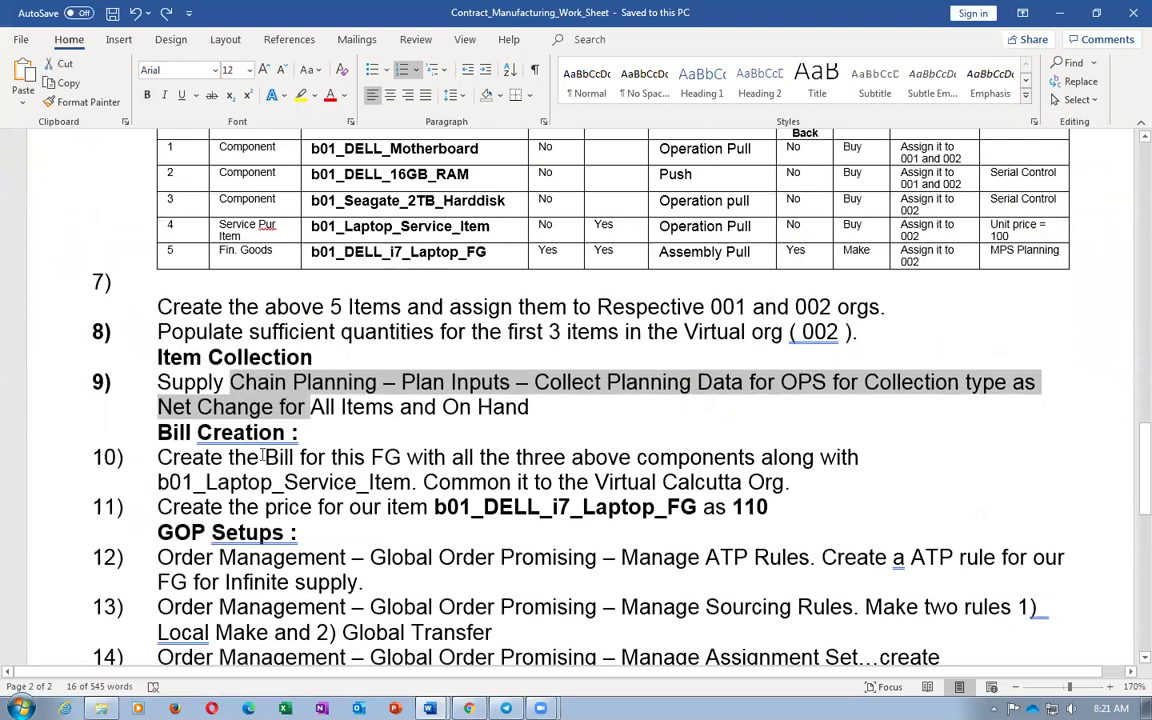
click(255, 432)
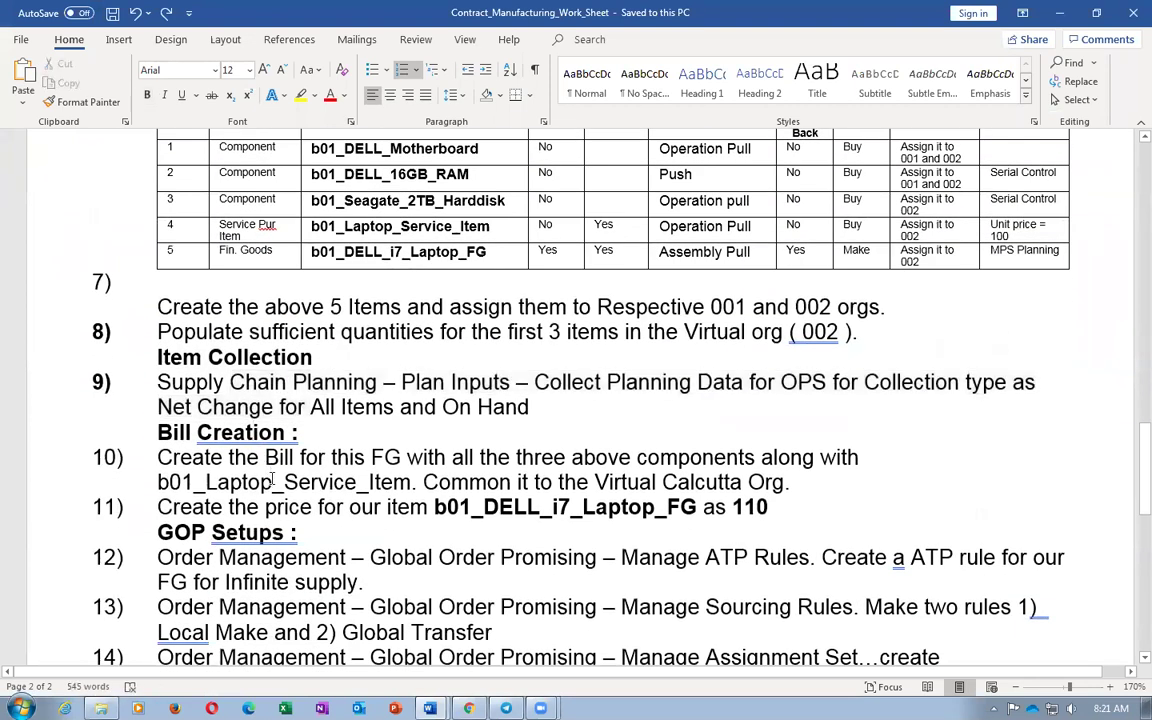
click(234, 250)
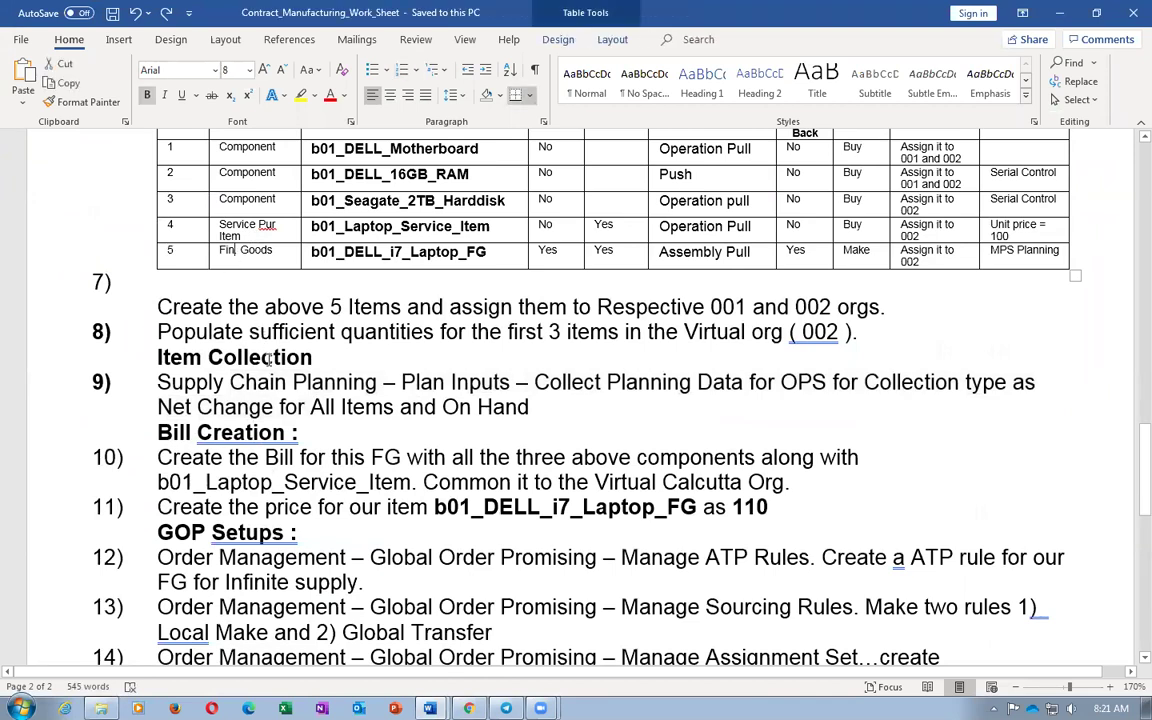
key(Tab)
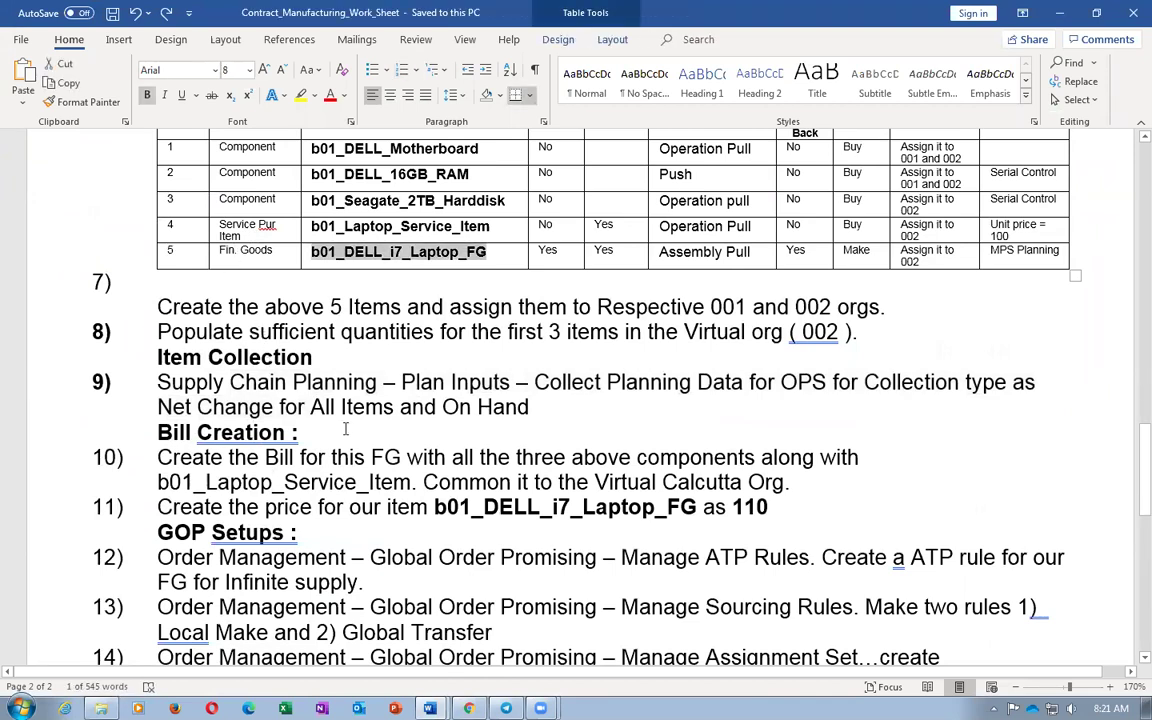
key(alt+Tab)
text(b01)
key(Return)
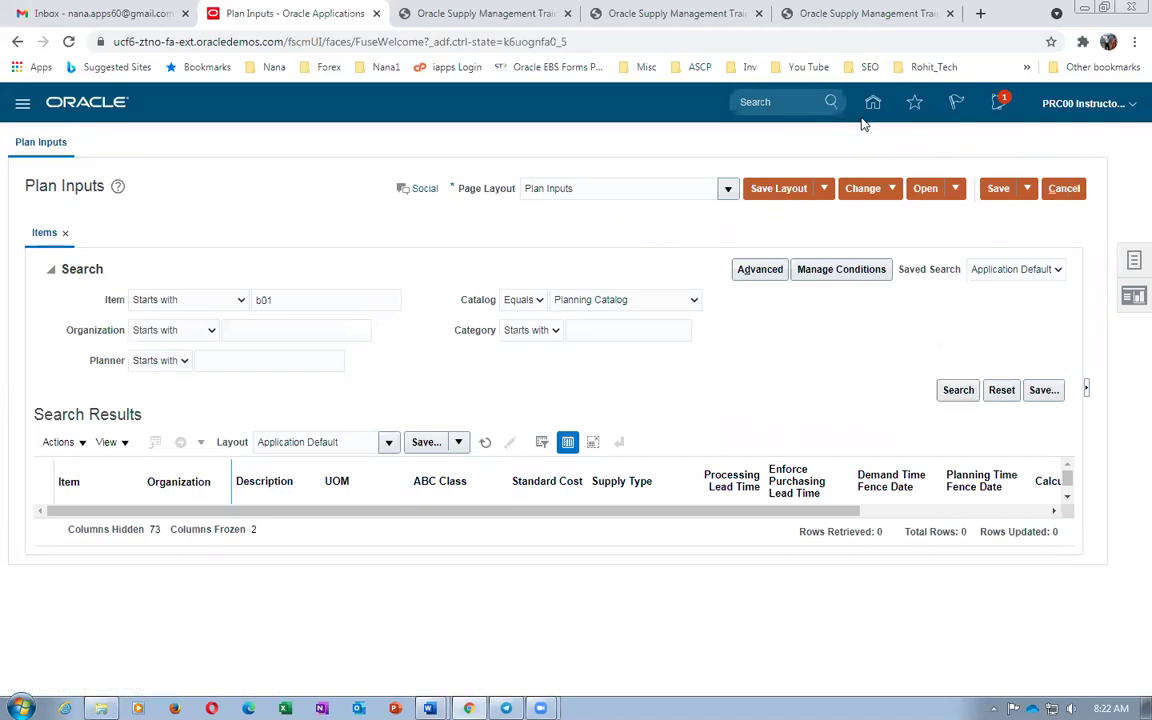
key(alt+Tab)
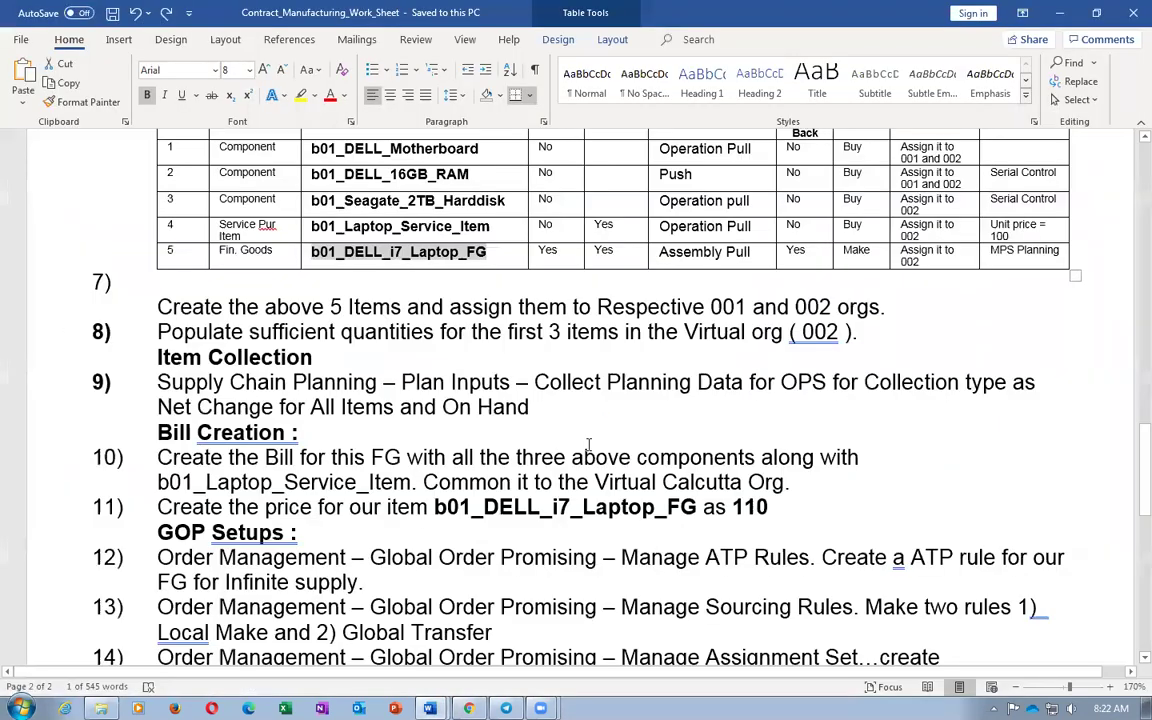
scroll(394, 334, up, 3)
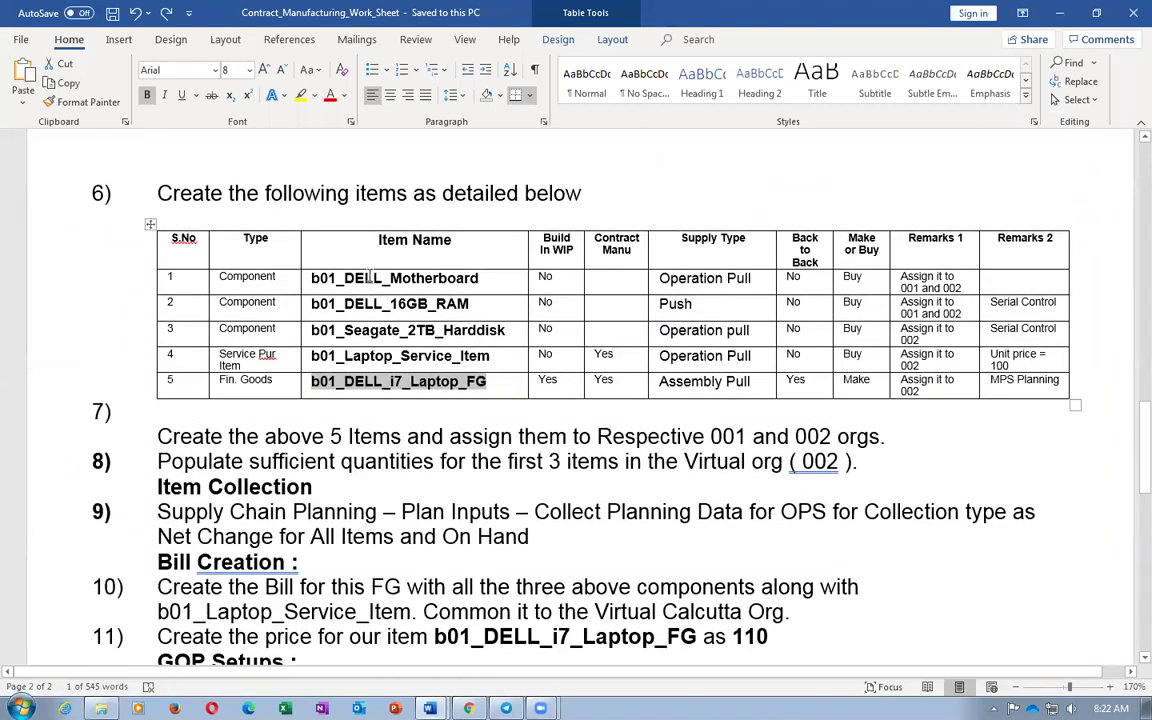
drag(371, 277, 390, 297)
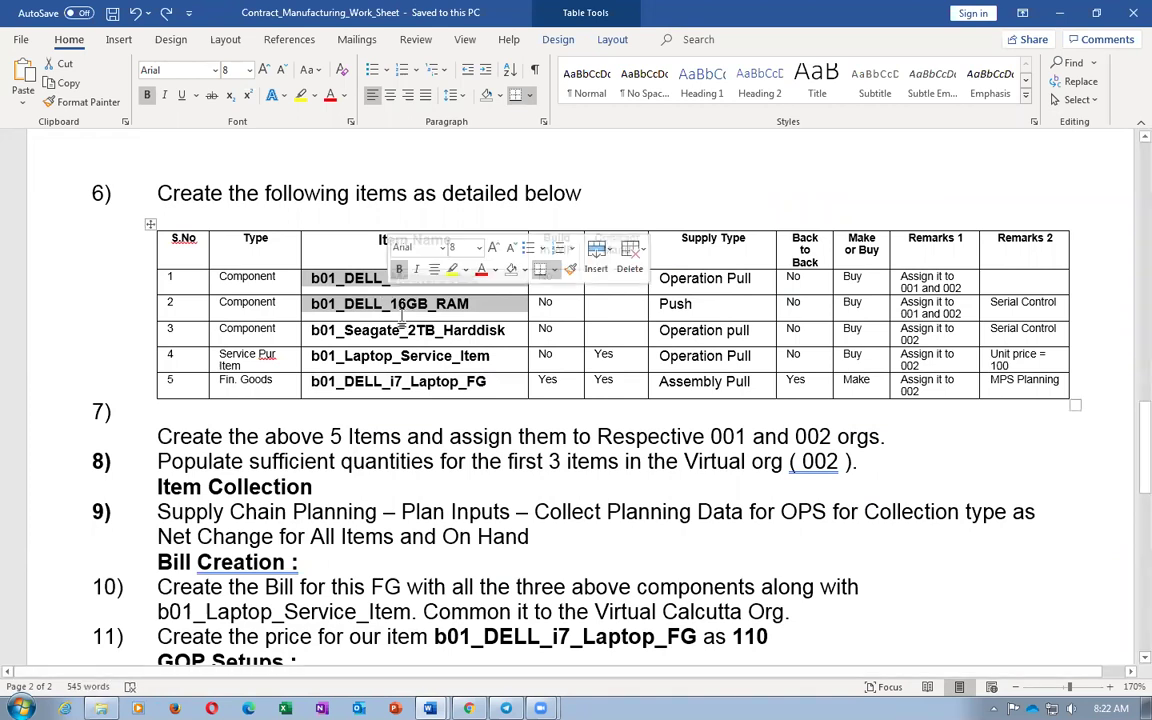
click(417, 308)
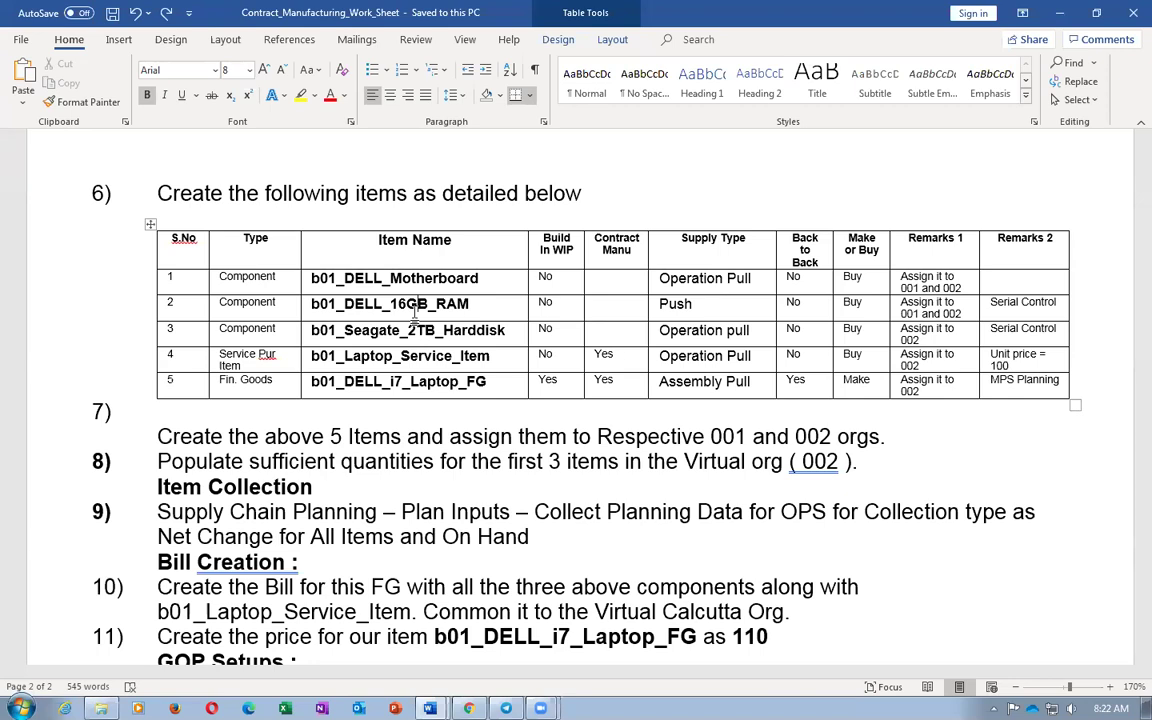
Select b01_DELL_i7_Laptop_FG in row 5 of the worksheet's item table, then return to Plan Inputs
scroll(414, 312, up, 15)
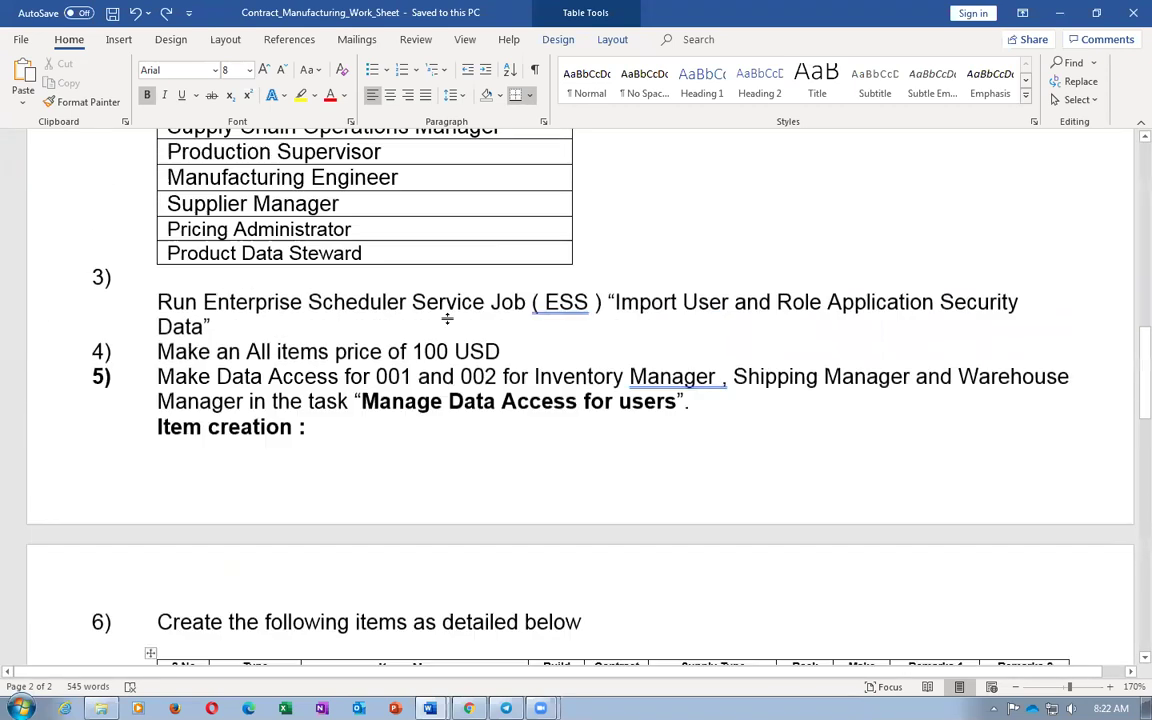
scroll(448, 320, up, 3)
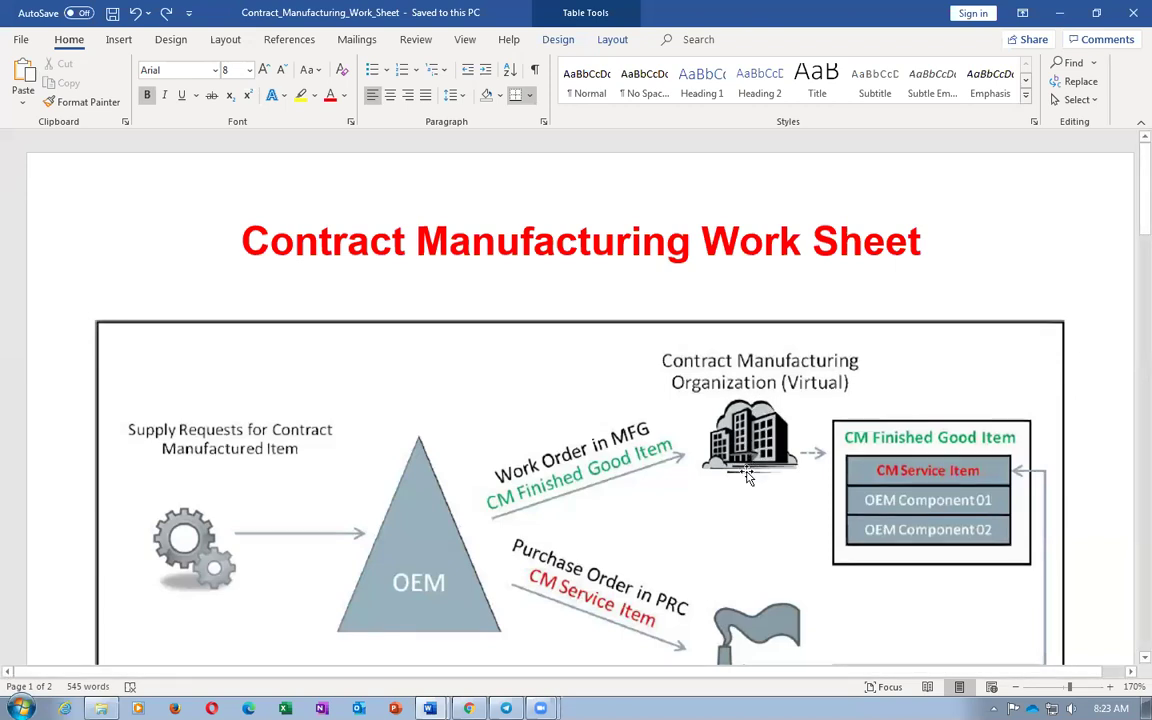
scroll(747, 473, down, 15)
scroll(747, 473, down, 5)
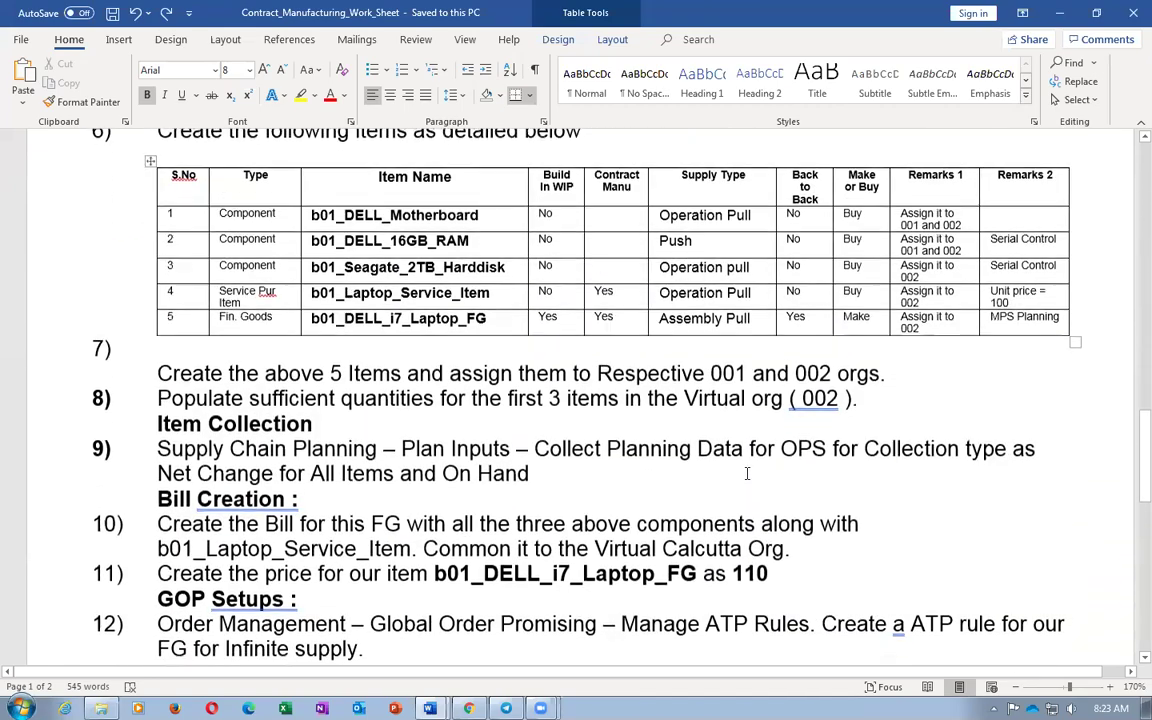
key(alt+Tab)
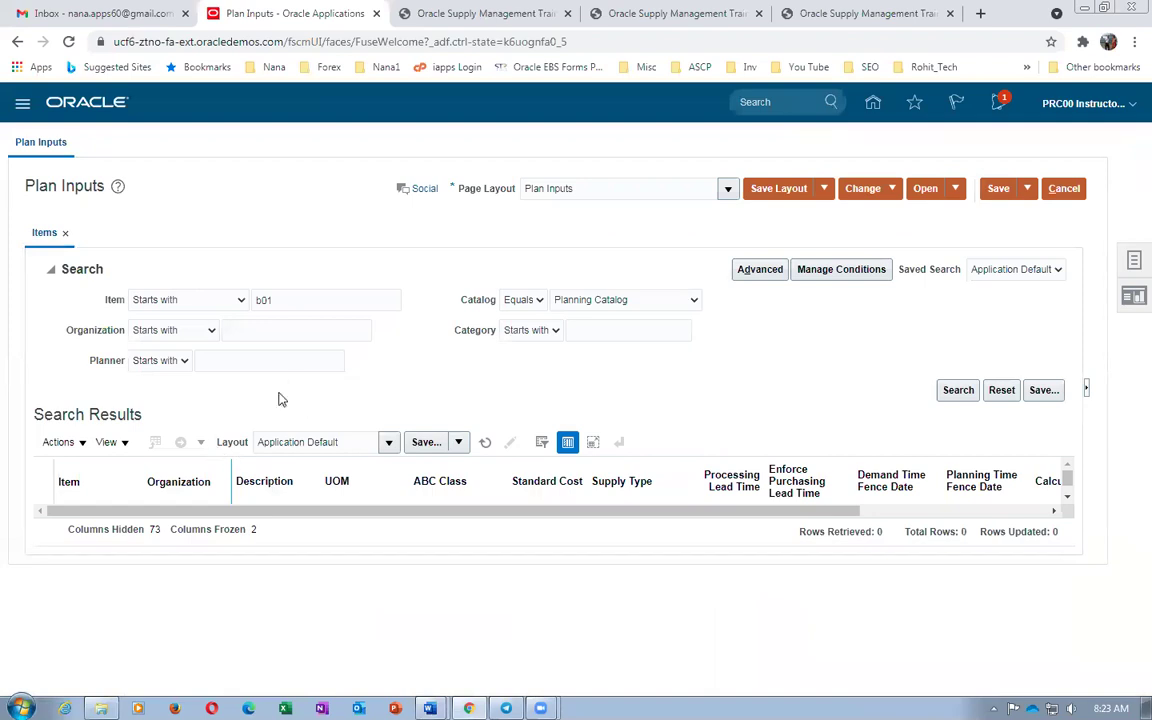
key(alt+Tab)
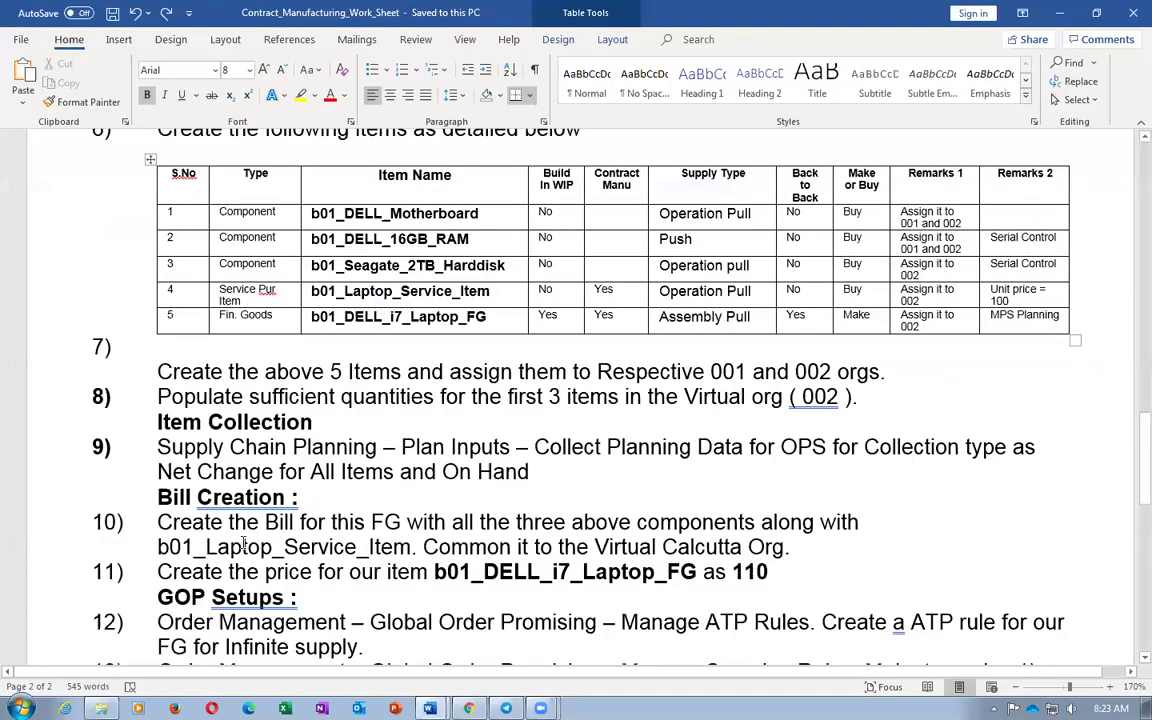
click(226, 338)
key(Tab)
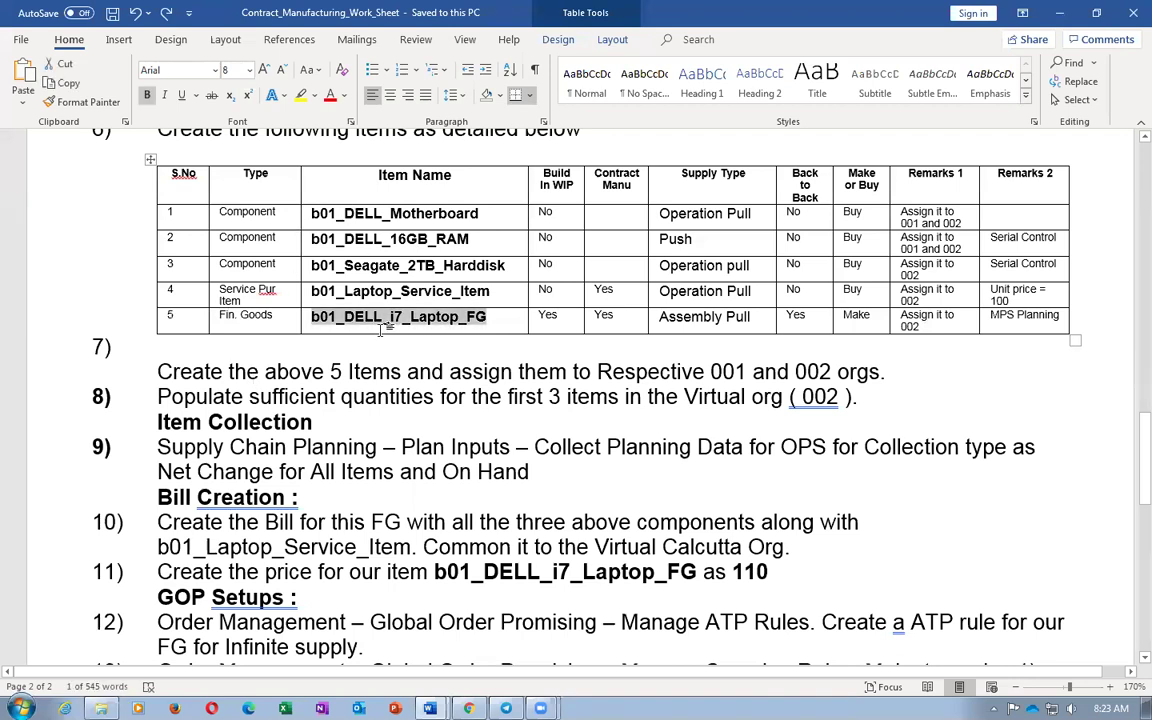
key(alt+Tab)
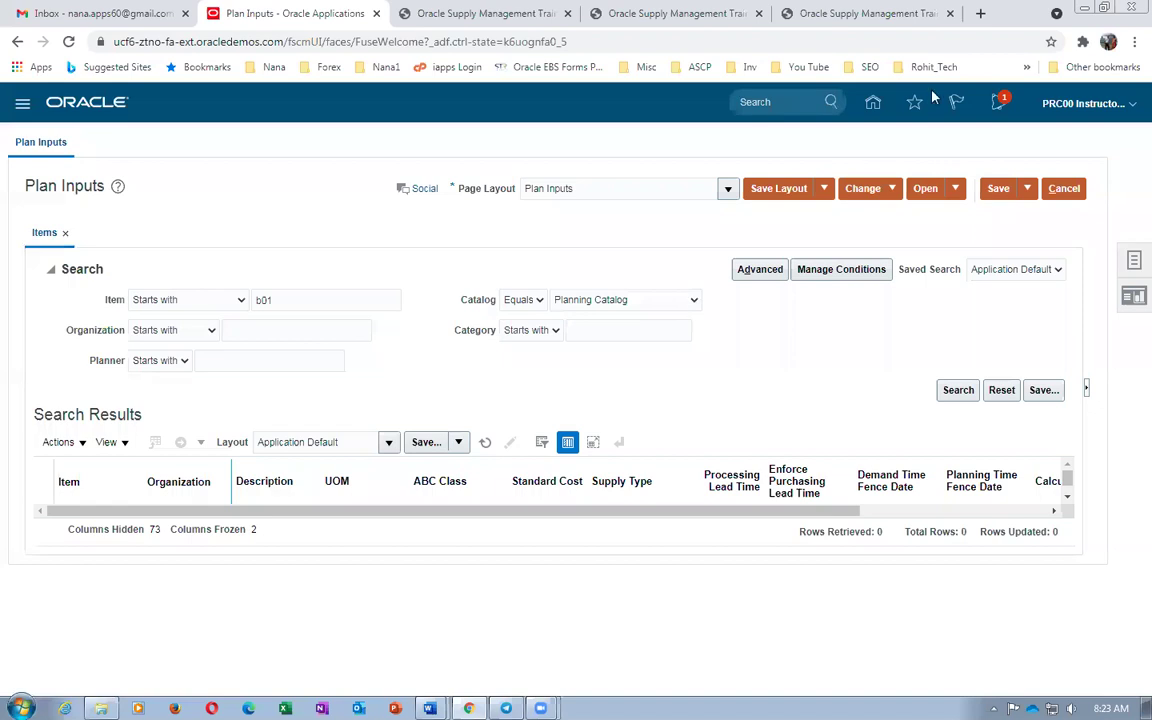
Cancel Plan Inputs and open Product Information Management under Product Management
click(1075, 186)
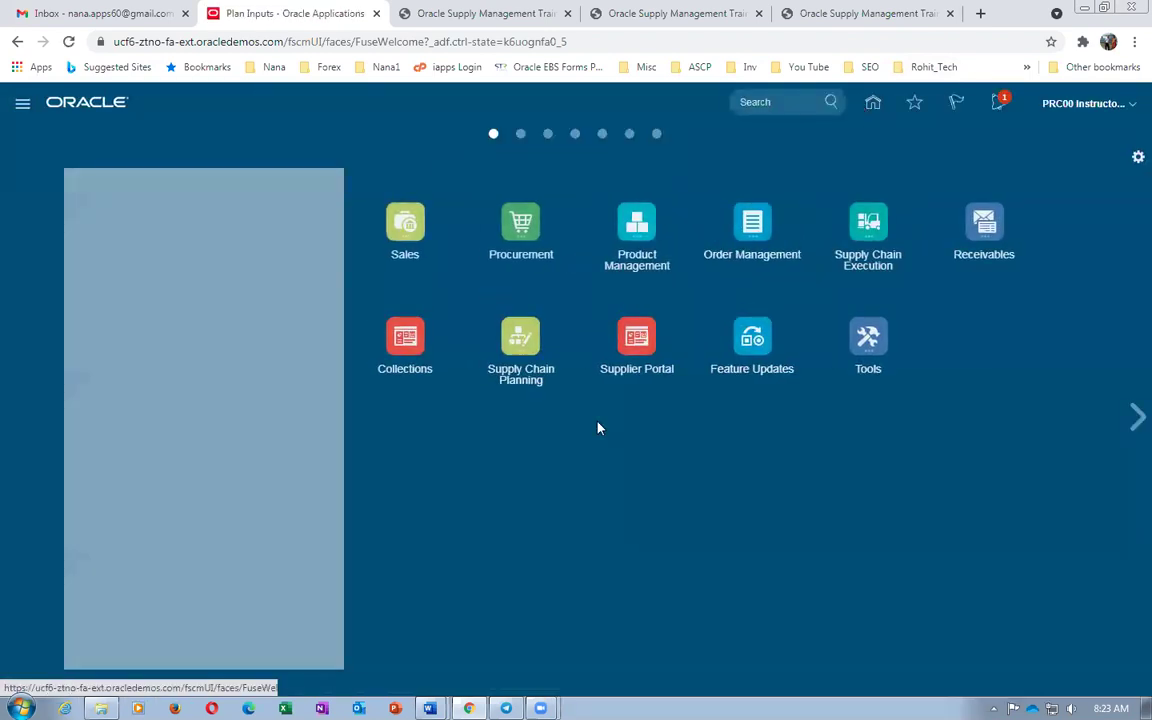
click(657, 240)
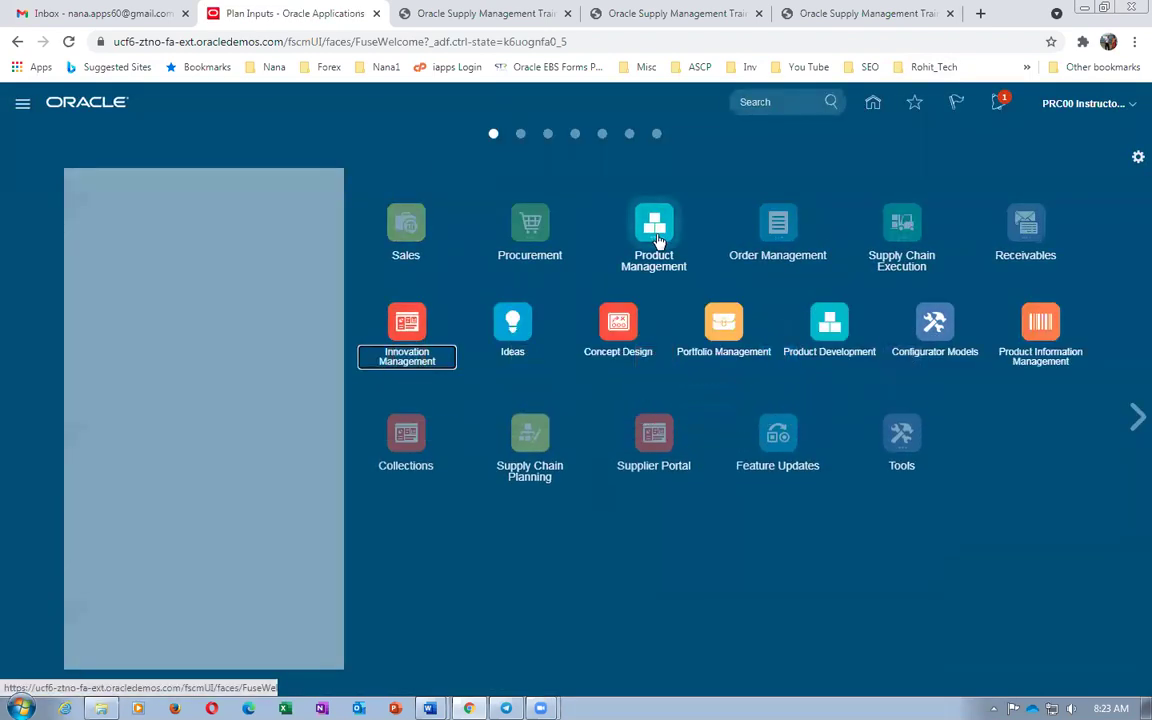
click(1045, 322)
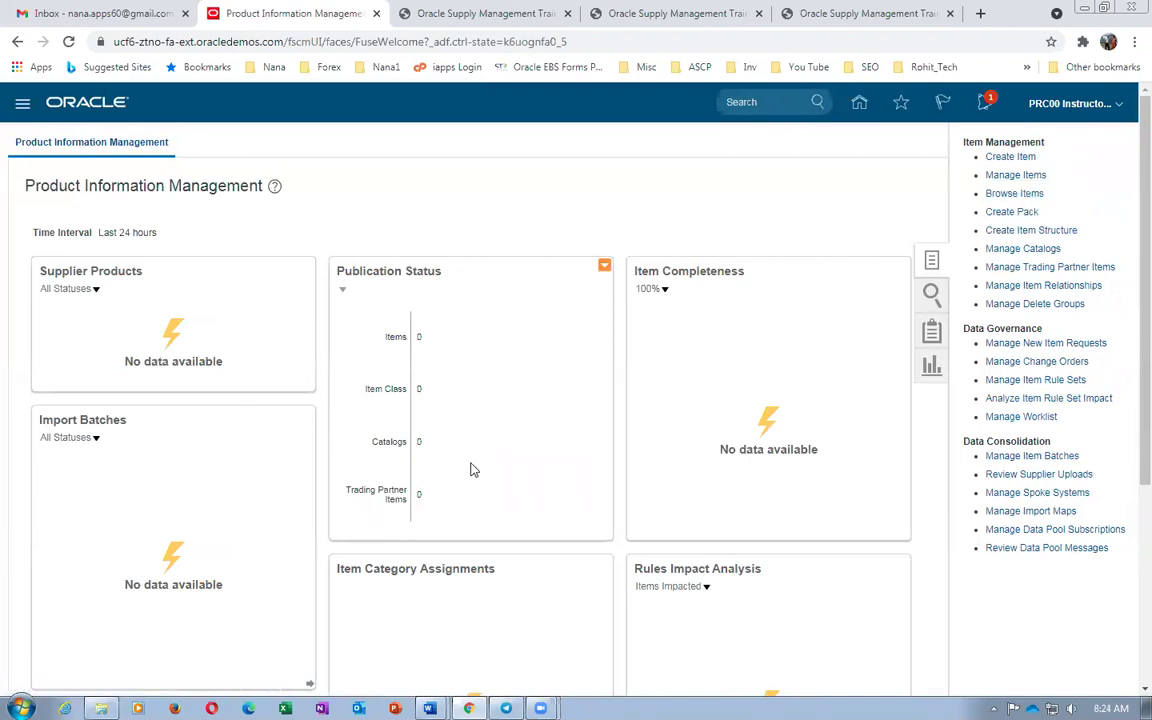
Search Browse Items for the pasted item b01_DELL_i7_Laptop_FG, then switch back to Word
click(608, 436)
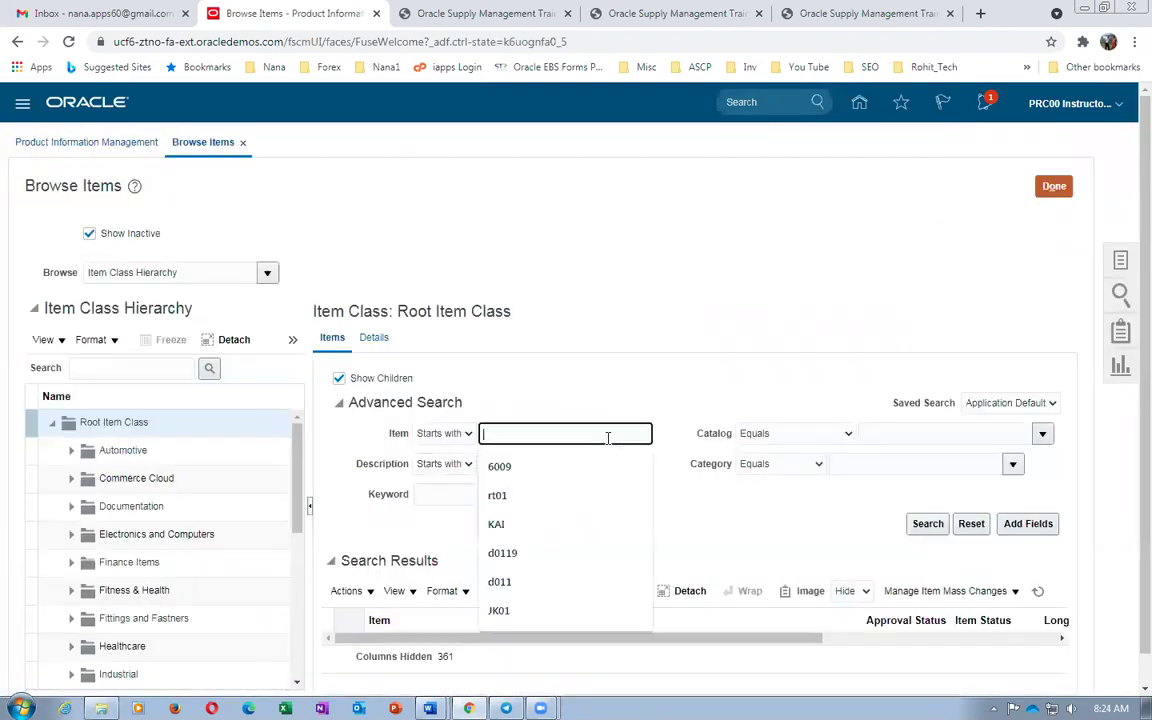
key(ctrl+v)
key(Tab)
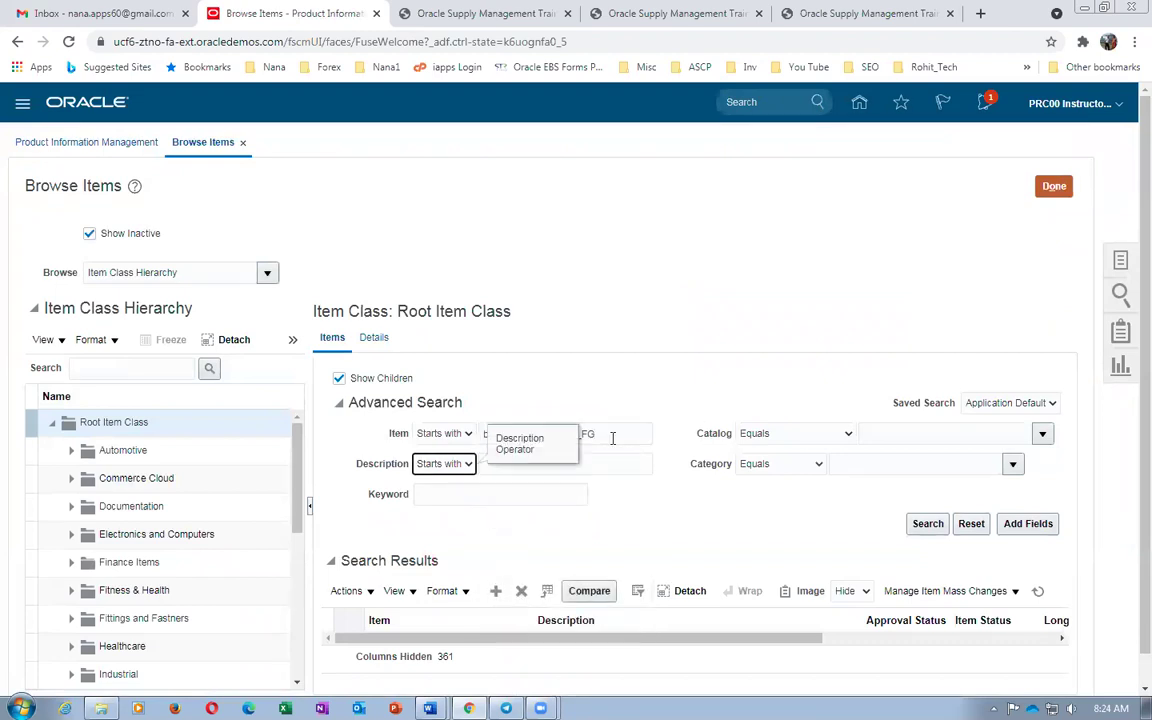
click(924, 525)
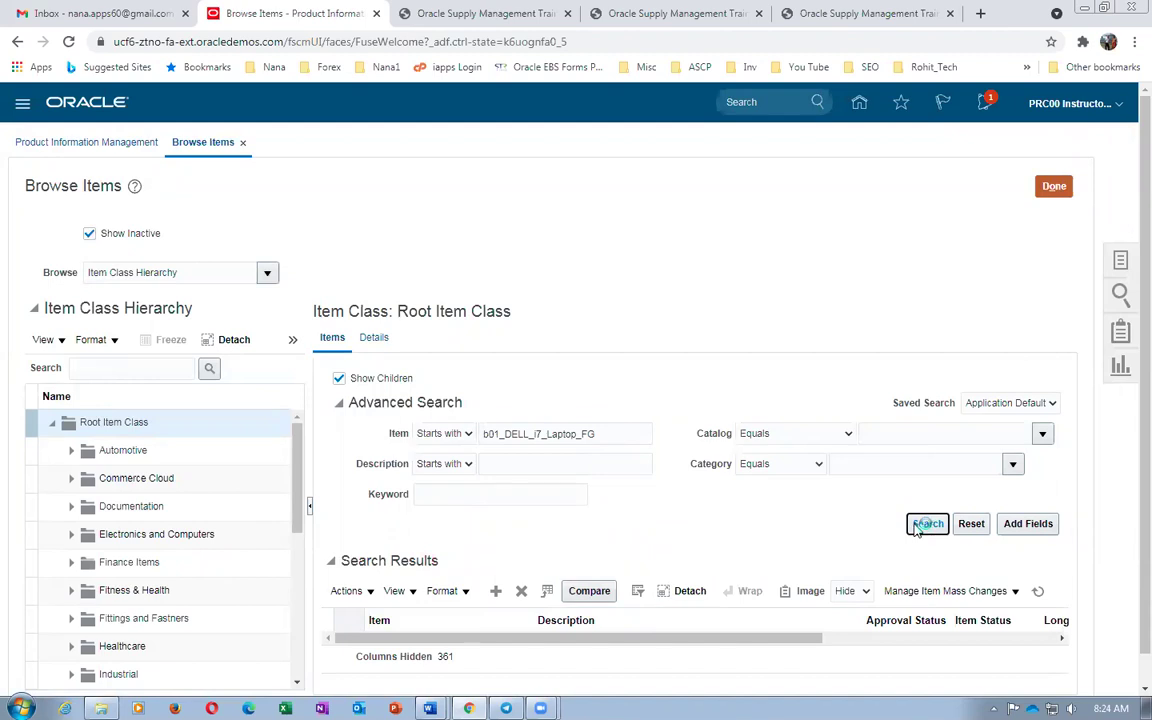
key(alt+Tab)
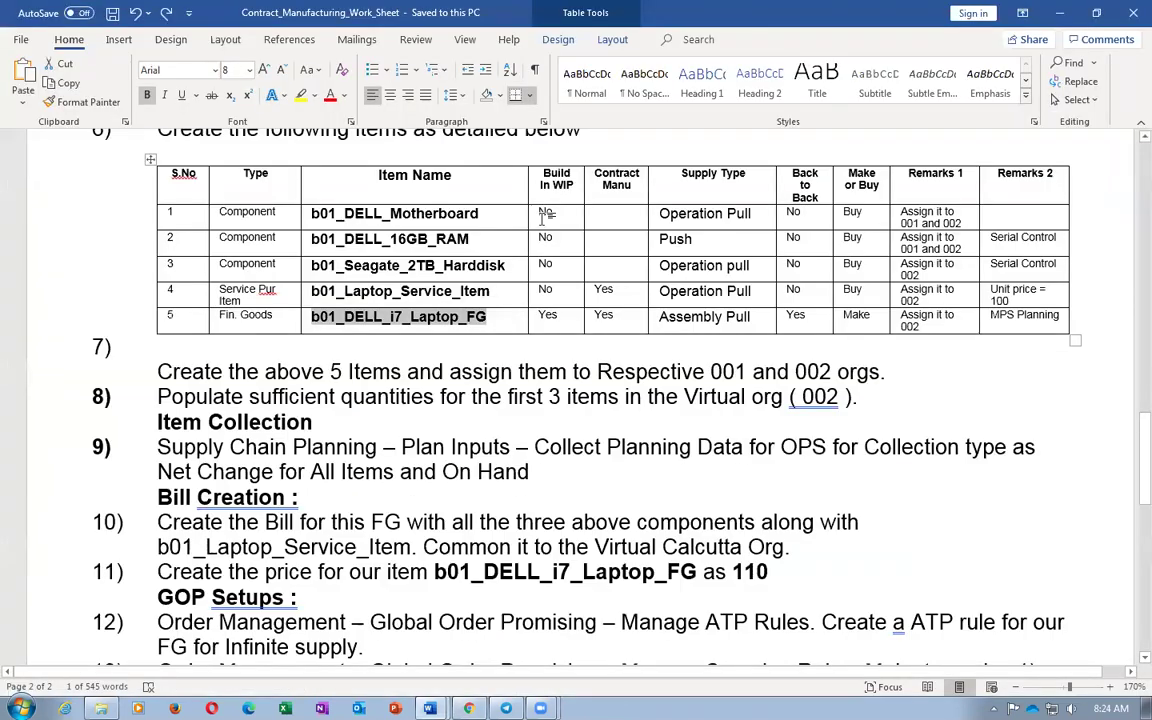
drag(704, 215, 707, 234)
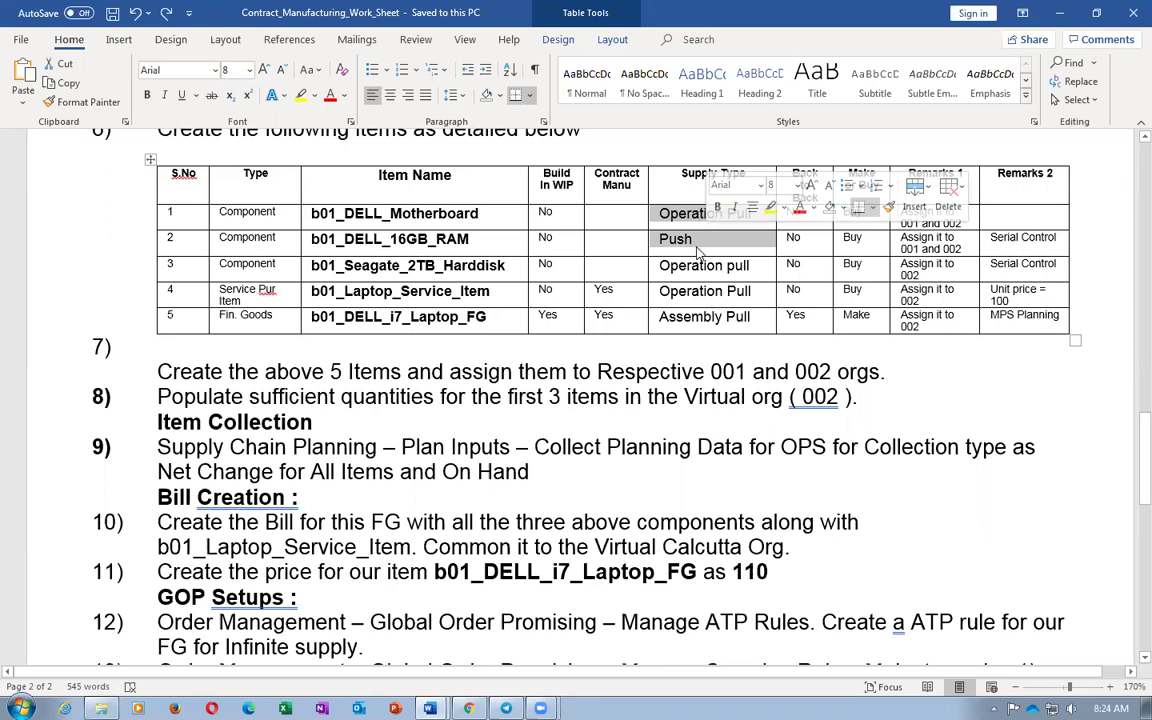
scroll(693, 247, up, 2)
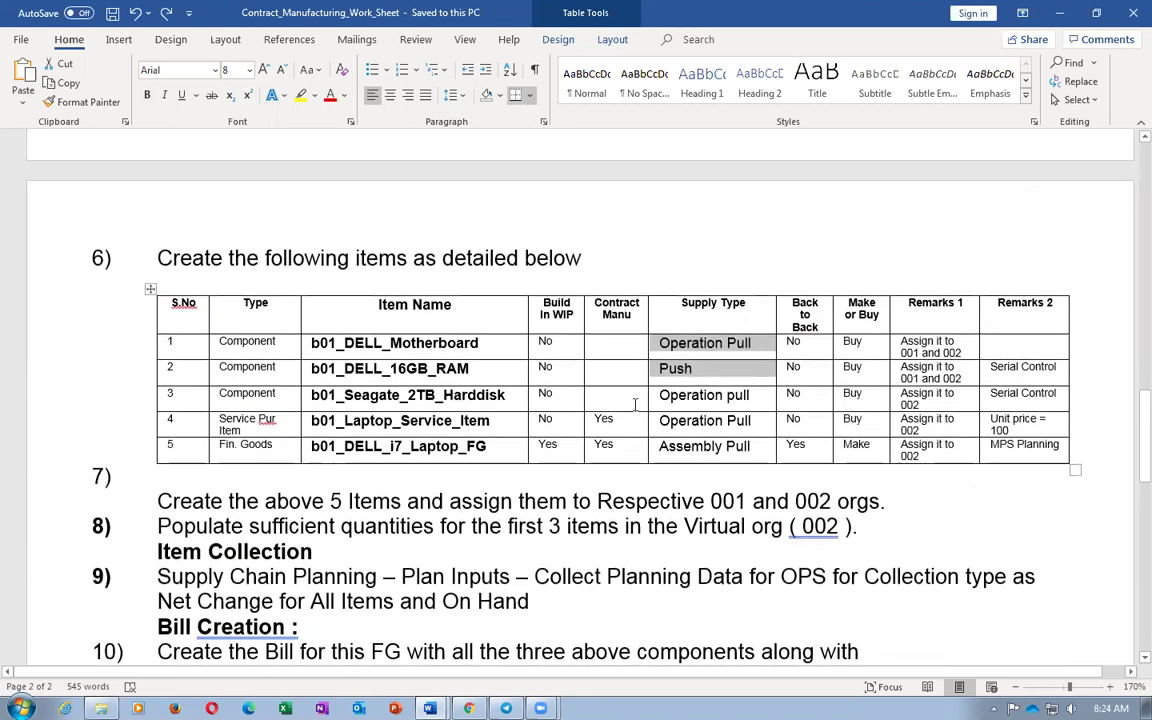
click(478, 370)
click(707, 369)
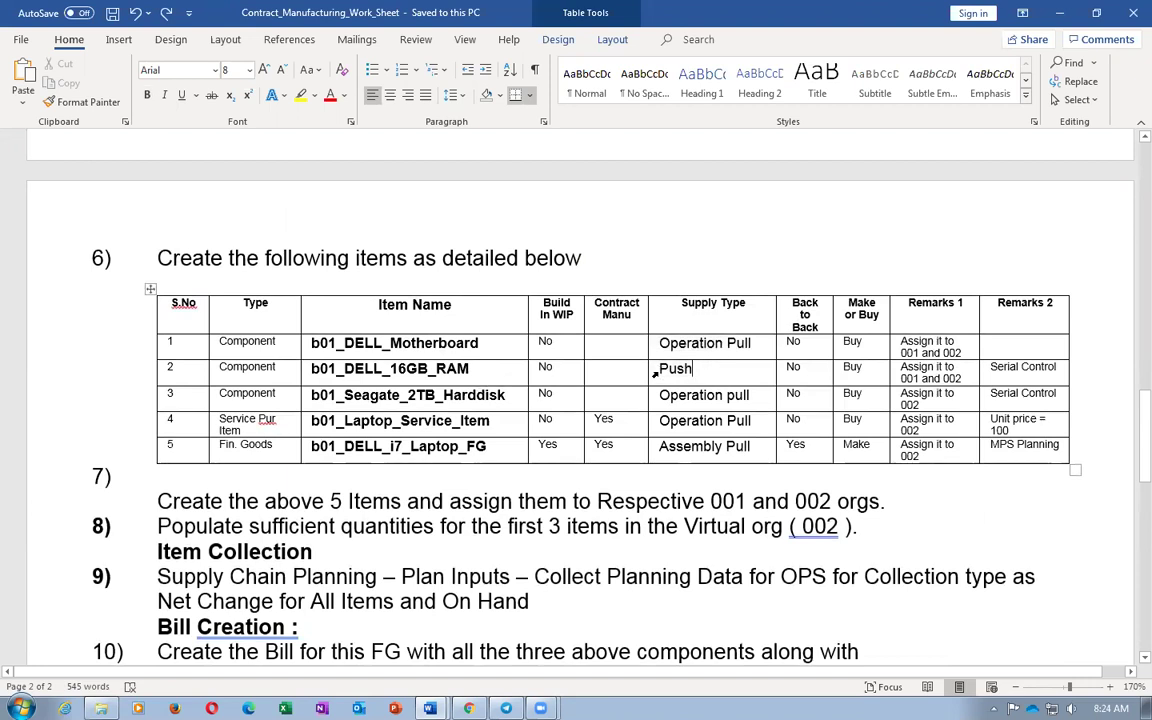
click(475, 373)
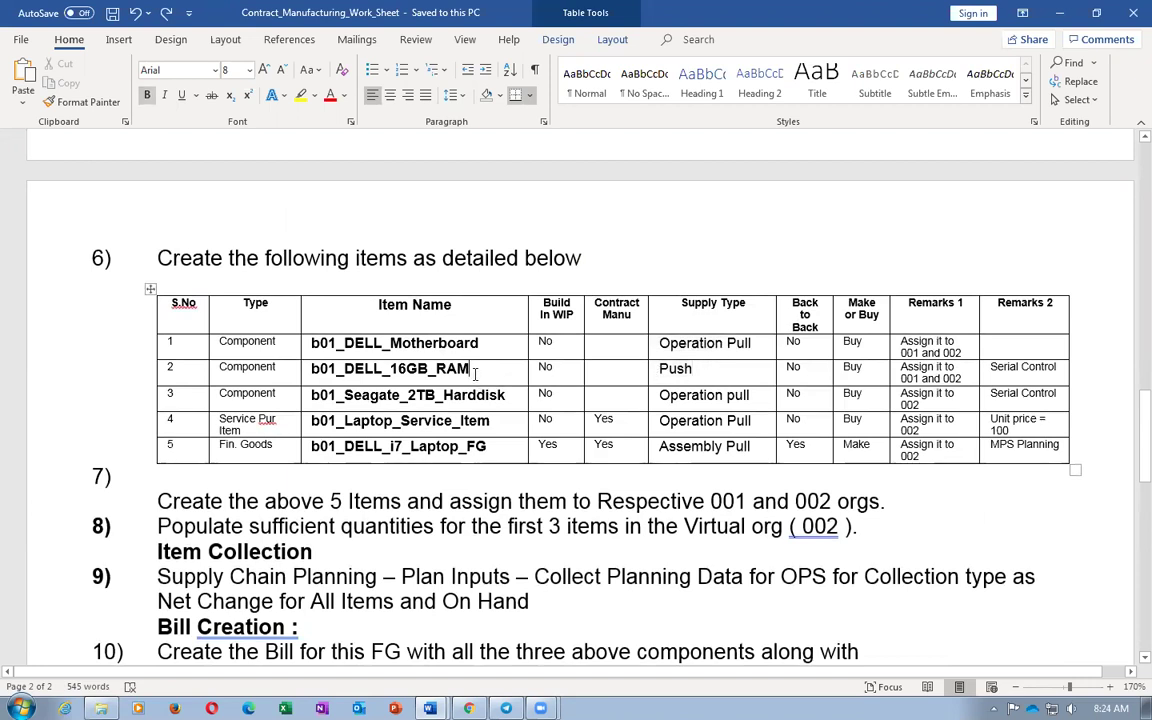
drag(658, 342, 716, 450)
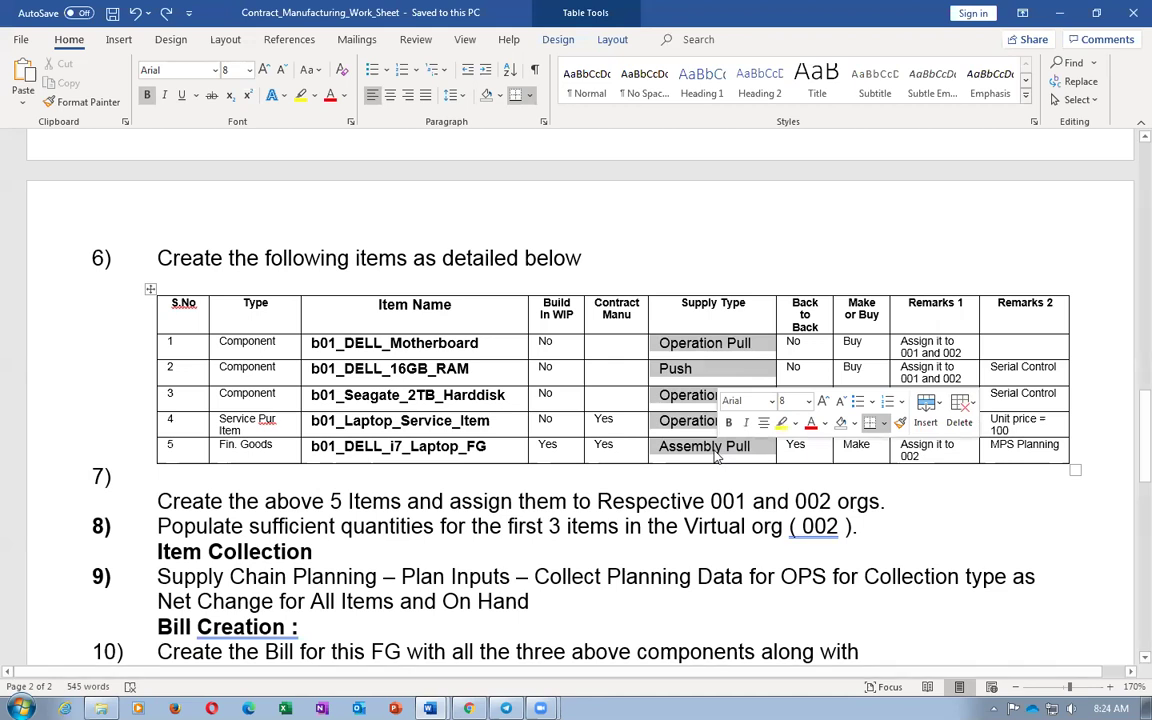
click(693, 370)
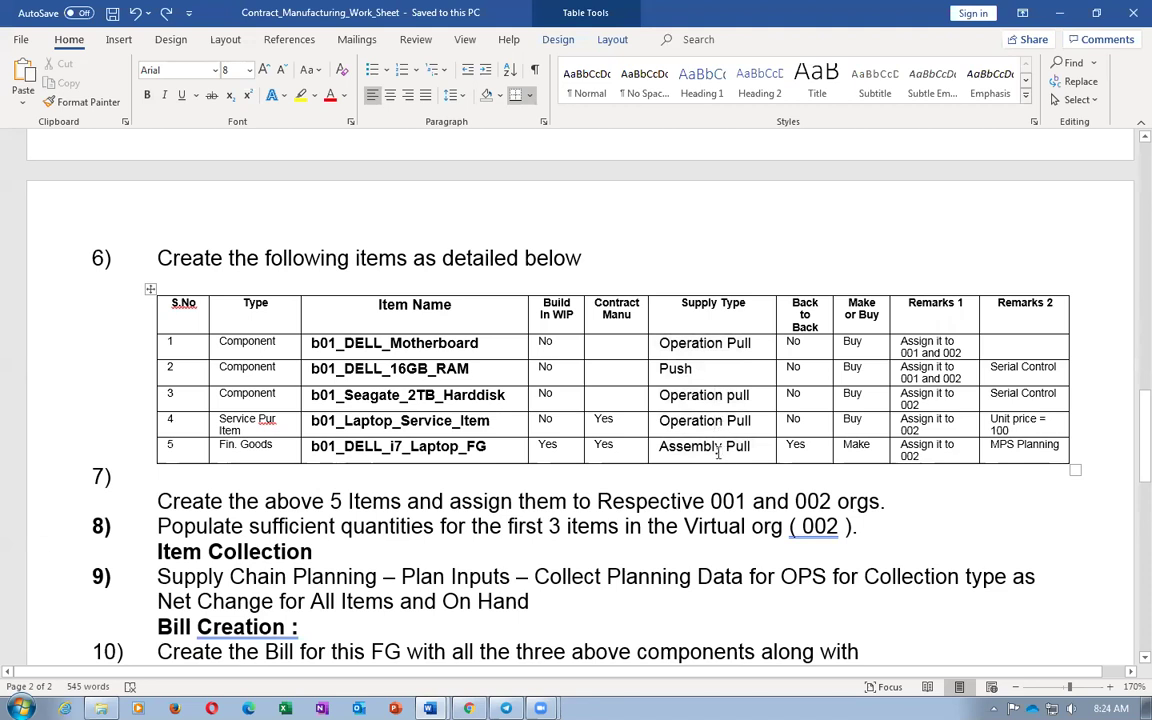
drag(660, 343, 710, 450)
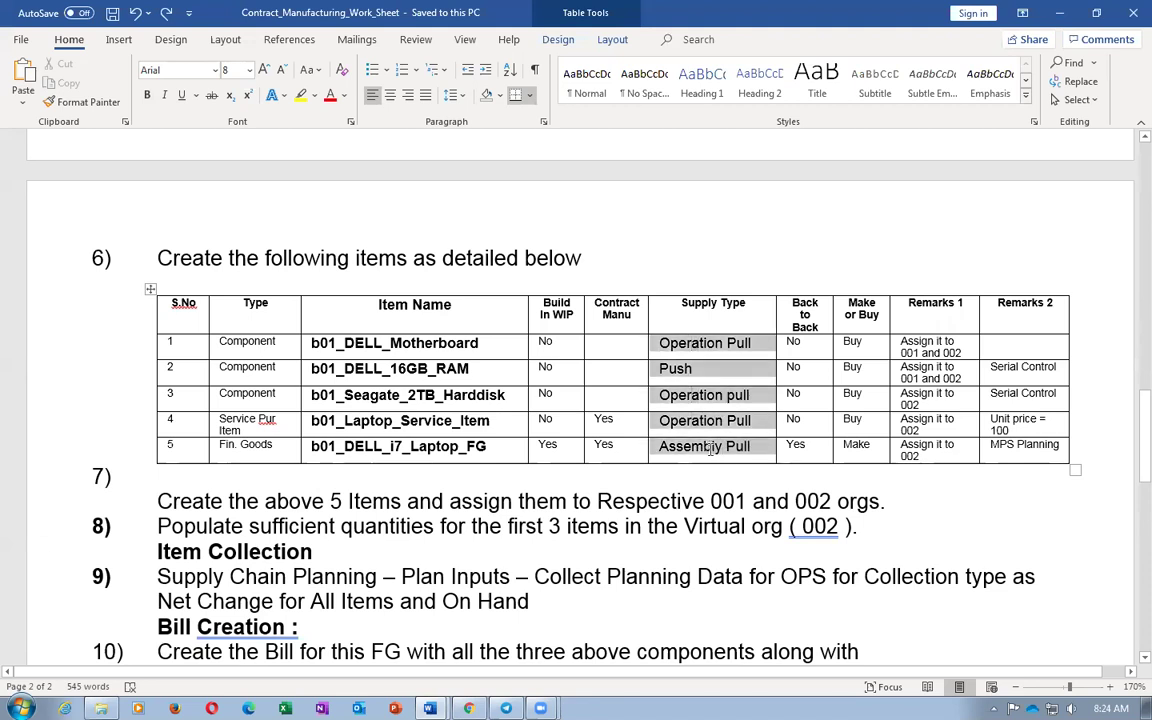
click(386, 540)
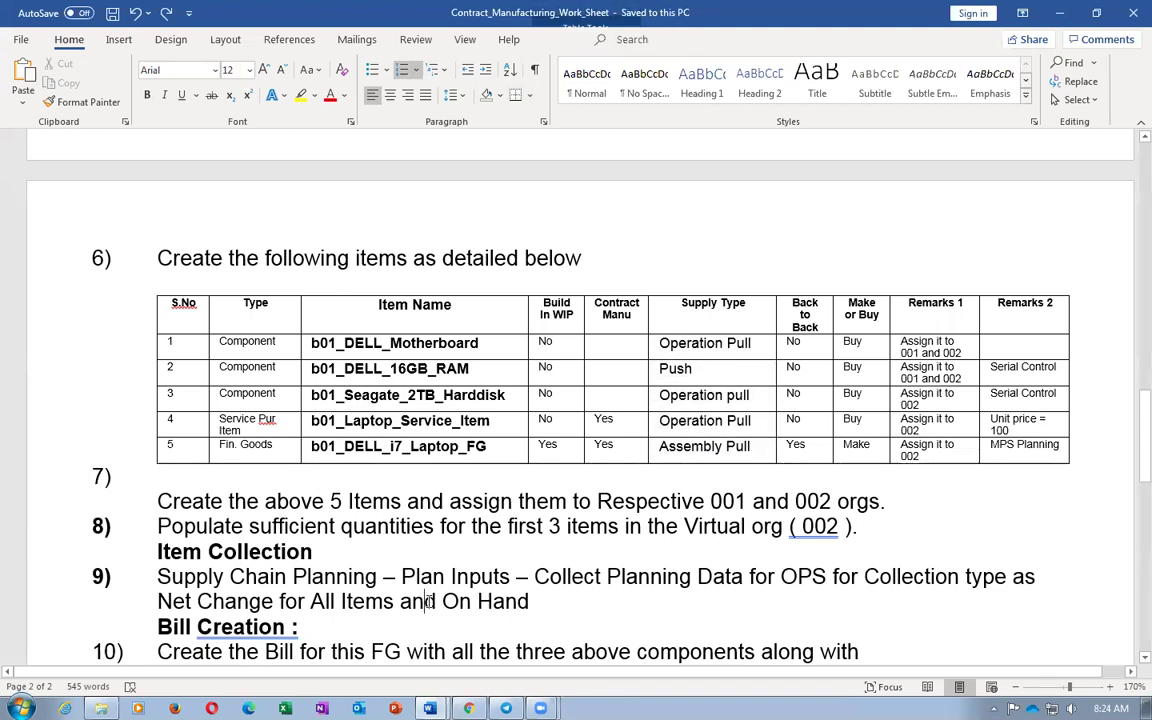
click(430, 601)
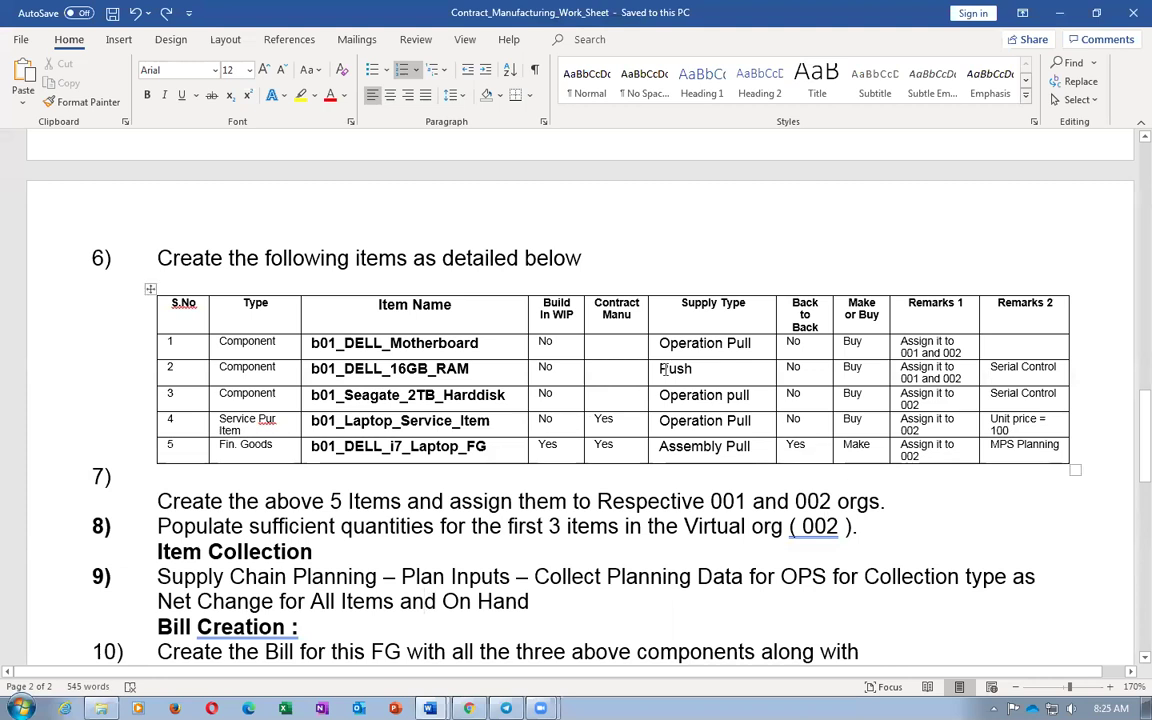
drag(660, 370, 683, 374)
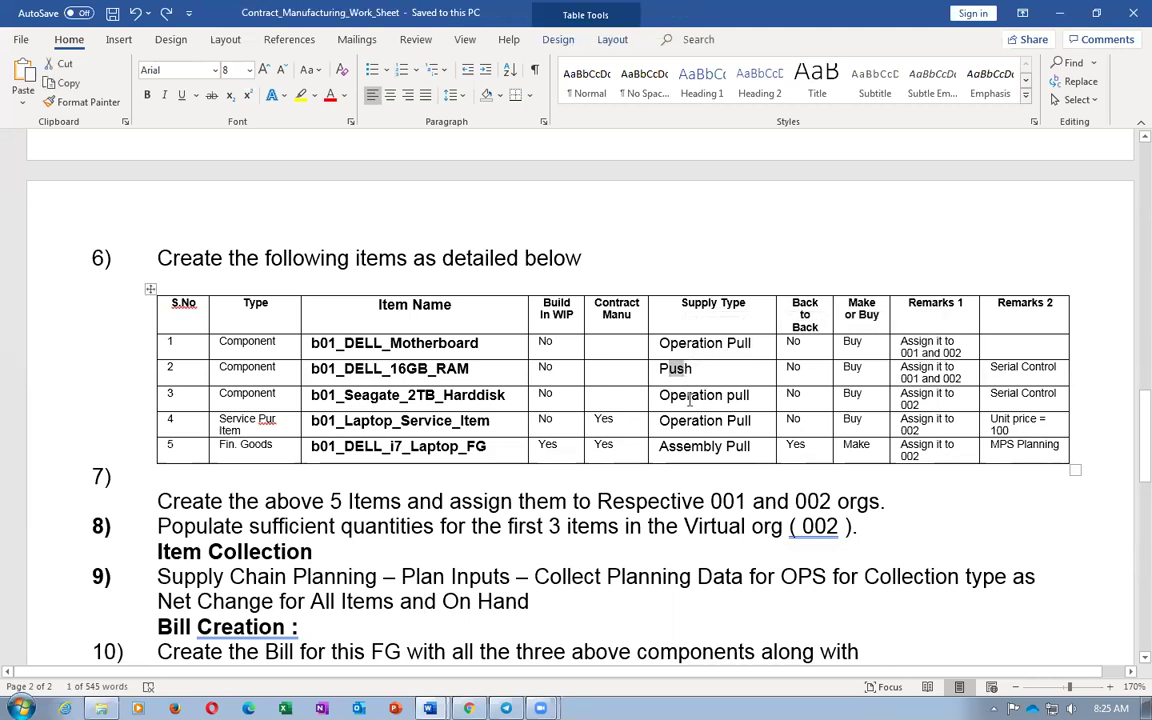
click(689, 399)
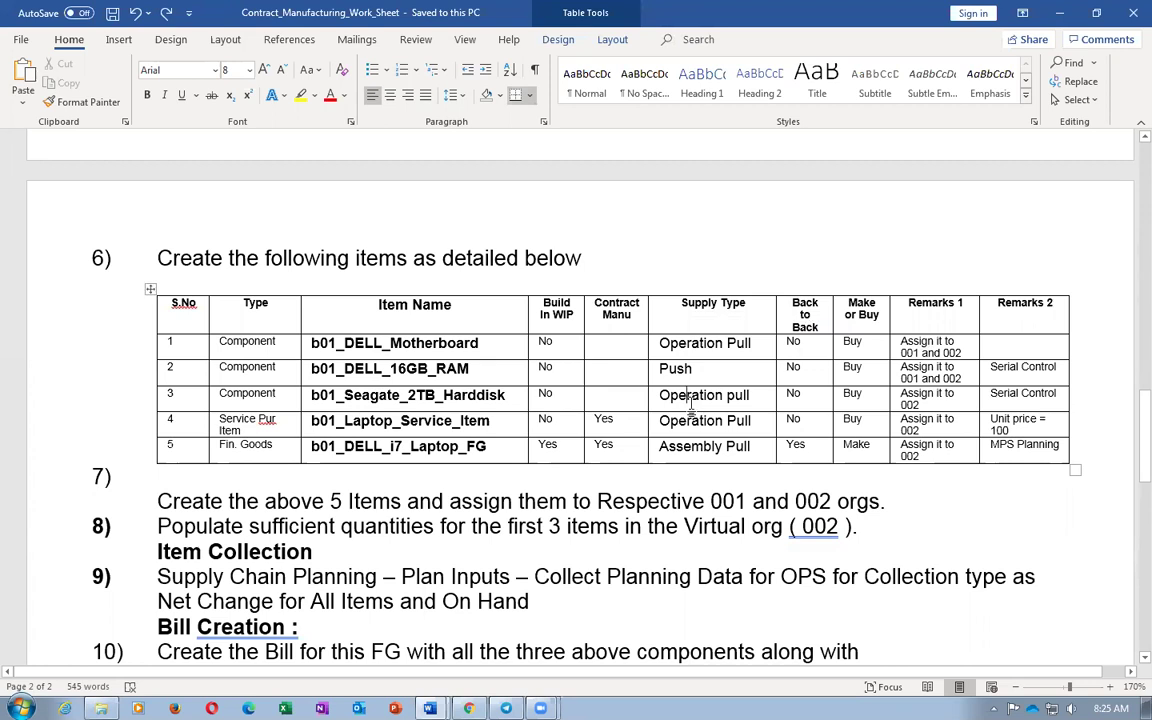
drag(659, 370, 683, 372)
click(997, 367)
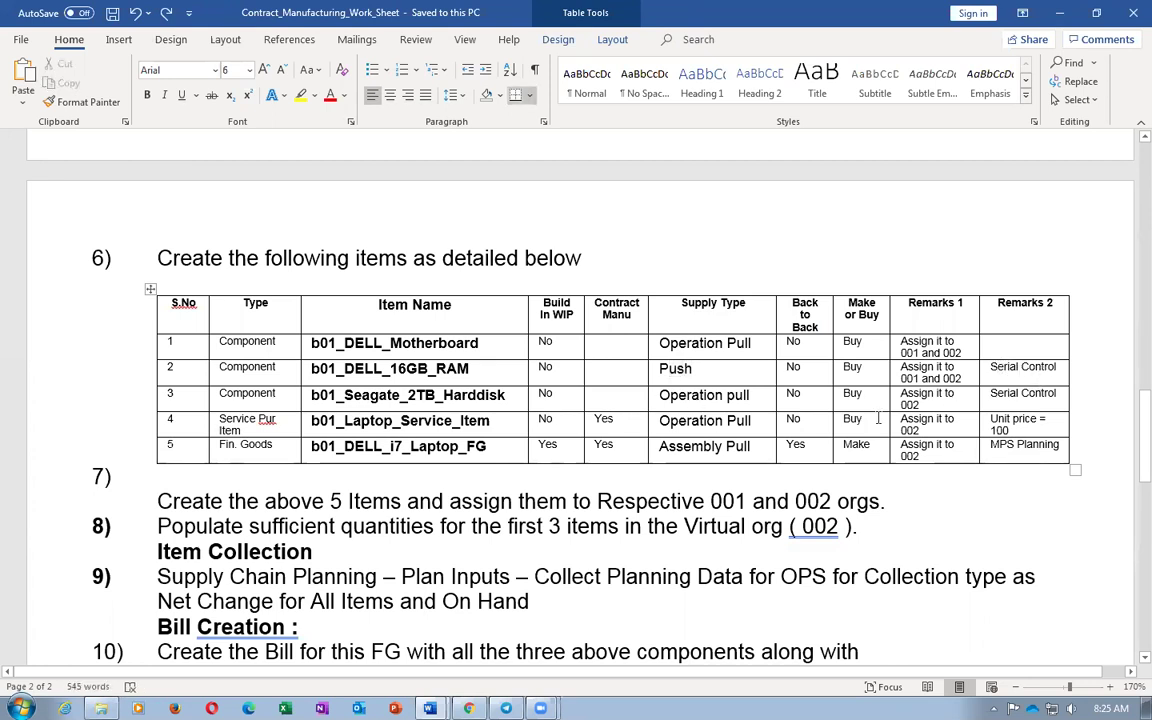
double_click(675, 368)
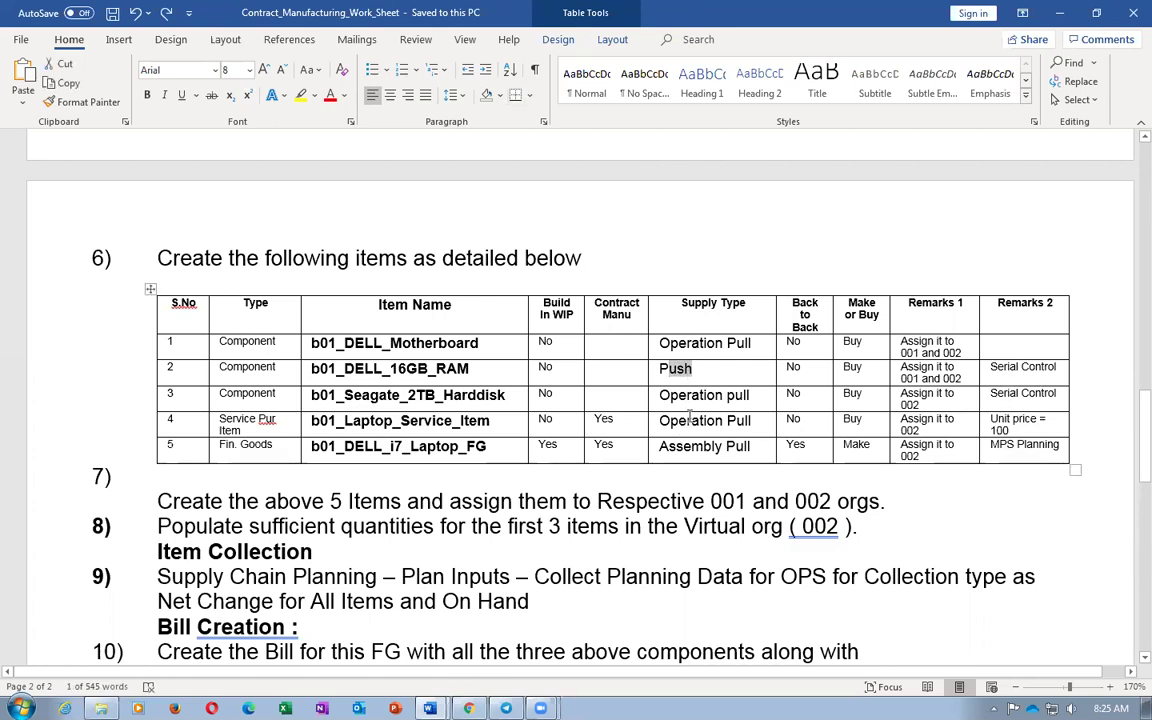
click(678, 400)
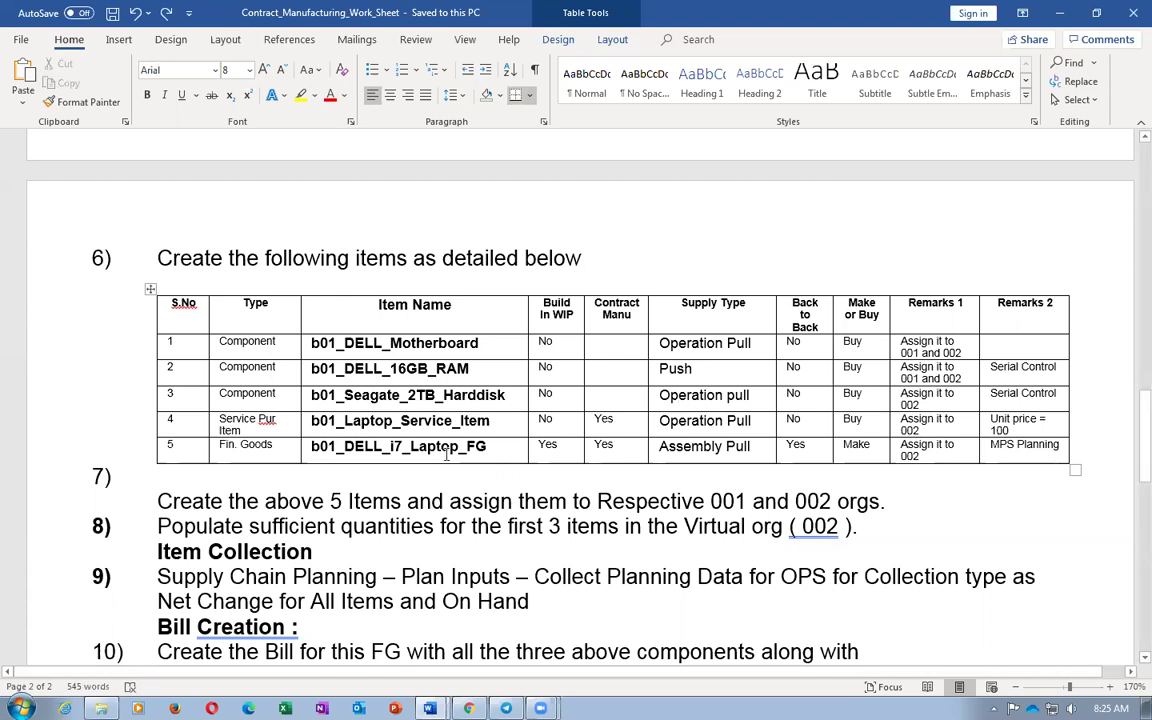
drag(344, 369, 460, 373)
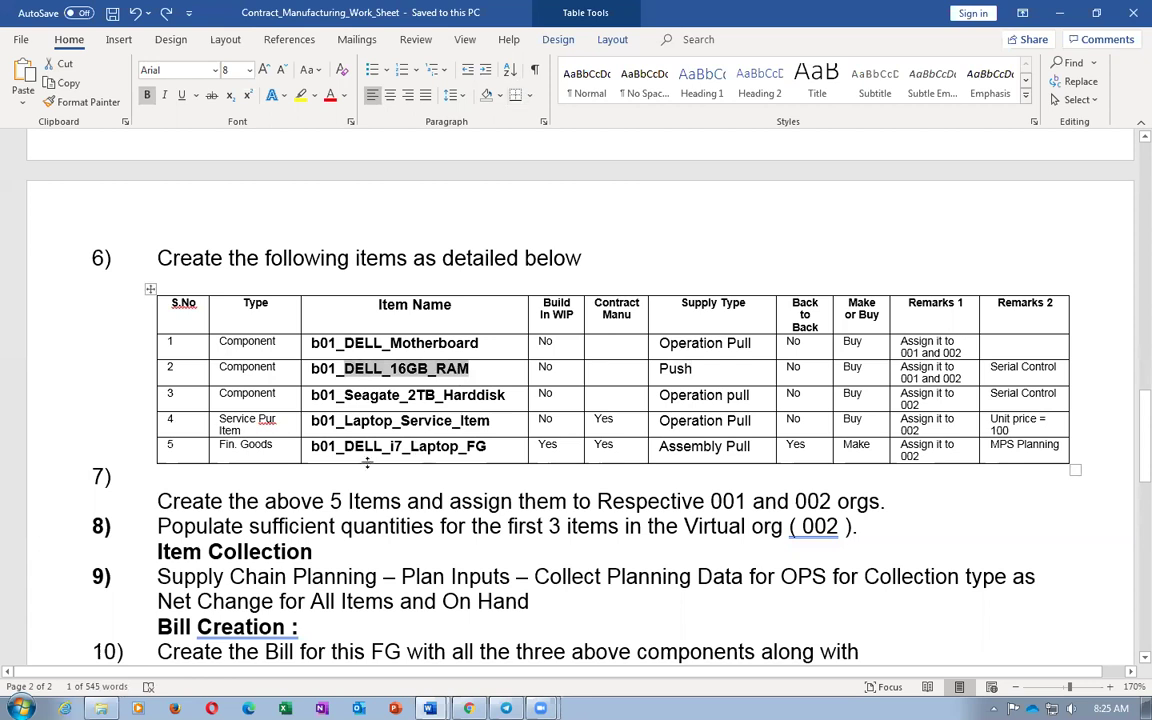
drag(345, 447, 481, 459)
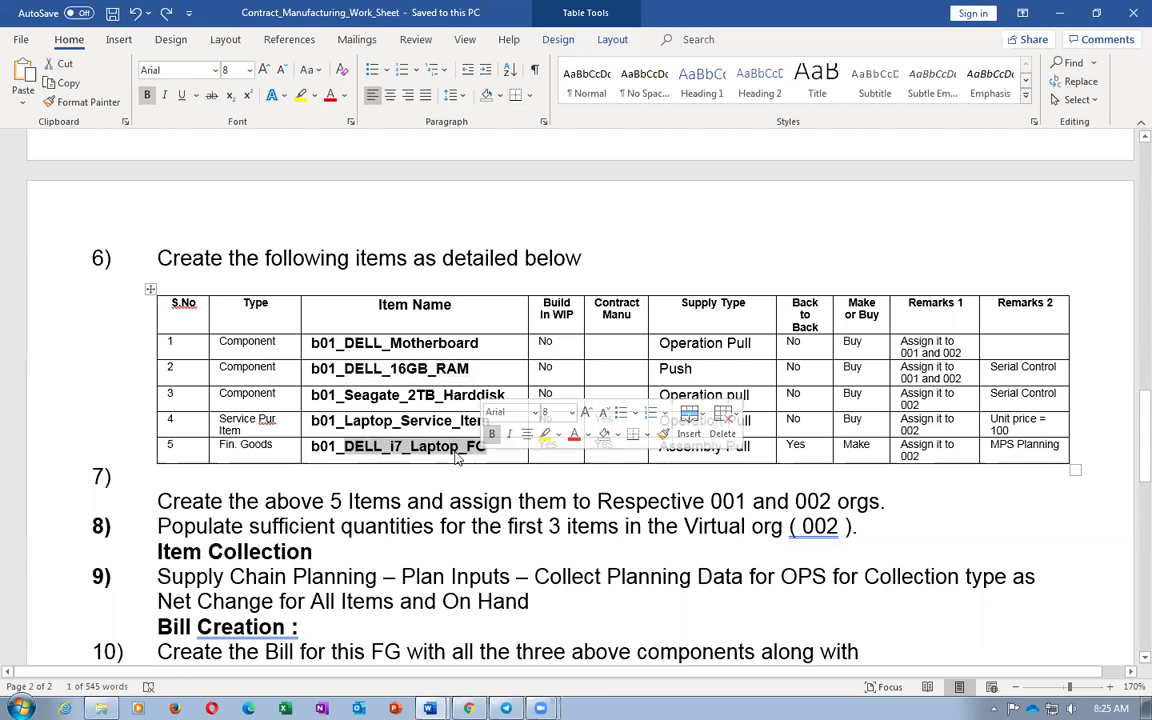
click(687, 368)
drag(392, 369, 430, 369)
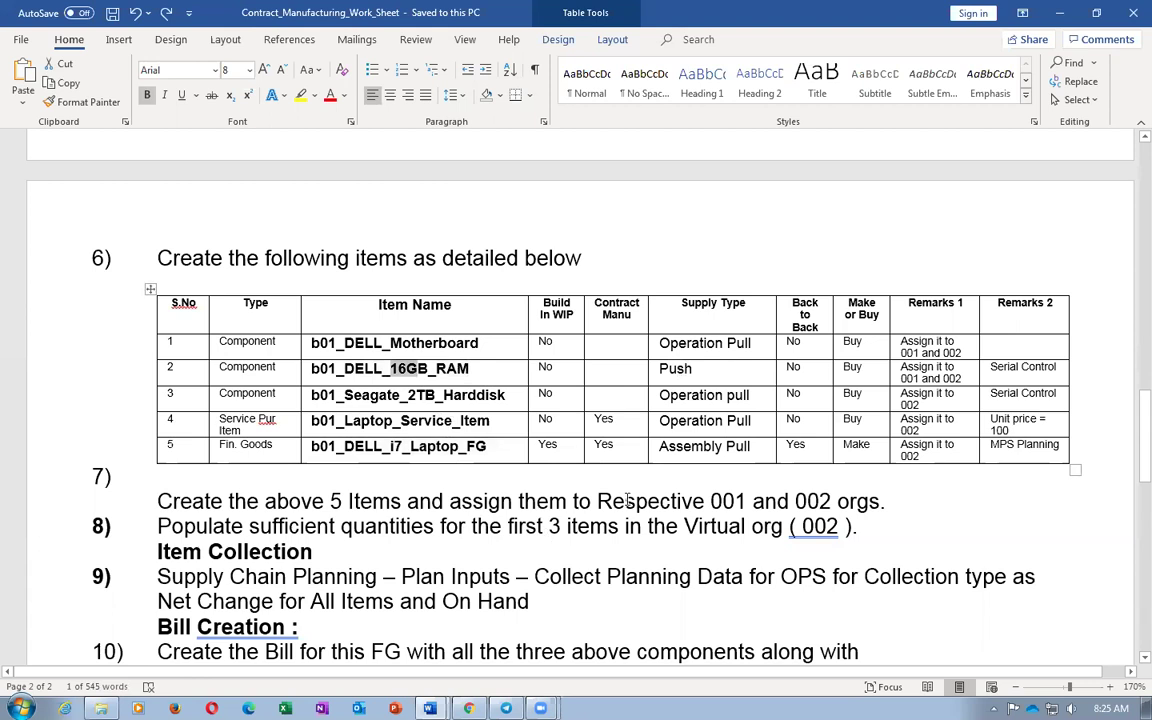
click(672, 372)
drag(672, 372, 681, 373)
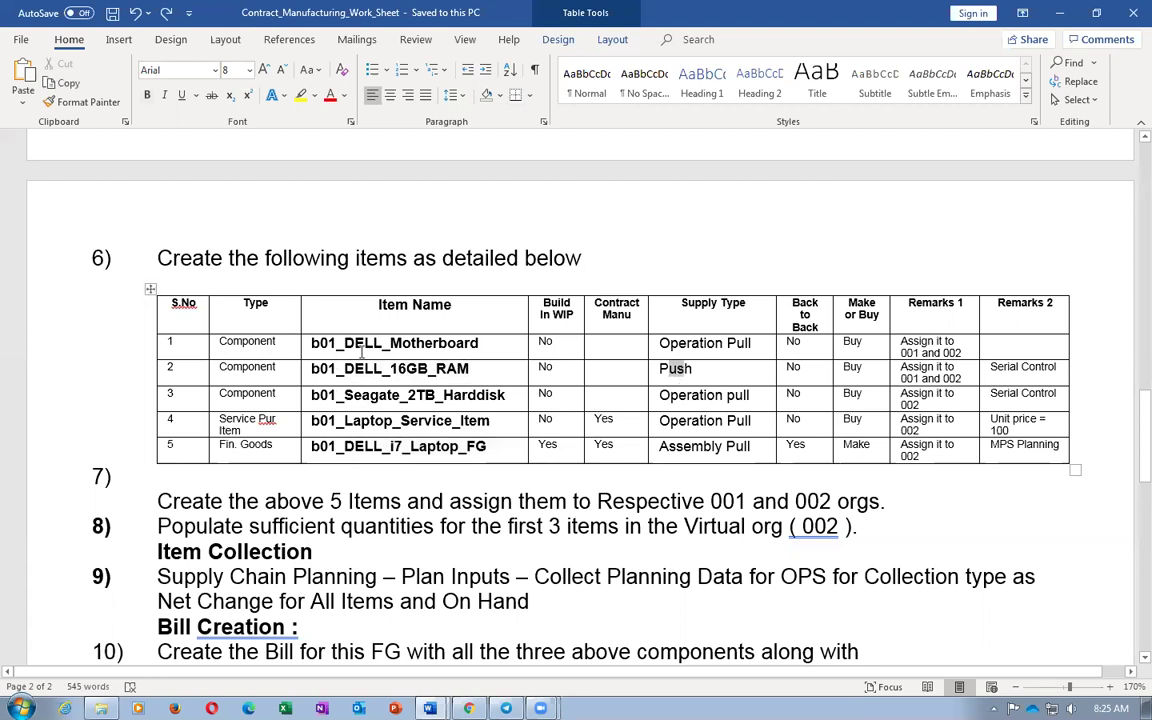
drag(368, 372, 405, 380)
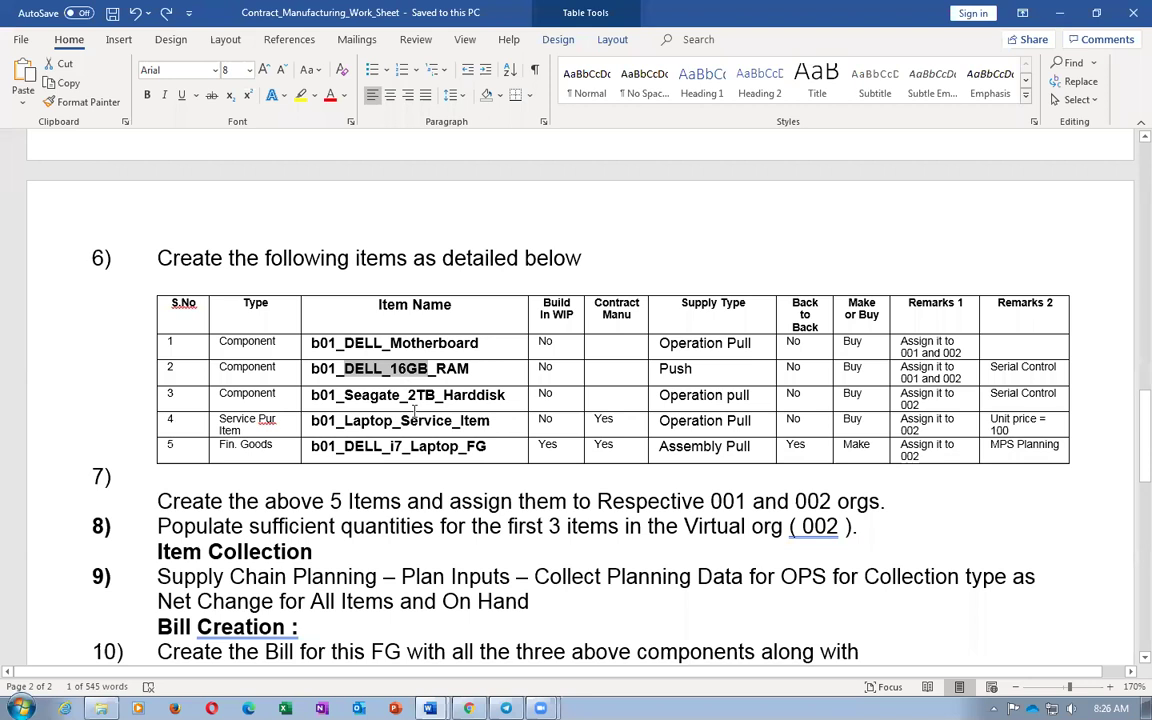
Highlight the RAM and Harddisk item names and the Push supply types in the components table
shift+click(413, 403)
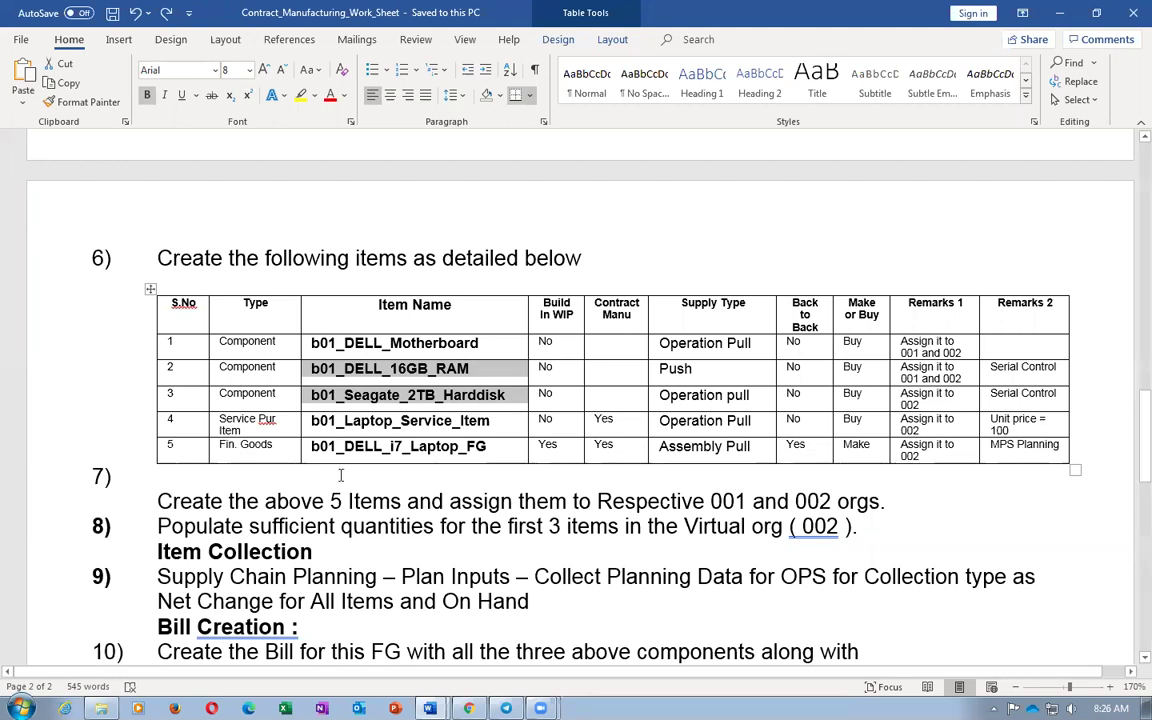
click(356, 369)
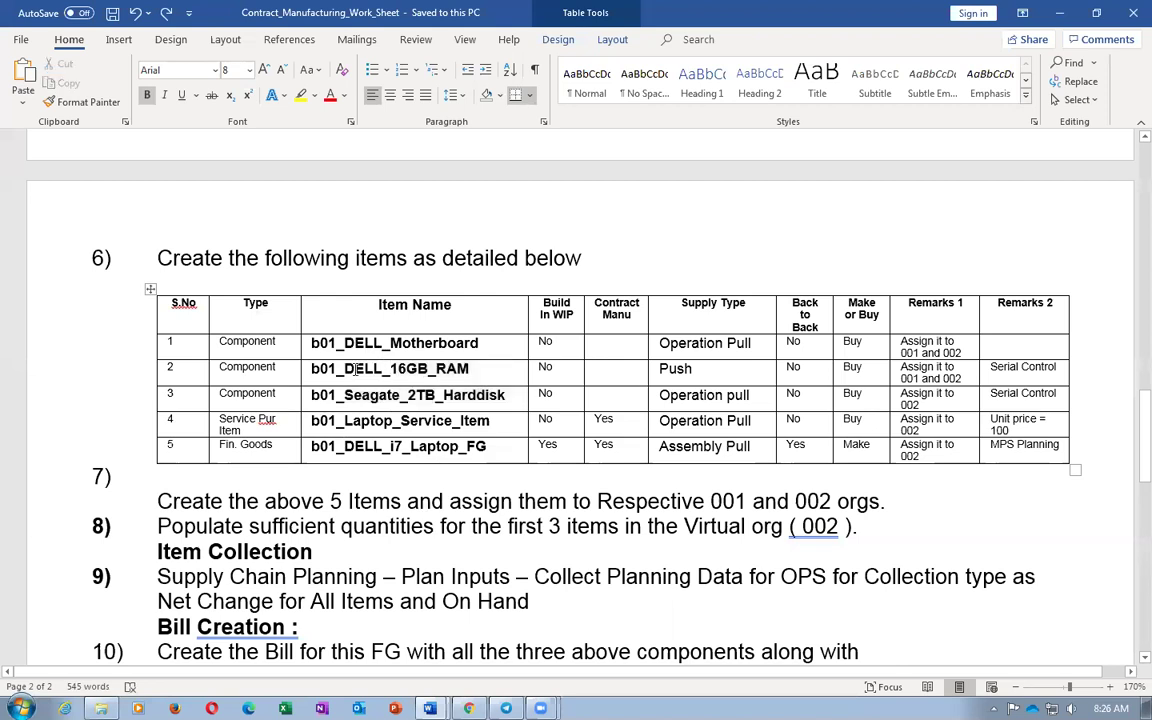
drag(344, 369, 405, 369)
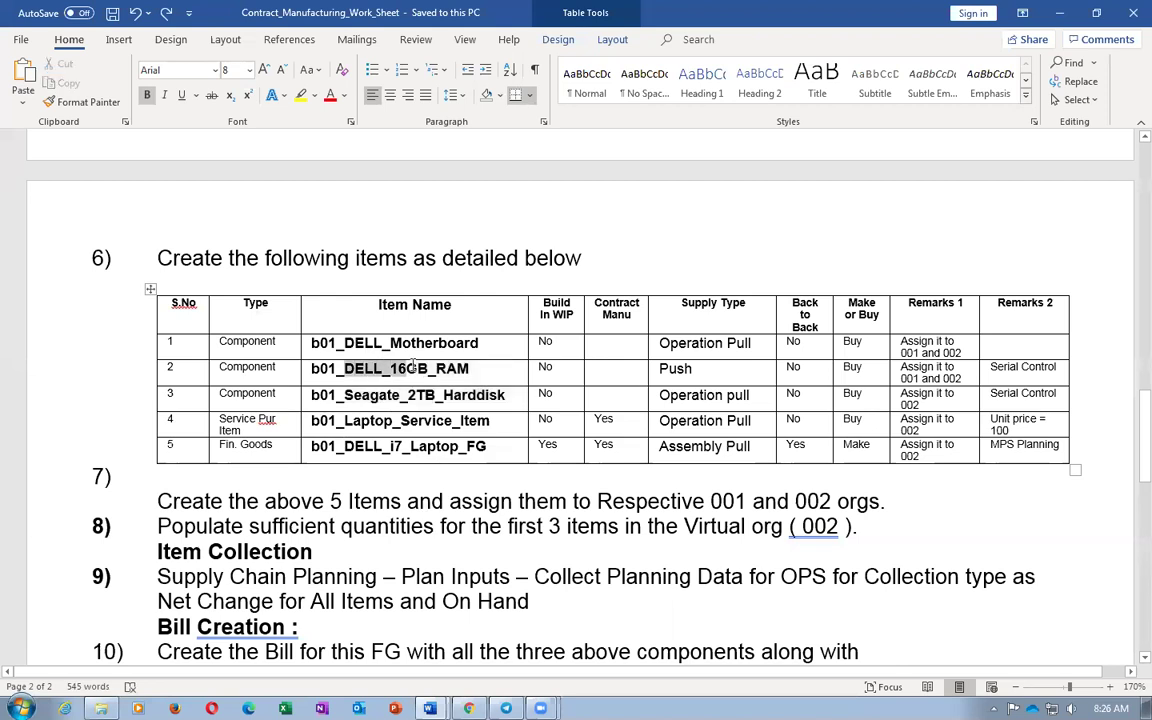
click(675, 369)
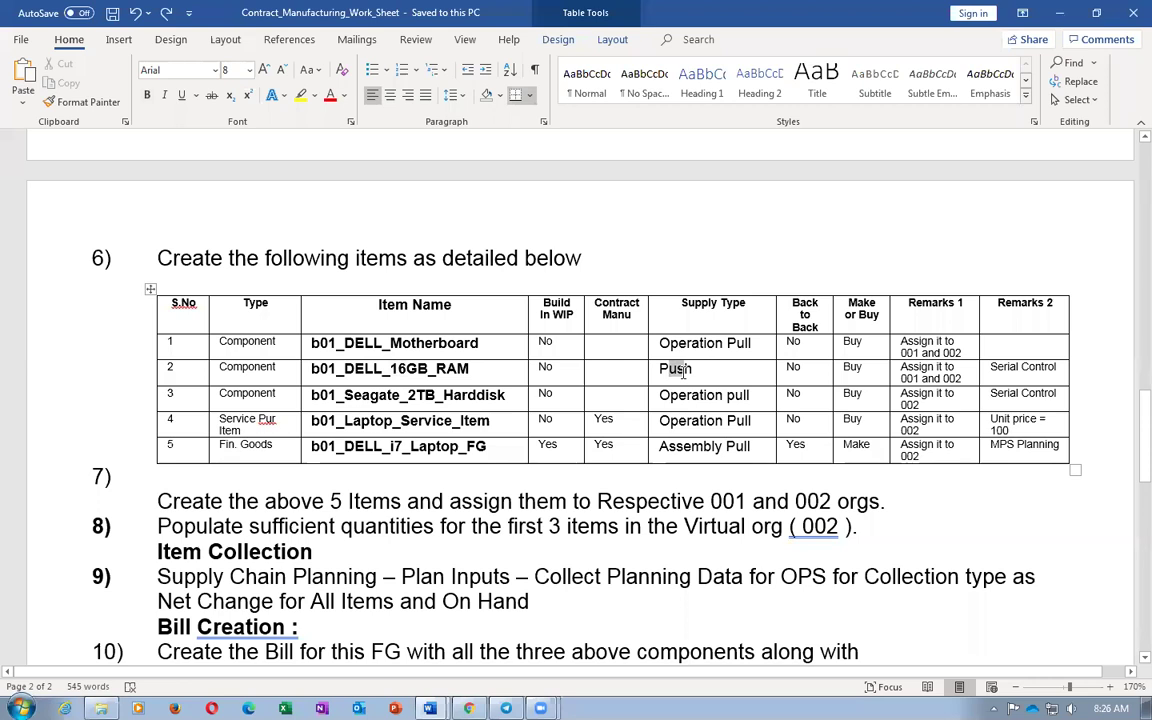
drag(684, 372, 685, 371)
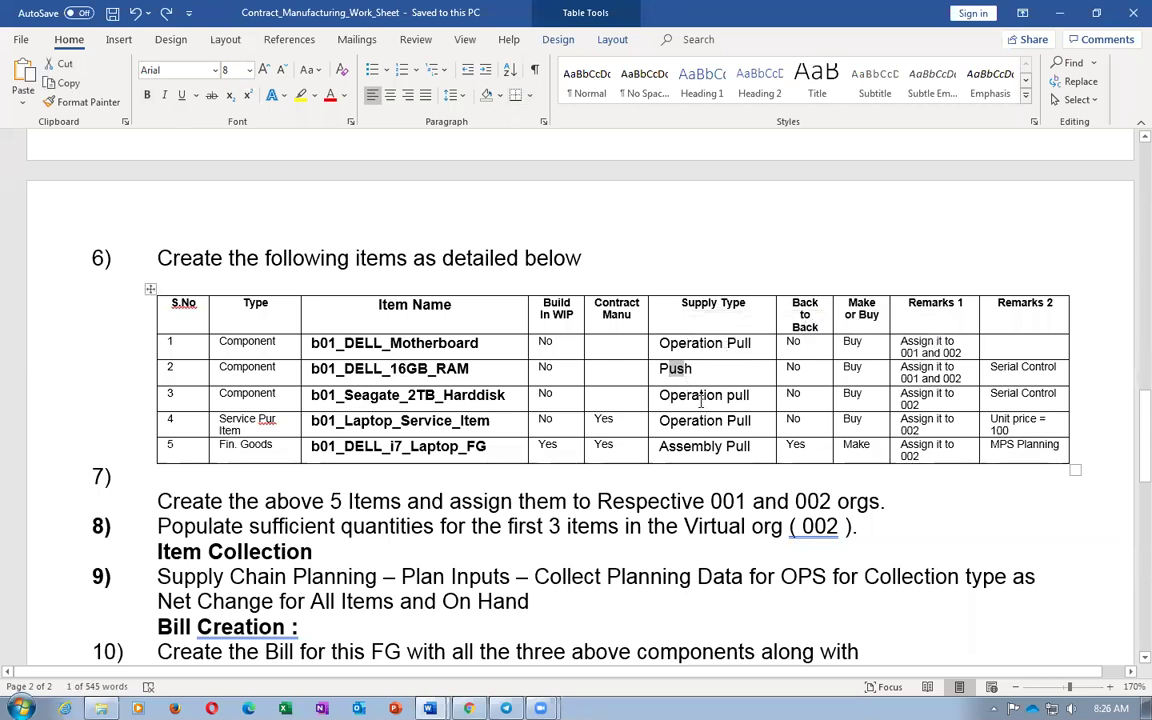
click(701, 403)
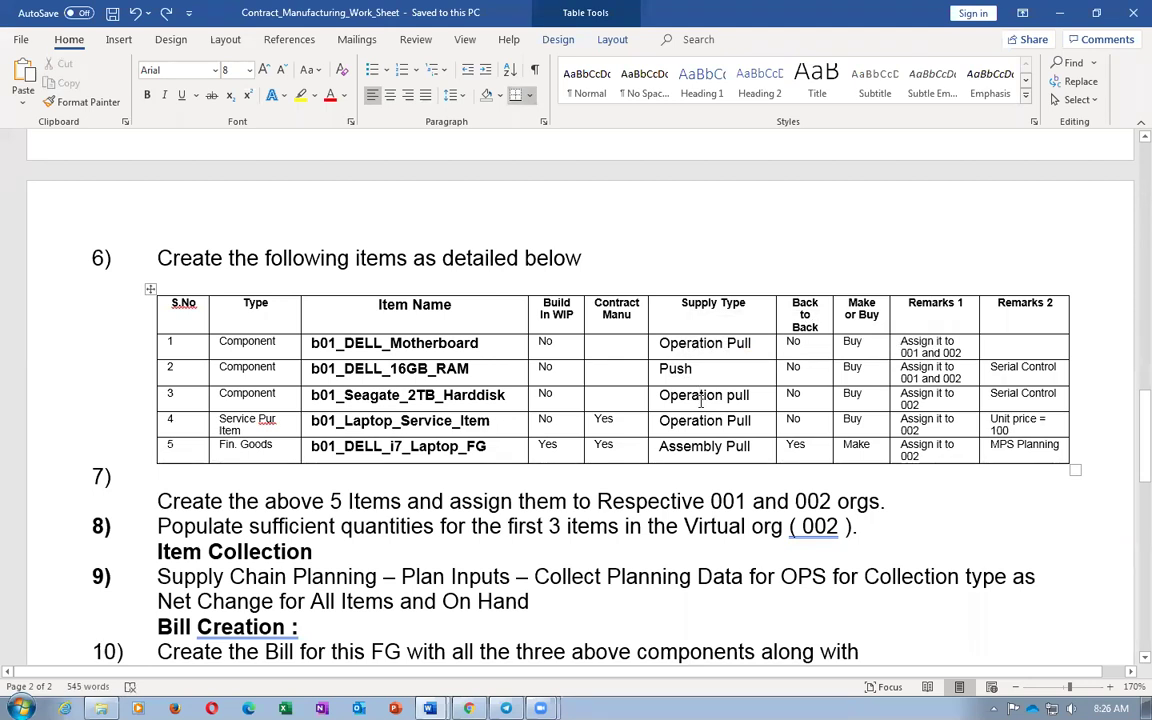
mouse_move(652, 343)
mouse_down()
mouse_move(713, 400)
mouse_move(709, 449)
mouse_move(717, 430)
mouse_up()
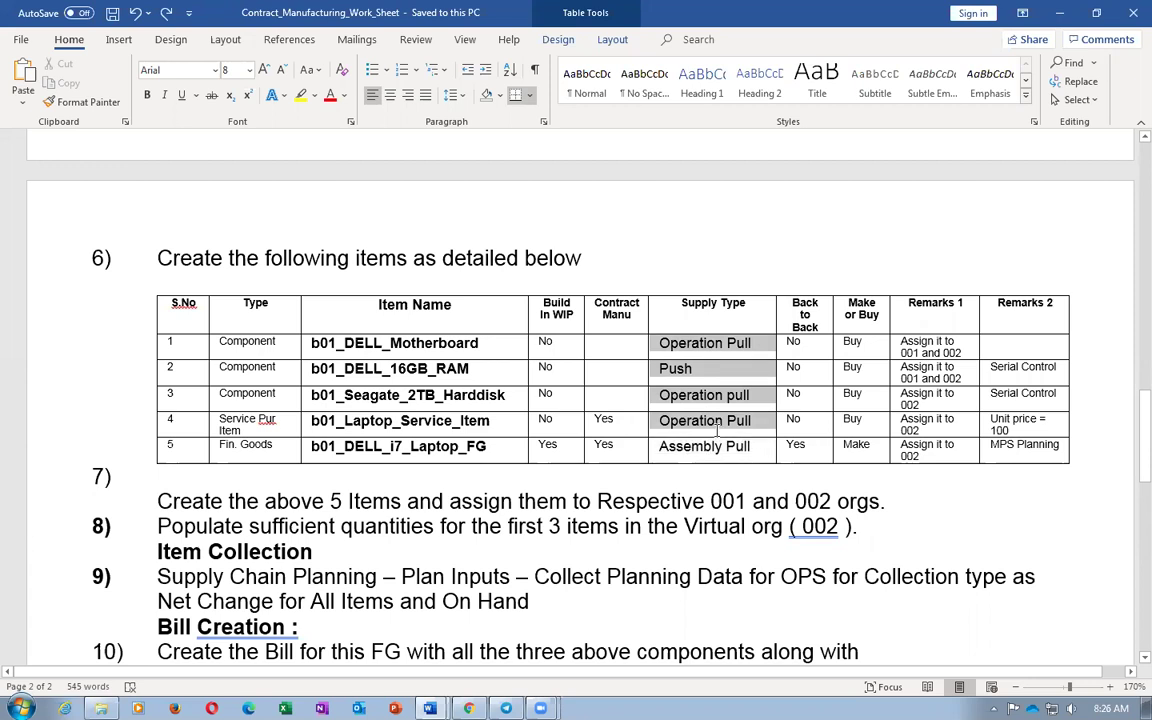
click(696, 429)
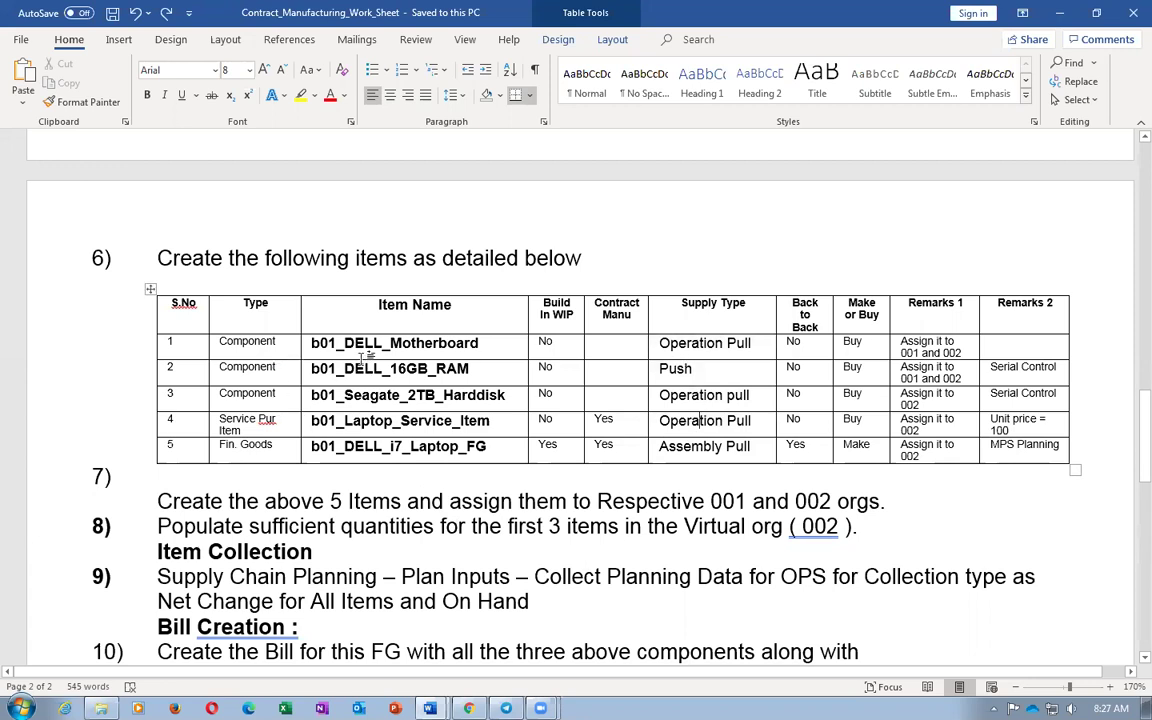
Select the three component item names and their supply types side by side
drag(369, 345, 403, 397)
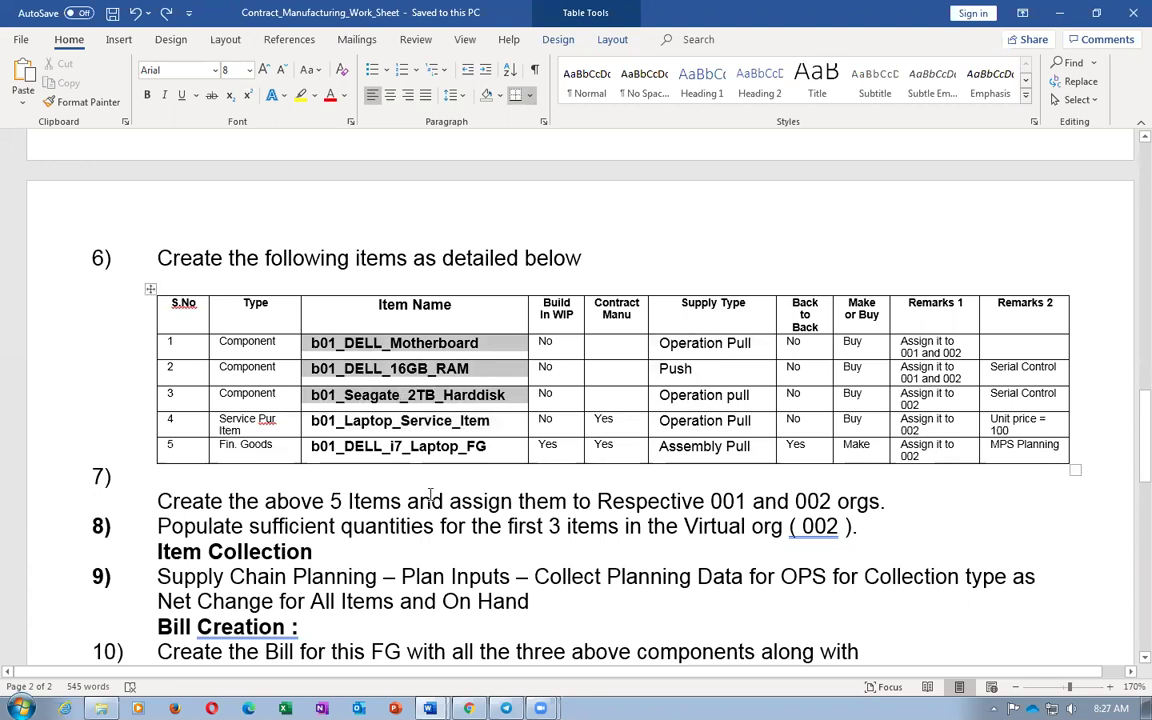
click(440, 526)
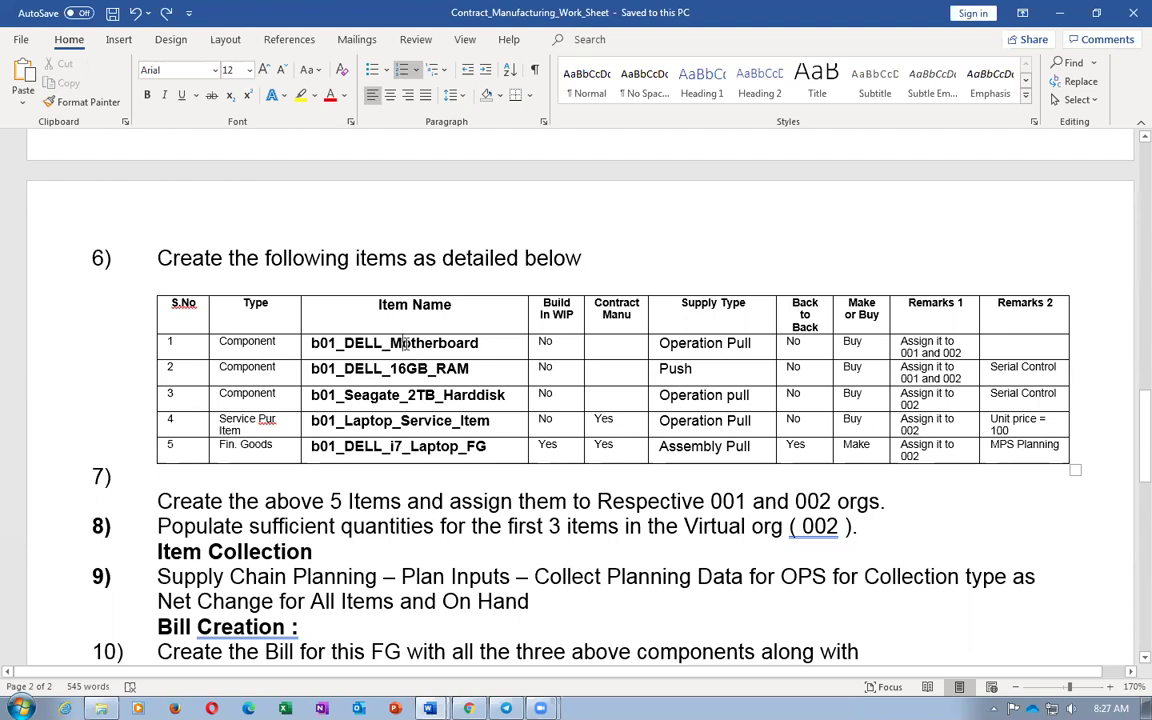
drag(405, 343, 405, 396)
drag(719, 347, 709, 395)
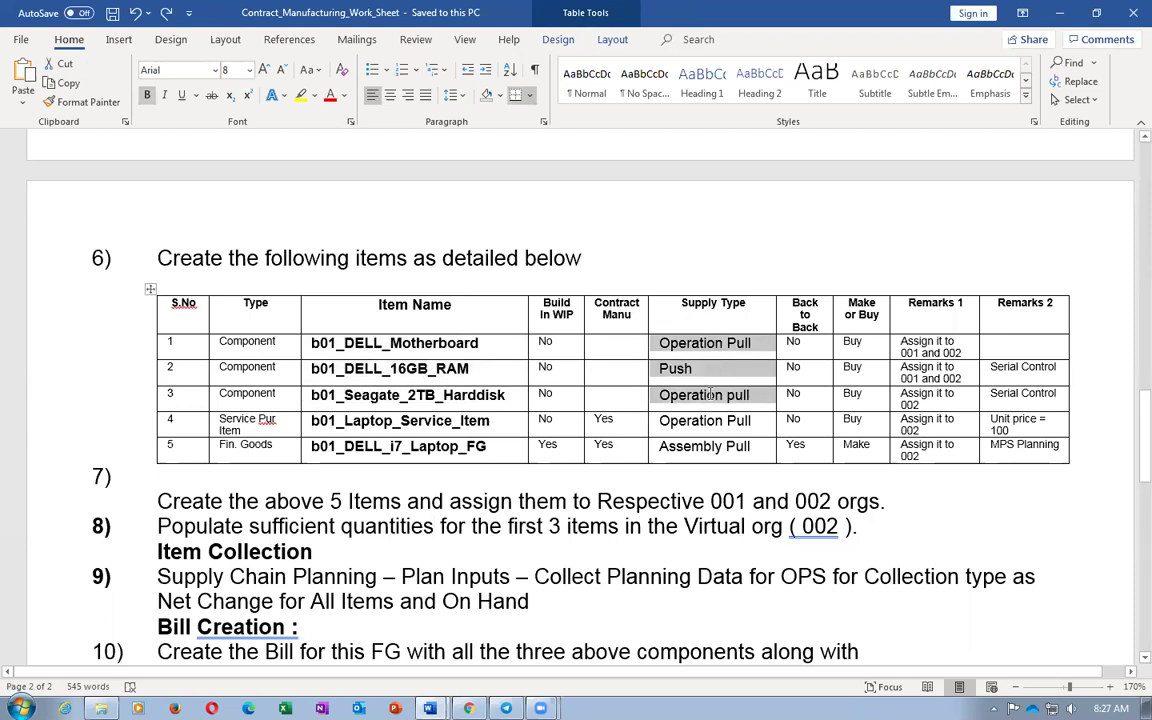
drag(388, 343, 408, 395)
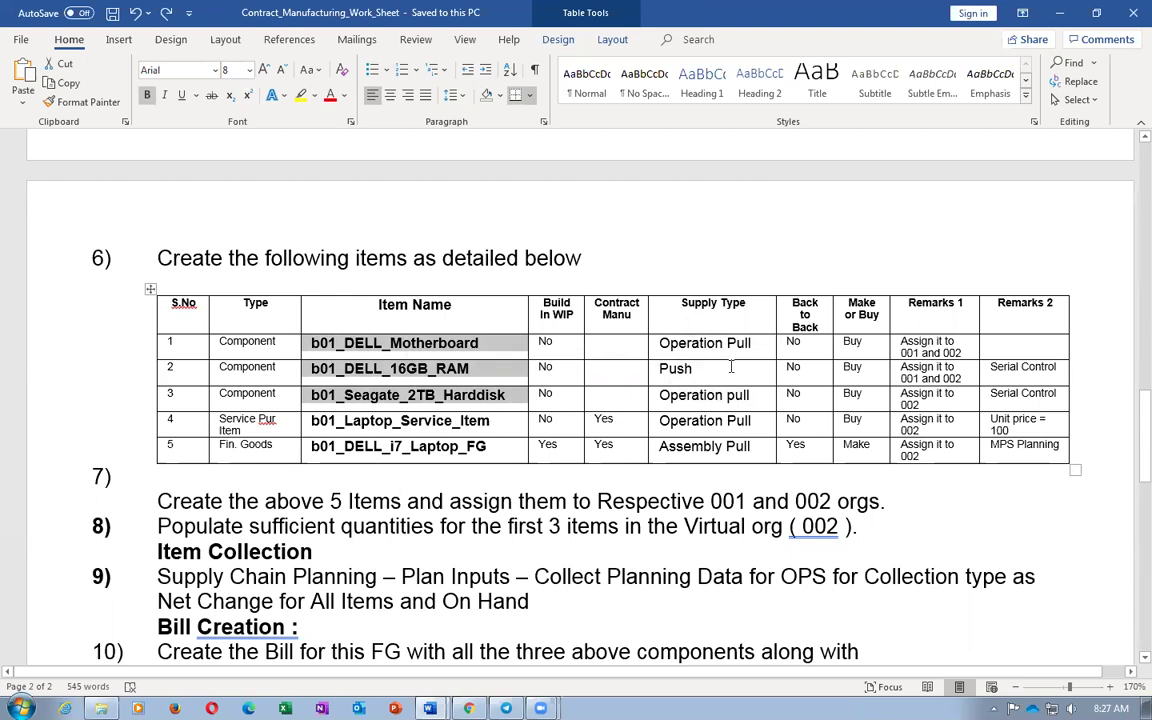
drag(656, 341, 720, 396)
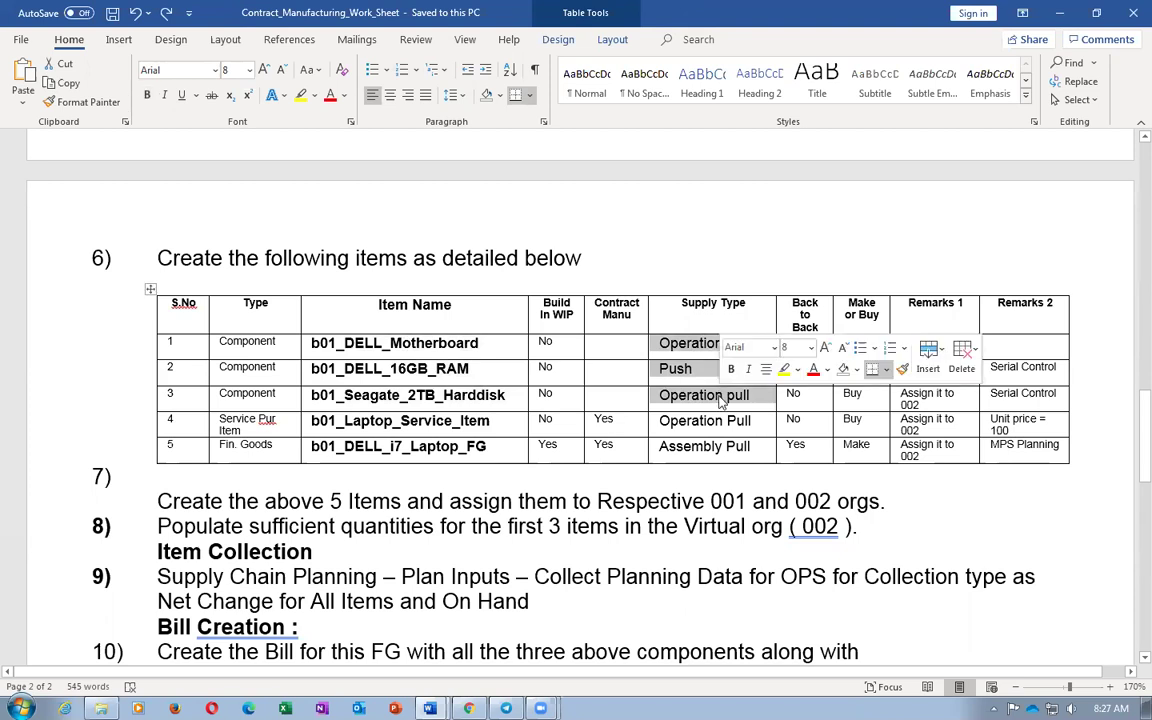
click(478, 576)
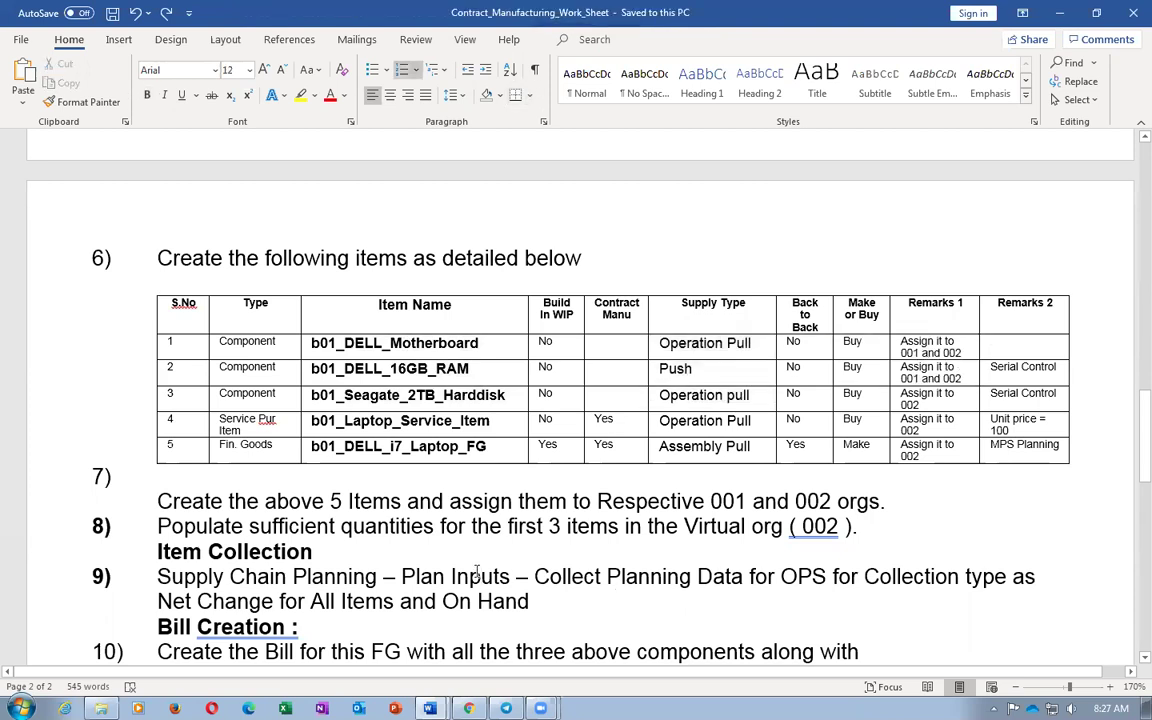
Select and copy b01_DELL_i7_Laptop_FG, then switch to Oracle's Browse Items results
click(263, 452)
key(Tab)
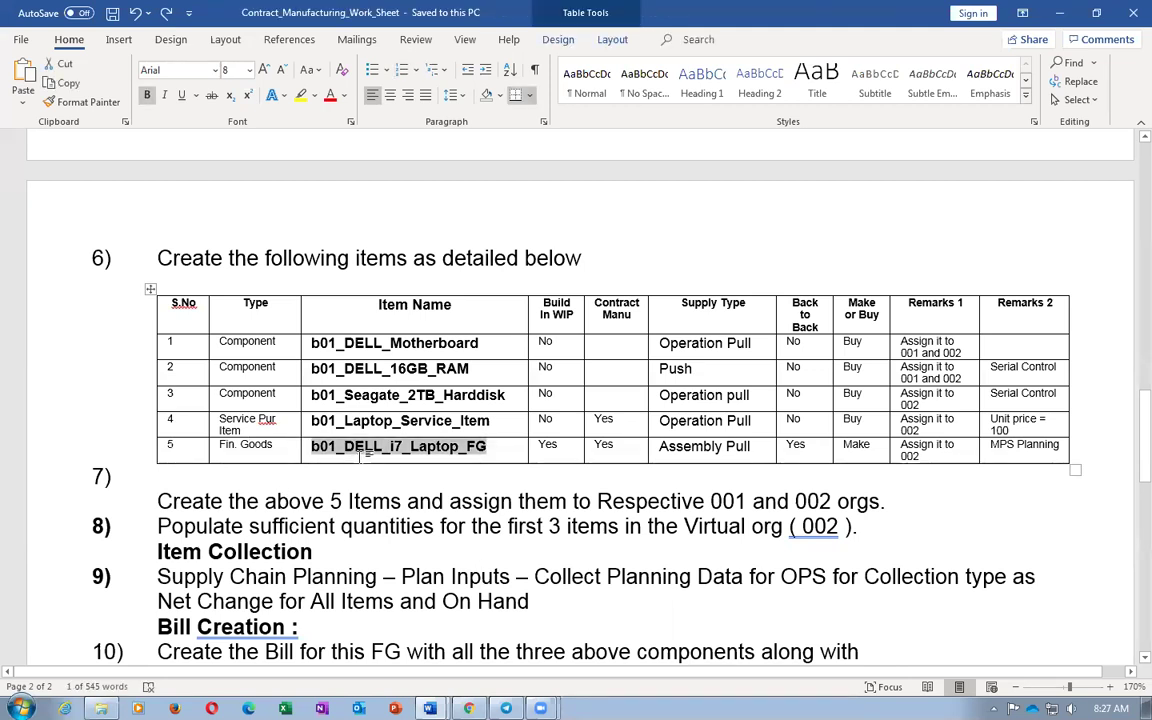
key(alt+Tab)
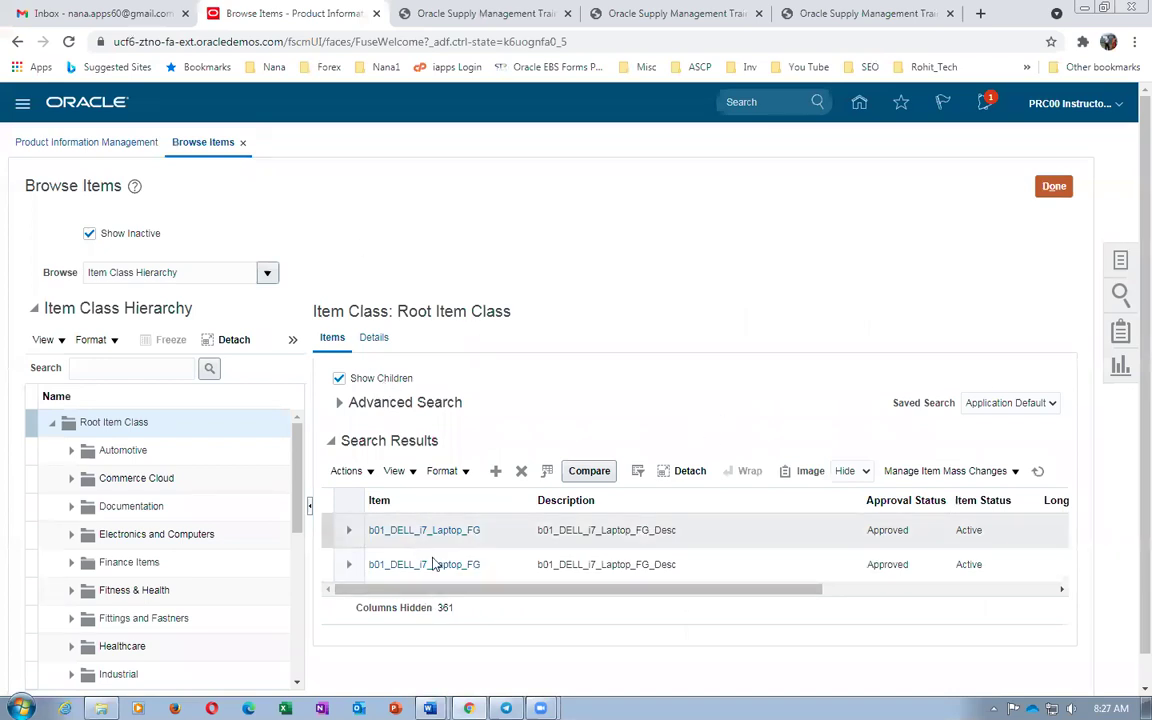
Open b01_DELL_i7_Laptop_FG for organization 000 and view its empty Structures tab
drag(452, 593, 771, 643)
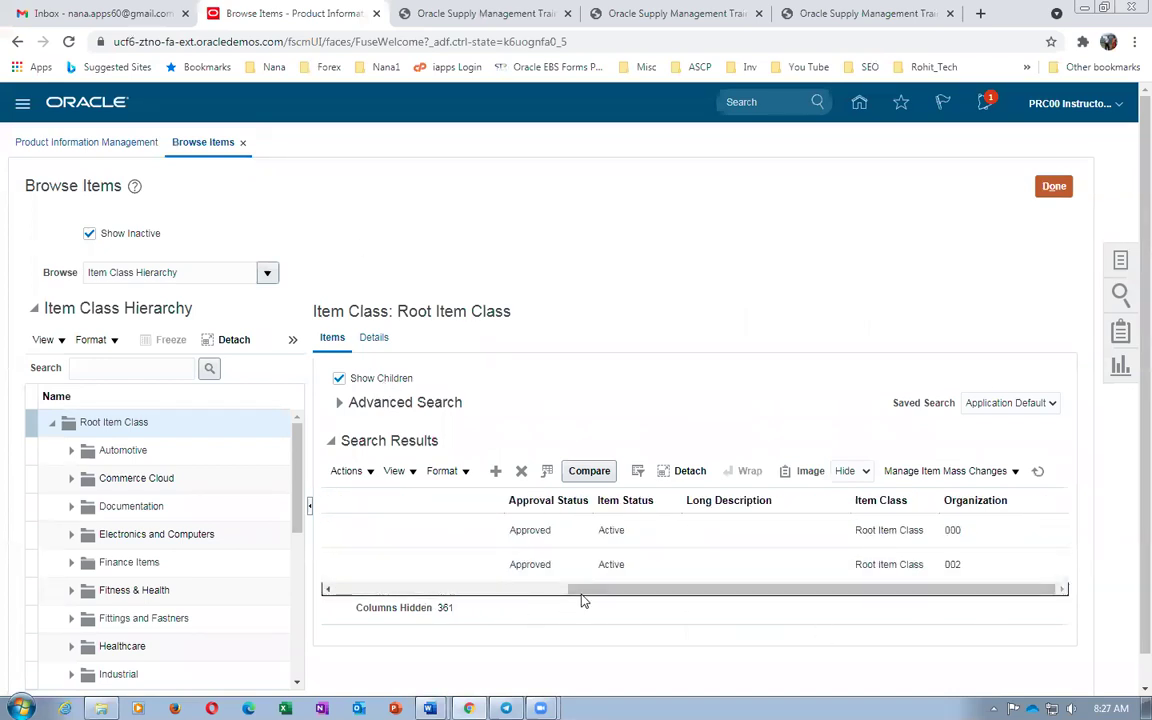
click(450, 589)
click(385, 532)
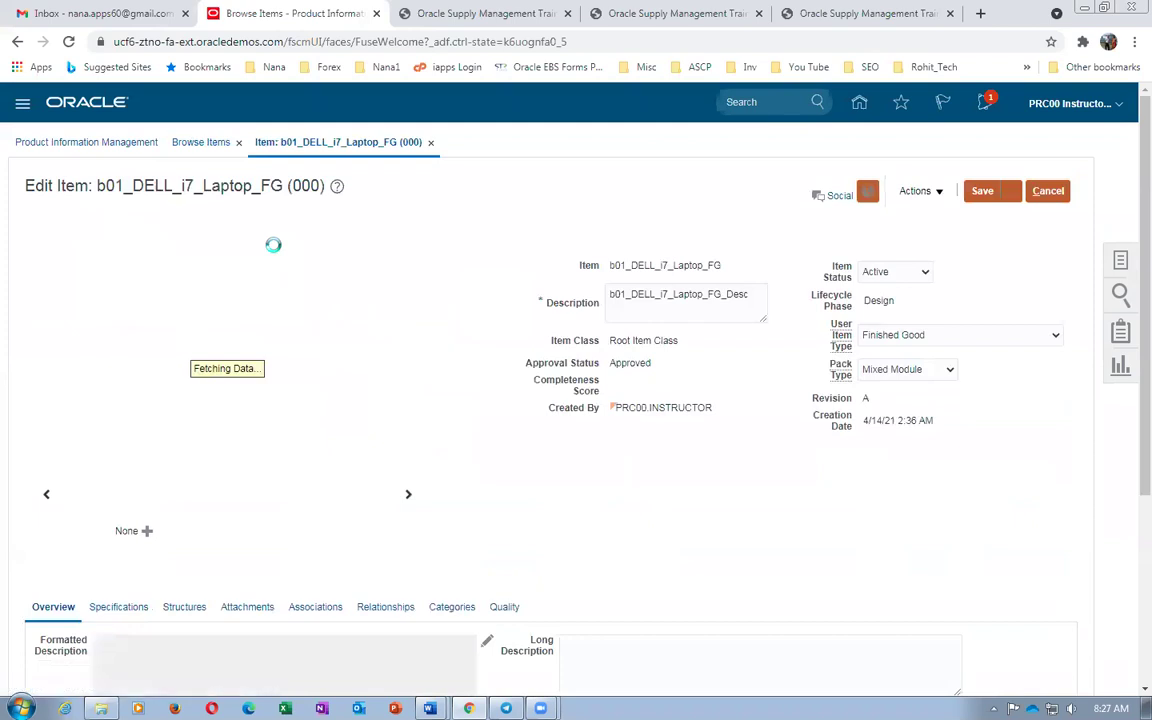
scroll(136, 347, down, 3)
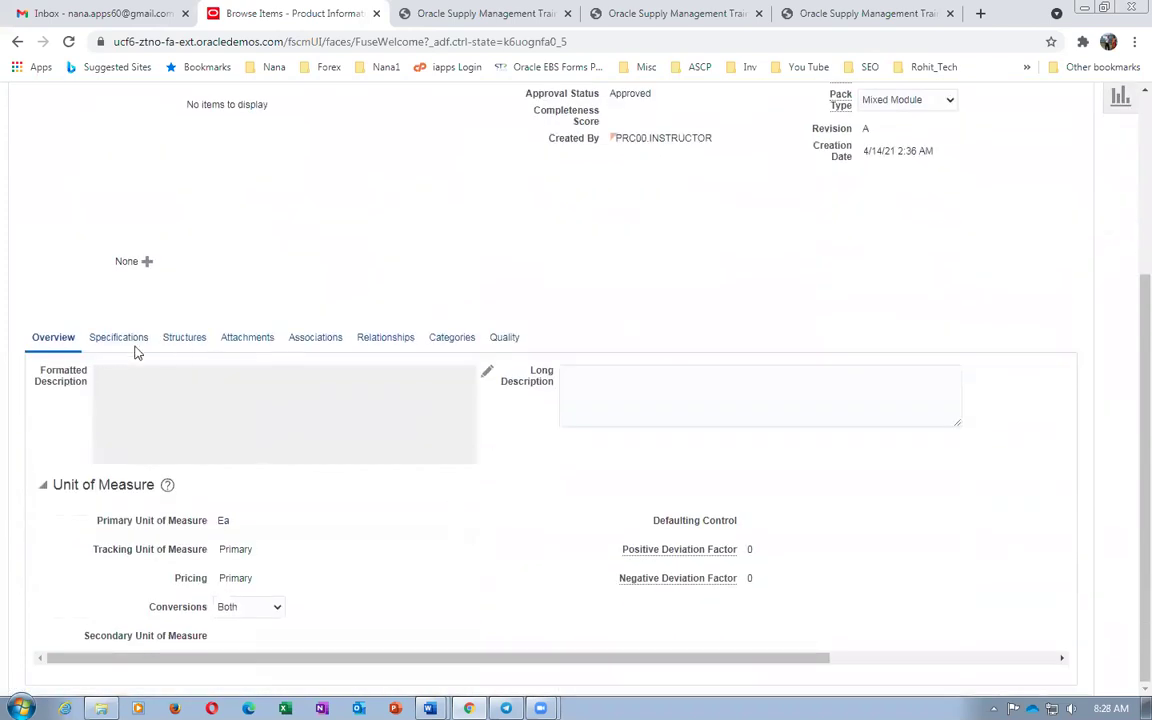
click(185, 338)
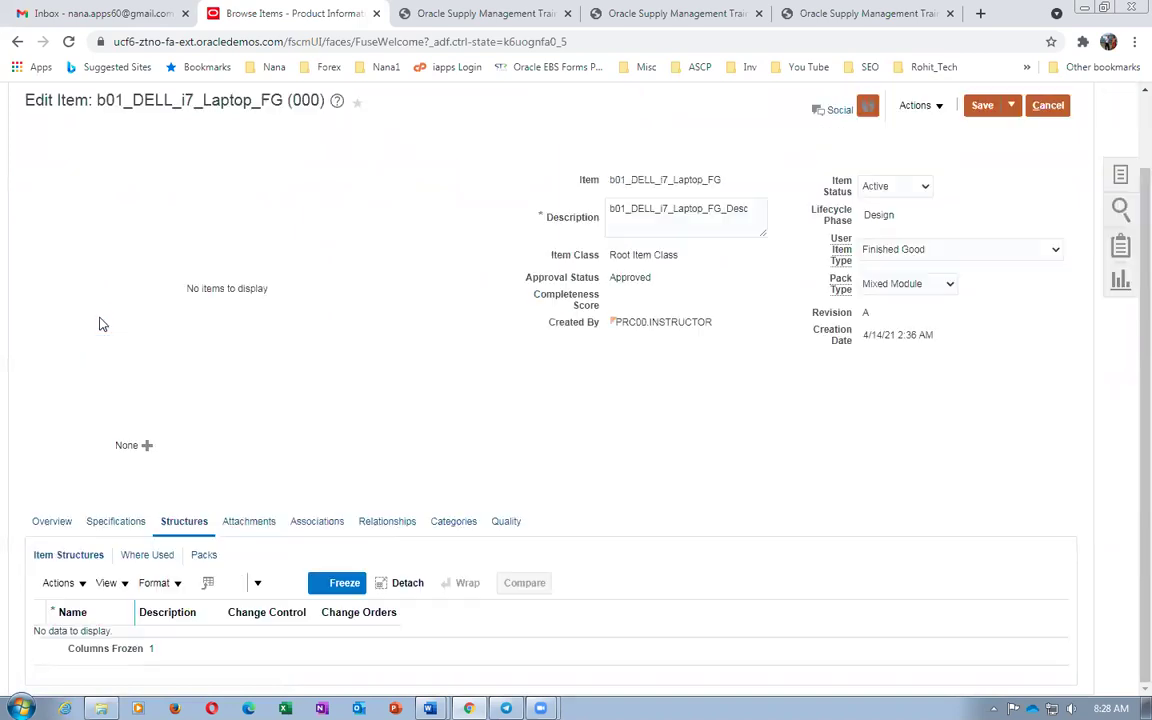
click(58, 583)
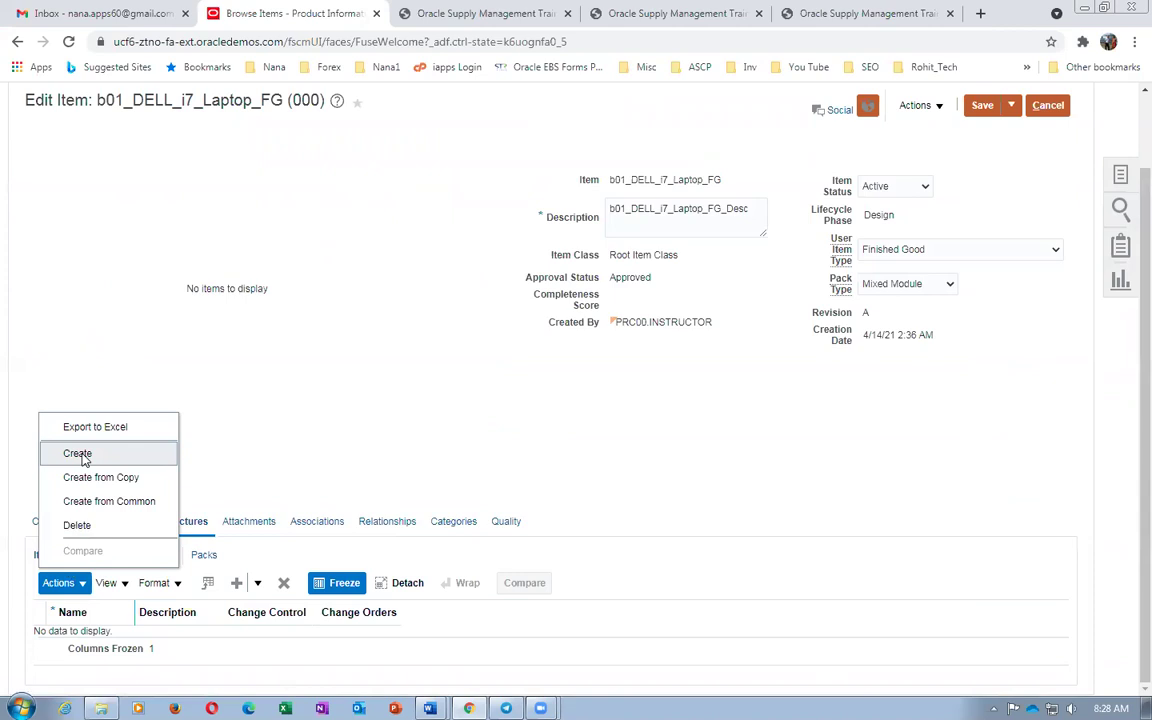
Create an item structure named Primary with description 'Primary', using Apply and Add Details
click(77, 453)
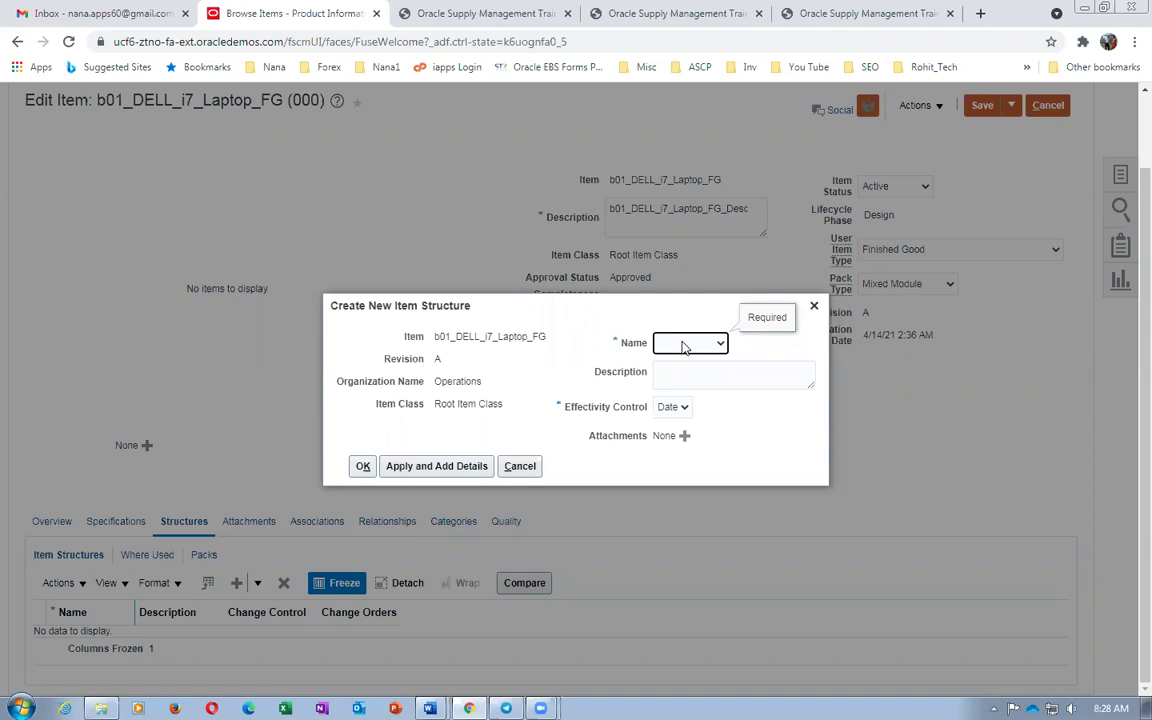
click(684, 346)
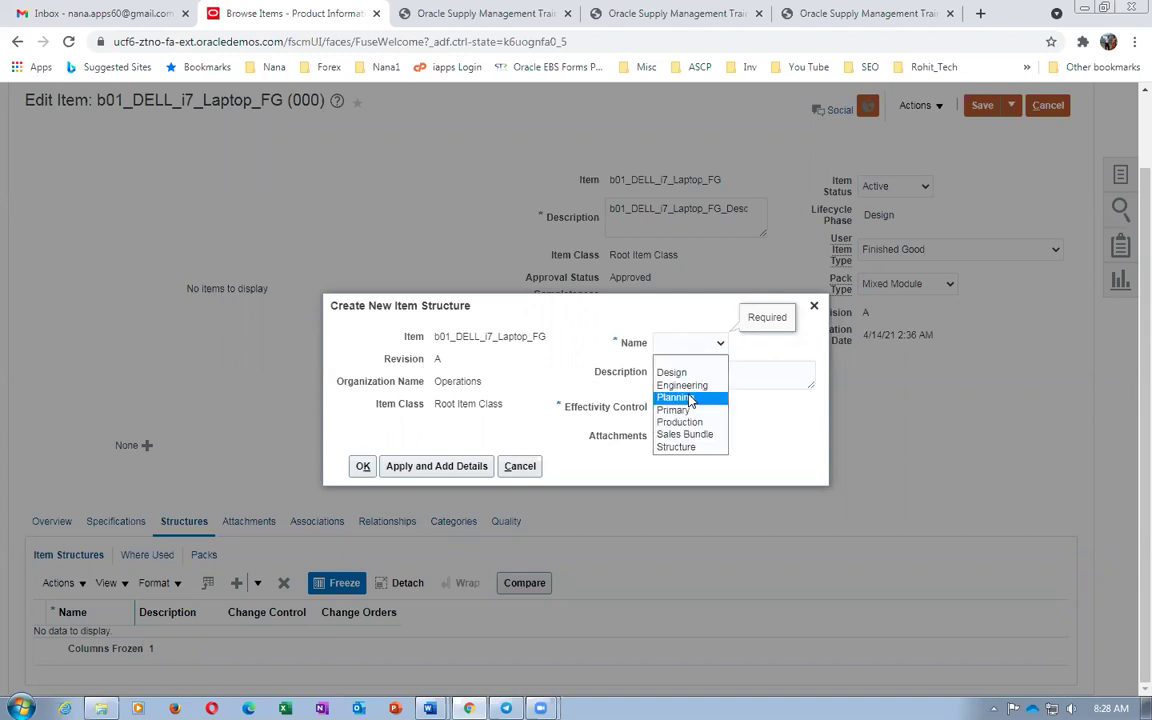
click(687, 409)
click(683, 382)
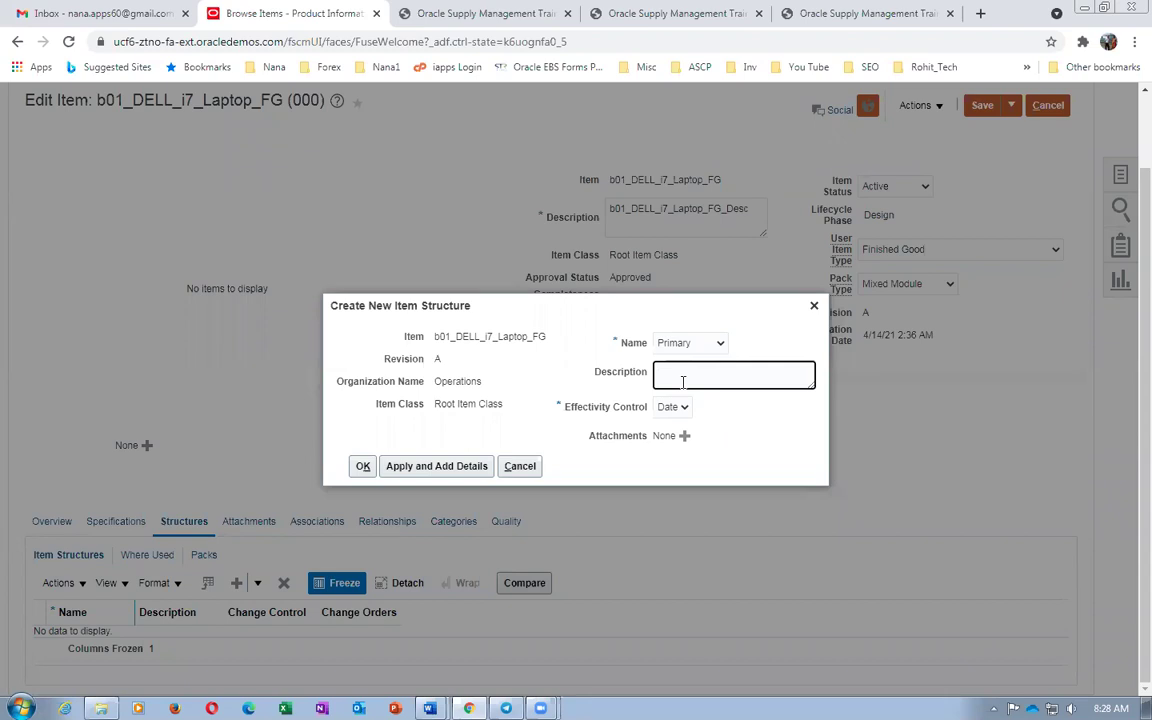
text(Pro)
key(BackSpace)
text(imary)
click(437, 467)
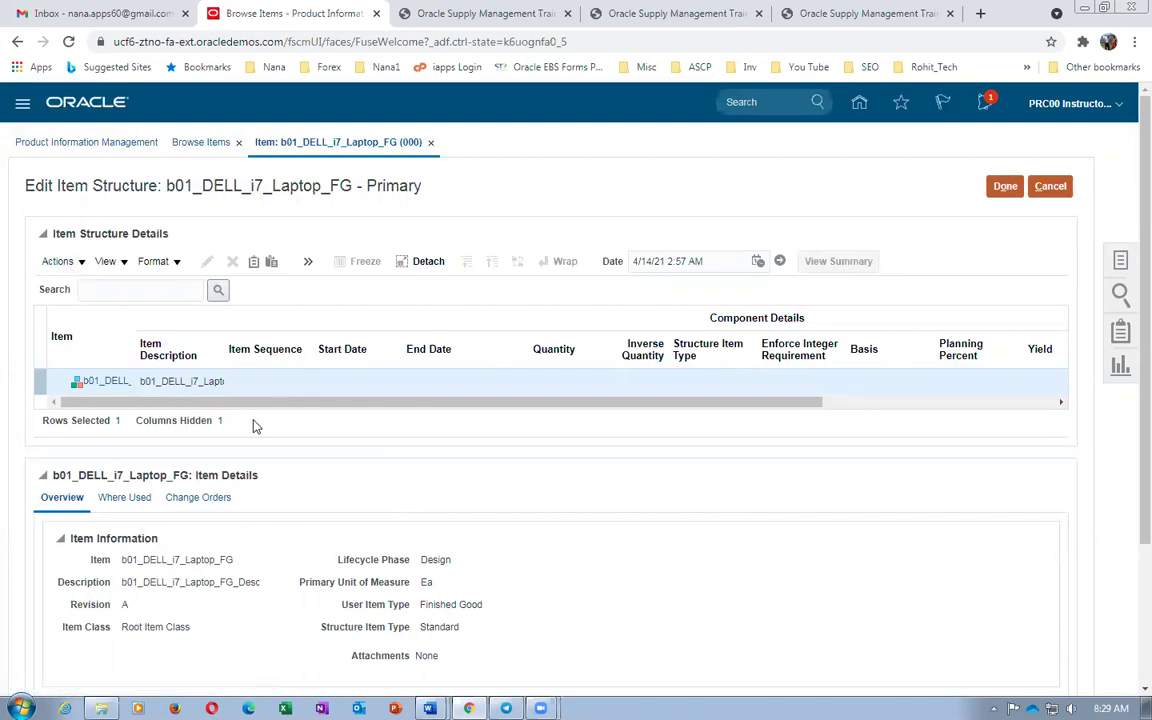
Search the Select and Add item picker for items starting with b01
click(70, 264)
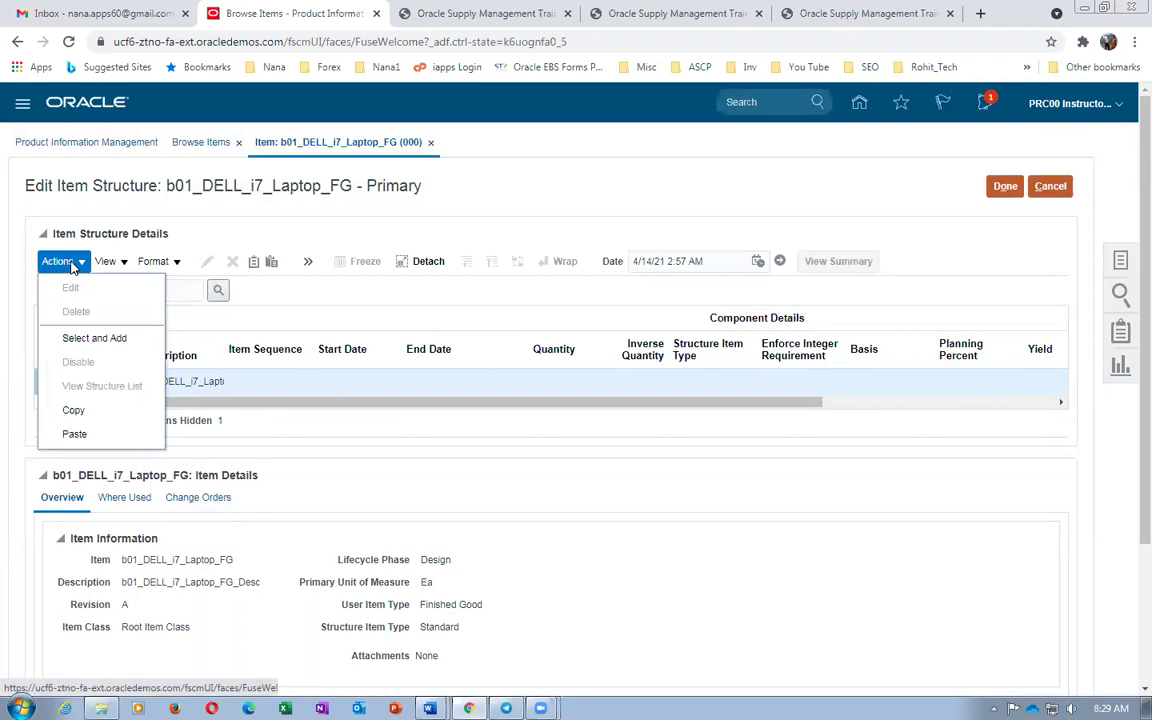
click(90, 337)
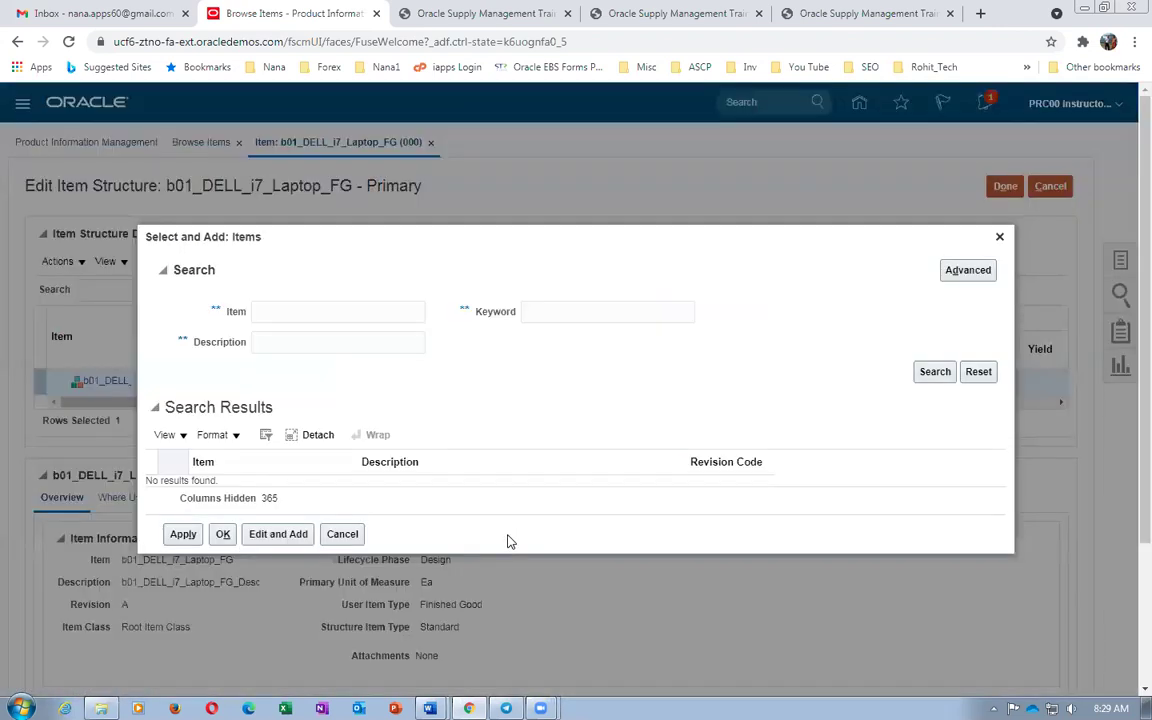
click(324, 310)
text(b01)
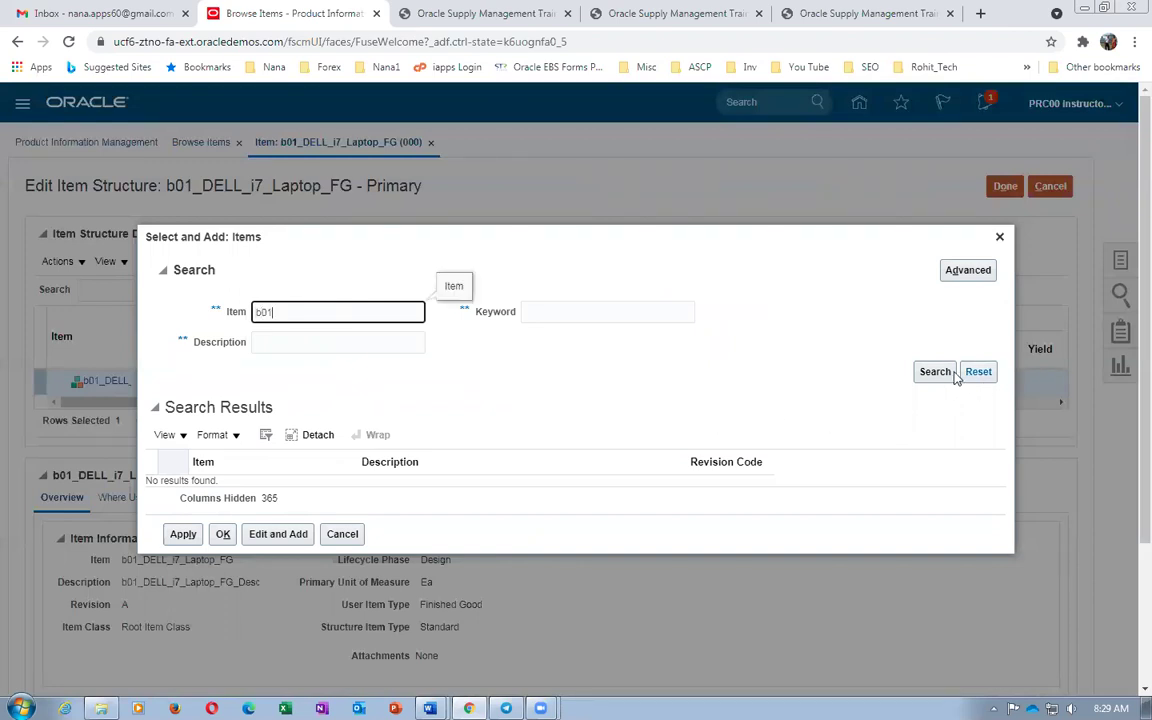
click(948, 371)
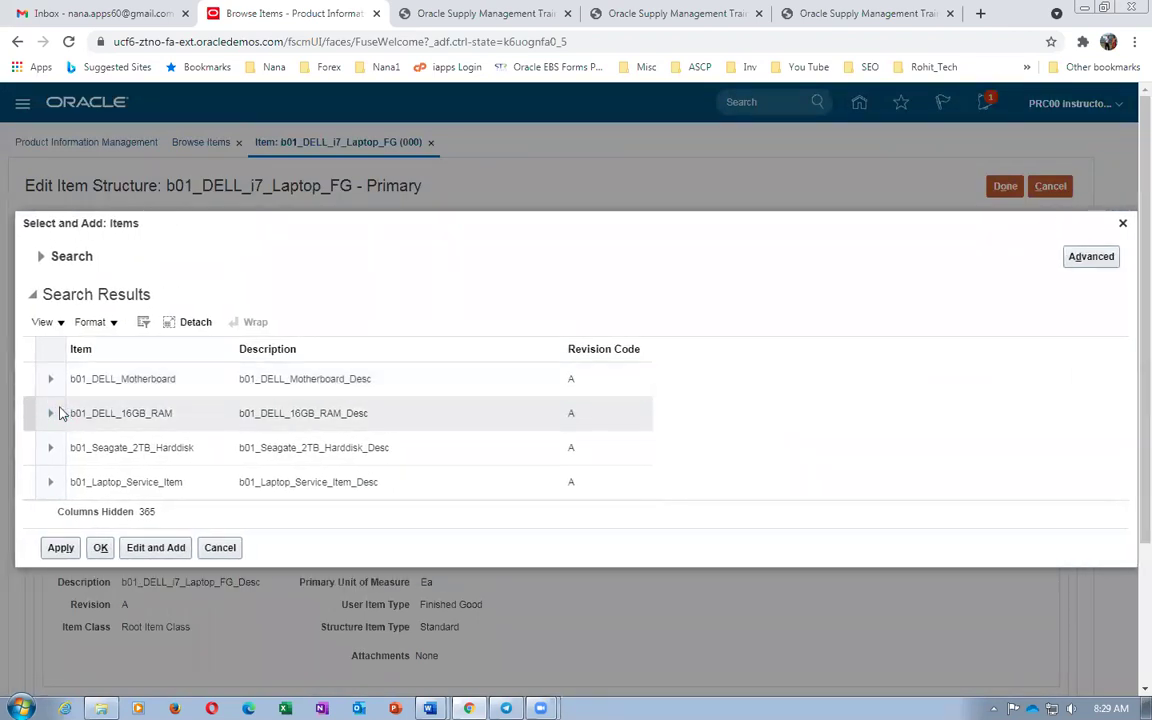
Add b01_DELL_Motherboard, b01_DELL_16GB_RAM, b01_Seagate_2TB_Harddisk and b01_Laptop_Service_Item as components
click(28, 378)
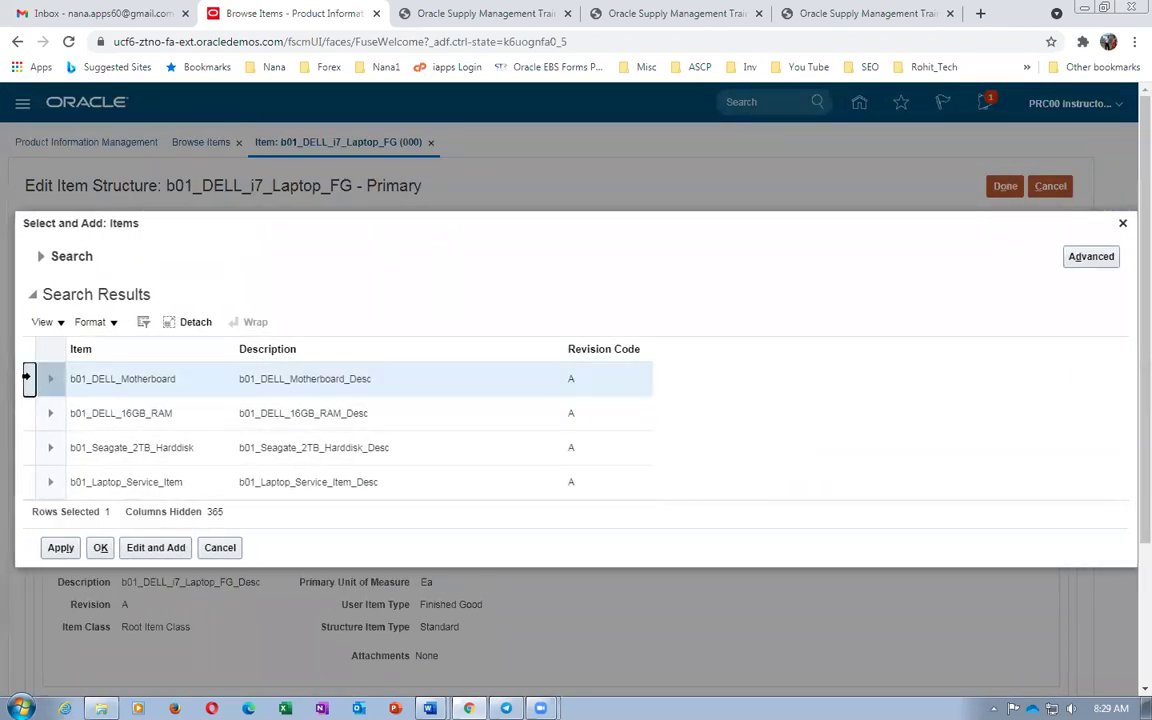
ctrl+click(28, 413)
ctrl+click(28, 447)
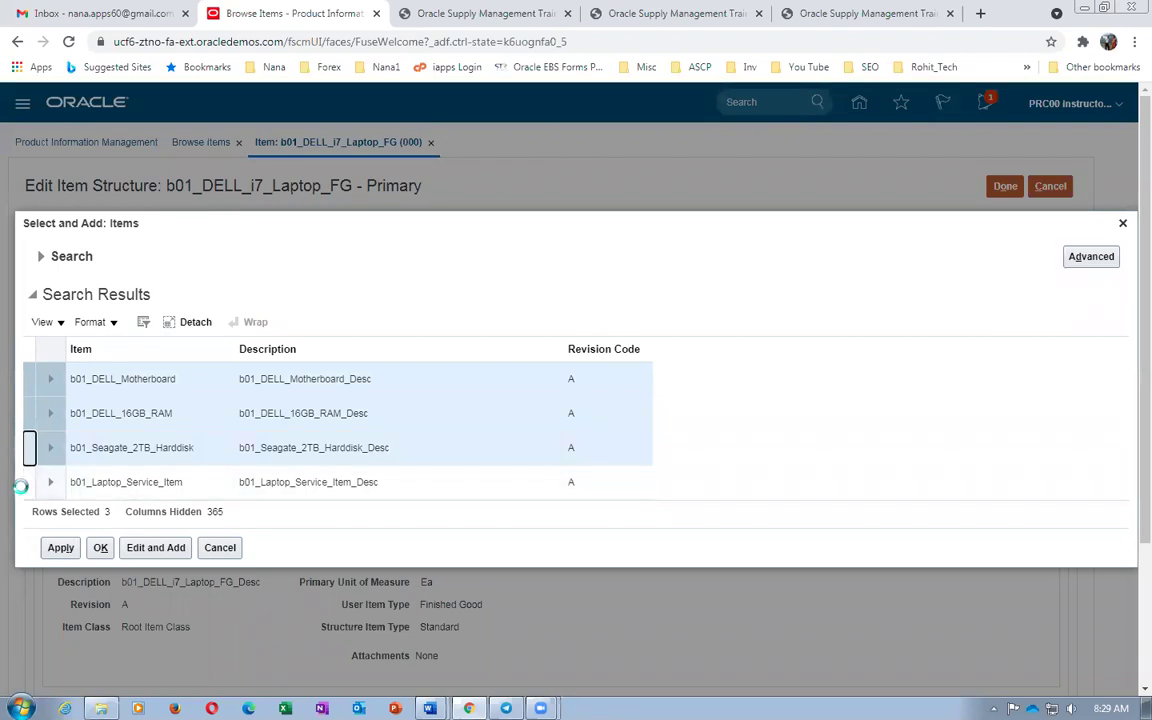
ctrl+click(28, 482)
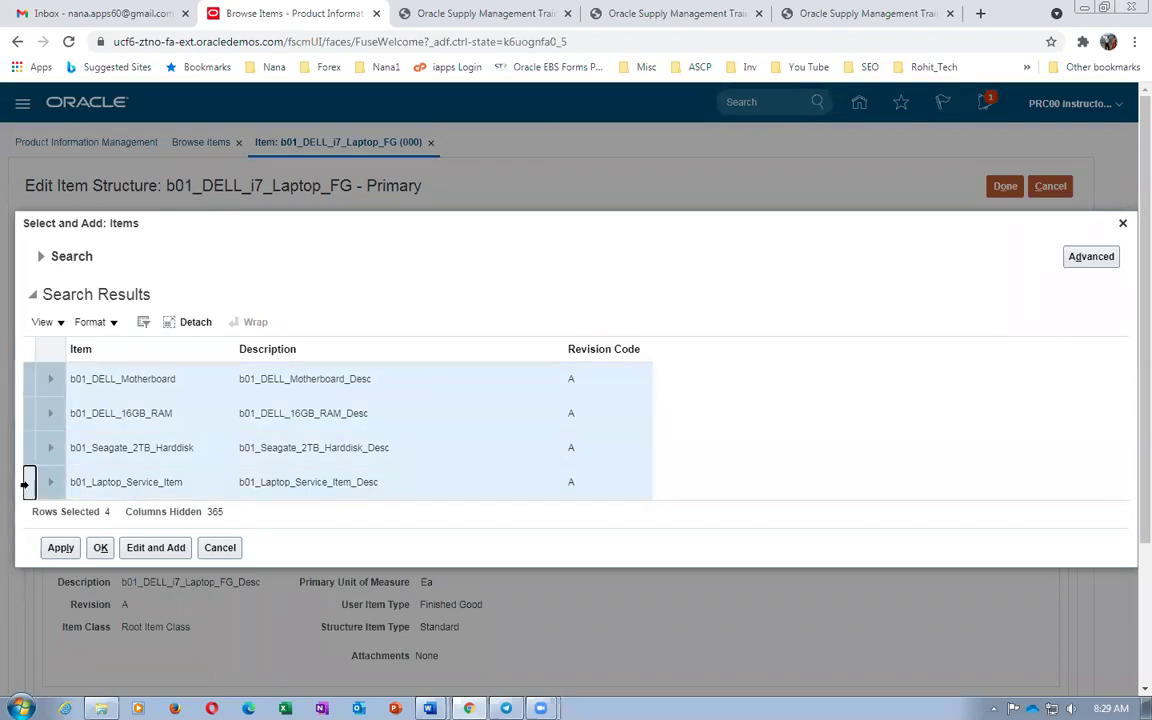
click(60, 547)
click(100, 547)
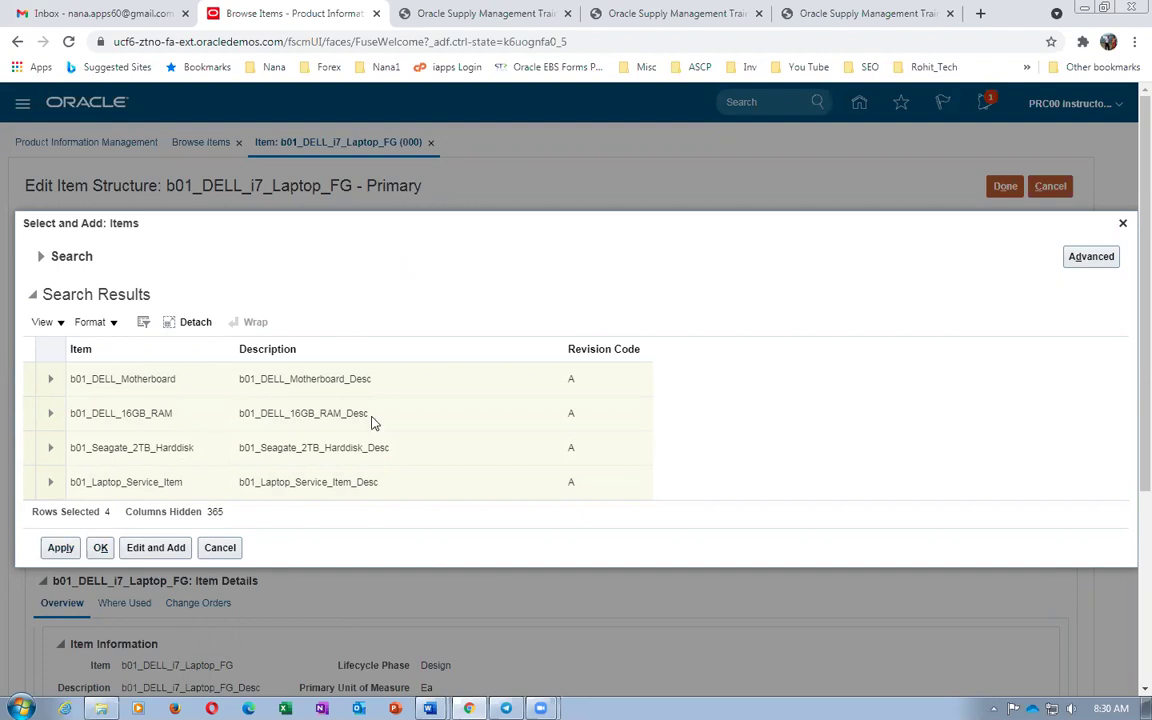
click(100, 548)
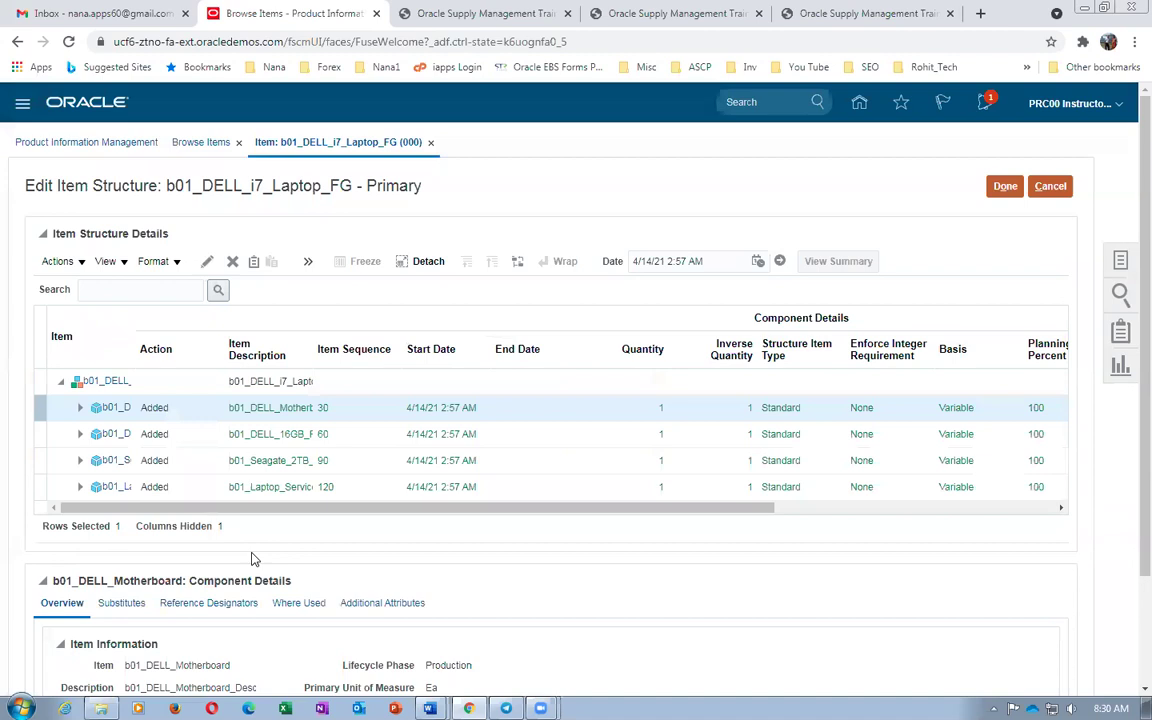
Review the four components in the Component Order Management columns with a widened Item column, then finish the structure edit
drag(276, 508, 157, 549)
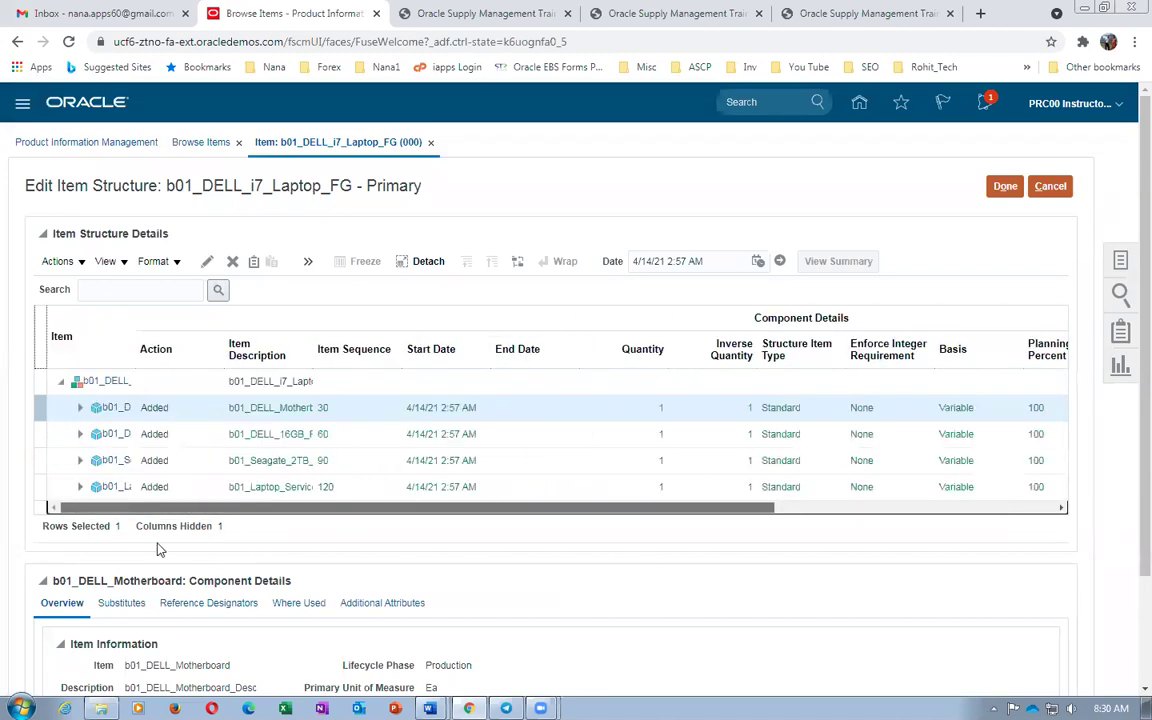
click(106, 261)
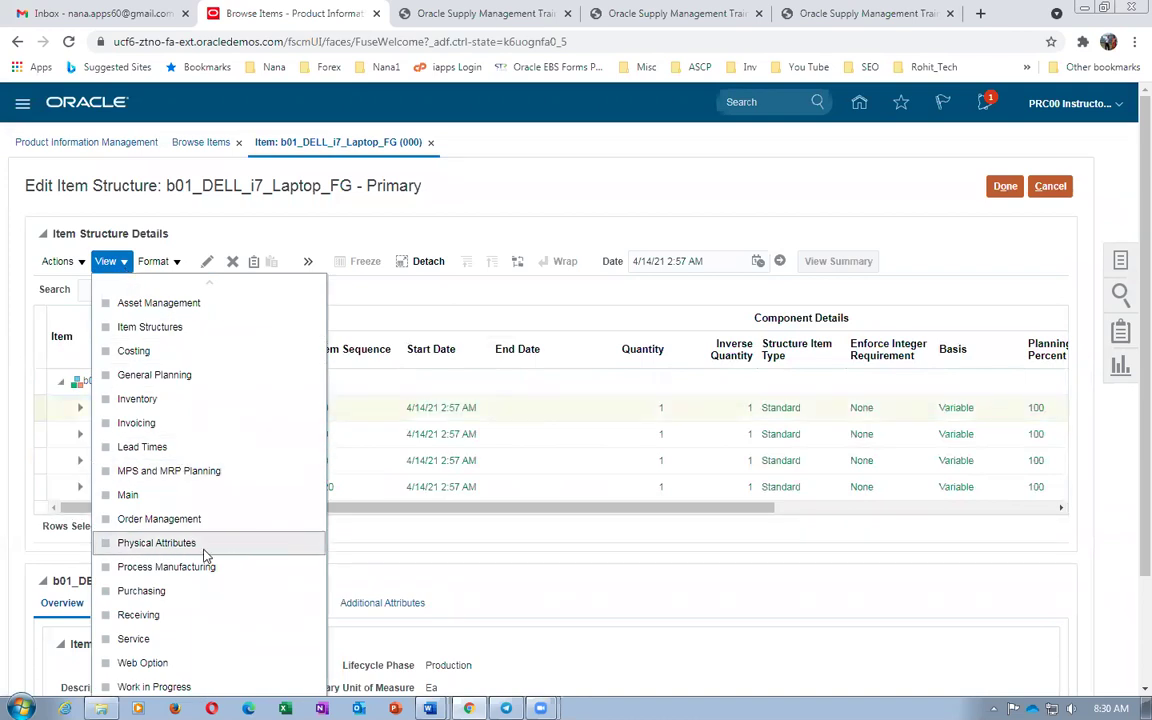
scroll(195, 597, down, 3)
click(195, 622)
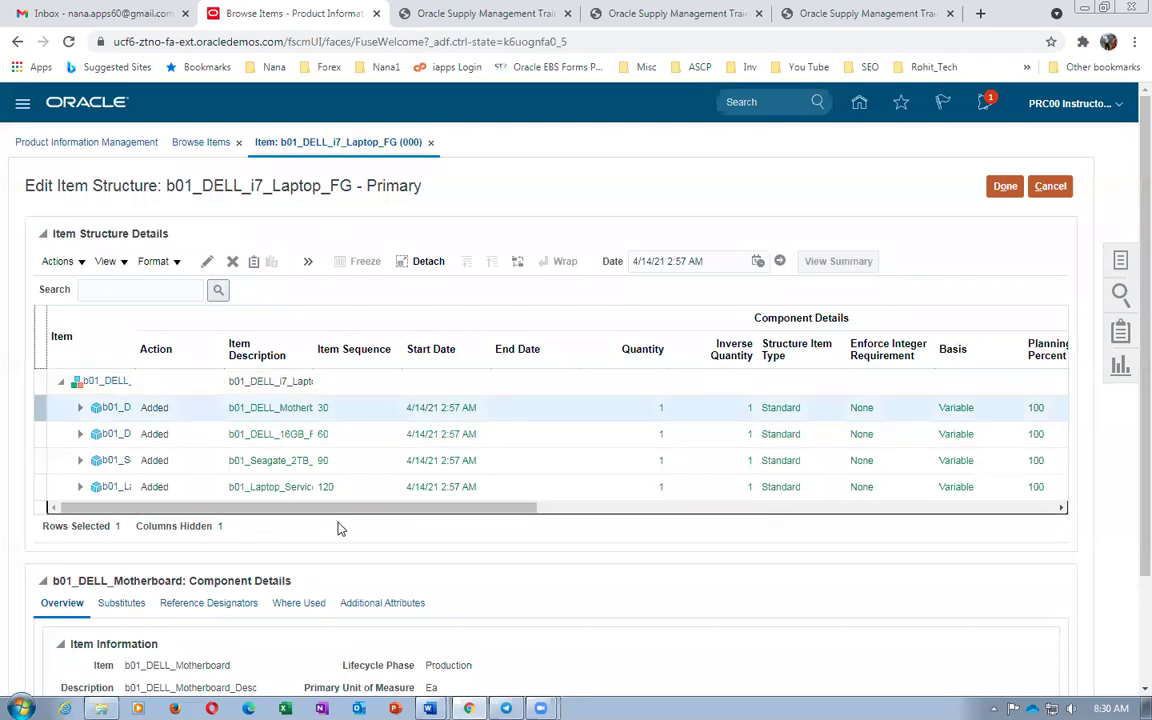
drag(300, 512, 782, 512)
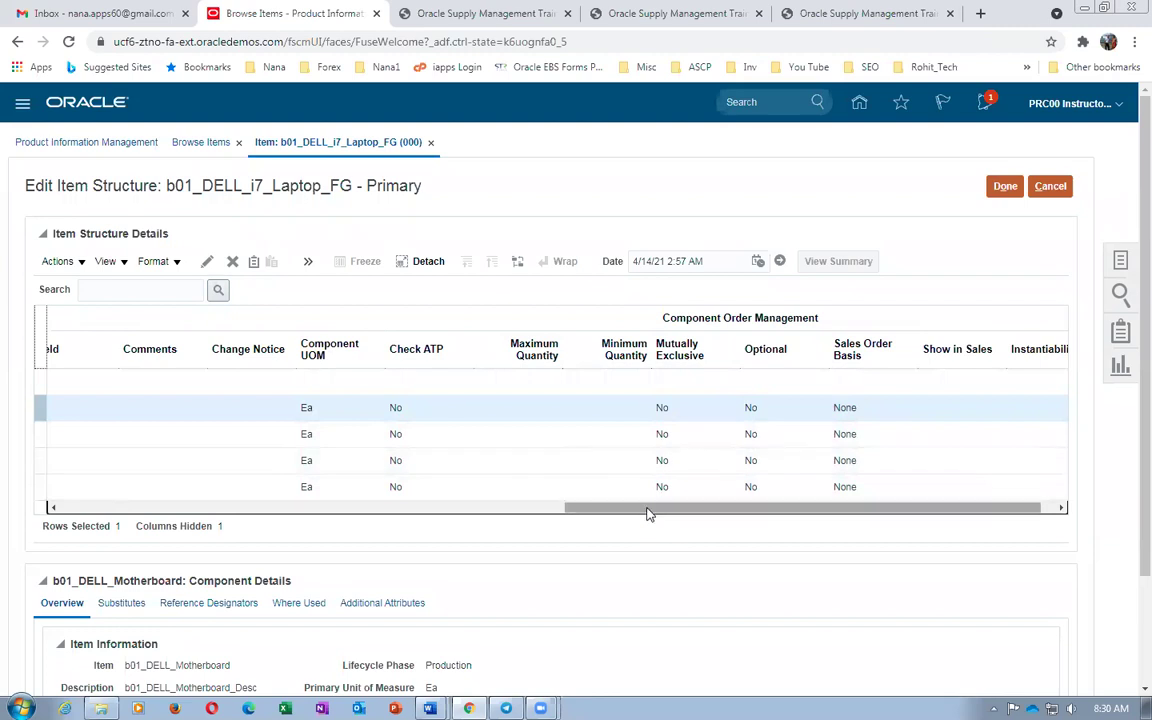
drag(708, 512, 226, 524)
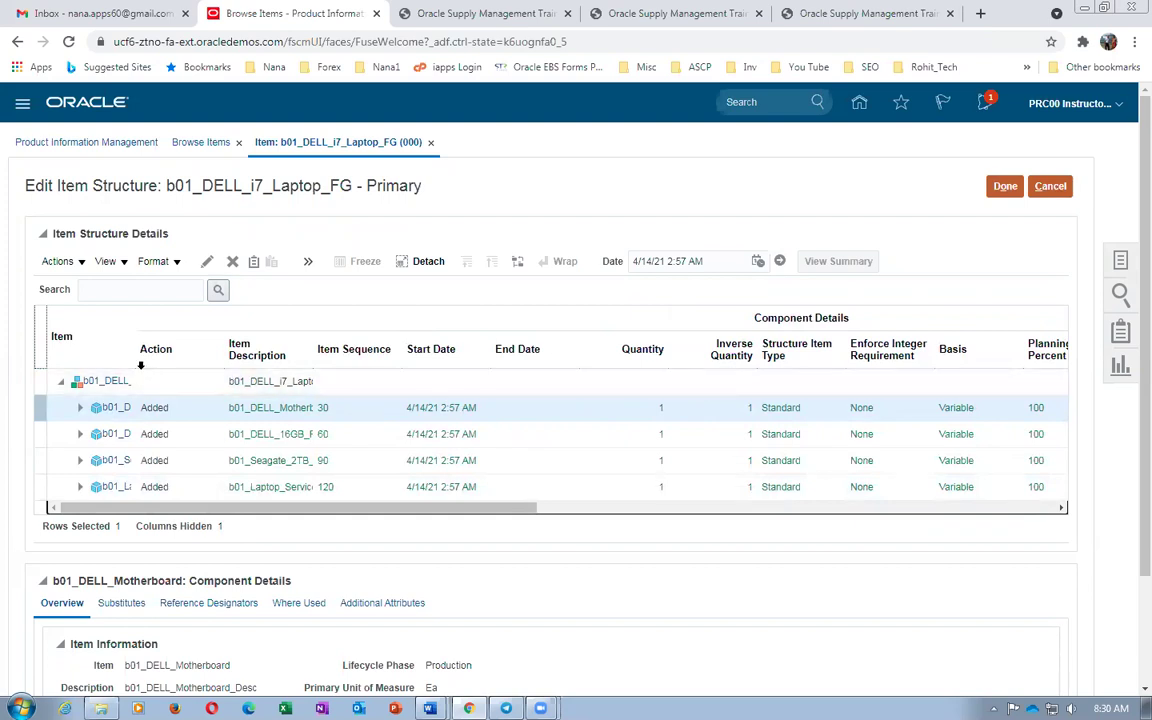
drag(139, 365, 219, 392)
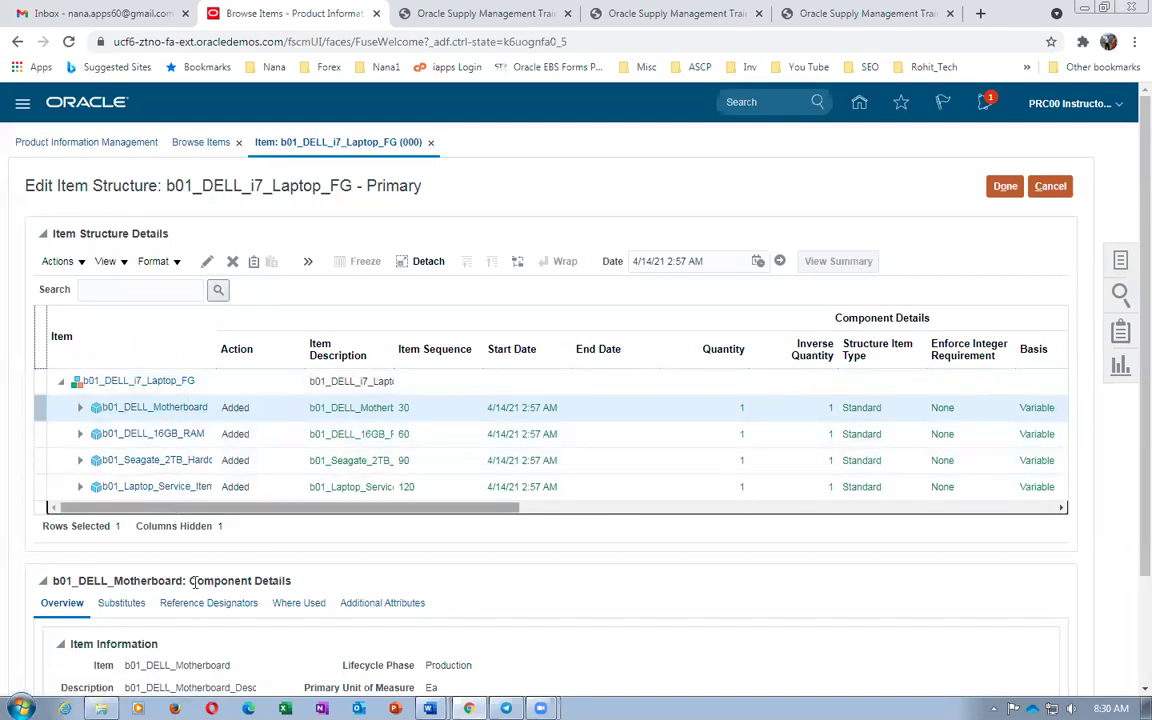
click(1002, 187)
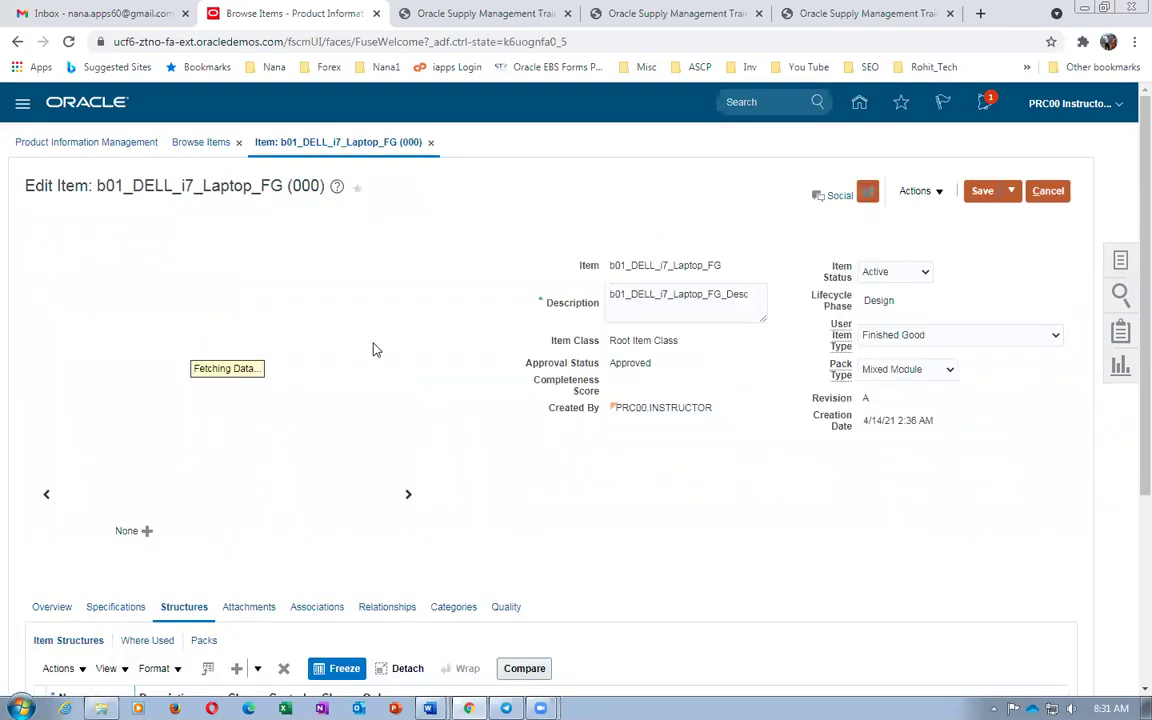
Save and close the org 000 b01_DELL_i7_Laptop_FG item
scroll(383, 362, down, 3)
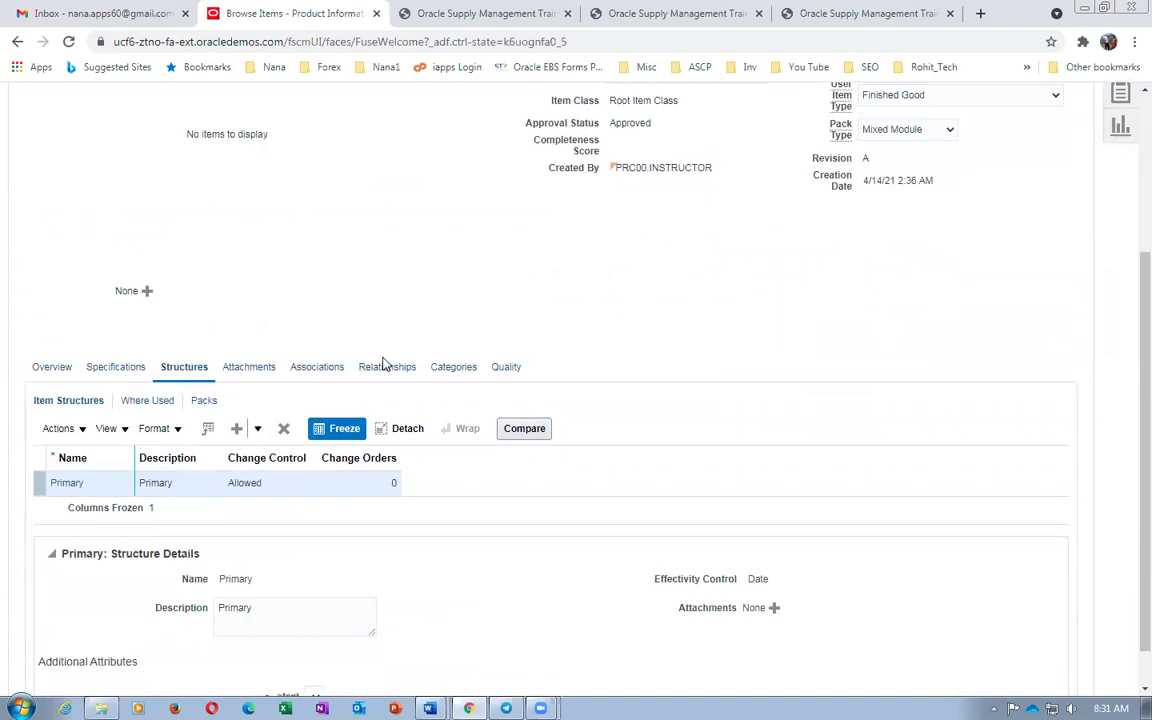
scroll(383, 362, up, 3)
click(1011, 190)
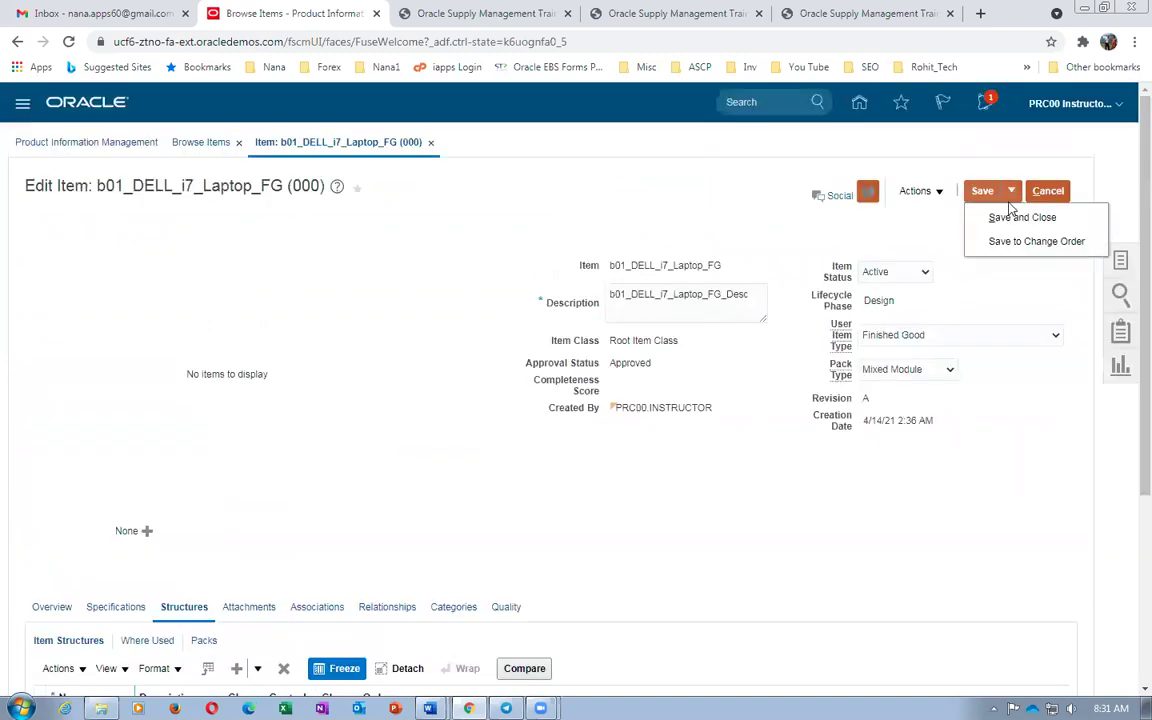
click(1007, 219)
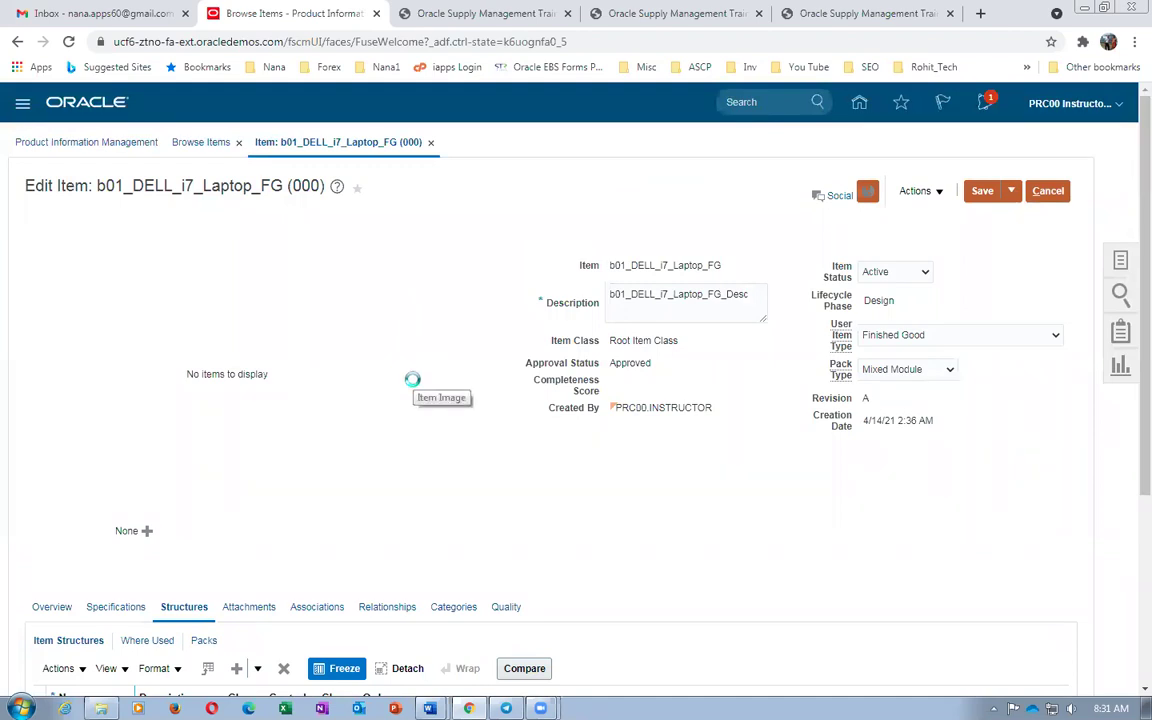
Open the org 002 laptop item's structures and start a Create from Copy structure
scroll(372, 345, down, 2)
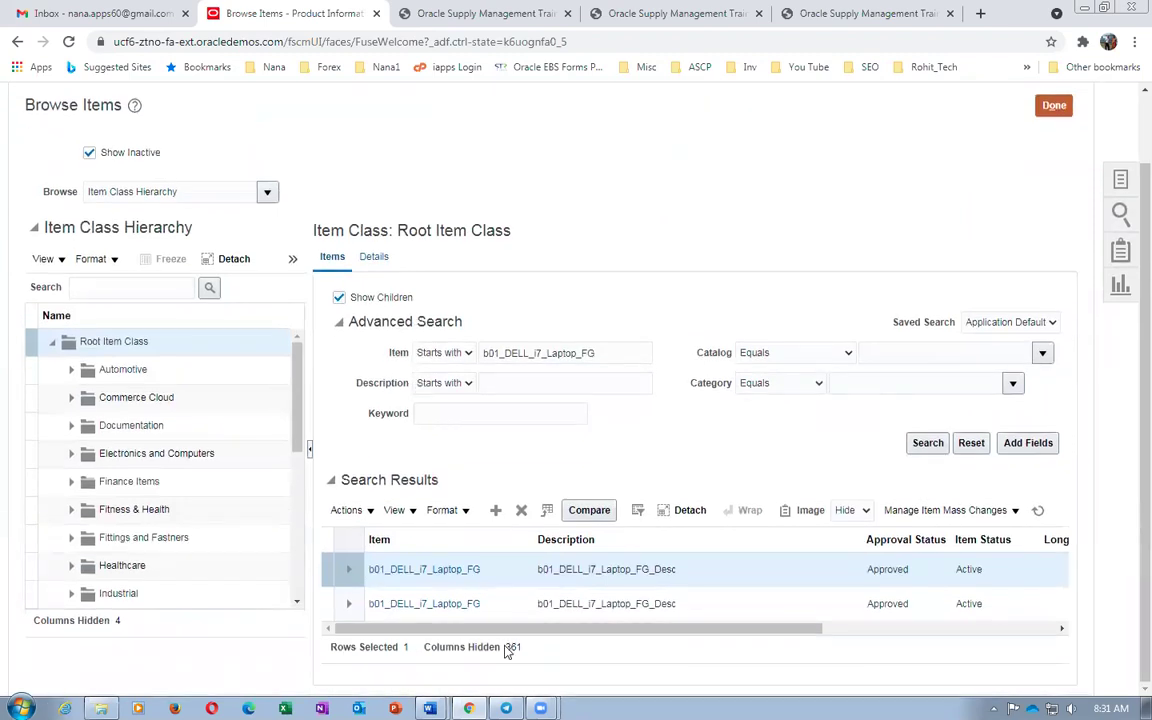
drag(507, 628, 1100, 692)
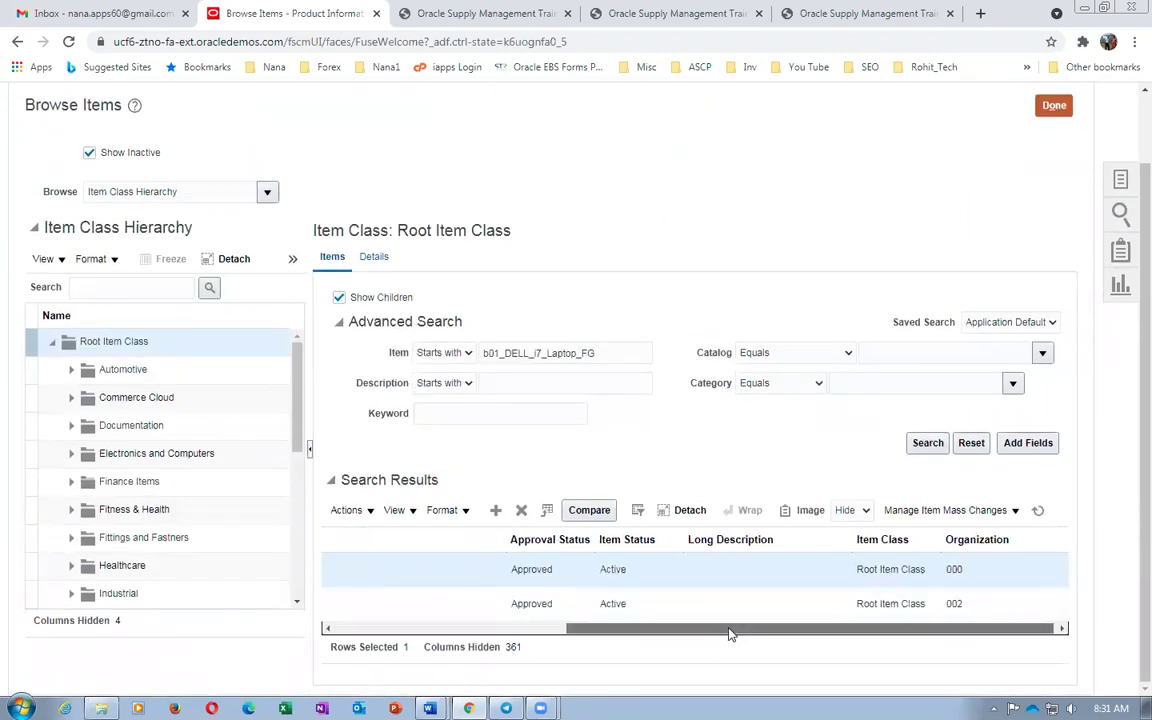
drag(730, 630, 406, 669)
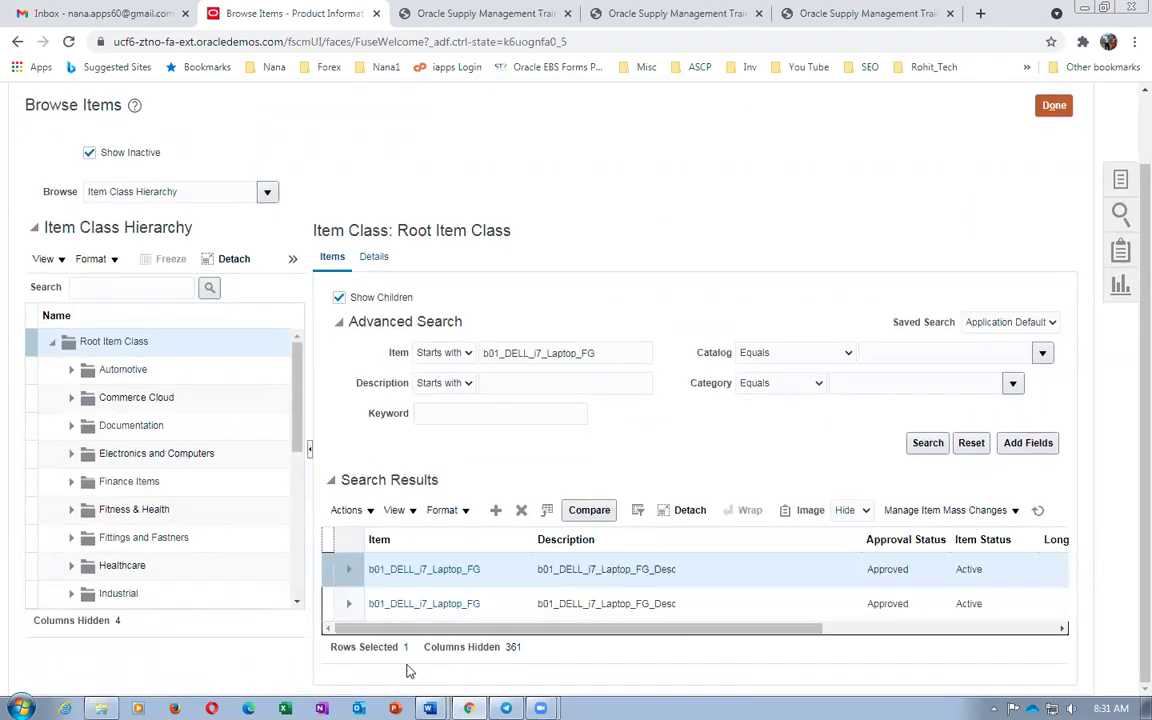
click(440, 605)
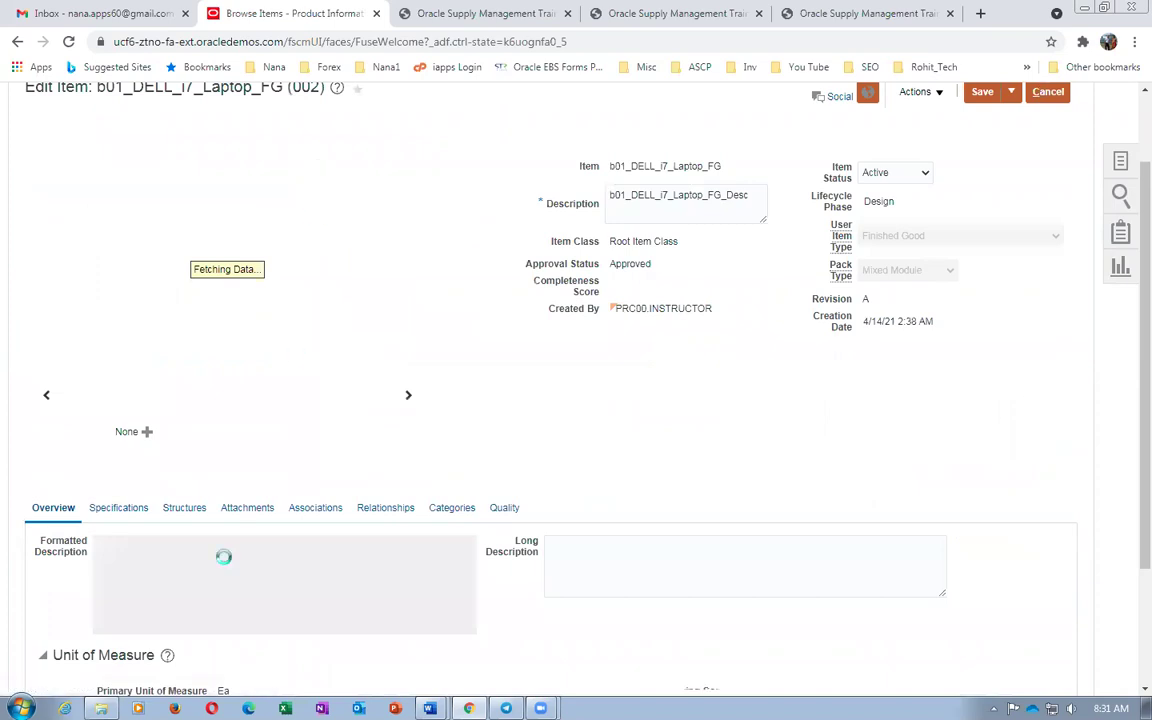
click(184, 507)
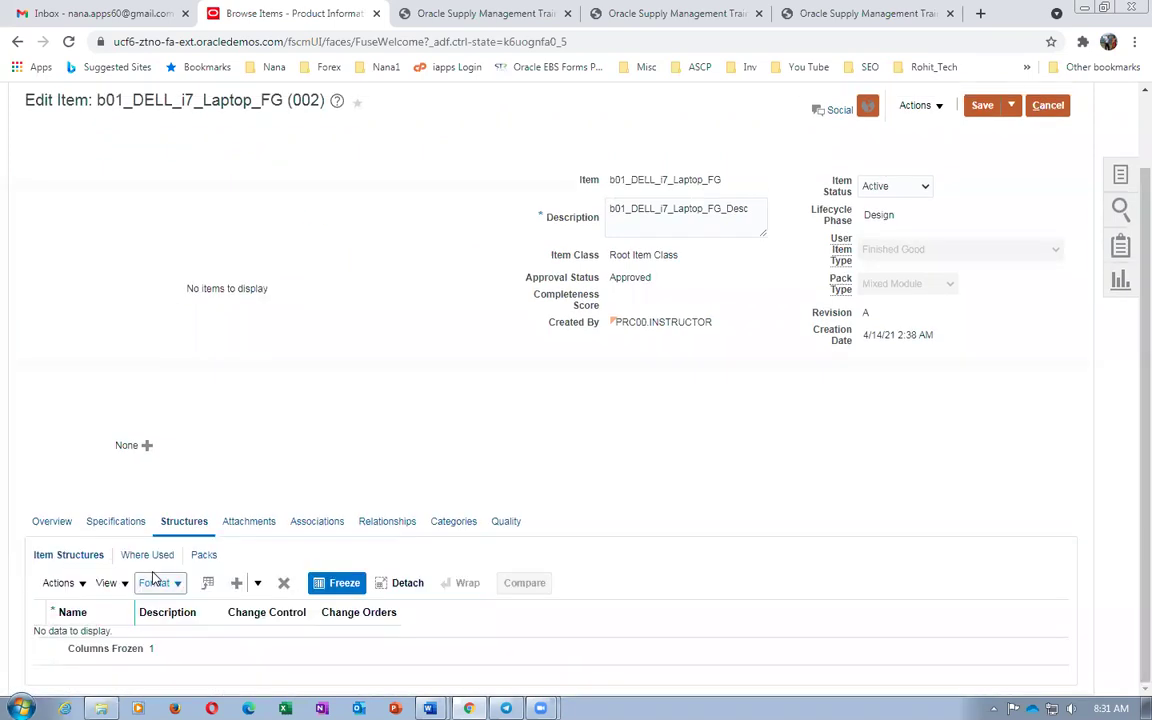
click(60, 583)
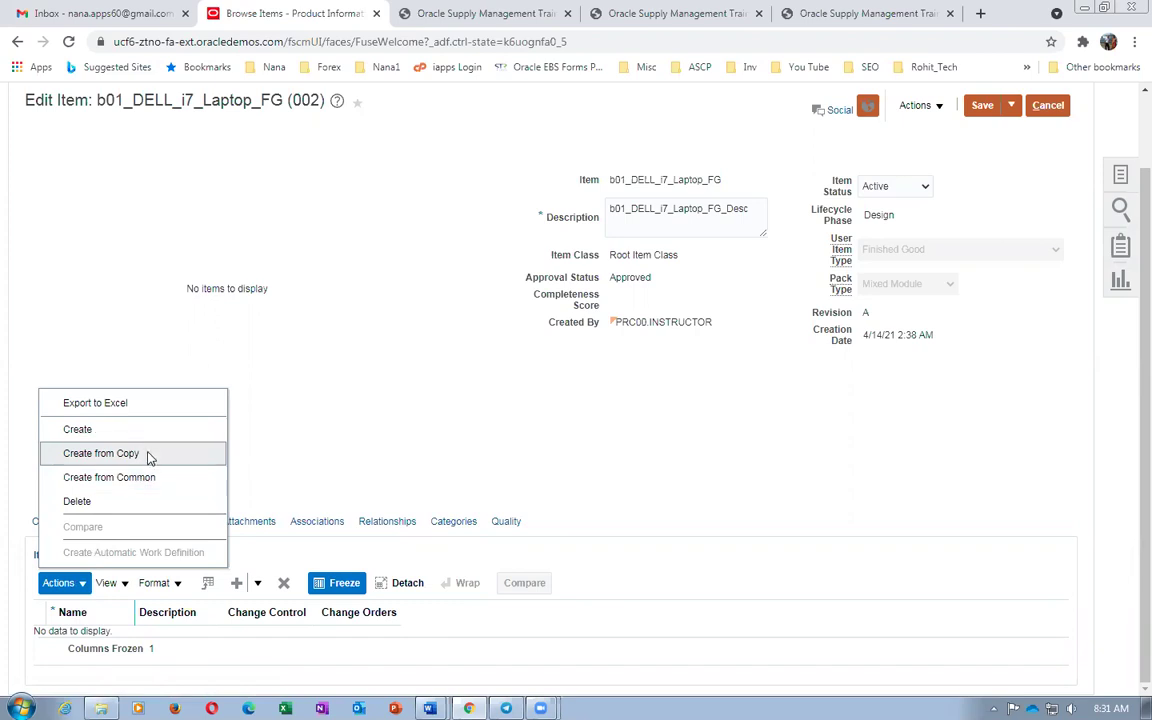
click(146, 462)
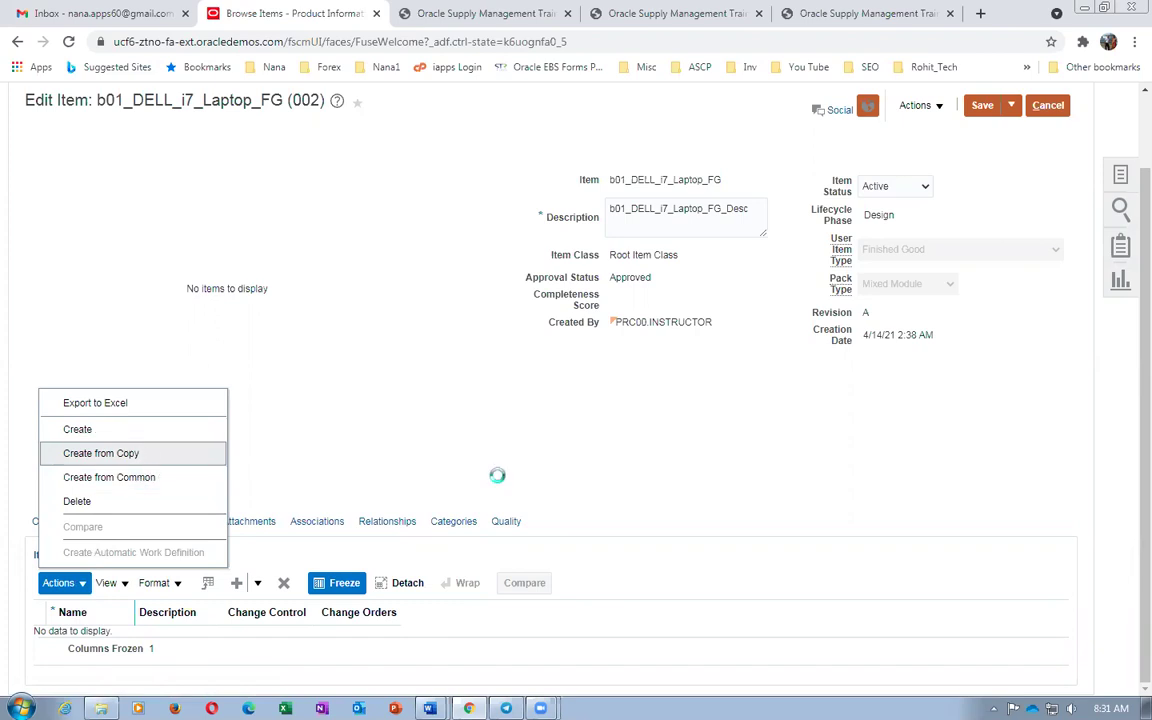
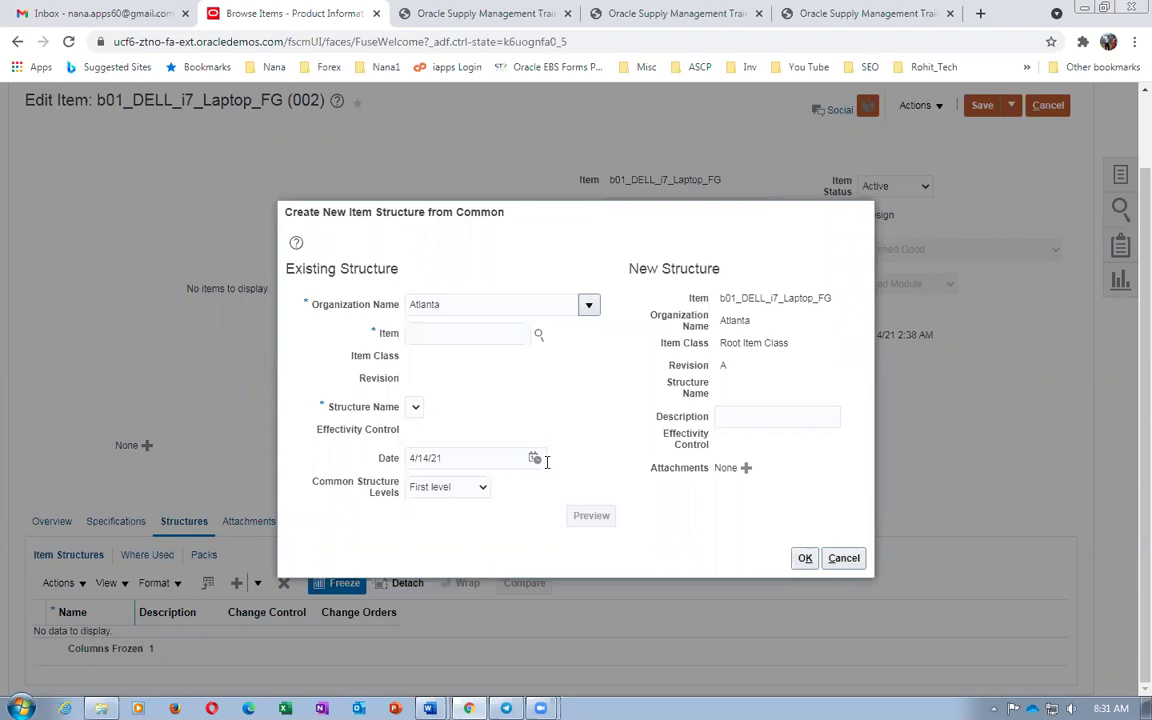
Set Organization to 000 Operations and the common item to b01_DELL_i7_Laptop_FG
click(466, 307)
text(operations)
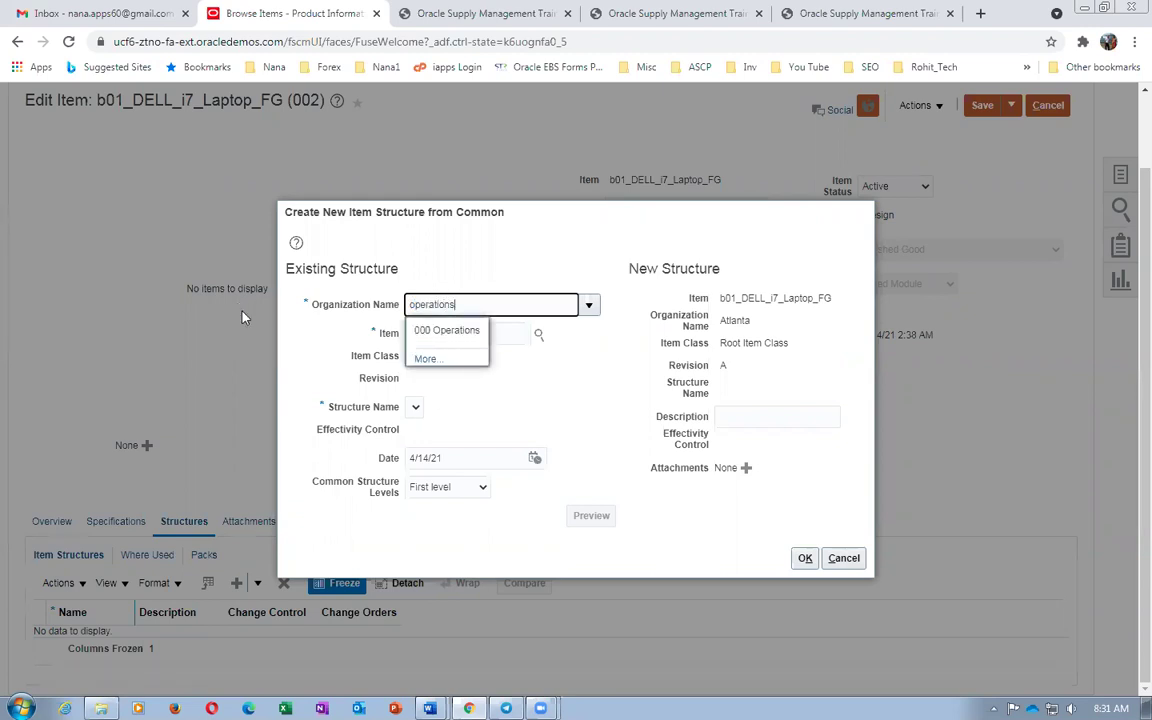
click(450, 330)
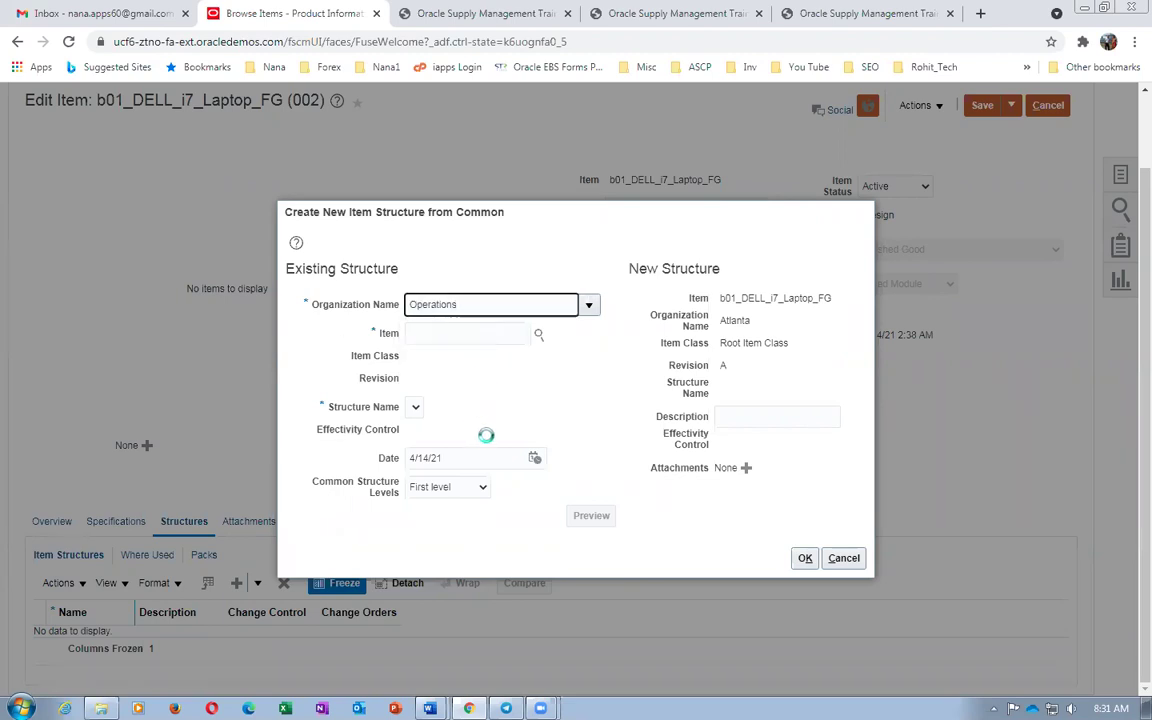
click(437, 331)
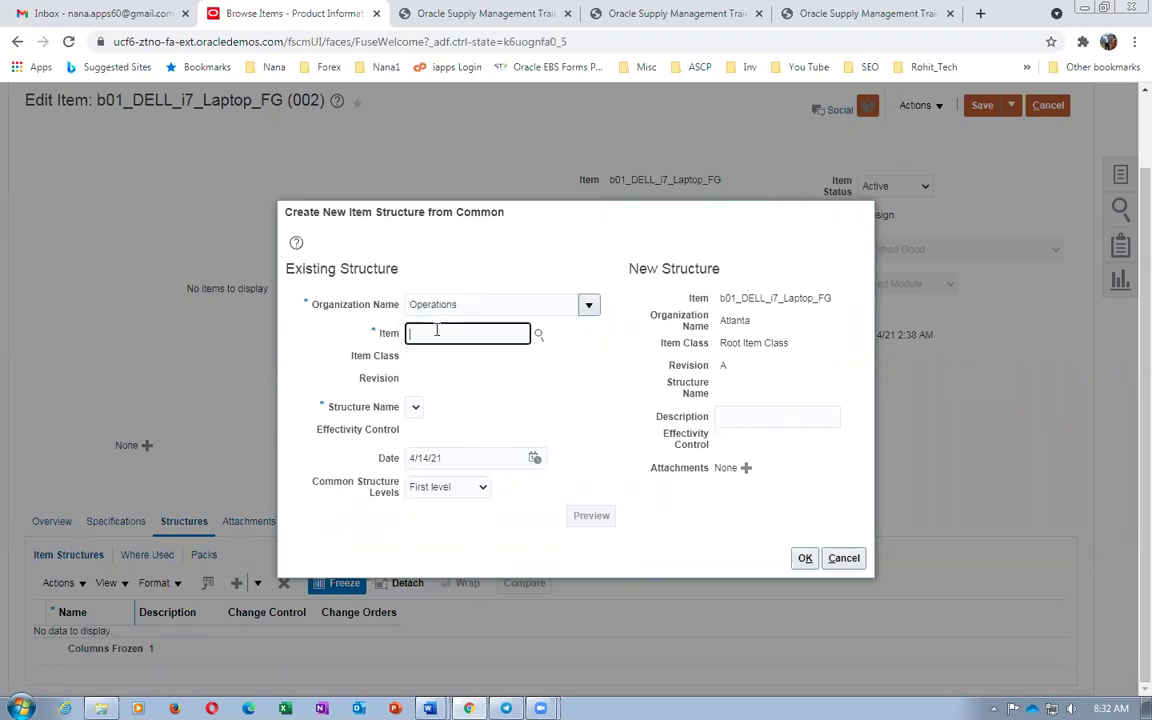
text(b01)
key(Tab)
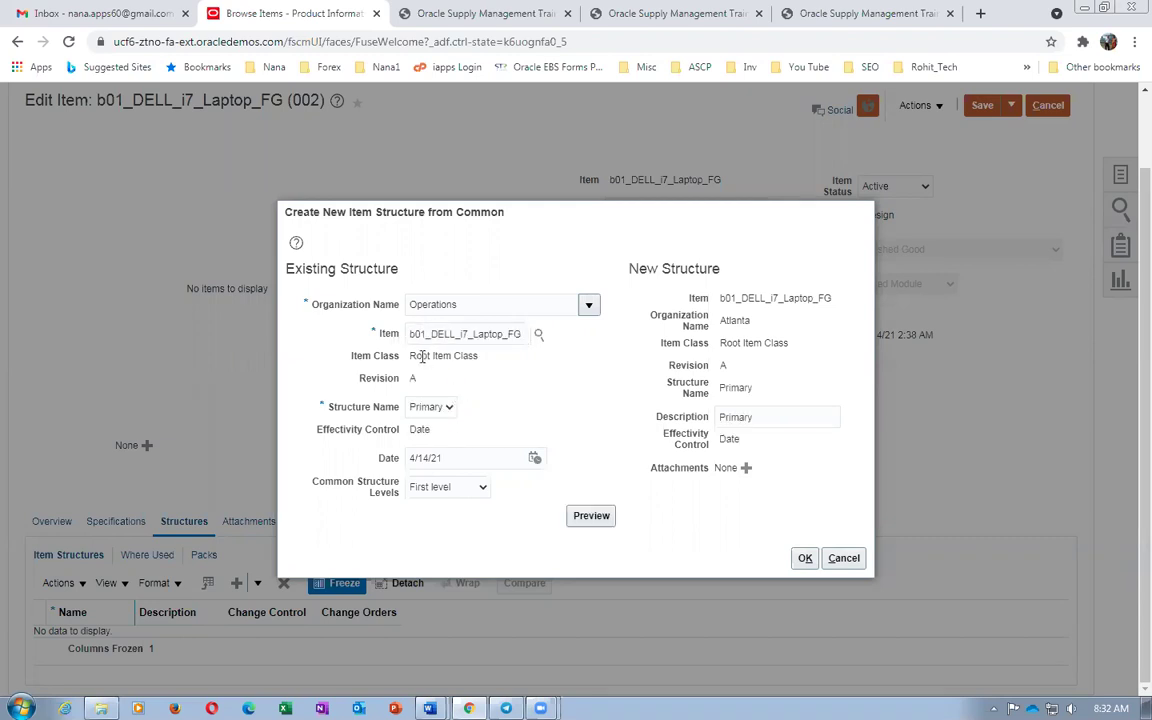
Create the structure from the common source, dismiss the confirmation, and save and close the item
click(802, 560)
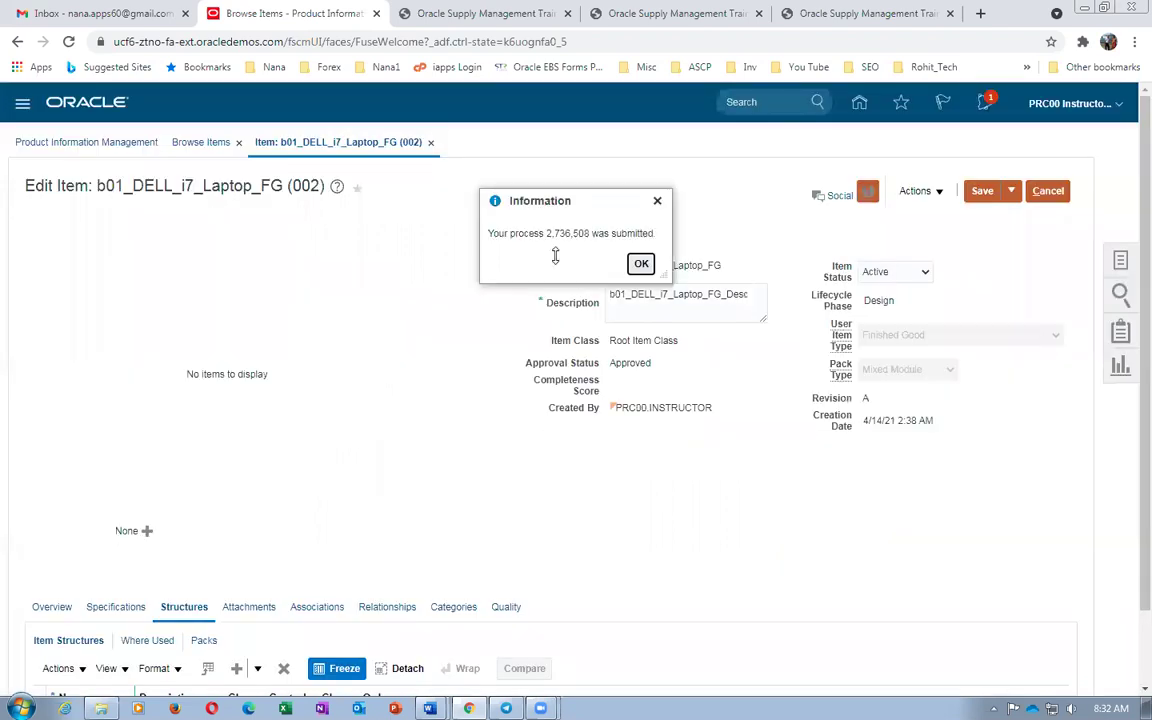
click(640, 263)
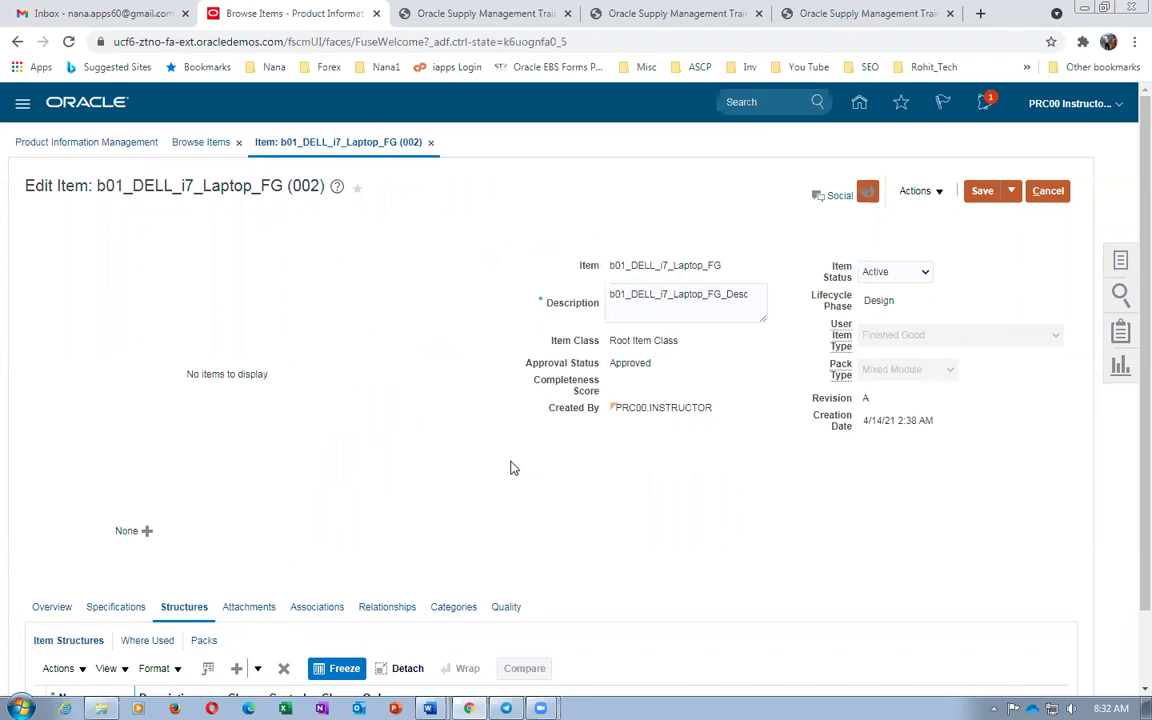
scroll(511, 470, down, 2)
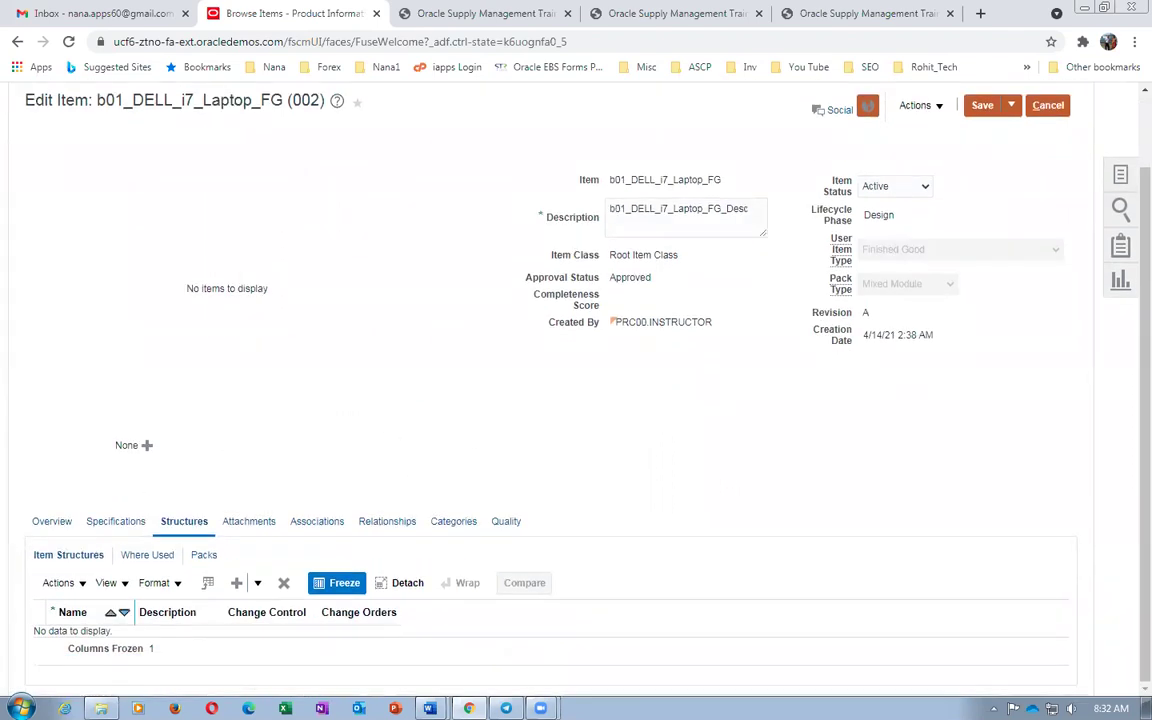
click(1011, 105)
click(1004, 127)
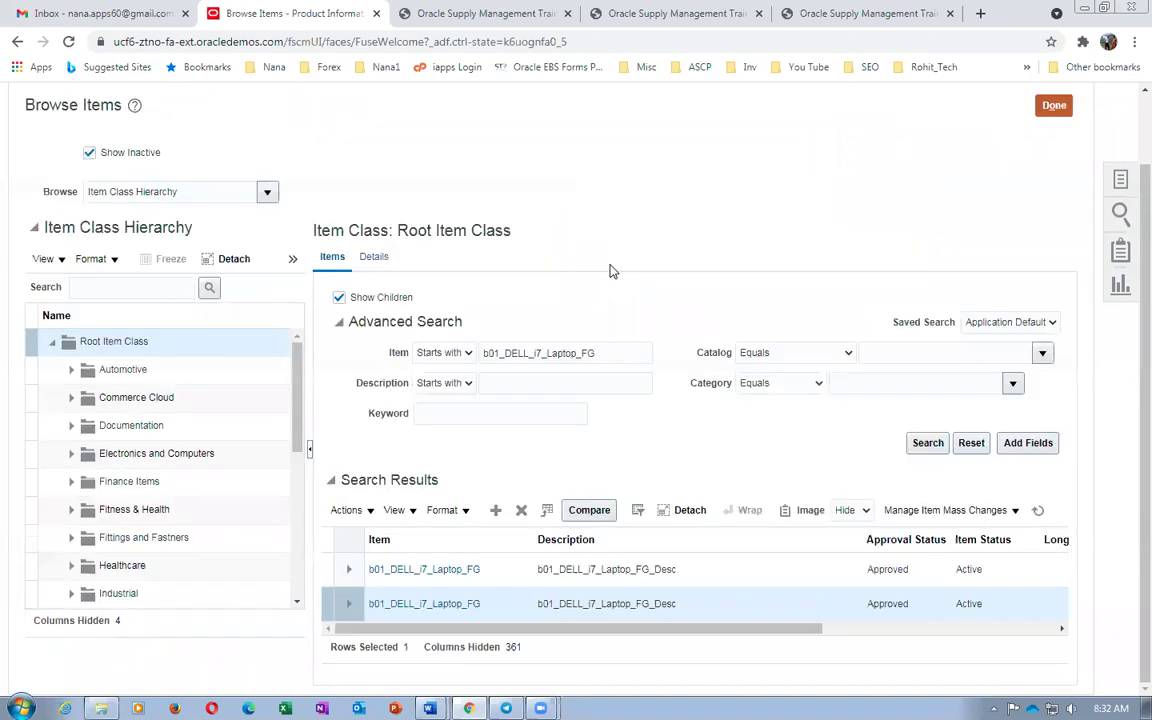
key(alt+Tab)
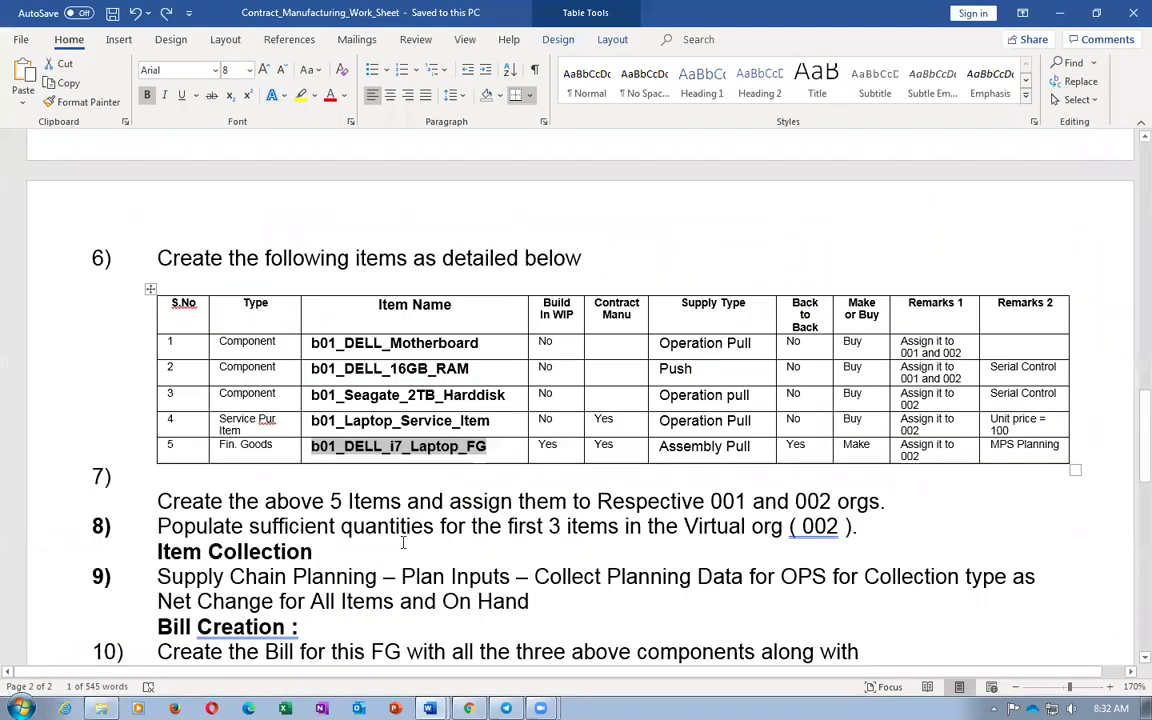
click(386, 483)
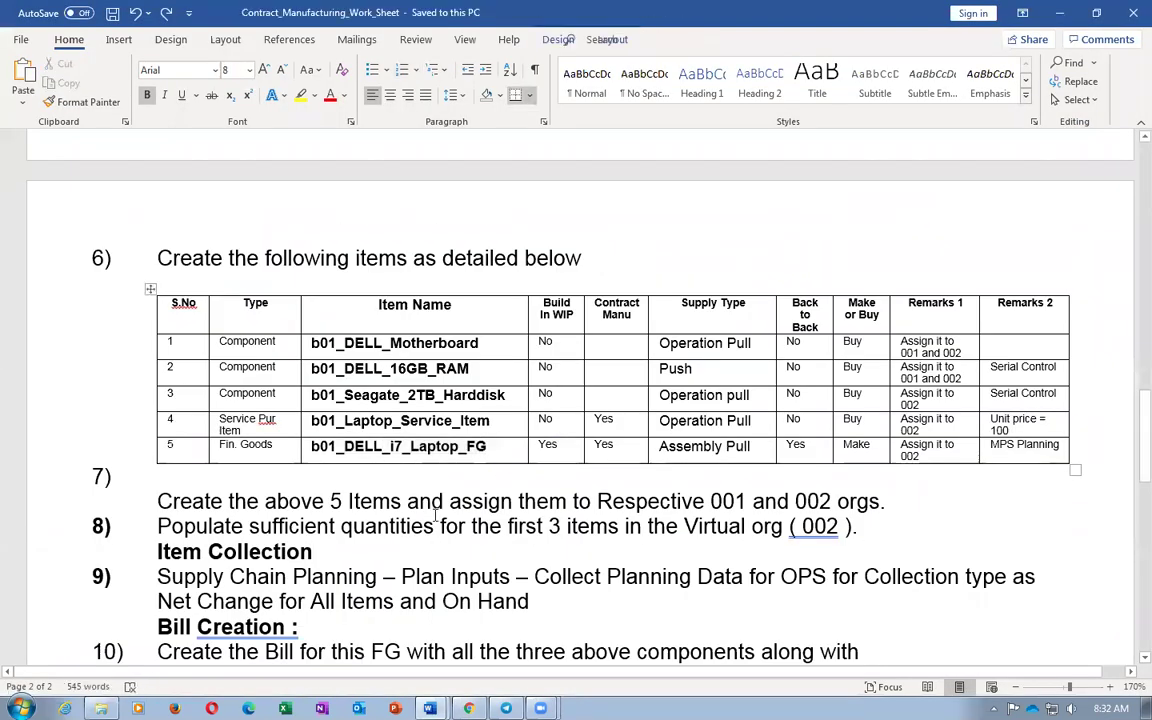
scroll(435, 515, down, 3)
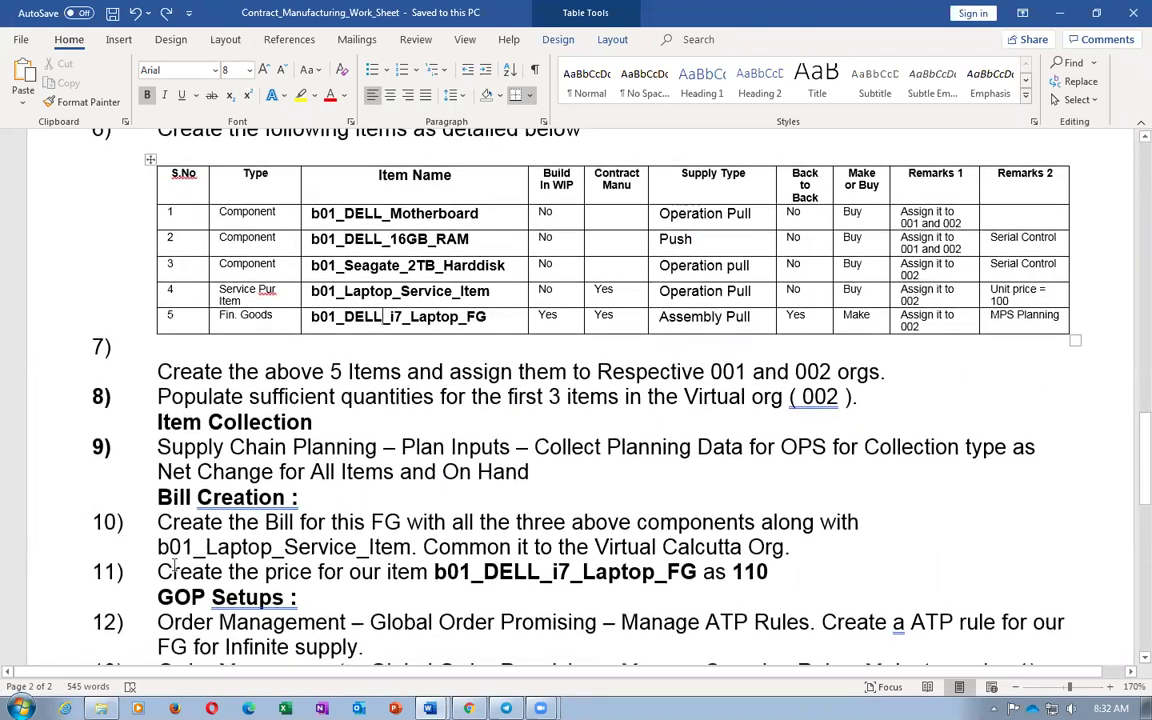
click(202, 460)
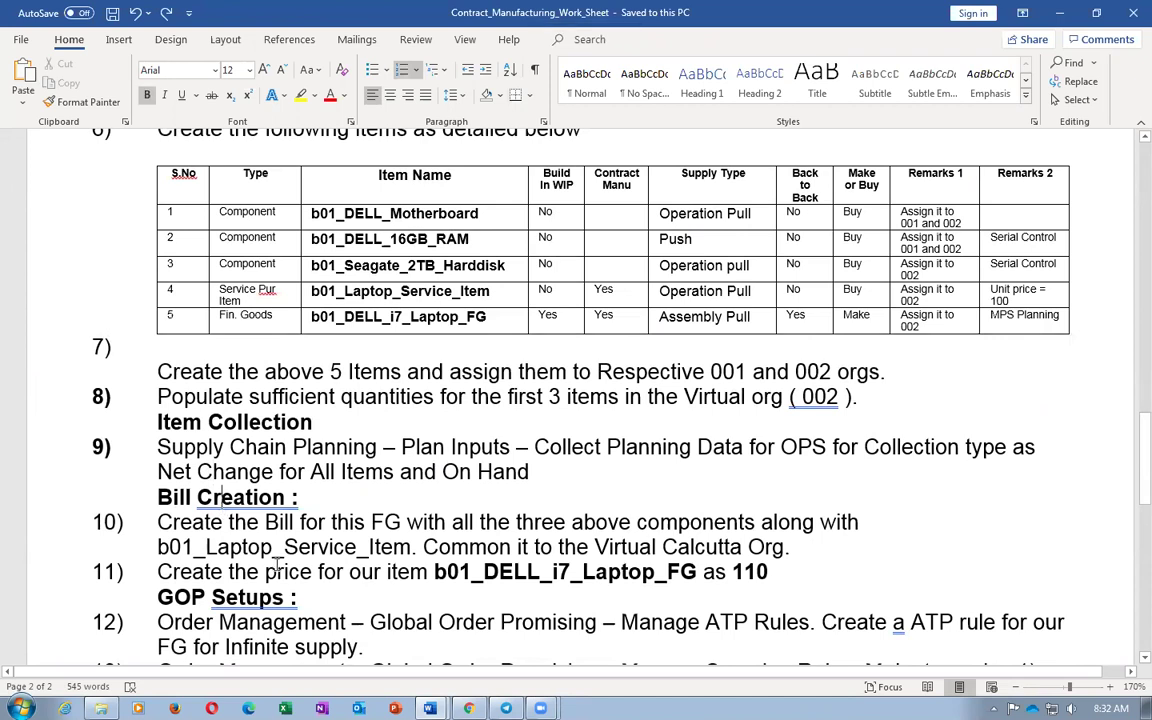
scroll(195, 480, down, 3)
drag(157, 467, 253, 470)
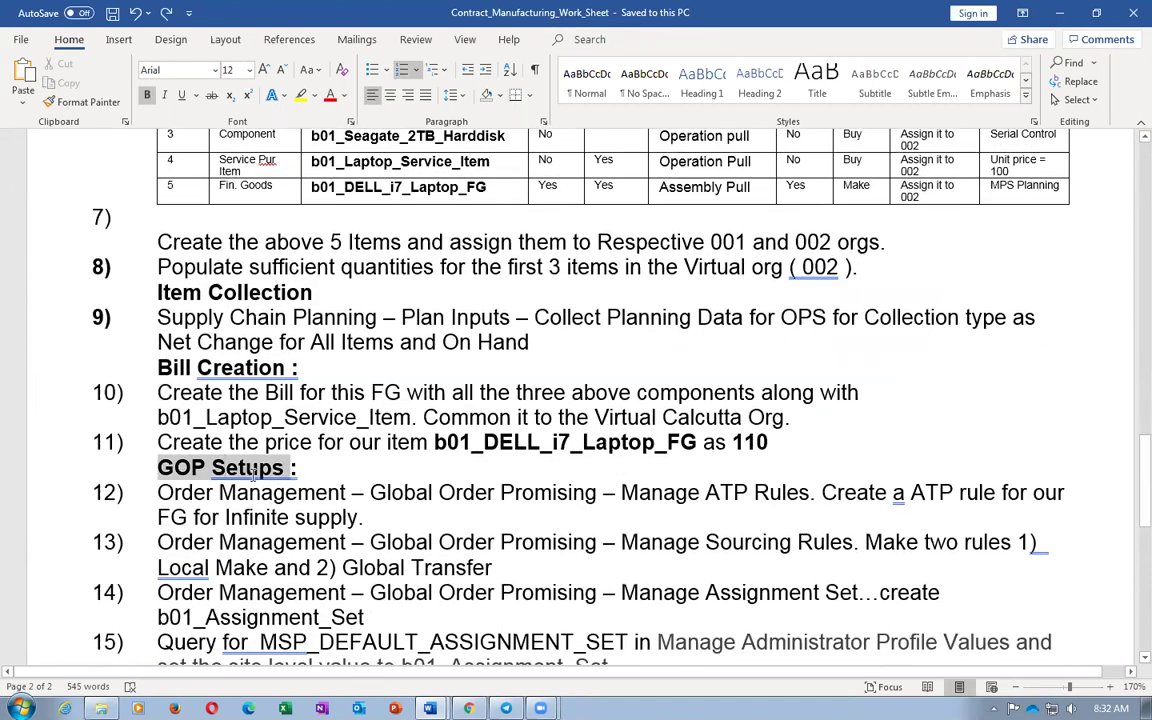
click(430, 495)
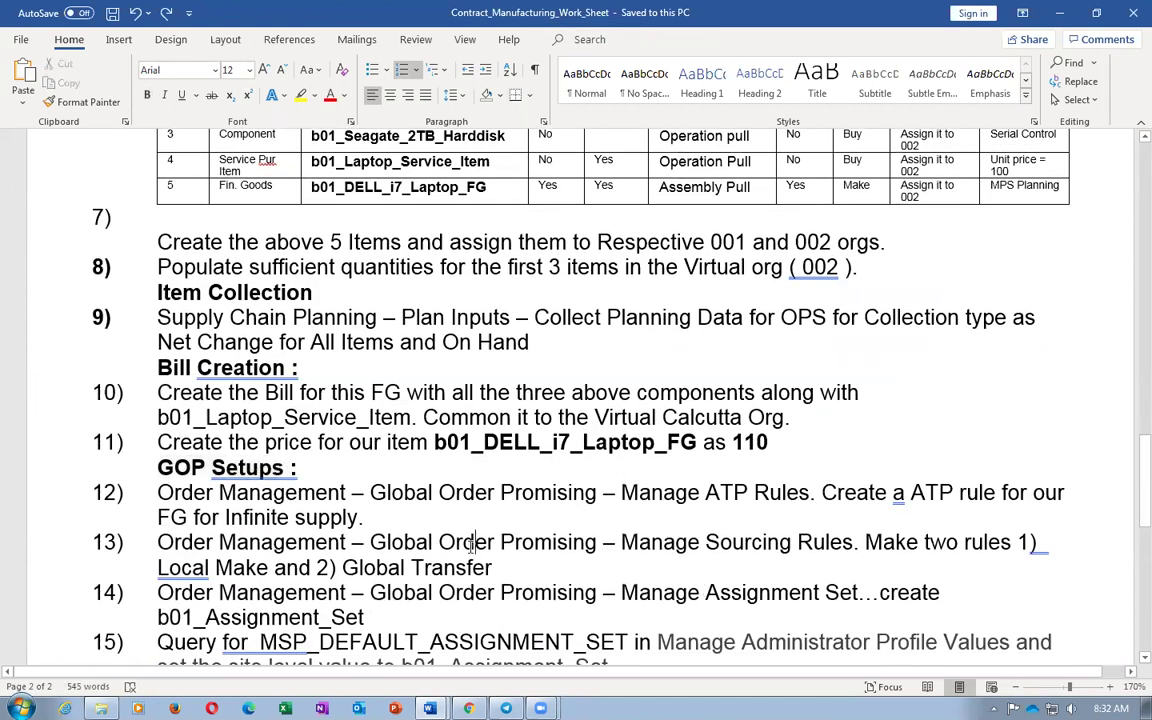
scroll(483, 557, up, 4)
scroll(483, 557, up, 8)
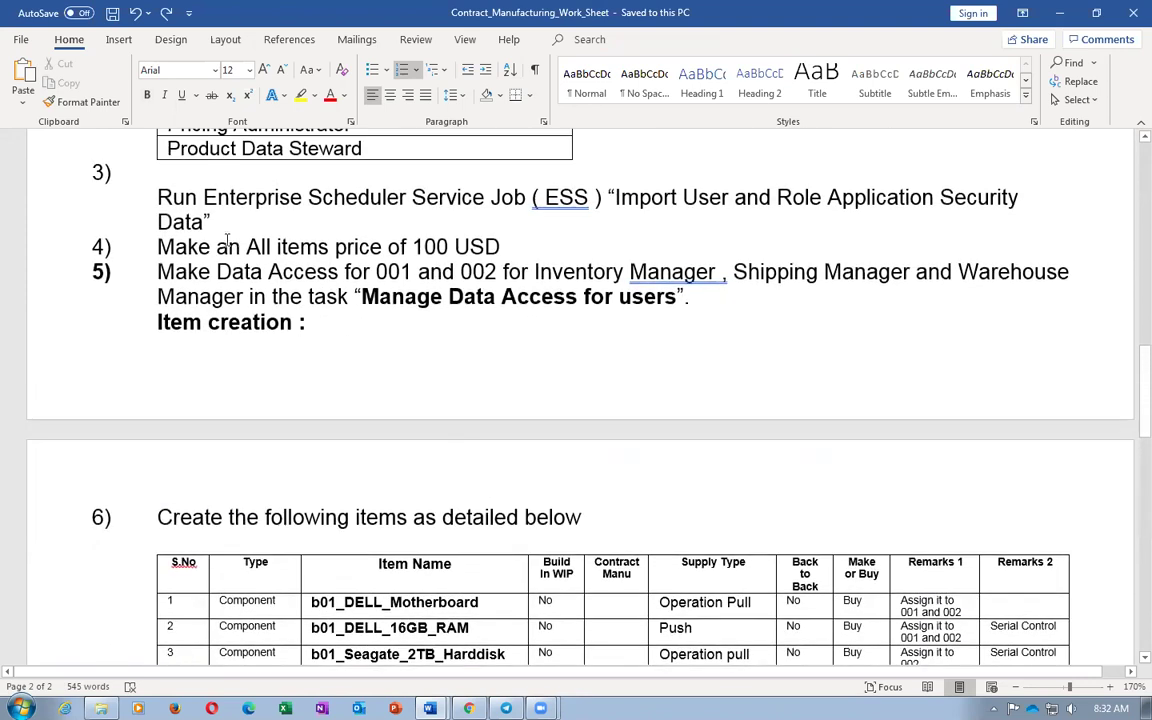
drag(227, 240, 450, 246)
key(alt+Tab)
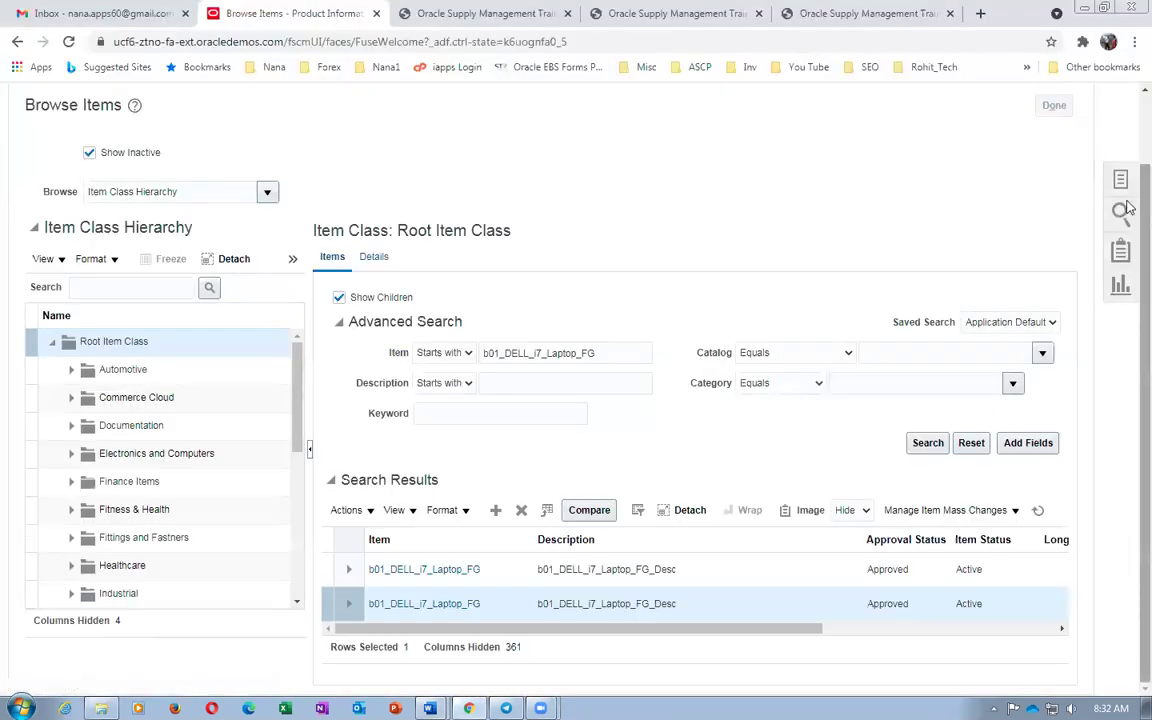
Navigate from the home page to Order Management's Manage Price Lists task
scroll(1125, 210, up, 1)
click(860, 103)
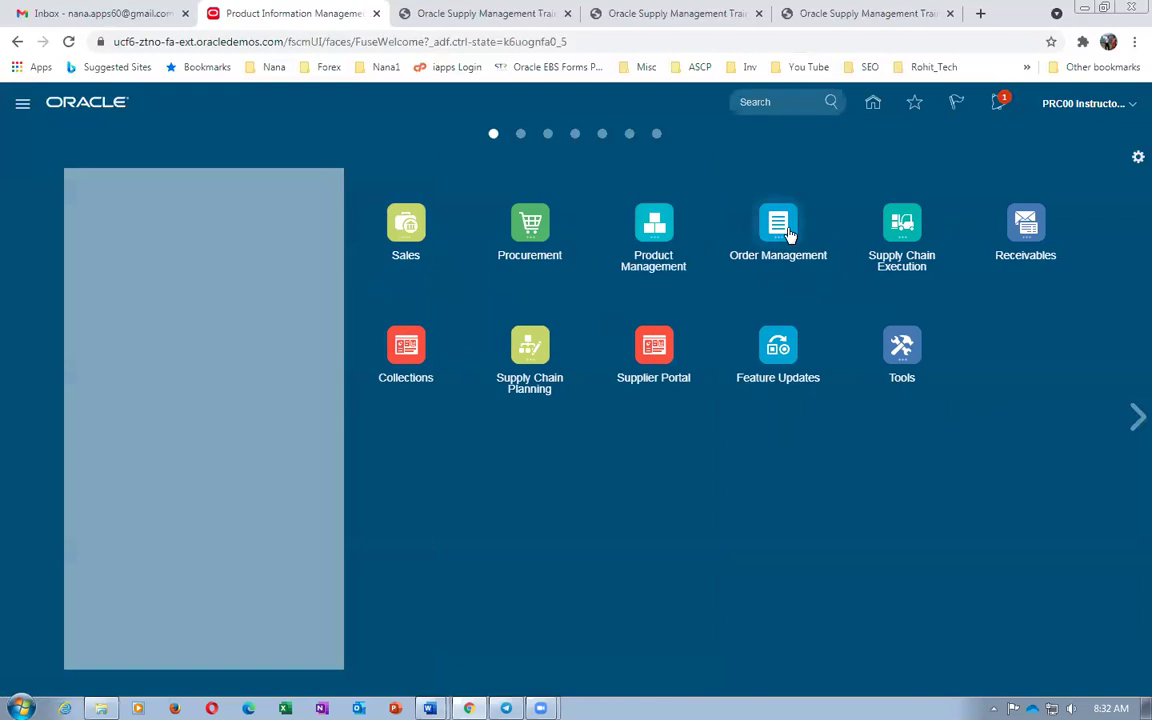
click(788, 230)
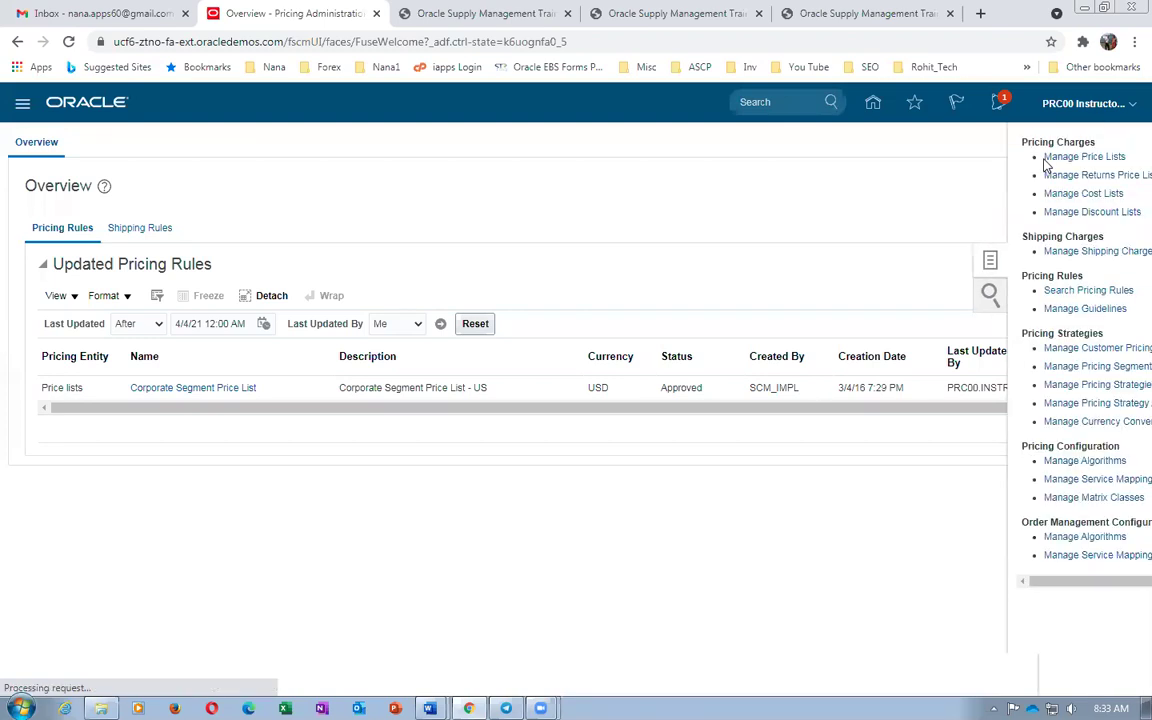
click(1048, 158)
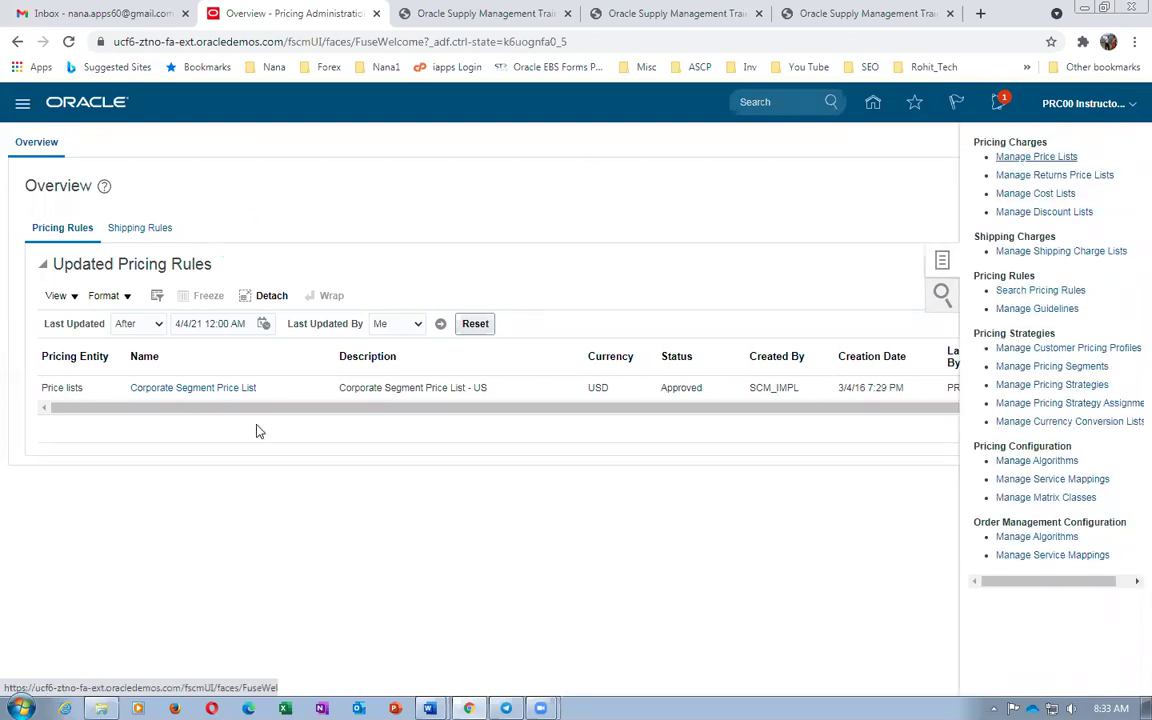
Search price lists by name 'C' and open Corporate Segment Price List
click(249, 285)
text(Corp)
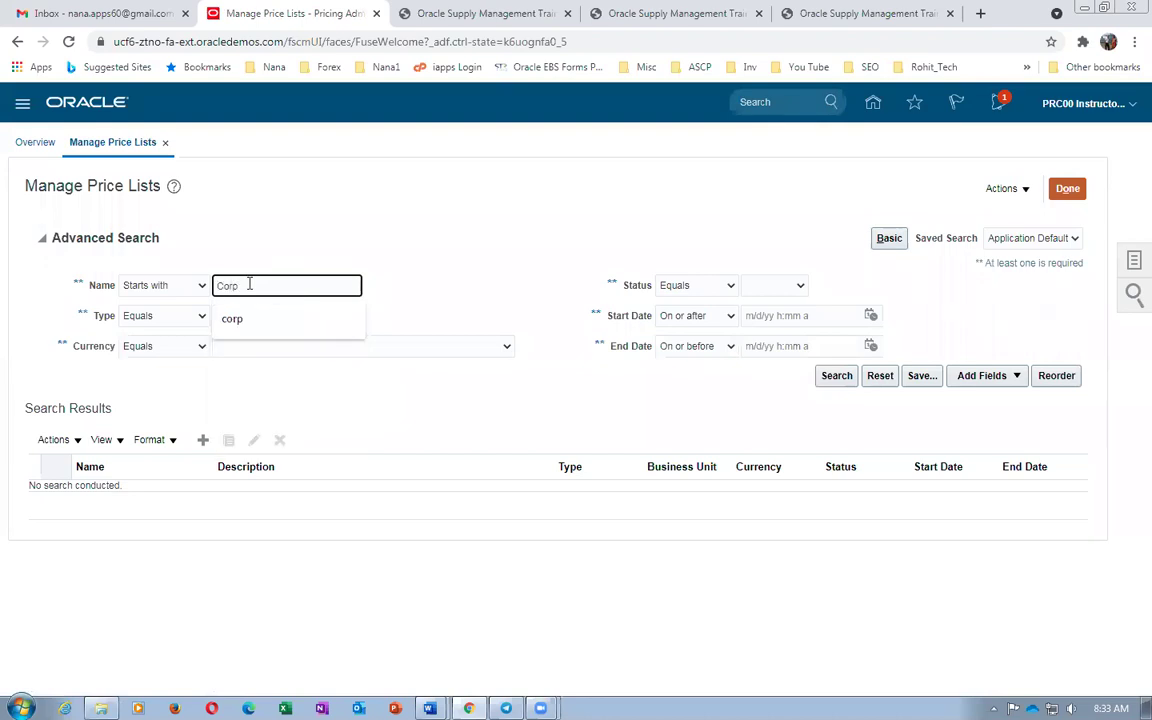
key(Return)
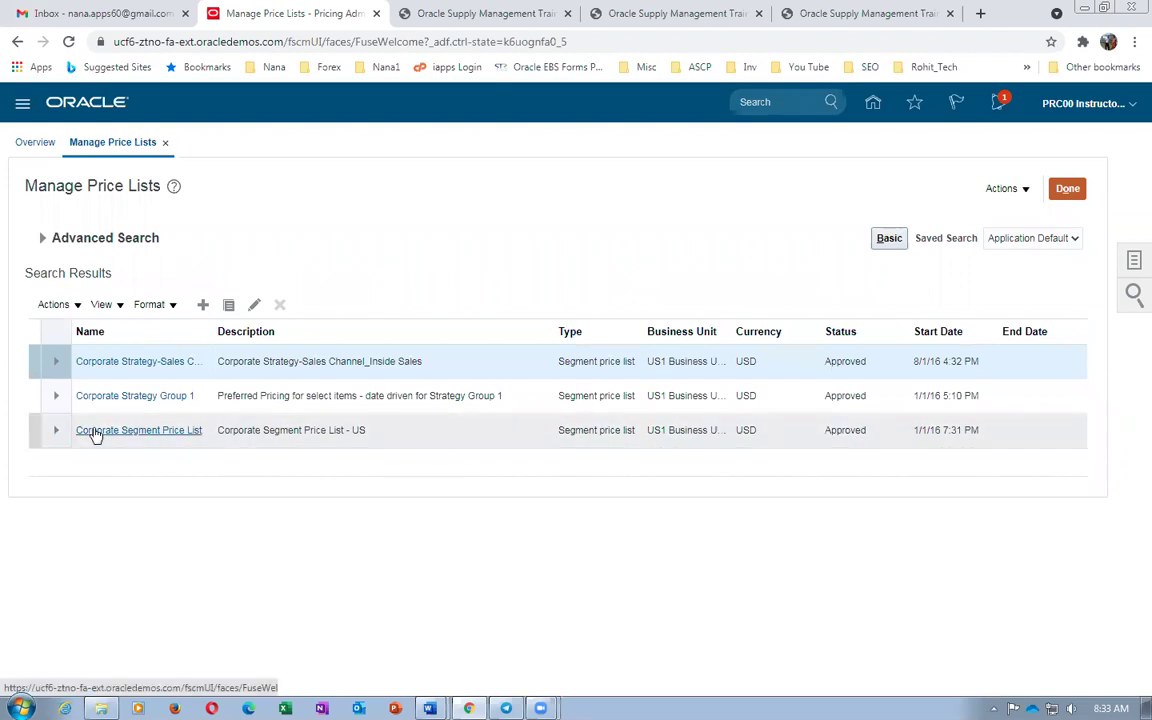
click(96, 431)
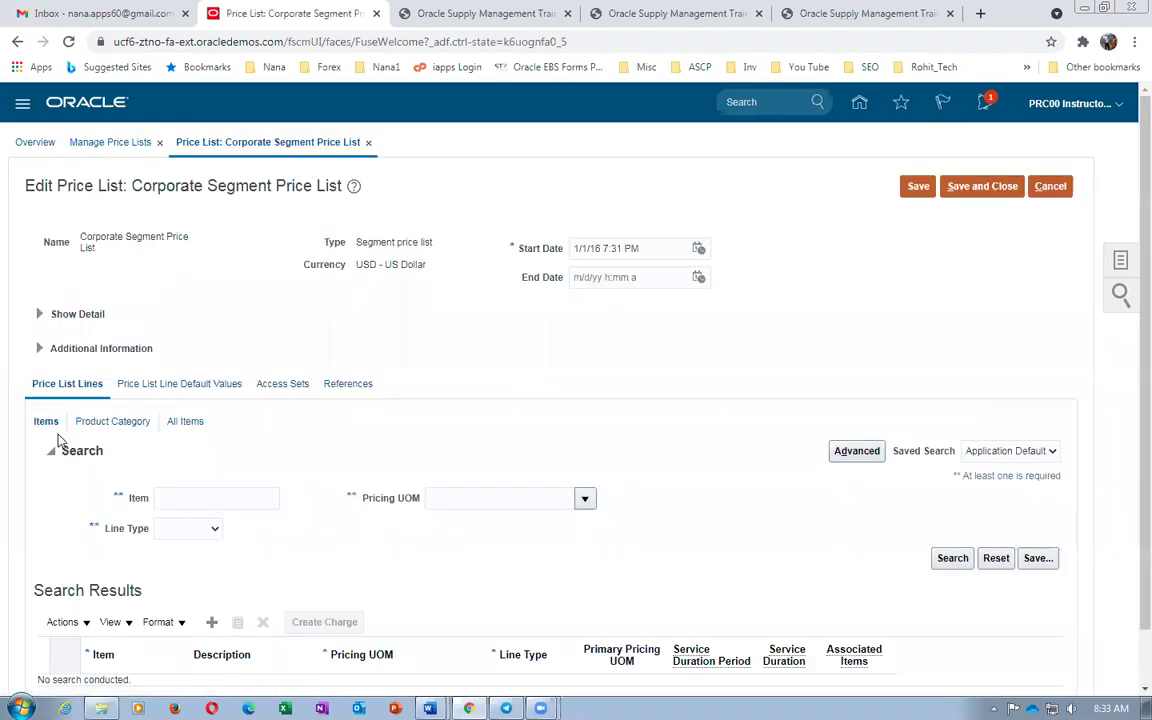
Add a price line for item b01_DELL_i7_Laptop_FG, copying the name from the Word worksheet
scroll(160, 420, down, 1)
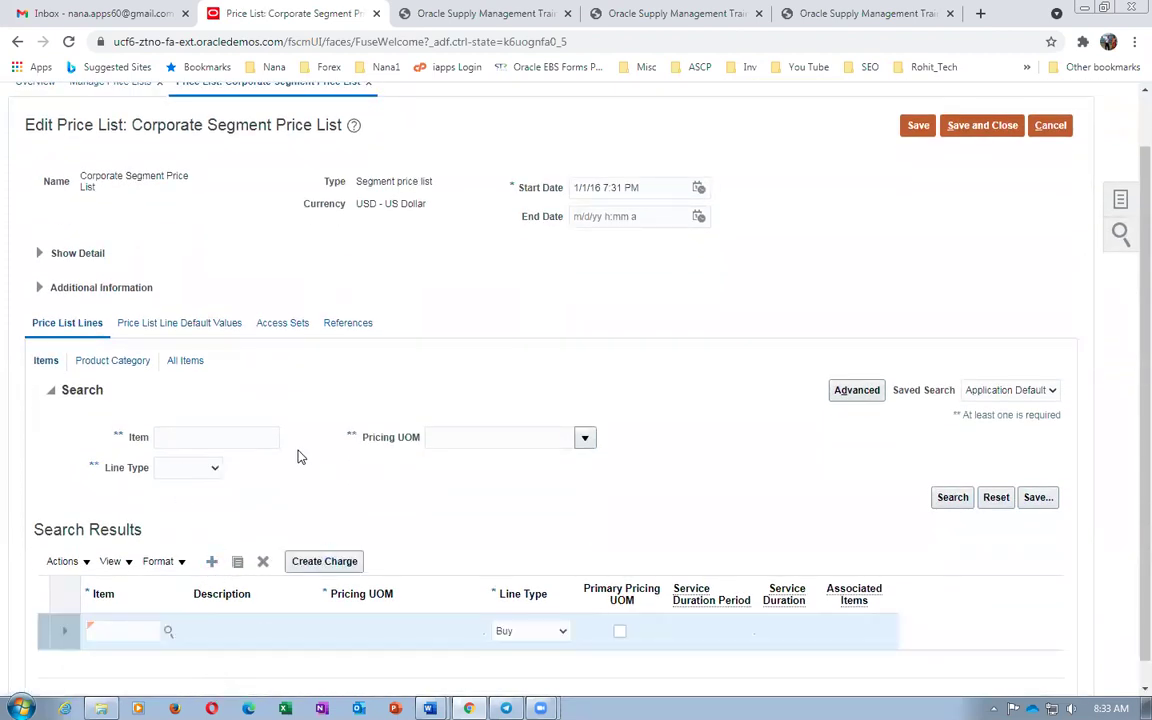
click(121, 631)
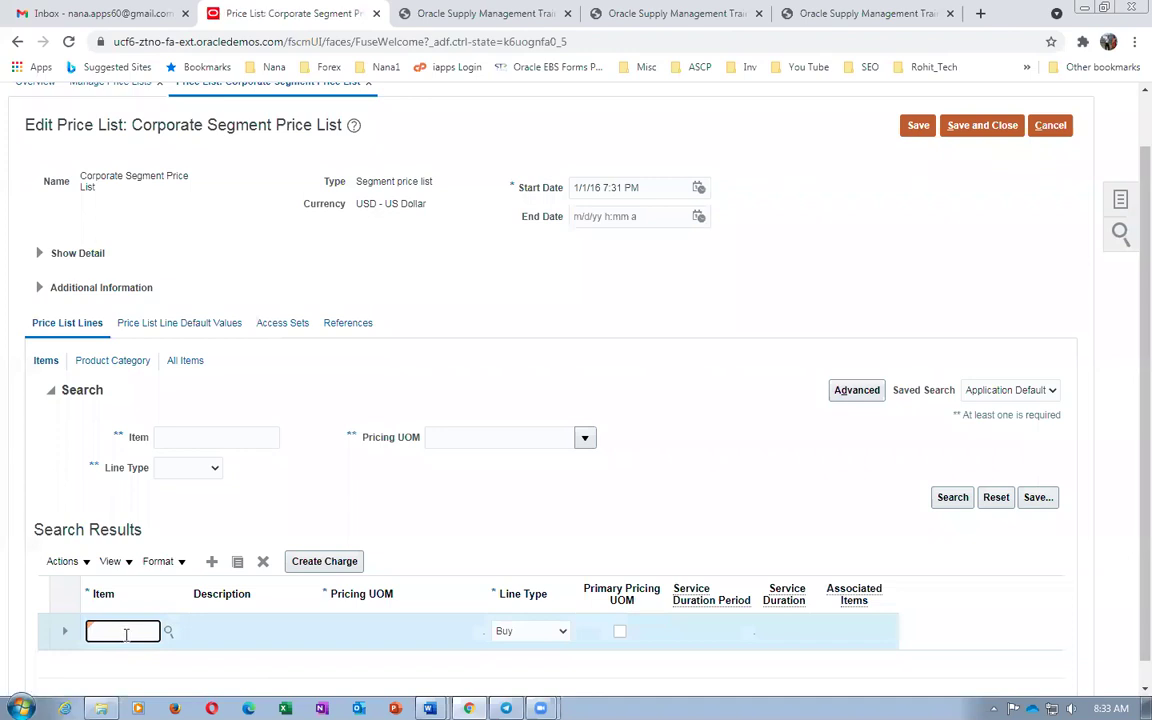
key(alt+Tab)
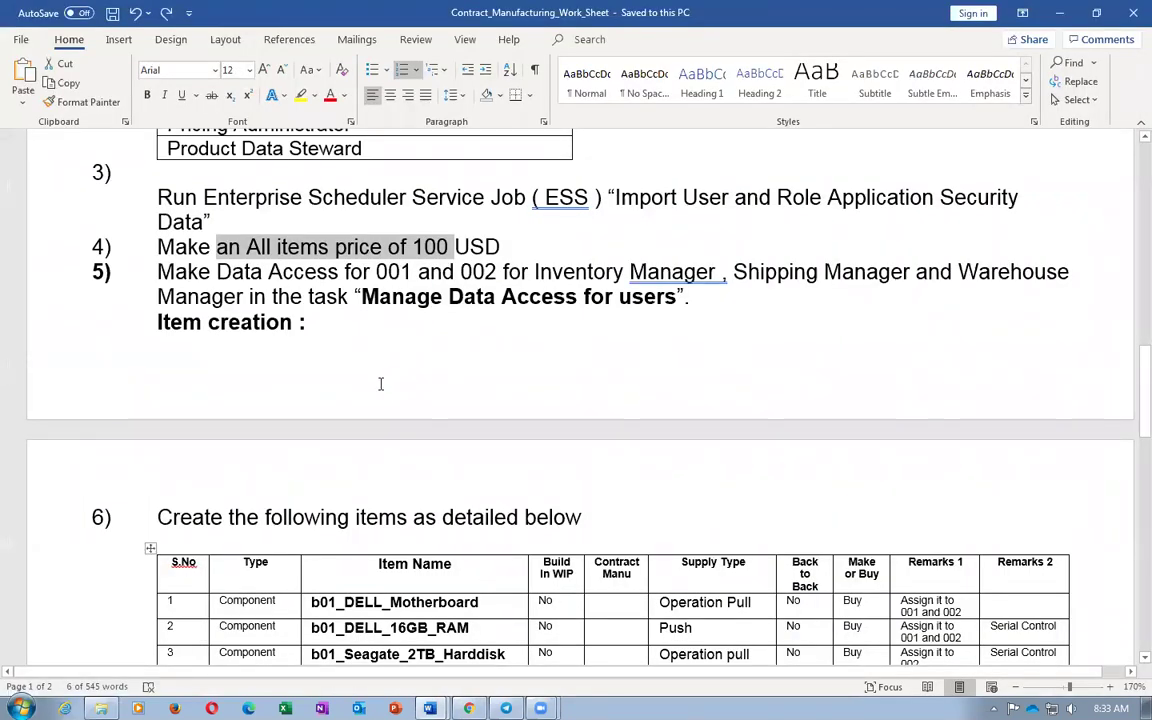
scroll(416, 417, down, 3)
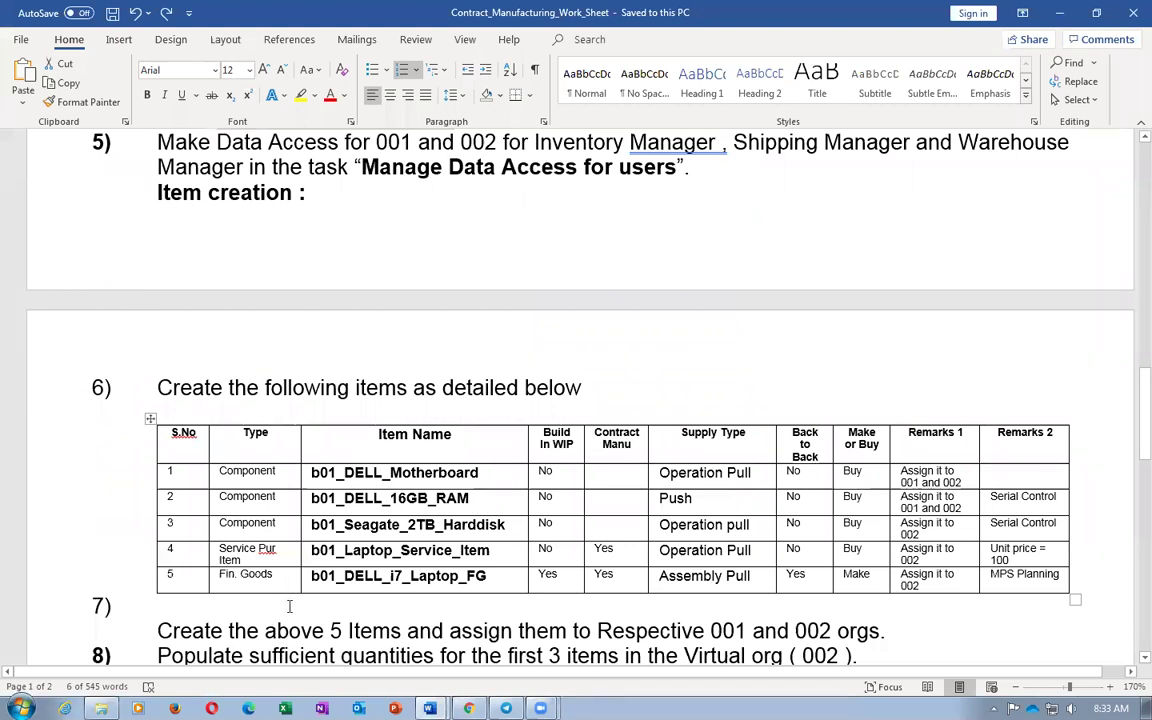
double_click(398, 576)
key(ctrl+c)
key(alt+Tab)
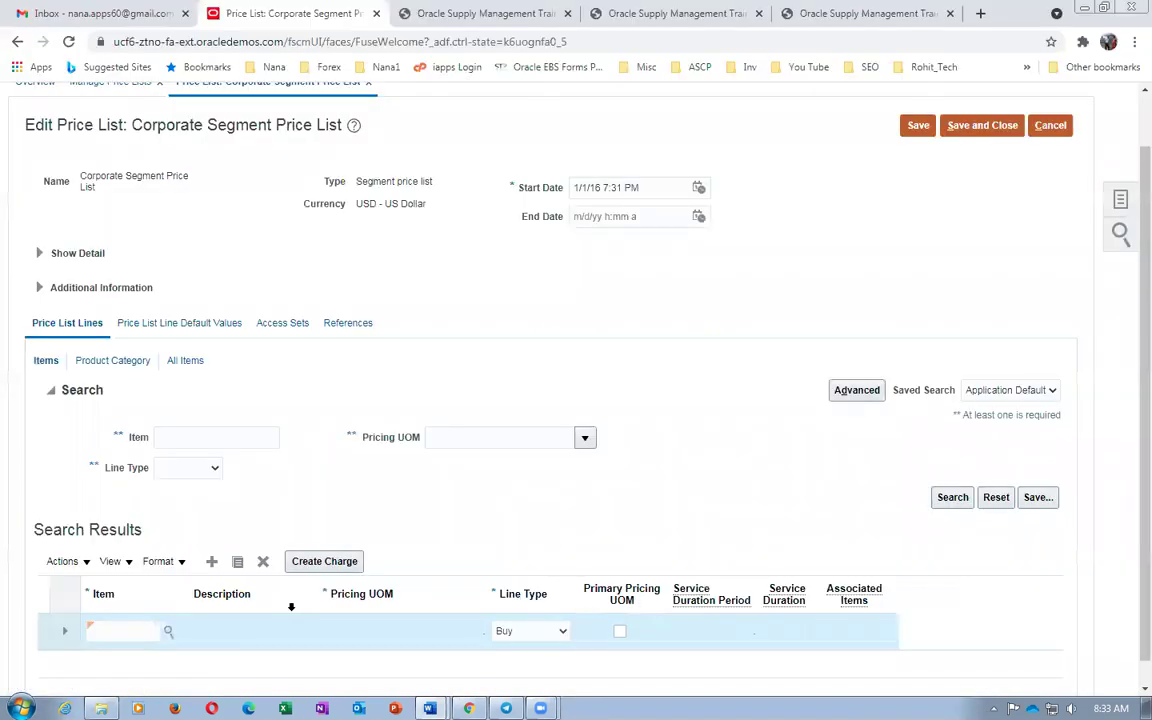
key(ctrl+v)
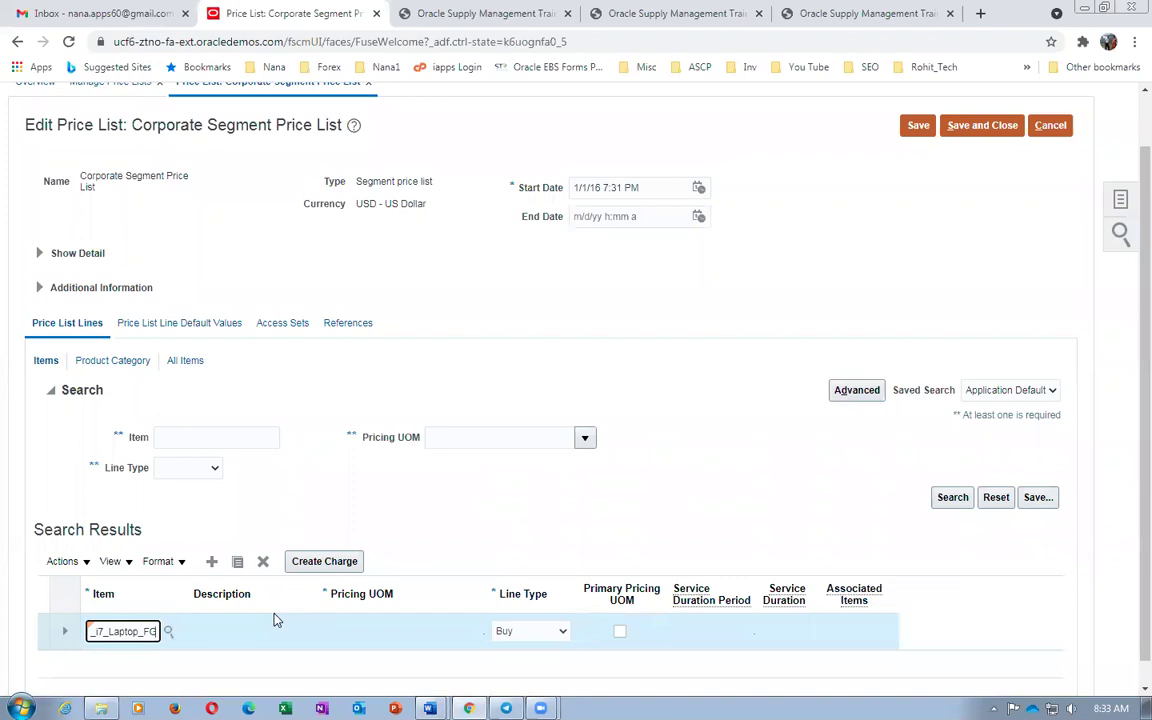
click(290, 634)
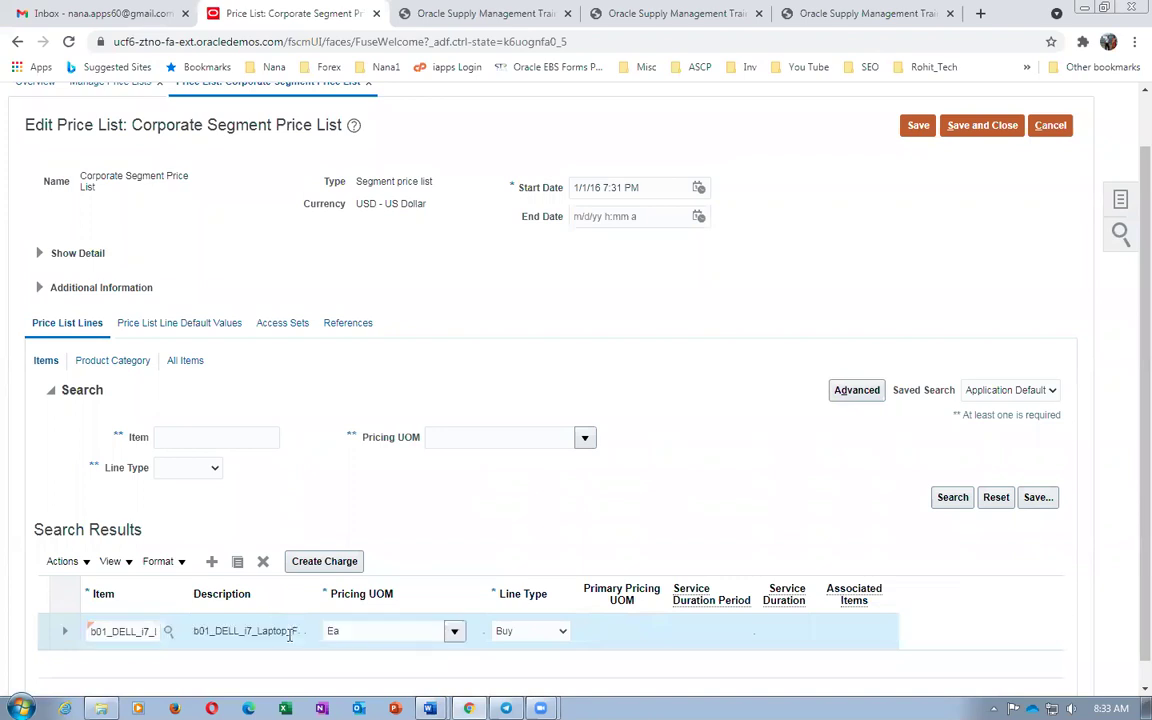
Add a charge with base price 110.00 and allow manual adjustment
click(336, 566)
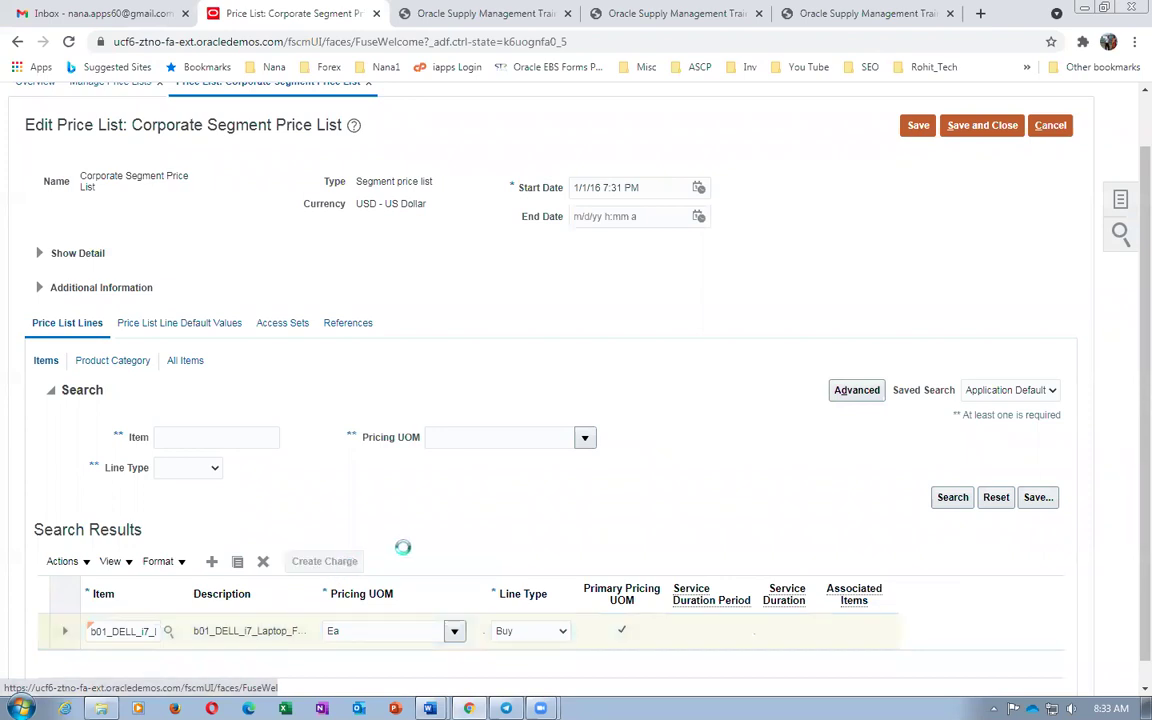
scroll(396, 558, down, 4)
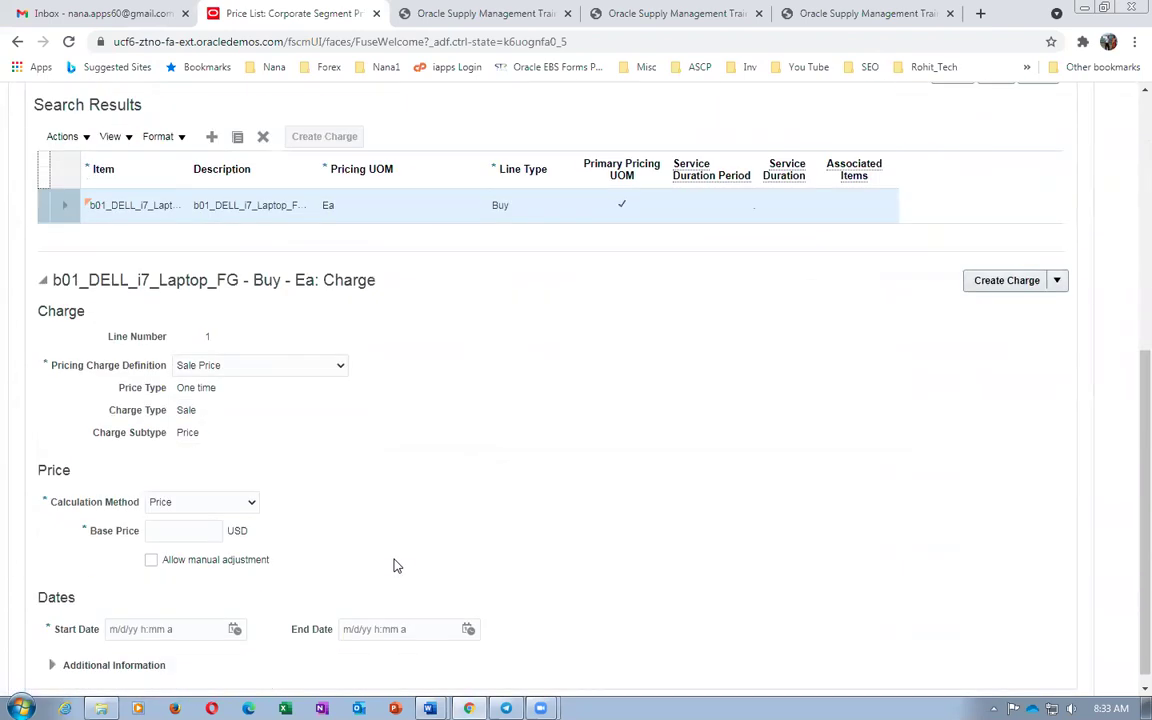
click(192, 533)
text(110)
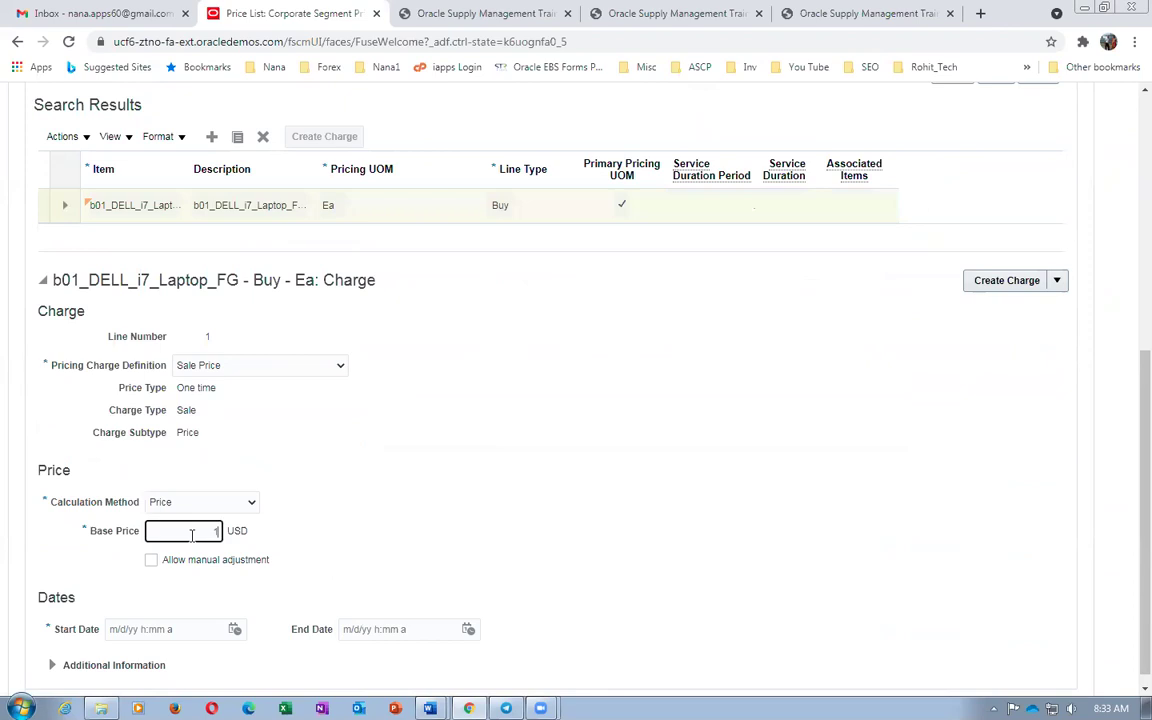
click(135, 548)
click(151, 561)
Set the charge start date to 4/14/21 and save and close the price list
click(234, 629)
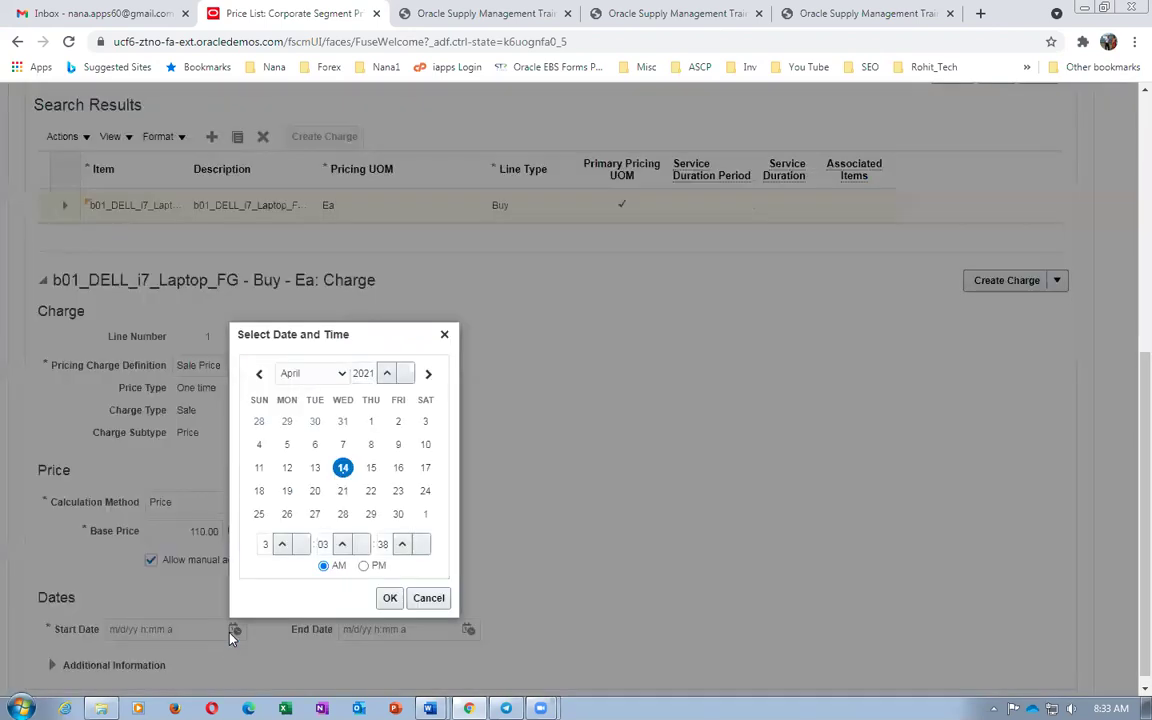
click(387, 597)
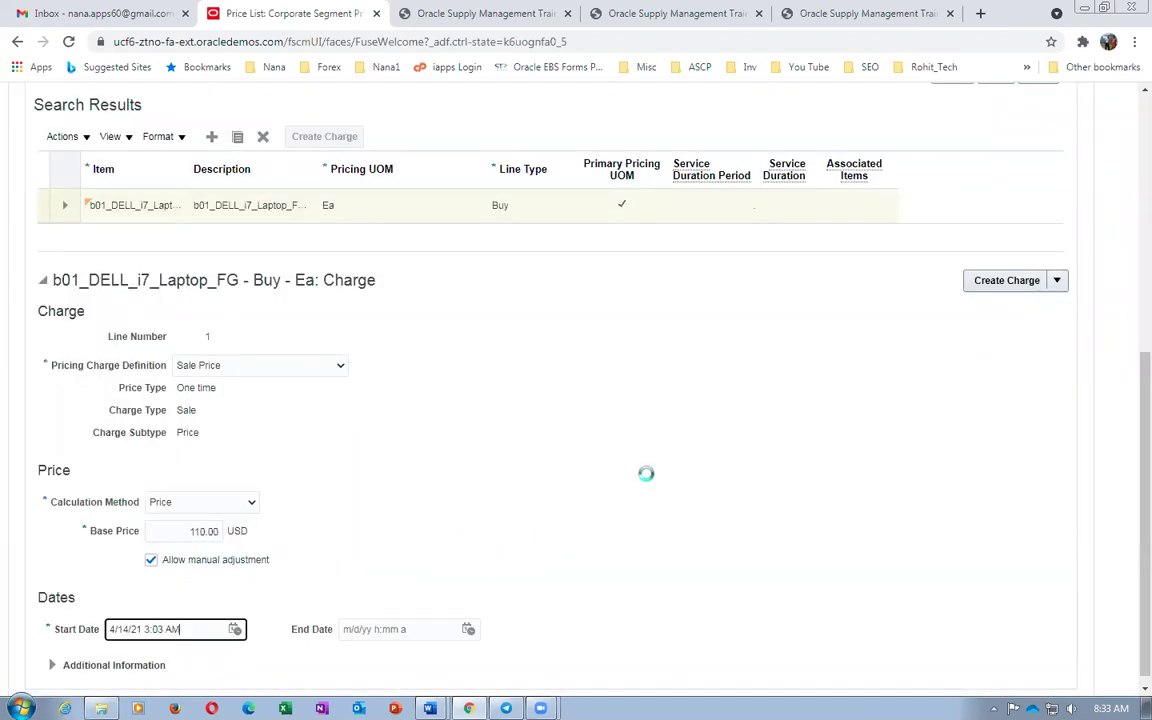
scroll(590, 484, up, 5)
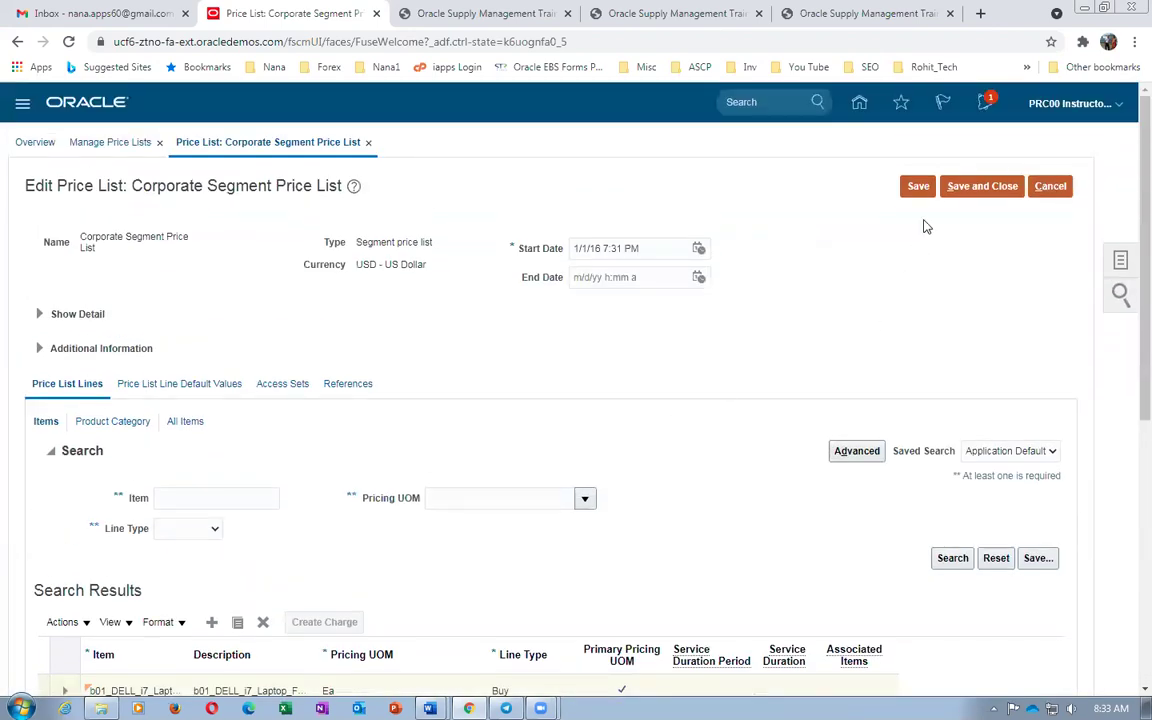
click(955, 186)
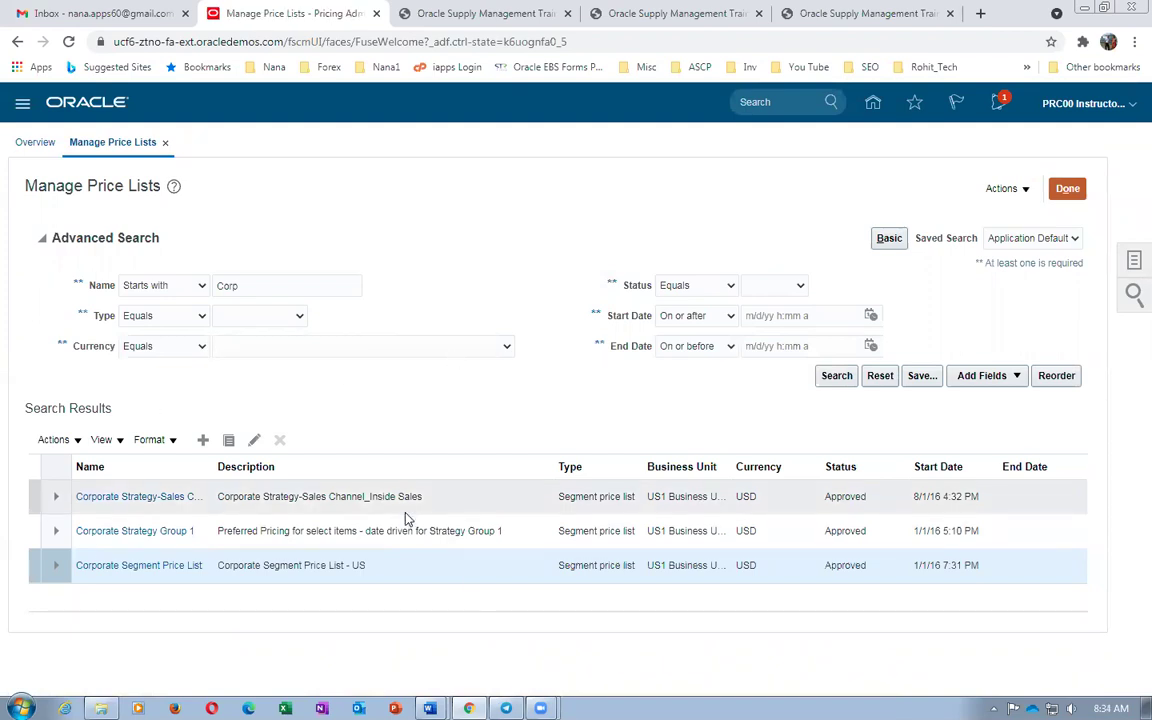
In Word, highlight the GOP Setups heading and the step 12 ATP rule instruction
key(alt+Tab)
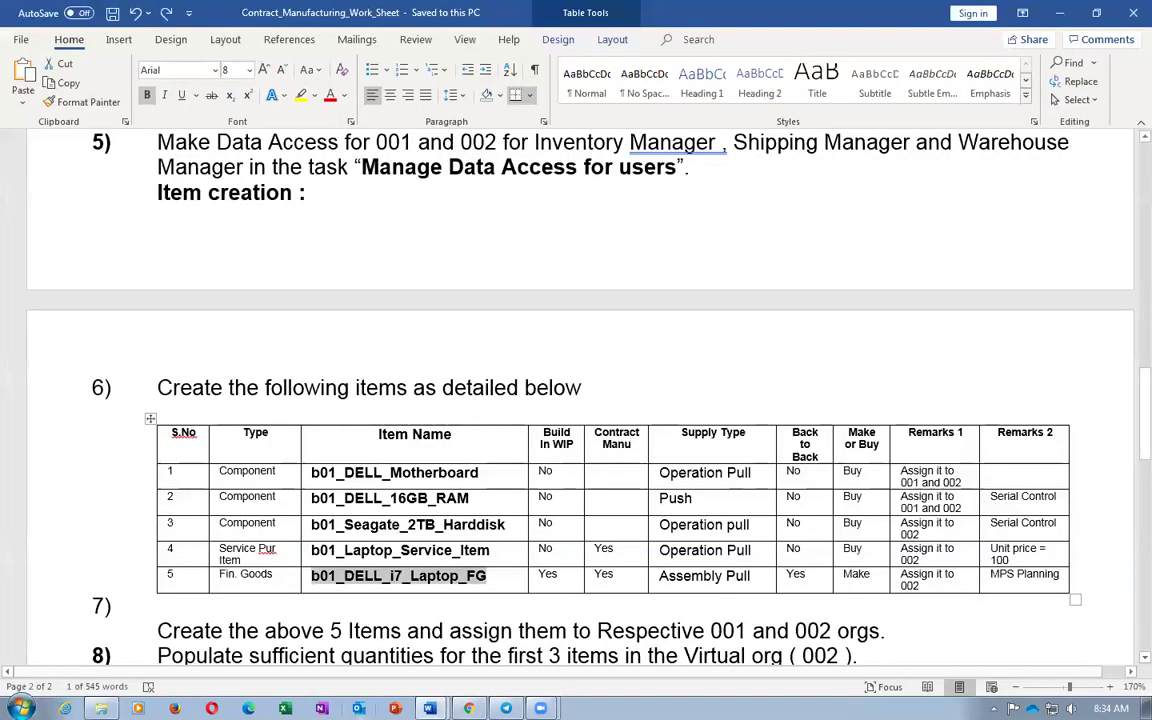
click(341, 655)
scroll(389, 637, down, 5)
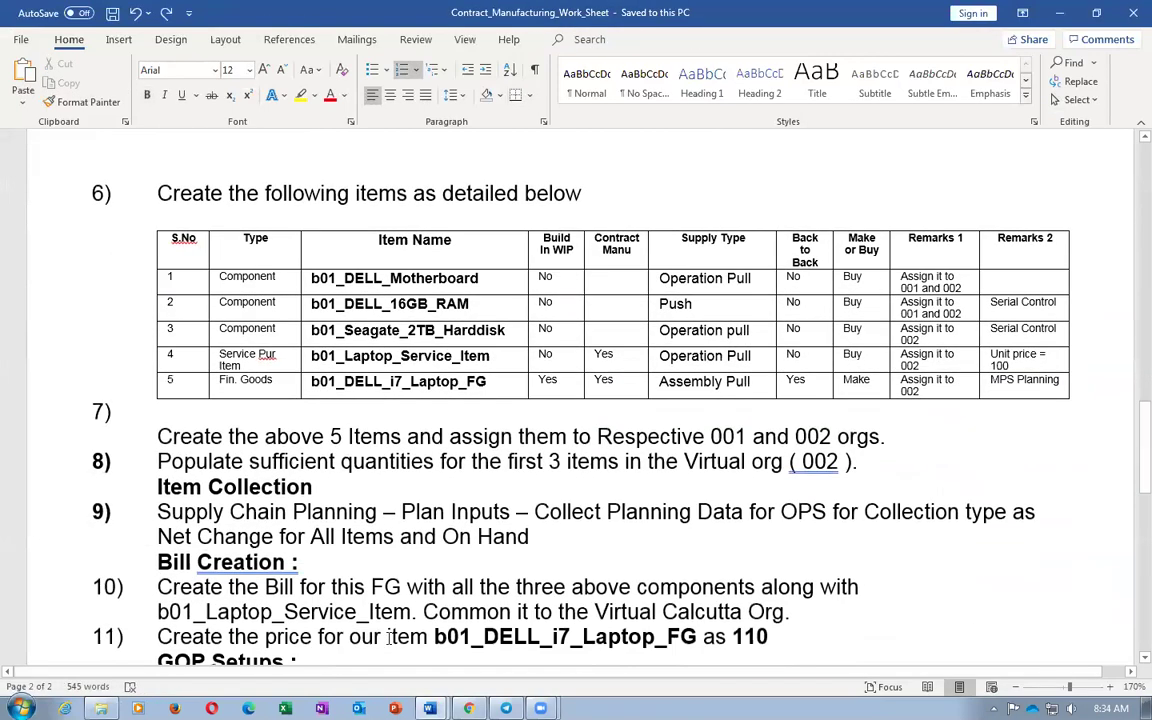
drag(204, 481, 232, 478)
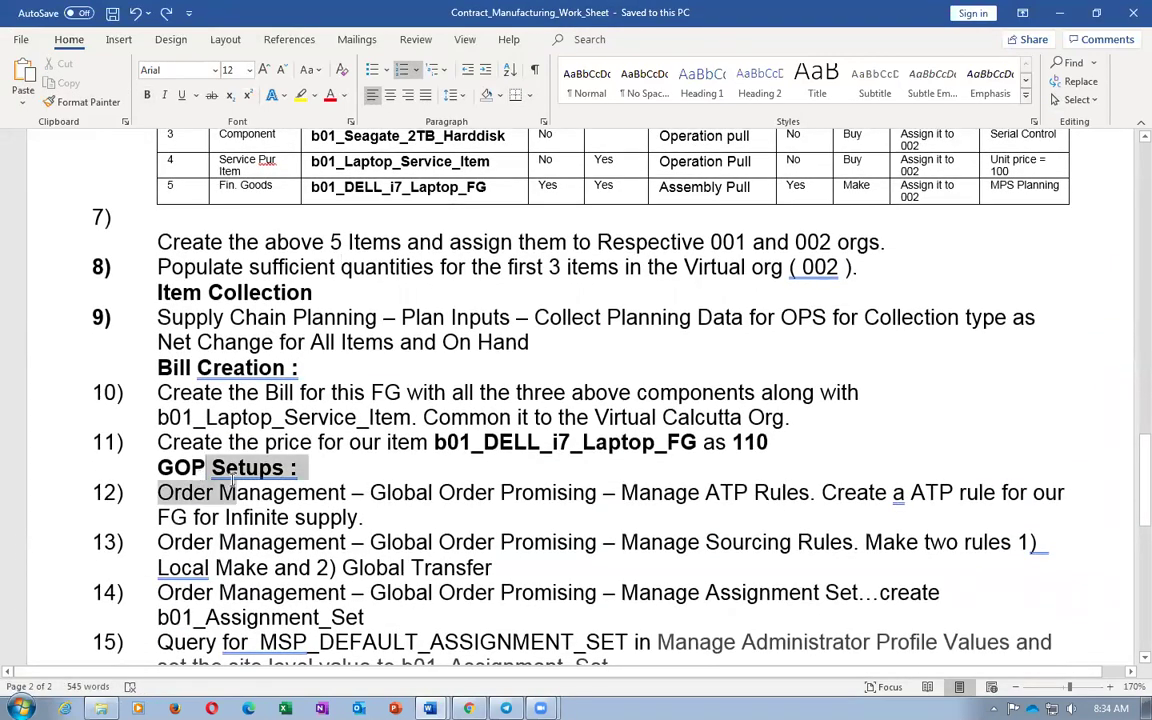
drag(291, 597, 341, 583)
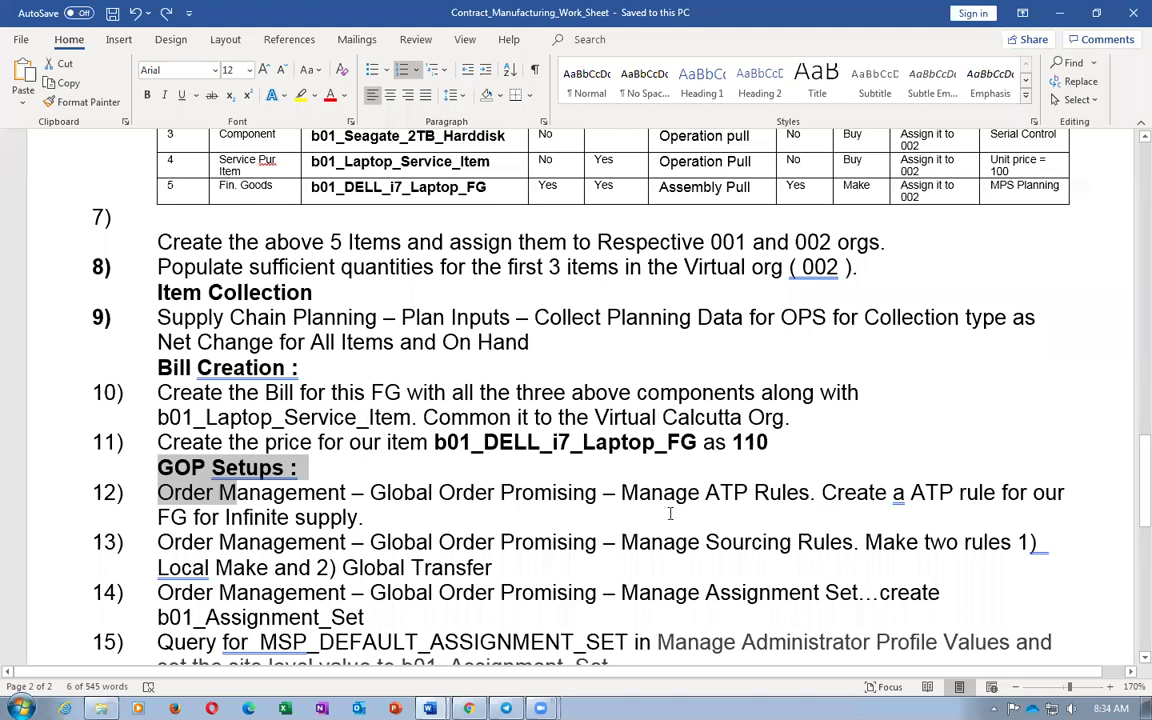
drag(663, 492, 620, 593)
click(365, 517)
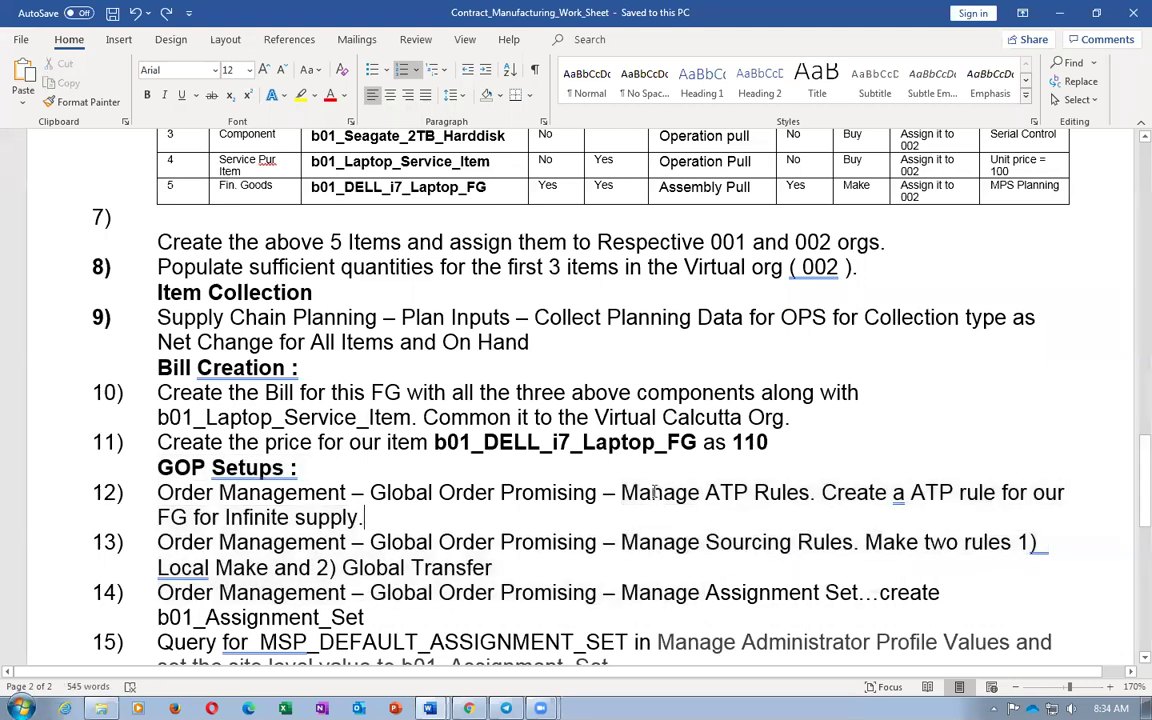
drag(426, 486, 694, 511)
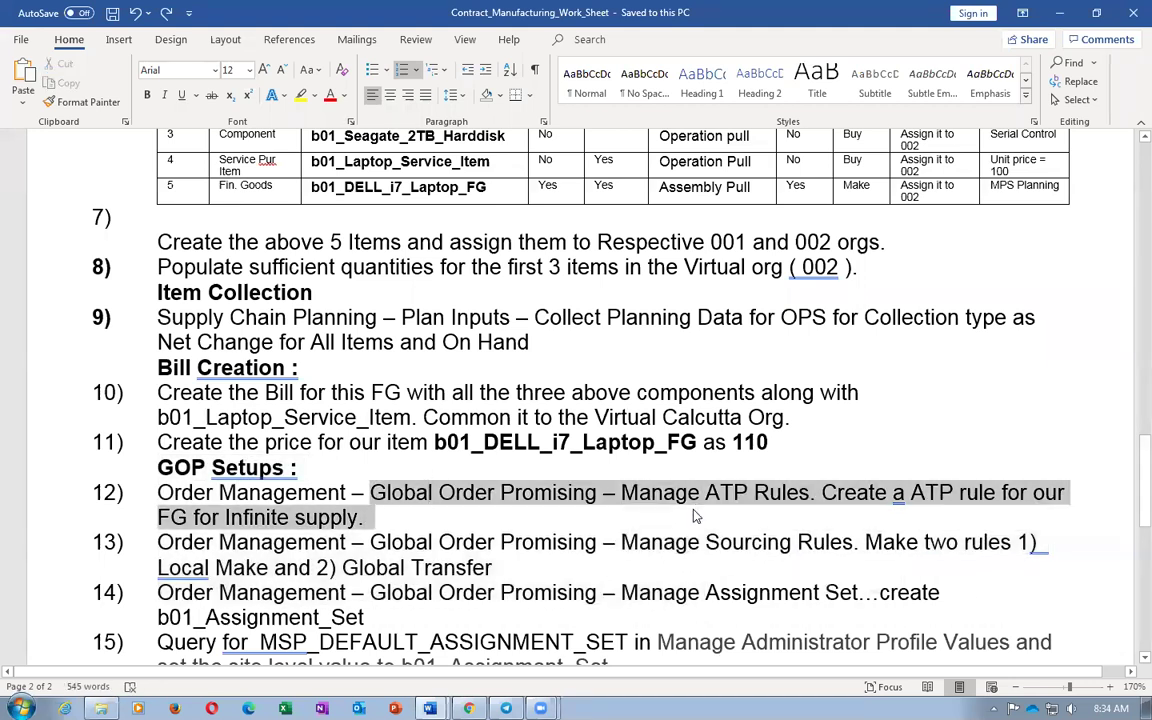
Back in Oracle, close Manage Price Lists and return to the home page
key(alt+Tab)
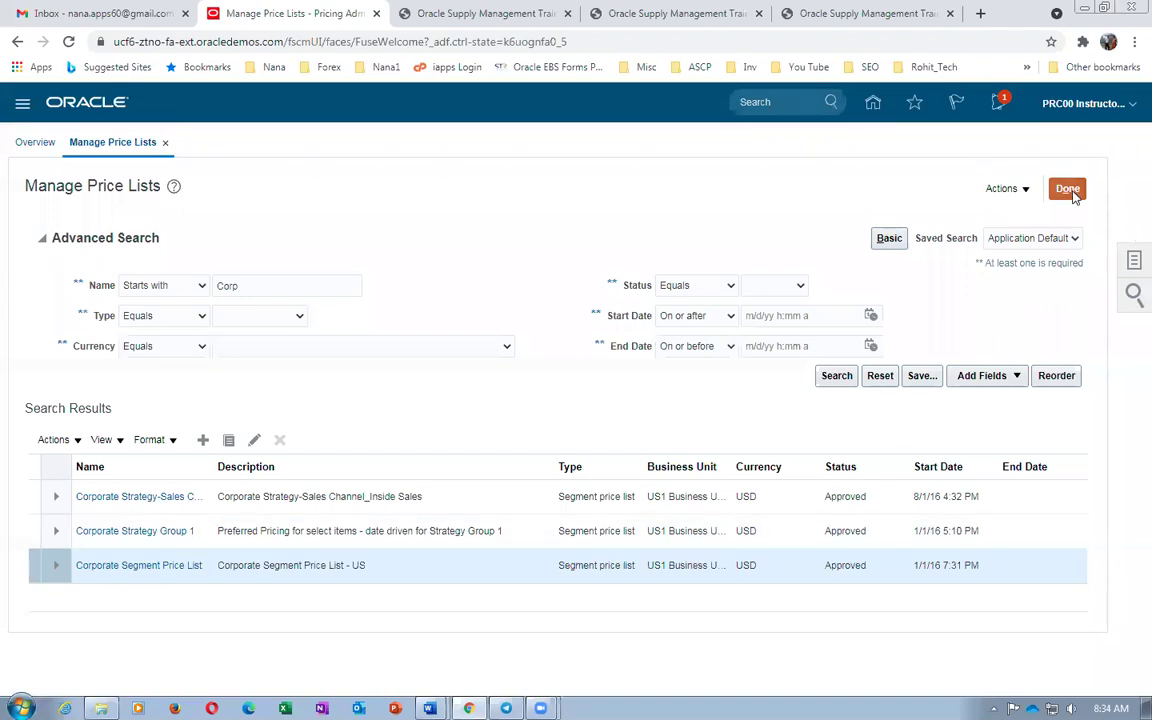
click(1069, 190)
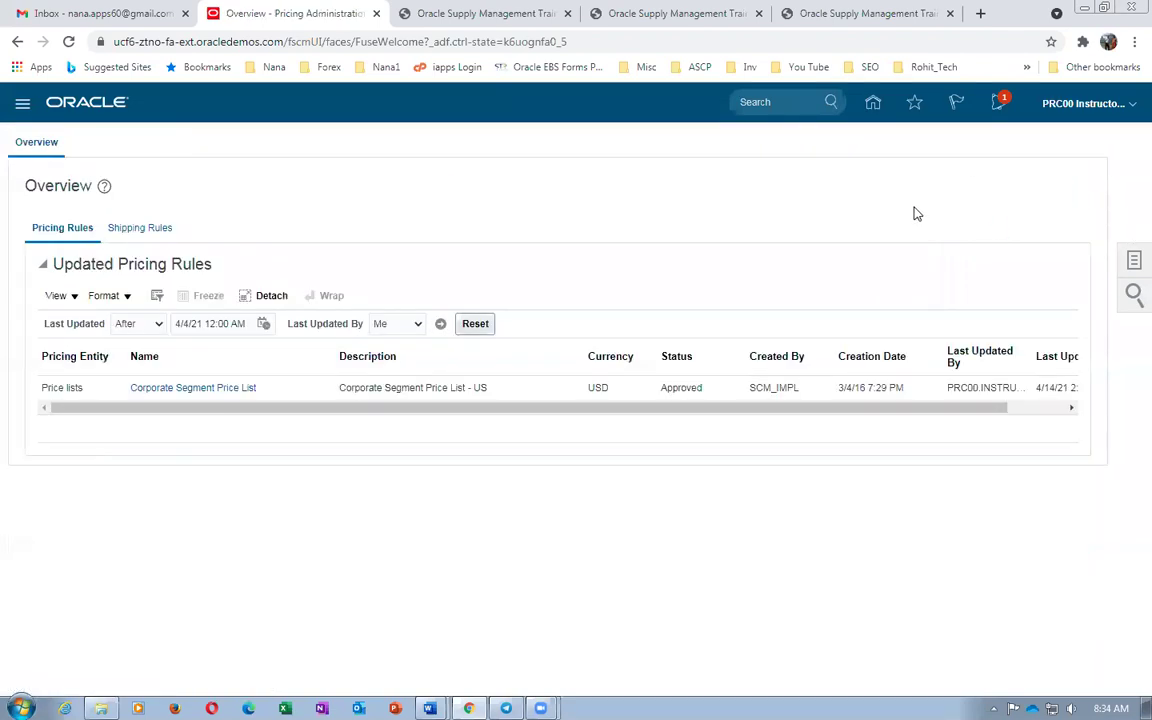
click(873, 106)
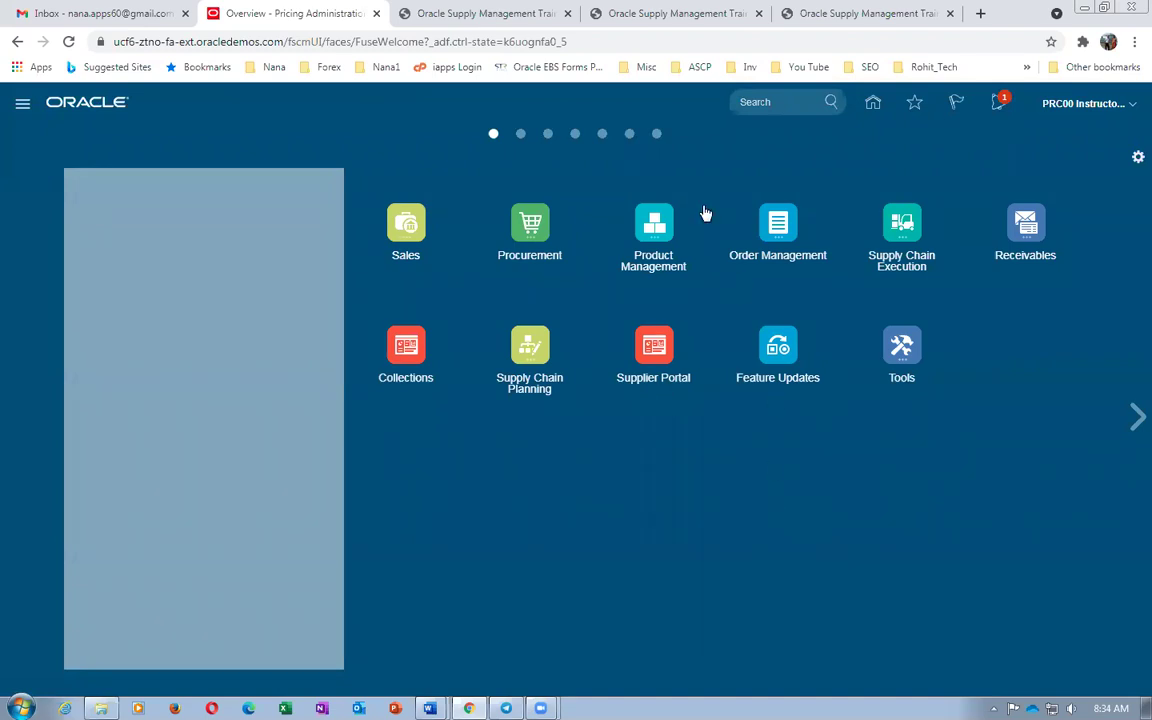
Open Order Management's Global Order Promising area and choose Manage ATP Rules from Tasks
click(778, 222)
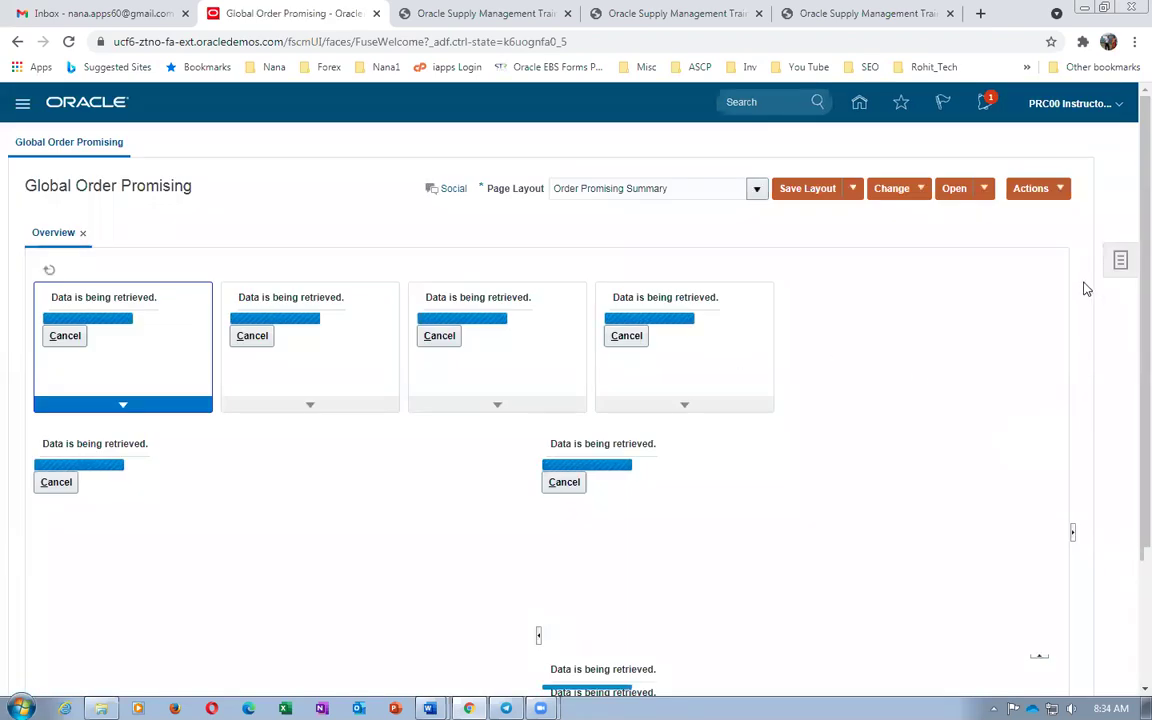
click(1121, 262)
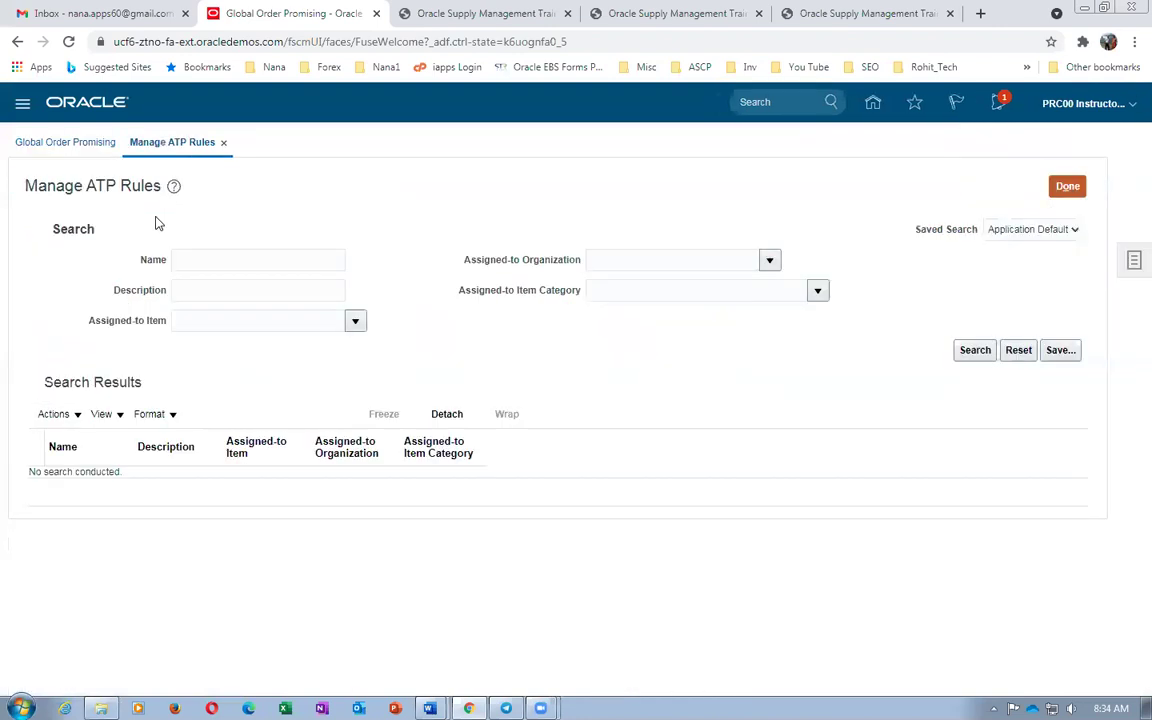
Create new ATP rule b01-ATP_Rule based on infinite availability
click(203, 418)
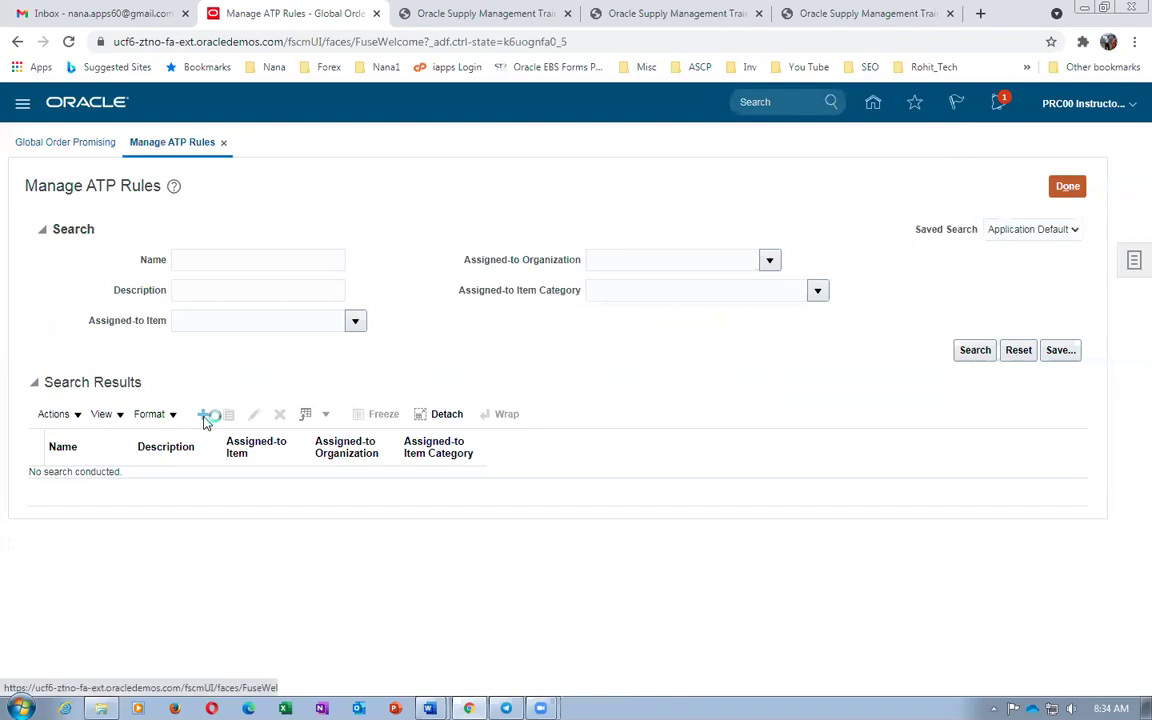
click(195, 251)
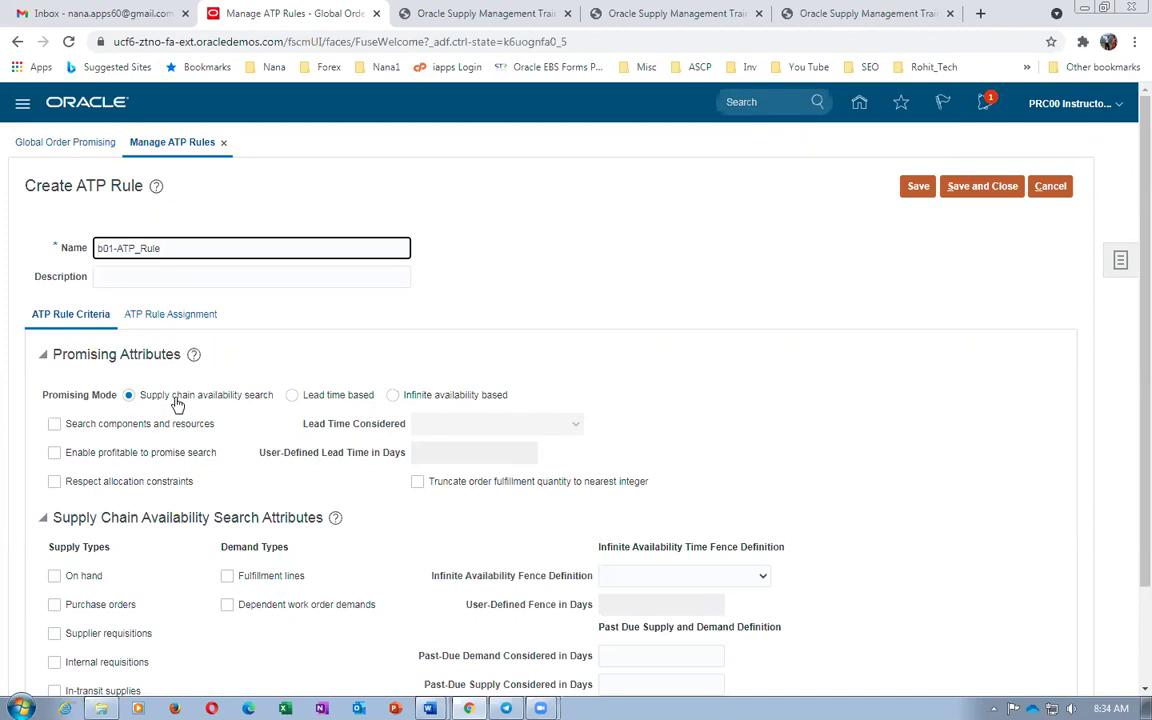
click(393, 396)
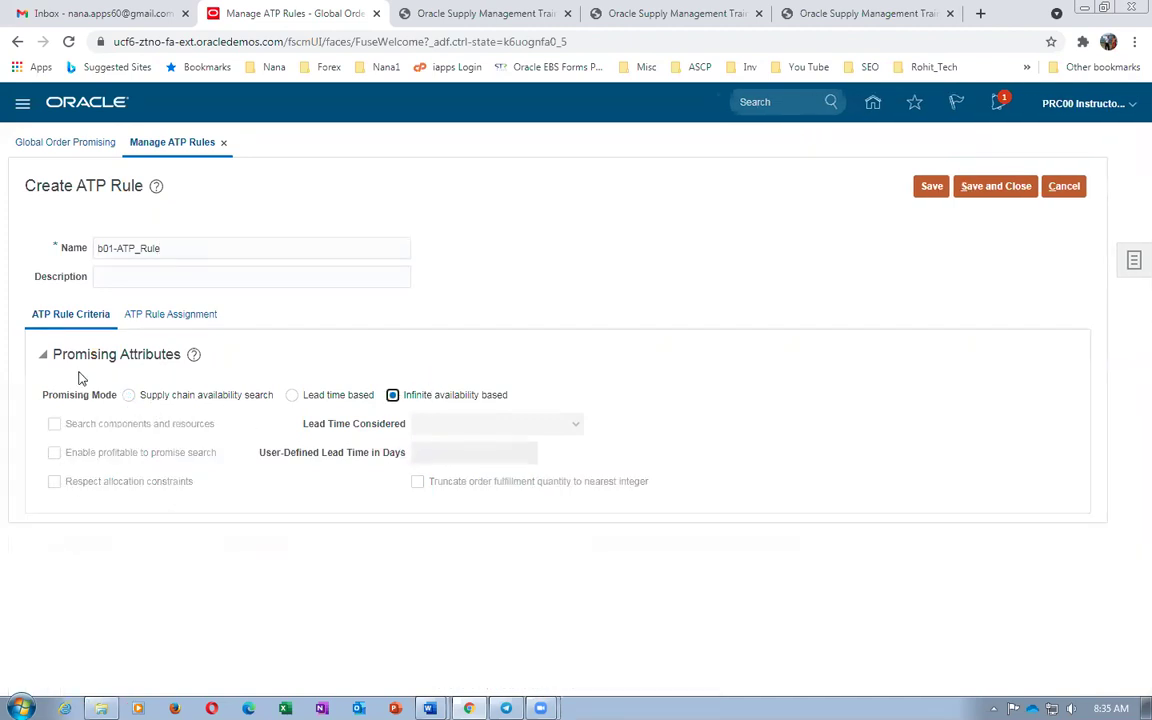
Add an Item and Organization assignment row for organization 002 with item b01
click(166, 315)
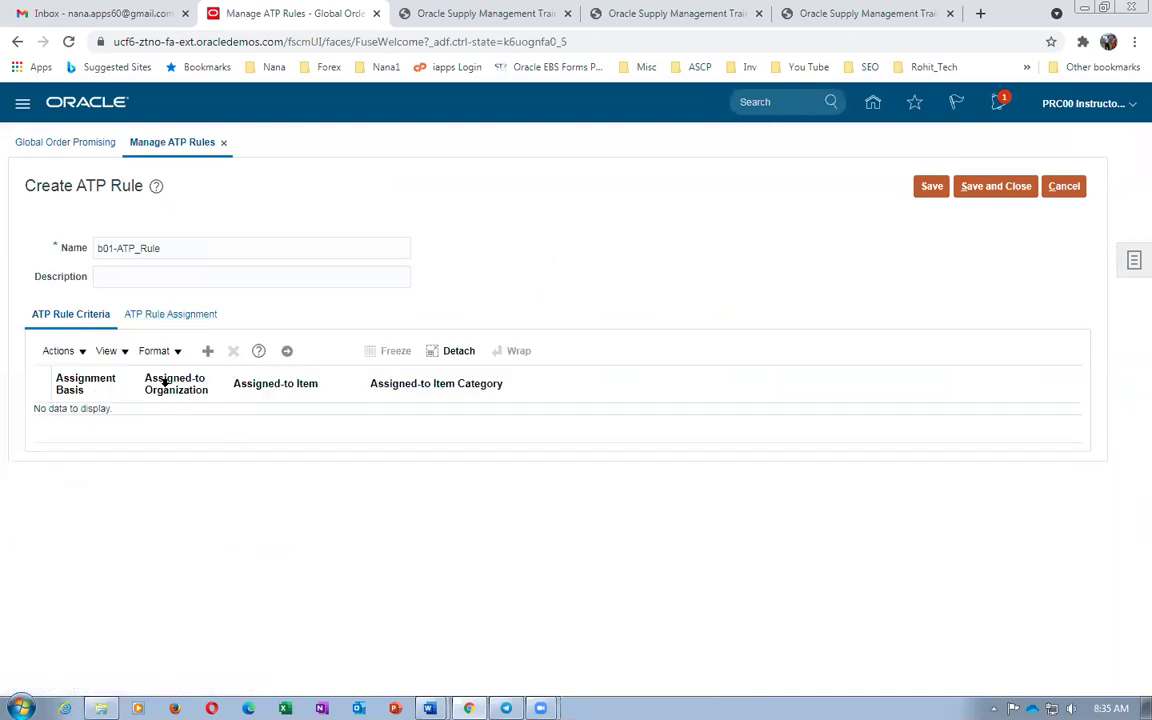
click(58, 351)
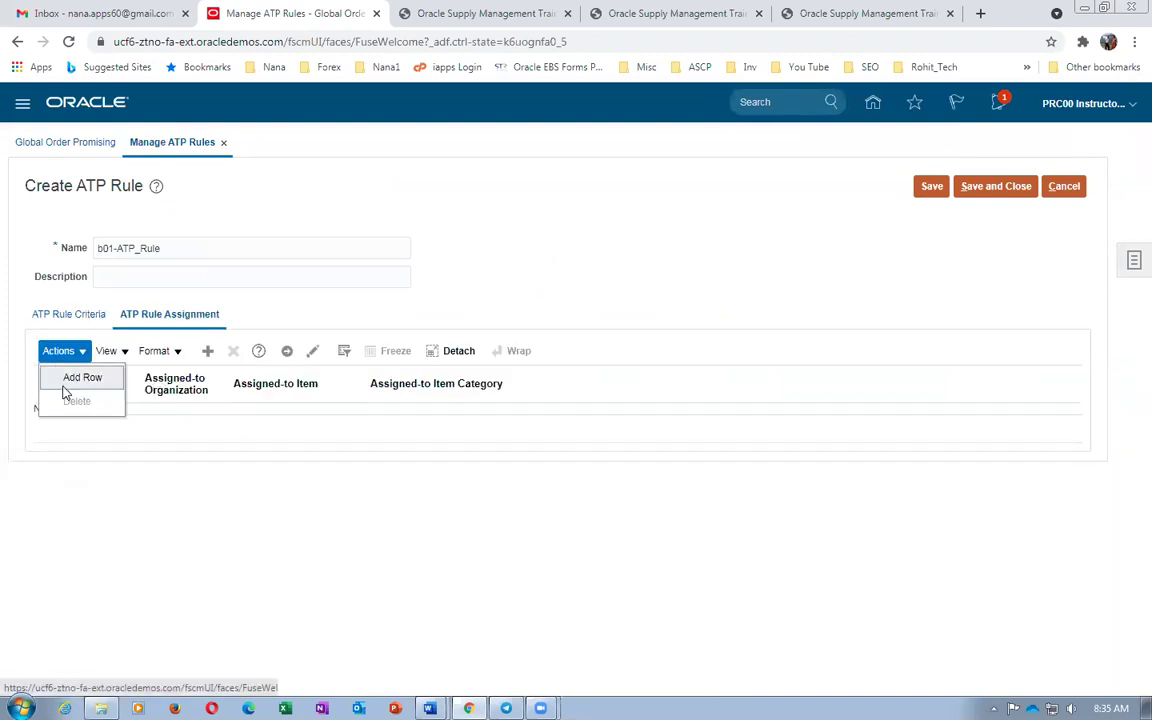
click(64, 380)
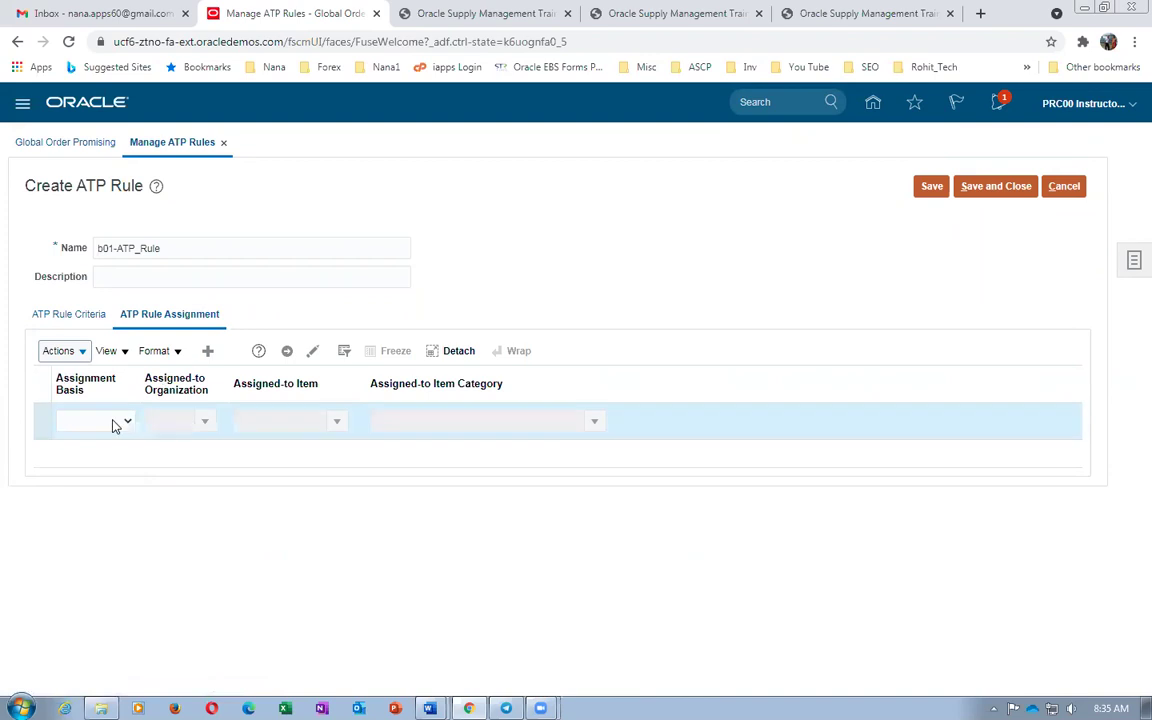
click(113, 422)
click(105, 488)
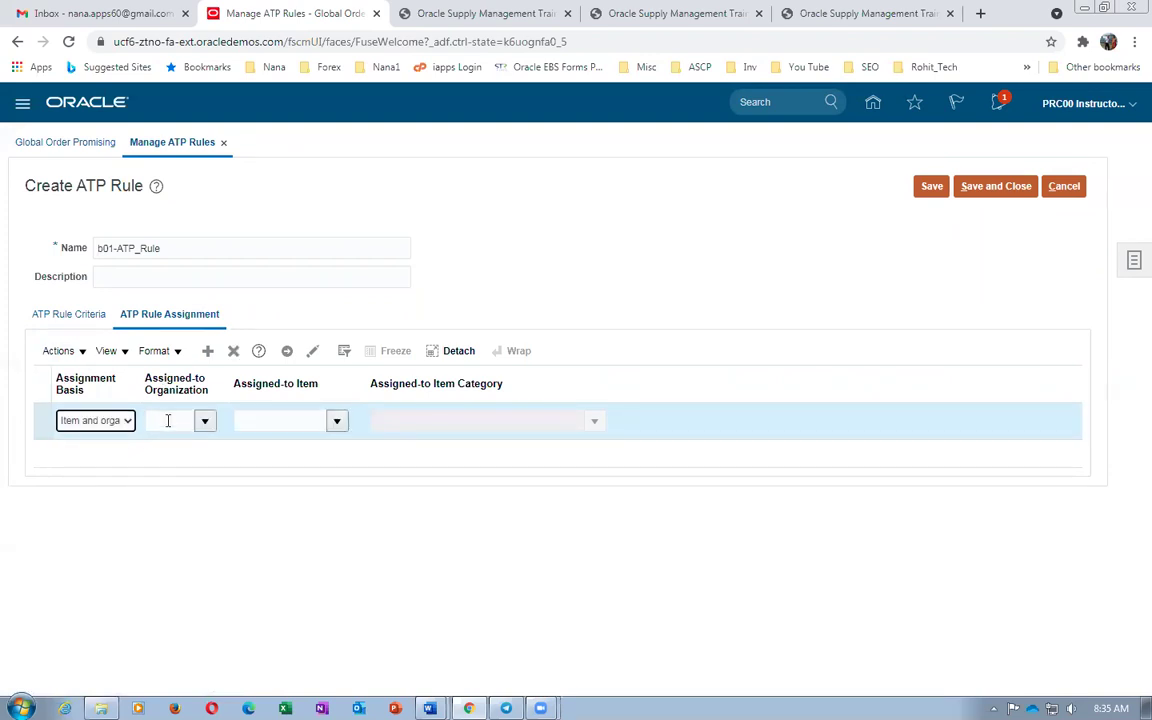
click(167, 421)
text(002)
key(Tab)
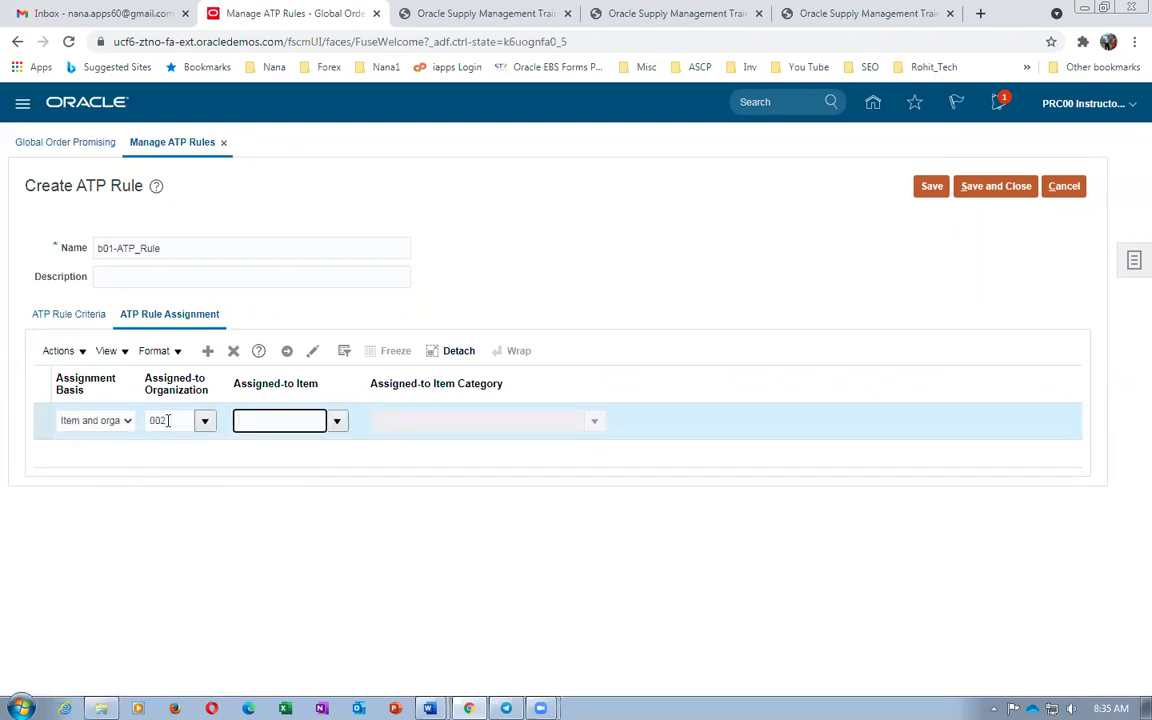
text(b01)
key(Tab)
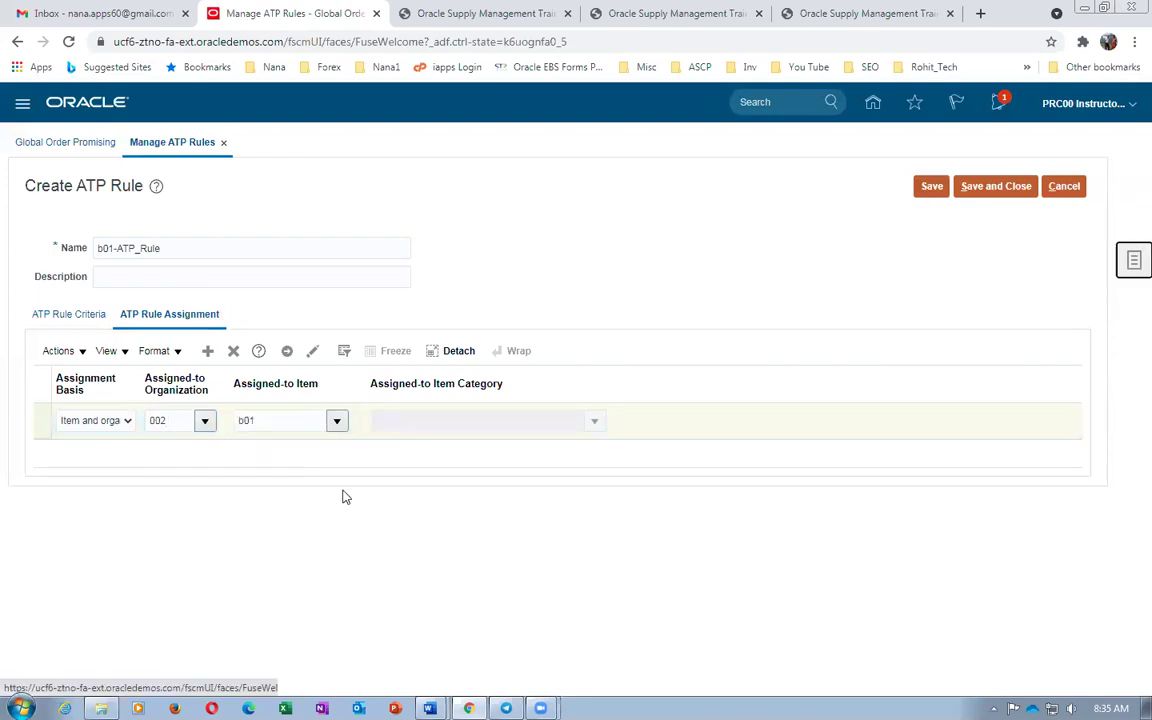
Assign item b01_DELL_i7_Laptop_FG, then save the rule and close Manage ATP Rules
click(336, 420)
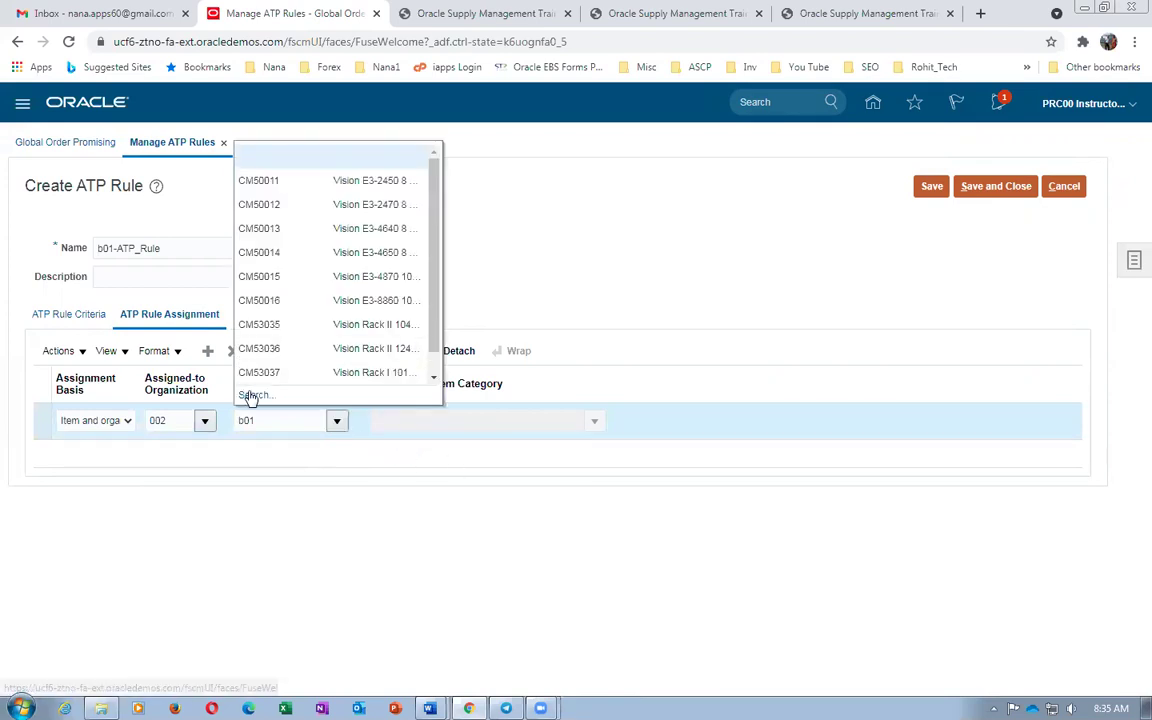
click(250, 394)
click(654, 406)
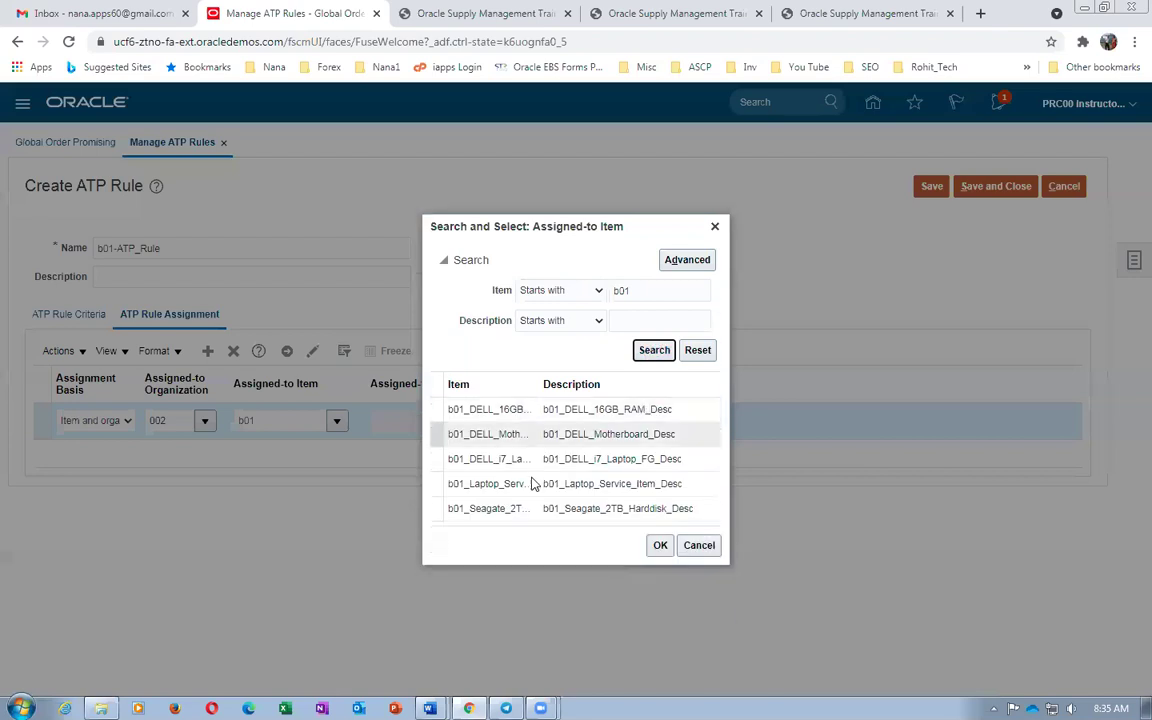
click(566, 462)
click(660, 545)
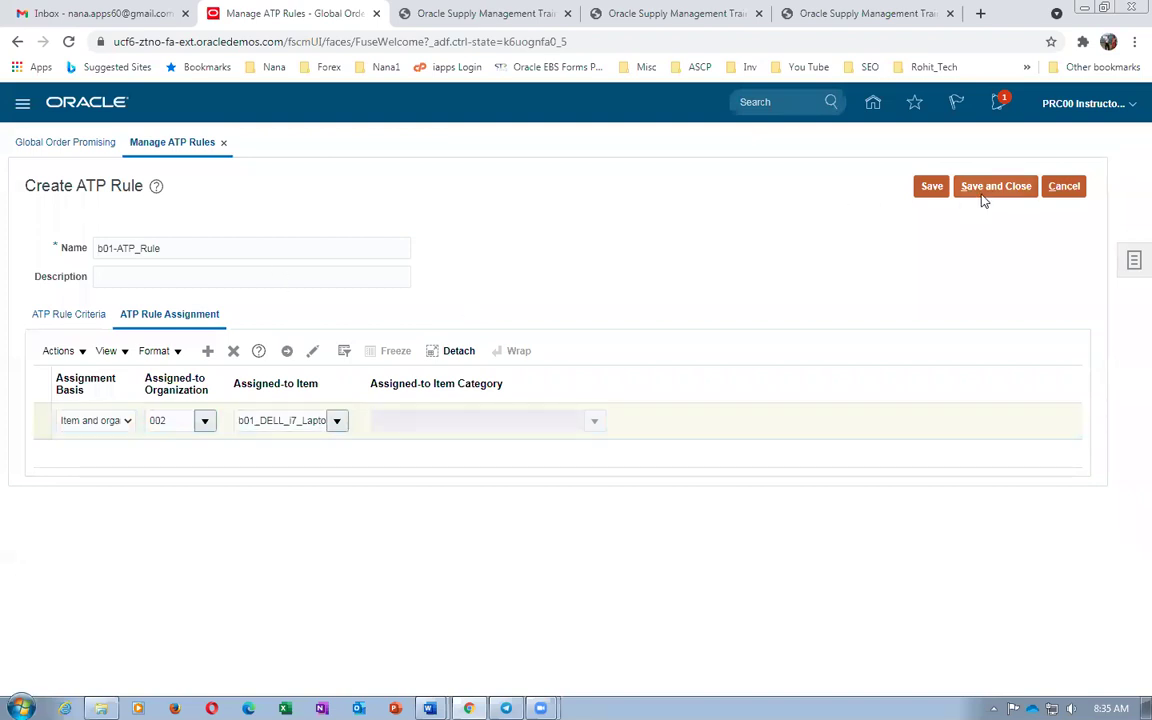
click(984, 188)
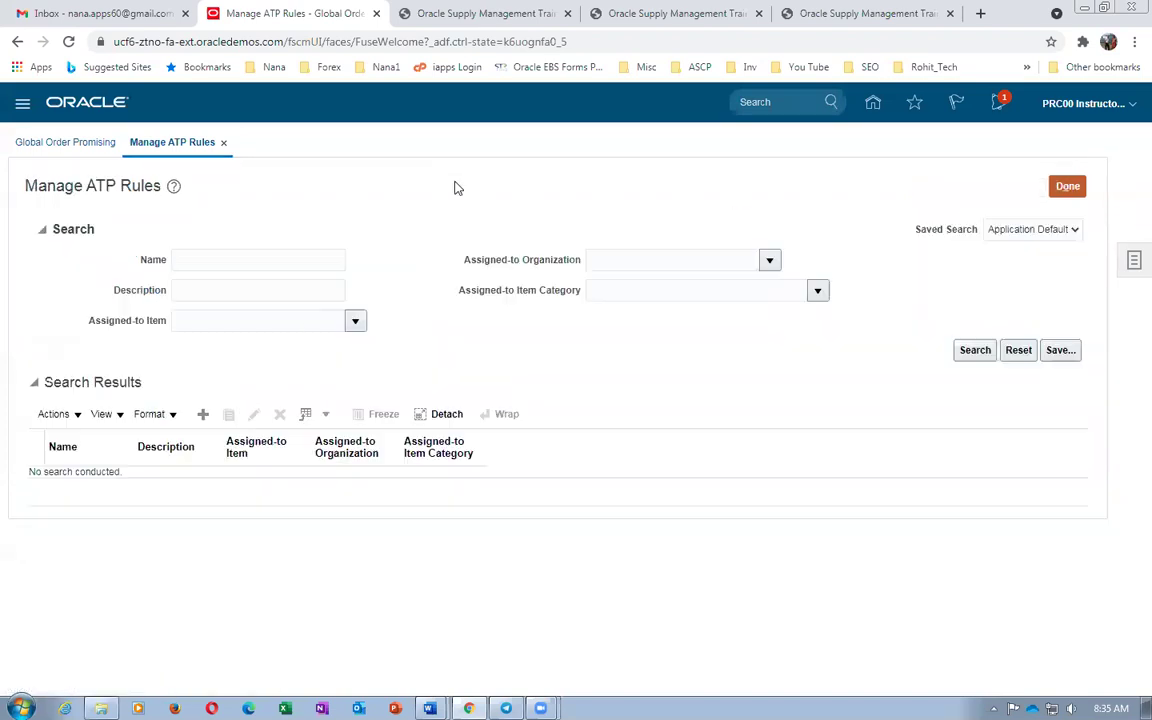
click(1064, 186)
In Word, highlight step 13's Local and Global sourcing rules instruction, then return to Oracle
key(alt+Tab)
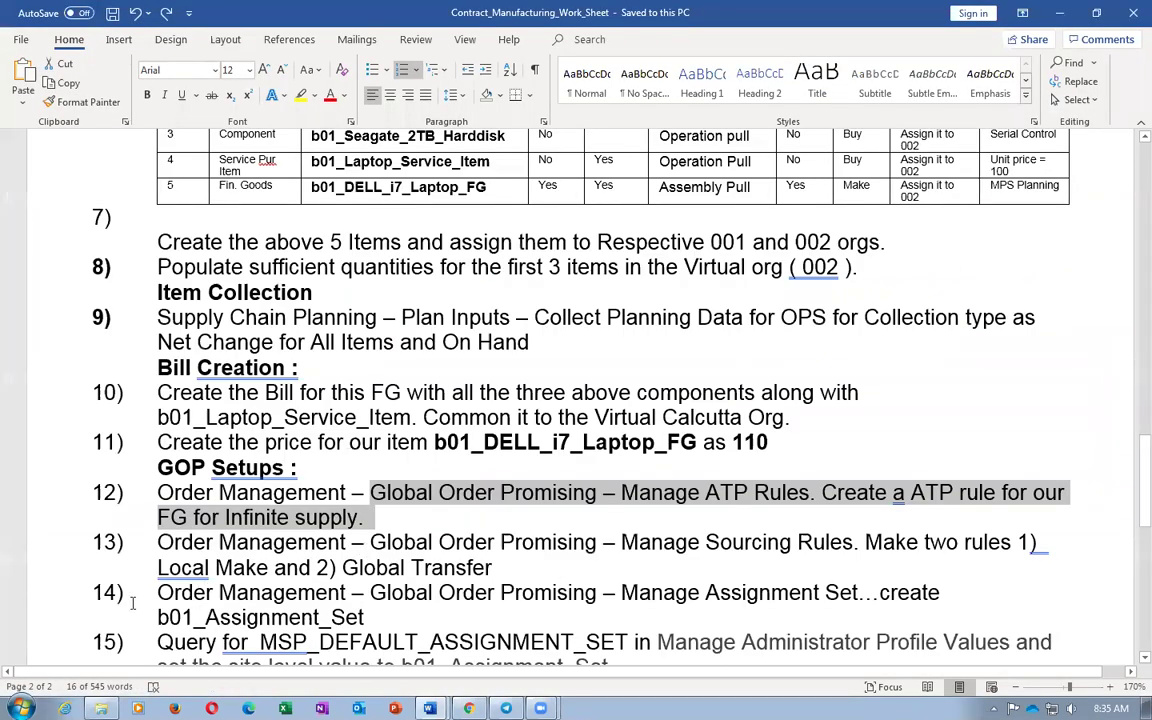
drag(159, 567, 205, 568)
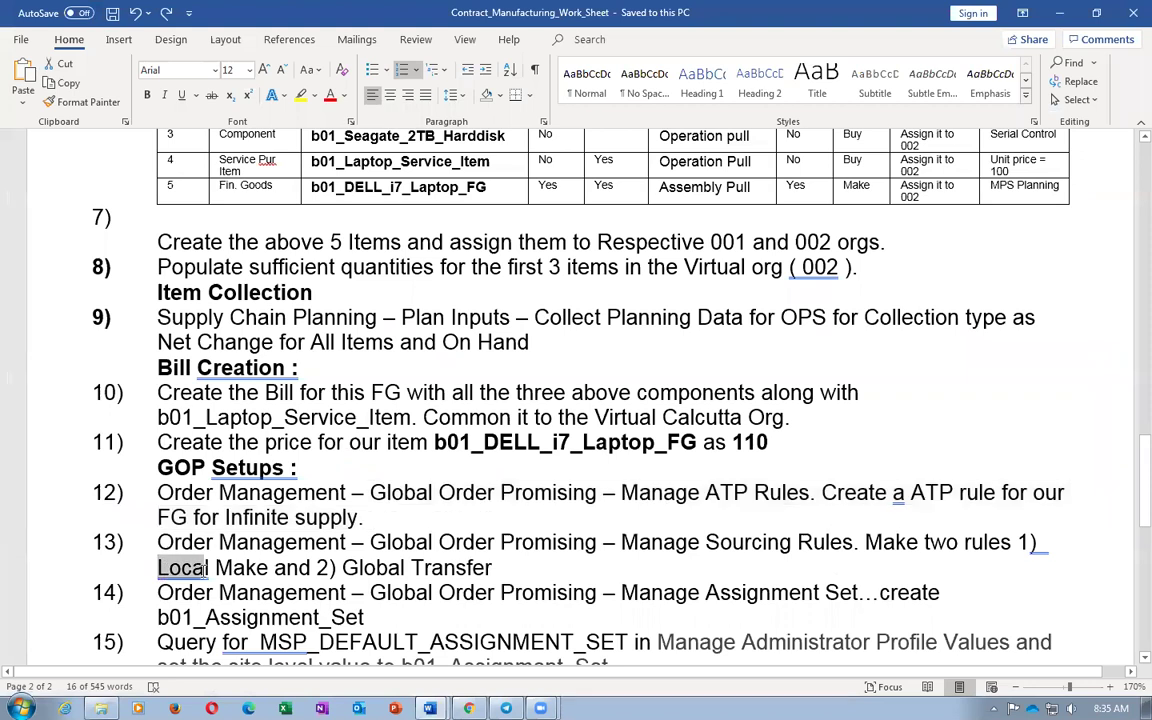
click(444, 567)
drag(297, 541, 345, 567)
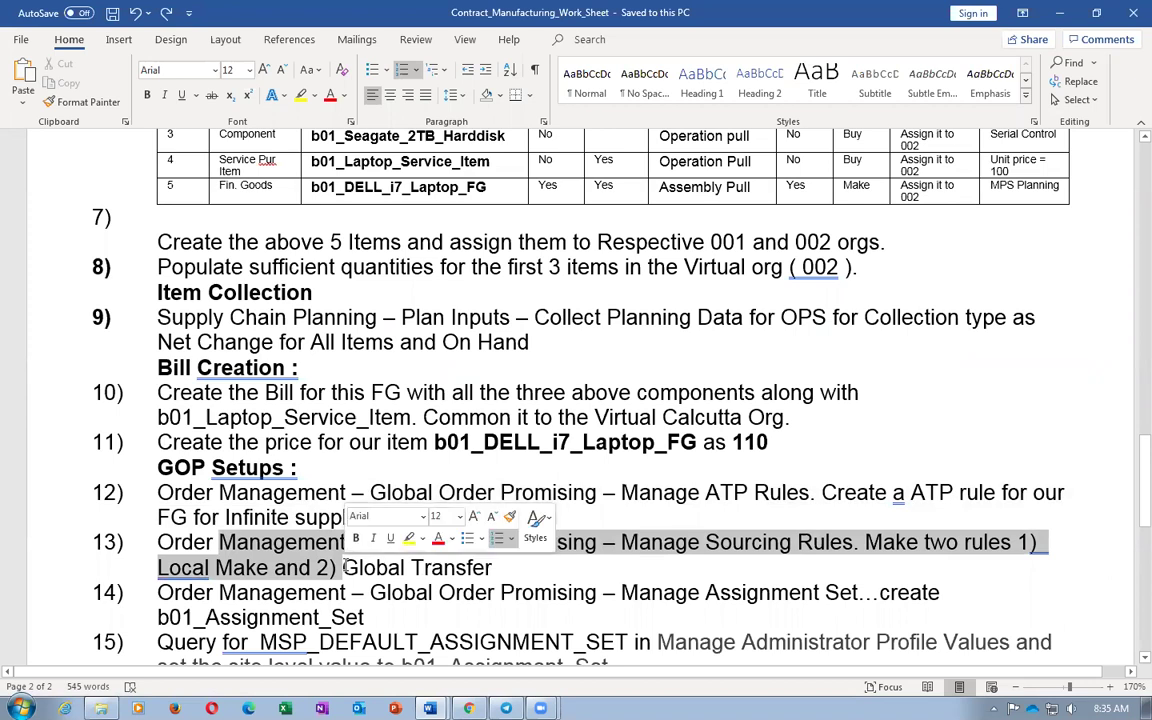
key(alt+Tab)
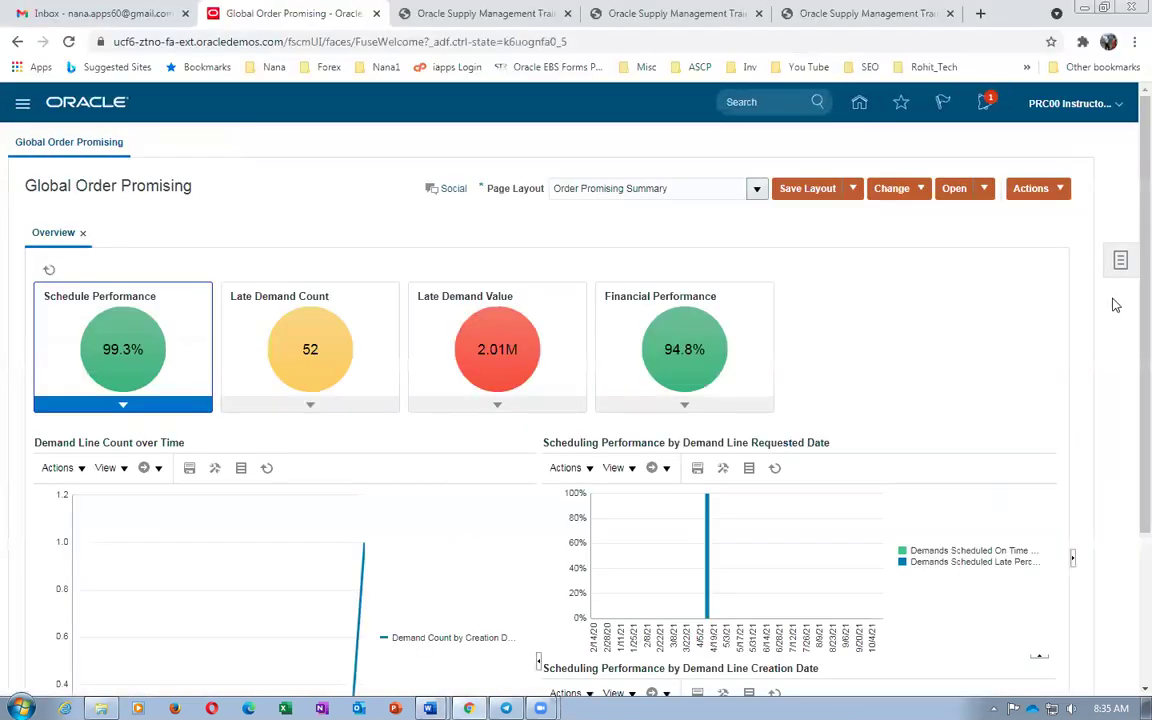
Go to Manage Sourcing Rules, search names starting with 'b', and start a new sourcing rule
click(1119, 260)
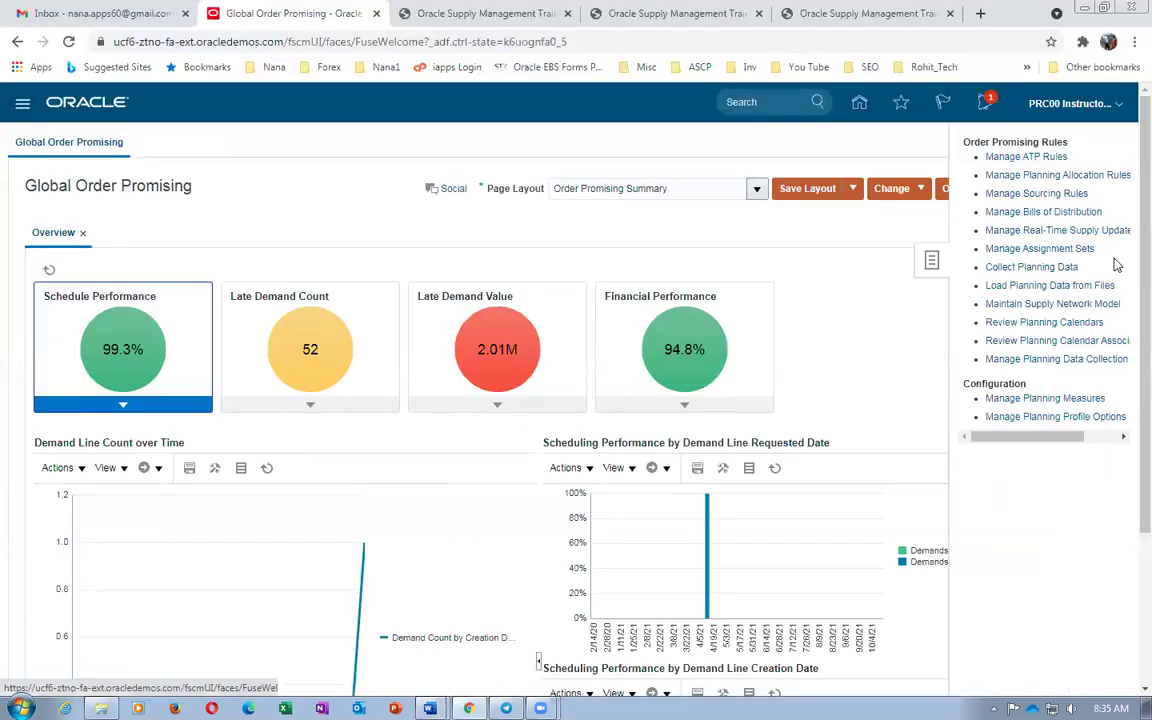
click(1043, 193)
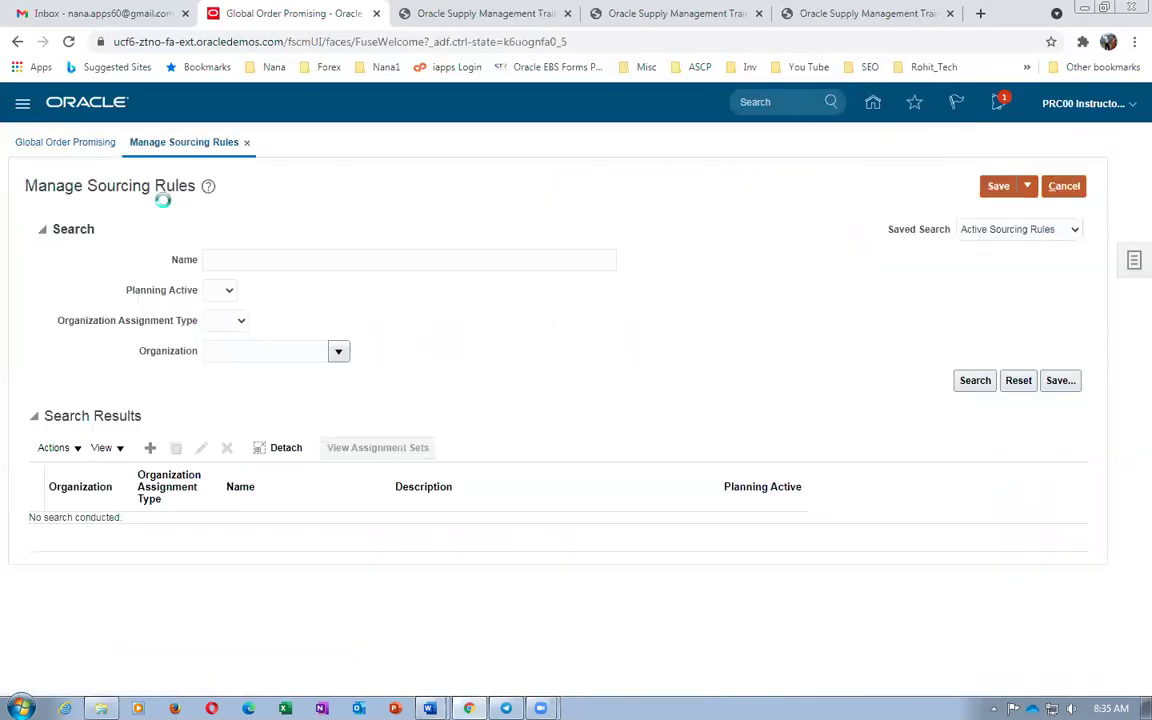
click(233, 263)
text(b01_Local_Buy)
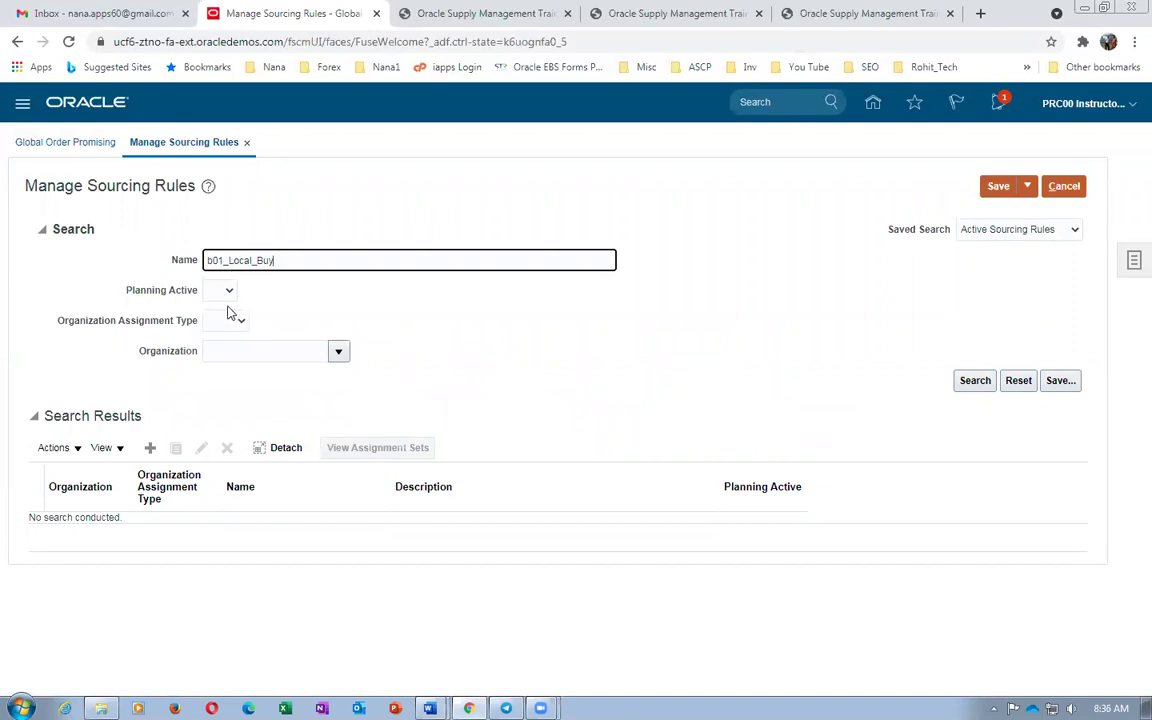
click(228, 296)
click(228, 294)
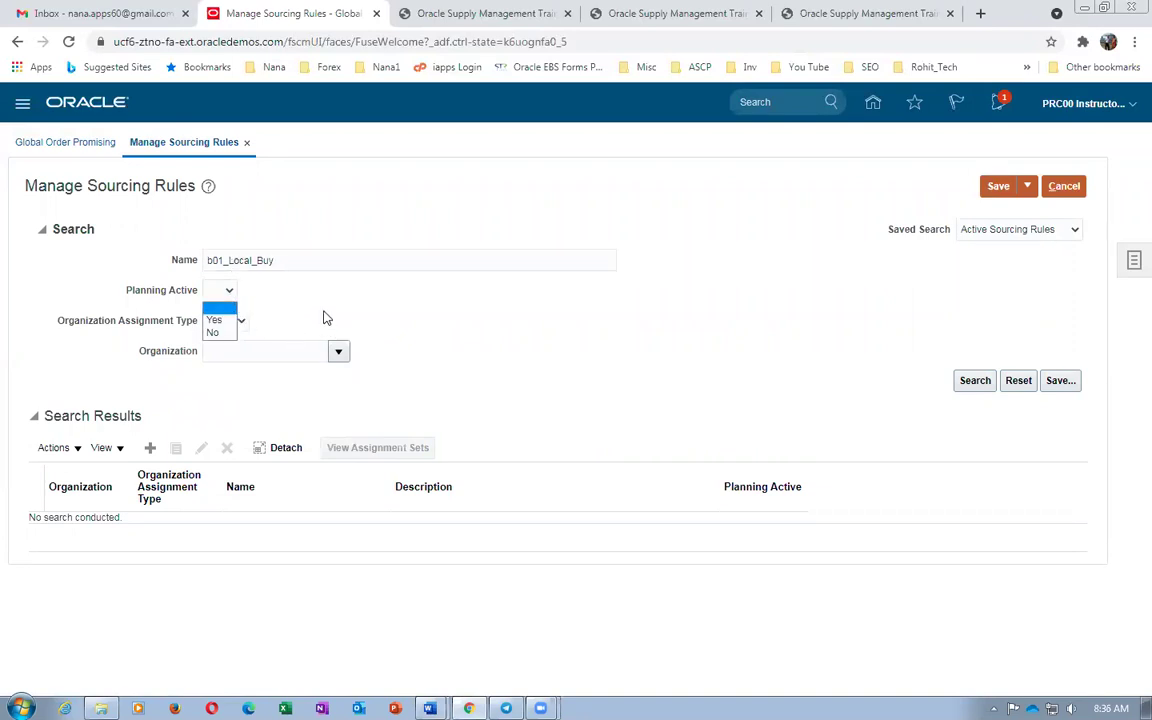
click(324, 319)
click(151, 448)
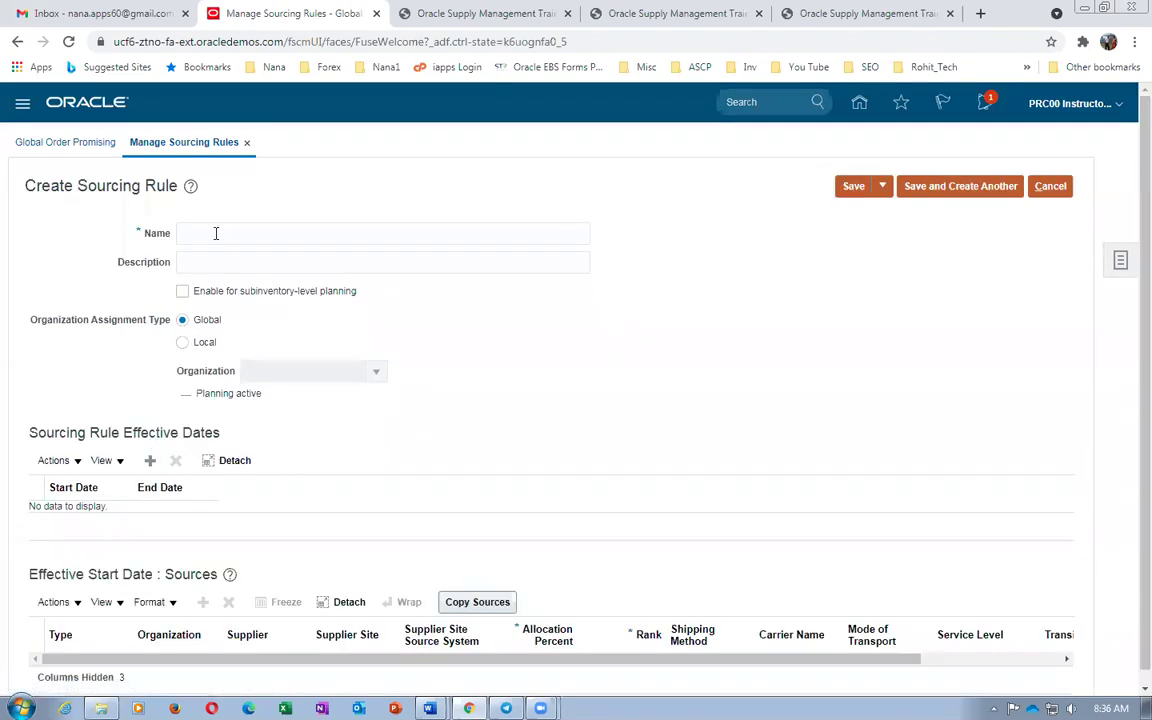
Name the rule b01_Local_Buy with matching description, Local assignment, organization 002
click(212, 232)
text(b01_Local_Buy)
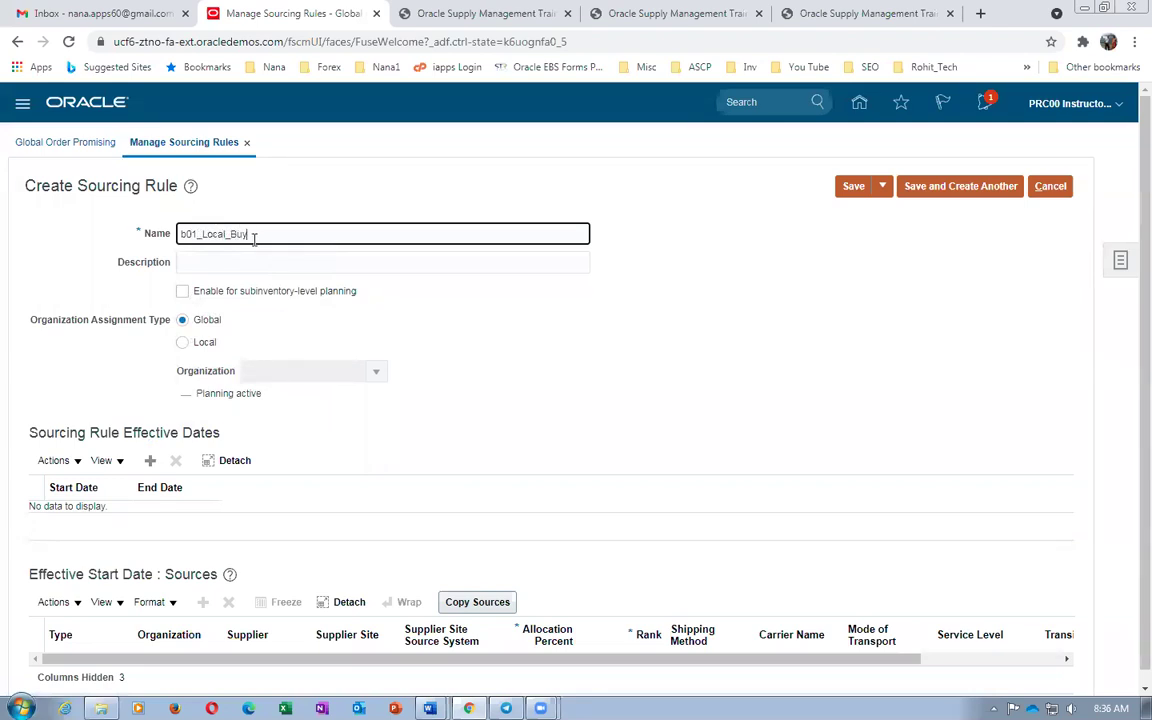
drag(252, 234, 31, 255)
key(ctrl+c)
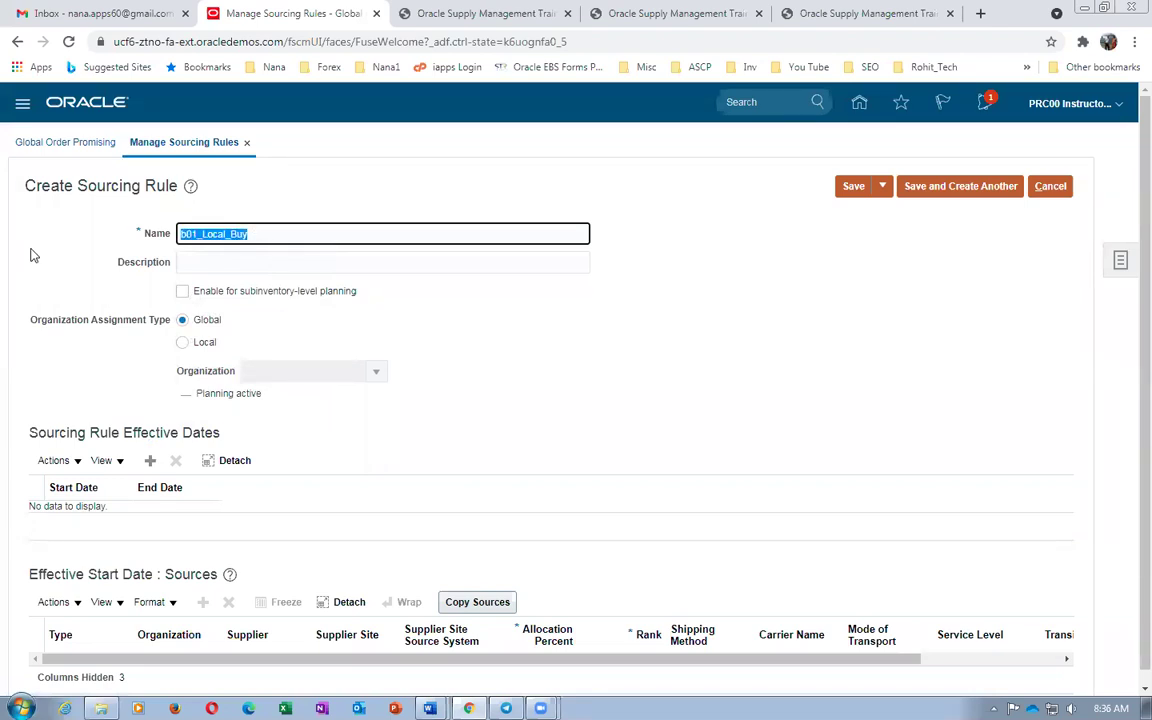
click(200, 260)
key(ctrl+v)
click(182, 342)
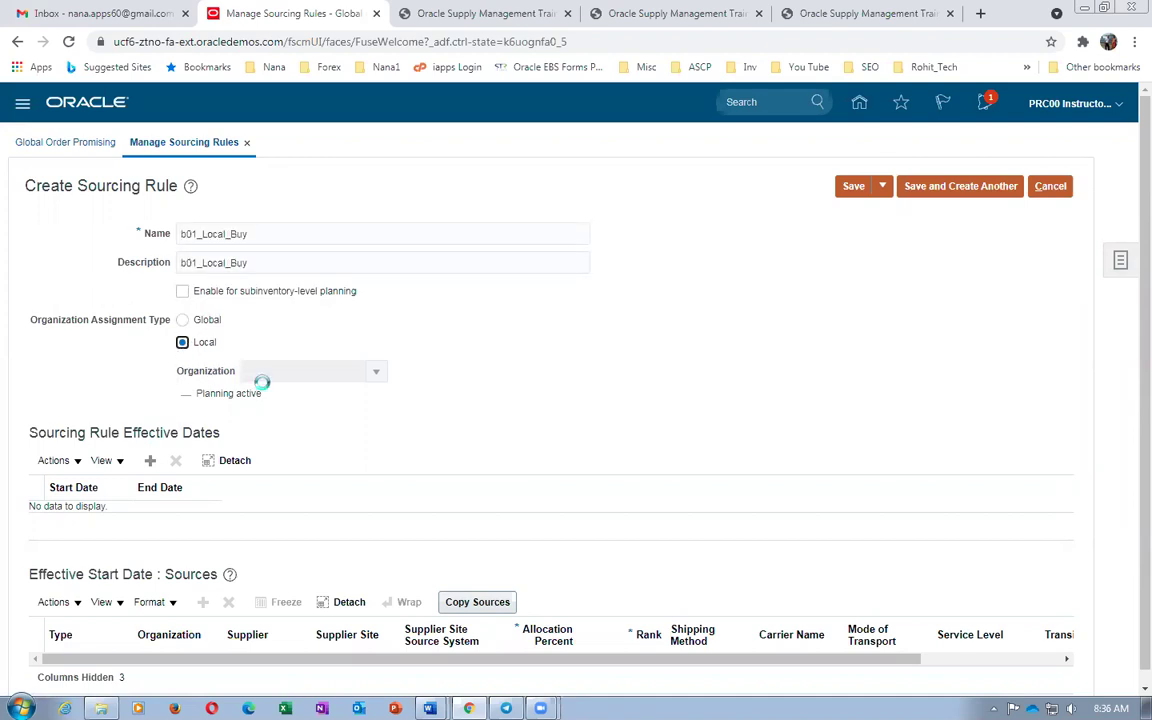
click(271, 373)
text(002)
key(Tab)
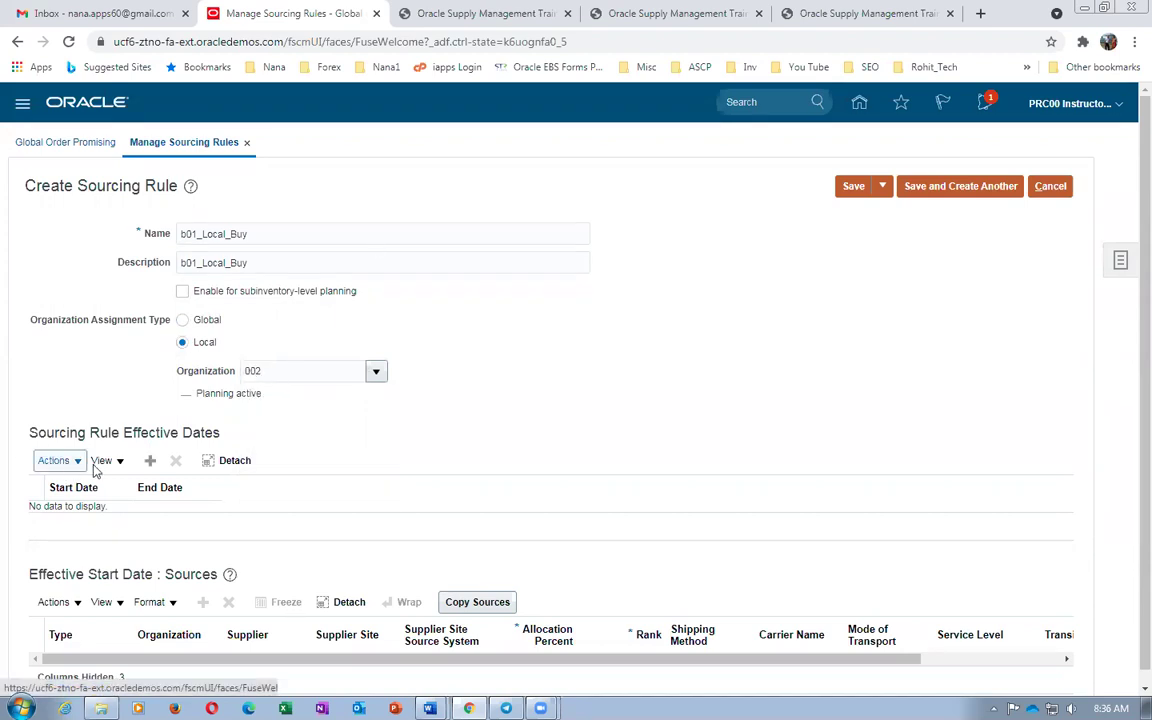
Add an effective dates row and a Buy from source row
click(150, 460)
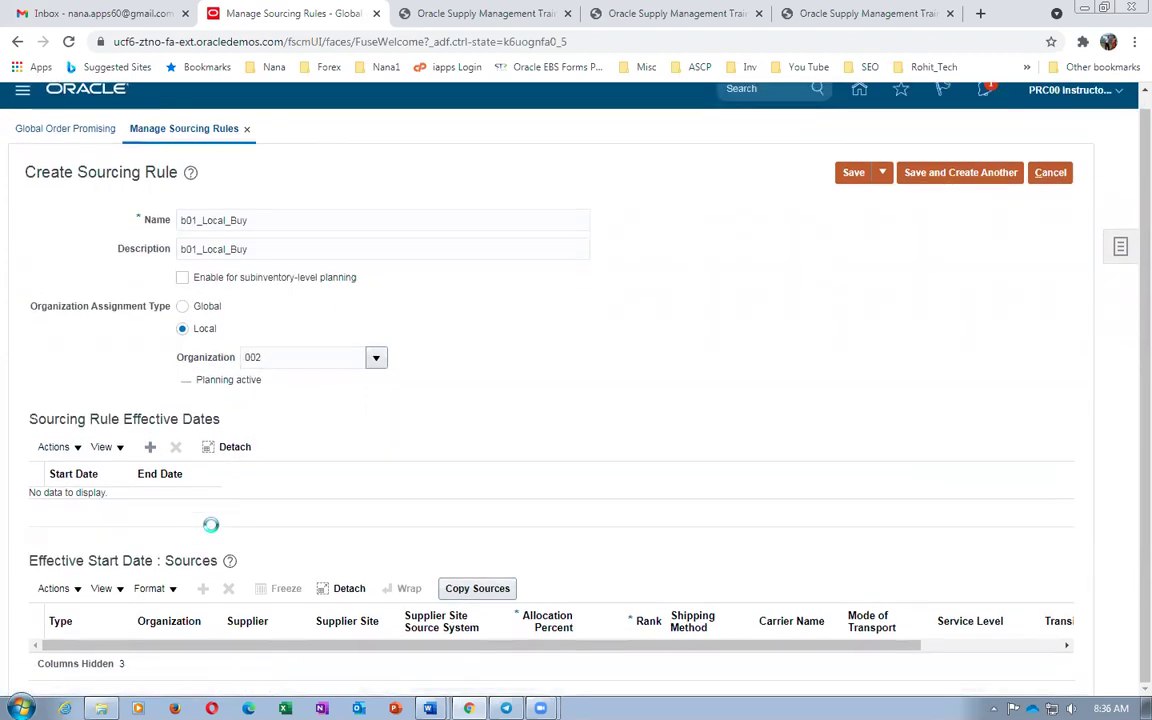
click(74, 627)
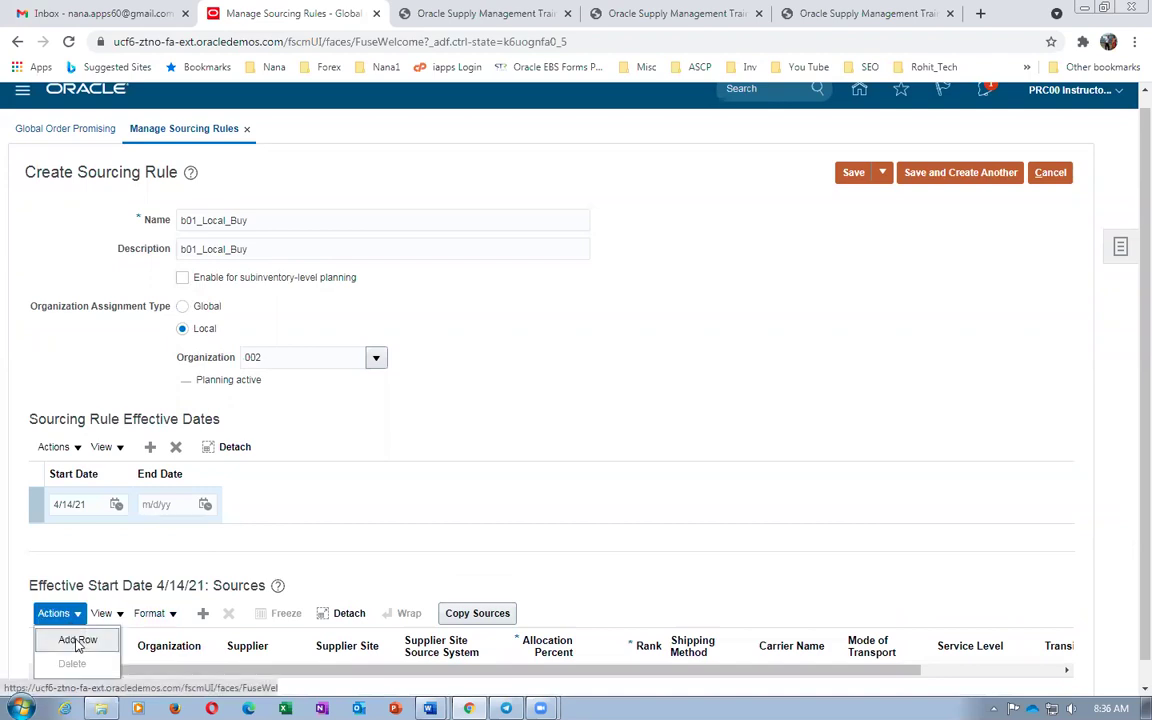
click(76, 640)
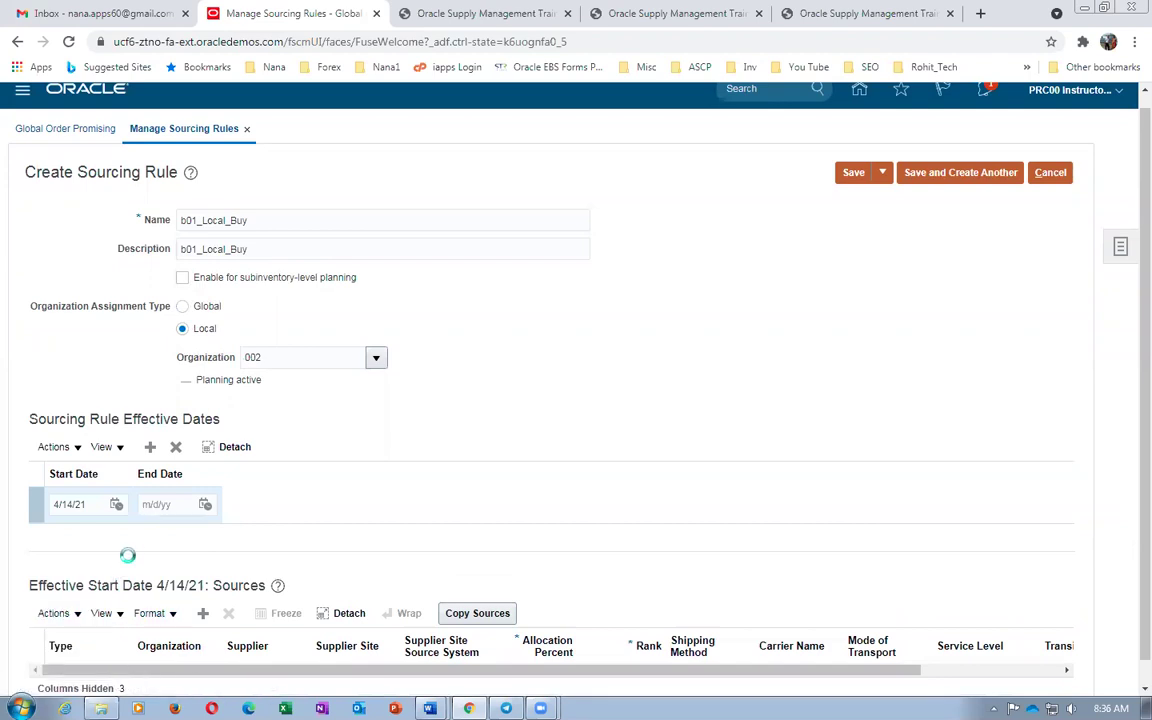
click(89, 630)
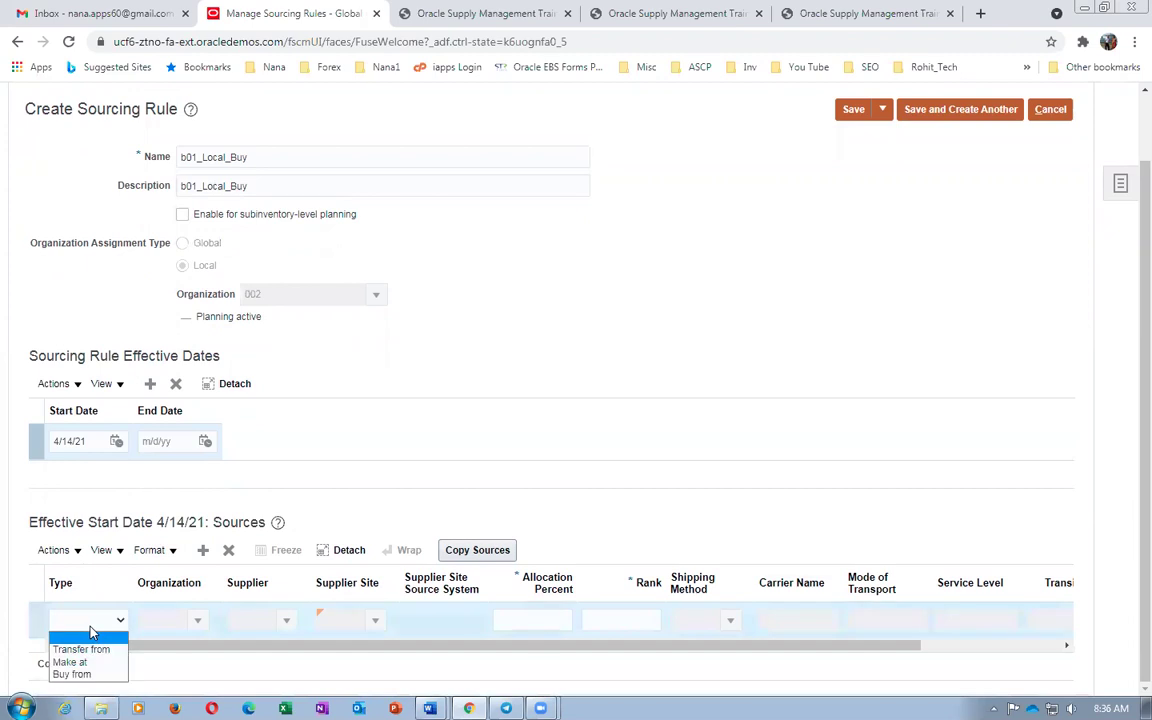
click(76, 676)
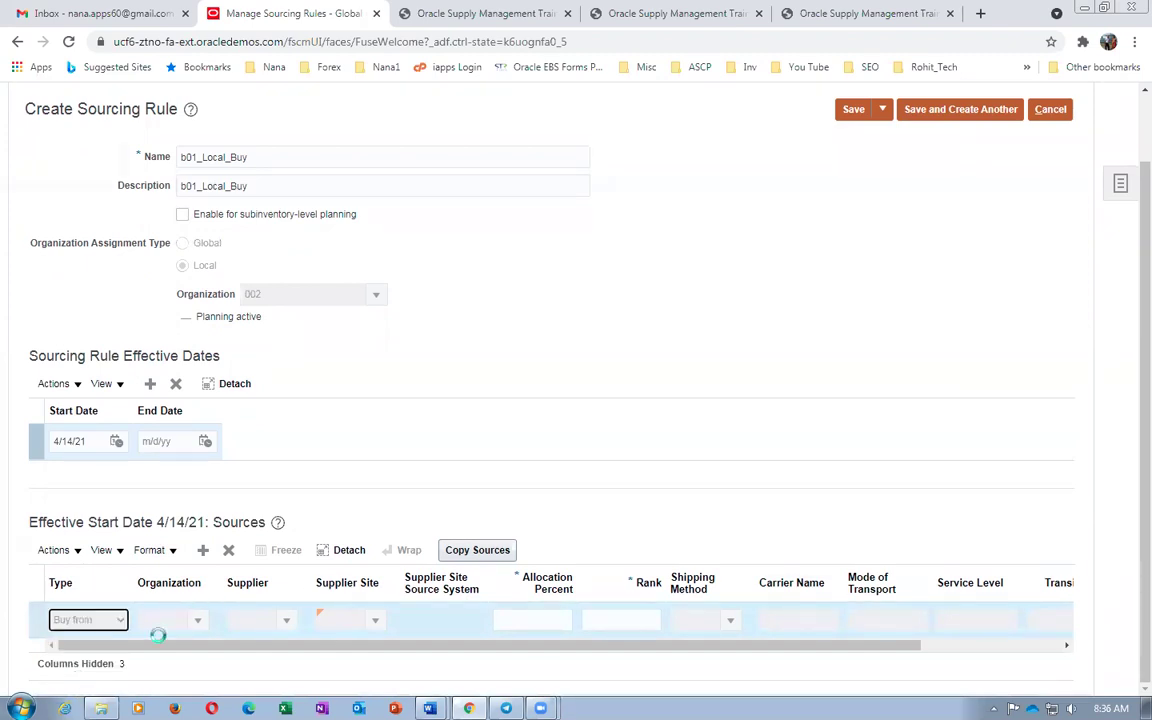
Set the source's supplier to ABC Consulting, site ABC US1, source system OPS
click(249, 620)
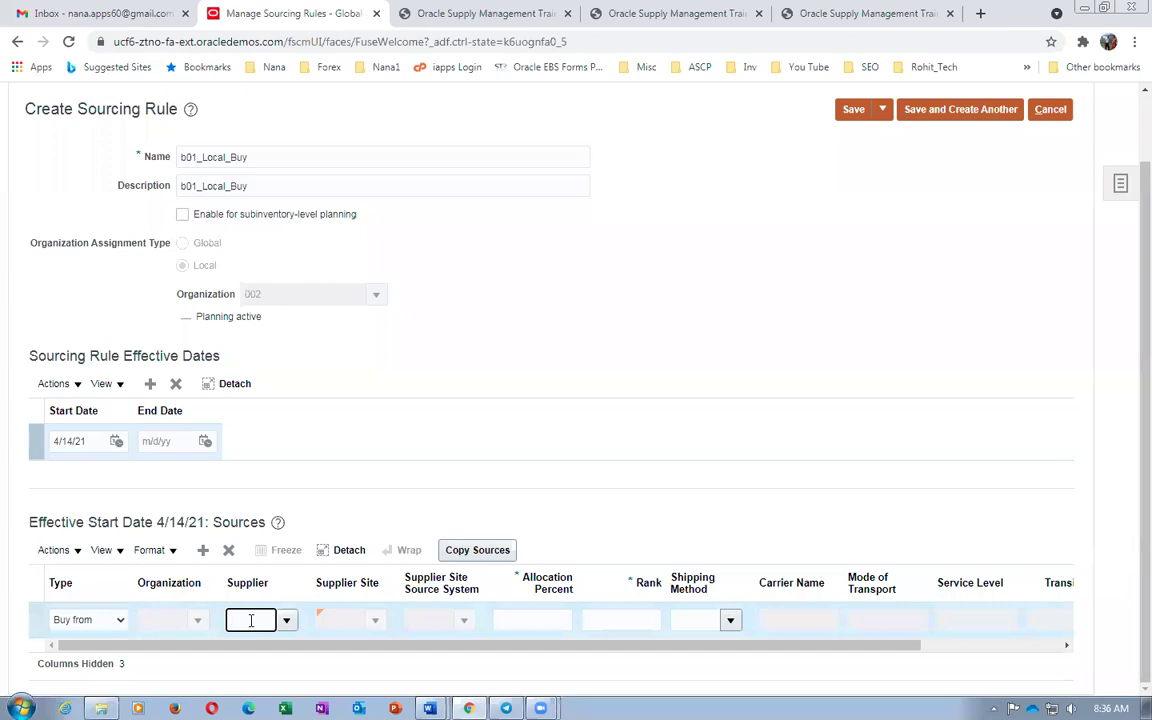
text(abc)
key(Tab)
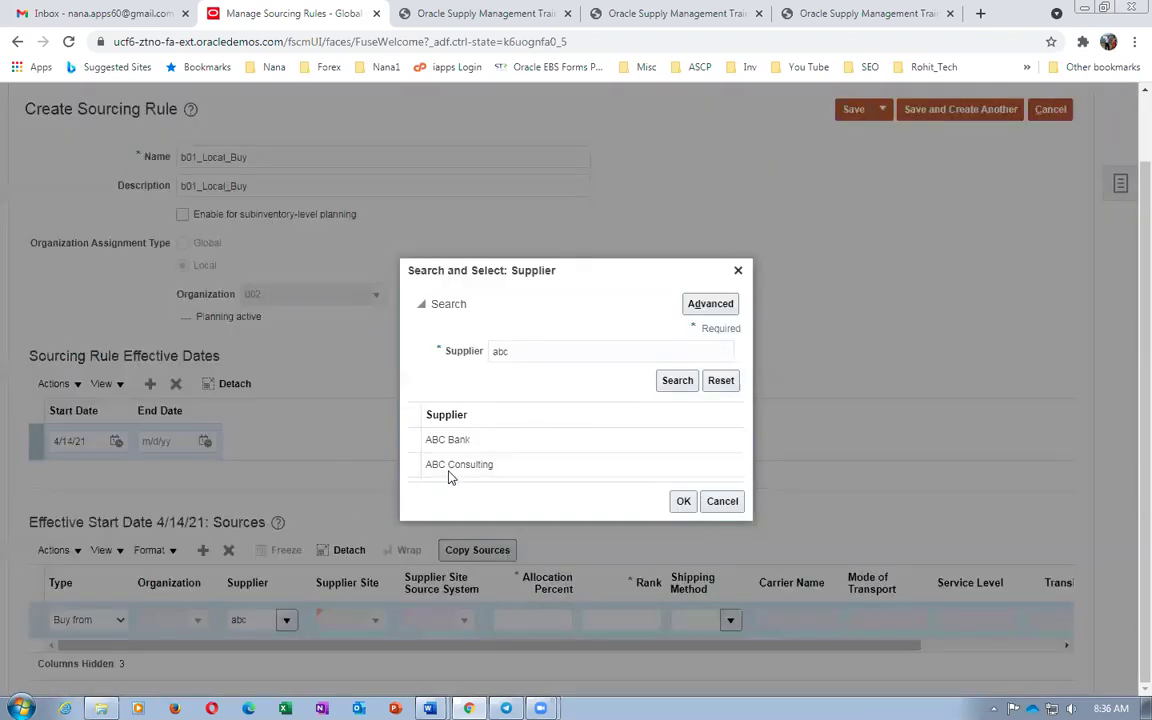
click(455, 465)
click(682, 502)
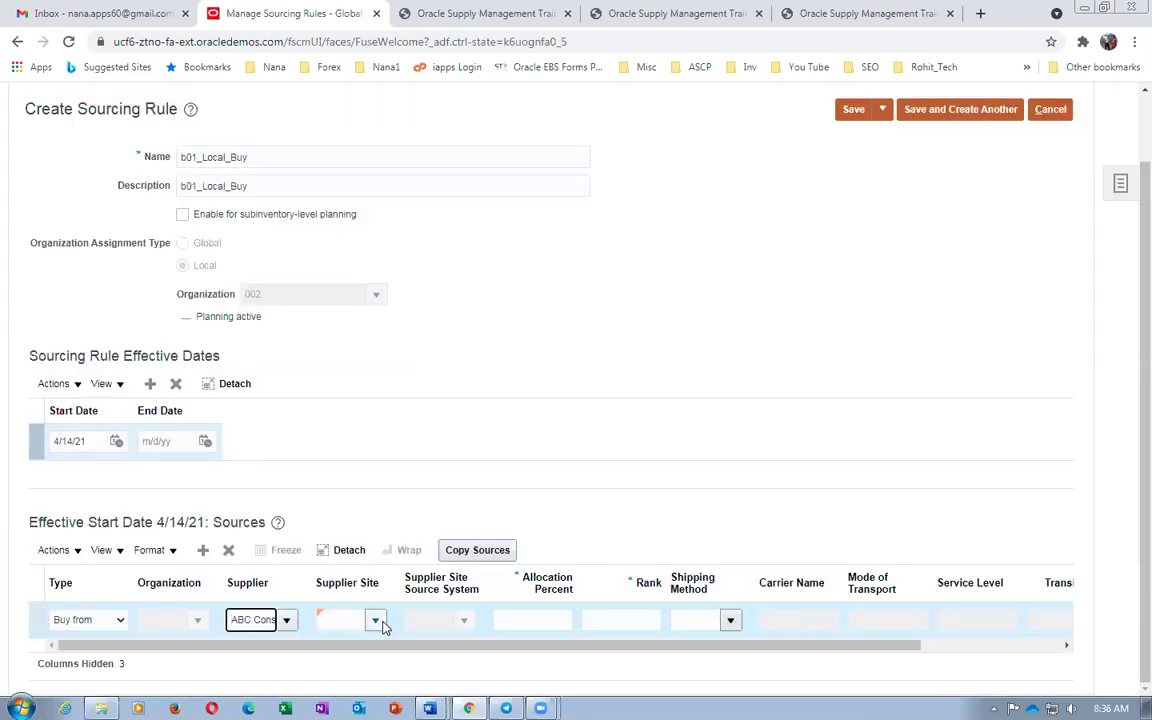
click(377, 621)
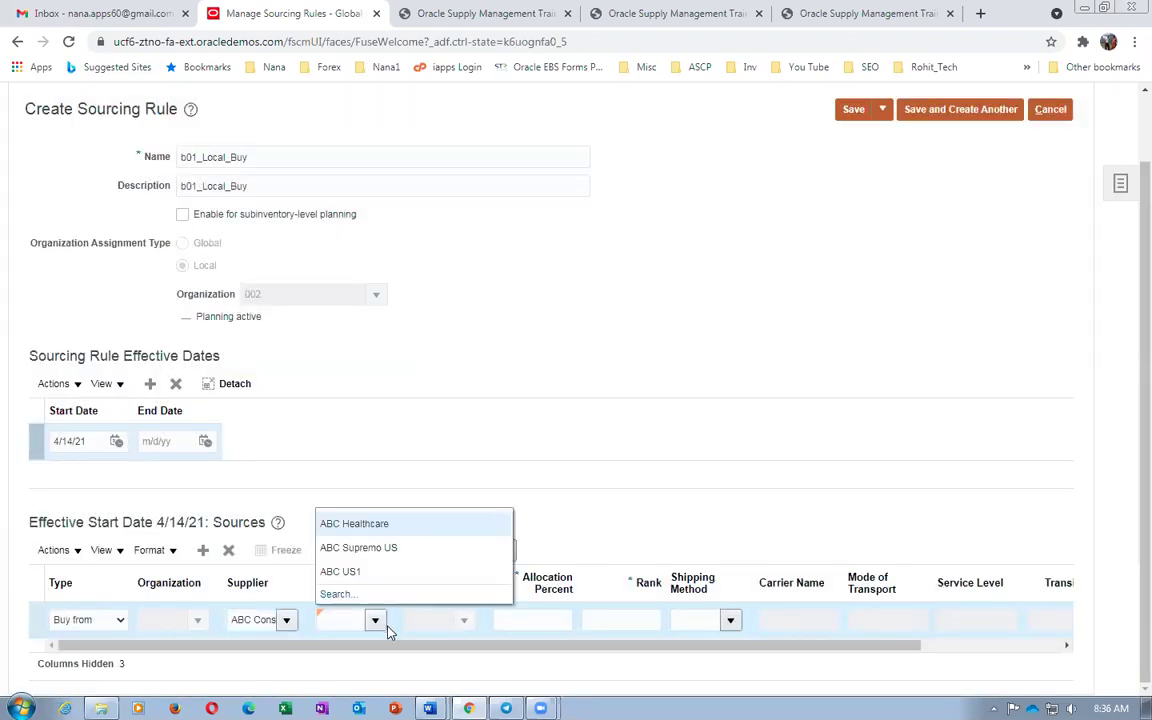
click(375, 620)
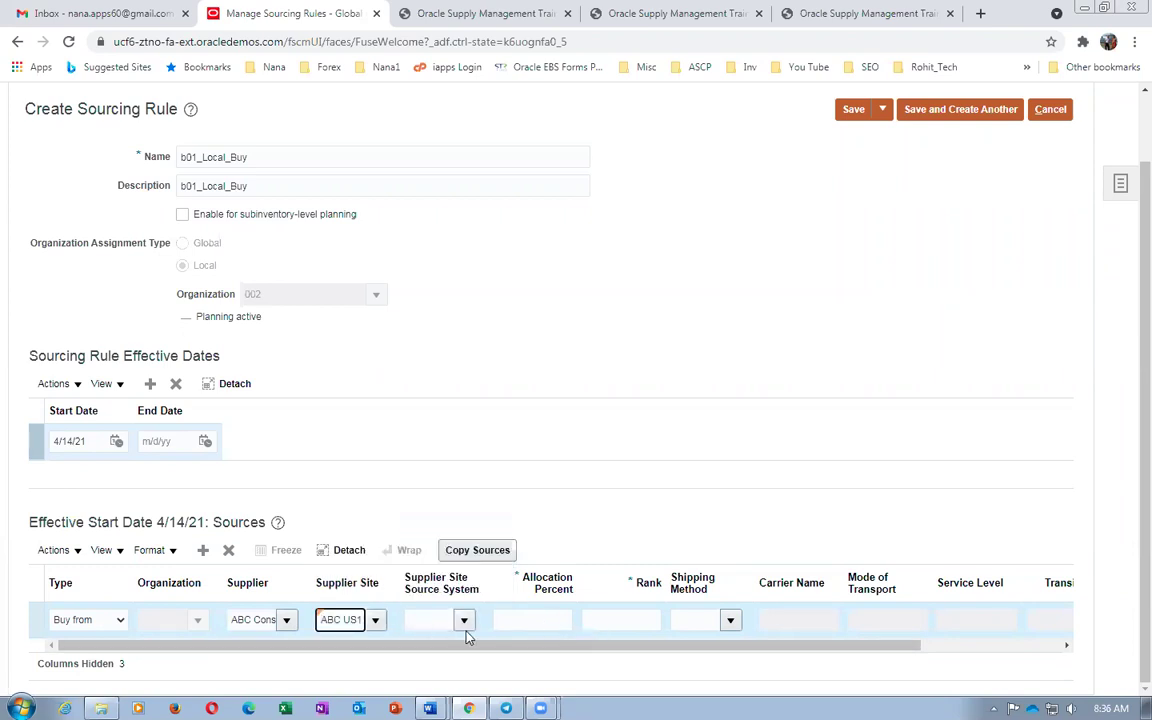
click(463, 621)
click(460, 651)
Give the Buy from source 100% allocation and rank 1
click(556, 616)
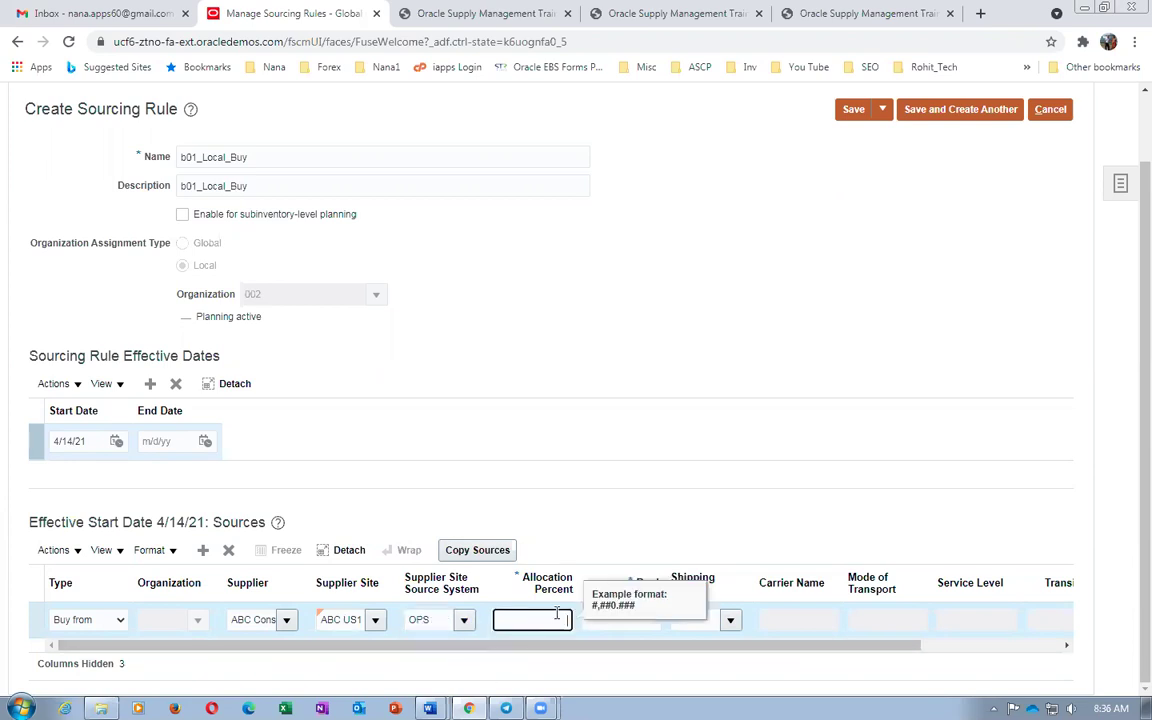
text(100)
key(Tab)
text(1)
click(590, 367)
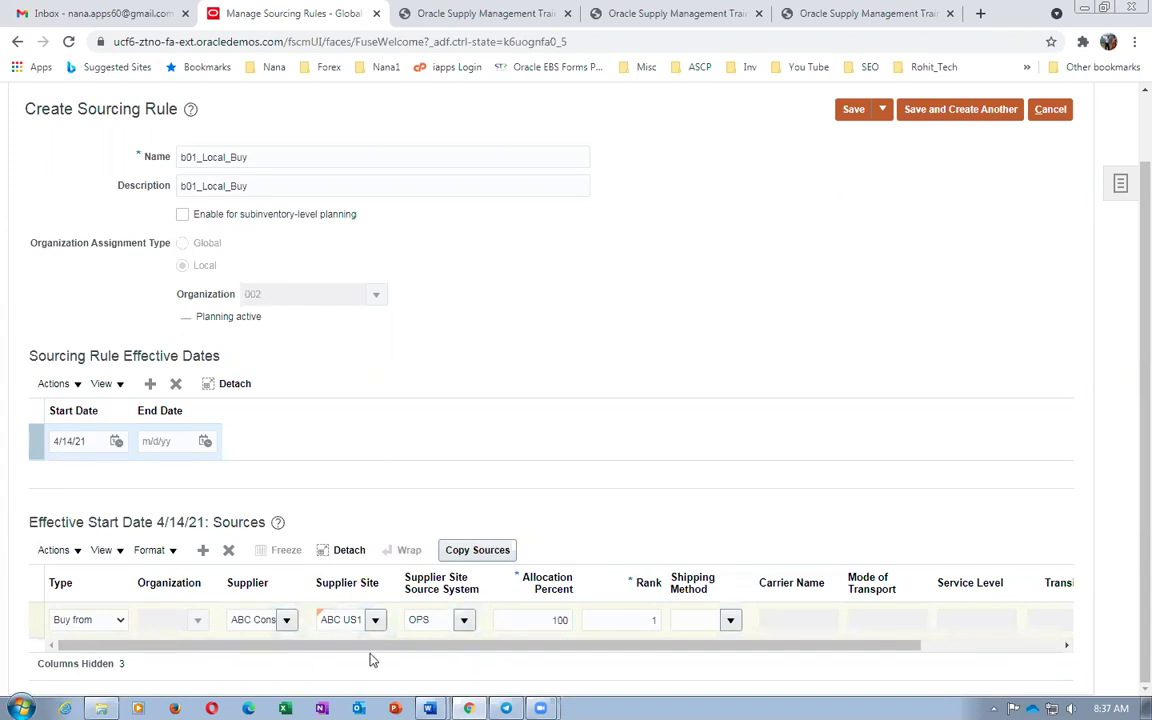
Save the rule with Save and Create Another for the next sourcing rule
scroll(563, 398, up, 1)
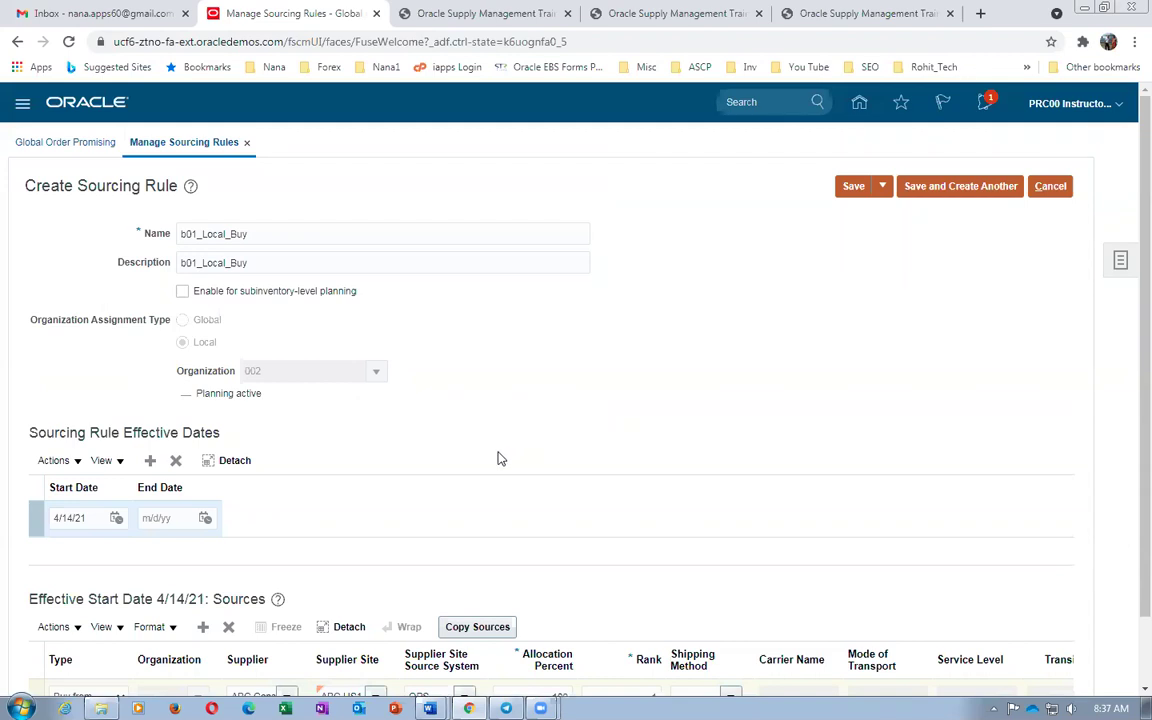
scroll(497, 458, down, 1)
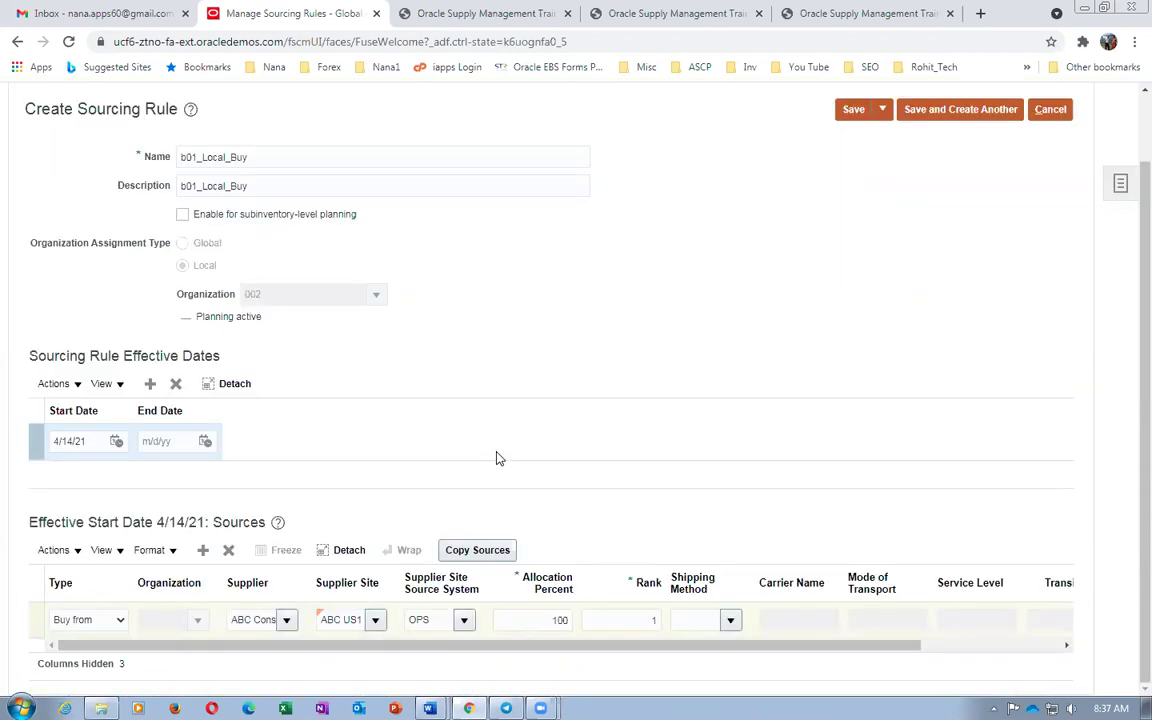
click(882, 109)
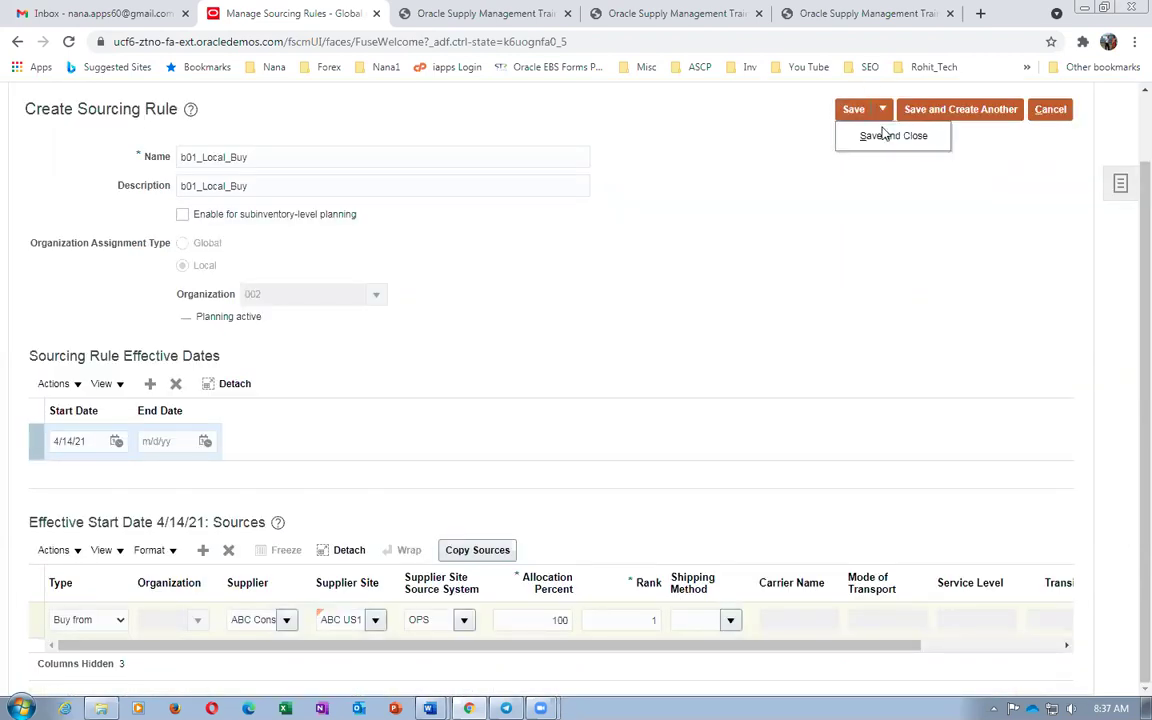
click(967, 112)
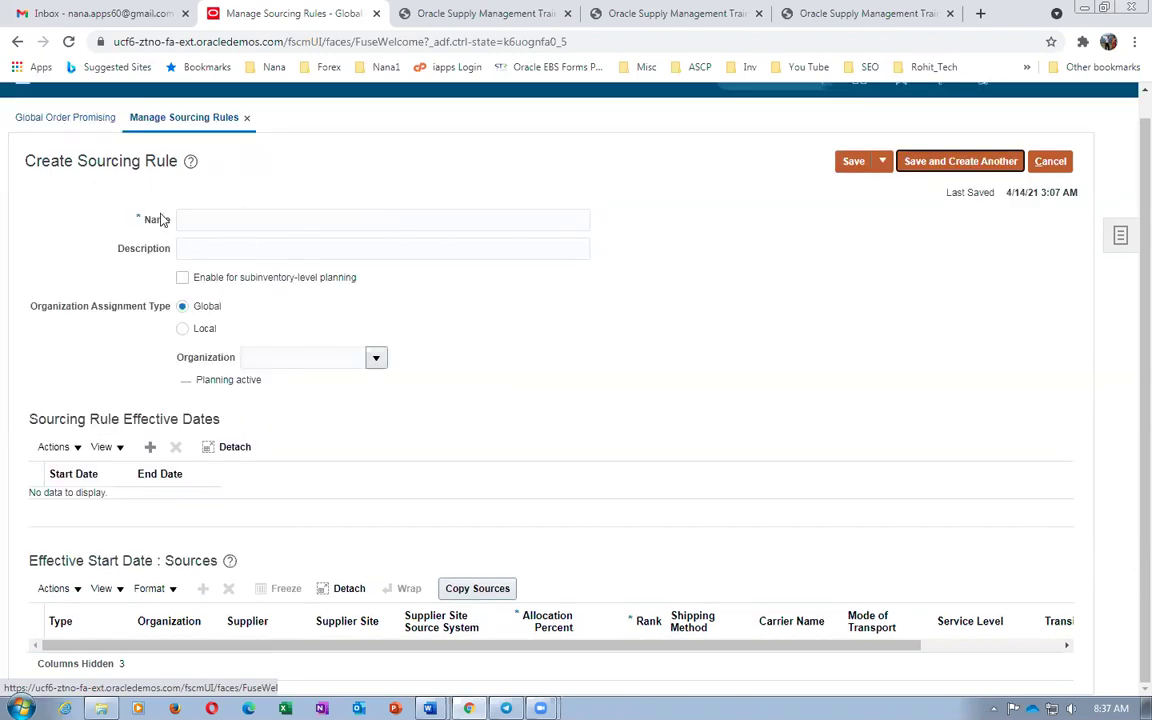
click(216, 222)
Name the rule b01_Global_Transfer with matching description and add an effective dates row
text(b01)
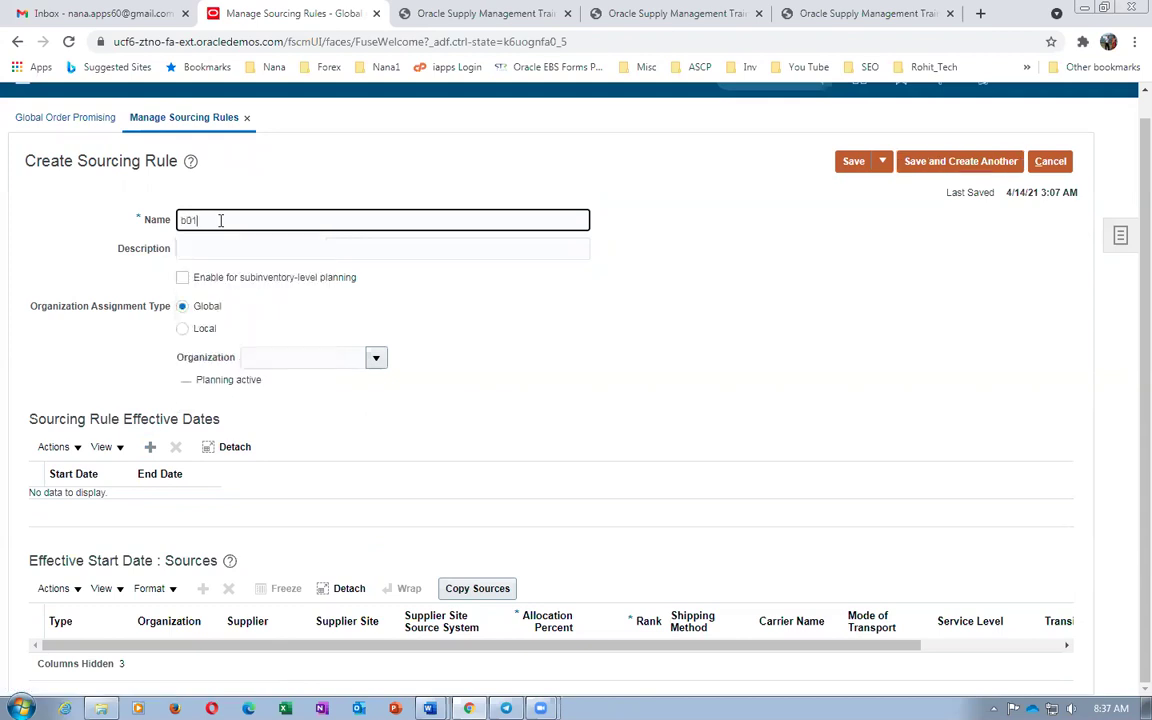
text(_Global_Transfer)
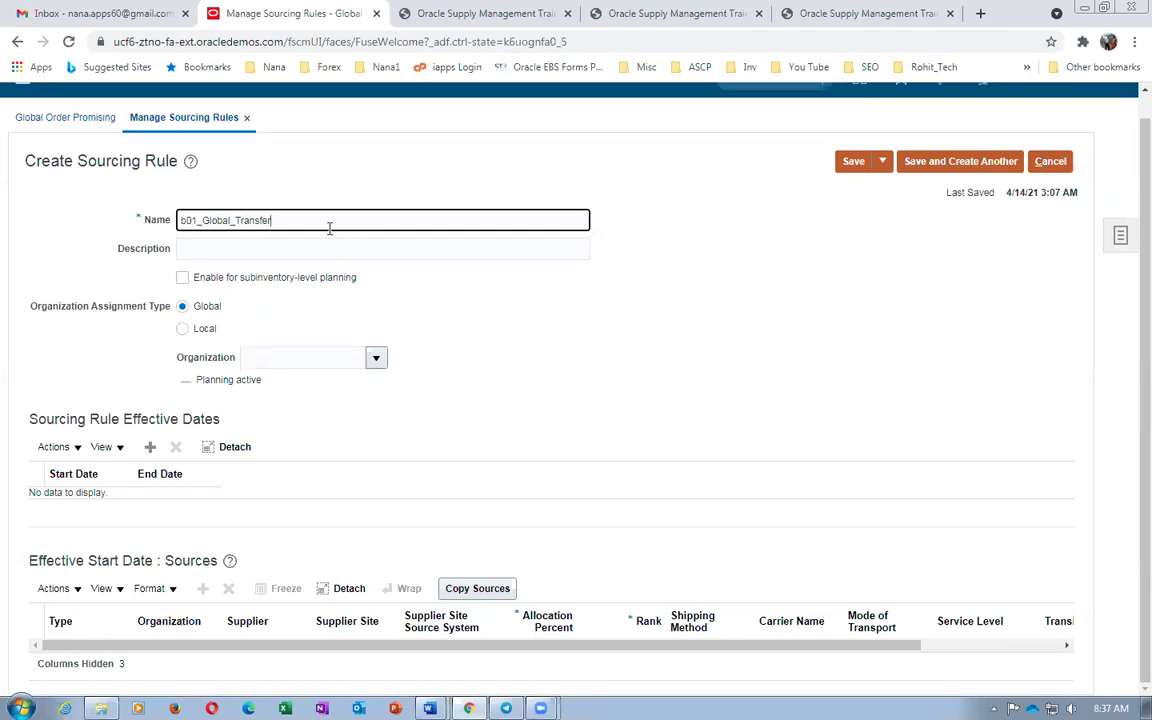
drag(329, 228, 3, 268)
key(ctrl+c)
click(187, 252)
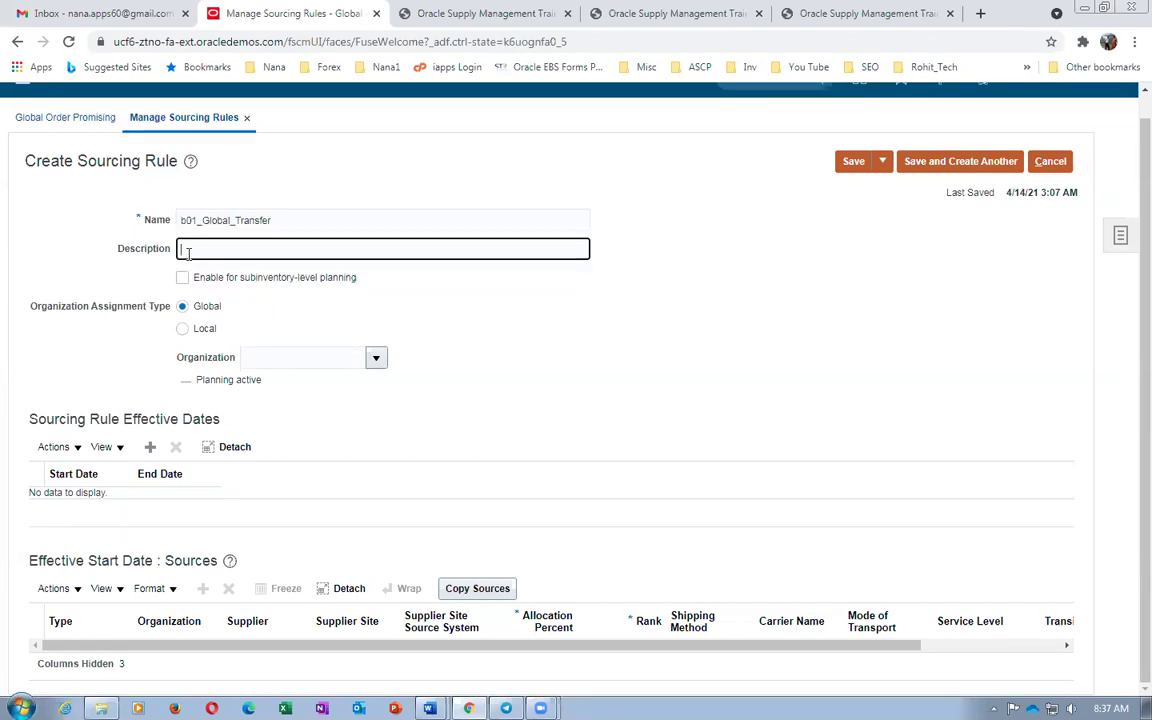
key(ctrl+v)
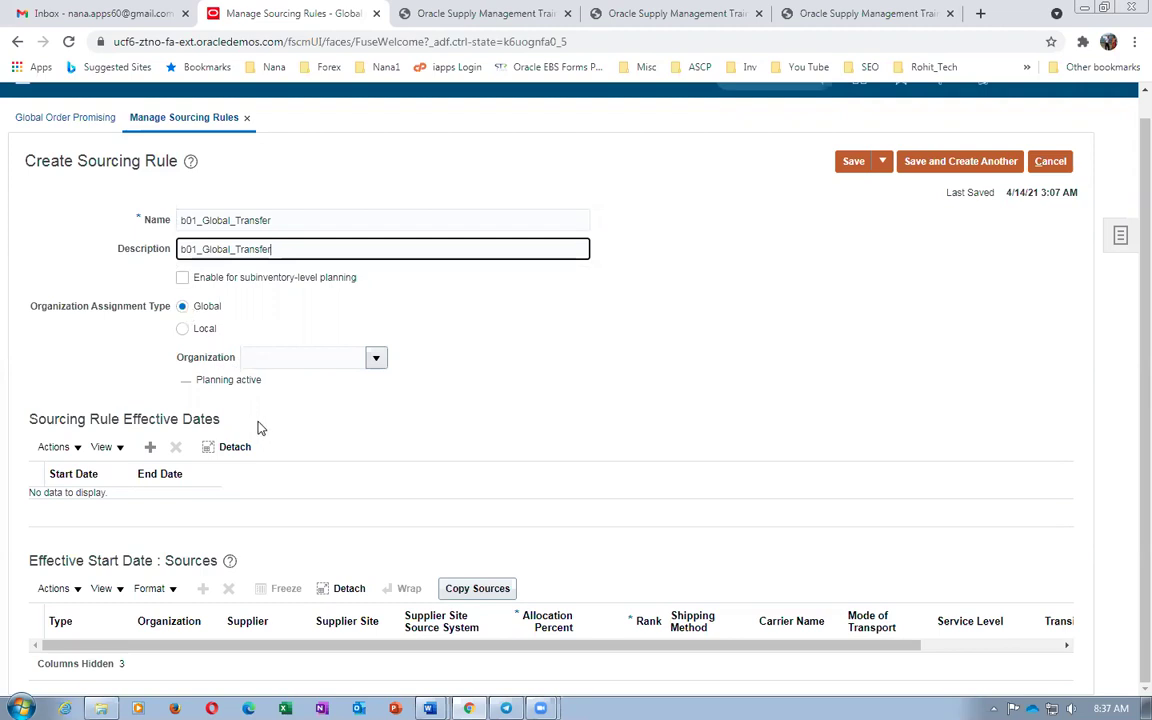
click(151, 446)
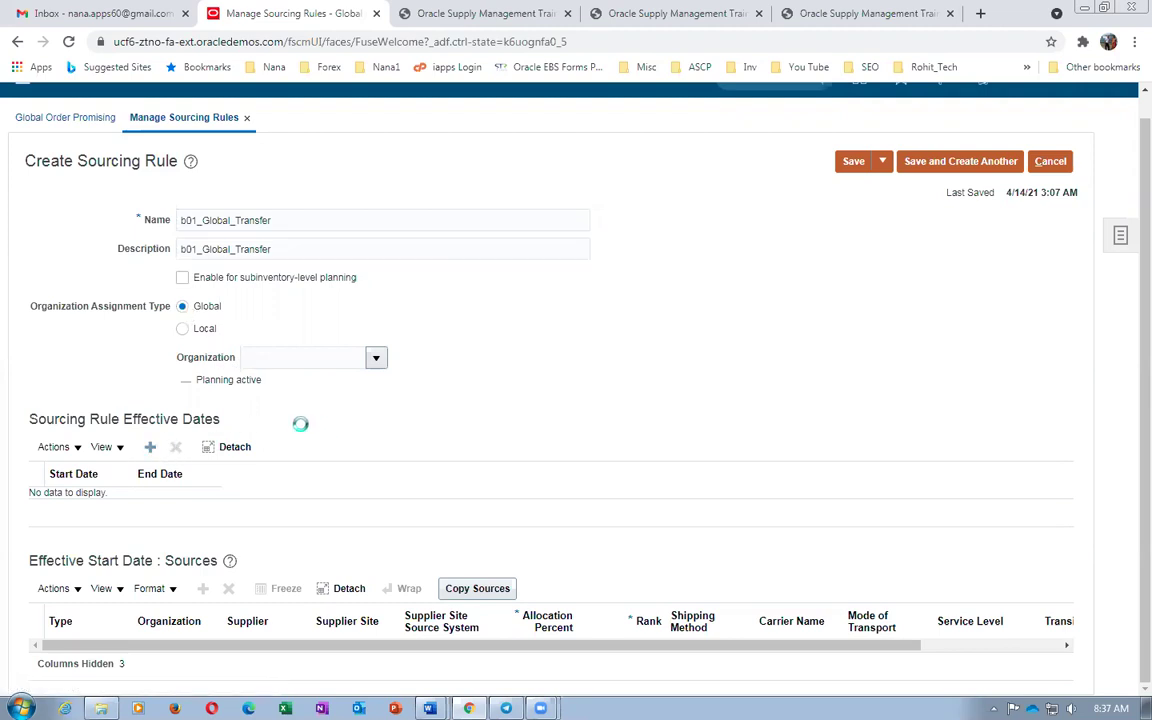
Add a Transfer from source row from organization 002
scroll(297, 434, down, 1)
click(48, 588)
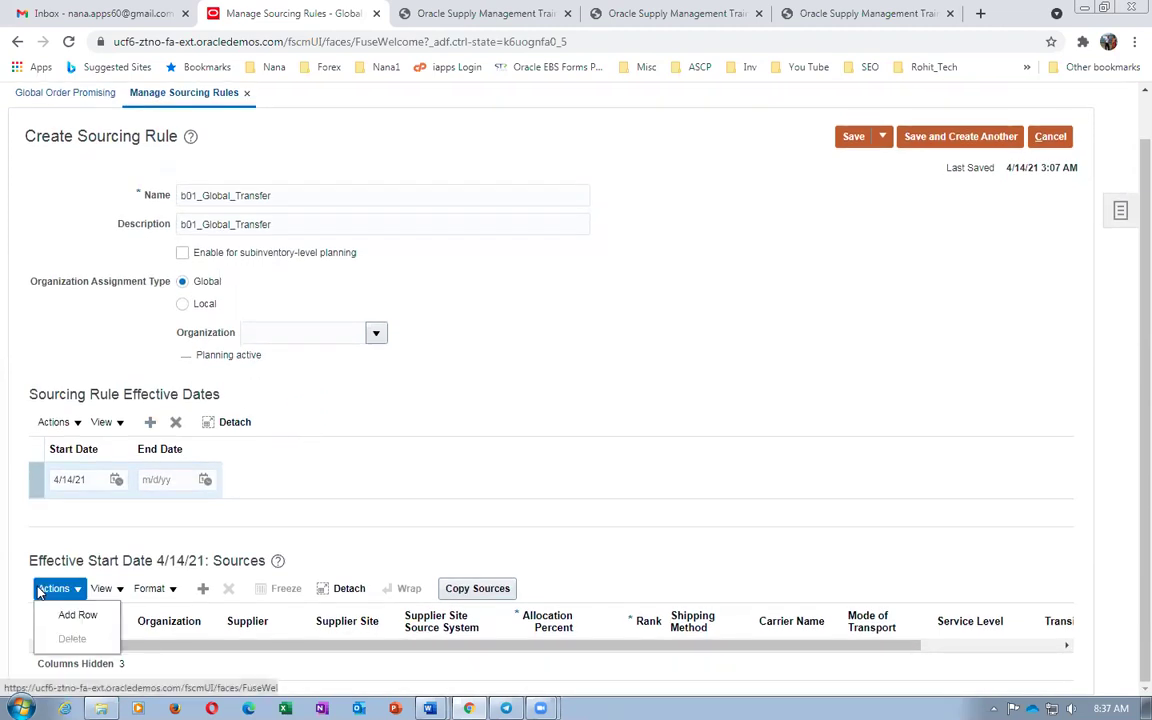
click(70, 616)
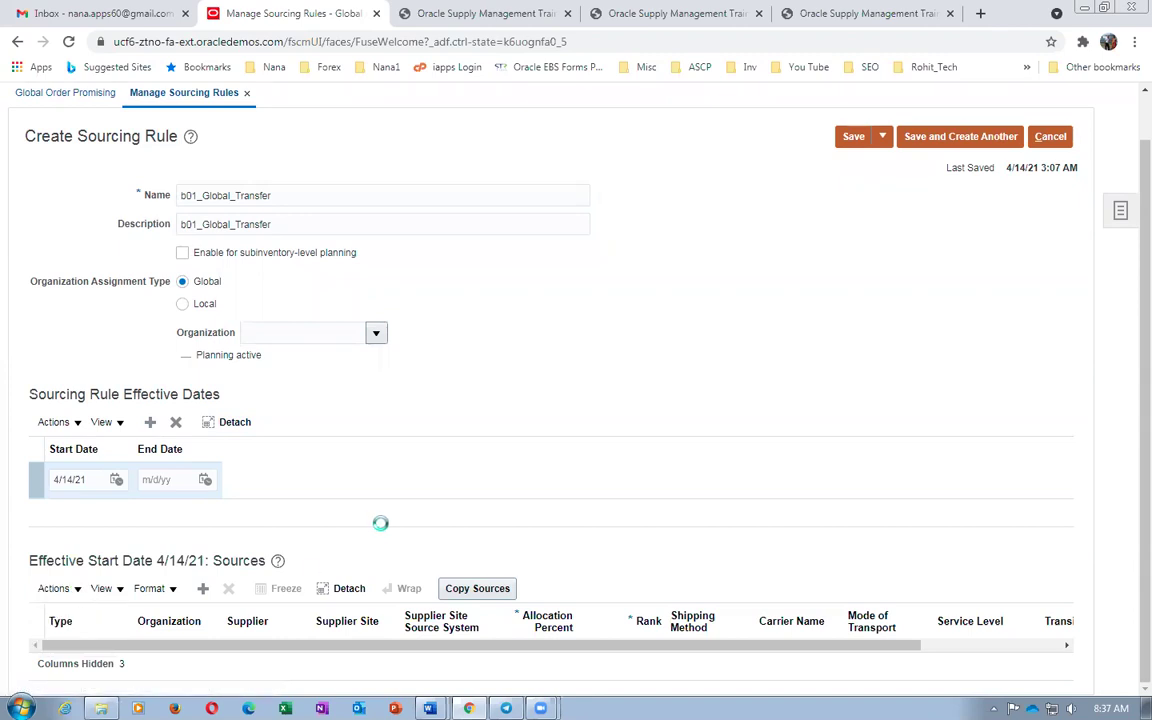
click(104, 660)
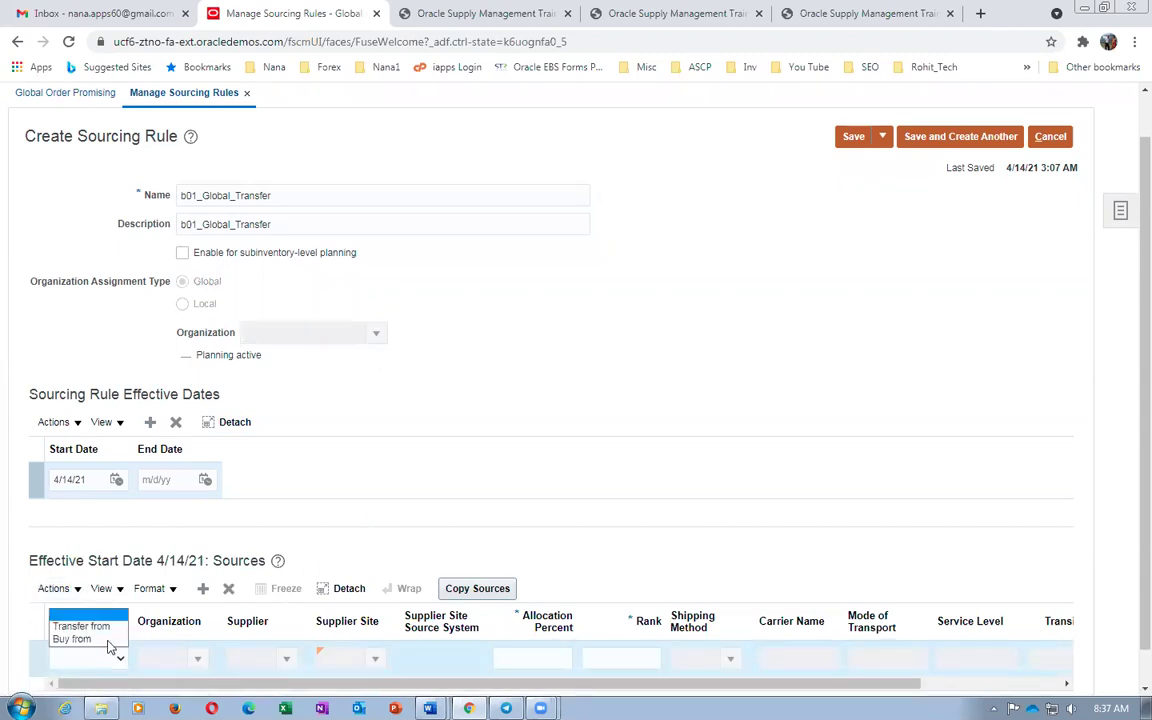
click(82, 626)
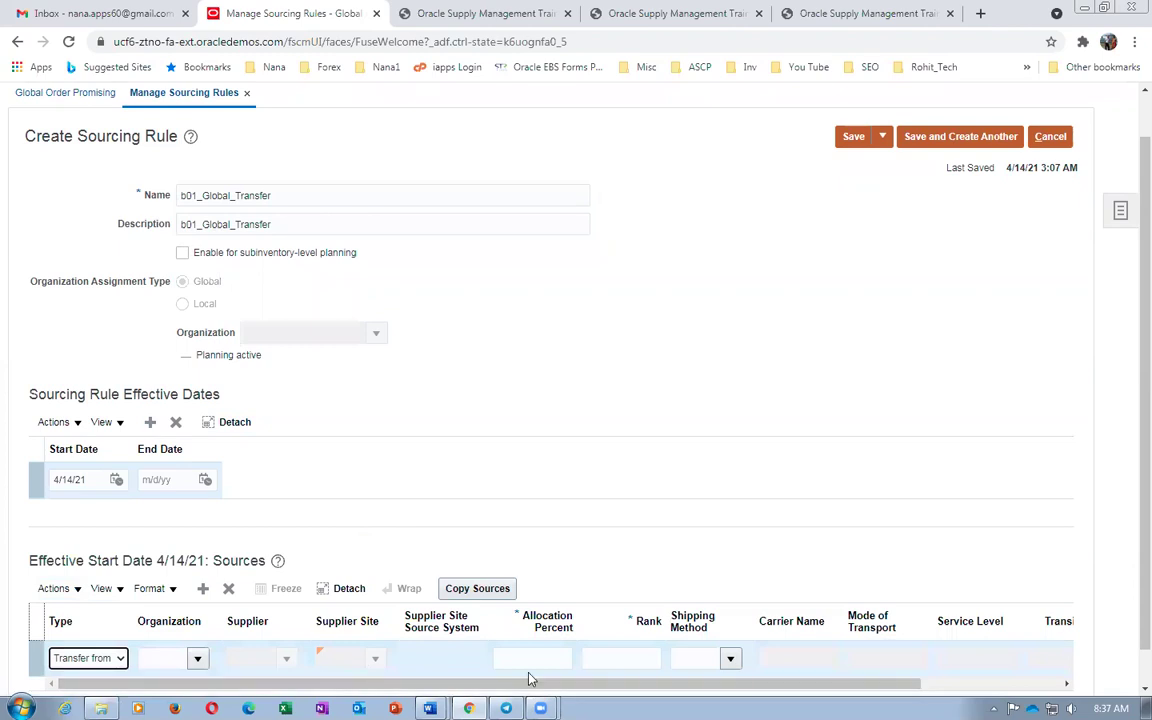
click(177, 658)
text(002)
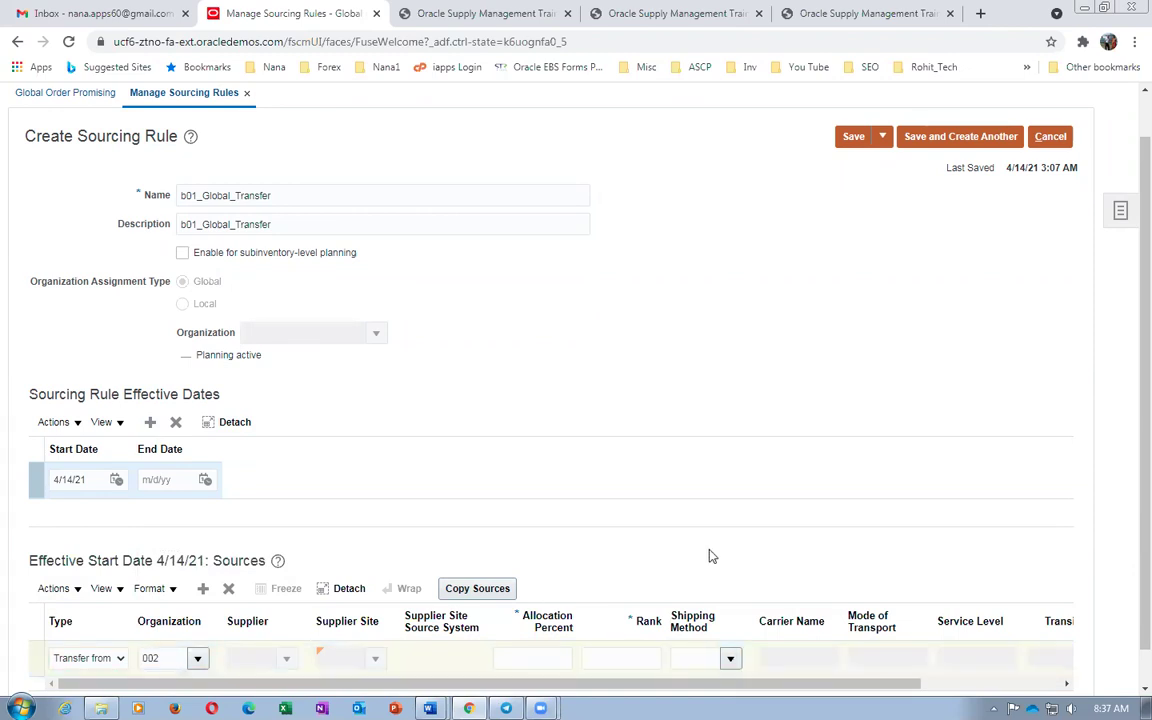
Set the transfer source's allocation to 100 percent and rank 1
click(521, 656)
text(100)
key(Tab)
text(1)
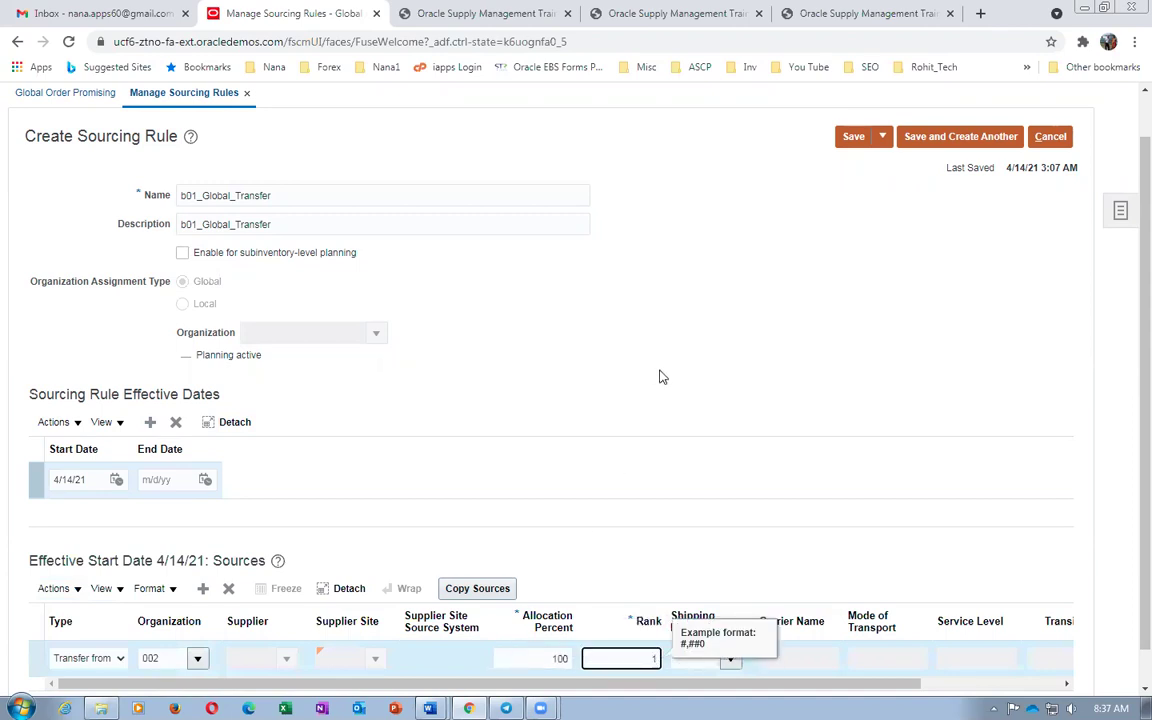
click(657, 377)
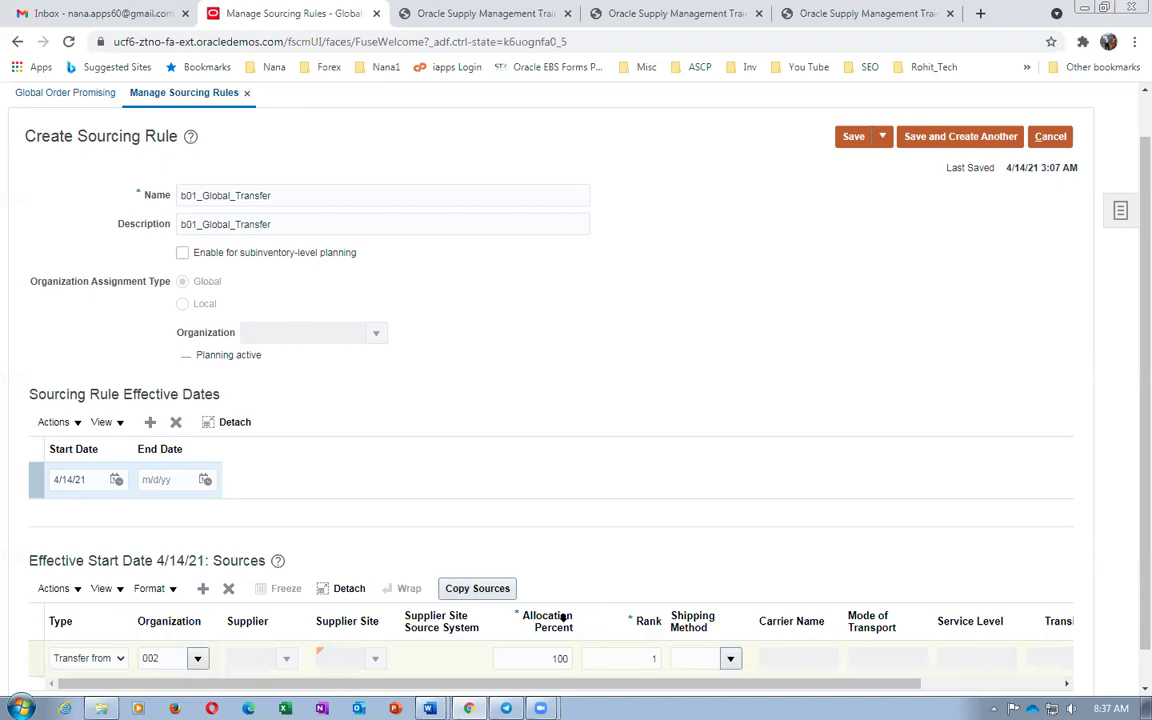
Save and close the b01_Global_Transfer sourcing rule
scroll(619, 620, down, 1)
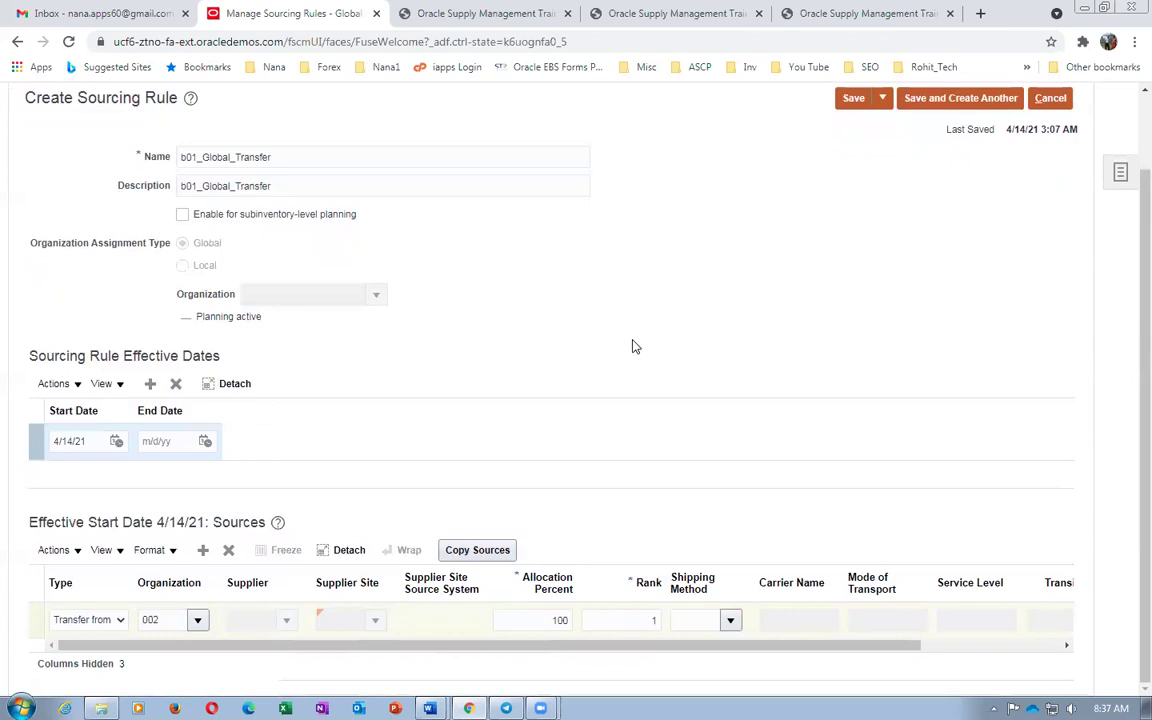
scroll(805, 185, up, 2)
click(882, 186)
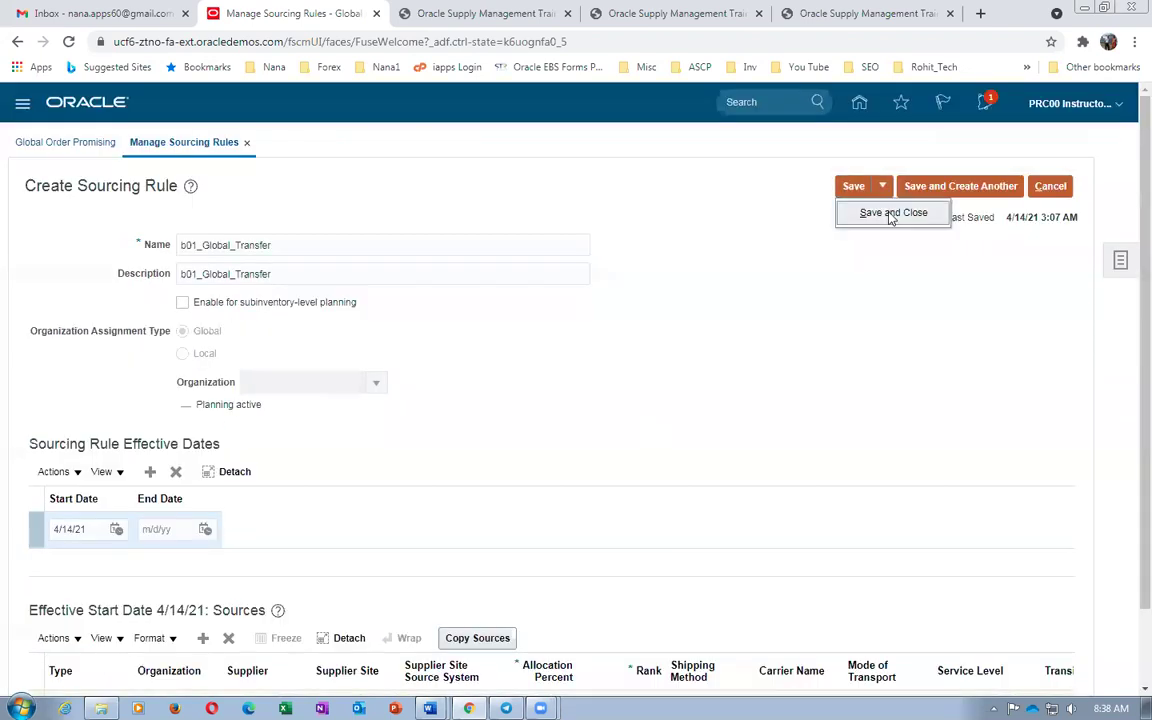
click(890, 213)
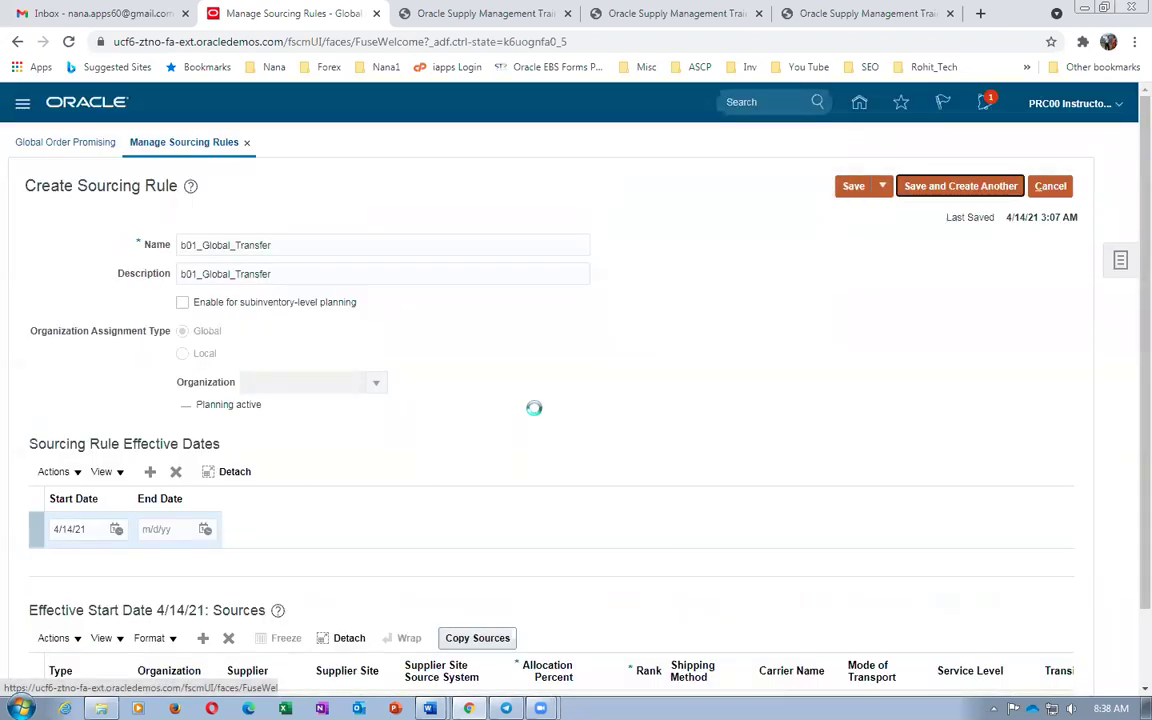
Save and close the sourcing rule, then check step 14's Manage Assignment Set text in the Word worksheet
click(1027, 187)
click(1036, 211)
key(alt+Tab)
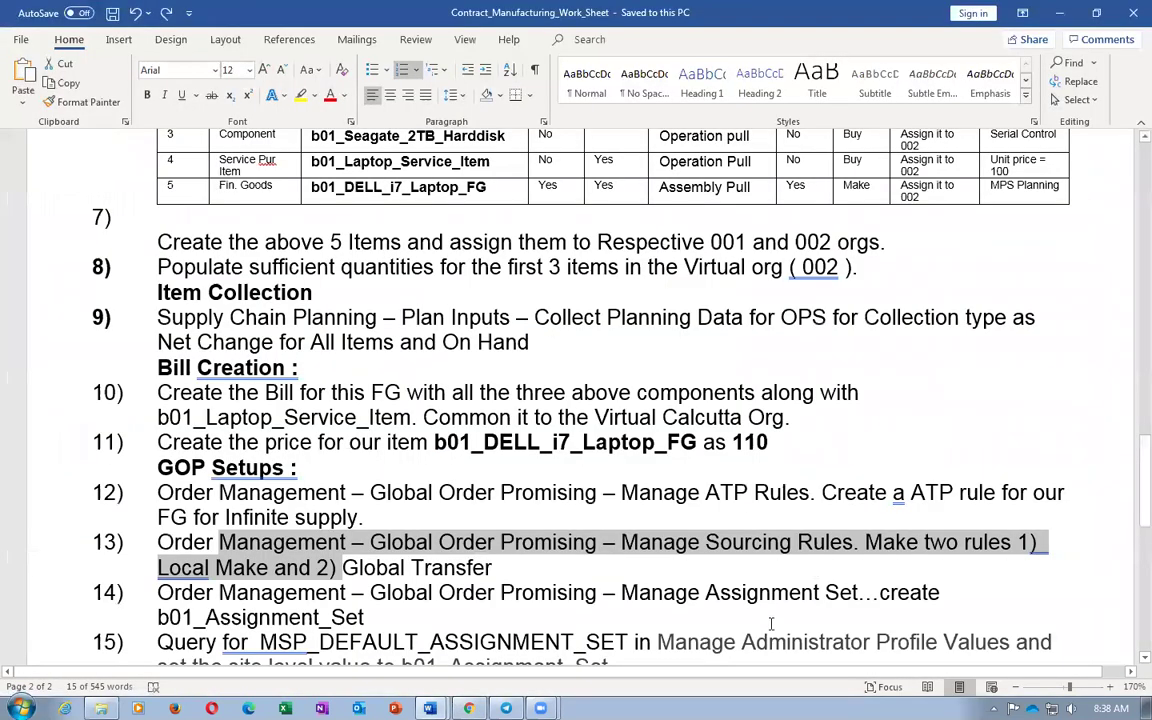
drag(512, 594, 717, 597)
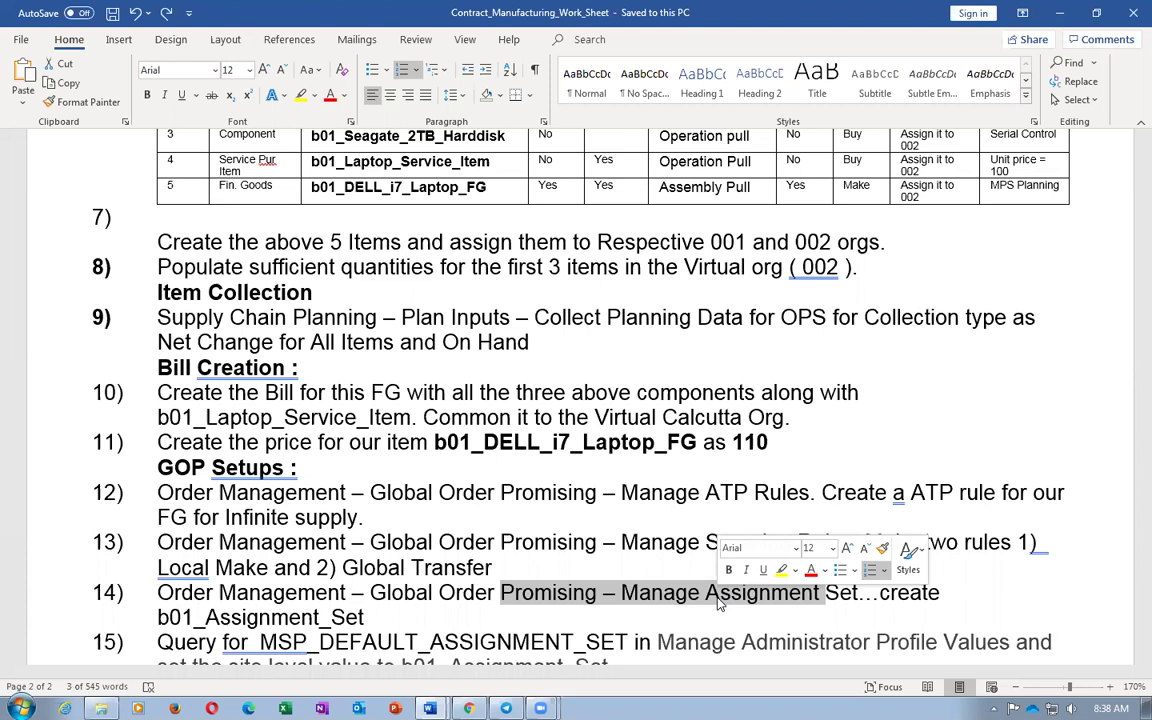
key(alt+Tab)
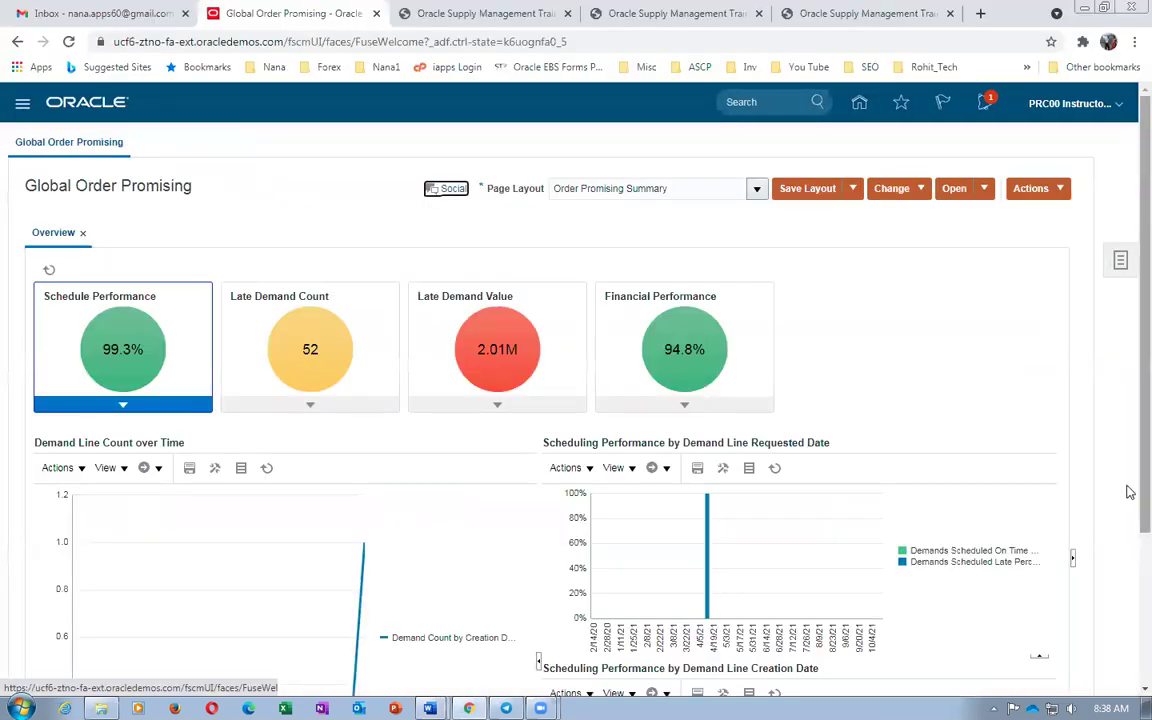
Open Manage Assignment Sets under Order Promising Rules from the Tasks panel
click(1120, 263)
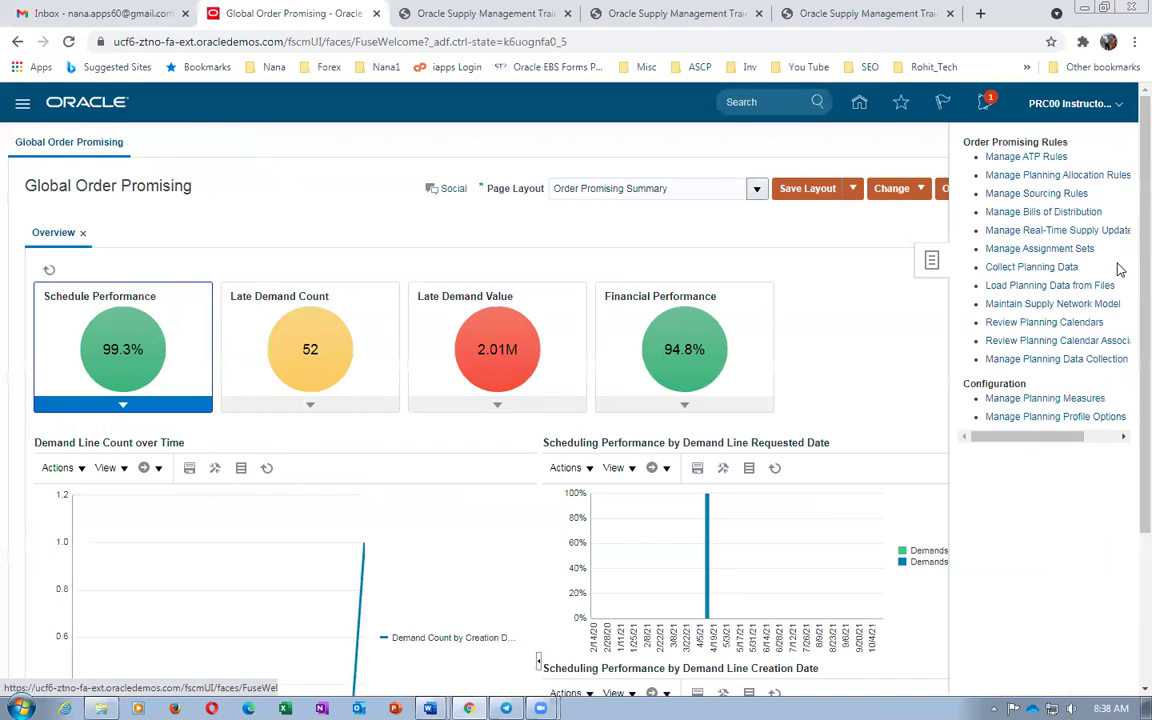
click(1055, 250)
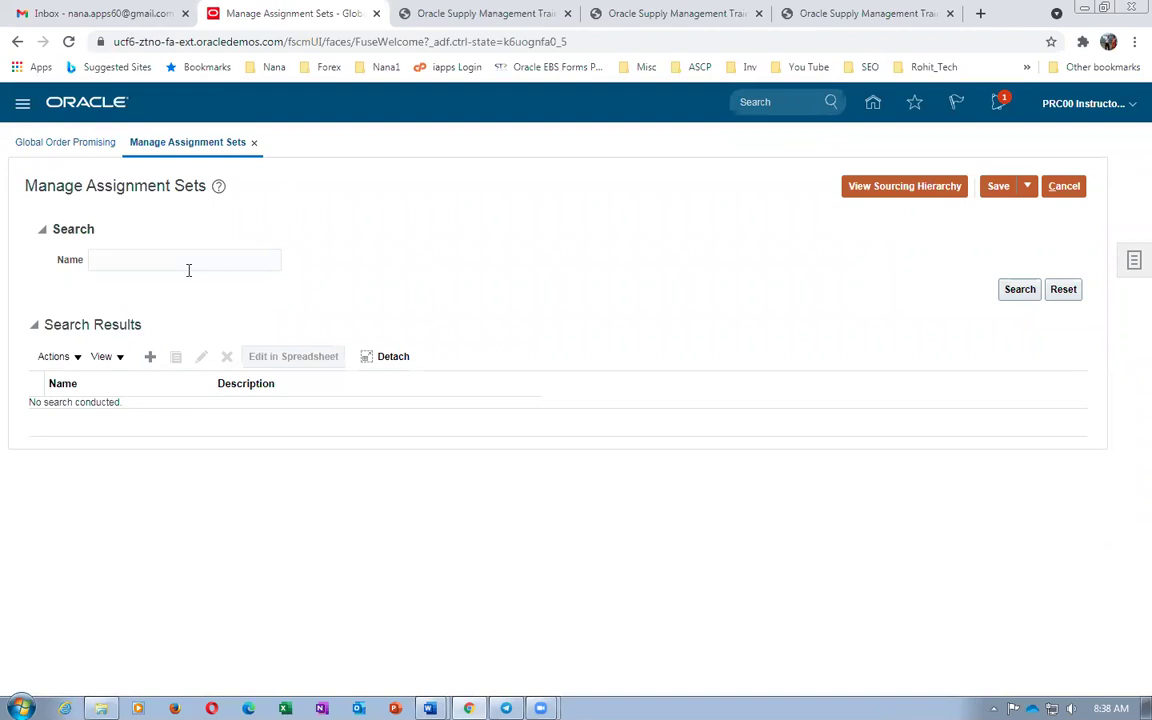
key(alt+Tab)
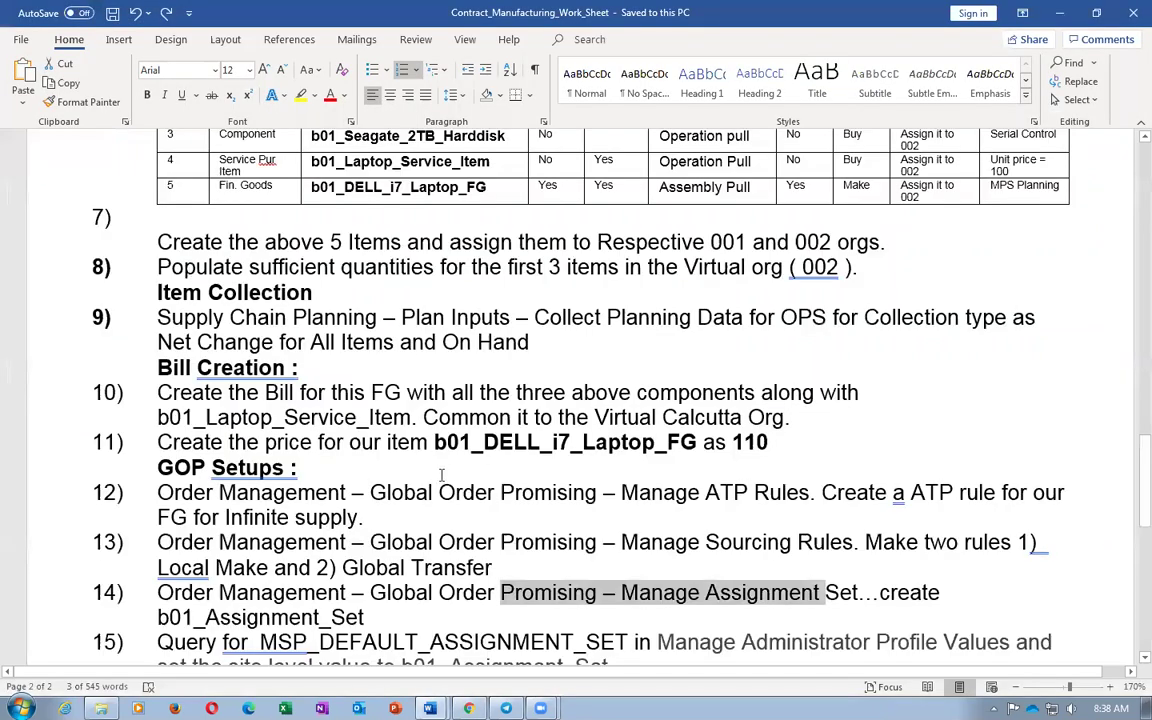
scroll(449, 475, up, 5)
scroll(449, 475, up, 15)
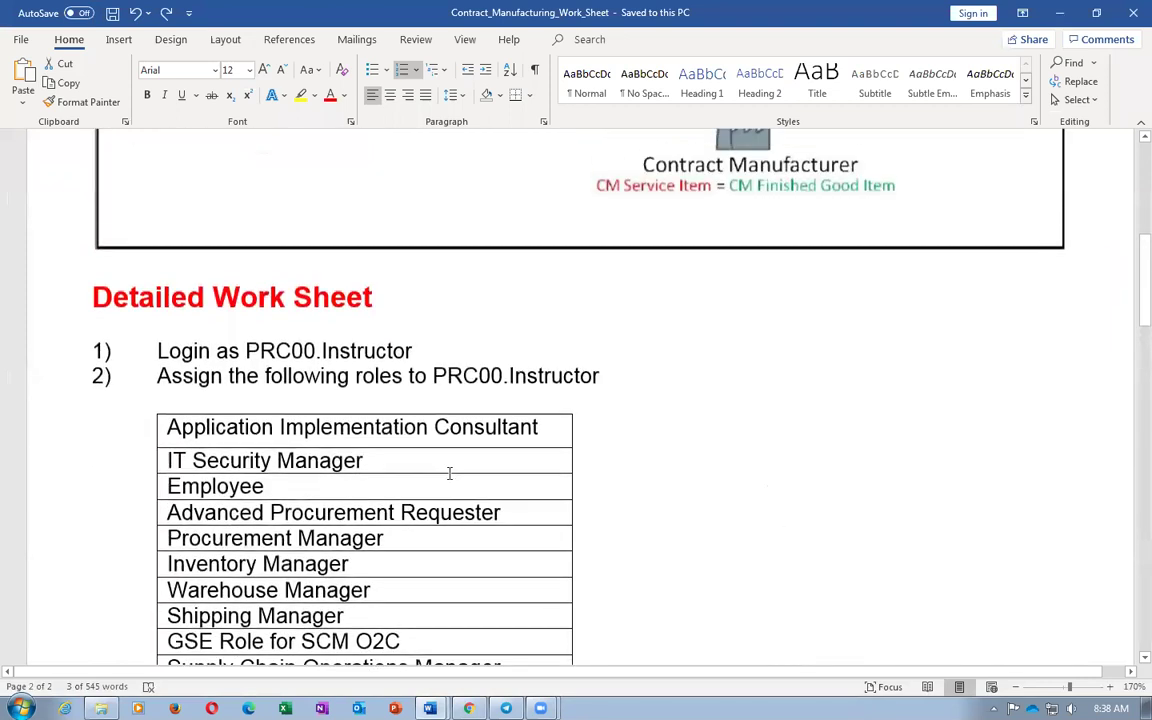
scroll(449, 478, up, 1)
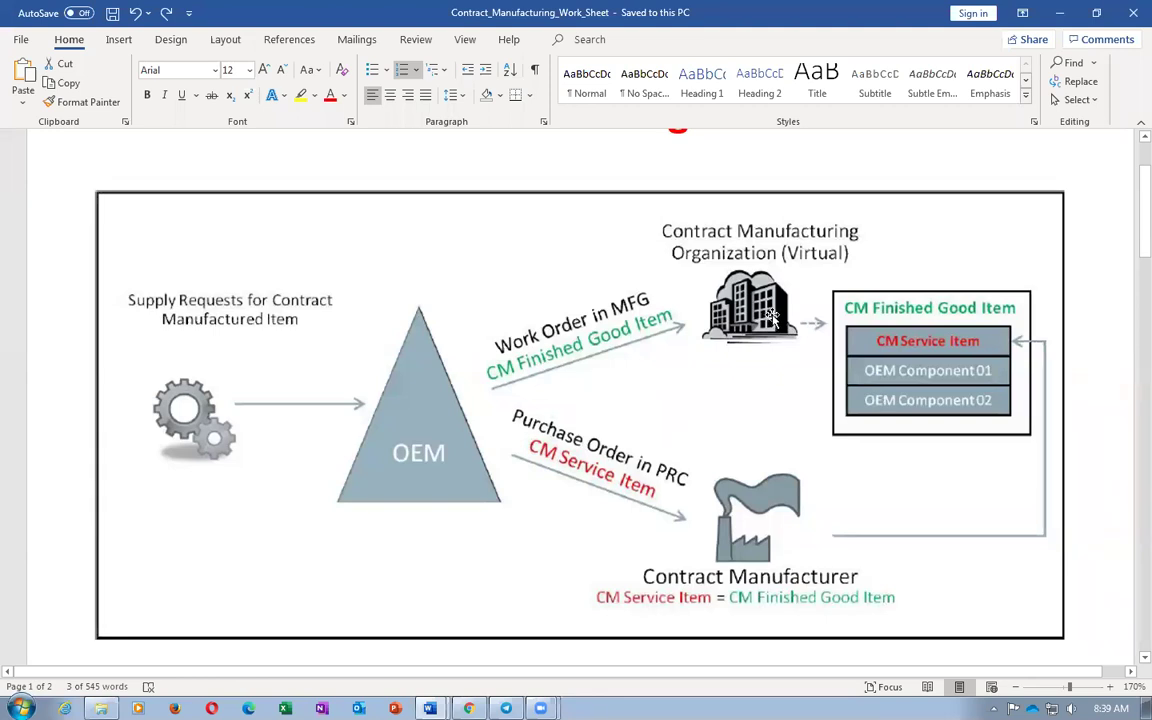
scroll(556, 620, down, 3)
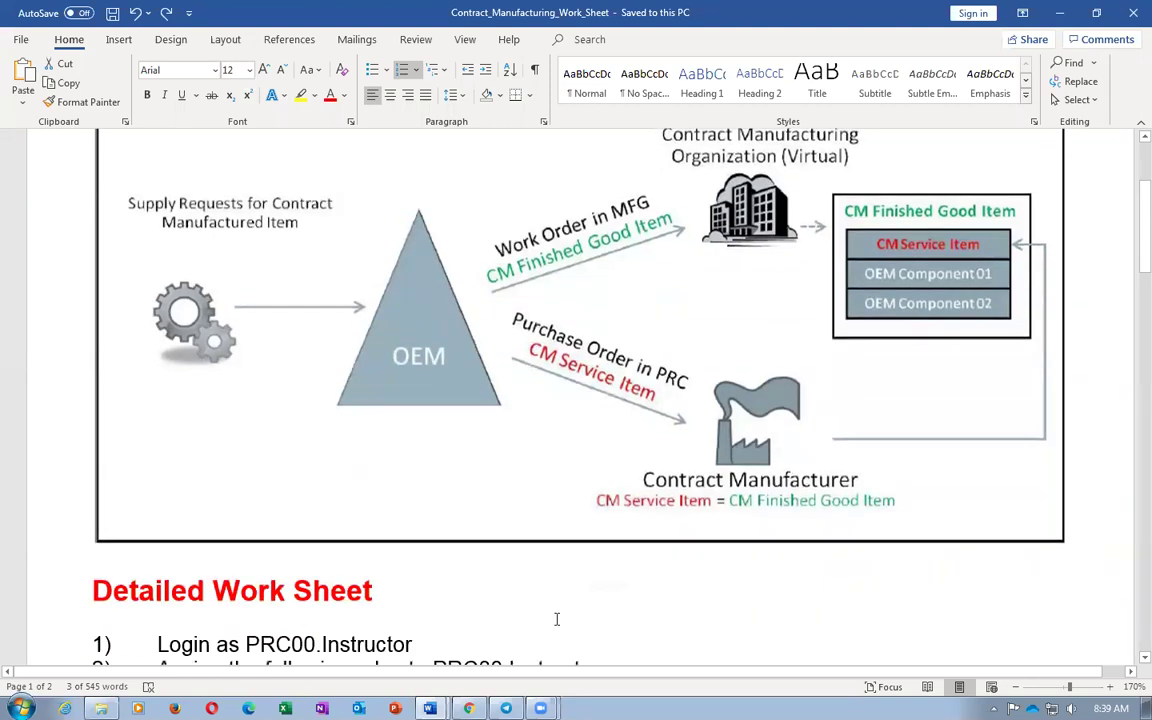
scroll(554, 620, down, 15)
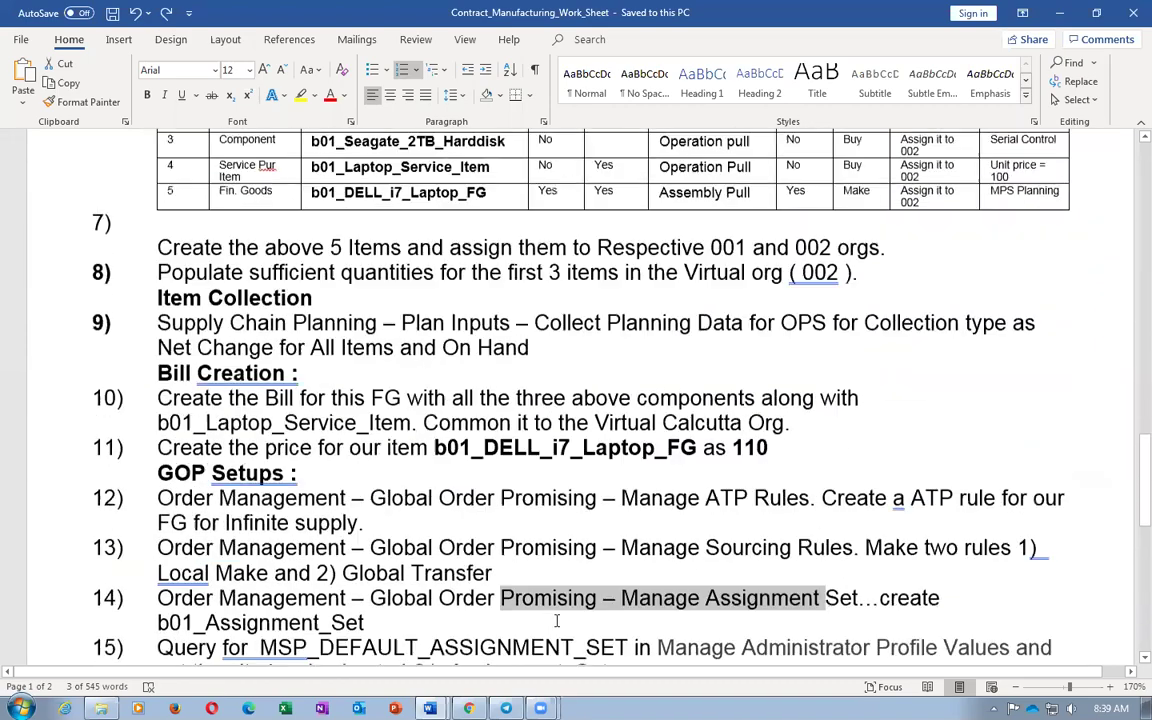
scroll(557, 621, down, 1)
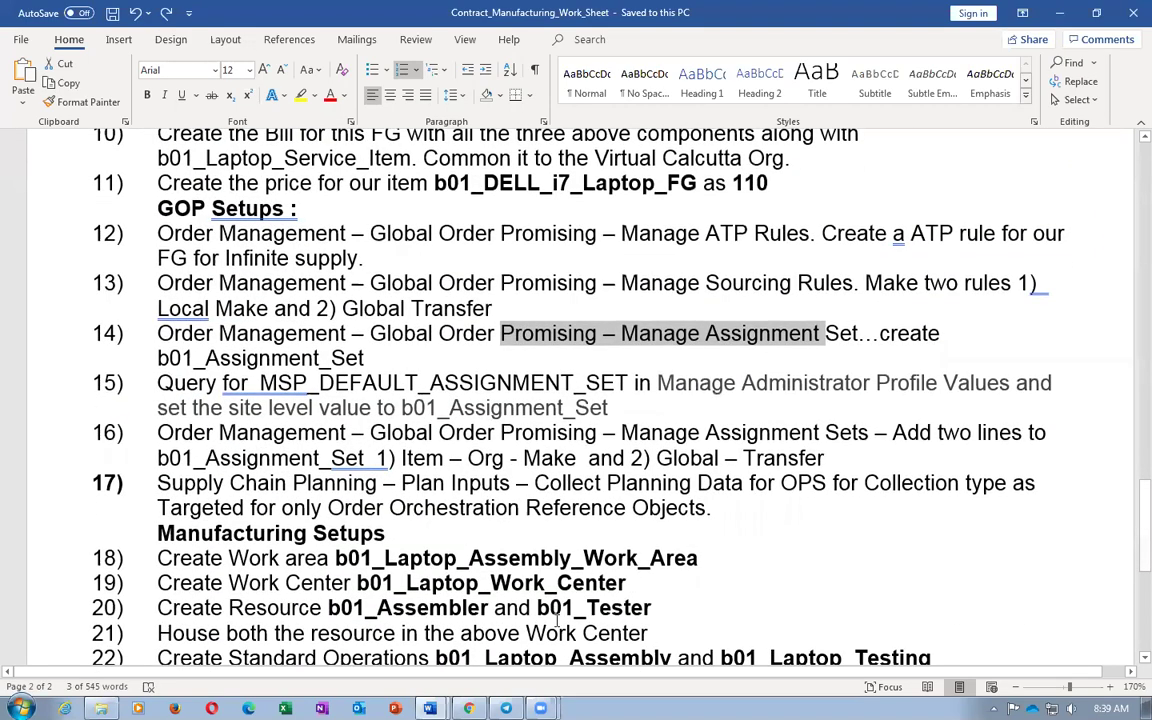
key(alt+Tab)
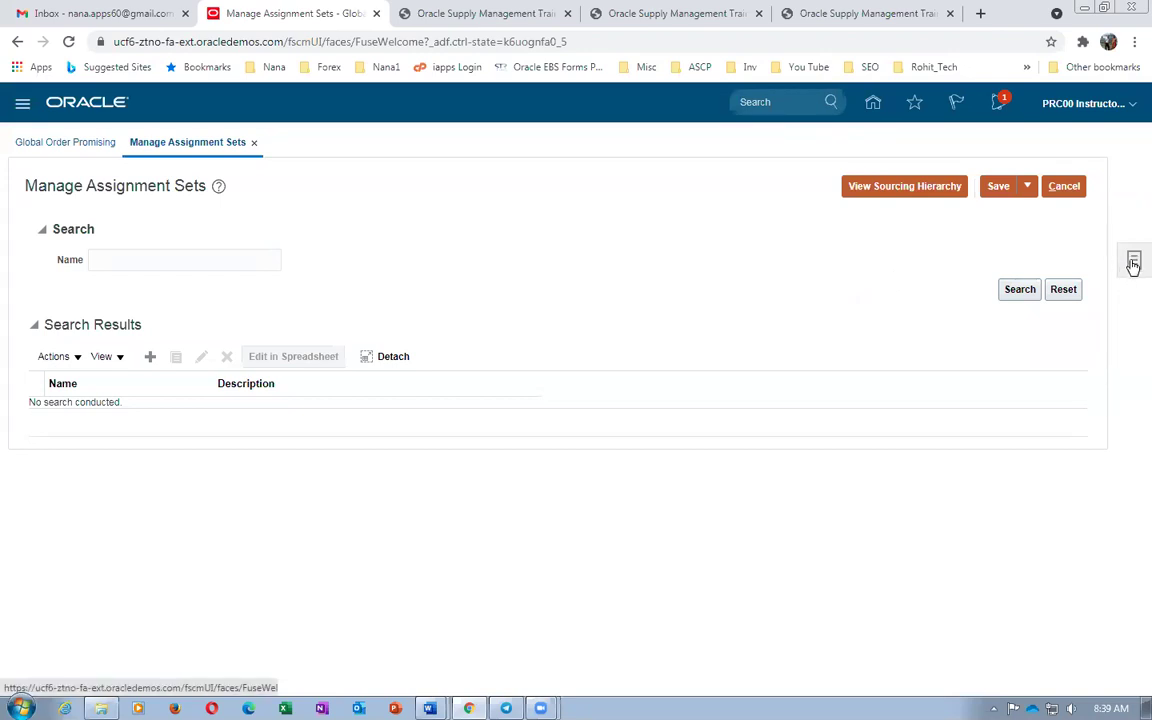
Reload Manage Assignment Sets and start creating a new assignment set
click(1133, 263)
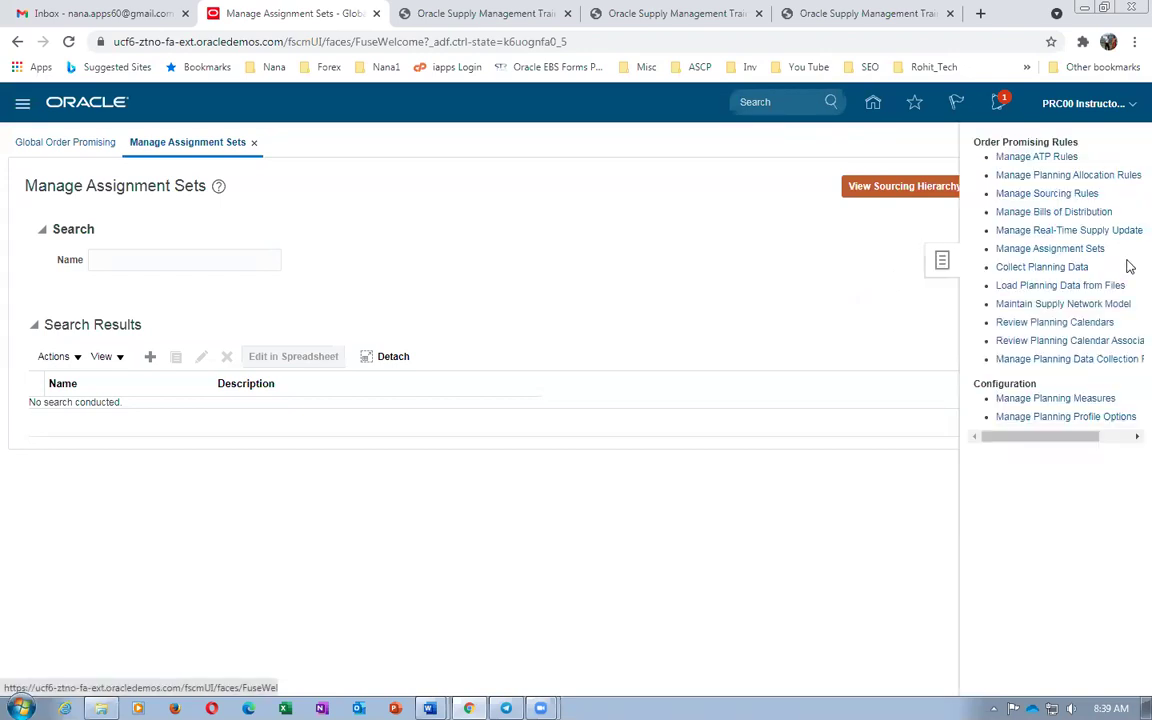
click(1058, 250)
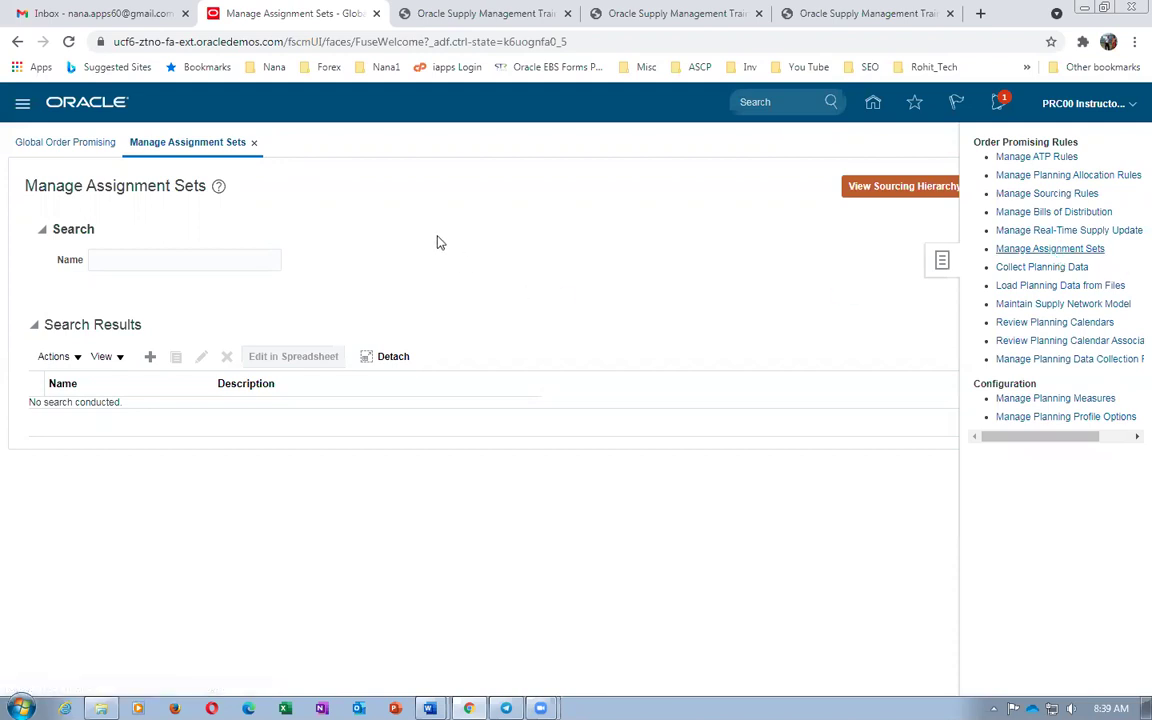
click(151, 358)
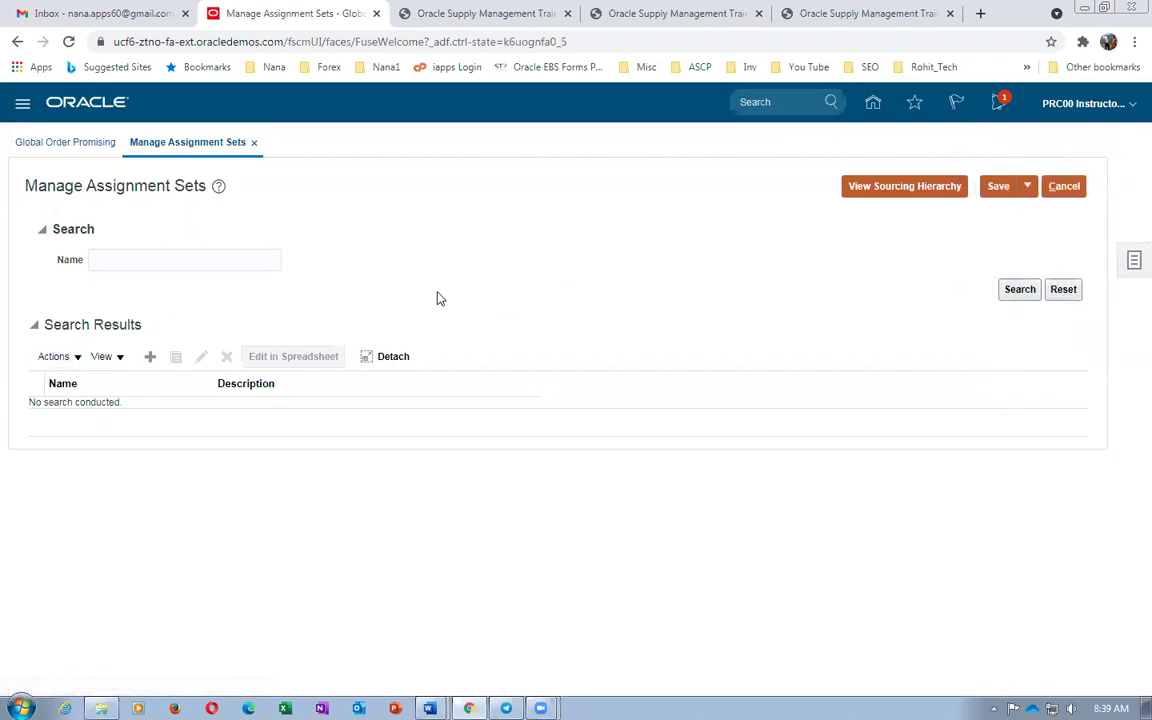
Enter b01_Assignment_Set as both name and description, then look over the Word worksheet
click(114, 230)
text(b01_Assignme)
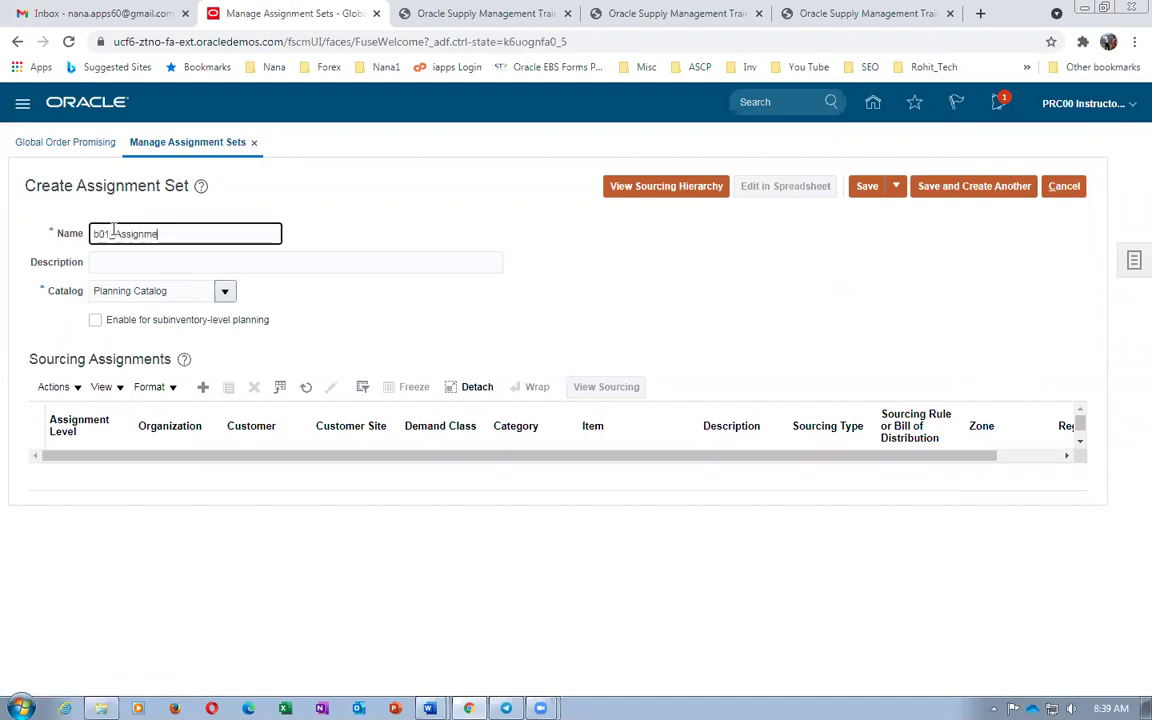
text(nt_)
drag(203, 225, 2, 245)
key(ctrl+c)
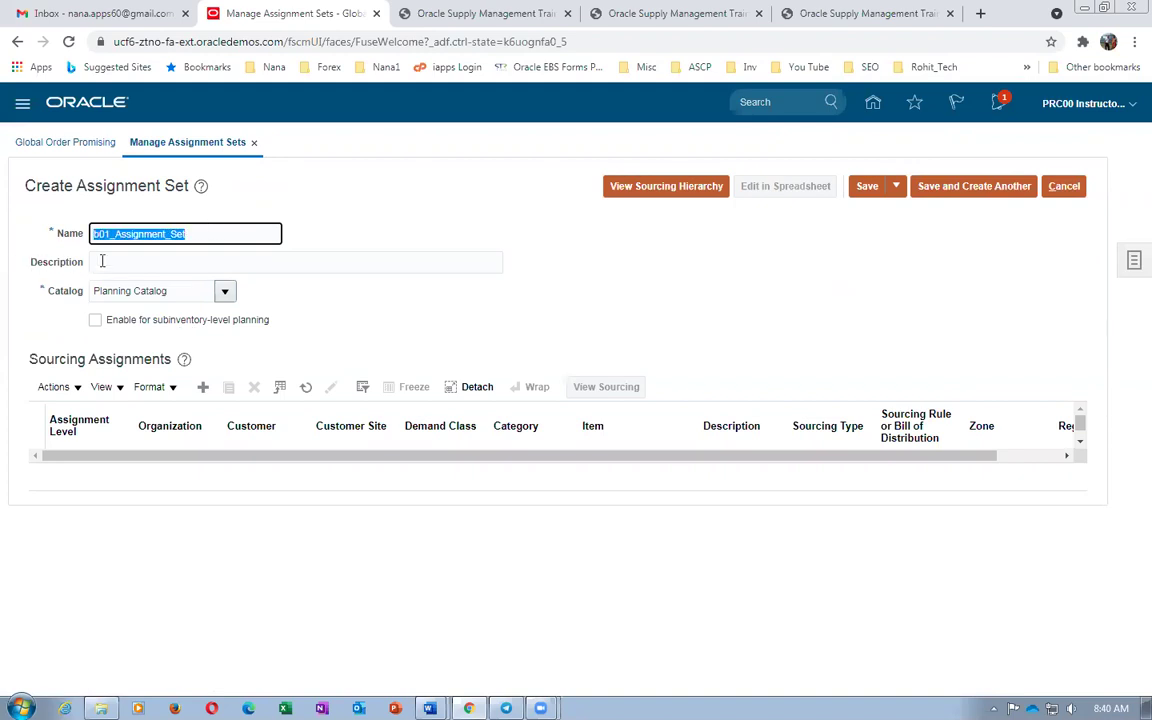
click(101, 261)
key(ctrl+v)
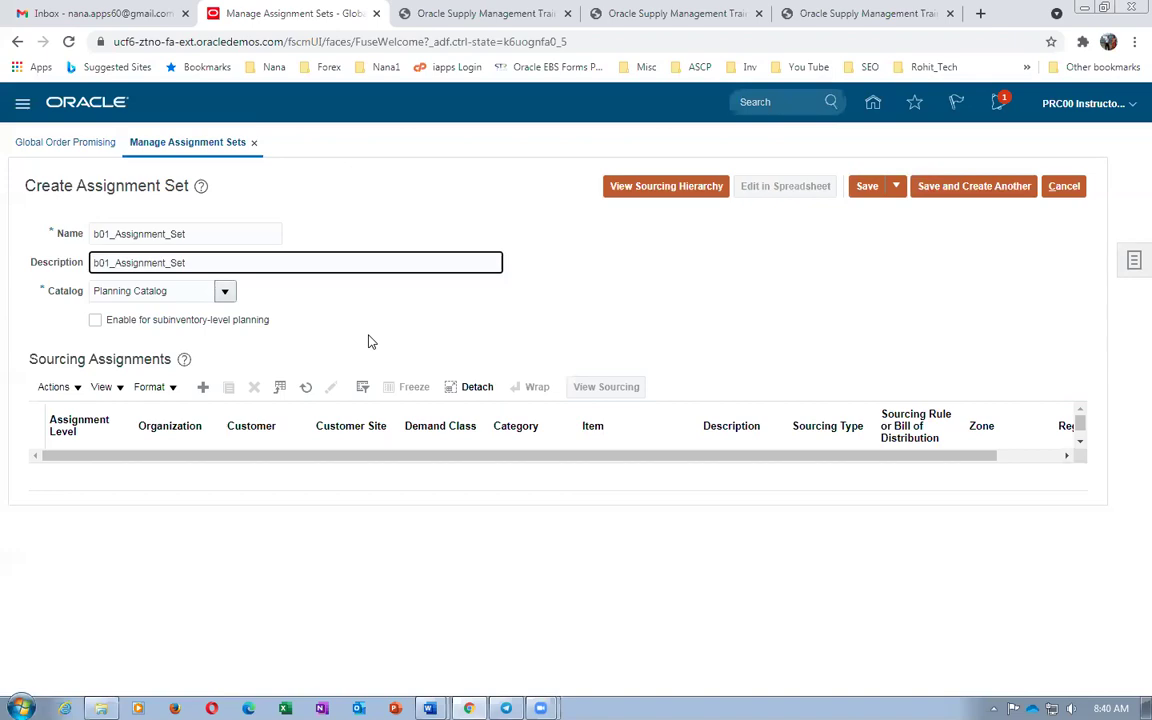
key(alt+Tab)
scroll(627, 374, up, 6)
scroll(627, 374, up, 20)
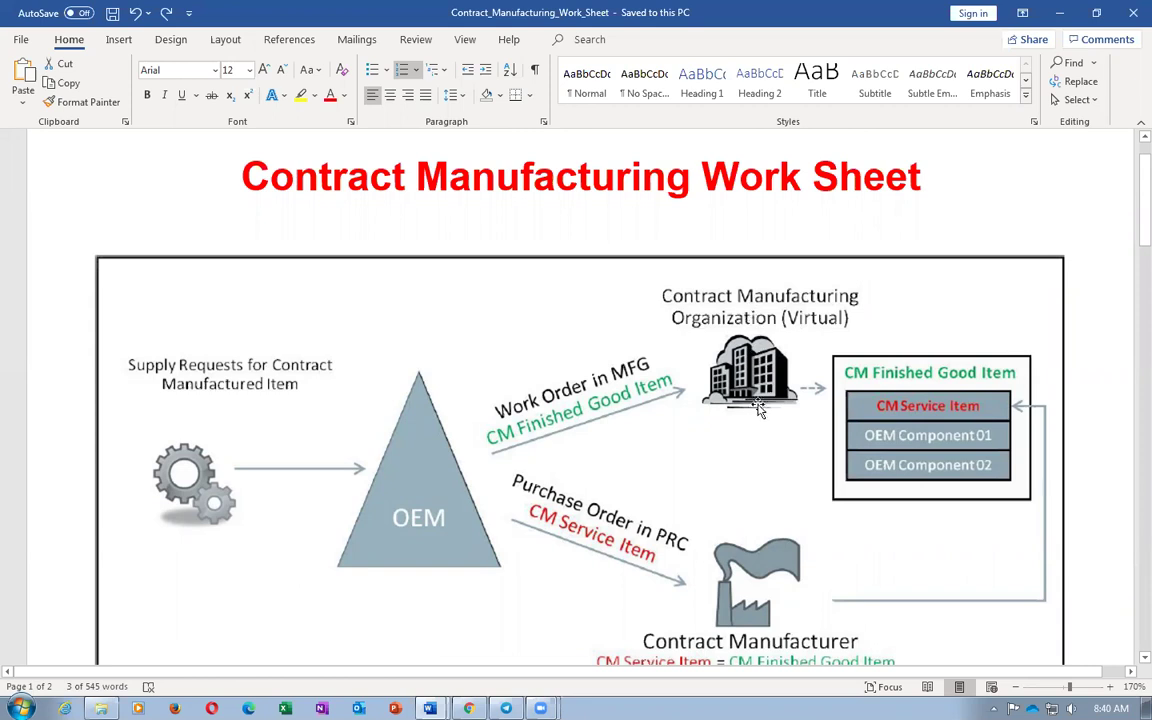
Scroll the Word worksheet to the contract manufacturing flow diagram, then return to Create Assignment Set
scroll(754, 427, down, 3)
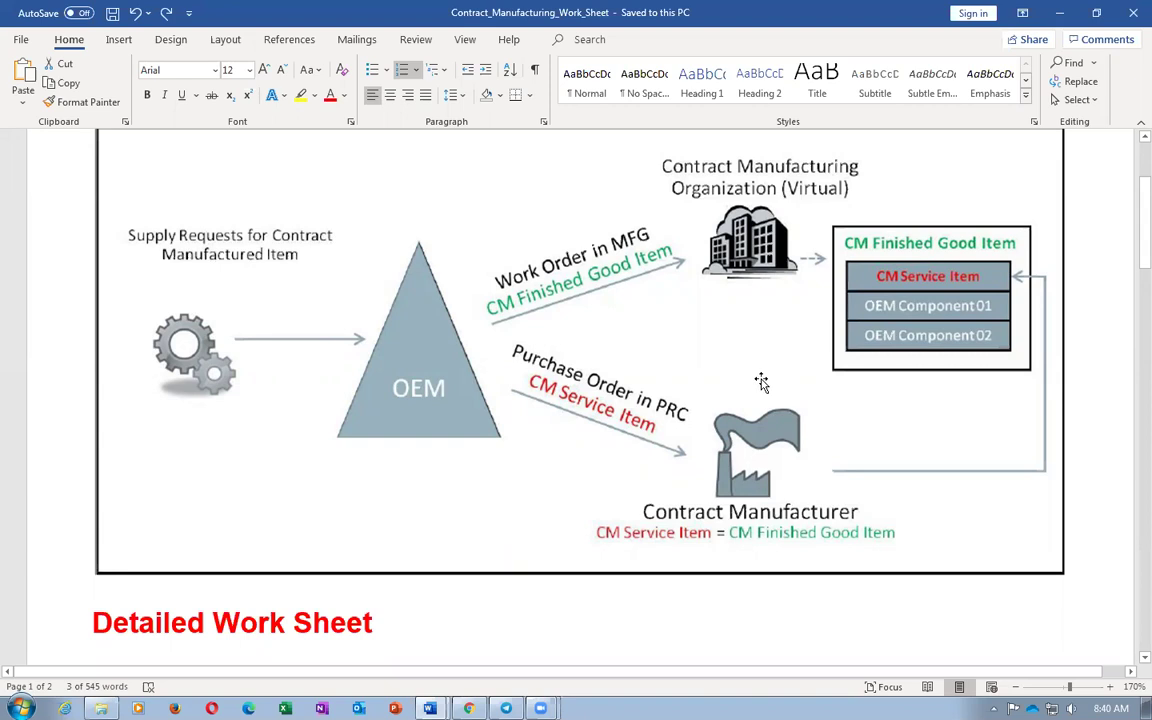
key(alt+Tab)
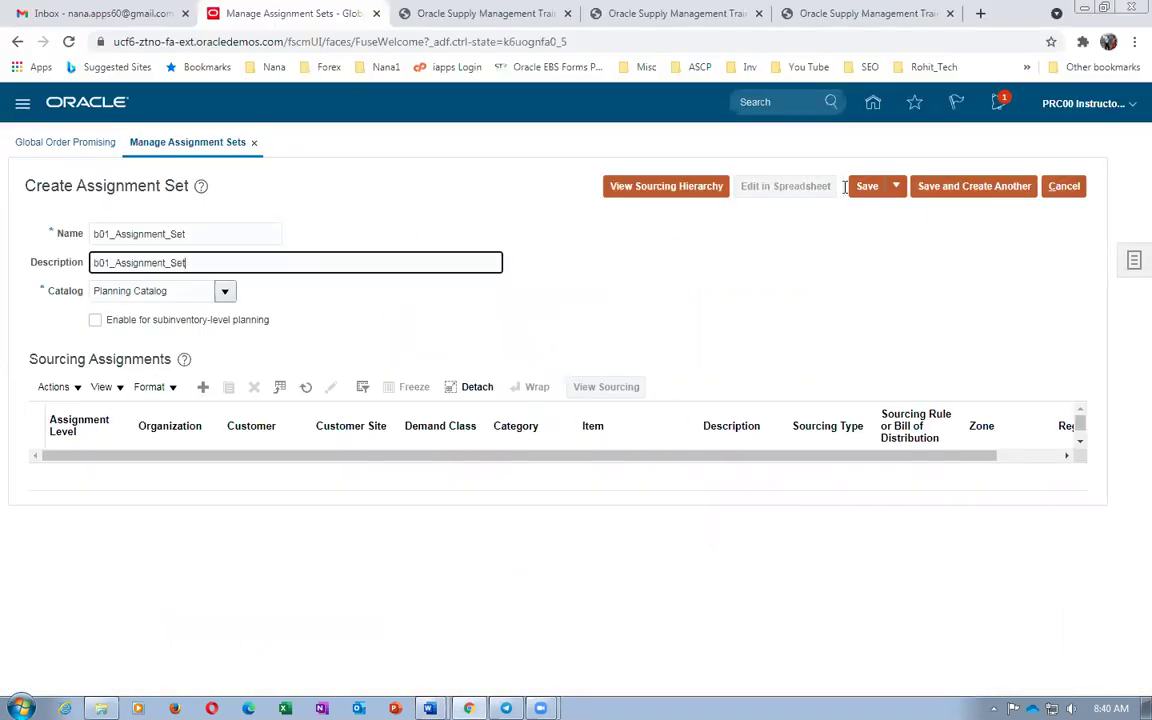
Save and close b01_Assignment_Set and leave the Manage Assignment Sets page
click(896, 186)
click(897, 213)
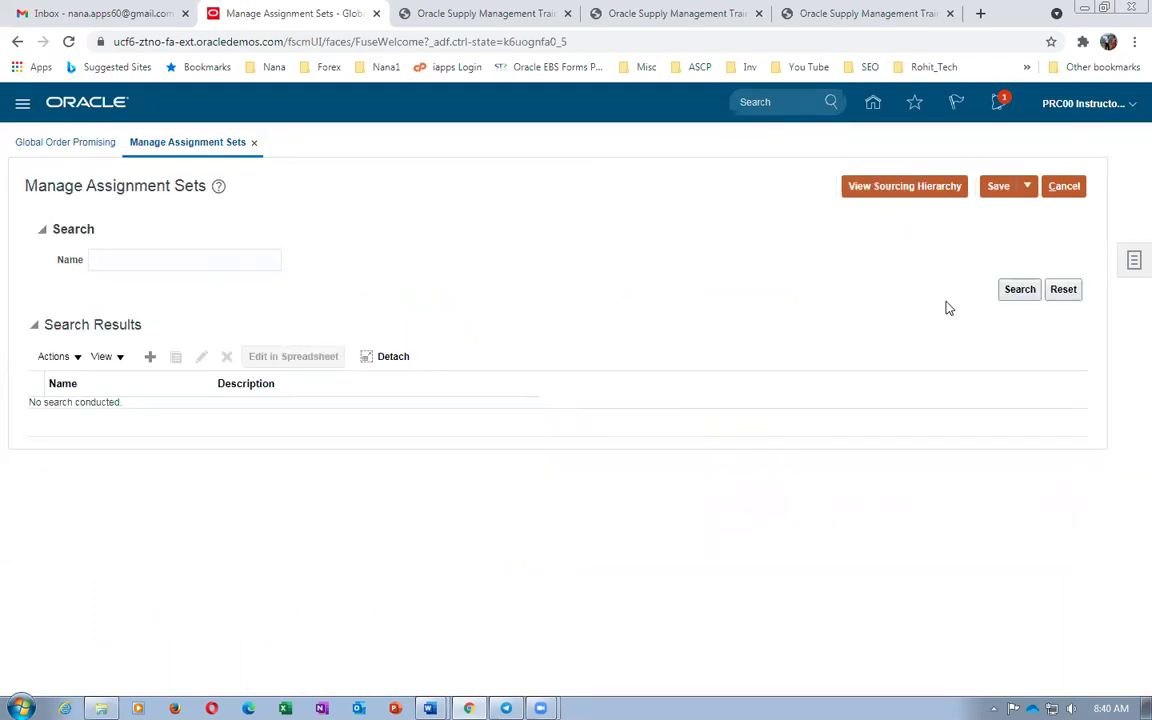
click(1026, 186)
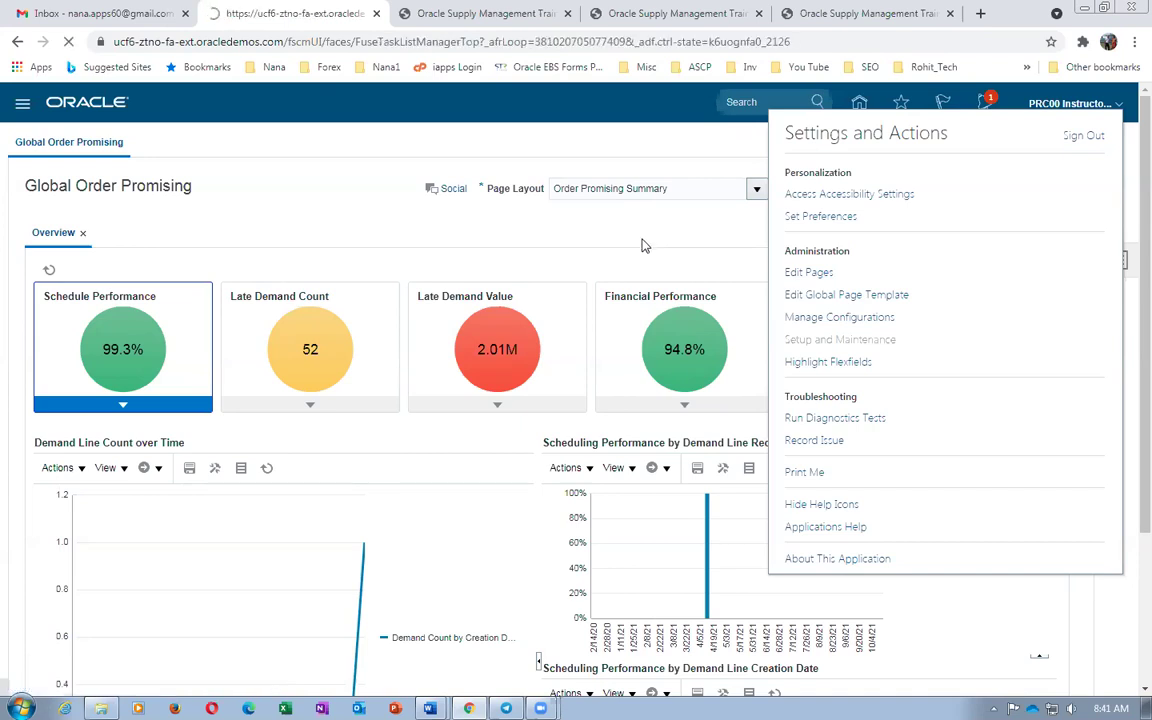
Find the task with 'man%admin%profile%' and open Manage Administrator Profile Values
click(1118, 262)
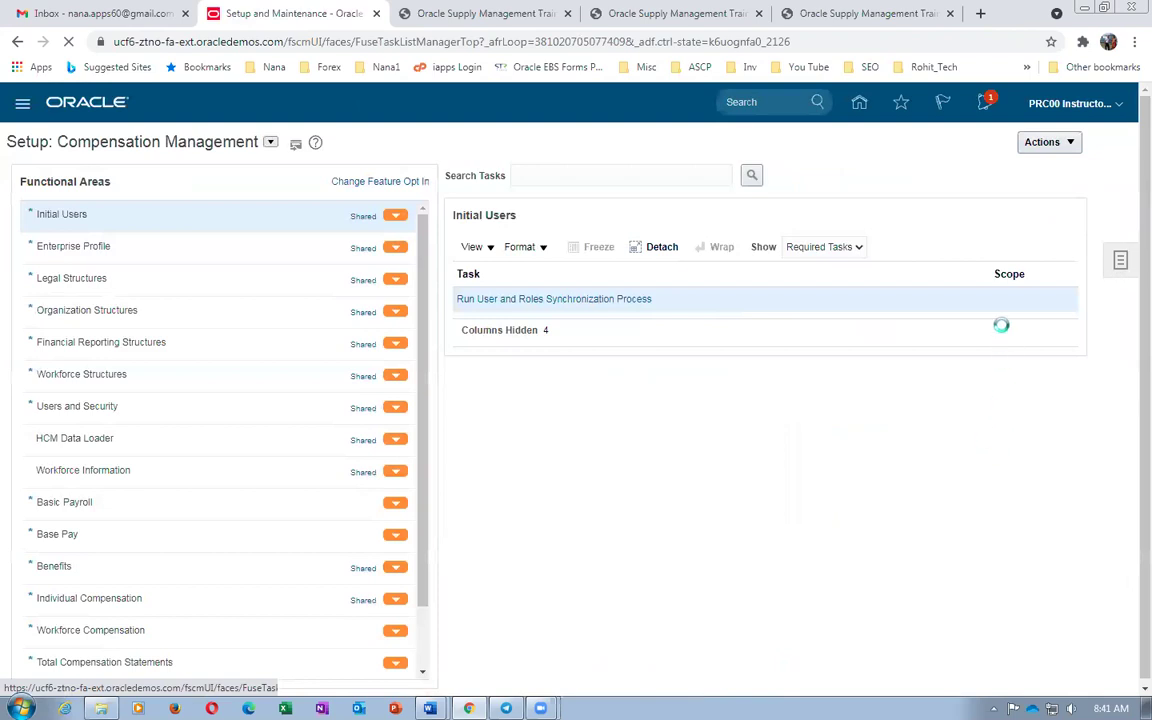
click(994, 291)
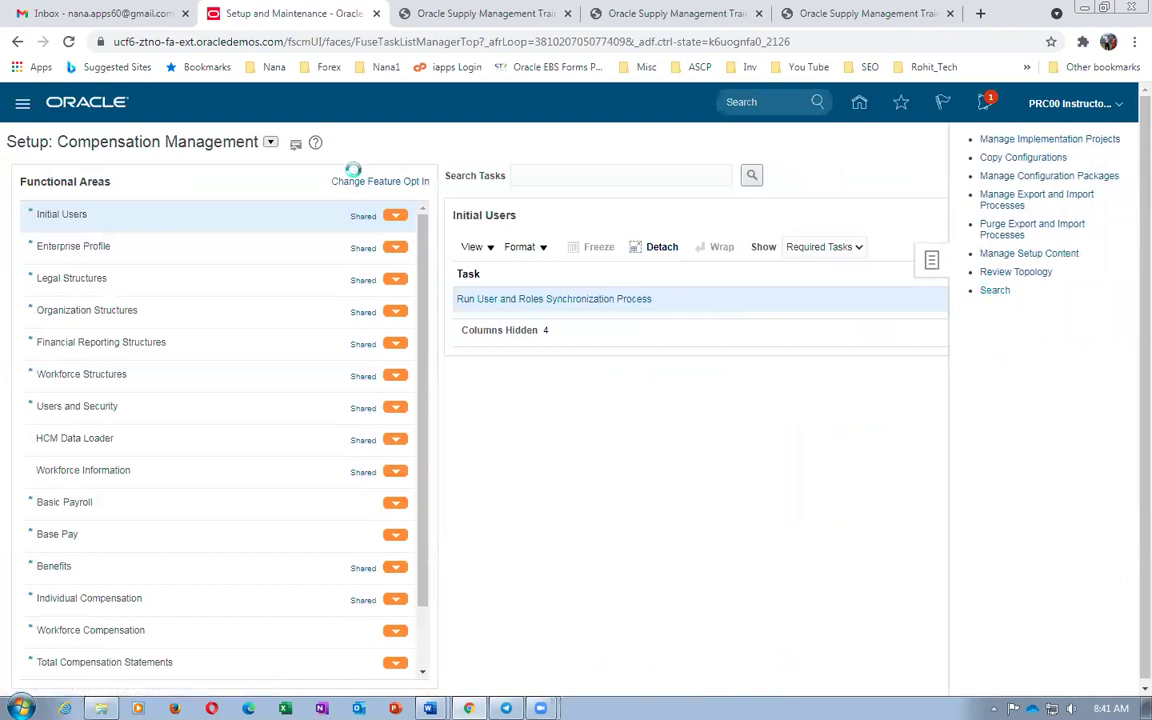
click(342, 182)
text(man)
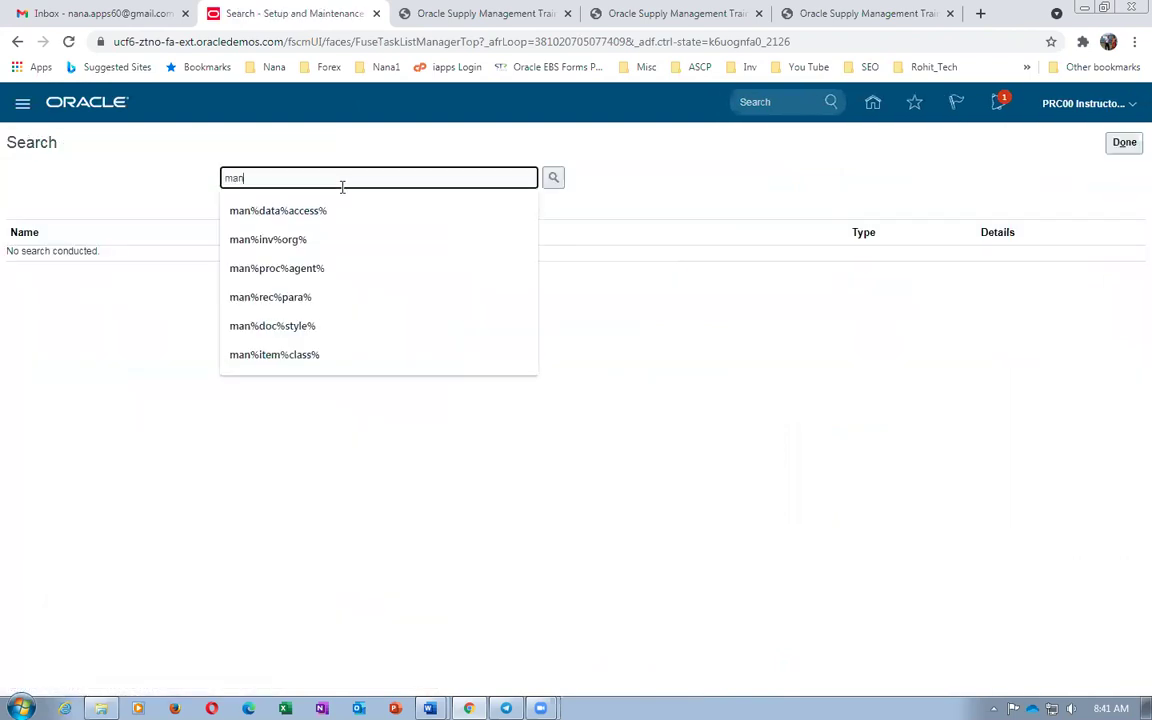
text(%admin%profile%)
key(Return)
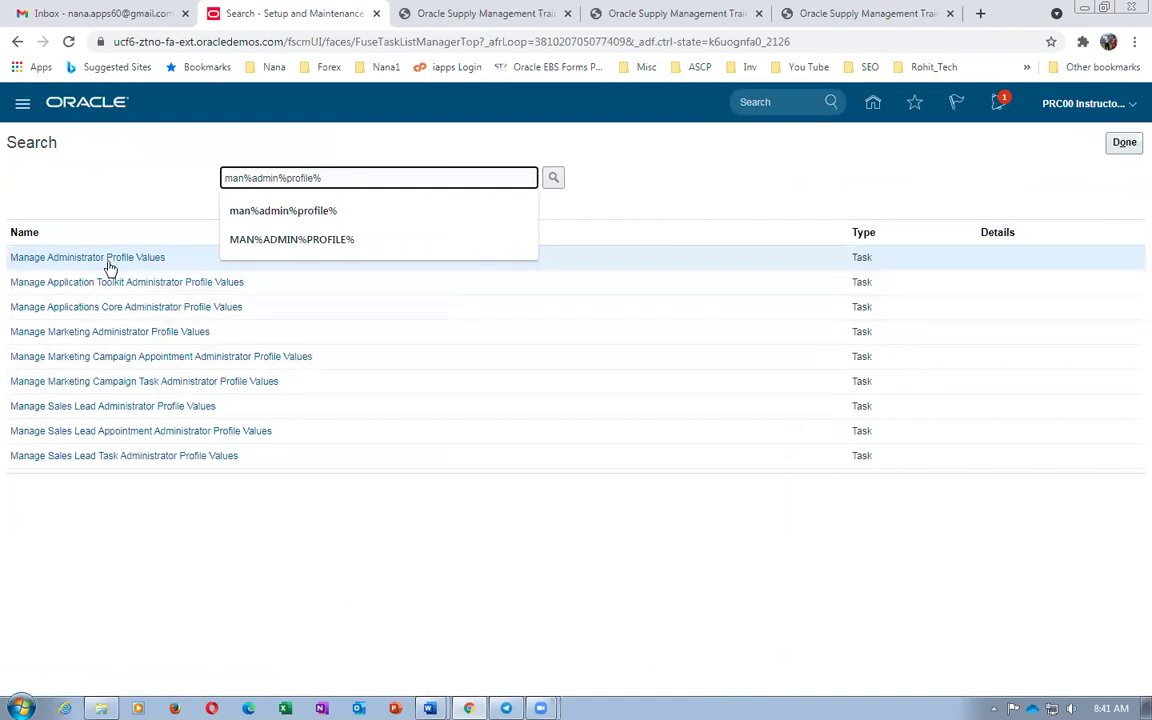
click(104, 258)
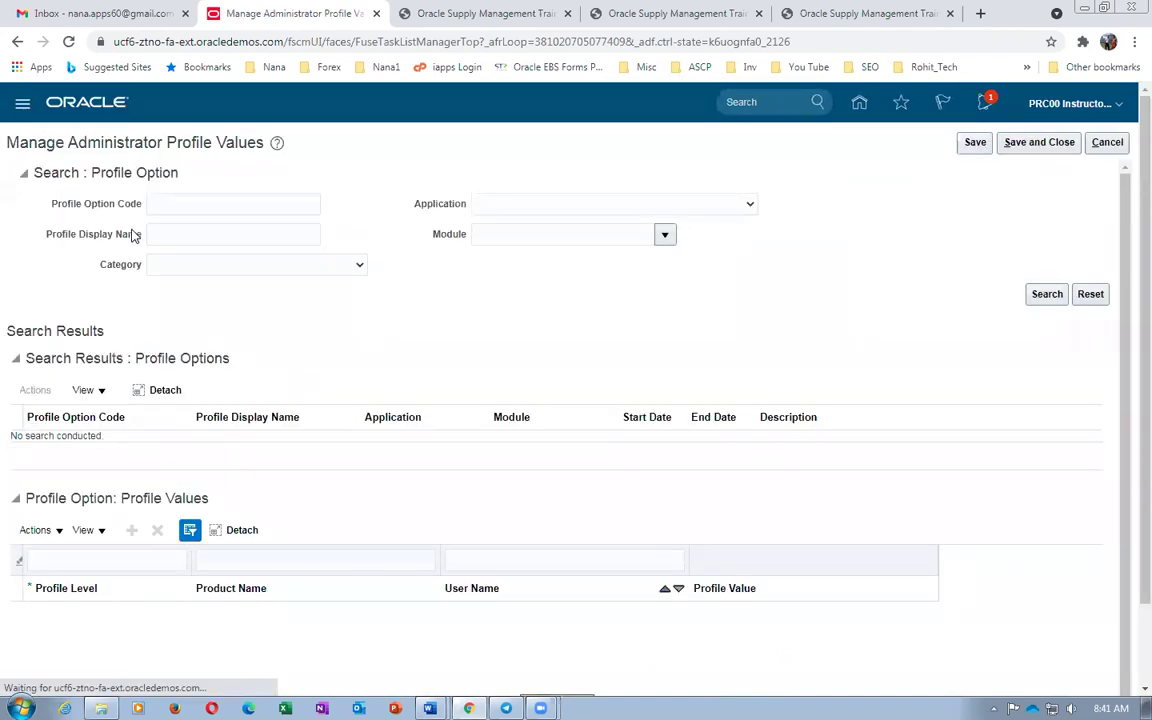
Set the MSP_DEFAULT_ASSIGNMENT_SET site profile value to b01_Assignment_Set and save
click(179, 205)
text(MSP%DEF%)
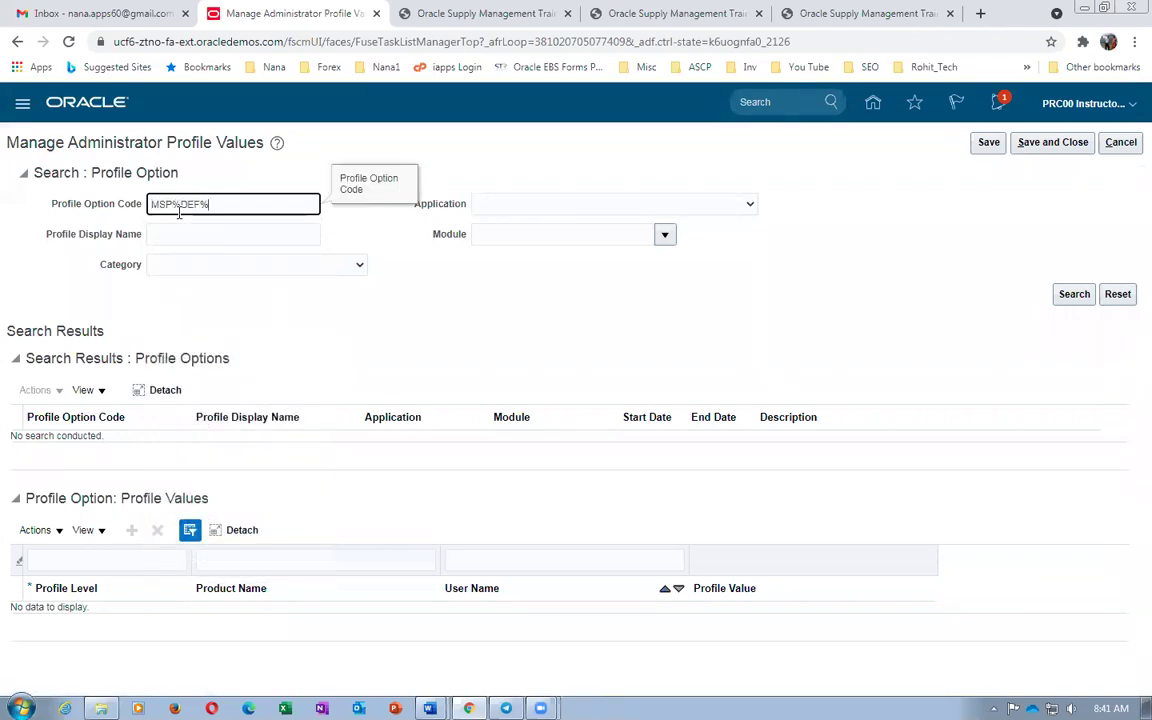
key(Return)
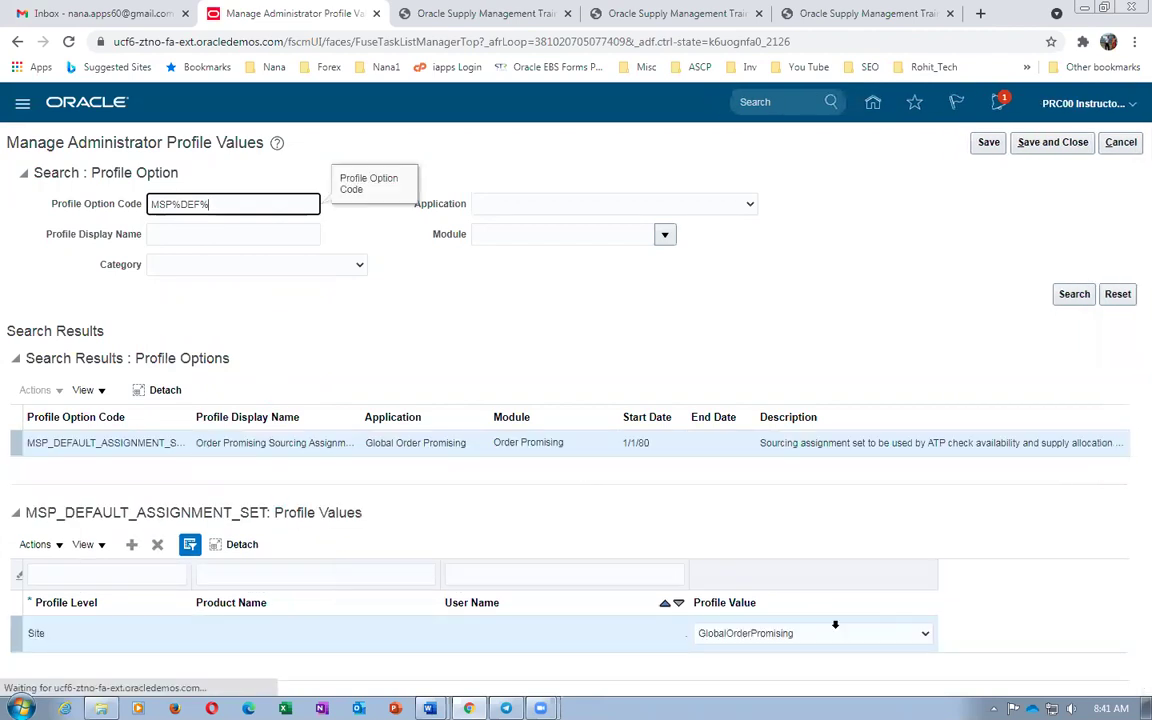
click(755, 636)
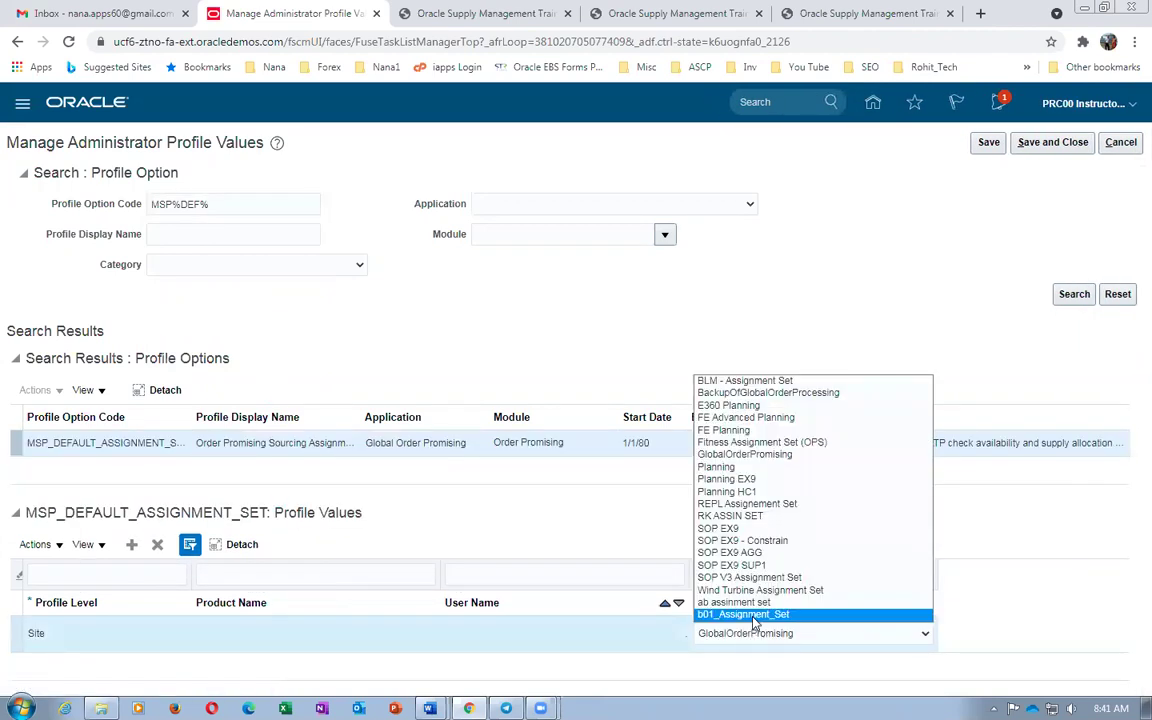
click(754, 616)
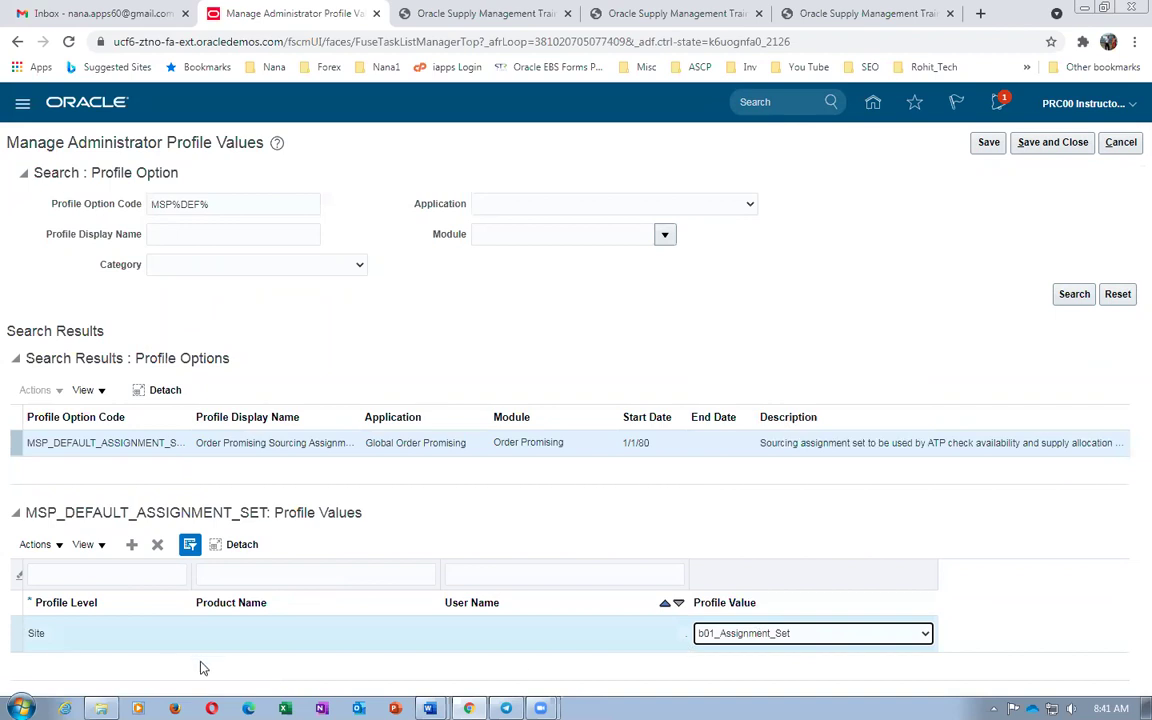
drag(191, 417, 241, 430)
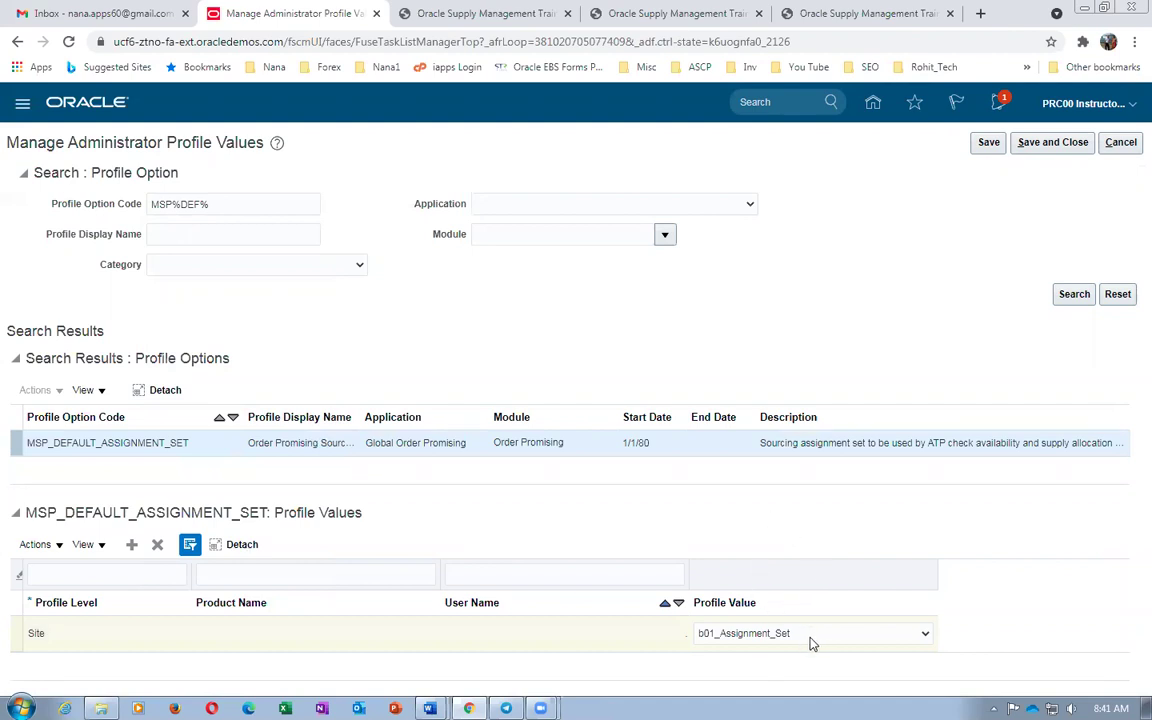
click(1052, 143)
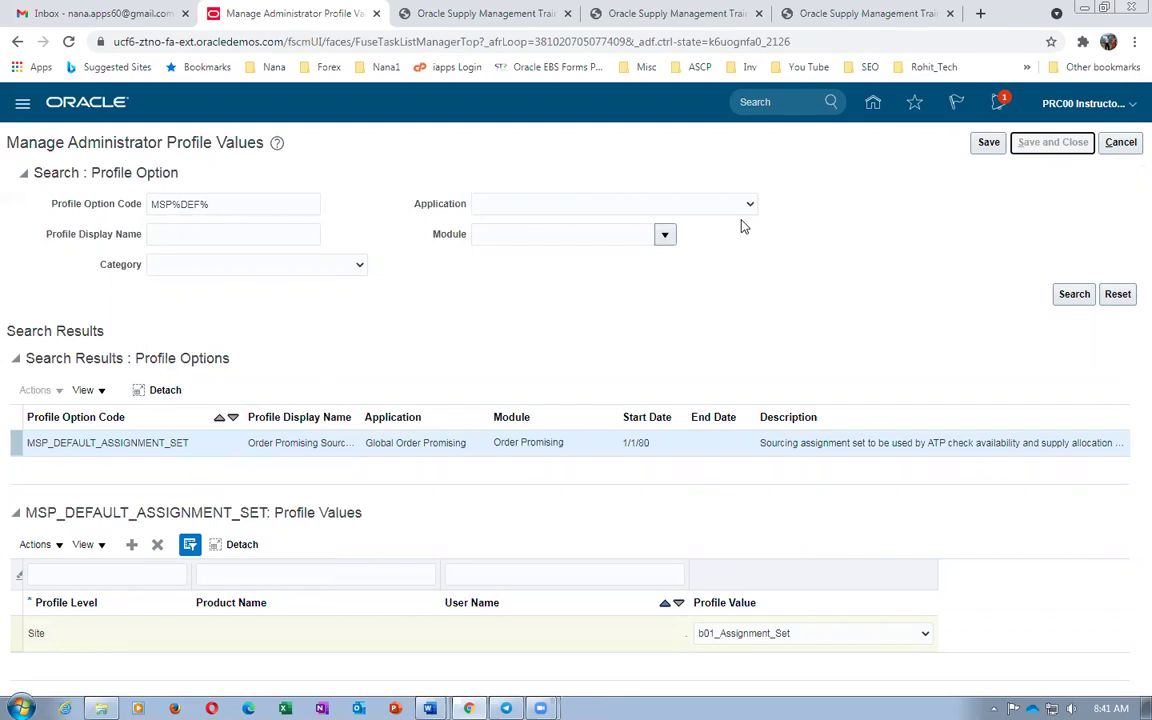
click(1124, 142)
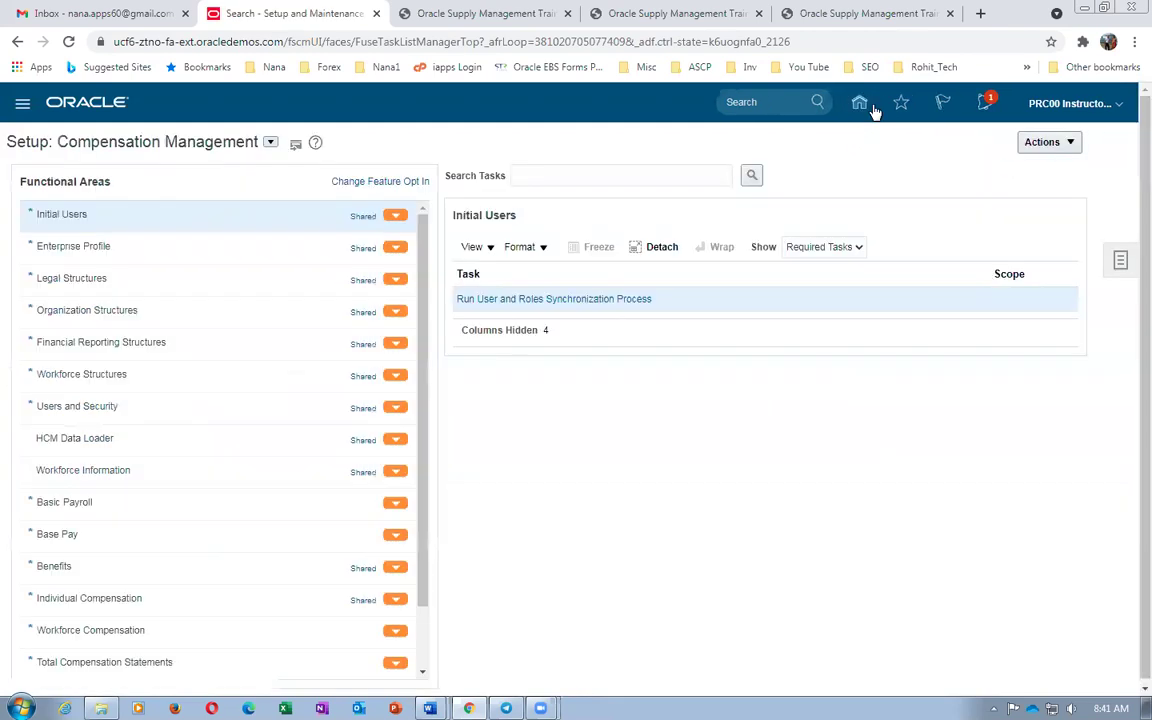
From Home, go to Order Management > Global Order Promising, then open Manage Assignment Sets
click(859, 103)
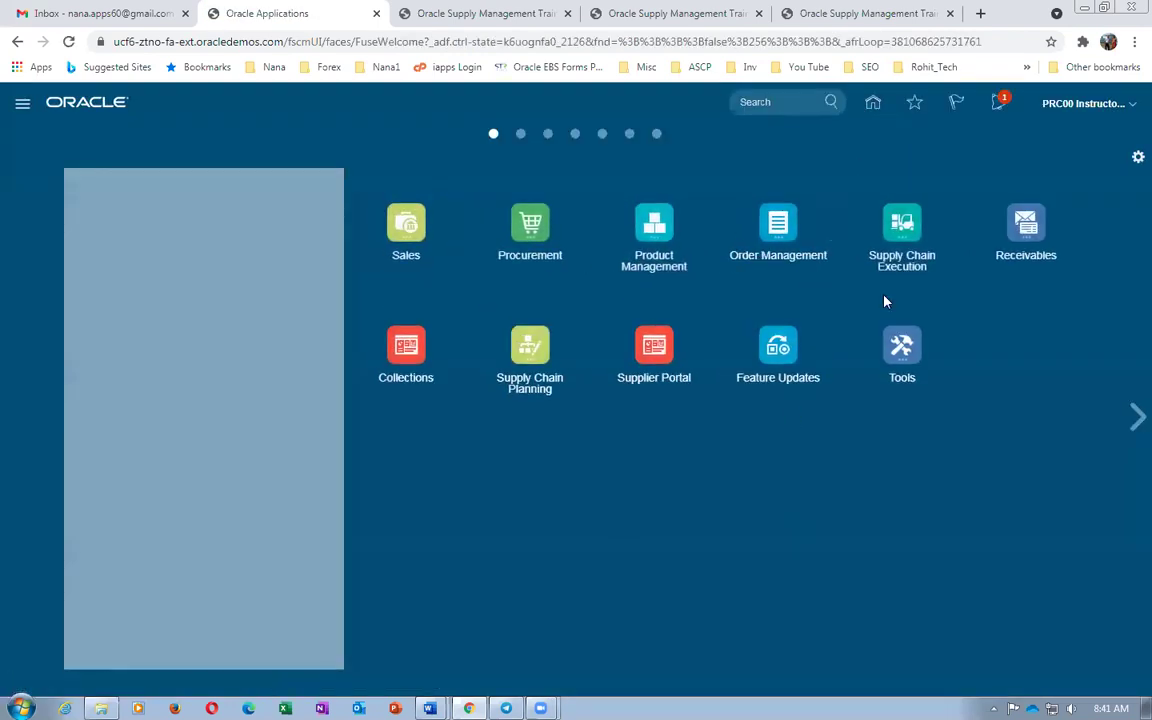
click(779, 232)
click(840, 337)
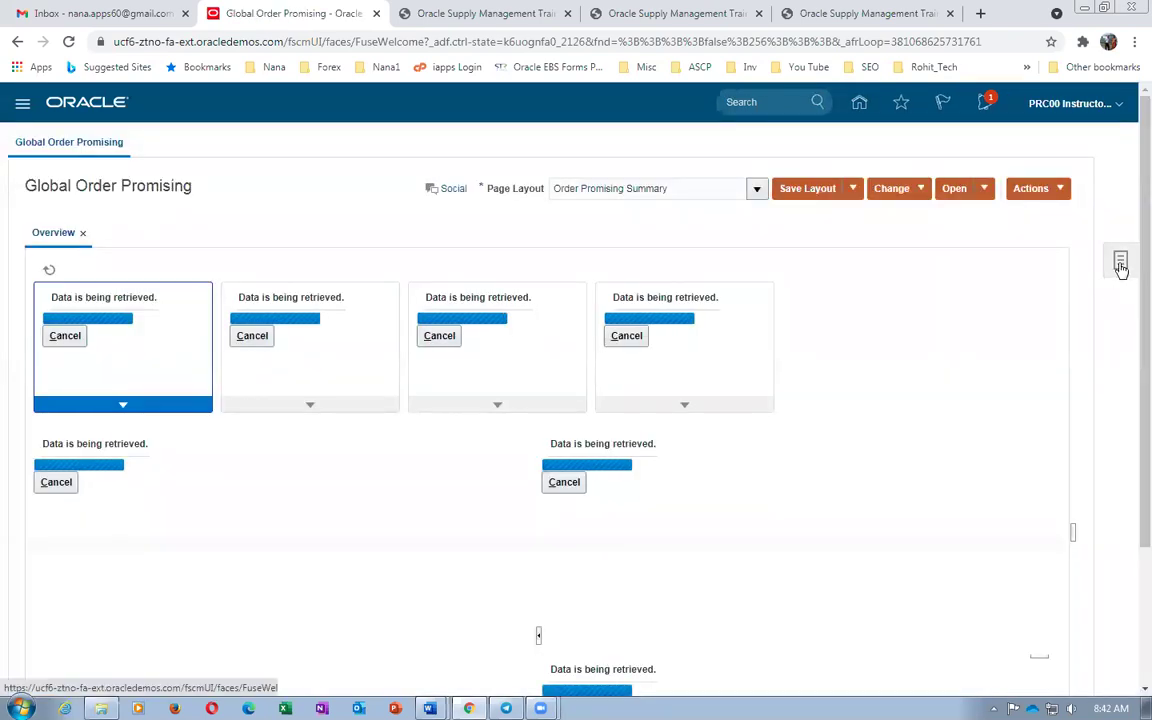
click(1120, 264)
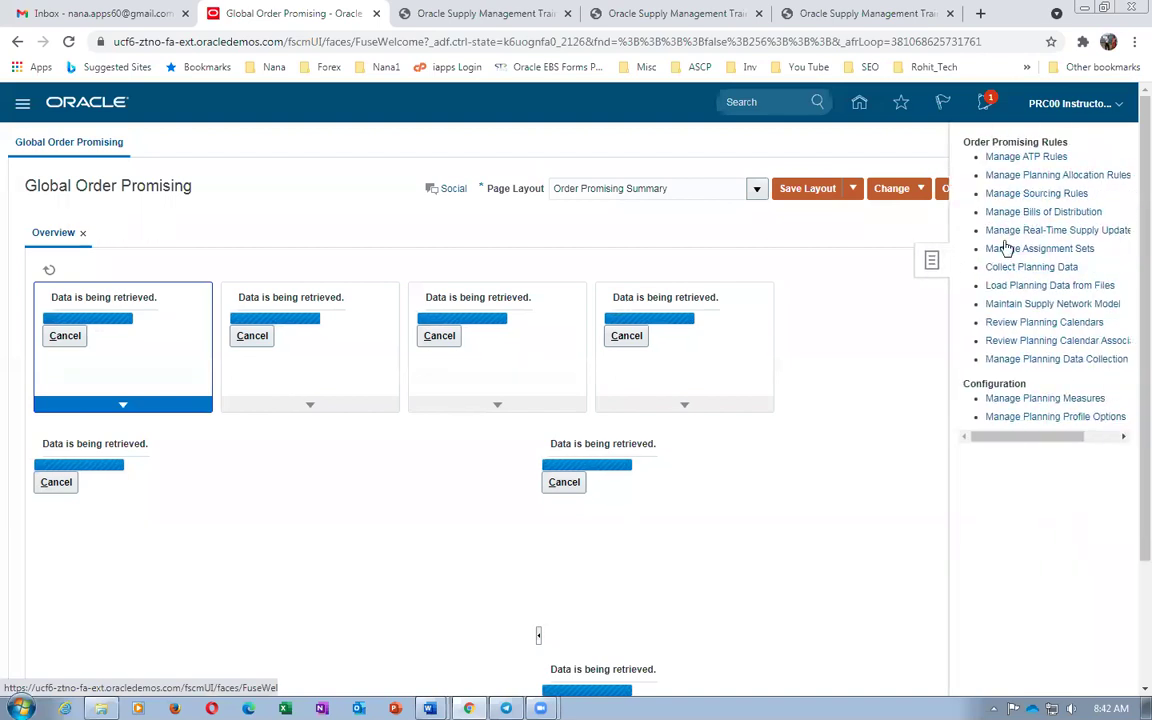
click(219, 259)
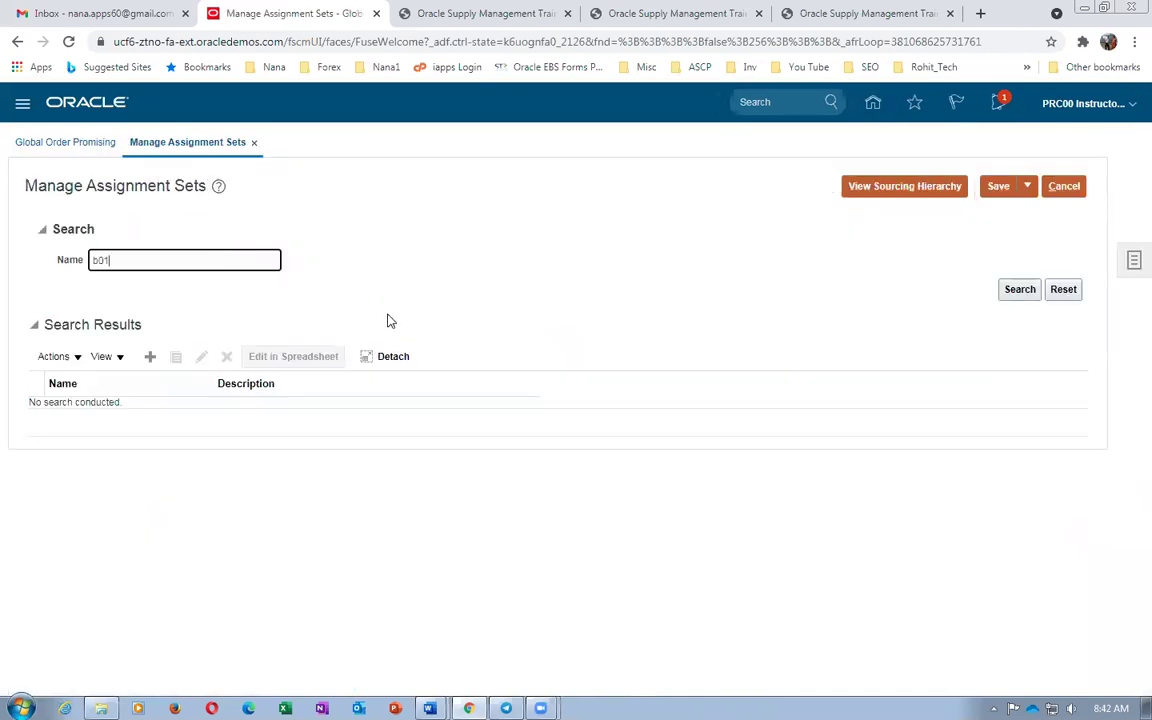
Search b01, edit b01_Assignment_Set, and add an Item and organization assignment row
key(Return)
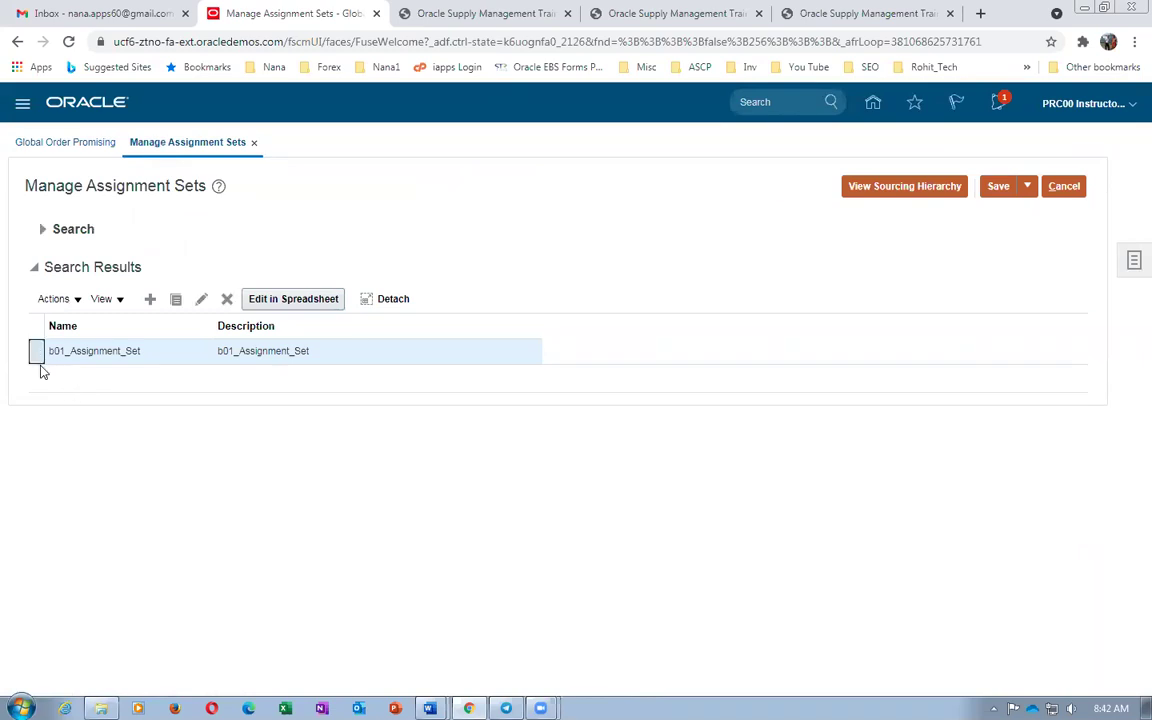
click(201, 299)
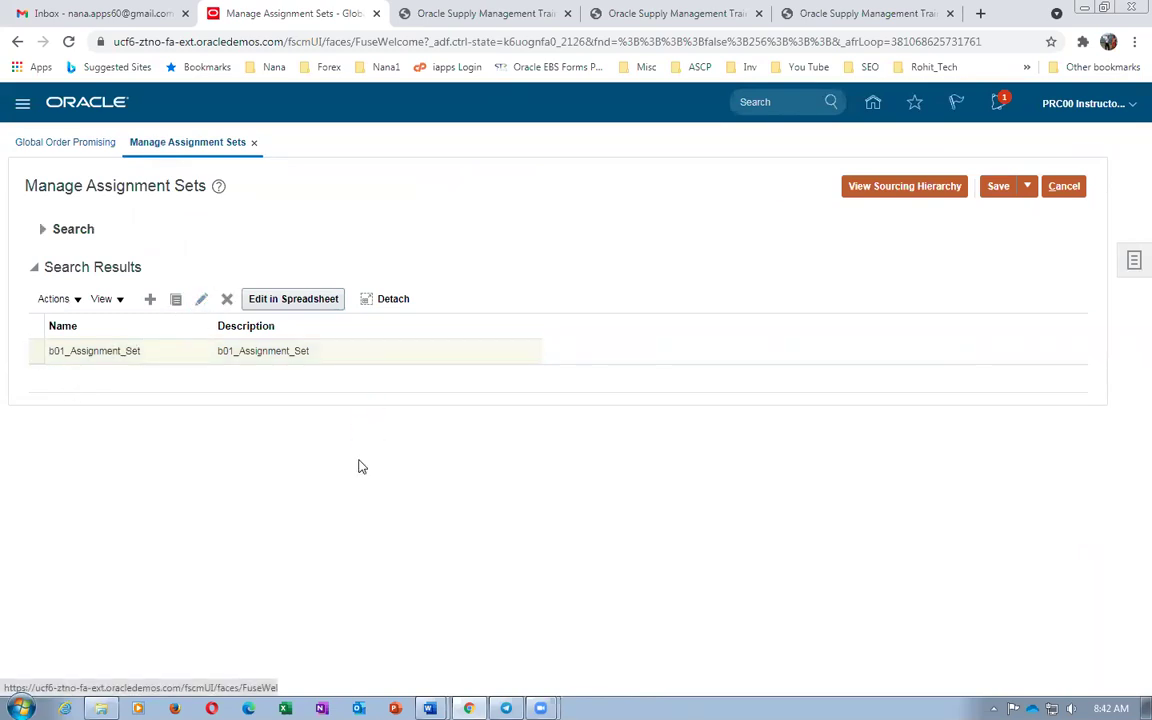
click(203, 392)
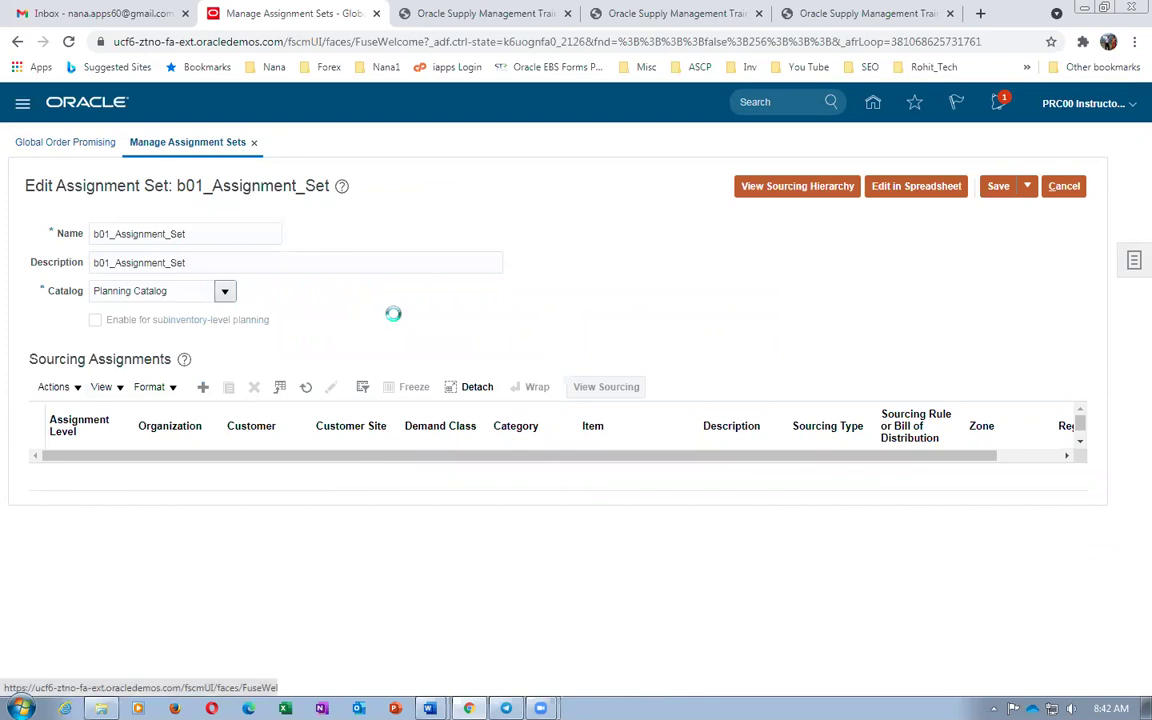
click(84, 470)
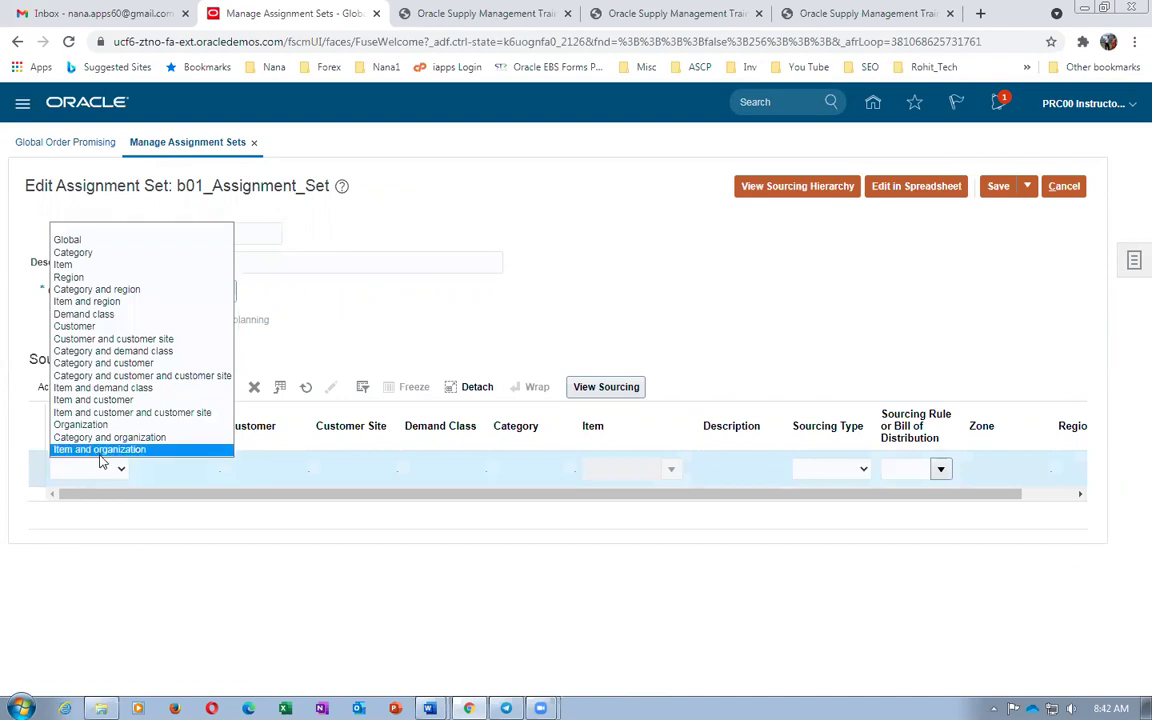
click(98, 450)
Set the row's organization to 002 and item to b01_DELL_i7_Laptop_FG
click(177, 466)
text(002)
key(Tab)
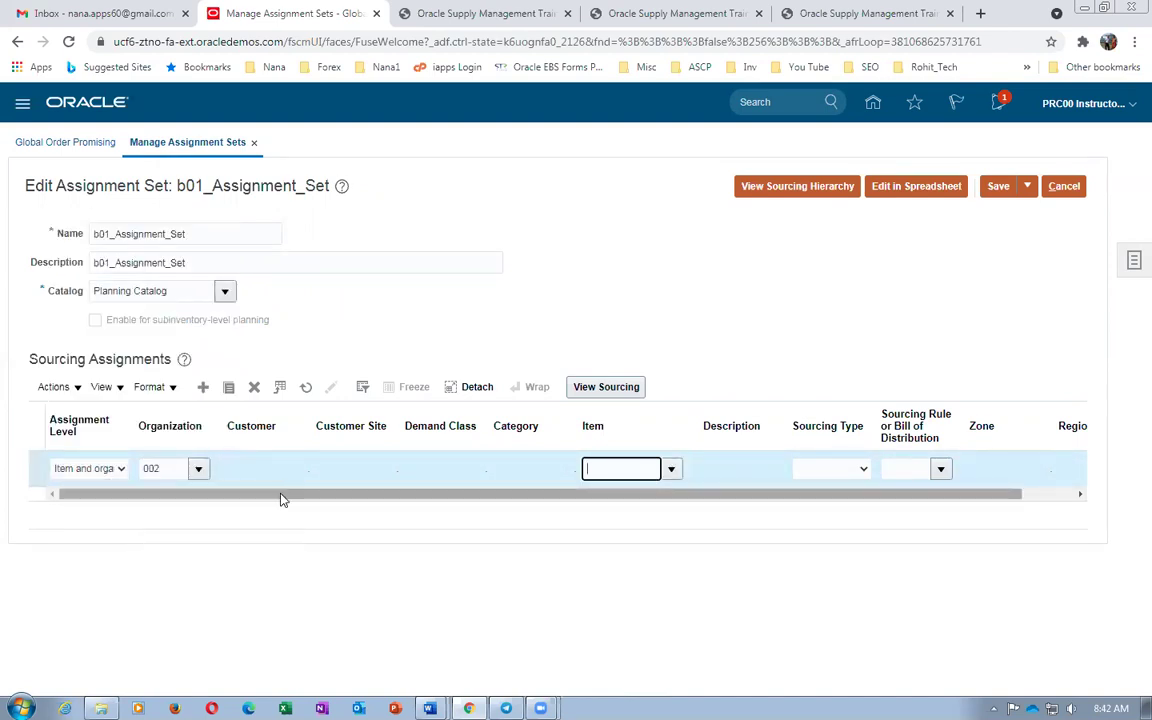
key(Tab)
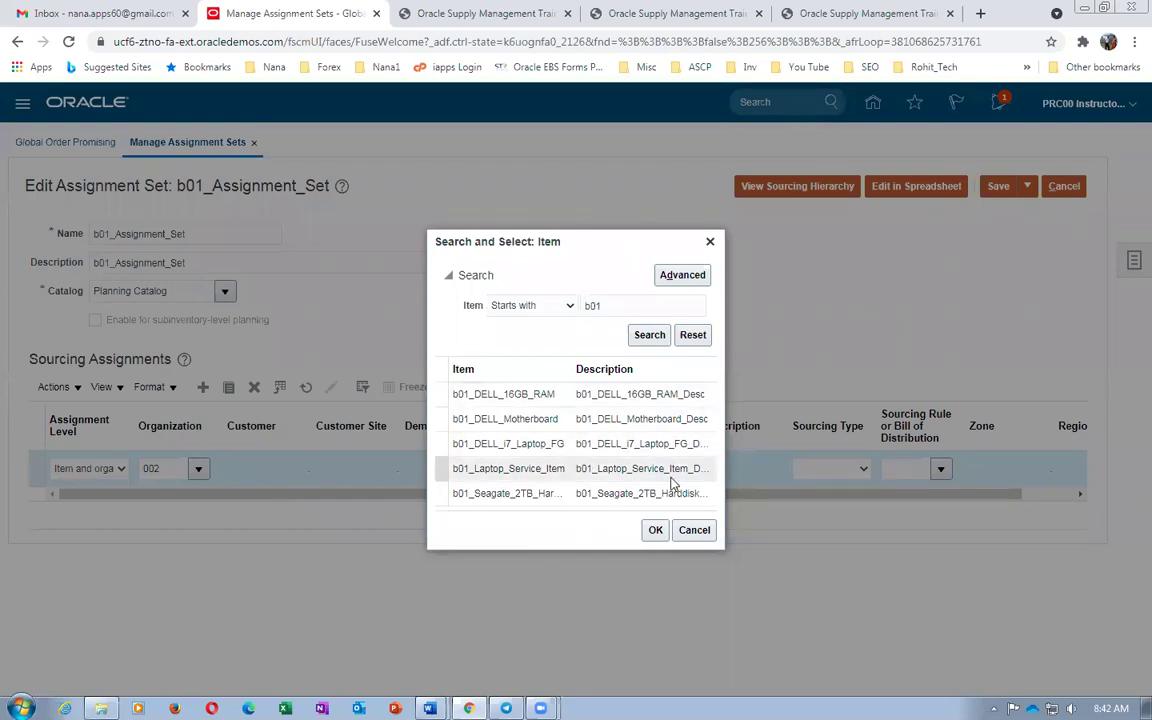
click(655, 443)
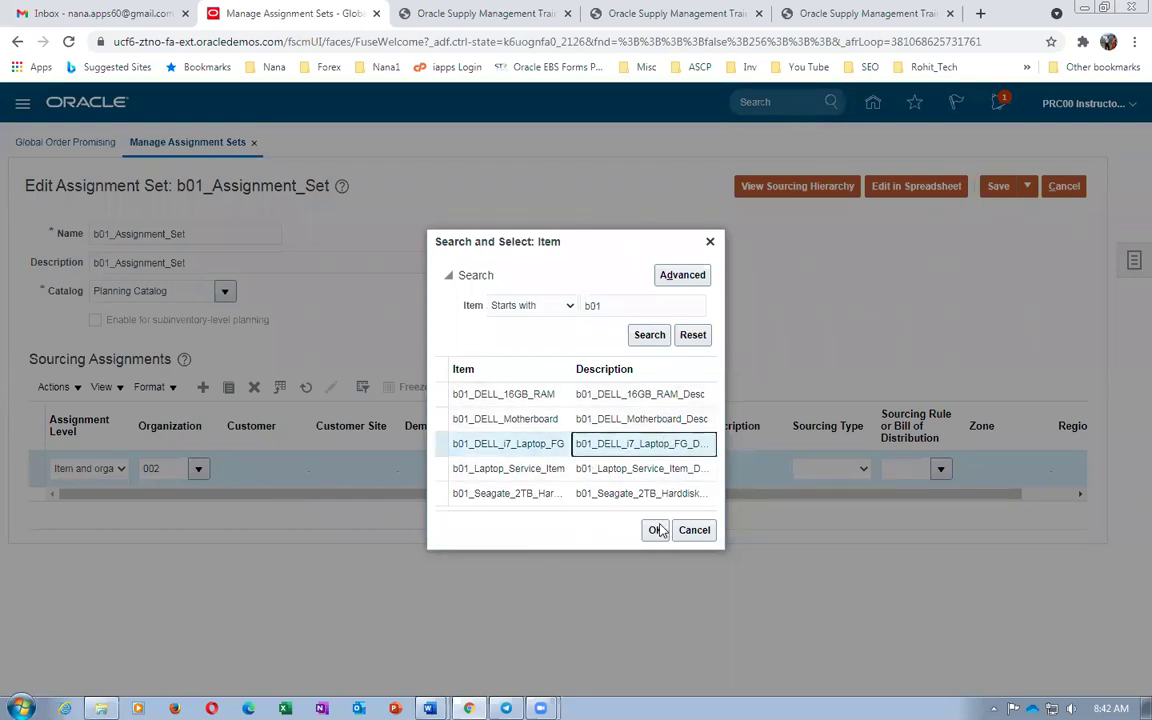
click(655, 530)
Choose Sourcing rule as the type, close the rule lookup, and discard the edits
click(826, 470)
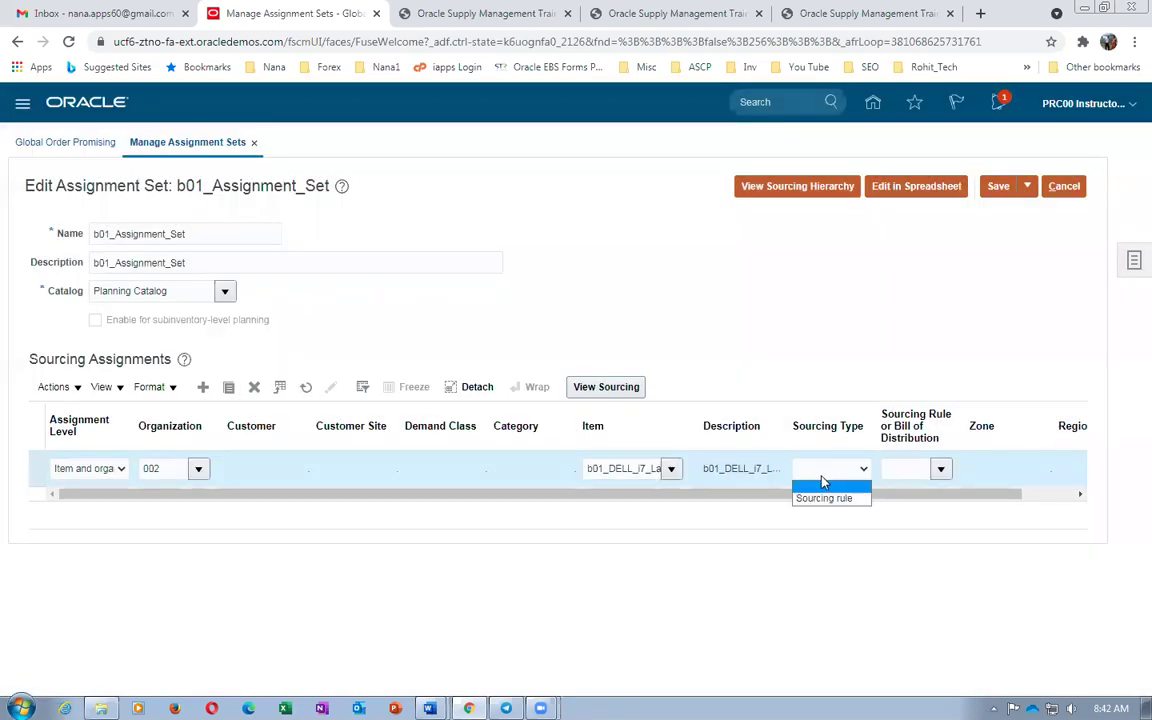
click(826, 498)
click(902, 469)
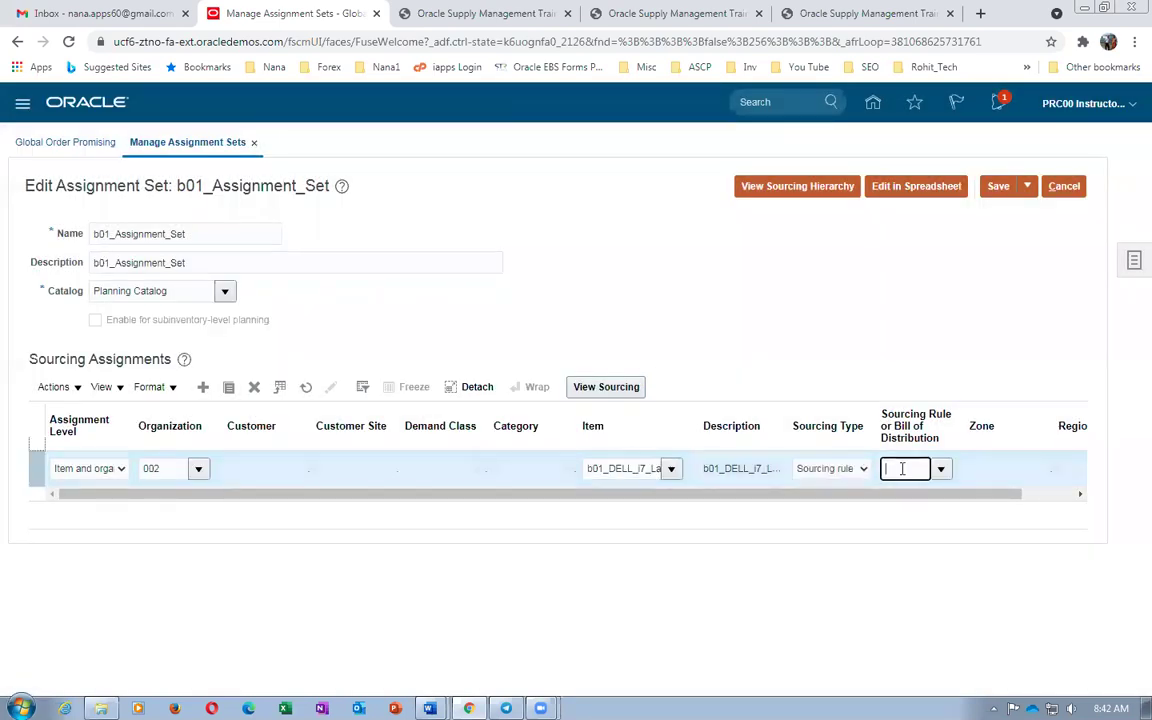
key(Tab)
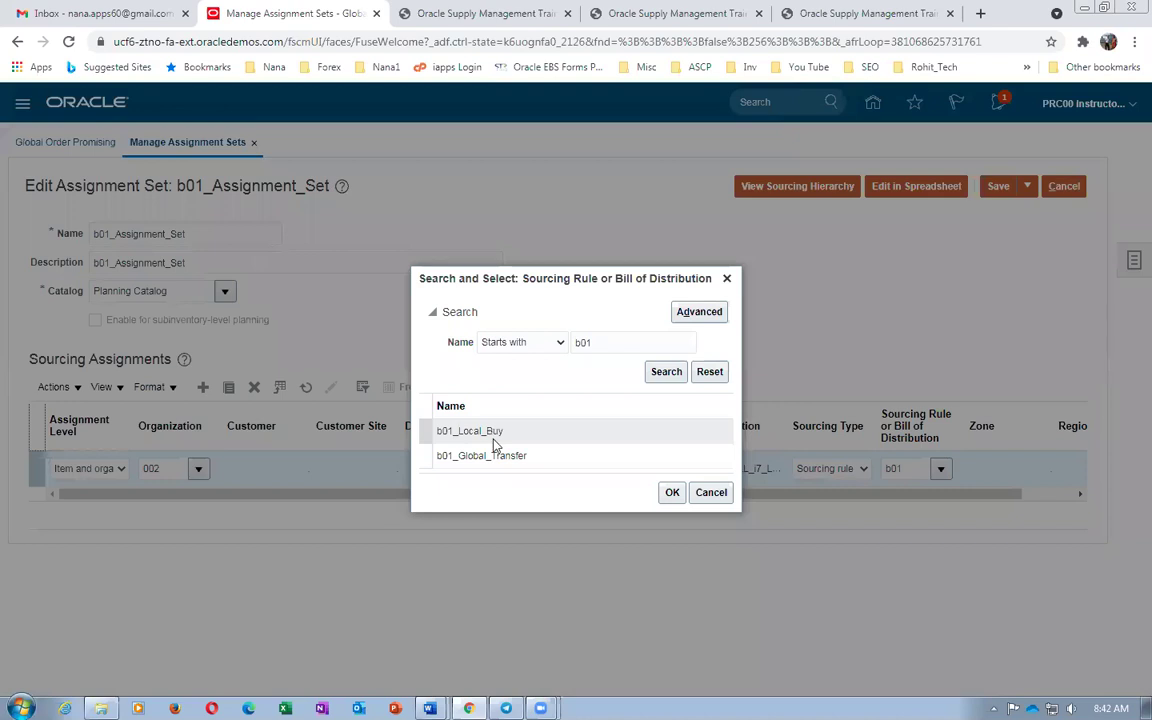
click(710, 492)
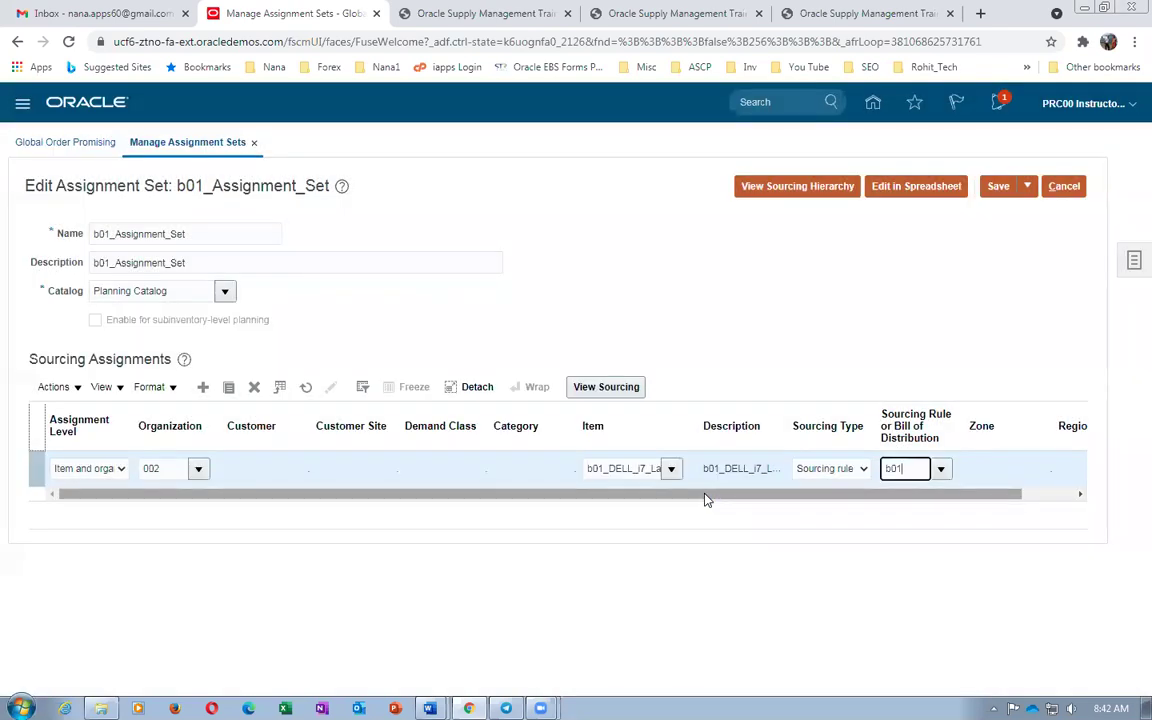
click(1070, 190)
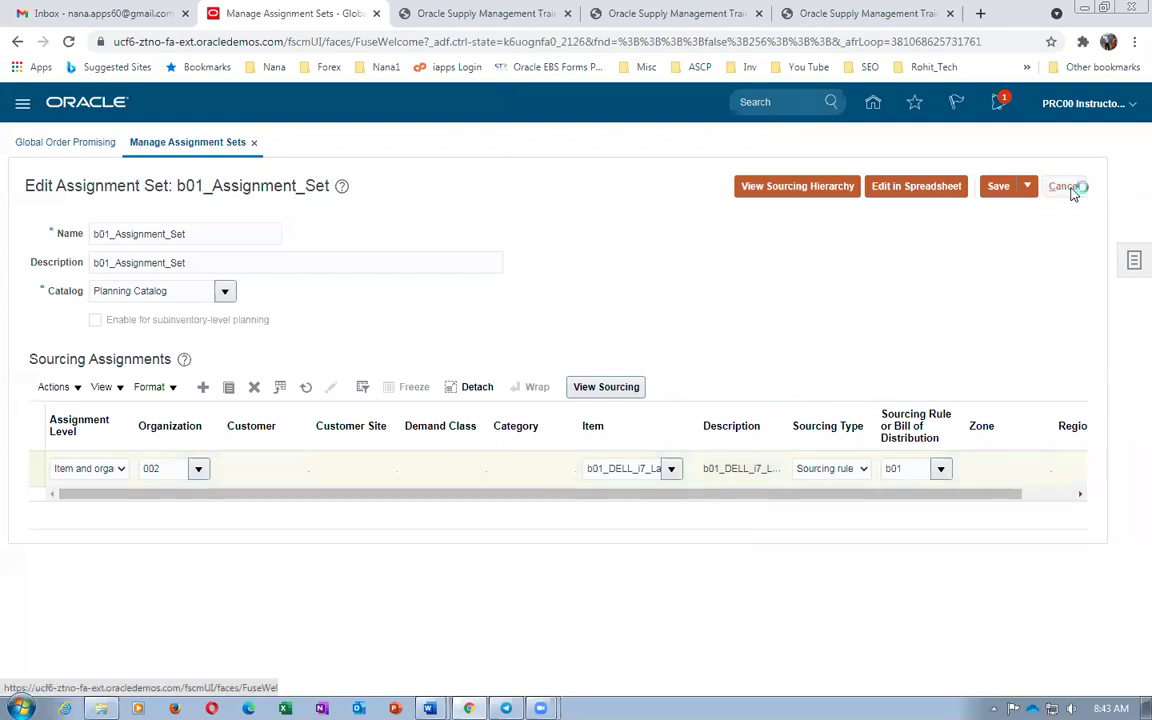
Glance at the Word worksheet, then show the order promising tasks on Manage Assignment Sets
key(alt+Tab)
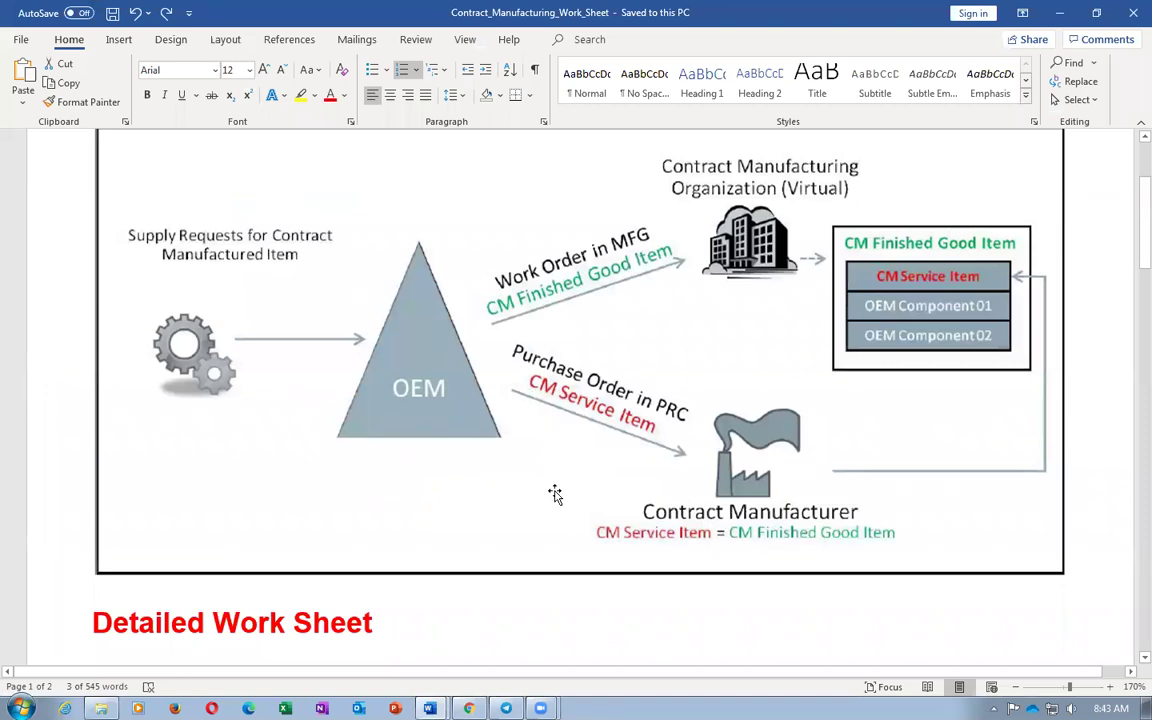
key(alt+Tab)
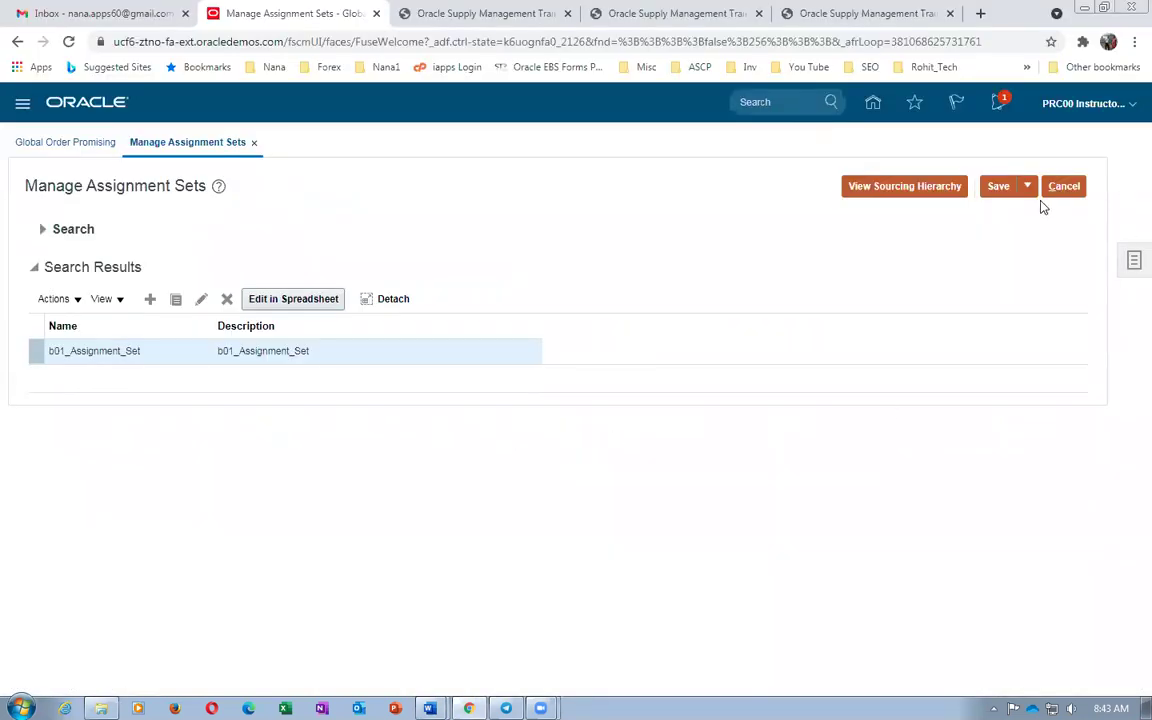
click(1133, 261)
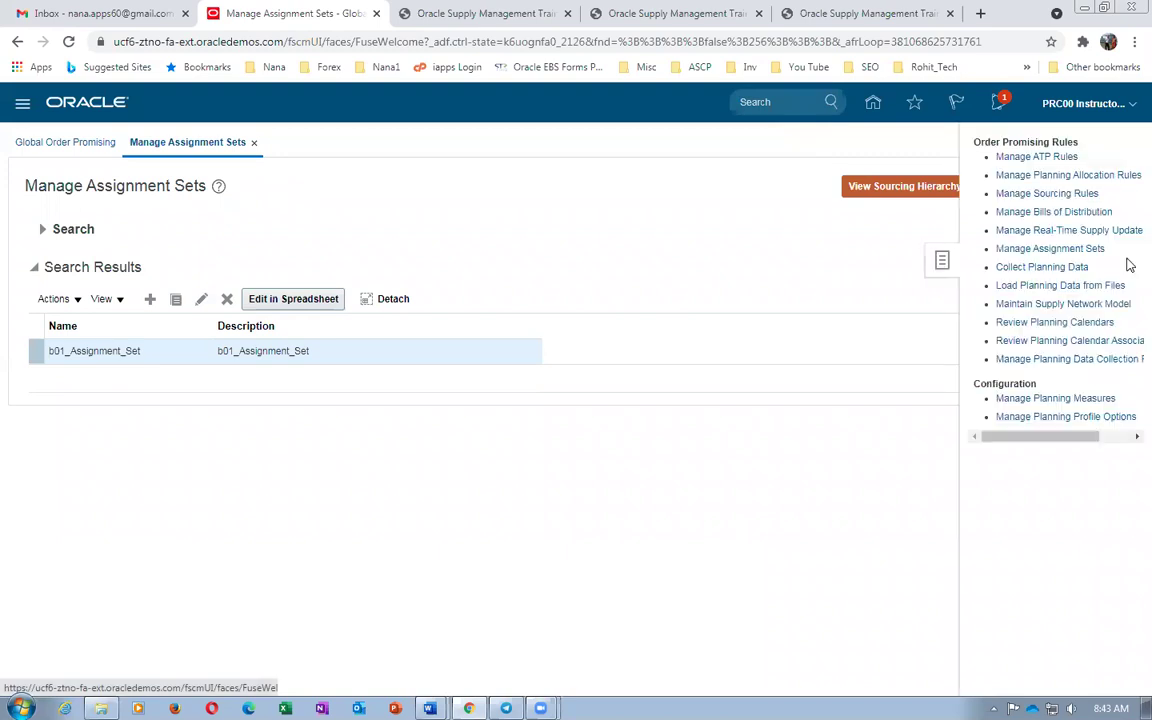
Start sourcing rule b01_Local_Make, with its name as description, local to organization 002
click(1056, 196)
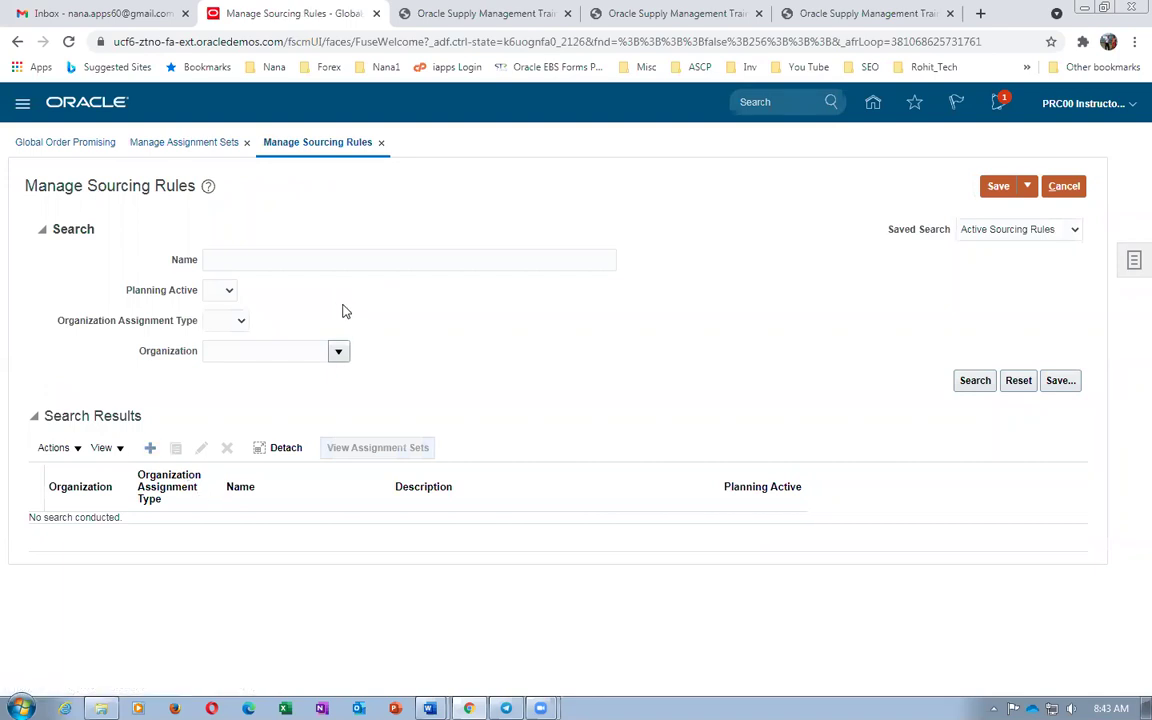
click(304, 235)
text(b01_Local_Make)
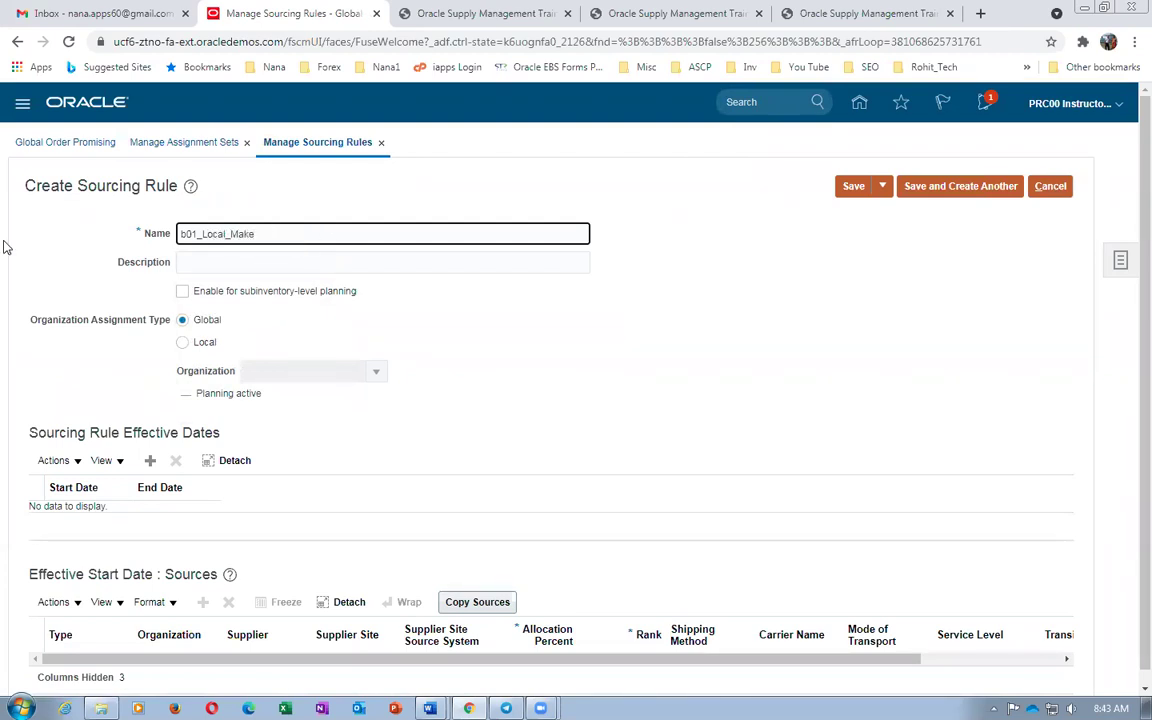
click(200, 261)
text(b01_Local_Make)
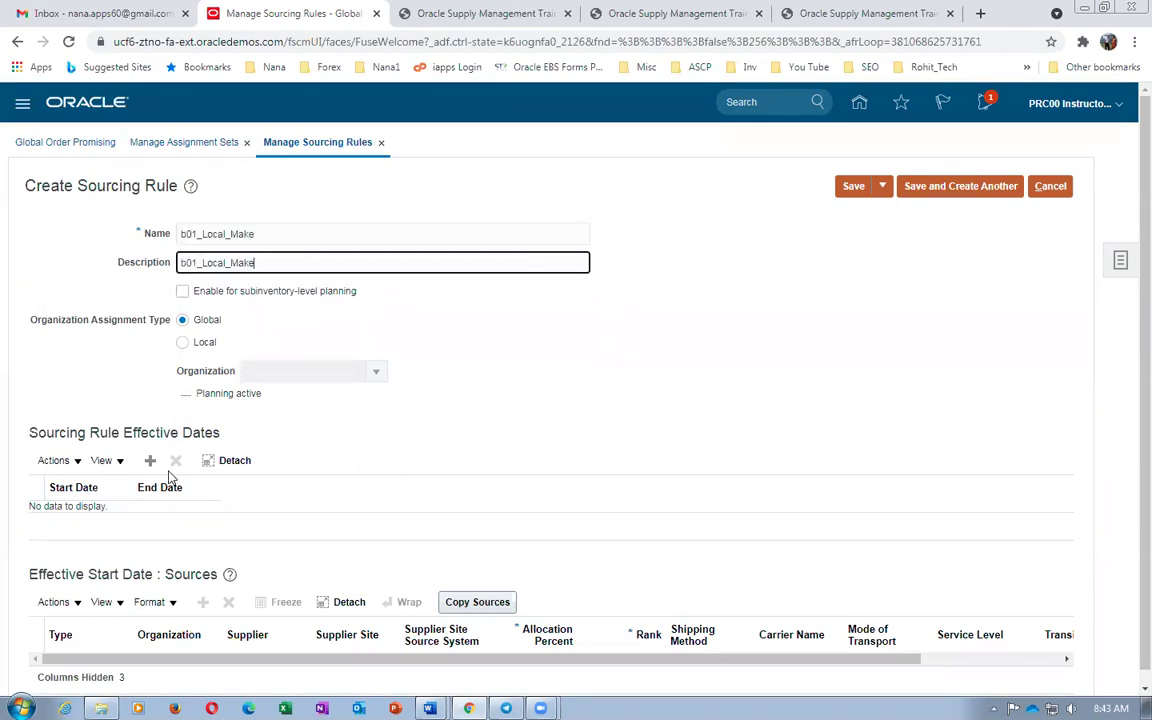
click(182, 342)
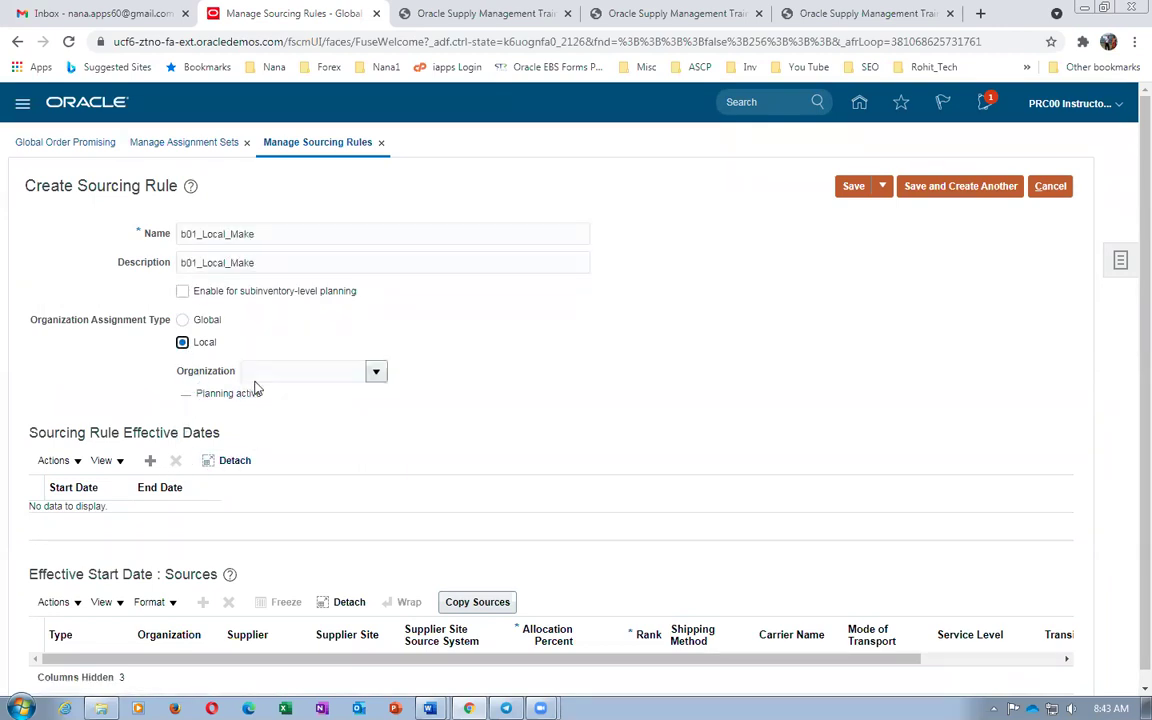
click(262, 372)
text(002)
key(Tab)
Add an effective-date row and a Make at source at 100%, rank 1, then save and close
click(150, 460)
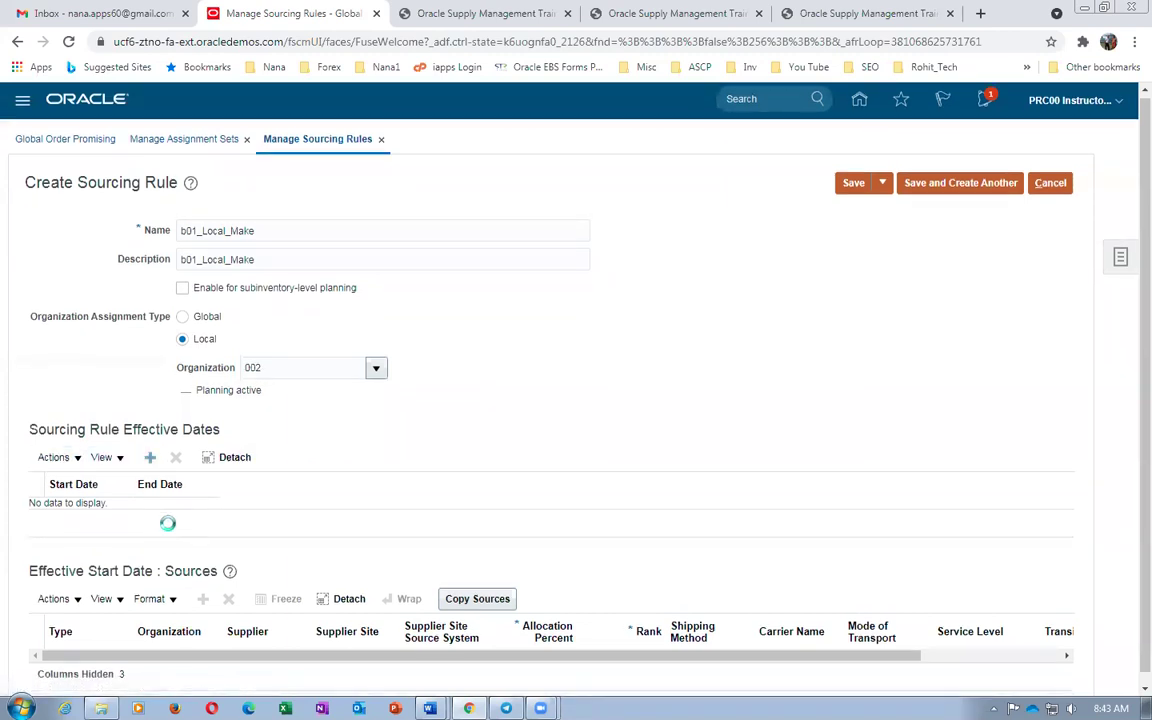
click(77, 615)
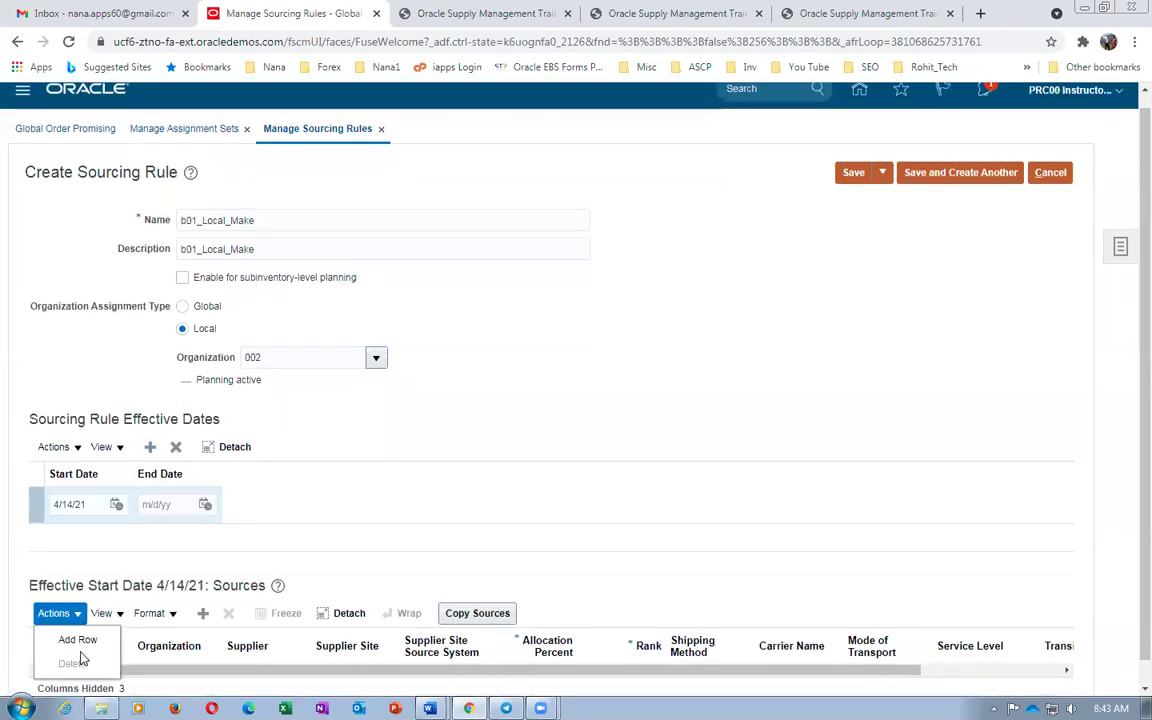
click(78, 640)
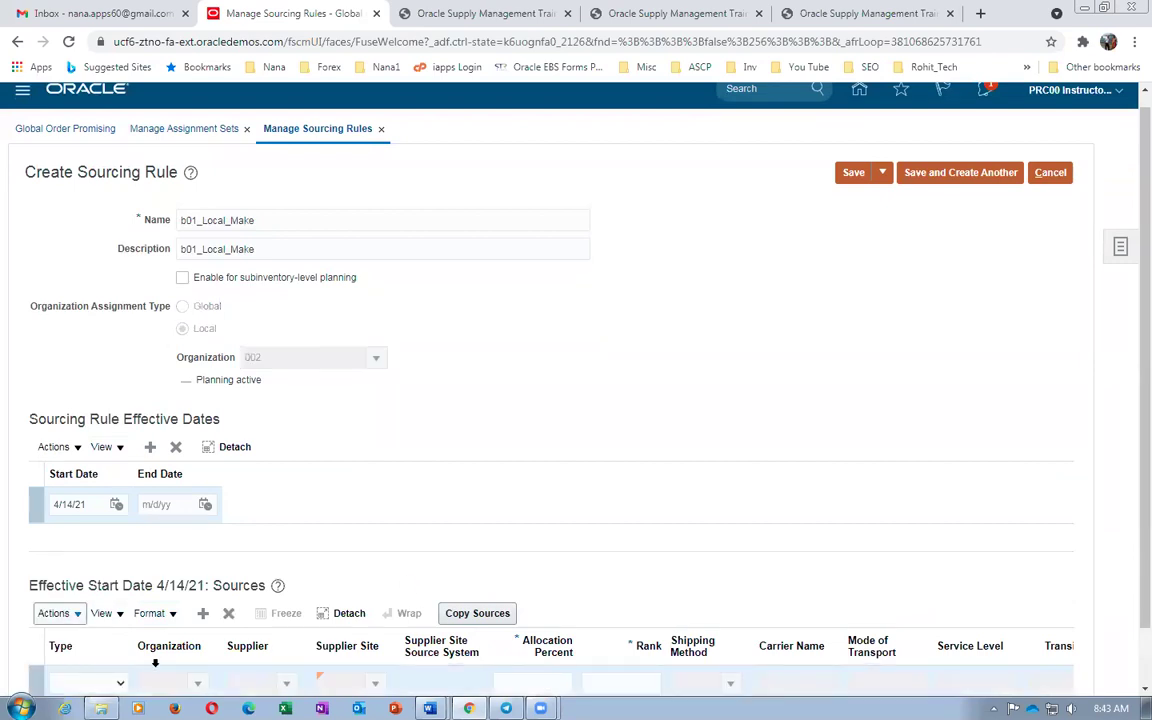
click(122, 683)
click(109, 651)
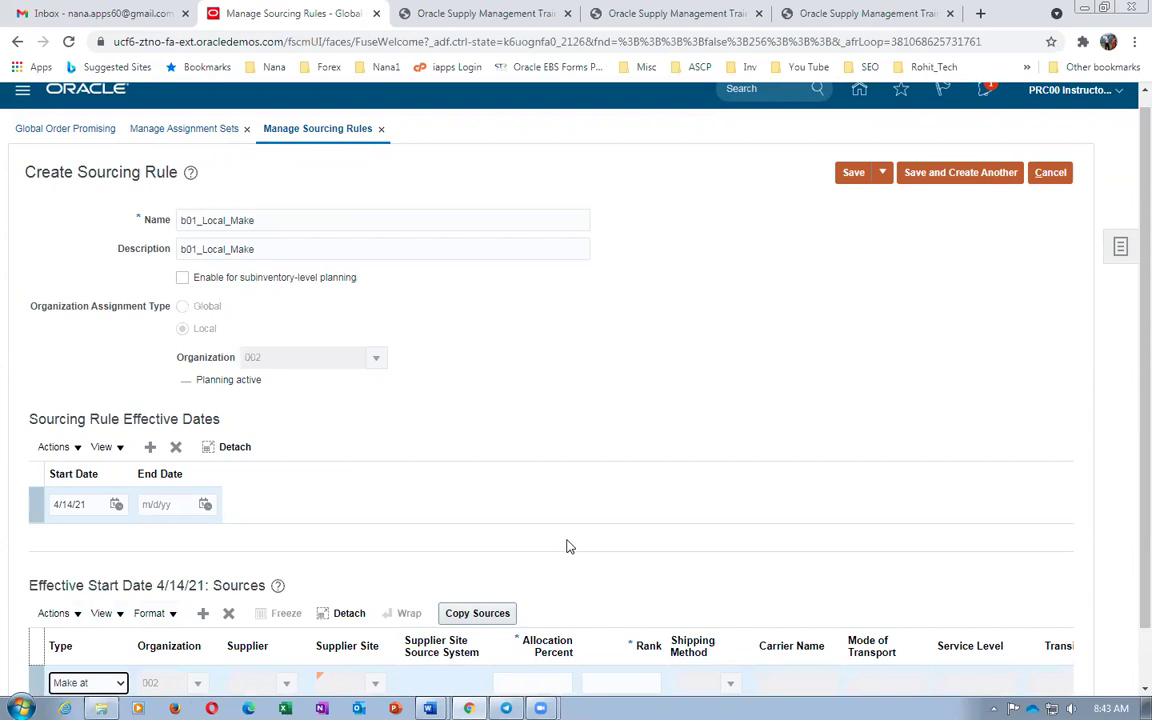
scroll(566, 548, down, 1)
click(530, 619)
text(100)
key(Tab)
text(1)
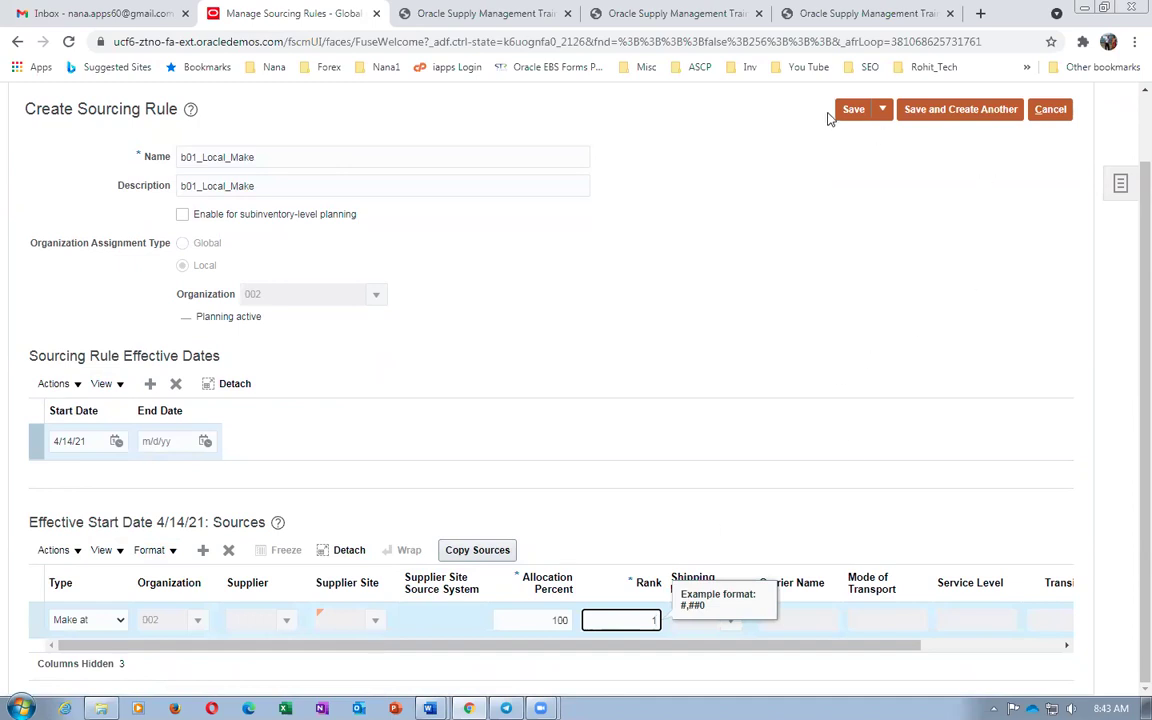
click(882, 109)
click(887, 134)
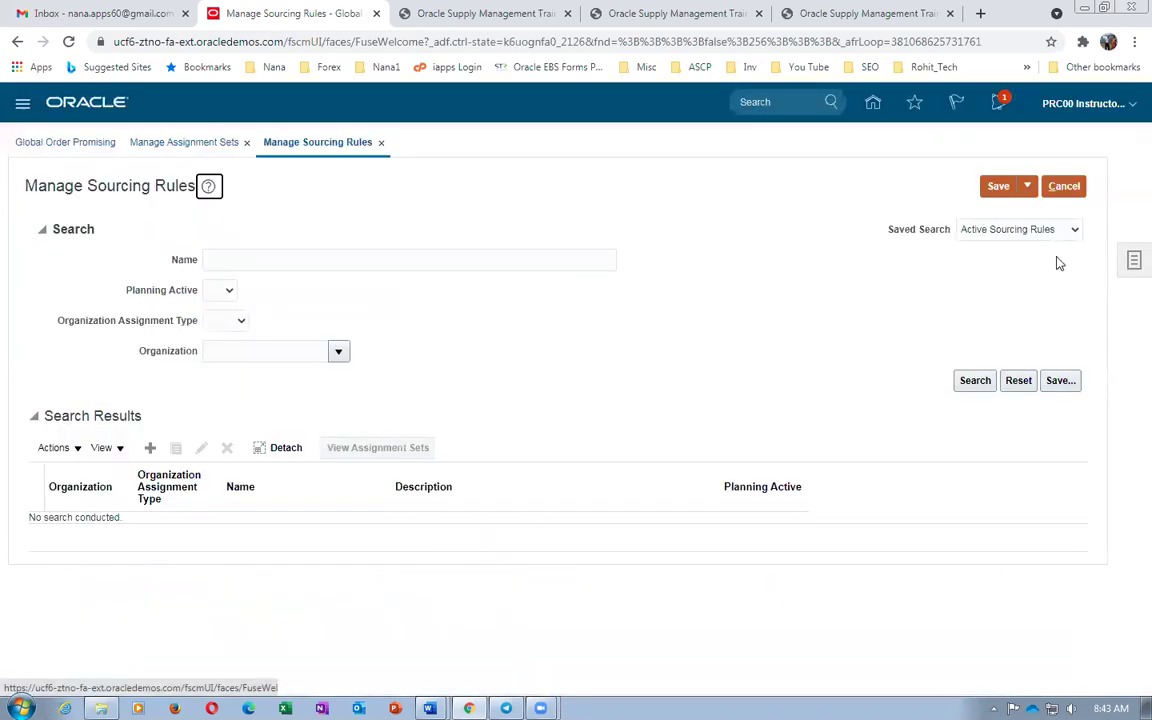
Save and close the sourcing rules, then go to Manage Assignment Sets
click(1027, 186)
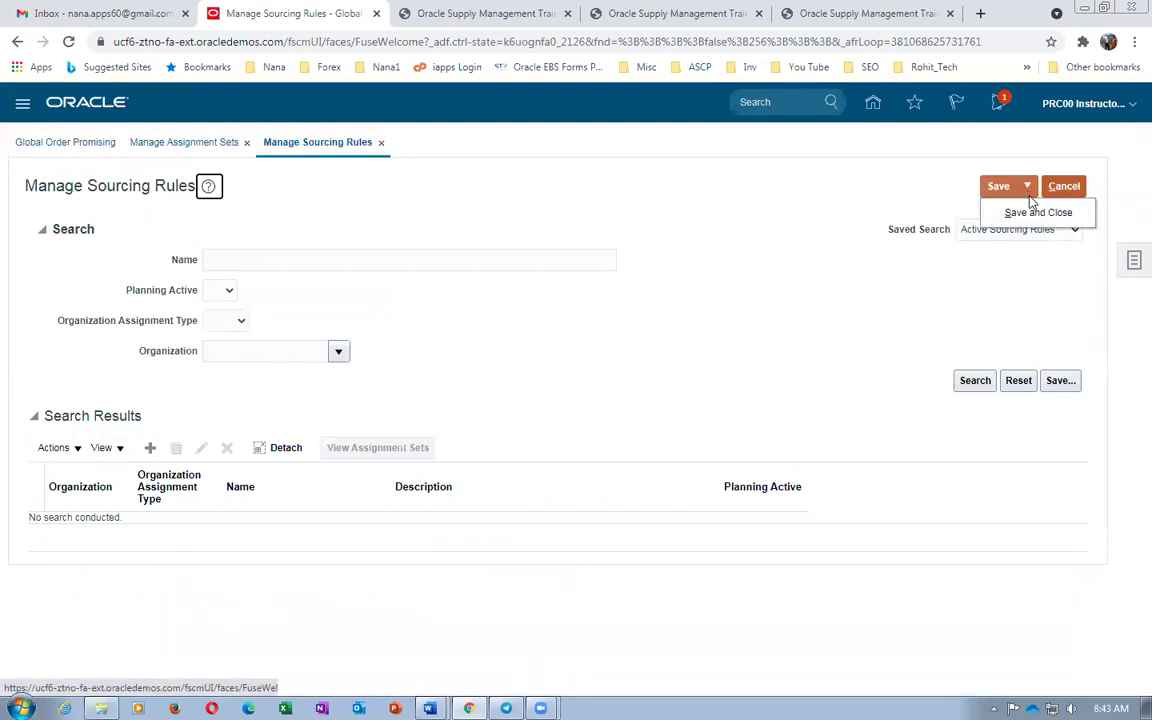
click(1035, 212)
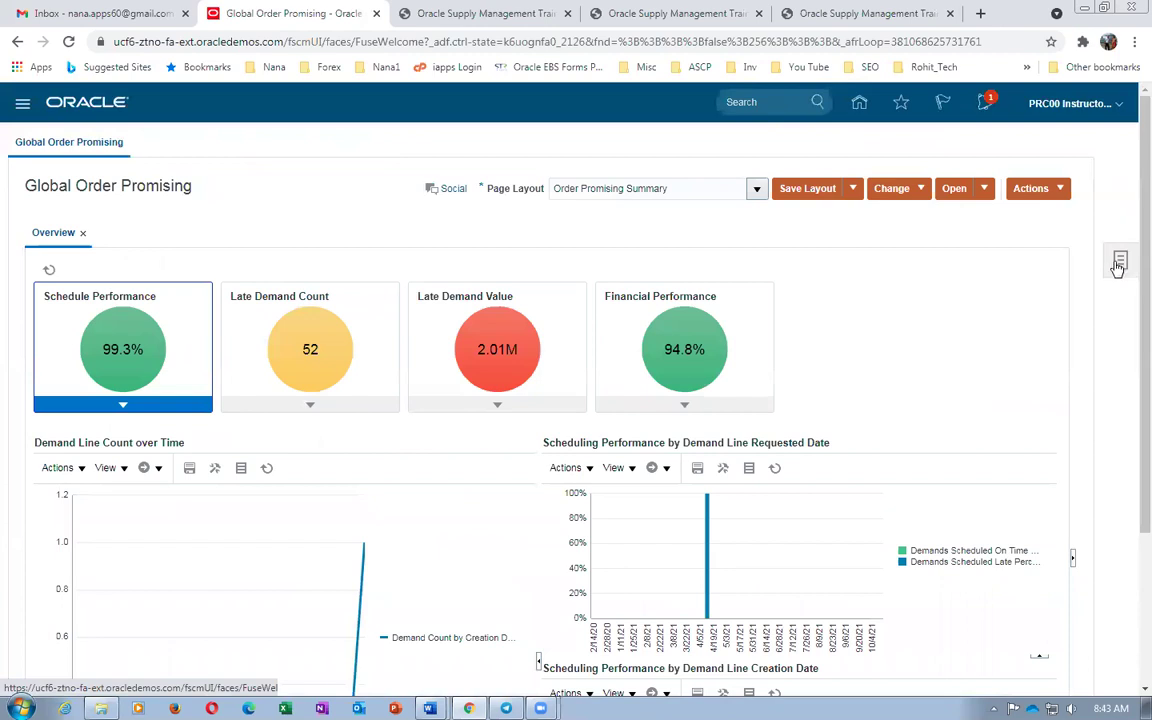
click(1119, 262)
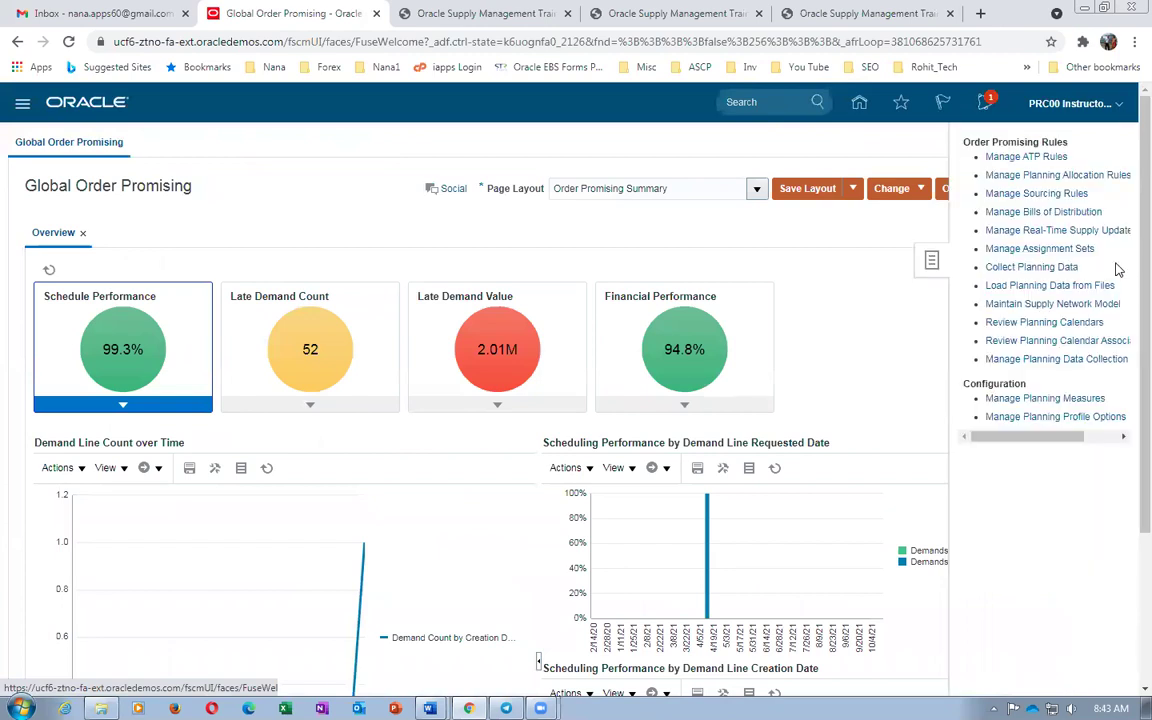
click(1066, 253)
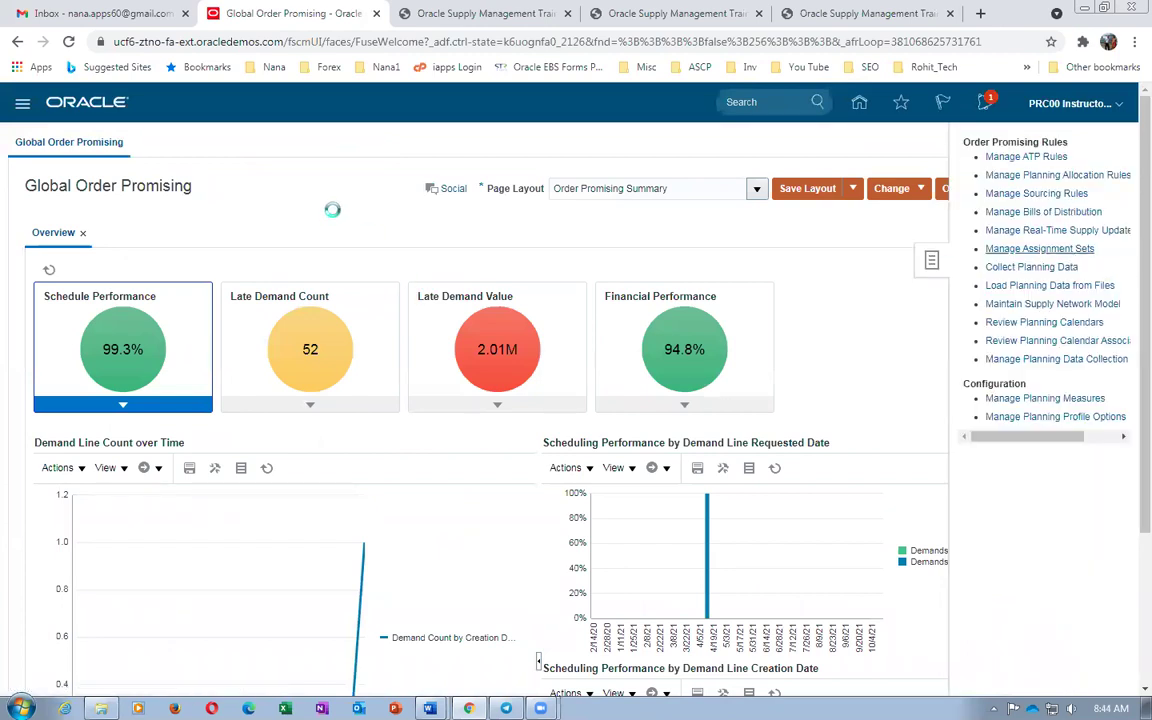
Search for b01 and open b01_Assignment_Set for editing
click(199, 257)
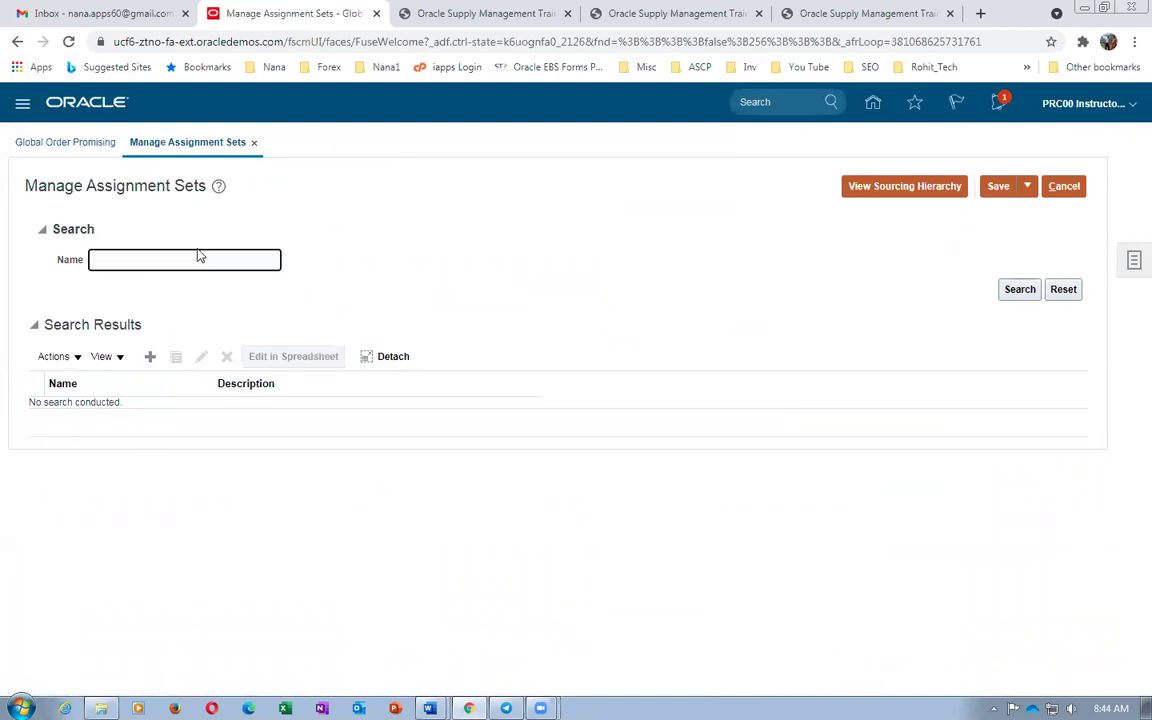
text(b01)
key(Return)
click(201, 299)
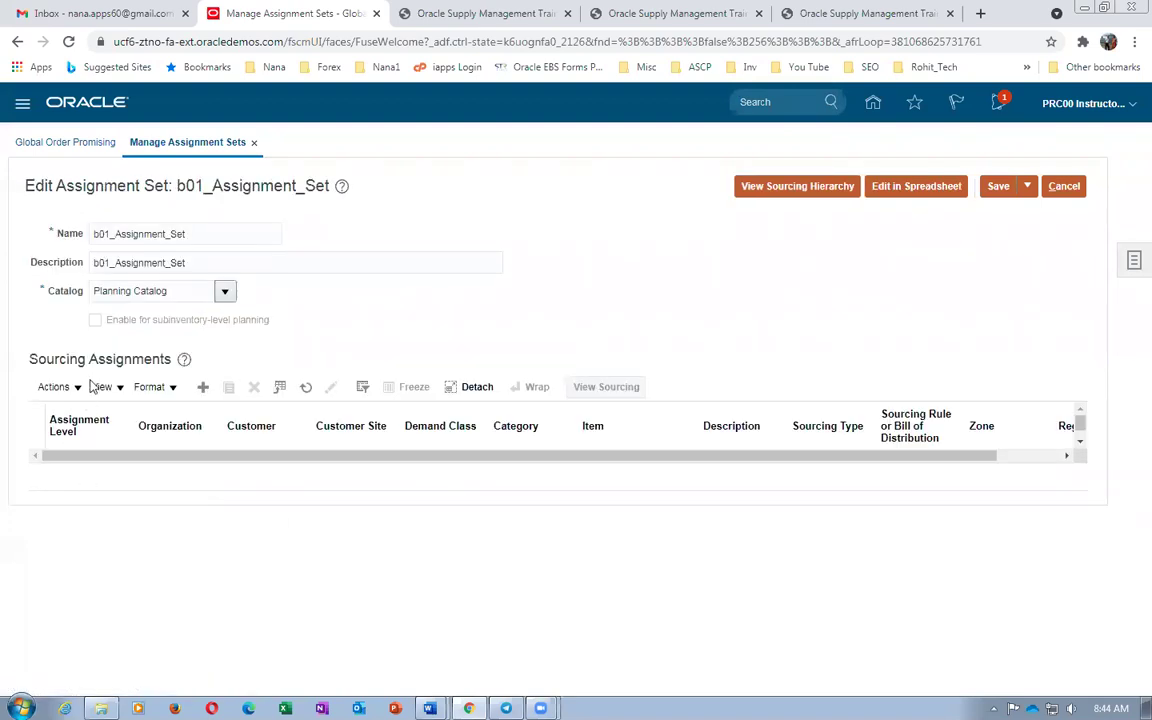
Add a blank sourcing assignment row, then switch to the Word worksheet
click(58, 386)
click(80, 411)
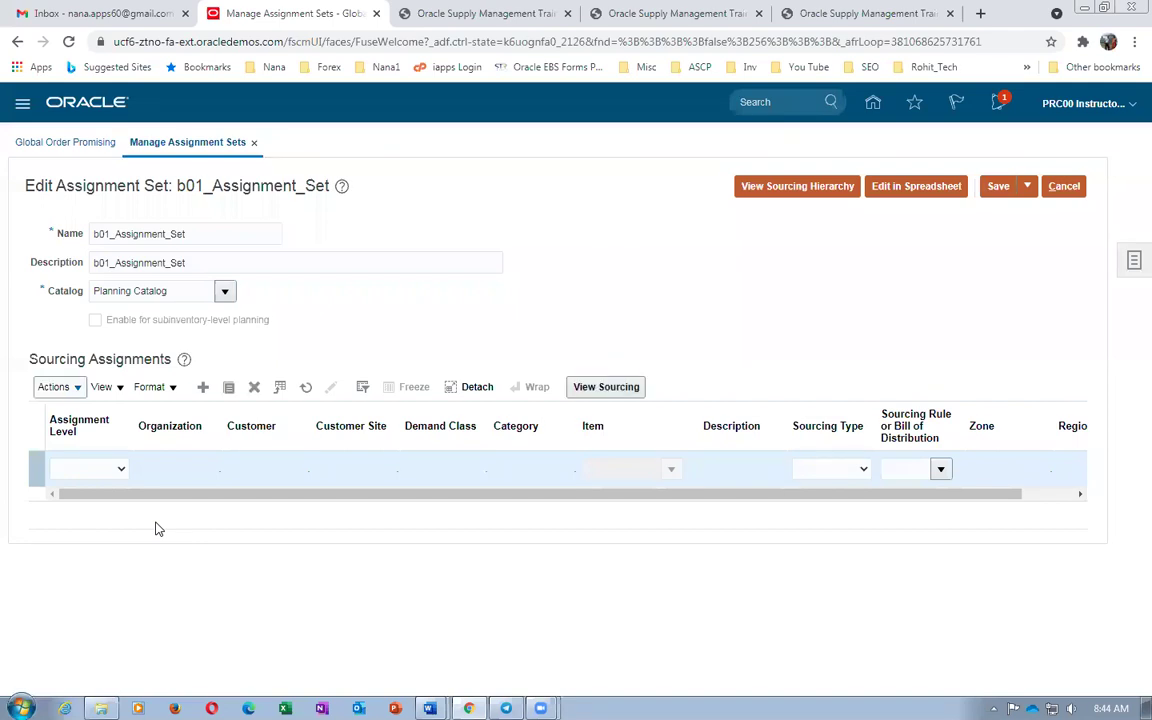
key(alt+Tab)
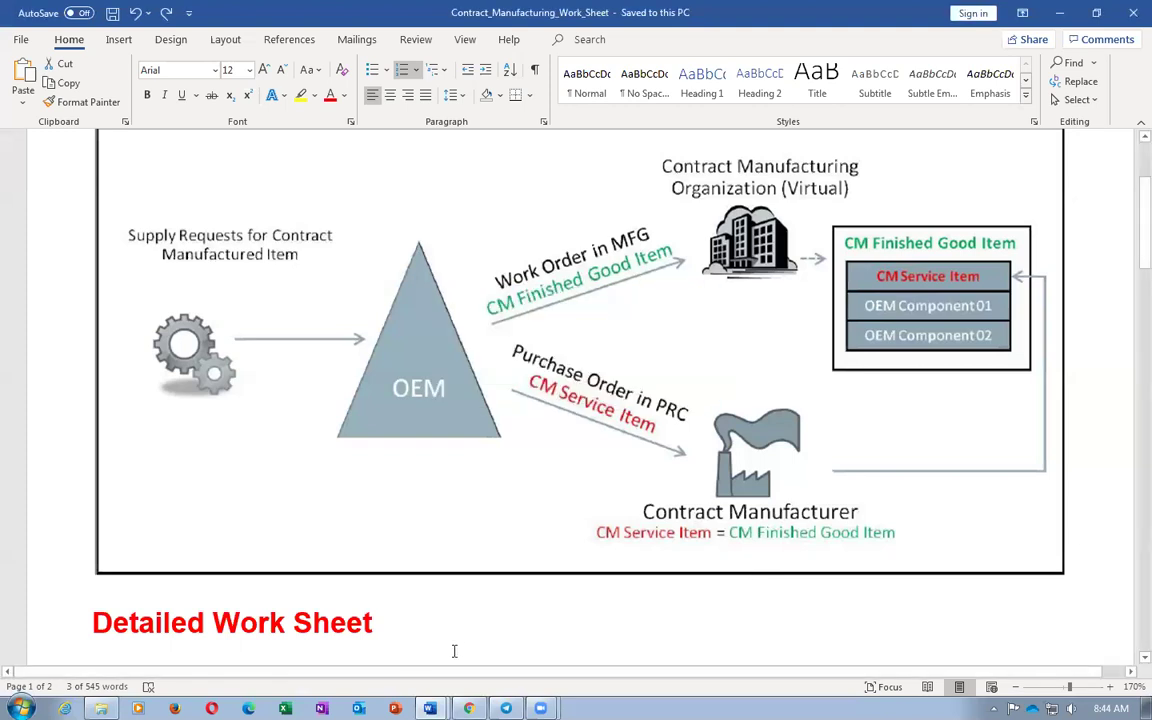
Set the new row to Item and organization level, organization 002, item b01_DELL_i7_Laptop_FG
click(468, 708)
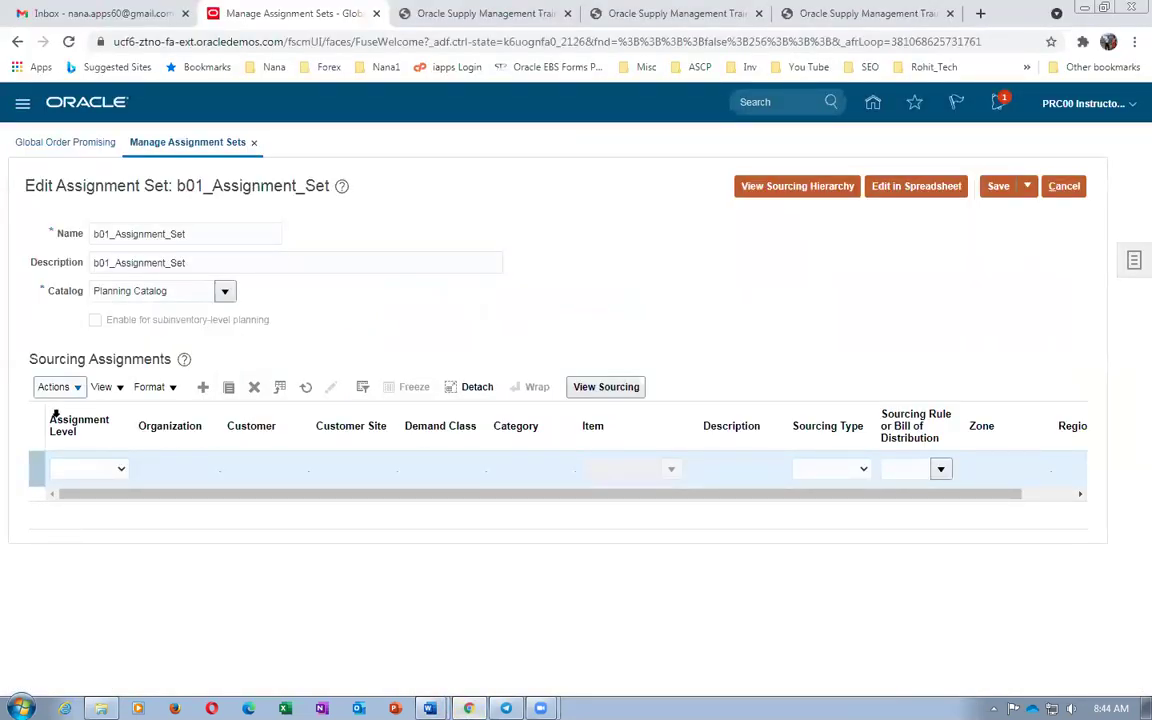
click(68, 469)
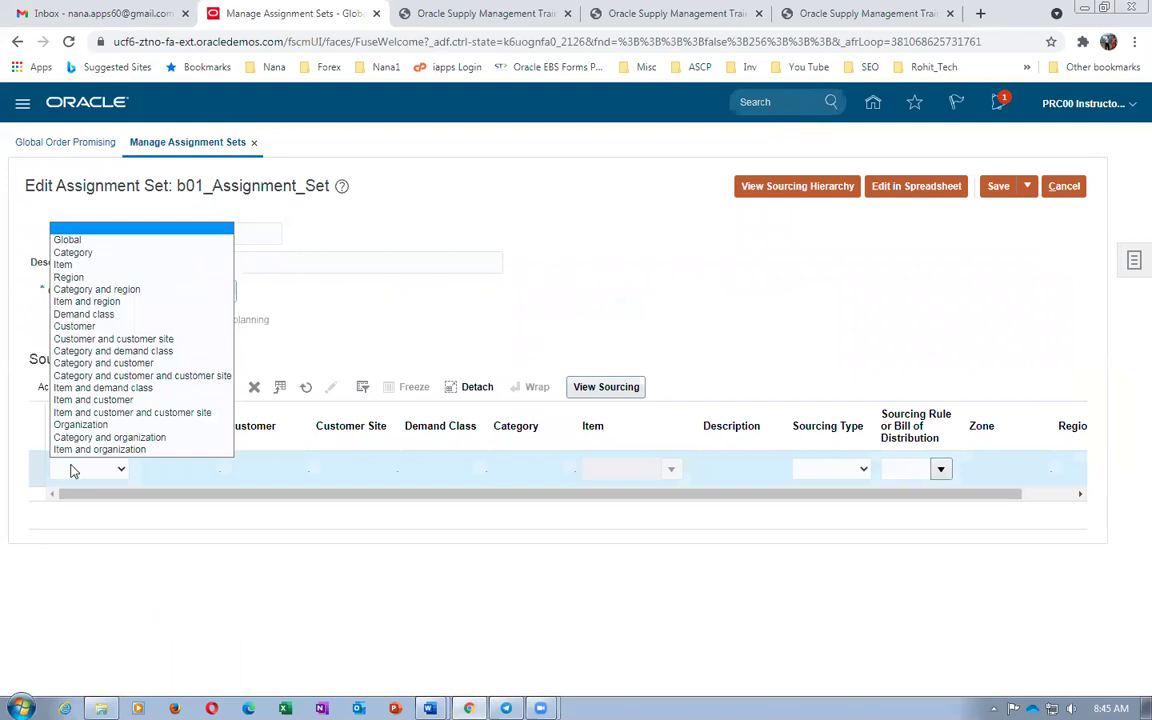
click(85, 450)
click(185, 469)
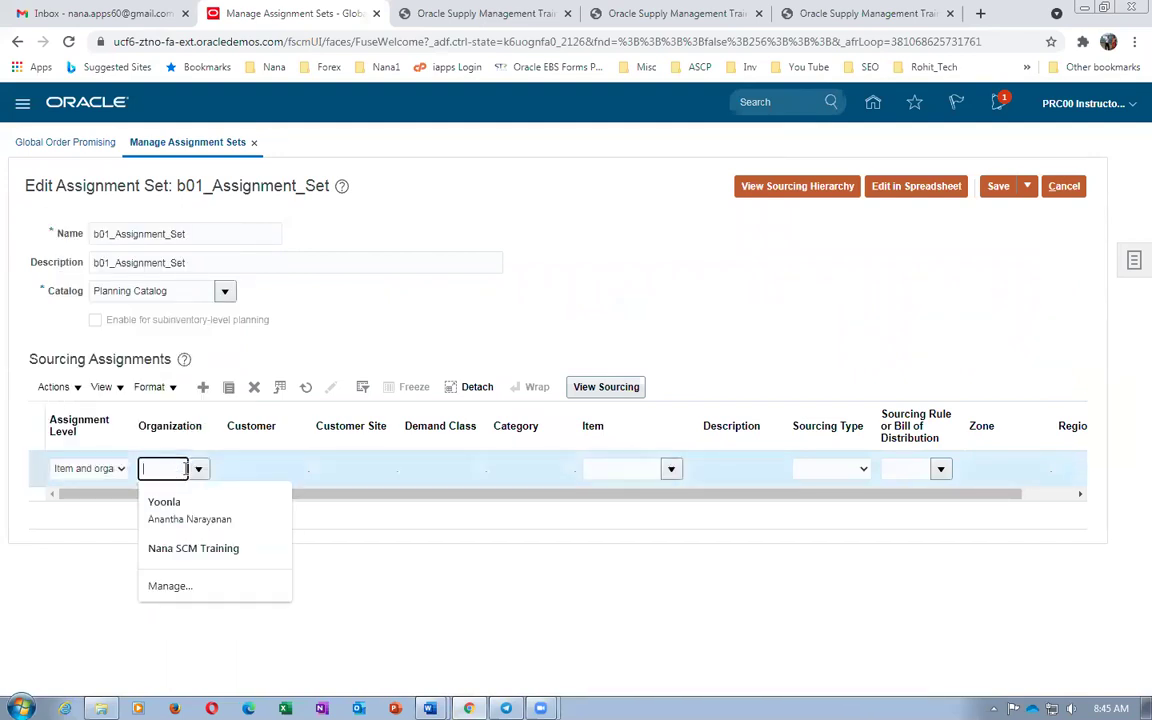
text(002)
key(Tab)
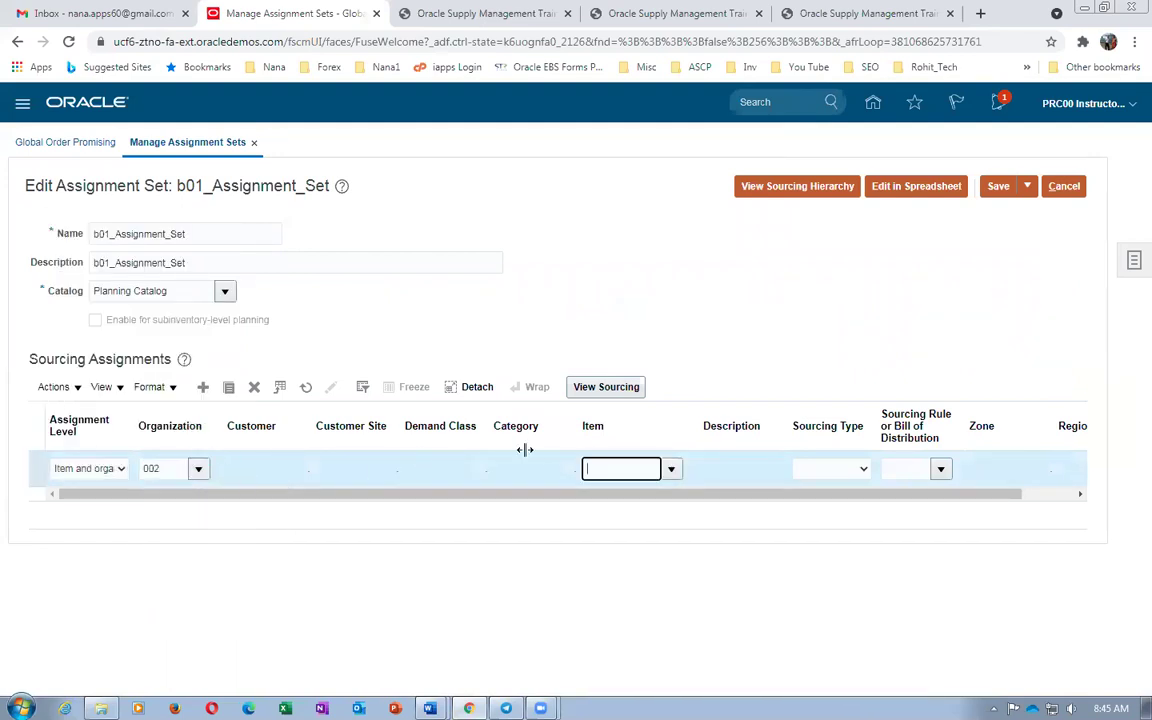
text(b01)
key(Tab)
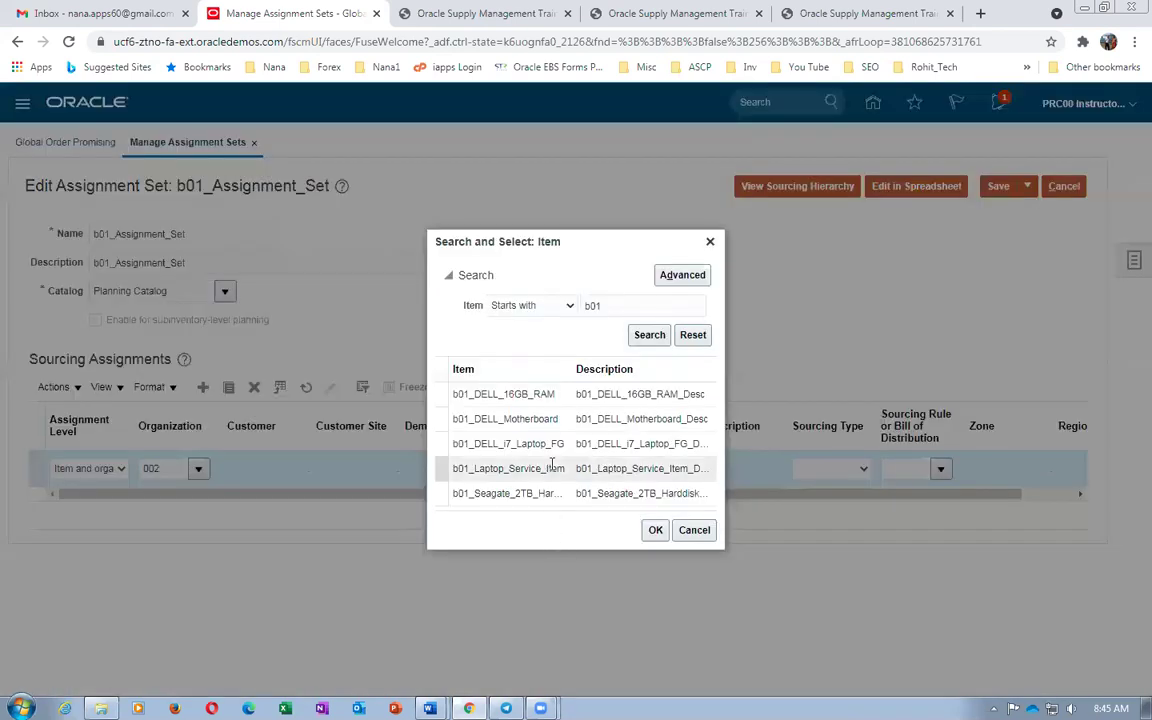
click(551, 443)
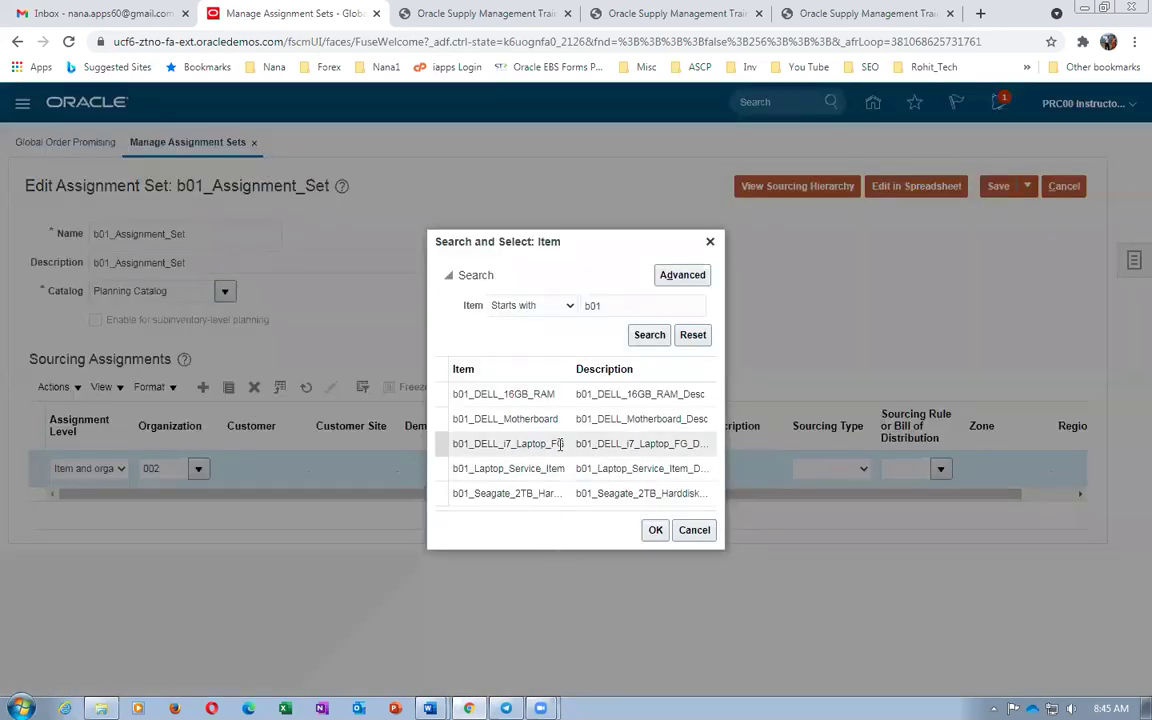
click(655, 531)
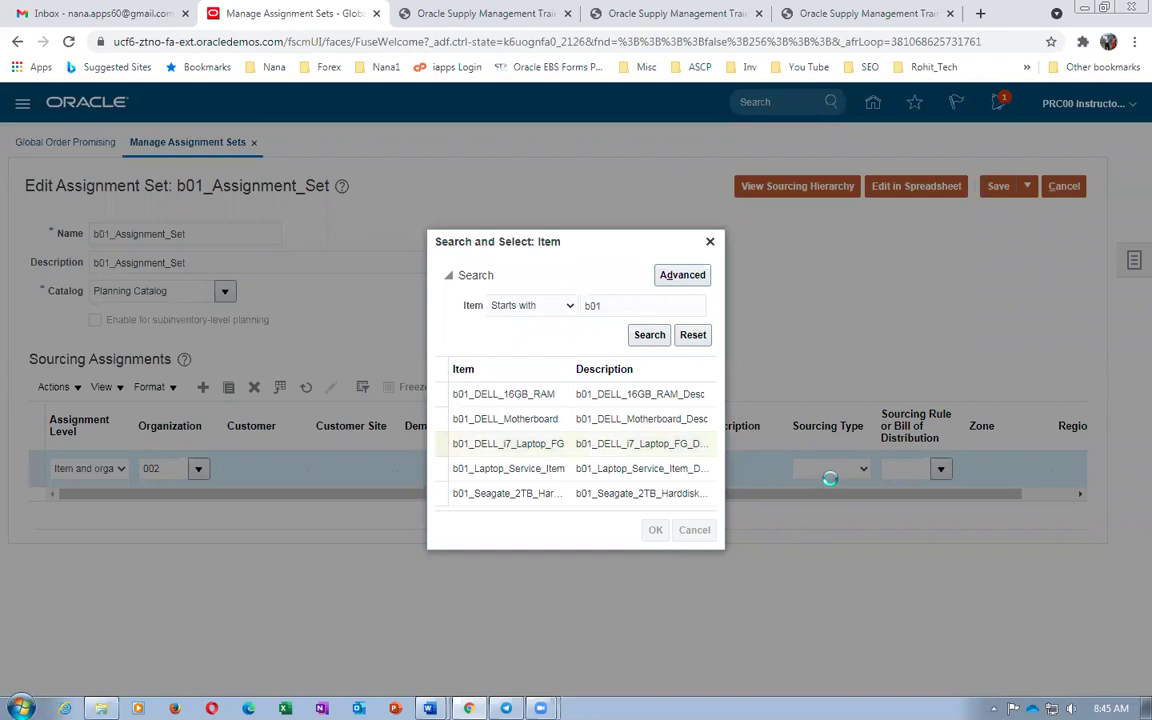
Give the row sourcing rule b01_Local_Make and add another blank assignment row
click(829, 470)
click(830, 497)
click(900, 468)
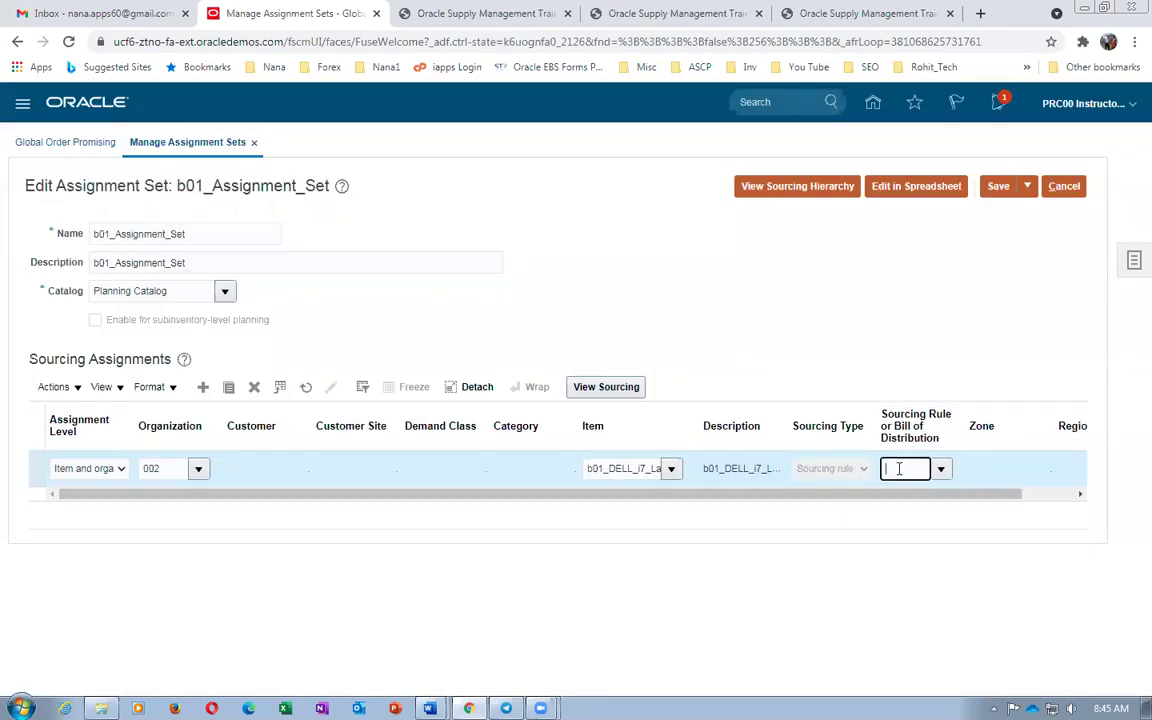
text(b01)
key(Tab)
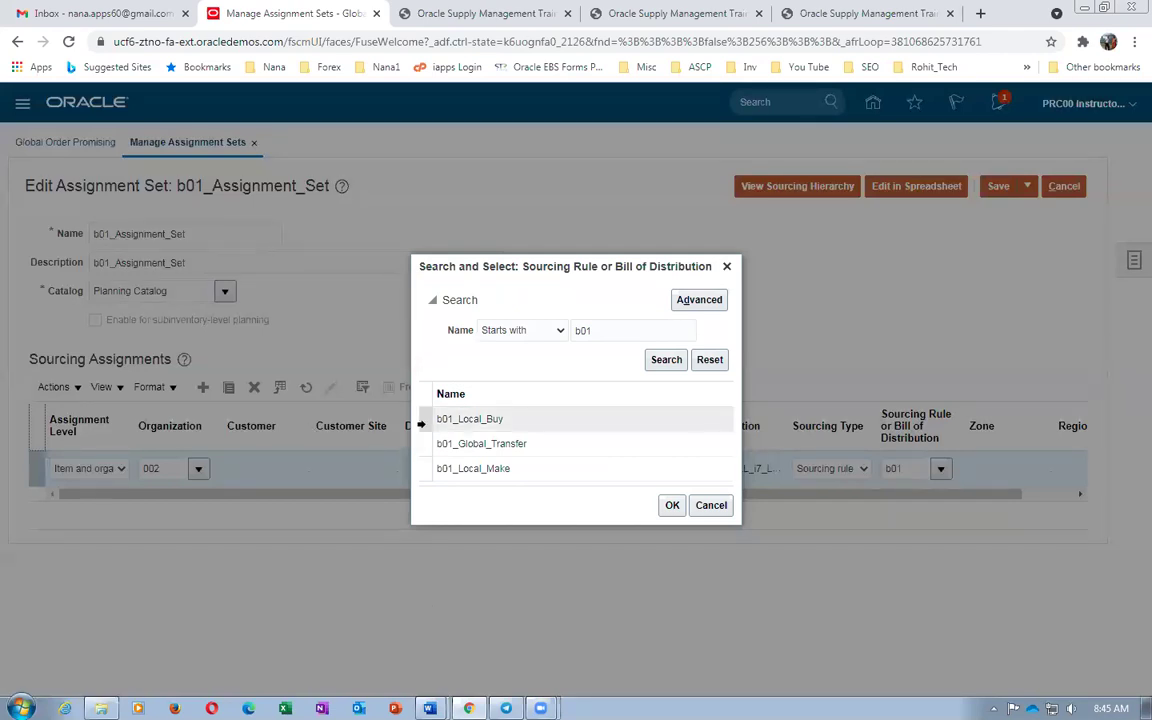
click(555, 470)
click(670, 505)
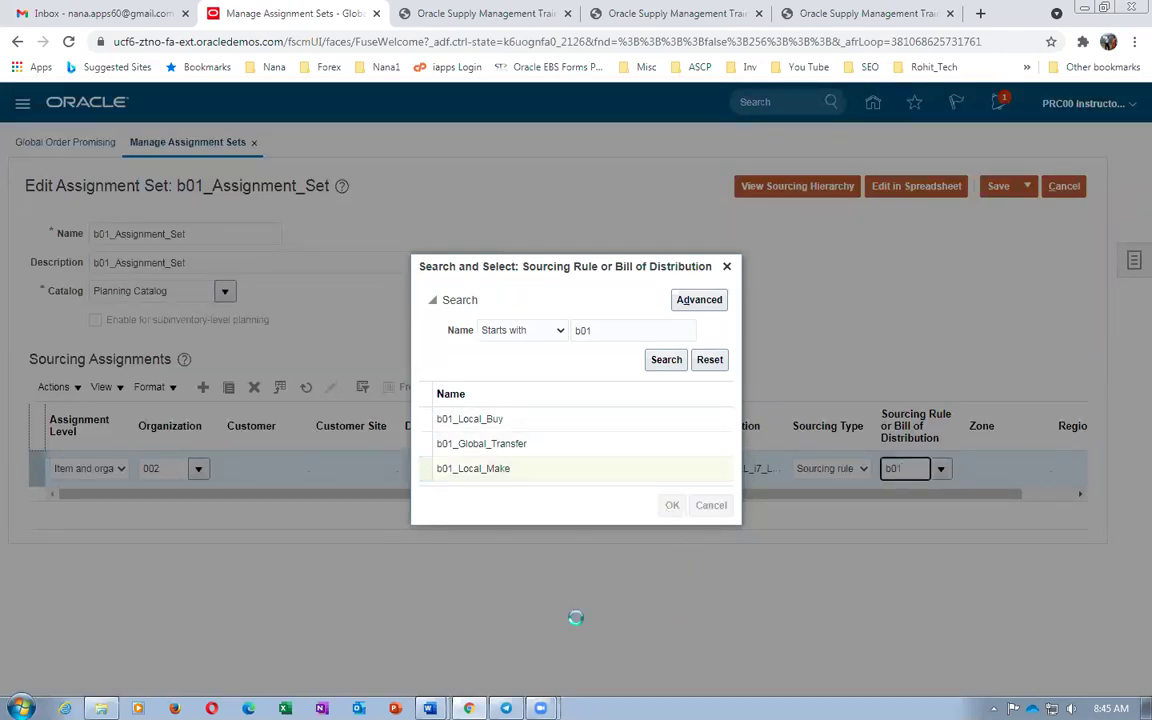
click(205, 389)
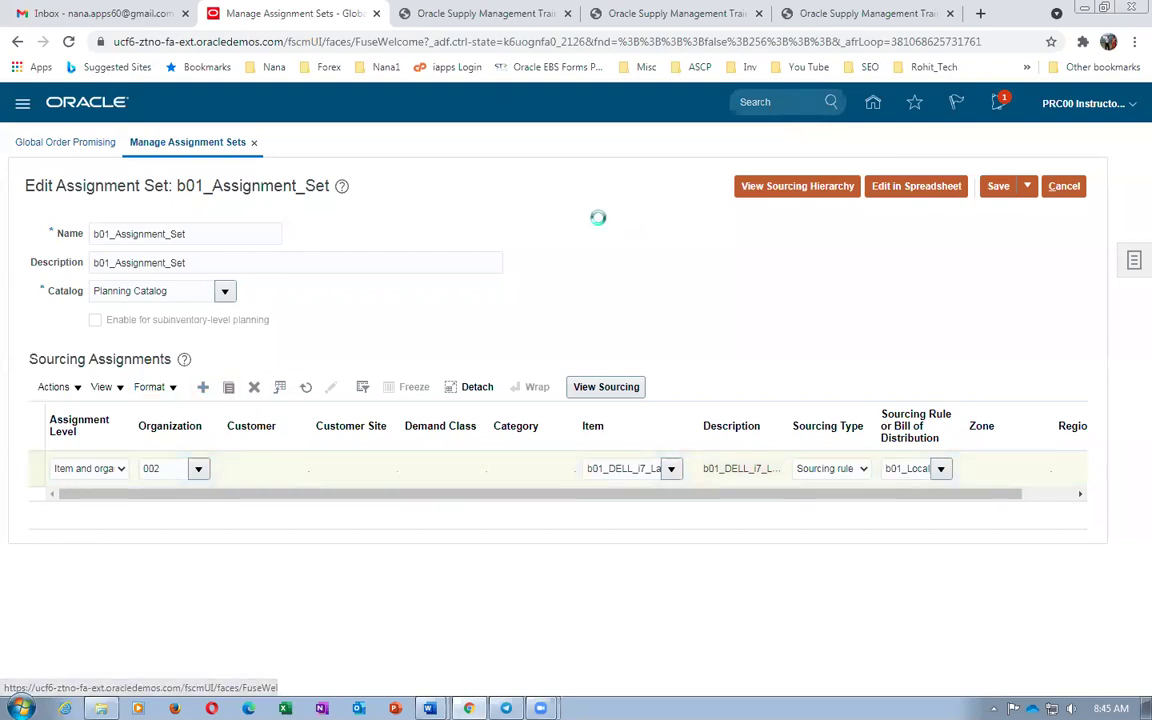
click(86, 469)
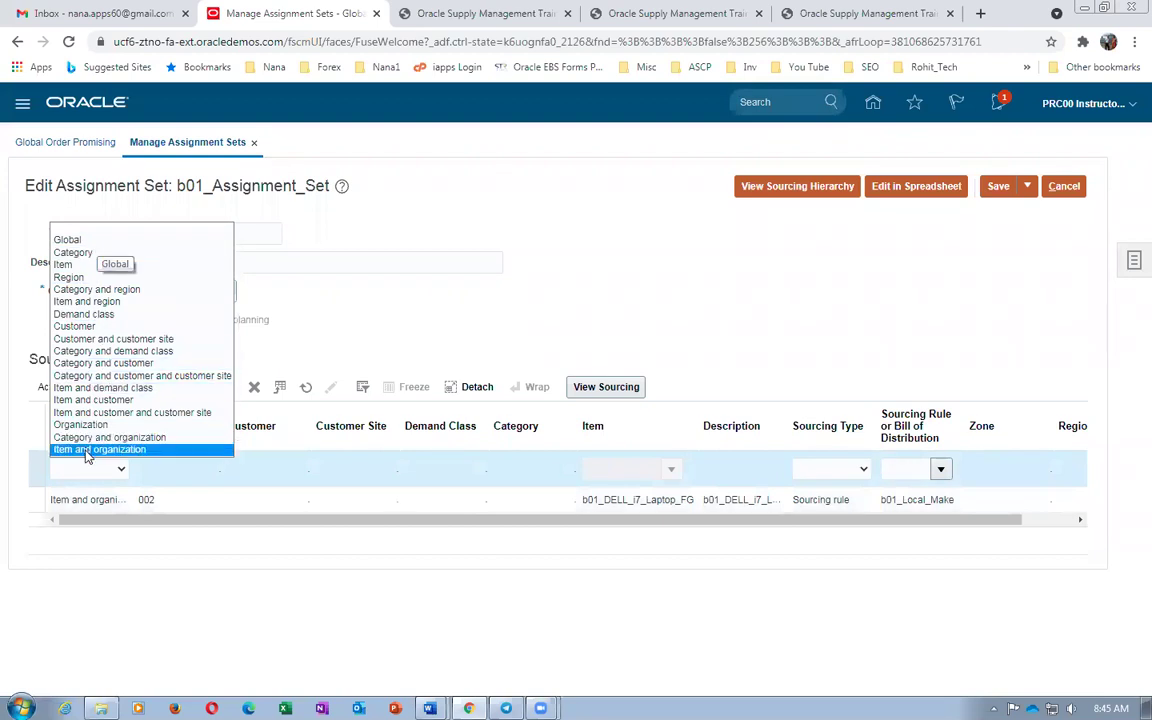
Make the new row Global level with sourcing rule b01_Global_Transfer, then Save and Close
click(86, 245)
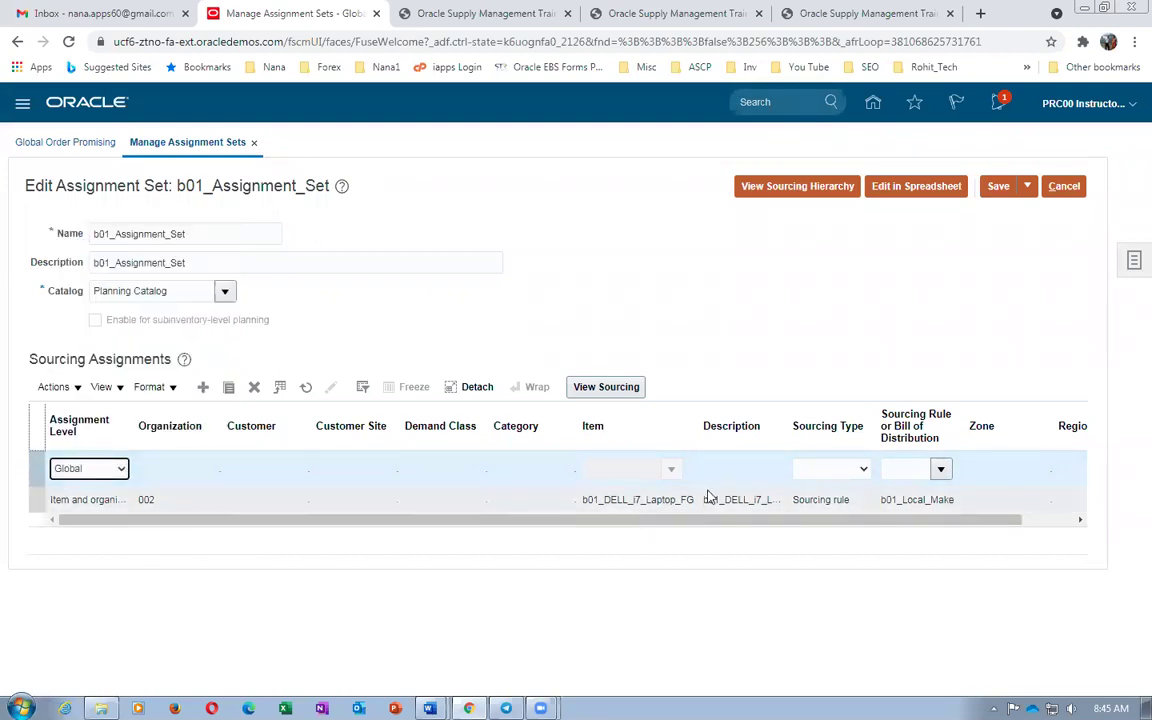
click(815, 473)
click(822, 498)
click(903, 471)
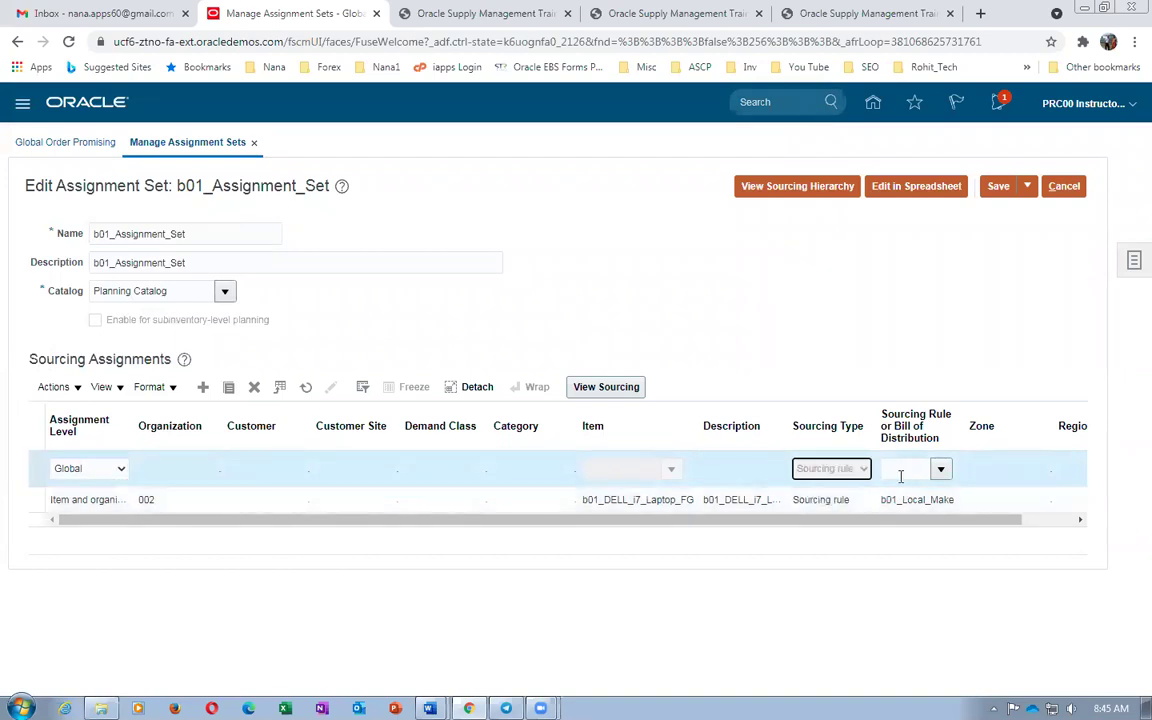
text(b01)
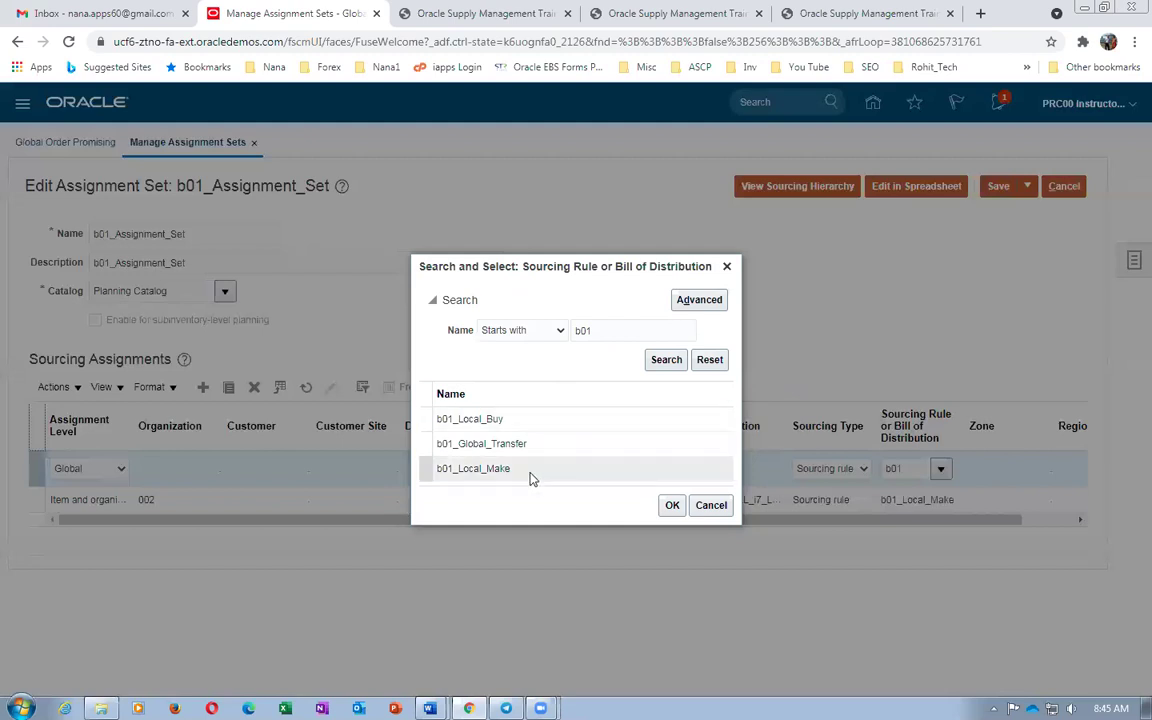
click(528, 446)
click(672, 505)
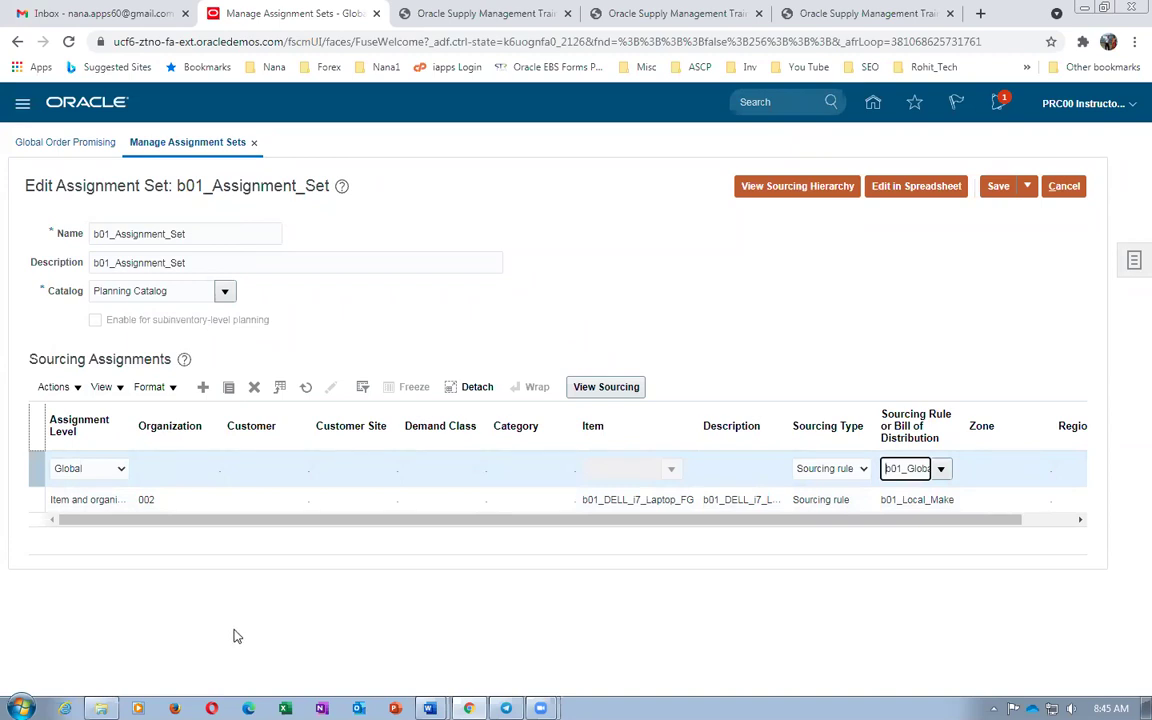
click(1026, 188)
click(1030, 212)
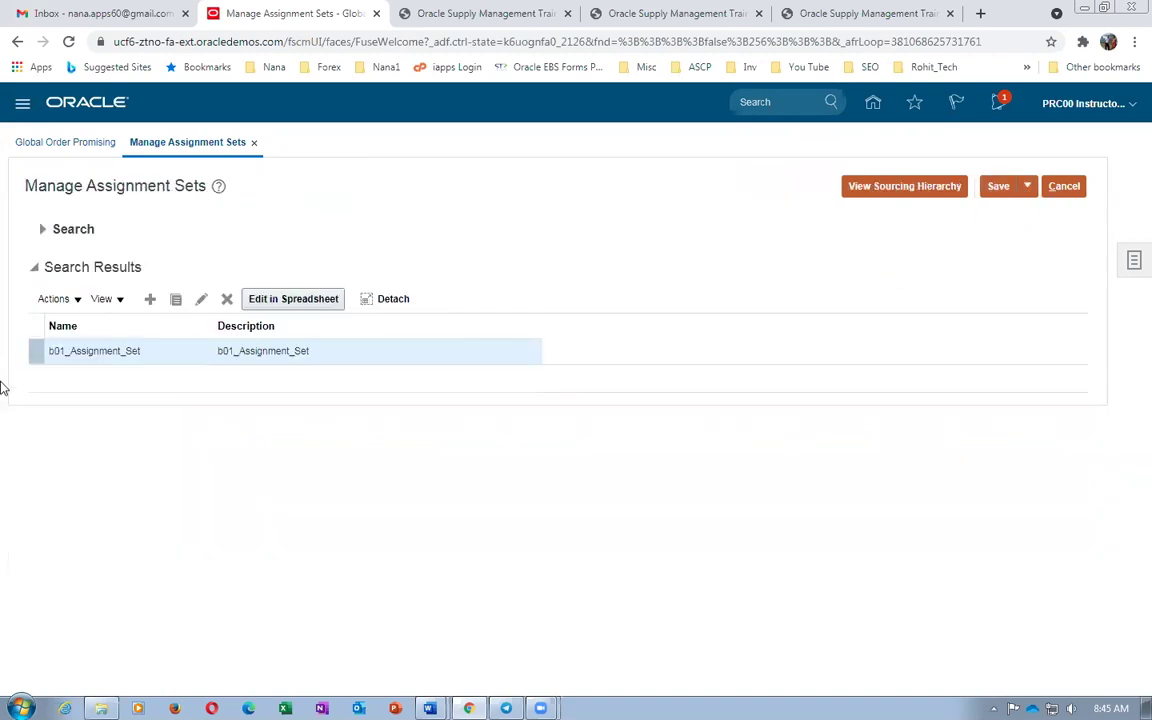
Reopen b01_Assignment_Set, review its sourcing details and hierarchy, then Save and Close
click(201, 298)
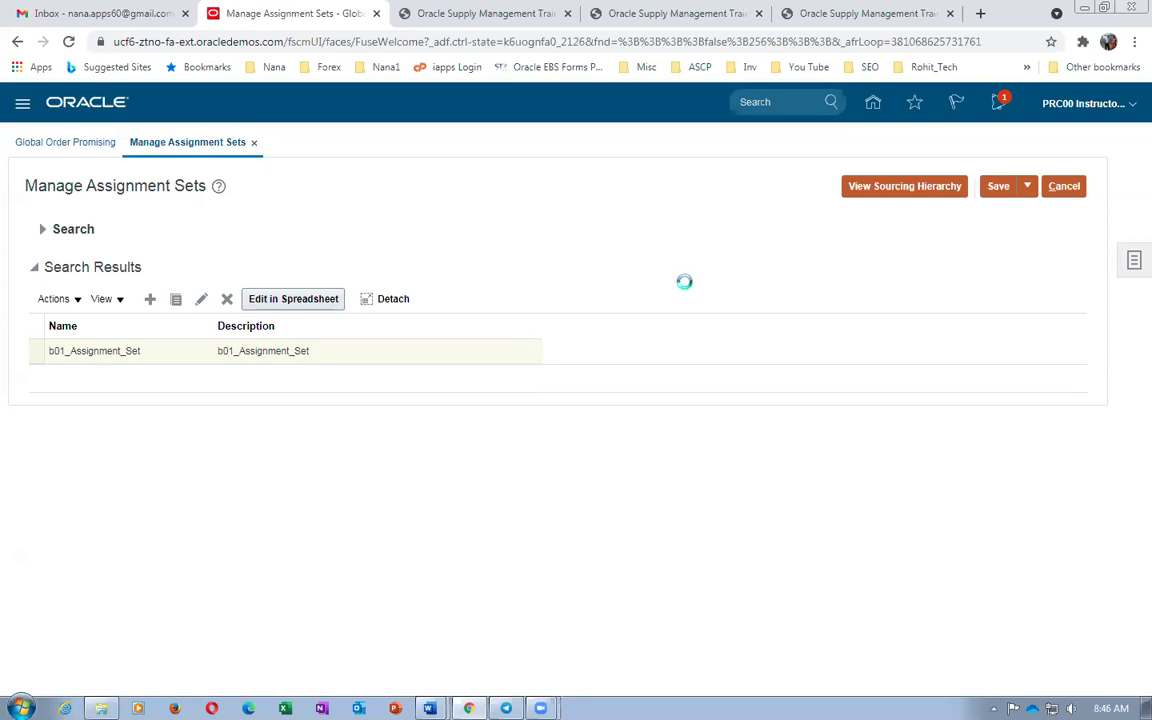
click(612, 394)
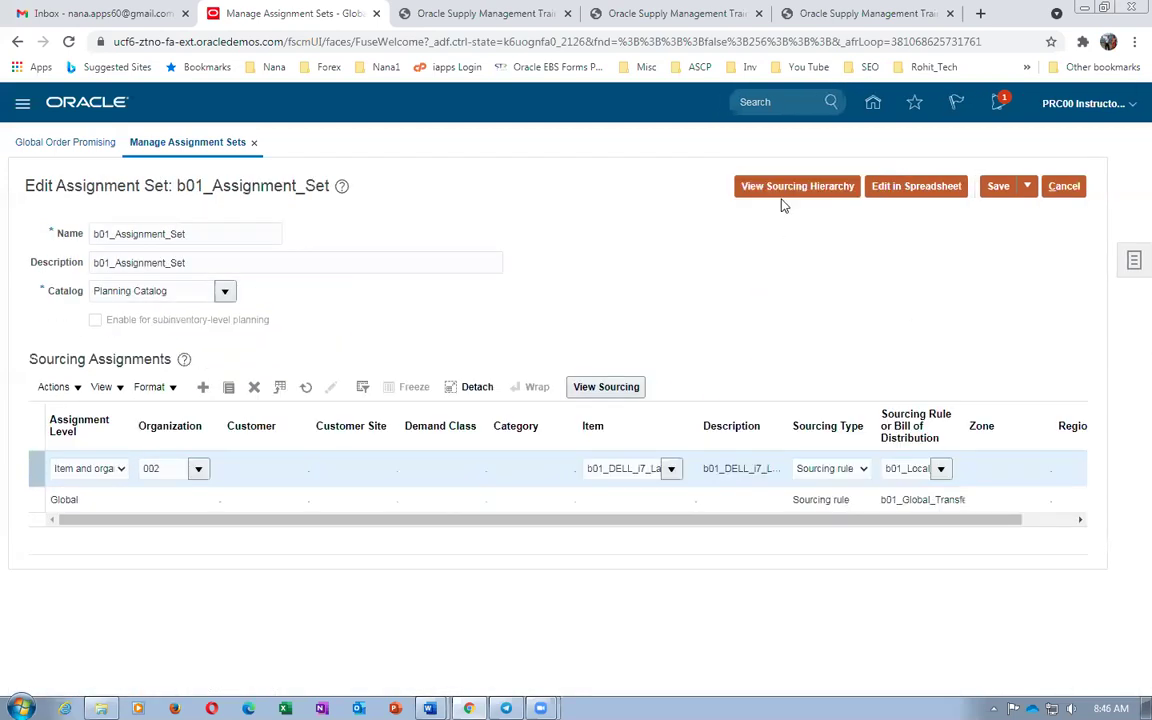
click(782, 189)
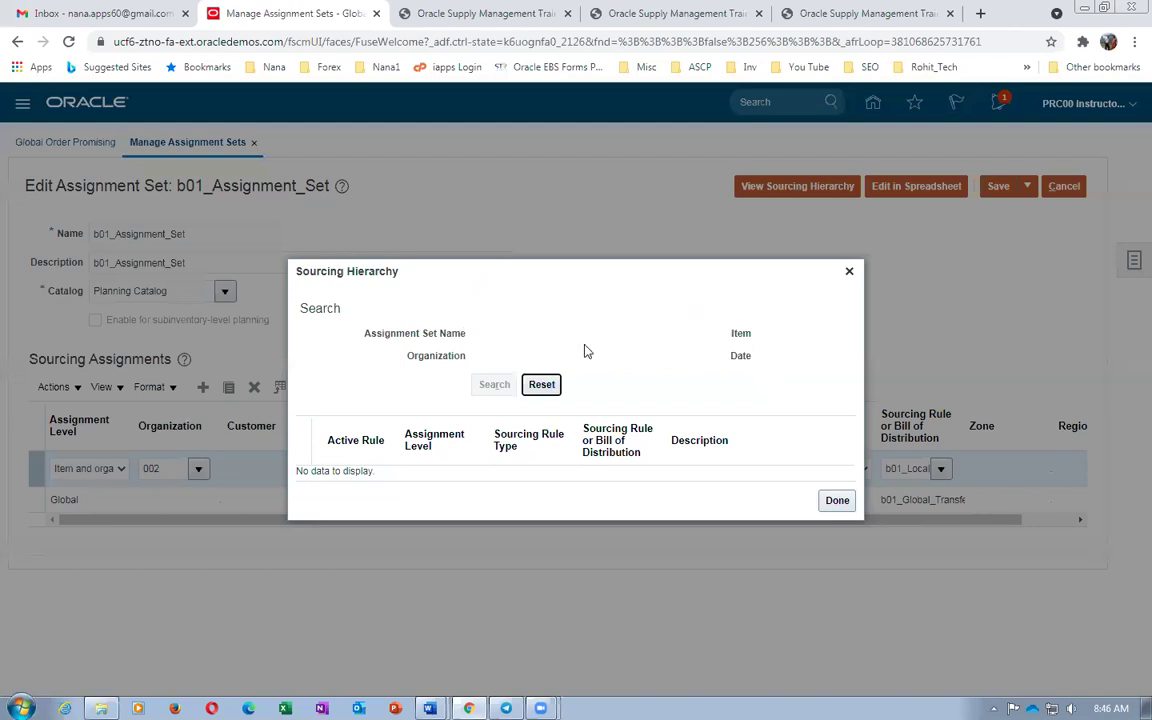
click(849, 271)
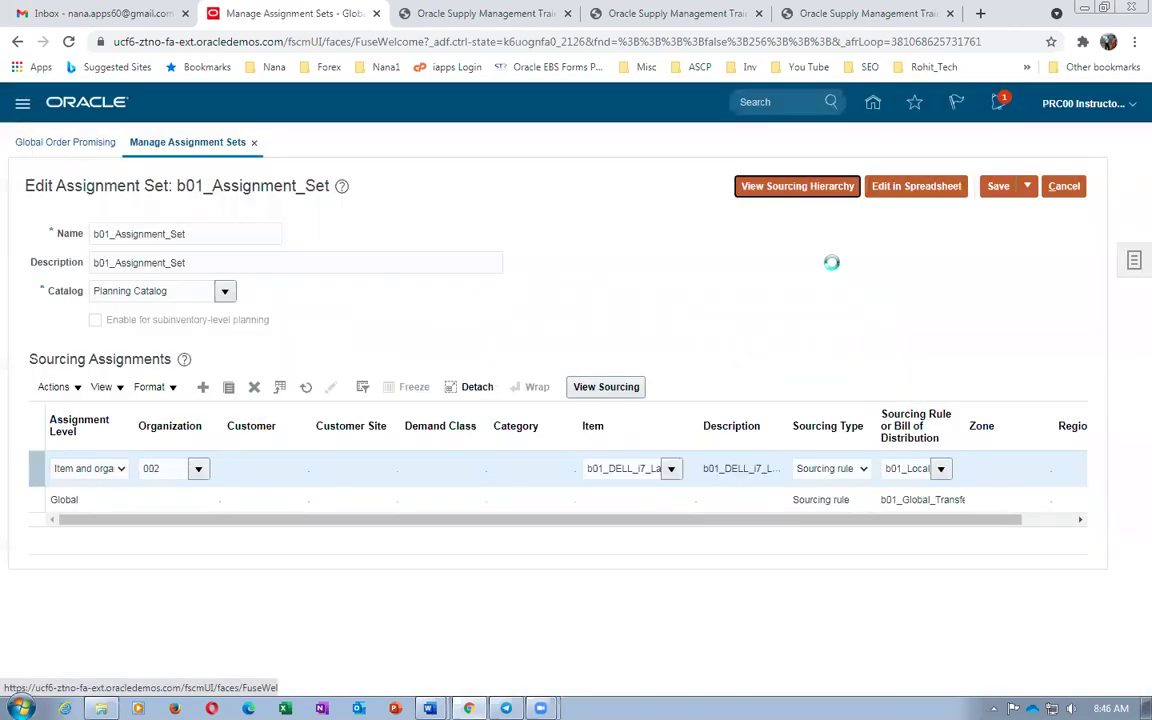
click(797, 188)
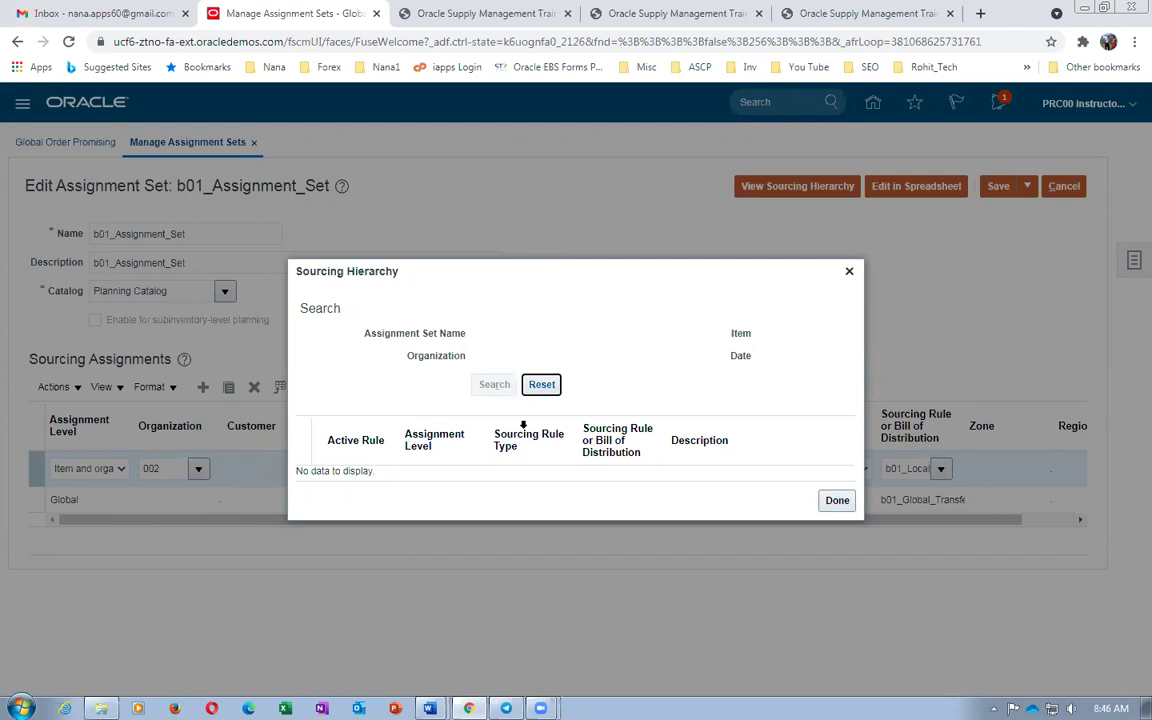
click(838, 502)
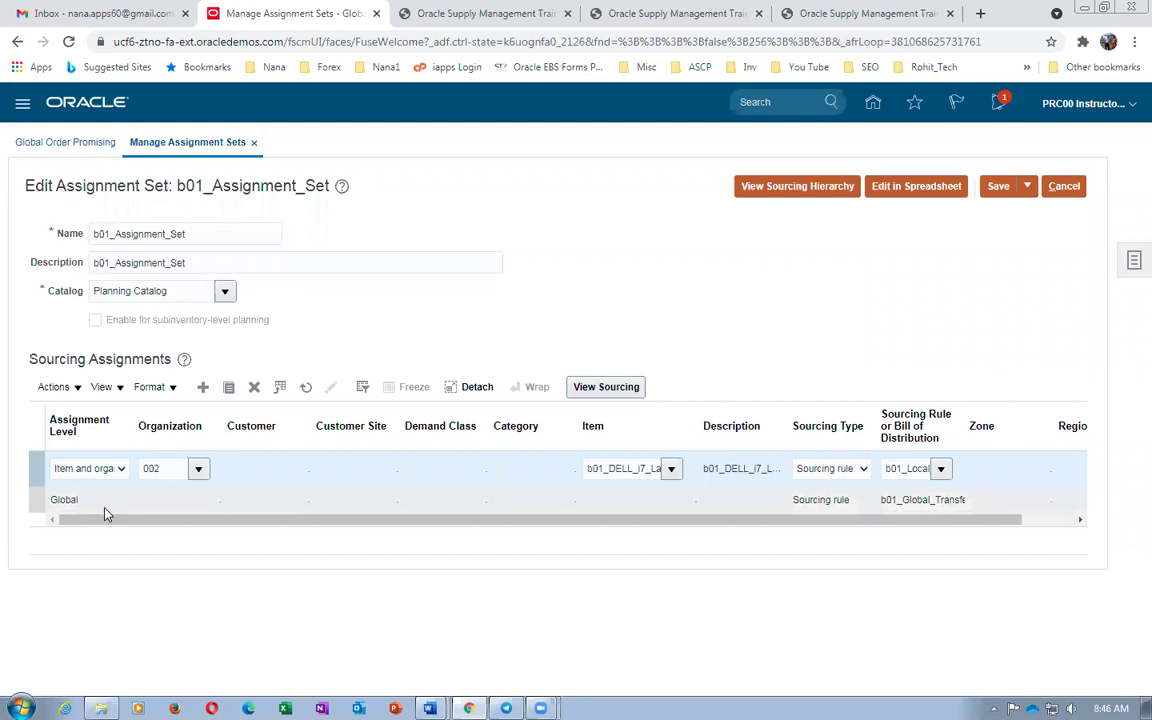
click(1027, 186)
click(1036, 212)
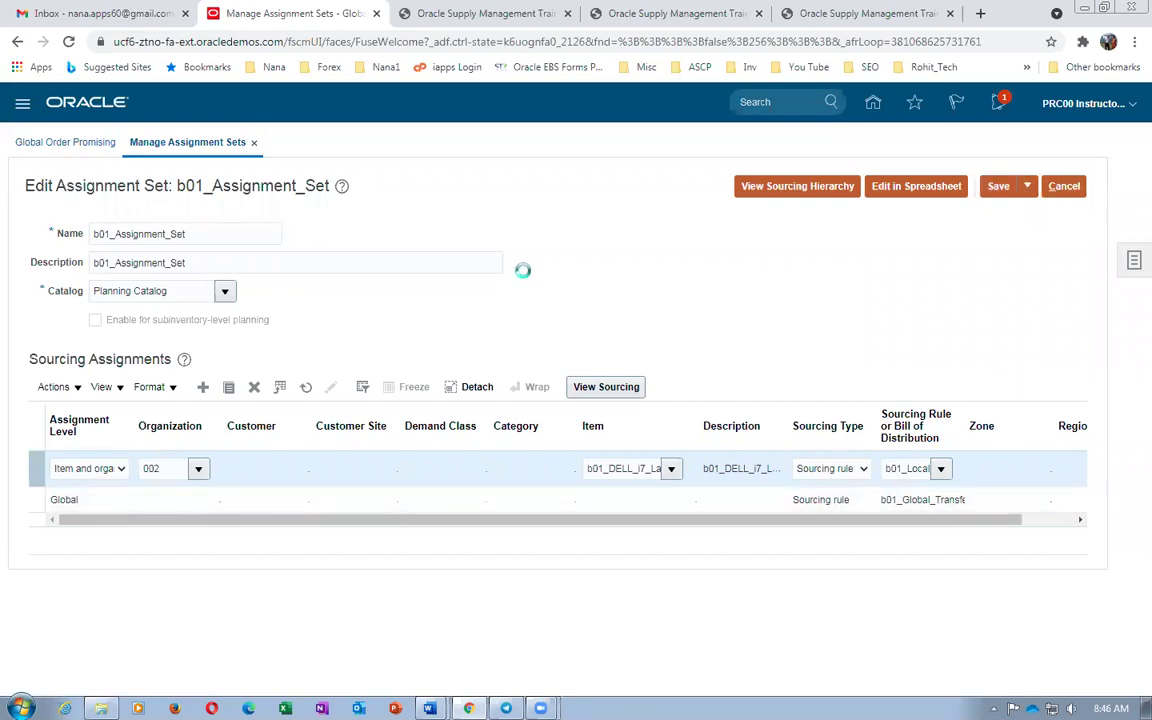
Scroll the Word worksheet down through steps 15–16, clearing the earlier highlights
key(alt+Tab)
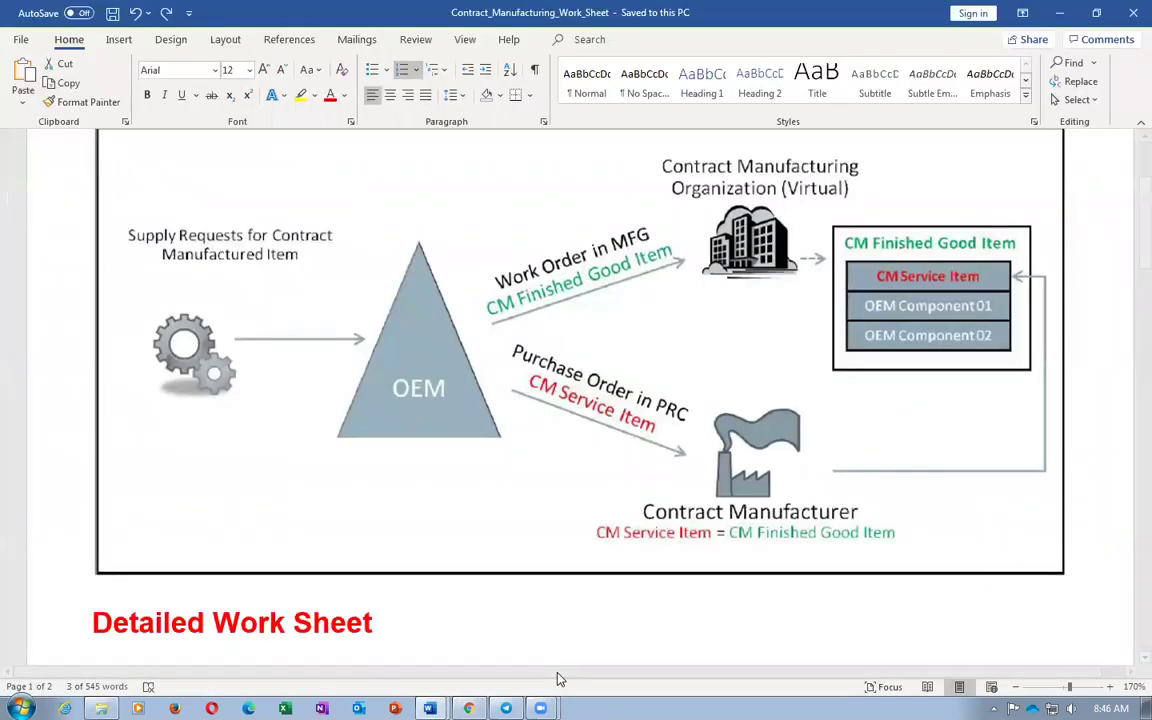
scroll(557, 675, down, 8)
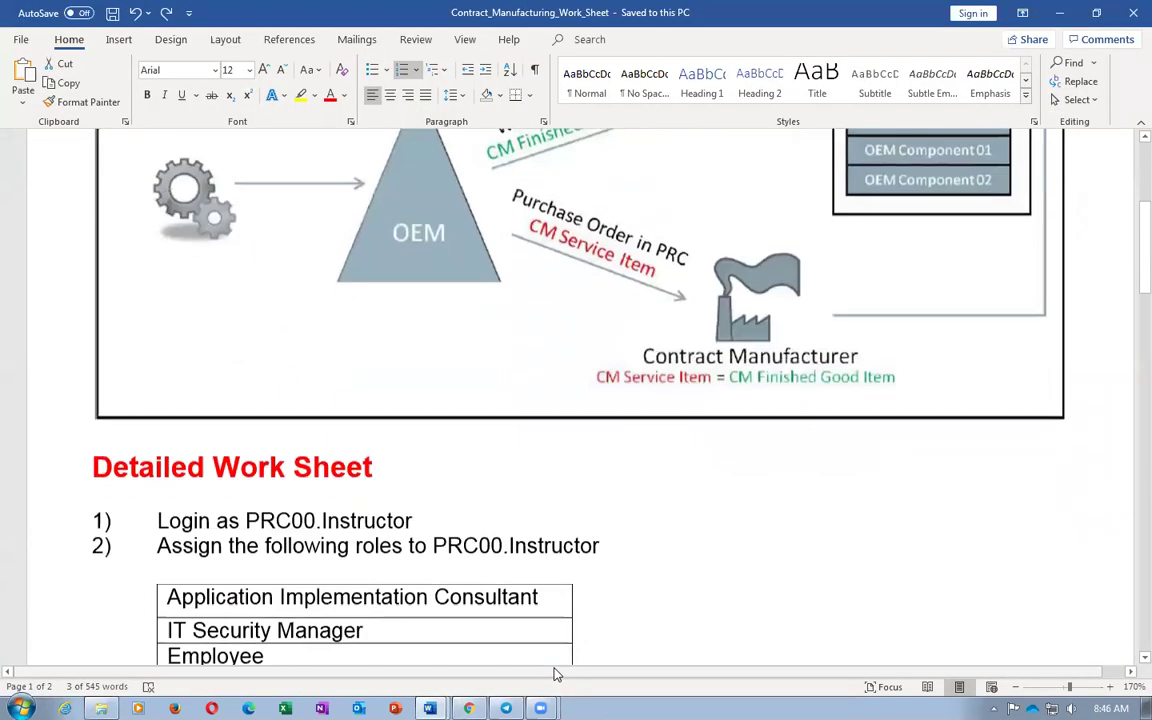
scroll(557, 675, down, 1)
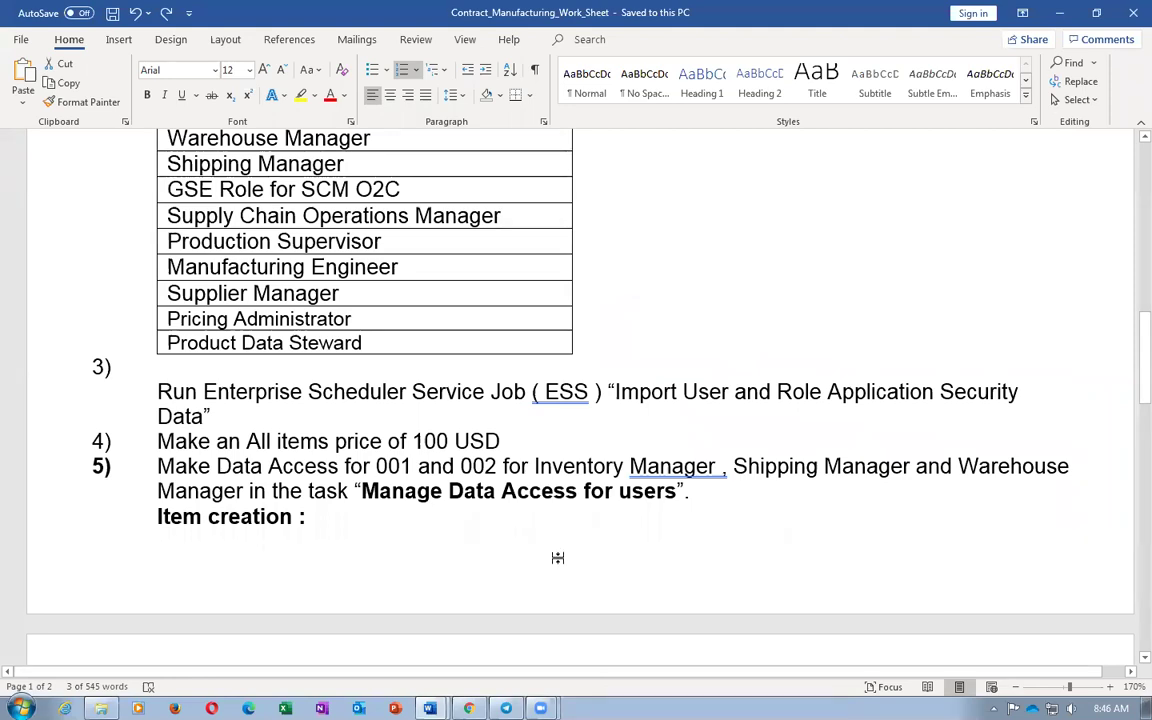
scroll(558, 556, down, 10)
scroll(560, 560, down, 1)
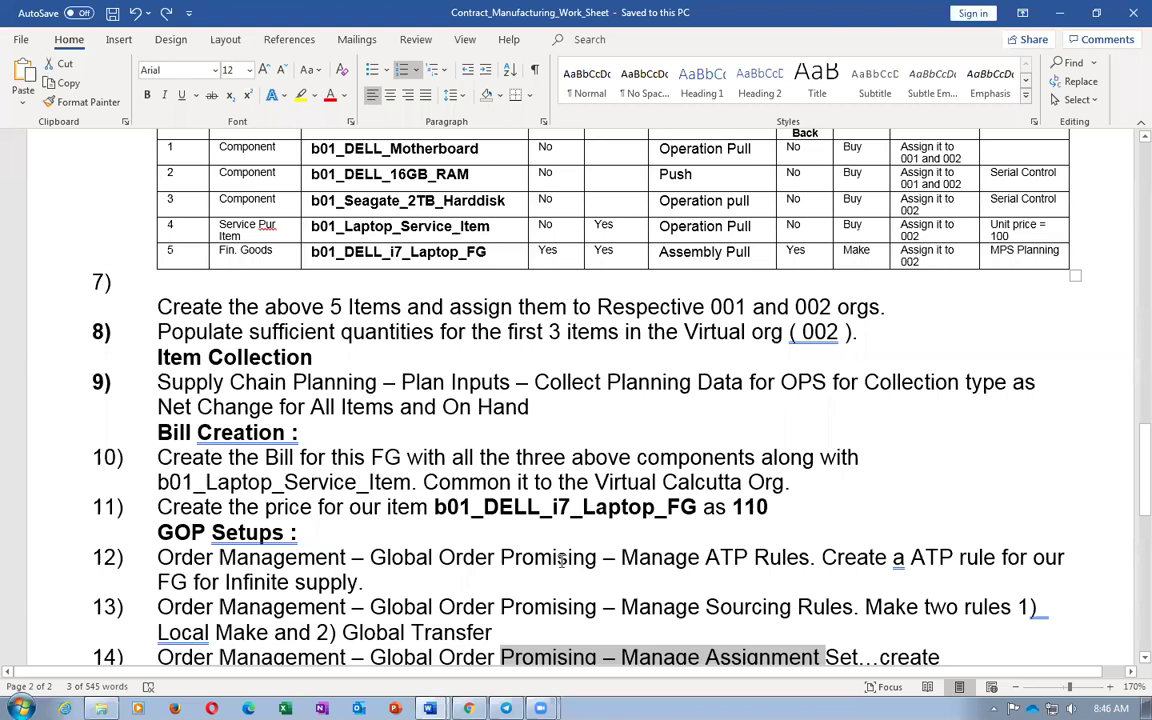
scroll(562, 560, down, 3)
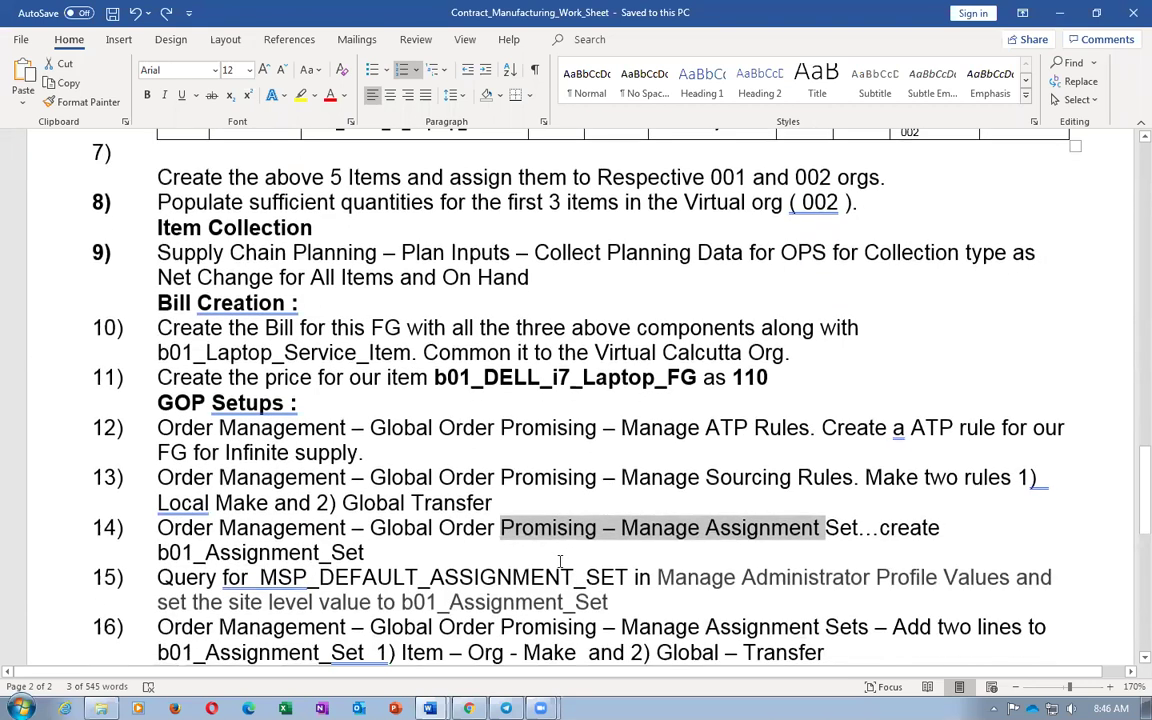
click(551, 568)
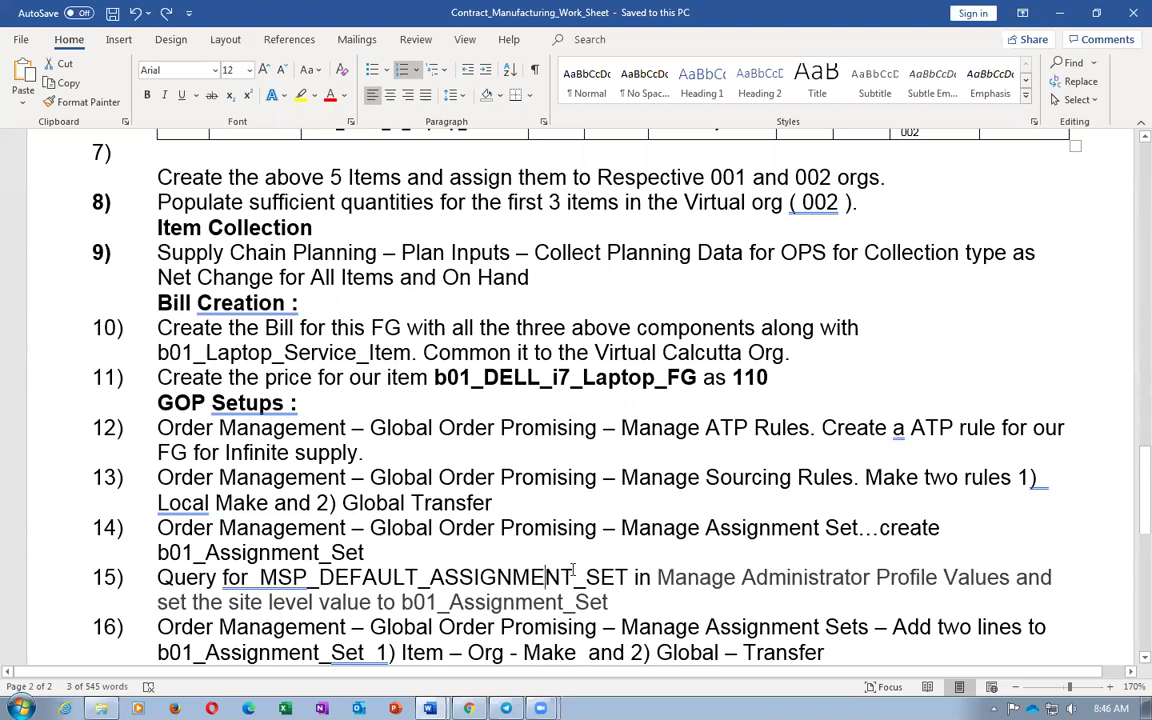
scroll(573, 568, down, 2)
drag(222, 512, 371, 535)
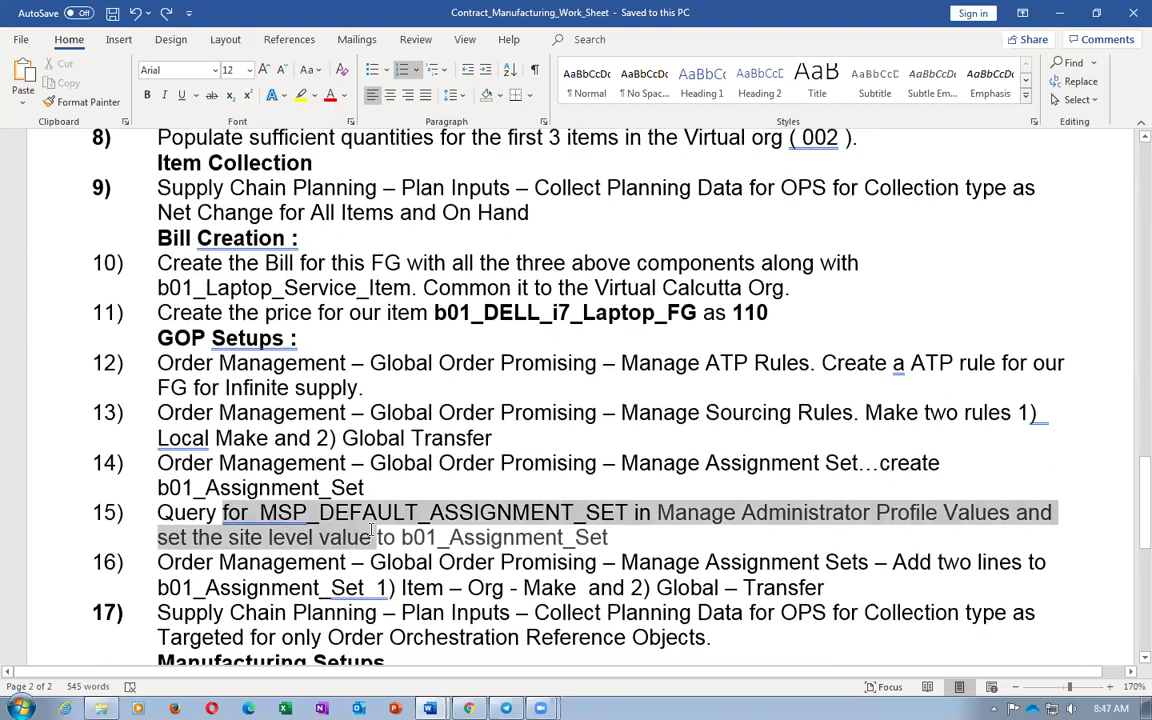
click(370, 565)
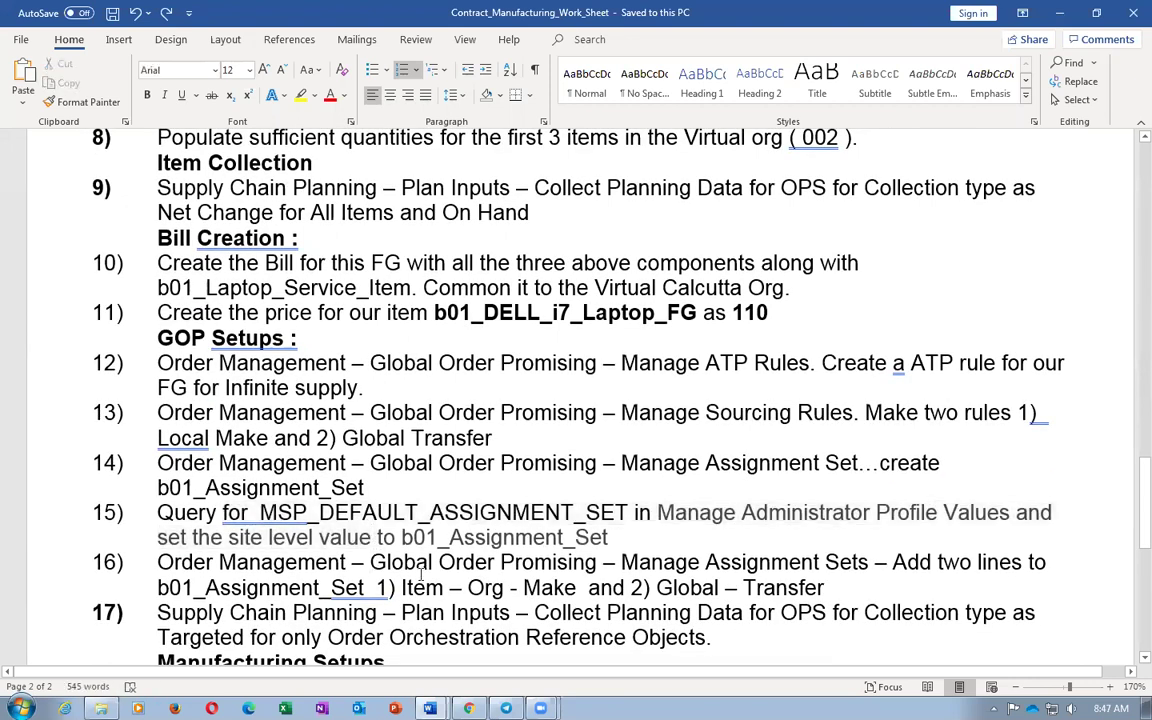
Highlight 'Order Orchestration Reference Objects' in step 17, then return to Oracle
scroll(607, 611, down, 2)
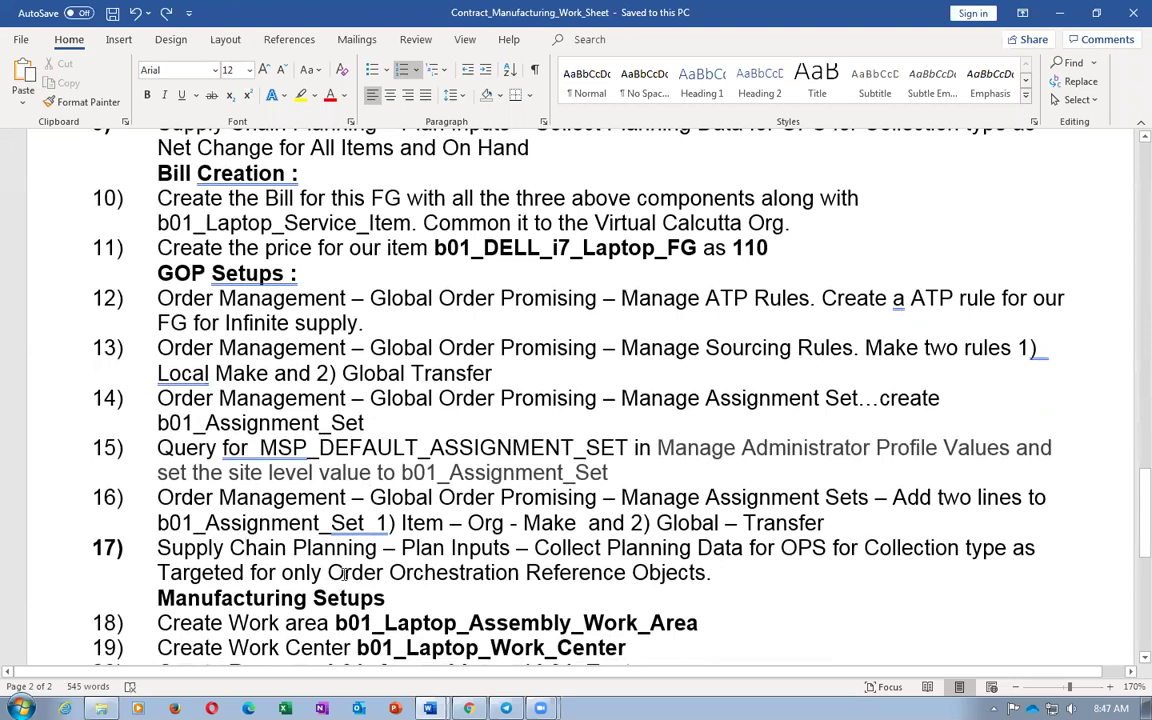
drag(330, 574, 679, 585)
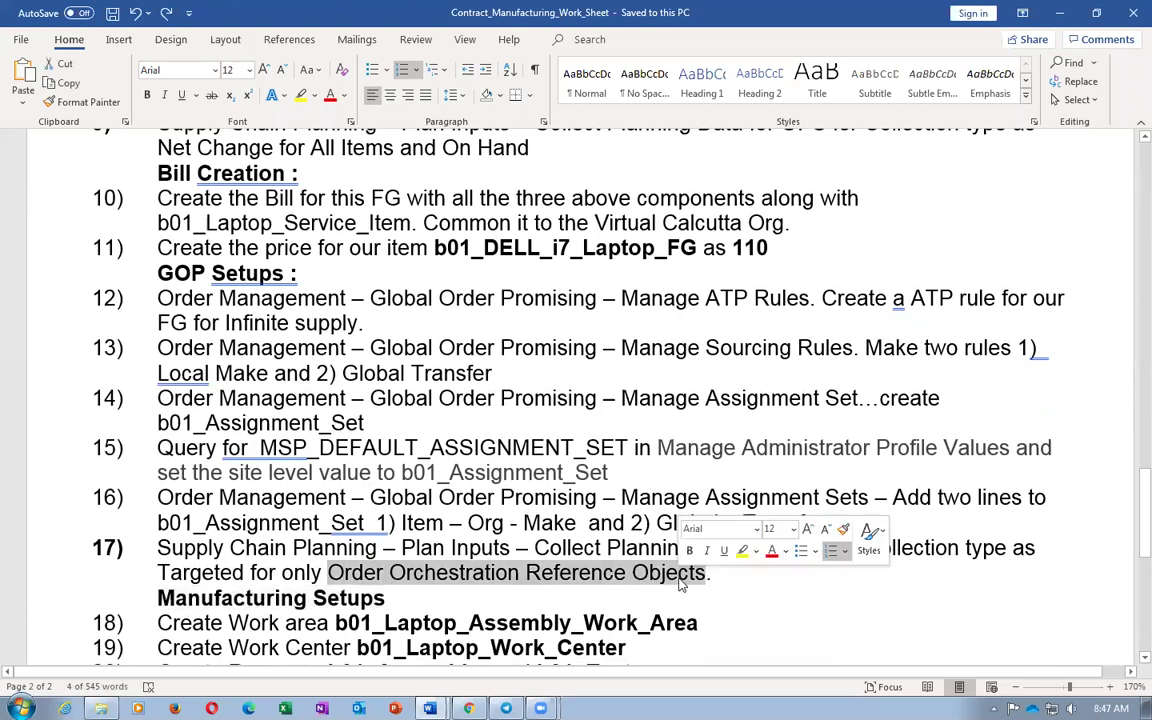
key(alt+Tab)
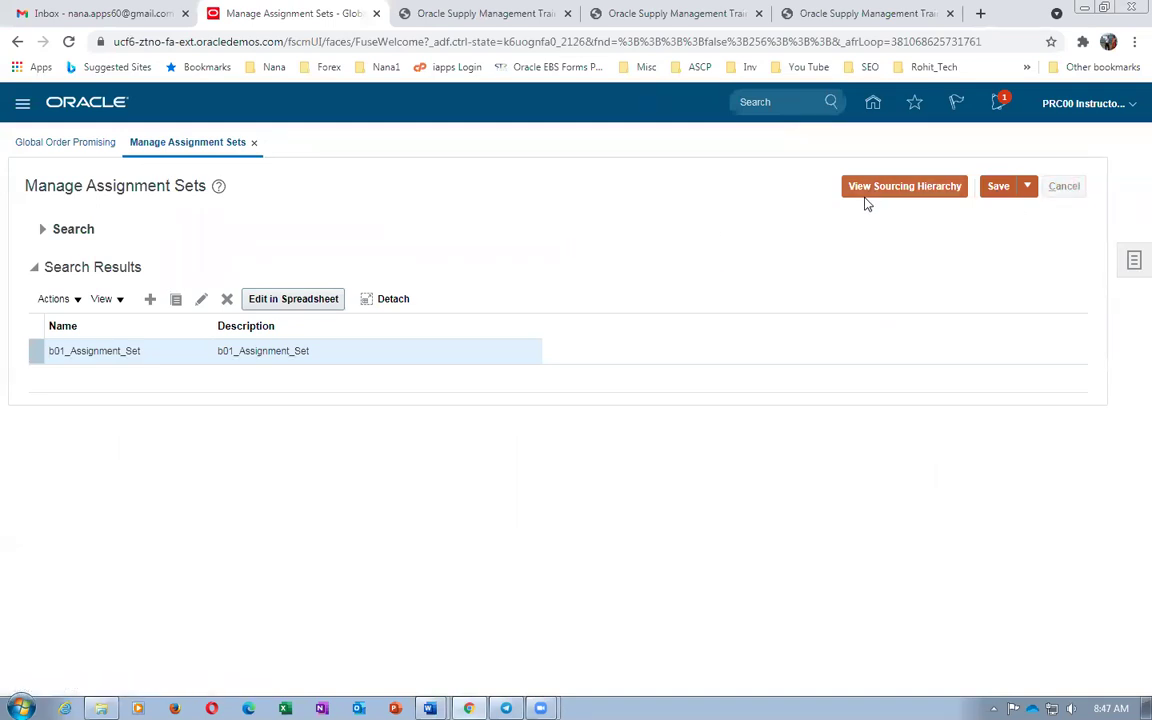
Cancel out of assignment sets, go Home, and open Supply Chain Planning > Plan Inputs
click(871, 104)
click(861, 106)
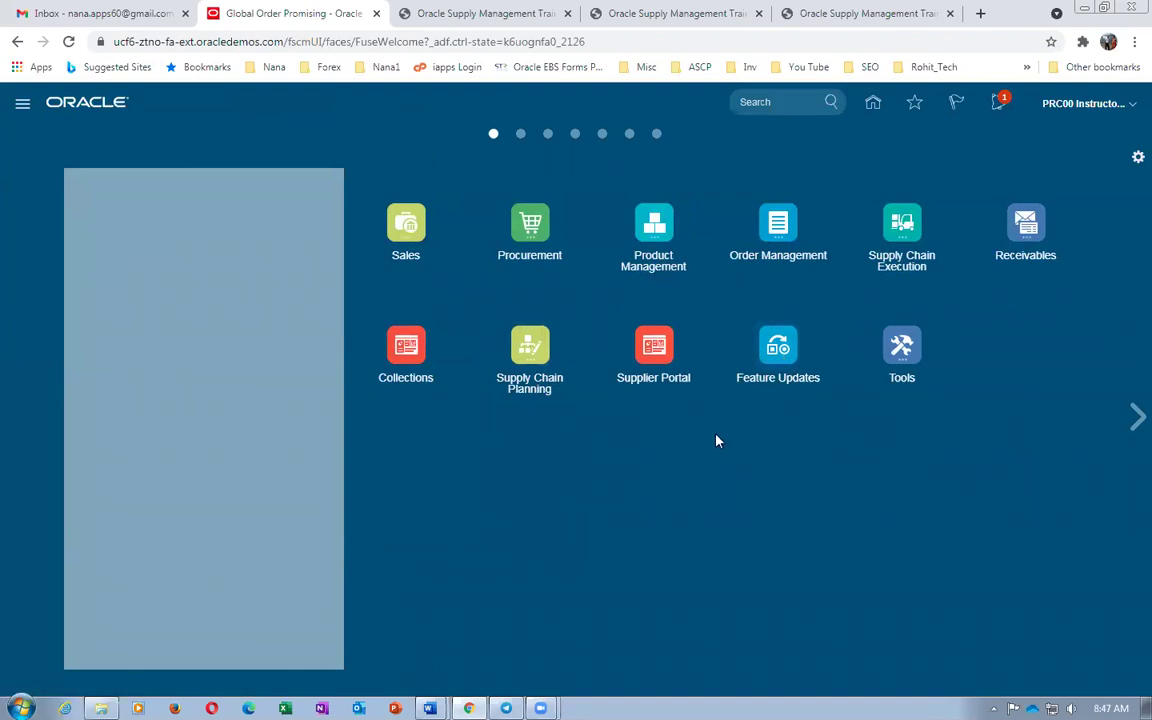
click(548, 349)
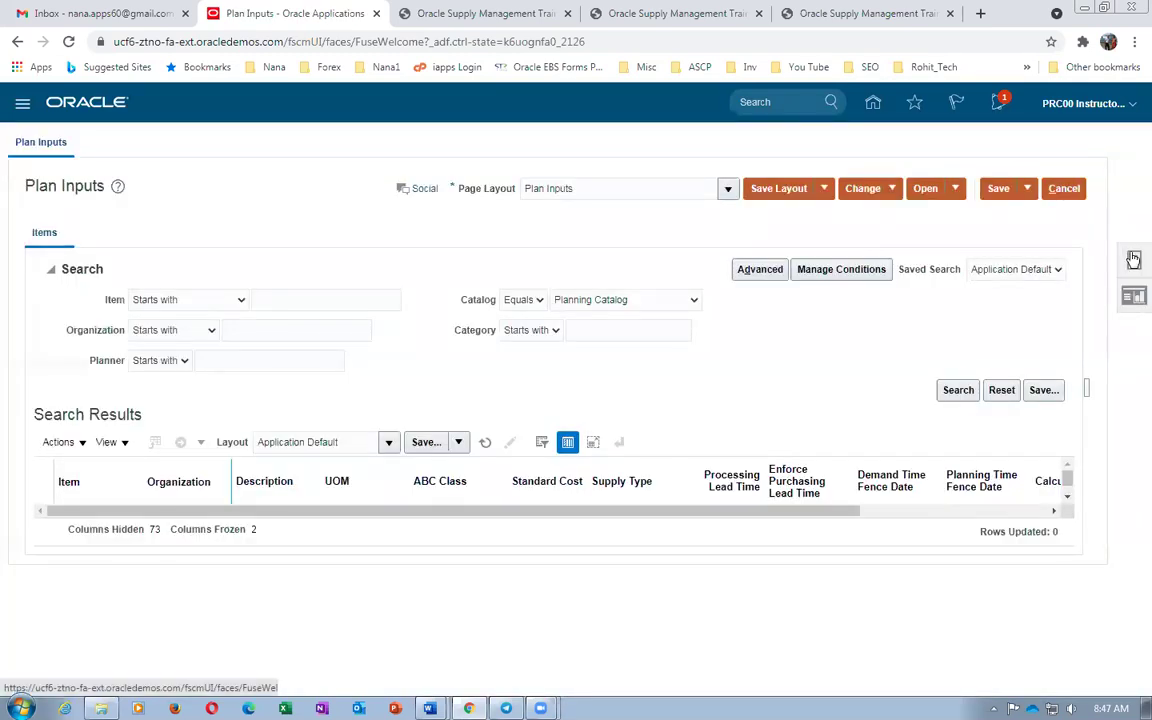
Start Collect Planning Data with source system OPS and collection type Targeted
click(1133, 259)
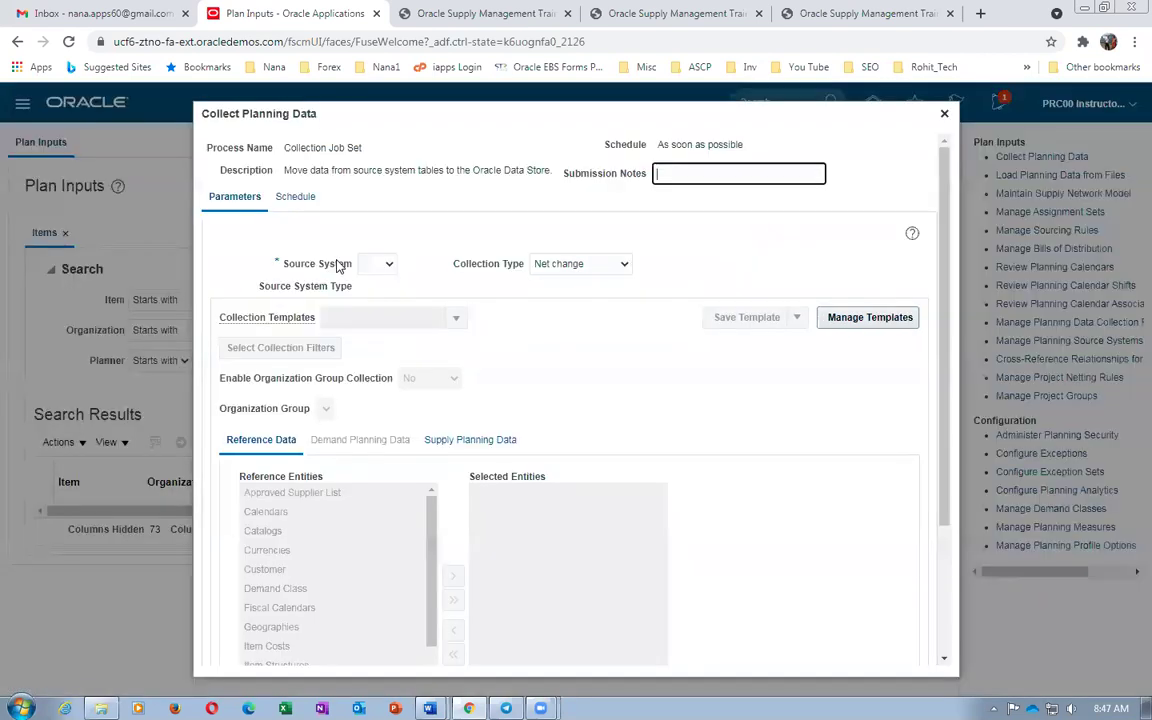
click(385, 264)
click(375, 295)
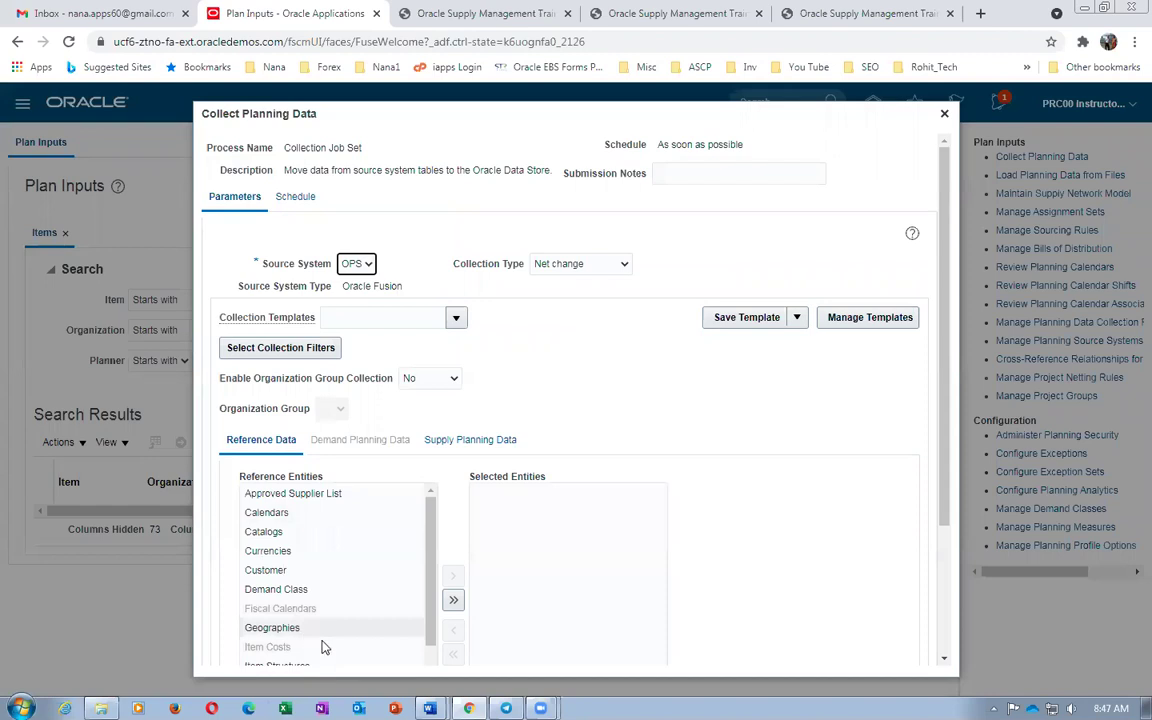
click(592, 265)
click(588, 280)
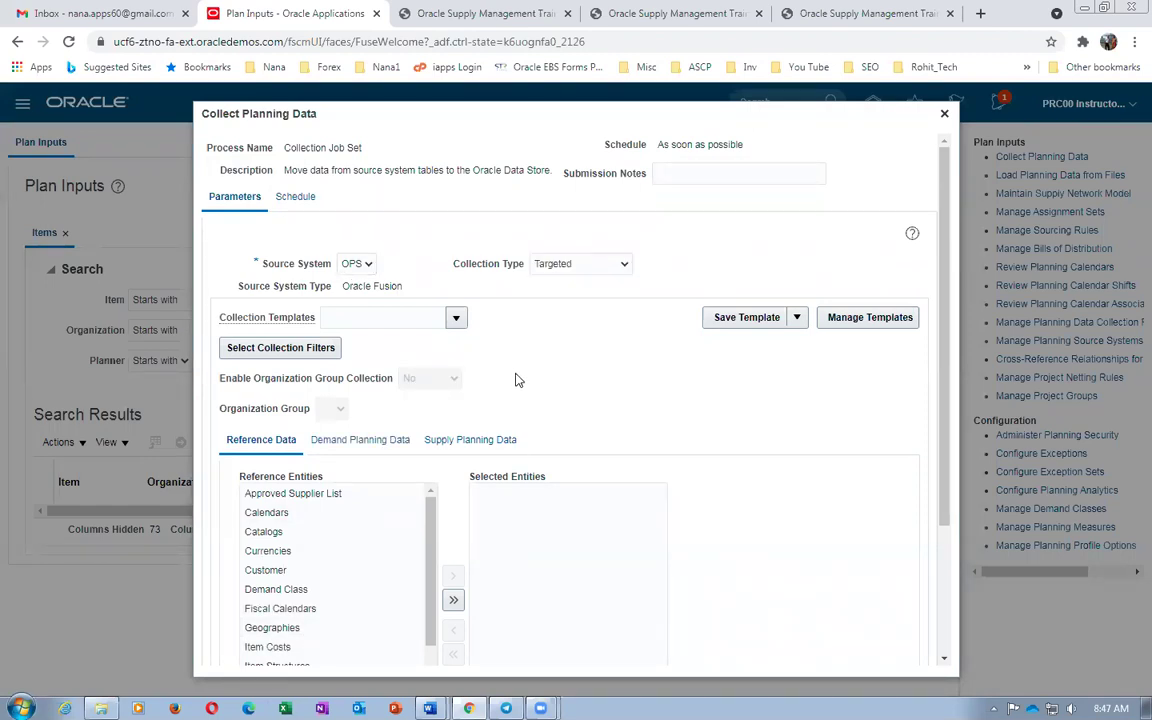
Move Order Orchestration Reference Objects to Selected and submit the collection
scroll(516, 380, down, 3)
scroll(508, 262, up, 3)
scroll(424, 510, down, 3)
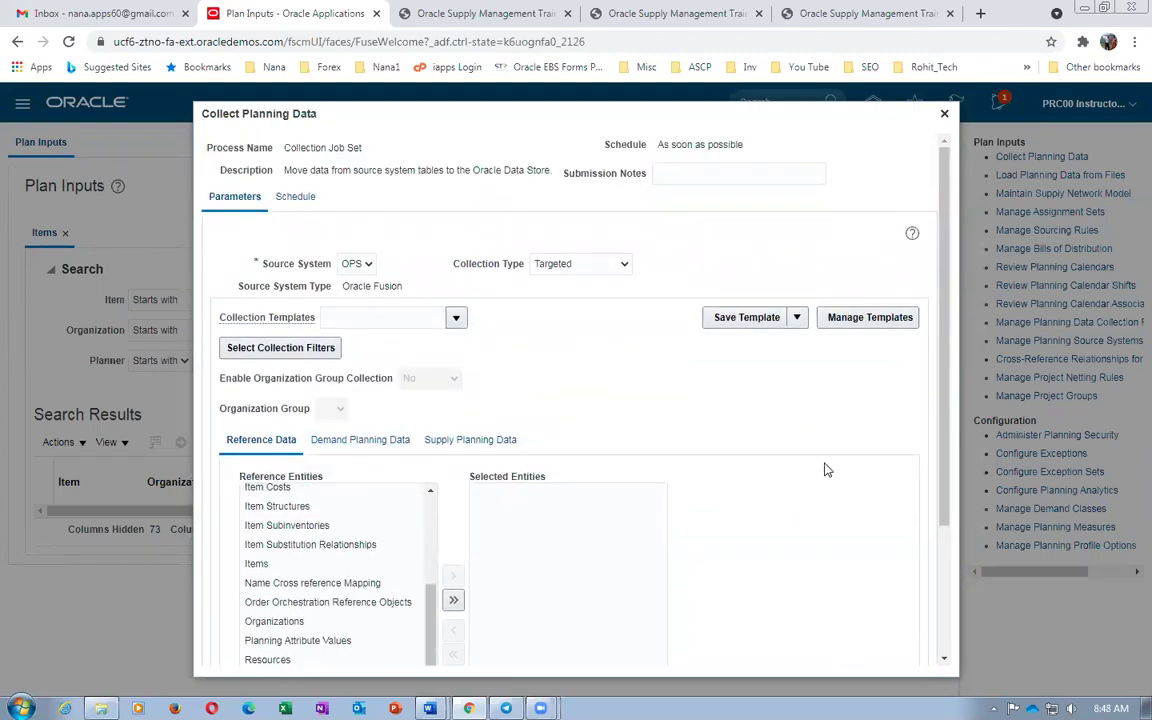
drag(943, 461, 943, 536)
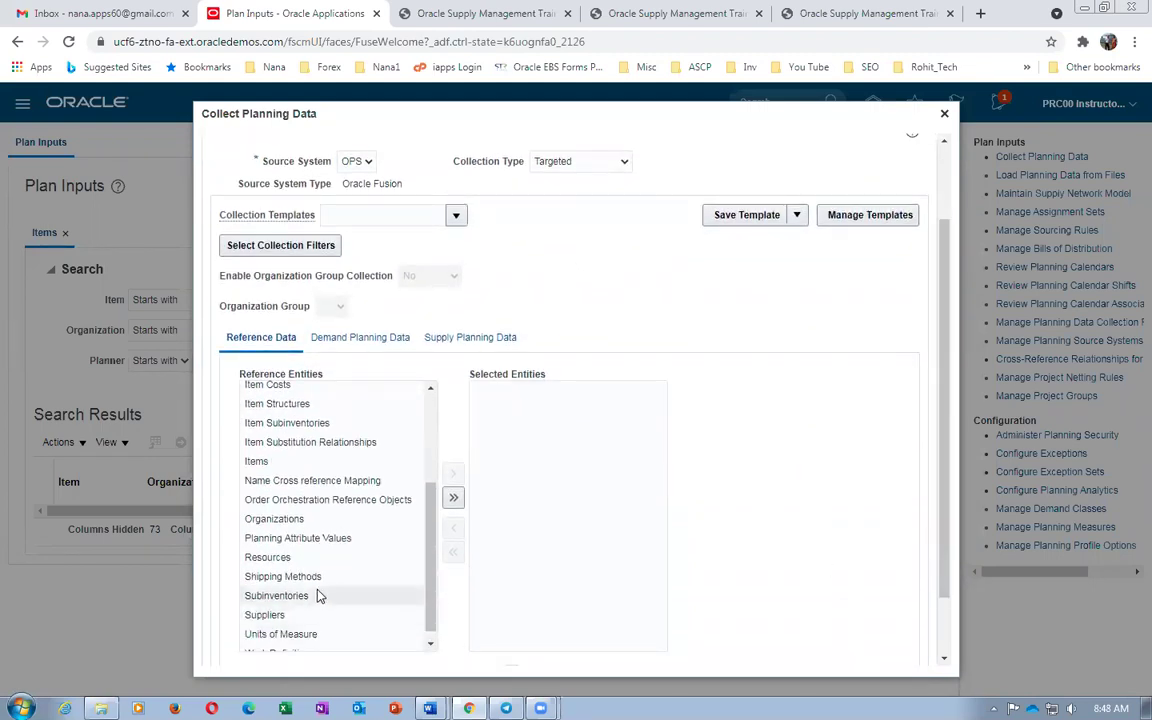
click(284, 503)
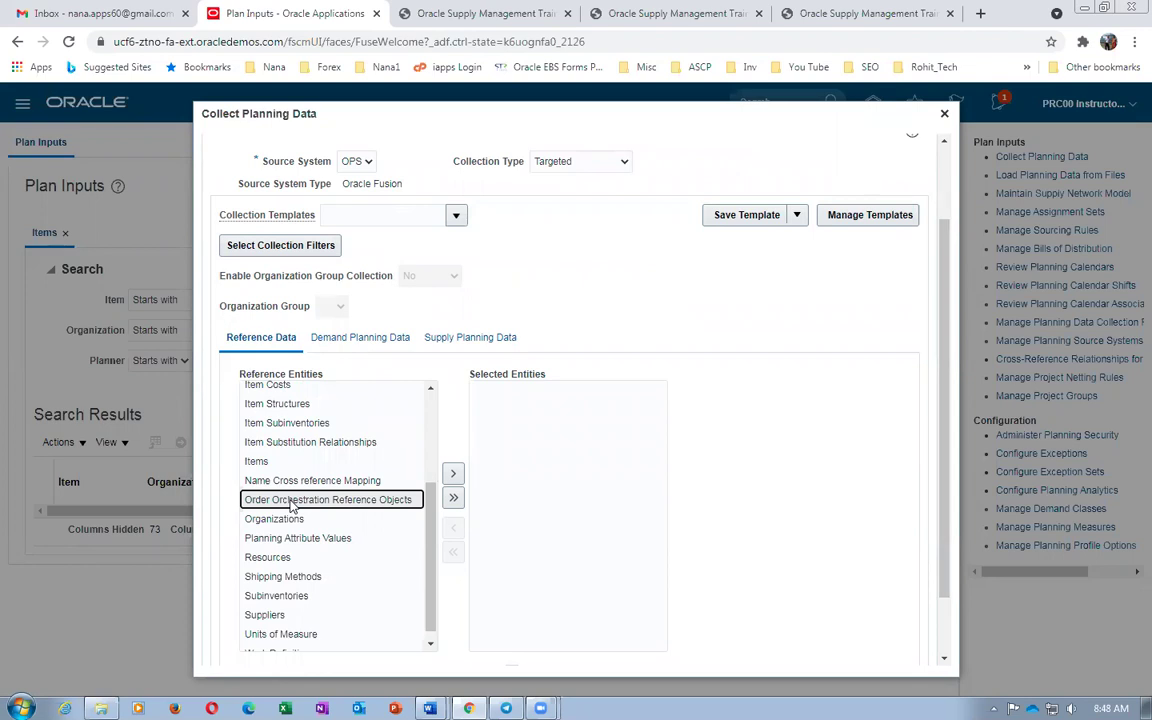
click(453, 473)
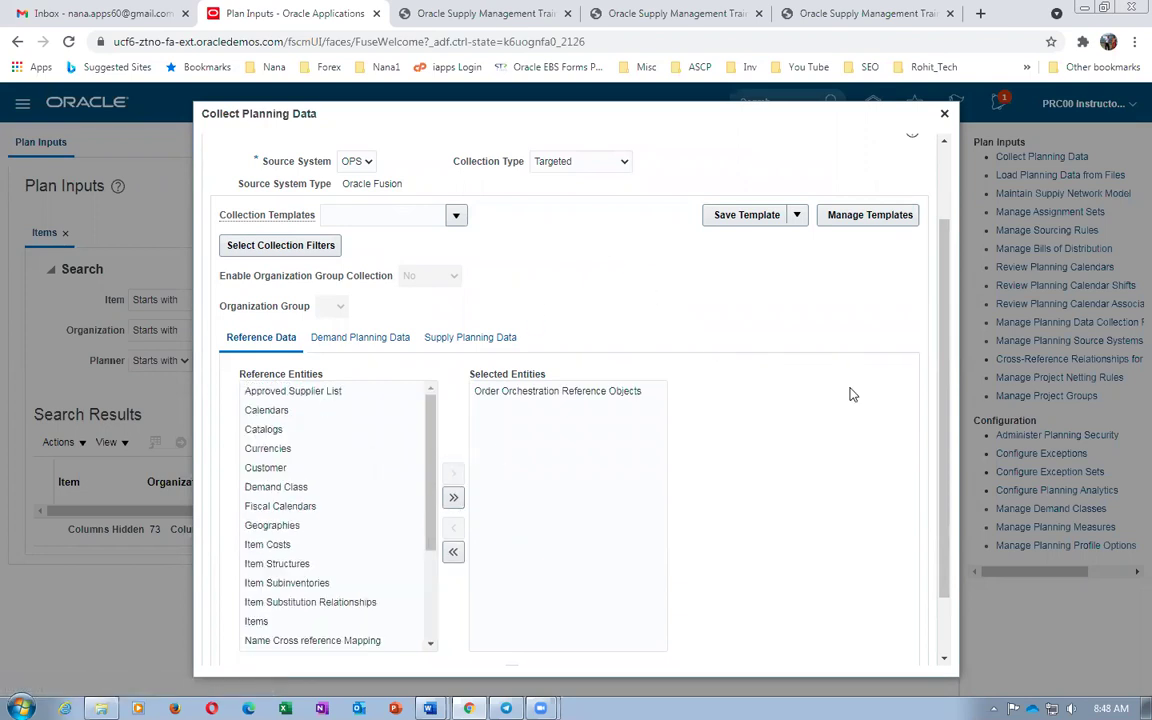
scroll(943, 431, down, 2)
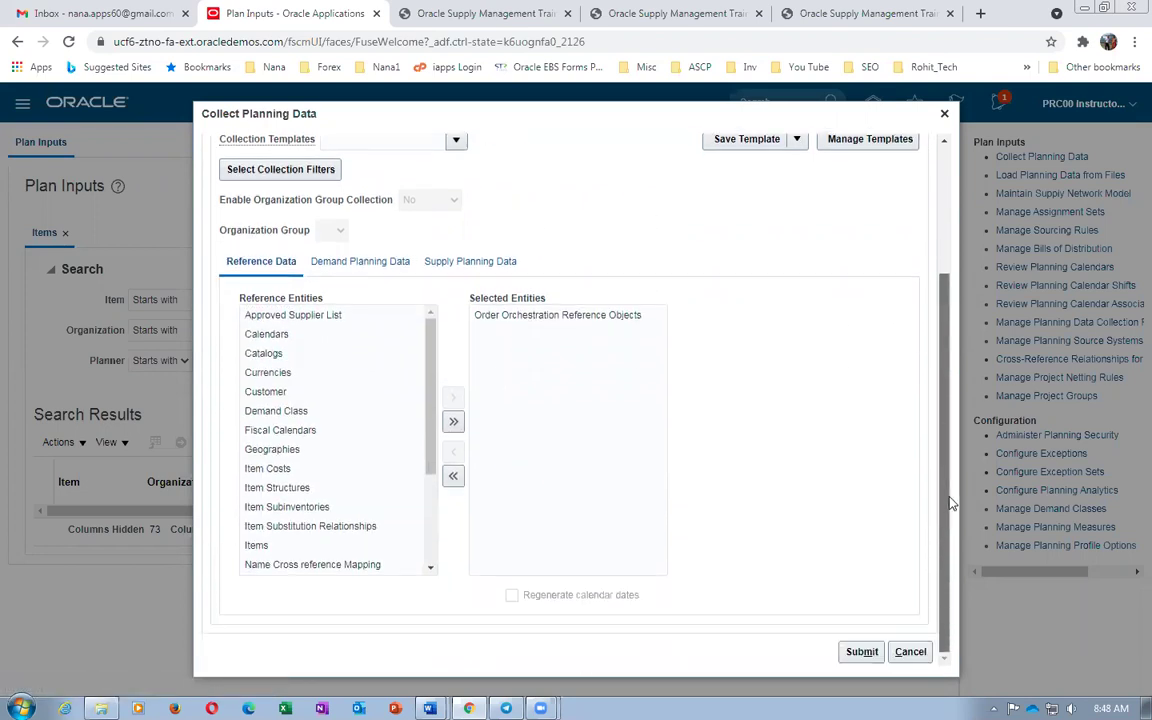
click(855, 651)
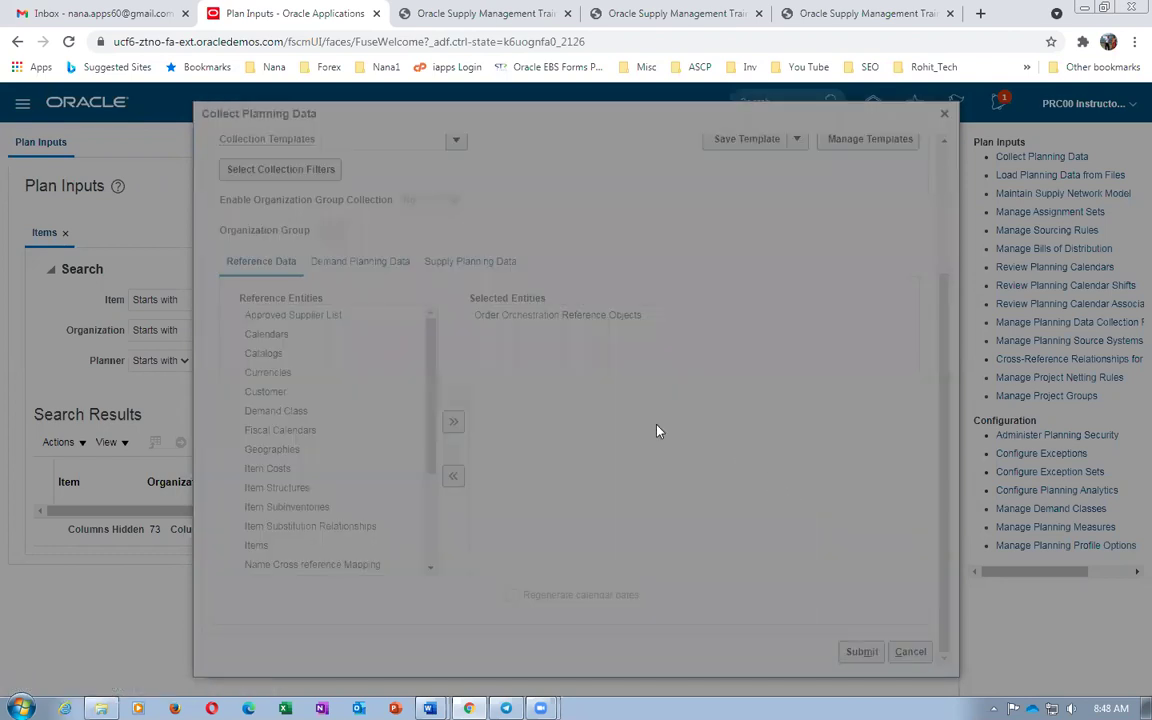
click(643, 411)
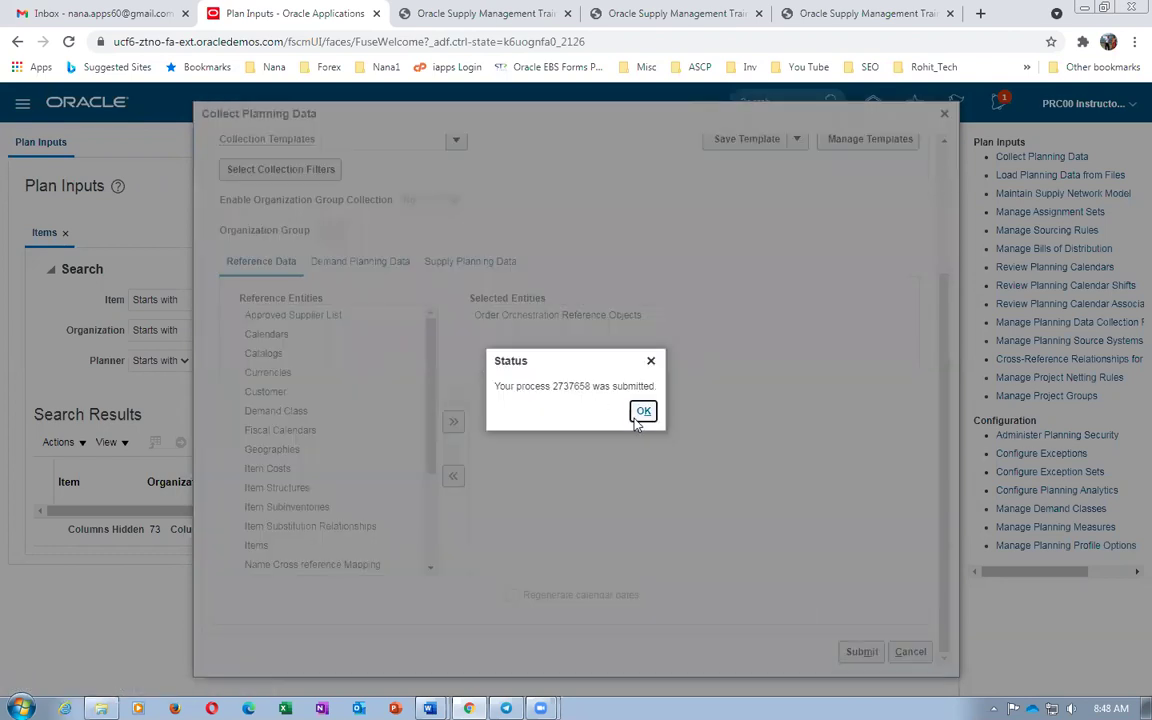
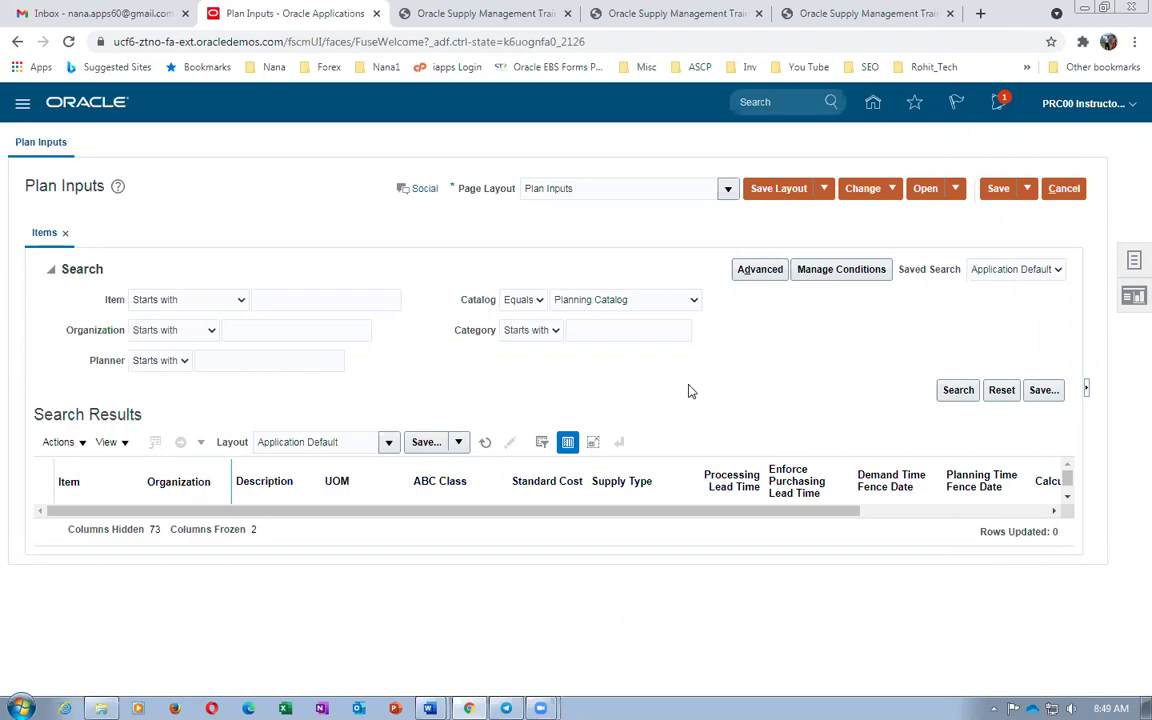
Cancel out of Plan Inputs and bring up the Contract_Manufacturing_Work_Sheet Word document
click(1061, 192)
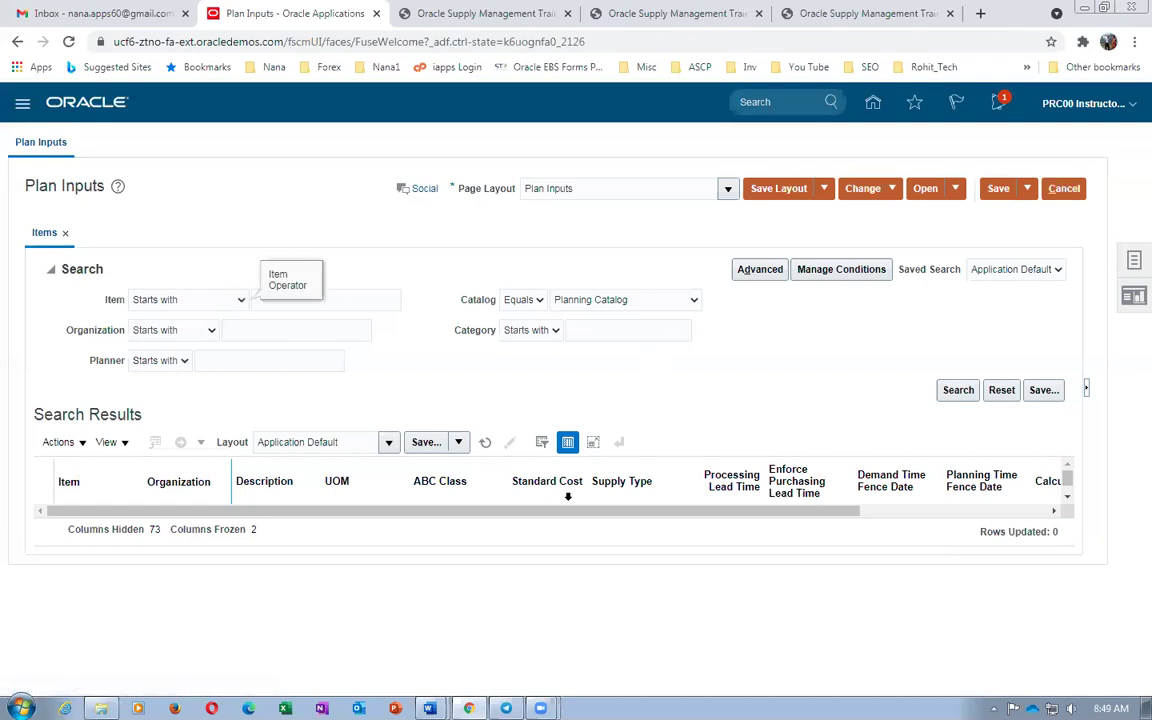
key(alt+Tab)
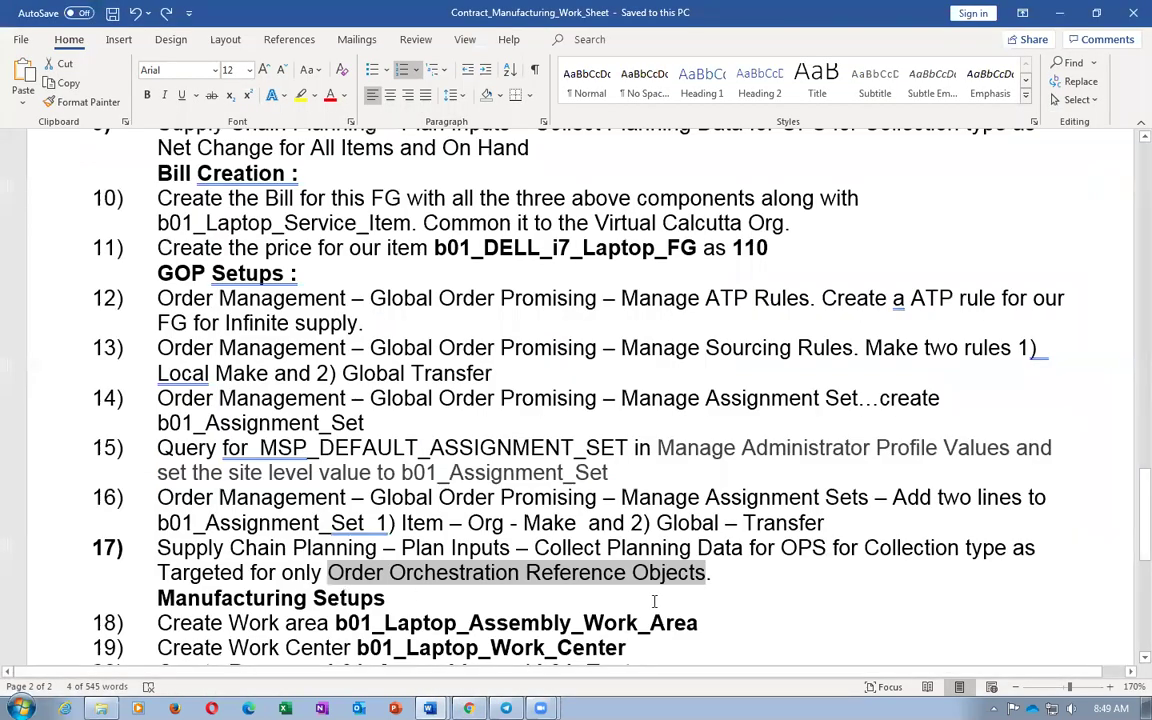
Copy b01_Laptop_Assembly_Work_Area from step 18 of the worksheet and return to Oracle
key(alt+Tab)
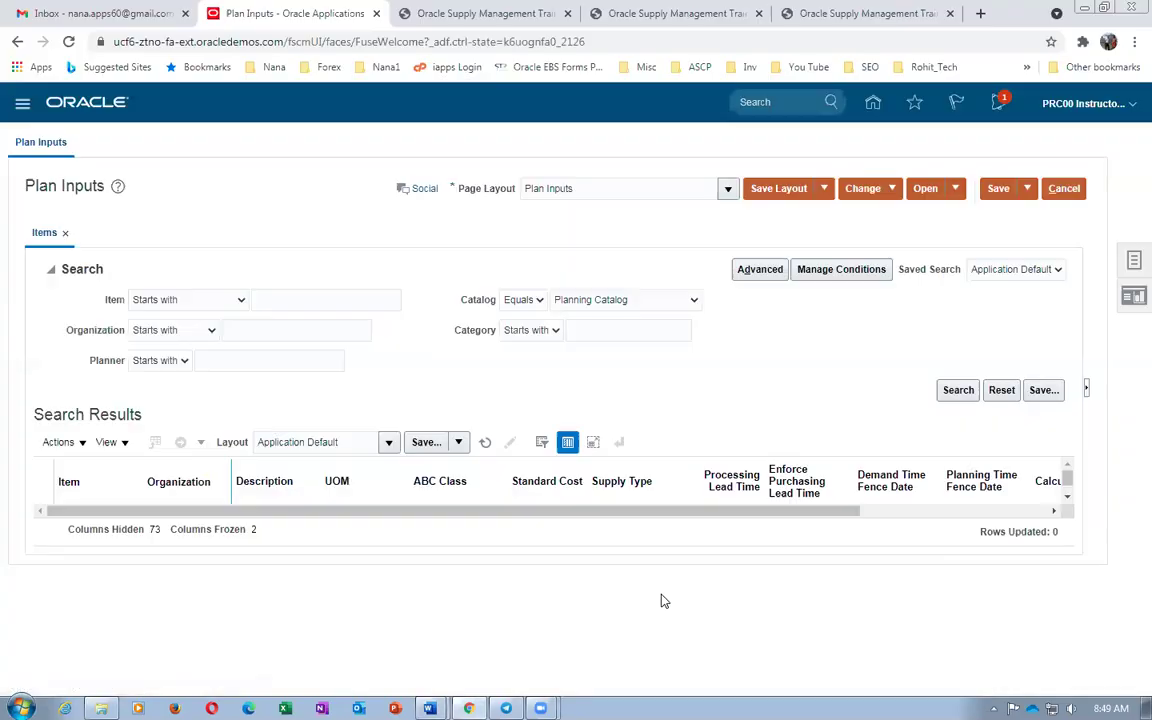
key(alt+Tab)
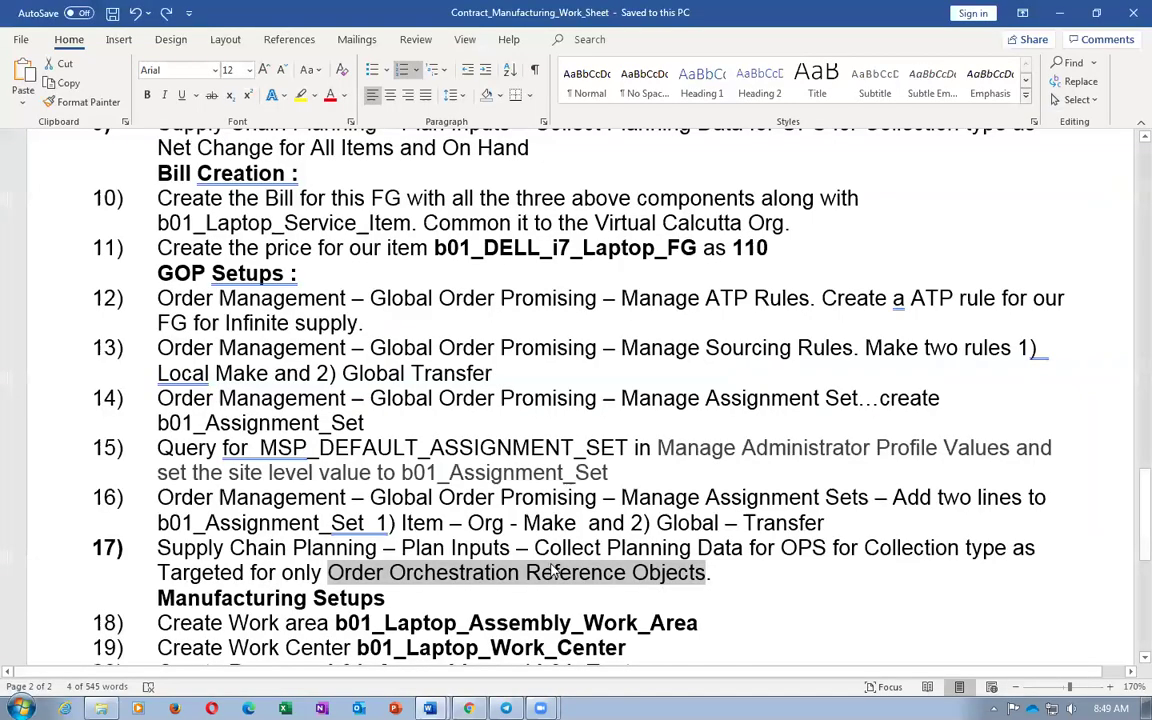
scroll(555, 572, down, 2)
drag(228, 468, 333, 468)
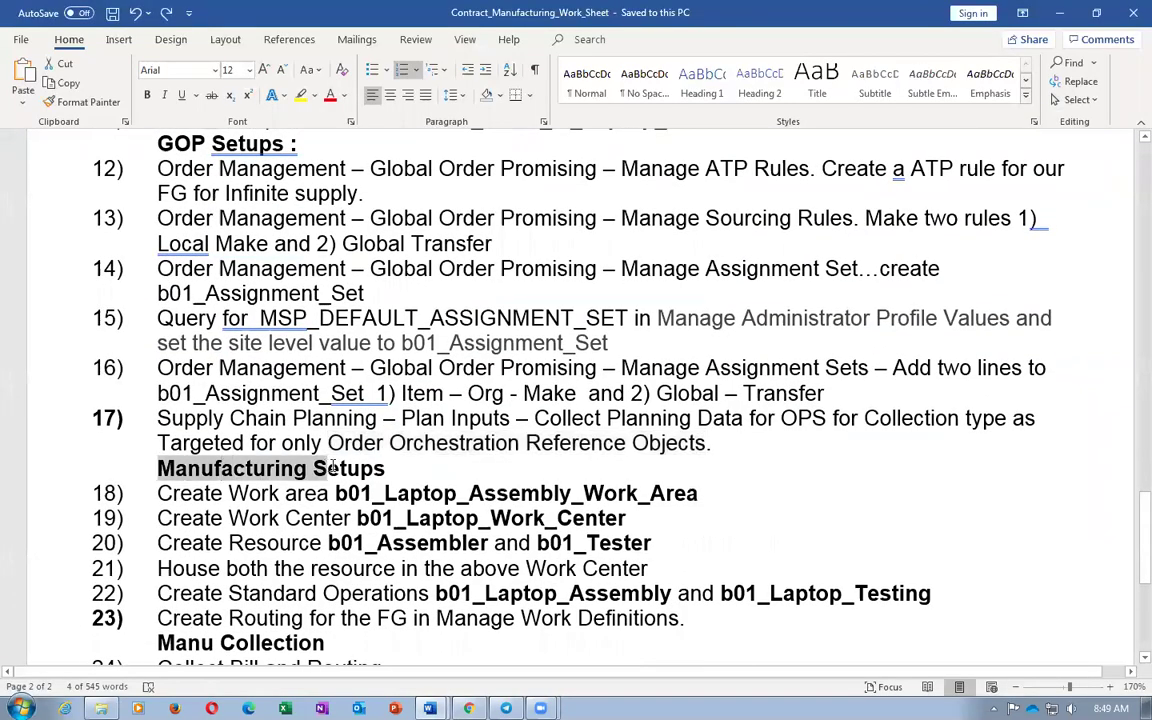
click(286, 493)
drag(335, 493, 698, 493)
key(ctrl+c)
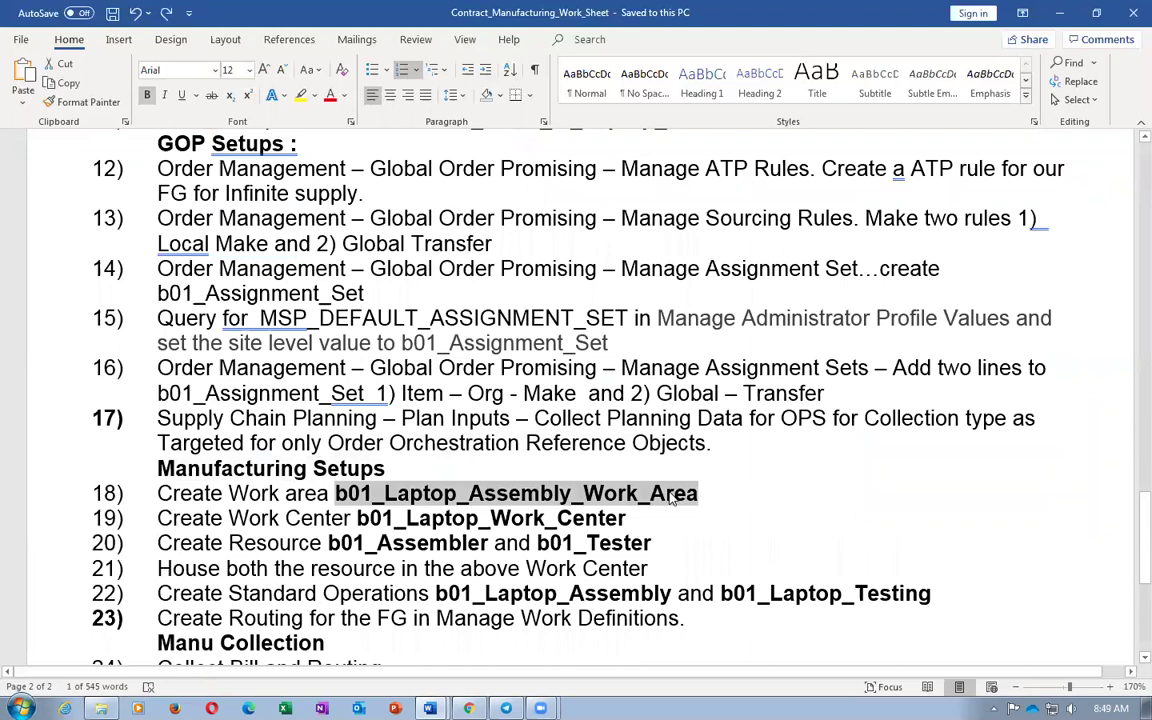
key(alt+Tab)
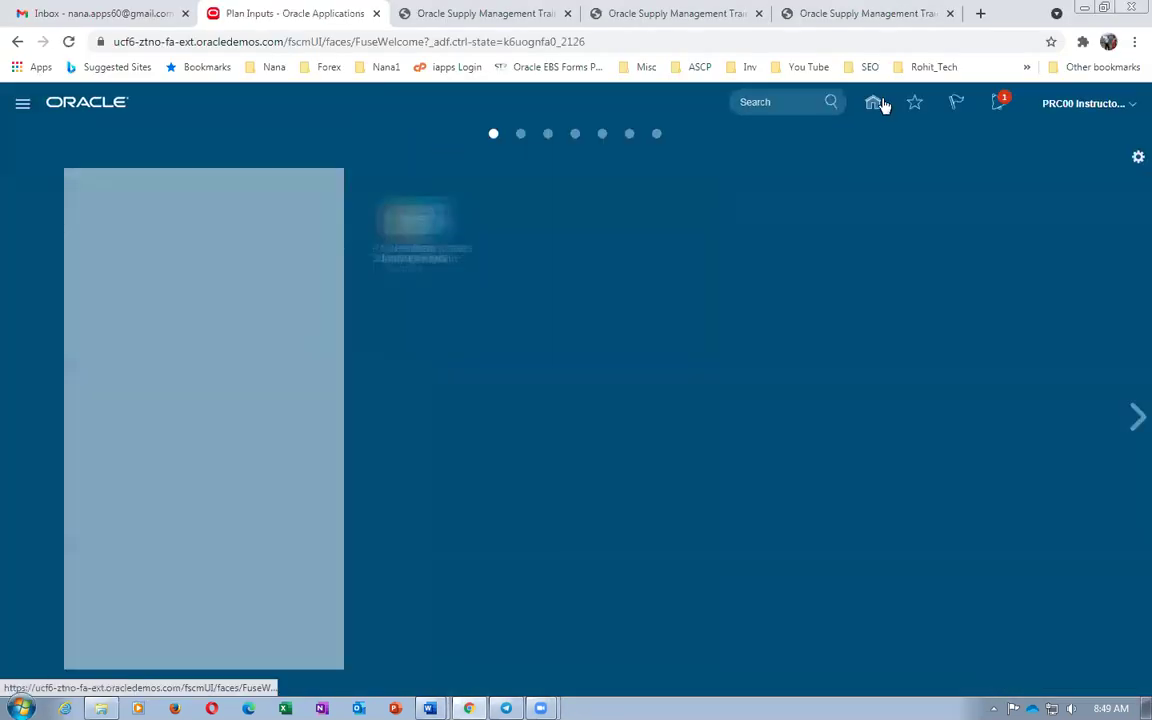
Add work area b01_Laptop_Assembly_Work_Area in Manage Work Areas, with that name as code and description too
click(900, 228)
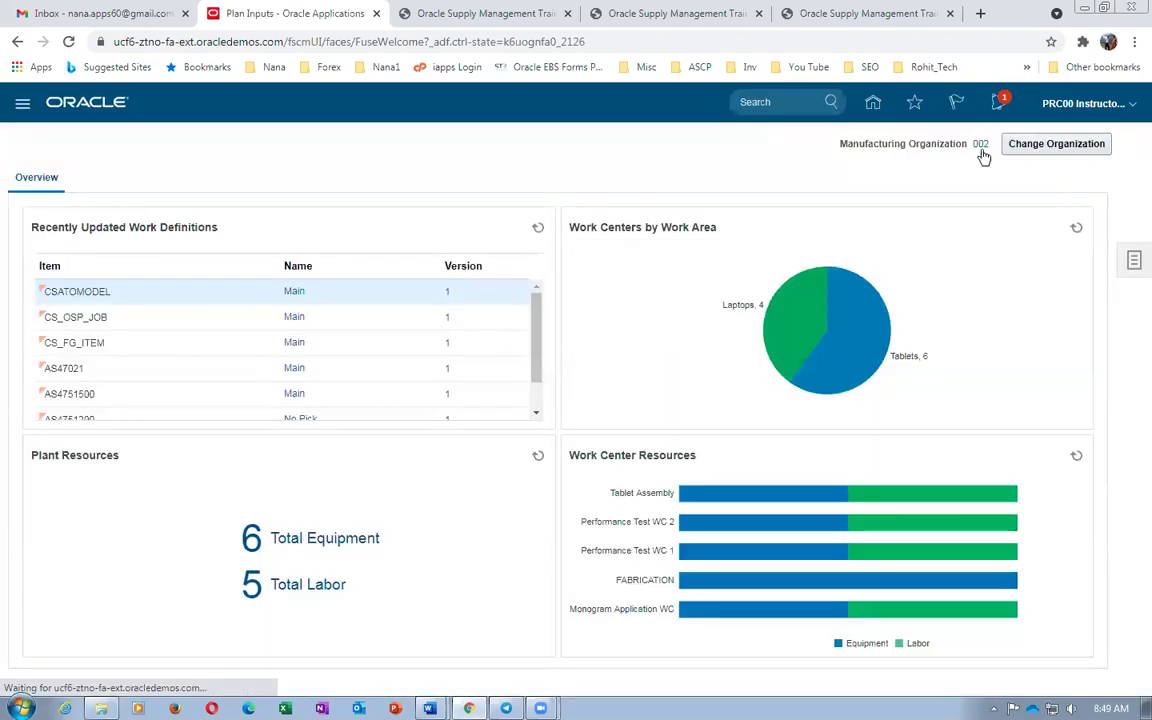
mouse_move(983, 155)
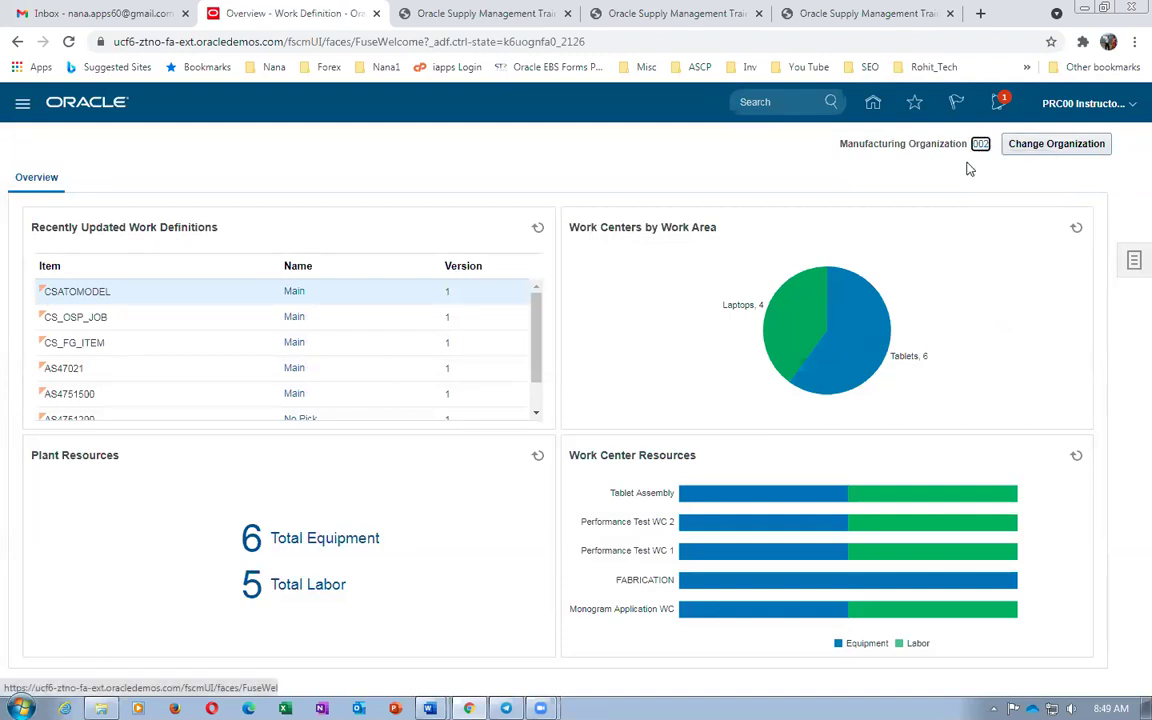
click(1133, 265)
click(1020, 381)
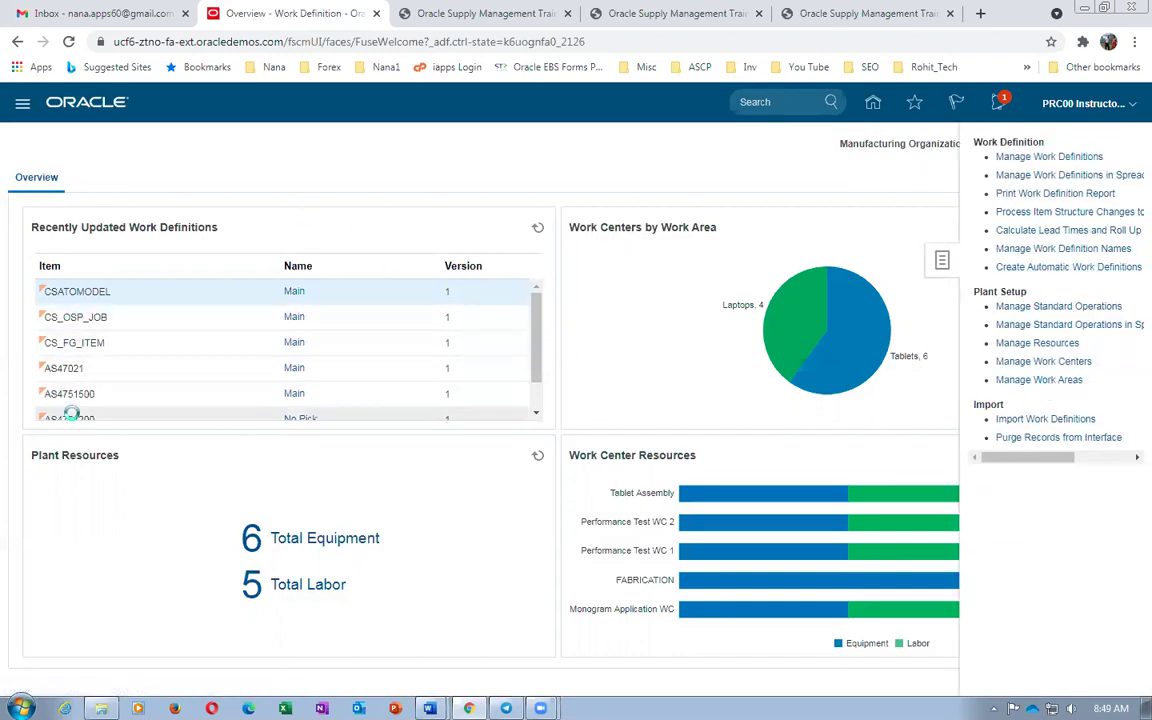
click(92, 297)
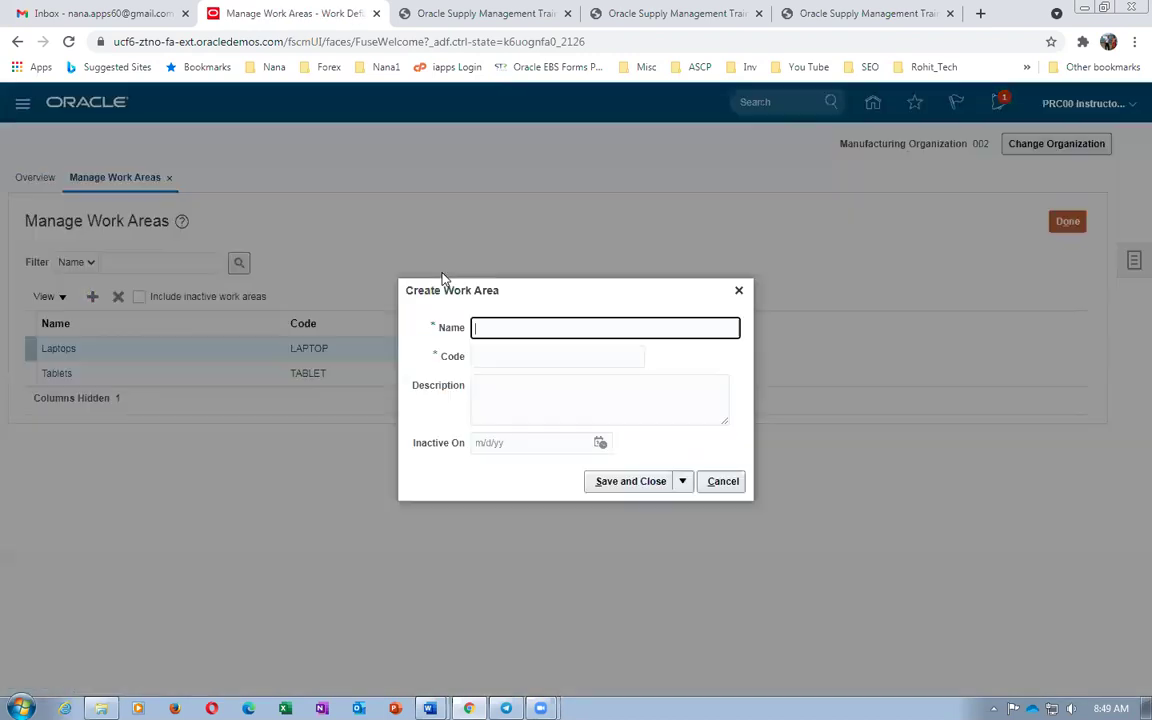
key(ctrl+v)
click(506, 357)
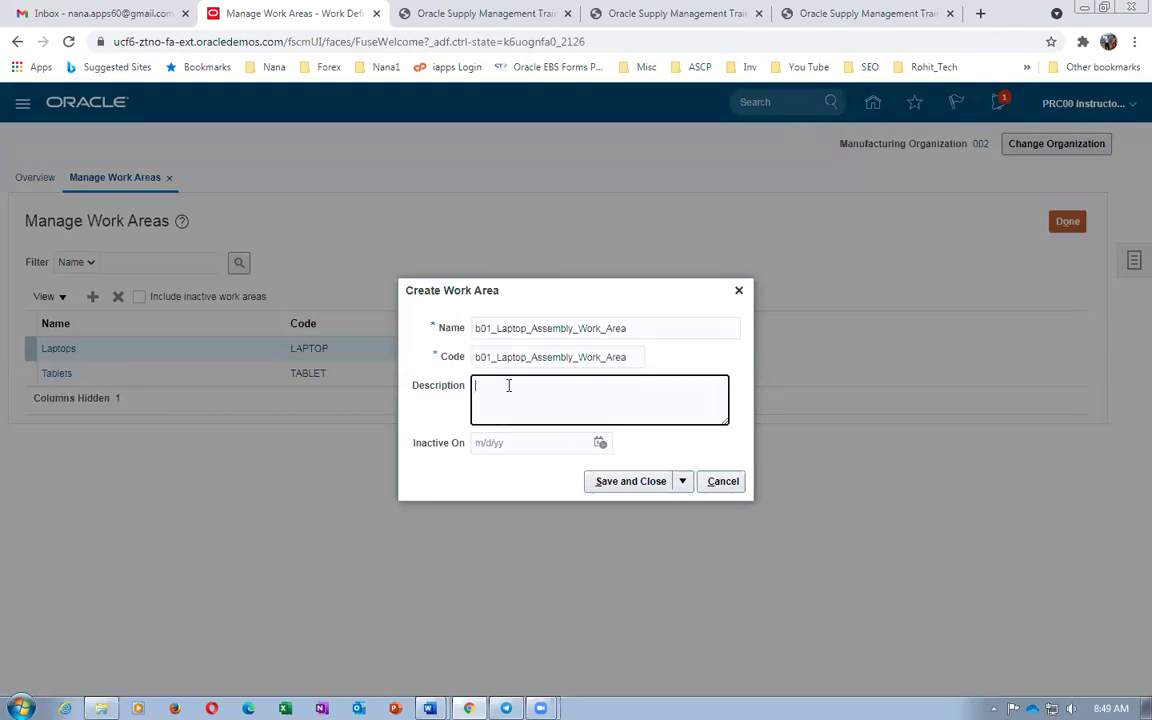
key(ctrl+v)
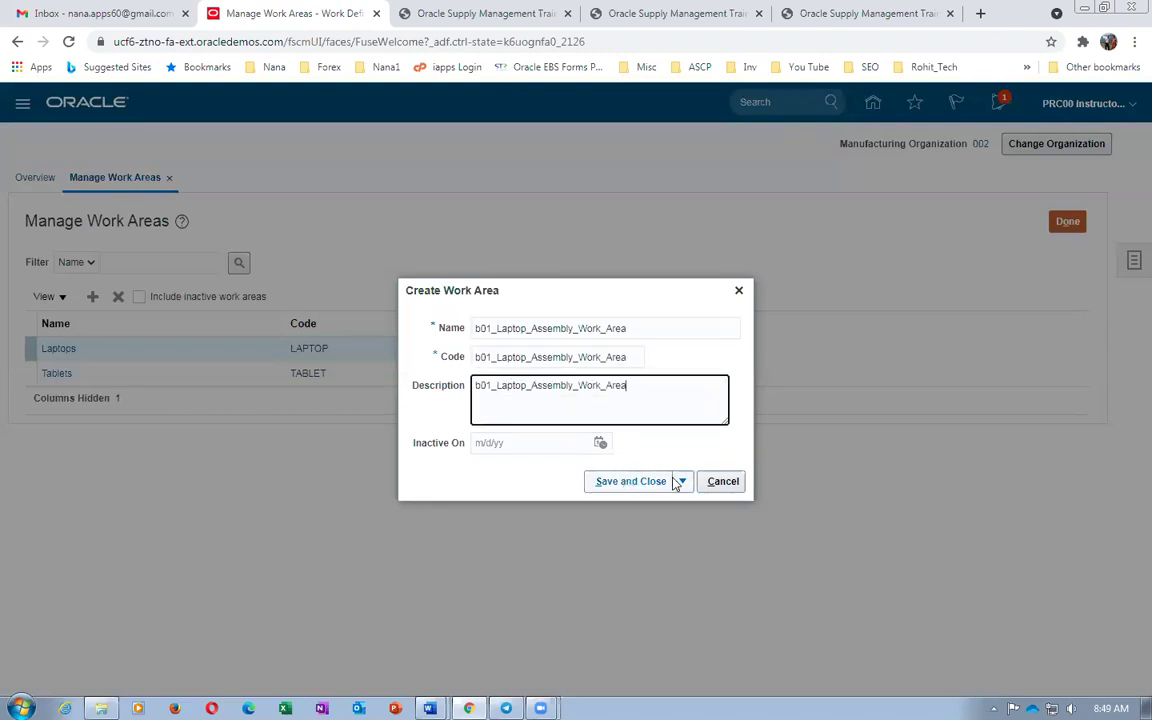
click(631, 481)
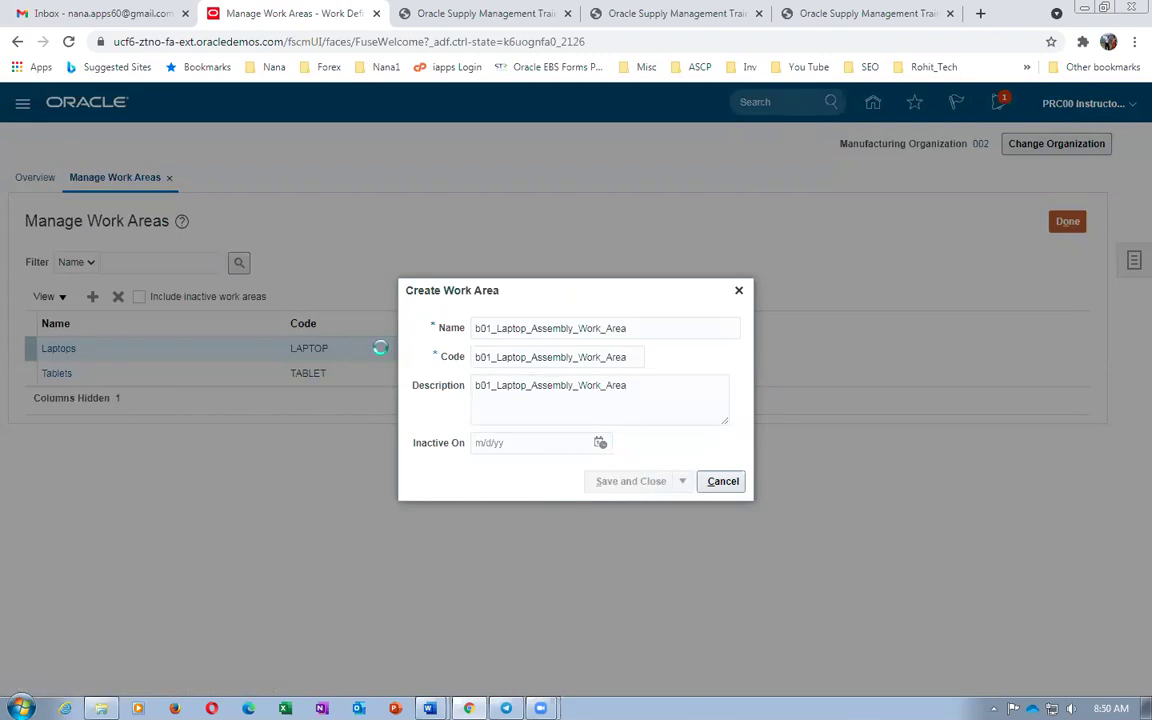
click(1064, 224)
Copy the work center name b01_Laptop_Work_Center from the worksheet and open Manage Work Centers
key(alt+Tab)
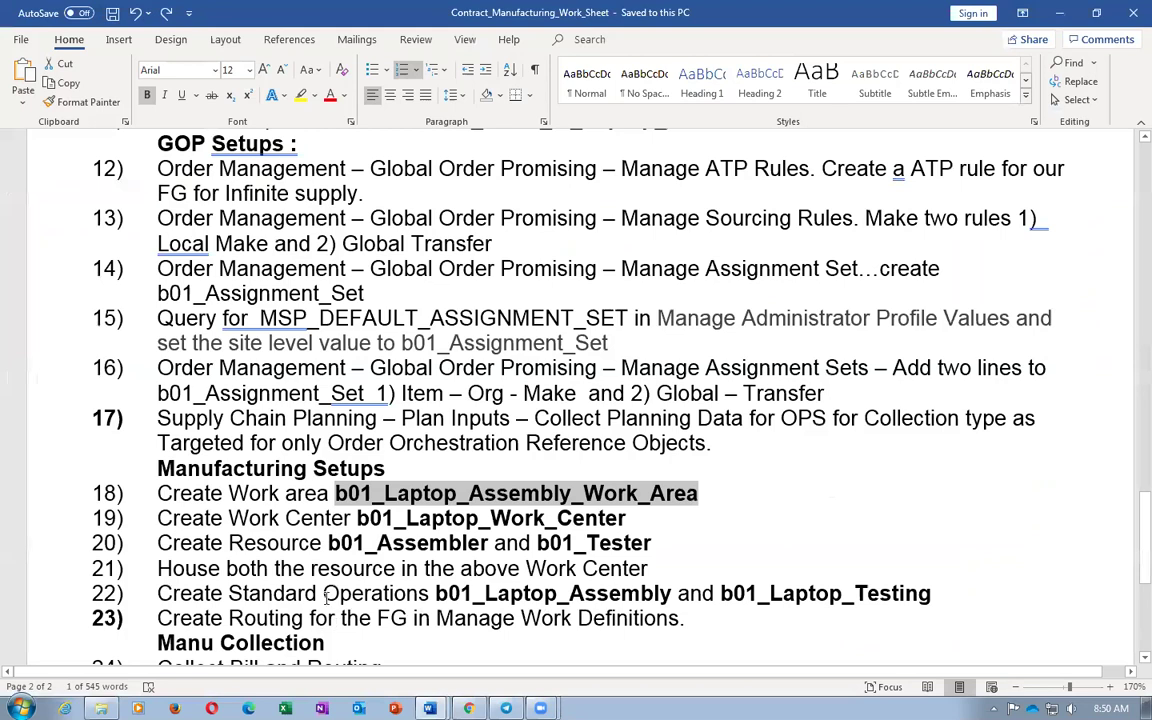
drag(359, 517, 588, 518)
key(ctrl+c)
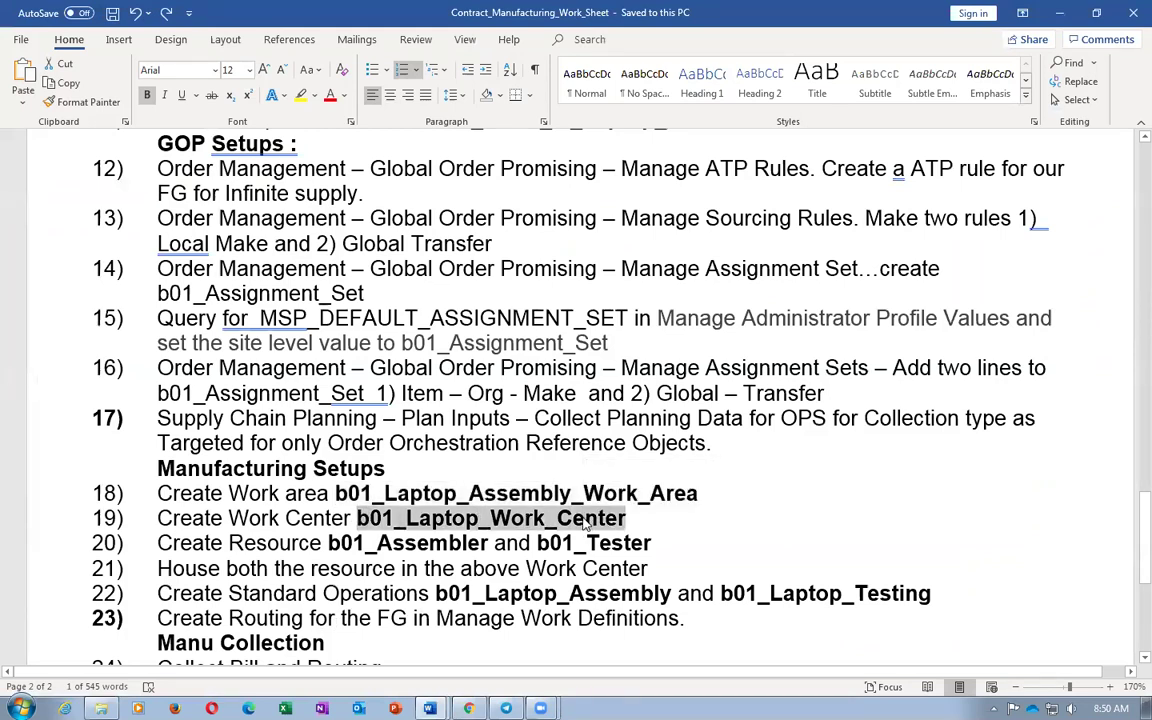
key(alt+Tab)
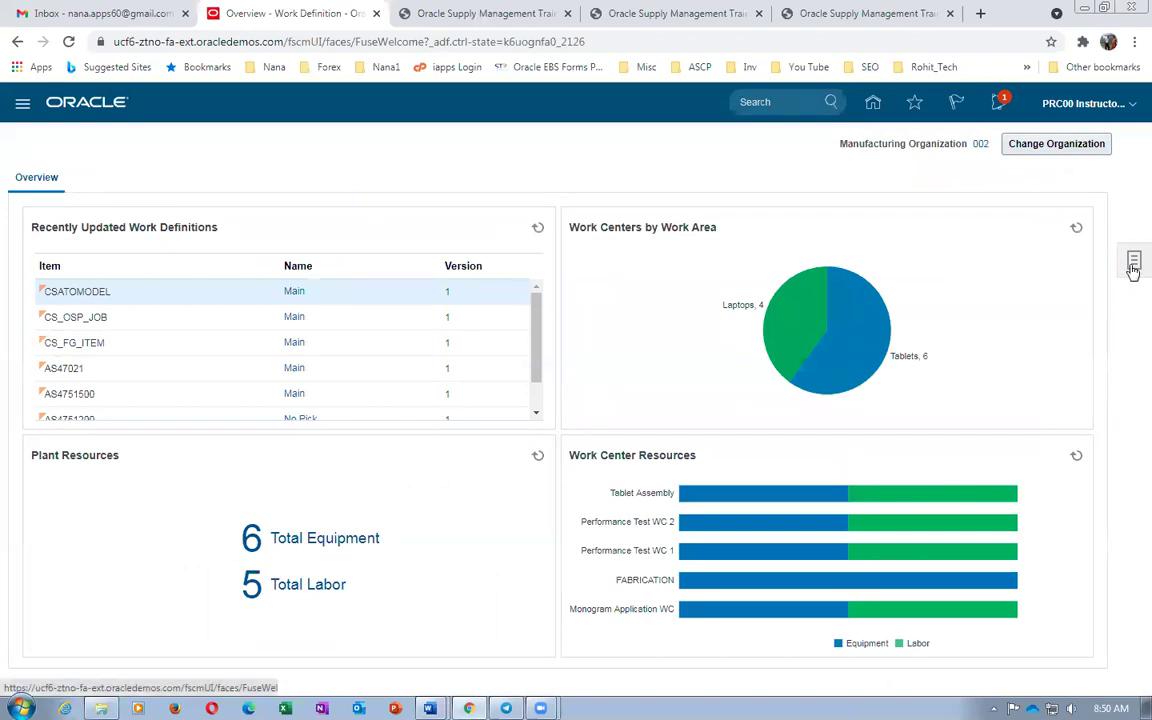
click(1133, 265)
click(1070, 363)
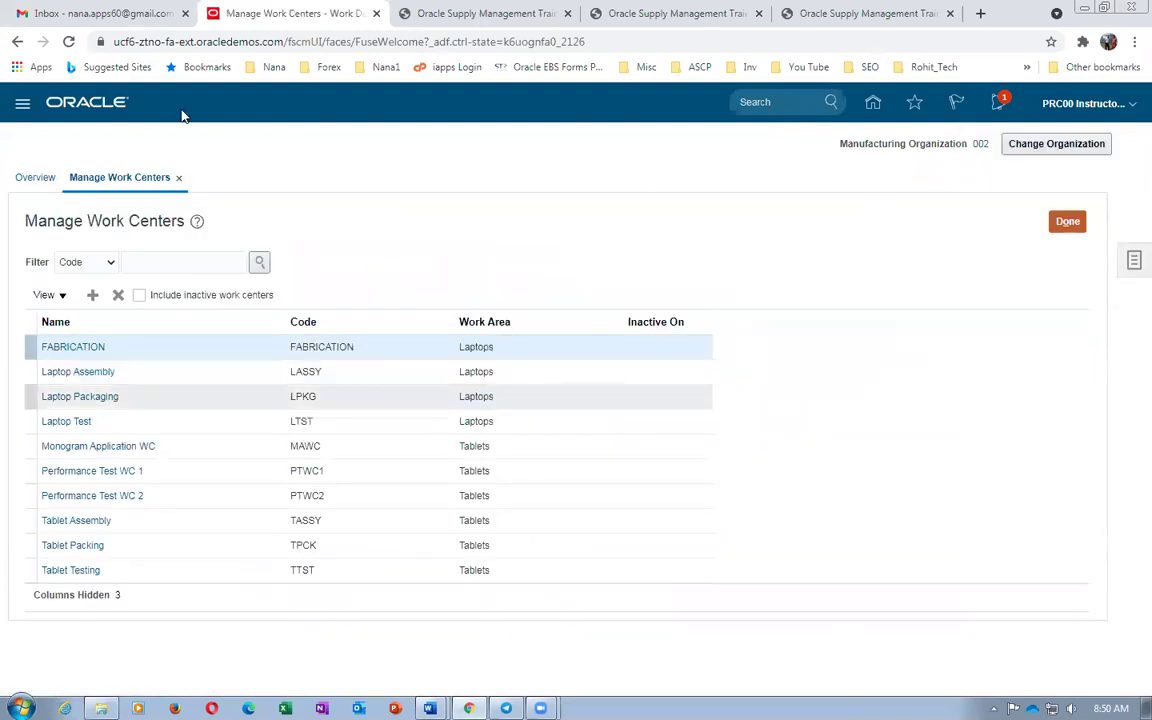
Start a new work center with b01_Laptop_Work_Center as its name, code and description
click(92, 295)
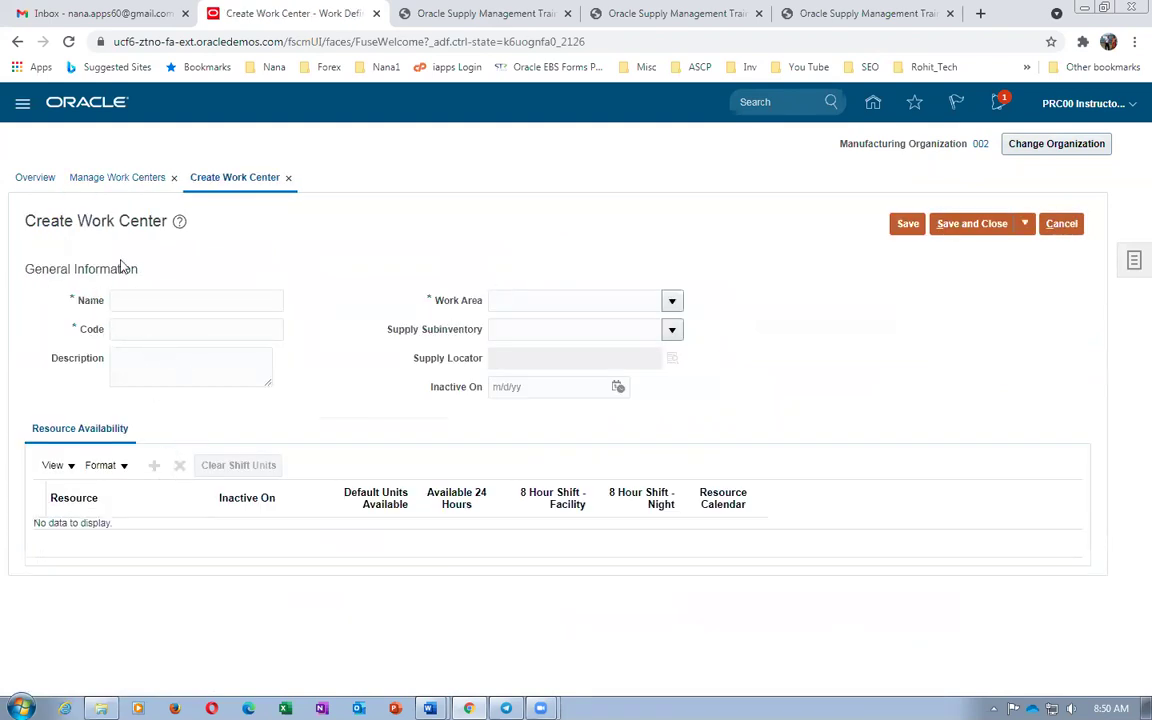
click(145, 293)
key(ctrl+v)
click(153, 331)
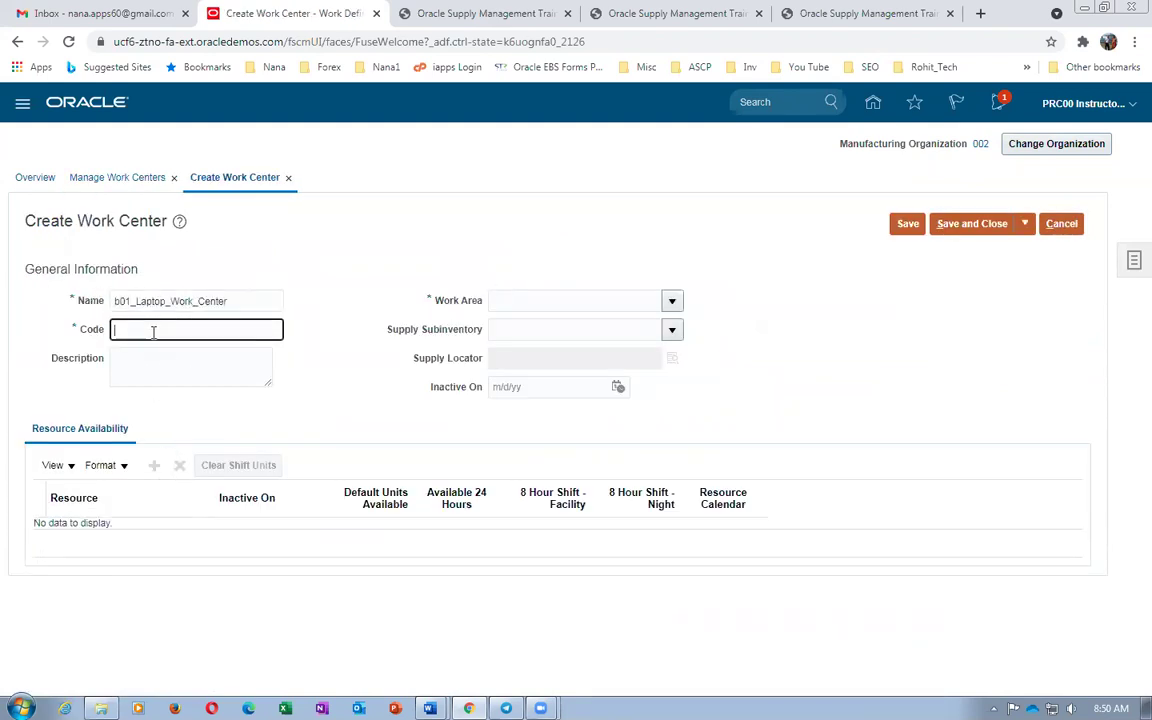
key(ctrl+v)
click(156, 360)
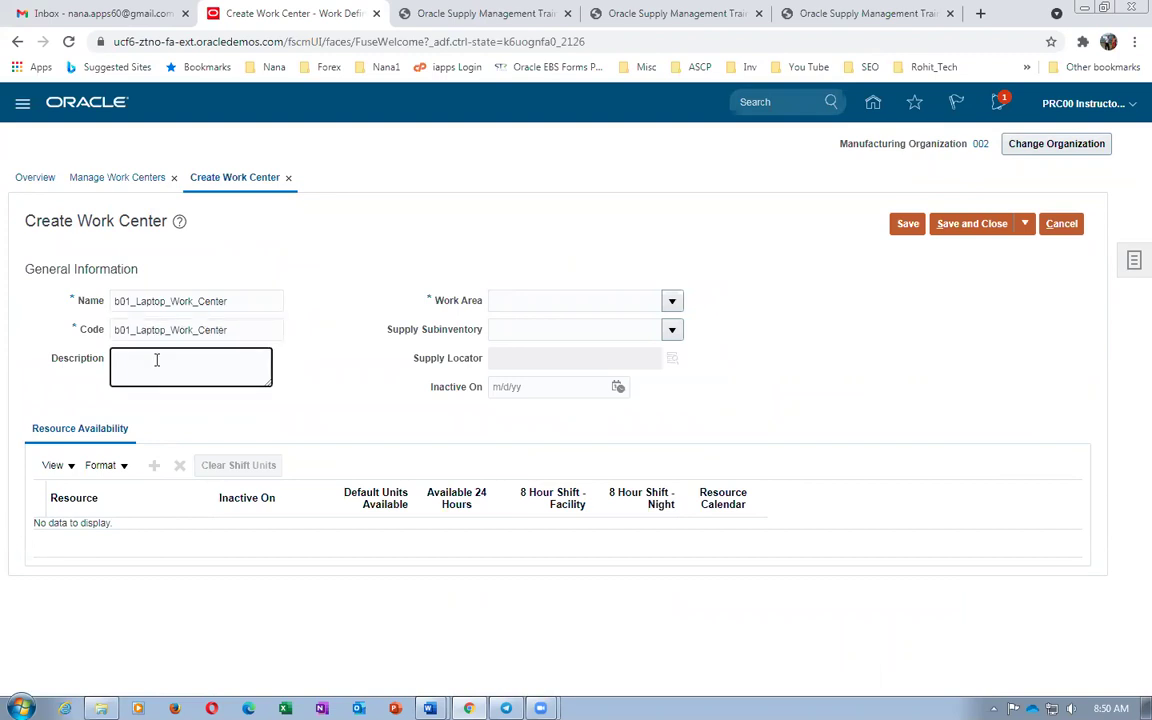
key(ctrl+v)
Assign work area b01_Laptop_Assembly_Work_Area and supply subinventory Stores to the work center
click(538, 304)
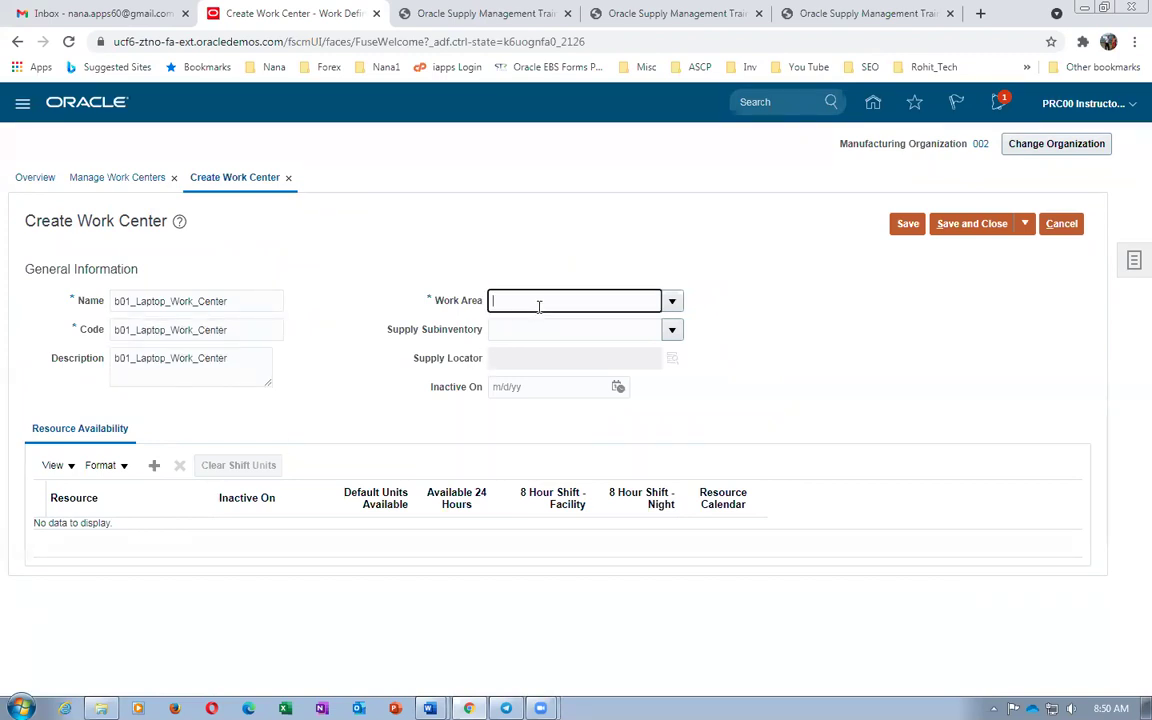
text(b01)
key(Tab)
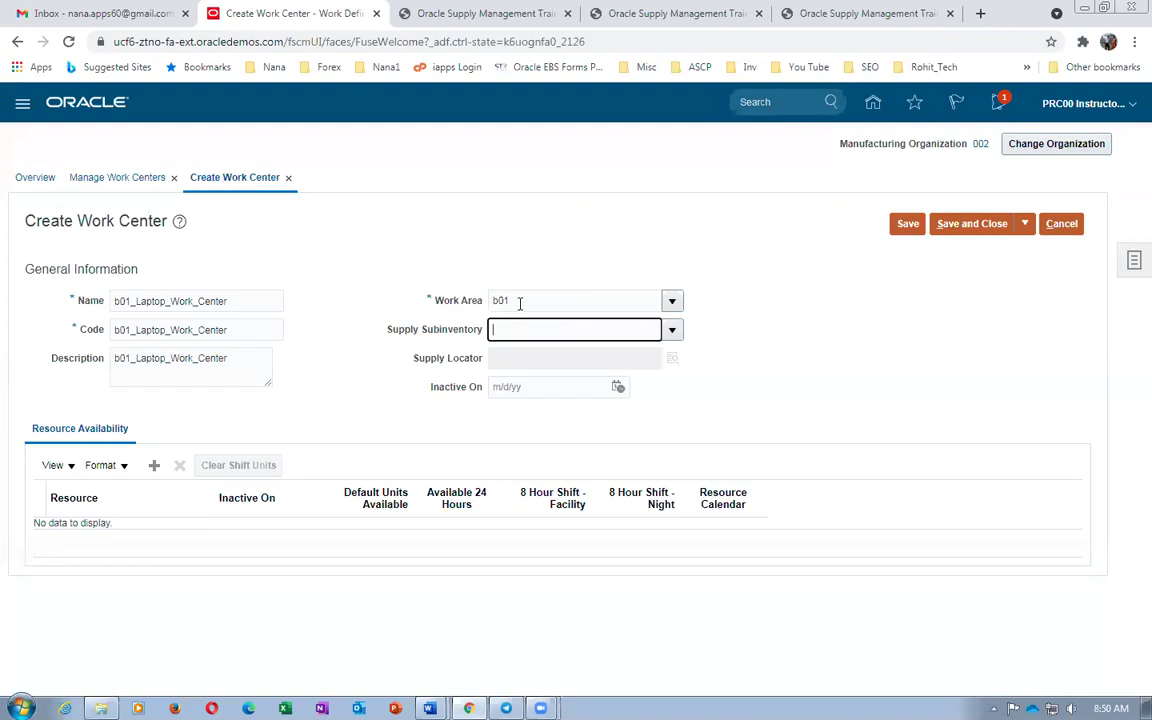
click(672, 331)
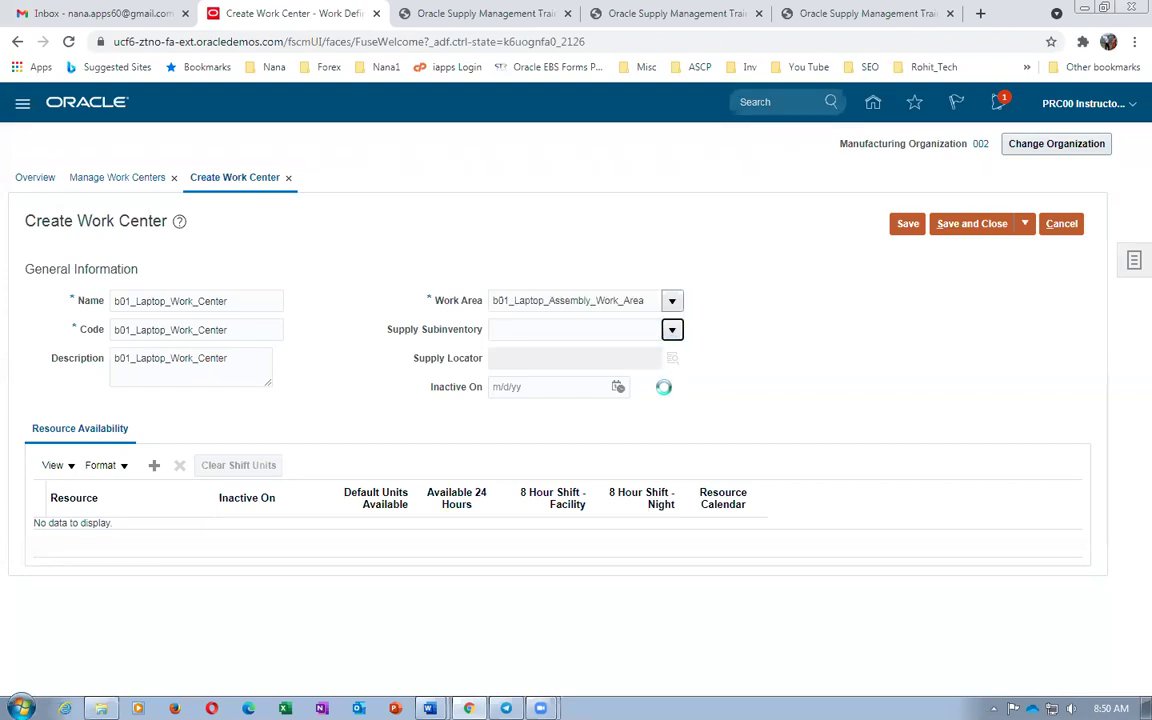
click(530, 494)
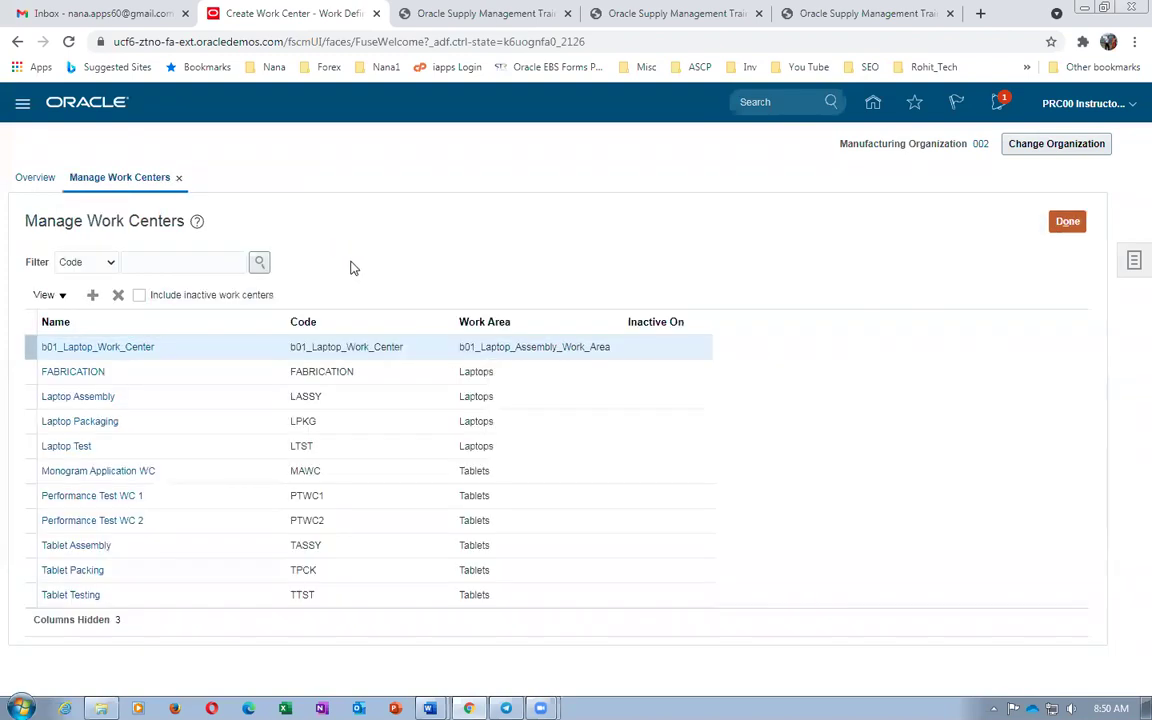
key(alt+Tab)
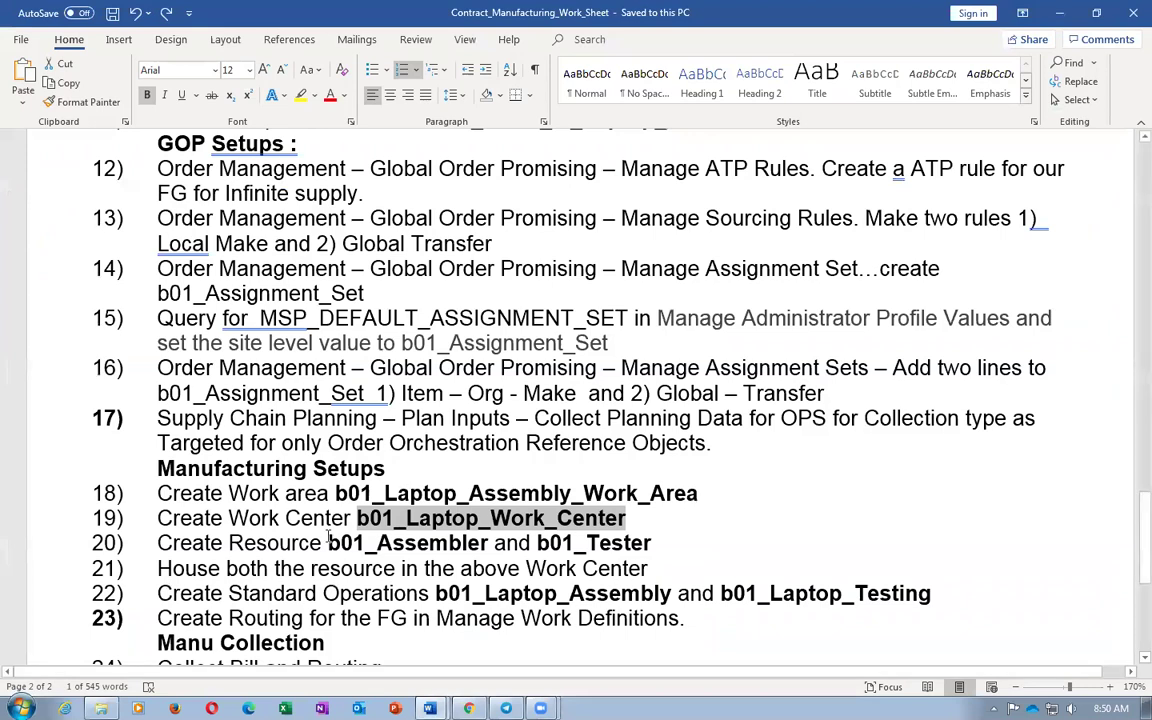
Copy b01_Assembler from the worksheet and use it as a new resource's name, code and description
double_click(329, 540)
key(ctrl+c)
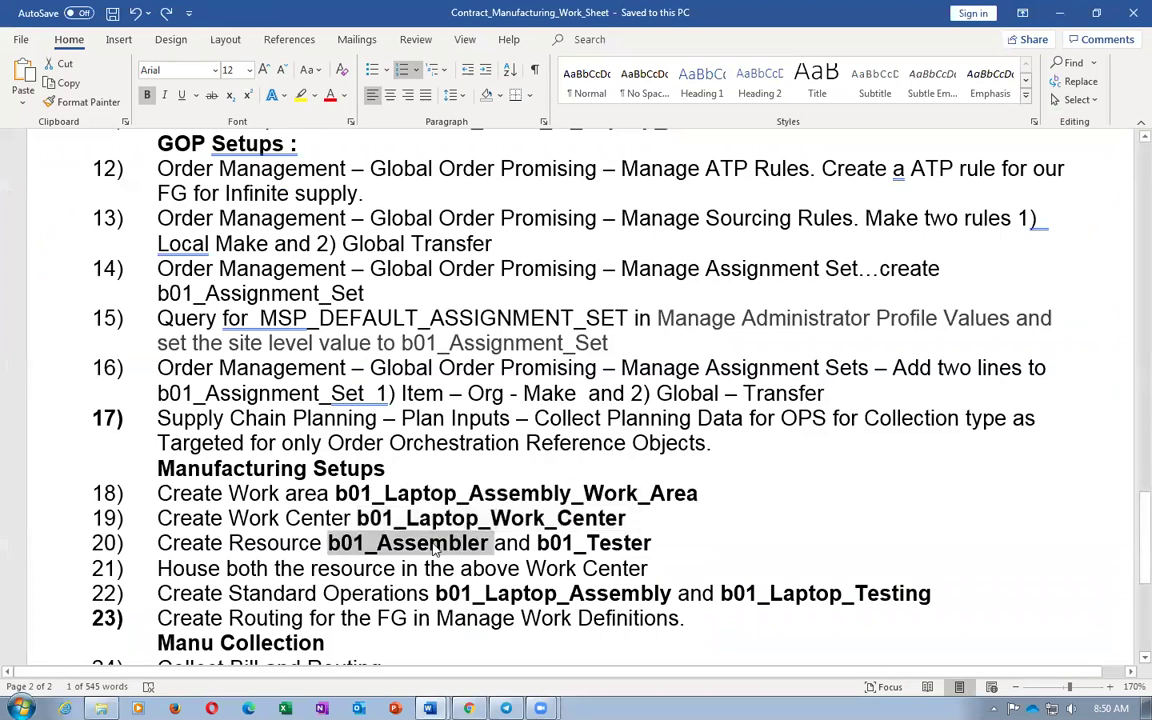
key(alt+Tab)
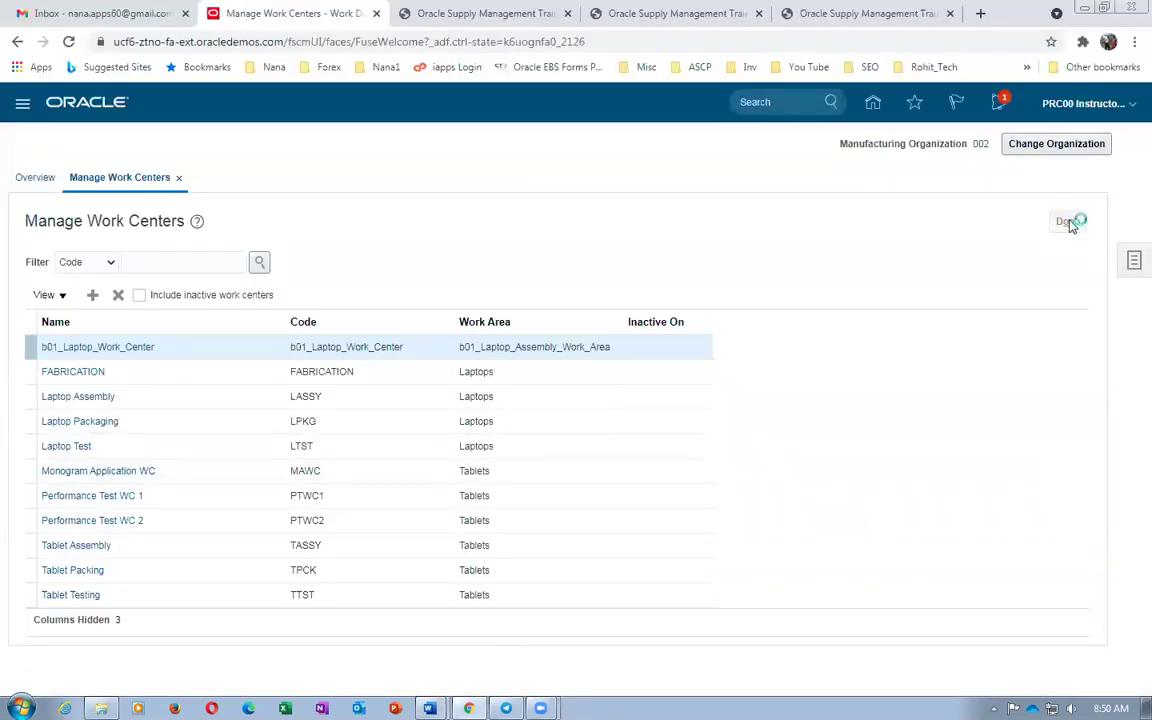
click(1133, 261)
click(995, 343)
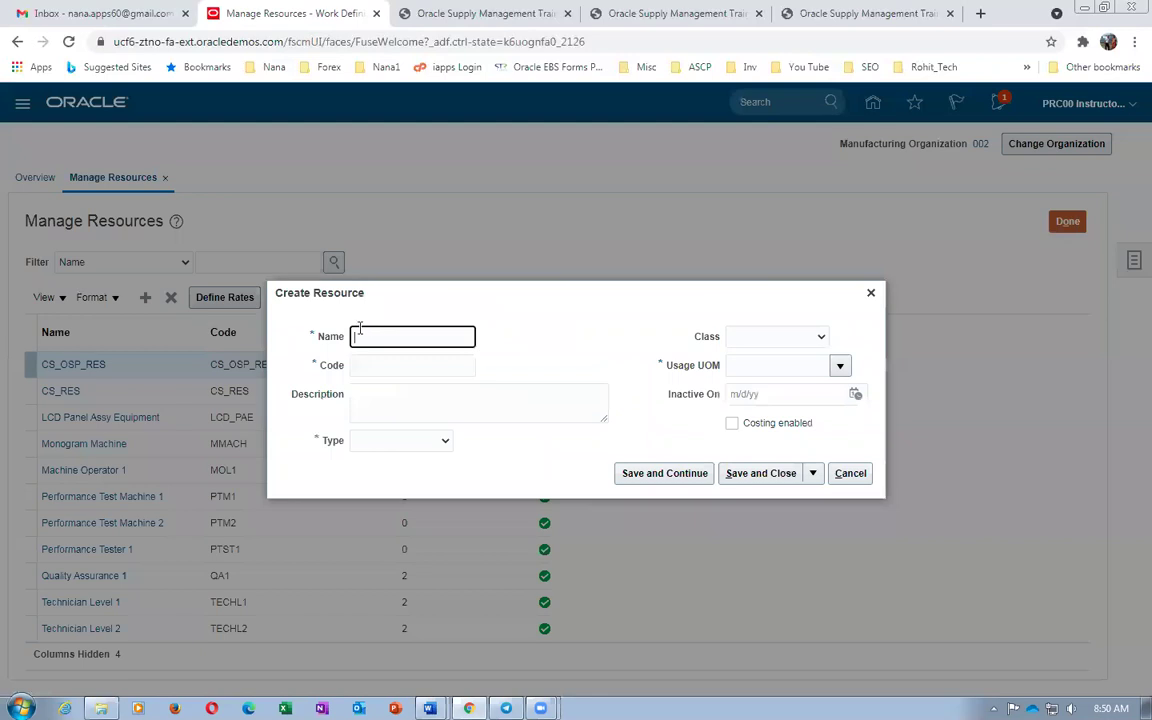
key(ctrl+v)
click(380, 366)
key(ctrl+v)
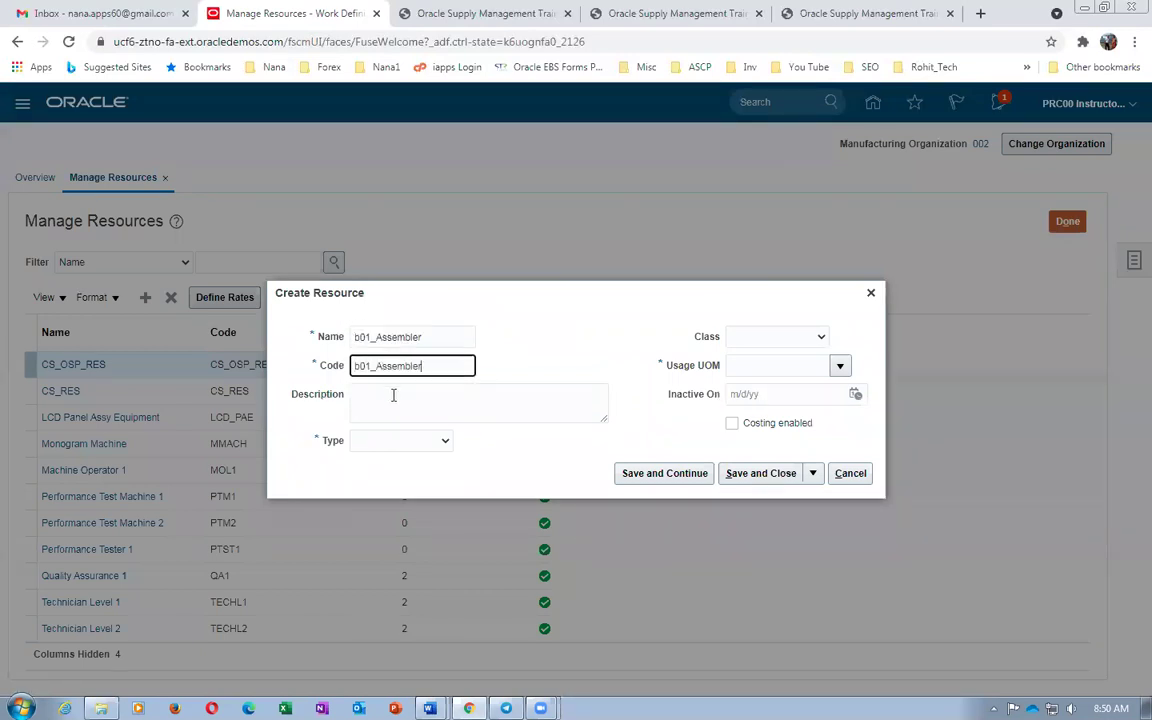
click(481, 393)
key(ctrl+v)
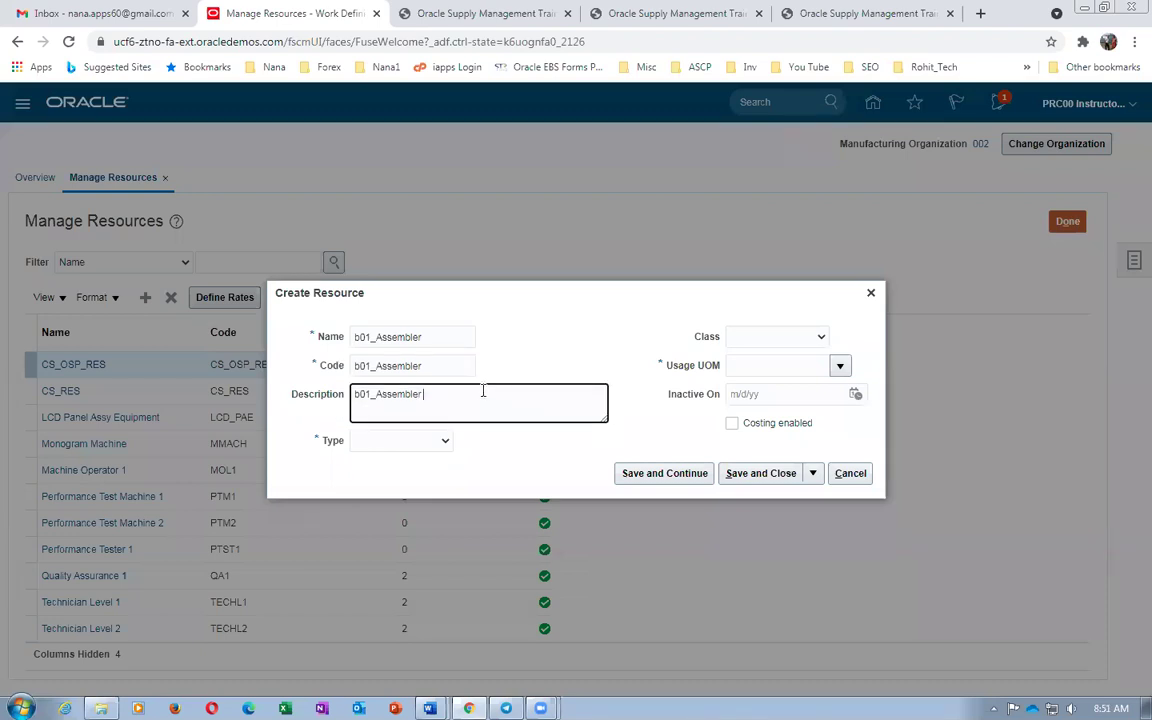
Make b01_Assembler a Labor resource with usage UOM Ea, no class, and save it
triple_click(398, 452)
click(398, 442)
click(390, 471)
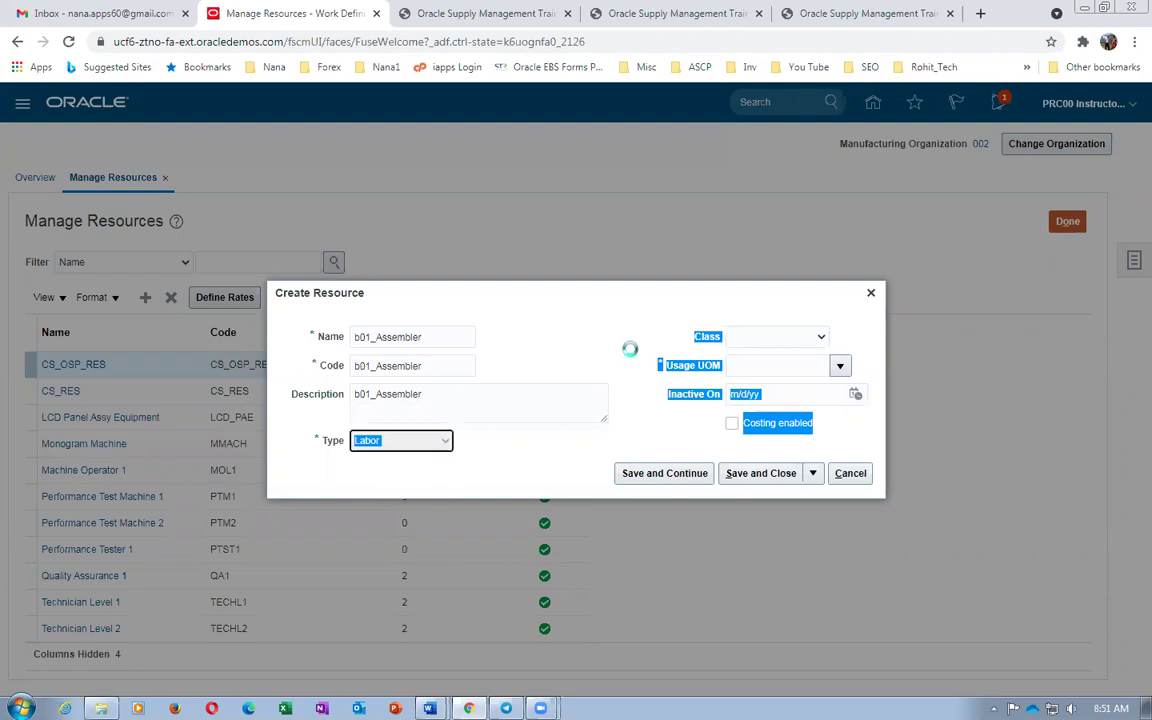
click(803, 366)
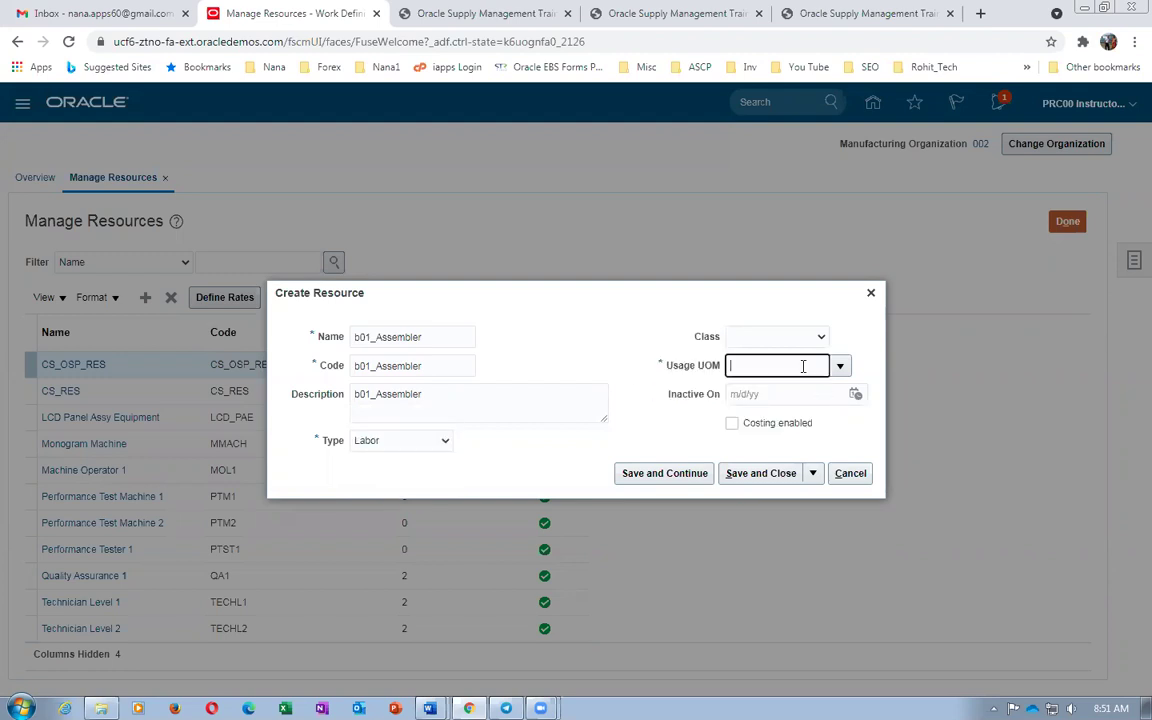
key(Tab)
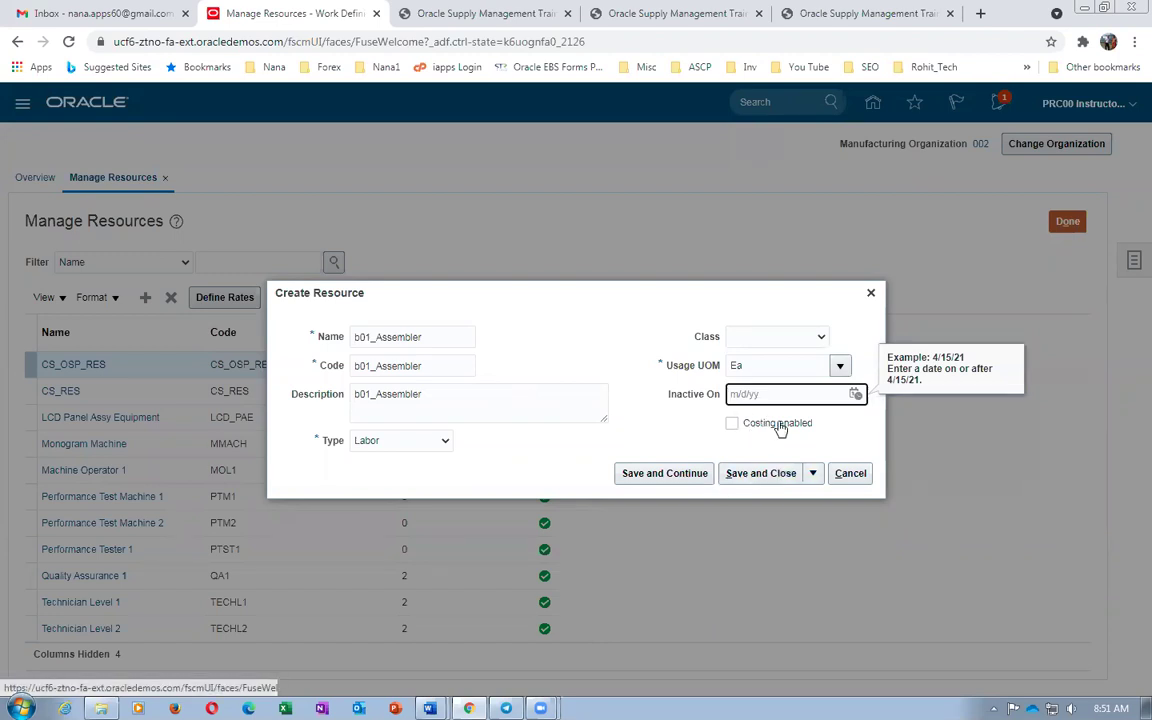
click(786, 337)
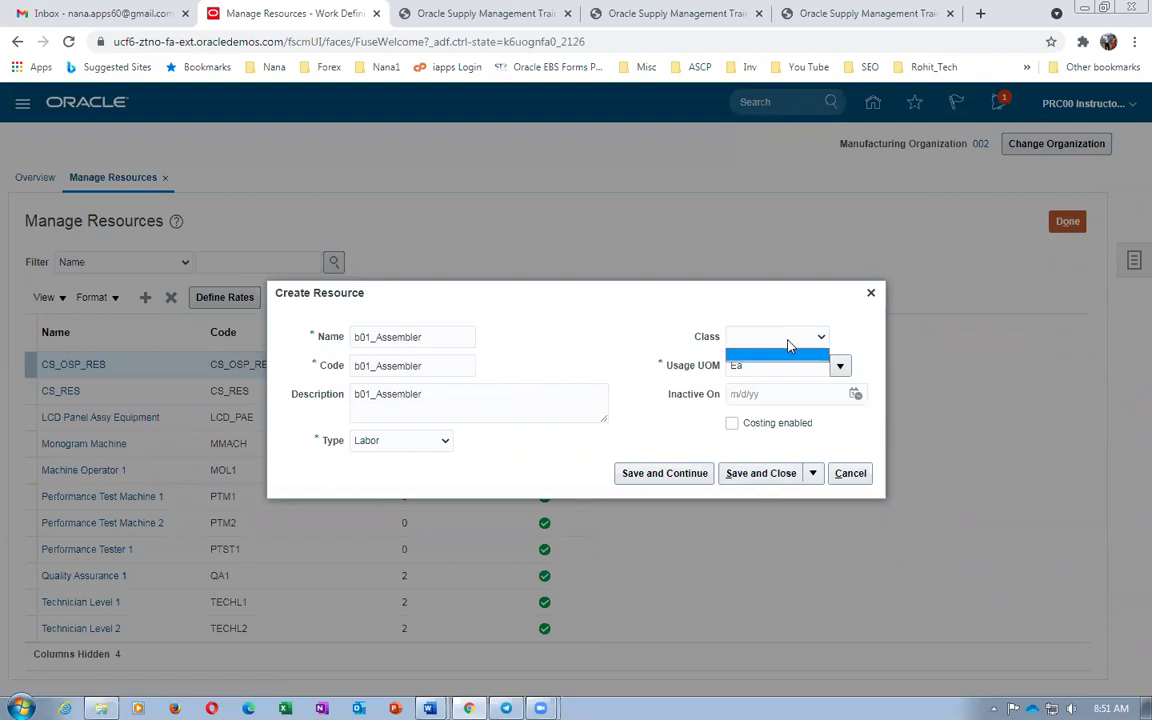
click(788, 341)
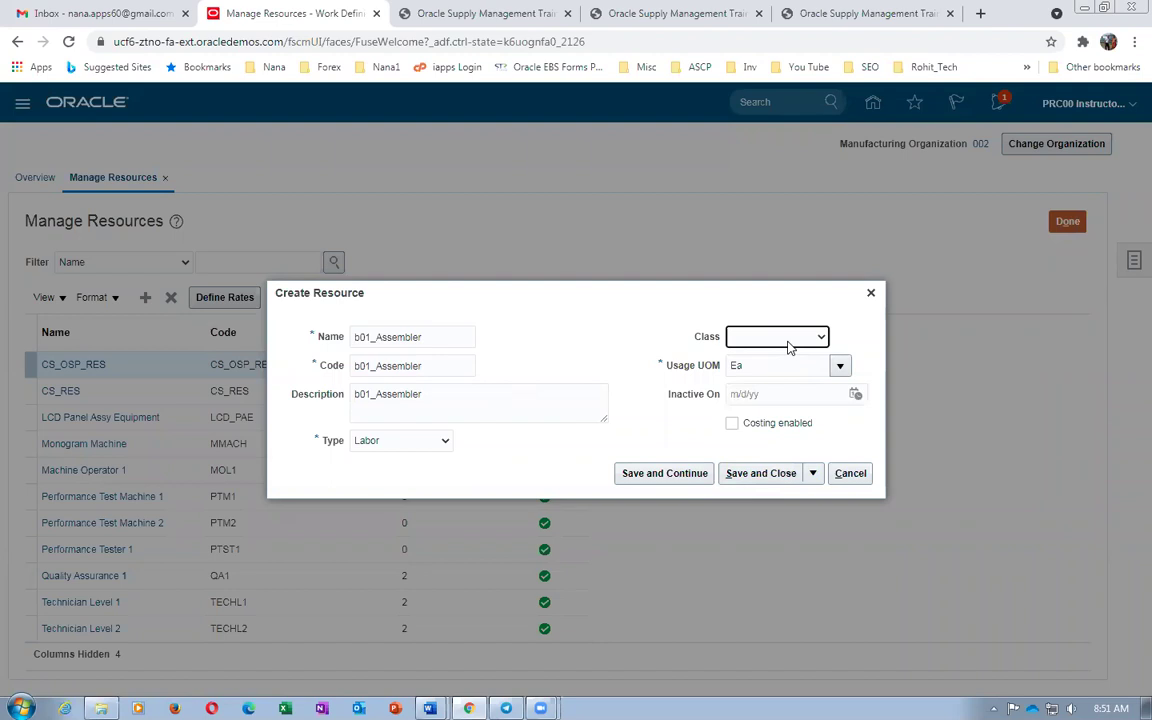
click(812, 474)
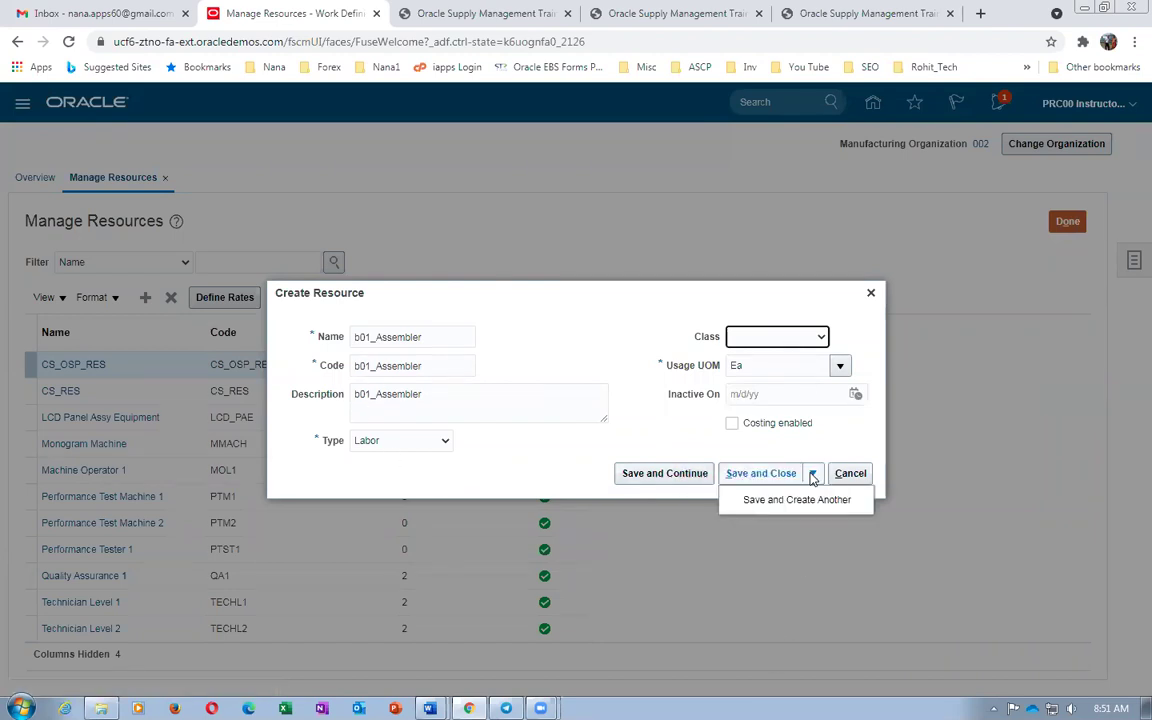
click(795, 499)
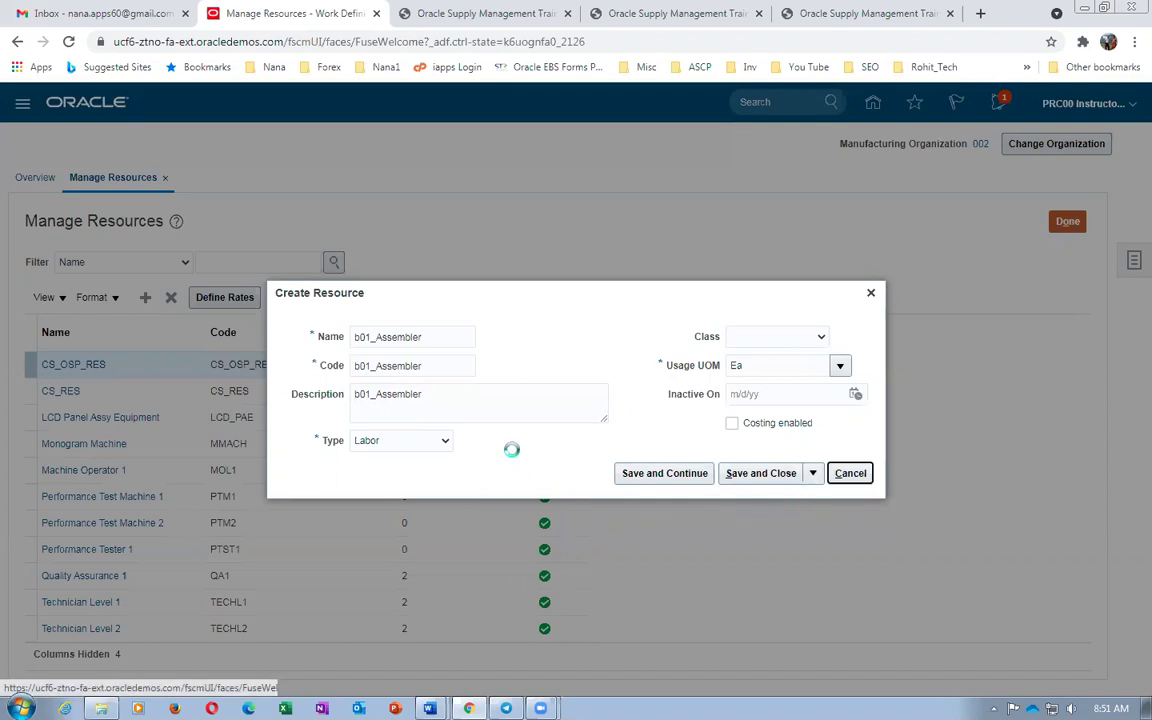
key(alt+Tab)
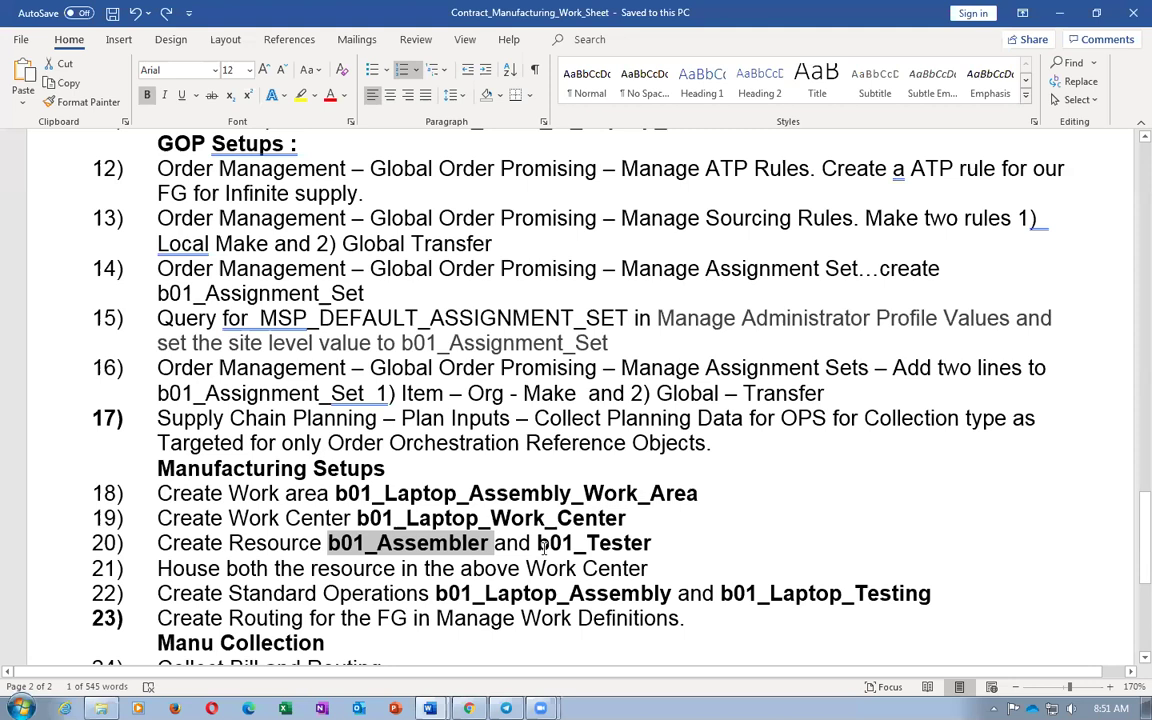
Copy b01_Tester from step 20 and enter it as the resource name, code and description
double_click(541, 543)
click(541, 543)
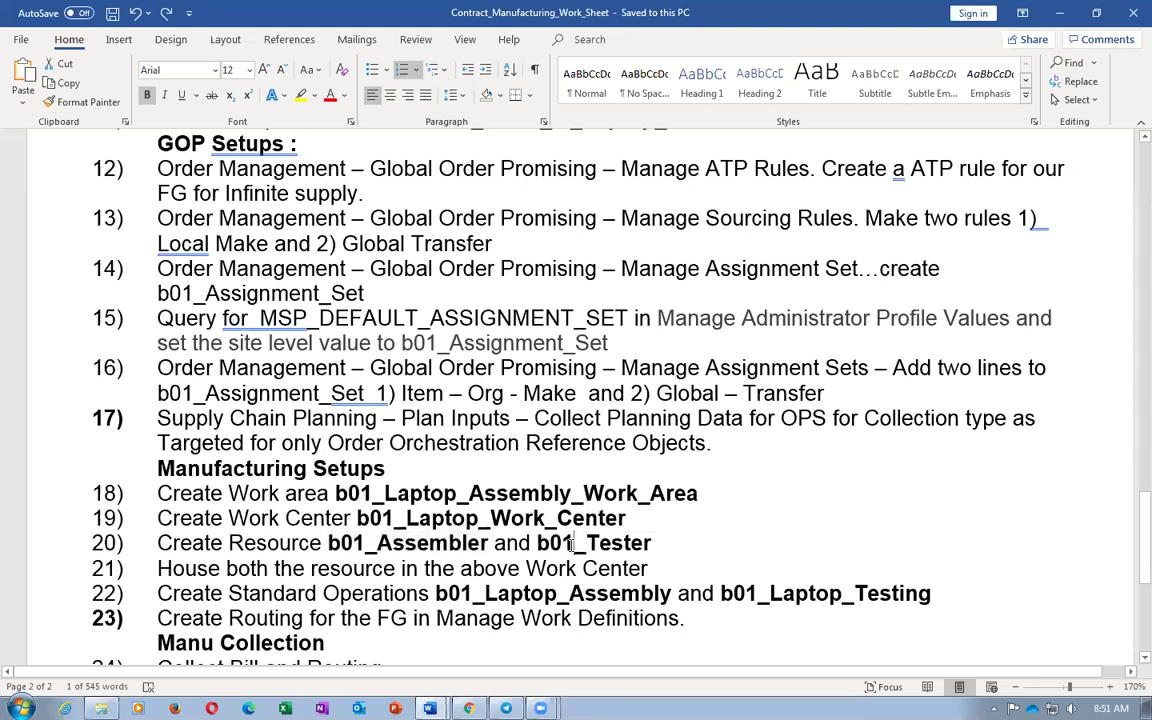
double_click(616, 545)
key(ctrl+c)
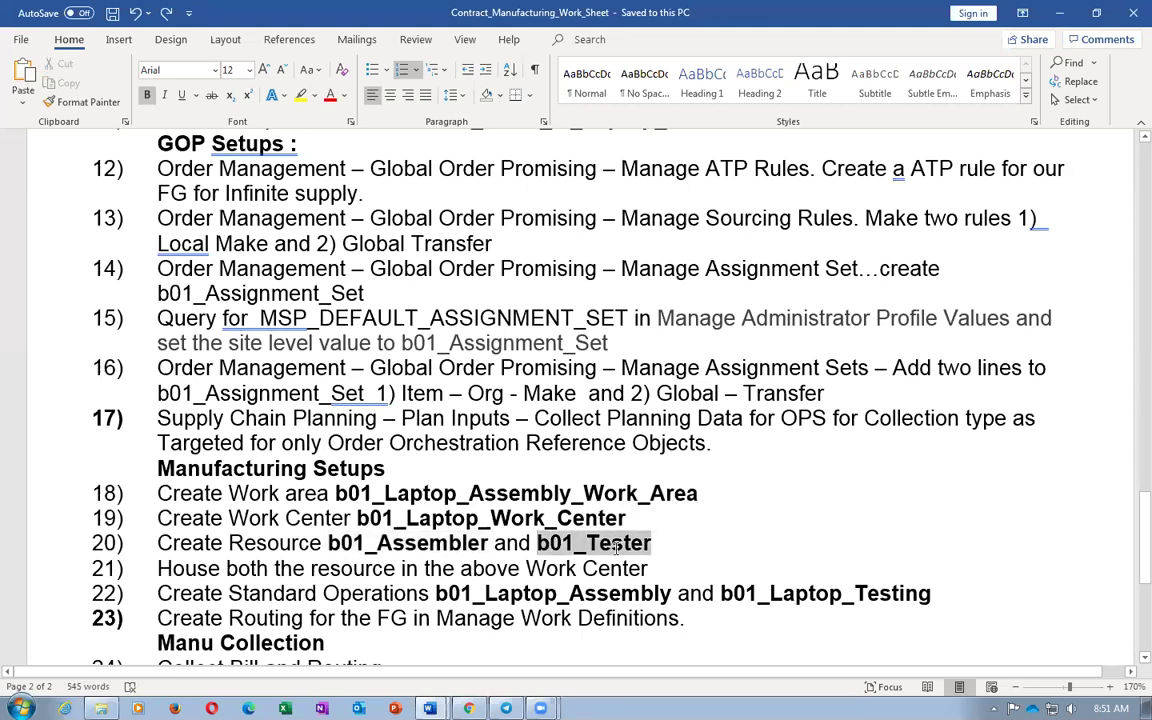
key(alt+Tab)
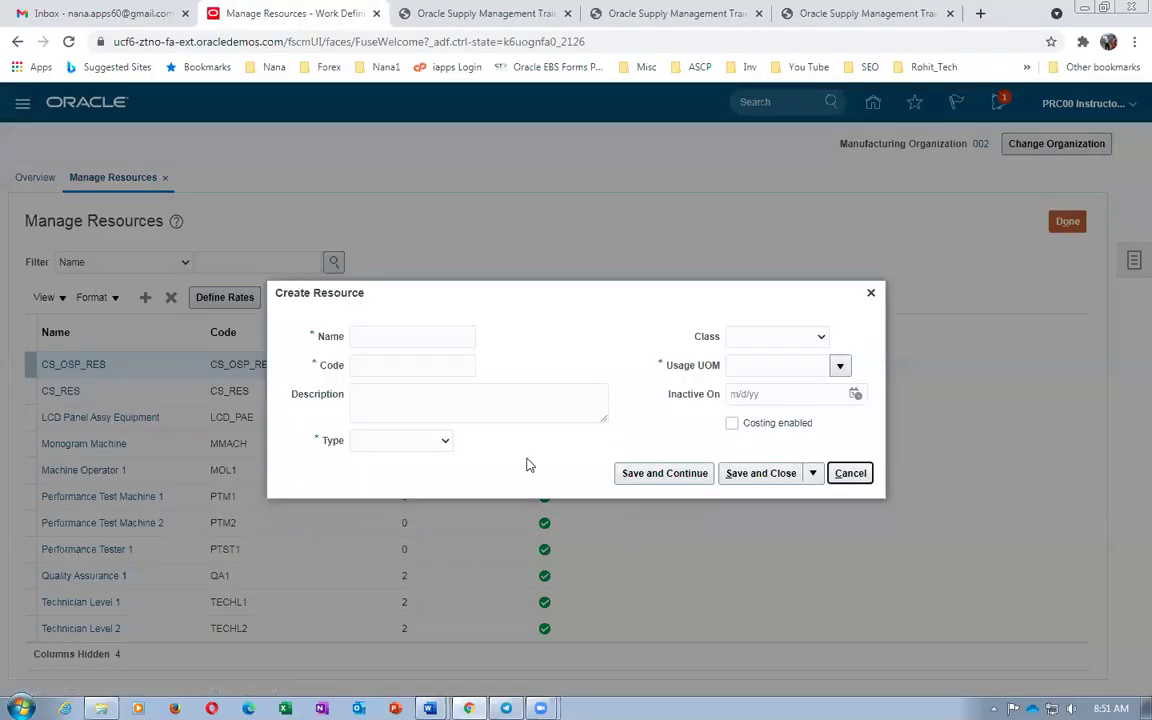
click(416, 337)
key(ctrl+v)
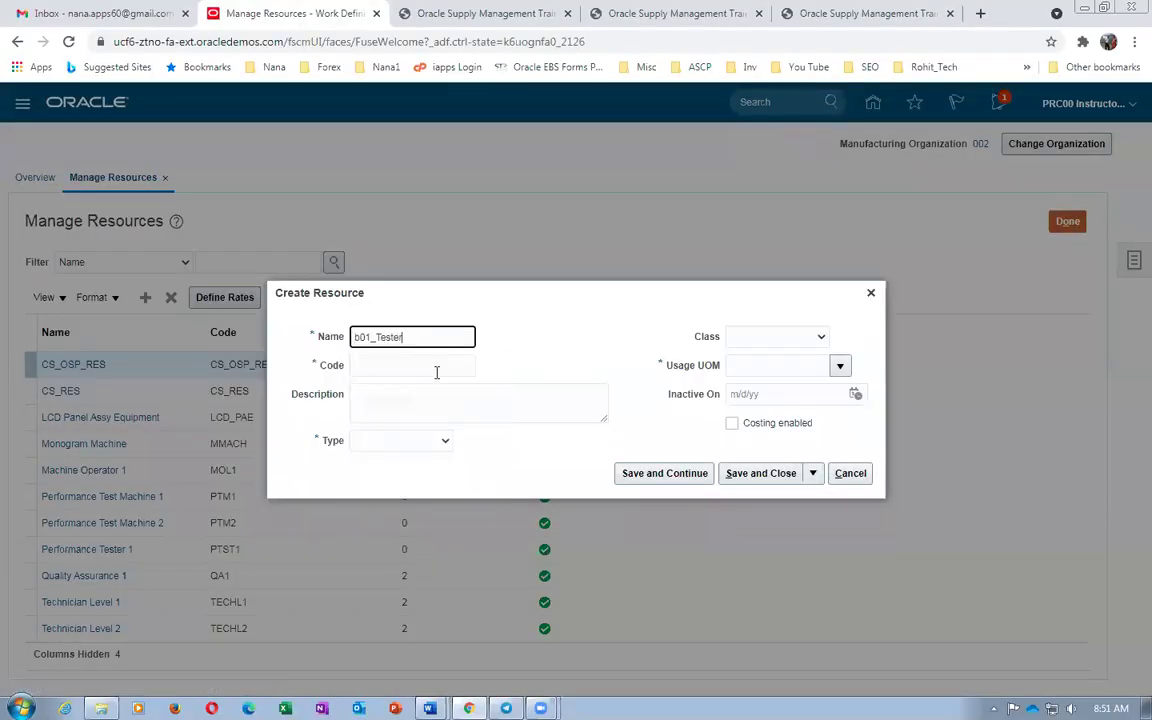
click(433, 366)
key(ctrl+v)
click(425, 396)
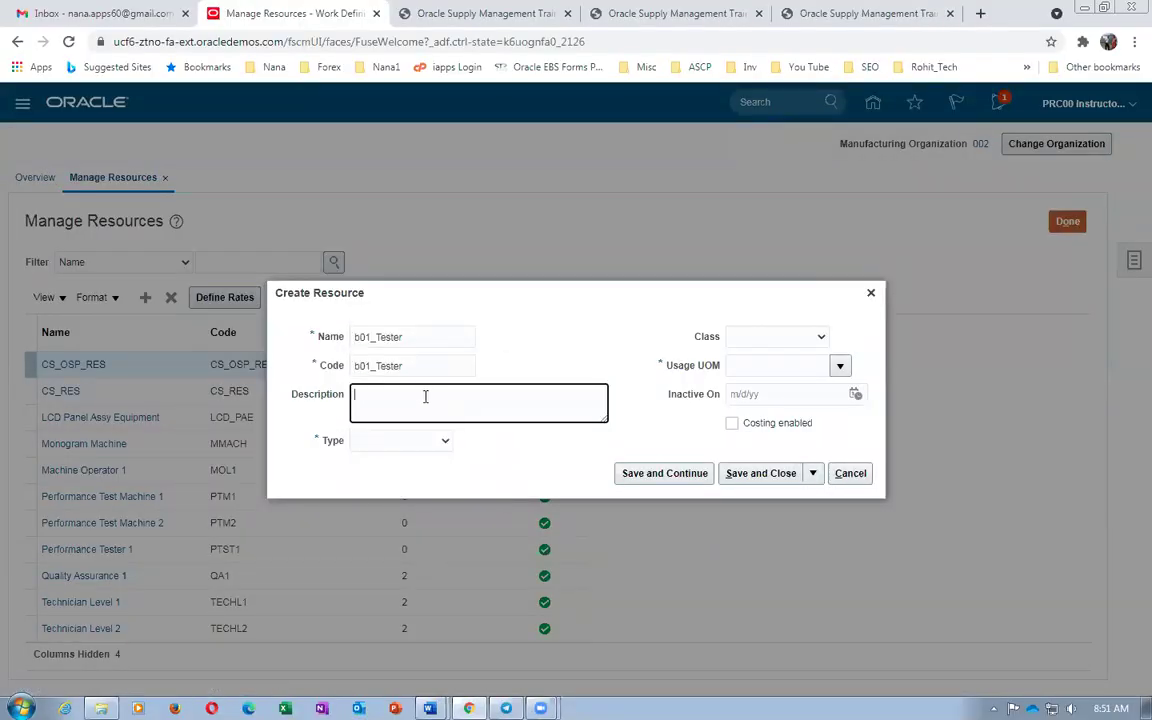
key(ctrl+v)
Set b01_Tester to type Labor with usage UOM Ea, save it, and close the resources page
click(404, 441)
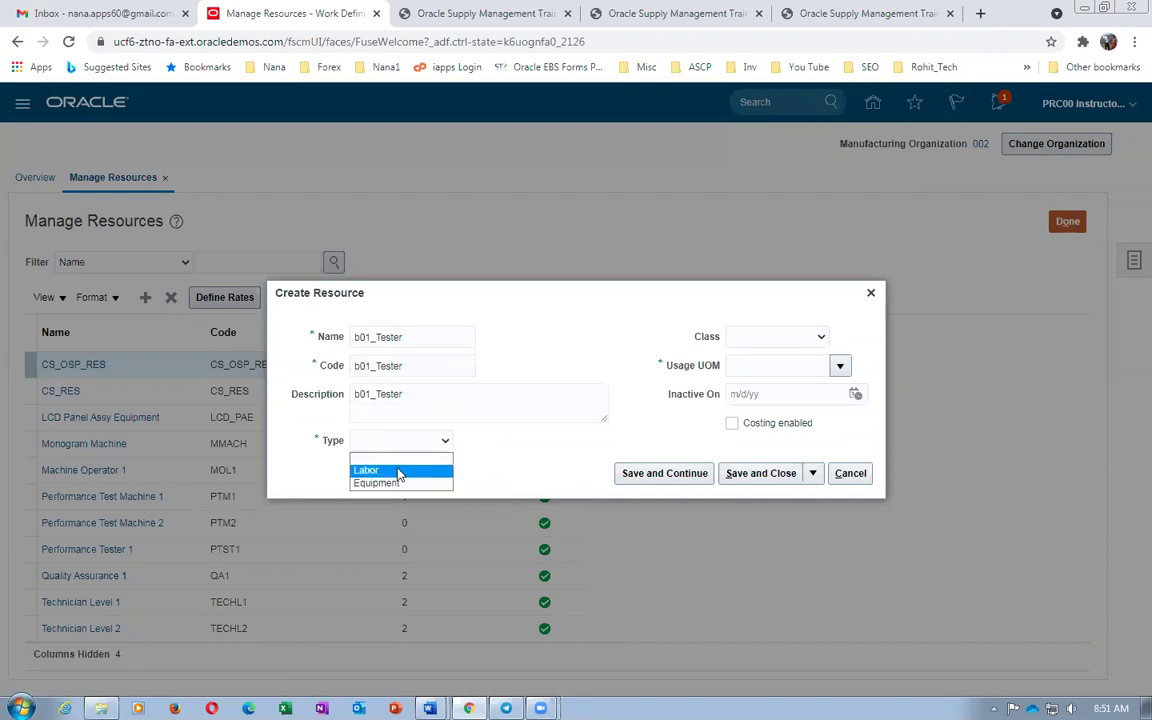
click(380, 470)
click(777, 366)
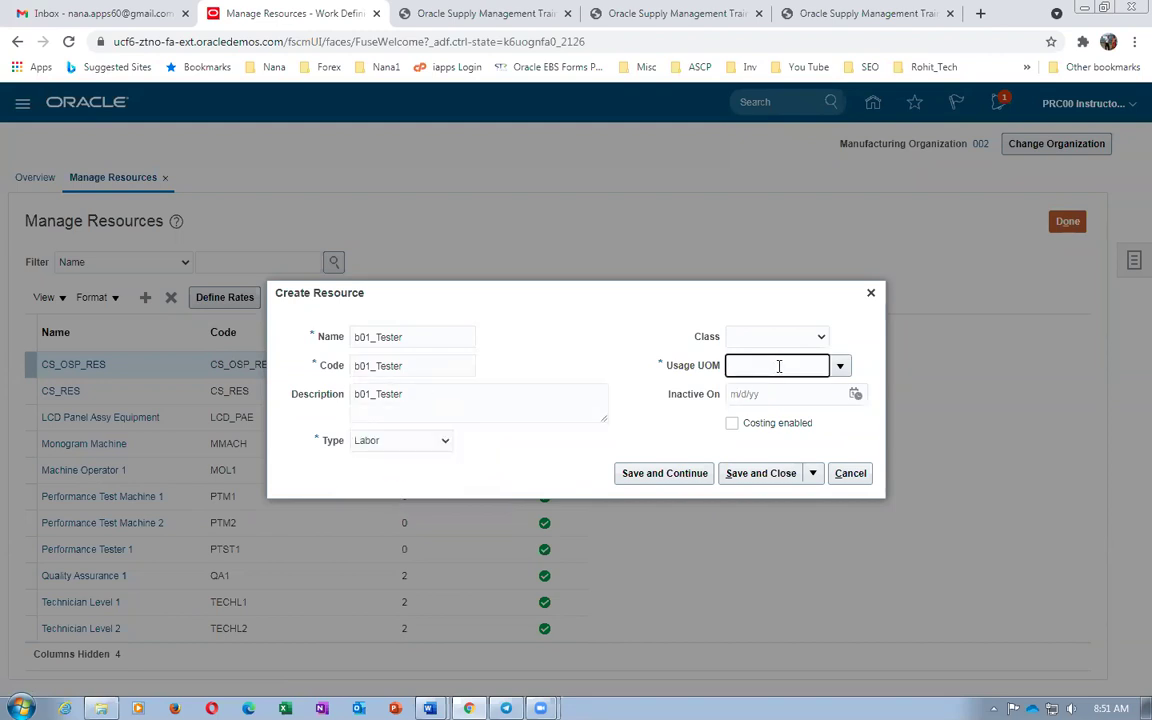
text(Ea)
key(Tab)
click(762, 475)
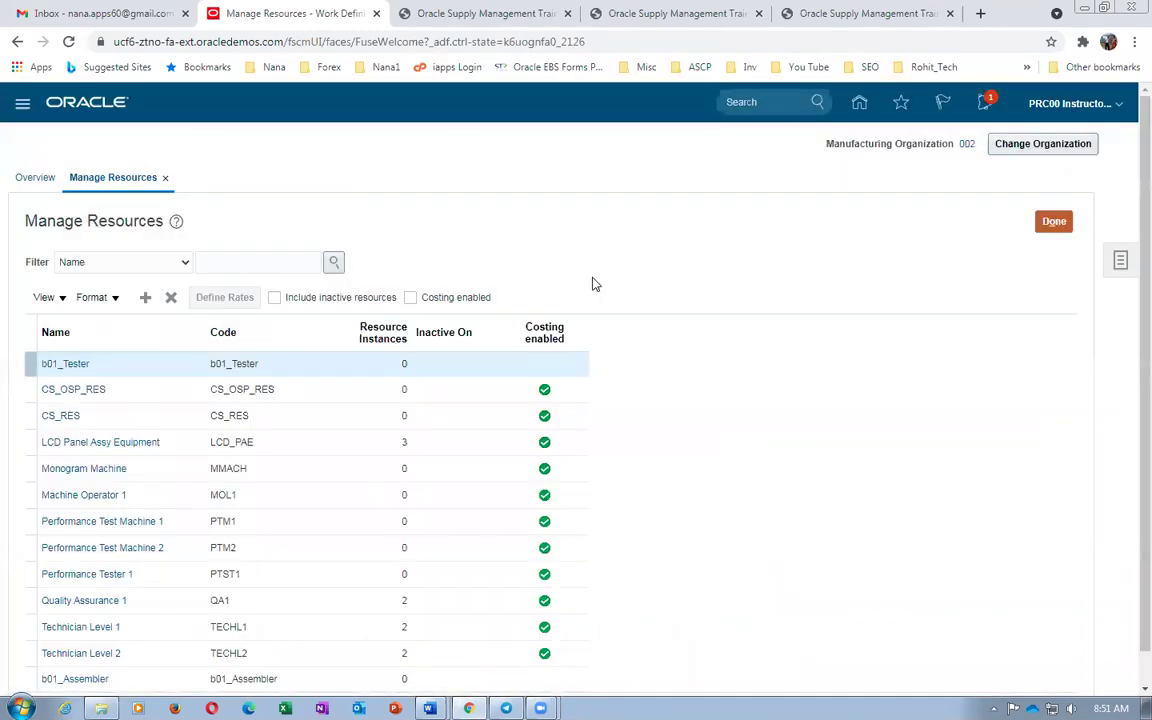
click(1052, 223)
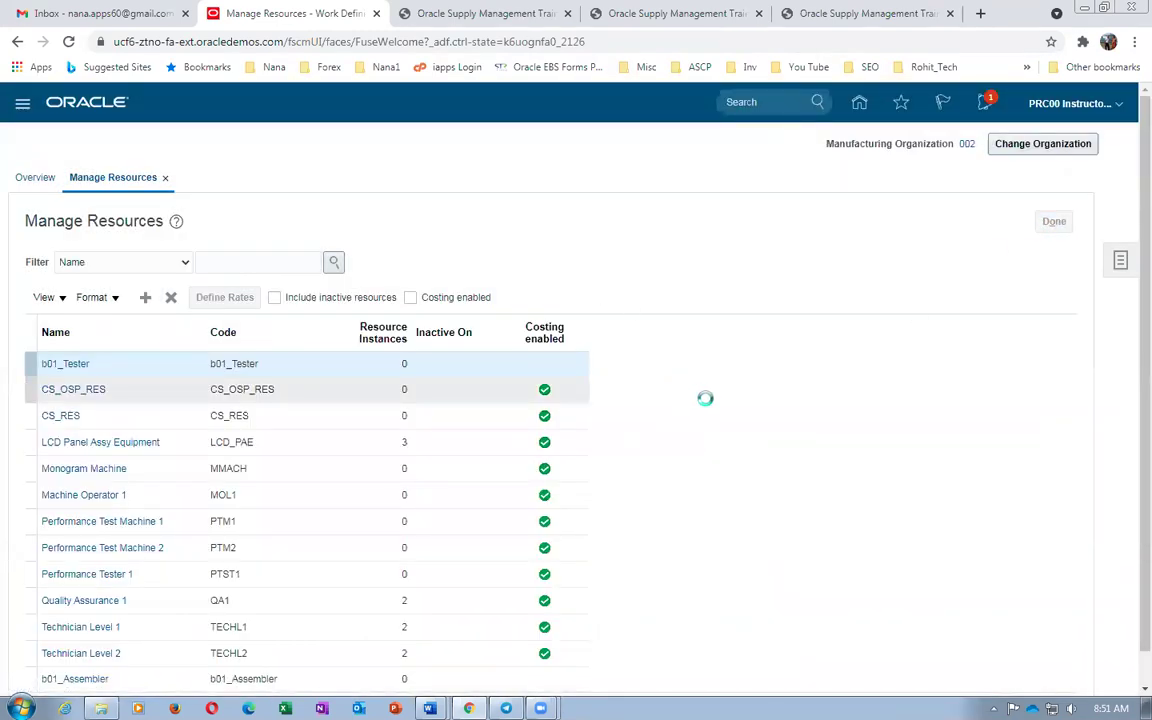
Open b01_Laptop_Work_Center for editing from the Manage Work Centers list
click(1134, 260)
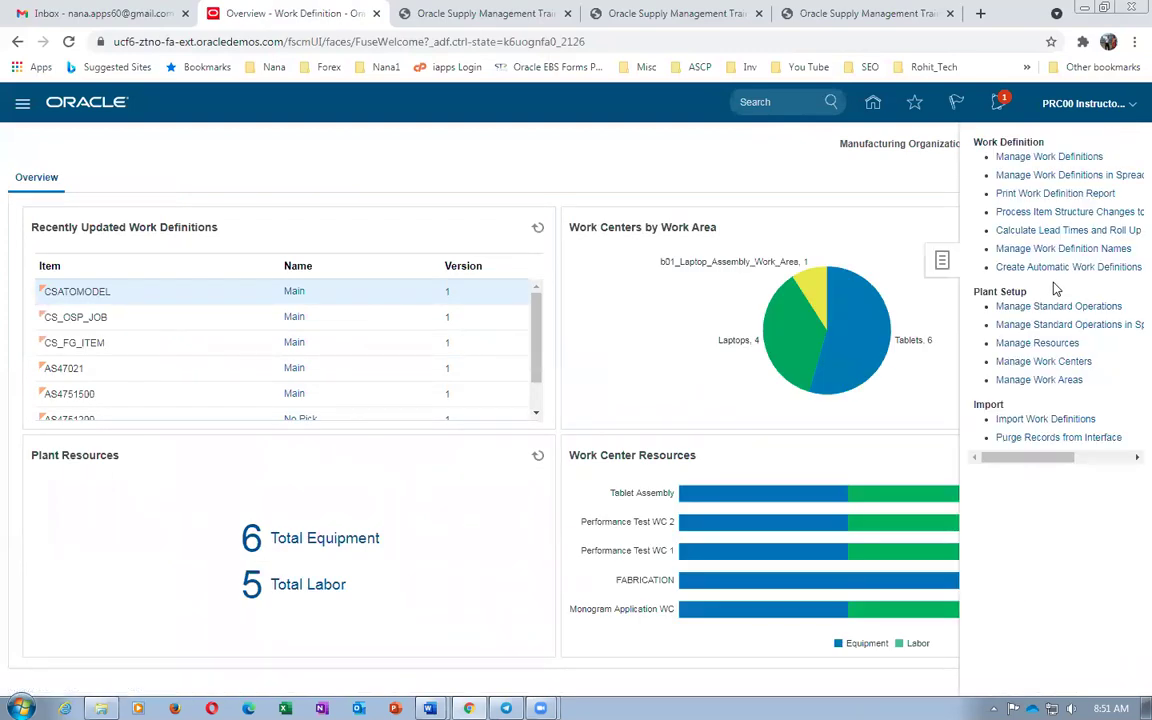
click(1043, 361)
click(148, 262)
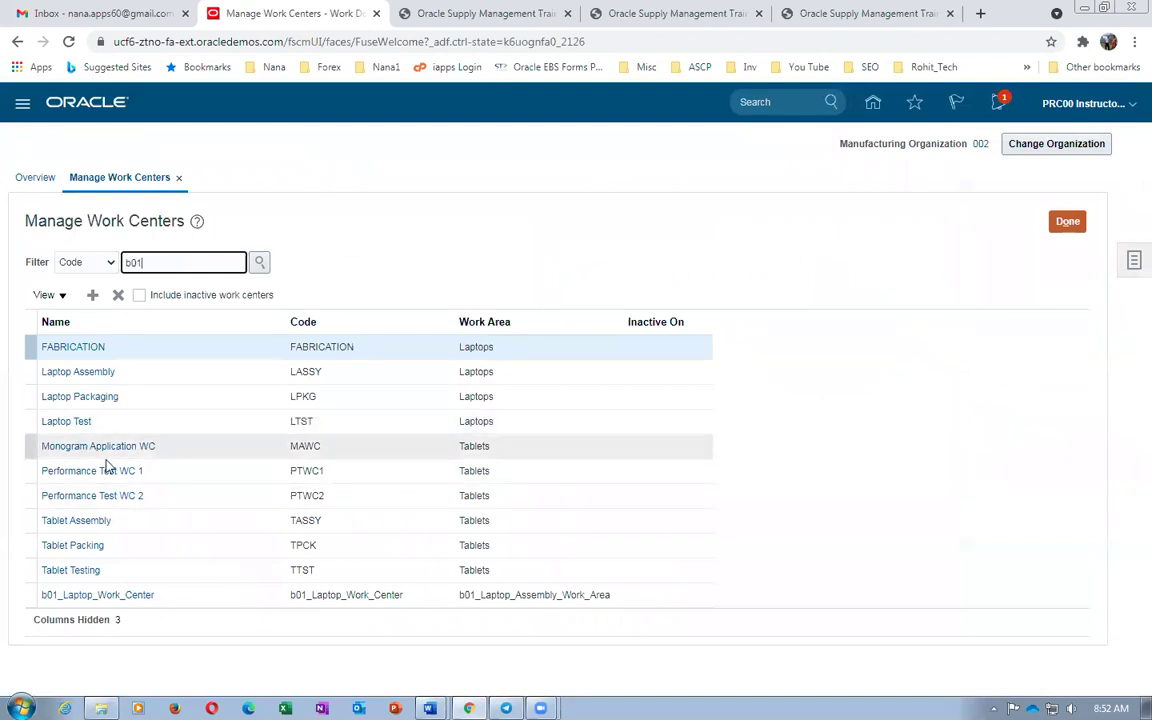
click(113, 600)
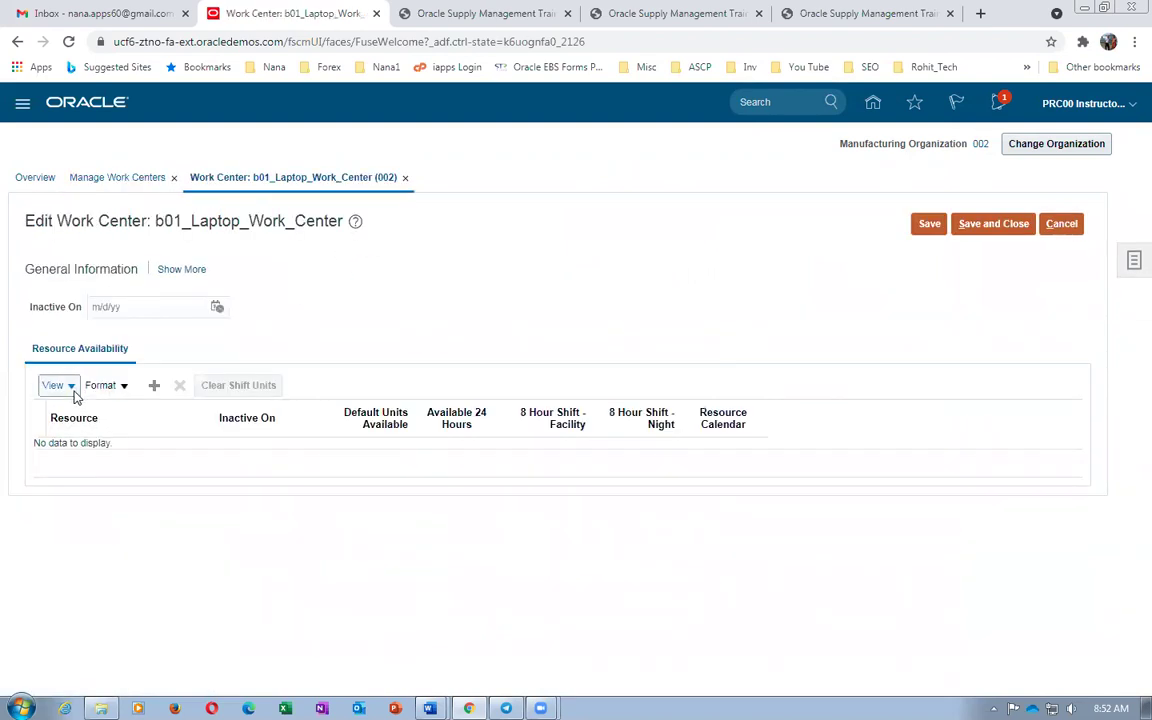
Add resource b01_Assembler with 10 default units, available 24 hours
click(153, 388)
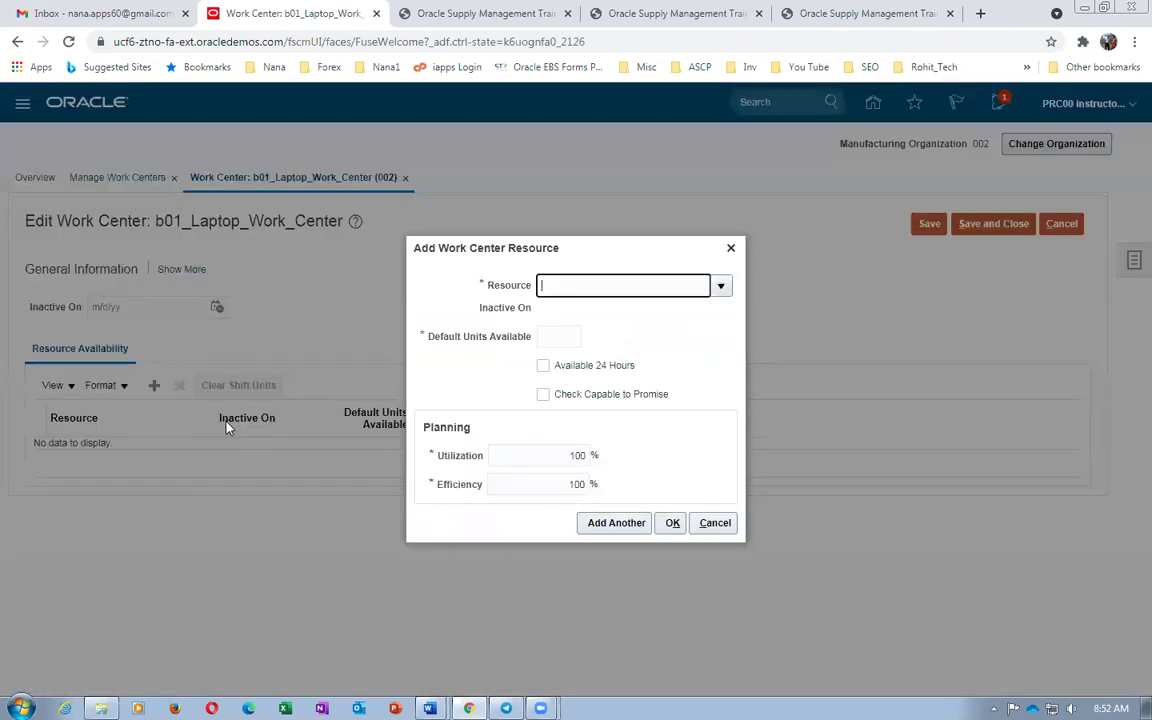
text(b01)
key(Tab)
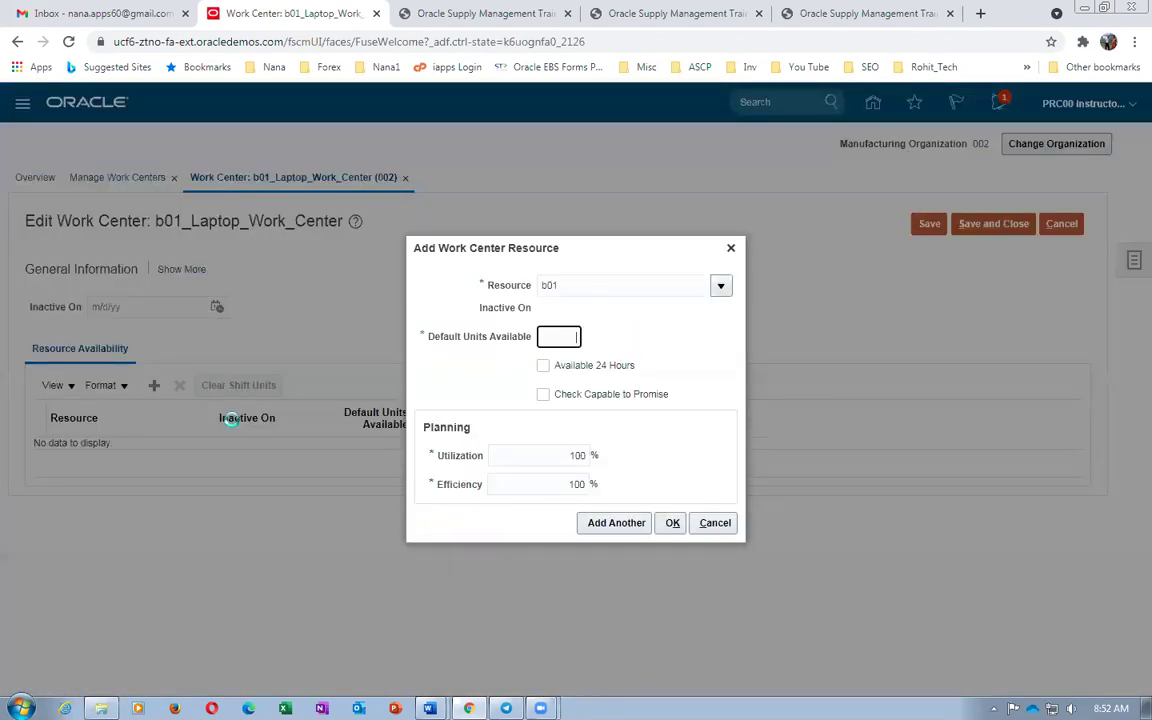
click(468, 472)
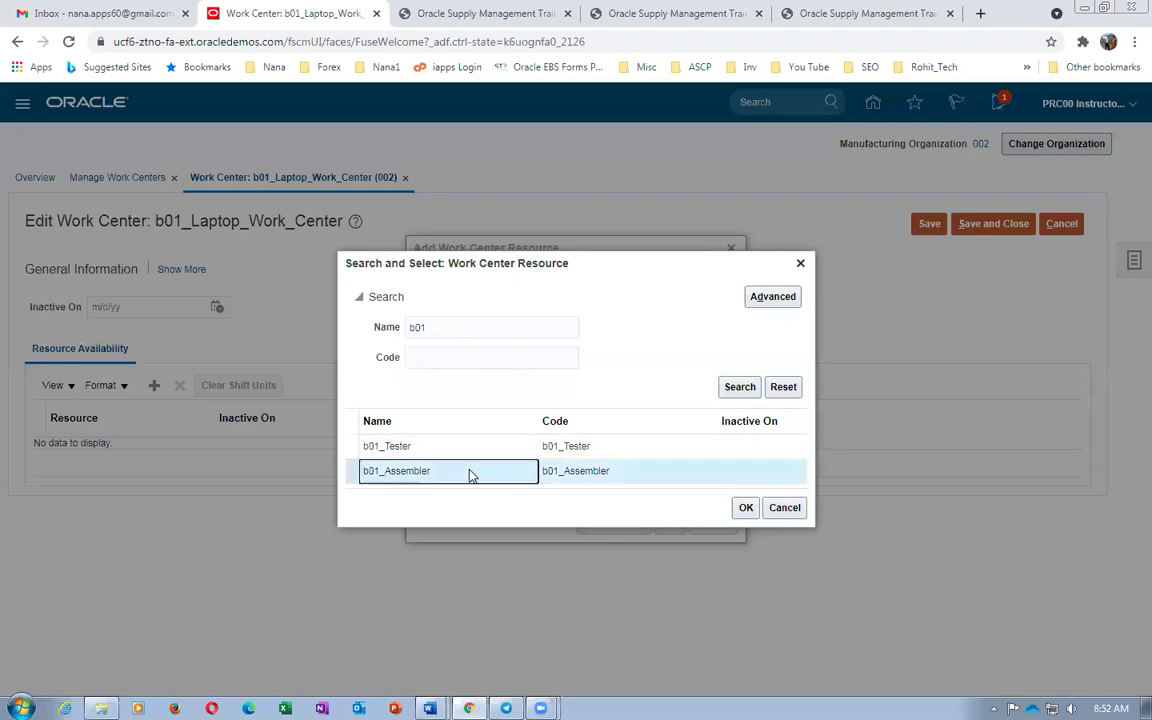
click(745, 507)
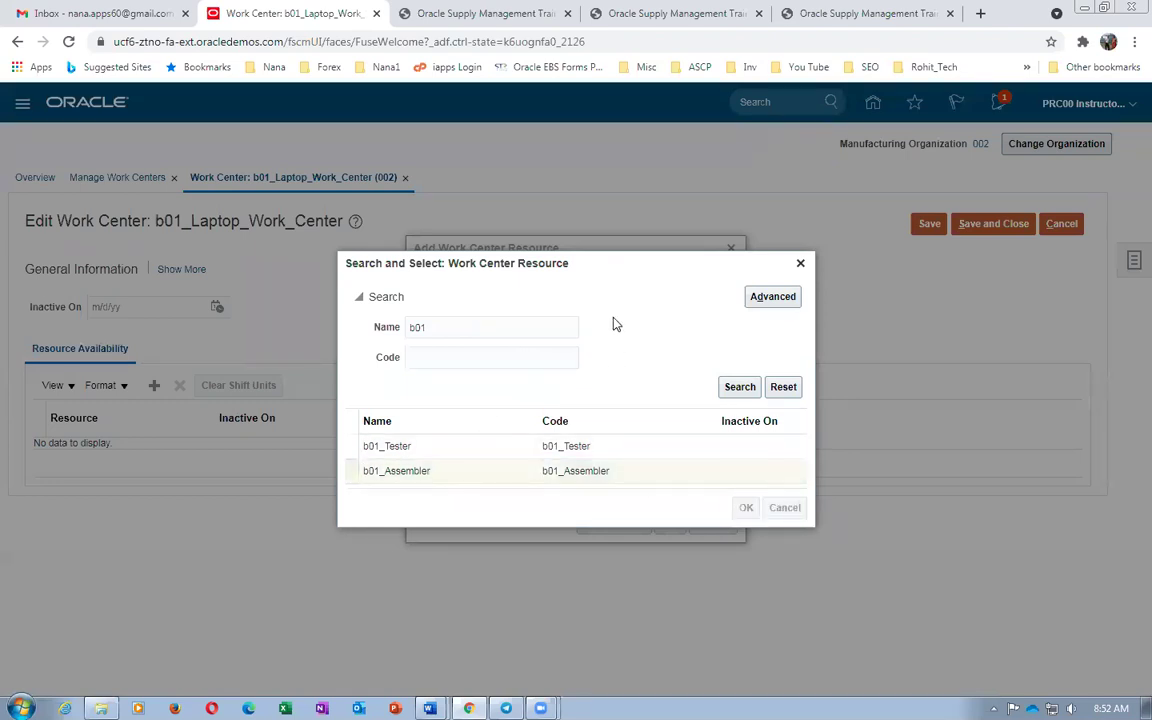
click(545, 337)
text(10)
key(Tab)
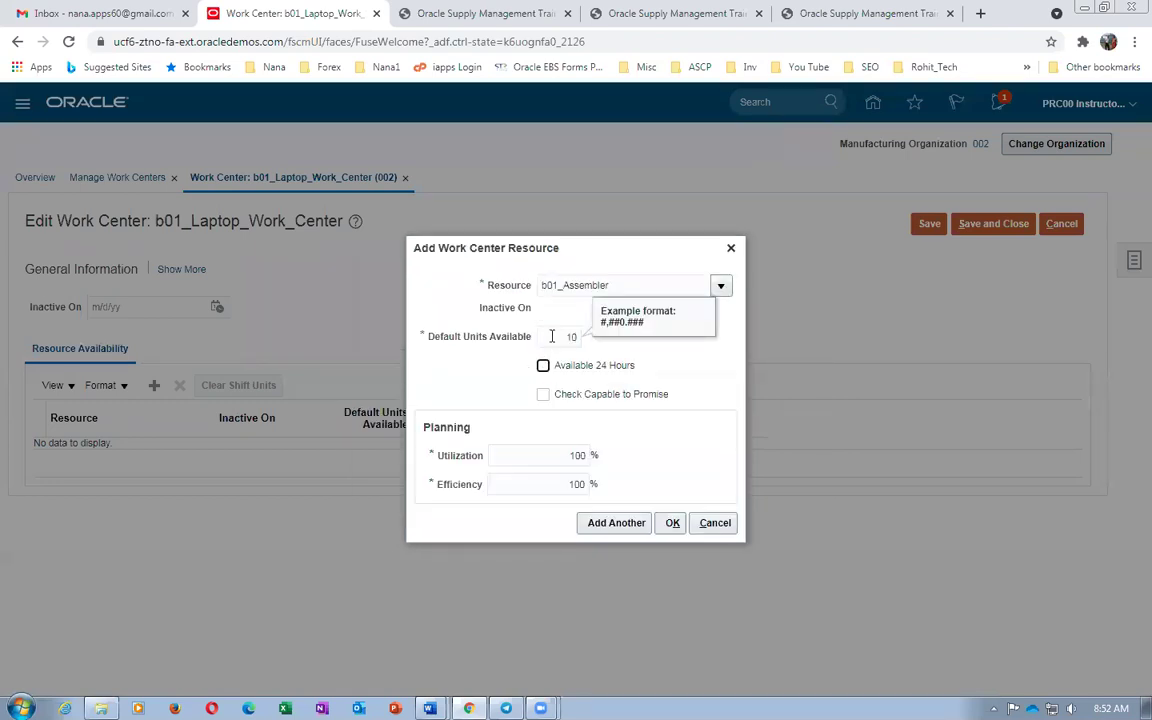
click(543, 365)
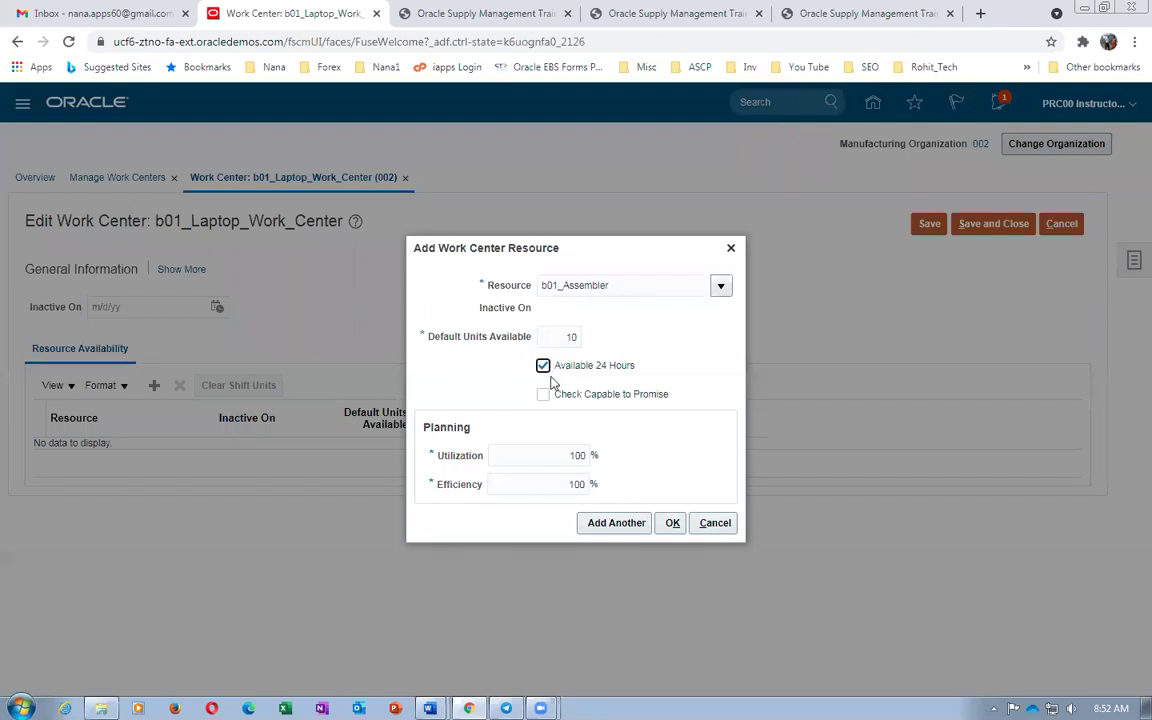
click(543, 394)
click(616, 523)
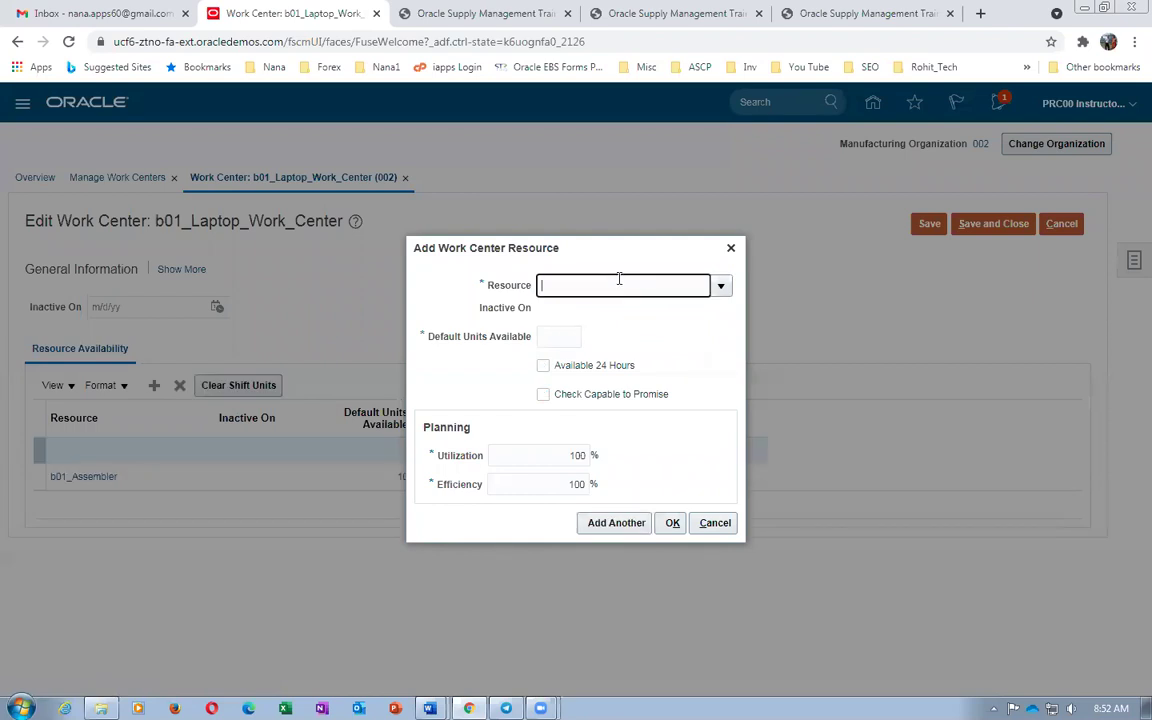
Add resource b01_Tester with 10 default units, available 24 hours, and save the work center
text(b01)
key(Tab)
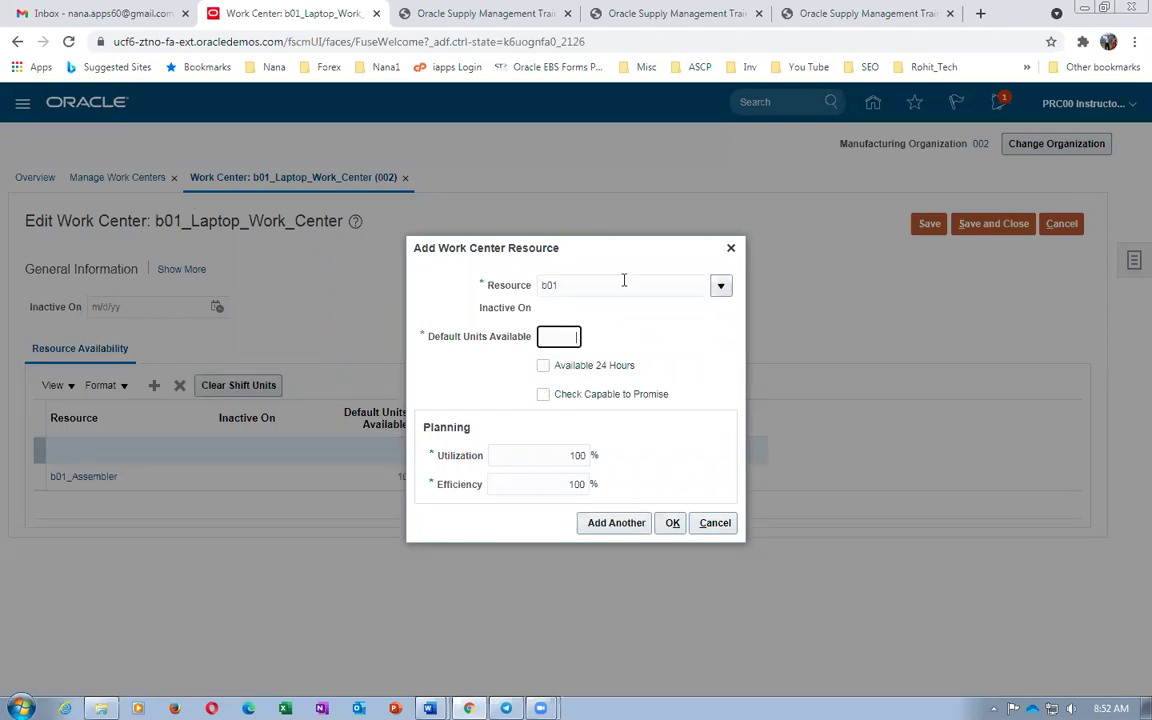
click(566, 446)
click(746, 508)
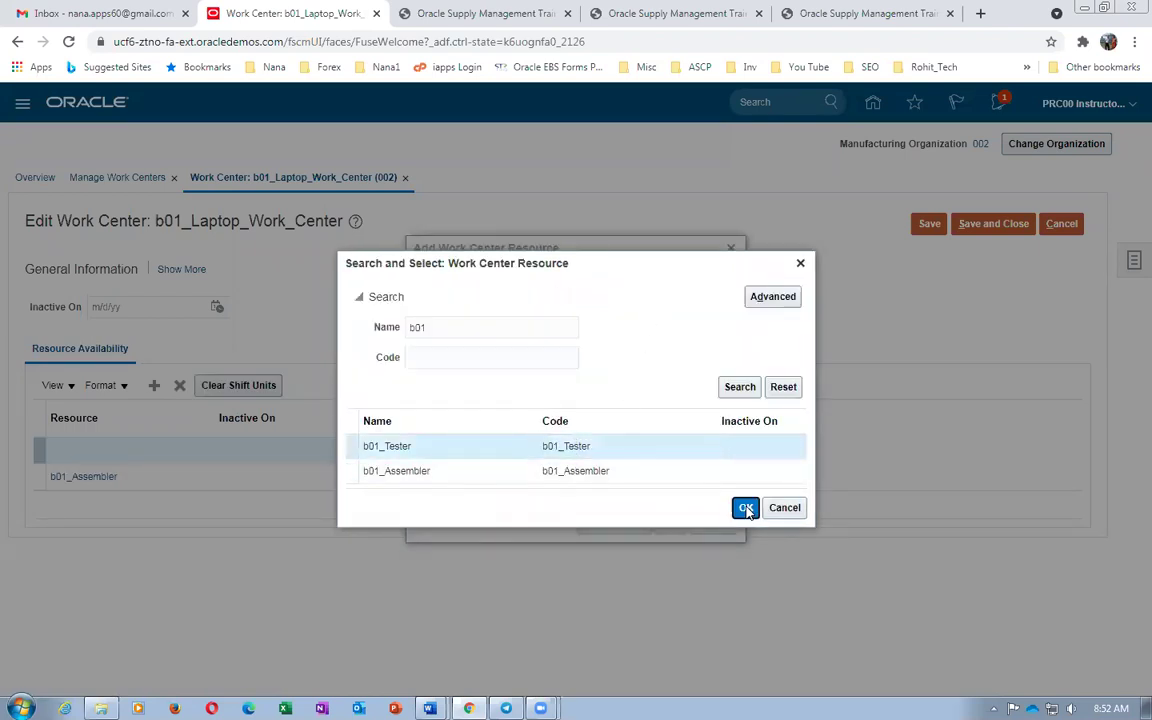
click(568, 336)
text(10)
click(543, 368)
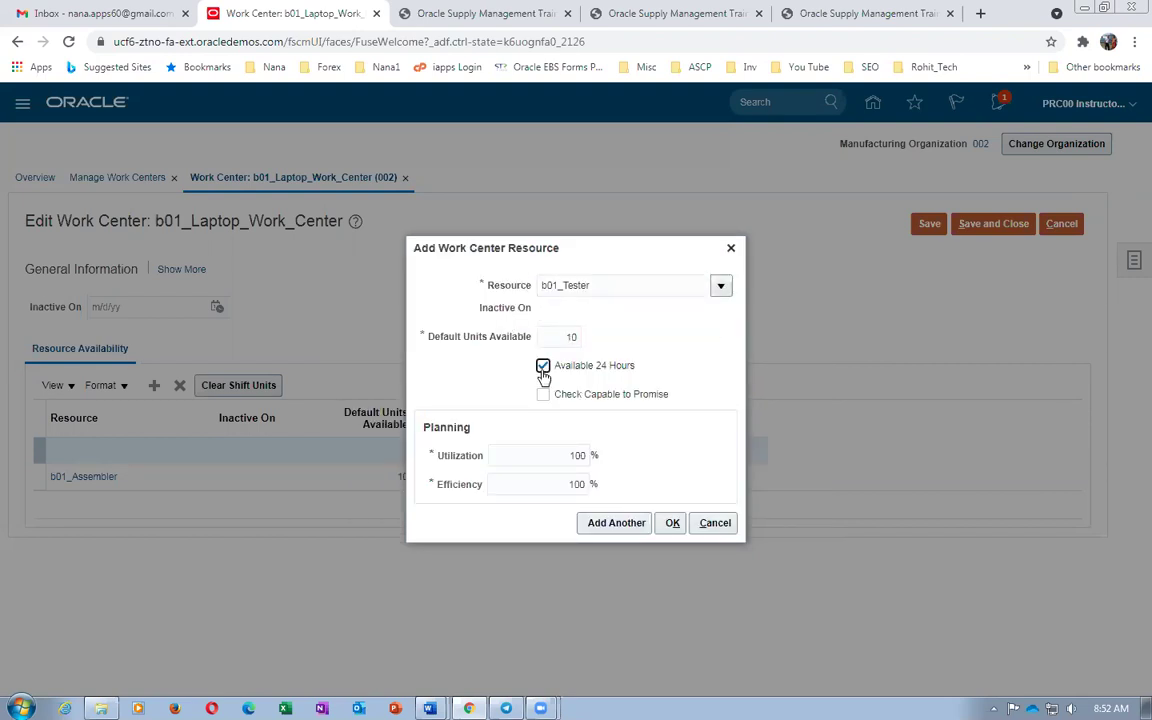
click(670, 522)
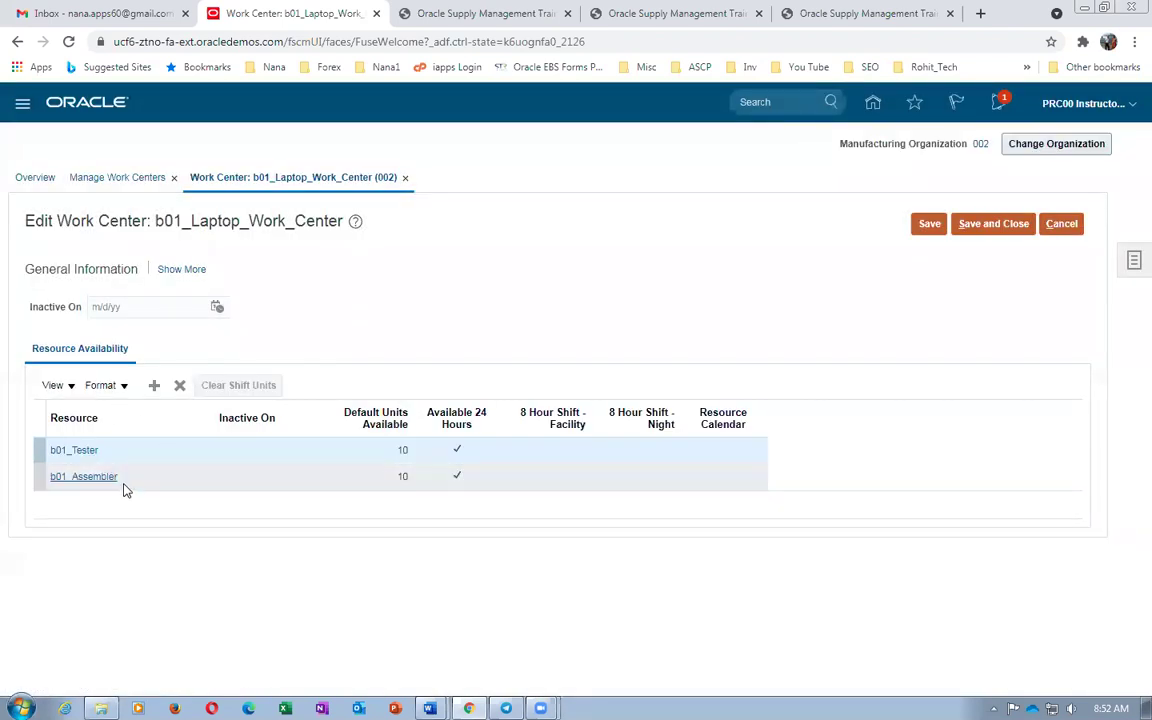
click(980, 223)
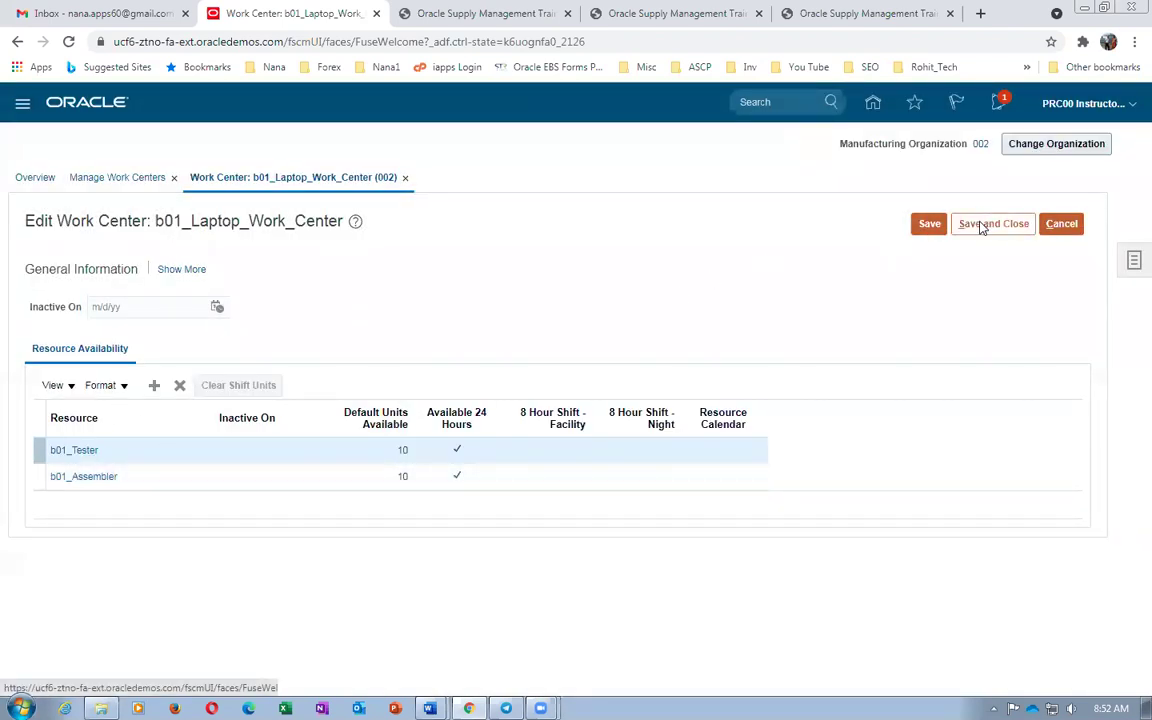
Copy the operation name b01_Laptop_Assembly from item 22 of the worksheet and return to Oracle
key(alt+Tab)
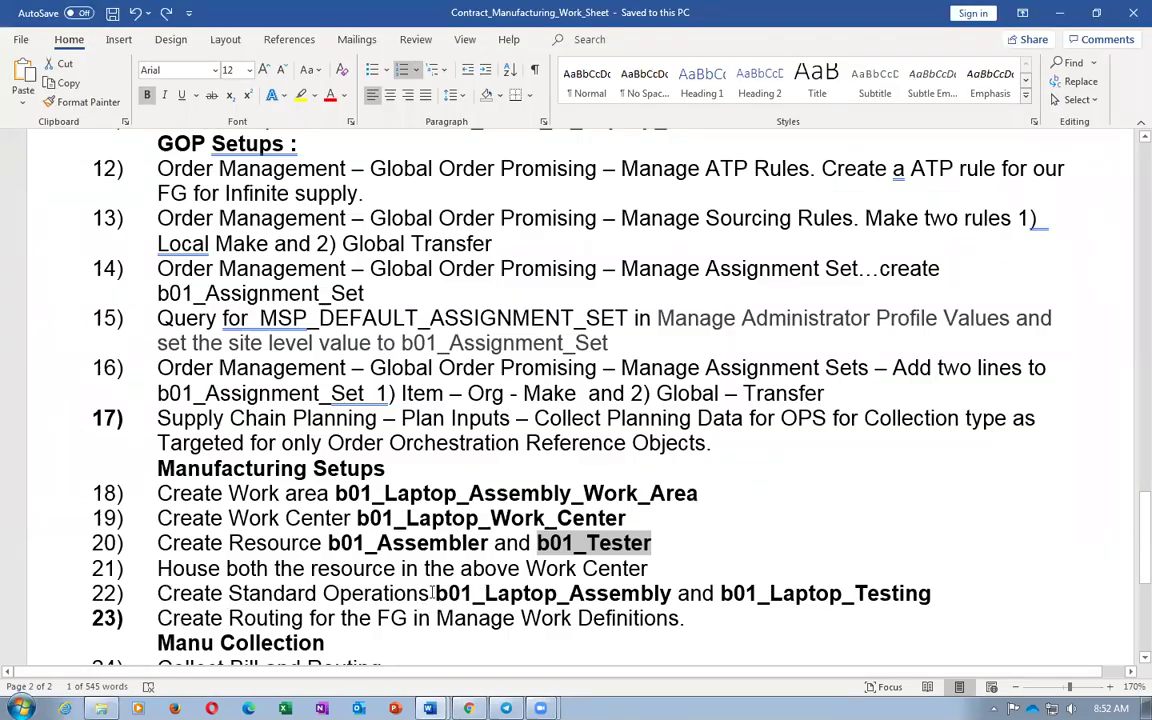
drag(437, 593, 671, 594)
key(ctrl+c)
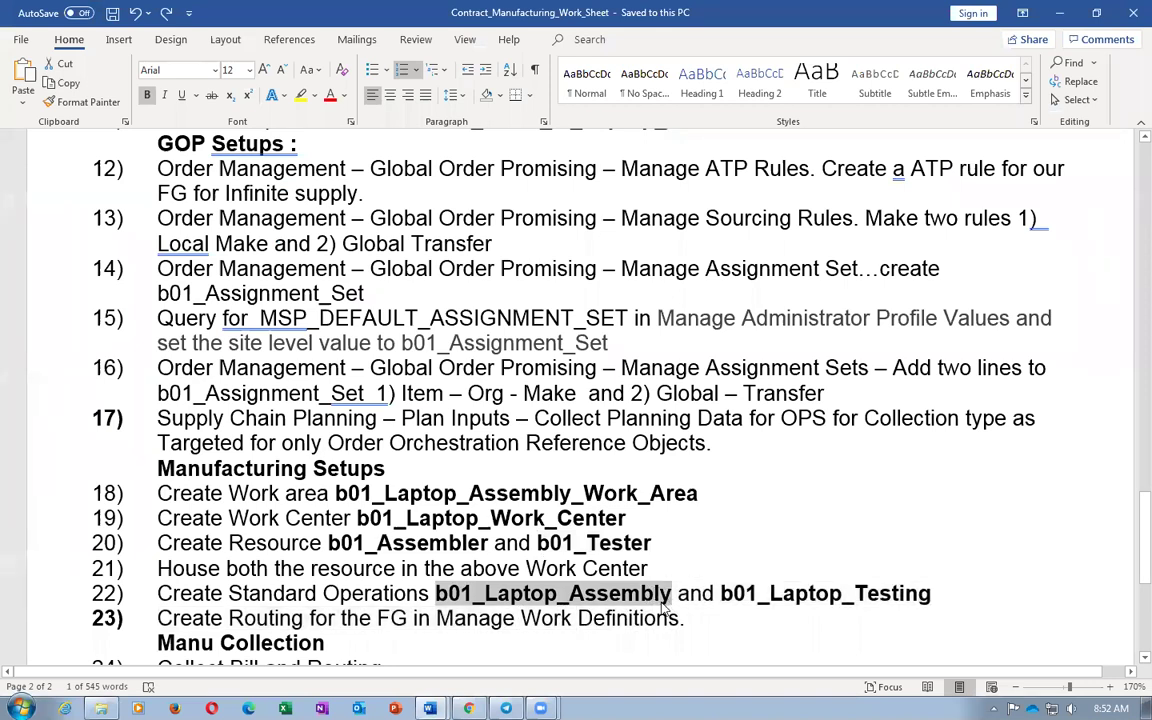
key(alt+Tab)
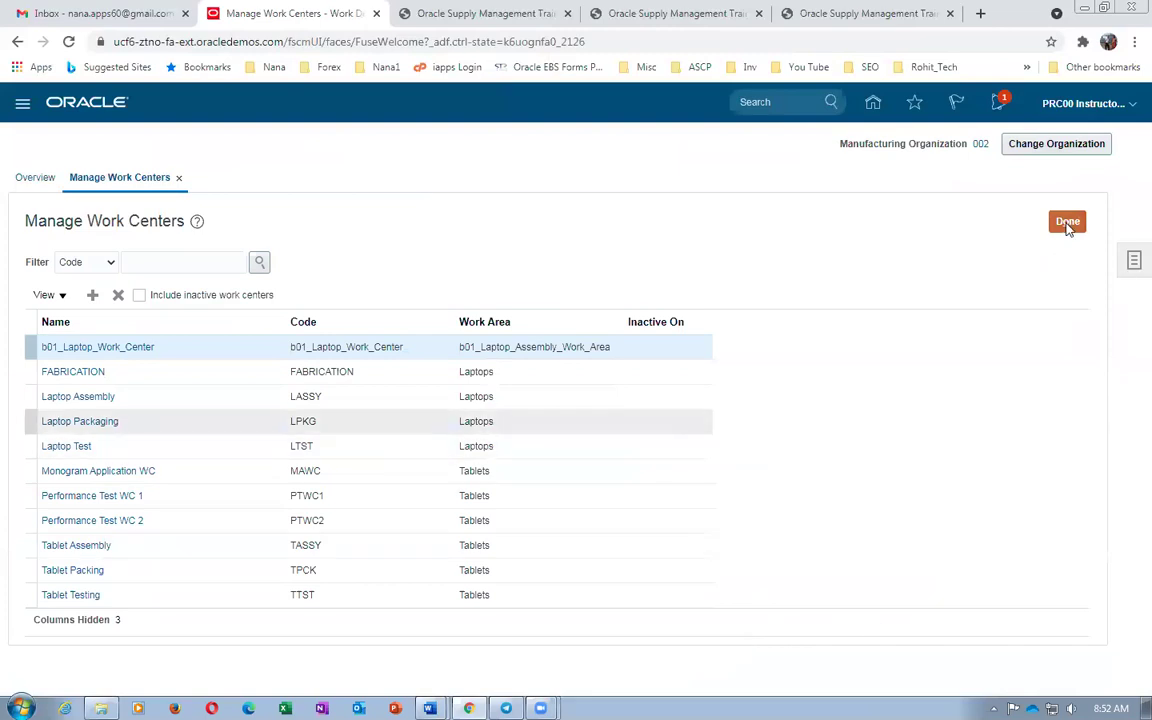
Open Manage Standard Operations and start a new standard operation
click(1068, 224)
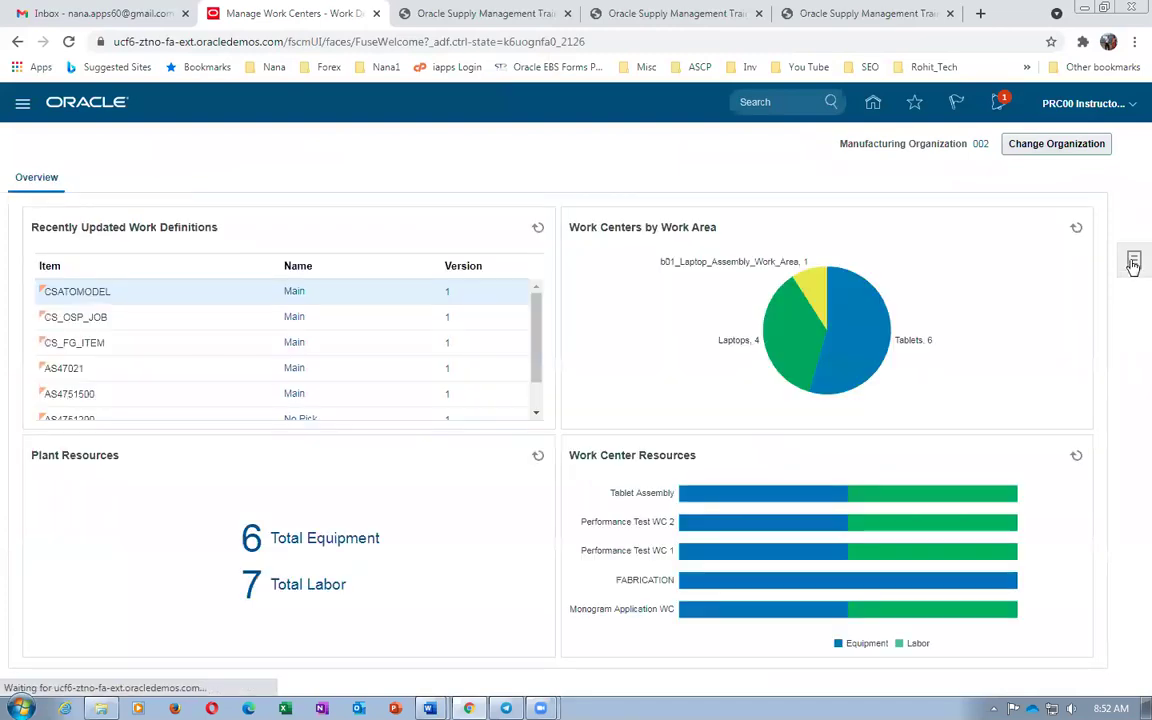
click(1133, 262)
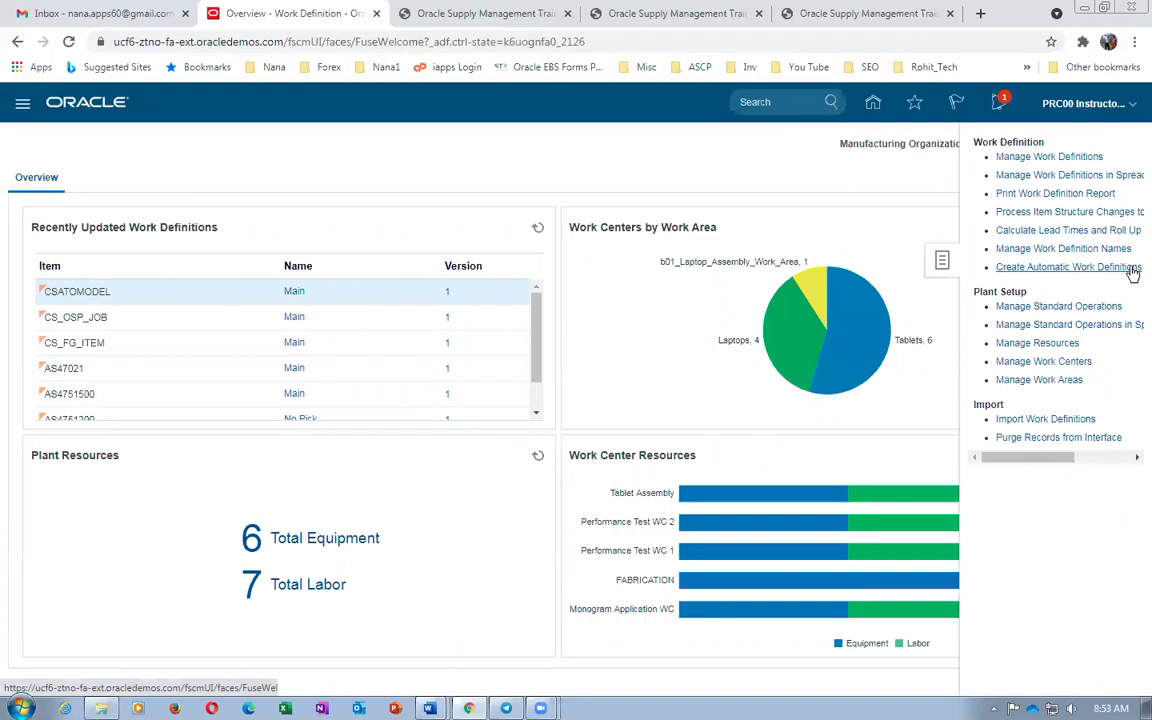
click(1068, 307)
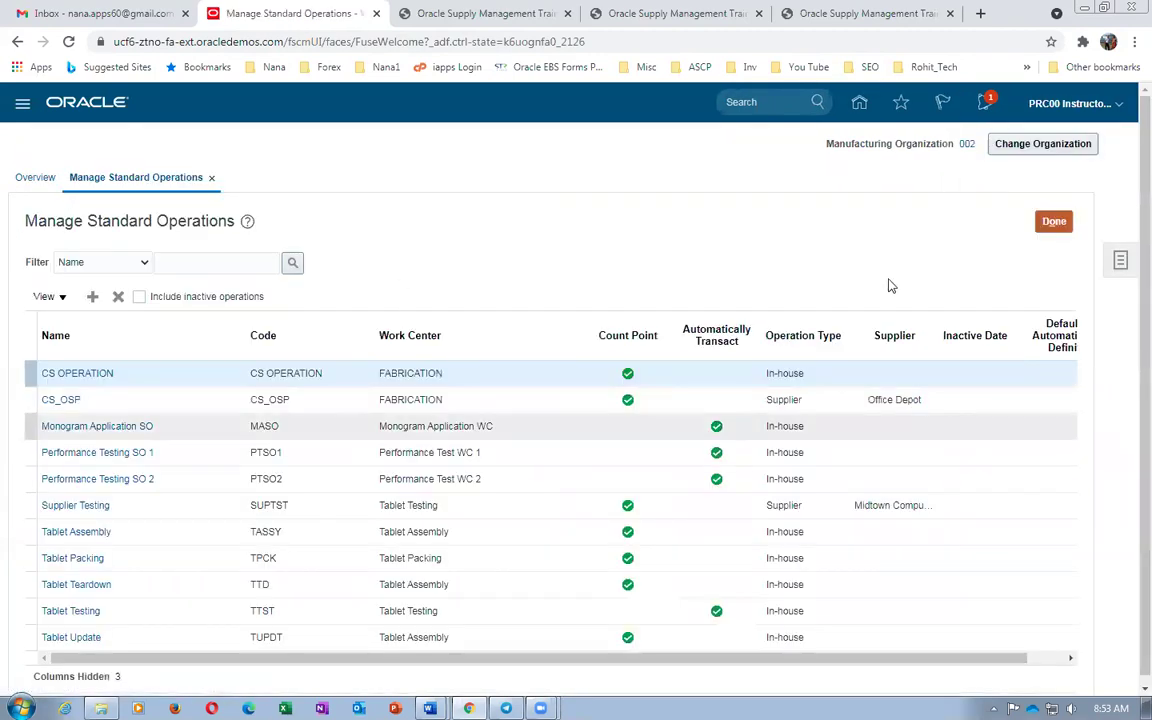
click(92, 296)
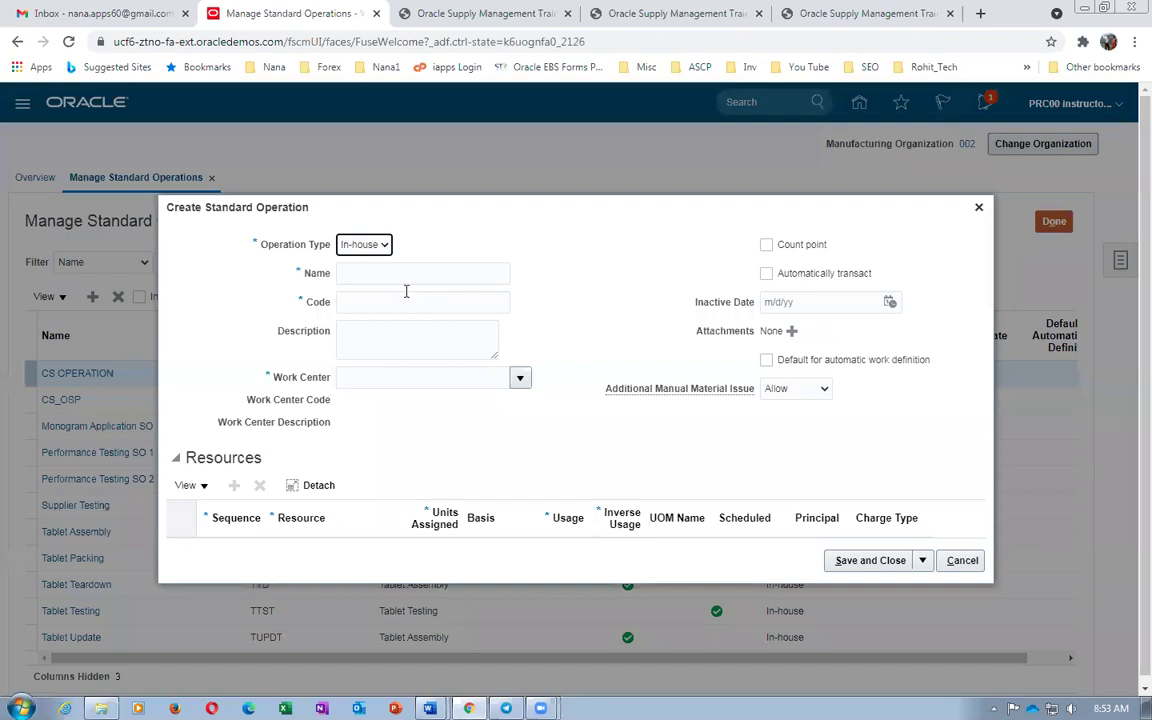
Name the operation b01_Laptop_Assembly, same code, in work center b01_Laptop_Work_Center
click(392, 272)
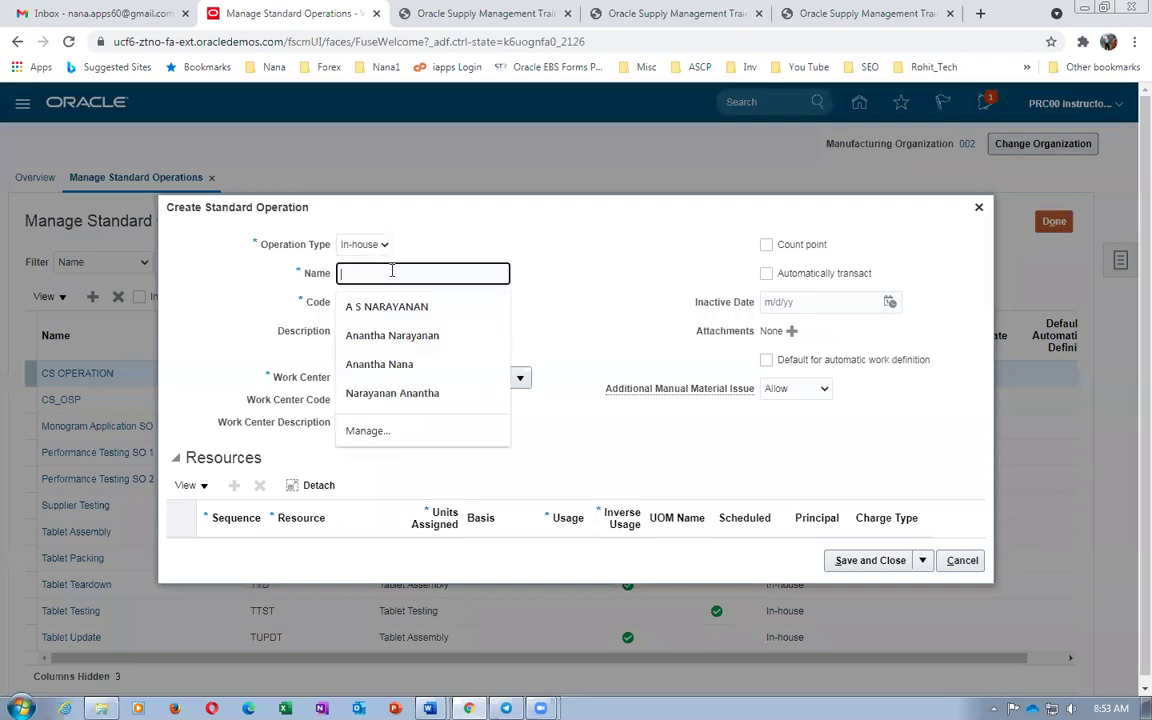
key(ctrl+v)
key(ctrl+v)
click(383, 357)
key(ctrl+v)
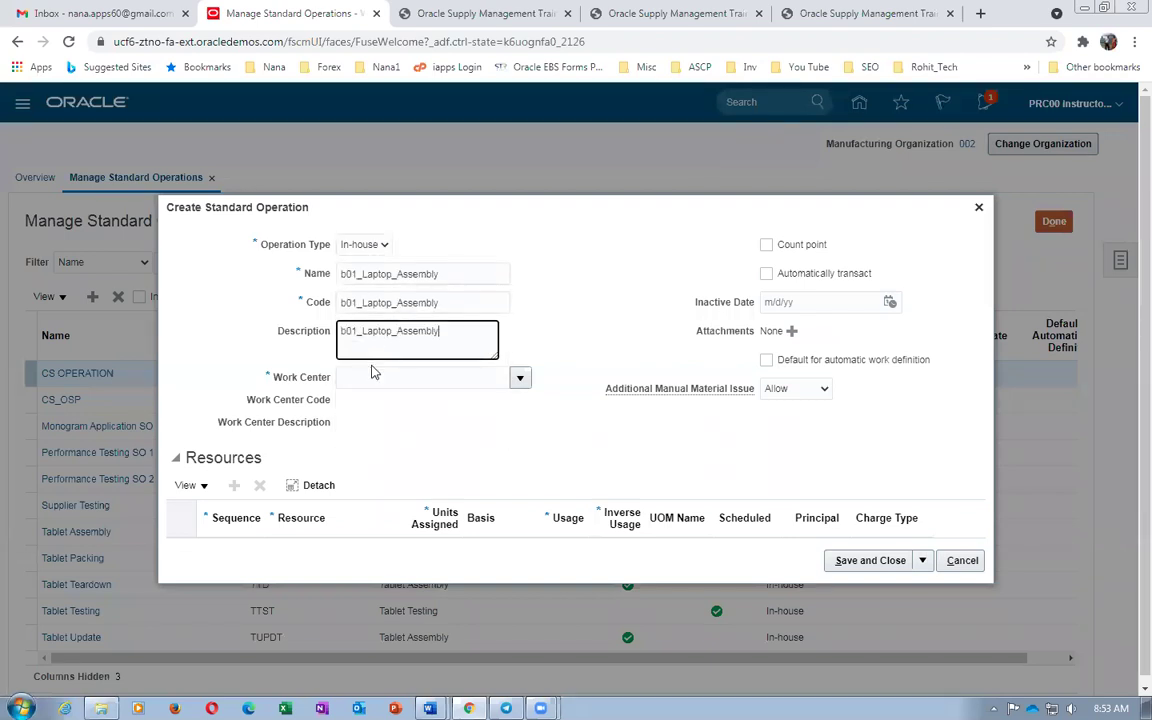
click(372, 376)
text(b01)
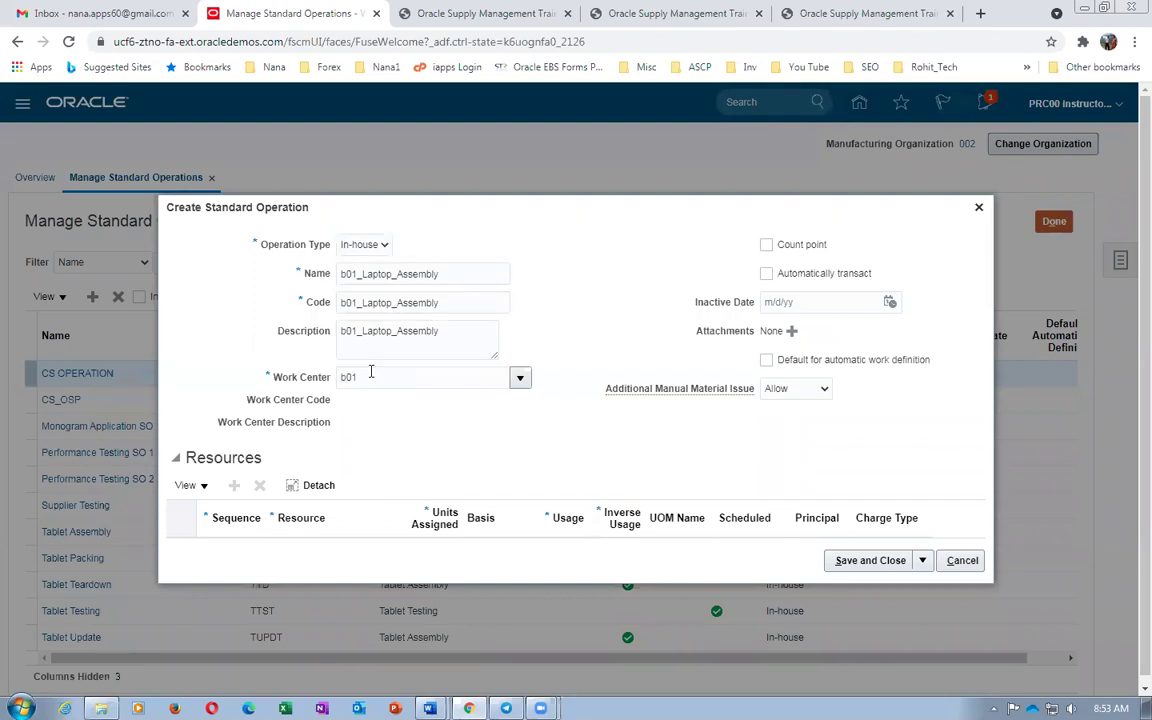
key(Tab)
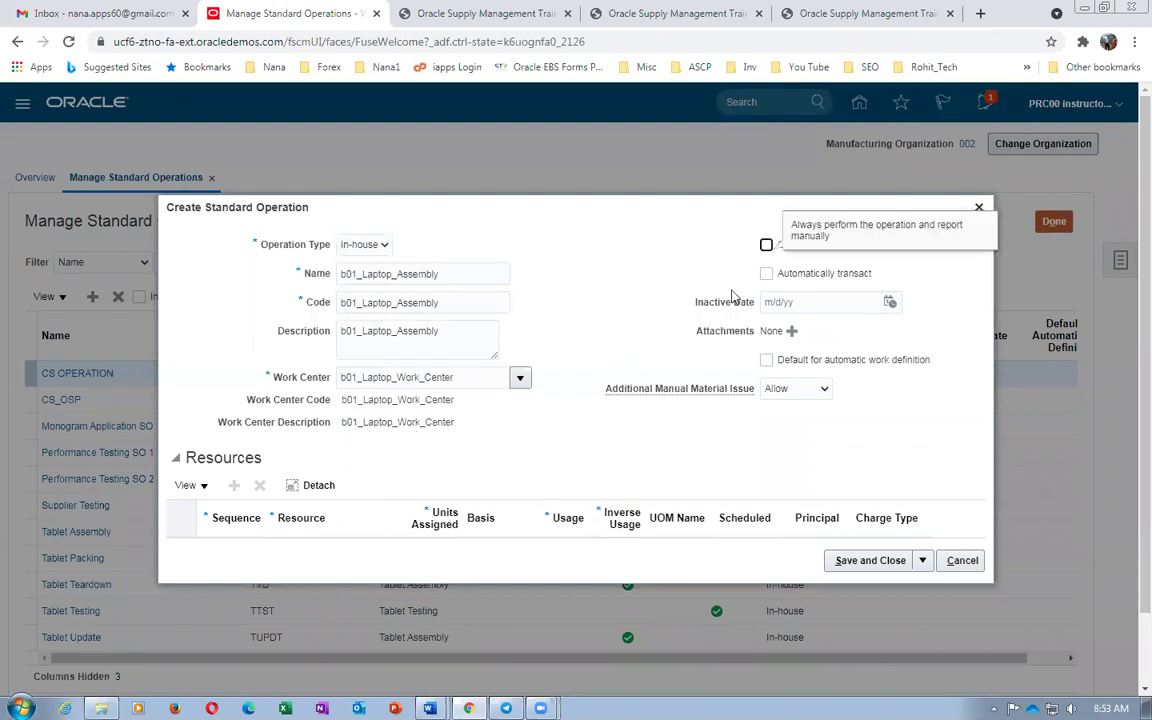
Mark the b01_Laptop_Assembly operation as a count point
click(653, 262)
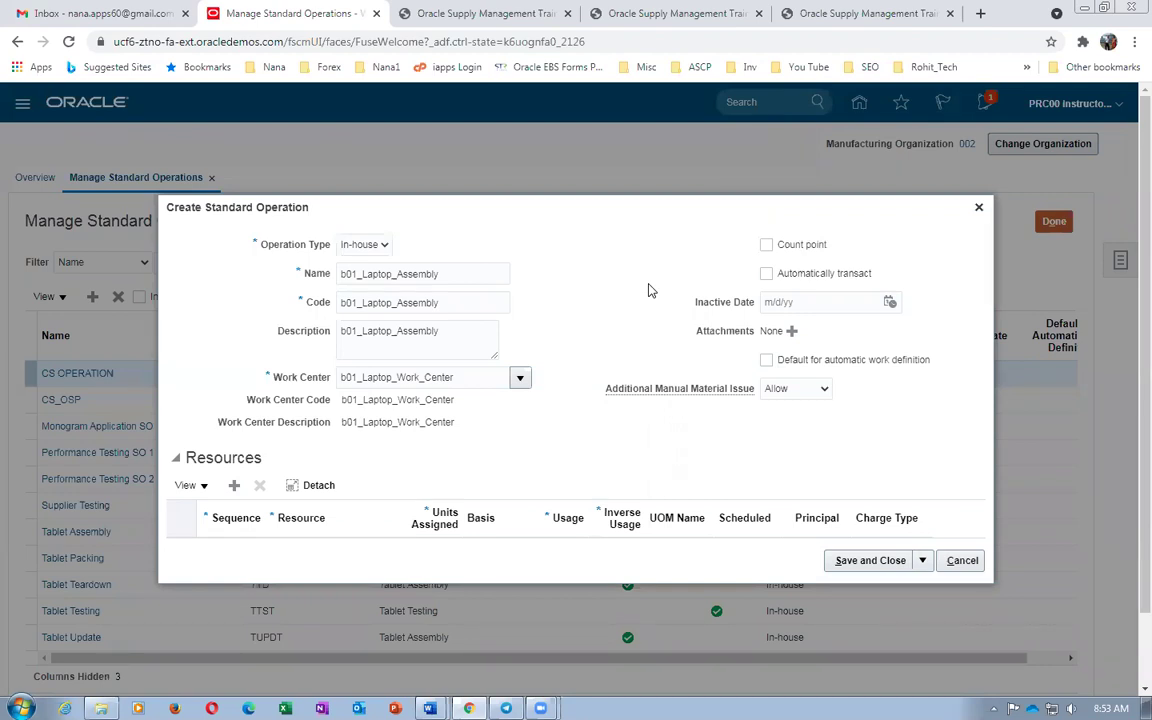
click(766, 245)
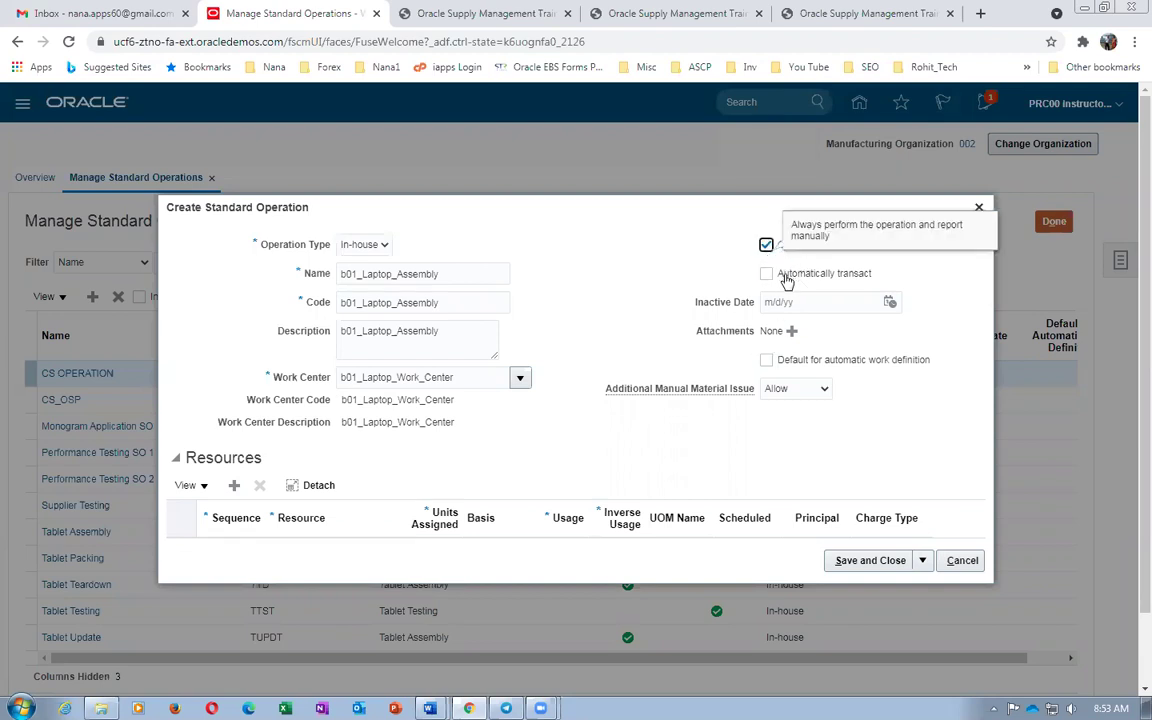
click(768, 263)
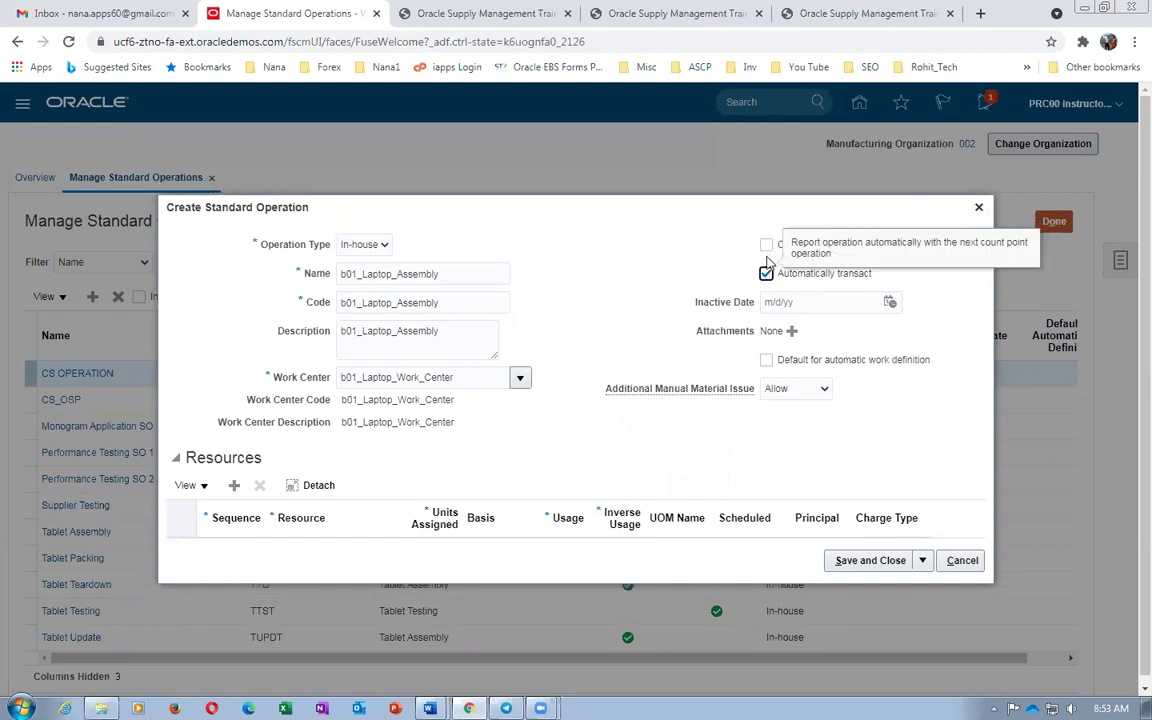
click(766, 245)
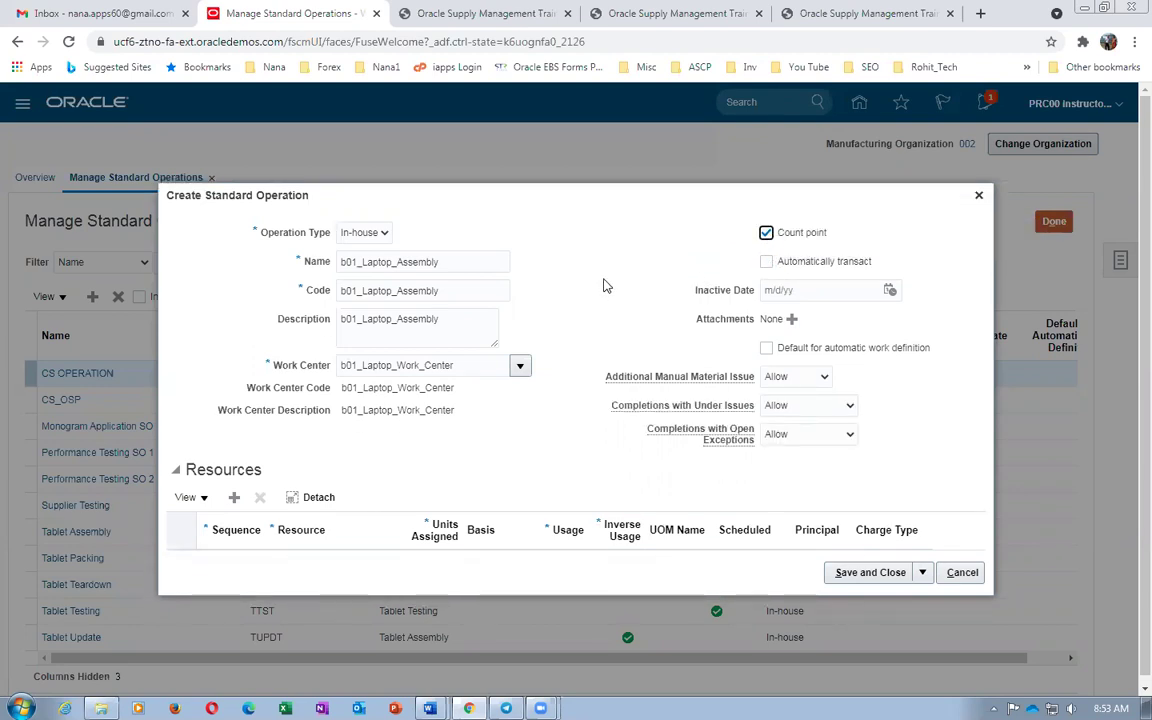
click(901, 218)
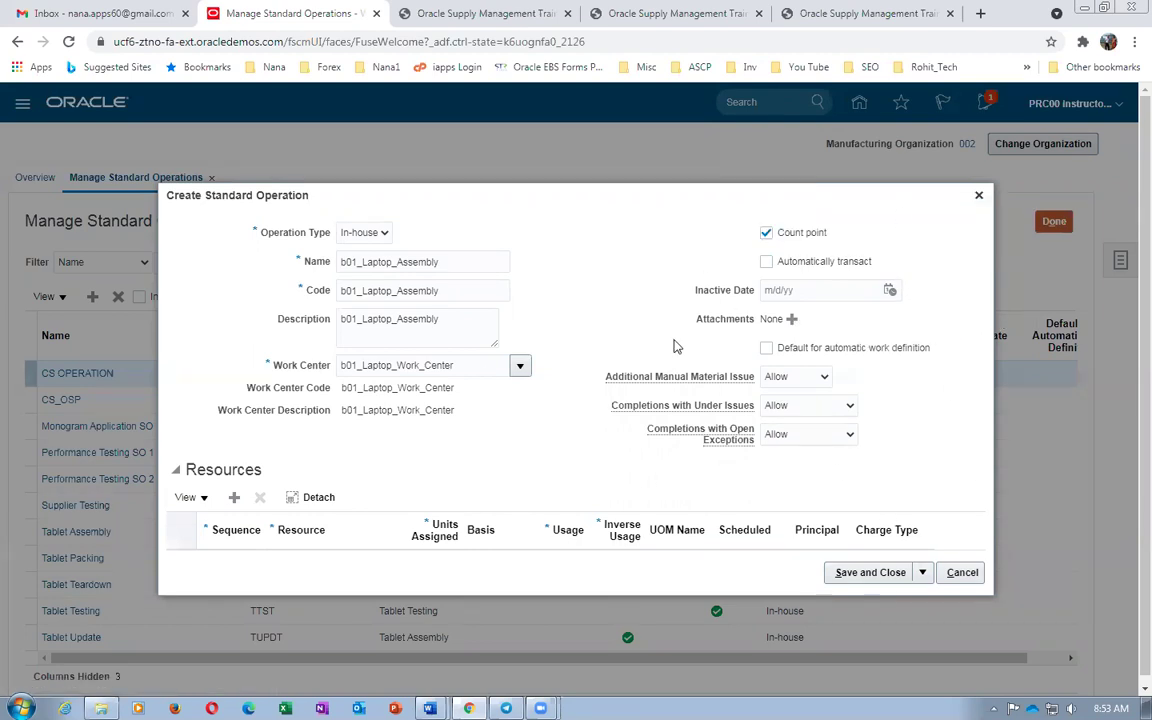
Add resource b01_Assembler to the operation and save, opening a blank operation form
click(233, 497)
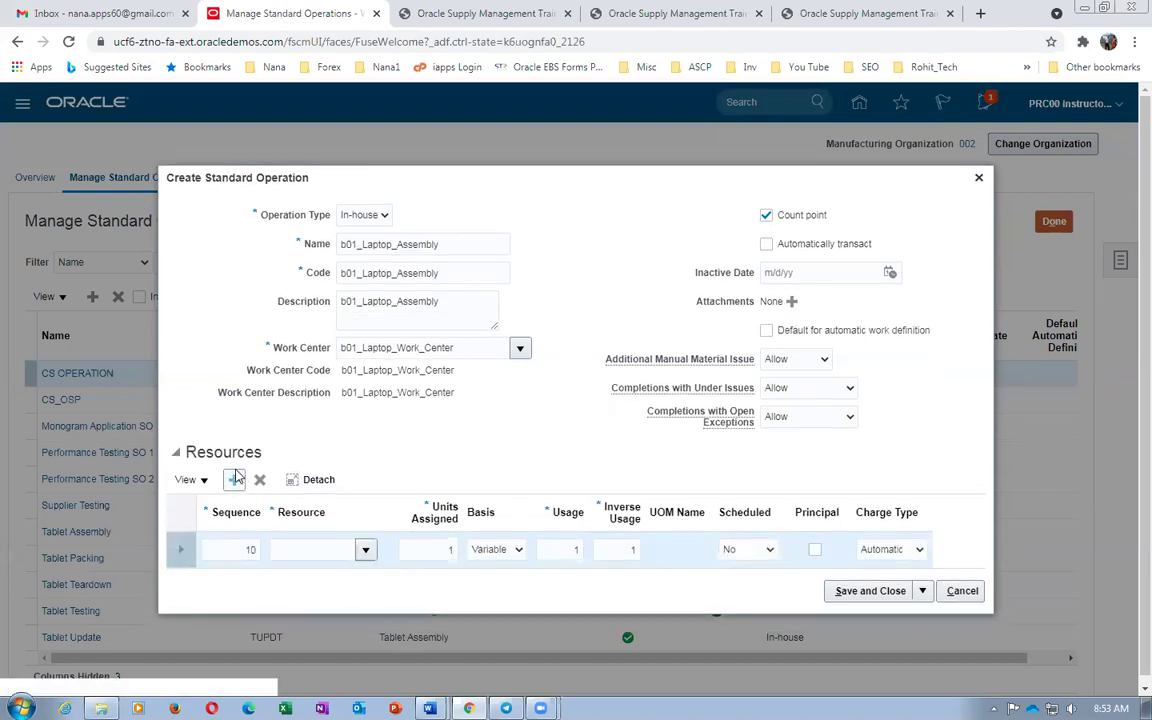
click(288, 550)
text(b01)
key(Tab)
click(340, 447)
click(774, 507)
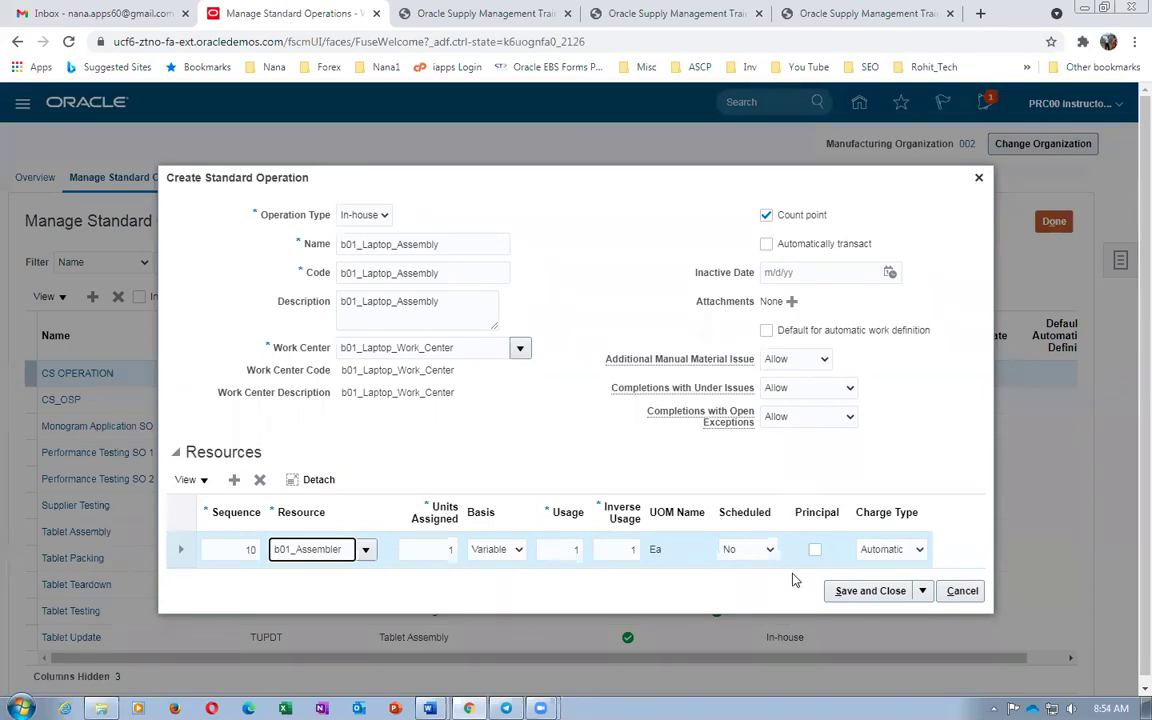
click(922, 591)
click(903, 617)
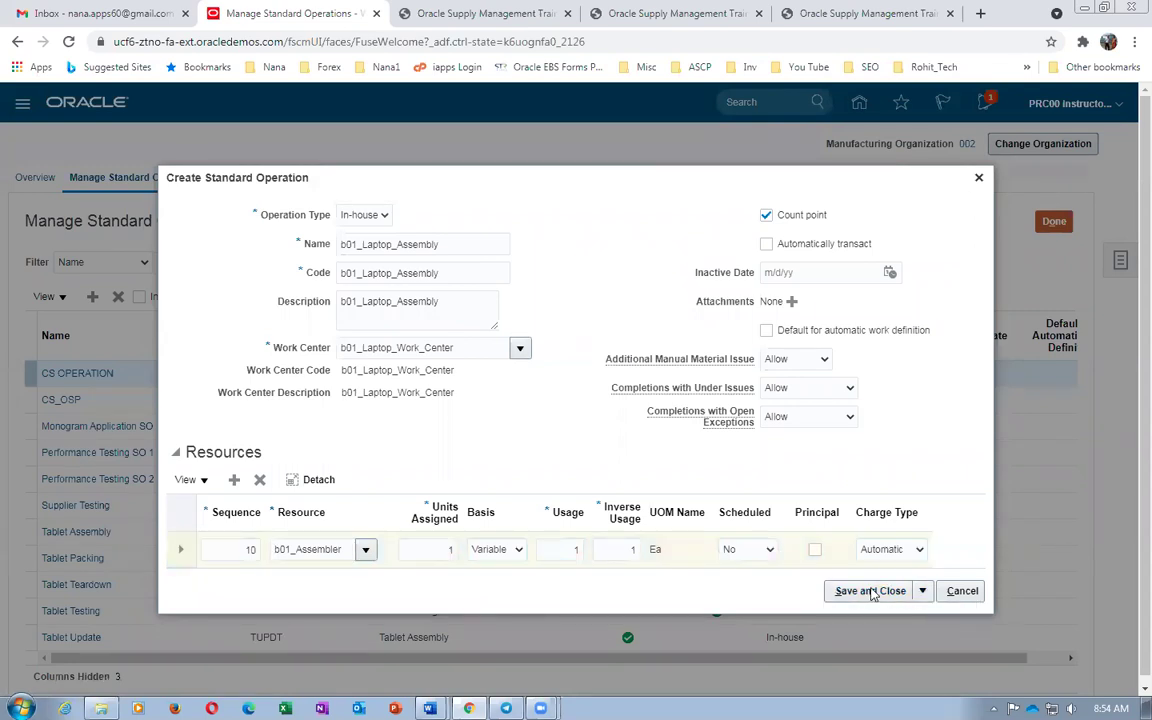
Copy the next operation name b01_Laptop_Testing from the worksheet and return to Oracle
key(alt+Tab)
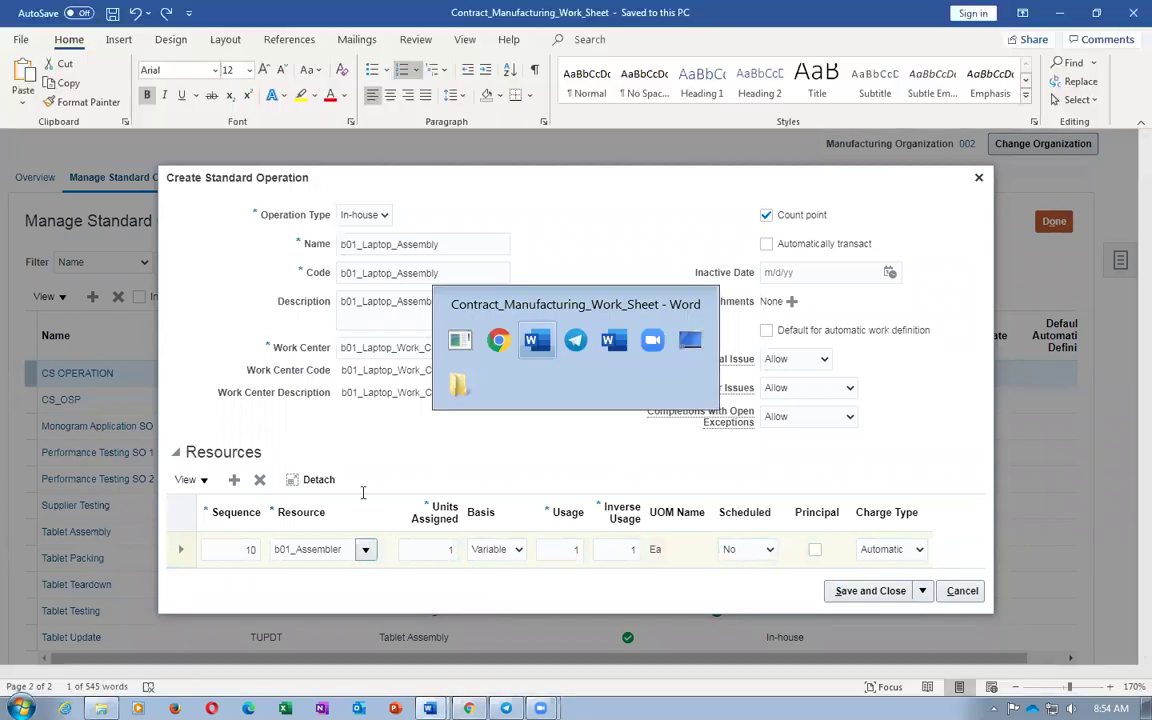
drag(722, 595, 878, 597)
key(ctrl+c)
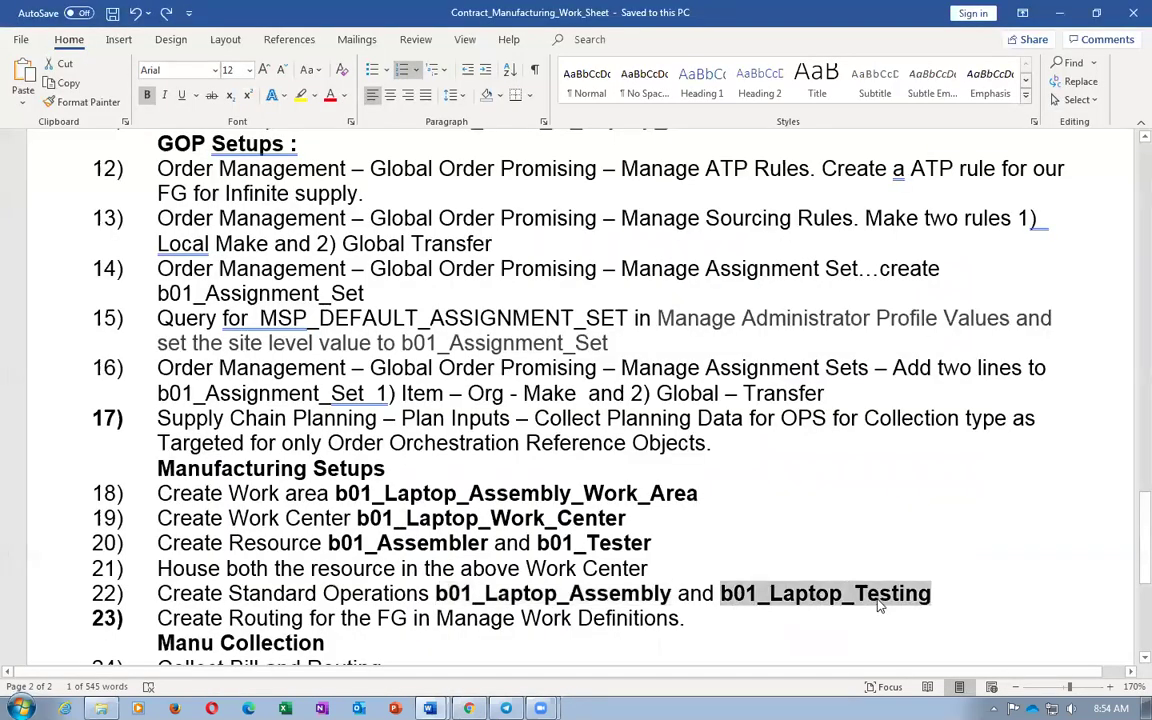
key(alt+Tab)
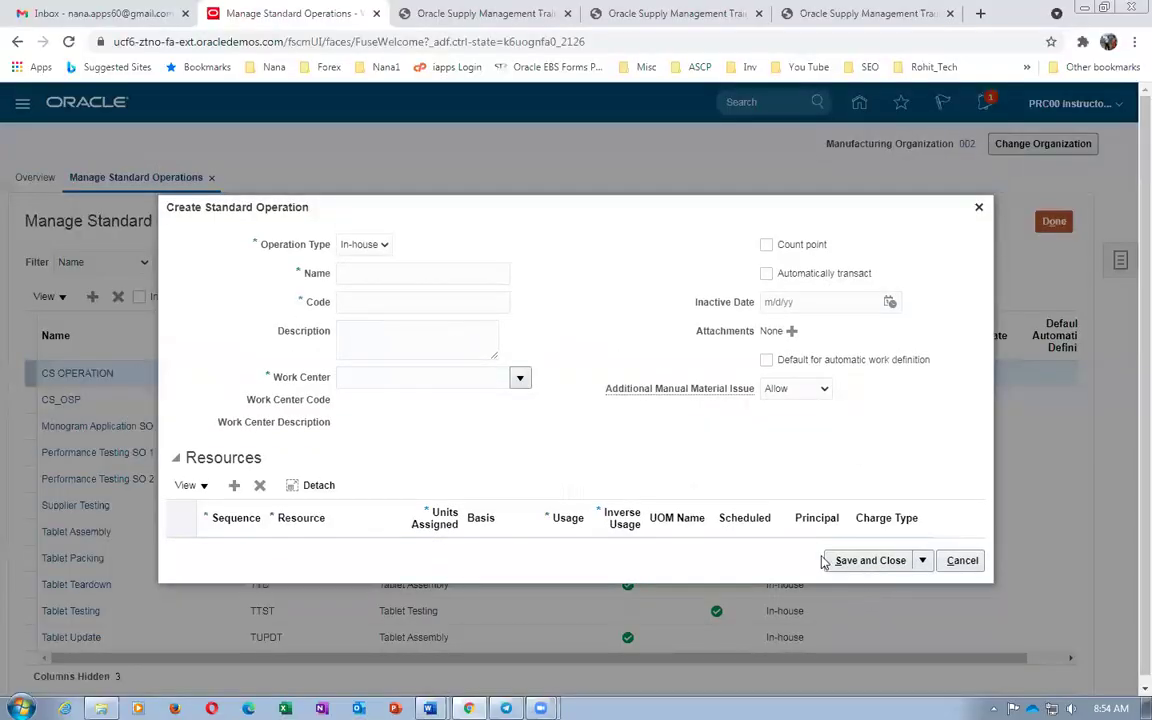
Enter b01_Laptop_Testing as the operation name, code and description
click(371, 270)
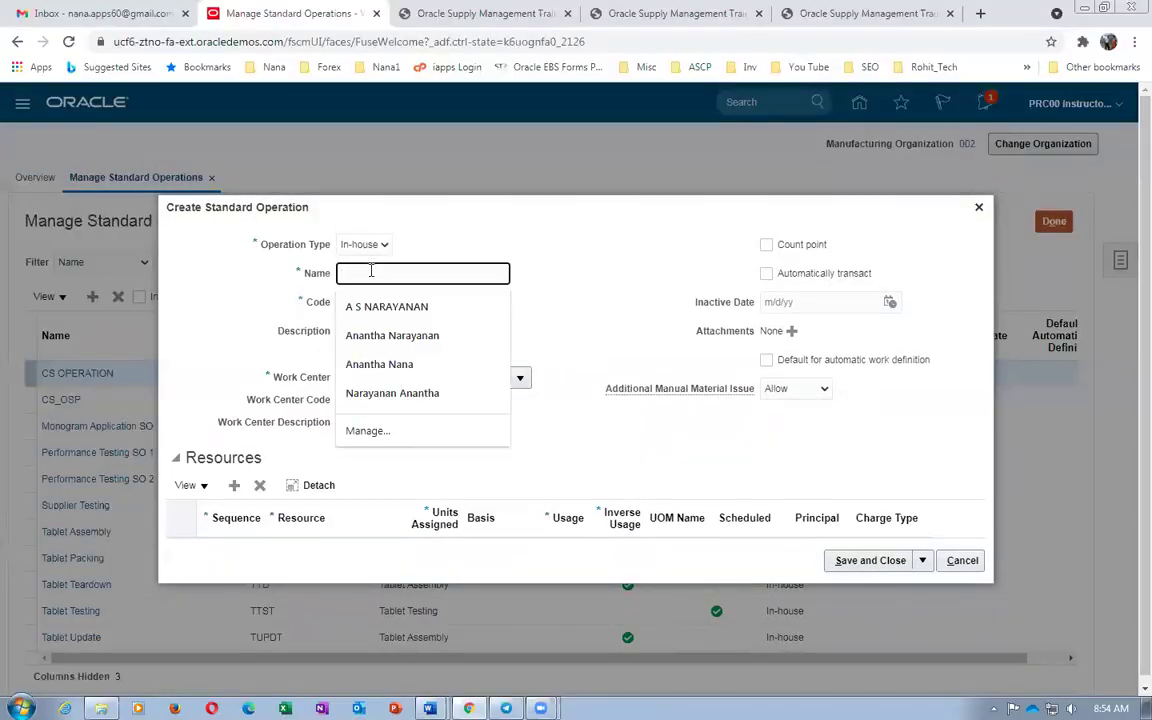
key(ctrl+v)
click(382, 302)
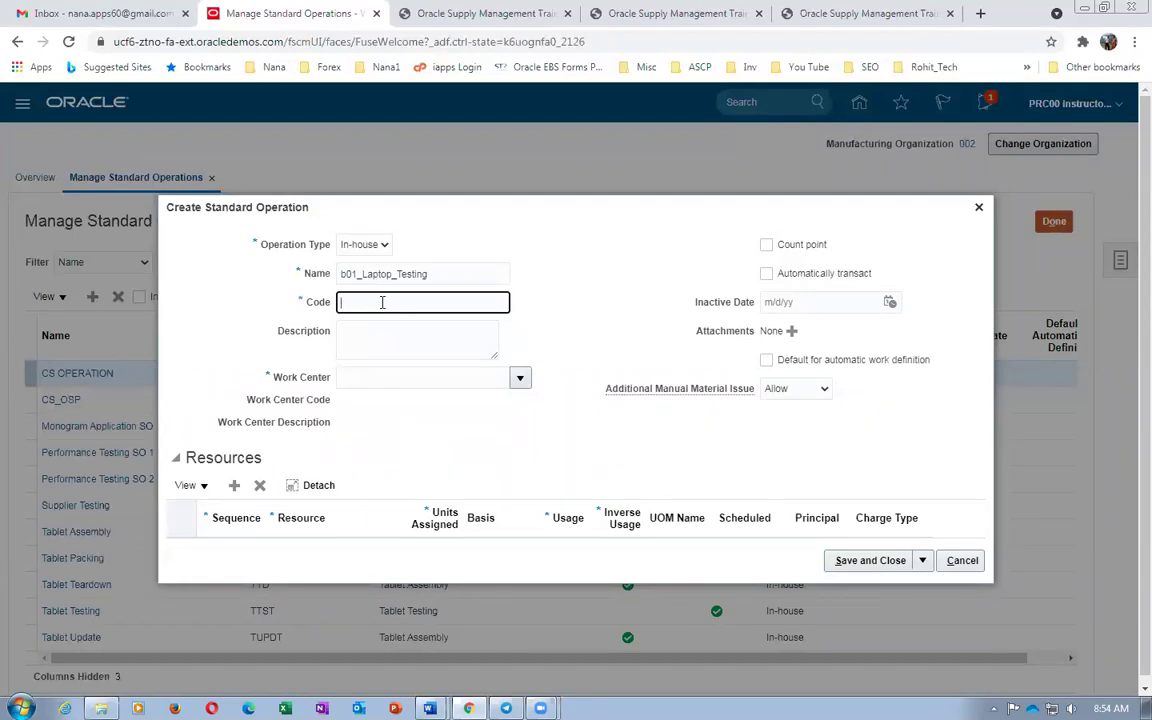
key(ctrl+v)
click(384, 336)
key(ctrl+v)
Assign work center b01_Laptop_Work_Center, make it a count point, and add resource b01_Tester
click(385, 379)
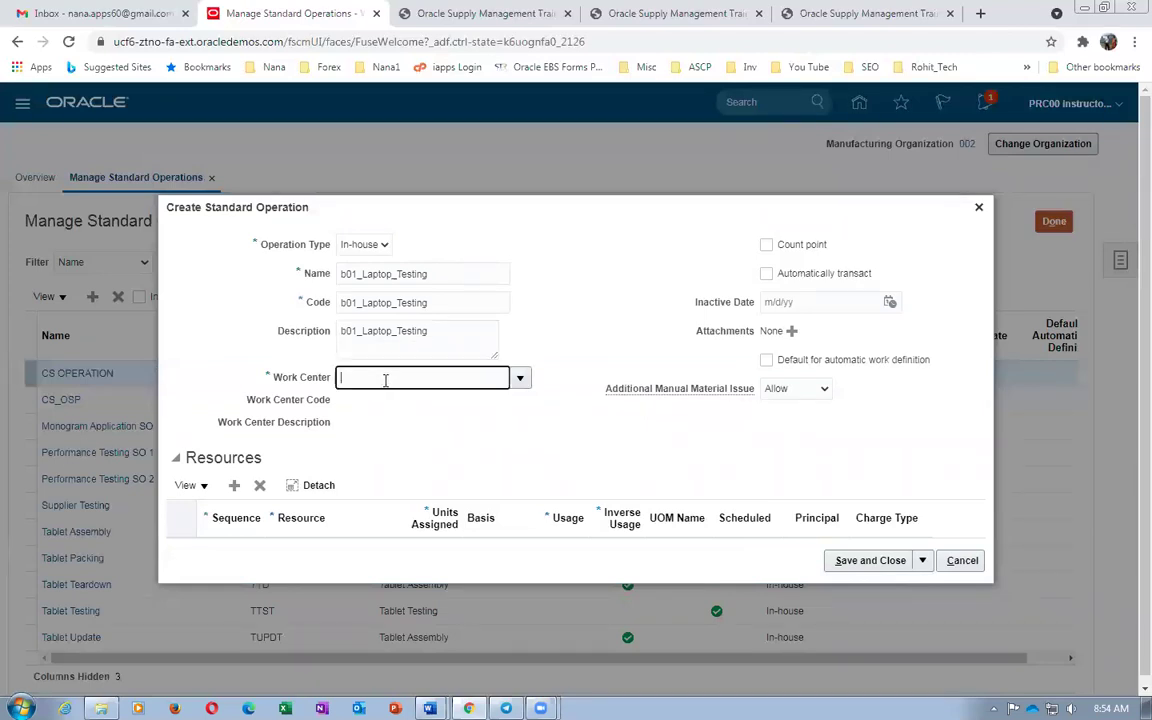
text(b01)
key(Tab)
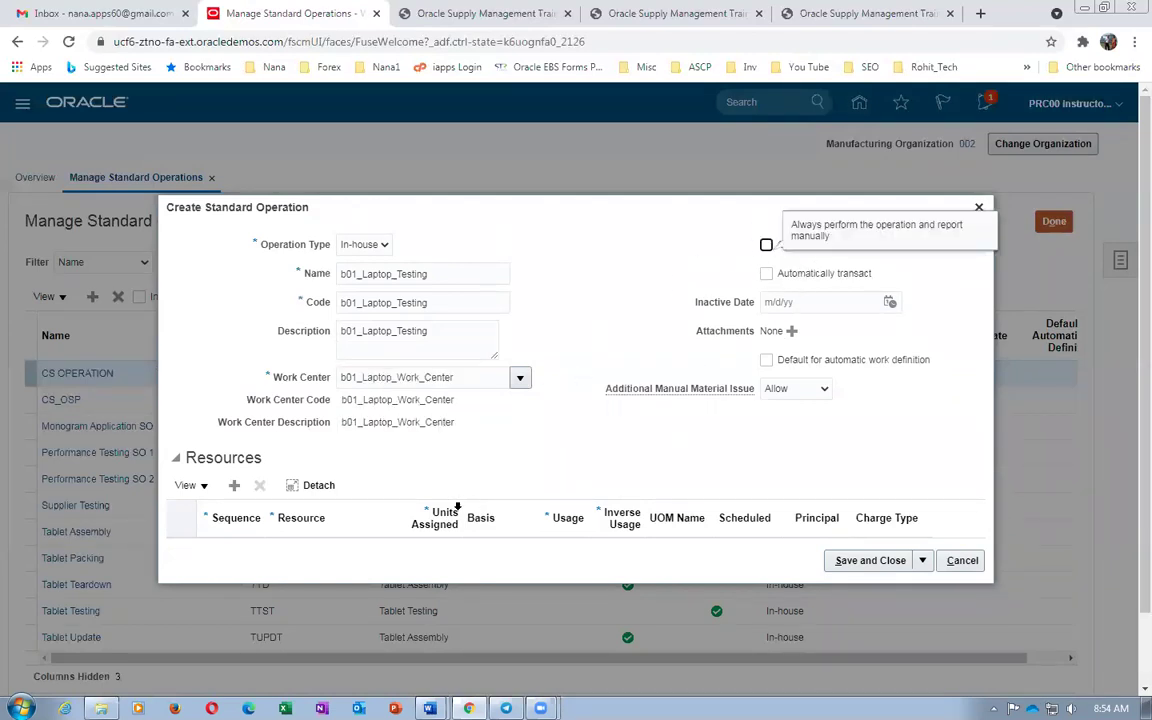
click(766, 246)
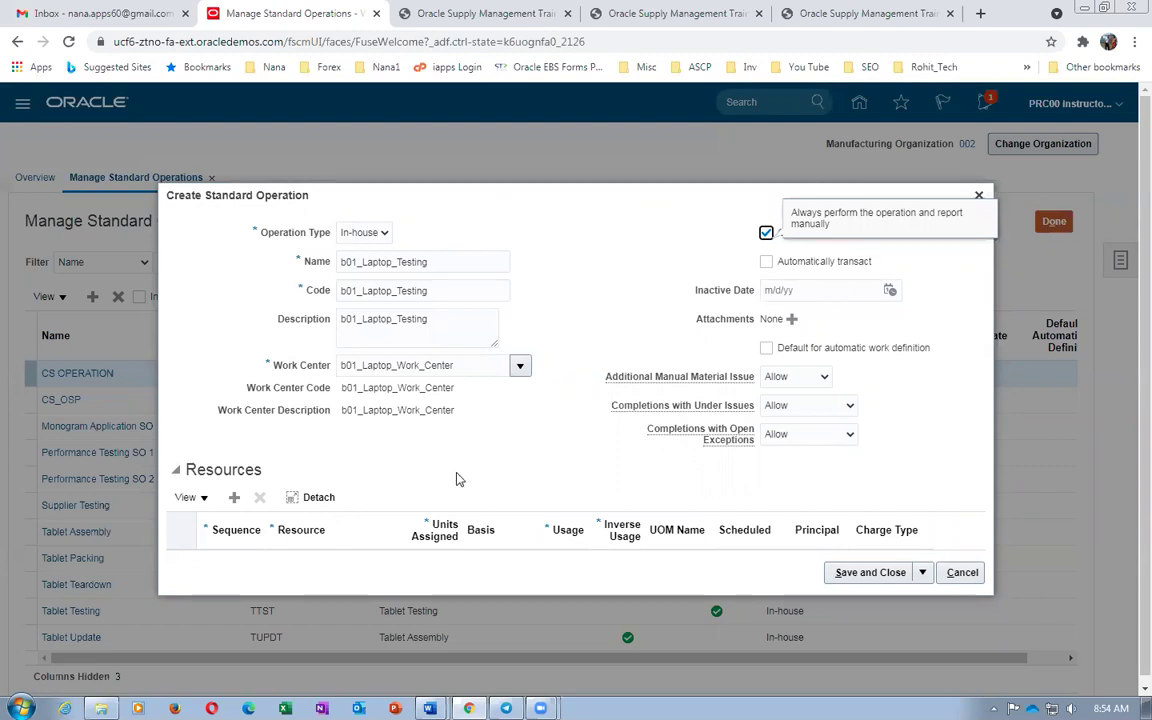
click(235, 498)
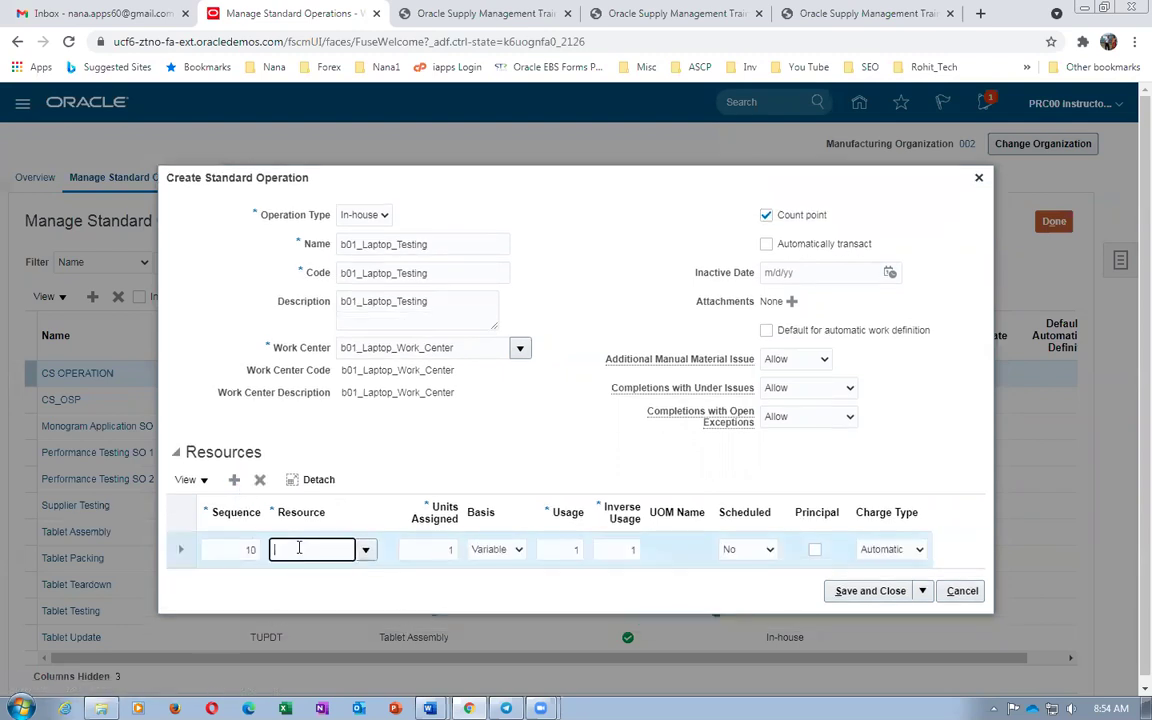
text(b01)
key(Tab)
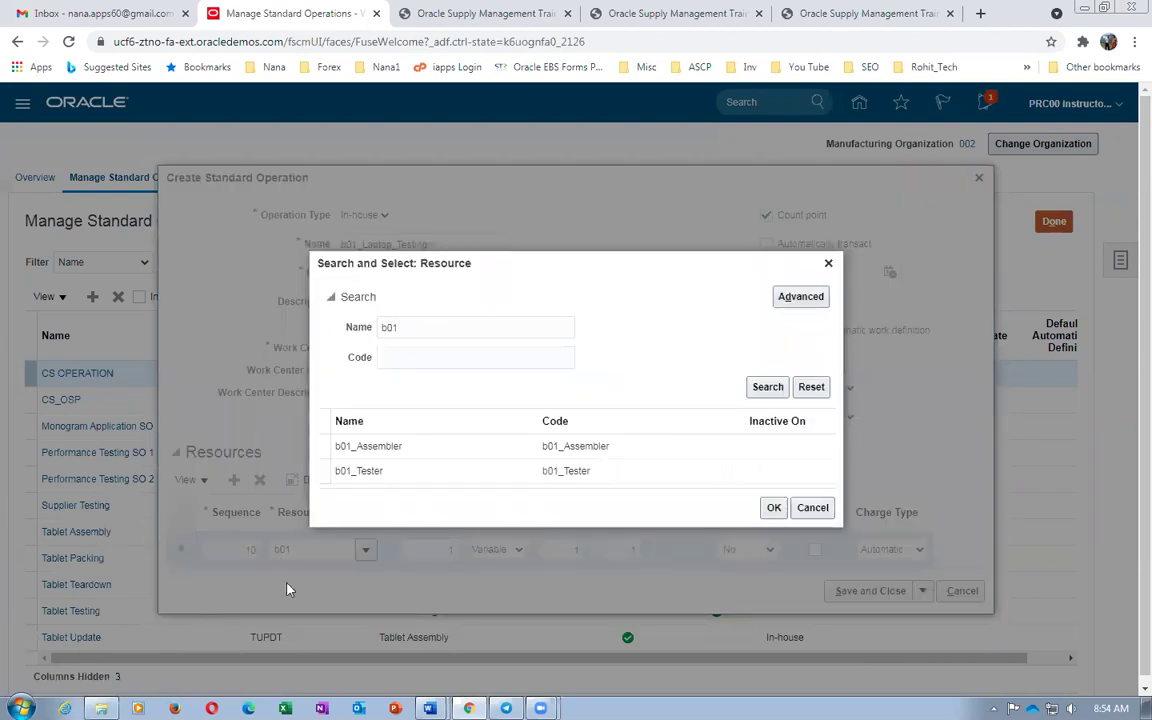
click(411, 478)
click(774, 508)
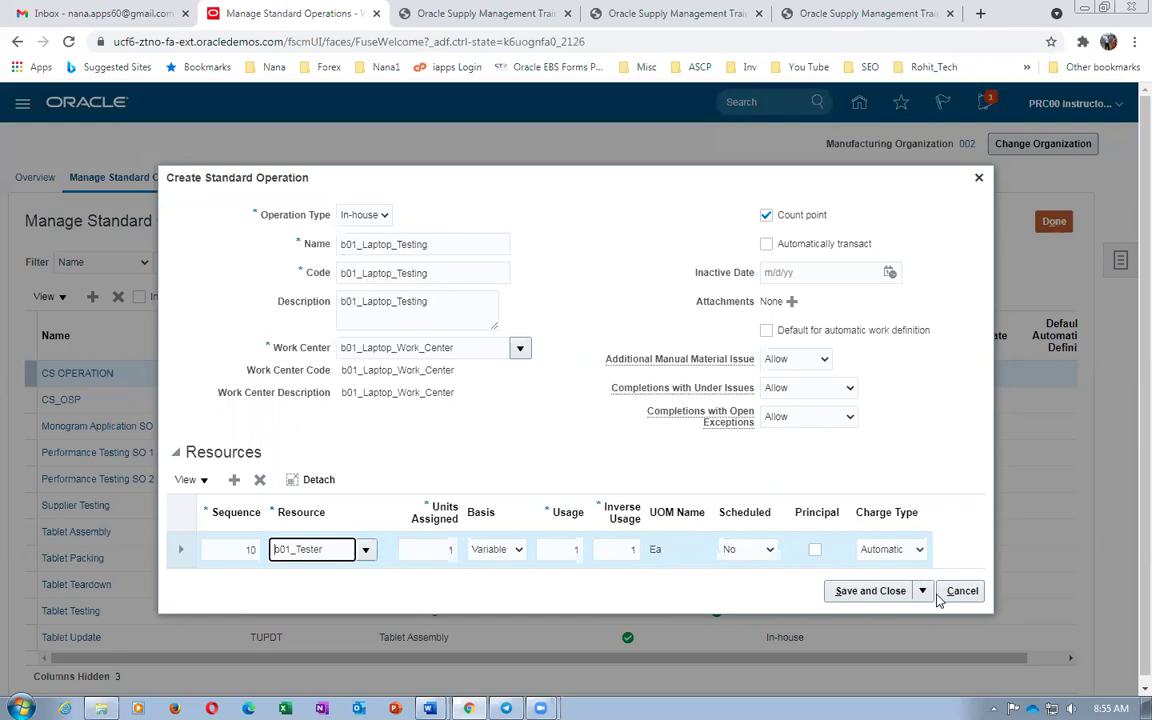
Save the operation and highlight the routing step in the Word worksheet
click(870, 591)
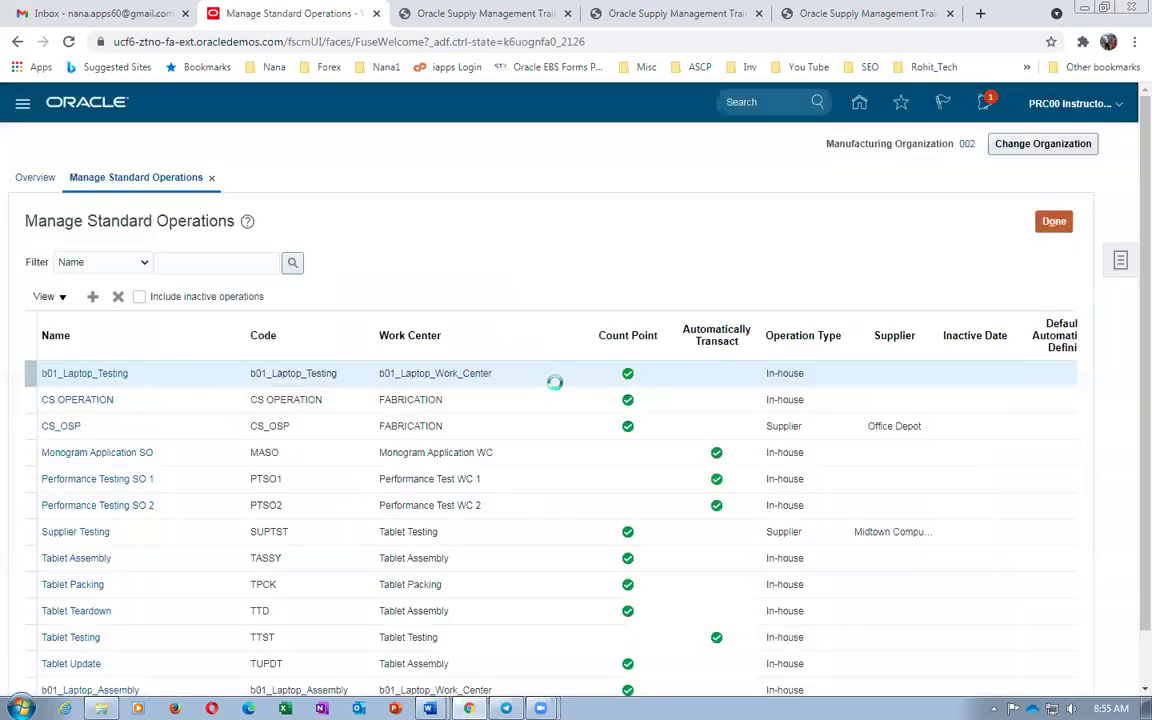
key(alt+Tab)
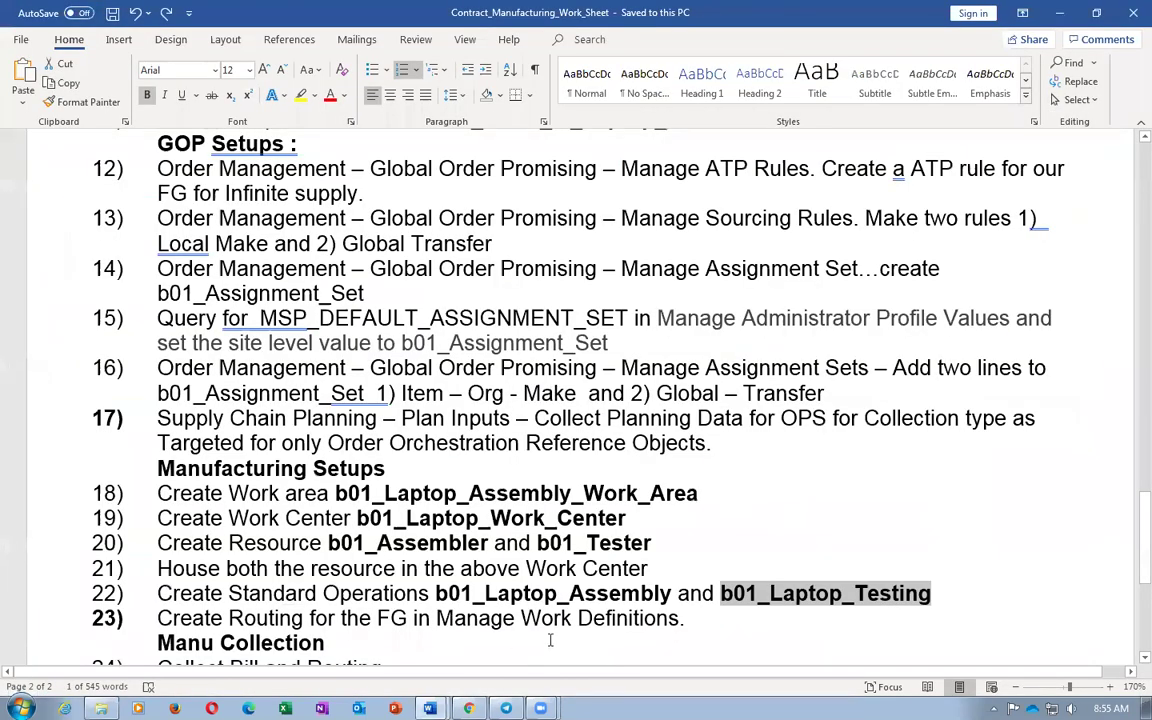
scroll(550, 640, down, 3)
drag(254, 424, 450, 425)
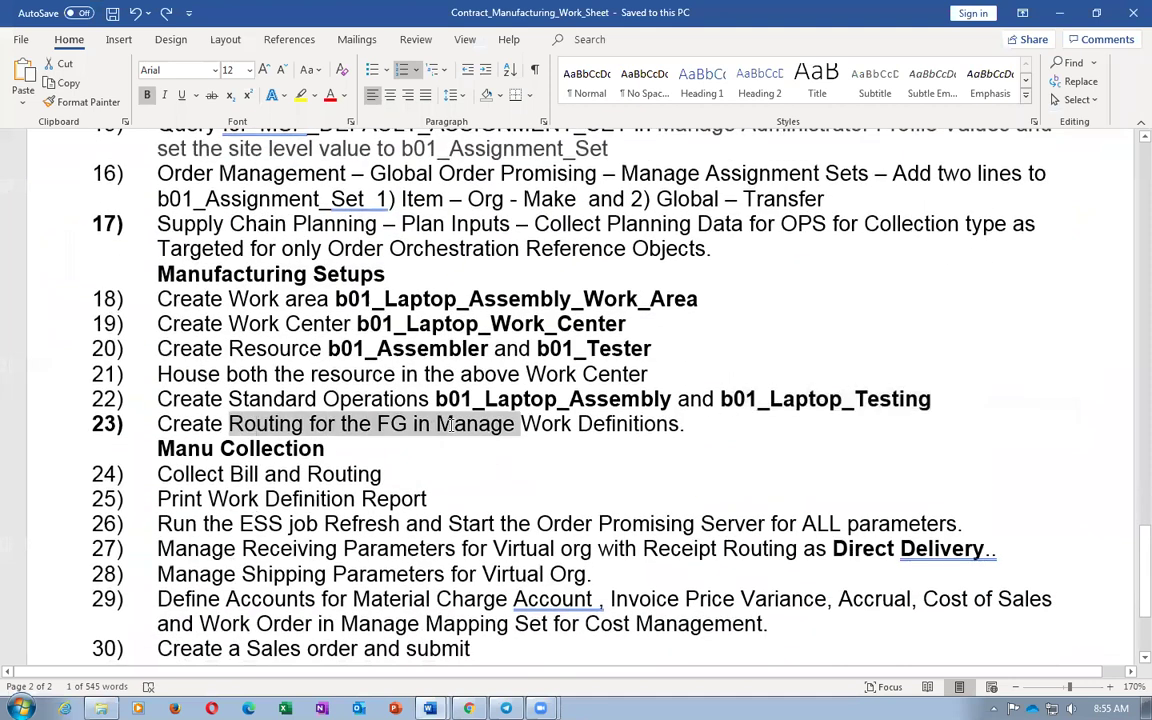
key(alt+Tab)
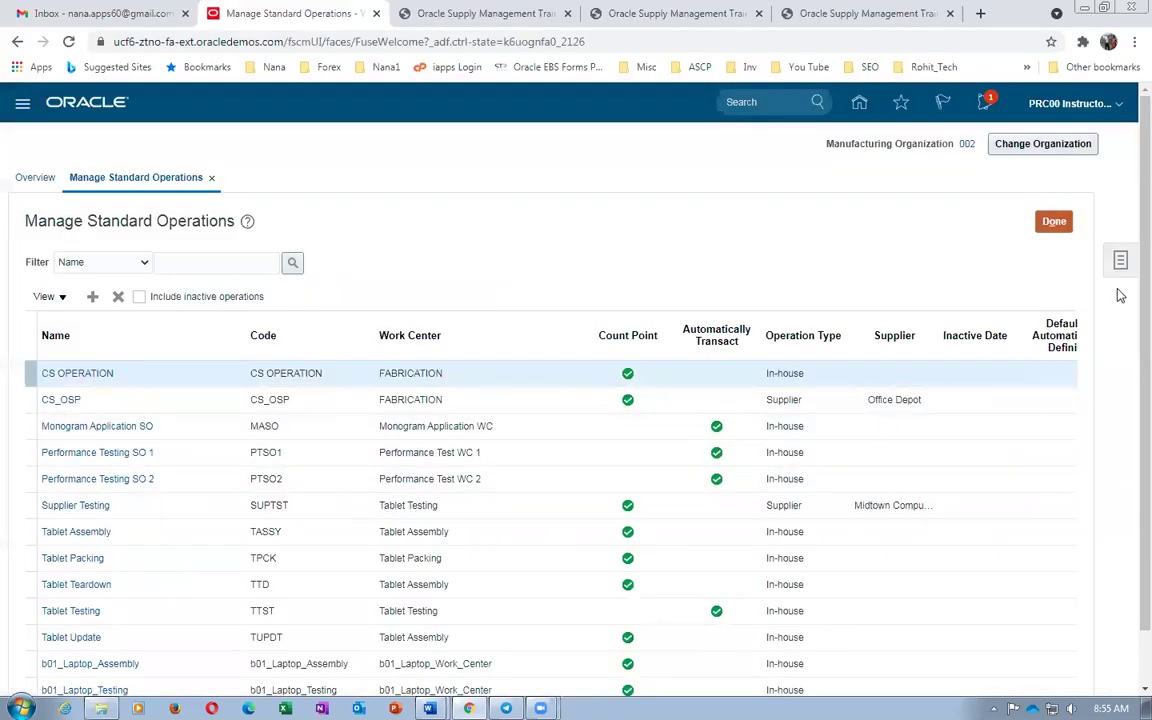
Leave Standard Operations for Manage Work Definitions and open Create Work Definition
click(1066, 222)
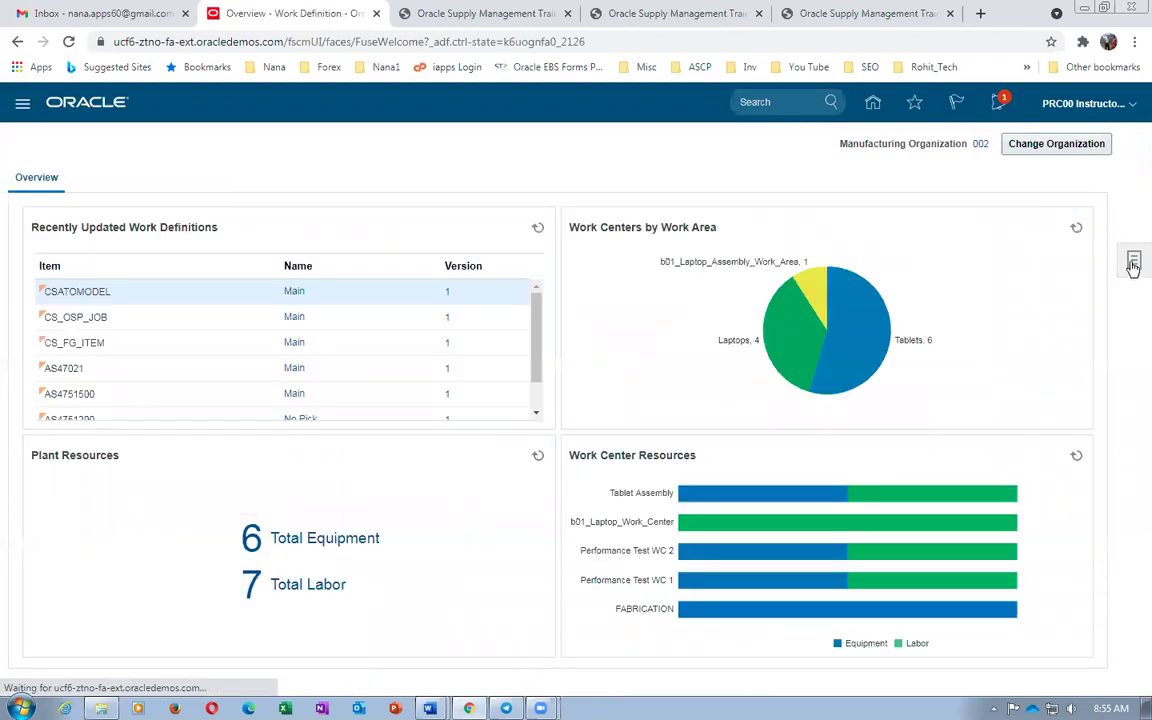
click(1133, 262)
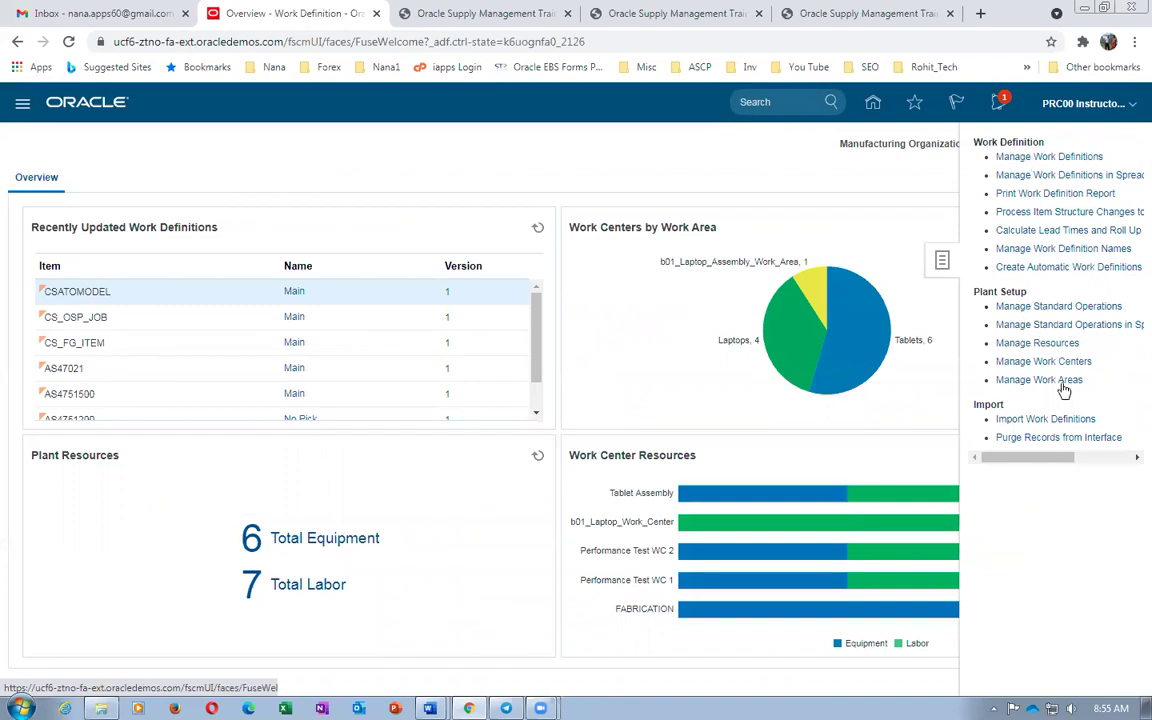
click(1040, 157)
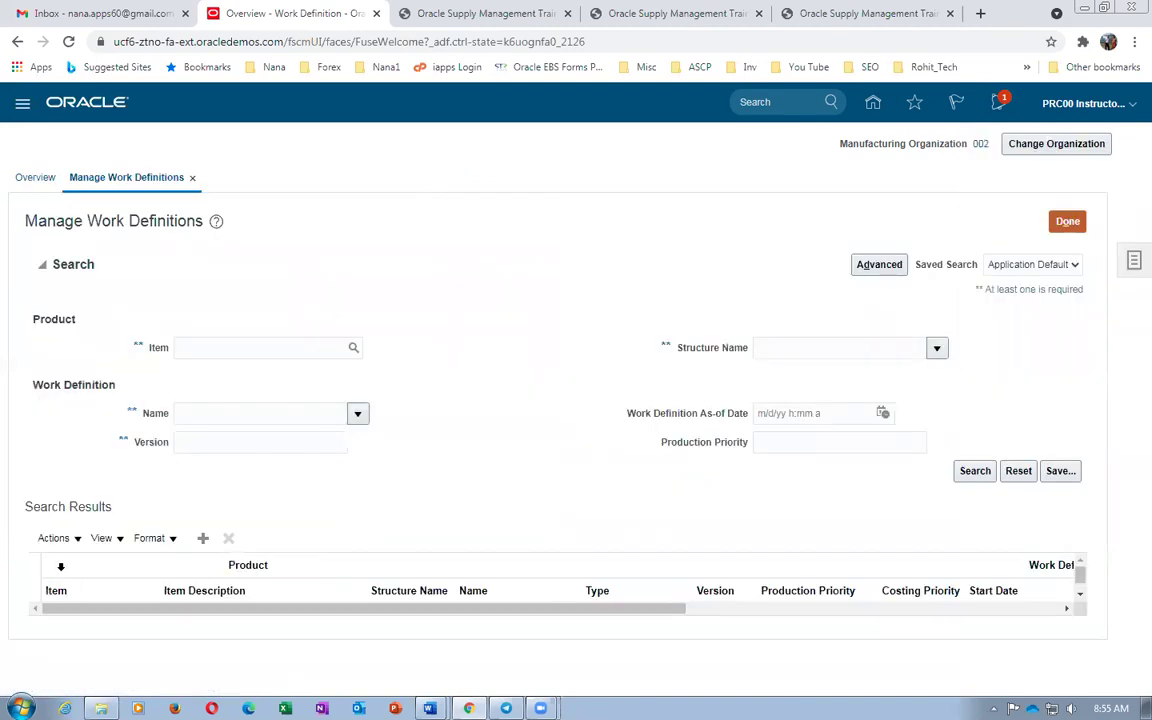
click(200, 540)
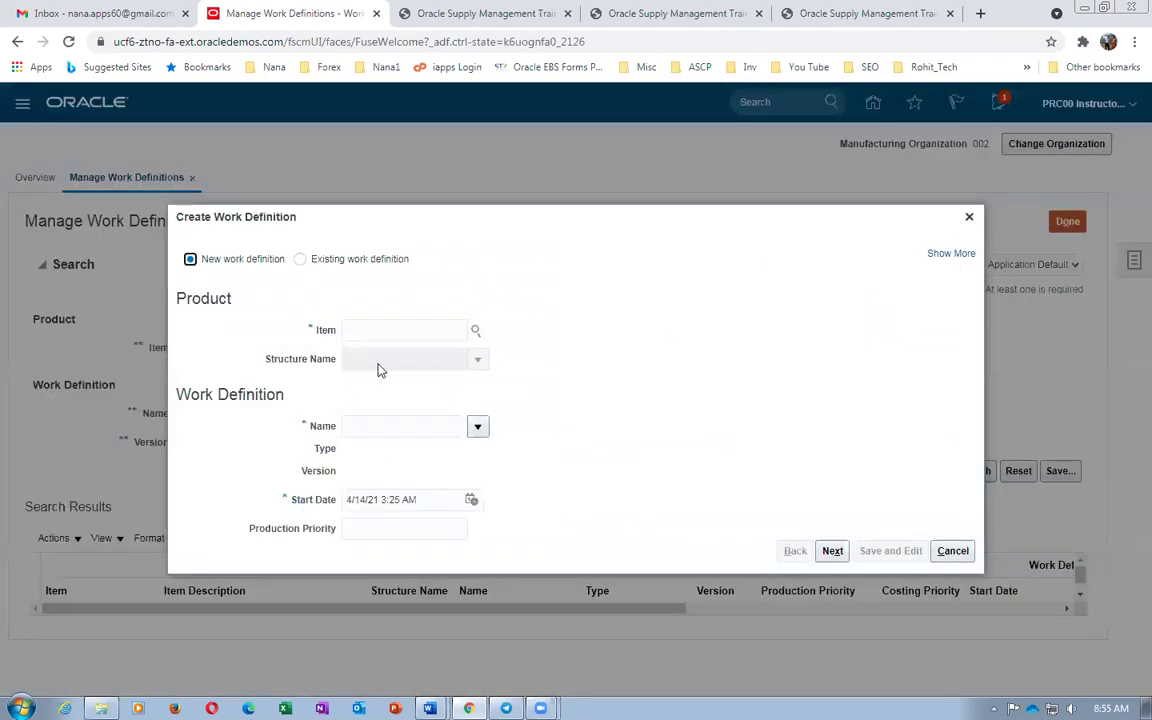
Set item b01_DELL_i7_Laptop_FG and work definition name Main, then continue to Operations
click(369, 335)
text(b01)
key(Tab)
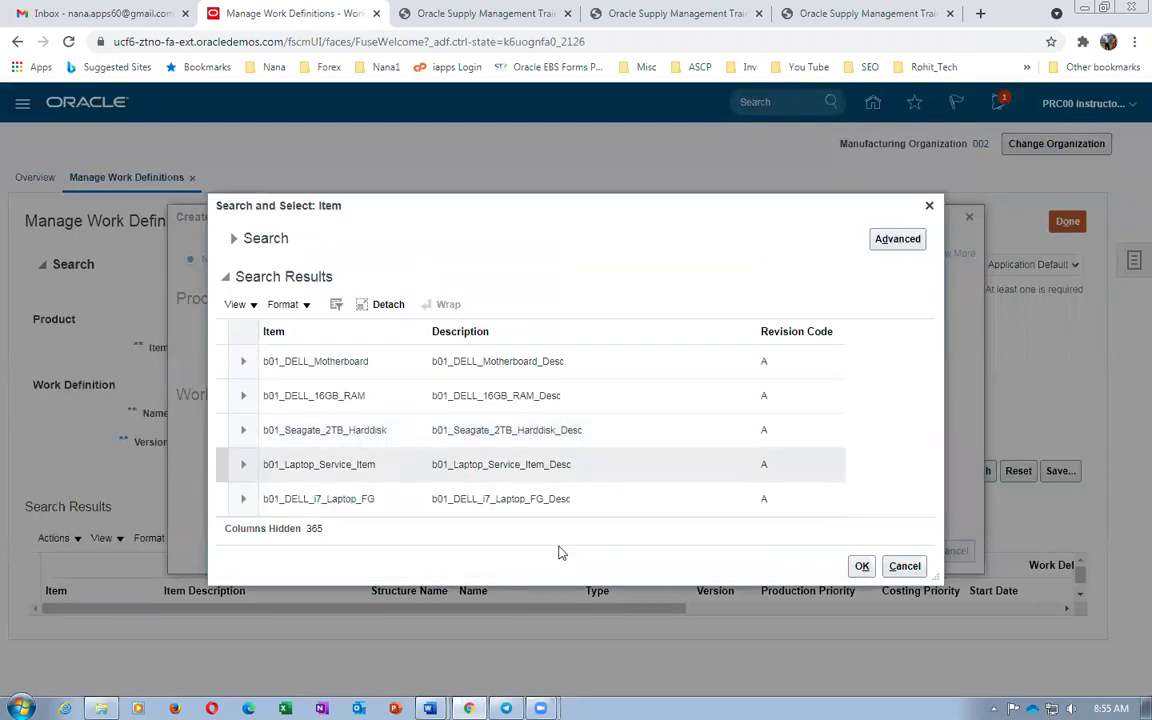
click(560, 506)
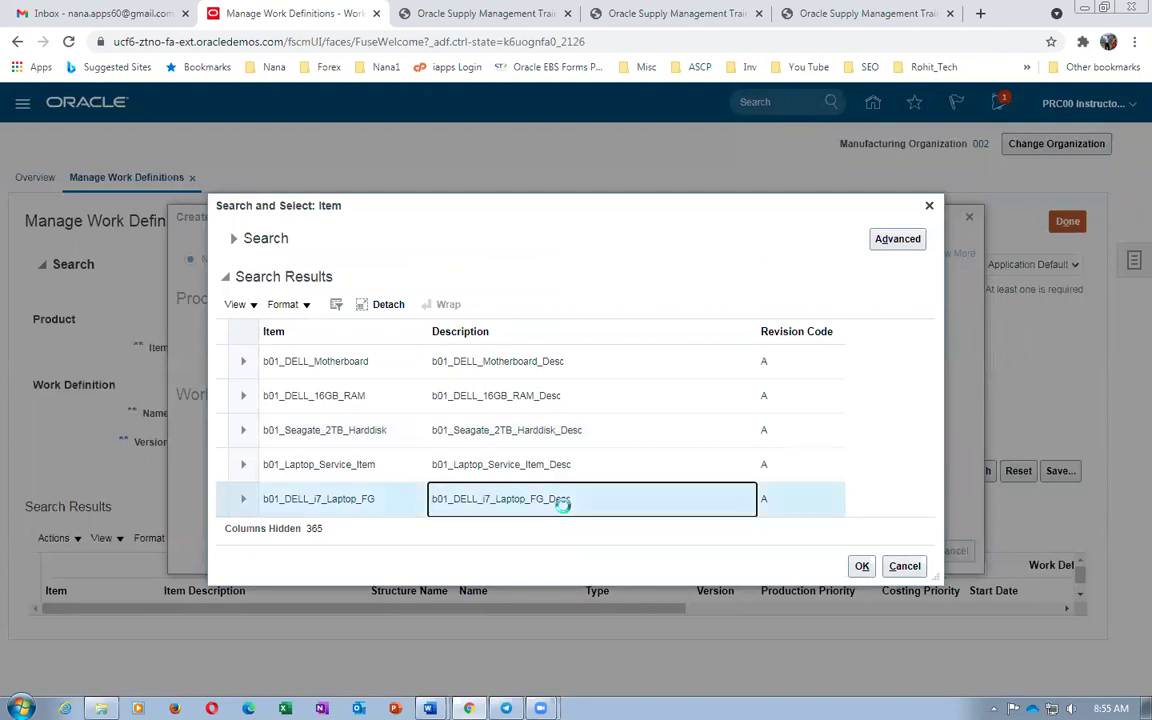
click(861, 565)
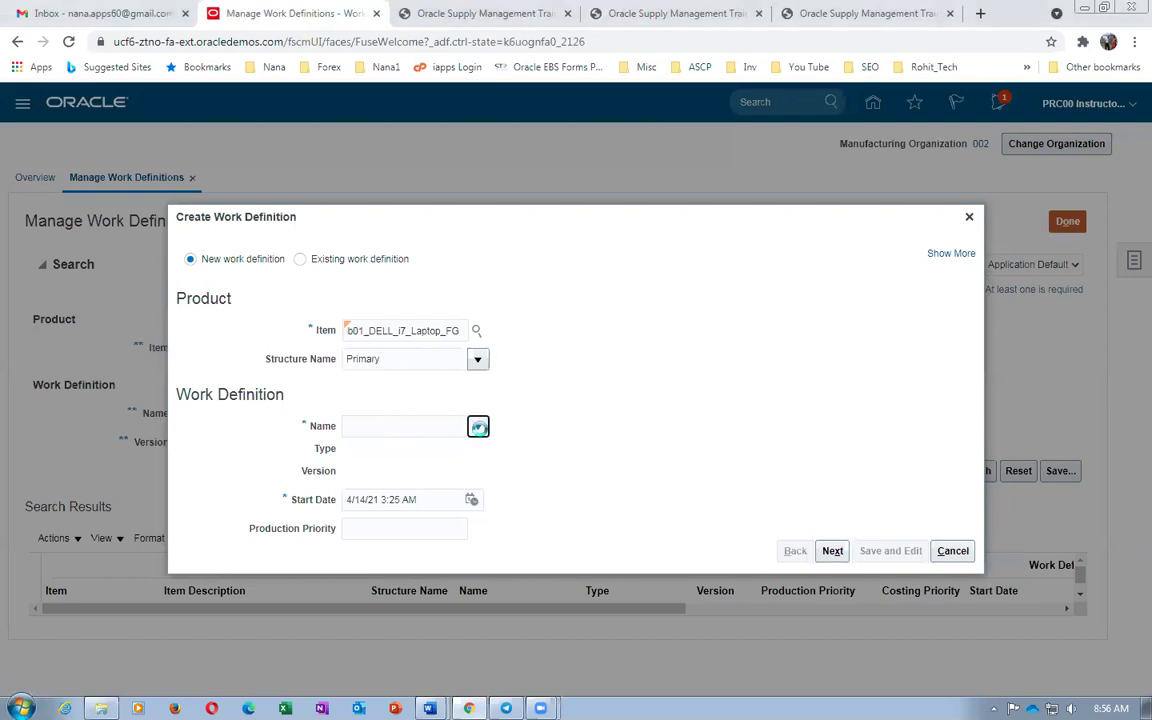
click(478, 427)
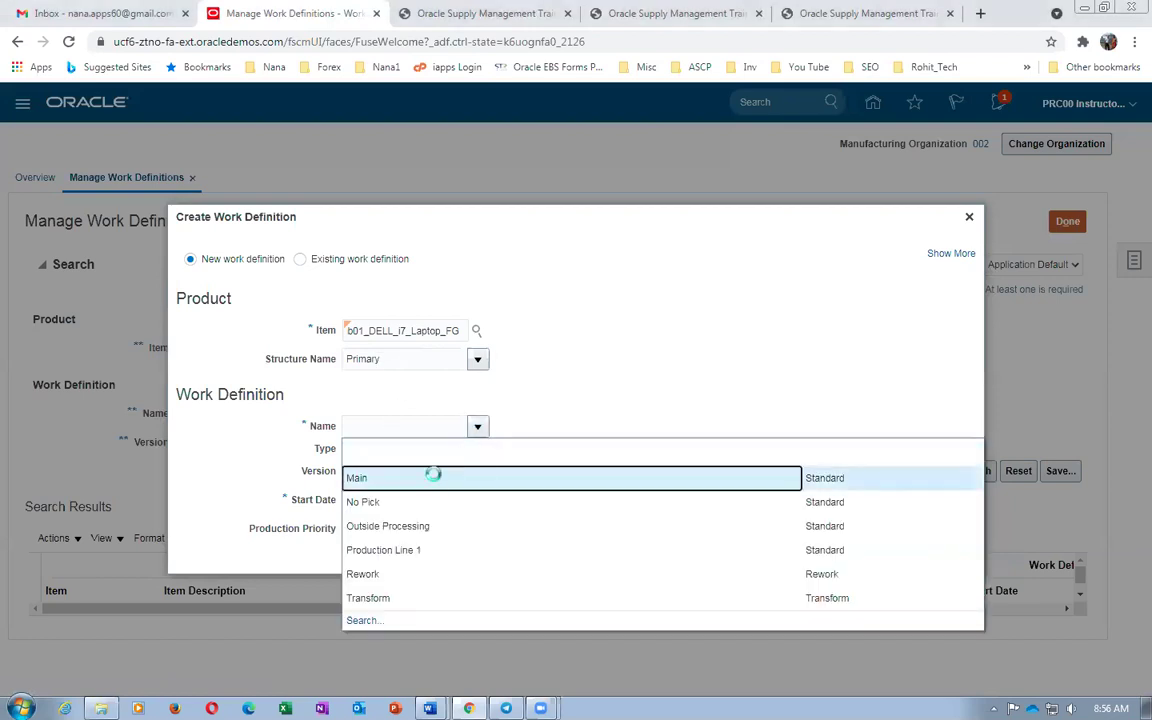
click(432, 476)
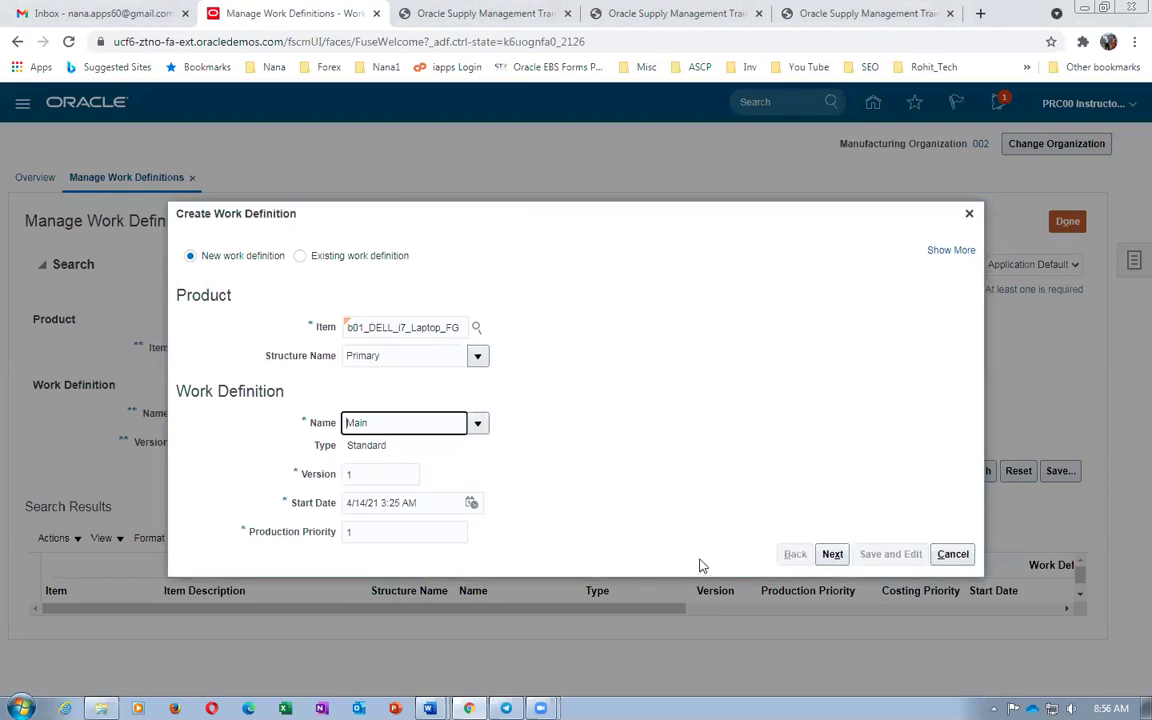
click(830, 558)
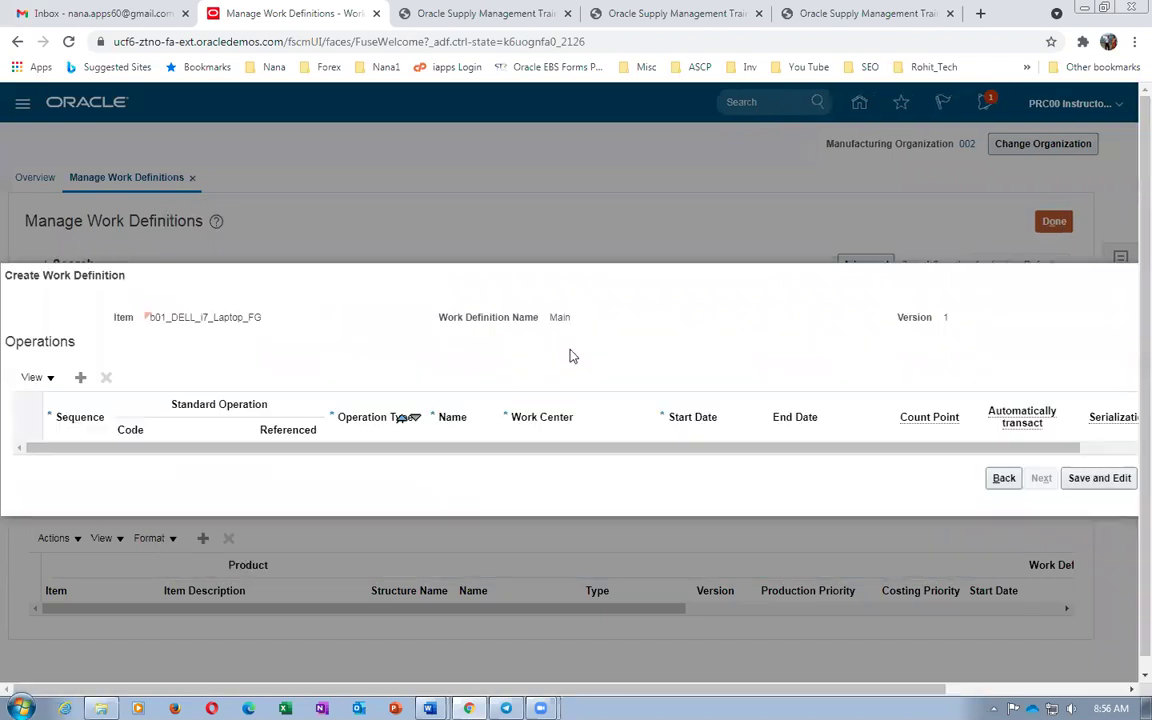
Add operation 10 with standard operation code b01_Laptop_Assembly
click(80, 377)
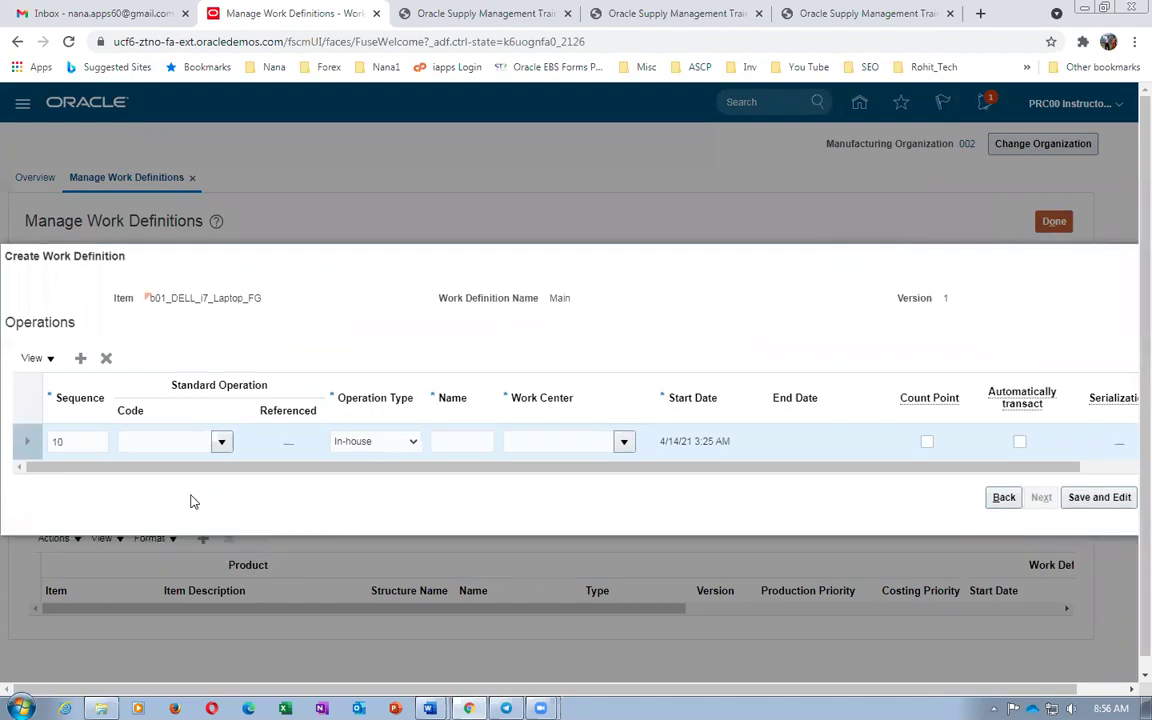
click(167, 447)
text(b01)
key(Tab)
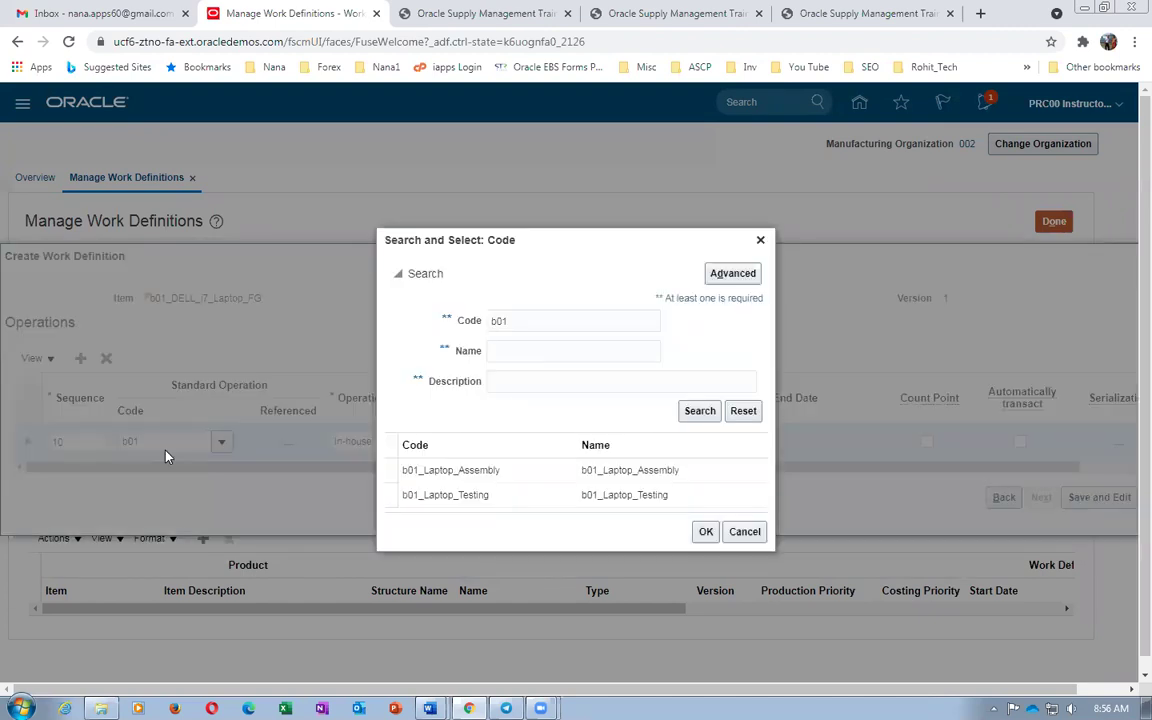
click(455, 472)
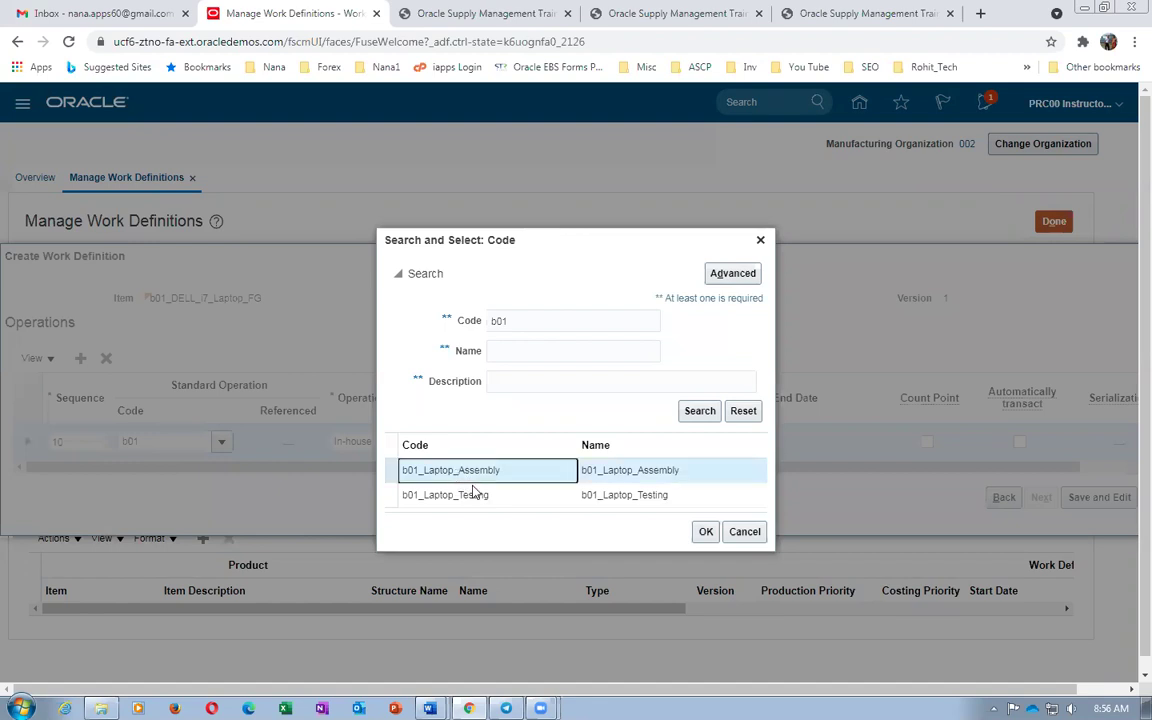
click(704, 531)
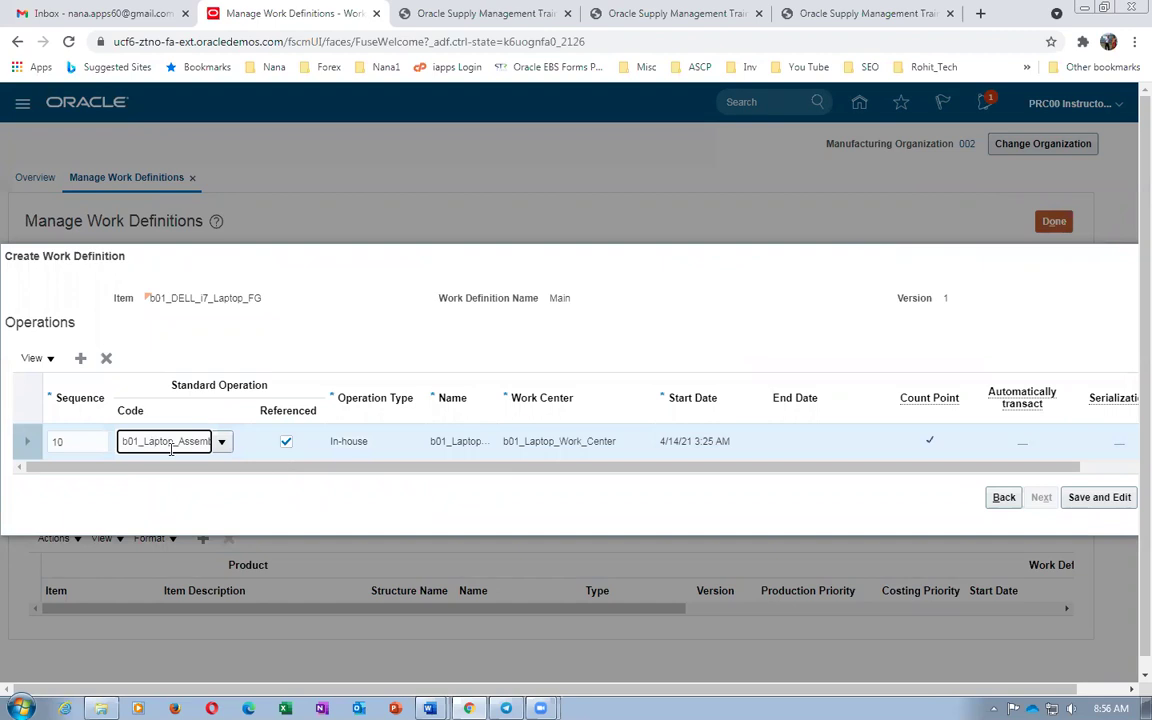
Add operation 20 with code b01_Laptop_Testing and review the operation rows' settings
click(80, 357)
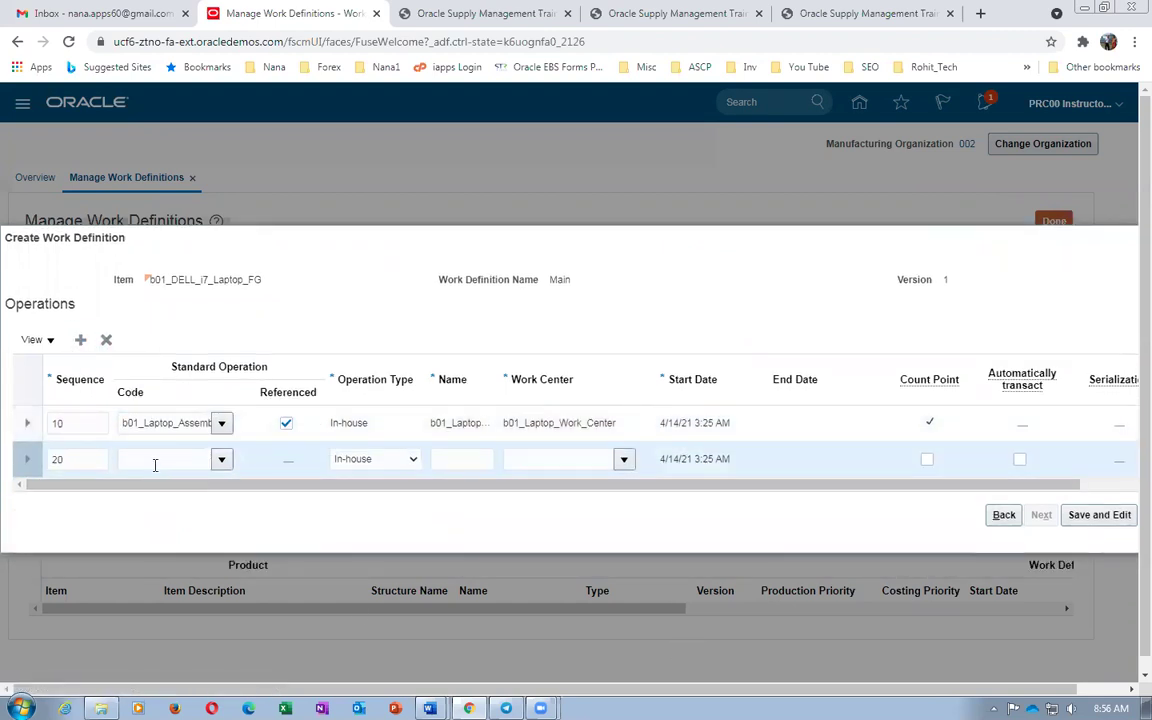
click(155, 461)
text(b01)
key(Tab)
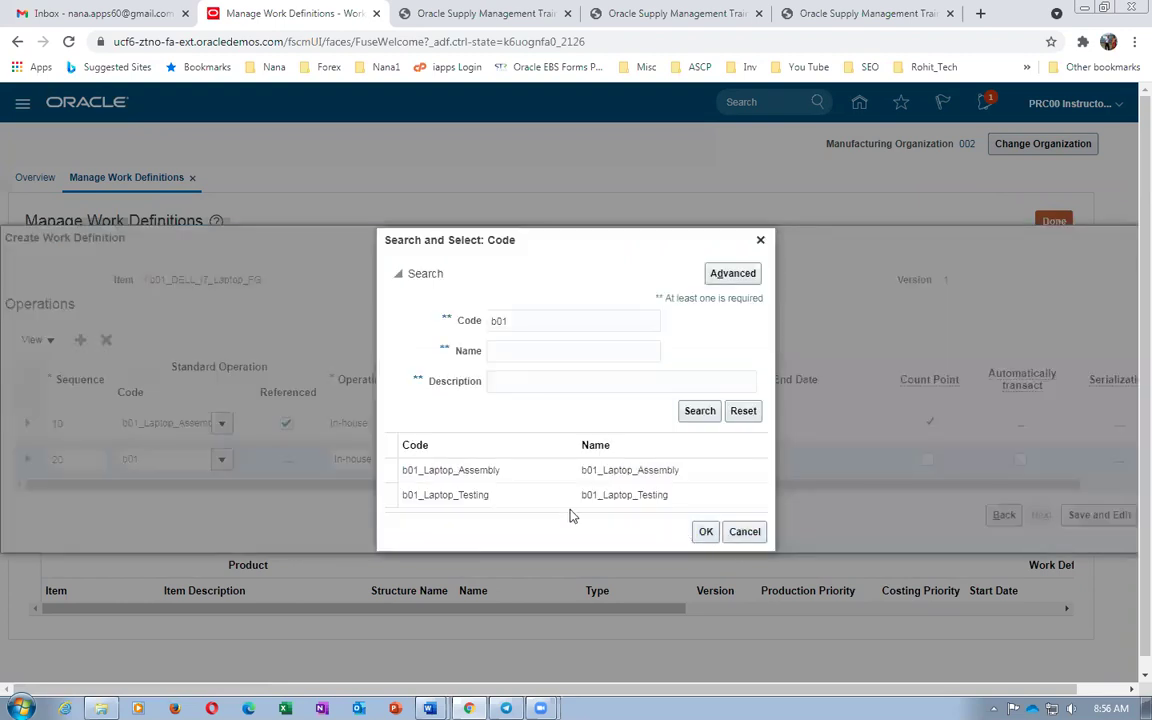
click(572, 497)
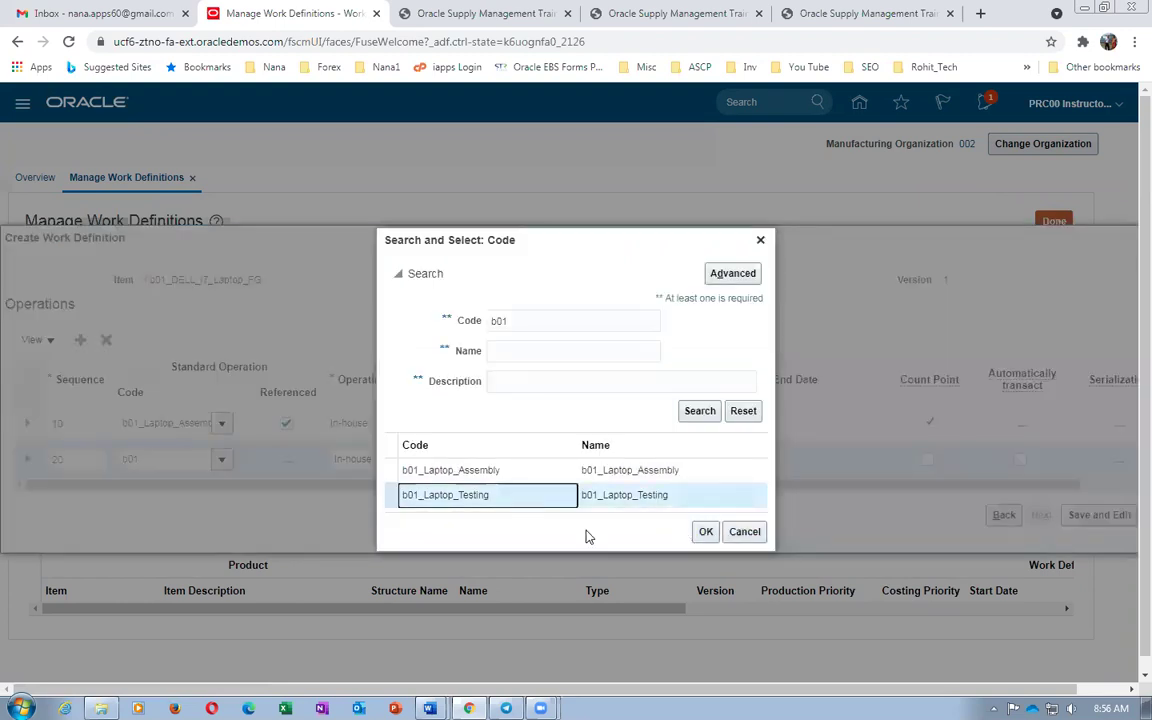
click(705, 531)
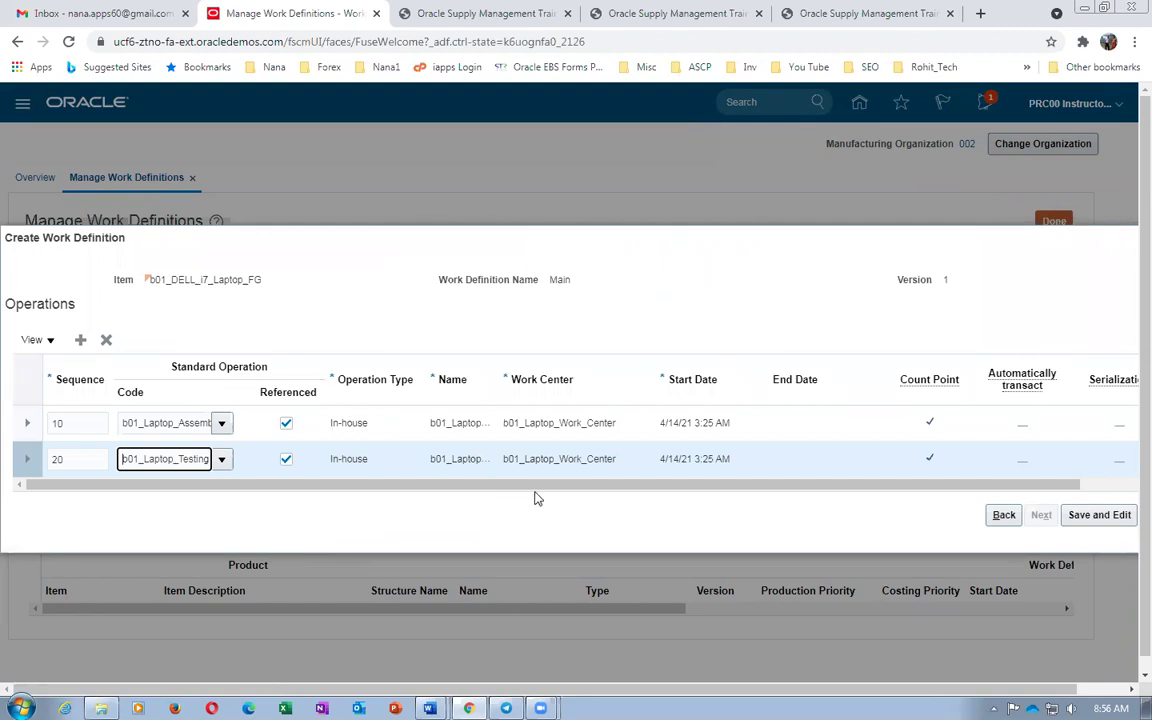
drag(535, 490, 586, 507)
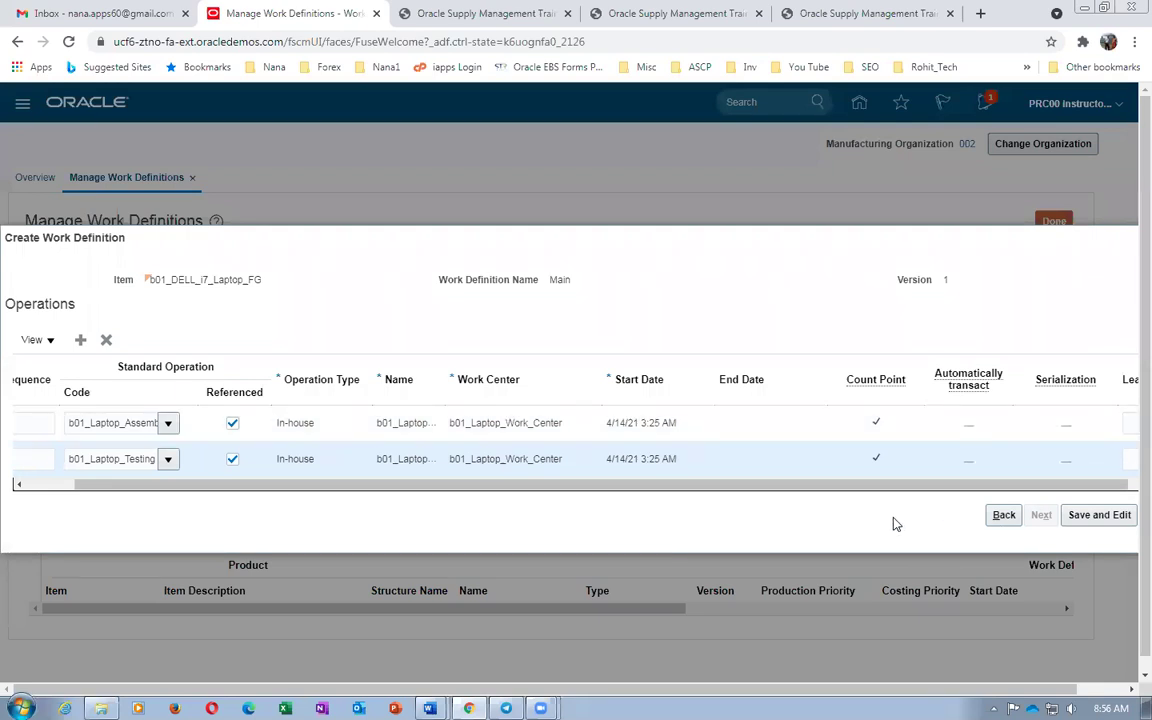
drag(878, 490, 940, 496)
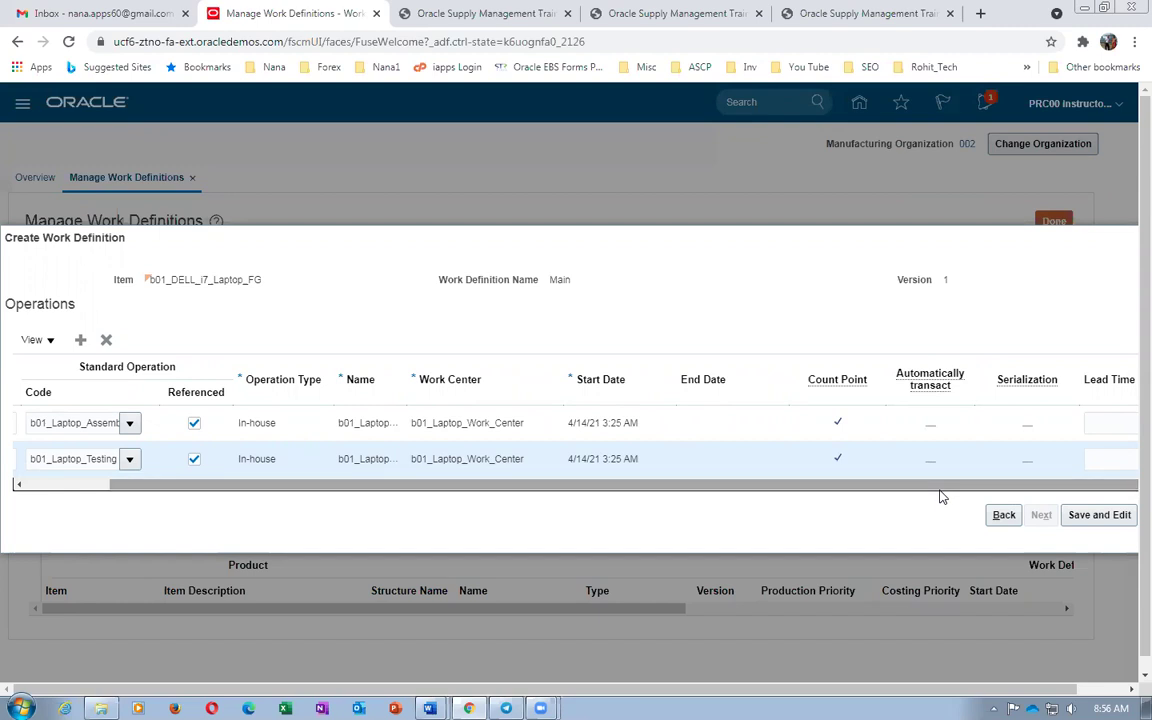
click(1028, 467)
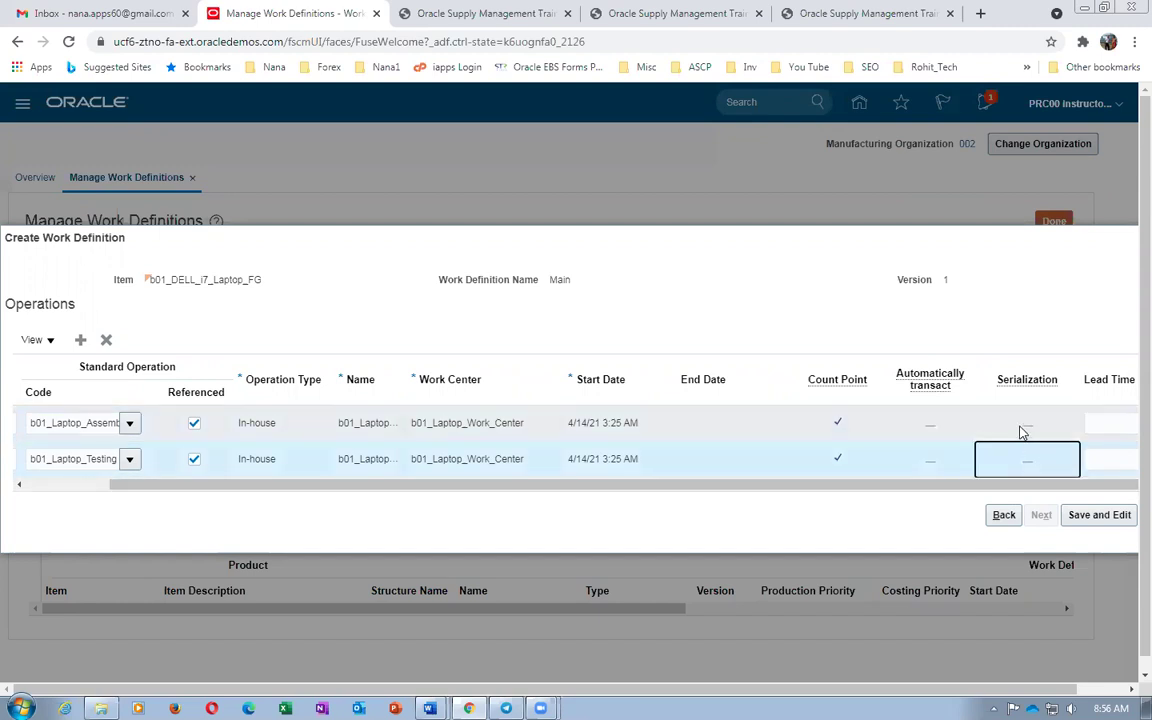
click(1019, 425)
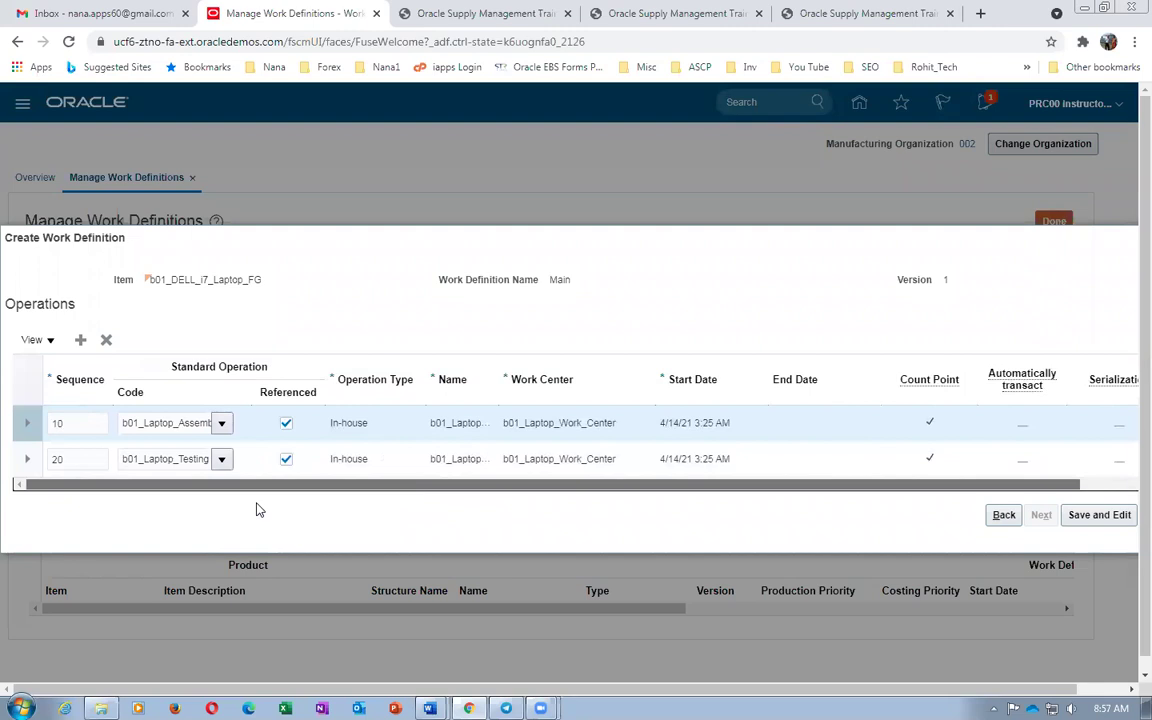
Assign motherboard, 16GB RAM and Seagate disk to operation 10, service item to 20, and save
click(1100, 516)
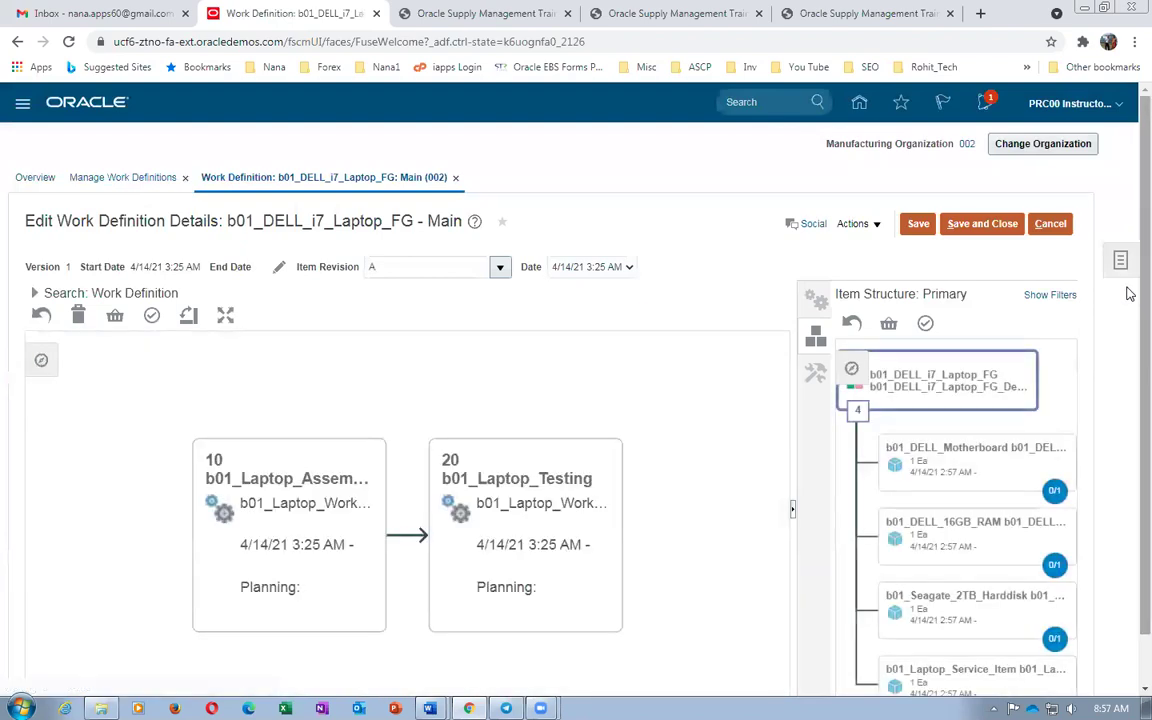
scroll(1130, 386, down, 1)
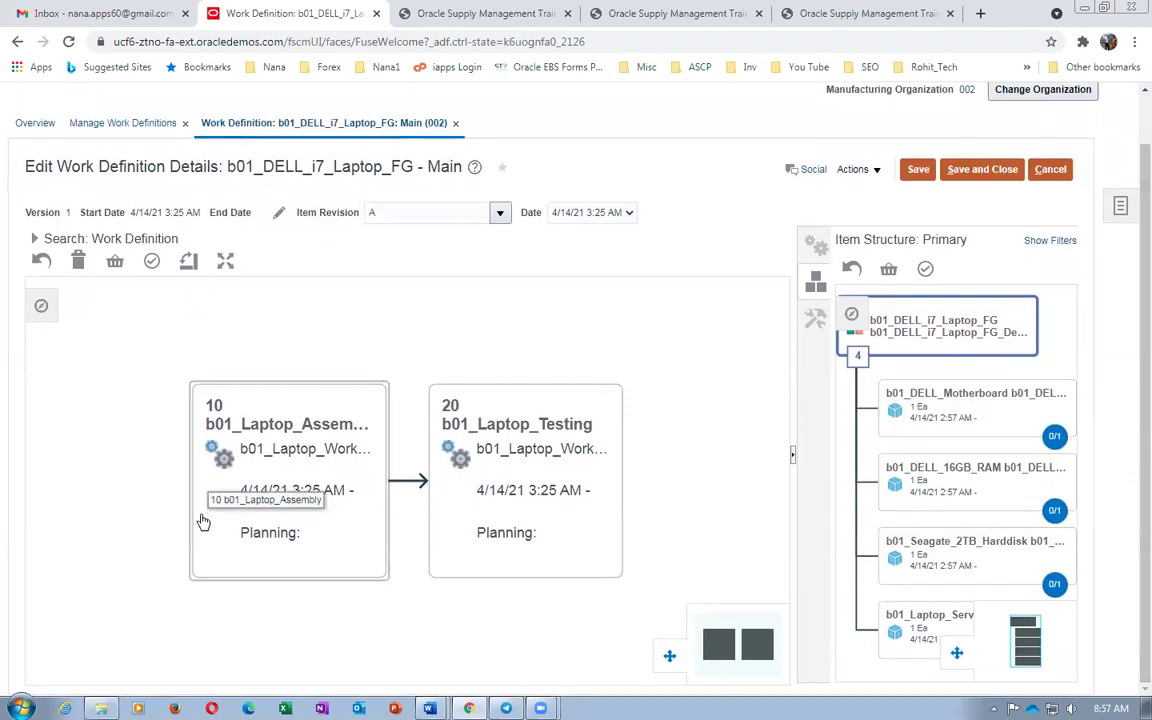
drag(961, 421, 240, 510)
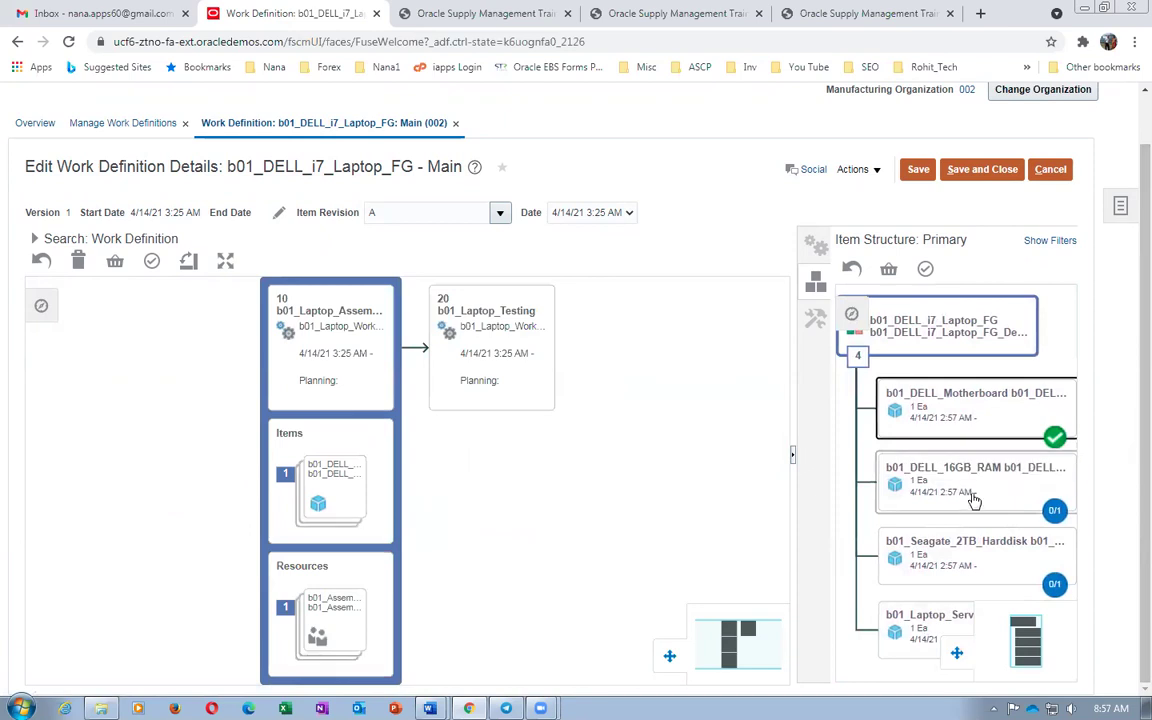
drag(968, 489, 313, 500)
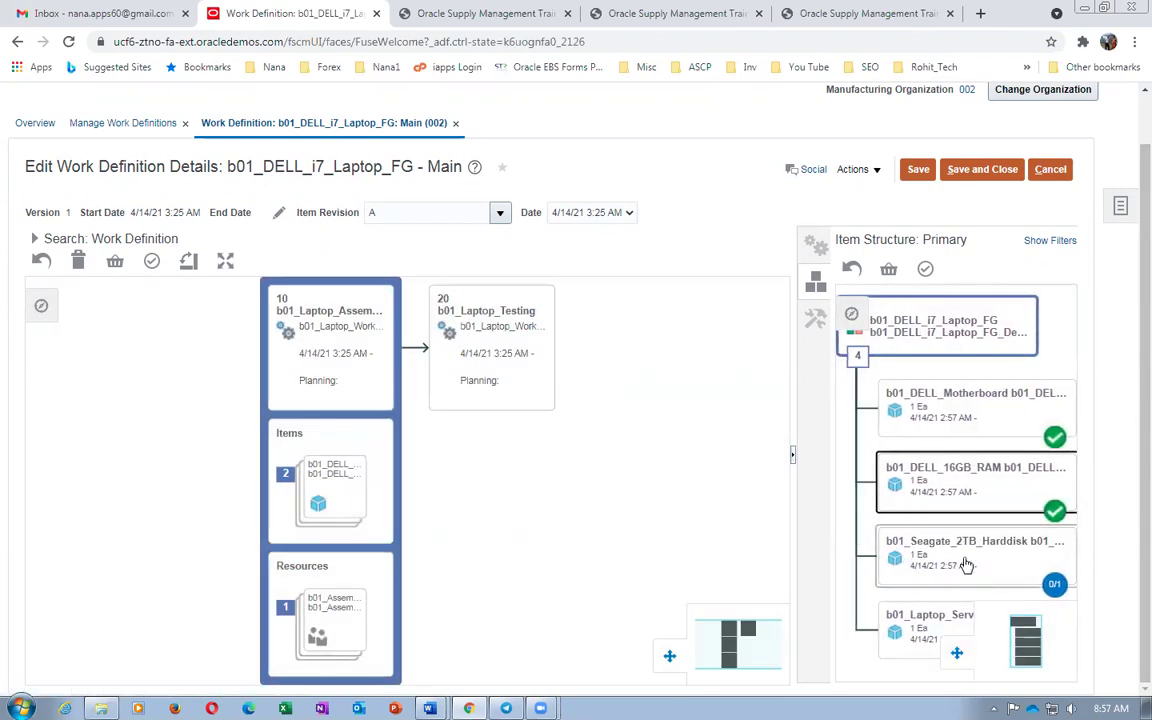
drag(965, 566, 310, 530)
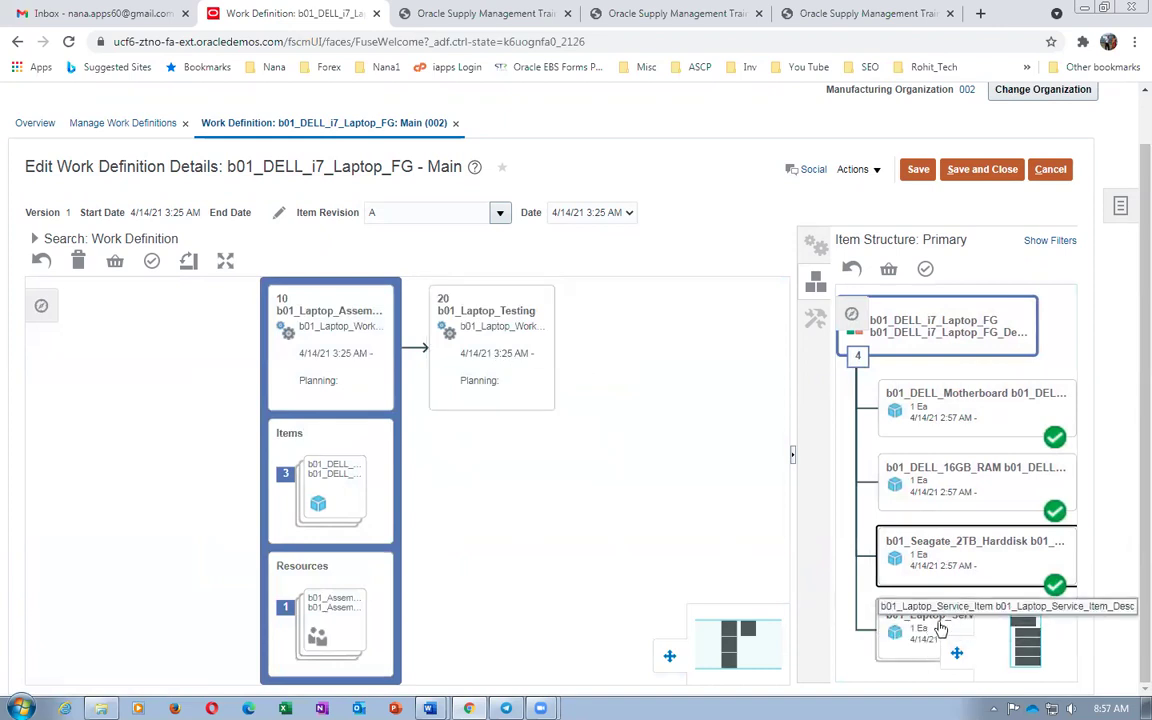
drag(940, 634, 502, 367)
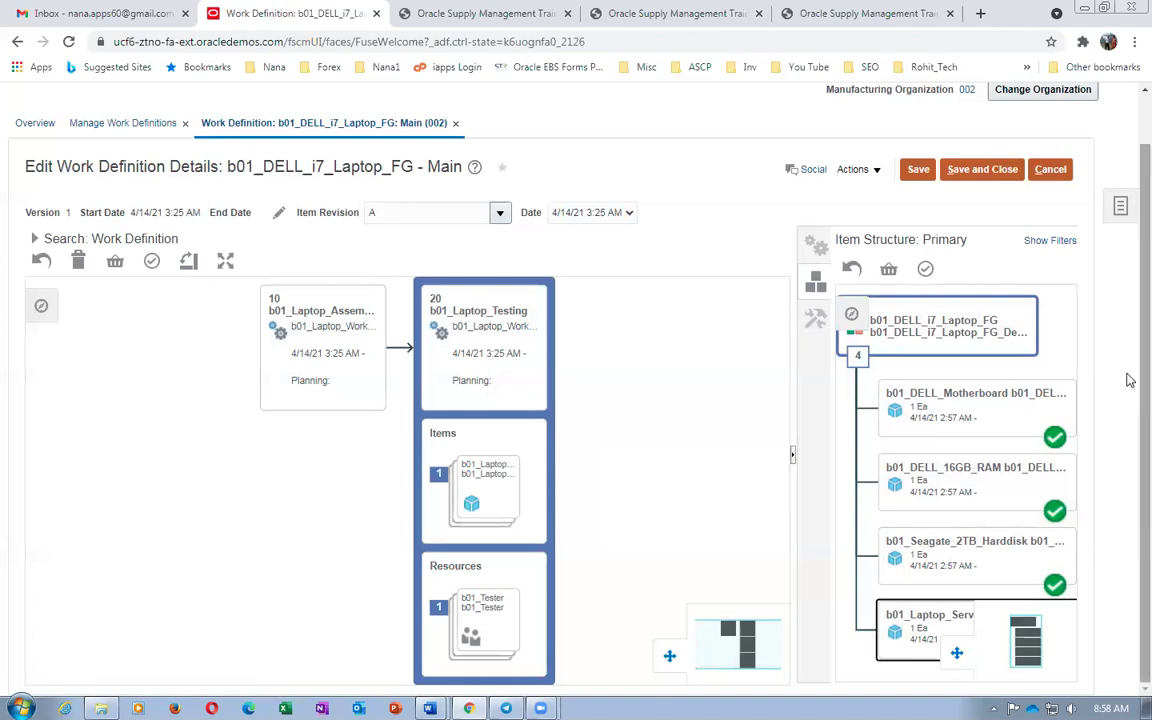
scroll(935, 578, down, 1)
scroll(937, 577, down, 2)
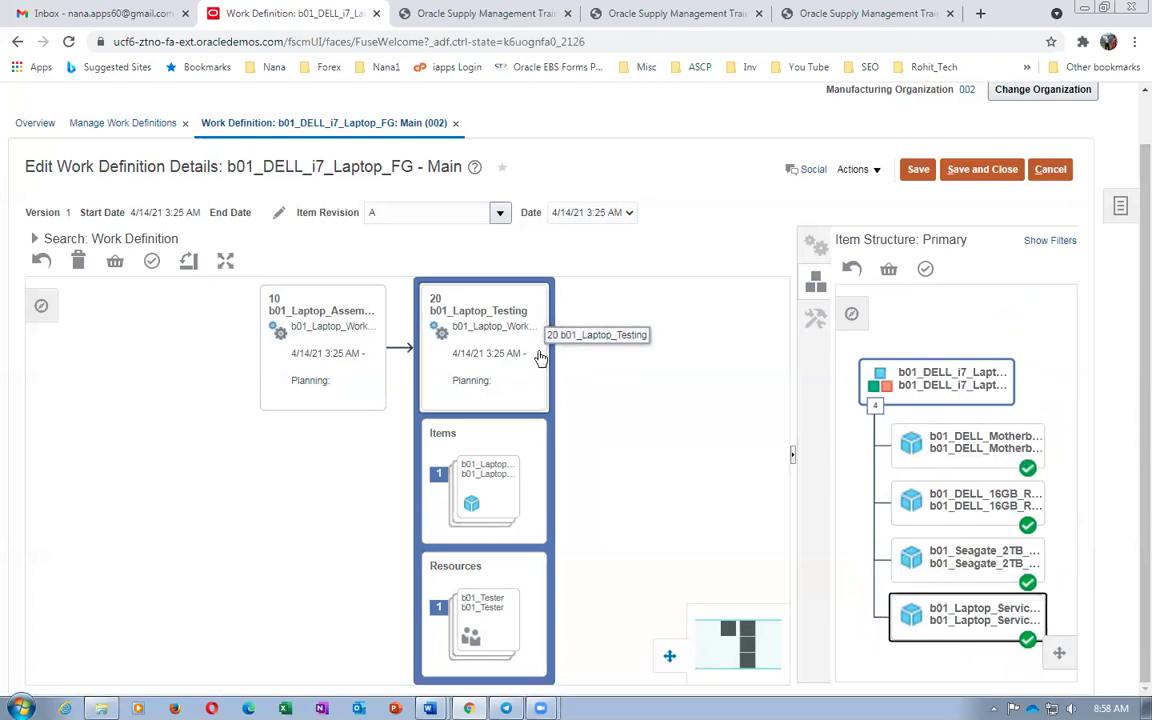
click(981, 172)
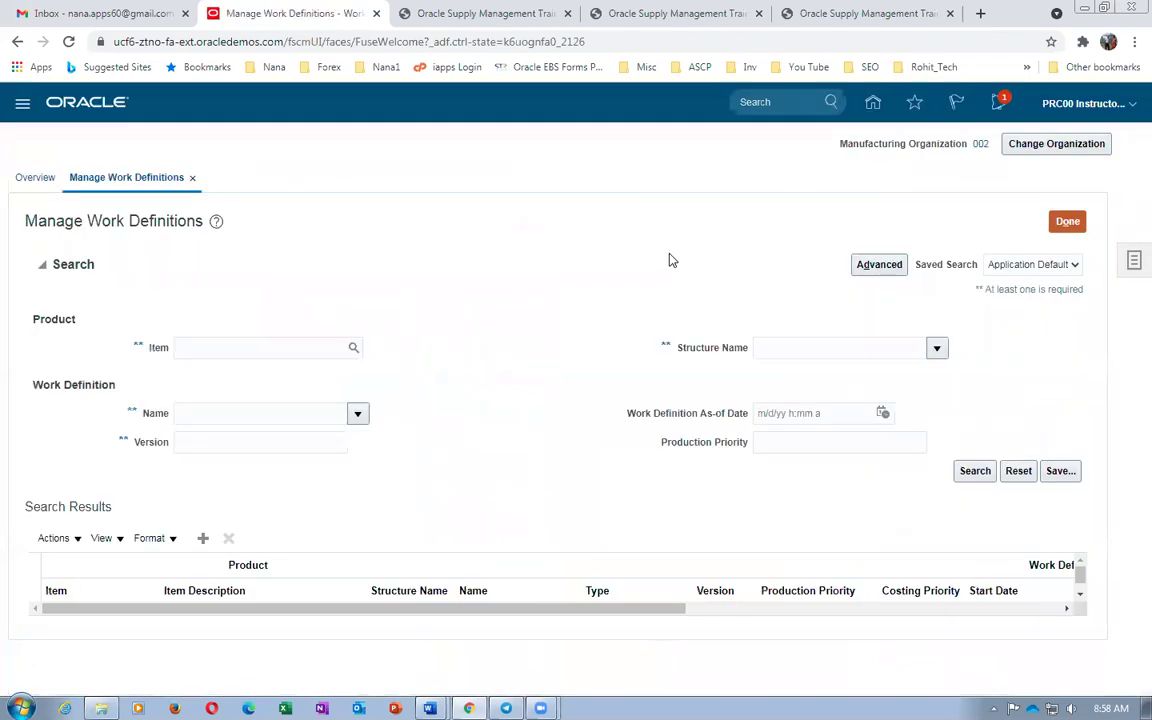
Review the Manu Collection and Collect Bill and Routing steps in Word, then close Manage Work Definitions
key(alt+Tab)
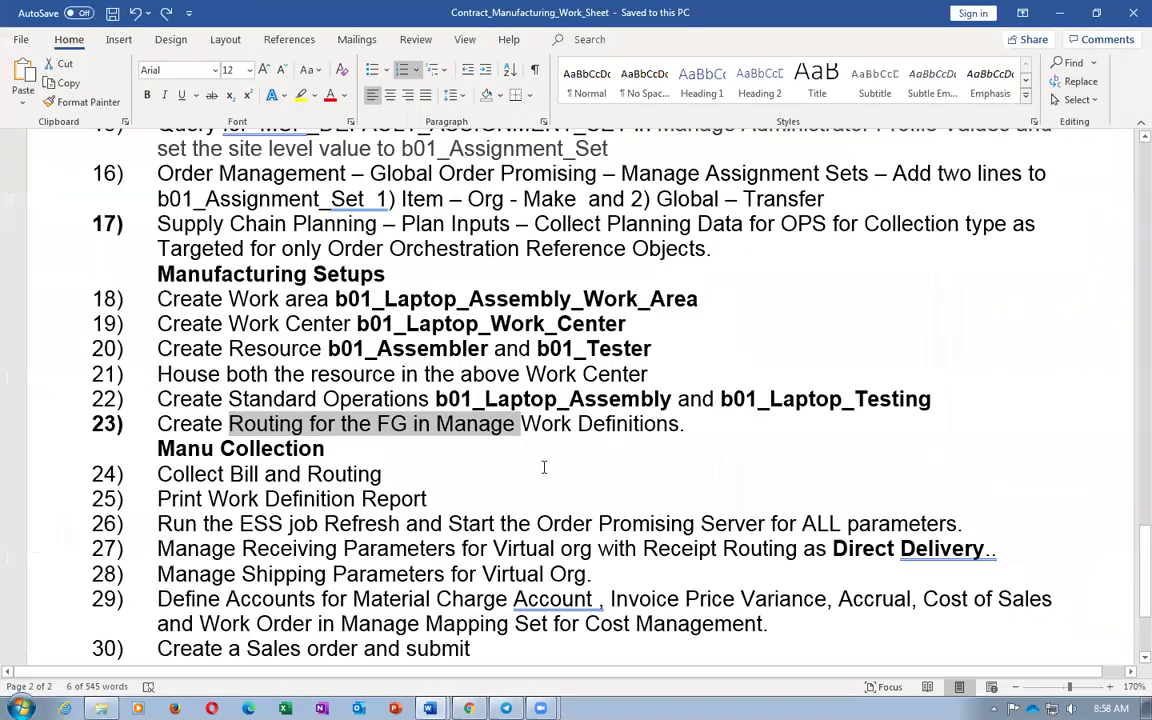
click(270, 409)
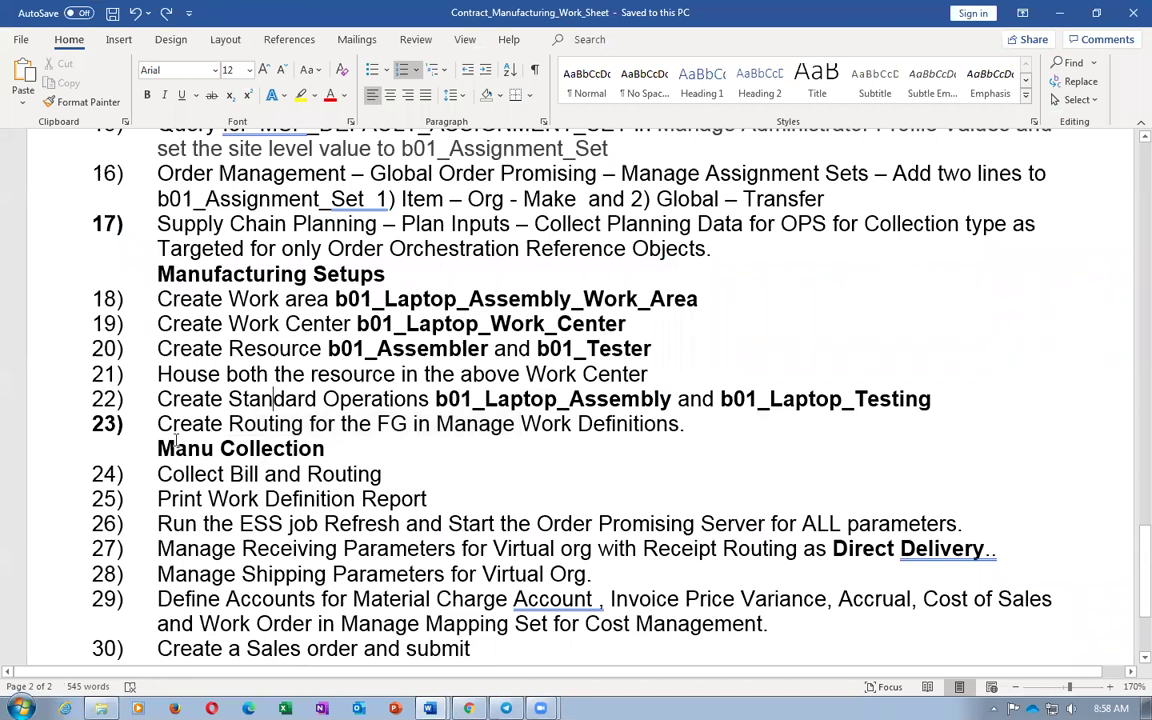
drag(176, 440, 325, 449)
drag(157, 474, 382, 474)
click(268, 424)
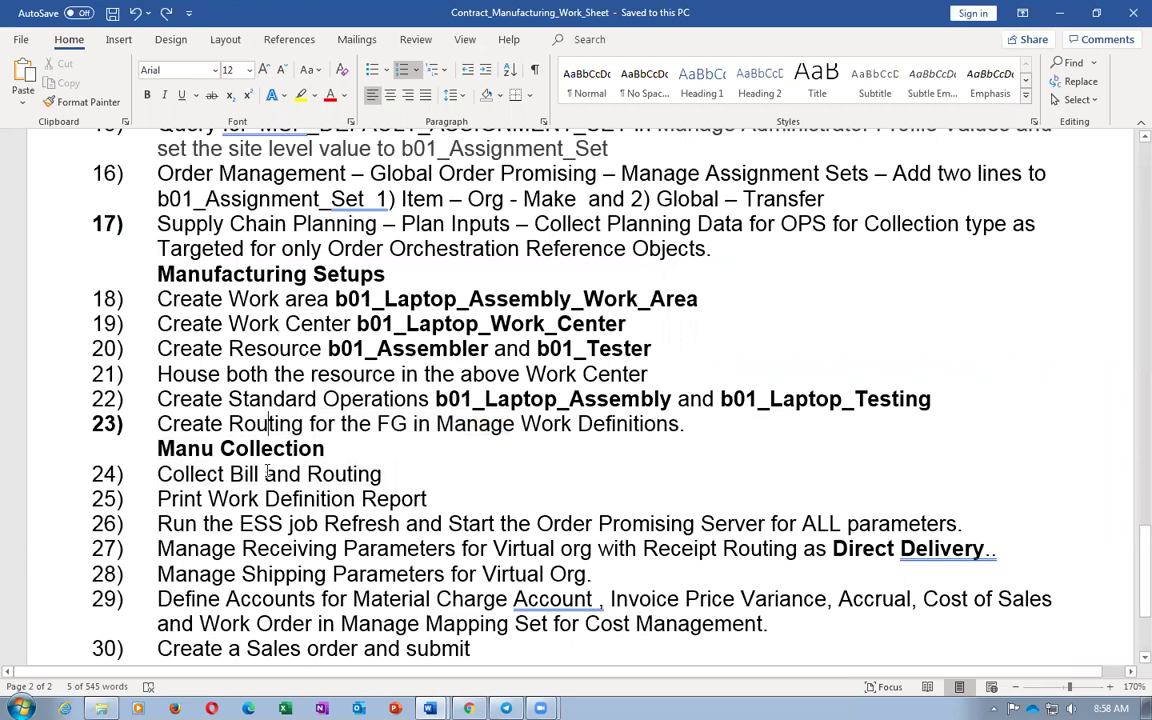
key(alt+Tab)
click(1062, 224)
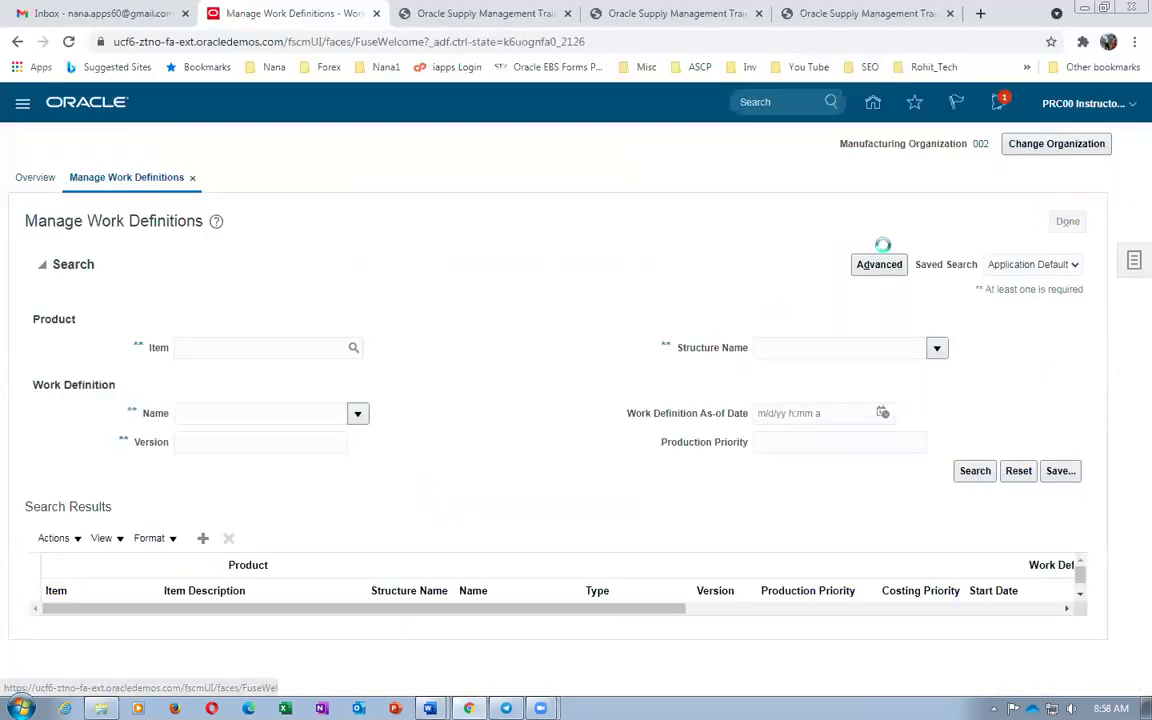
Go from Home to Supply Chain Planning > Plan Inputs and launch Collect Planning Data
click(873, 104)
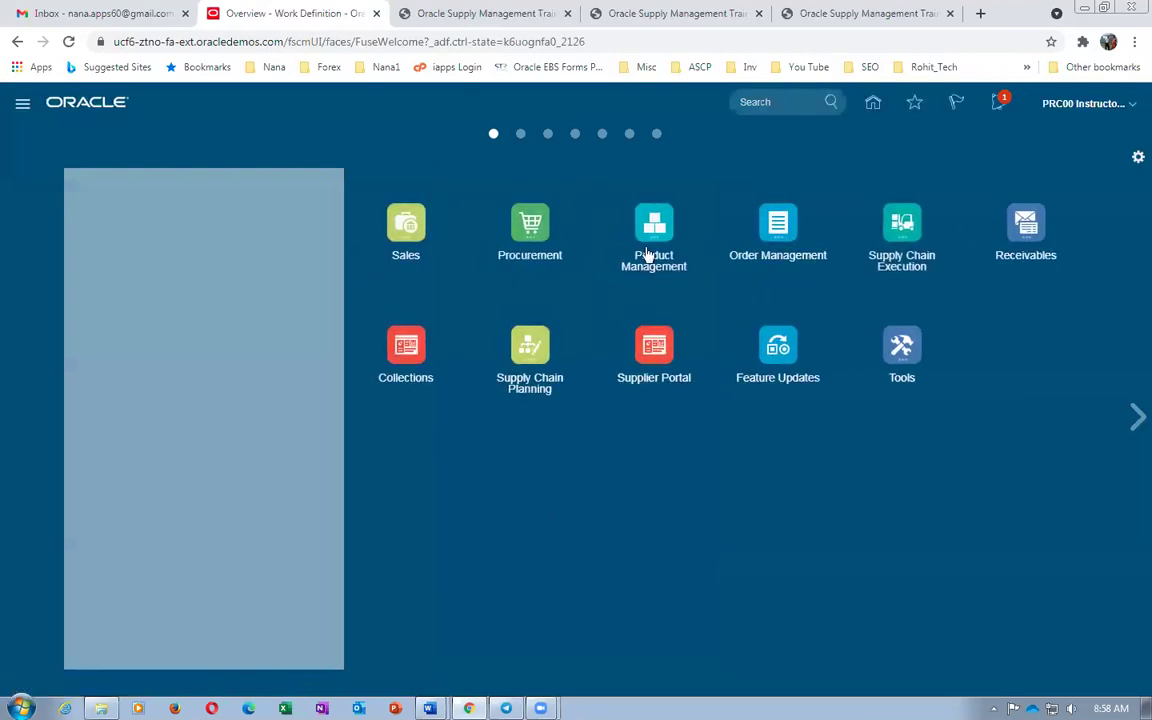
click(526, 356)
click(875, 372)
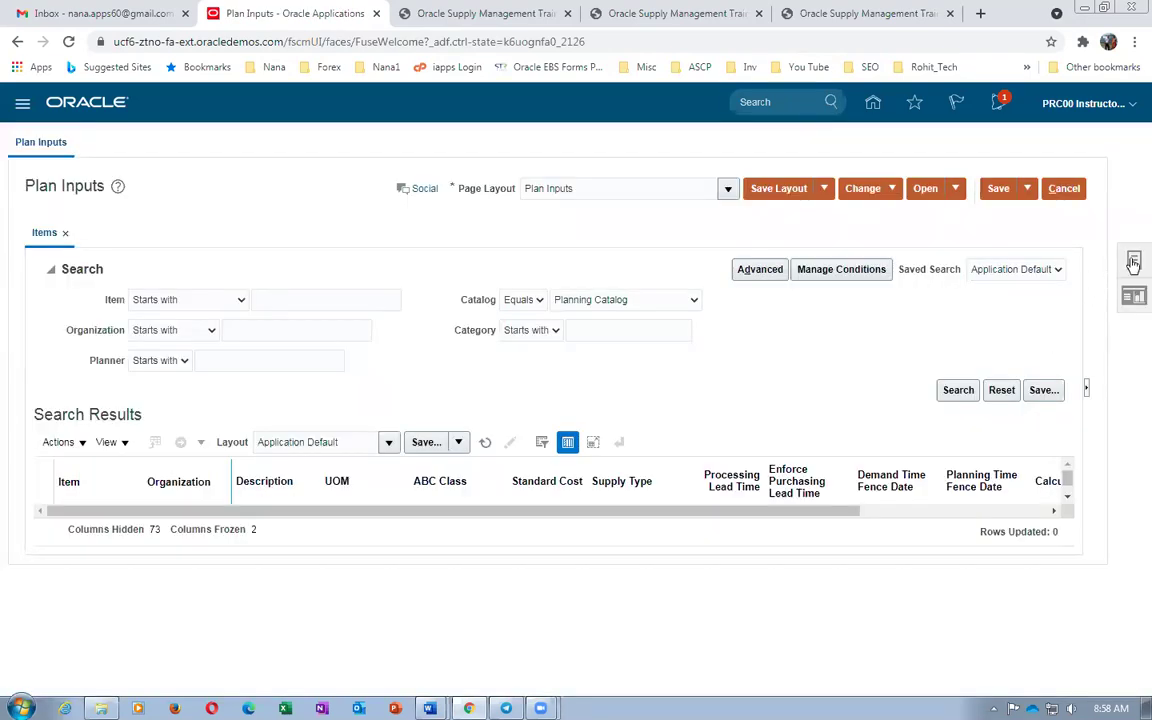
click(1133, 262)
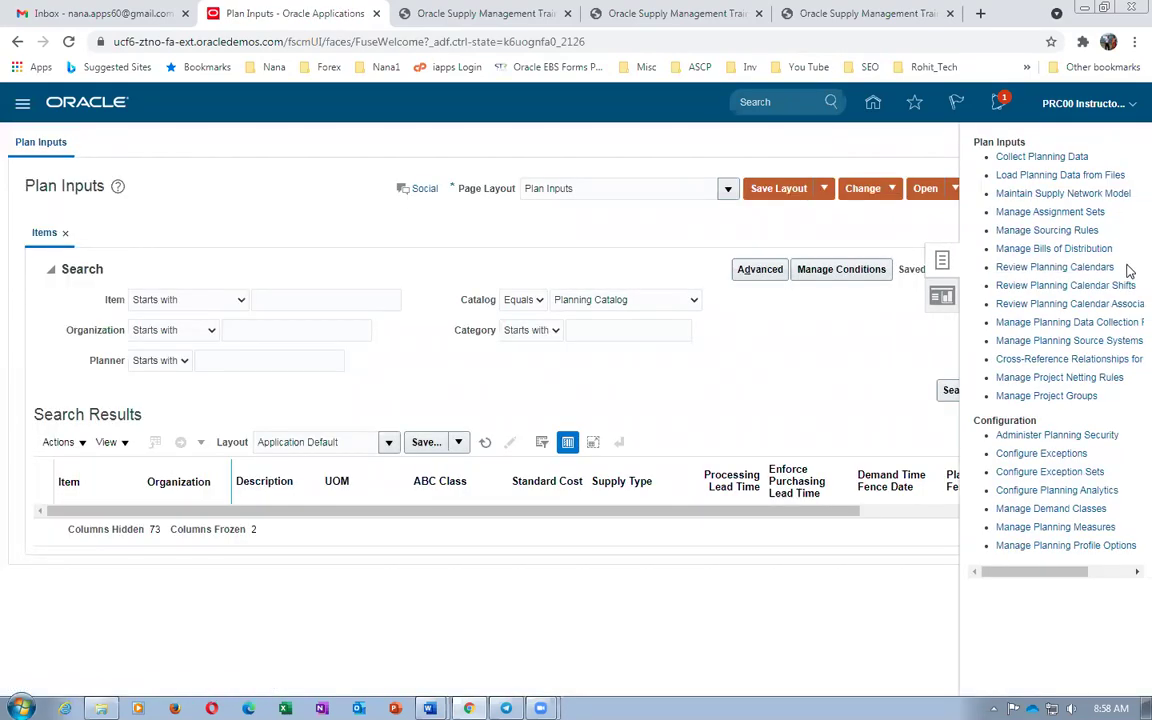
click(1046, 157)
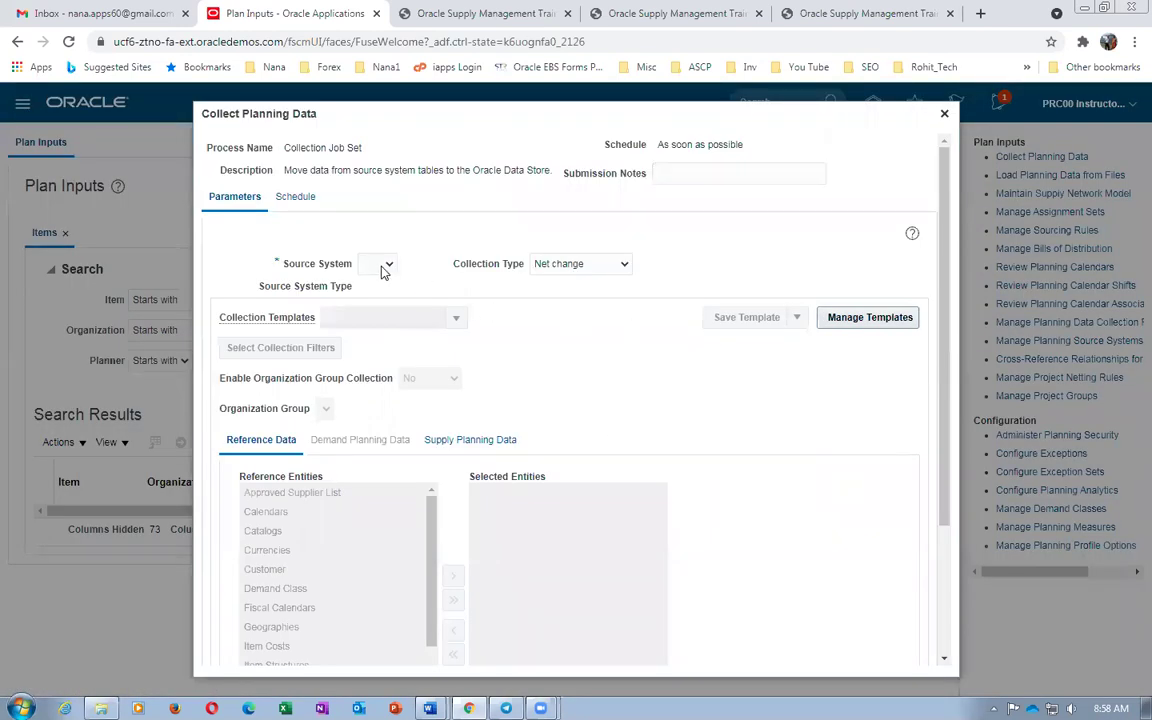
Choose source system OPS and select Items, Item Structures and Work Definitions for collection
click(384, 267)
click(375, 292)
scroll(530, 399, down, 3)
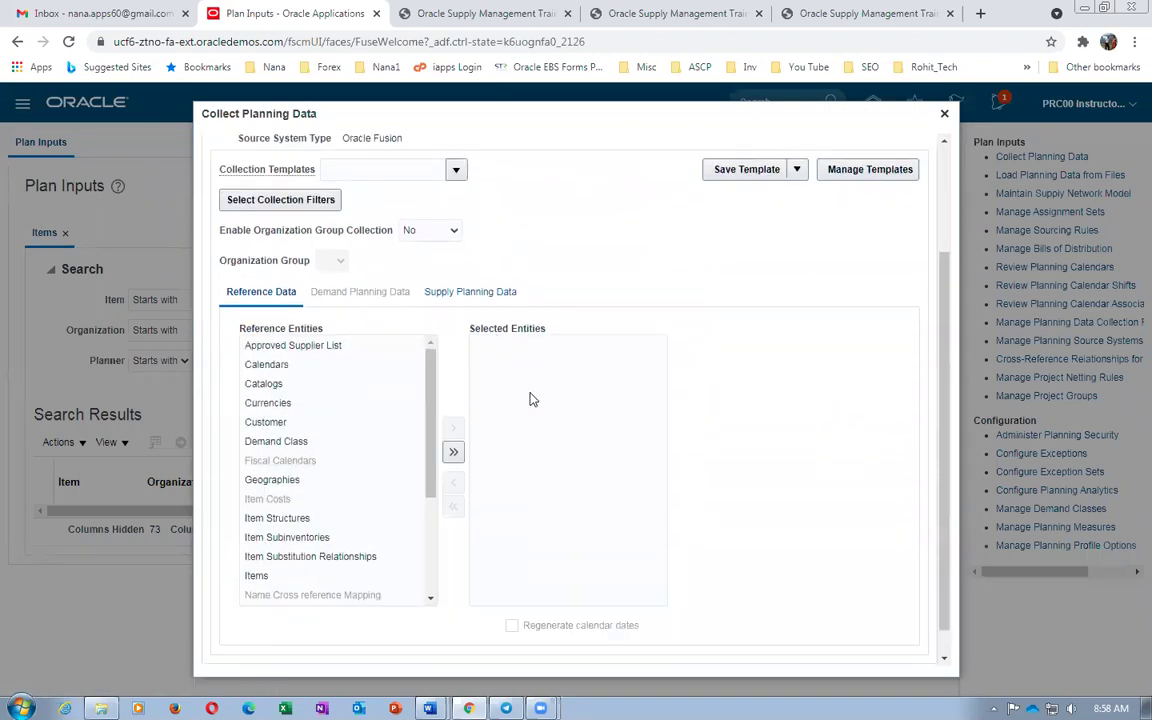
click(300, 564)
click(453, 416)
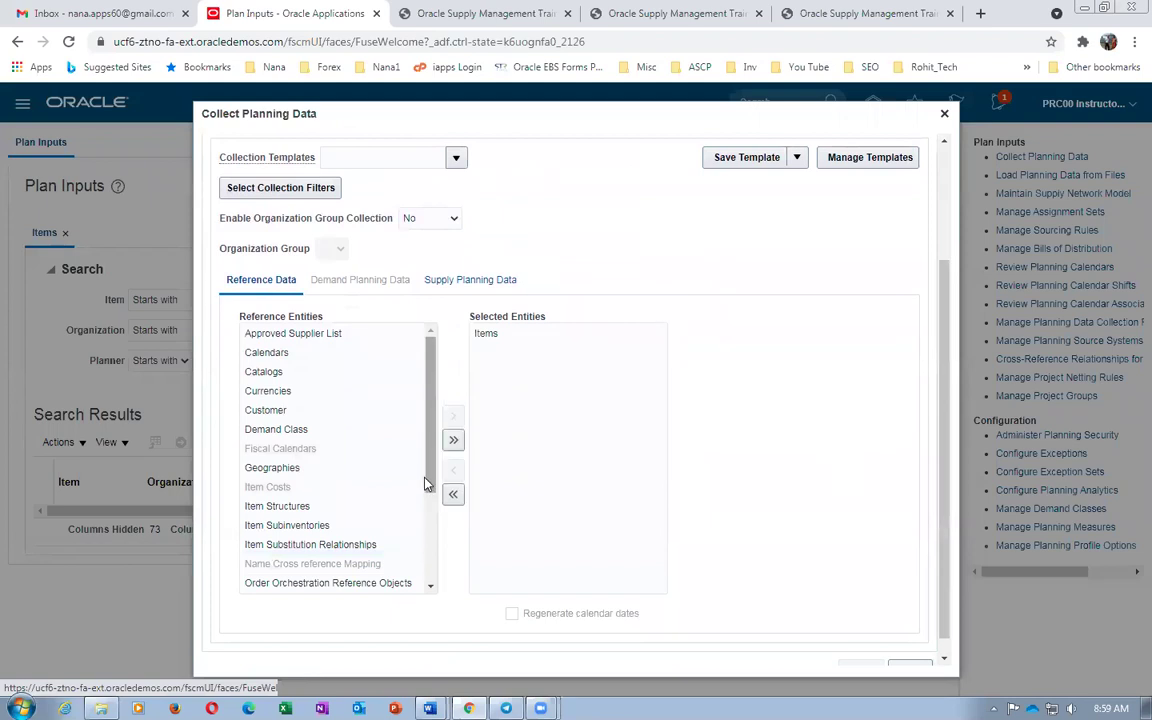
scroll(430, 505, down, 2)
drag(432, 533, 428, 453)
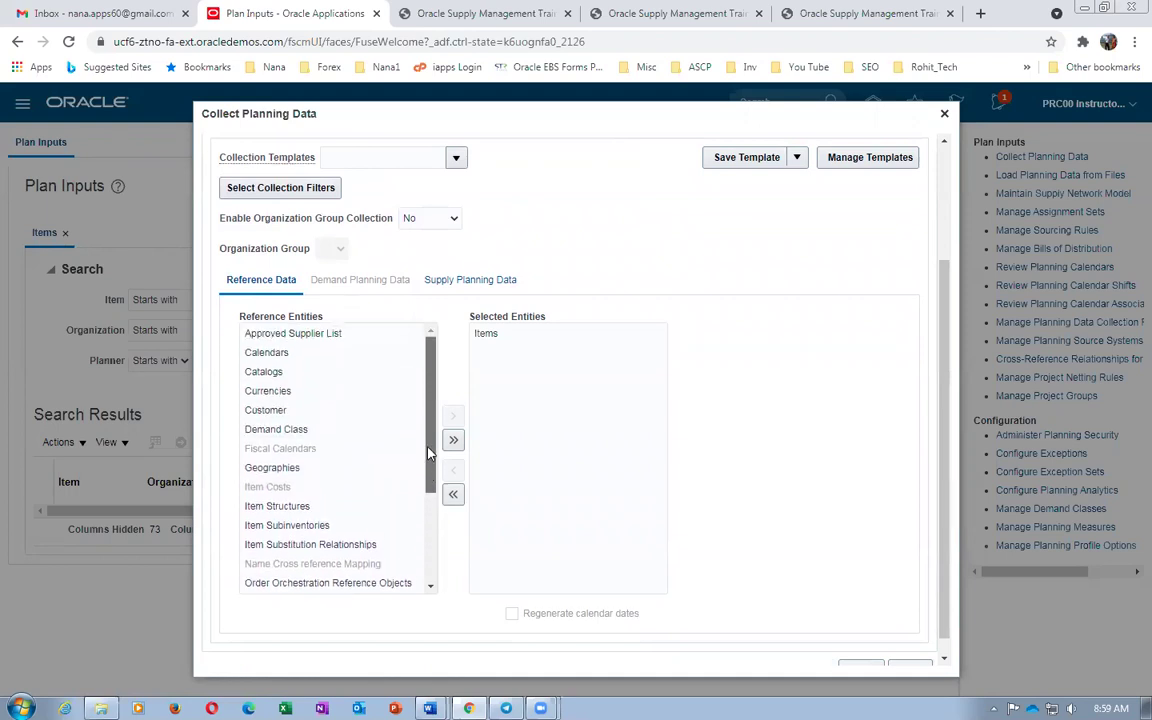
click(320, 507)
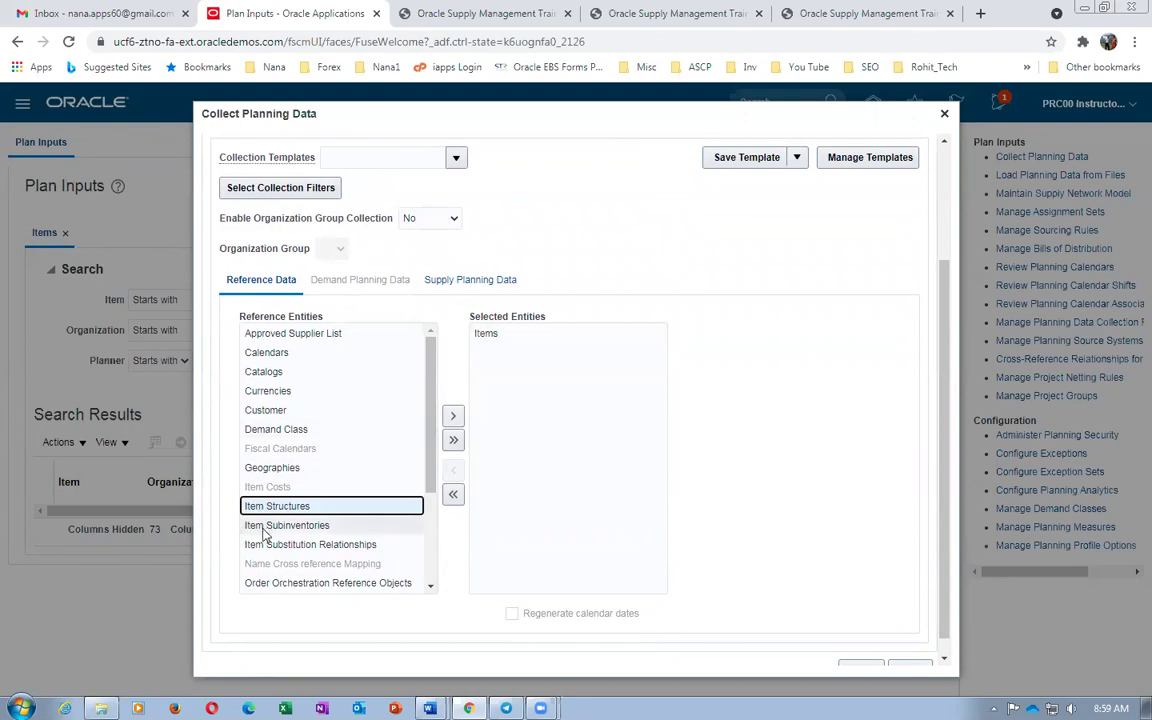
click(453, 416)
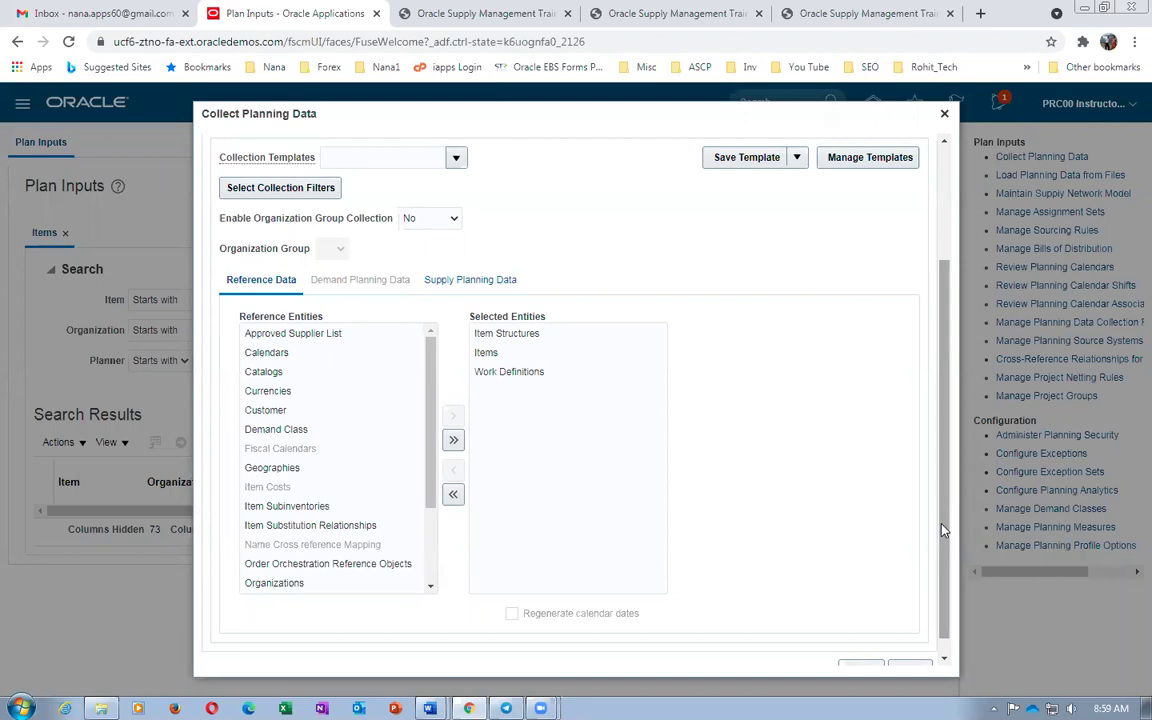
scroll(944, 527, down, 1)
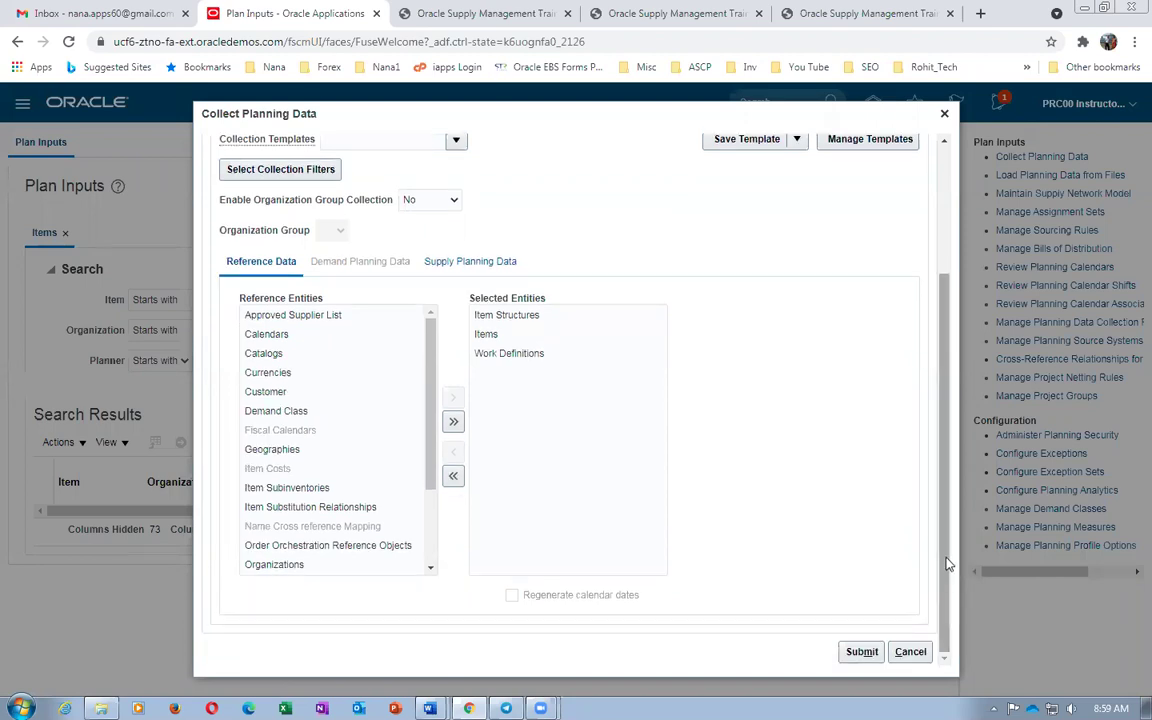
Submit the collection, accept the net change warning, and acknowledge process 2738457
click(861, 651)
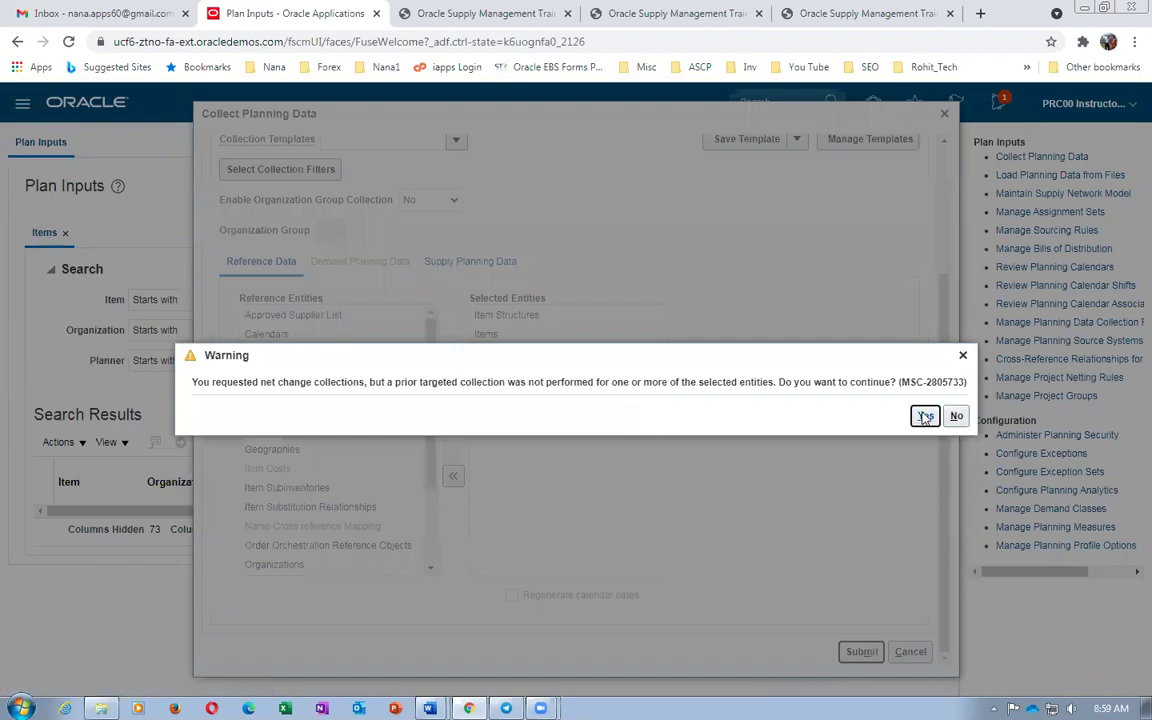
click(925, 417)
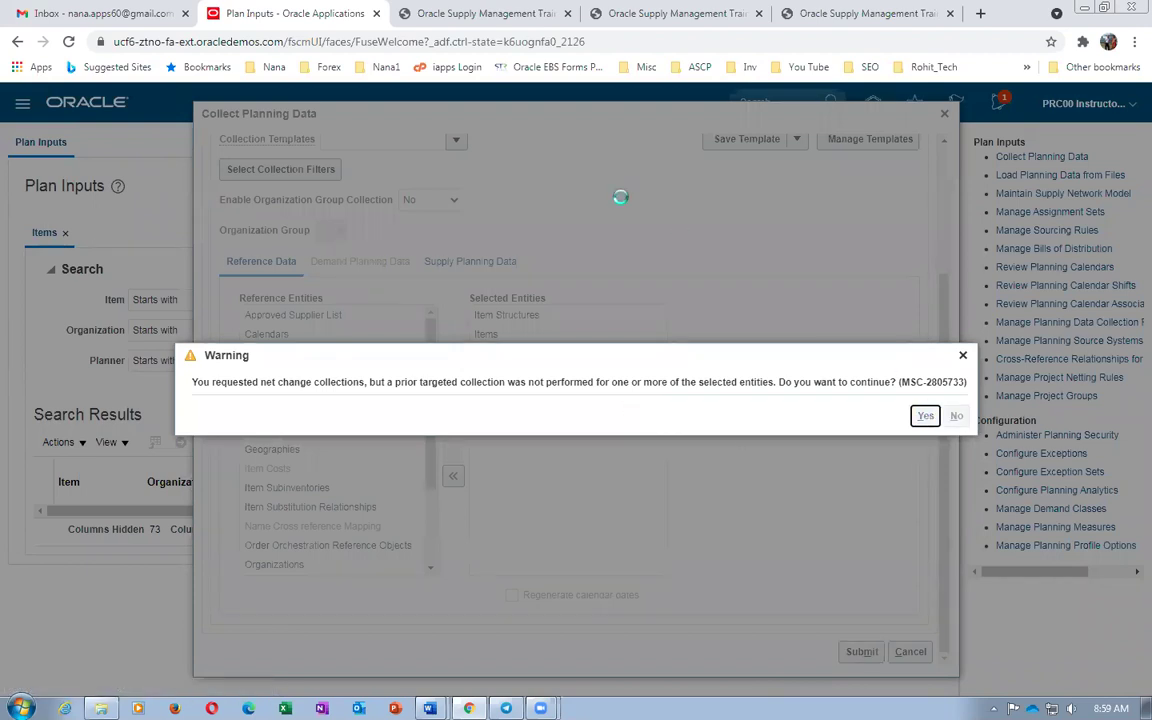
click(644, 411)
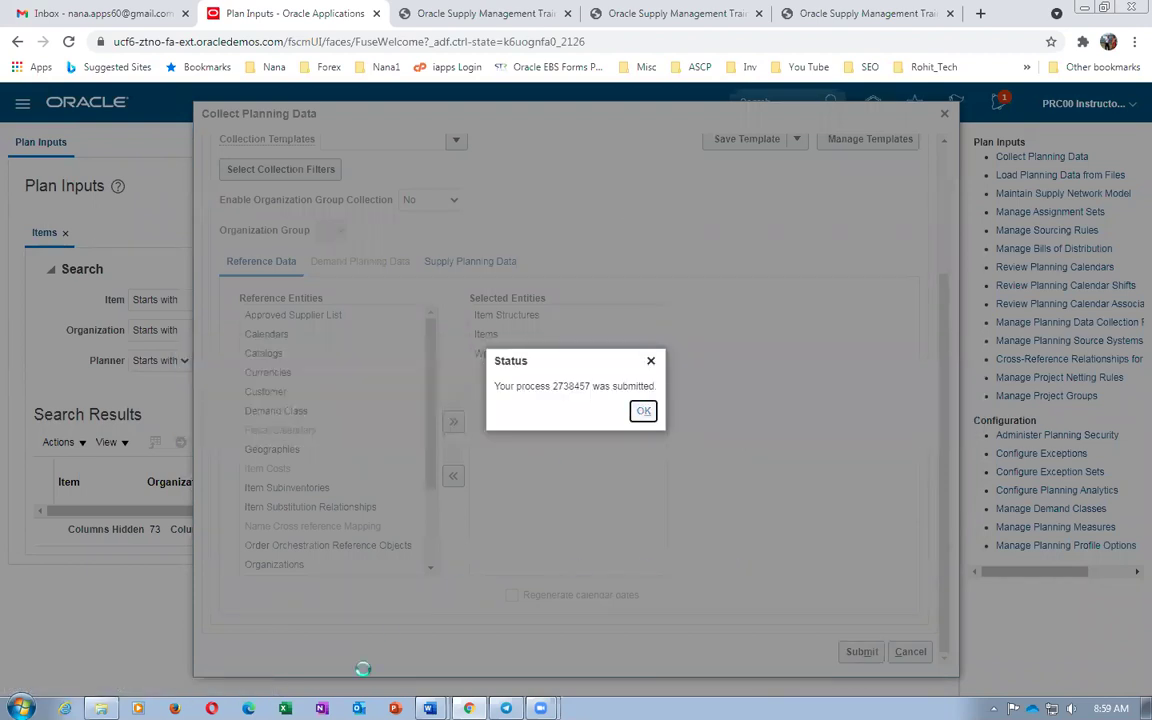
key(alt+Tab)
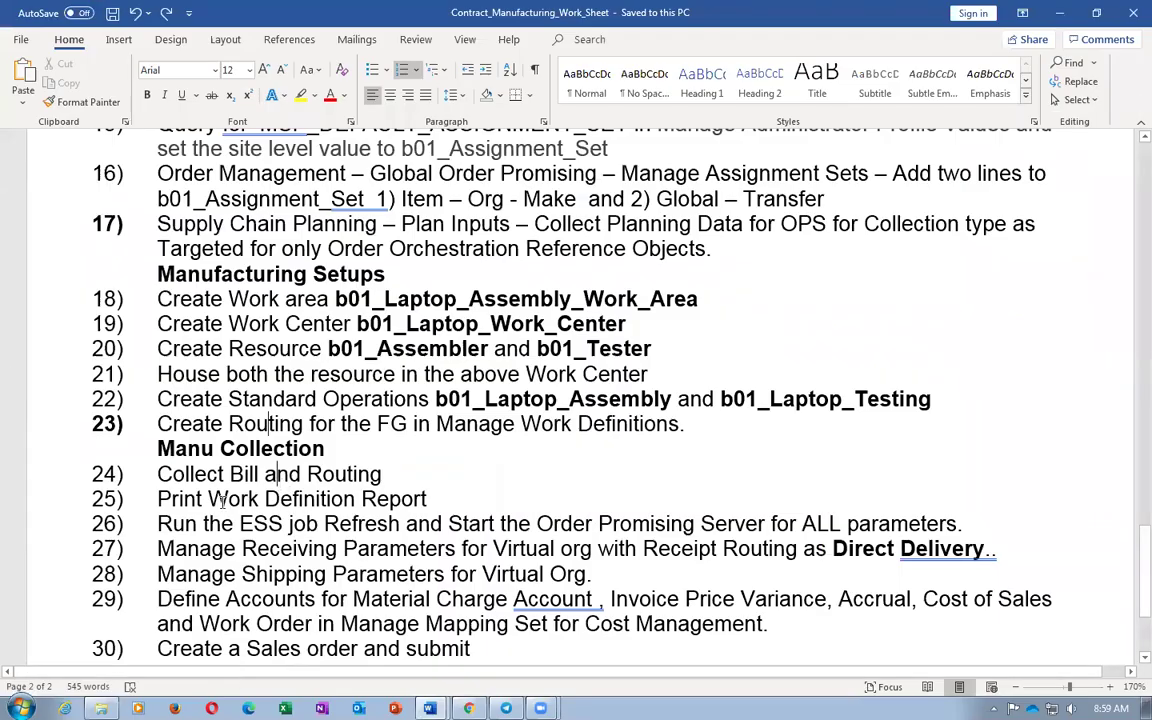
Highlight Print Work Definition Report in Word, then close the Plan Inputs task list in Oracle
drag(157, 499, 380, 503)
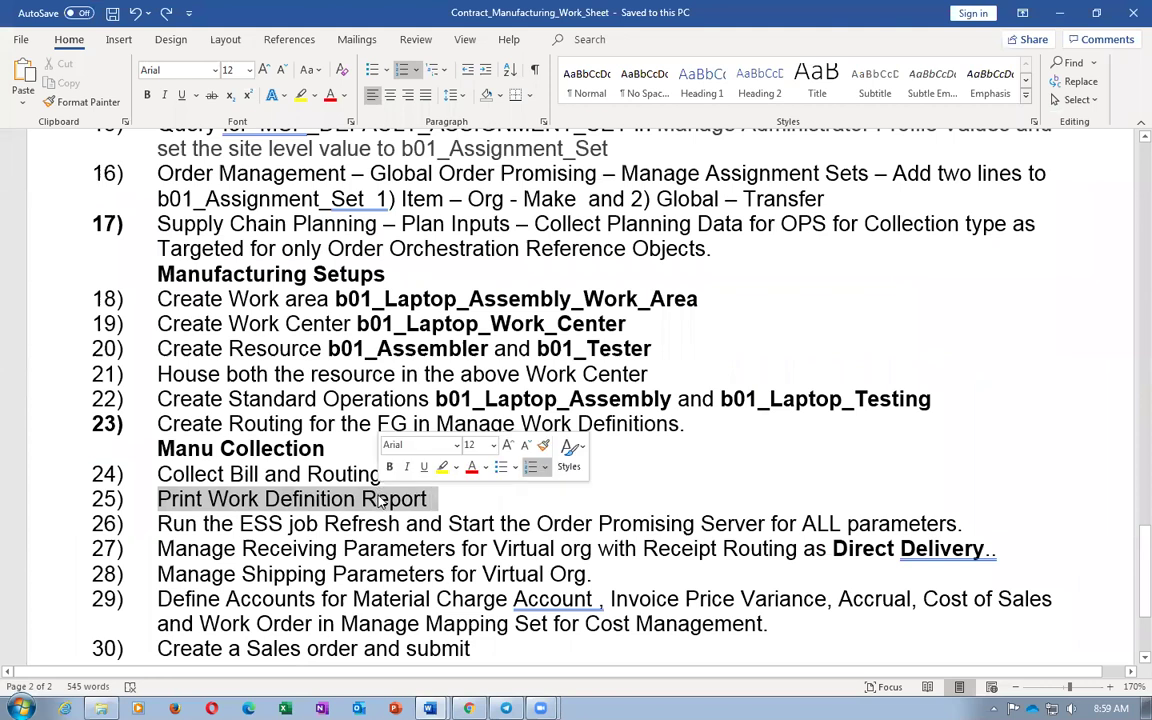
key(alt+Tab)
click(768, 358)
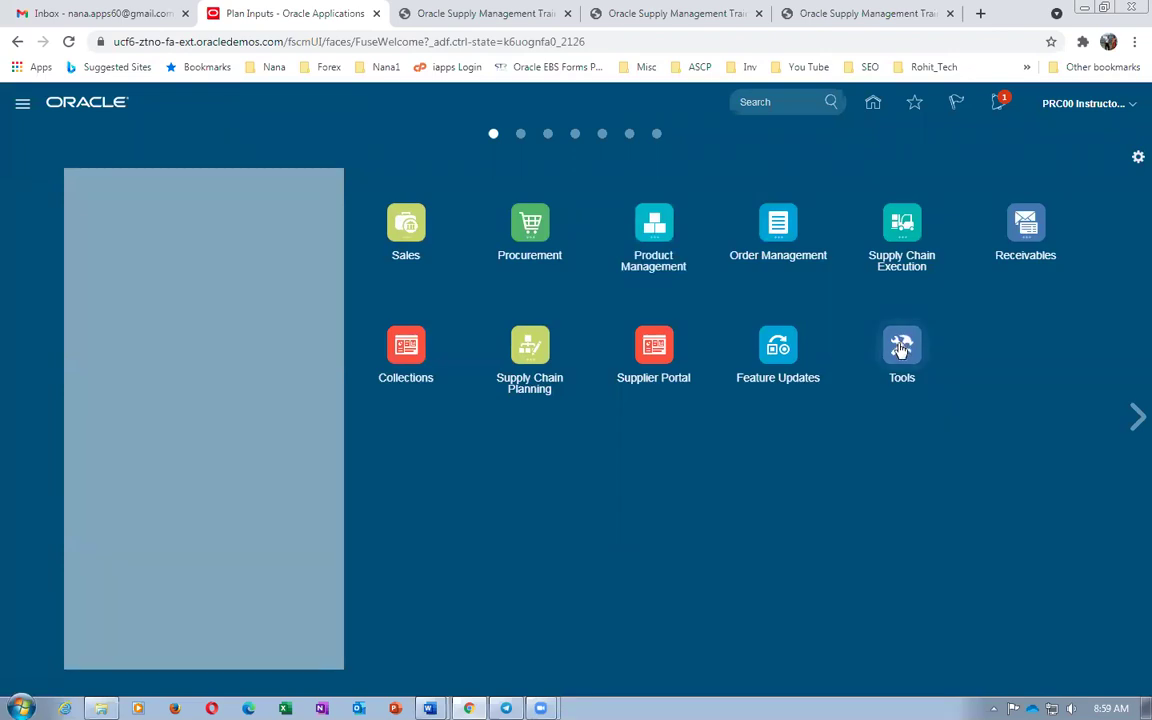
Open Manage Work Definitions from the Supply Chain Execution Work Definition area
click(902, 222)
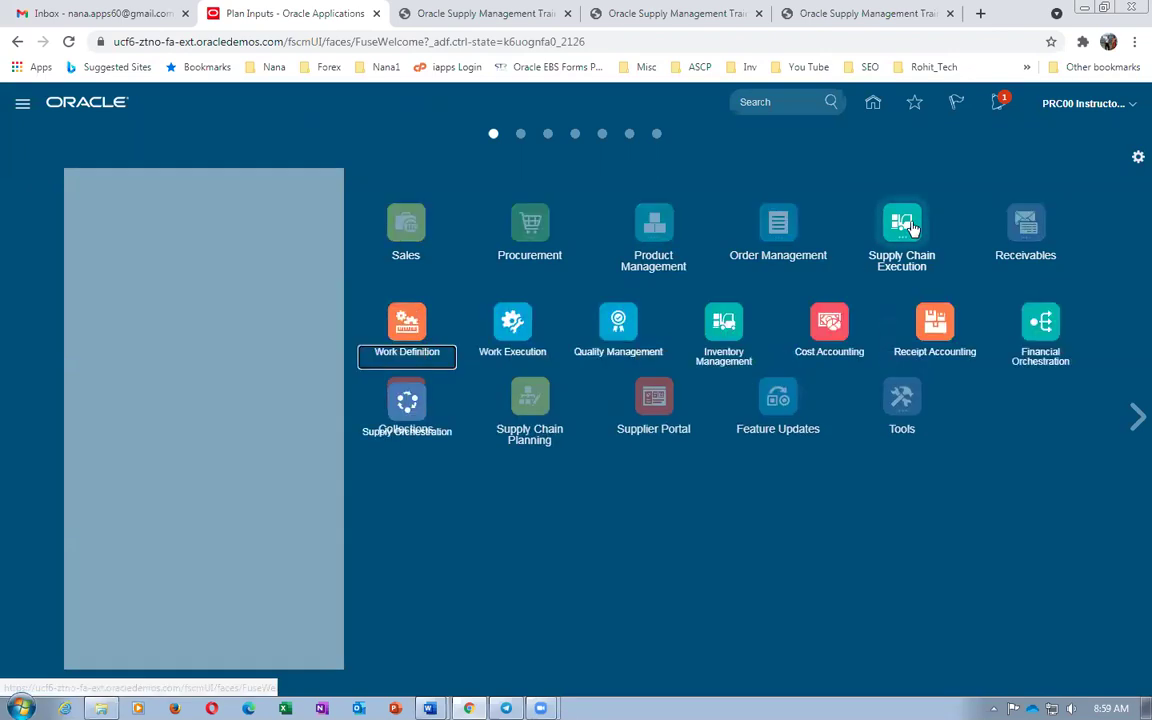
click(403, 320)
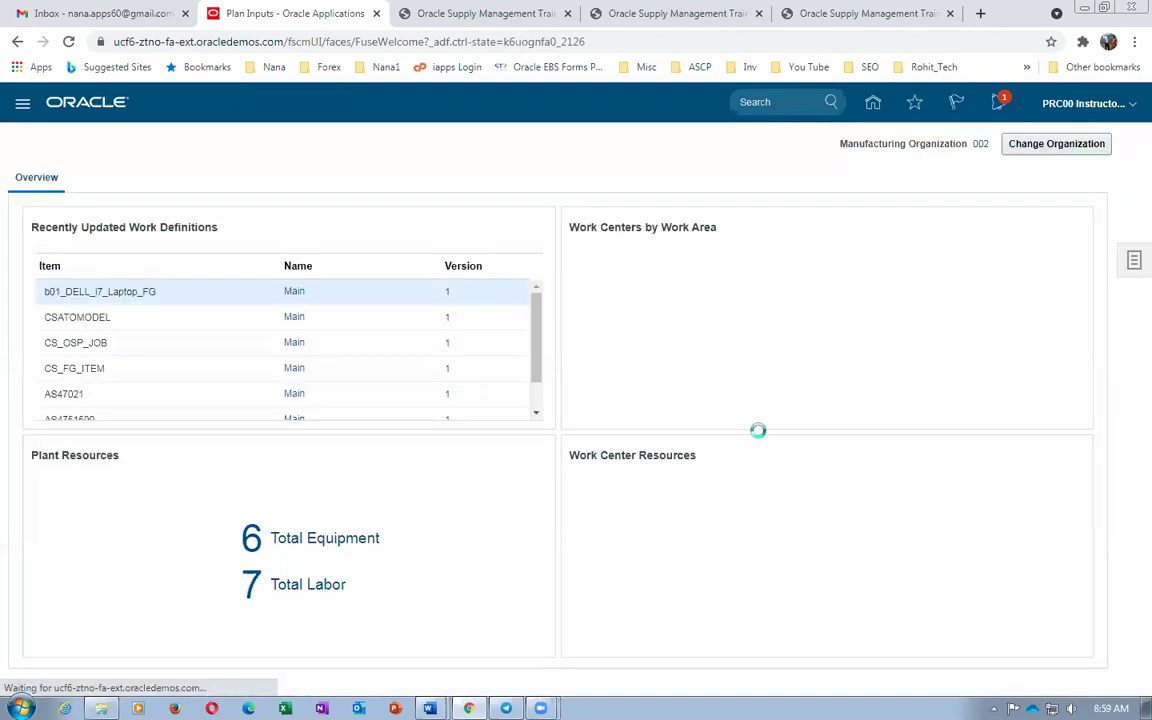
click(1133, 261)
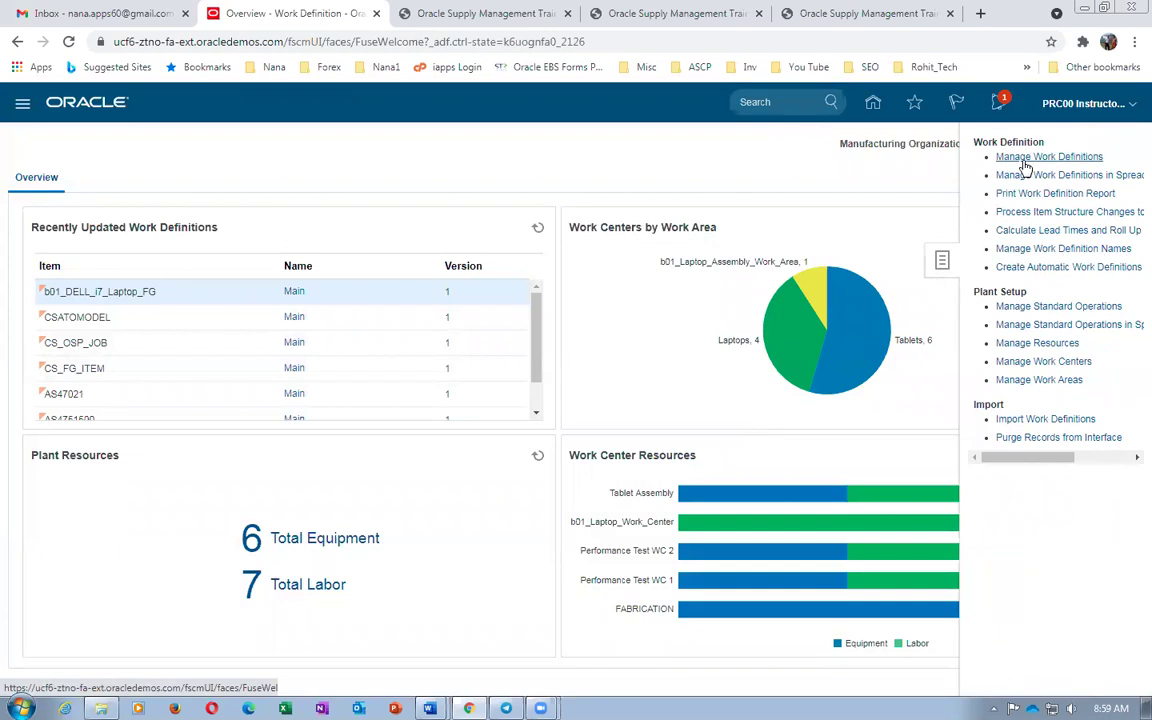
click(1030, 159)
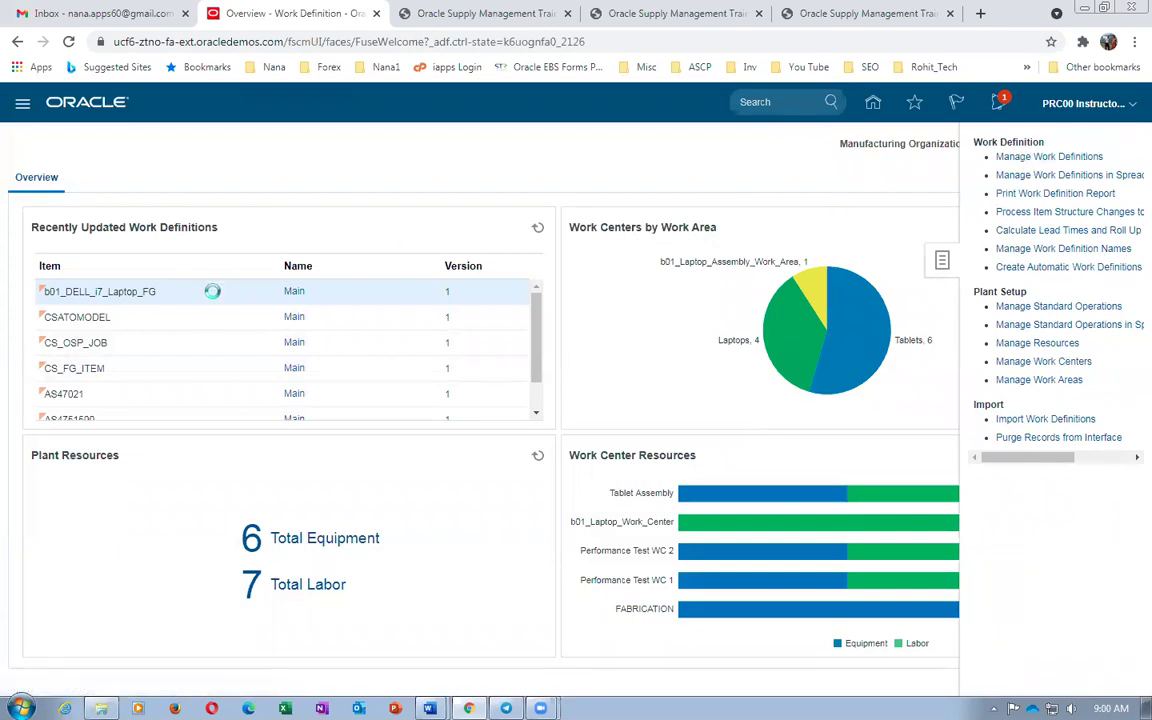
Search item b01_DELL_i7_Laptop_FG and open its Main work definition
click(240, 348)
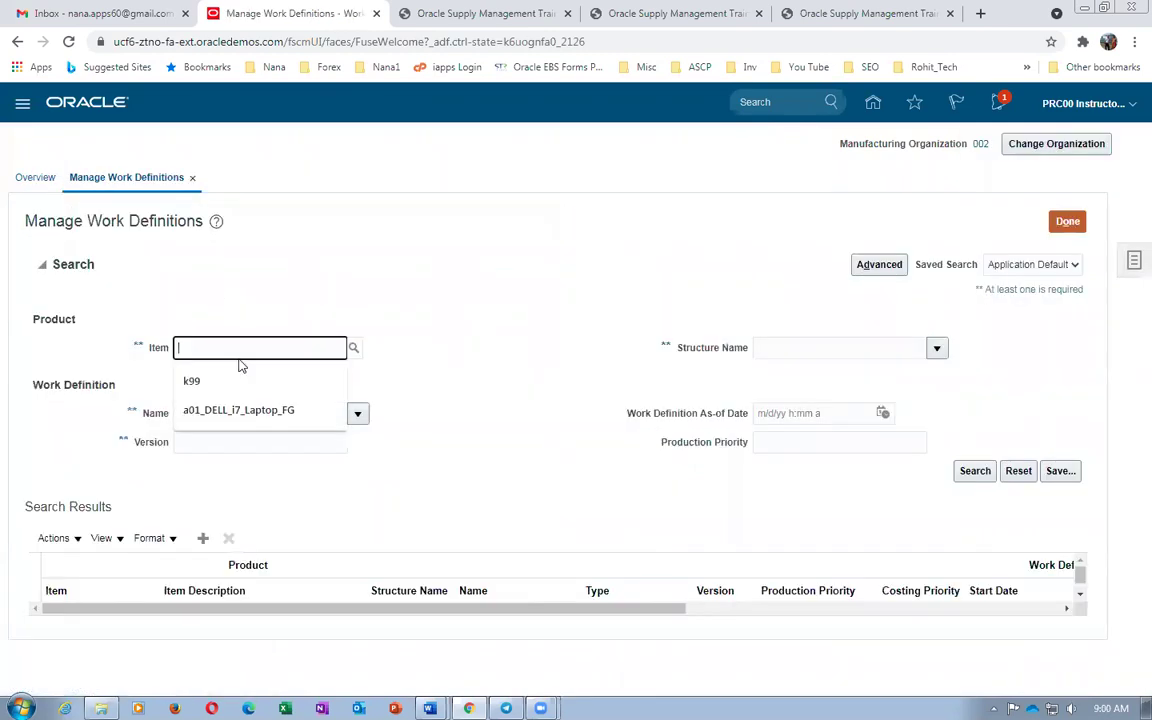
text(b01)
key(Tab)
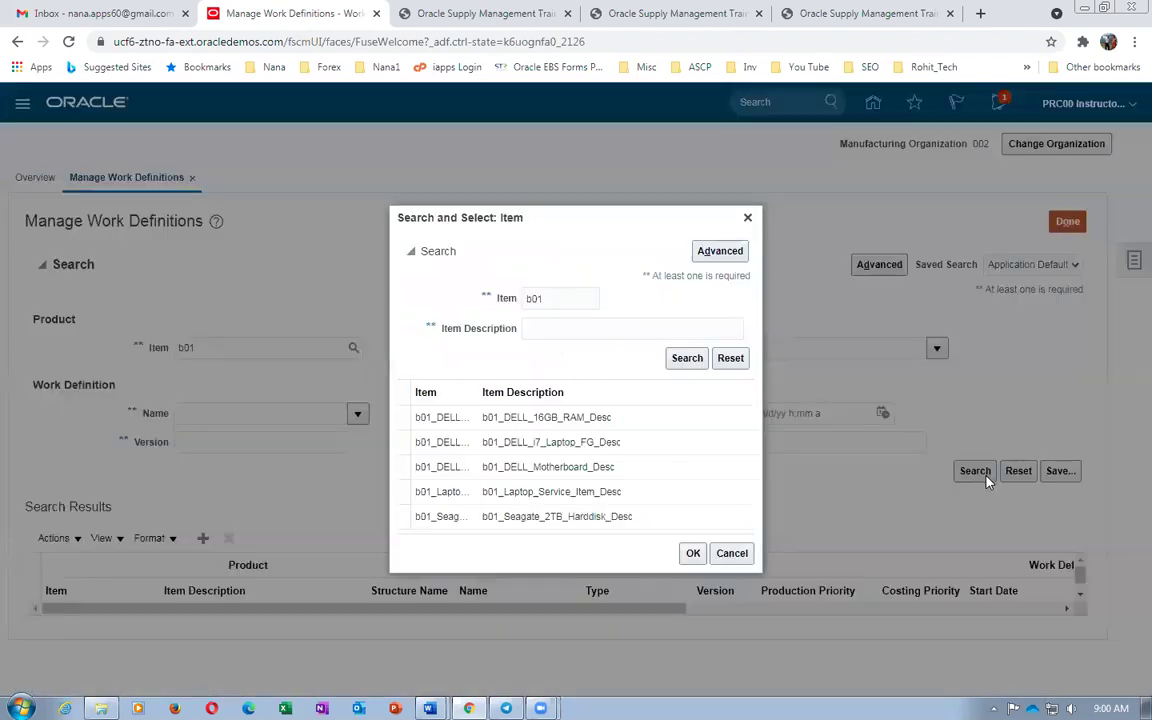
click(608, 446)
click(690, 555)
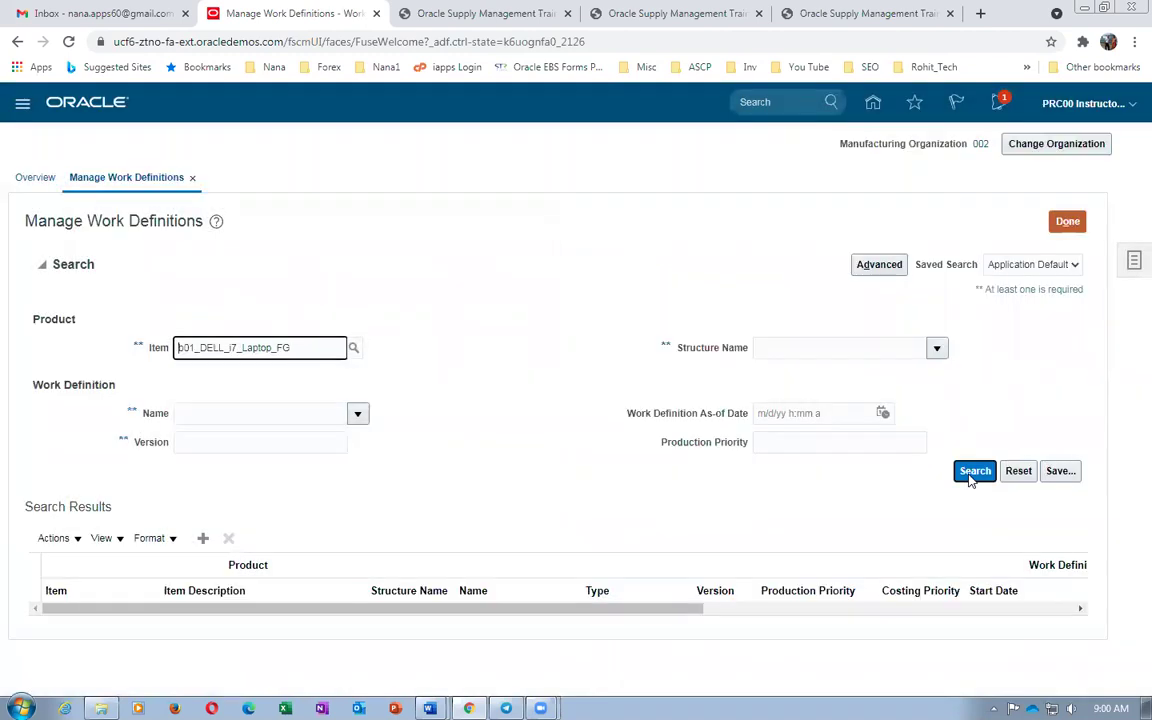
click(972, 471)
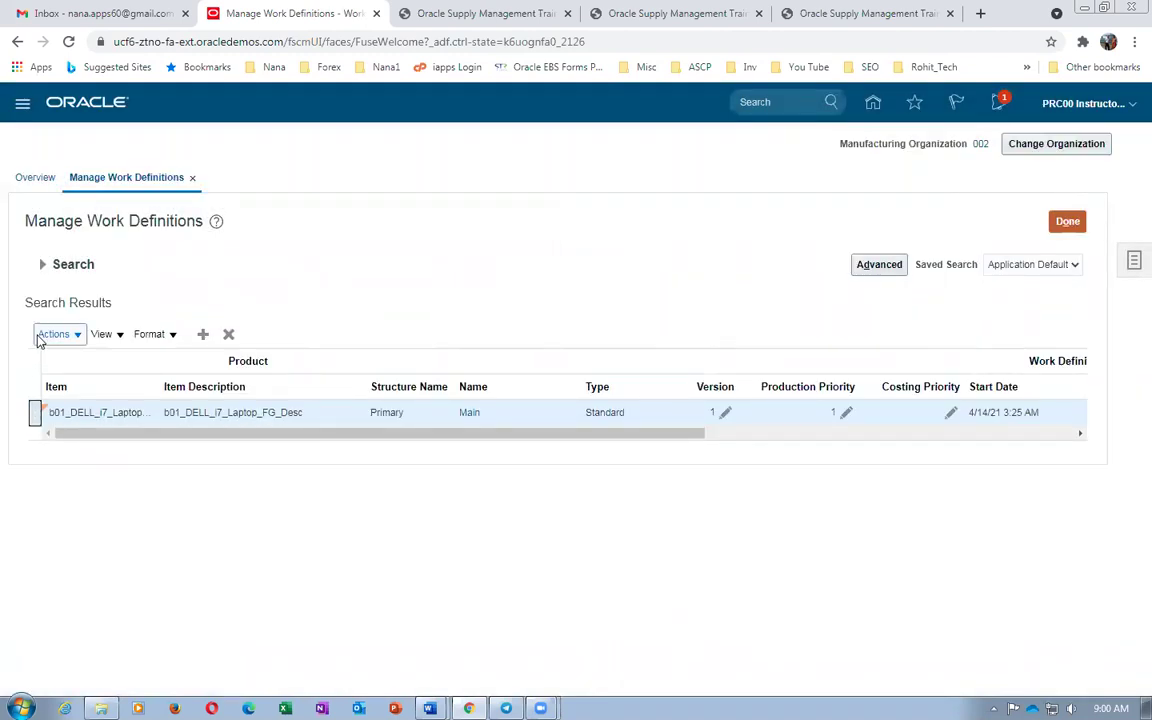
click(40, 338)
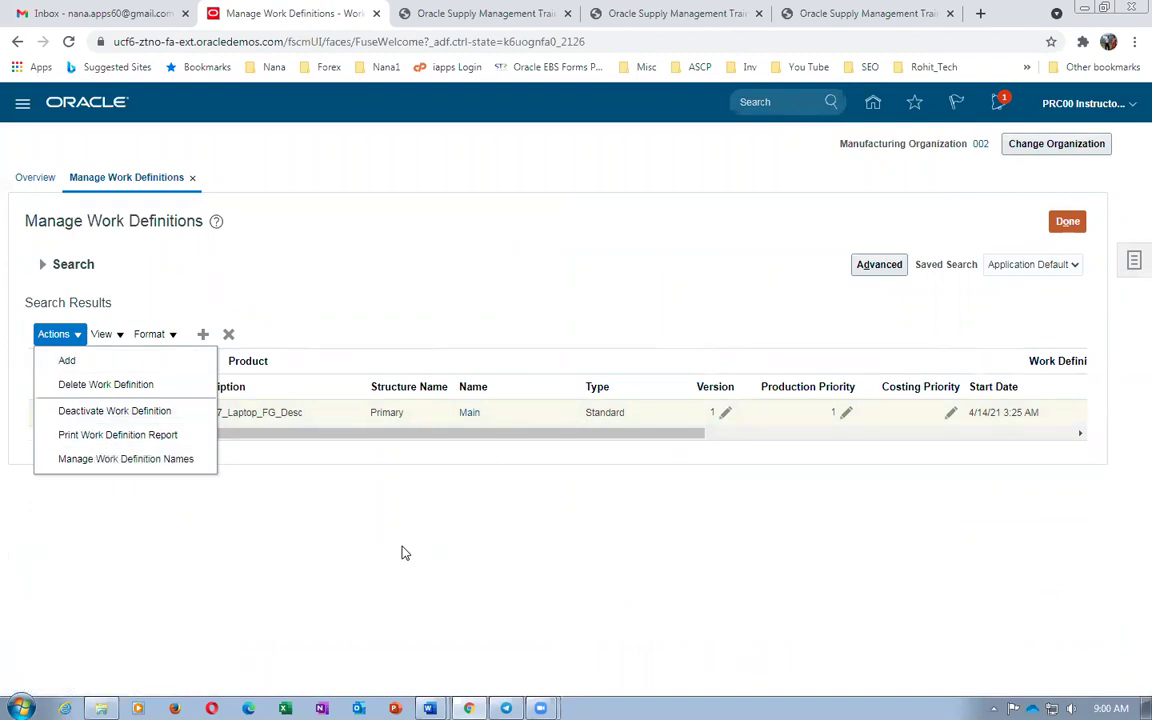
click(362, 494)
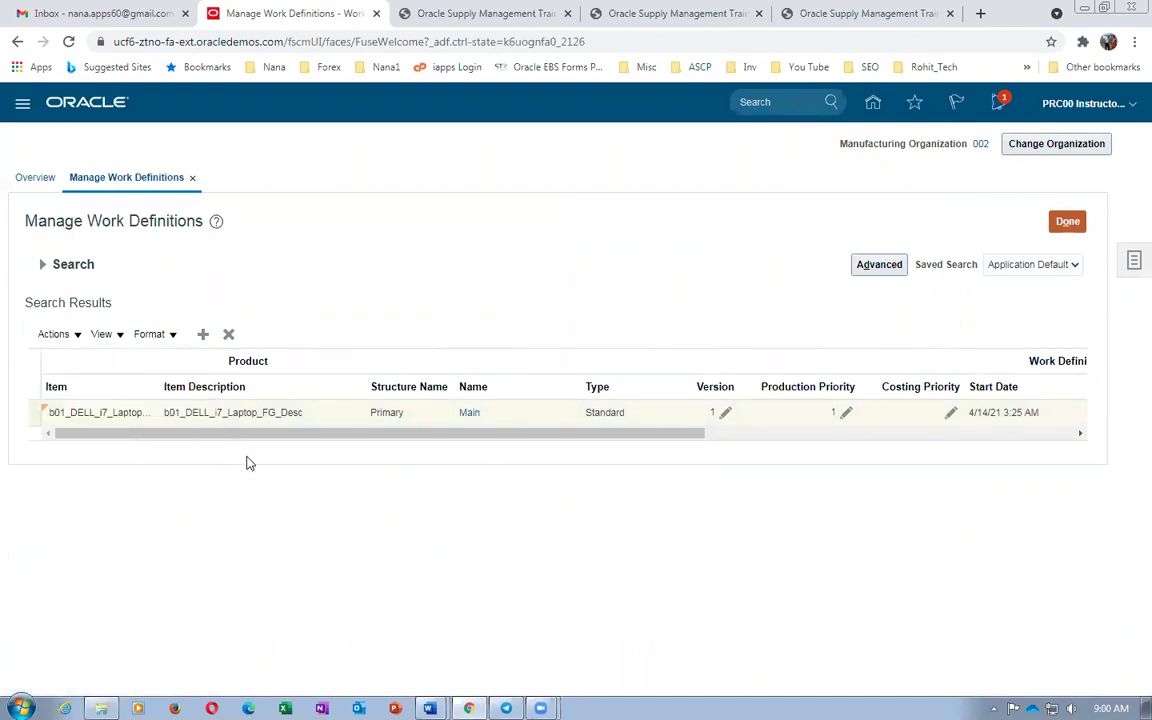
click(470, 412)
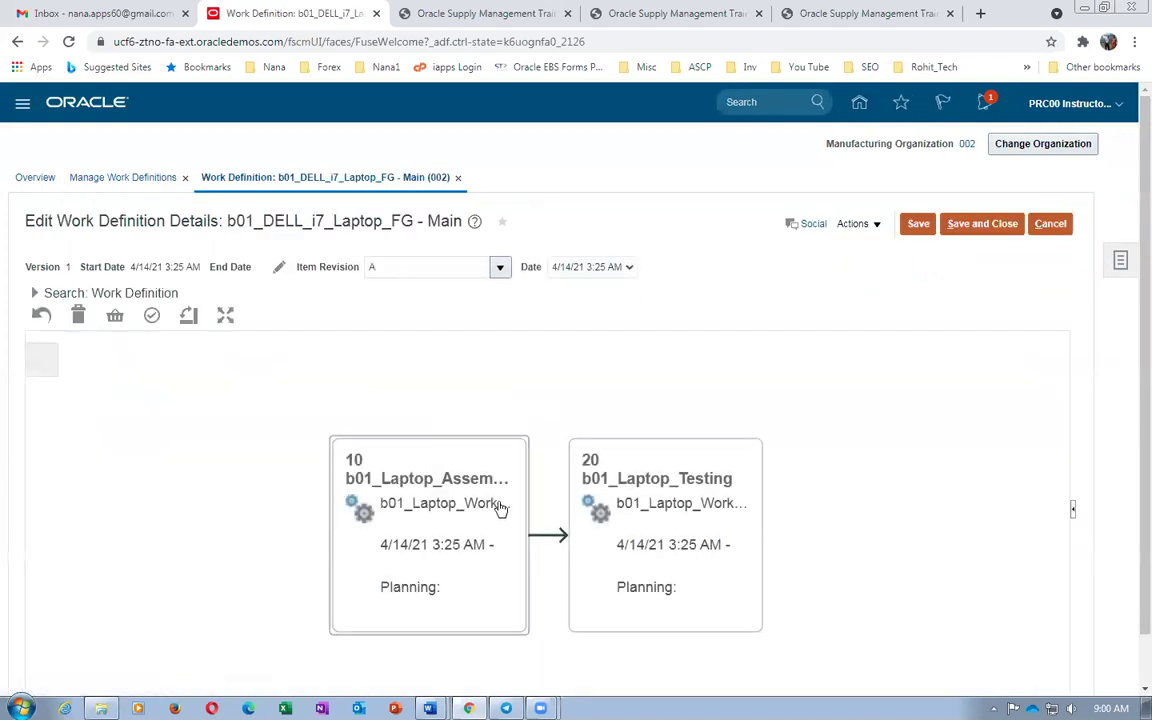
Review operation 20's items and resources, then leave the Main work definition without saving
scroll(1130, 524, down, 1)
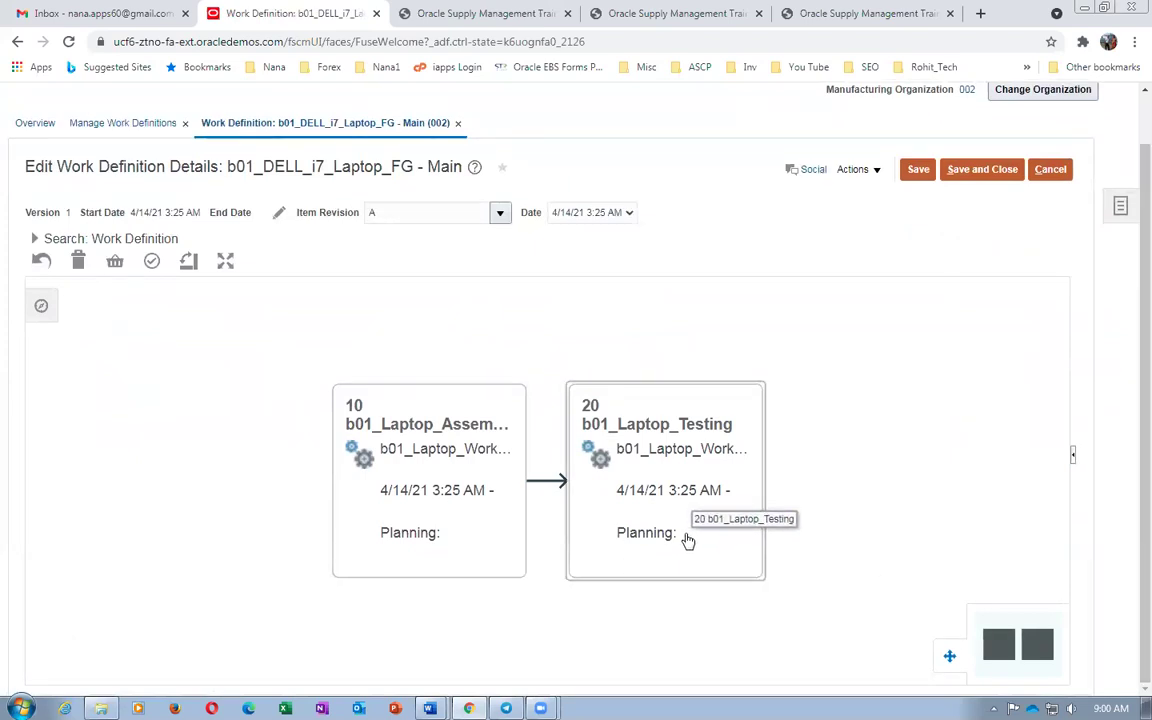
click(400, 481)
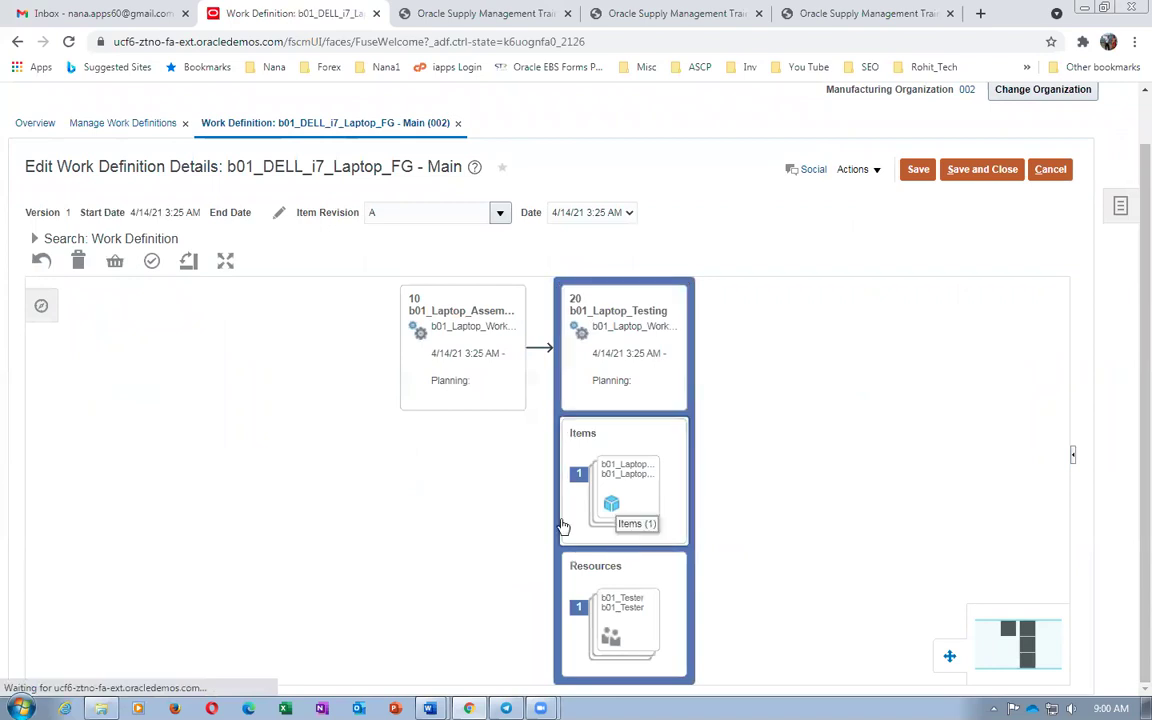
click(1050, 169)
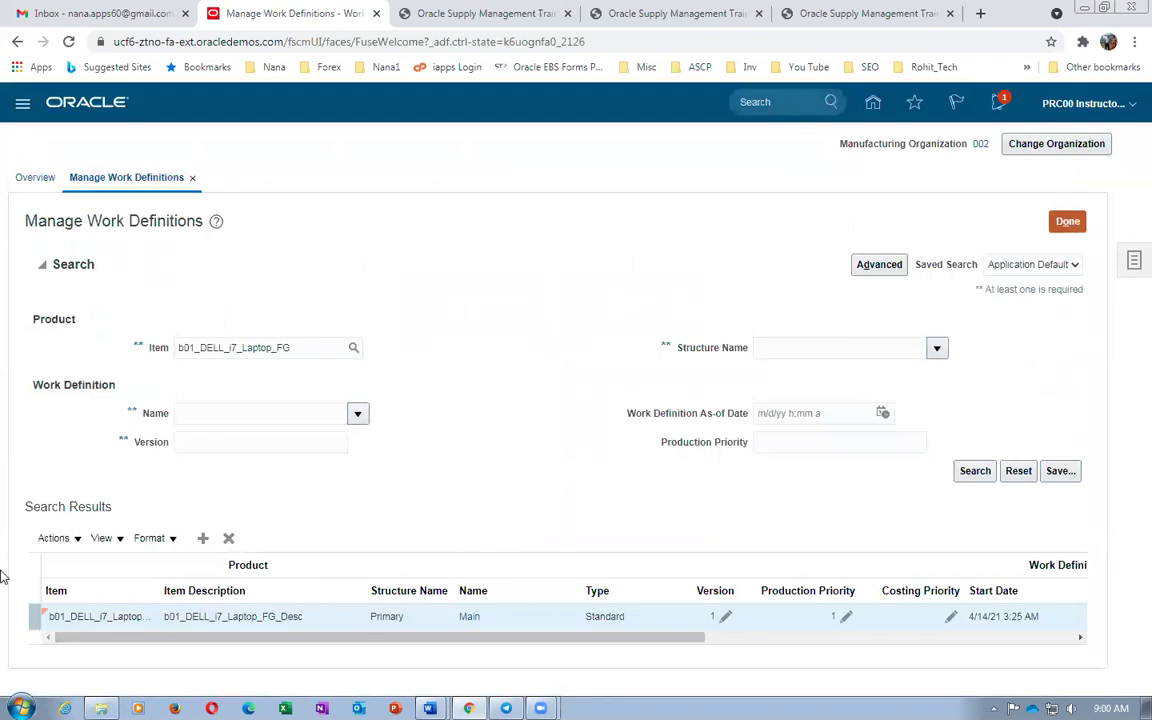
Generate the Print Work Definition Report, save it as PDF, and open it from Downloads
click(53, 538)
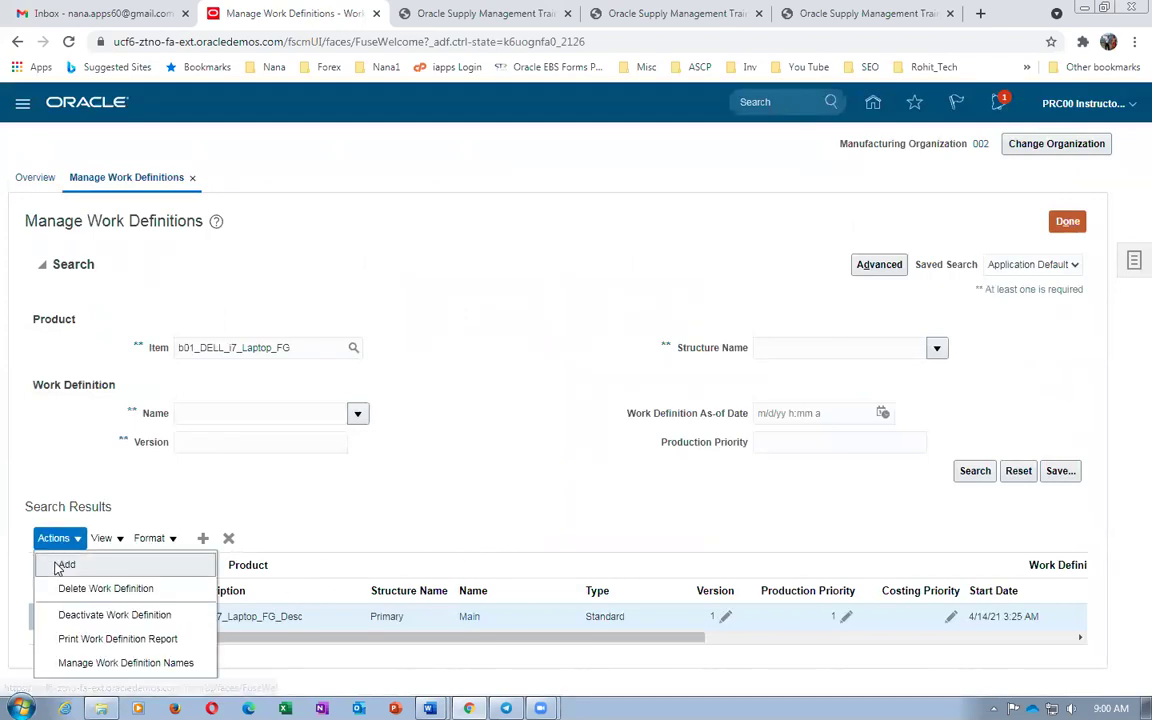
click(86, 640)
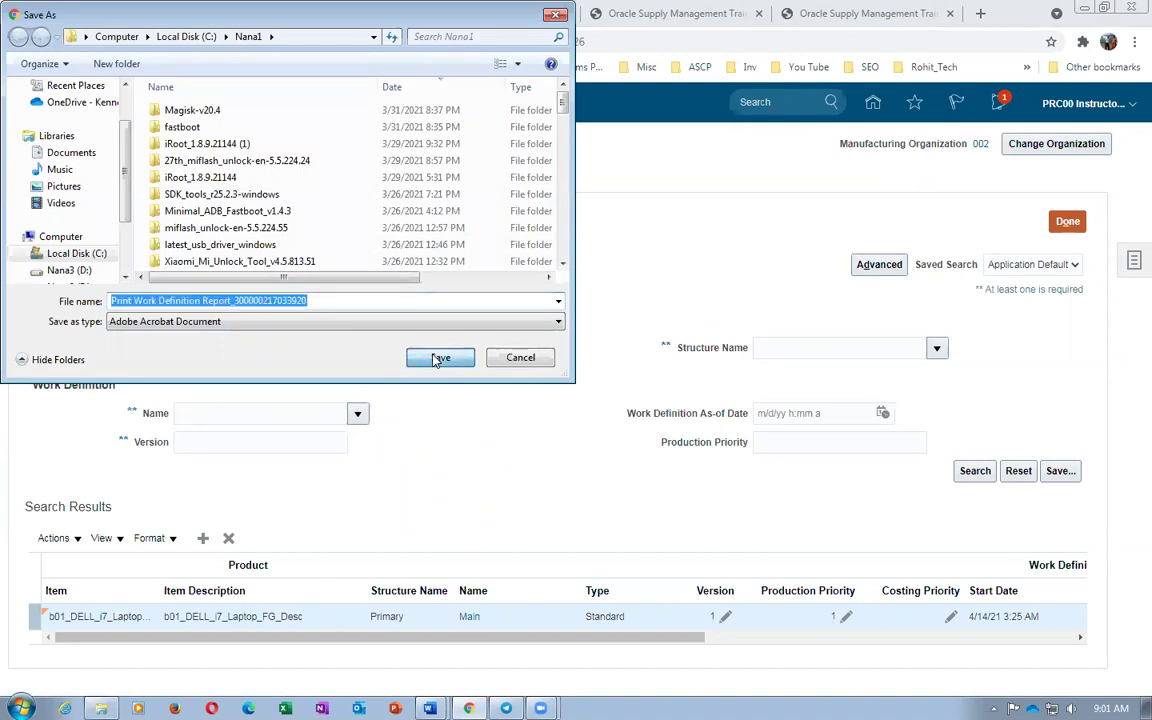
click(437, 358)
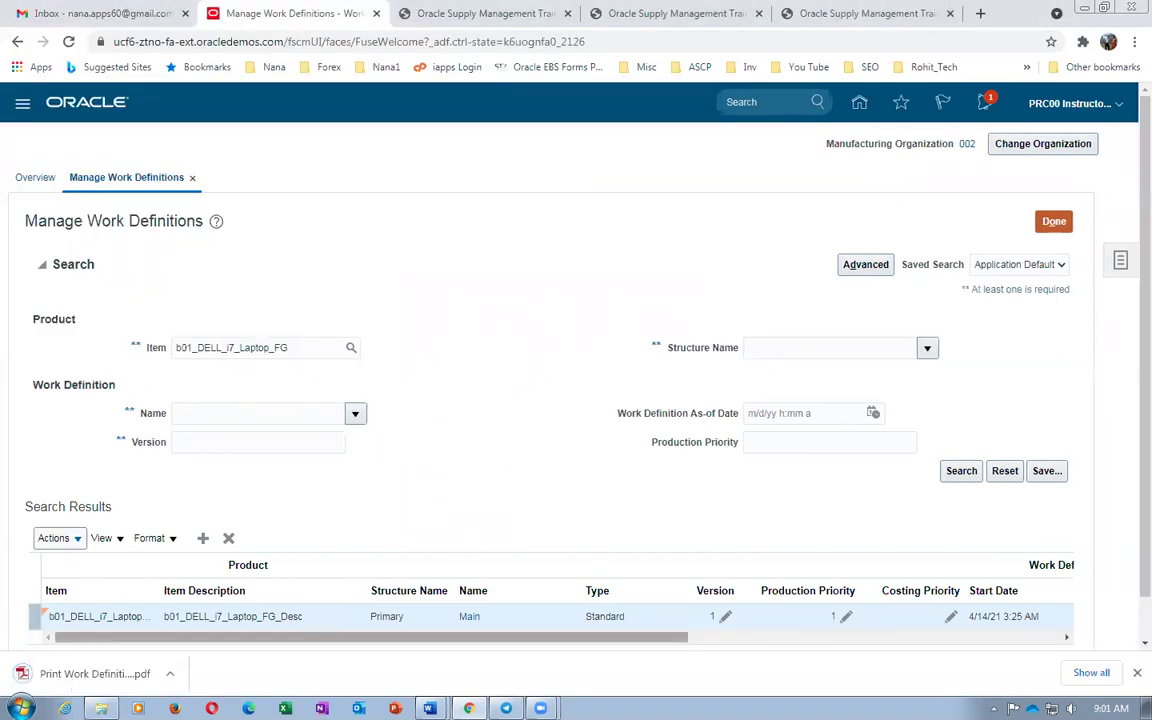
key(ctrl+j)
click(494, 201)
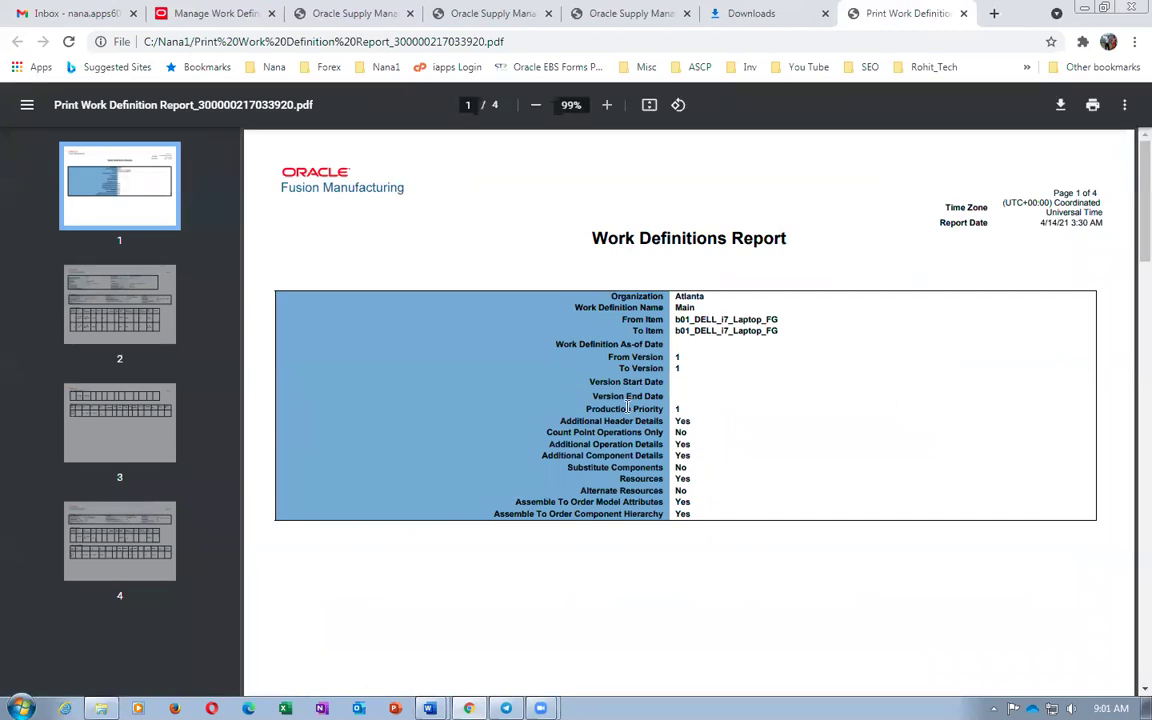
Highlight the Operation Code value b01_Laptop_Assembly in the report
scroll(627, 407, down, 8)
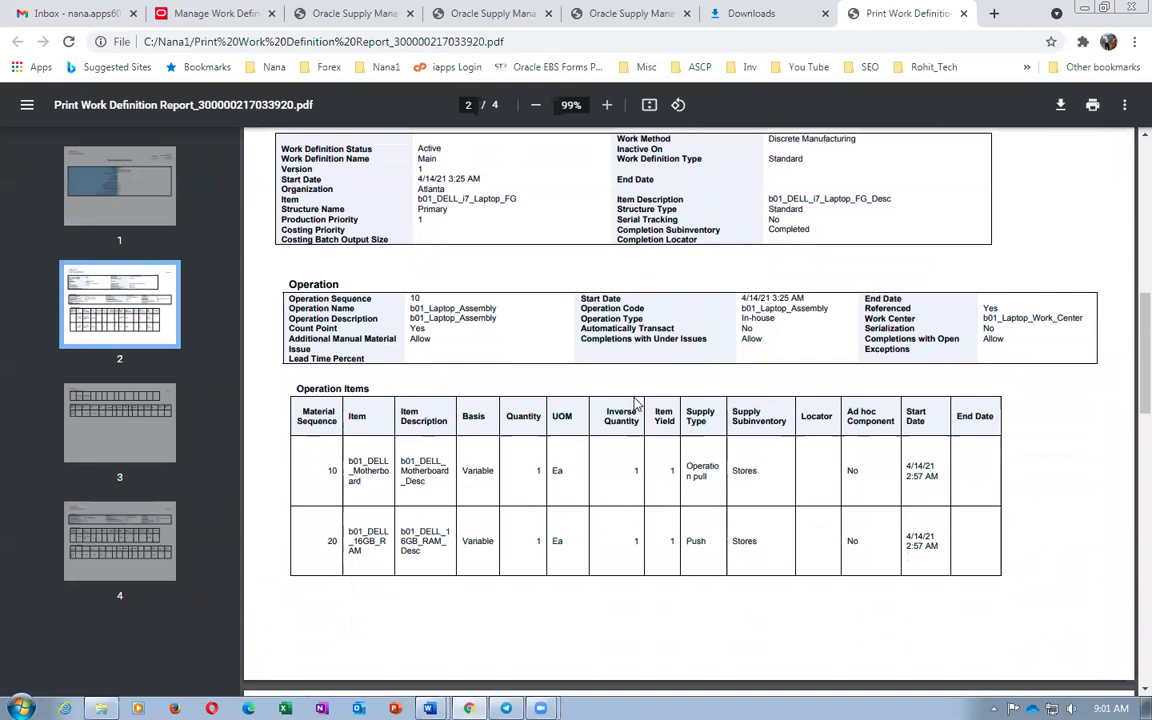
scroll(633, 403, up, 2)
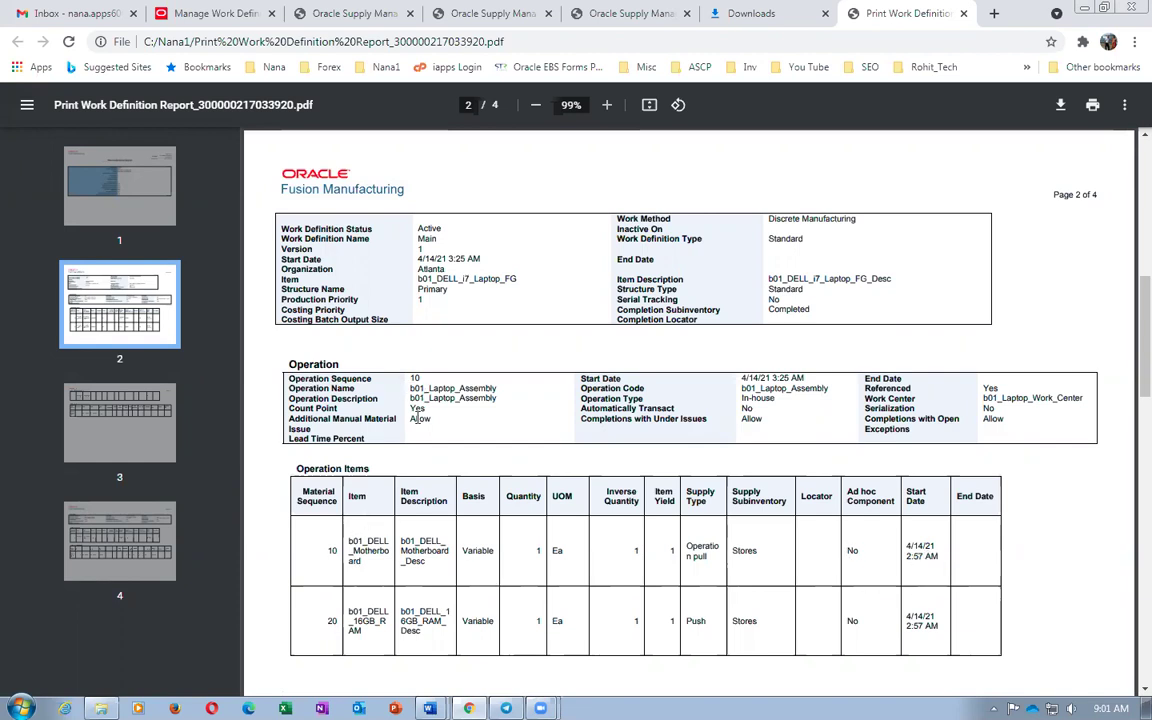
drag(748, 388, 801, 394)
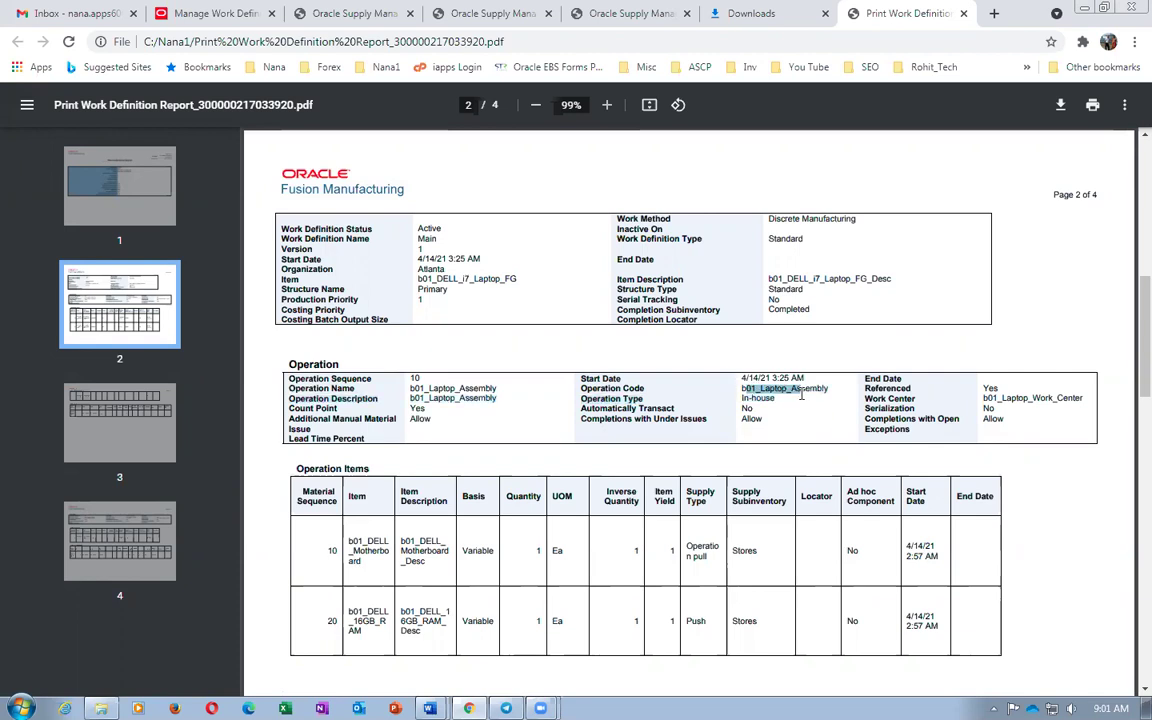
click(772, 405)
drag(742, 388, 815, 392)
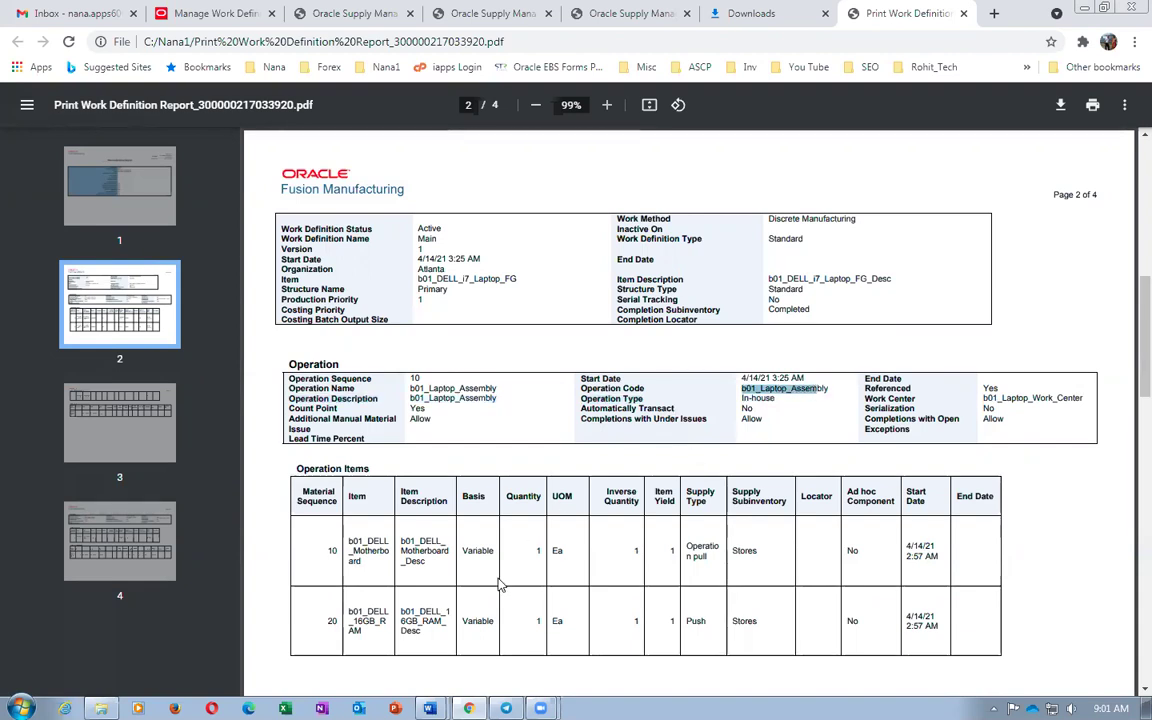
Scroll through the remaining report pages, then close the PDF tab
scroll(501, 586, down, 3)
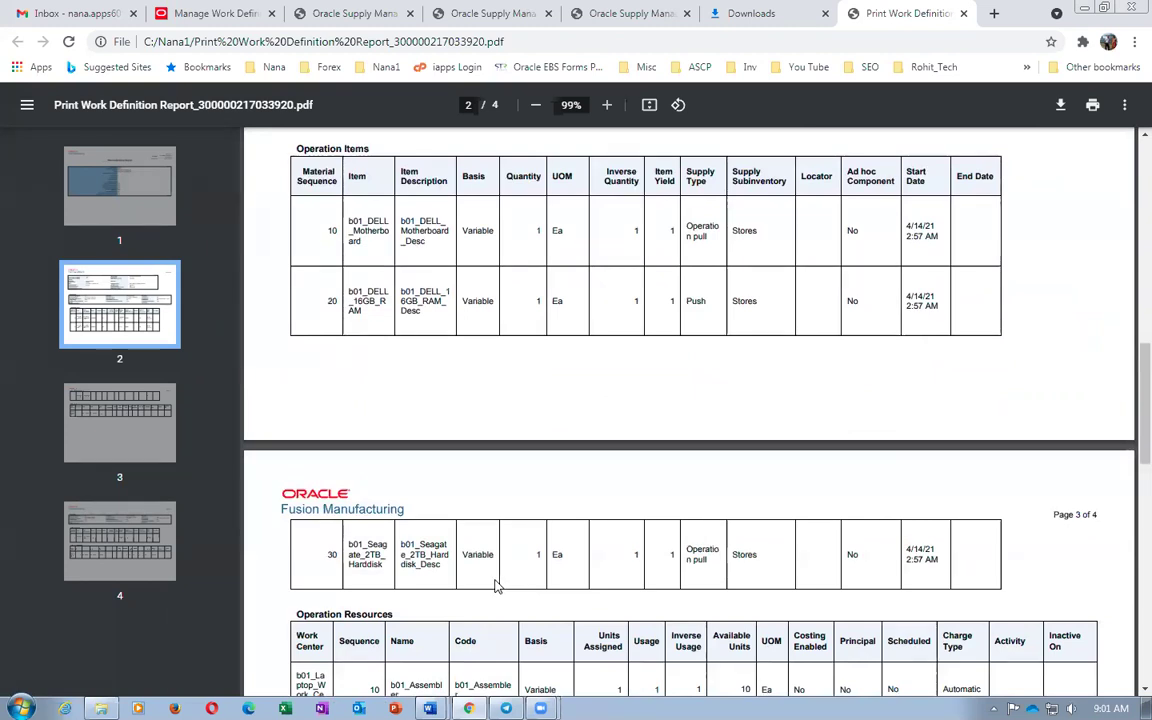
scroll(497, 586, down, 2)
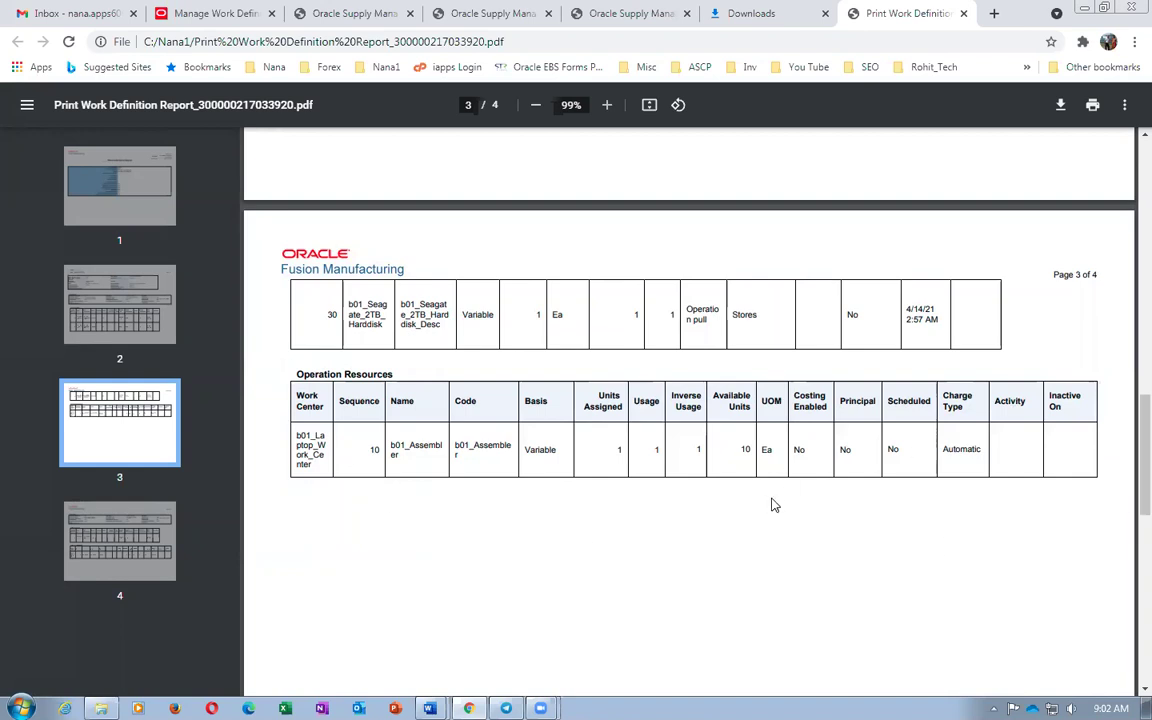
scroll(766, 553, up, 7)
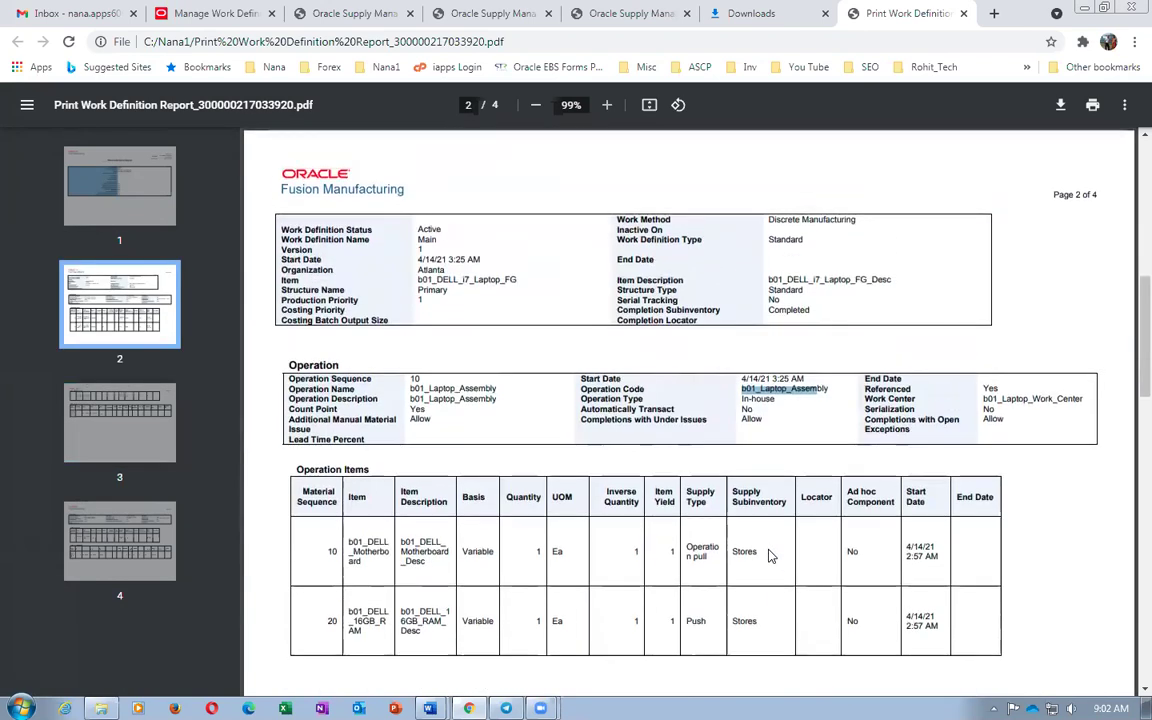
scroll(740, 530, up, 3)
scroll(620, 540, up, 5)
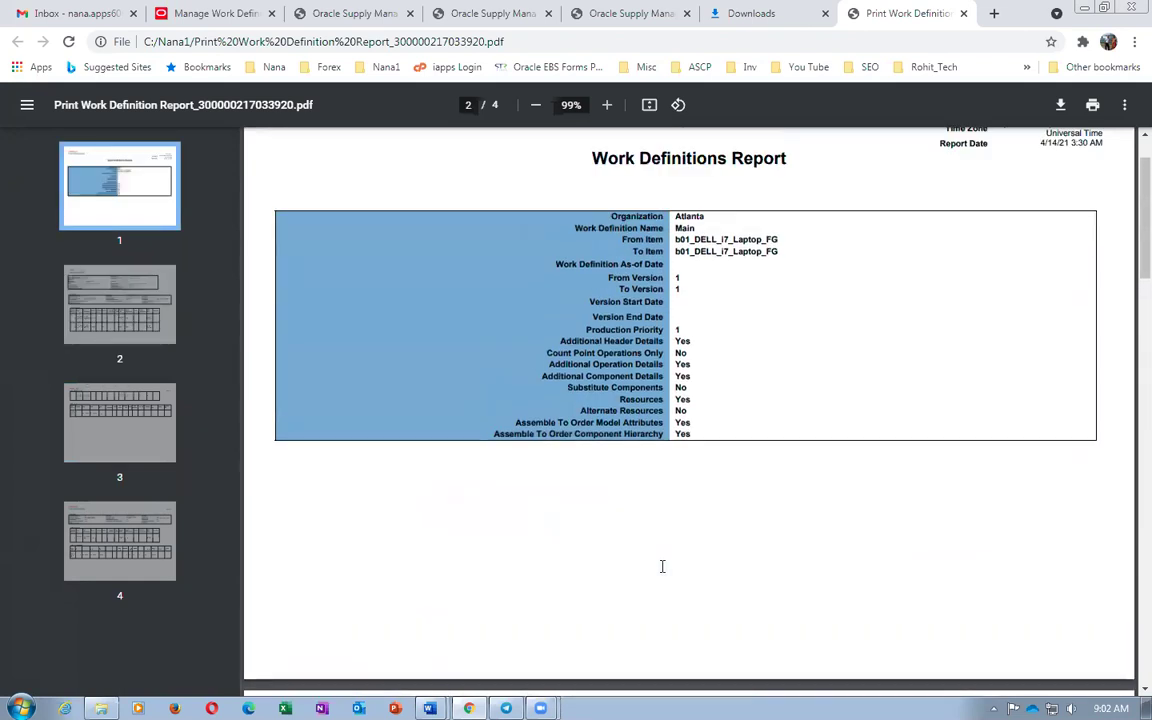
middle_click(868, 13)
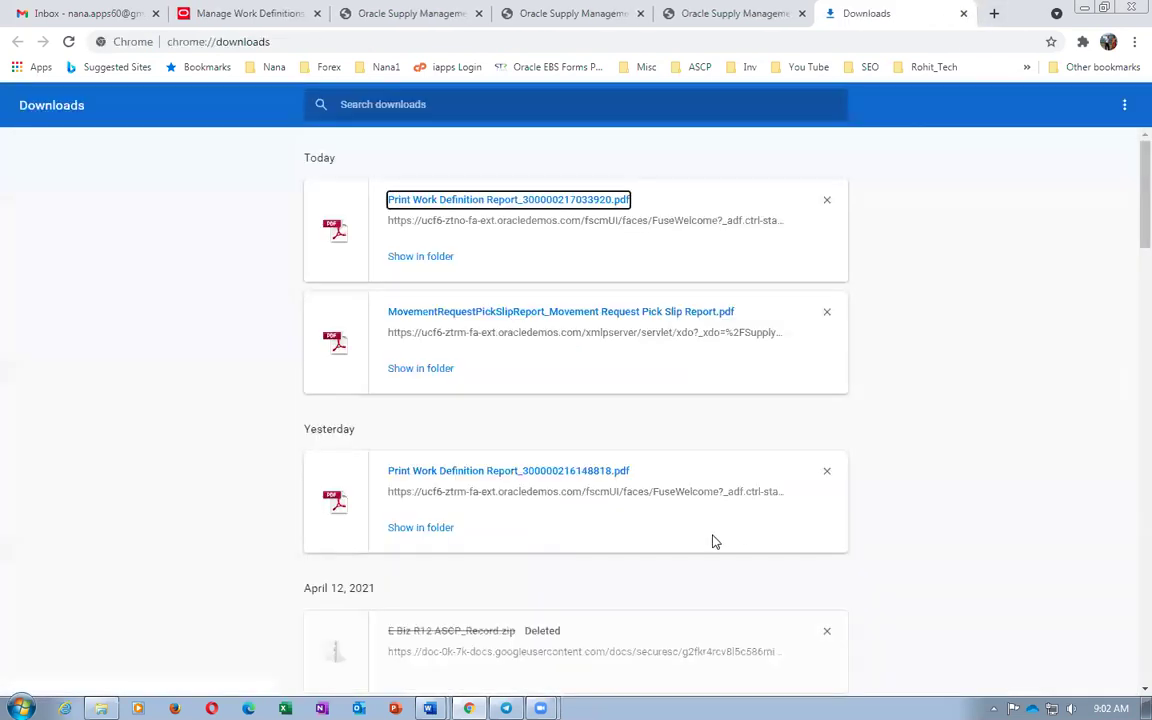
Close Downloads and mark 'job Refresh and Start' at step 26 in the Word worksheet
click(963, 13)
key(alt+Tab)
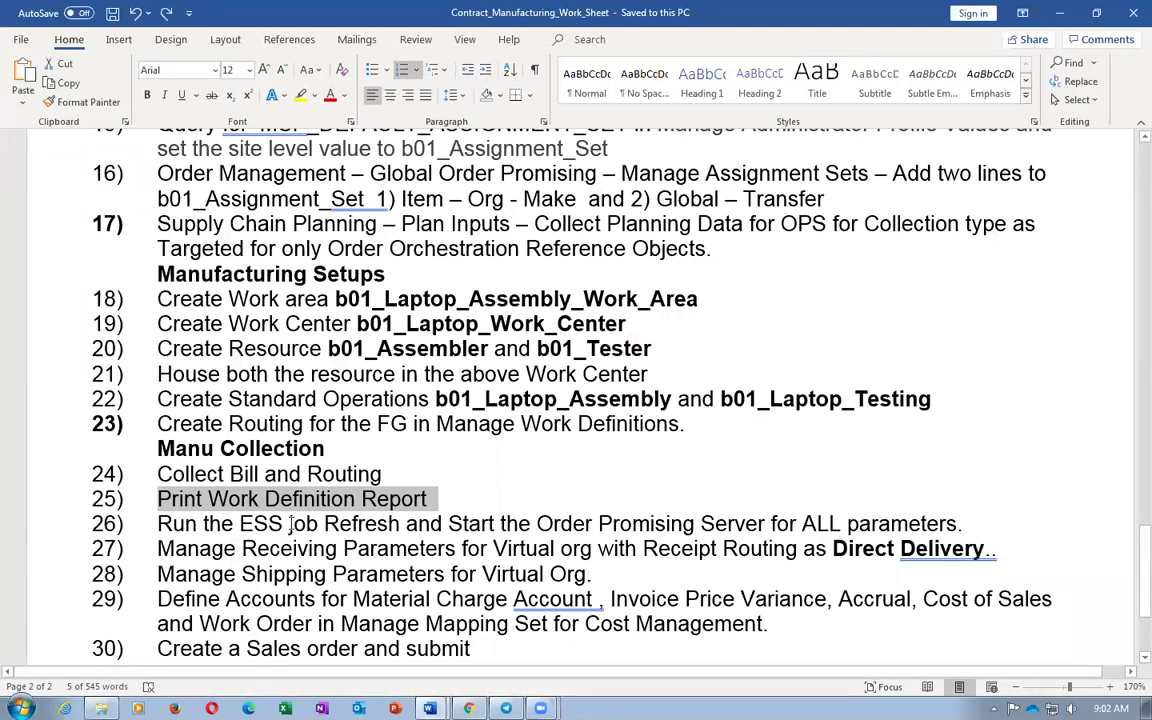
drag(290, 524, 457, 535)
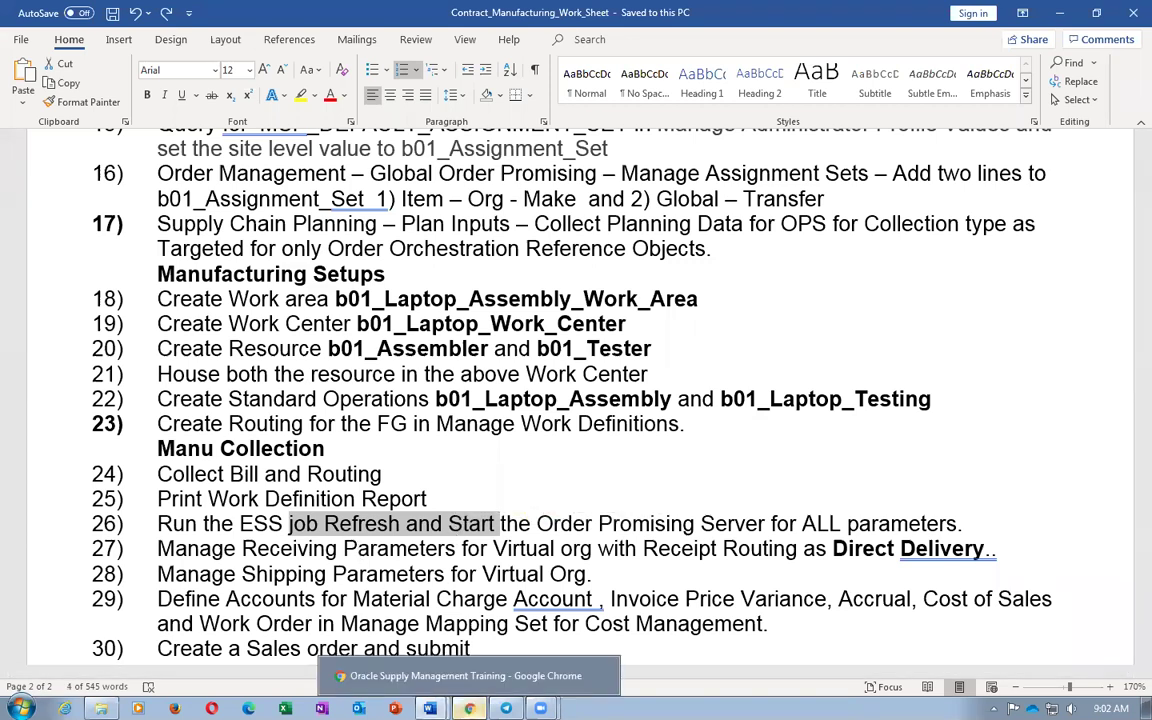
click(468, 708)
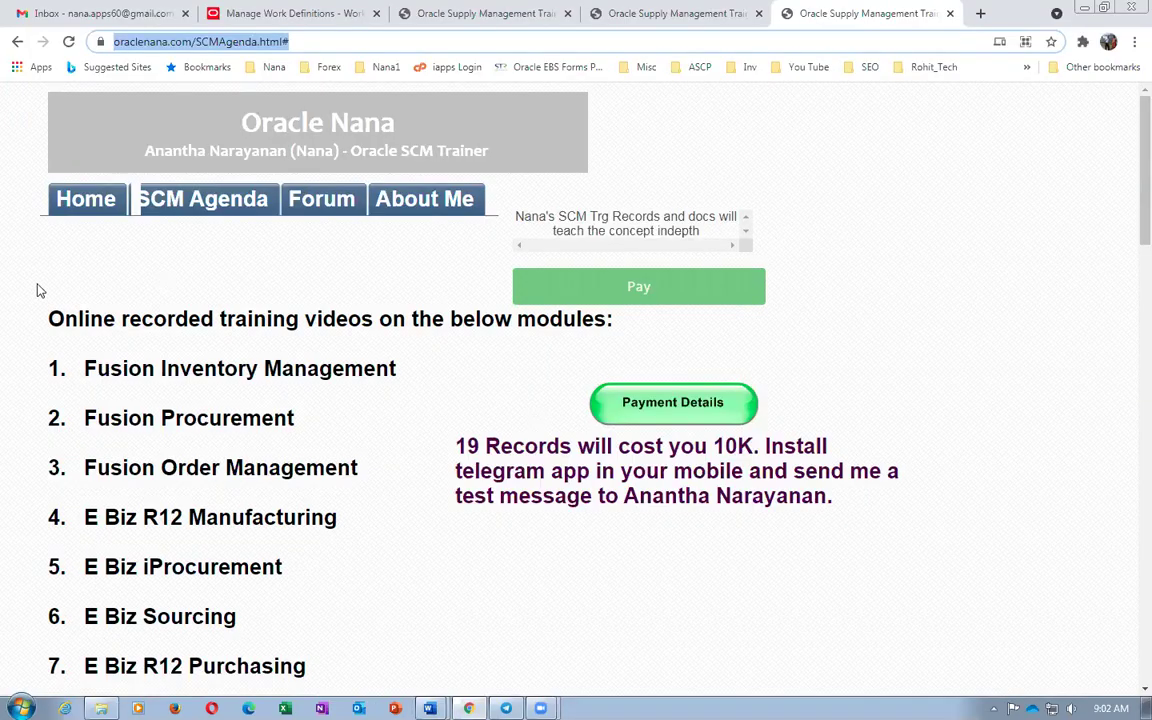
Glance at the other training tabs, then click Done on Manage Work Definitions
click(682, 16)
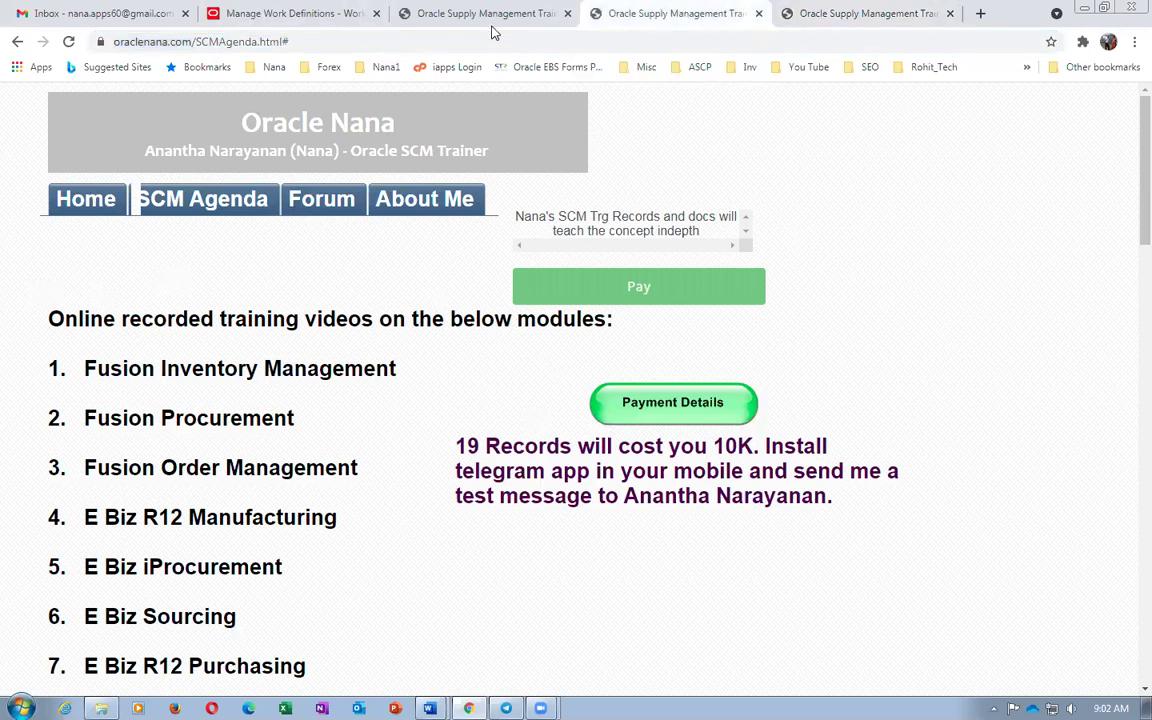
click(432, 16)
click(292, 18)
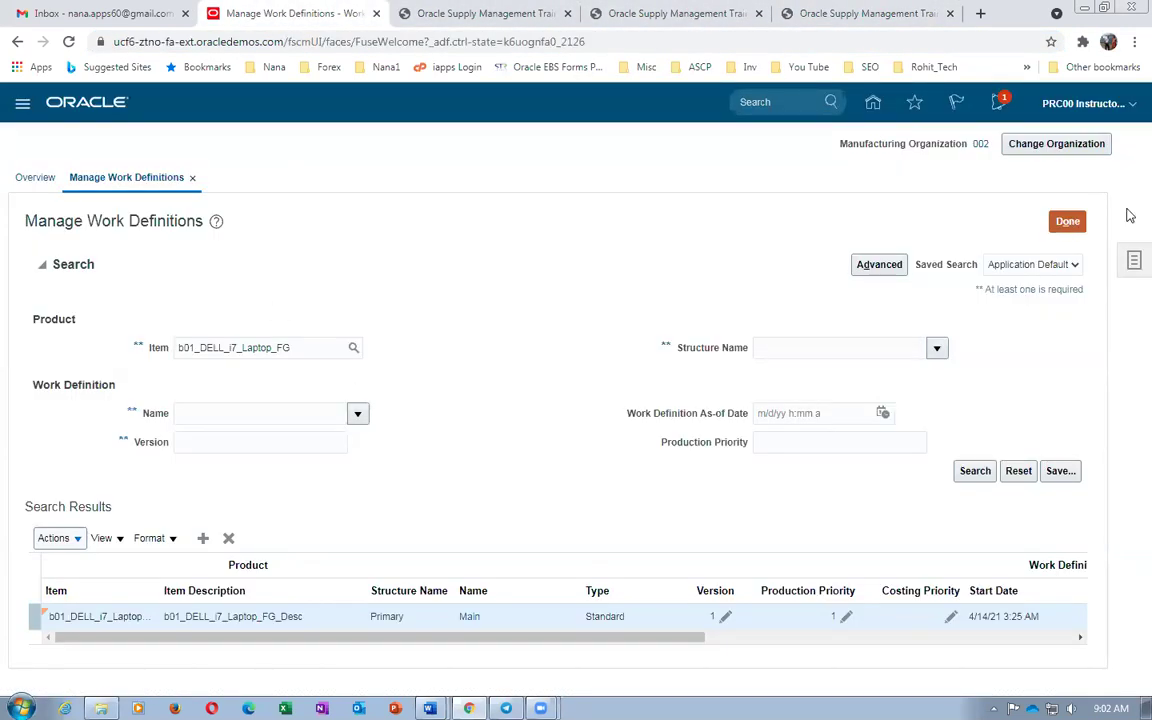
click(1067, 222)
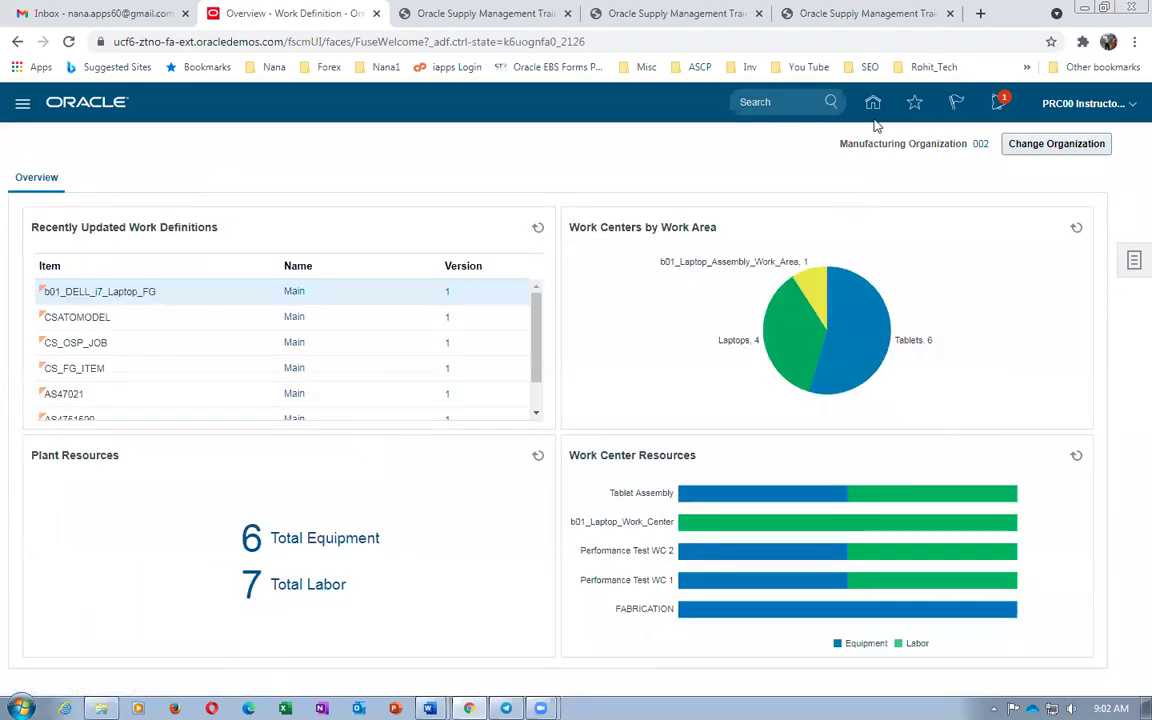
Open Tools > Scheduled Processes and refresh the process list
mouse_move(843, 298)
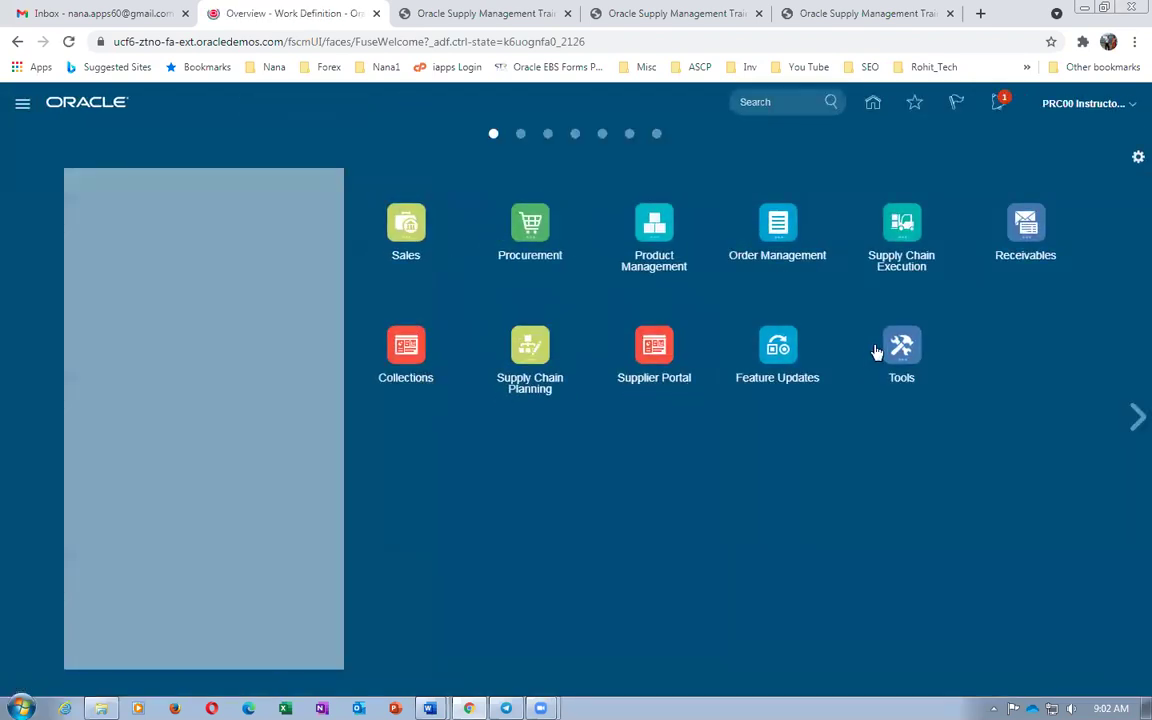
click(901, 347)
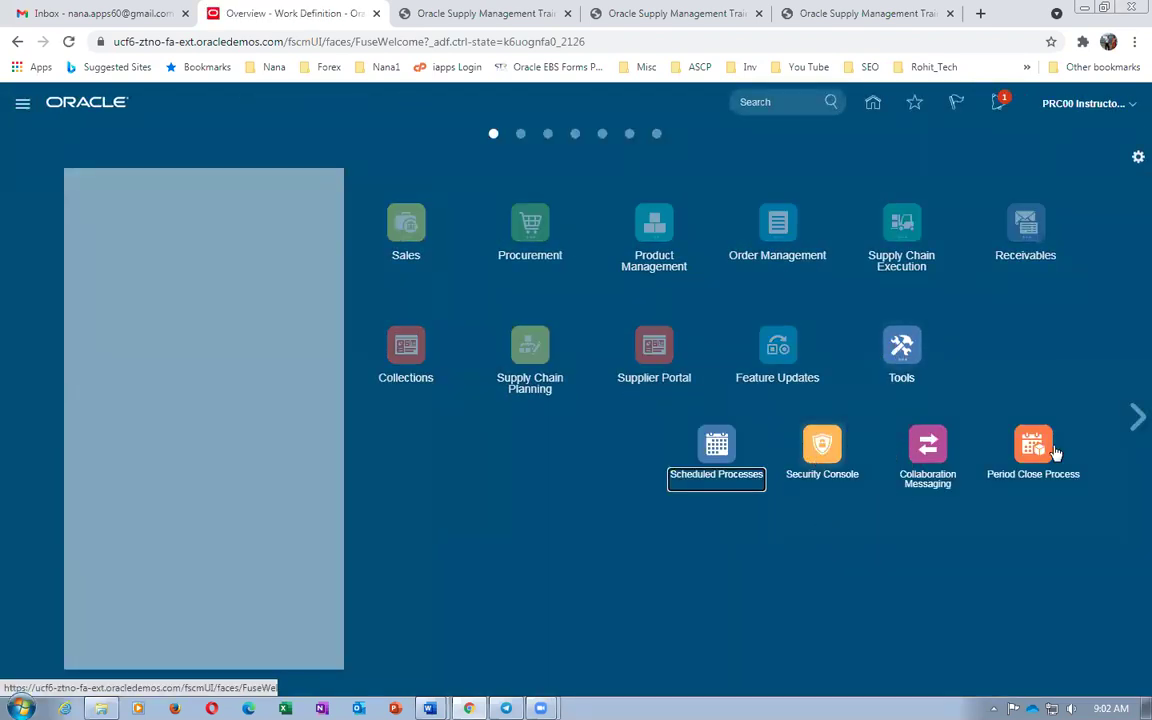
click(716, 465)
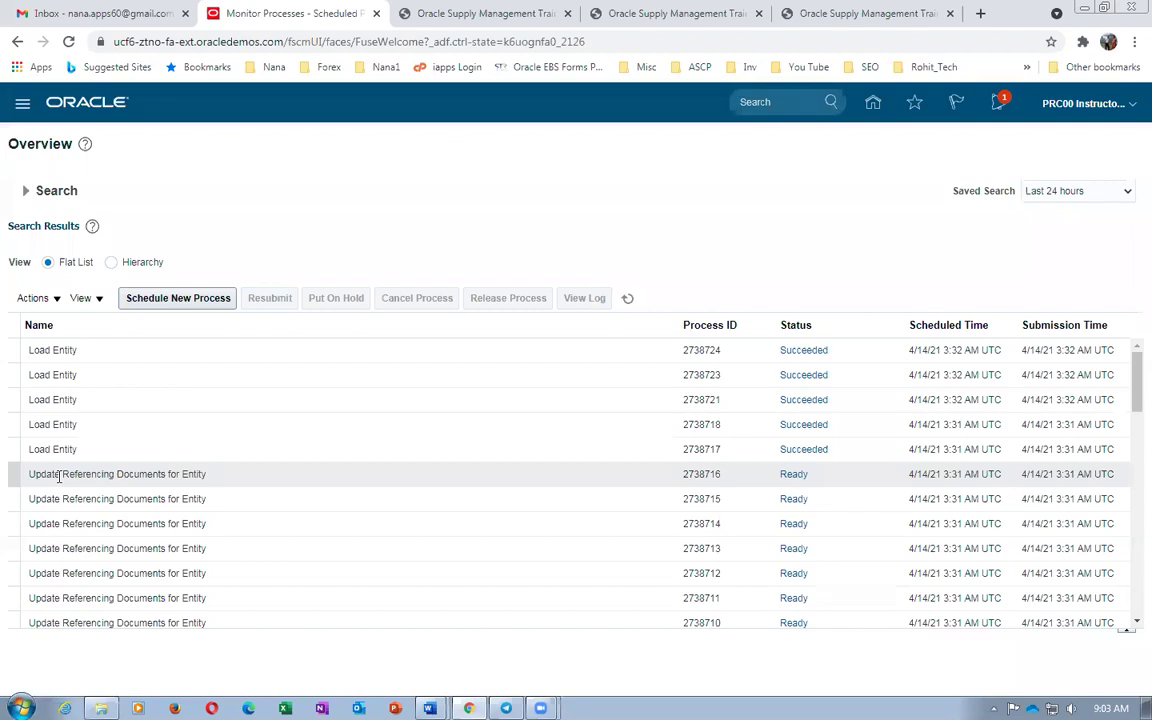
click(628, 299)
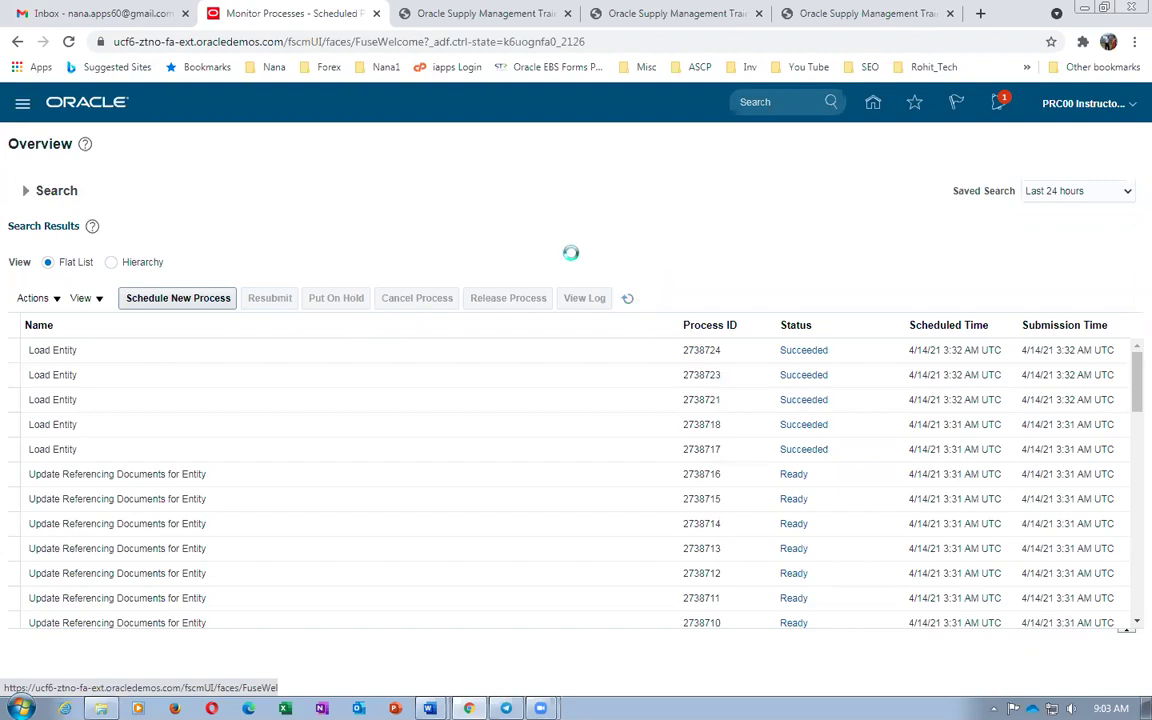
Duplicate the Monitor Processes tab and mark step 27 Manage Receiving Parameters in Word
right_click(250, 14)
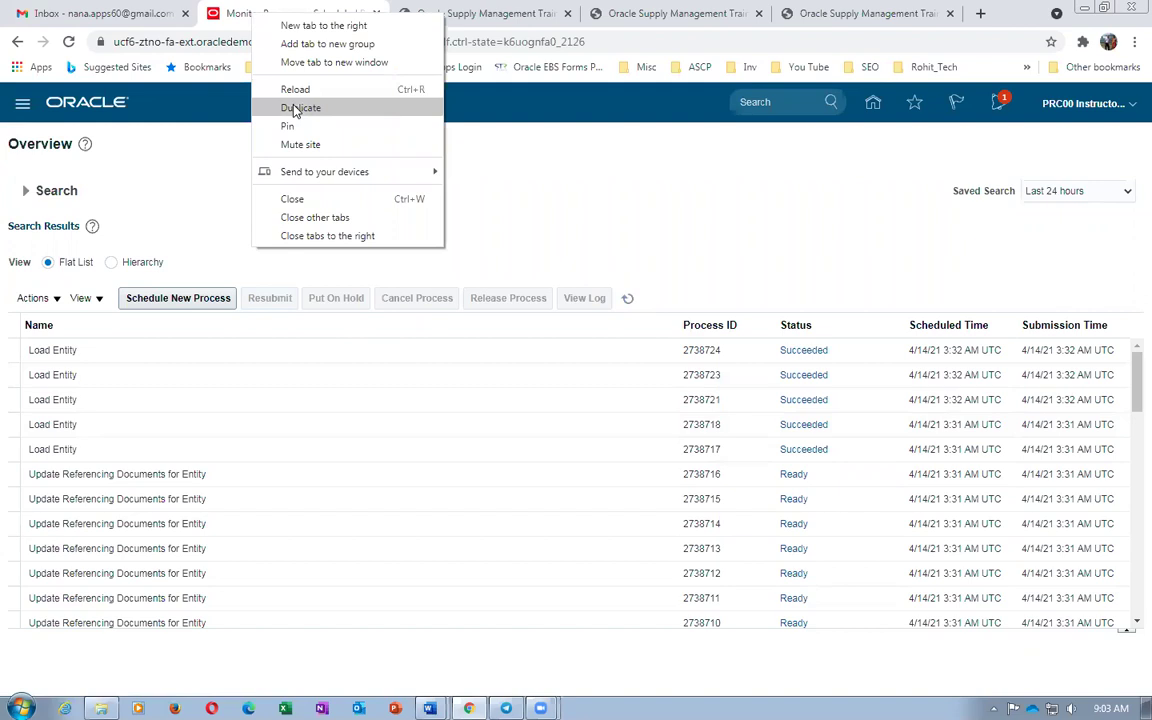
click(301, 108)
click(349, 40)
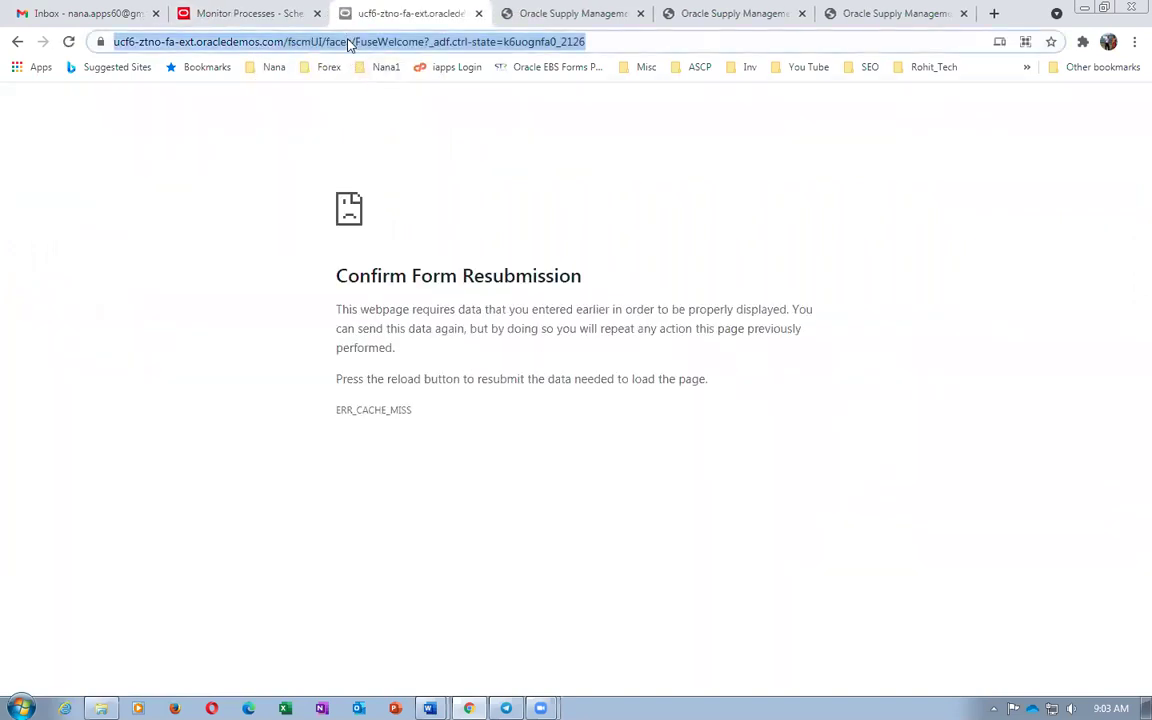
key(alt+Tab)
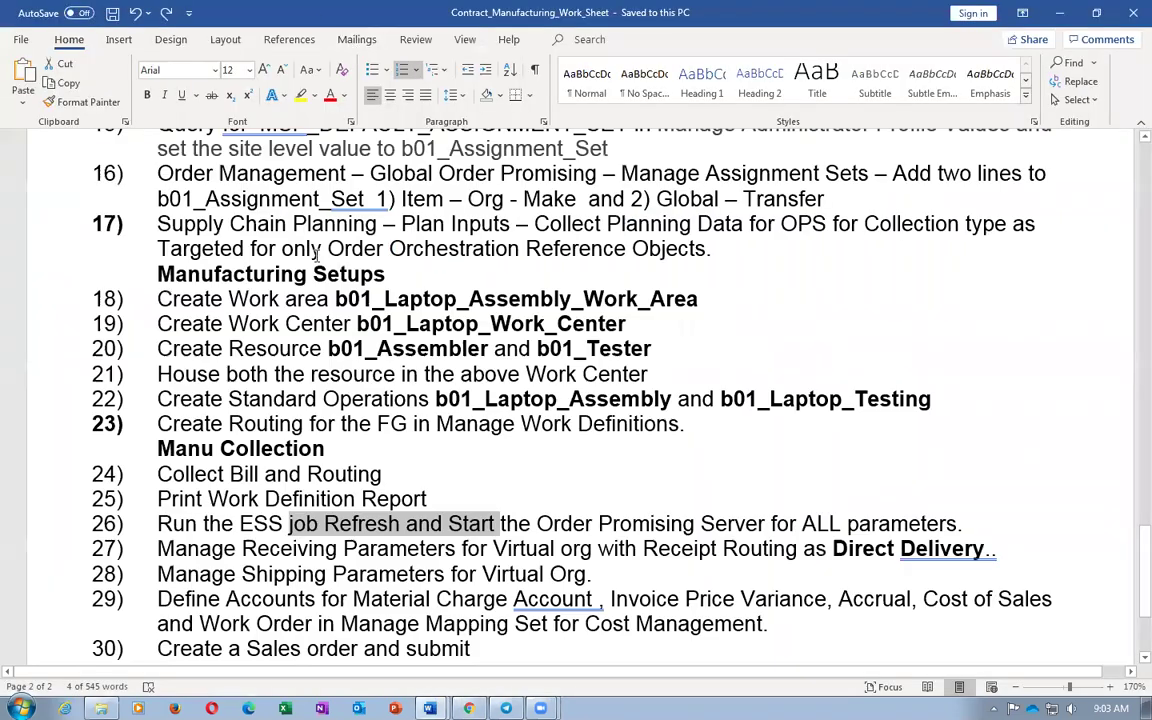
drag(157, 548, 410, 548)
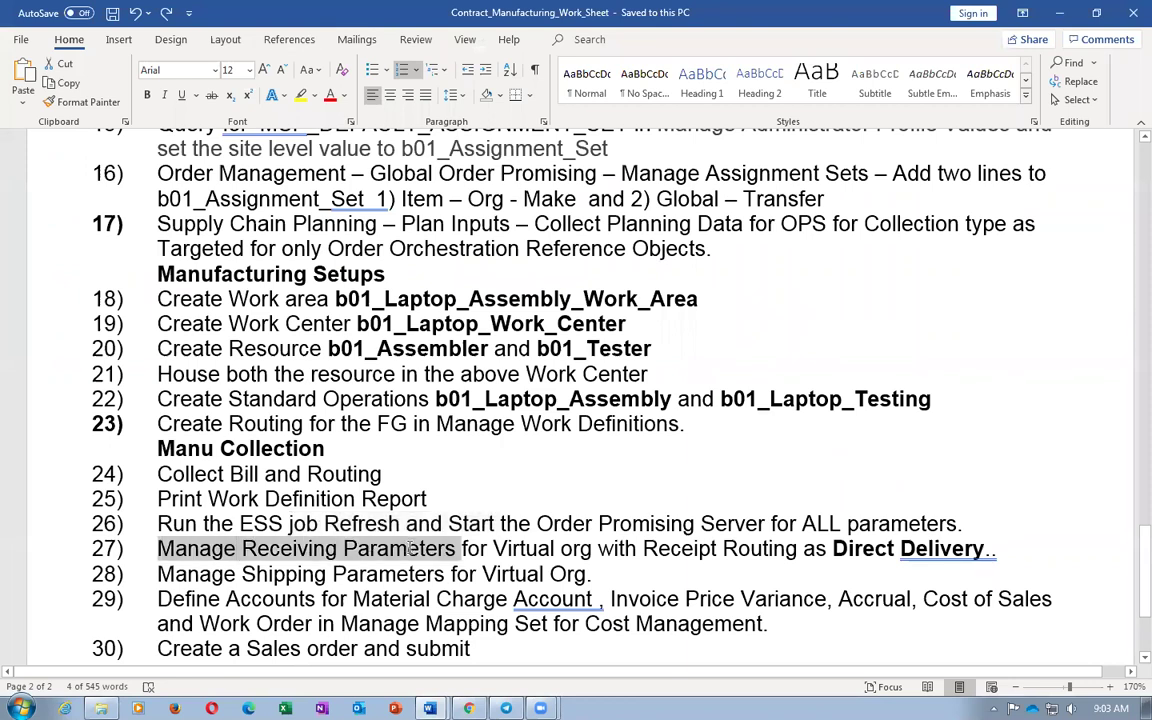
key(alt+Tab)
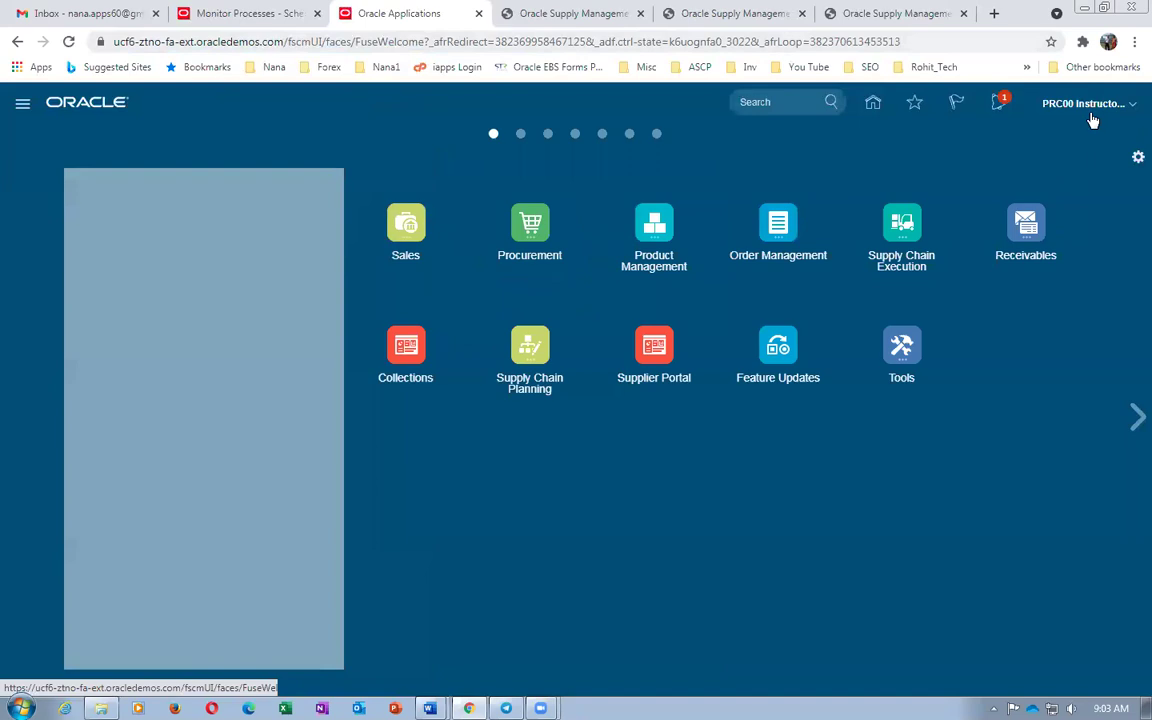
Go to Setup and Maintenance and open the setup task search
click(1088, 104)
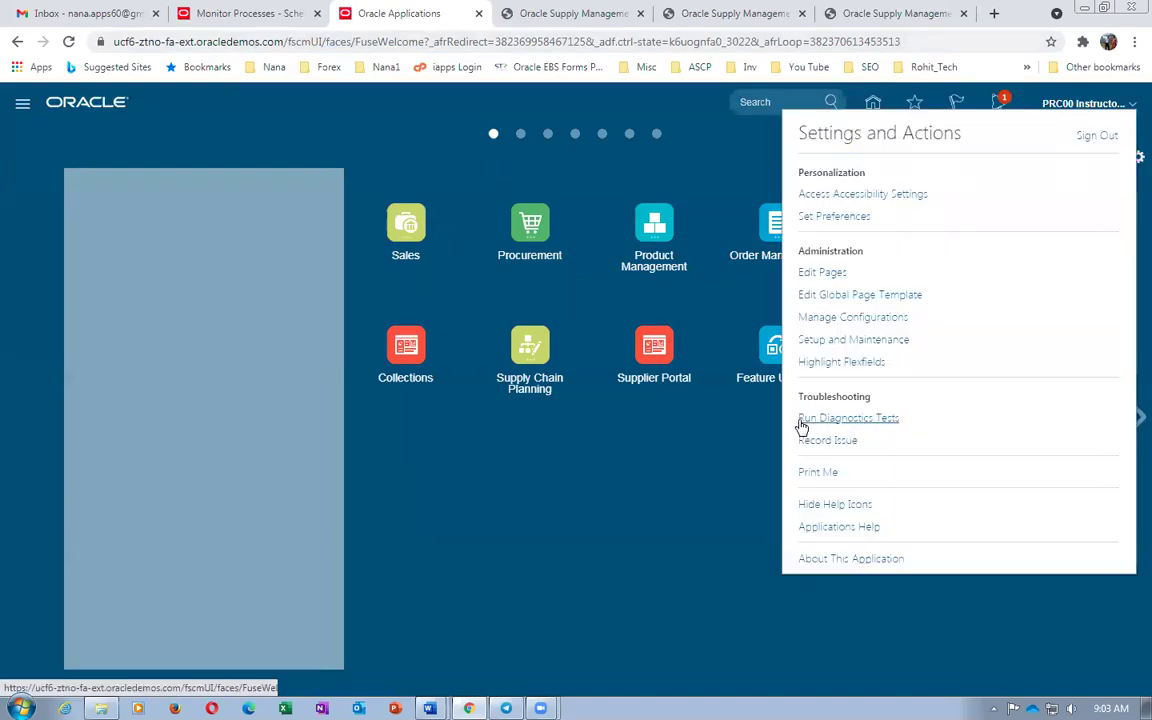
click(826, 341)
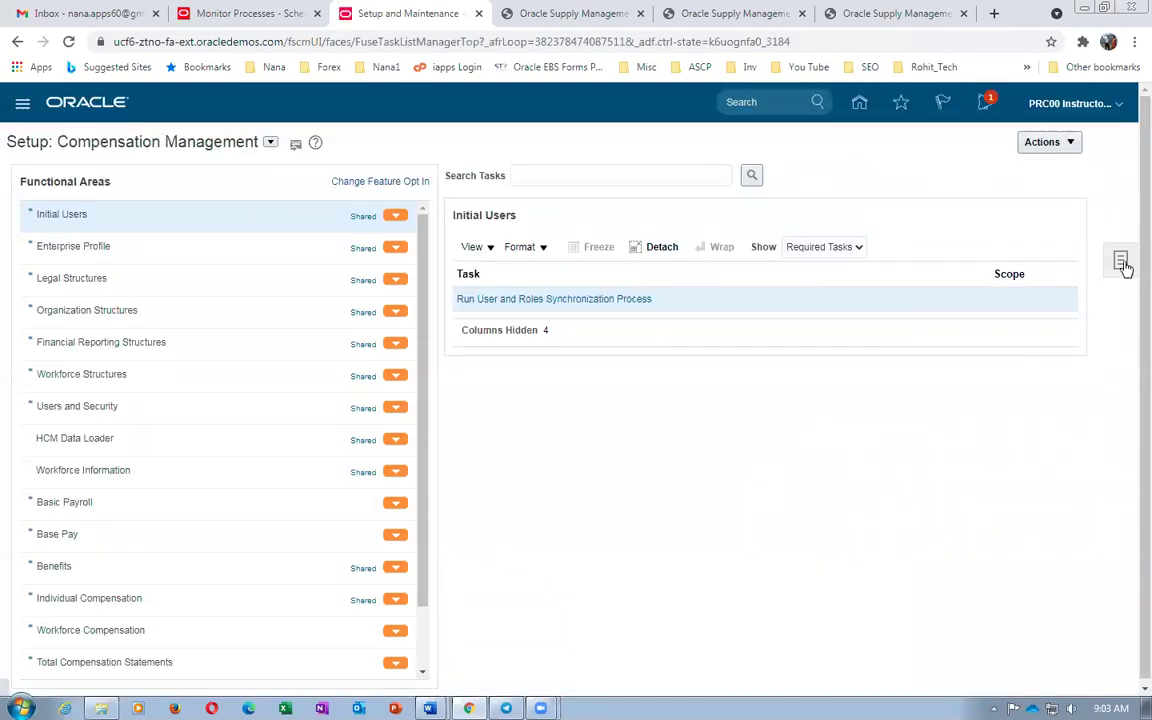
click(1122, 263)
click(987, 296)
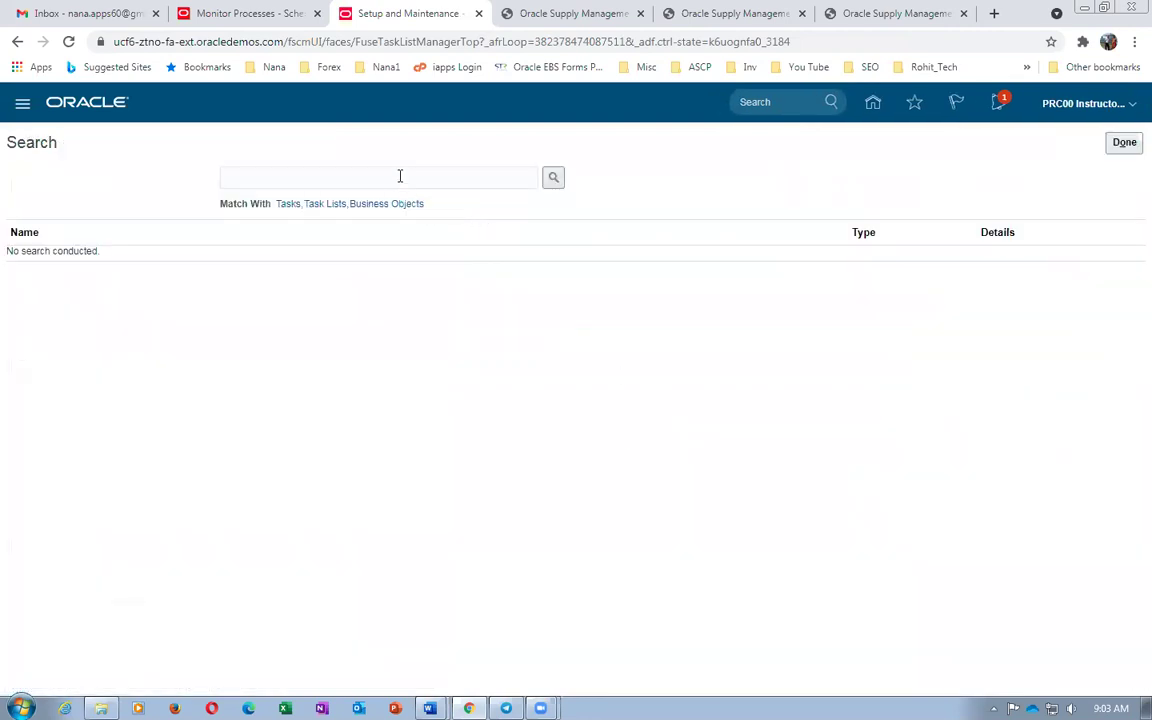
Search tasks for man%rec%pa and open Manage Receiving Parameters for organization 002
click(400, 176)
text(man%rec%para%)
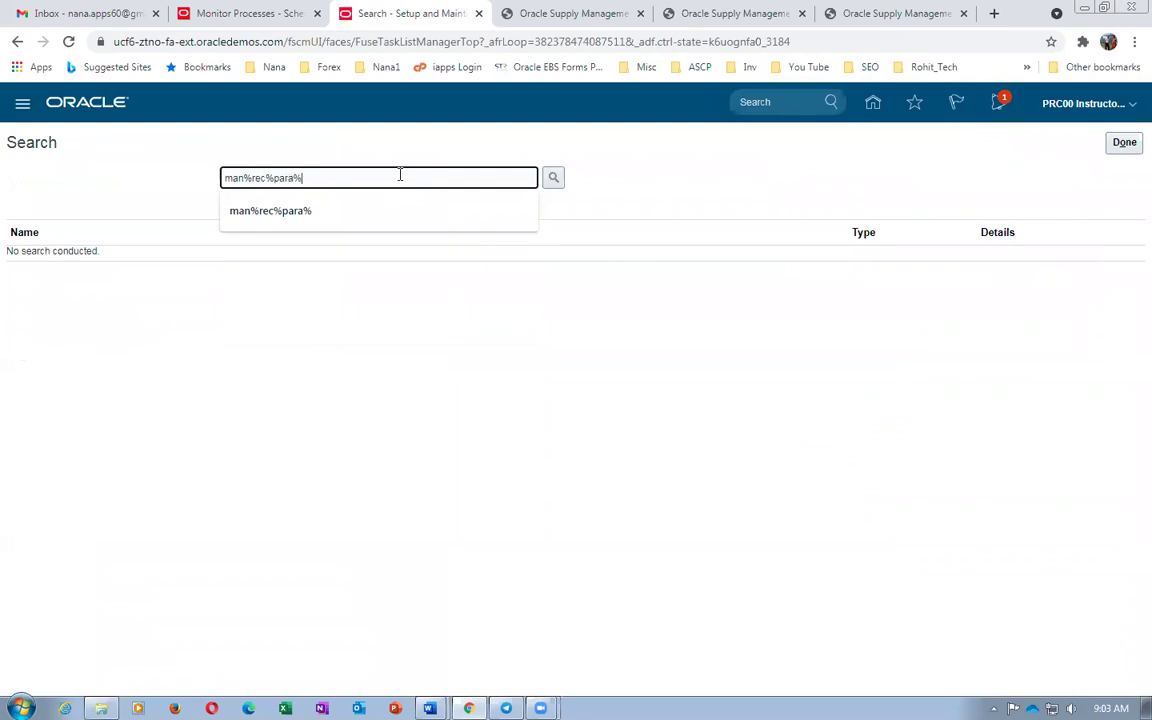
key(Return)
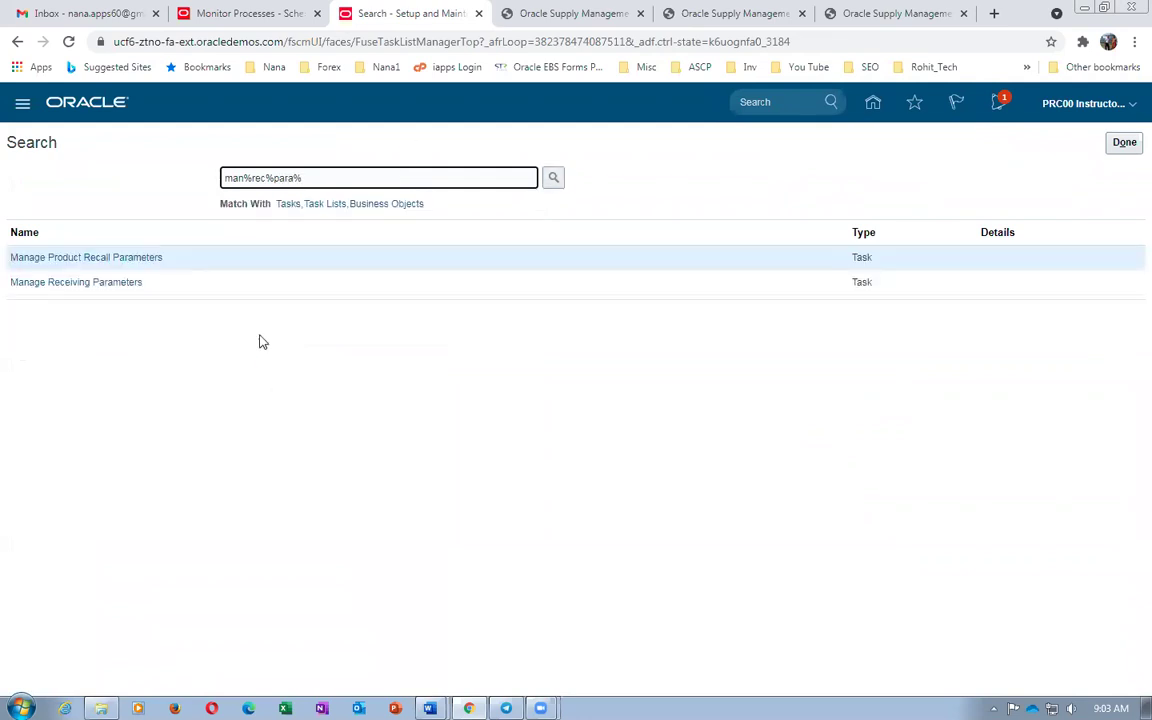
click(105, 285)
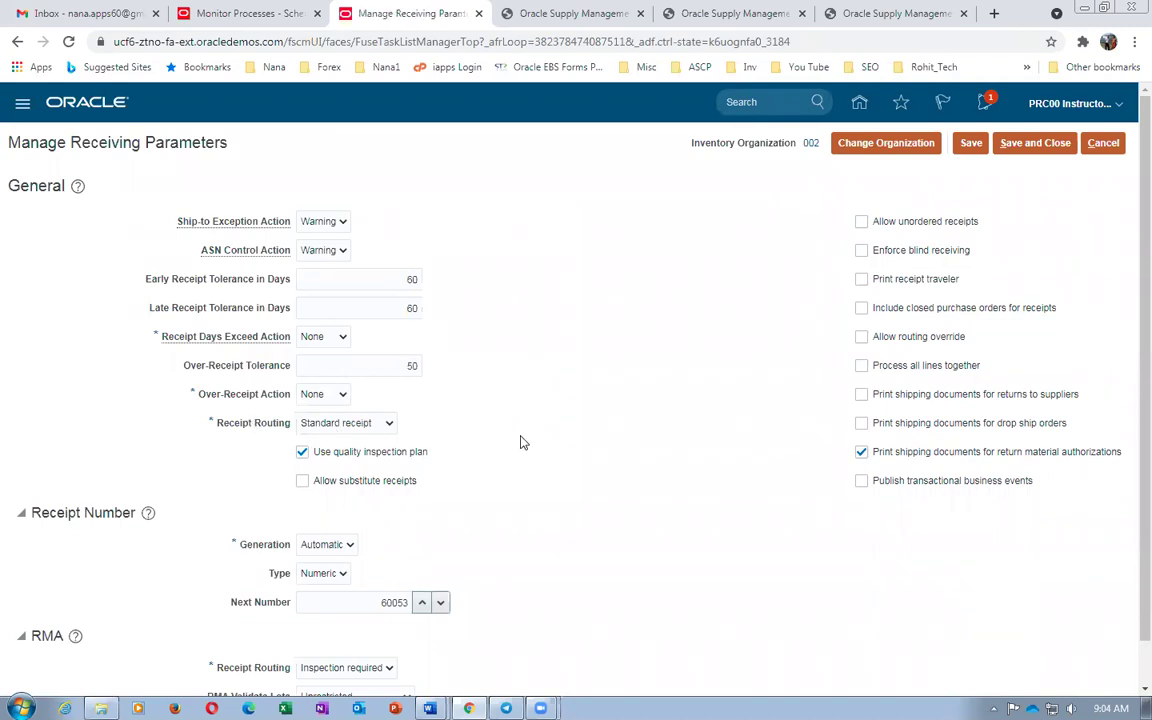
key(alt+Tab)
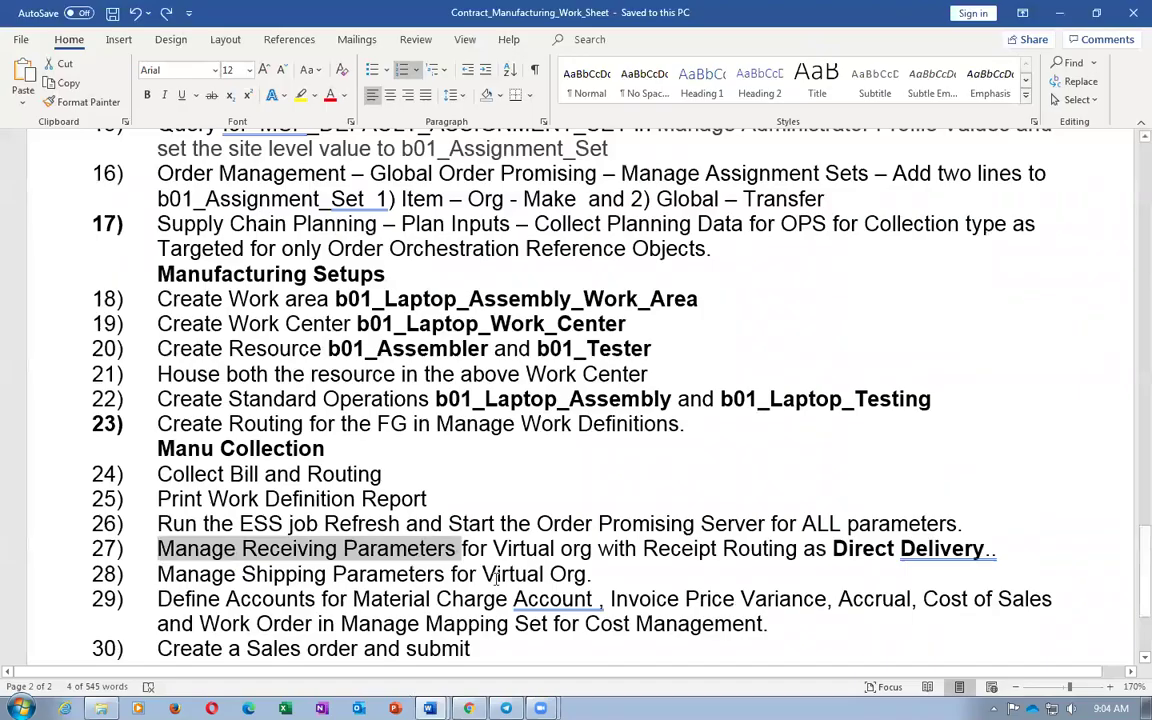
Scroll the Contract Manufacturing Work Sheet up to its title, then return to Chrome
scroll(497, 571, up, 20)
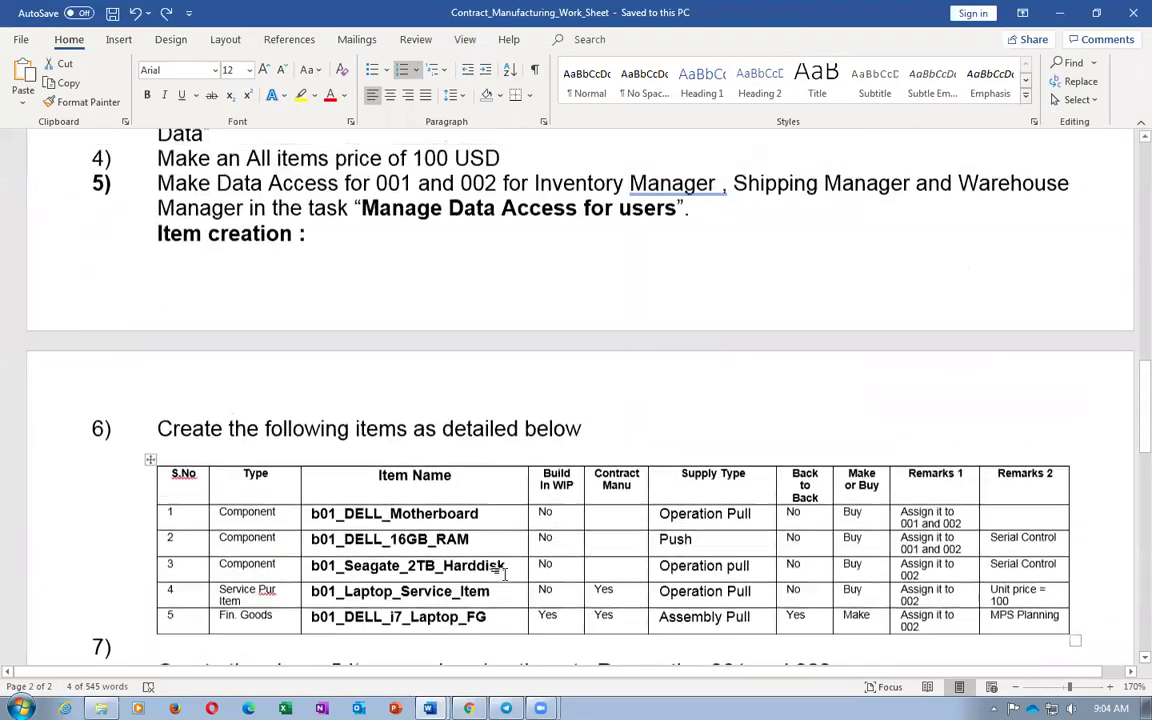
scroll(505, 575, up, 10)
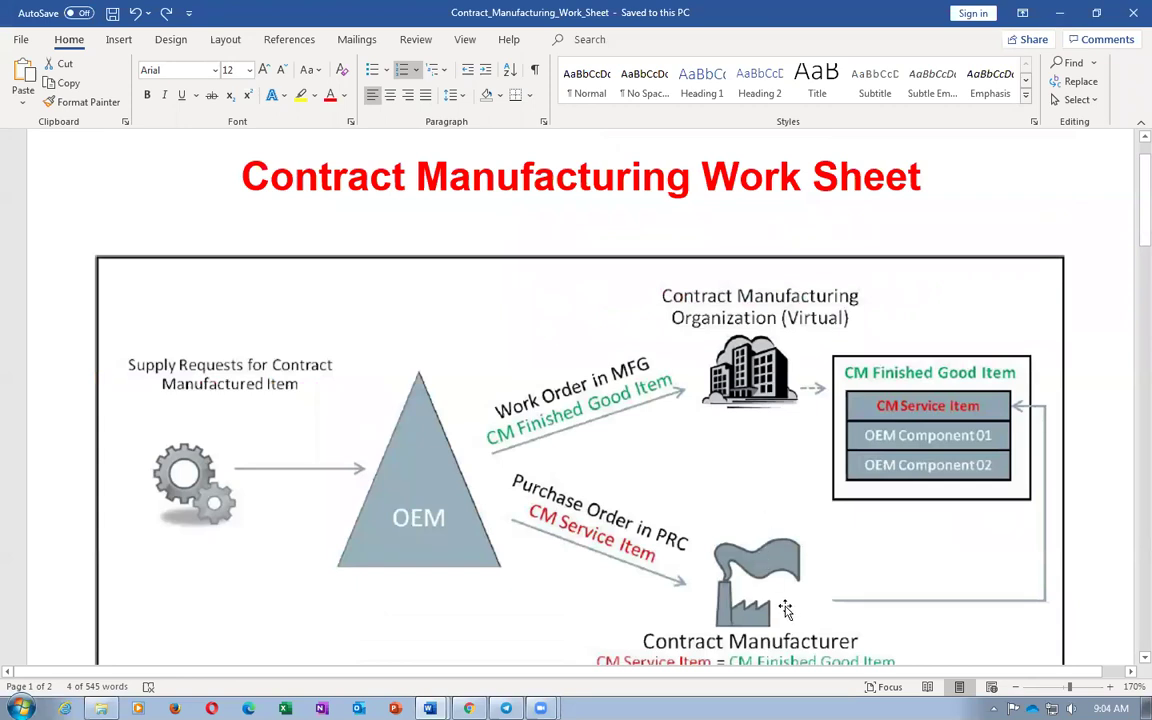
key(alt+Tab)
key(alt+Tab)
key(alt+Tab)
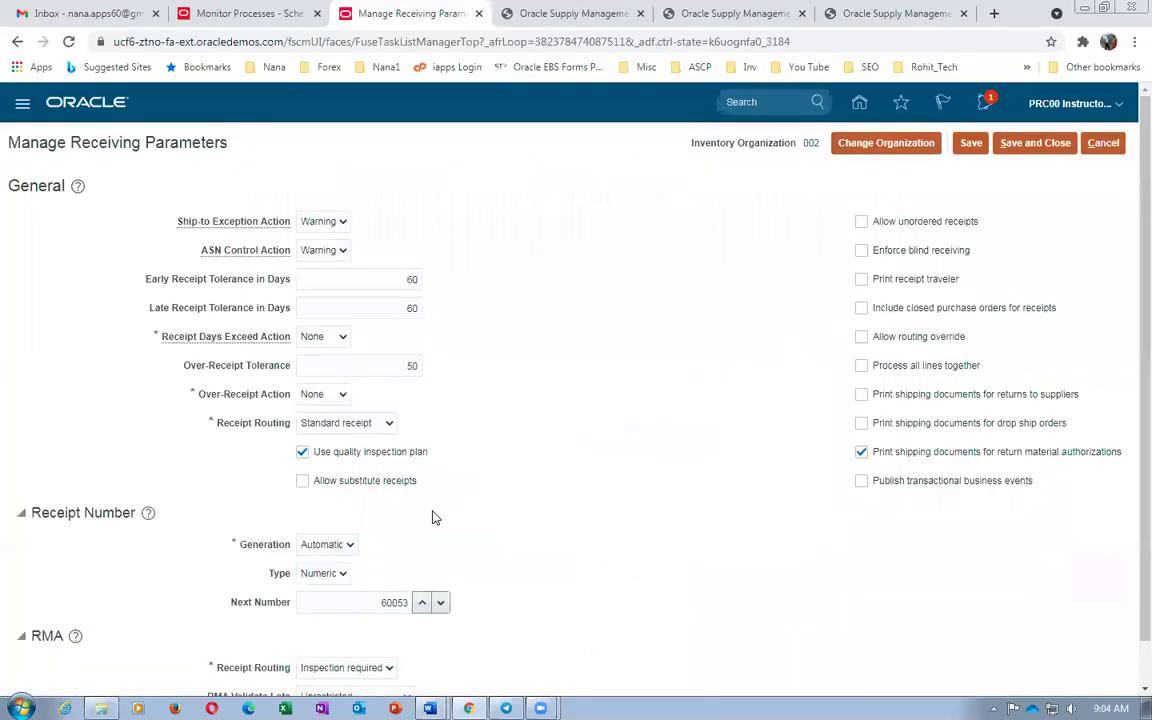
Set organization 002's Receipt Routing to Direct delivery and save and close
click(346, 424)
click(320, 440)
click(1033, 145)
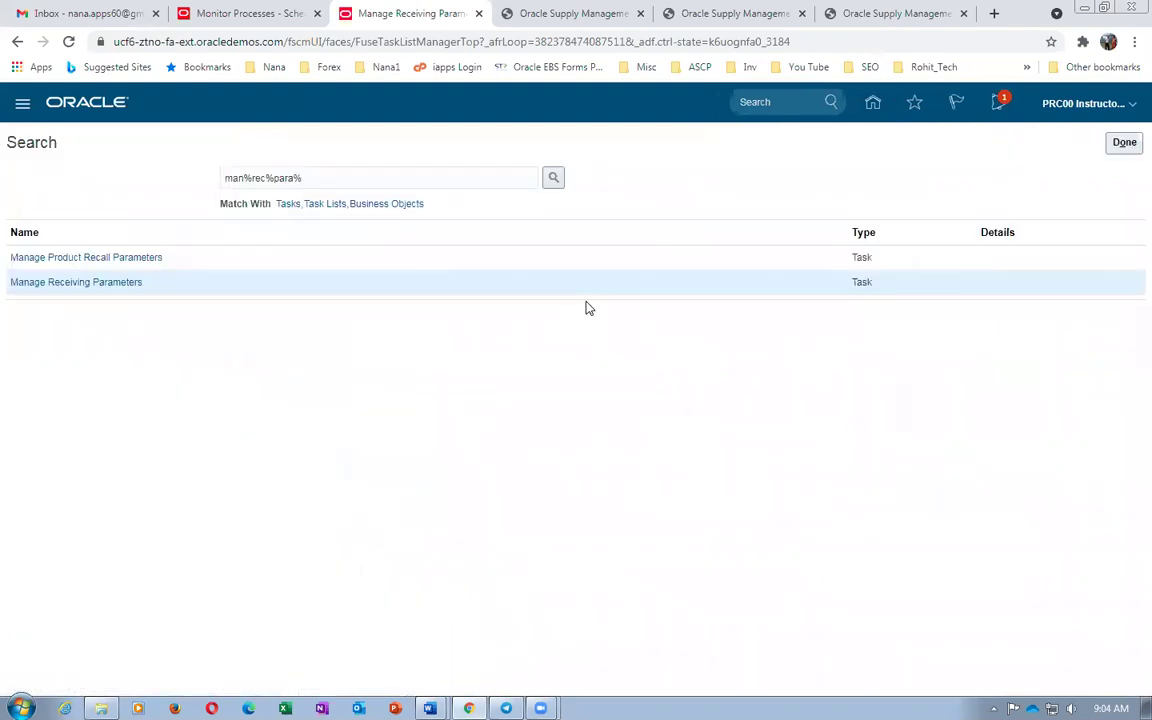
Look up worksheet step 28, the Shipping Parameters step, in Word
click(353, 175)
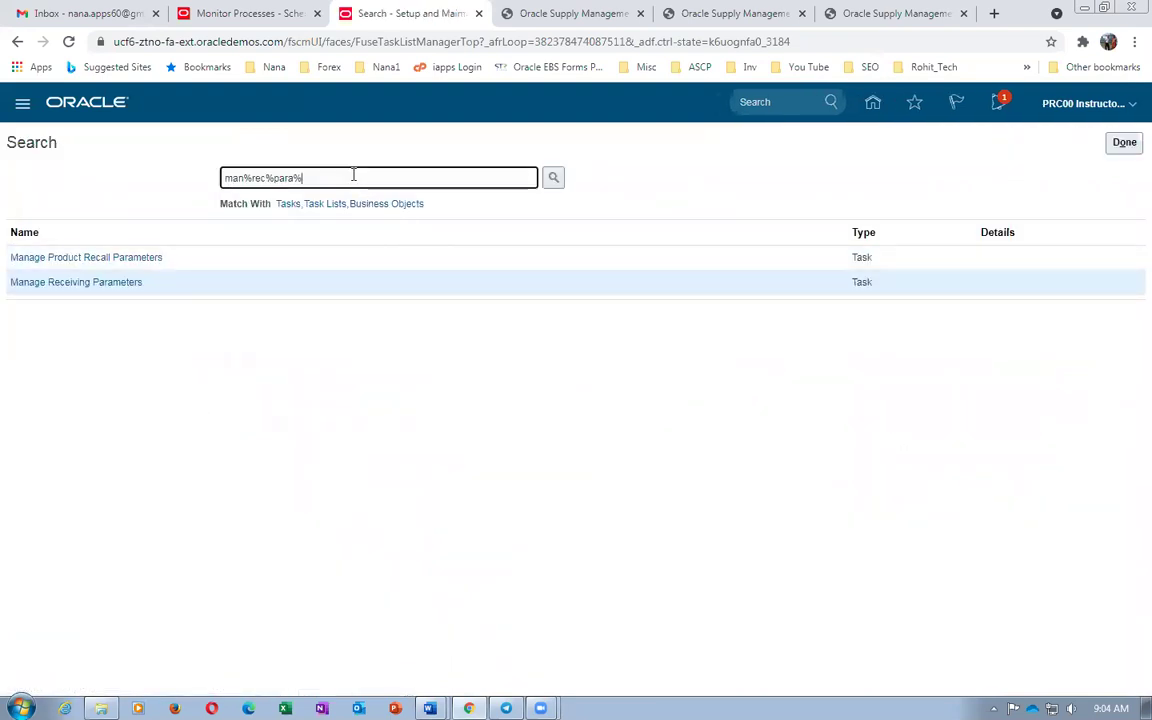
key(alt+Tab)
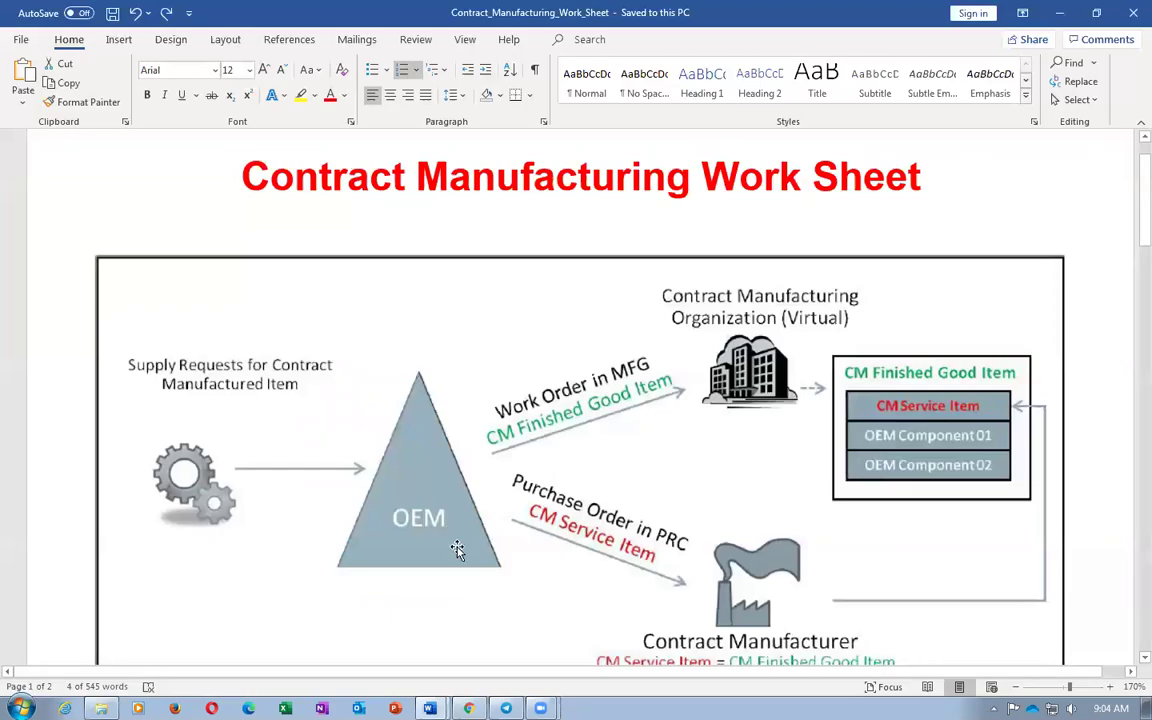
scroll(457, 550, down, 15)
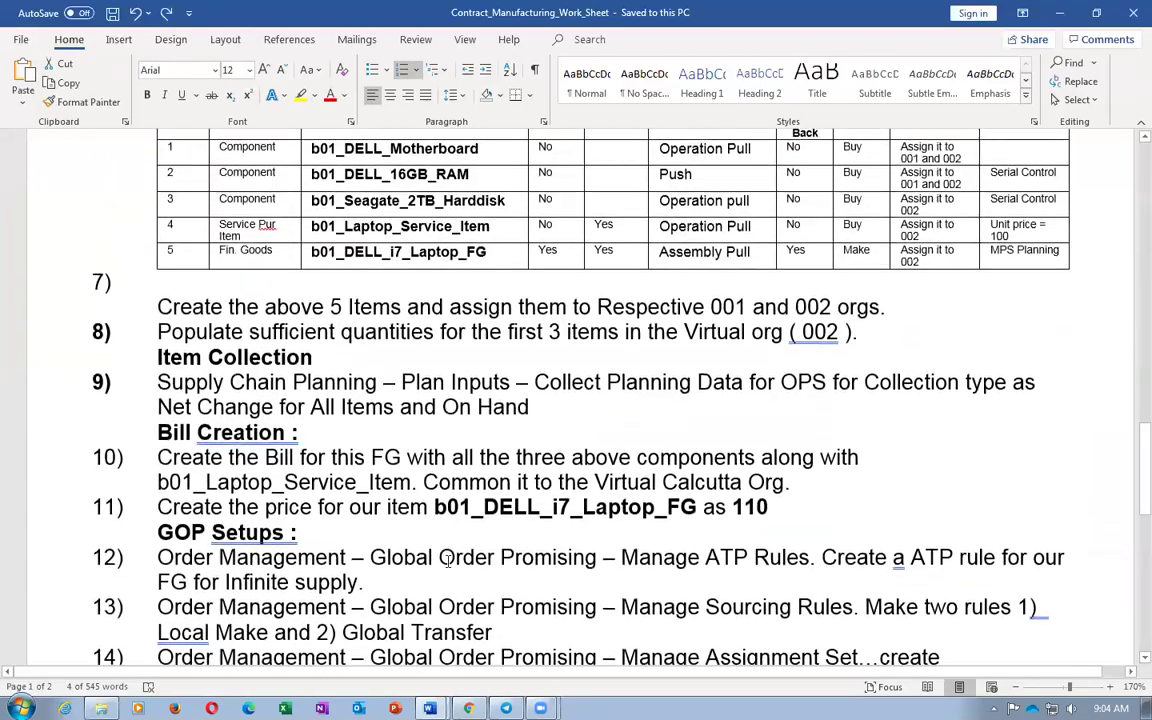
scroll(447, 560, down, 12)
drag(274, 450, 418, 458)
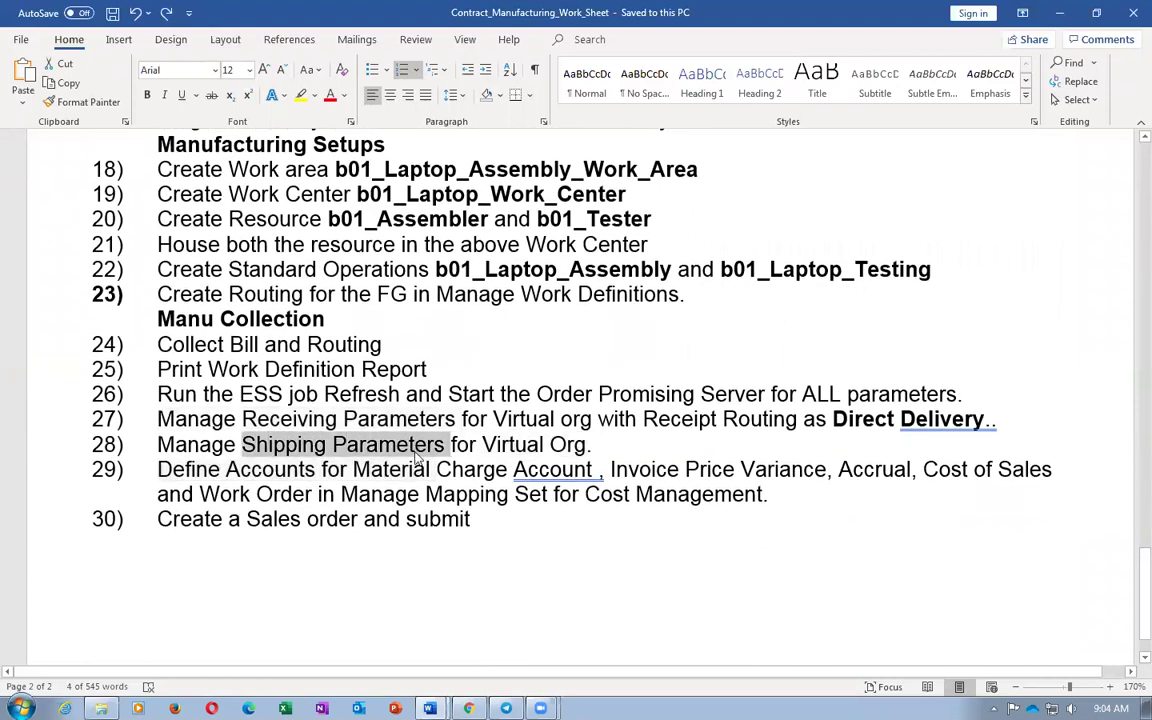
key(alt+Tab)
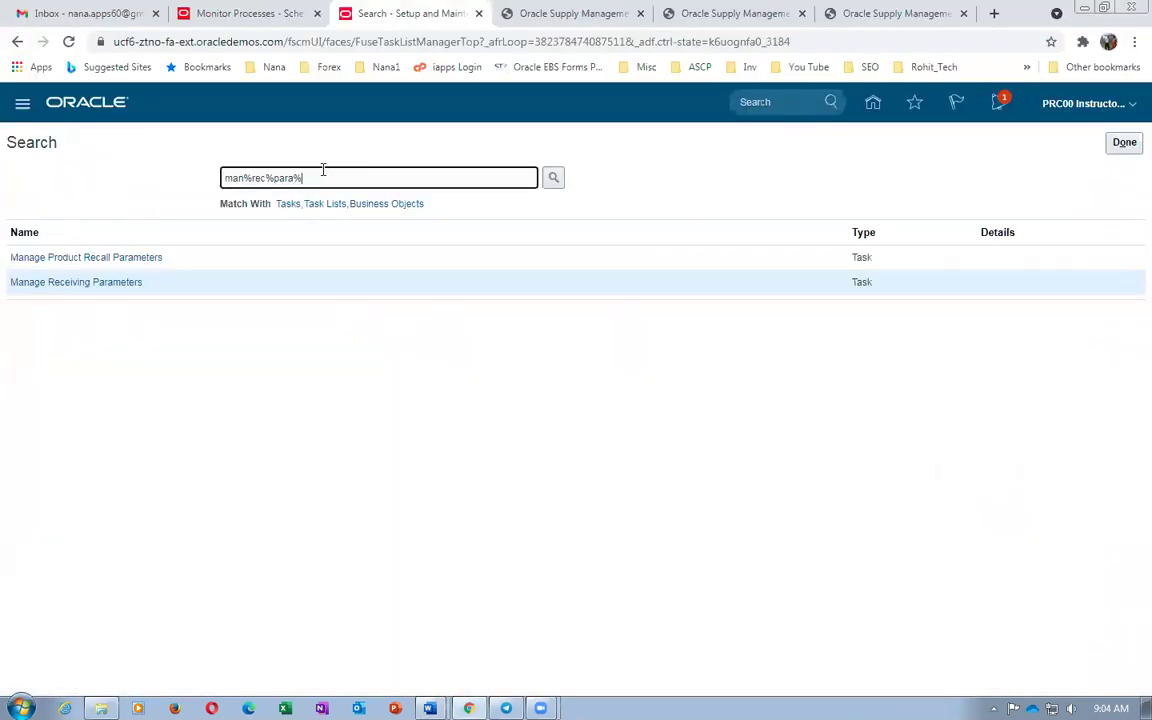
Search setup tasks for man%ship%para% to find Manage Shipping Parameters
key(BackSpace)
key(BackSpace)
key(BackSpace)
key(BackSpace)
key(BackSpace)
key(BackSpace)
key(BackSpace)
key(BackSpace)
key(BackSpace)
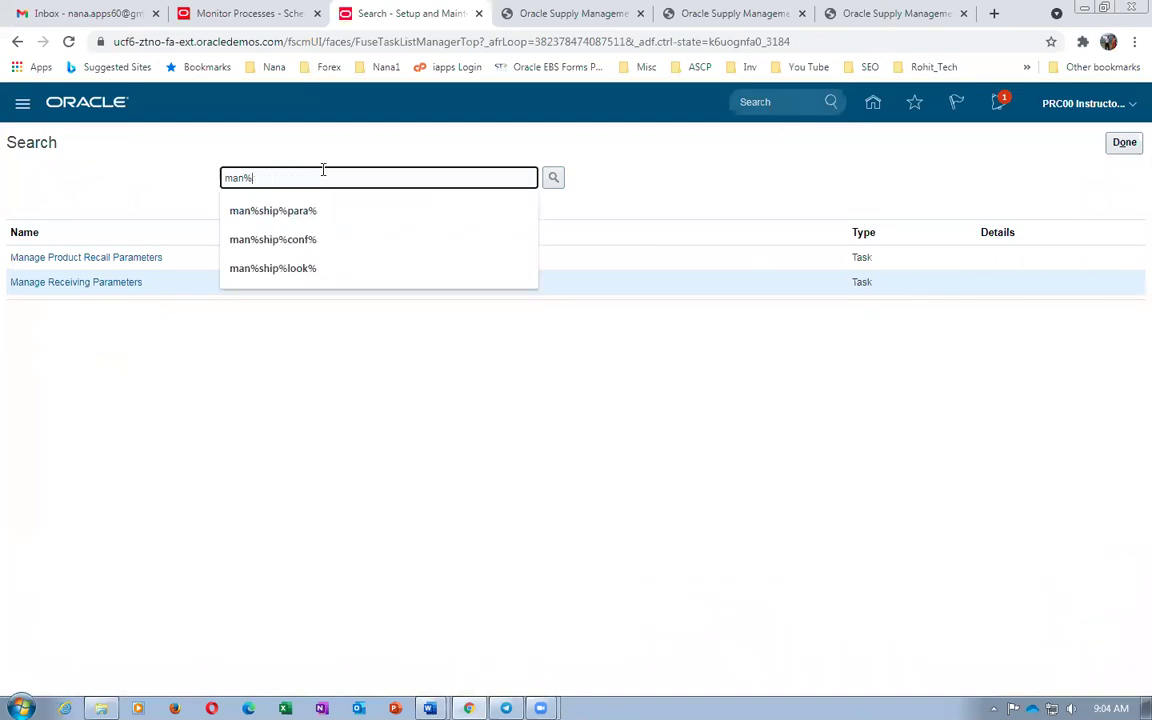
text(ship%para%)
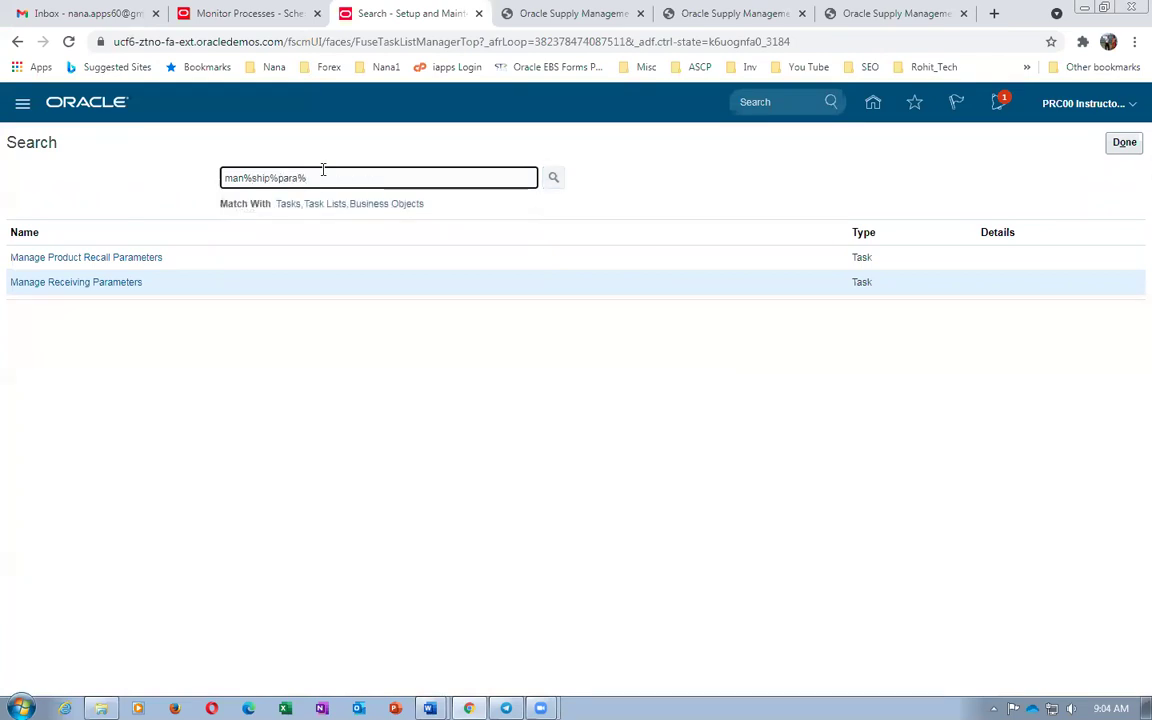
key(Return)
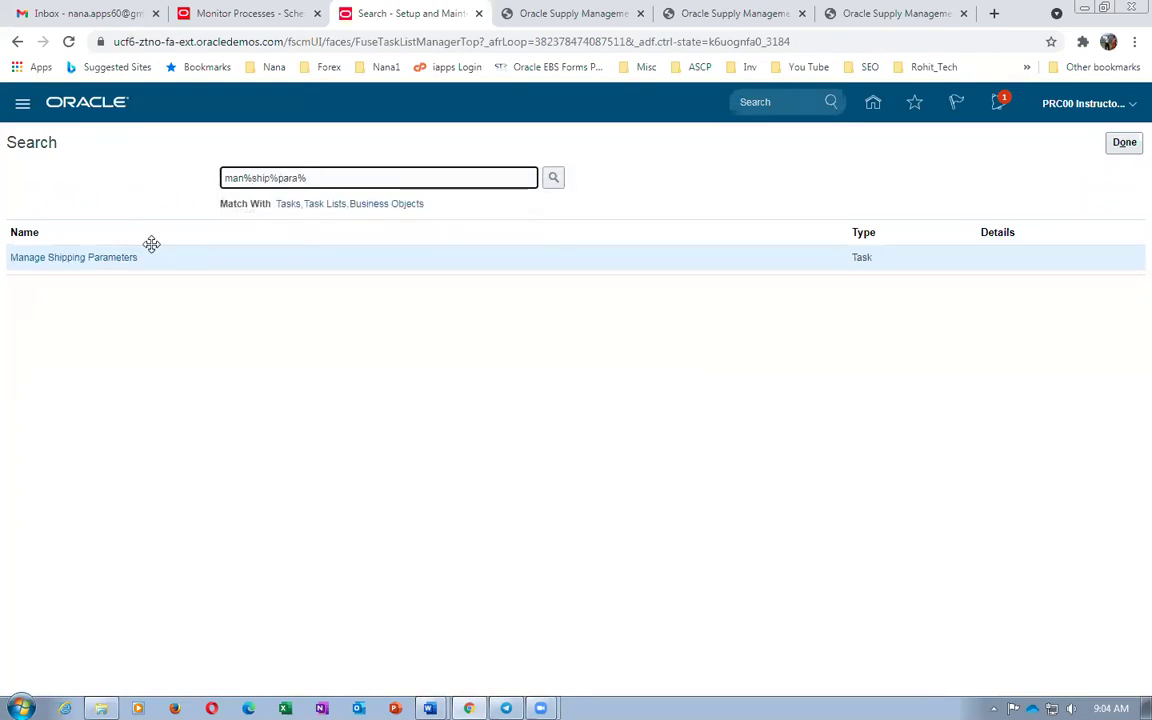
click(85, 262)
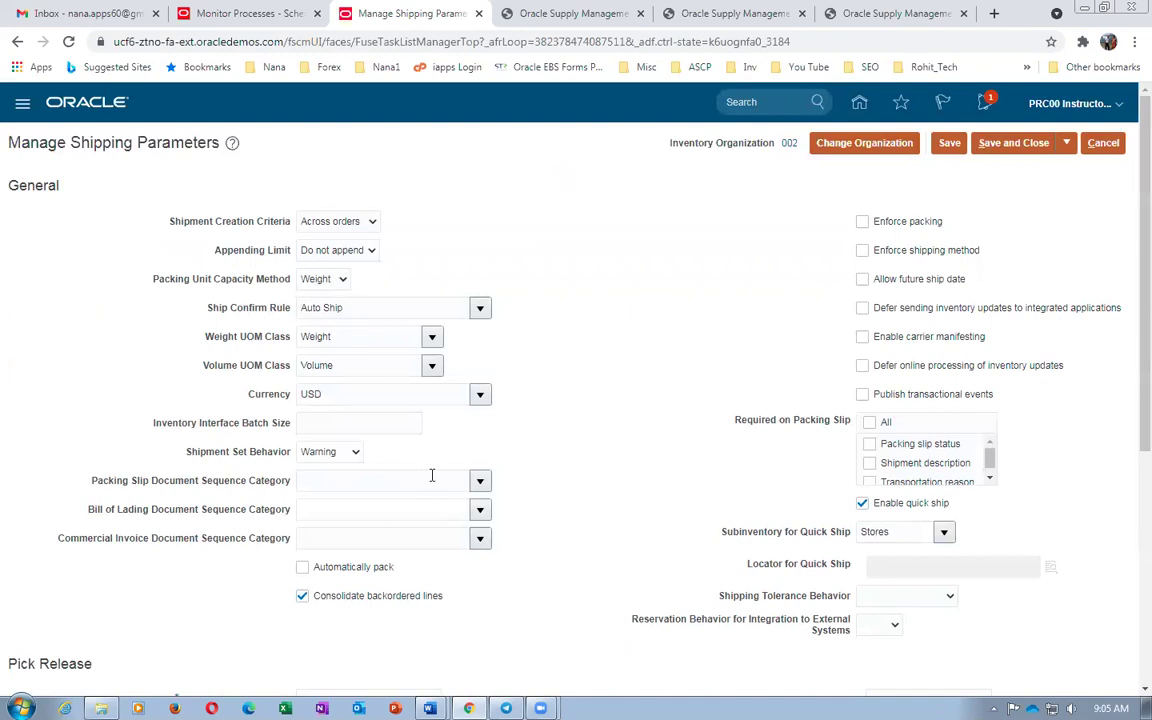
scroll(432, 476, down, 3)
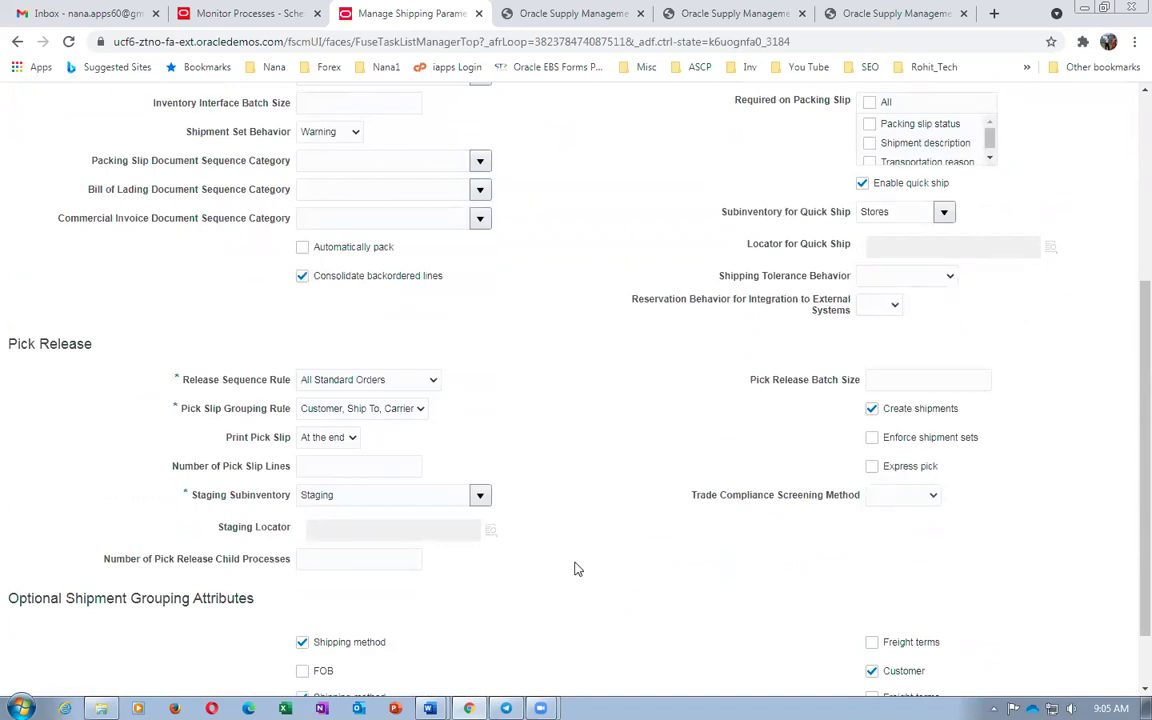
scroll(566, 561, up, 3)
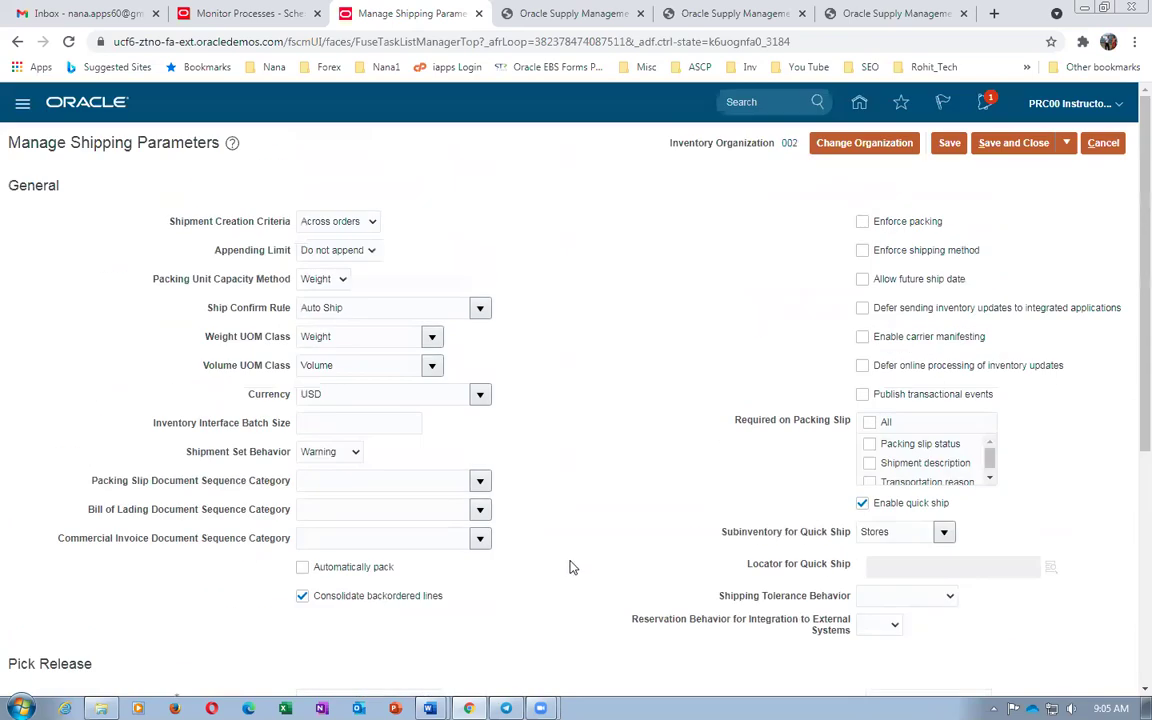
click(1103, 142)
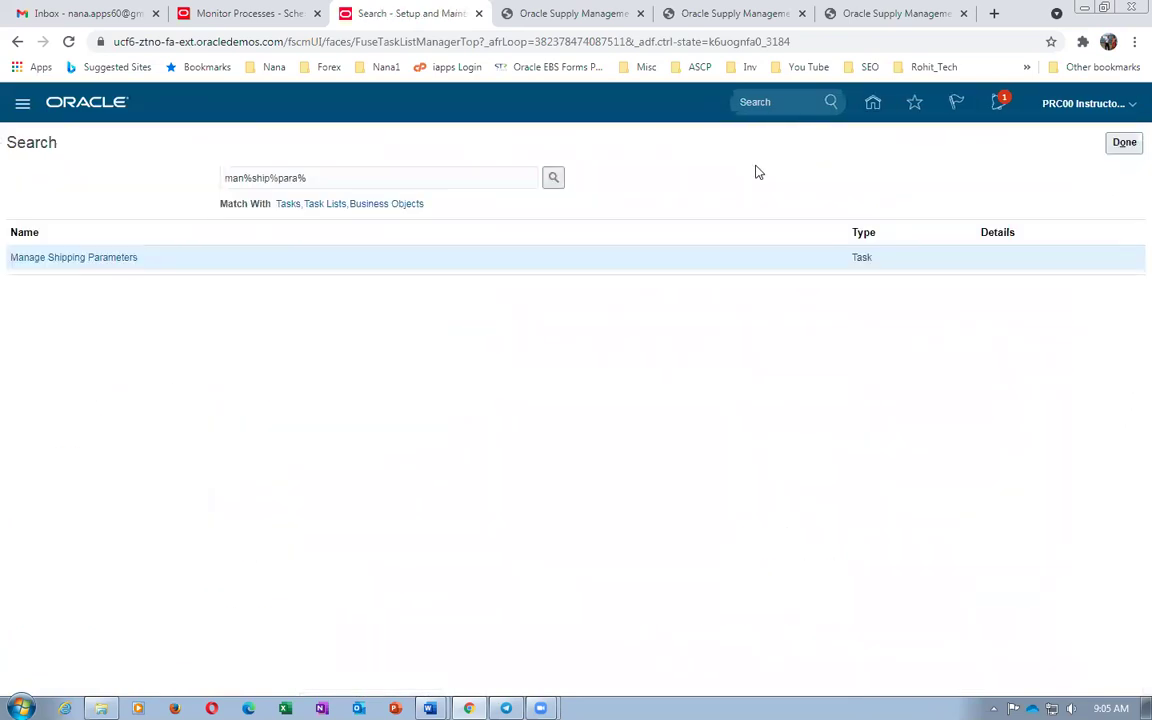
Mark worksheet step 29 for mapping set accounts, then finish the task search
key(alt+Tab)
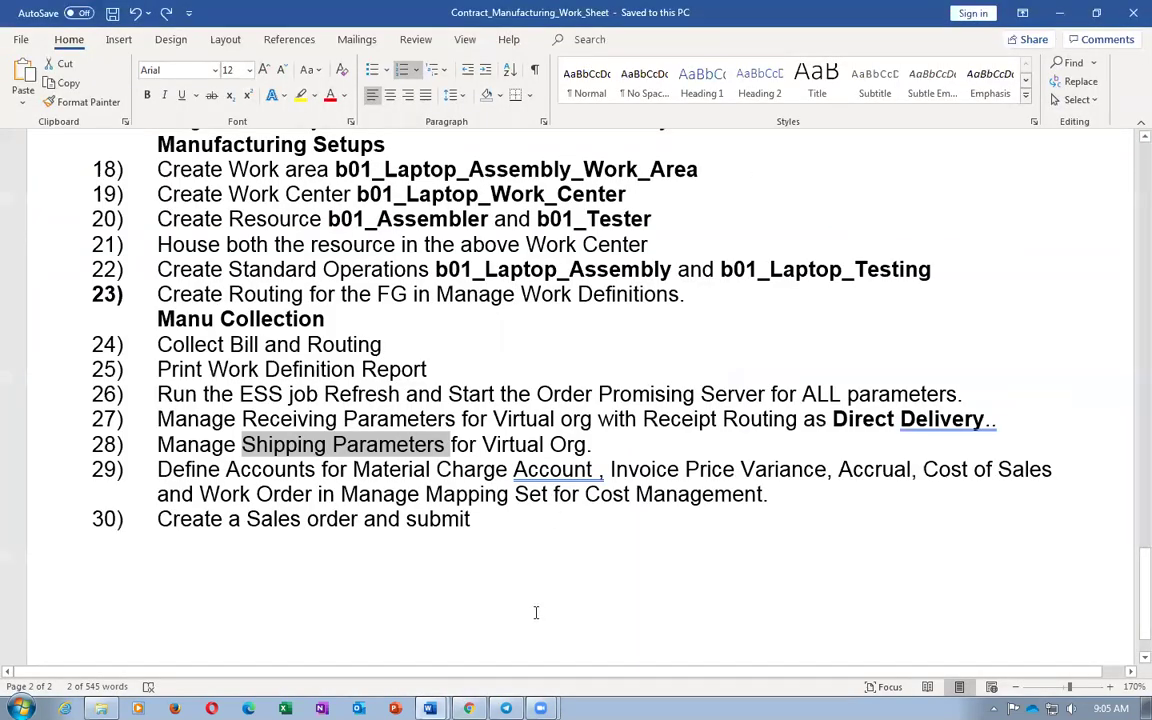
drag(300, 470, 323, 494)
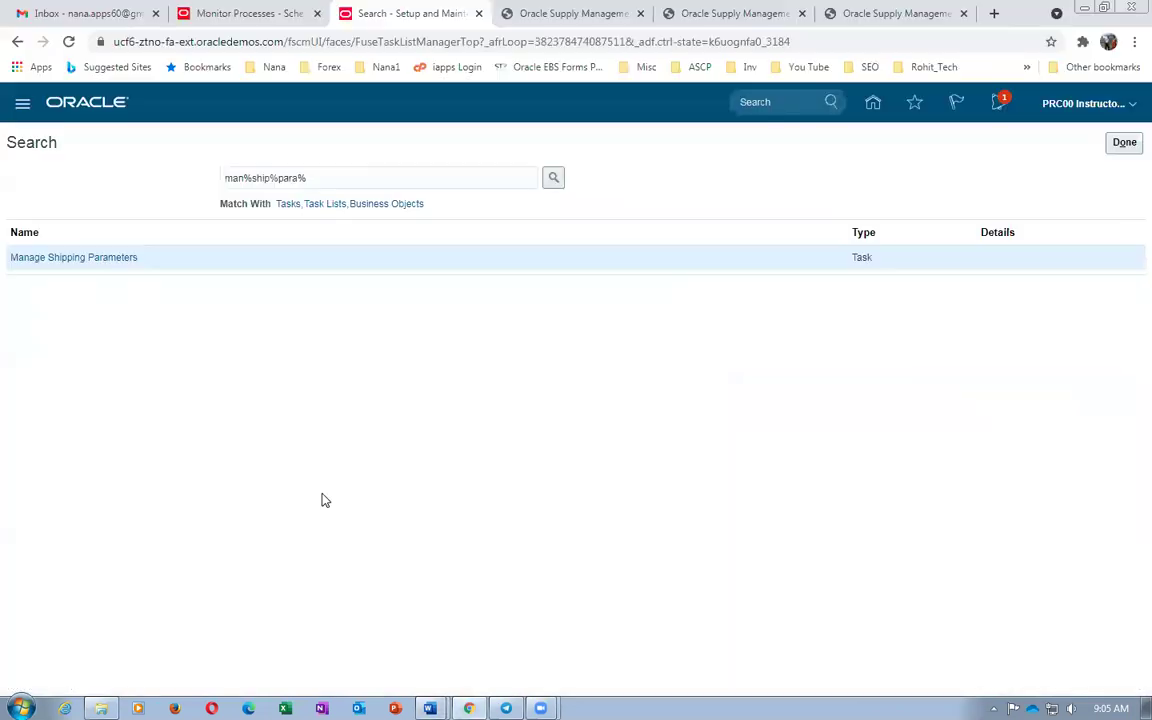
key(alt+Tab)
click(1124, 143)
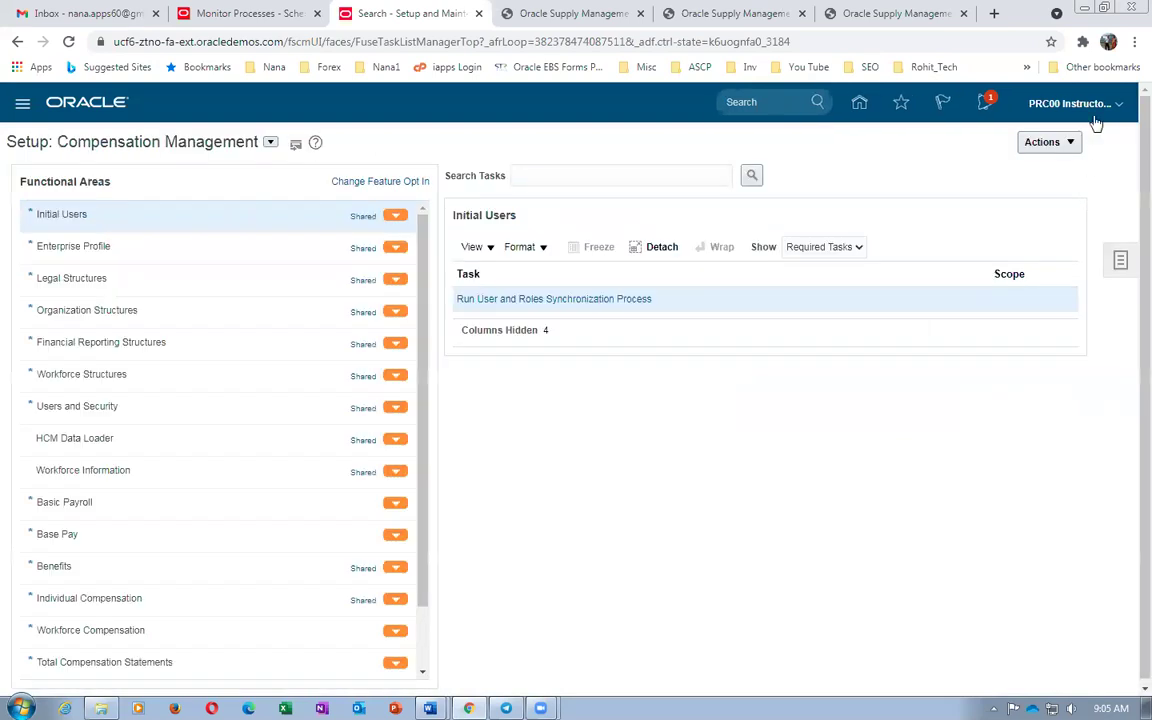
Switch setup to the Financials offering and search tasks for man%map%set%
click(1088, 110)
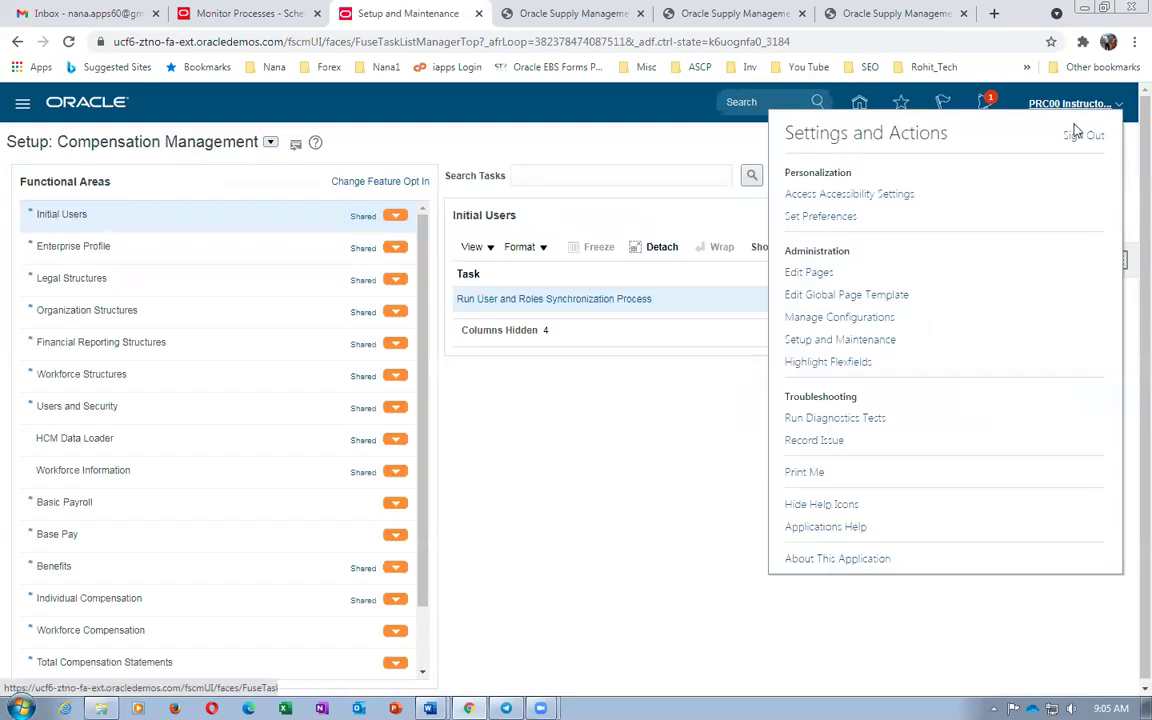
click(270, 143)
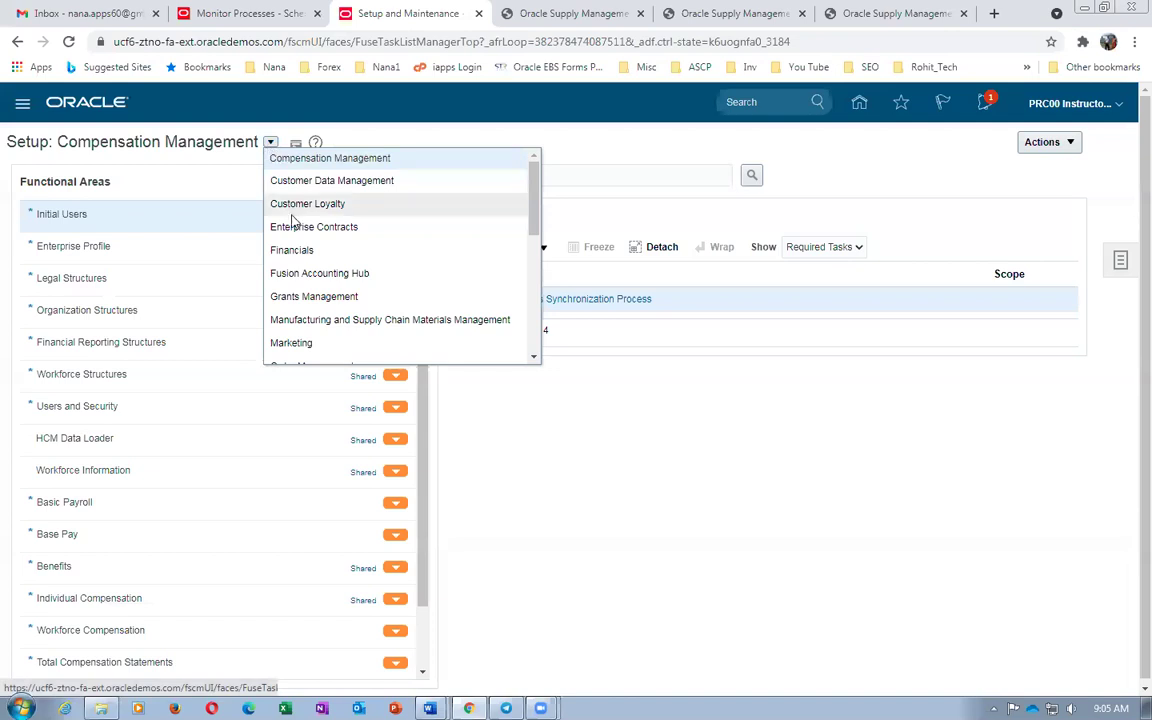
click(292, 252)
click(545, 176)
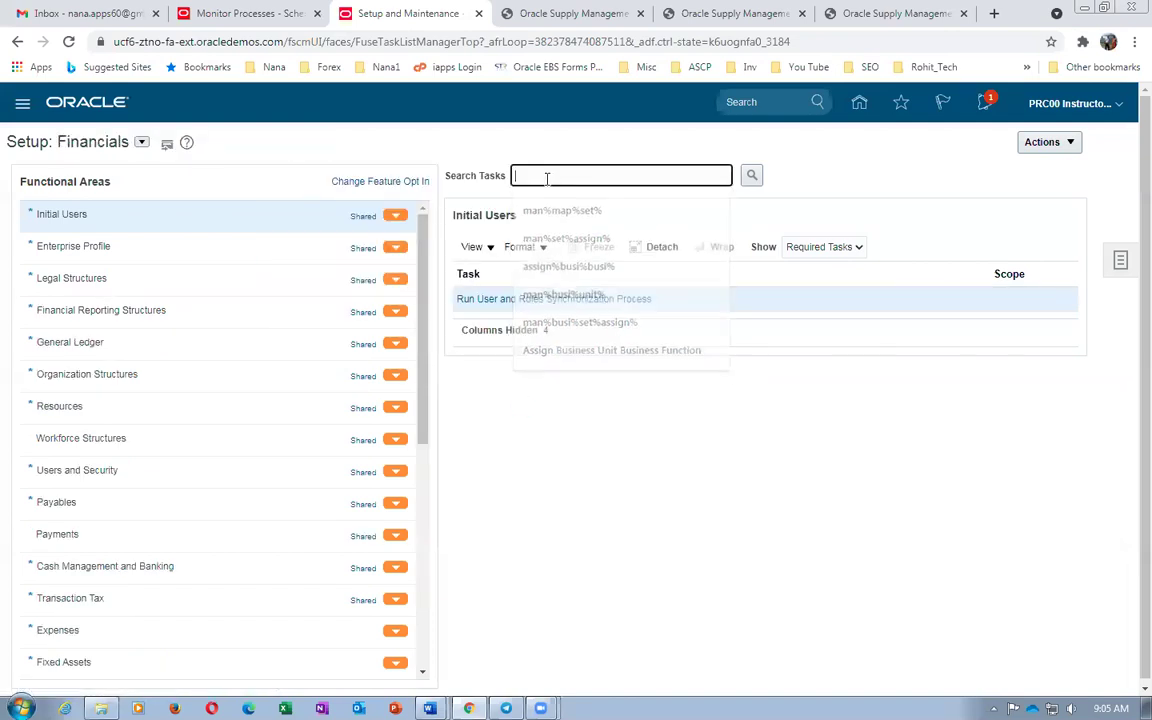
text(m)
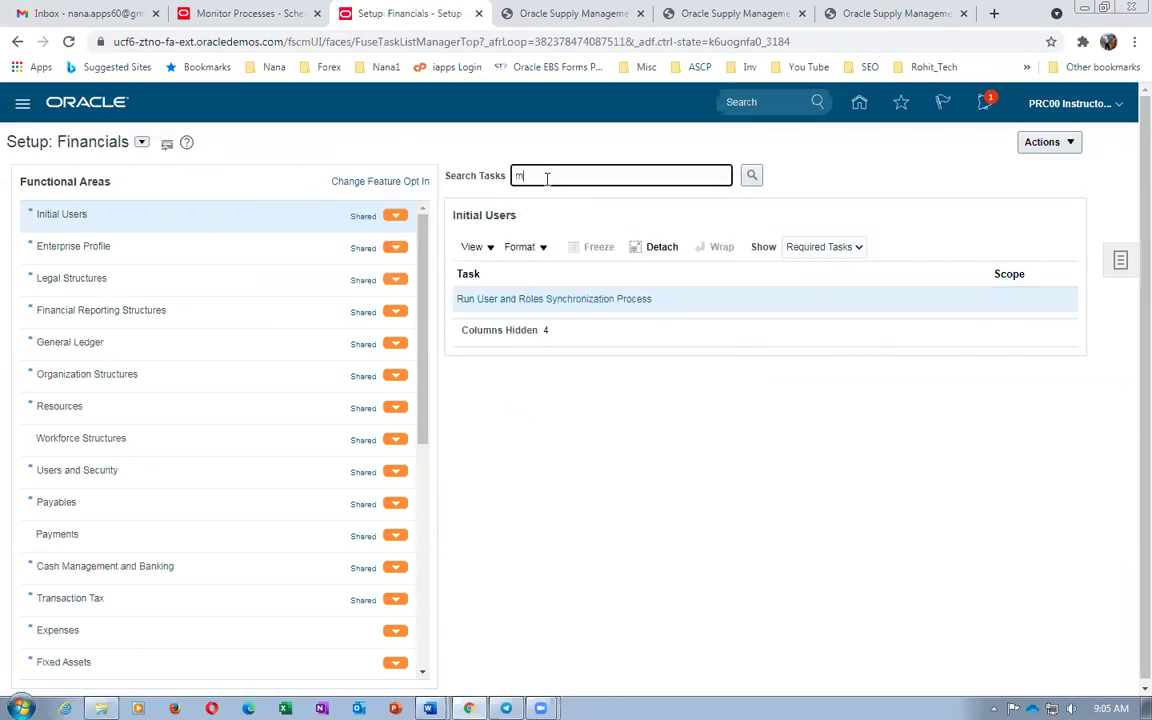
text(an%map%)
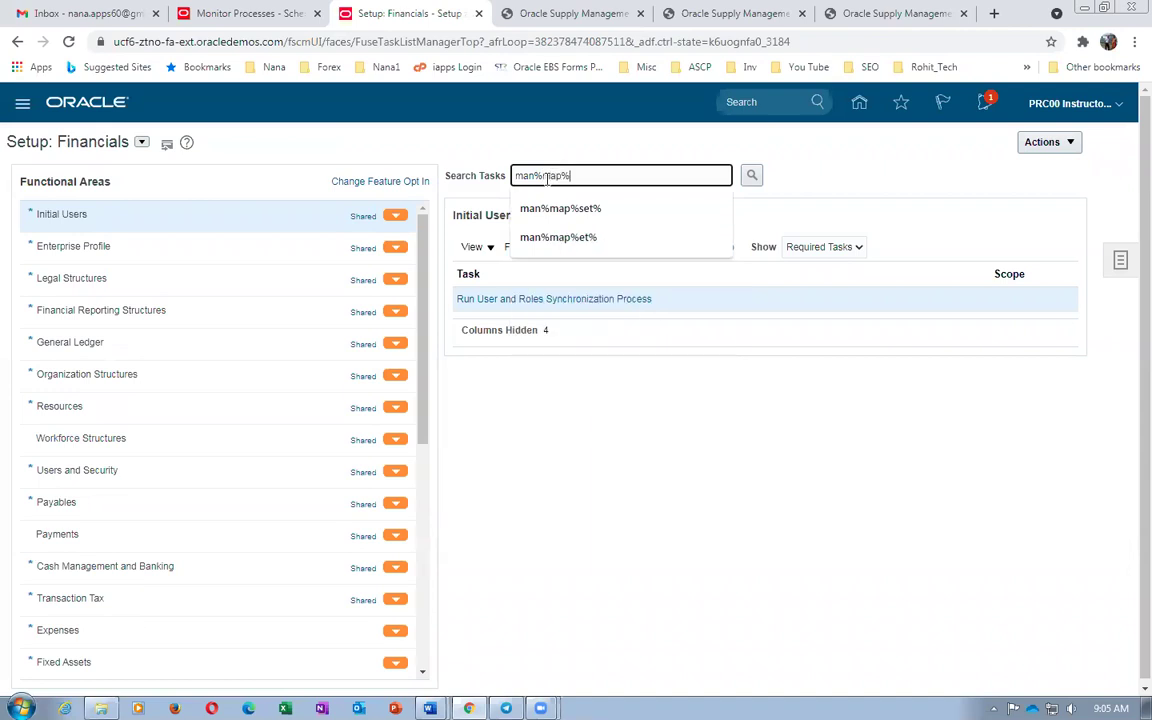
text(set%)
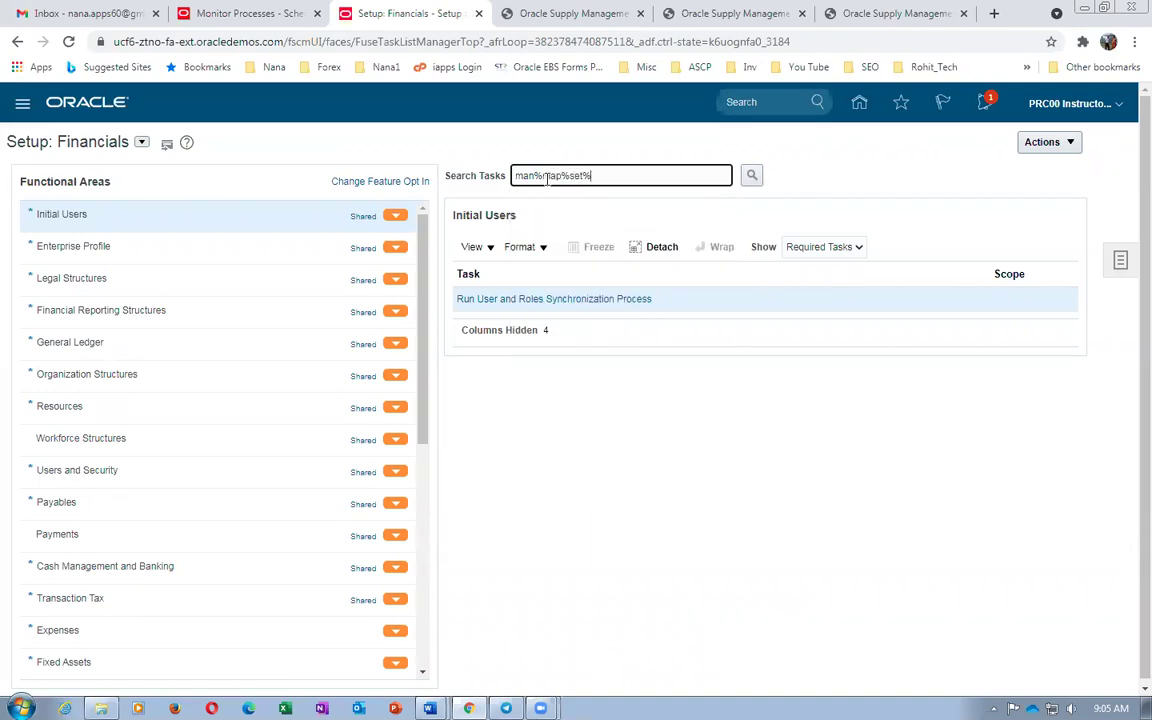
key(Return)
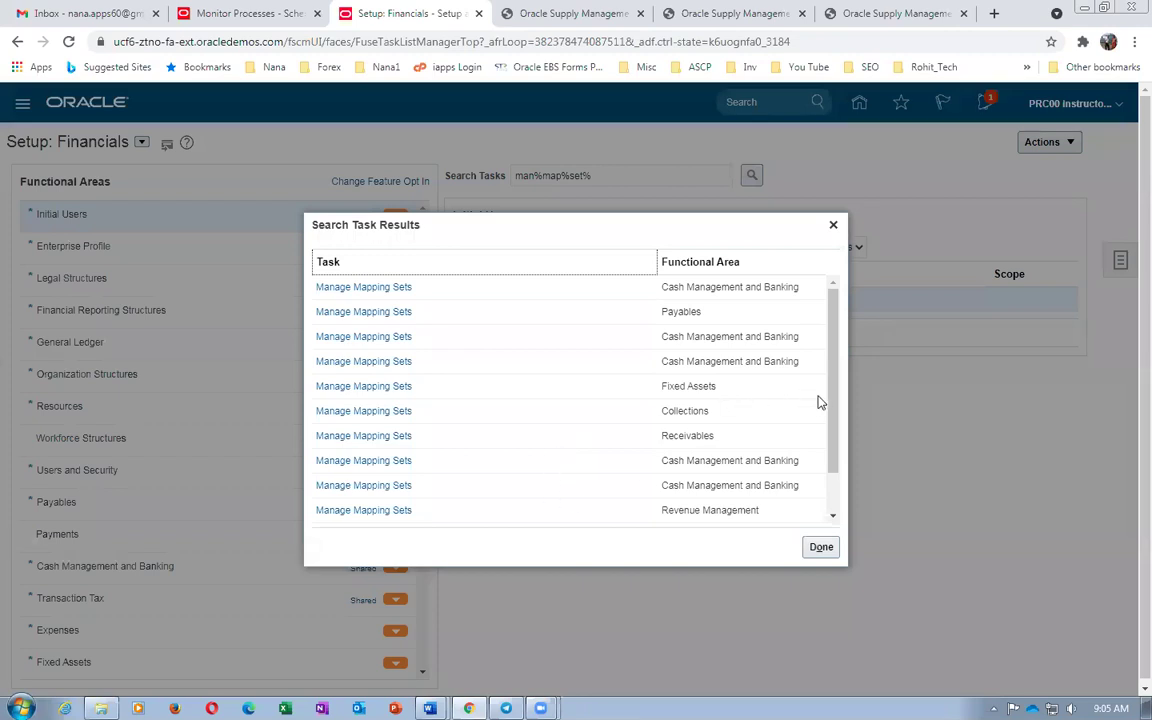
Close the mapping set results and switch to the Manufacturing and Supply Chain Materials Management offering
drag(836, 424, 851, 489)
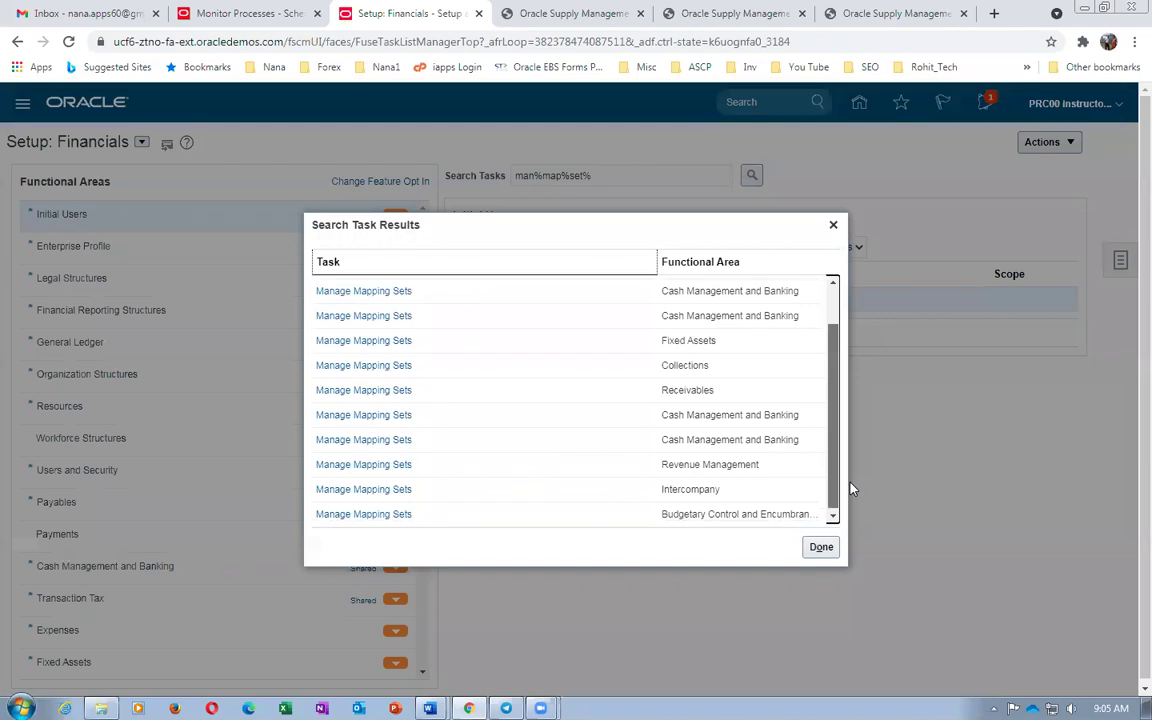
mouse_move(851, 489)
mouse_down()
mouse_move(833, 337)
mouse_move(841, 466)
mouse_up()
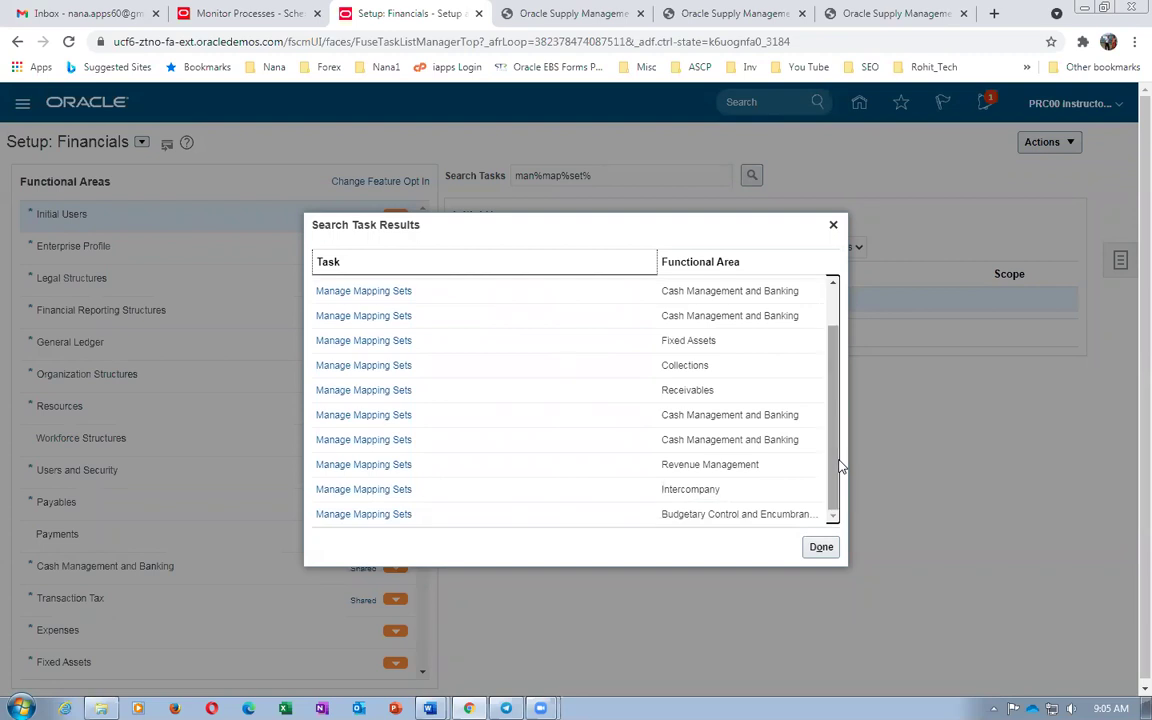
click(821, 547)
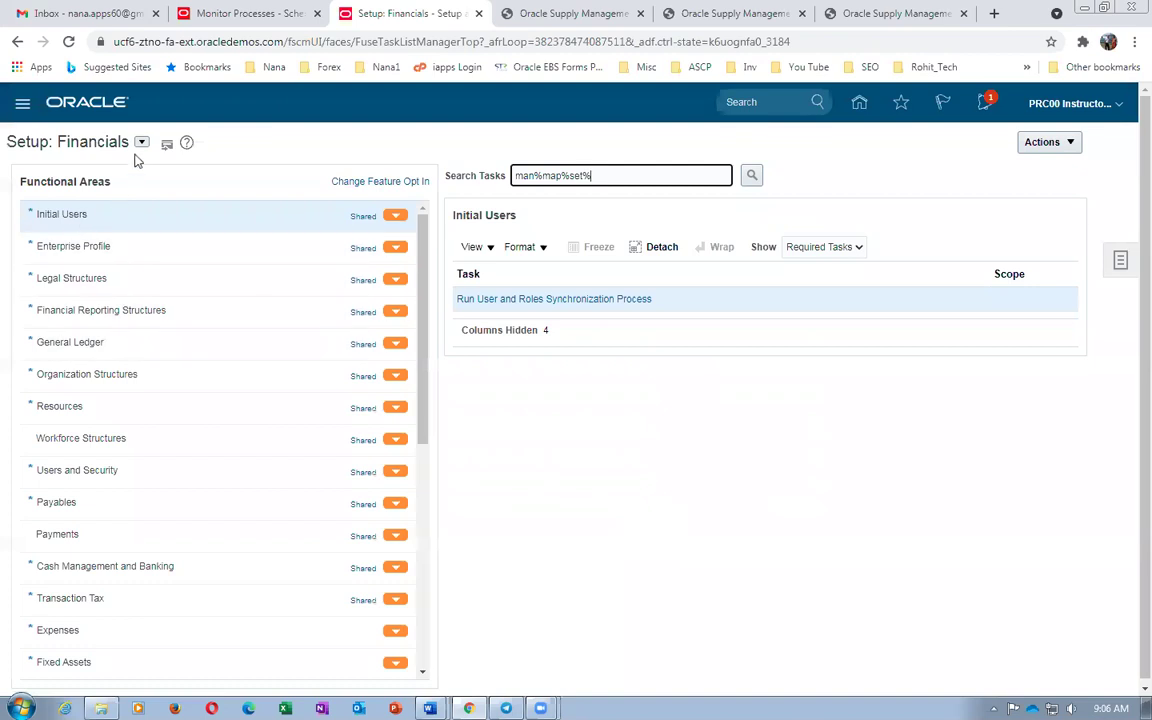
click(142, 142)
click(190, 327)
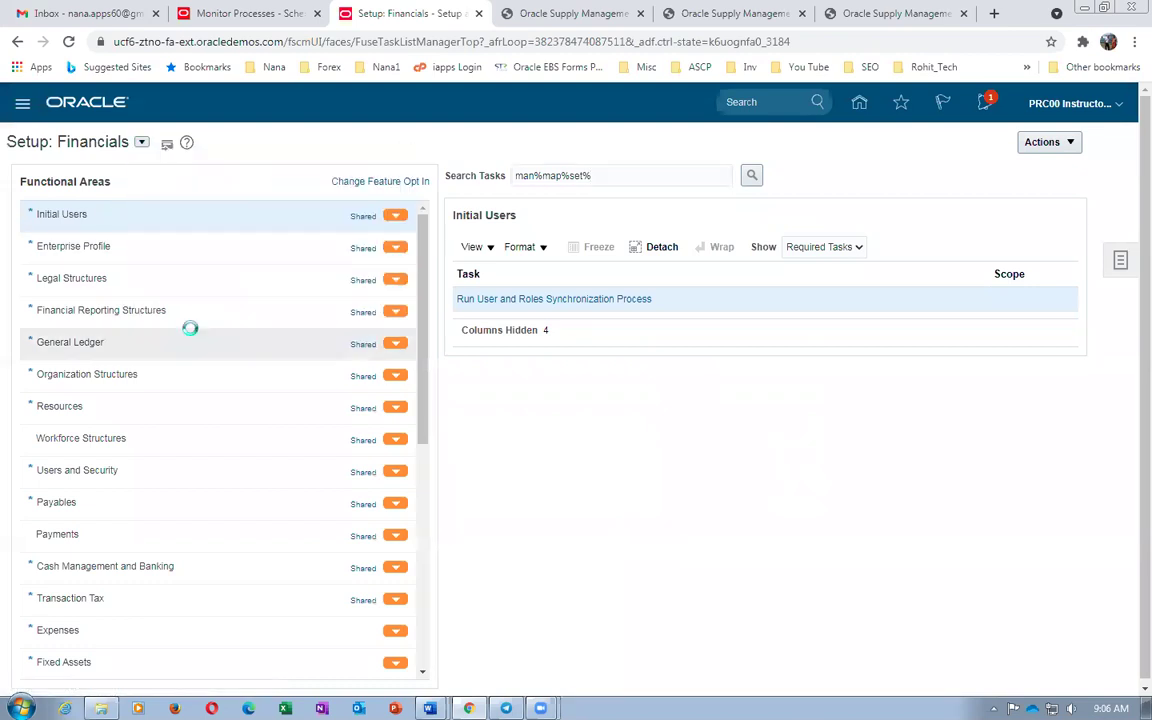
Run the man%map%set% task search and open the Cost Accounting Manage Mapping Sets task
click(620, 175)
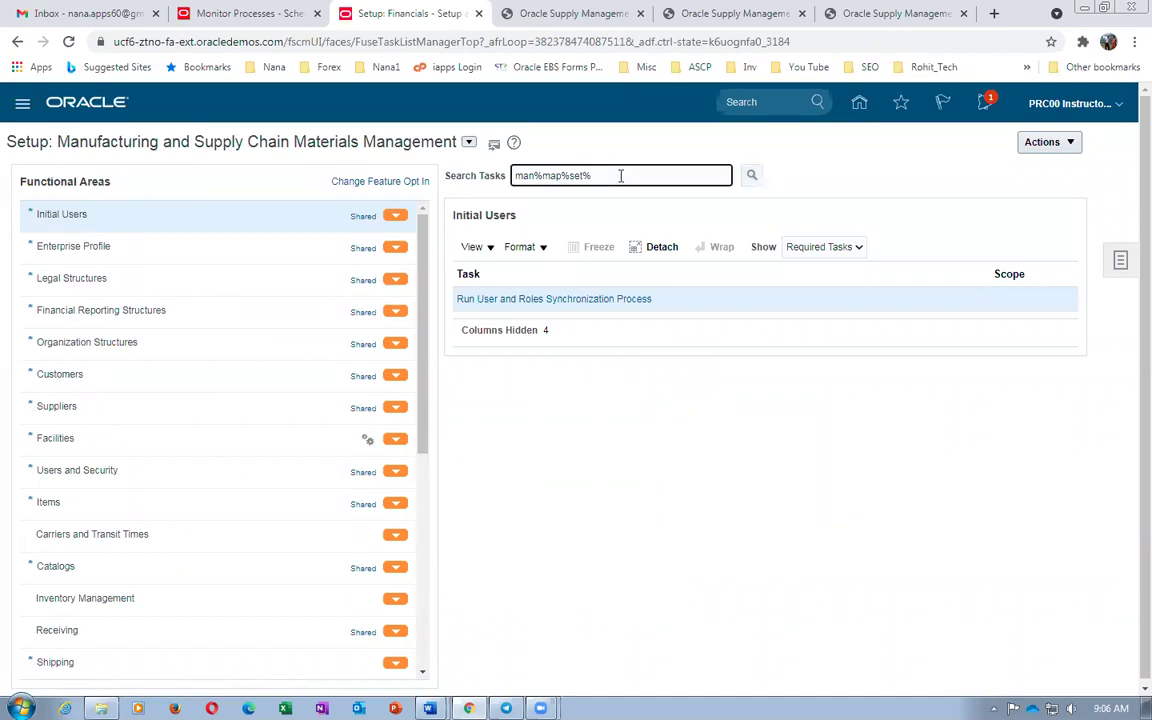
key(Return)
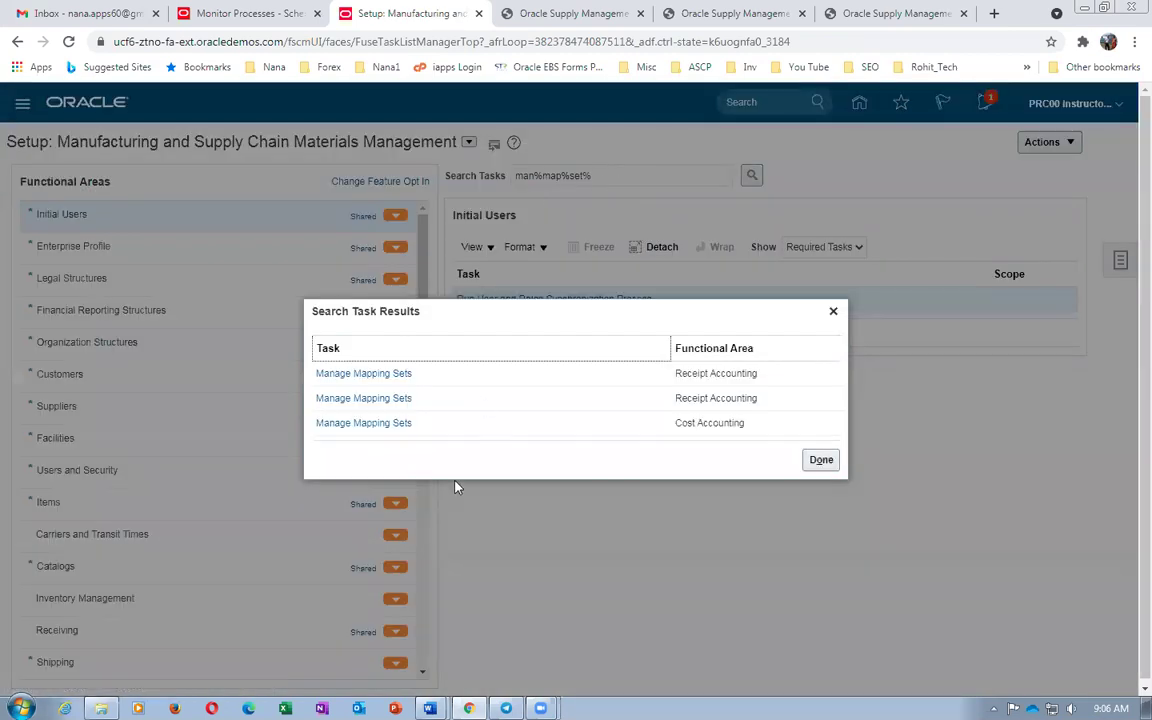
click(367, 425)
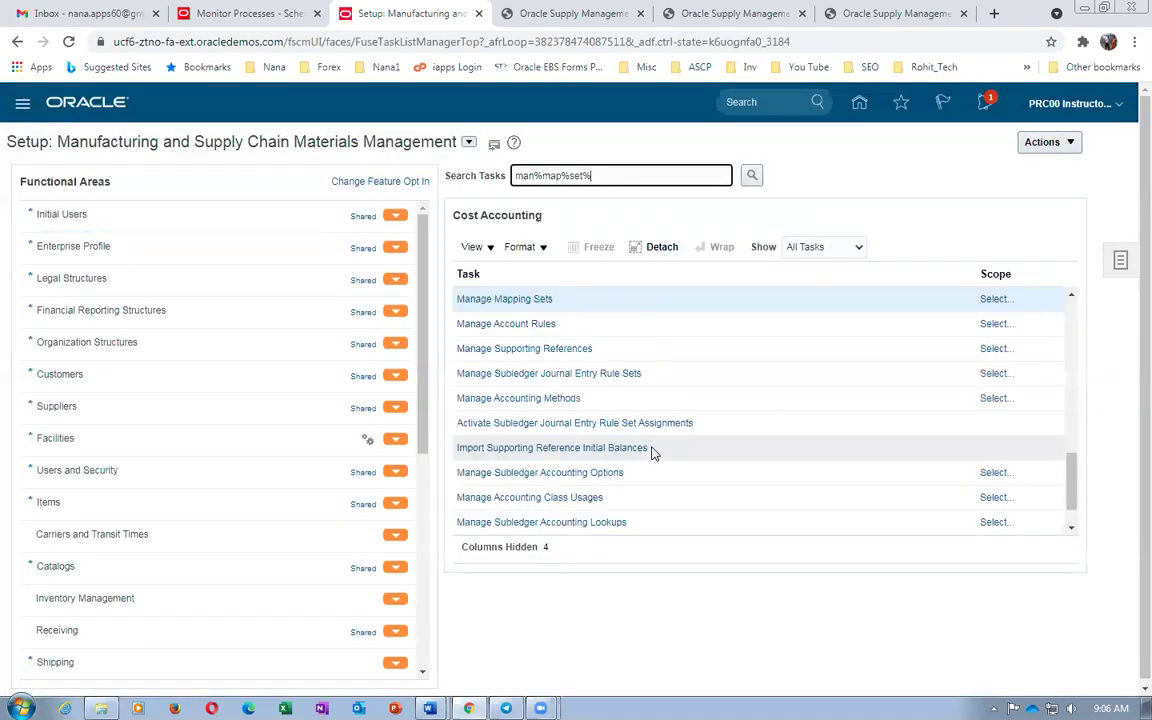
Set the task scope to pick a subledger application from a list
click(995, 300)
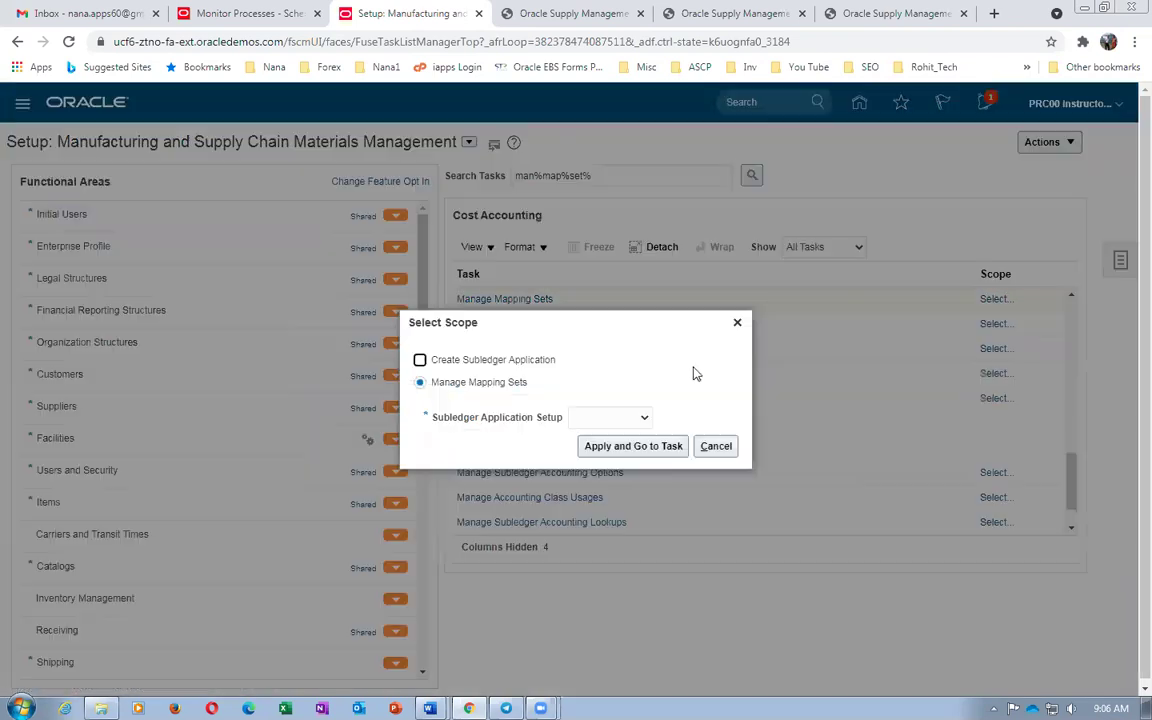
click(607, 418)
click(606, 453)
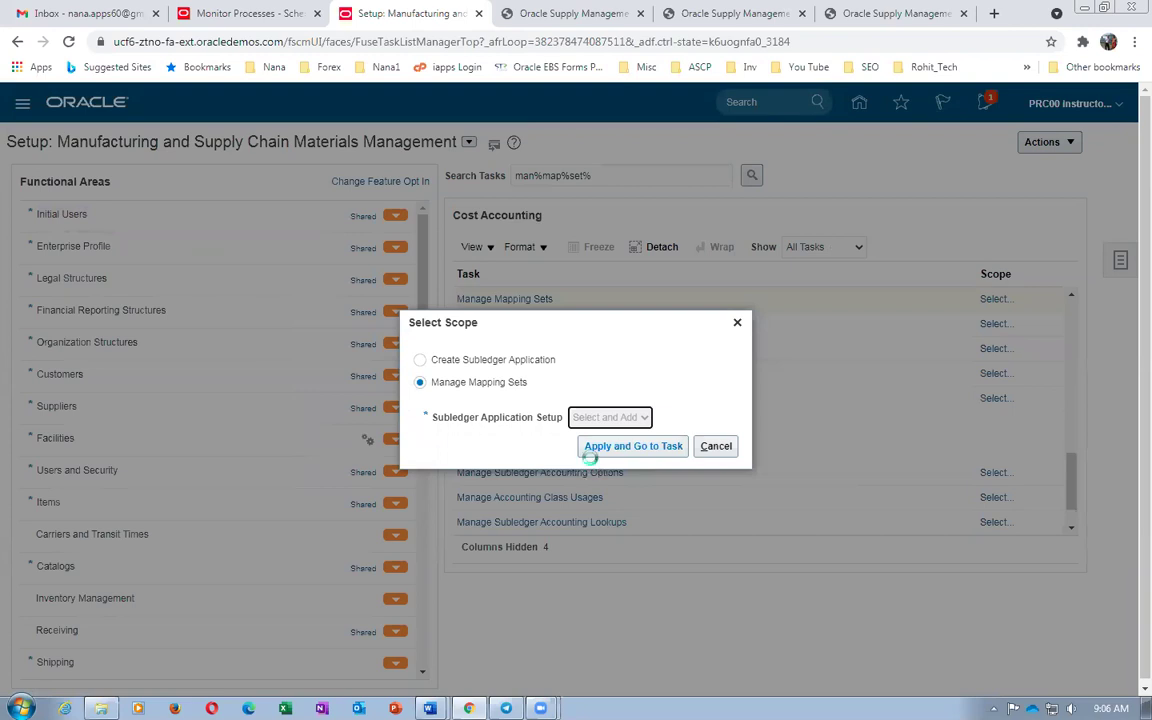
click(594, 448)
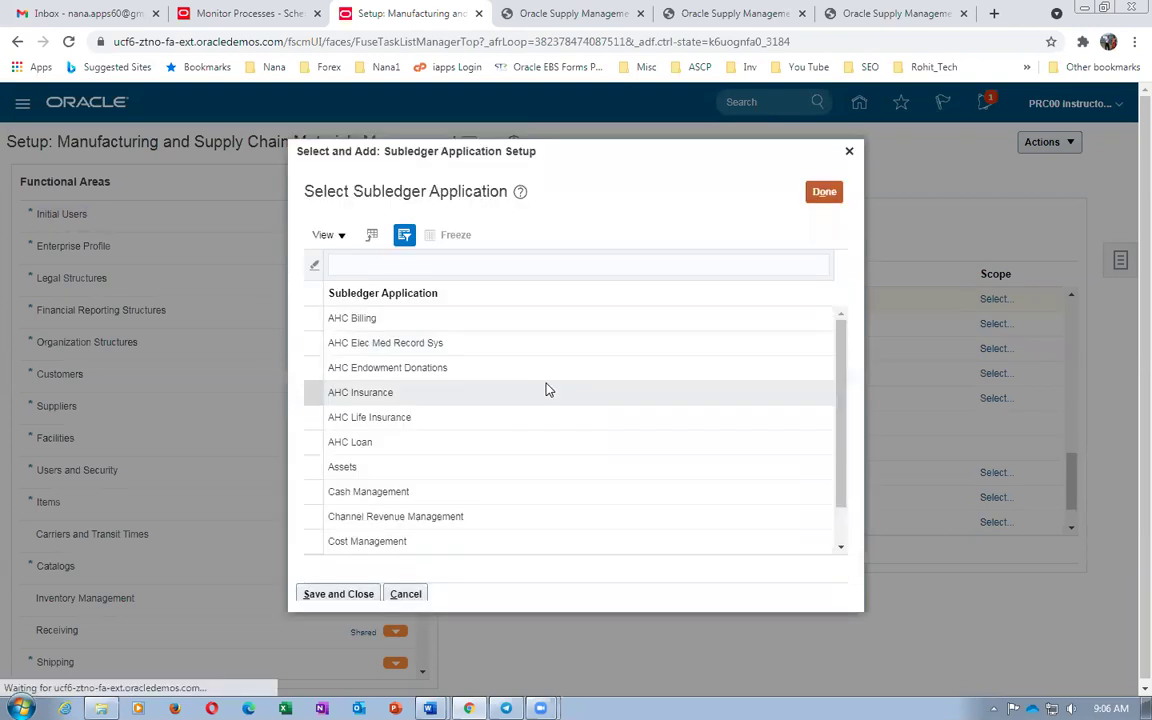
Filter the subledger applications, select Cost Management, and save and close
click(439, 280)
text(US1)
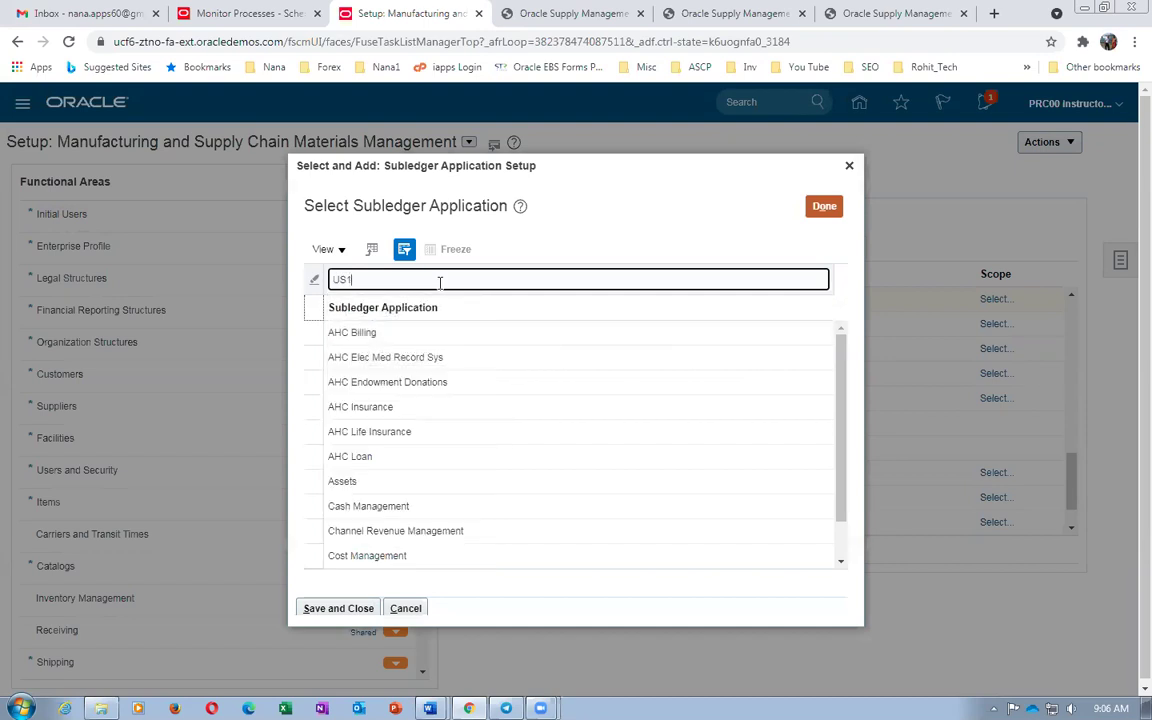
key(Return)
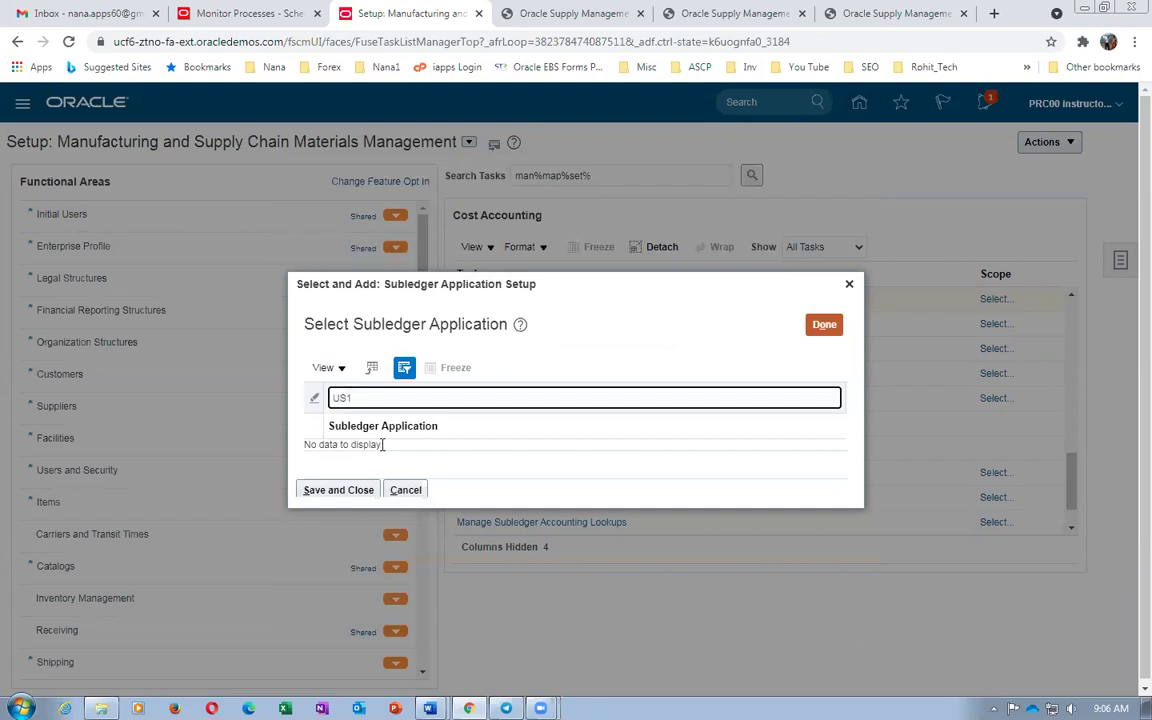
click(372, 398)
drag(372, 398, 296, 398)
text(Cost m)
text(an)
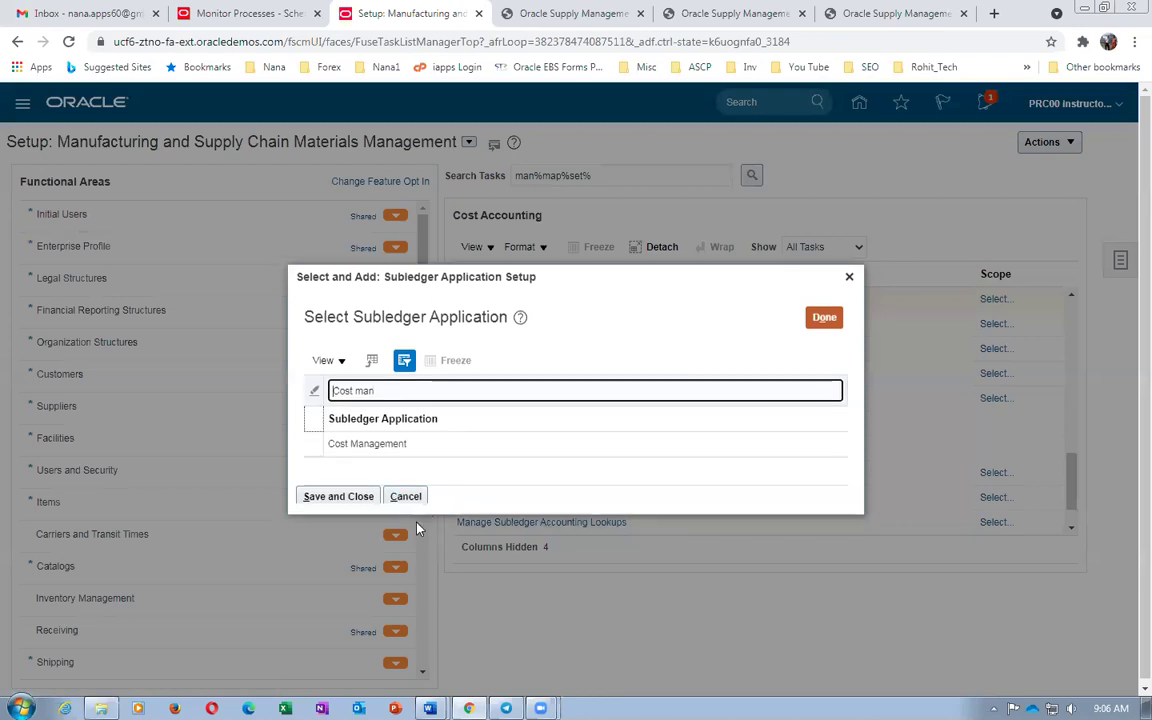
click(308, 440)
click(329, 498)
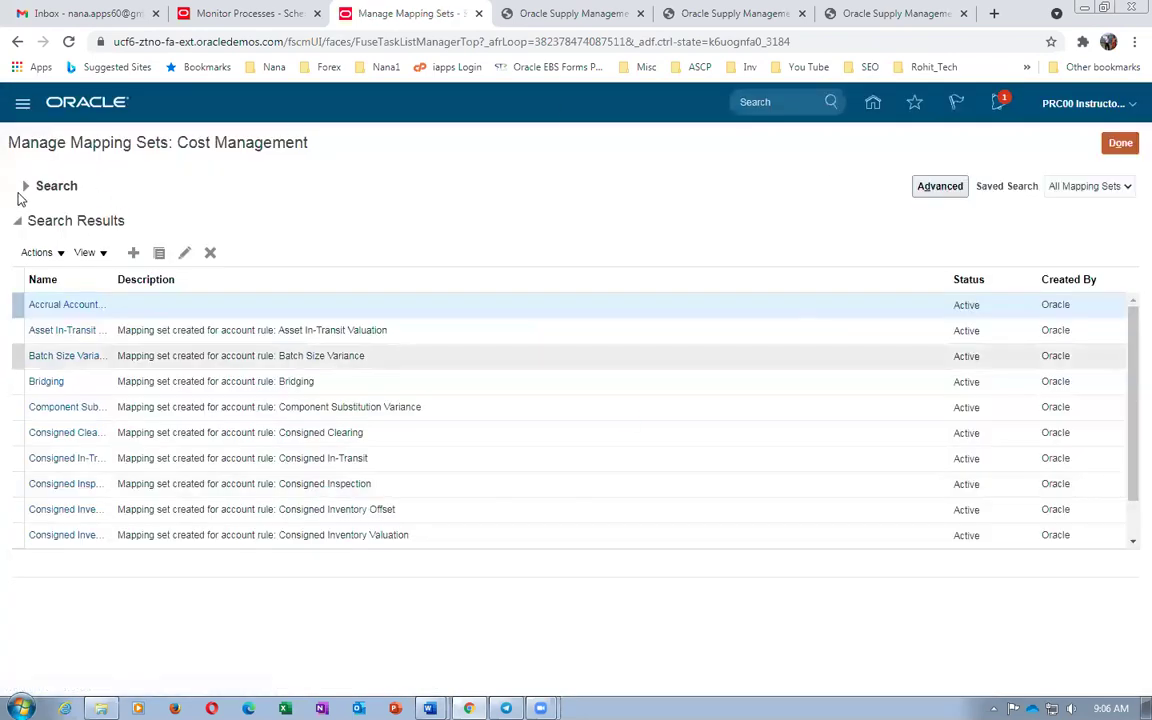
Search mapping set names for 'mate' and open Material Account - Organization
click(25, 187)
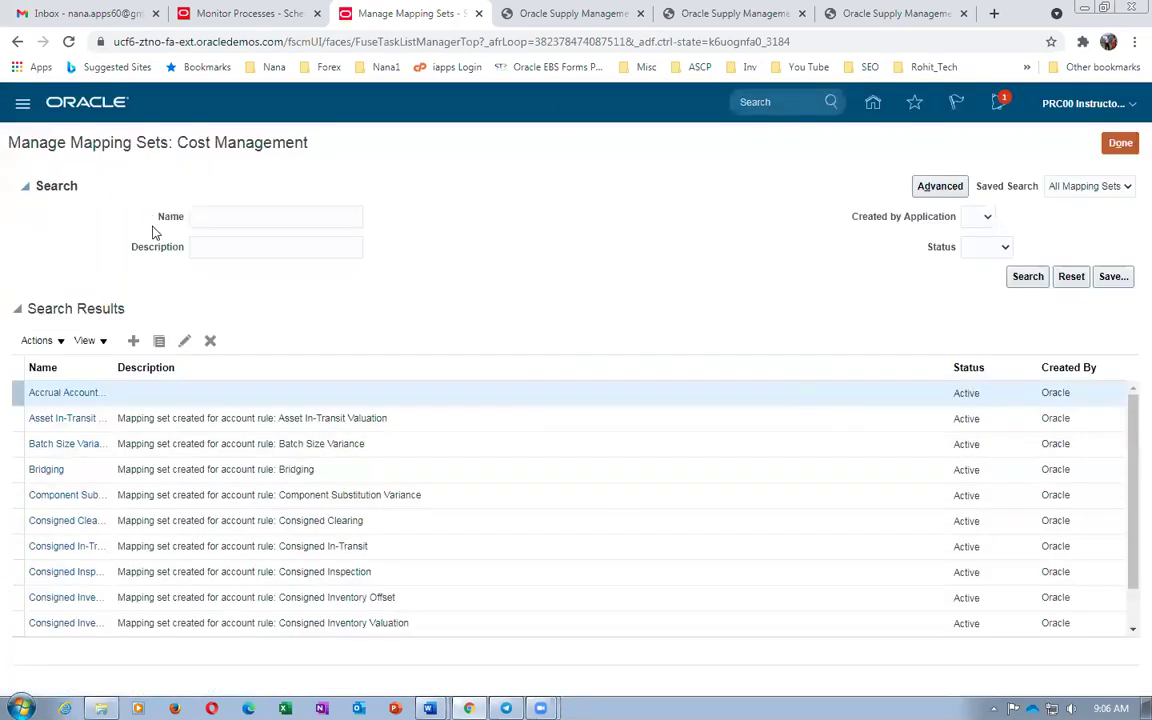
click(219, 218)
text(material)
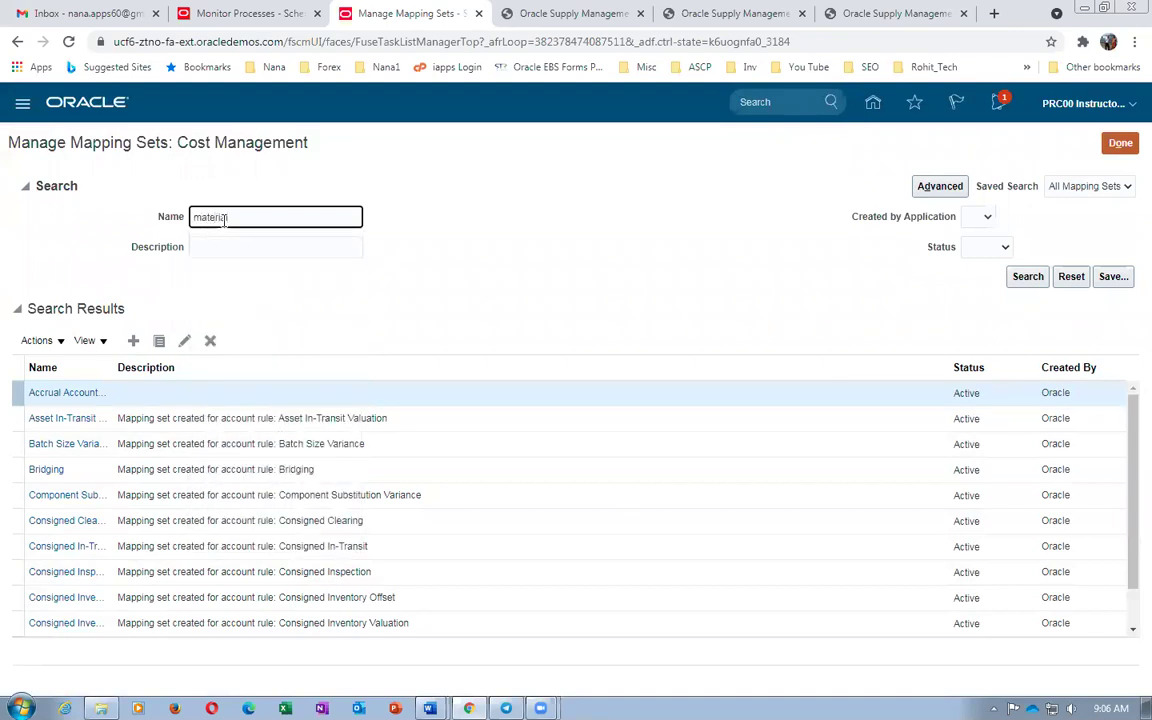
key(Return)
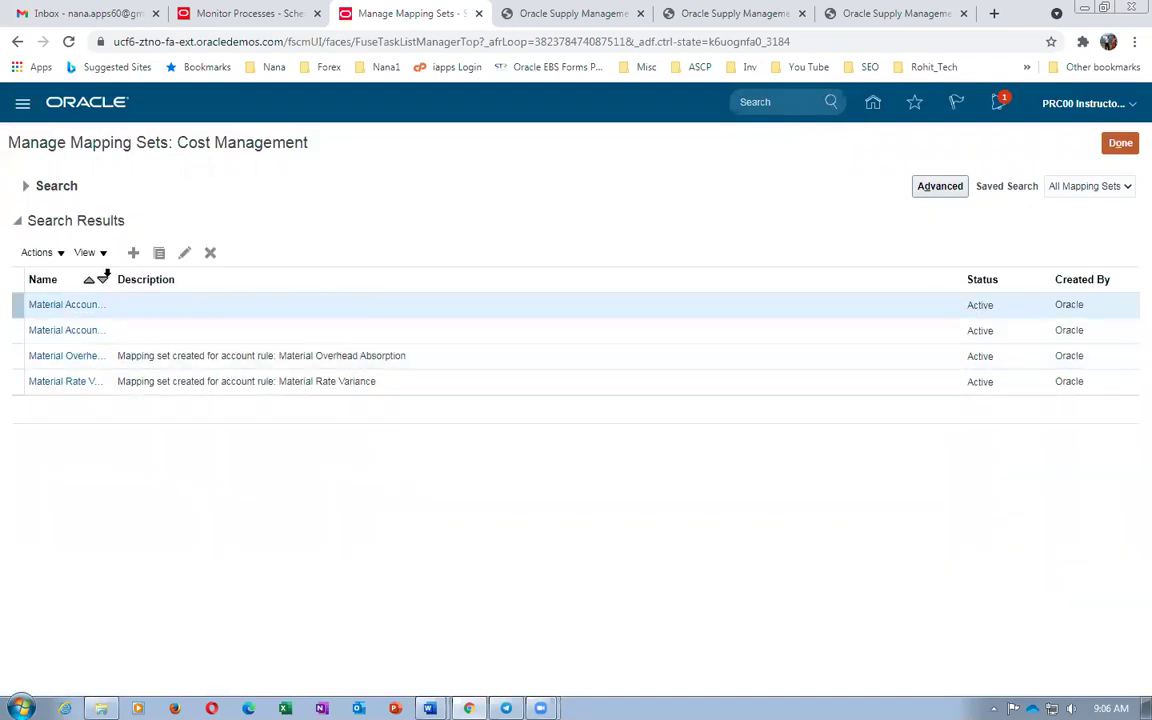
drag(115, 283, 208, 290)
click(76, 306)
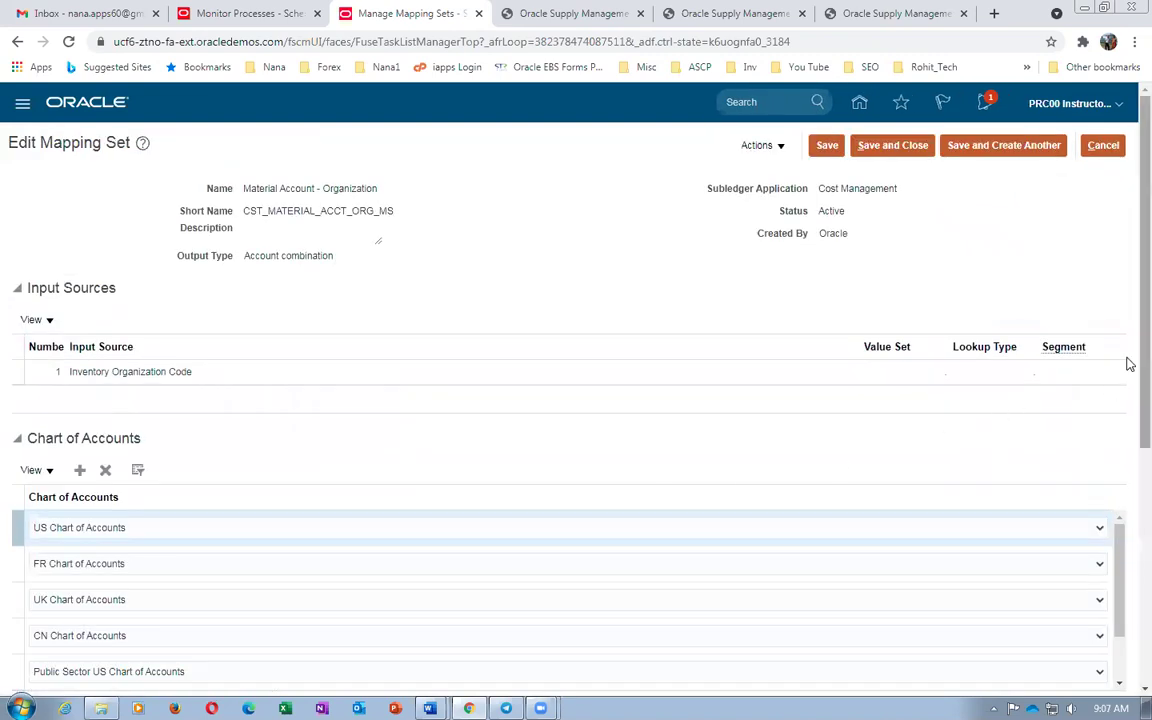
Add a new mapping row with output 309.30.14100.000.000.000, copied from the SW001 row
scroll(1126, 363, down, 3)
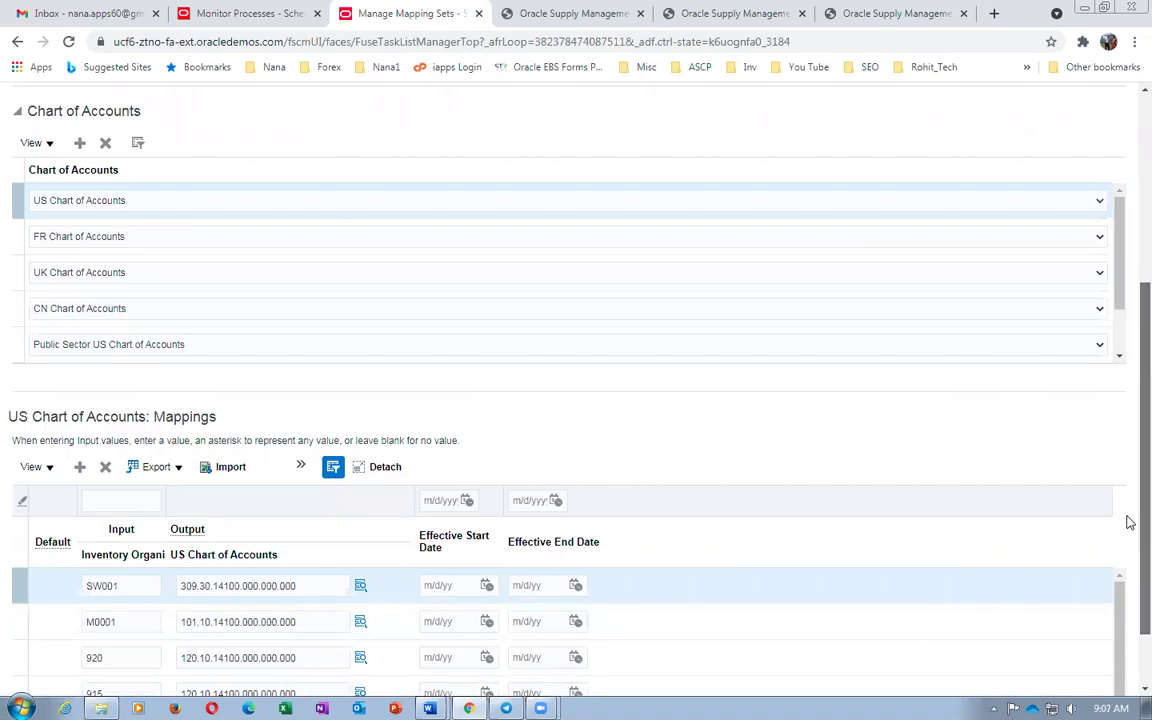
scroll(1127, 580, down, 2)
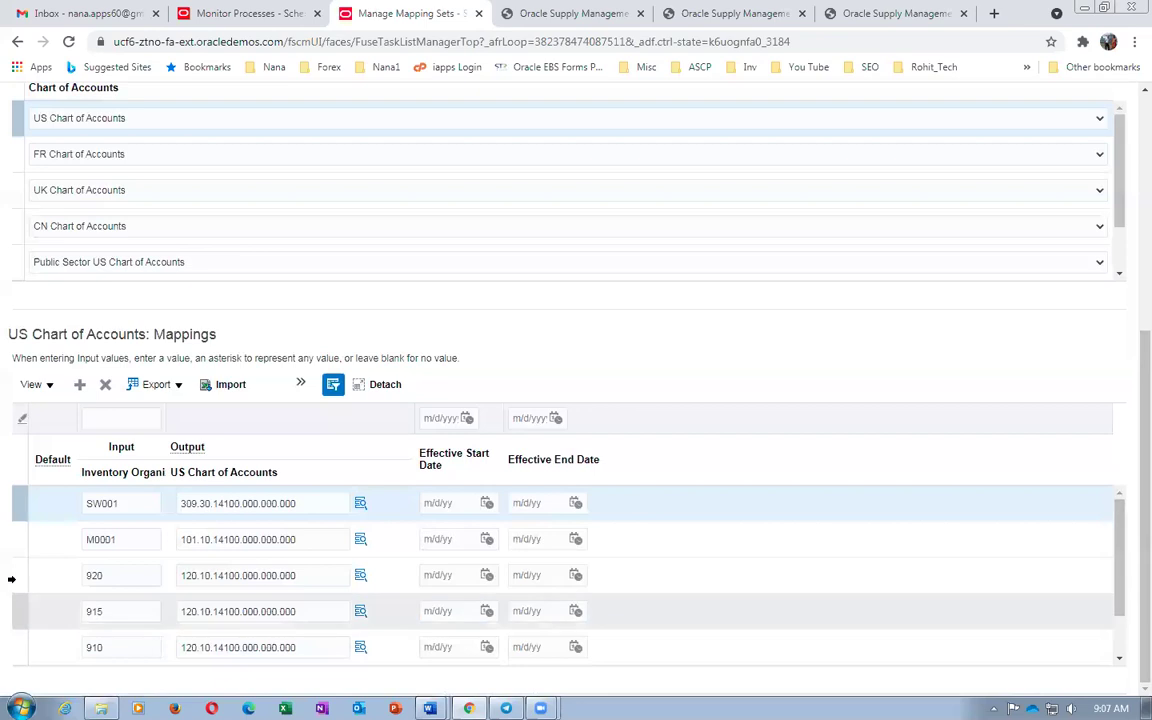
drag(304, 503, 172, 515)
key(ctrl+c)
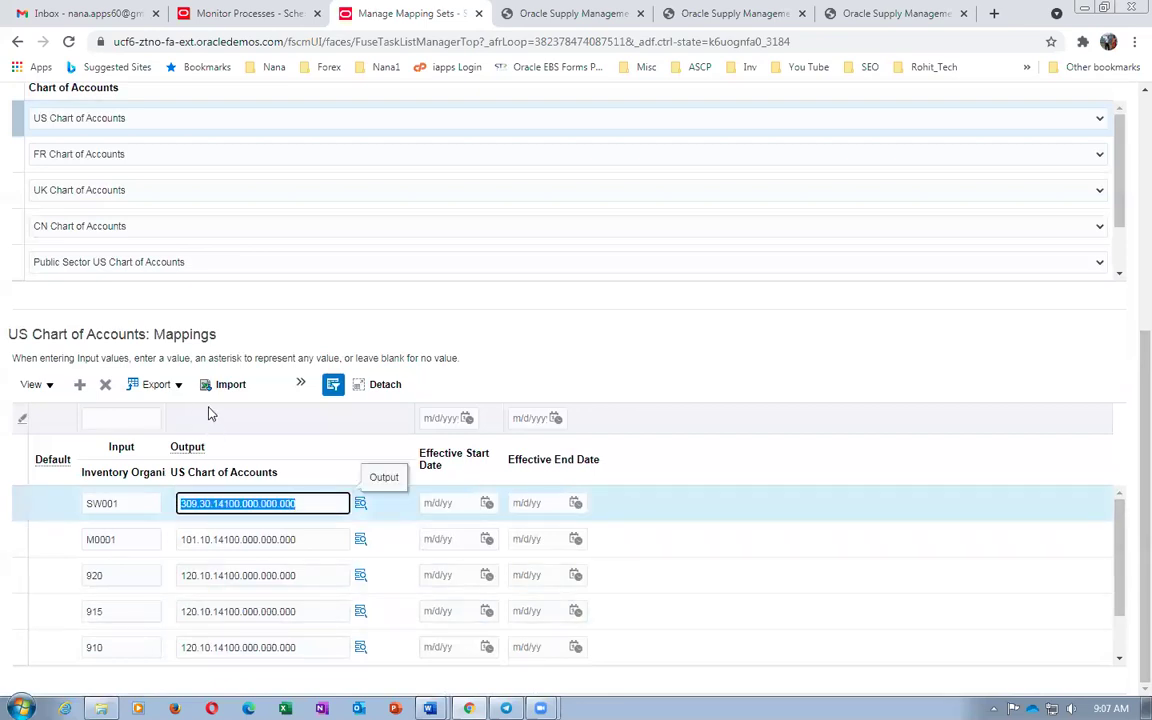
click(79, 386)
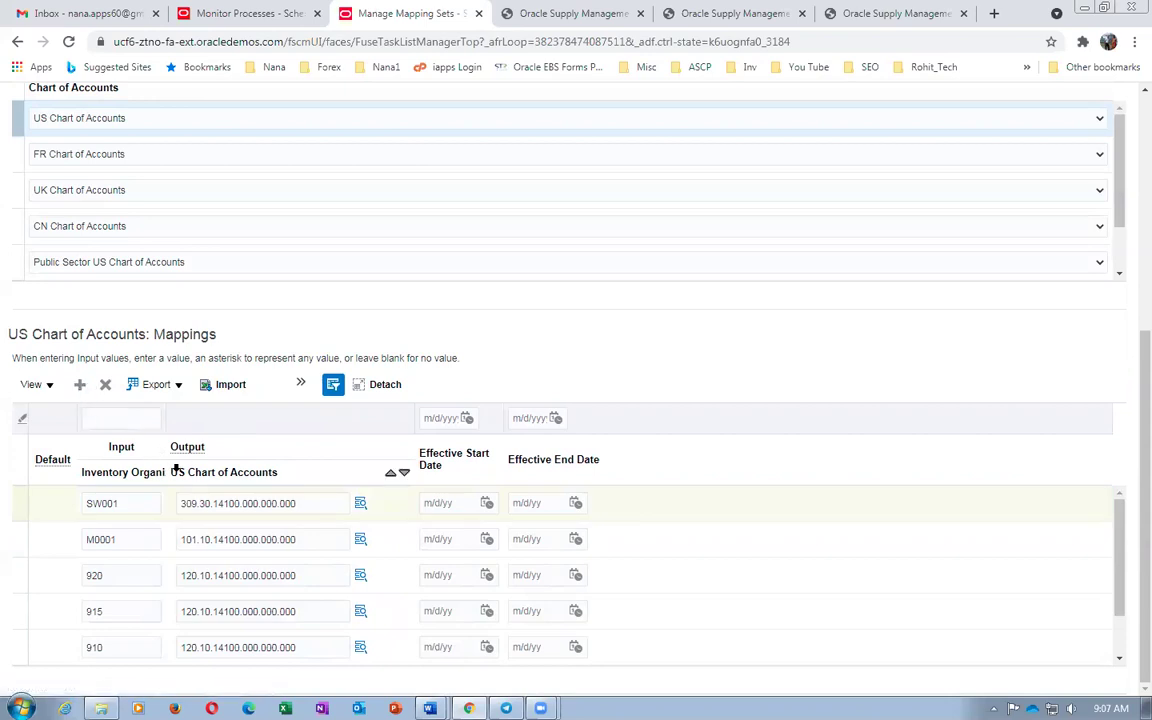
click(219, 541)
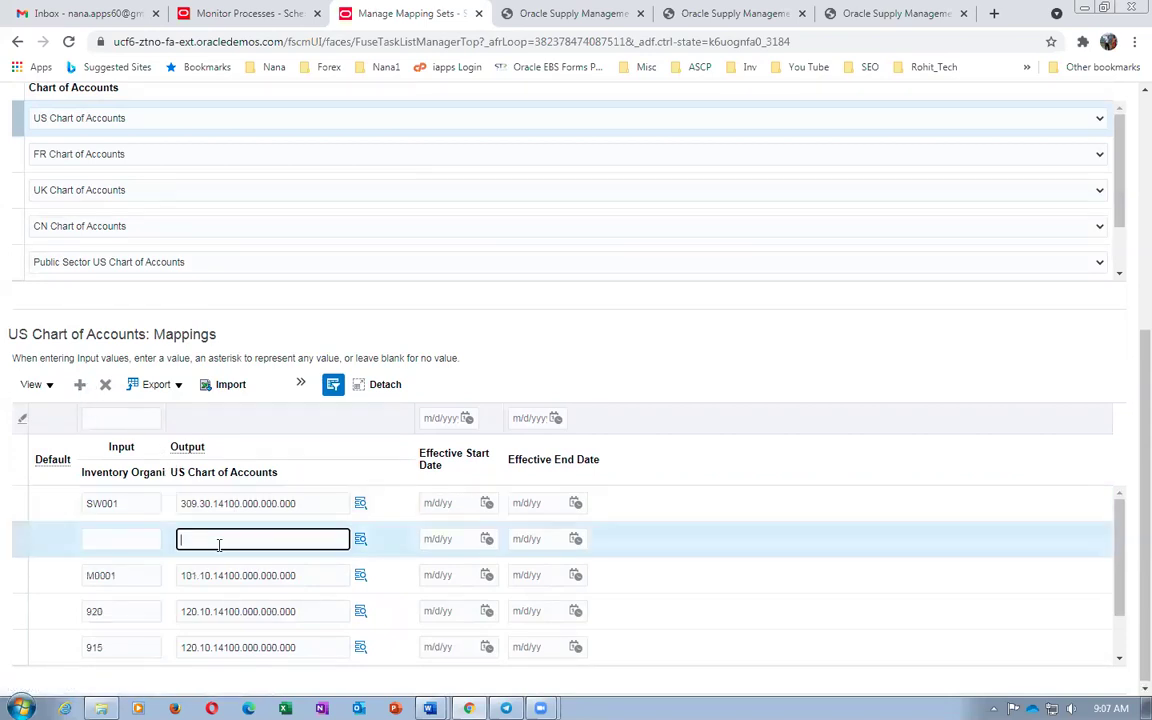
key(ctrl+v)
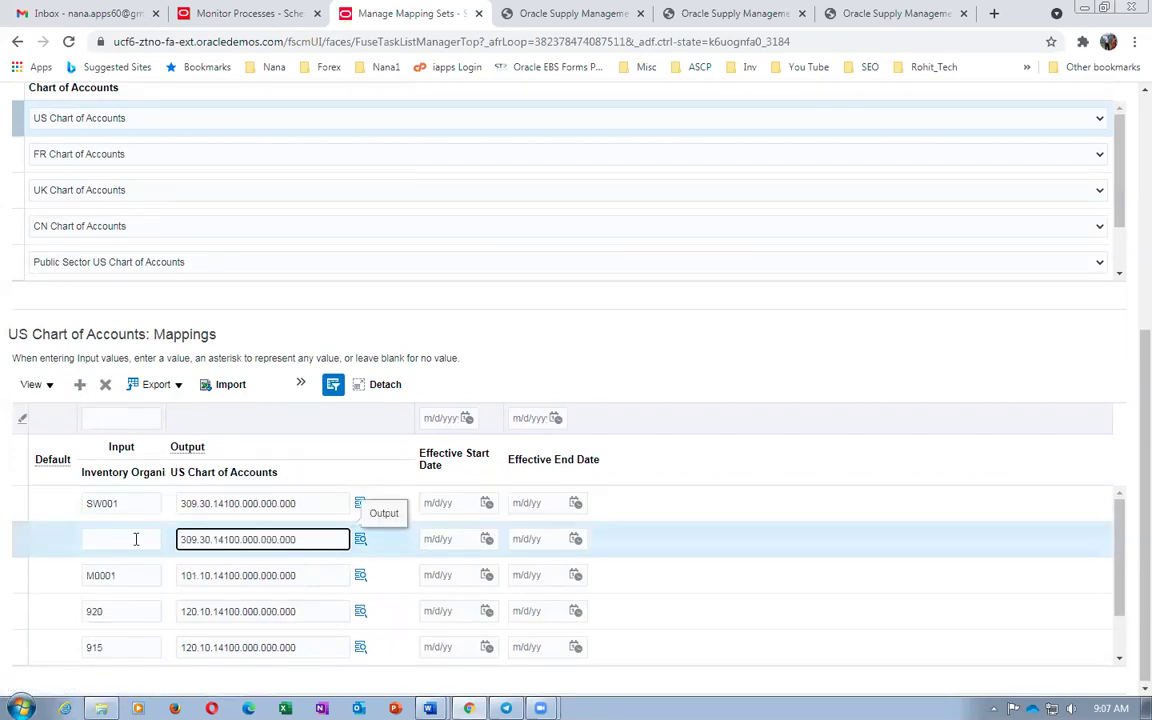
click(136, 539)
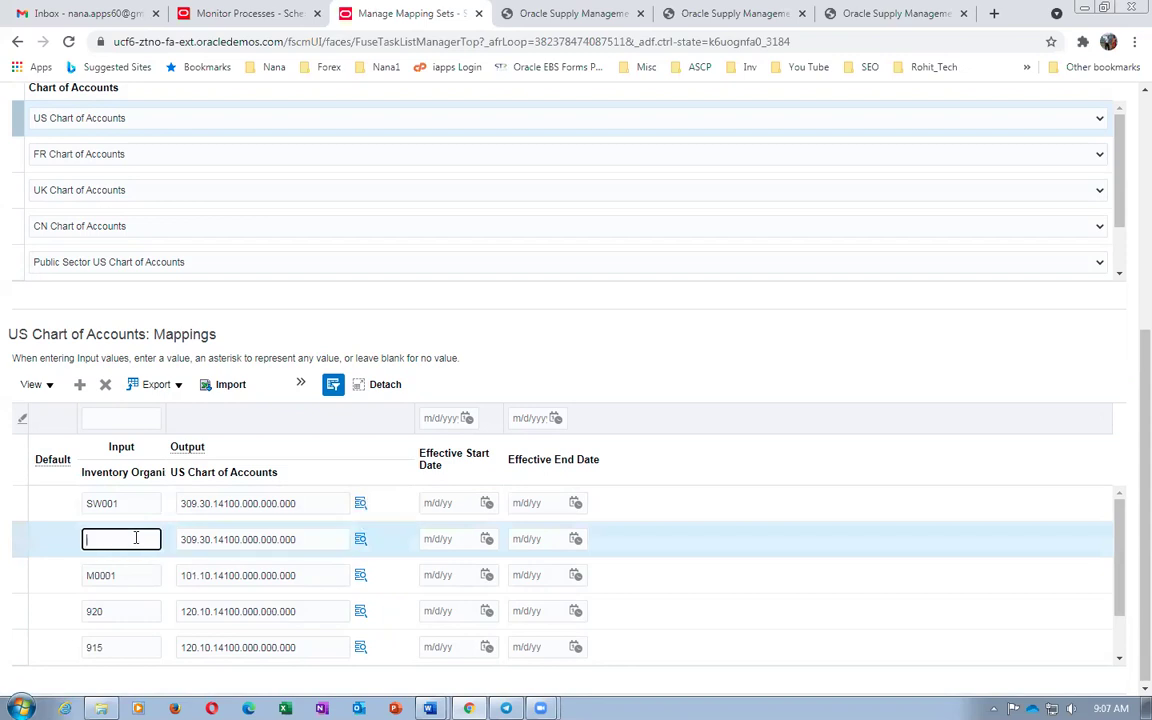
Make the new * row the default mapping and save and close the set
click(301, 385)
click(207, 409)
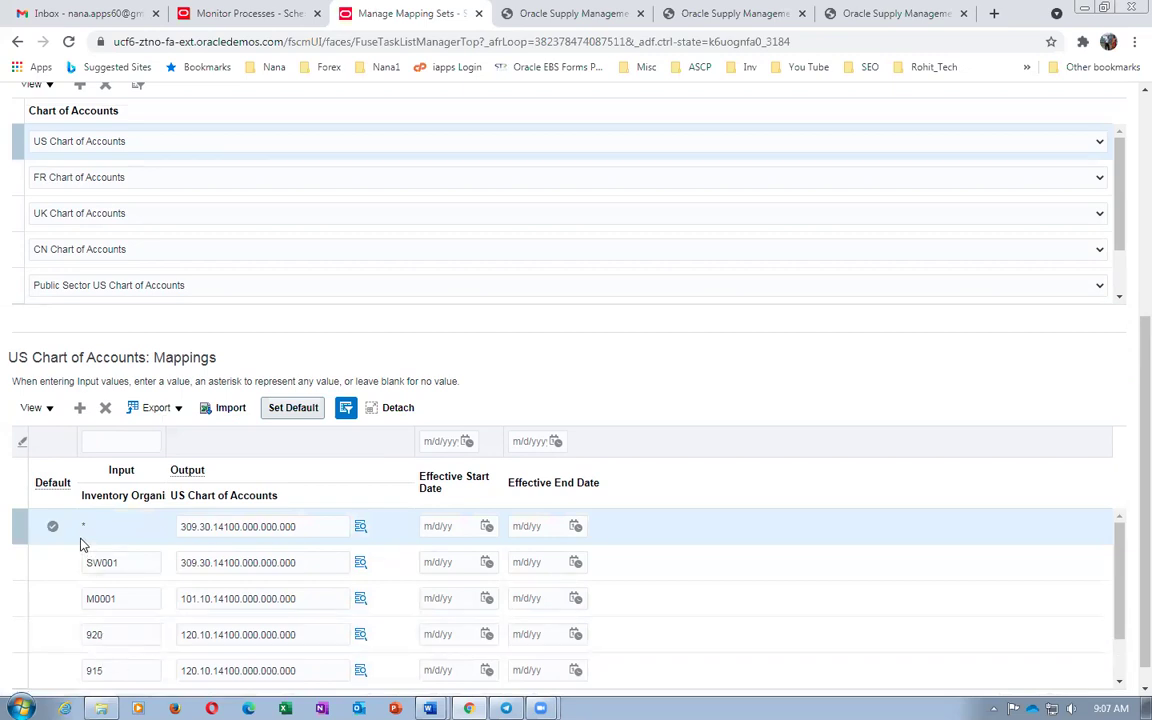
drag(1129, 441, 1126, 226)
click(868, 135)
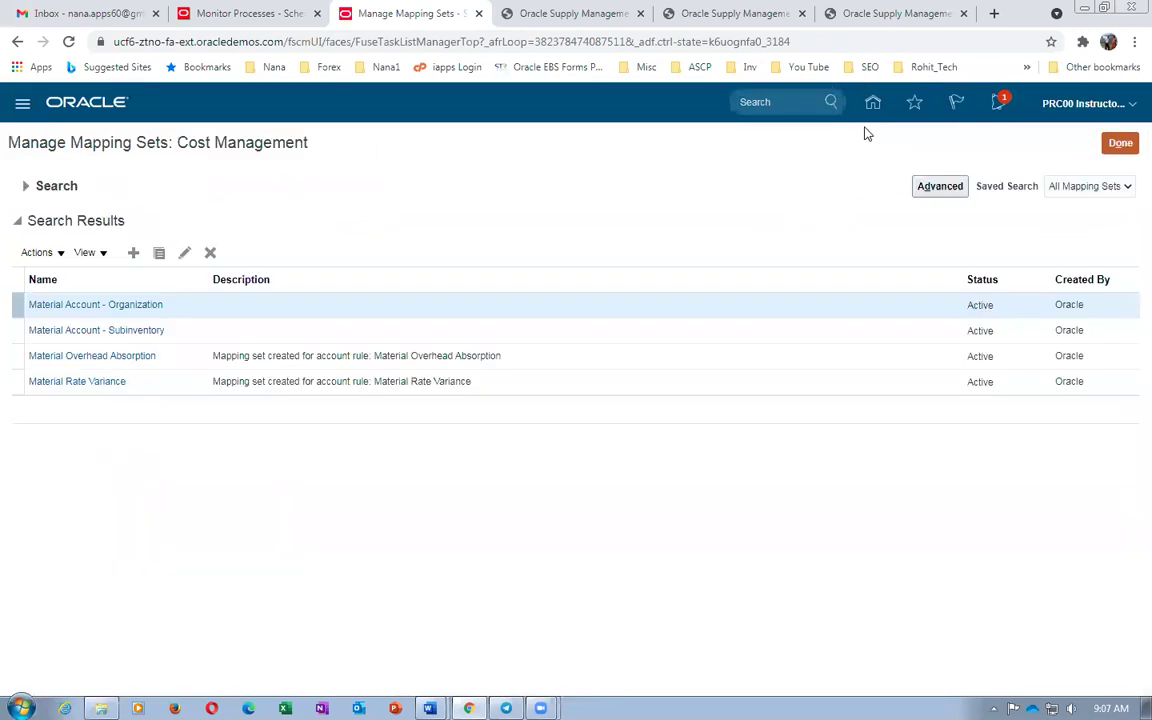
Search mapping set names for 'accr' and open Accrual Account - Organization
click(25, 186)
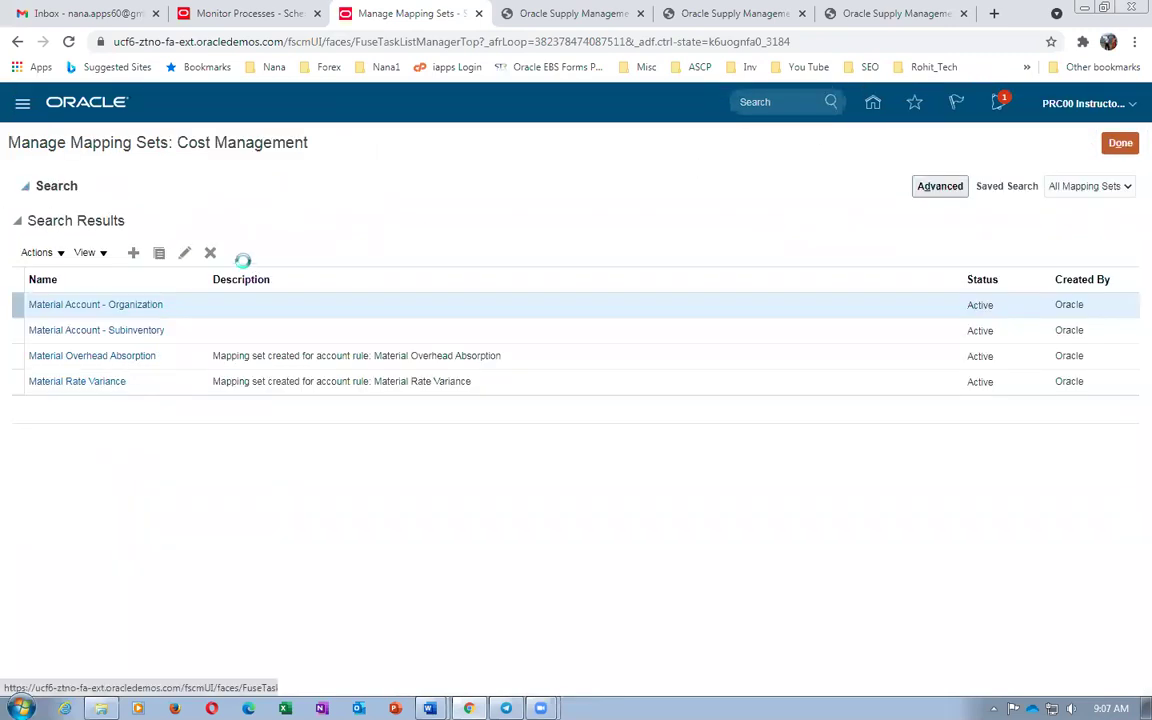
drag(253, 216, 155, 228)
text(accrual)
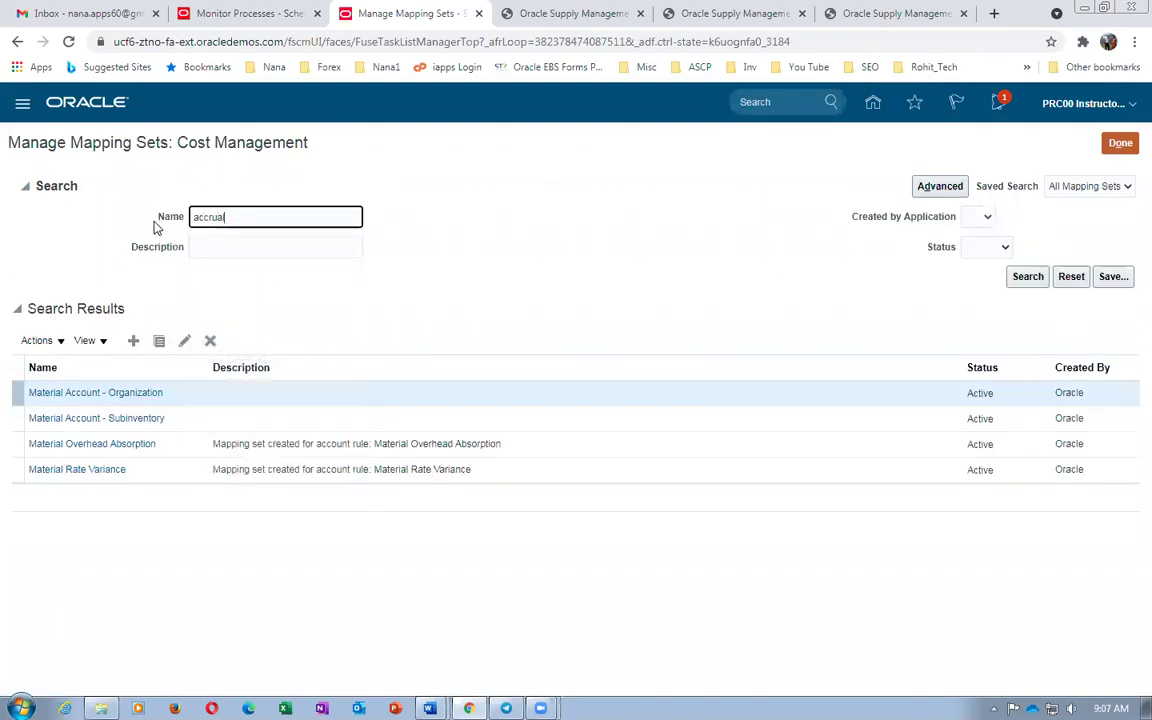
key(Return)
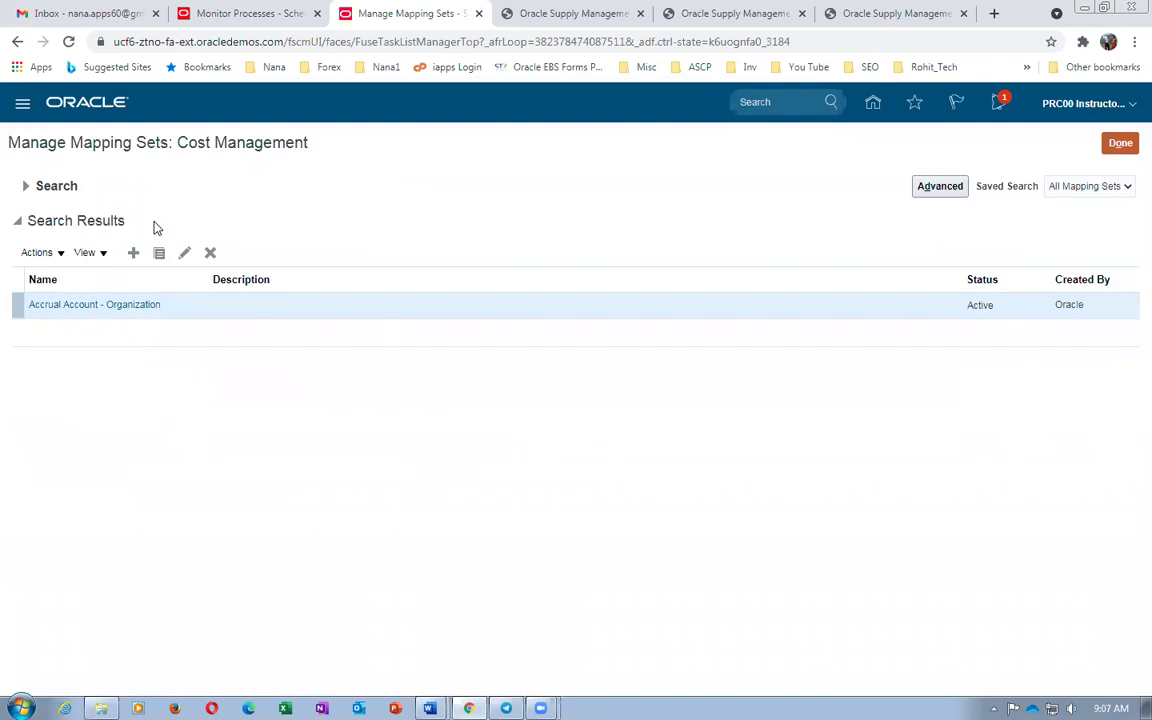
click(82, 306)
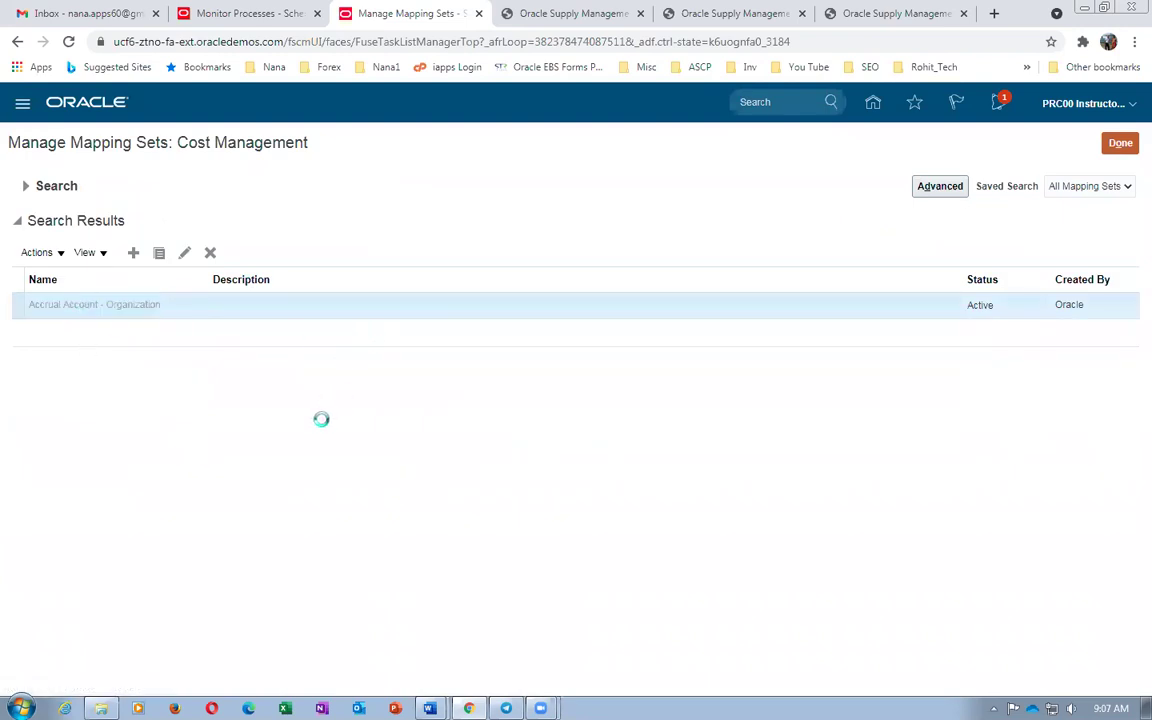
Add a new mapping row with output 309.30.22210.000.000.000, copied from the SW001 row
scroll(208, 489, down, 1)
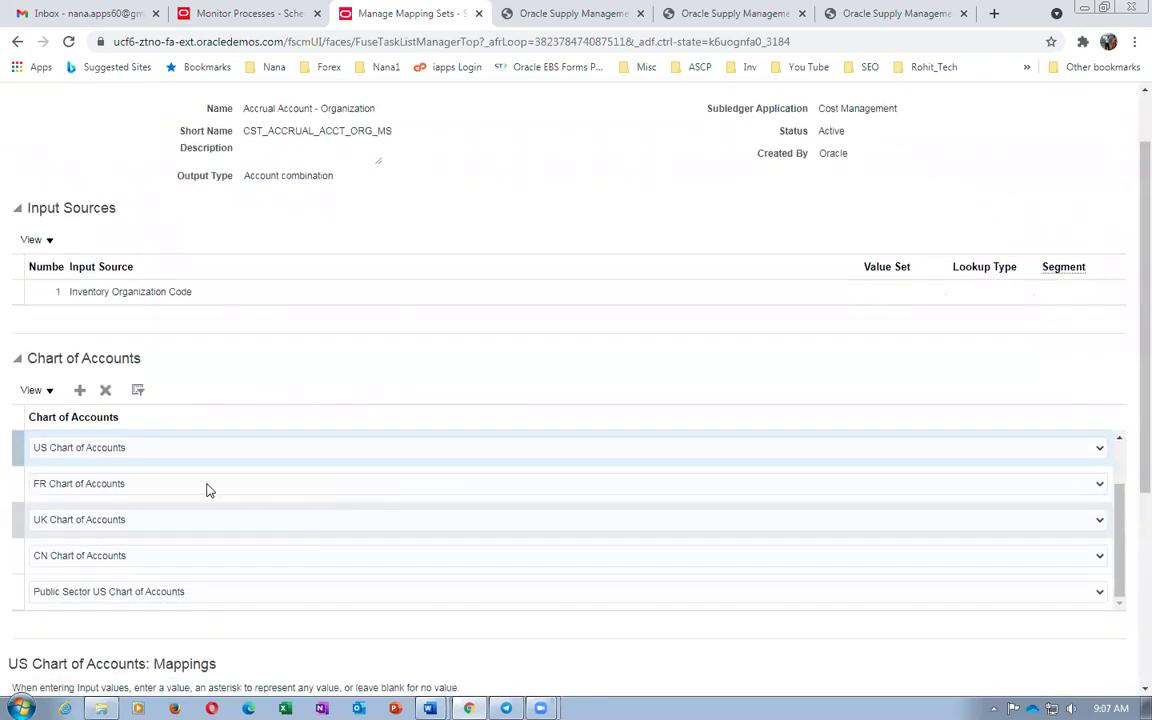
scroll(1127, 520, down, 5)
scroll(1127, 600, down, 1)
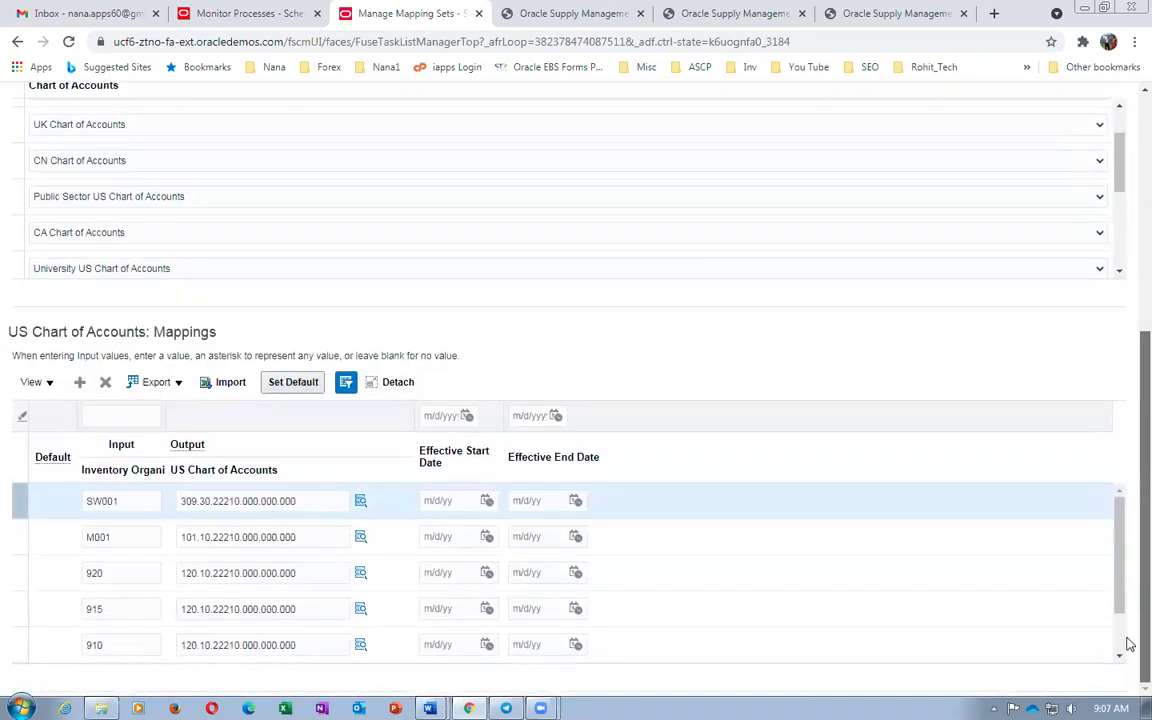
click(316, 500)
drag(316, 500, 144, 526)
key(ctrl+c)
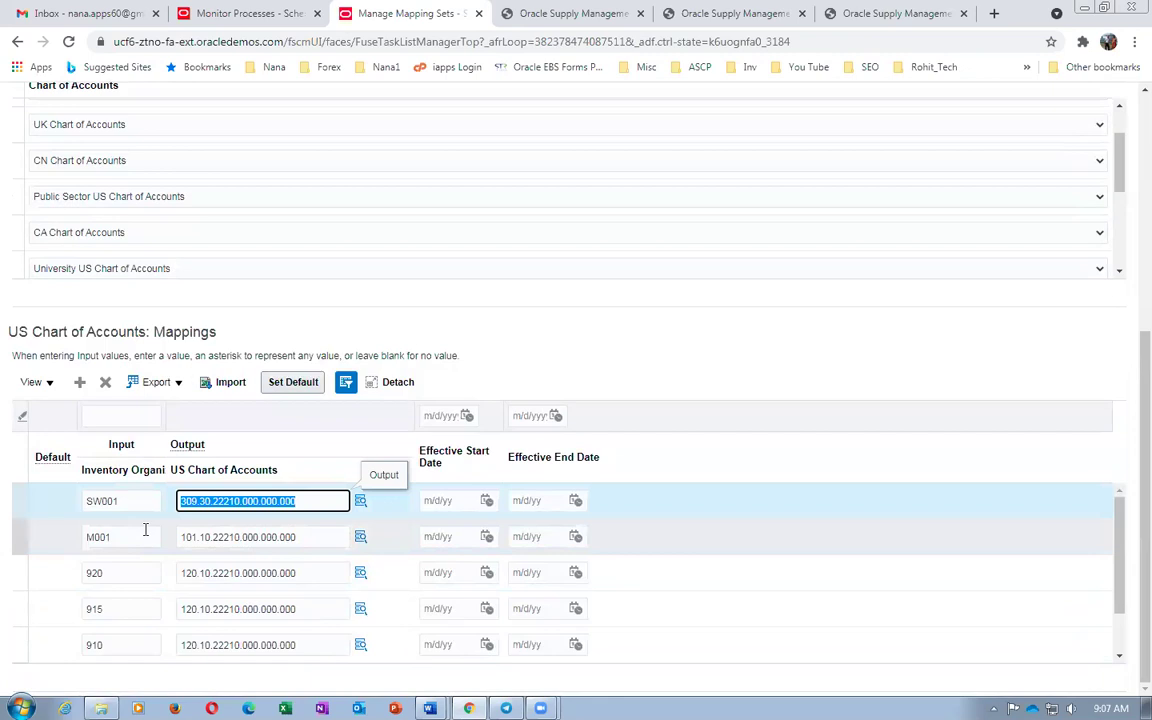
click(79, 381)
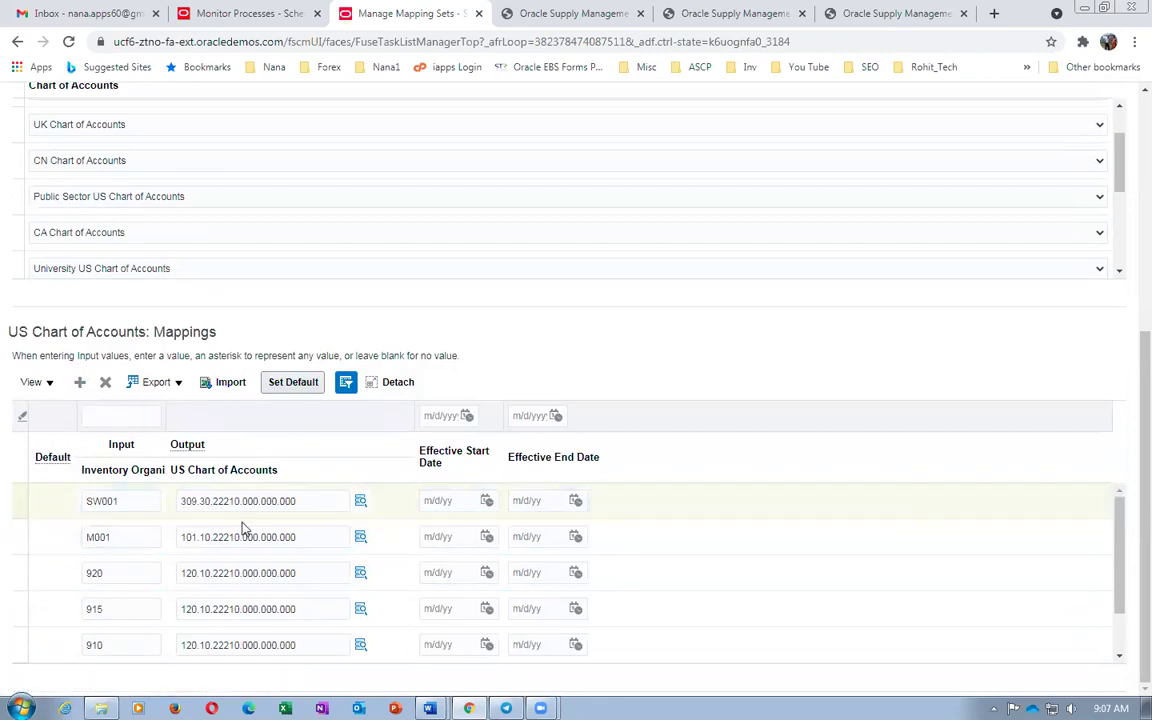
key(ctrl+v)
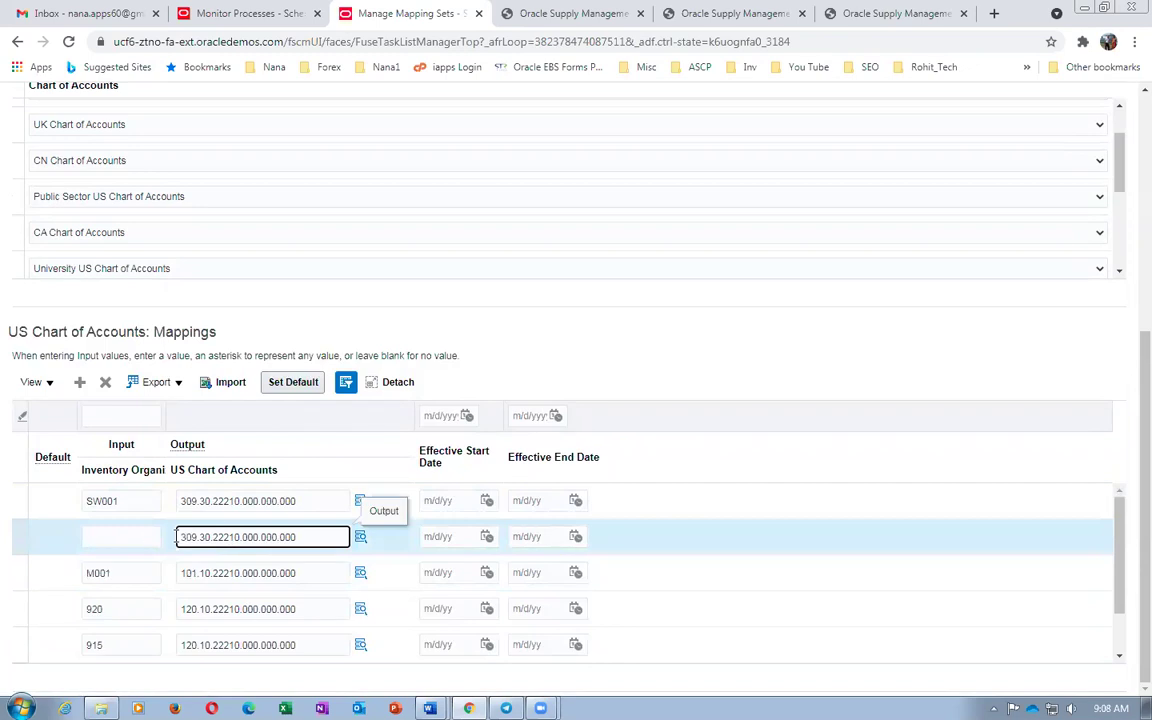
Set the blank-input row as the default mapping and save and close the set
click(138, 535)
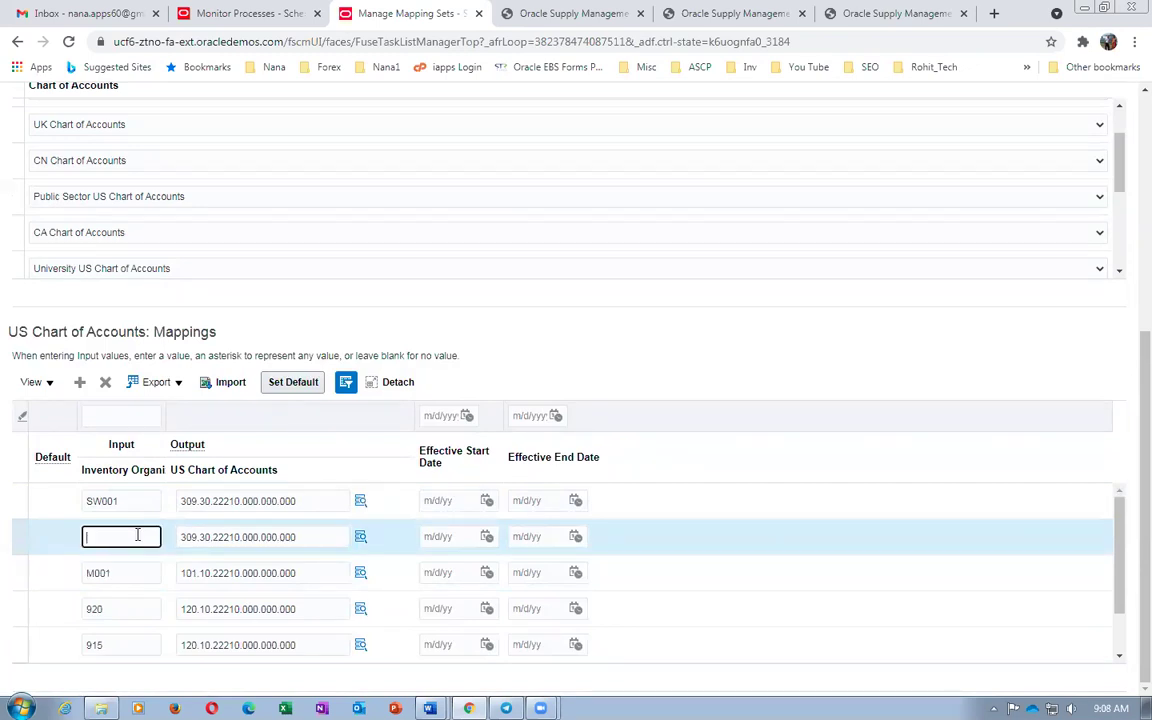
click(303, 383)
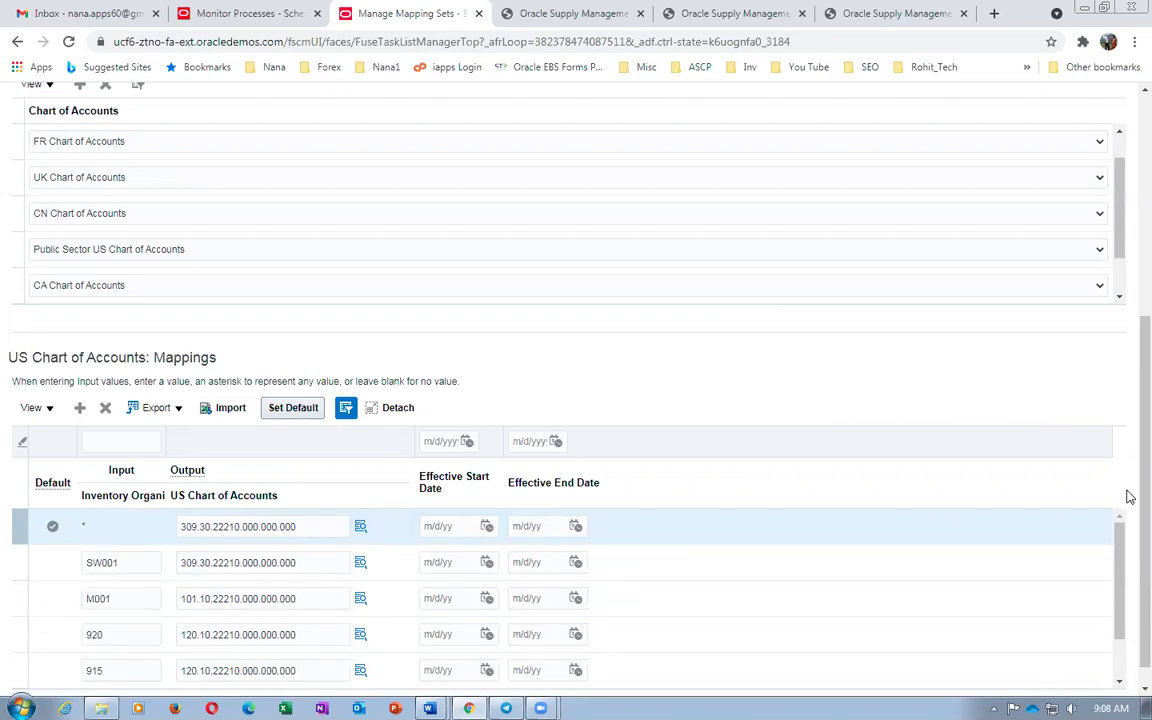
drag(1130, 445, 1126, 252)
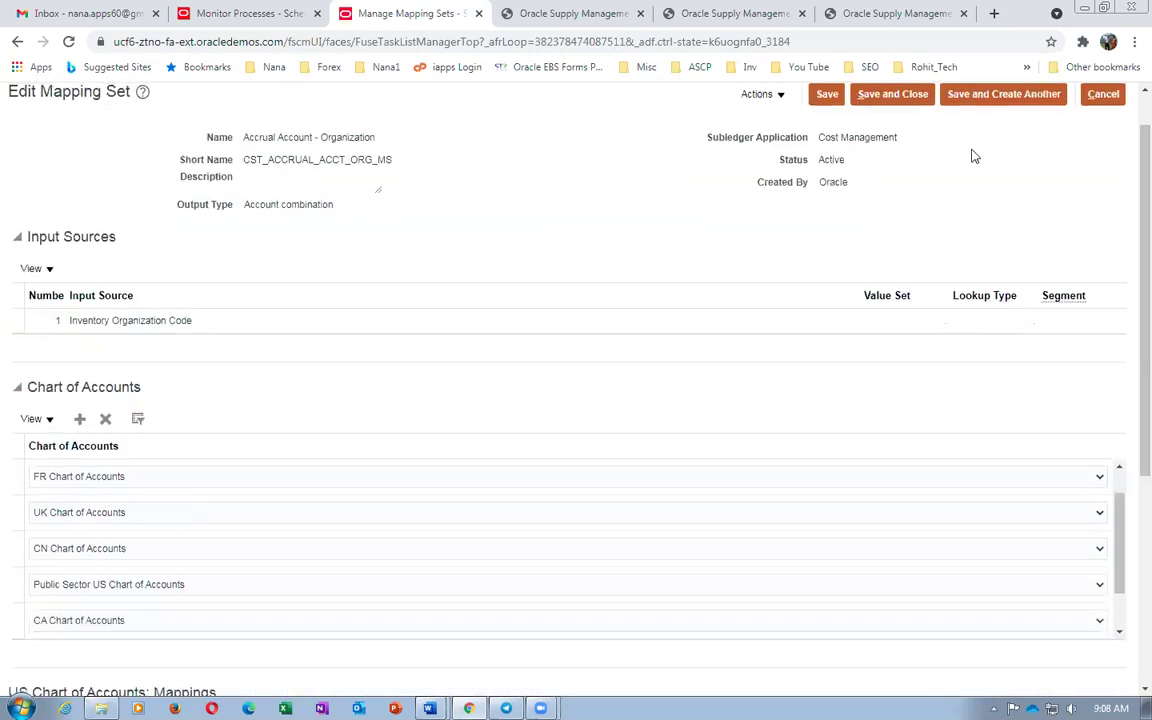
click(912, 100)
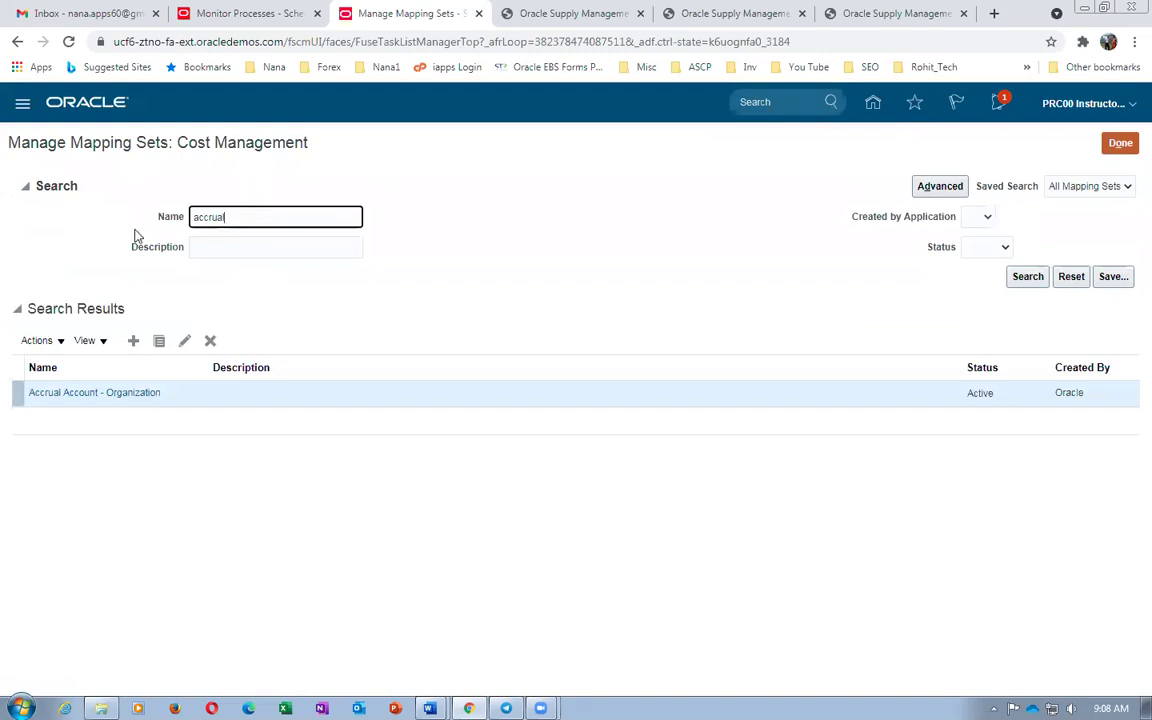
Search mapping set names for 'In' and open Invoice Price Variance Account - Organization
key(ctrl+a)
text(In)
key(Return)
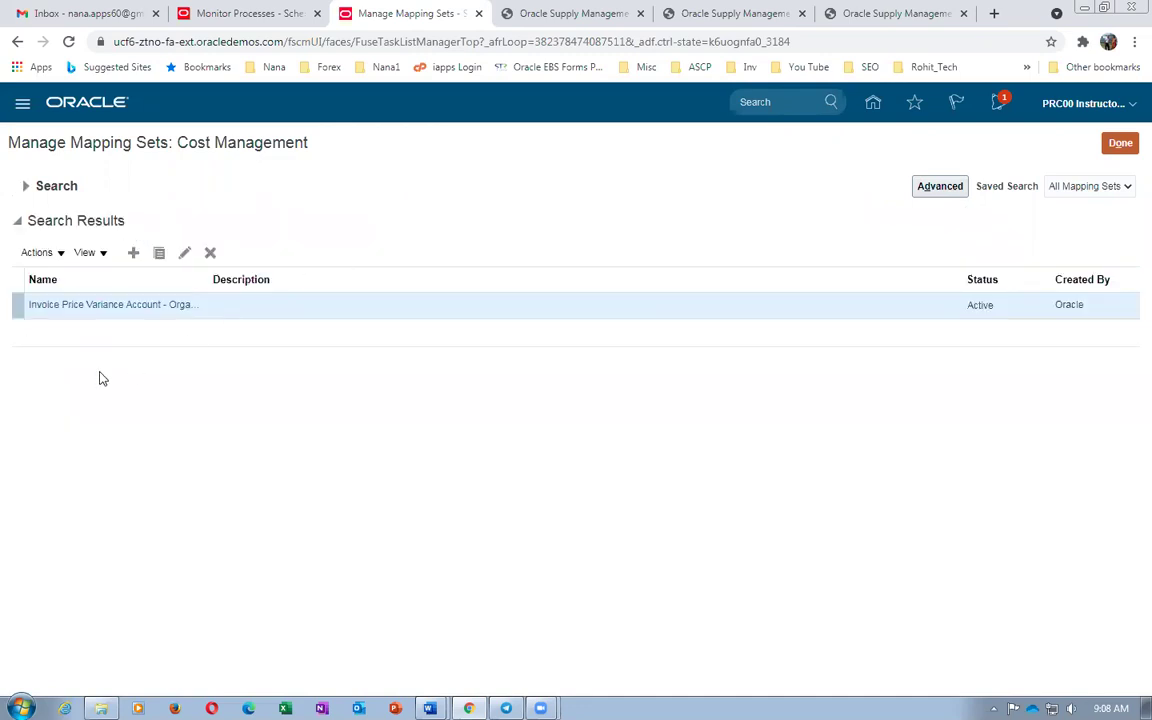
click(82, 308)
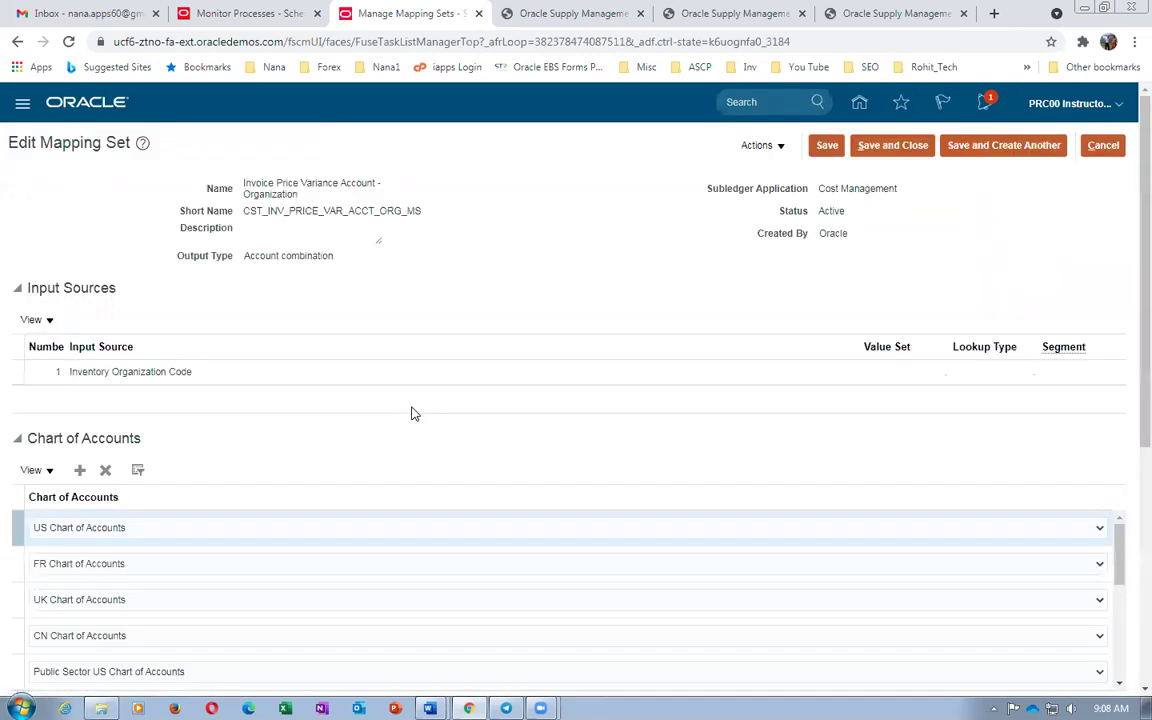
Give the blank row output 309.30.52150.000.000.000, make it default, and save and close
scroll(411, 411, down, 3)
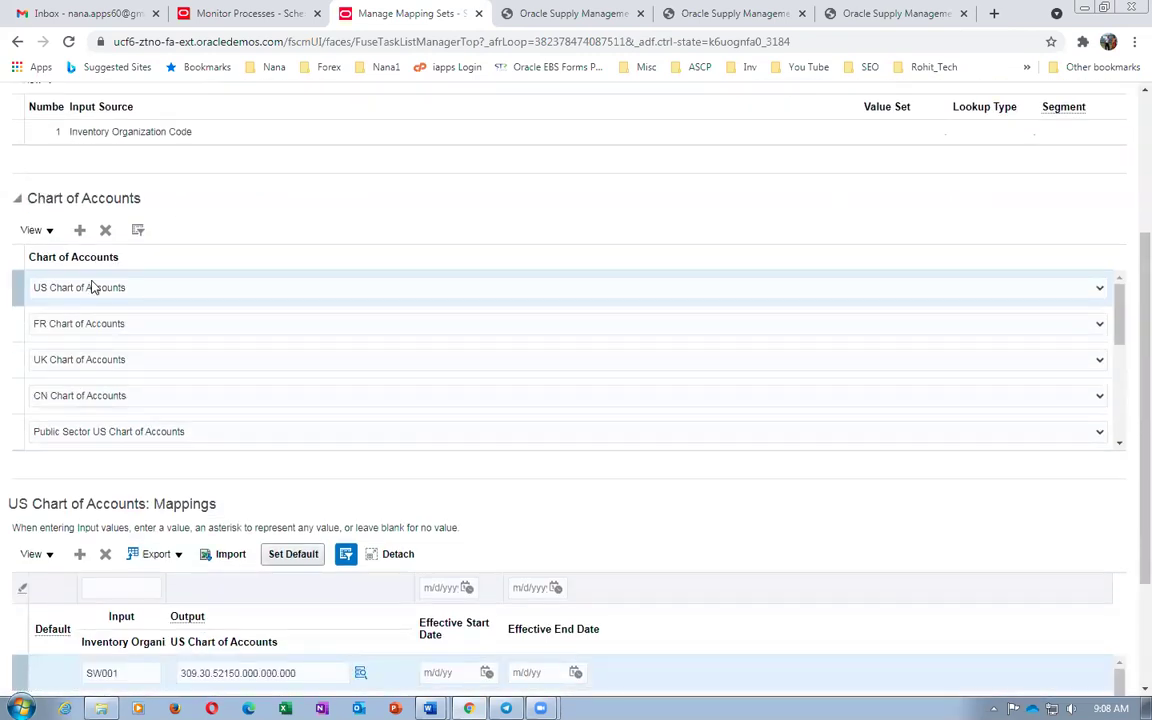
scroll(1128, 340, down, 2)
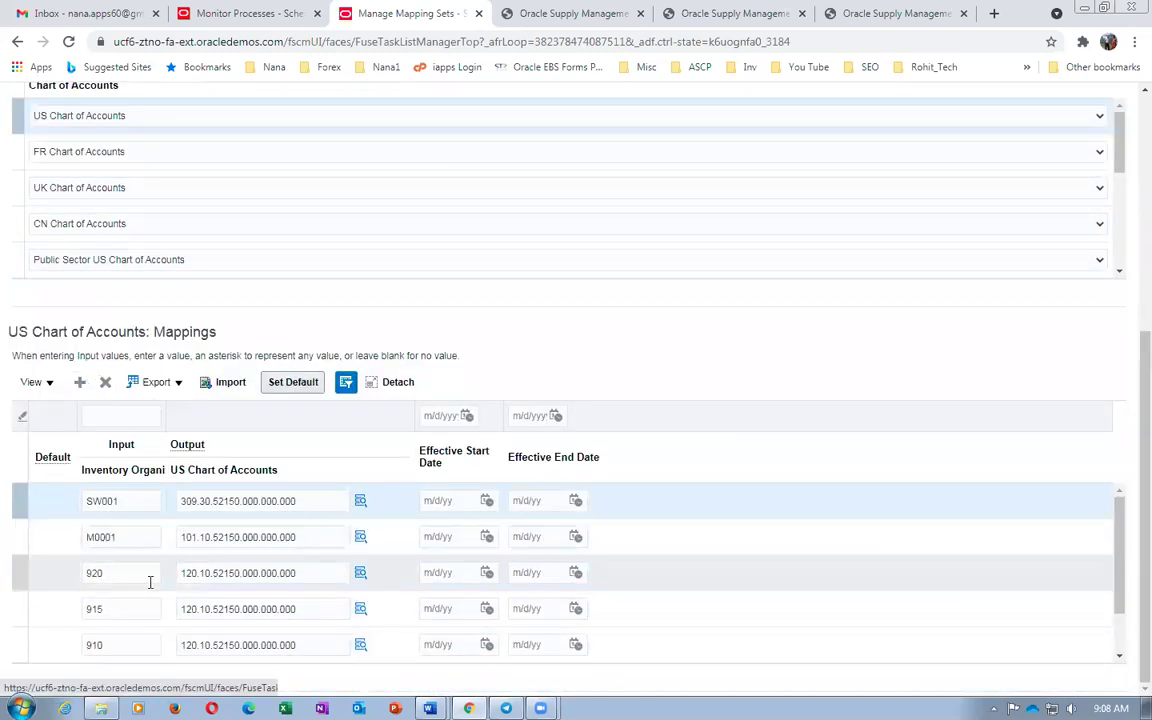
click(302, 503)
key(ctrl+c)
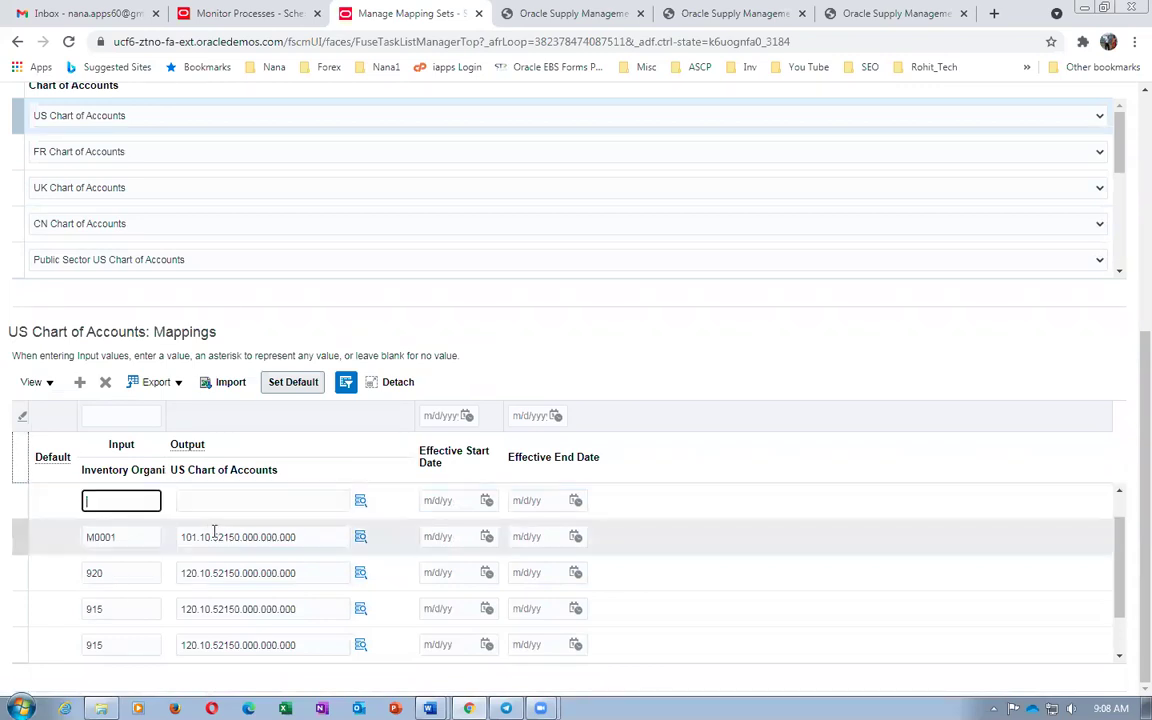
click(229, 500)
key(ctrl+v)
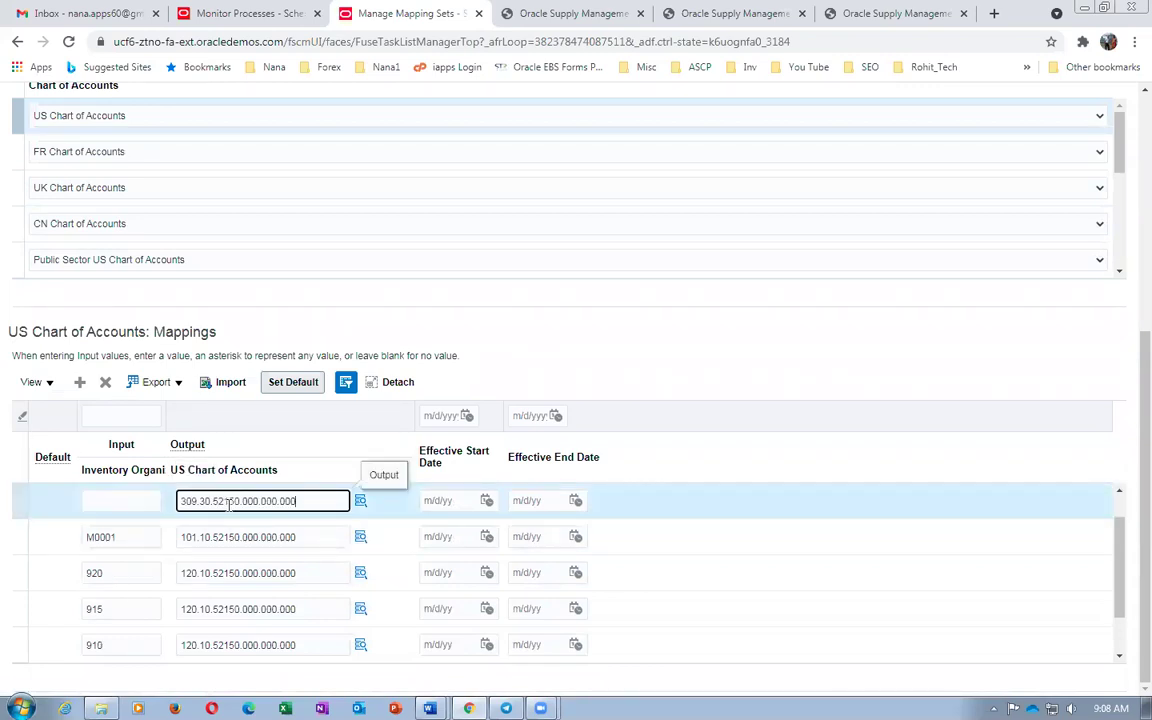
click(287, 390)
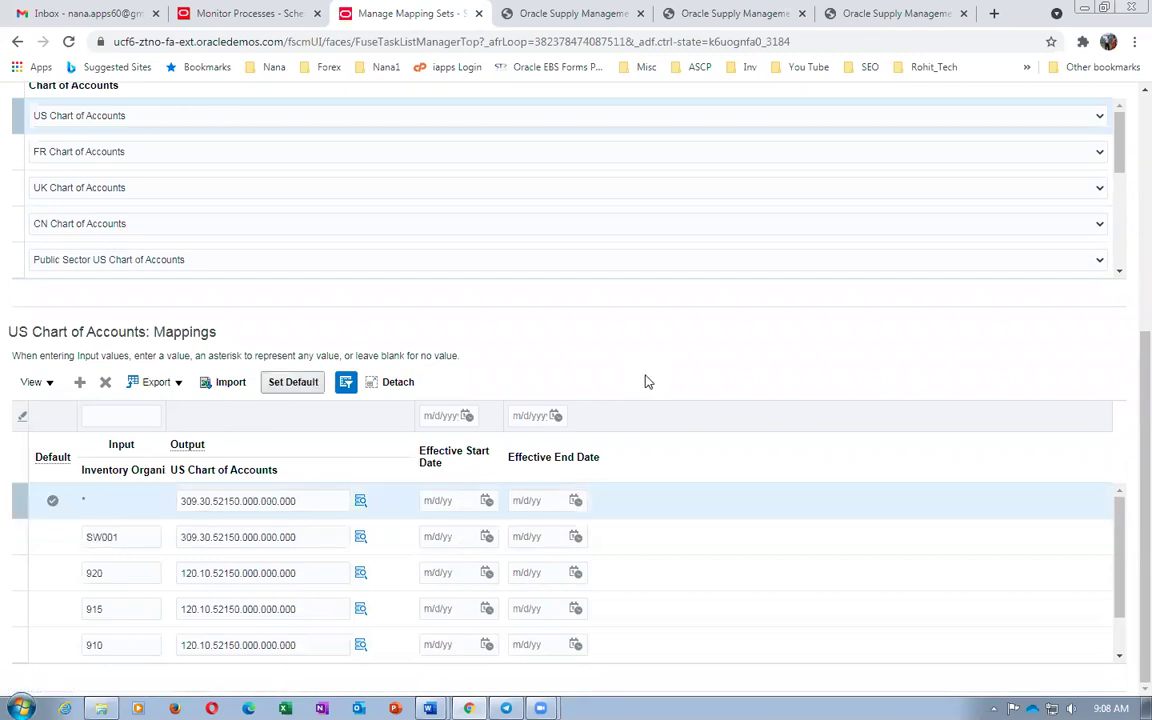
scroll(643, 385, up, 5)
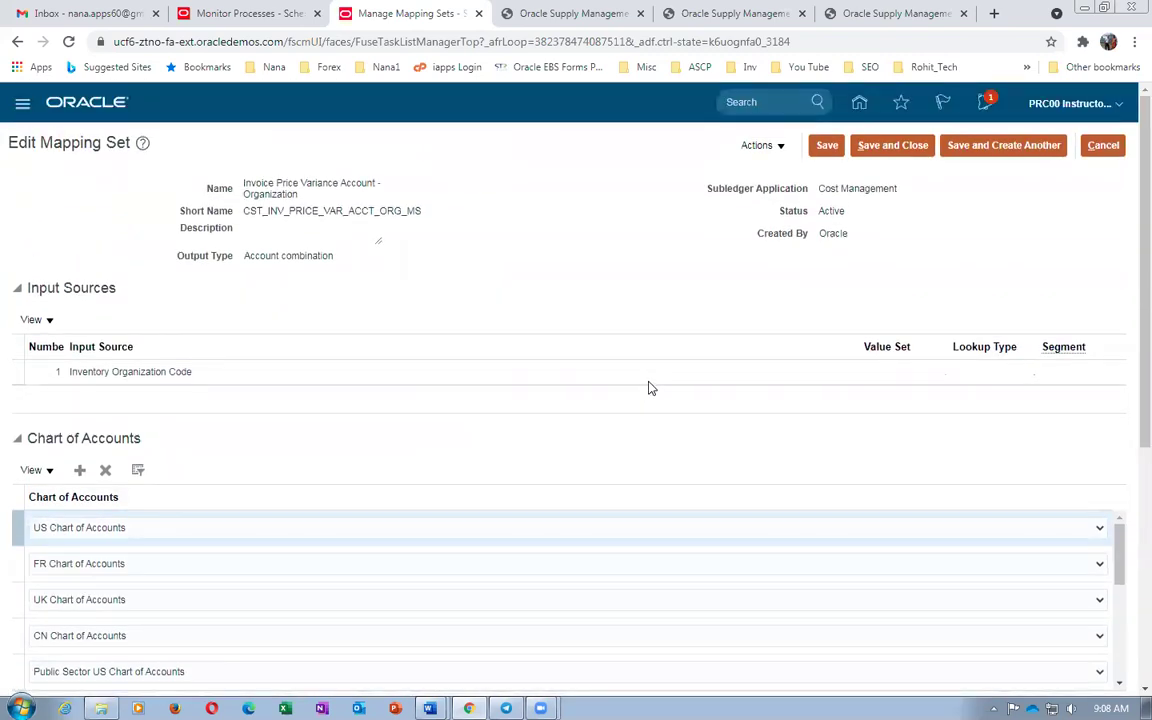
click(912, 148)
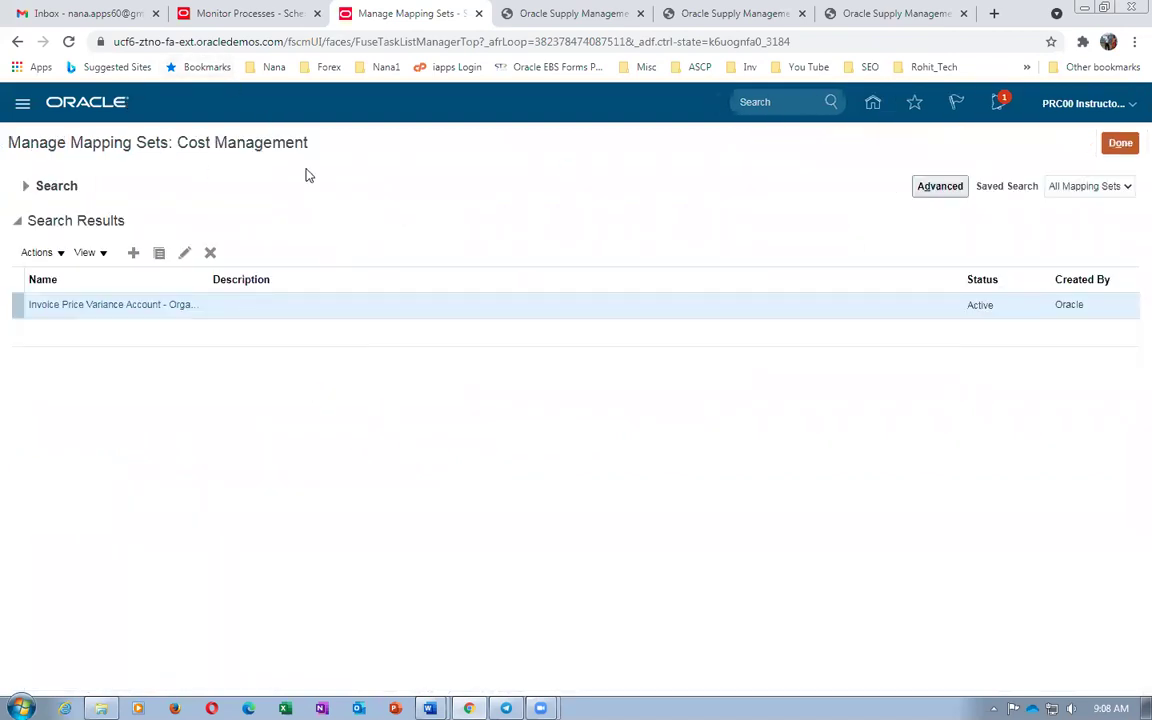
click(250, 14)
click(628, 299)
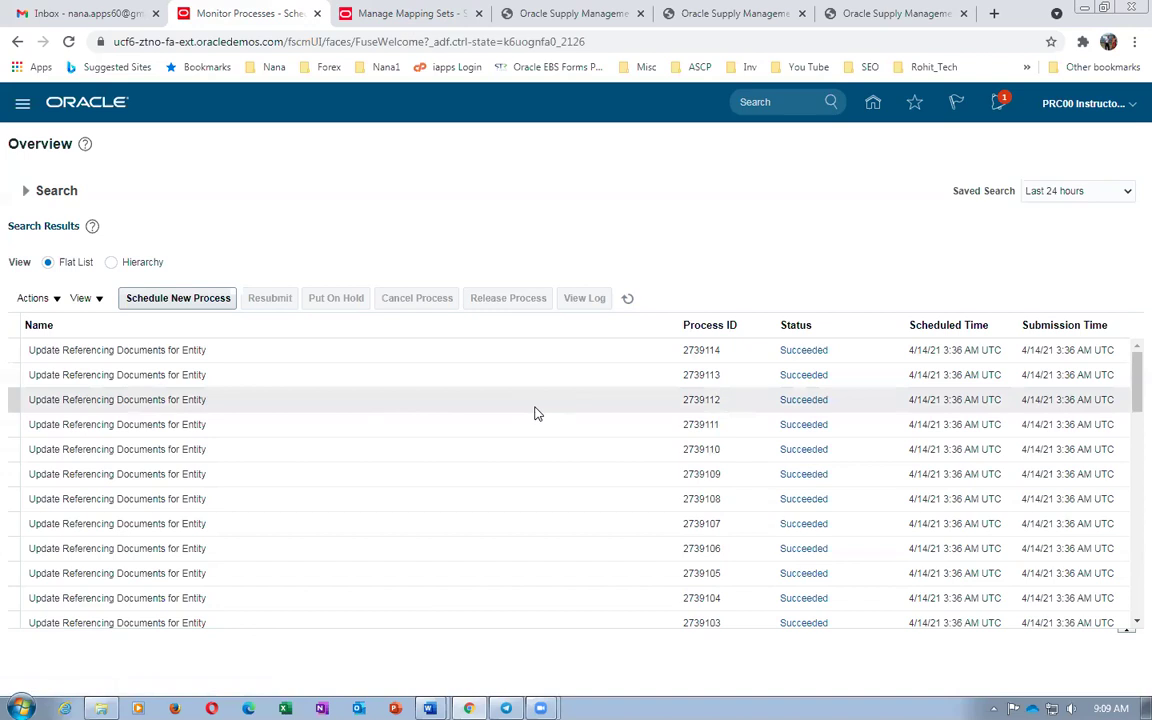
click(627, 298)
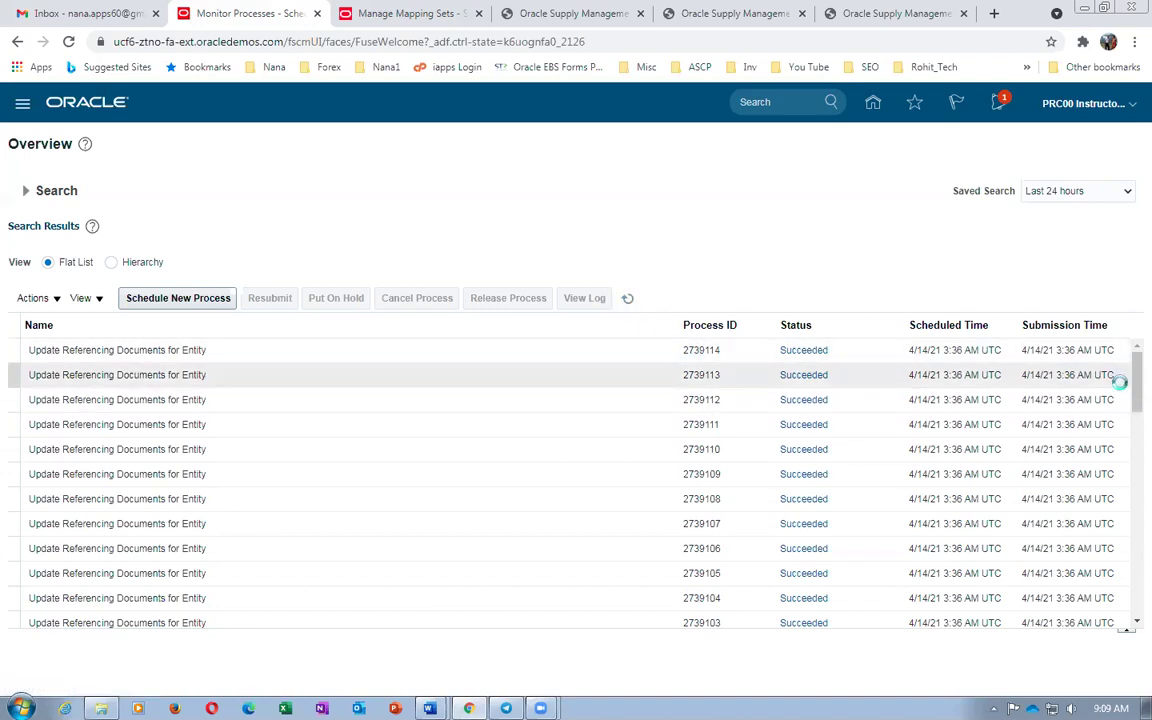
scroll(1130, 477, down, 4)
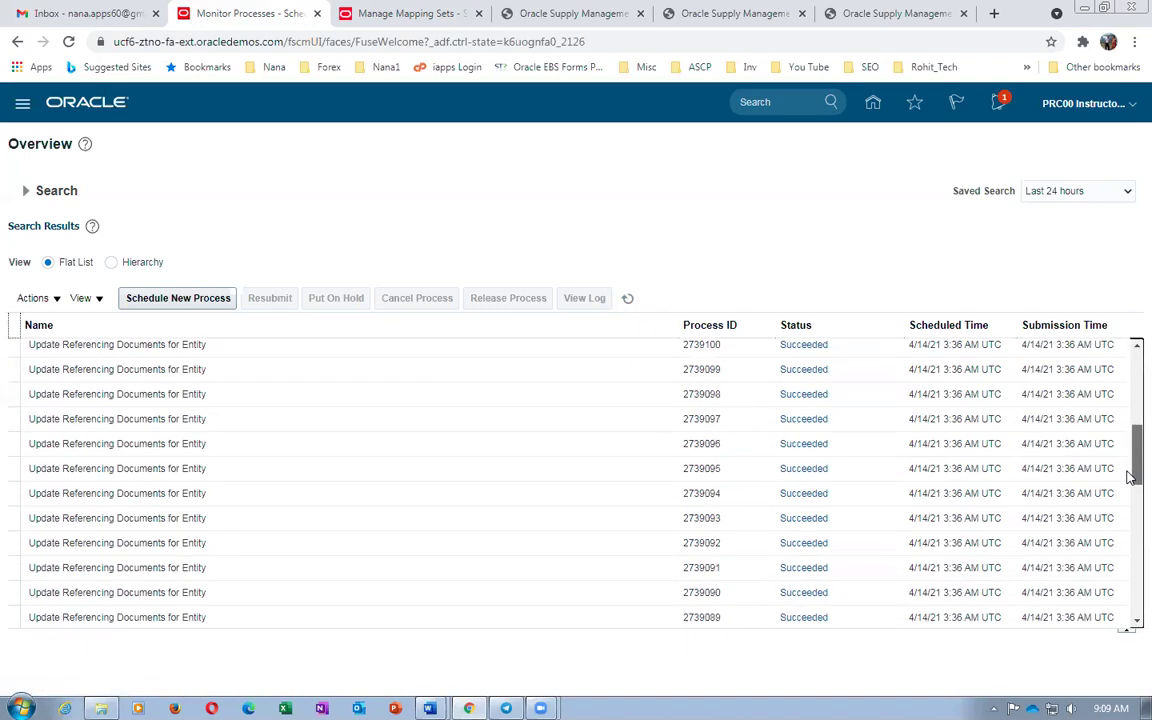
scroll(1130, 477, down, 7)
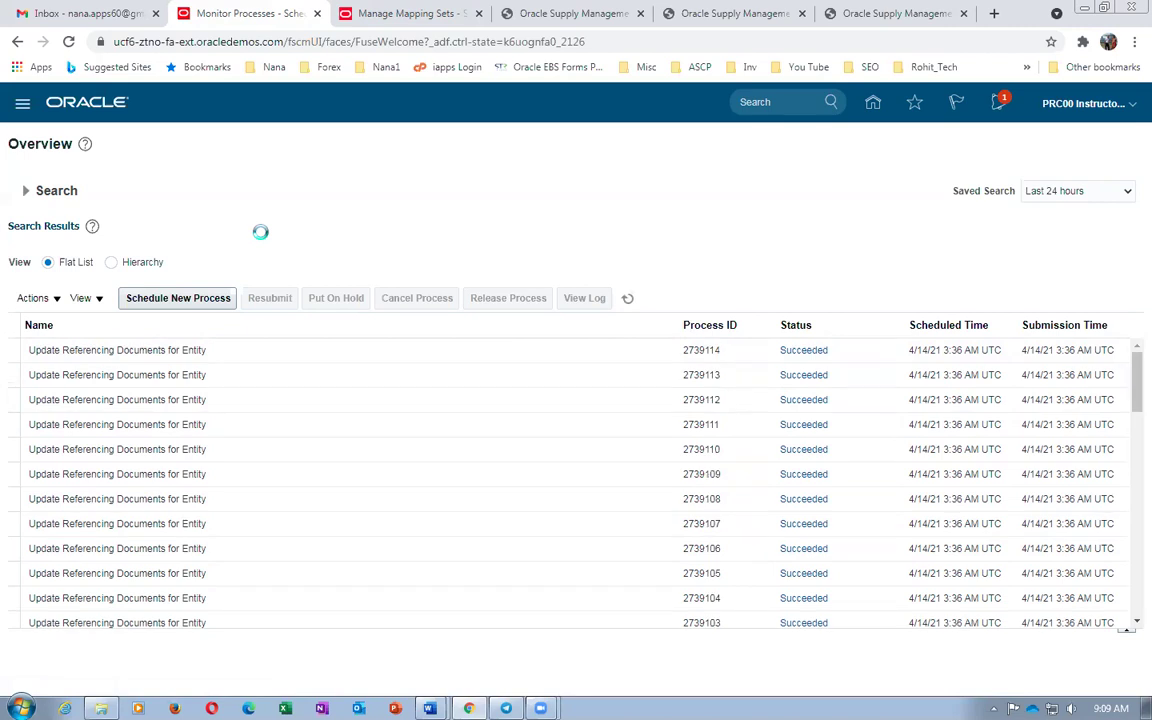
drag(1127, 385, 1129, 426)
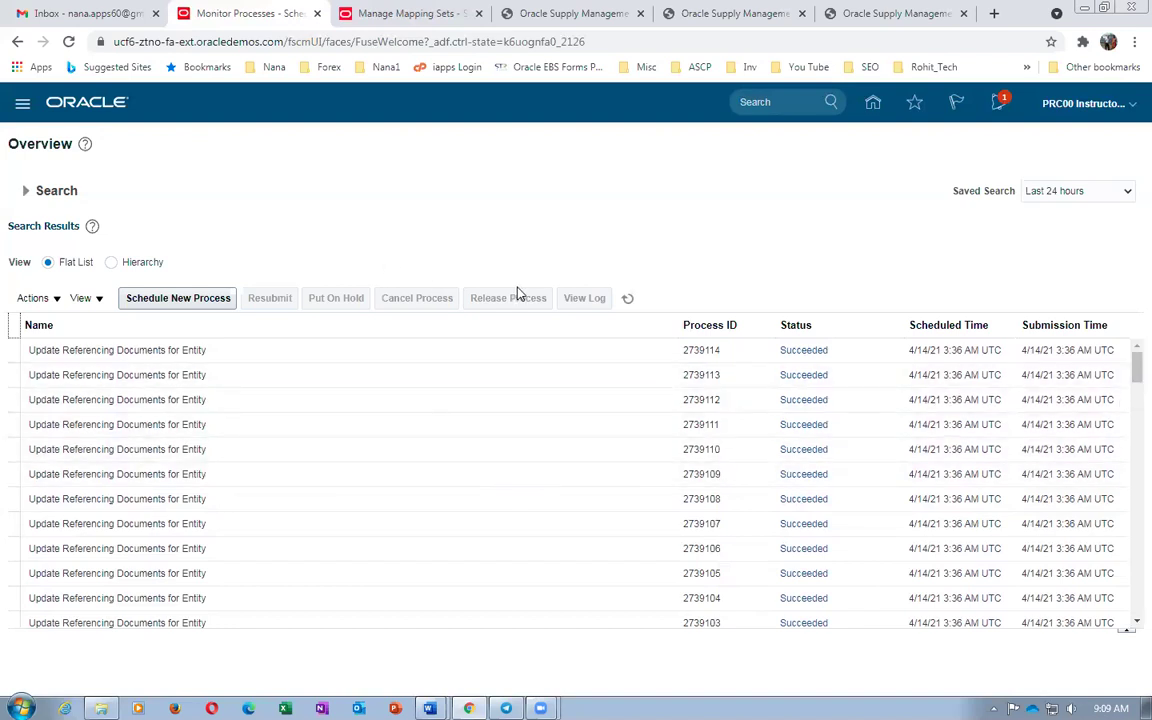
click(628, 299)
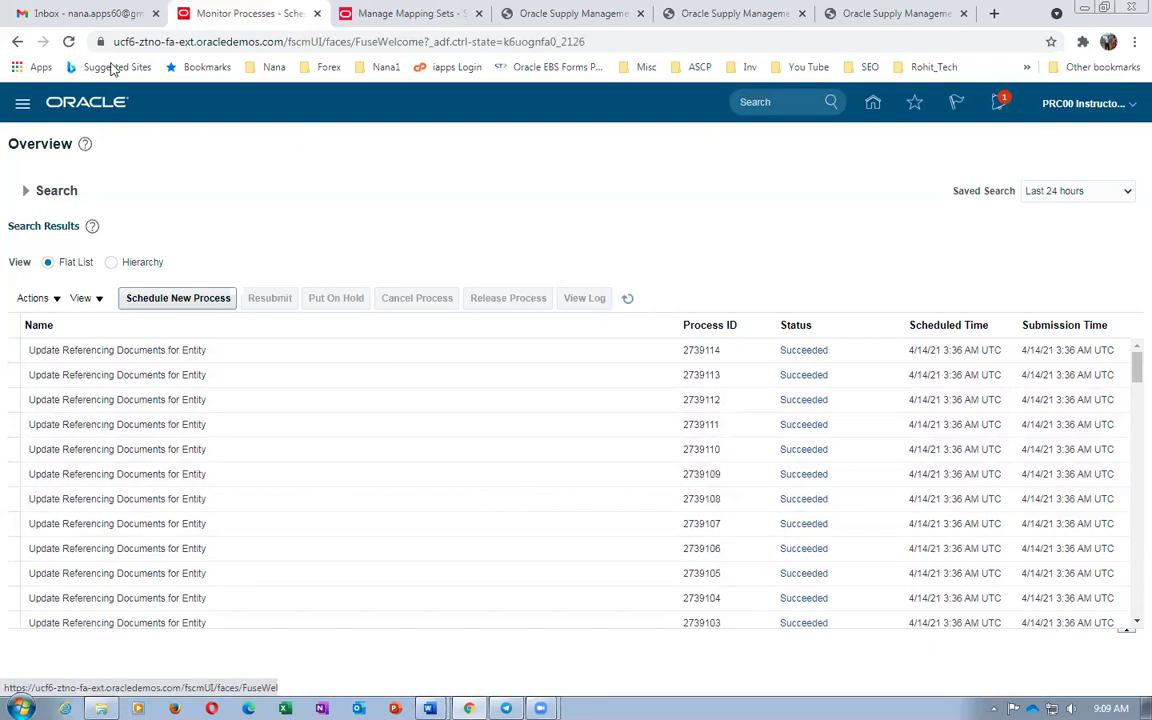
click(392, 16)
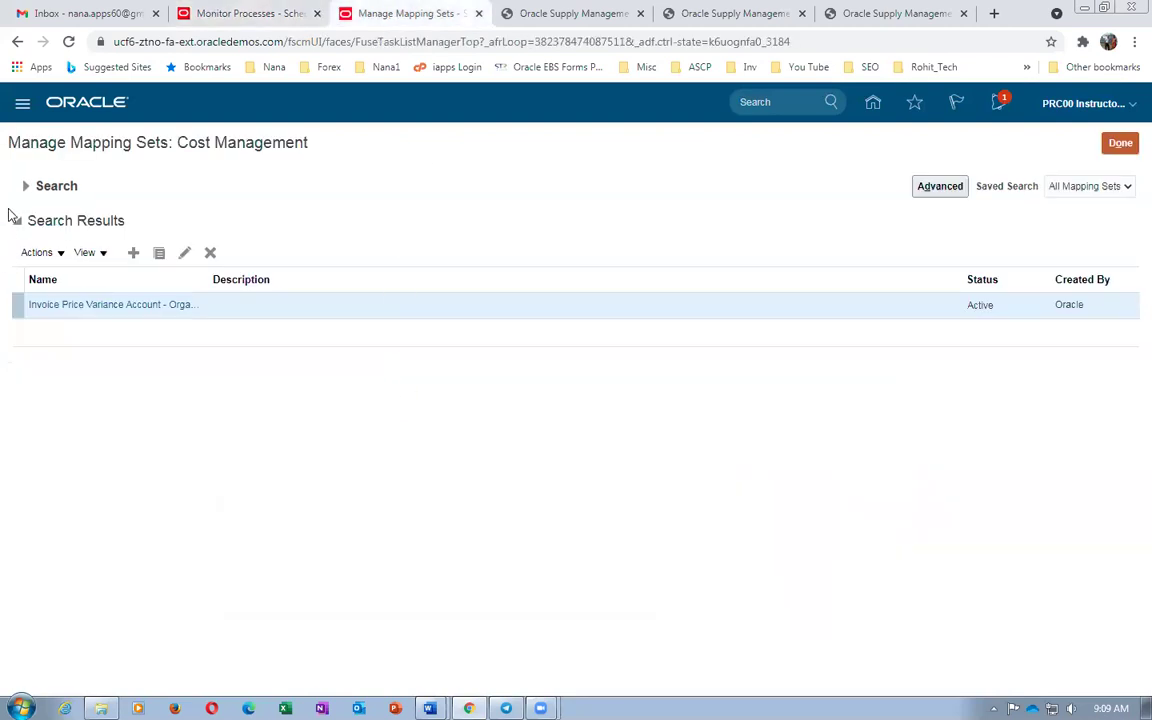
Search for 'wor', open the Work Order mapping set, and view its M001, 412, 411, 002 mappings
click(26, 186)
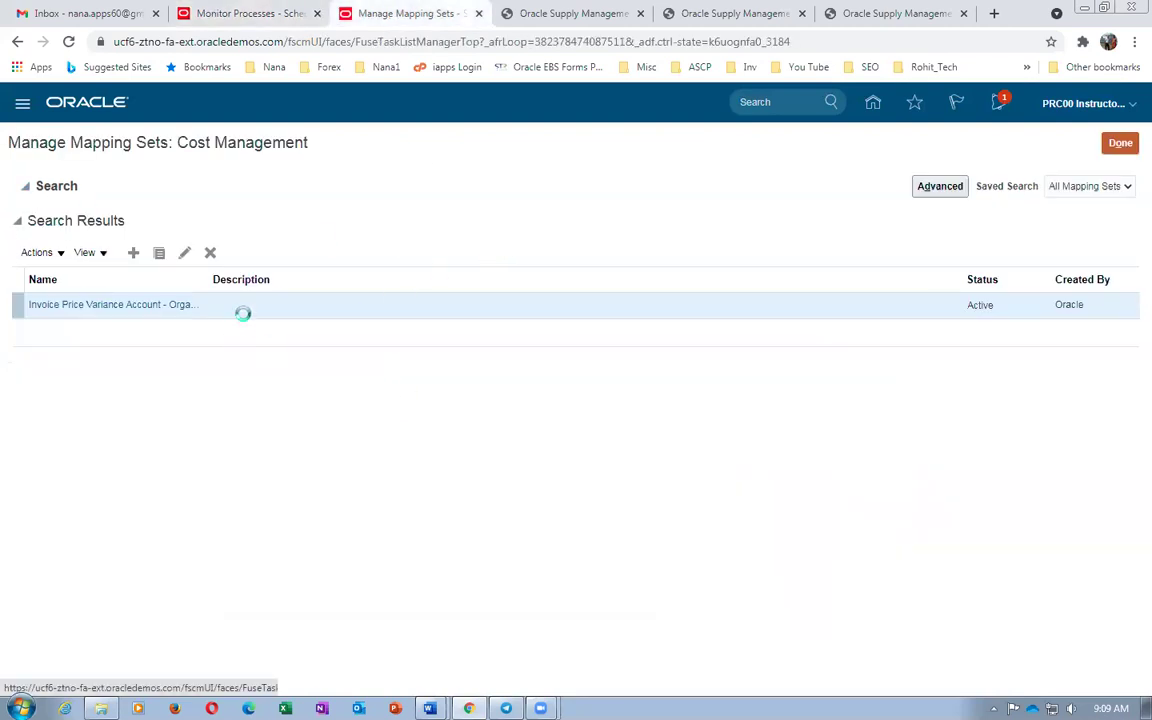
drag(273, 222, 115, 207)
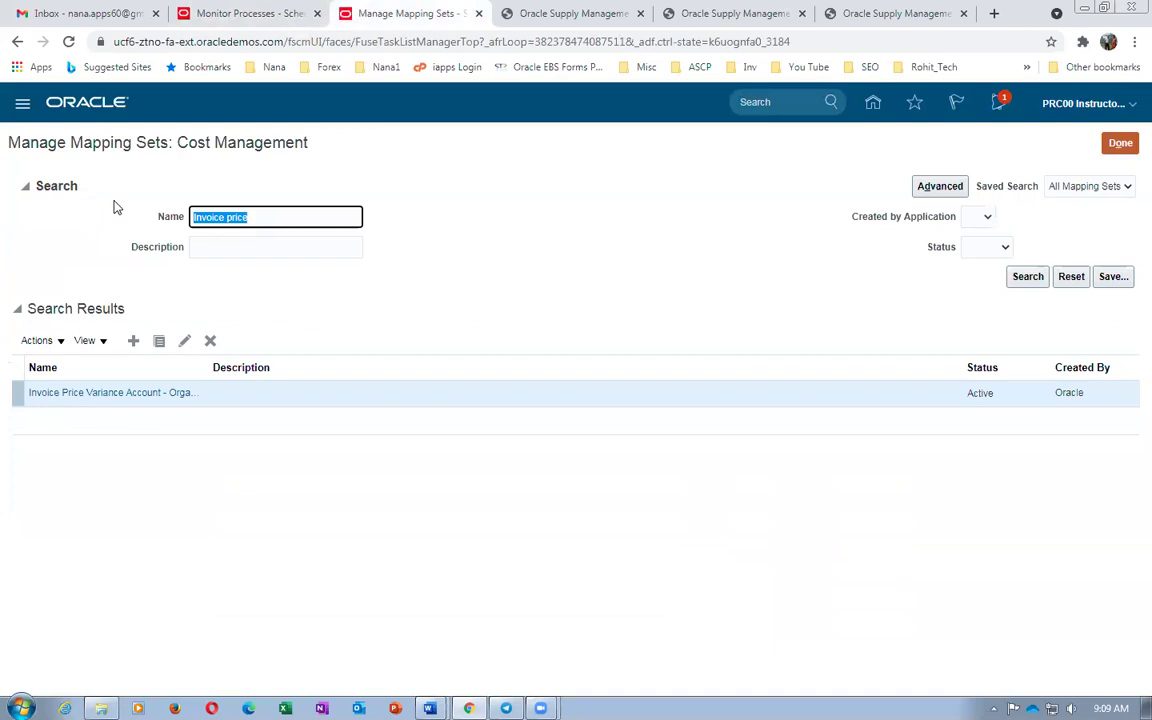
text(work order)
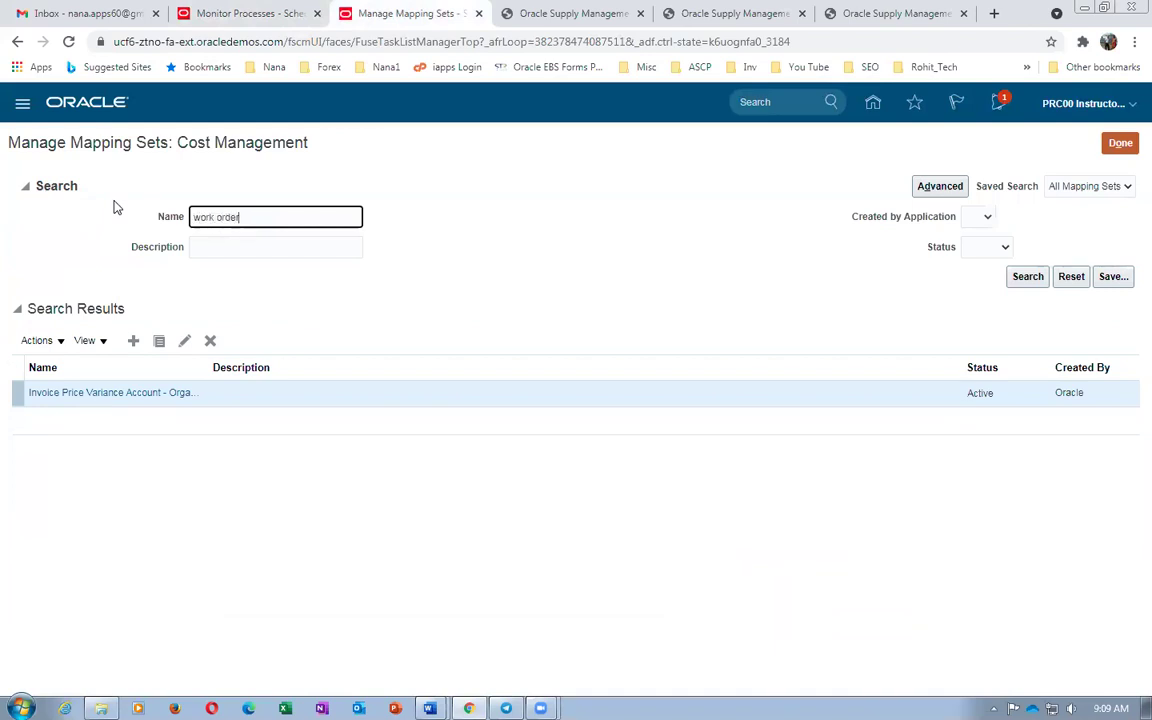
key(Return)
click(47, 307)
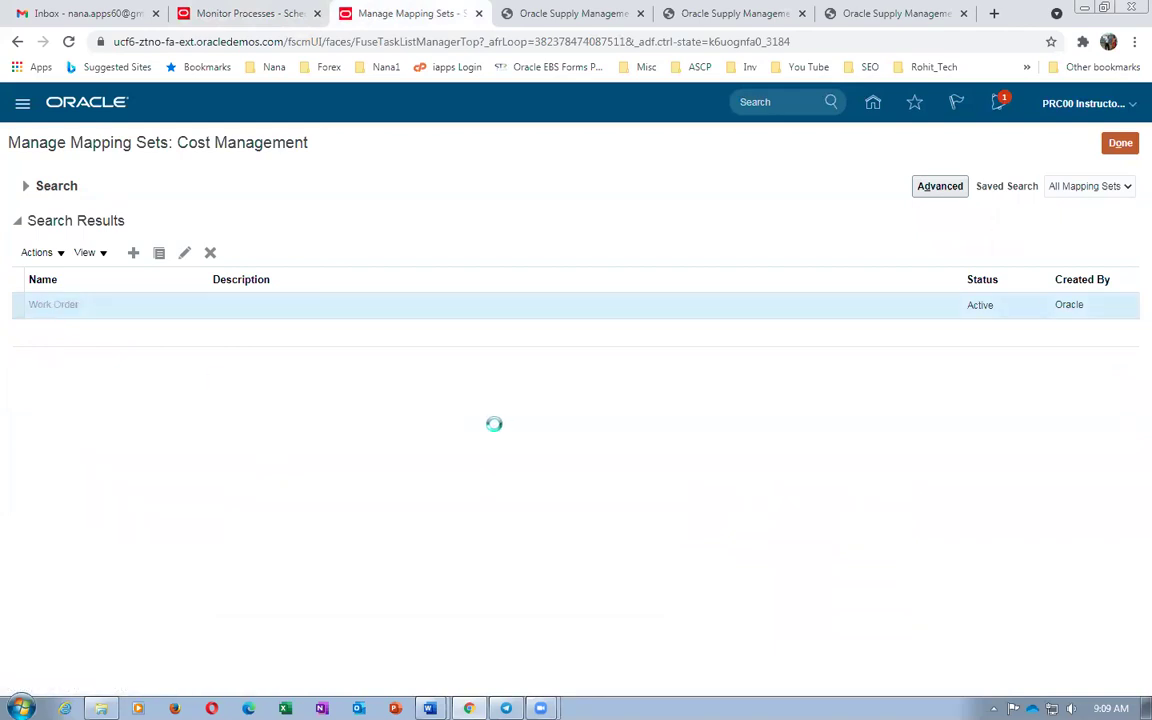
scroll(136, 510, down, 2)
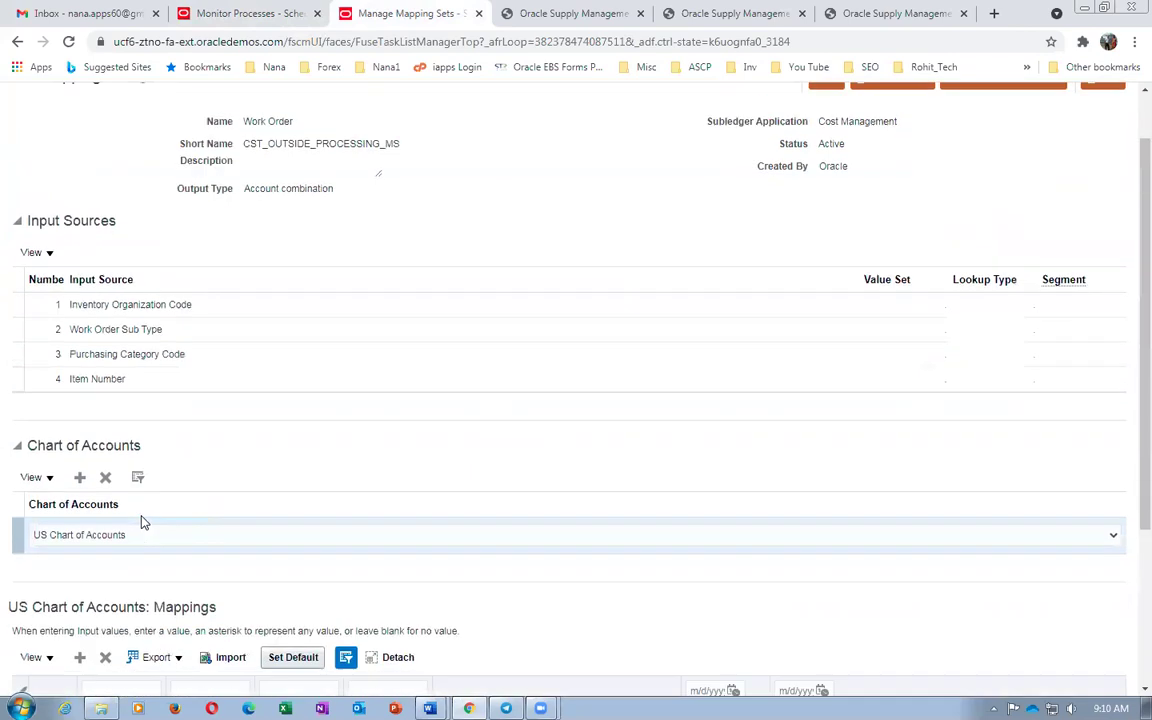
scroll(1129, 500, down, 2)
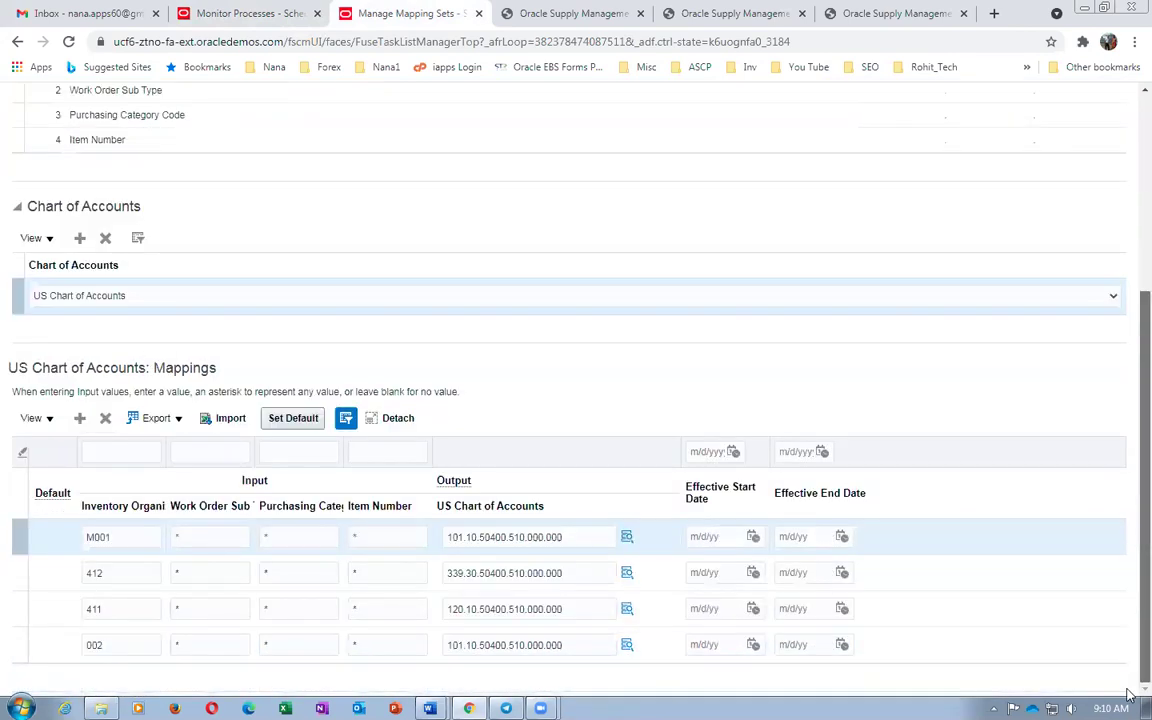
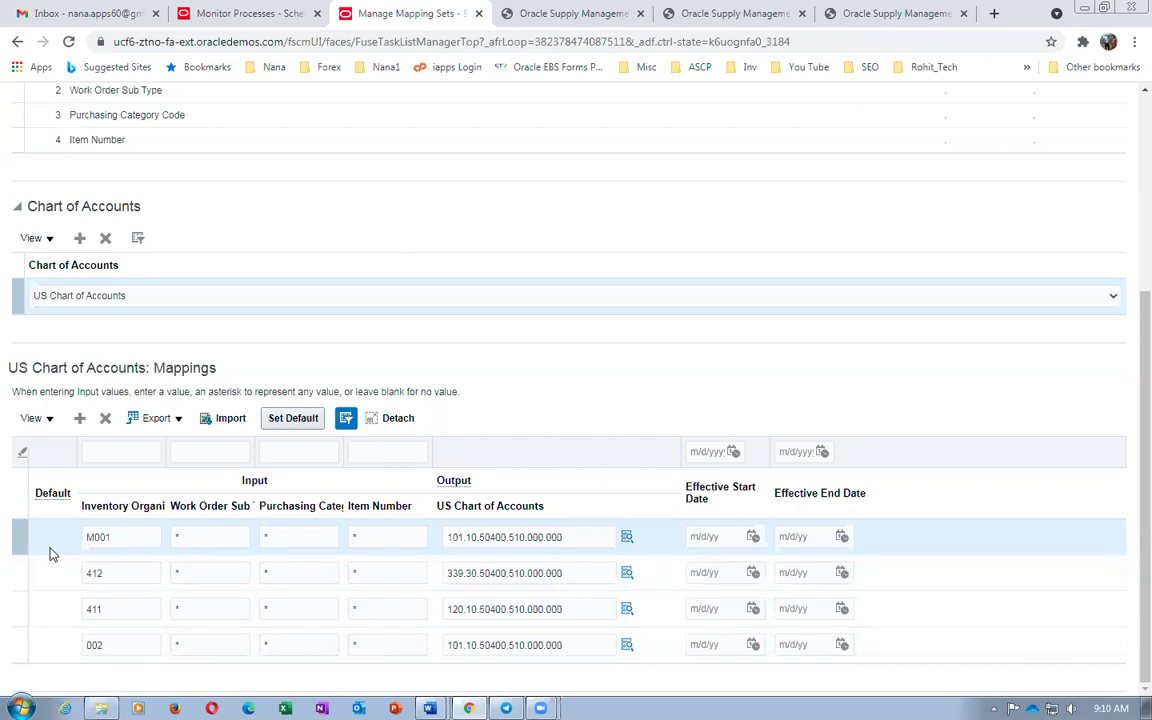
Discard the Work Order mapping set edits and open Cost Of Goods Sold via a 'cost' search
drag(1128, 463, 1130, 192)
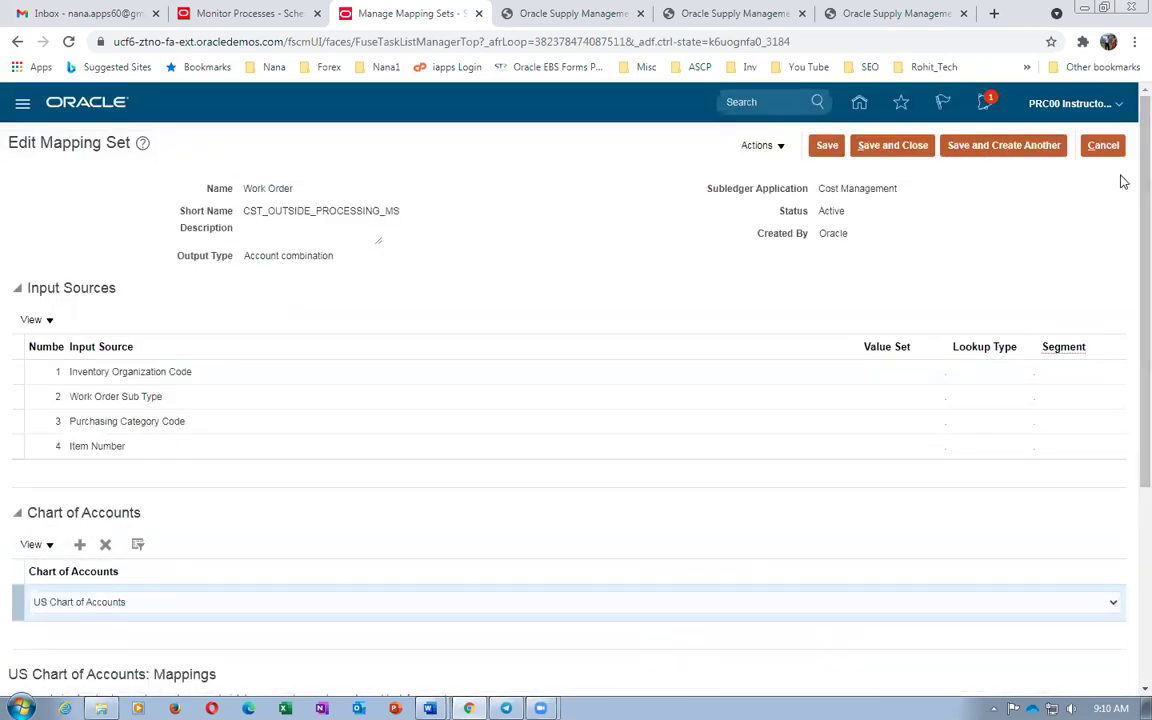
click(1103, 145)
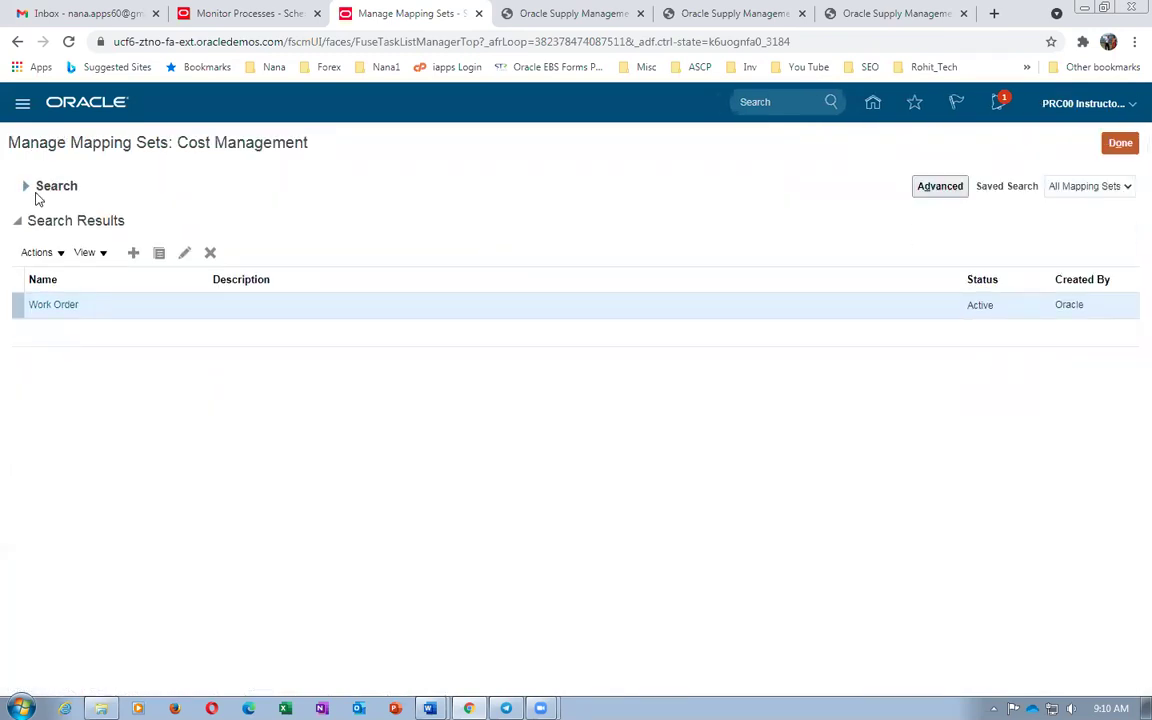
click(26, 185)
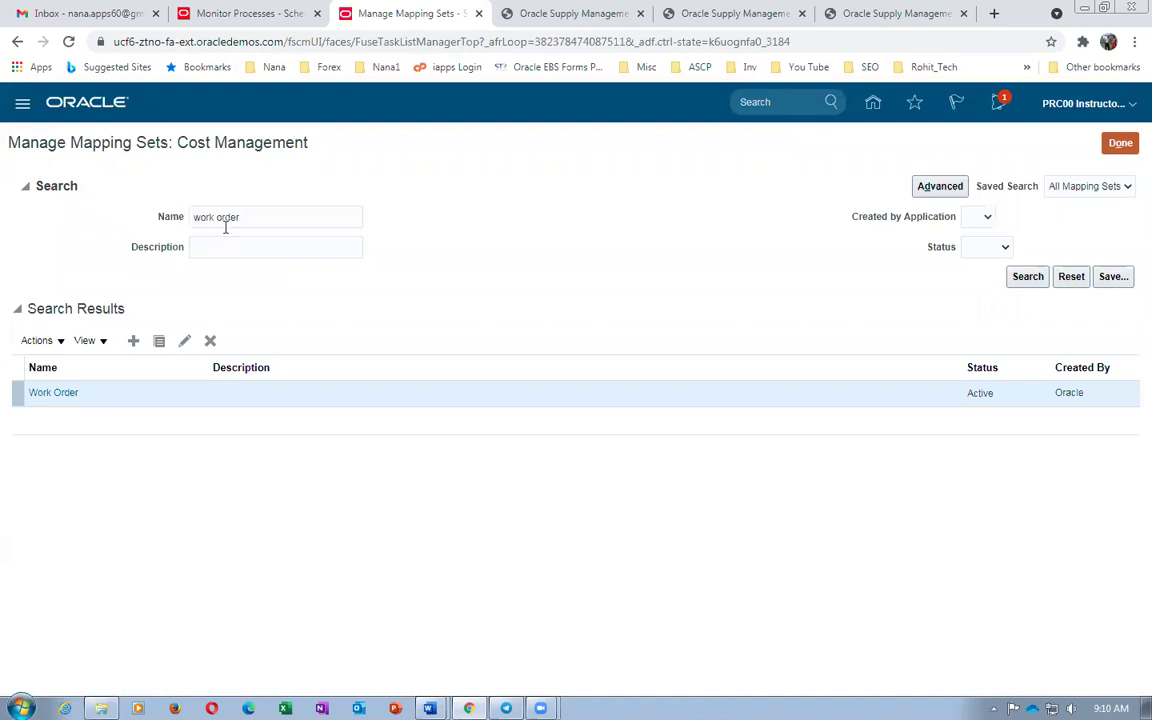
key(ctrl+a)
text(cost)
key(Return)
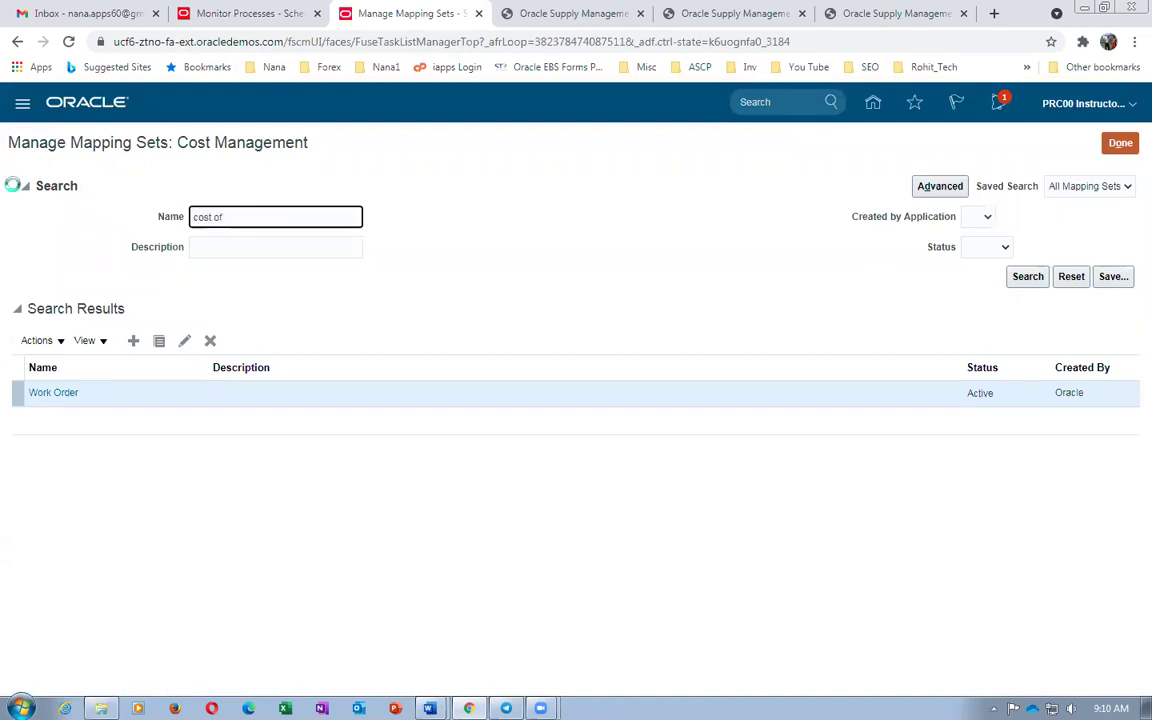
click(60, 304)
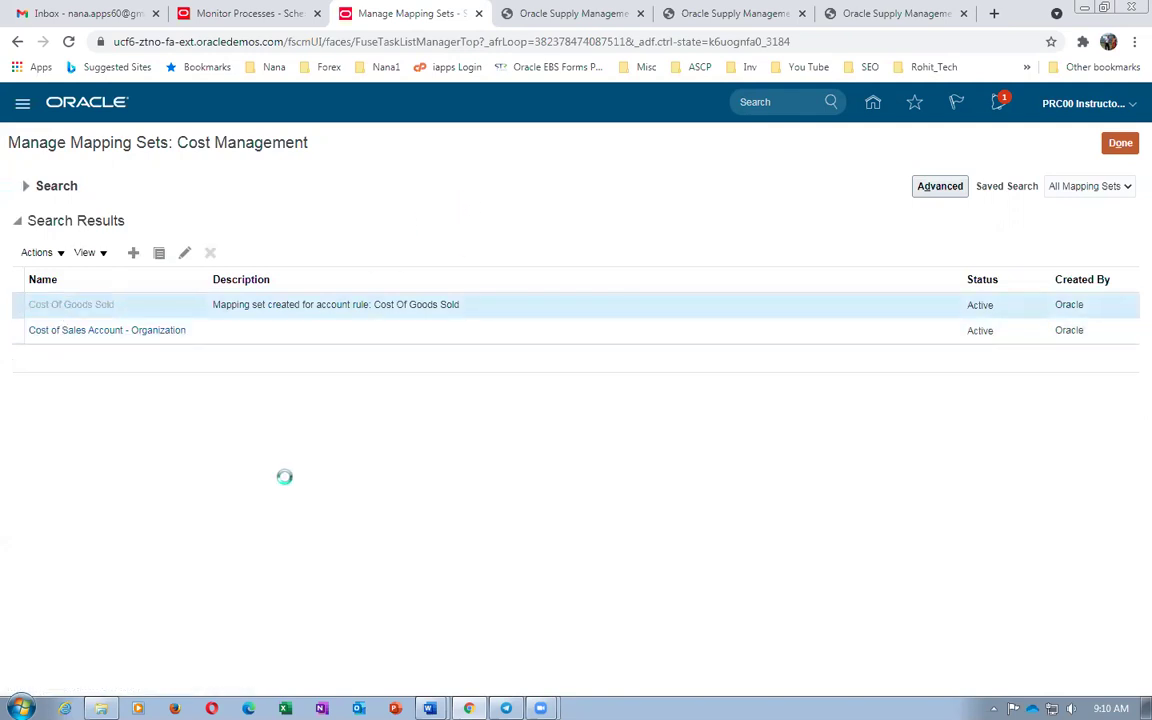
scroll(285, 491, down, 3)
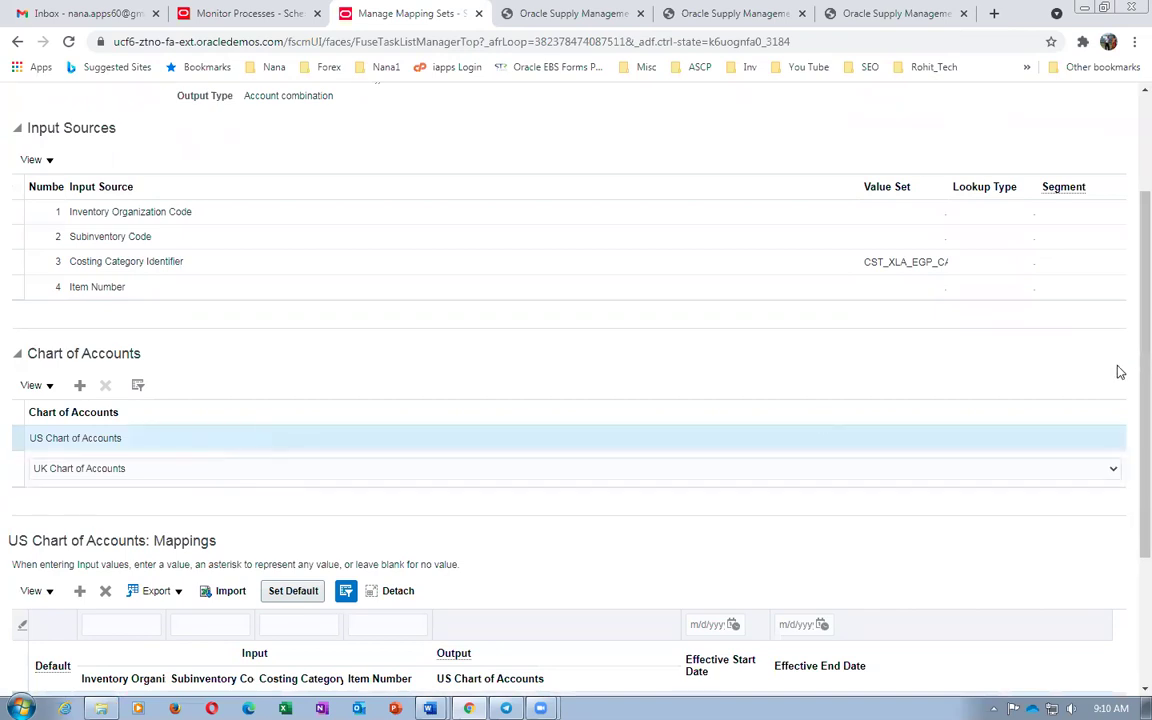
Add a trial US Chart of Accounts row with output 309.30.52150.000.000.000 and make it default
drag(1129, 376, 1129, 597)
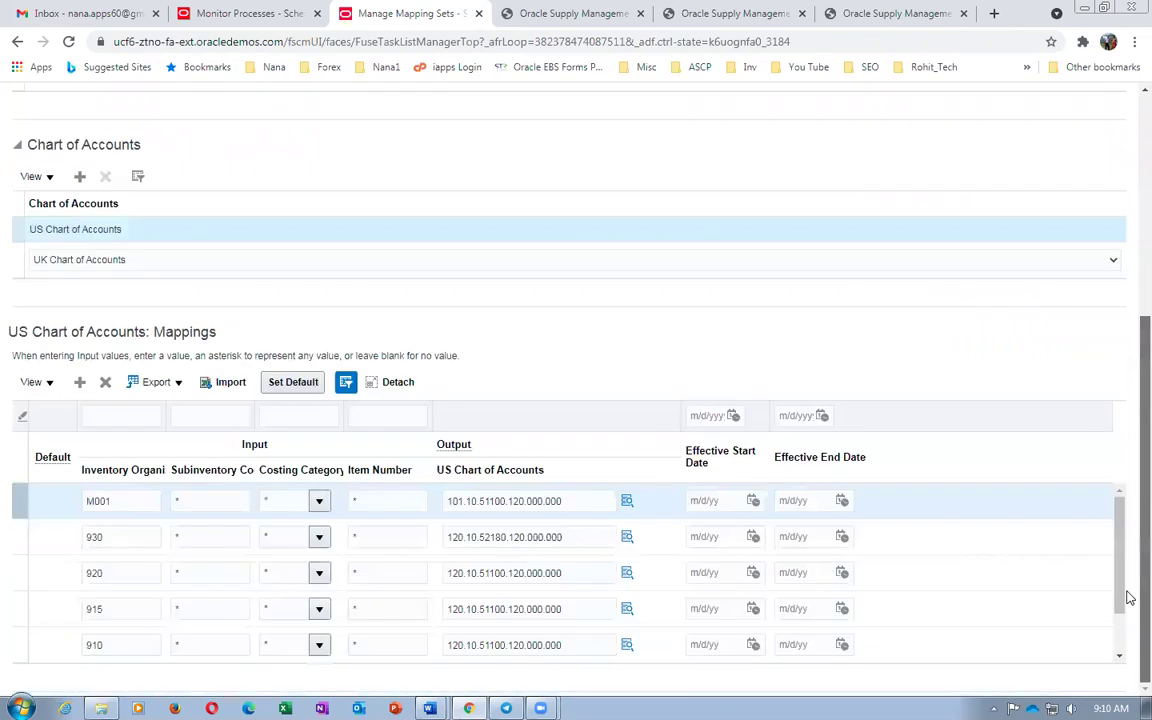
click(300, 388)
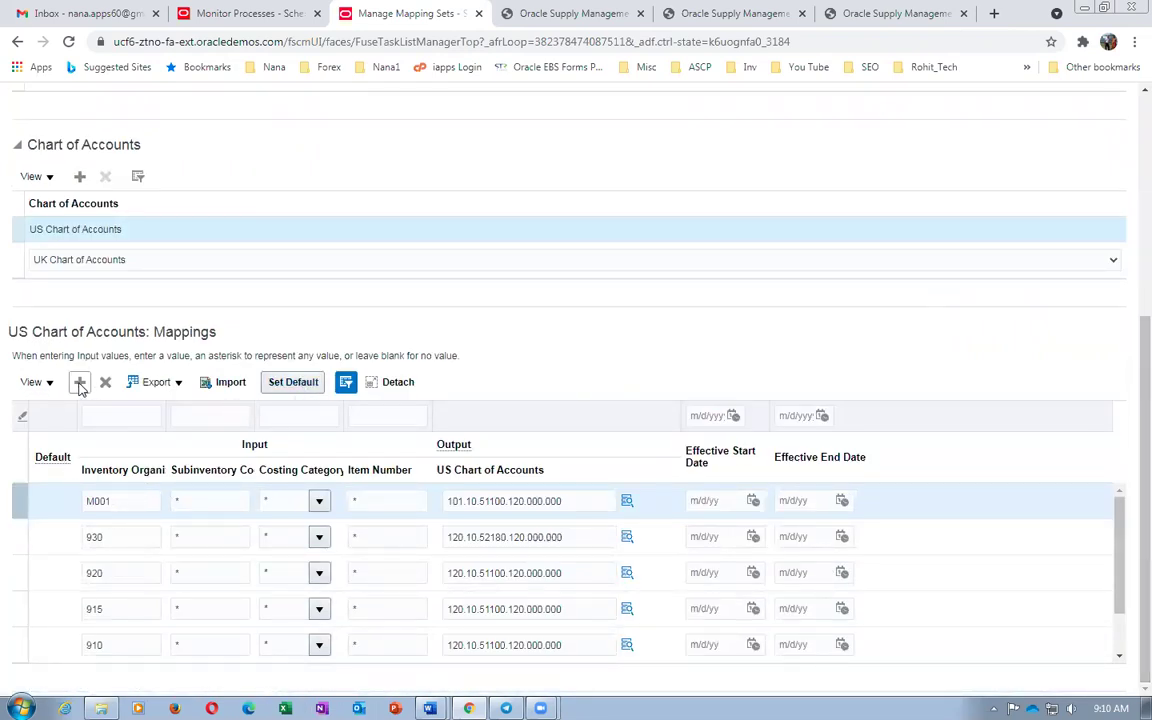
click(80, 384)
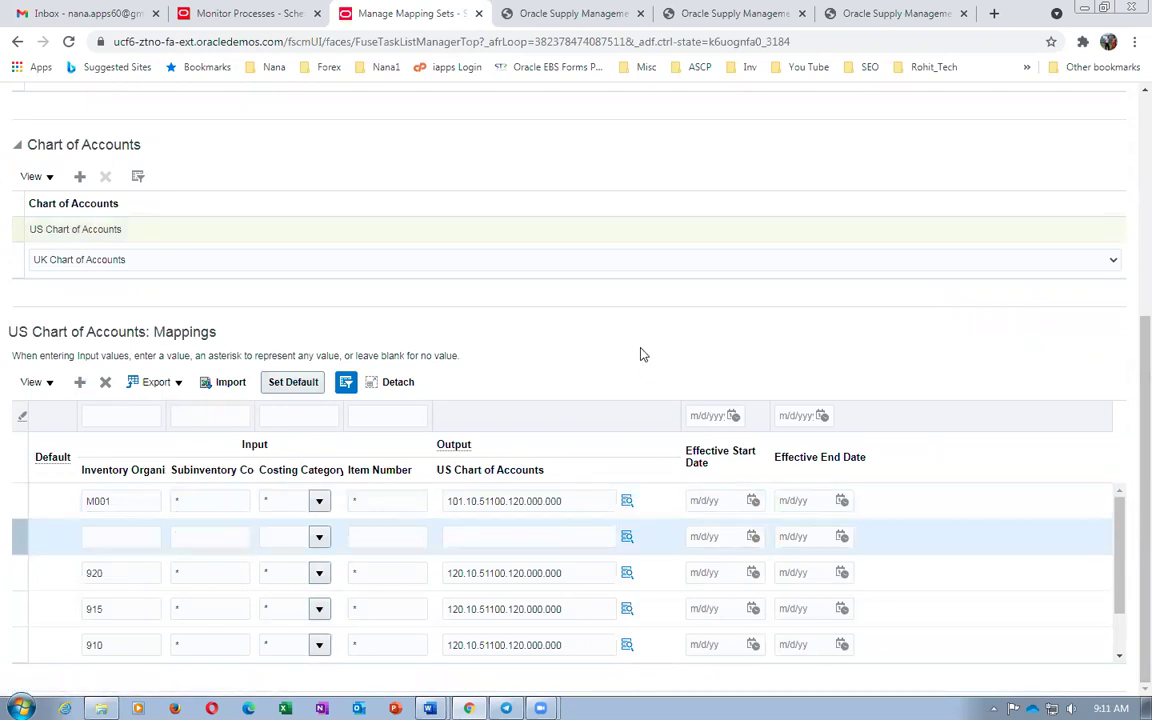
click(578, 502)
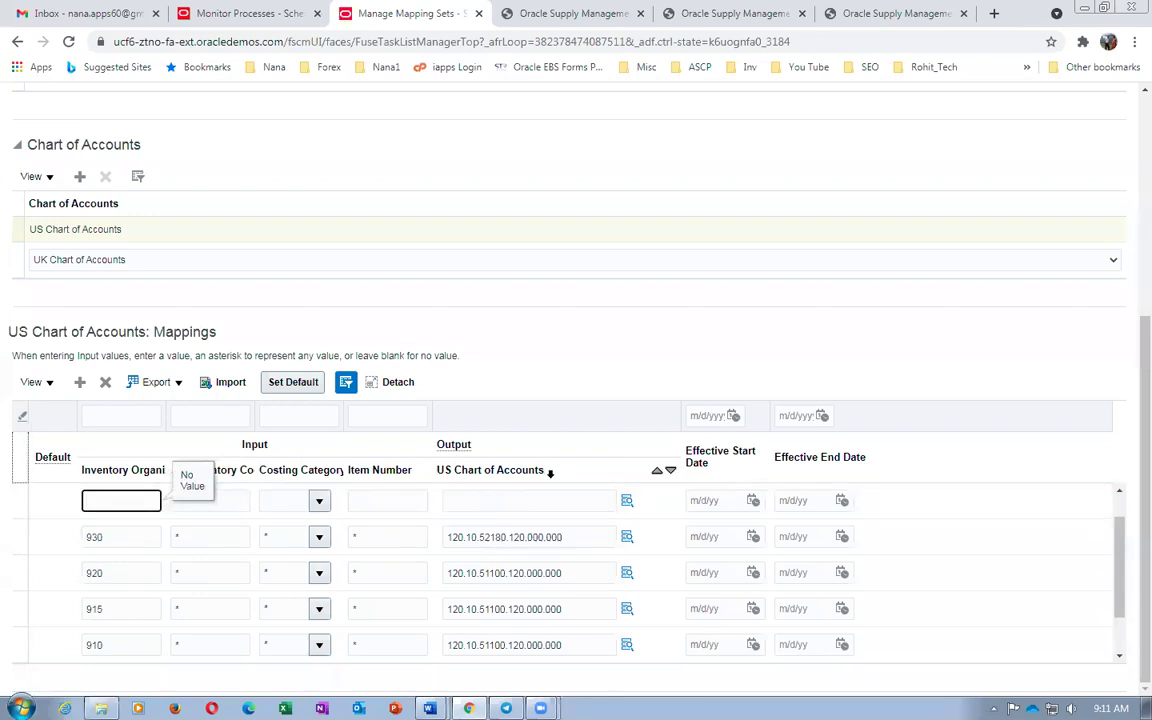
click(537, 500)
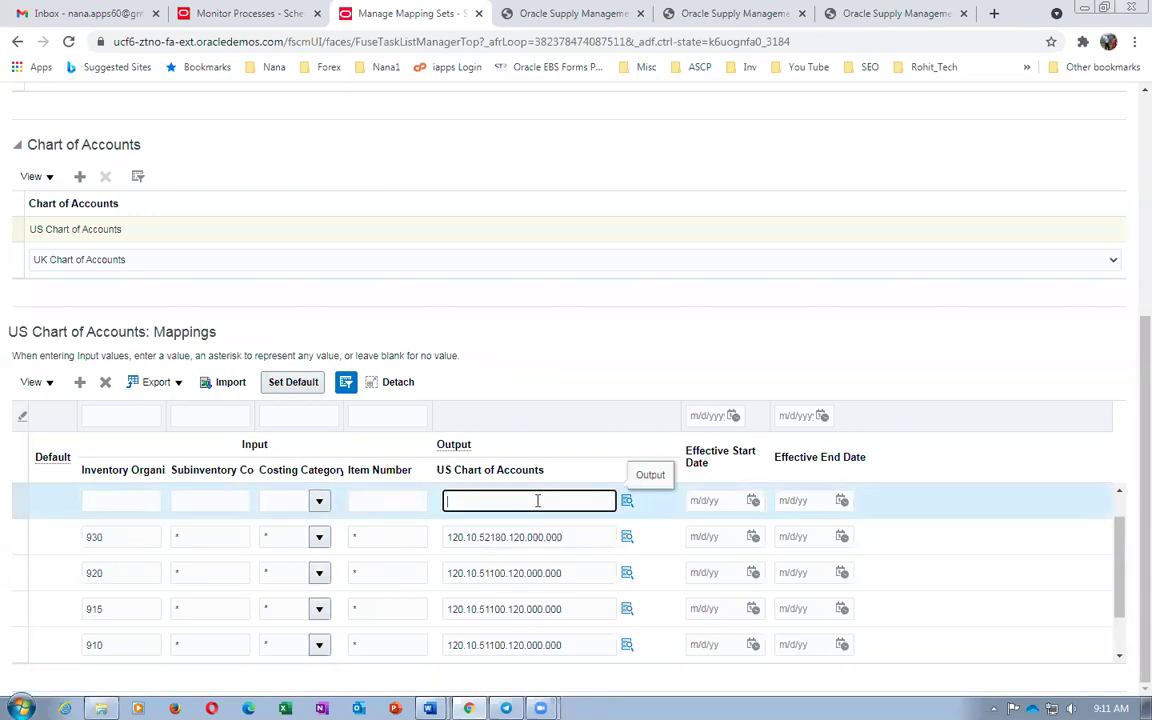
text(309.30.52150.000.000.000)
click(563, 349)
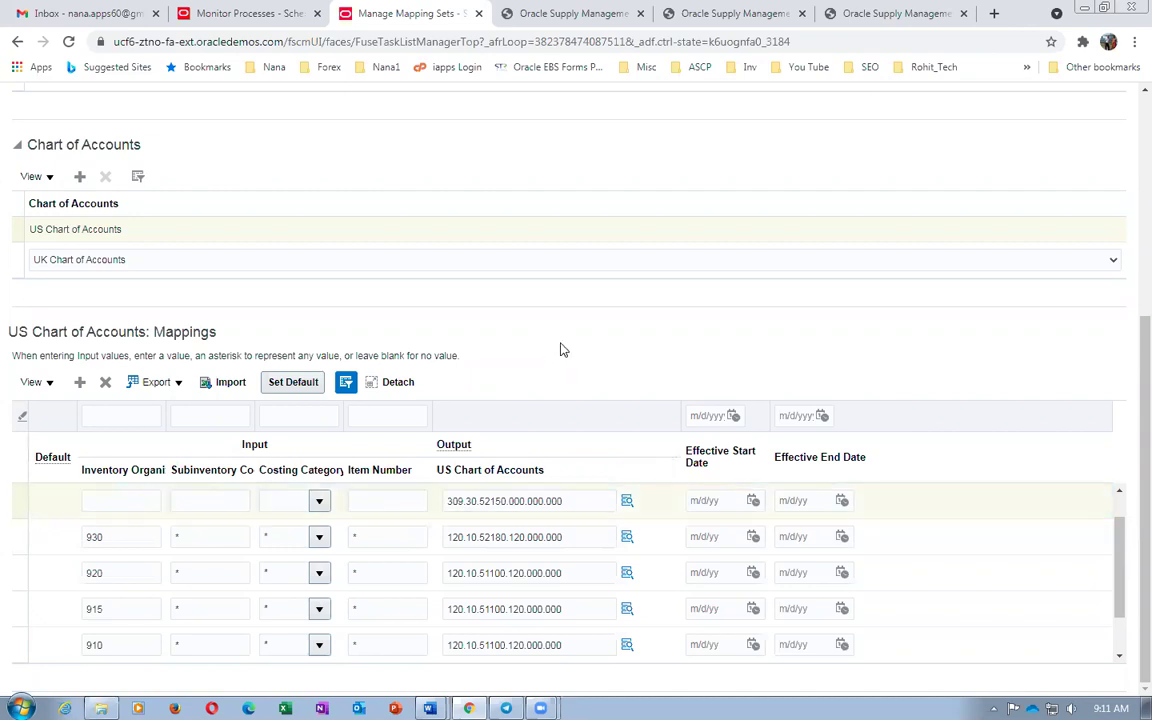
click(287, 384)
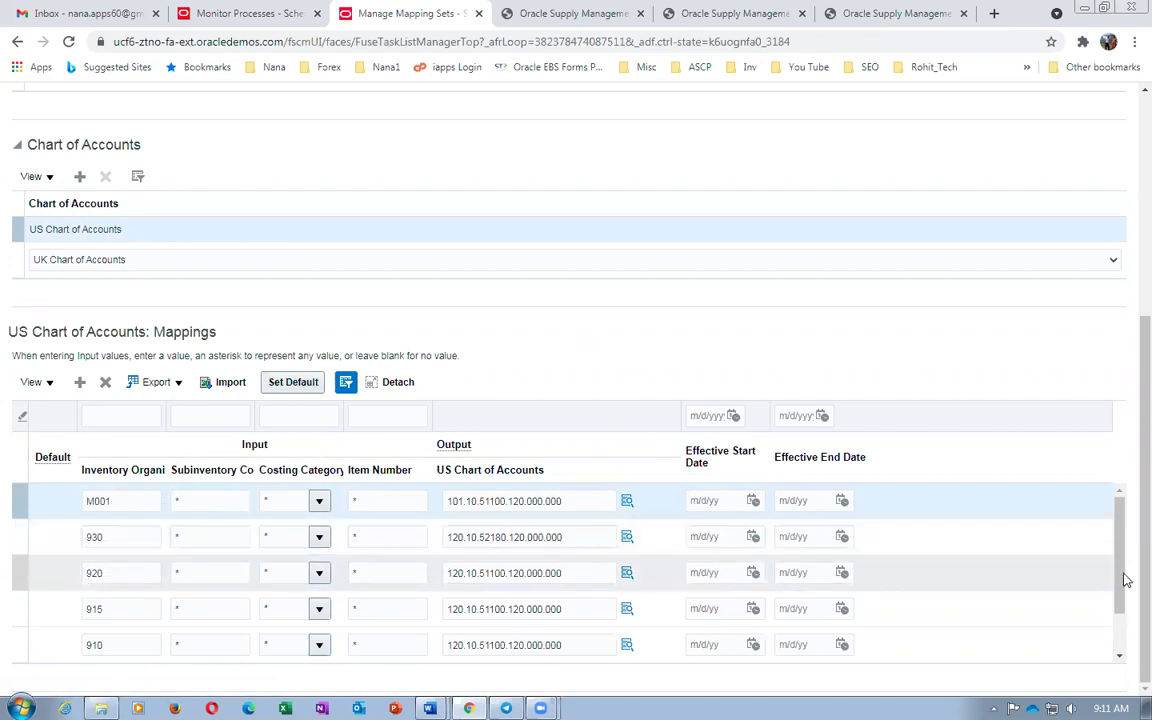
scroll(1125, 580, up, 2)
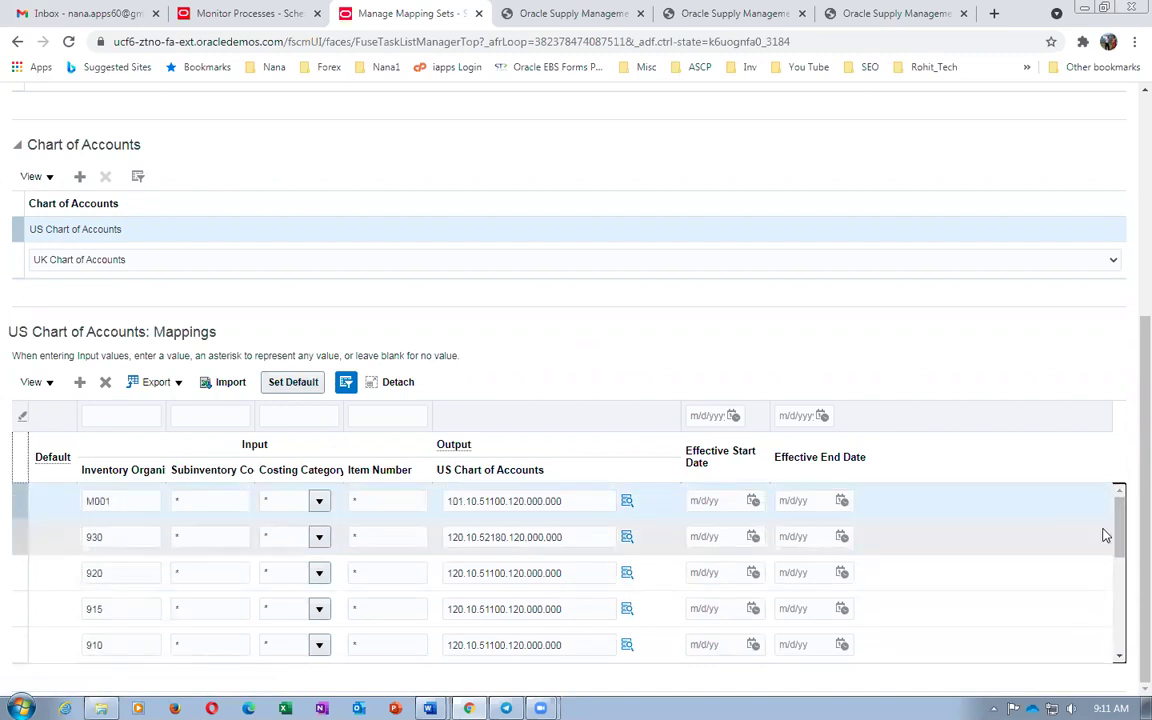
Add another mapping row with account 101.10.51100.120.000.000 and set it as the default
click(584, 500)
key(ctrl+c)
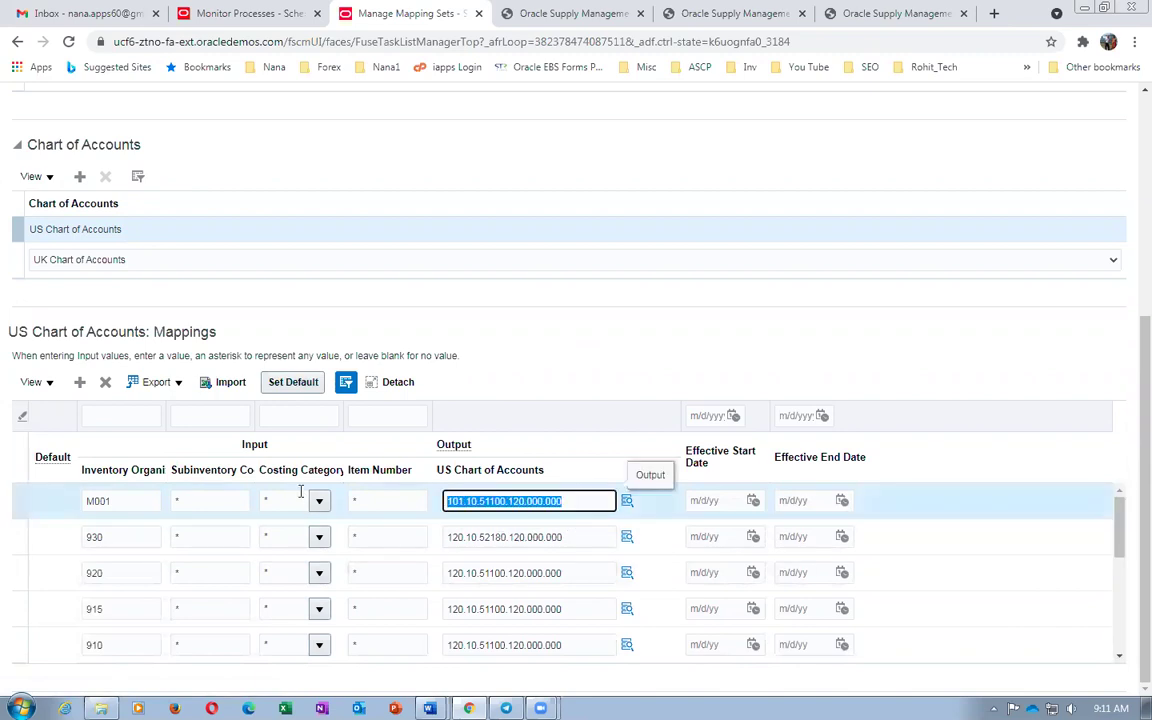
click(105, 406)
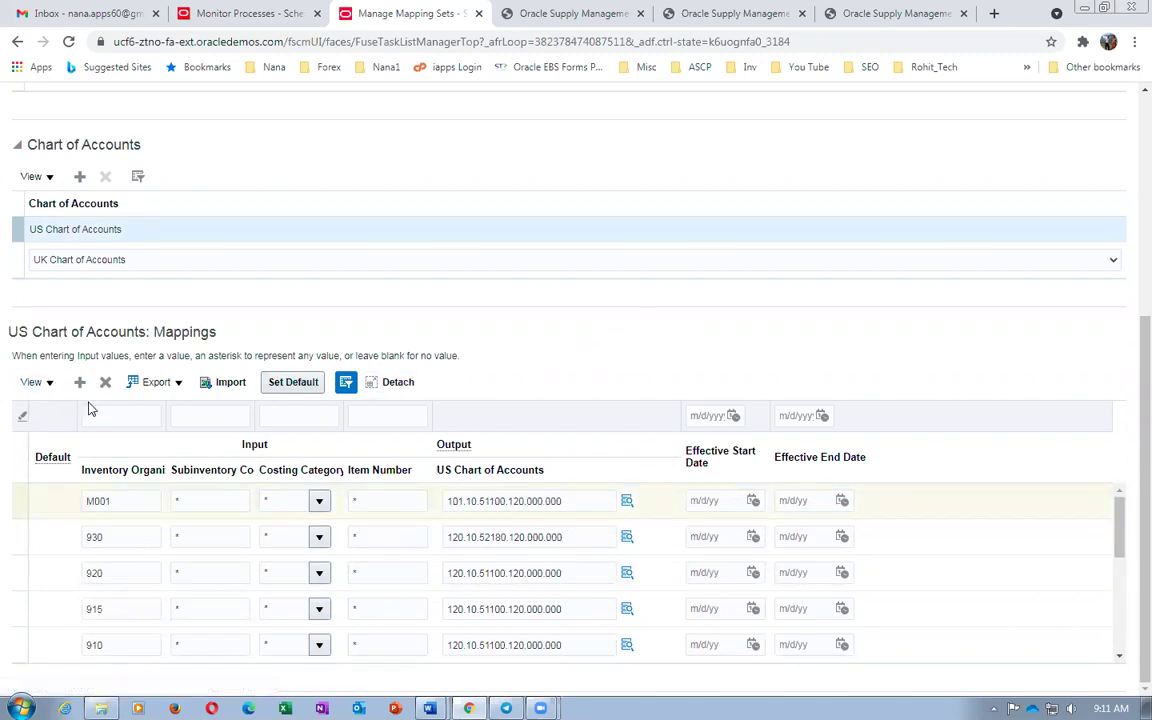
click(318, 573)
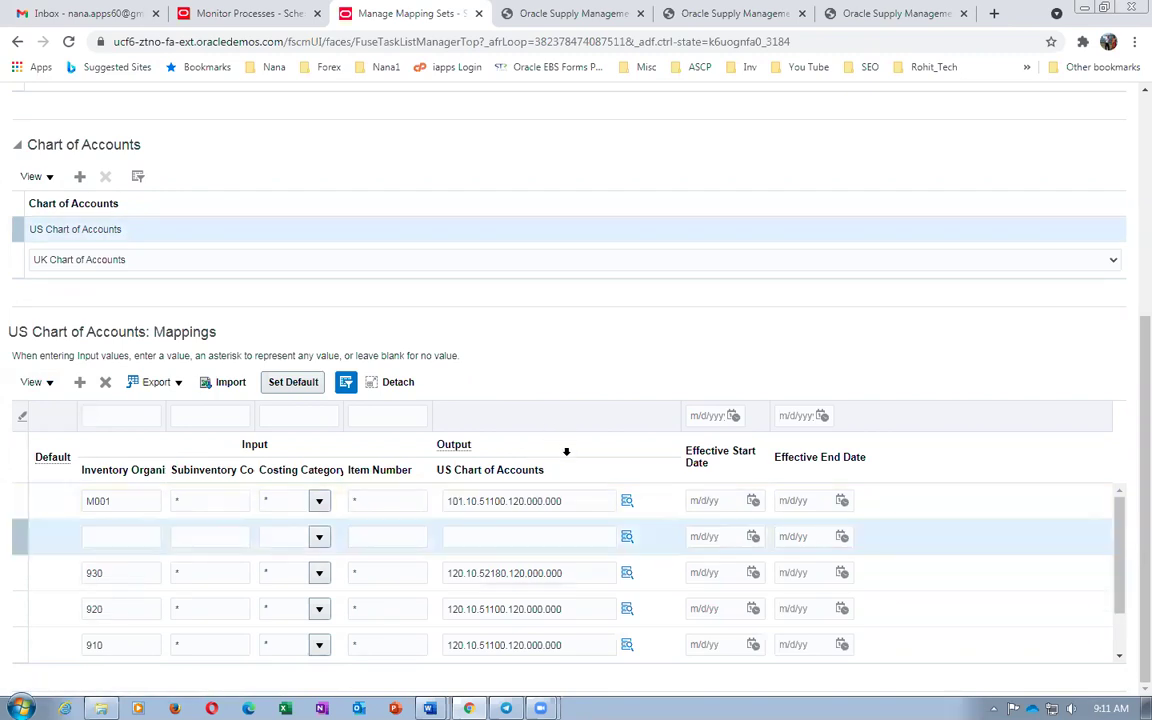
click(514, 536)
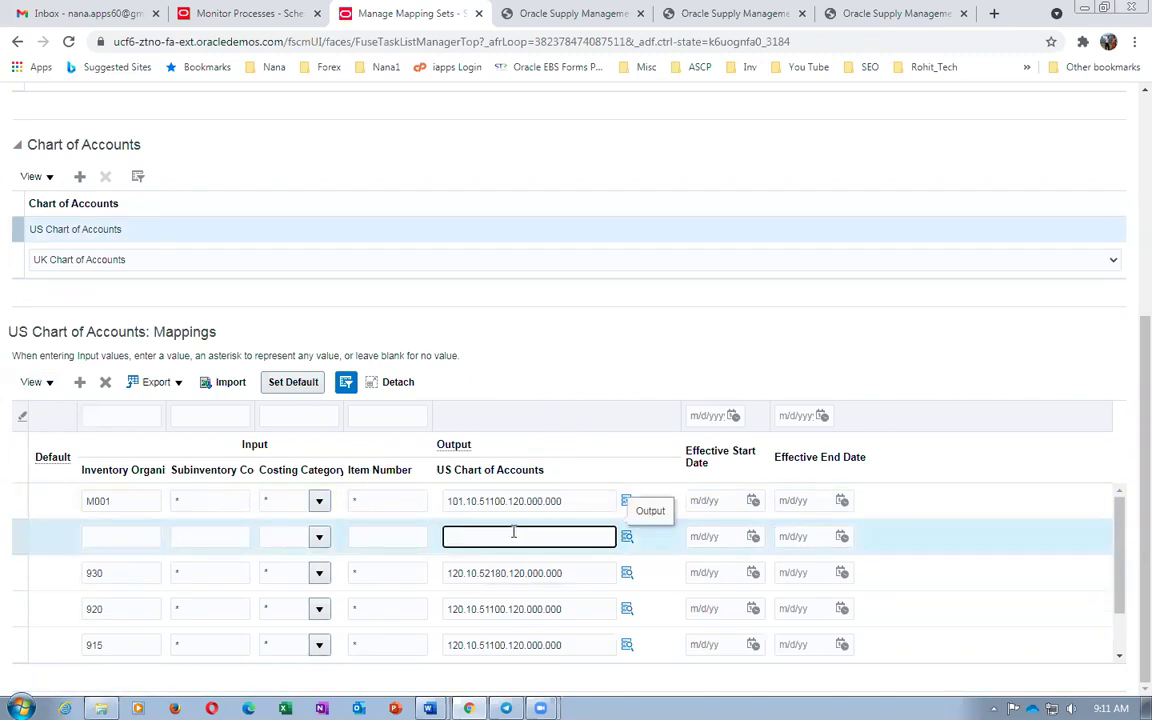
key(ctrl+v)
click(360, 537)
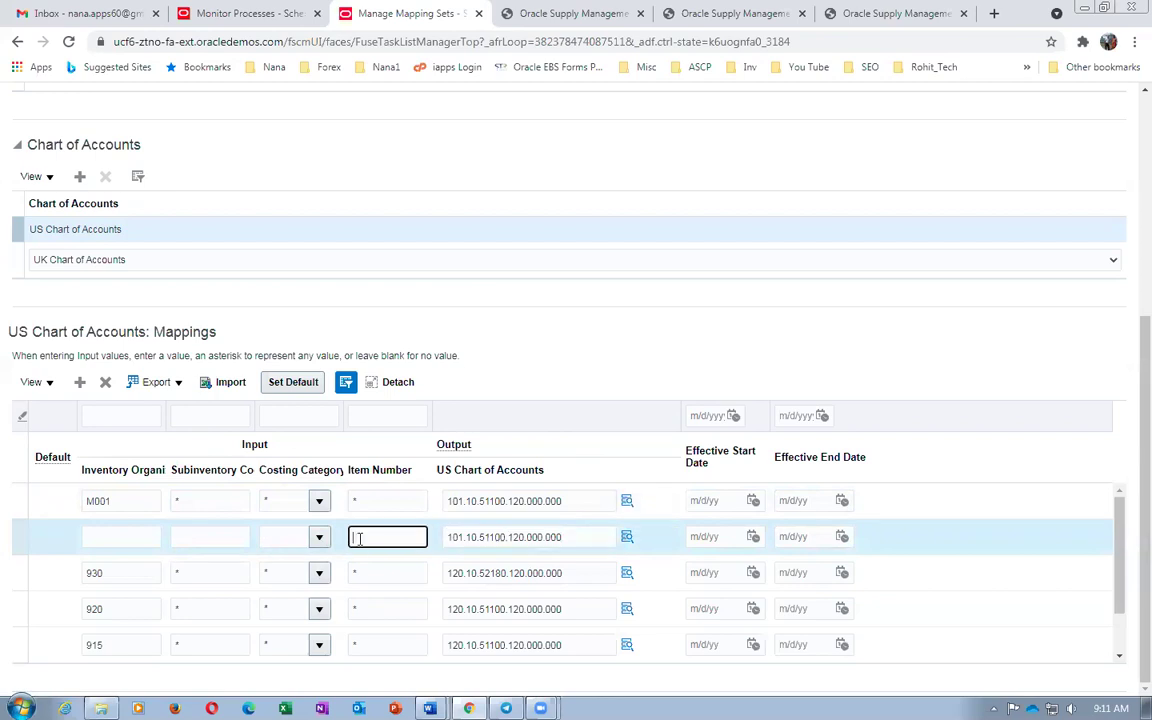
click(278, 383)
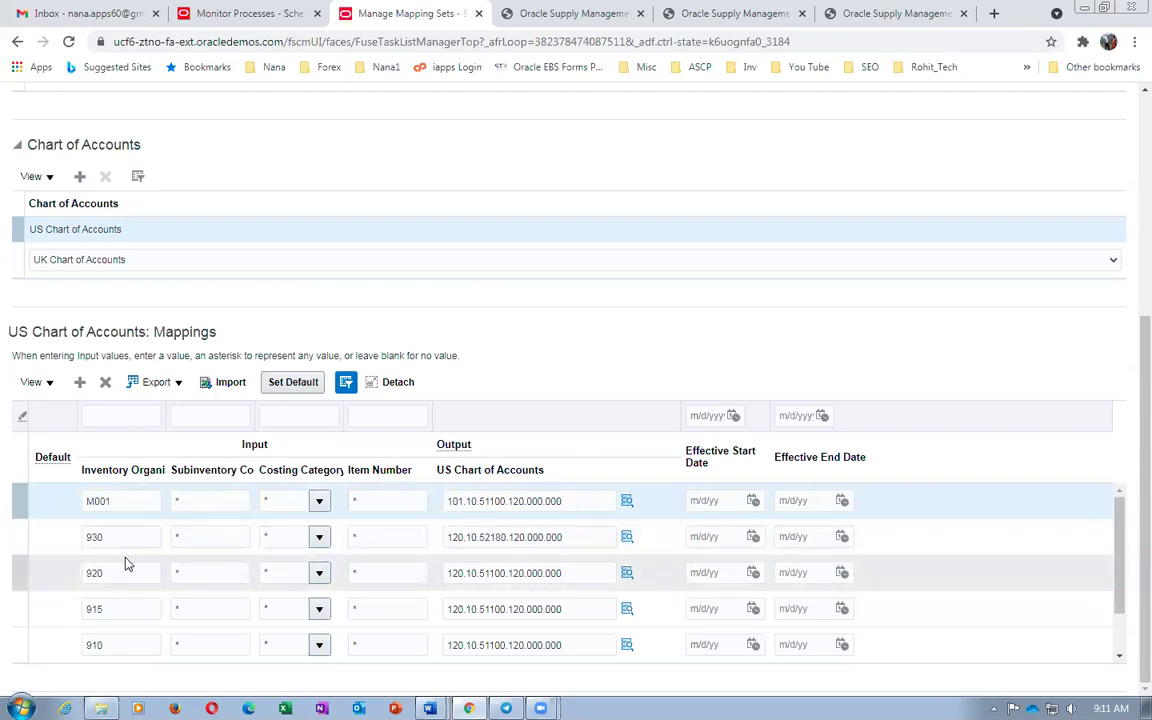
Change the 930 row's Inventory Organization to '*' and review the resulting XLA-870898 error
click(62, 537)
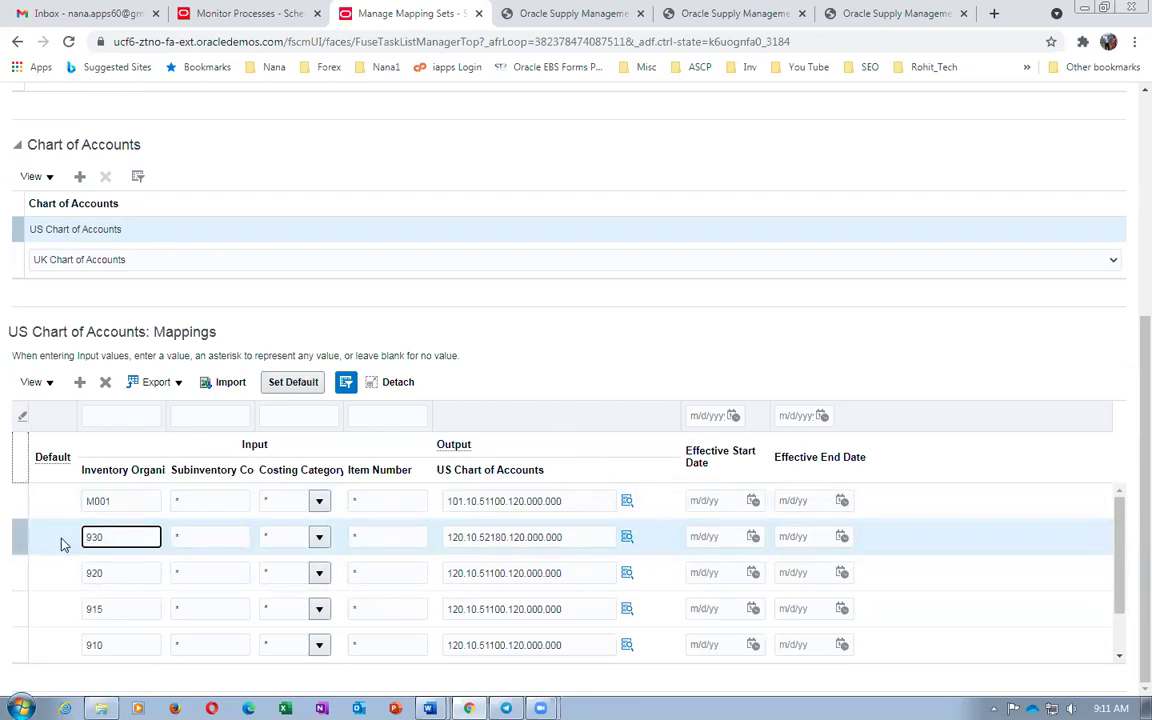
key(Delete)
key(Delete)
text(*)
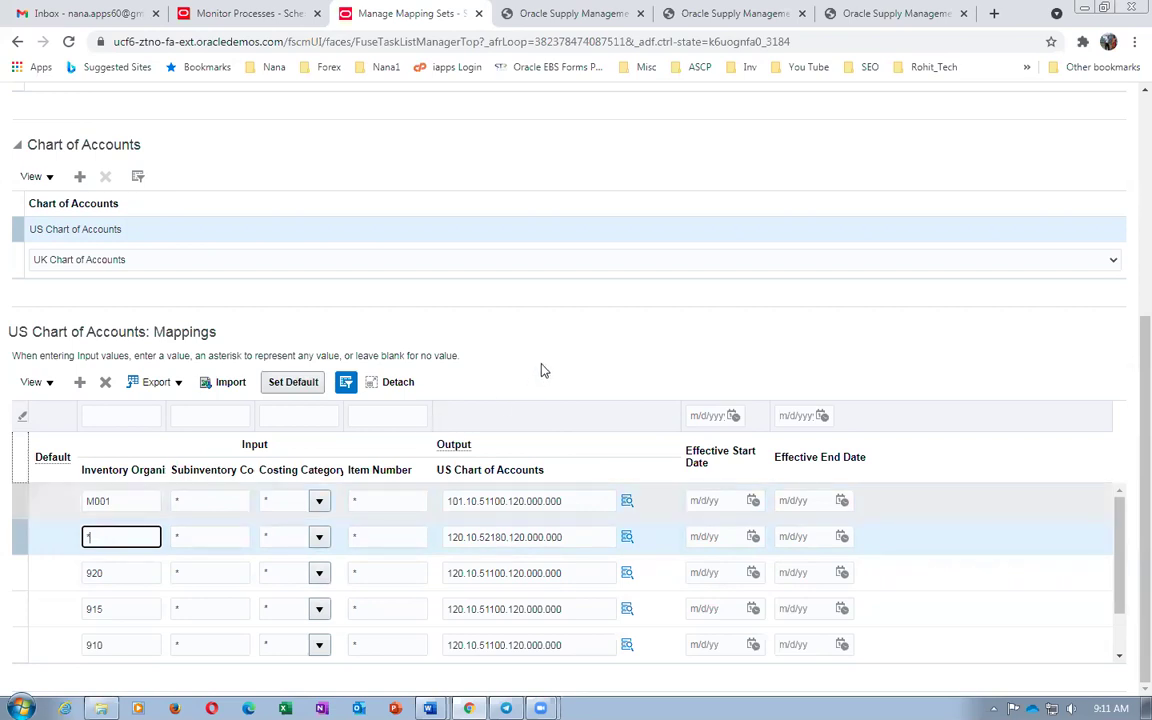
click(534, 371)
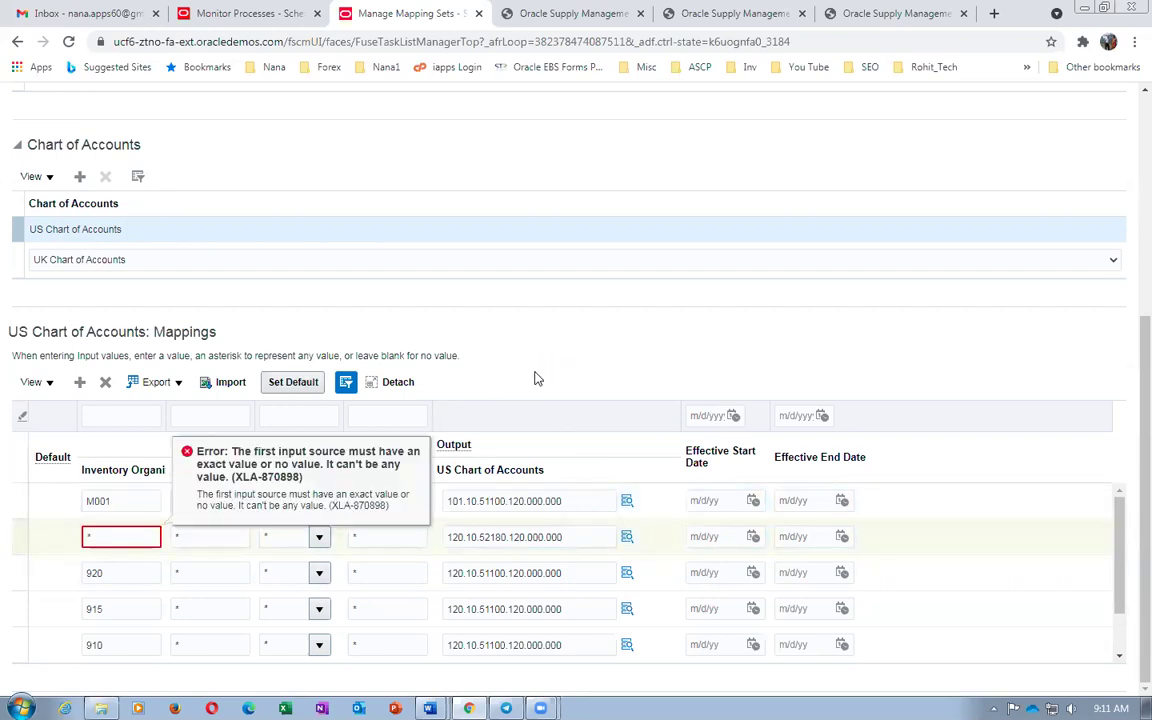
click(103, 538)
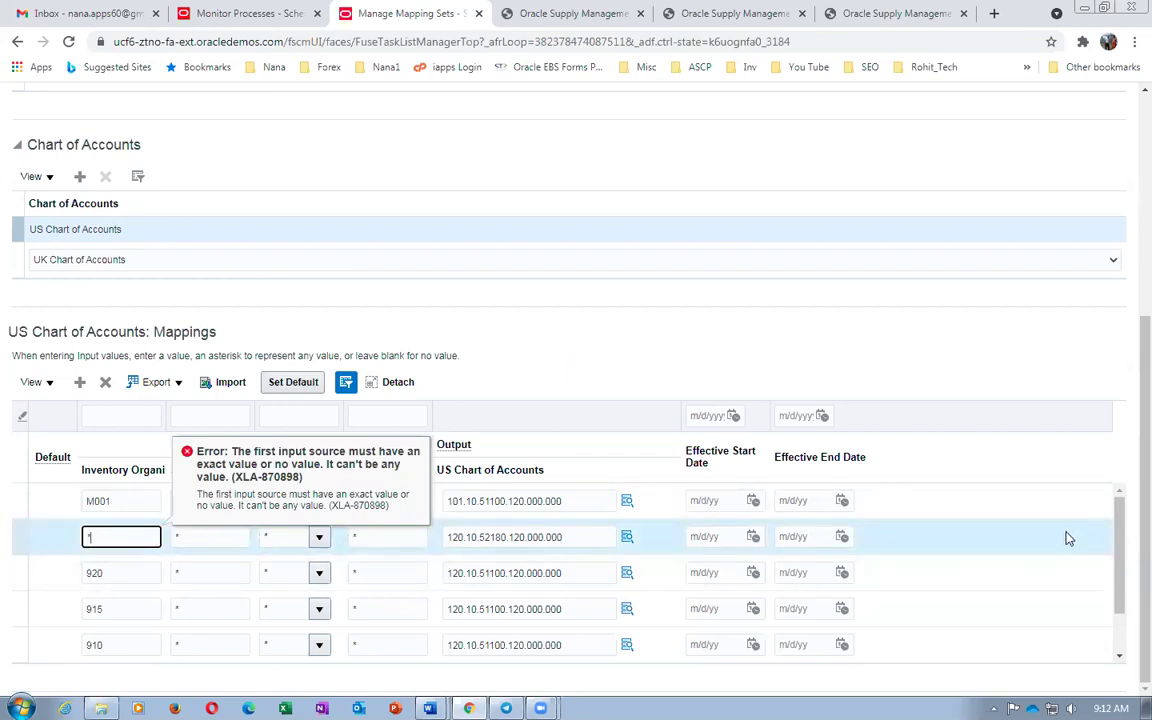
drag(1117, 545, 1128, 662)
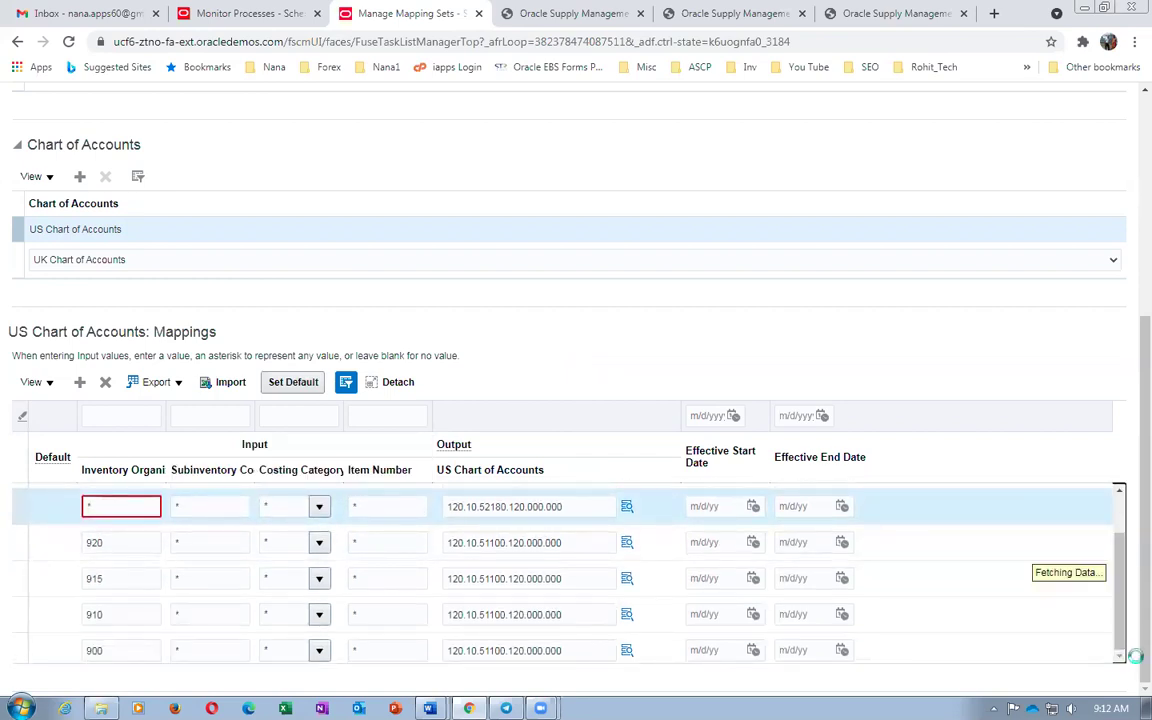
scroll(1120, 623, down, 3)
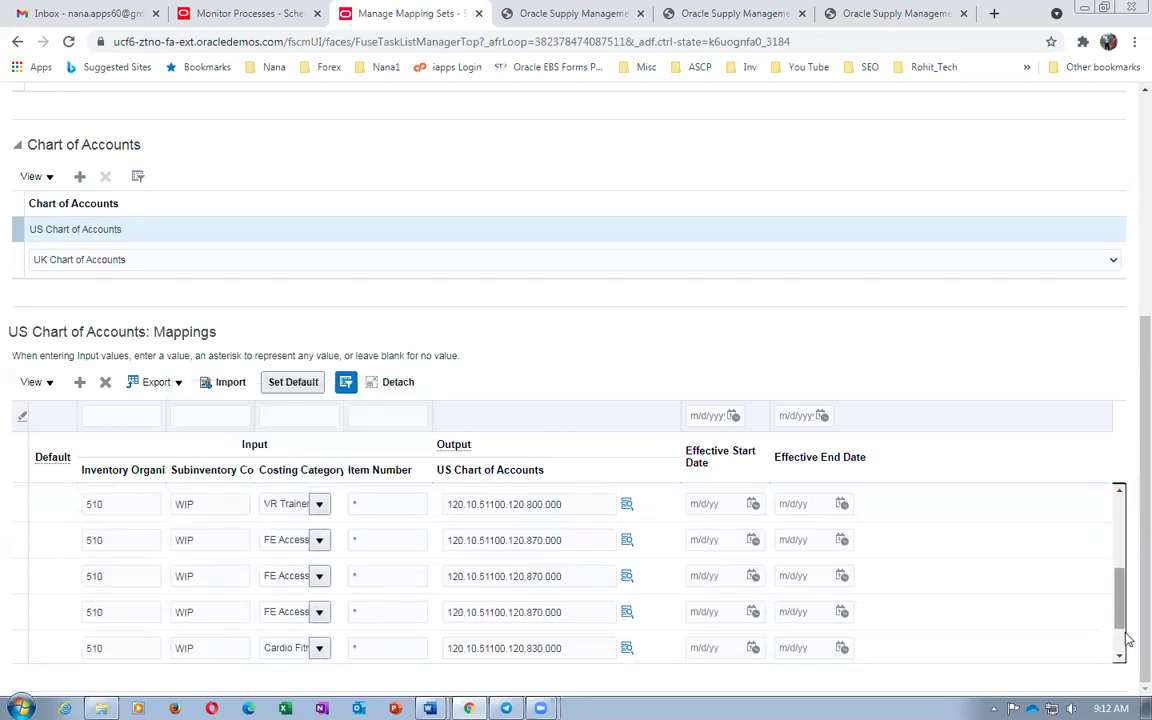
scroll(1118, 636, down, 3)
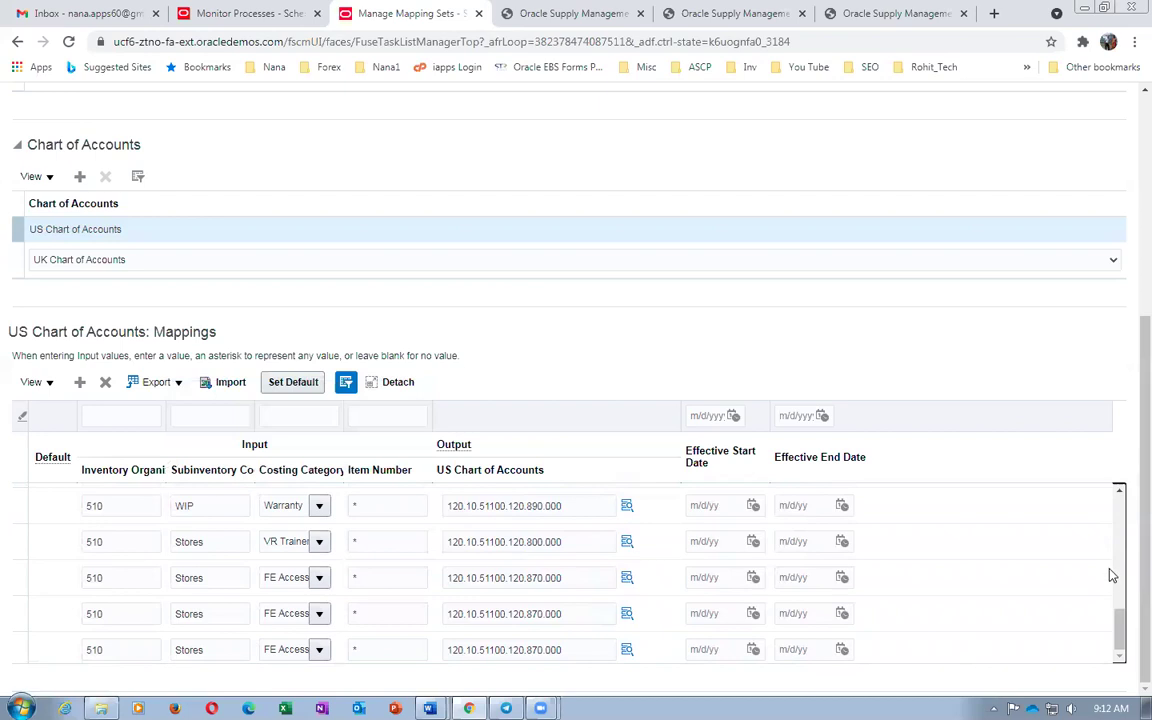
scroll(1111, 501, down, 2)
drag(1120, 601, 1111, 483)
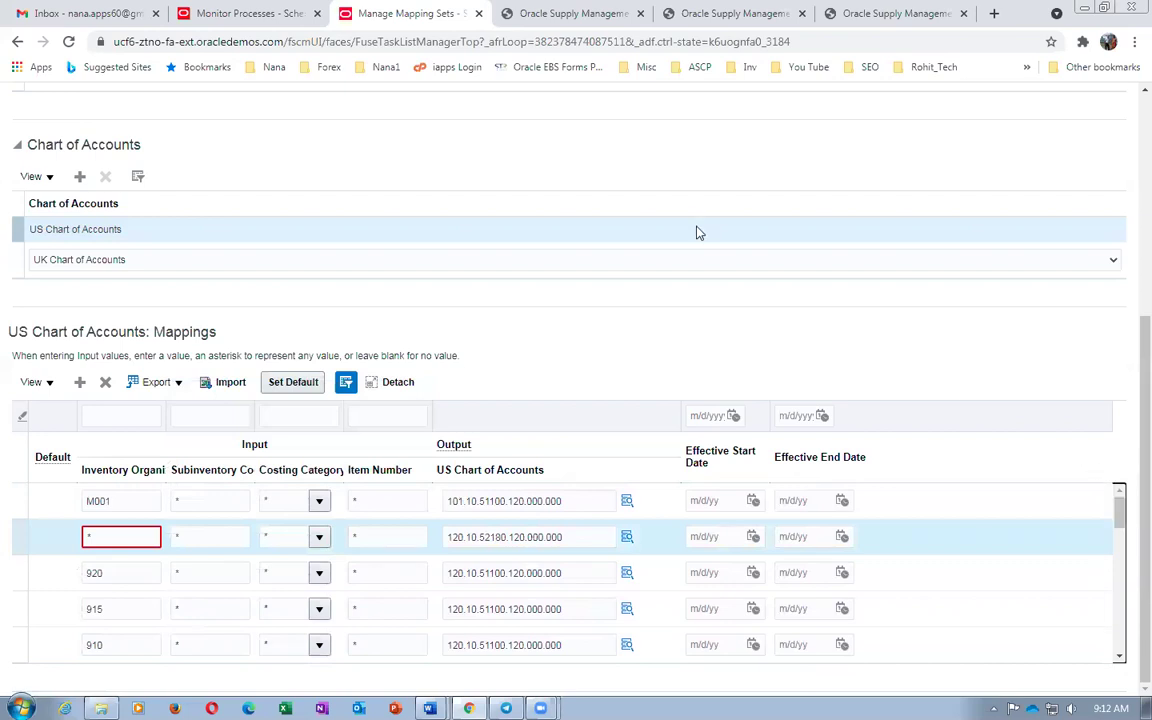
scroll(740, 257, up, 3)
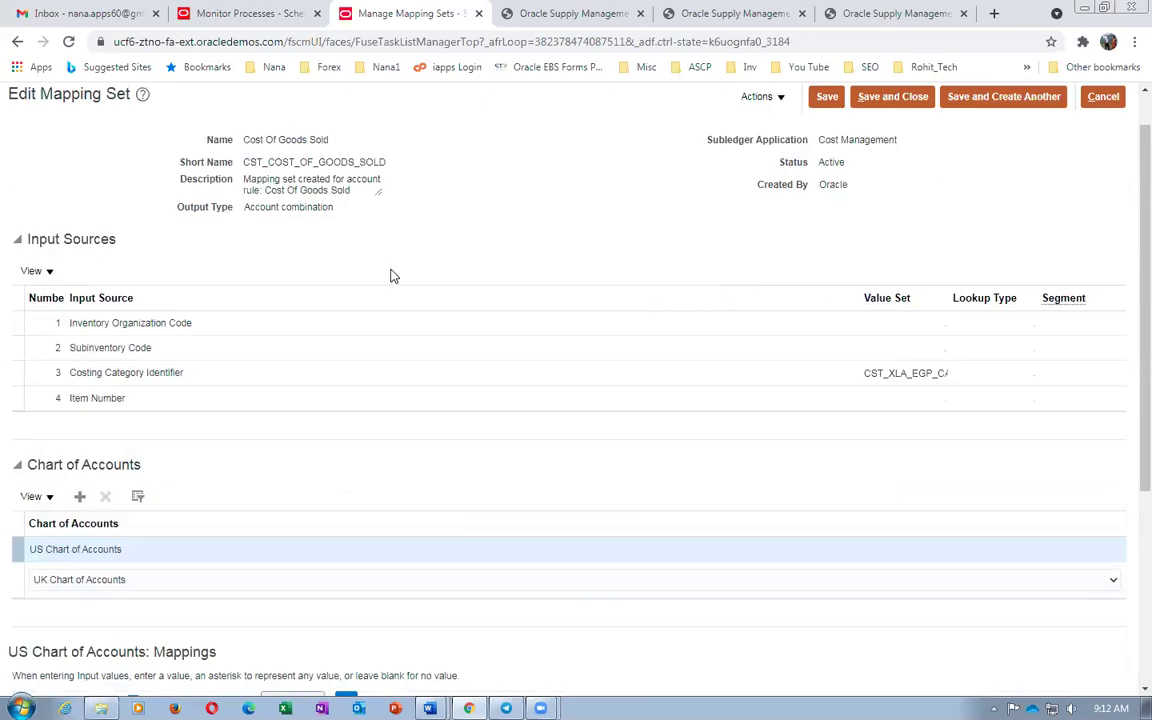
Discard the Cost Of Goods Sold changes, search for 'Def' mapping sets, then go to Monitor Processes
click(1116, 98)
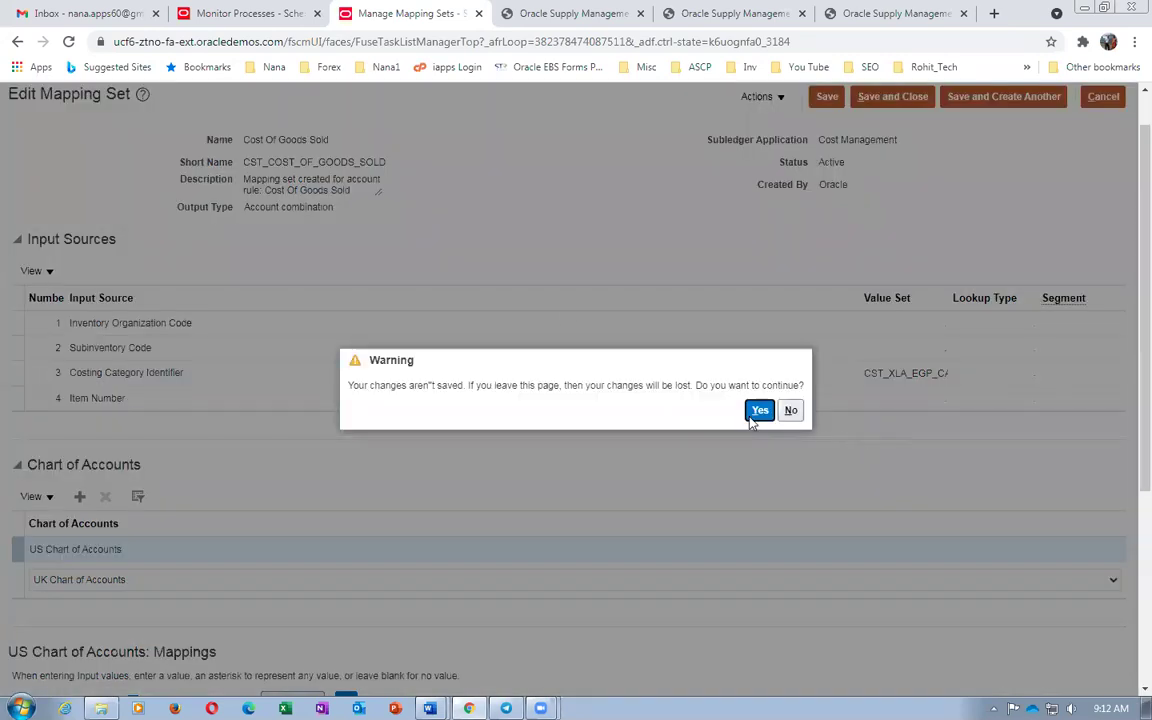
click(759, 411)
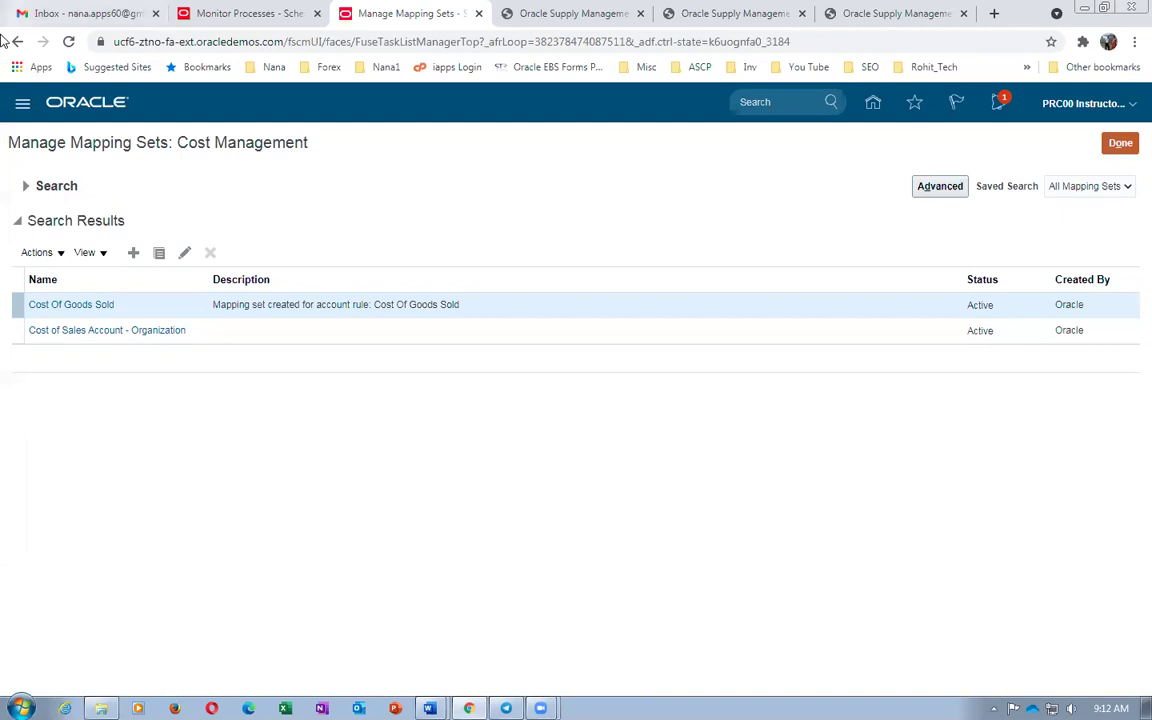
click(25, 186)
drag(233, 218, 150, 240)
text(Defe)
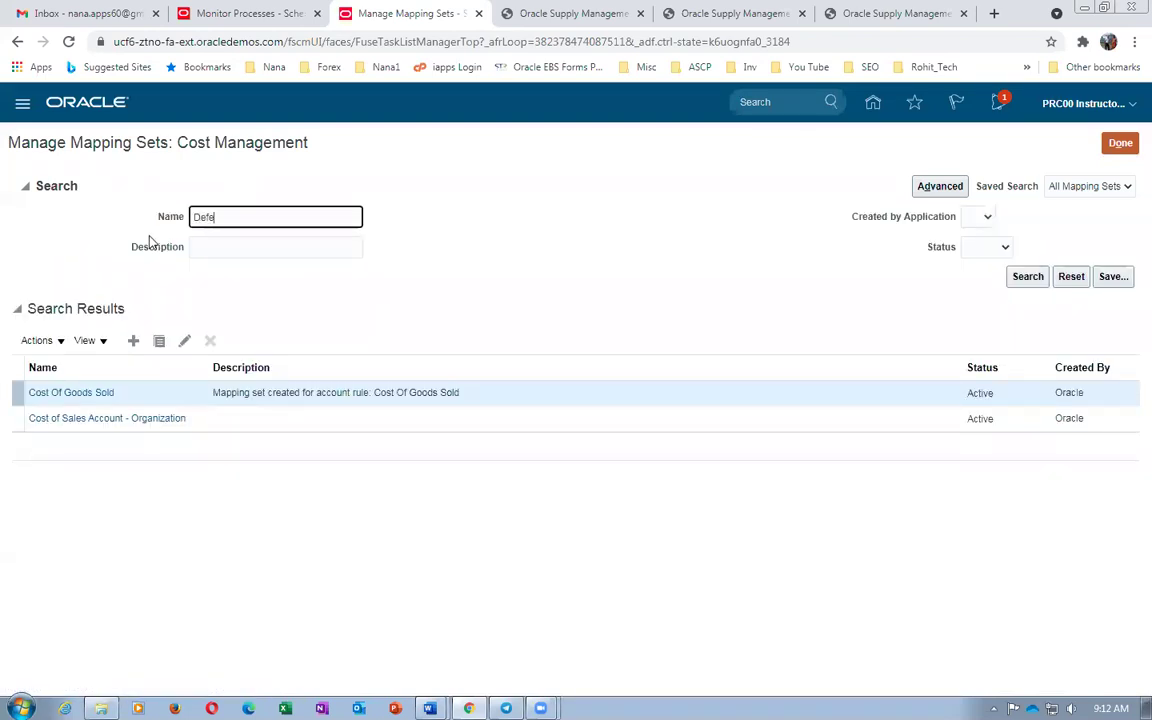
key(Return)
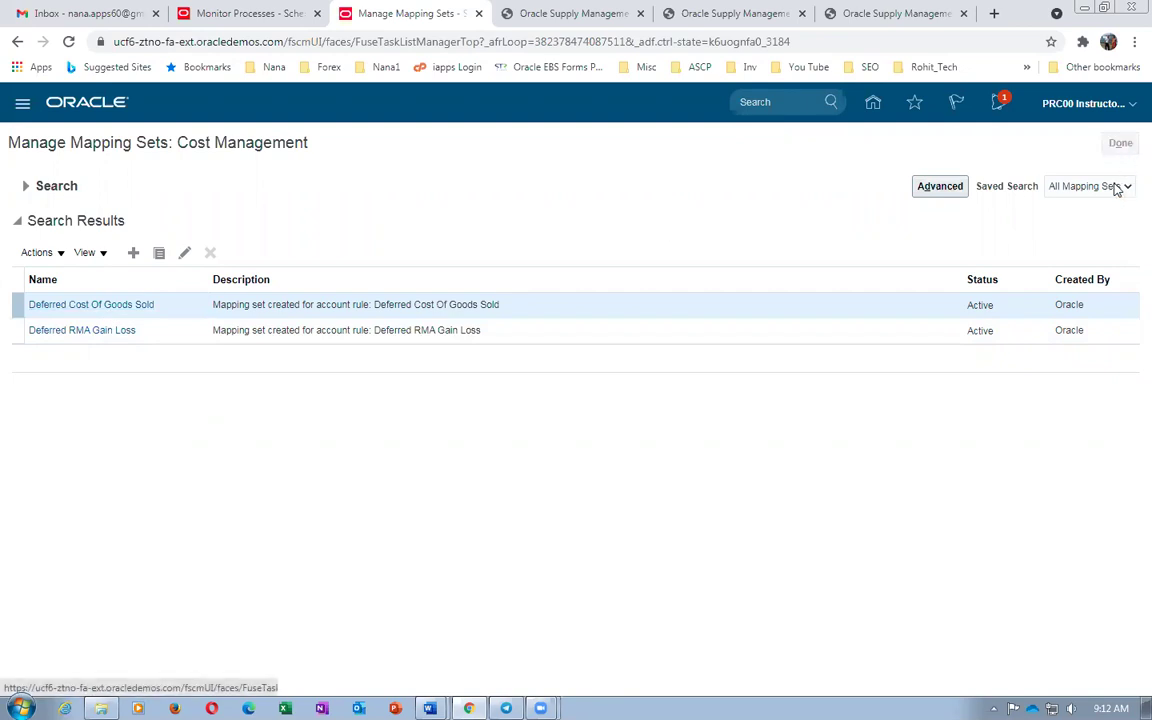
click(238, 14)
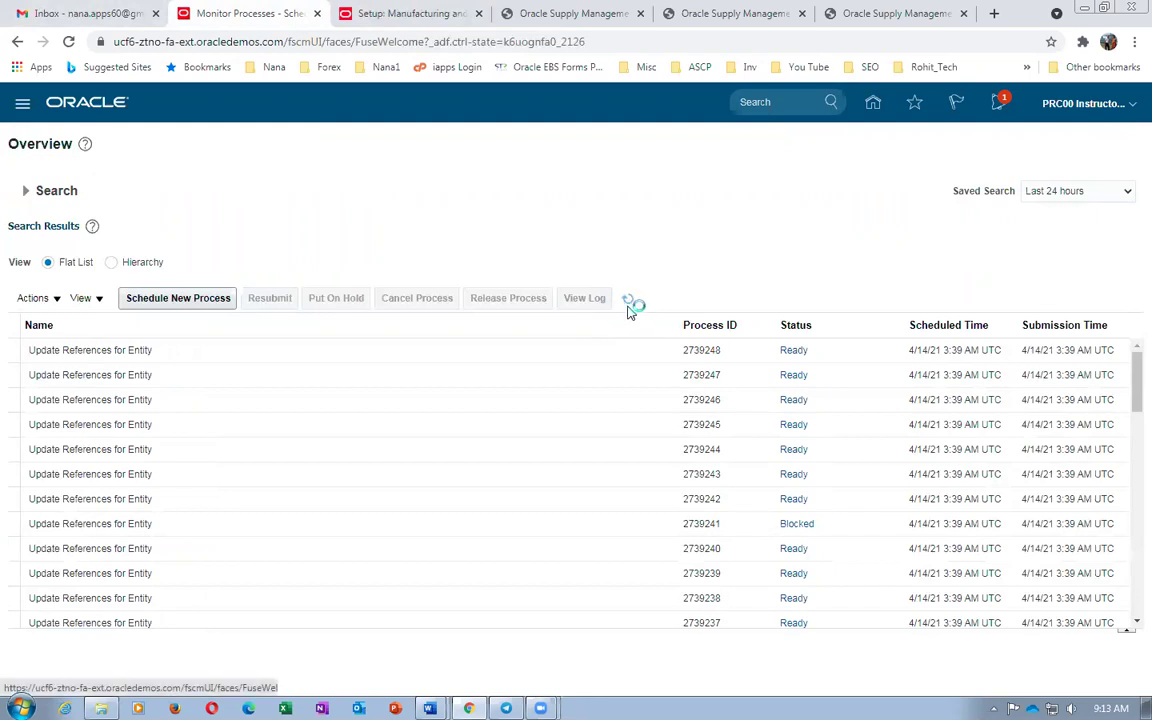
Refresh the scheduled processes in Hierarchy view and begin scheduling a new process
click(628, 300)
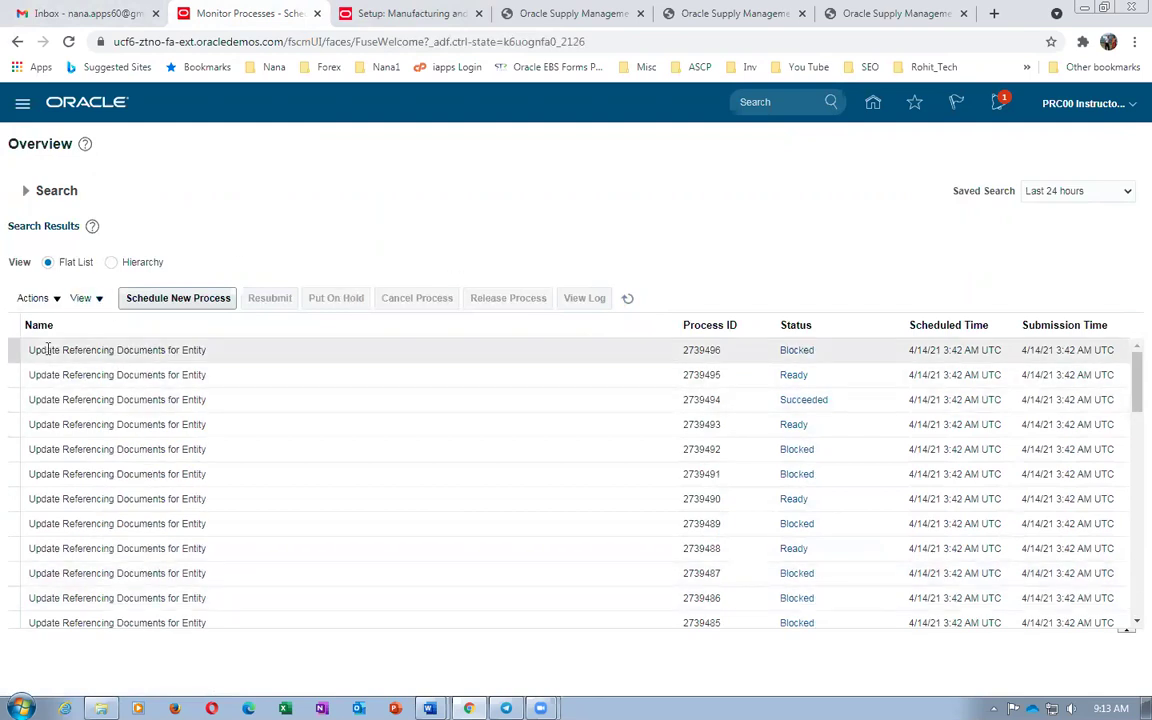
click(111, 262)
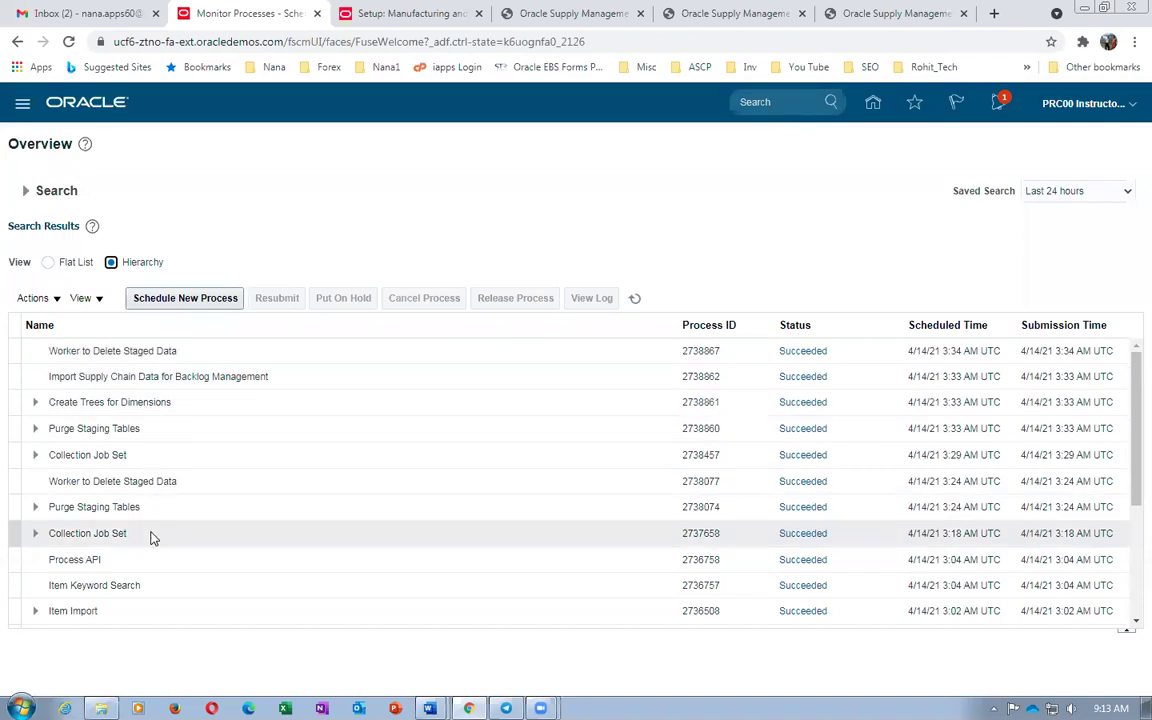
click(634, 299)
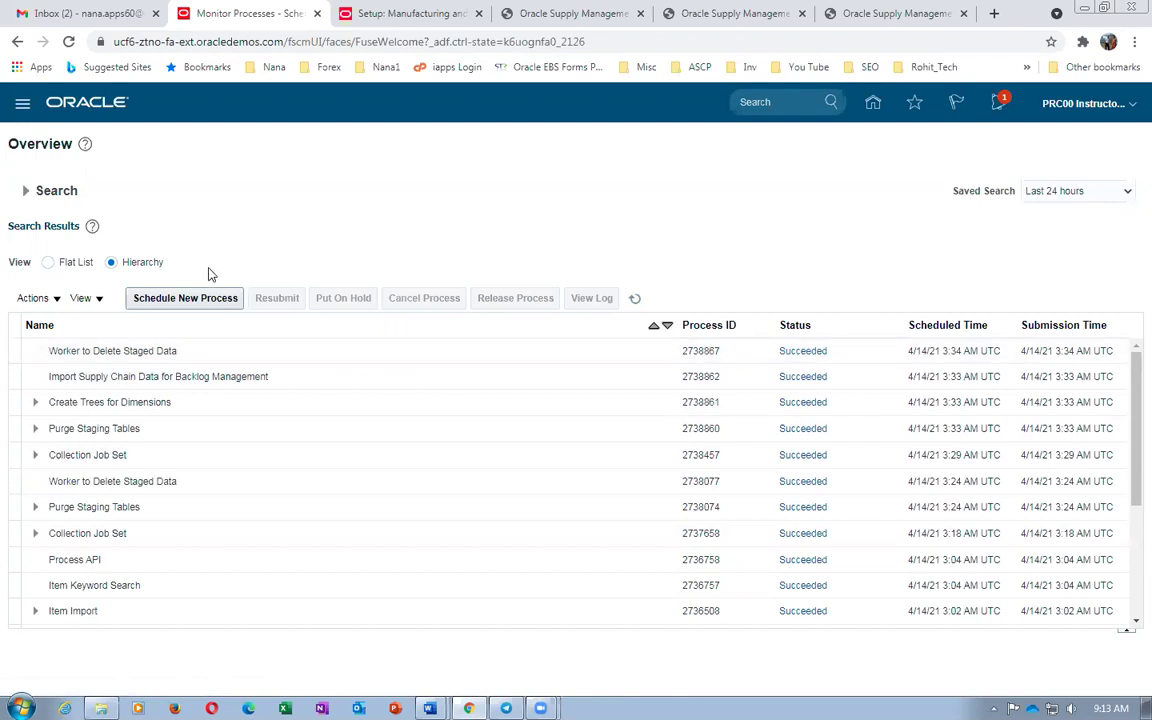
click(185, 298)
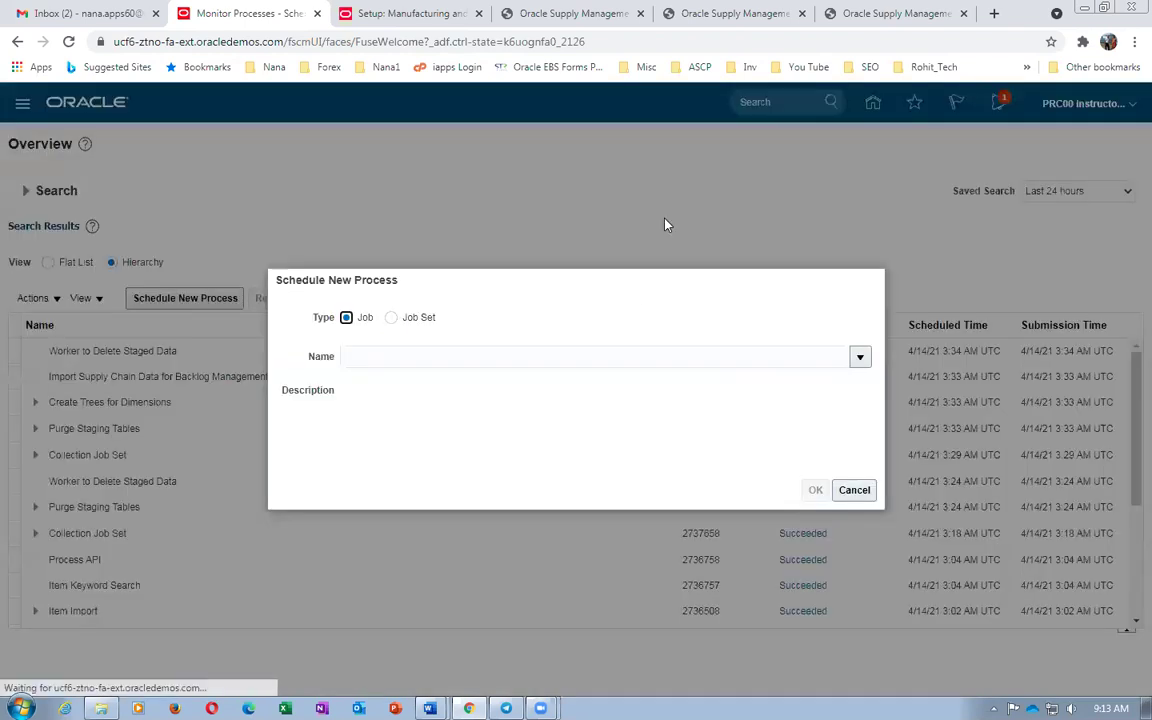
Choose the 'Refresh and Start the Order Promising Server' job using the name 'ref%'
click(465, 355)
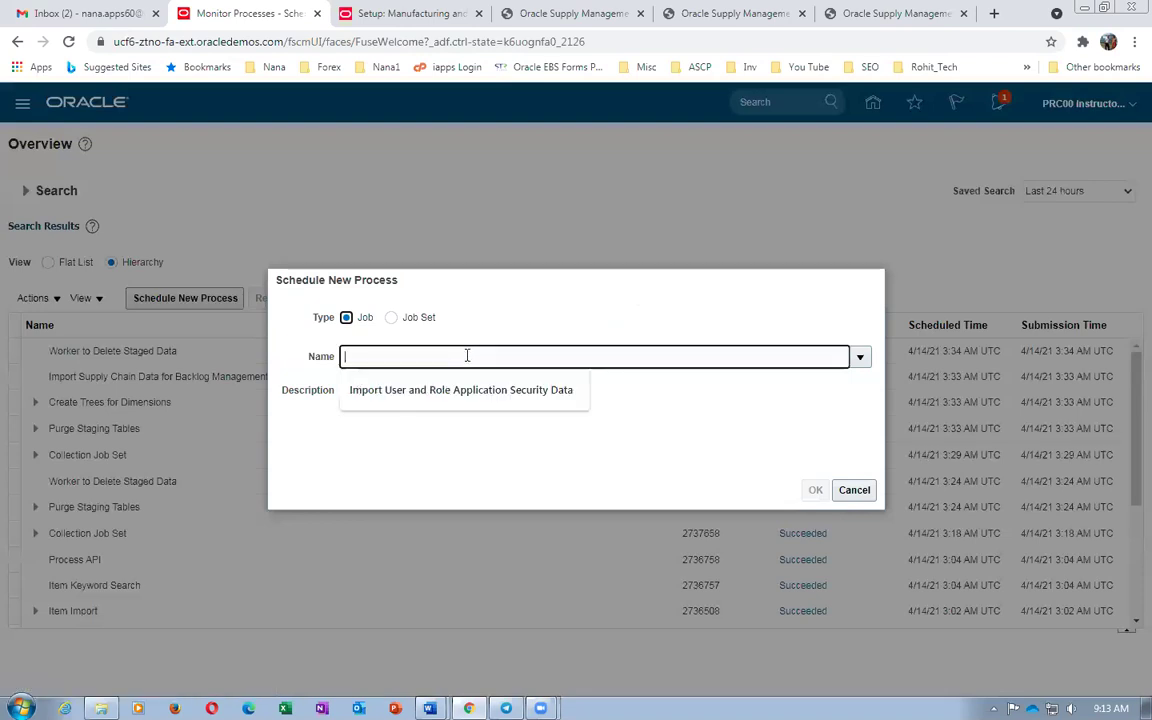
text(ref%start%)
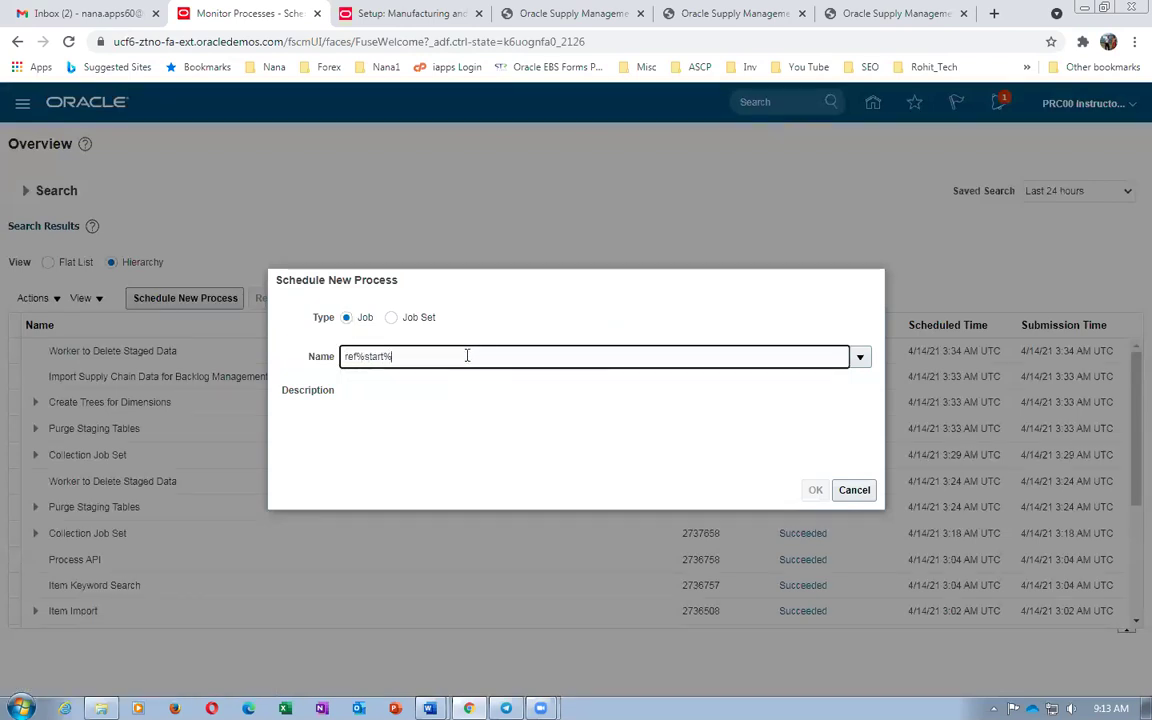
key(Tab)
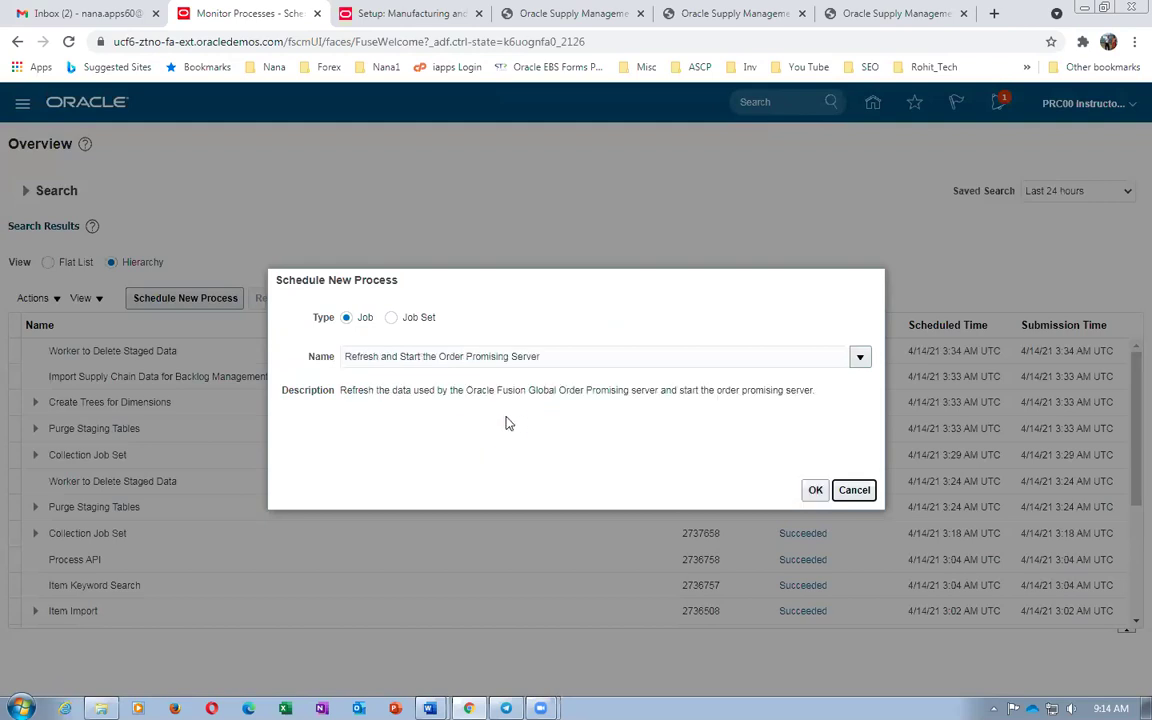
click(814, 490)
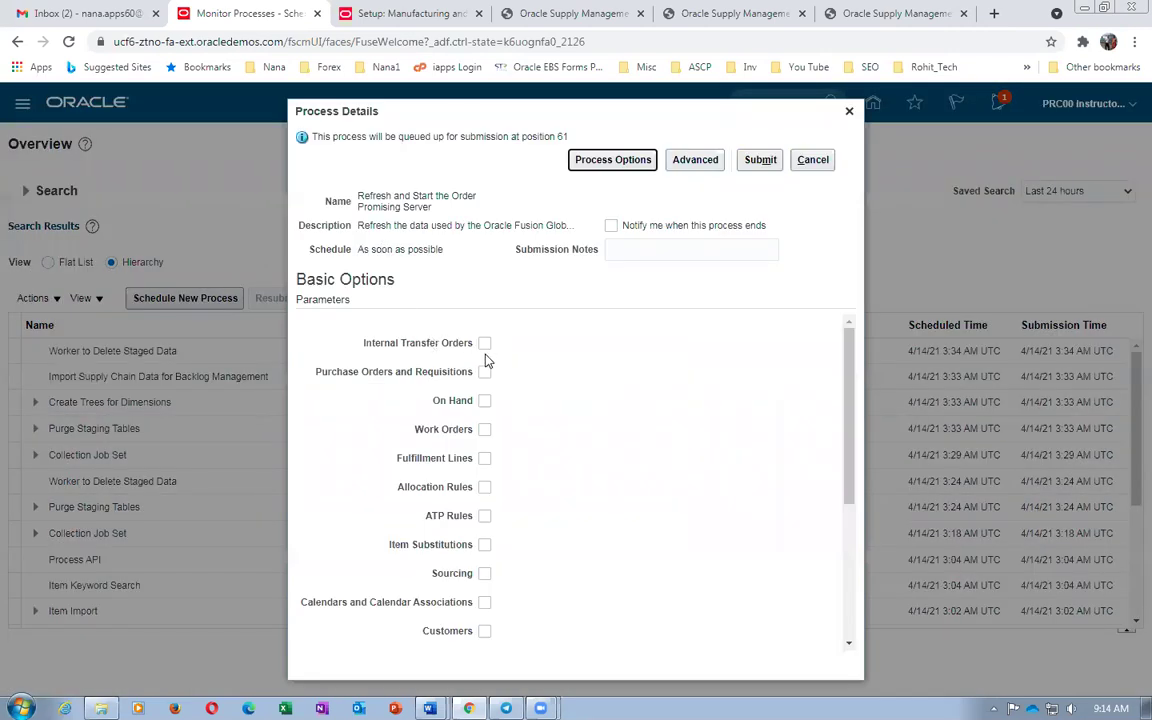
Include every entity parameter, from Internal Transfer Orders through Customers, Items, Resources, Suppliers and UOM
click(484, 343)
click(485, 374)
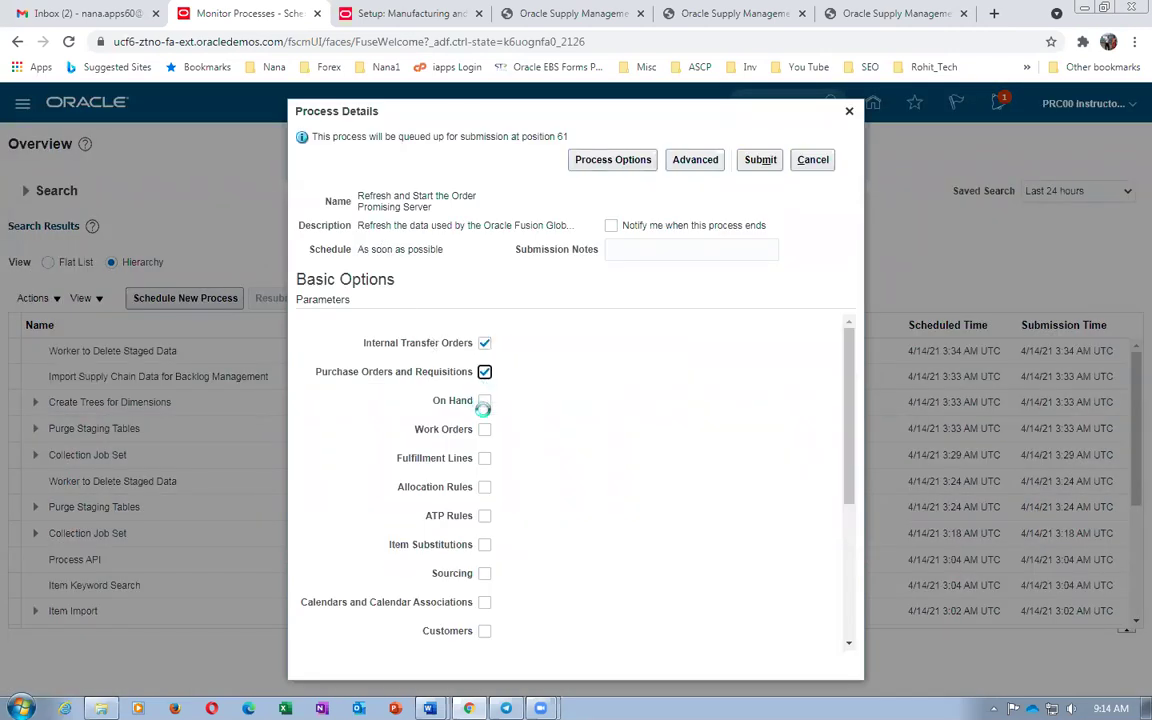
click(485, 403)
click(486, 431)
click(485, 460)
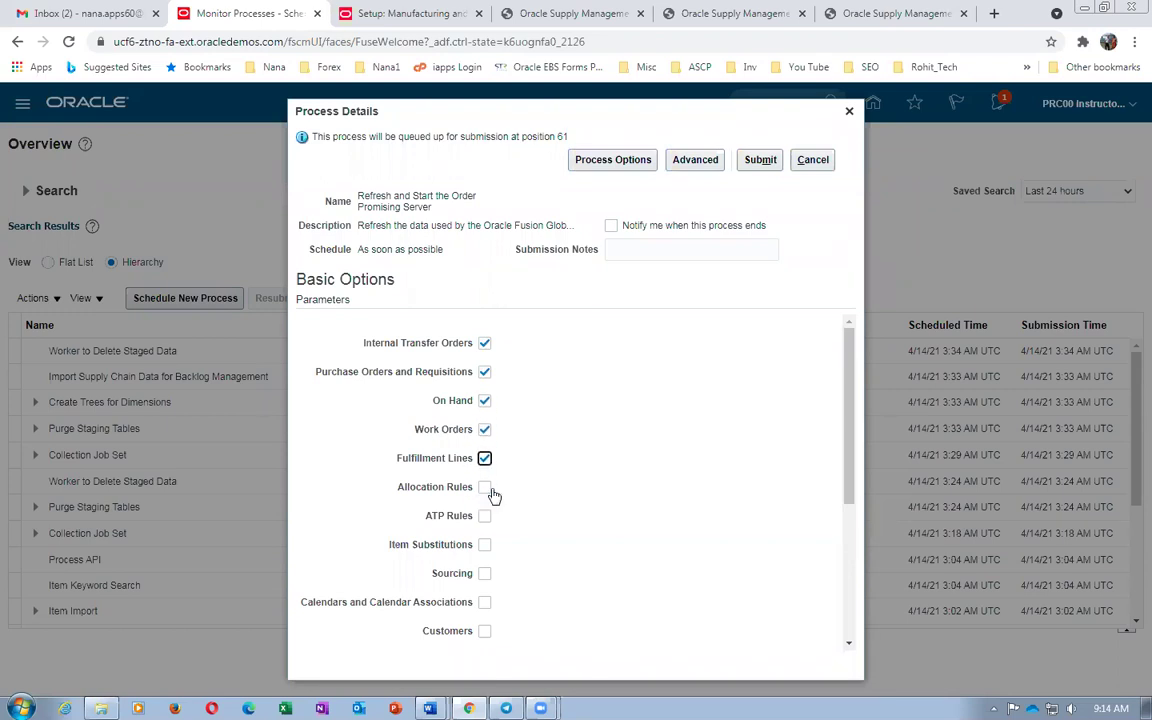
click(486, 489)
click(484, 515)
click(485, 546)
click(485, 575)
click(485, 603)
click(485, 632)
drag(850, 465, 873, 605)
click(484, 411)
click(485, 442)
click(485, 470)
click(486, 499)
click(486, 527)
click(486, 556)
click(484, 585)
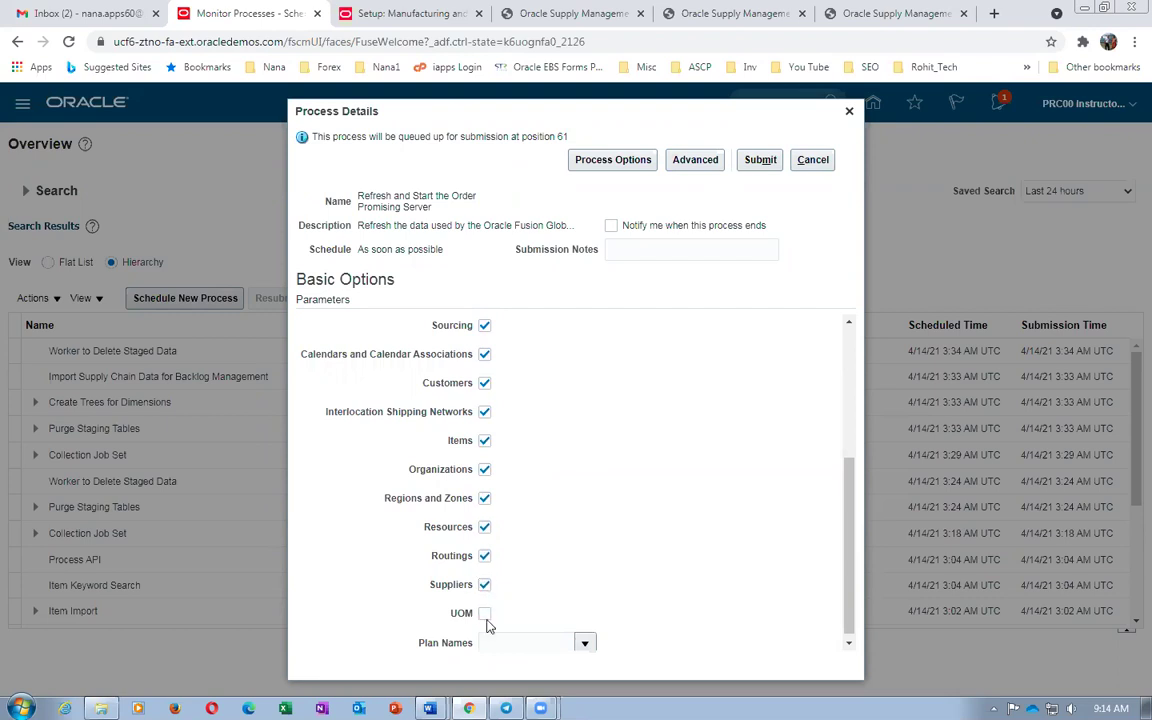
click(484, 614)
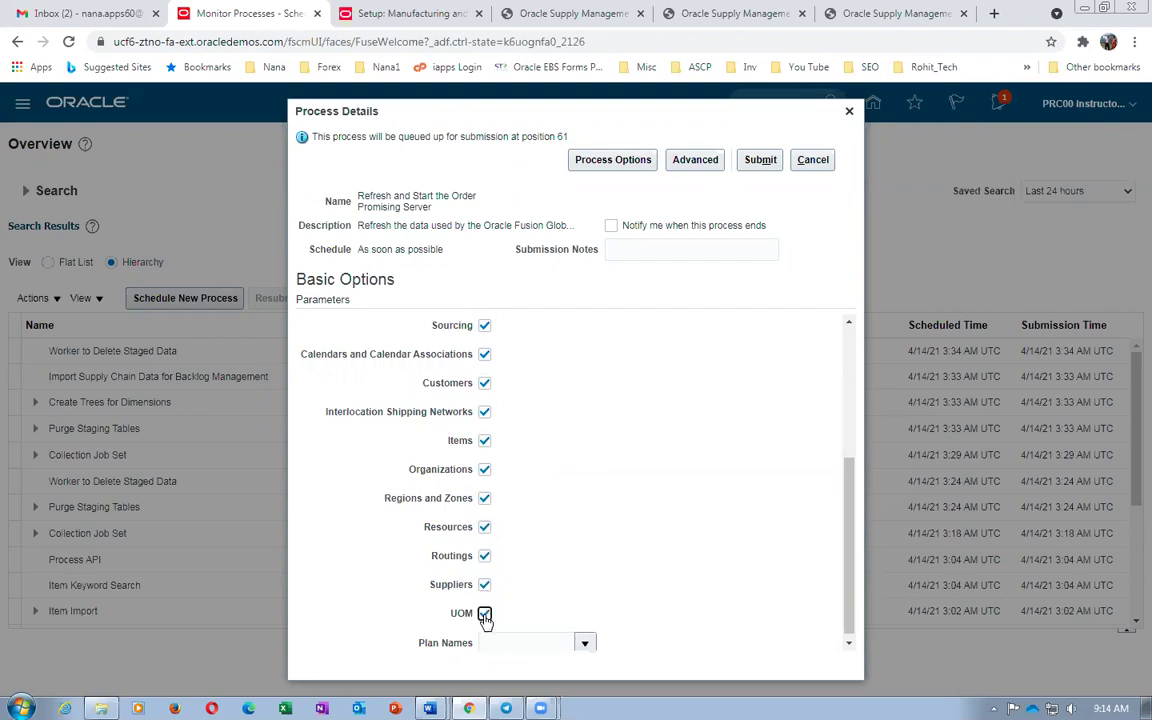
Submit the order promising refresh job, acknowledge the confirmation, and refresh the process list
click(760, 161)
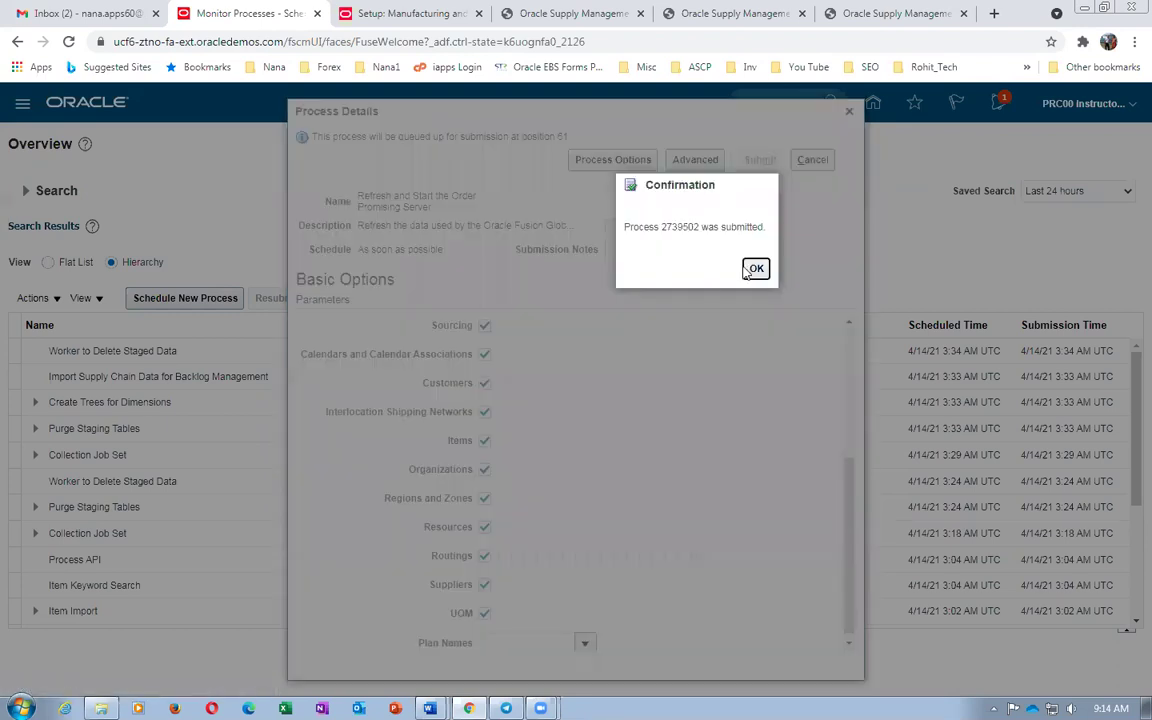
click(754, 269)
click(634, 298)
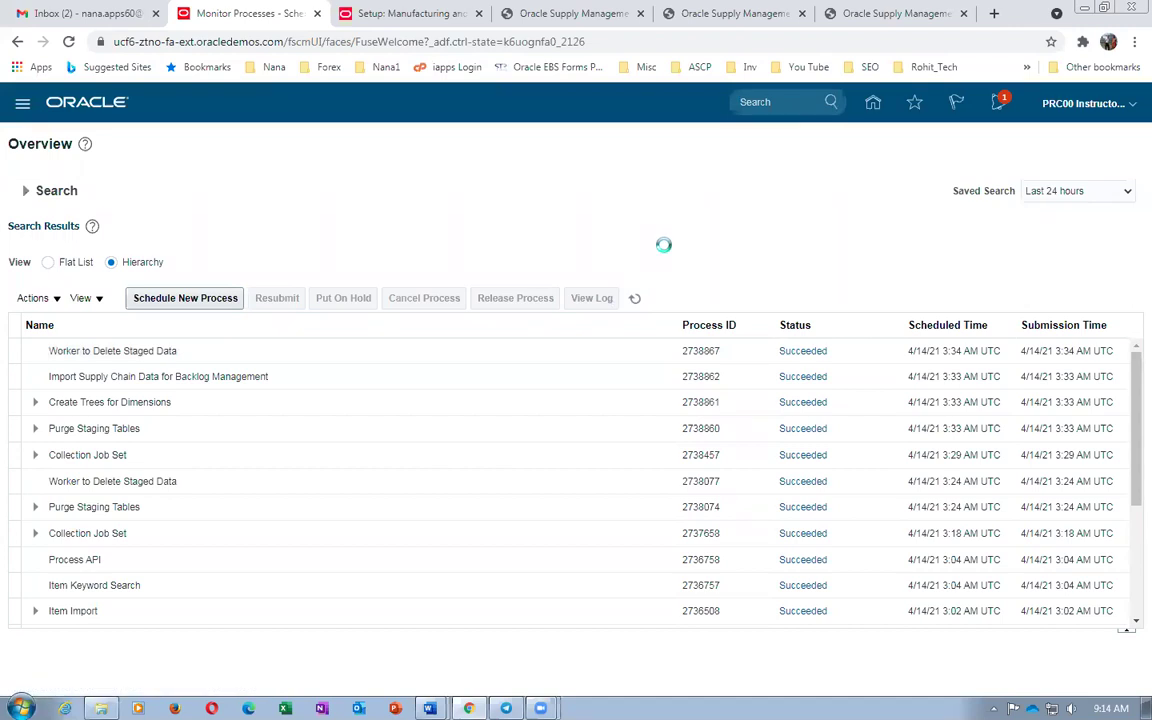
Review steps 29–30 of the Word contract manufacturing worksheet, then return to the Oracle home page
click(373, 13)
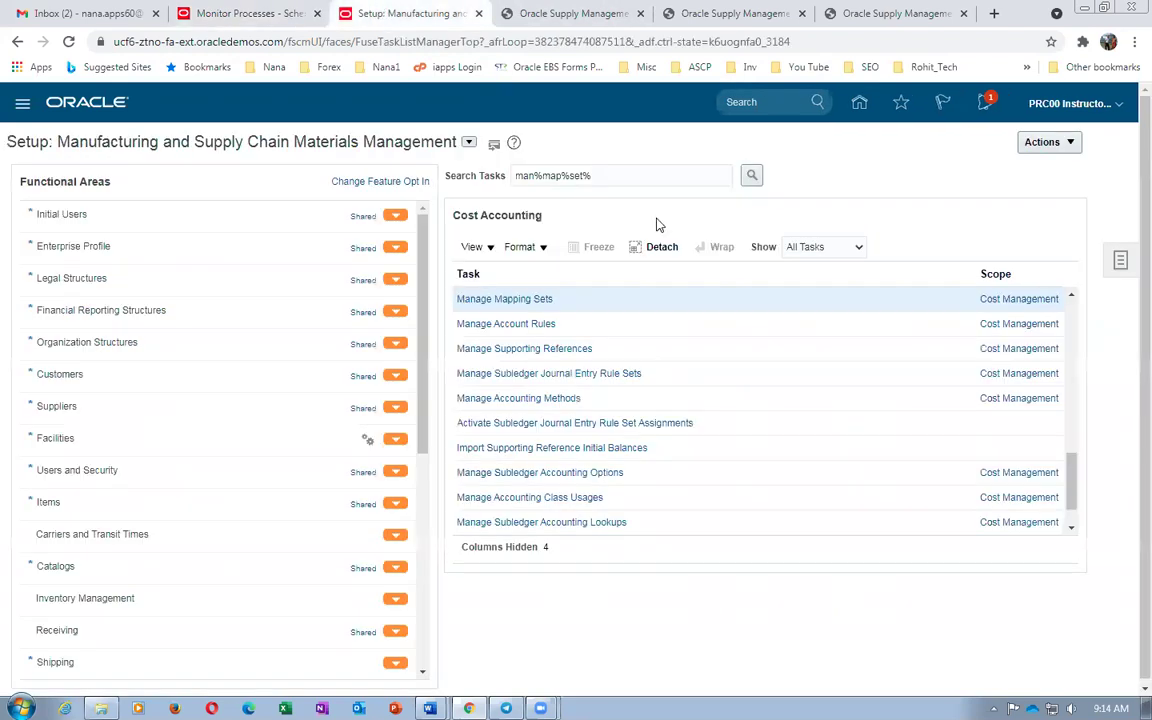
key(alt+Tab)
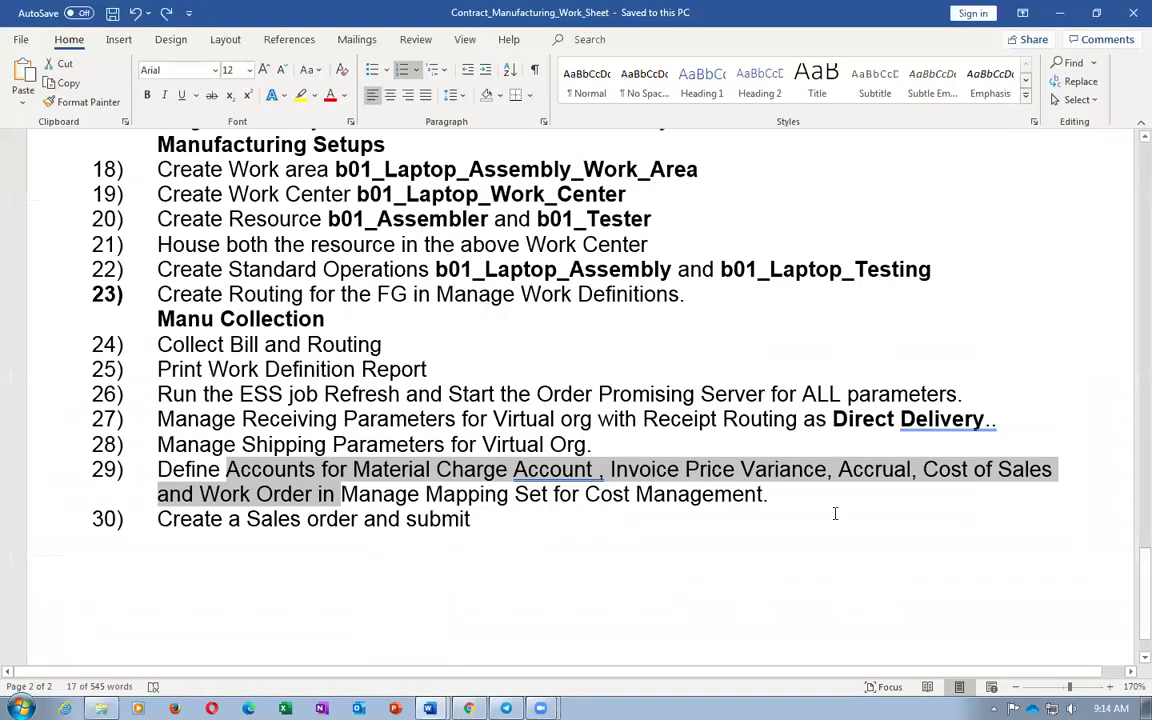
click(470, 519)
shift+click(246, 519)
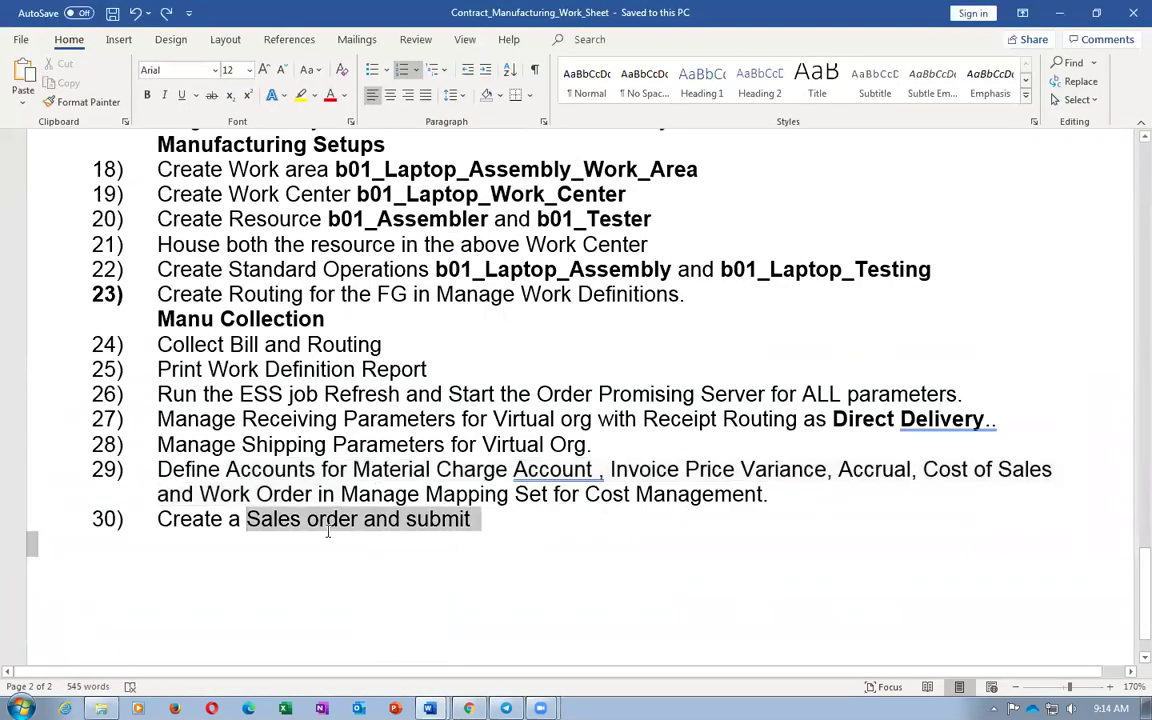
click(347, 612)
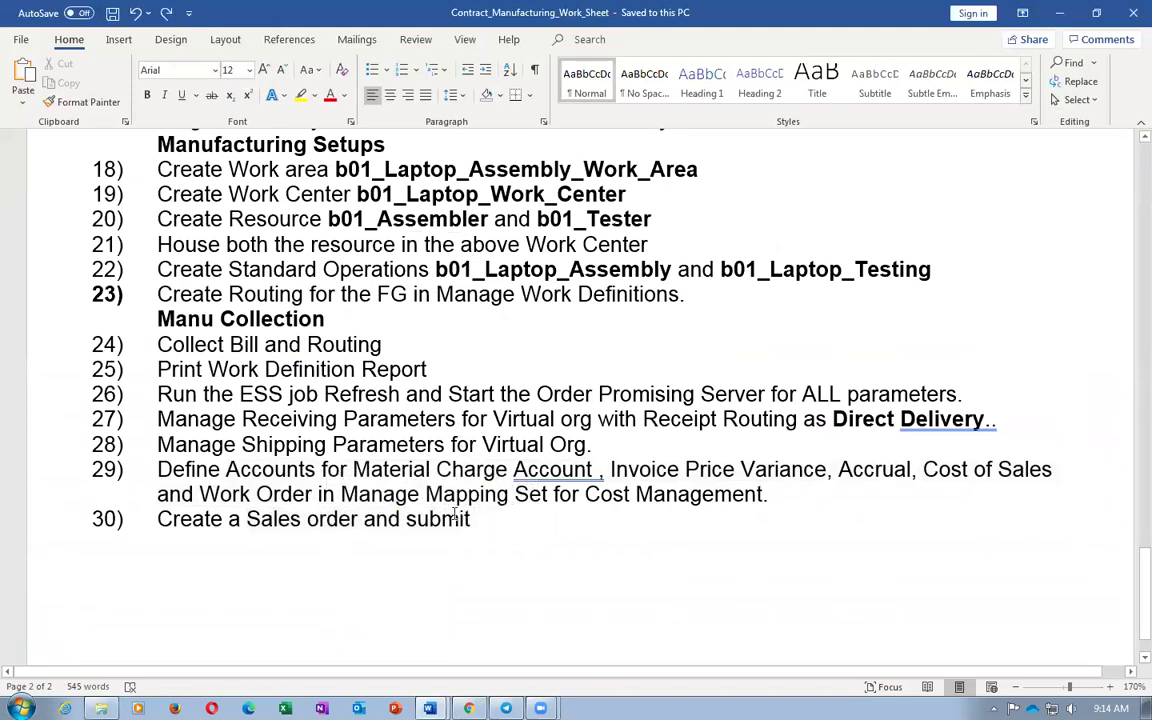
scroll(465, 494, up, 10)
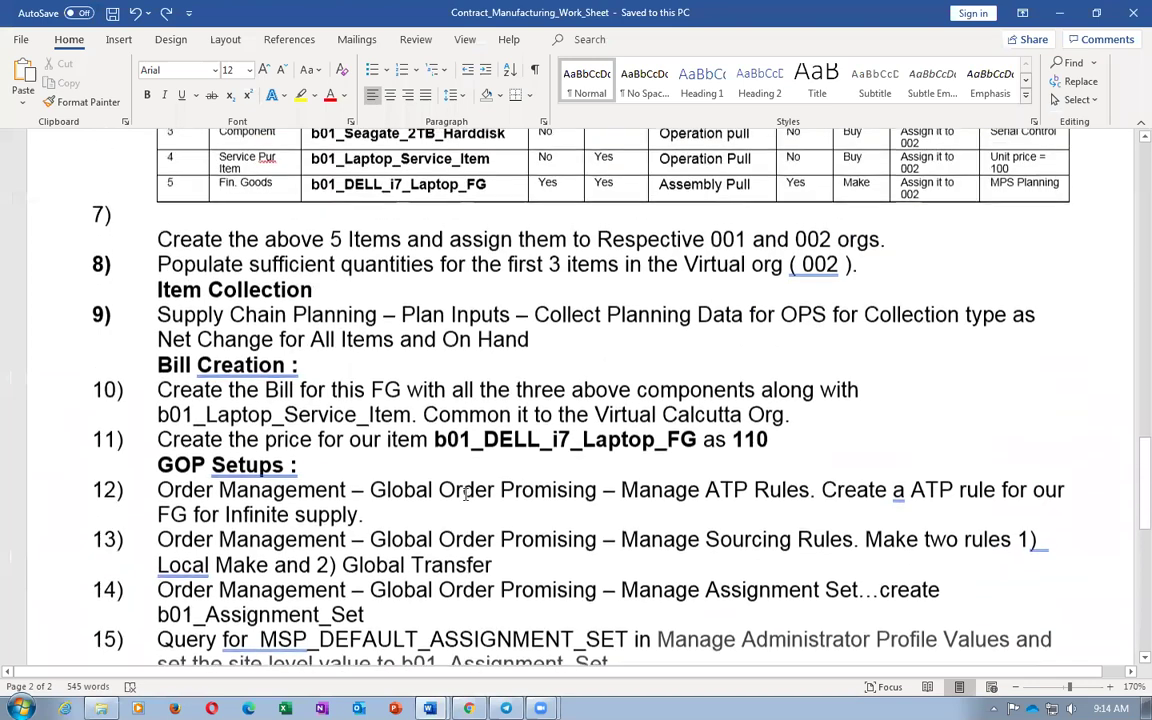
key(alt+Tab)
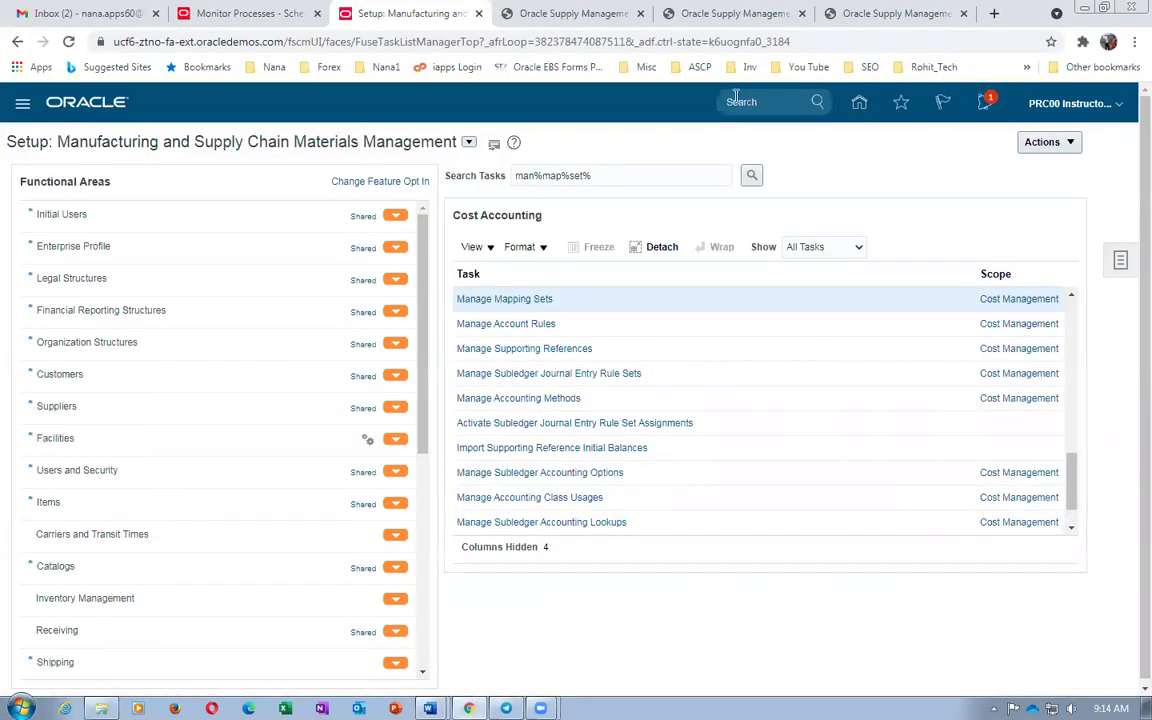
click(859, 104)
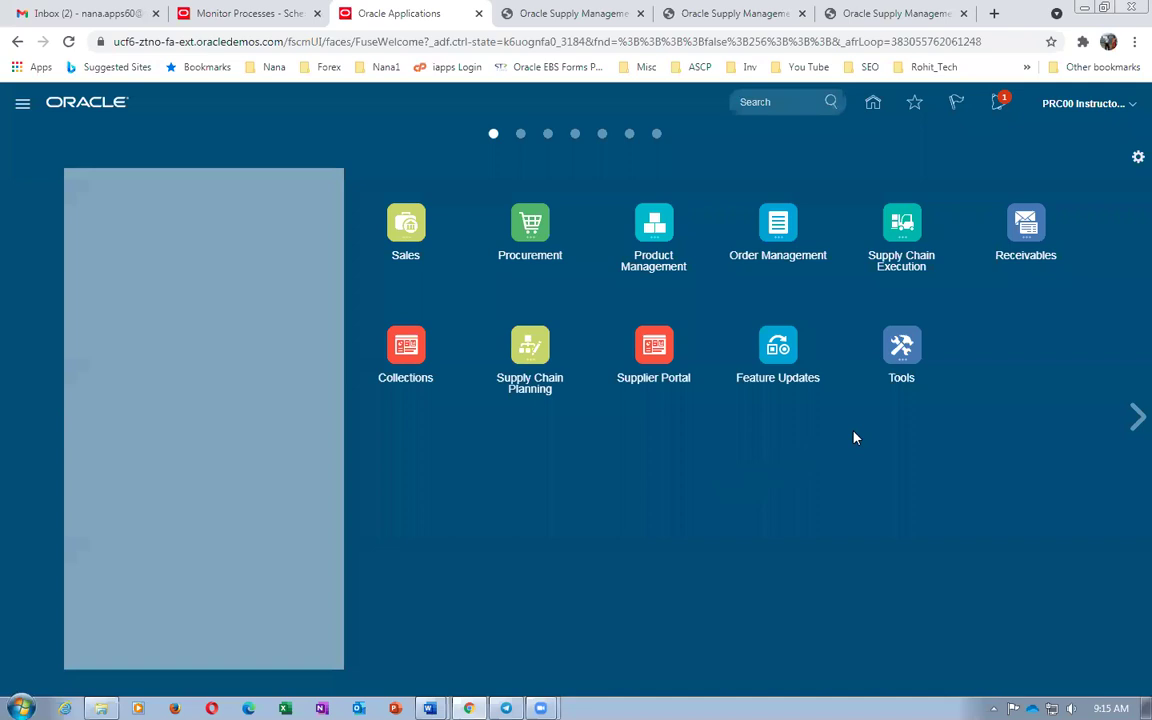
Go from Supply Chain Execution to Work Execution, then use its Tasks panel for Manage Work Orders
click(910, 240)
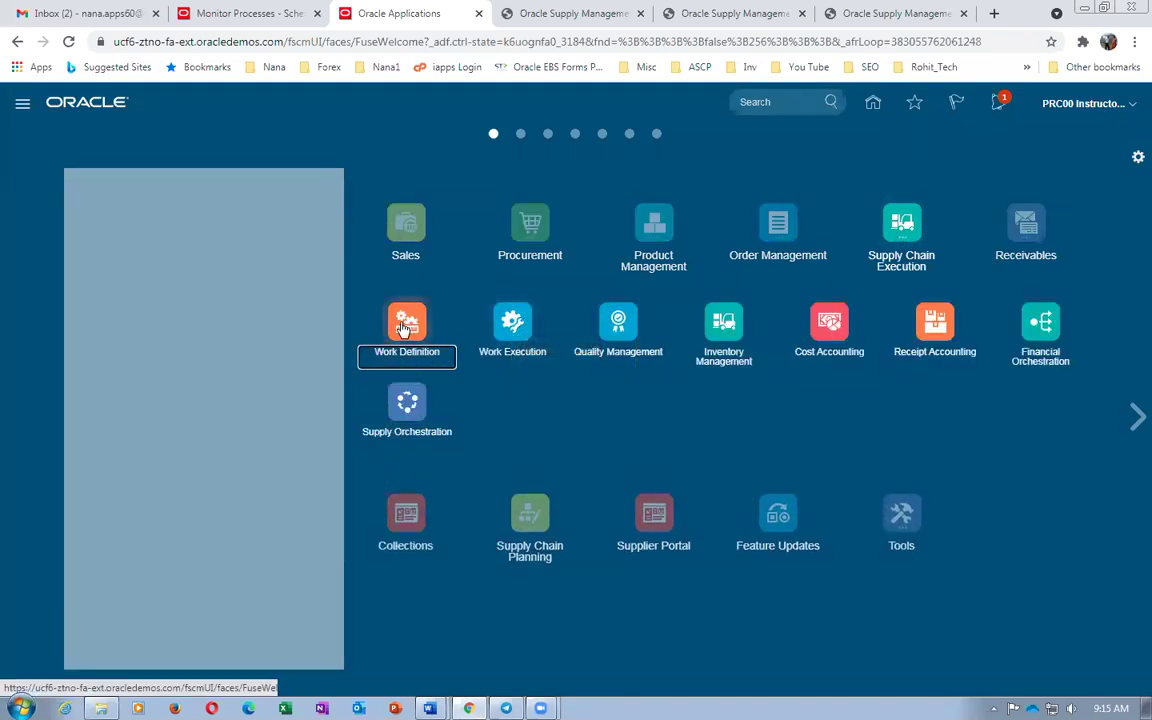
click(510, 322)
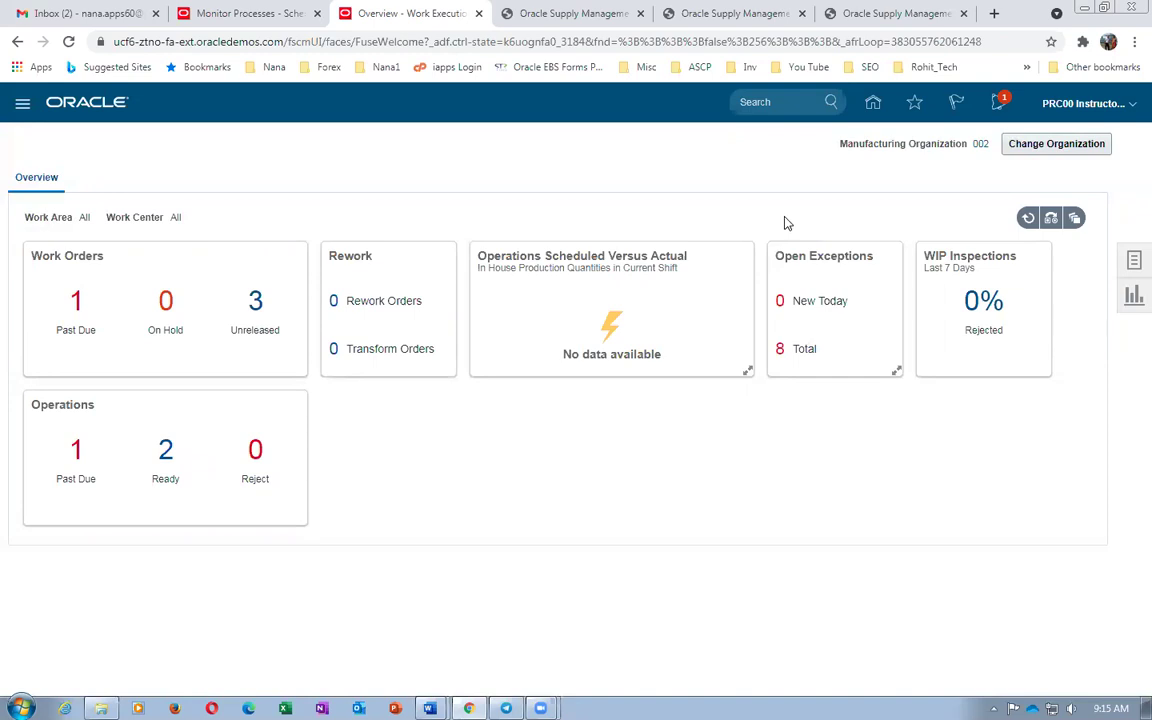
click(68, 14)
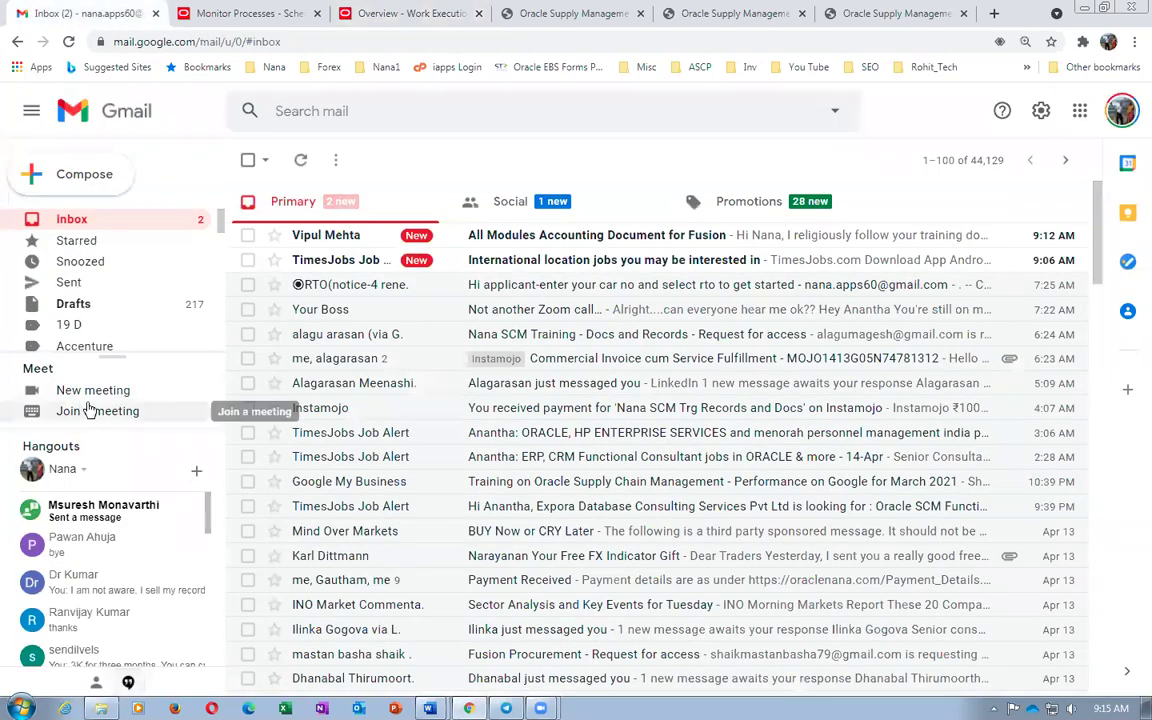
click(236, 22)
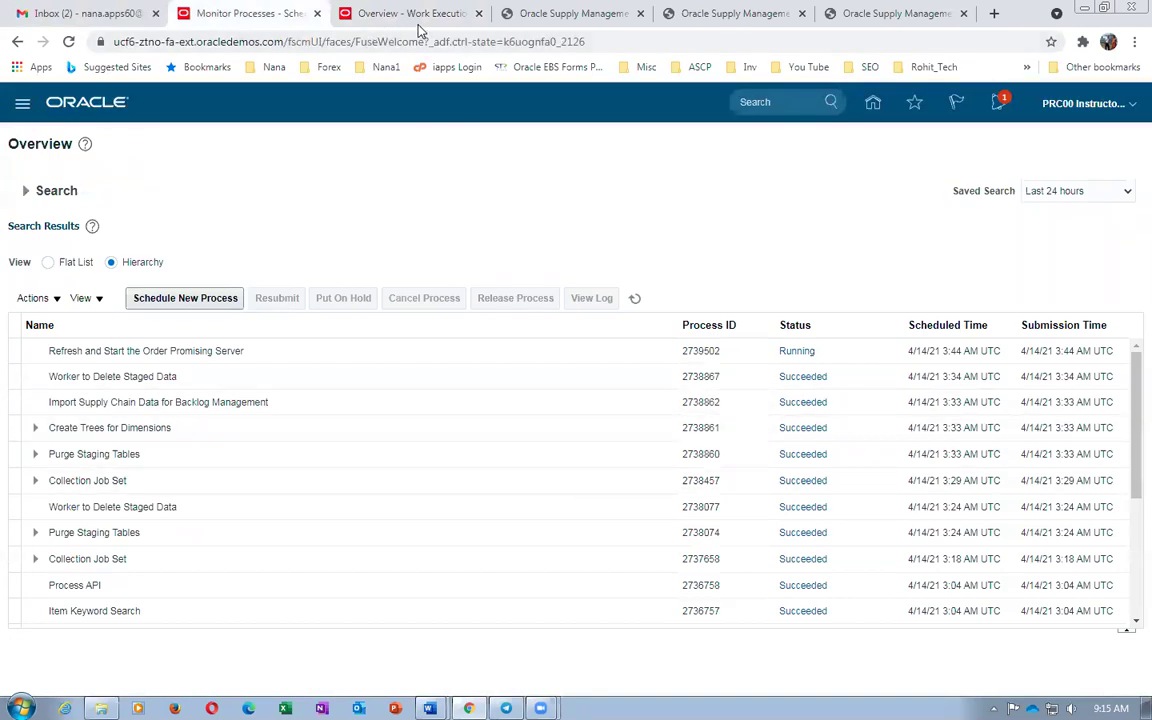
click(378, 24)
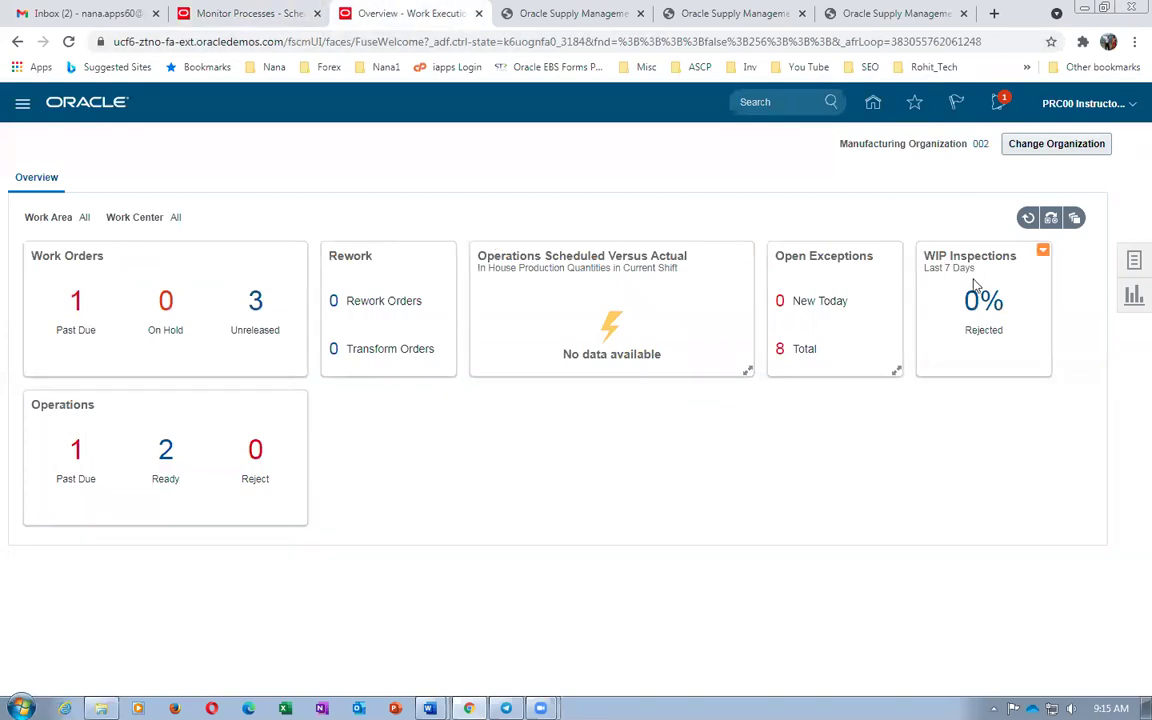
click(1134, 265)
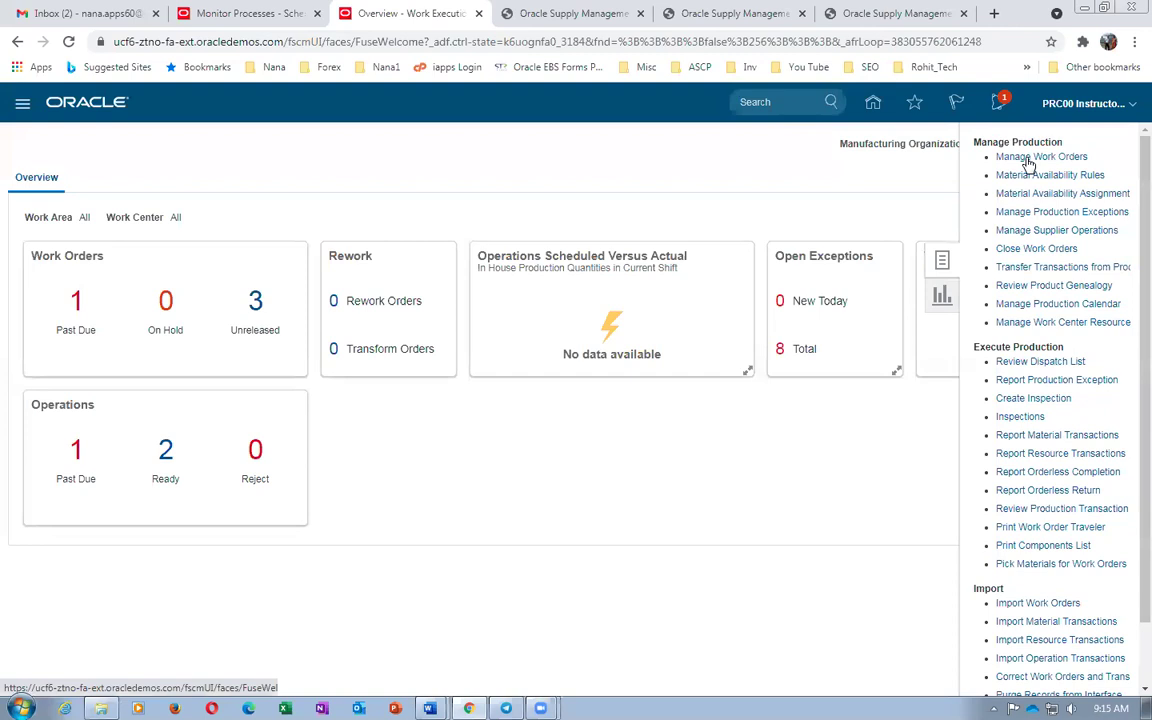
click(225, 20)
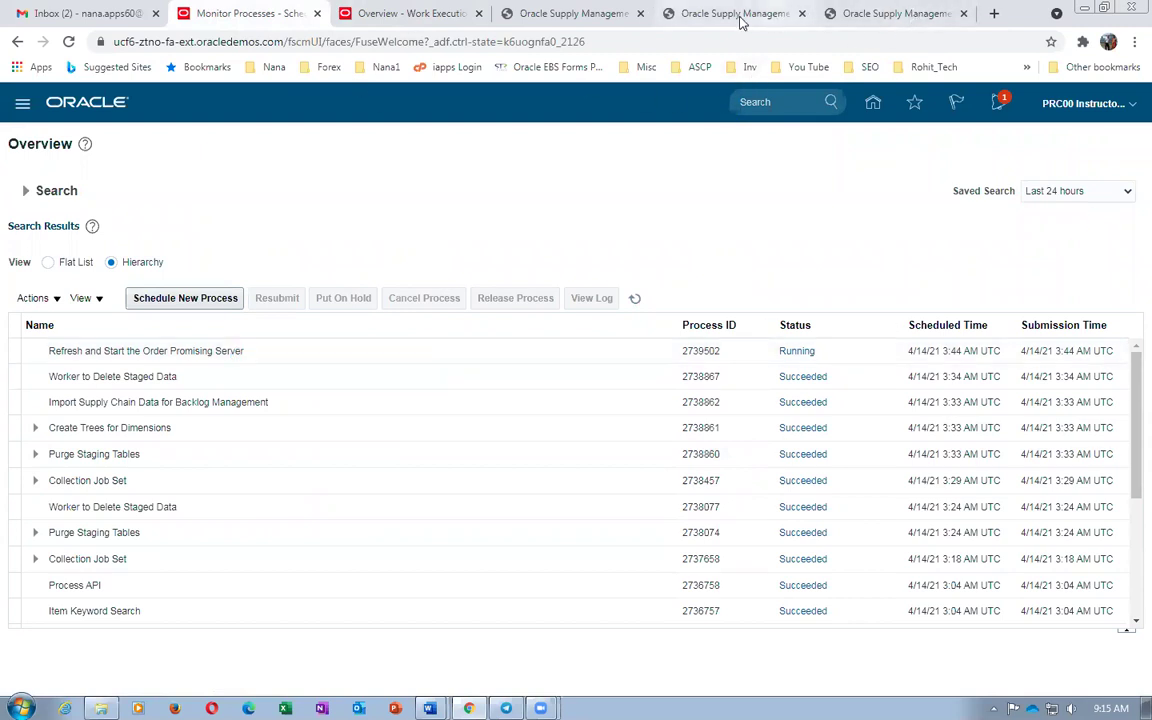
click(566, 24)
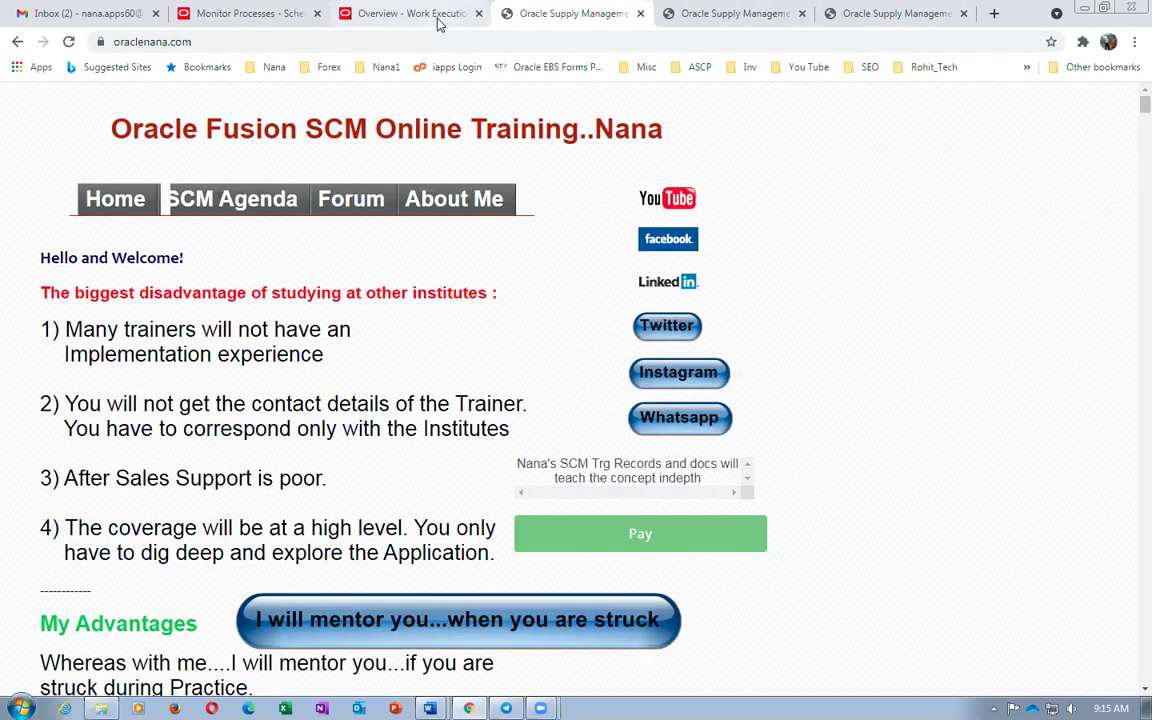
click(437, 22)
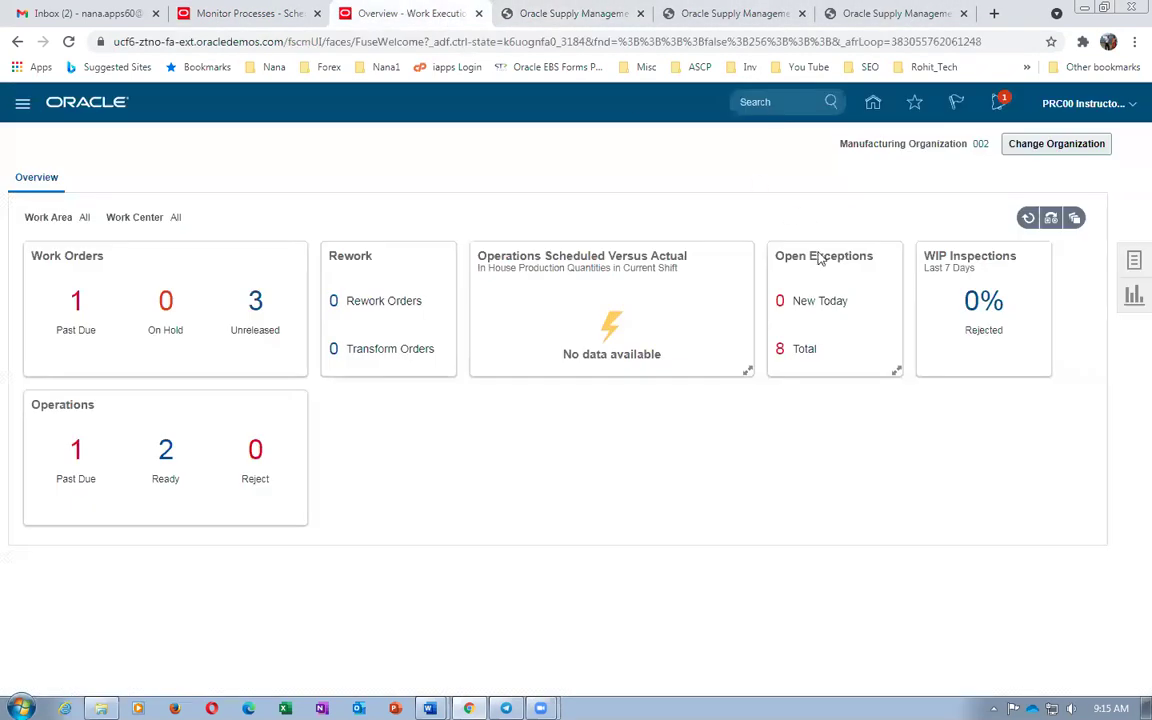
click(1133, 260)
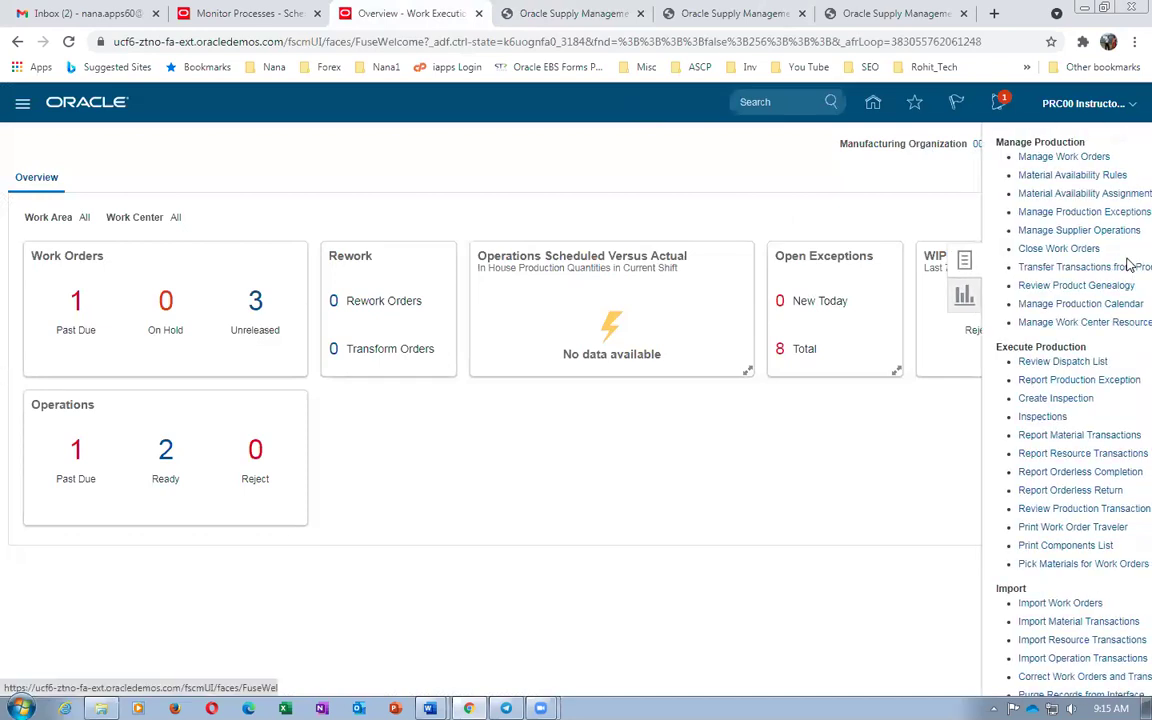
click(1041, 157)
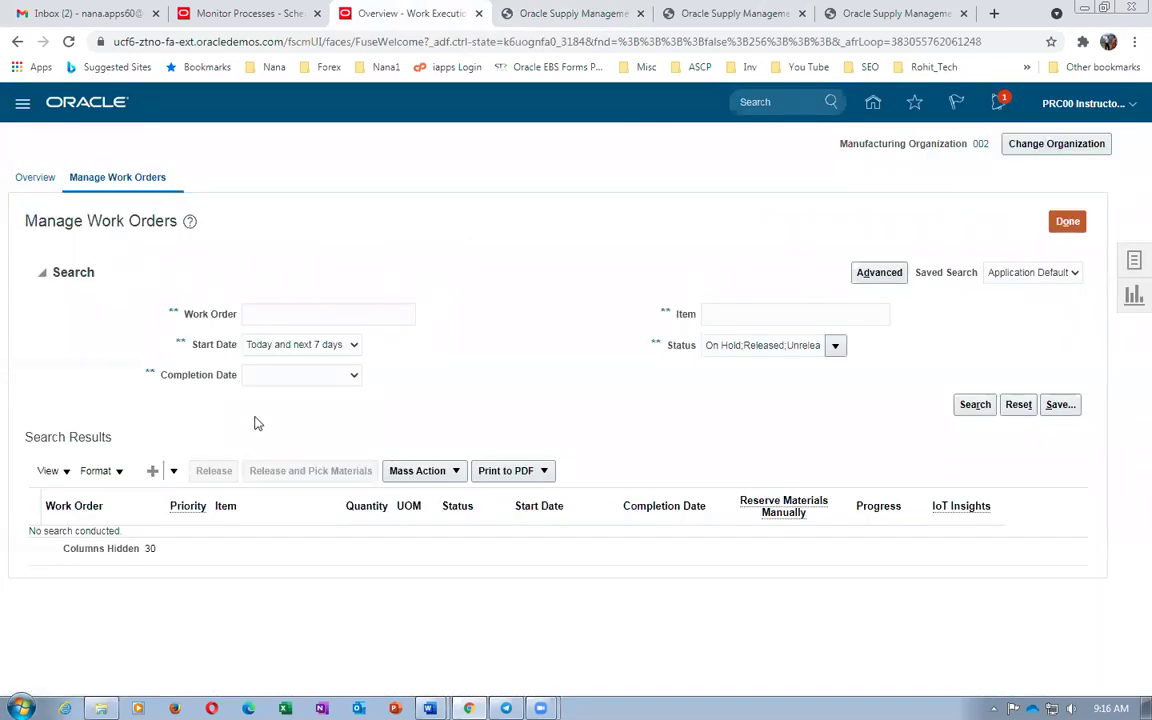
Create a standard work order for 2 of item b01_DELL_i7_Laptop_FG and save it for editing
click(173, 470)
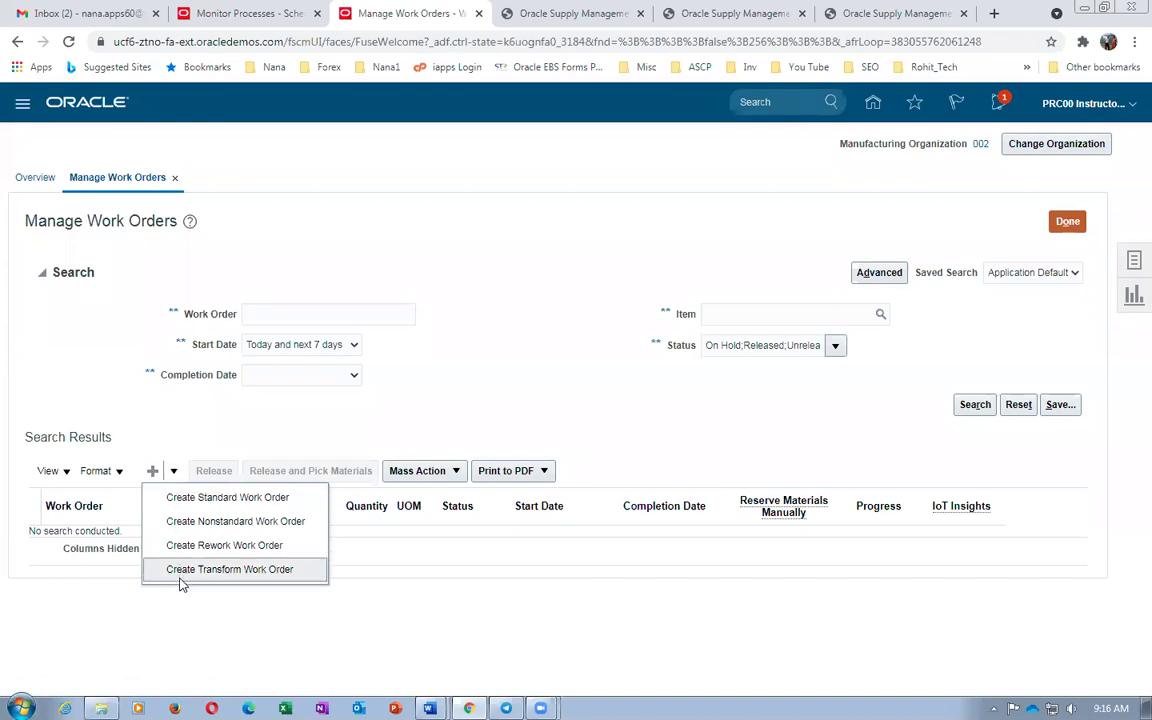
click(196, 499)
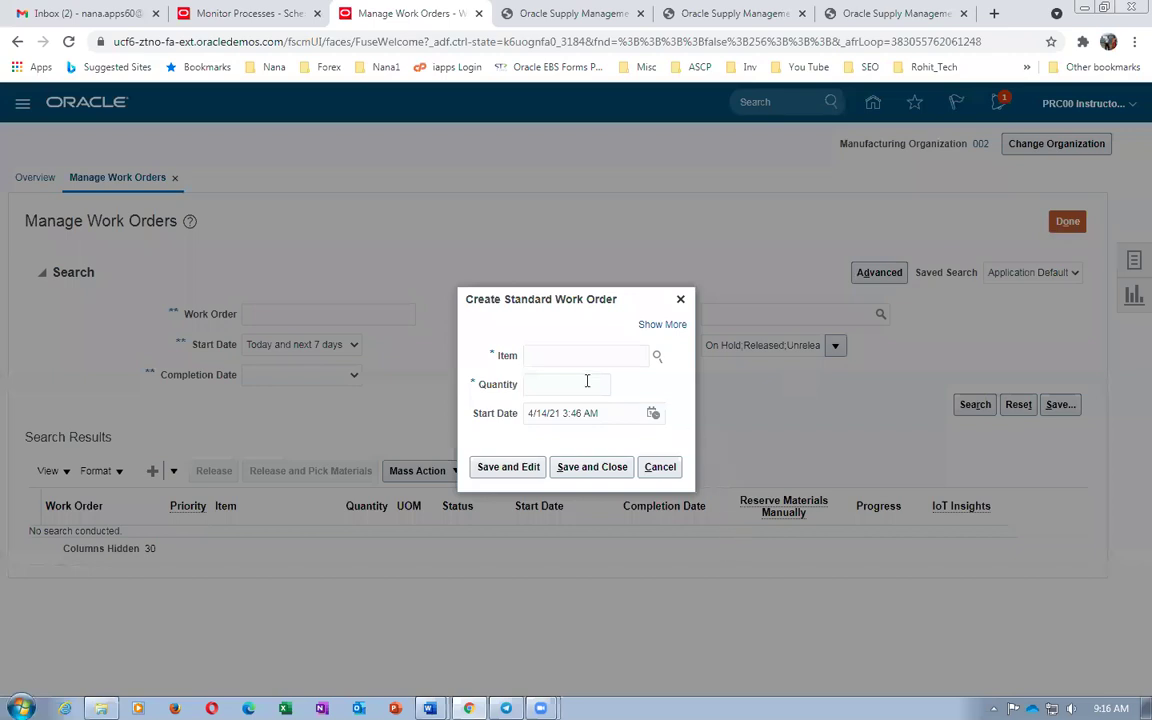
click(577, 358)
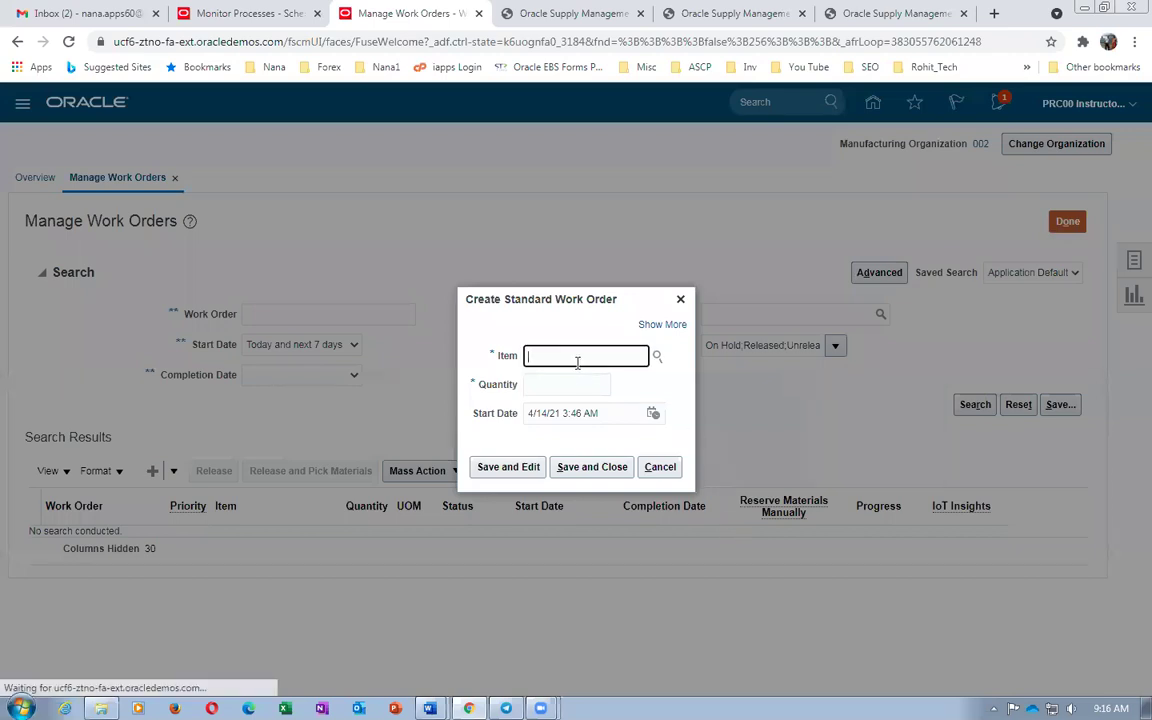
text(b01_DELL_i7_Laptop_FG)
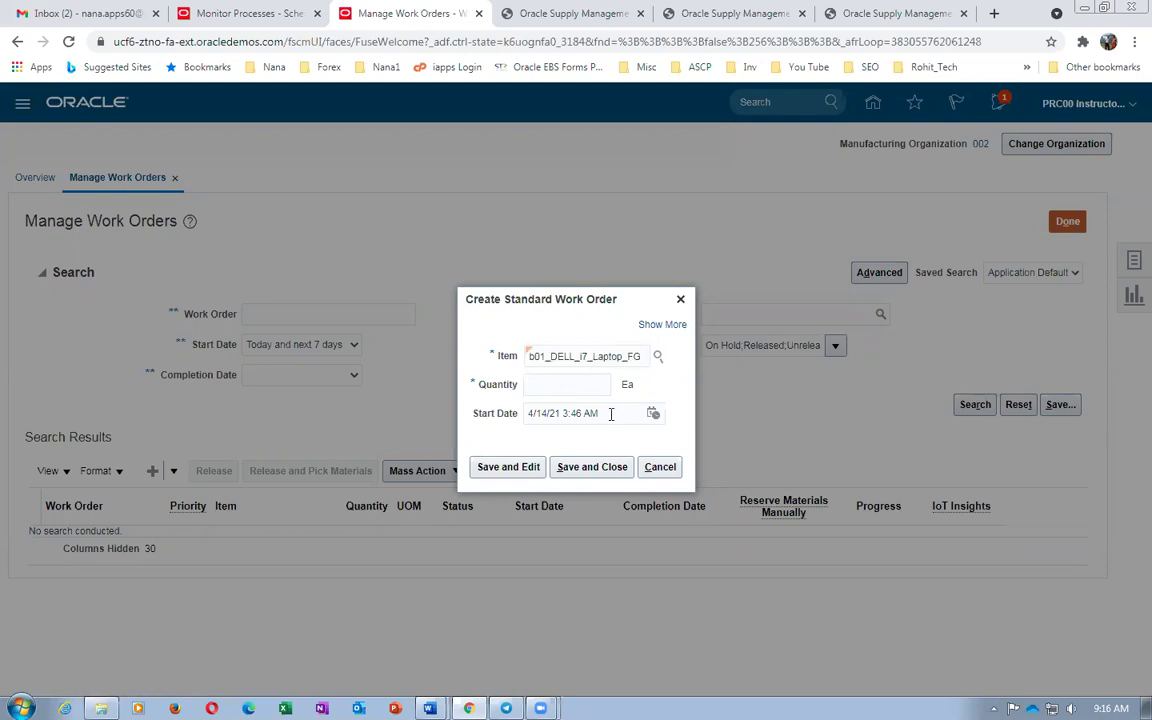
click(565, 385)
text(2)
click(510, 467)
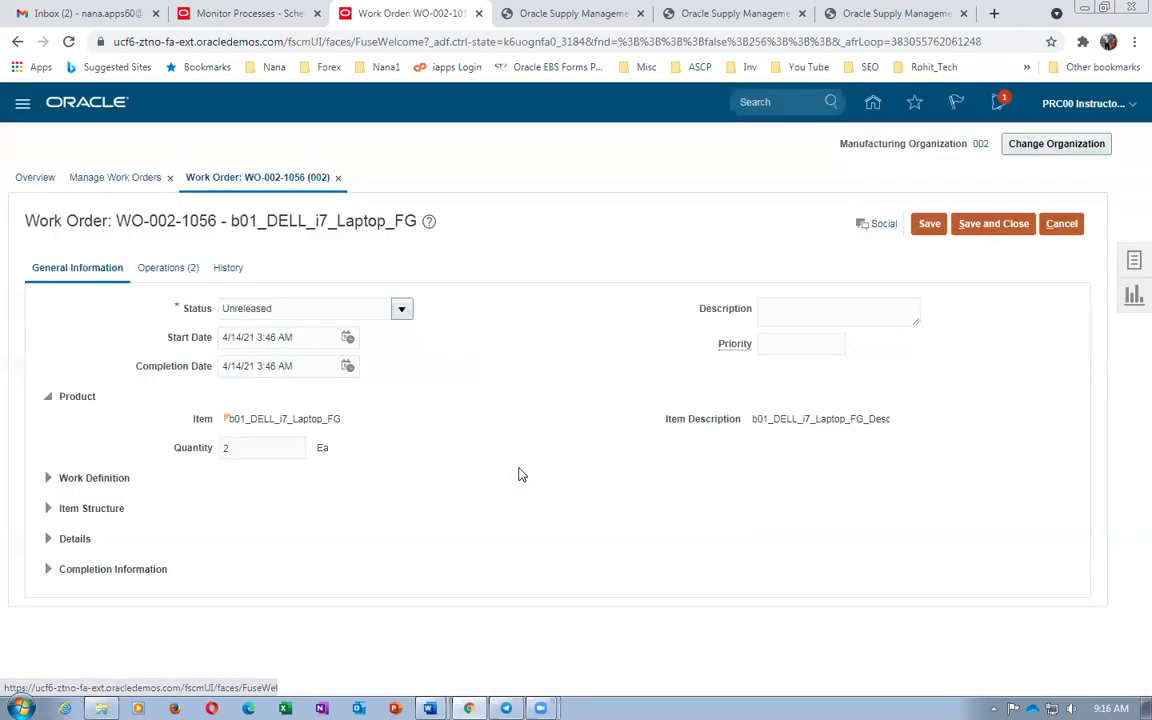
Set WO-002-1056 to Released, review its two operations, and save and close it
click(401, 312)
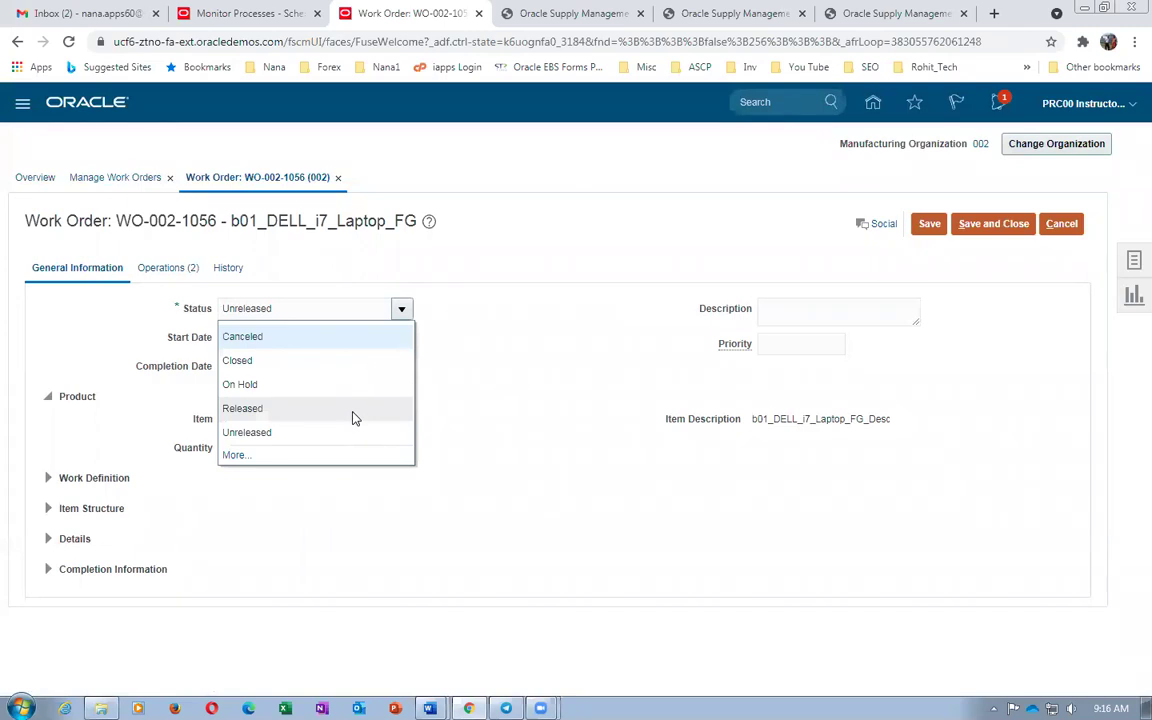
click(352, 412)
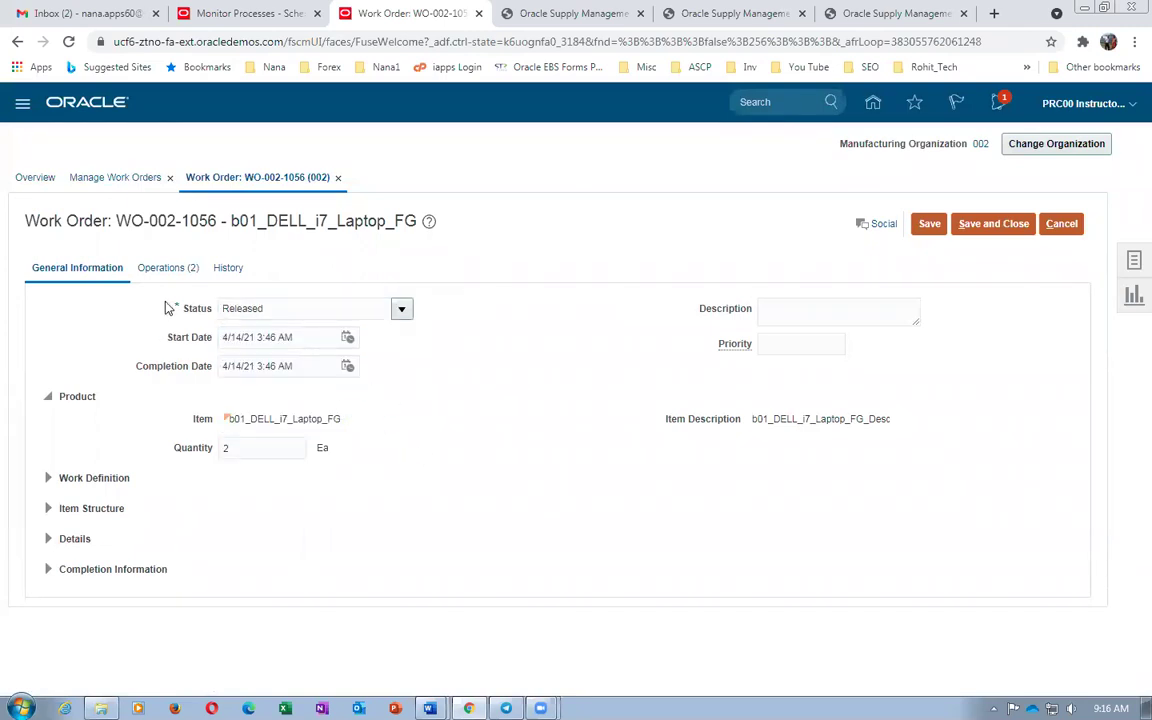
click(162, 267)
click(40, 334)
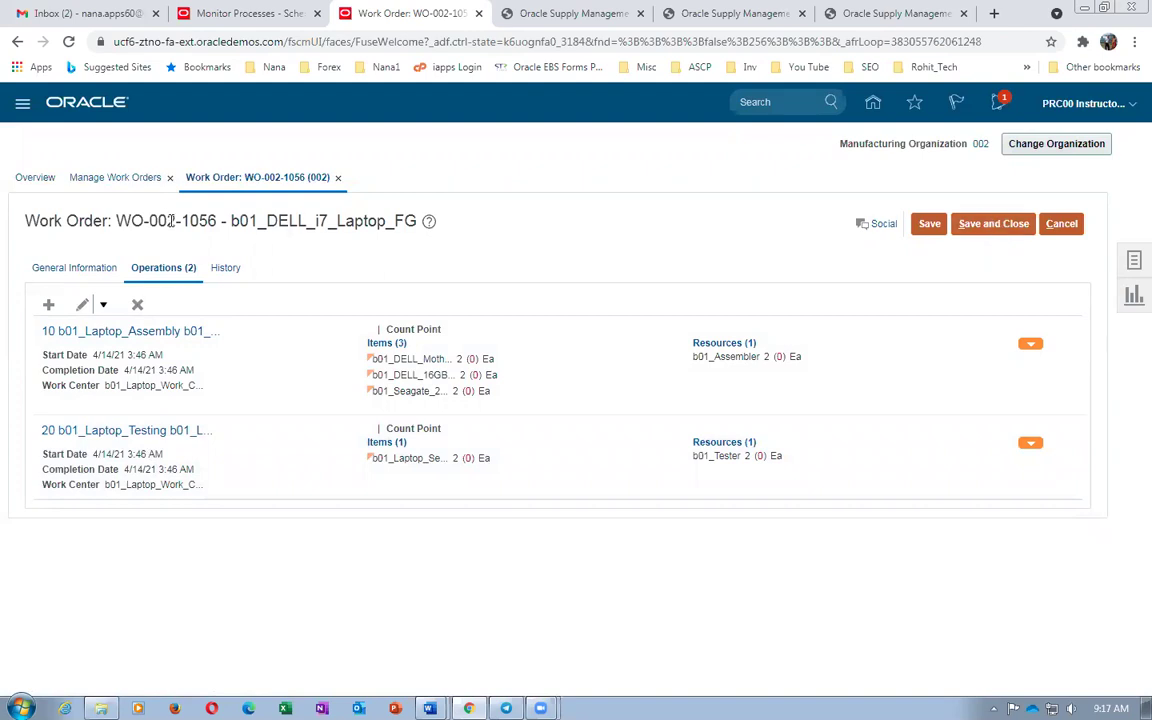
drag(116, 221, 219, 224)
key(ctrl+c)
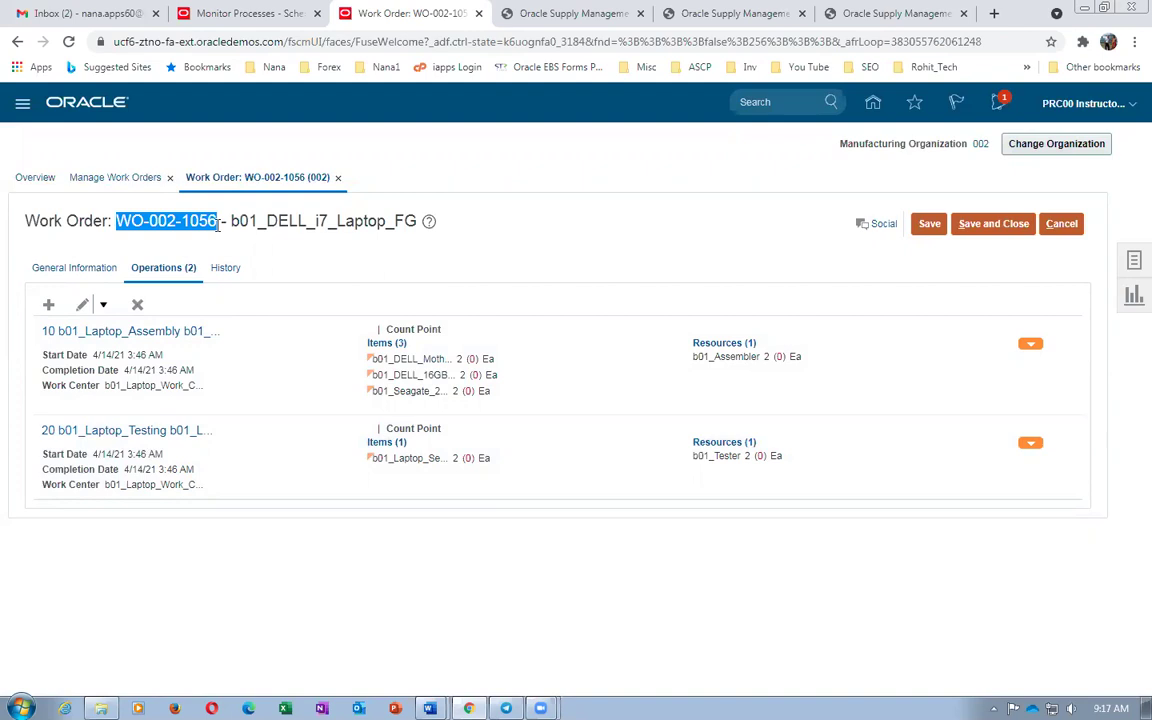
click(973, 224)
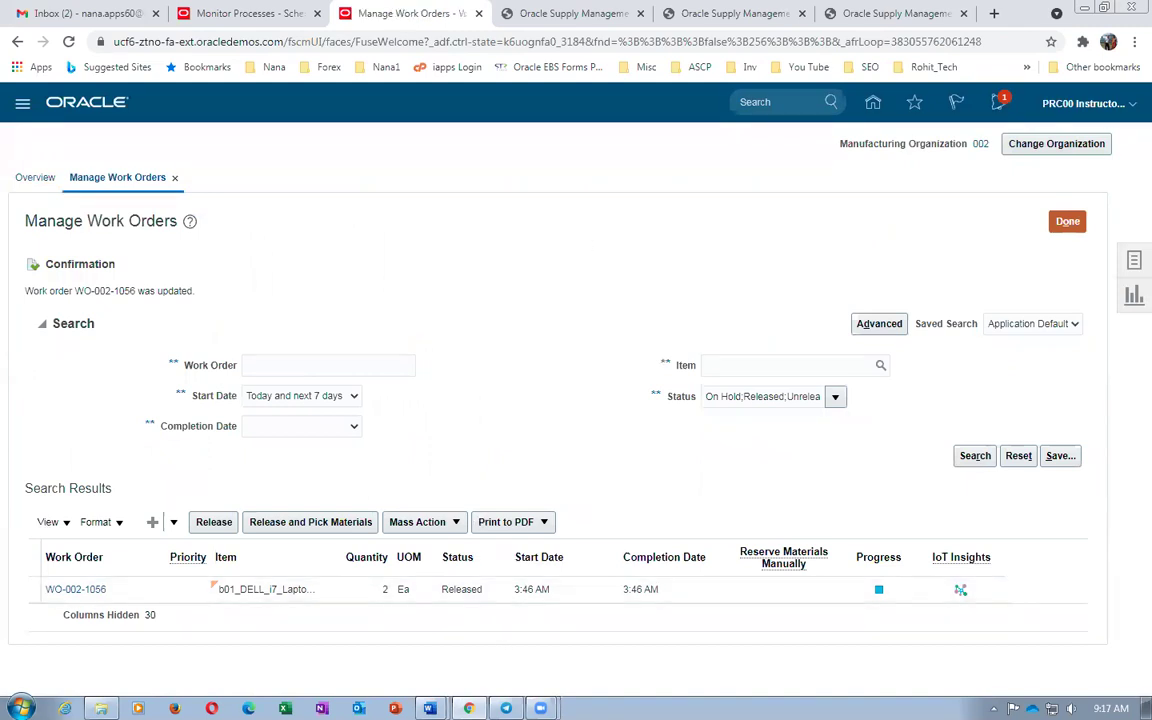
Confirm the RAM row's Push supply type in the worksheet, then bring up the production tasks list
click(400, 582)
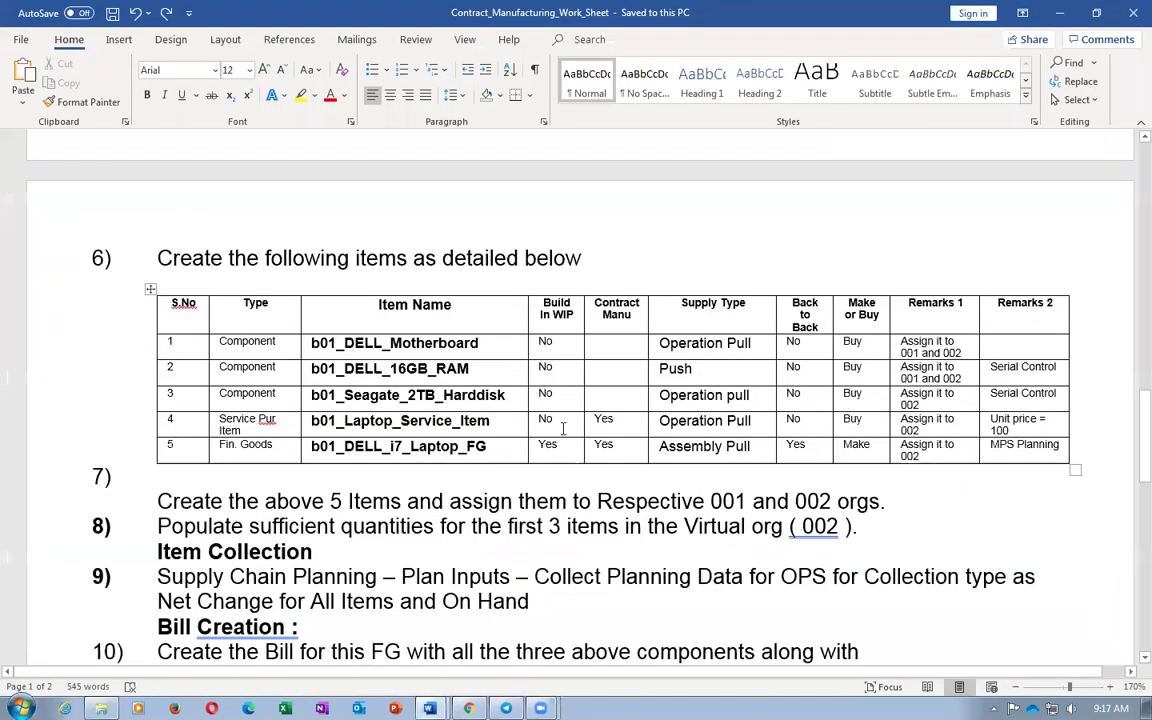
double_click(680, 370)
key(alt+Tab)
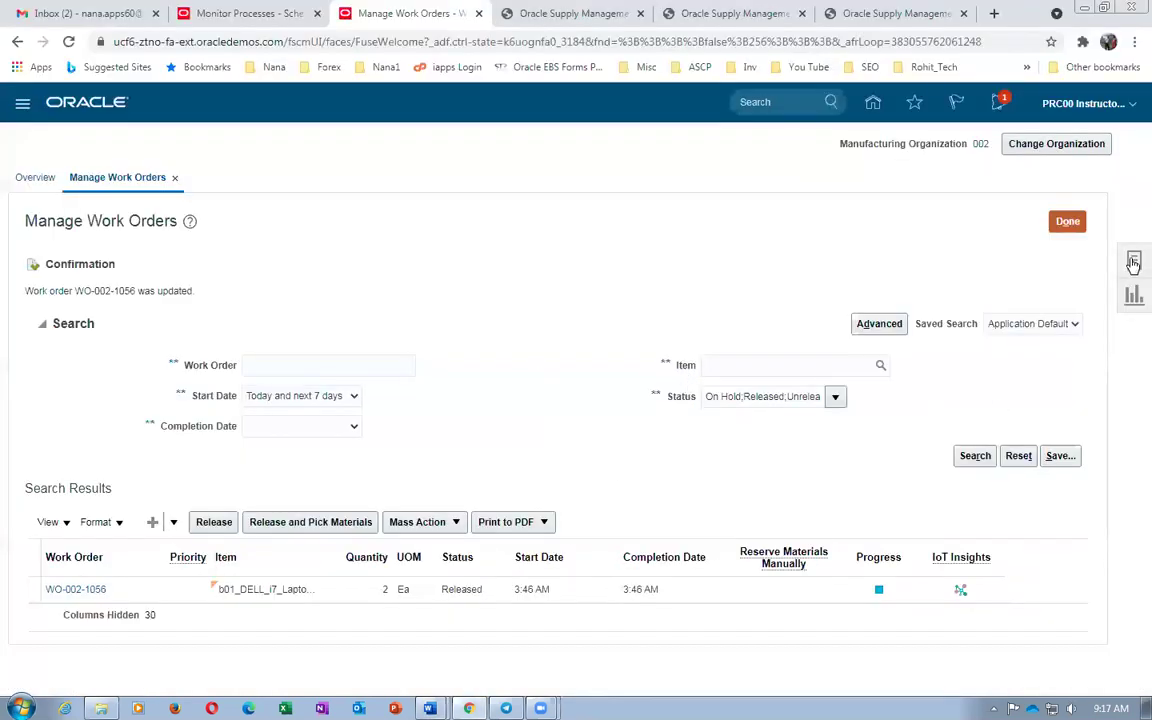
click(1133, 272)
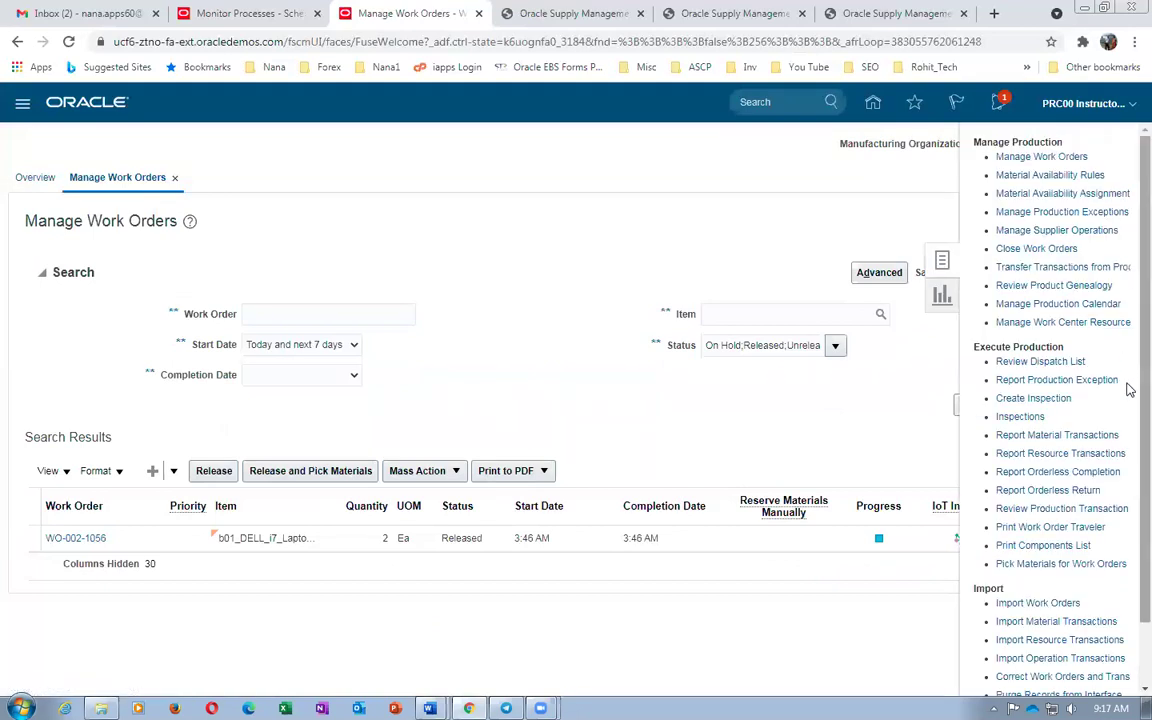
scroll(1128, 499, down, 2)
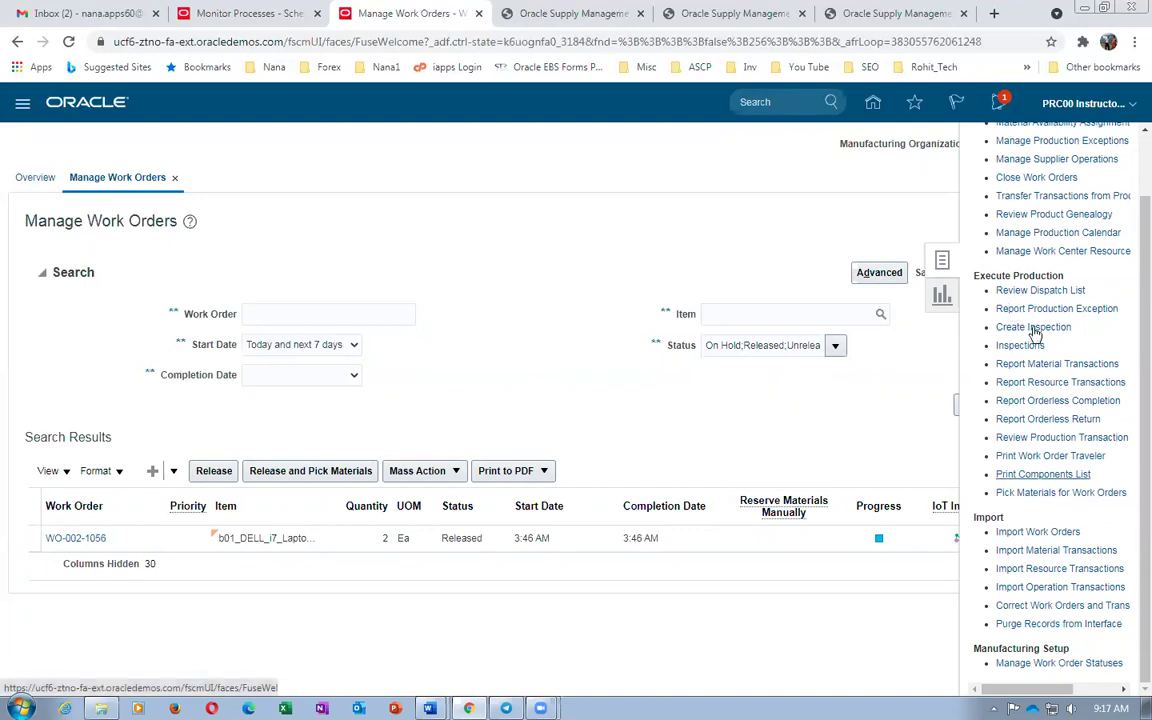
Open the Pick Materials for Work Orders form and check the motherboard's Operation Pull supply type
click(1053, 494)
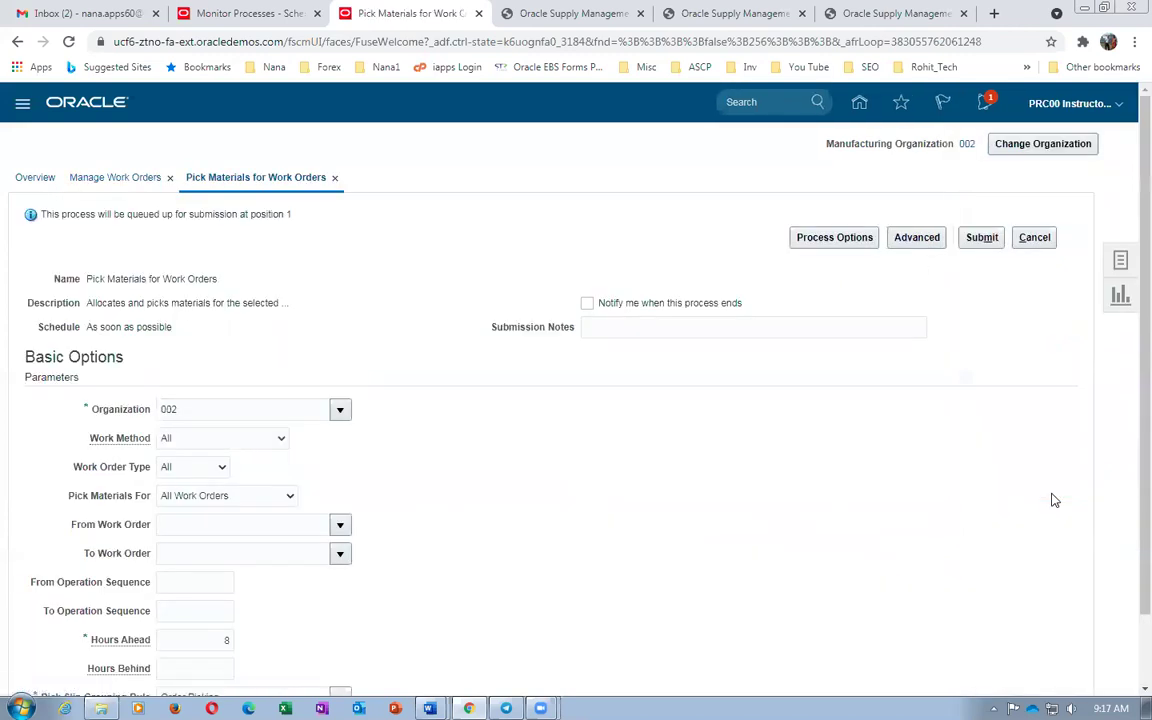
key(alt+Tab)
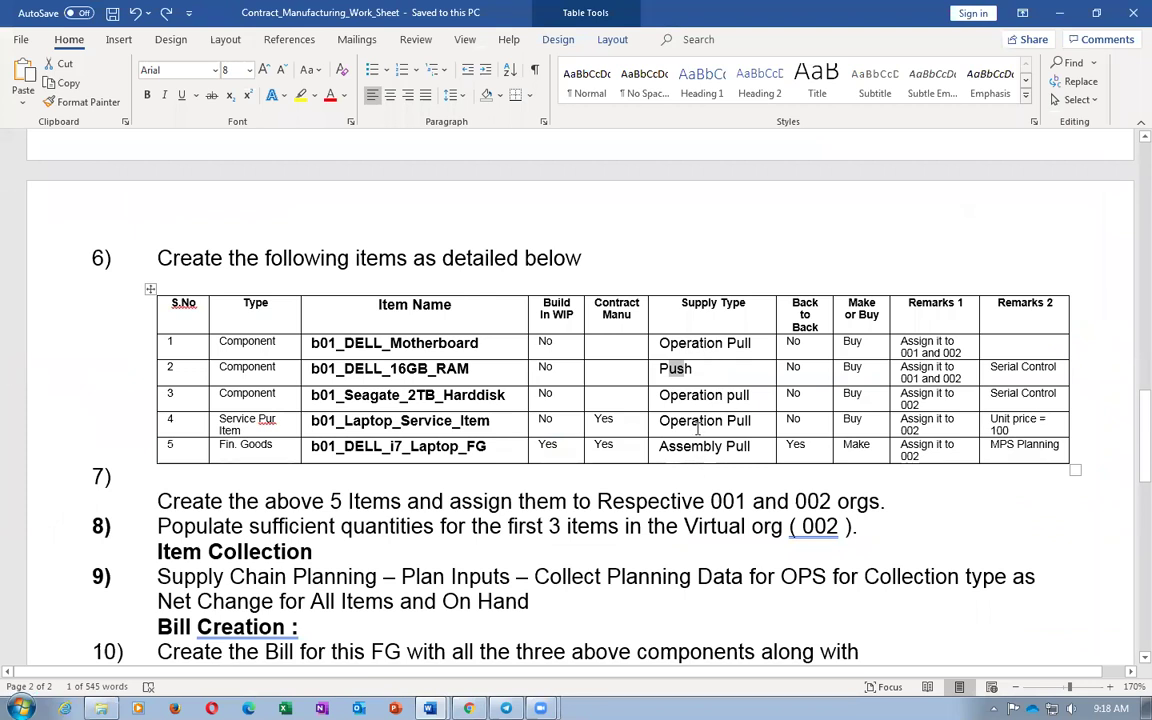
click(699, 374)
click(763, 345)
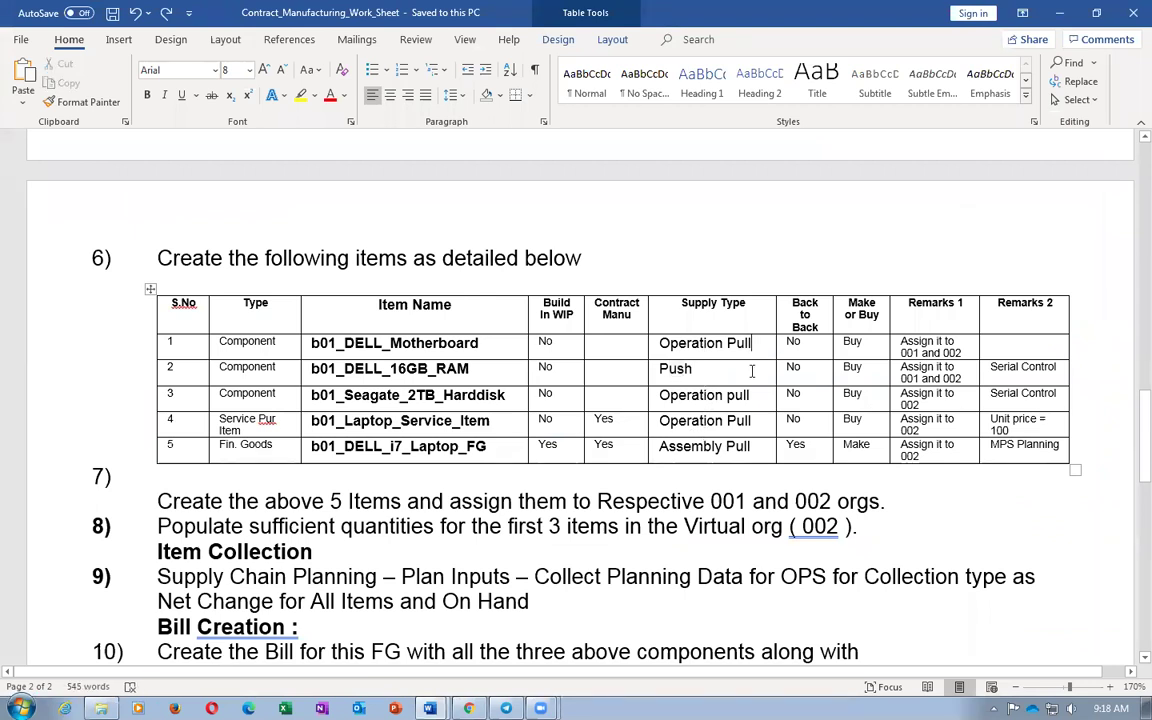
key(alt+Tab)
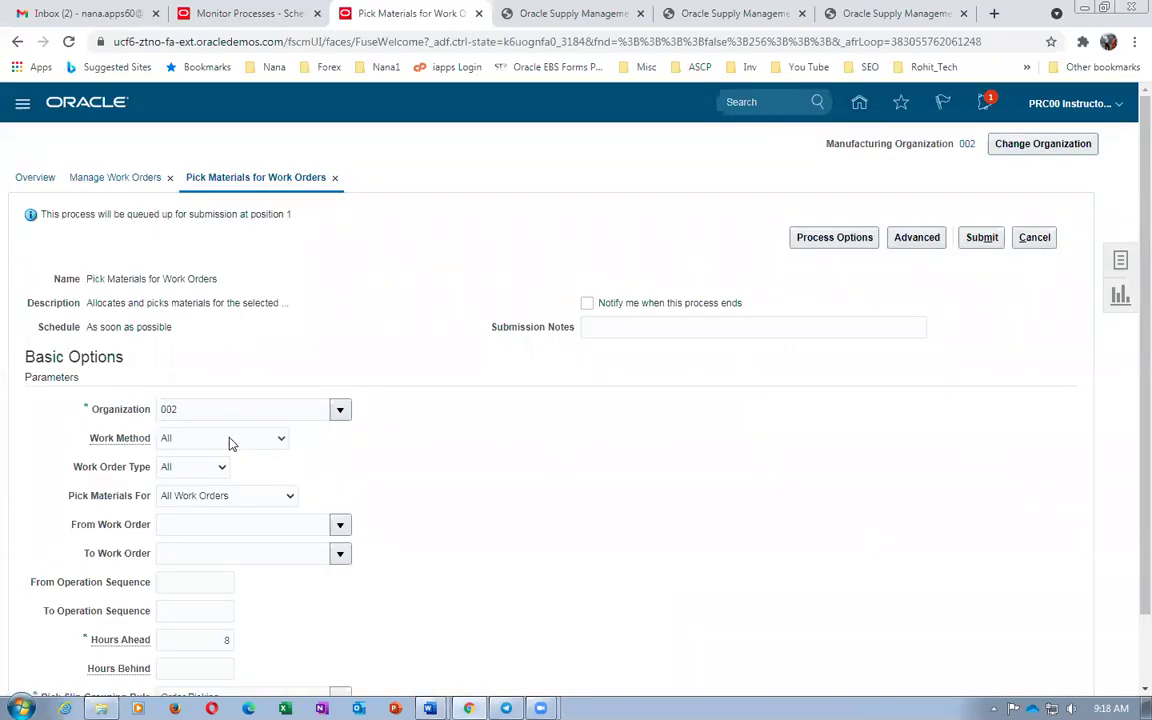
scroll(206, 393, down, 1)
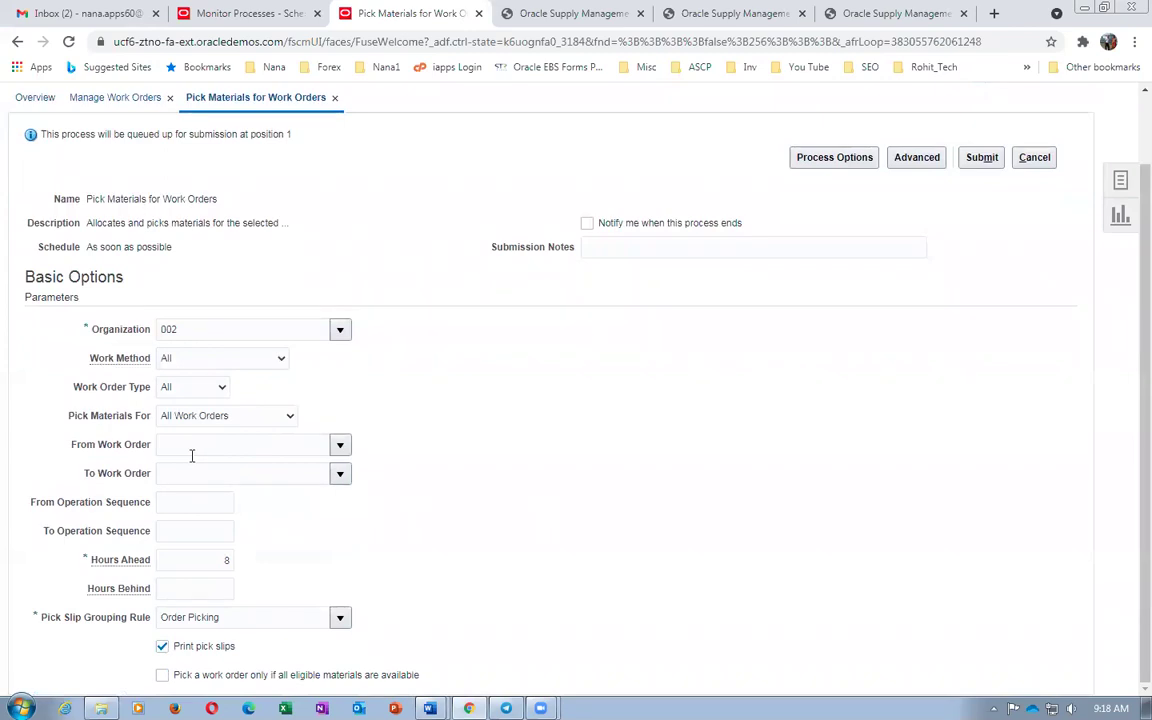
Set From and To Work Order to WO-002-1056 and submit process 2739886
click(190, 451)
key(ctrl+v)
key(Tab)
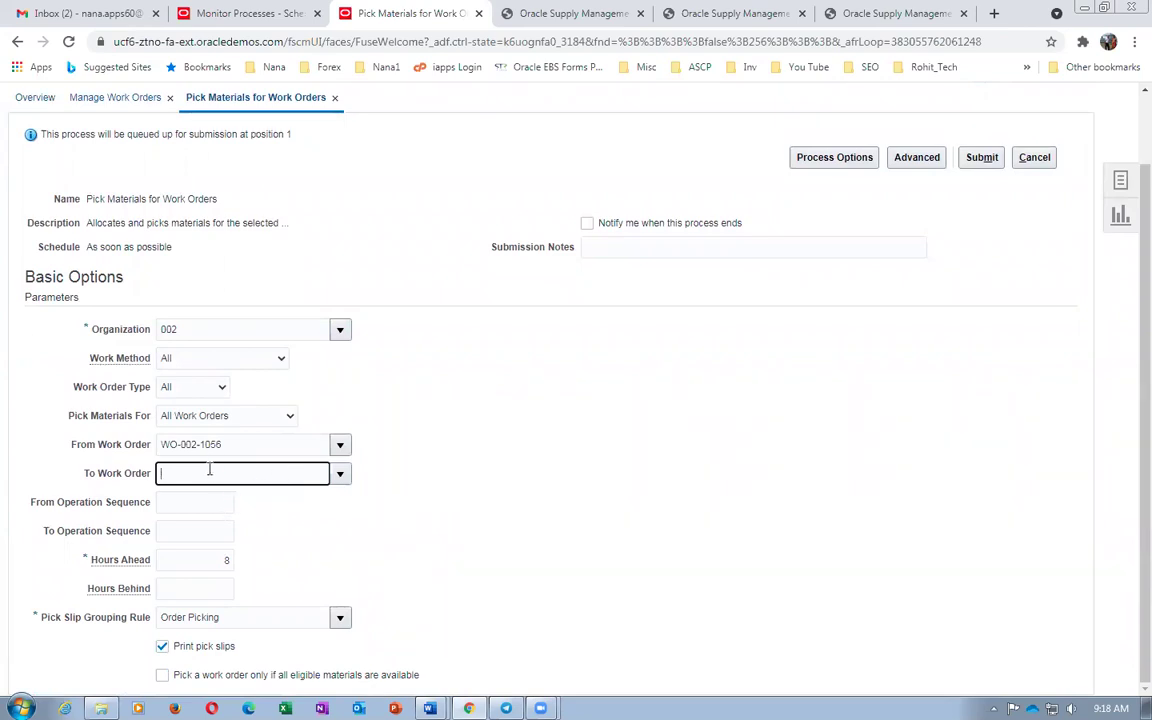
key(ctrl+v)
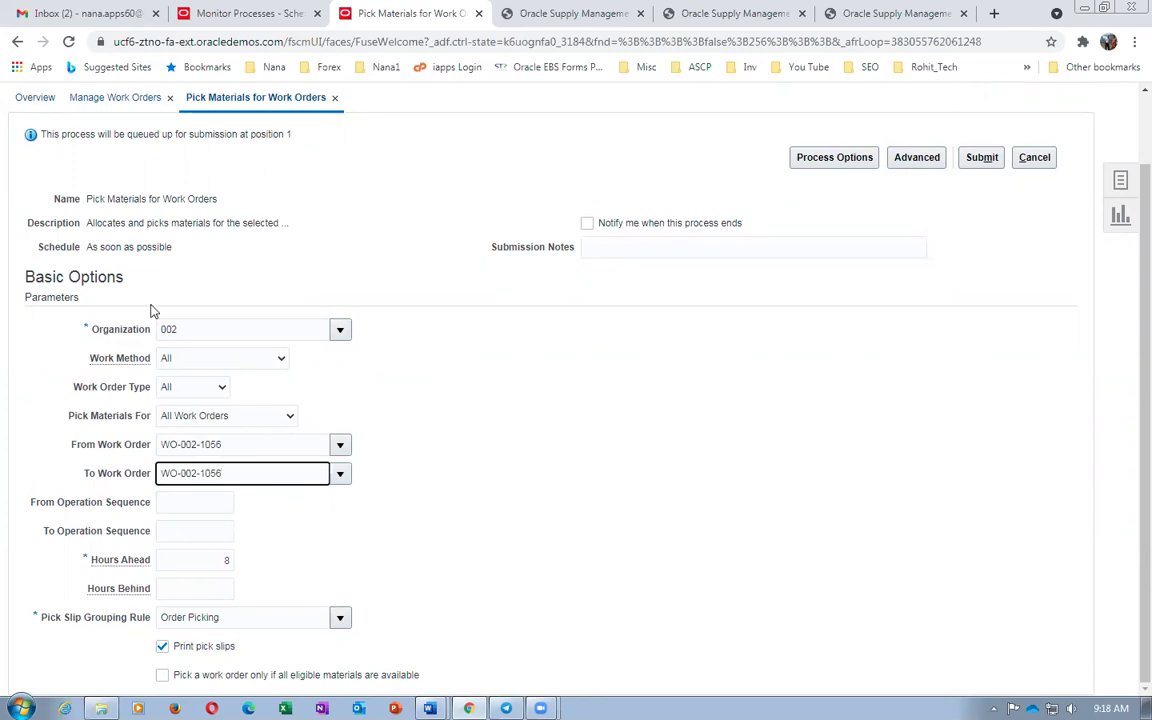
drag(87, 199, 207, 215)
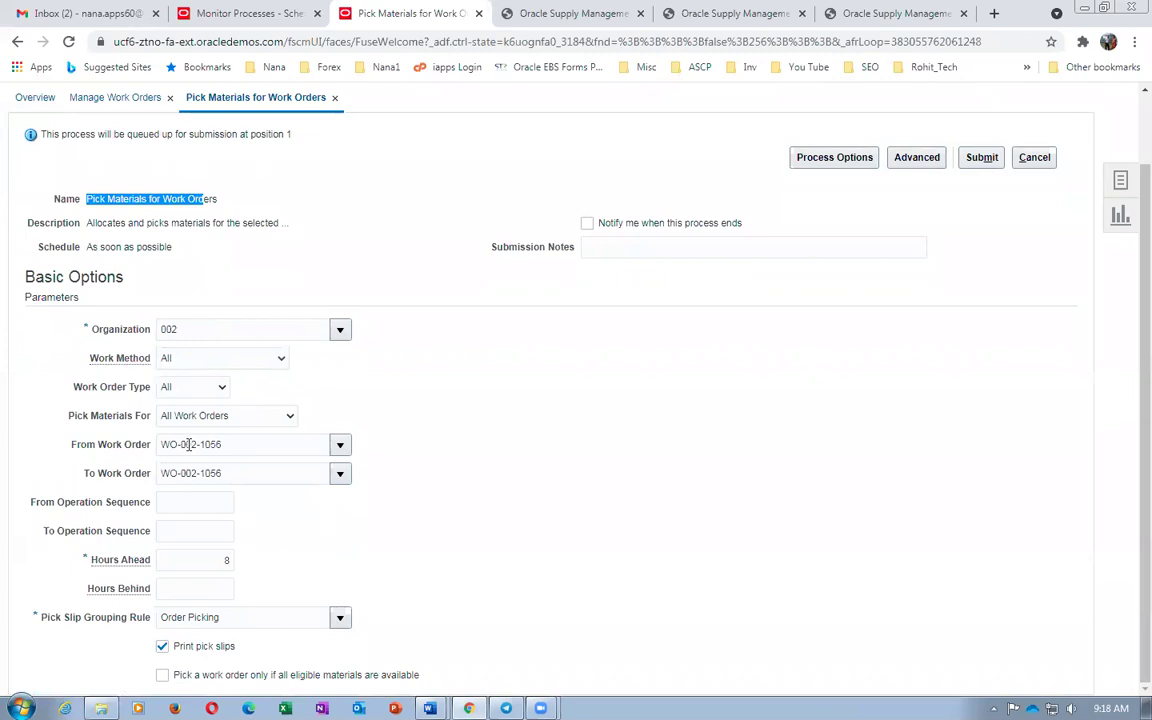
click(392, 420)
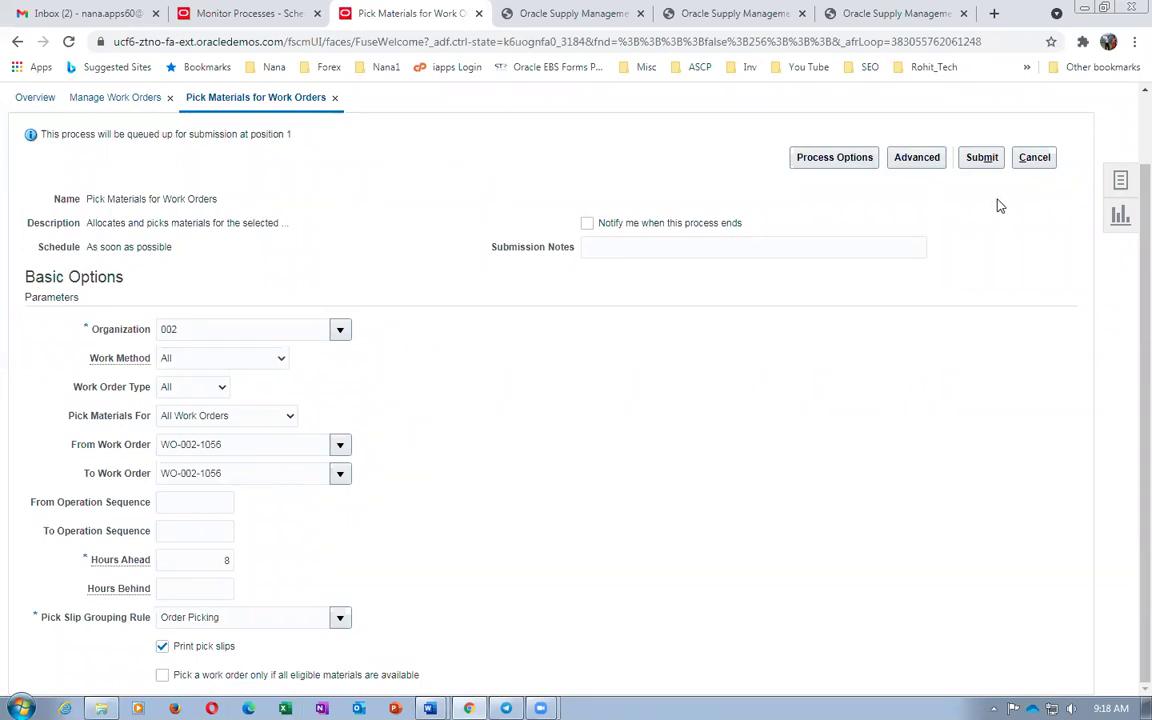
key(alt+Tab)
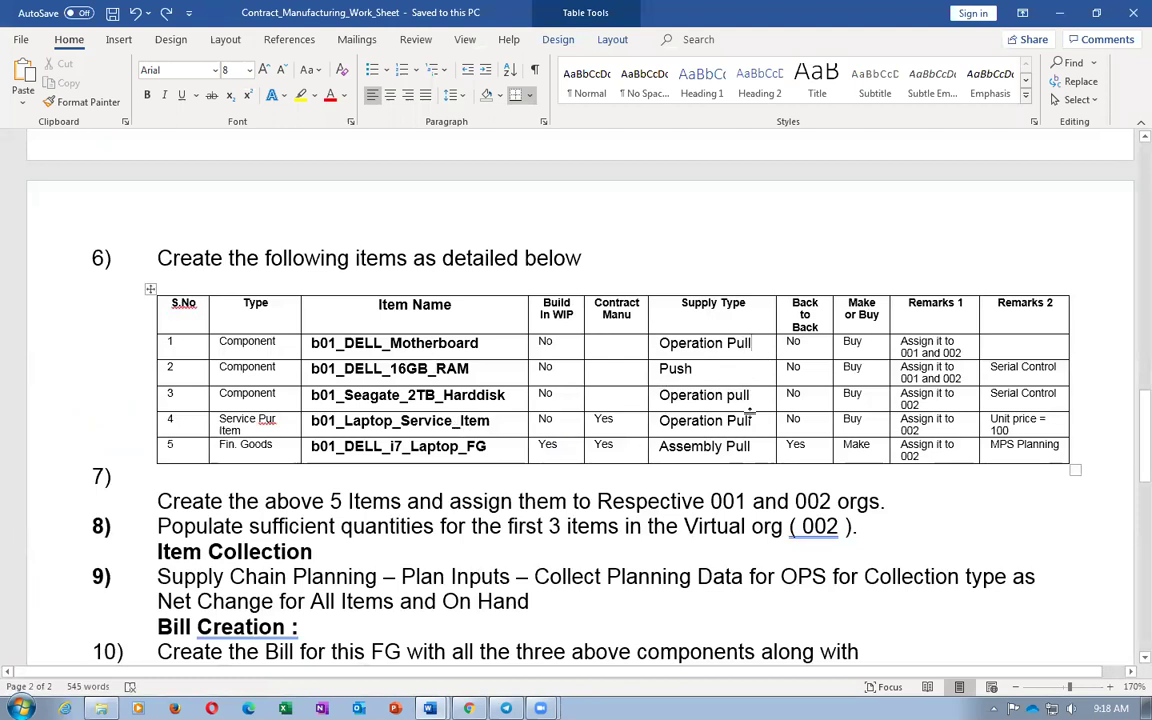
key(alt+Tab)
click(980, 158)
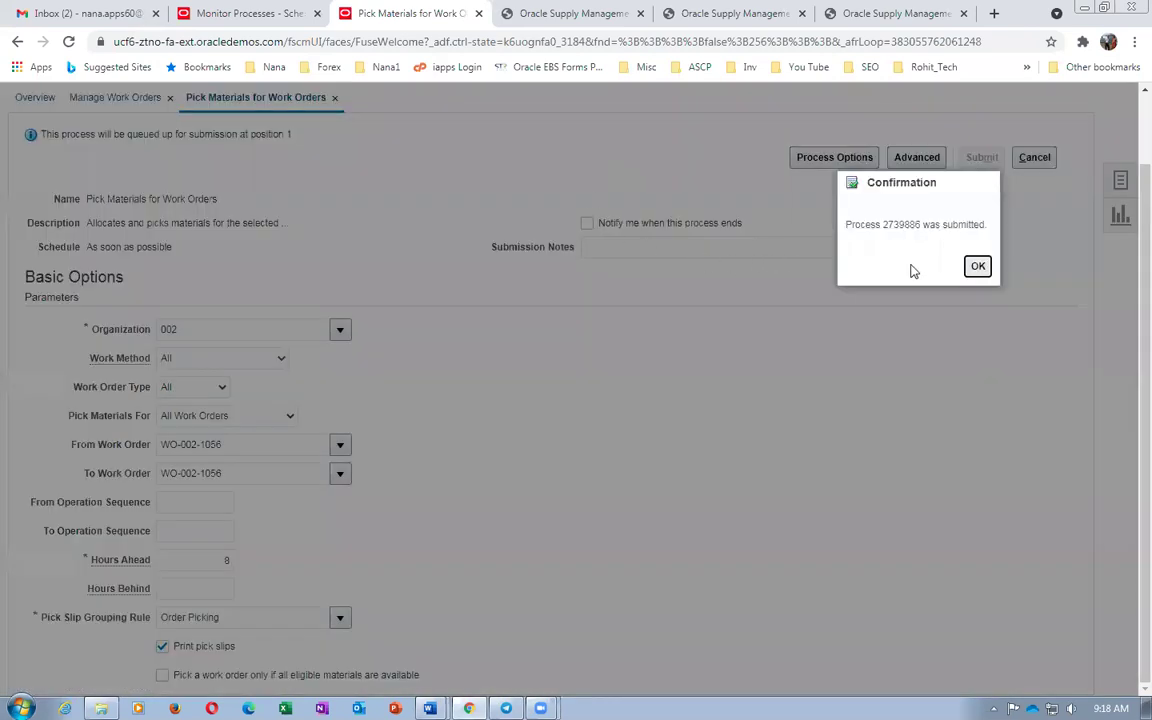
click(975, 267)
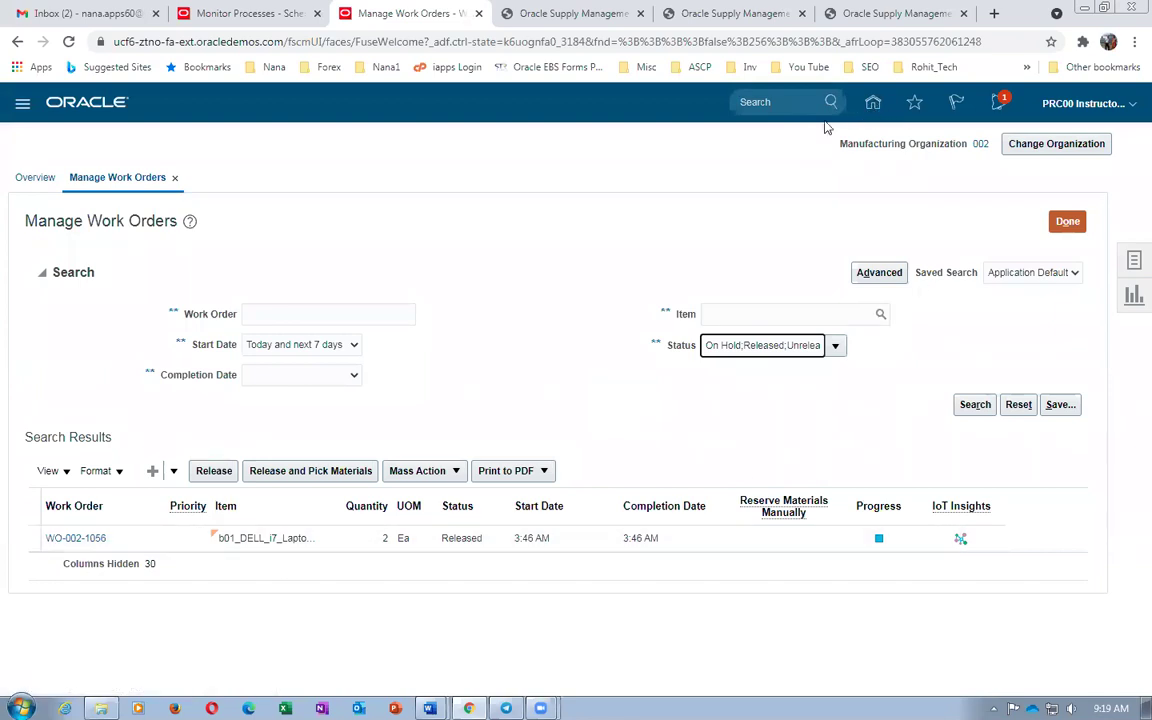
Open Scheduled Processes from the Tools group, refresh the monitor and view jobs as a flat list
click(872, 102)
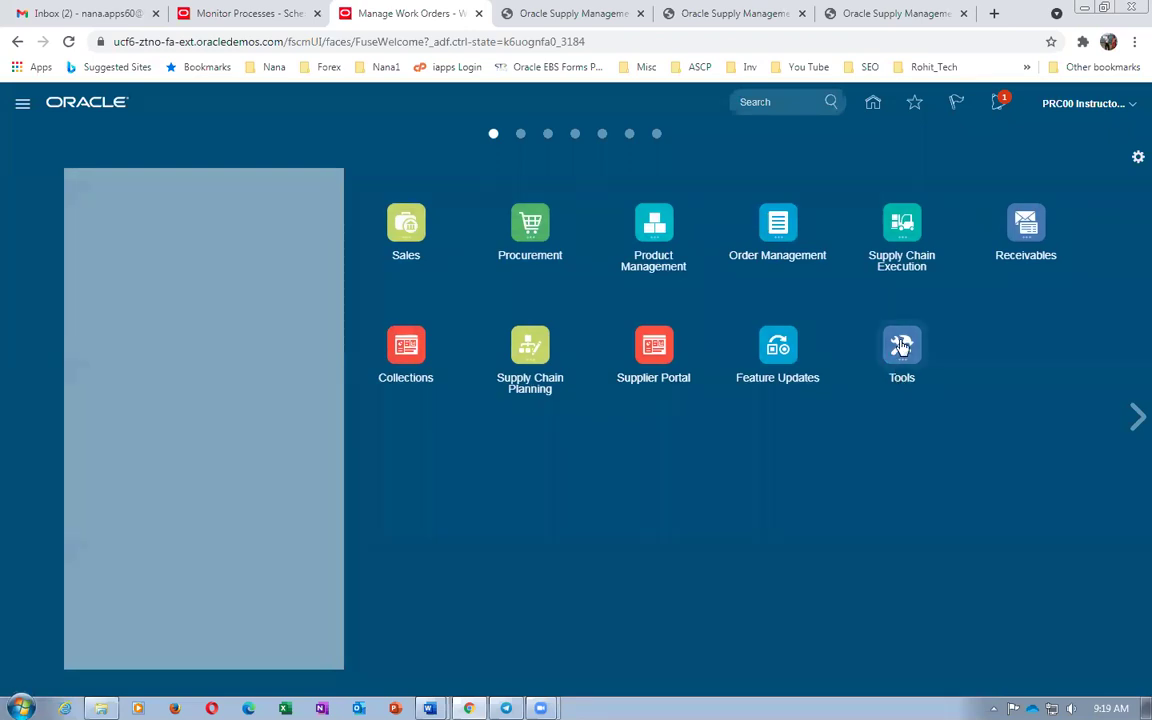
click(901, 345)
click(697, 482)
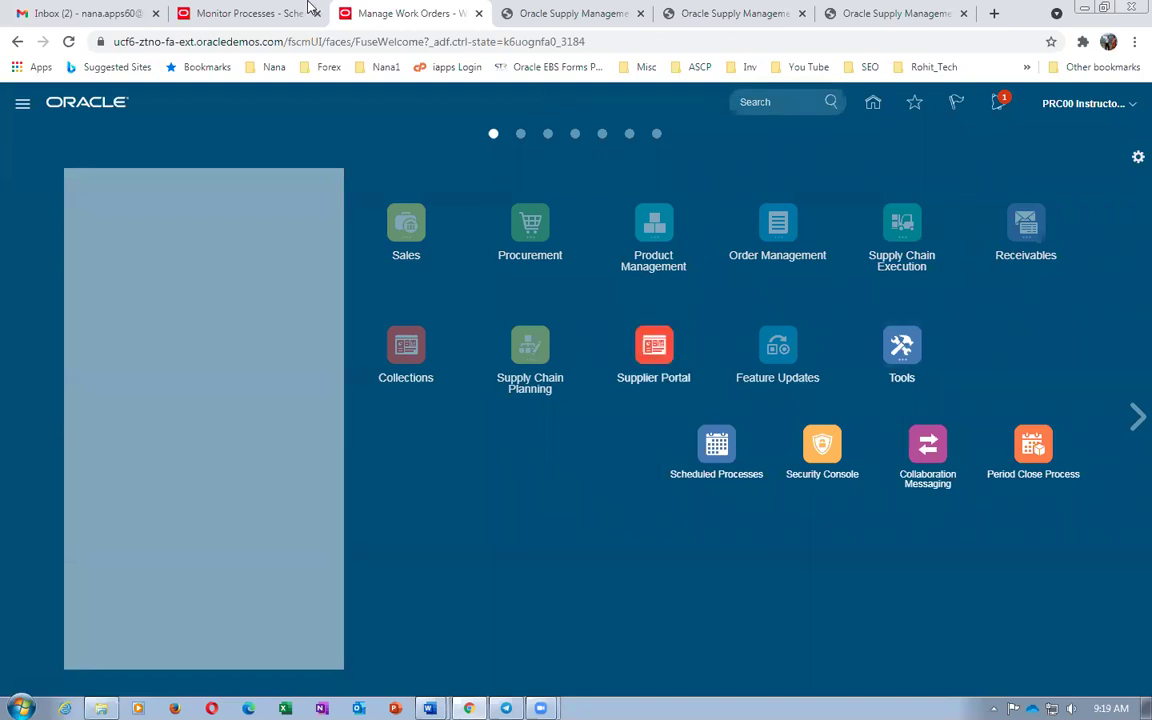
click(252, 14)
click(635, 298)
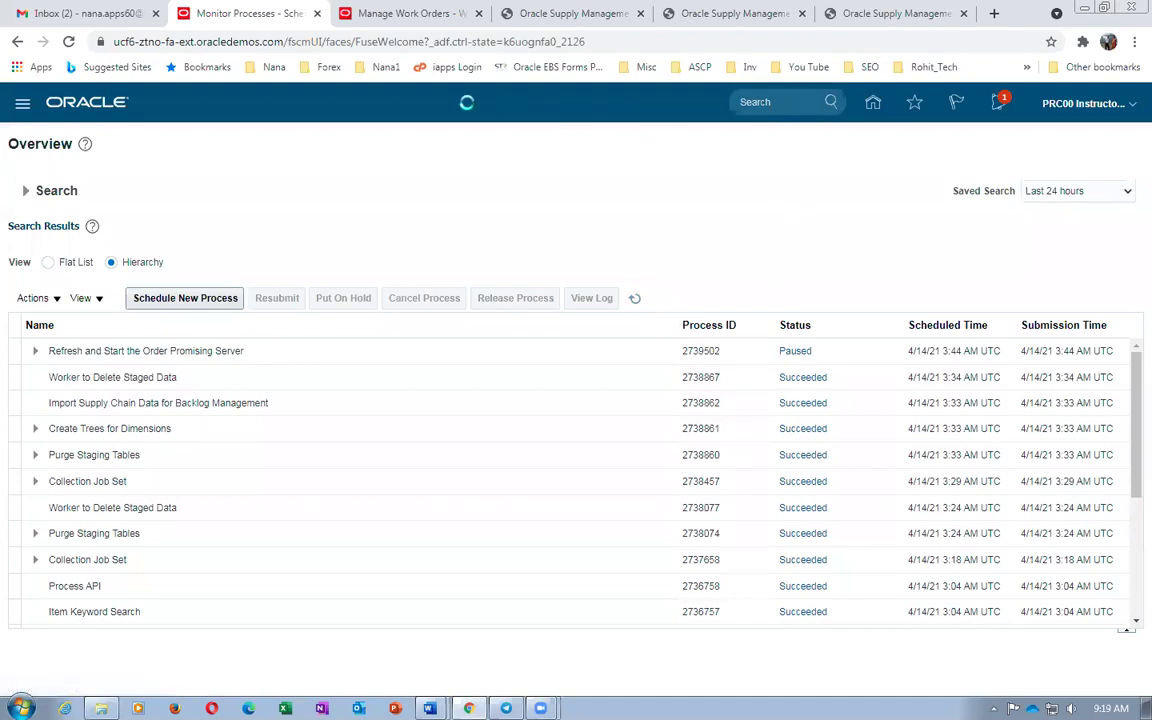
click(370, 13)
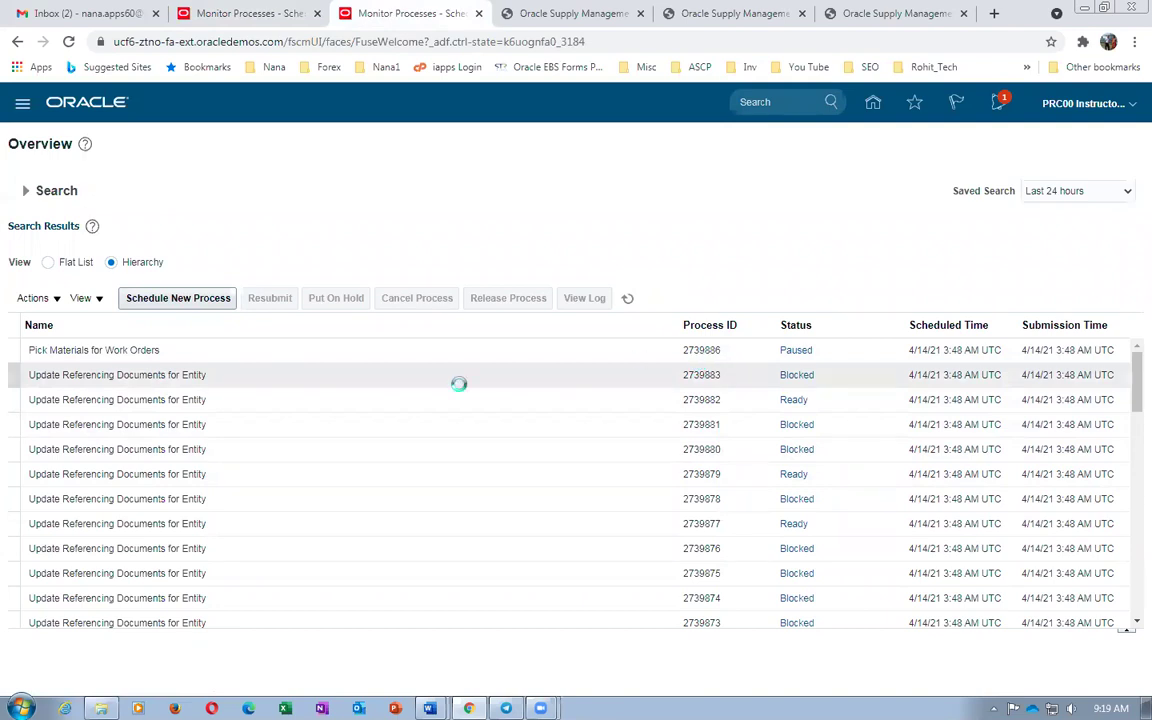
click(50, 265)
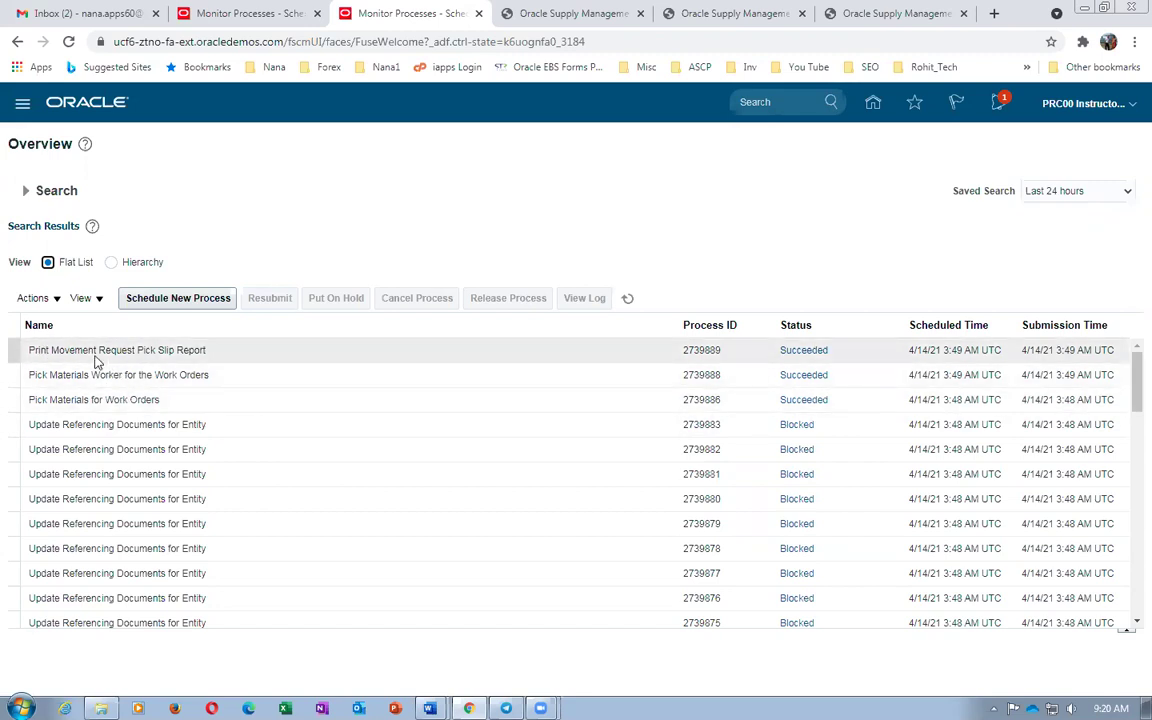
Republish the Movement Request Pick Slip Report, export and save it as PDF, and list downloads
click(263, 358)
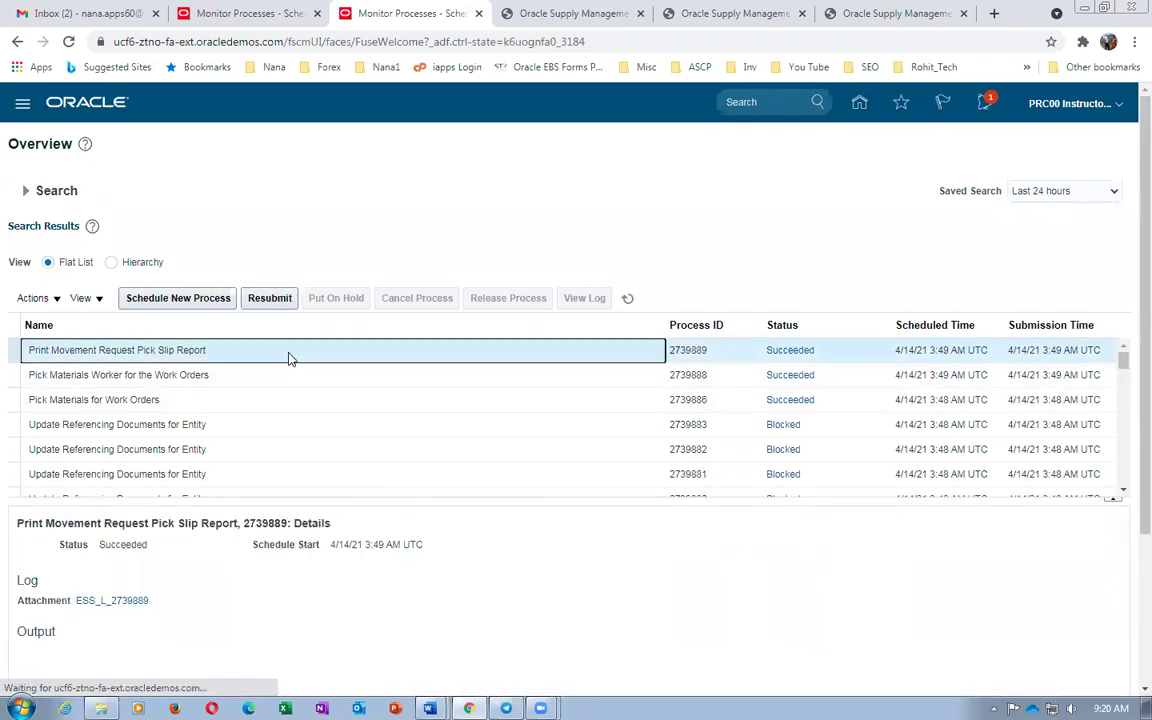
scroll(270, 610, down, 1)
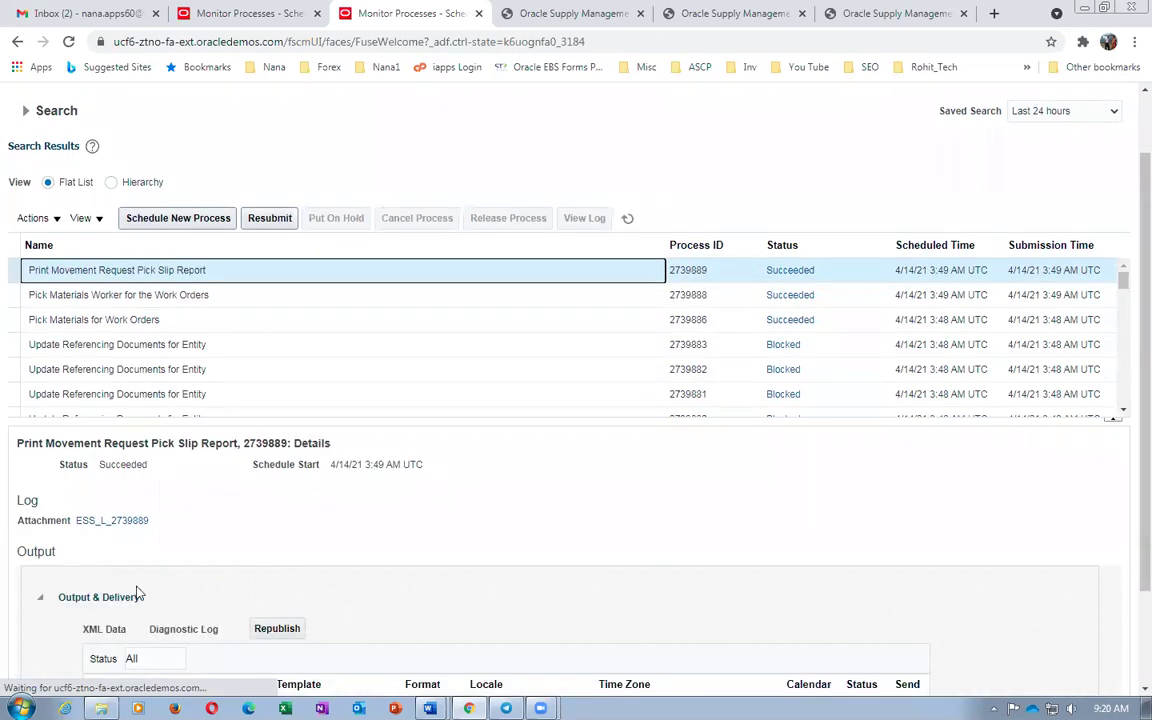
click(277, 629)
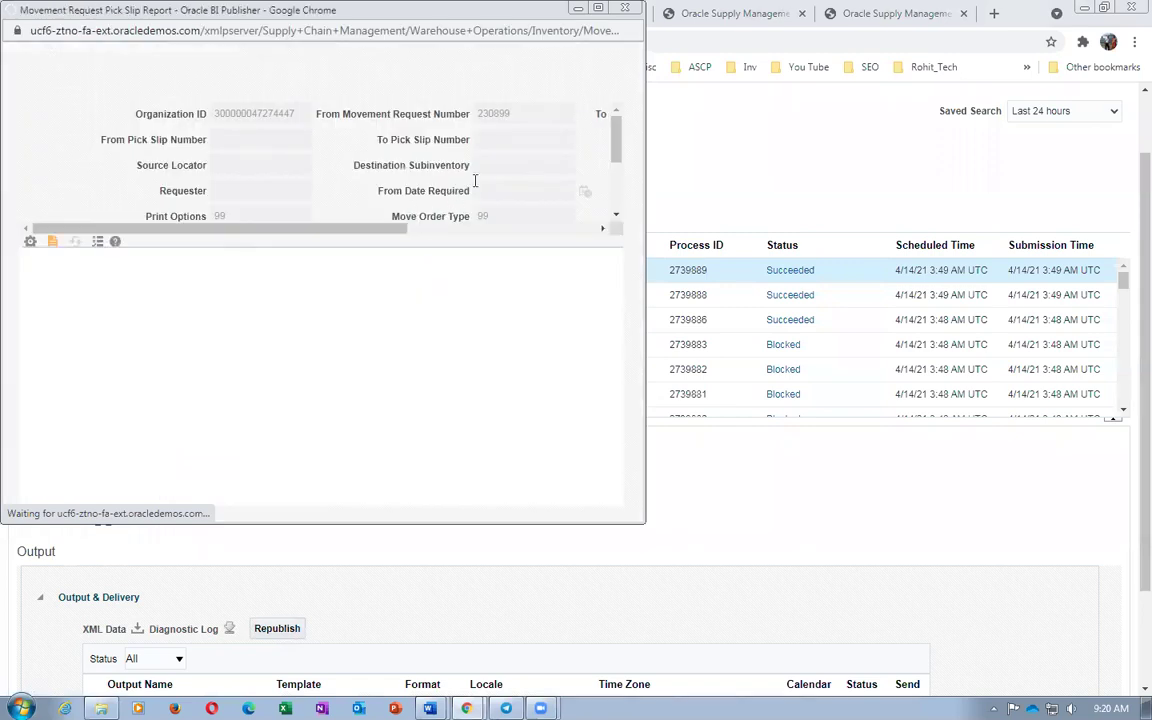
click(585, 254)
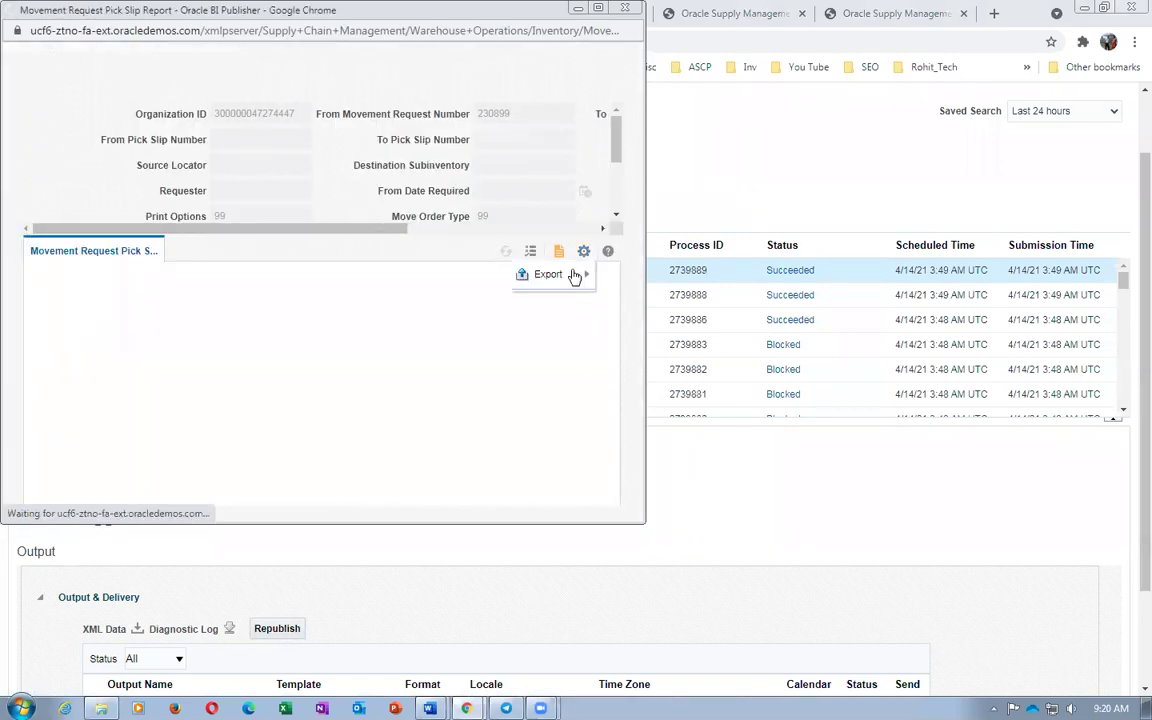
mouse_move(565, 274)
click(405, 304)
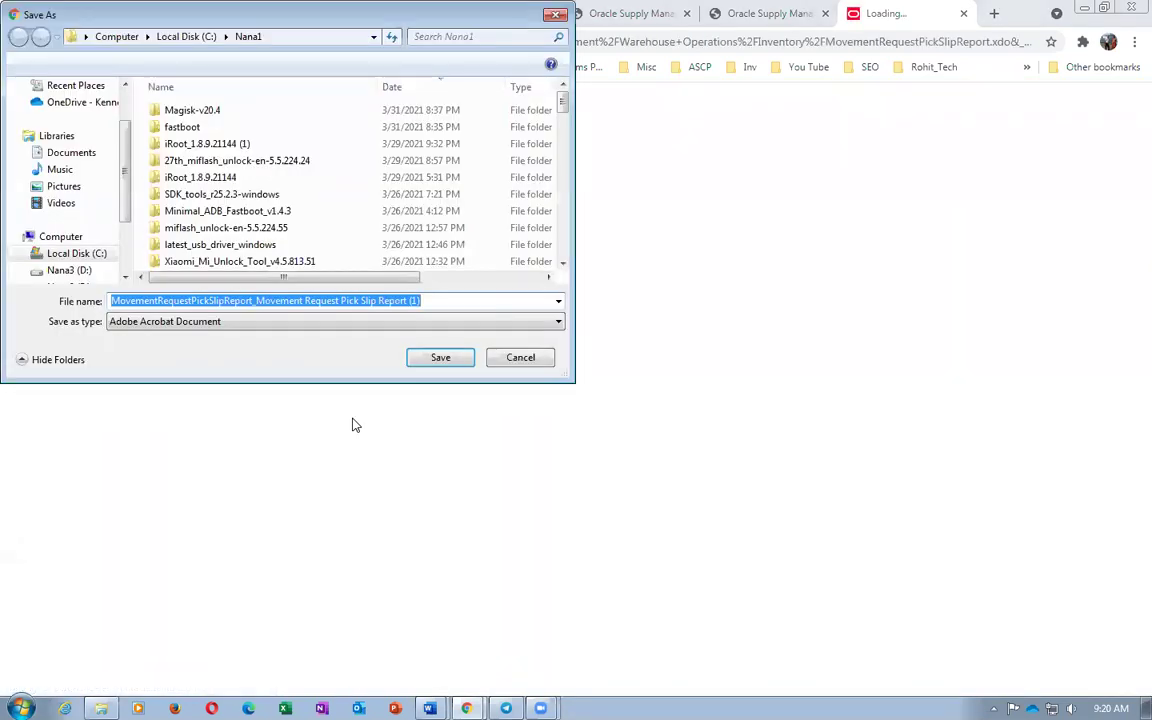
click(440, 358)
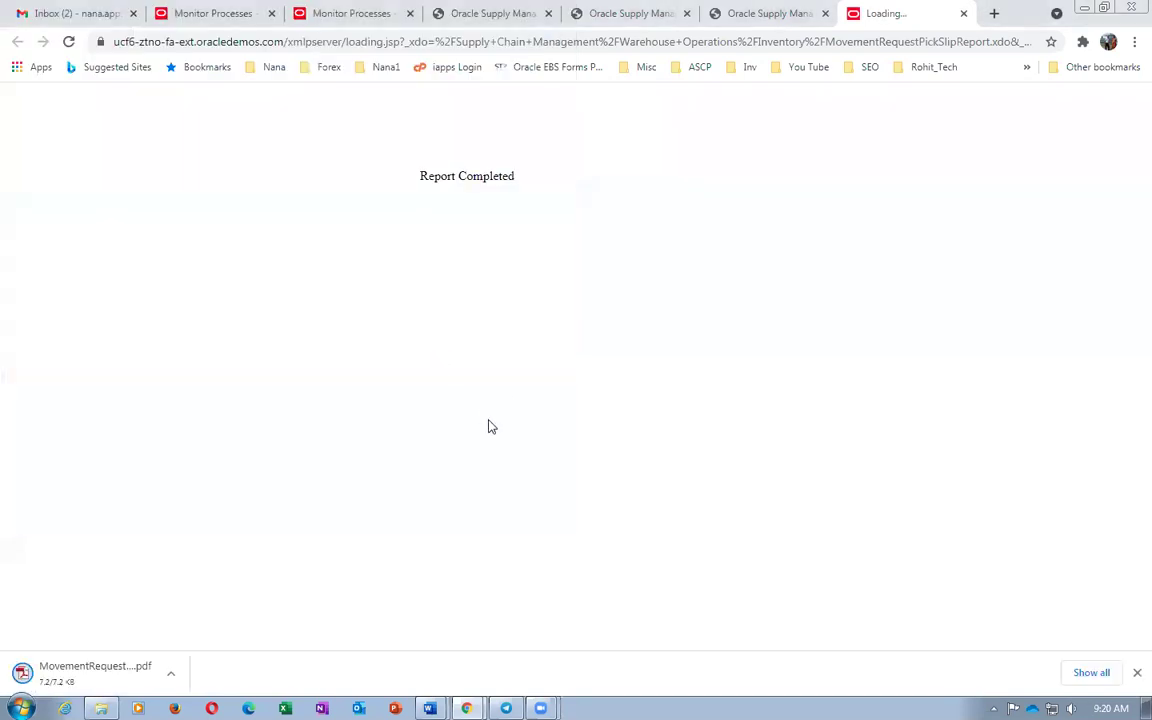
click(1091, 672)
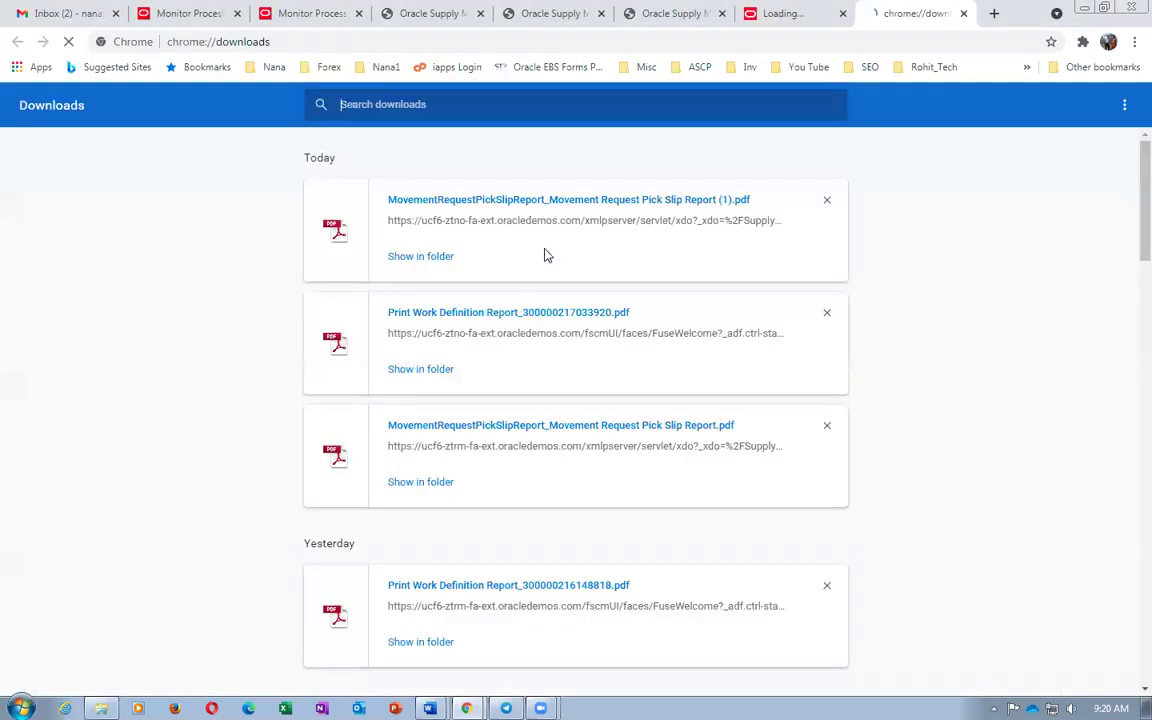
Open the newest pick slip PDF and scroll through its pages
click(540, 200)
scroll(679, 386, down, 2)
scroll(679, 386, up, 2)
drag(587, 177, 790, 178)
click(826, 330)
scroll(827, 335, down, 2)
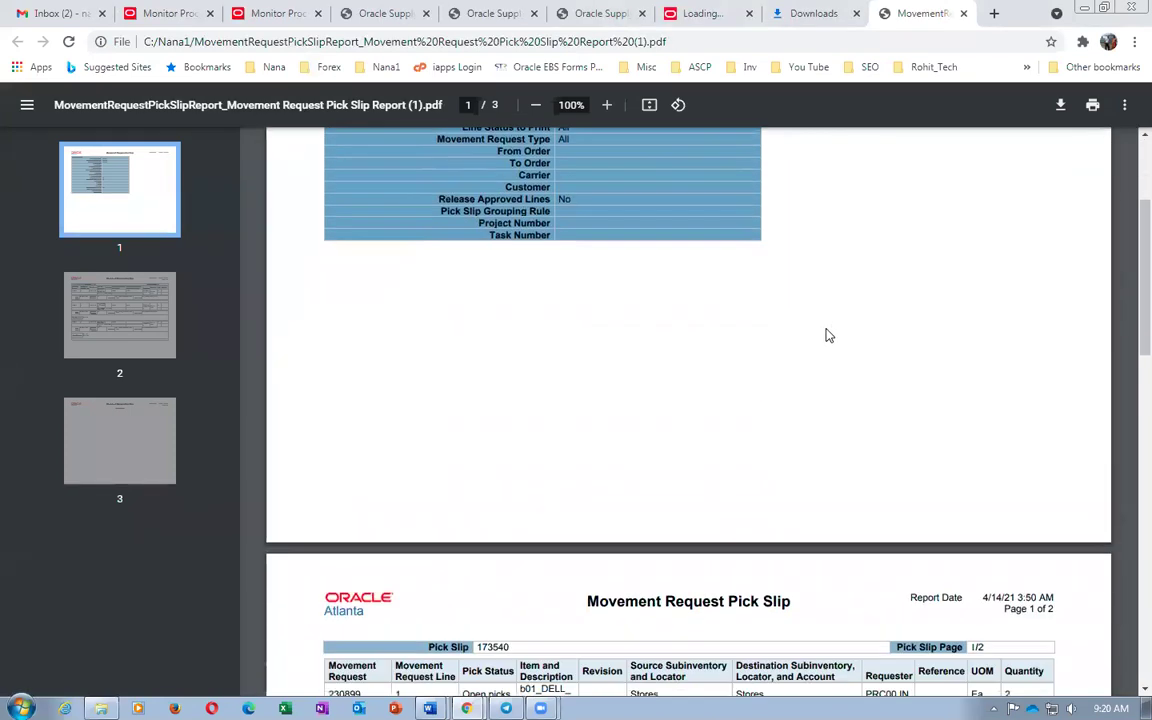
scroll(826, 335, down, 5)
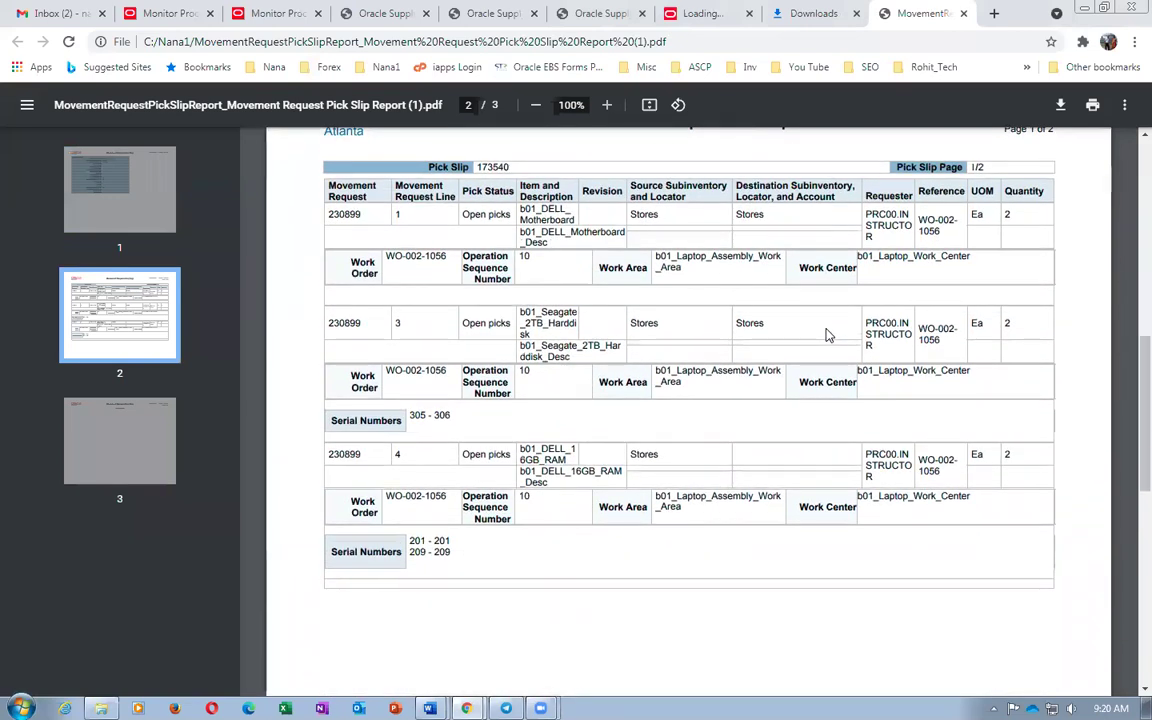
scroll(424, 465, down, 2)
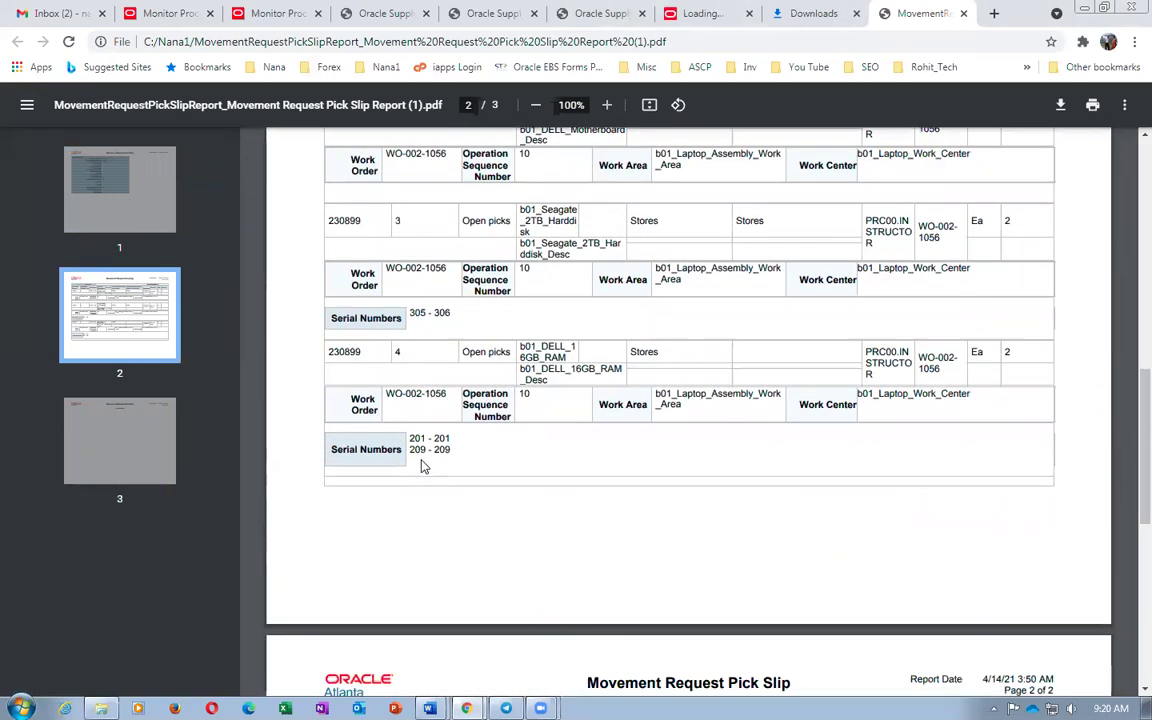
scroll(422, 465, down, 3)
scroll(433, 455, up, 3)
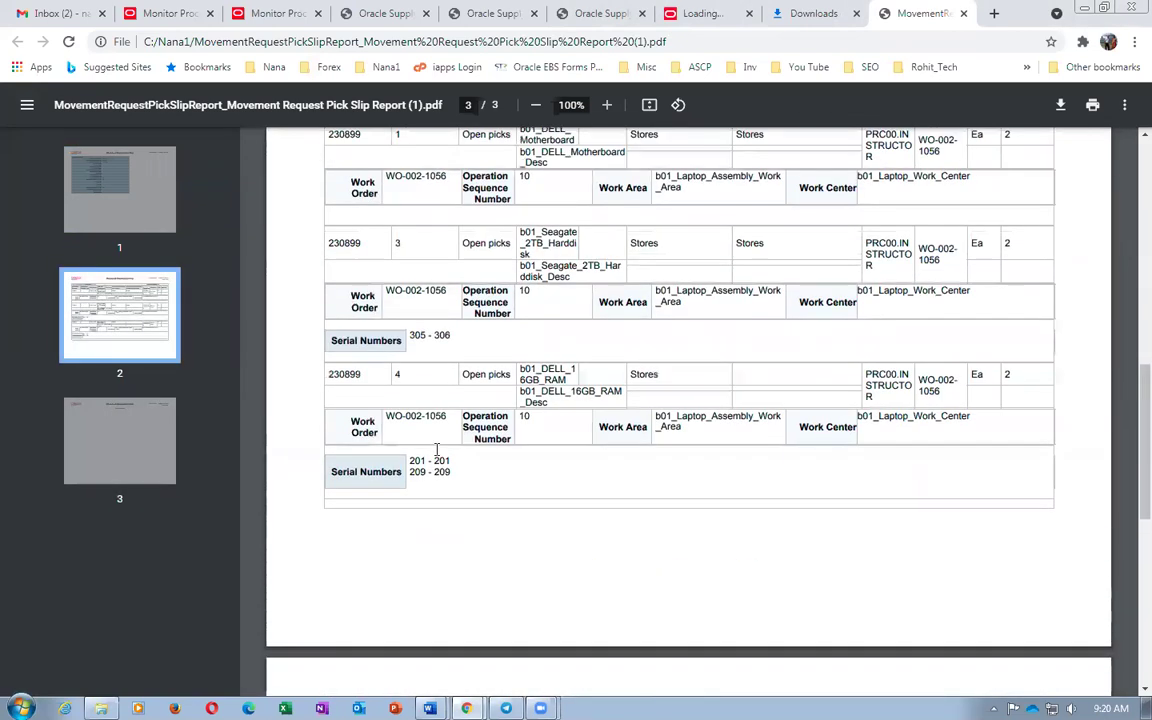
scroll(435, 449, up, 2)
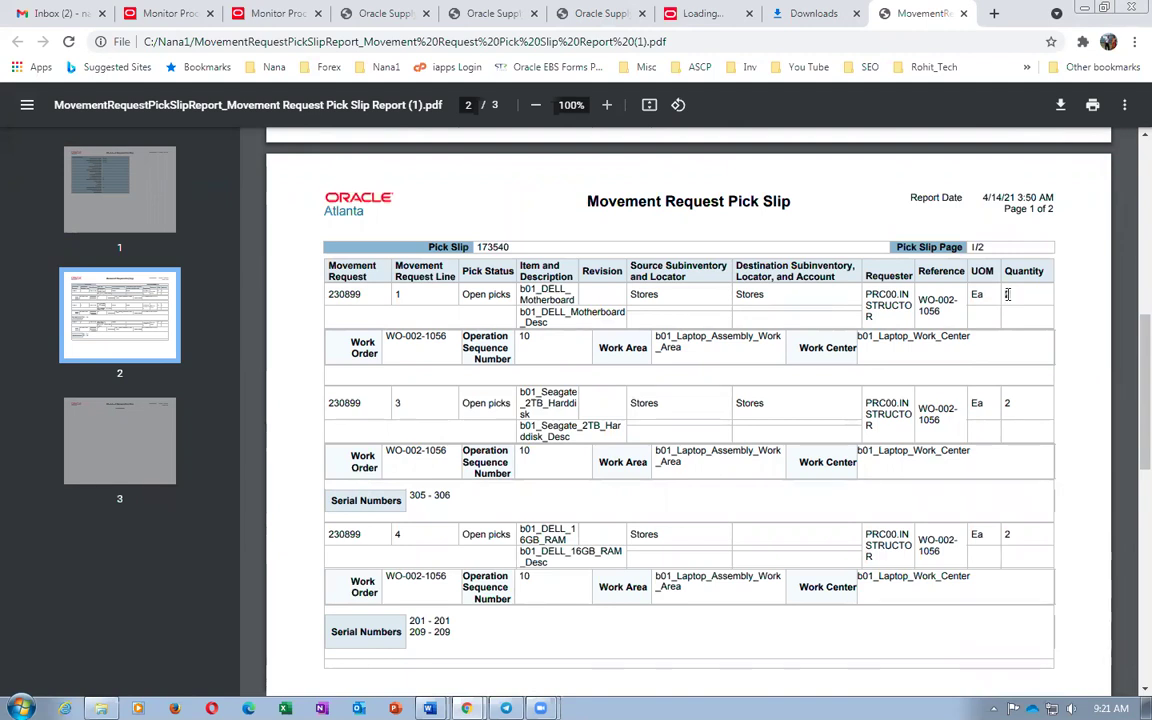
Check the motherboard and 2TB hard disk lines, then open the Contract_Manufacturing_Work_Sheet document
drag(587, 203, 794, 207)
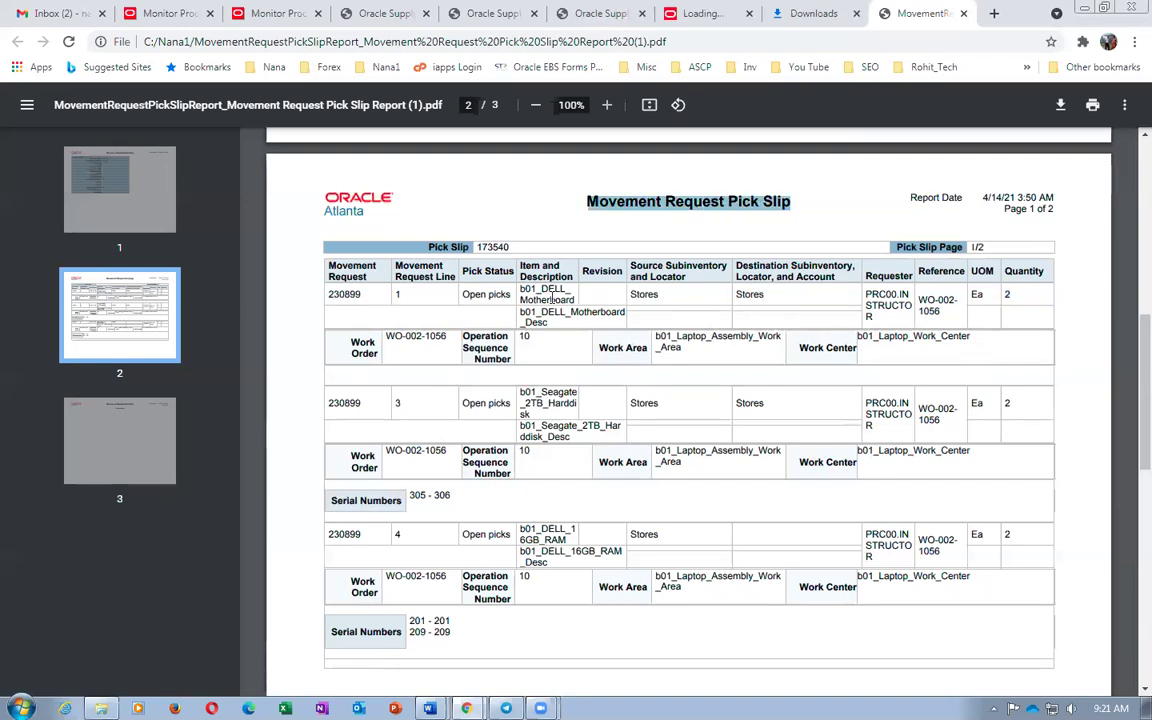
drag(548, 291, 560, 290)
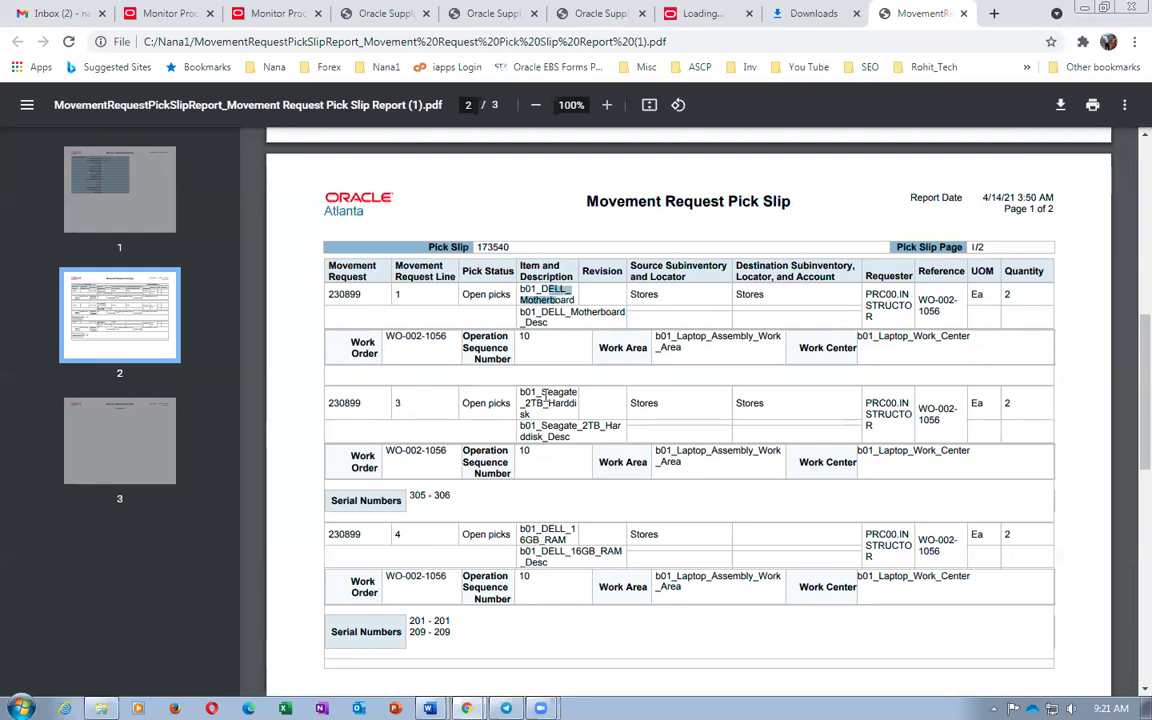
drag(539, 403, 549, 404)
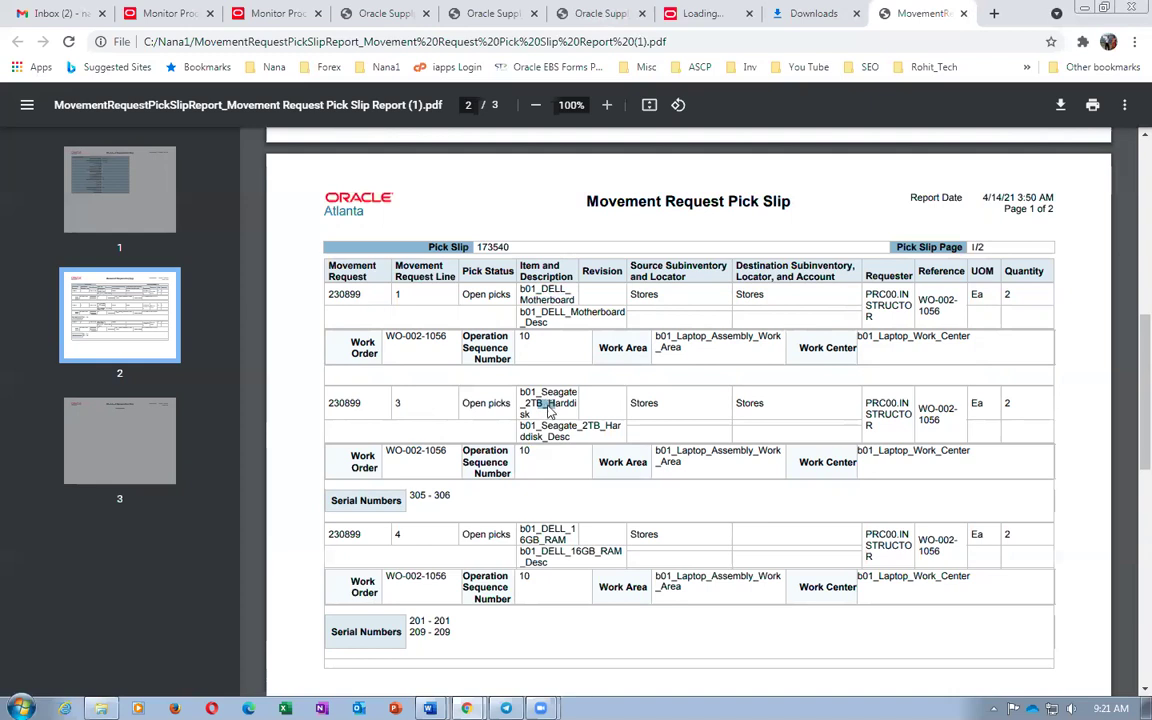
click(628, 10)
mouse_move(429, 706)
click(430, 650)
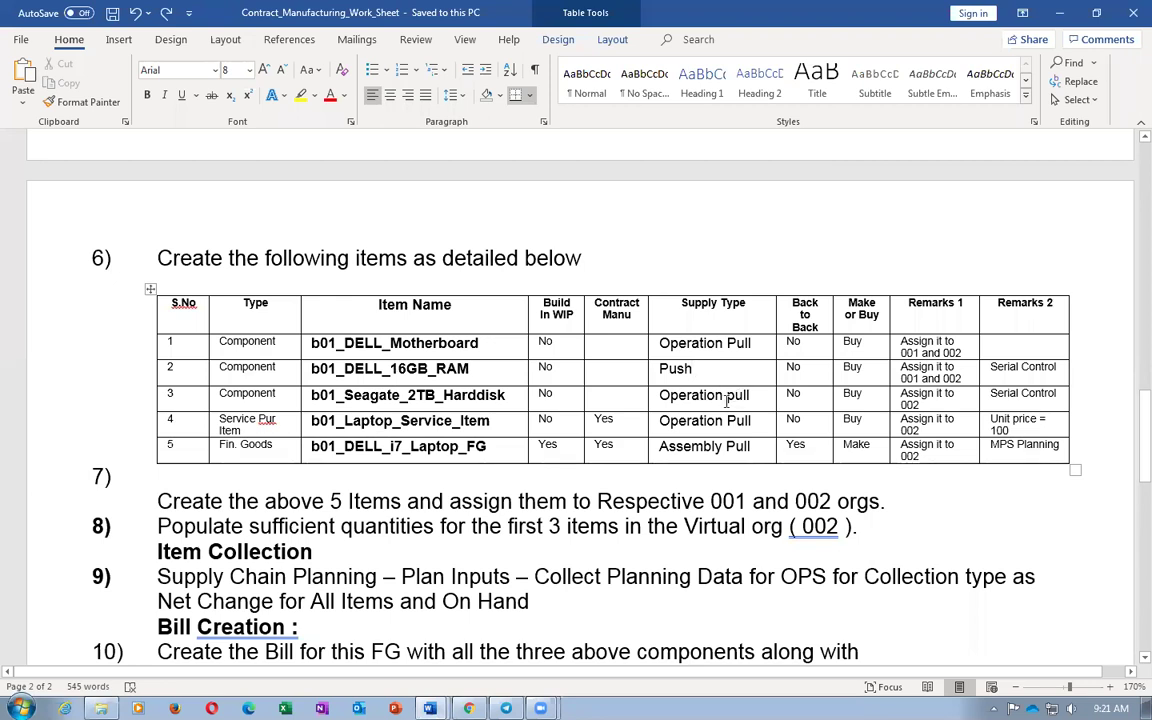
key(alt+Tab)
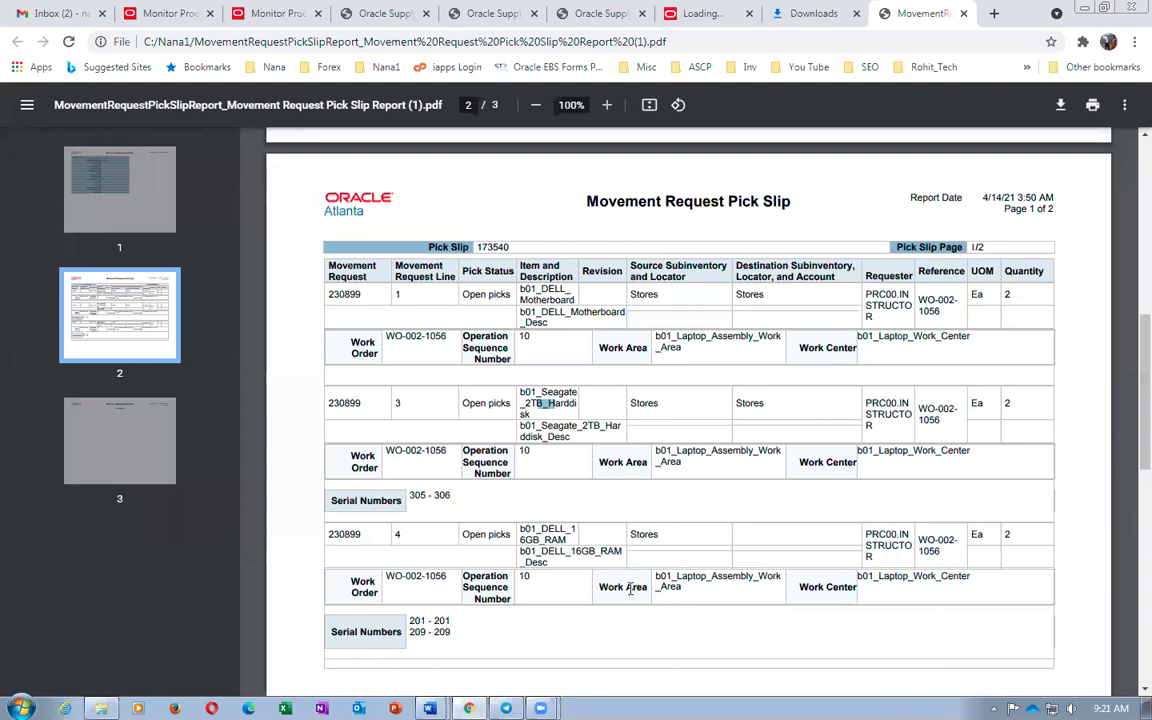
click(503, 497)
drag(541, 555, 622, 553)
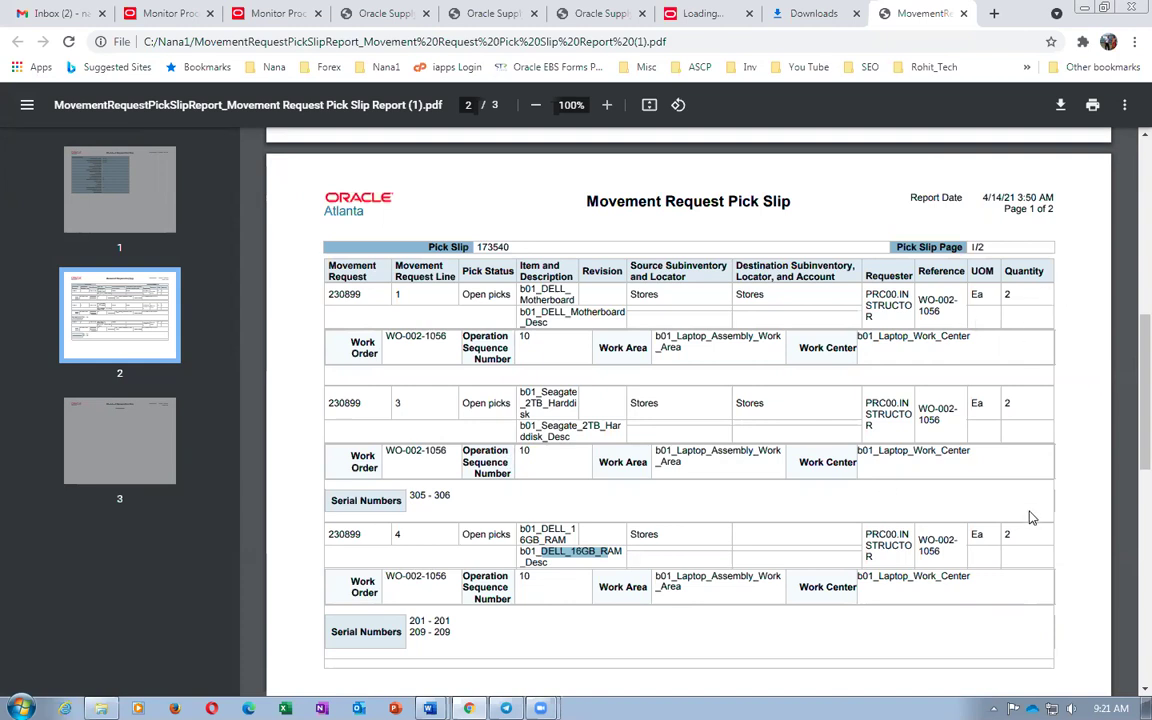
shift+click(586, 553)
drag(586, 553, 615, 556)
drag(541, 290, 570, 437)
drag(545, 392, 568, 438)
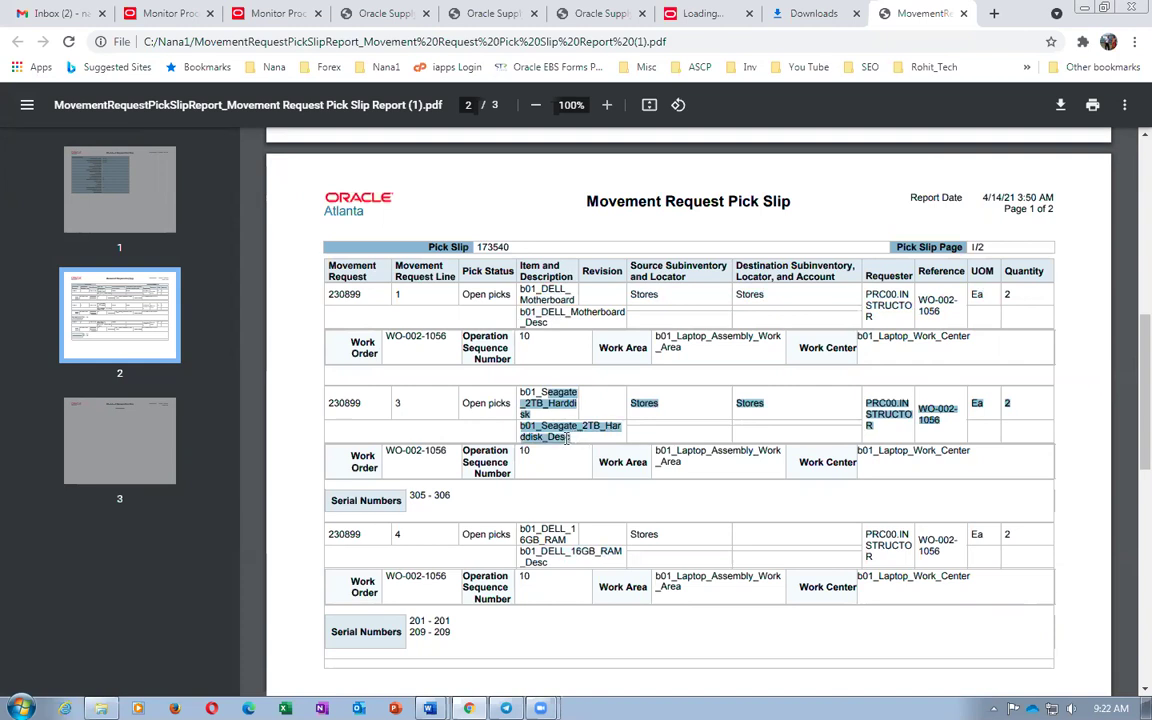
click(621, 387)
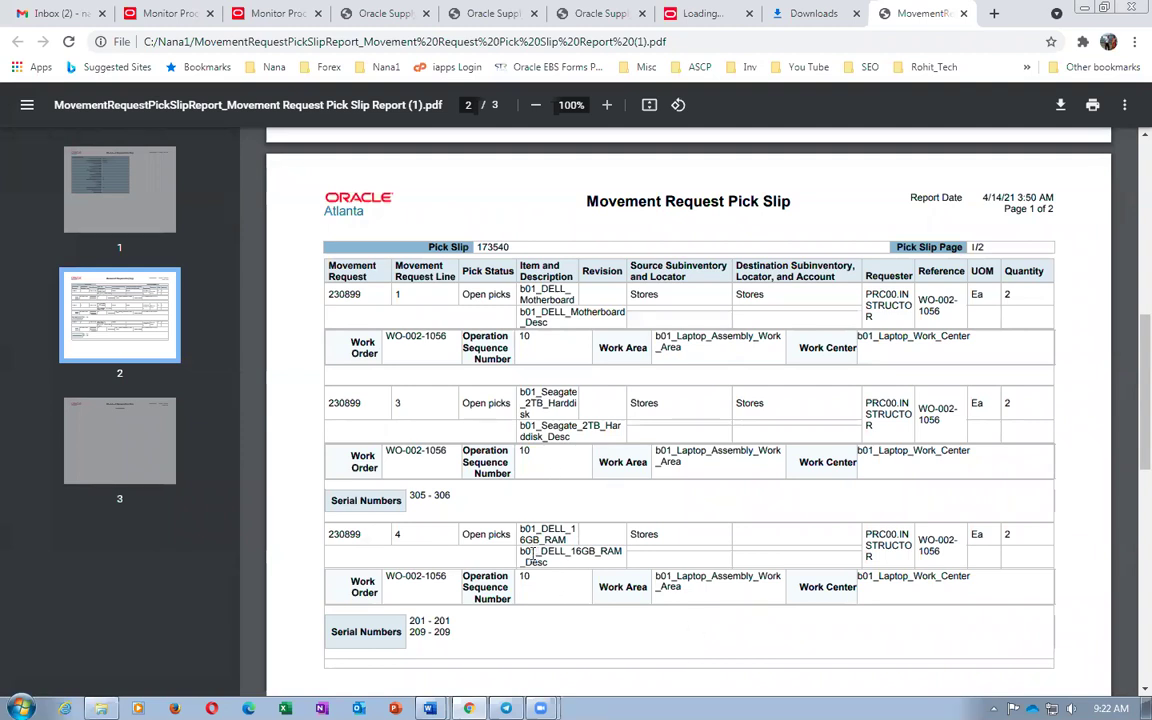
drag(531, 555, 574, 553)
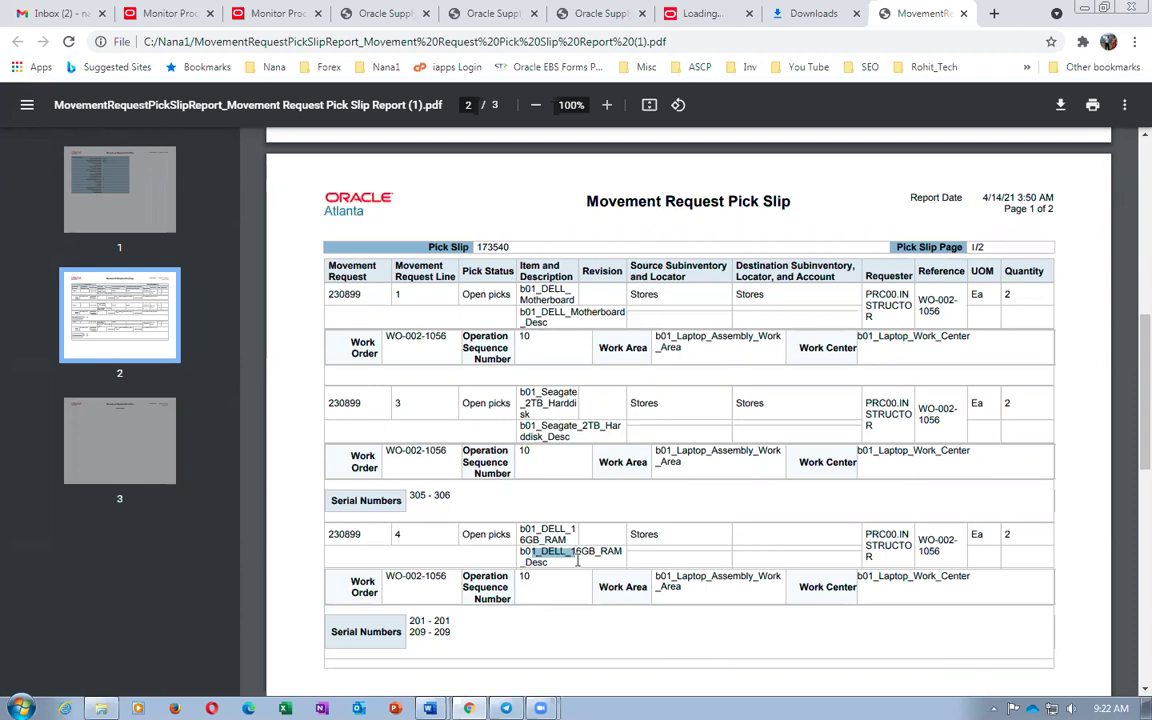
click(770, 268)
drag(537, 552, 598, 556)
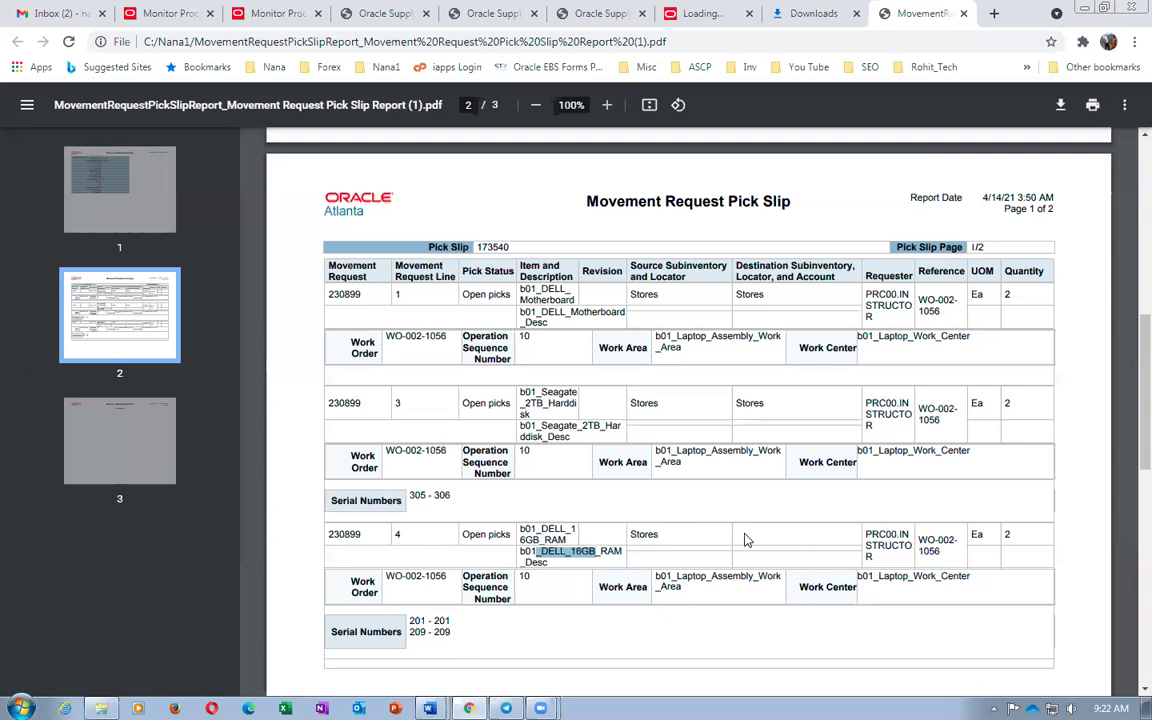
click(537, 562)
drag(537, 553, 582, 560)
key(alt+Tab)
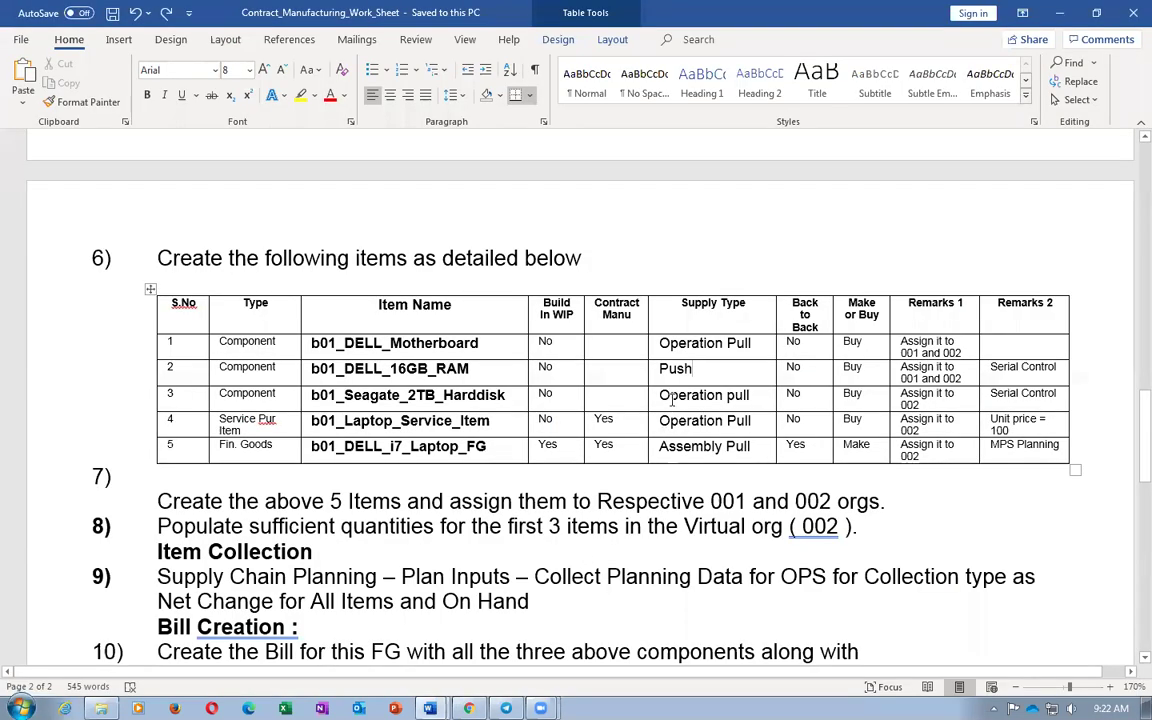
Check the RAM item's Push supply type in the worksheet and return to the pick slip
drag(661, 369, 689, 372)
key(alt+Tab)
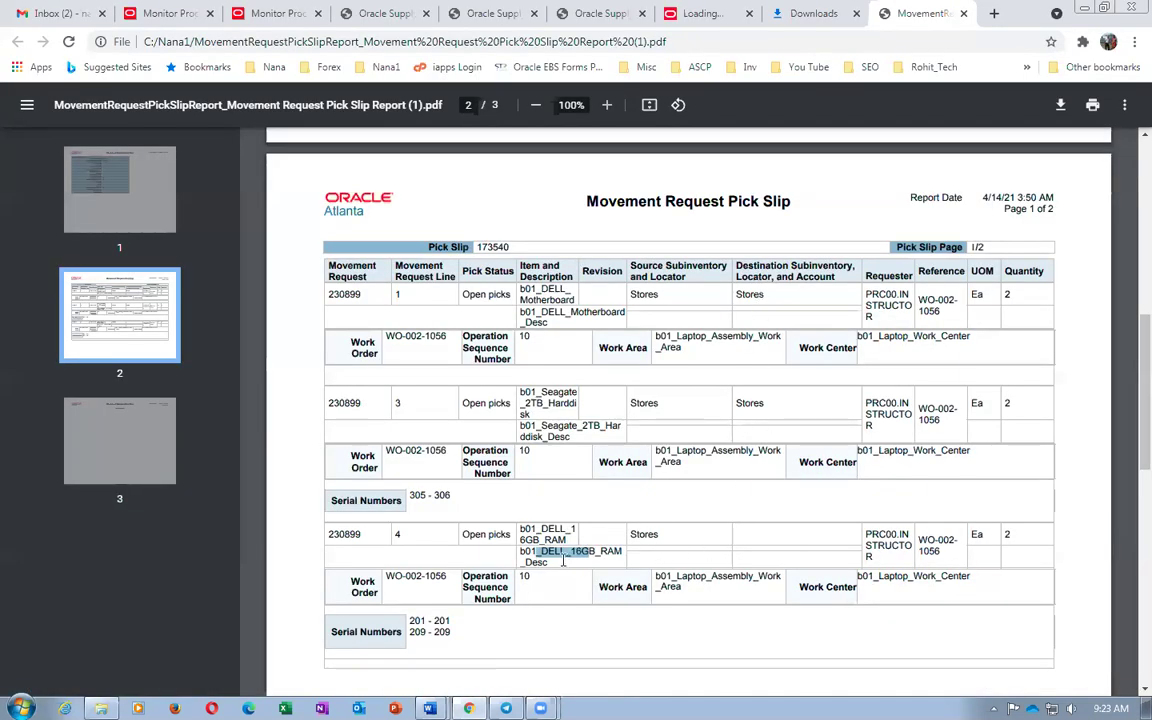
click(740, 563)
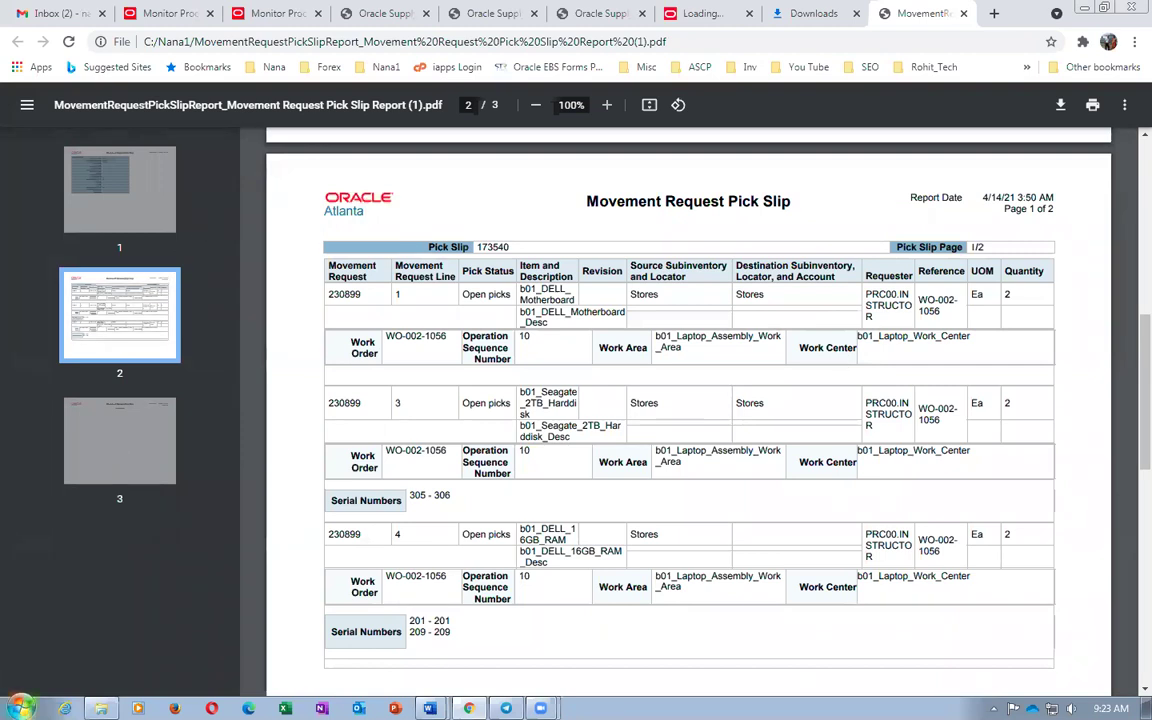
click(21, 708)
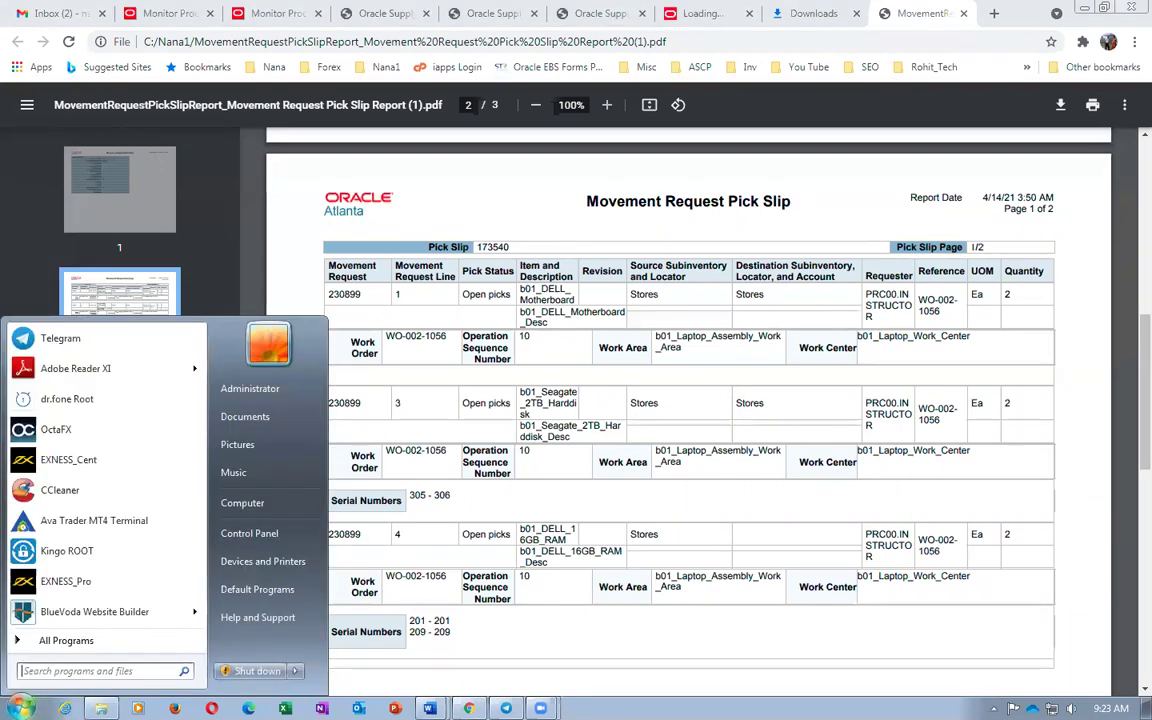
click(585, 642)
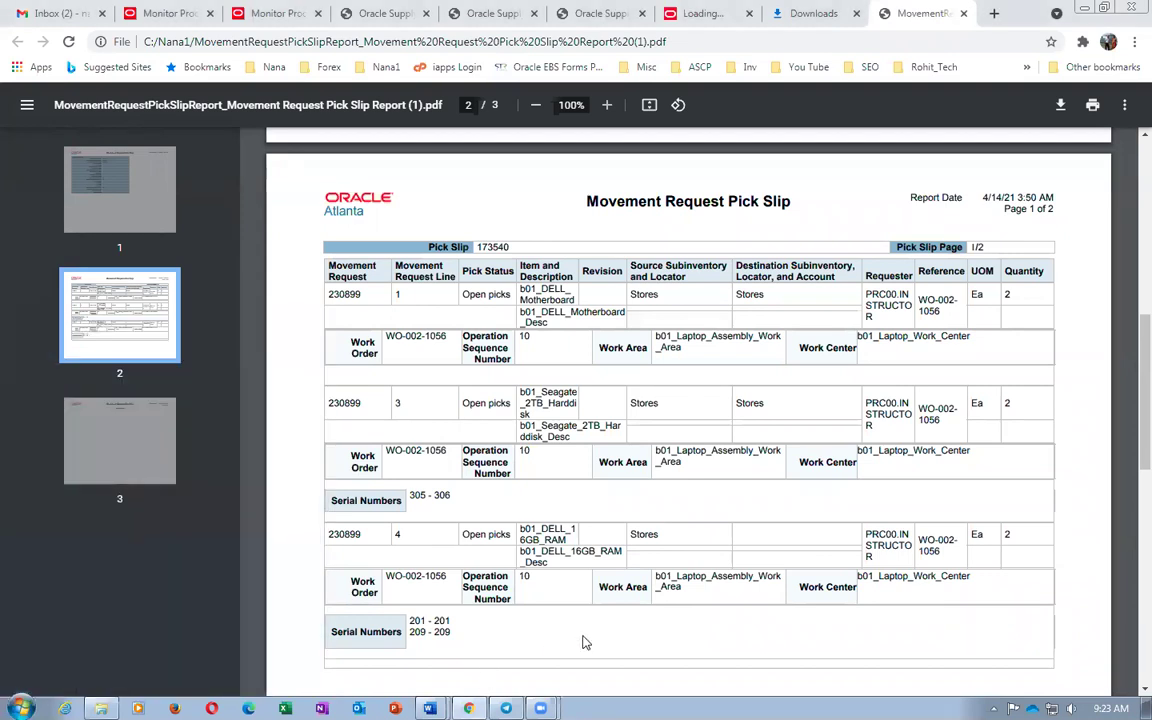
Select the RAM serials 201 - 201 and 209 - 209 and hard-disk serials 305 - 306 on the pick slip
drag(419, 620, 435, 638)
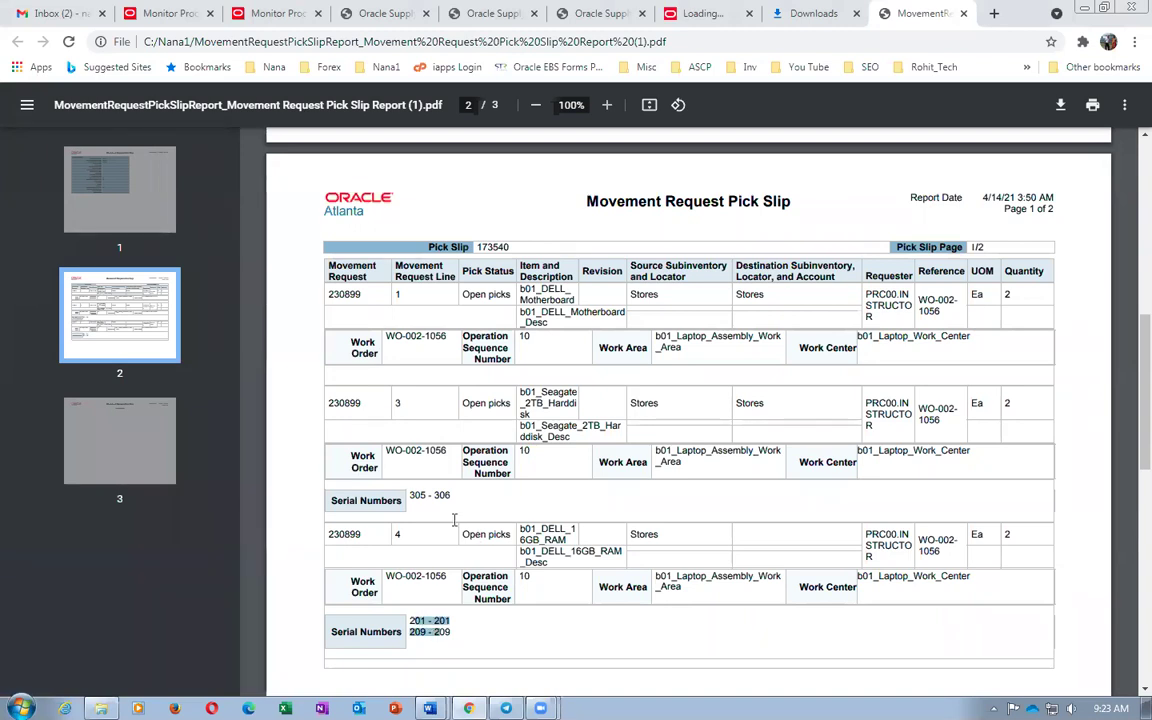
drag(411, 497, 456, 500)
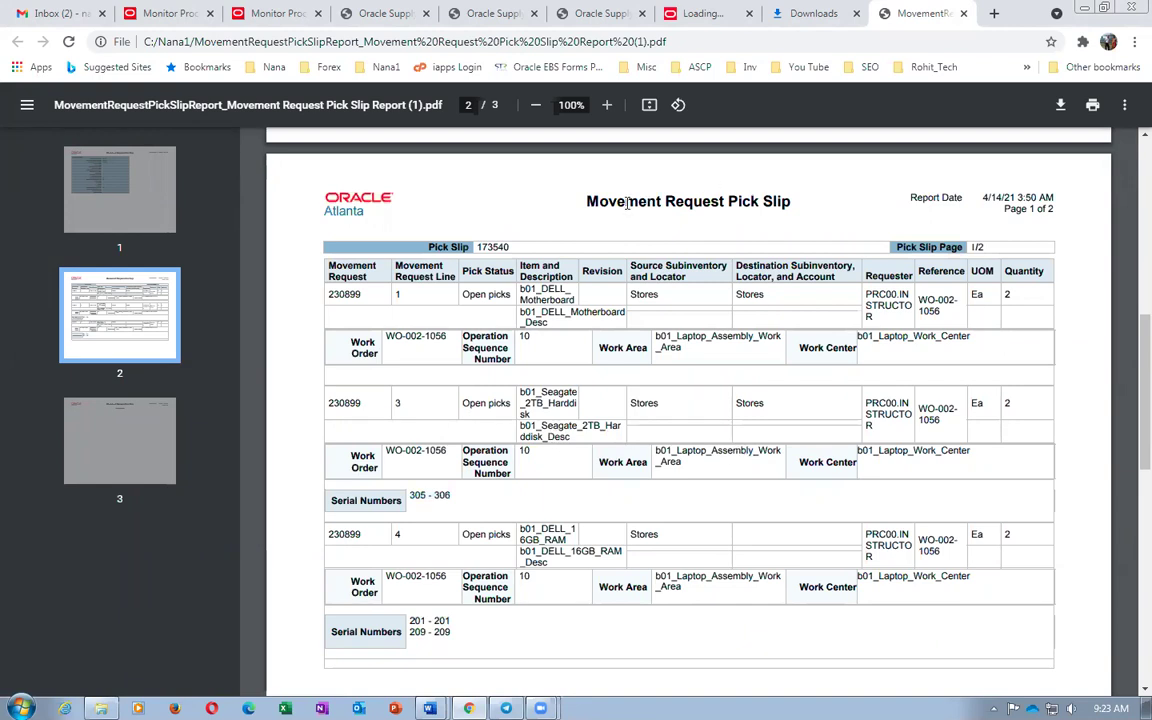
drag(625, 201, 762, 206)
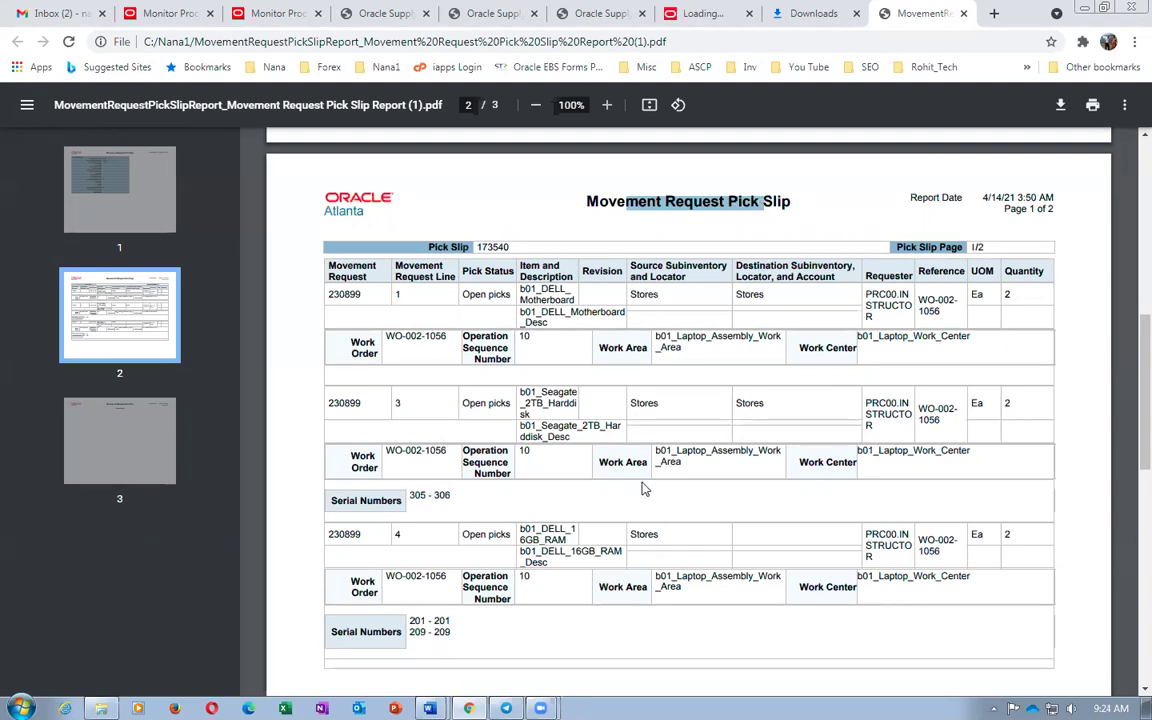
drag(408, 496, 766, 496)
click(742, 478)
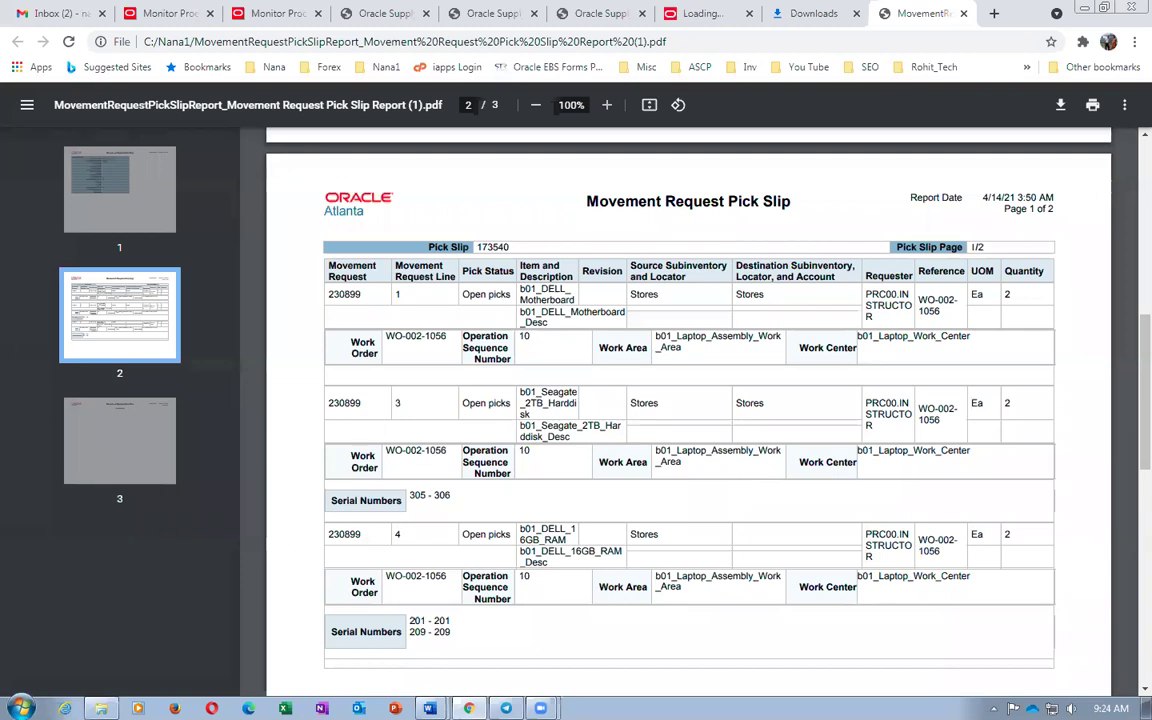
click(20, 706)
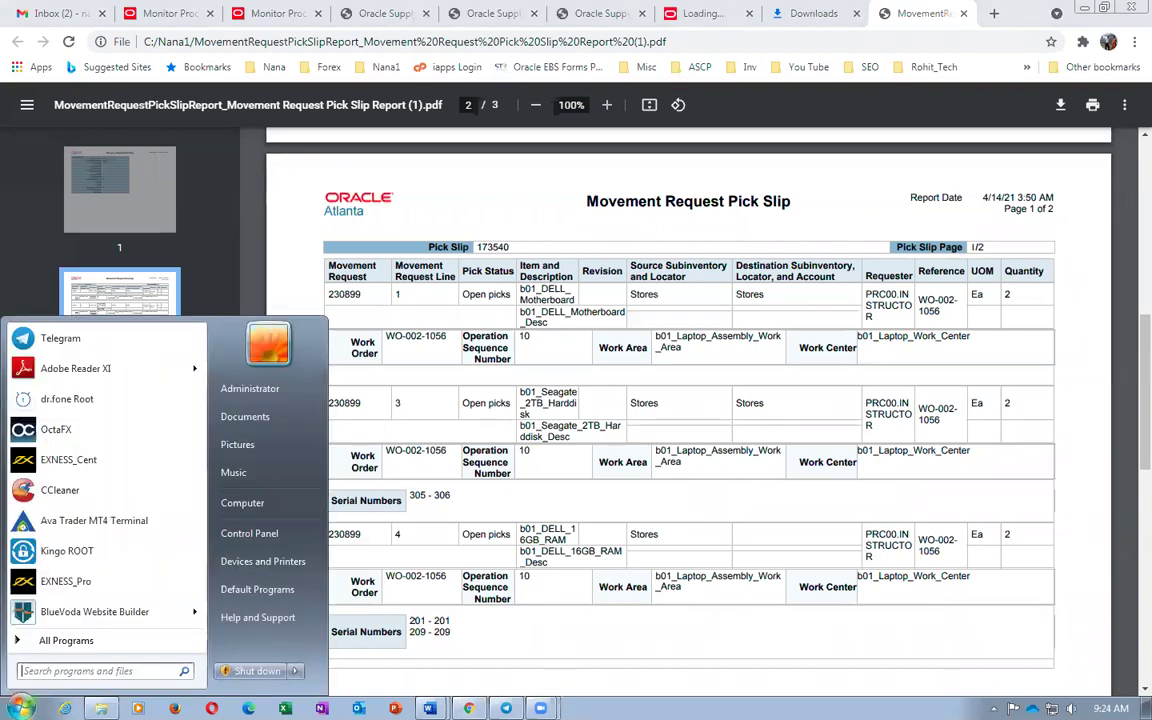
Launch Notepad and type 'Pick slip 173540' as the first line
text(notepad)
key(Return)
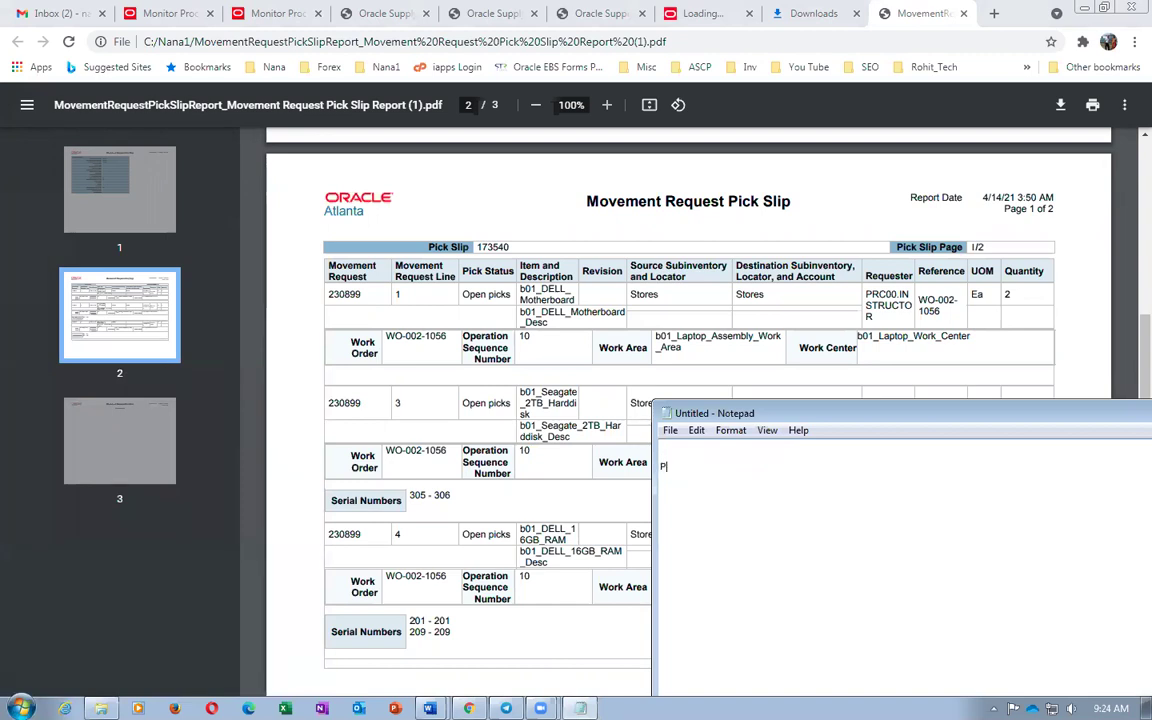
text(Pick sl)
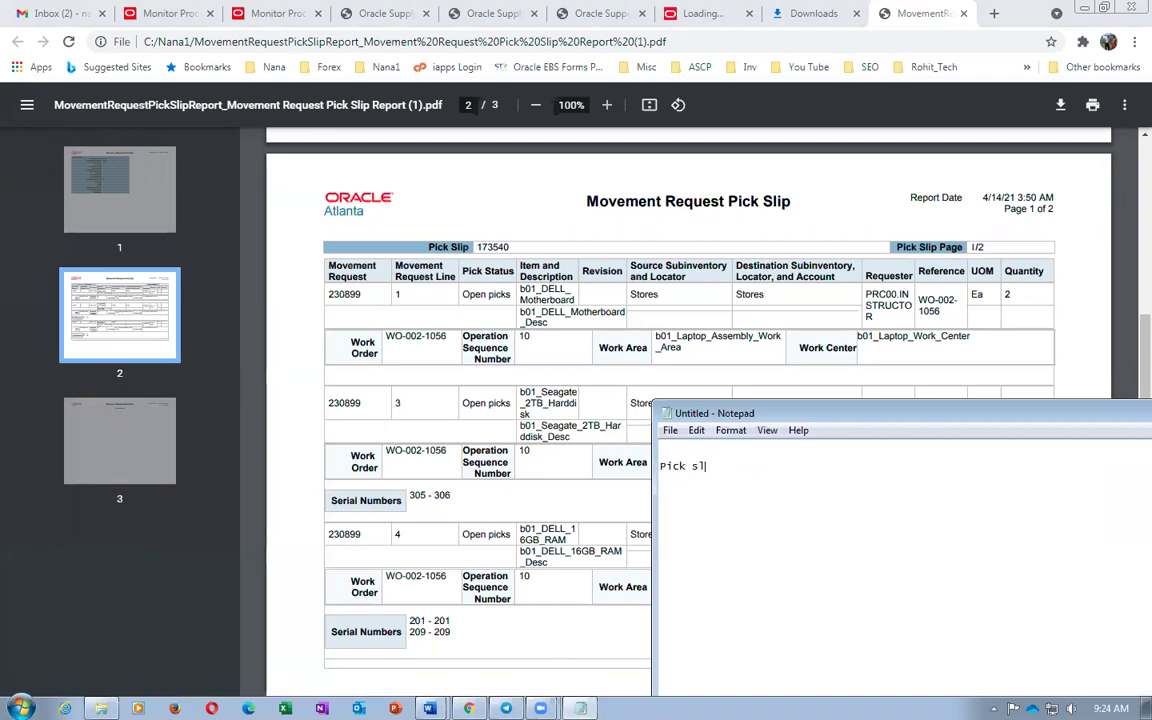
text(ip   173540)
key(Return)
drag(847, 423, 492, 416)
click(1087, 408)
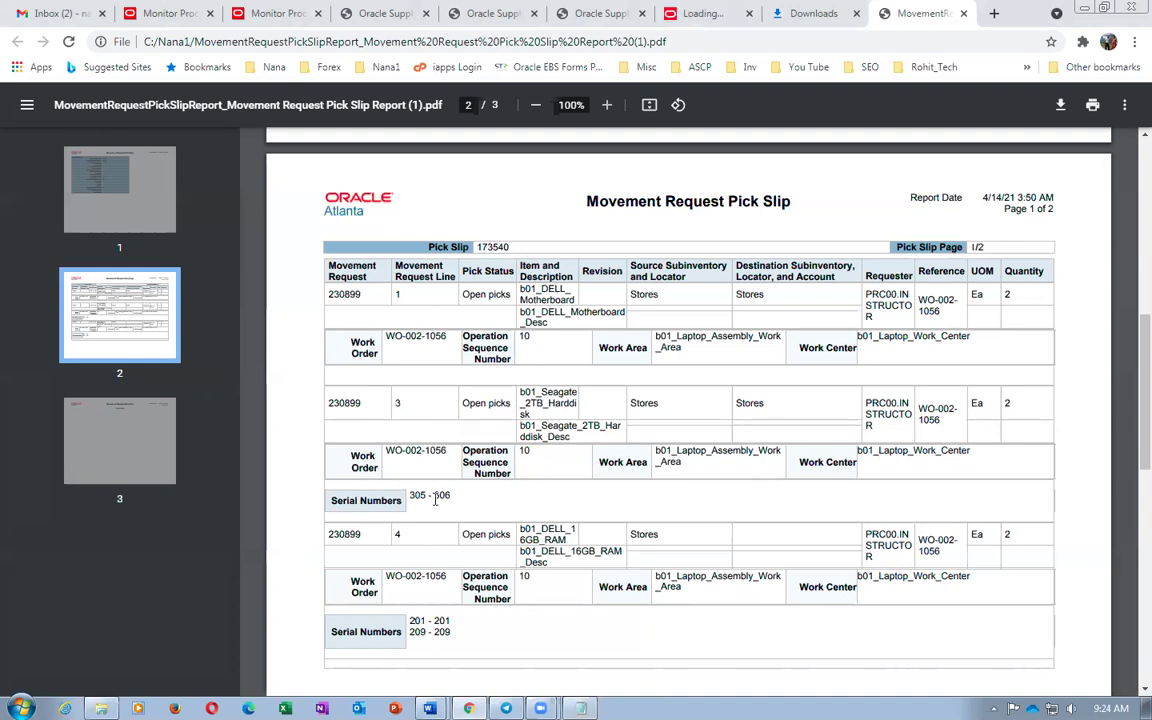
Copy hard-disk serials 305 - 306 into Notepad and complete the pick slip 173540 line
drag(409, 495, 462, 498)
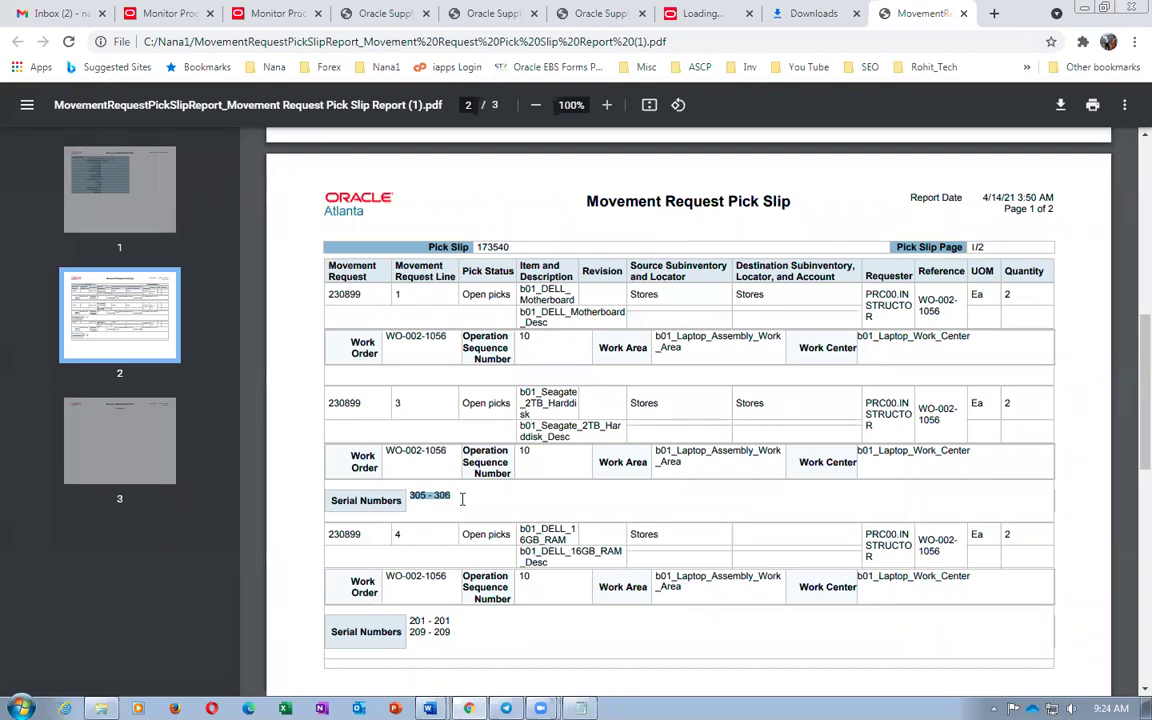
click(762, 453)
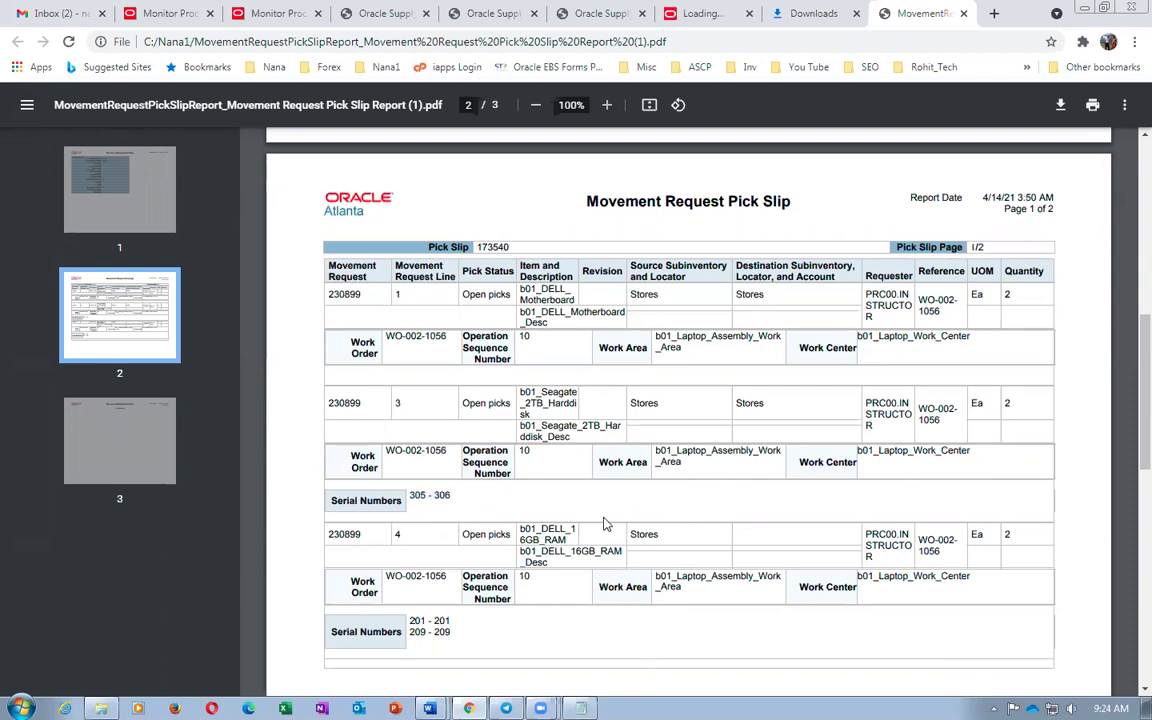
drag(405, 496, 468, 507)
key(ctrl+c)
key(alt+Tab)
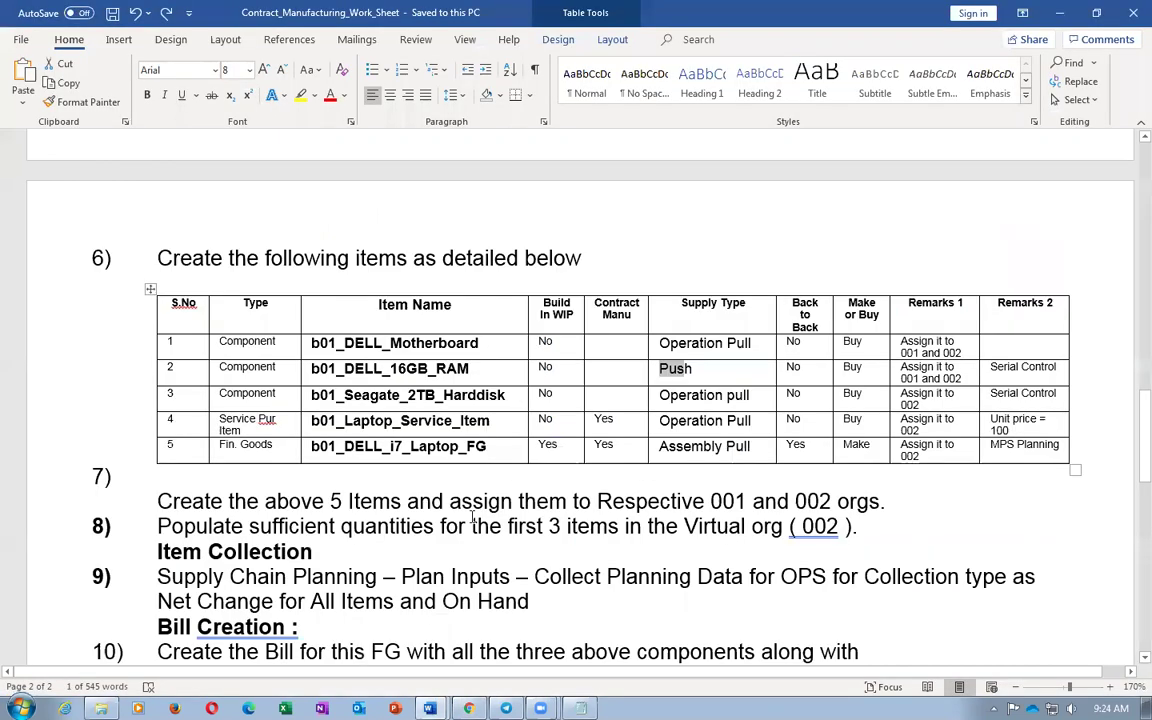
key(alt+Tab)
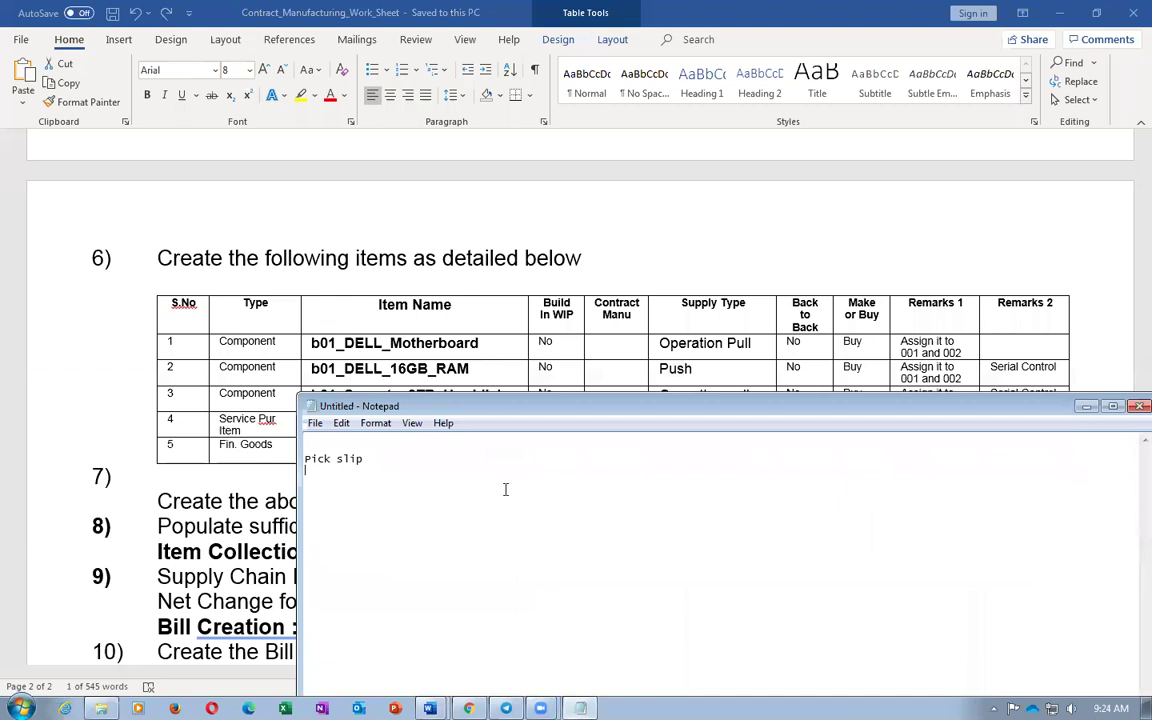
key(ctrl+v)
key(ctrl+Home)
key(End)
text(173540)
key(ctrl+End)
Paste RAM serials 201 - 201 and 209 - 209 below 305 - 306, then close the pick slip PDF
key(alt+Tab)
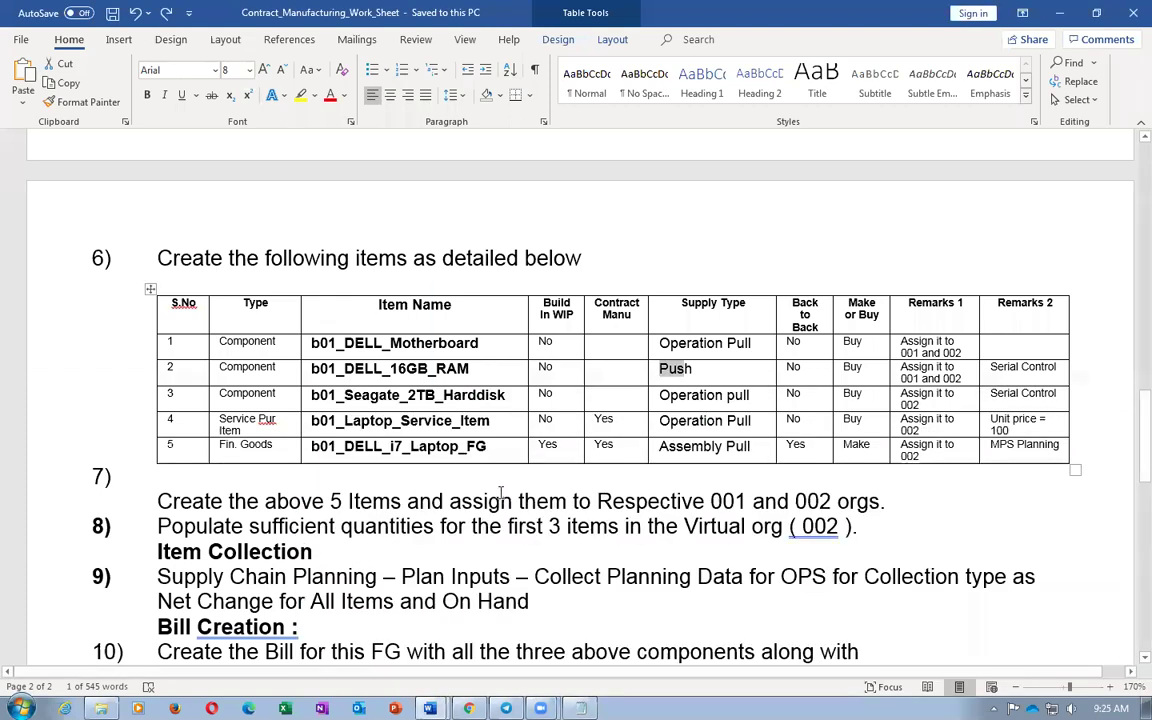
key(alt+Tab)
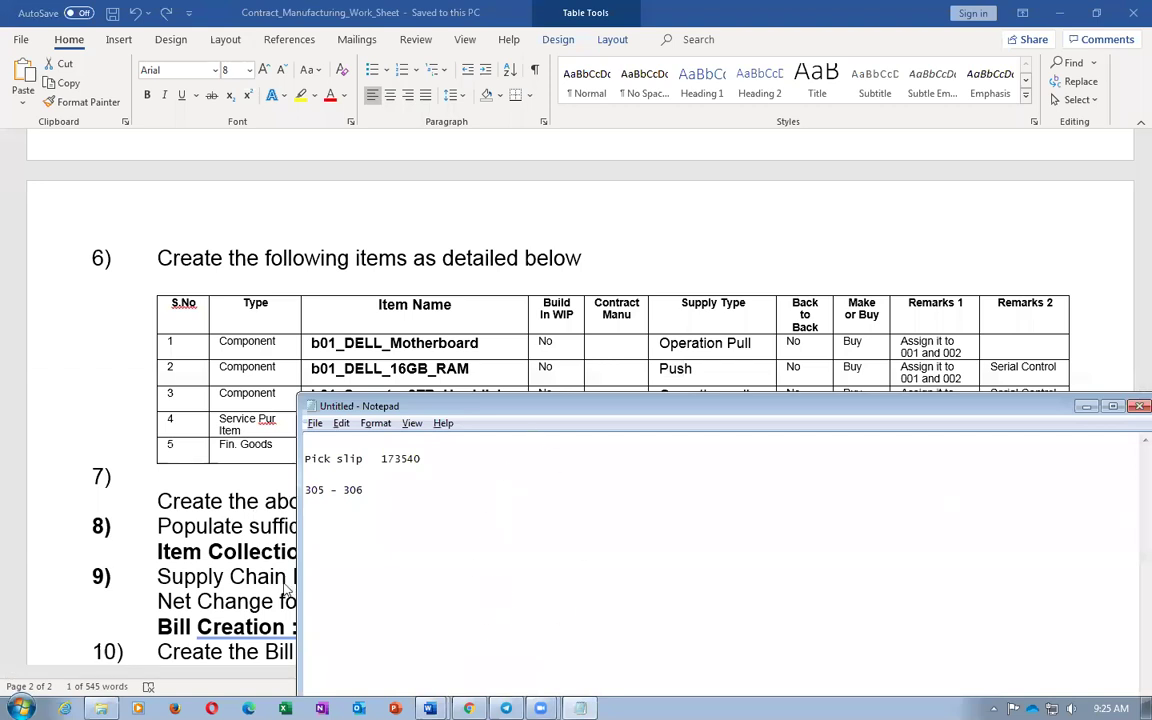
key(alt+Tab)
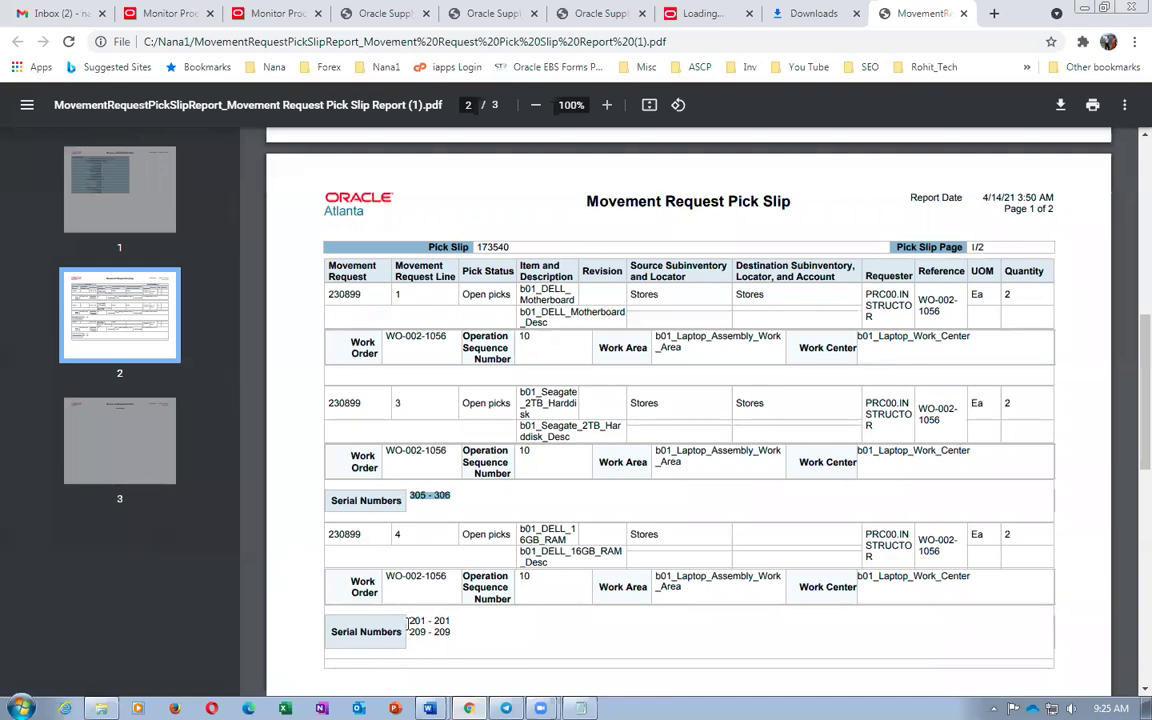
drag(410, 620, 455, 628)
key(ctrl+c)
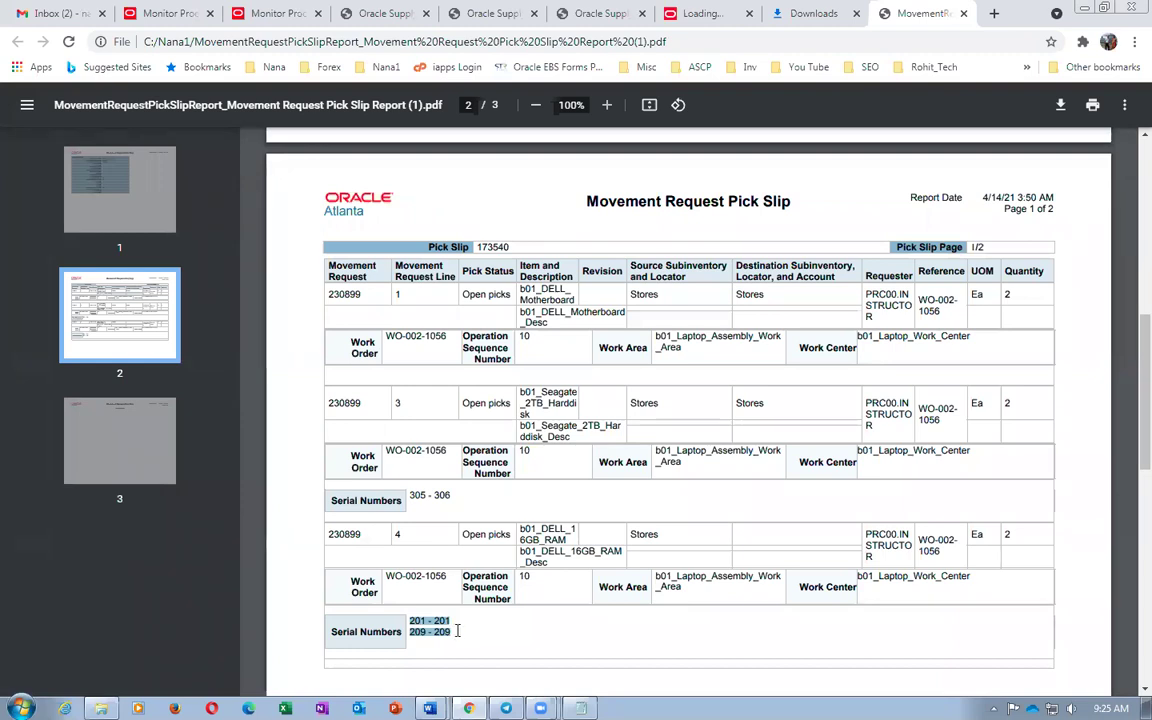
key(alt+Tab)
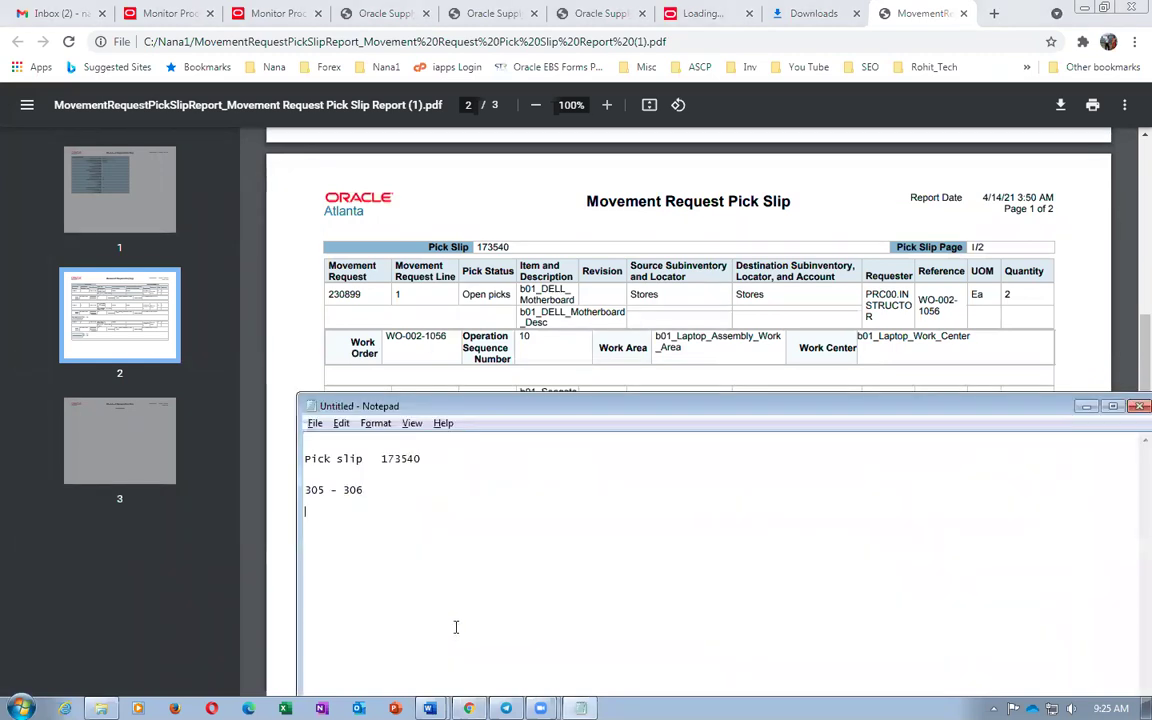
key(ctrl+v)
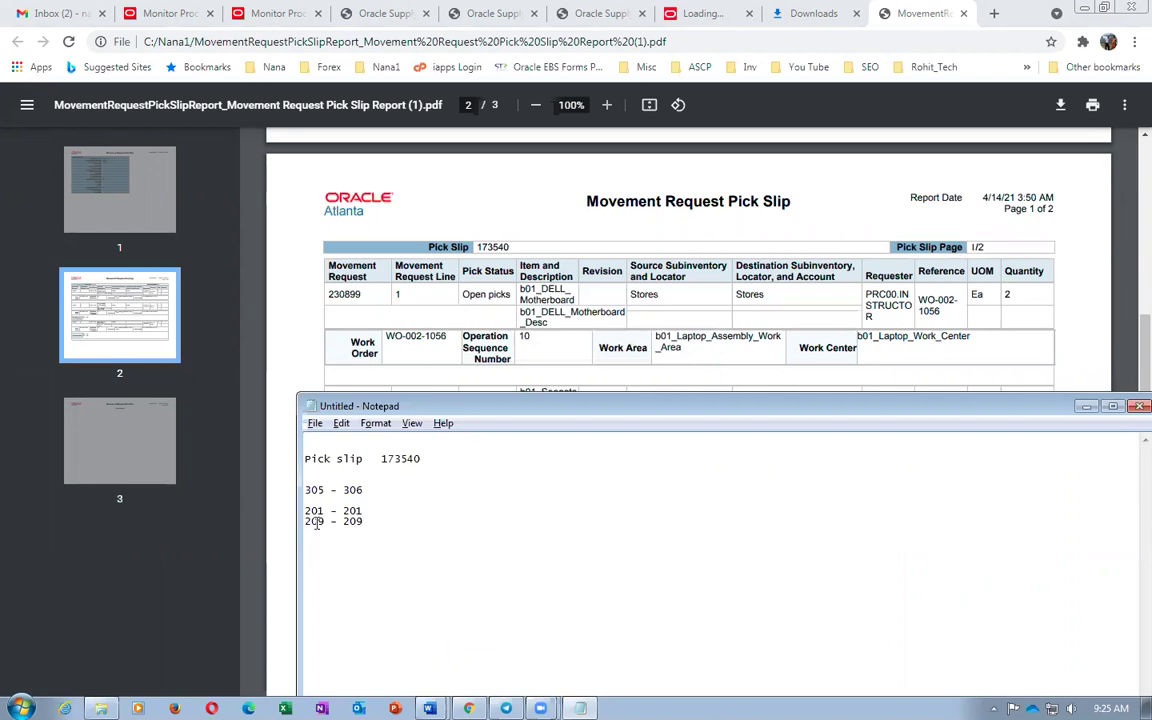
drag(305, 489, 342, 503)
click(386, 489)
click(79, 605)
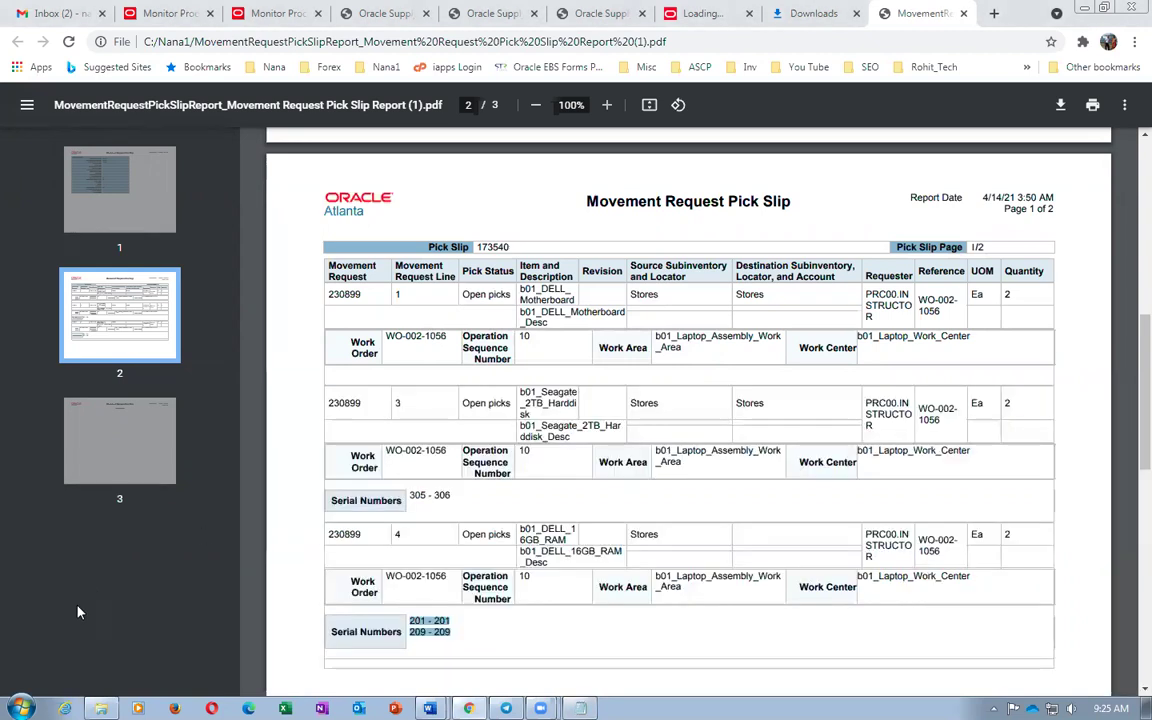
key(ctrl+w)
Close the Downloads and report tabs, refresh scheduled processes and view them as a hierarchy
click(963, 14)
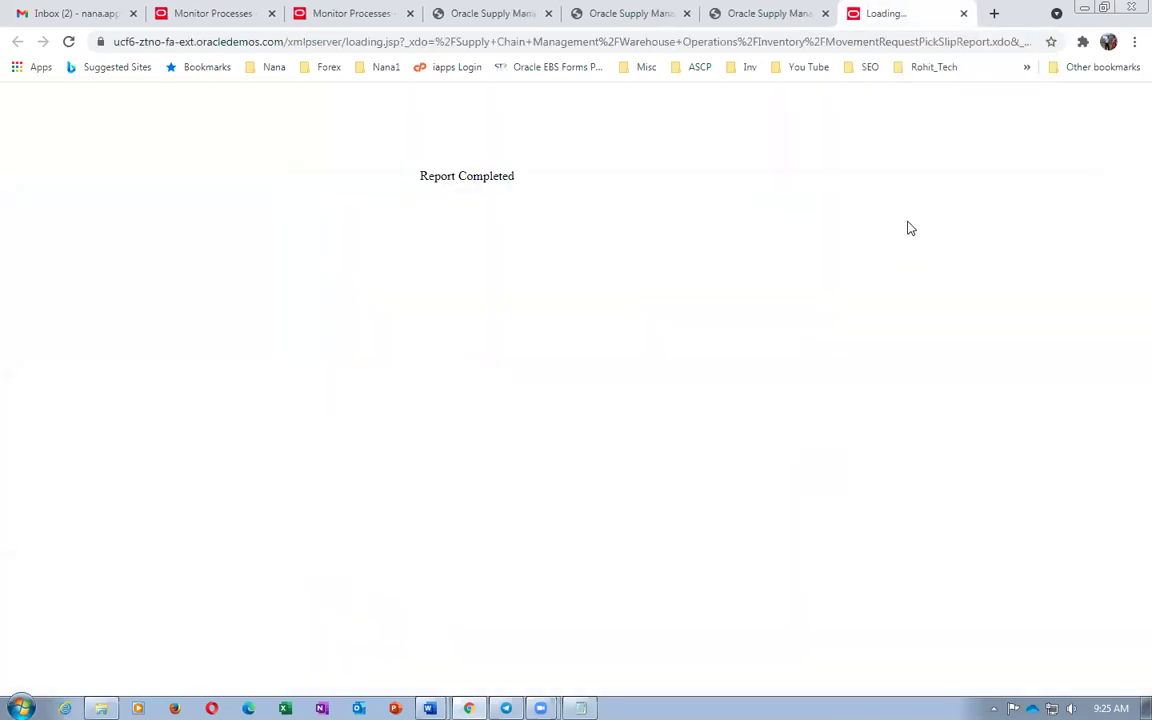
click(963, 14)
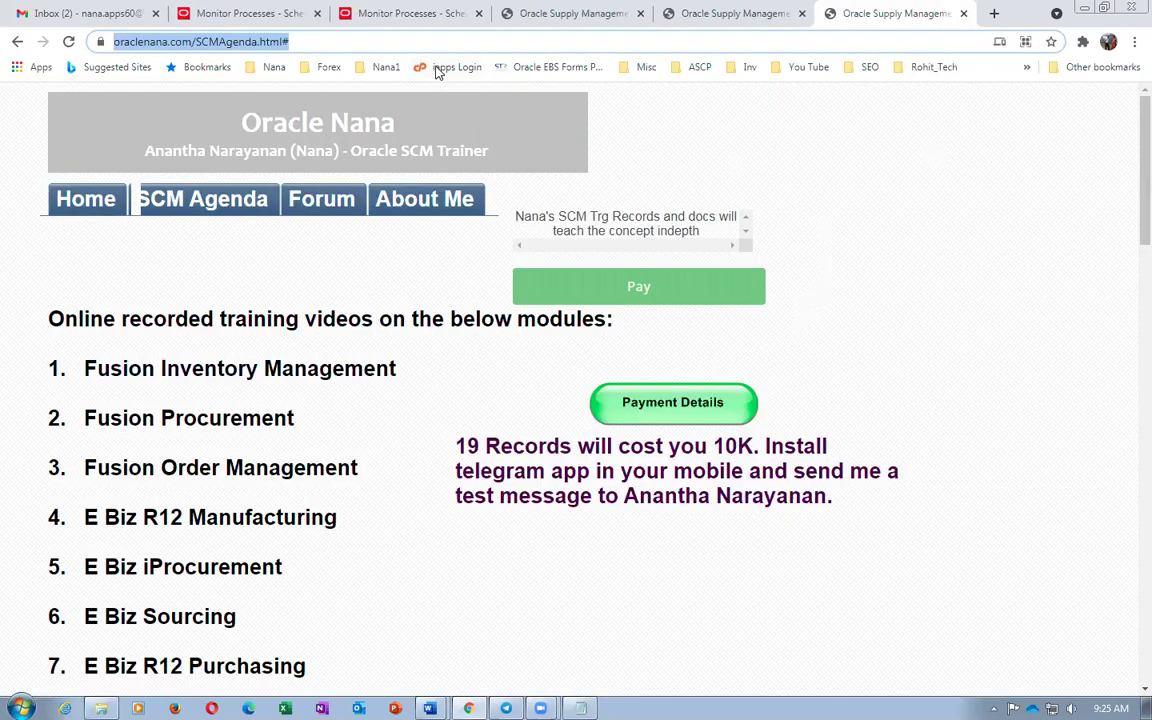
click(404, 20)
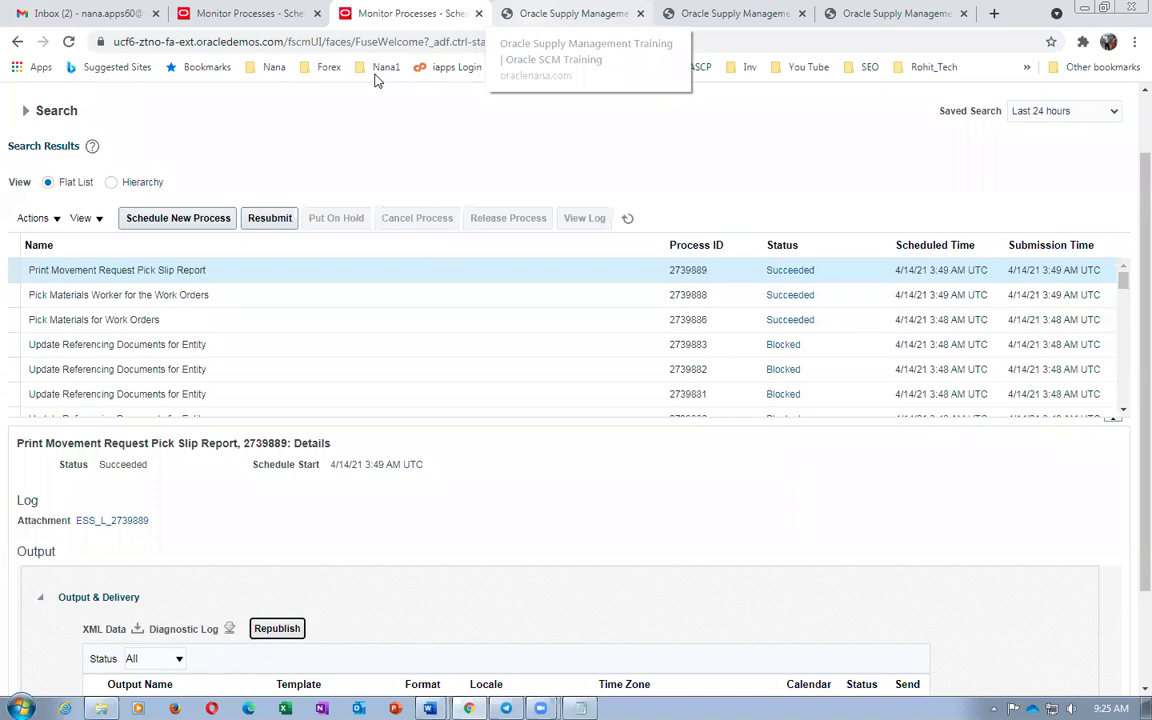
click(628, 219)
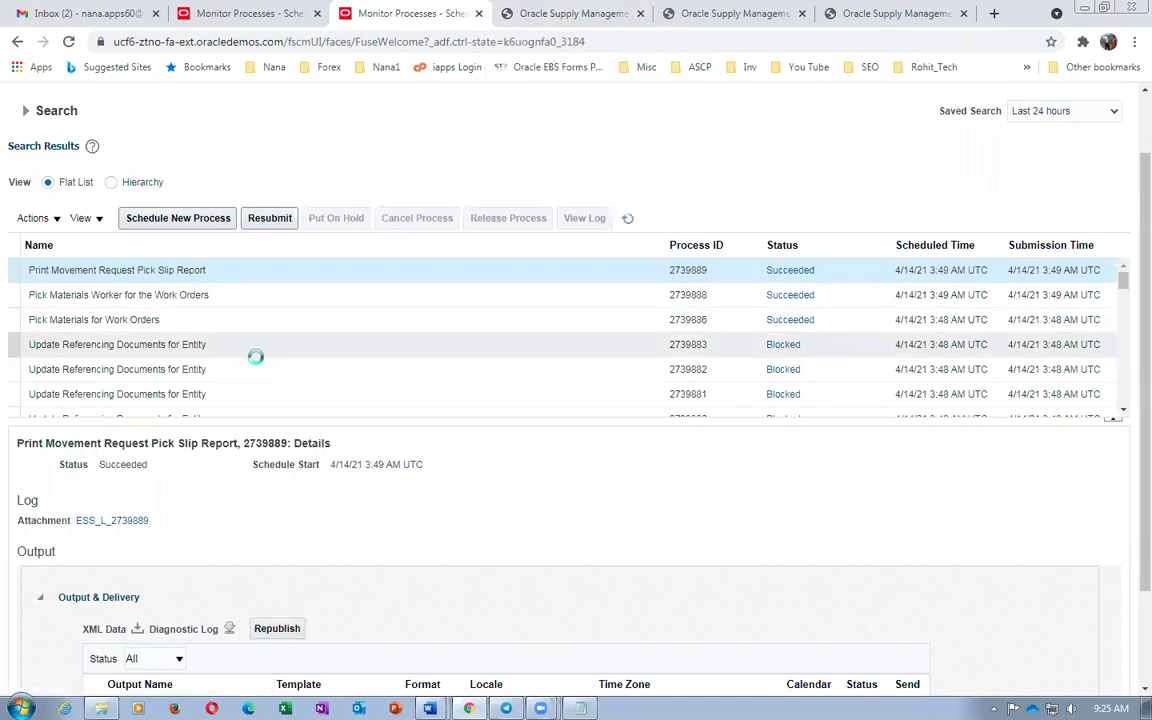
click(109, 186)
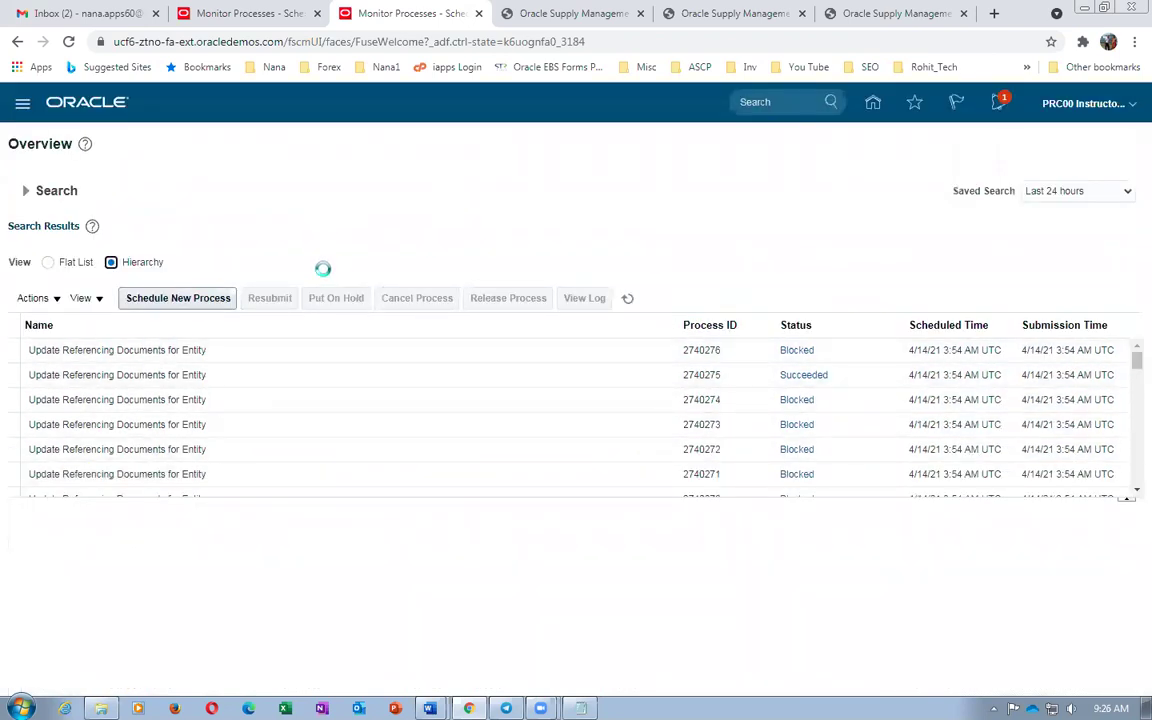
drag(1136, 365, 1127, 490)
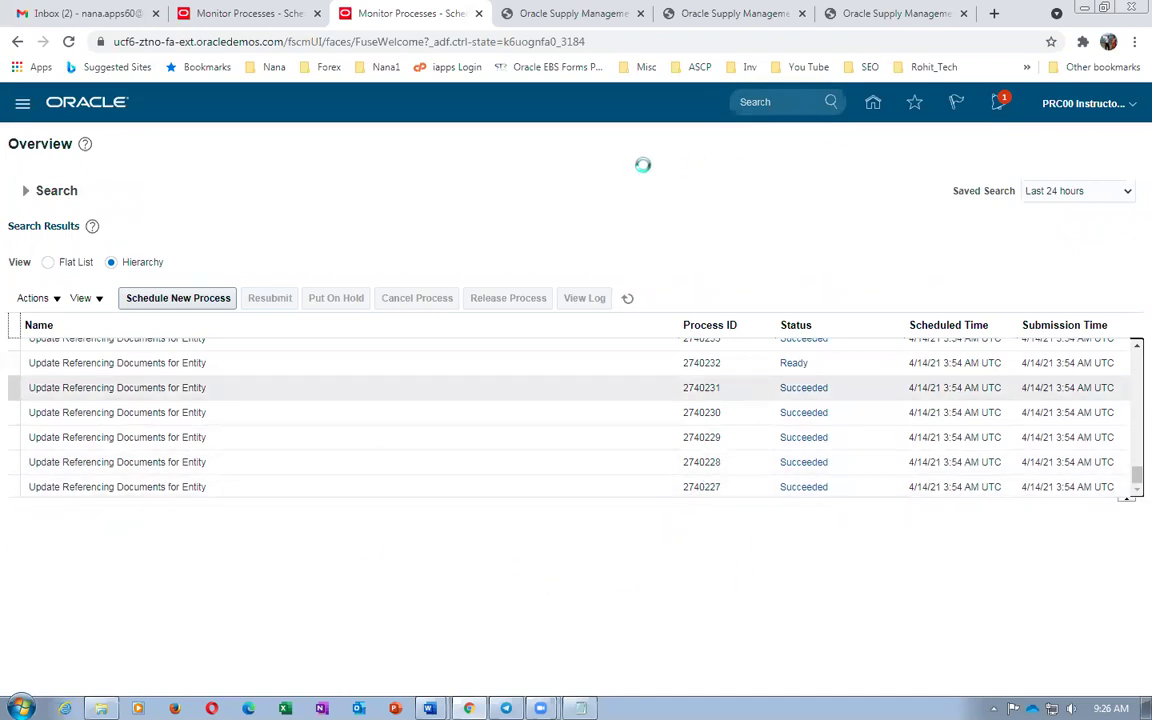
Look over the other Oracle tabs and return to the Oracle home page
click(545, 13)
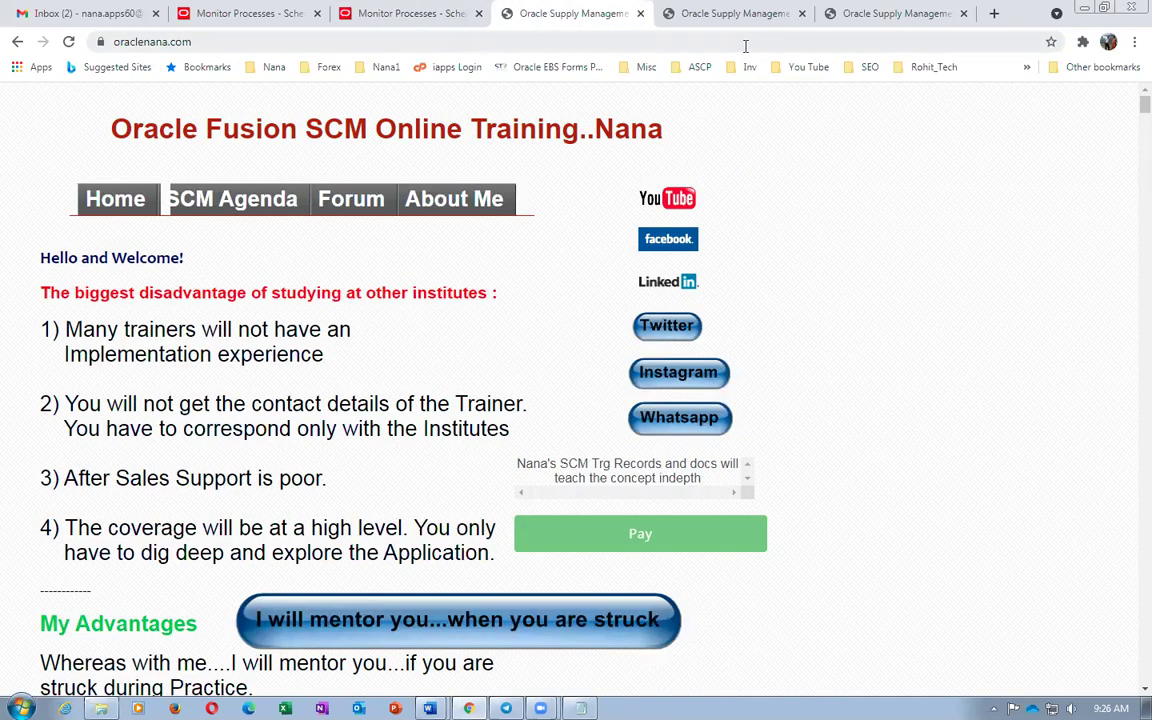
click(403, 13)
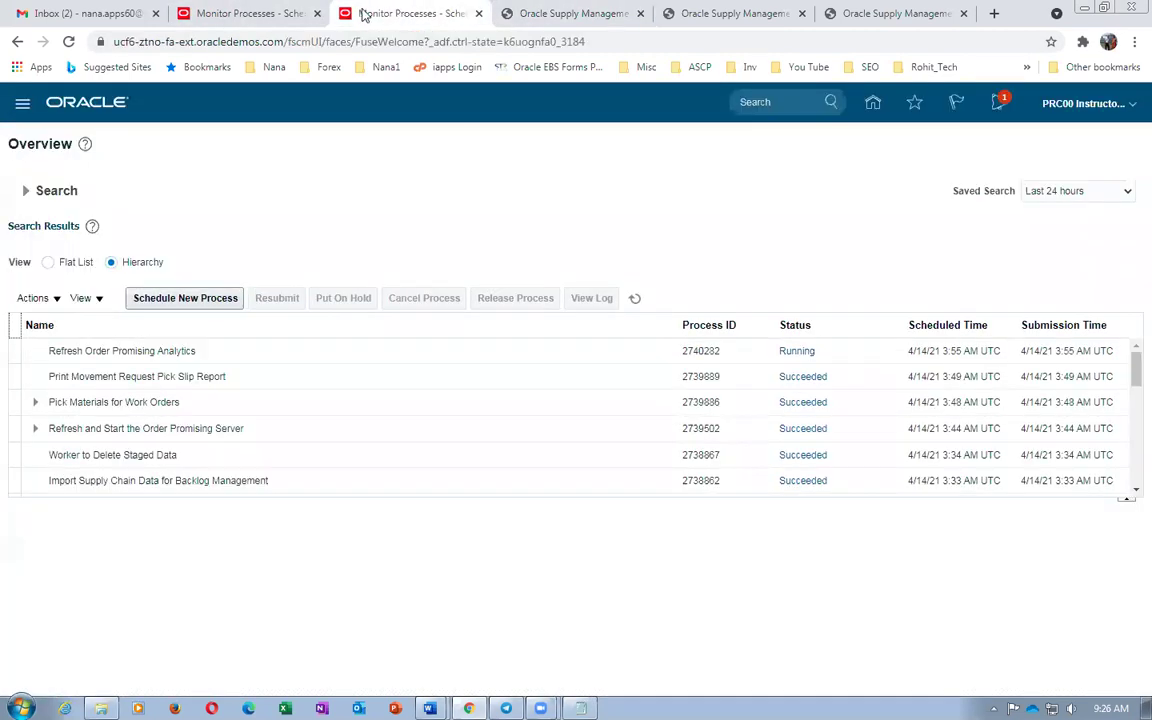
click(234, 13)
click(455, 15)
click(875, 103)
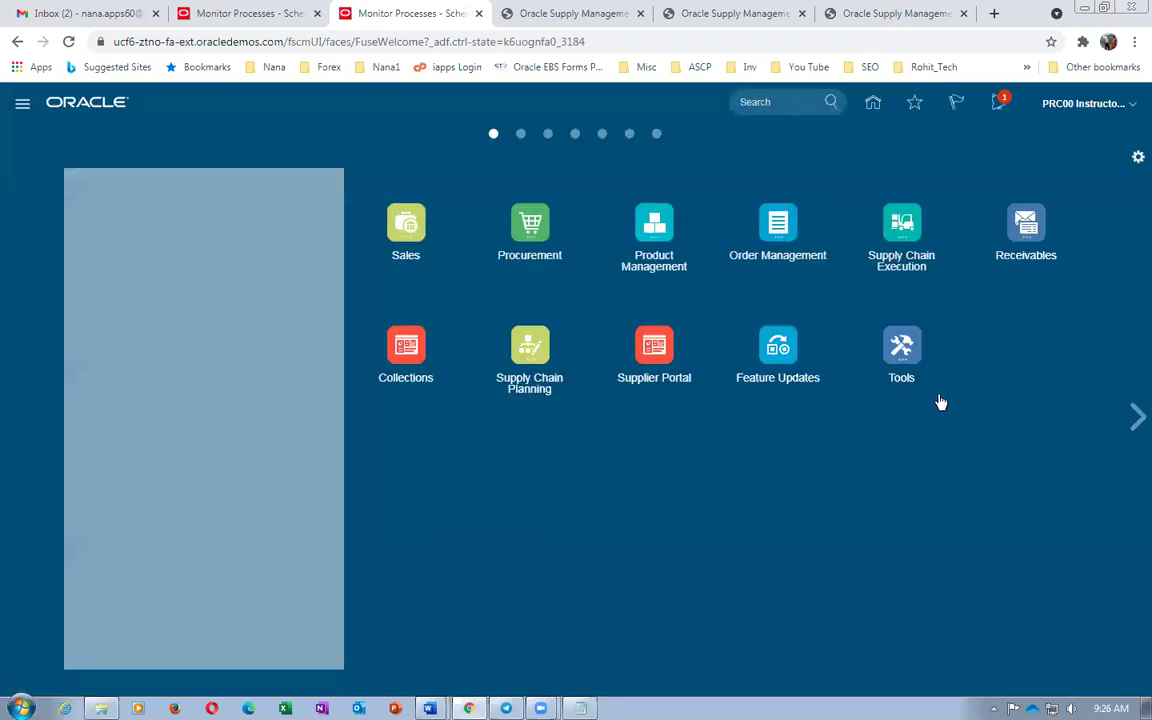
Open Inventory Management, filter the tasks to Picks, and launch Confirm Pick Slips
click(901, 224)
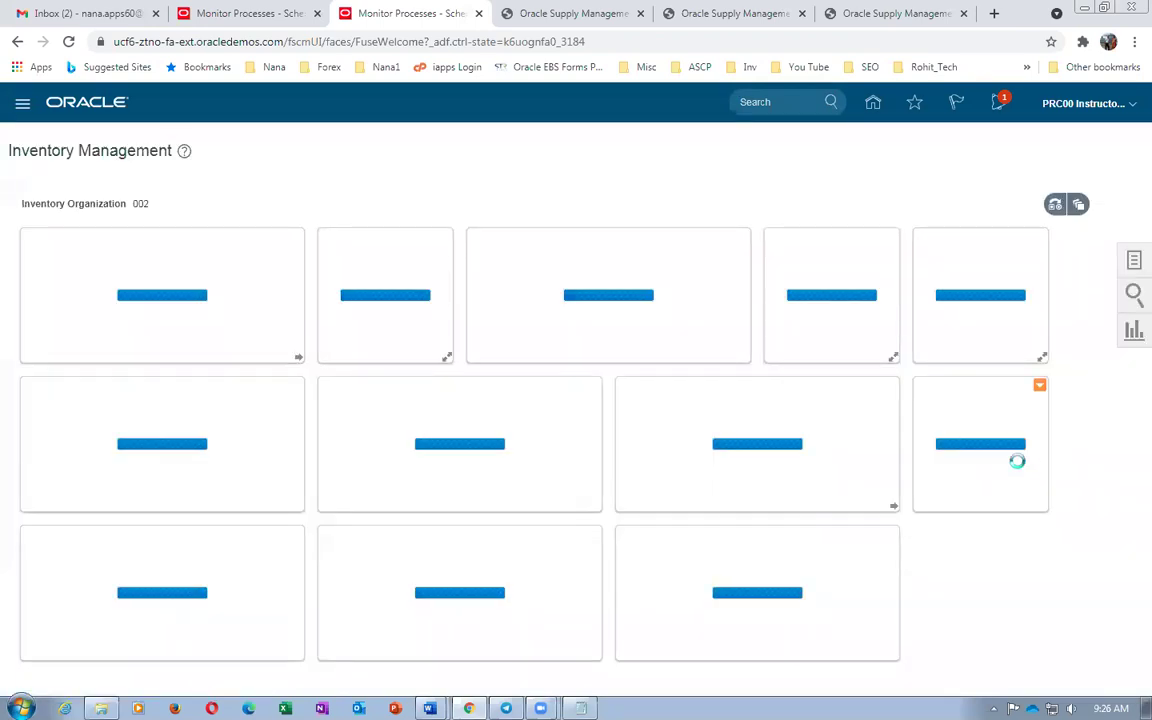
click(210, 13)
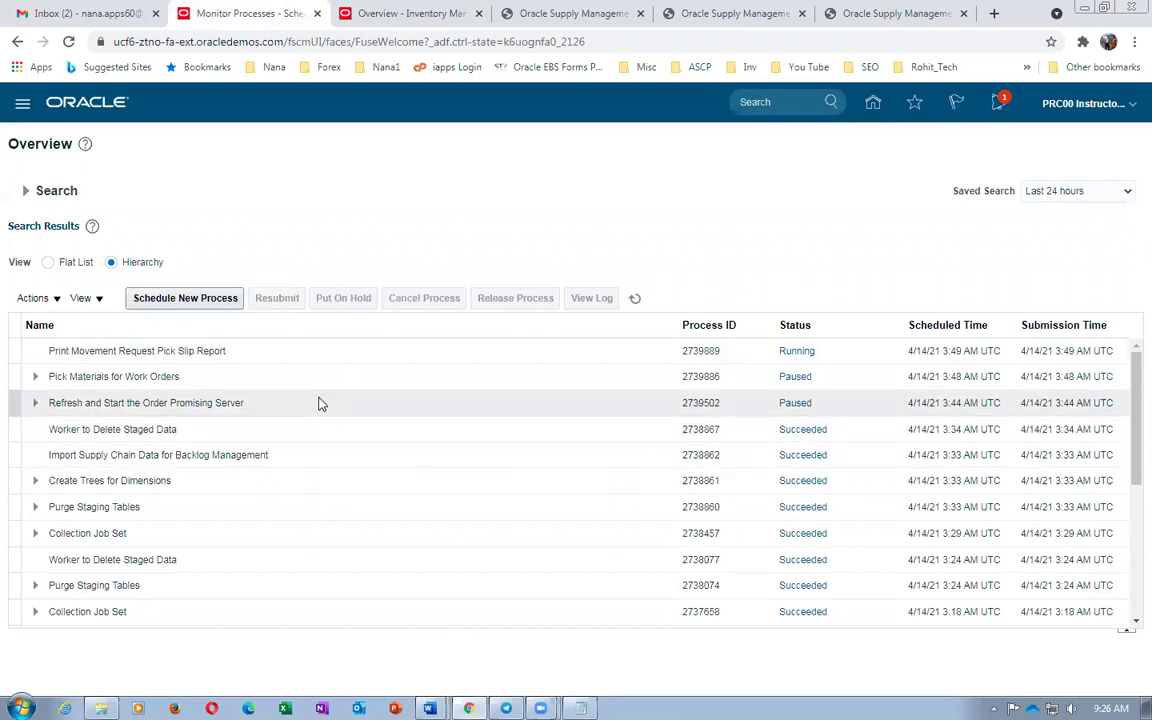
click(385, 16)
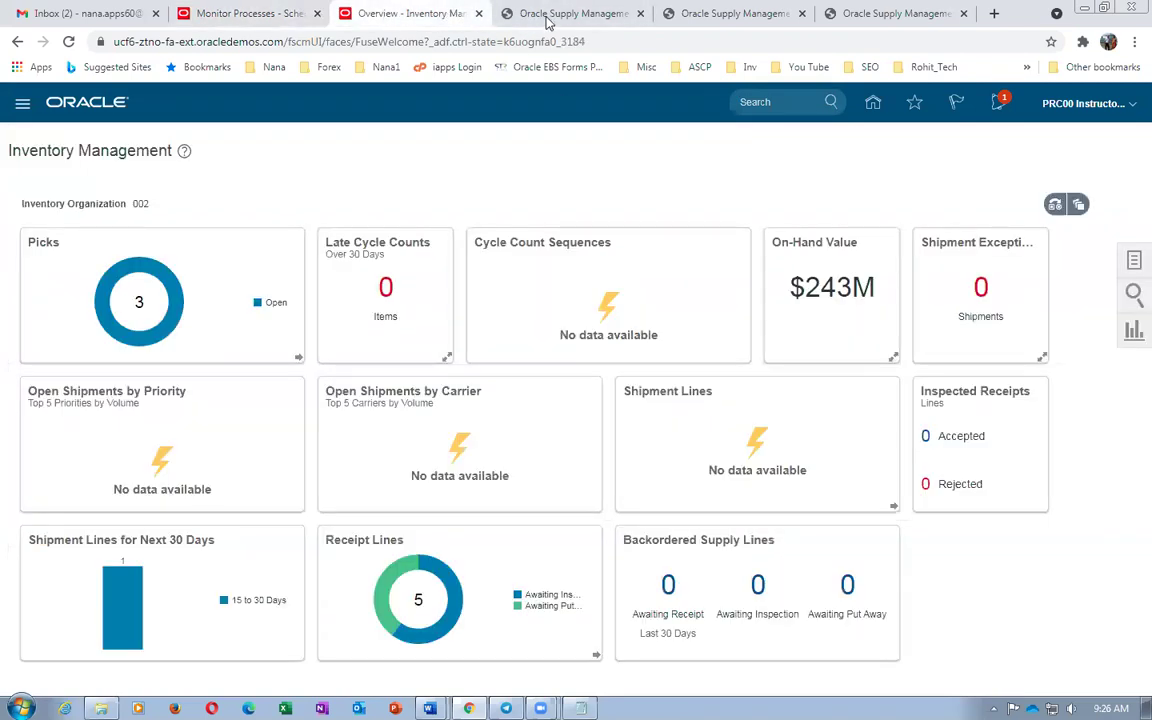
click(543, 18)
click(420, 13)
click(1133, 263)
click(1060, 141)
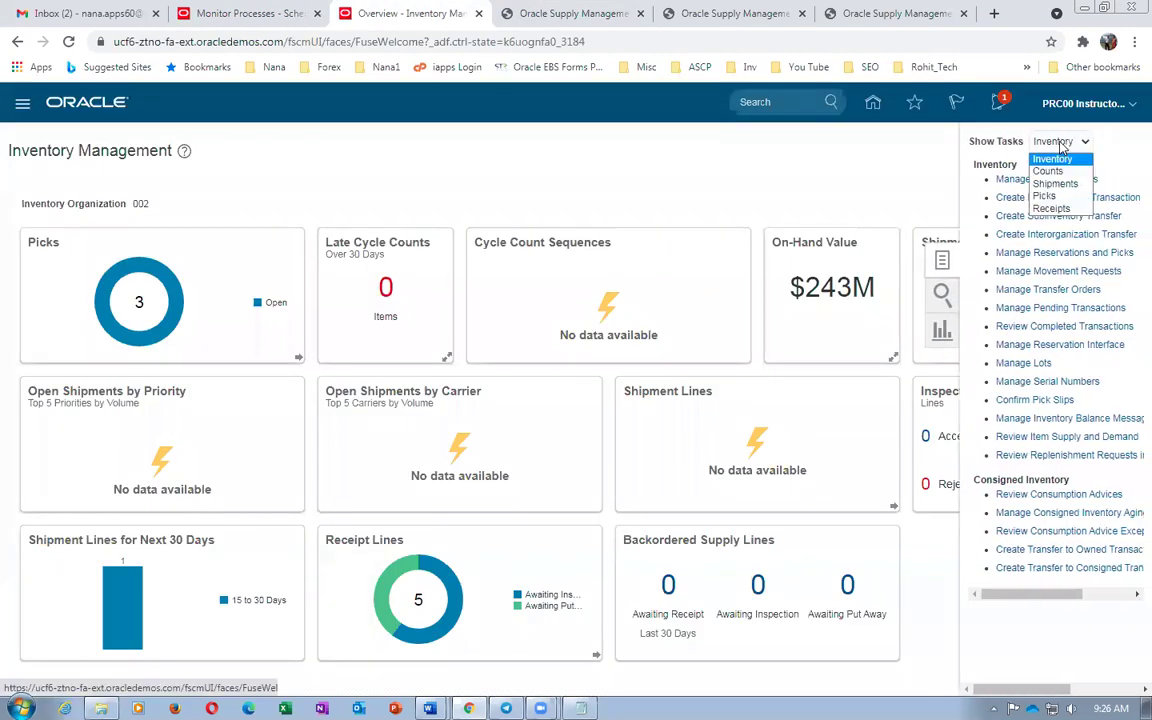
click(1045, 195)
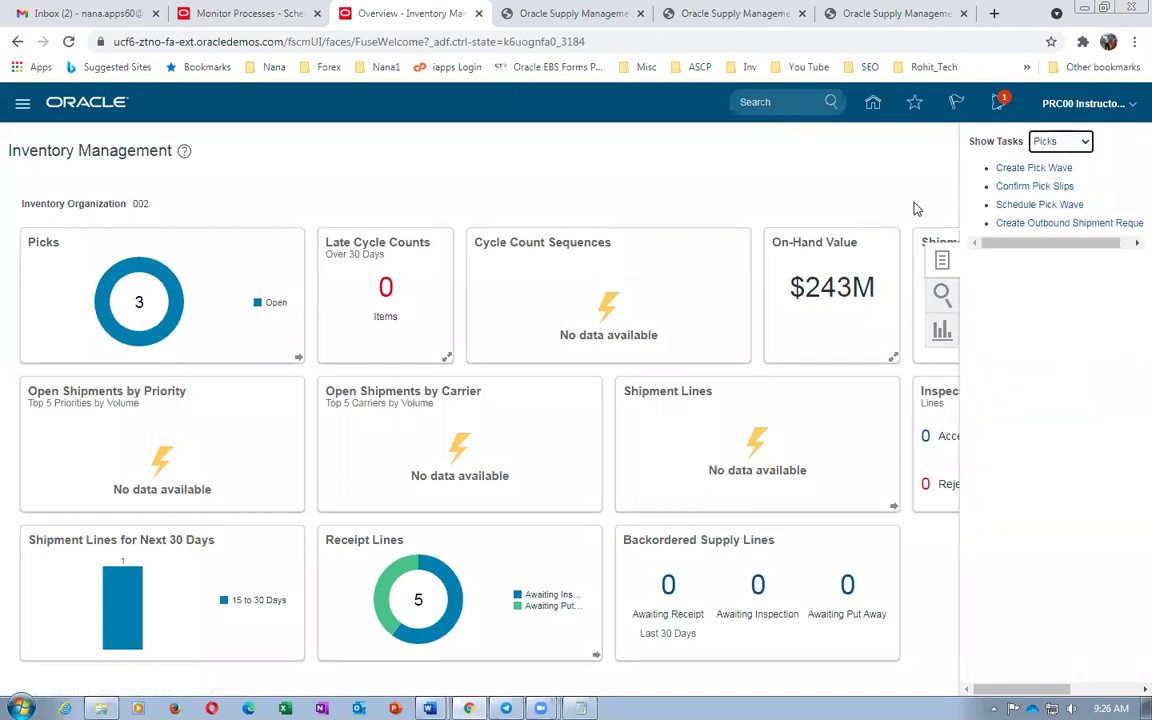
click(1032, 187)
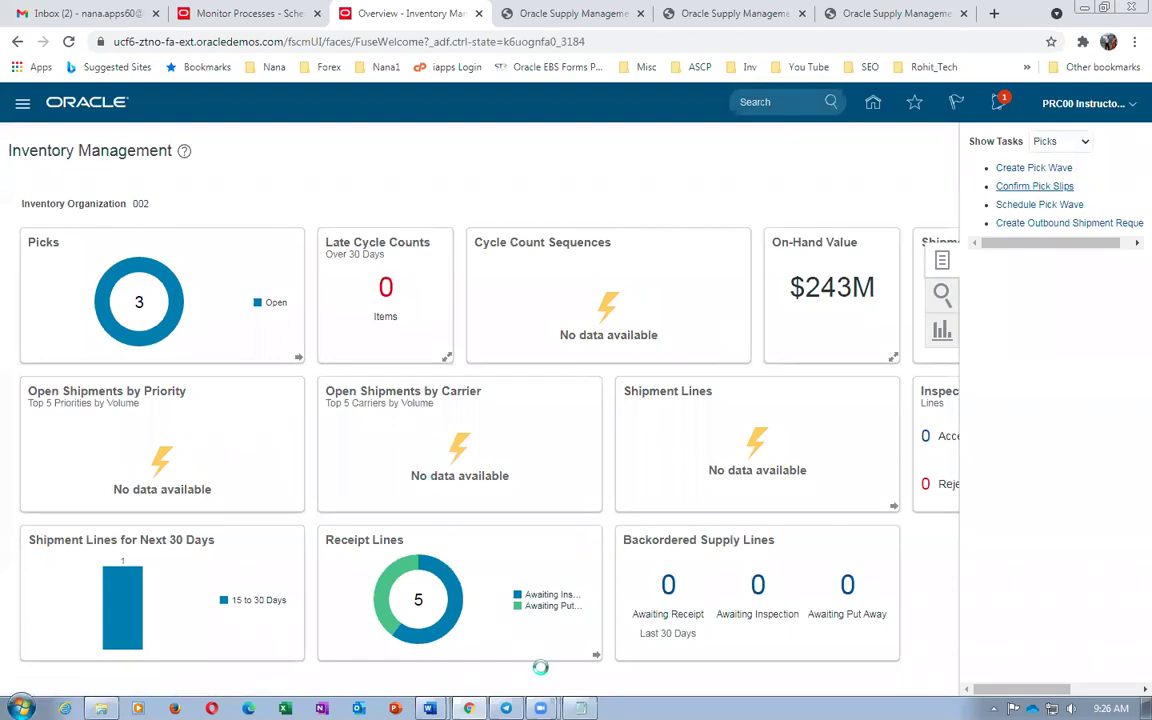
click(580, 708)
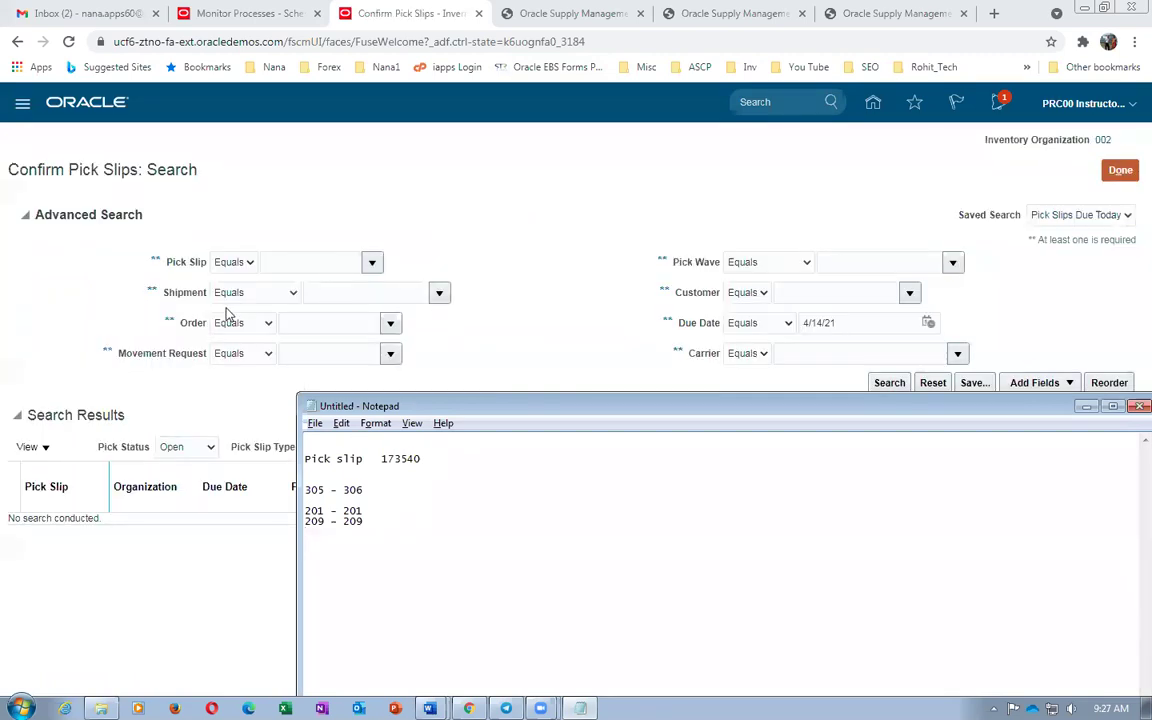
Search by pick slip number and open pick slip 173540 from the results
click(292, 263)
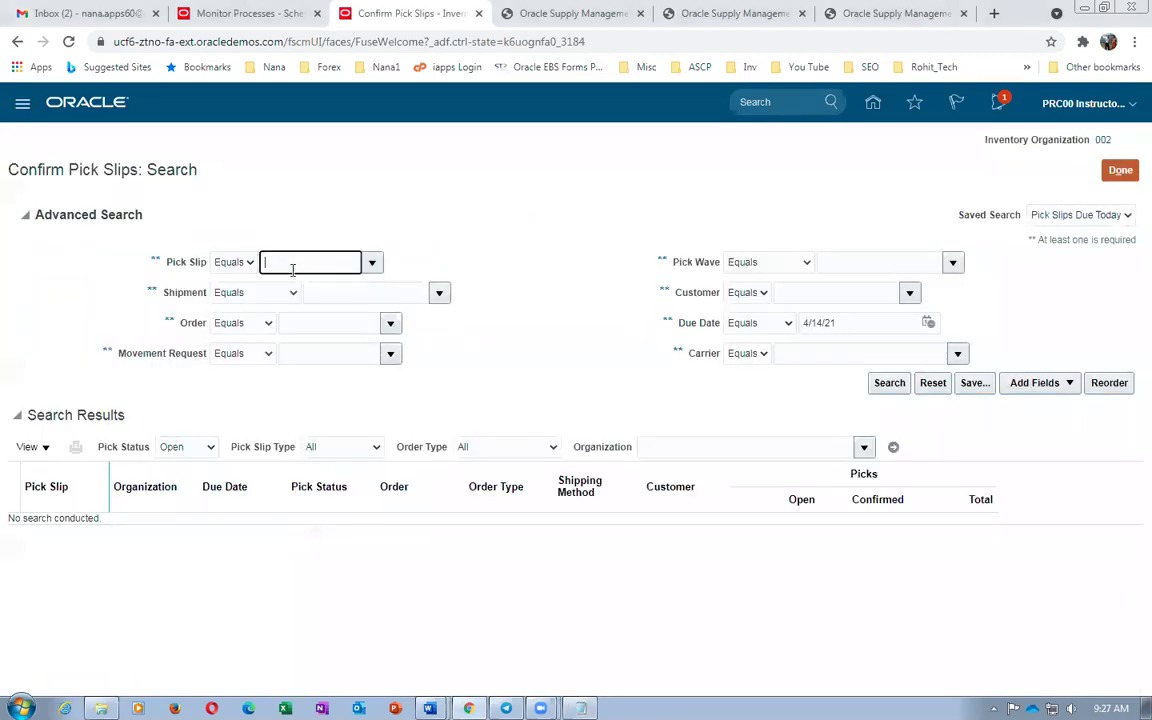
key(alt+Tab)
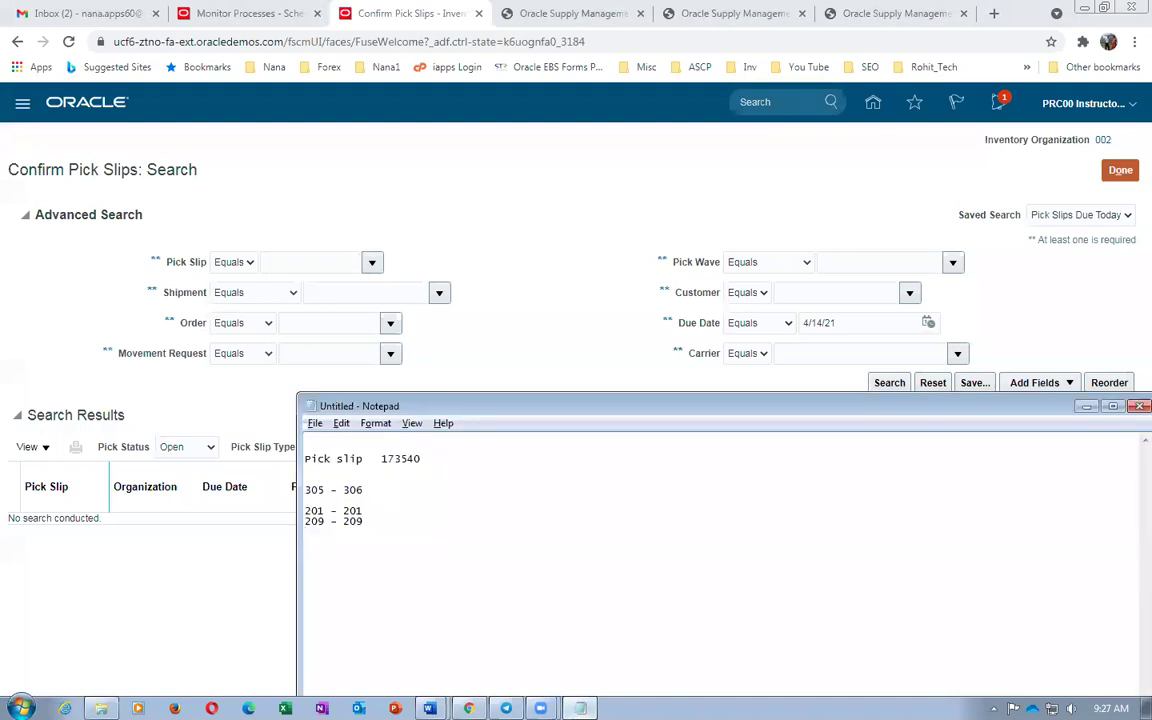
click(283, 265)
text(173640)
key(Tab)
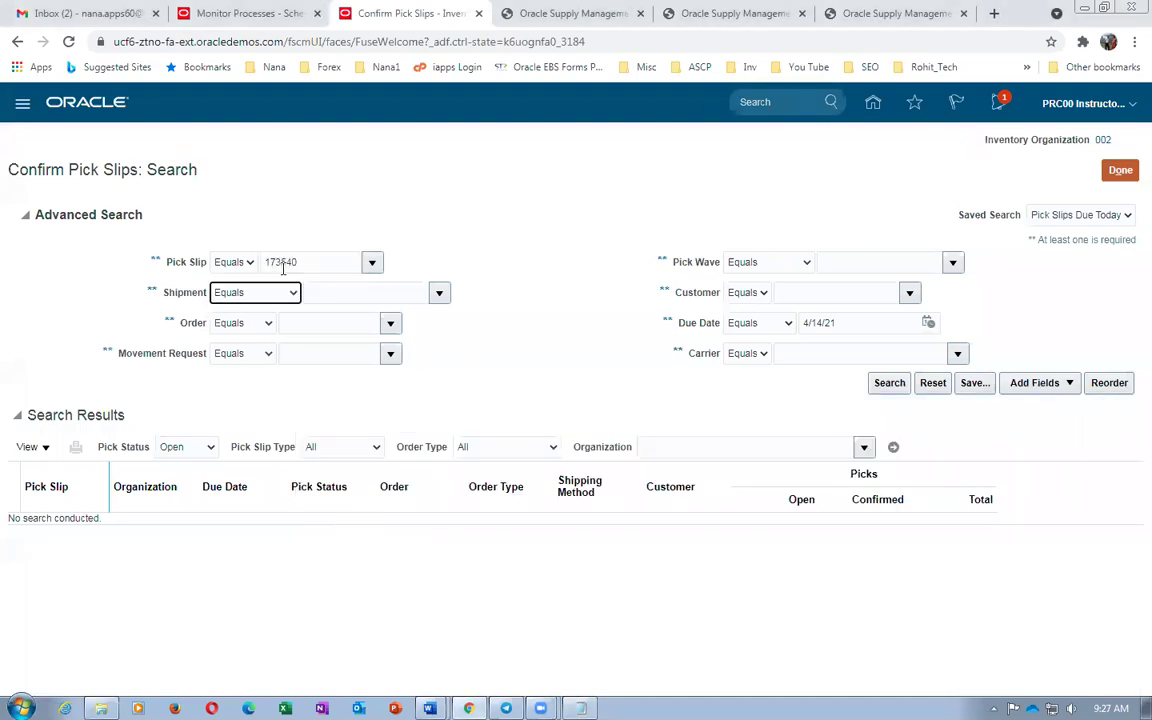
click(897, 389)
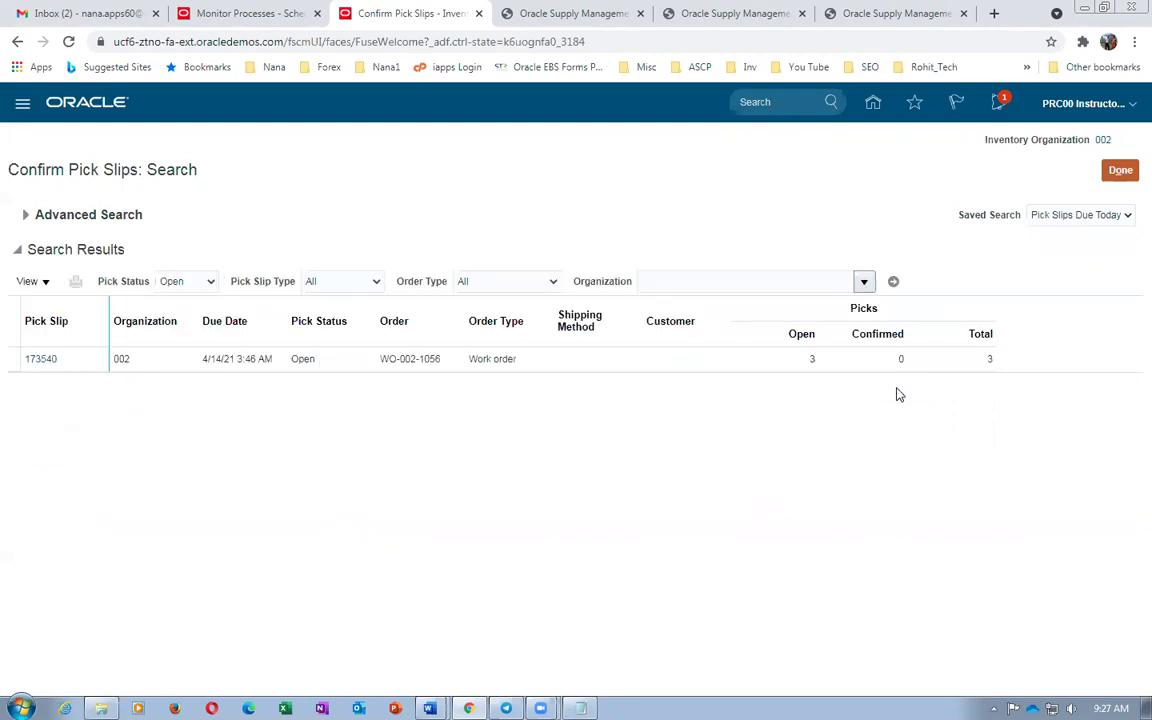
click(40, 362)
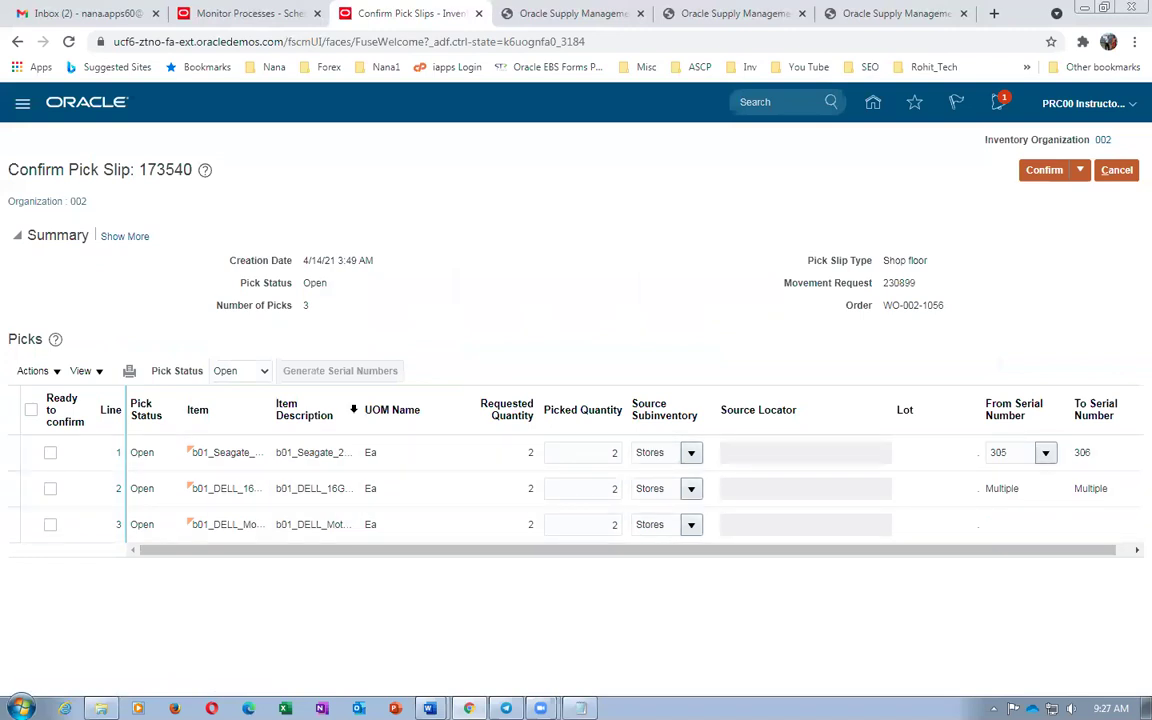
Set the hard-disk pick's From Serial Number to 308 using the full serial number search
drag(351, 406, 404, 406)
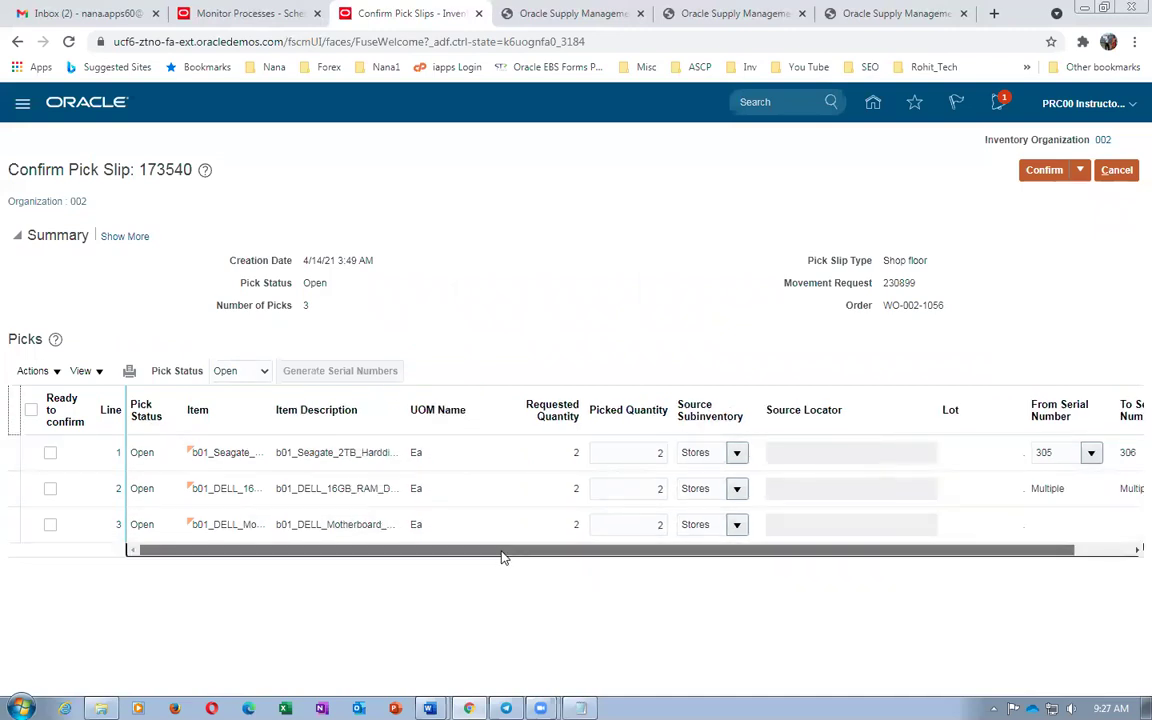
drag(504, 550, 645, 577)
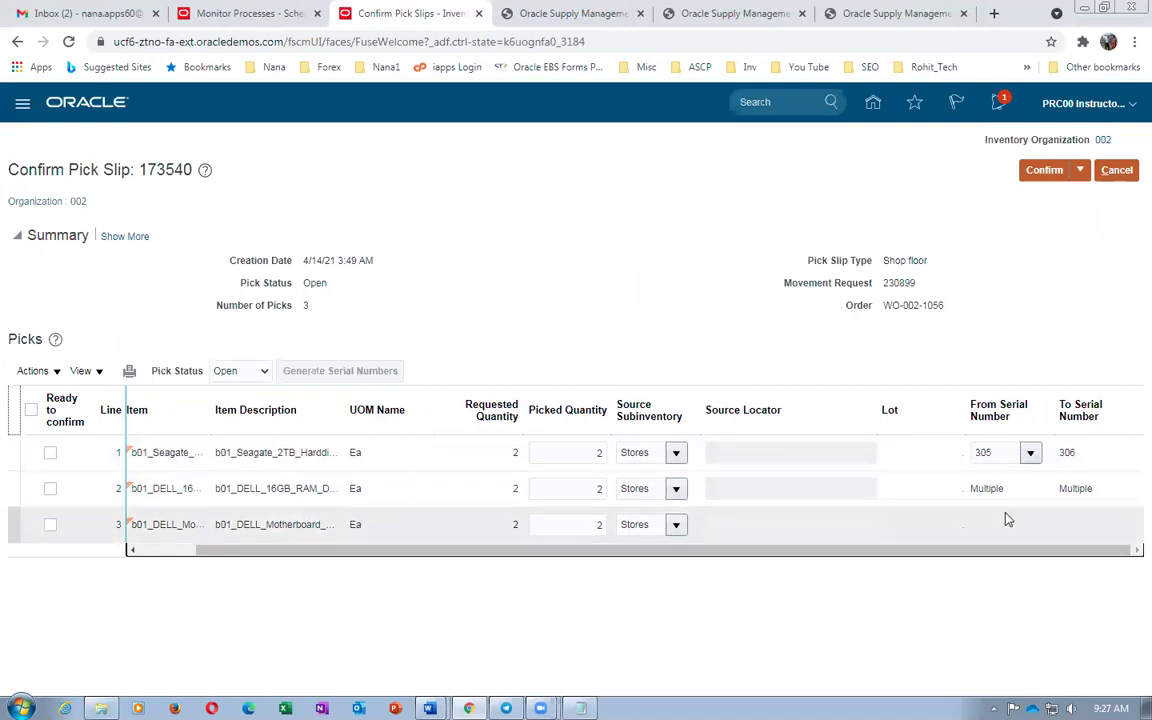
click(1033, 457)
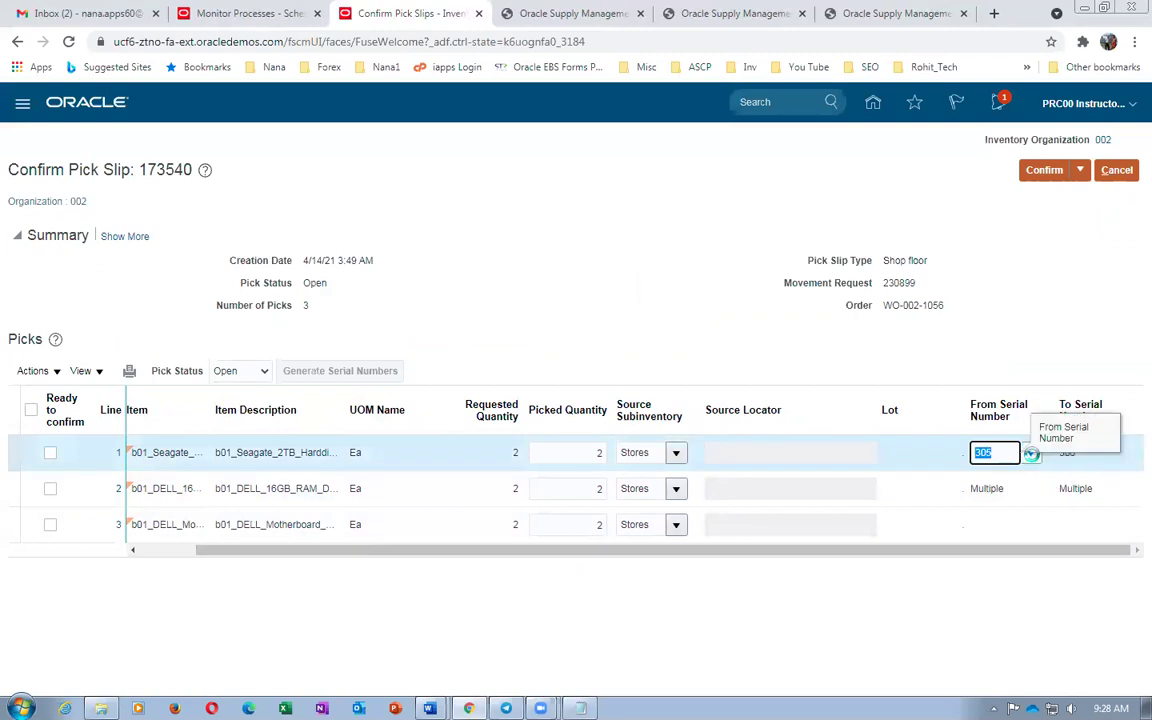
click(1030, 453)
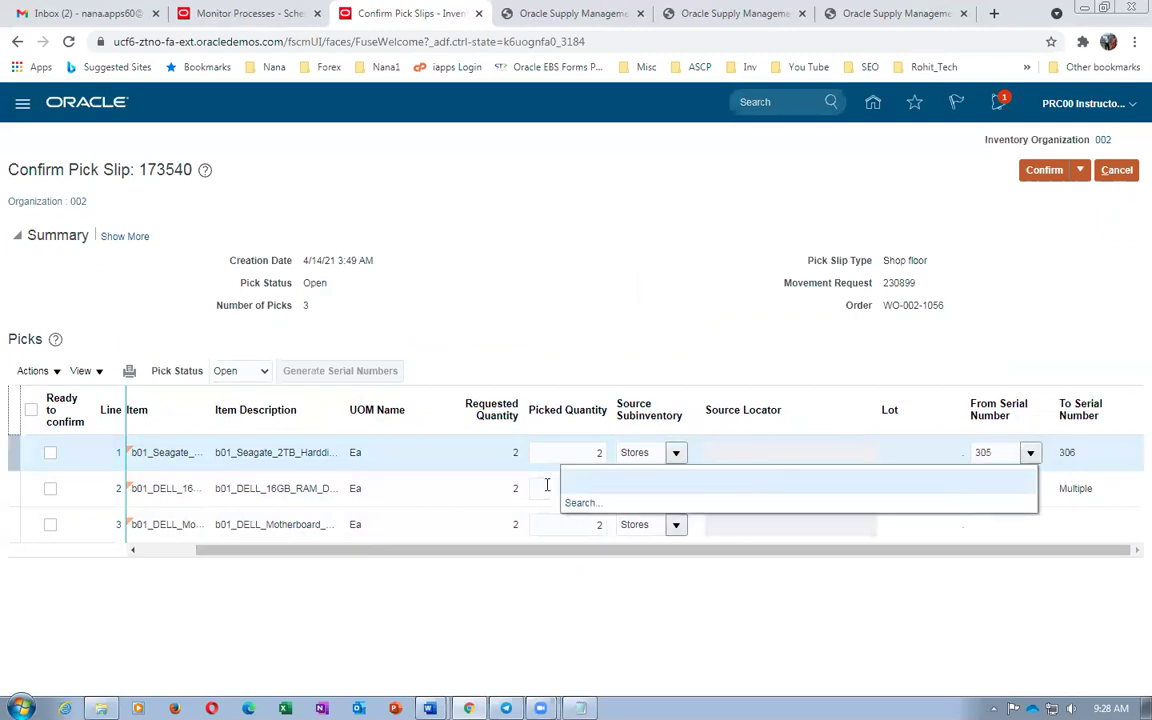
click(574, 503)
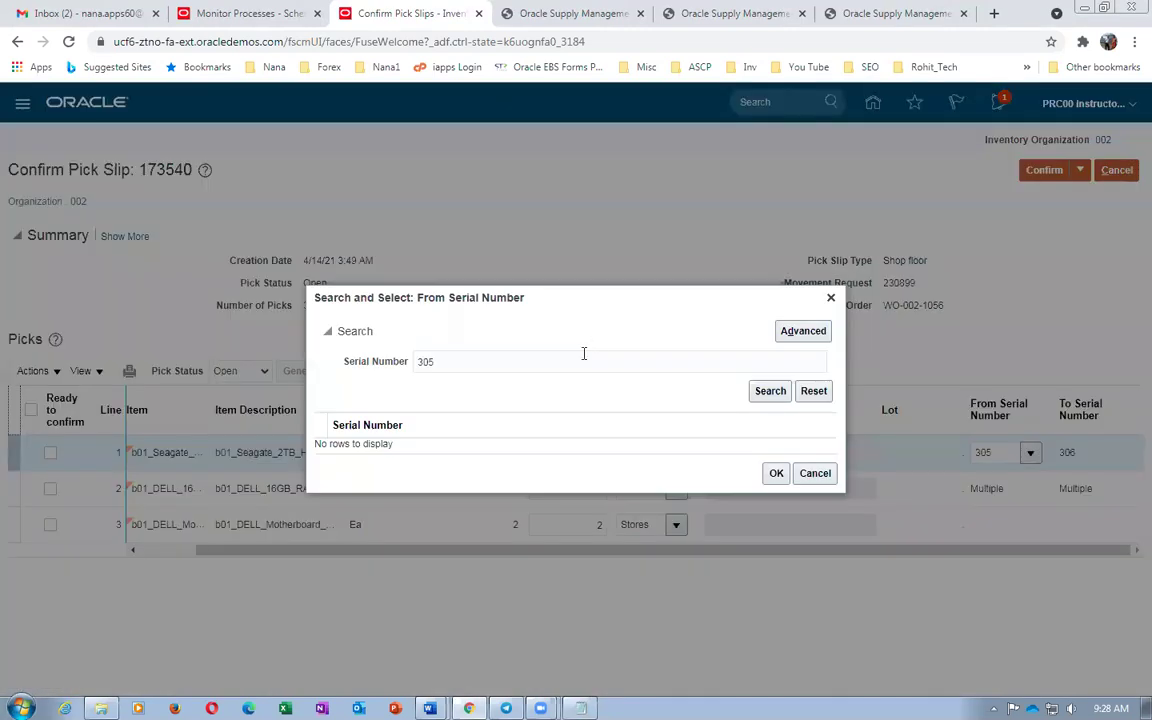
click(584, 353)
key(BackSpace)
click(770, 391)
click(392, 516)
click(776, 579)
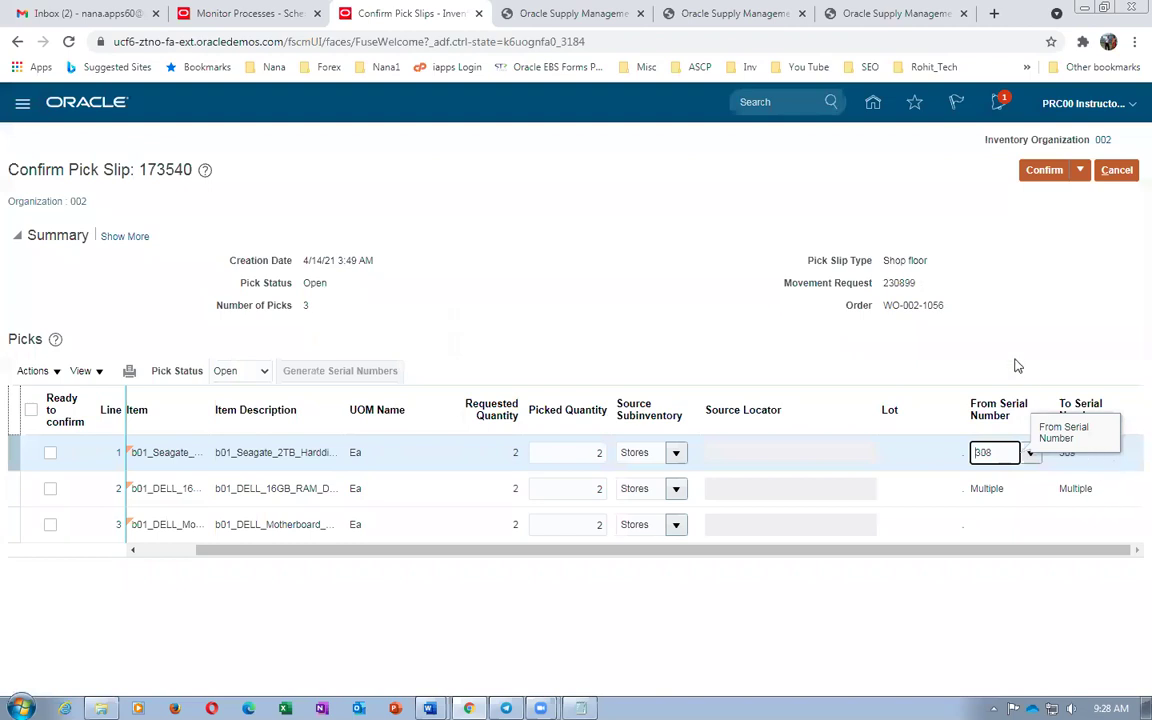
Note 'changed to 308 309' in the pick slip notes and mark all three picks ready to confirm
key(alt+Tab)
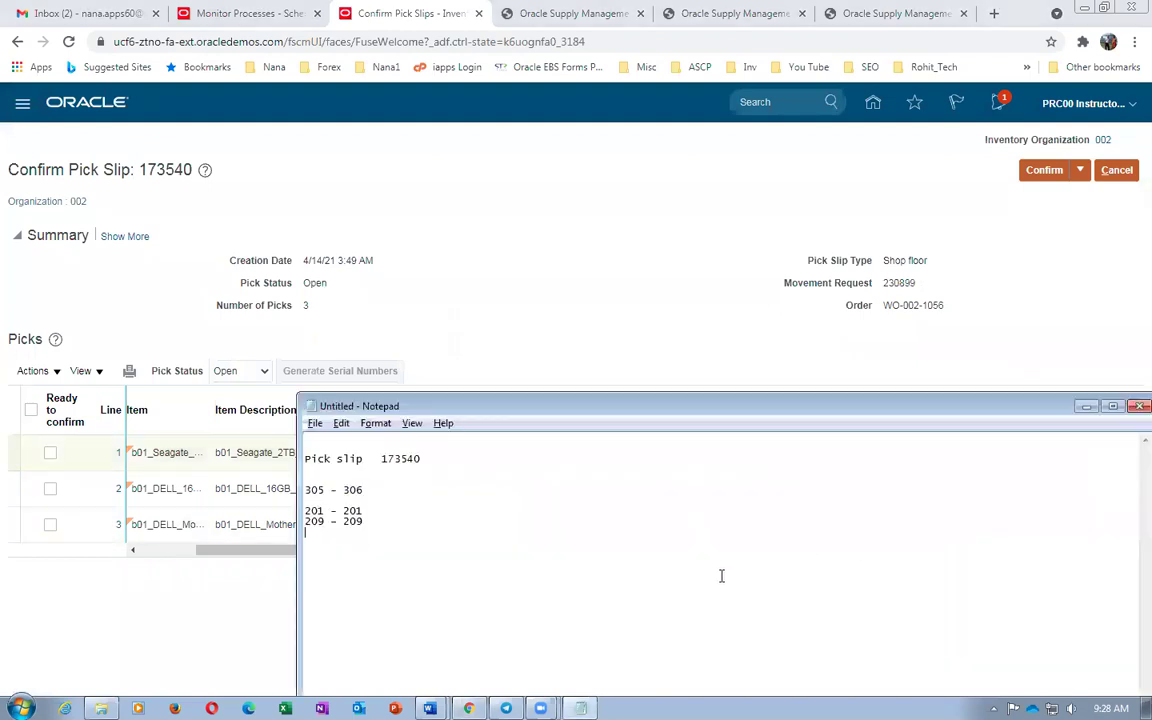
text(changed to 308 )
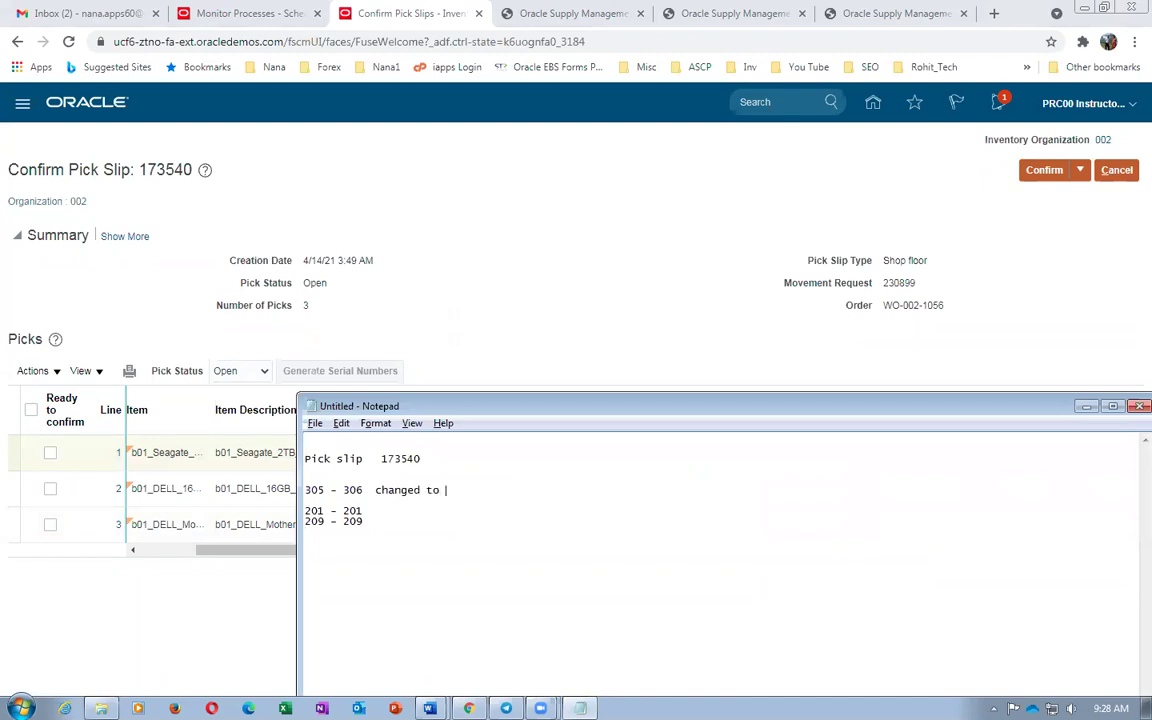
text( 309)
click(561, 524)
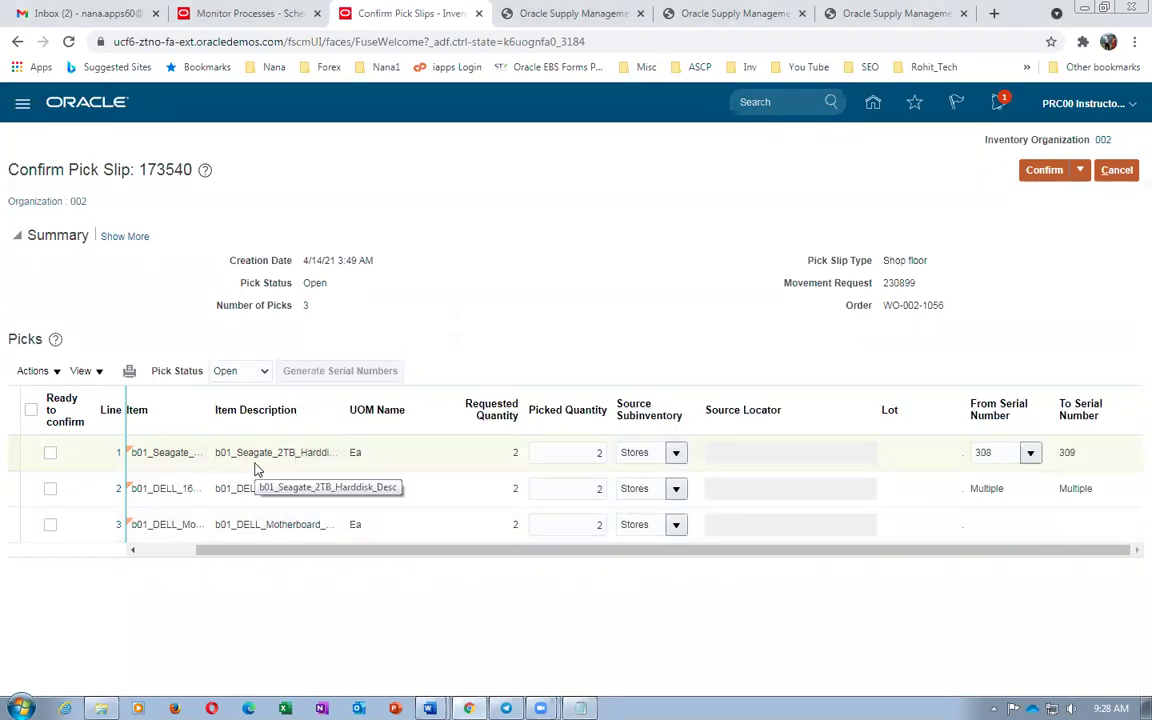
click(31, 416)
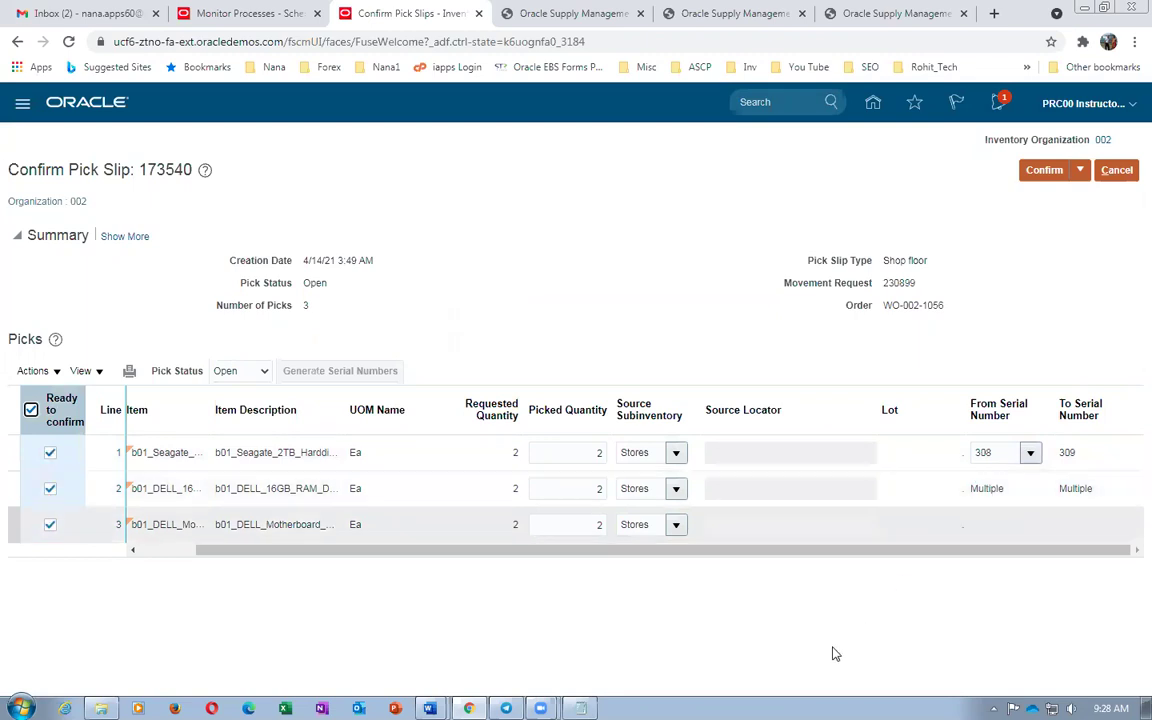
click(580, 708)
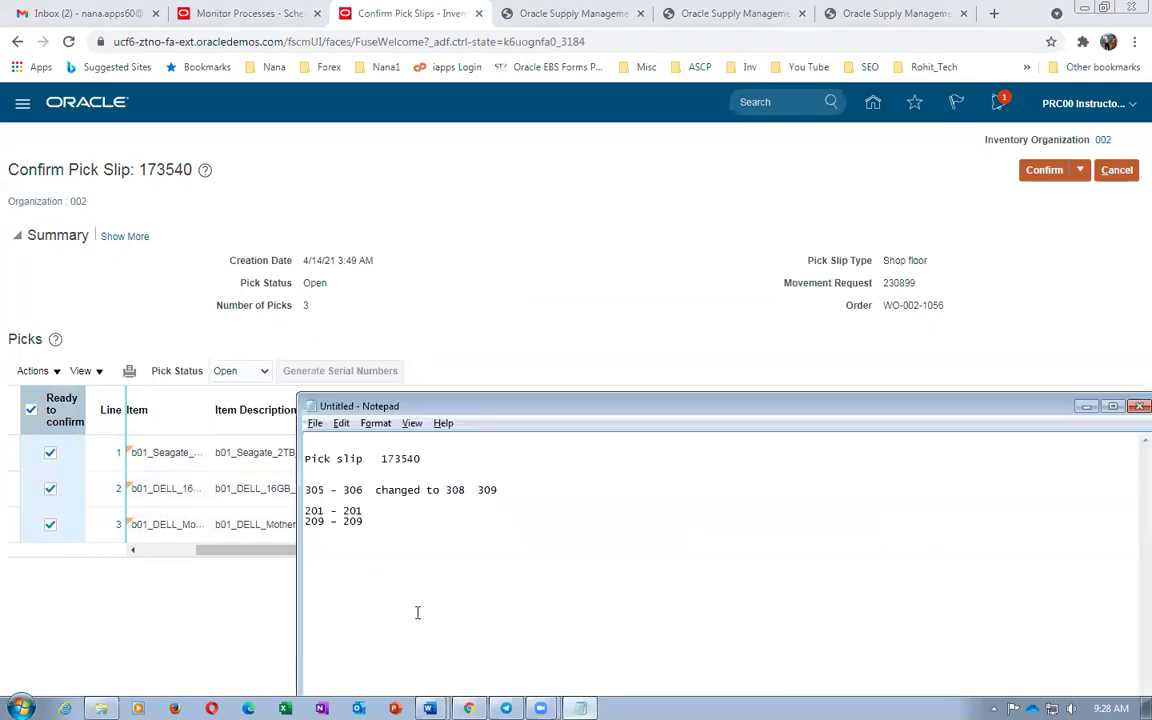
click(571, 293)
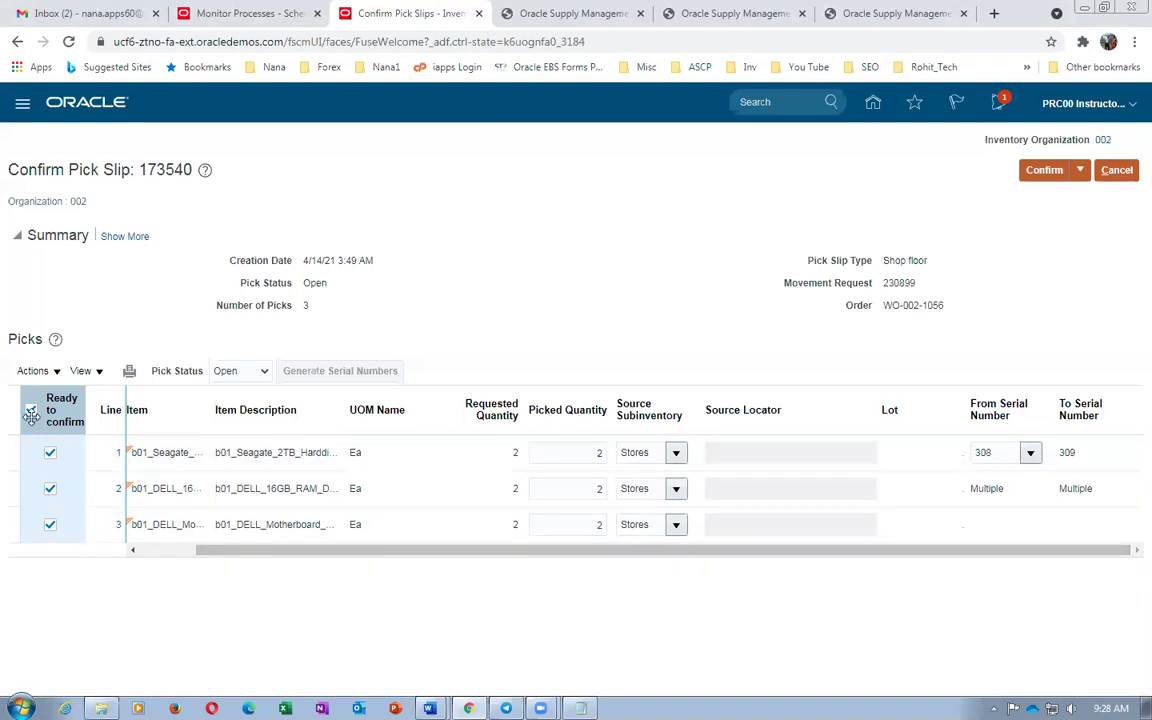
click(51, 525)
key(alt+Tab)
key(alt+Tab)
key(alt+Tab)
key(Tab)
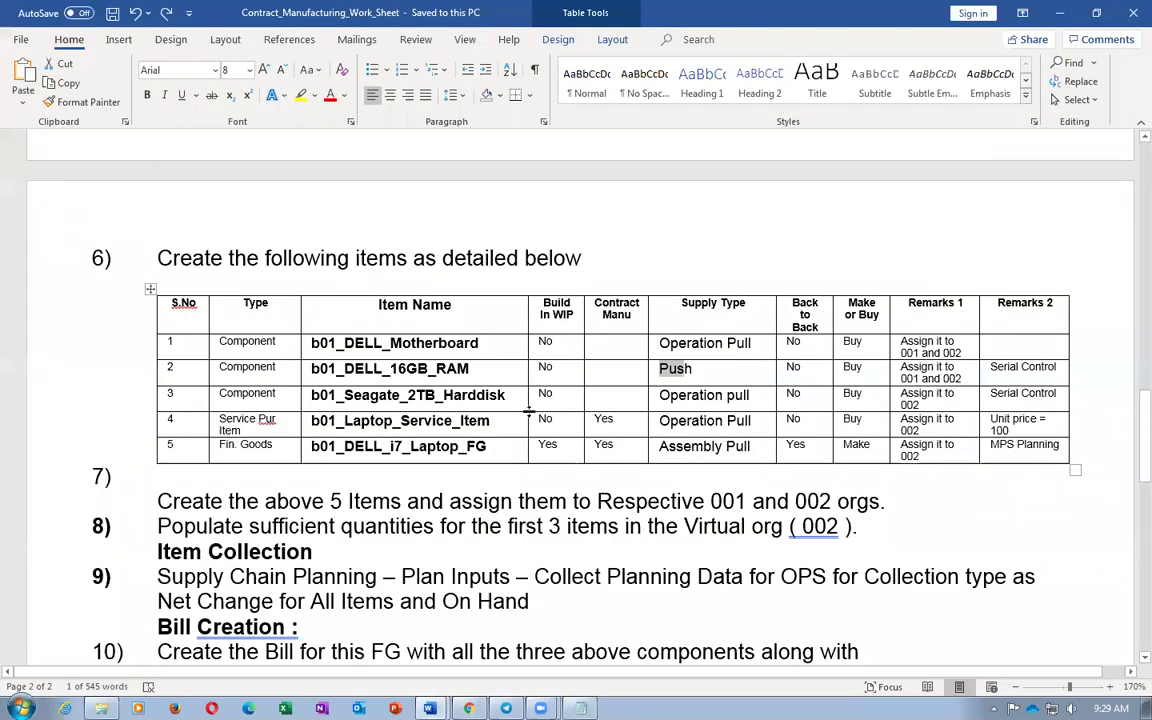
drag(390, 369, 469, 373)
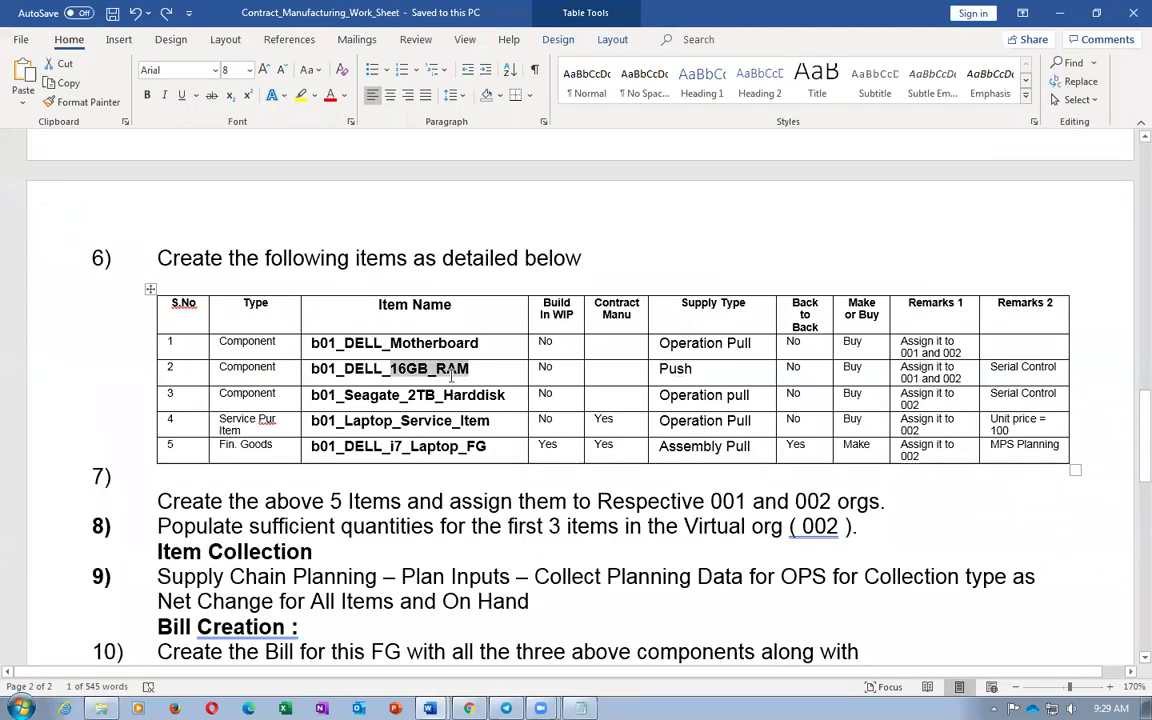
key(alt+Tab)
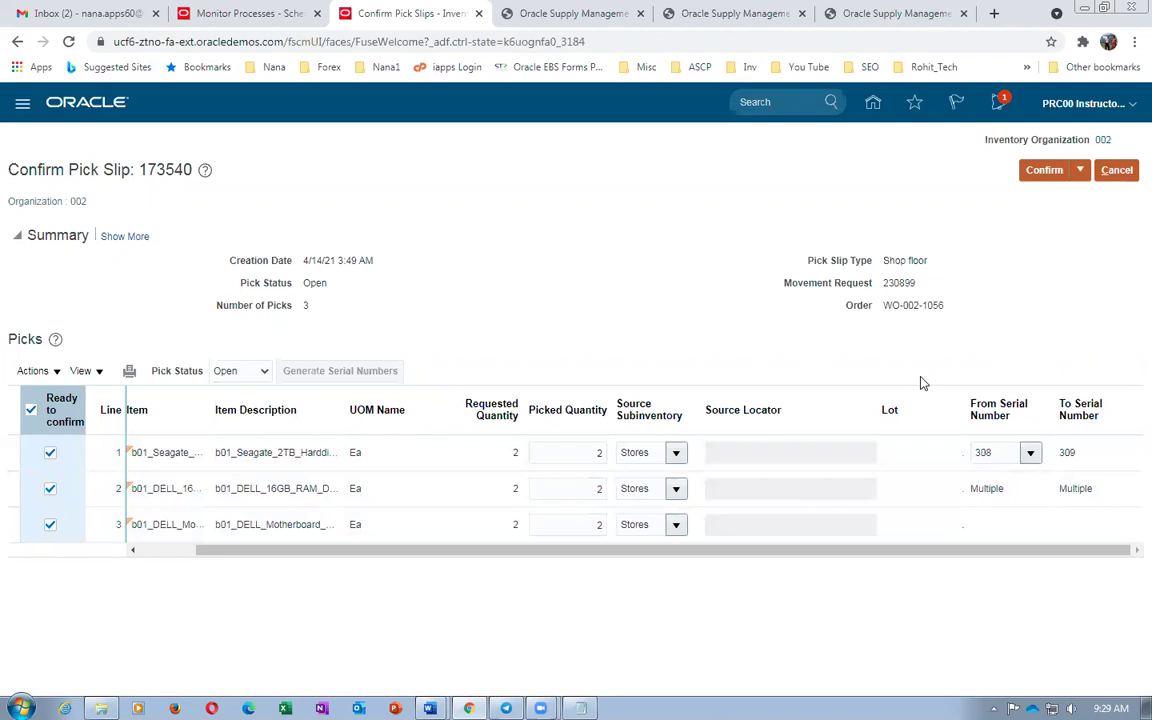
Confirm the picks on pick slip 173540 and close the pick slip
click(1081, 172)
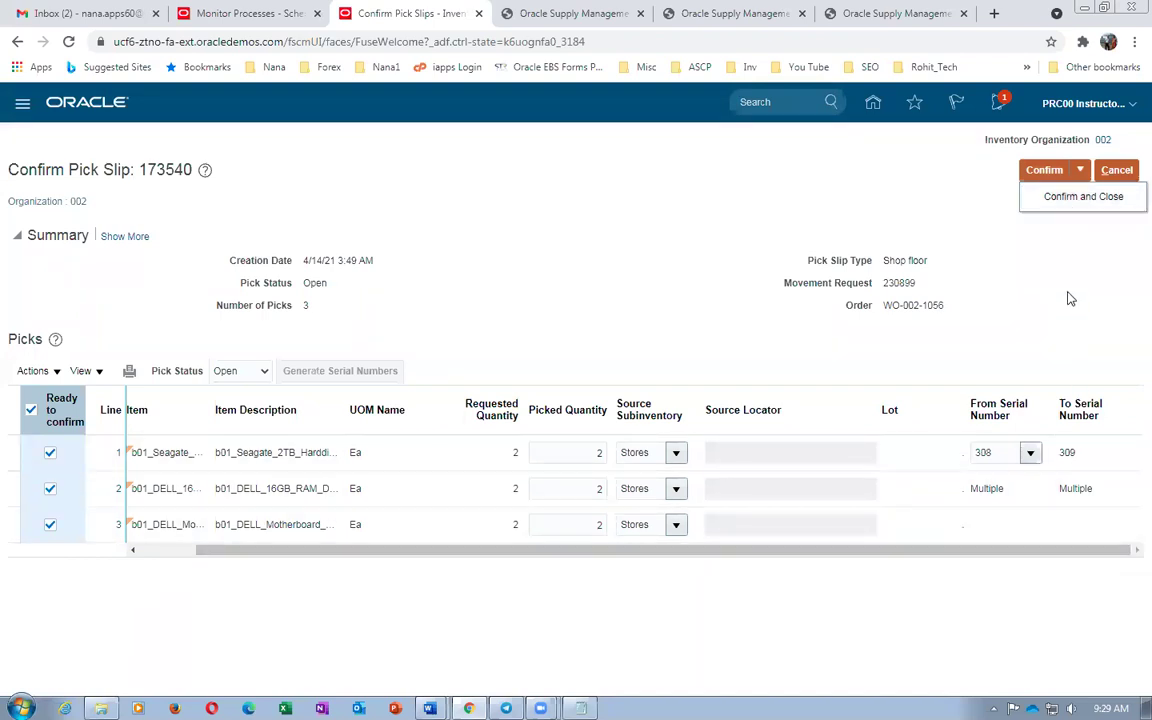
click(1080, 199)
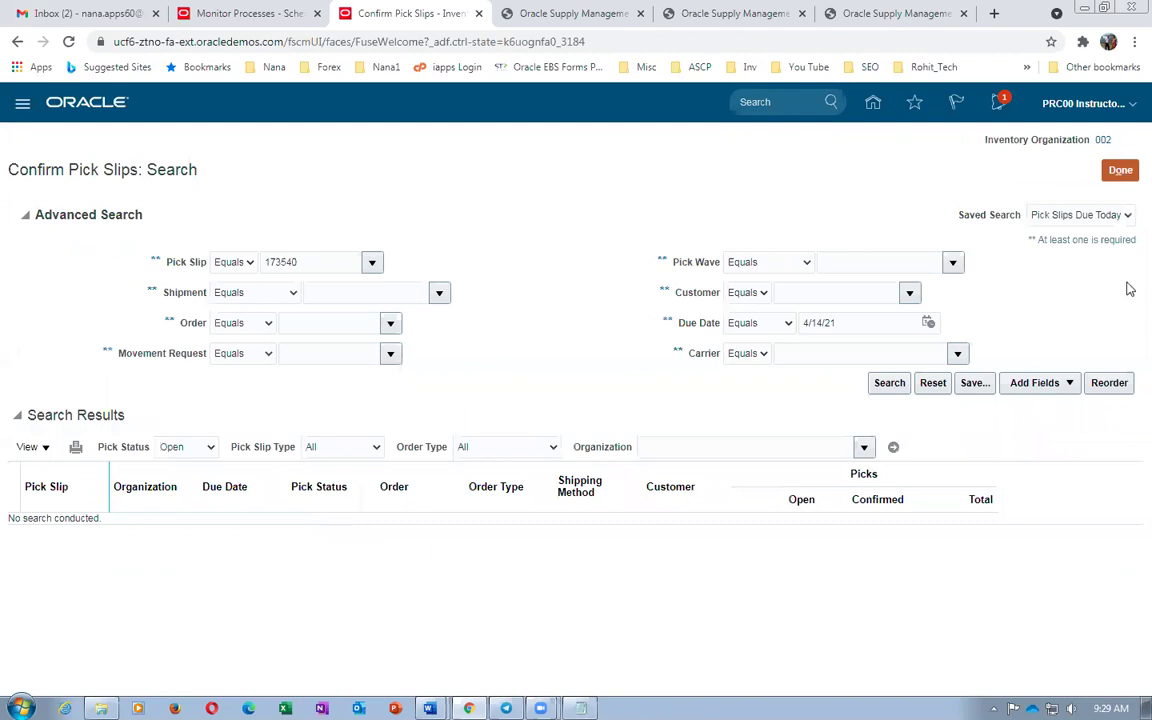
Leave pick slip confirmation and switch the task list to the Inventory tasks
click(1119, 170)
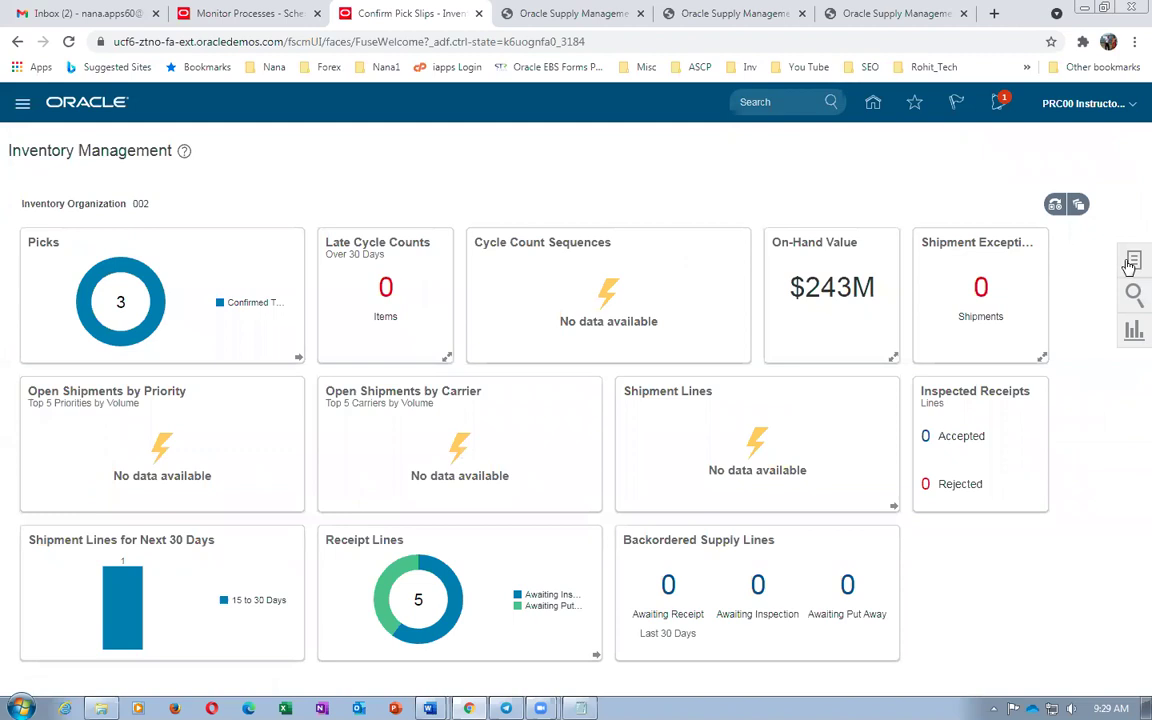
click(1133, 261)
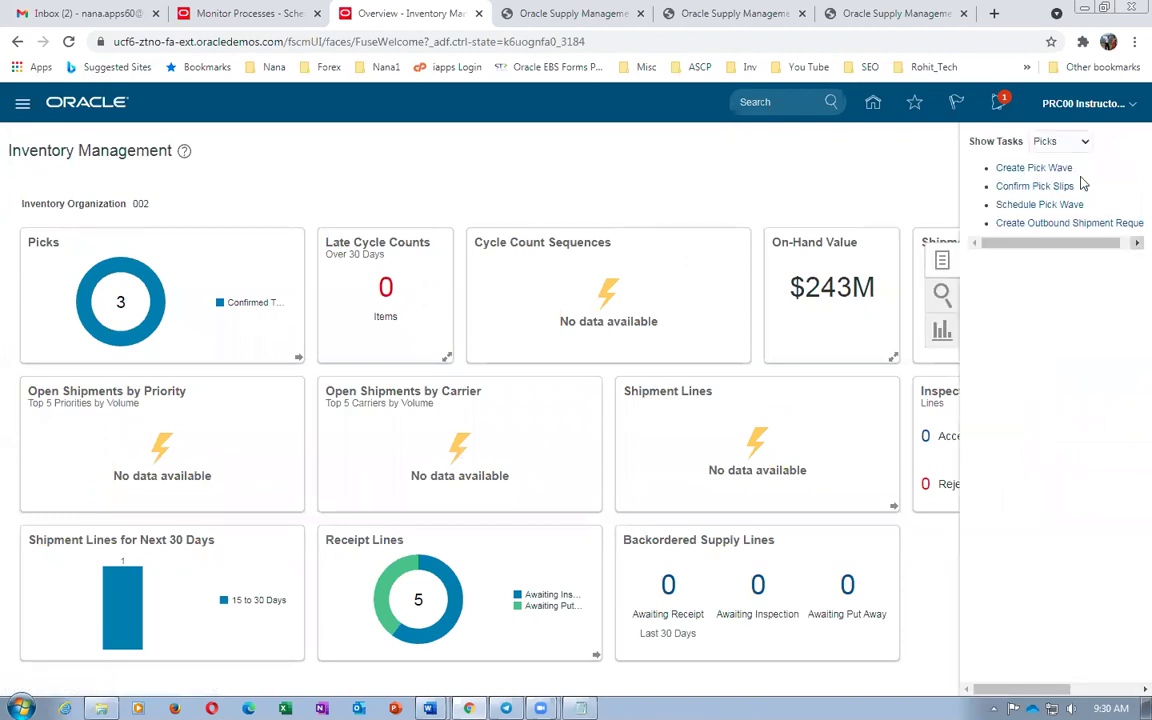
click(1070, 142)
click(1025, 230)
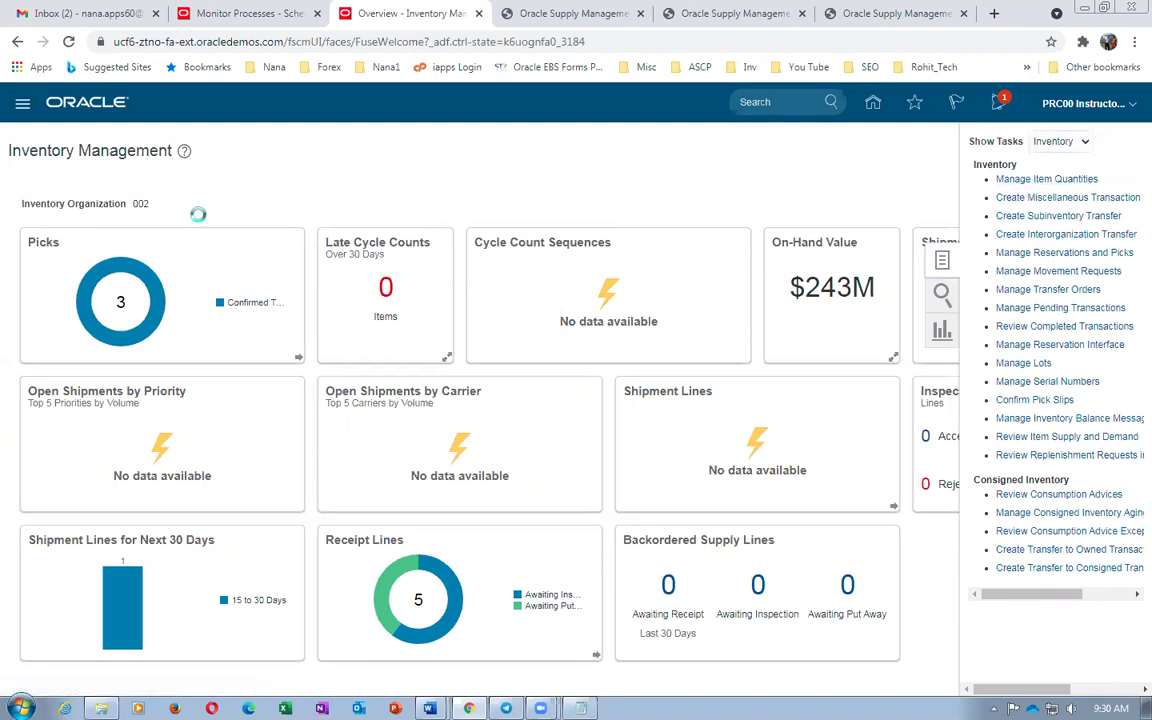
Search on-hand quantities for b01_DELL_Motherboard and expand down to 1,000 Ea in organization 002 Stores
key(alt+Tab)
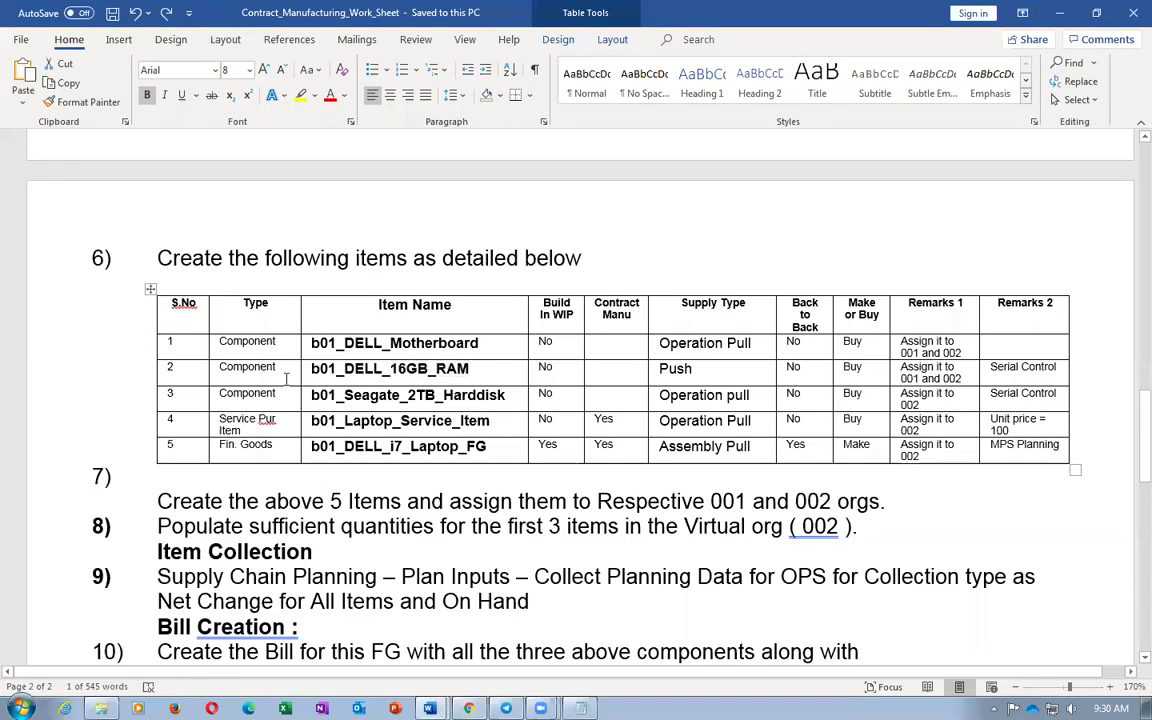
double_click(394, 343)
key(ctrl+c)
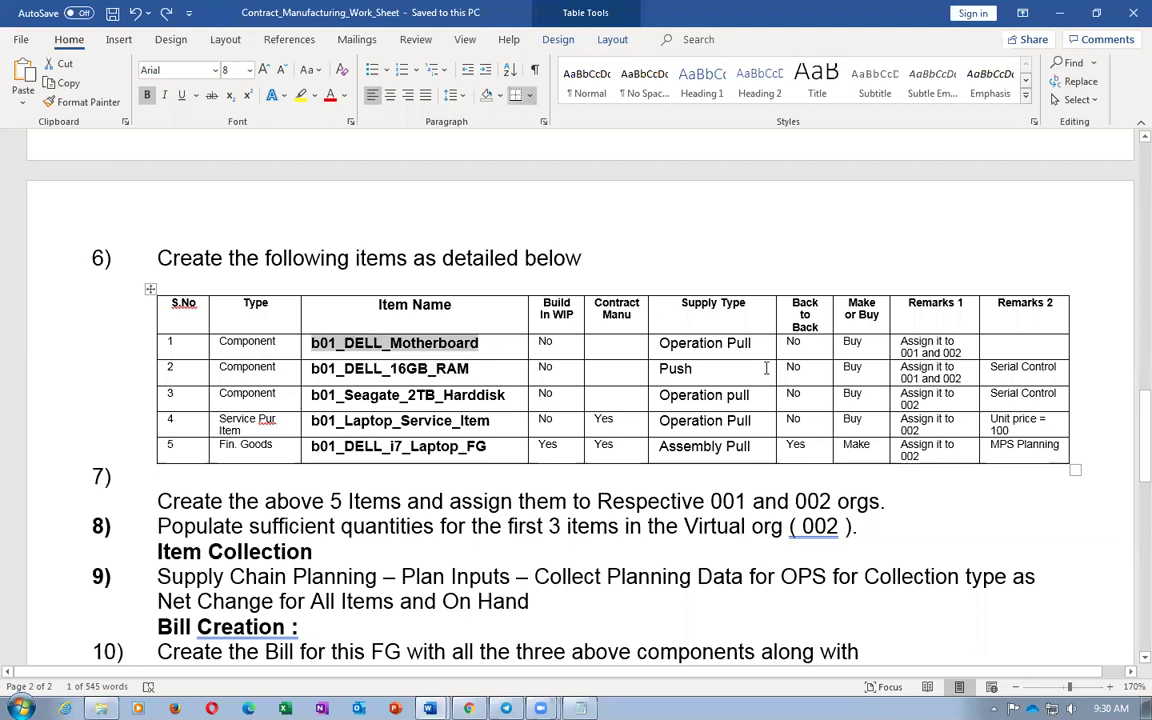
key(alt+Tab)
click(193, 260)
key(ctrl+v)
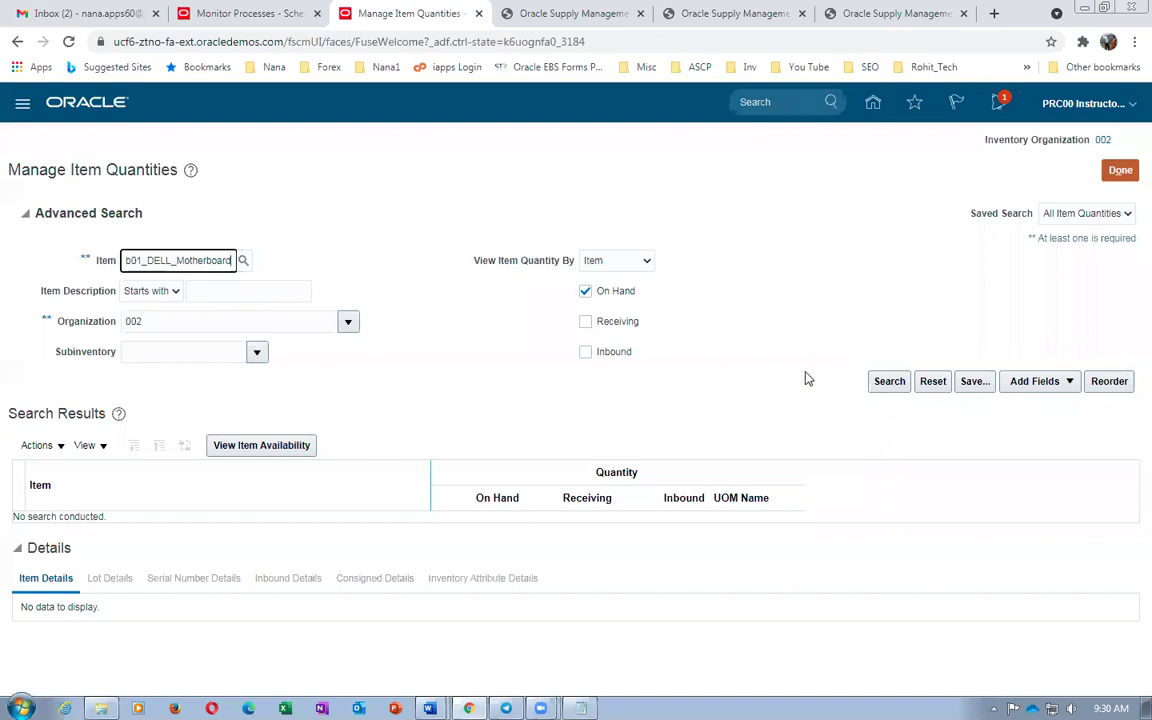
click(886, 383)
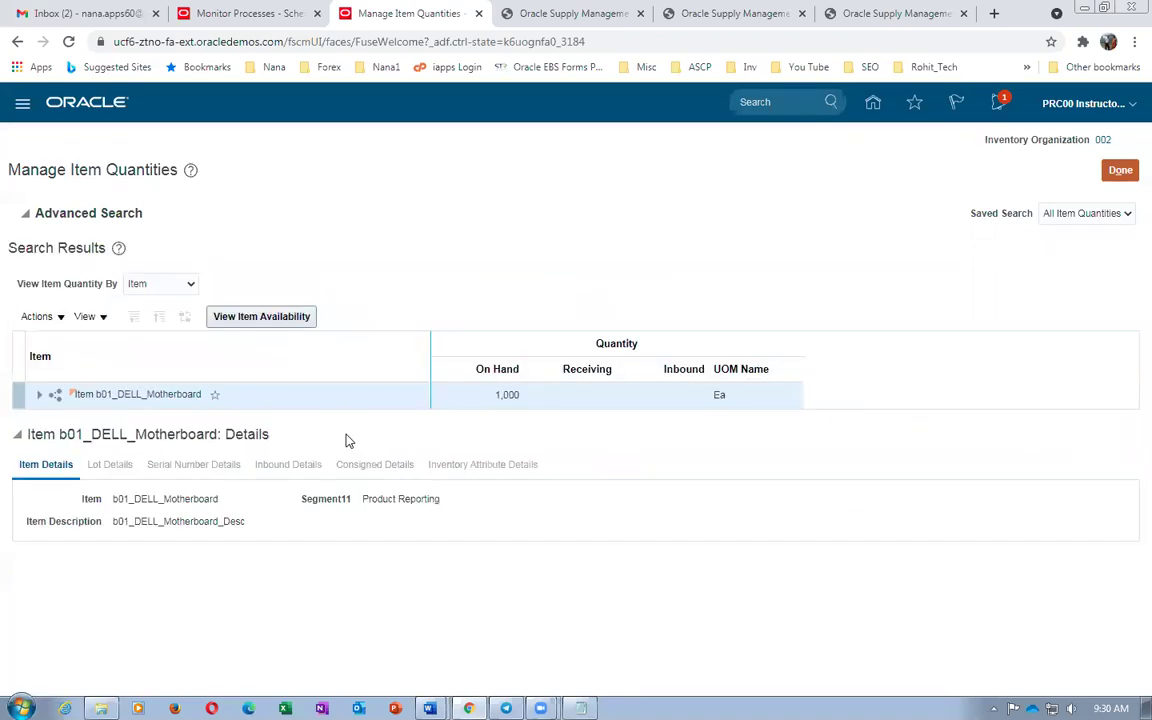
click(39, 394)
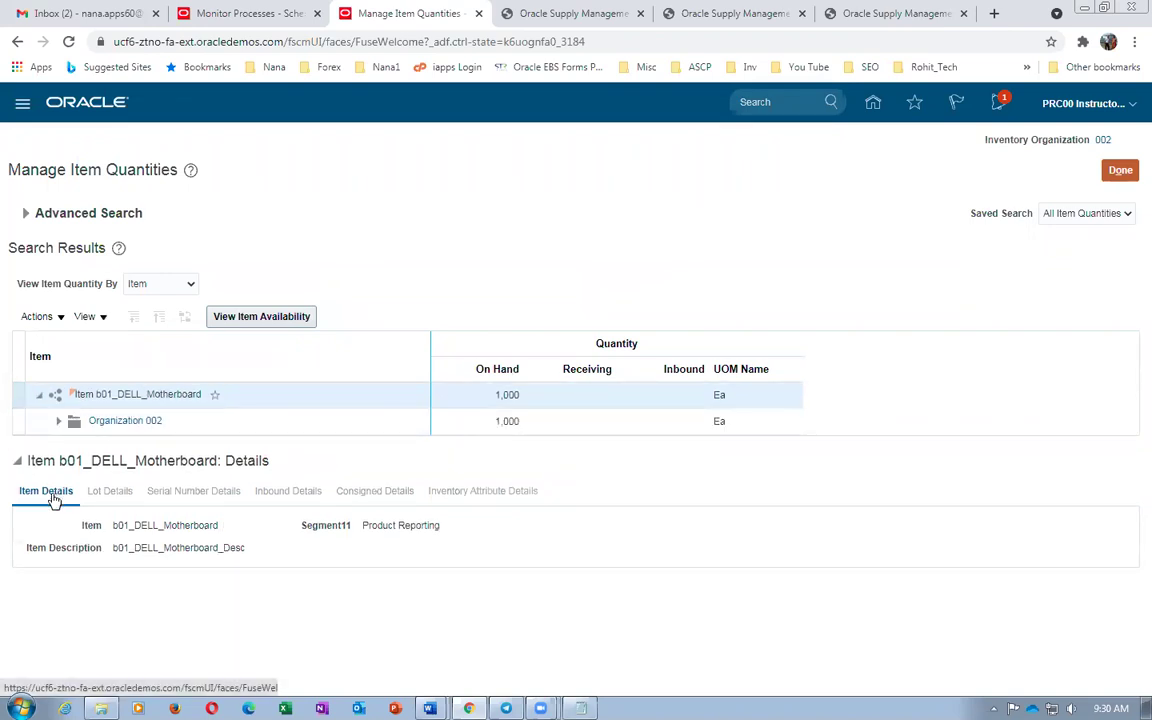
click(57, 424)
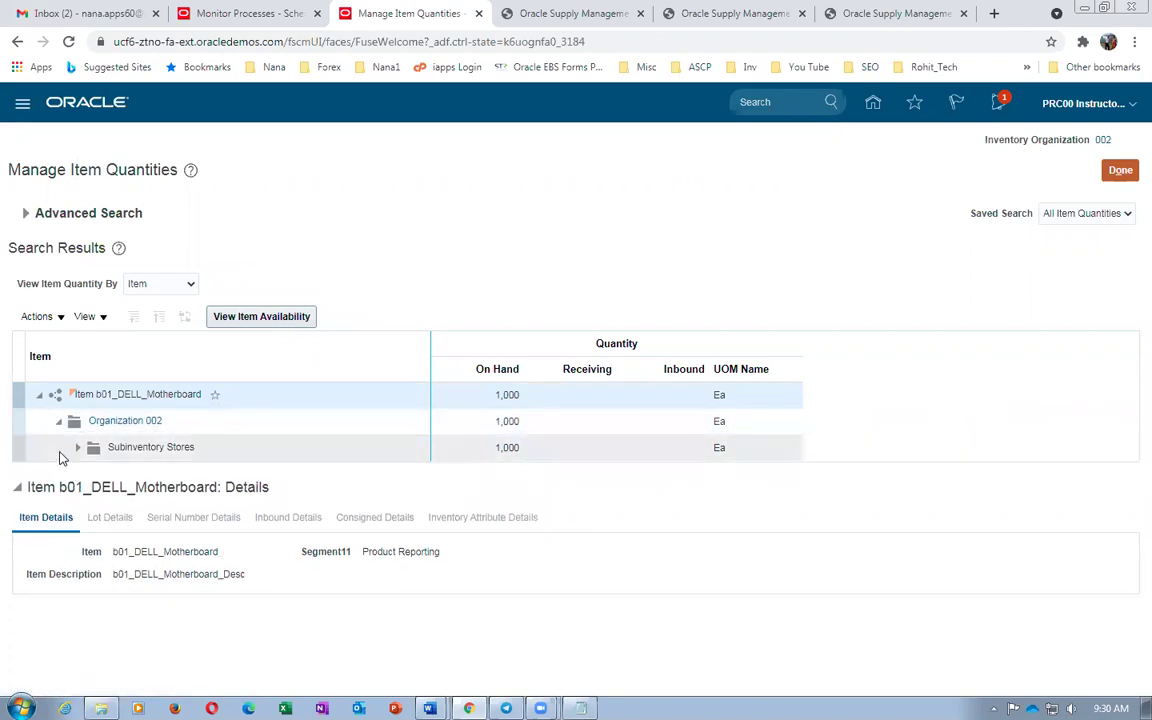
click(77, 447)
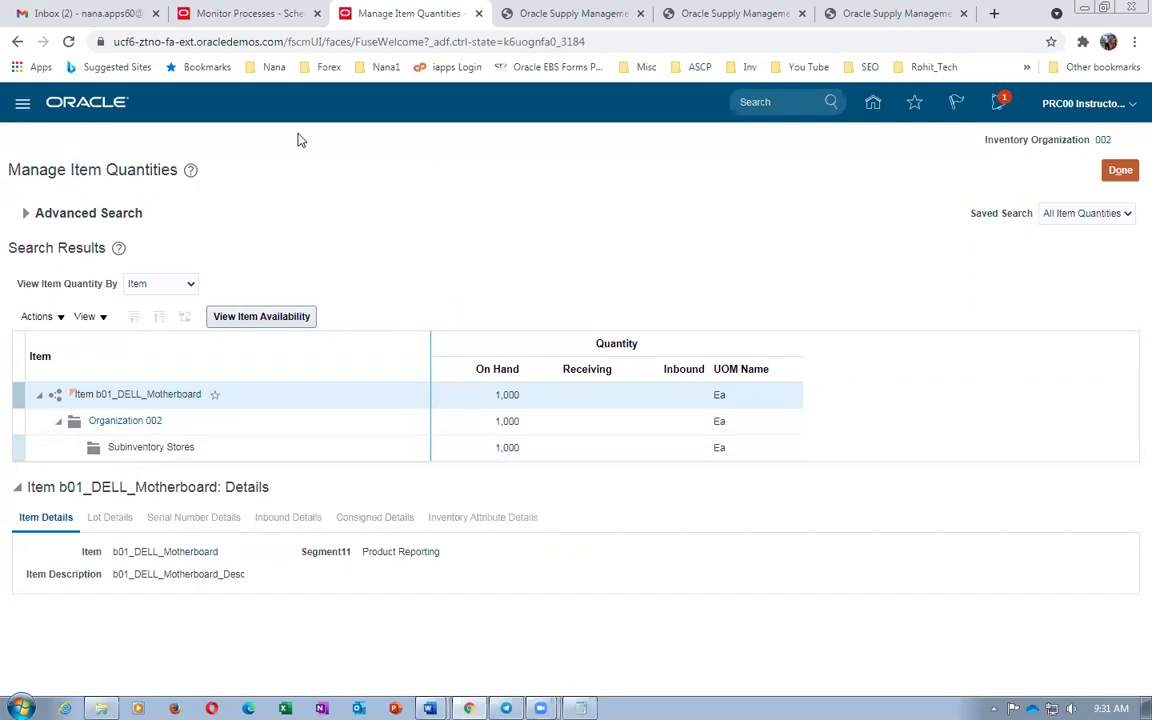
Duplicate the browser tab to load the home page, then open the inventory task list in the original tab
right_click(397, 20)
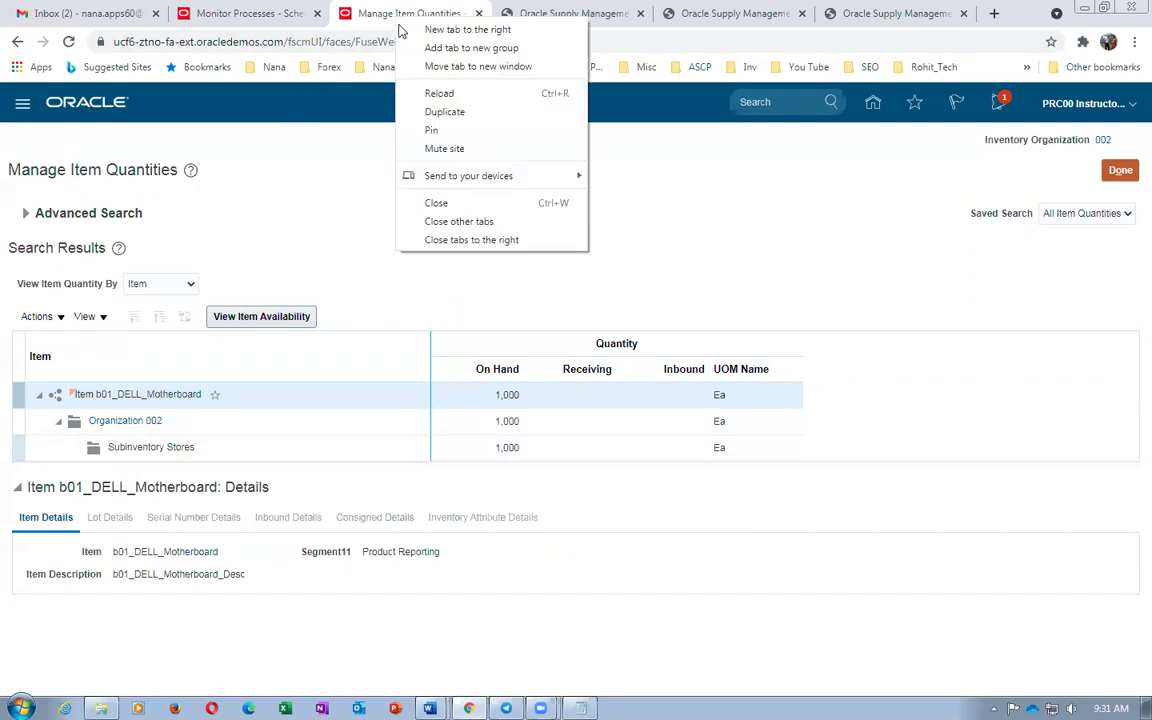
click(424, 112)
click(486, 42)
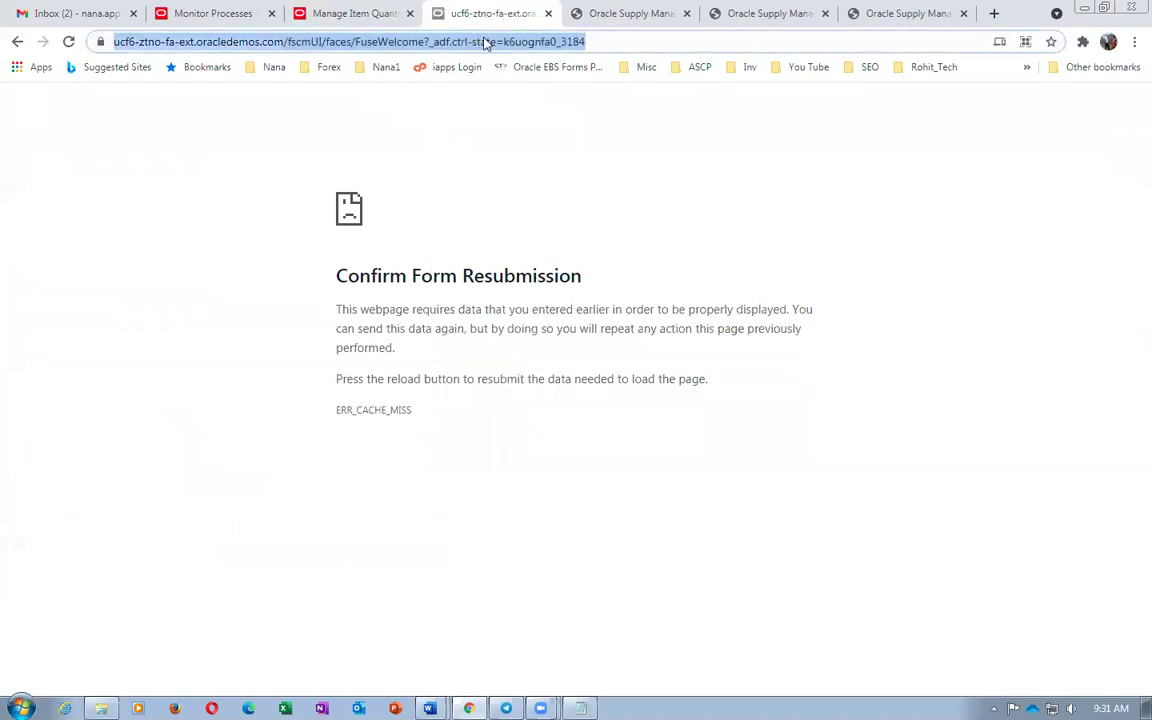
key(Return)
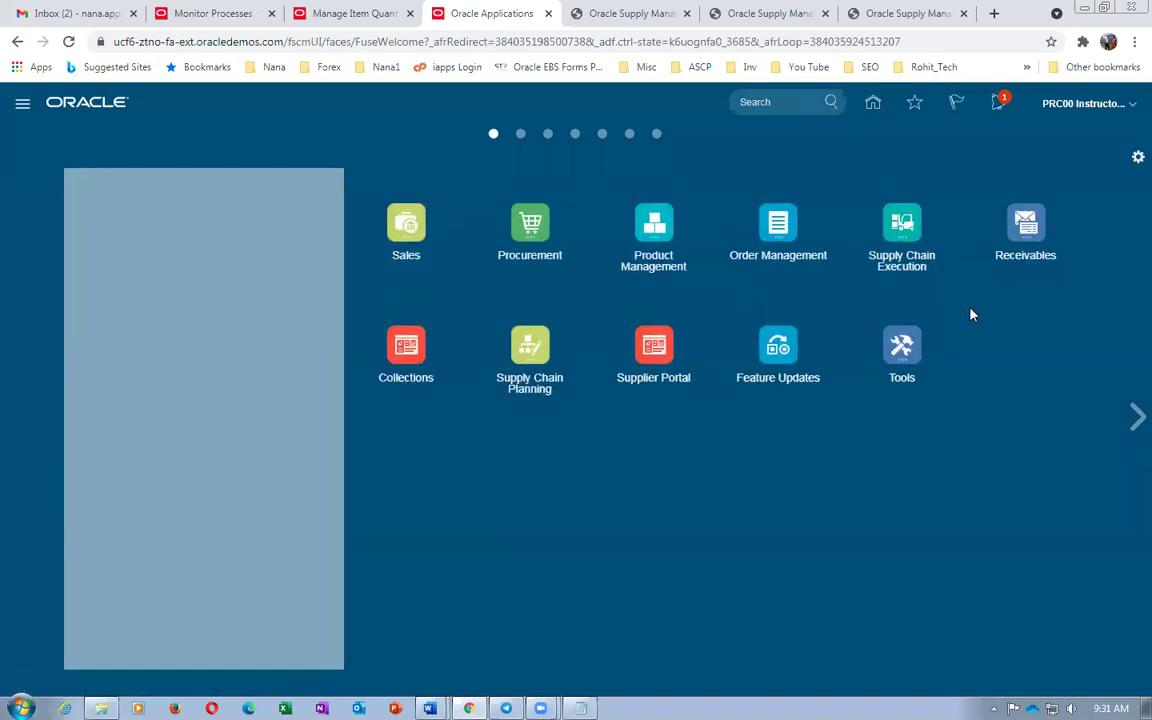
click(337, 13)
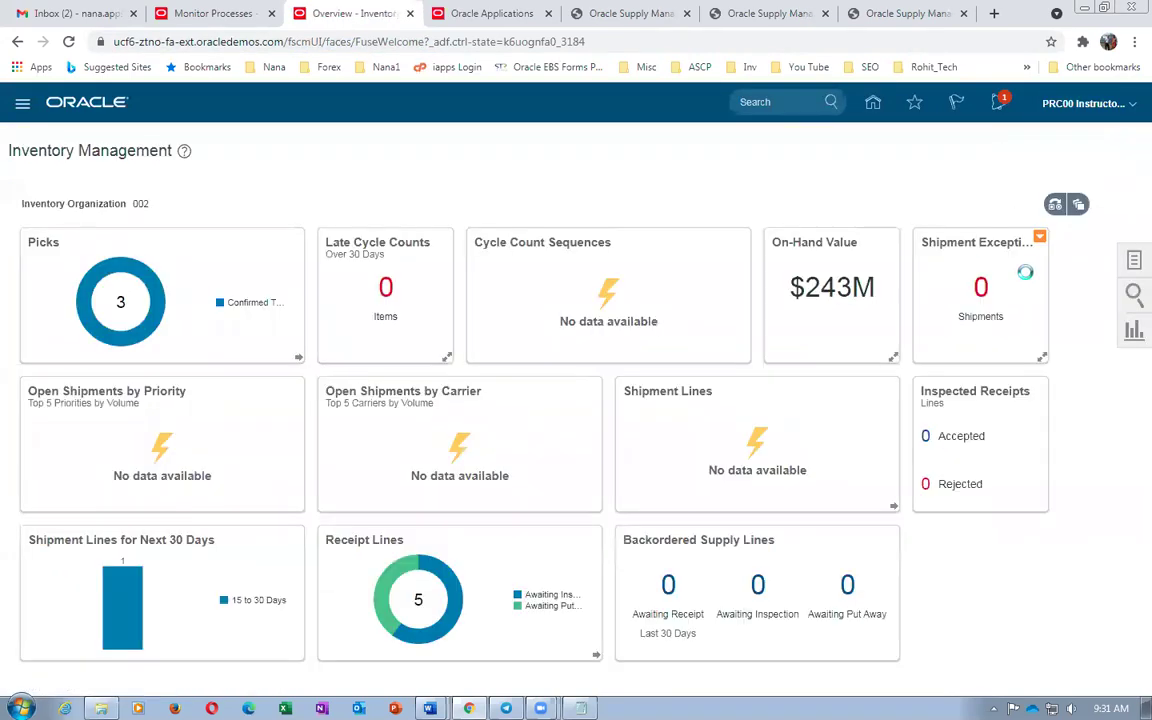
click(1133, 260)
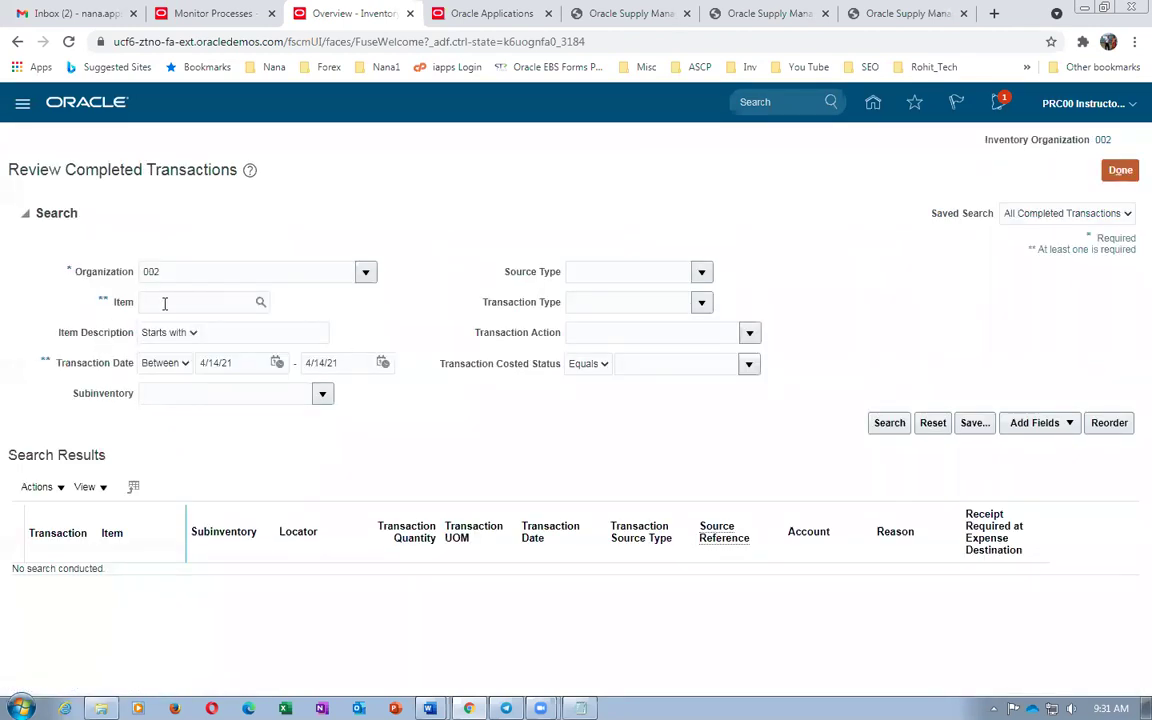
Search b01_DELL_Motherboard's completed transactions and inspect the 1,000 receipt and WO-002-1056 rows 247051 and 247052
key(ctrl+v)
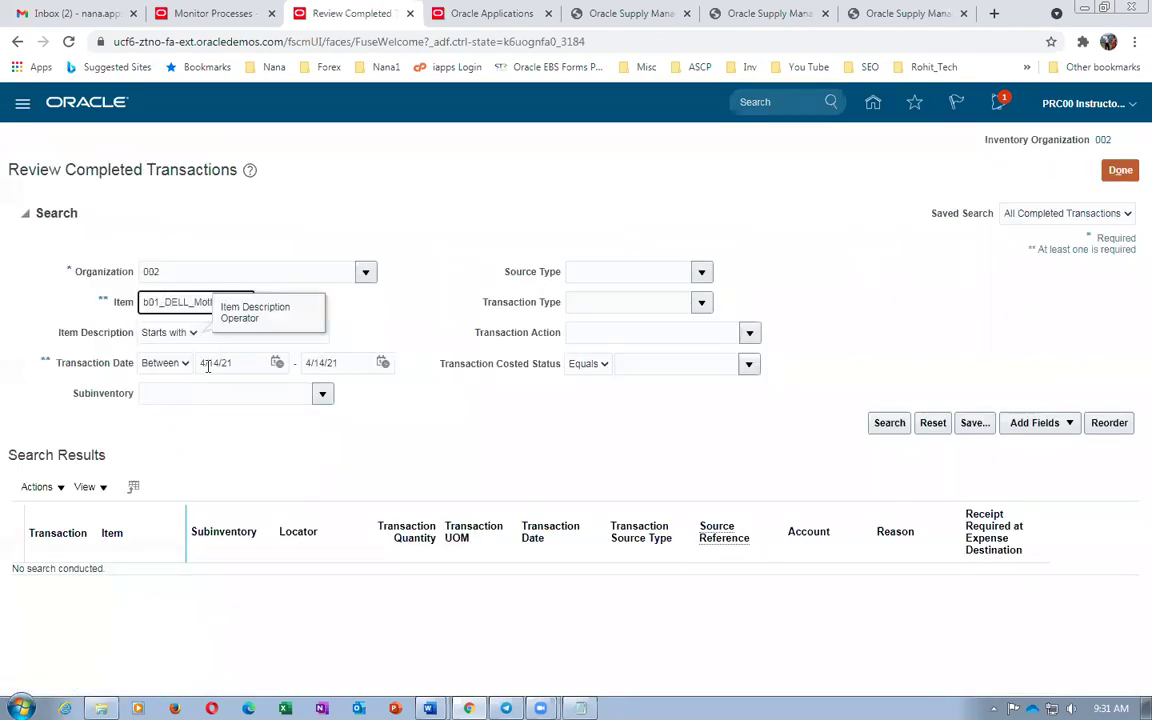
click(890, 423)
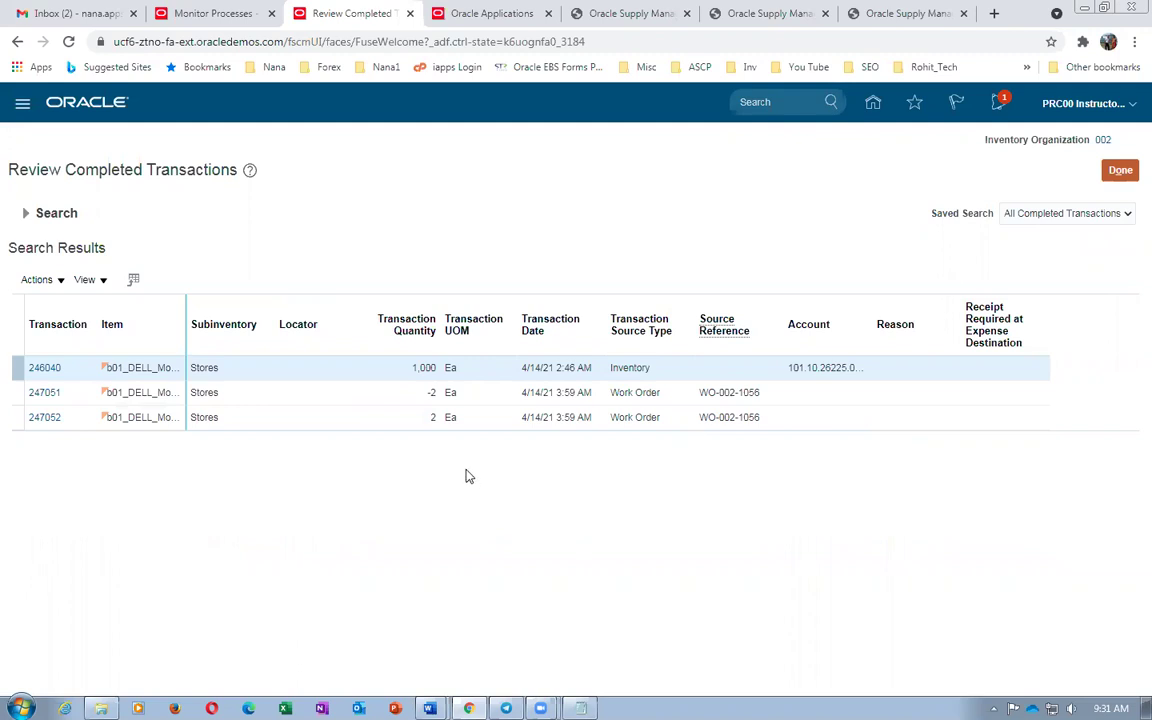
click(265, 372)
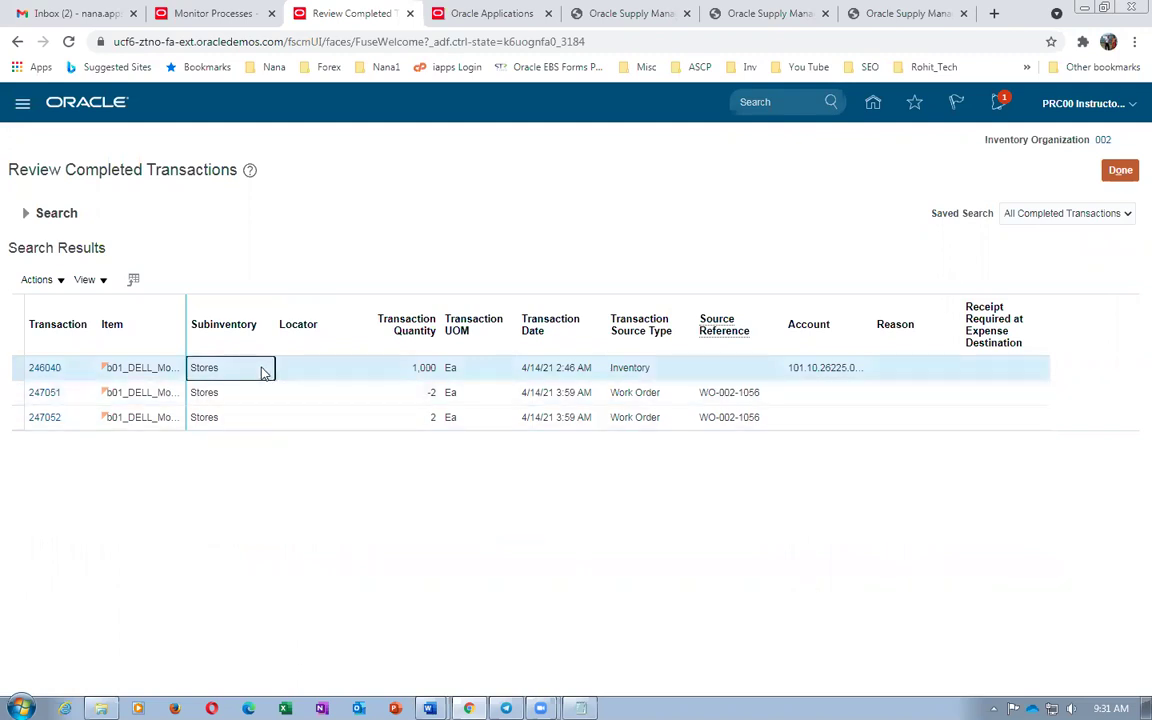
click(303, 392)
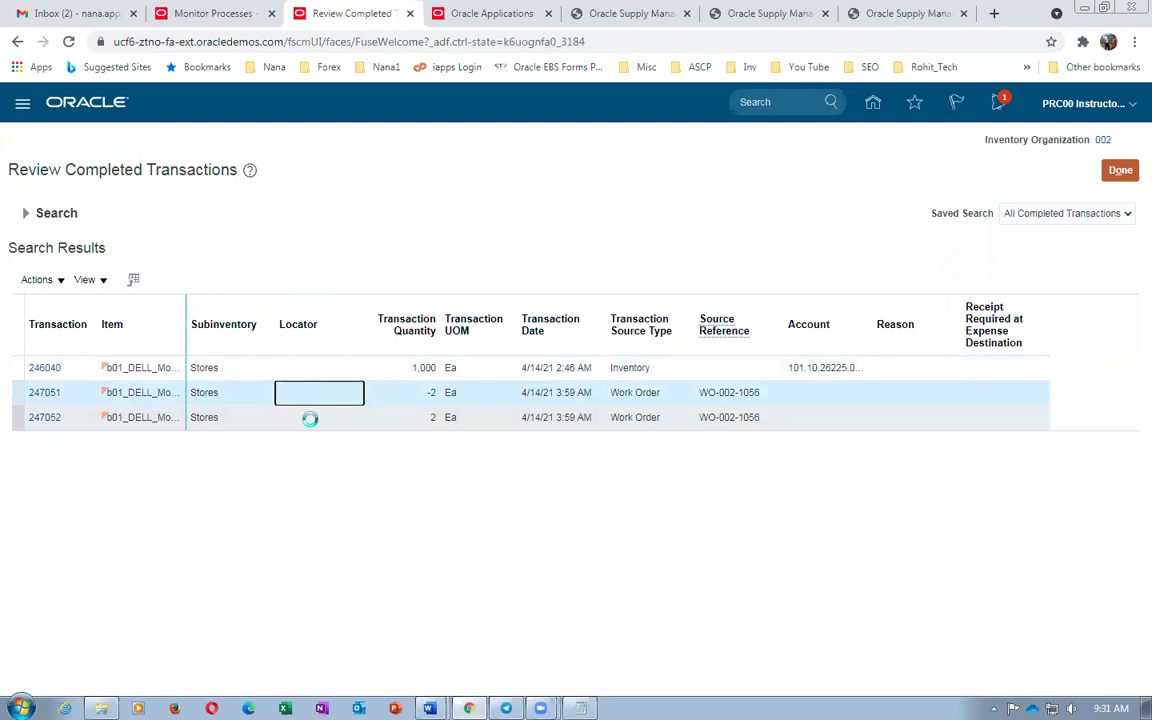
click(309, 417)
click(222, 396)
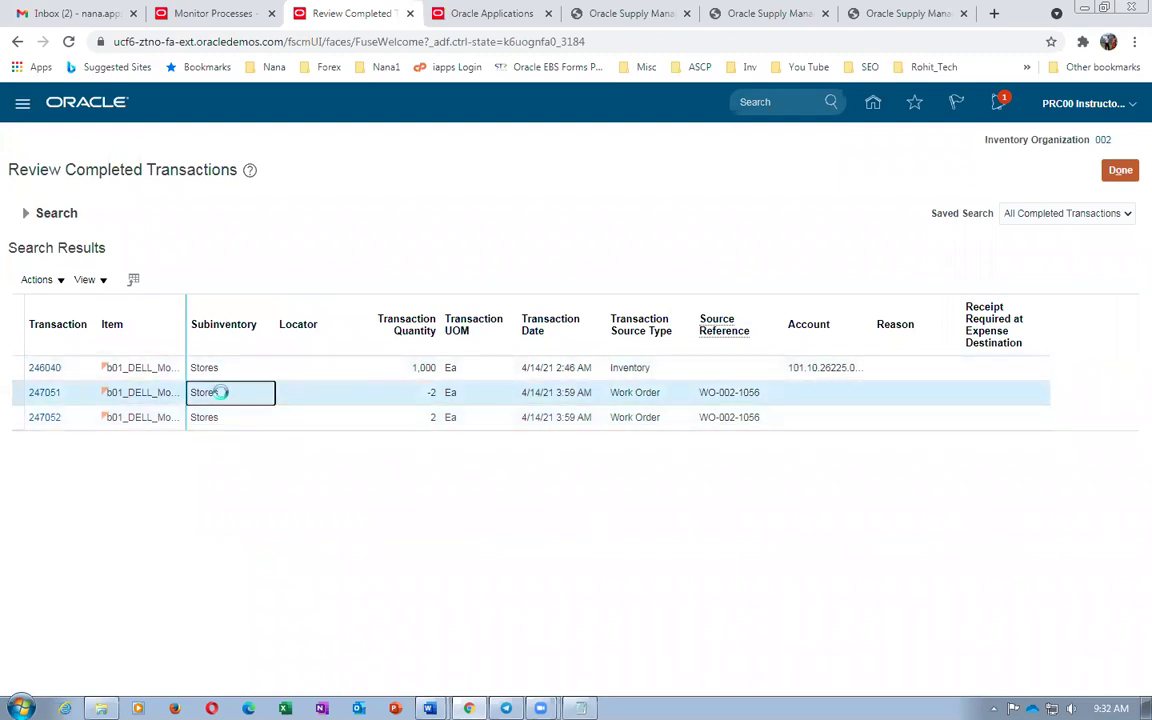
click(220, 416)
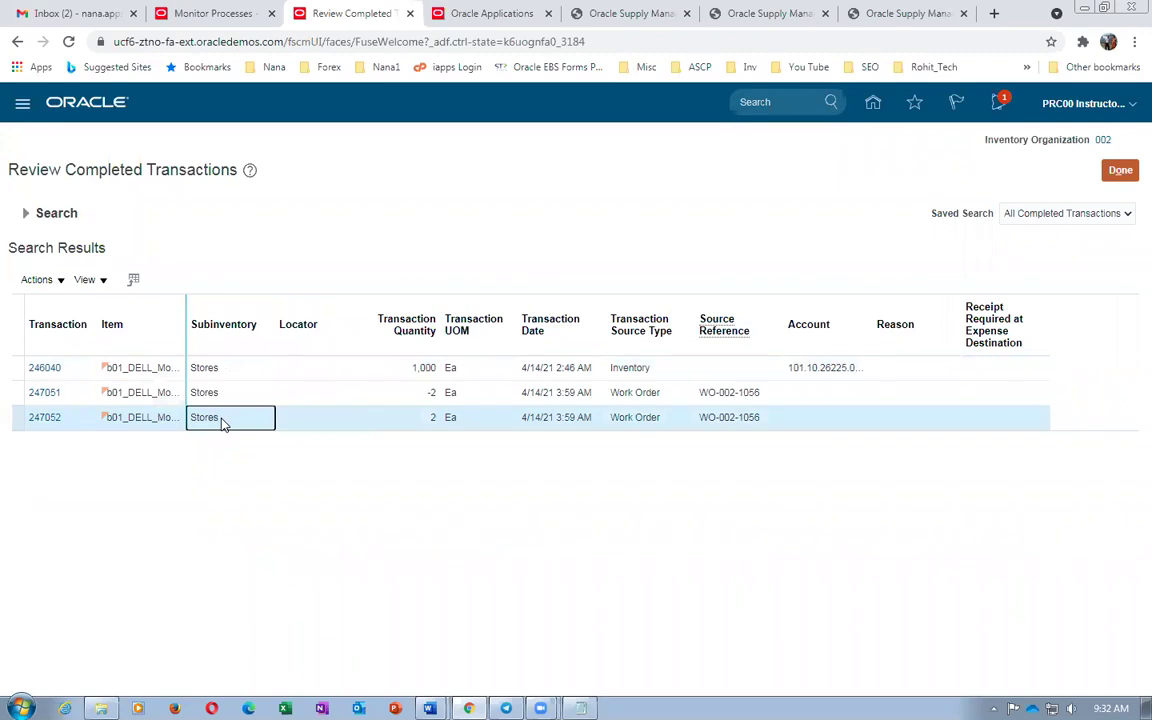
click(231, 395)
click(231, 417)
click(515, 15)
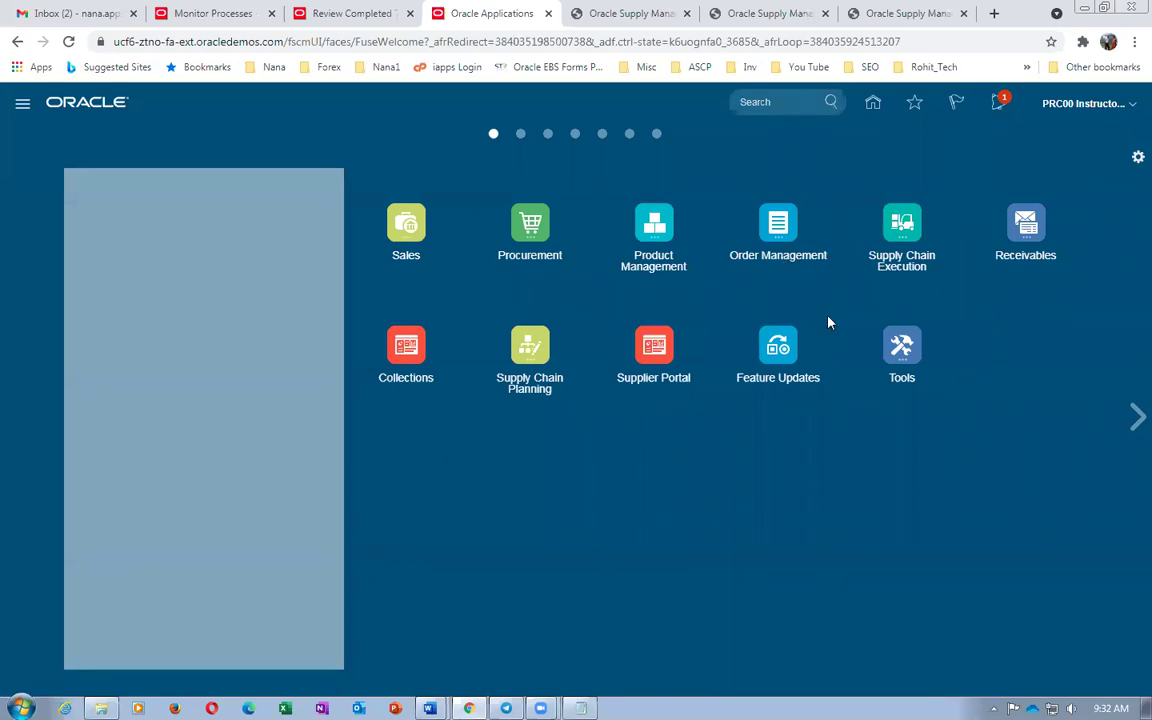
List all-status dispatch operations in b01_Laptop_Assembly_Work_Area and expand WO-002-1056 operation 10
click(897, 229)
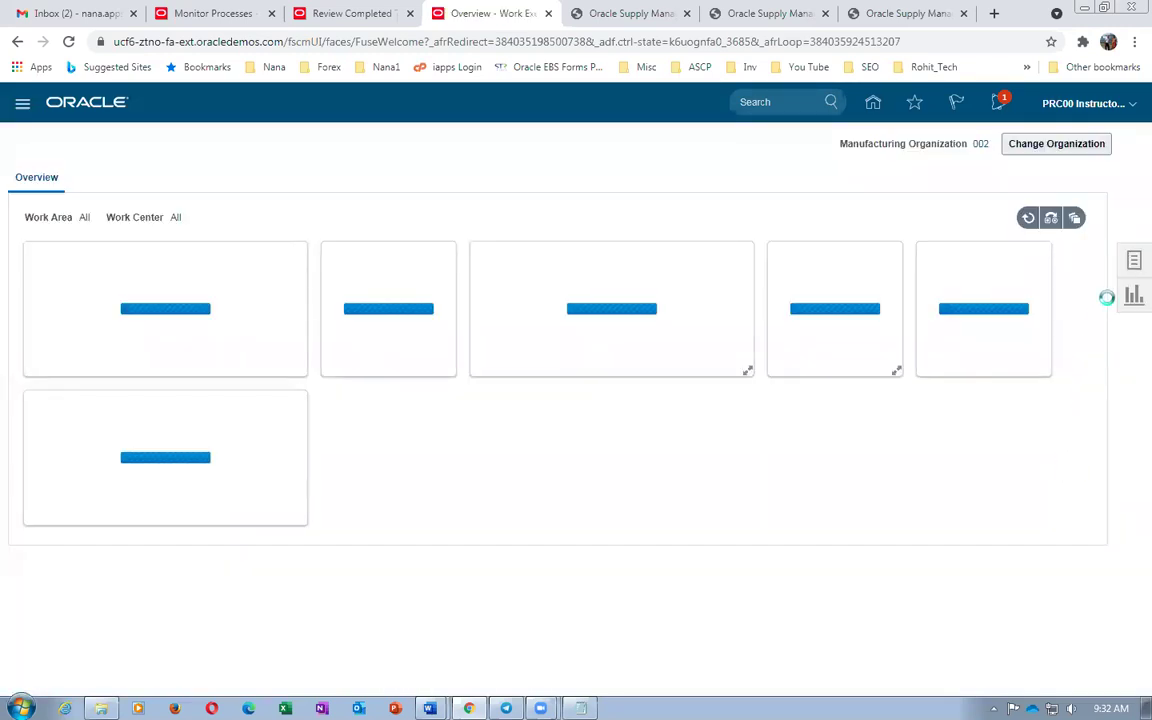
click(1133, 262)
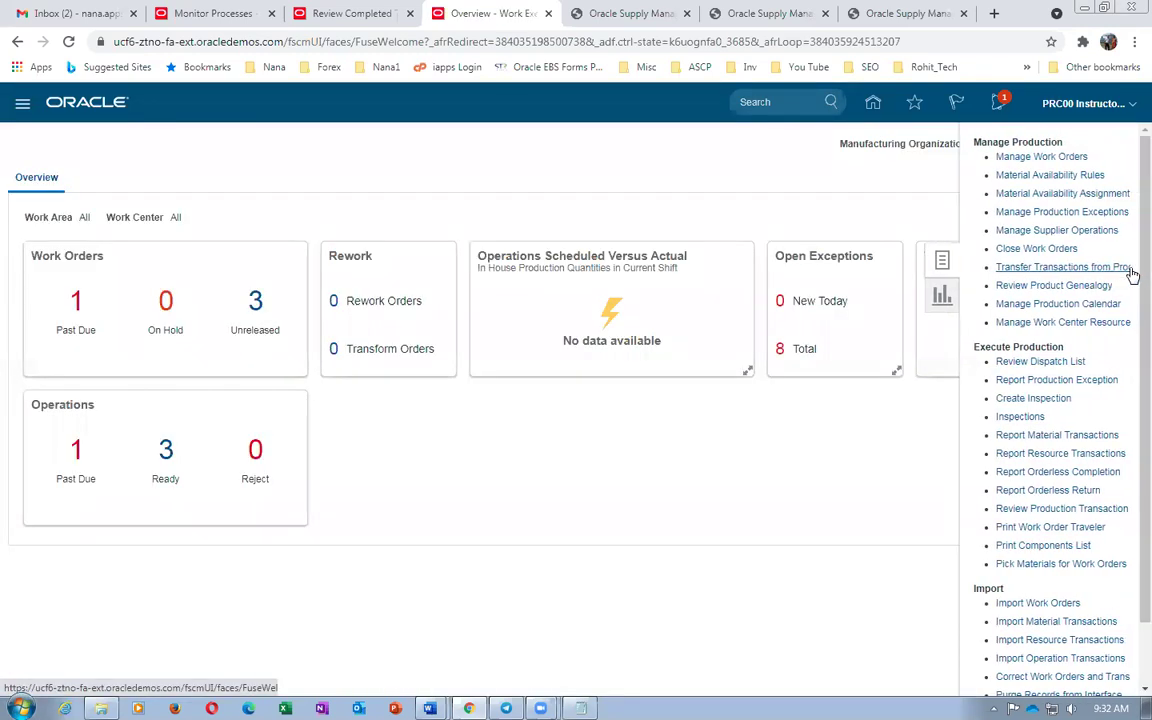
click(1080, 363)
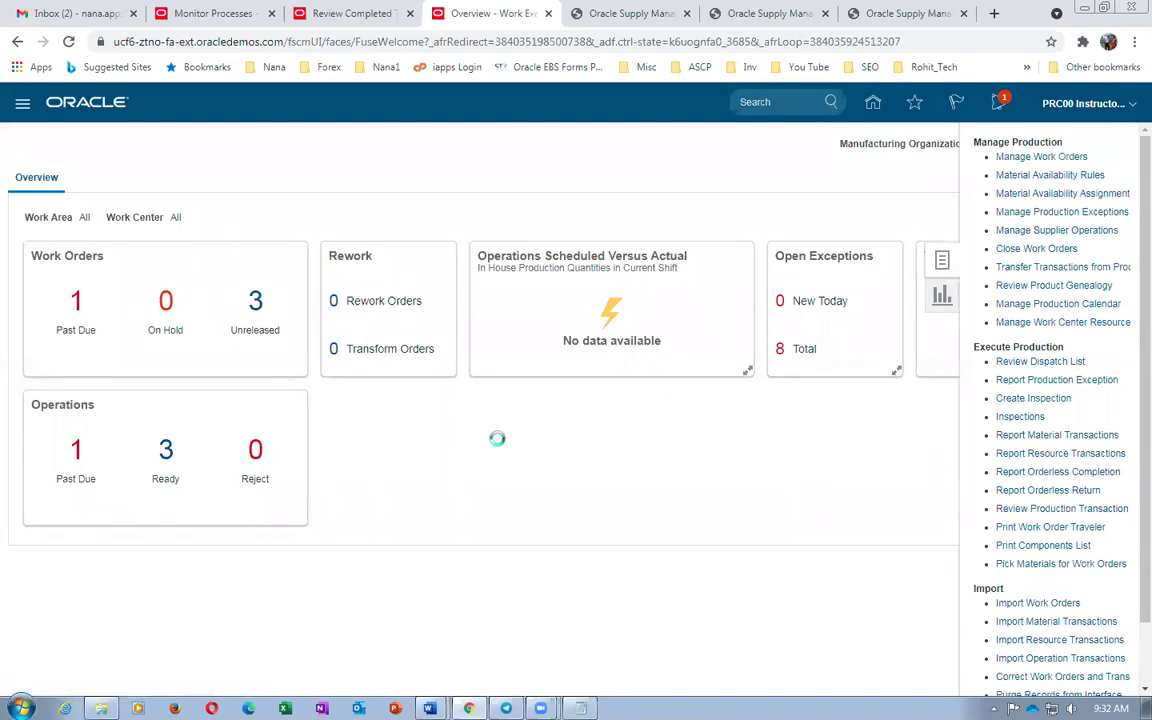
click(175, 307)
click(200, 352)
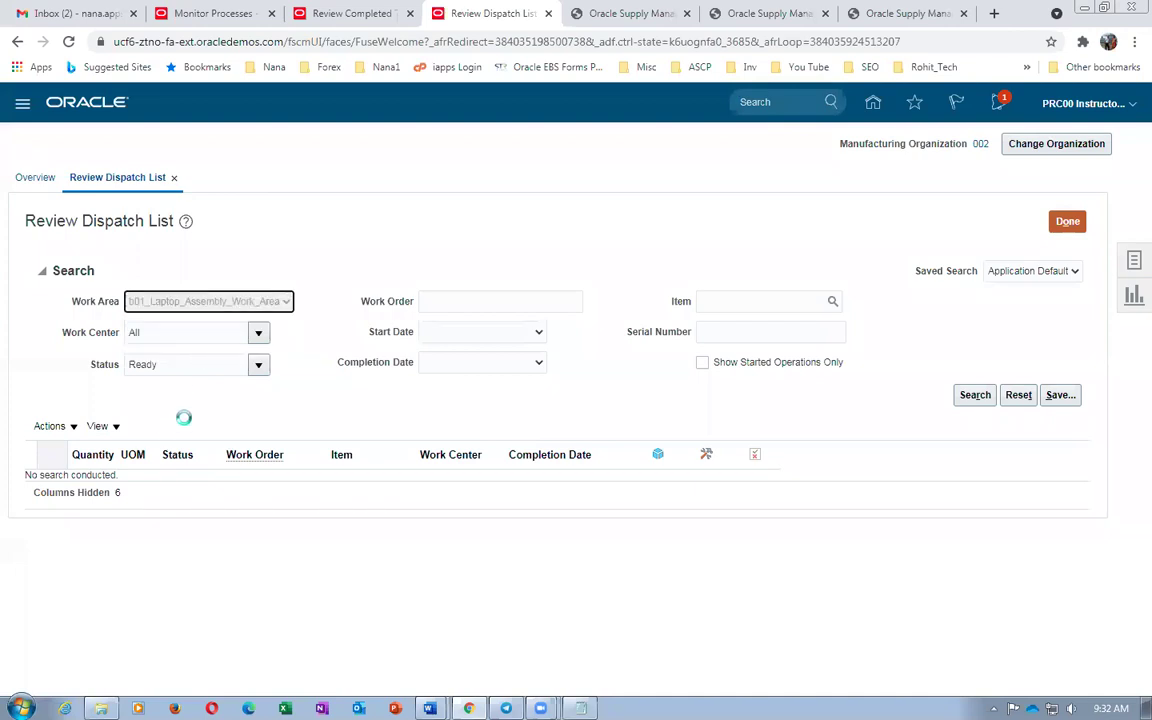
click(172, 366)
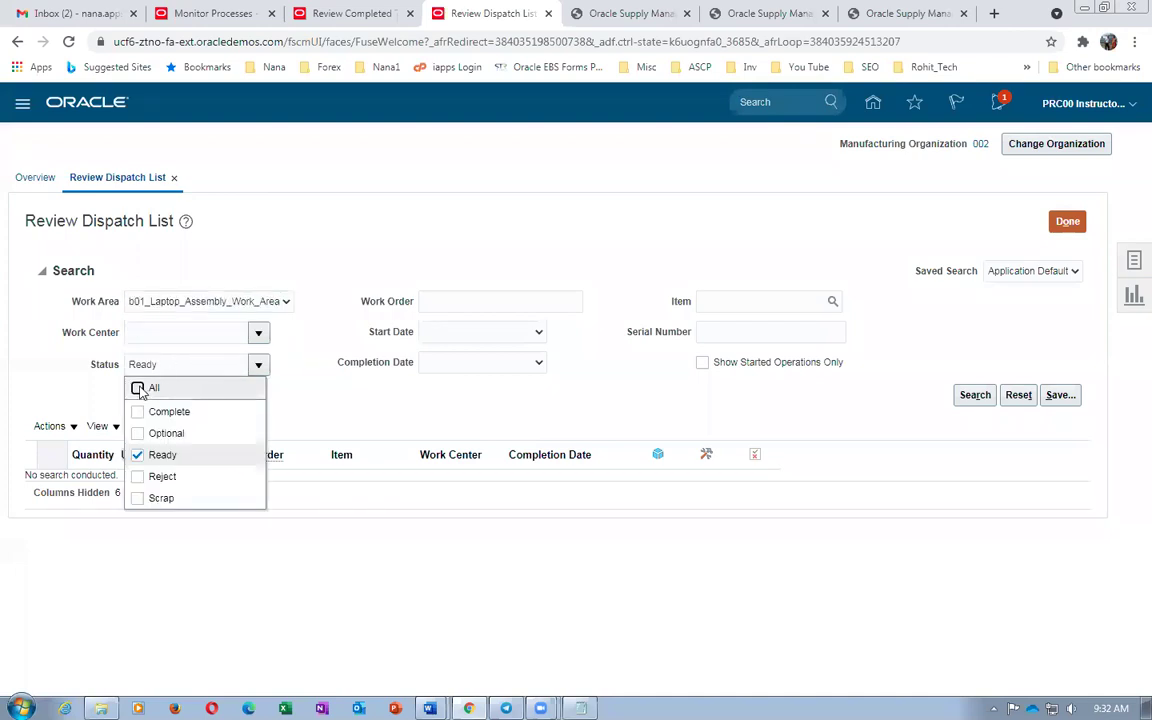
click(139, 389)
click(975, 395)
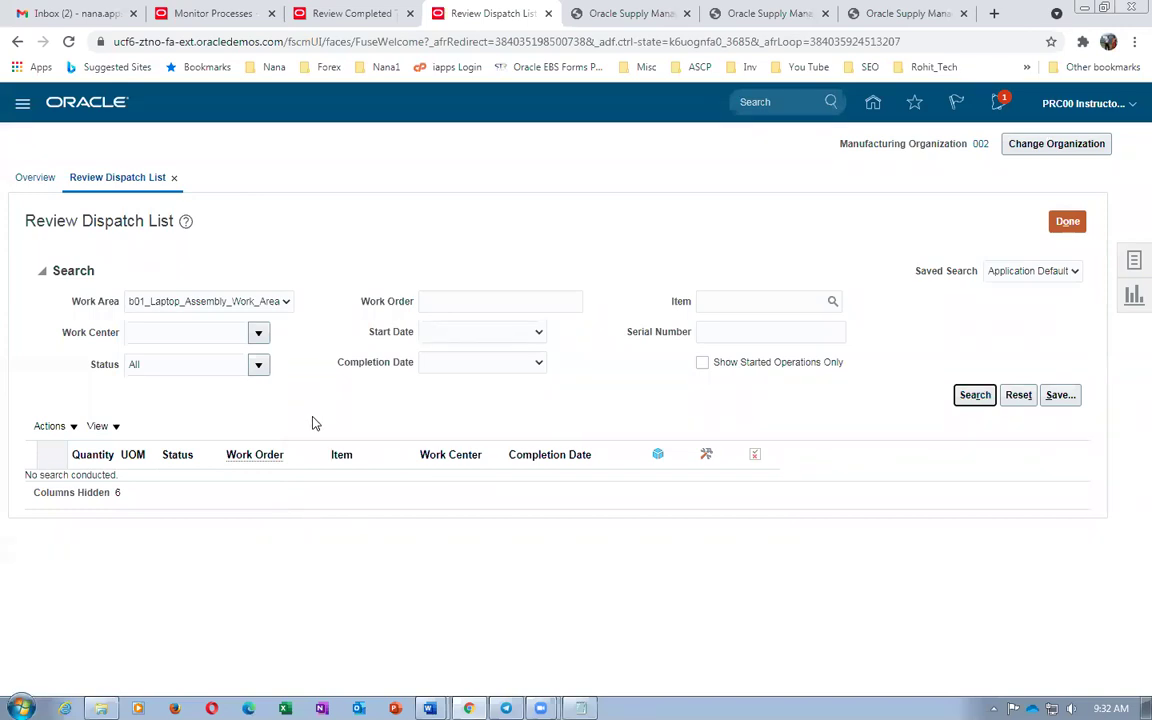
click(969, 401)
click(52, 365)
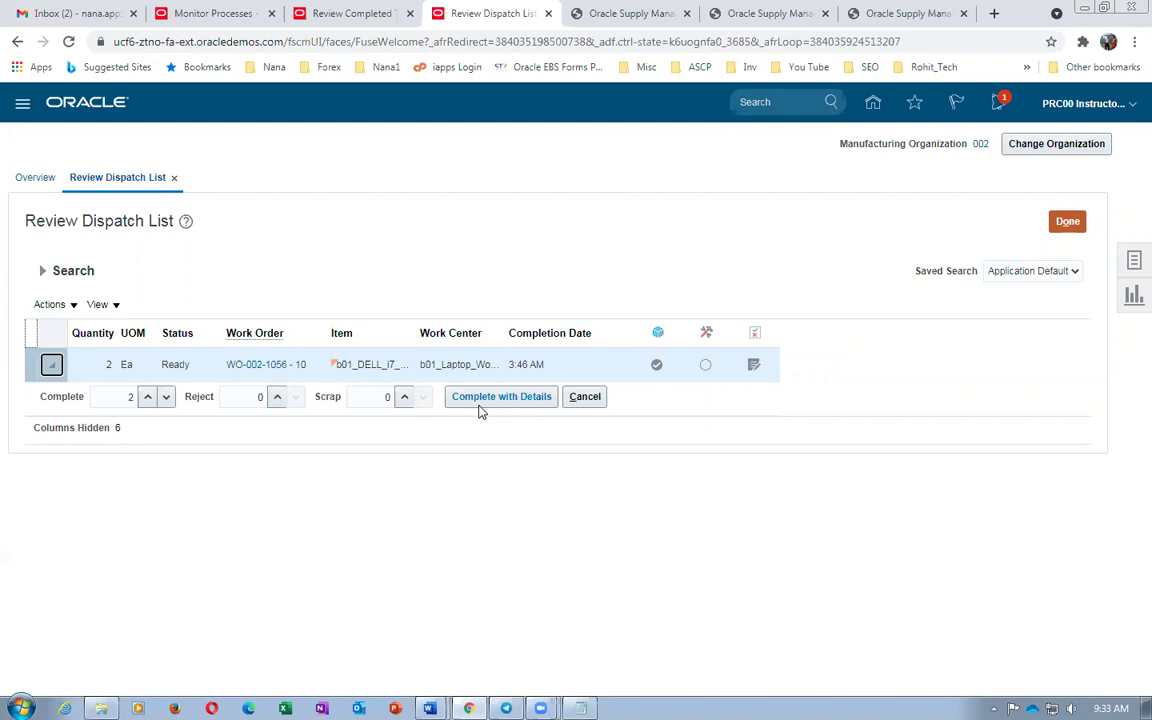
Start completing the operation with material details and advance to the backflush materials step
click(489, 400)
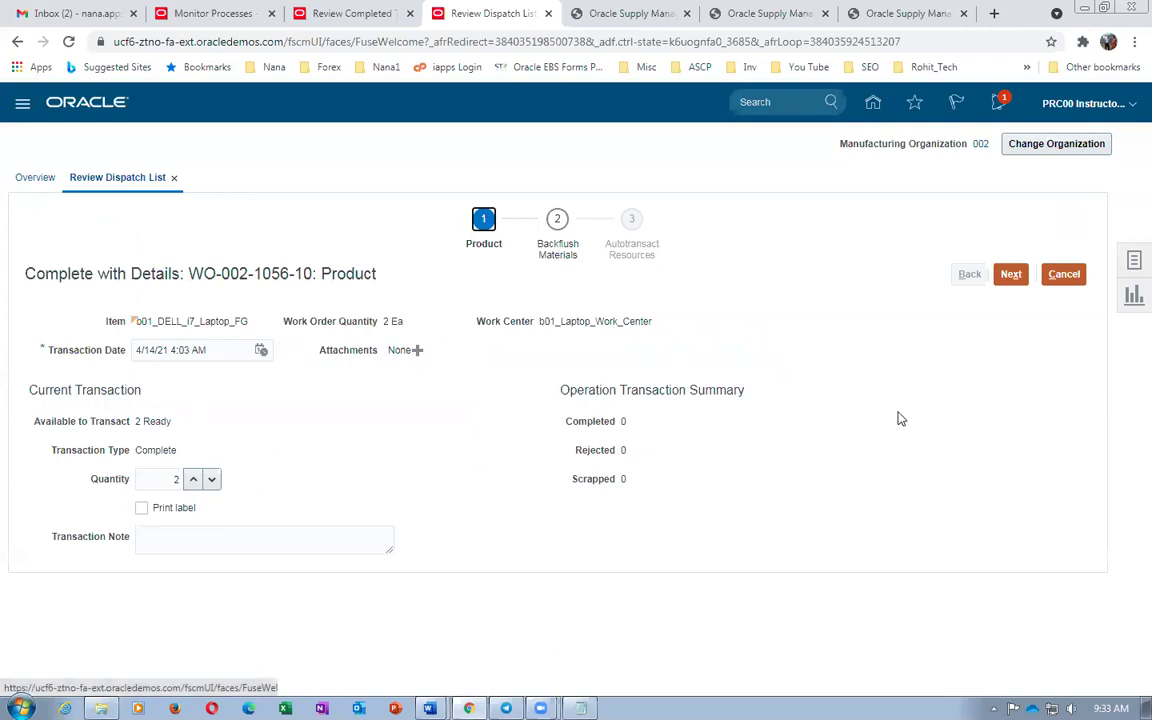
click(1011, 275)
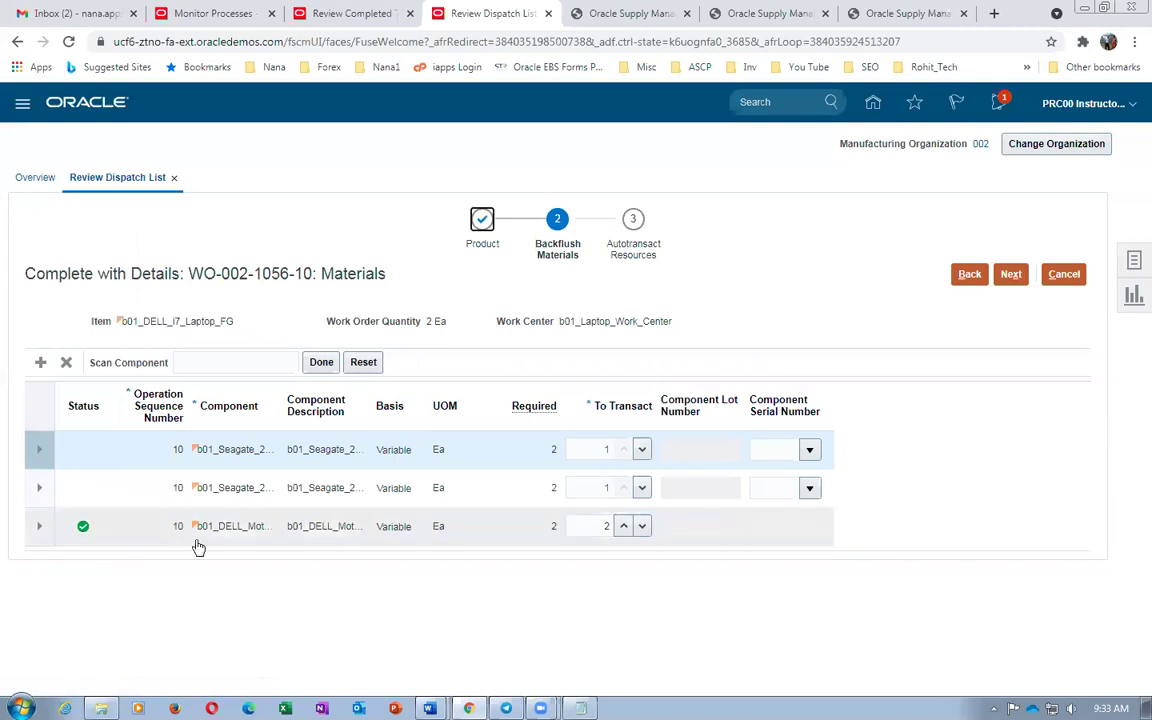
drag(284, 400, 341, 427)
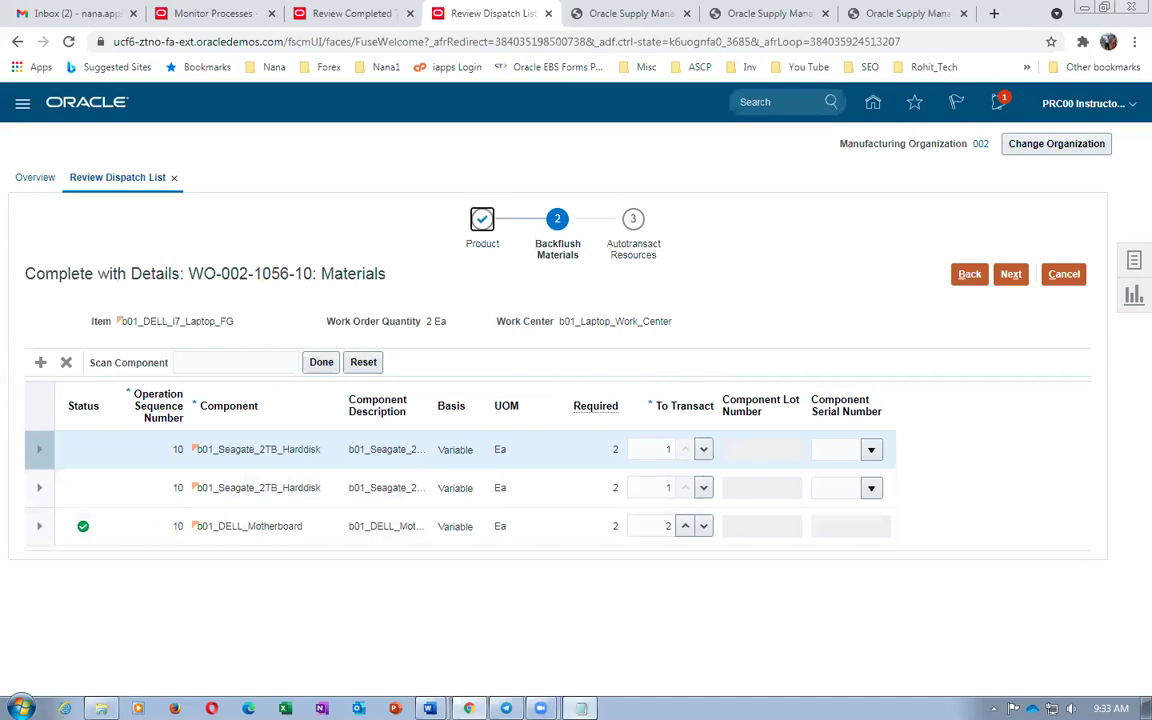
click(580, 708)
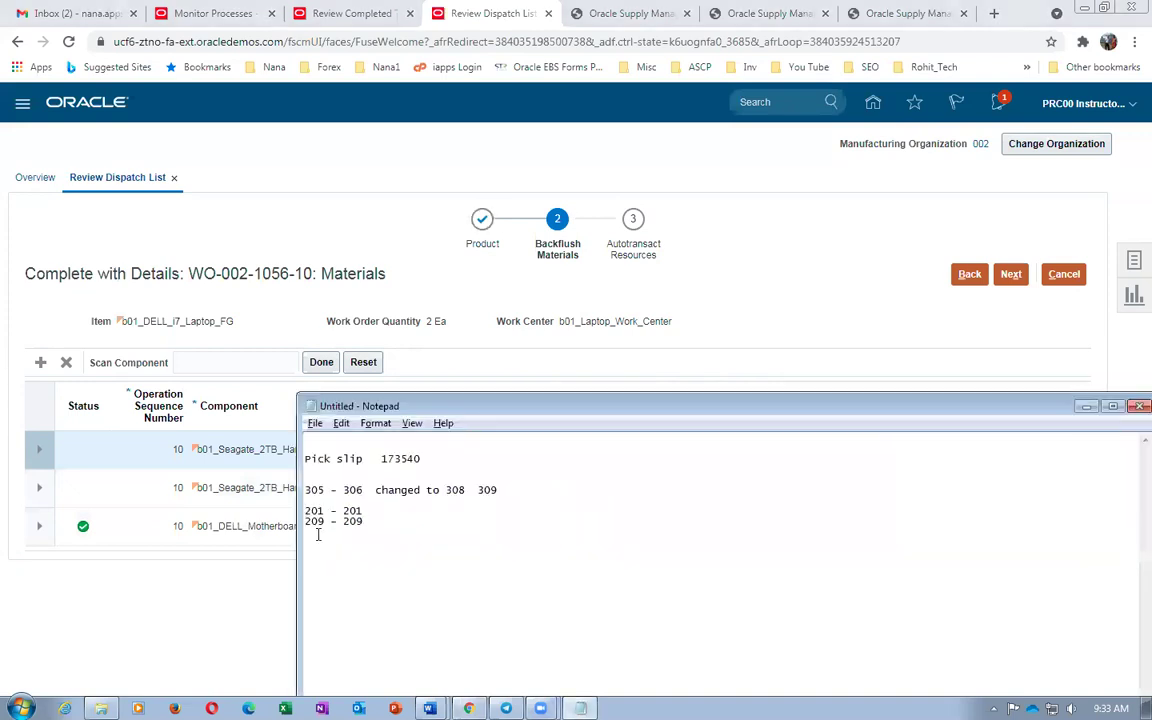
click(1086, 406)
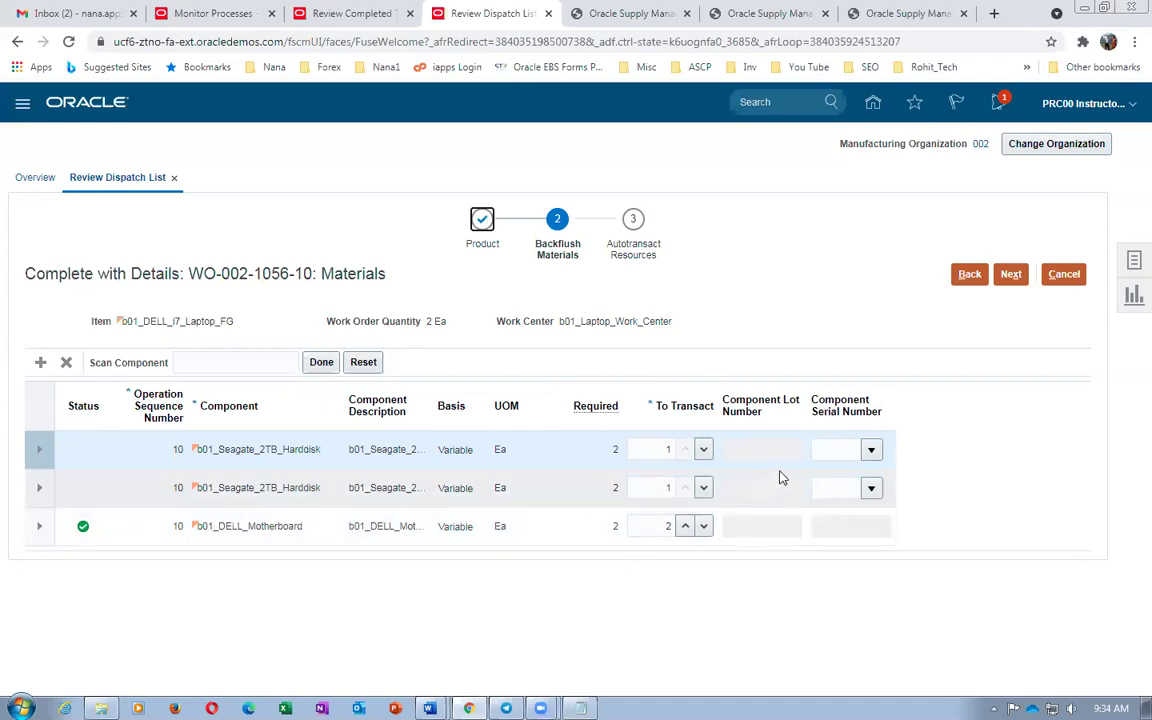
Assign serial 303 to the first hard-disk row and serial 304 to the second
click(871, 451)
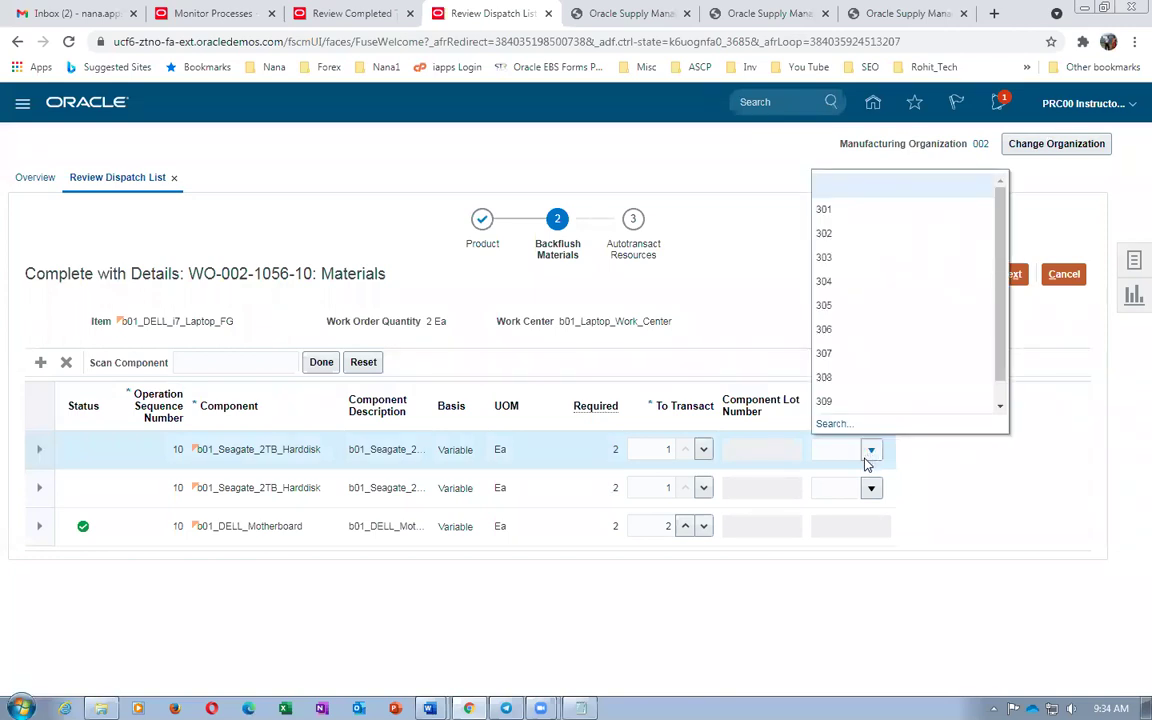
click(832, 268)
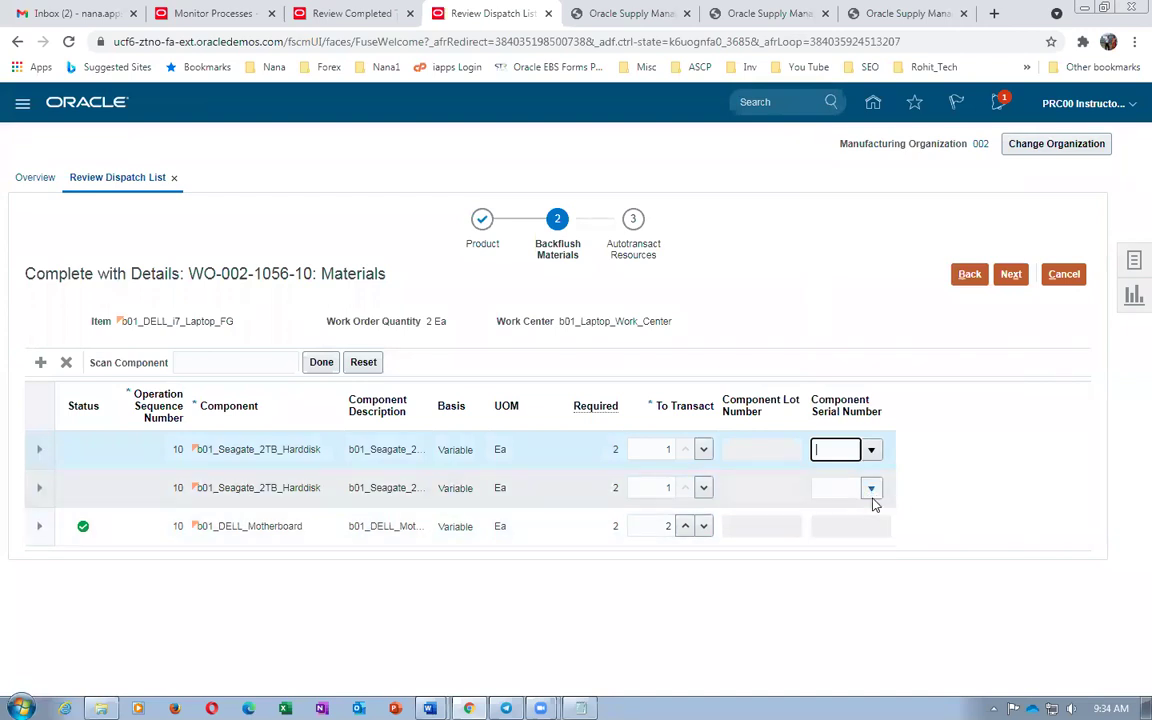
click(871, 487)
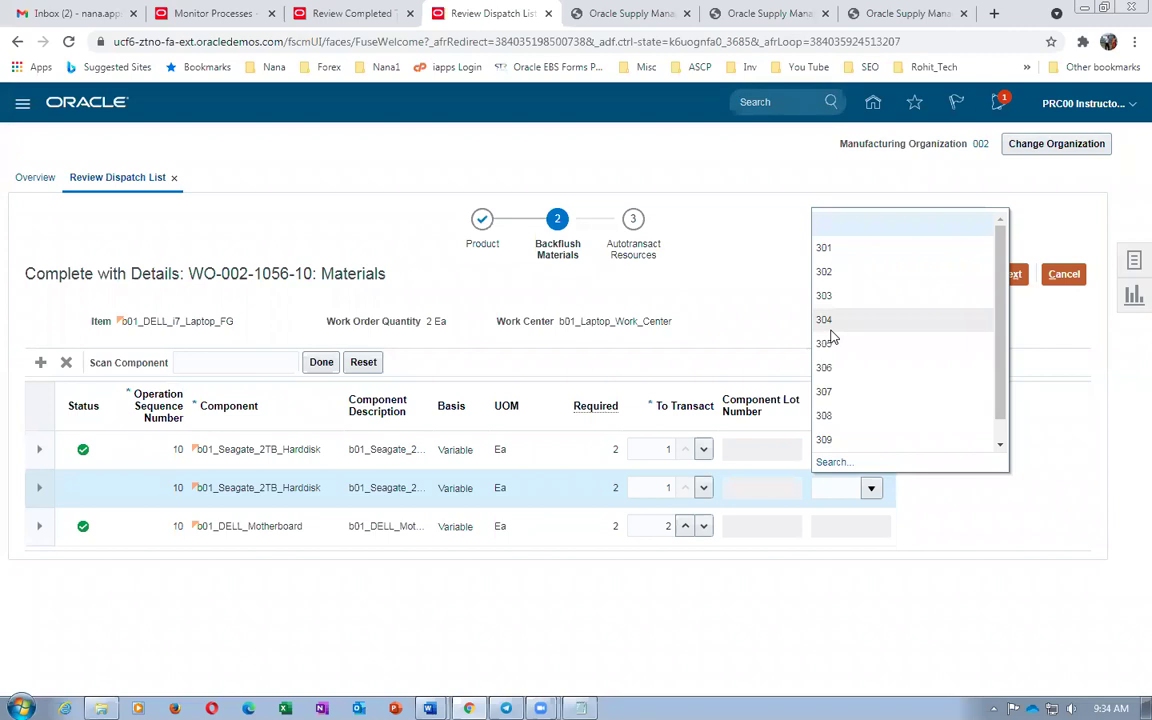
click(826, 320)
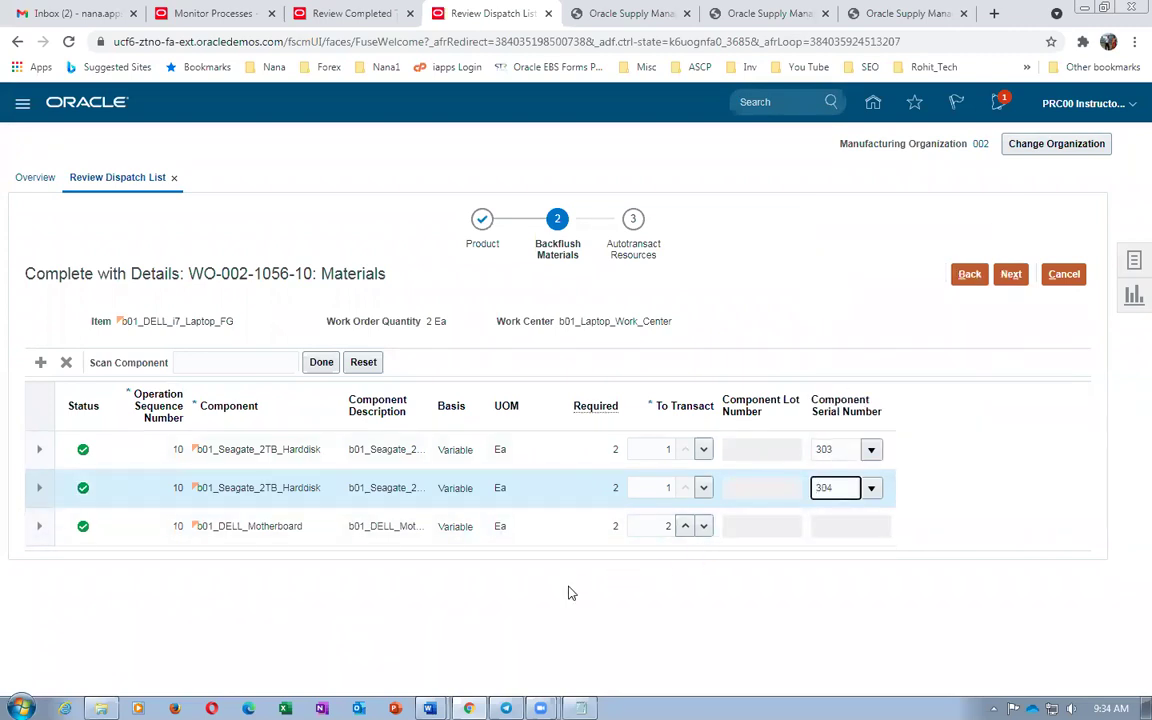
key(alt+Tab)
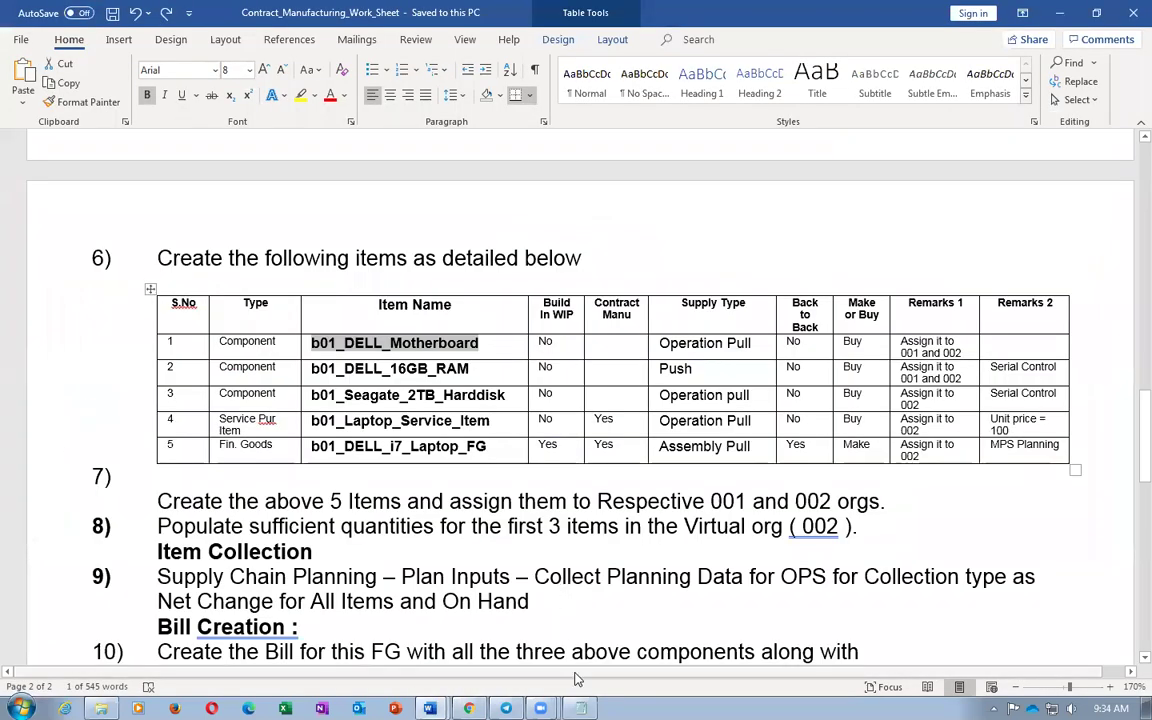
Append 'changed 303 304' after the 308 309 serial line in the Notepad pick slip note
click(580, 708)
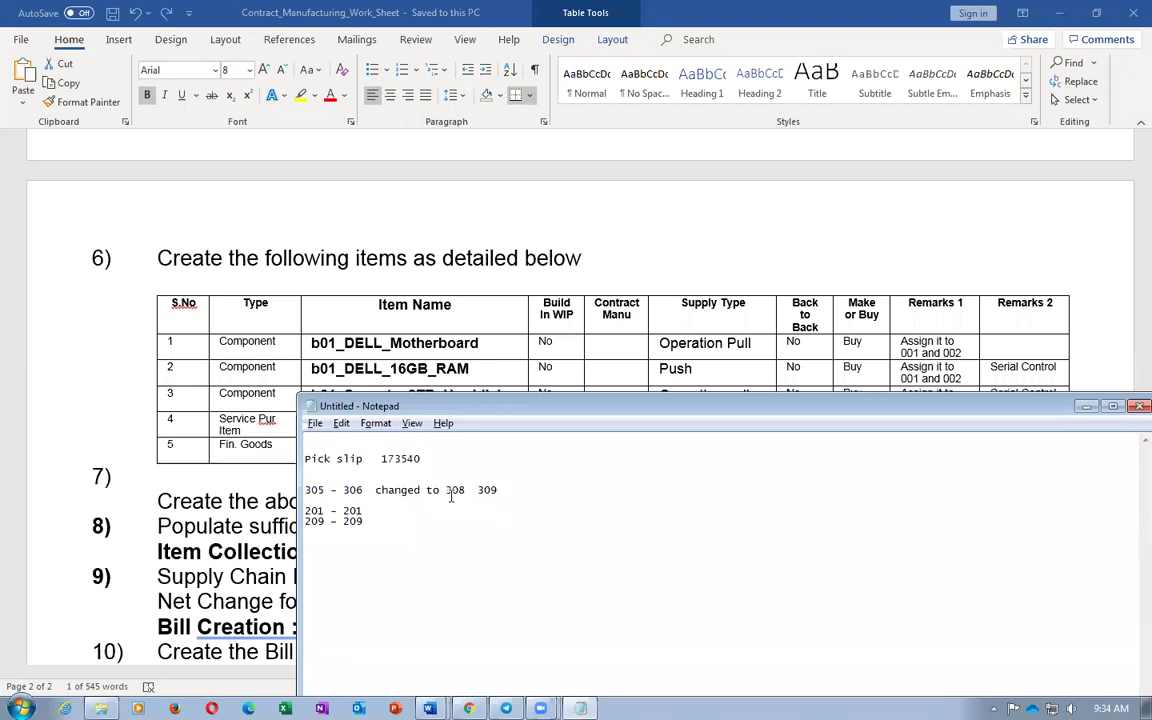
click(601, 492)
text(changed to)
key(alt+Tab)
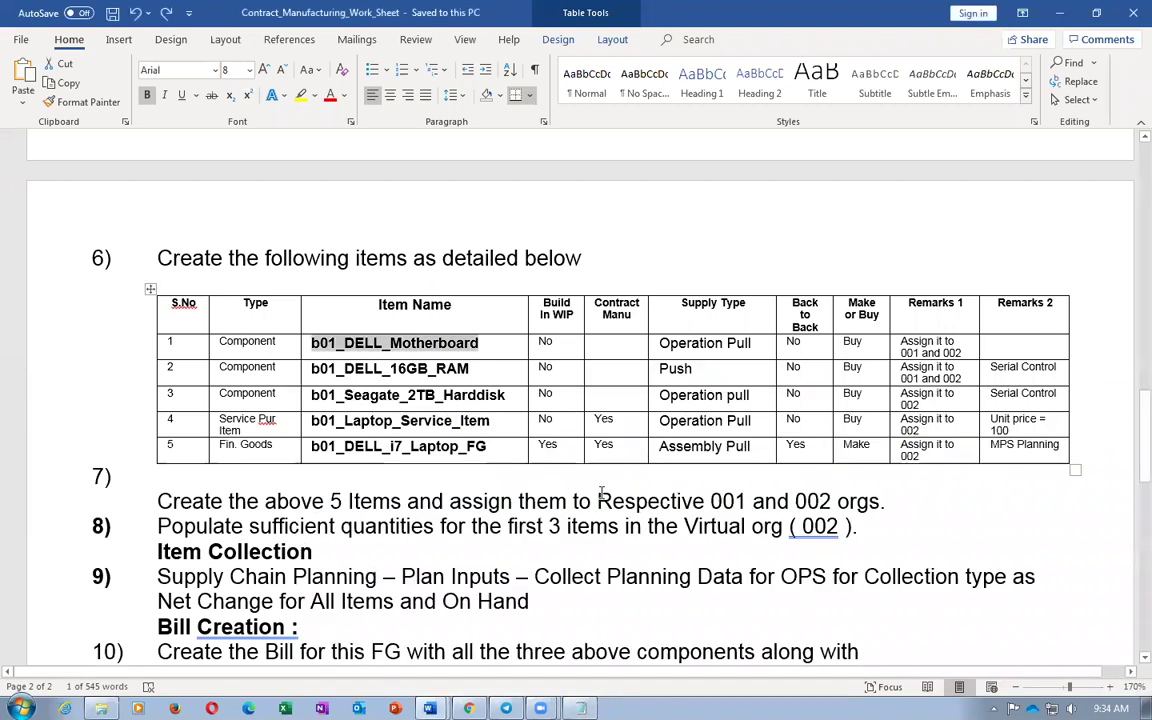
key(alt+Tab)
text(303 )
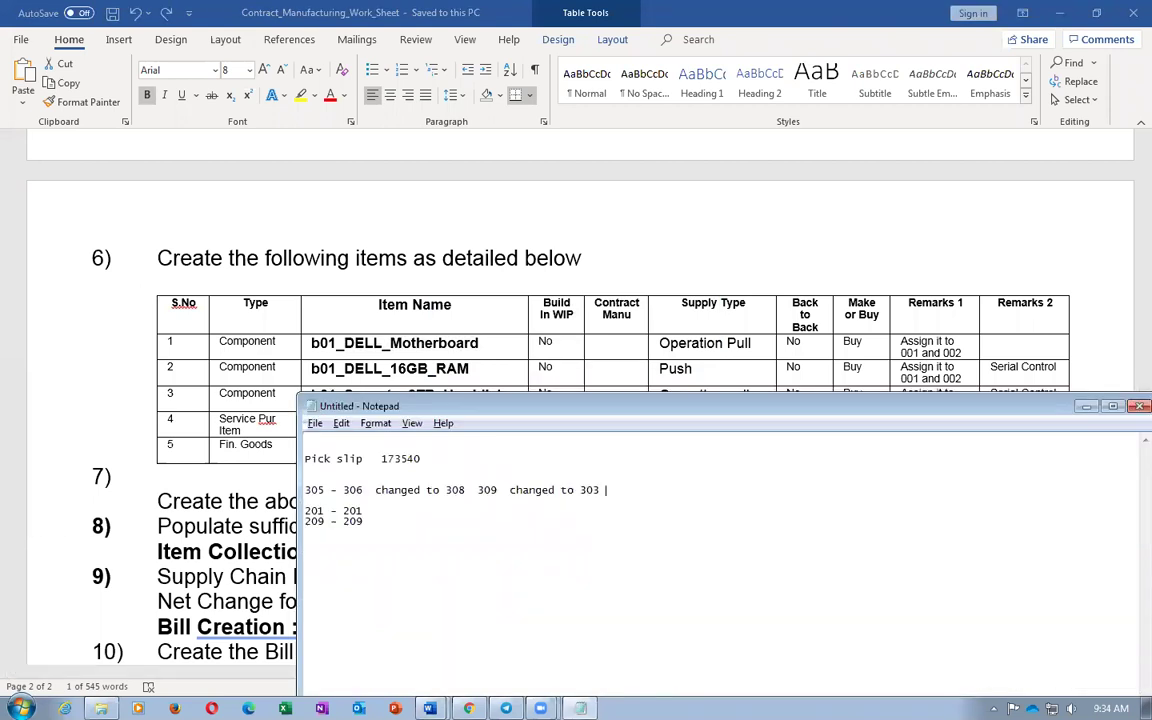
text(  304)
Highlight the RAM's Push supply type in the Word worksheet, then return to the backflush materials page
key(shift+Home)
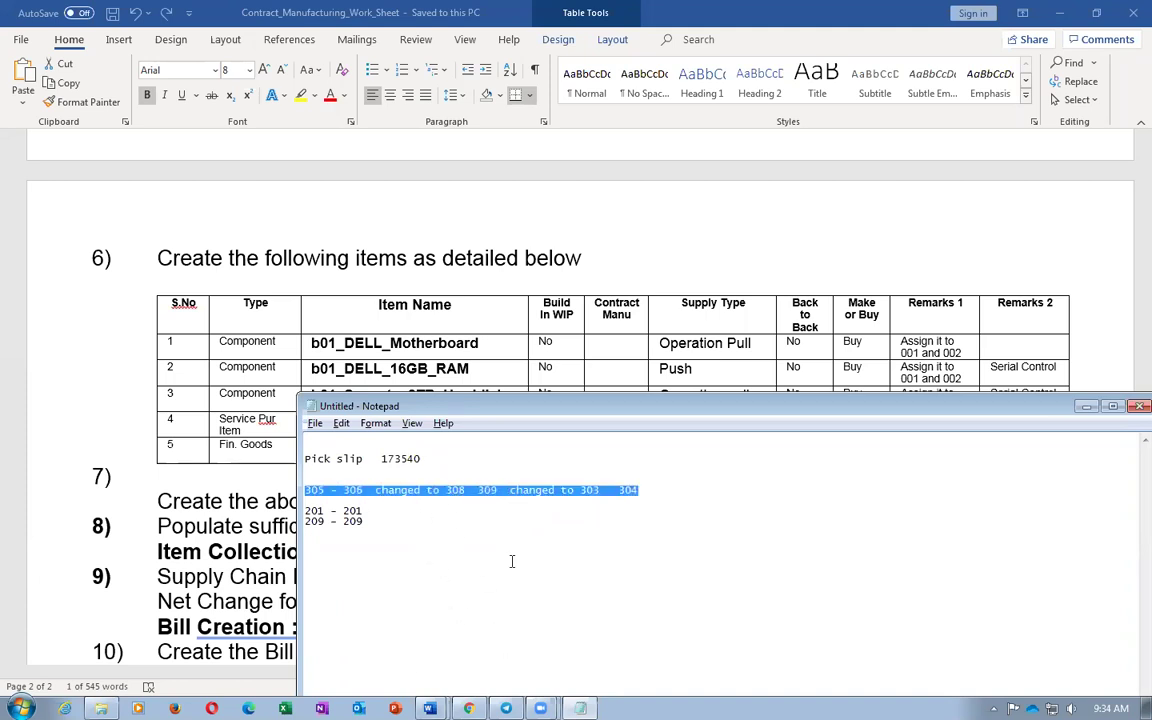
key(alt+Tab)
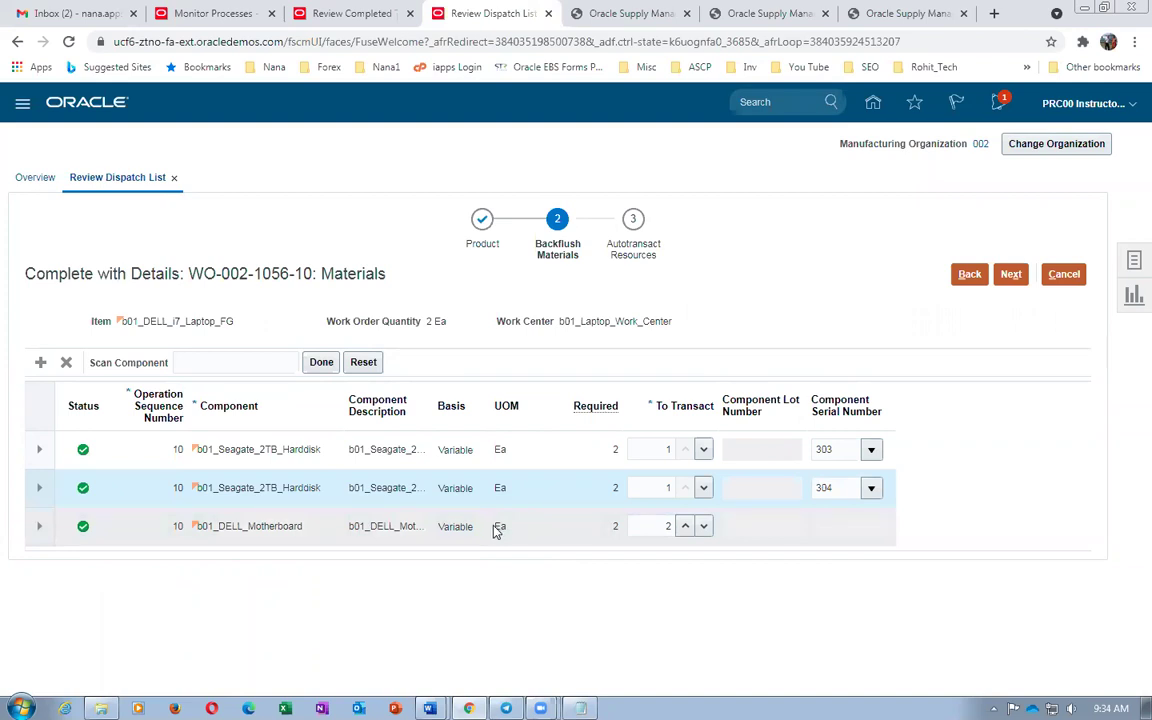
mouse_move(429, 708)
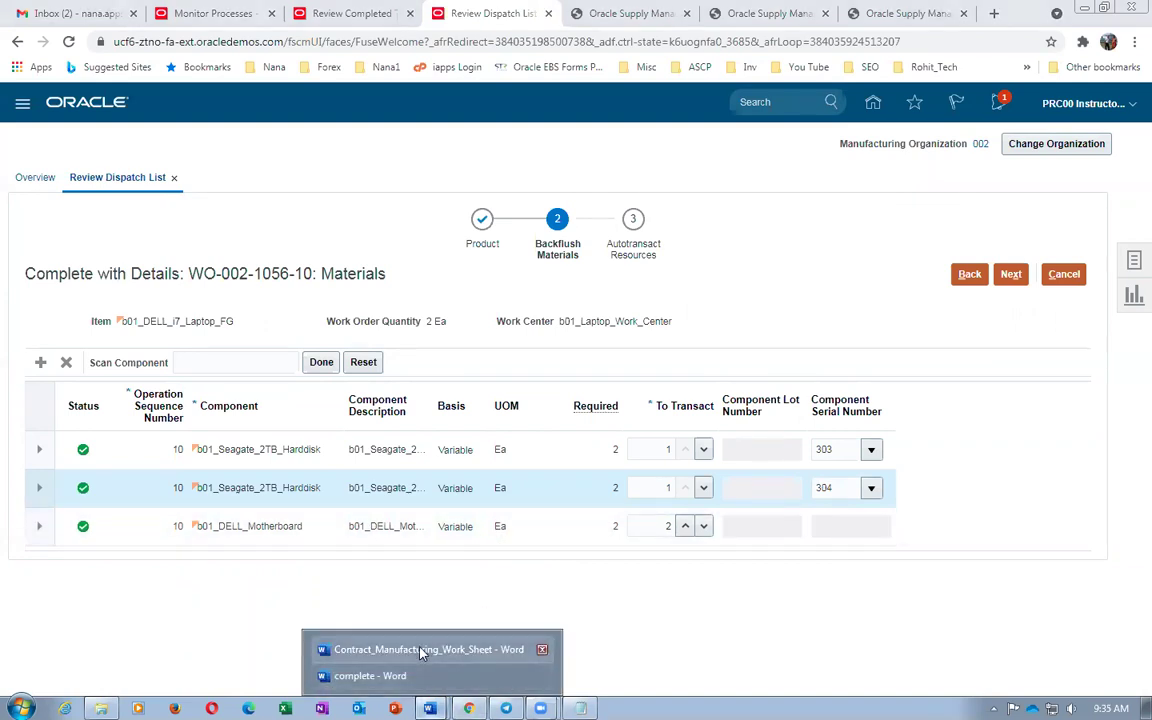
click(420, 649)
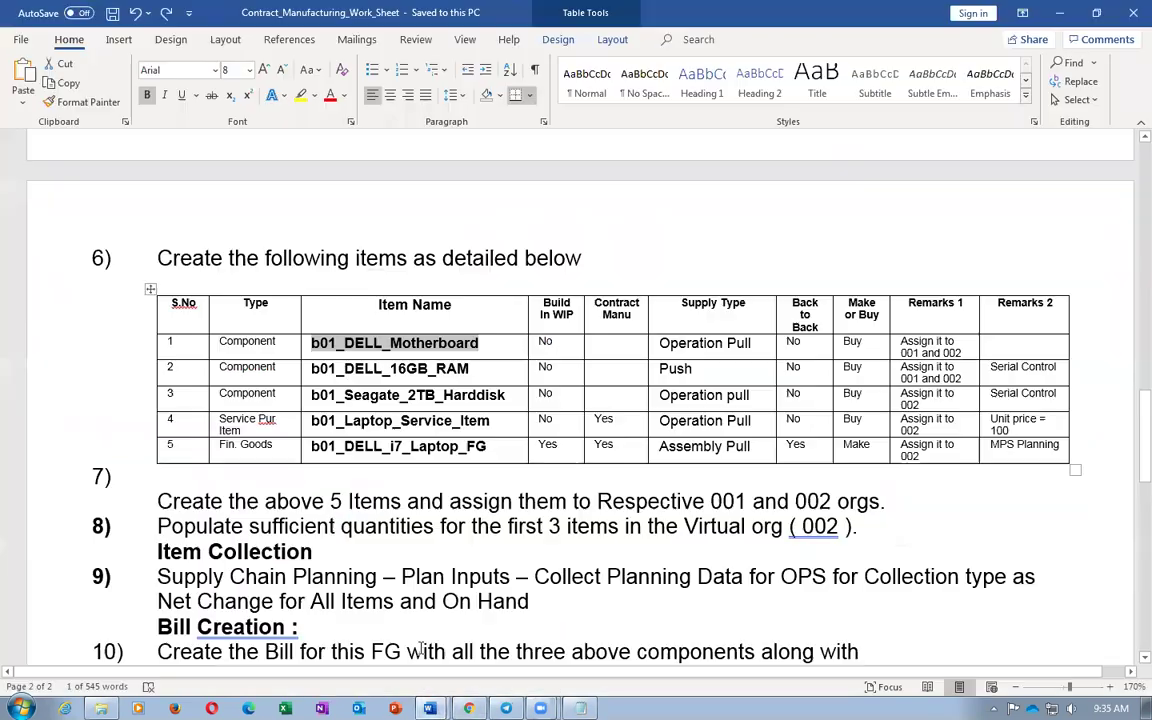
click(432, 376)
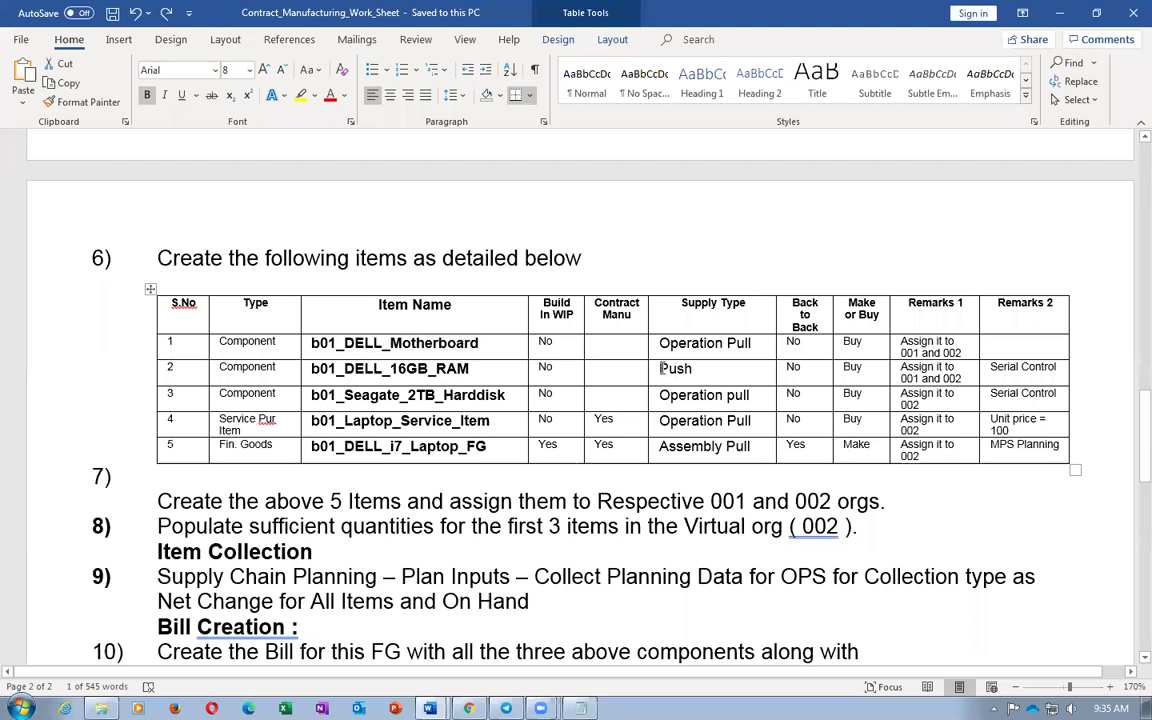
double_click(680, 370)
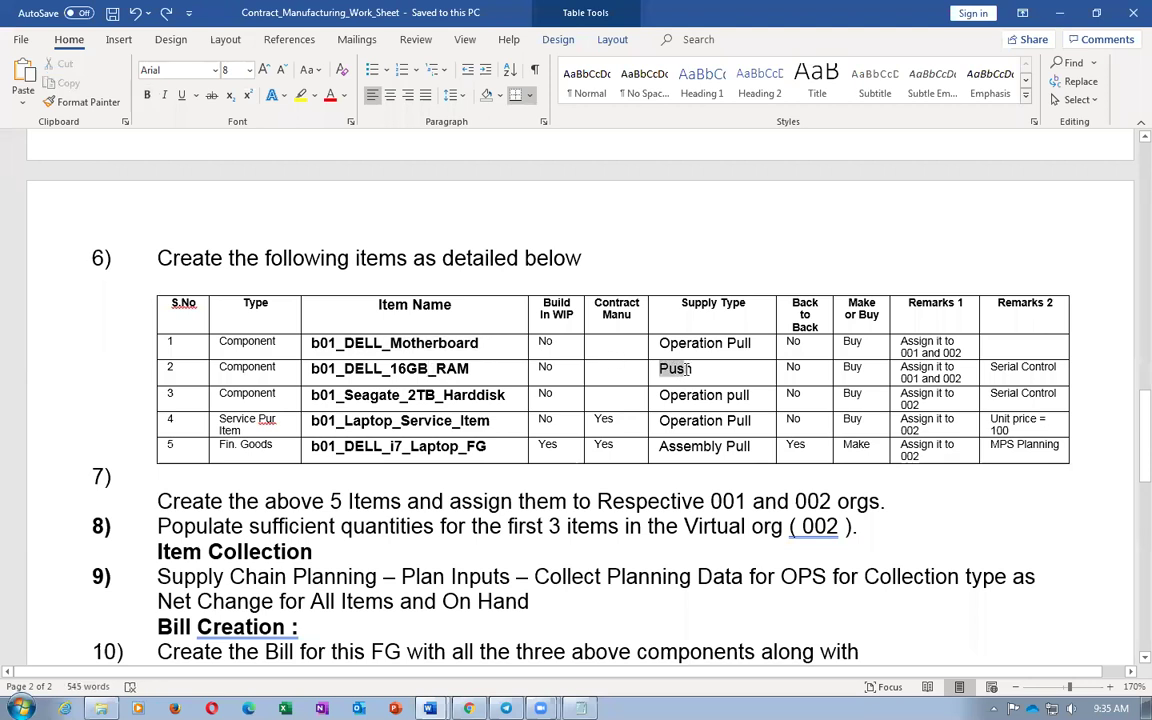
key(alt+Tab)
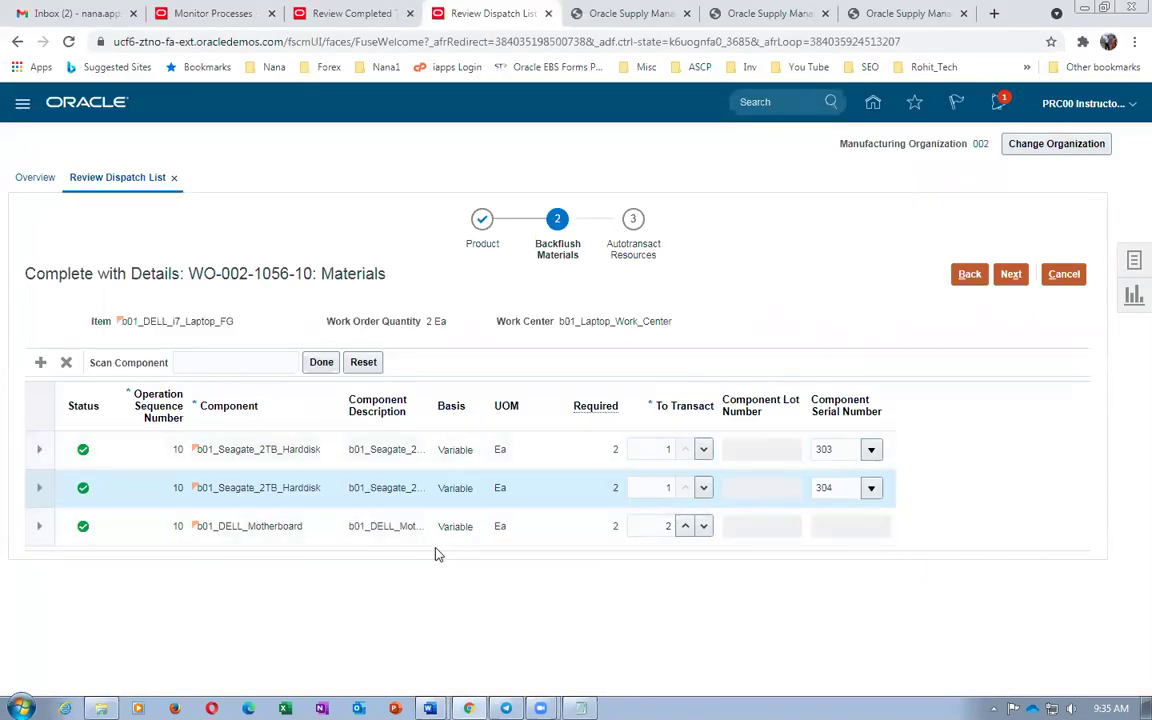
Expand both hard-disk rows and the motherboard row to show their Stores subinventory
click(39, 451)
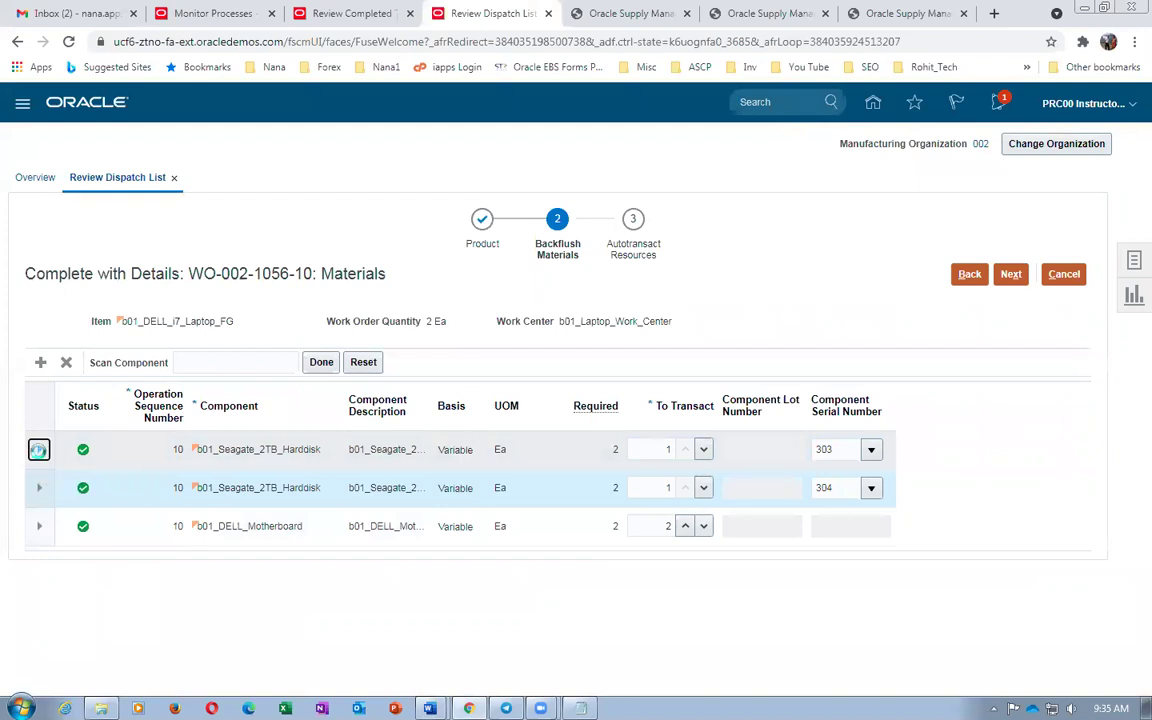
click(39, 572)
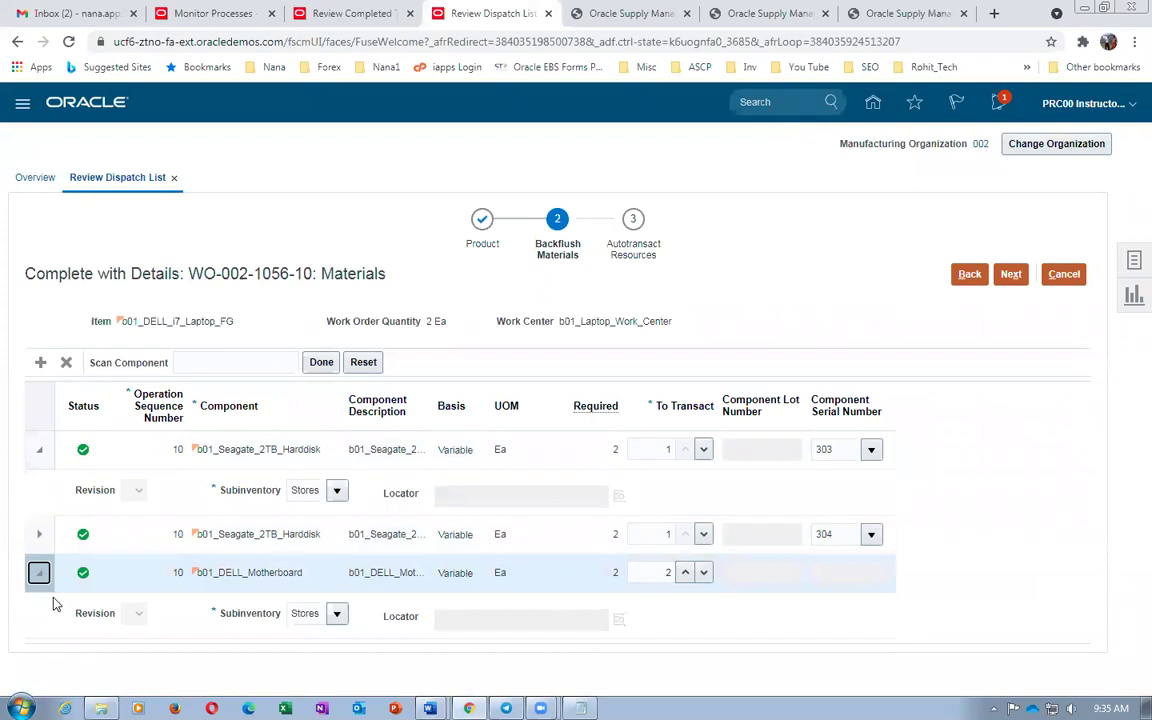
click(39, 534)
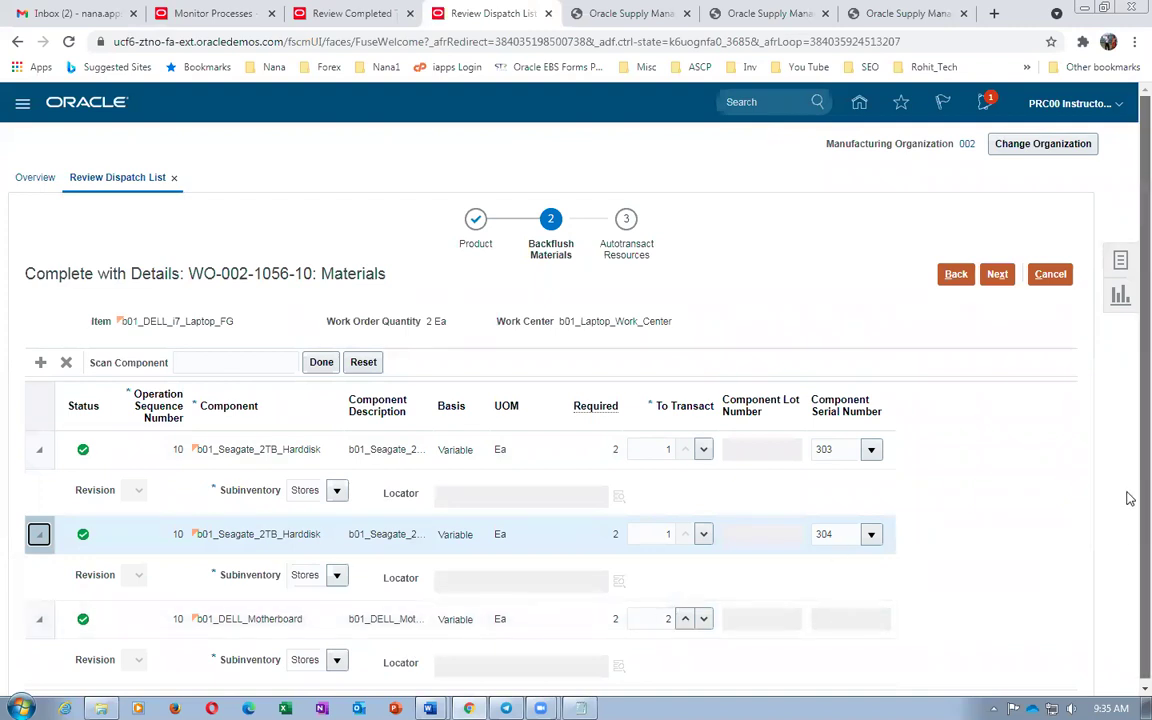
scroll(1130, 558, down, 1)
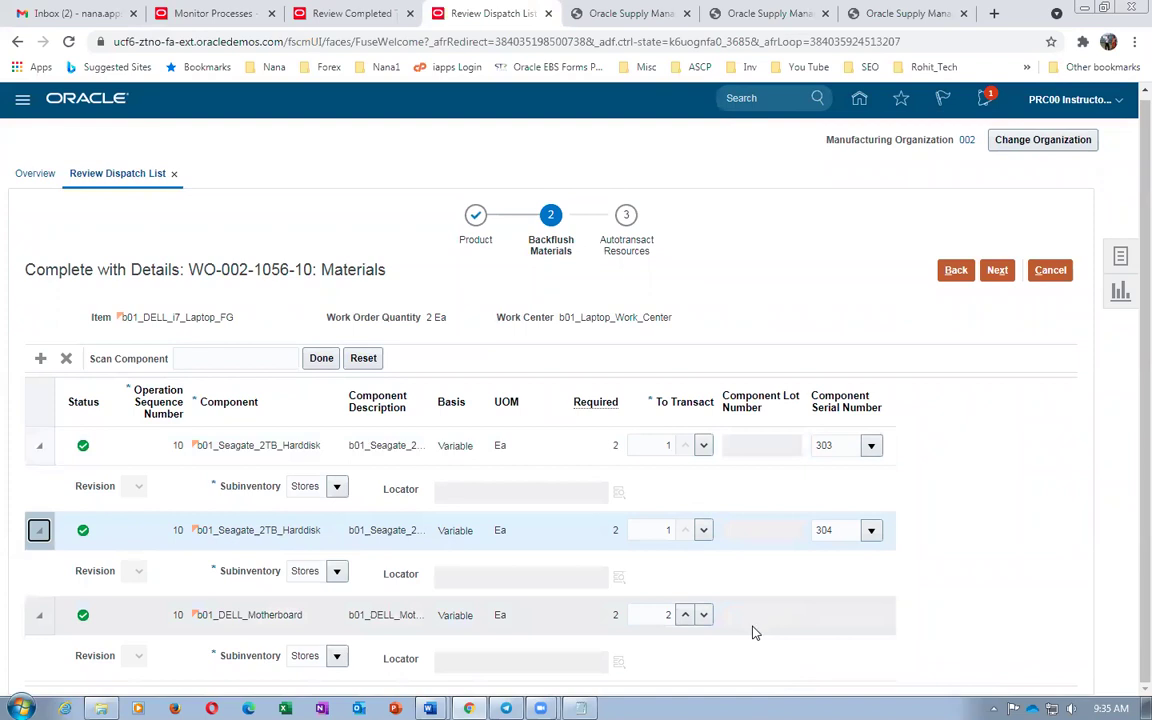
Highlight the Operation Pull supply types in the Word worksheet, then return to Oracle
key(alt+Tab)
drag(659, 343, 752, 343)
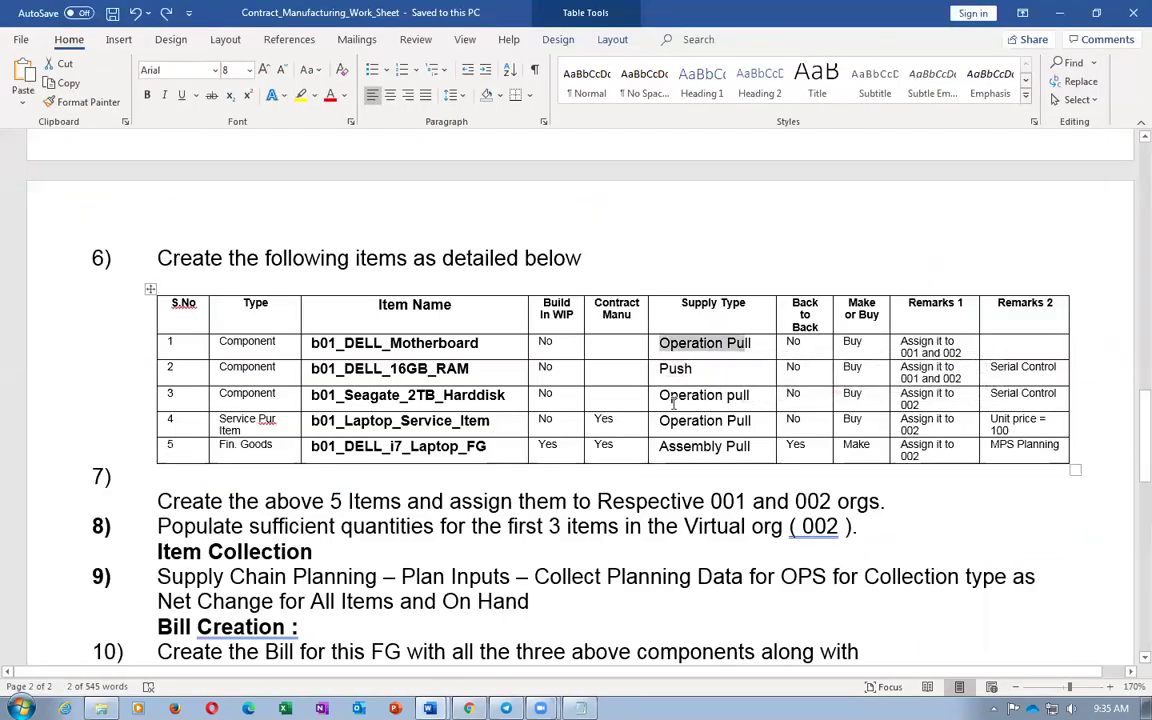
drag(659, 395, 749, 395)
drag(676, 421, 726, 424)
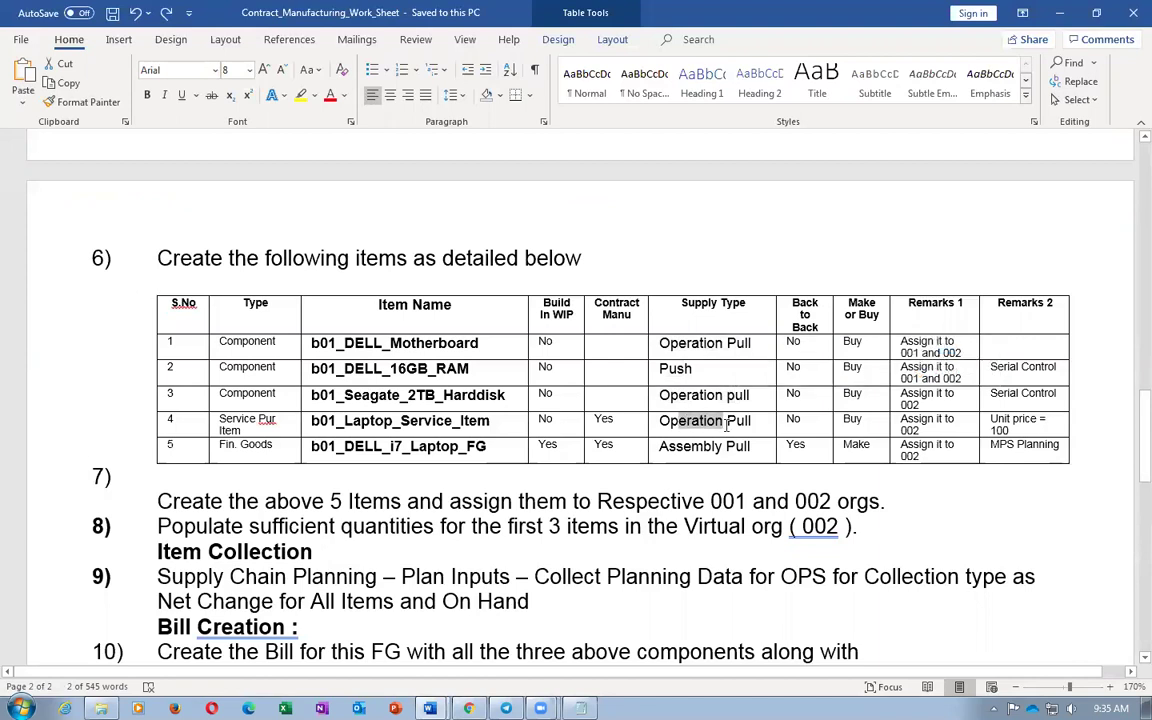
key(alt+Tab)
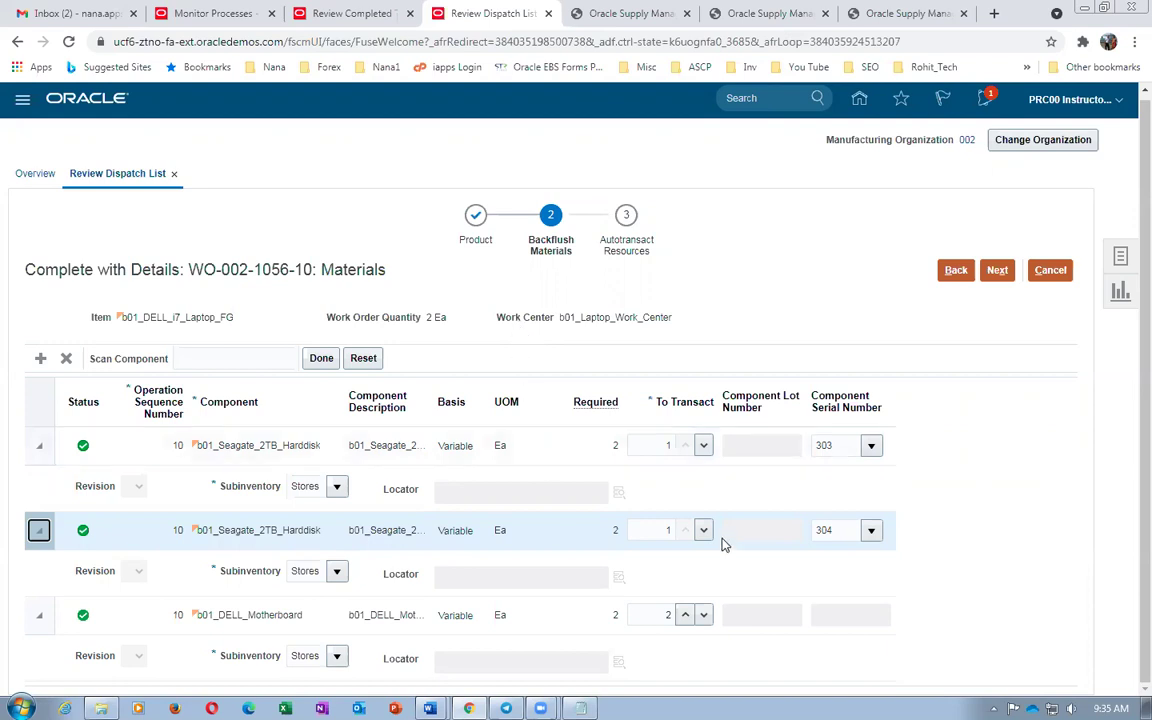
Check the pick slip notes for the new hard-disk serials 303 and 304
key(alt+Tab)
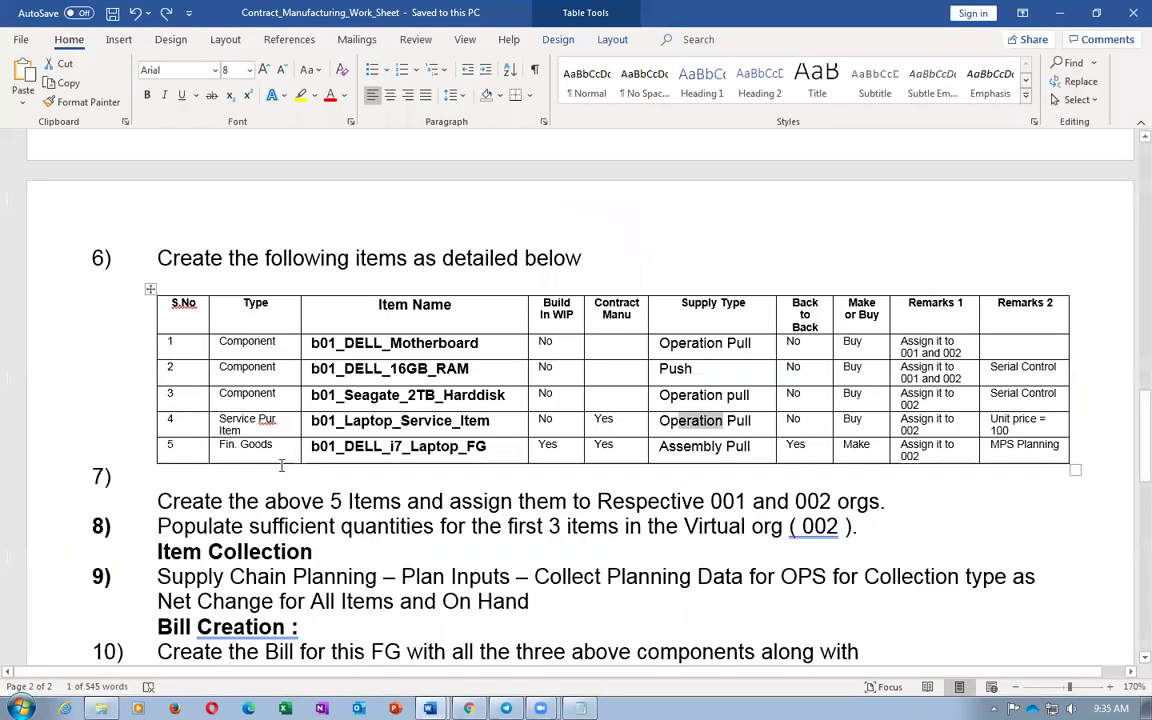
key(alt+Tab)
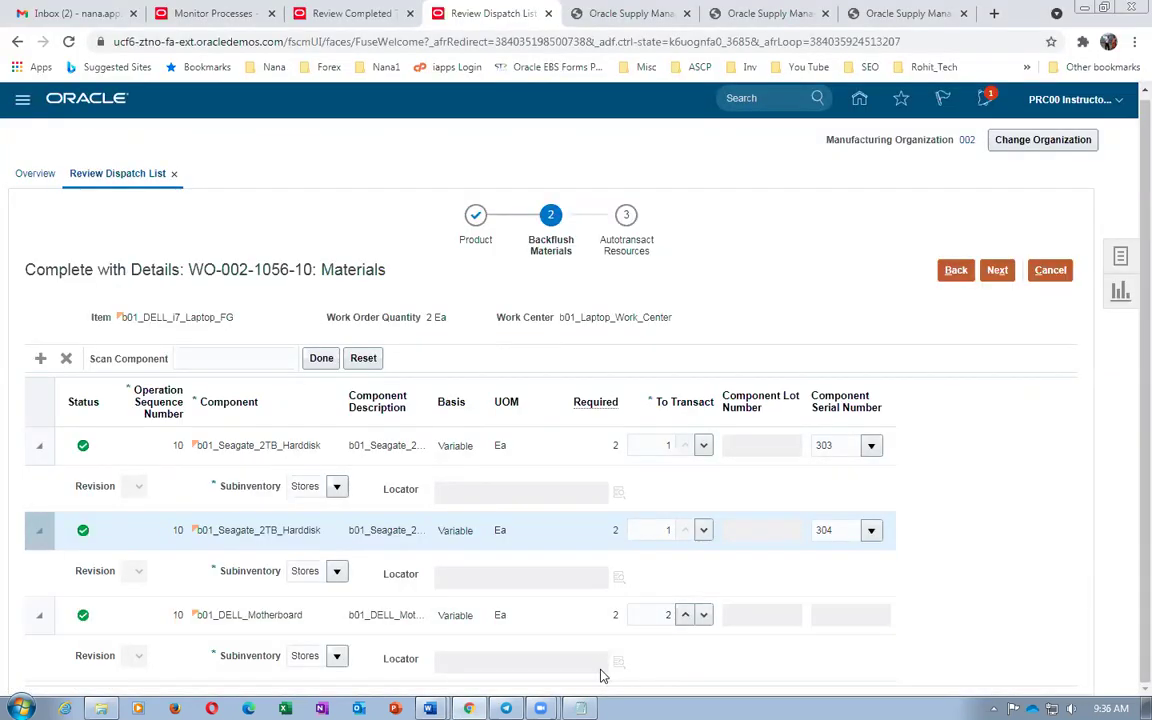
key(alt+Tab)
drag(304, 490, 630, 490)
click(566, 491)
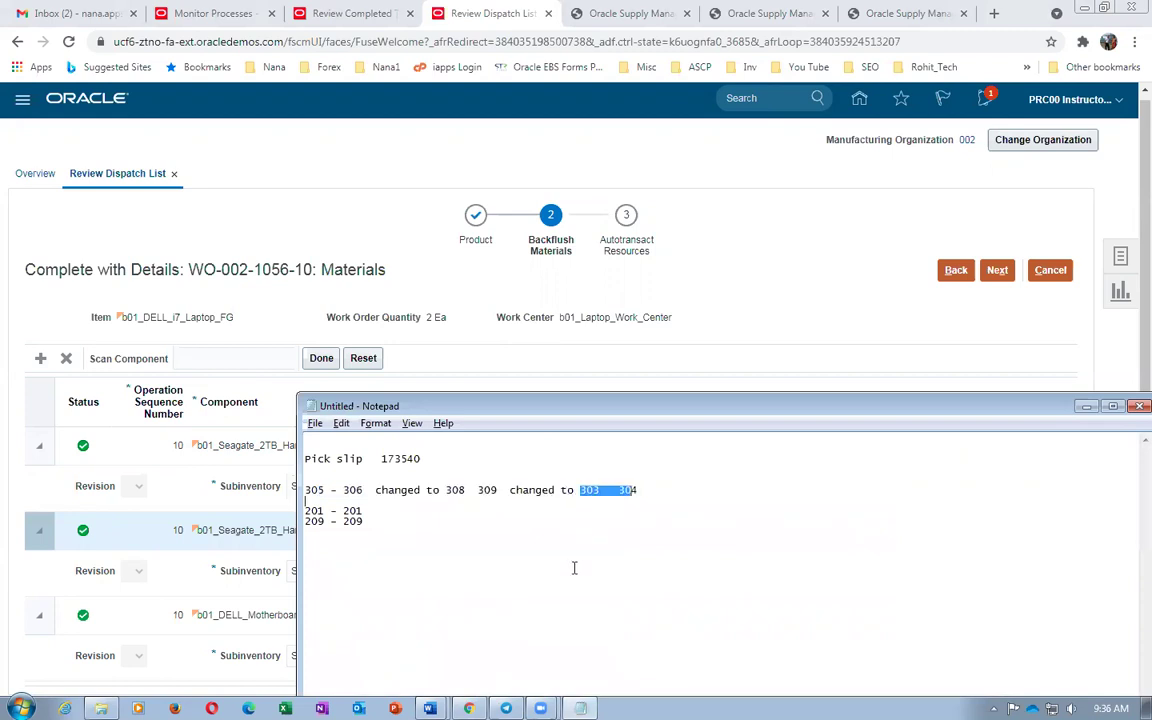
key(alt+Tab)
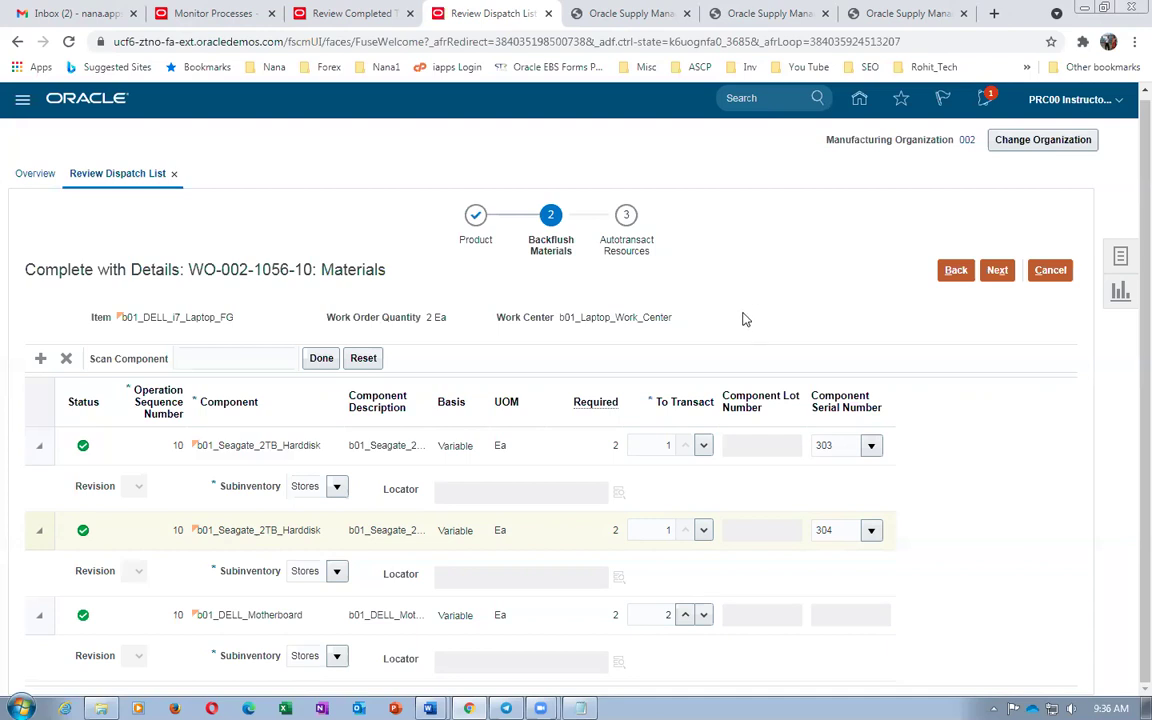
Confirm the RAM item's Push supply type in the contract manufacturing worksheet, then return to Oracle
key(alt+Tab)
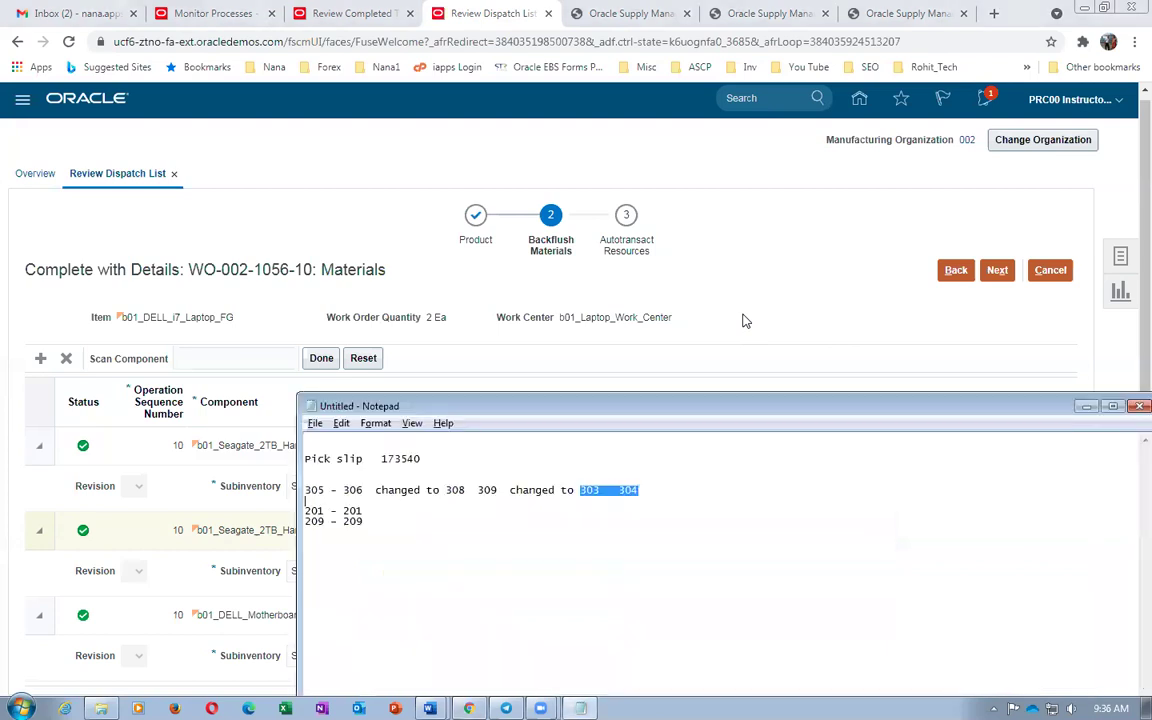
key(alt+Tab)
key(alt+Tab)
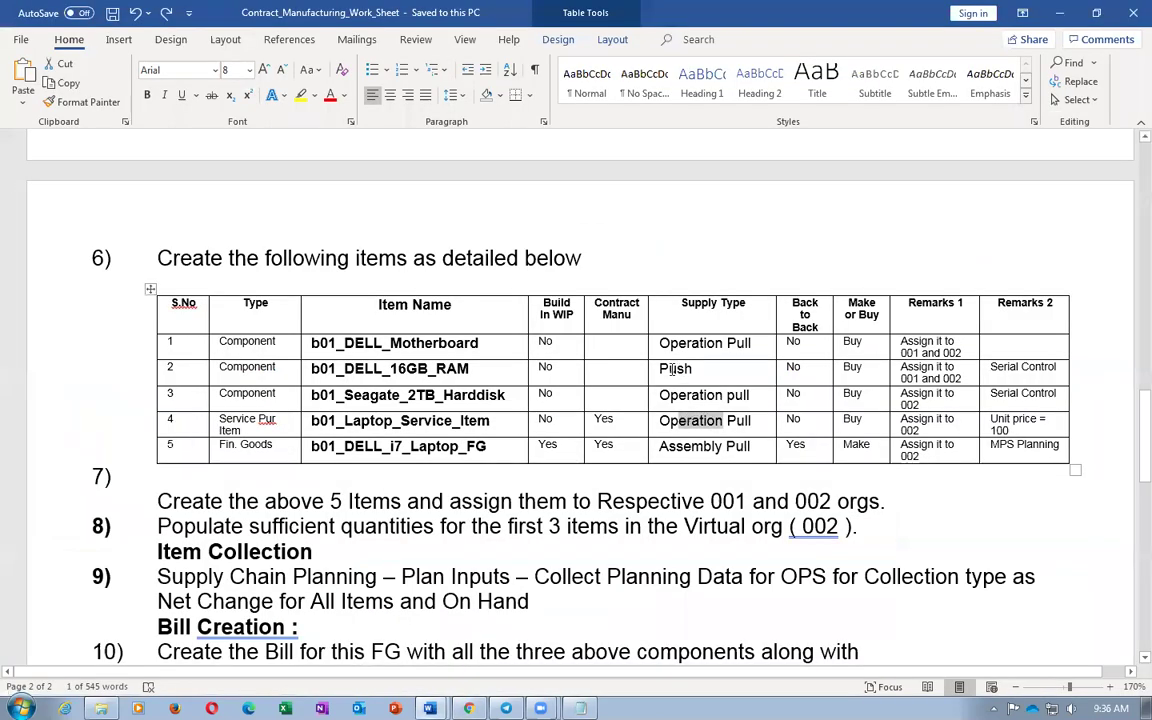
drag(659, 369, 685, 372)
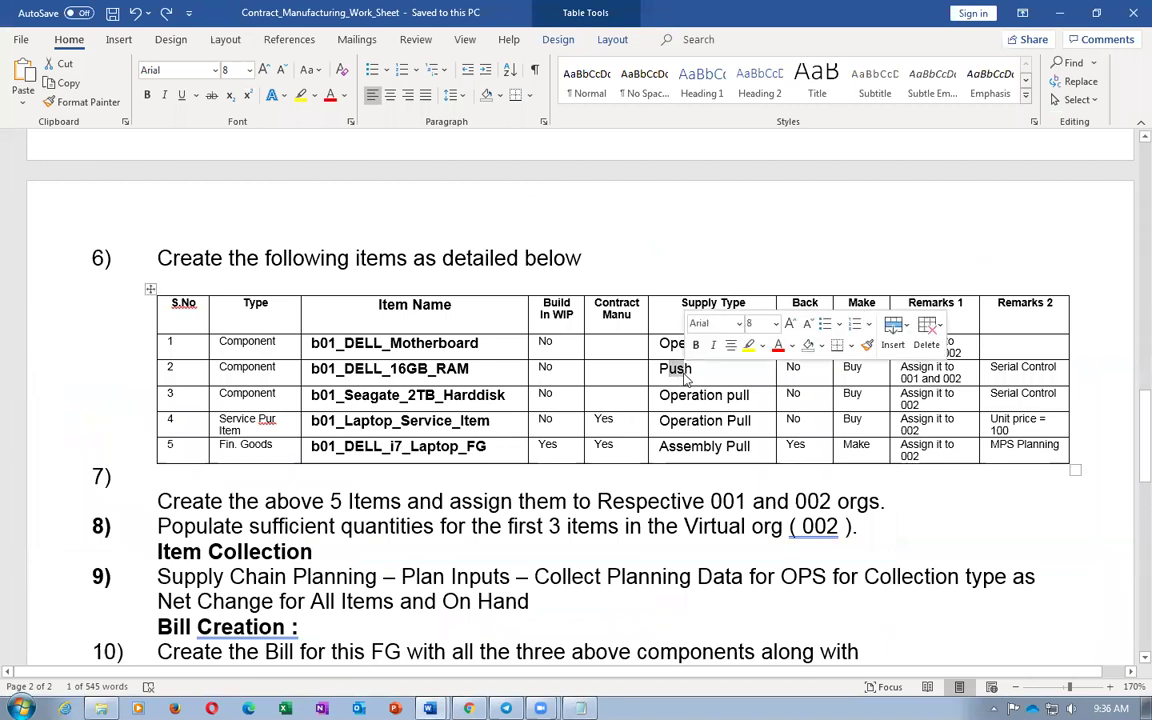
key(alt+Tab)
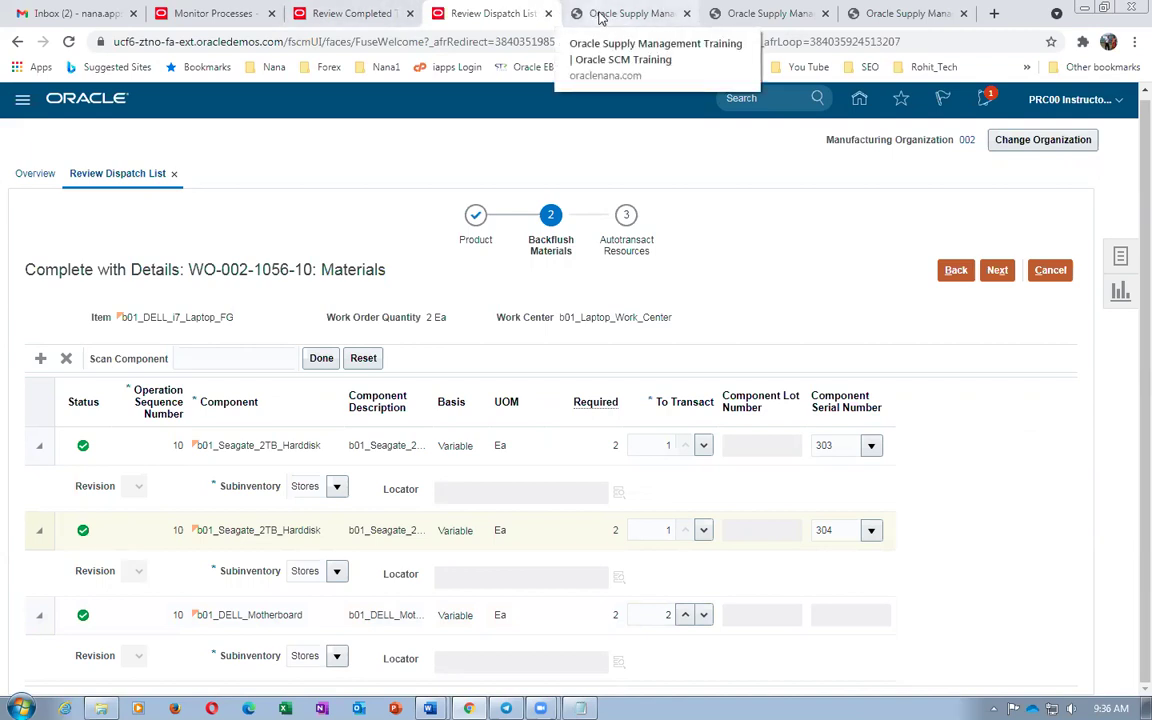
Close the Review Completed Transactions page
click(613, 20)
click(482, 14)
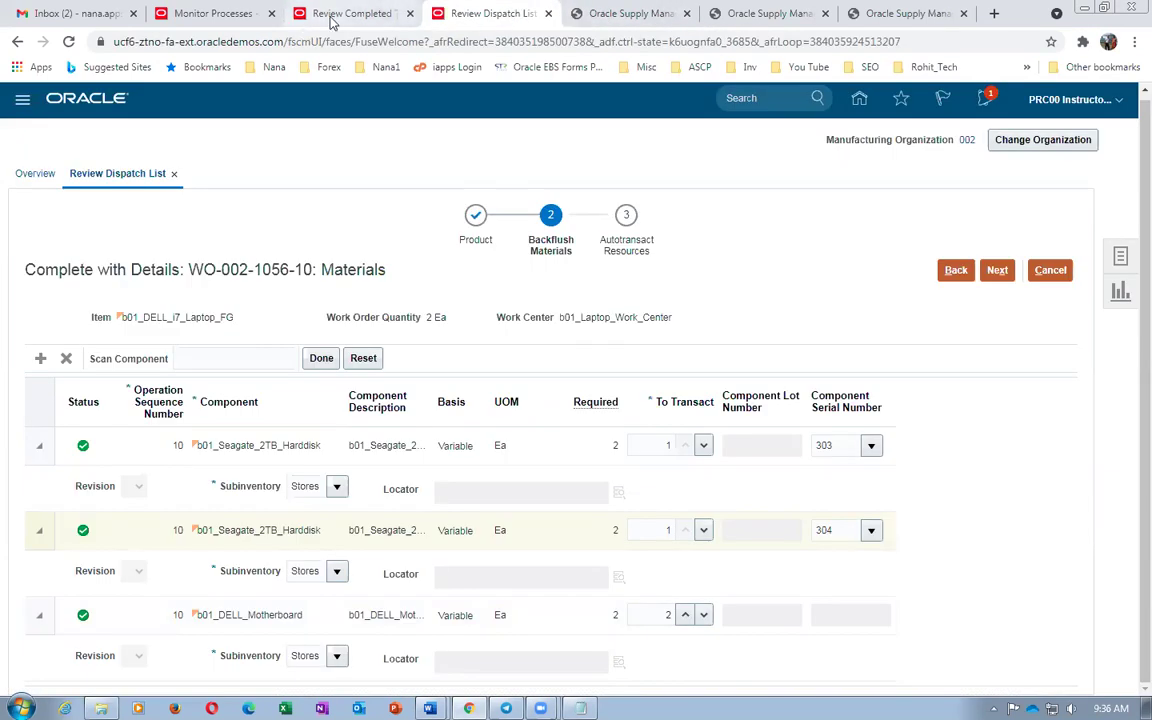
click(300, 20)
click(1120, 171)
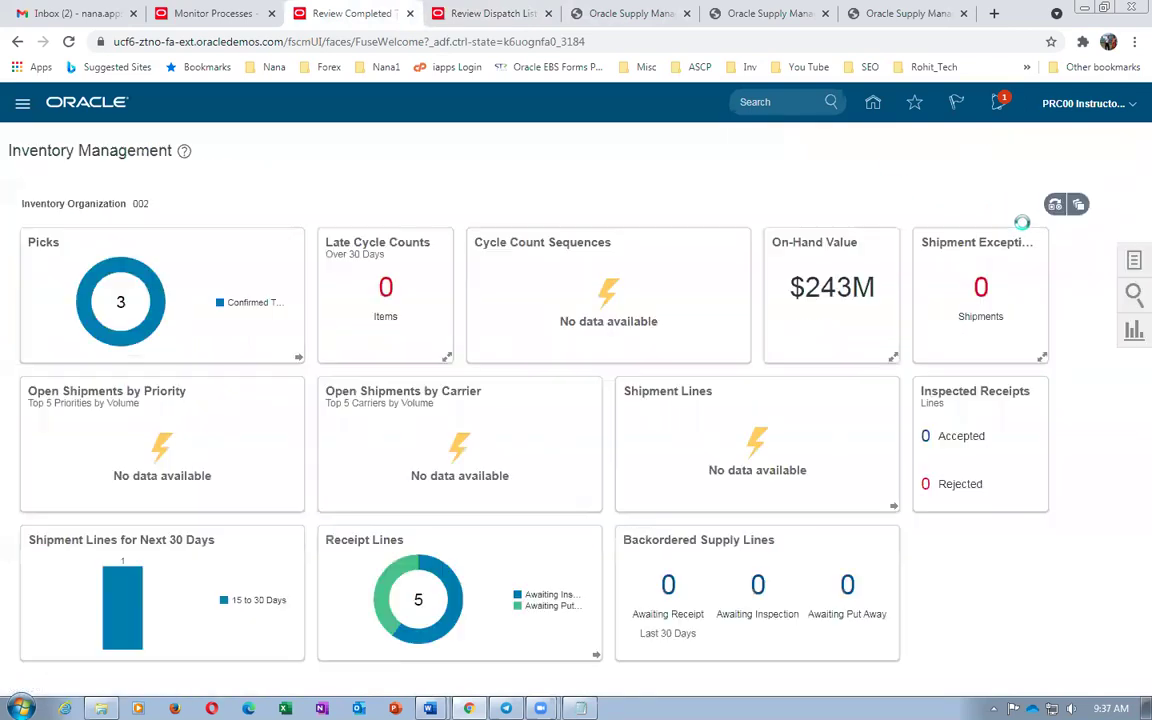
Go to Supply Chain Execution > Inventory Management and open the Manage Item Quantities task
click(872, 101)
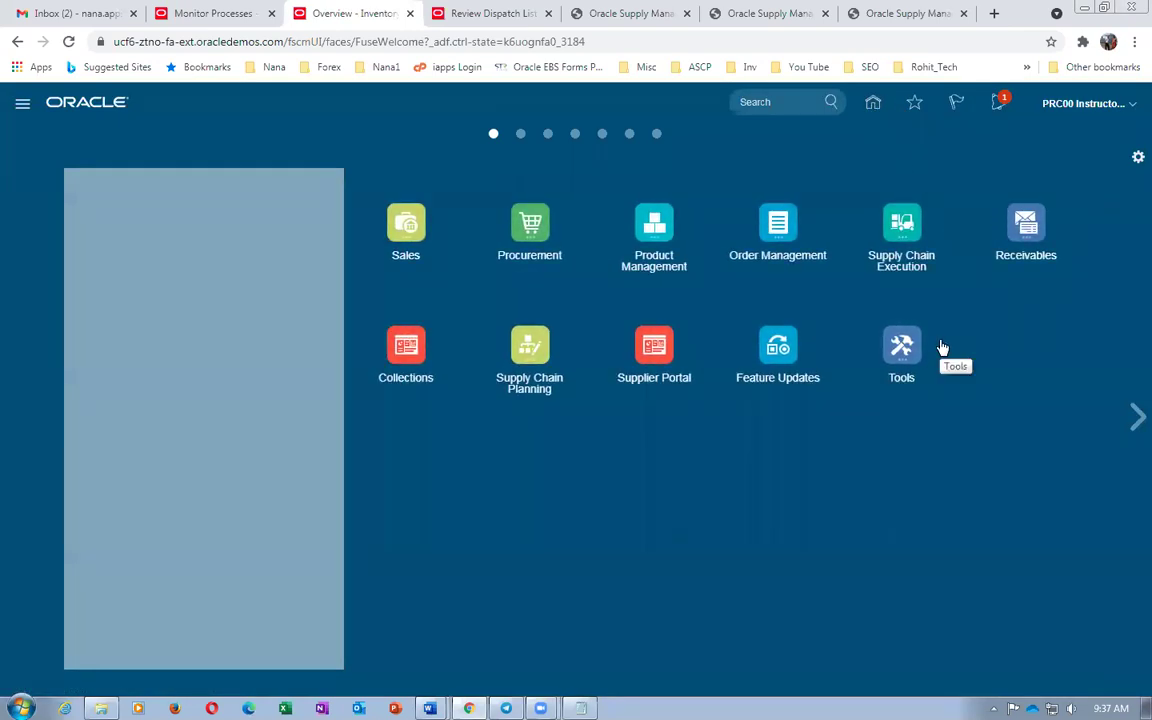
click(886, 230)
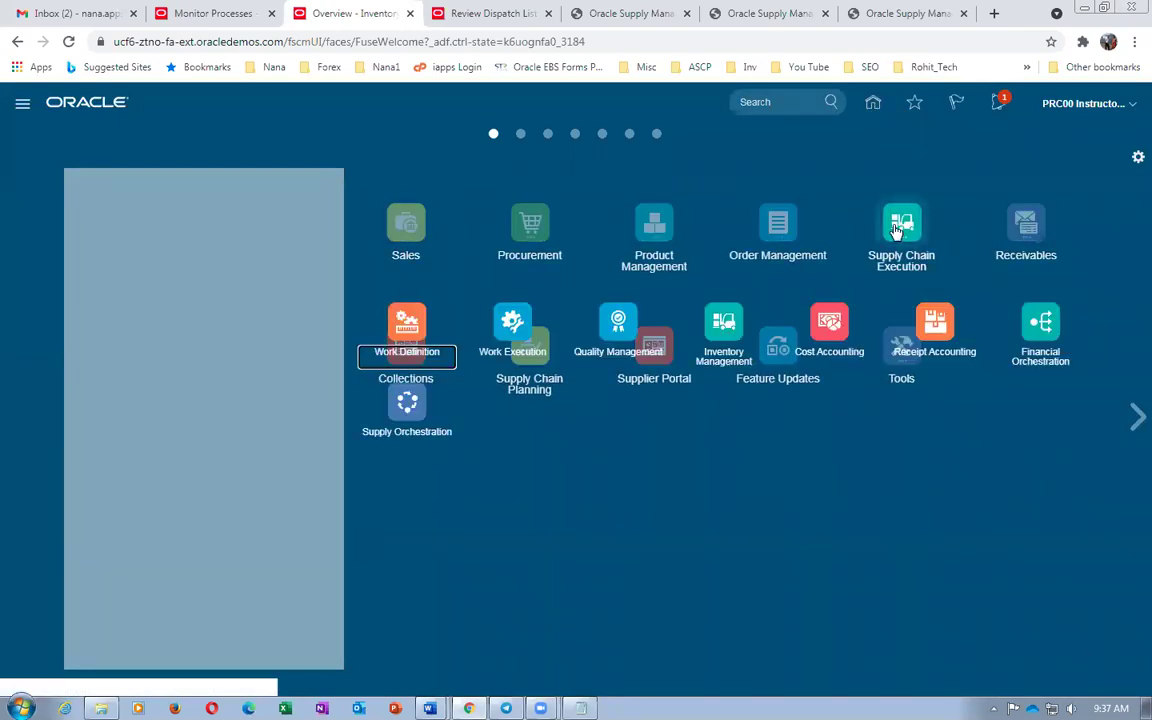
click(722, 330)
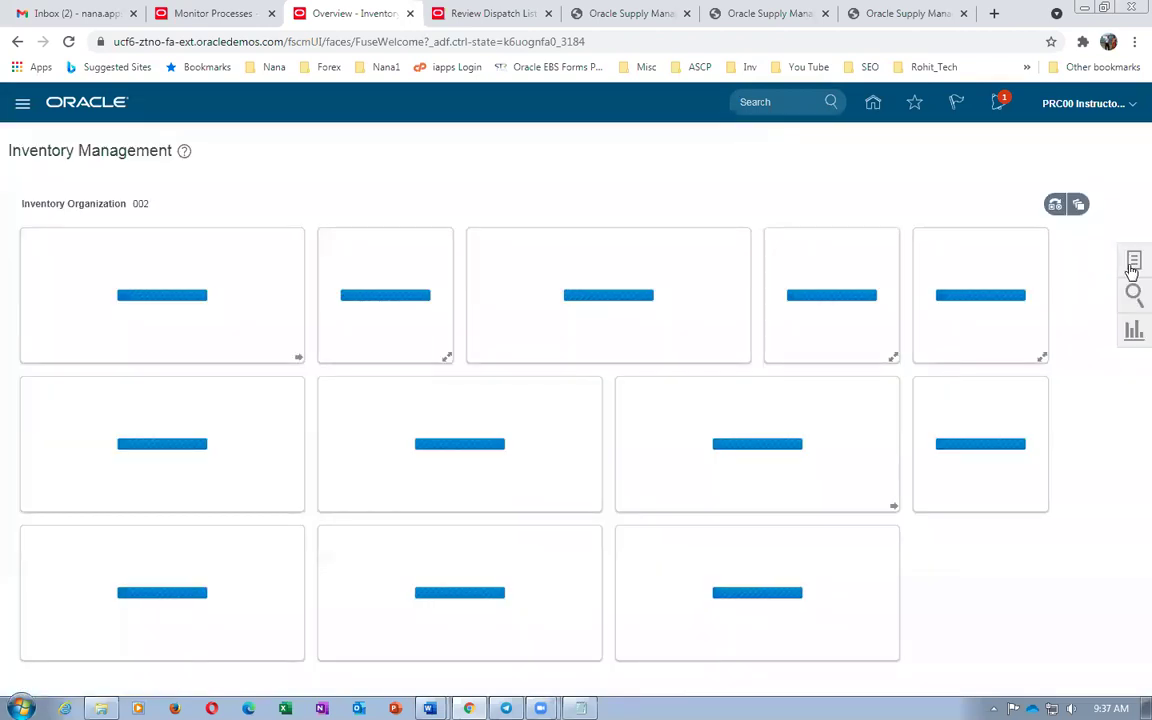
click(1133, 261)
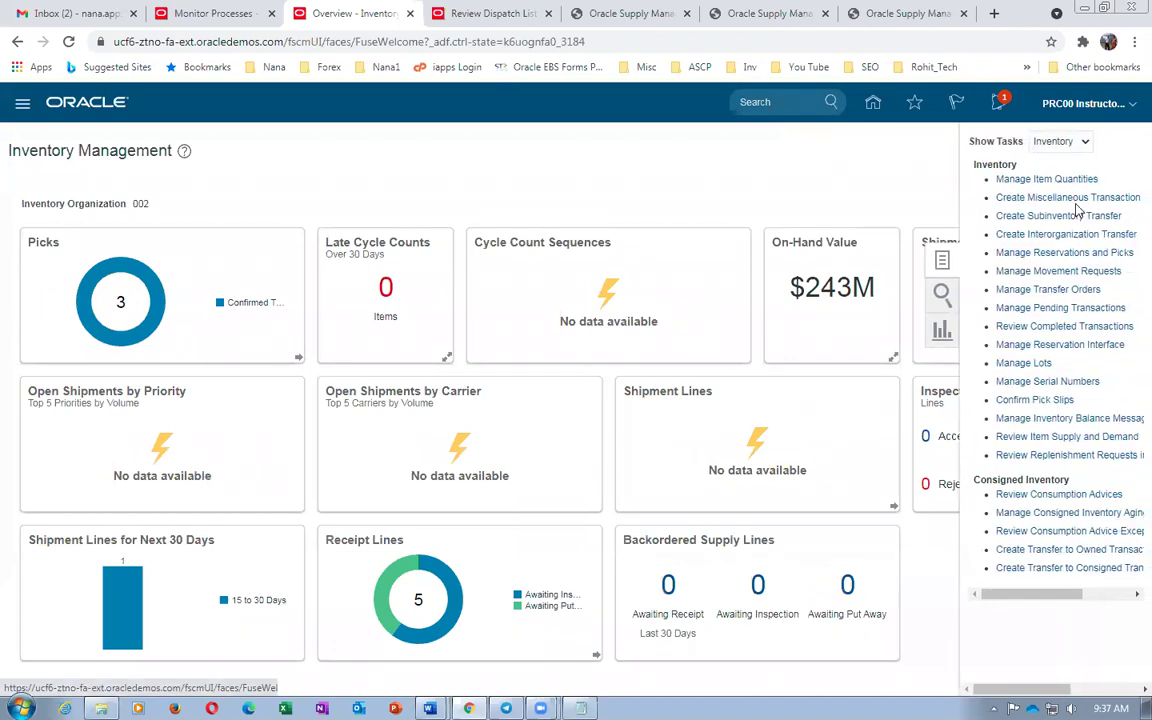
click(1061, 144)
click(1052, 159)
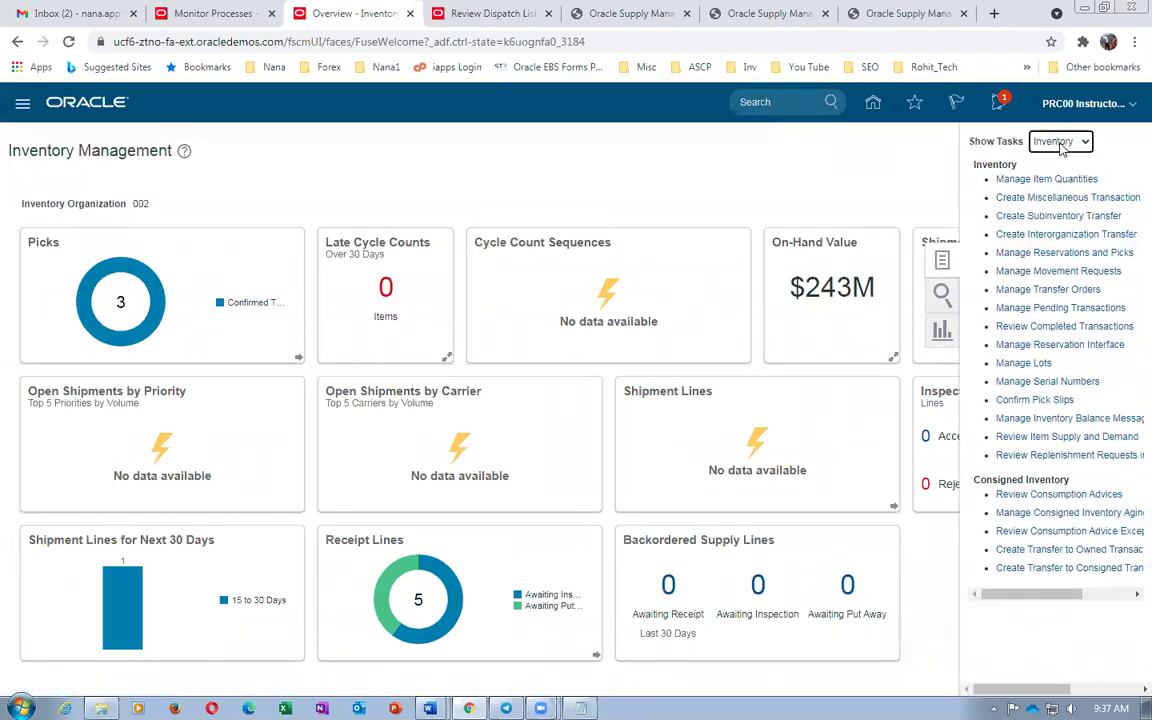
click(1040, 179)
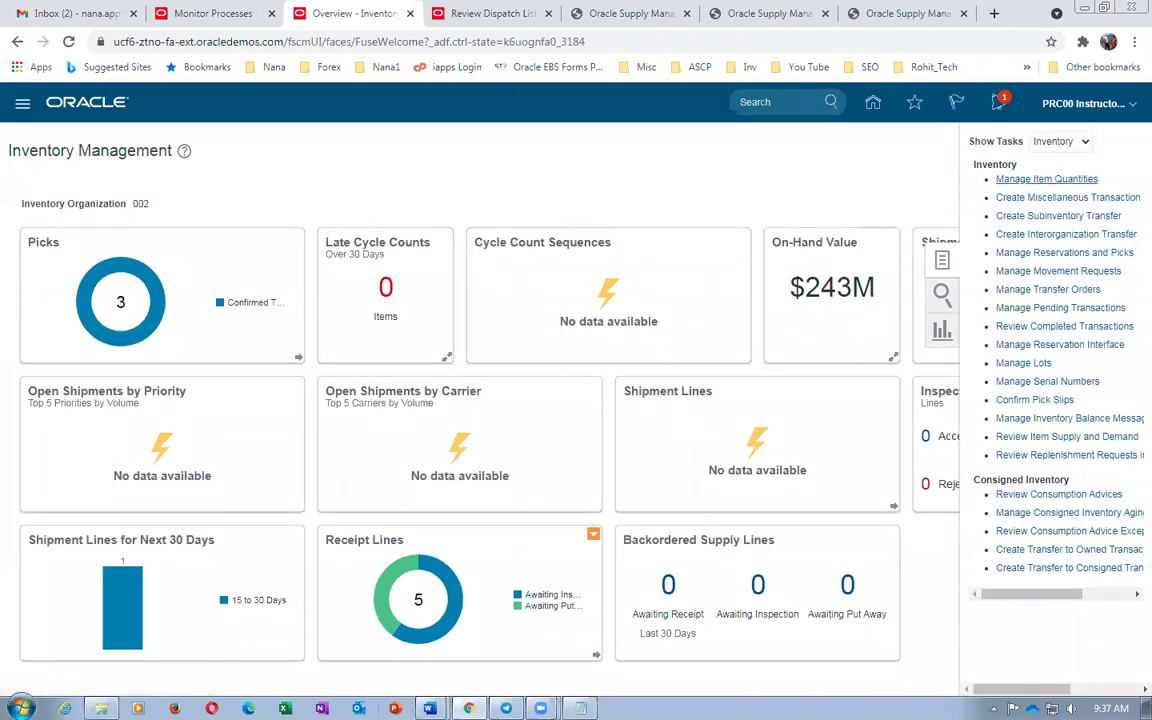
Copy b01_DELL_16GB_RAM from the Word worksheet into the Item search field
click(429, 708)
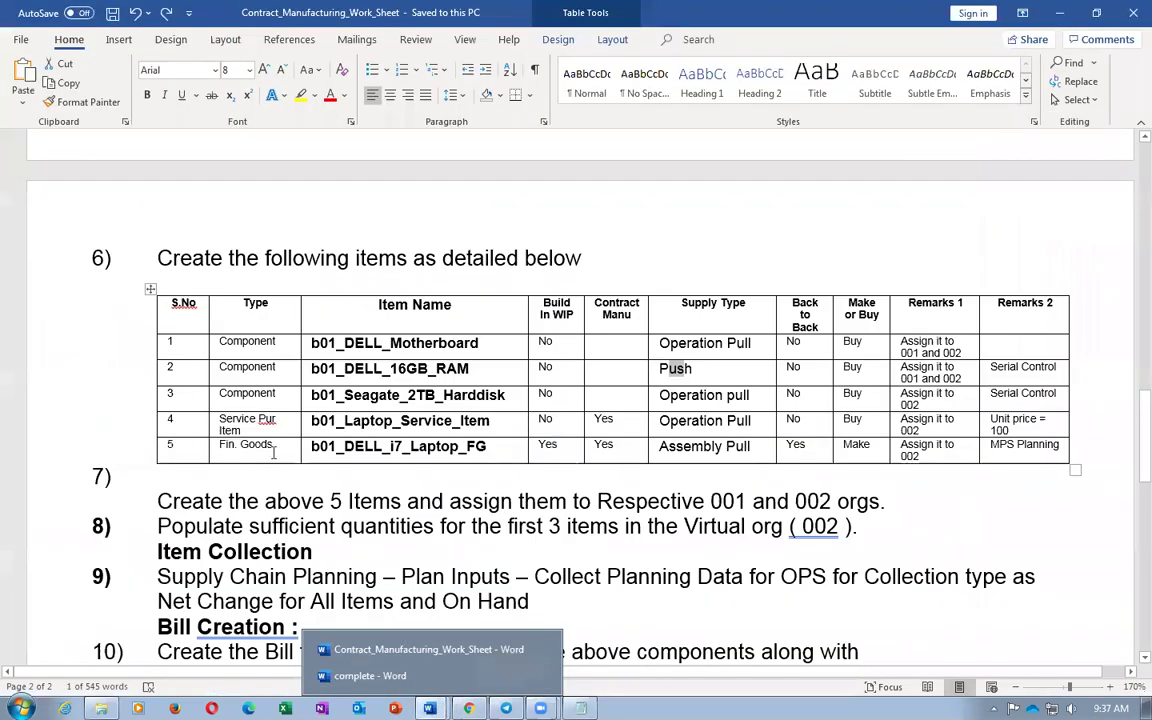
double_click(318, 369)
key(ctrl+c)
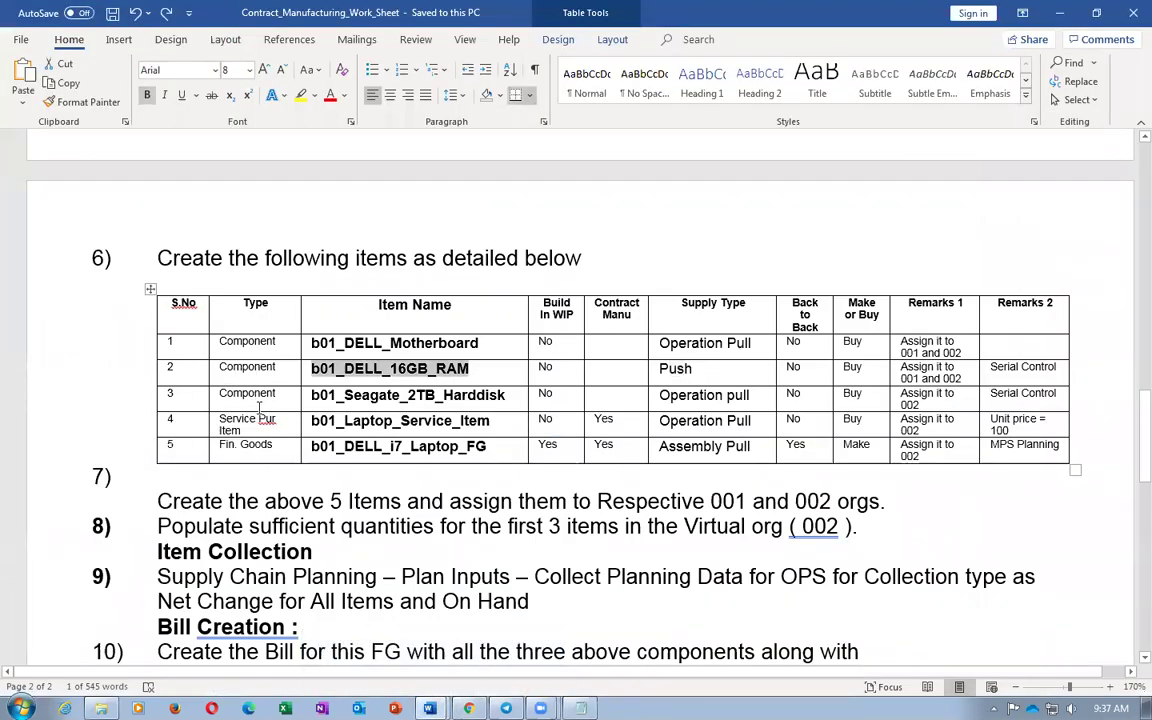
key(alt+Tab)
click(140, 261)
key(ctrl+v)
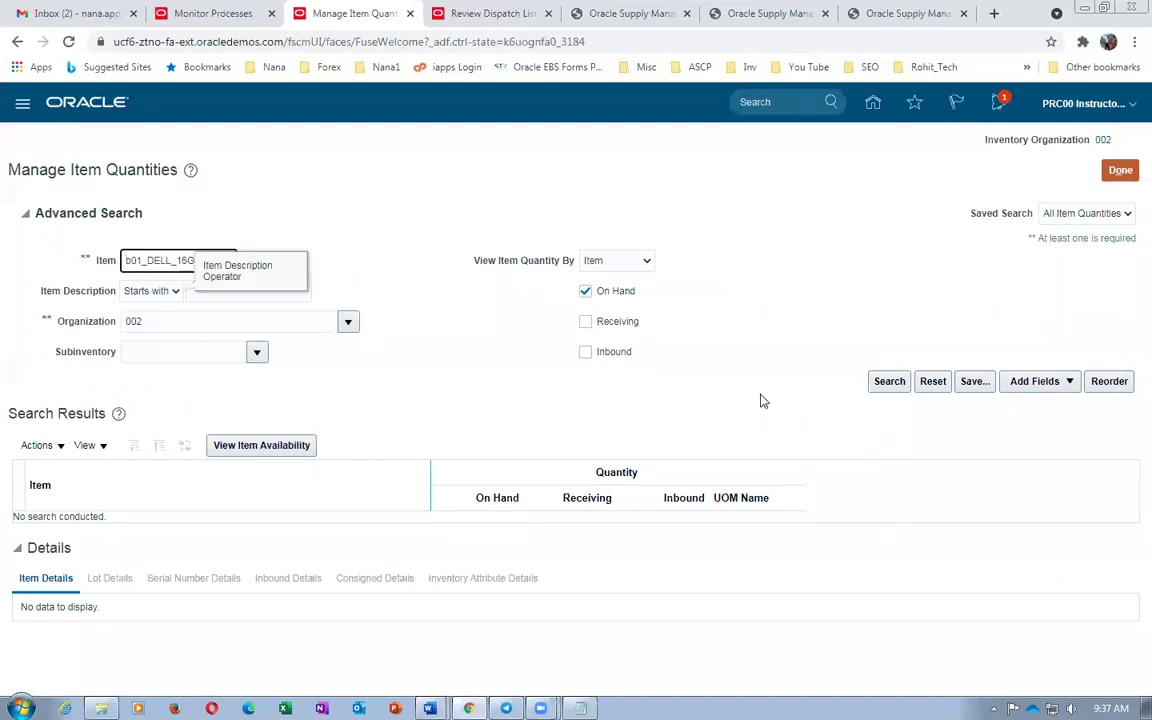
Search b01_DELL_16GB_RAM on-hand stock, confirm 8 Ea, and close Manage Item Quantities
click(899, 383)
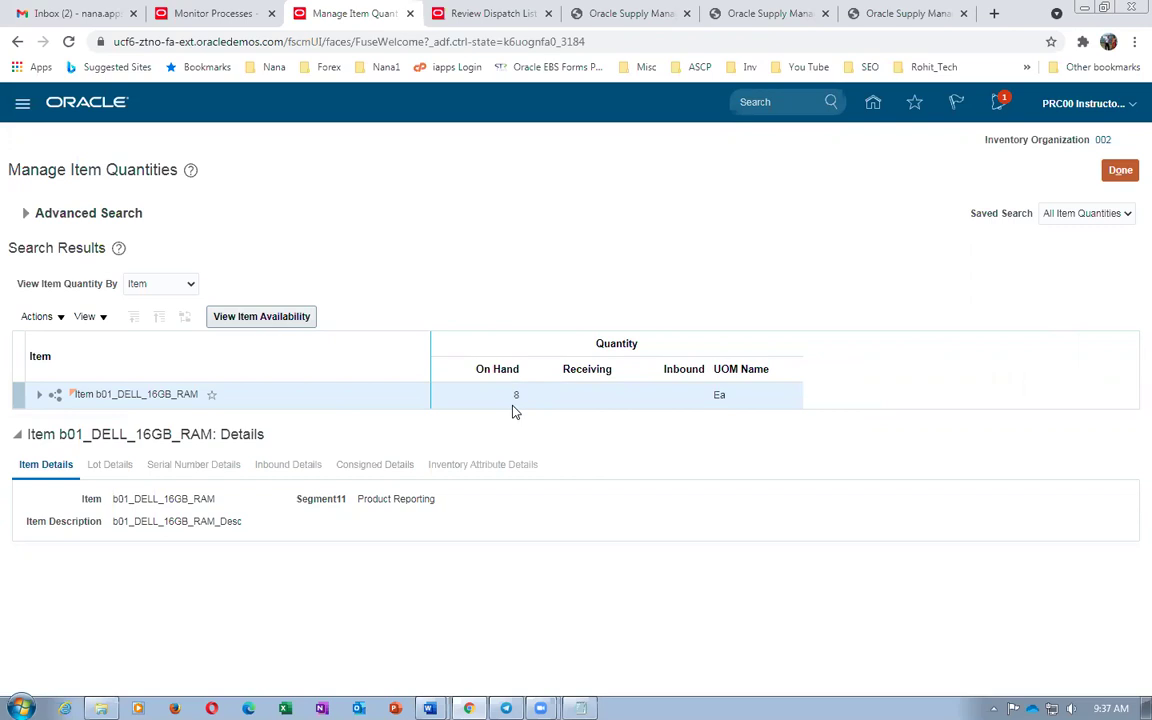
key(alt+Tab)
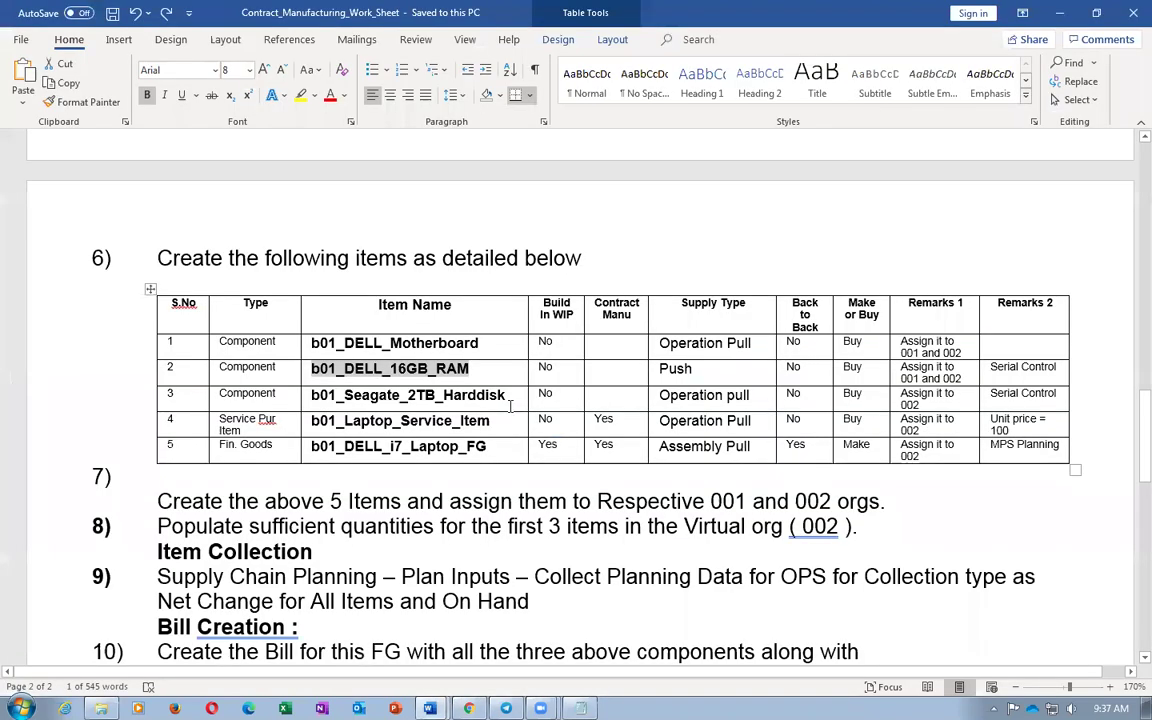
key(alt+Tab)
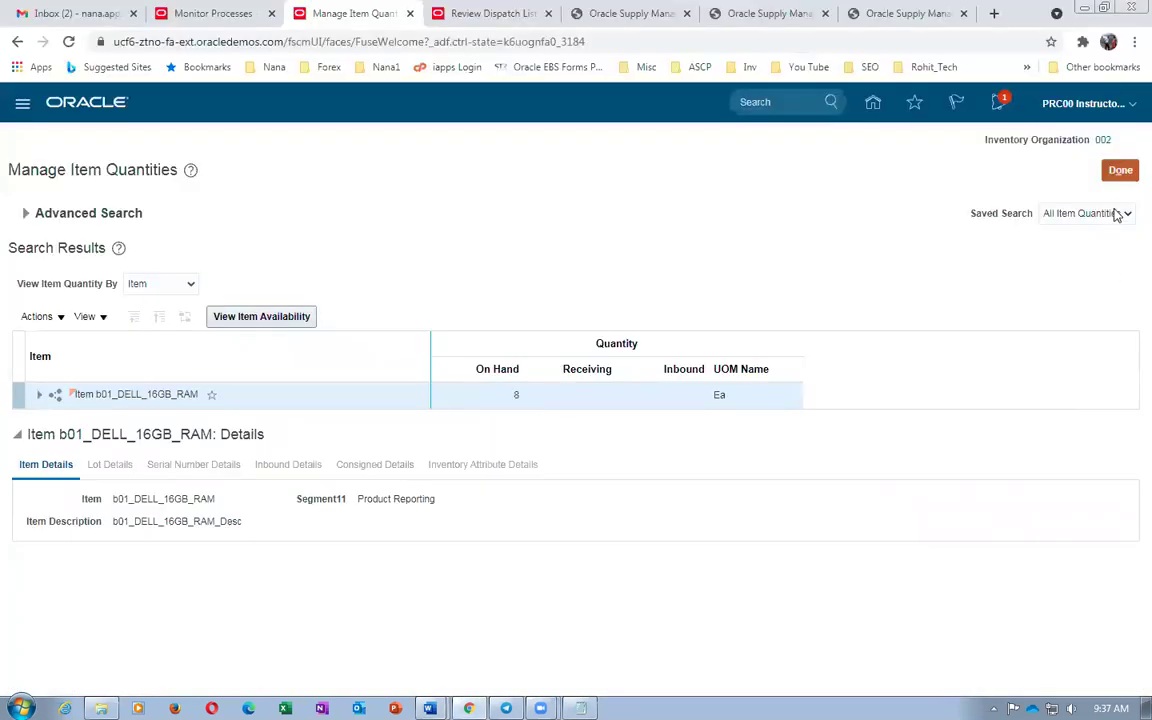
click(1120, 172)
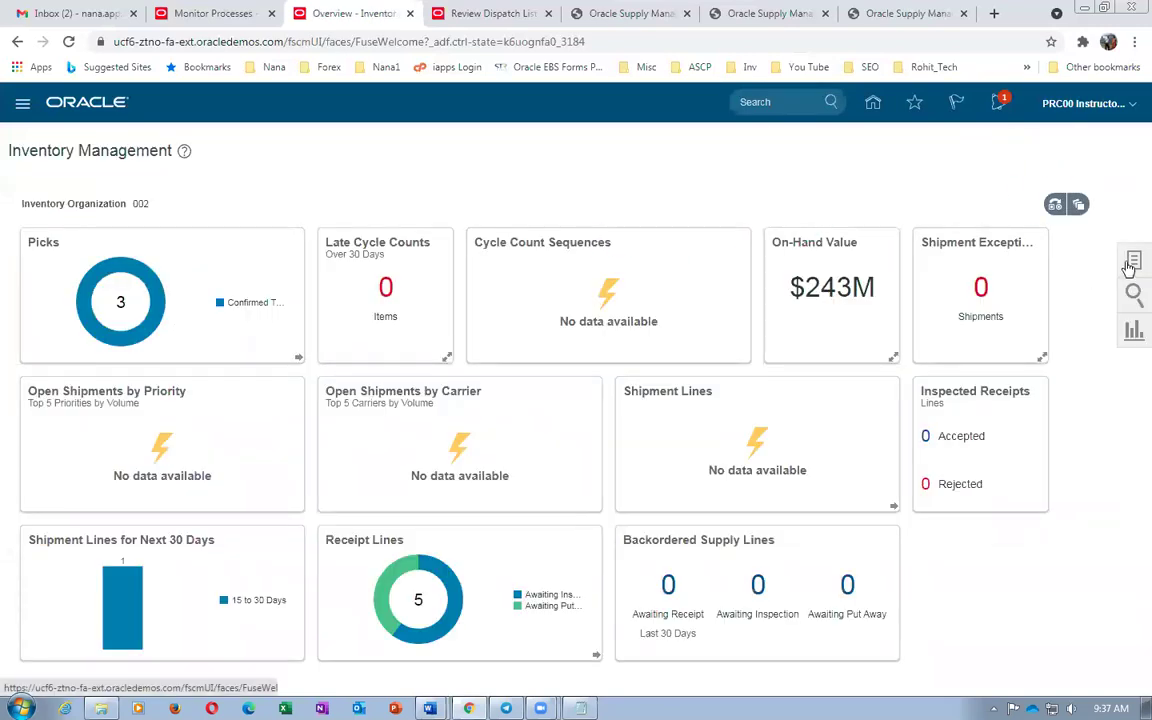
Search Review Completed Transactions for b01_DELL_16GB_RAM, showing the +10 receipt and -2 WO-002-1056 issue
click(1131, 264)
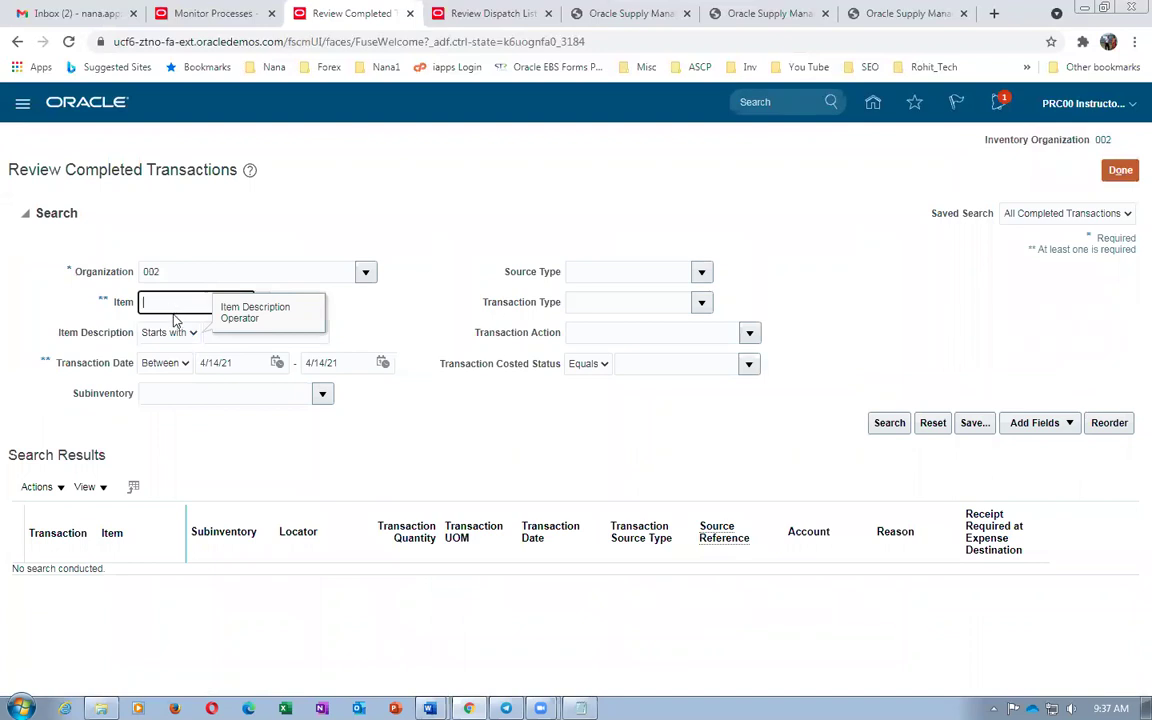
key(ctrl+v)
click(883, 424)
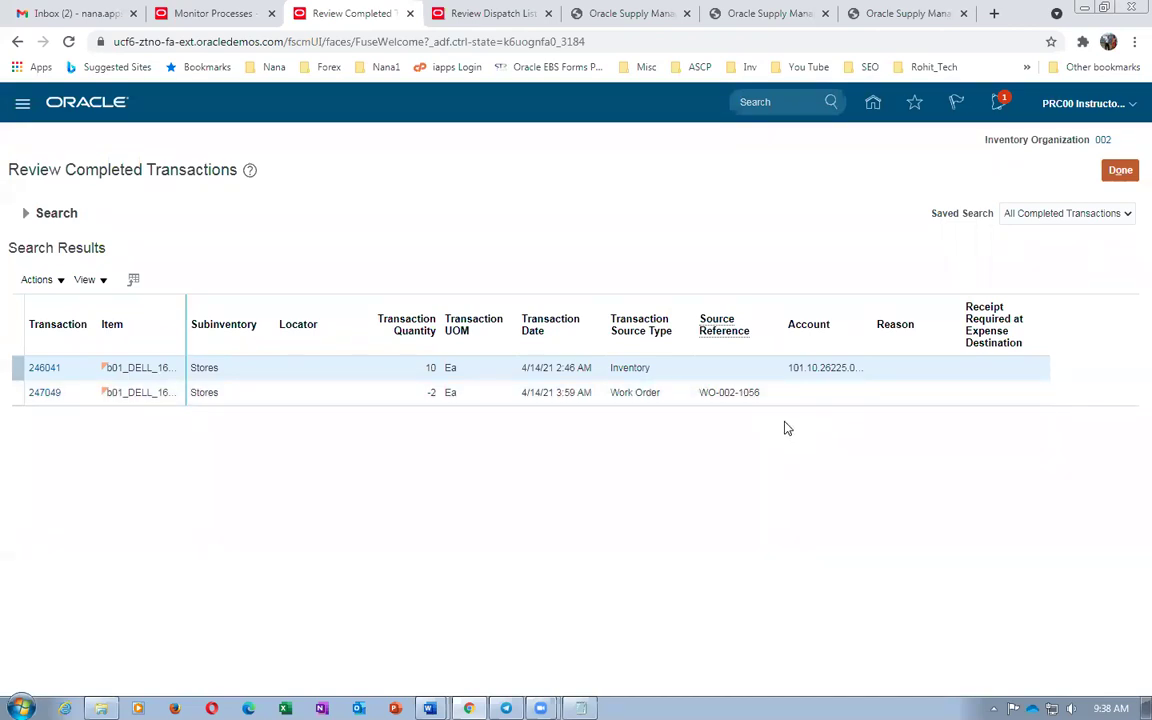
Select Seagate_2TB_Harddisk in the Word worksheet and return to the work order completion tab
key(alt+Tab)
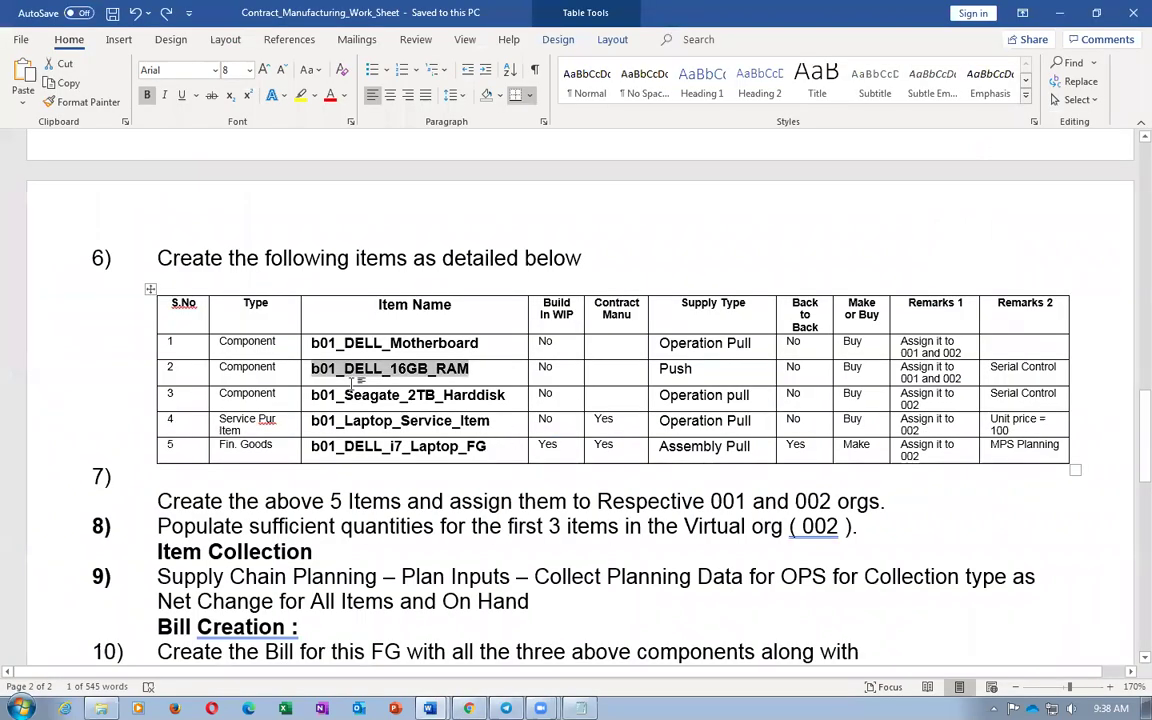
drag(345, 398, 467, 408)
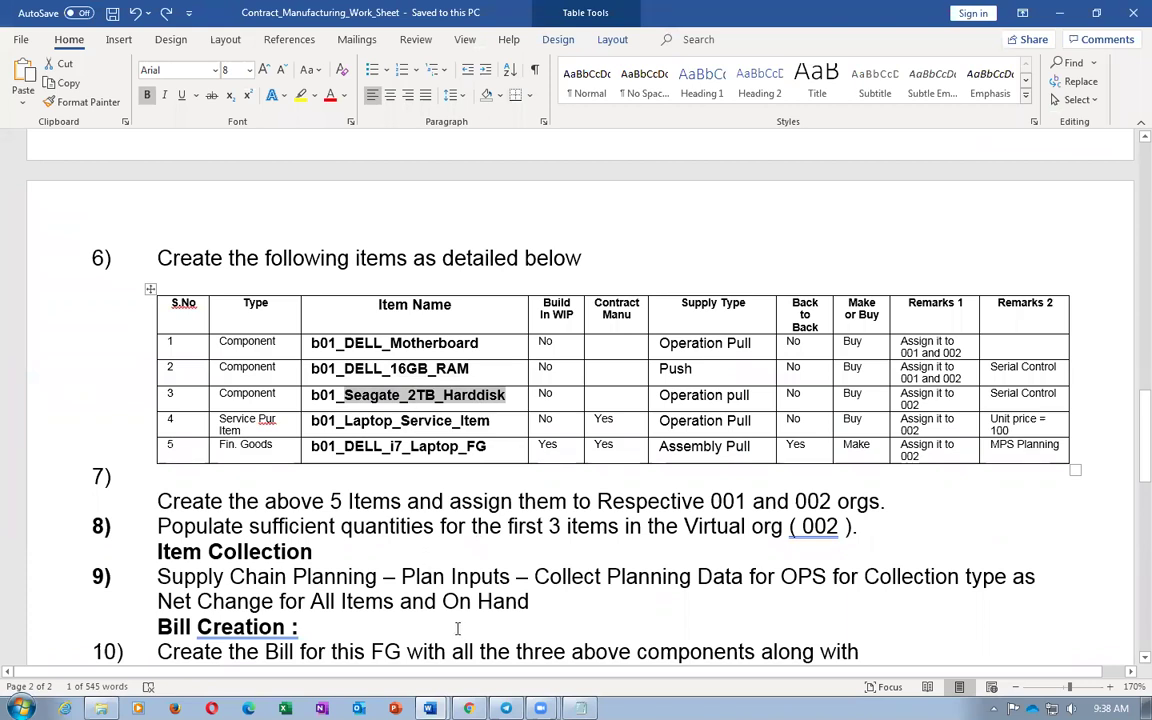
click(491, 666)
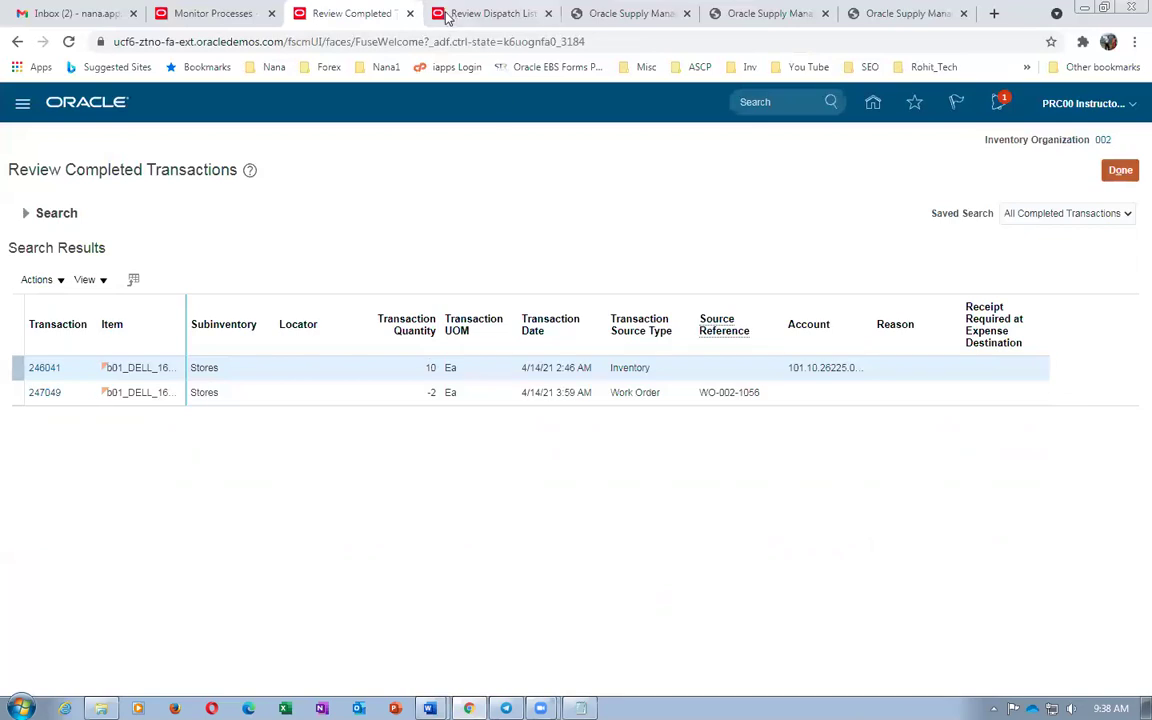
click(440, 14)
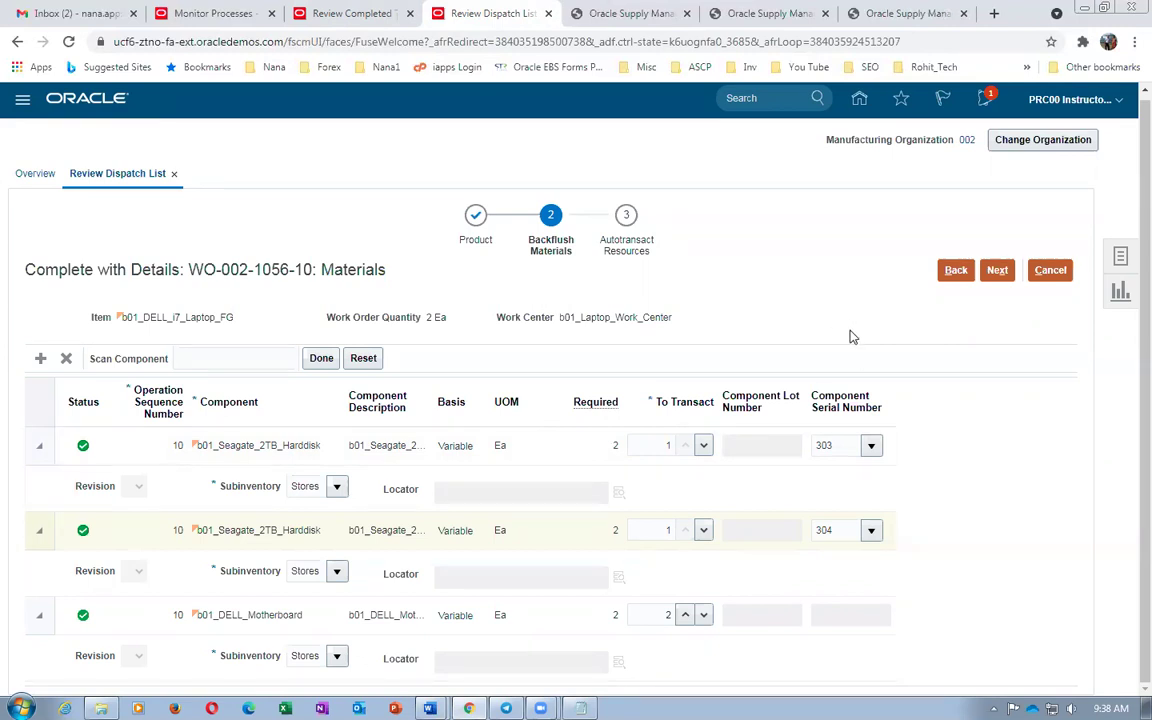
View the Autotransact Resources charge of 2 Ea b01_Assembler, then go back to Backflush Materials
click(995, 272)
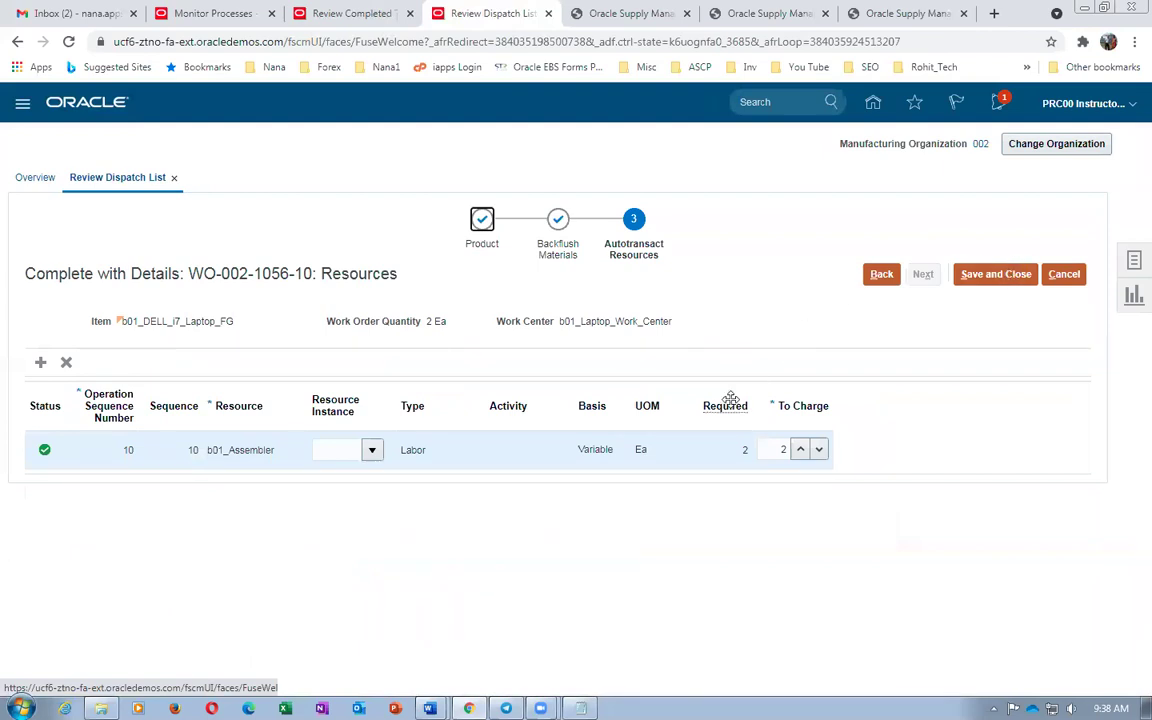
click(881, 274)
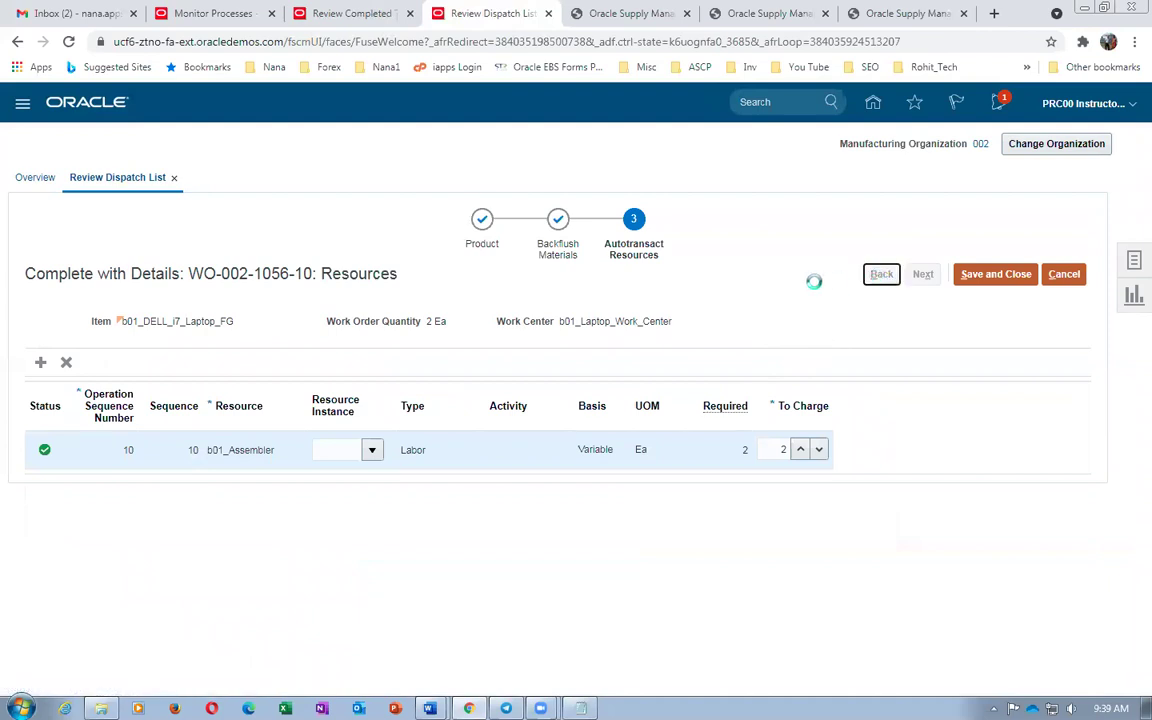
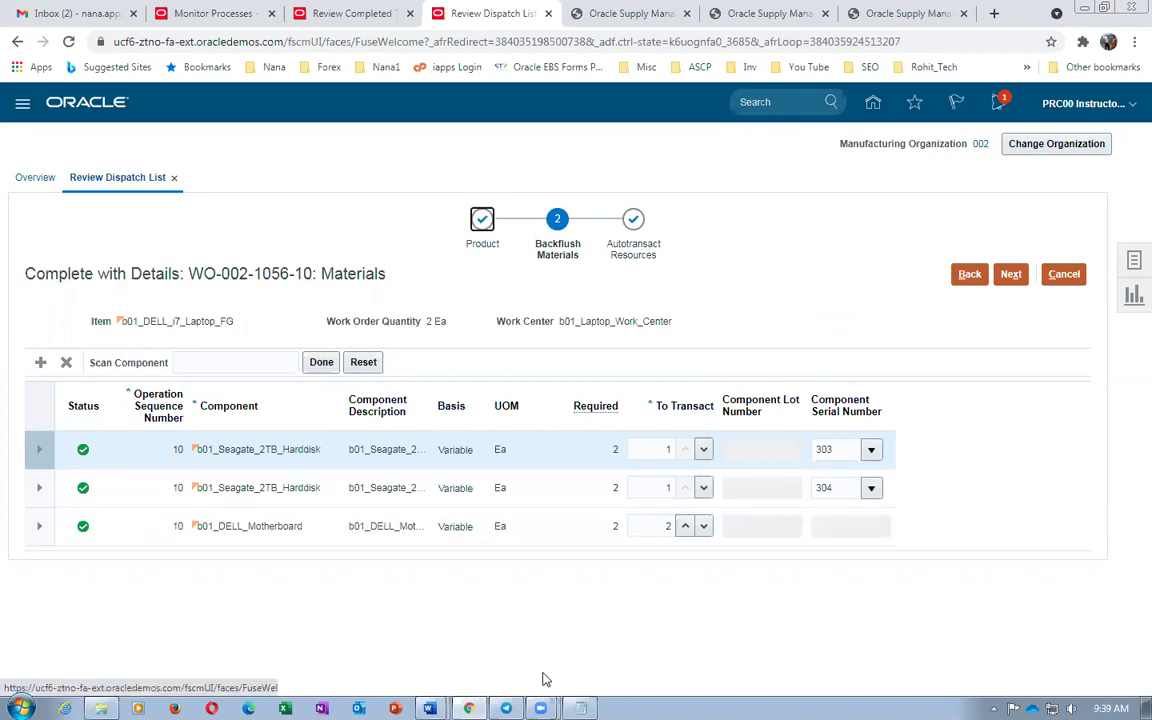
Confirm hard-disk serials 303 and 304 in the pick slip notes and advance WO-002-1056-10 to Resources
click(580, 708)
double_click(455, 490)
drag(587, 490, 631, 490)
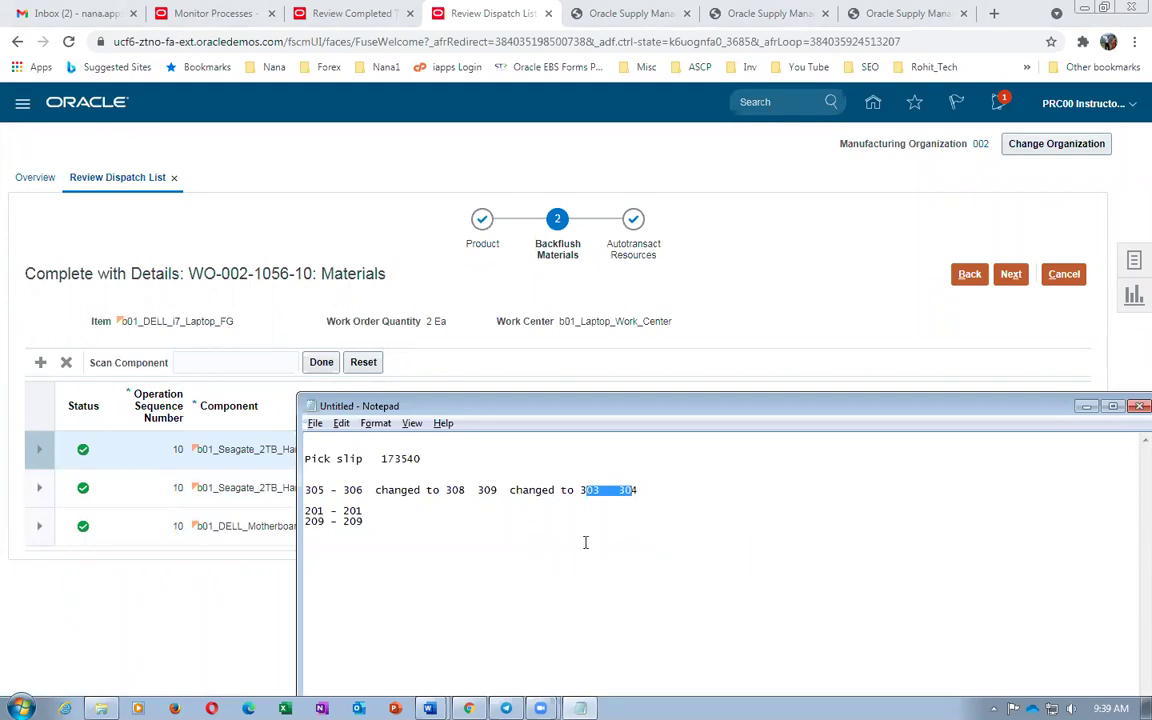
click(477, 486)
mouse_move(477, 486)
mouse_down()
mouse_move(488, 489)
mouse_move(467, 489)
mouse_move(477, 489)
mouse_up()
click(482, 489)
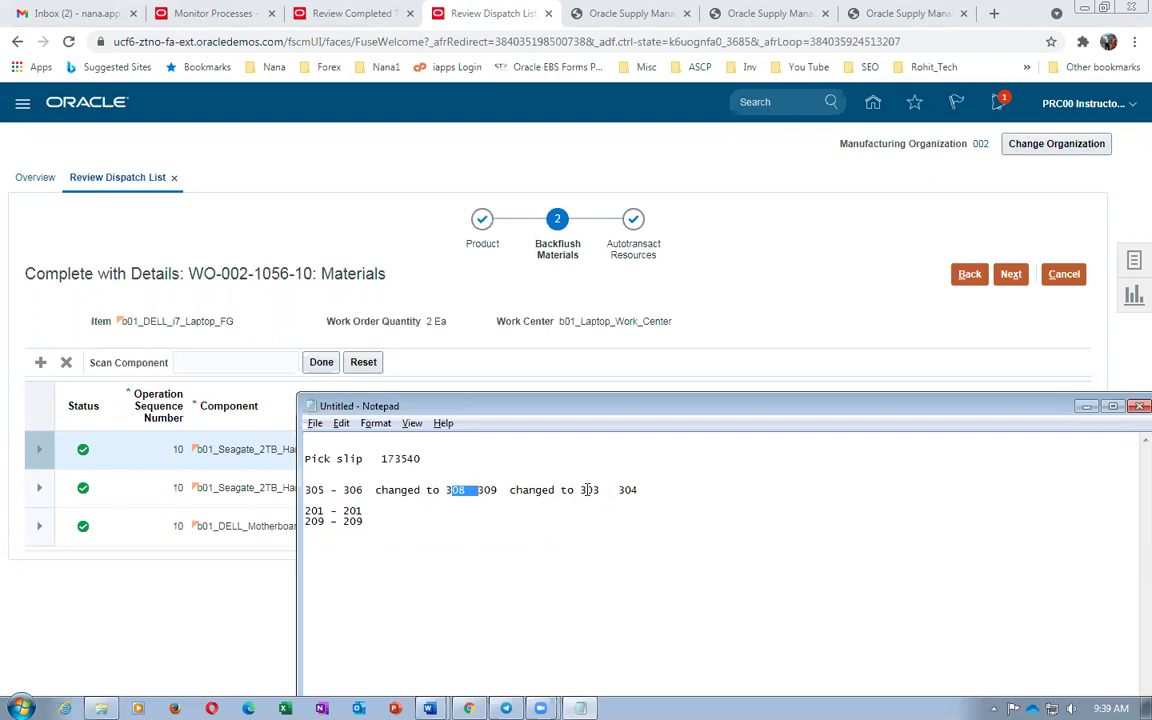
key(alt+Tab)
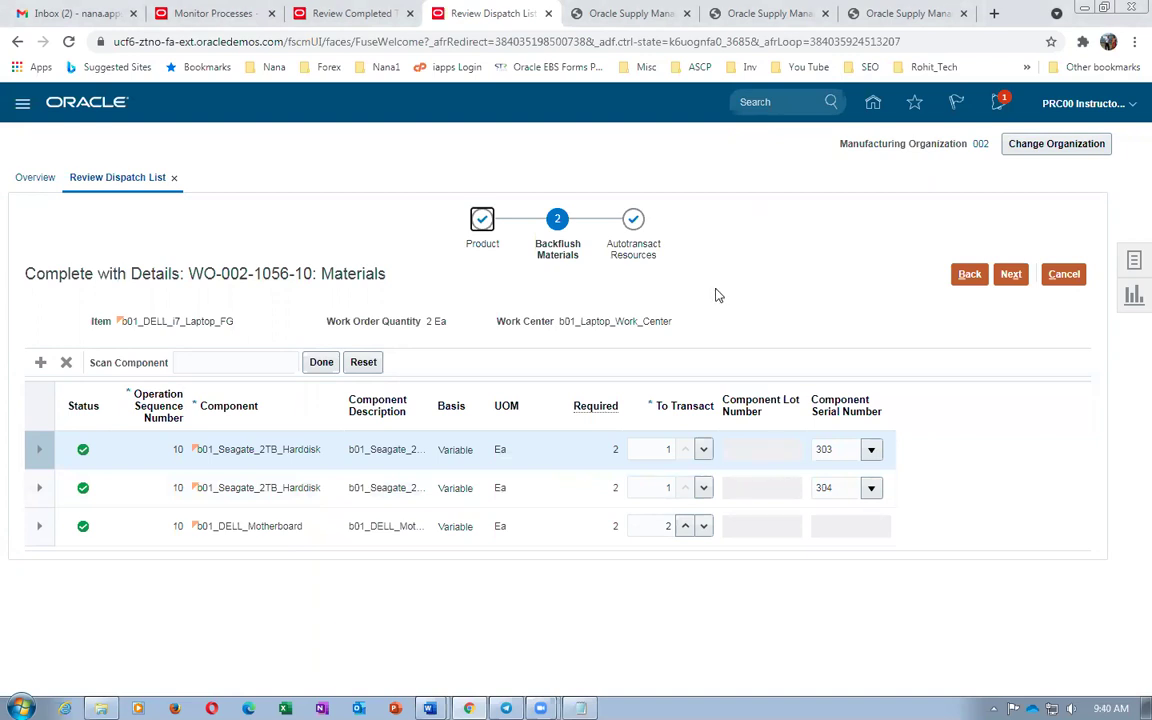
click(1011, 274)
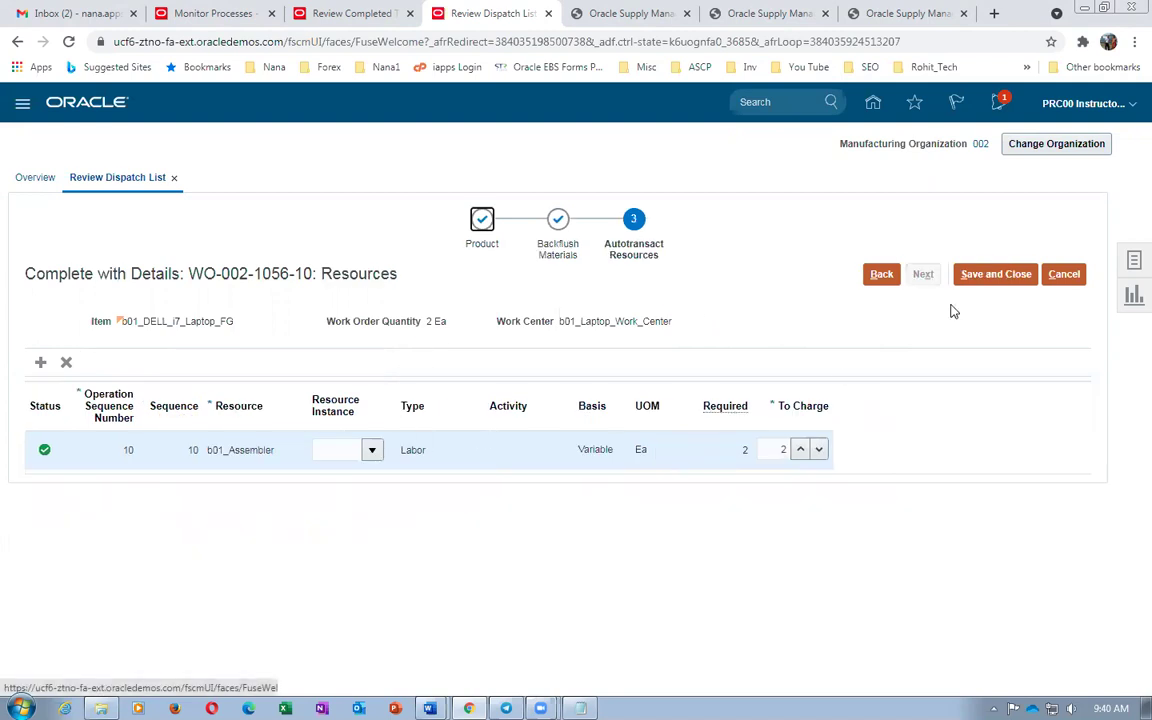
Save the 2 Ea completion at operation 10 and switch to Review Completed Transactions
click(1001, 278)
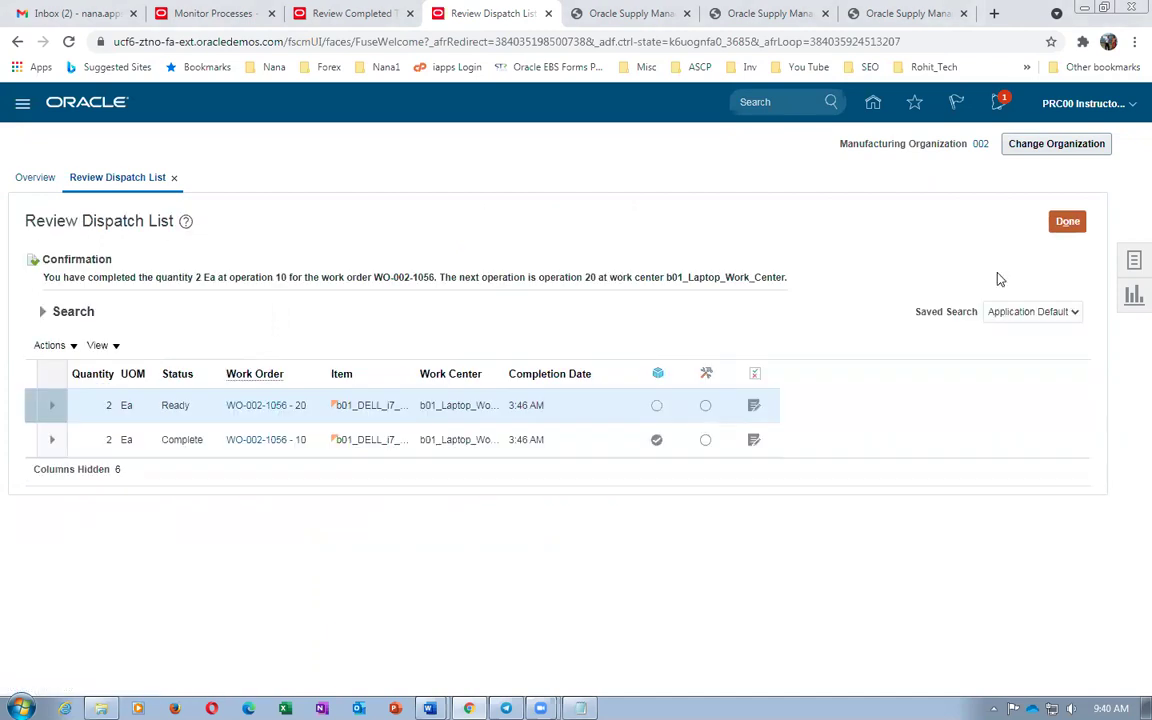
key(alt+Tab)
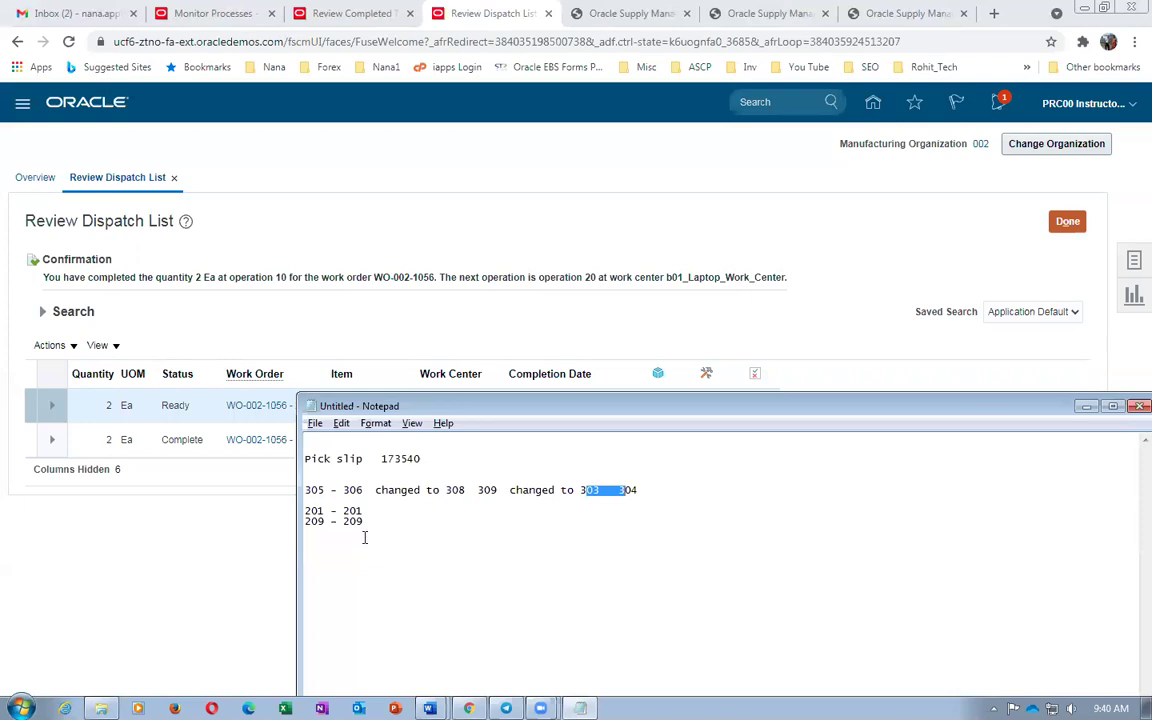
key(alt+Tab)
key(alt+Tab)
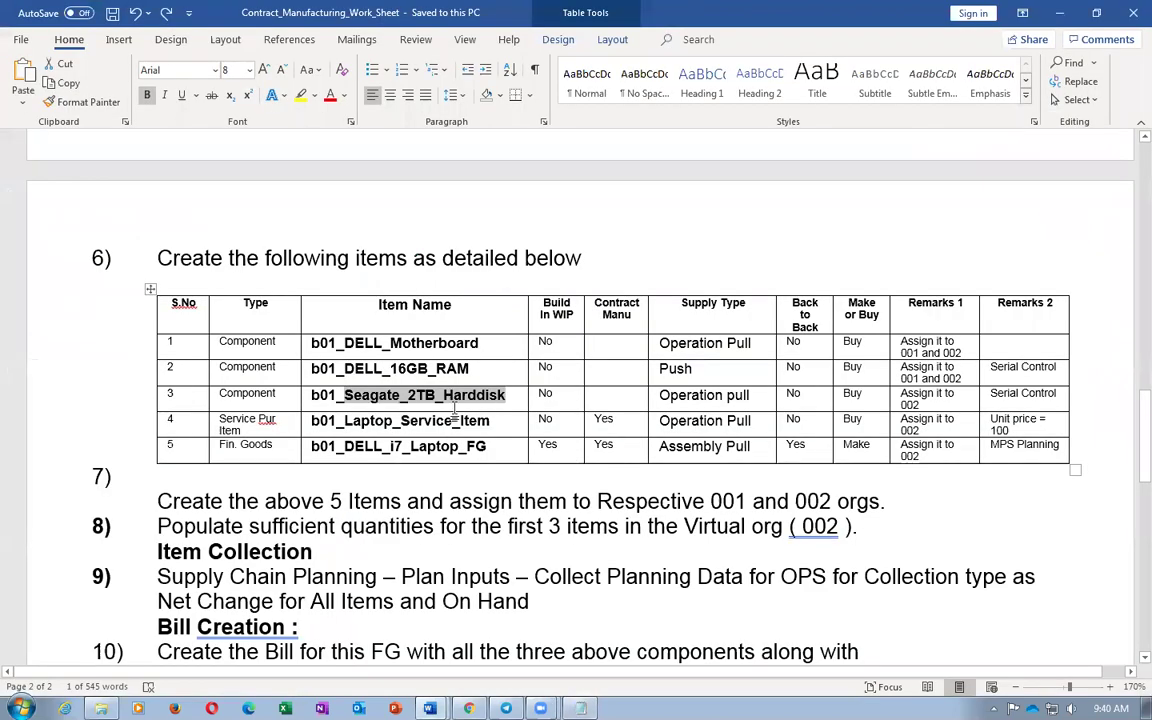
key(alt+Tab)
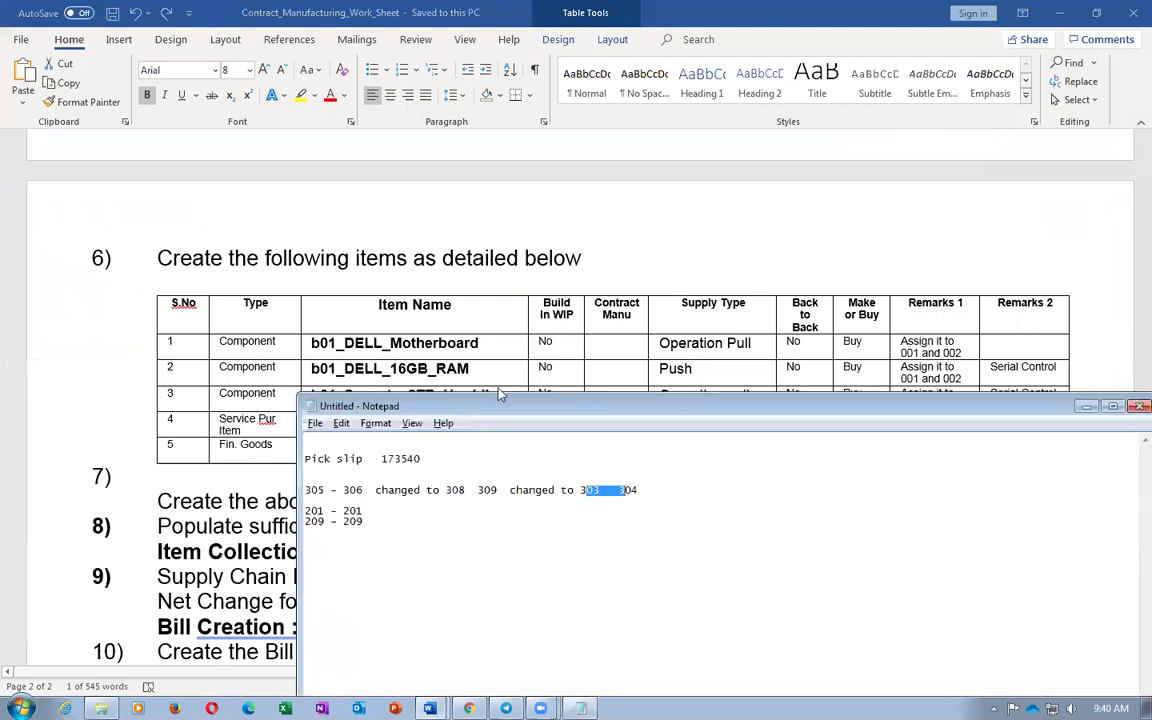
key(alt+Tab)
key(alt+Tab)
key(alt+Tab)
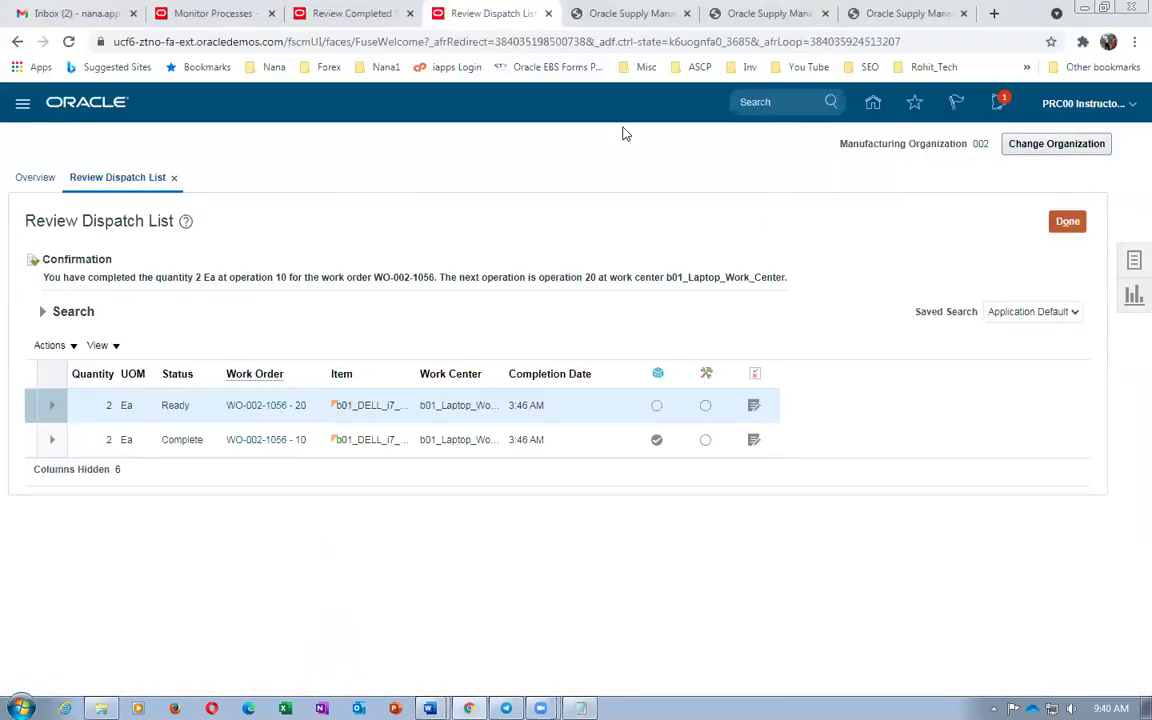
click(385, 18)
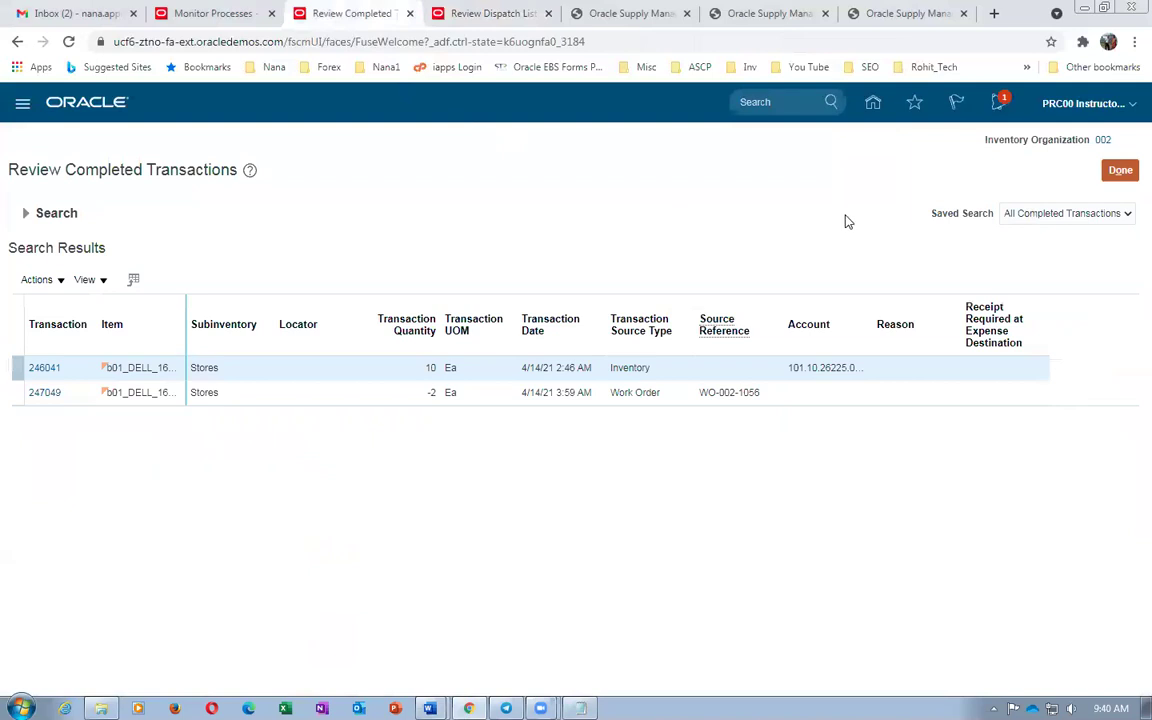
Look up on-hand stock for b01_DELL_Motherboard in org 002, showing 998
click(1122, 172)
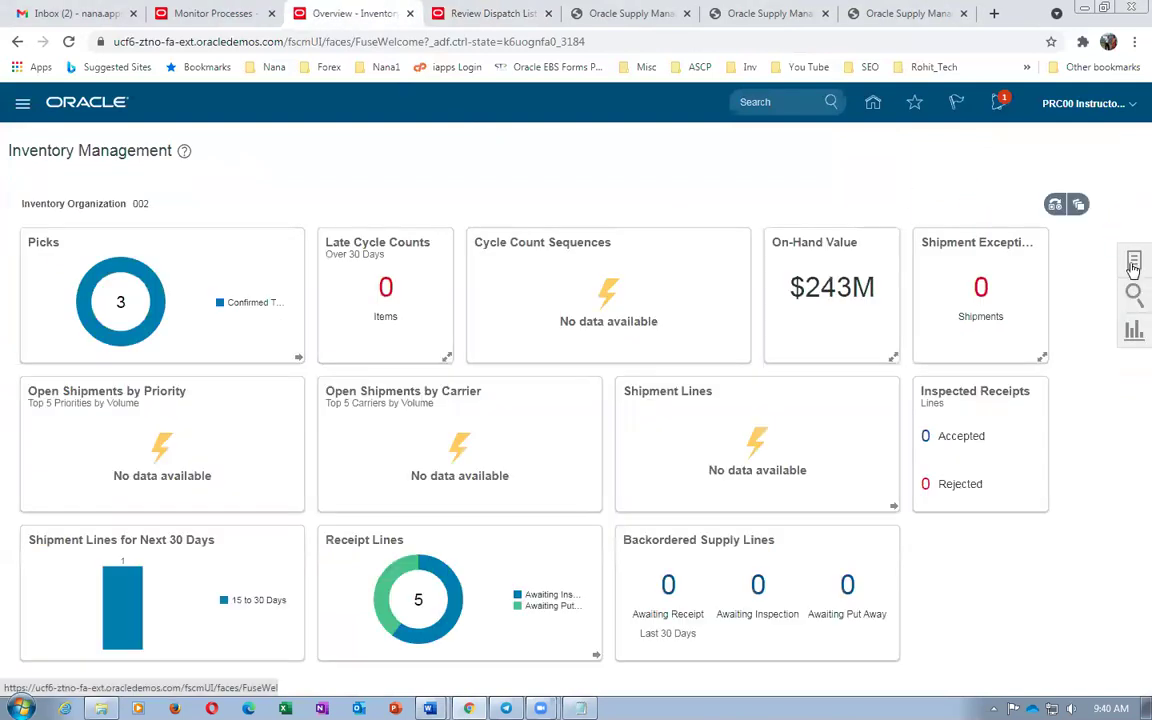
click(1012, 179)
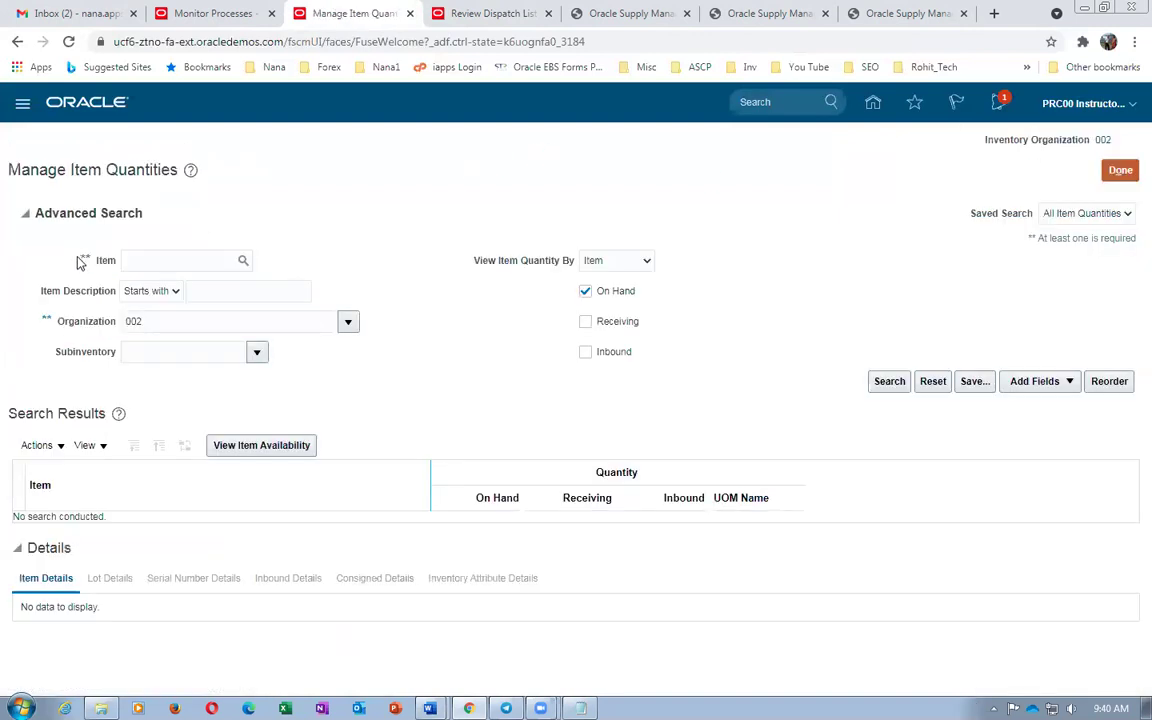
mouse_move(429, 706)
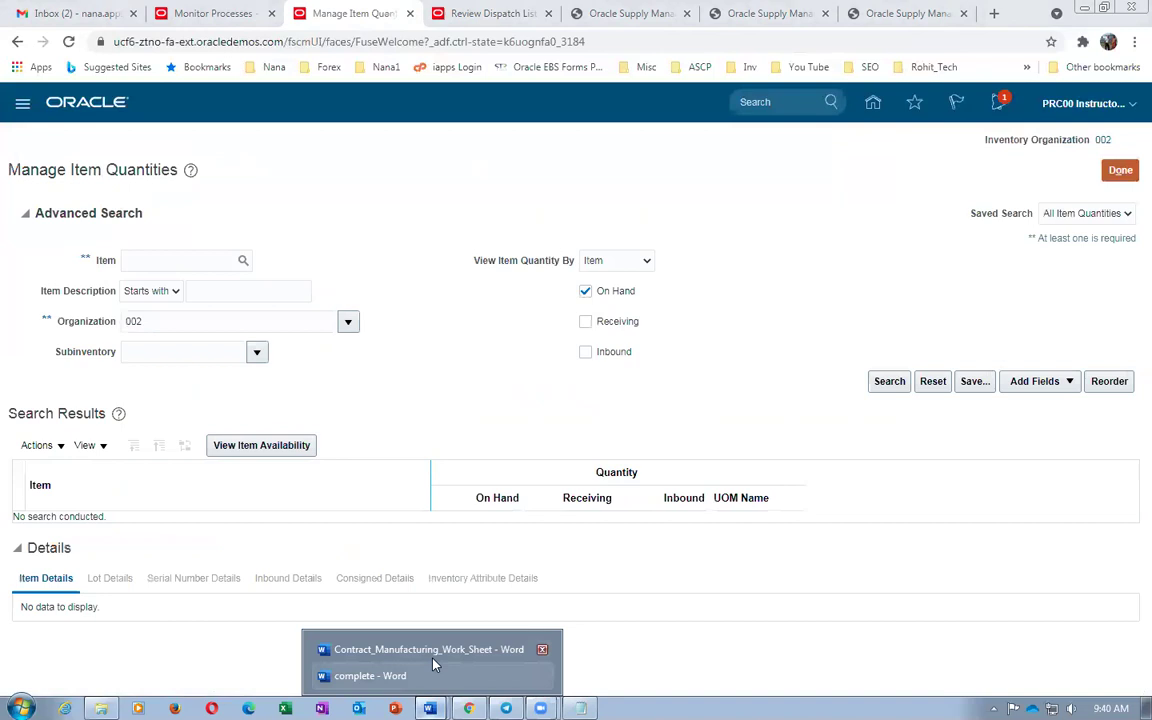
click(420, 648)
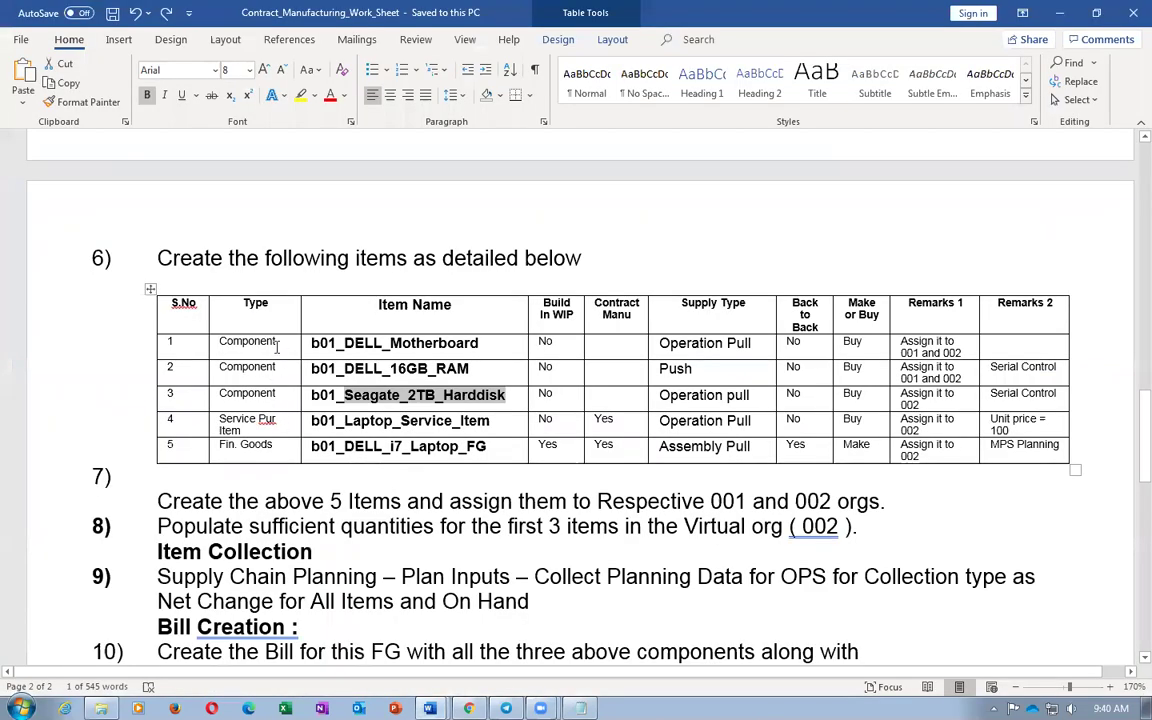
drag(311, 343, 478, 343)
key(ctrl+c)
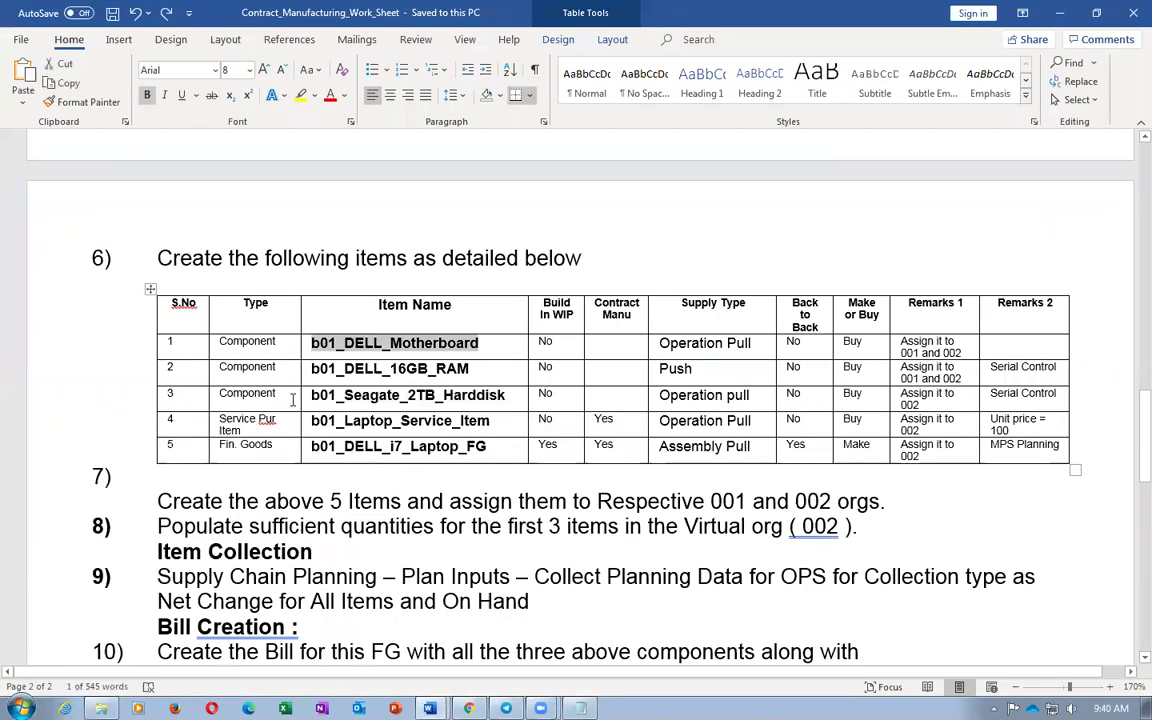
key(alt+Tab)
click(176, 259)
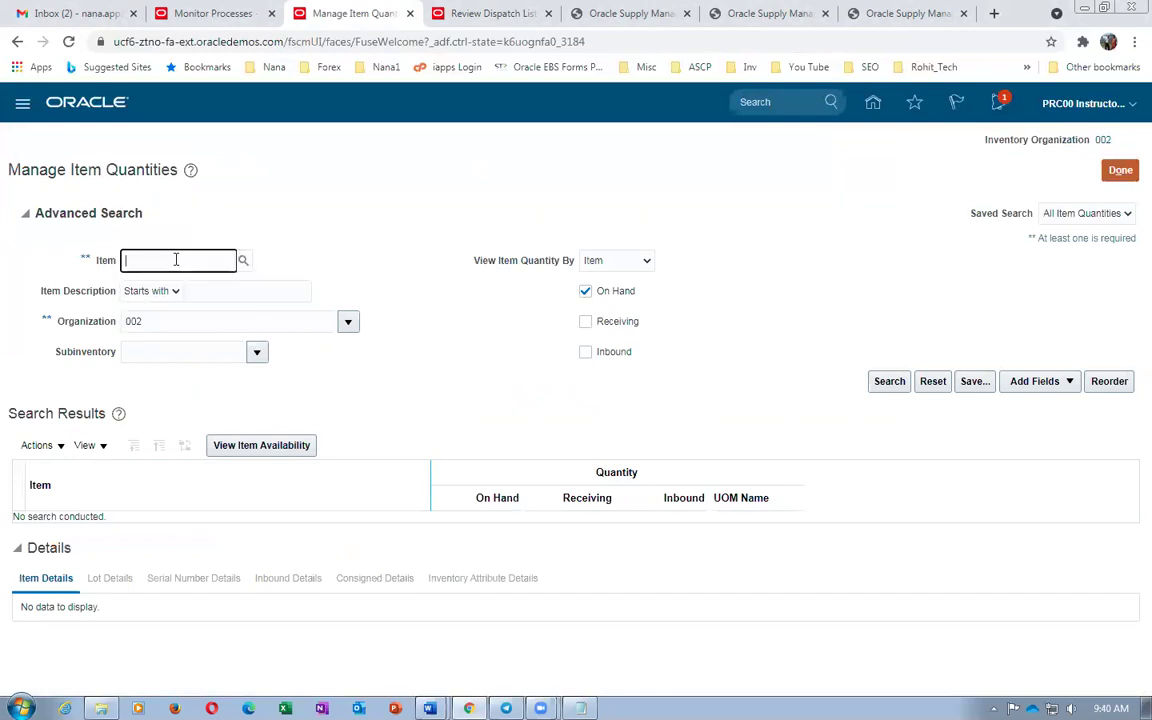
key(ctrl+v)
click(889, 385)
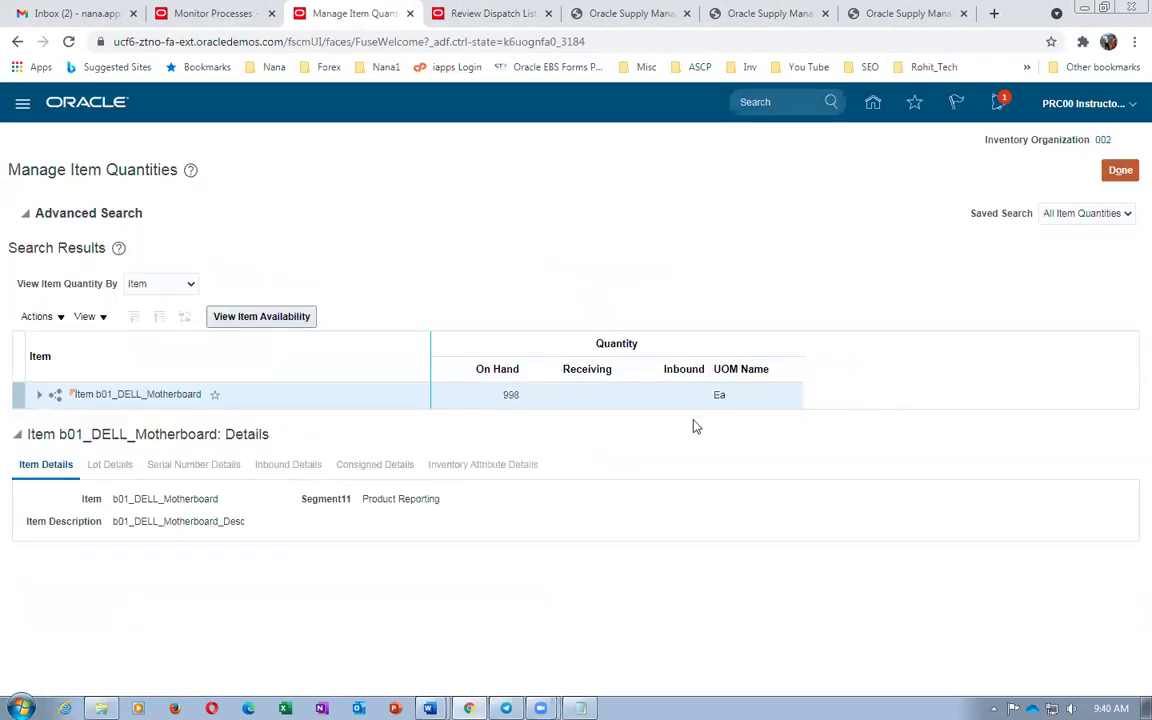
Look up on-hand stock for b01_Seagate_2TB_Harddisk (8), then return to the dispatch list
key(alt+Tab)
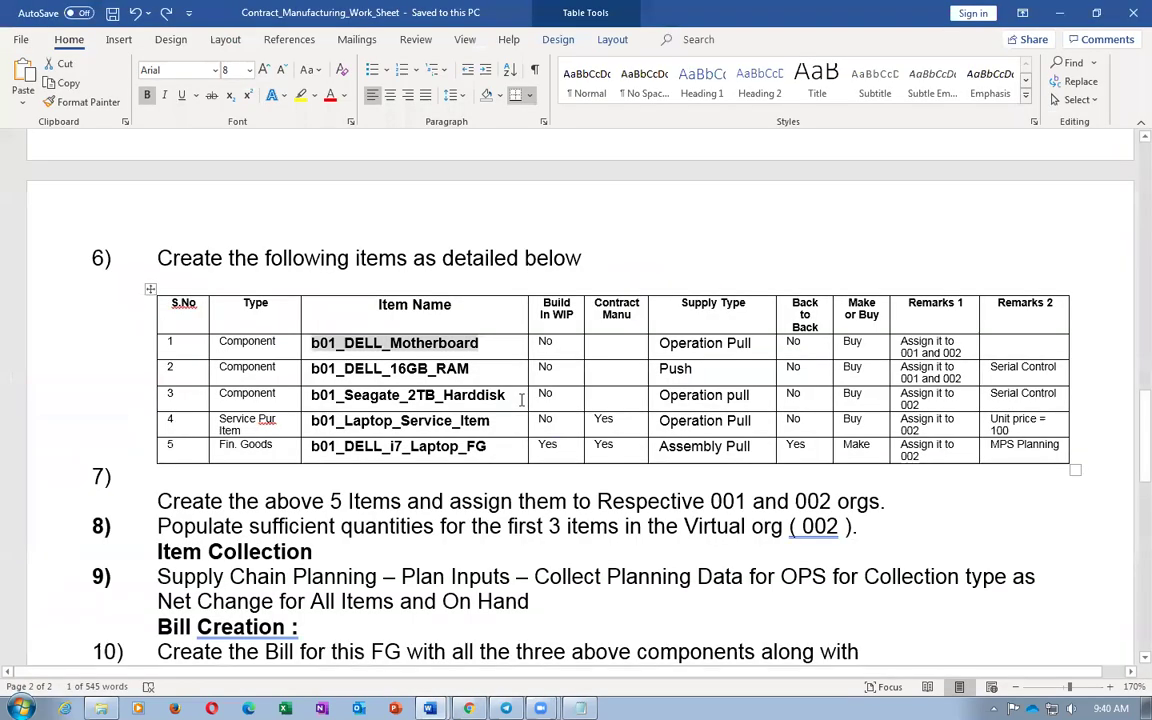
click(241, 393)
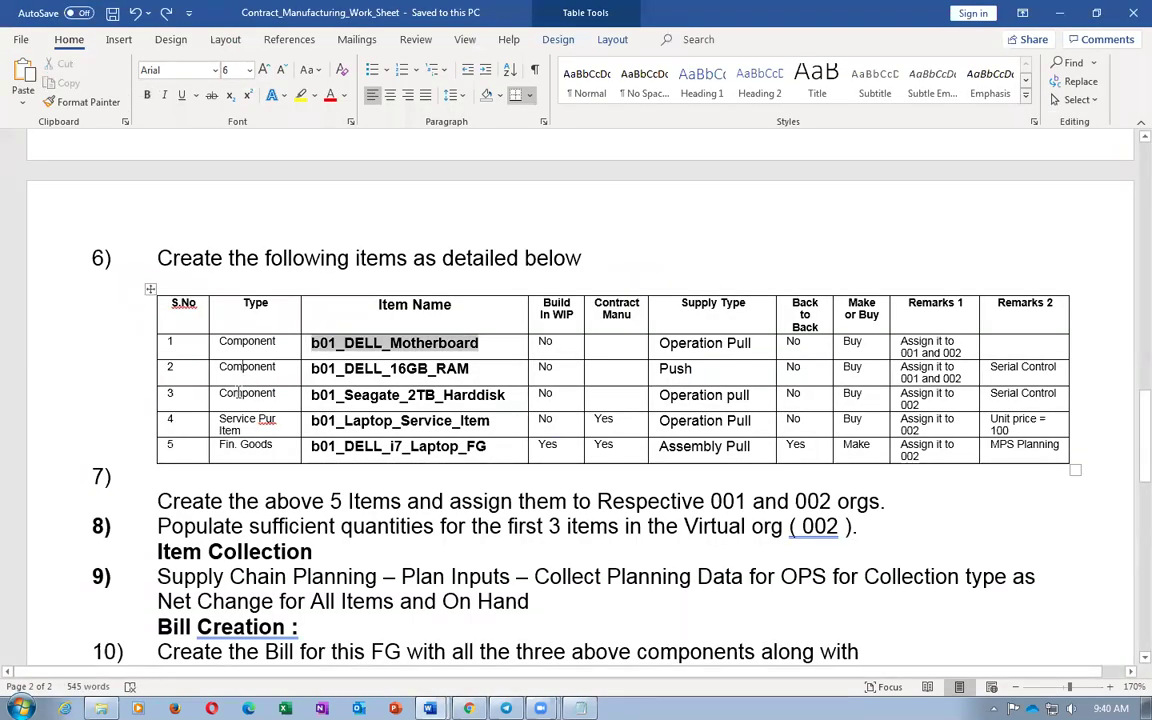
key(Tab)
key(ctrl+c)
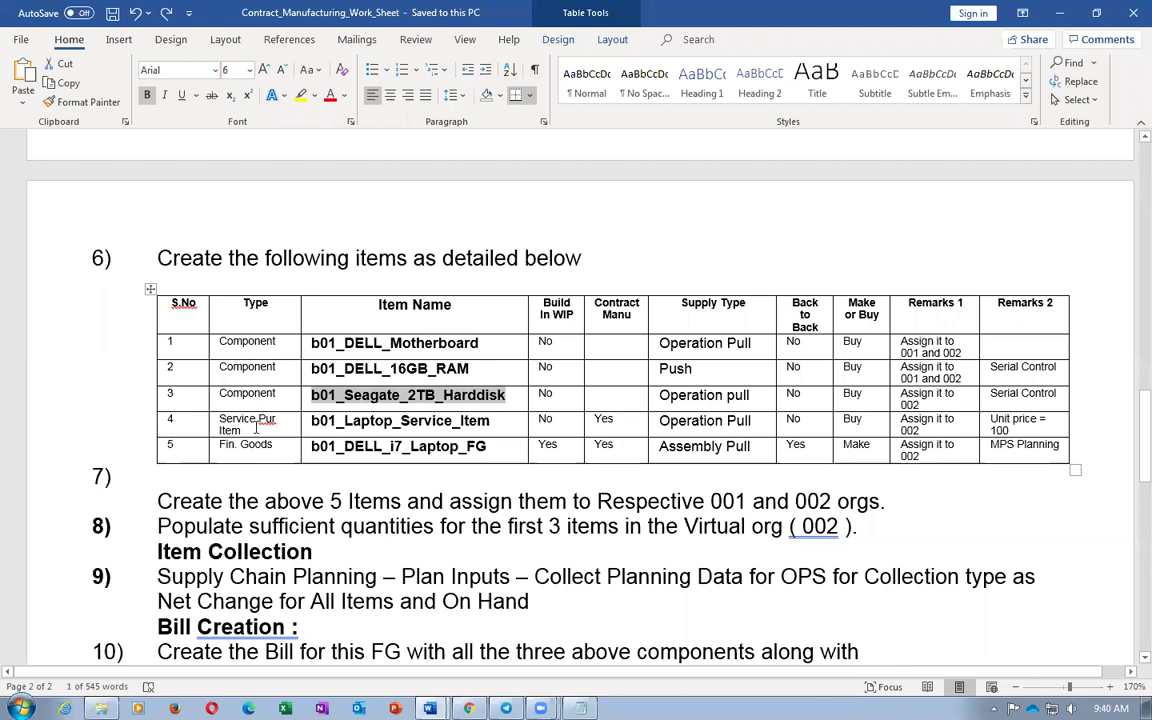
key(alt+Tab)
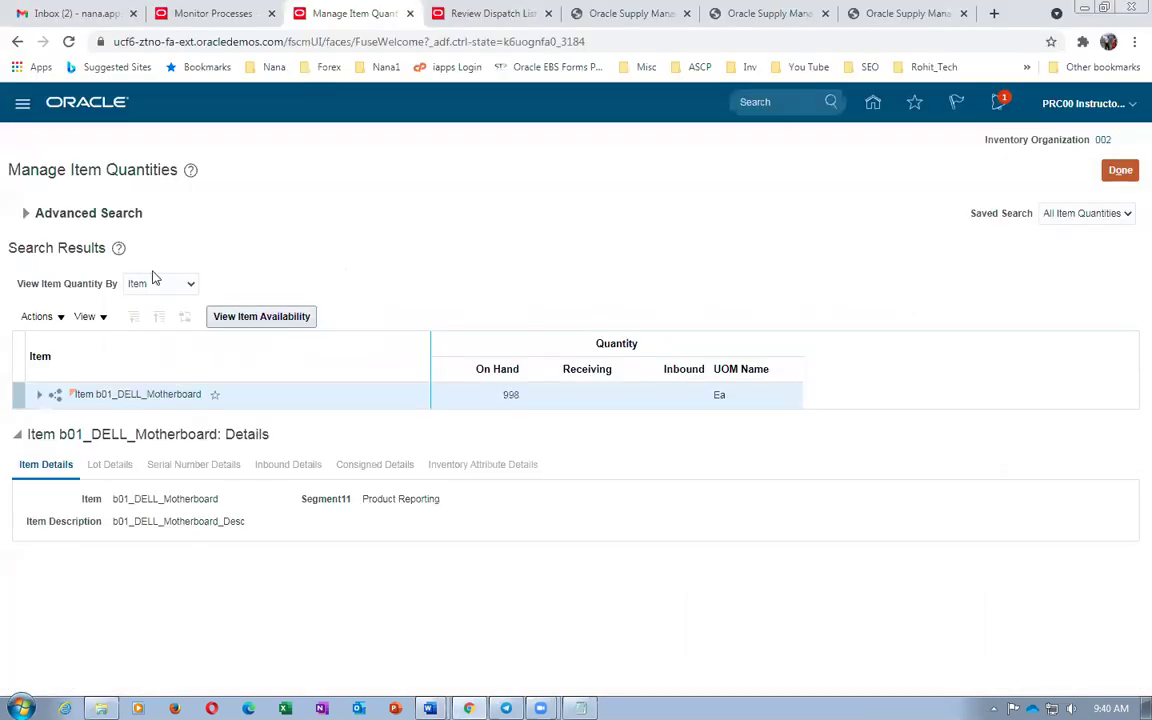
click(135, 213)
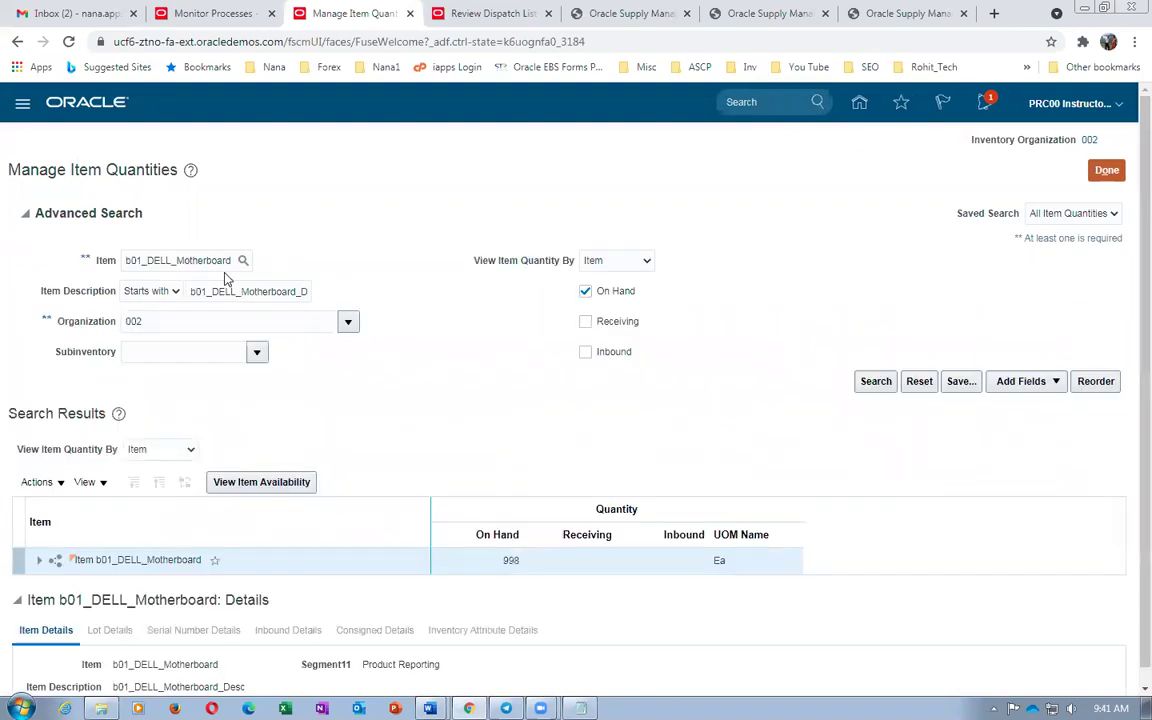
drag(234, 262, 121, 272)
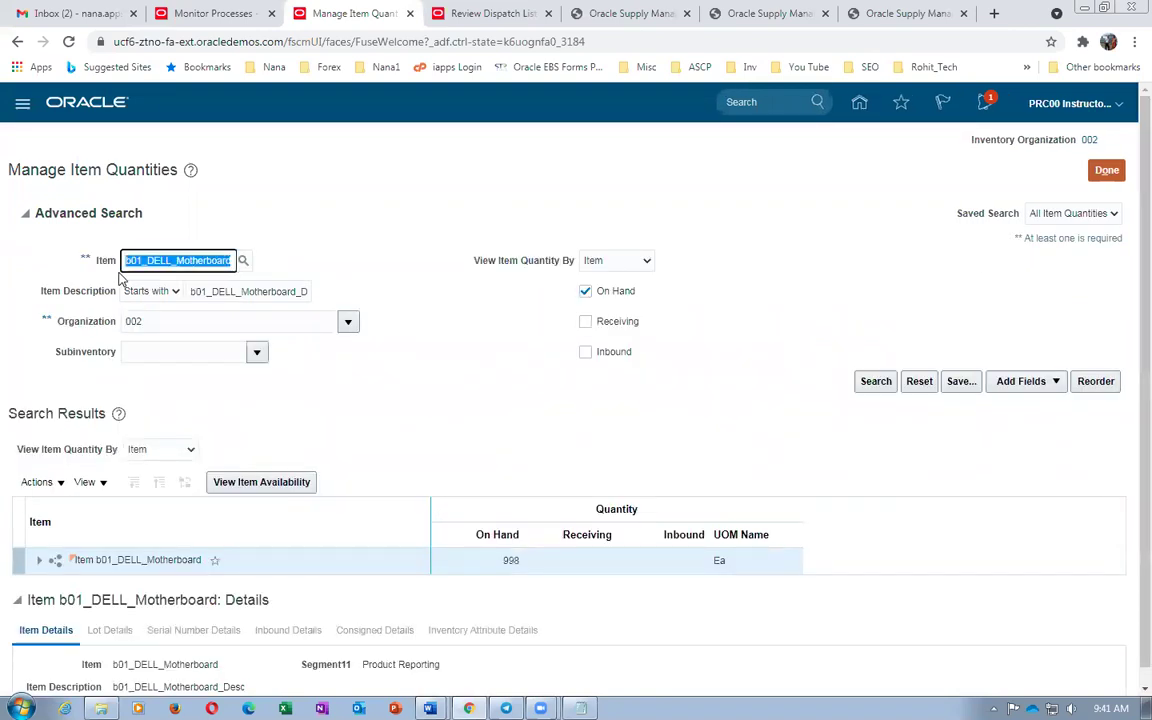
key(ctrl+v)
click(872, 382)
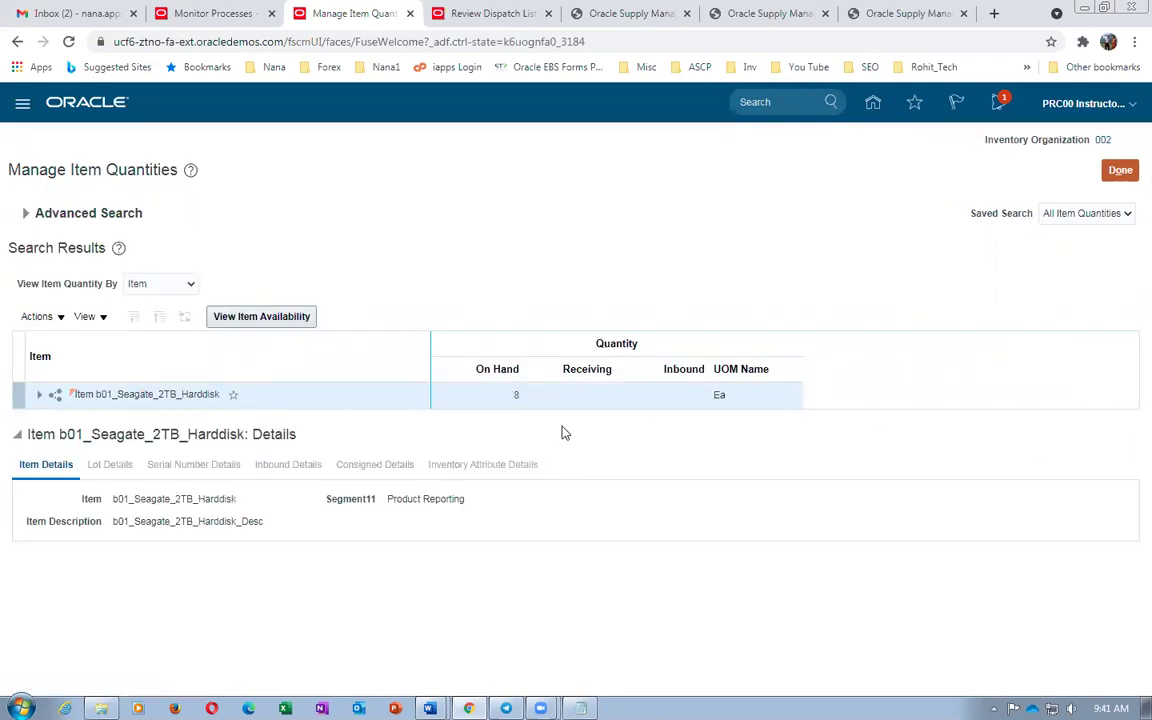
key(alt+Tab)
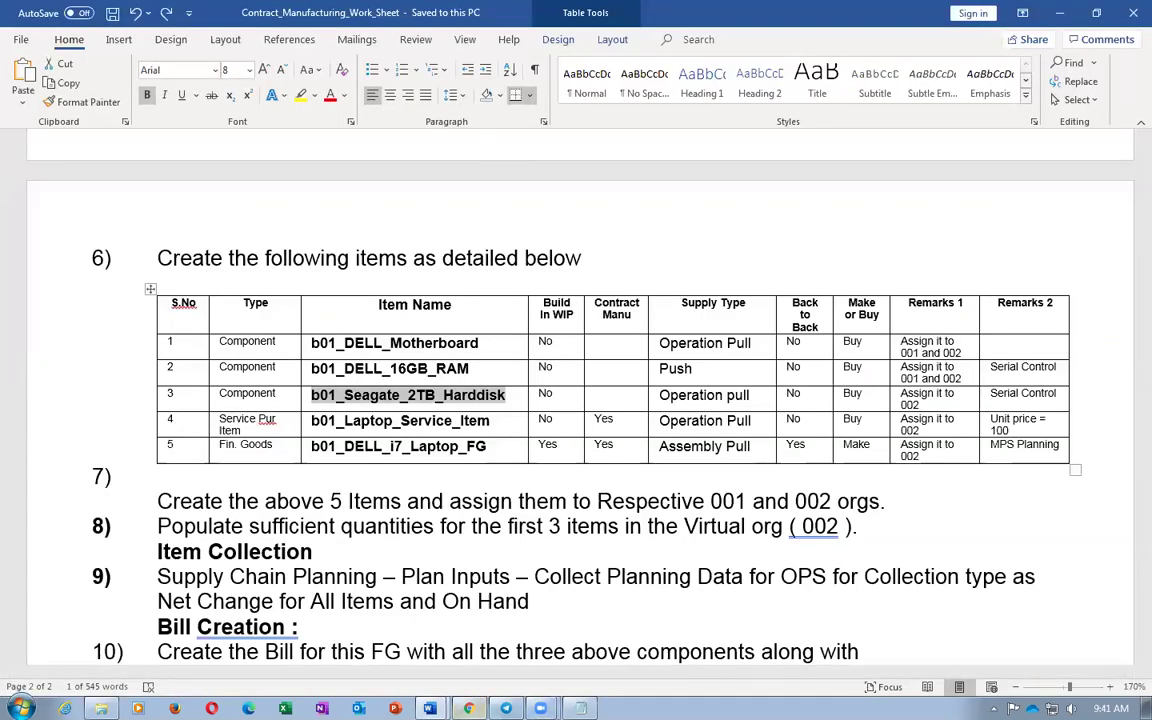
key(alt+Tab)
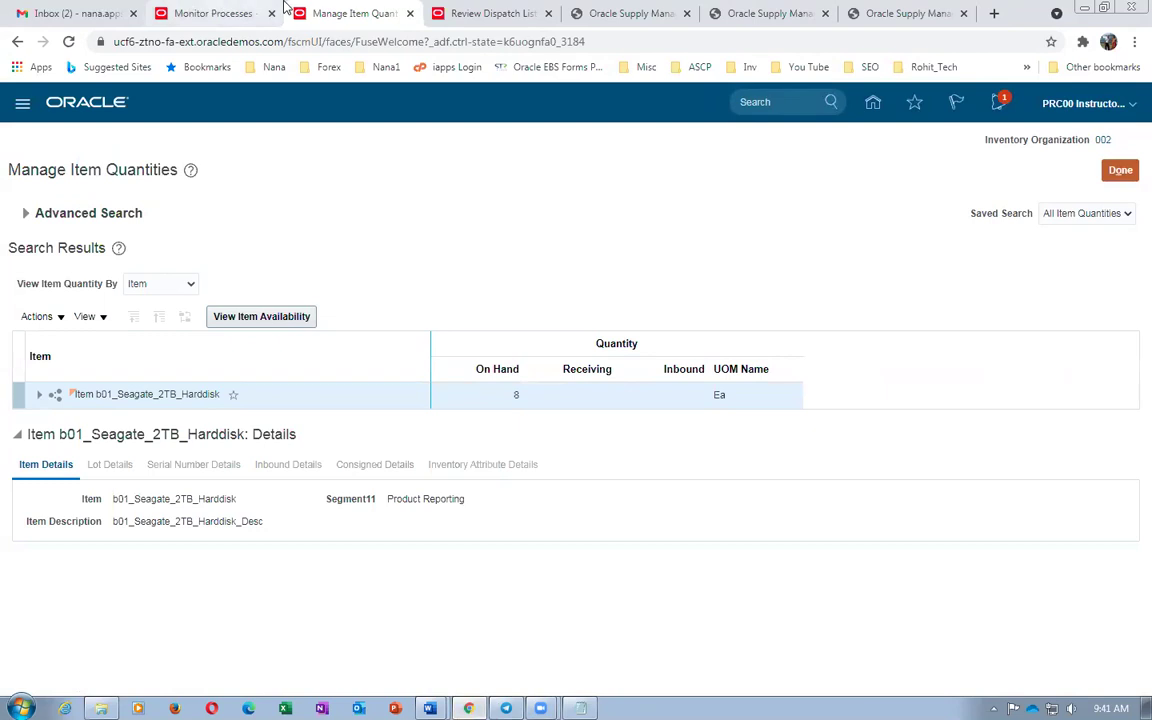
click(483, 13)
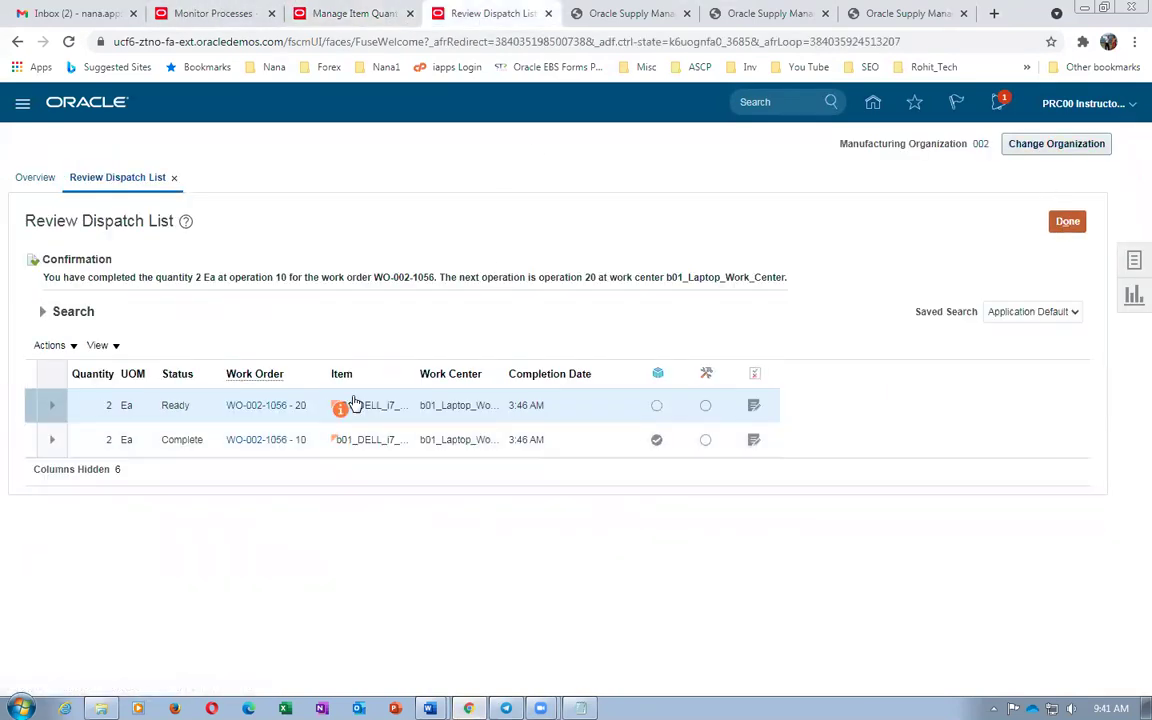
Quick-complete 2 Ea at operation 20 of WO-002-1056 into the Completed subinventory
drag(246, 277, 292, 278)
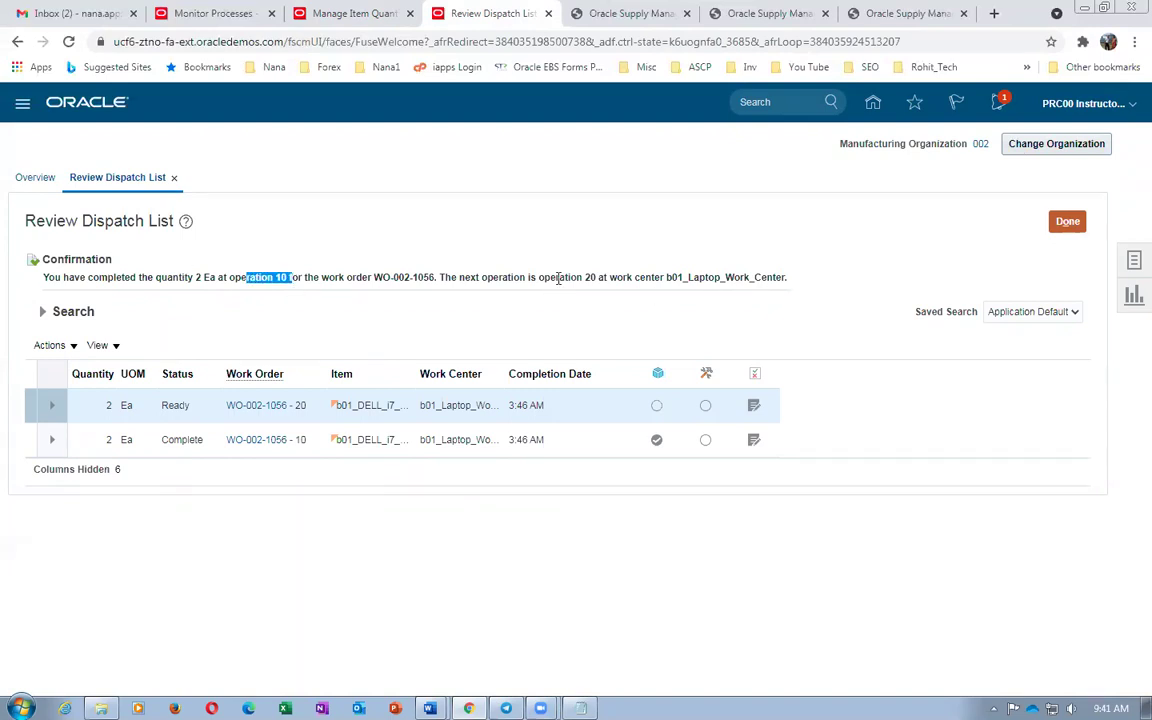
drag(558, 279, 658, 279)
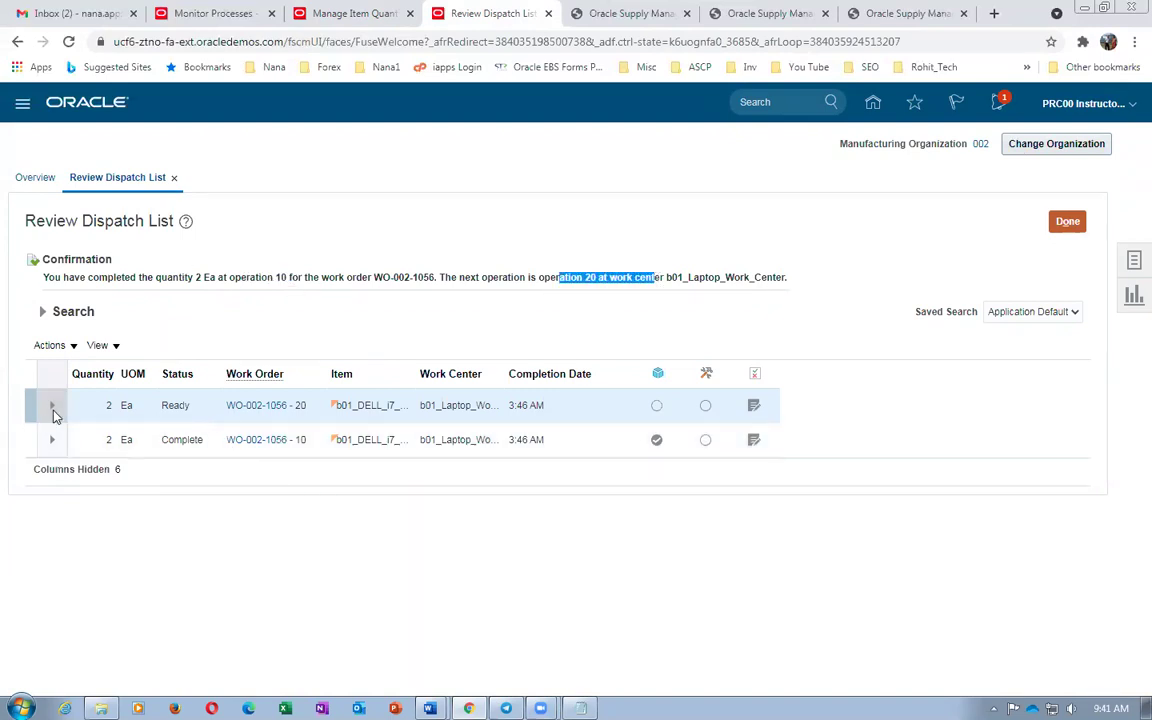
click(51, 405)
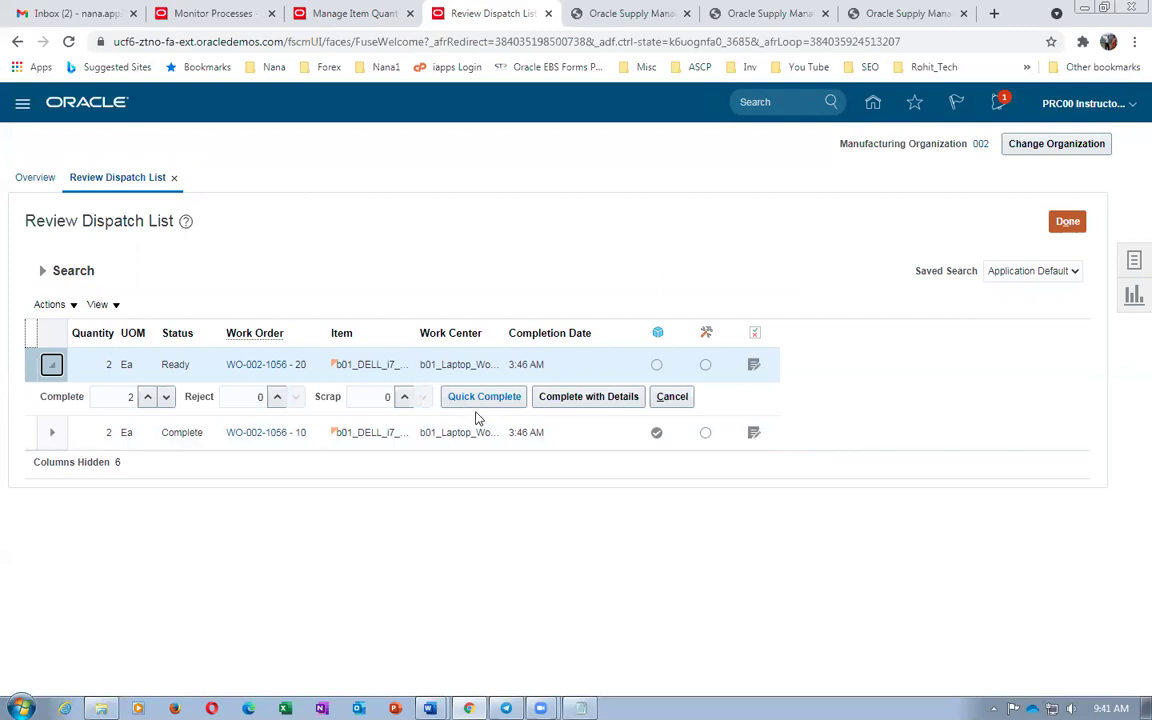
click(487, 400)
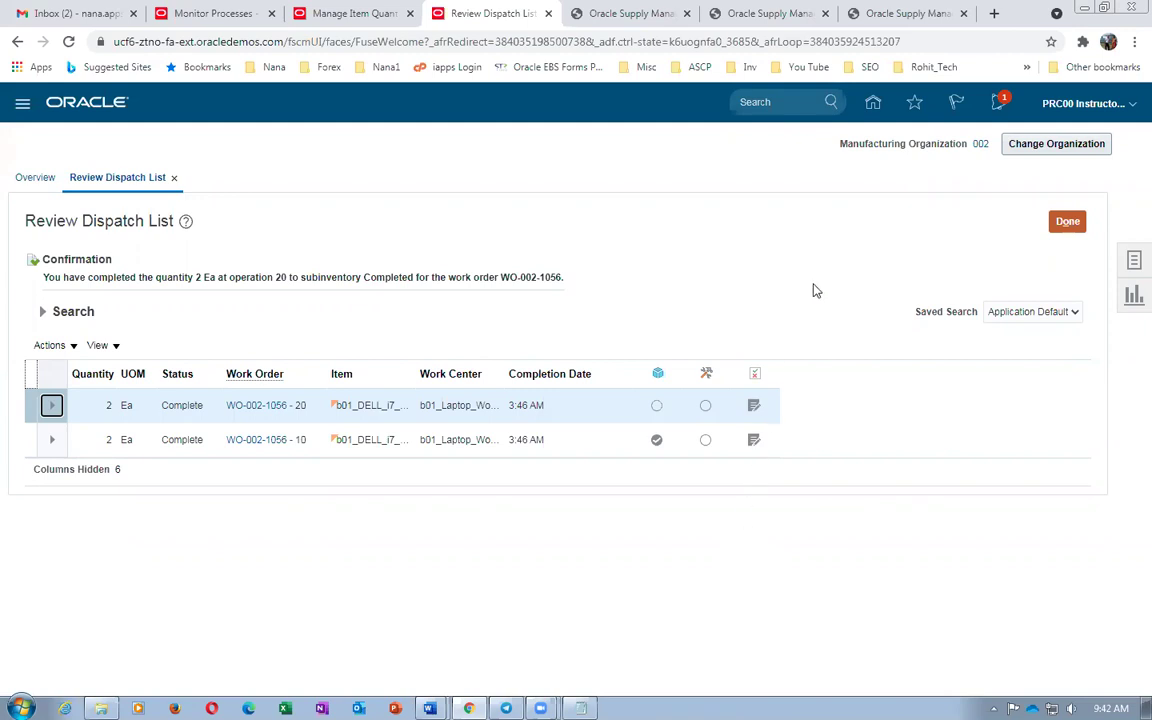
click(1068, 222)
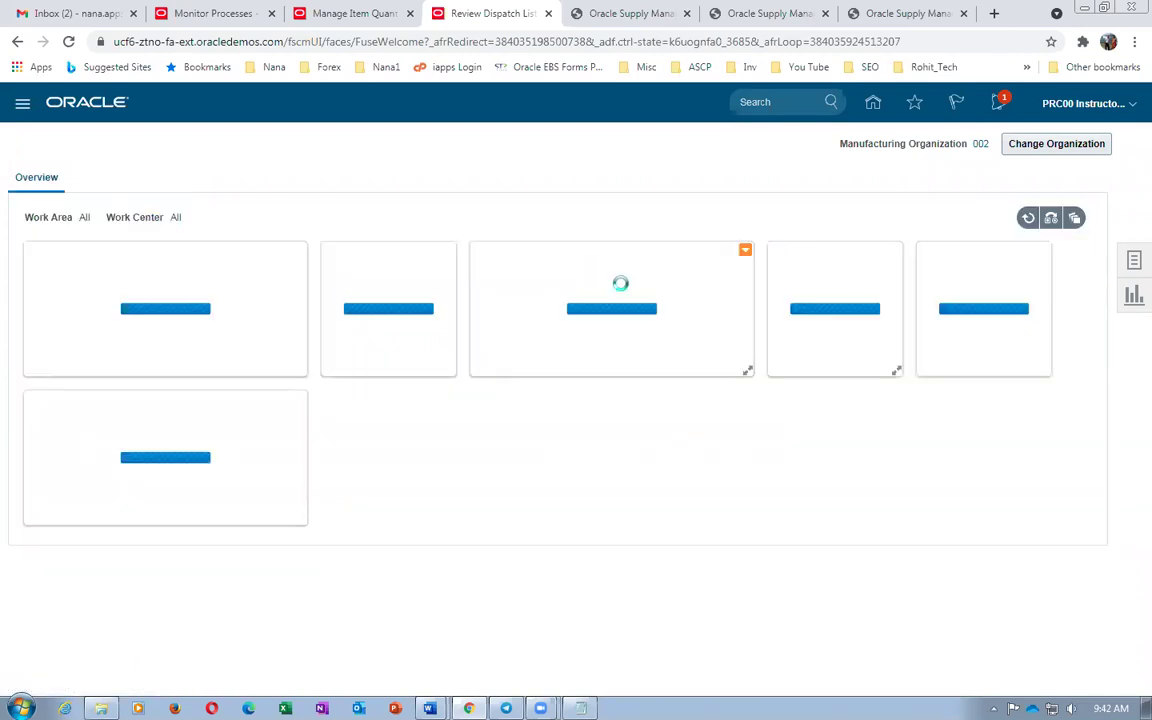
Search item quantities for b01_DELL_i7_Laptop_FG and confirm 2 on hand
click(1134, 260)
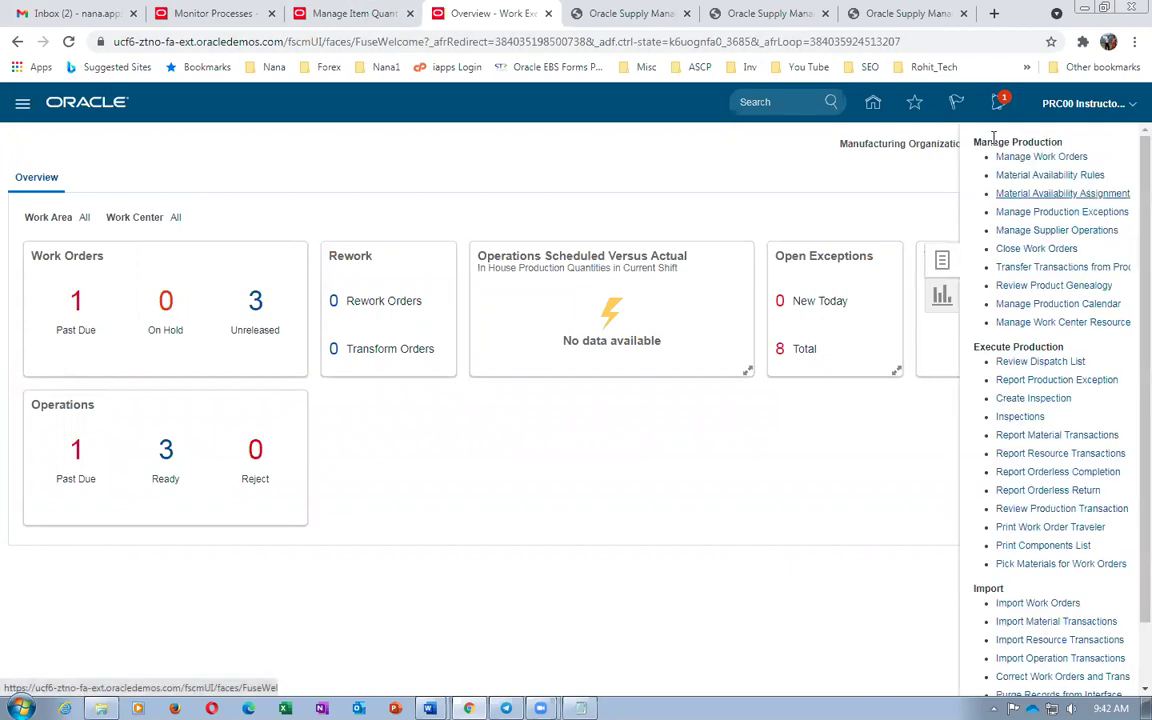
click(789, 165)
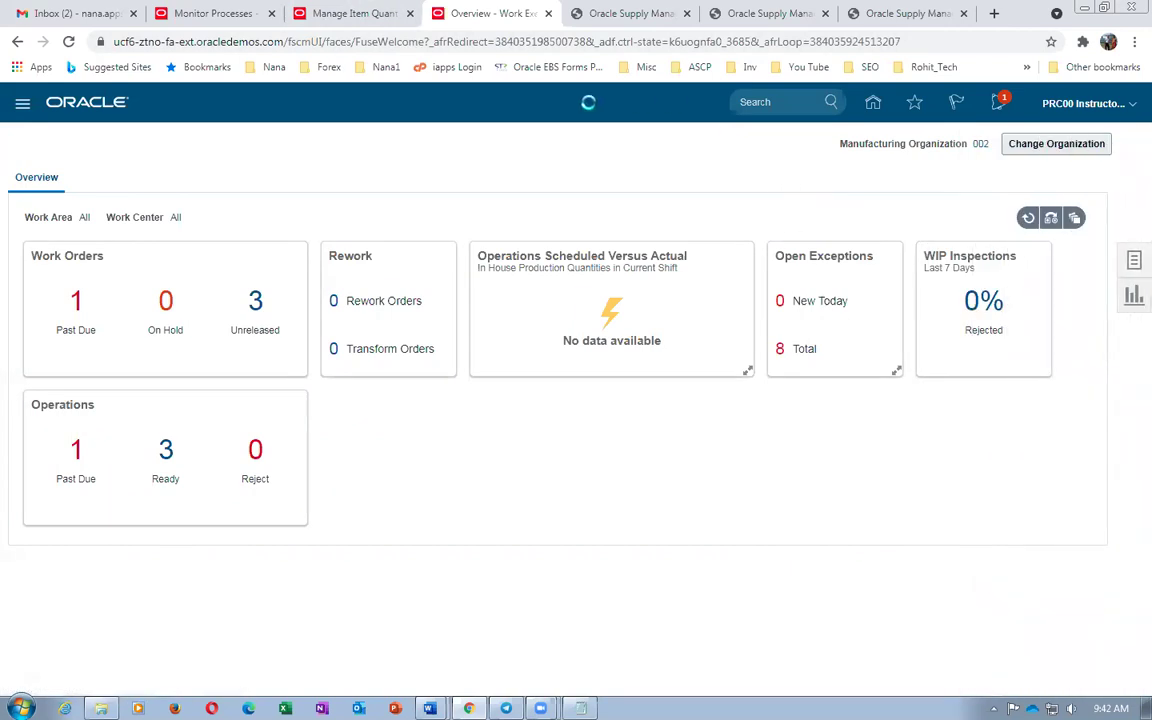
key(ctrl+shift+Tab)
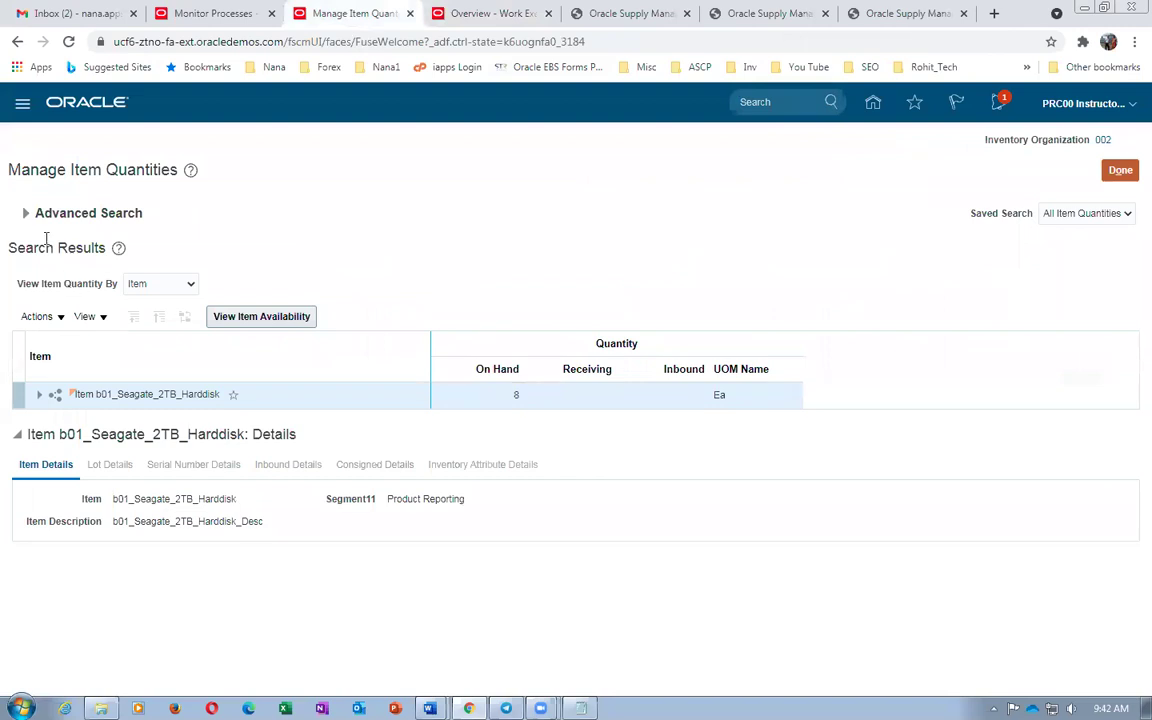
click(26, 212)
mouse_move(429, 708)
click(382, 585)
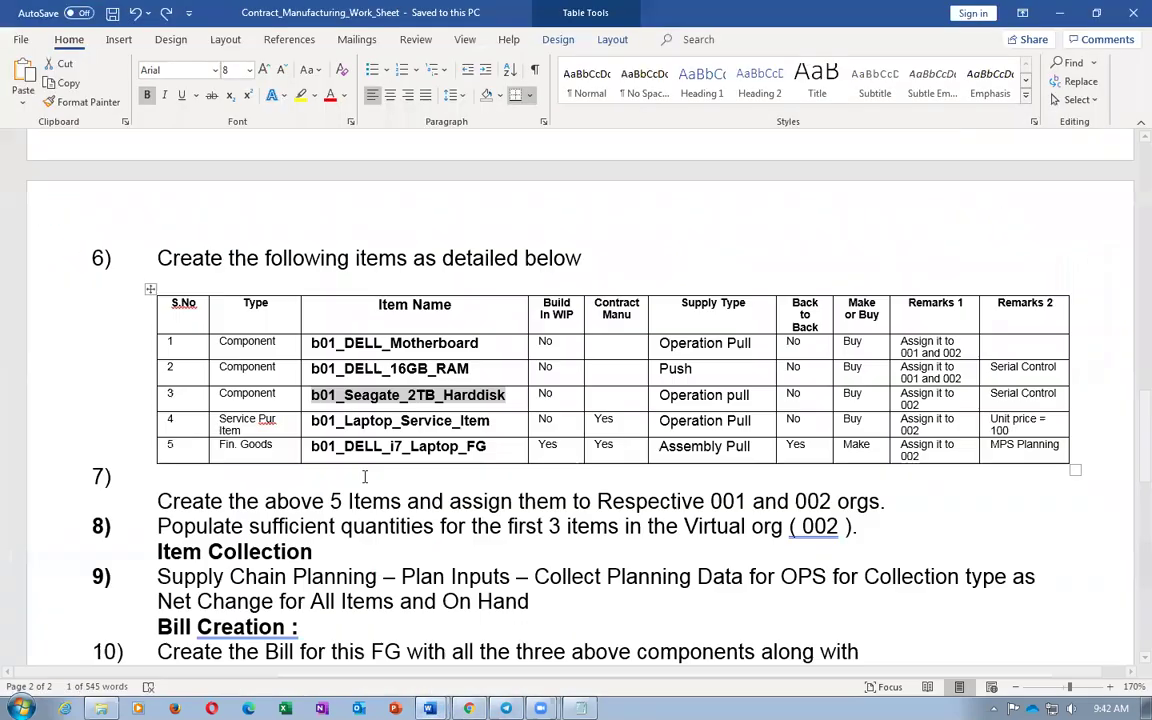
double_click(300, 447)
key(ctrl+c)
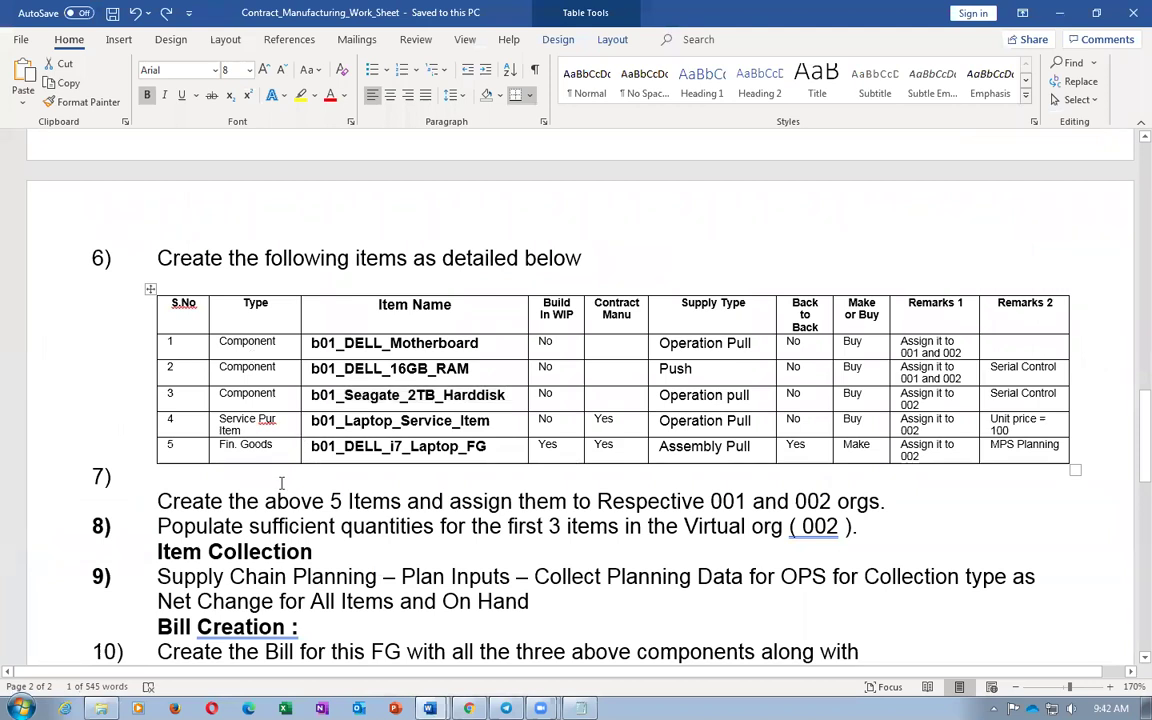
key(alt+Tab)
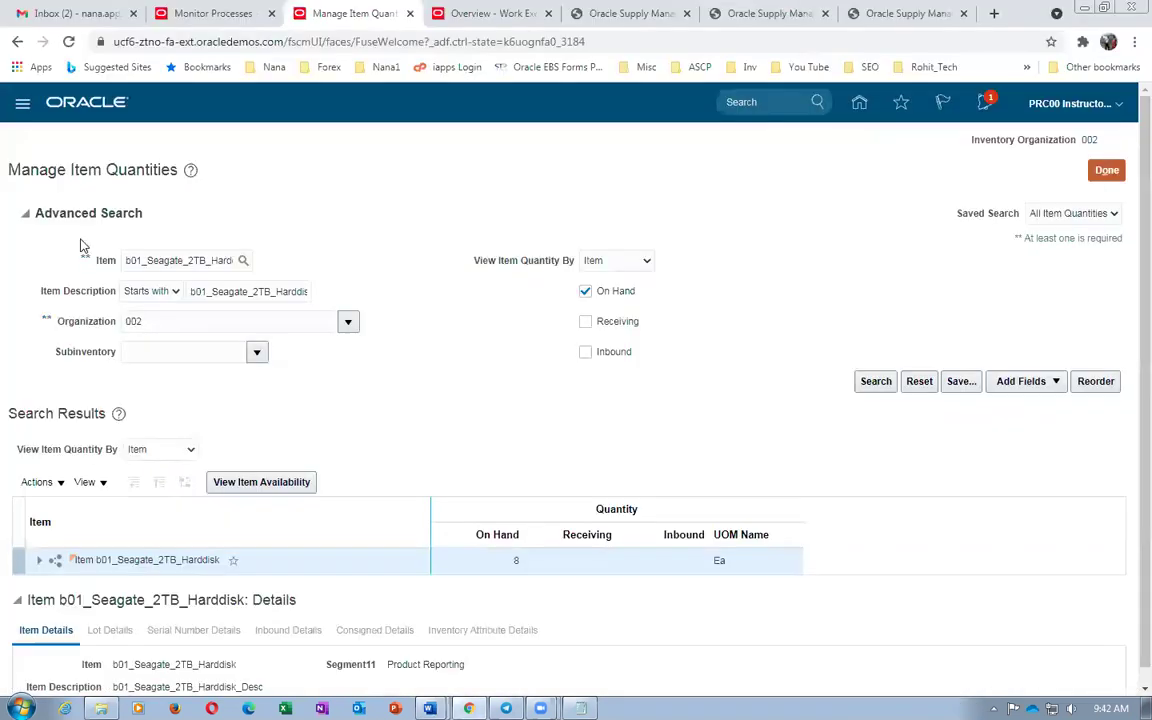
drag(130, 261, 254, 267)
key(ctrl+v)
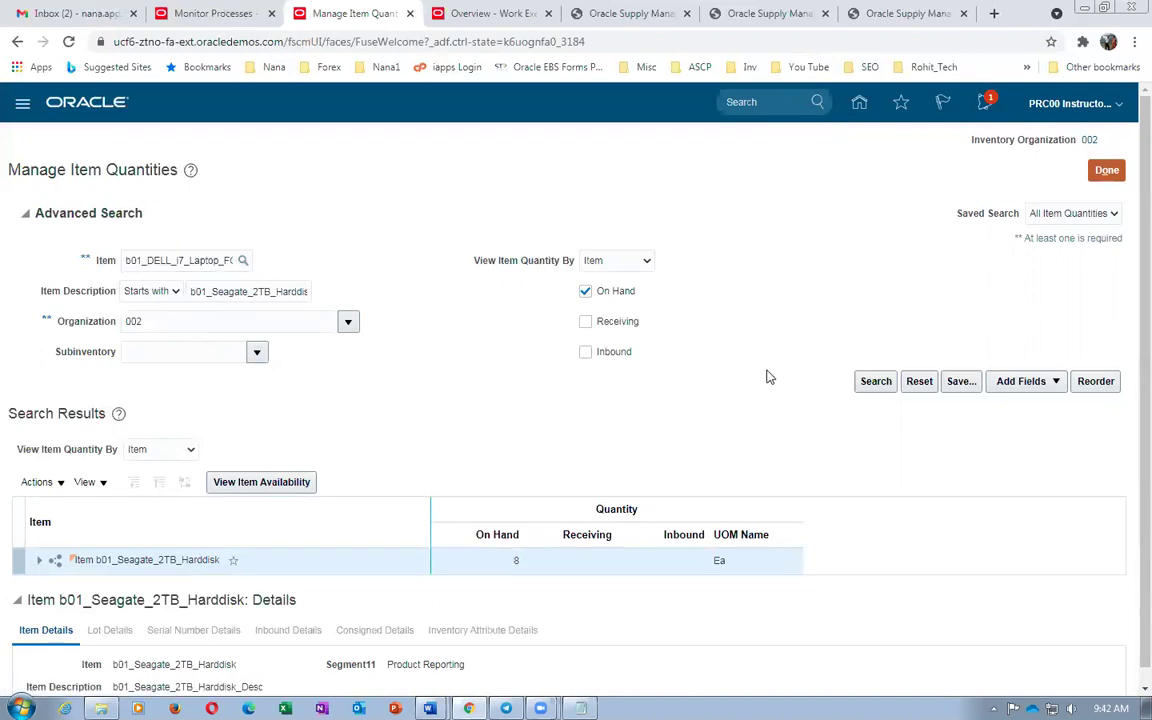
click(872, 386)
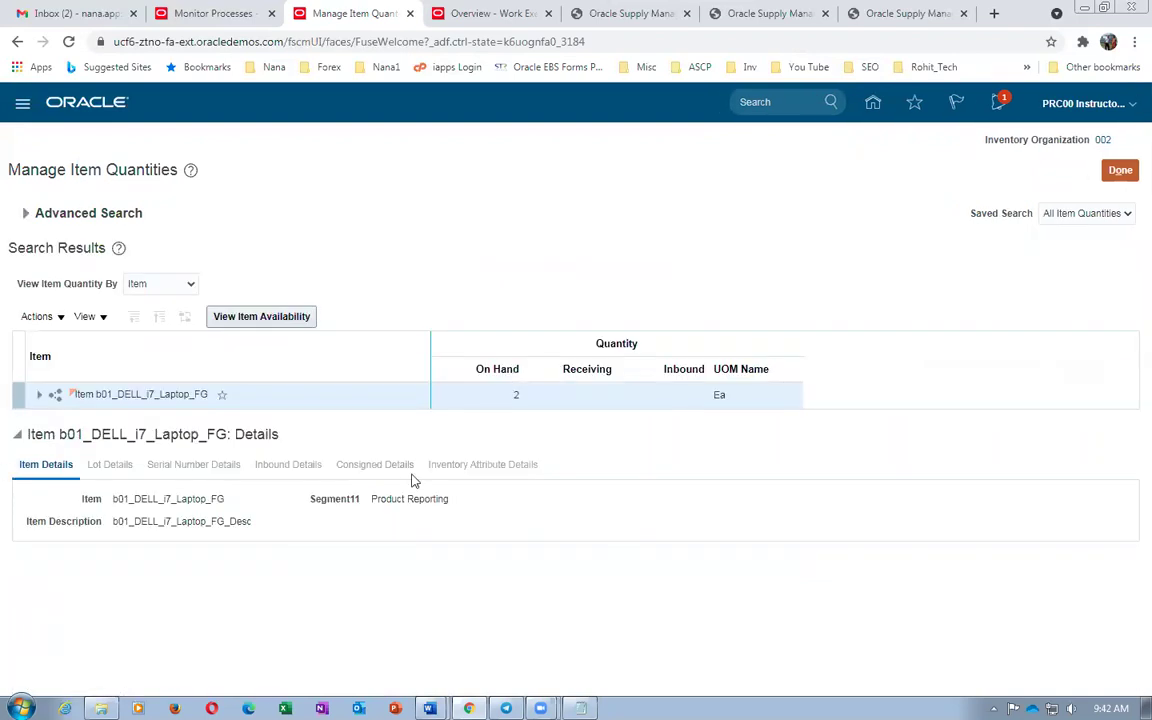
double_click(517, 395)
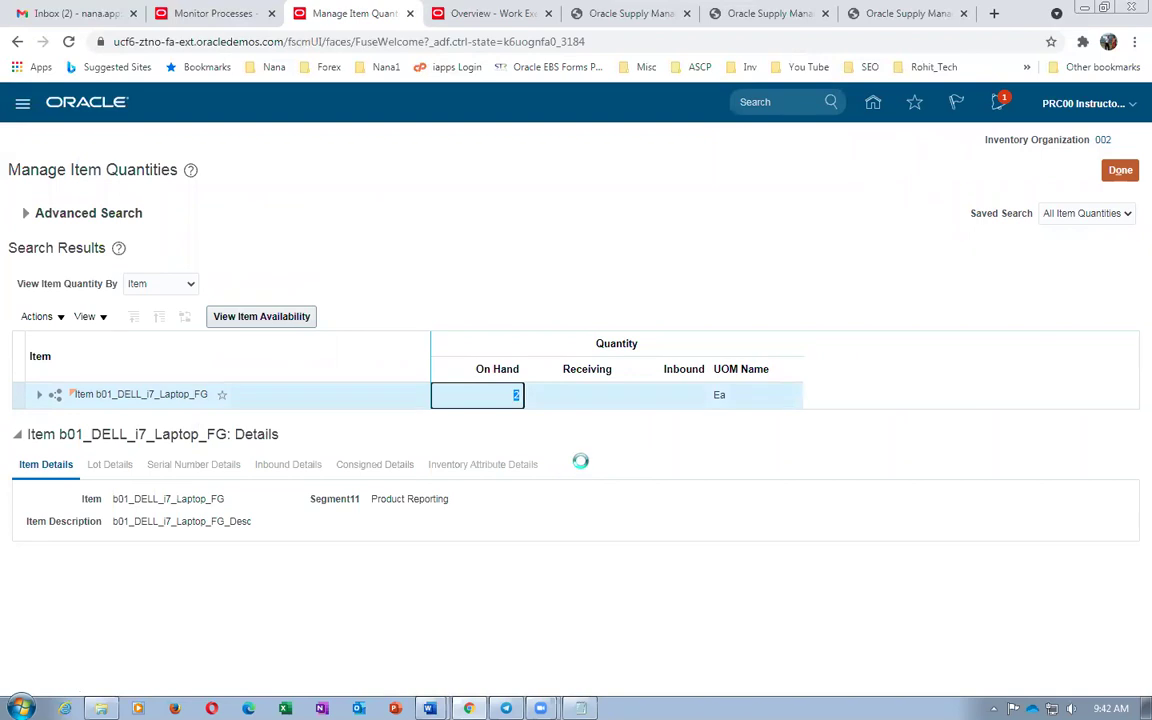
click(585, 468)
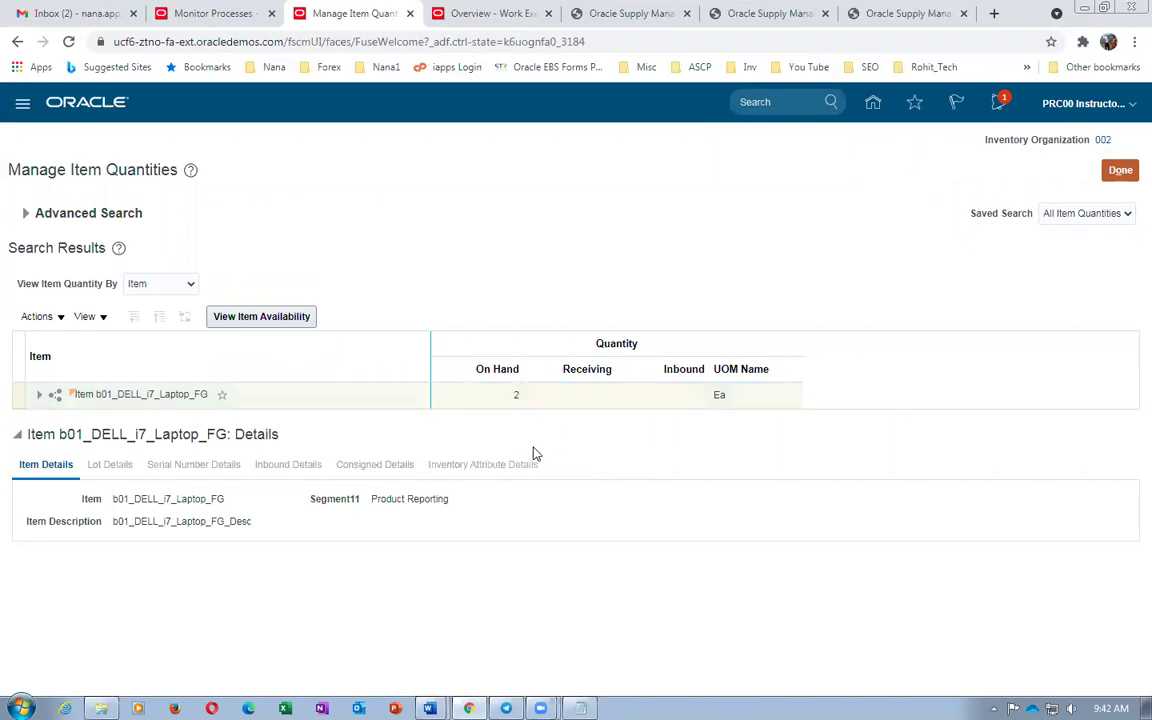
Sign out, sign back in, and expand the Order Management applications group
click(1120, 170)
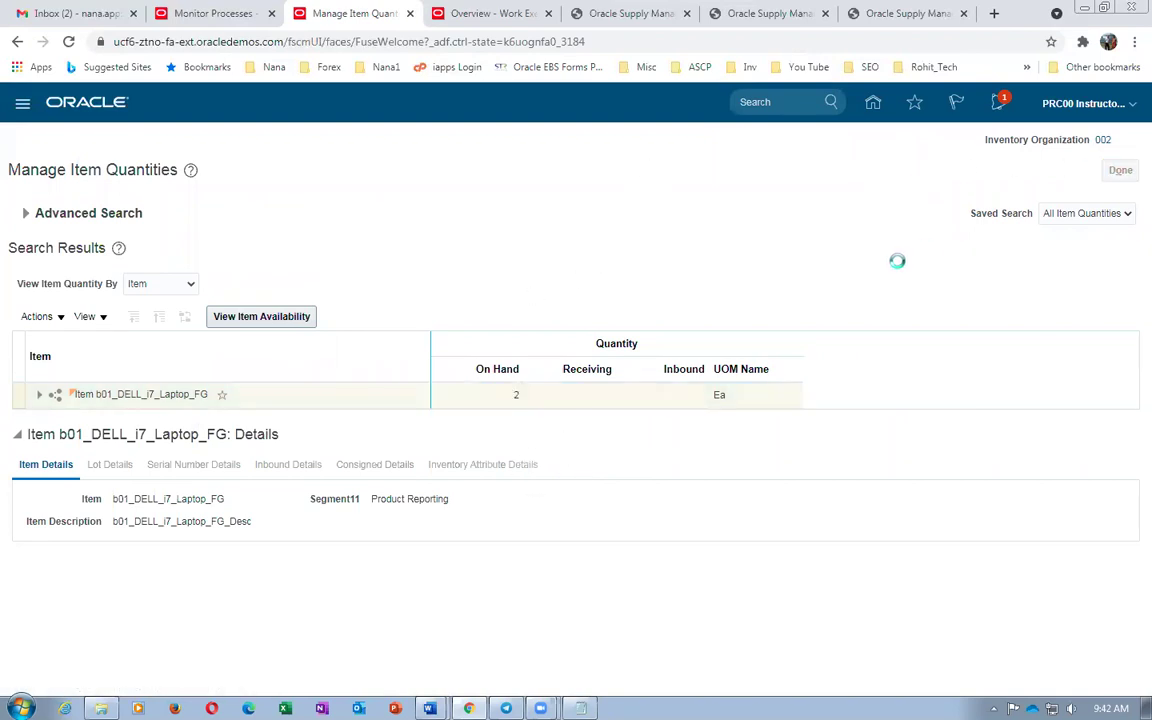
click(1080, 107)
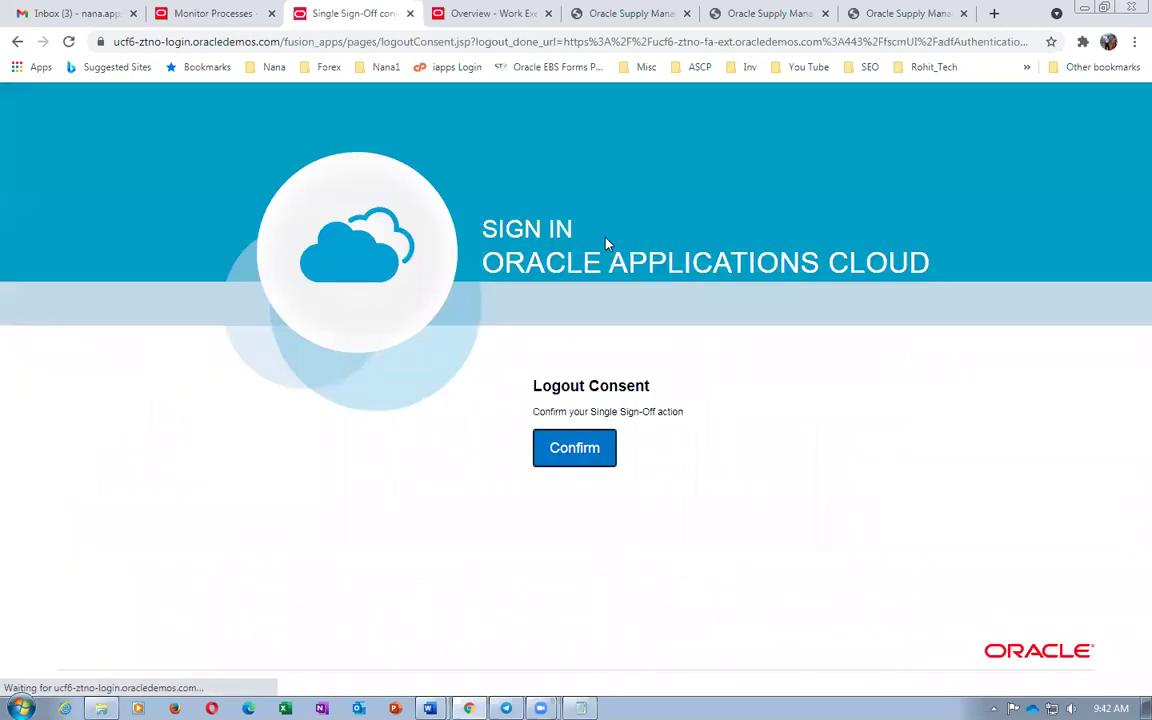
click(572, 450)
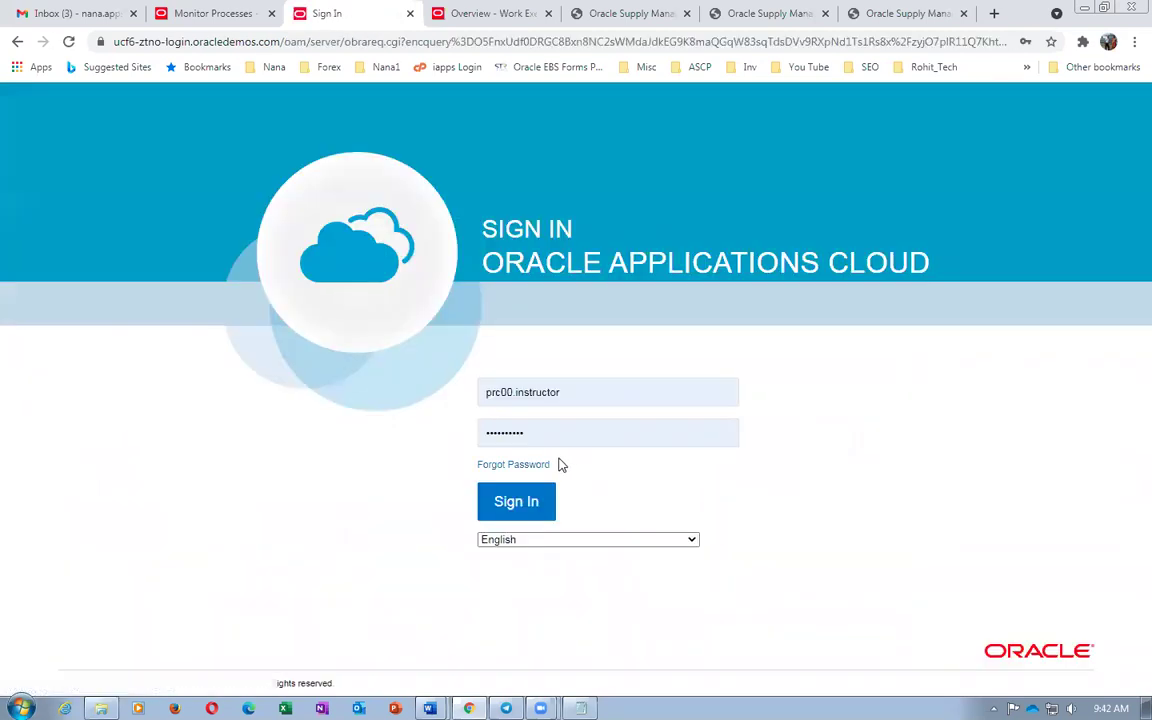
click(514, 507)
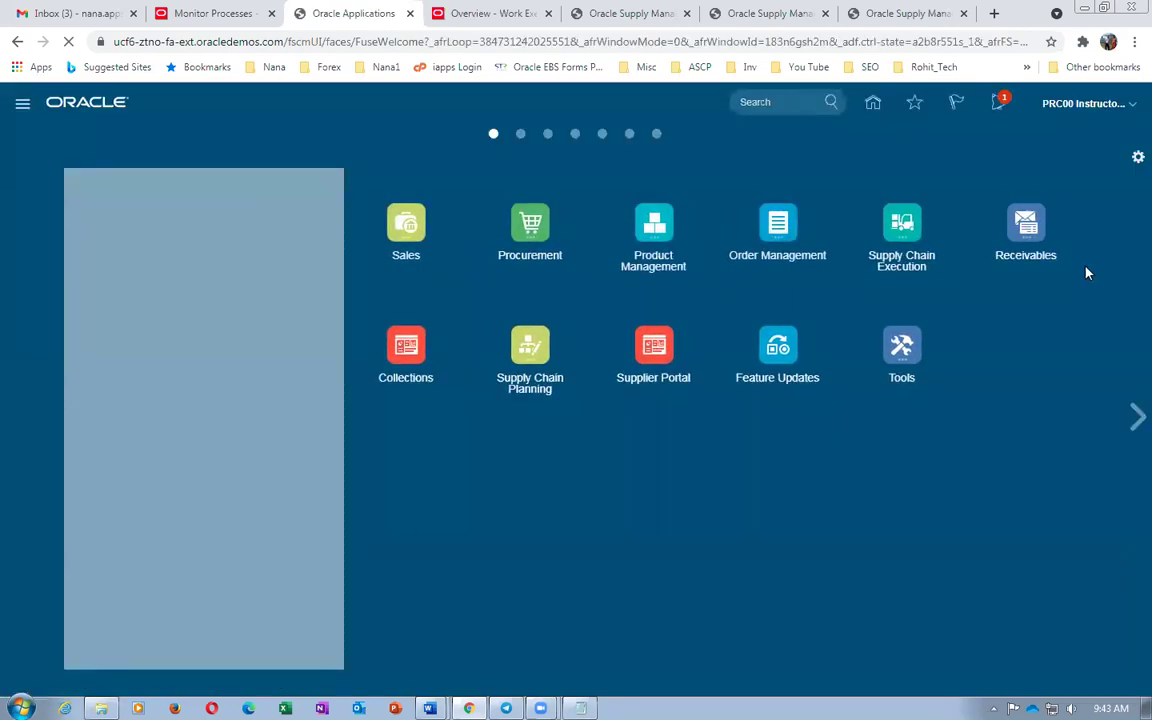
click(777, 226)
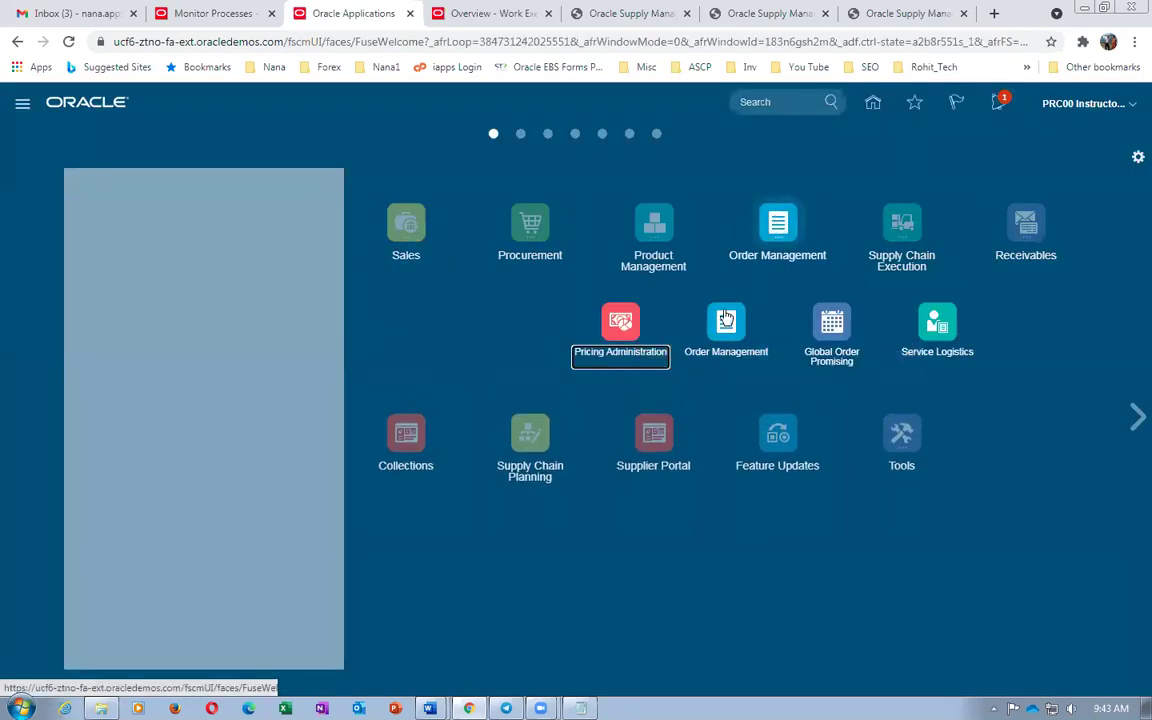
Start a new sales order for customer Computer Service and Rentals
click(724, 322)
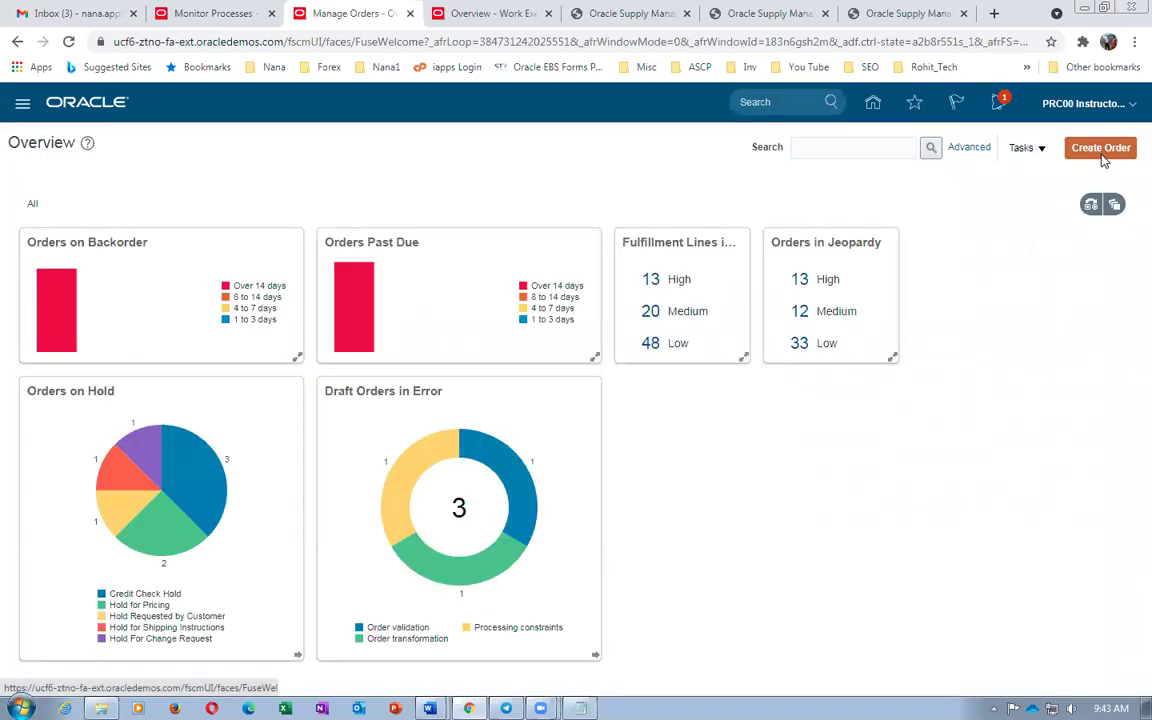
click(1102, 156)
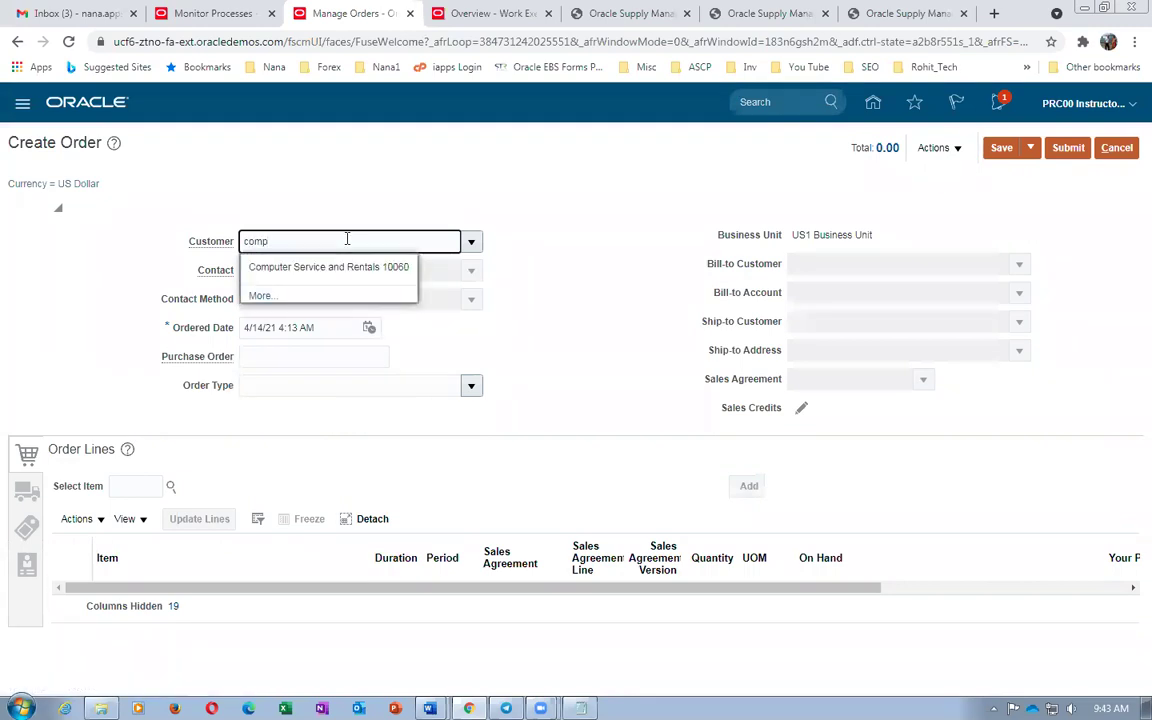
click(334, 265)
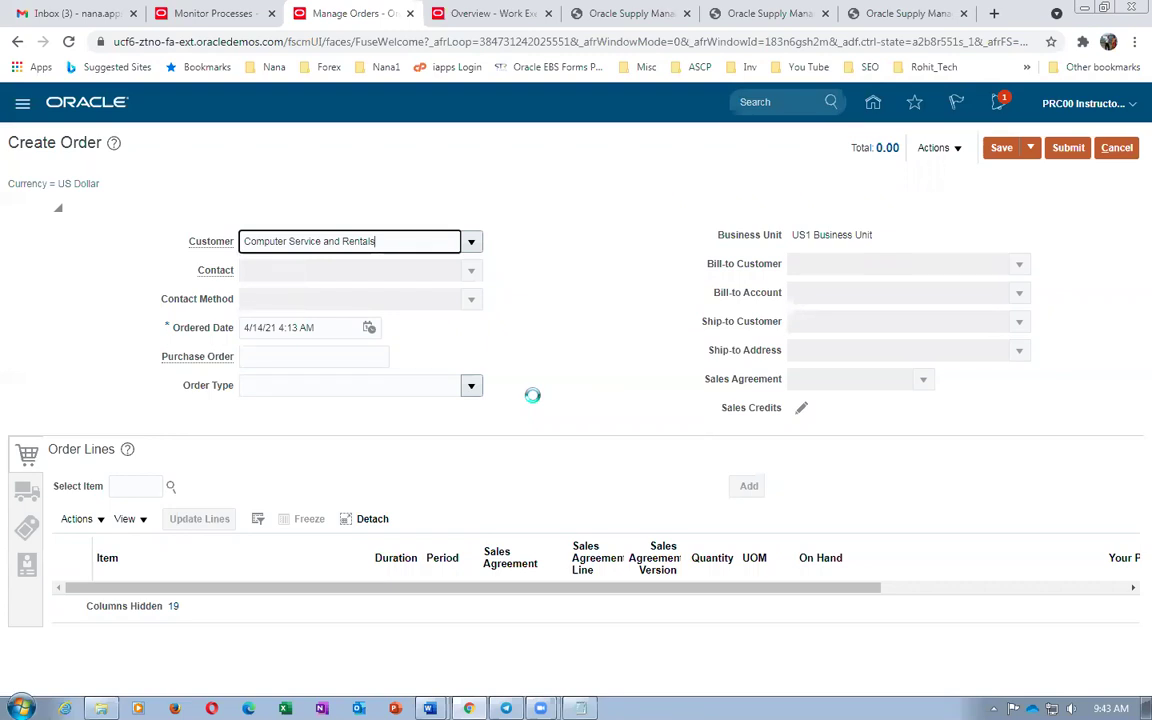
Add an order line for 3 Ea of b01_DELL_i7_Laptop_FG
click(115, 486)
key(alt+Tab)
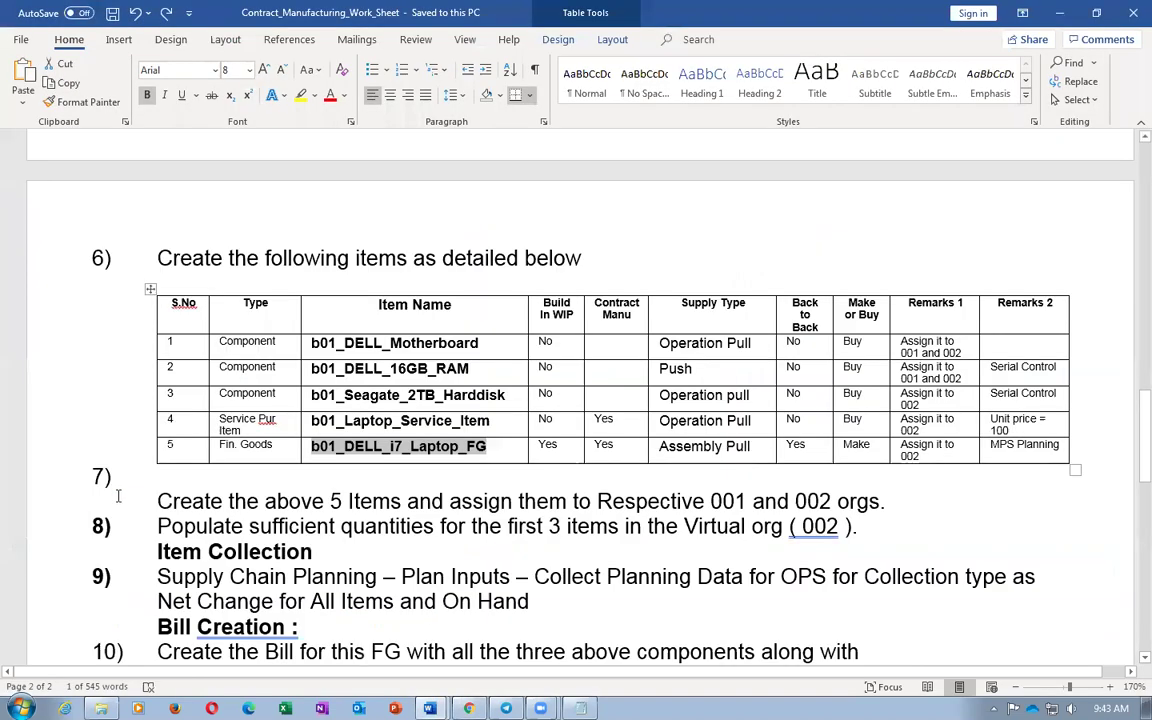
key(alt+Tab)
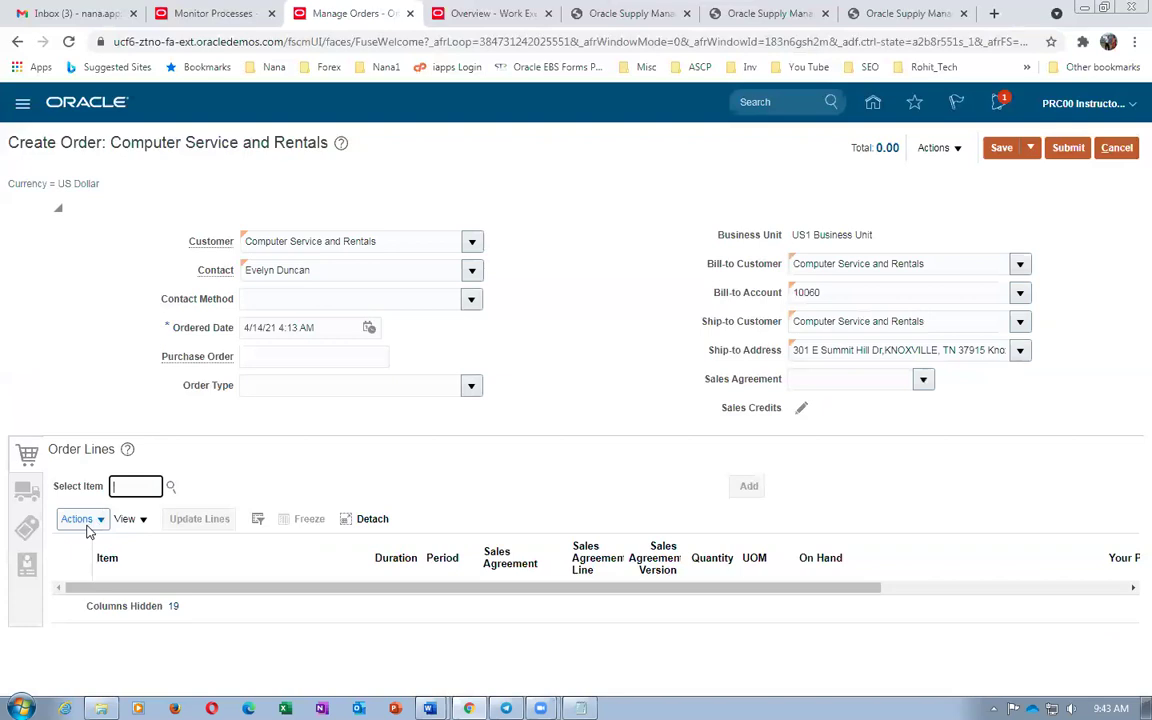
key(ctrl+v)
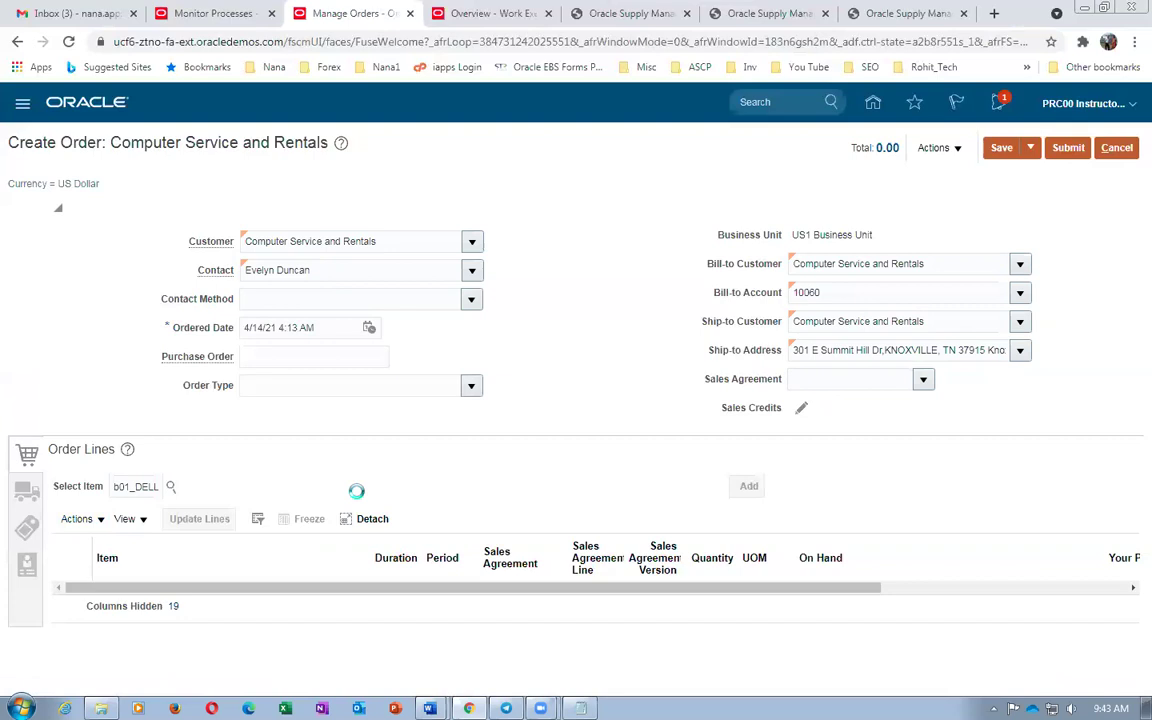
click(390, 487)
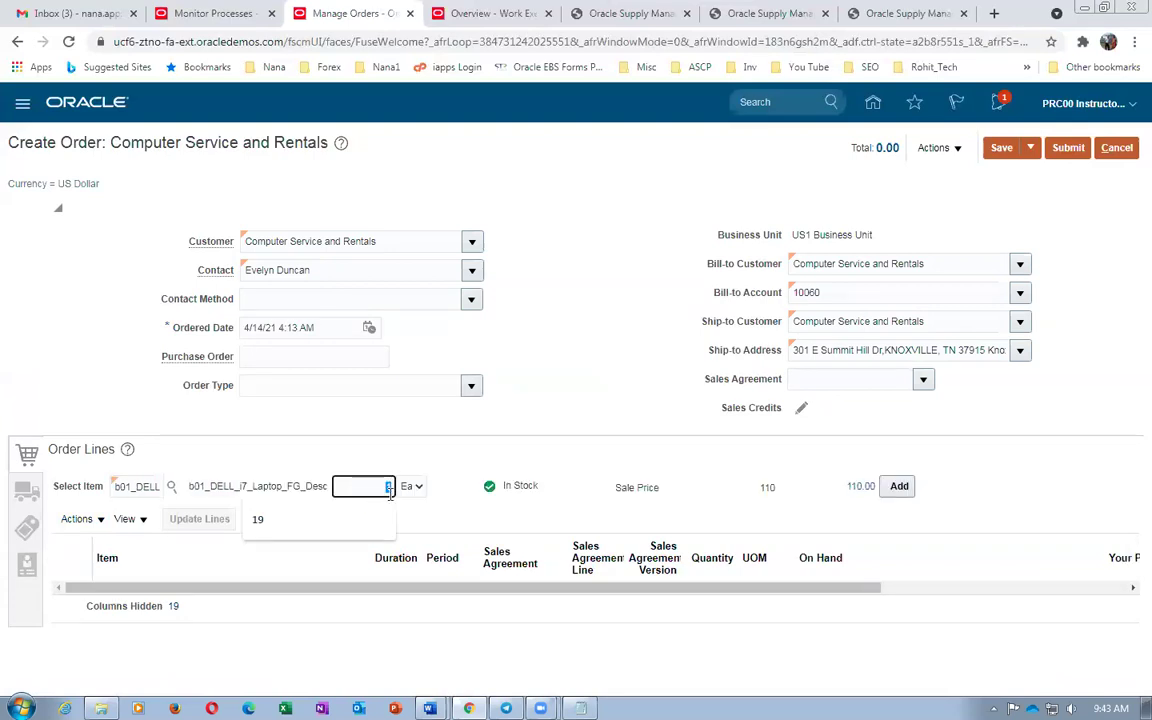
text(3)
key(Tab)
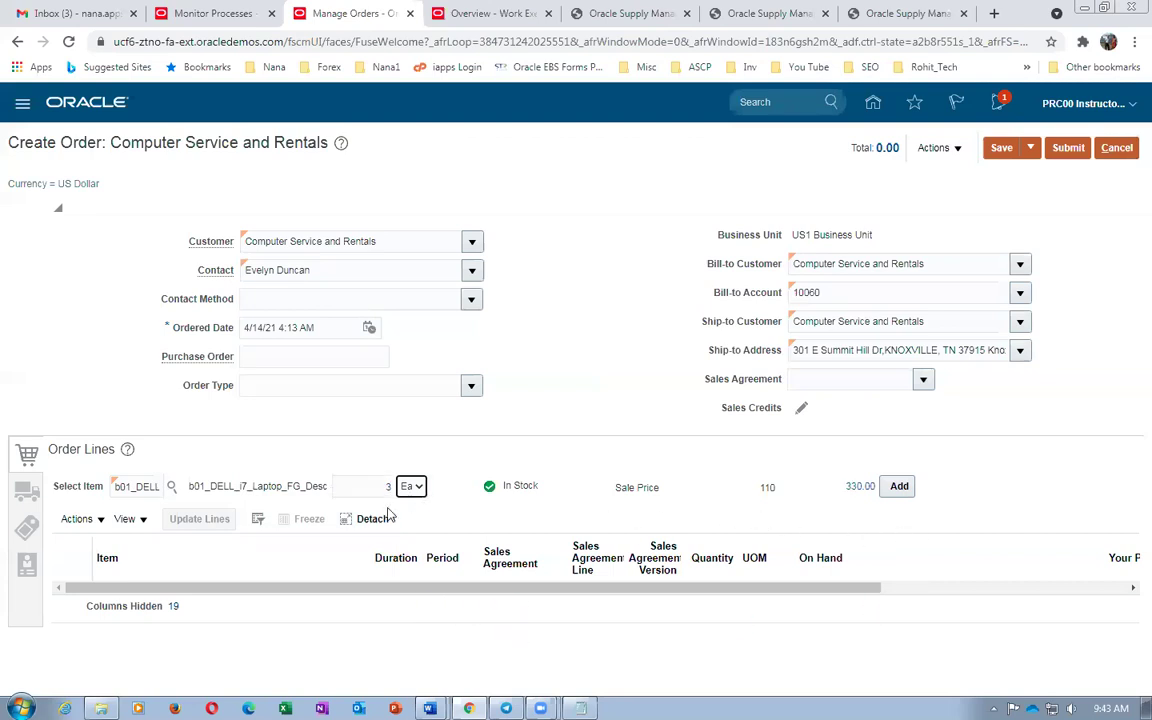
click(537, 530)
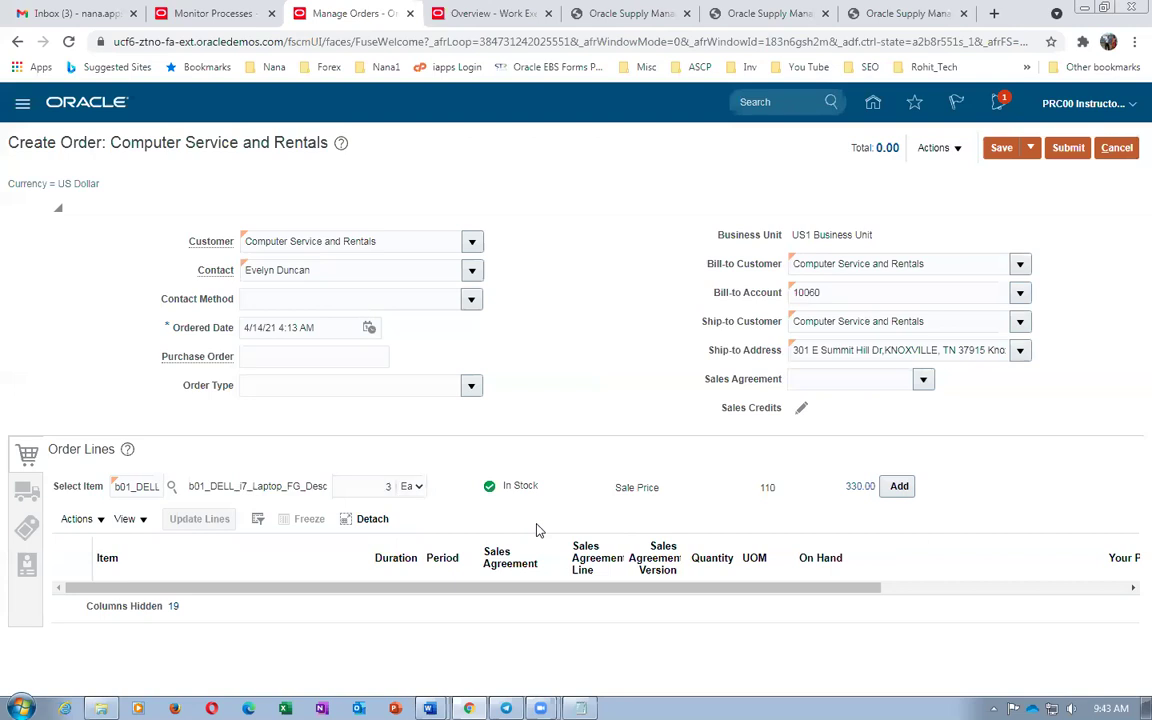
click(900, 487)
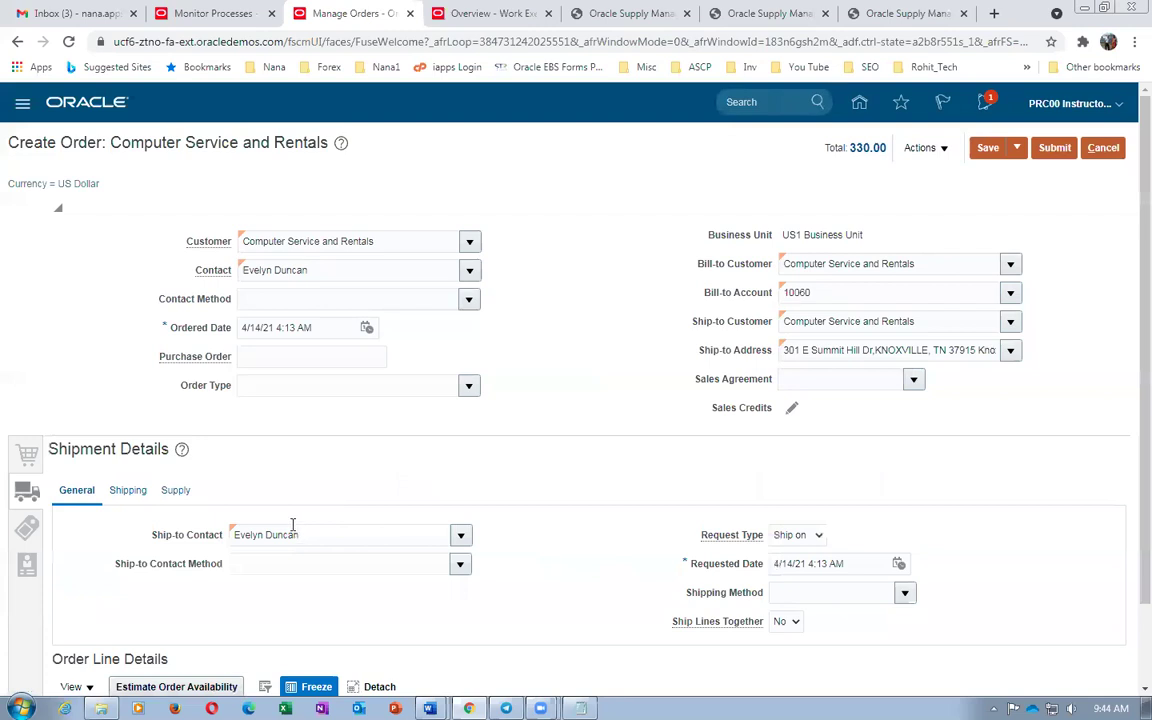
Set the line's shipping warehouse to 002 - Atlanta in the Supply details
click(175, 492)
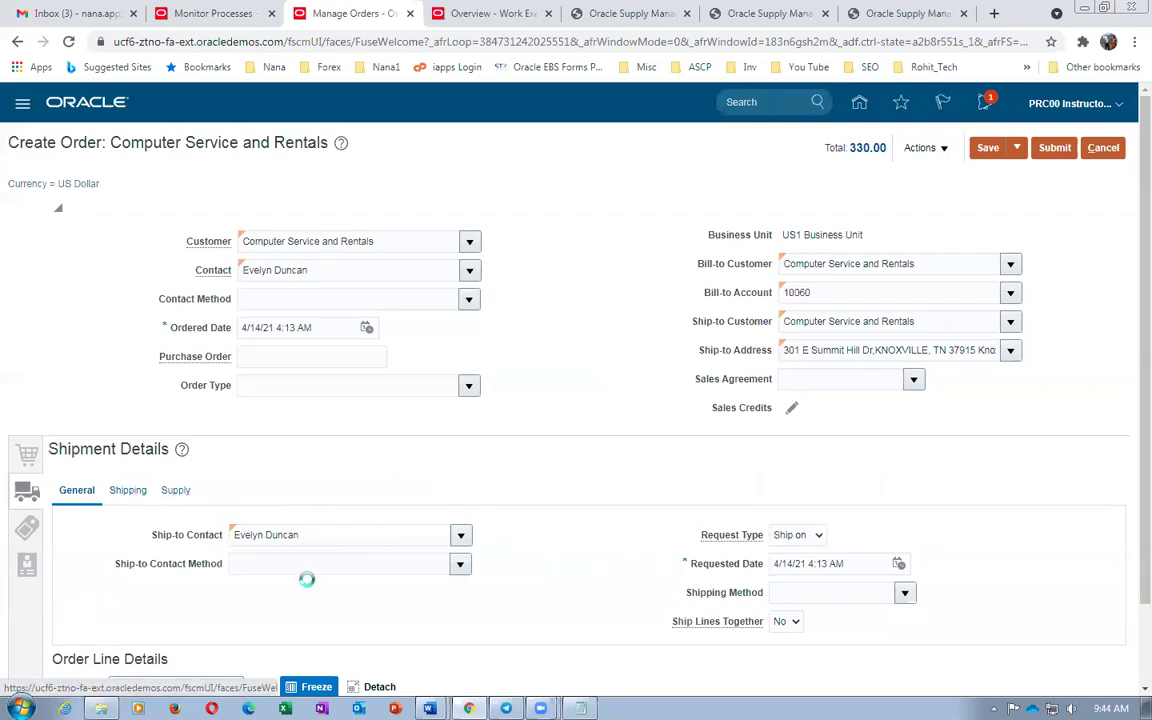
click(296, 539)
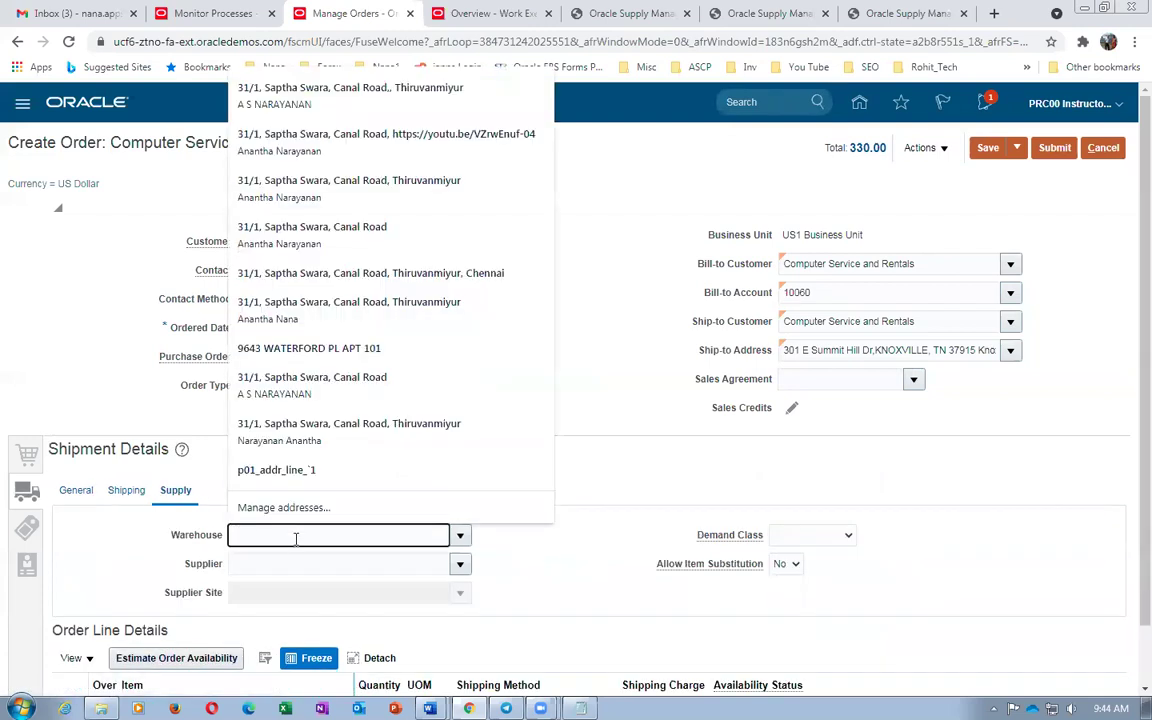
text(002)
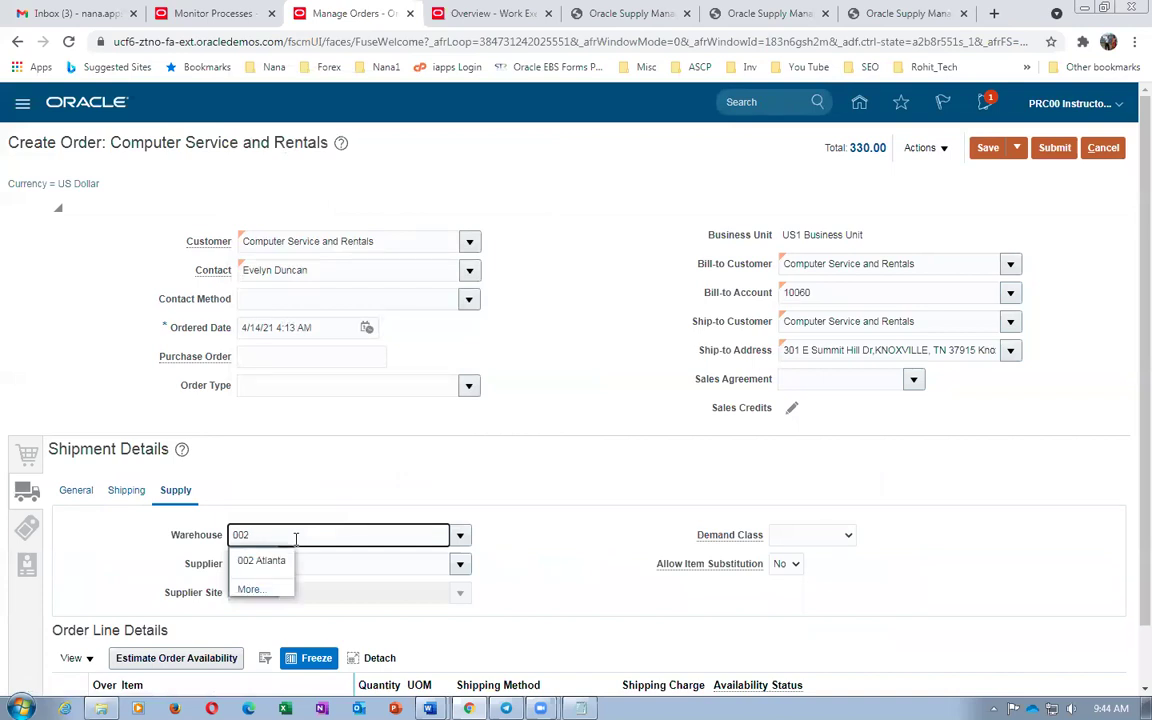
click(283, 561)
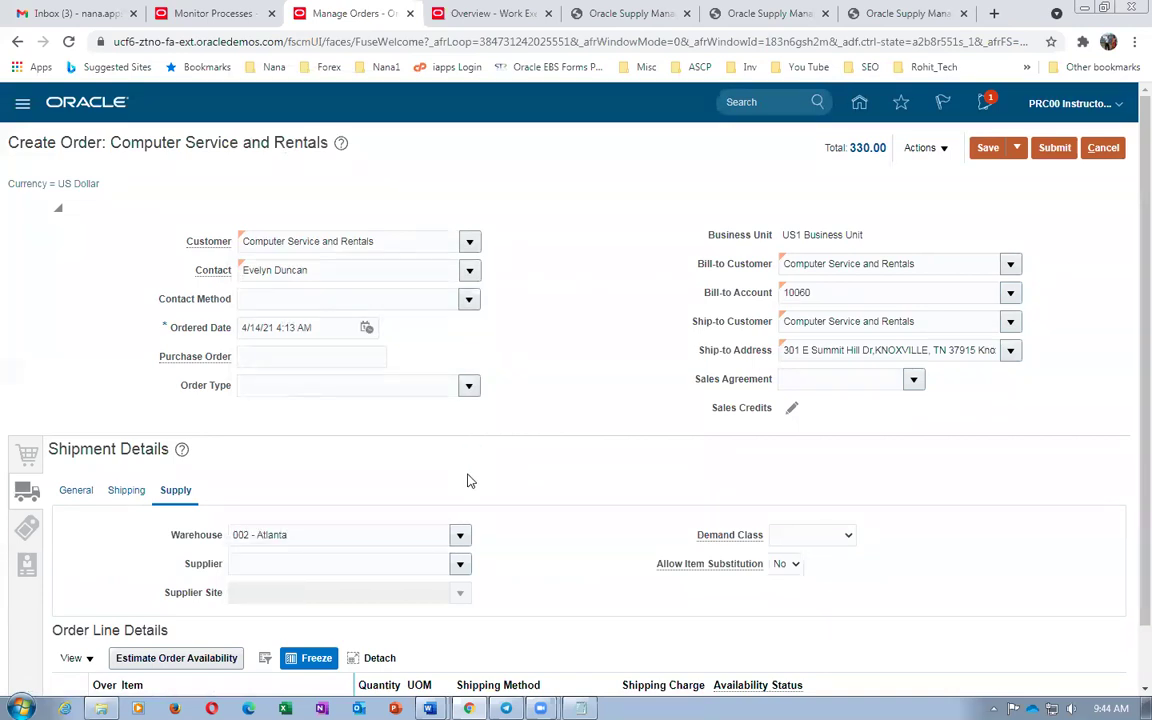
Save and submit sales order 97379, acknowledging the confirmation
click(987, 147)
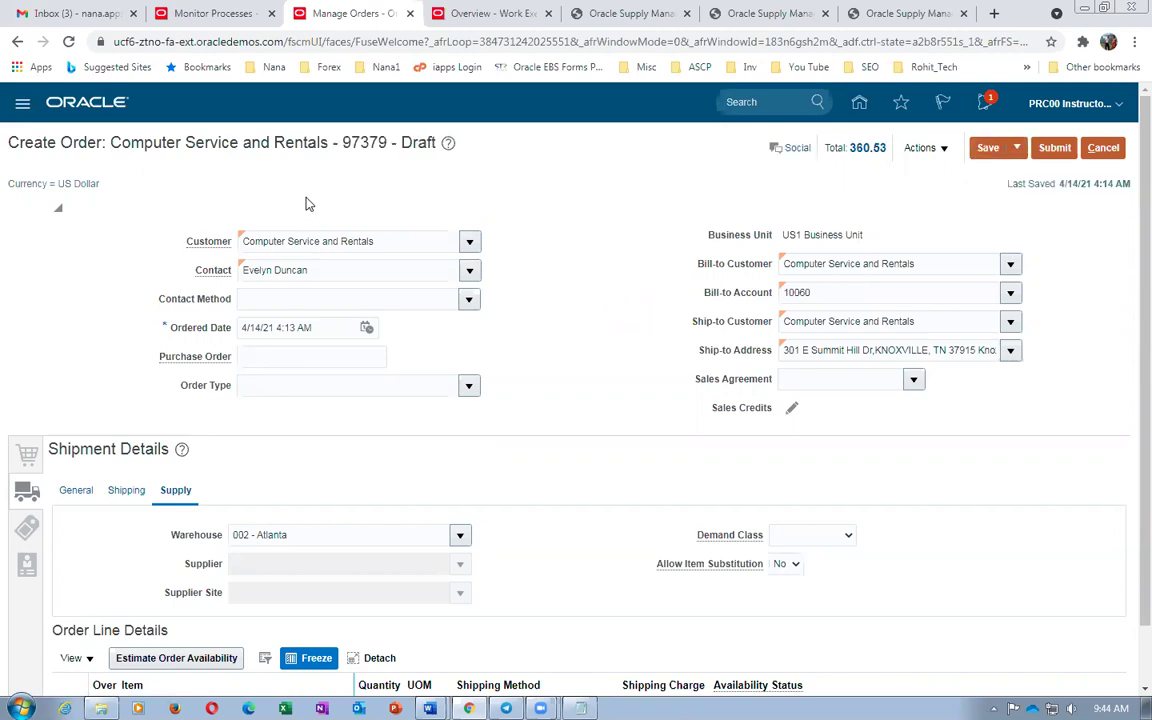
click(1058, 148)
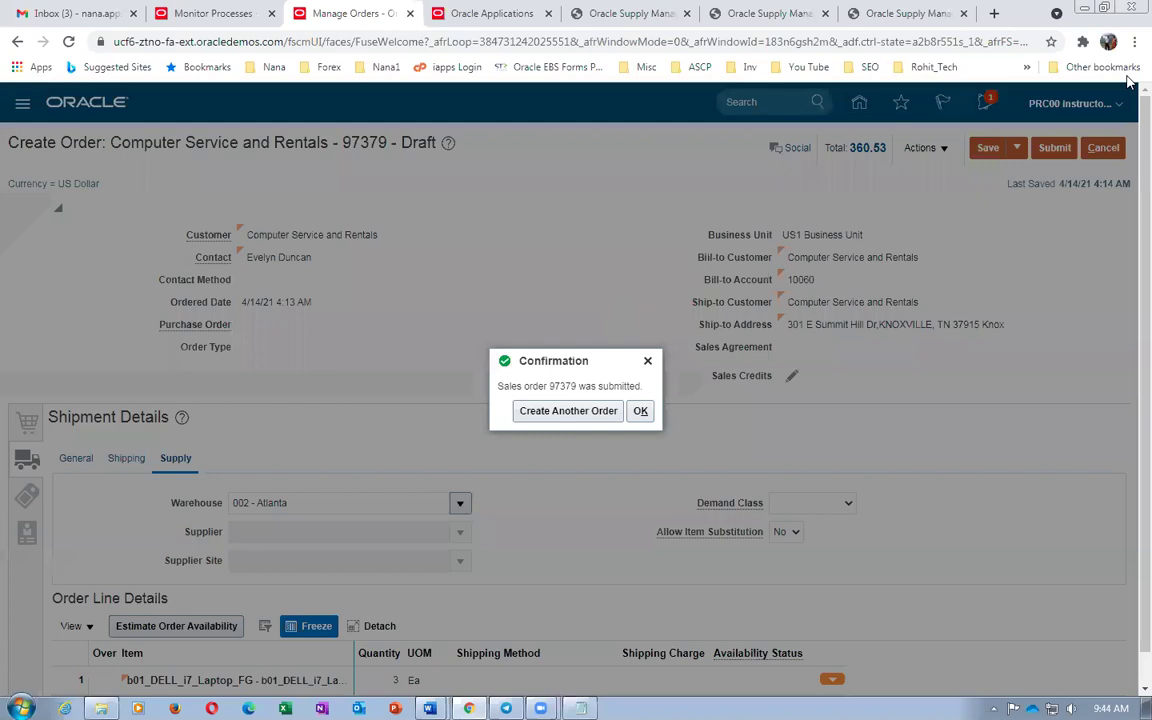
click(639, 412)
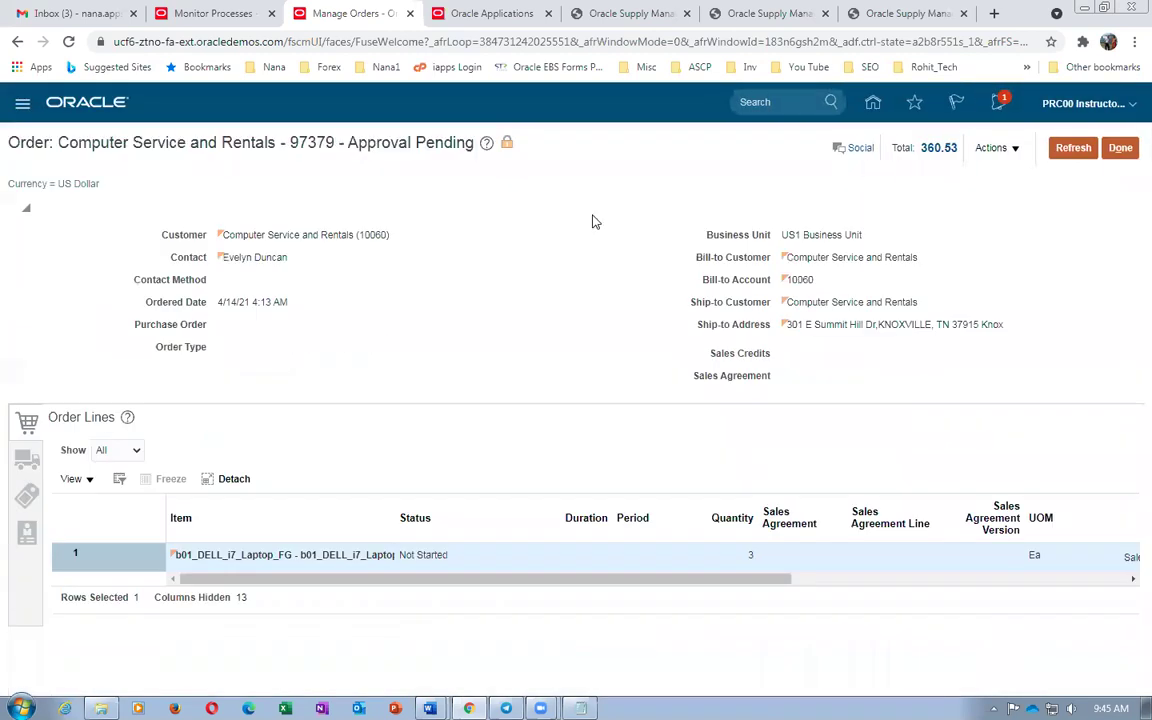
Refresh order 97379 to Processing and show its fulfillment lines in Fulfillment View
click(1075, 152)
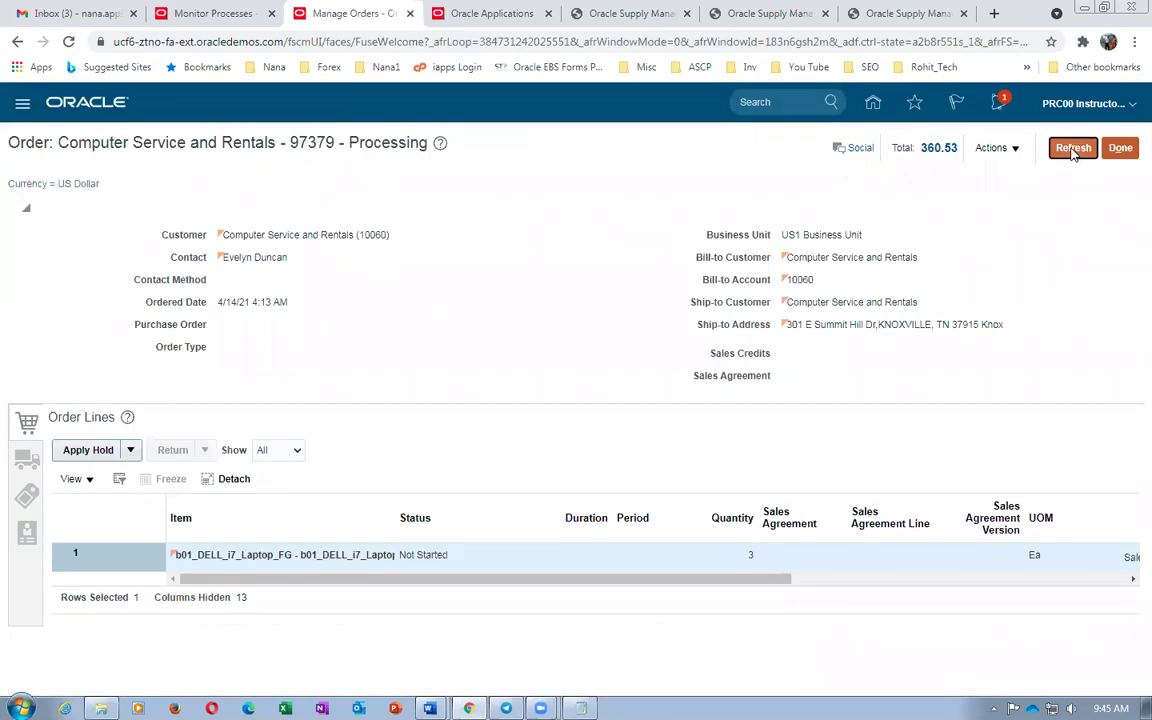
click(993, 148)
click(965, 193)
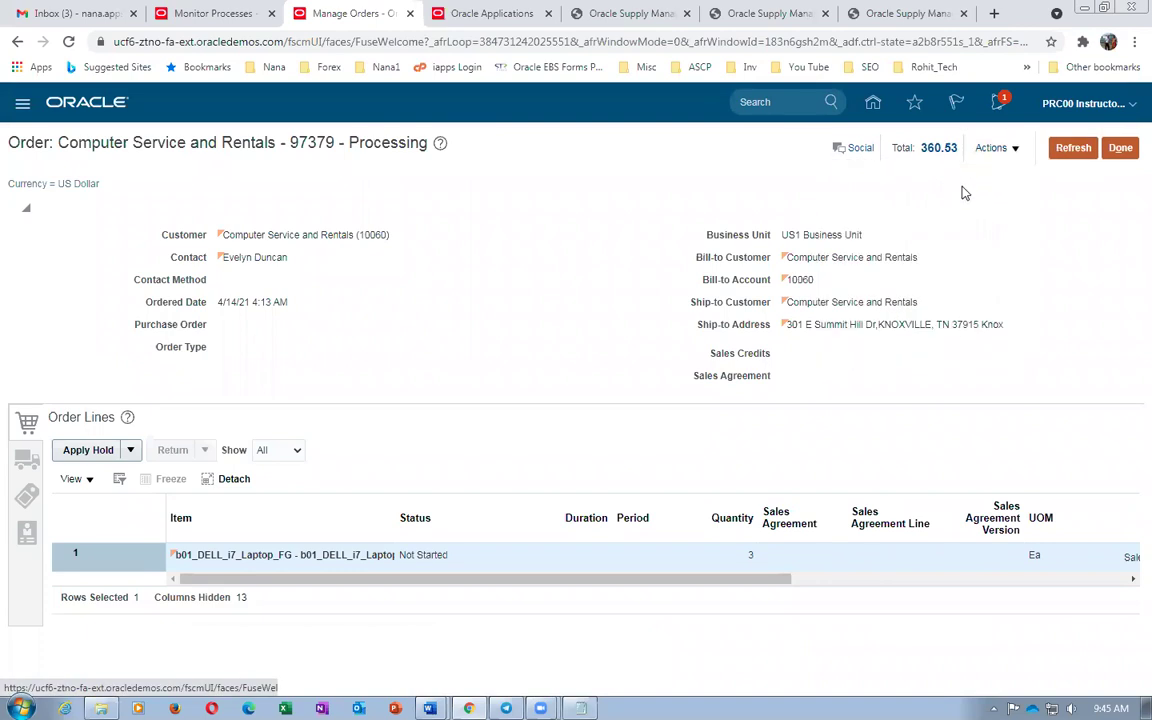
click(992, 148)
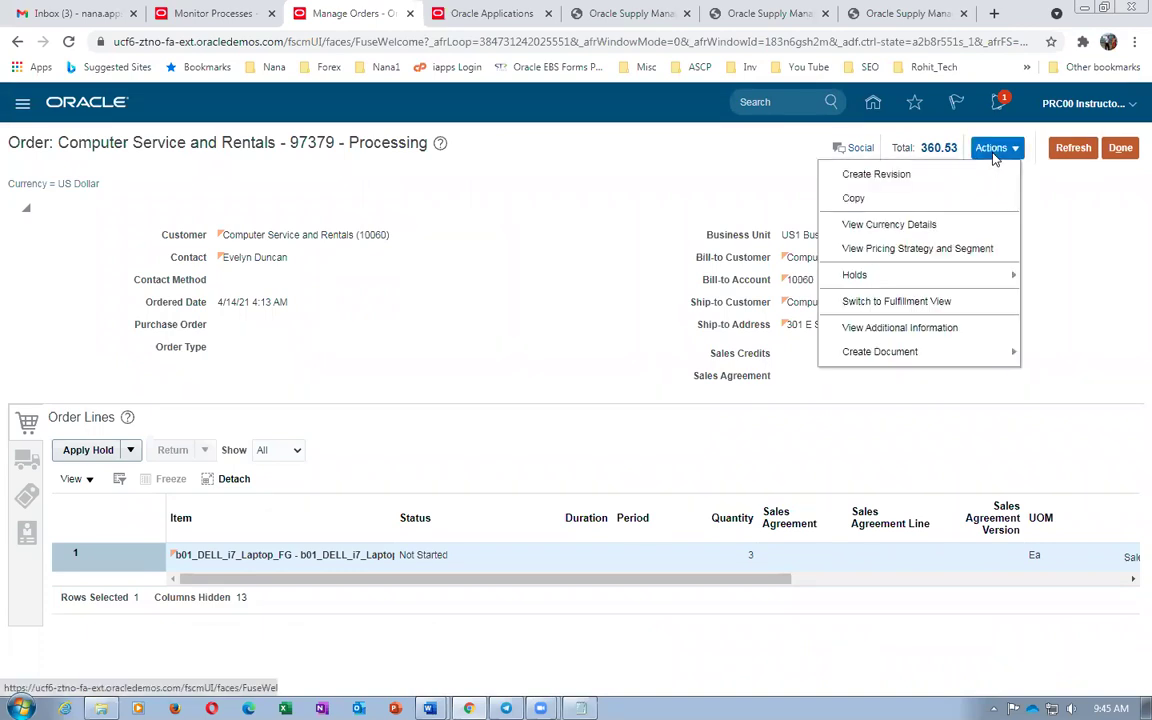
click(905, 301)
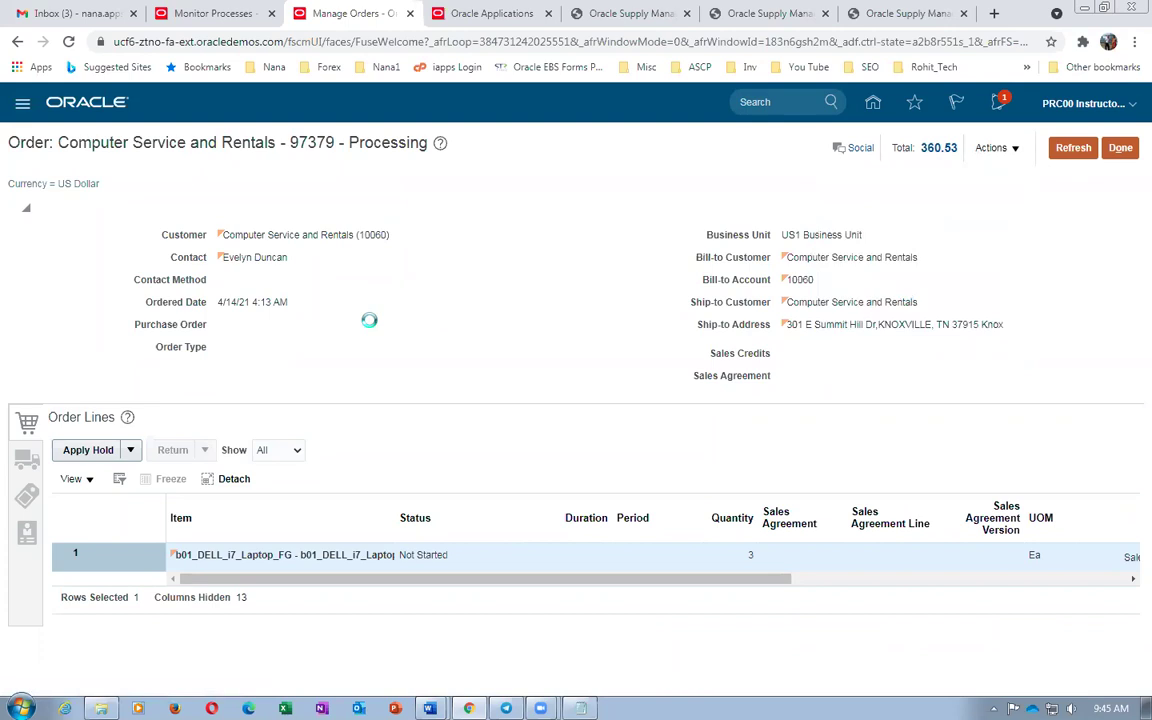
click(113, 412)
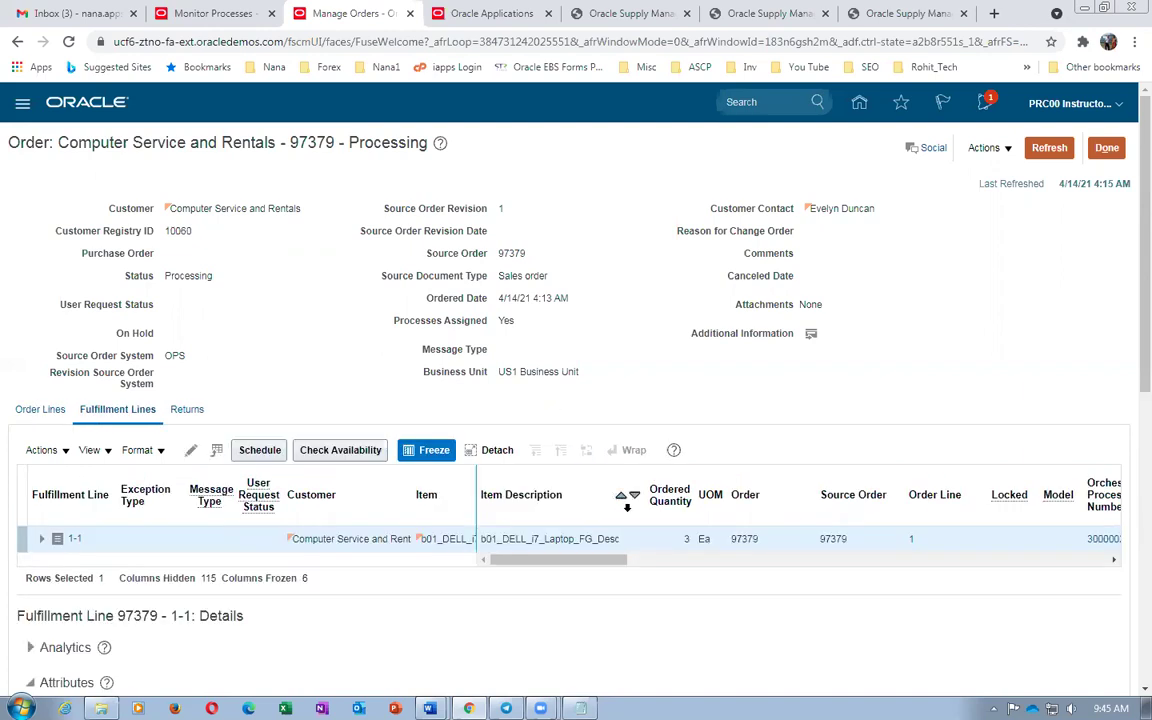
drag(596, 561, 663, 563)
Open line 1-1's orchestration process and refresh until the status reaches Awaiting Shipping
click(795, 540)
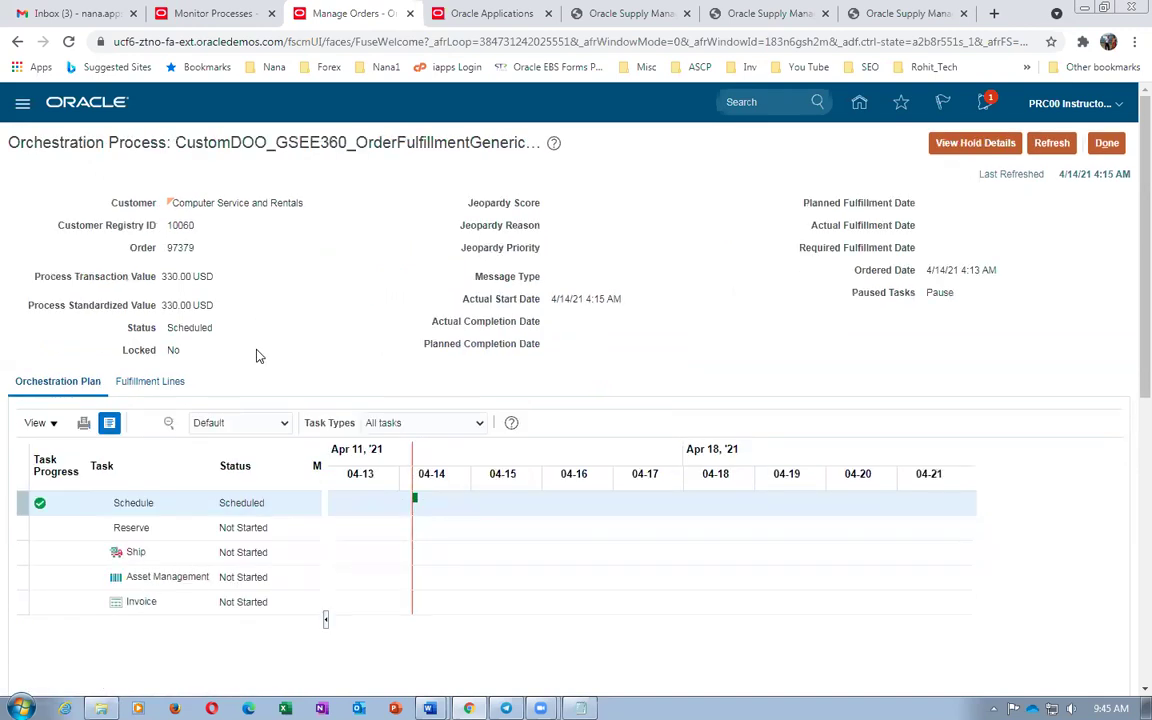
click(1046, 143)
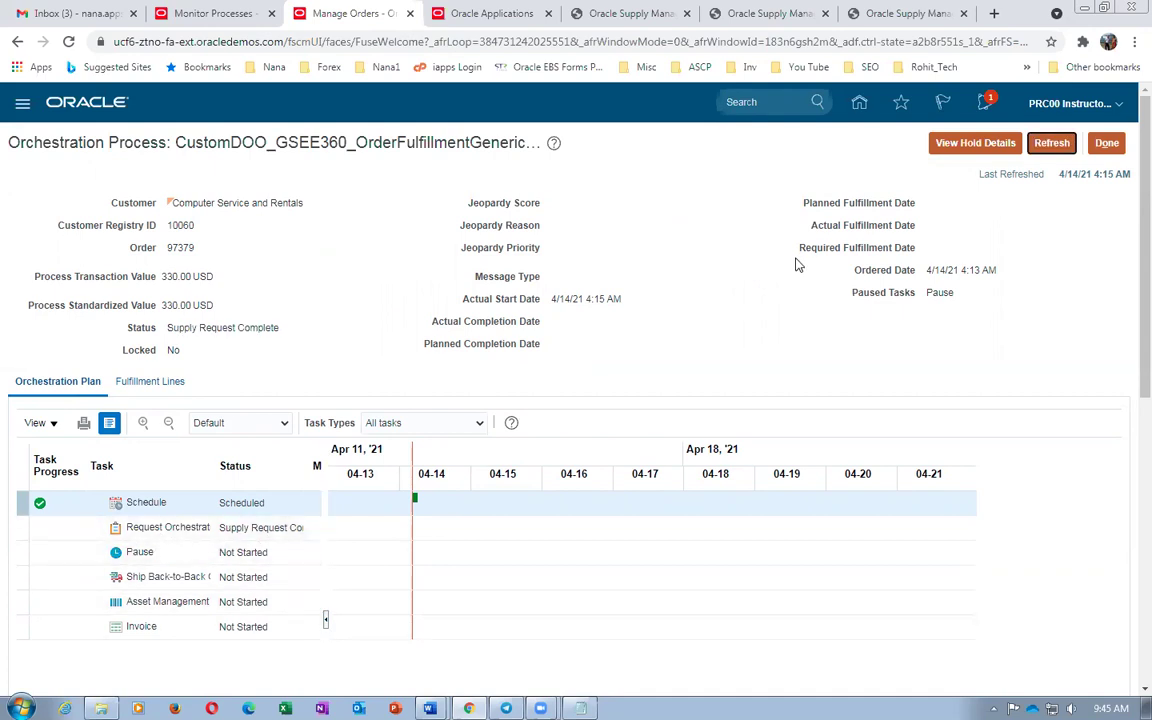
click(1060, 142)
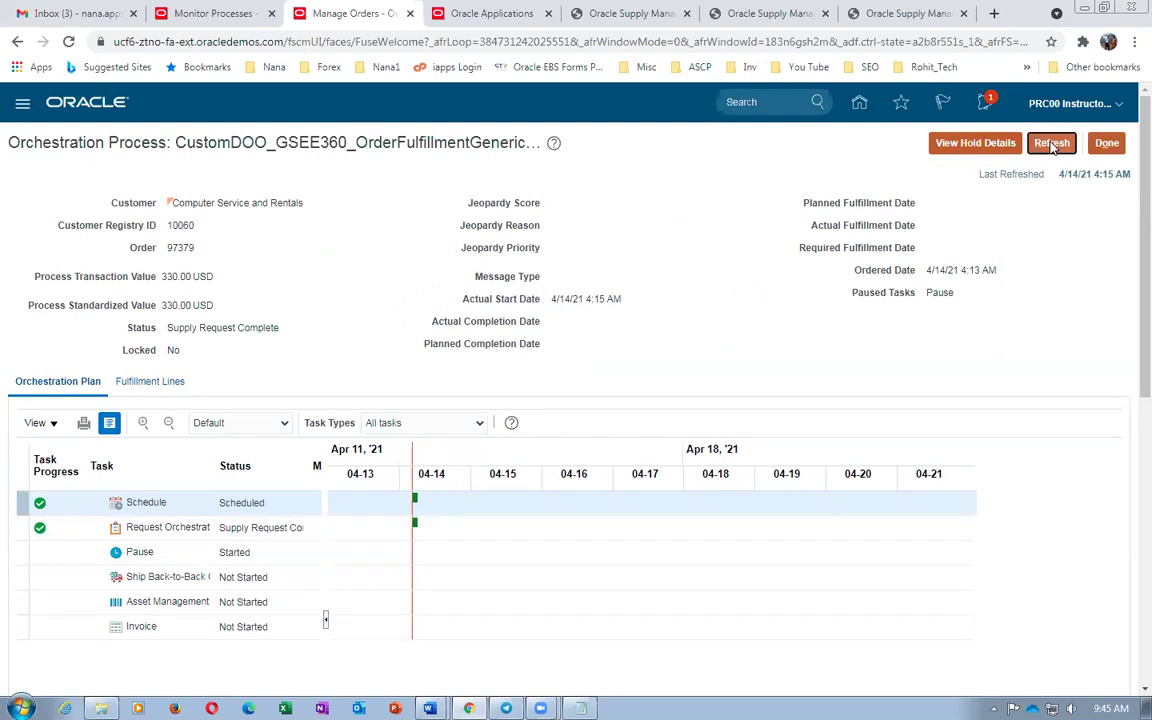
click(1052, 145)
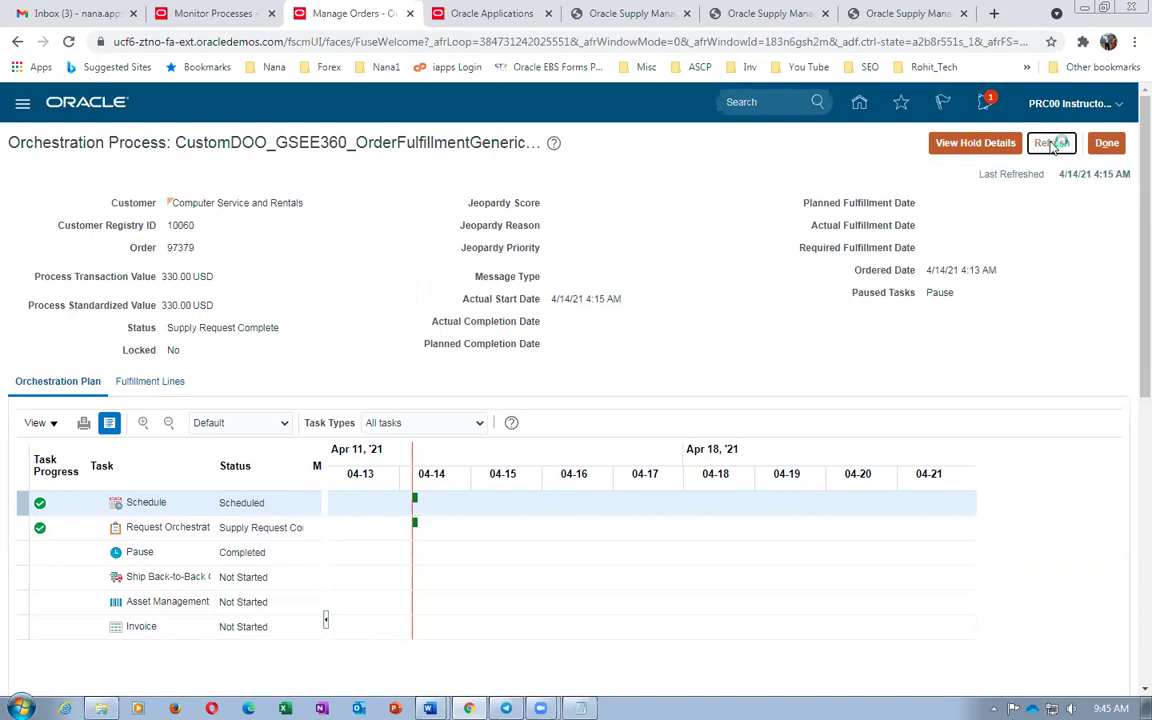
click(1052, 145)
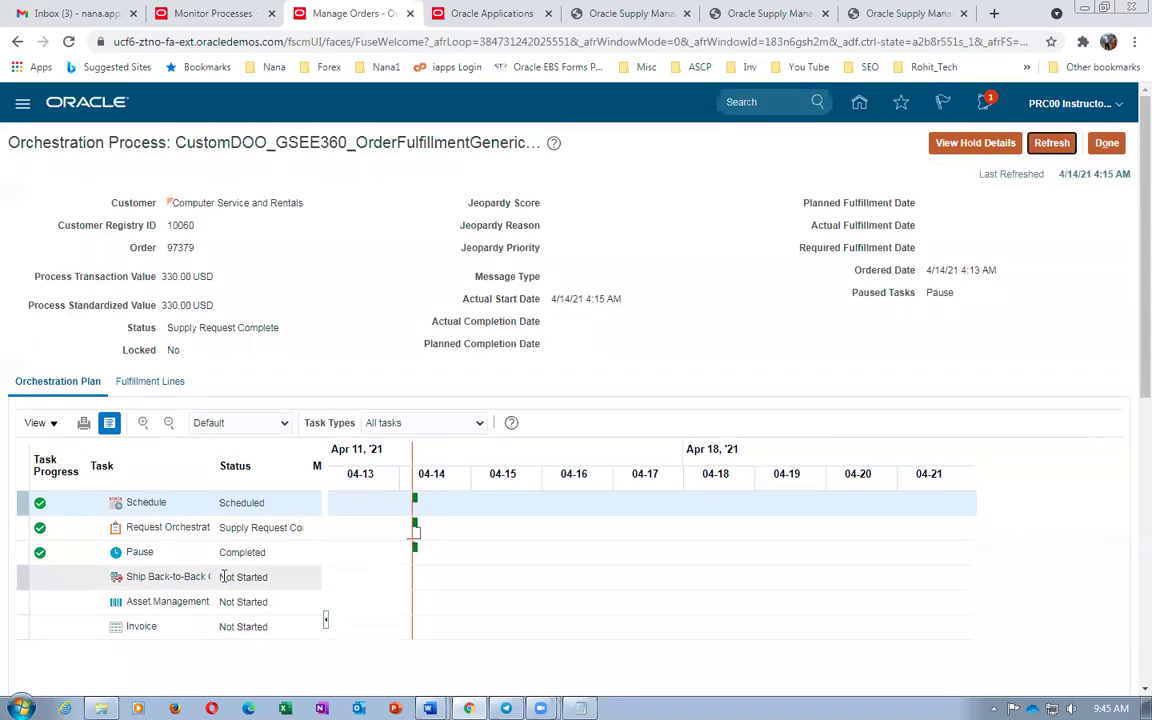
click(1046, 145)
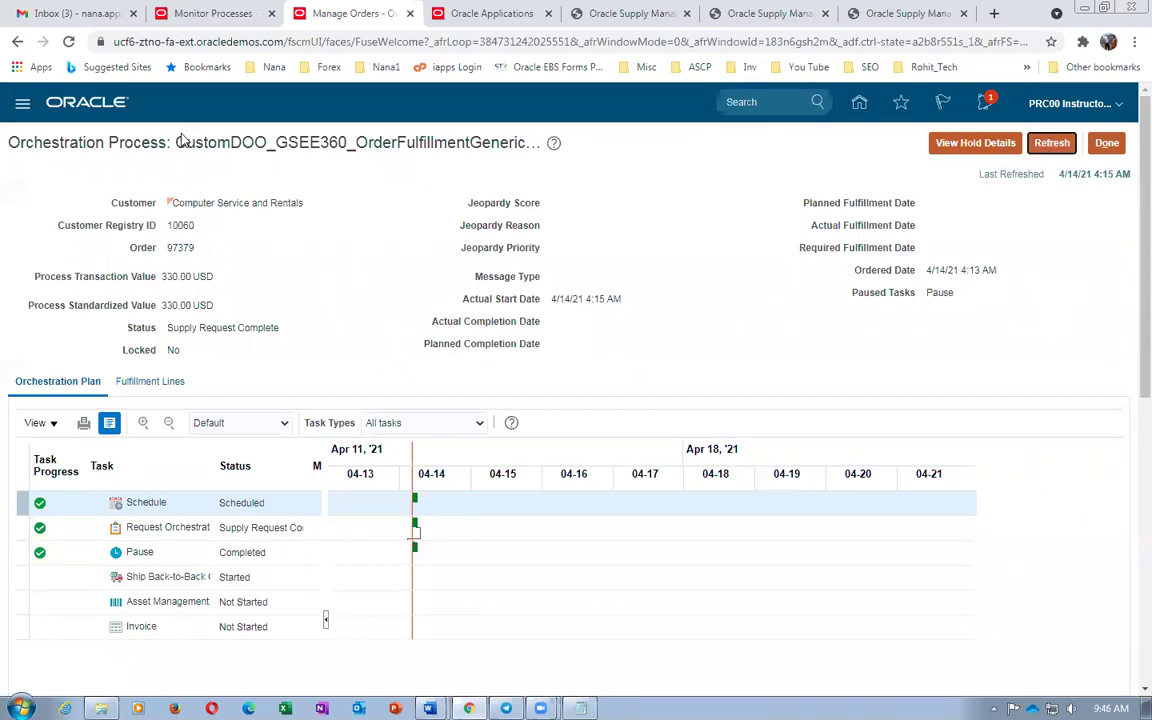
drag(186, 140, 503, 160)
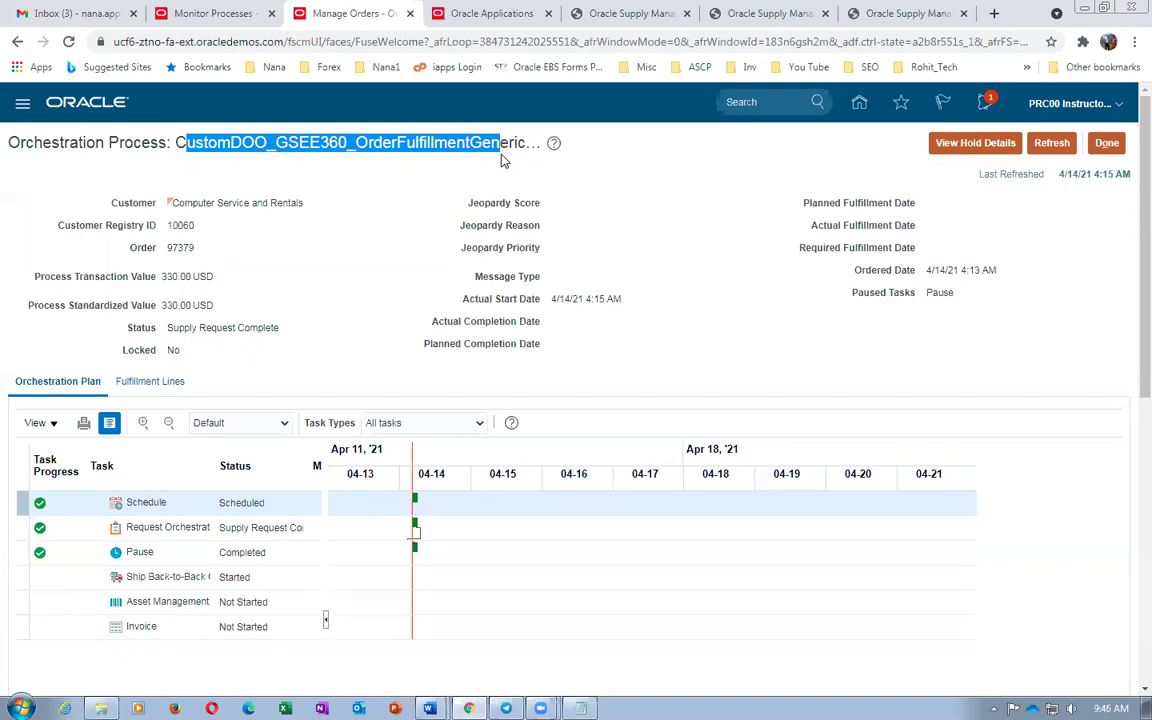
click(1066, 150)
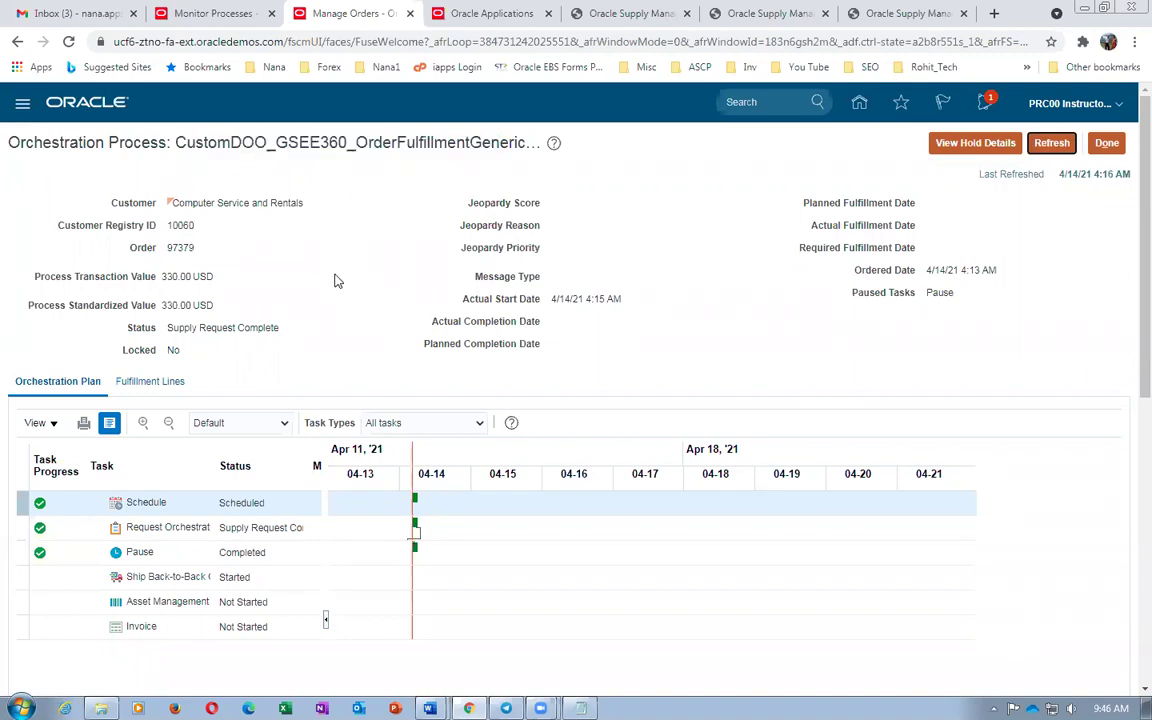
click(1055, 143)
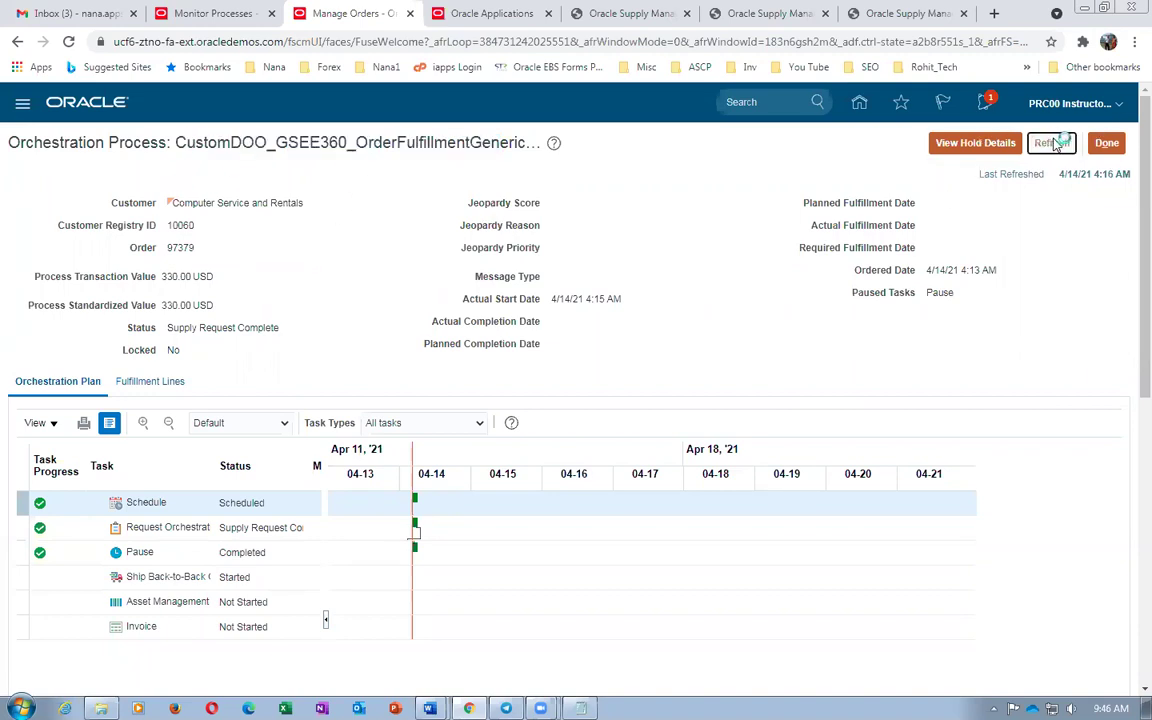
click(1062, 146)
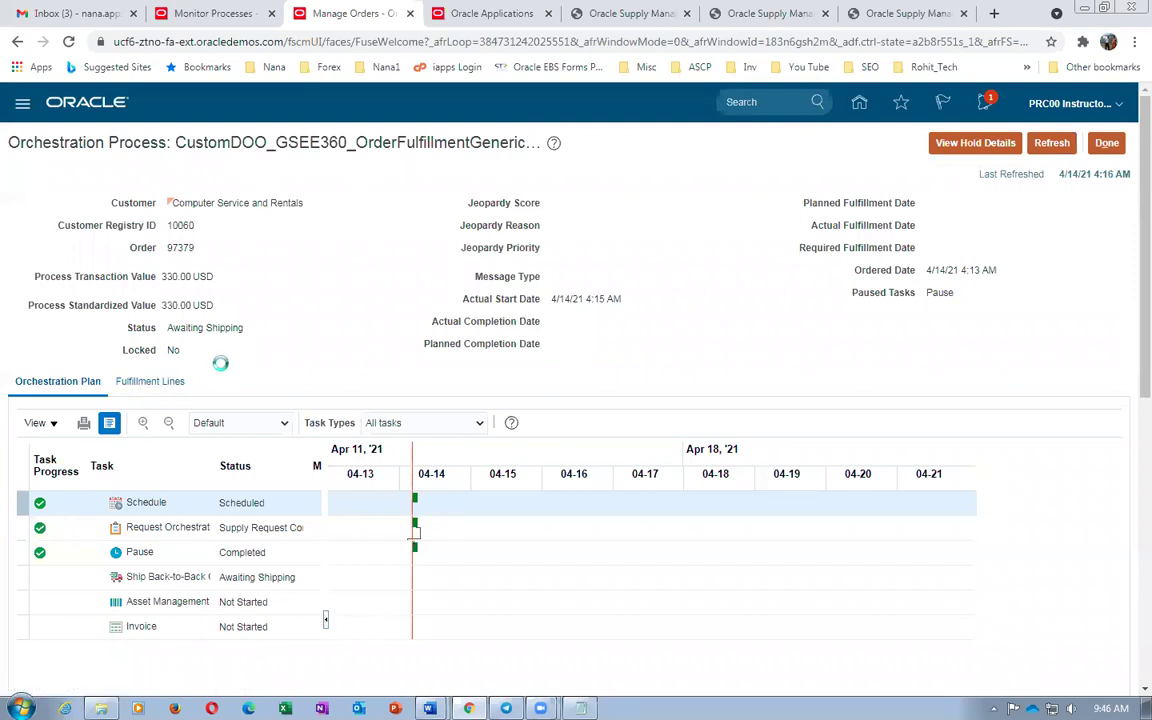
Review line 97379-1-1's supply details: warehouse 002 Atlanta, next day air, carrier DHL
scroll(222, 373, down, 2)
scroll(220, 374, down, 3)
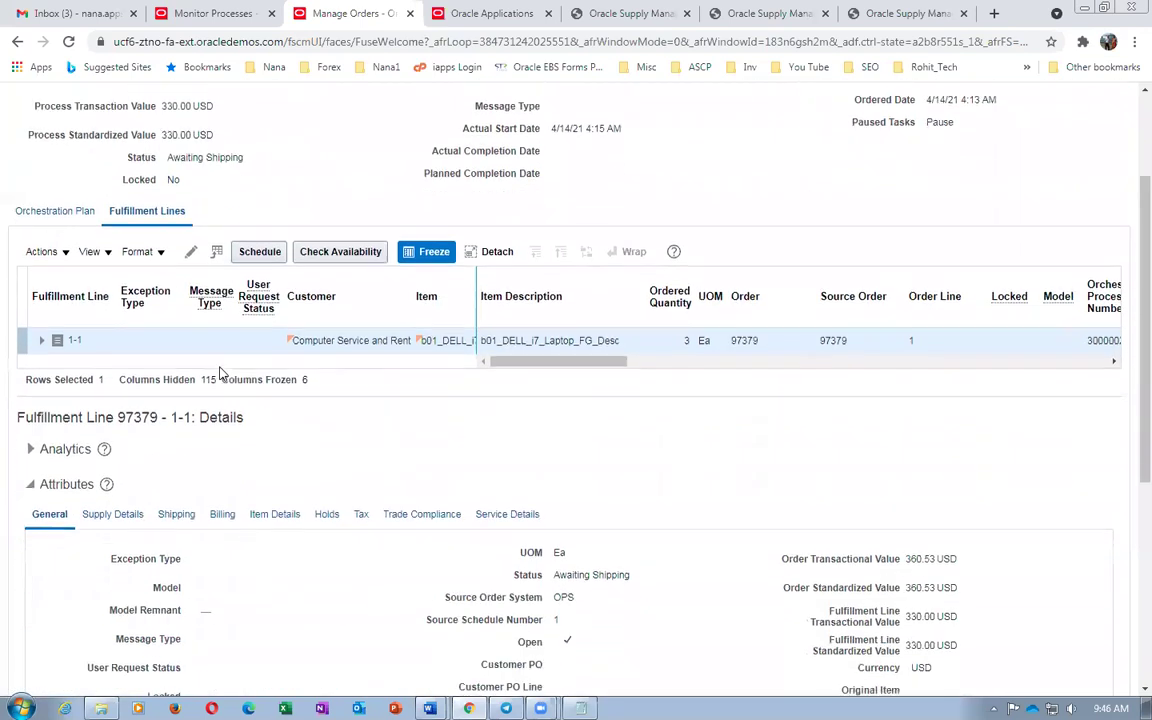
click(140, 369)
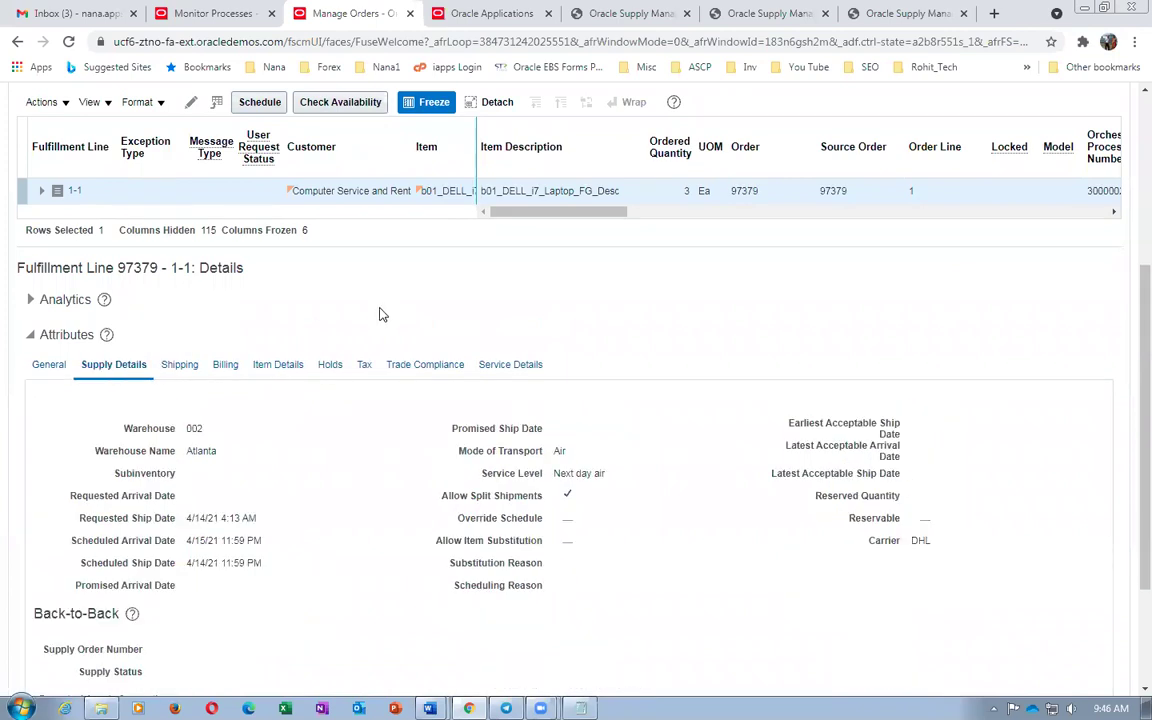
scroll(380, 313, down, 2)
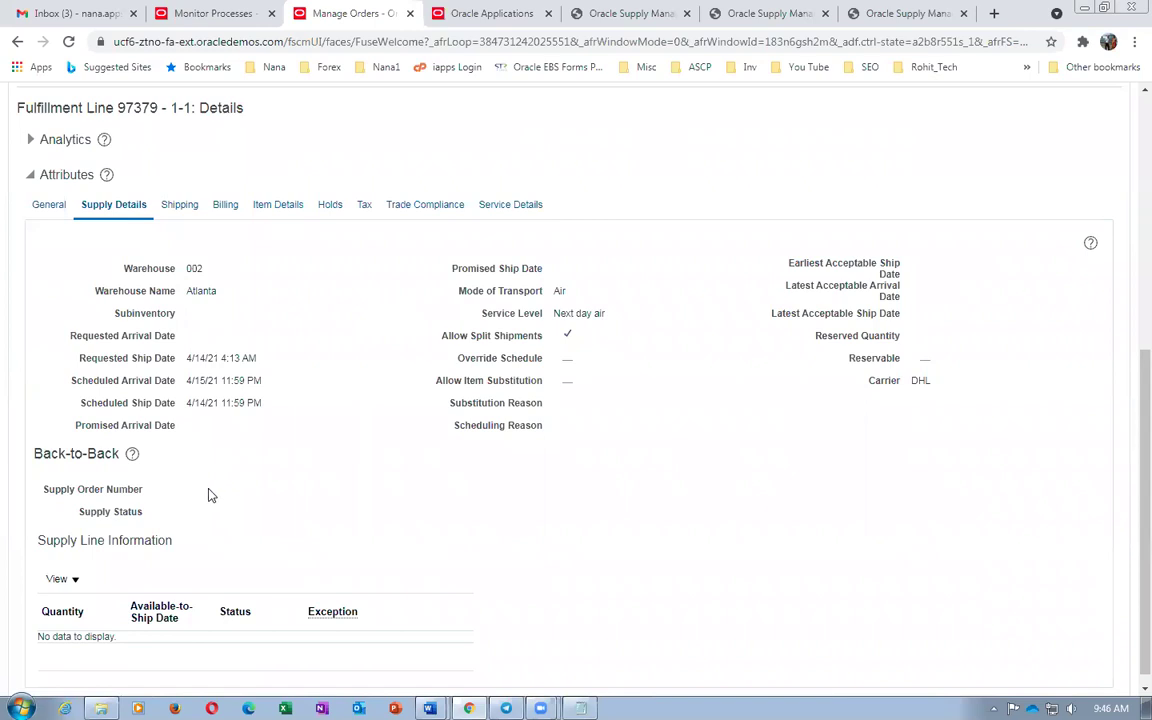
scroll(210, 494, up, 5)
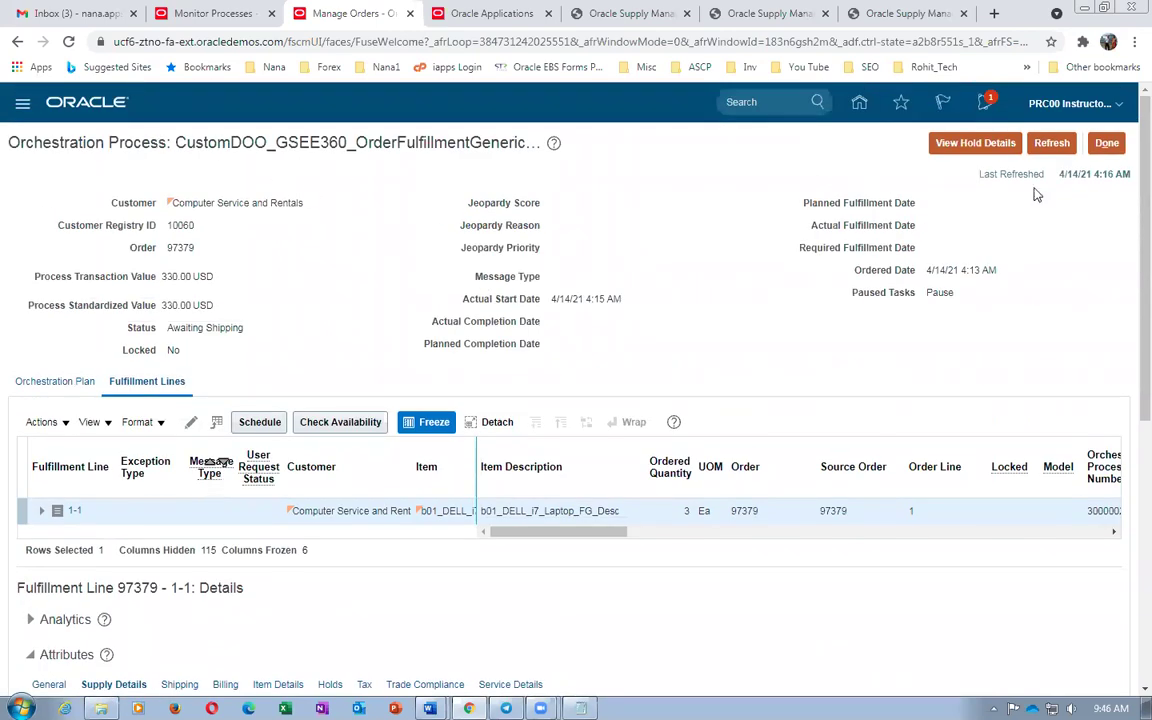
Refresh the orchestration process several times, confirming it remains Awaiting Shipping
click(1065, 146)
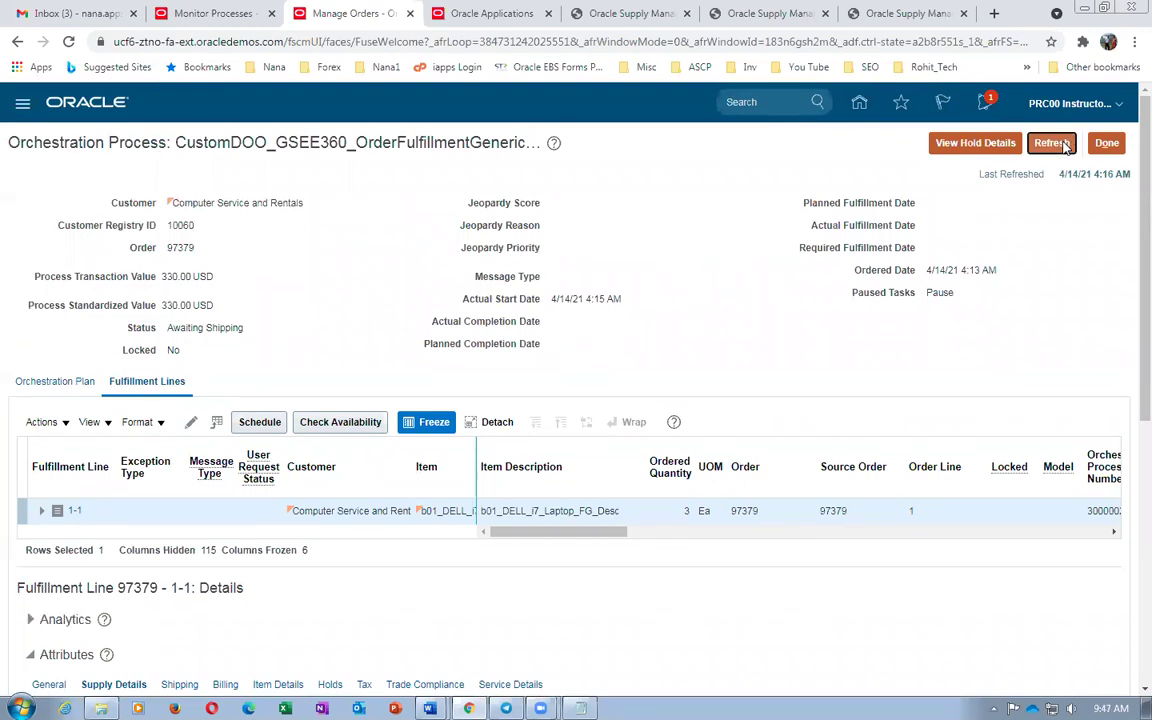
click(1063, 146)
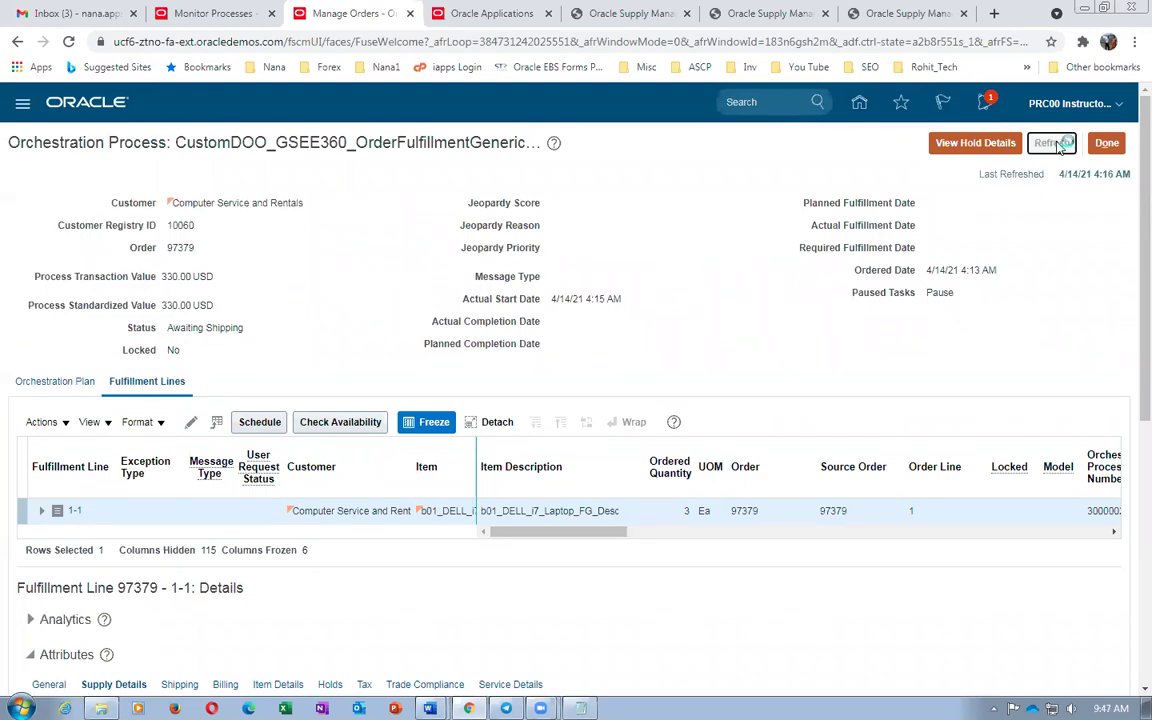
click(1054, 148)
click(1052, 148)
scroll(279, 310, down, 5)
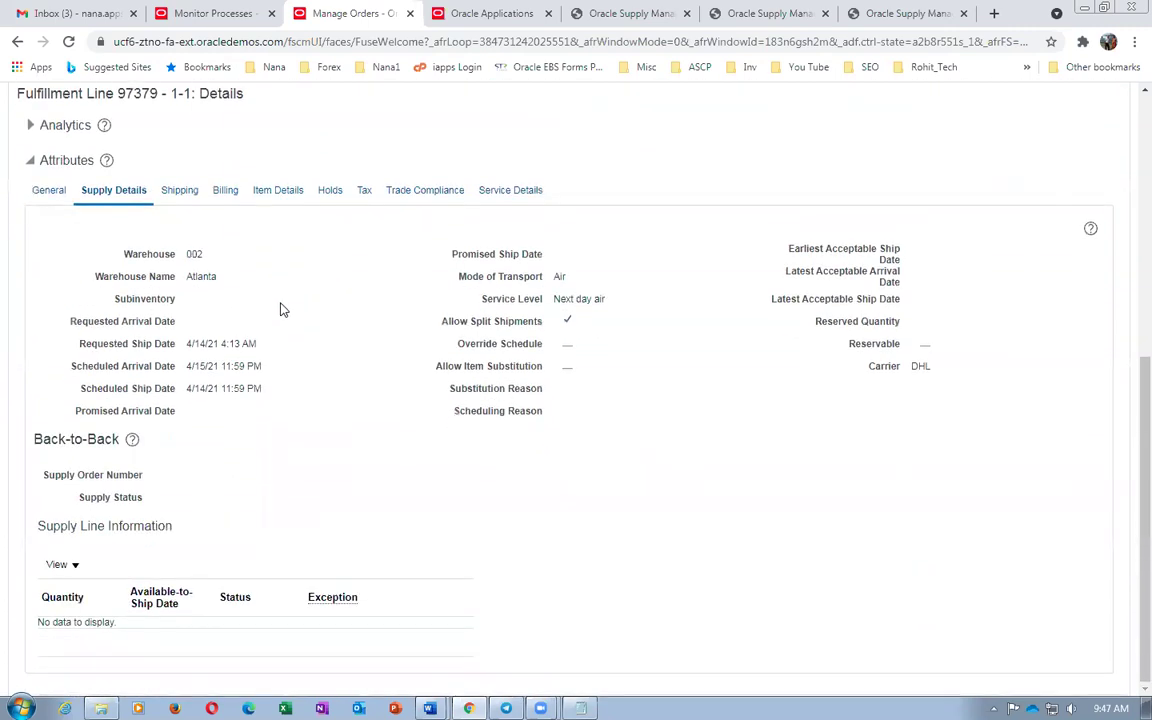
scroll(282, 310, up, 5)
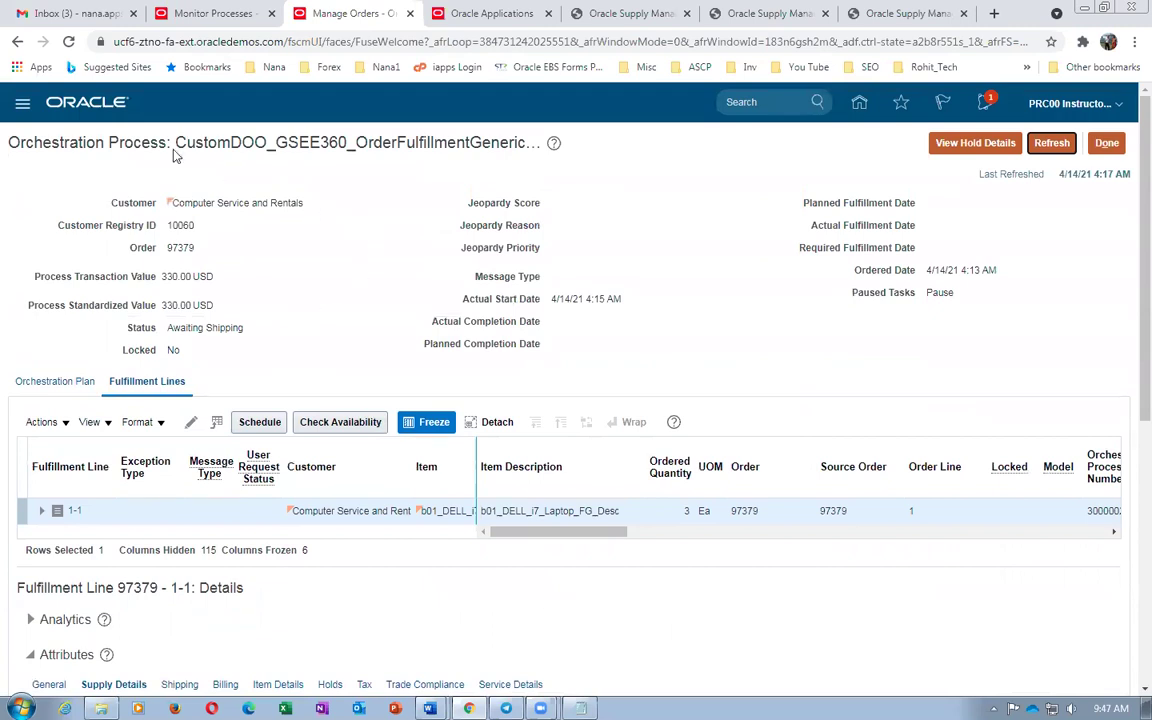
drag(183, 140, 502, 140)
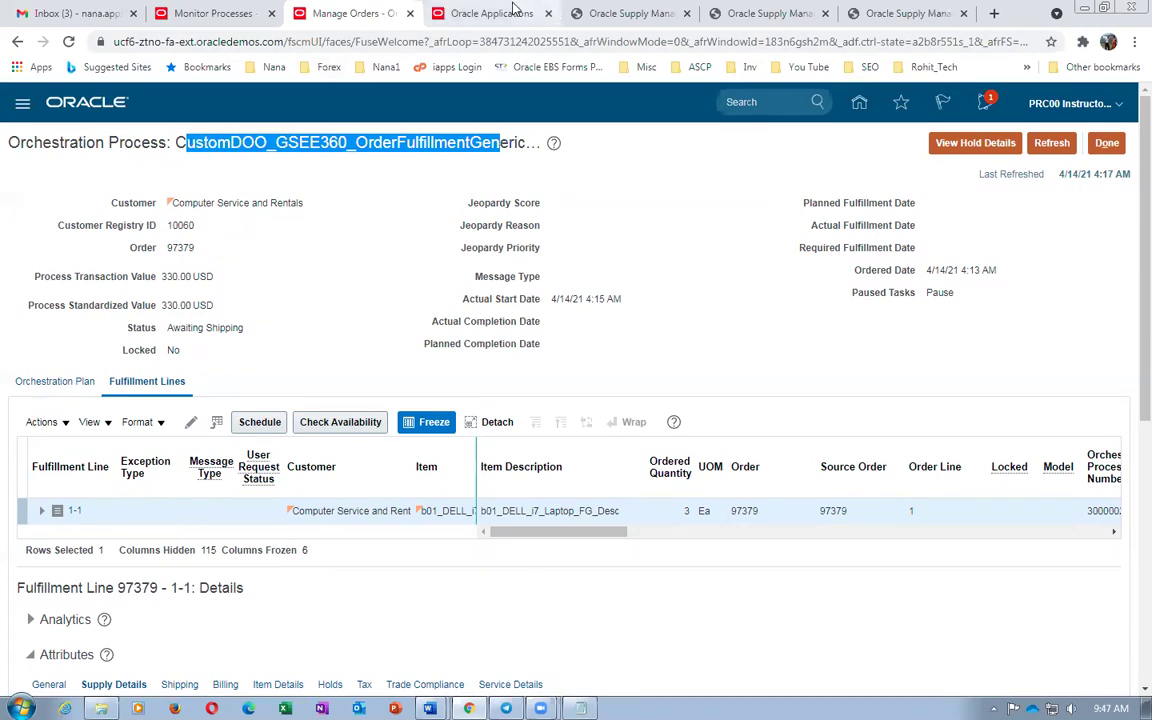
Go from the Oracle Applications home page to the Setup and Maintenance task search
click(467, 12)
click(1108, 111)
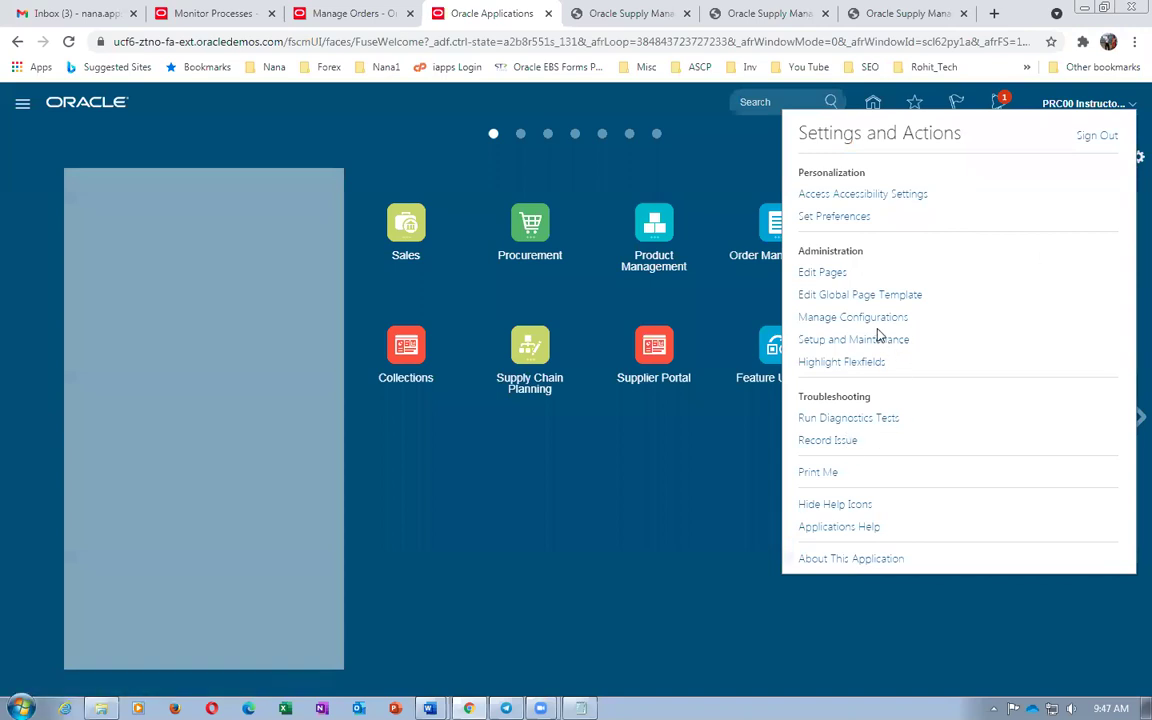
click(871, 341)
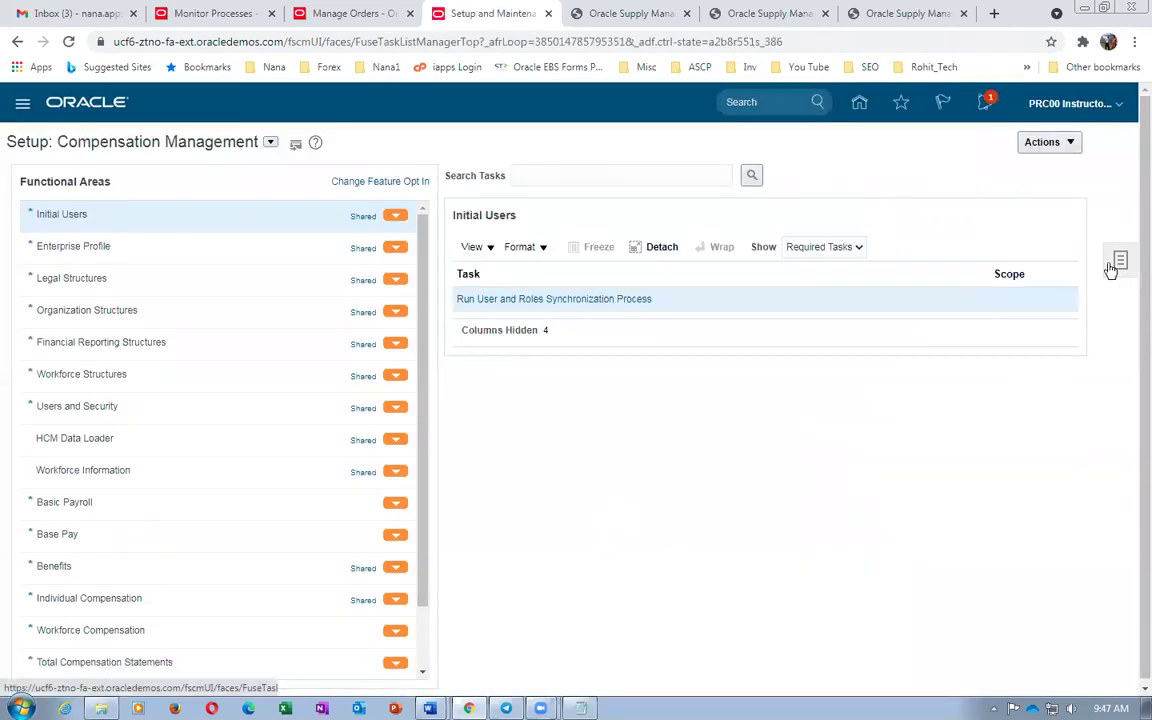
click(1118, 266)
click(995, 292)
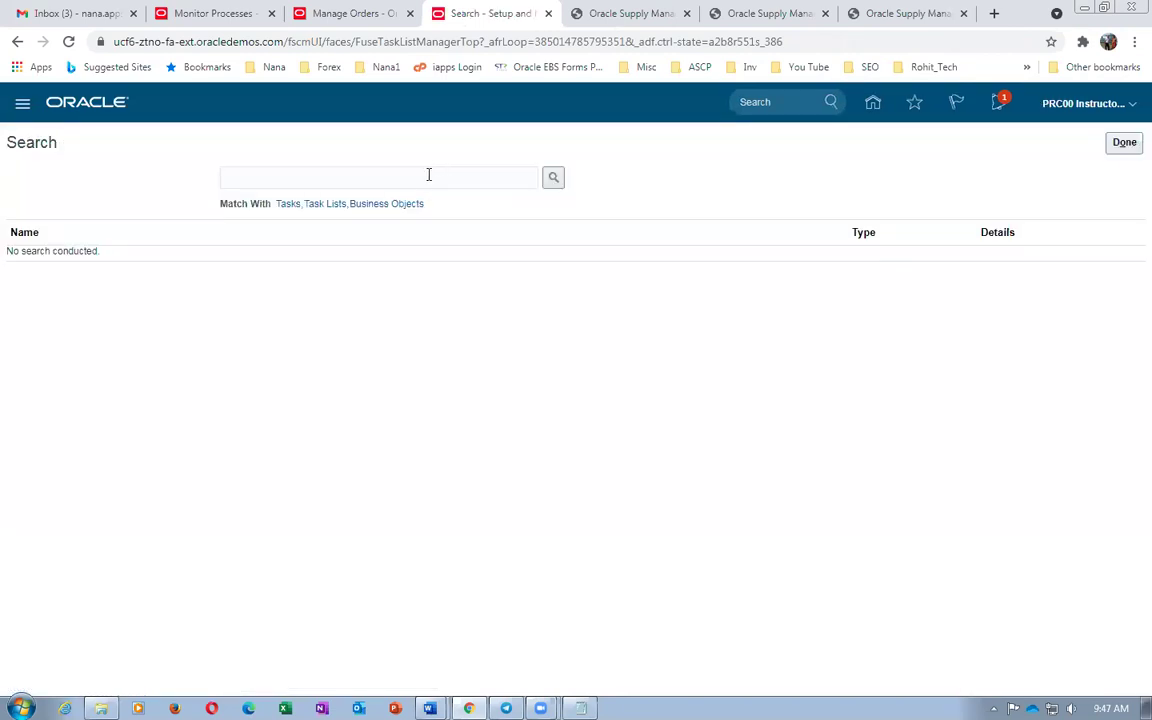
Search the setup tasks for 'man%sales%order%', adding the trailing wildcard
click(430, 176)
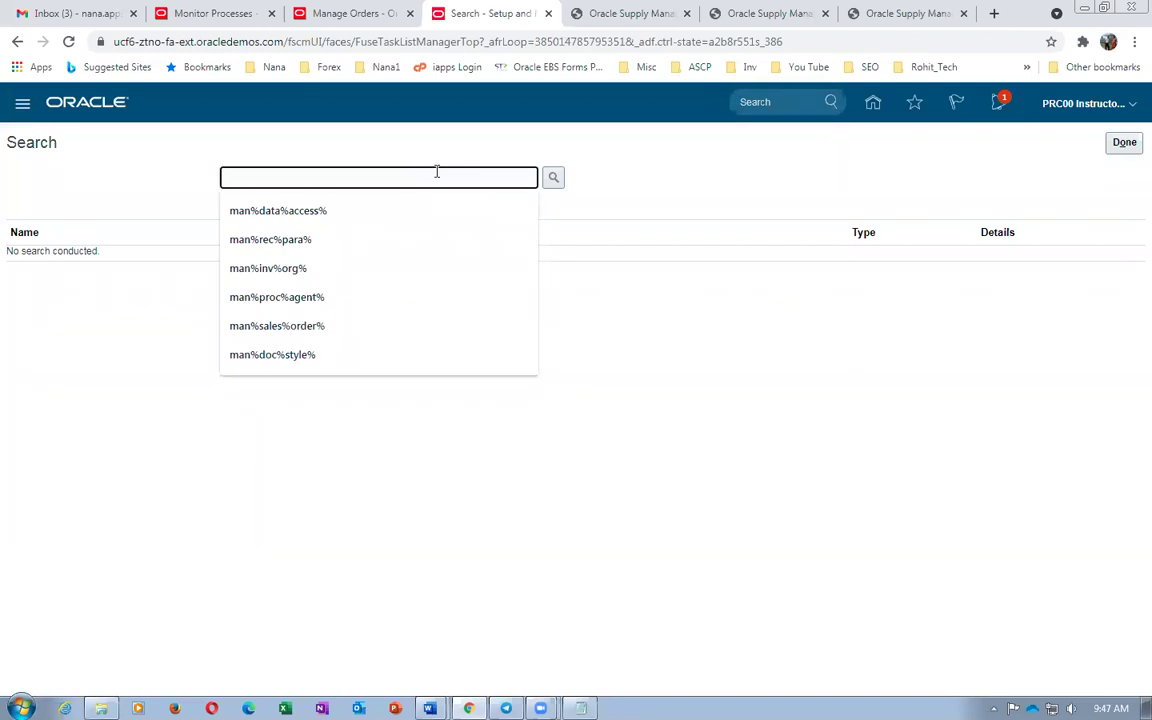
text(man%sal)
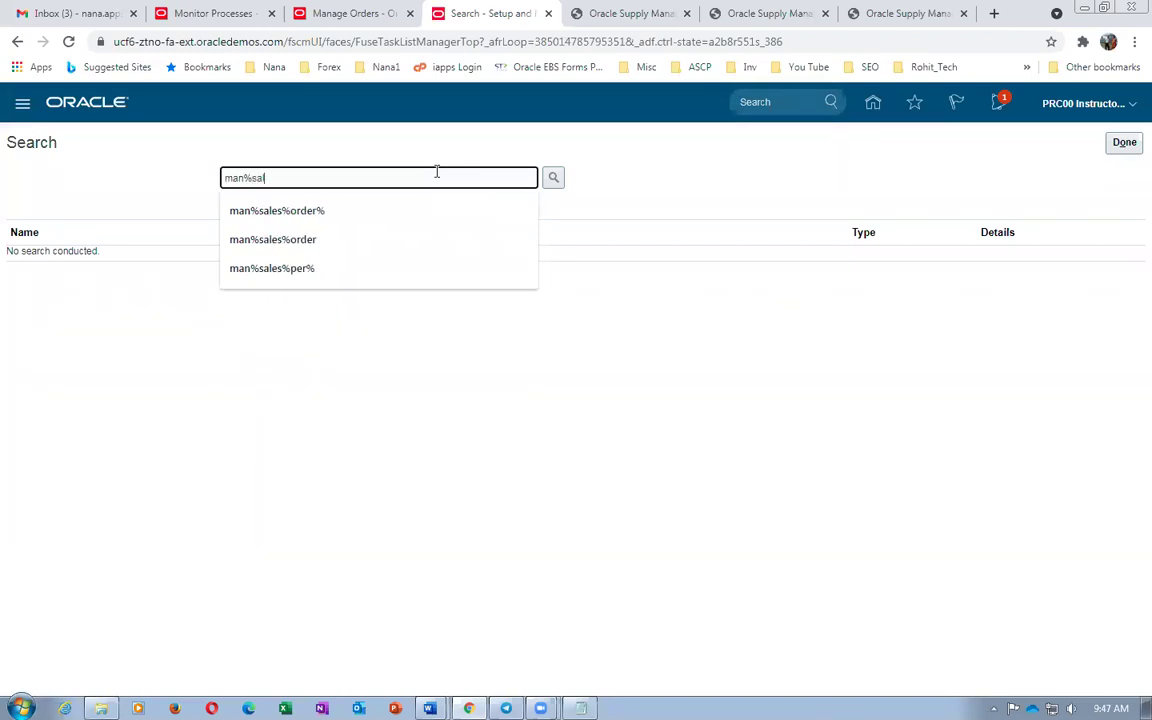
text(es%order%)
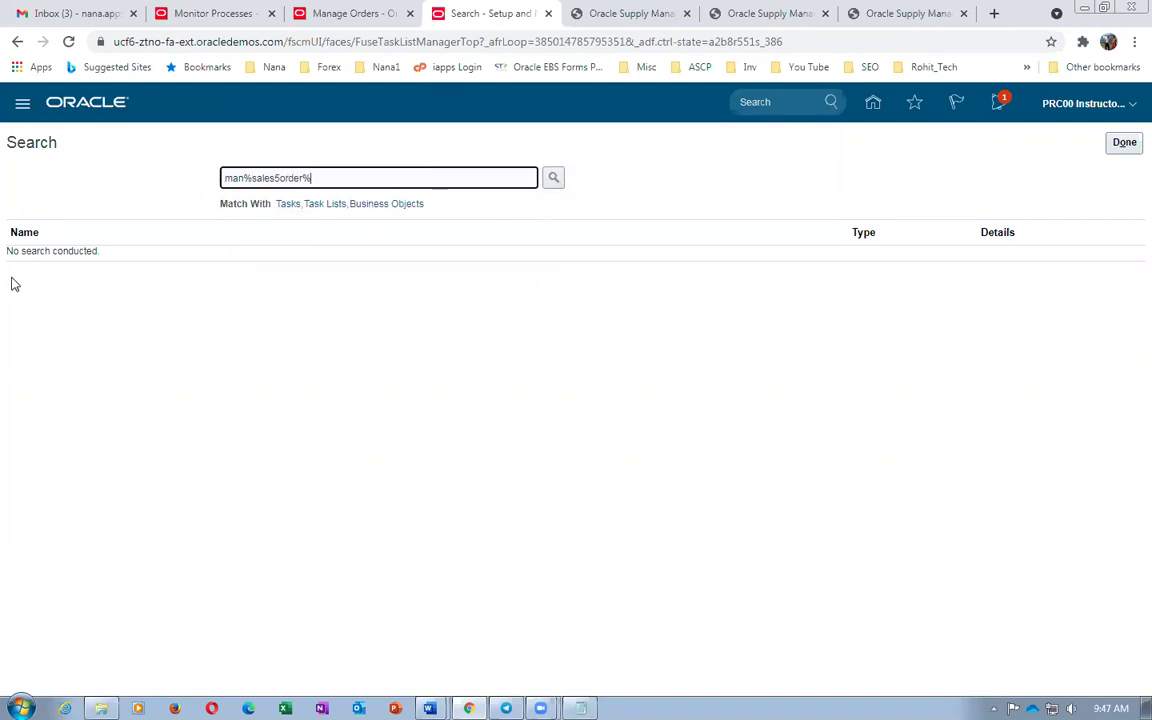
key(Return)
click(278, 179)
text(%)
key(Return)
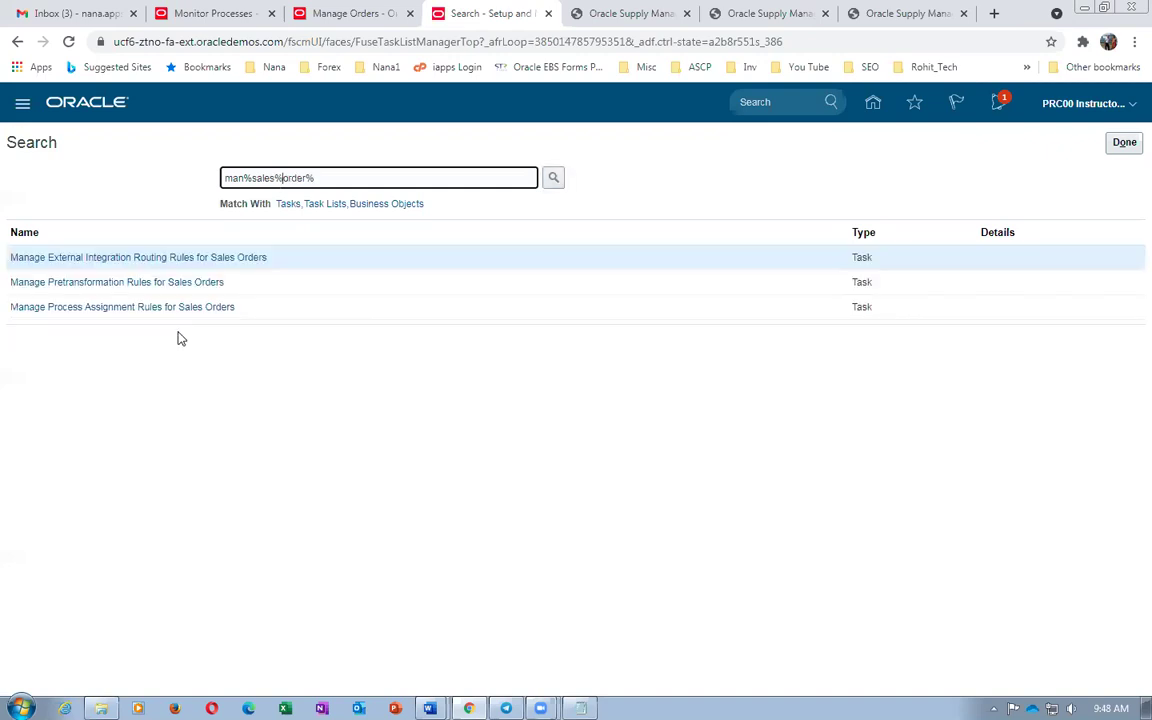
Open Manage Process Assignment Rules for Sales Orders, briefly checking the order's process tab
click(105, 308)
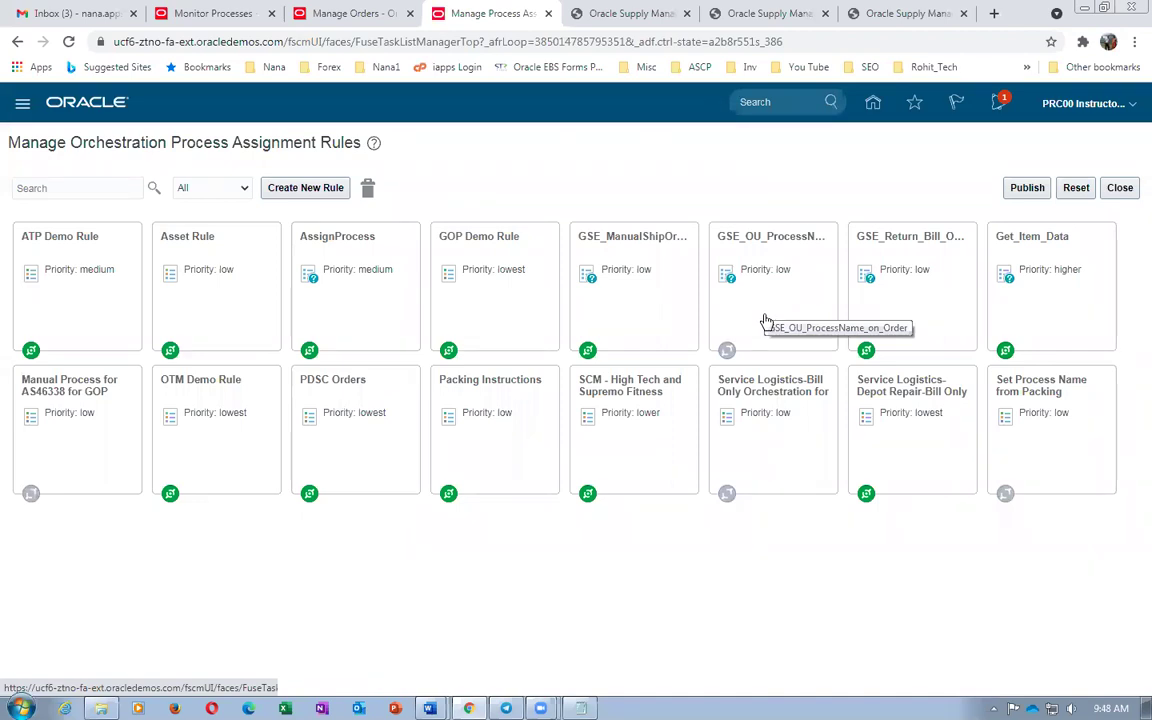
click(330, 14)
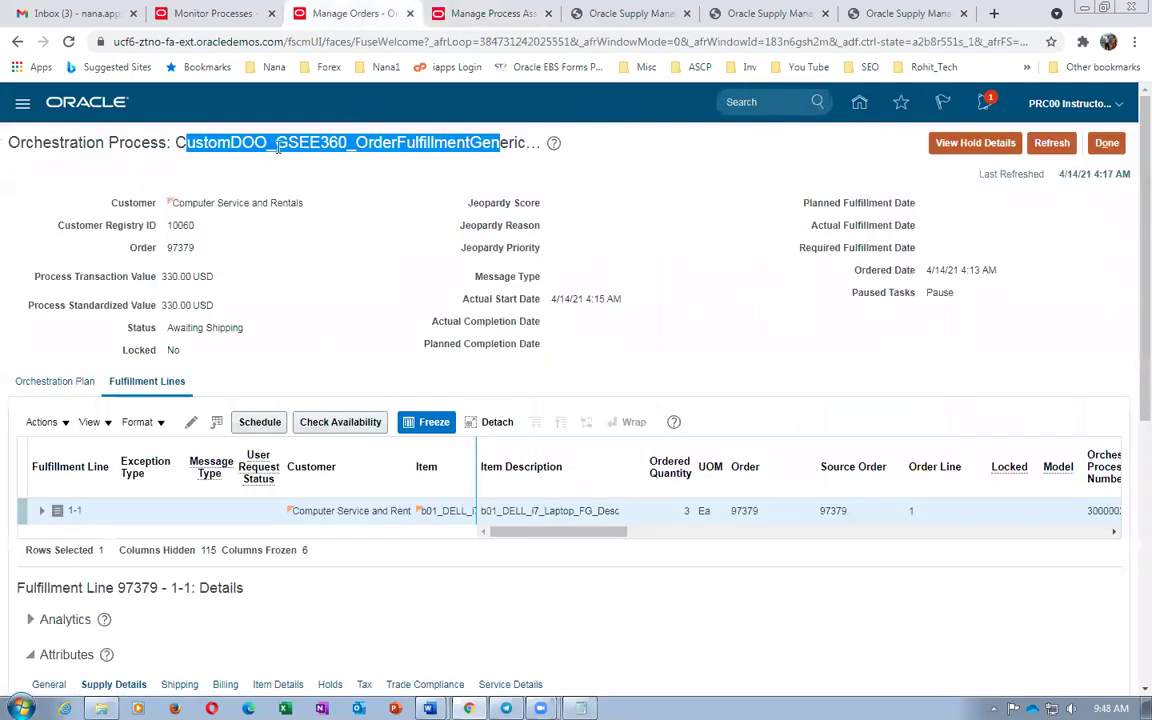
click(281, 165)
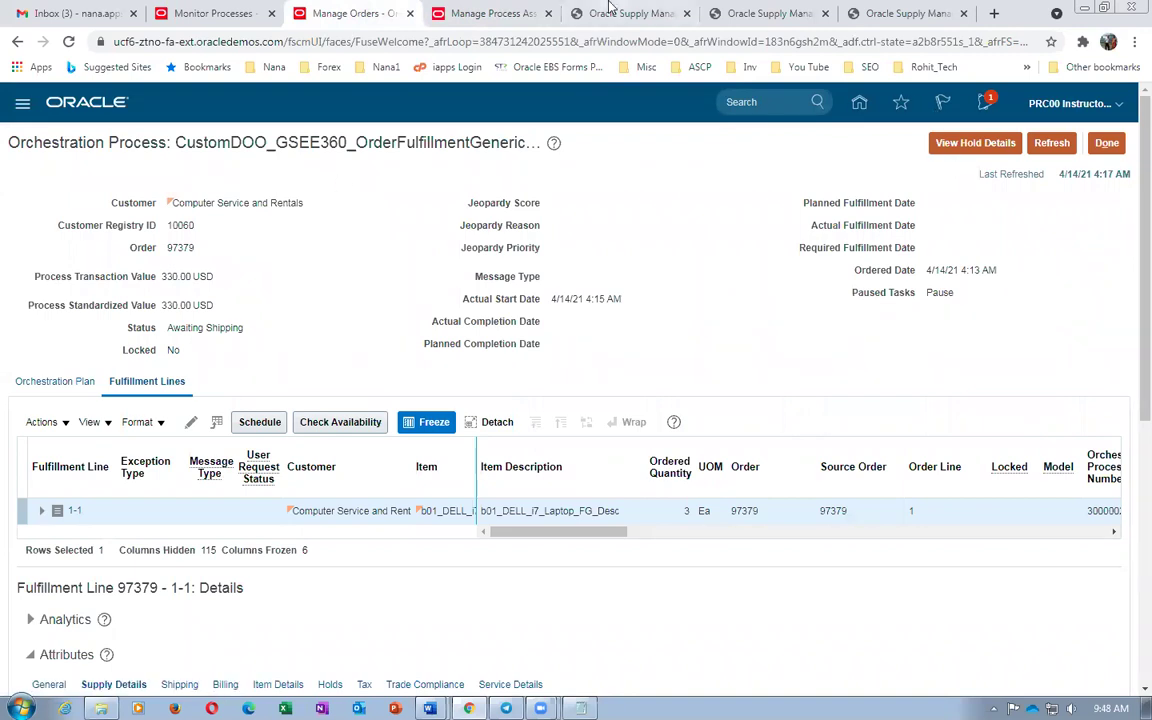
click(488, 13)
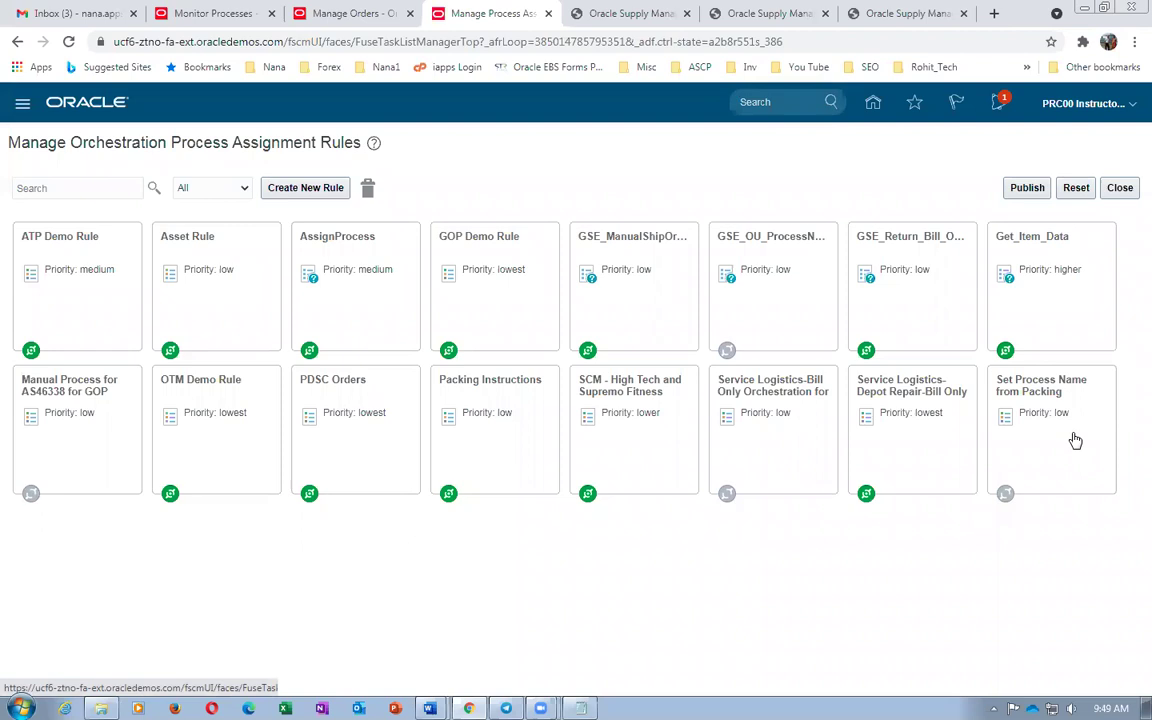
Deactivate the AssignProcess rule and save and close it
click(348, 289)
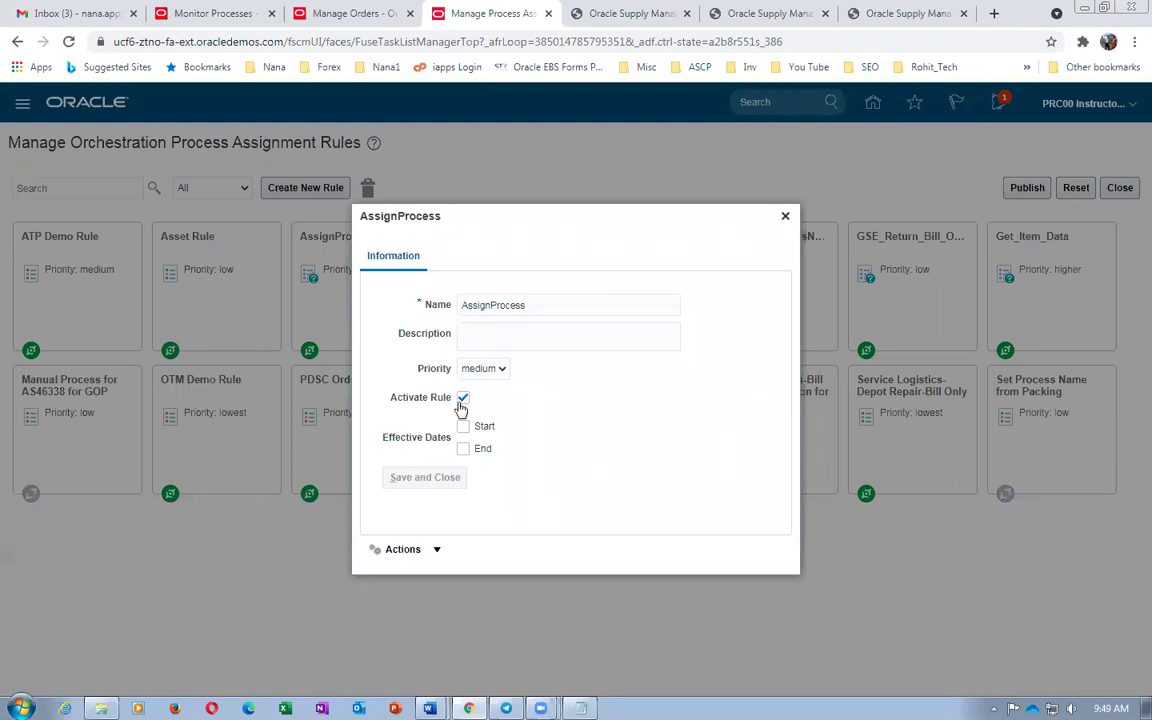
click(405, 551)
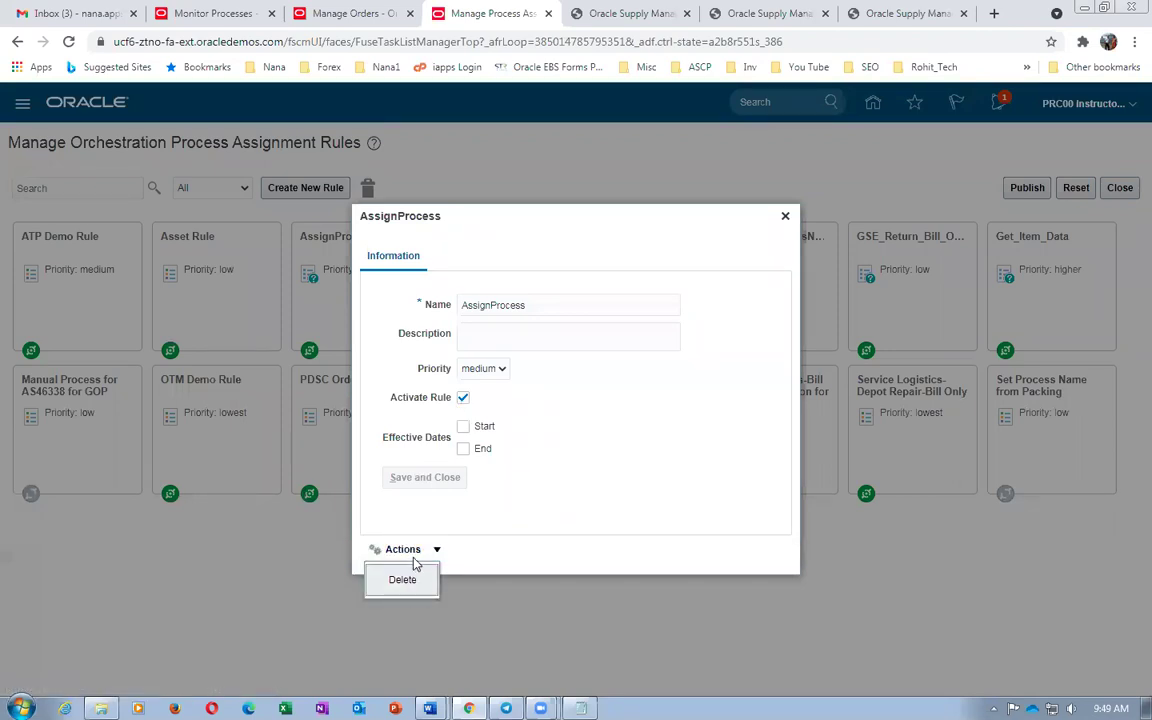
click(463, 399)
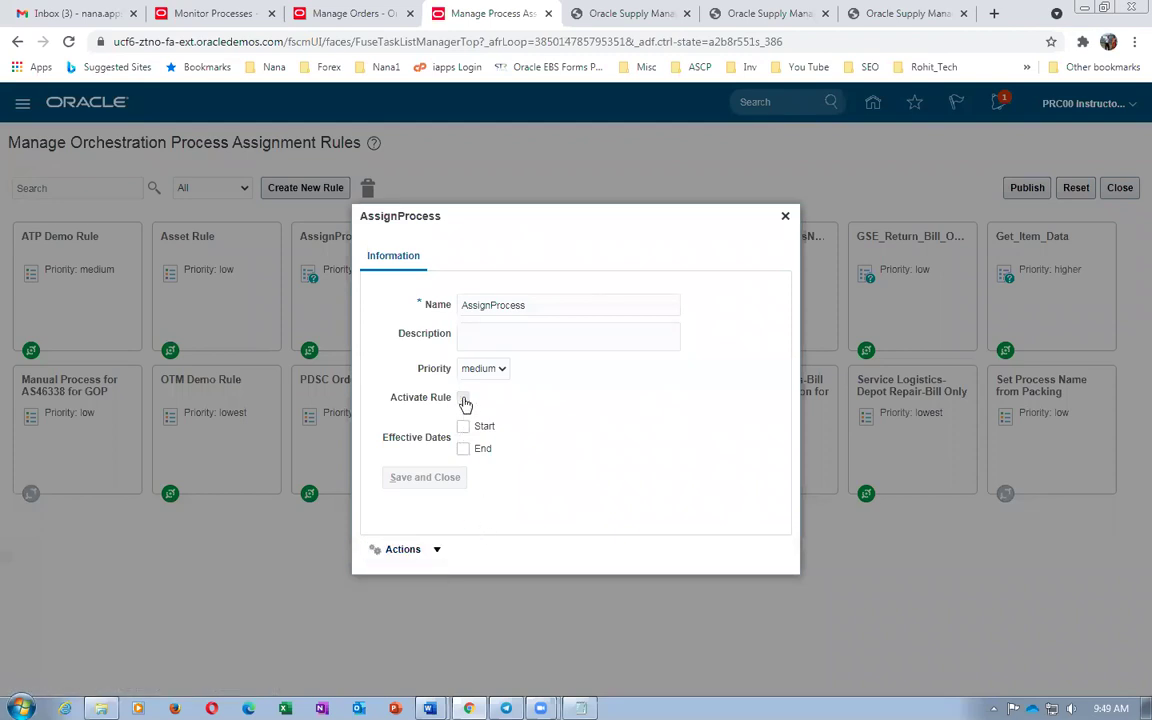
click(405, 551)
click(398, 478)
drag(400, 478, 422, 485)
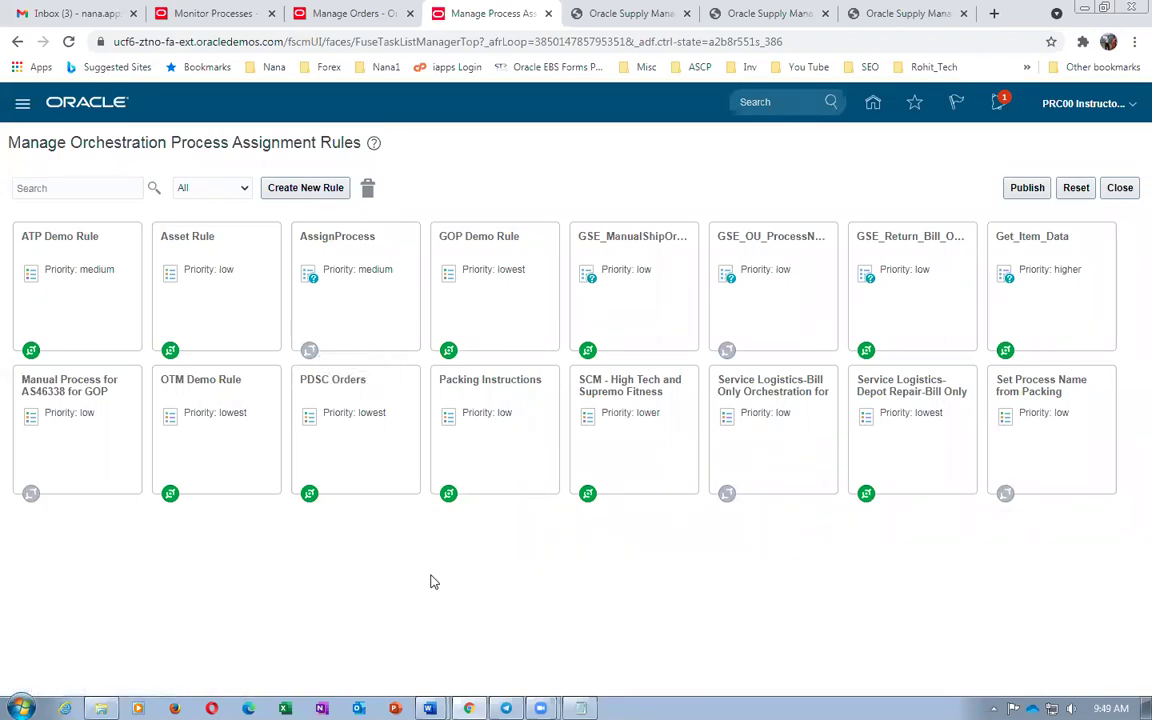
Clear Activate Rule on the GSE_ManualShipOrder rule and close its details
click(633, 310)
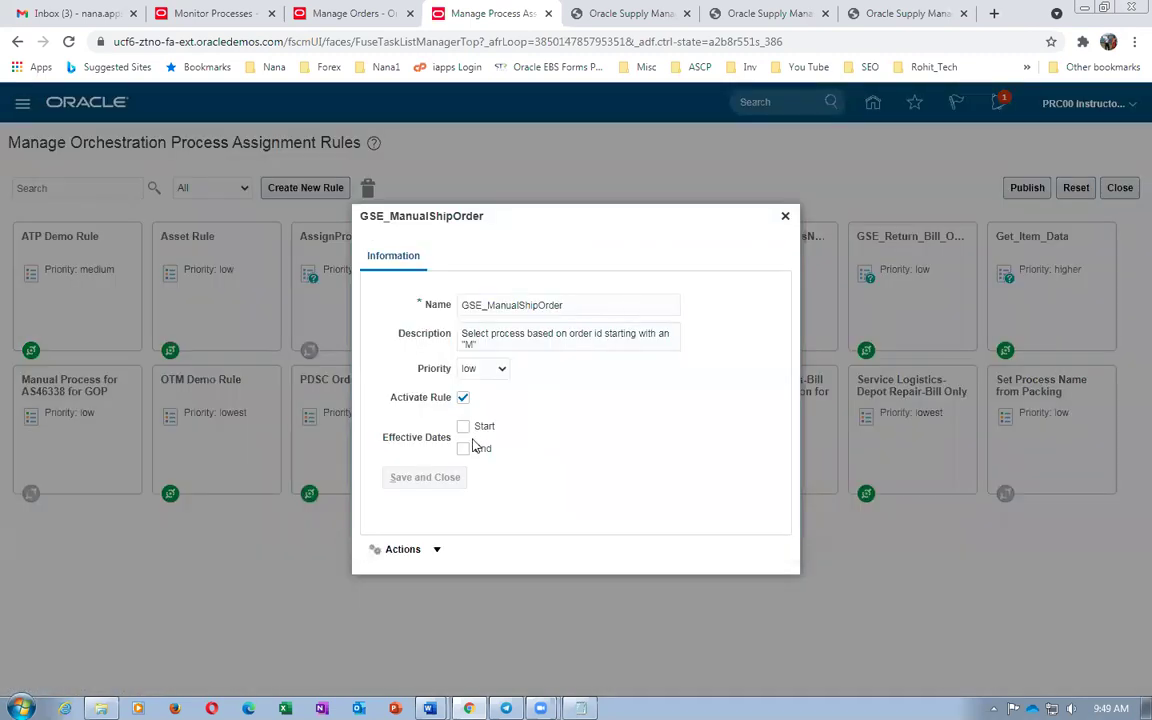
click(463, 397)
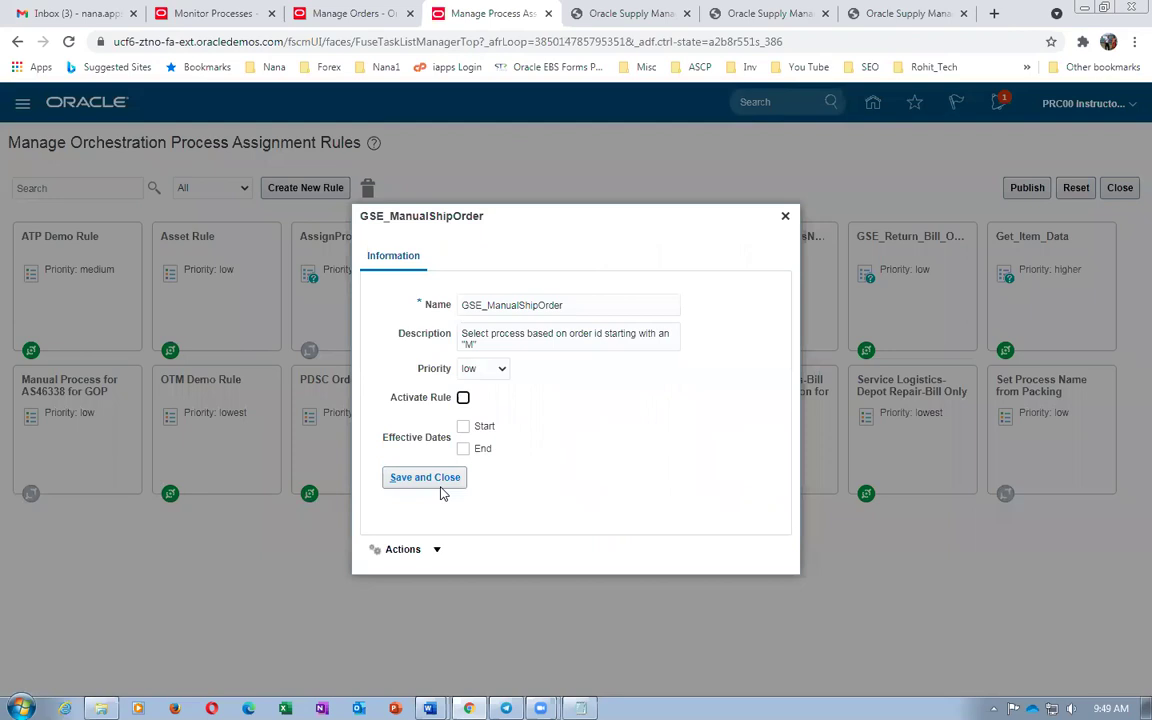
click(785, 217)
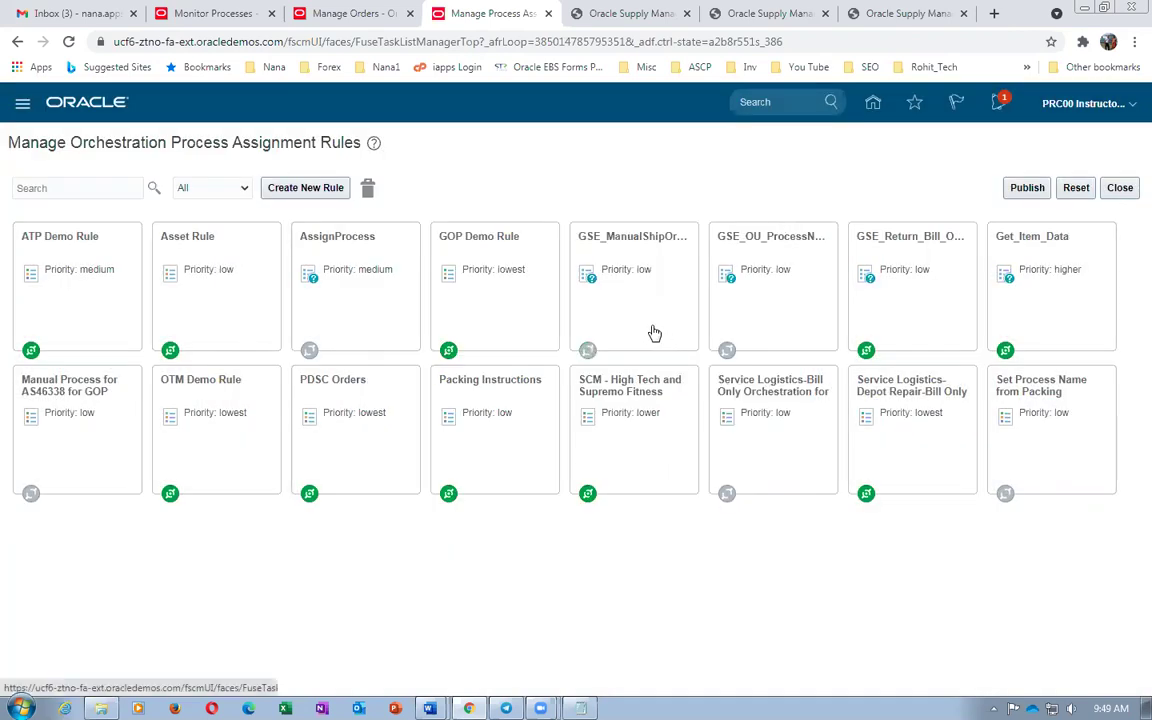
Publish all draft rule changes and acknowledge the successful publish
click(1030, 187)
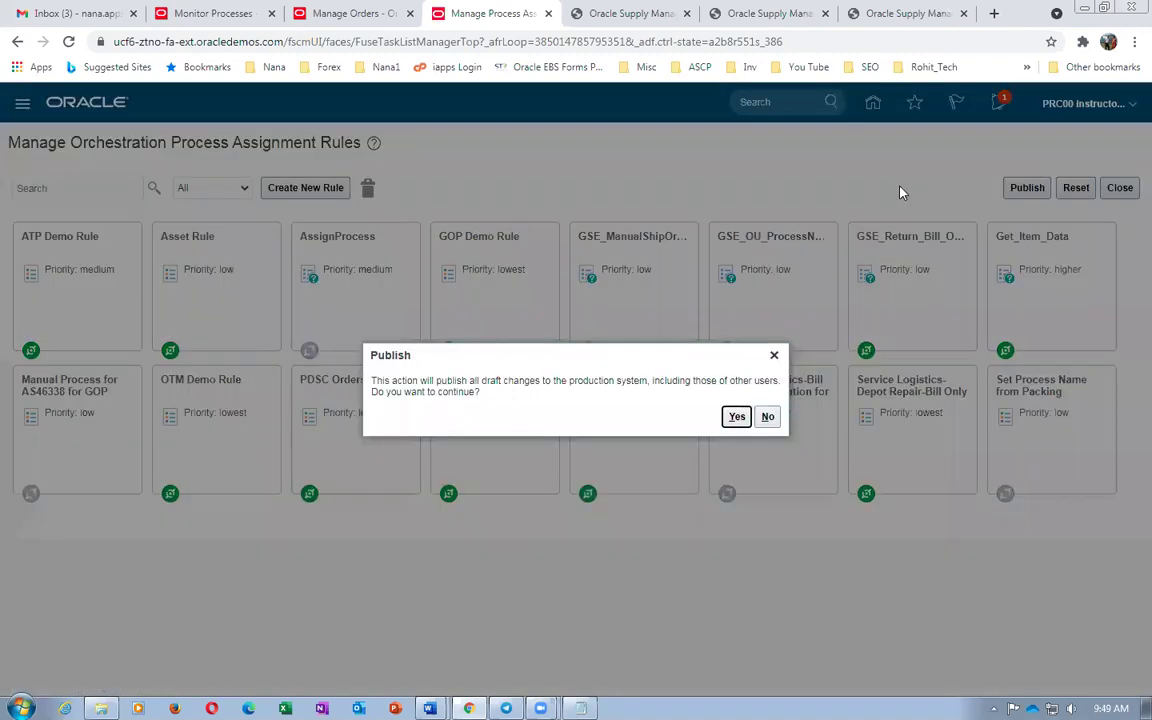
click(738, 417)
click(652, 412)
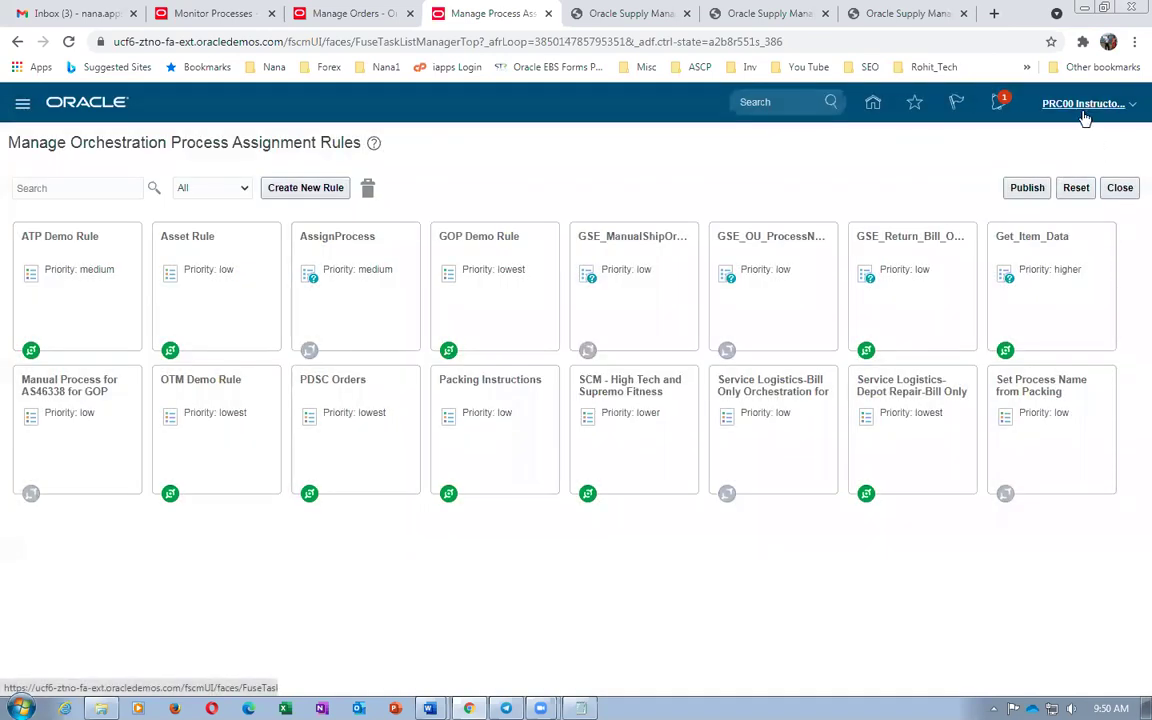
Sign out of the applications and sign back in
click(1083, 104)
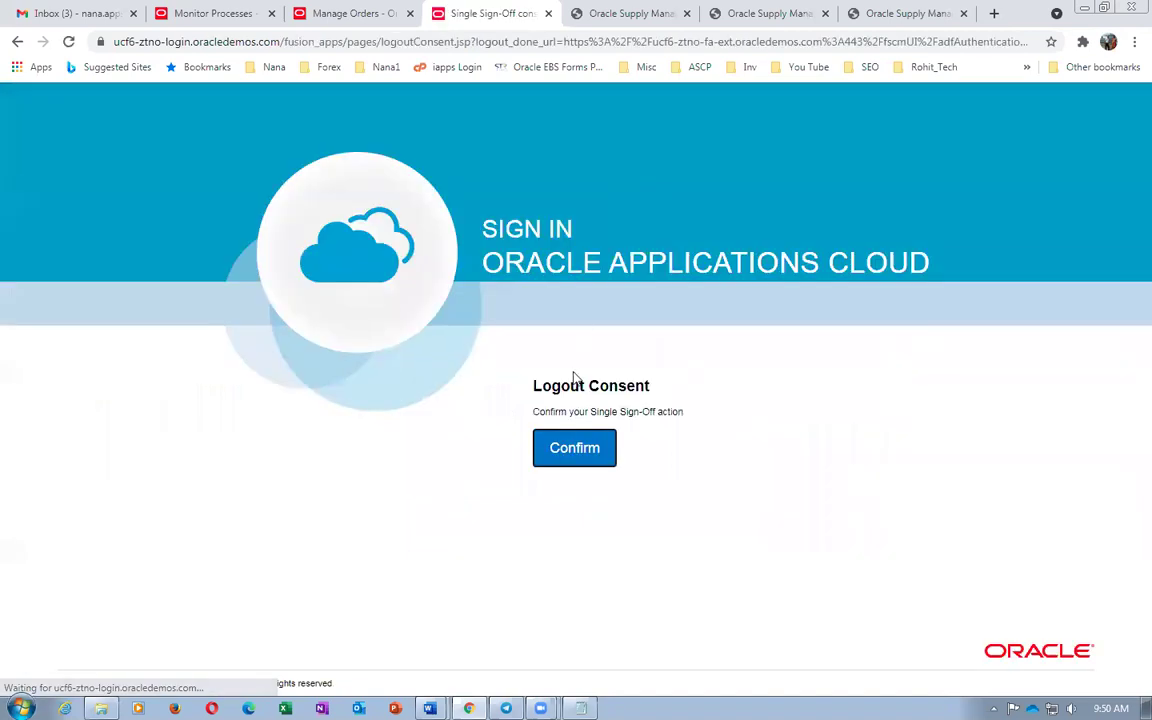
click(572, 433)
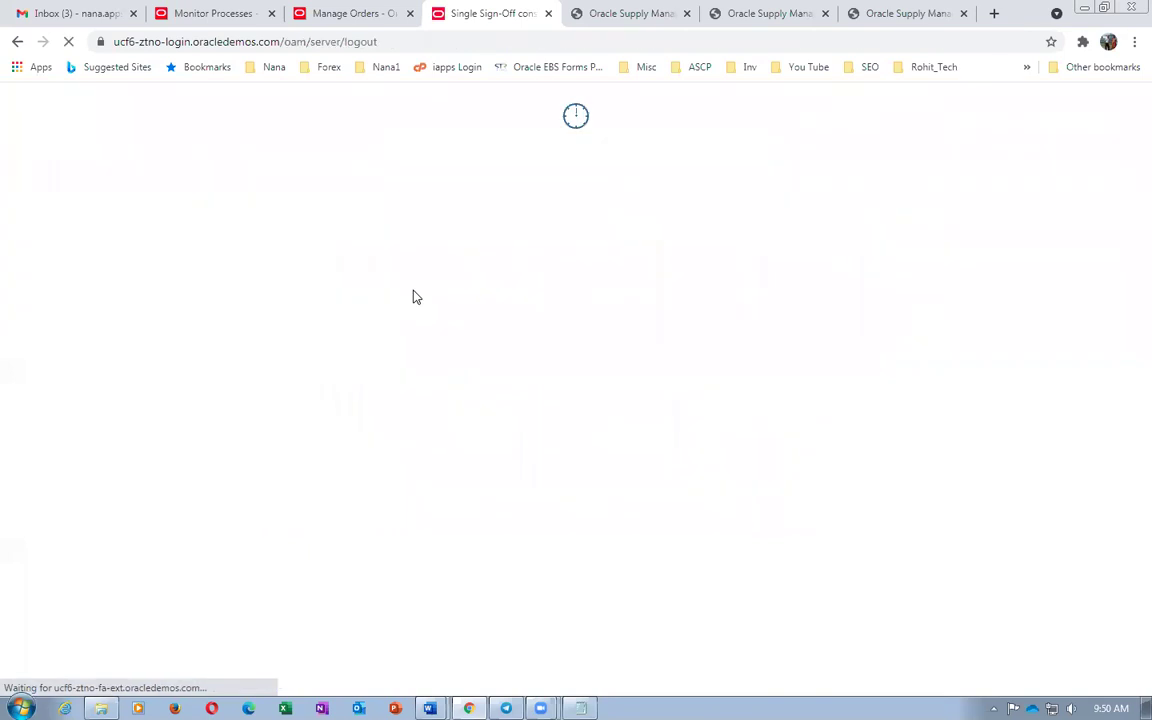
click(521, 502)
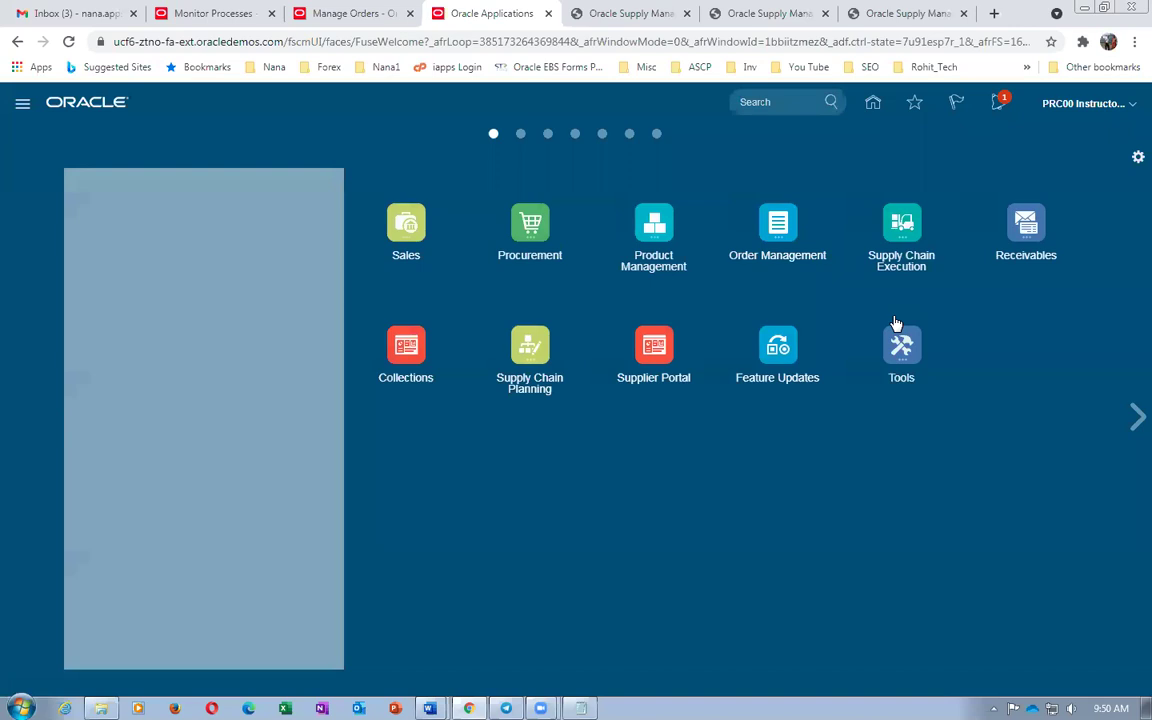
Create a new sales order in Order Management for customer Computer Service and Rentals
click(777, 234)
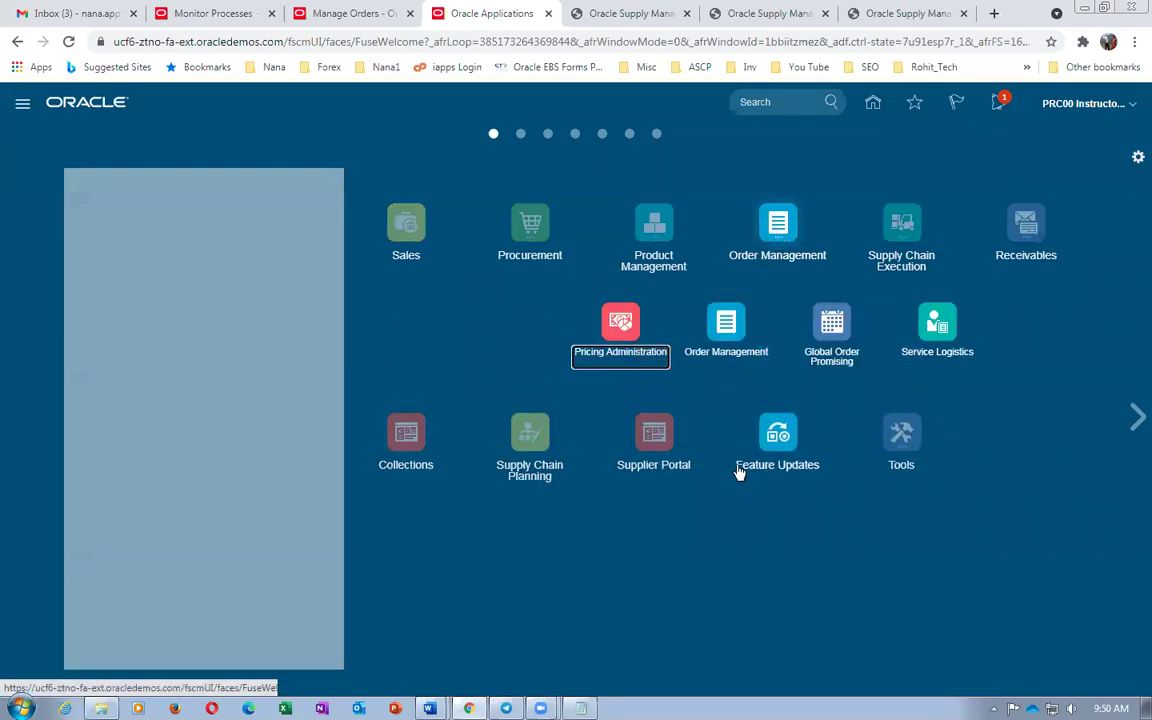
click(713, 330)
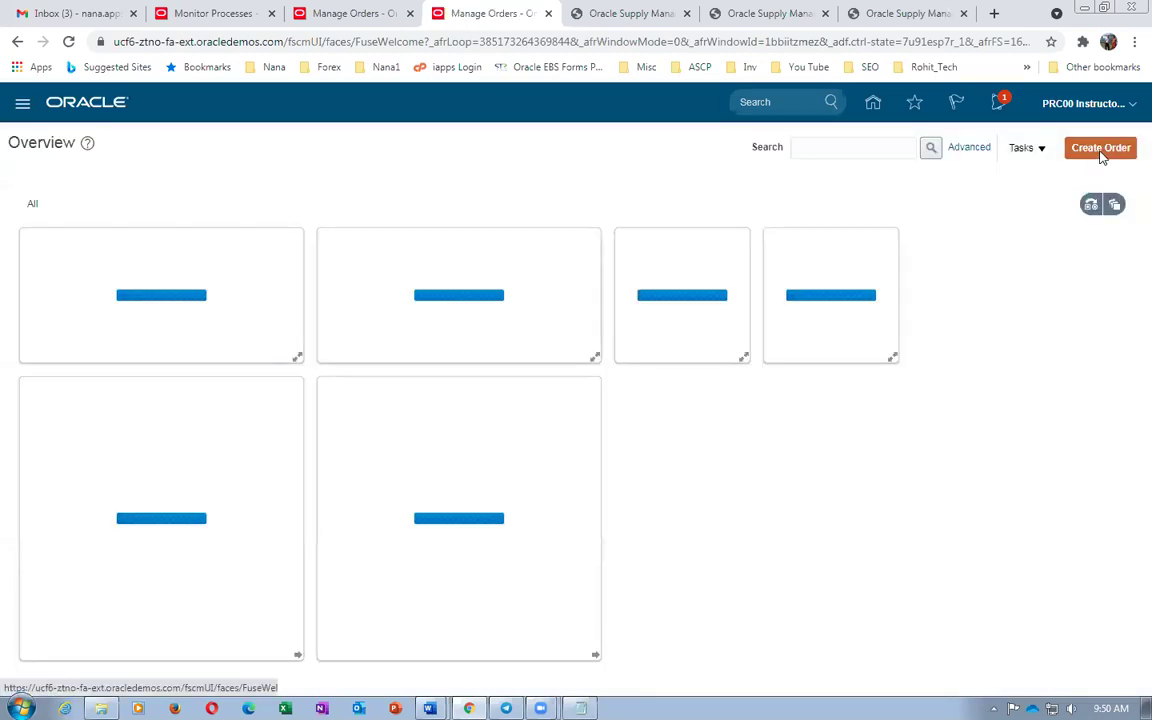
click(1098, 150)
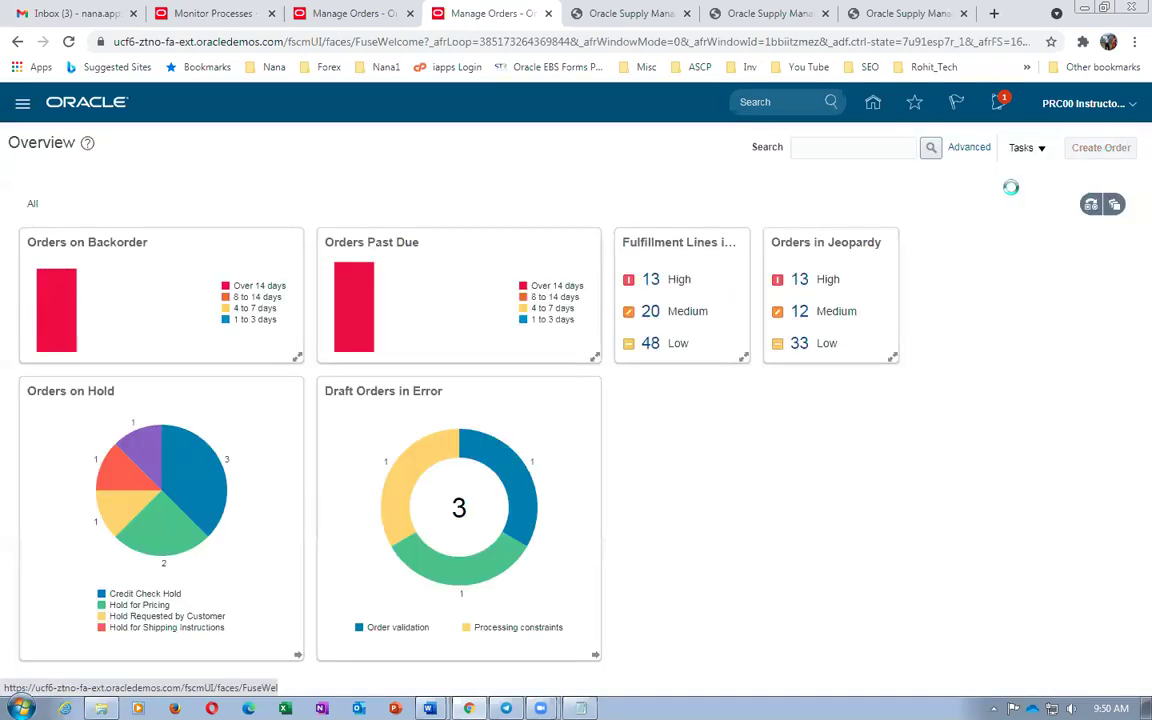
click(339, 246)
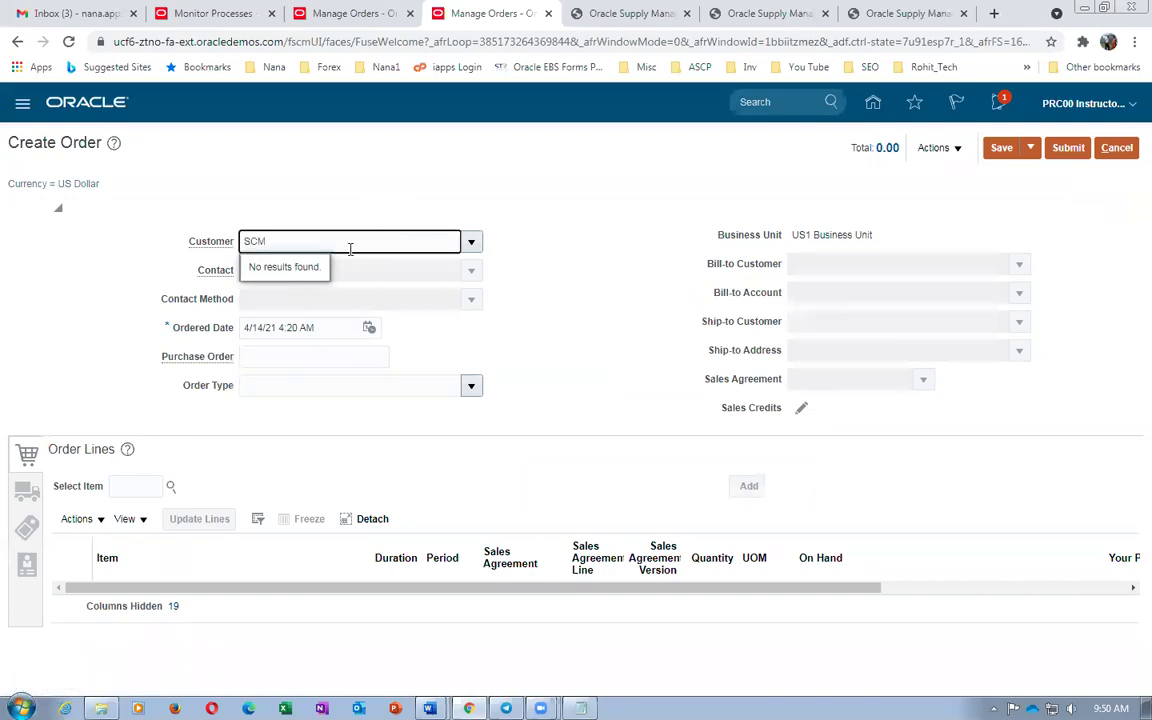
key(BackSpace)
key(BackSpace)
text(comp)
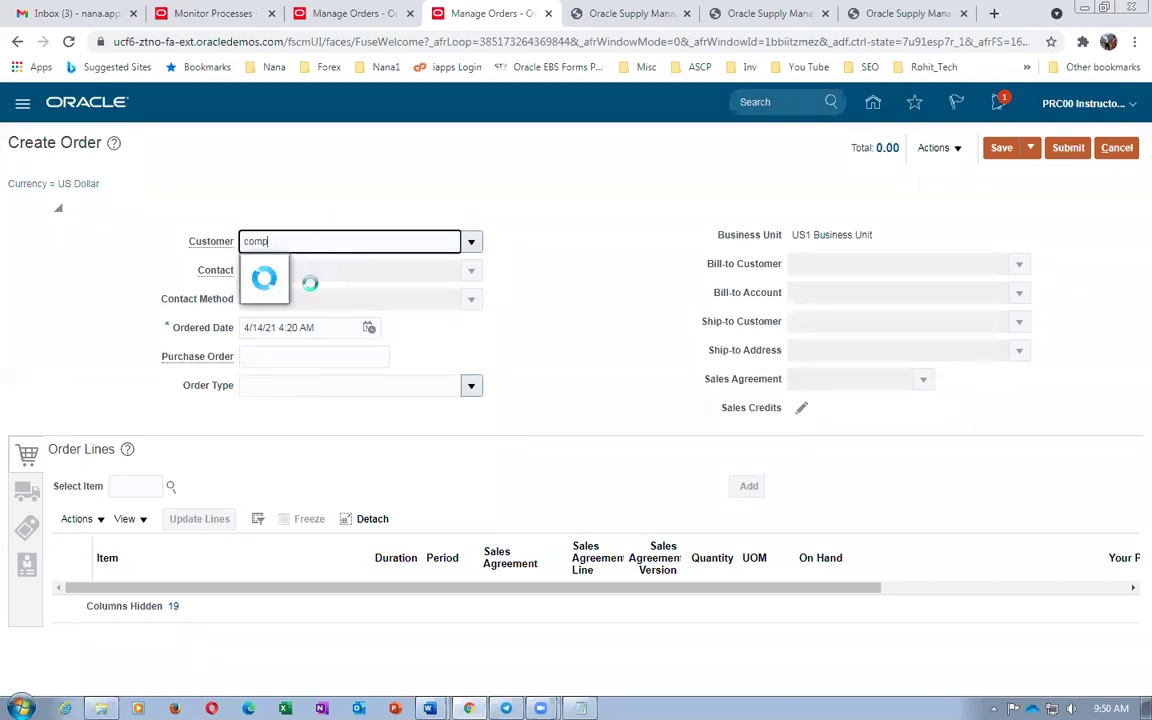
click(304, 266)
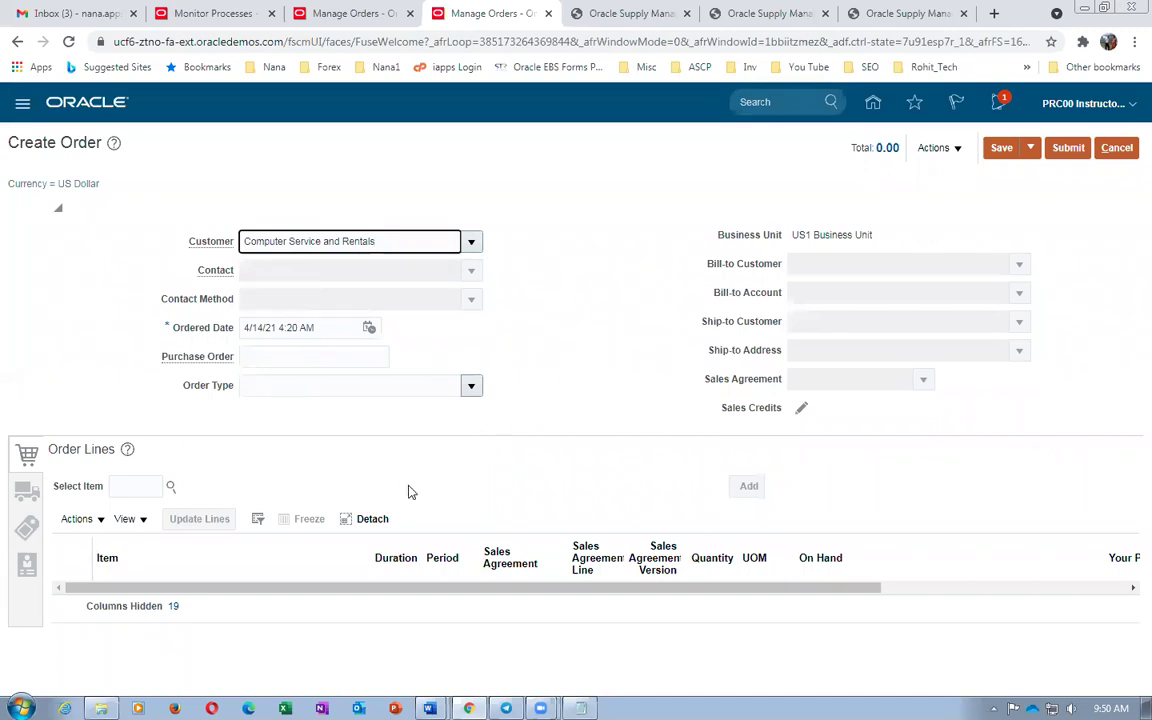
Search for and select the b01_DELL_i7_Laptop_FG laptop item
click(125, 486)
text(d0154_Ti)
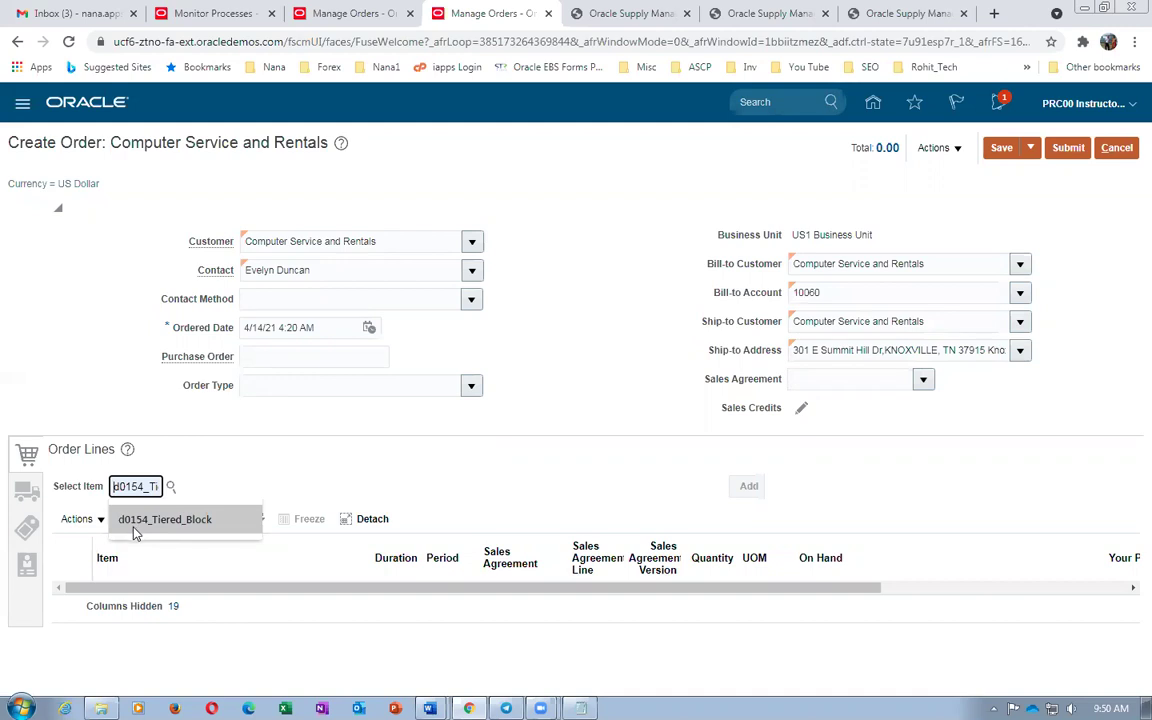
click(136, 527)
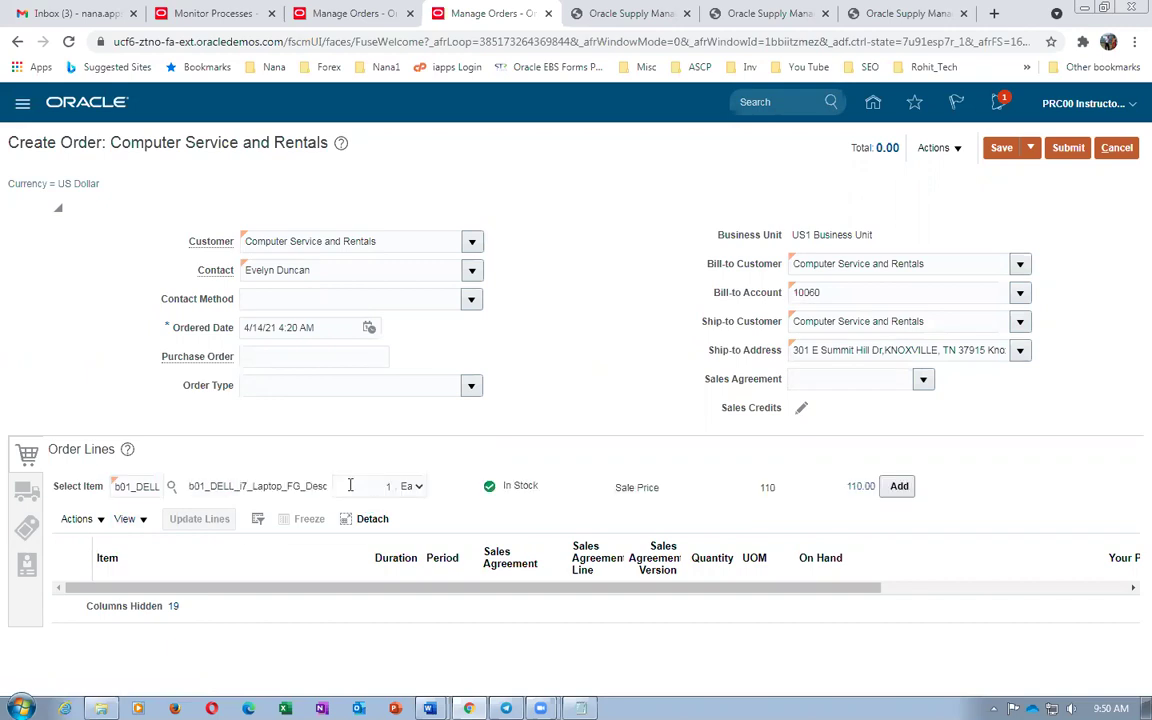
Add the laptop line to the order with quantity 7
double_click(388, 487)
text(7)
key(Tab)
click(899, 487)
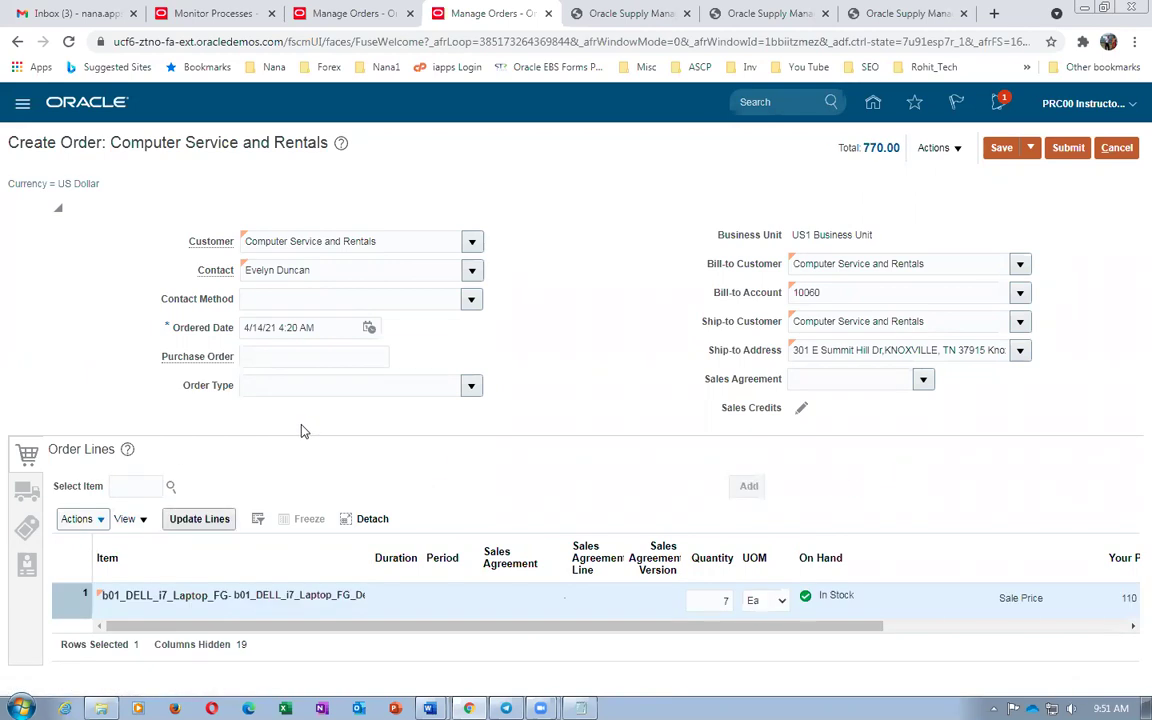
Set the shipment's supply warehouse to 002 - Atlanta, then save and submit order 97380
click(25, 484)
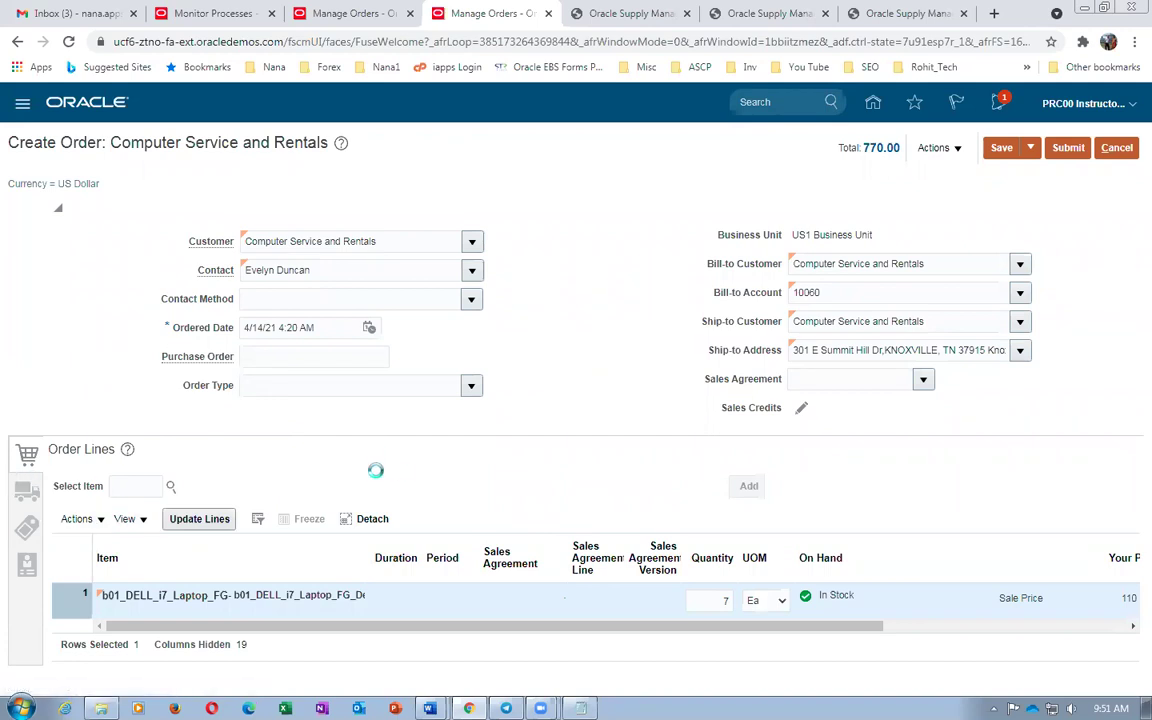
click(176, 490)
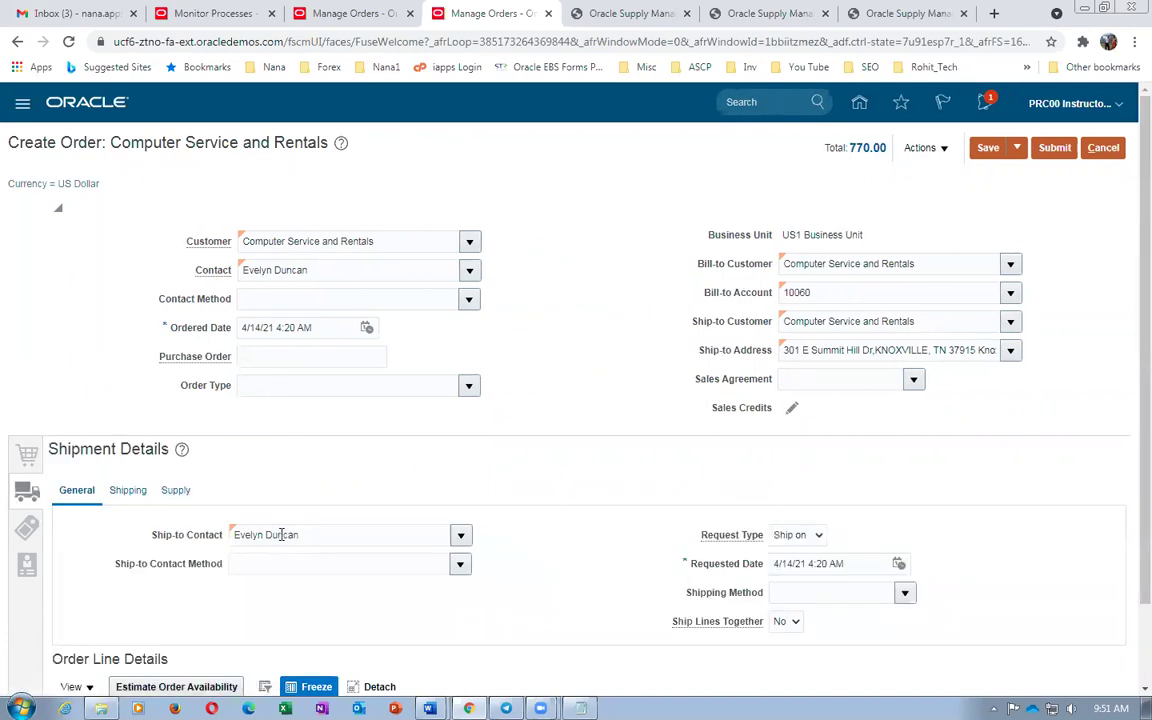
click(282, 537)
text(002)
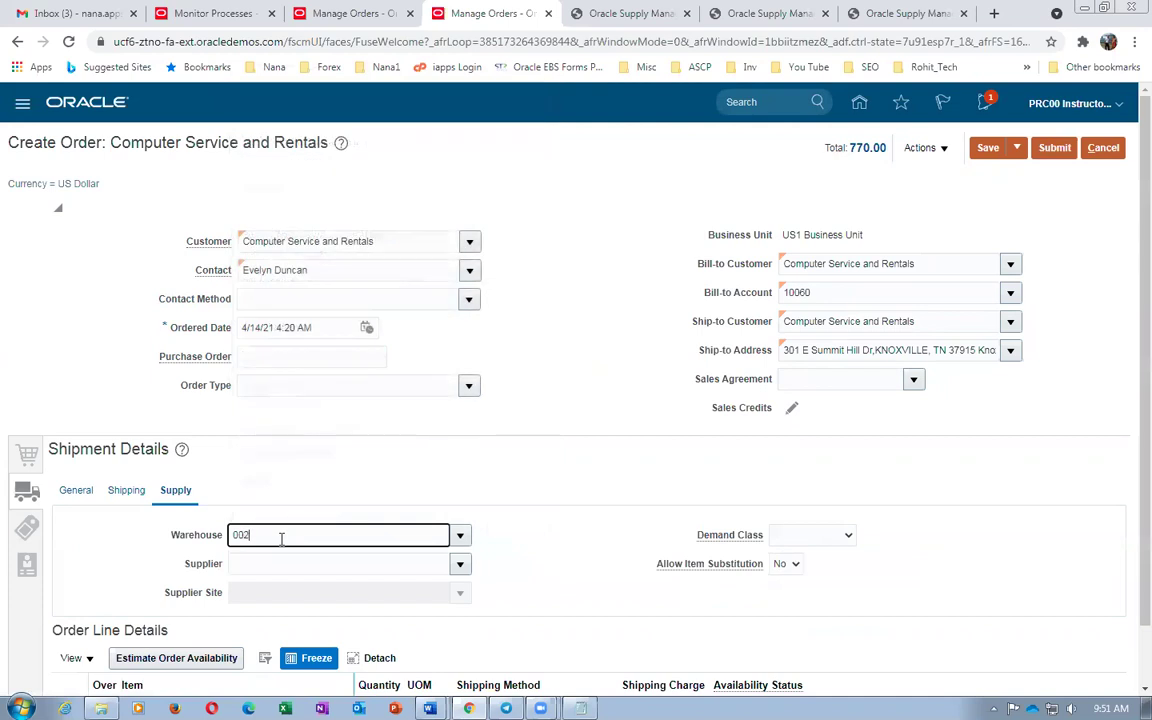
key(Tab)
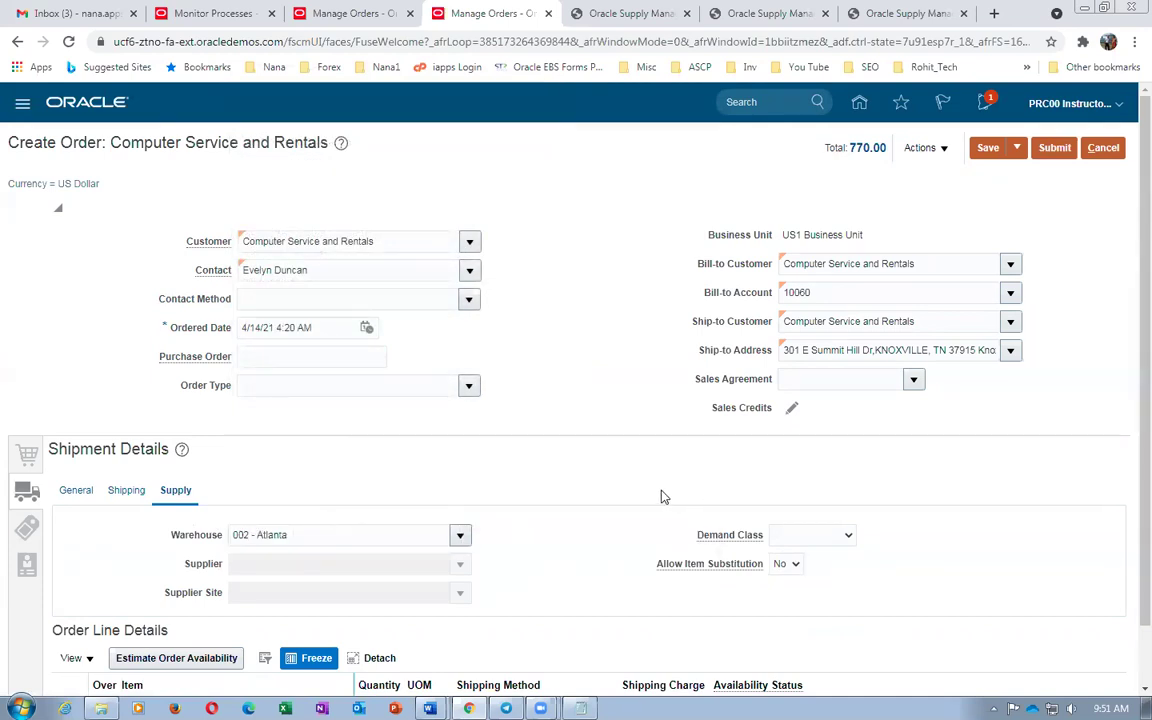
click(987, 147)
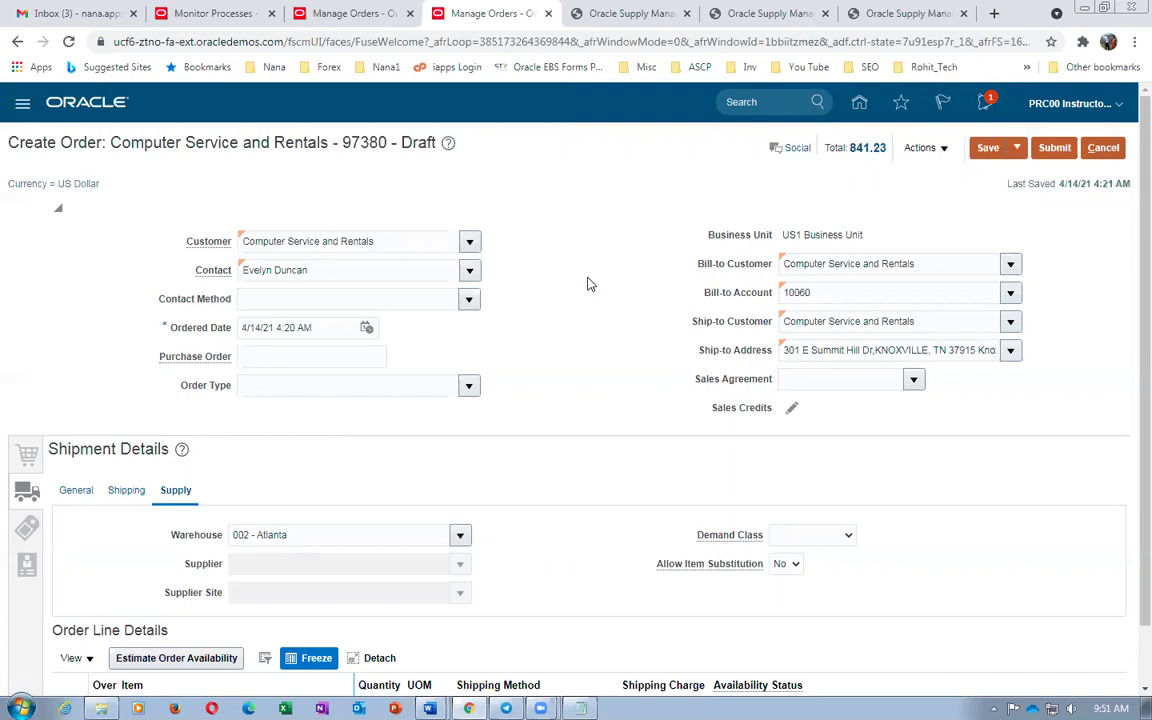
click(1058, 150)
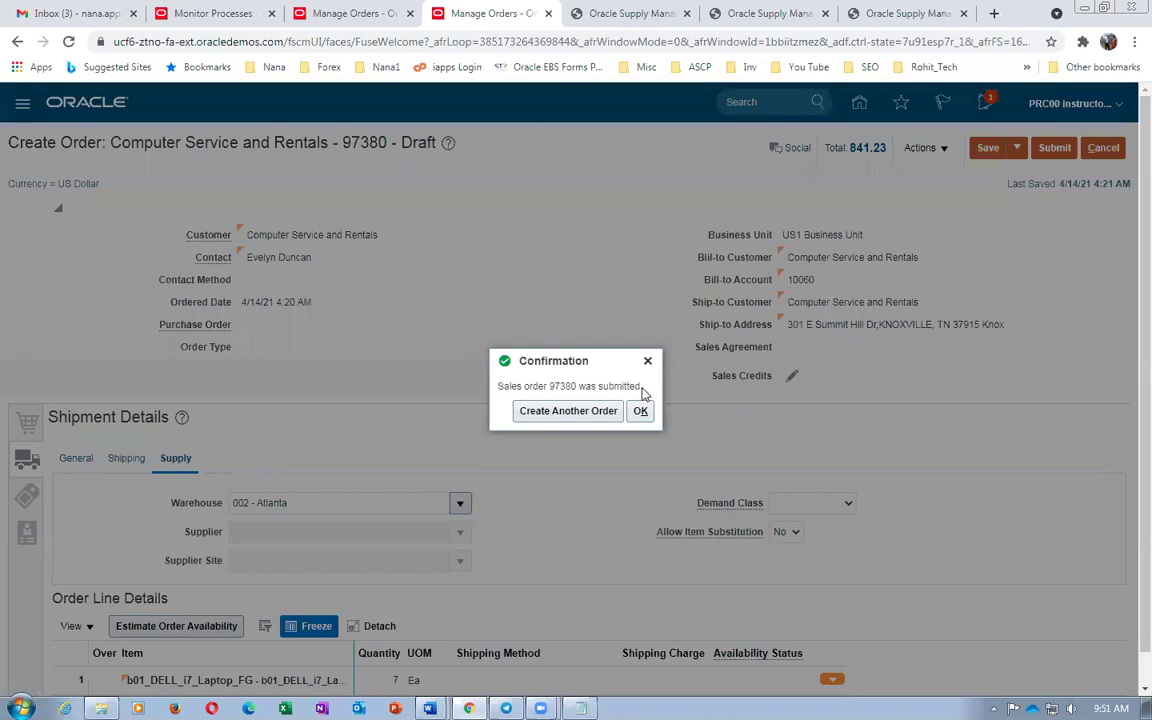
Dismiss the submission confirmation and refresh order 97380 until it shows Processing
click(640, 411)
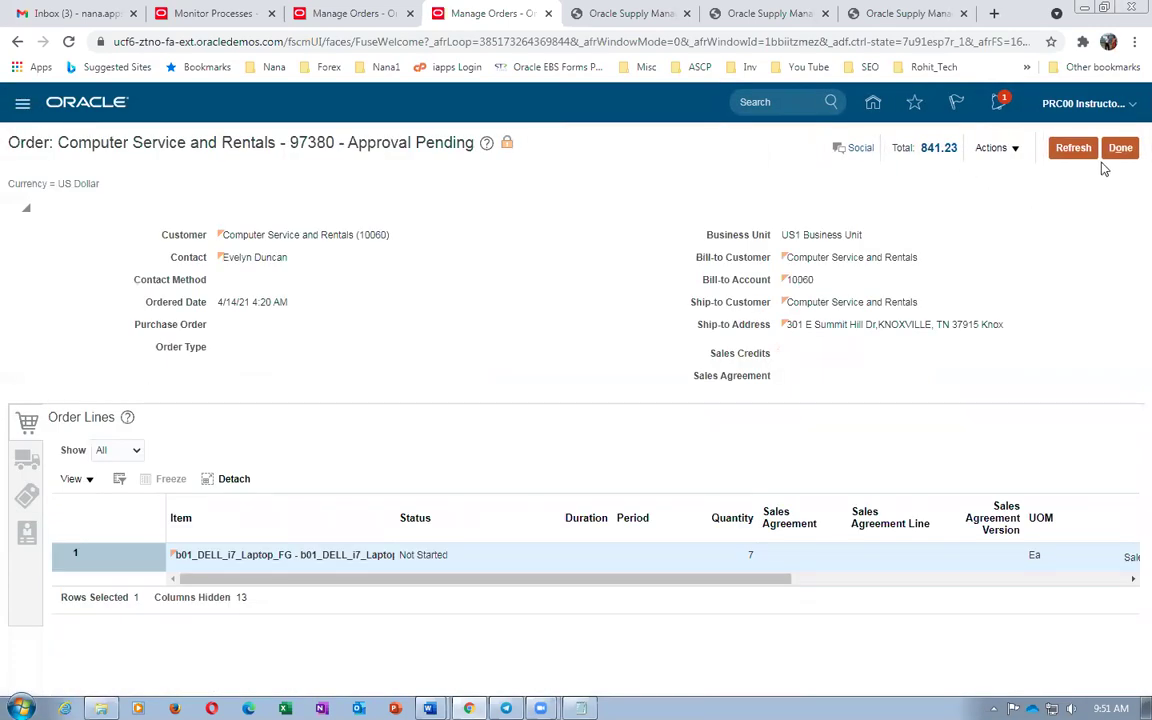
click(1075, 150)
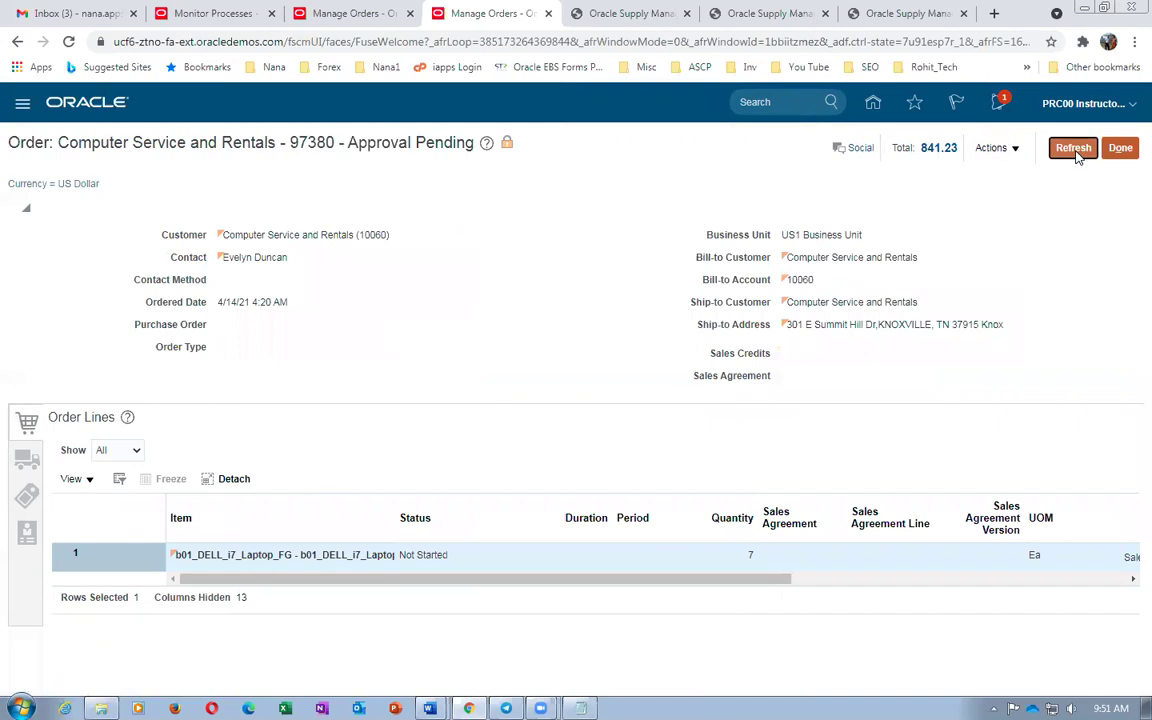
click(1075, 150)
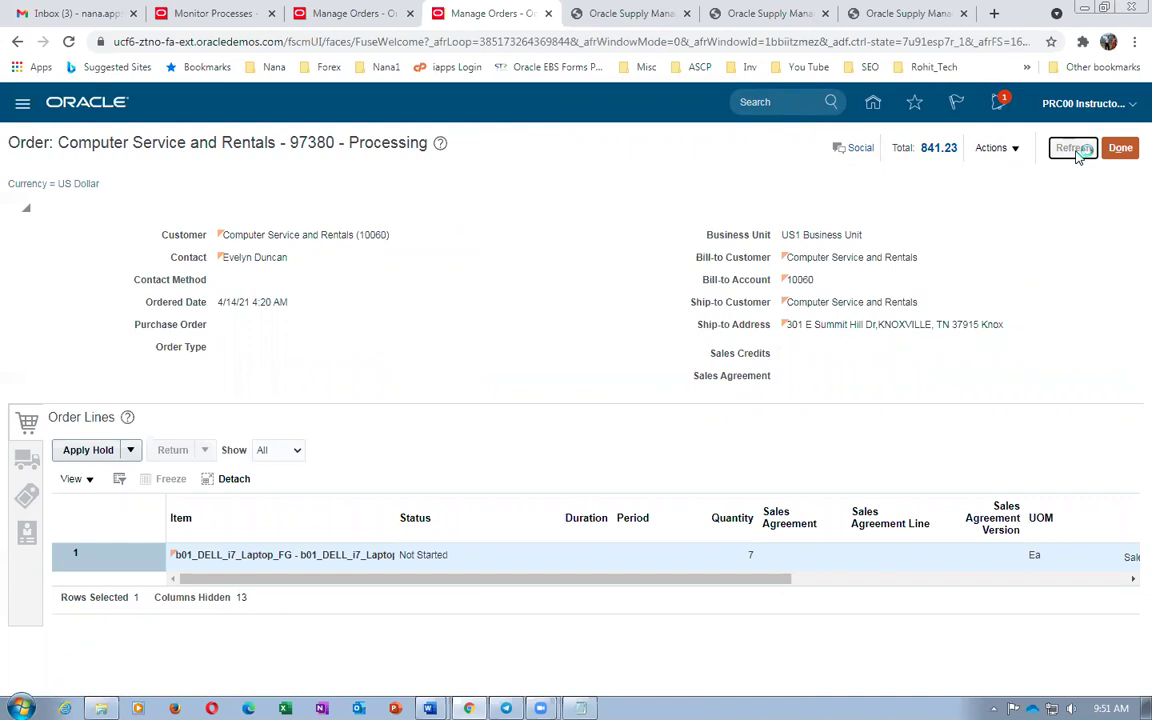
click(1077, 152)
click(993, 148)
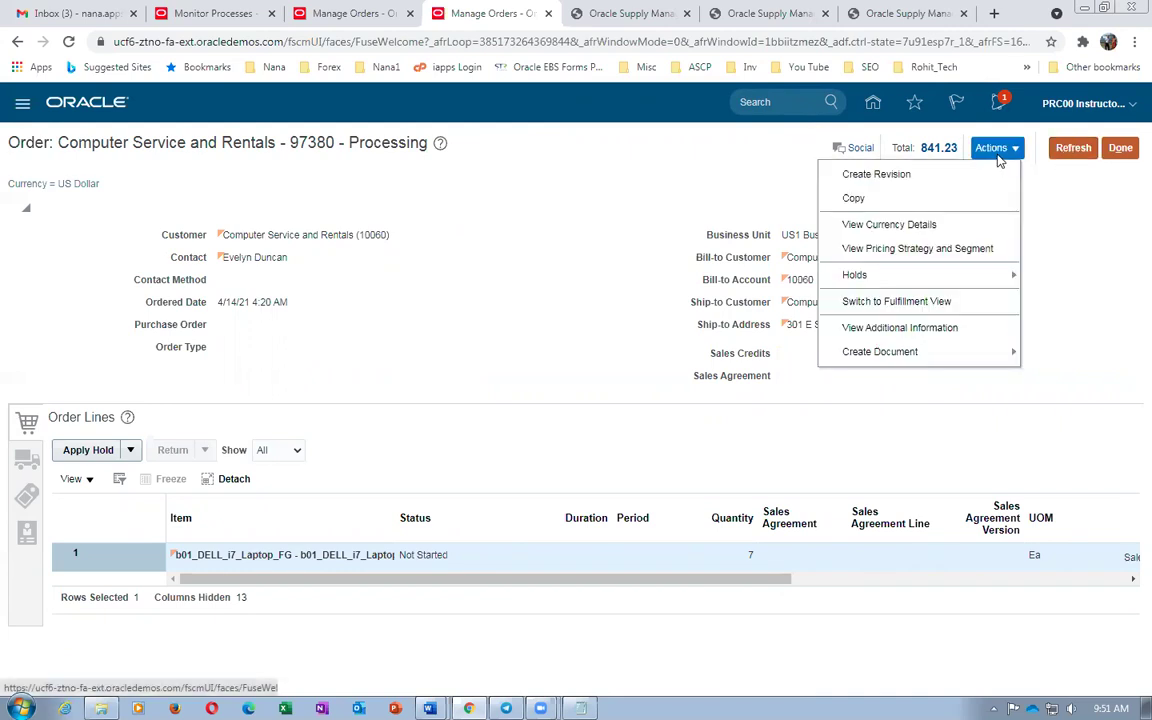
Switch to the fulfillment view and open fulfillment line 1-1's orchestration process
click(910, 303)
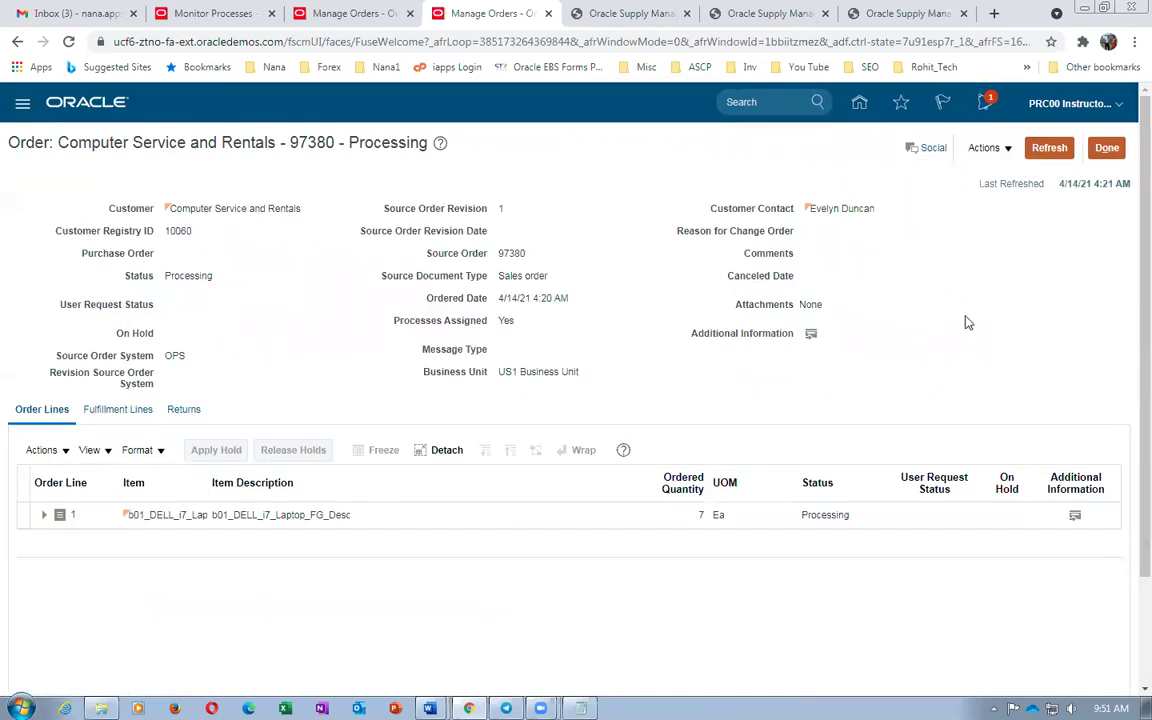
click(1049, 150)
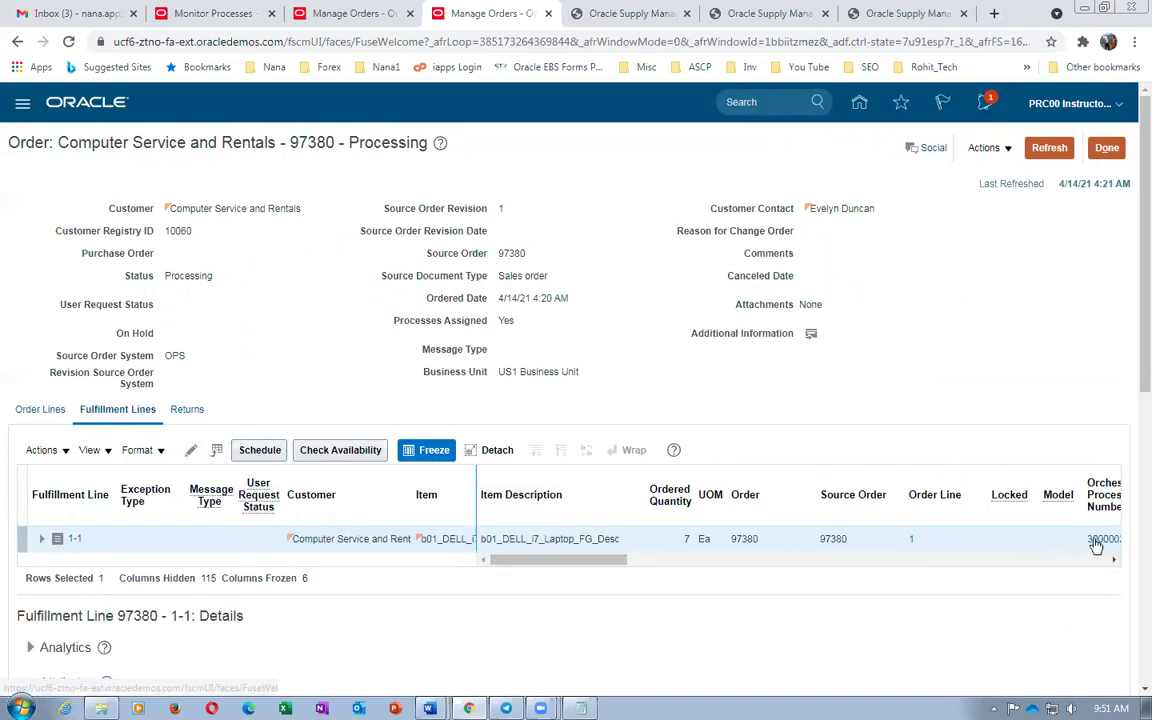
click(1093, 537)
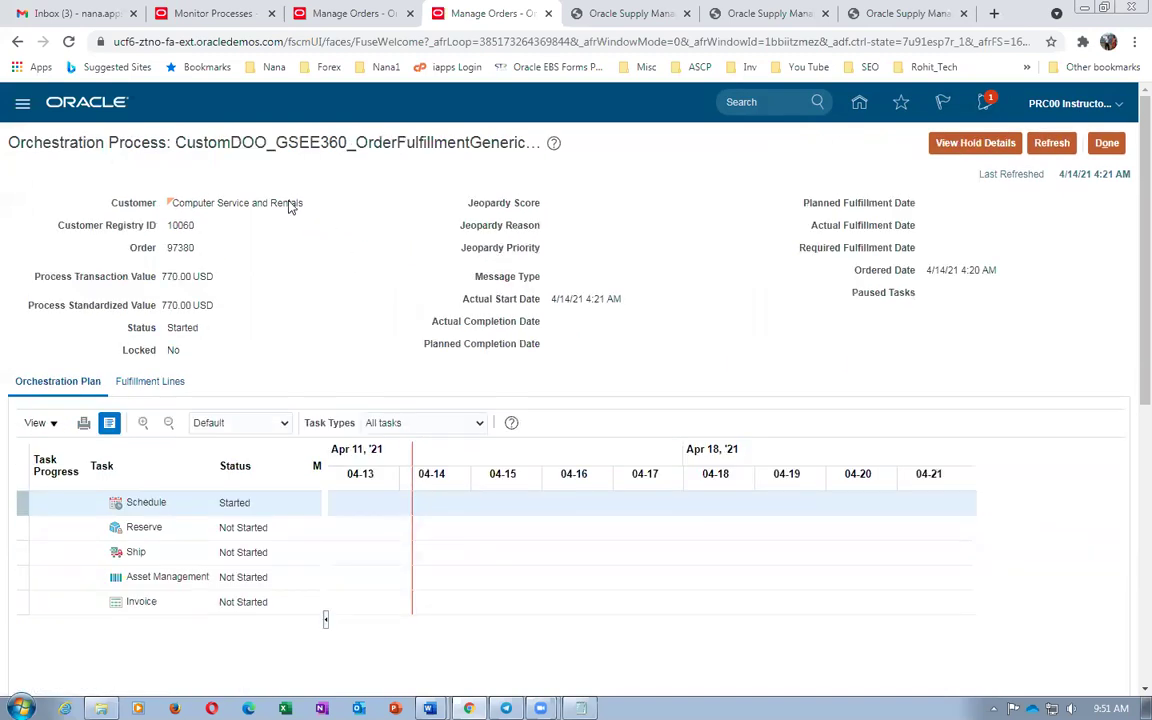
Refresh the orchestration process repeatedly until the Pause task reads Completed
drag(175, 142, 508, 146)
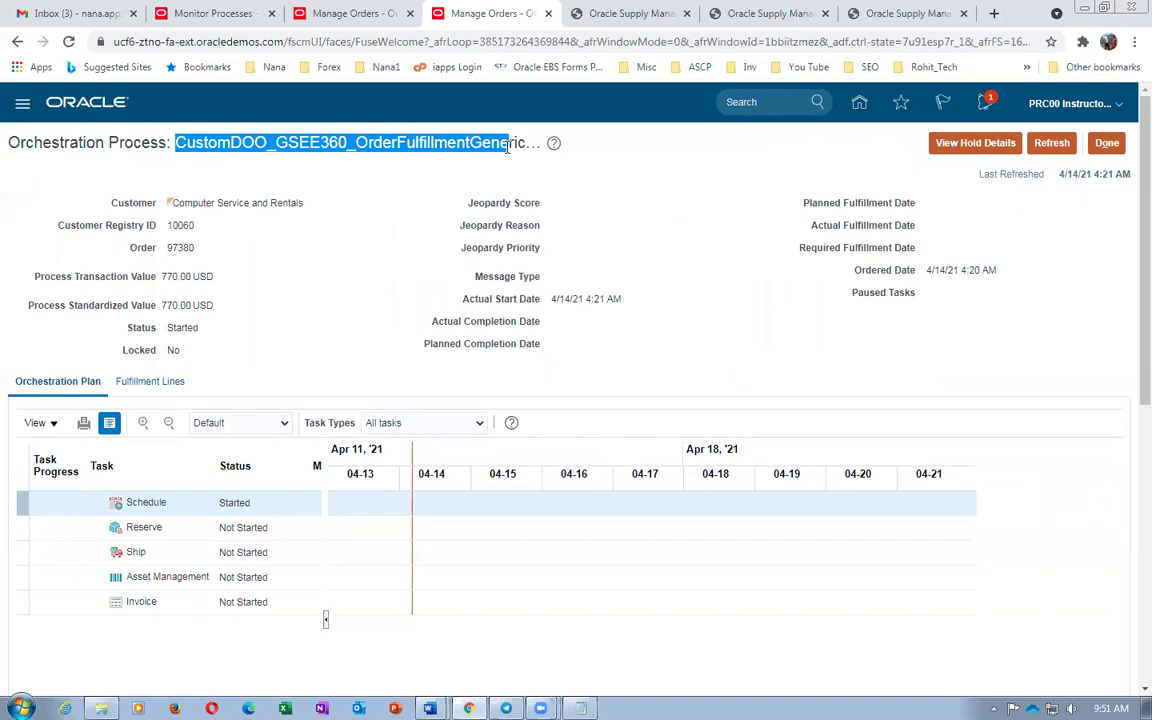
click(1052, 150)
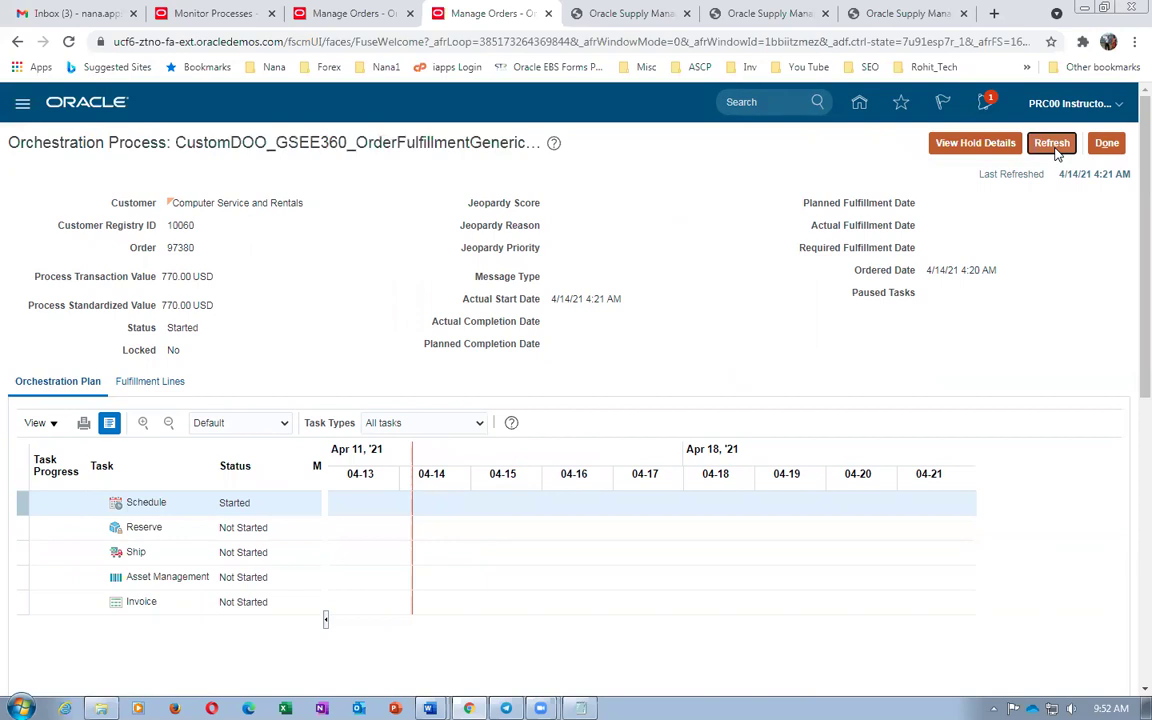
click(1054, 148)
click(1058, 148)
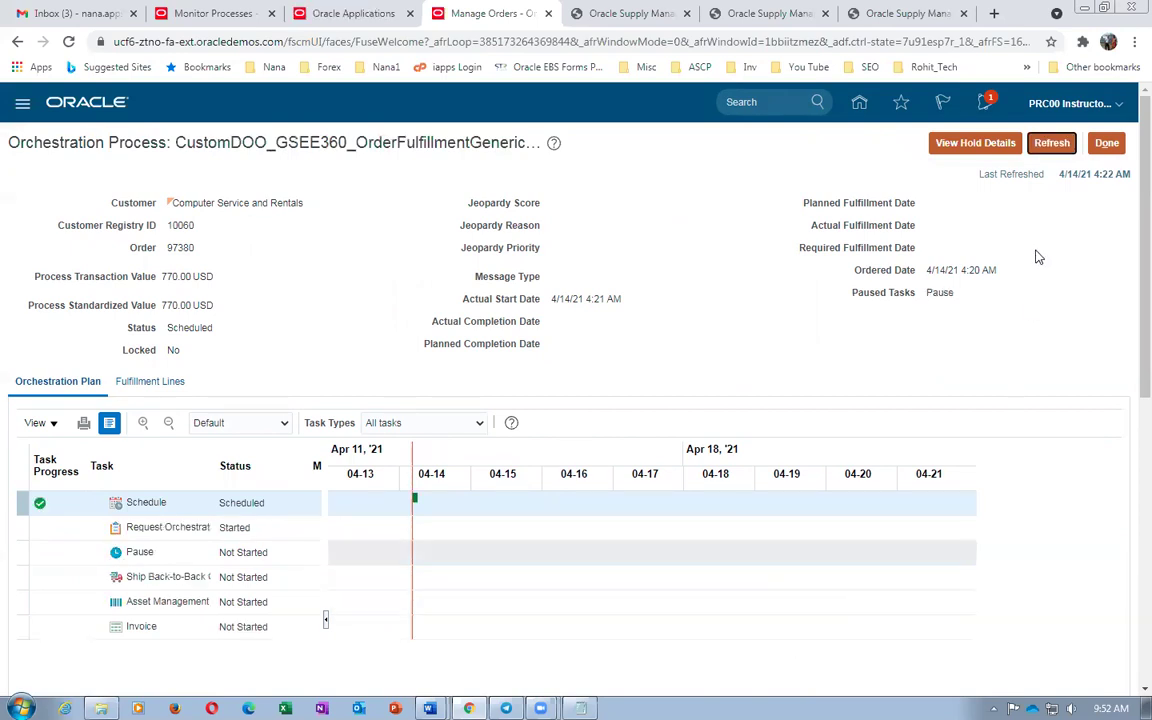
click(1064, 144)
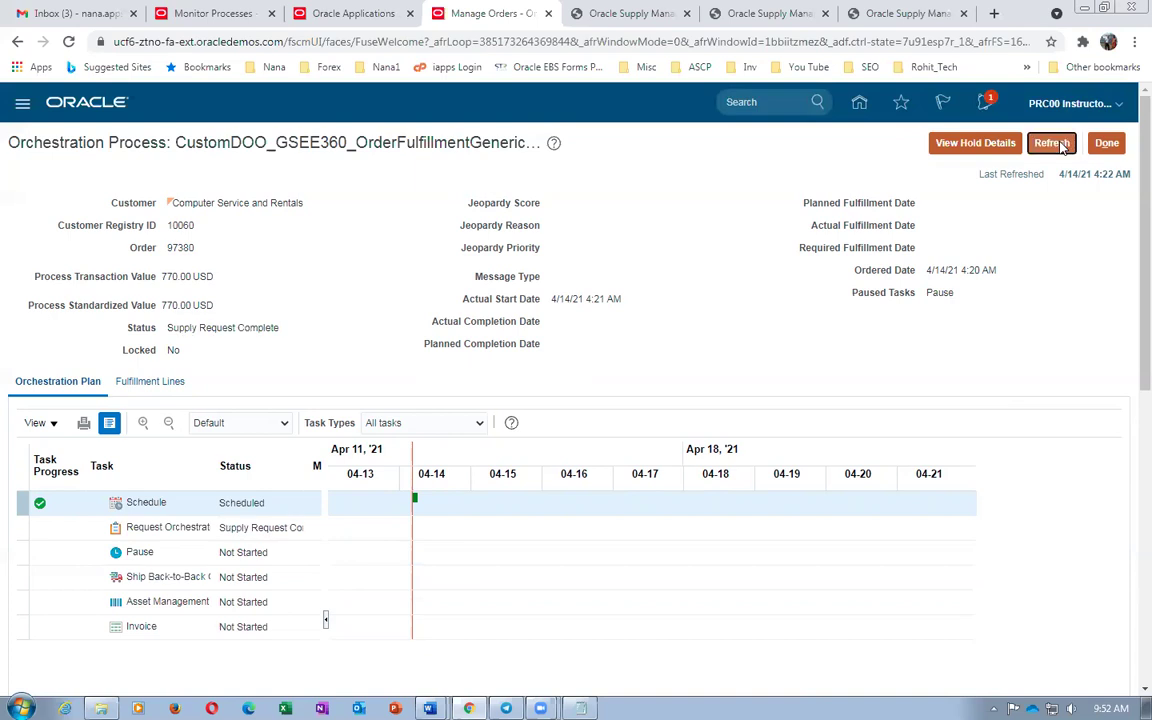
click(1064, 145)
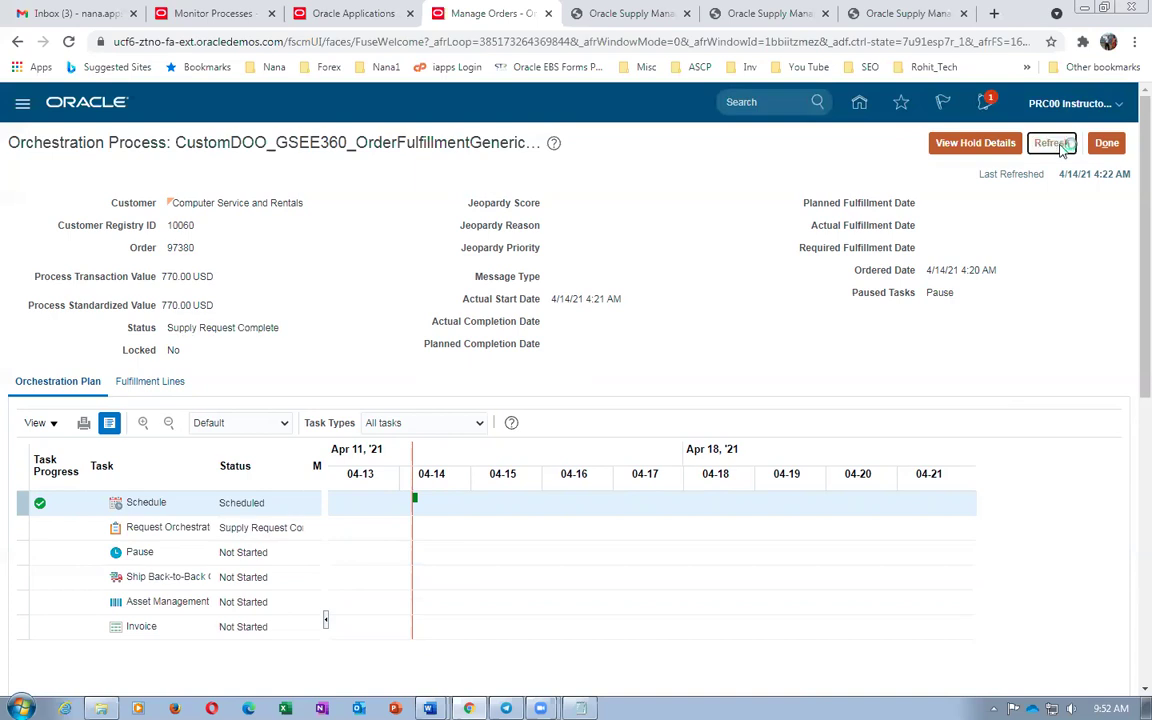
click(1063, 146)
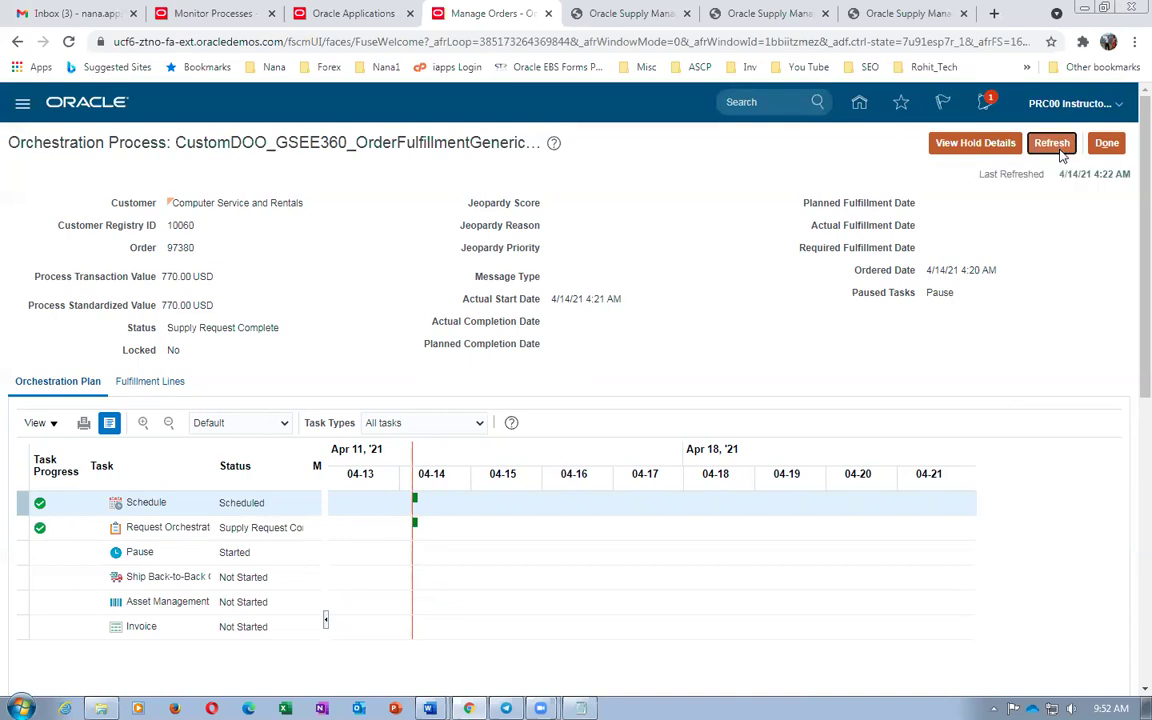
click(1063, 148)
Refresh until the process and Ship Back-to-Back task both show Awaiting Shipping
click(1062, 147)
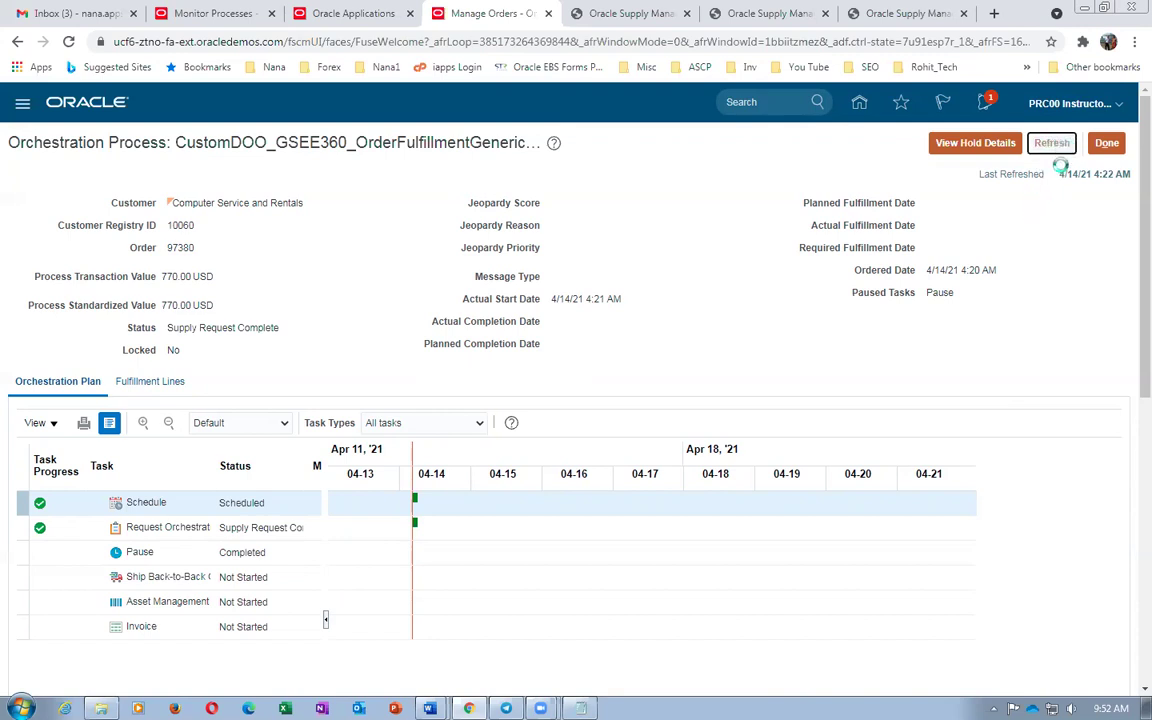
click(1062, 147)
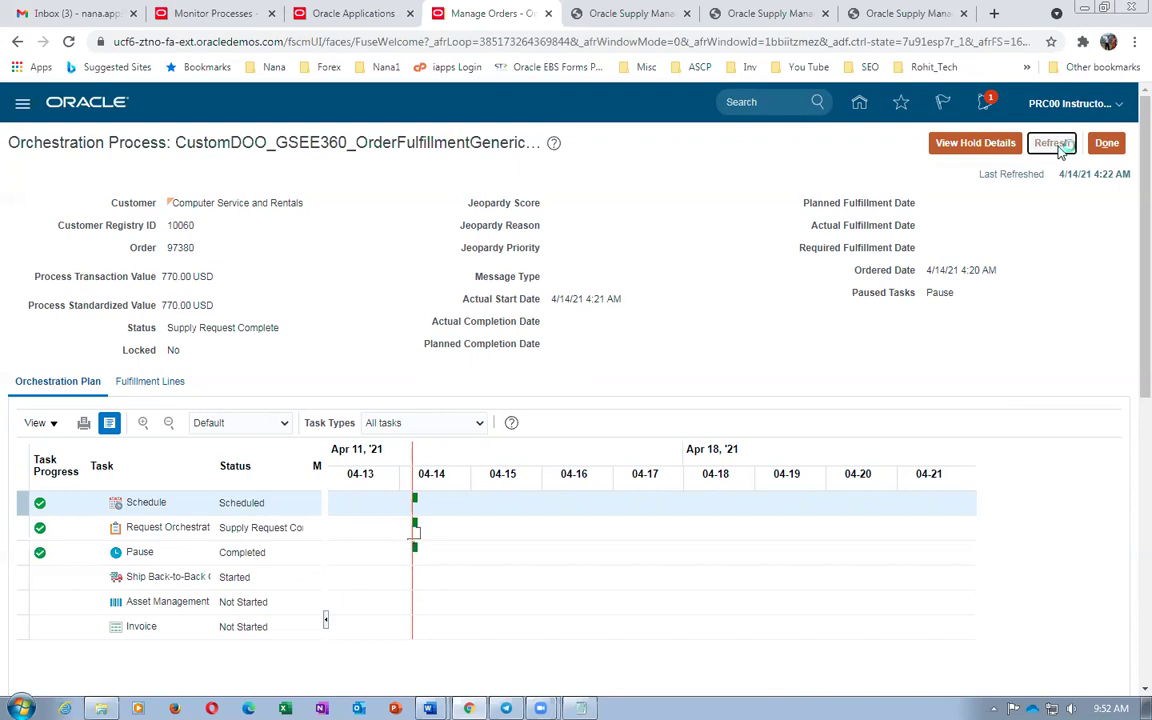
click(1060, 148)
click(1060, 149)
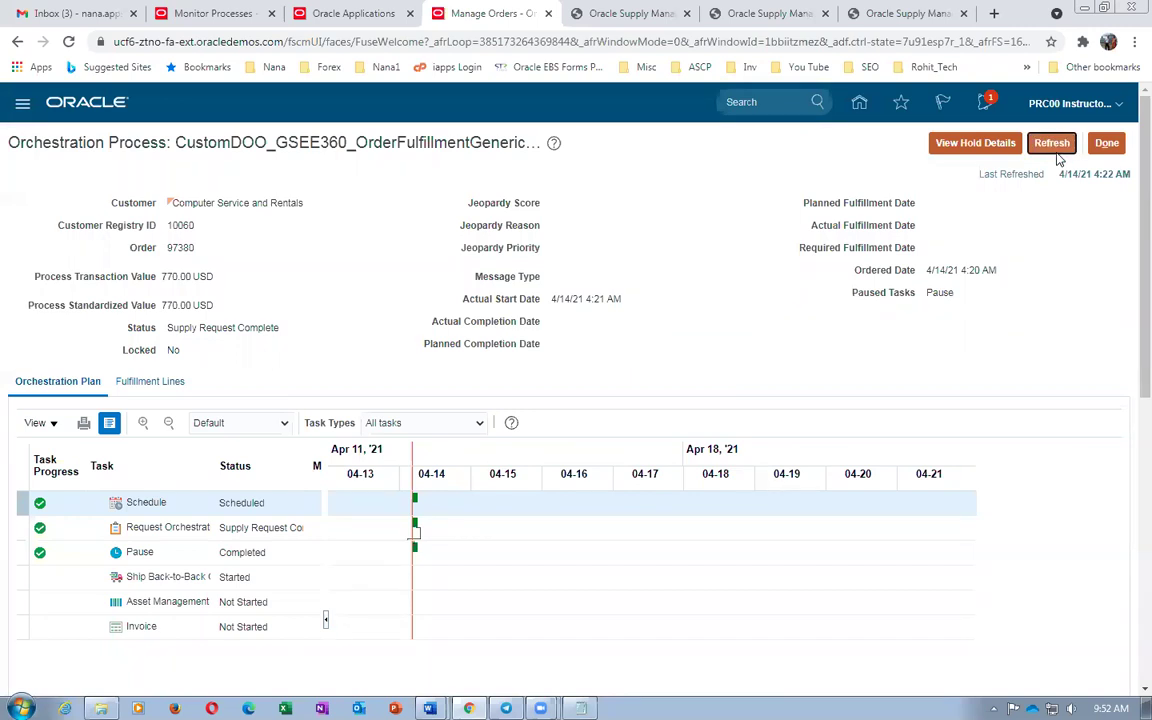
click(1058, 150)
click(1058, 150)
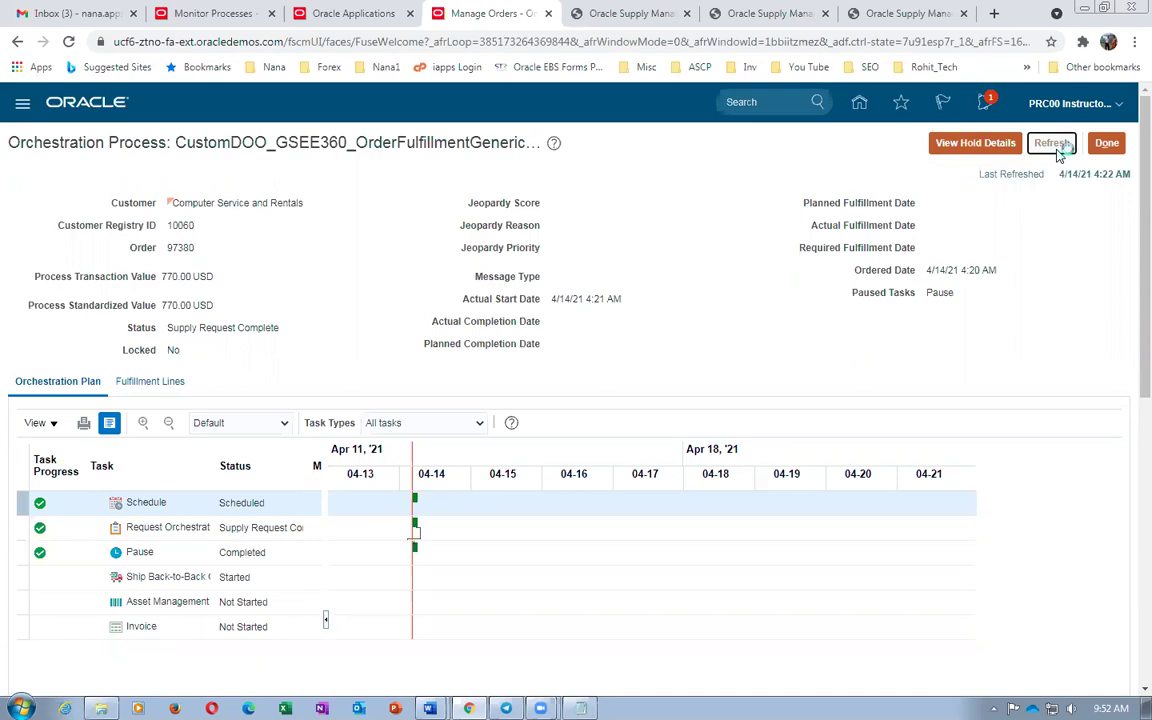
click(1058, 150)
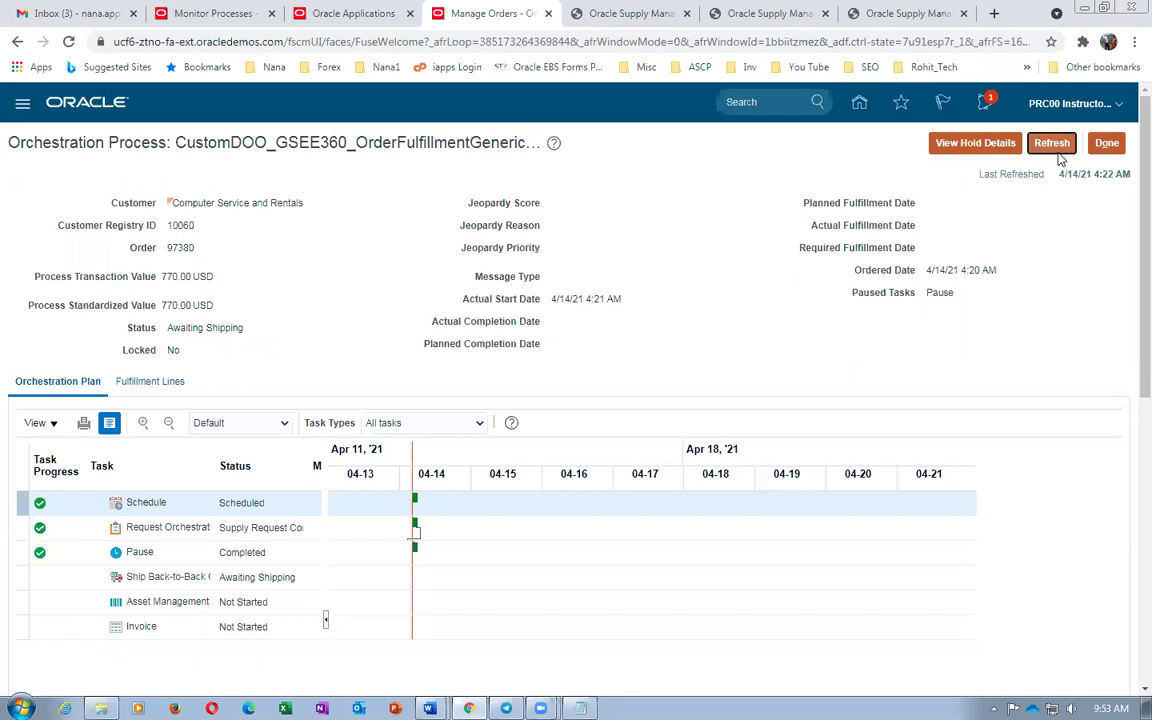
click(1053, 146)
click(1052, 147)
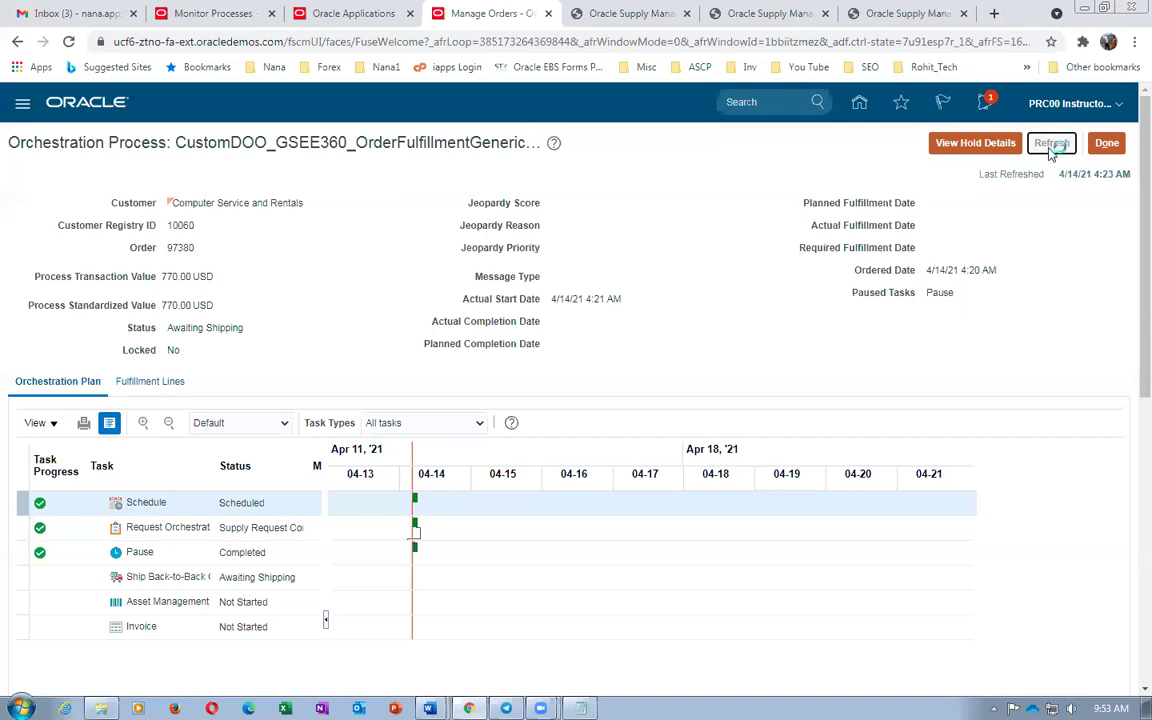
click(1047, 155)
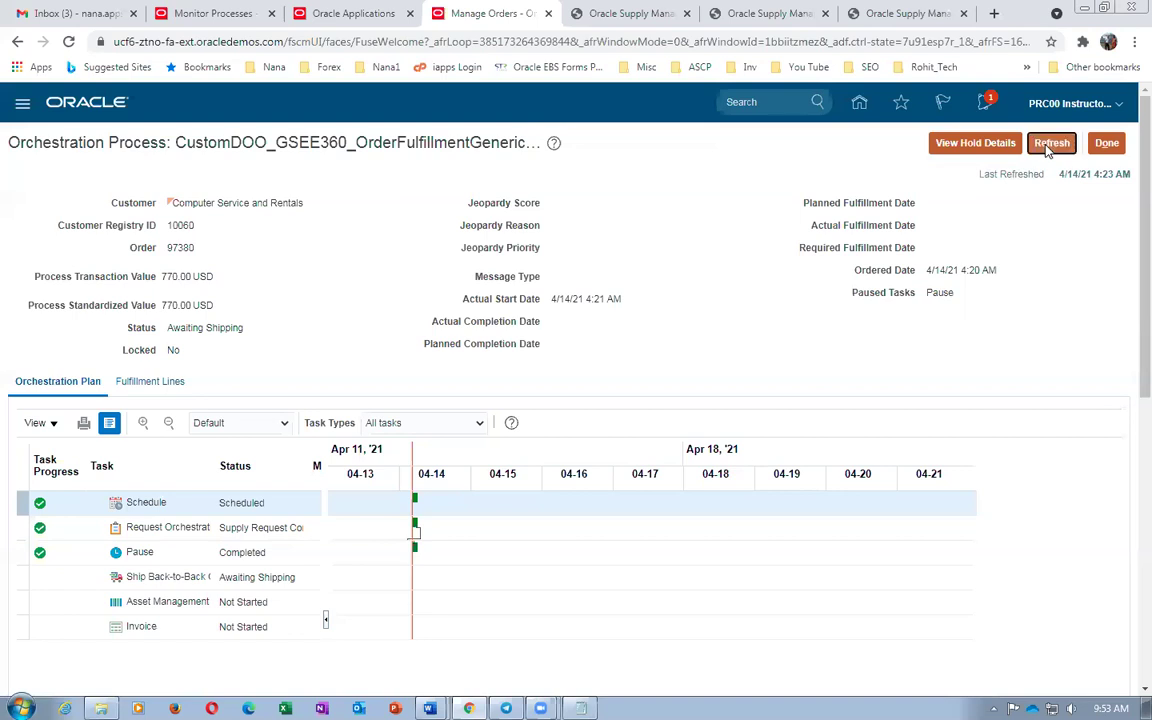
click(1047, 146)
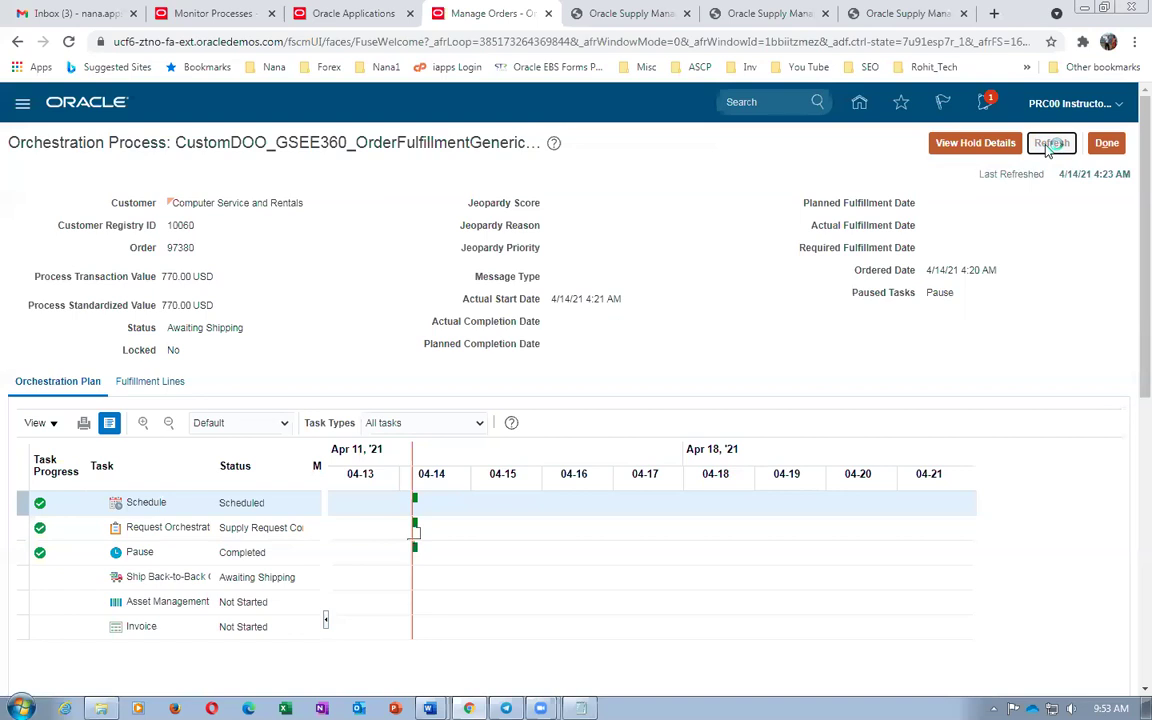
click(1047, 146)
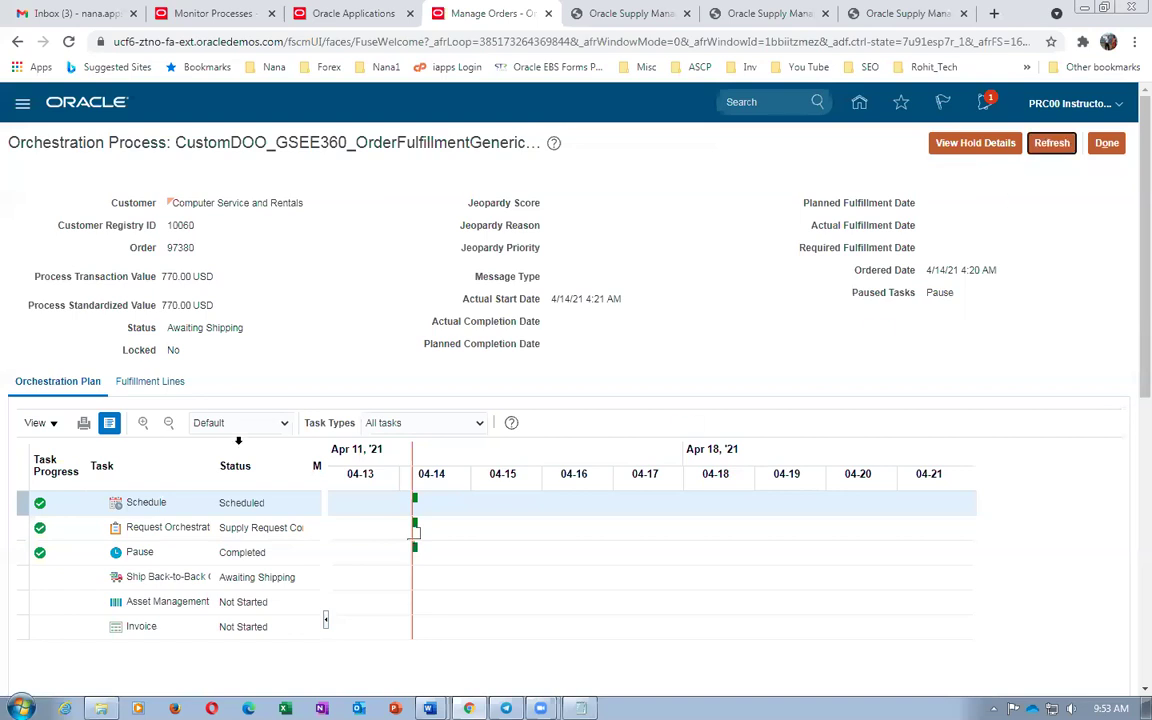
Show fulfillment line 97380-1-1's Supply Details to review its Back-to-Back supply for the 7 laptops
click(160, 383)
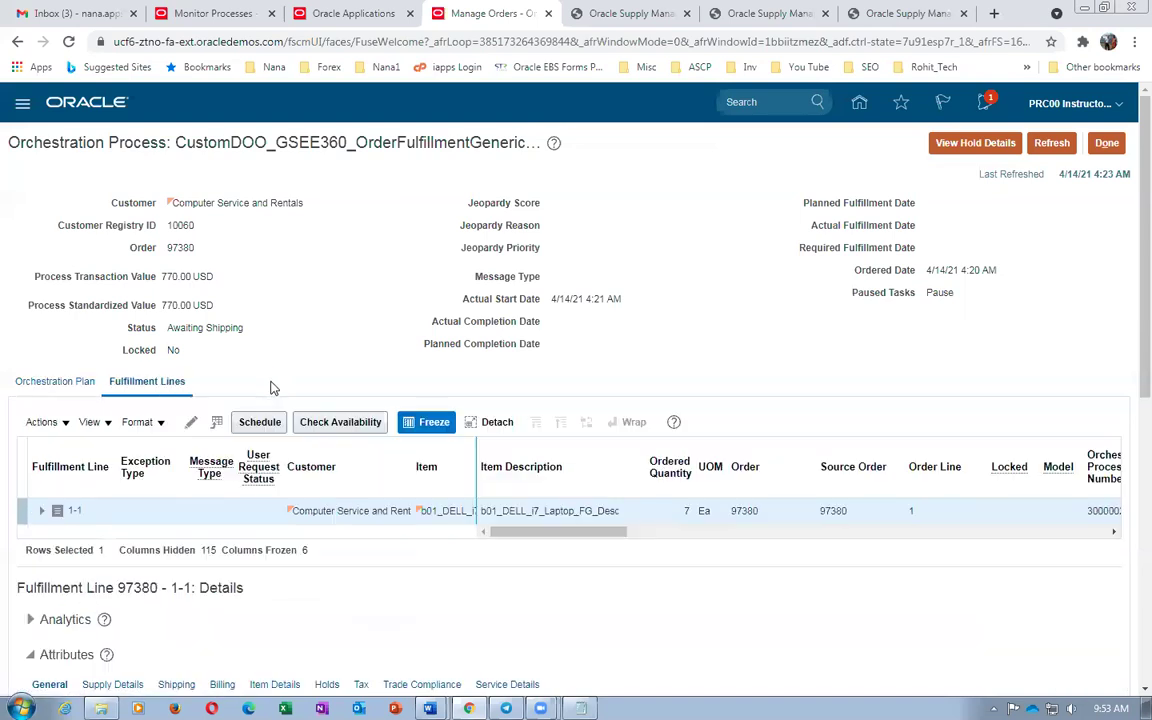
scroll(272, 387, down, 3)
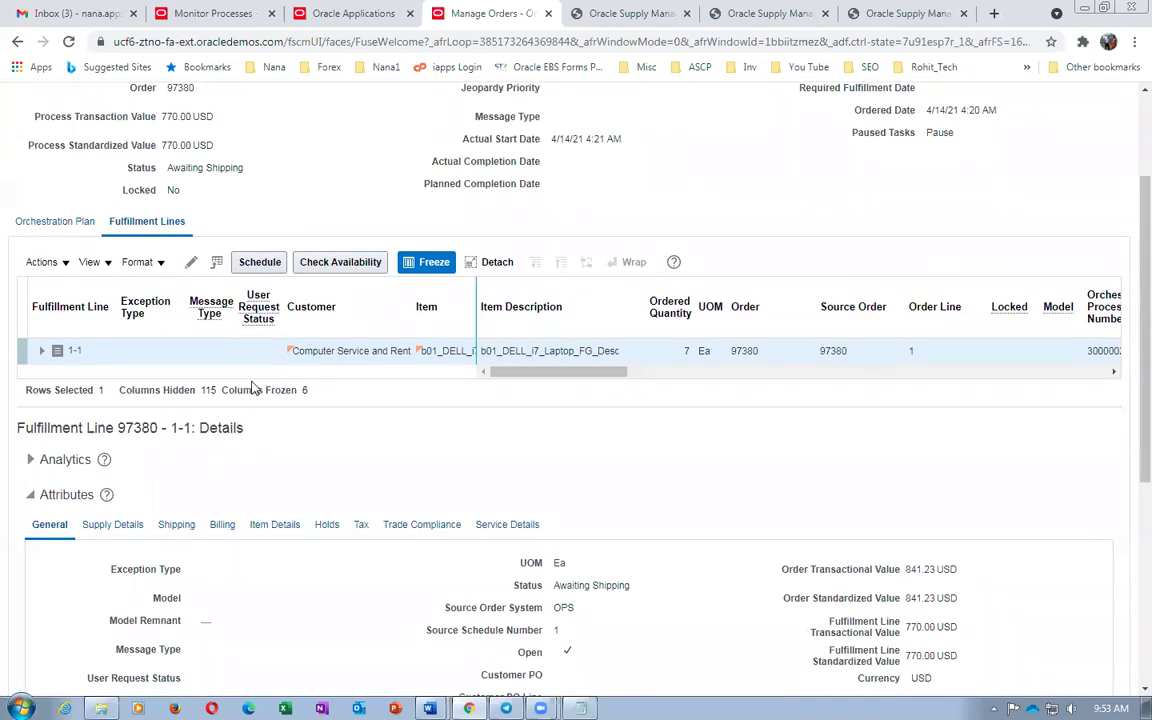
click(115, 525)
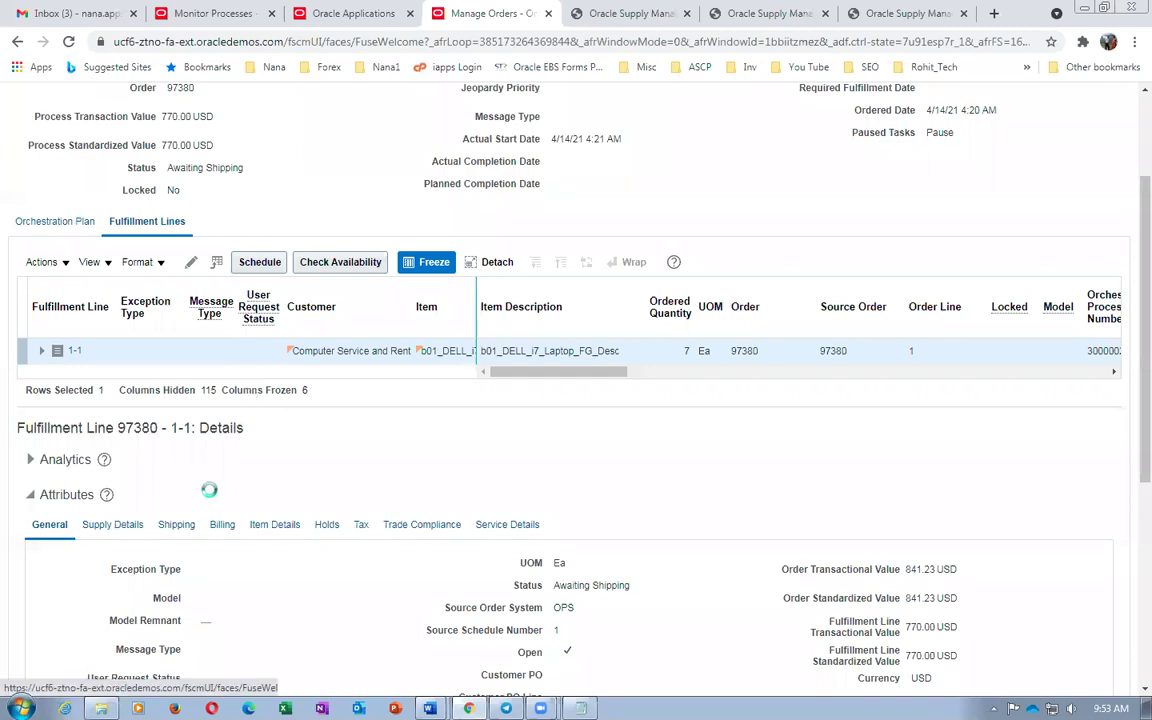
scroll(220, 488, down, 4)
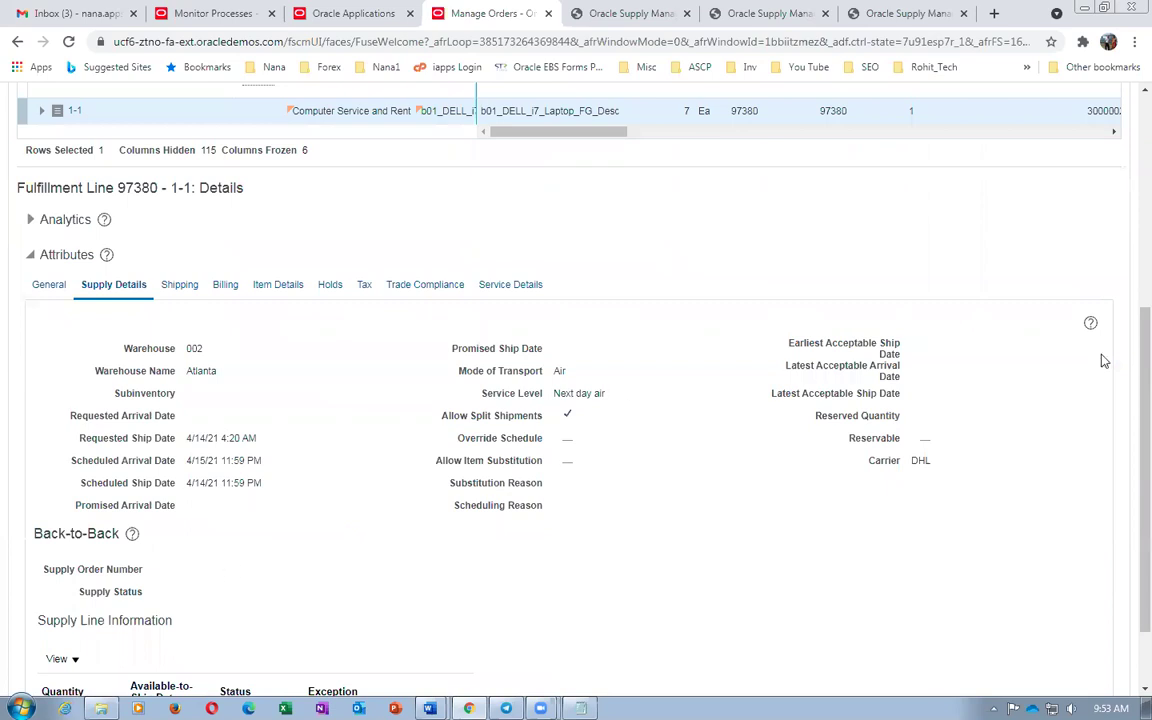
scroll(1126, 300, up, 5)
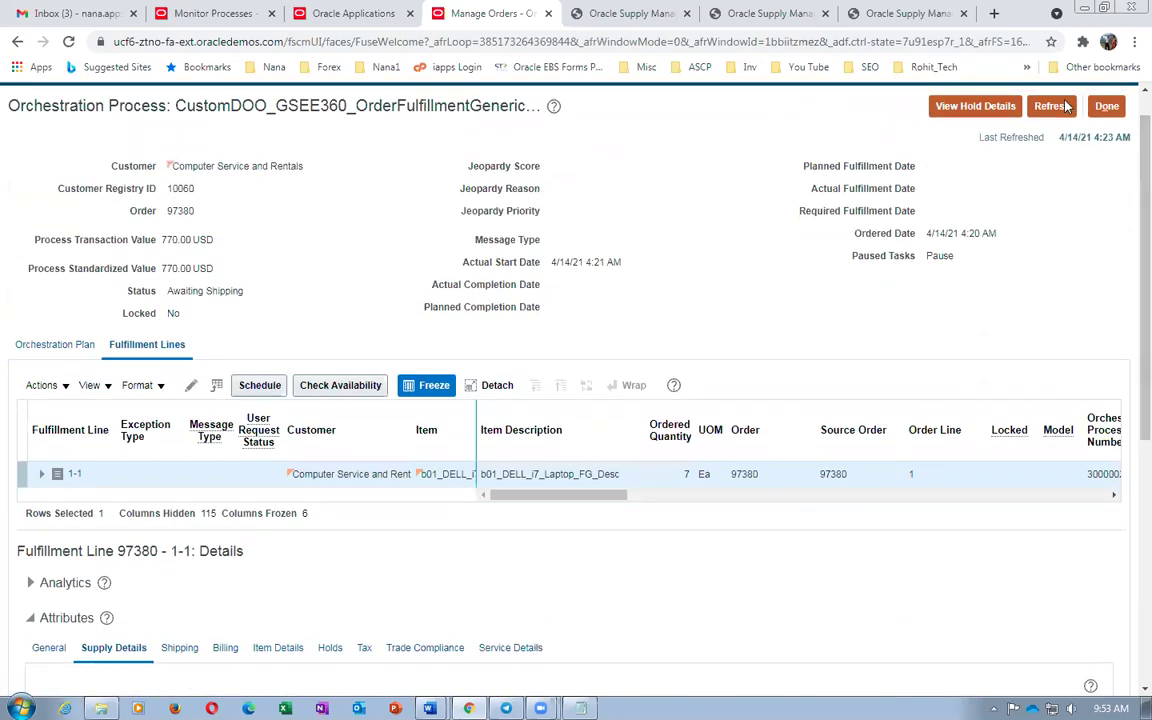
Refresh the fulfillment line data and confirm the process still reads Awaiting Shipping
click(1052, 106)
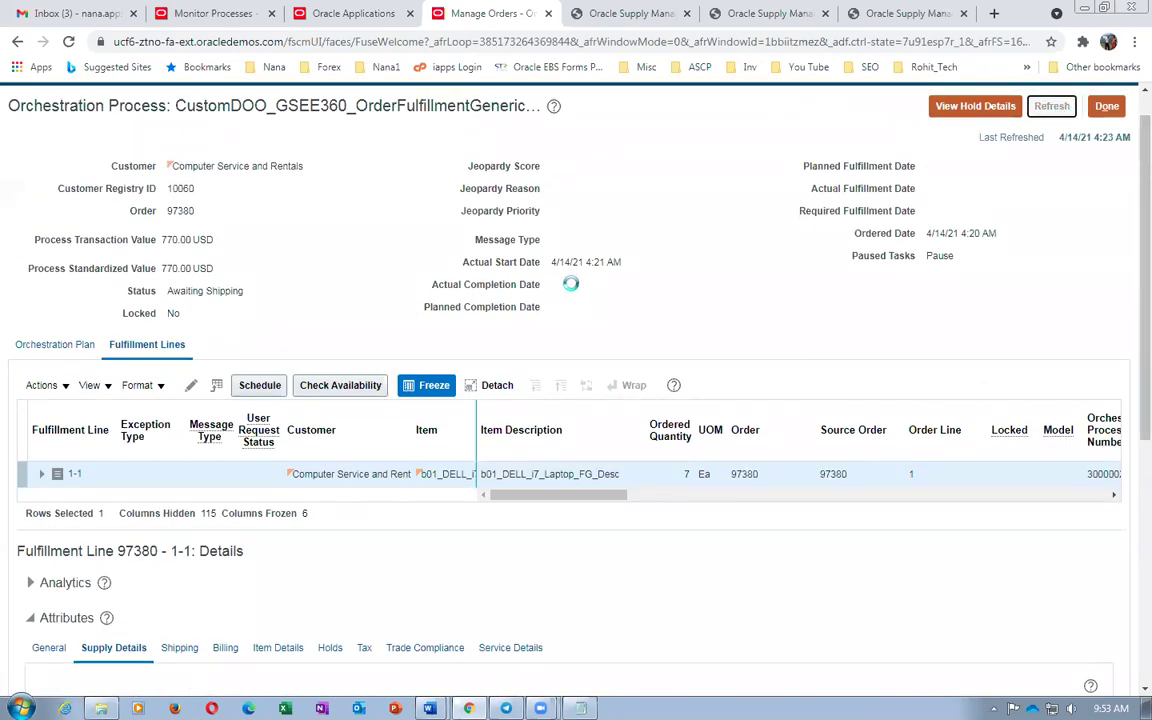
scroll(575, 292, down, 3)
scroll(575, 292, down, 2)
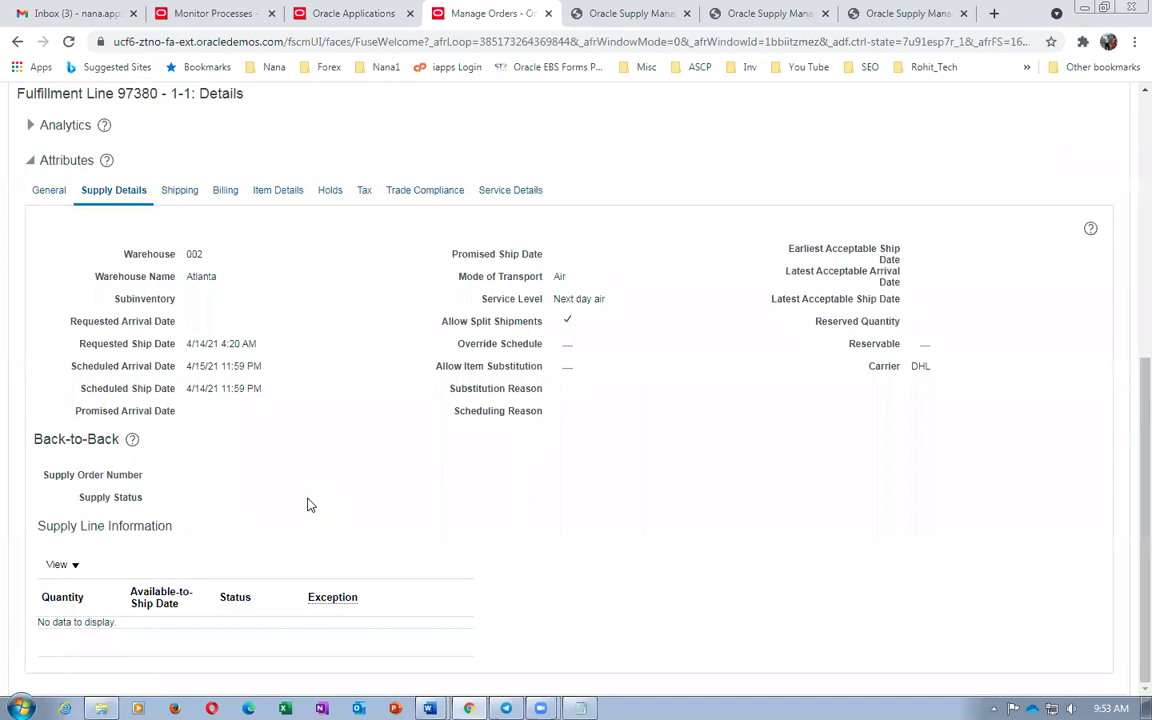
scroll(512, 494, up, 5)
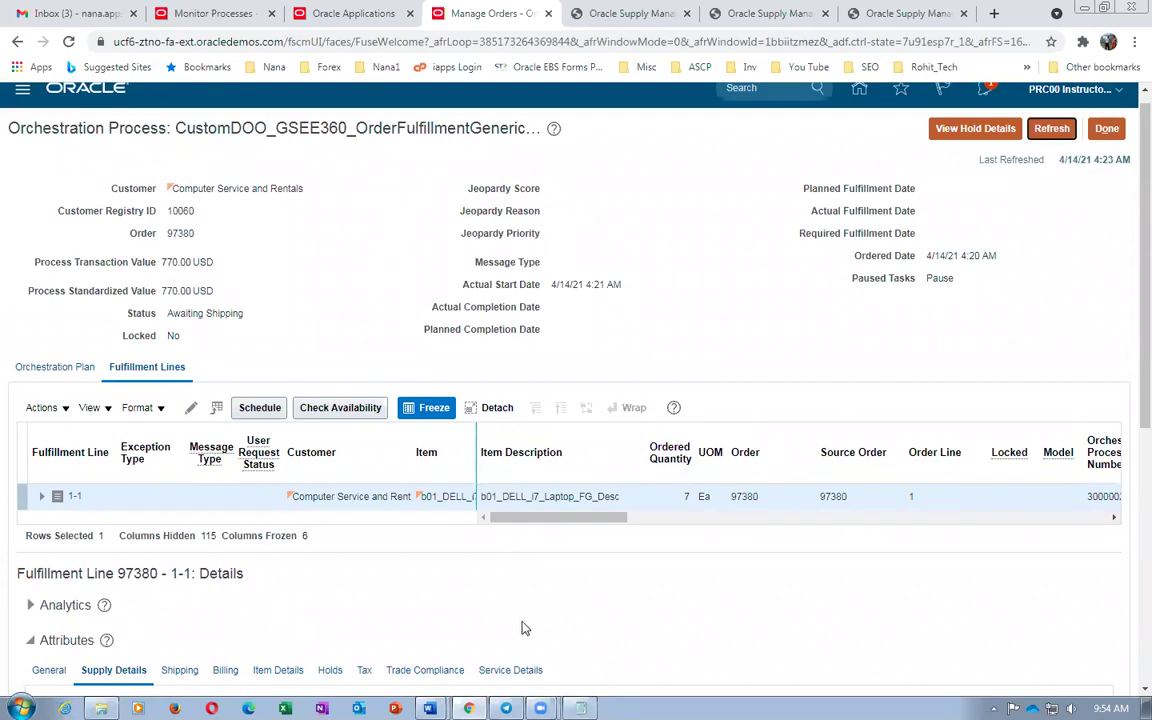
mouse_move(429, 708)
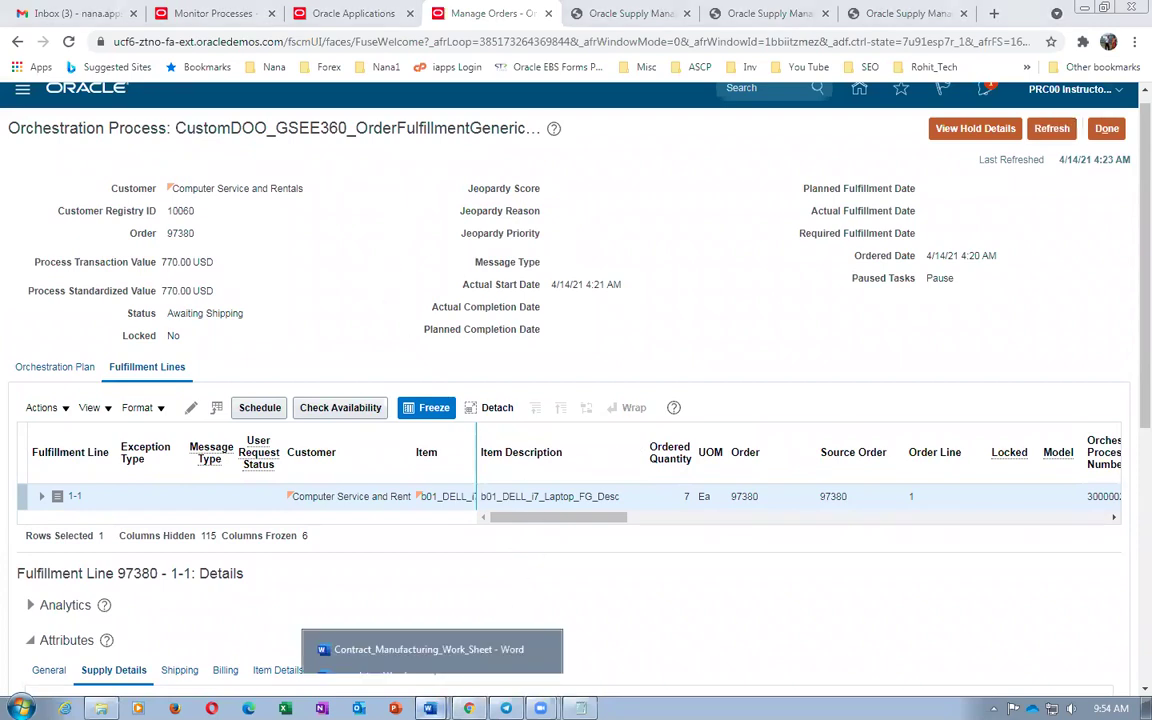
click(432, 650)
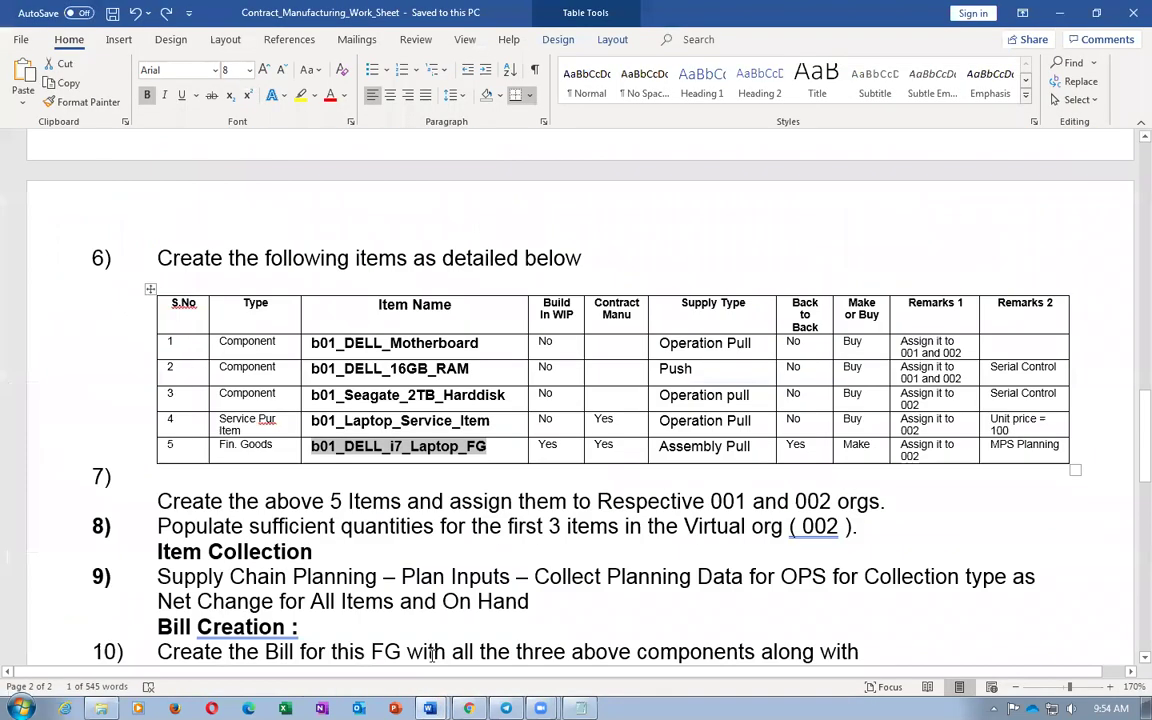
click(475, 527)
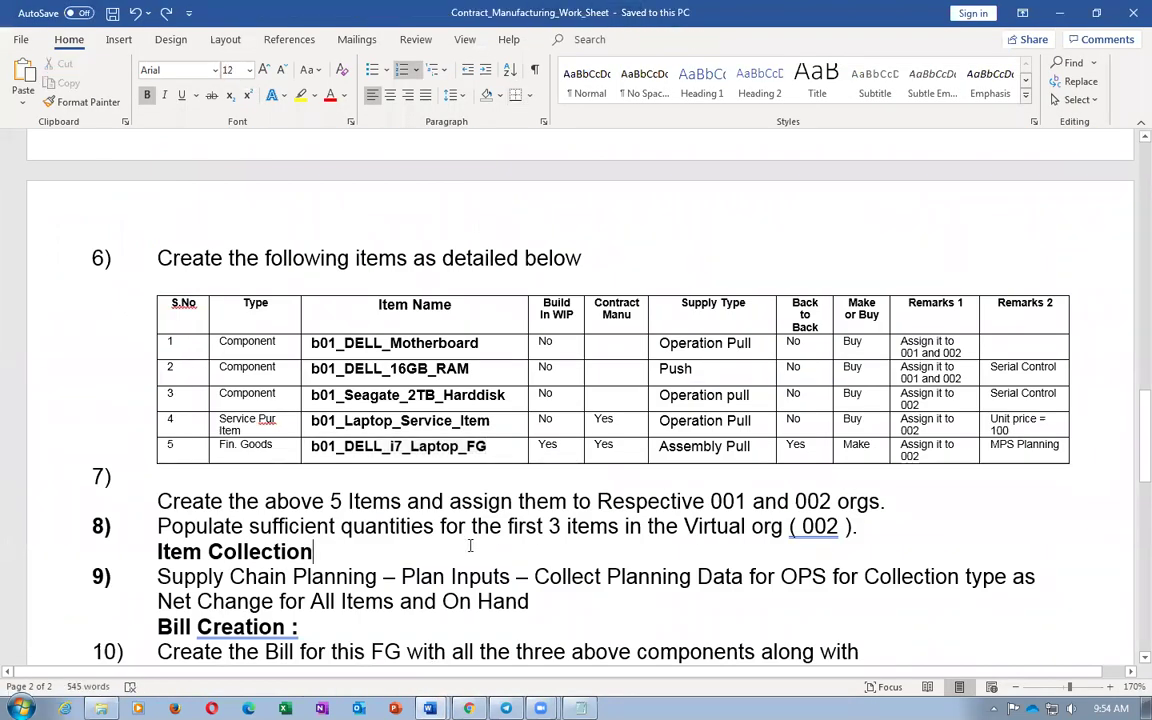
click(466, 547)
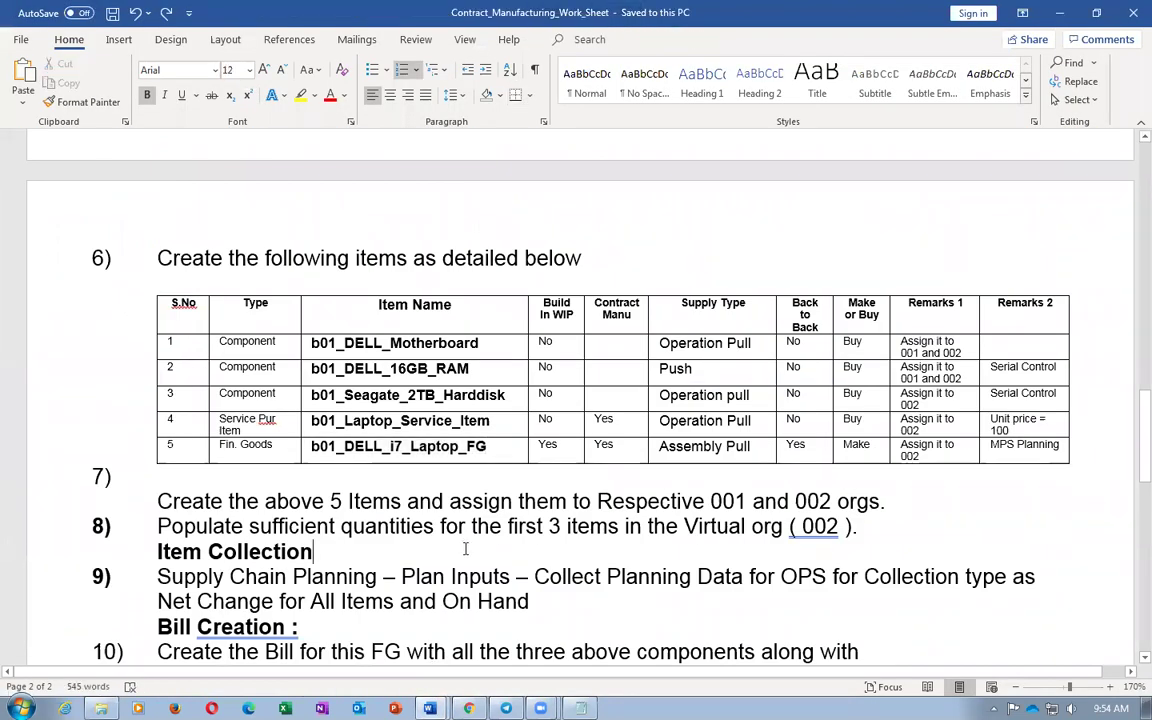
scroll(465, 548, down, 4)
scroll(465, 550, up, 4)
click(334, 527)
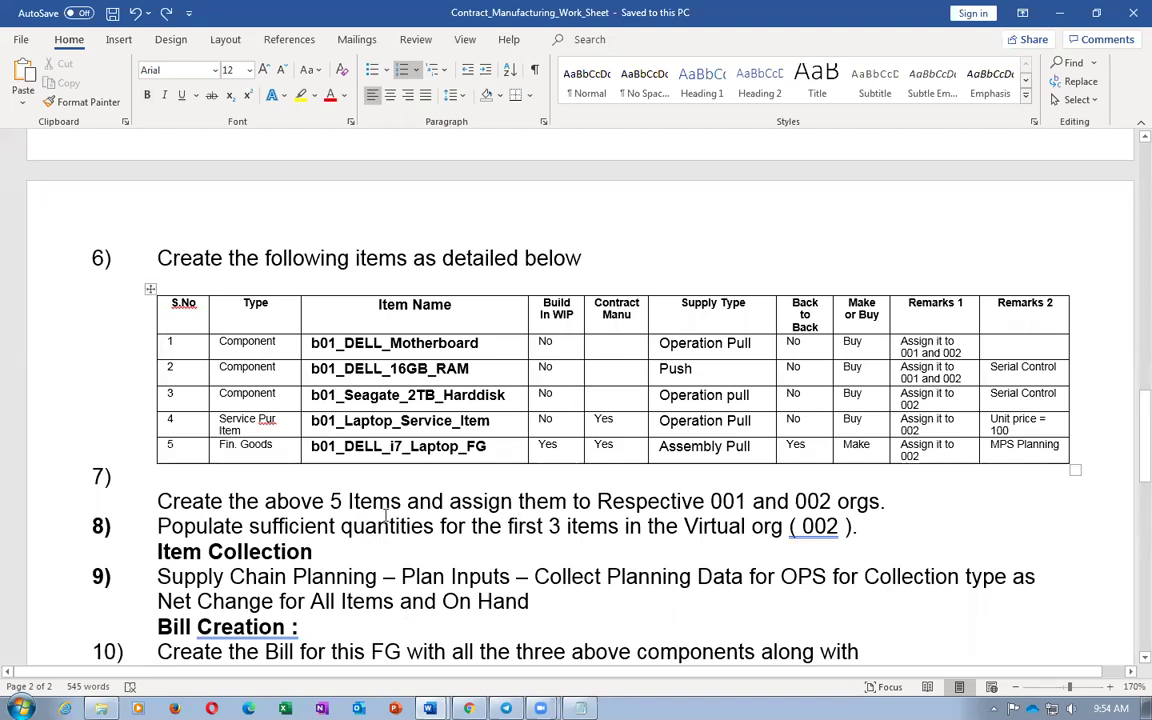
scroll(385, 515, down, 8)
scroll(396, 512, down, 8)
scroll(396, 512, up, 20)
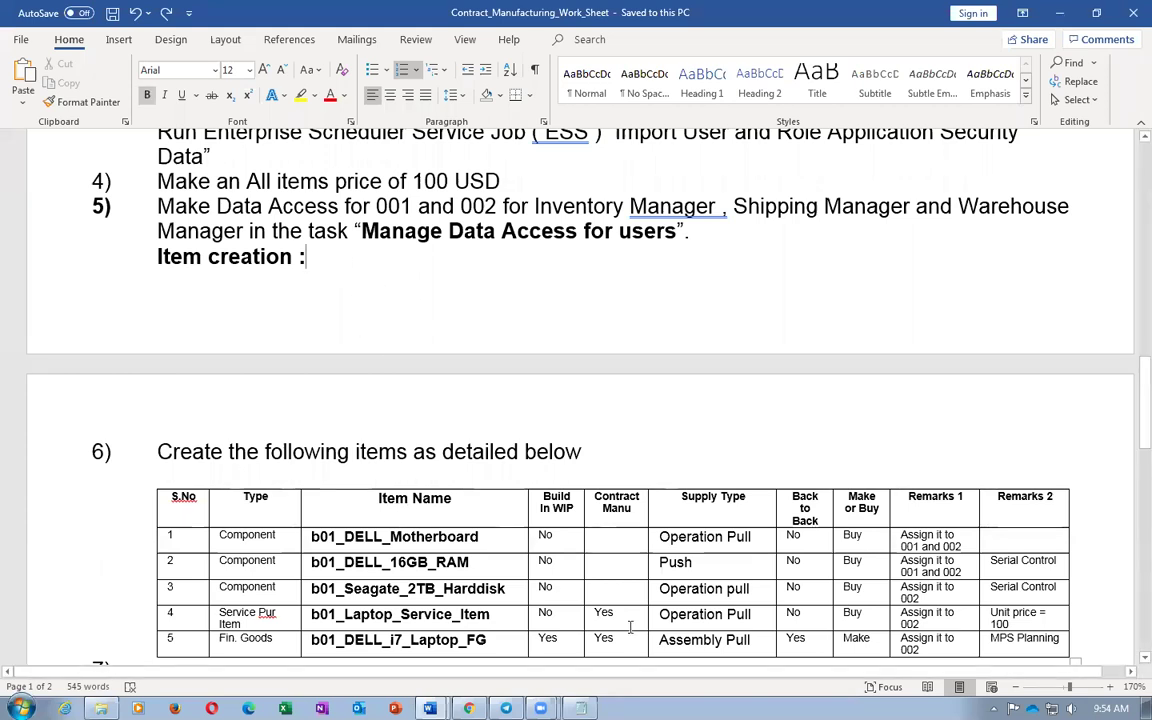
scroll(648, 404, up, 5)
scroll(648, 411, up, 6)
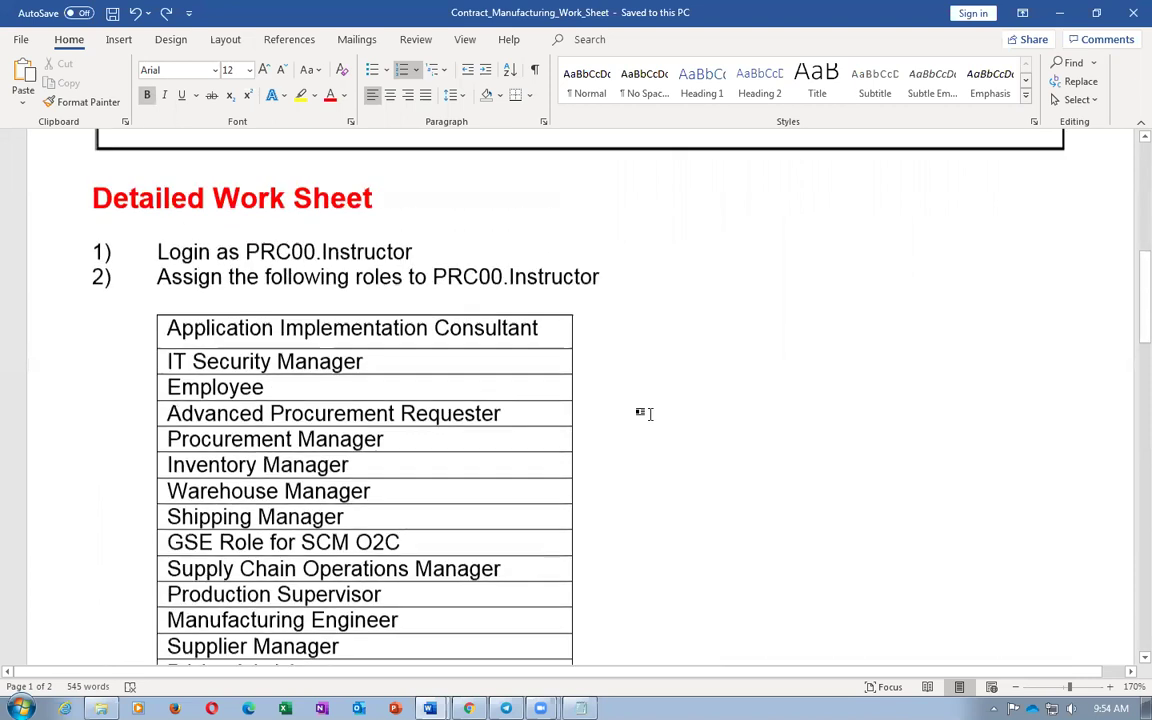
scroll(650, 420, up, 3)
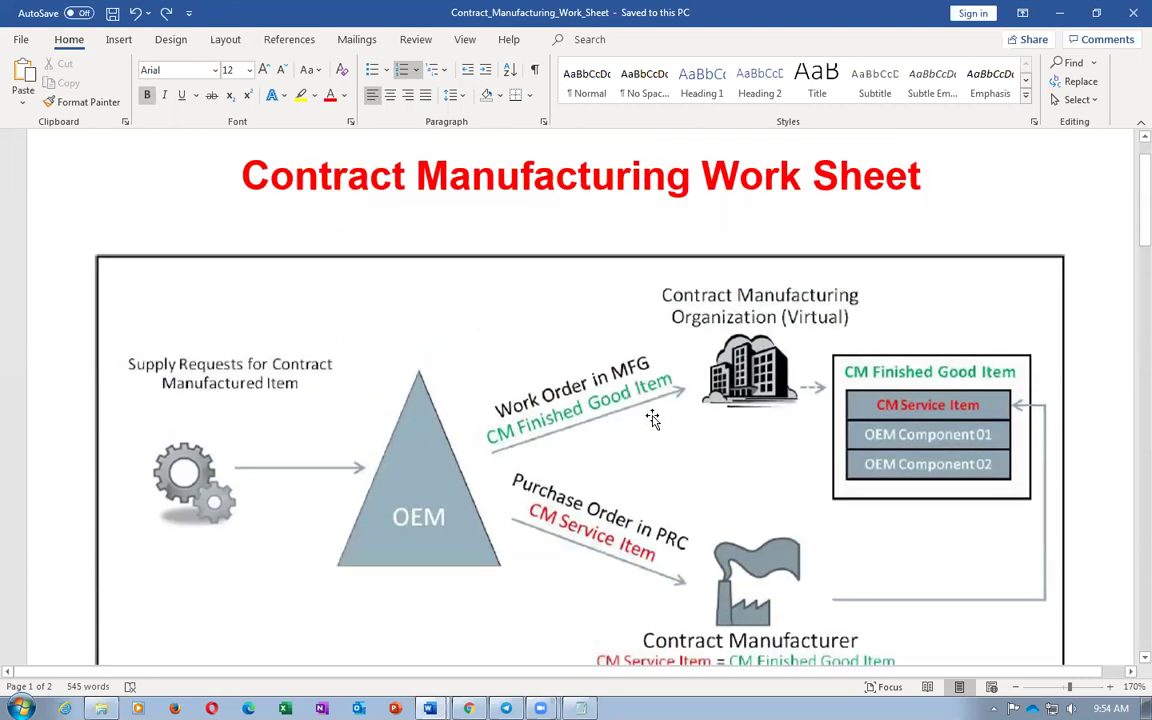
key(alt+Tab)
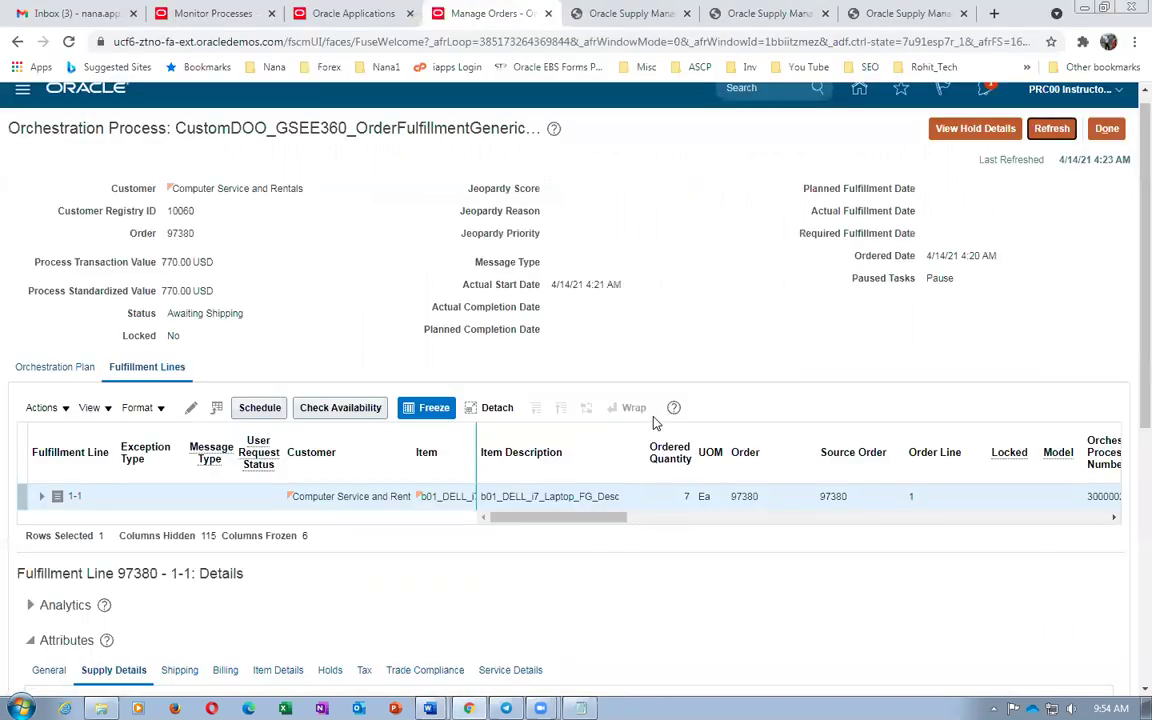